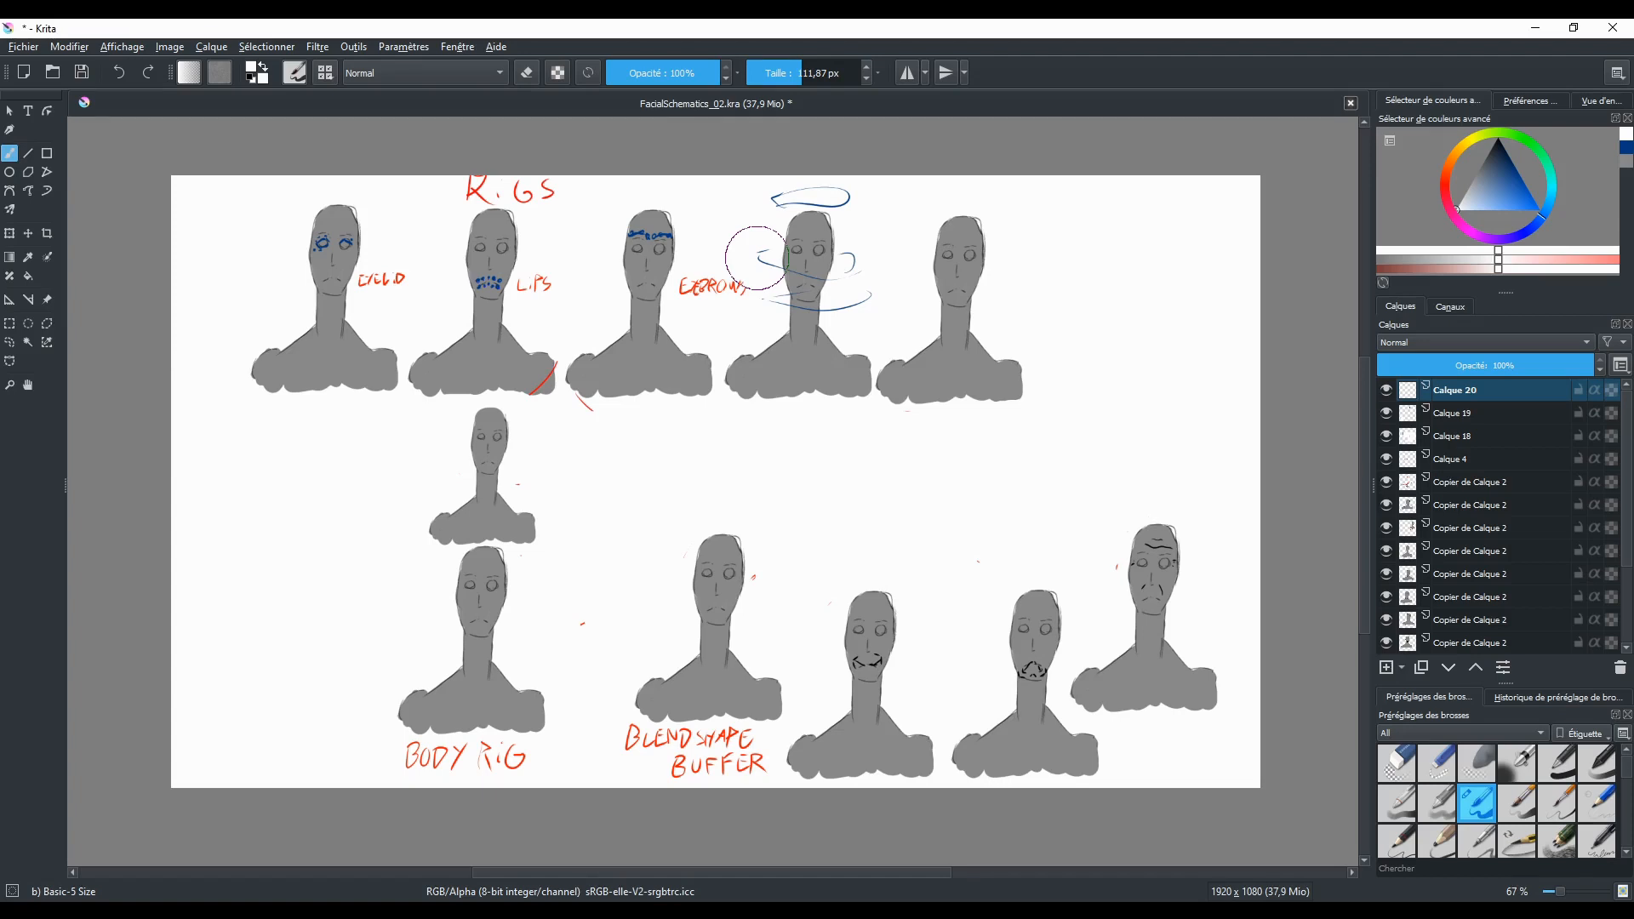
Step: Undo the white stroke painted across the heads and set the brush colour to red
mouse_move(246, 342)
left_mouse_down()
mouse_move(339, 409)
mouse_move(1030, 403)
left_mouse_up()
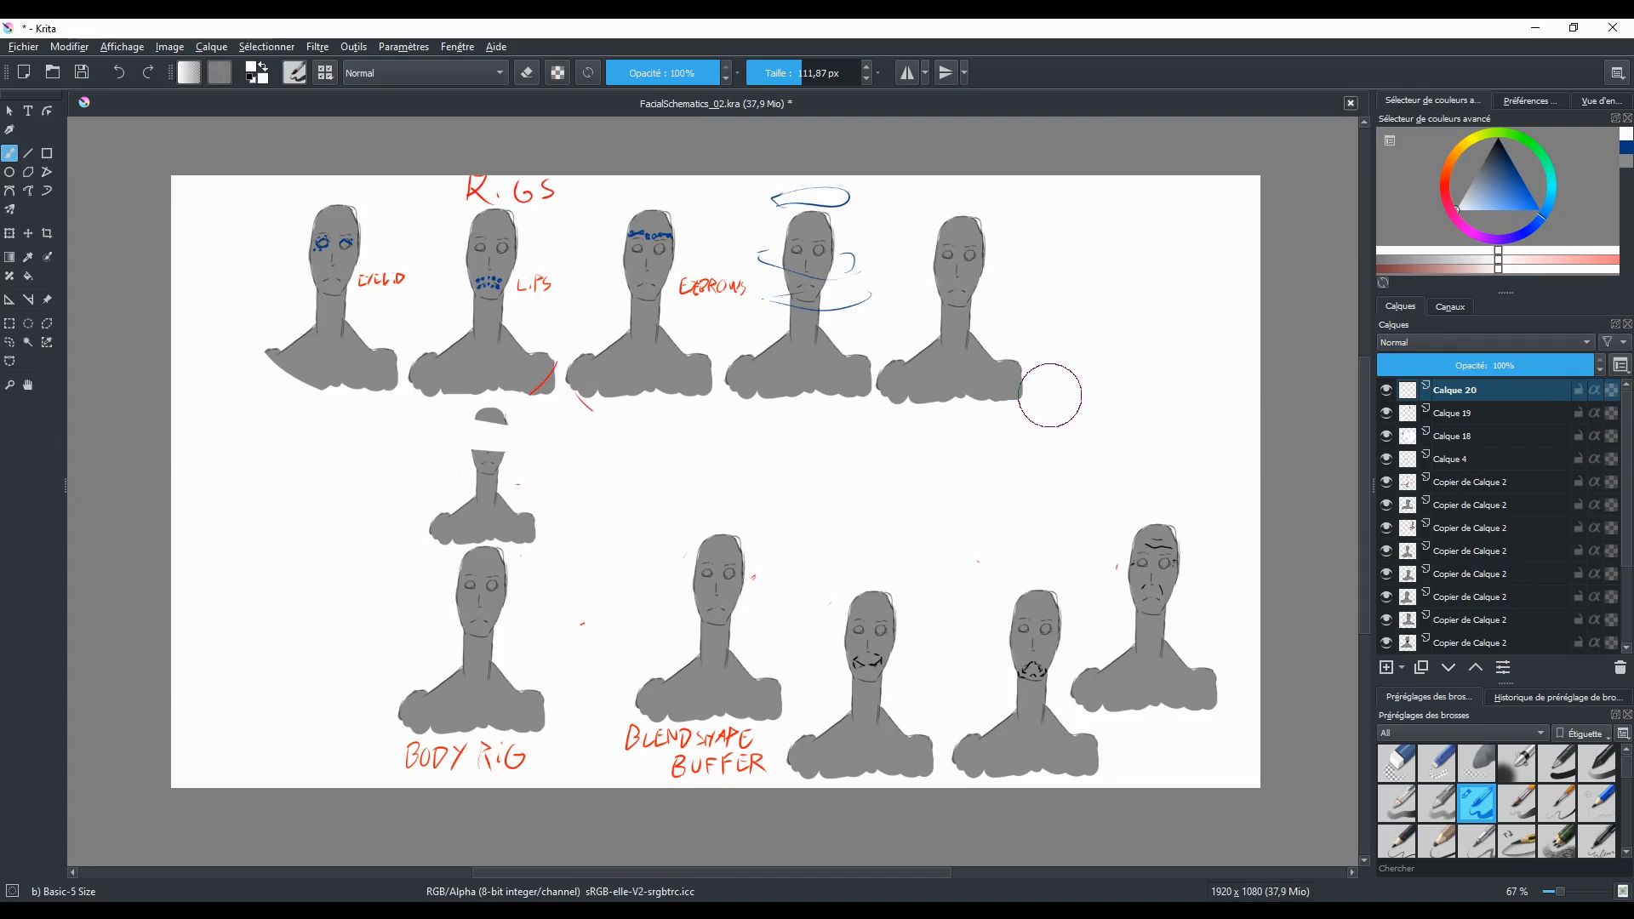
key("ctrl+z")
left_click_drag(1507, 193, 1543, 192)
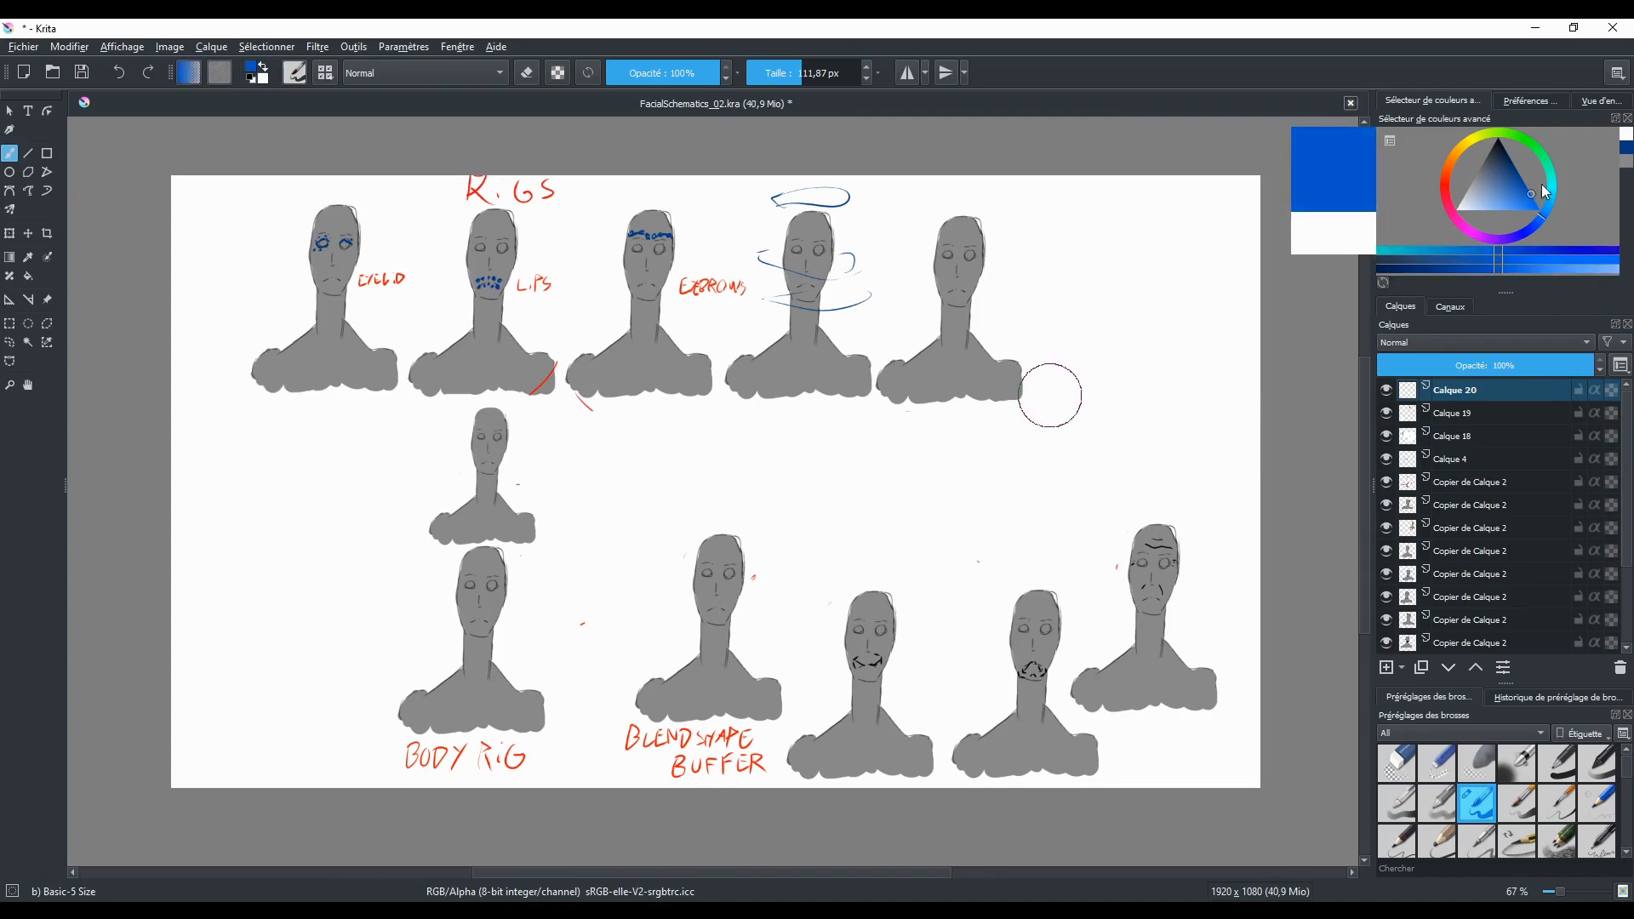
left_click(1444, 195)
Step: Circle the upper row of rig heads in red as a temporary highlight, and undo the strokes
mouse_move(315, 204)
left_mouse_down()
mouse_move(740, 426)
mouse_move(218, 236)
left_mouse_up()
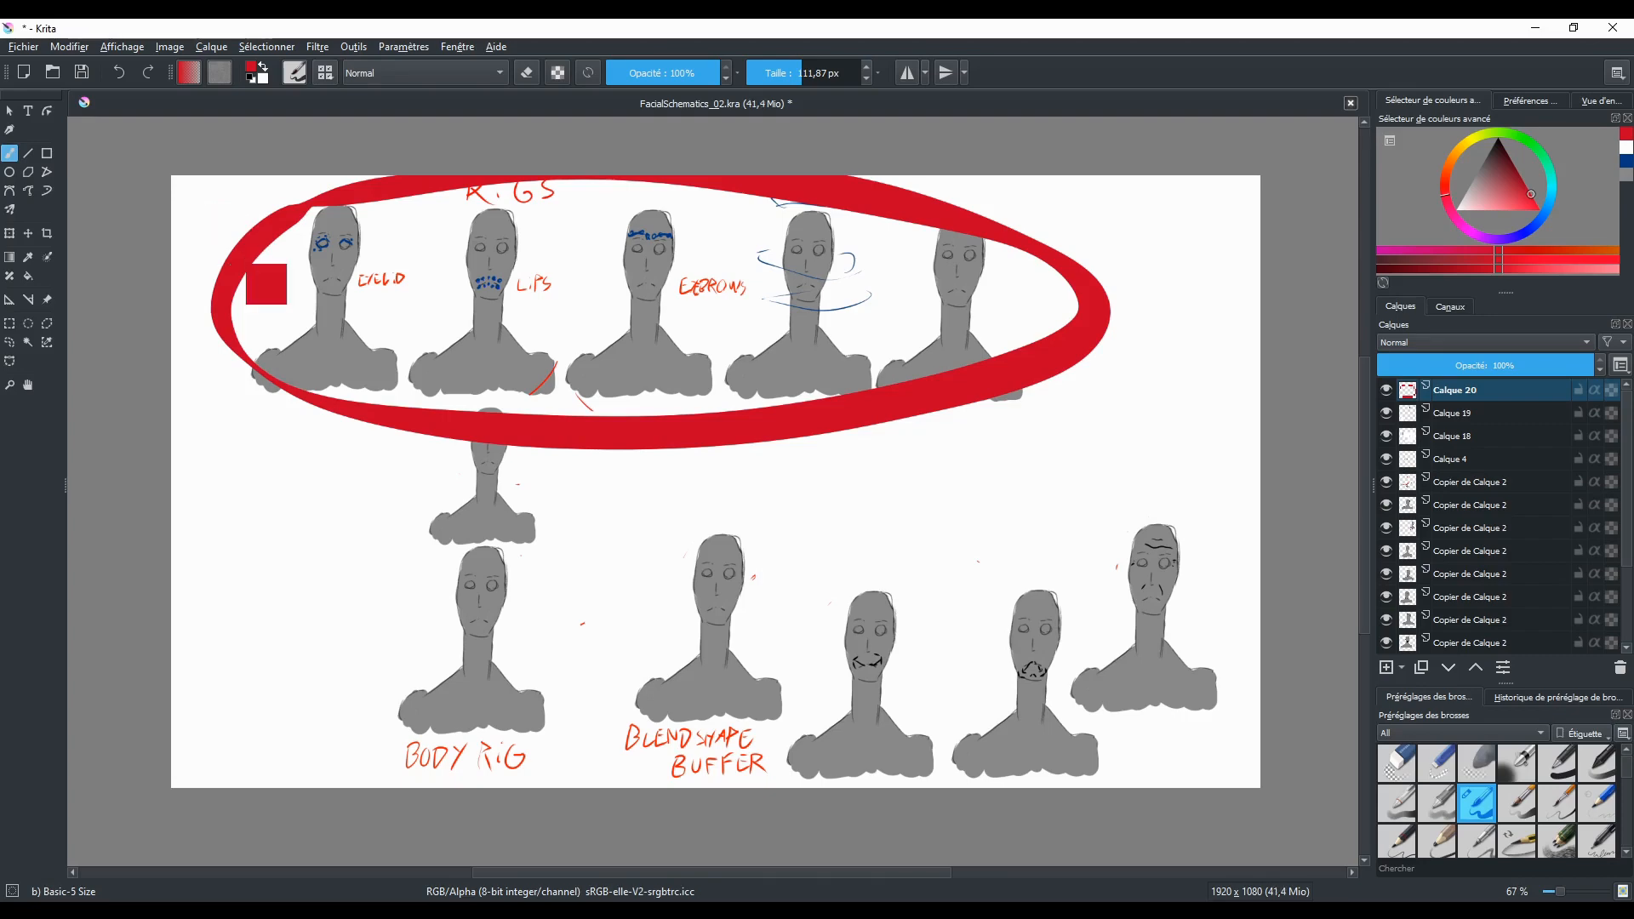
key("ctrl+z")
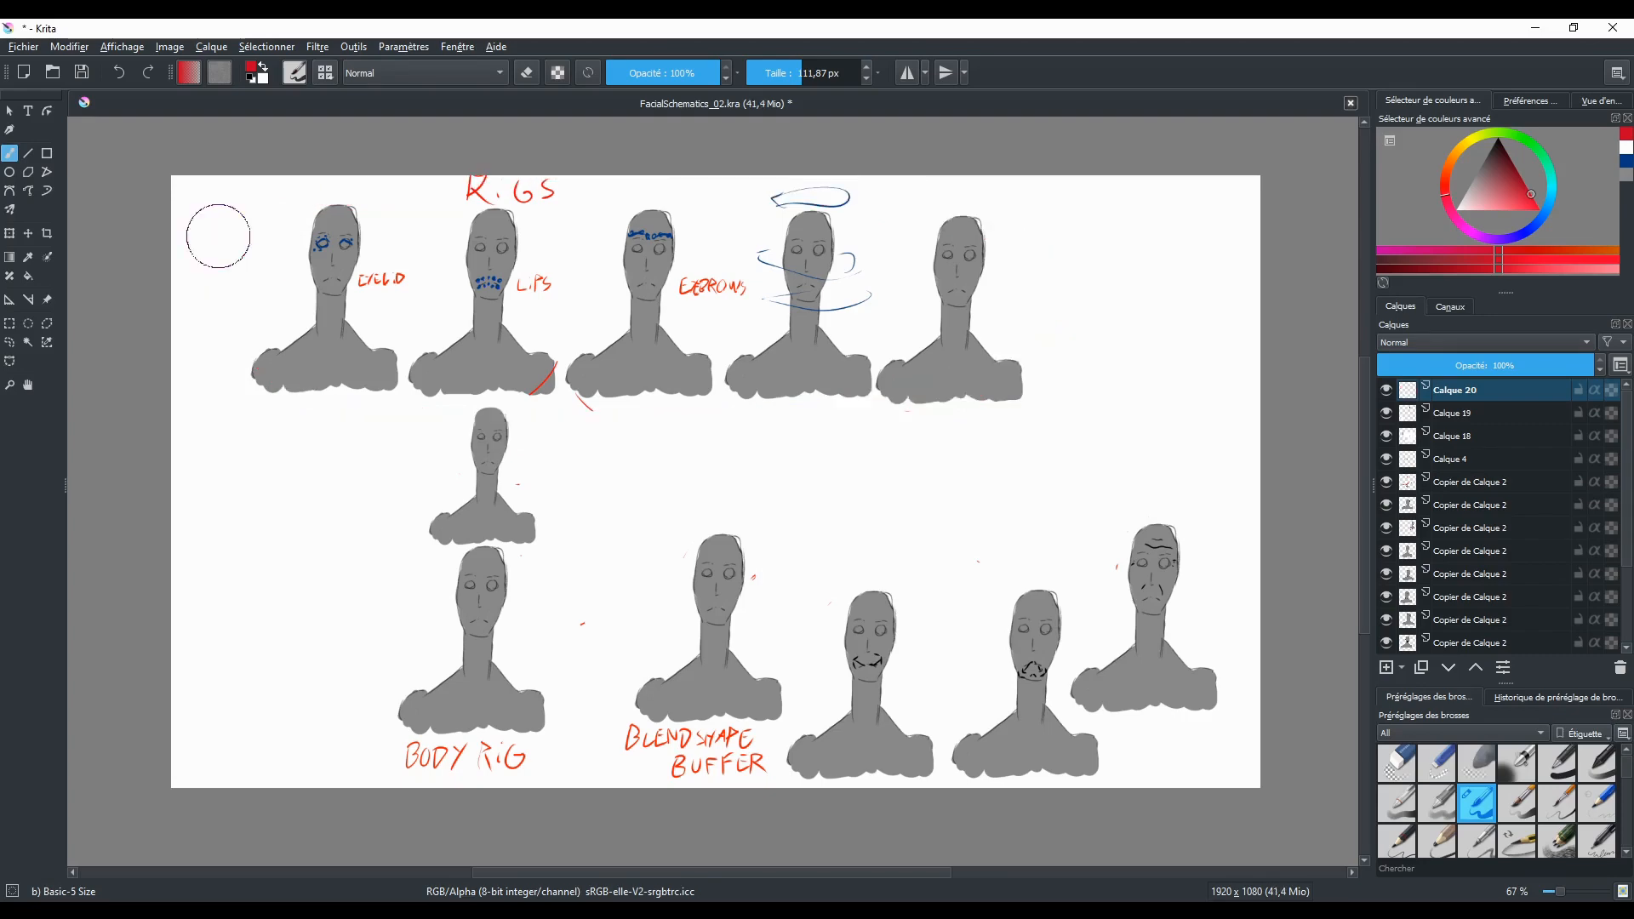
mouse_move(347, 182)
left_mouse_down()
mouse_move(1098, 217)
mouse_move(698, 192)
left_mouse_up()
key("ctrl+z")
Step: Paint temporary red strokes from the upper row down over the small middle head, and undo them
left_click_drag(585, 320, 453, 511)
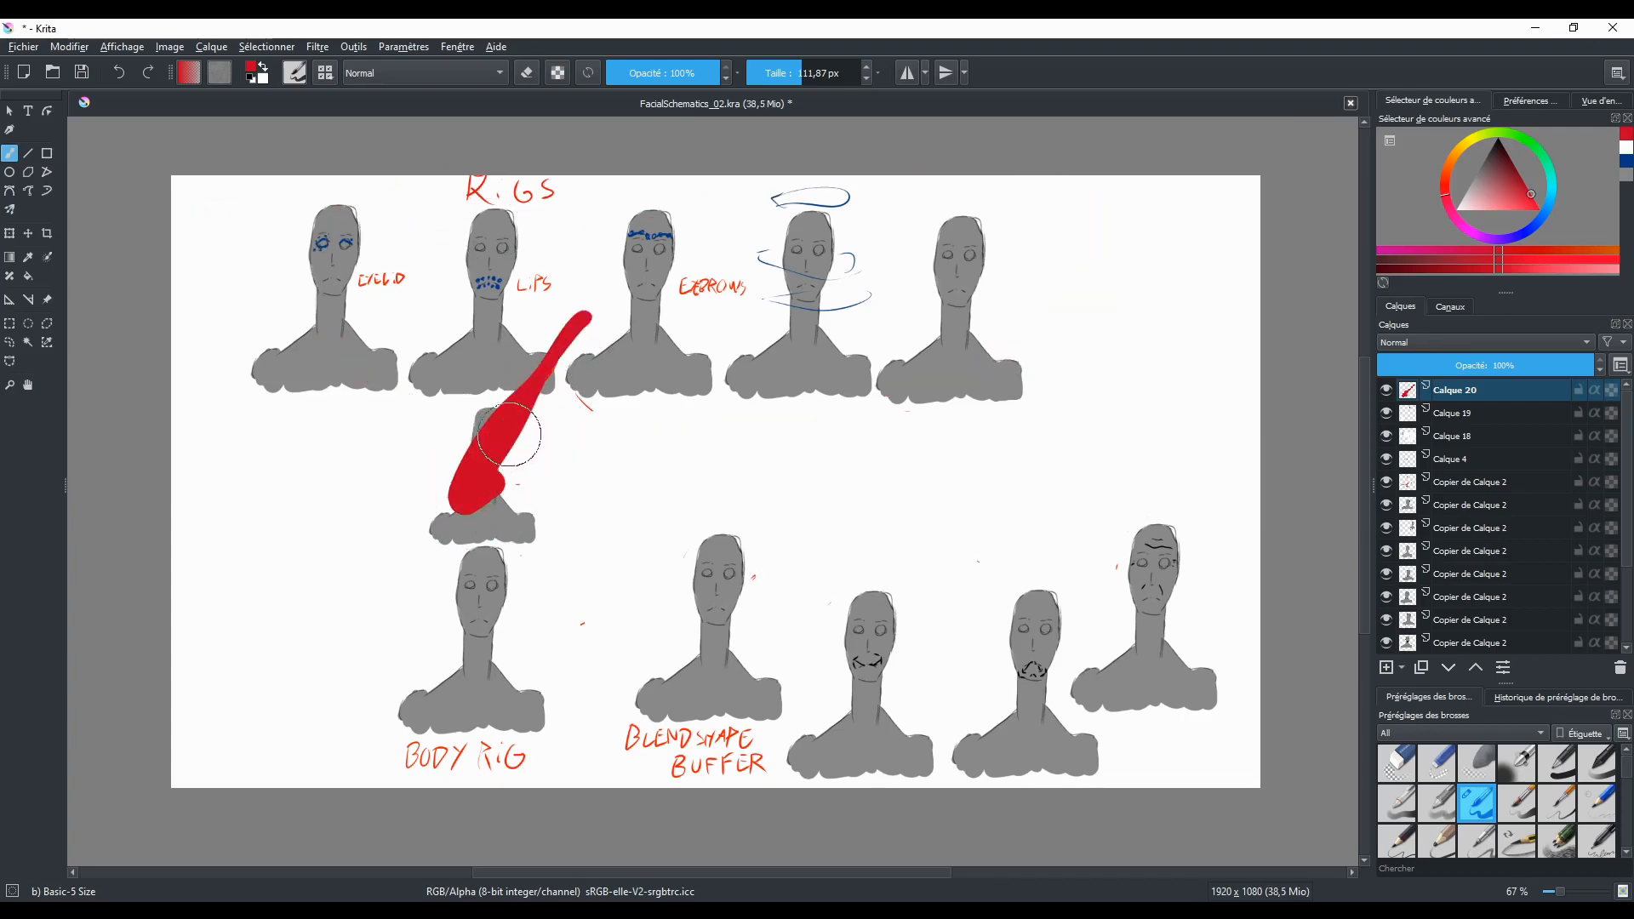
key("ctrl+z")
mouse_move(510, 400)
left_mouse_down()
mouse_move(547, 474)
mouse_move(485, 547)
left_mouse_up()
key("ctrl+z")
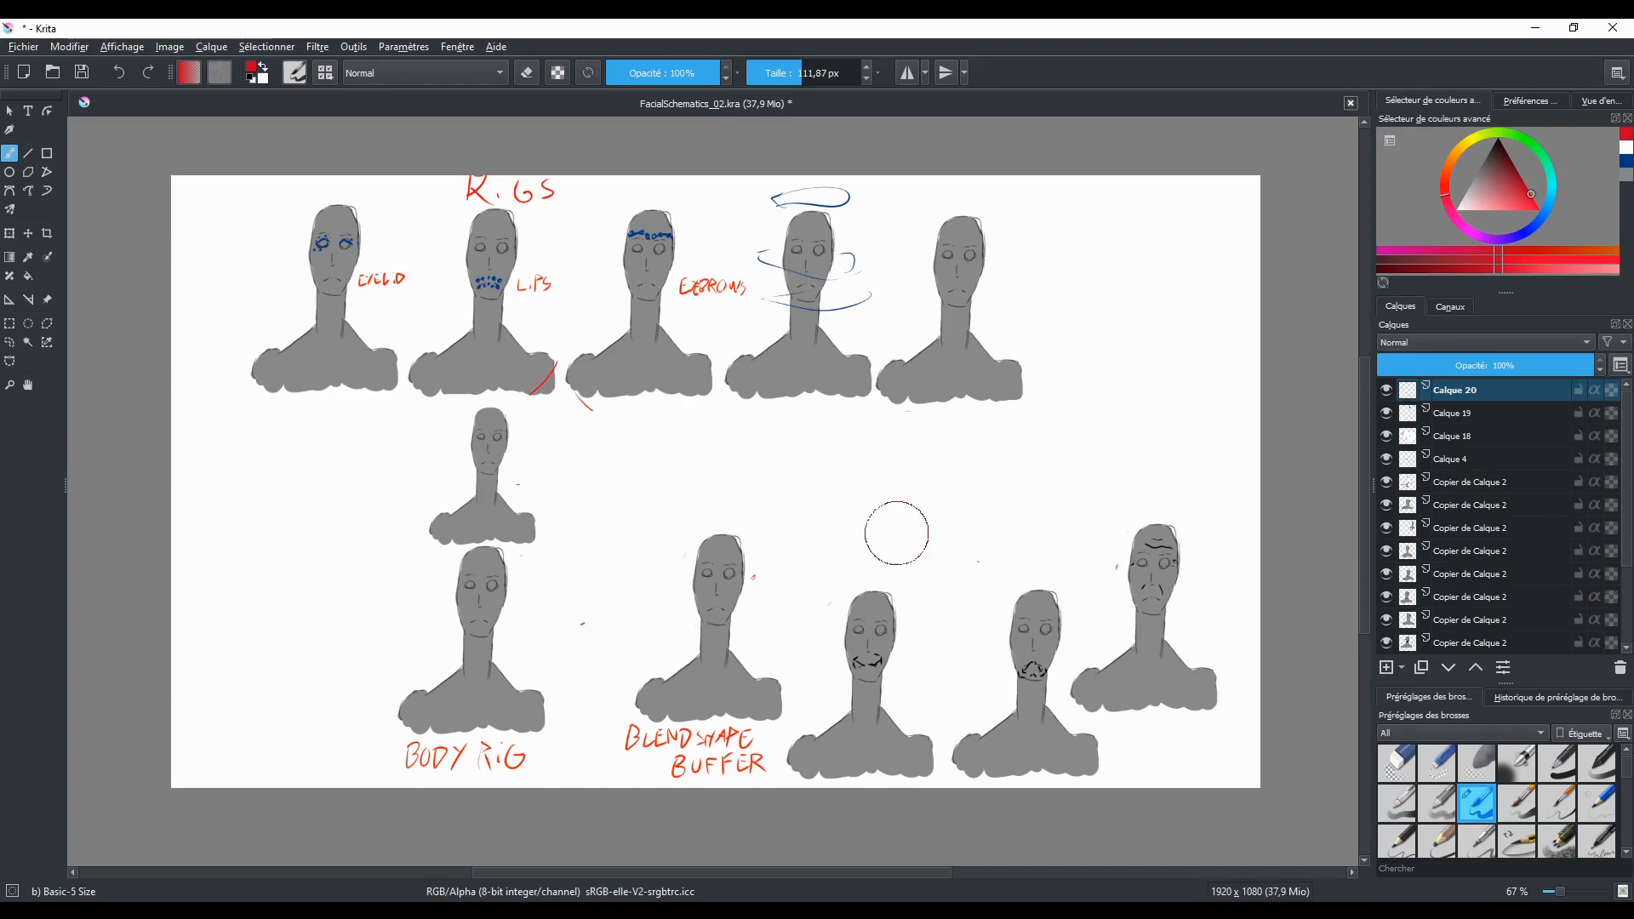
Step: Circle the blendshape heads in red, paint a link to the body rig head, and undo both strokes
mouse_move(889, 440)
left_mouse_down()
mouse_move(617, 709)
mouse_move(957, 537)
left_mouse_up()
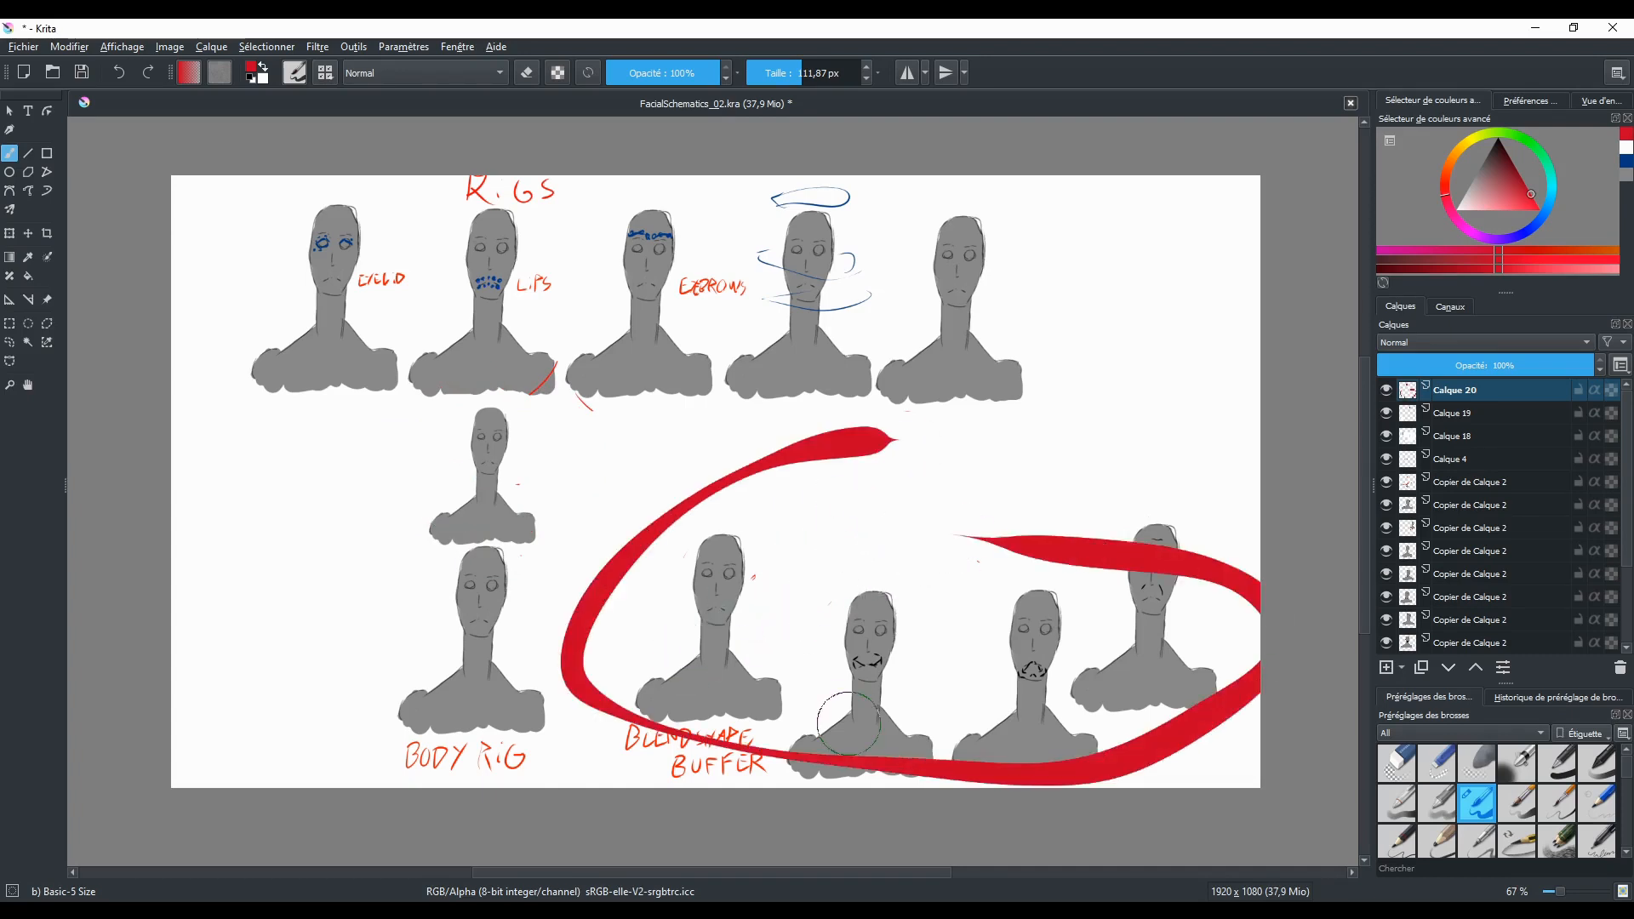
mouse_move(645, 594)
left_mouse_down()
mouse_move(541, 591)
mouse_move(439, 660)
mouse_move(458, 658)
left_mouse_up()
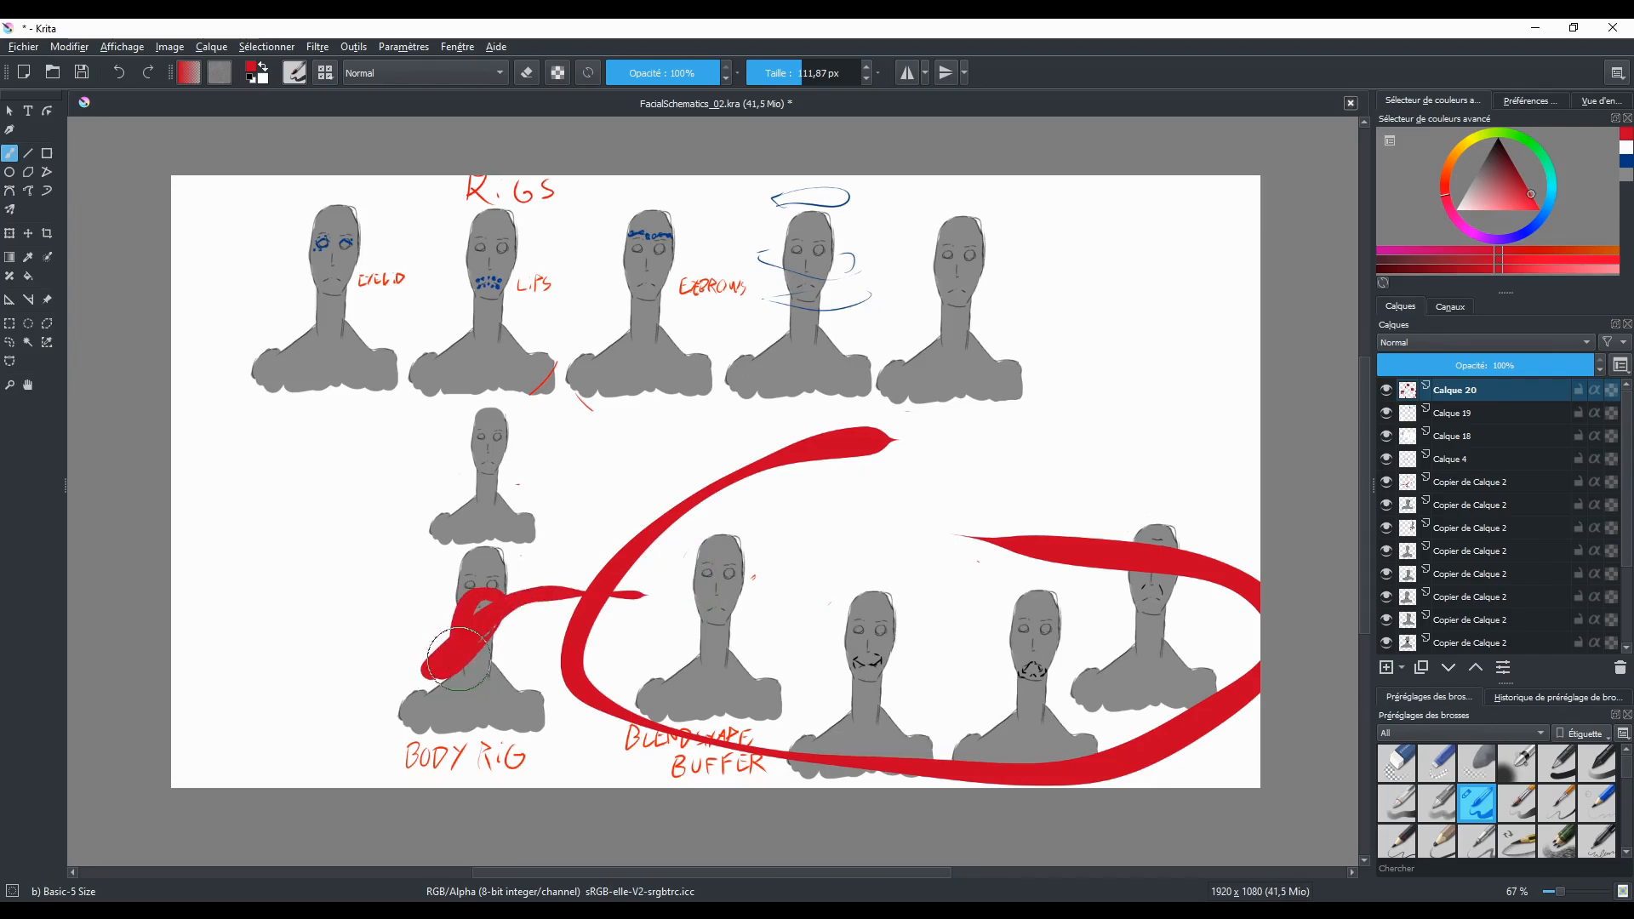
key("ctrl+z")
key("ctrl+z")
key("ctrl+z")
Step: Circle the small middle head in red, link it to the body rig head, and undo the marks
mouse_move(430, 447)
left_mouse_down()
mouse_move(420, 456)
mouse_move(456, 395)
left_mouse_up()
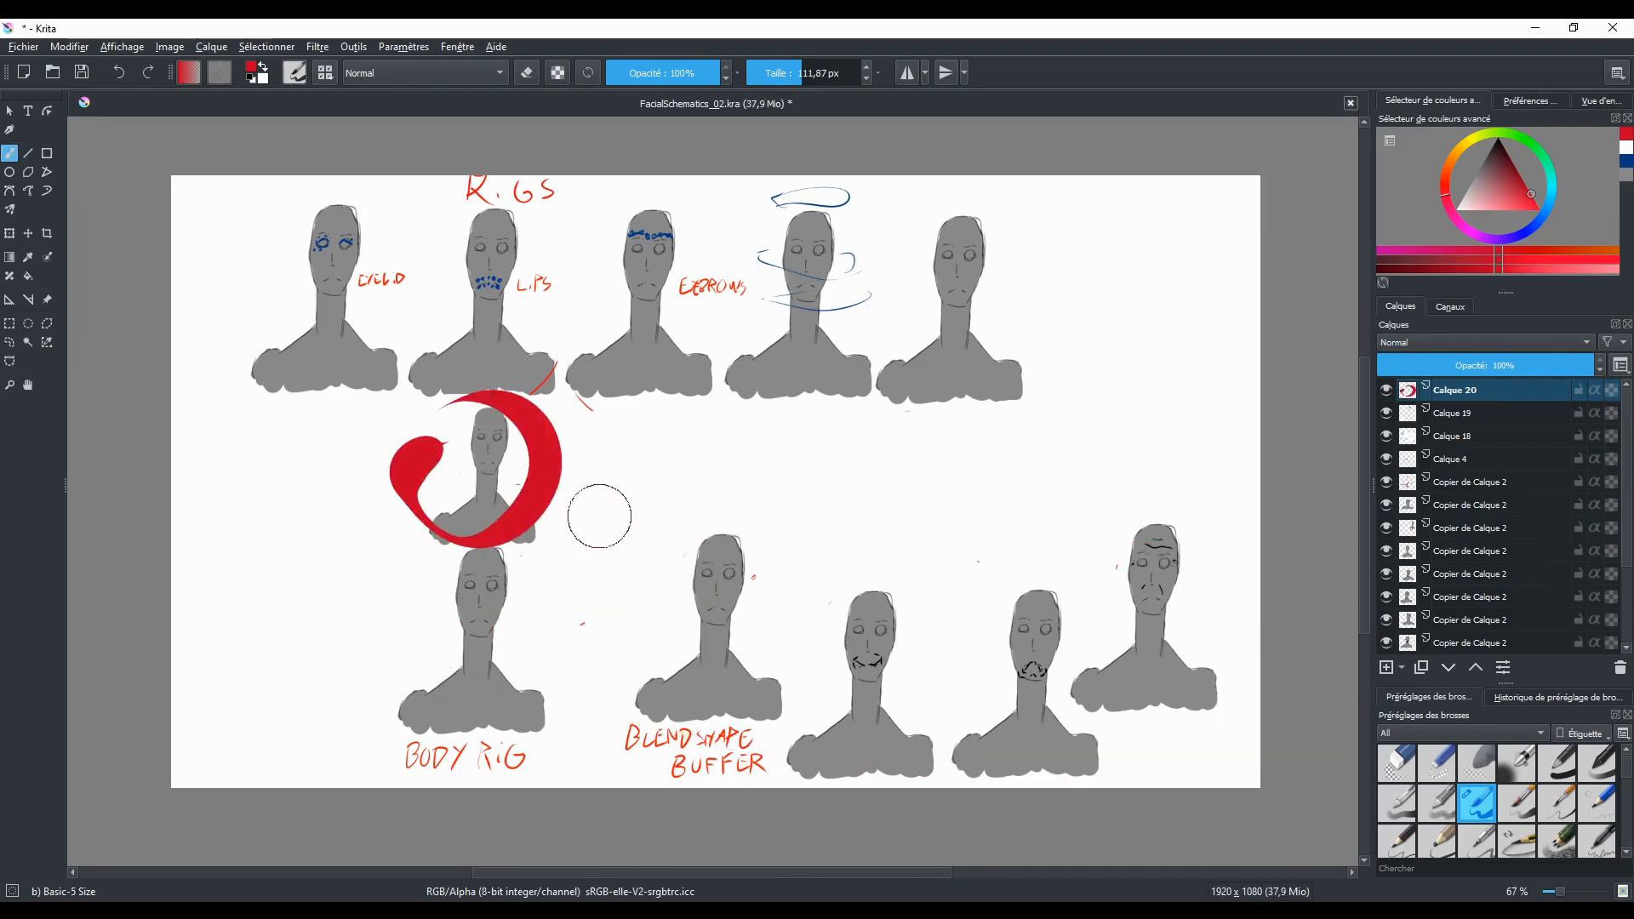
mouse_move(526, 487)
left_mouse_down()
mouse_move(545, 655)
mouse_move(500, 677)
mouse_move(540, 670)
left_mouse_up()
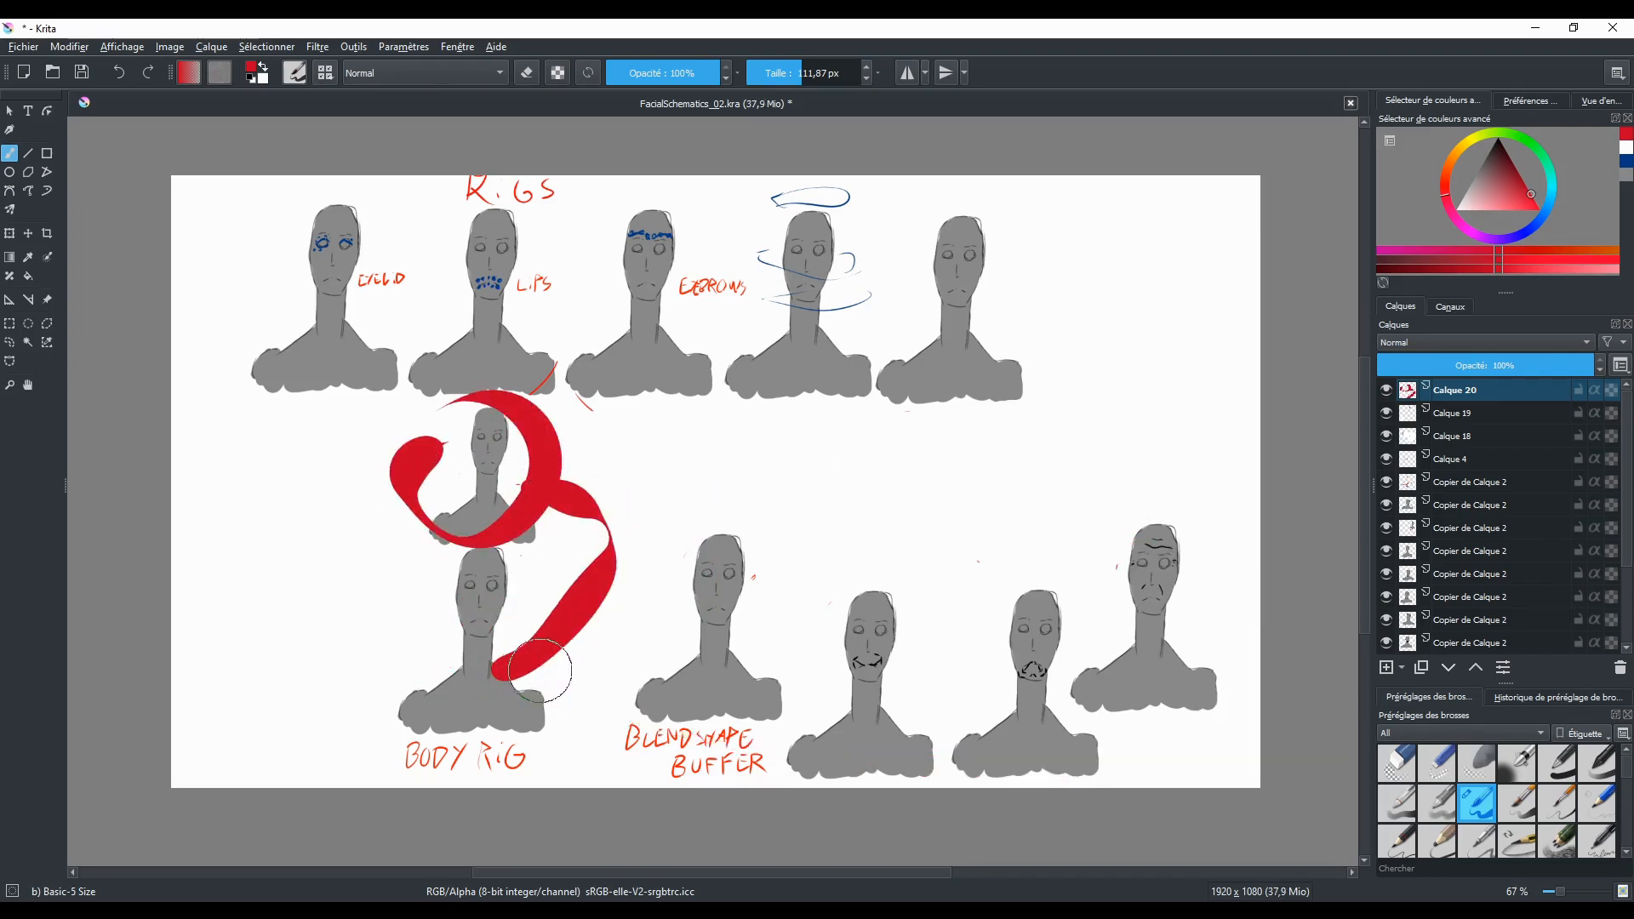
key("ctrl+z")
key("ctrl+z")
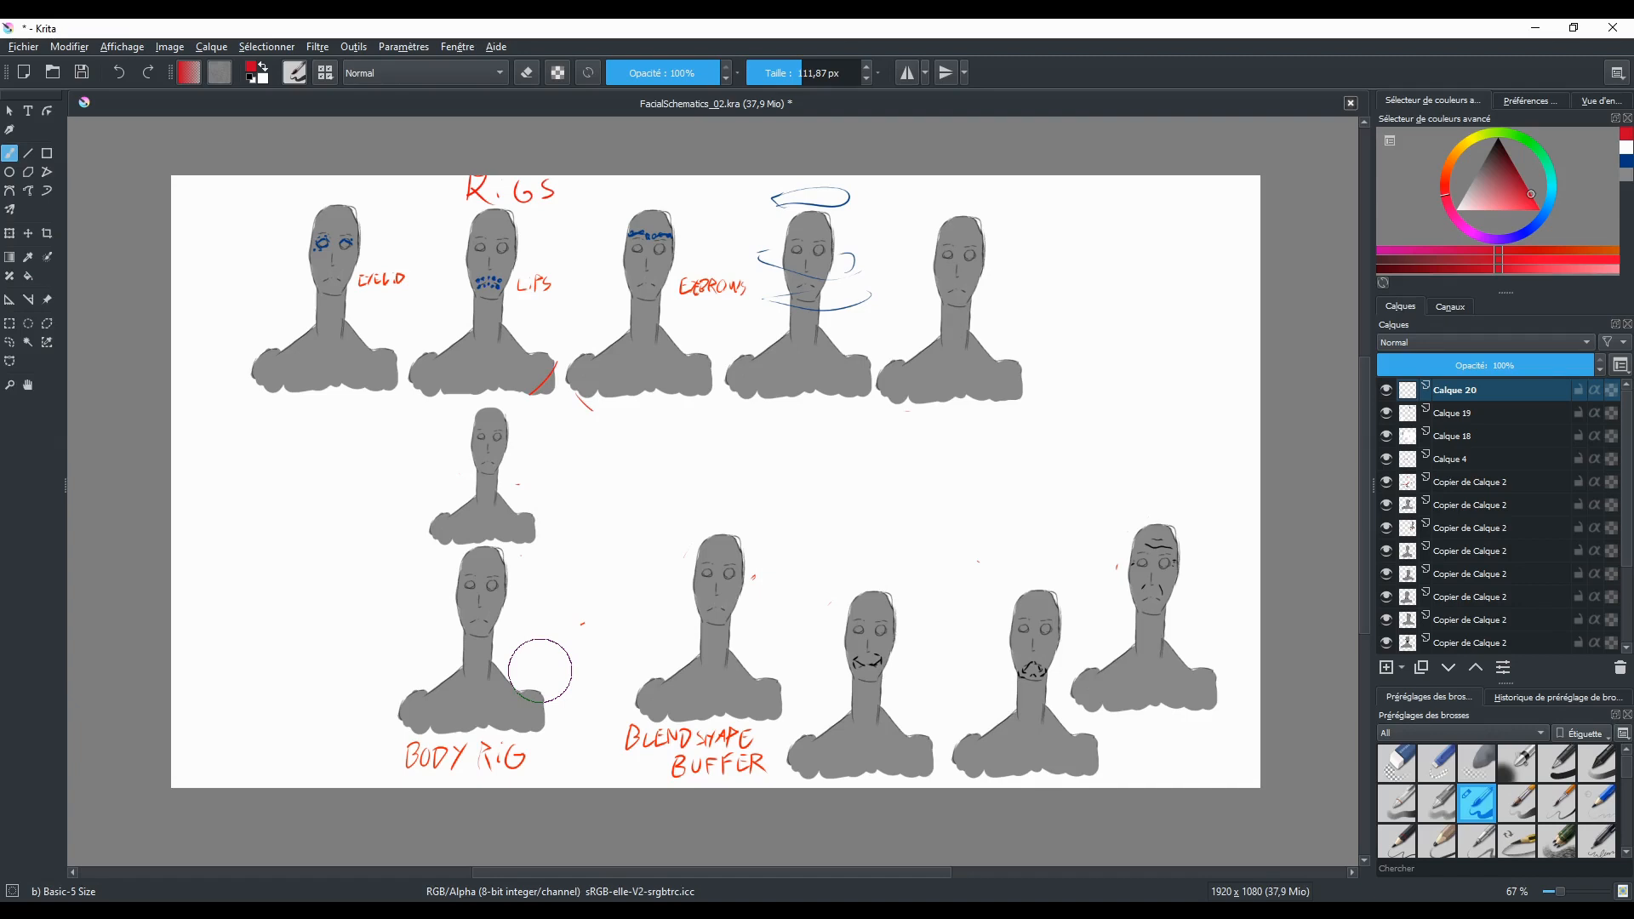
Step: Circle the body rig head in red, connect it to the upper heads, and mark the lips, eyebrow and halo controls
mouse_move(417, 572)
left_mouse_down()
mouse_move(387, 659)
mouse_move(490, 534)
left_mouse_up()
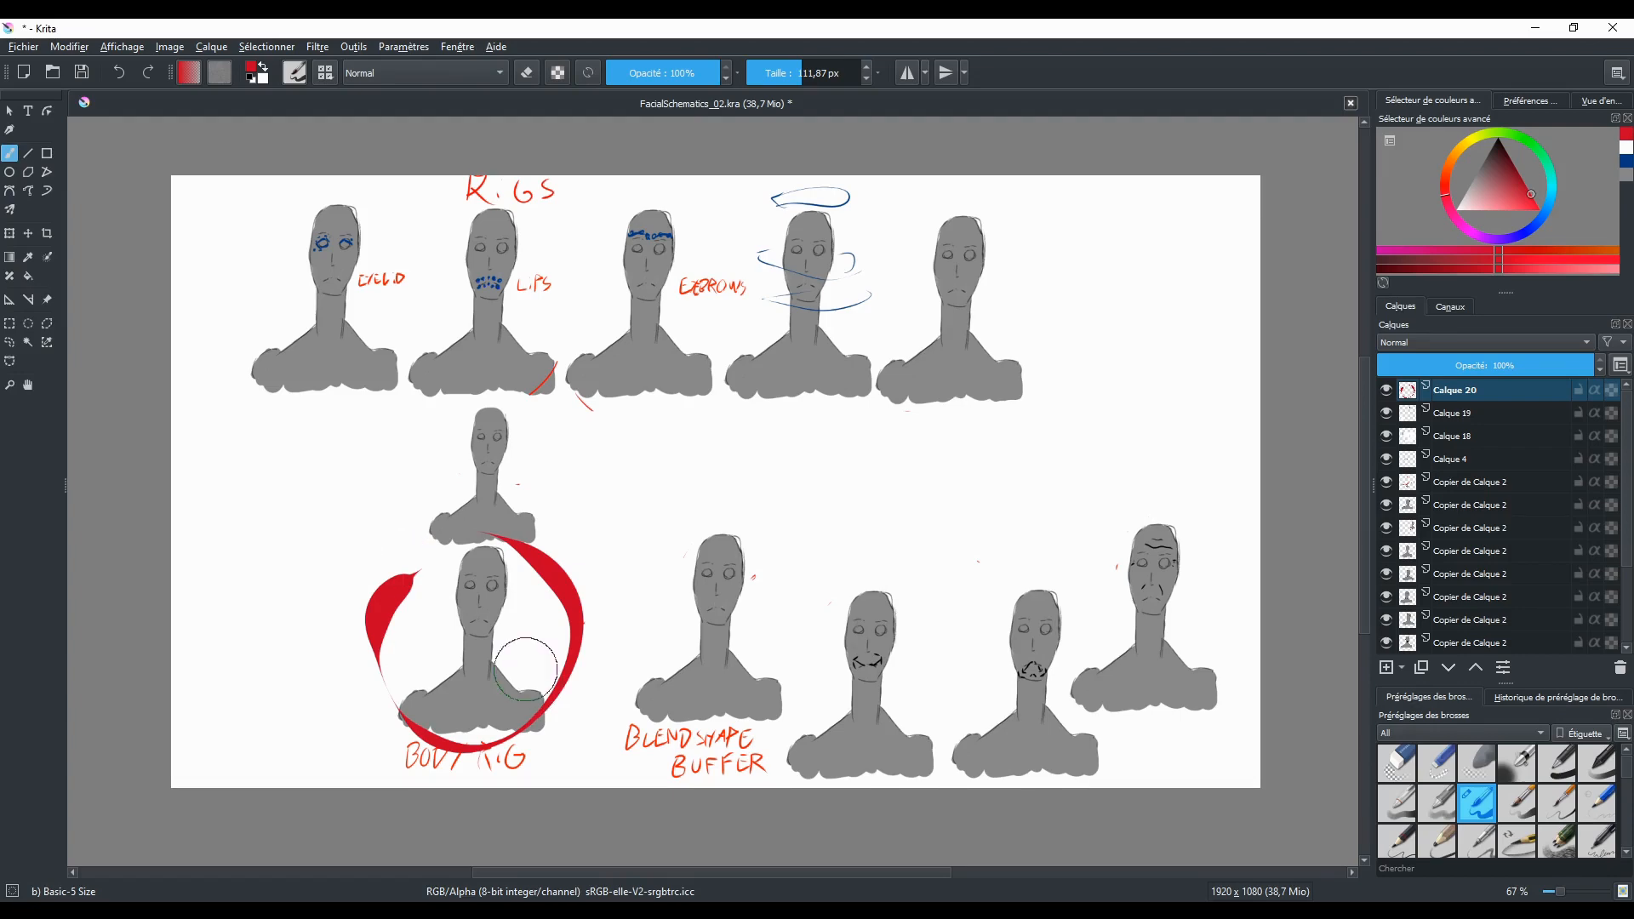
mouse_move(435, 583)
left_mouse_down()
mouse_move(417, 724)
mouse_move(483, 532)
left_mouse_up()
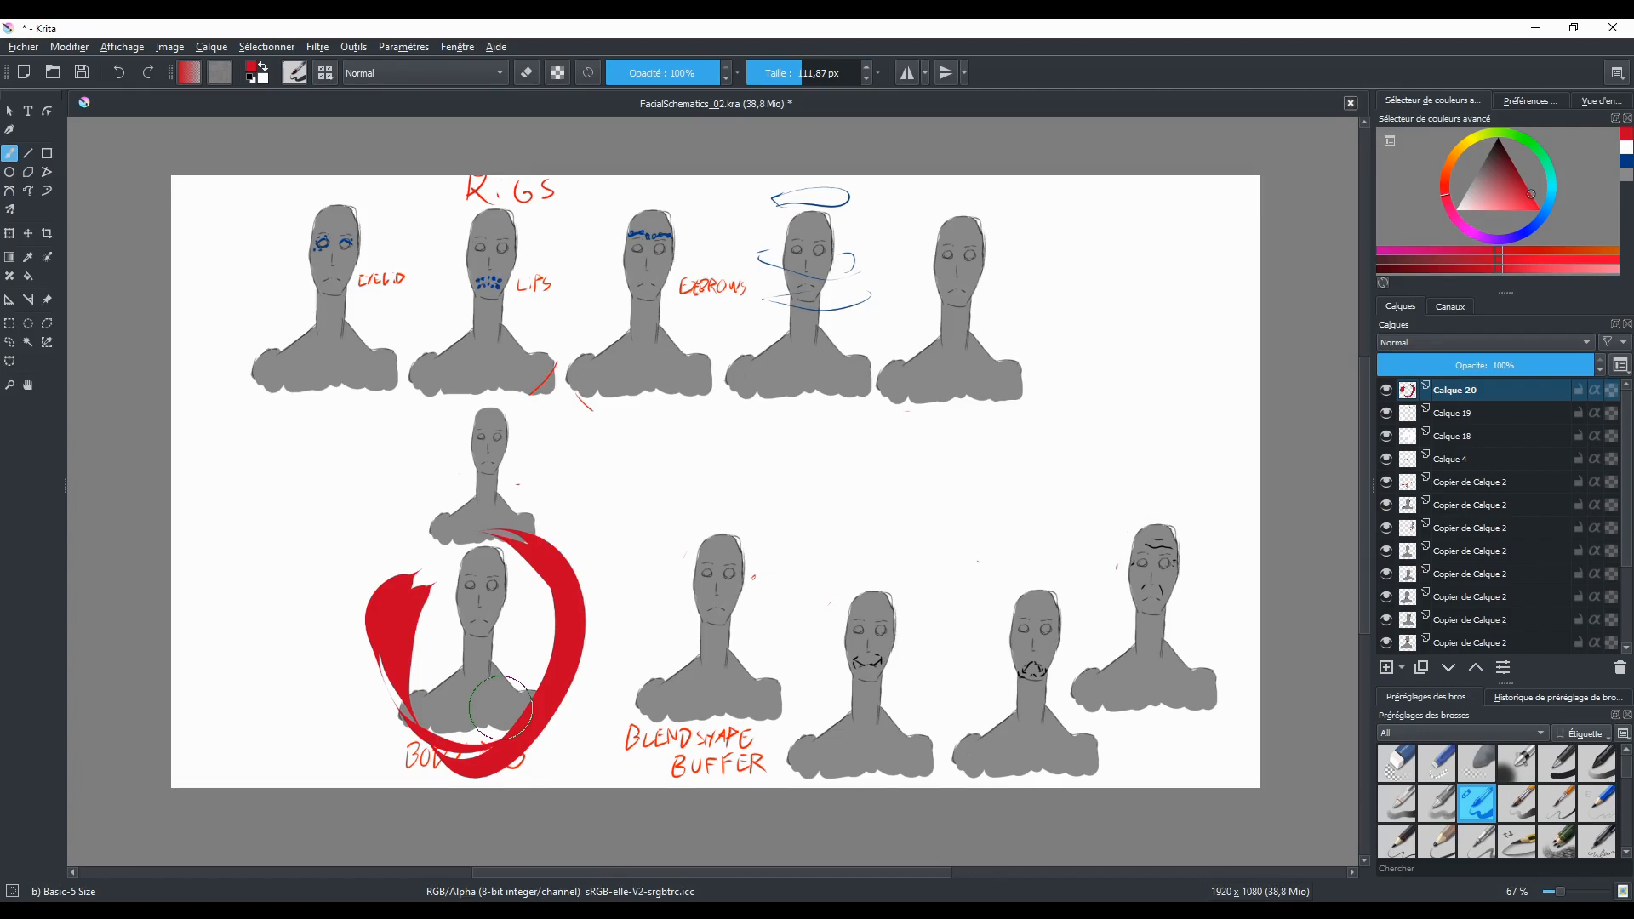
mouse_move(438, 579)
left_mouse_down()
mouse_move(374, 587)
mouse_move(400, 476)
mouse_move(481, 340)
left_mouse_up()
mouse_move(486, 455)
left_mouse_down()
mouse_move(565, 413)
mouse_move(601, 347)
left_mouse_up()
mouse_move(476, 614)
left_mouse_down()
mouse_move(752, 374)
mouse_move(882, 429)
left_mouse_up()
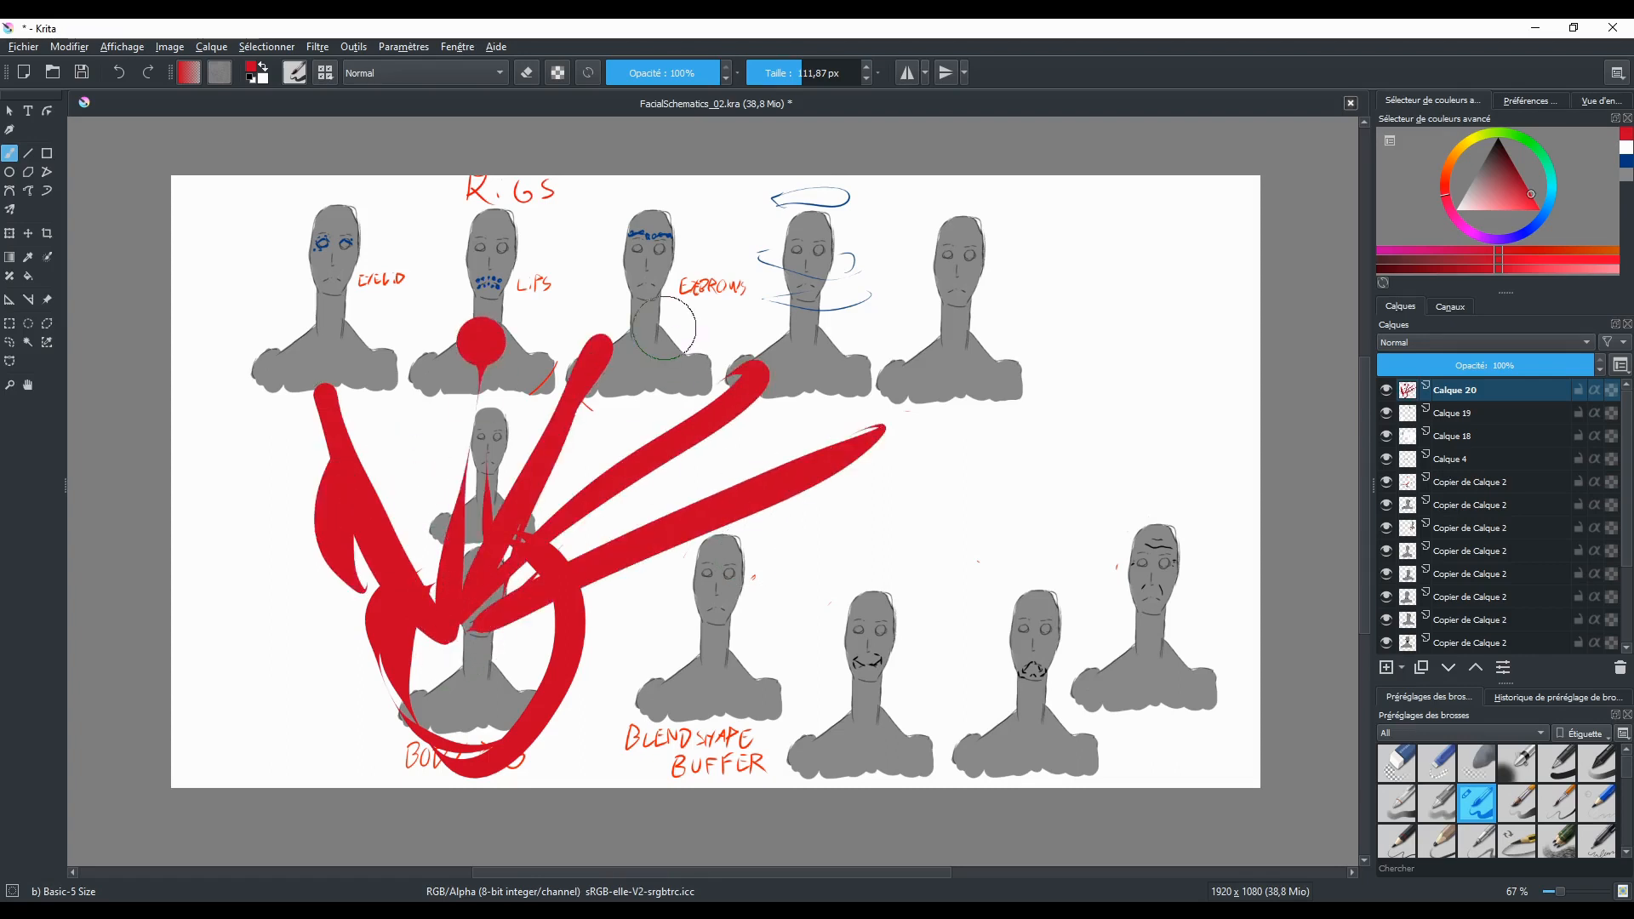
left_click_drag(477, 283, 508, 287)
left_click_drag(616, 241, 639, 239)
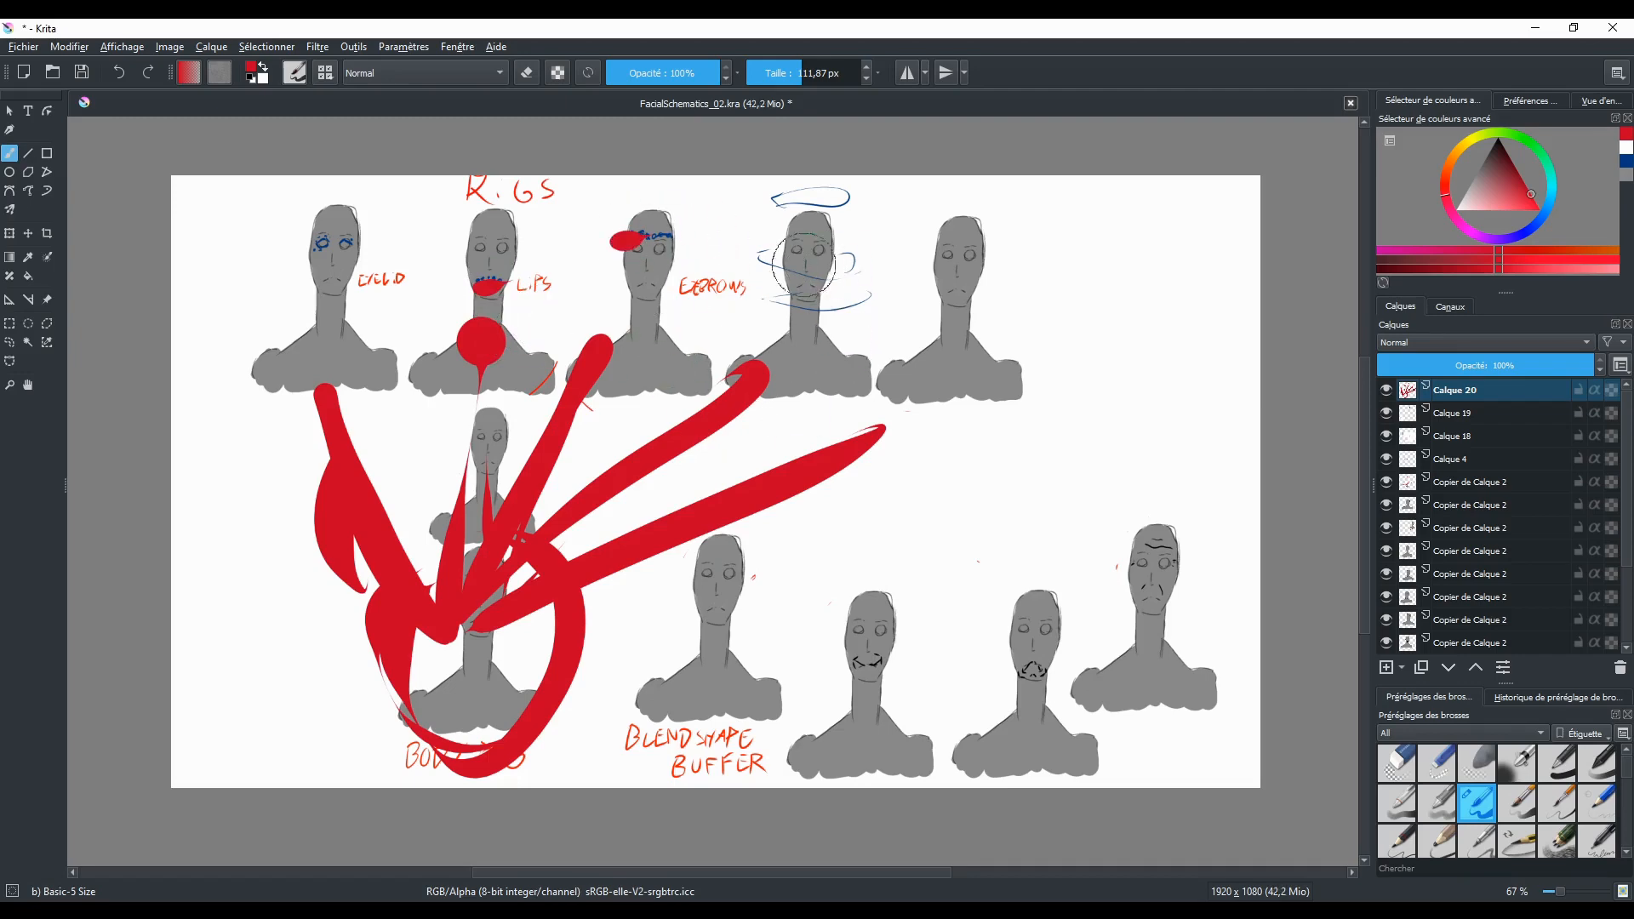
left_click_drag(788, 196, 851, 201)
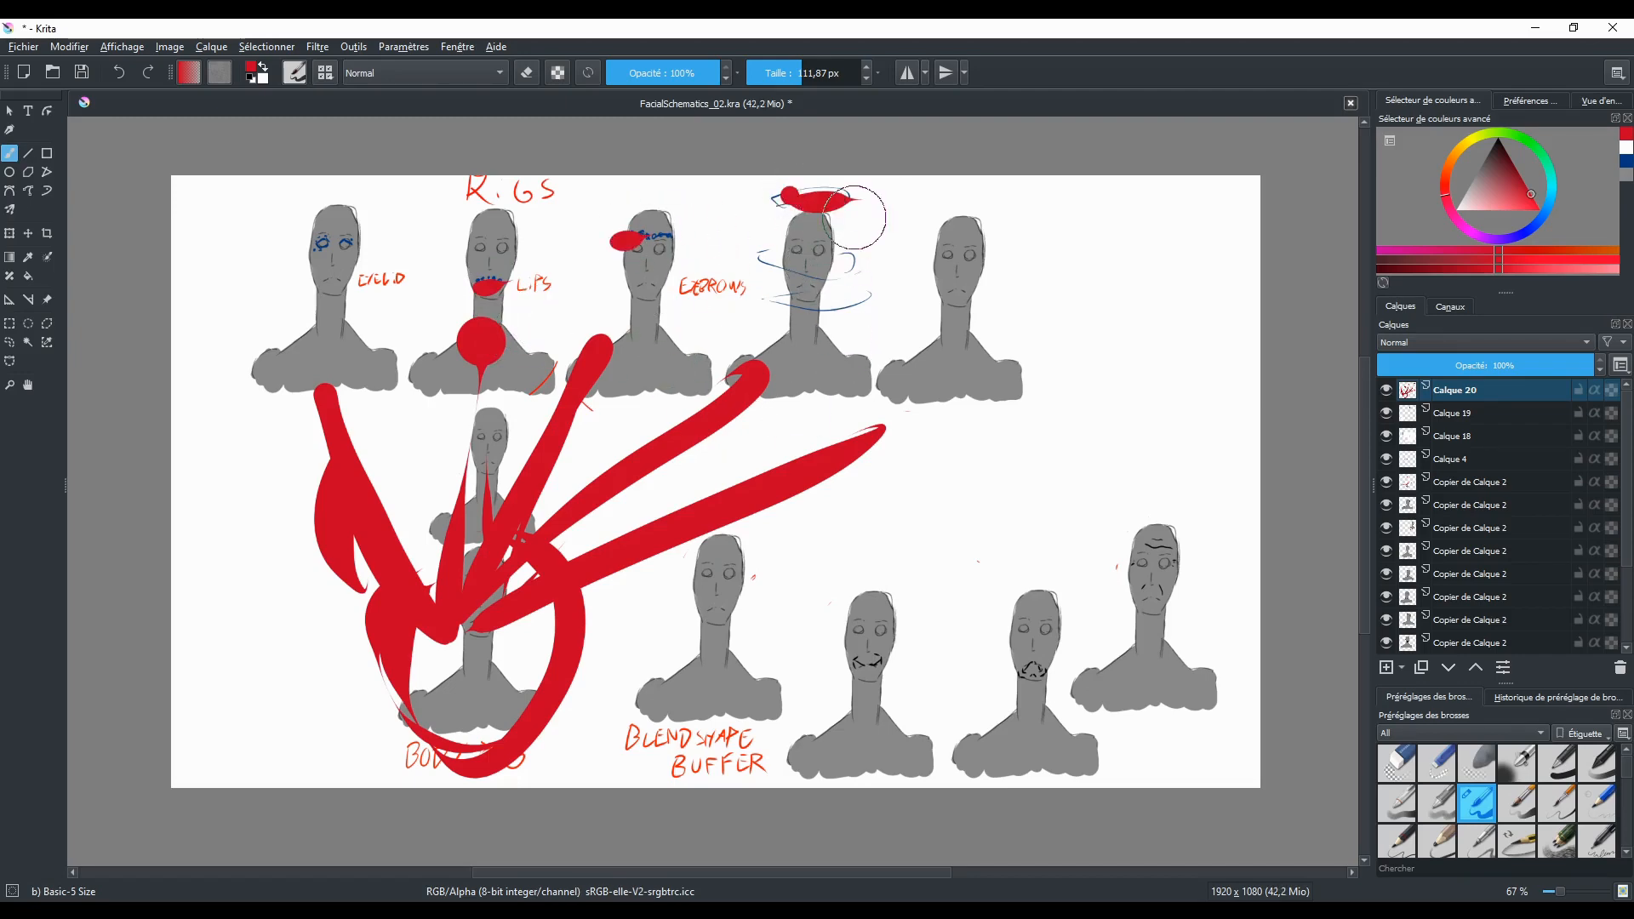
Step: Undo all red circles, connecting strokes and control marks around the body rig head and upper row
key("ctrl+z")
key("ctrl+z")
key("ctrl+z")
key("ctrl+z")
key("ctrl+z")
key("ctrl+z")
key("ctrl+z")
key("ctrl+z")
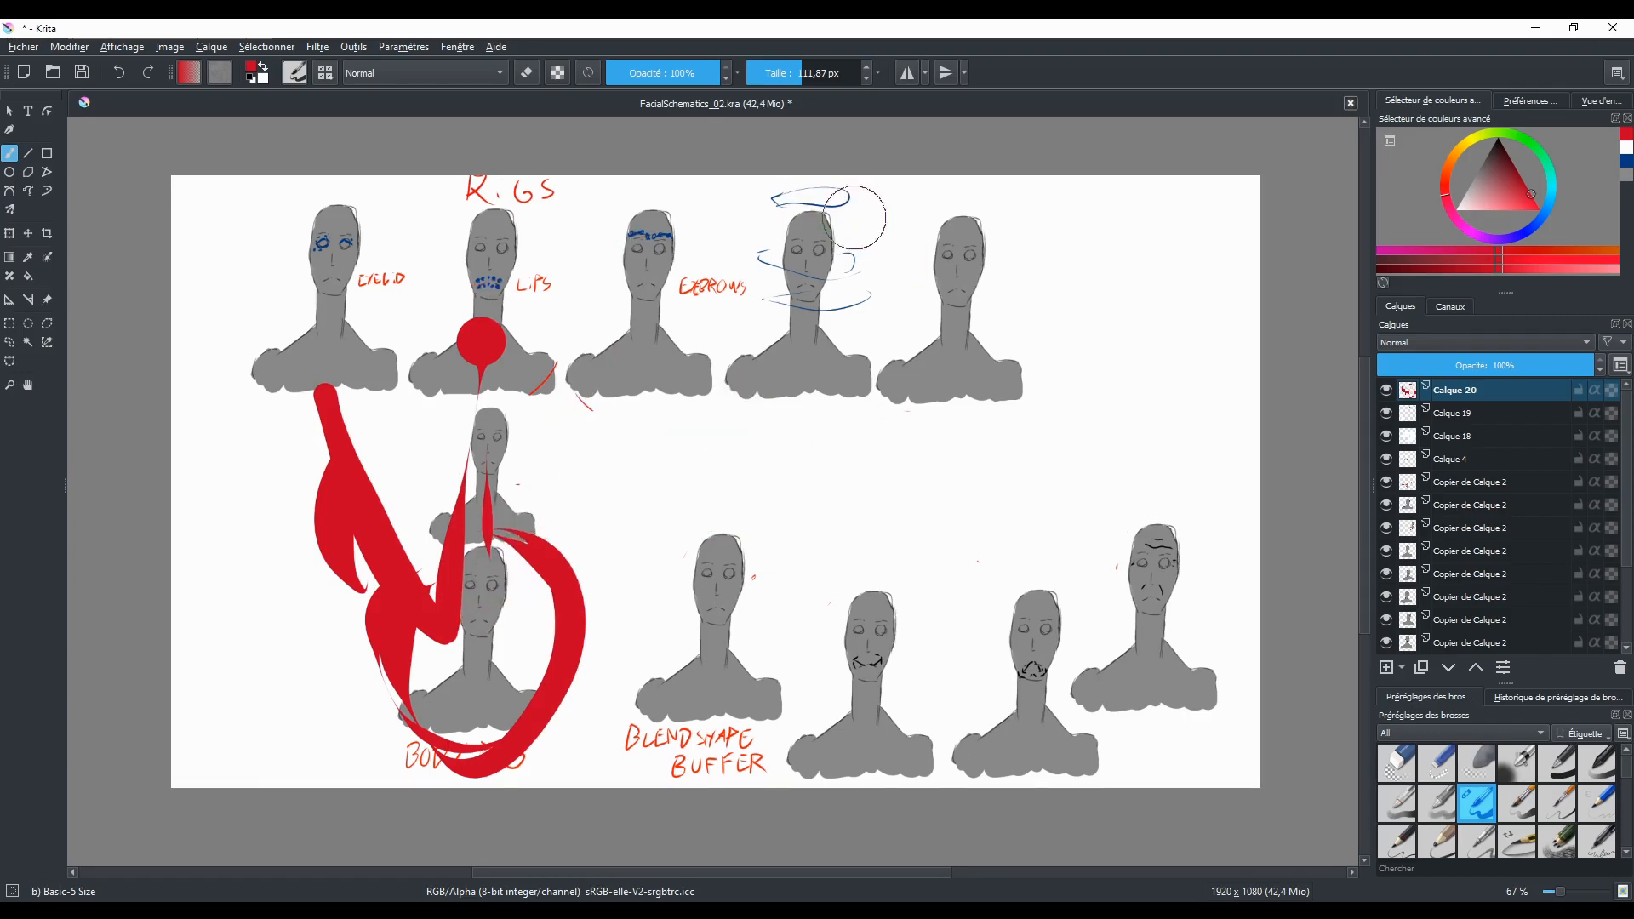
key("ctrl+z")
key("ctrl+z")
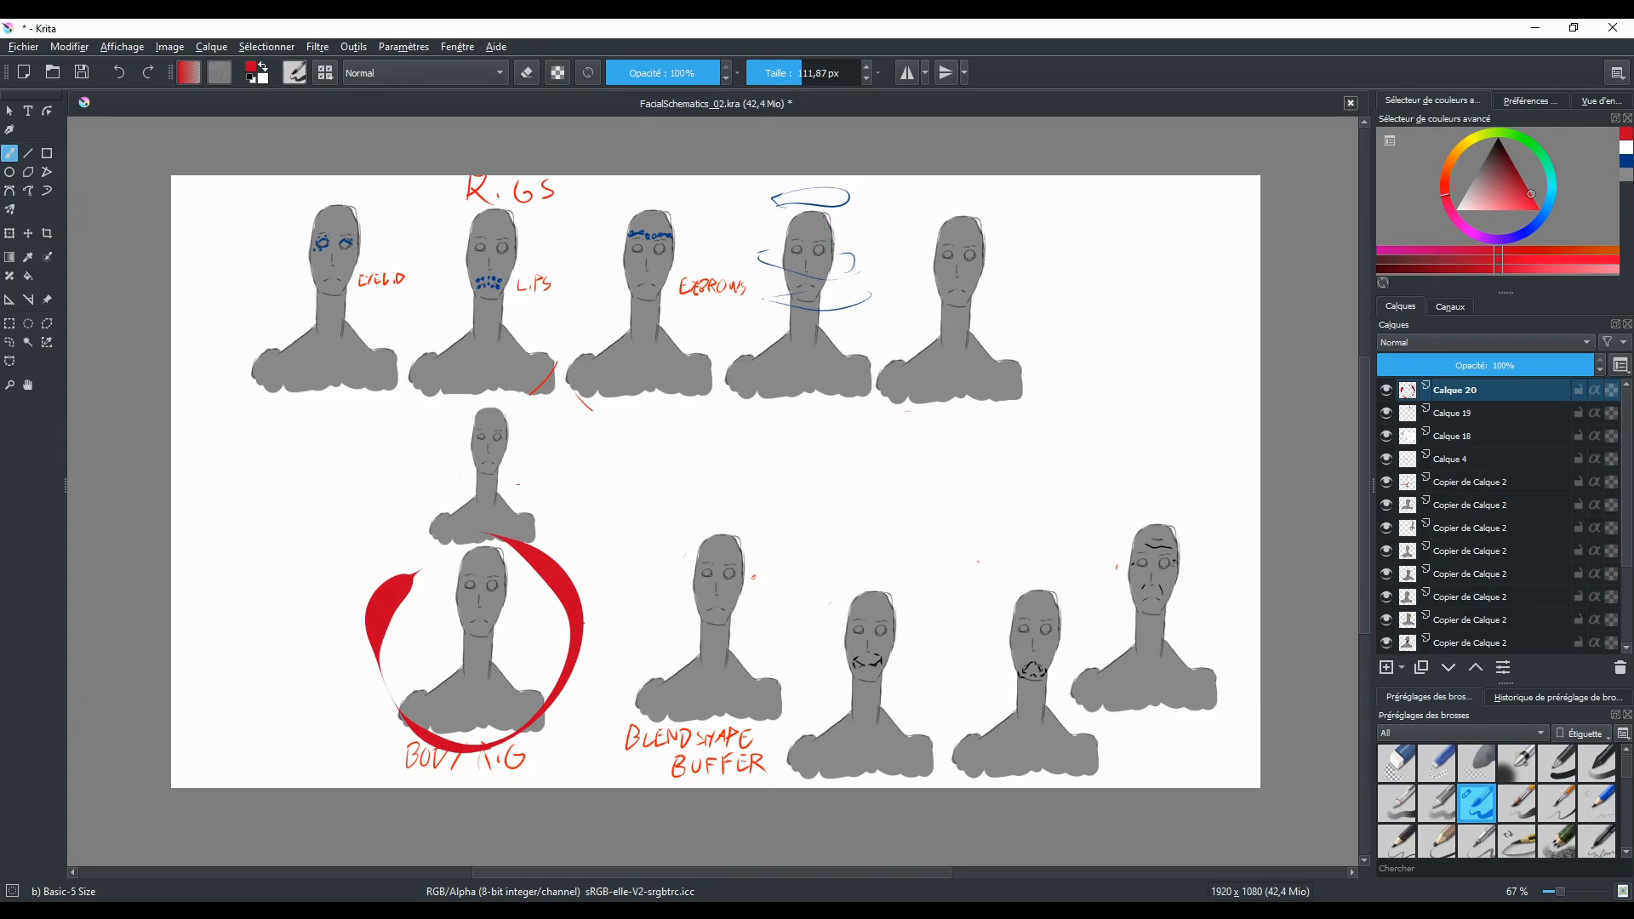
key("ctrl+z")
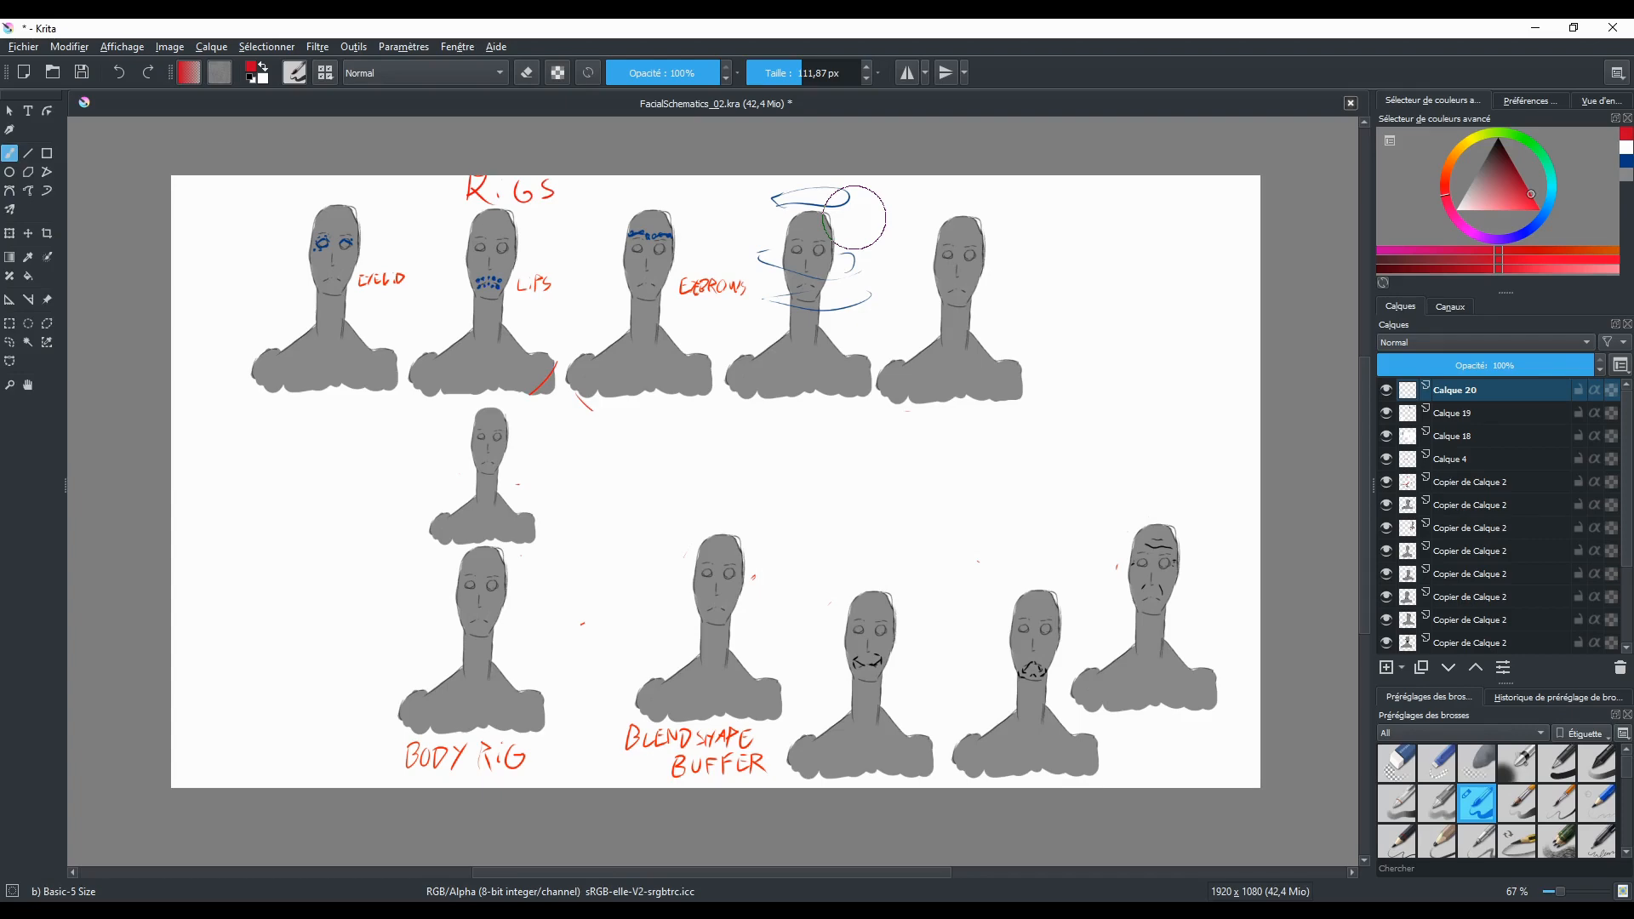
Step: Mark the mouth areas of the lips rig and body rig heads in red and connect them with strokes
mouse_move(509, 257)
left_mouse_down()
mouse_move(460, 298)
mouse_move(498, 313)
mouse_move(436, 430)
left_mouse_up()
left_click_drag(443, 521, 451, 660)
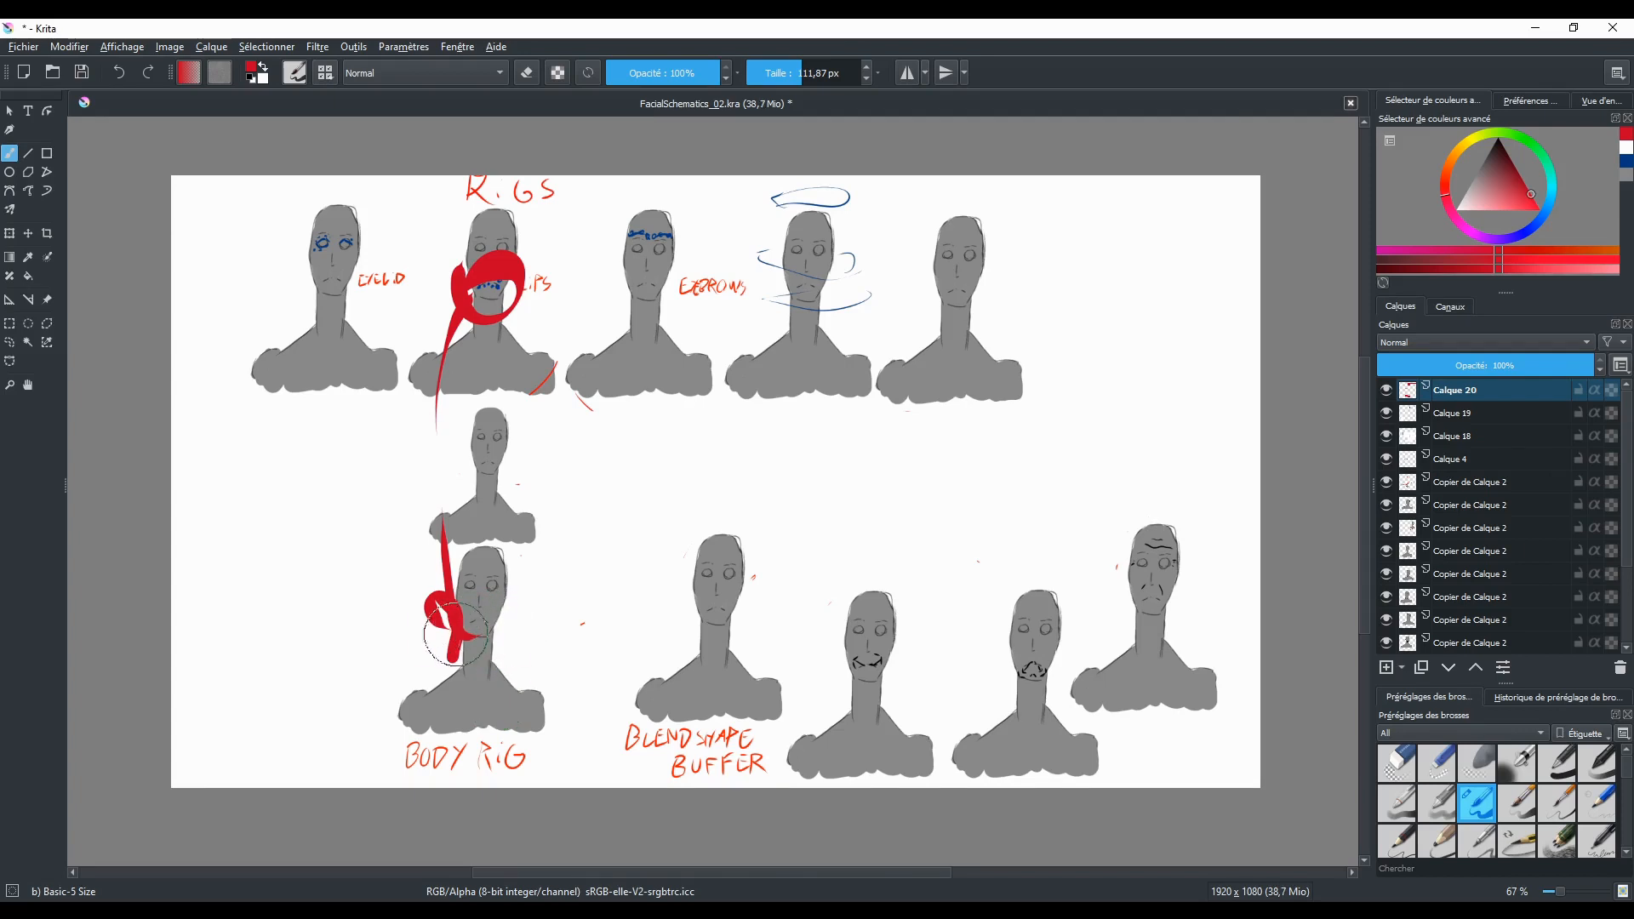
mouse_move(489, 617)
left_mouse_down()
mouse_move(451, 659)
mouse_move(511, 613)
left_mouse_up()
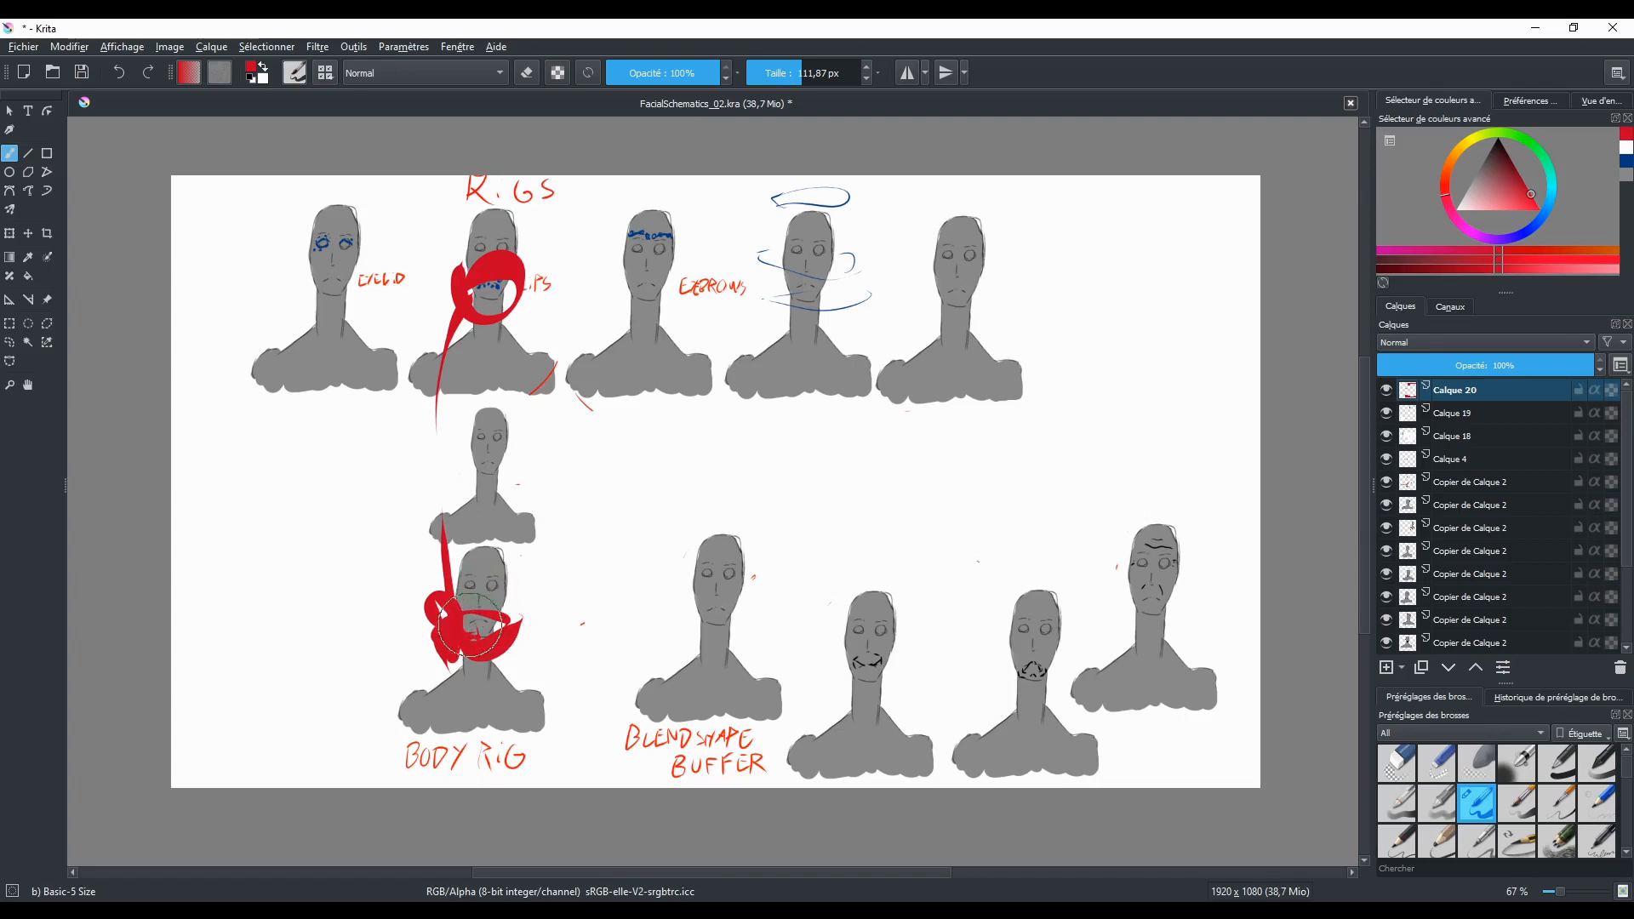
mouse_move(475, 632)
left_mouse_down()
mouse_move(512, 628)
mouse_move(464, 634)
mouse_move(540, 510)
mouse_move(510, 338)
left_mouse_up()
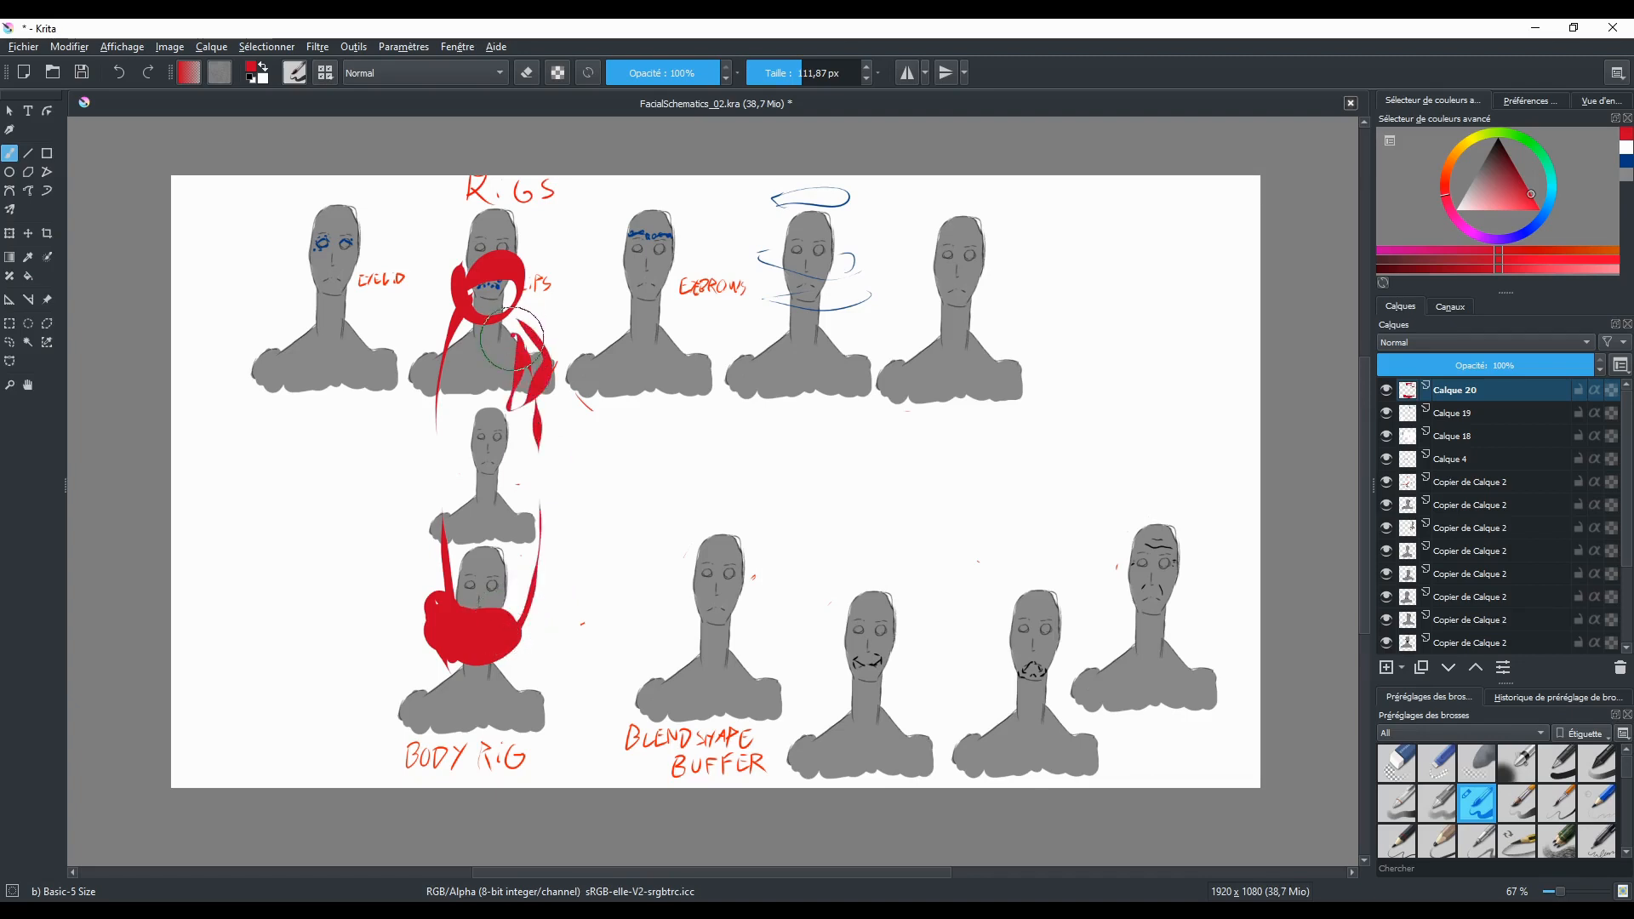
Step: Undo the red mouth marks and the strokes linking the lips rig to the body rig
key("ctrl+z")
key("ctrl+z")
key("ctrl+z")
key("ctrl+z")
key("ctrl+z")
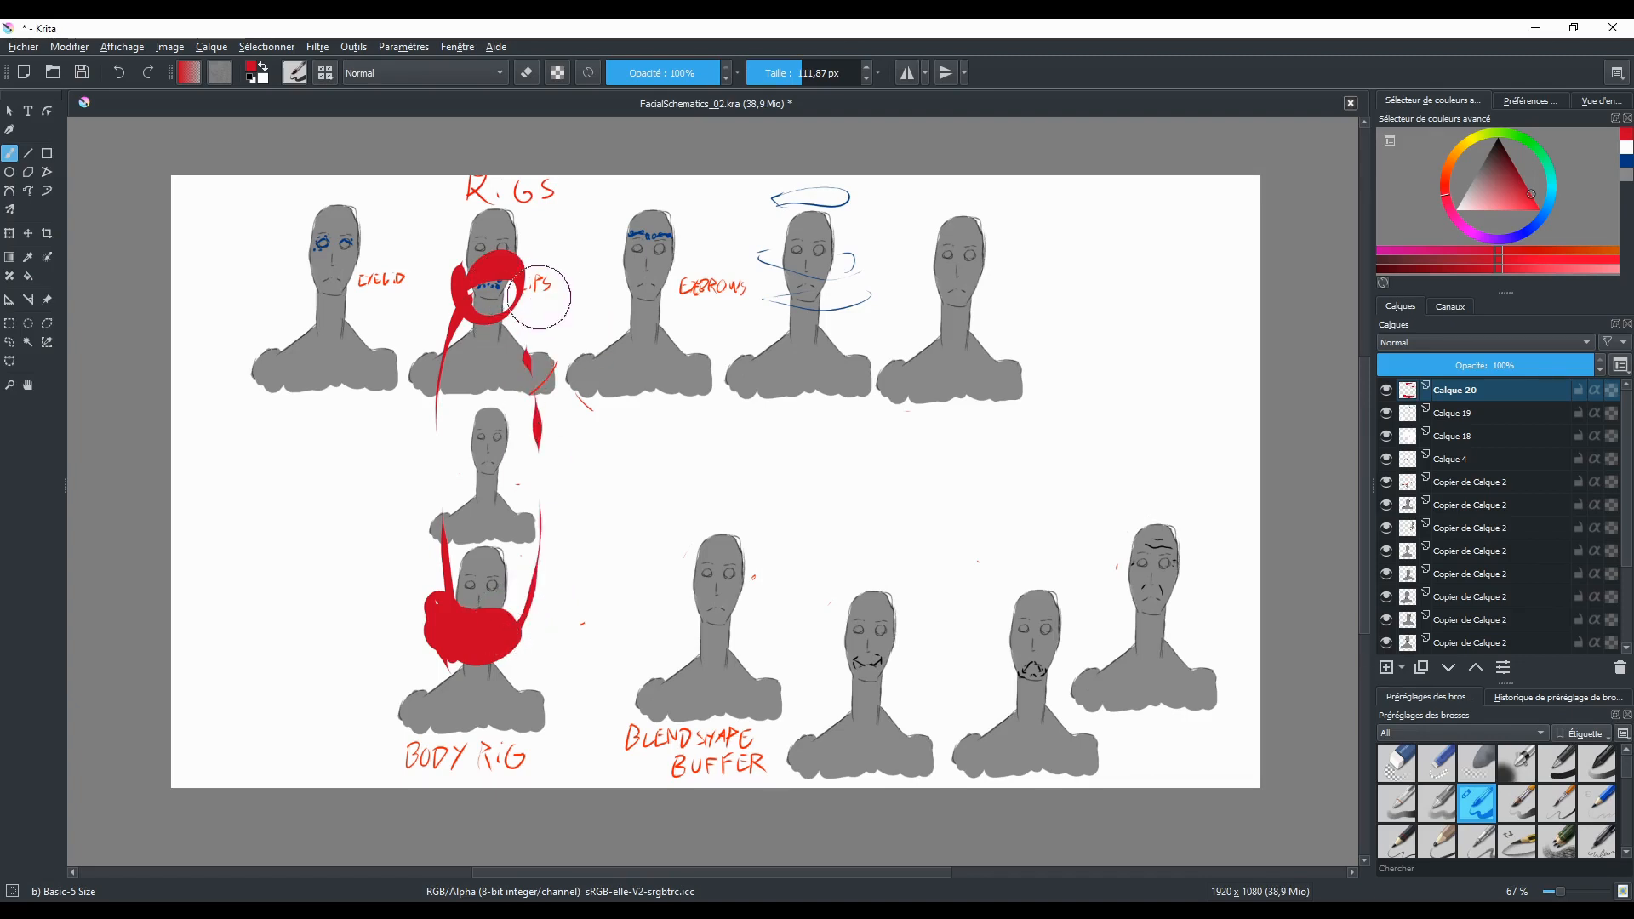
key("ctrl+z")
key("ctrl+z")
key("ctrl+z")
key("ctrl+z")
key("ctrl+z")
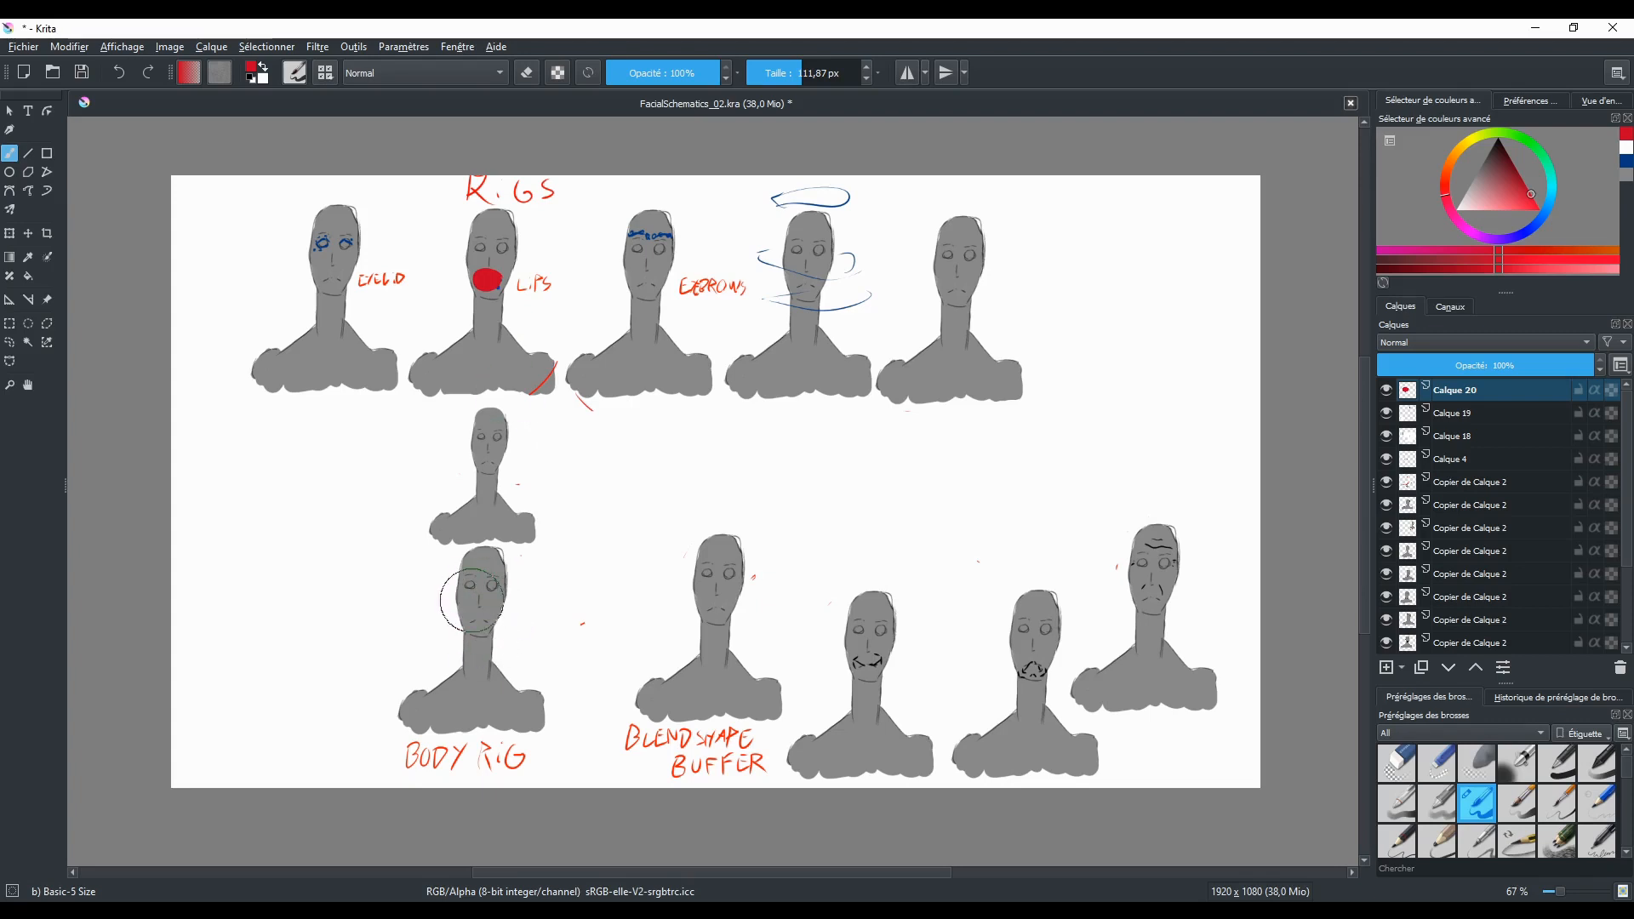
Step: Mark the body rig head's mouth in red and paint strokes linking that head to the upper rig heads
left_click_drag(474, 604, 496, 614)
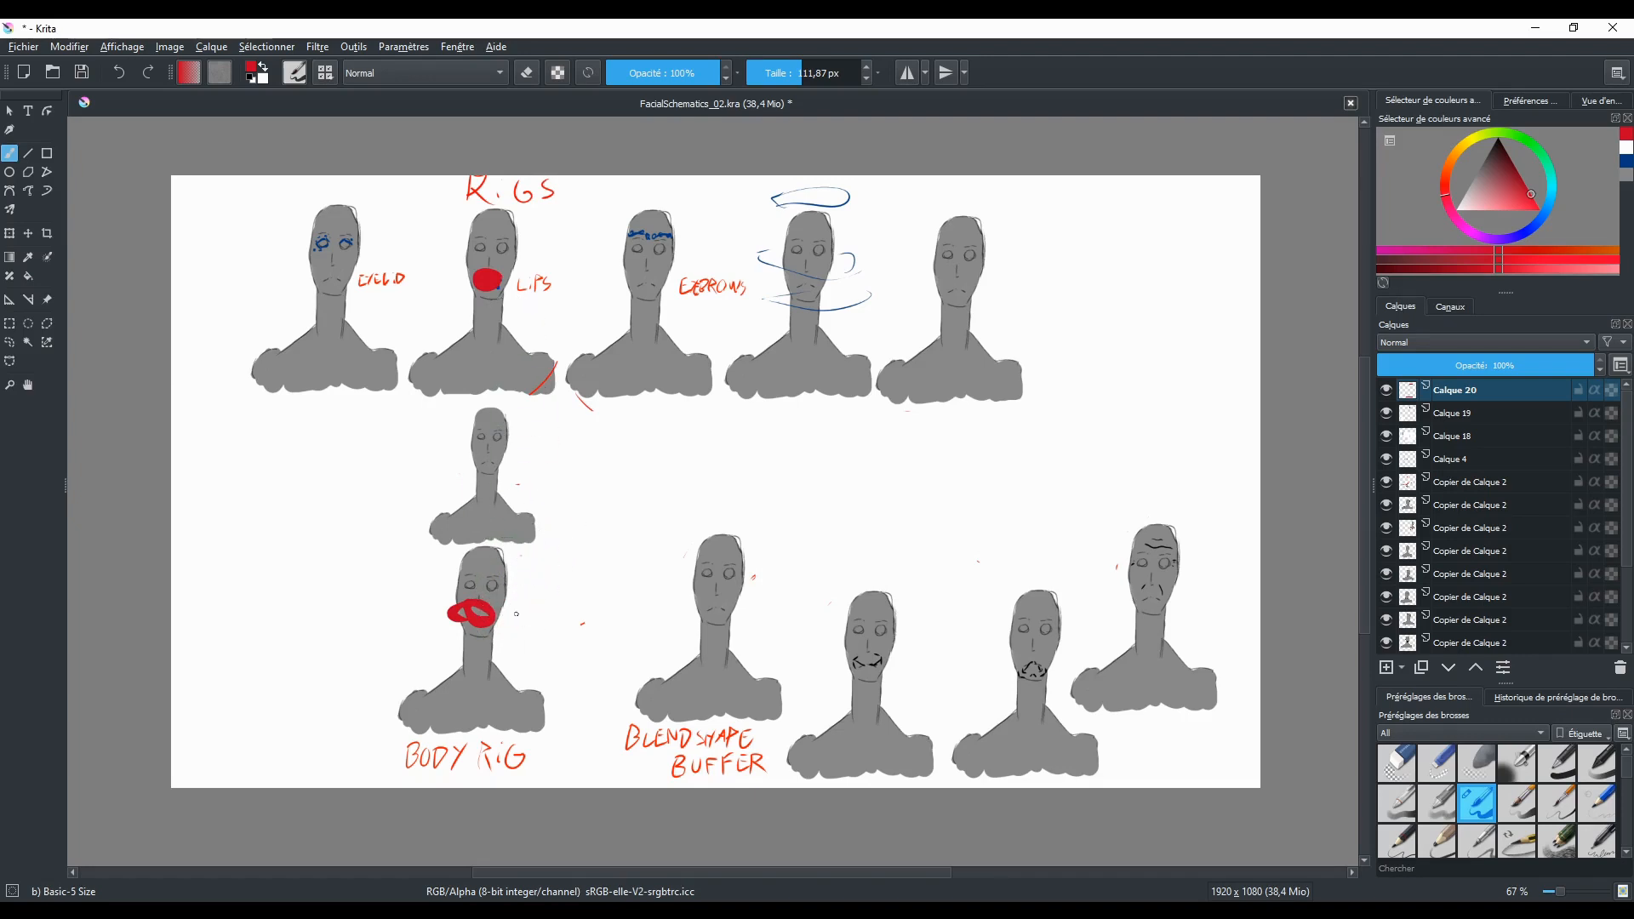
left_click_drag(521, 615, 525, 414)
mouse_move(516, 366)
left_mouse_down()
mouse_move(499, 298)
mouse_move(543, 356)
mouse_move(529, 322)
left_mouse_up()
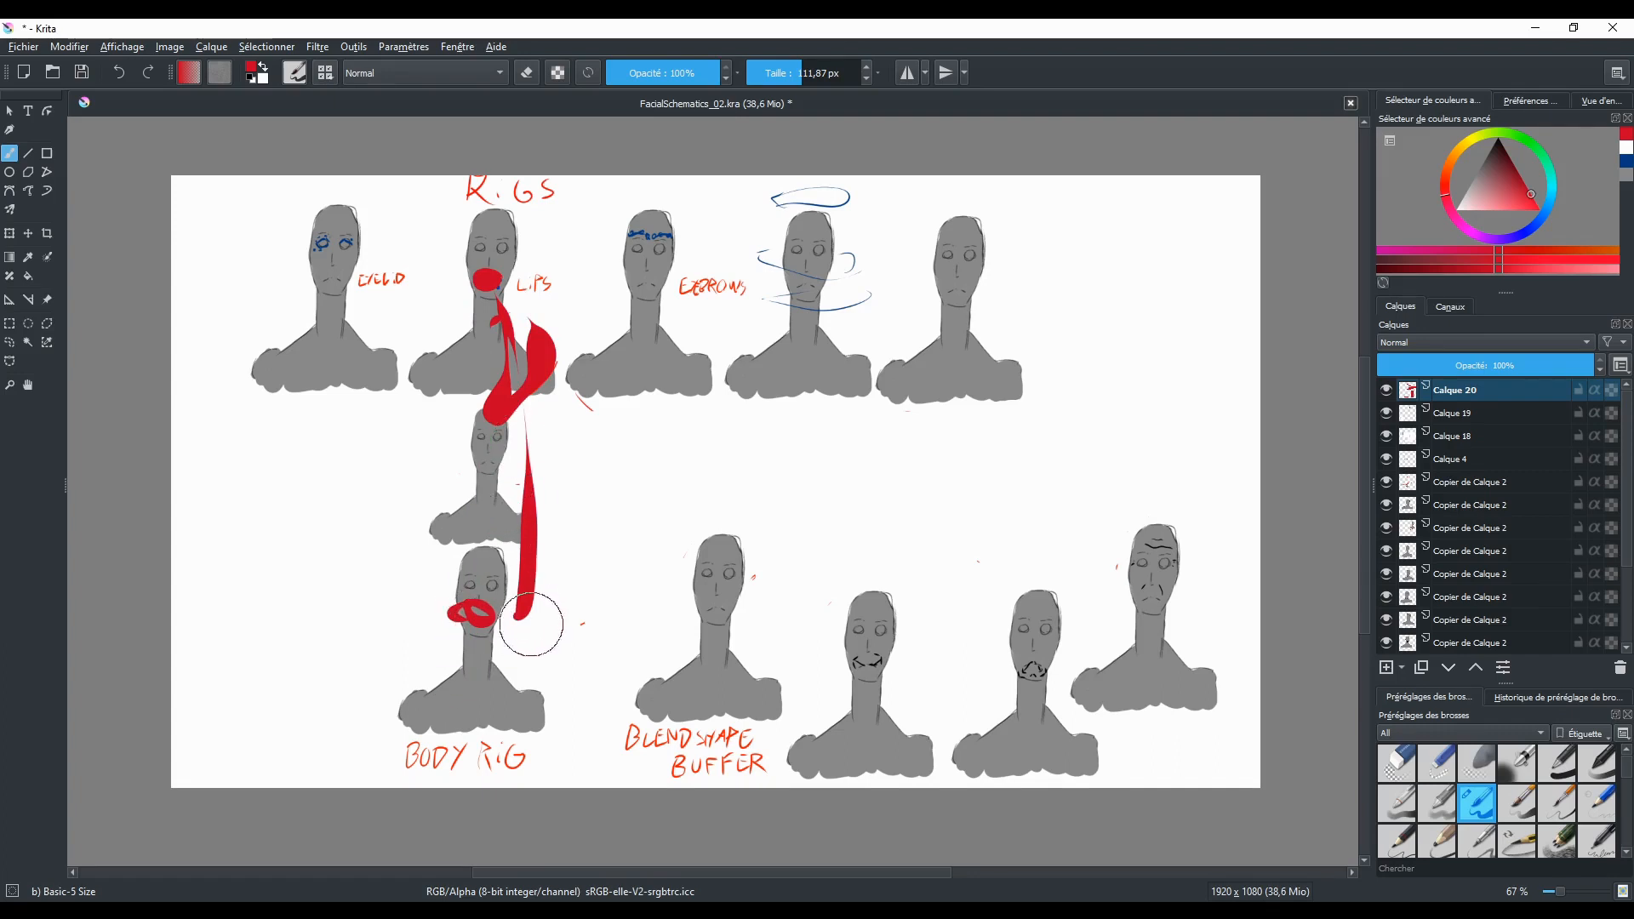
mouse_move(515, 617)
left_mouse_down()
mouse_move(672, 308)
mouse_move(626, 375)
mouse_move(685, 323)
left_mouse_up()
mouse_move(571, 569)
left_mouse_down()
mouse_move(682, 477)
mouse_move(766, 323)
mouse_move(702, 400)
left_mouse_up()
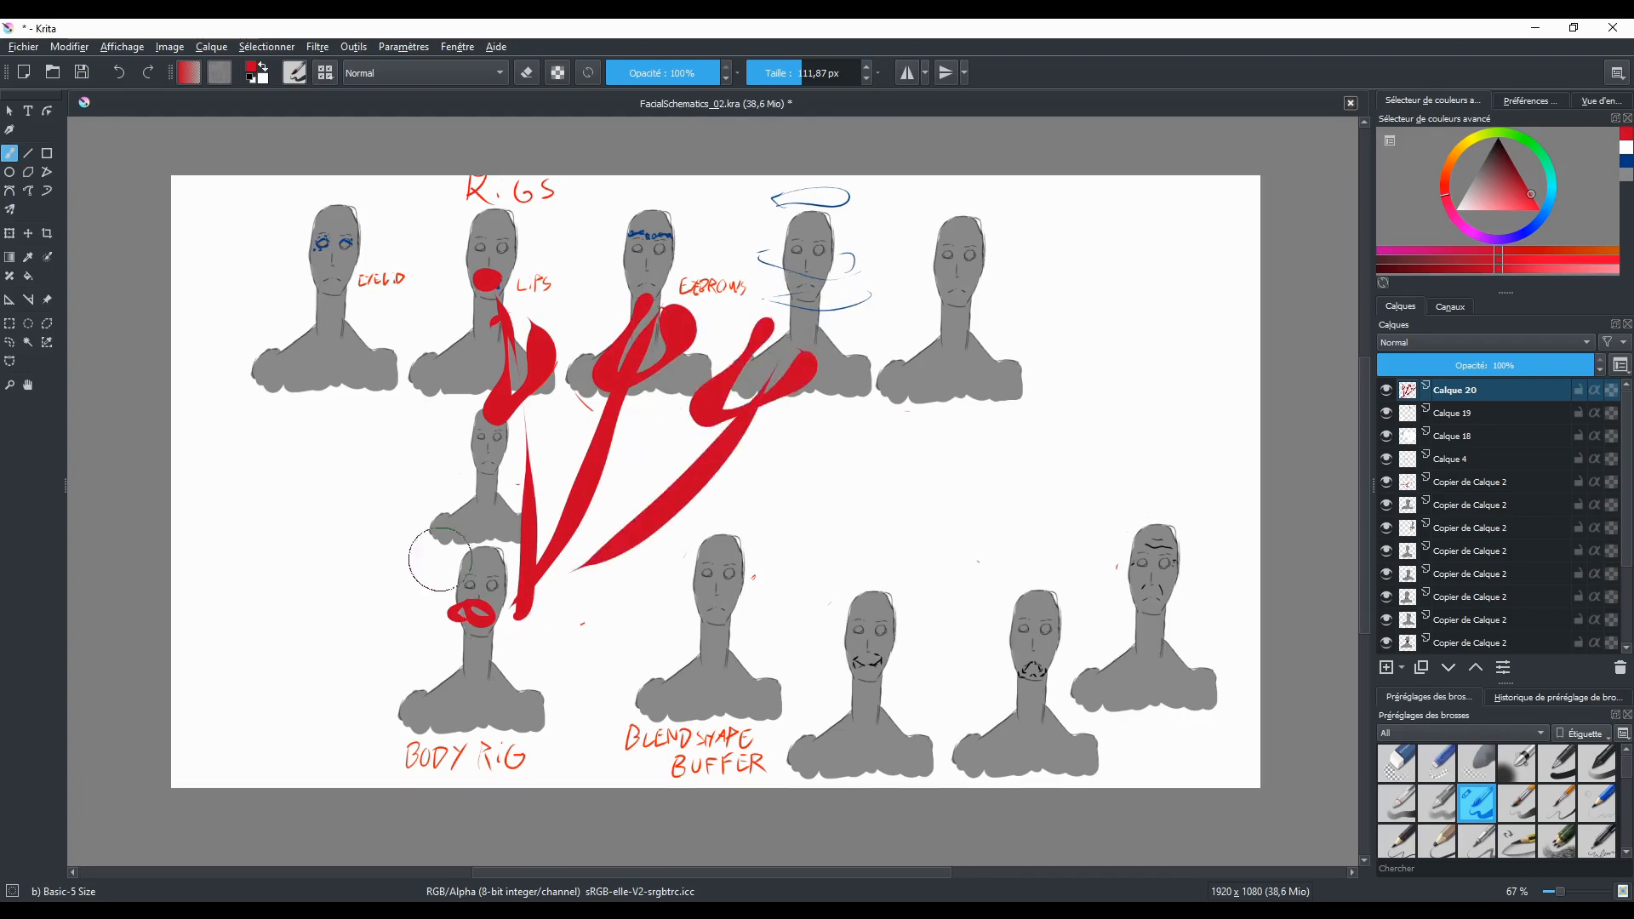
left_click_drag(460, 606, 340, 358)
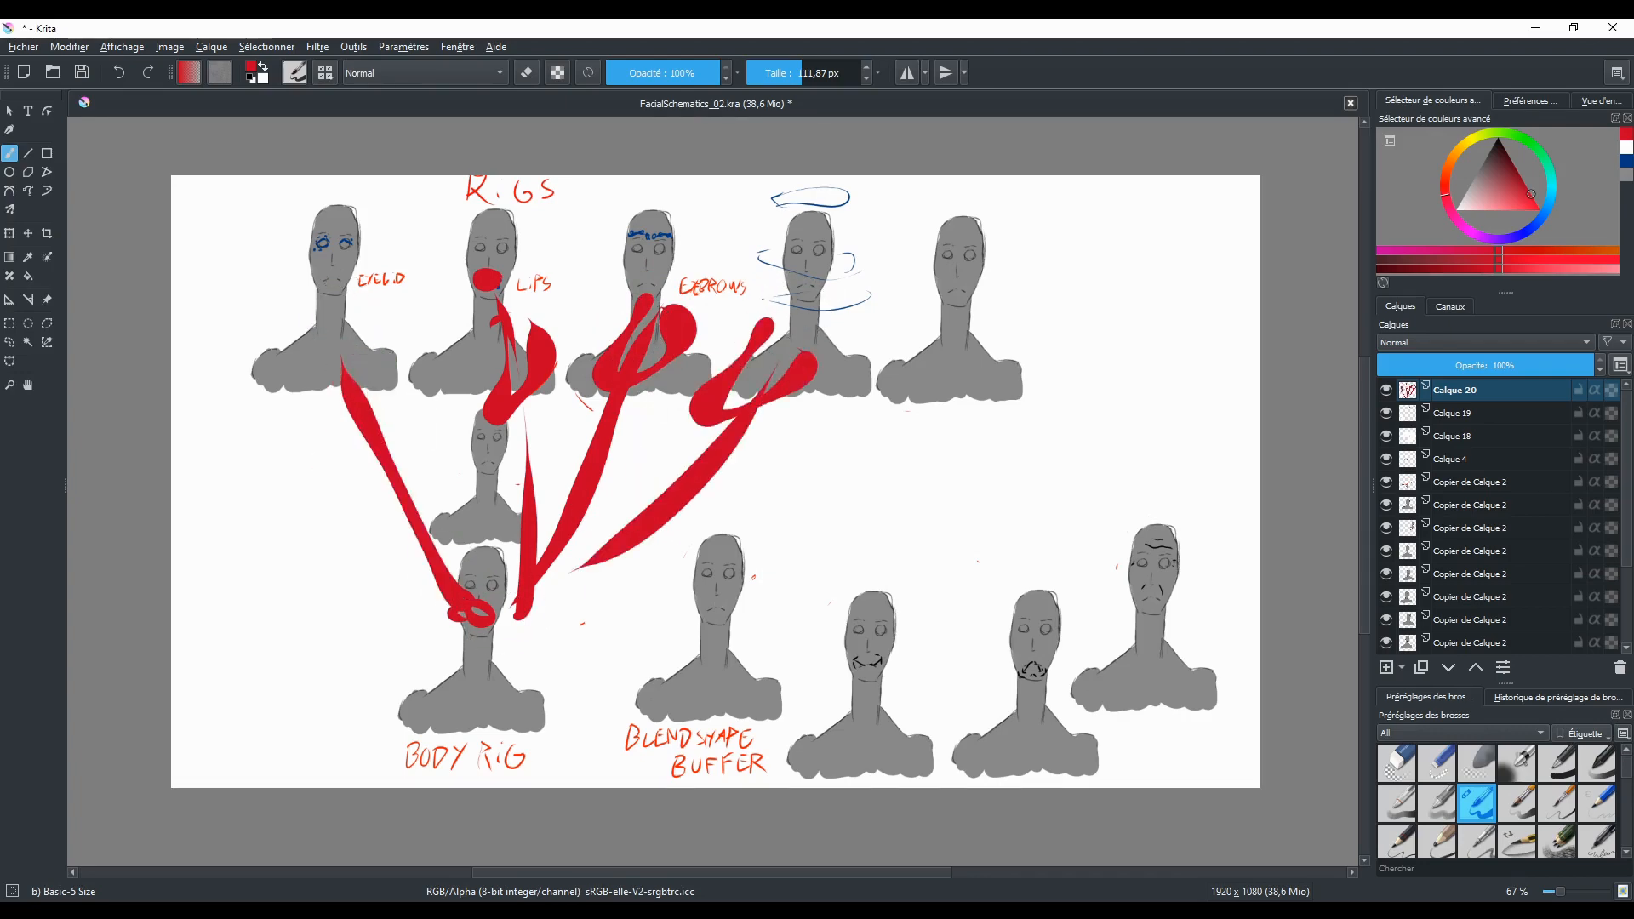
Step: Undo the red strokes linking the body rig head to the upper rig heads
key("ctrl+z")
key("ctrl+z")
key("ctrl+z")
key("ctrl+z")
key("ctrl+z")
key("ctrl+z")
key("ctrl+z")
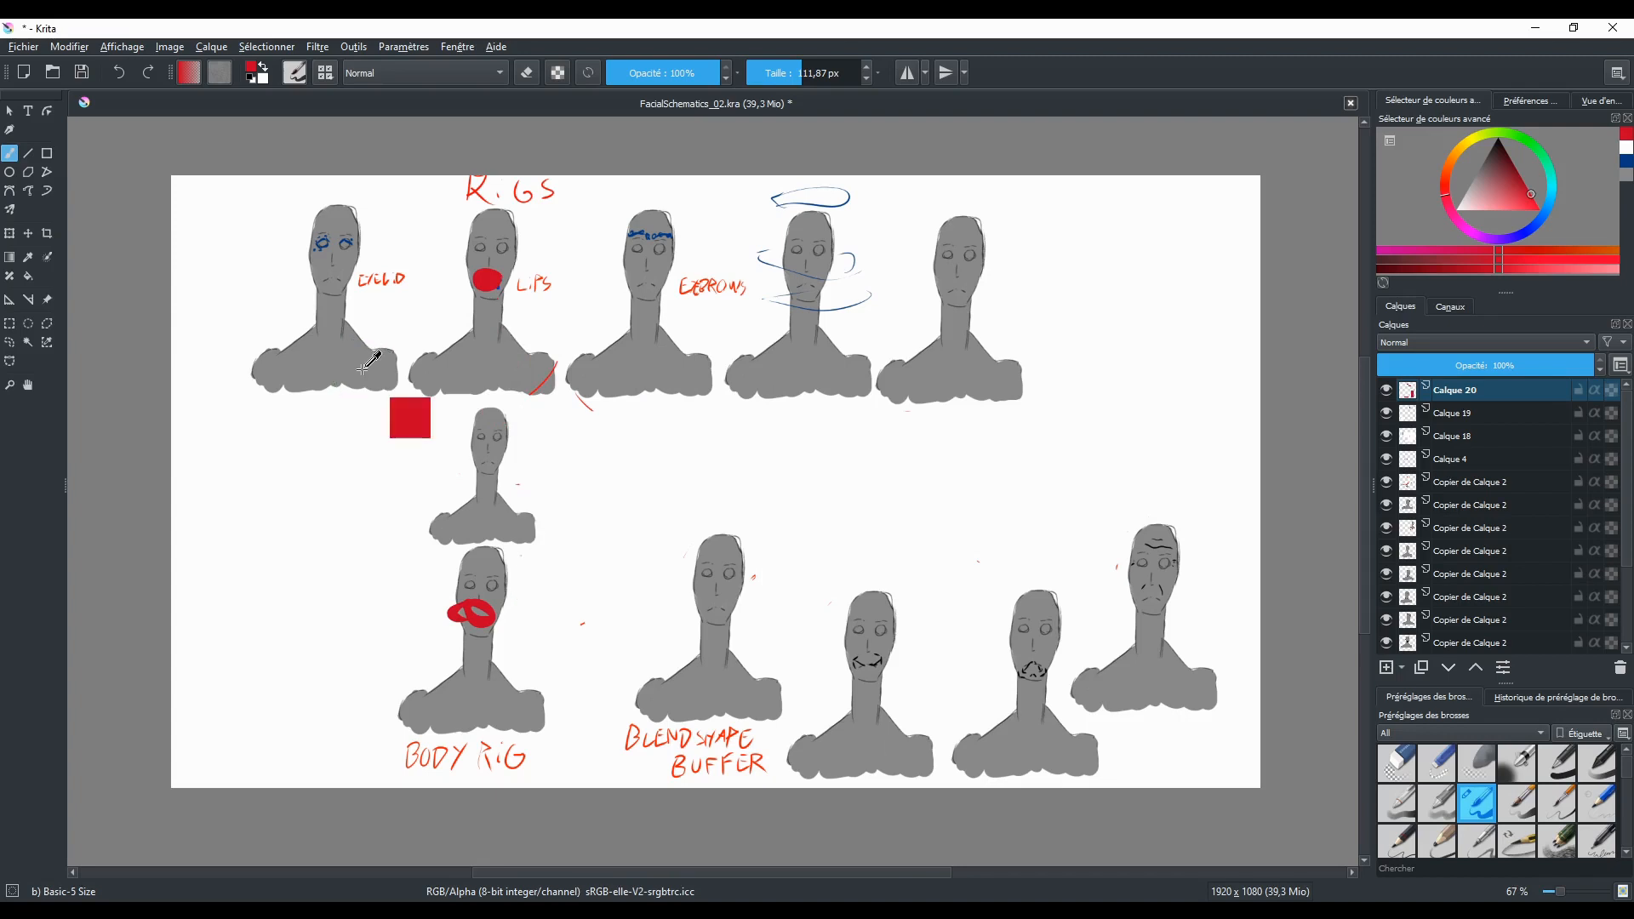
key("ctrl+z")
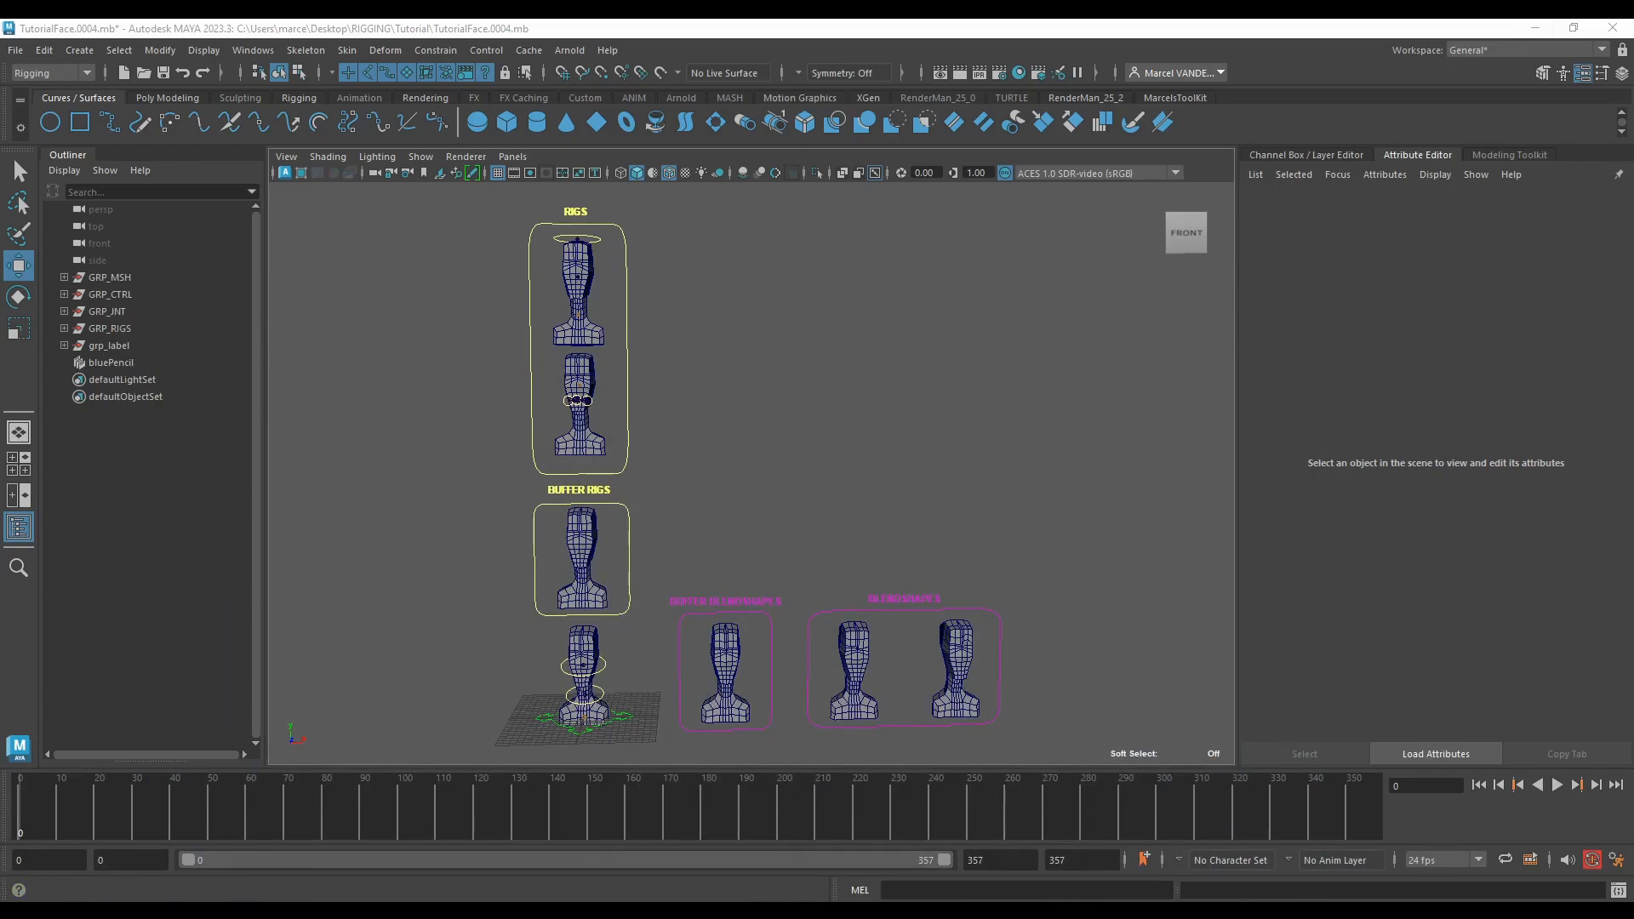
Step: Switch to Maya, select the lips ribbon joints on the lower head of the RIGS frame, and expand the GRP_RIGS group
scroll(838, 336, "up", 3)
middle_click_drag(671, 474, 759, 379, "alt")
mouse_move(759, 379)
left_mouse_down("alt")
mouse_move(828, 306)
mouse_move(822, 500)
mouse_move(777, 474)
mouse_move(817, 485)
mouse_move(788, 532)
mouse_move(792, 377)
left_mouse_up("alt")
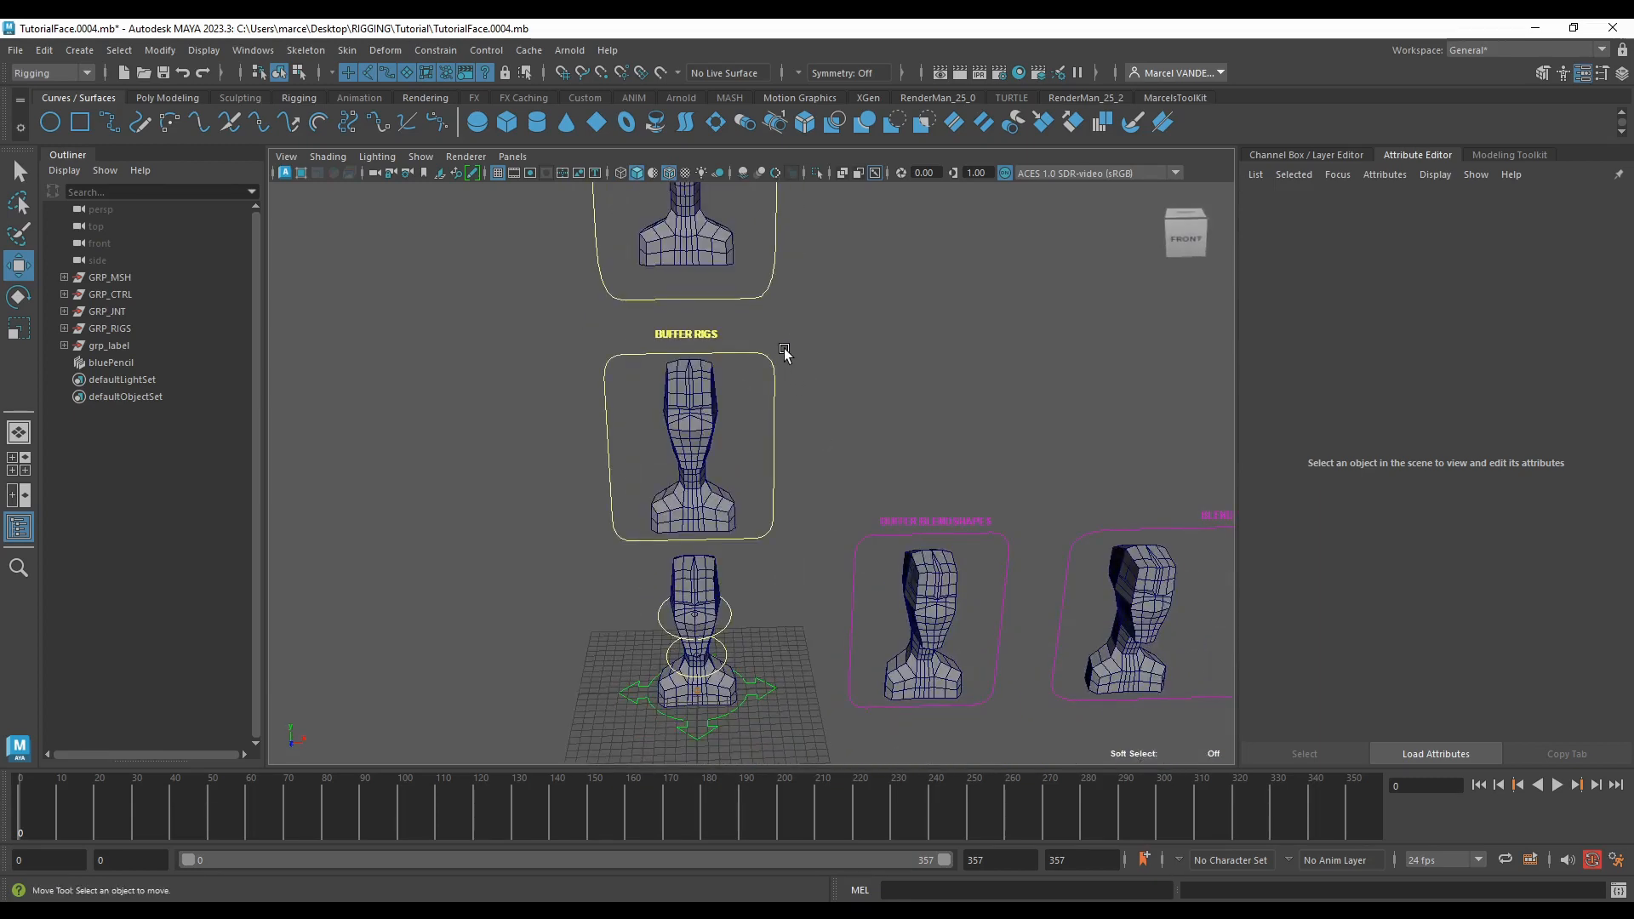
mouse_move(784, 349)
right_mouse_down("alt")
mouse_move(686, 179)
mouse_move(792, 376)
right_mouse_up("alt")
middle_click_drag(792, 375, 815, 455, "alt")
left_click_drag(729, 549, 903, 605)
middle_click_drag(856, 516, 846, 565, "alt")
right_click_drag(846, 565, 846, 493, "alt")
middle_click_drag(846, 544, 788, 437, "alt")
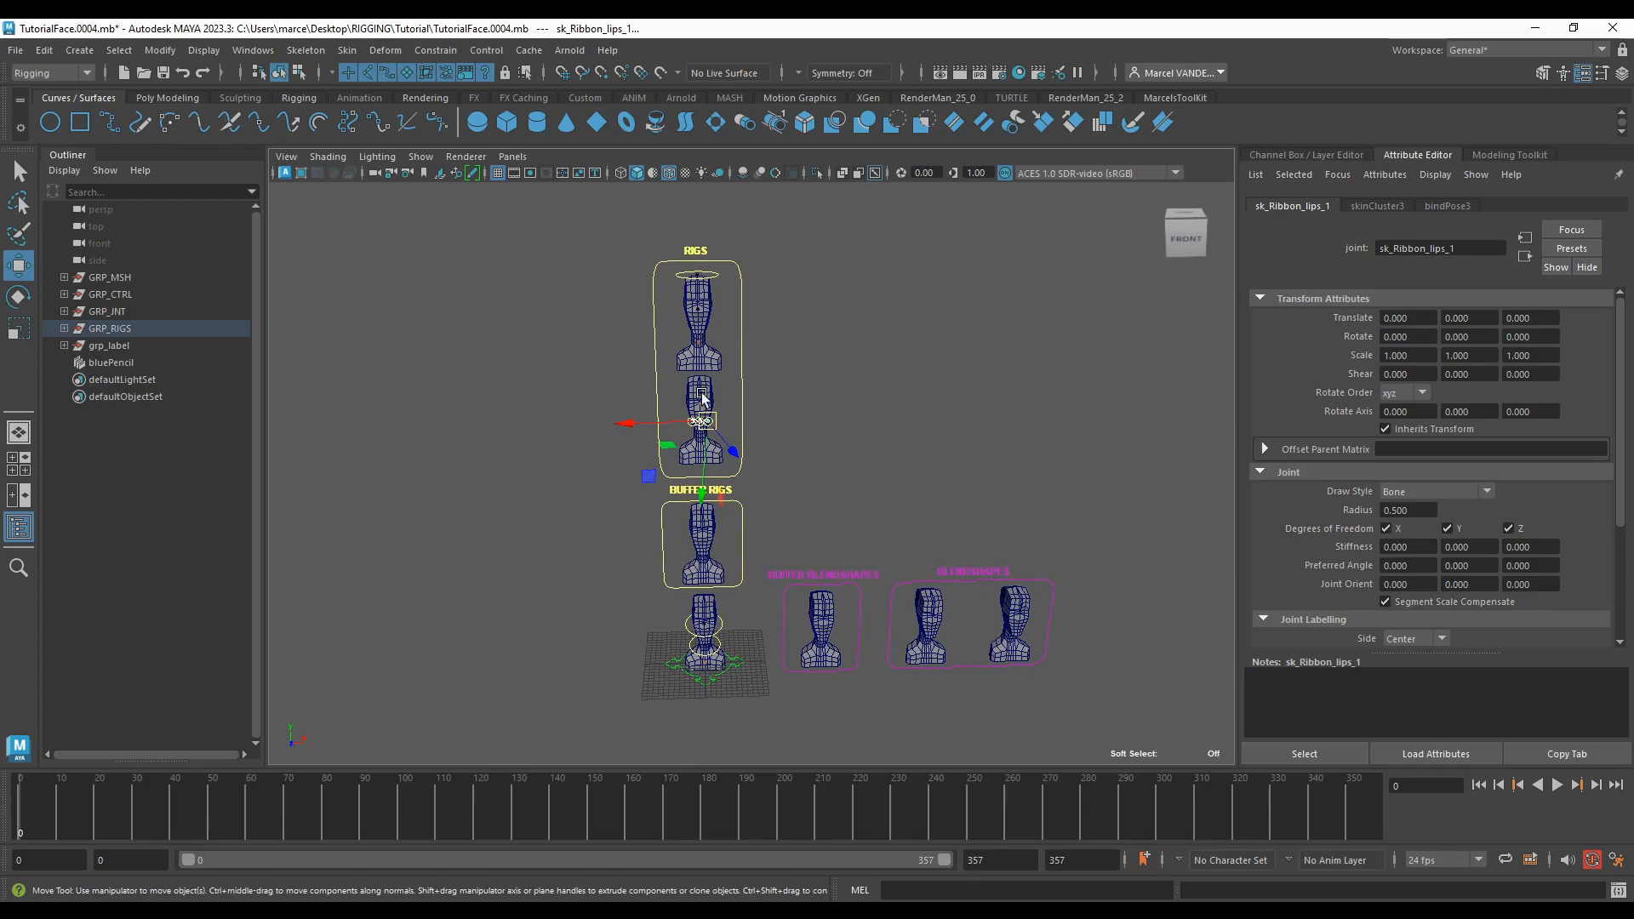
left_click(63, 328)
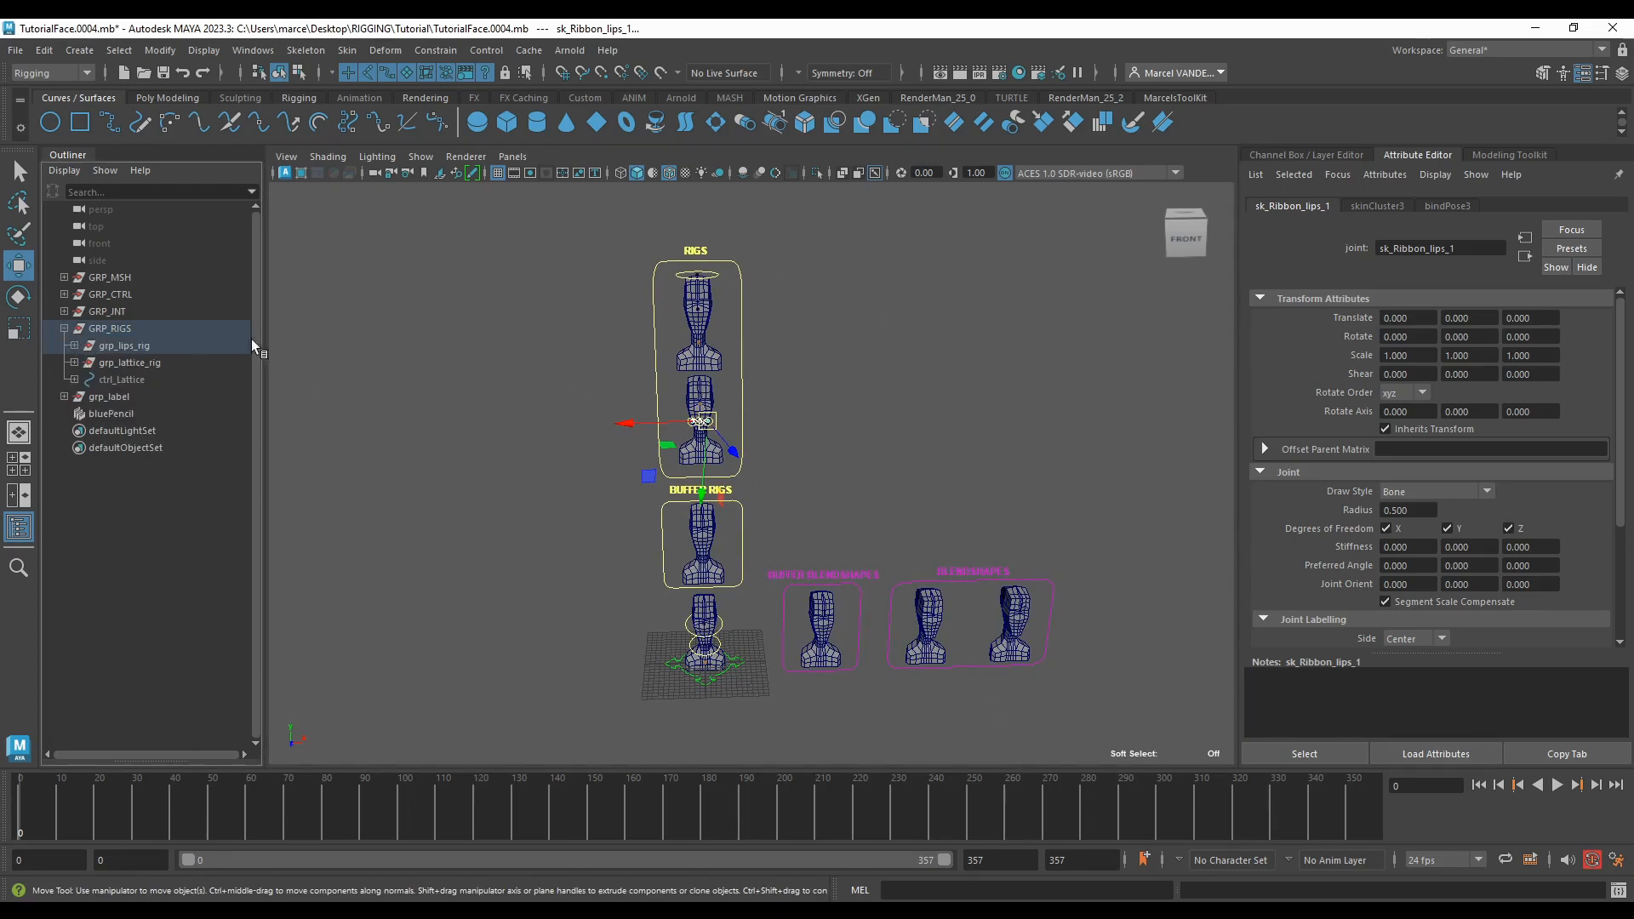
Step: Select the lattice control and joints on the upper head of the RIGS frame and examine them up close
right_click_drag(485, 274, 557, 274, "alt")
middle_click_drag(558, 274, 587, 461, "alt")
left_click_drag(598, 364, 803, 488)
middle_click_drag(788, 483, 772, 465, "alt")
right_click_drag(630, 426, 681, 477, "alt")
left_click_drag(672, 463, 719, 432, "alt")
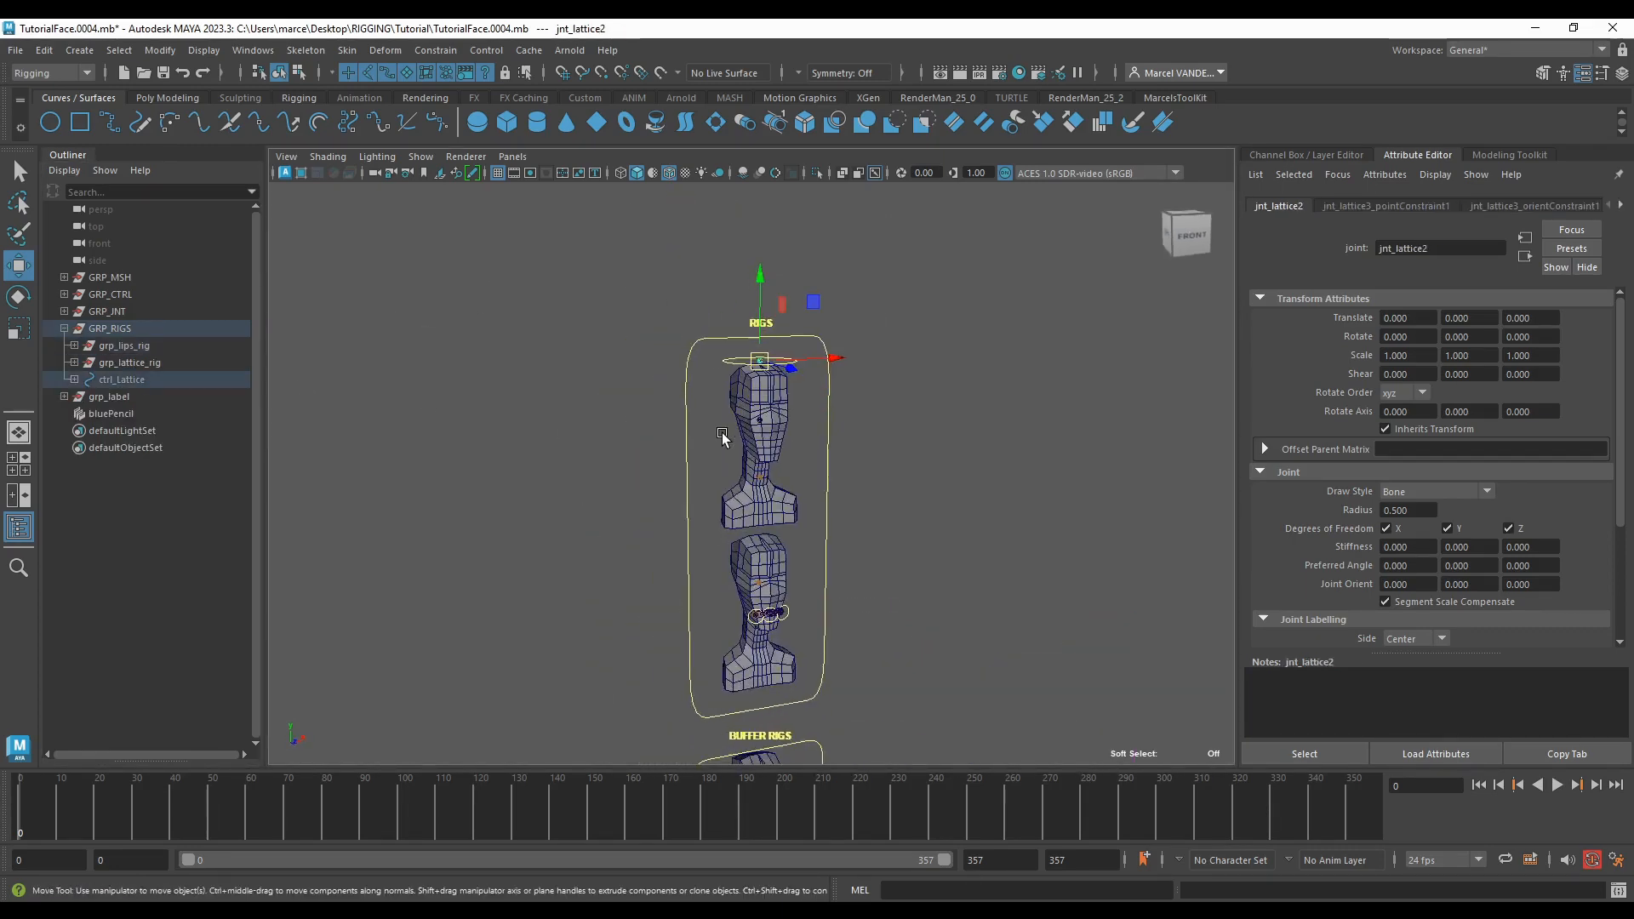
right_click_drag(722, 436, 770, 400, "alt")
middle_click_drag(770, 400, 707, 477, "alt")
right_click_drag(708, 477, 698, 479, "alt")
left_click_drag(699, 479, 649, 482, "alt")
right_click_drag(649, 482, 626, 511, "alt")
middle_click_drag(625, 511, 647, 473, "alt")
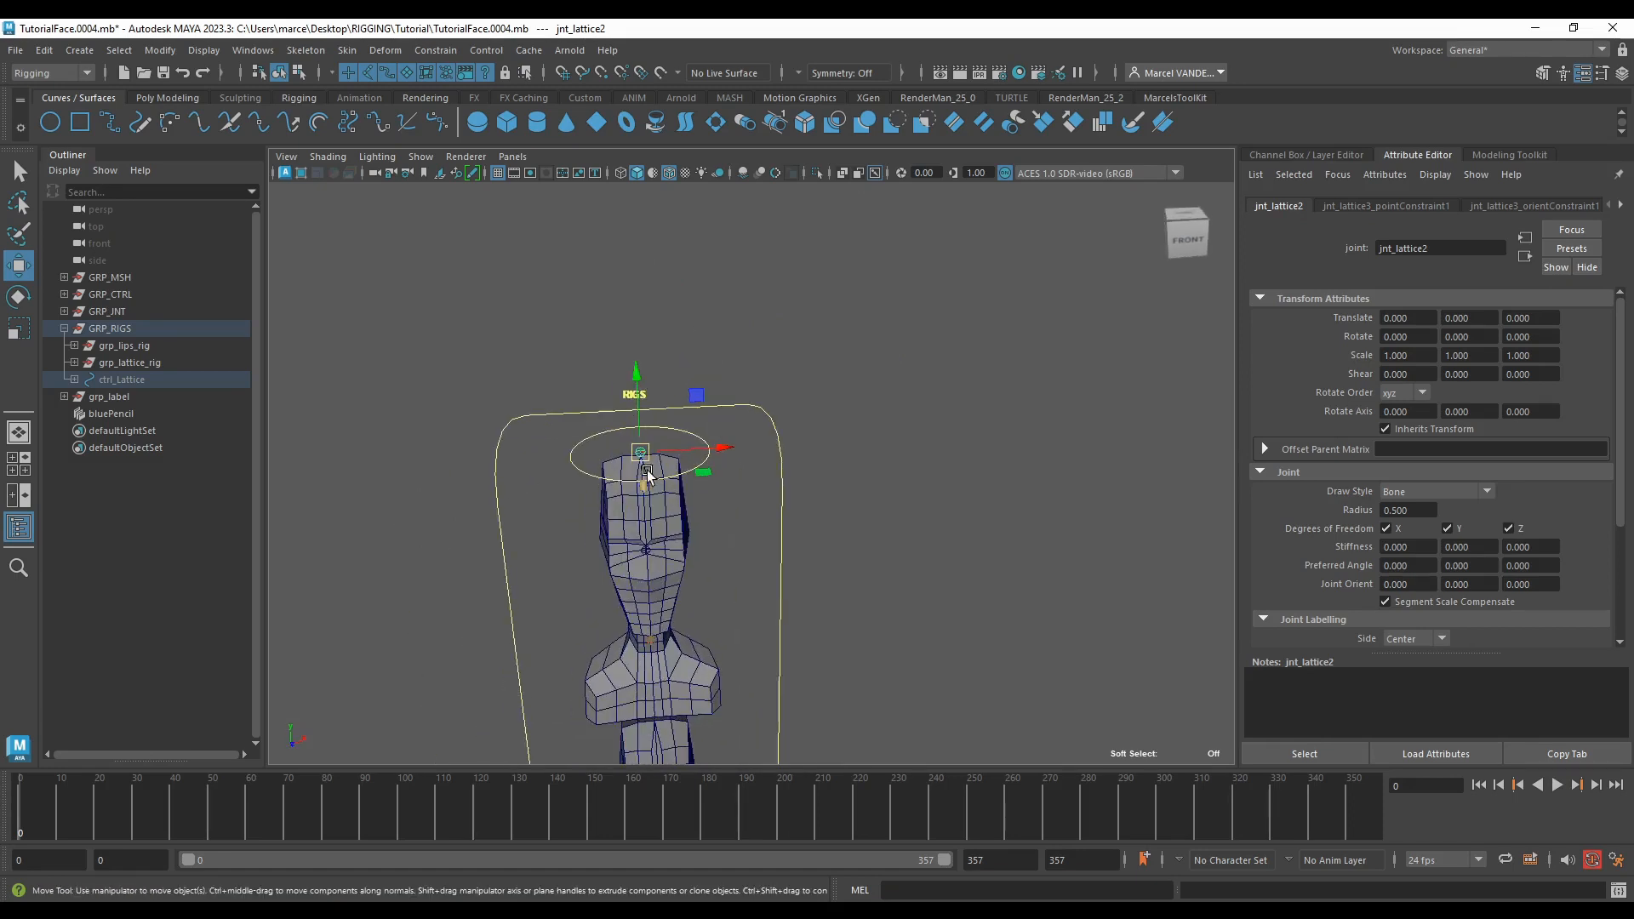
Step: Select the lattice control above the upper RIGS head and try moving it straight down
left_click(667, 428)
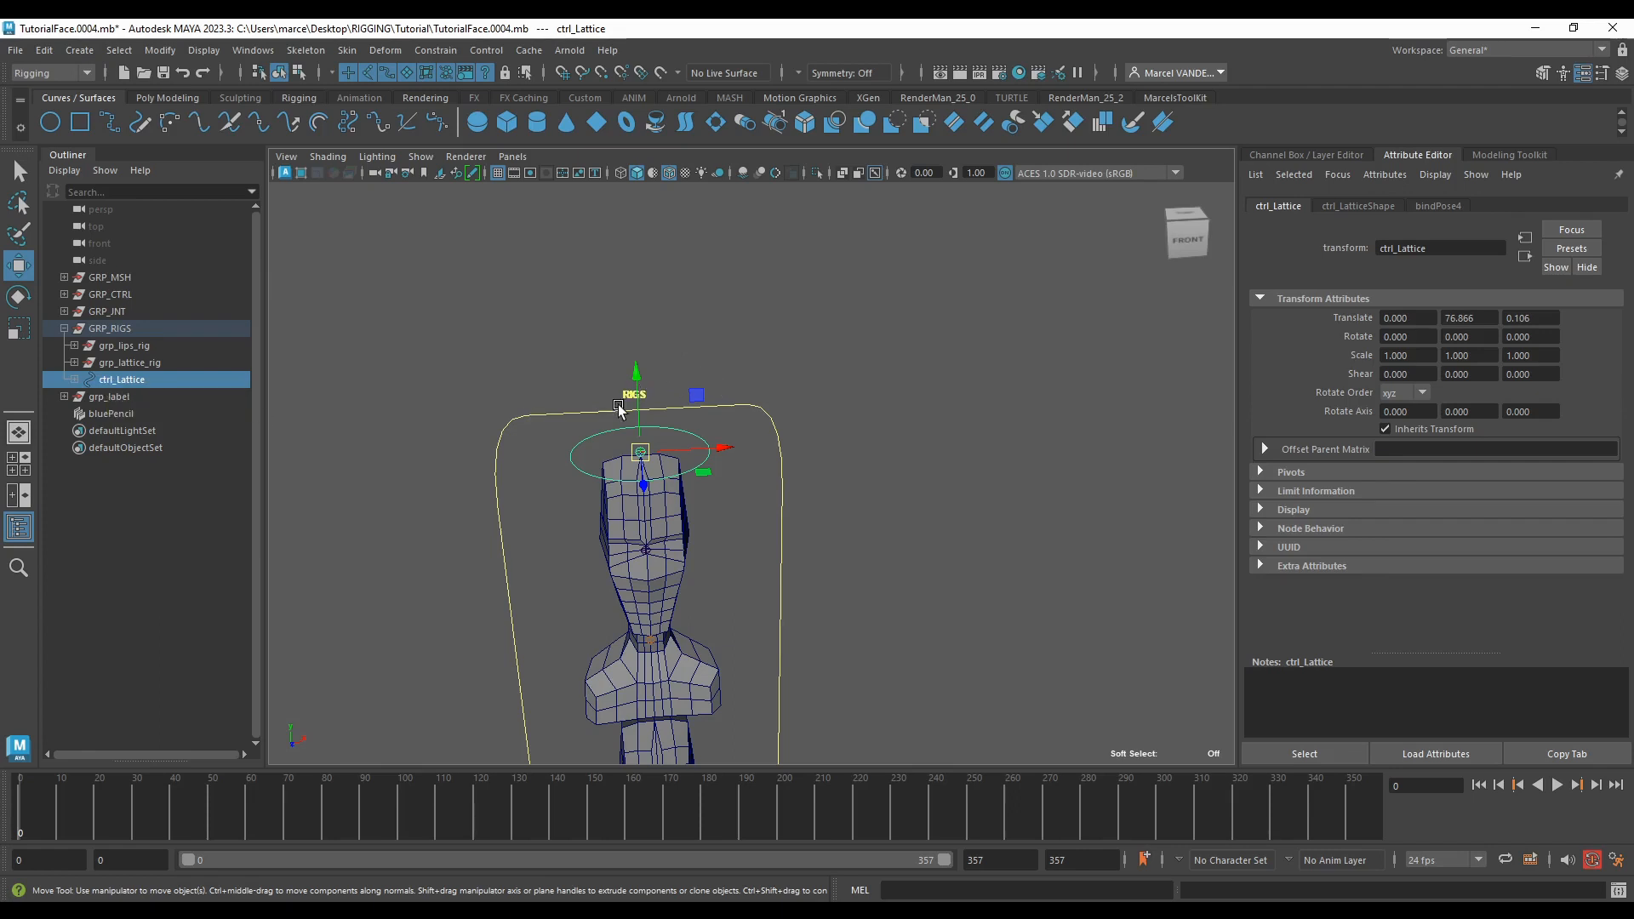
left_click_drag(637, 409, 638, 459)
key("ctrl+z")
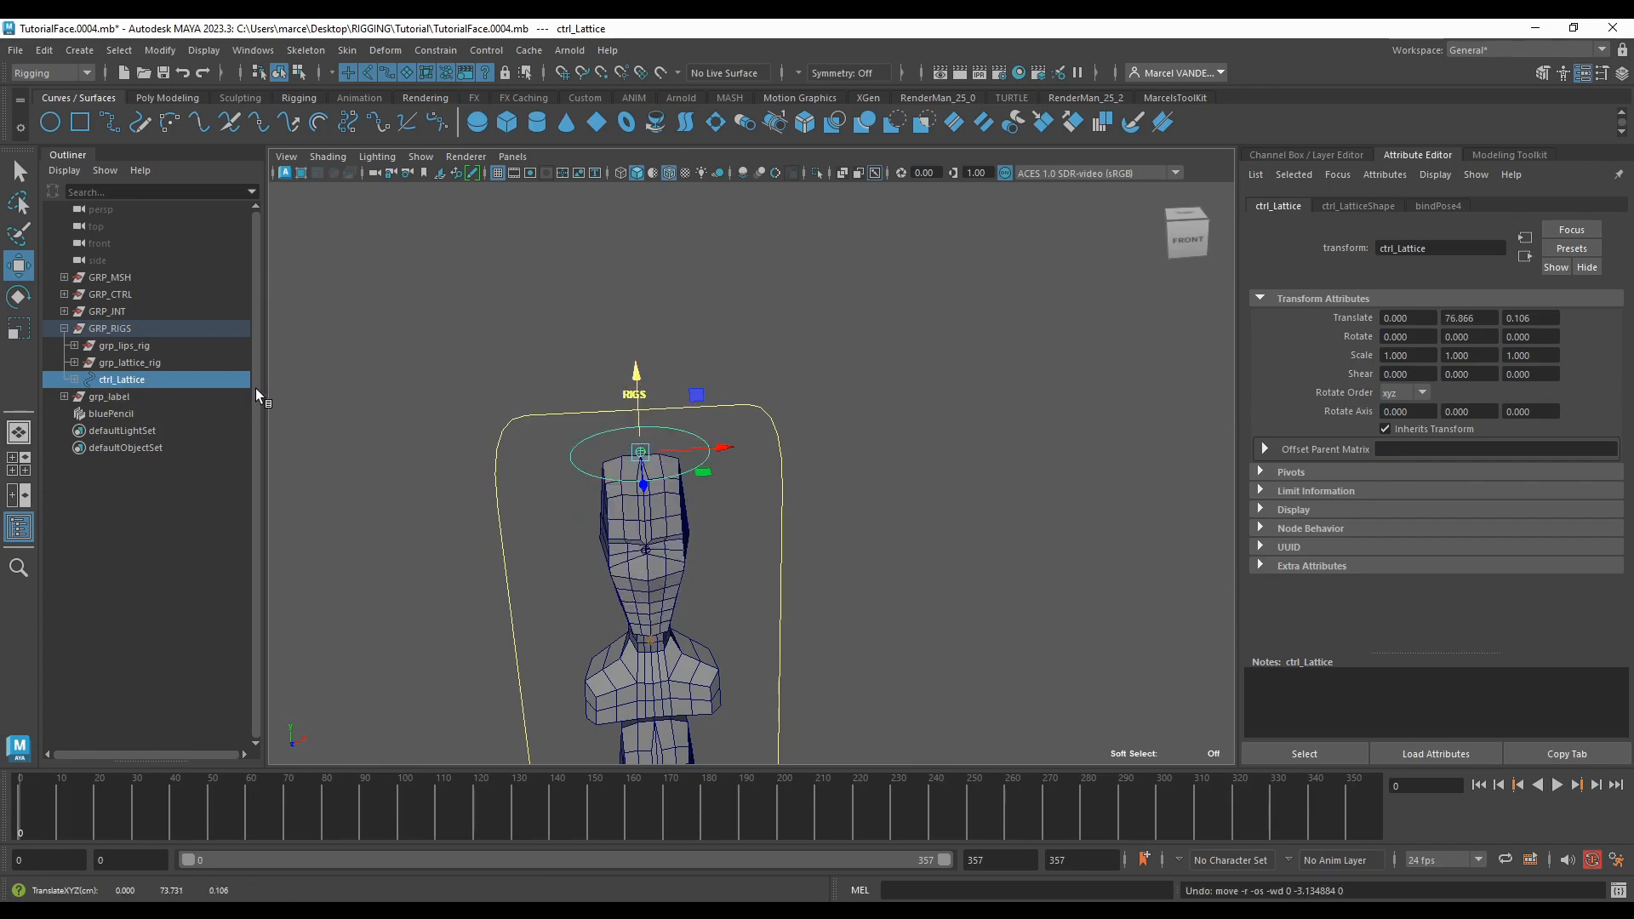
Step: Group the ctrl_Lattice control under its own parent group and expand that group to reach the control
key("ctrl+g")
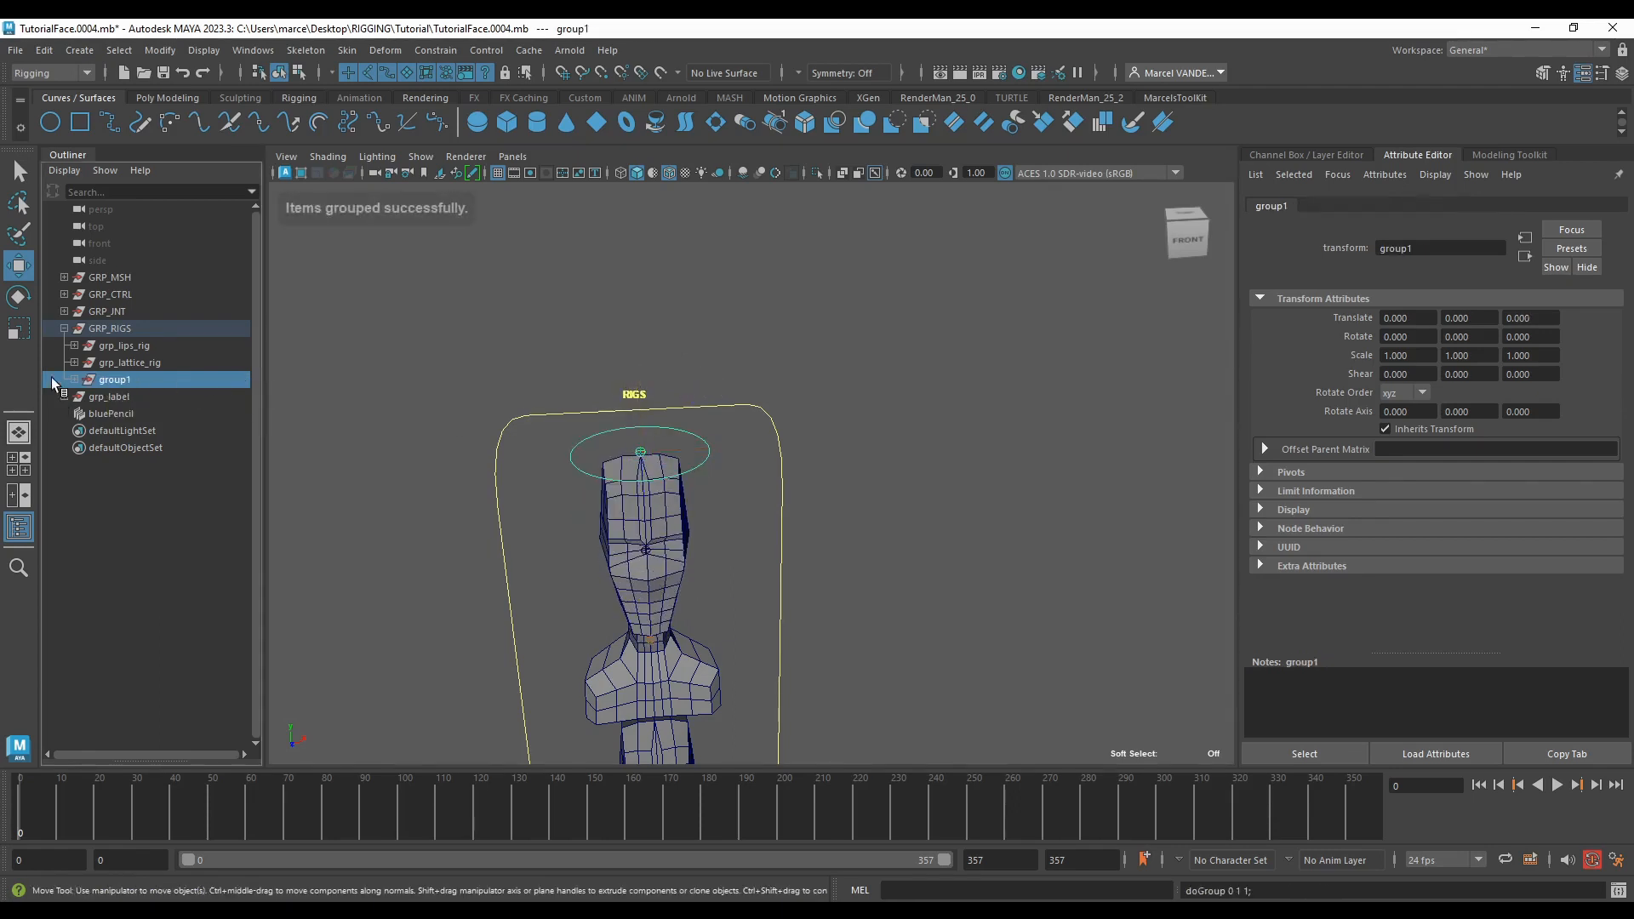
left_click(74, 379)
left_click(113, 395)
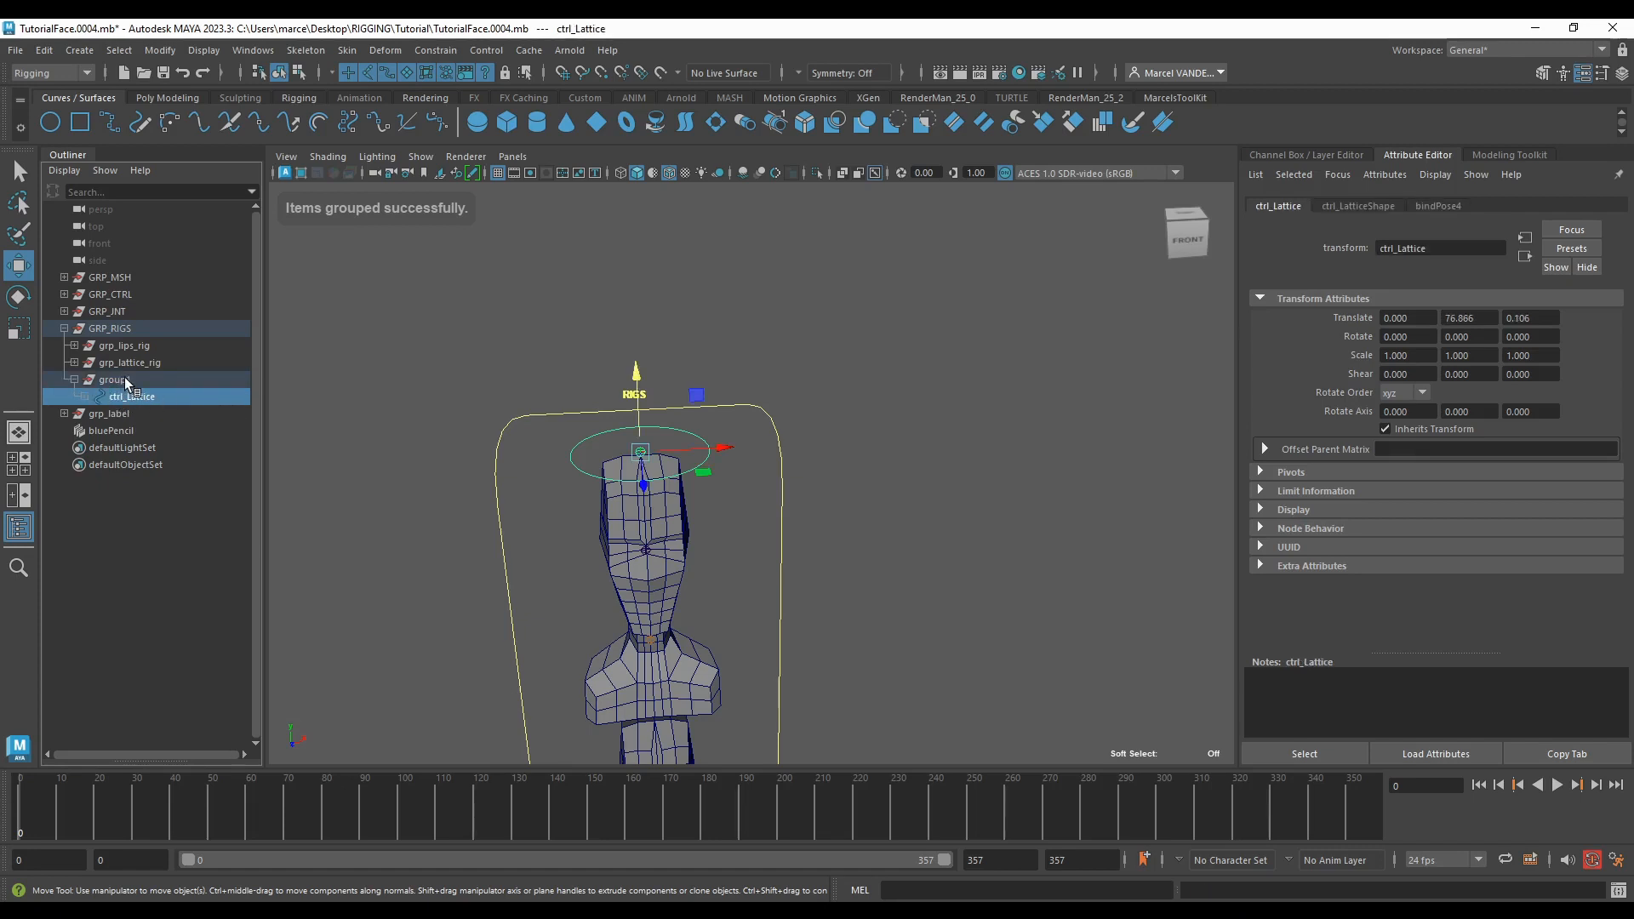
Step: Match all transformations of the new group to the ctrl_Lattice control
left_click(125, 379)
left_click_drag(502, 429, 549, 434, "alt")
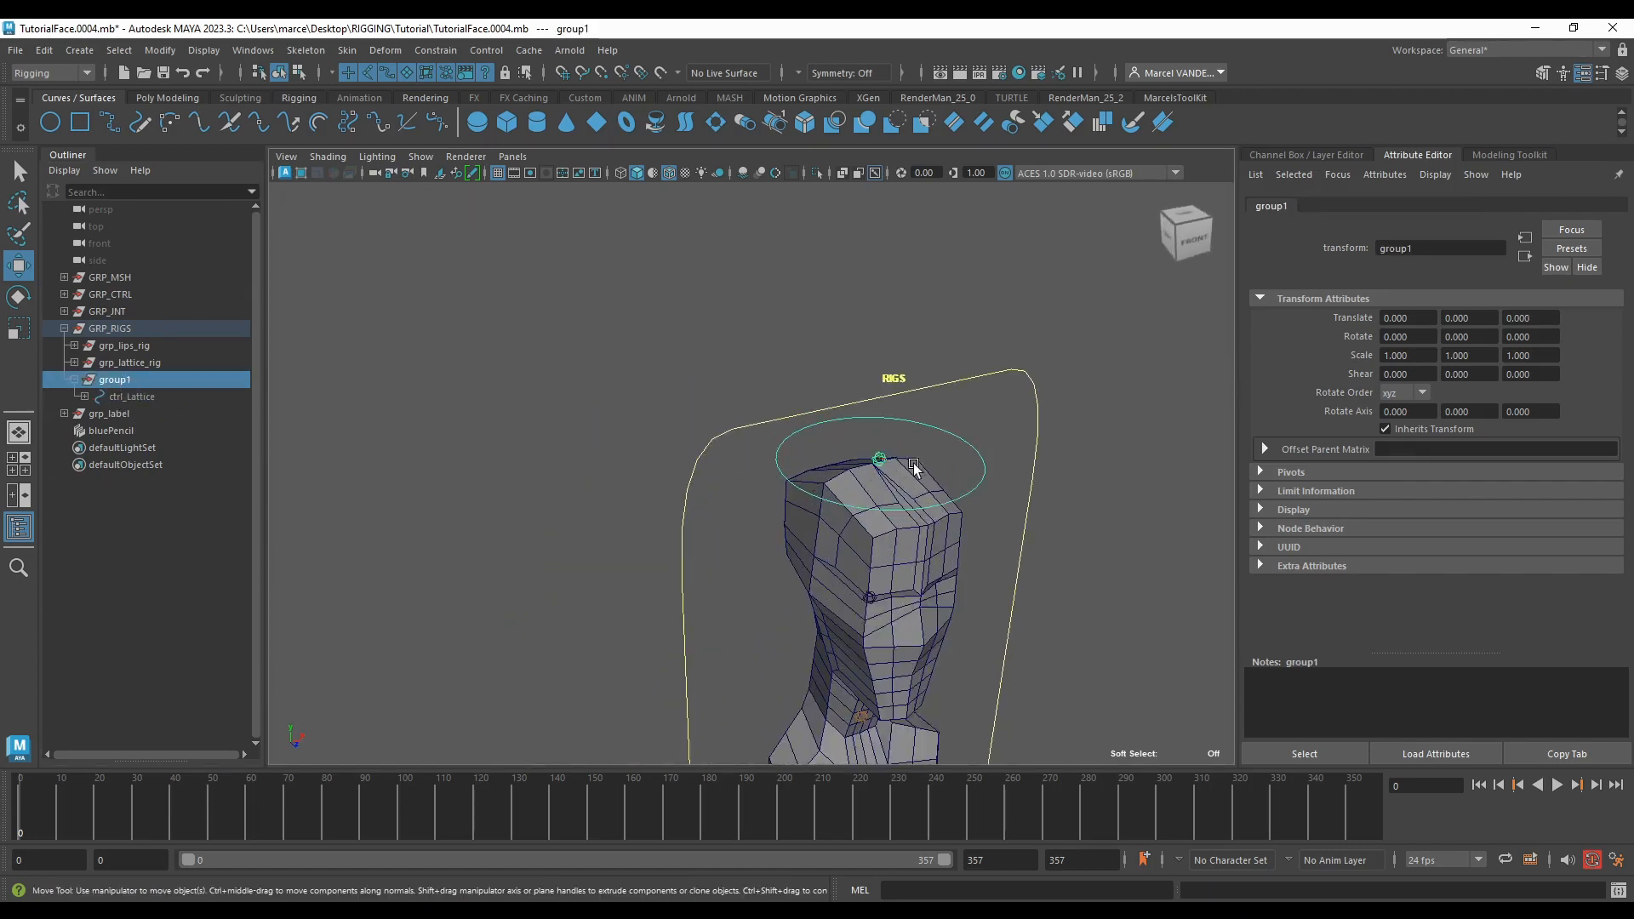
left_click(953, 432)
left_click(205, 49)
left_click(160, 50)
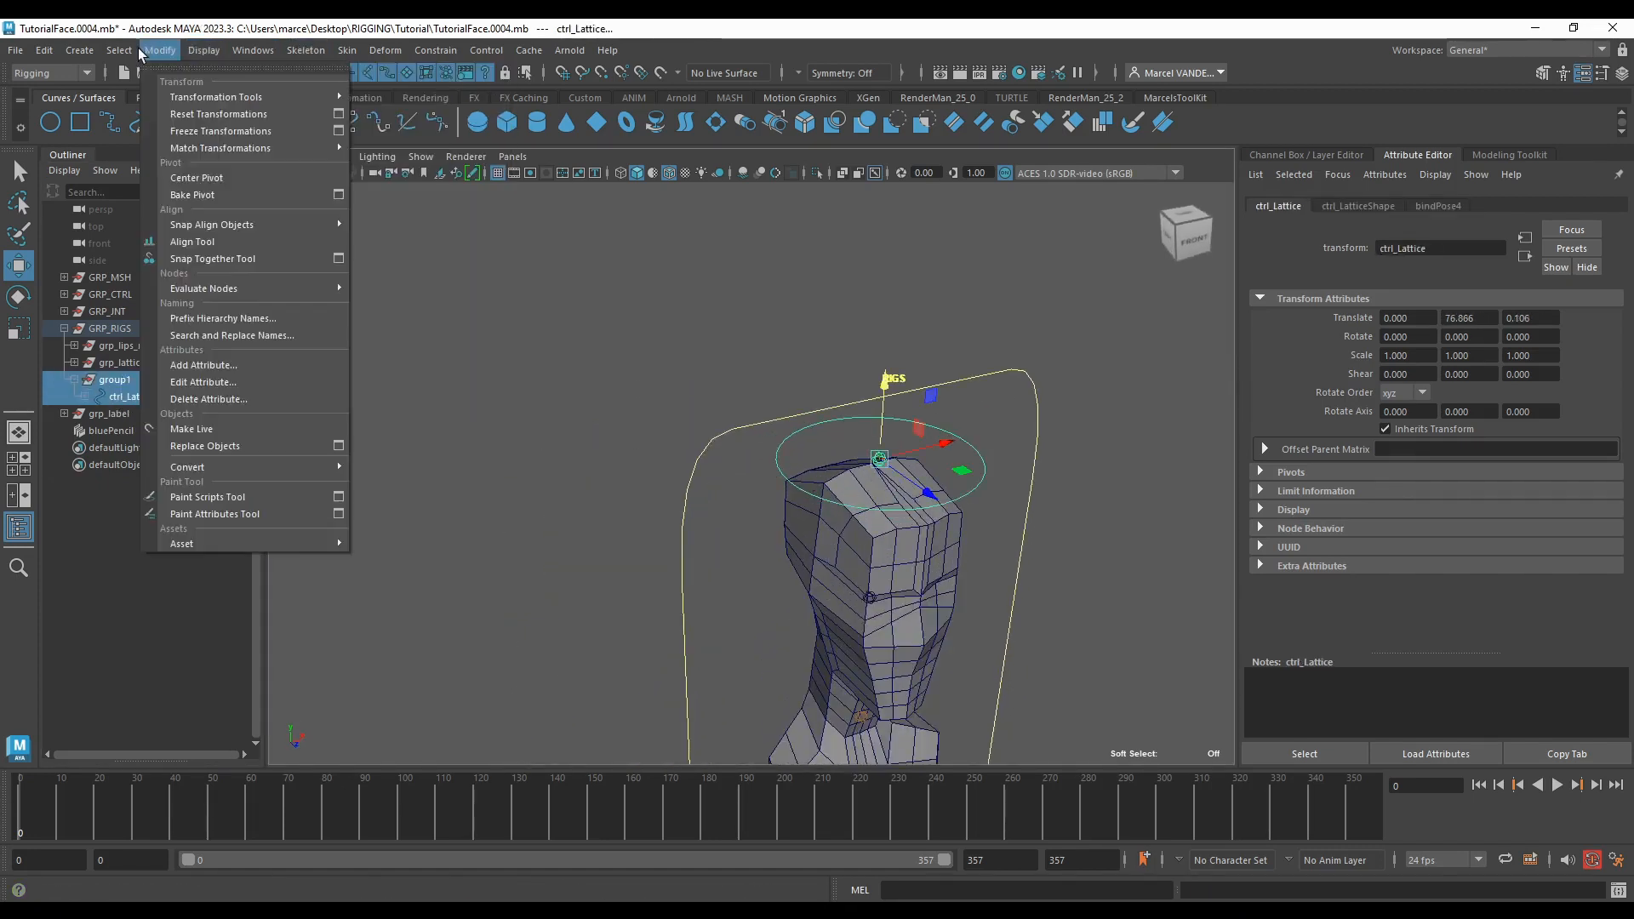
mouse_move(238, 148)
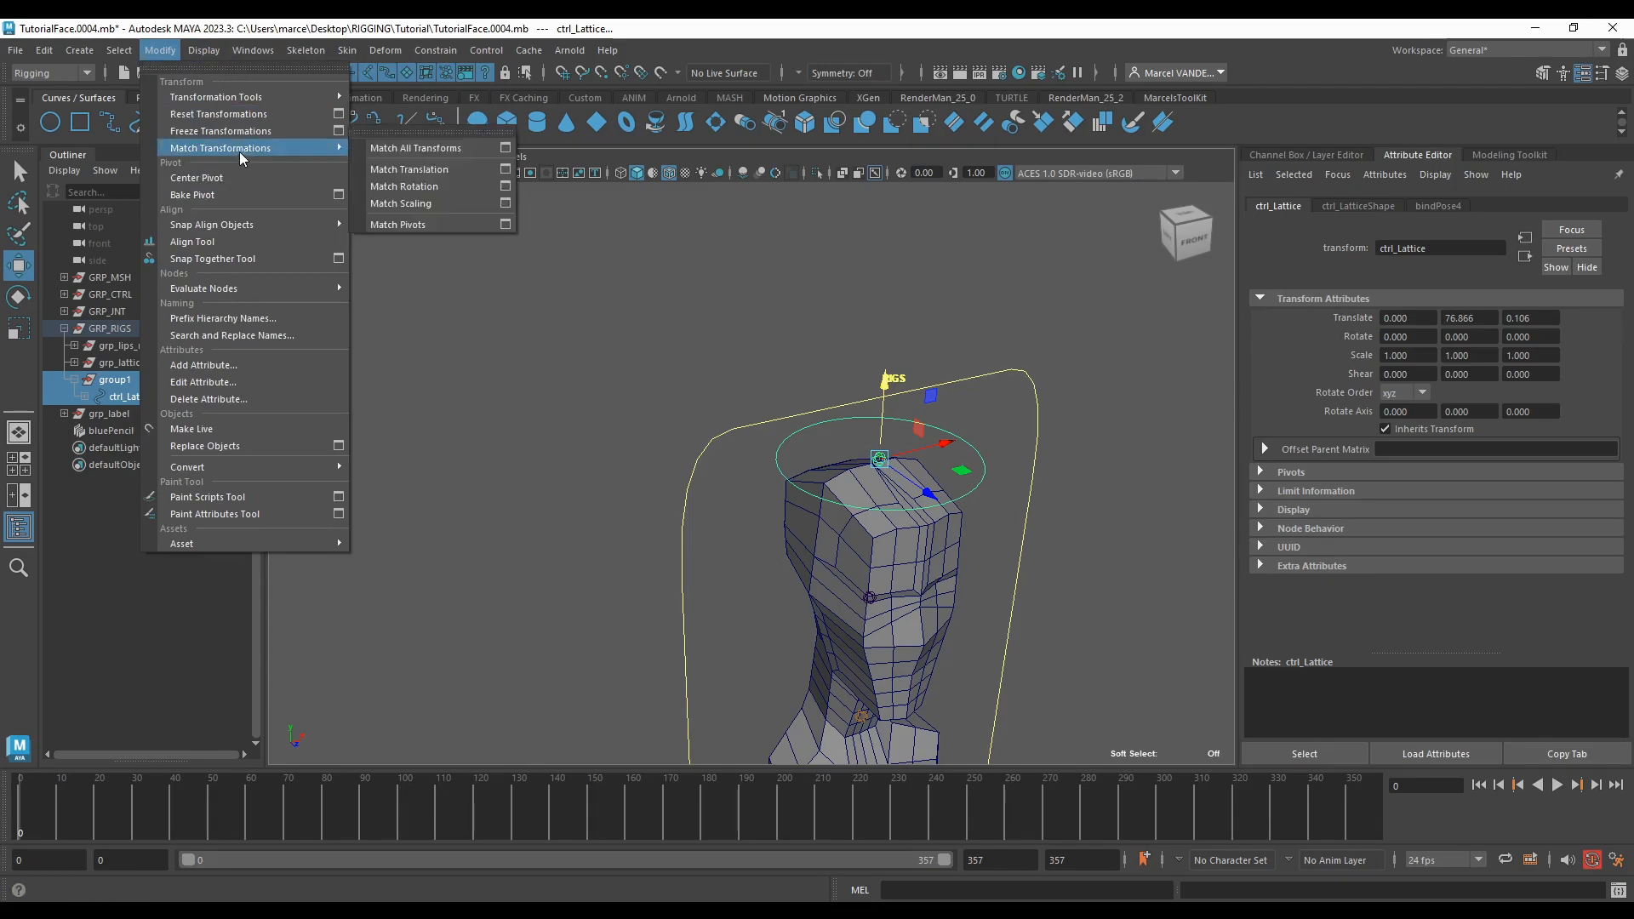
left_click(424, 149)
Step: Set the ctrl_Lattice control's Translate Y to 0 so it sits back on the upper head
scroll(678, 380, "down", 10)
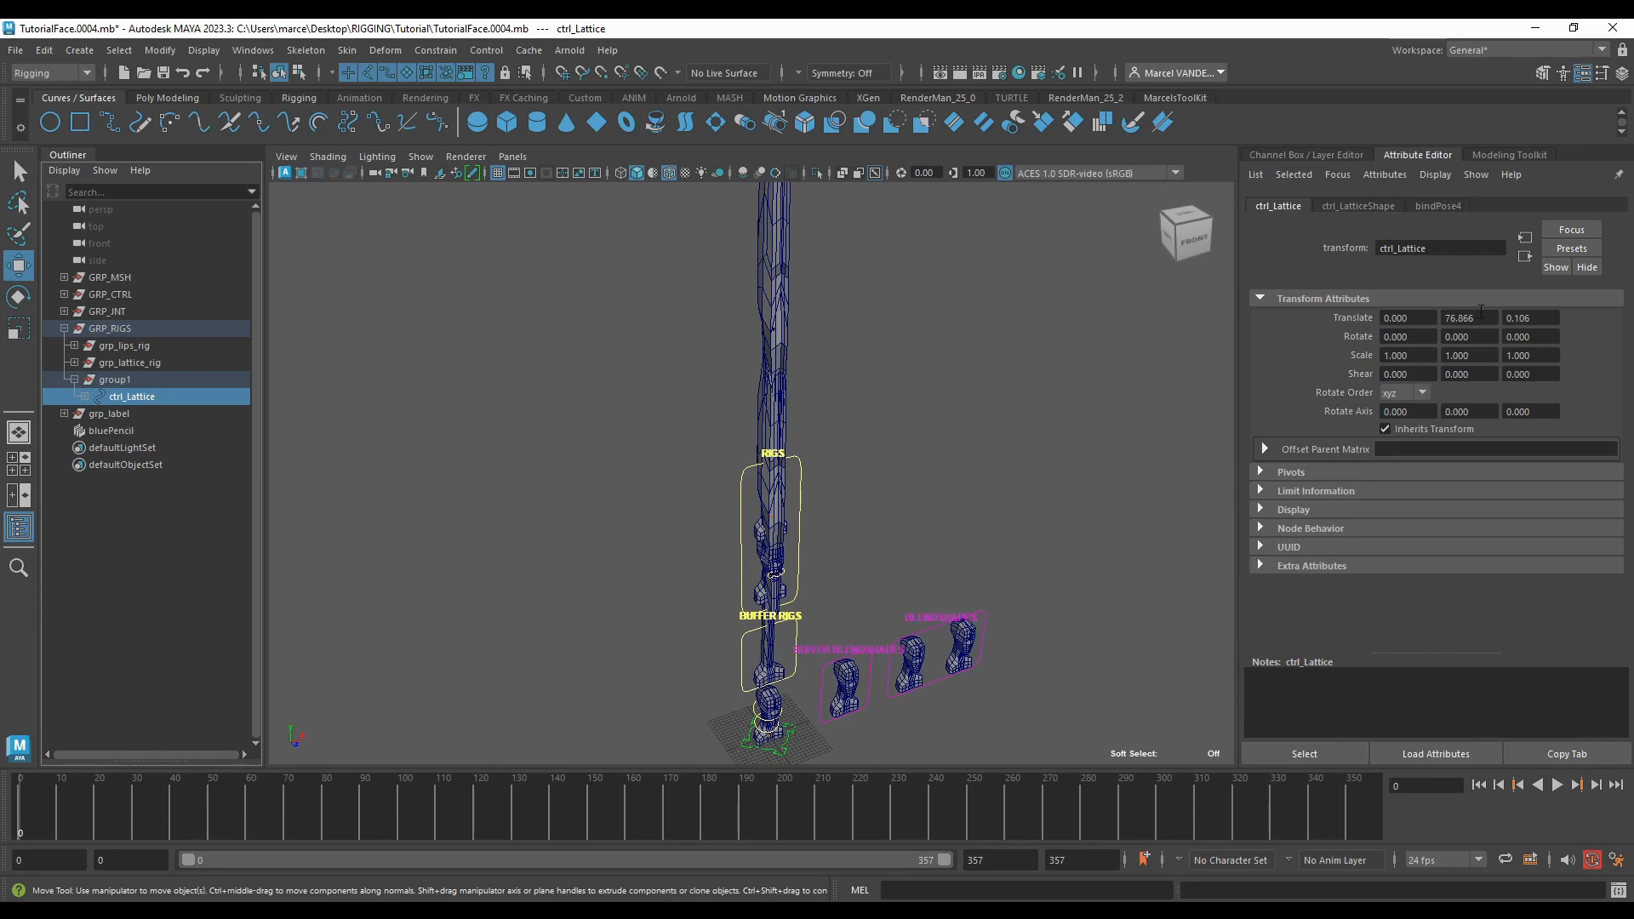
type("0")
key("Return")
Step: Move the lattice control diagonally to stretch the head, and reset all its transforms to zero with the custom MarcelsToolKit tool
scroll(792, 394, "up", 10)
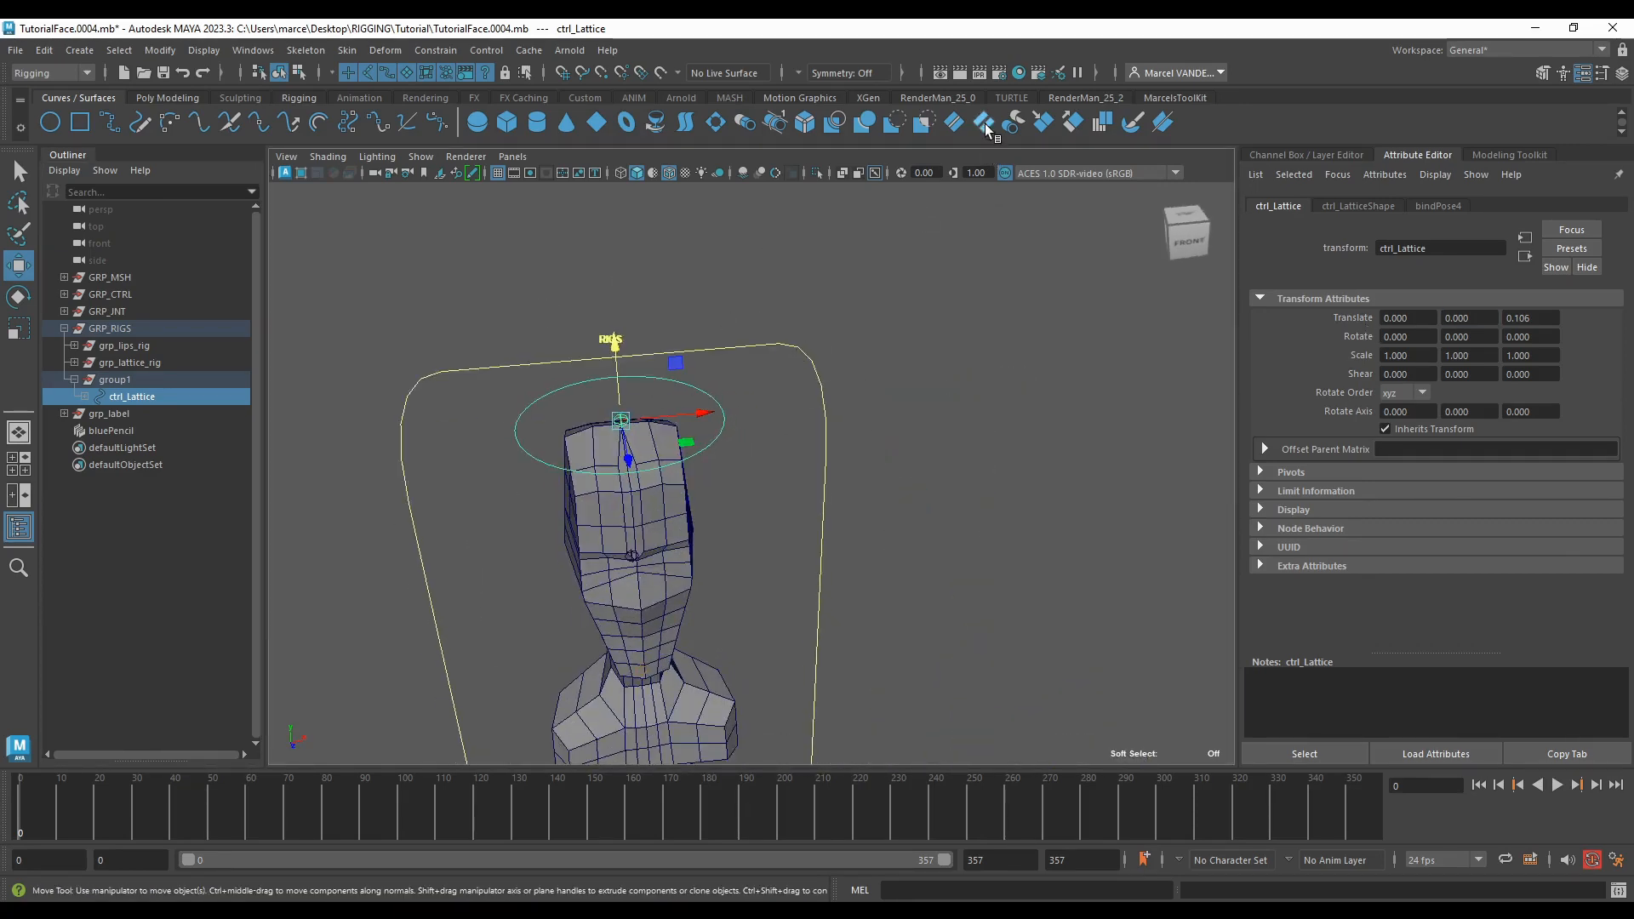
left_click(1175, 97)
scroll(630, 331, "down", 3)
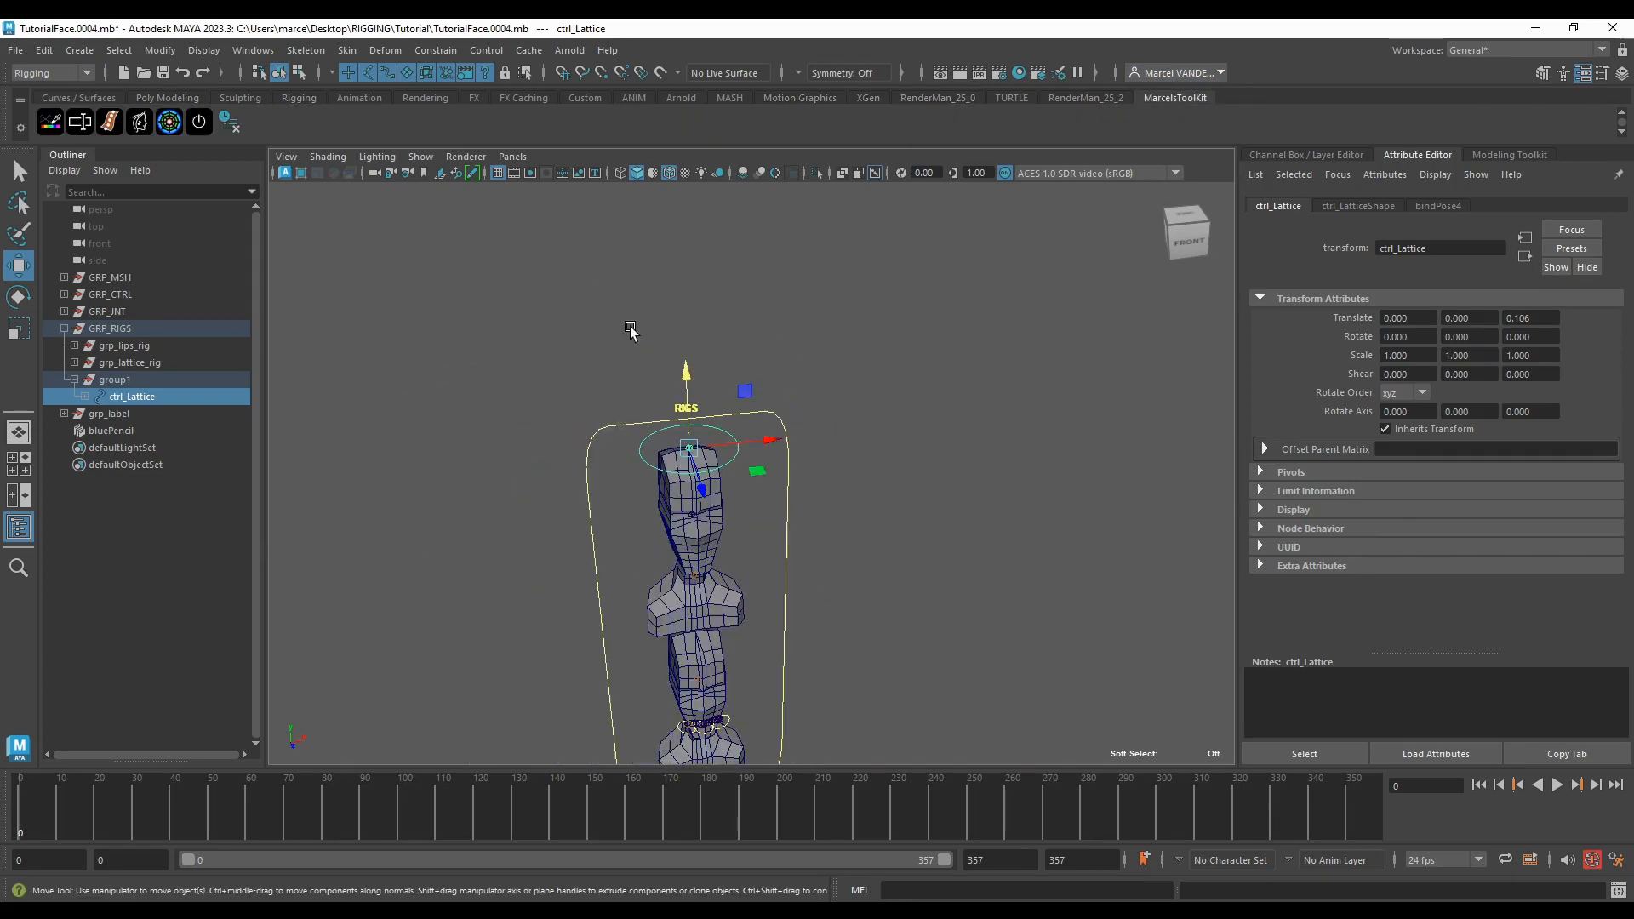
scroll(630, 325, "up", 4)
left_click_drag(627, 430, 975, 247)
key("e")
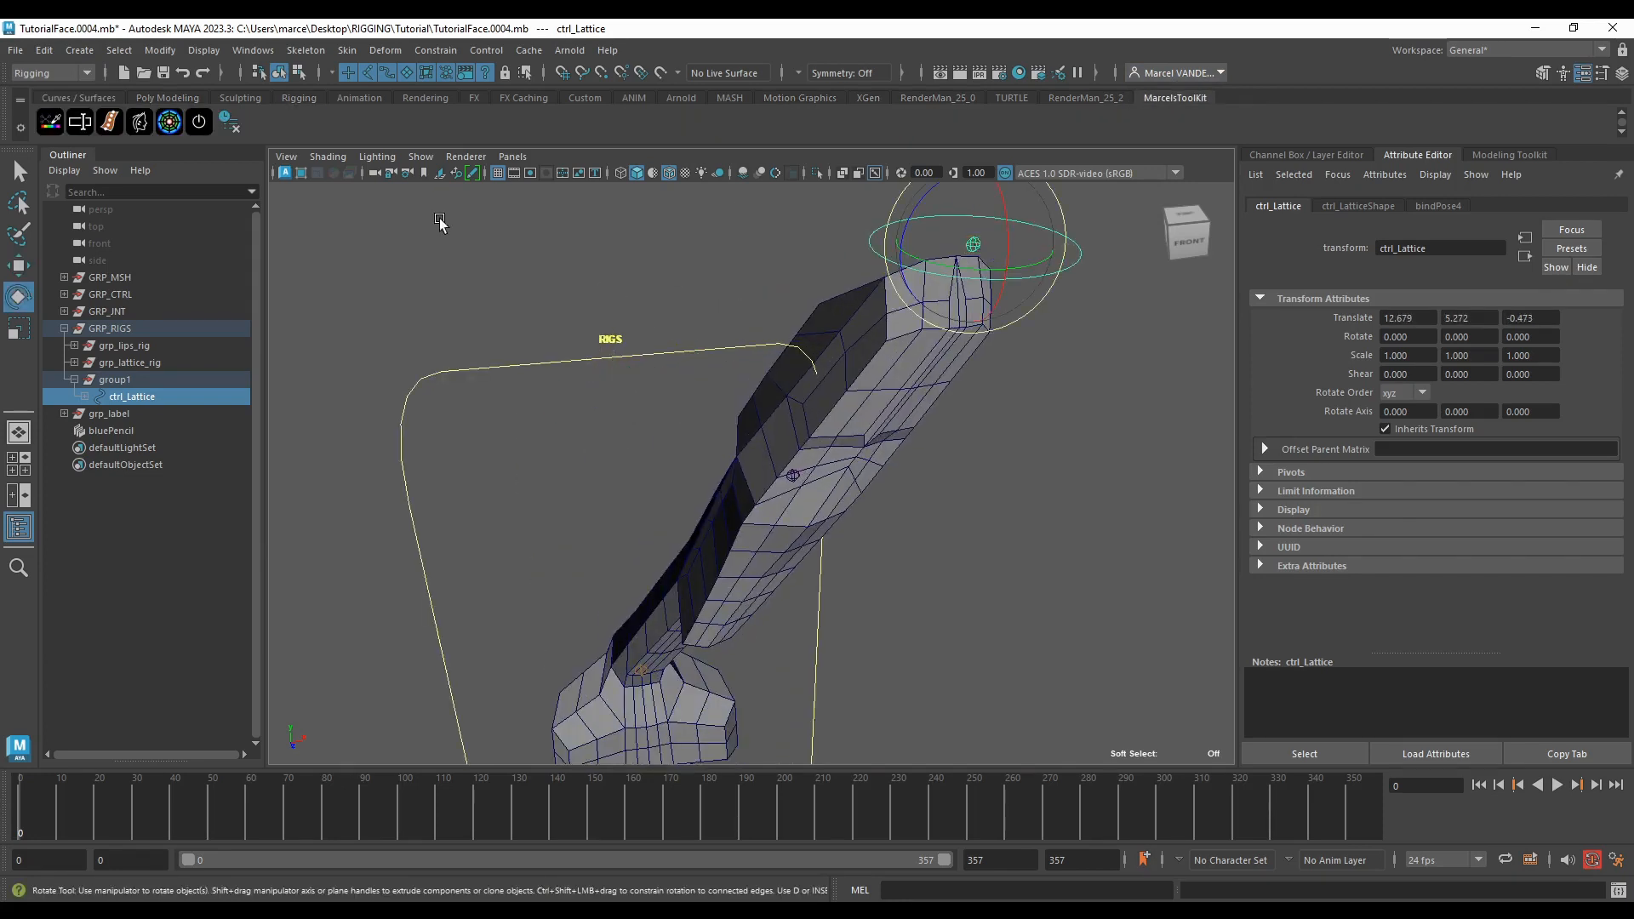
left_click(208, 119)
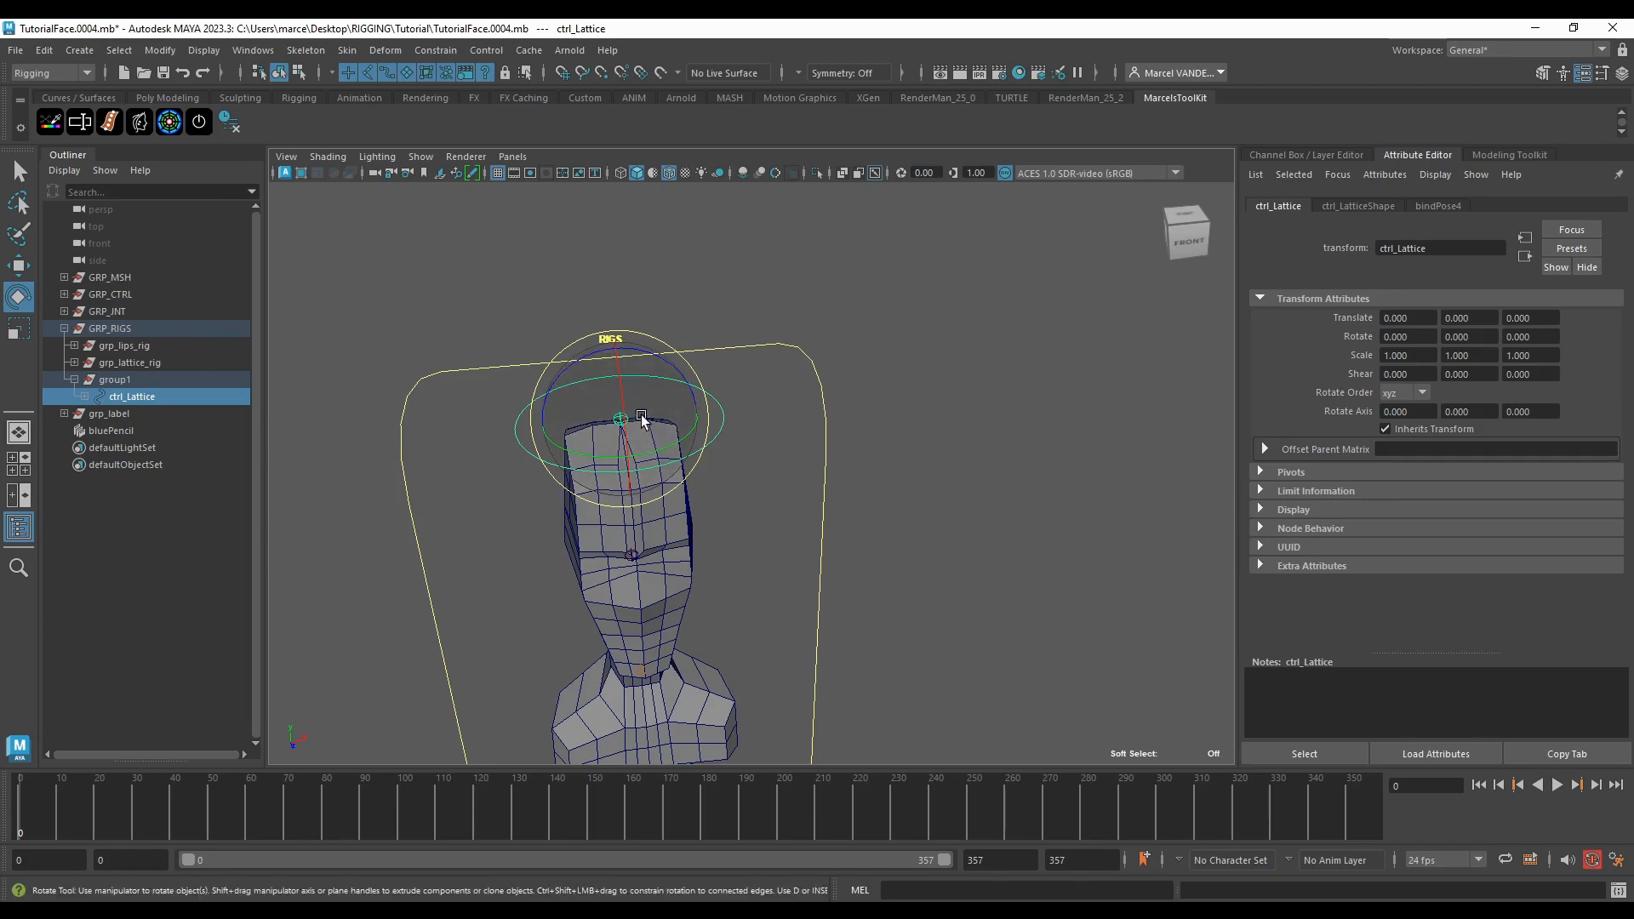
Step: Try moving the lattice control diagonally to demonstrate how it deforms the upper head, undoing each move
key("w")
left_click_drag(640, 415, 680, 379)
key("ctrl+z")
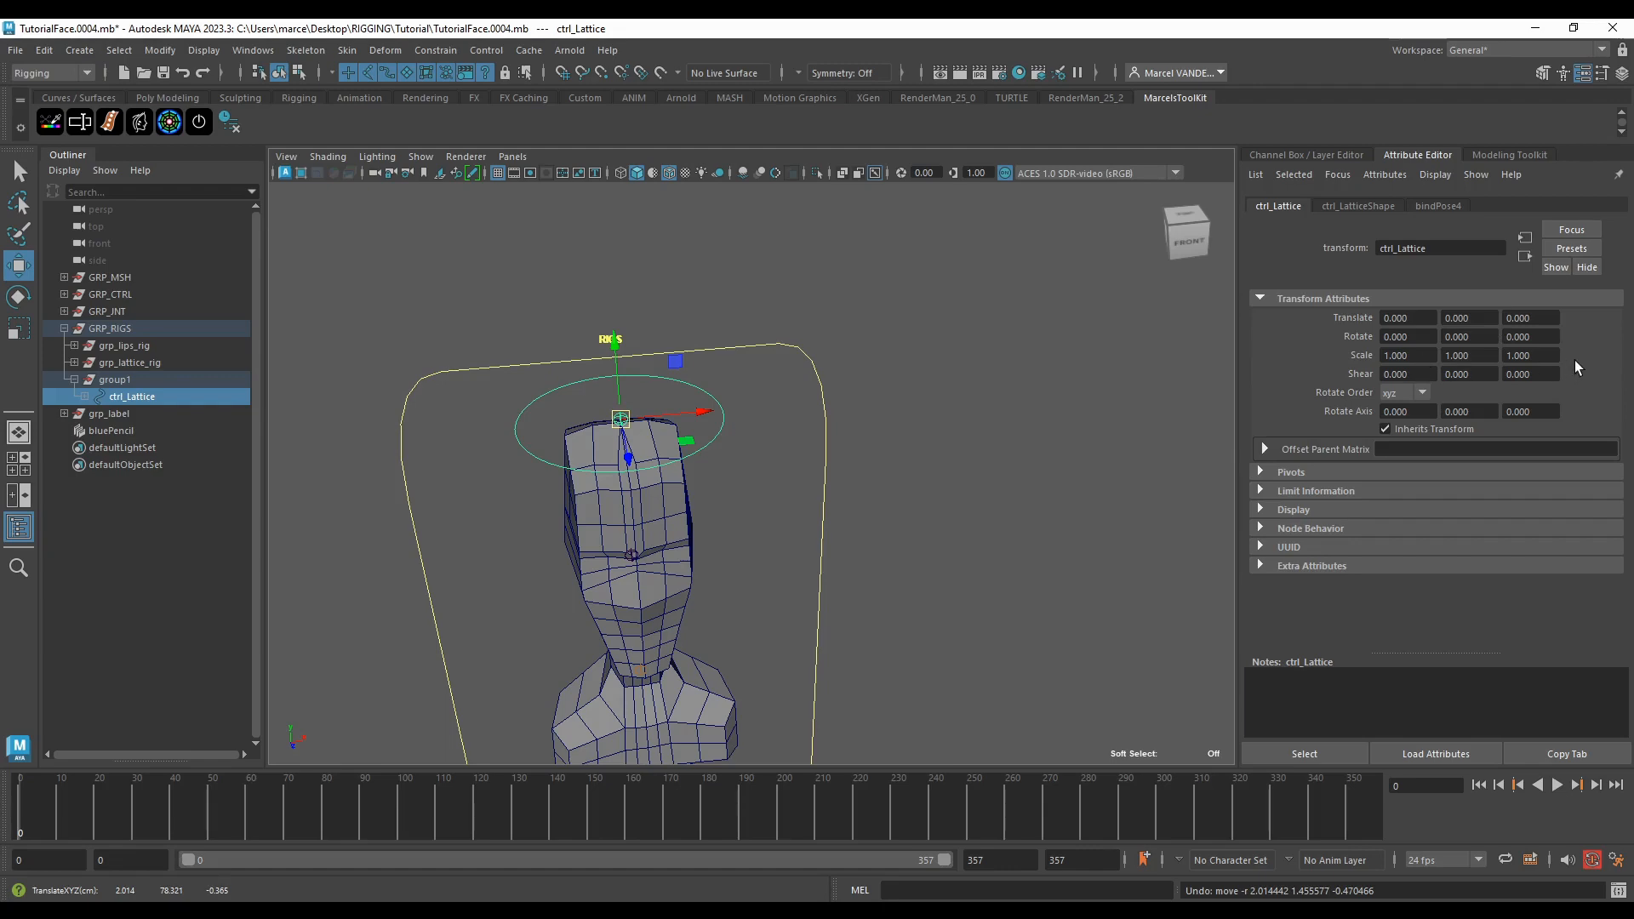
scroll(766, 418, "down", 3)
scroll(673, 434, "up", 3)
middle_click_drag(607, 414, 754, 460, "alt")
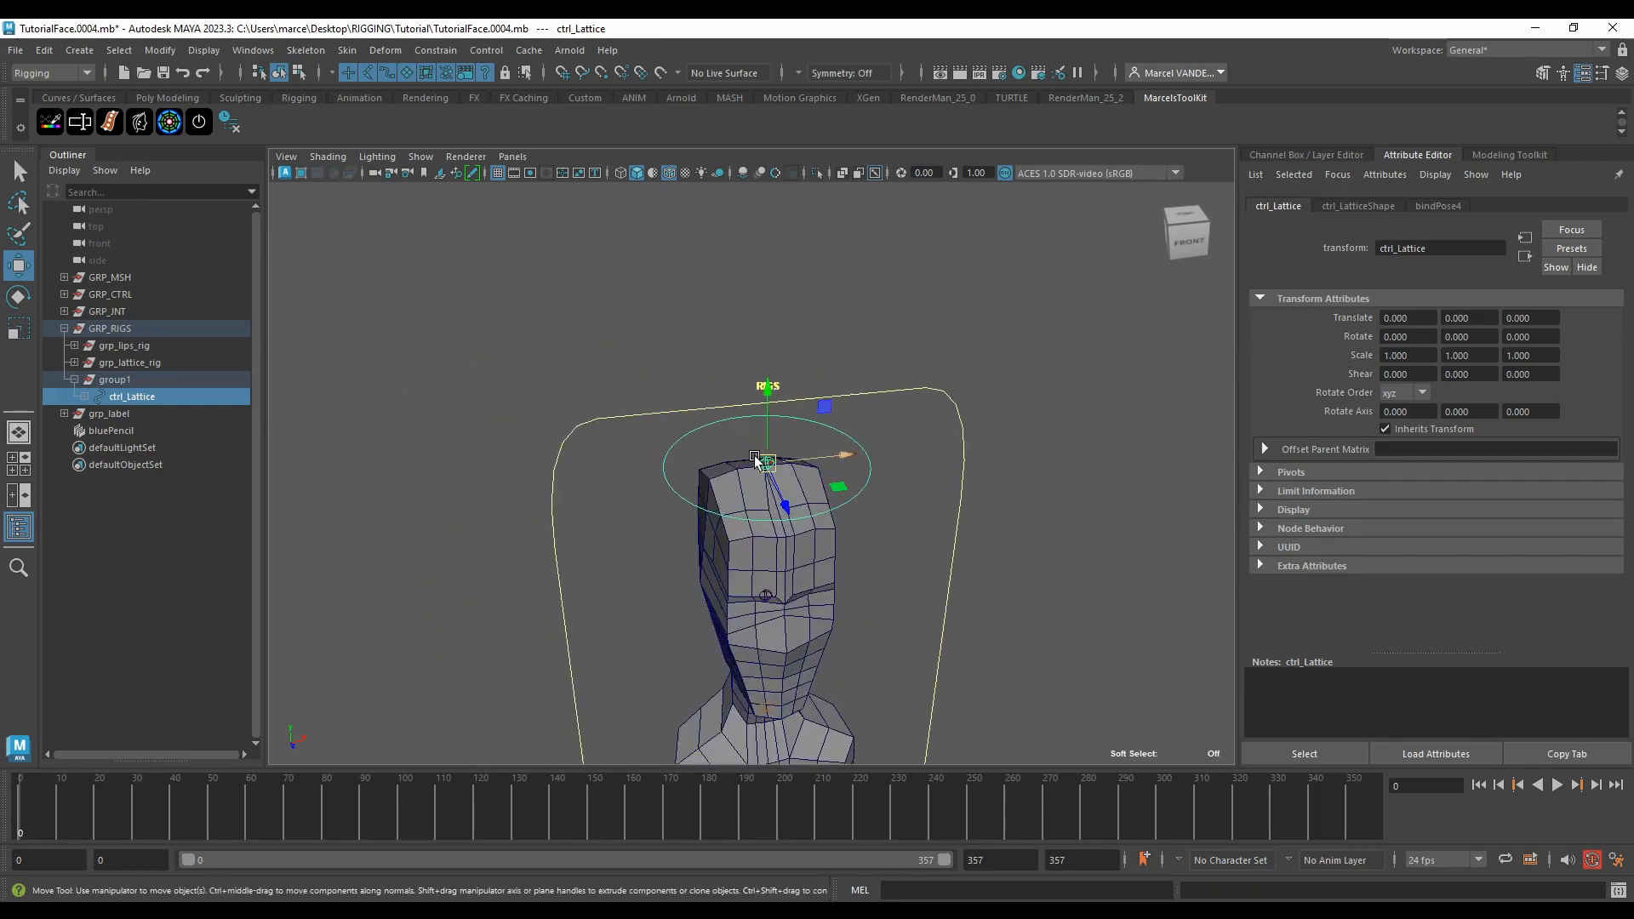
left_click_drag(766, 464, 1060, 330)
key("ctrl+z")
Step: Examine the stacked heads in the RIGS and BUFFER RIGS frames from farther away and close up
scroll(909, 373, "down", 5)
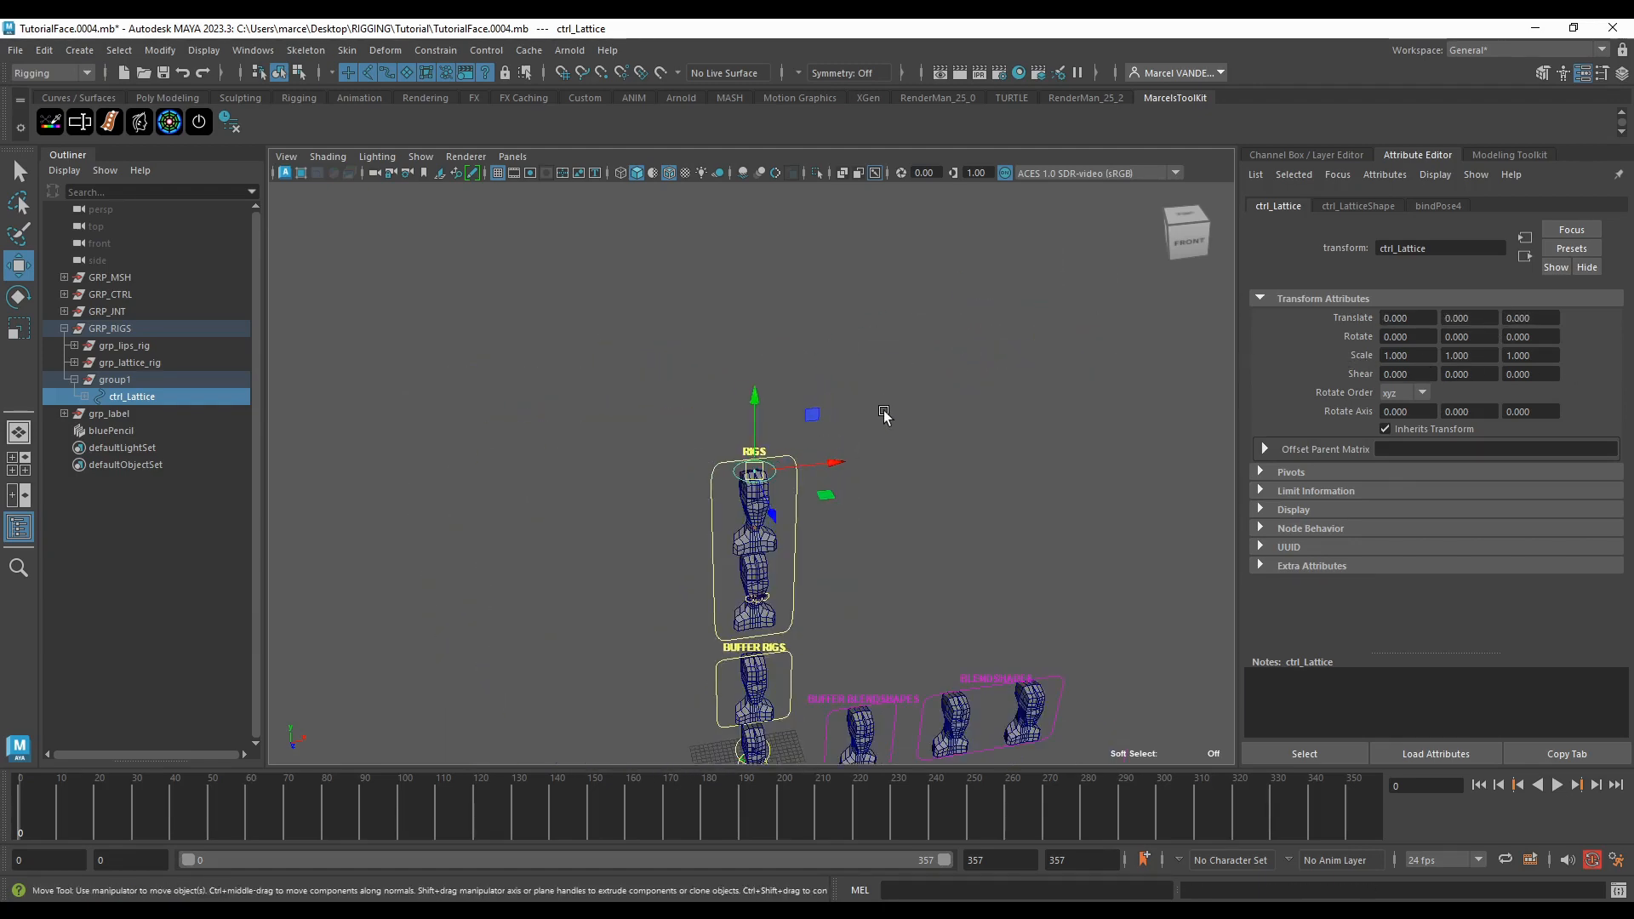
middle_click_drag(885, 415, 896, 366, "alt")
mouse_move(896, 366)
left_mouse_down("alt")
mouse_move(855, 388)
mouse_move(871, 380)
left_mouse_up("alt")
scroll(858, 389, "up", 4)
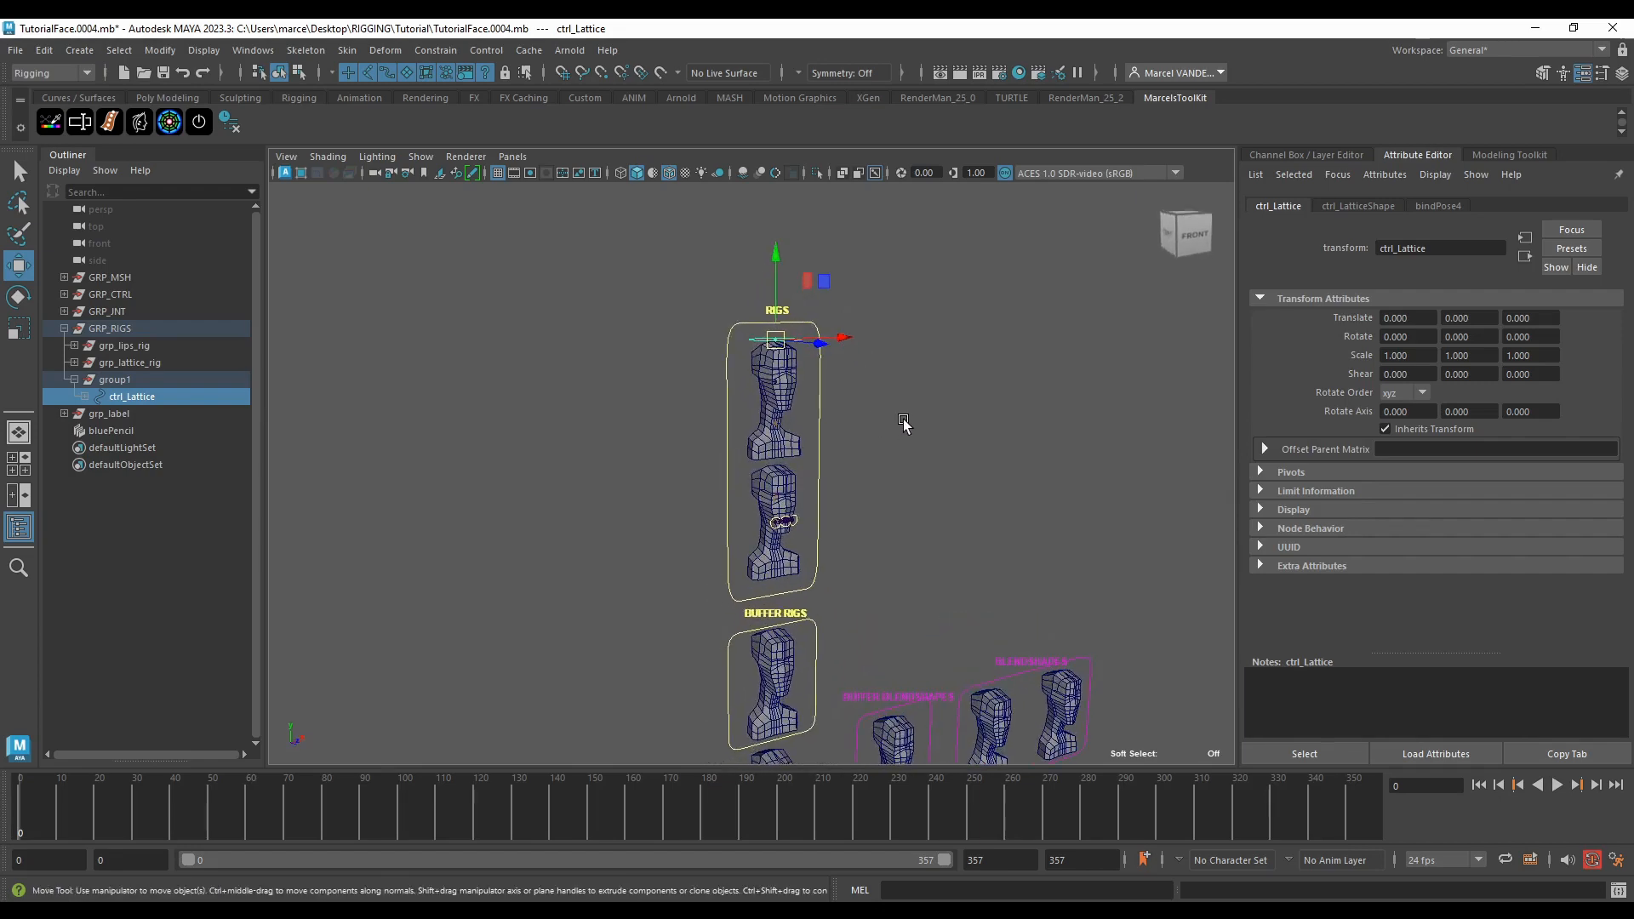
scroll(820, 493, "up", 3)
scroll(831, 537, "down", 5)
scroll(882, 548, "up", 4)
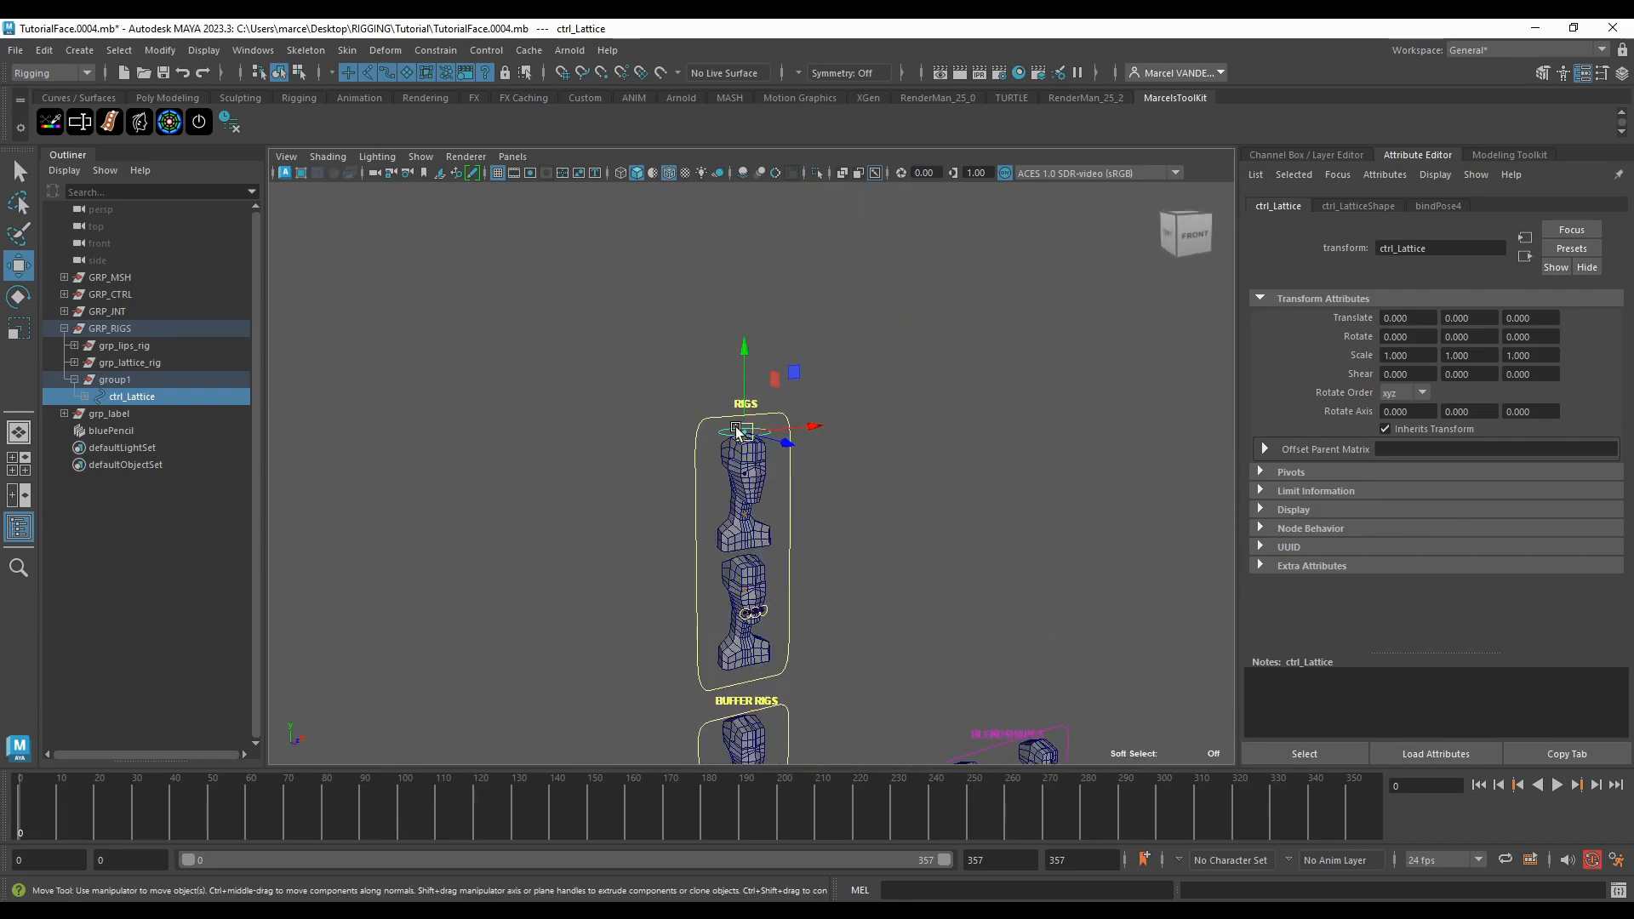
scroll(686, 401, "up", 2)
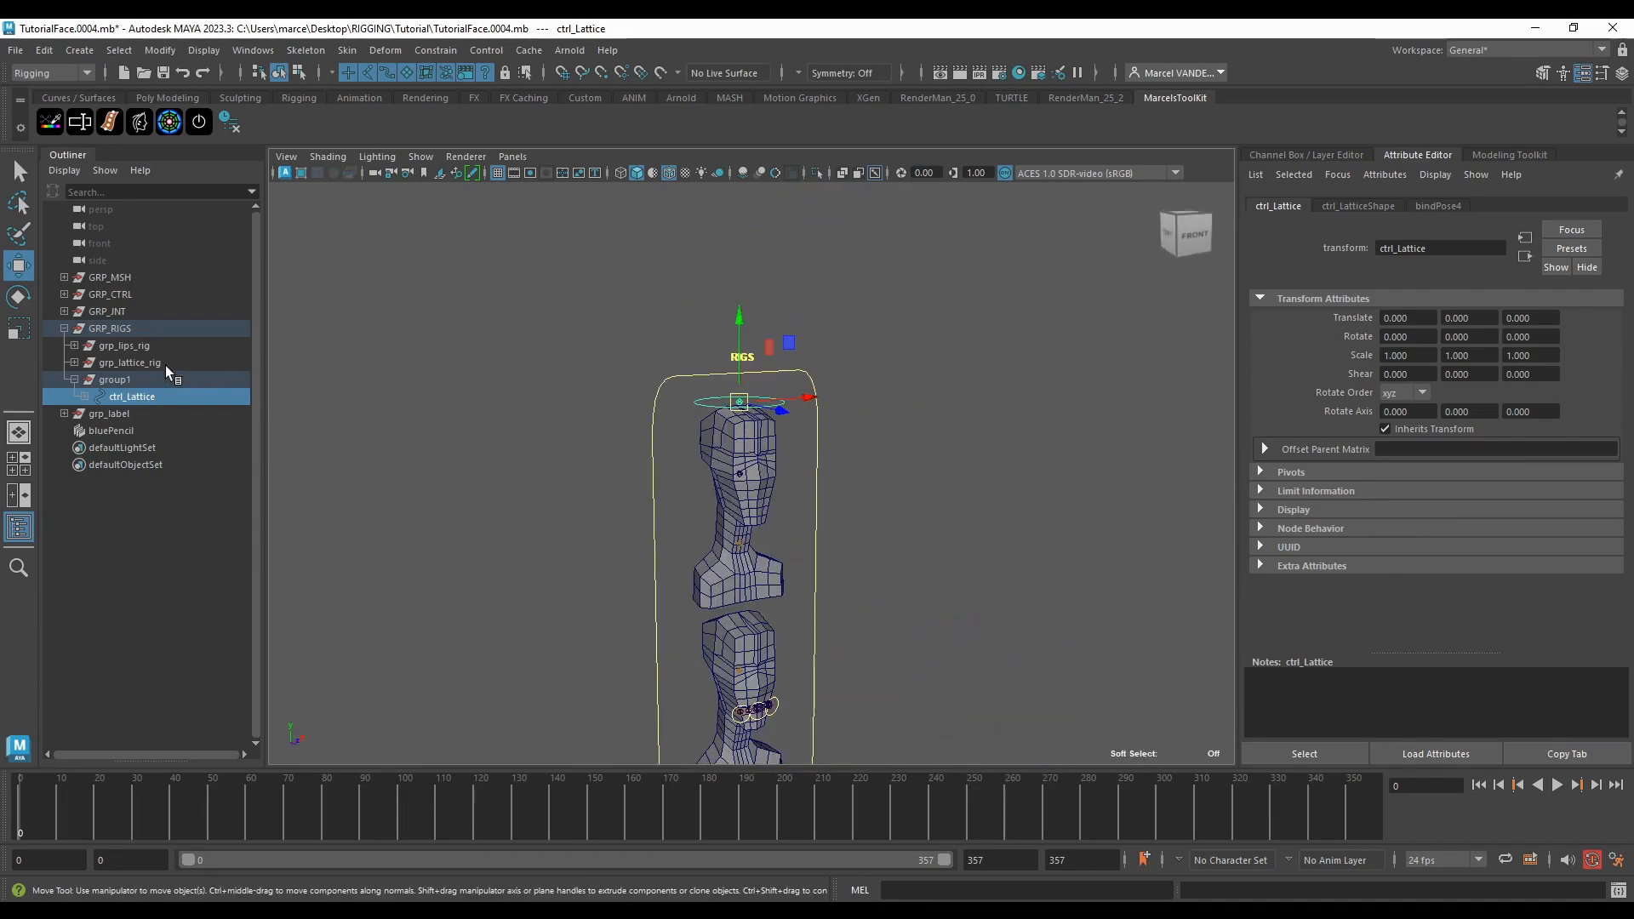
Step: Rename the lattice control's parent group as offset_Lattice
left_click(114, 379)
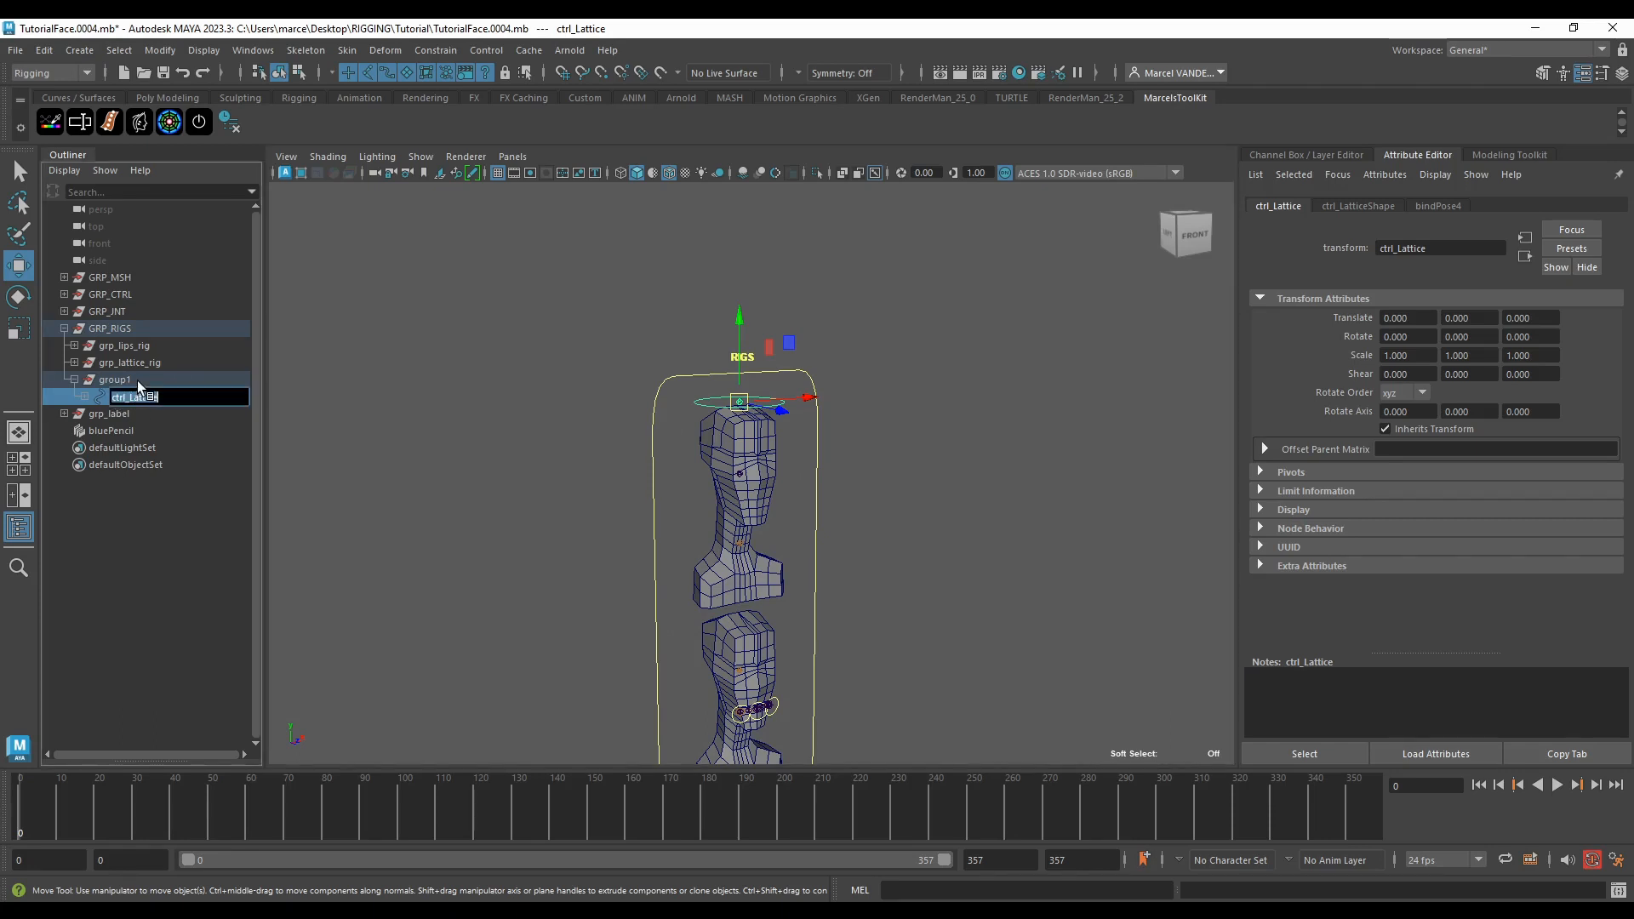
double_click(119, 380)
type("ctrl_Lattice")
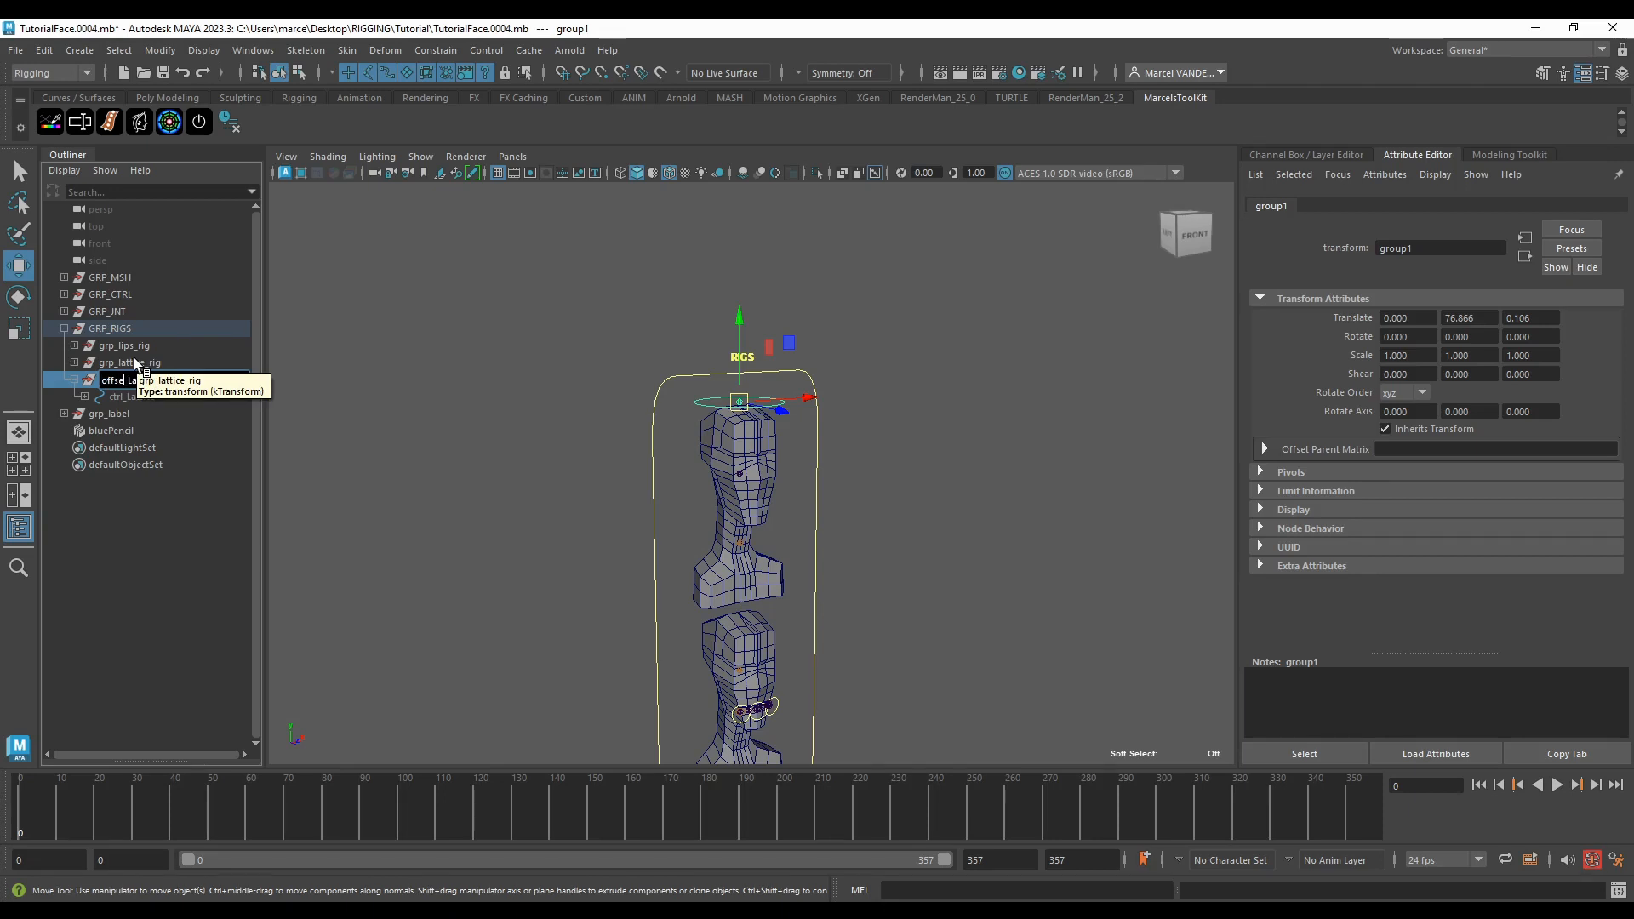
type("t")
key("Return")
Step: Examine the chain from the lattice and lips rig heads through the buffer head to the body rig head
scroll(742, 500, "up", 3)
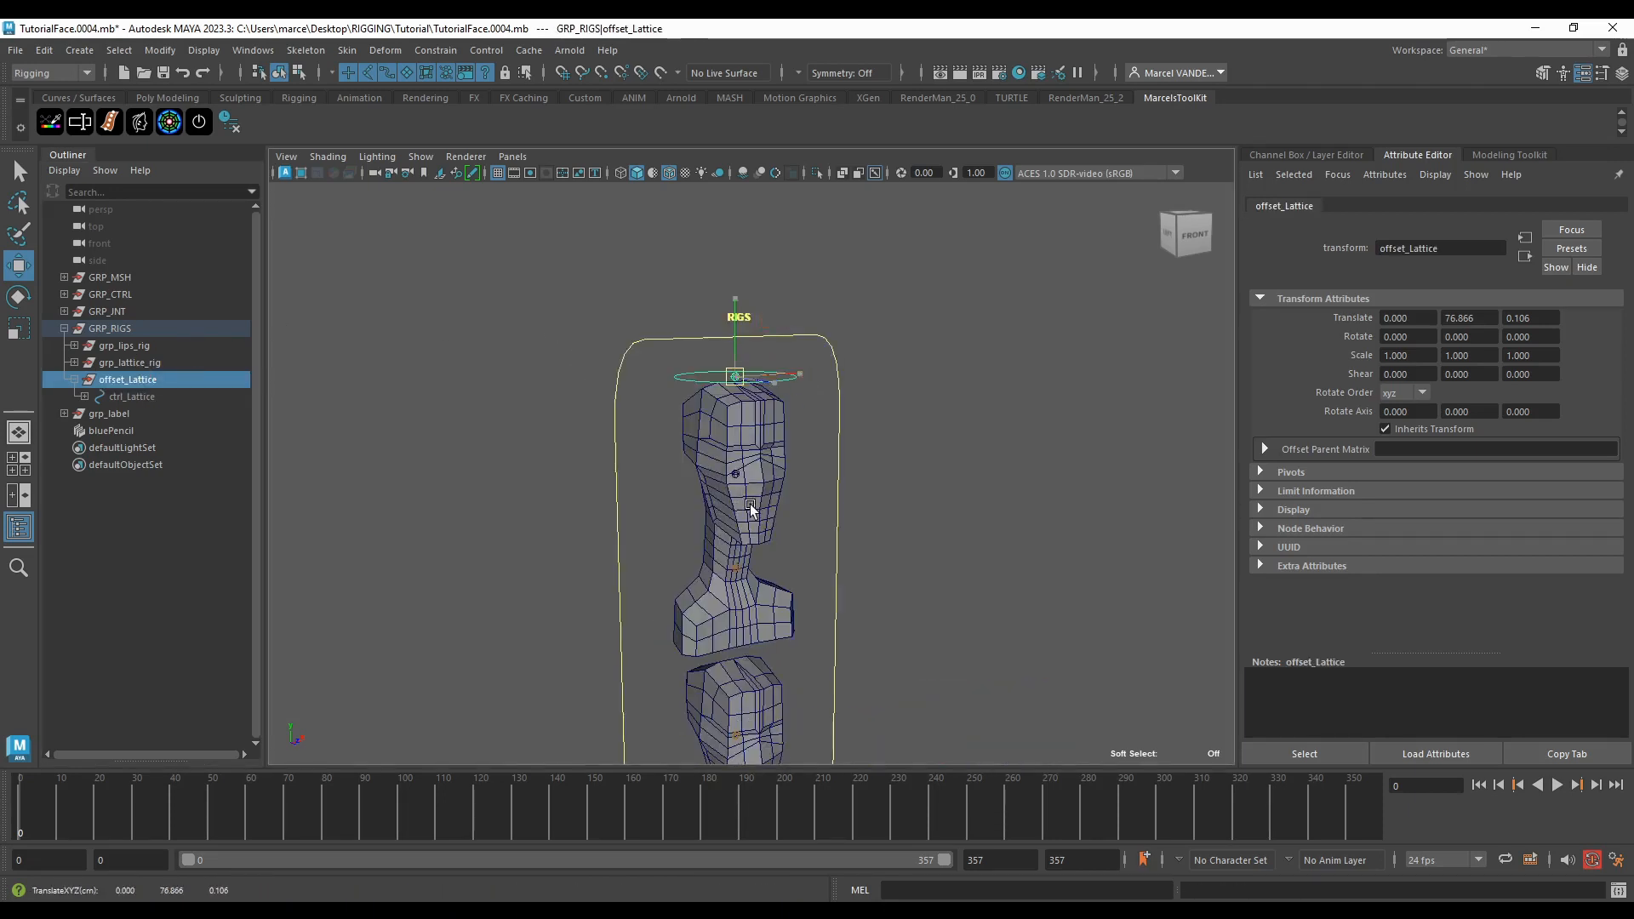
middle_click_drag(753, 511, 751, 420)
key("ctrl+z")
middle_click_drag(840, 582, 835, 391, "alt")
scroll(850, 468, "down", 5)
scroll(754, 378, "up", 3)
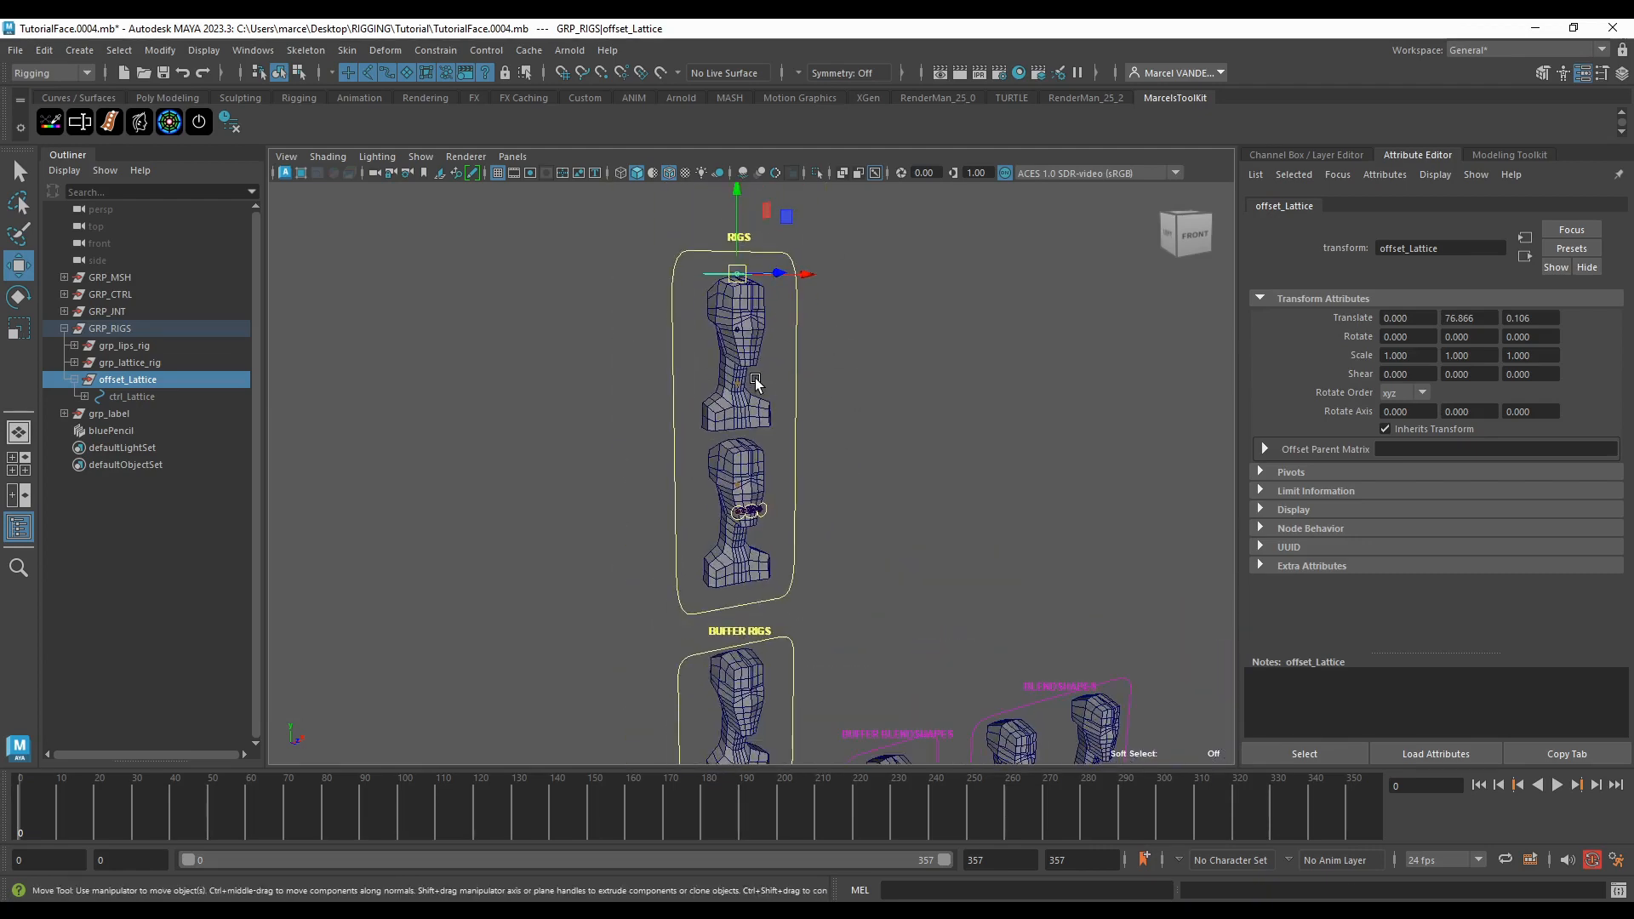
scroll(763, 325, "up", 2)
middle_click_drag(733, 428, 715, 320, "alt")
scroll(723, 335, "up", 3)
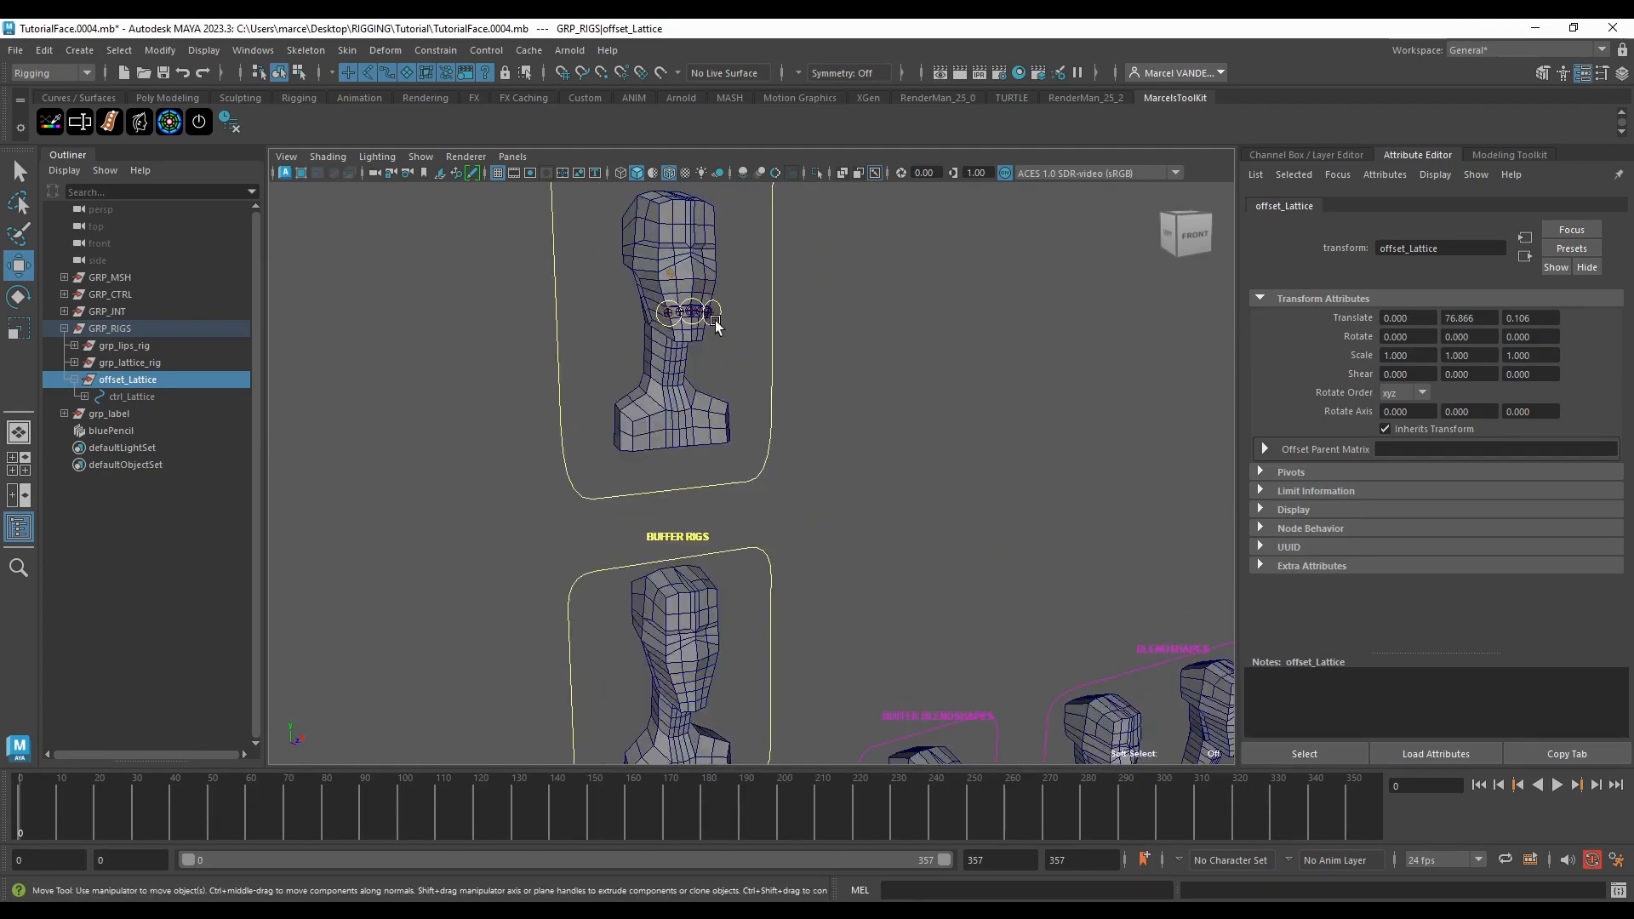
scroll(721, 363, "down", 3)
middle_click_drag(717, 572, 755, 320, "alt")
middle_click_drag(748, 440, 737, 549, "alt")
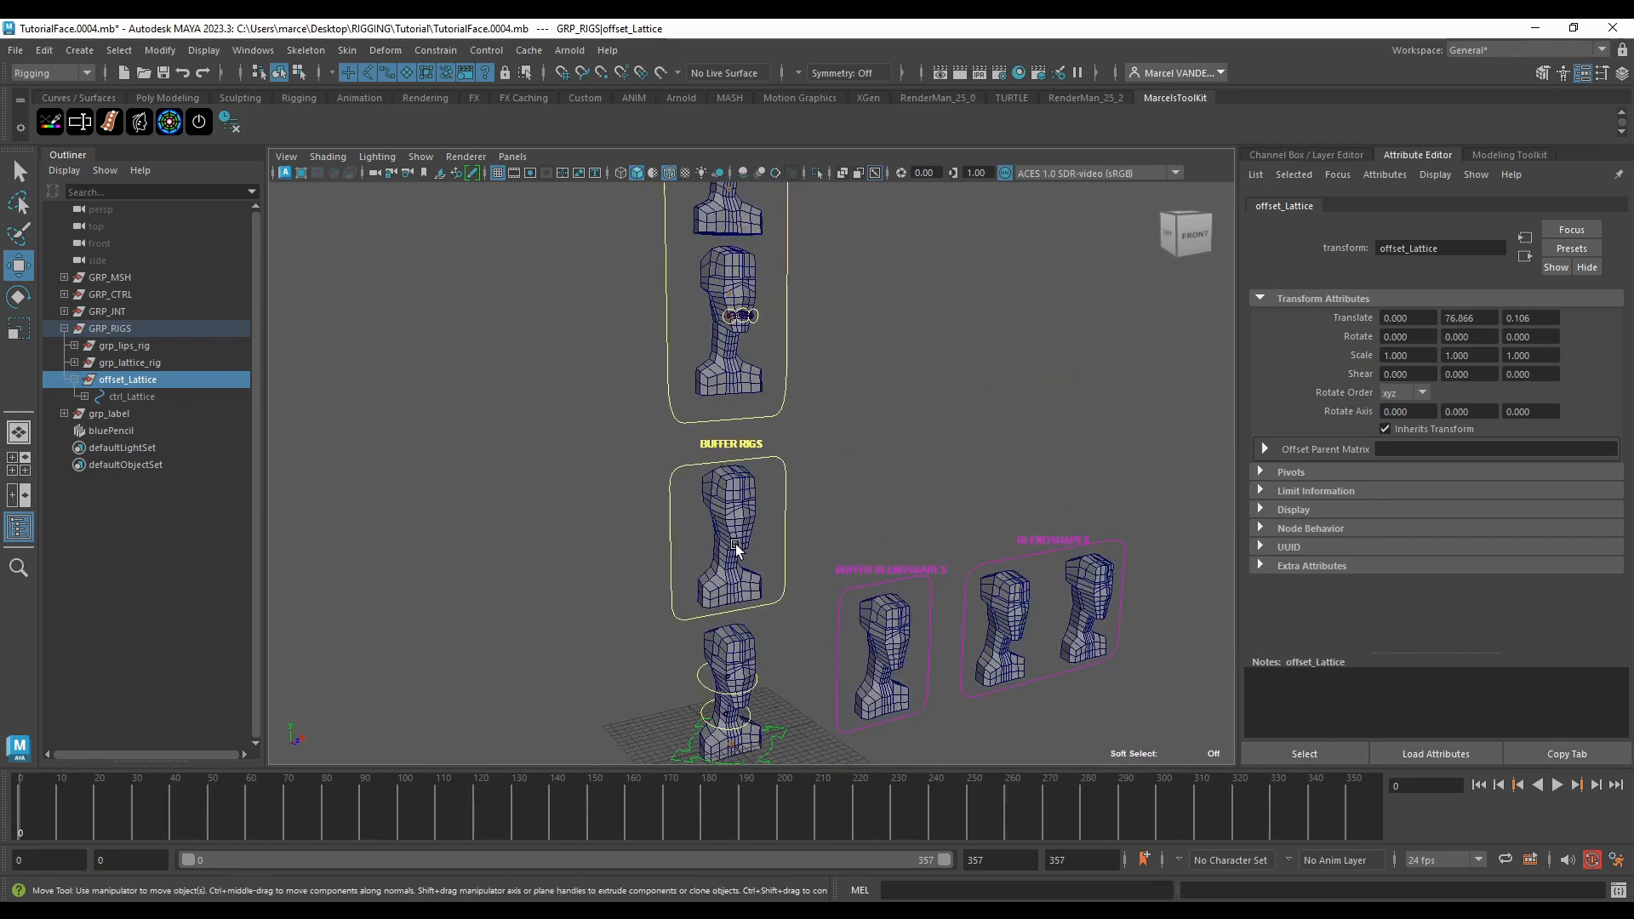
middle_click_drag(734, 341, 720, 473, "alt")
Step: Select the lips ribbon joints and controls on the lower RIGS head and inspect them up close
scroll(726, 468, "up", 6)
left_click_drag(592, 490, 868, 578)
scroll(685, 523, "down", 3)
scroll(682, 535, "up", 3)
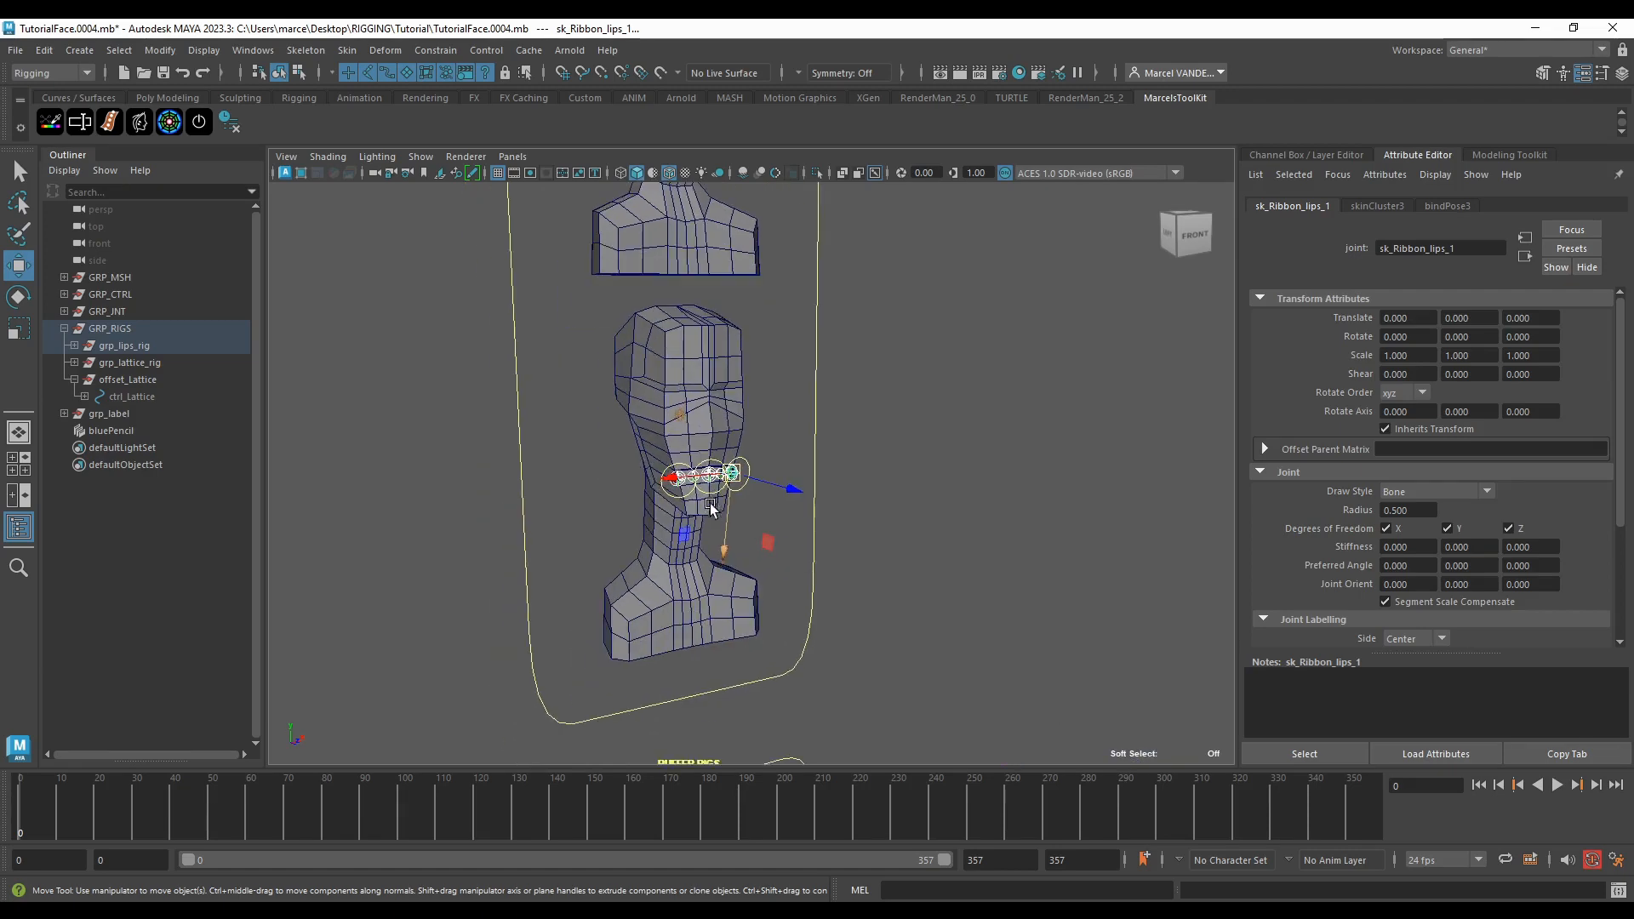
scroll(683, 535, "up", 3)
left_click_drag(517, 400, 806, 499)
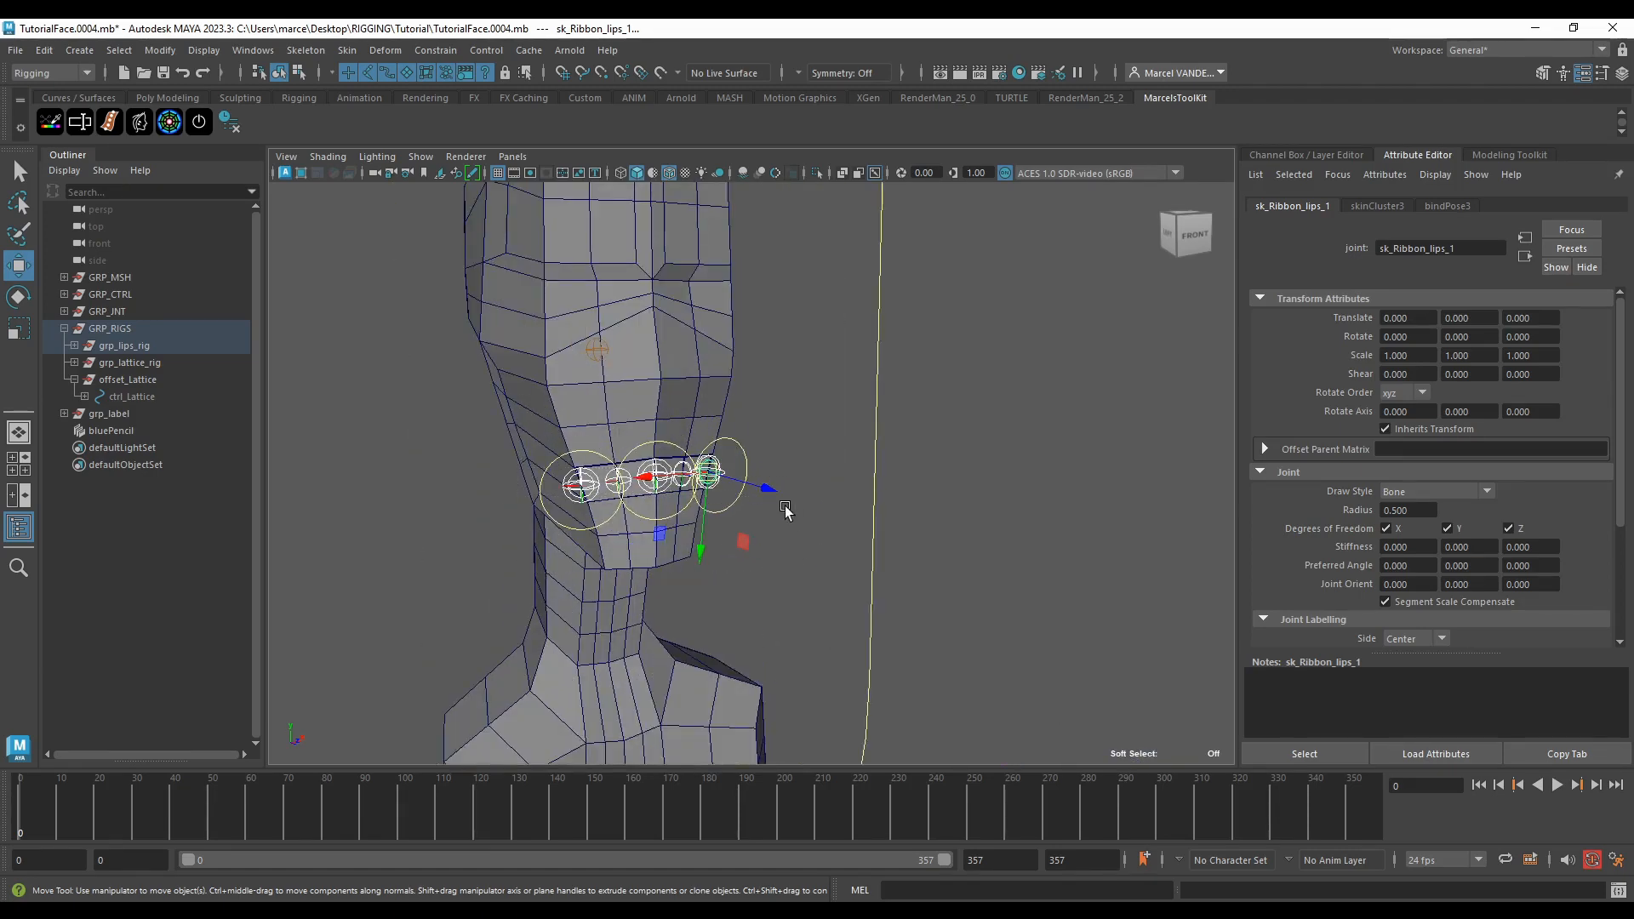
Step: Select the msh_simpleFace mesh on the body rig head and examine it in relation to the rig heads above
scroll(766, 509, "down", 5)
middle_click_drag(740, 541, 816, 537, "alt")
scroll(816, 536, "up", 5)
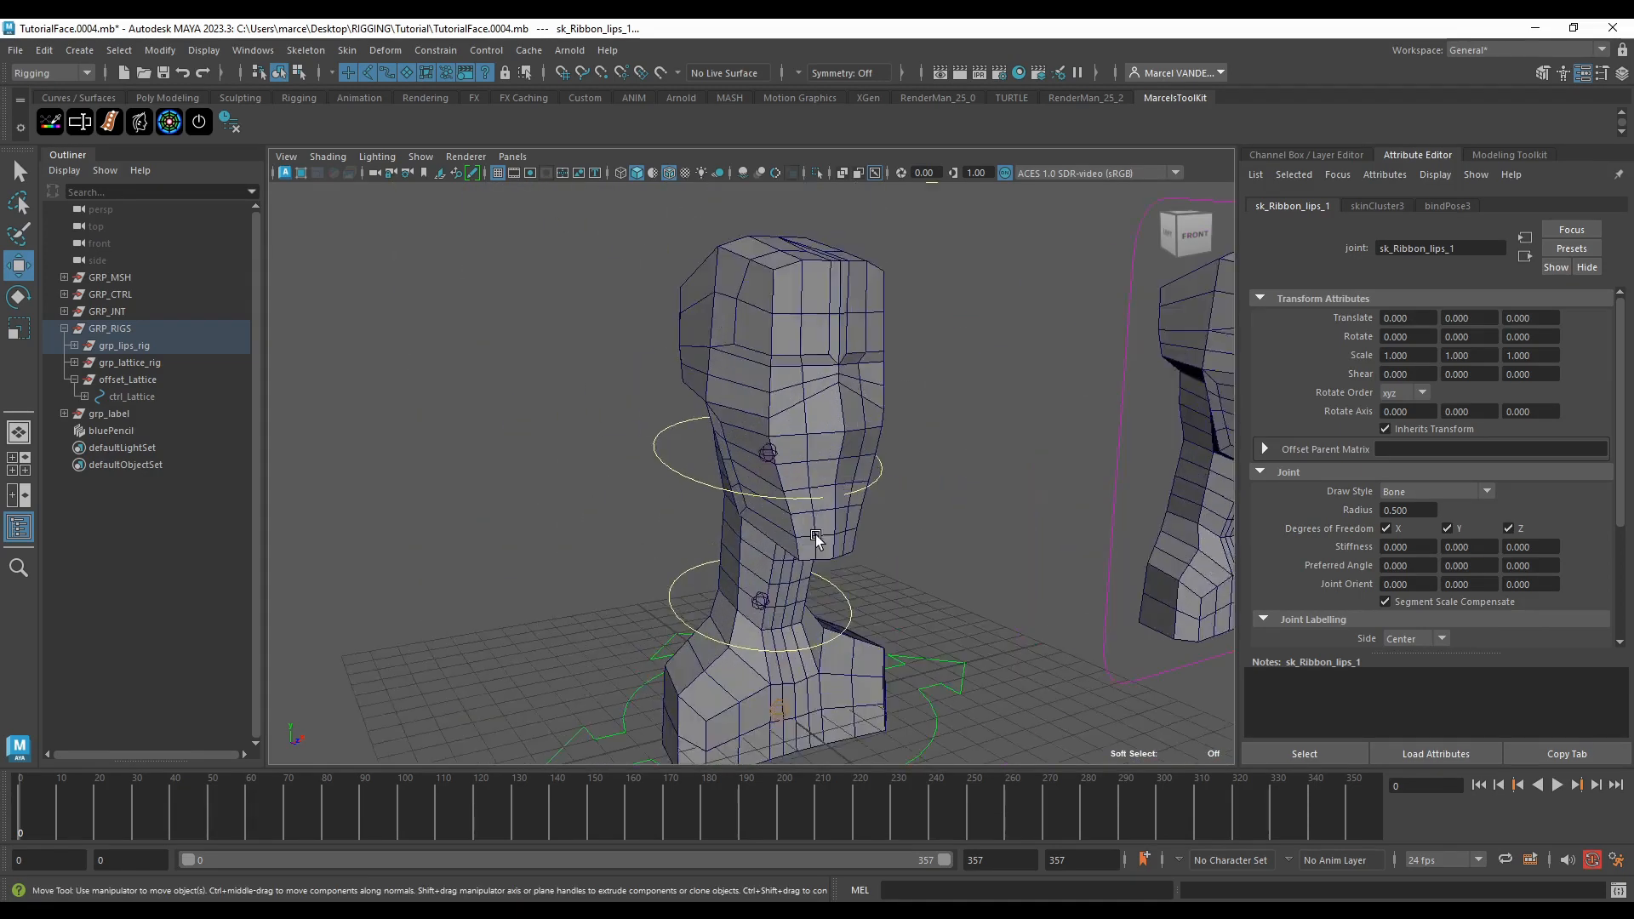
left_click_drag(815, 536, 763, 525, "alt")
middle_click_drag(762, 526, 774, 582, "alt")
left_click(764, 427)
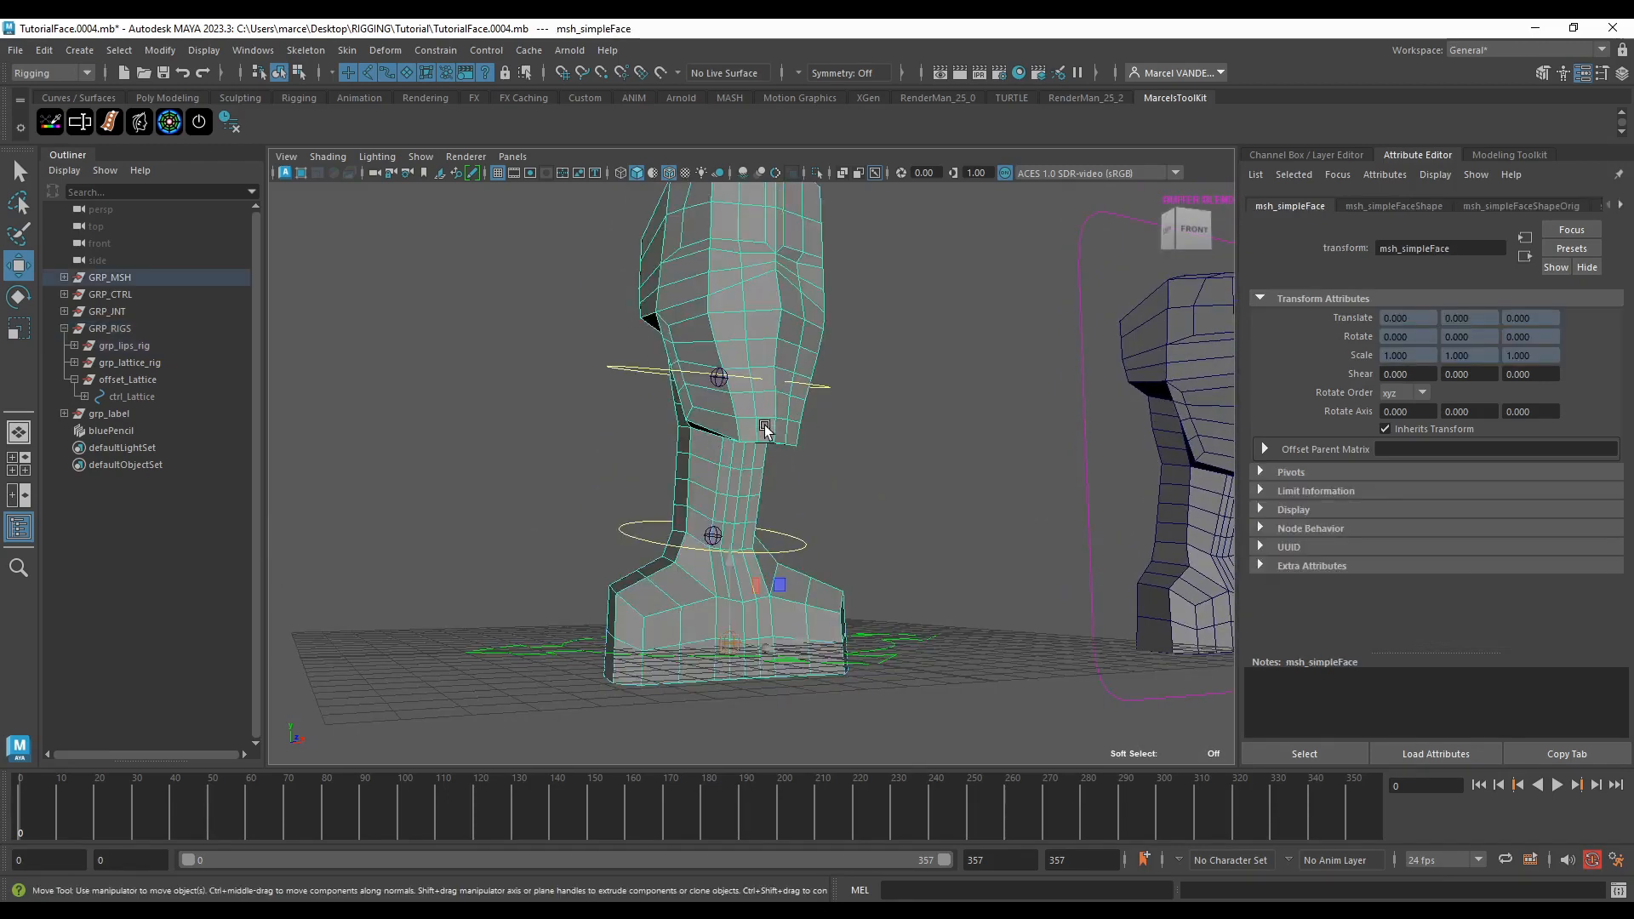
left_click_drag(758, 380, 755, 438, "alt")
scroll(732, 464, "down", 3)
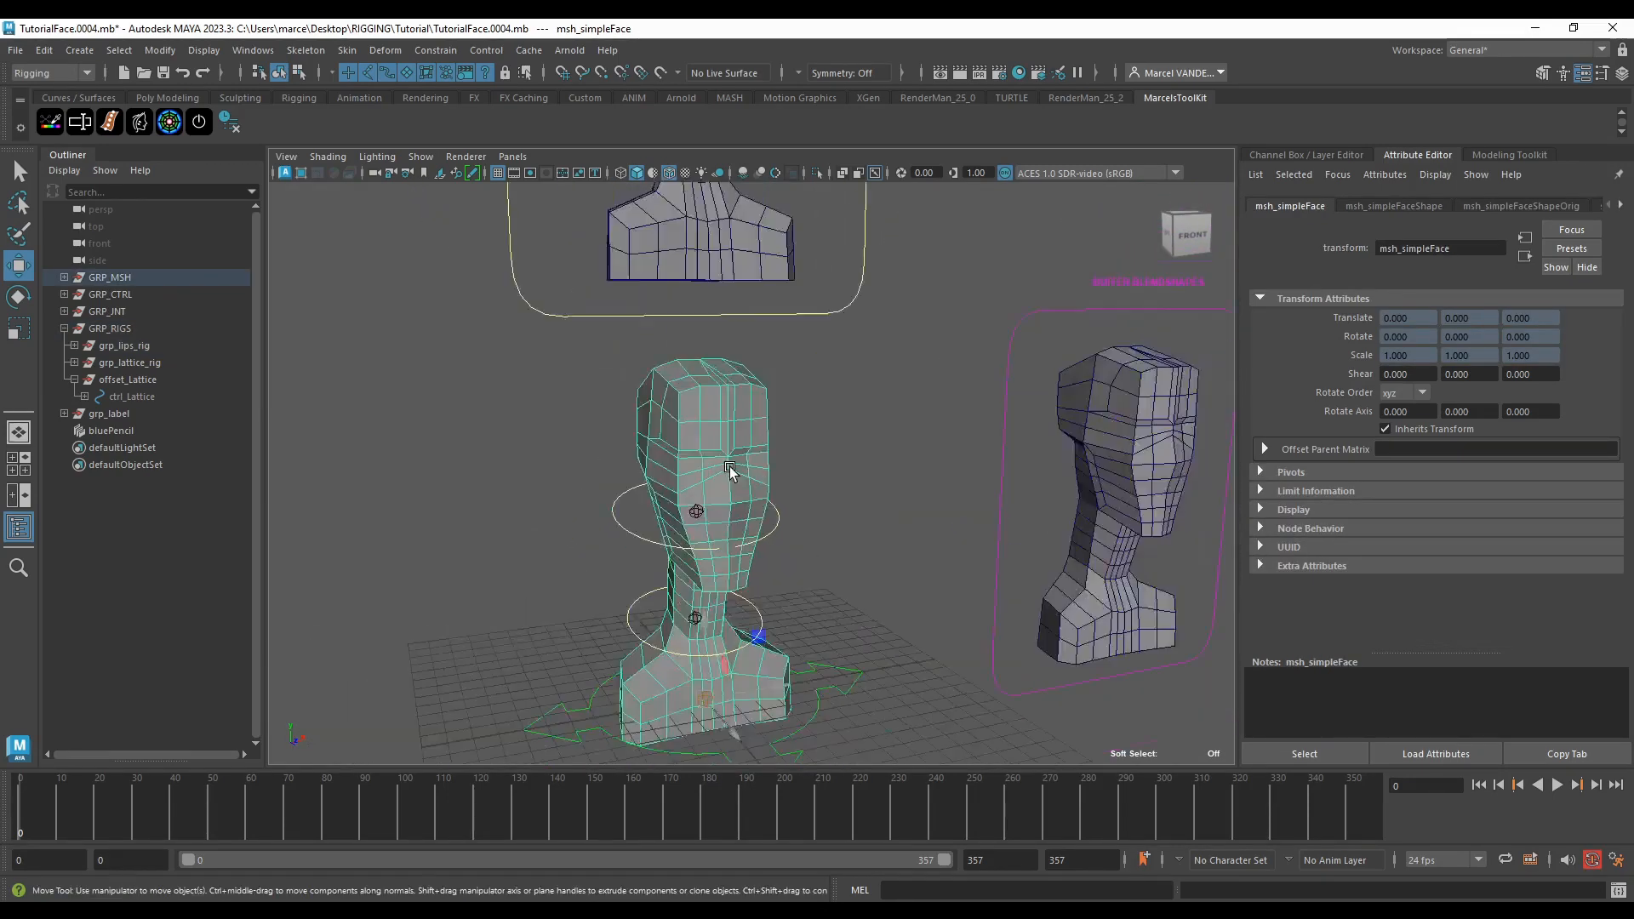
scroll(723, 494, "up", 3)
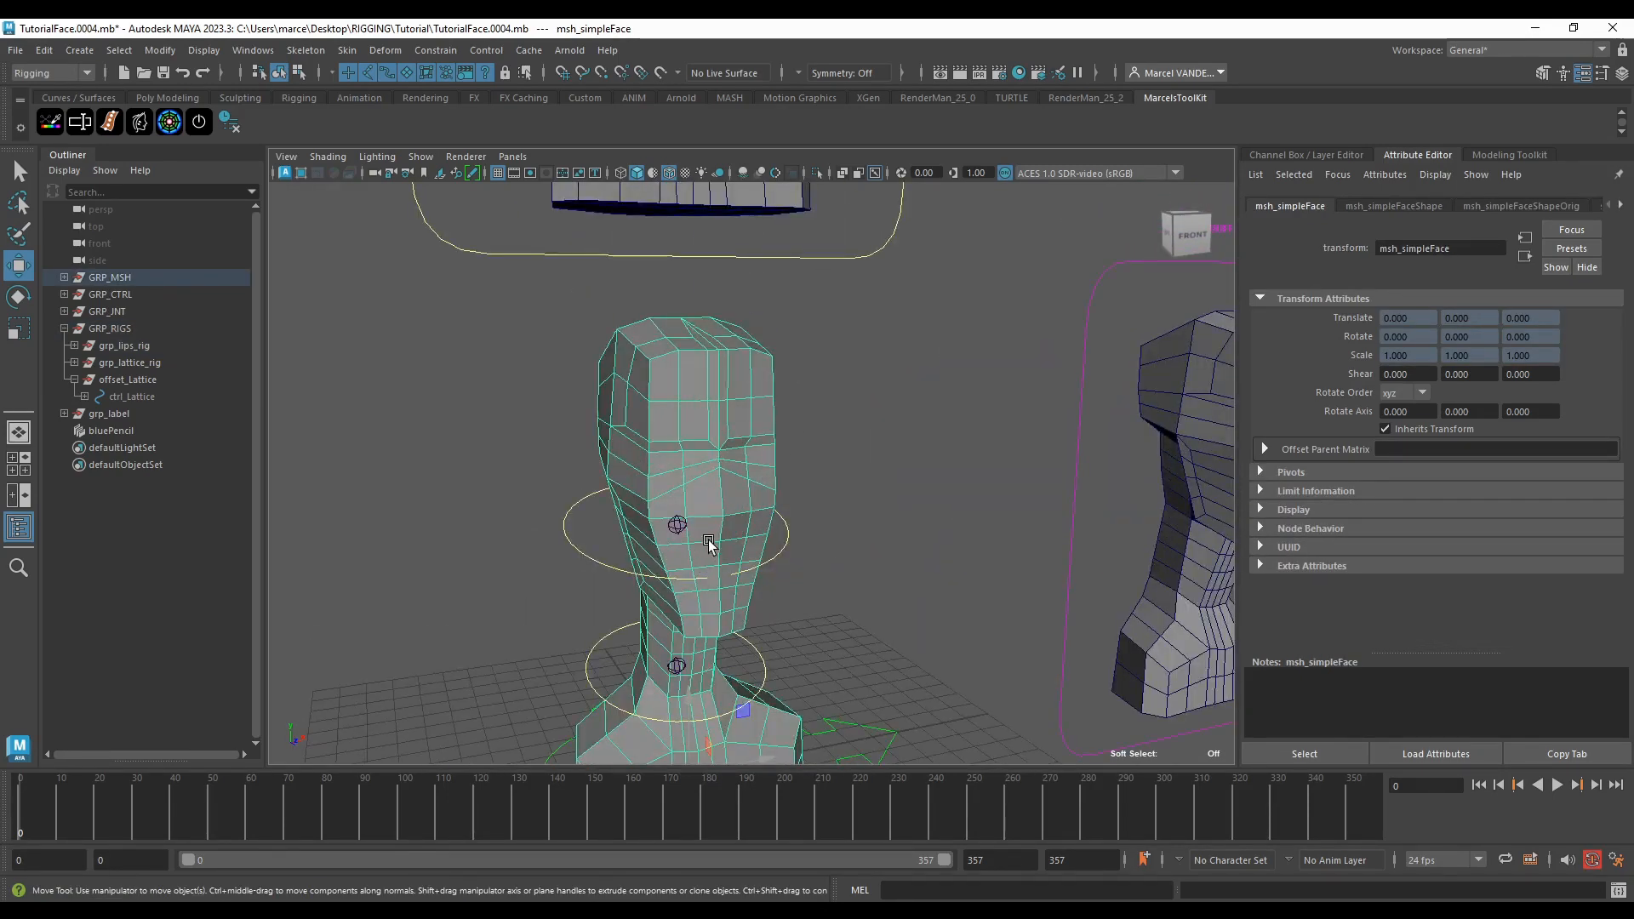
scroll(708, 540, "down", 6)
scroll(815, 460, "up", 5)
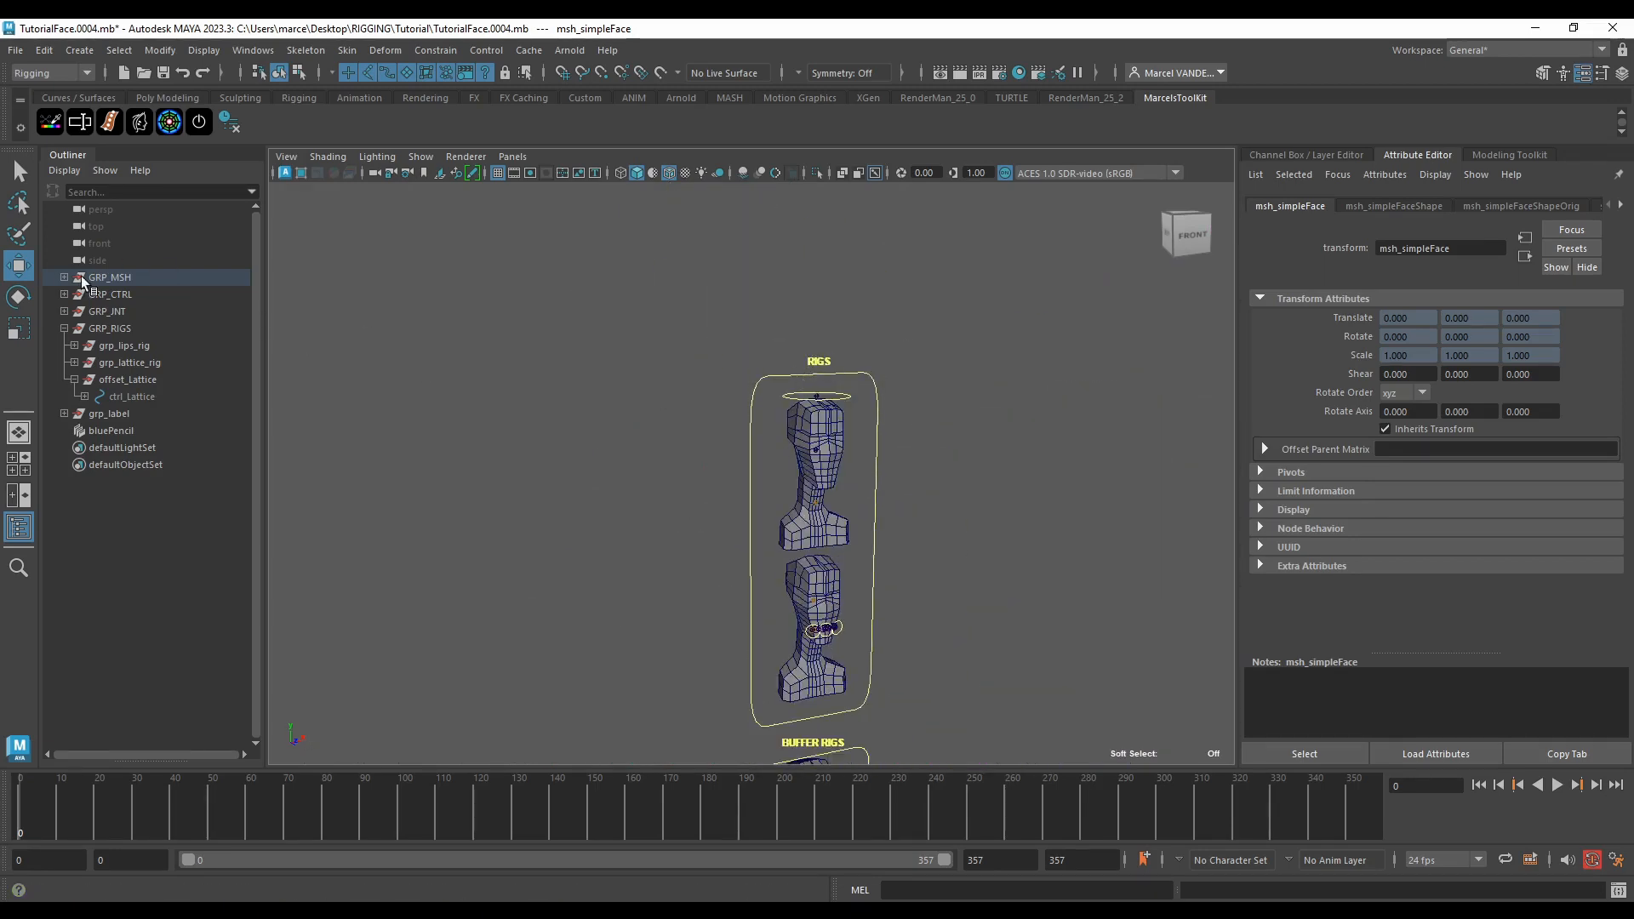
Step: Show the separate rig groups by selecting grp_lips_rig, grp_lattice_rig and offset_Lattice in turn, collapsing offset_Lattice
left_click(114, 329)
left_click(125, 346)
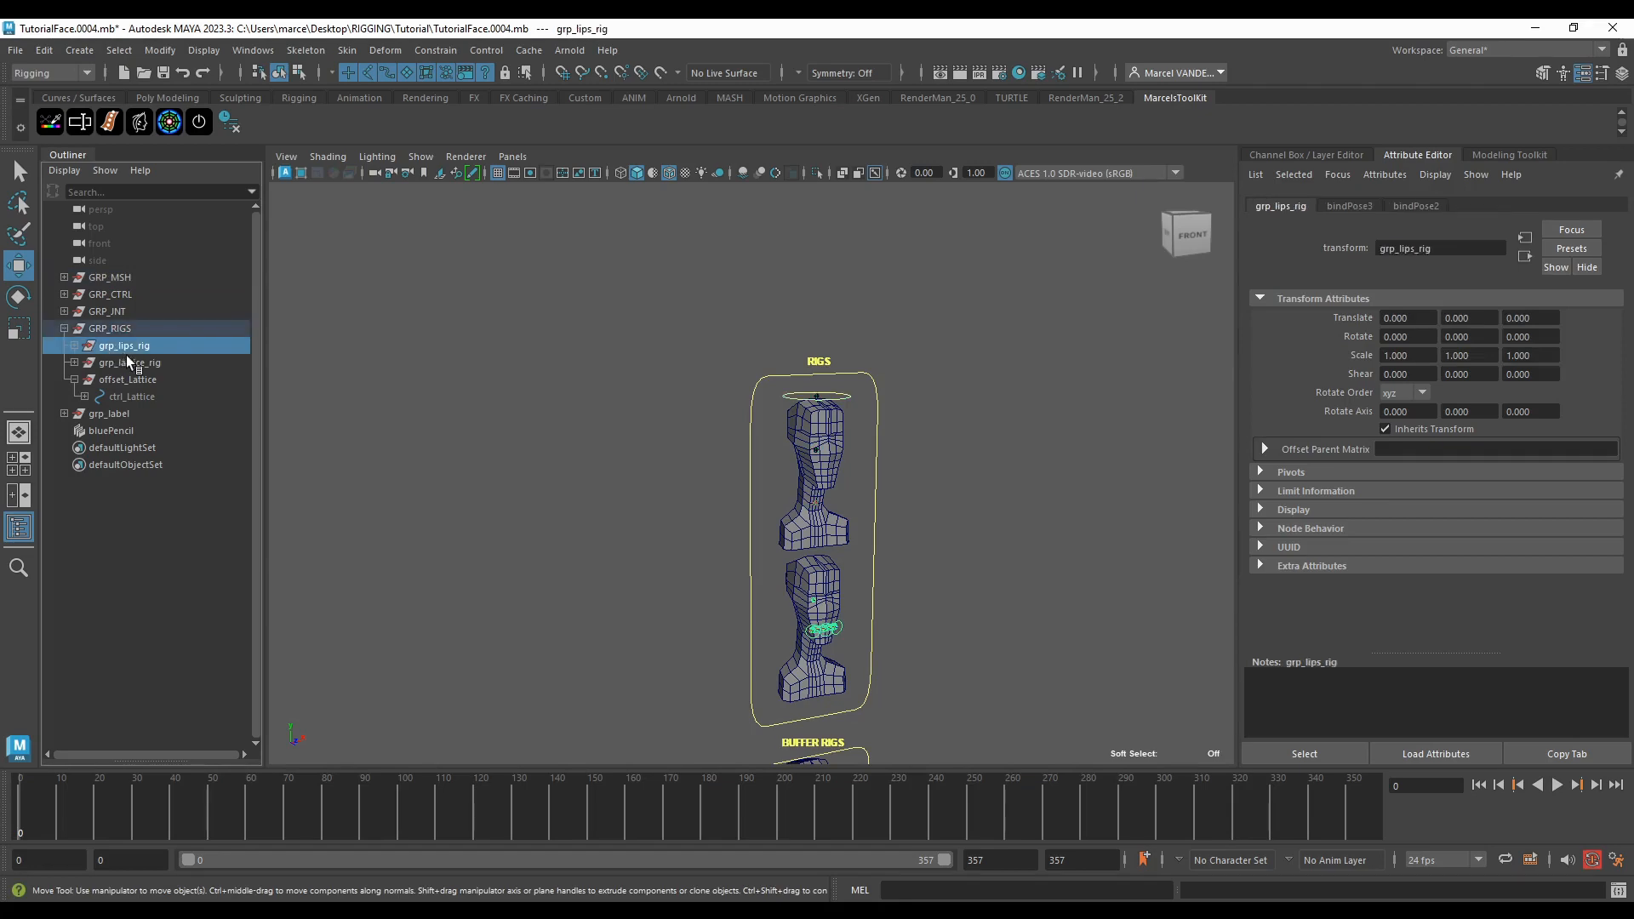
left_click(127, 363)
left_click(119, 380)
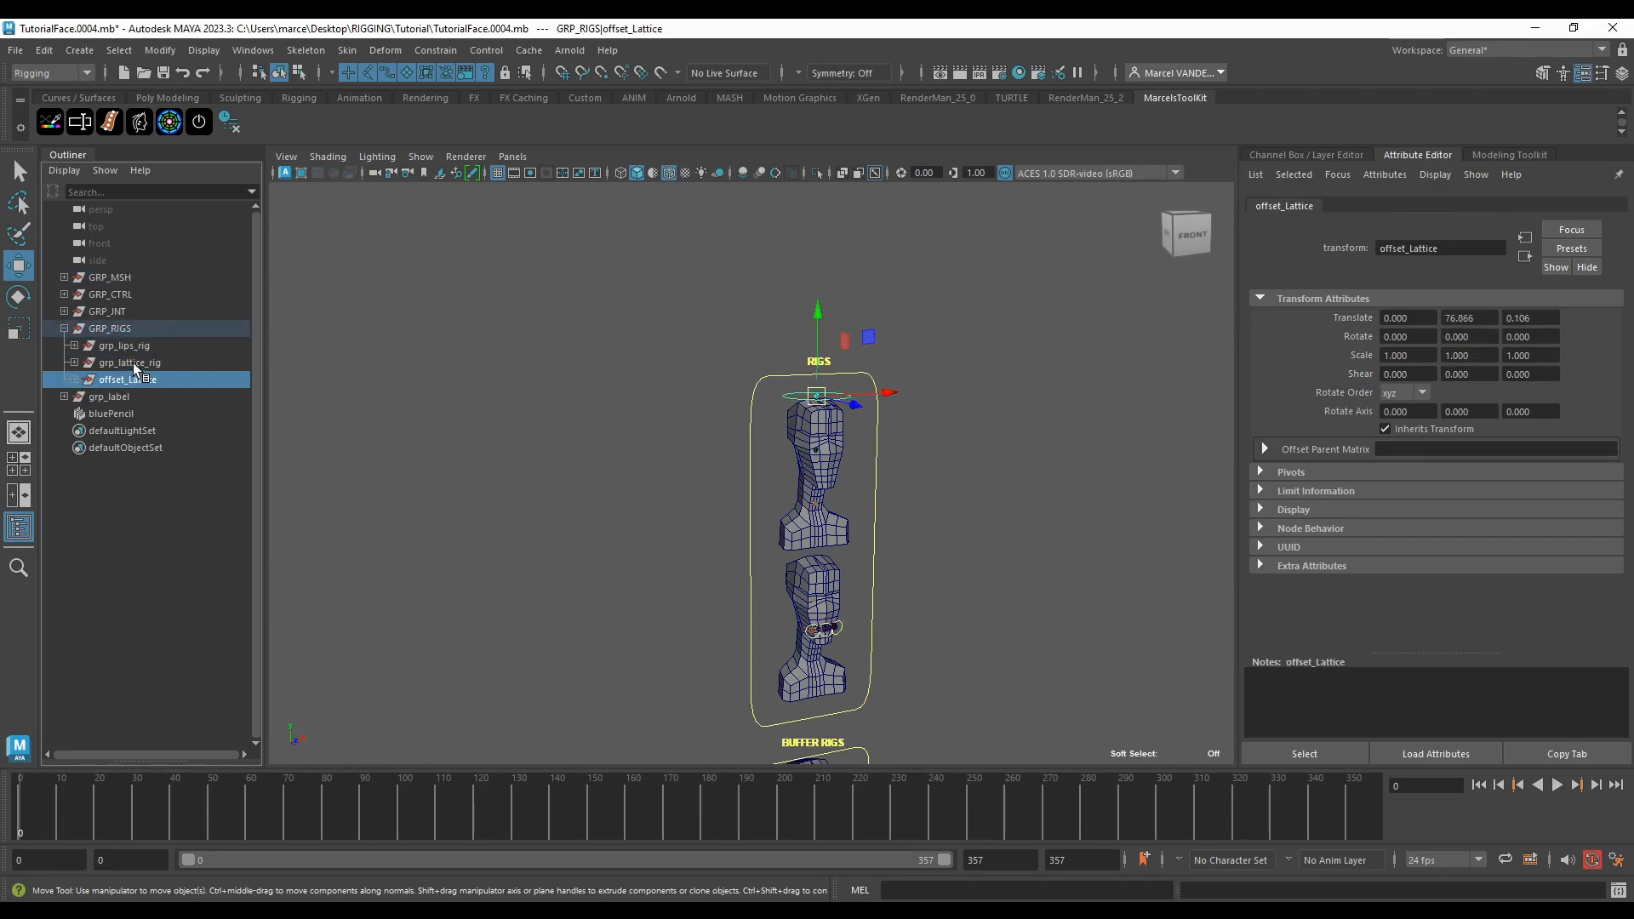
left_click(133, 363)
left_click(135, 347)
left_click(138, 363)
left_click(143, 346)
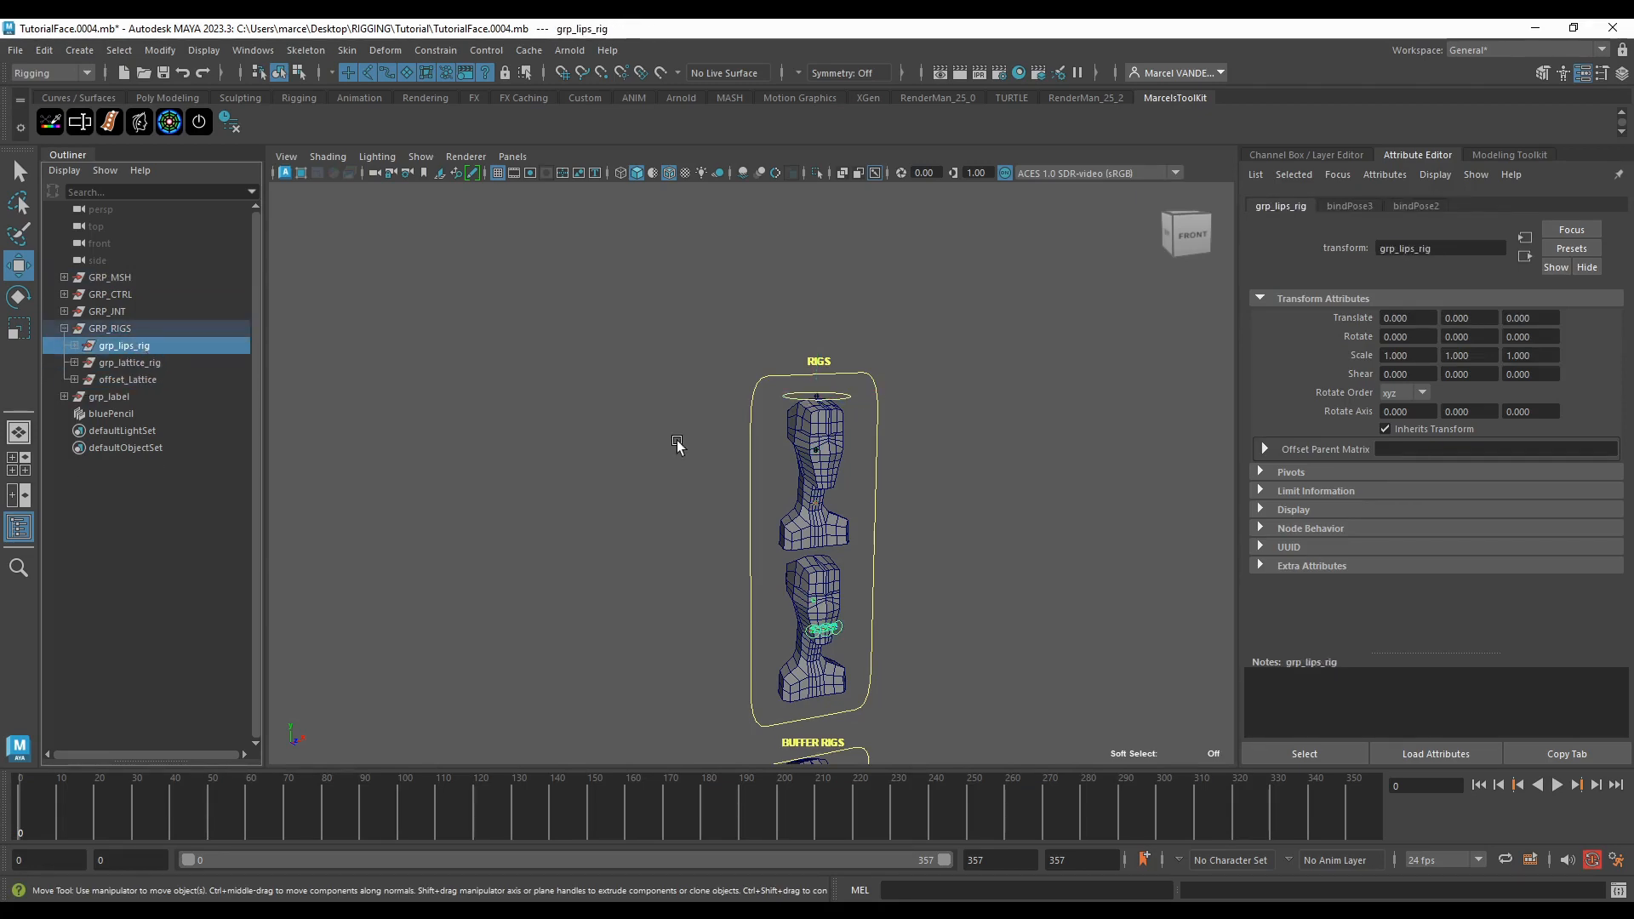
Step: Test-move grp_lips_rig up about 3.27 units from its pivot at the body rig head and undo the move
middle_click_drag(840, 623, 699, 432, "alt")
middle_click_drag(706, 617, 718, 473, "alt")
left_click_drag(736, 558, 752, 513, "alt")
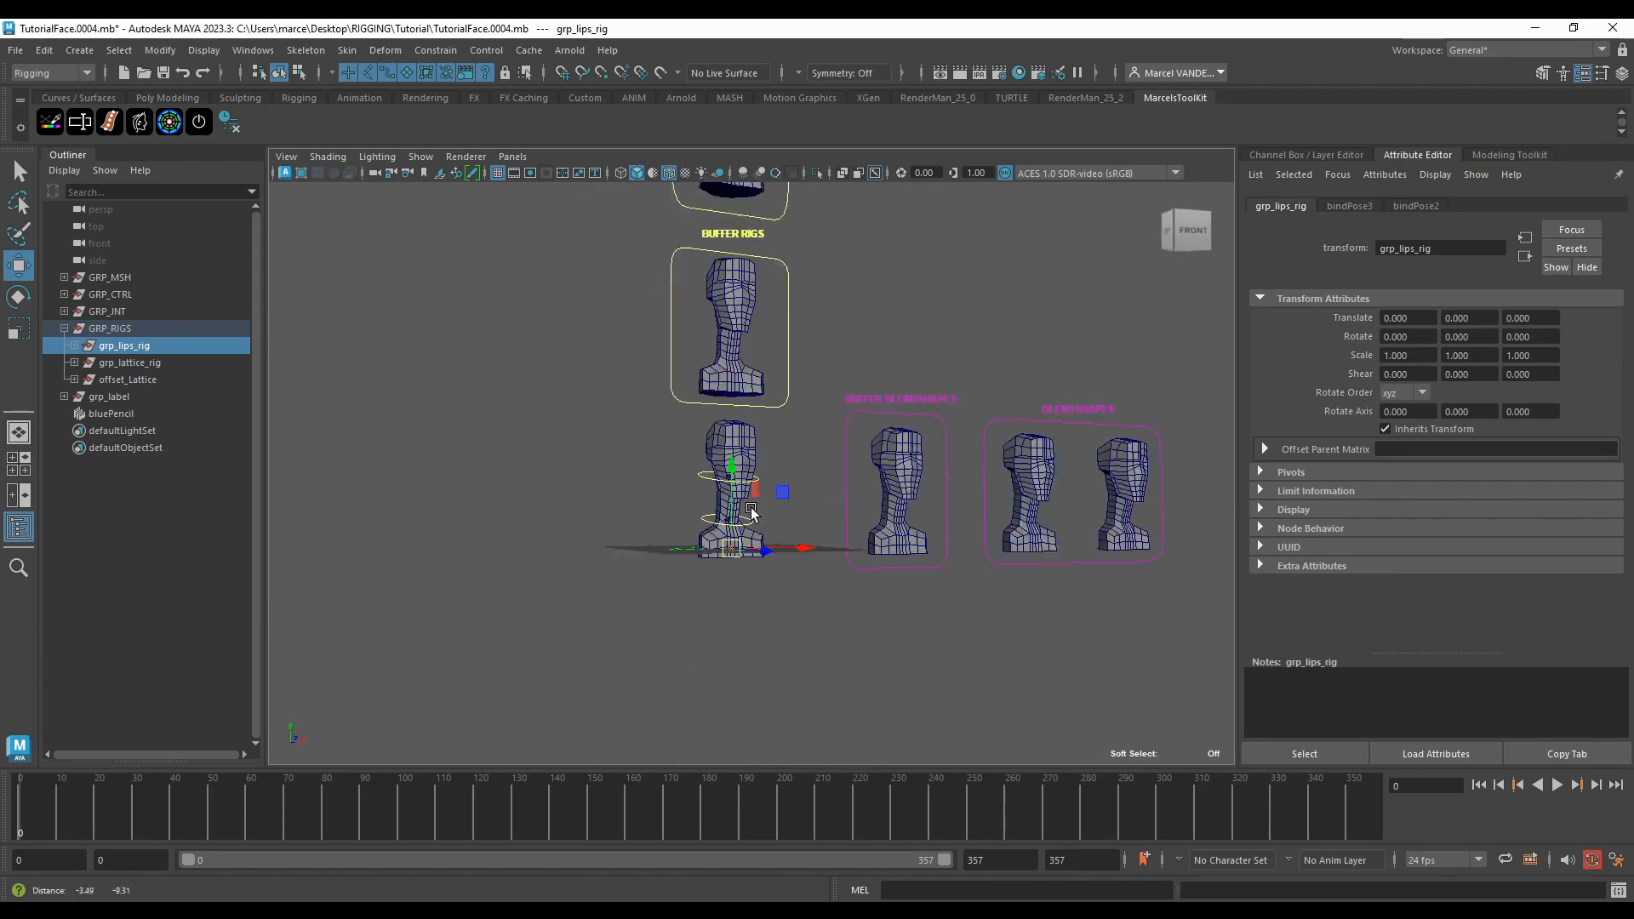
scroll(751, 514, "up", 5)
middle_click_drag(711, 591, 710, 556, "alt")
left_click_drag(710, 545, 713, 482)
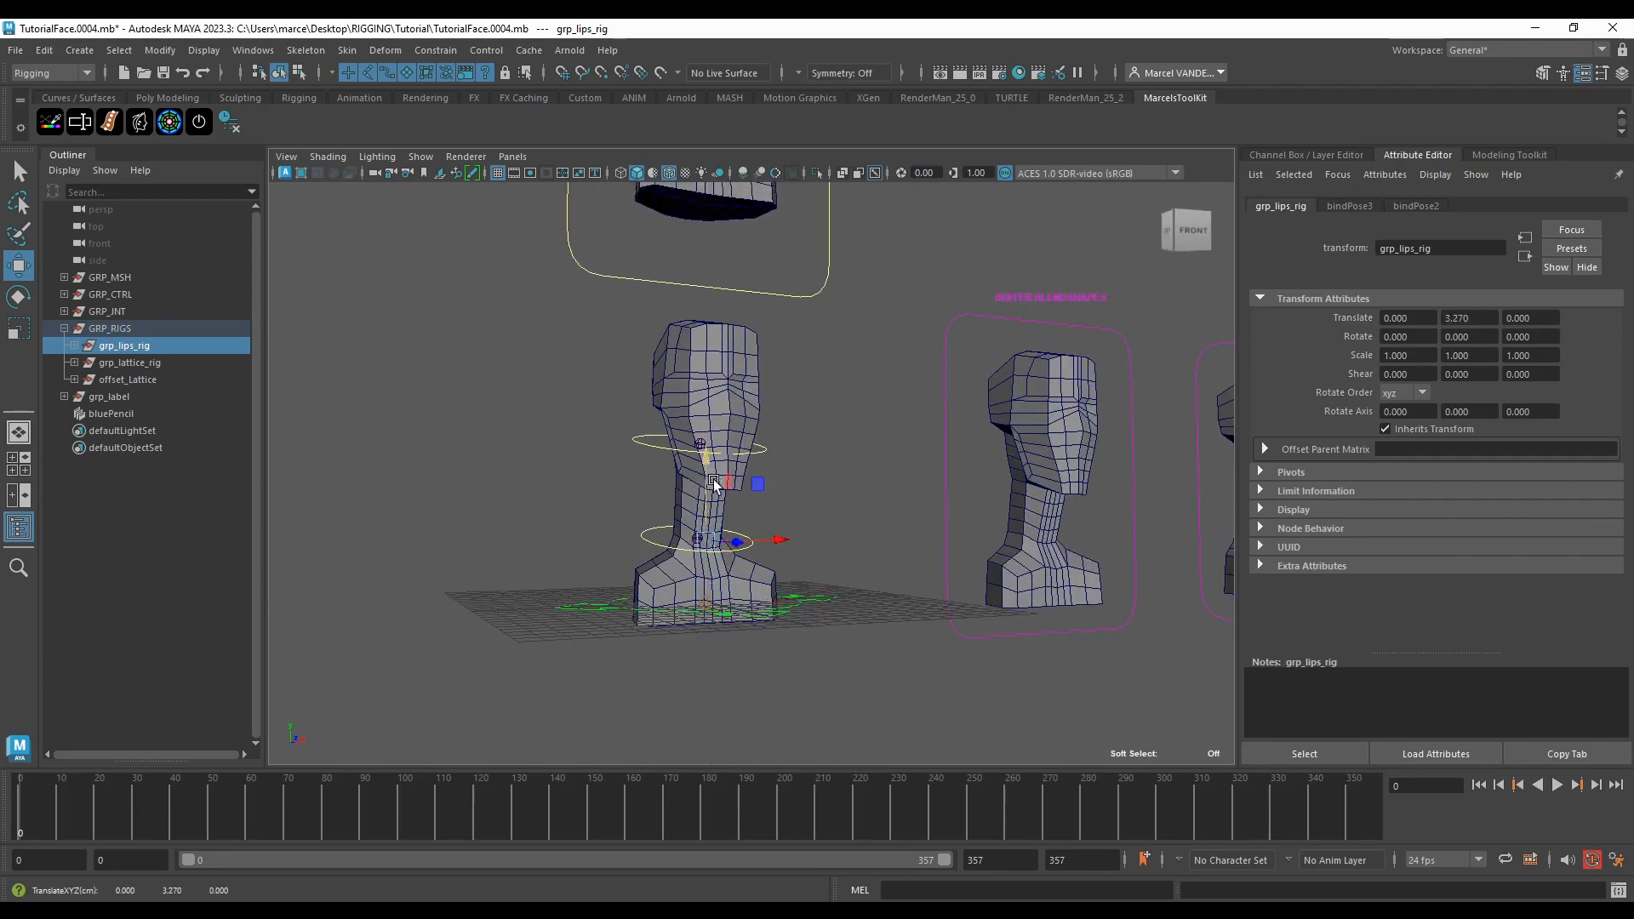
key("ctrl+z")
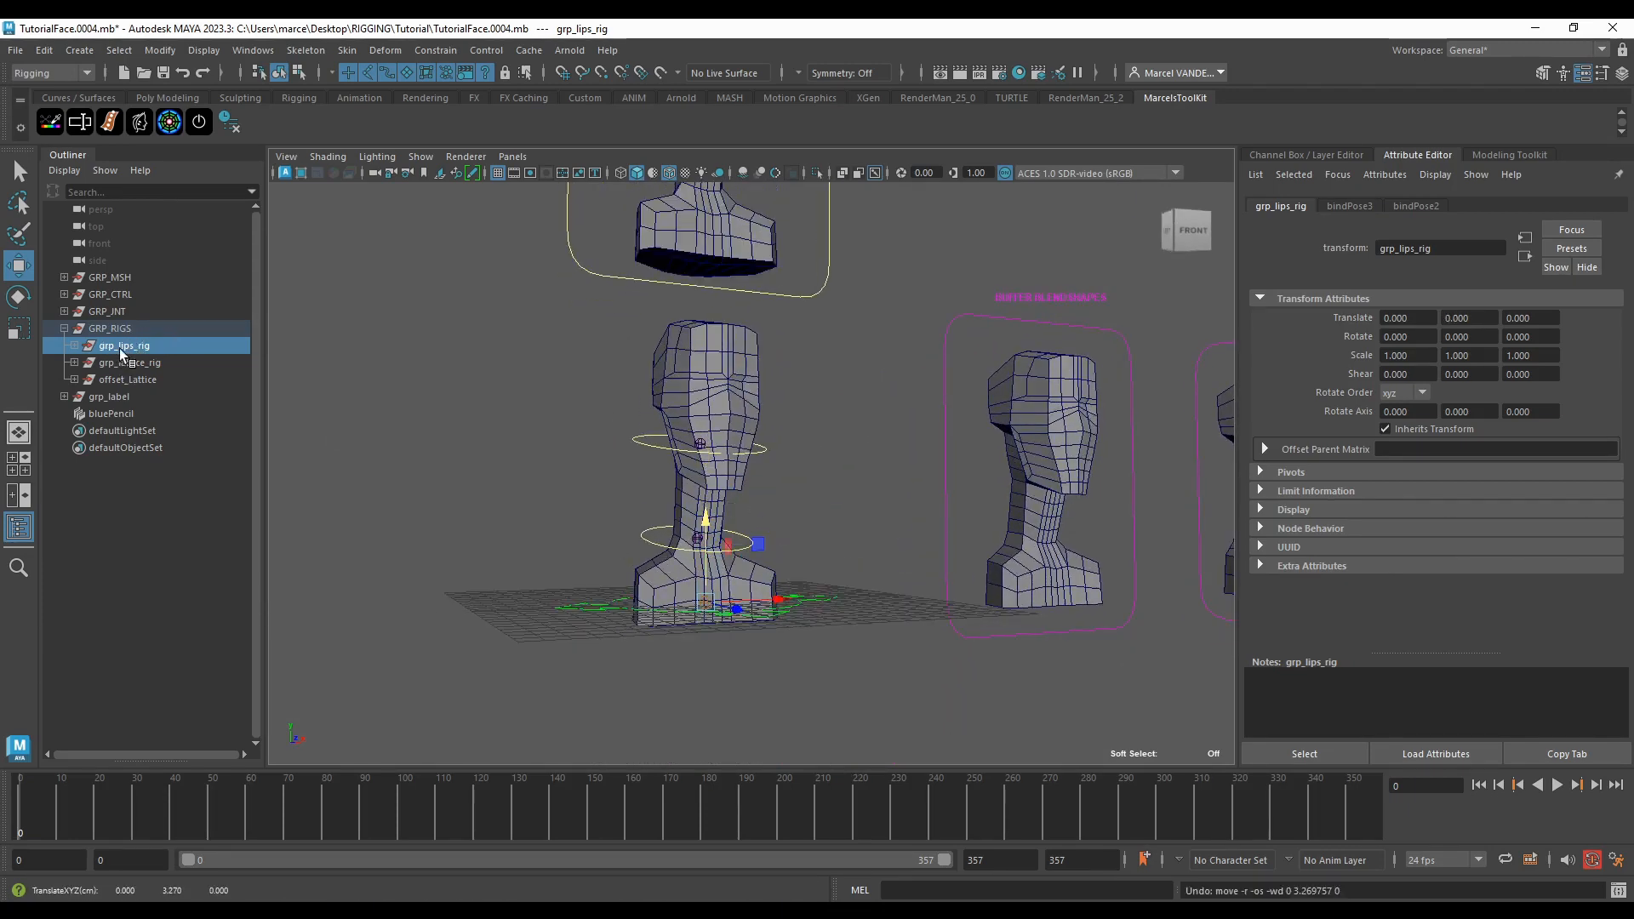
Step: Peek into the grp_lips_rig hierarchy and examine the group's pivot at the body rig base relative to the rig heads above
left_click(75, 346)
left_click(74, 346)
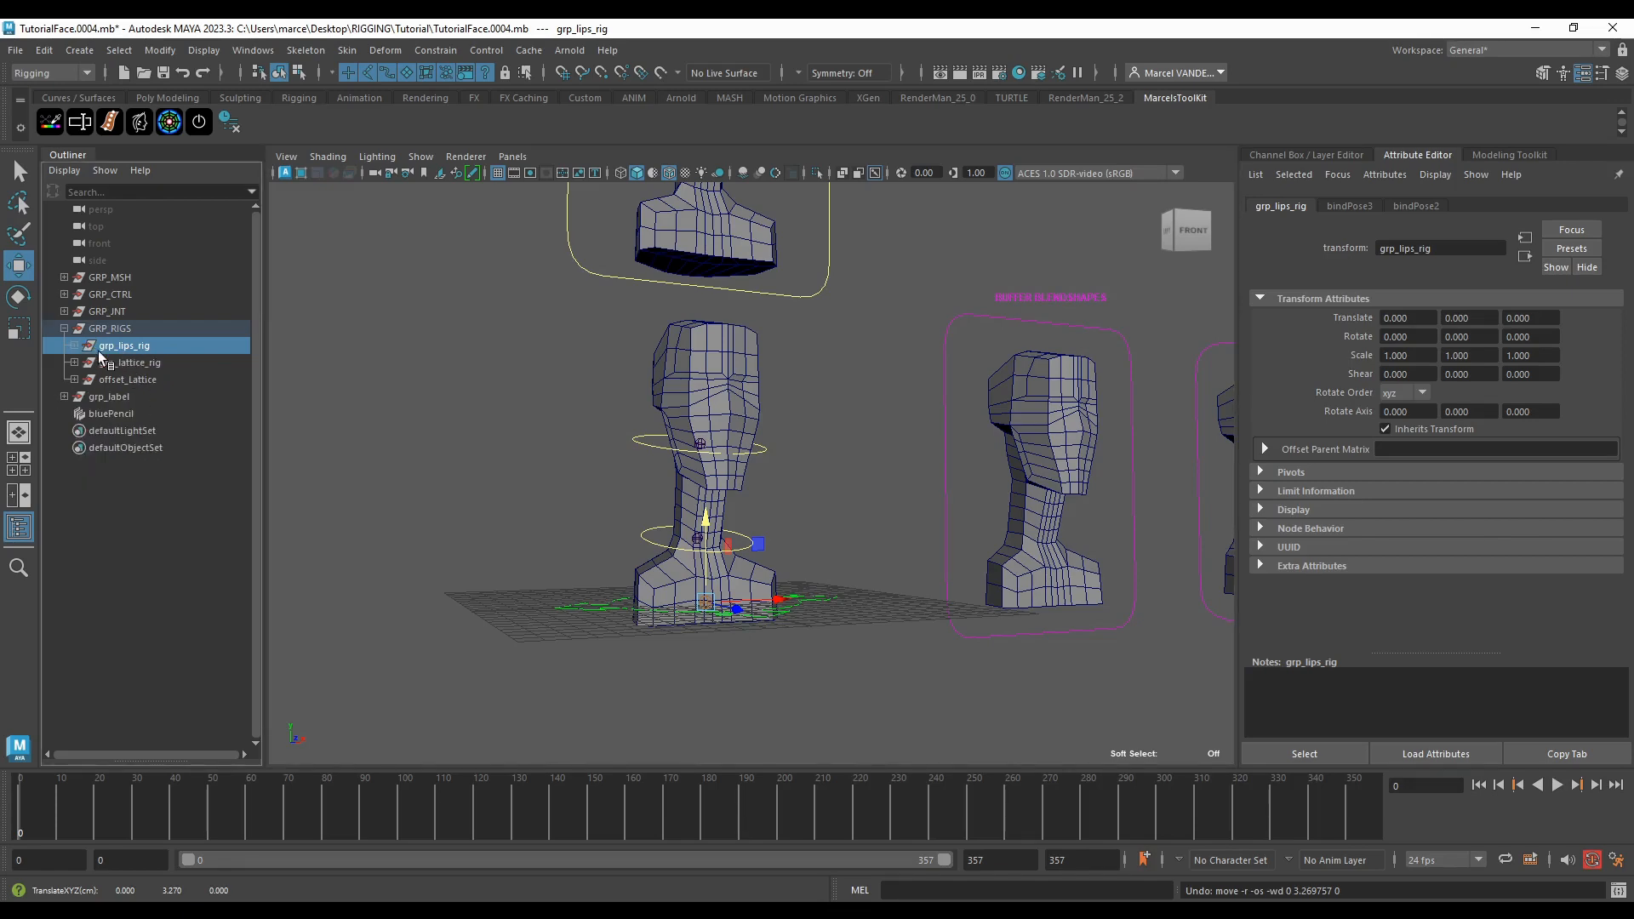
scroll(851, 590, "up", 5)
middle_click_drag(758, 596, 808, 509, "alt")
left_click_drag(749, 517, 749, 549, "alt")
scroll(750, 548, "down", 6)
middle_click_drag(760, 531, 764, 582, "alt")
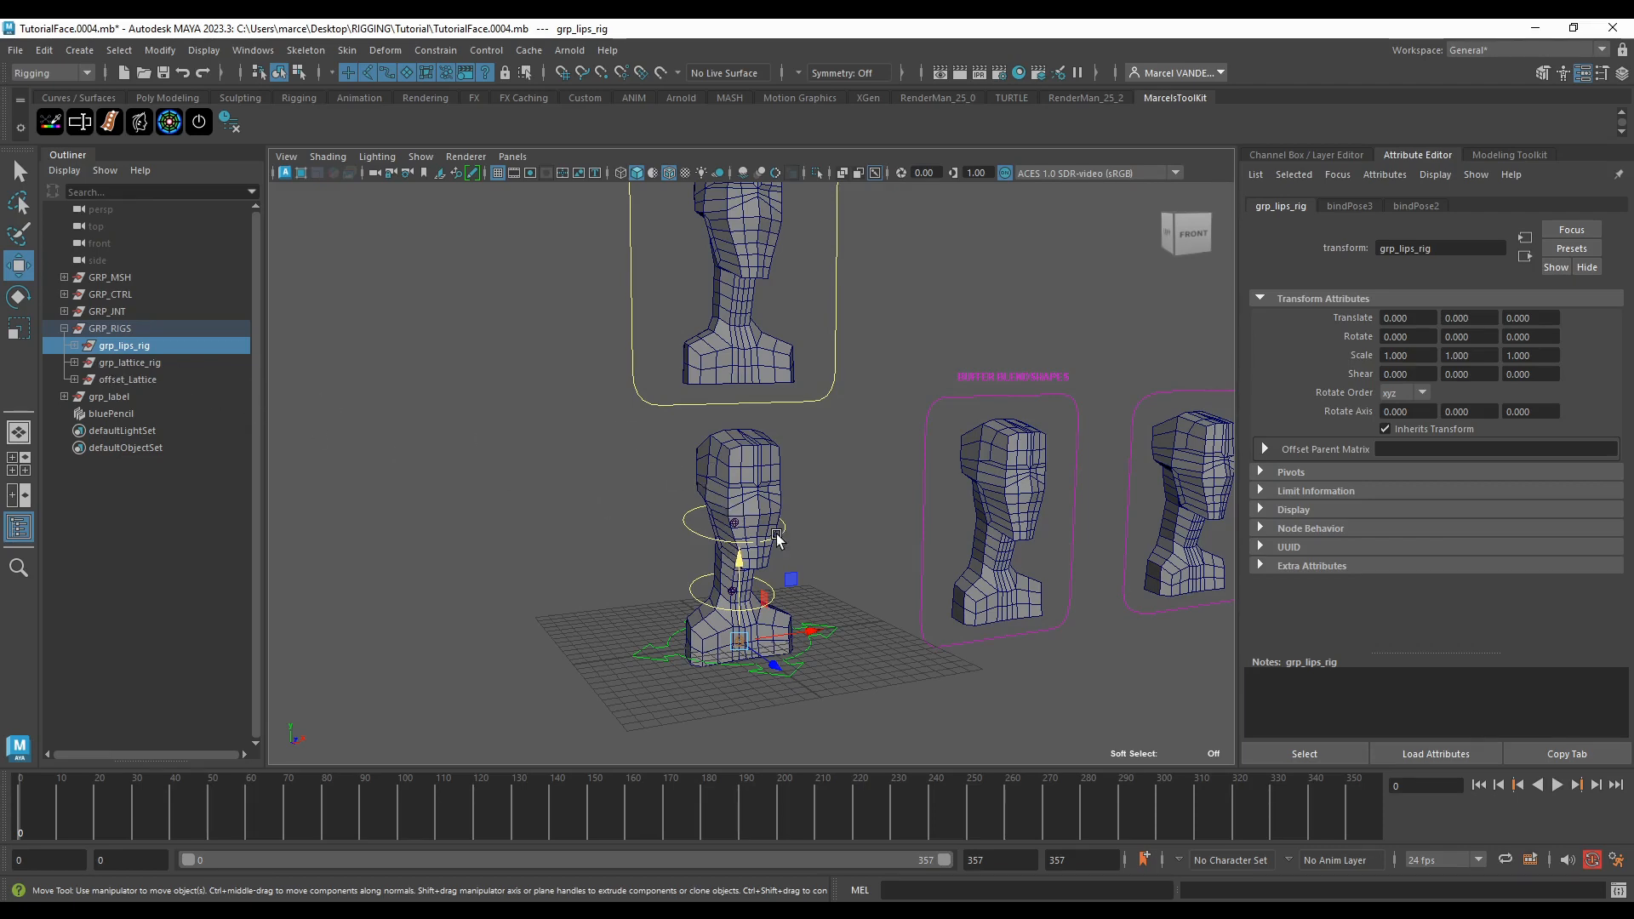
scroll(777, 538, "down", 5)
scroll(783, 483, "down", 3)
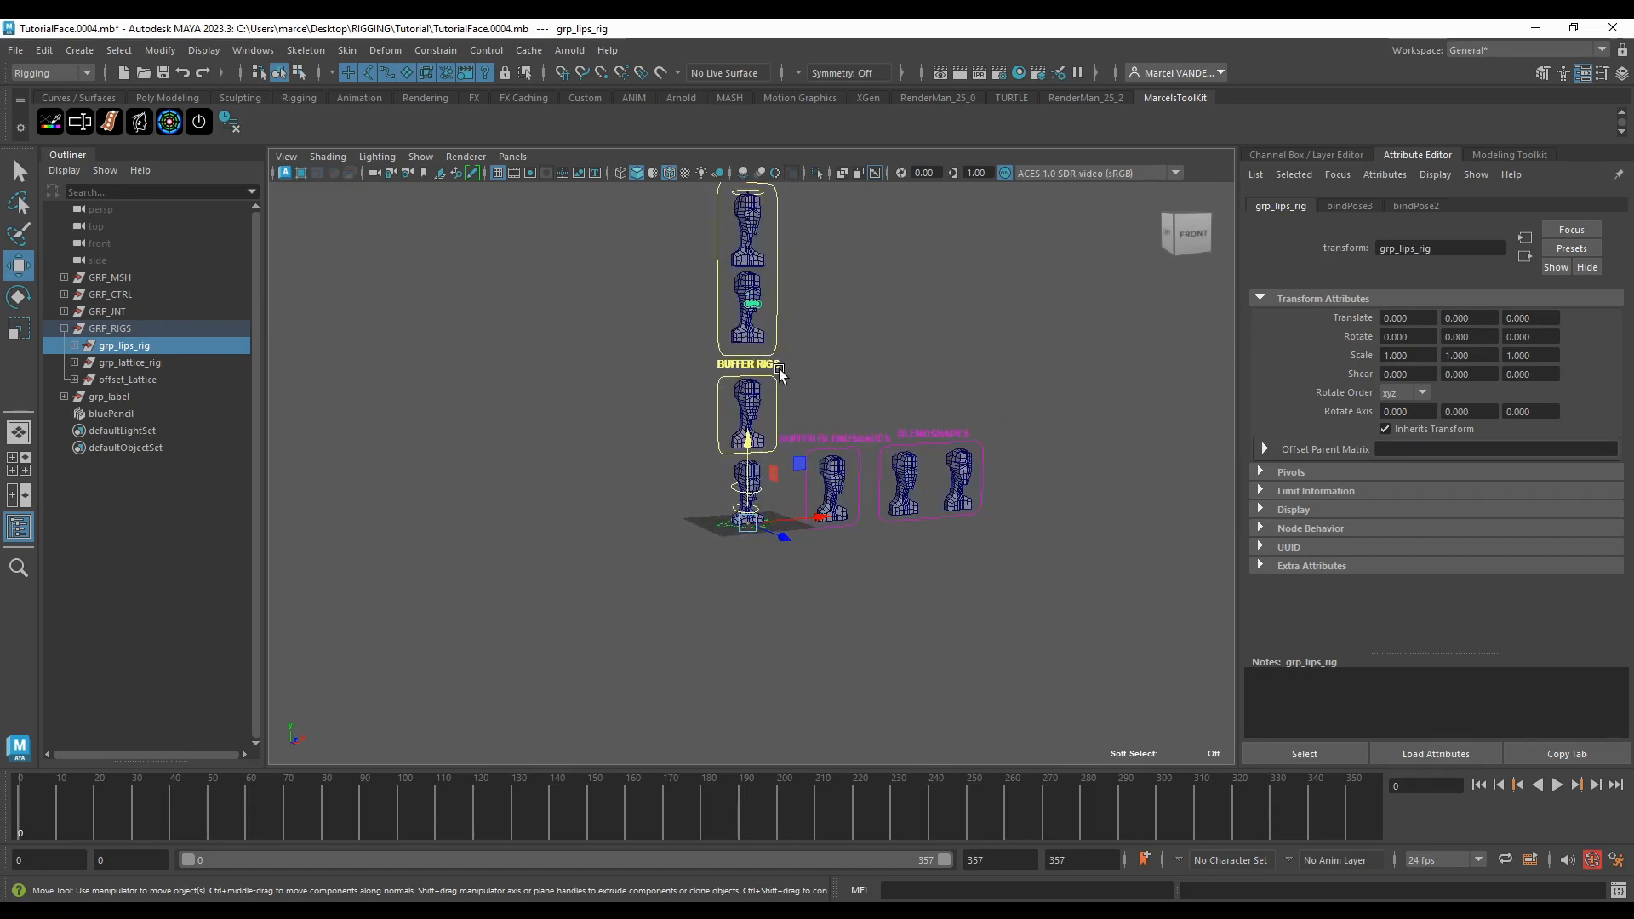
Step: Try moving grp_lips_rig freely off its position along with the attached rig heads, and undo the moves
scroll(766, 391, "up", 3)
left_click_drag(741, 572, 755, 558)
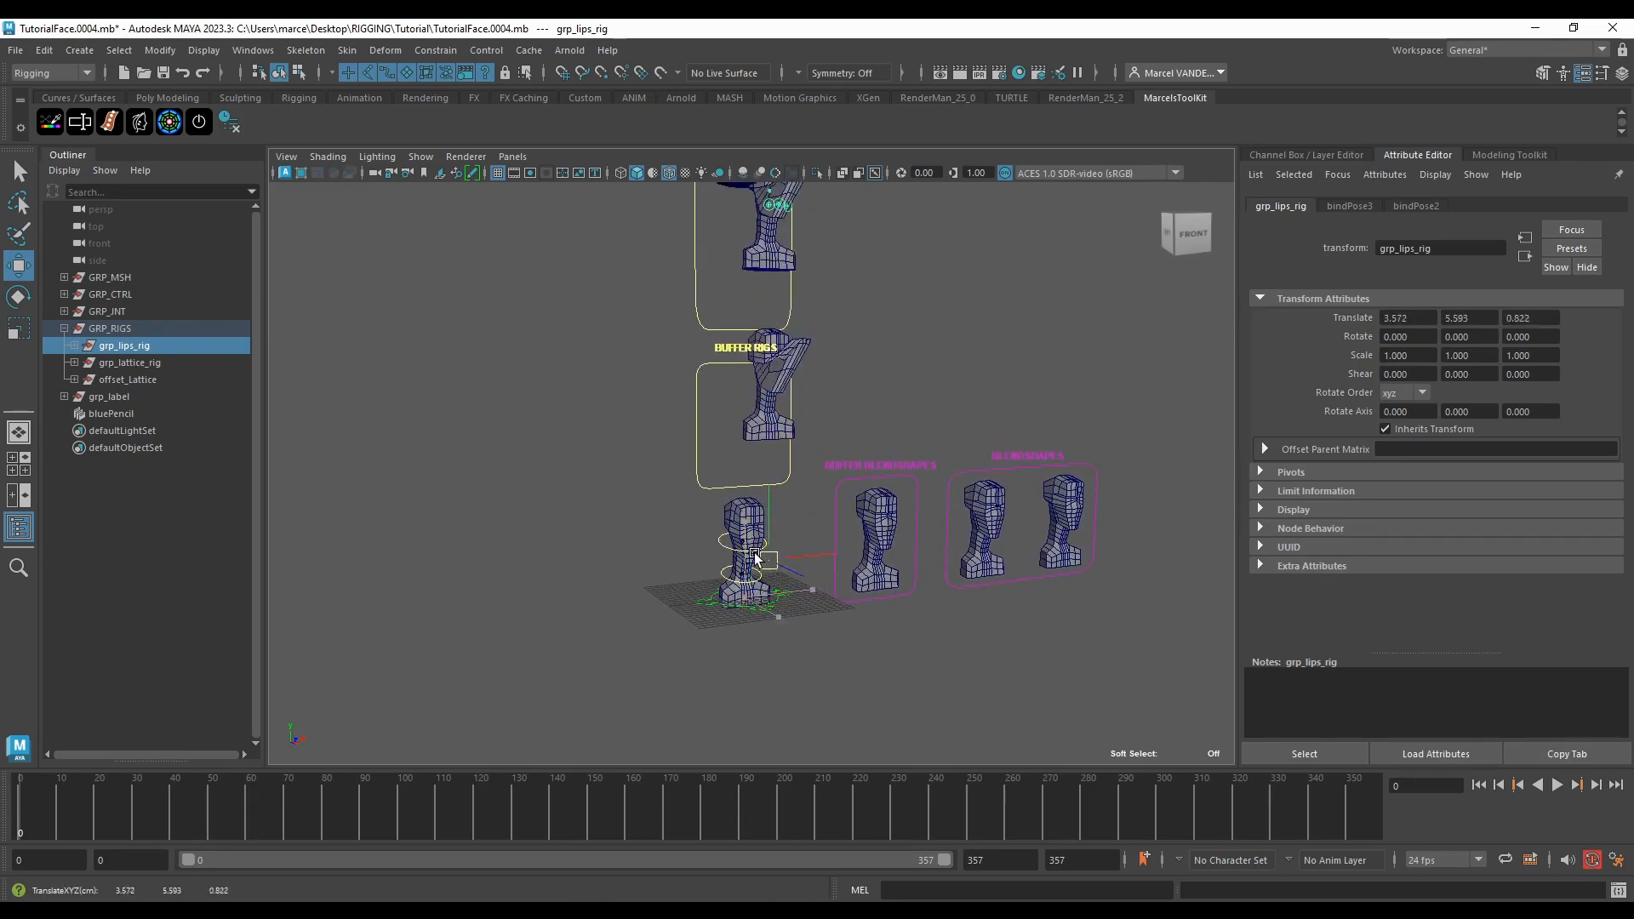
key("ctrl+z")
key("ctrl+z")
key("ctrl+z")
key("ctrl+z")
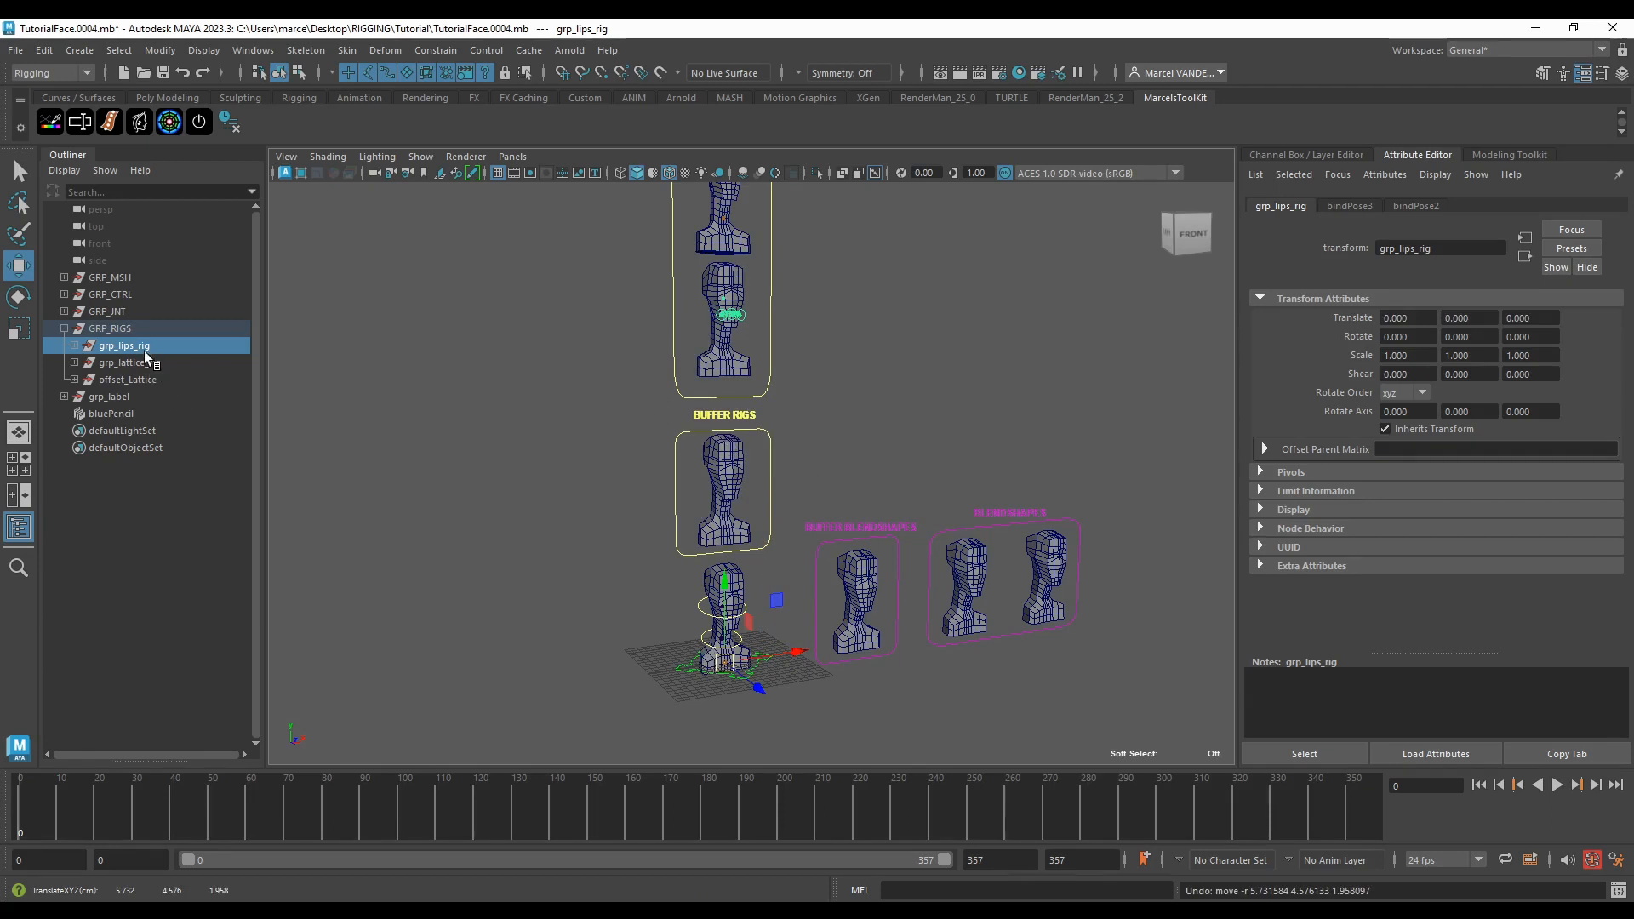
Step: Test-move grp_lips_rig straight up by about 7.8 and 5.4 units in turn, undoing each move
left_click_drag(719, 598, 768, 576)
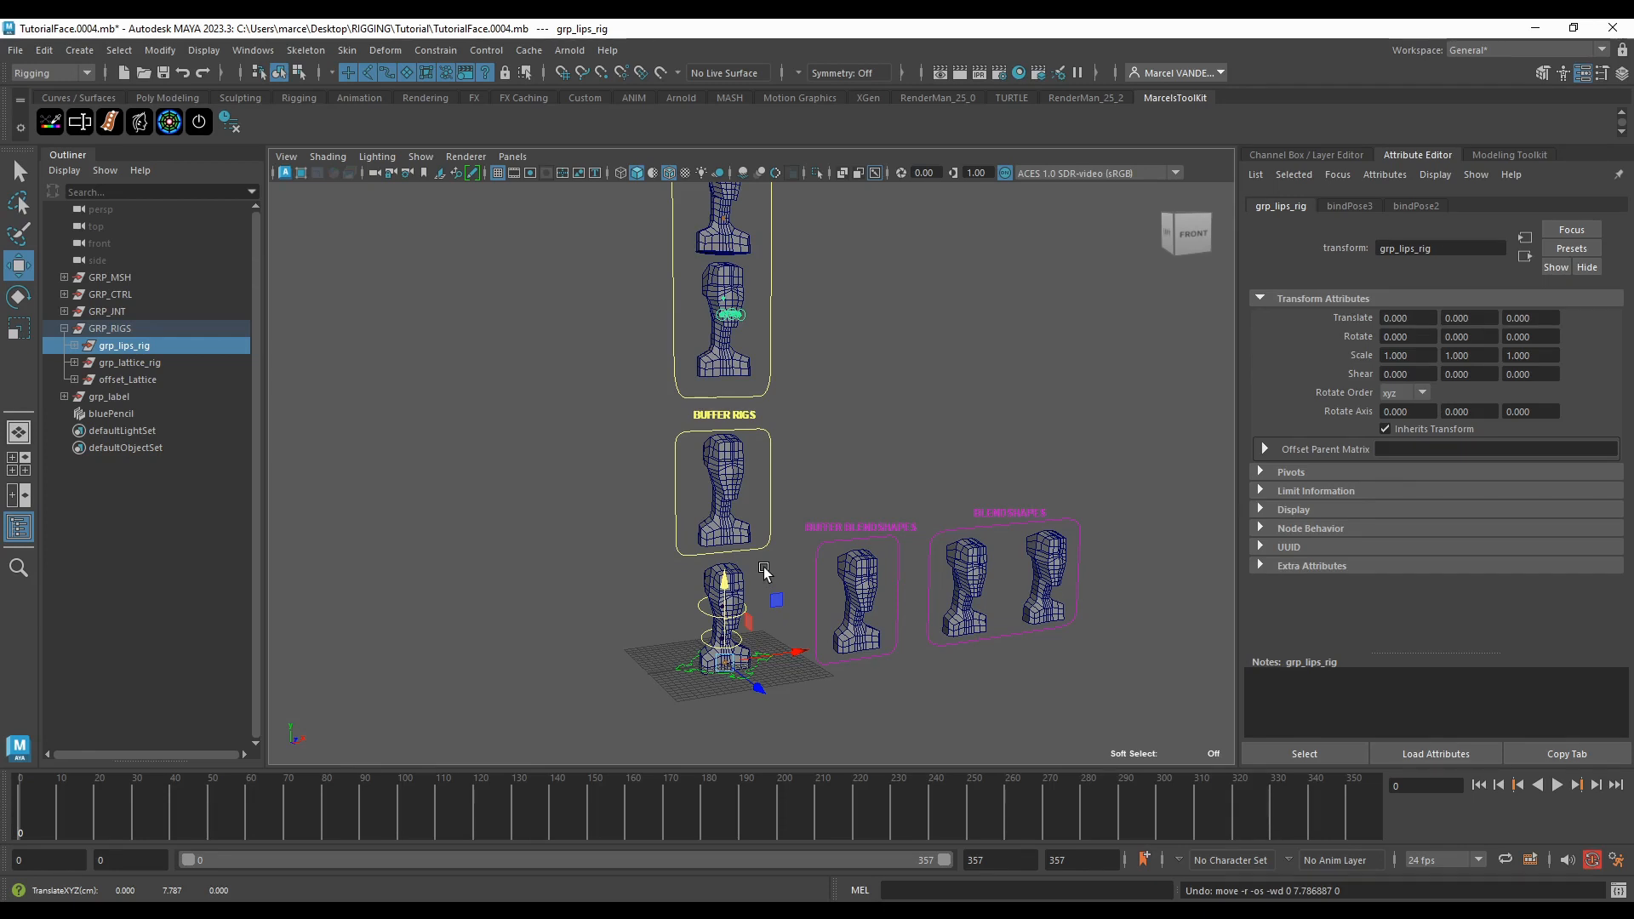
left_click_drag(764, 573, 760, 564)
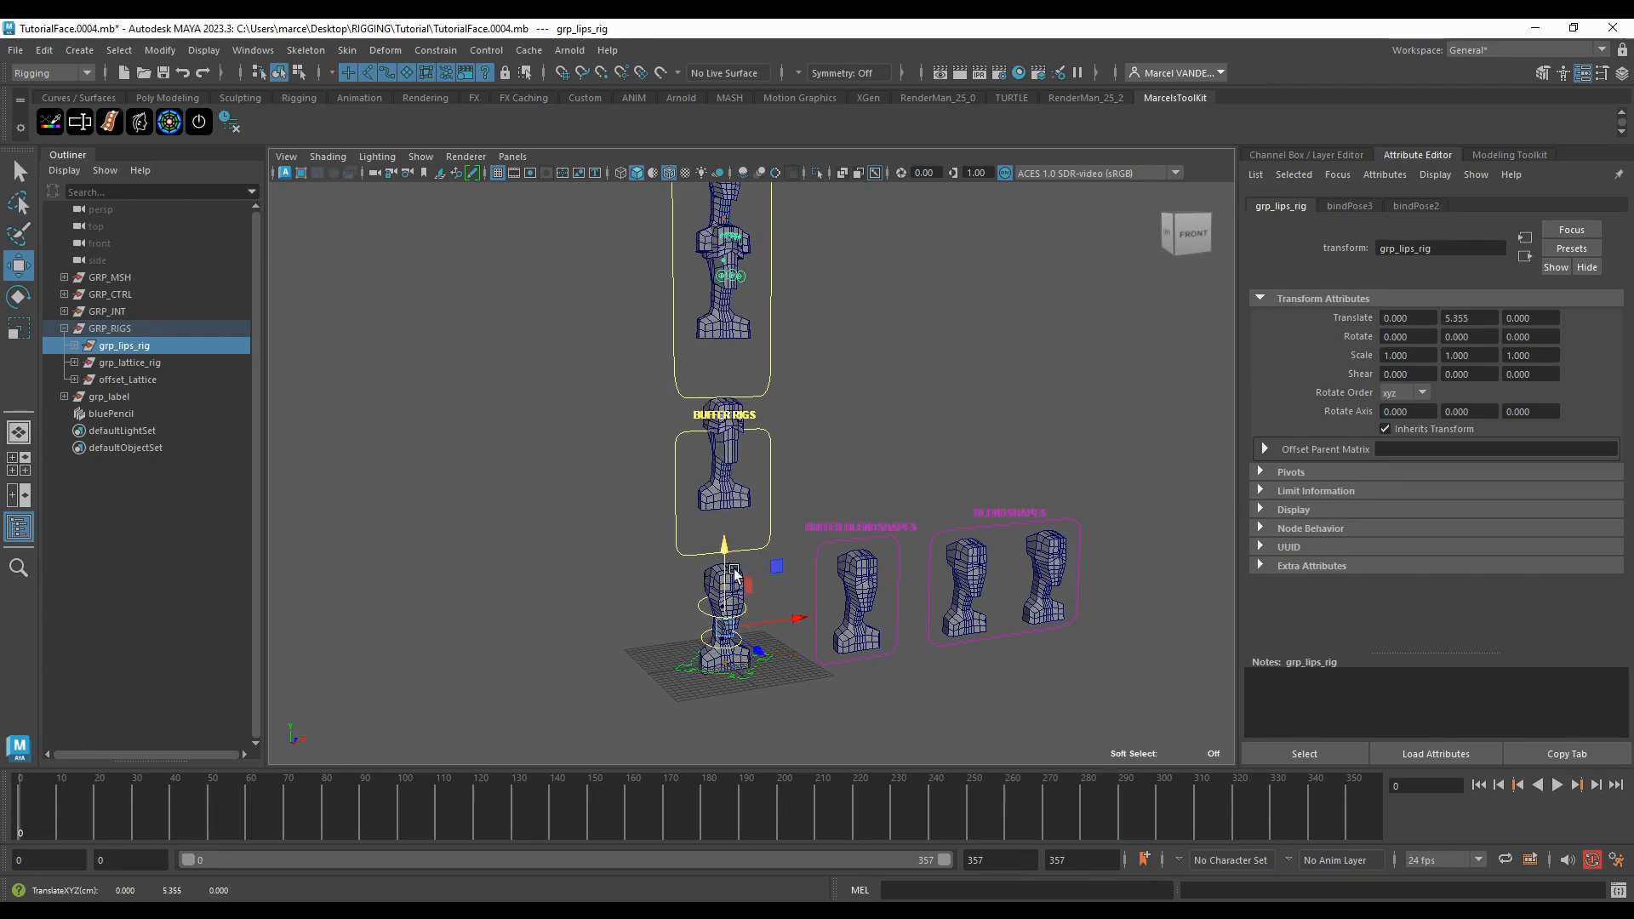
key("ctrl+z")
scroll(721, 656, "up", 4)
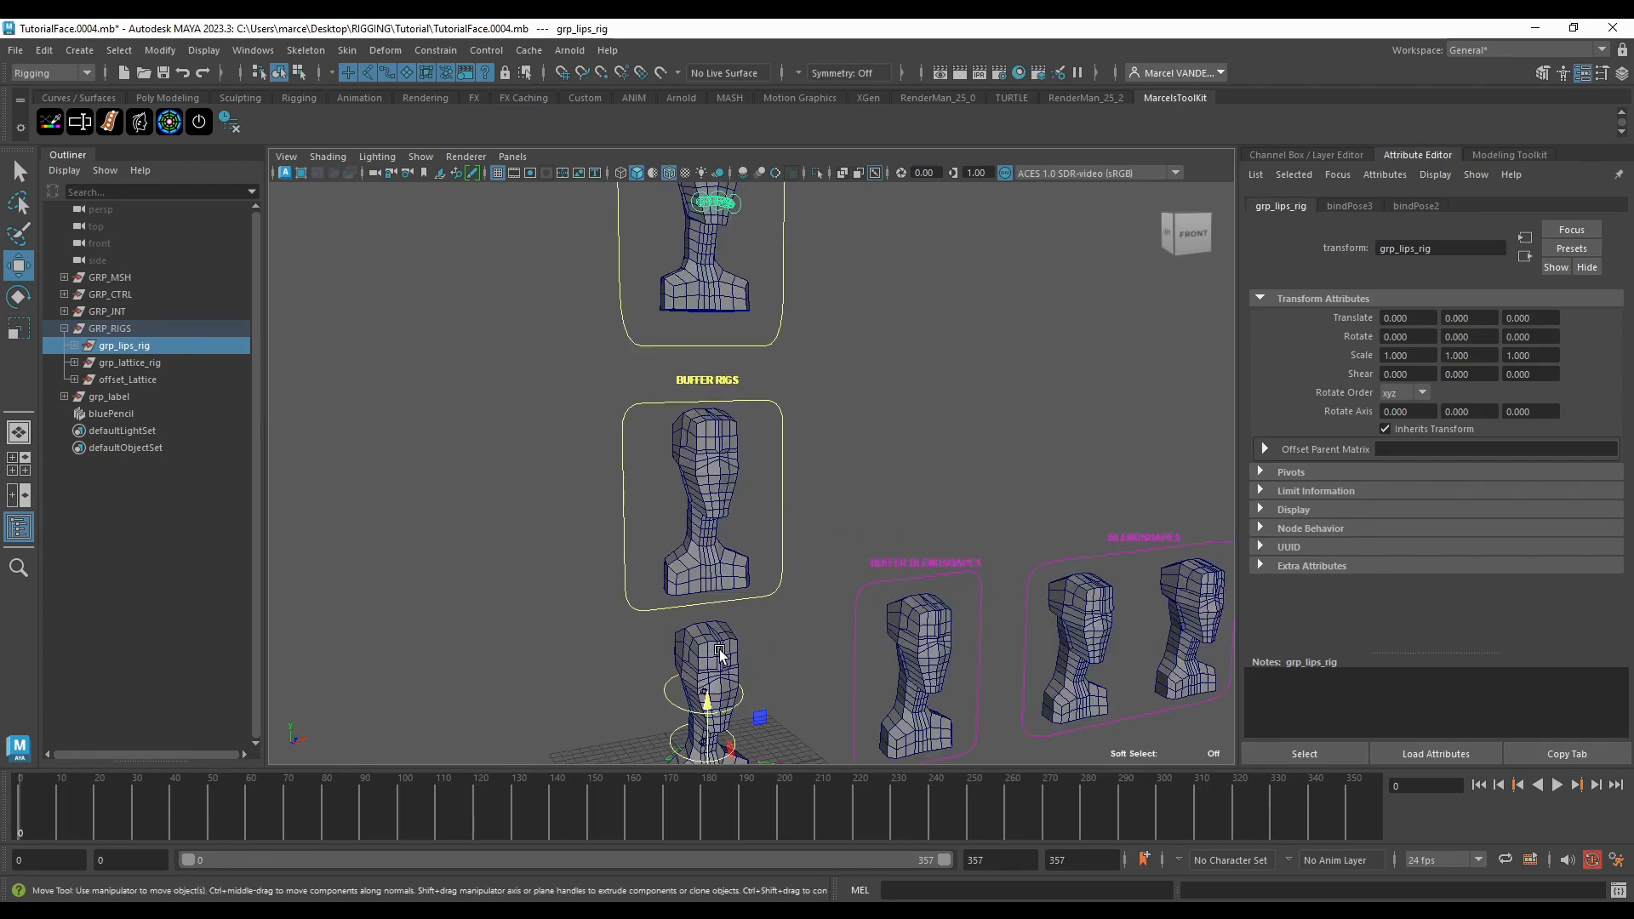
middle_click_drag(734, 673, 746, 599, "alt")
left_click_drag(703, 656, 705, 655)
key("ctrl+z")
middle_click_drag(722, 537, 718, 544, "alt")
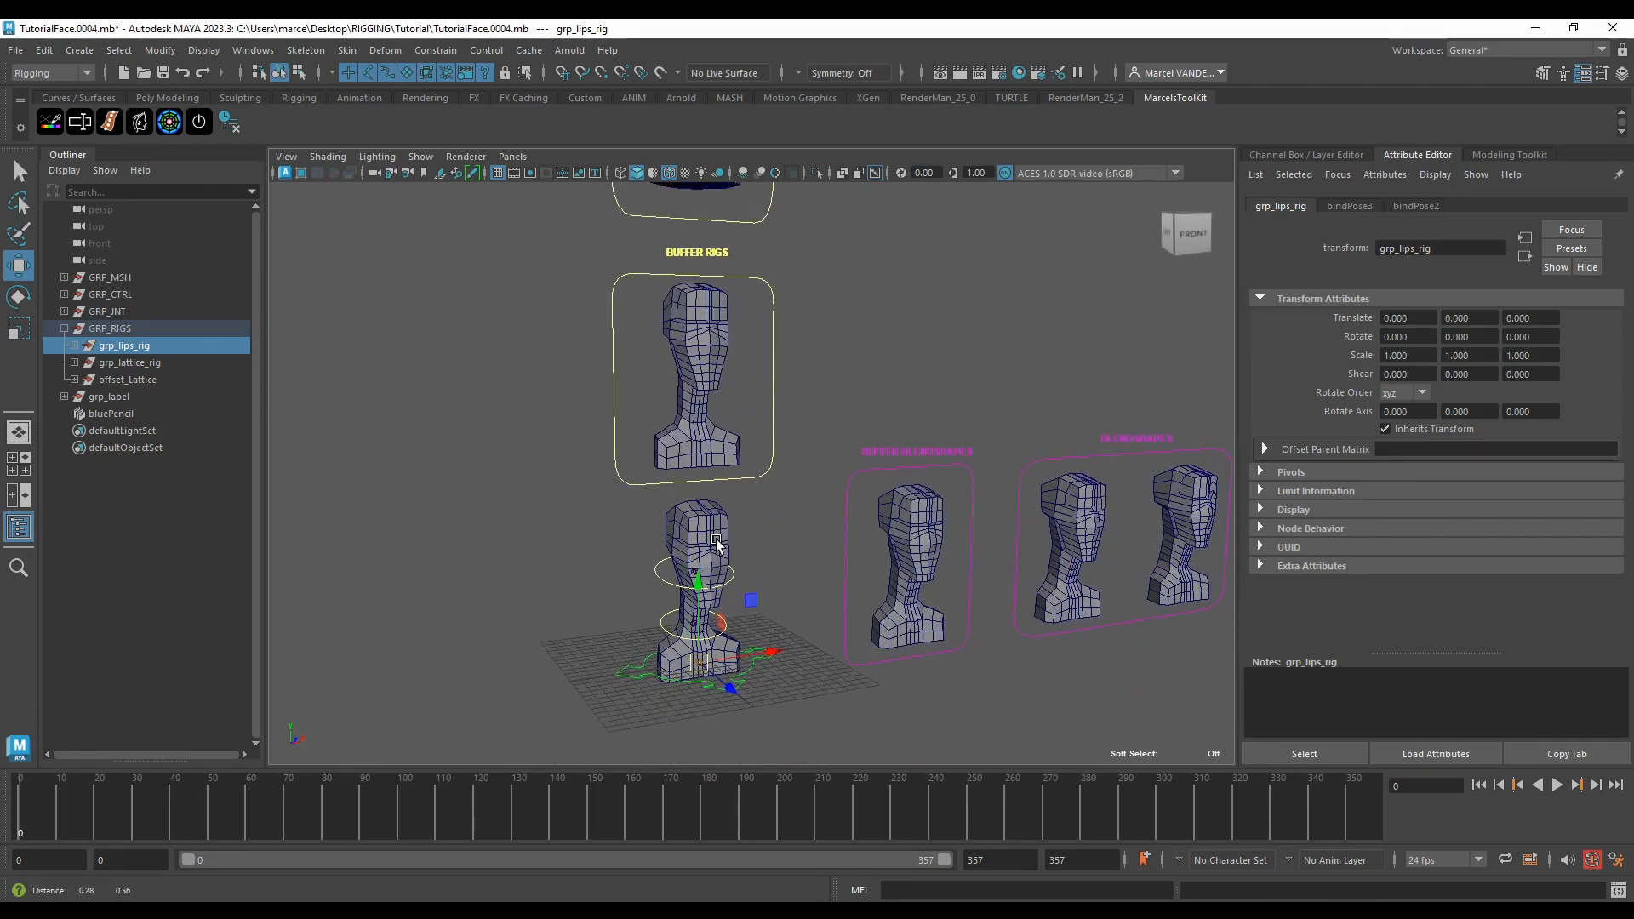
Step: Select the msh_simpleFace mesh on the body rig head and examine where its pivot sits
middle_click_drag(696, 599, 713, 548, "alt")
scroll(715, 552, "up", 5)
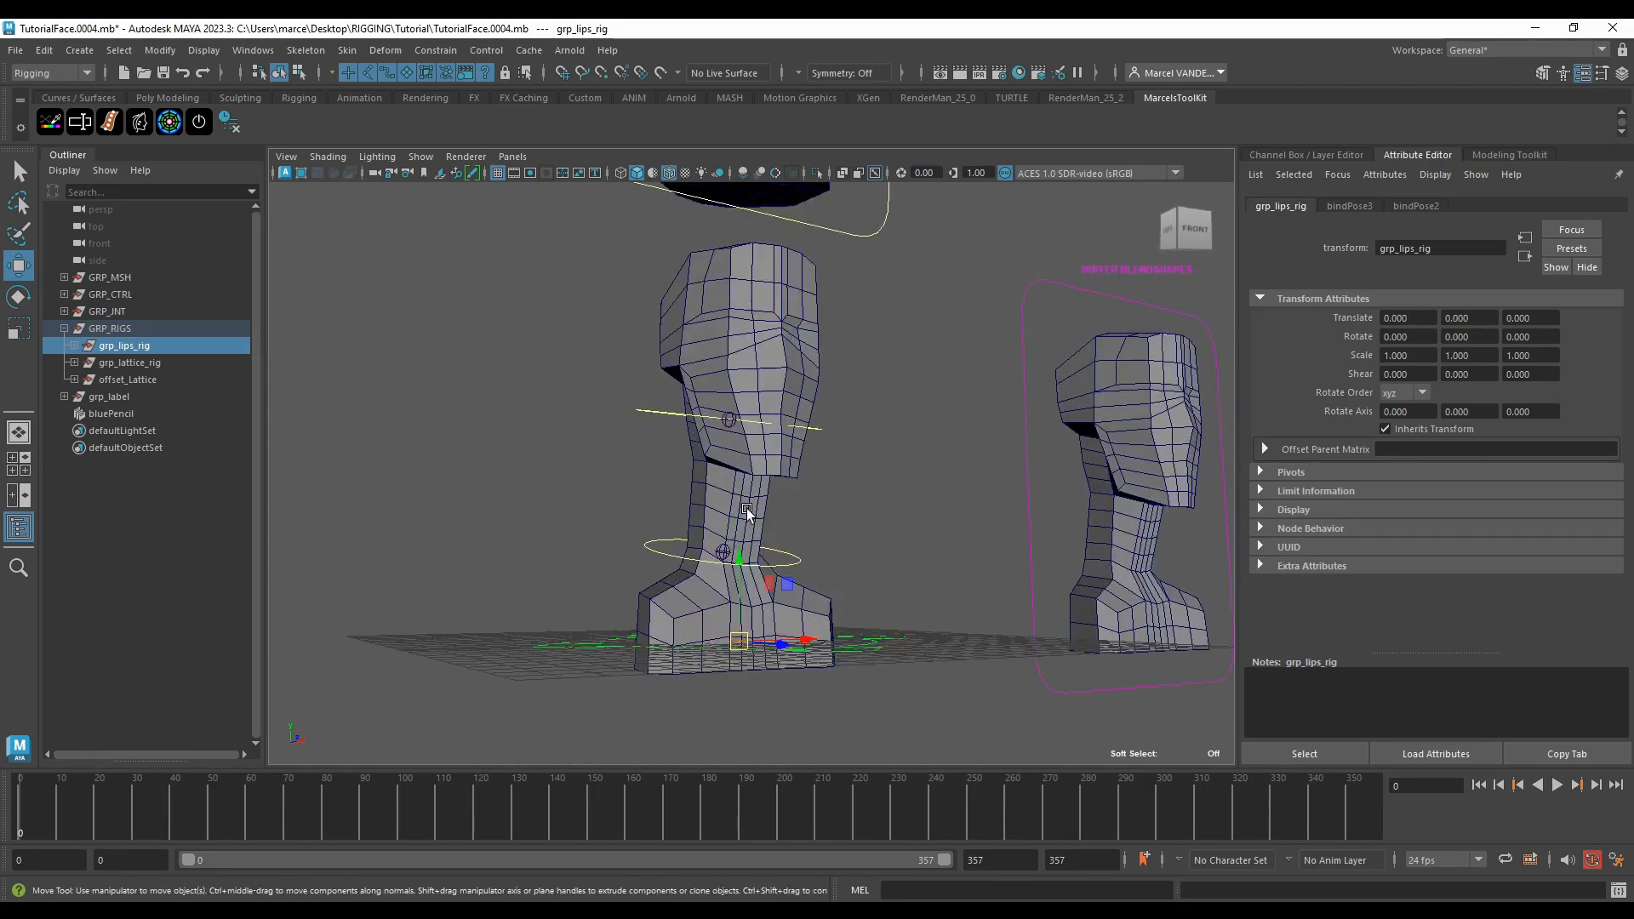
left_click_drag(746, 509, 753, 485, "alt")
scroll(738, 481, "up", 3)
left_click(725, 473)
scroll(725, 473, "down", 6)
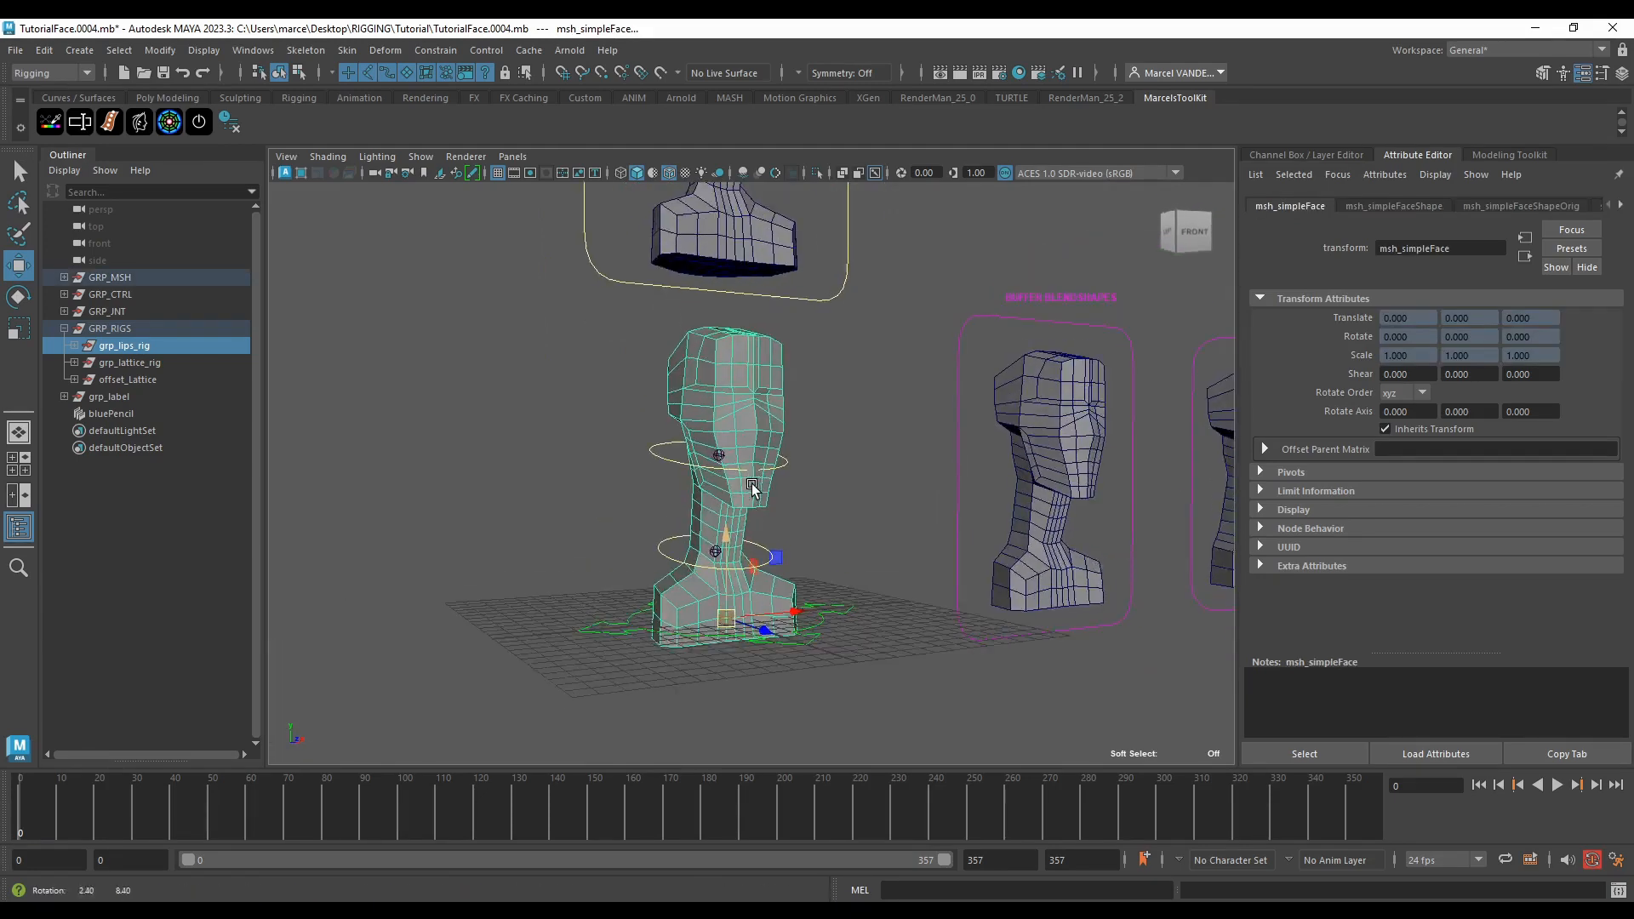
Step: Compare the body rig head with the heads above and inspect the msh_simpleFace pivot at the grid origin up close
scroll(753, 485, "down", 2)
middle_click_drag(753, 485, 761, 514, "alt")
scroll(761, 502, "down", 3)
middle_click_drag(764, 374, 791, 488, "alt")
left_click(768, 453)
left_click(754, 421)
scroll(732, 501, "up", 5)
left_click(690, 525)
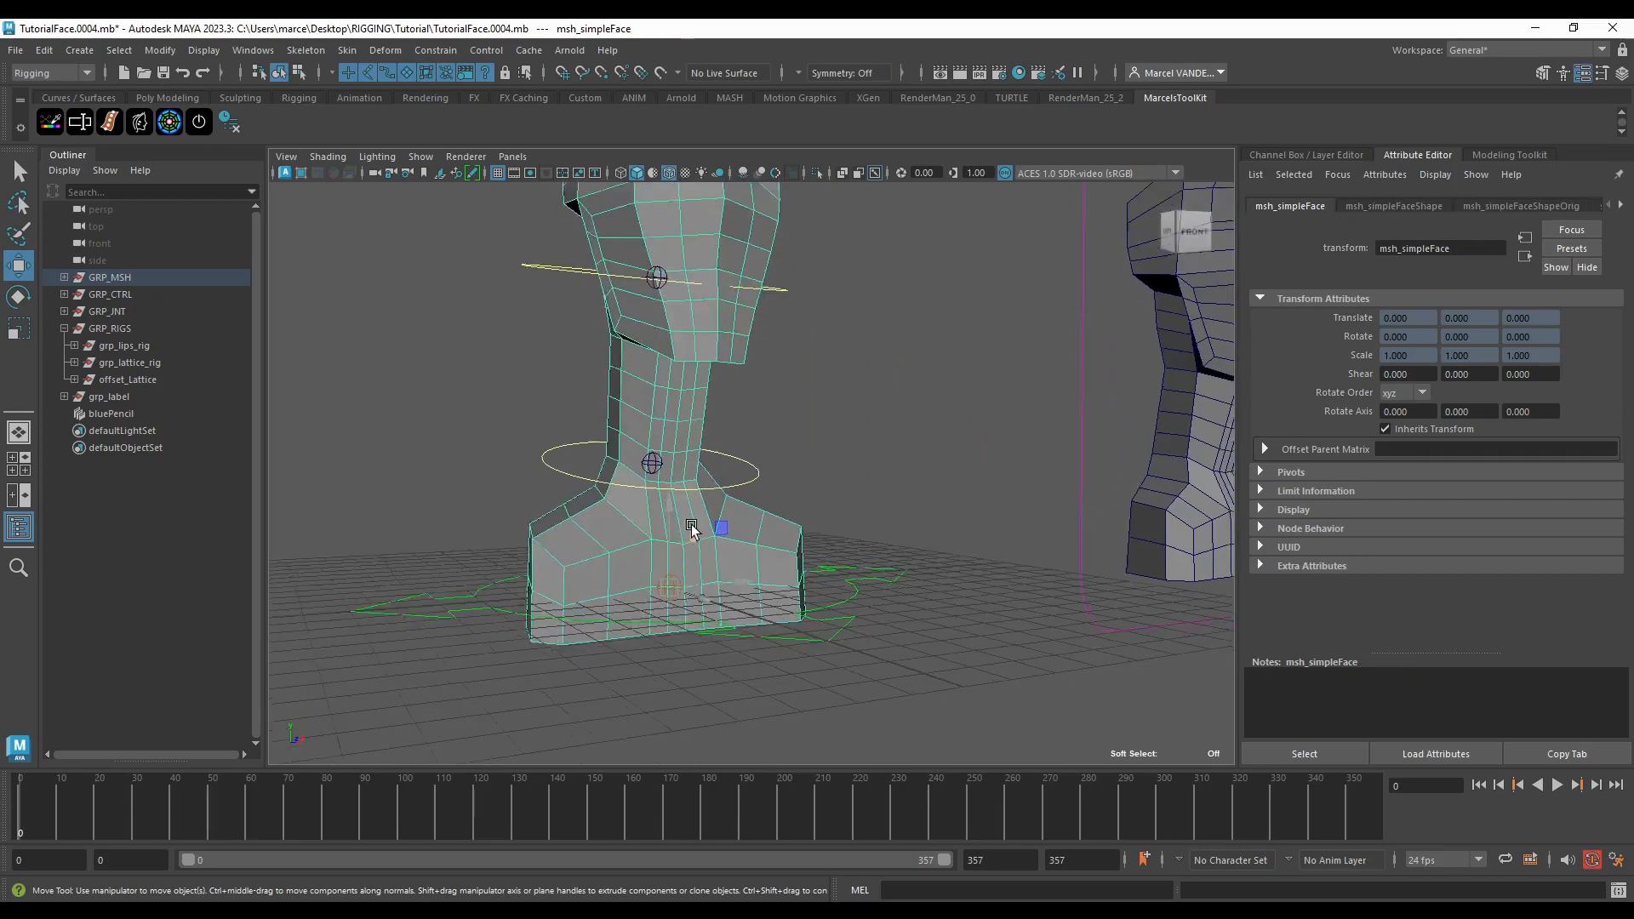
left_click_drag(691, 526, 898, 614, "alt")
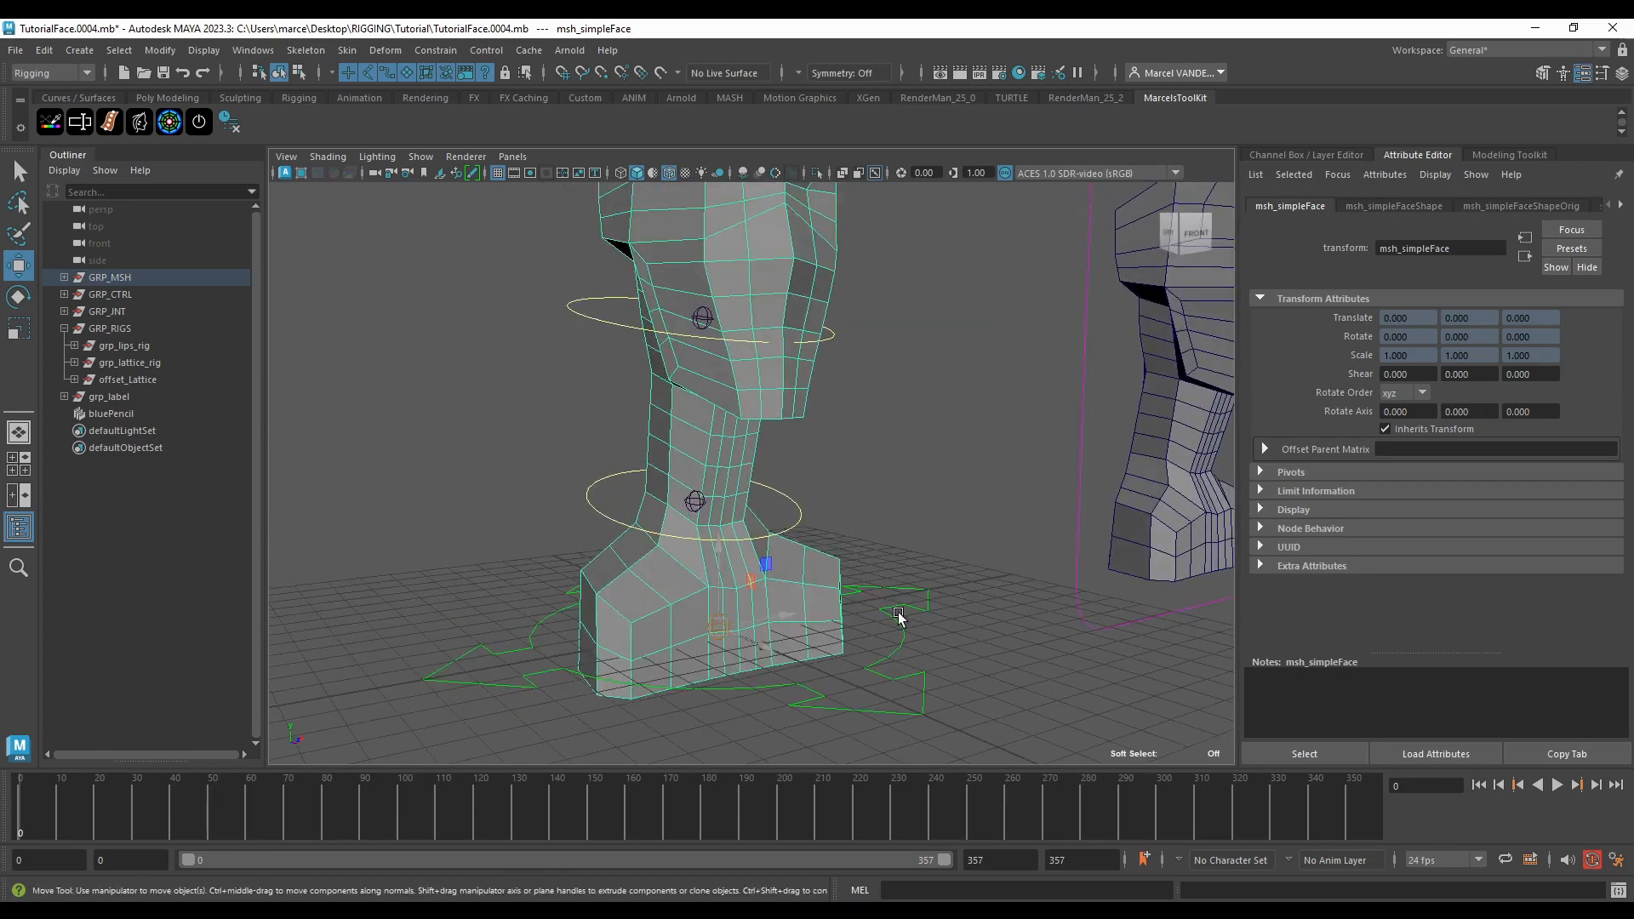
Step: Select the ctrl_BasePivot control around the body rig base and reselect msh_simpleFace to compare their pivots
left_click(872, 621)
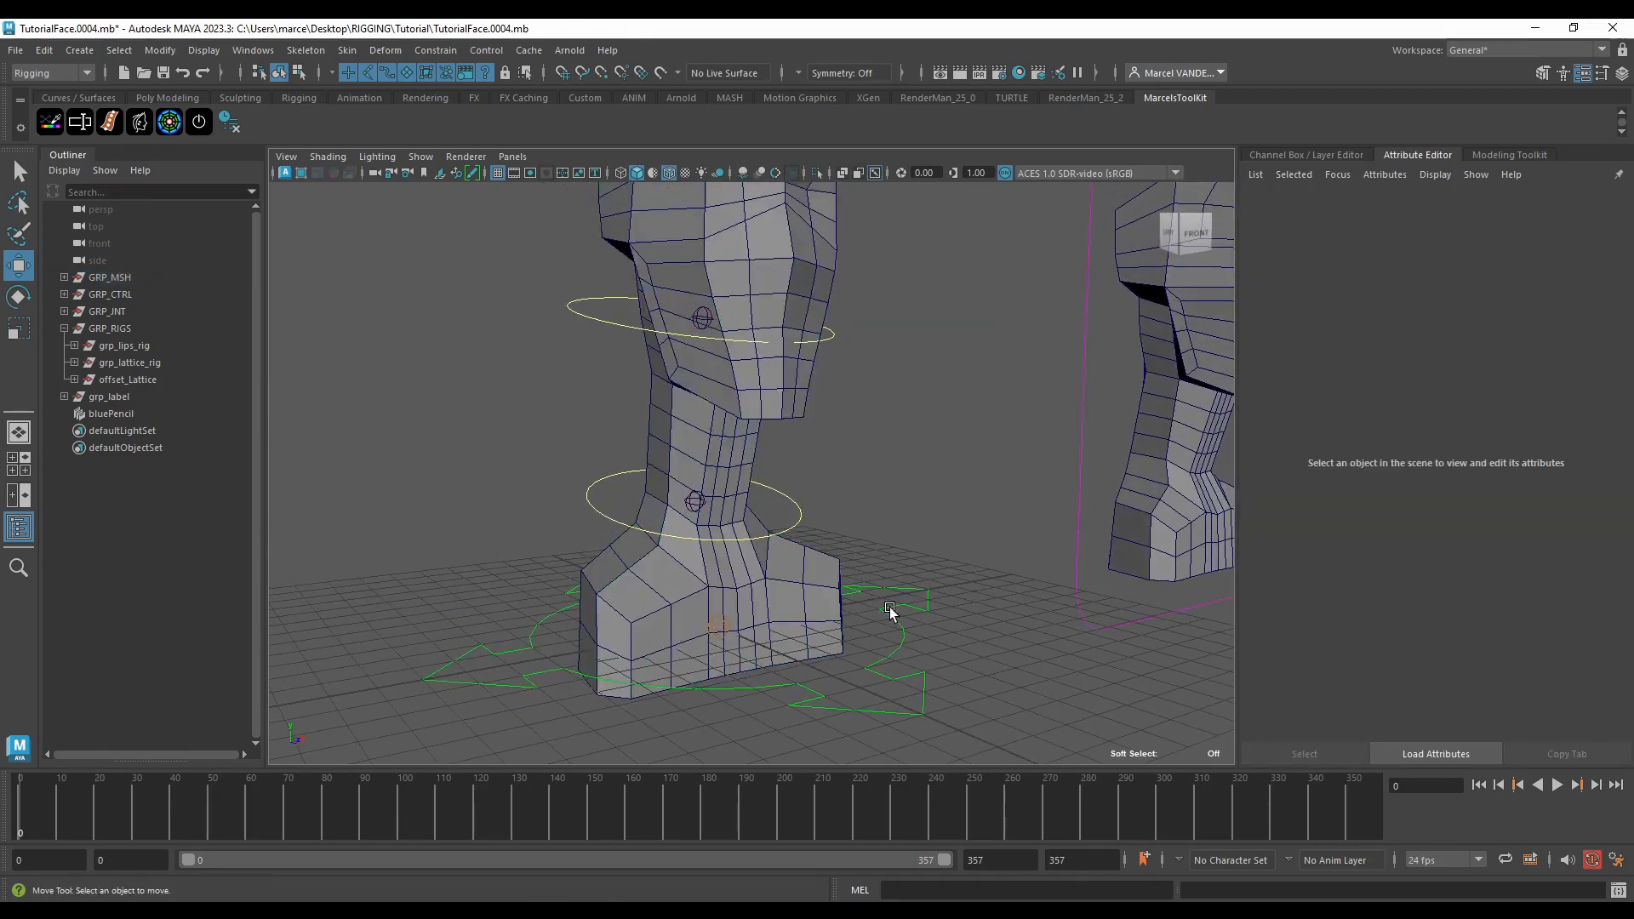
left_click(890, 610)
scroll(749, 579, "up", 3)
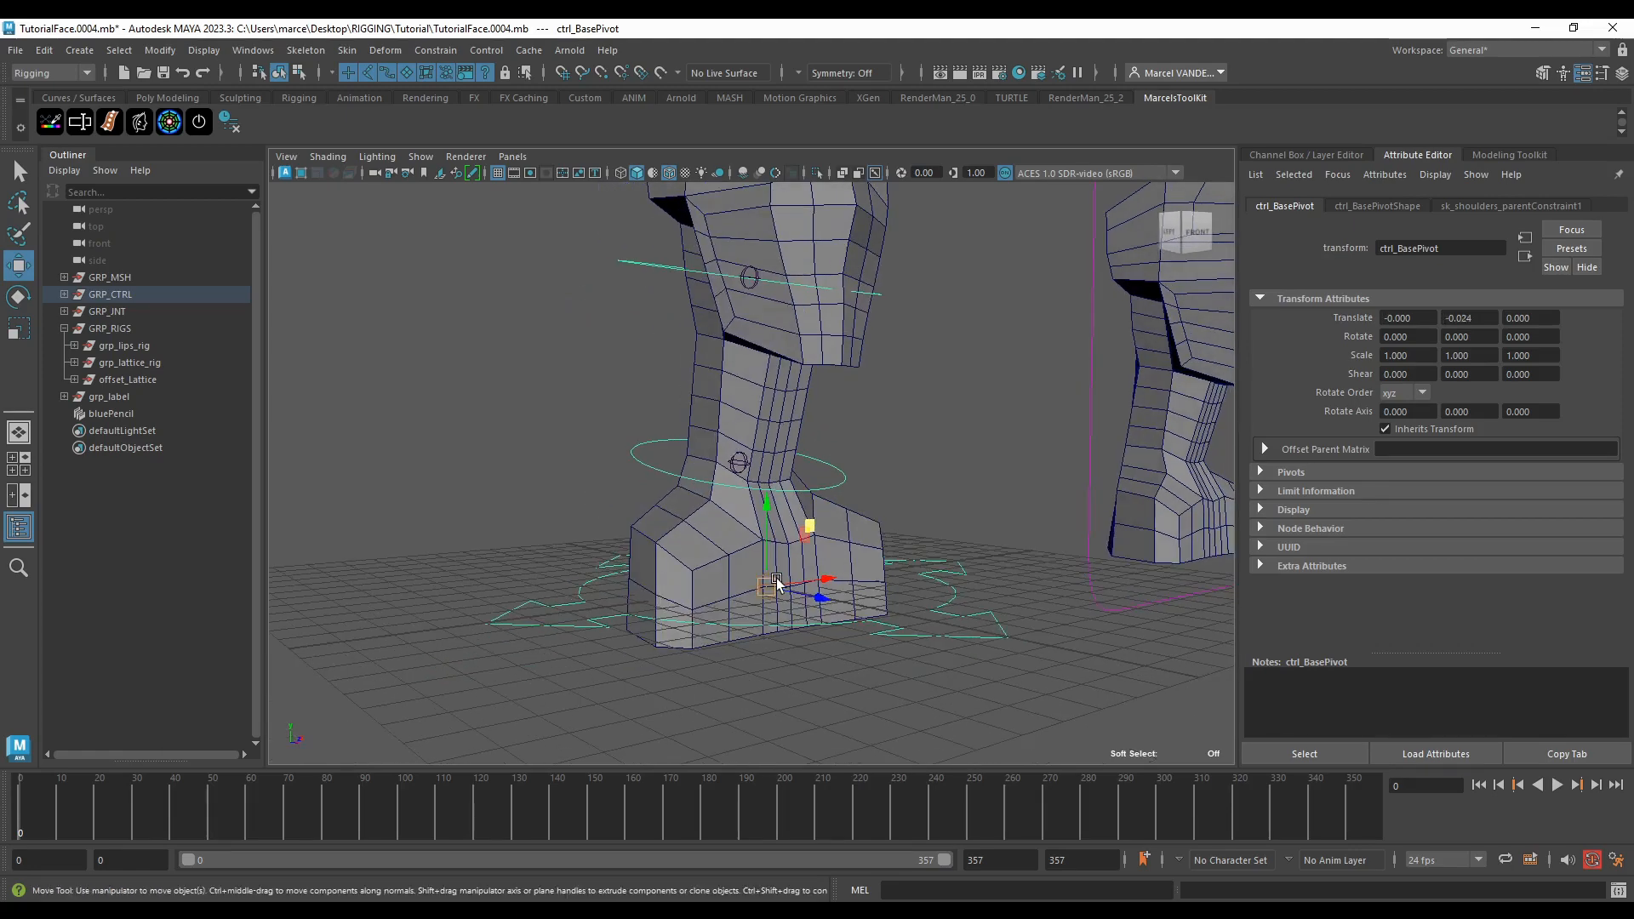
left_click(800, 566)
left_click_drag(805, 566, 742, 493, "alt")
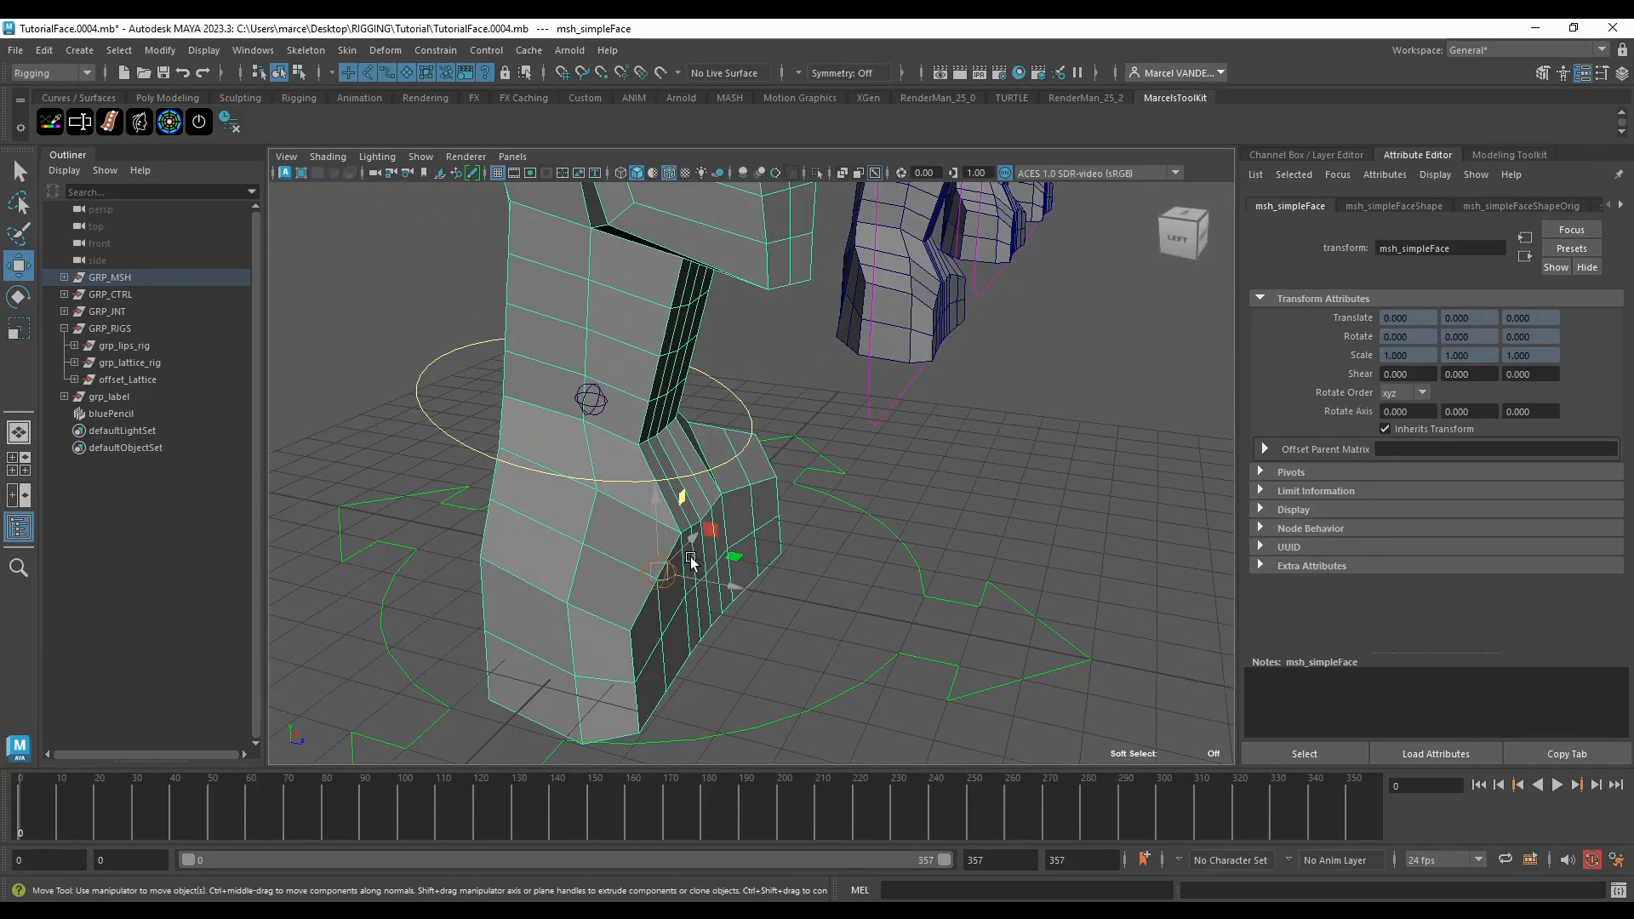
Step: Select grp_lips_rig and compare the lip controls on the lower RIGS head with the group's pivot at the body rig
scroll(652, 575, "down", 10)
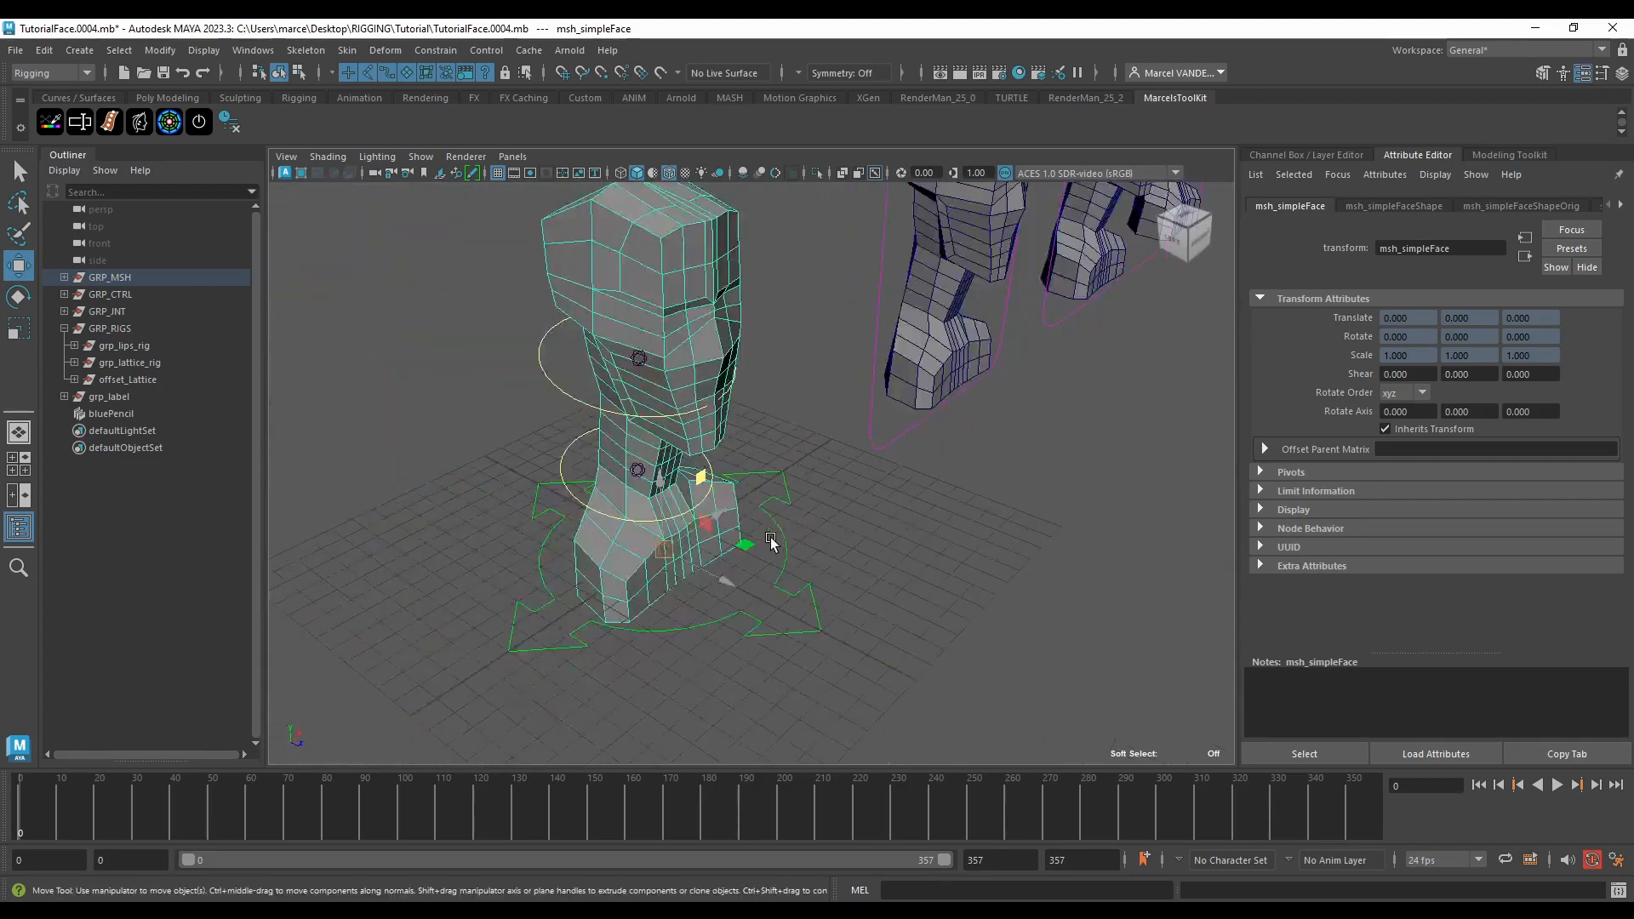
scroll(725, 544, "down", 7)
left_click_drag(740, 580, 731, 624, "alt")
middle_click_drag(756, 446, 798, 649, "alt")
scroll(783, 470, "up", 8)
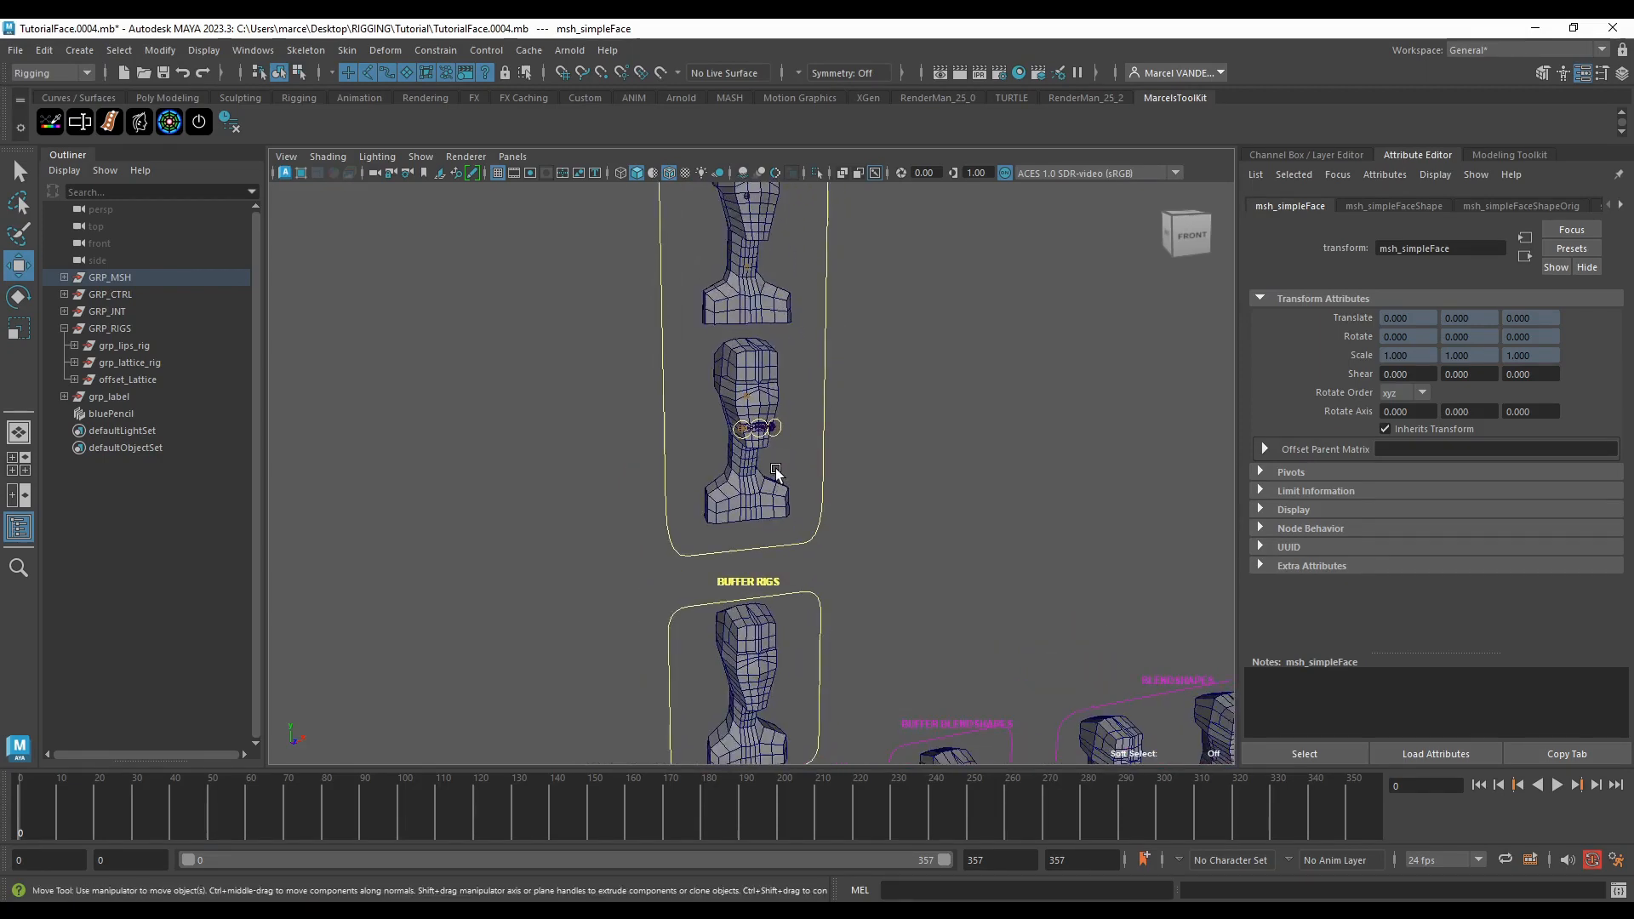
left_click(125, 346)
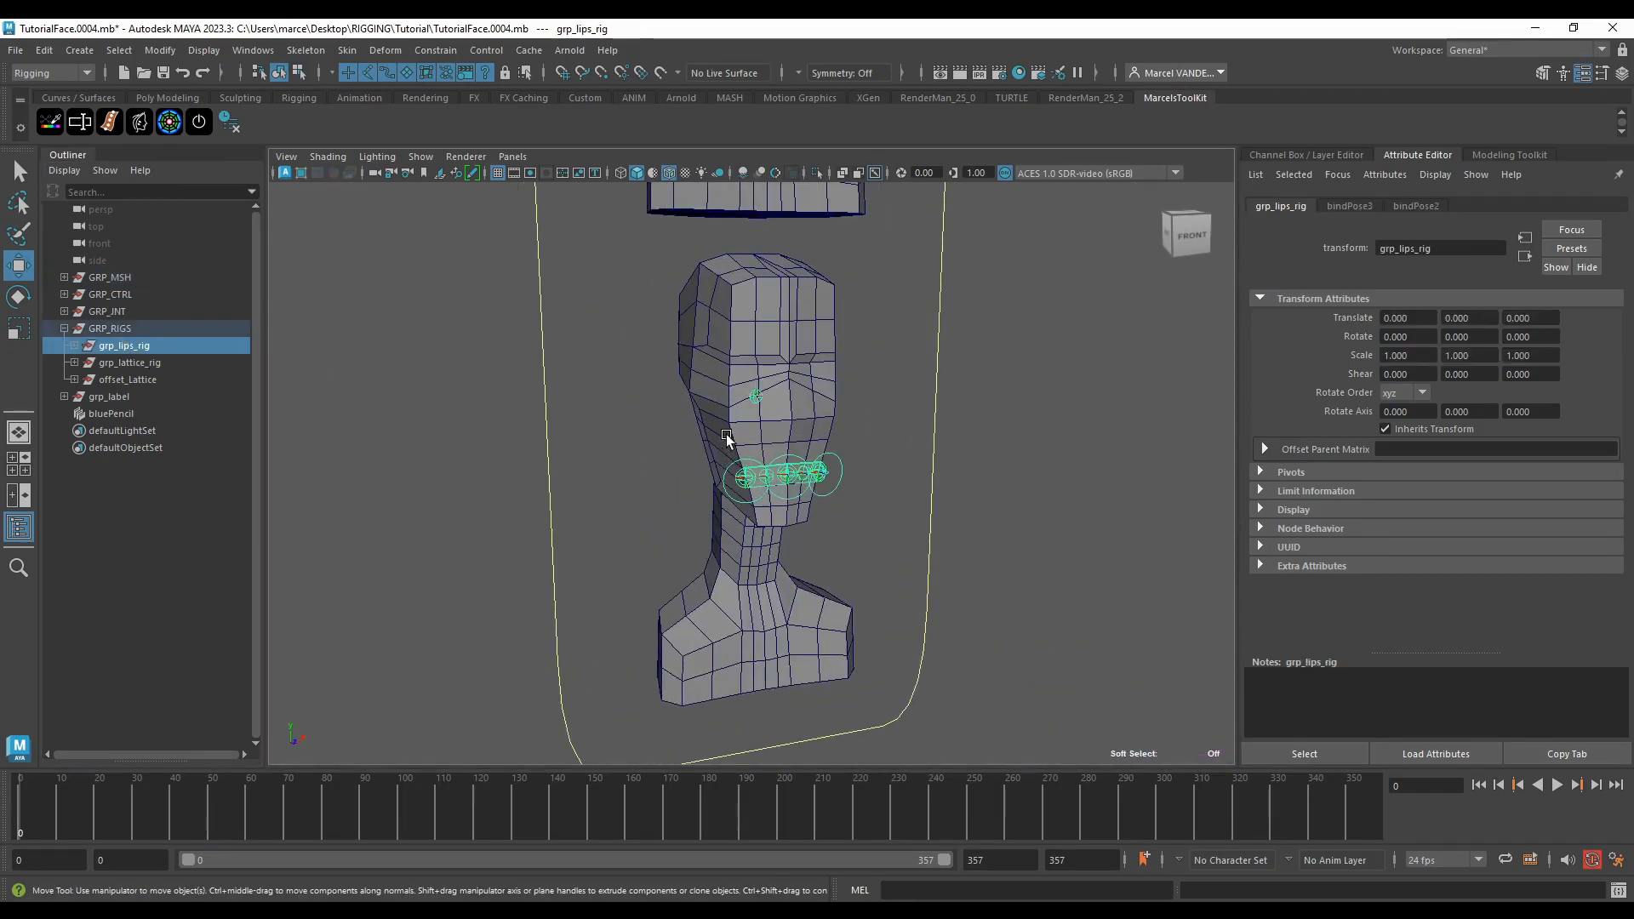
scroll(739, 442, "down", 3)
scroll(729, 361, "down", 3)
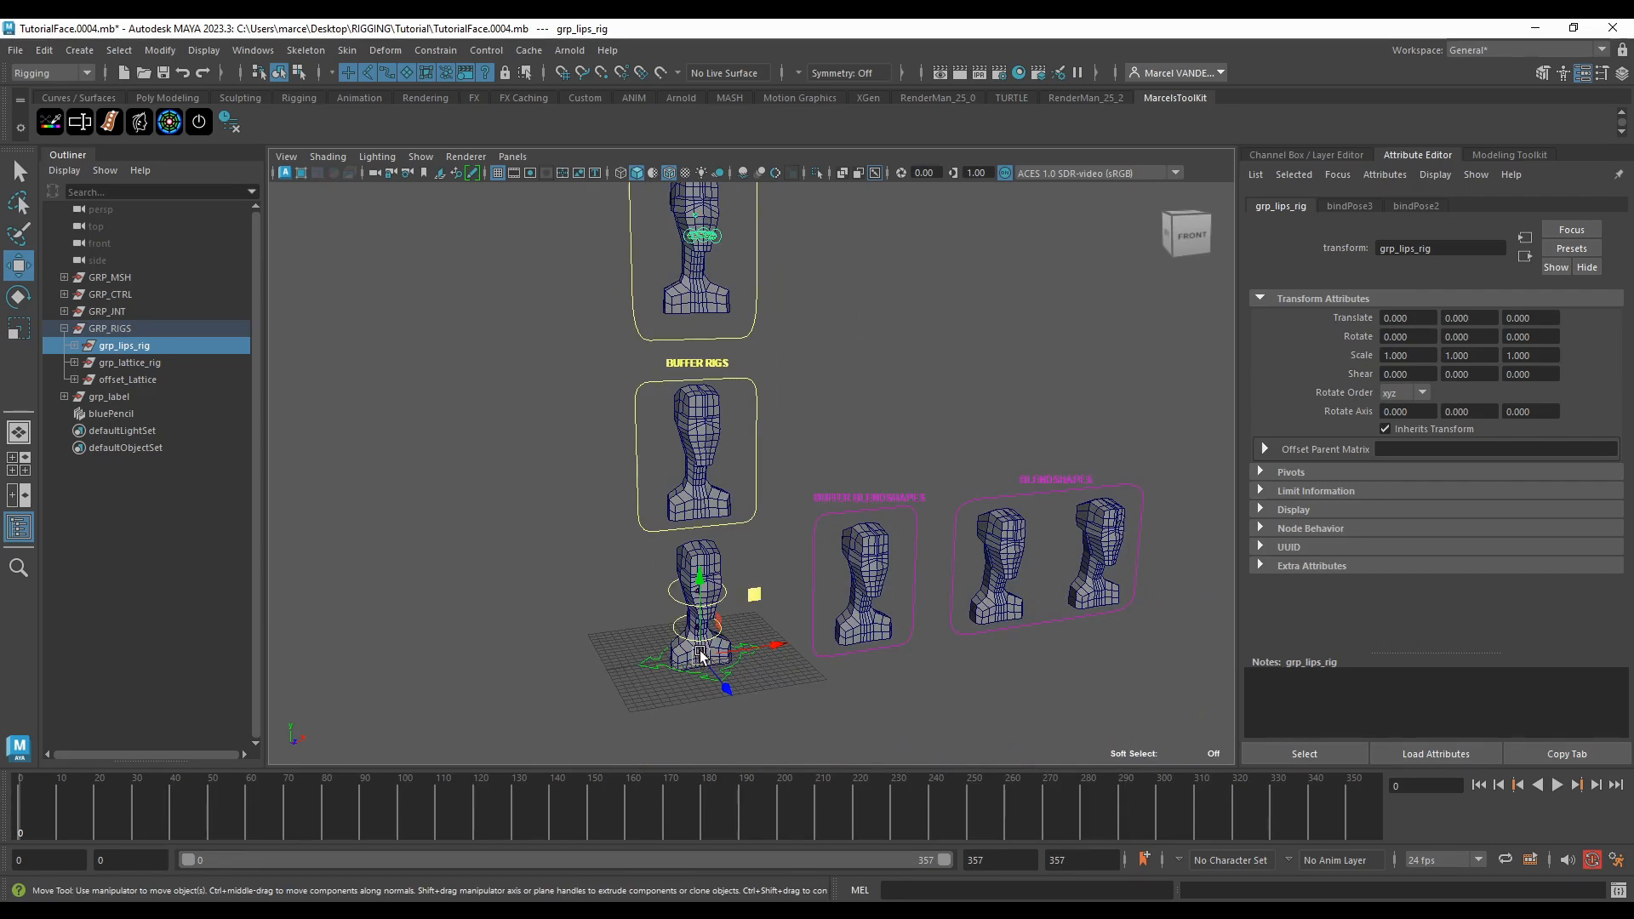
key("f")
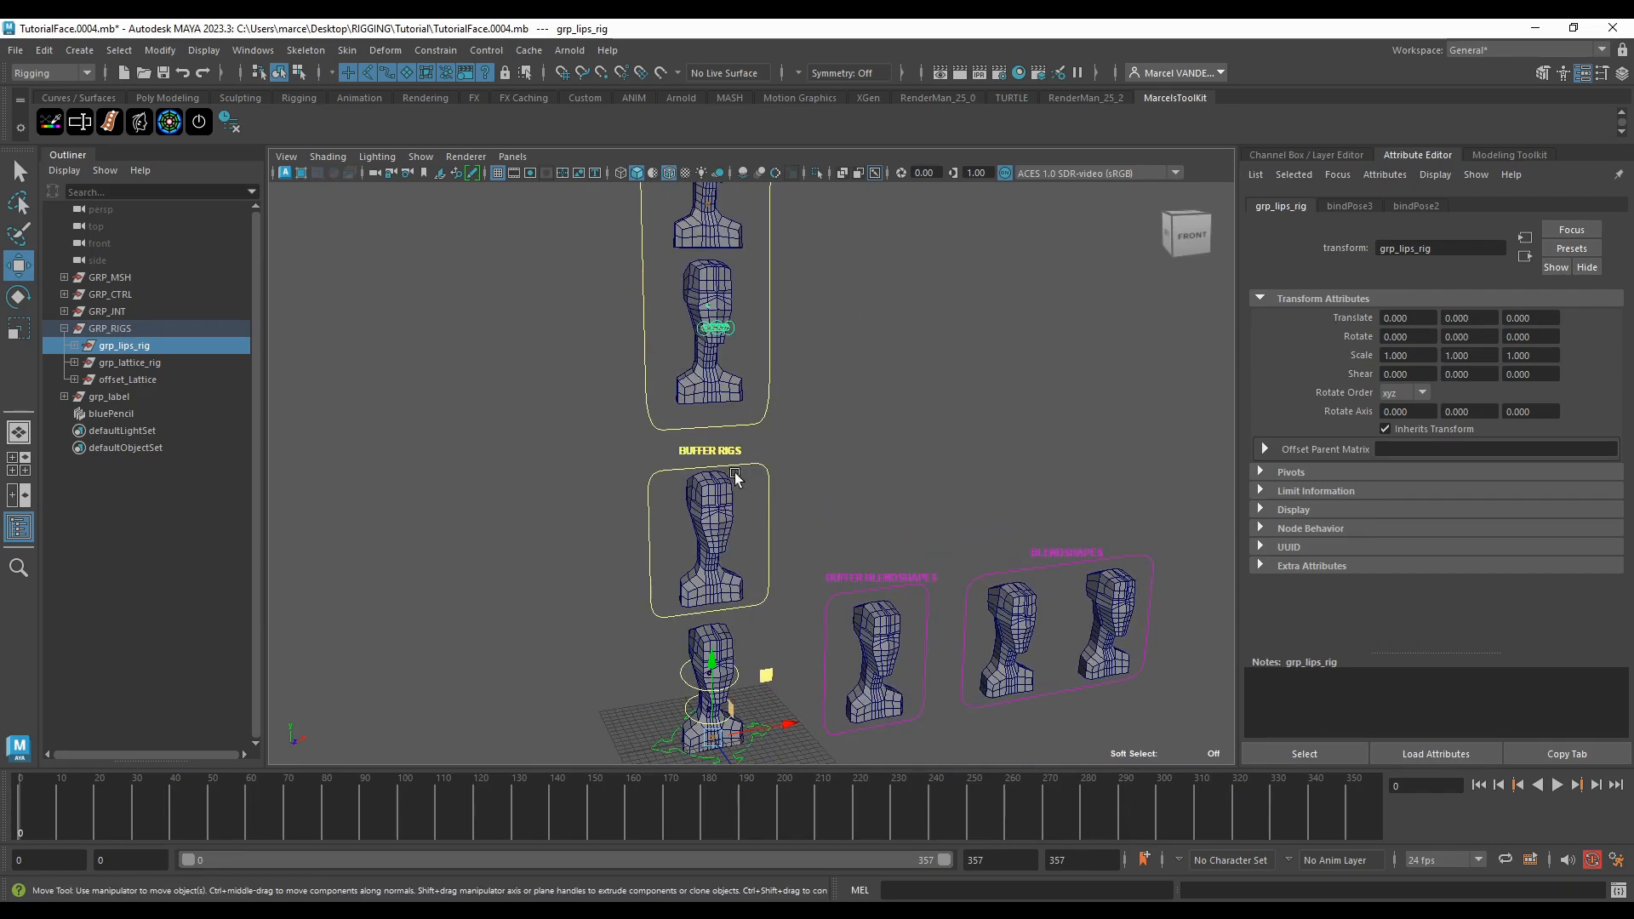
Step: Select the msh_simpleFace_mouth_RIG mesh on the lower RIGS head and inspect its pivot at the base of the bust
left_click(698, 467)
scroll(698, 504, "up", 4)
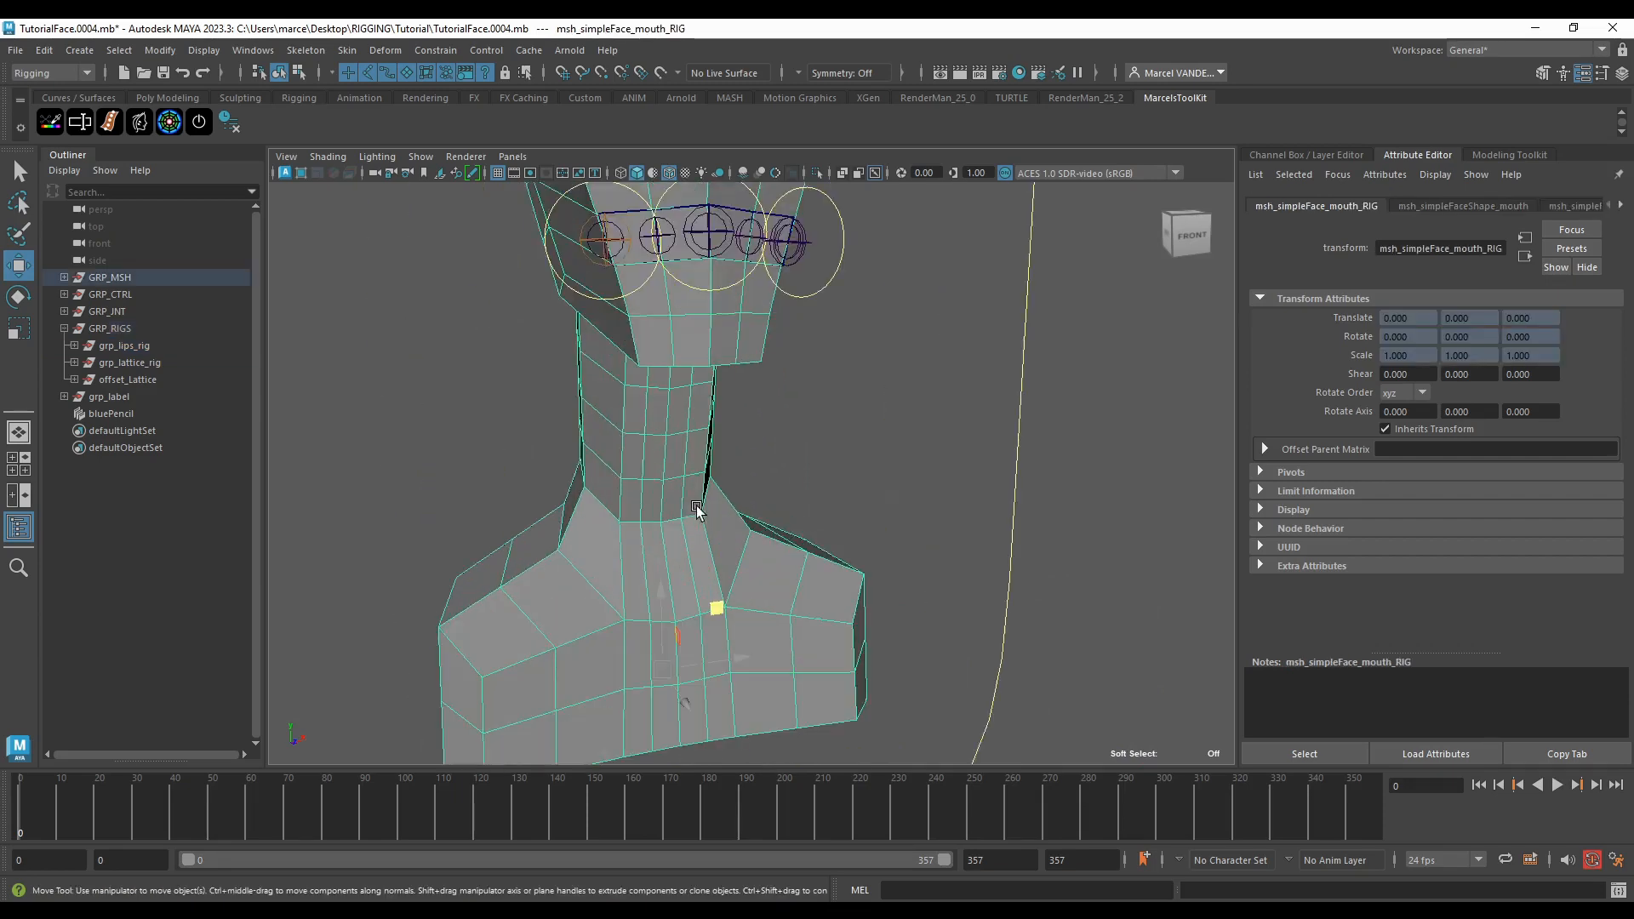
scroll(708, 545, "down", 5)
left_click_drag(713, 549, 791, 515, "alt")
scroll(792, 514, "up", 2)
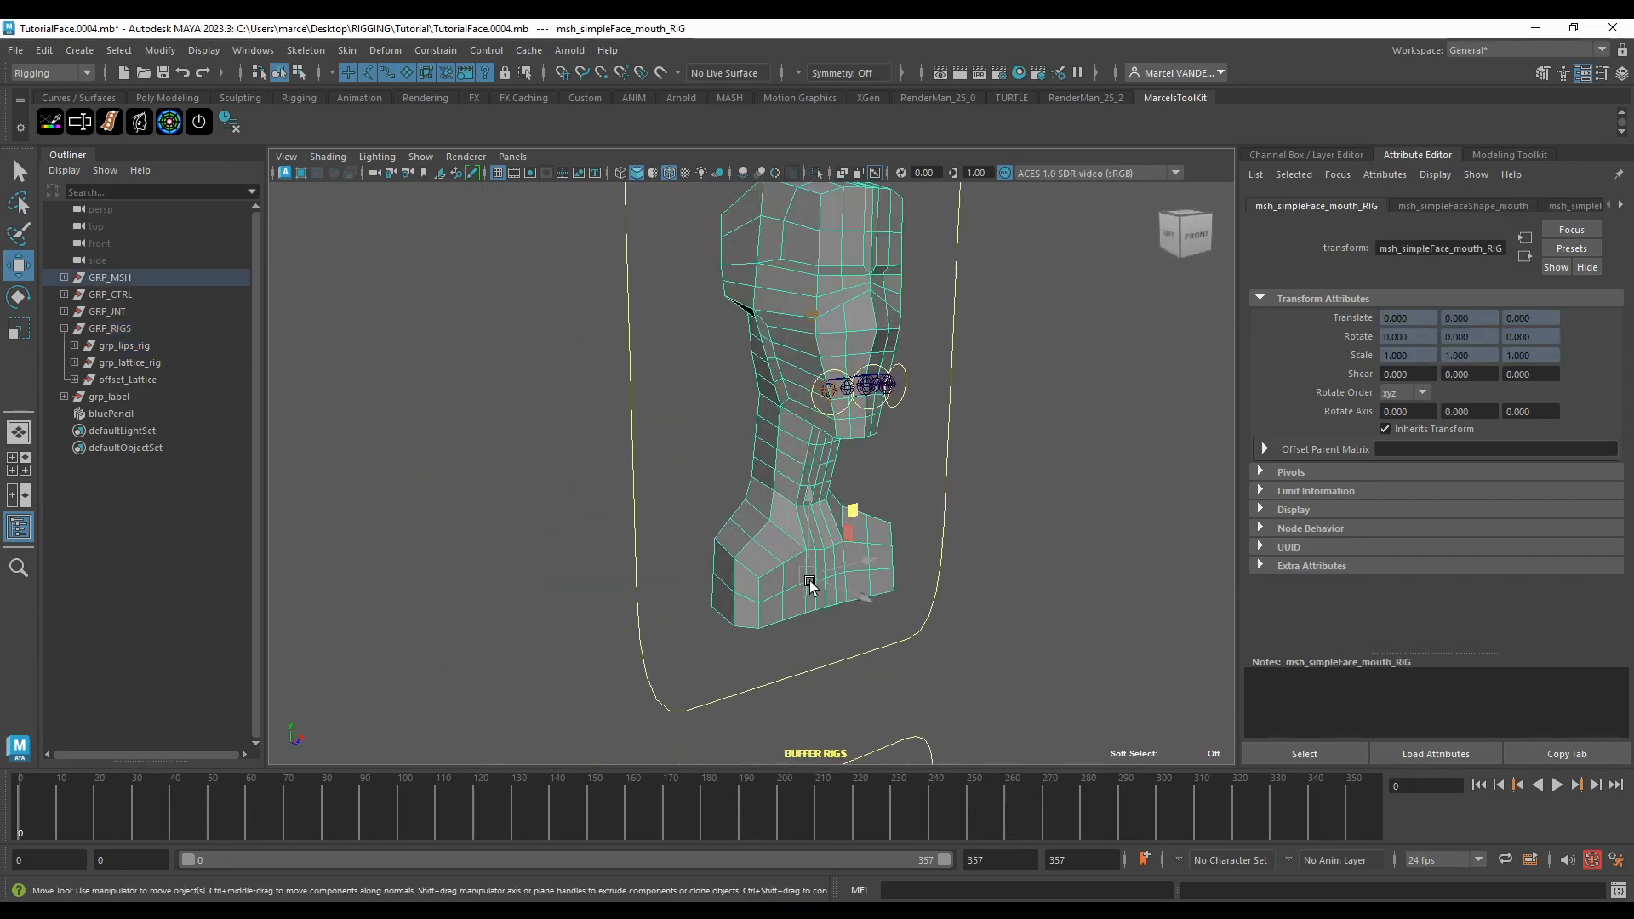
middle_click_drag(839, 553, 743, 559, "alt")
scroll(715, 540, "up", 5)
scroll(707, 566, "down", 5)
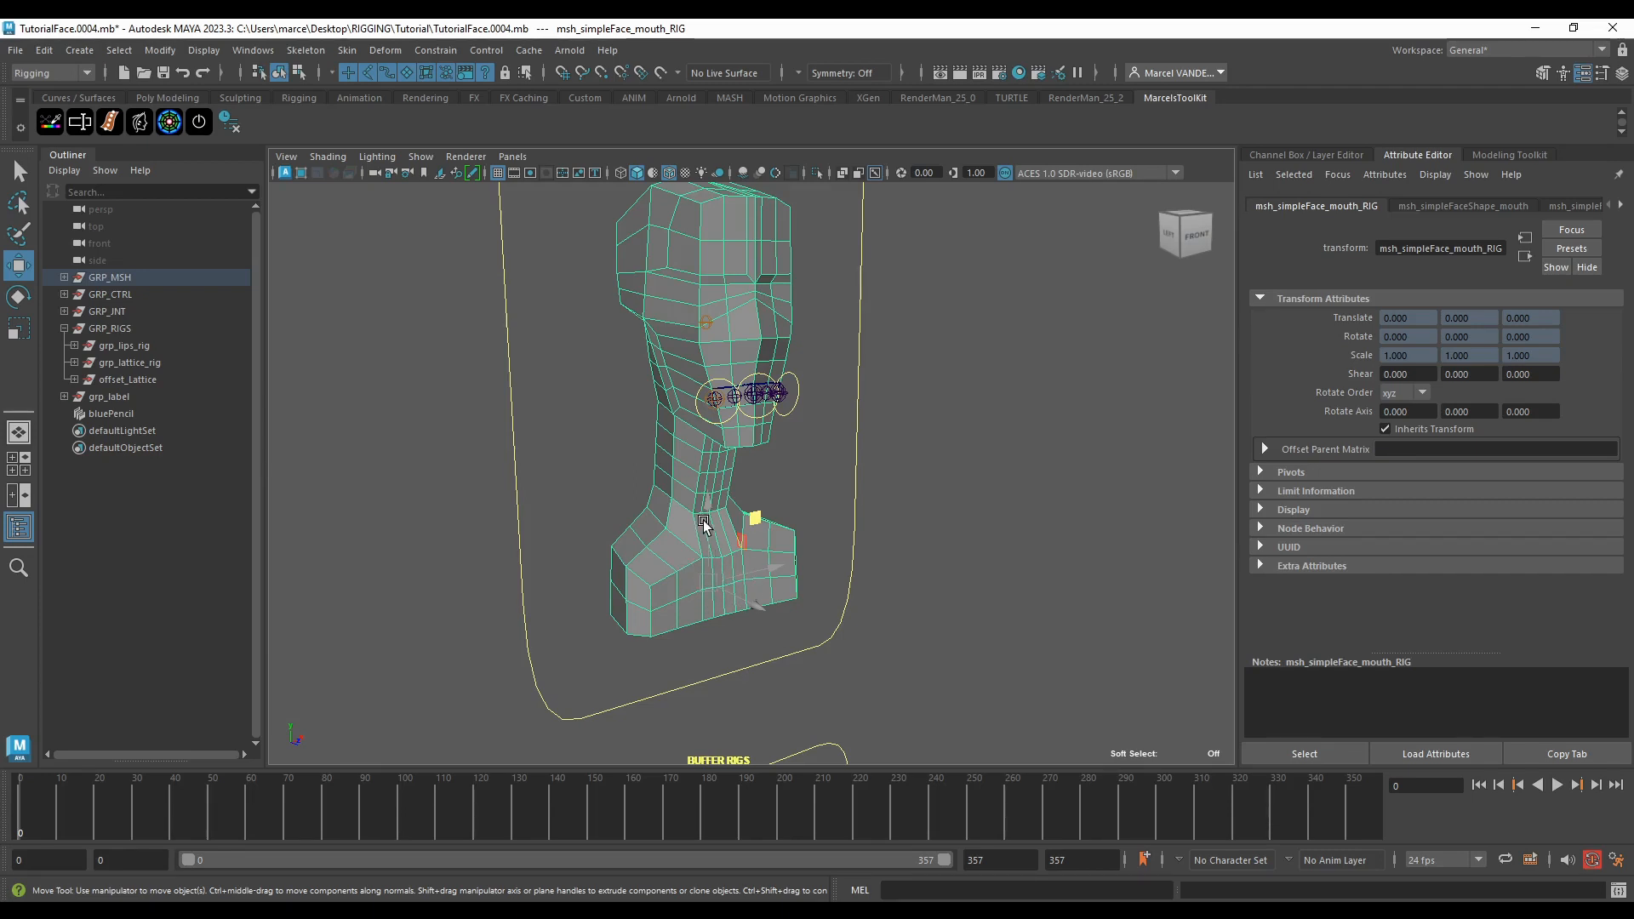
scroll(763, 381, "up", 3)
Step: Select the ribbon joints and controls around the lips and reselect the msh_simpleFace_mouth_RIG mesh to compare their pivots
left_click_drag(669, 311, 870, 399)
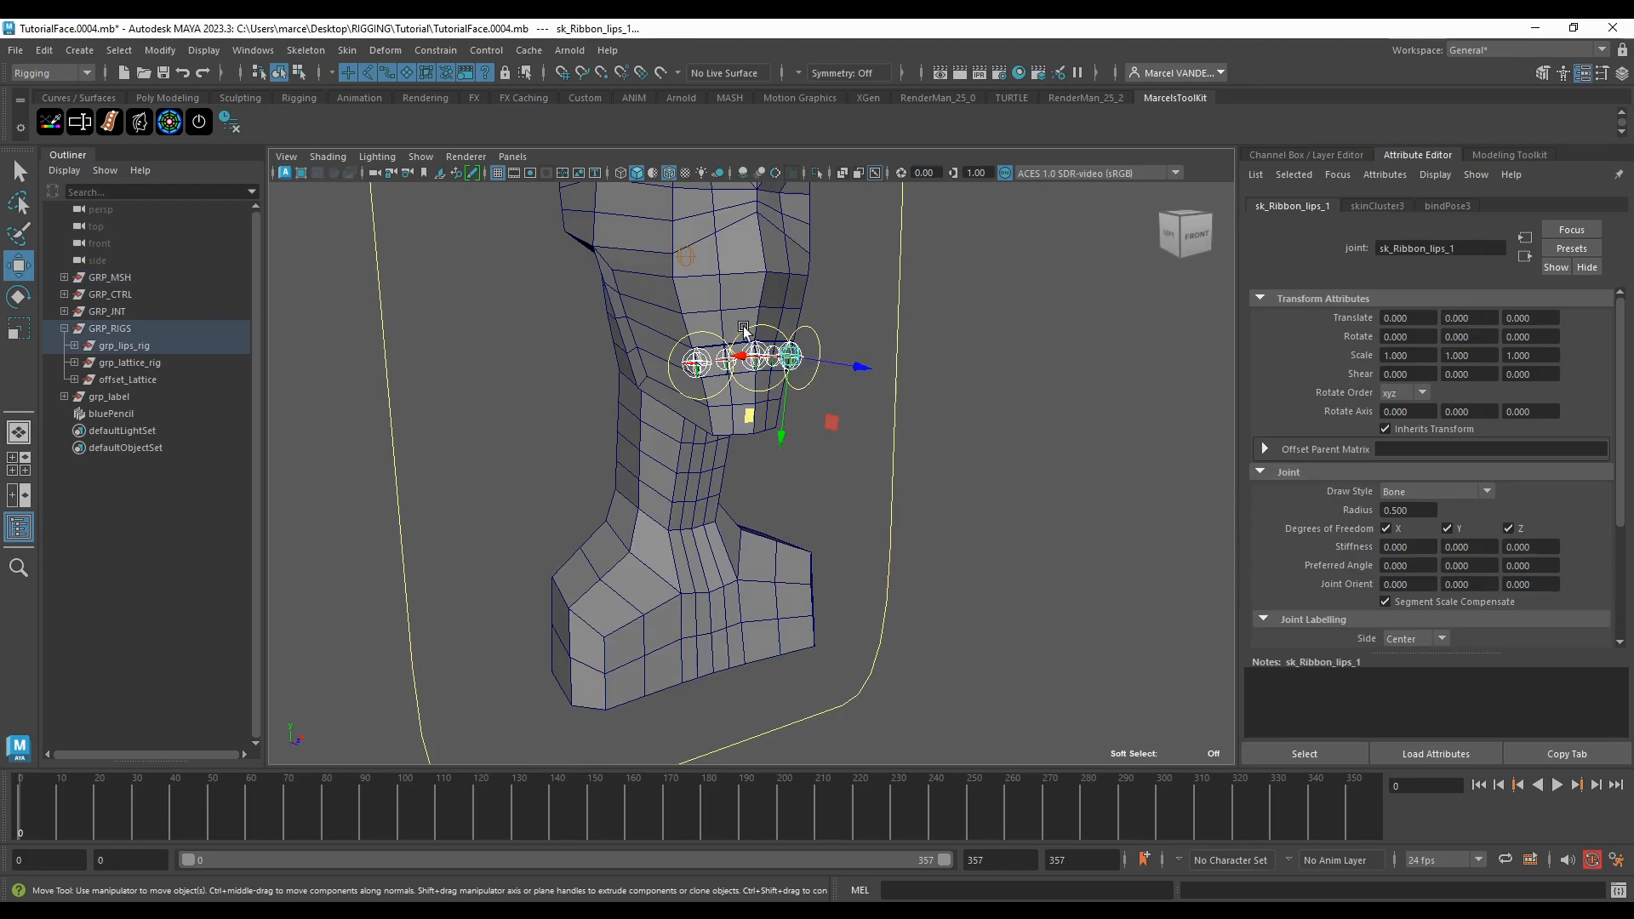
left_click(717, 571)
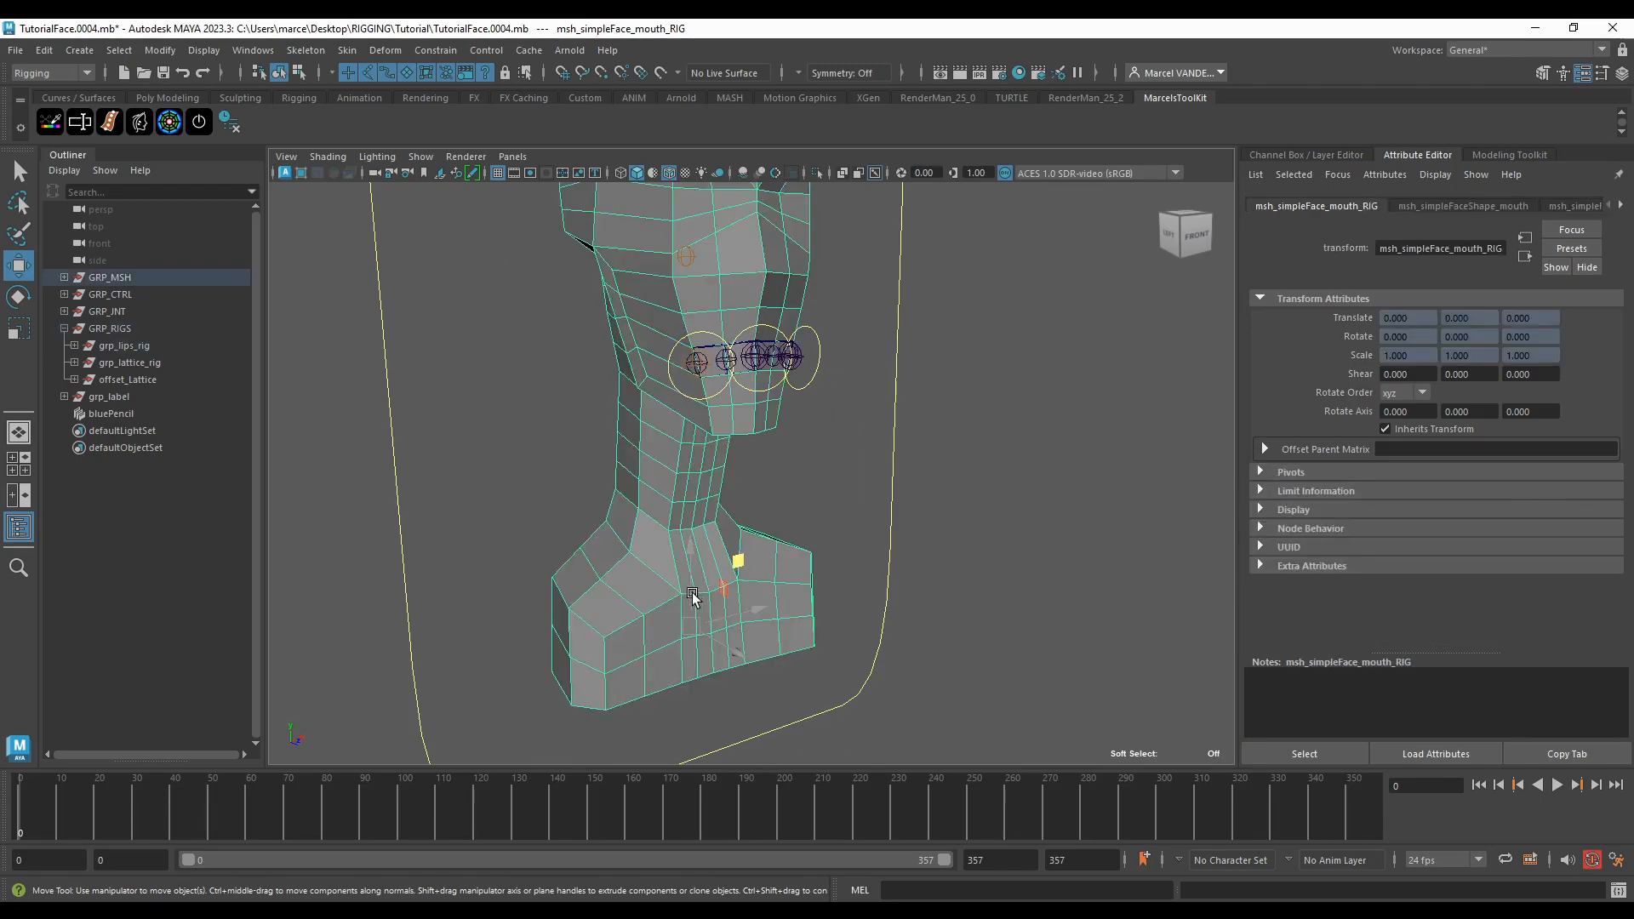
scroll(701, 533, "down", 2)
Step: Select grp_lips_rig and examine its pivot on the body rig against the lip rig on the RIGS head
left_click(150, 346)
scroll(624, 471, "down", 5)
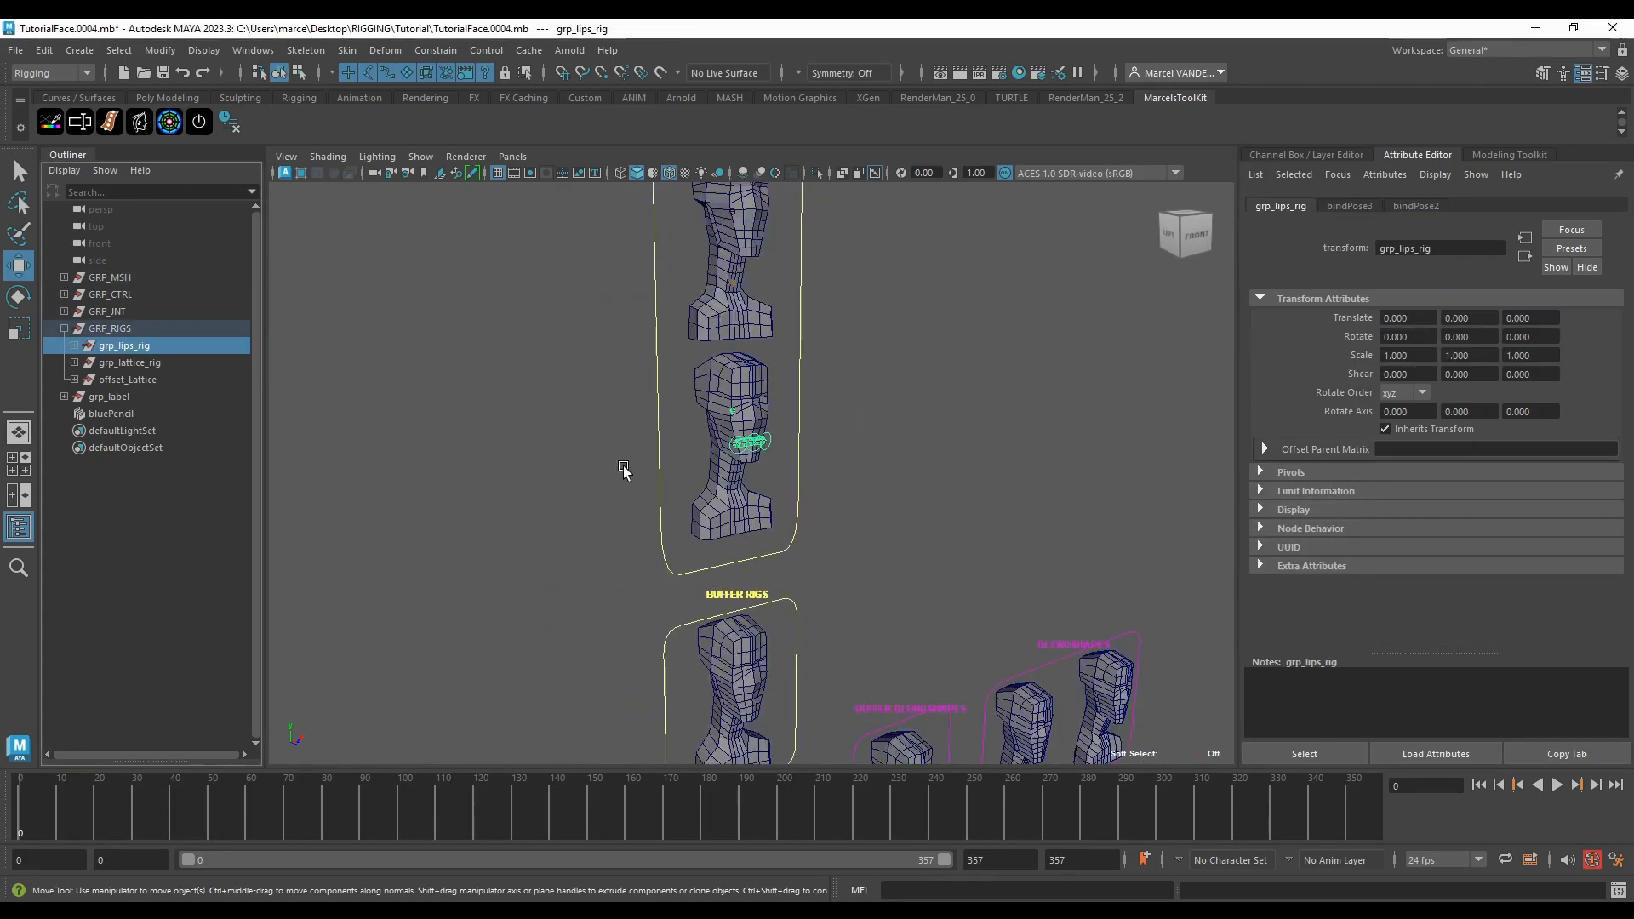
middle_click_drag(711, 594, 712, 236, "alt")
left_click_drag(703, 522, 691, 528, "alt")
scroll(678, 497, "up", 3)
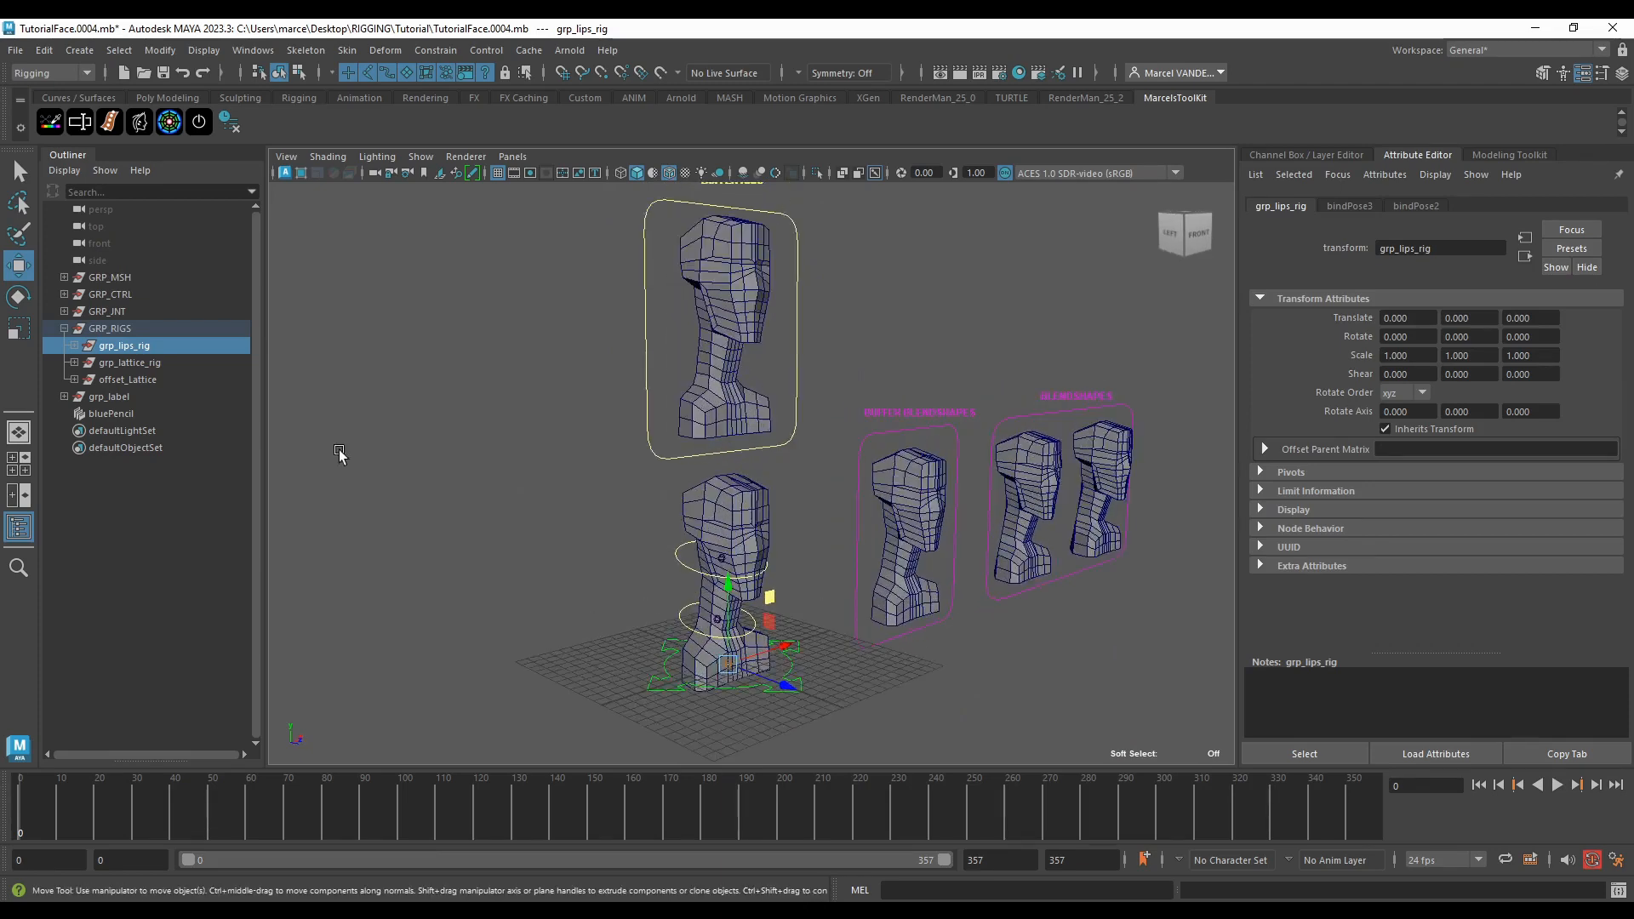
middle_click_drag(509, 385, 532, 576, "alt")
middle_click_drag(587, 387, 576, 500, "alt")
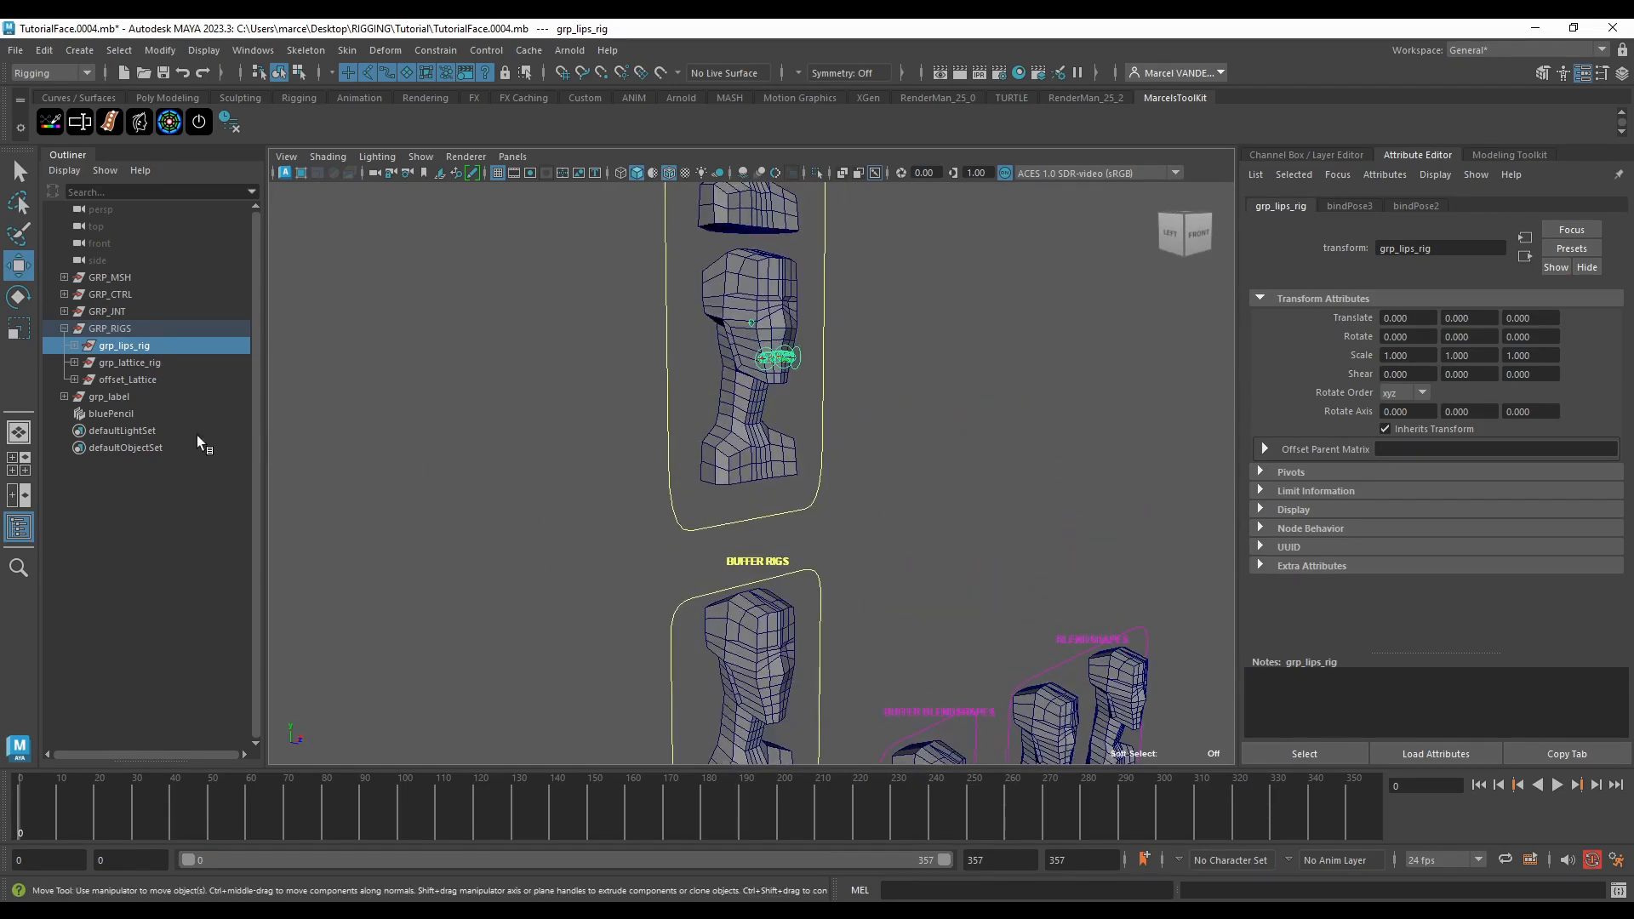
Step: Move nurbs_lips, grp_ribbonJnts_lips, offset_Lip1, offset_Lip2 and offset_Lip3 out of grp_lips_rig directly under GRP_RIGS
left_click(75, 346)
left_click(116, 364)
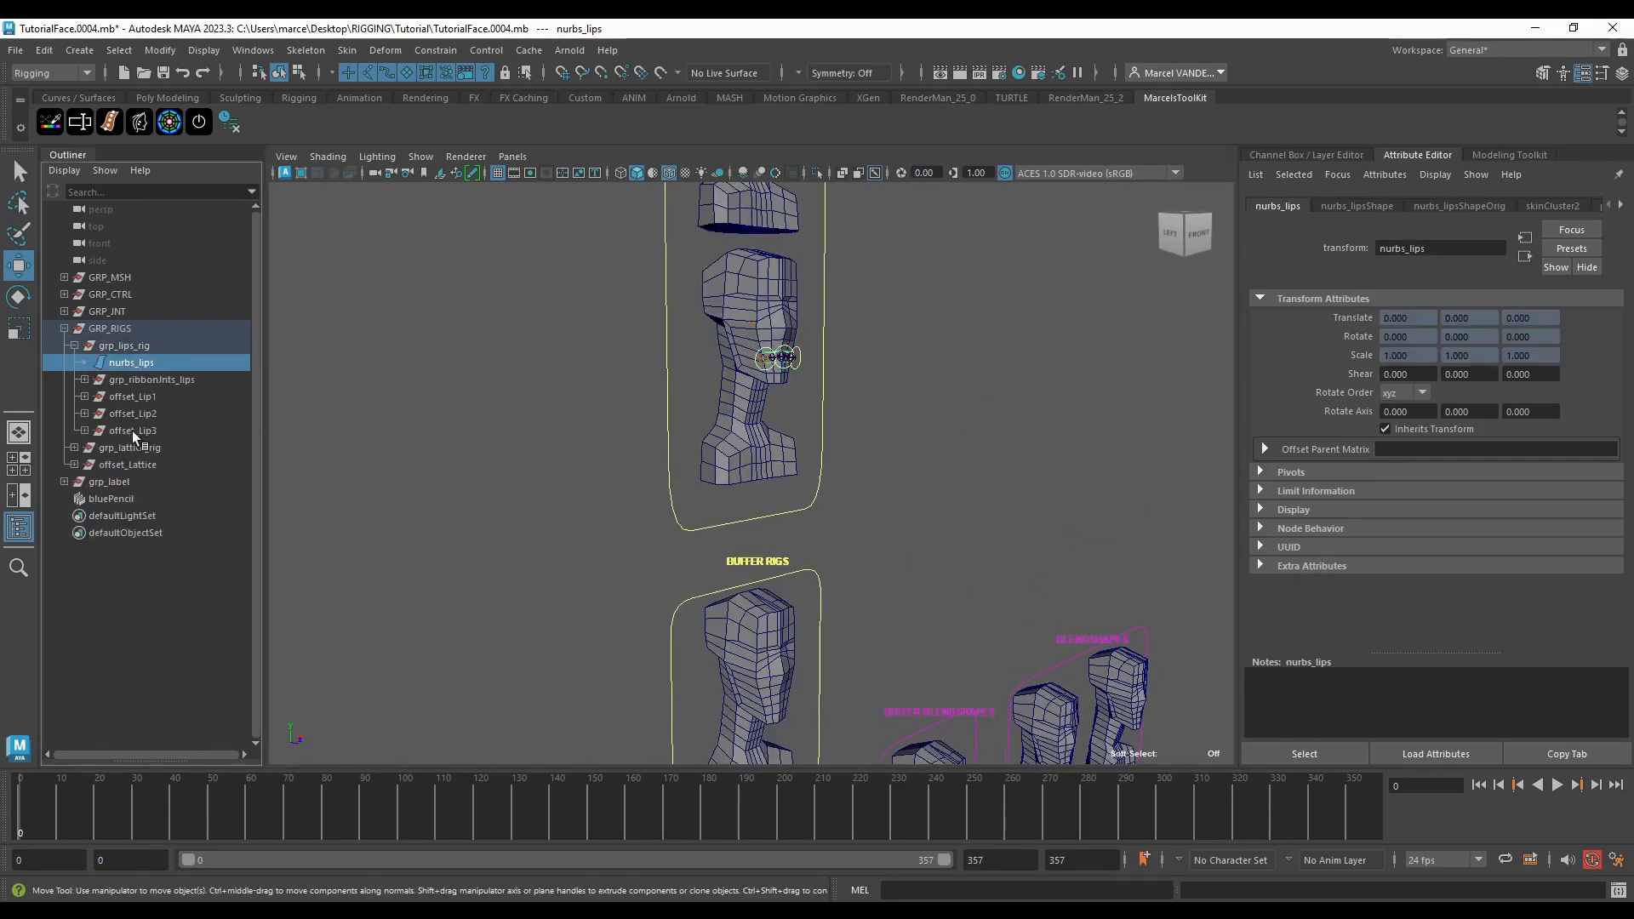
left_click(133, 431, "shift")
left_click_drag(109, 335, 109, 340)
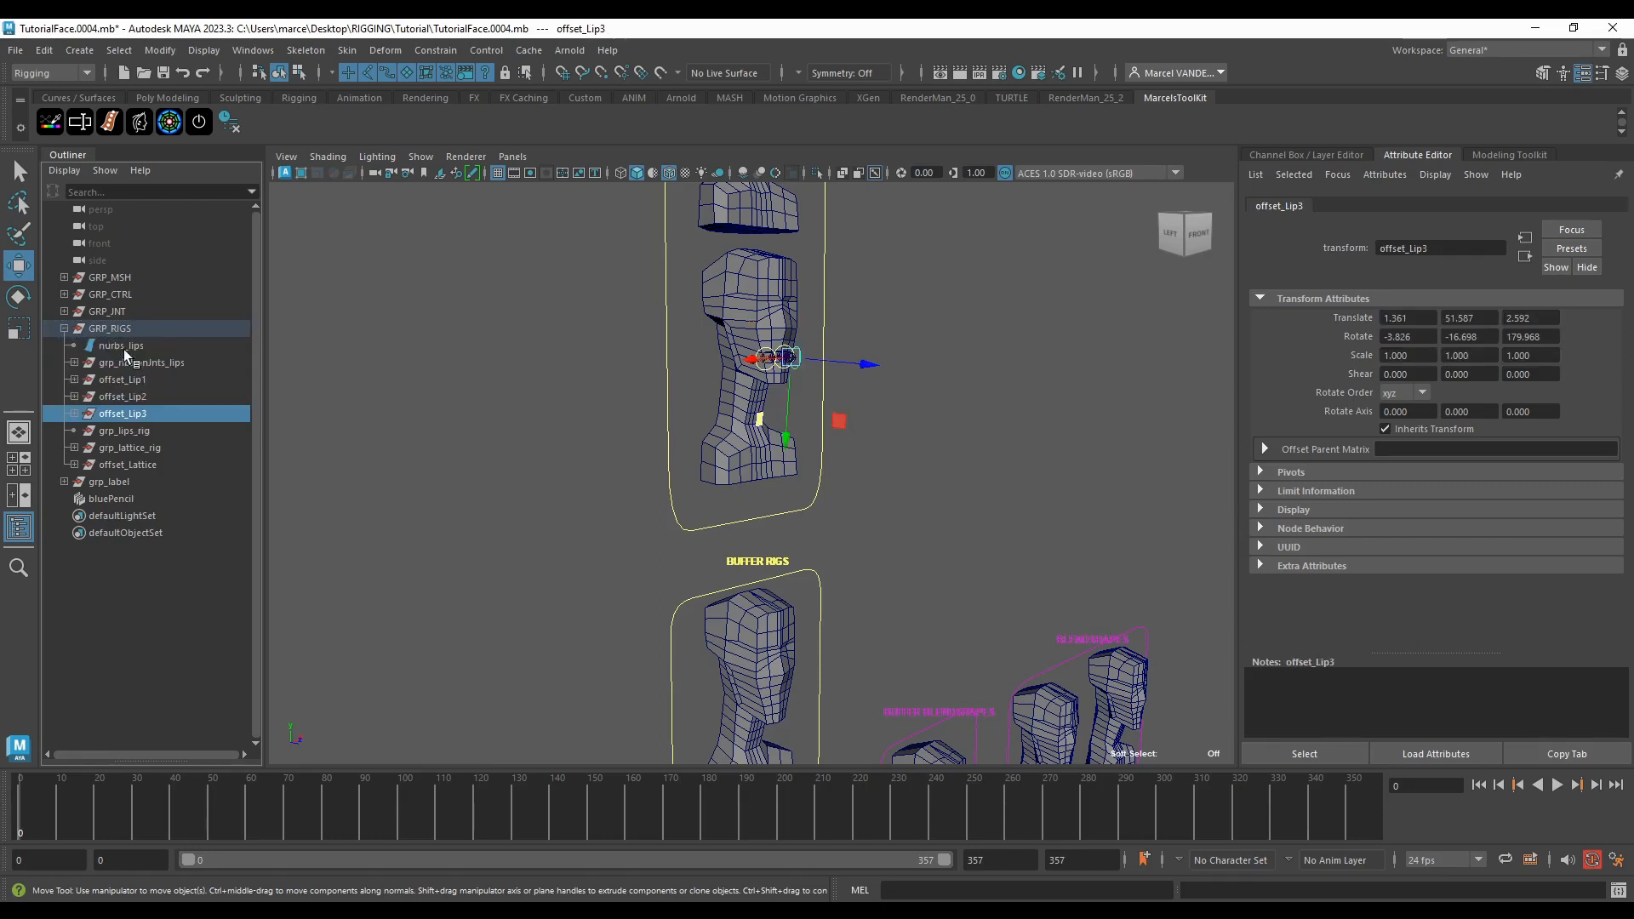
Step: Select the emptied grp_lips_rig group and examine its pivot position at the body rig head
left_click(143, 433)
left_click_drag(449, 436, 553, 446, "alt")
scroll(554, 446, "down", 4)
middle_click_drag(553, 446, 681, 383, "alt")
scroll(616, 412, "up", 2)
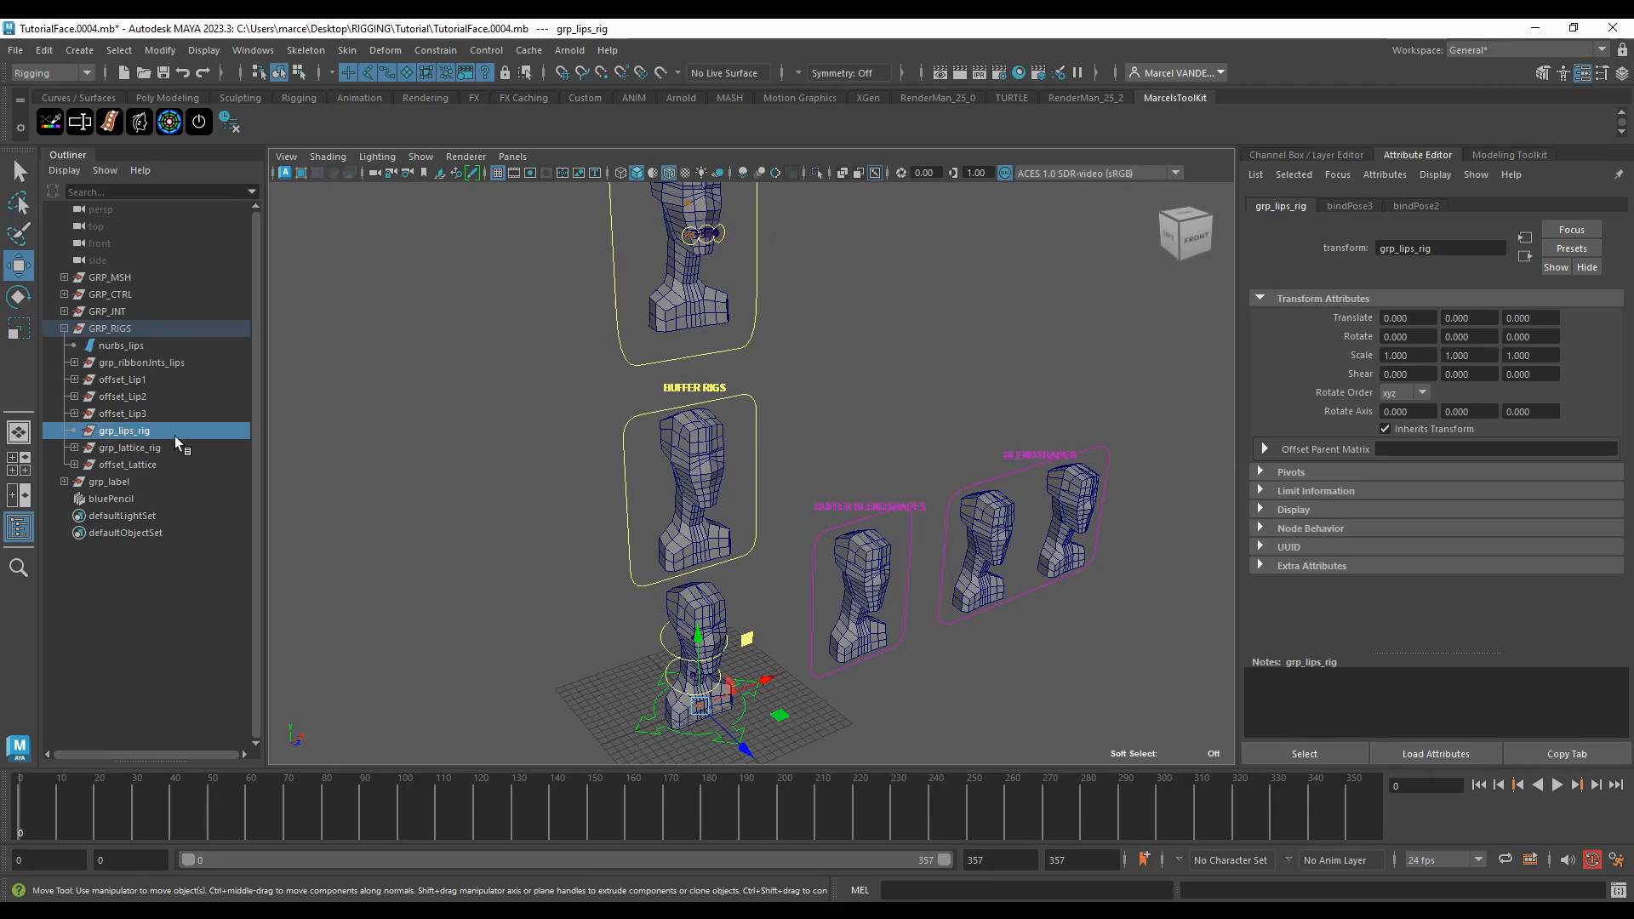
Step: Match all transforms of grp_lips_rig to the msh_simpleFace_mouth_RIG mesh so the group's pivot sits at the lip rig head
middle_click_drag(666, 328, 646, 432, "alt")
left_click(657, 407)
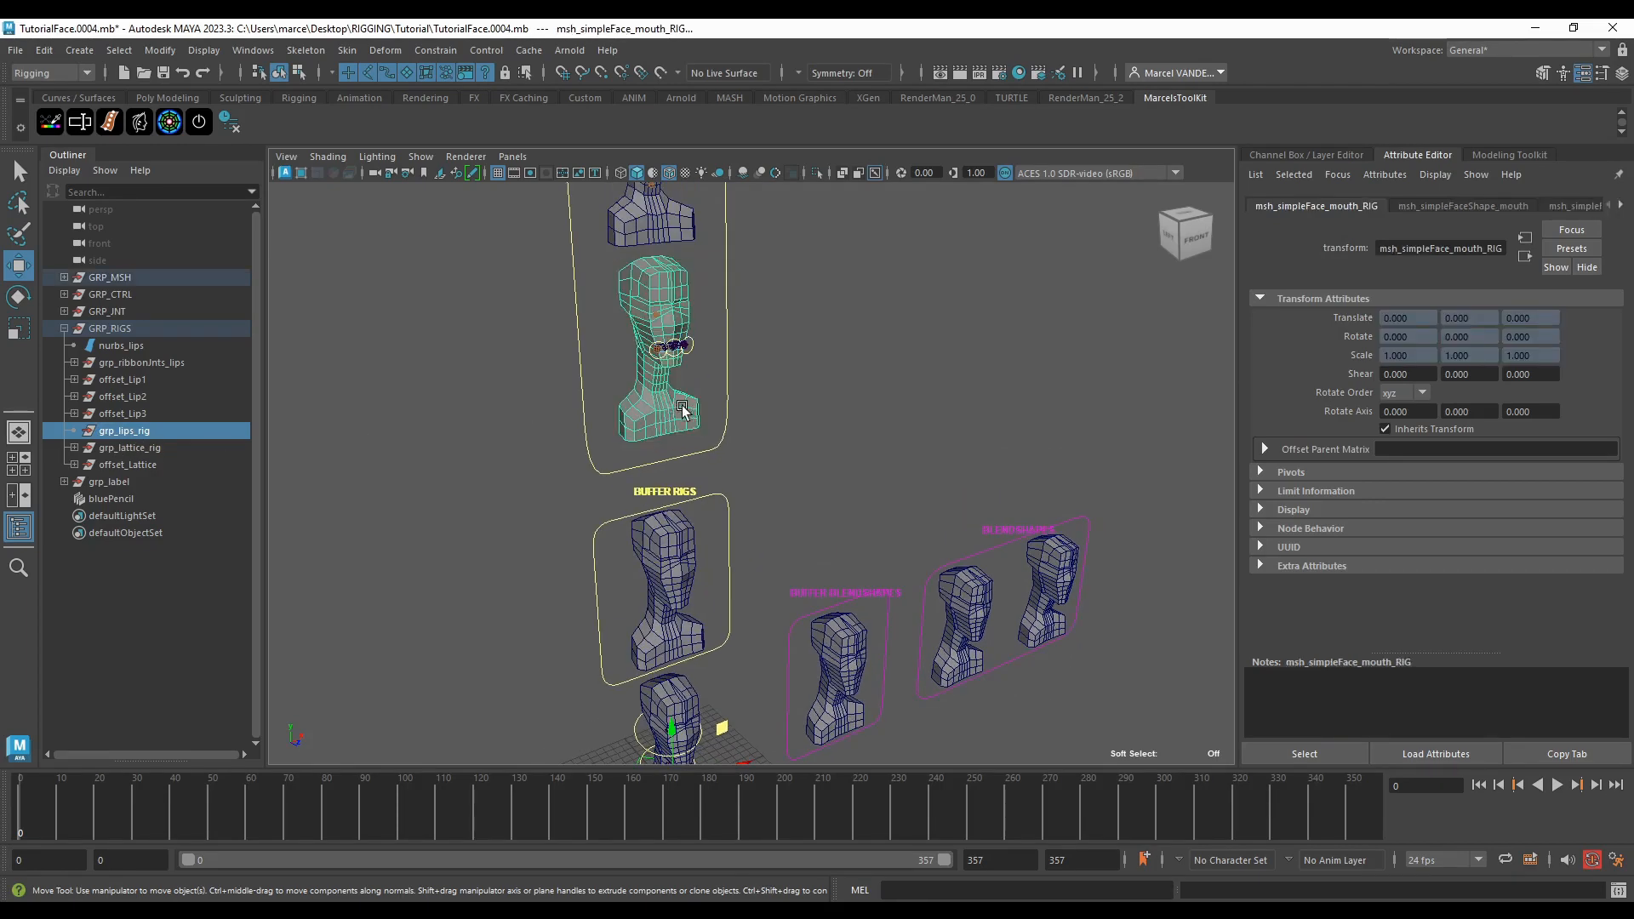
key("ctrl+f")
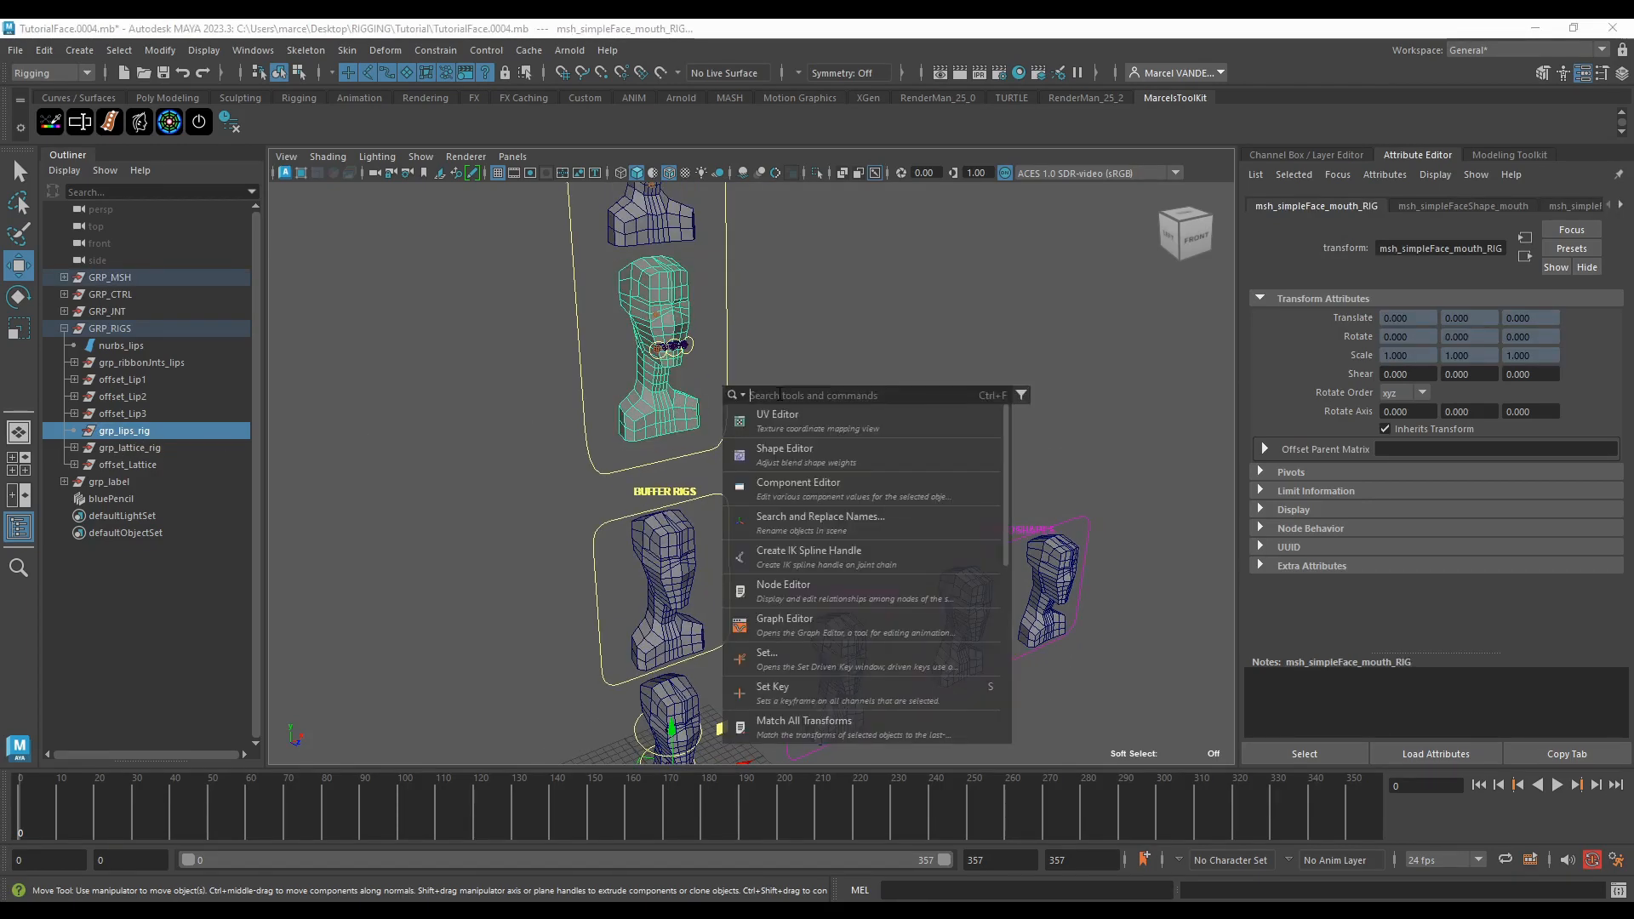
key("Escape")
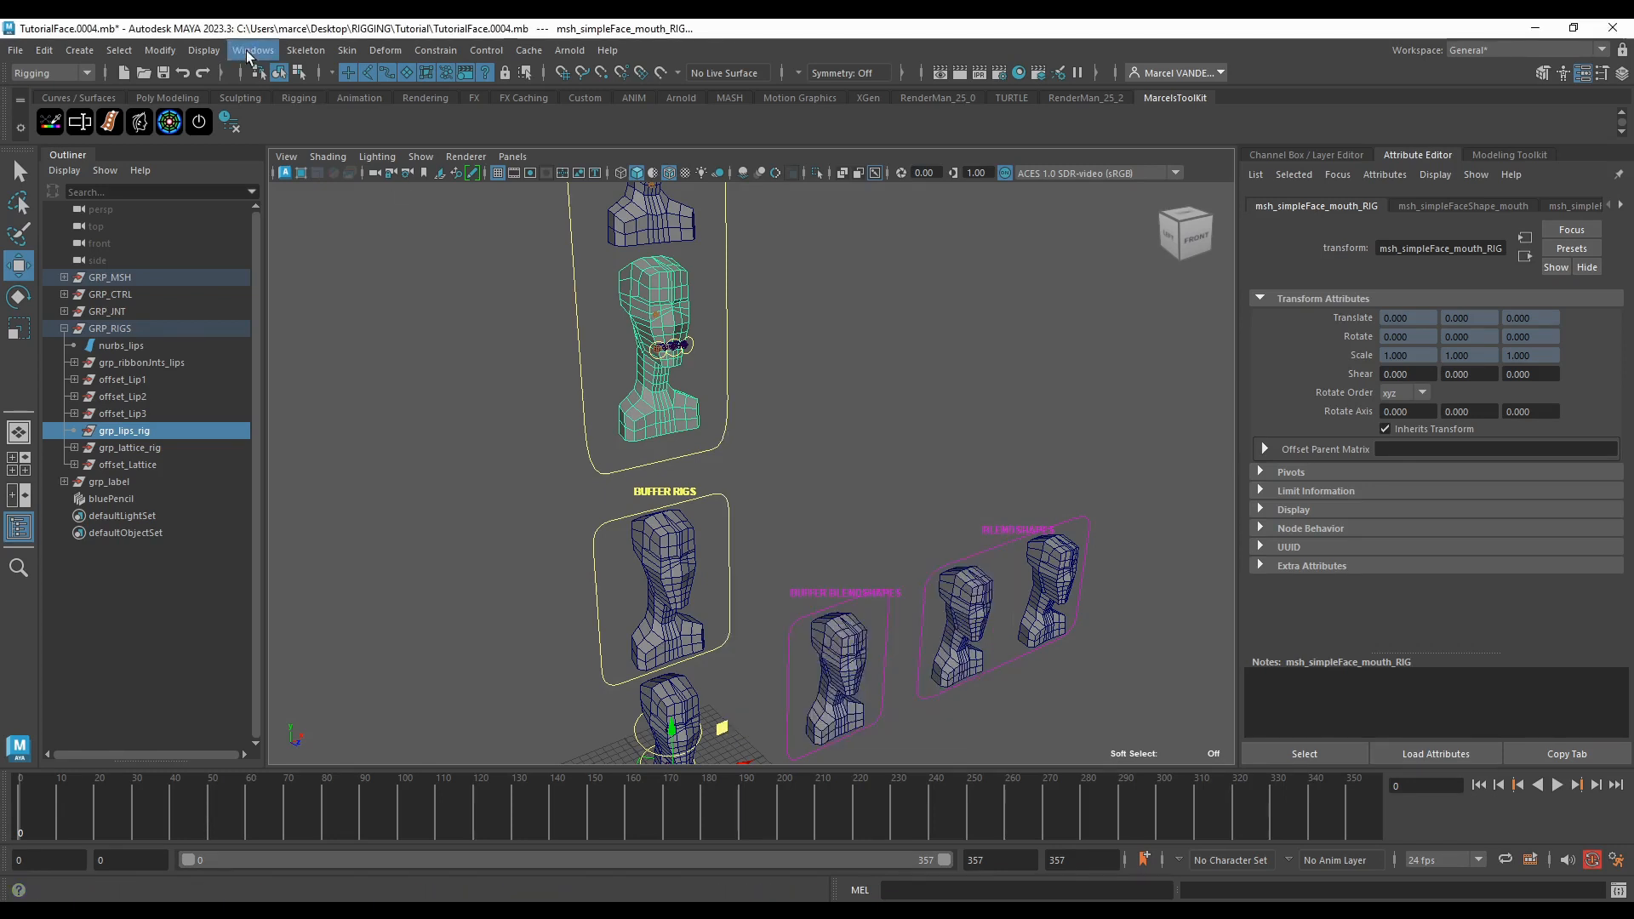
left_click(160, 49)
mouse_move(221, 147)
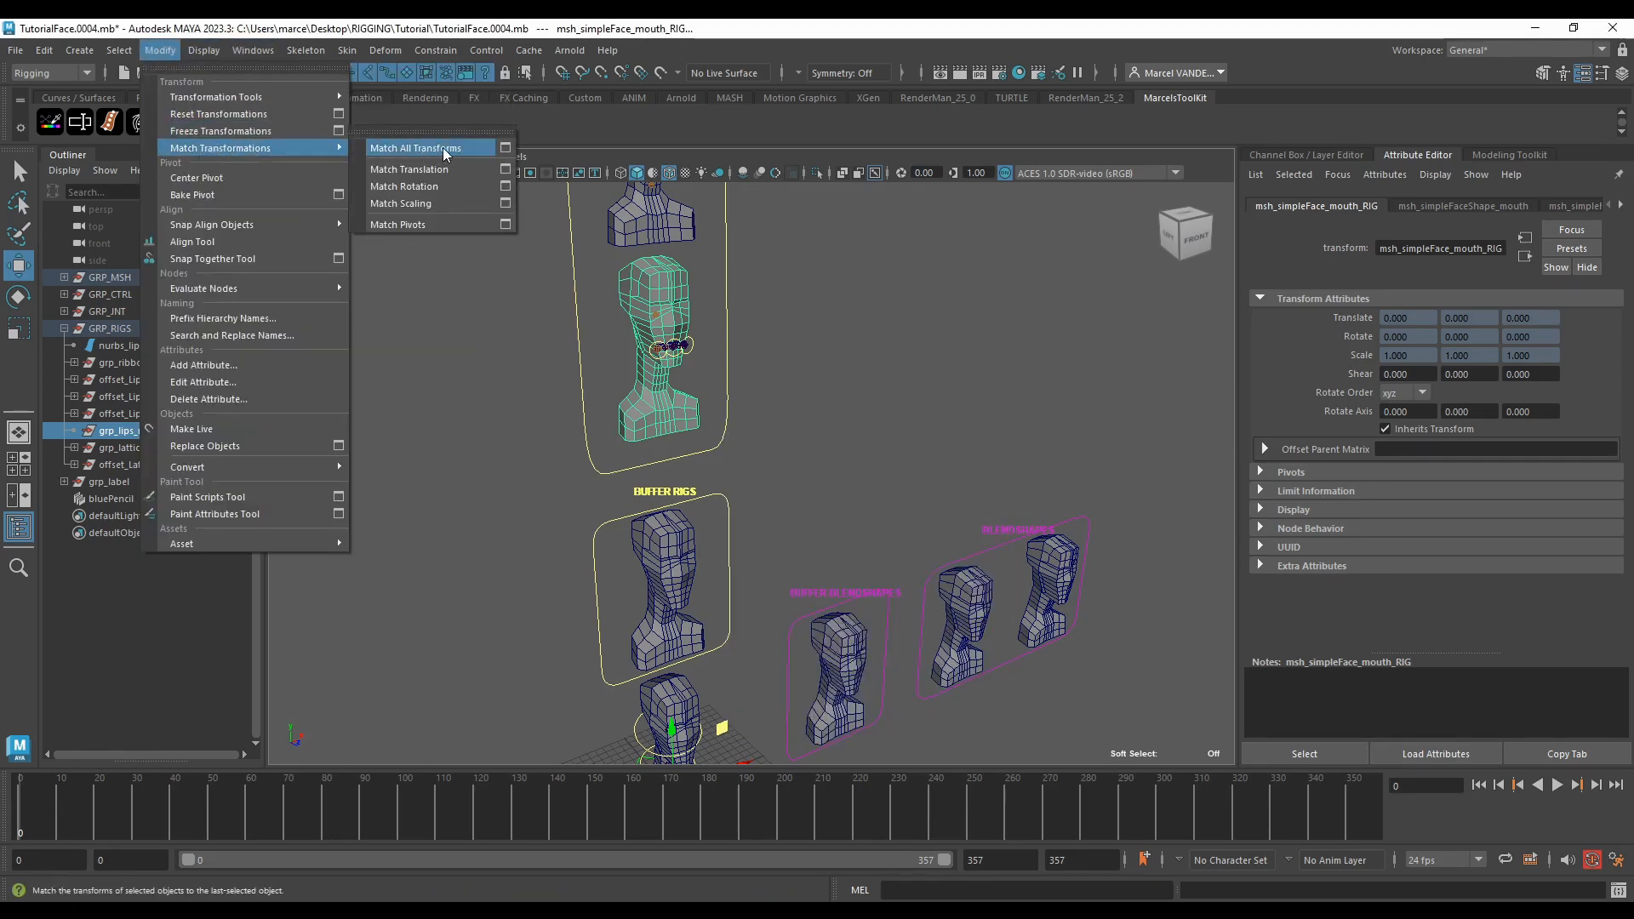
scroll(750, 405, "up", 5)
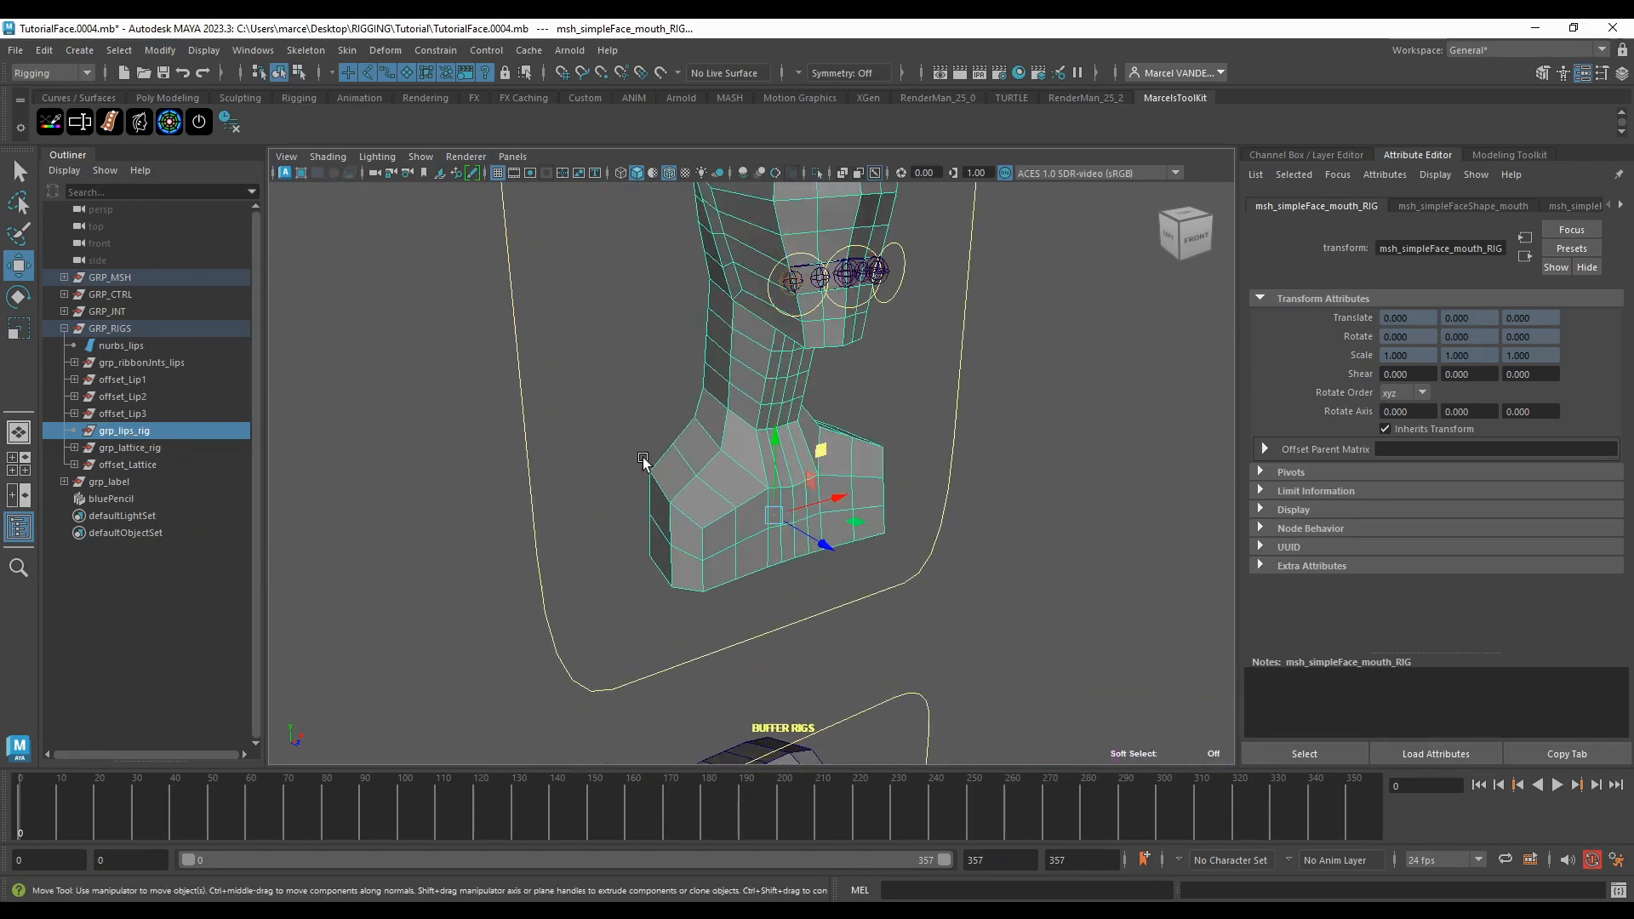
Step: Try to parent nurbs_lips, grp_ribbonJnts_lips, offset_Lip1, offset_Lip2 and offset_Lip3 back under the repositioned grp_lips_rig
right_click_drag(641, 457, 290, 415, "alt")
mouse_move(131, 415)
left_mouse_down()
mouse_move(128, 349)
mouse_move(76, 349)
mouse_move(126, 431)
left_mouse_up()
left_click(123, 427)
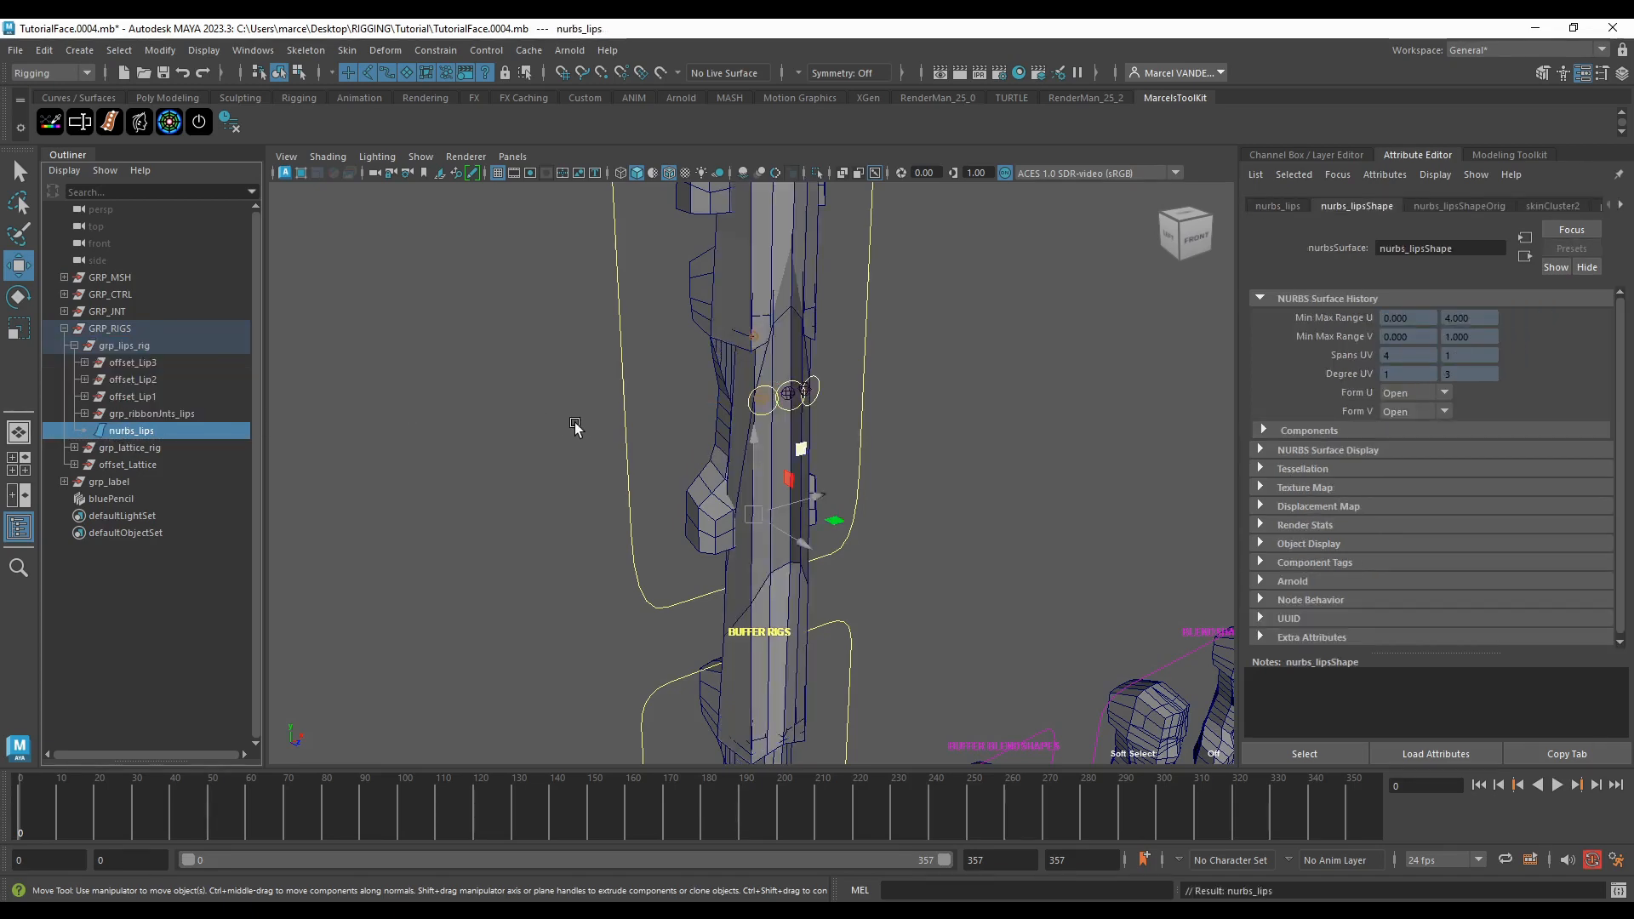
Step: Select the nurbs_lips channels from Translate X through Scale Z and examine the lip rig's shape around the RIGS heads
left_click_drag(576, 426, 601, 354, "alt")
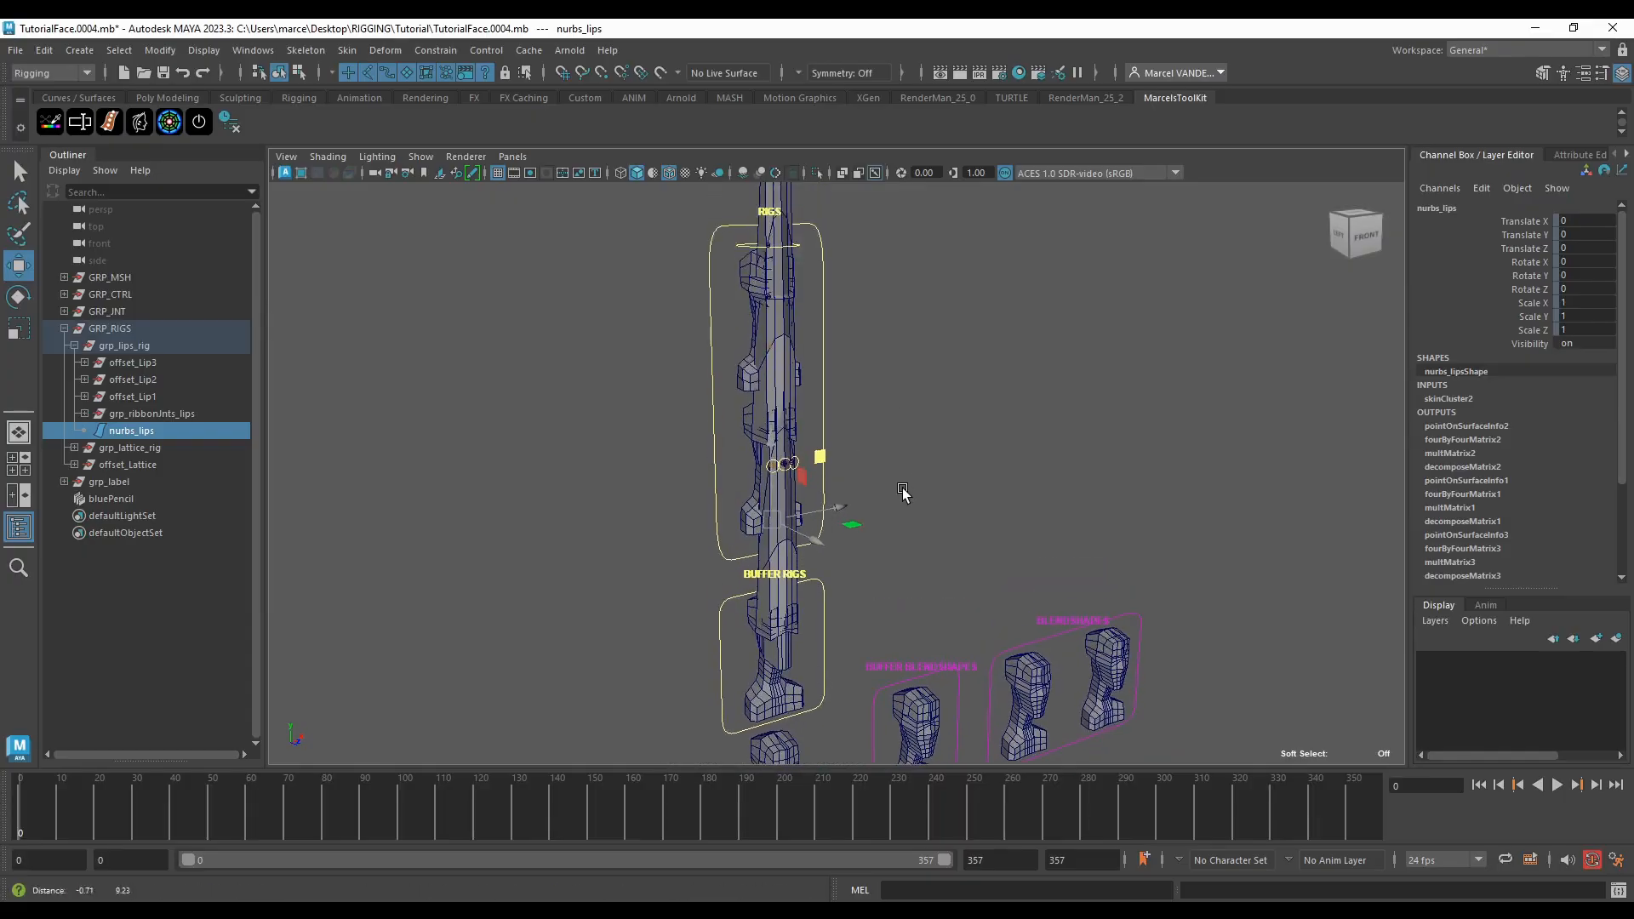
scroll(895, 483, "up", 5)
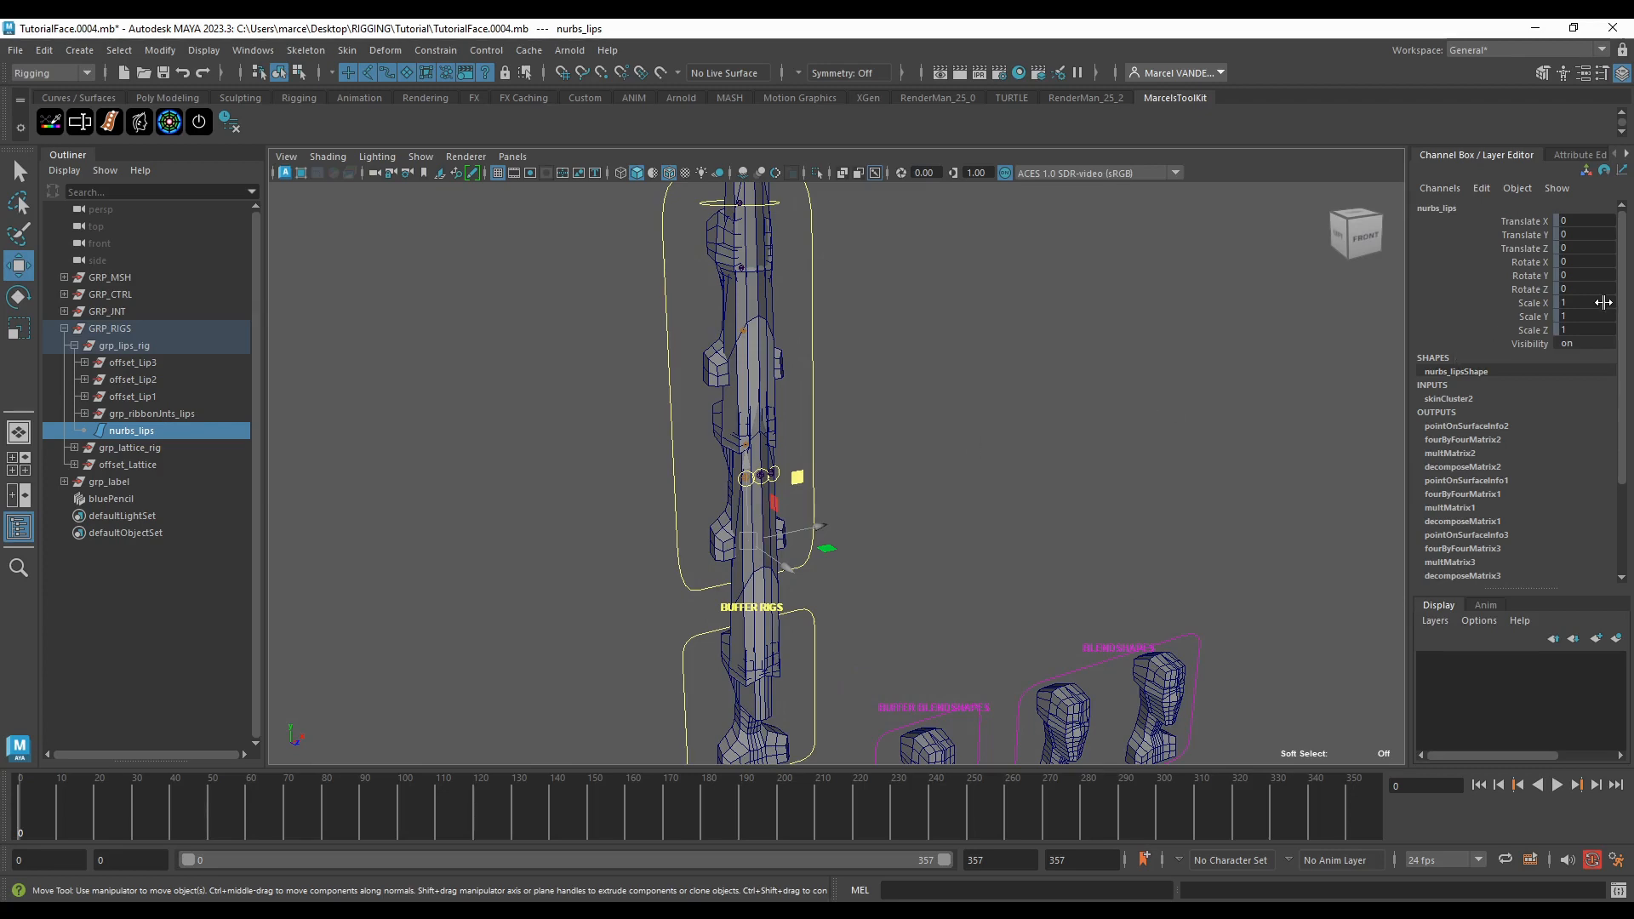
left_click(1532, 330)
left_click(1521, 223, "shift")
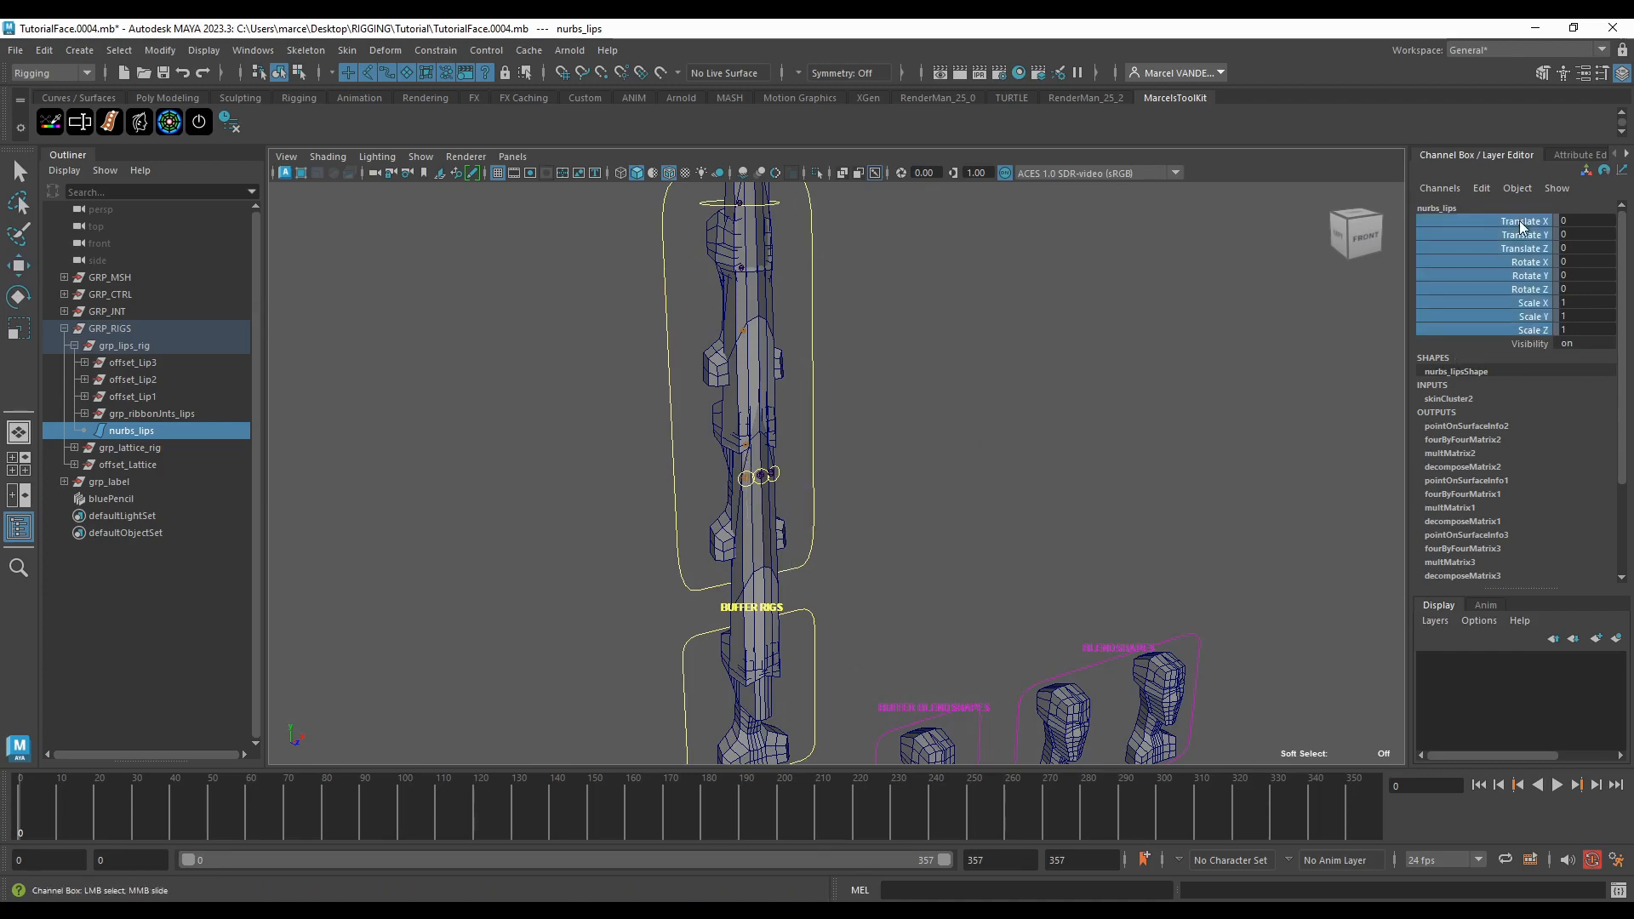
middle_click_drag(515, 394, 570, 465, "alt")
left_click_drag(570, 465, 587, 445, "alt")
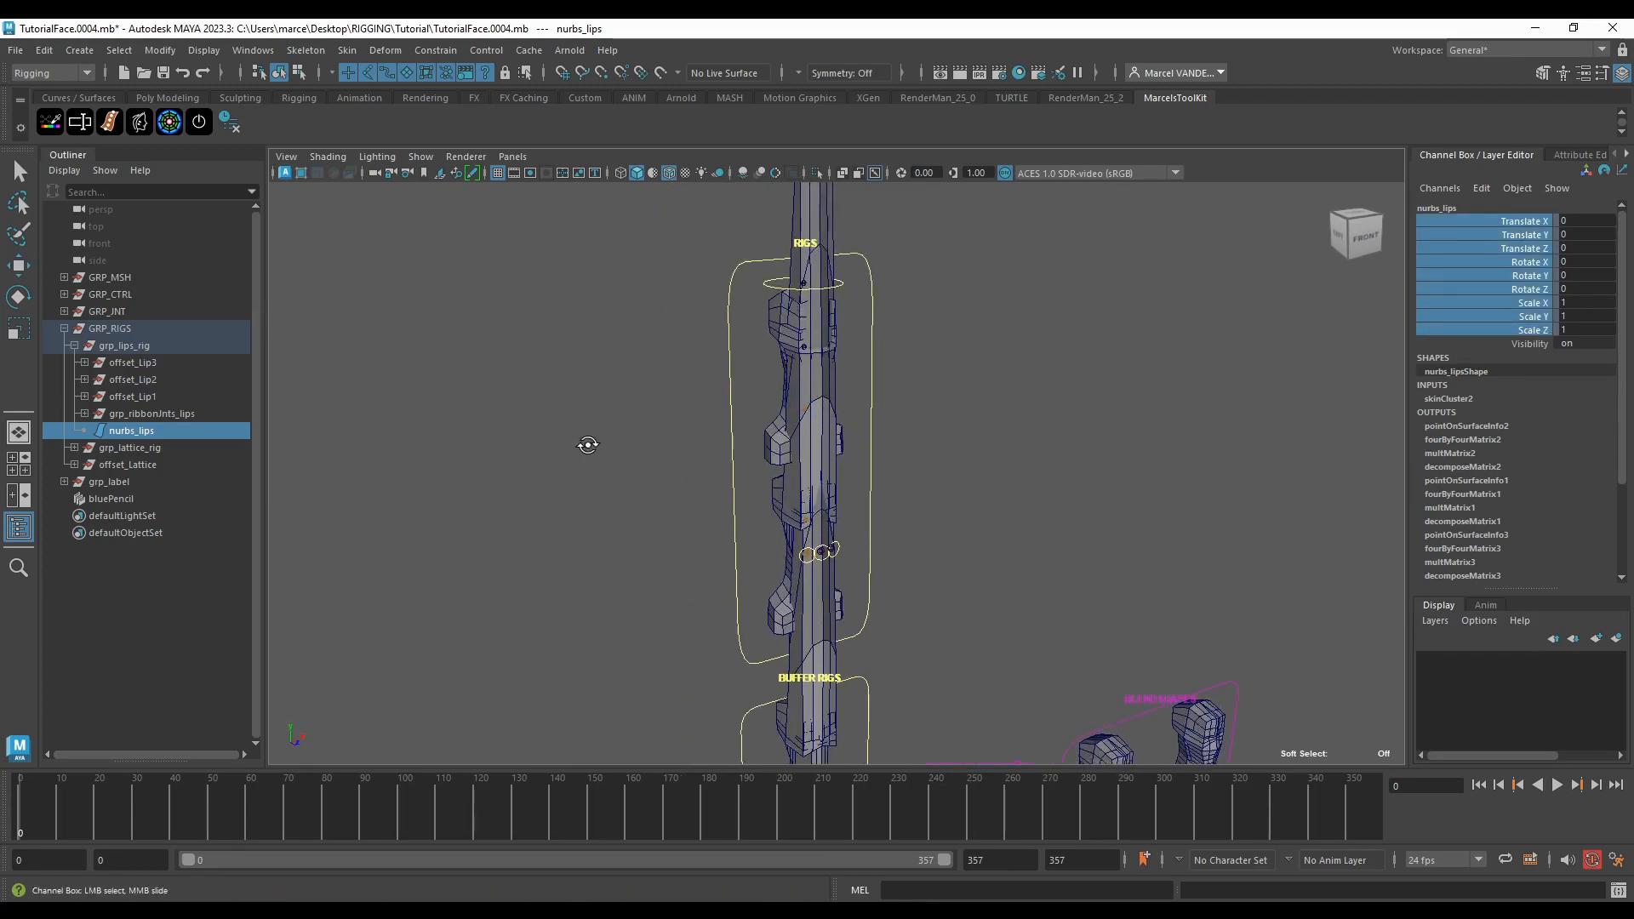
Step: Follow the lip geometry above the RIGS frame and examine the nurbs_lips surface beside its ribbon joints
scroll(596, 439, "down", 4)
middle_click_drag(600, 437, 612, 502, "alt")
left_click_drag(612, 502, 667, 401, "alt")
middle_click_drag(668, 401, 671, 477, "alt")
scroll(672, 477, "up", 4)
left_click_drag(672, 477, 646, 416, "alt")
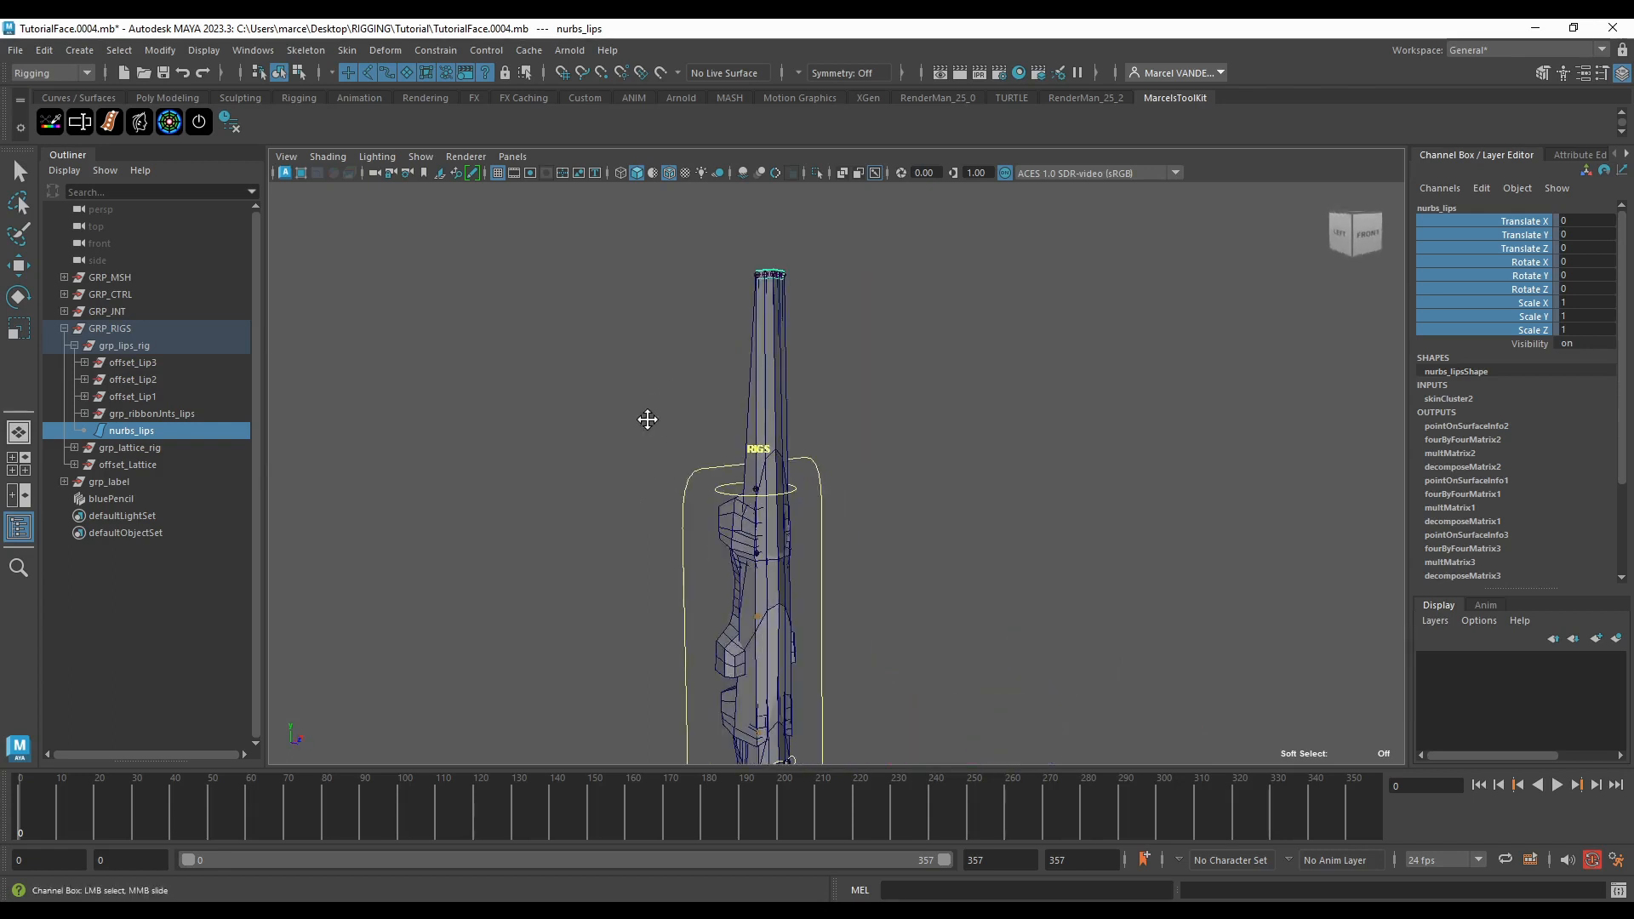
middle_click_drag(646, 416, 648, 430, "alt")
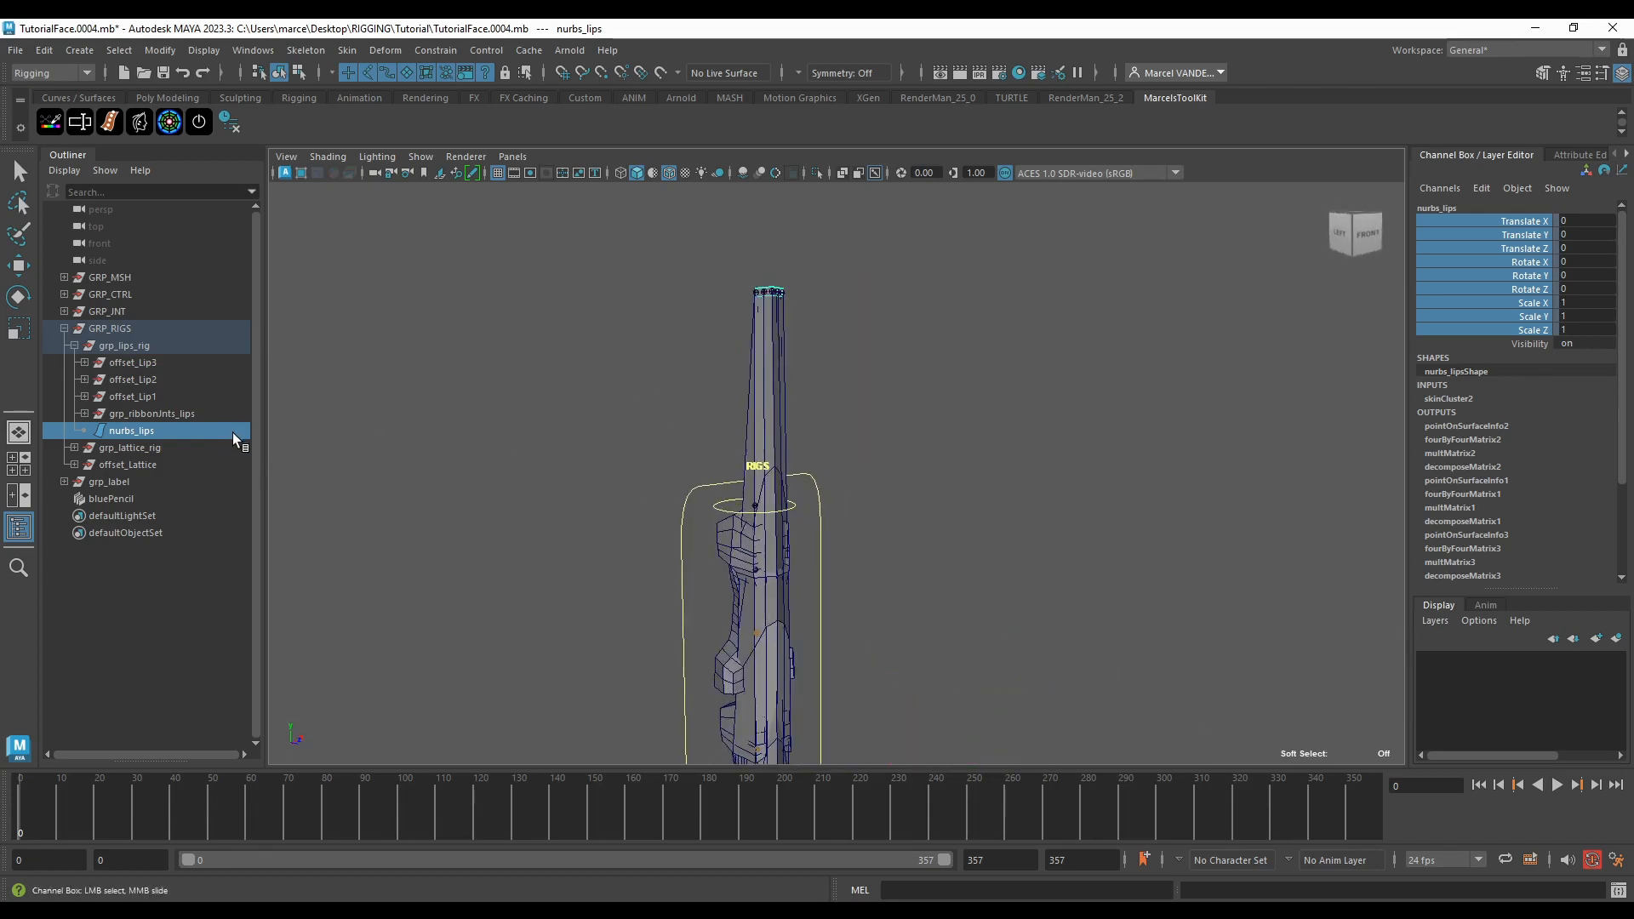
left_click_drag(687, 322, 724, 305, "alt")
middle_click_drag(691, 284, 721, 440, "alt")
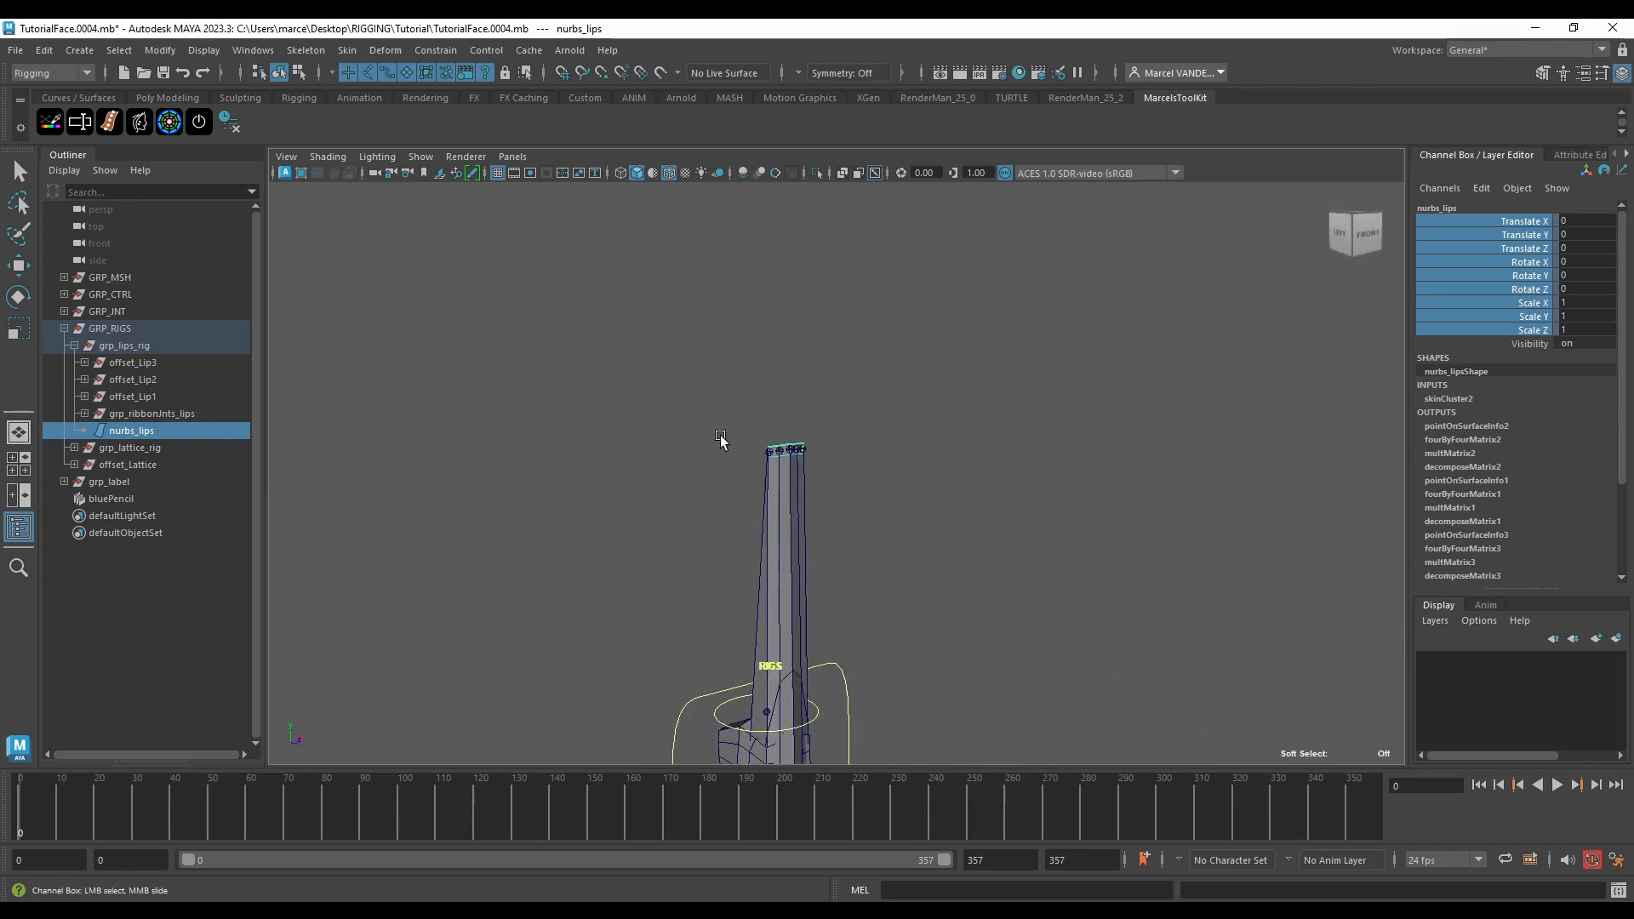
scroll(721, 406, "up", 7)
middle_click_drag(648, 368, 729, 411, "alt")
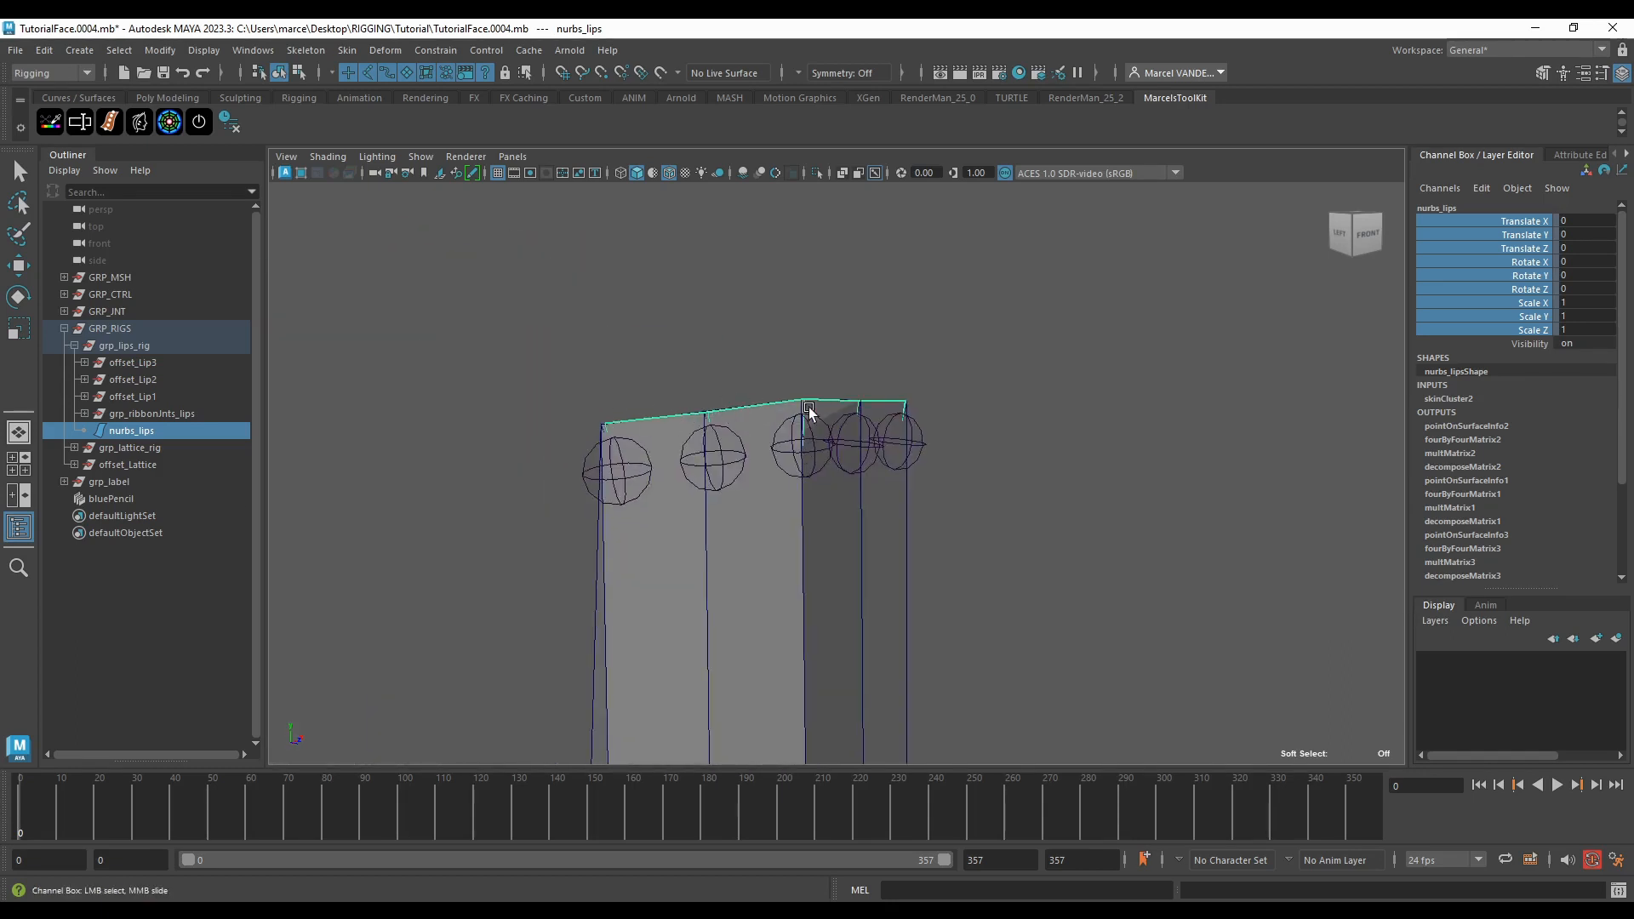
Step: Reselect all translate, rotate and scale channels of nurbs_lips and inspect their values against the surface's position
left_click(1524, 221)
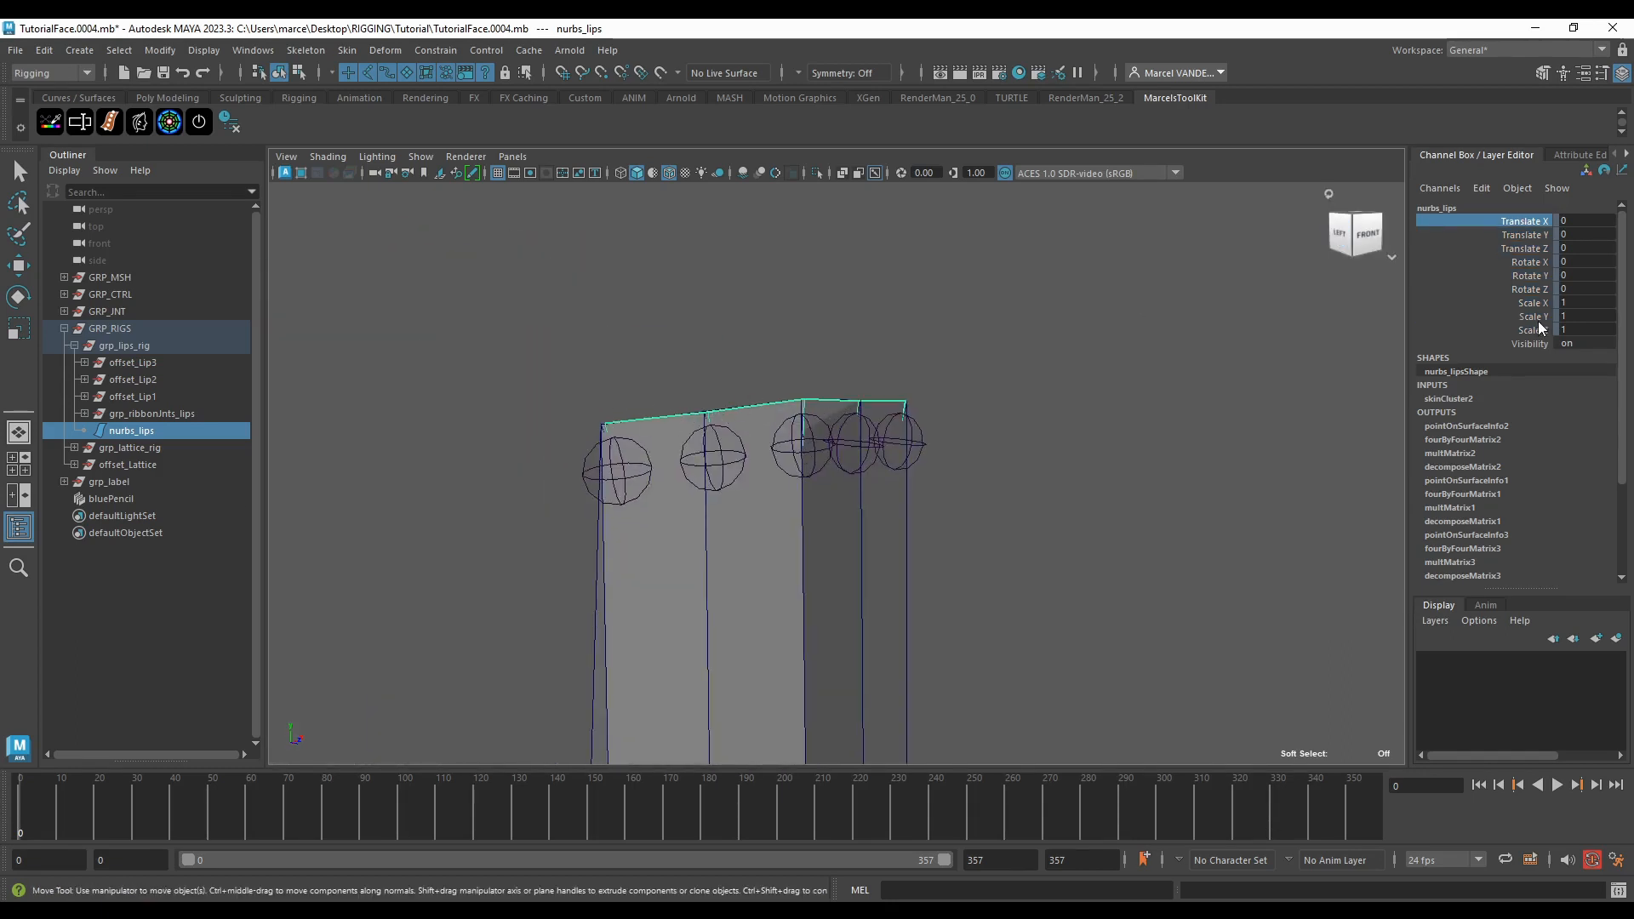
left_click(1535, 326, "shift")
scroll(1083, 306, "down", 5)
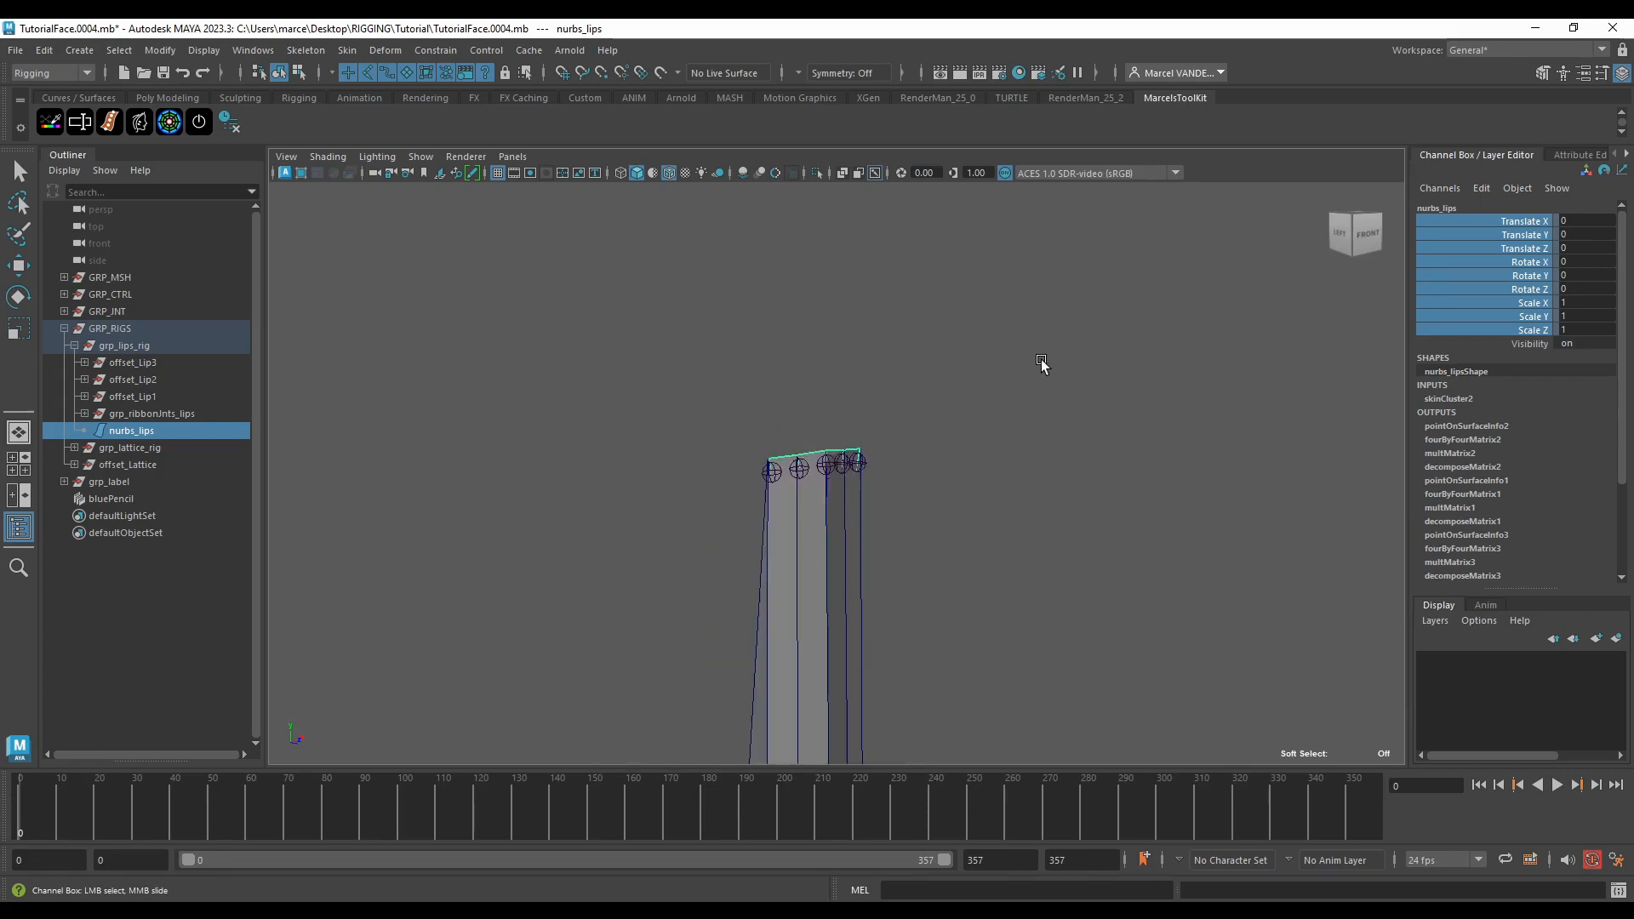
middle_click_drag(1040, 361, 1006, 292, "alt")
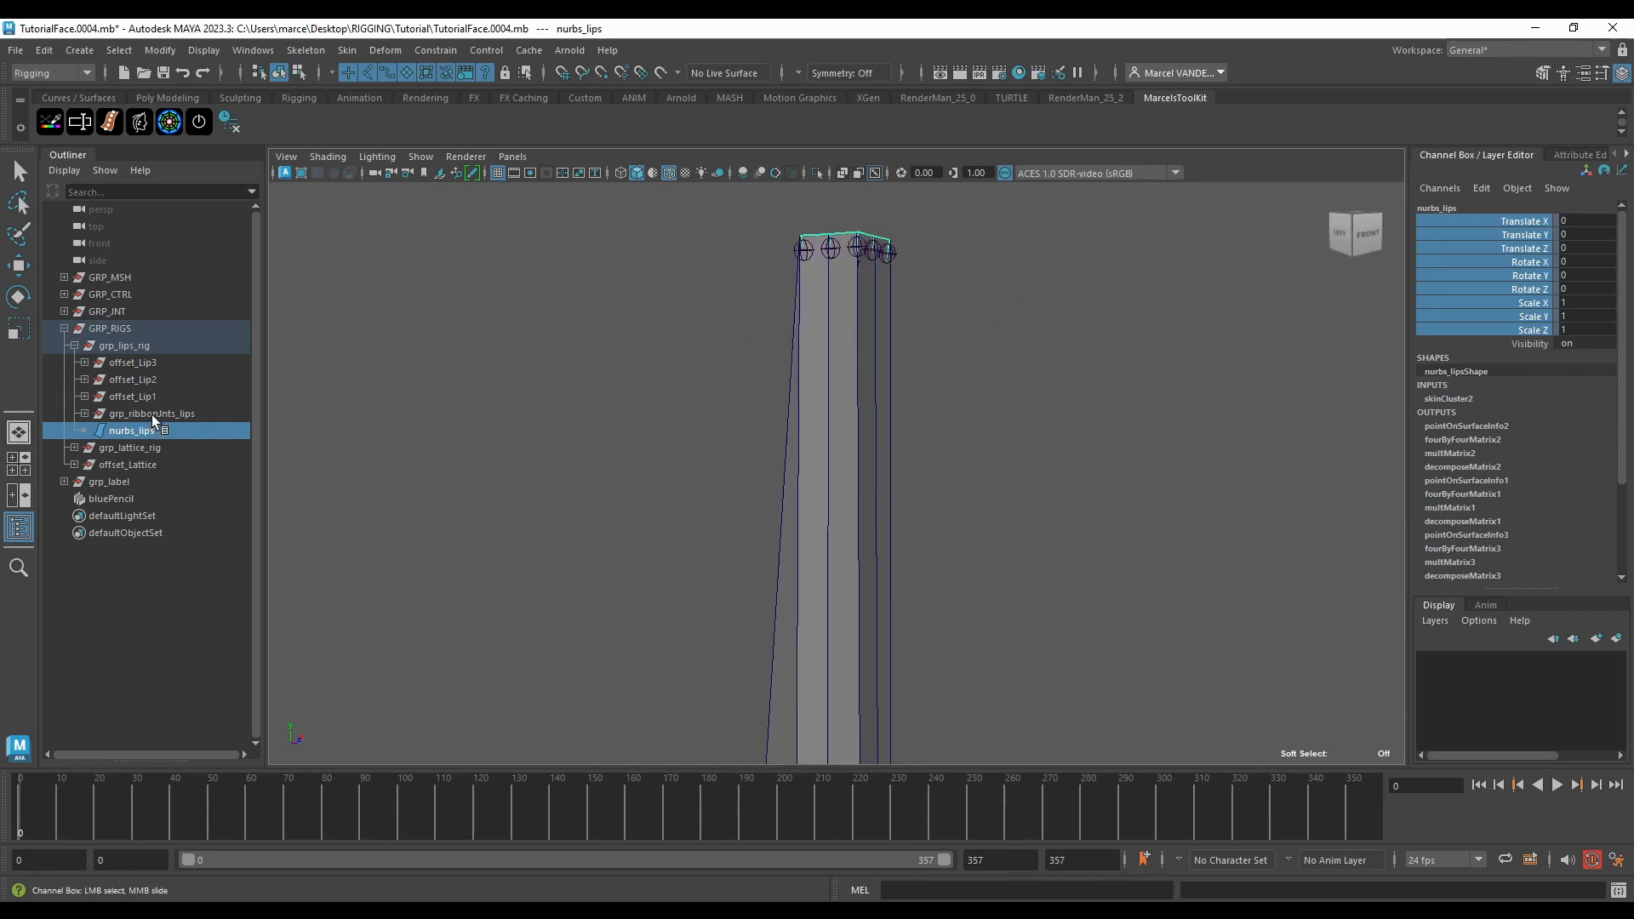
scroll(681, 308, "down", 6)
scroll(787, 345, "up", 4)
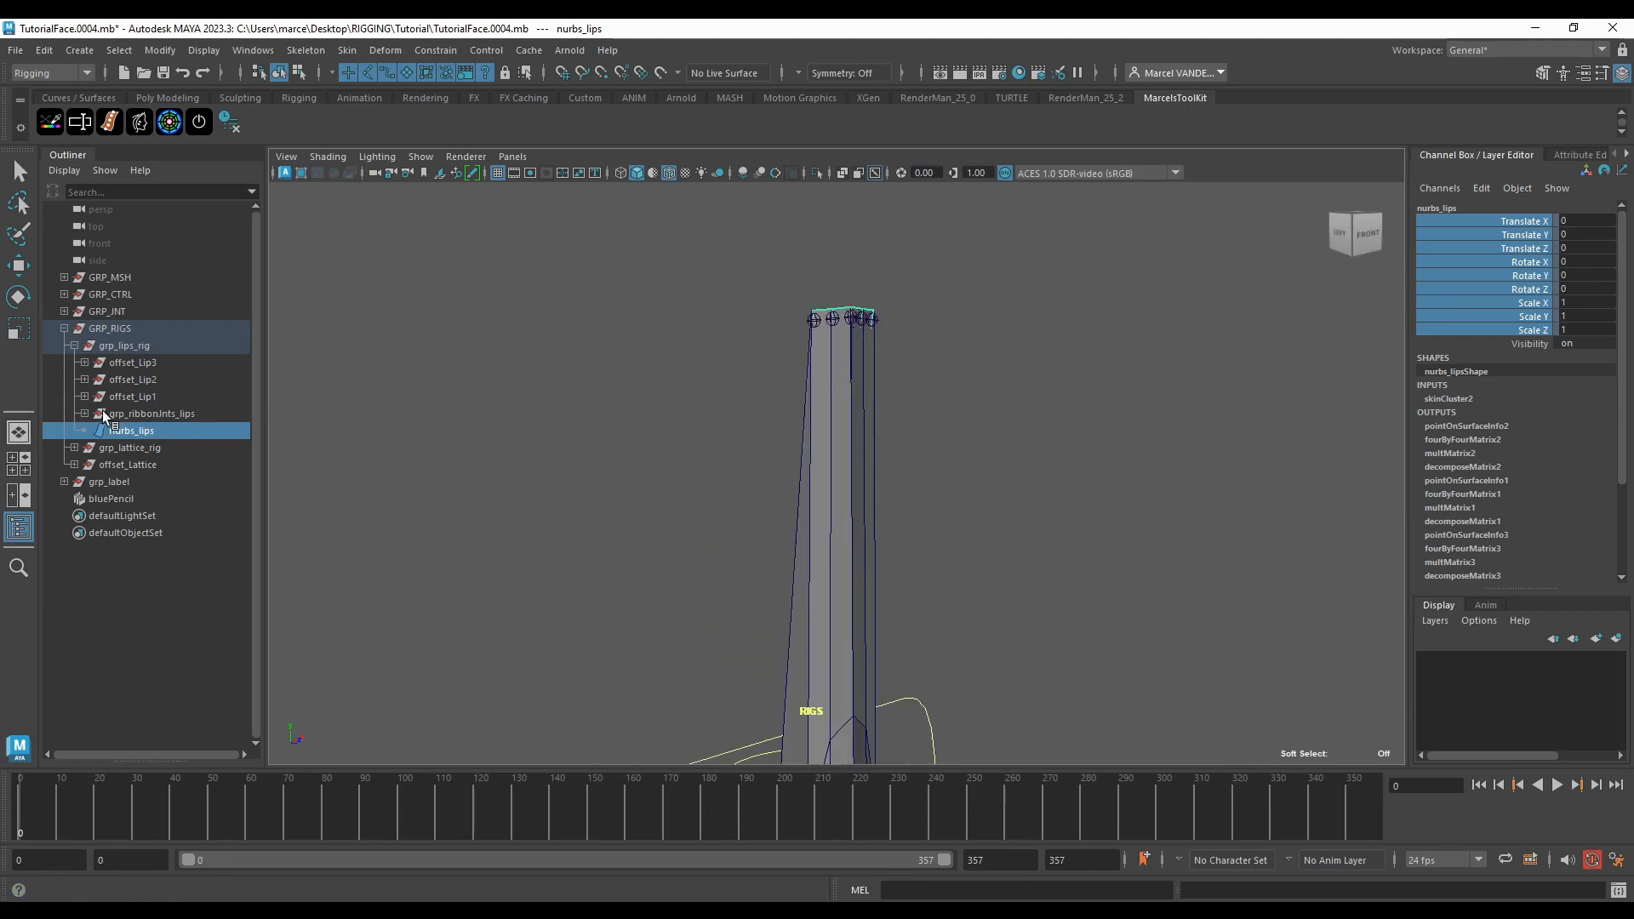
Step: Select grp_lips_rig and nurbs_lips in turn to compare their transform values and positions
left_click(128, 346)
scroll(790, 527, "down", 3)
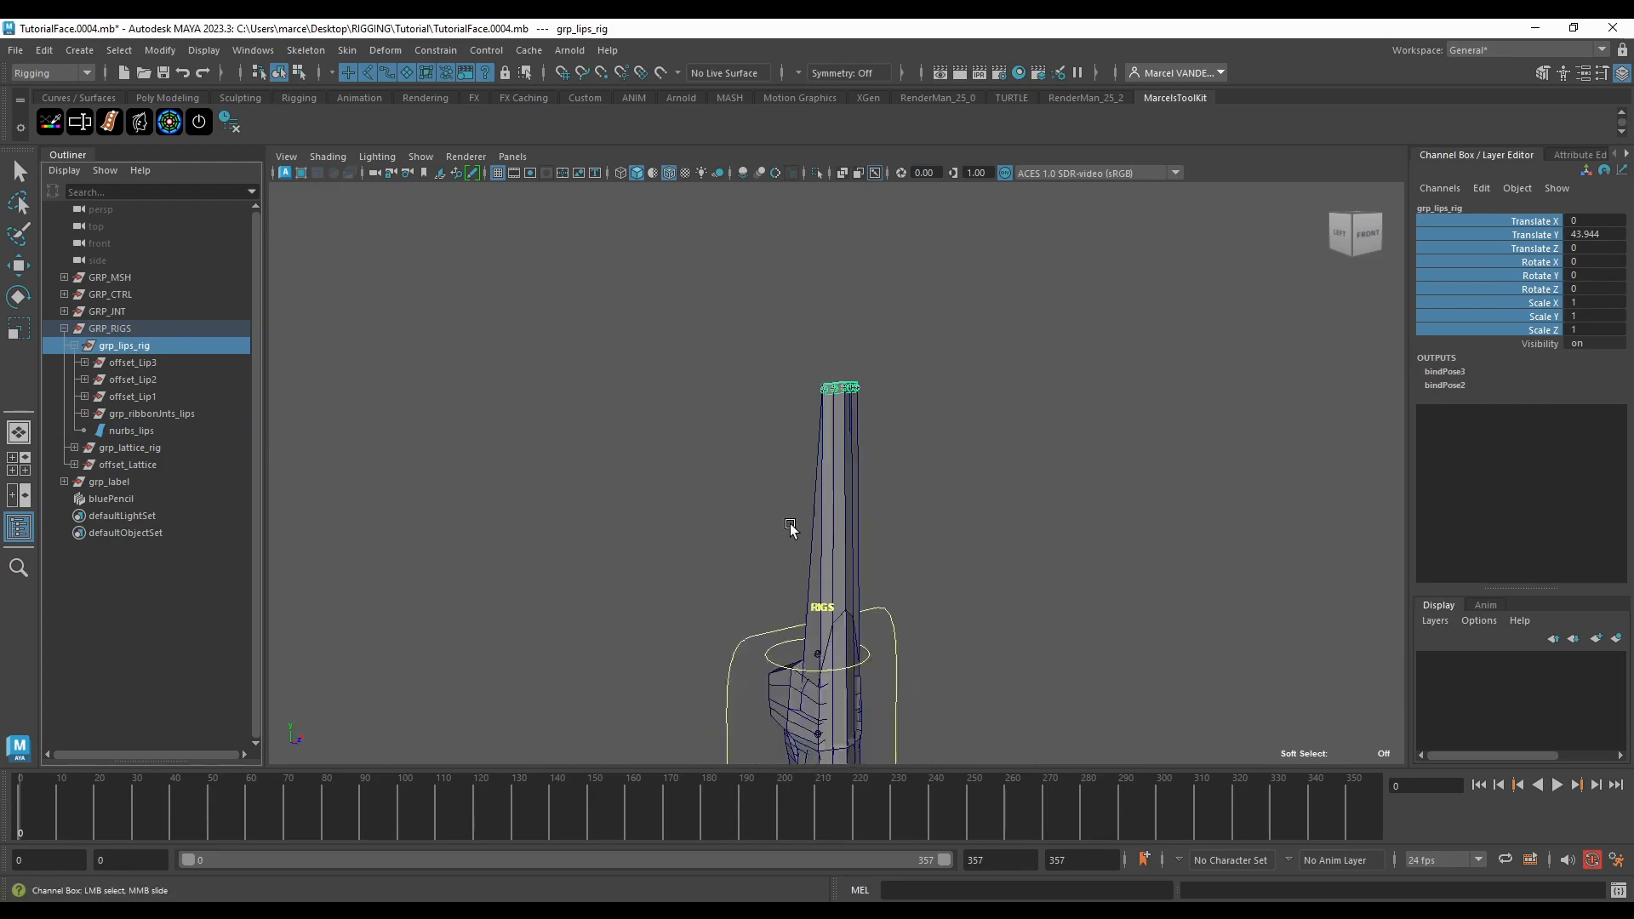
scroll(796, 531, "down", 3)
middle_click_drag(953, 664, 953, 530, "alt")
left_click(119, 430)
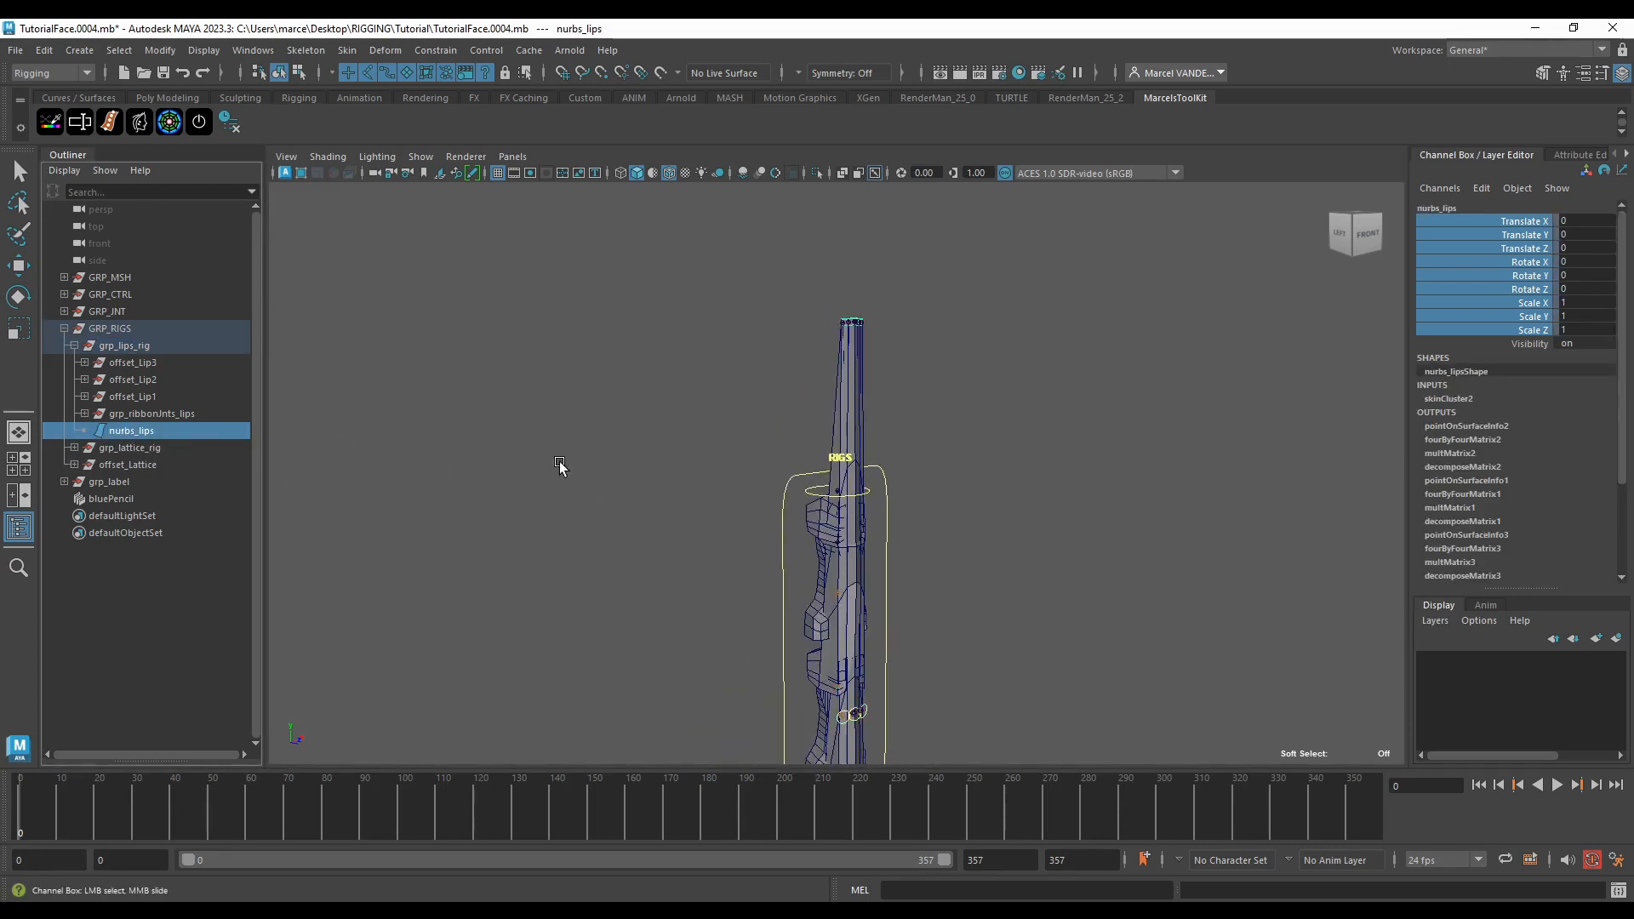
mouse_move(559, 461)
left_mouse_down("alt")
mouse_move(575, 442)
mouse_move(568, 460)
left_mouse_up("alt")
Step: Undo the parenting of the lip surface, ribbon joints and offset groups under grp_lips_rig
key("ctrl+z")
key("ctrl+z")
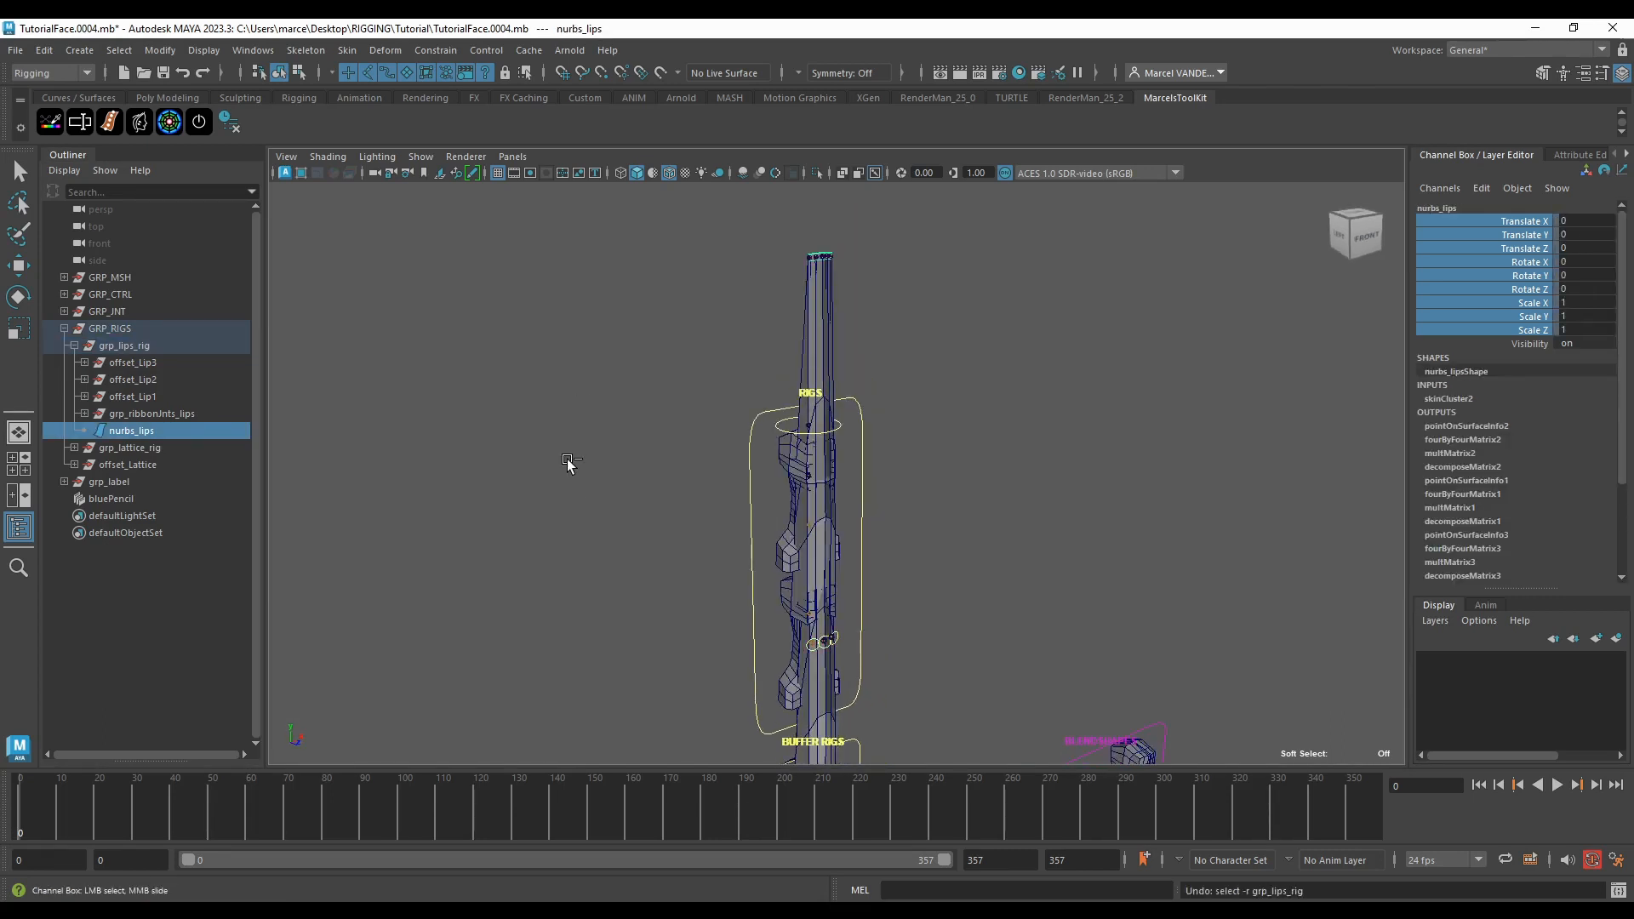
key("ctrl+z")
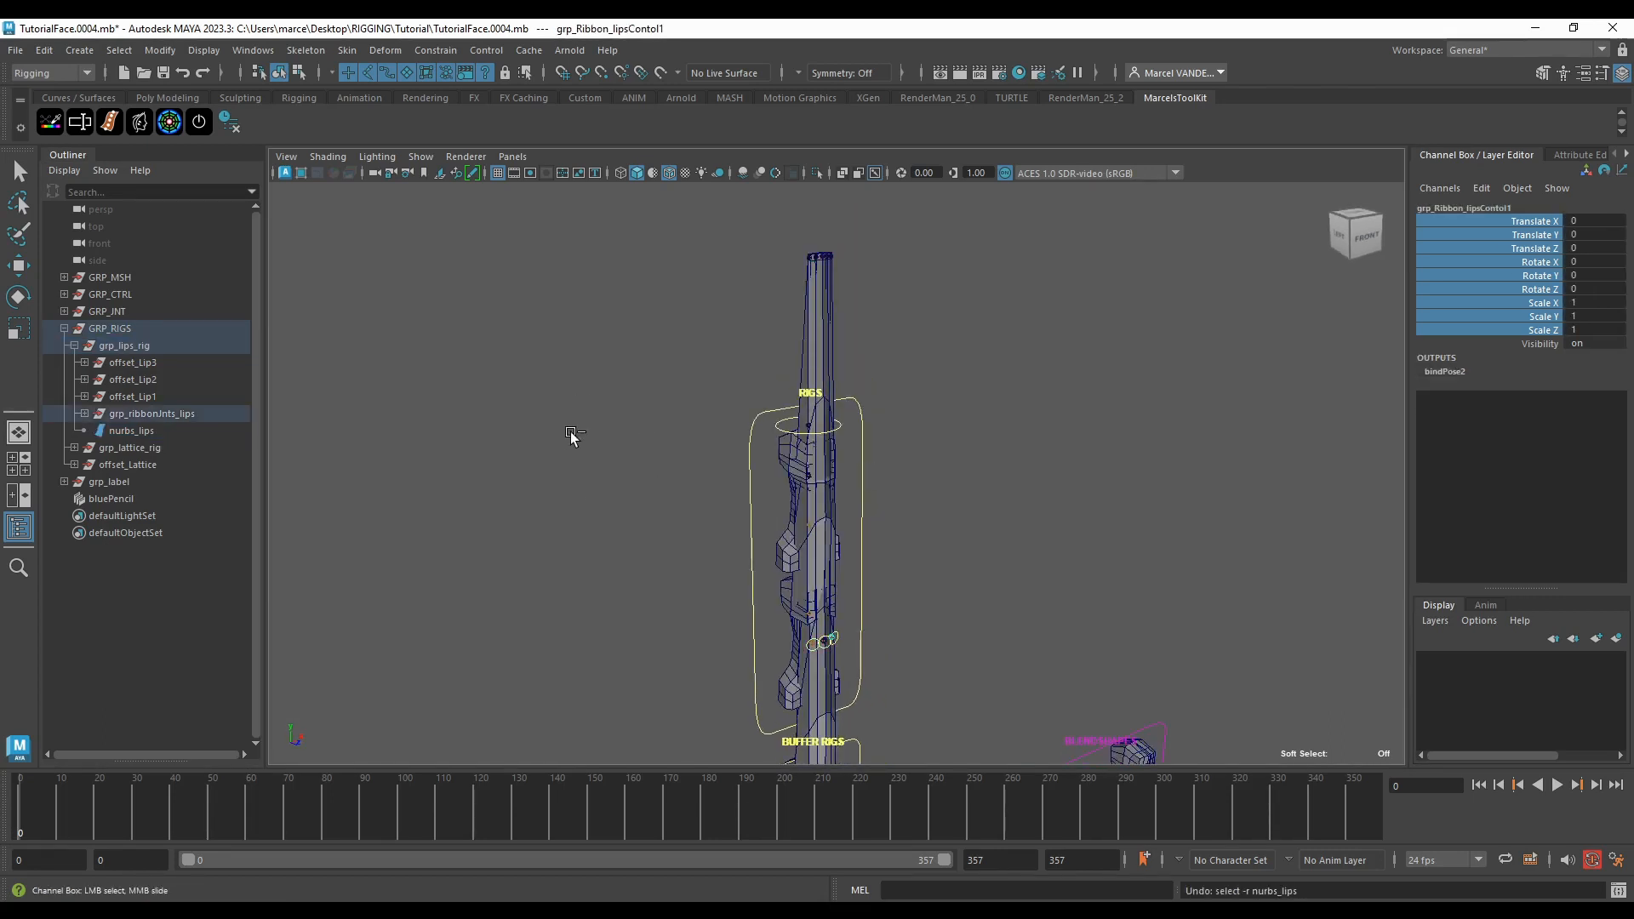
middle_click_drag(1106, 396, 1060, 351, "alt")
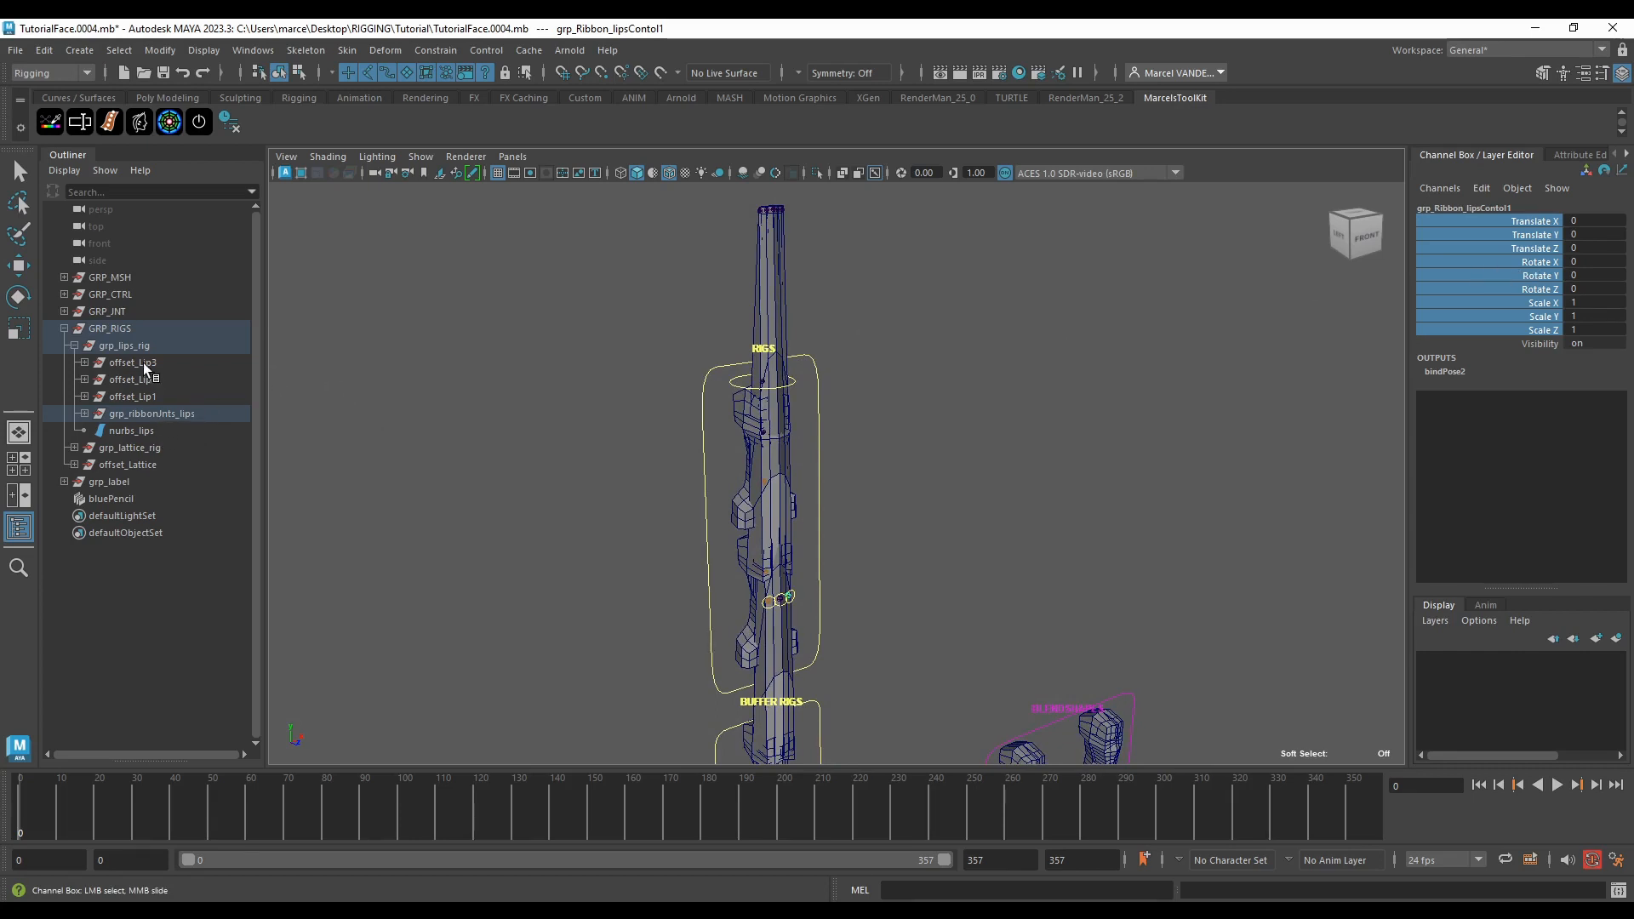
key("ctrl+z")
key("ctrl+z")
key("ctrl+z")
key("ctrl+z")
key("ctrl+z")
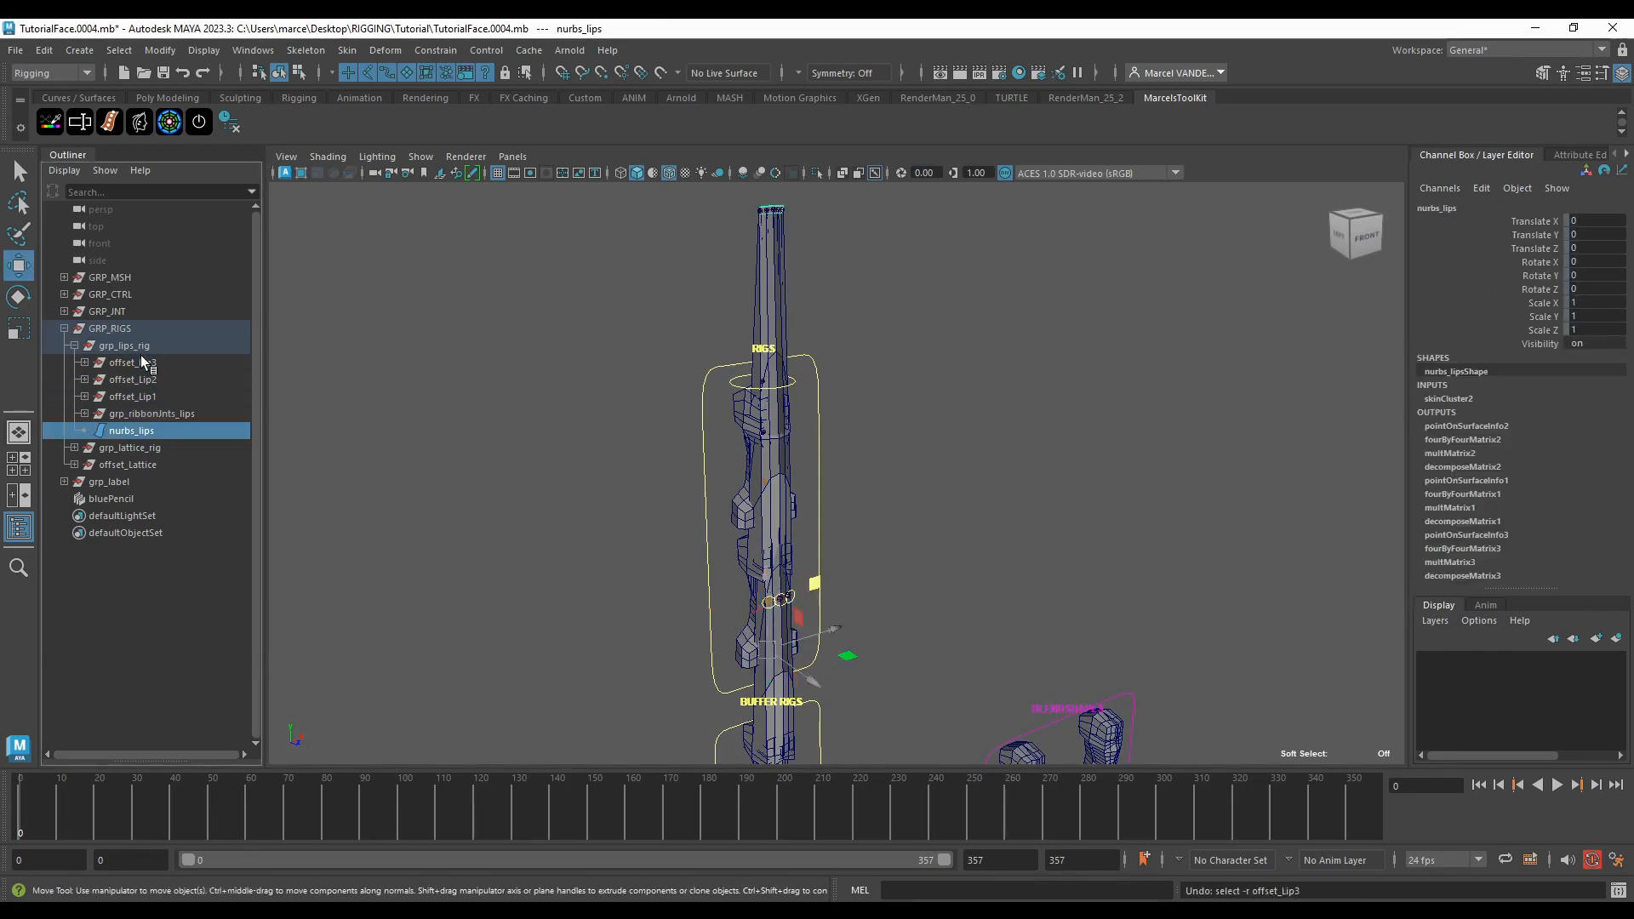
key("ctrl+z")
Step: Unlock the translate, rotate and scale channels of nurbs_lips
left_click(134, 349)
scroll(514, 406, "down", 4)
middle_click_drag(676, 553, 651, 345, "alt")
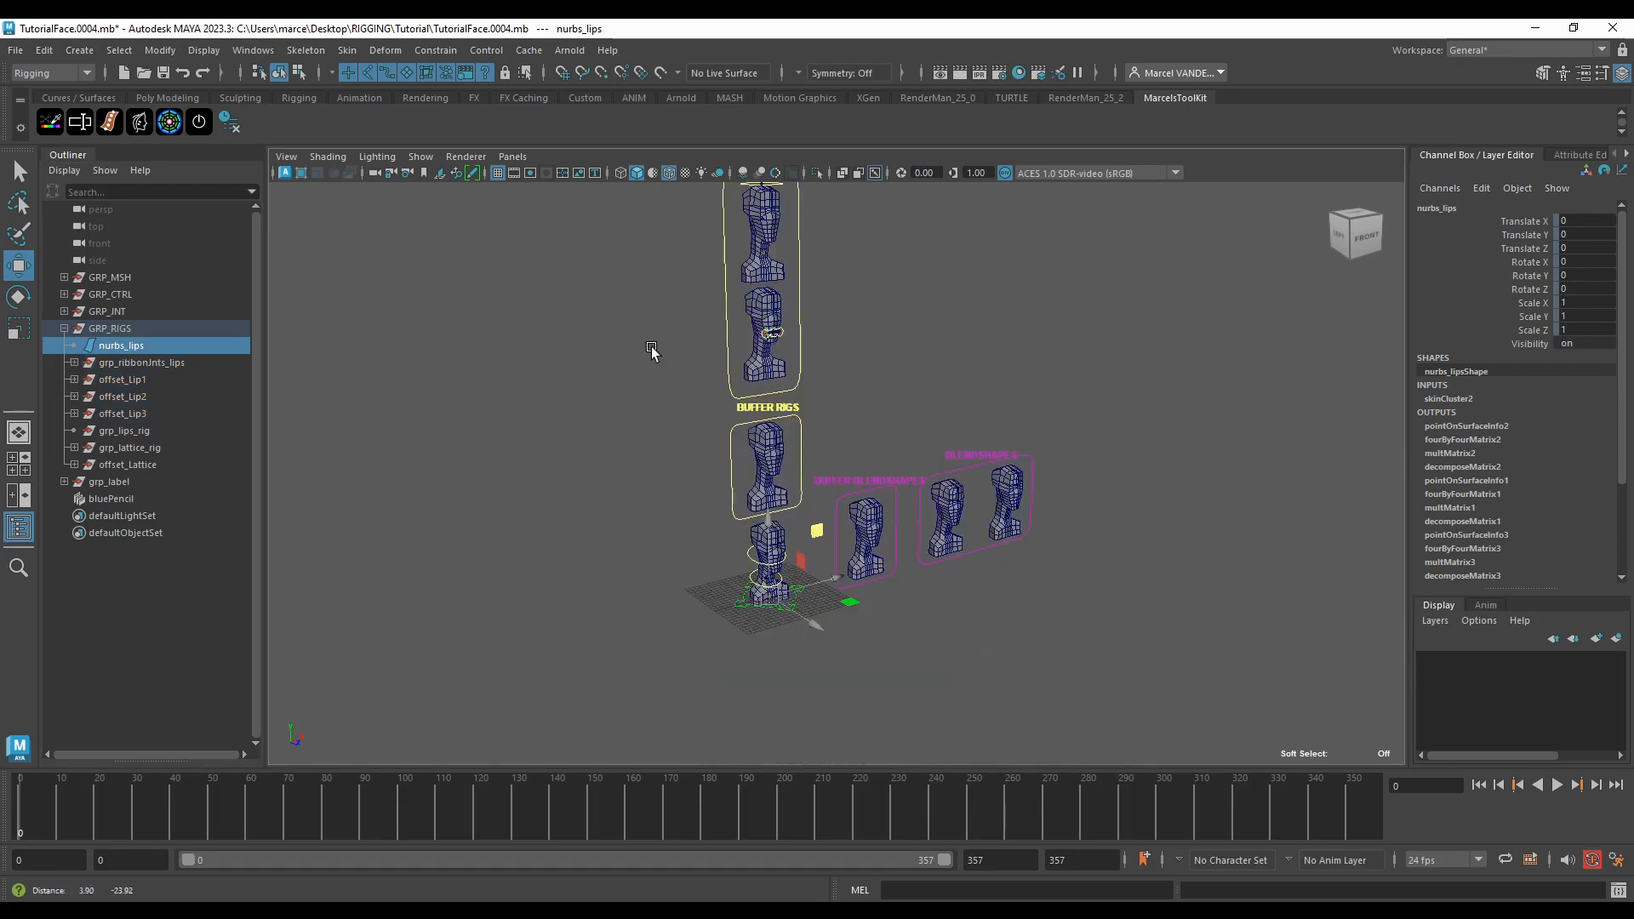
scroll(653, 351, "up", 4)
left_click_drag(686, 478, 681, 419, "alt")
middle_click_drag(591, 366, 538, 577, "alt")
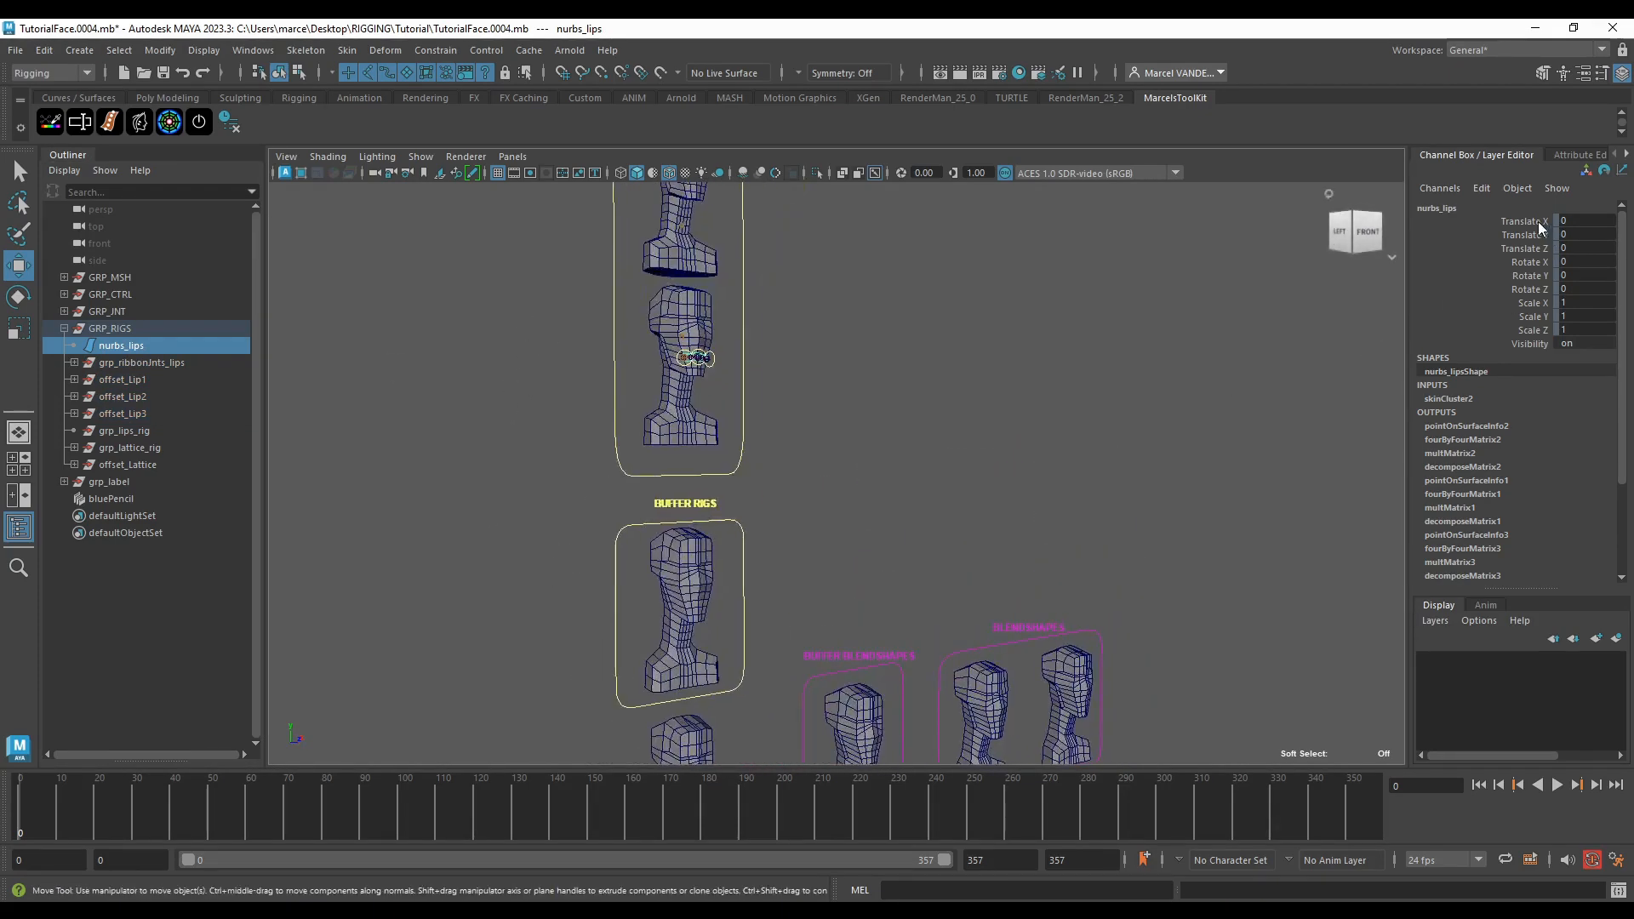
left_click_drag(1538, 221, 1540, 327)
right_click(1541, 328)
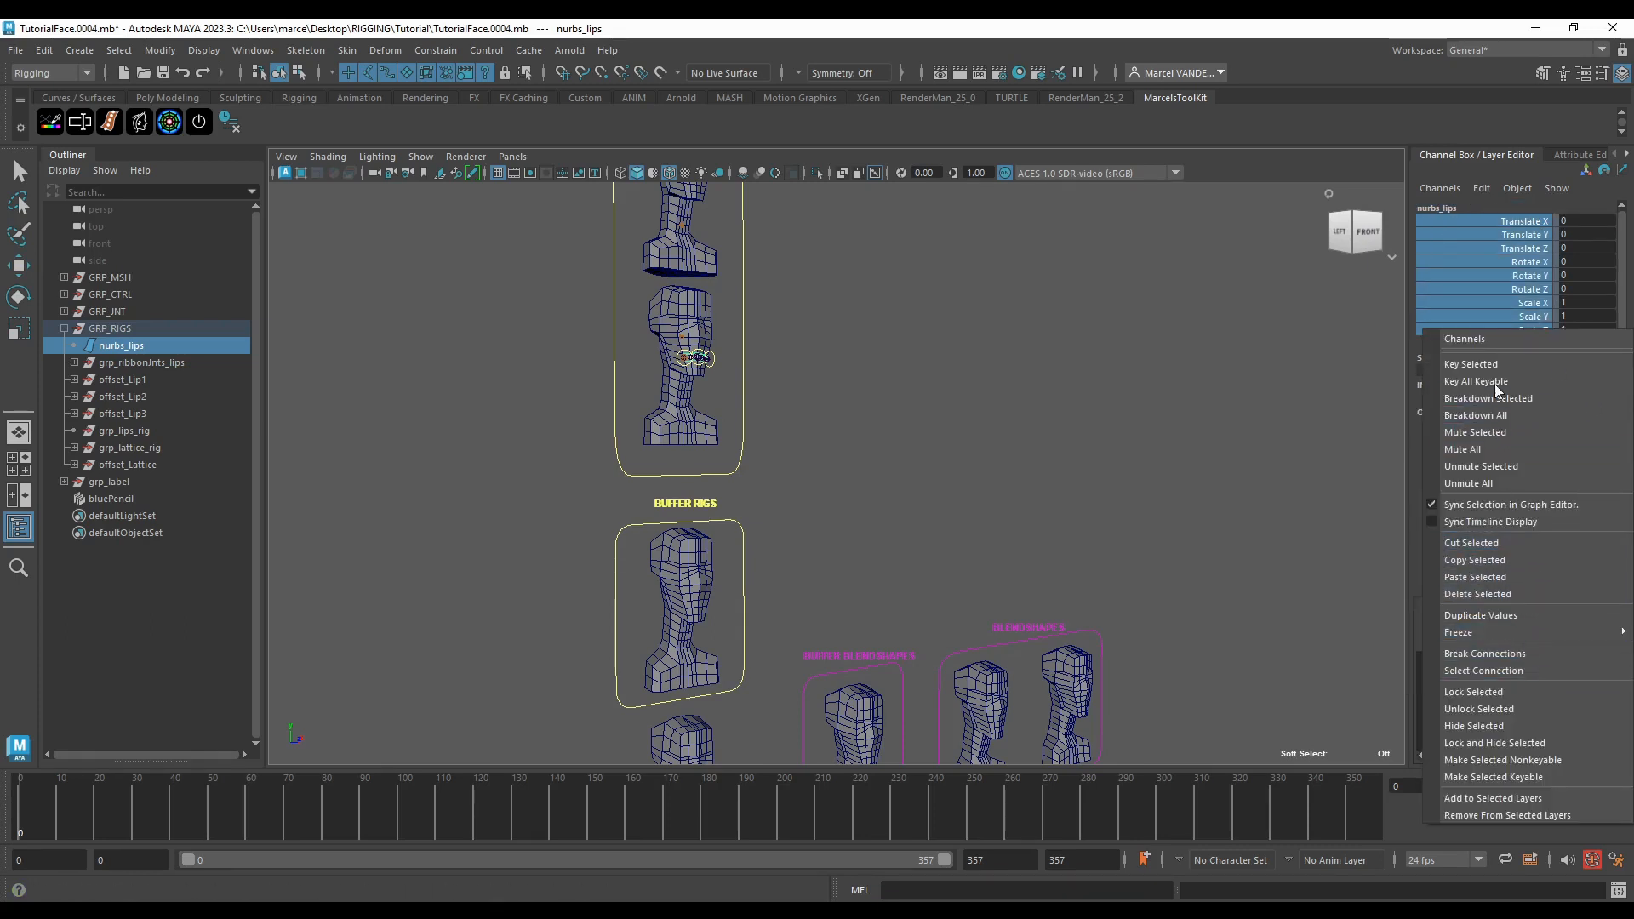
left_click(1518, 707)
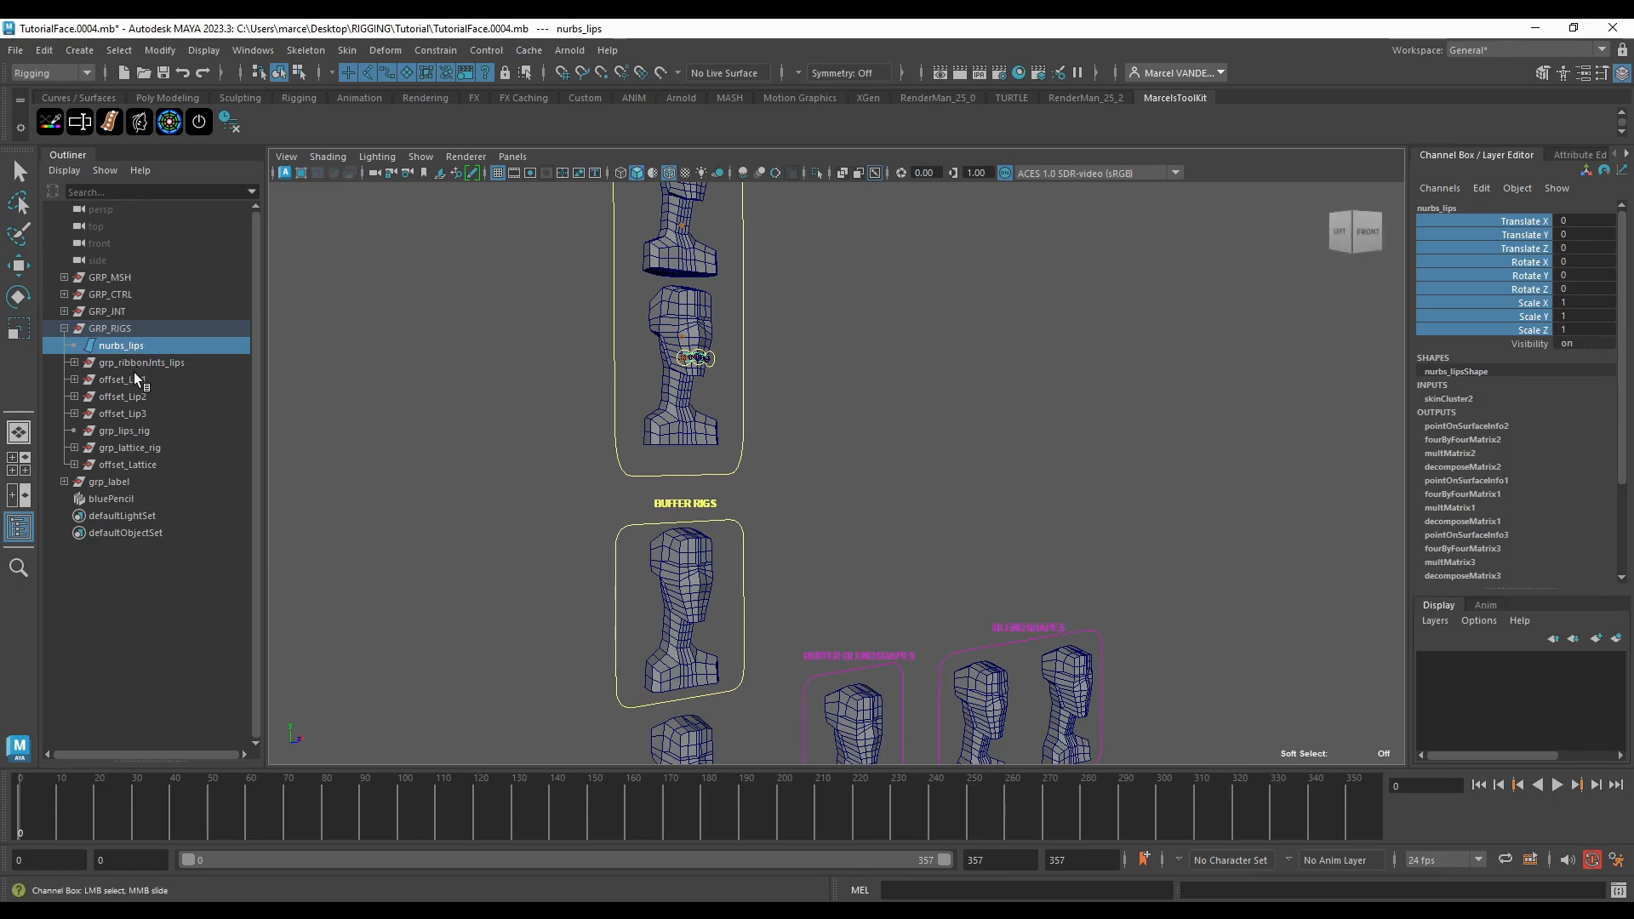
Step: Select nurbs_lips through offset_Lip3 and the msh_simpleFace_mouth_RIG mesh in turn to check their alignment, ending with nothing selected
left_click_drag(129, 361, 140, 417, "shift")
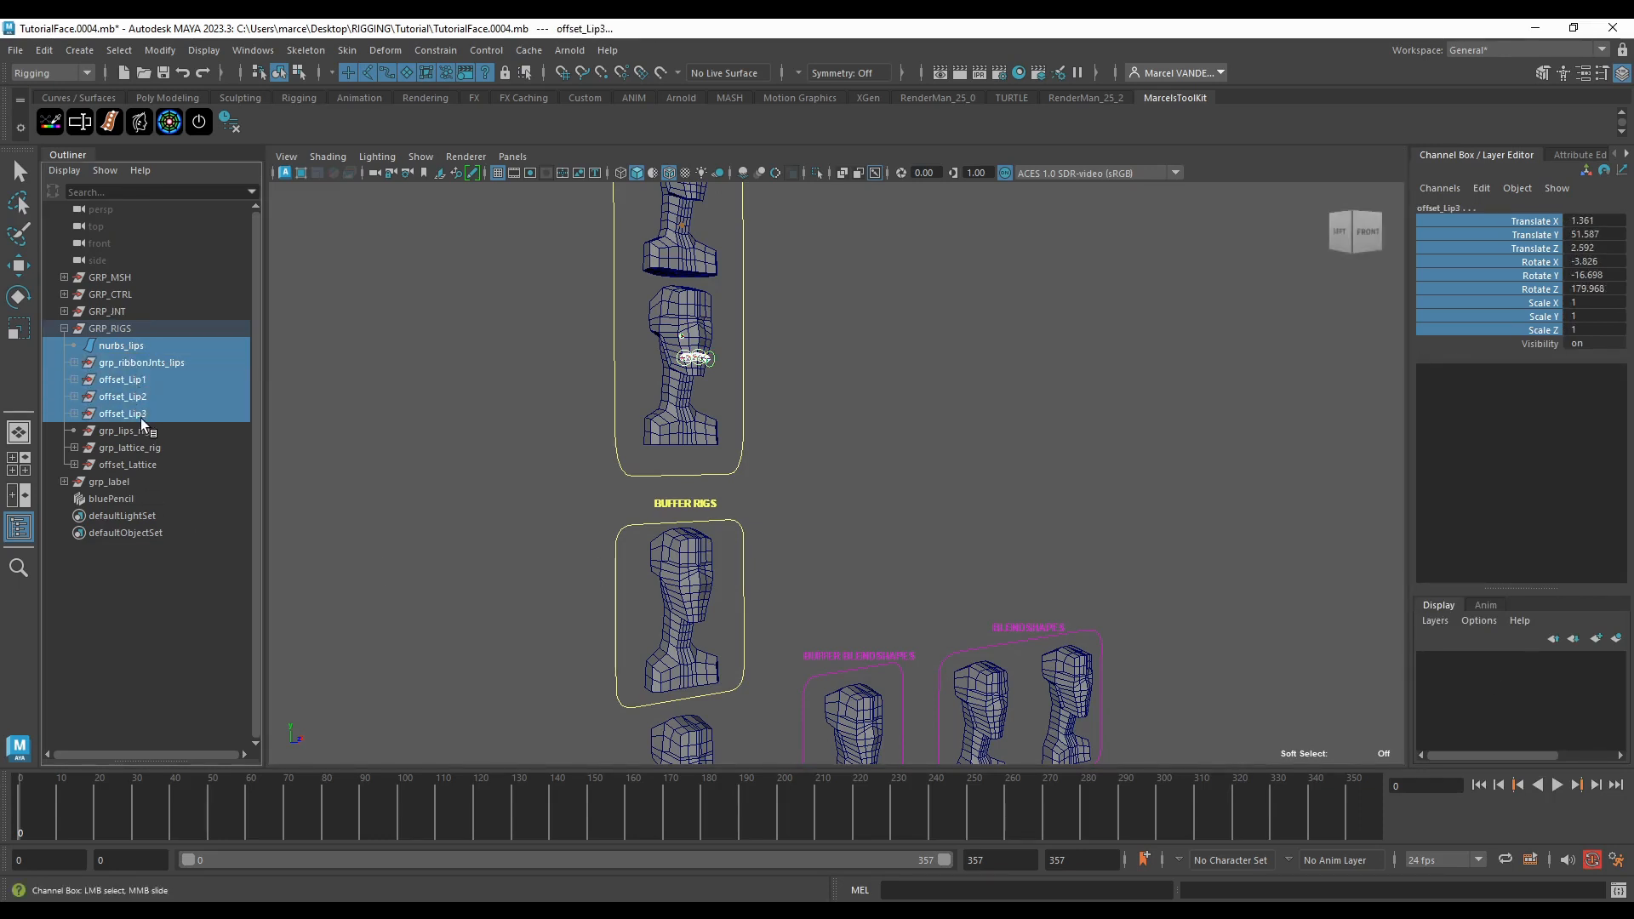
middle_click_drag(614, 383, 682, 532, "alt")
right_click_drag(682, 533, 721, 557, "alt")
middle_click_drag(721, 557, 764, 523, "alt")
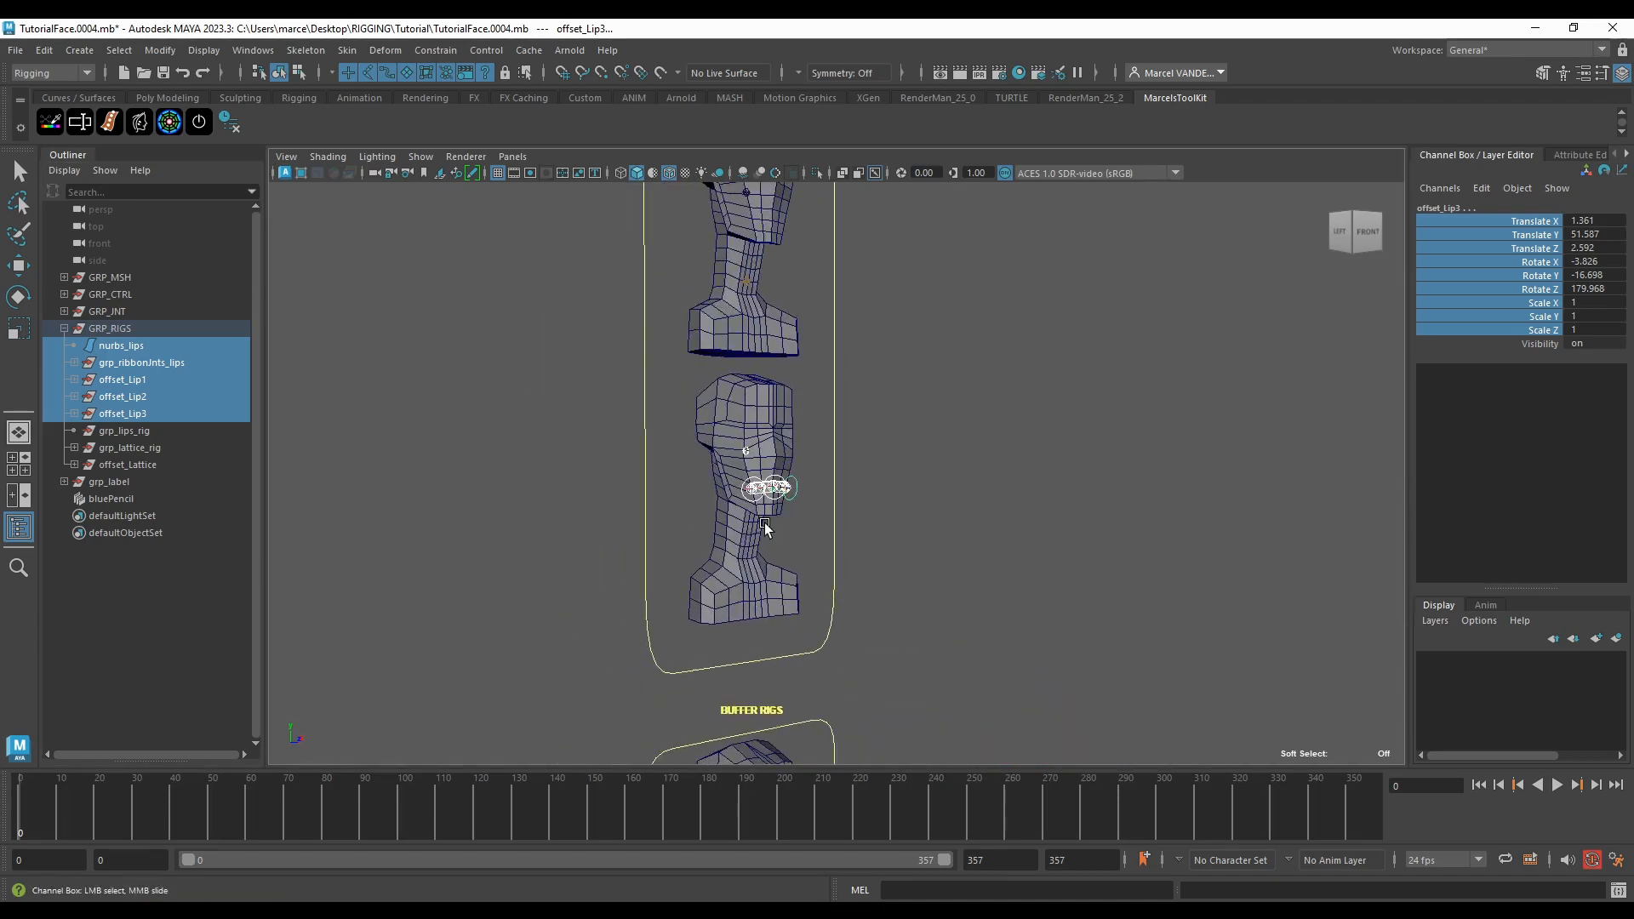
scroll(765, 527, "up", 3)
left_click(726, 400)
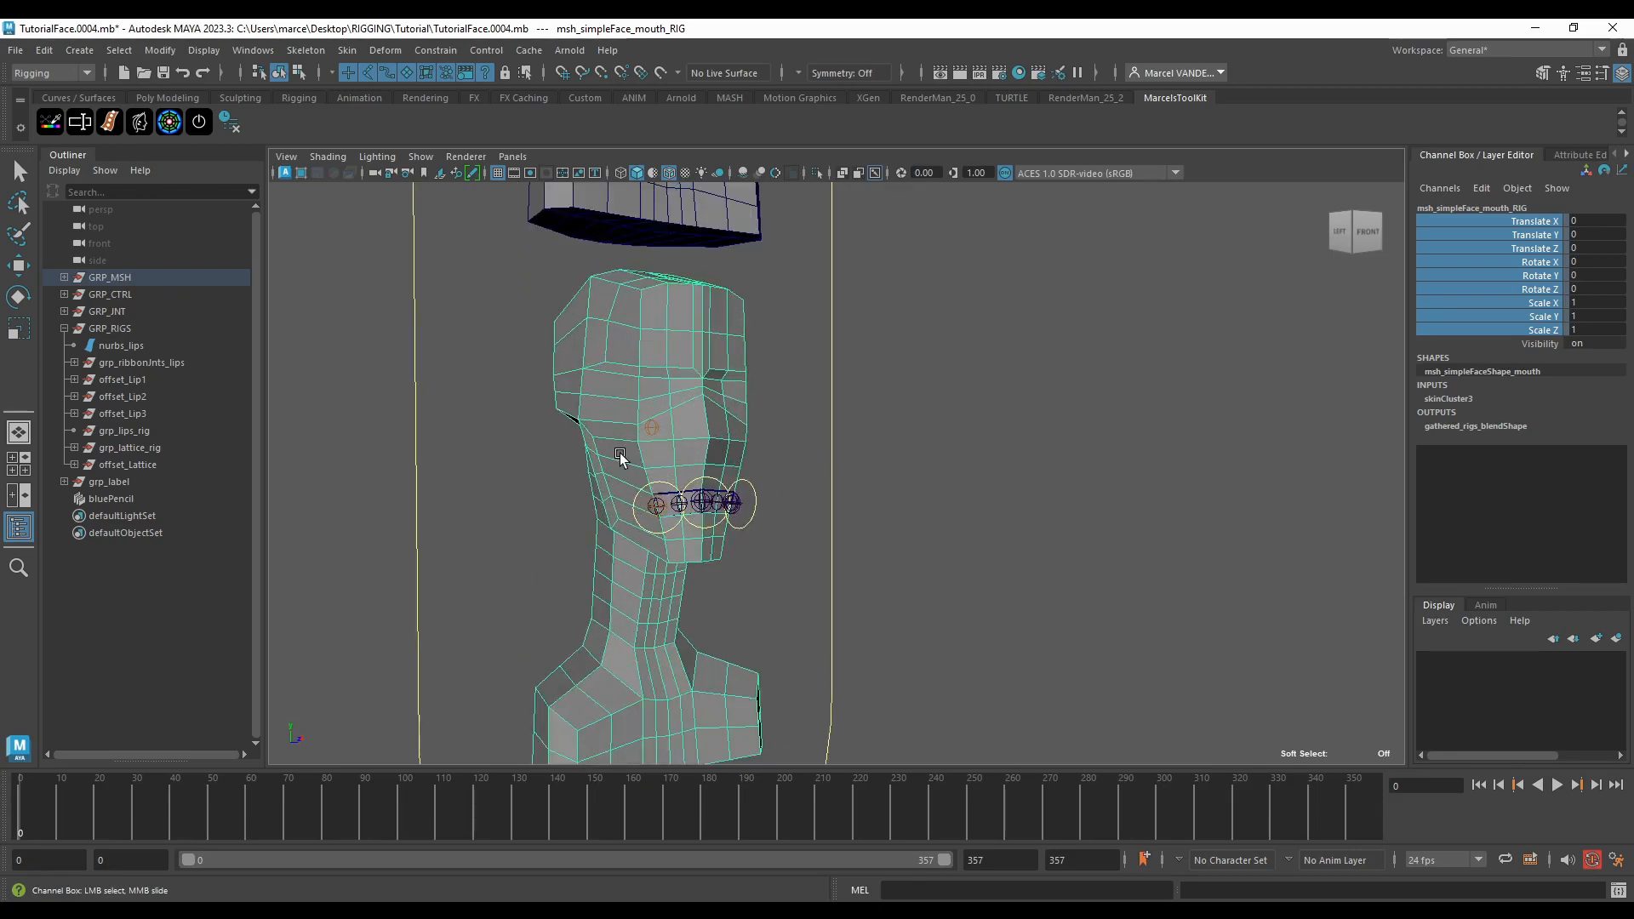
left_click(524, 465)
Step: Select nurbs_lips and then grp_lips_rig with the Move tool to check the group's pivot at the lip rig head
key("w")
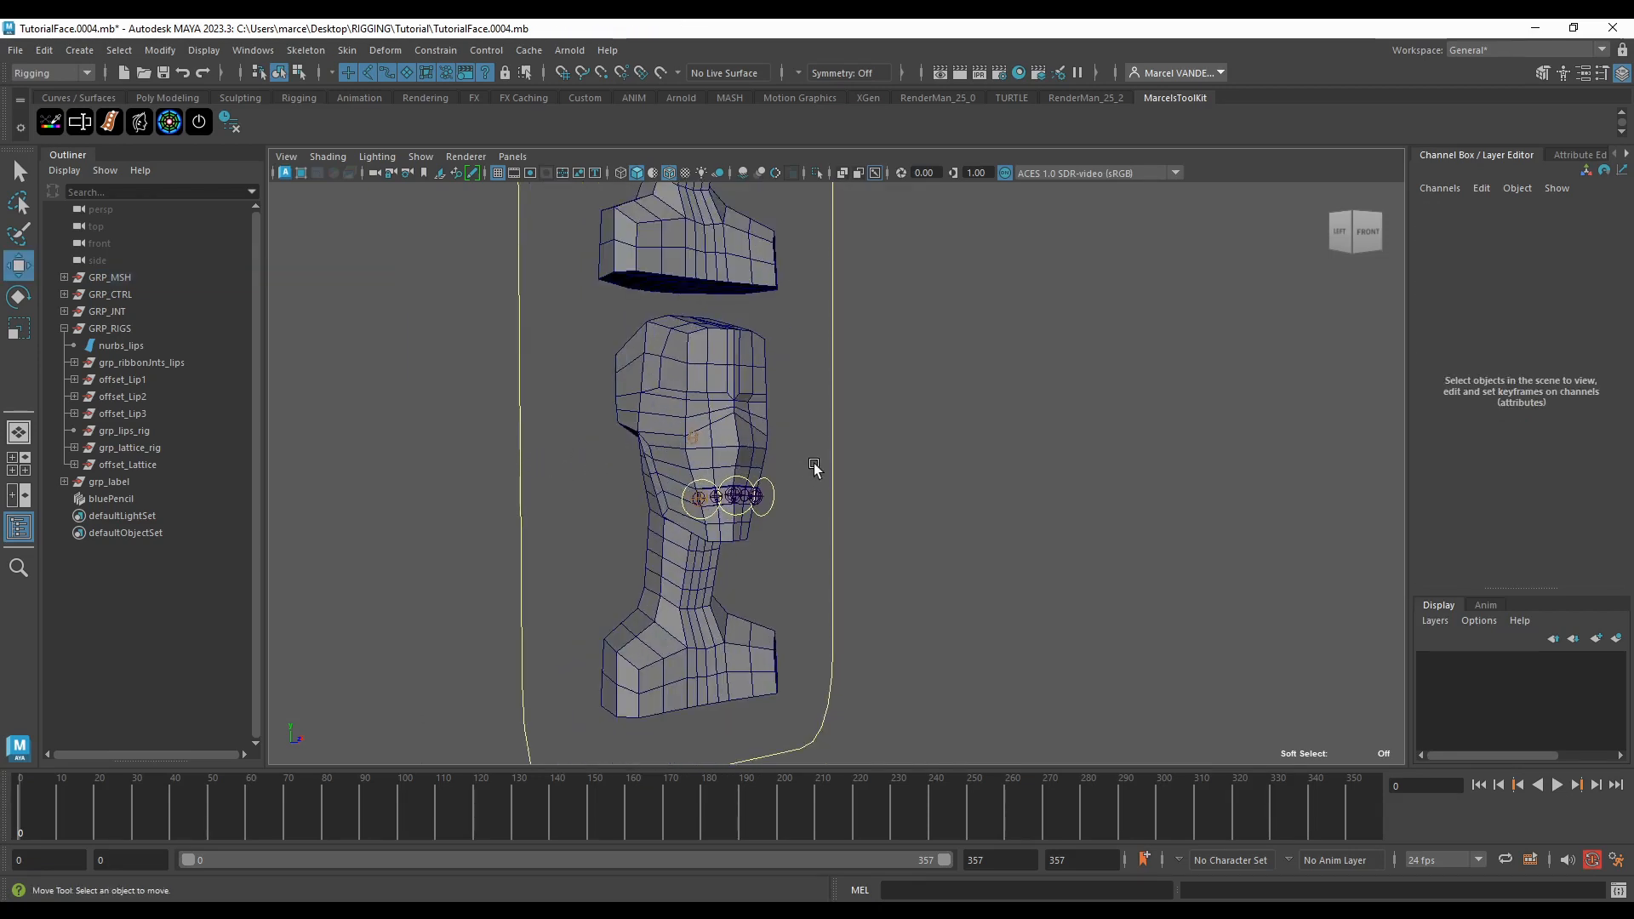
scroll(834, 438, "down", 4)
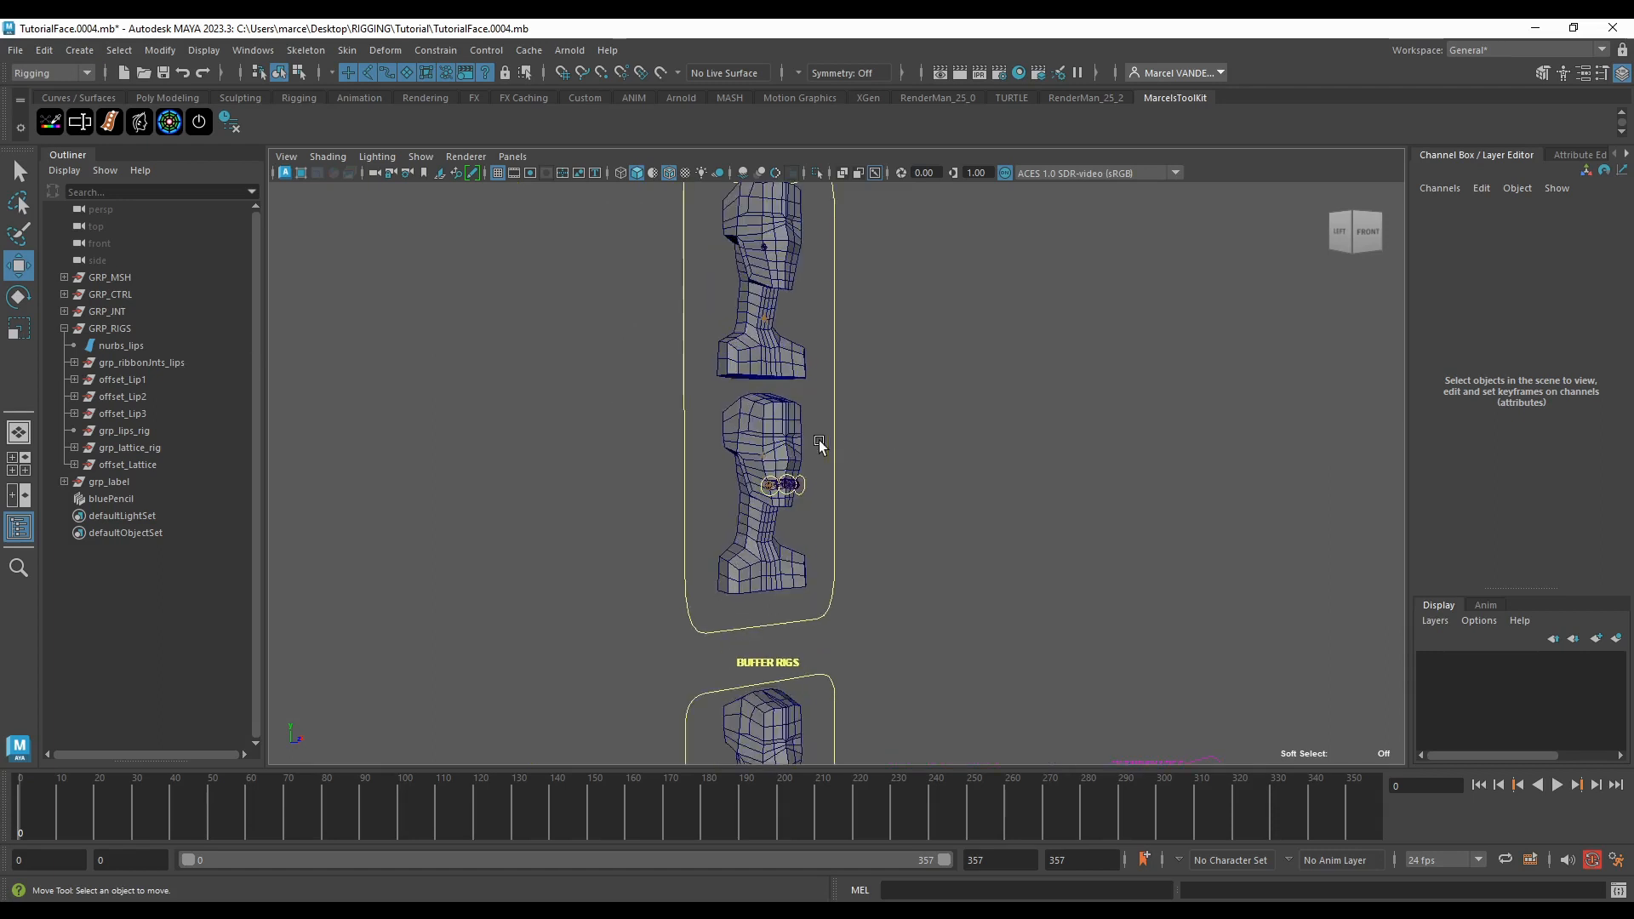
left_click(137, 346)
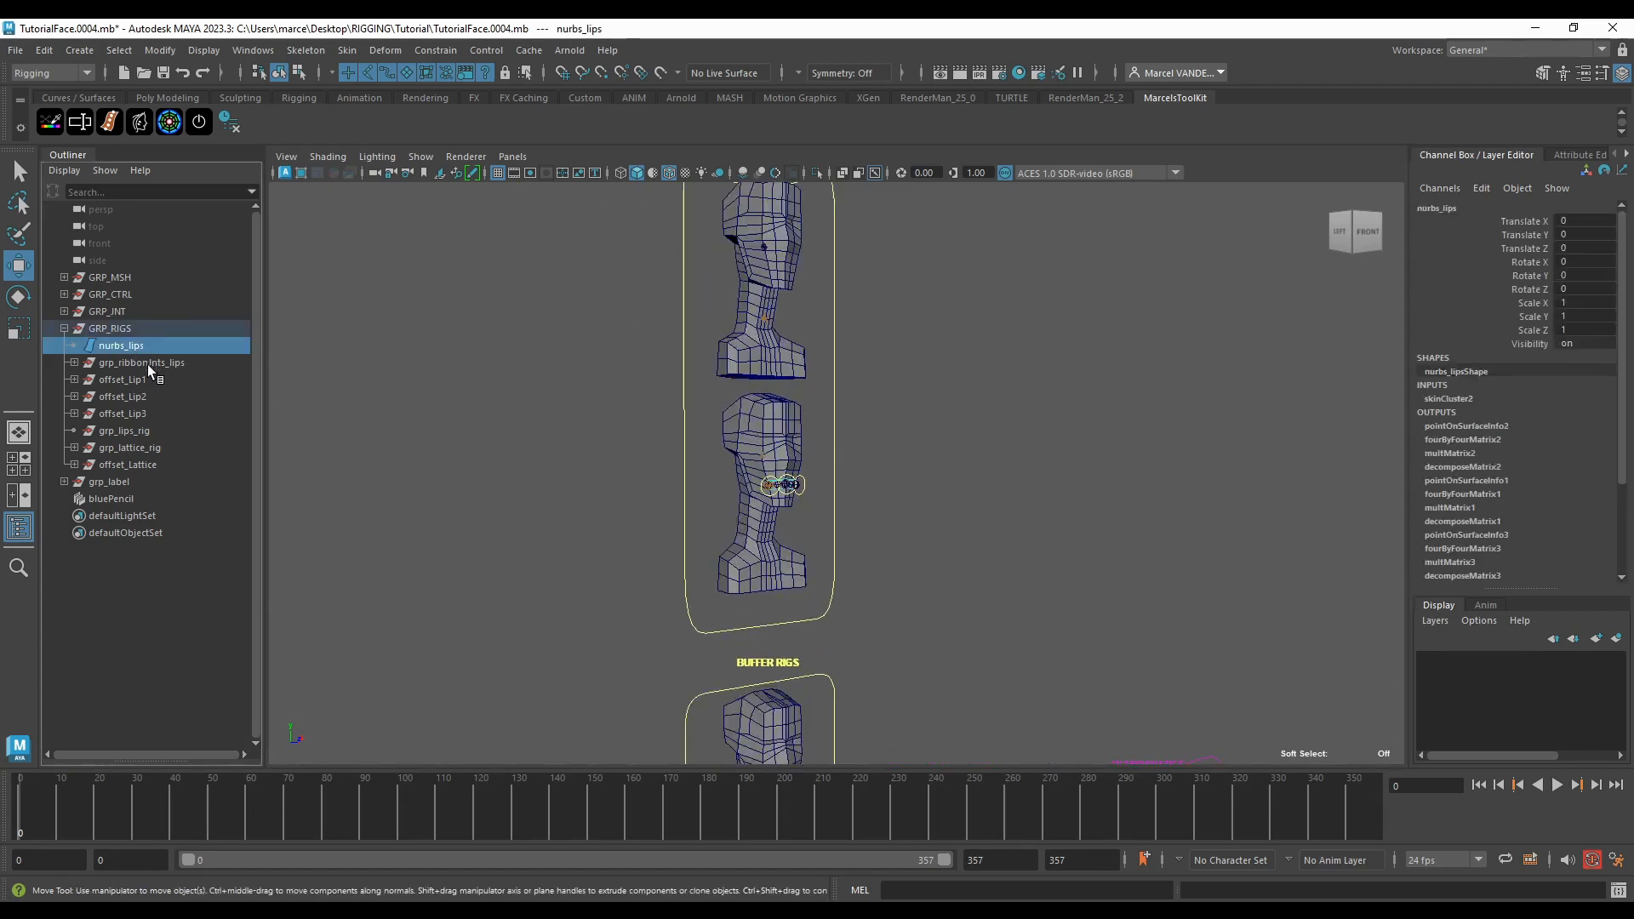
left_click(129, 429)
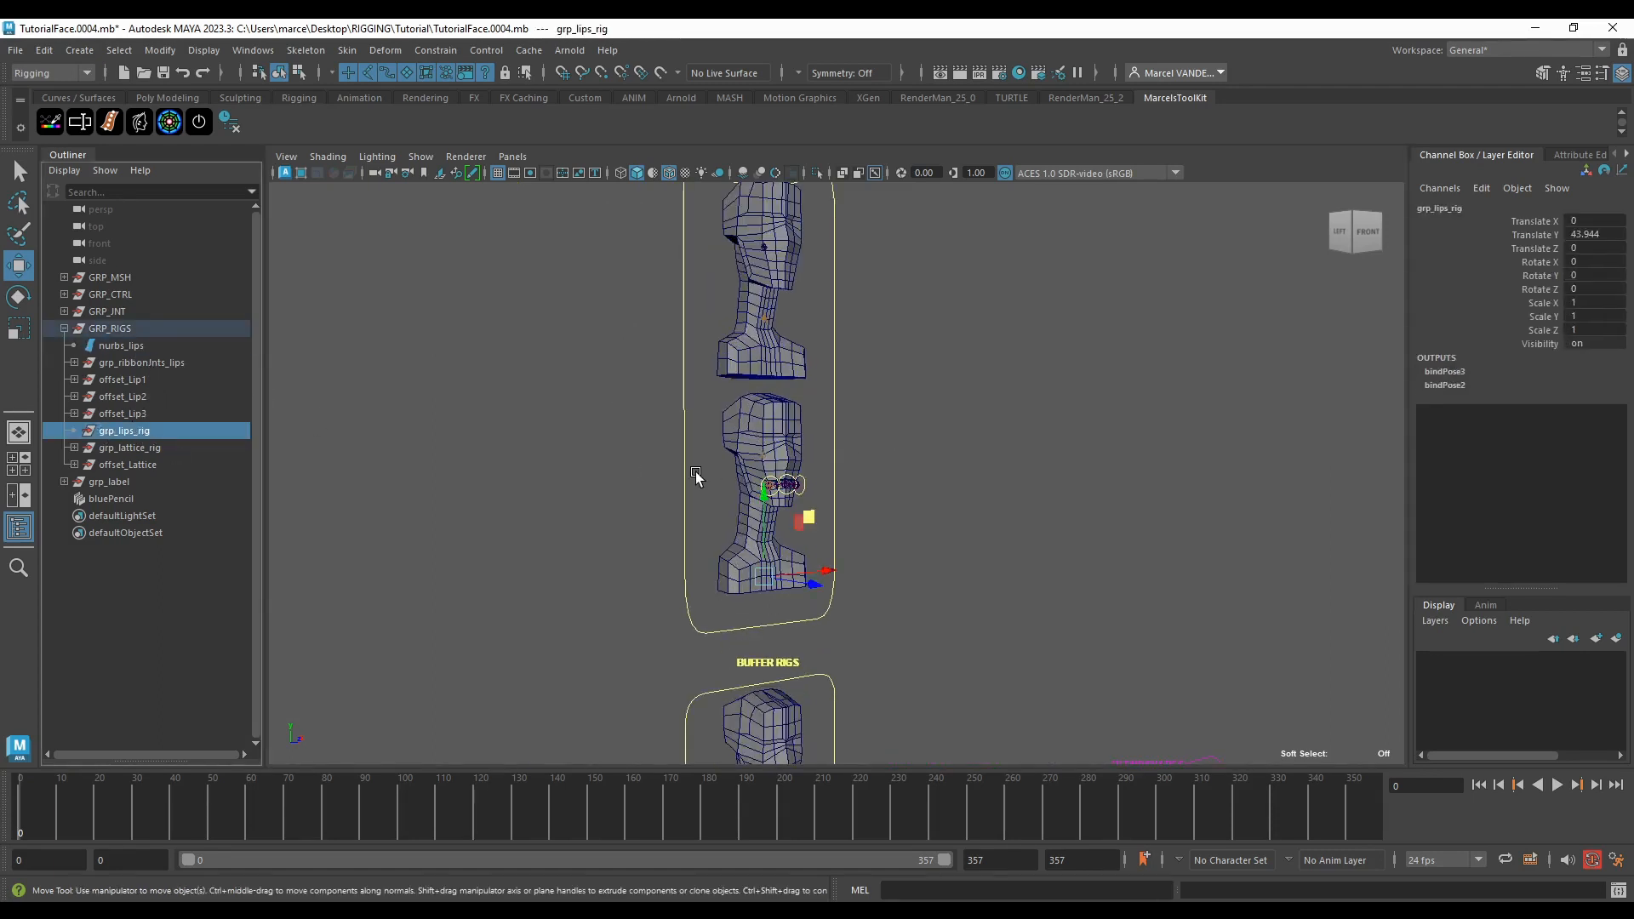
Step: Parent nurbs_lips, grp_ribbonJnts_lips, offset_Lip1, offset_Lip2 and offset_Lip3 under grp_lips_rig
scroll(691, 470, "up", 2)
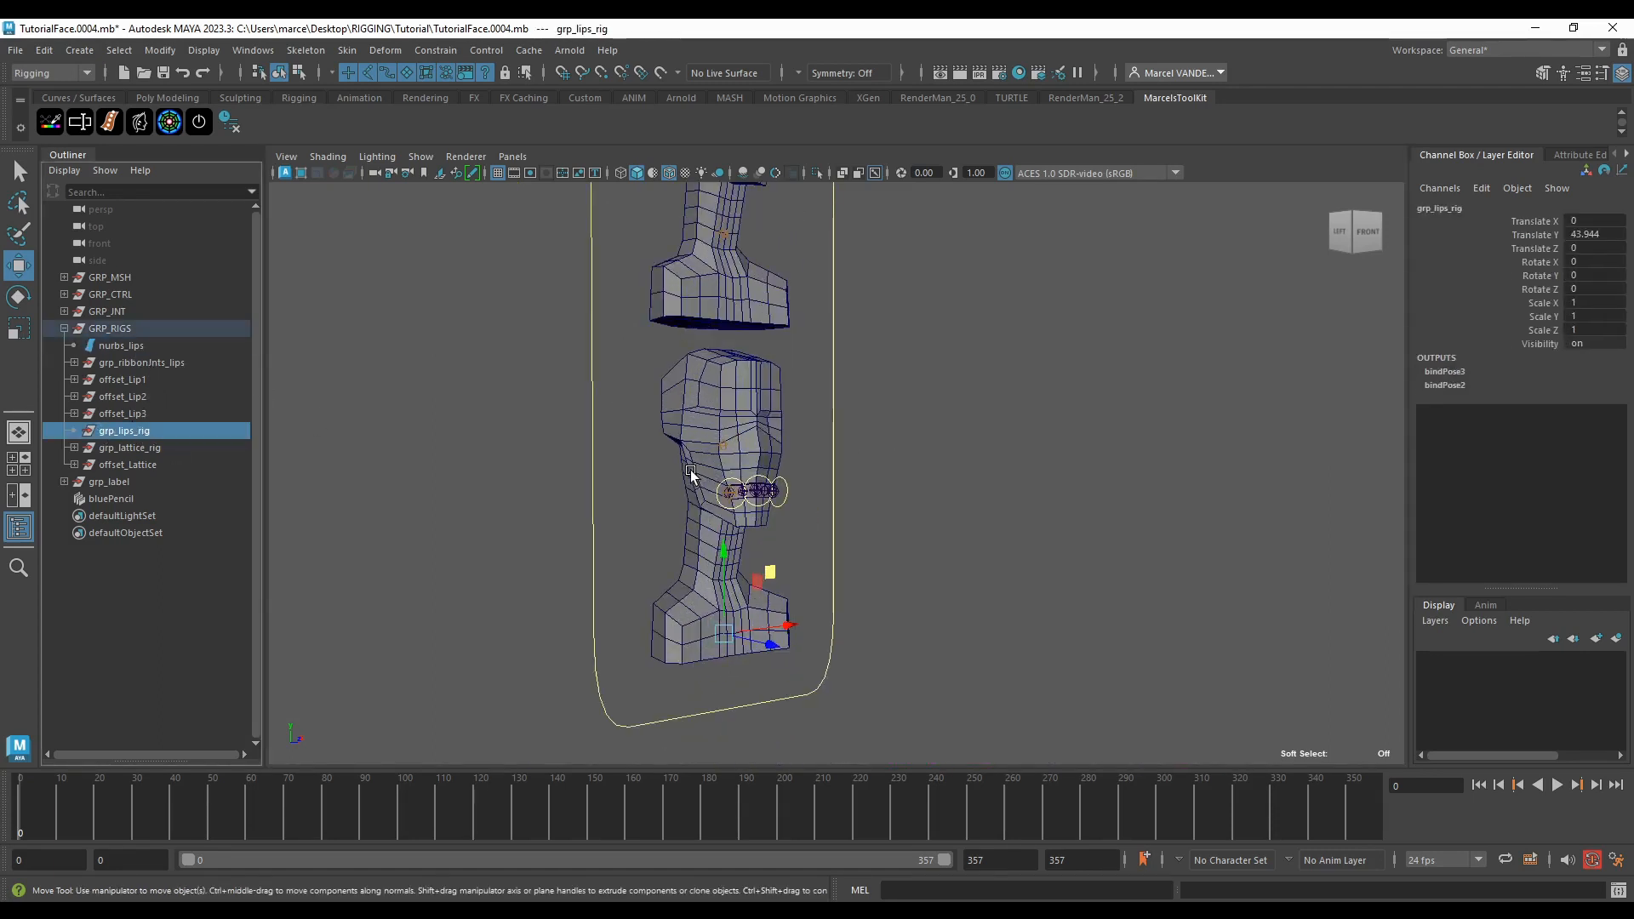
left_click(140, 347)
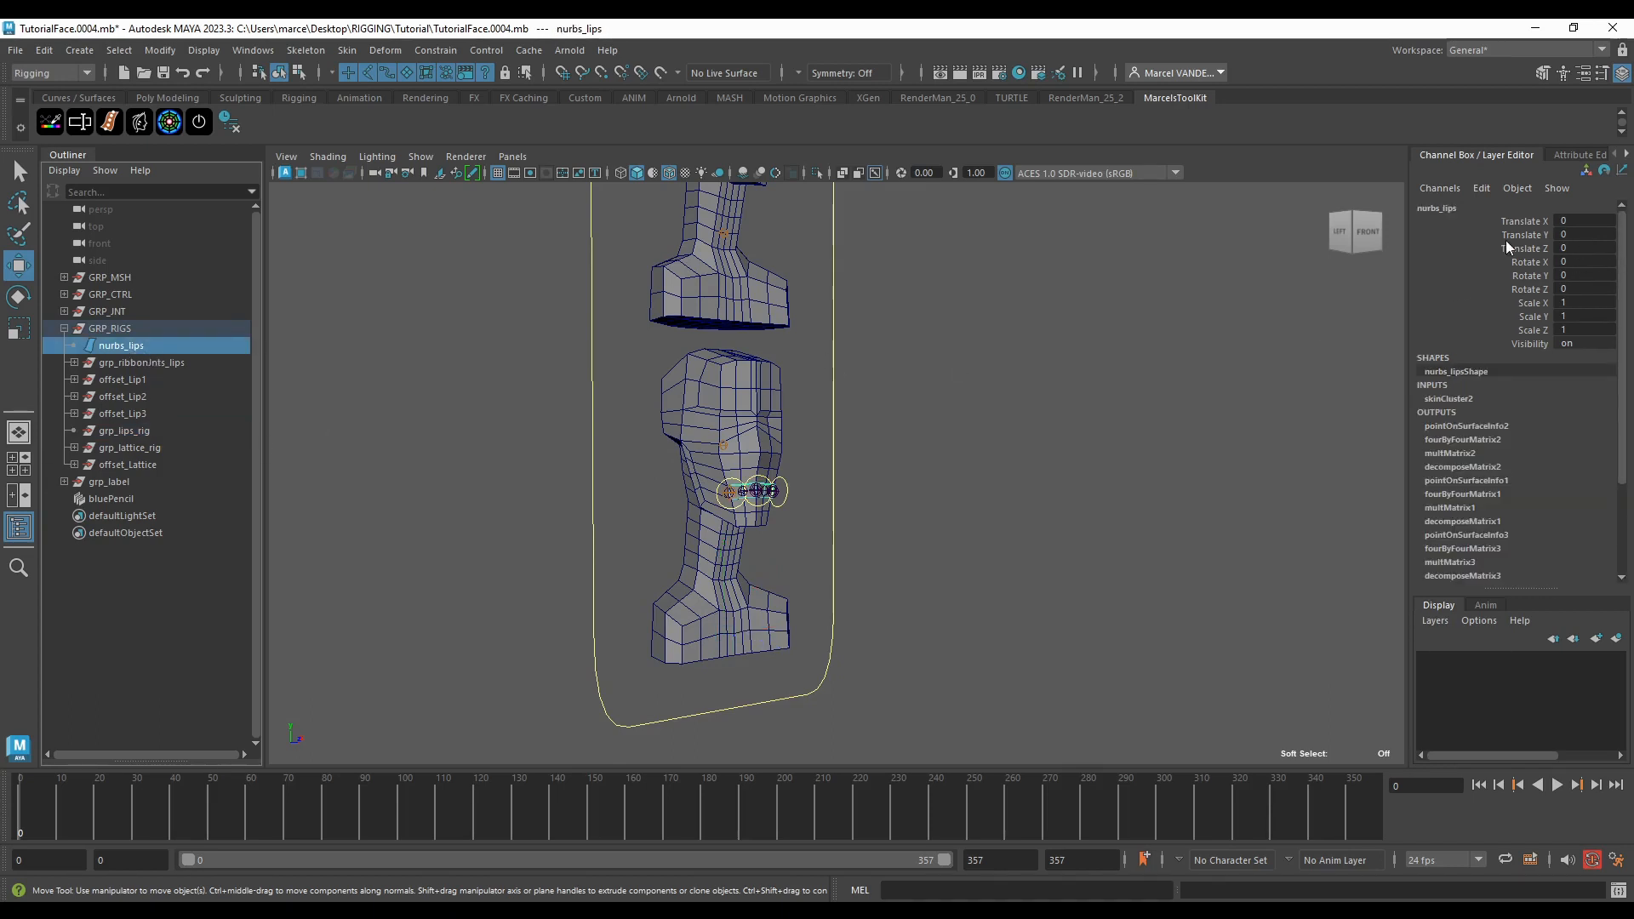
left_click(1524, 221)
left_click(1536, 330, "shift")
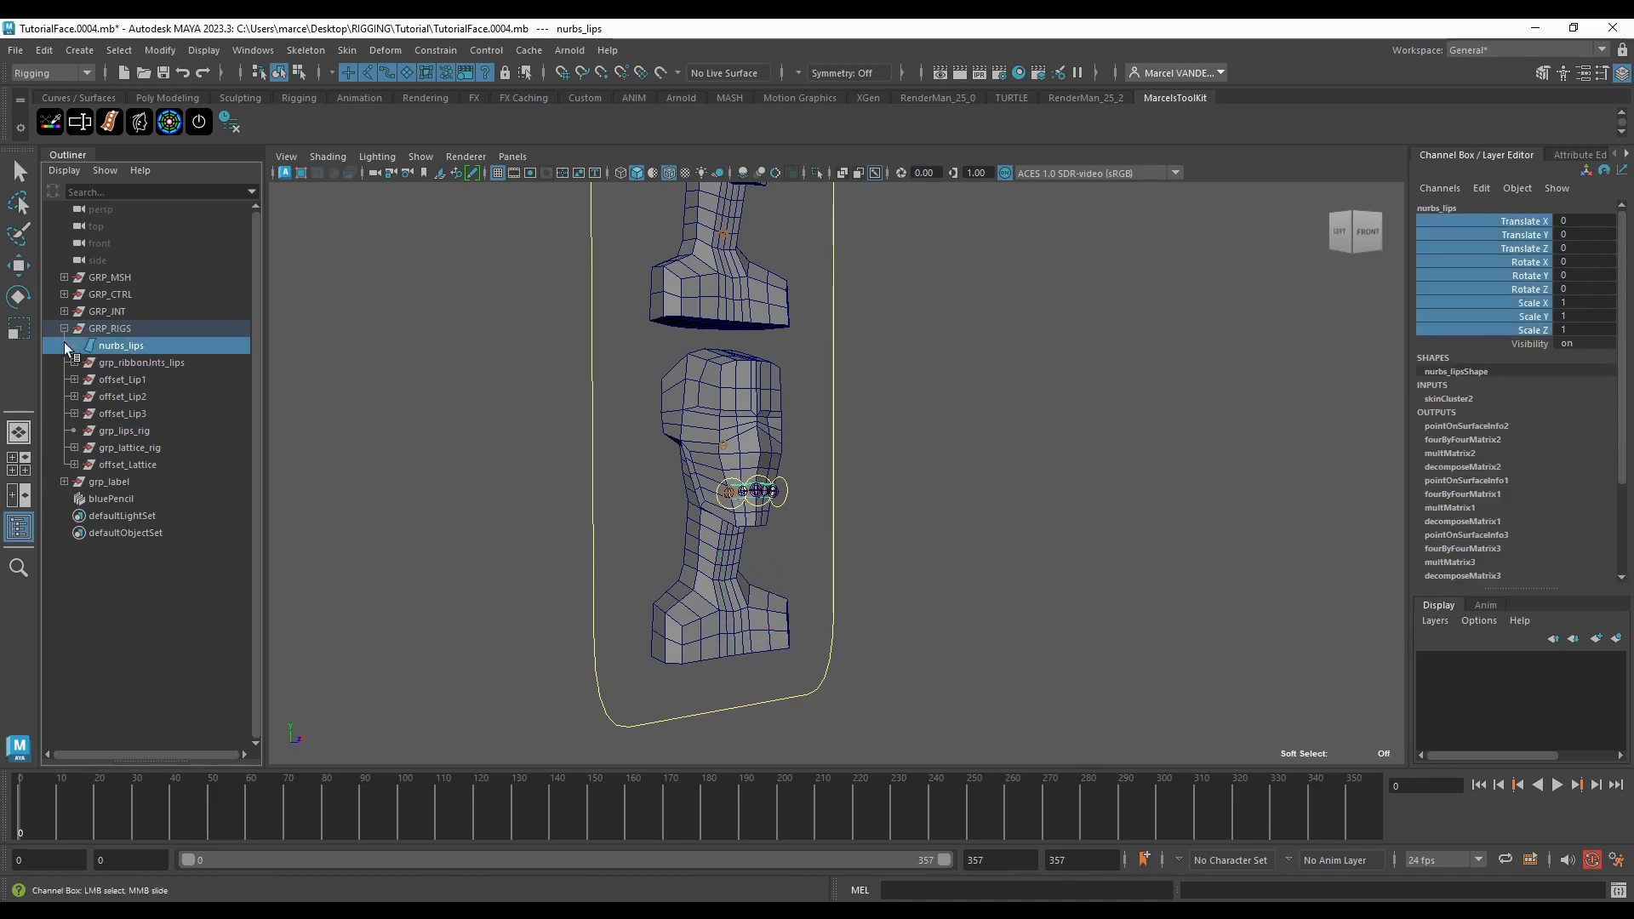
left_click(138, 414, "shift")
middle_click_drag(107, 344, 89, 363)
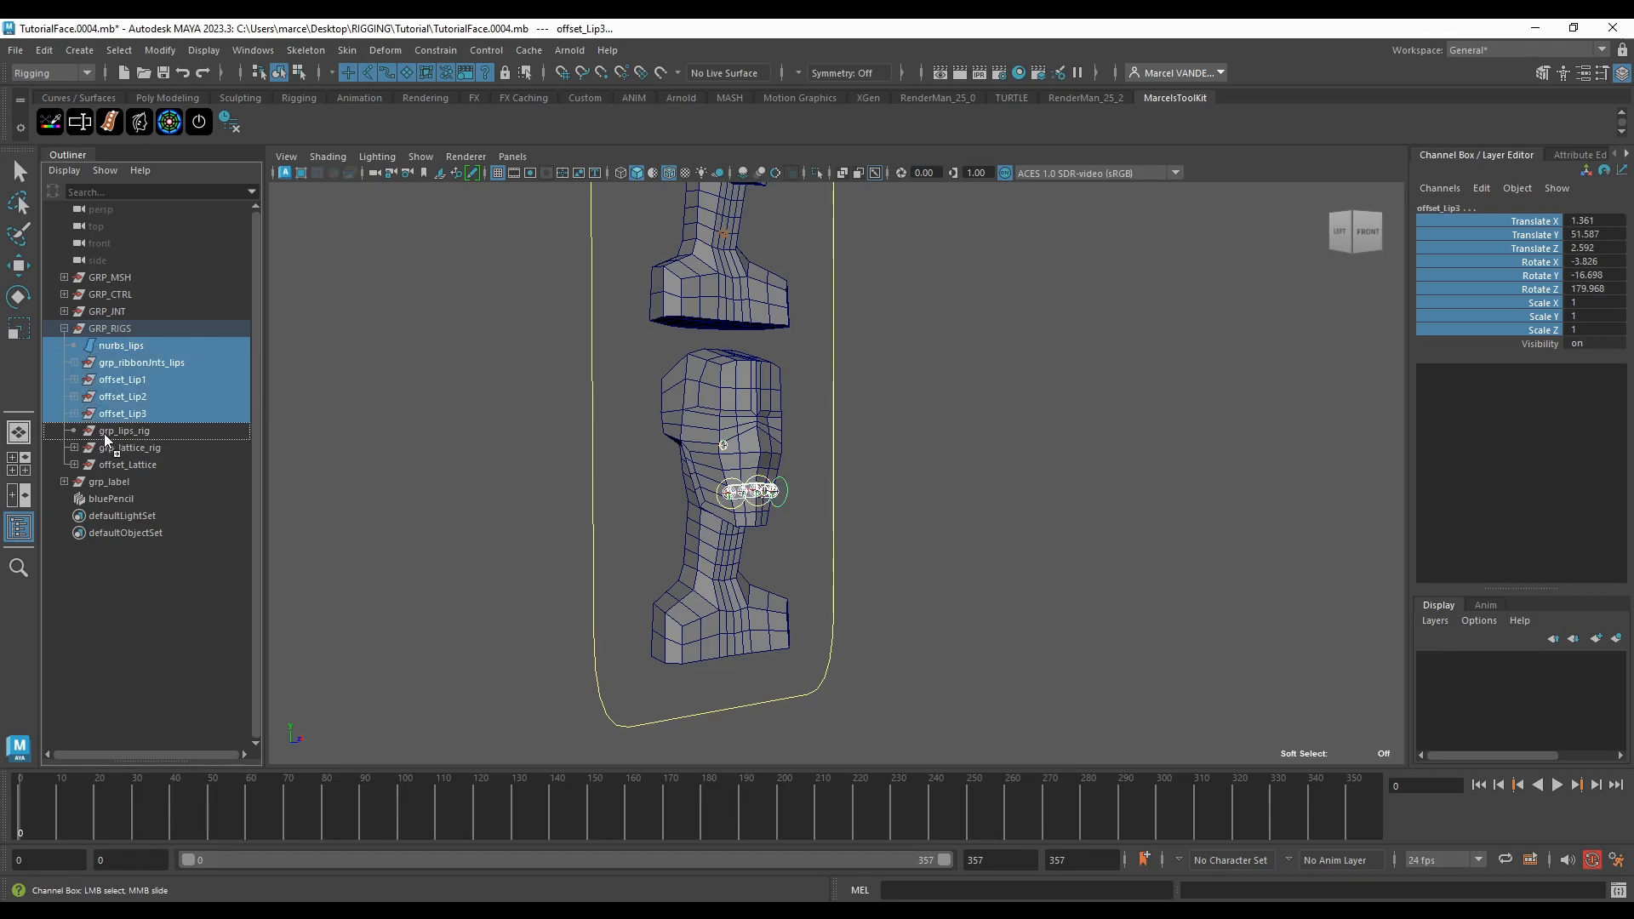
middle_click_drag(104, 432, 104, 431)
Step: Select nurbs_lips inside grp_lips_rig and examine its Translate Y offset and its pivot location with the Move tool
left_click(115, 362)
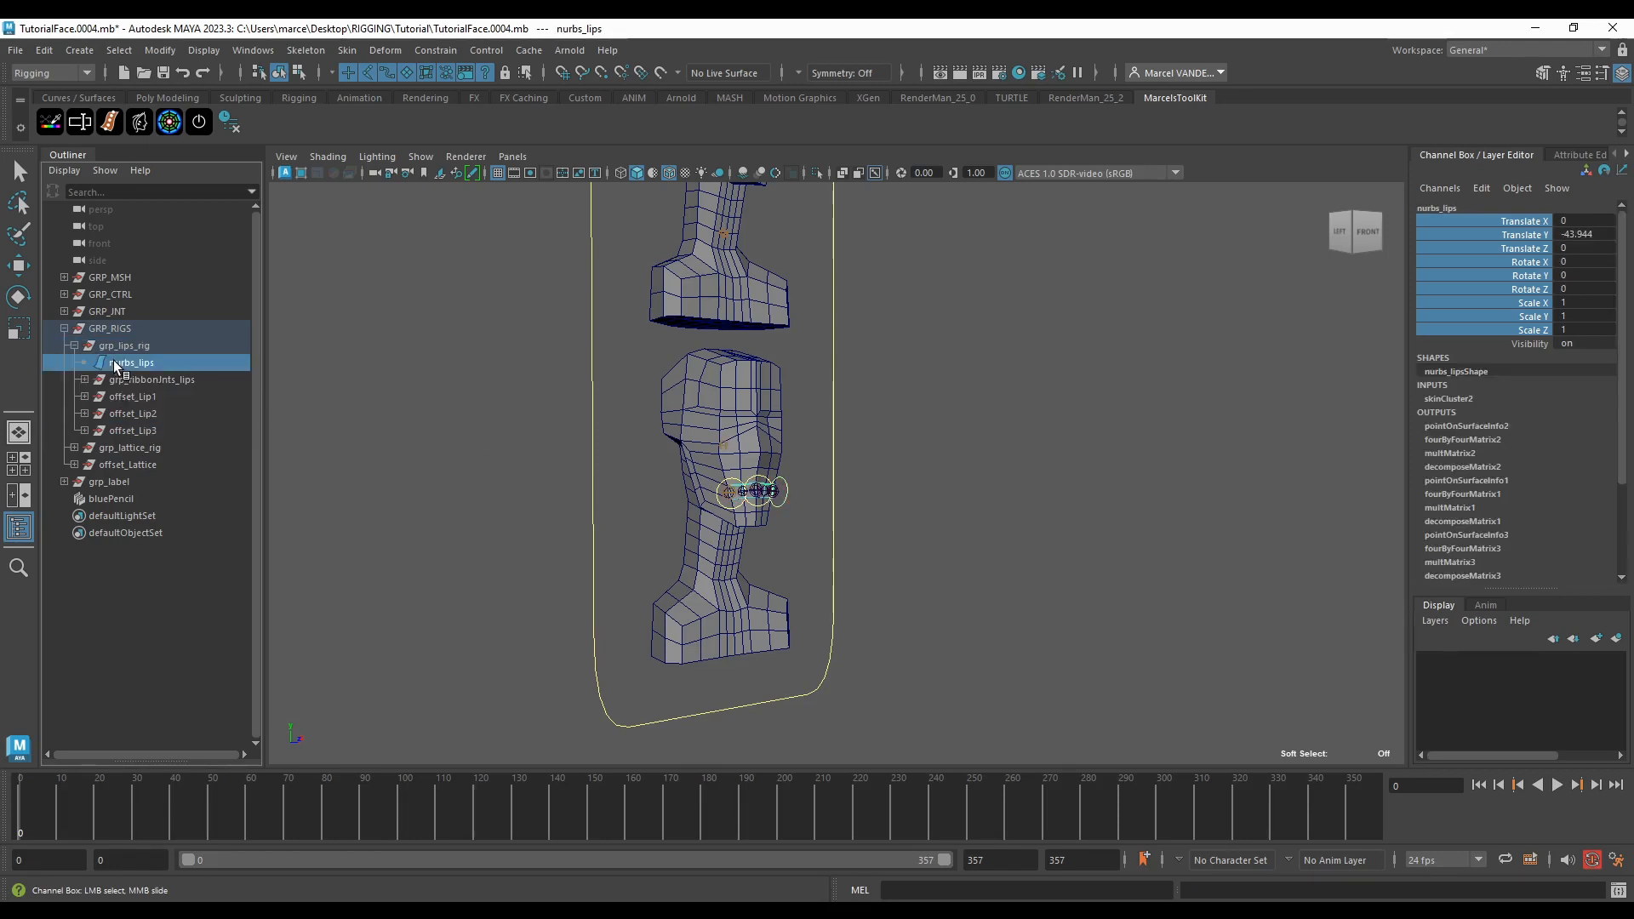
scroll(514, 451, "up", 3)
middle_click_drag(545, 494, 645, 385, "alt")
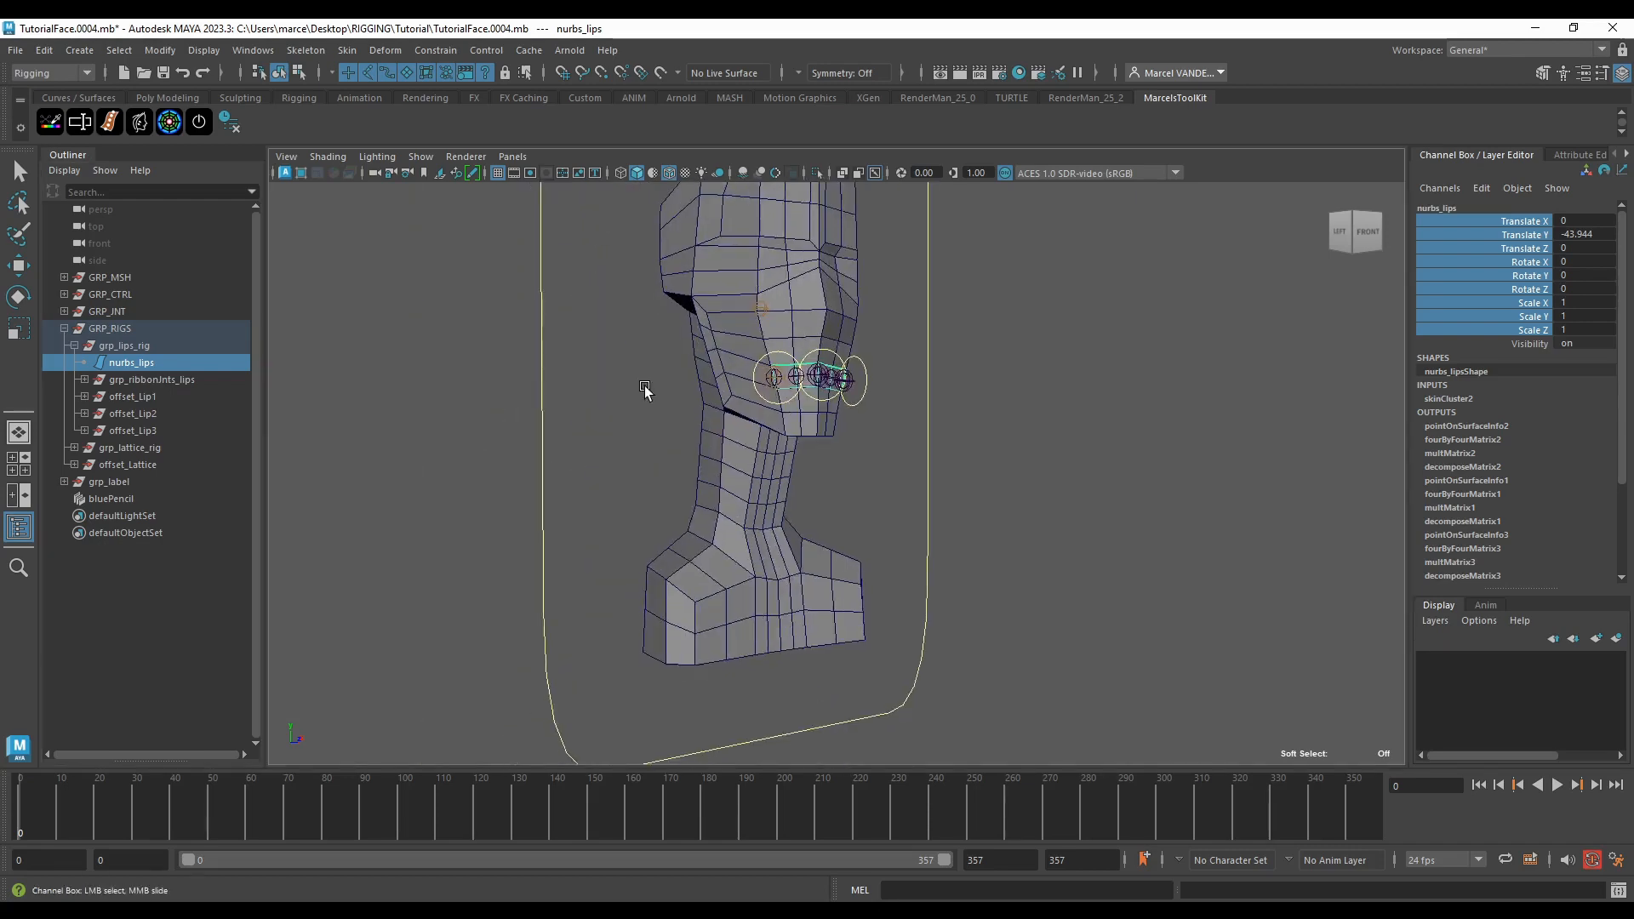
scroll(655, 385, "up", 4)
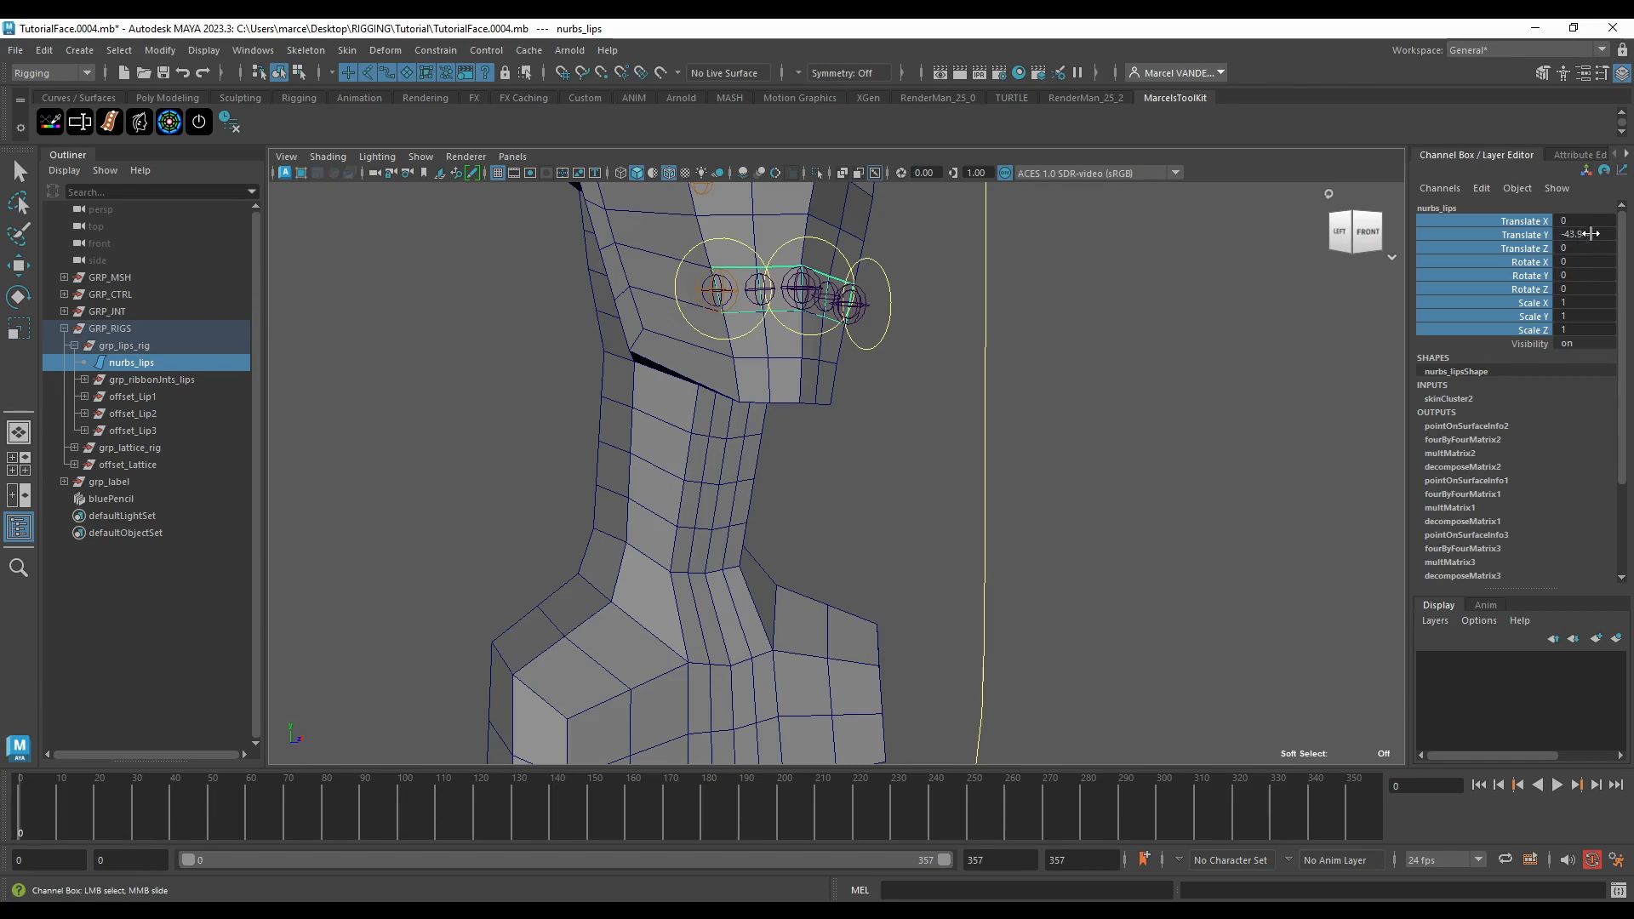
right_click_drag(1307, 294, 1174, 375, "alt")
middle_click_drag(1175, 375, 1171, 279, "alt")
left_click_drag(1171, 279, 1045, 488, "alt")
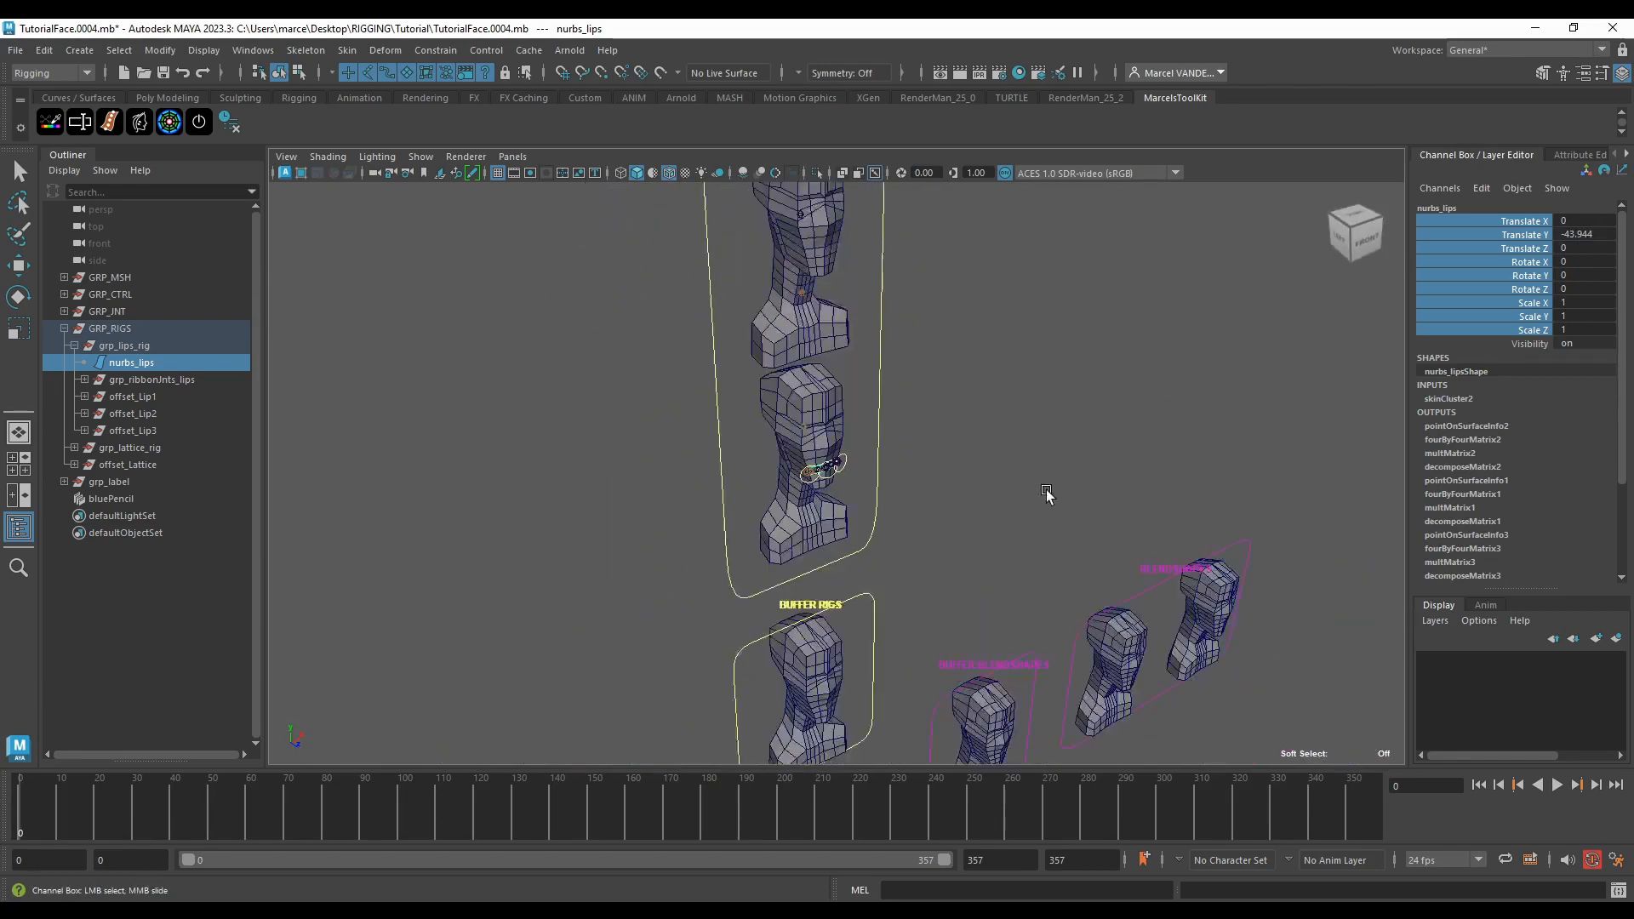
right_click_drag(1045, 489, 945, 664, "alt")
middle_click_drag(945, 664, 919, 418, "alt")
left_click_drag(1034, 549, 926, 478, "alt")
middle_click_drag(759, 337, 764, 473, "alt")
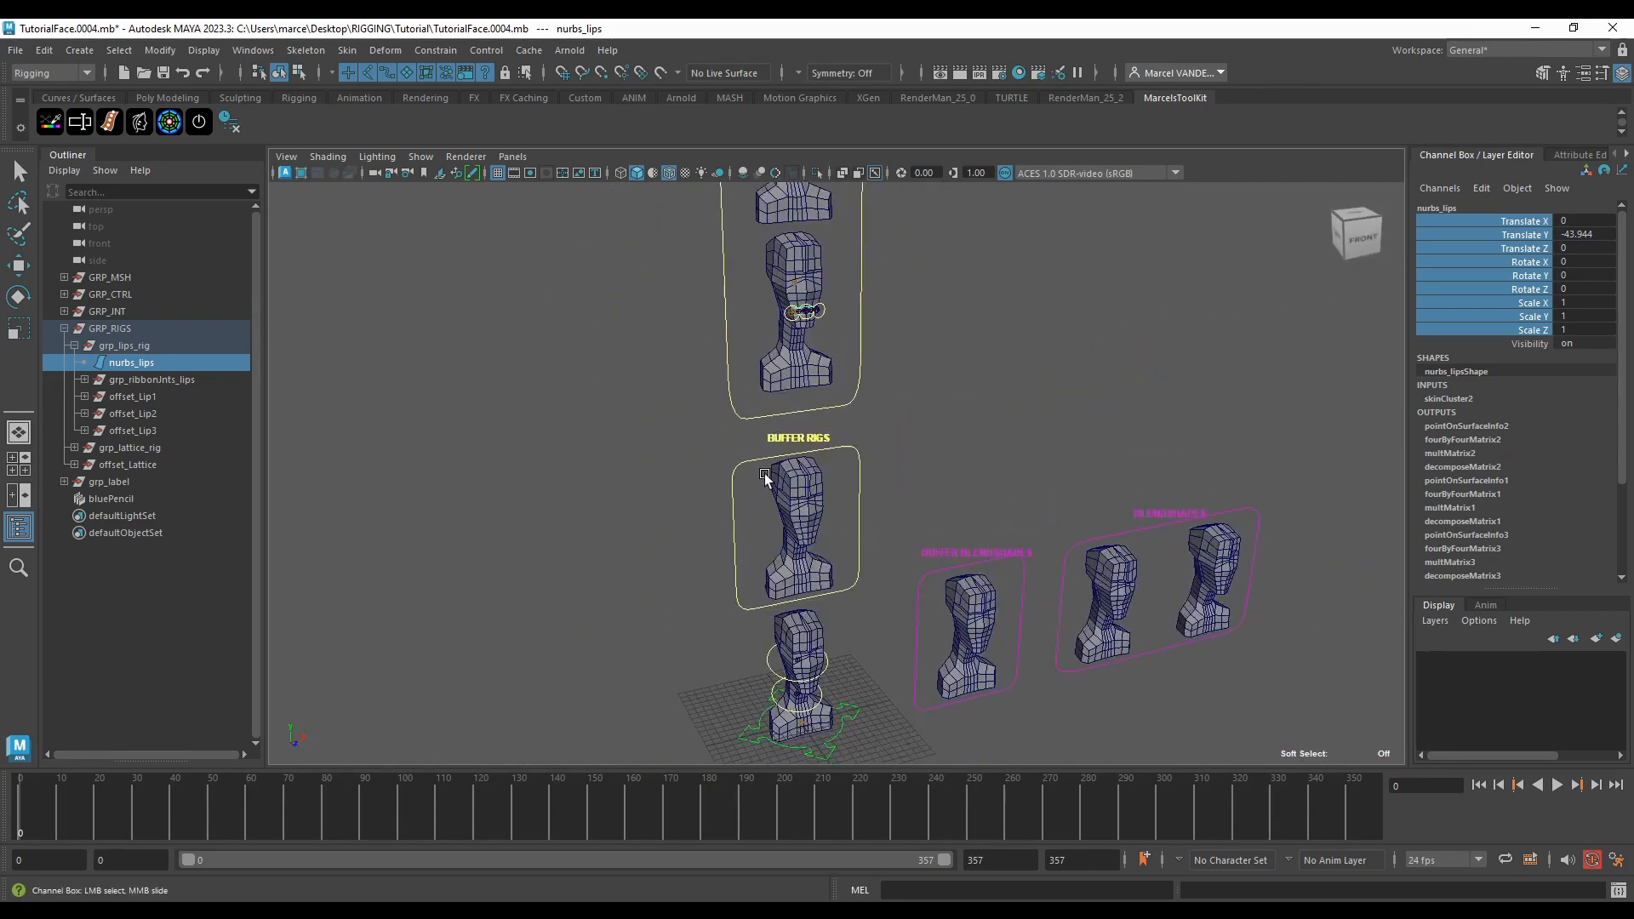
left_click_drag(765, 473, 889, 414, "alt")
key("w")
left_click_drag(900, 473, 868, 509, "alt")
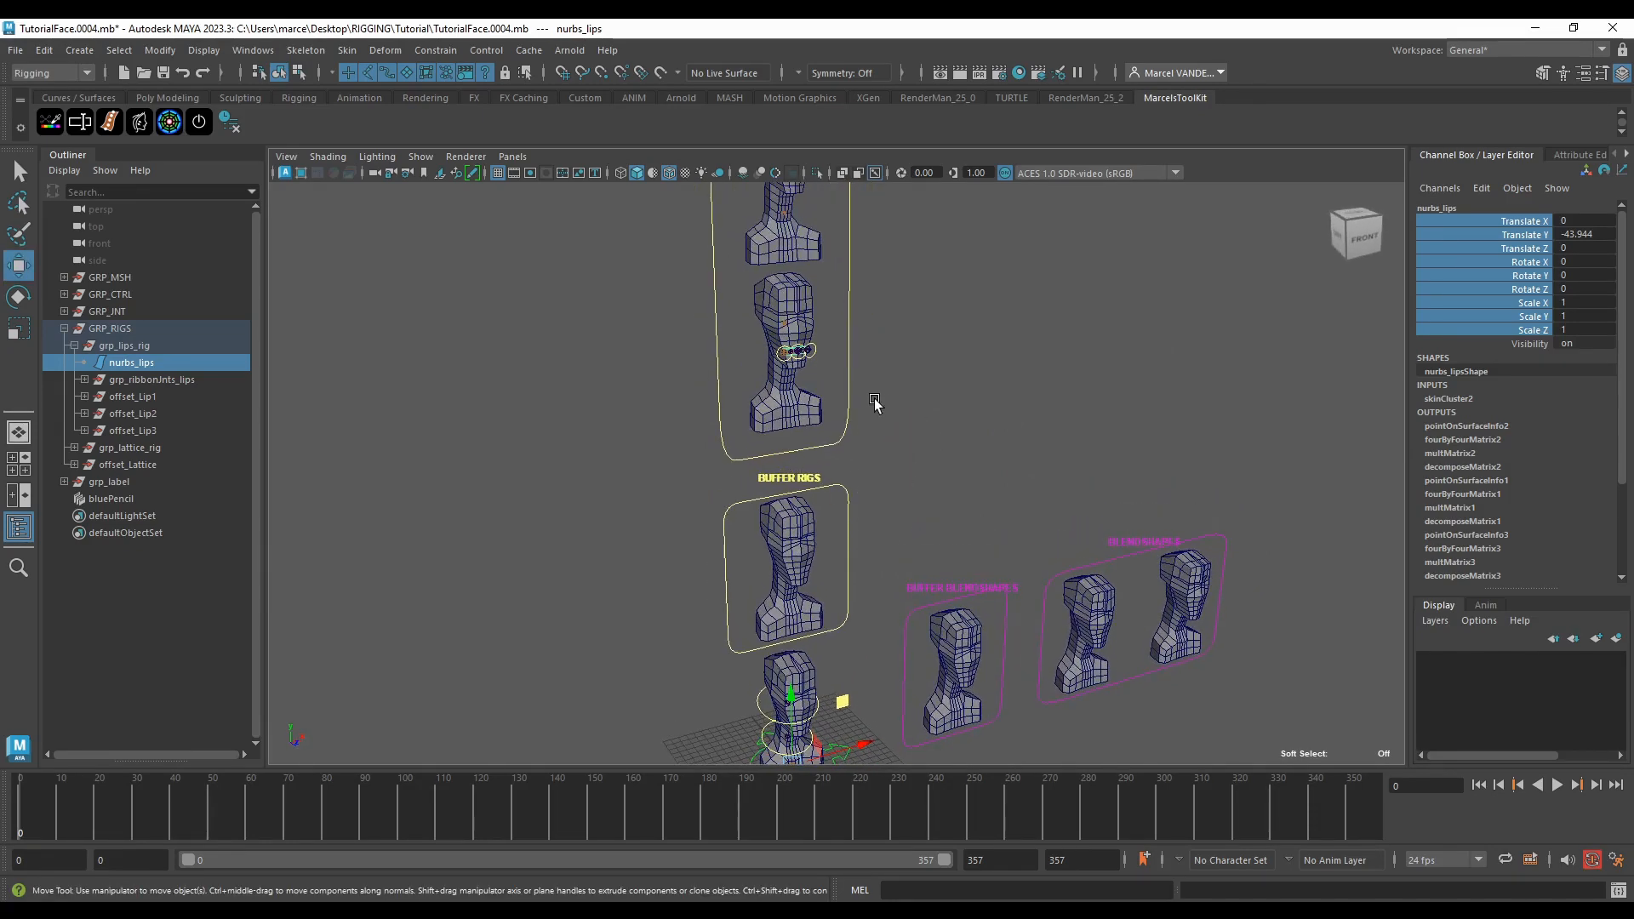
middle_click_drag(868, 414, 898, 479, "alt")
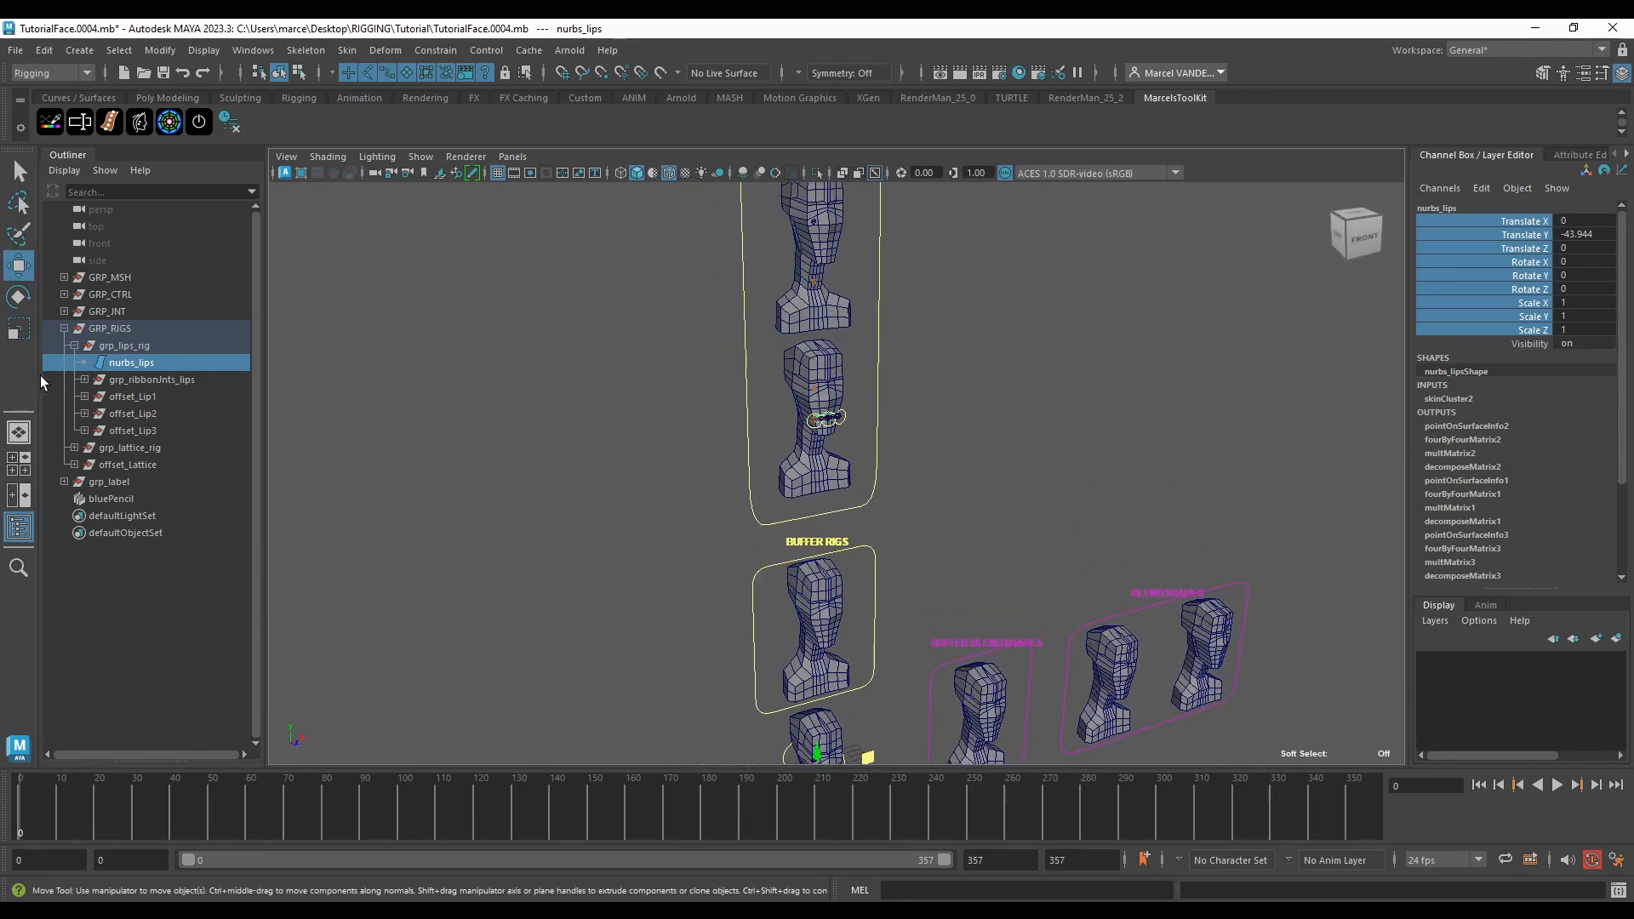
Step: Compare the pivot of grp_lips_rig with that of nurbs_lips across the stacked rig heads and the body rig
left_click(121, 345)
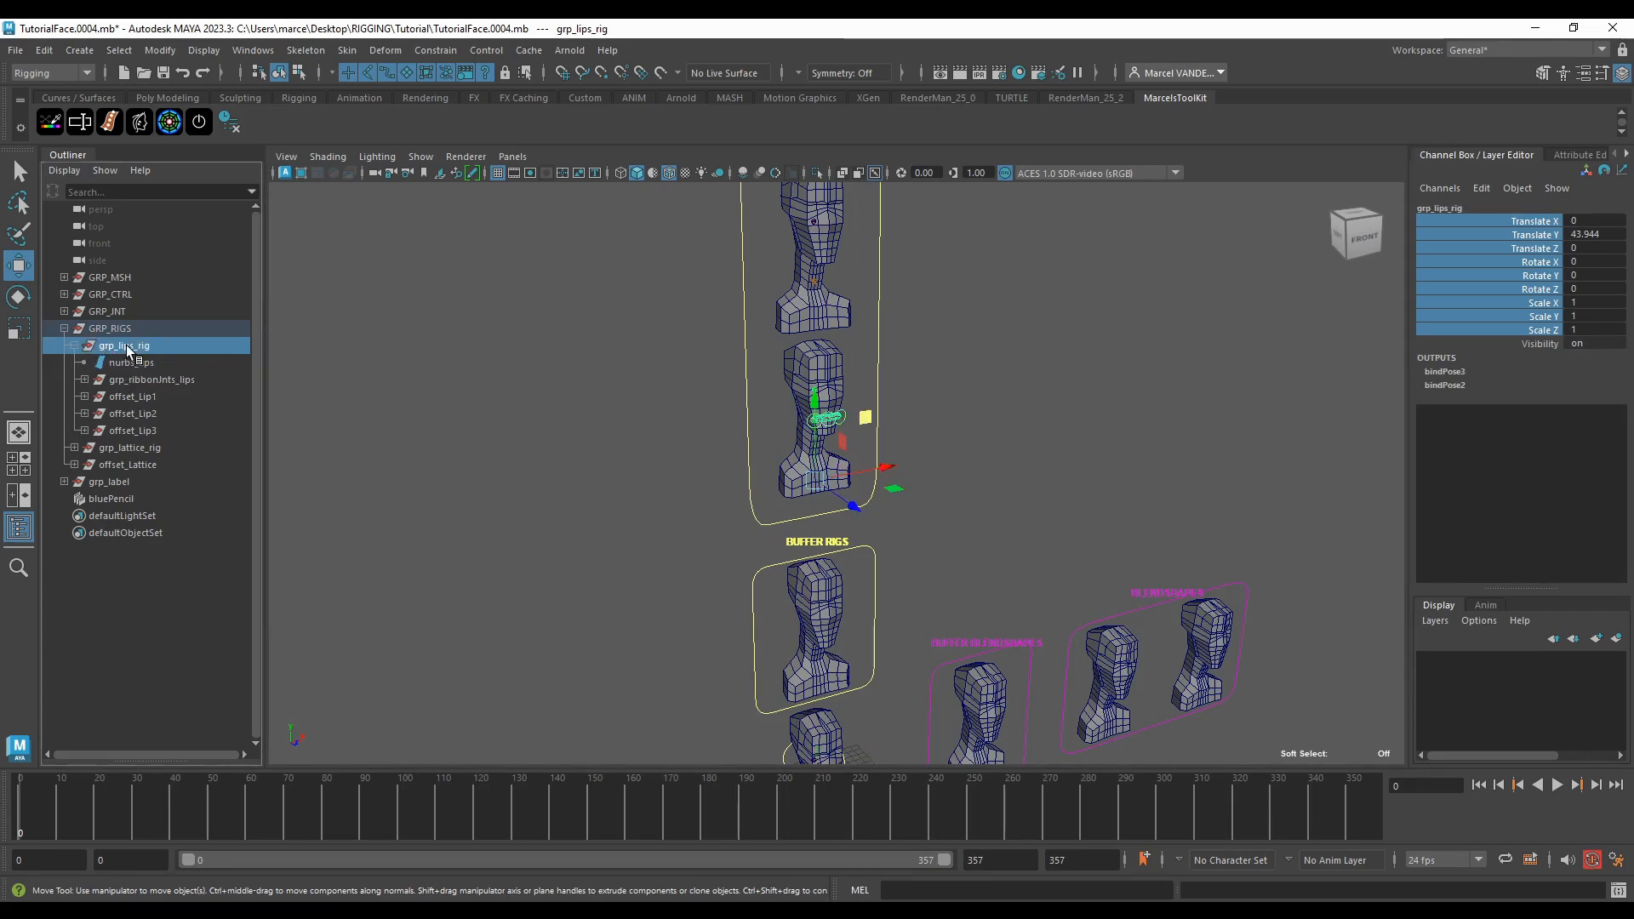
middle_click_drag(651, 715, 667, 562, "alt")
middle_click_drag(732, 732, 737, 562, "alt")
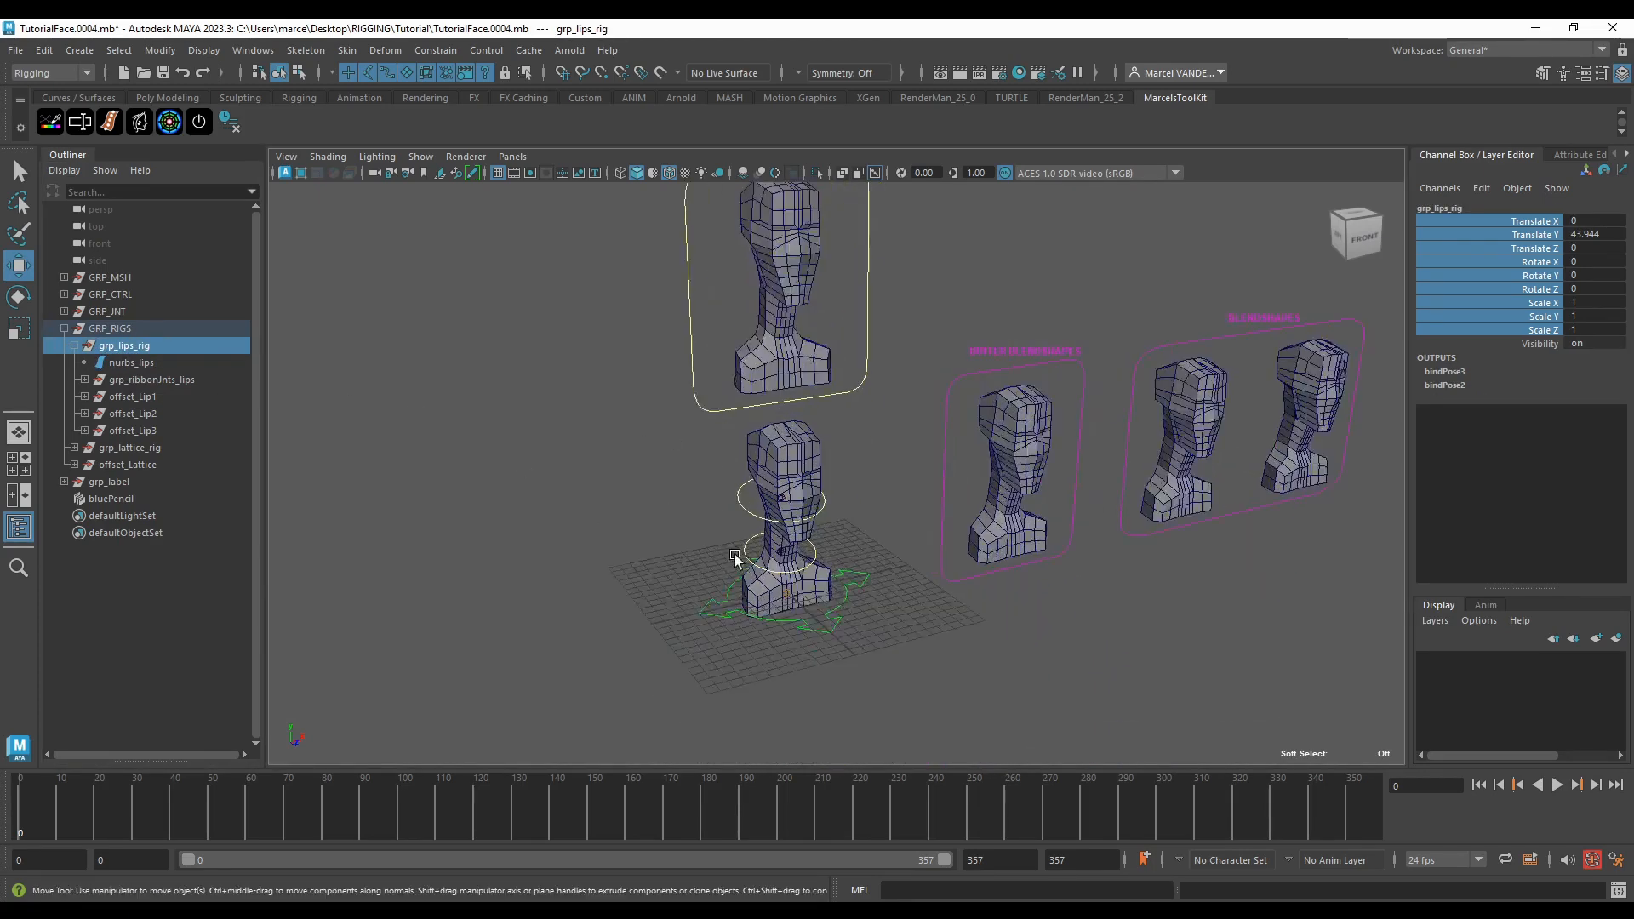
scroll(765, 587, "up", 4)
middle_click_drag(713, 213, 817, 689, "alt")
left_click(142, 361)
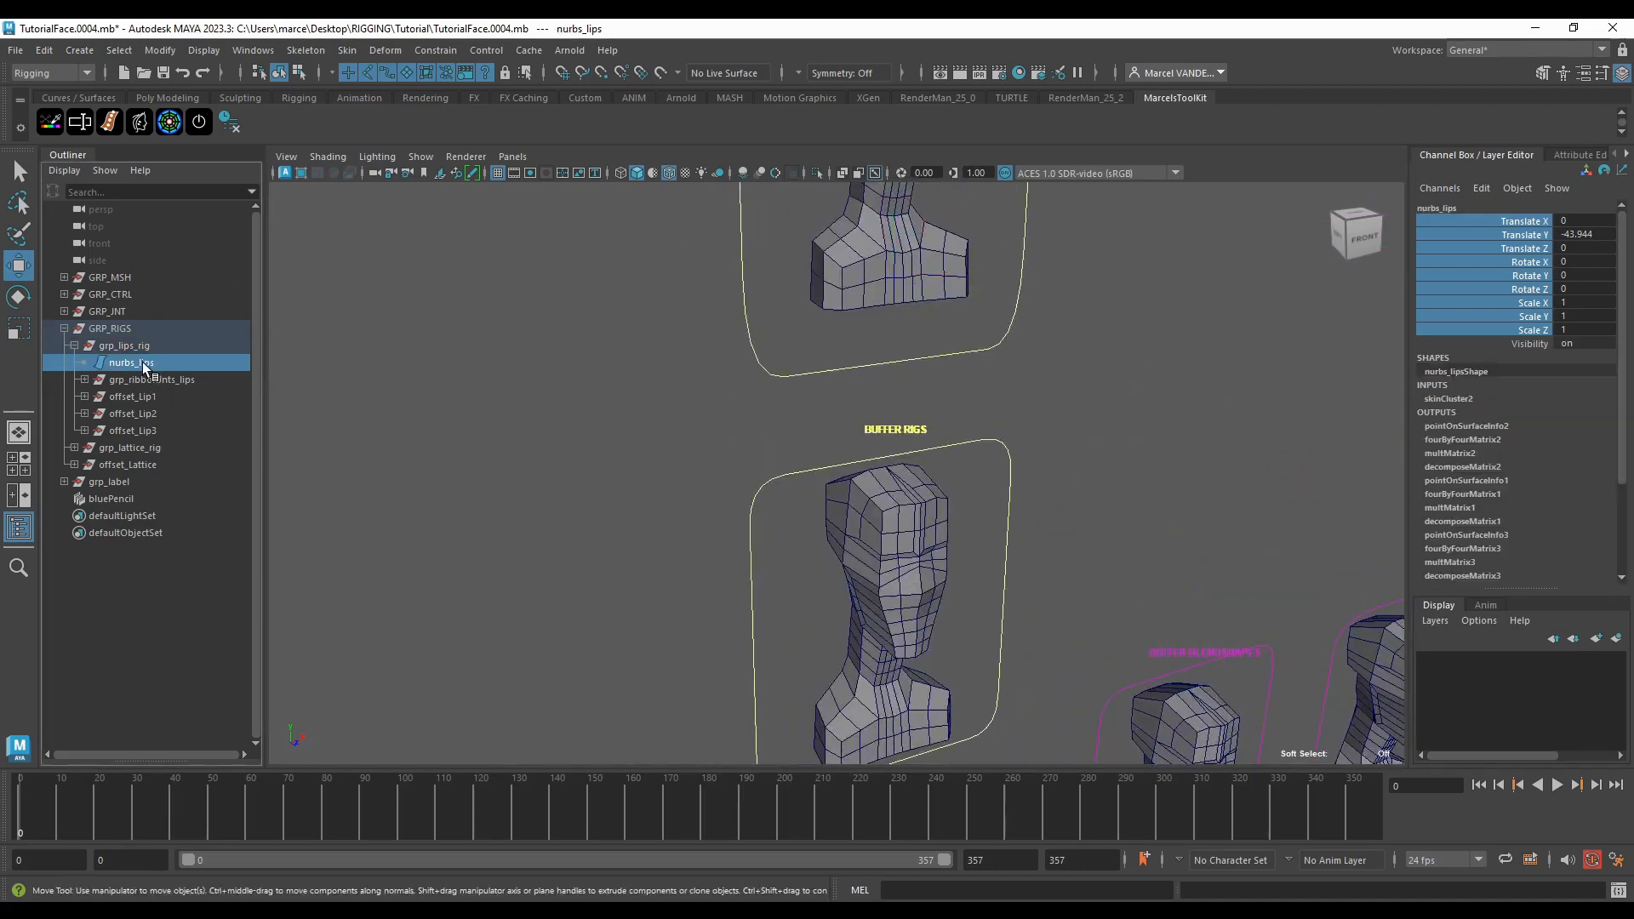
scroll(726, 378, "down", 3)
middle_click_drag(727, 378, 713, 464, "alt")
left_click_drag(885, 350, 878, 414, "alt")
scroll(882, 415, "down", 2)
mouse_move(878, 414)
middle_mouse_down("alt")
mouse_move(876, 376)
mouse_move(869, 420)
middle_mouse_up("alt")
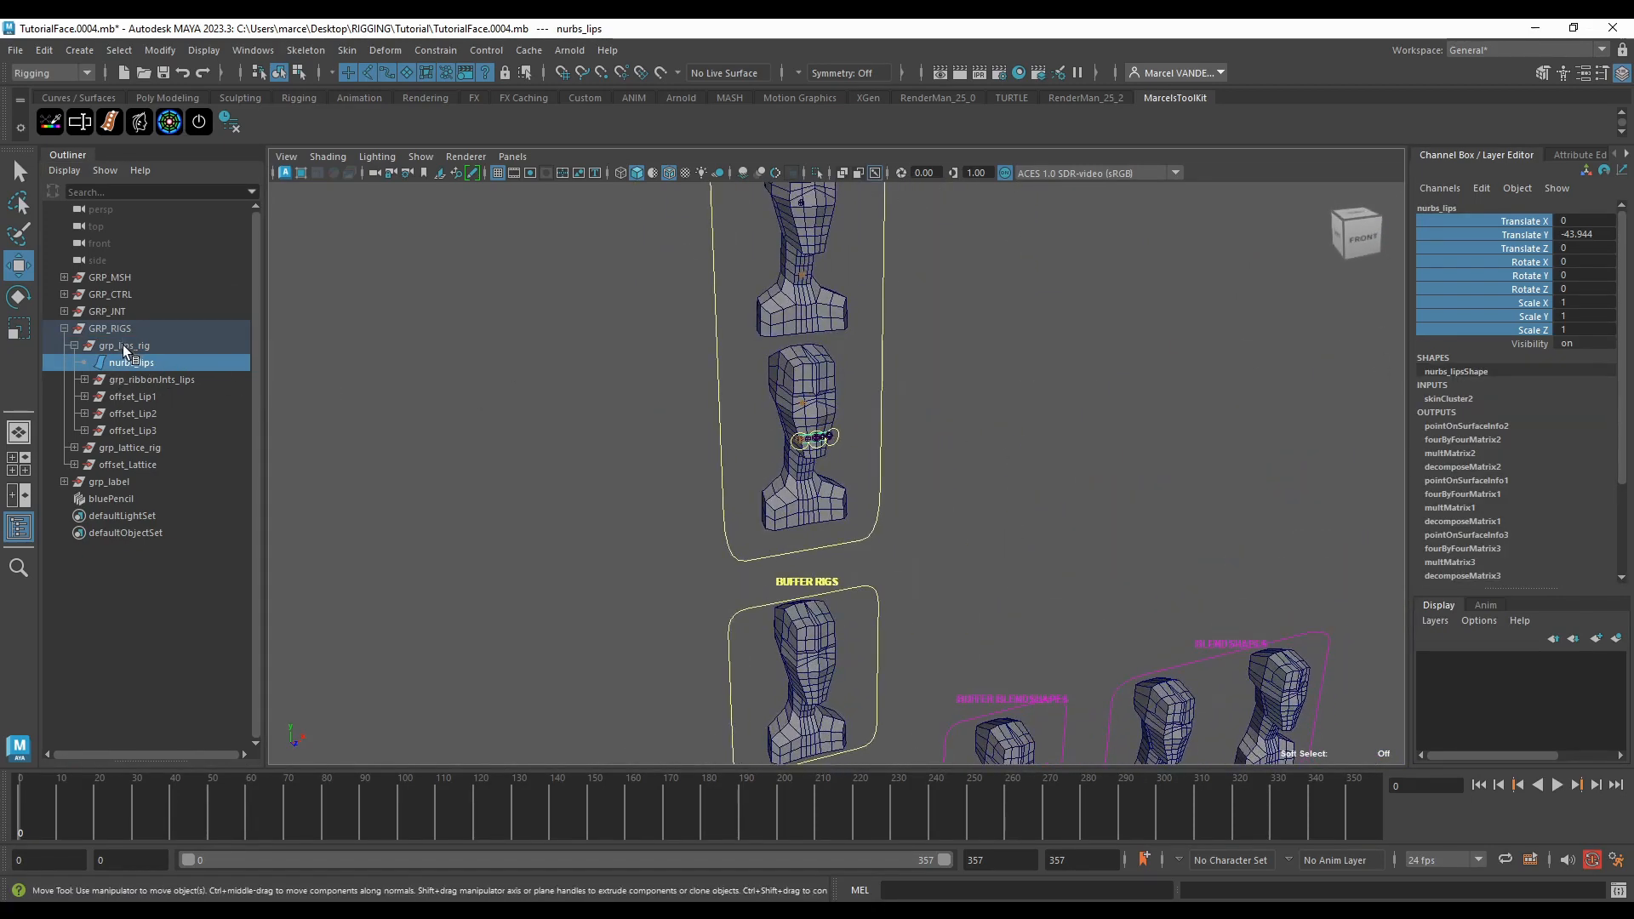
Step: Lock the translate, rotate and scale channels of nurbs_lips and clear the selection
right_click(1517, 267)
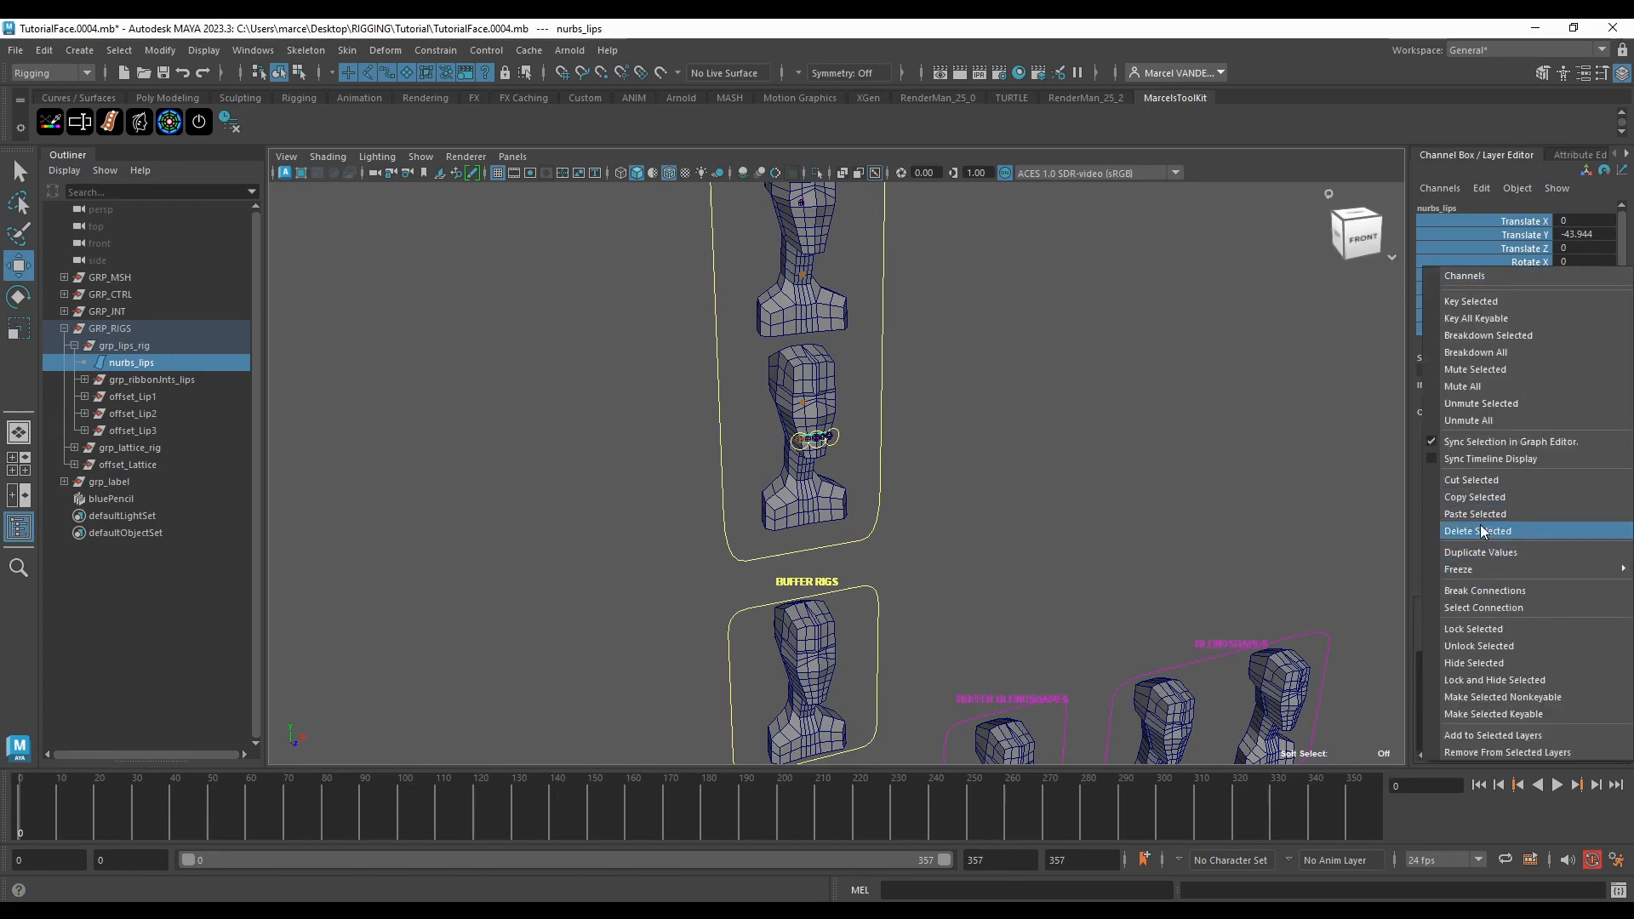
left_click(1509, 646)
left_click(1043, 386)
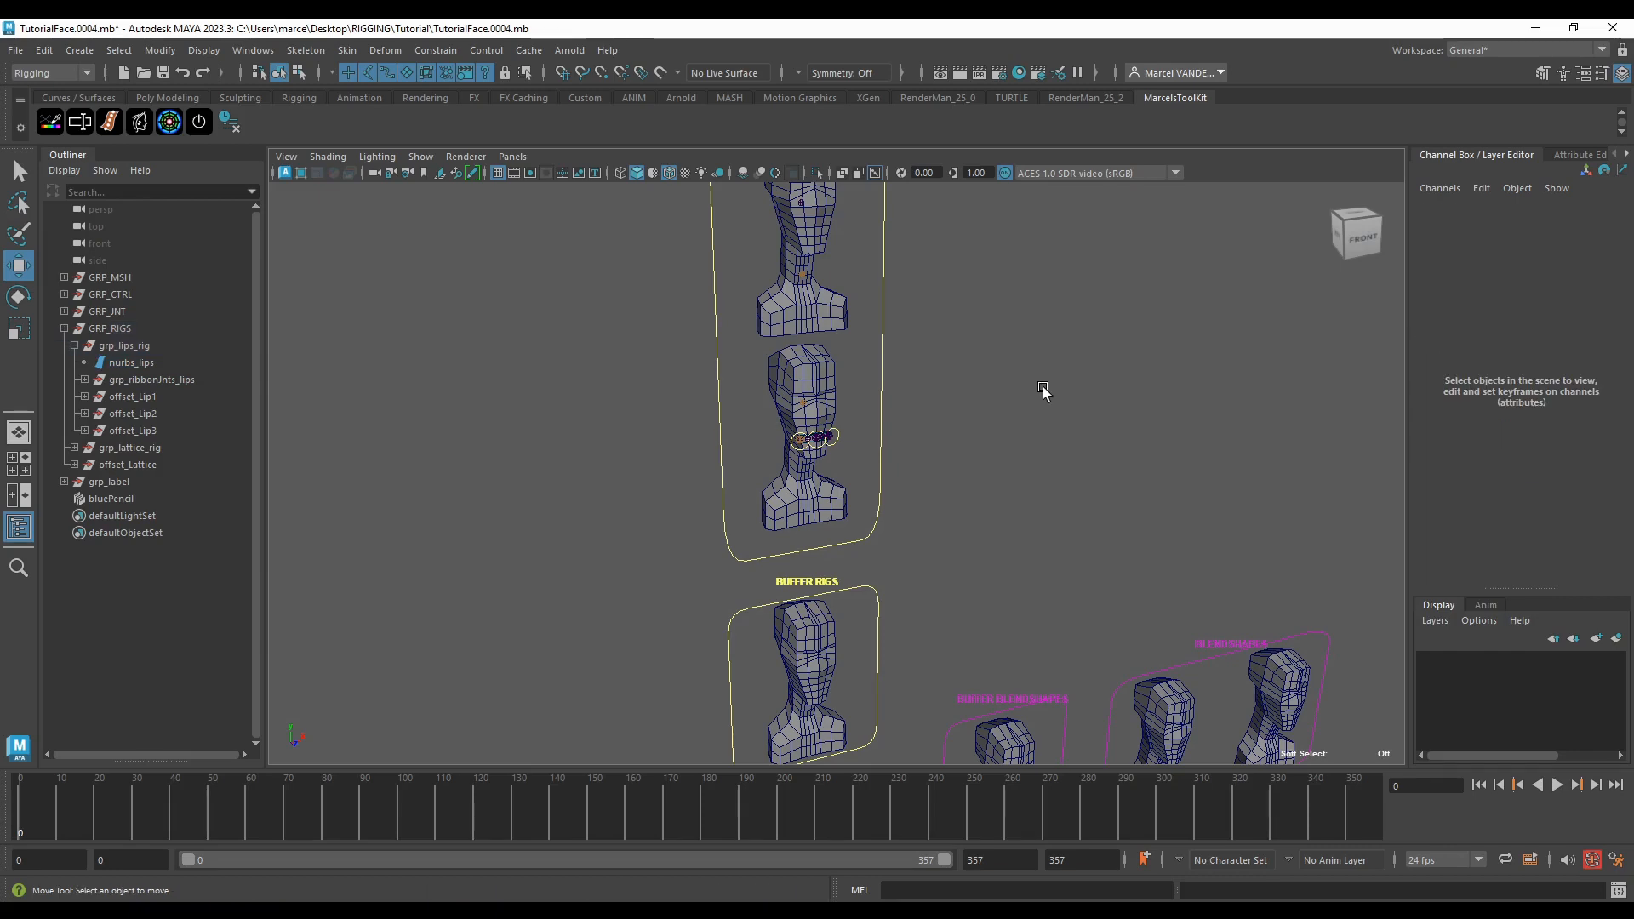
Step: Reselect nurbs_lips and its translate, rotate and scale channels to examine them together with its placement on the lip rig head
scroll(1021, 366, "up", 5)
left_click(112, 368)
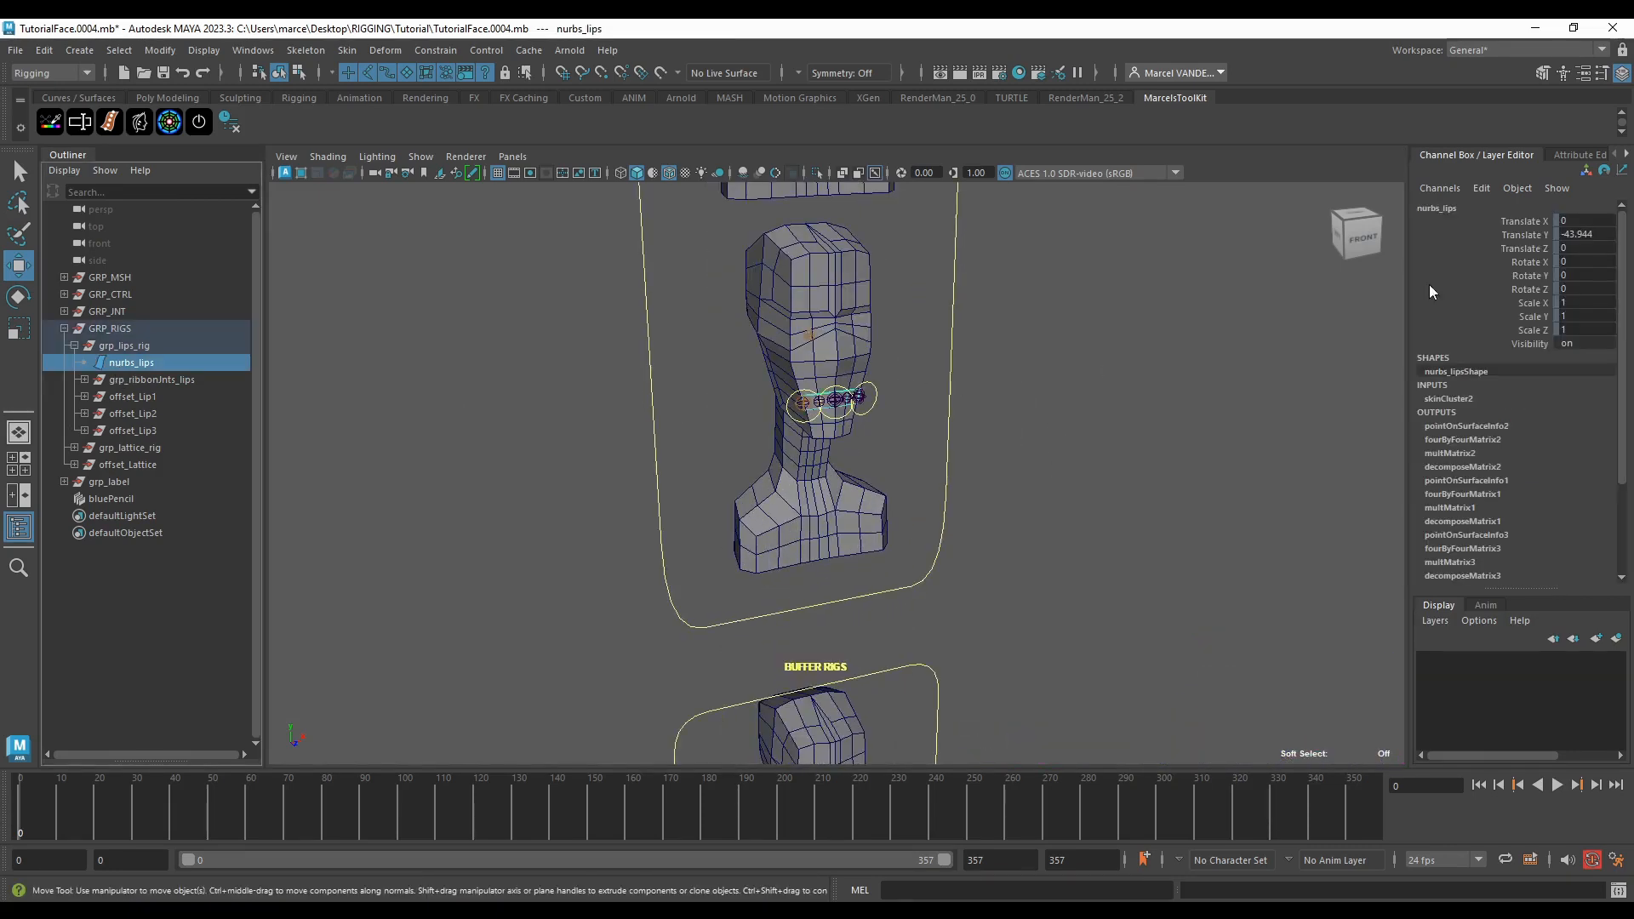
left_click_drag(1537, 223, 1535, 328)
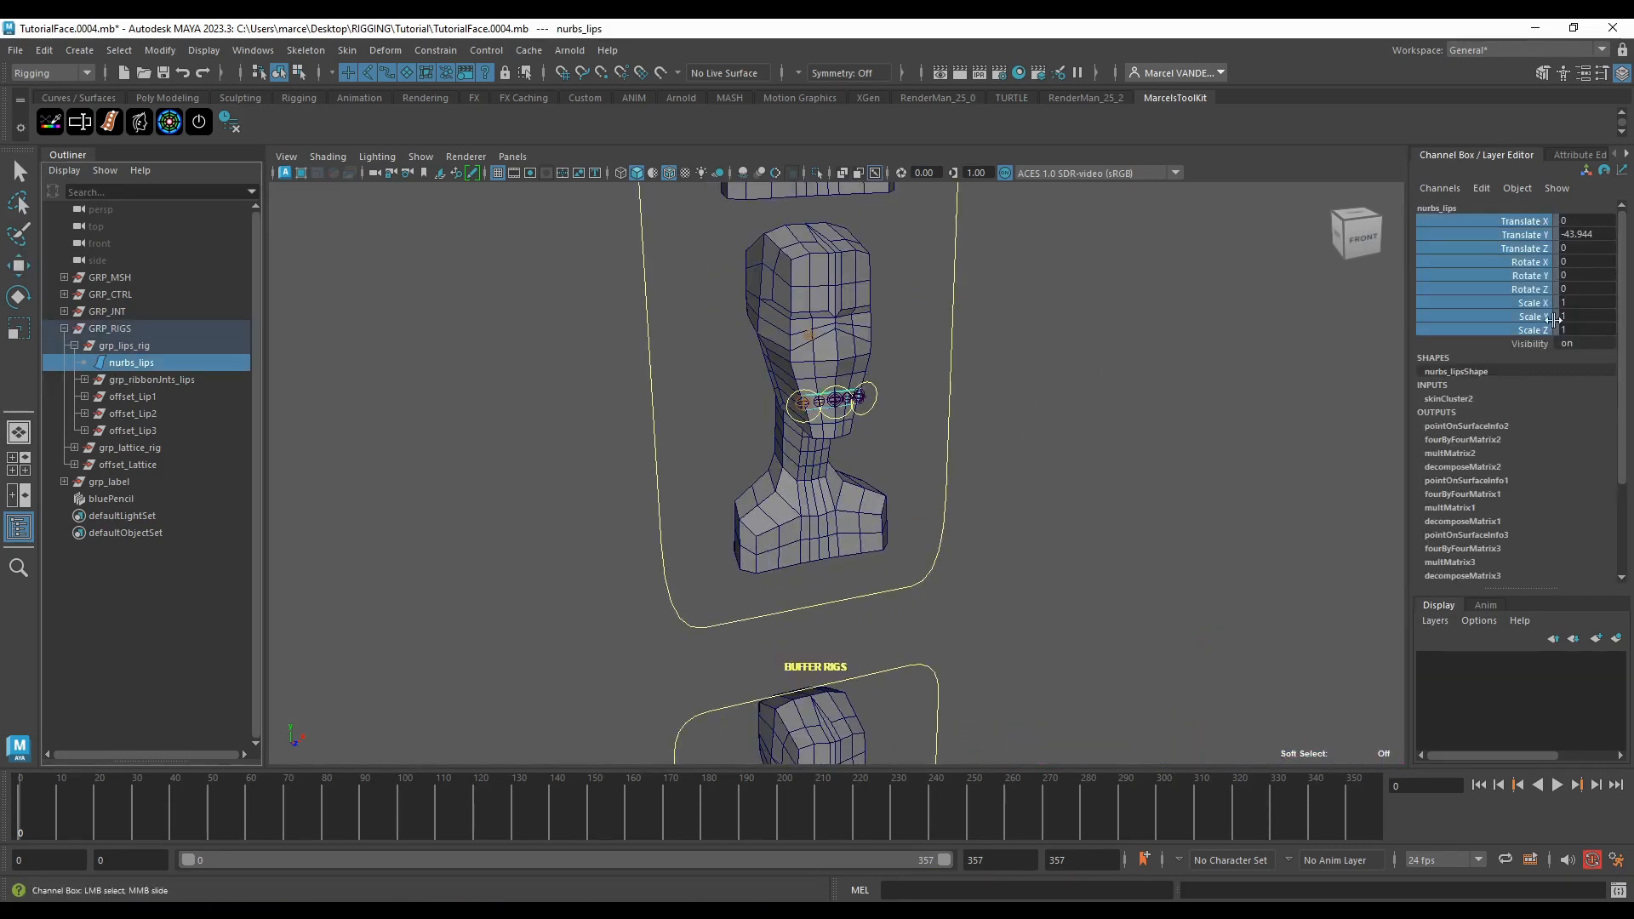
middle_click_drag(1110, 305, 1102, 390, "alt")
left_click(1536, 223)
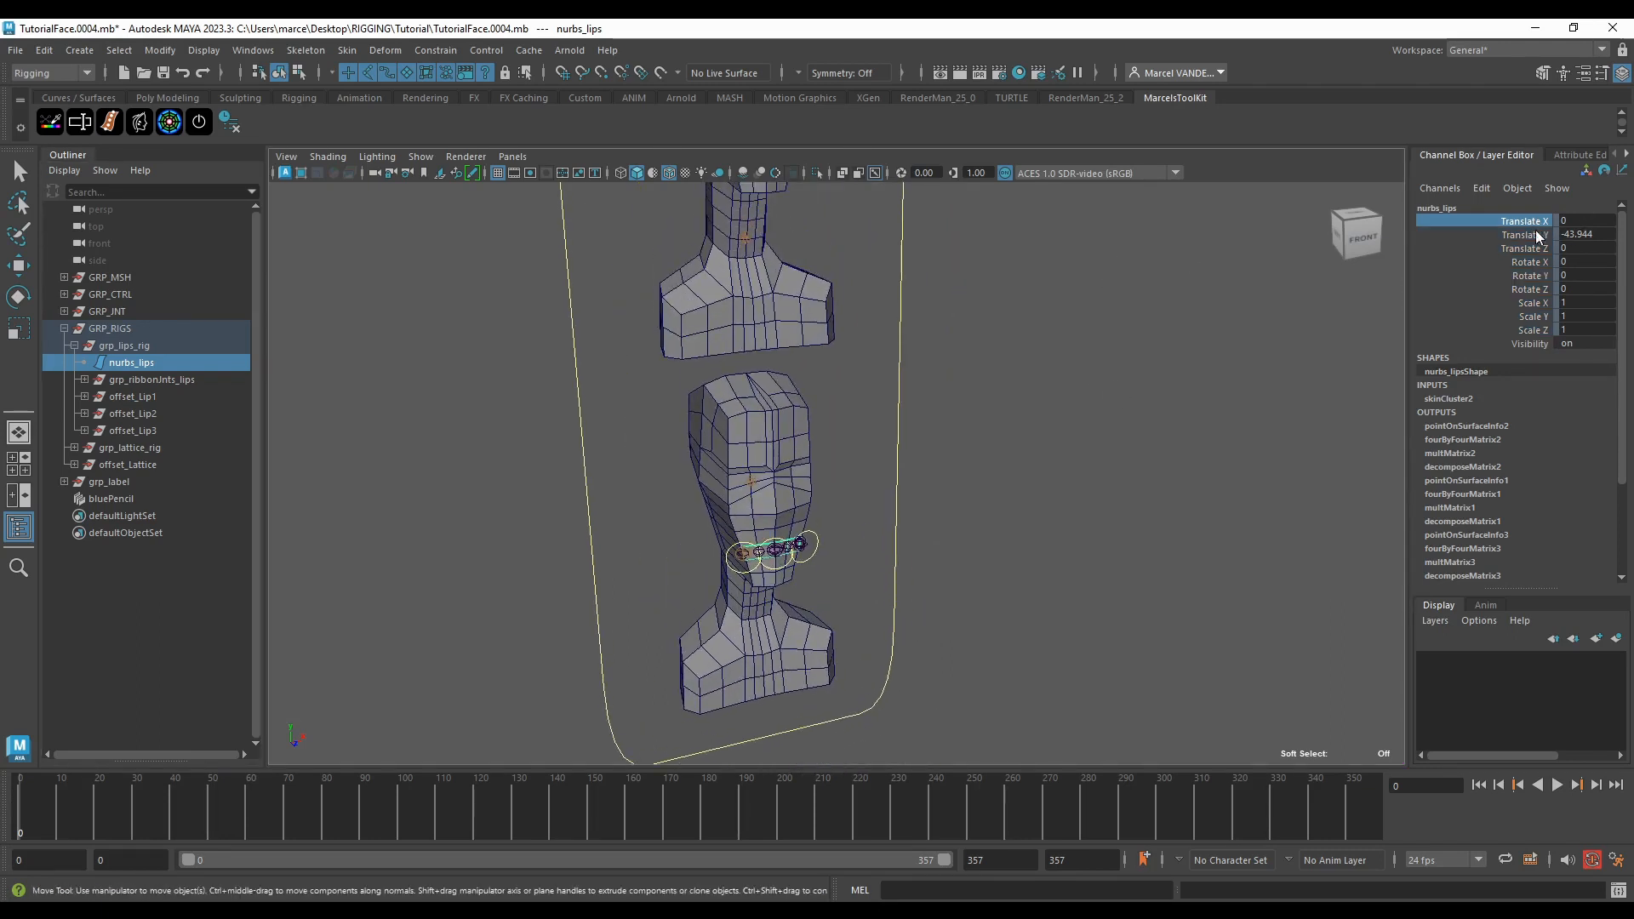
left_click(1535, 329, "shift")
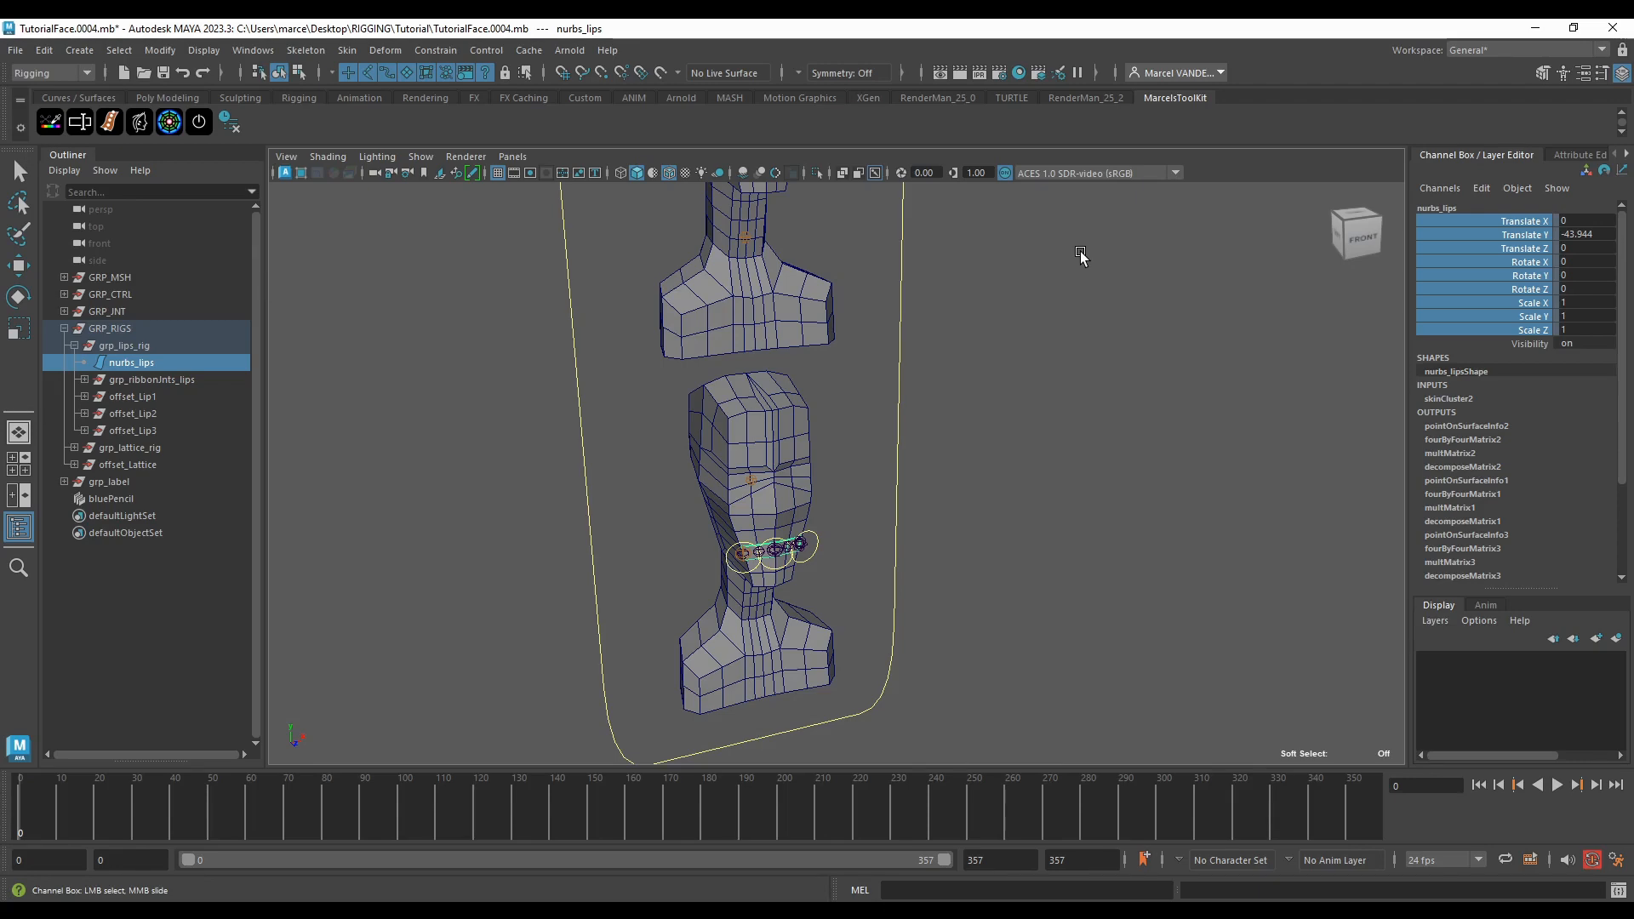
scroll(997, 360, "down", 5)
scroll(881, 425, "up", 6)
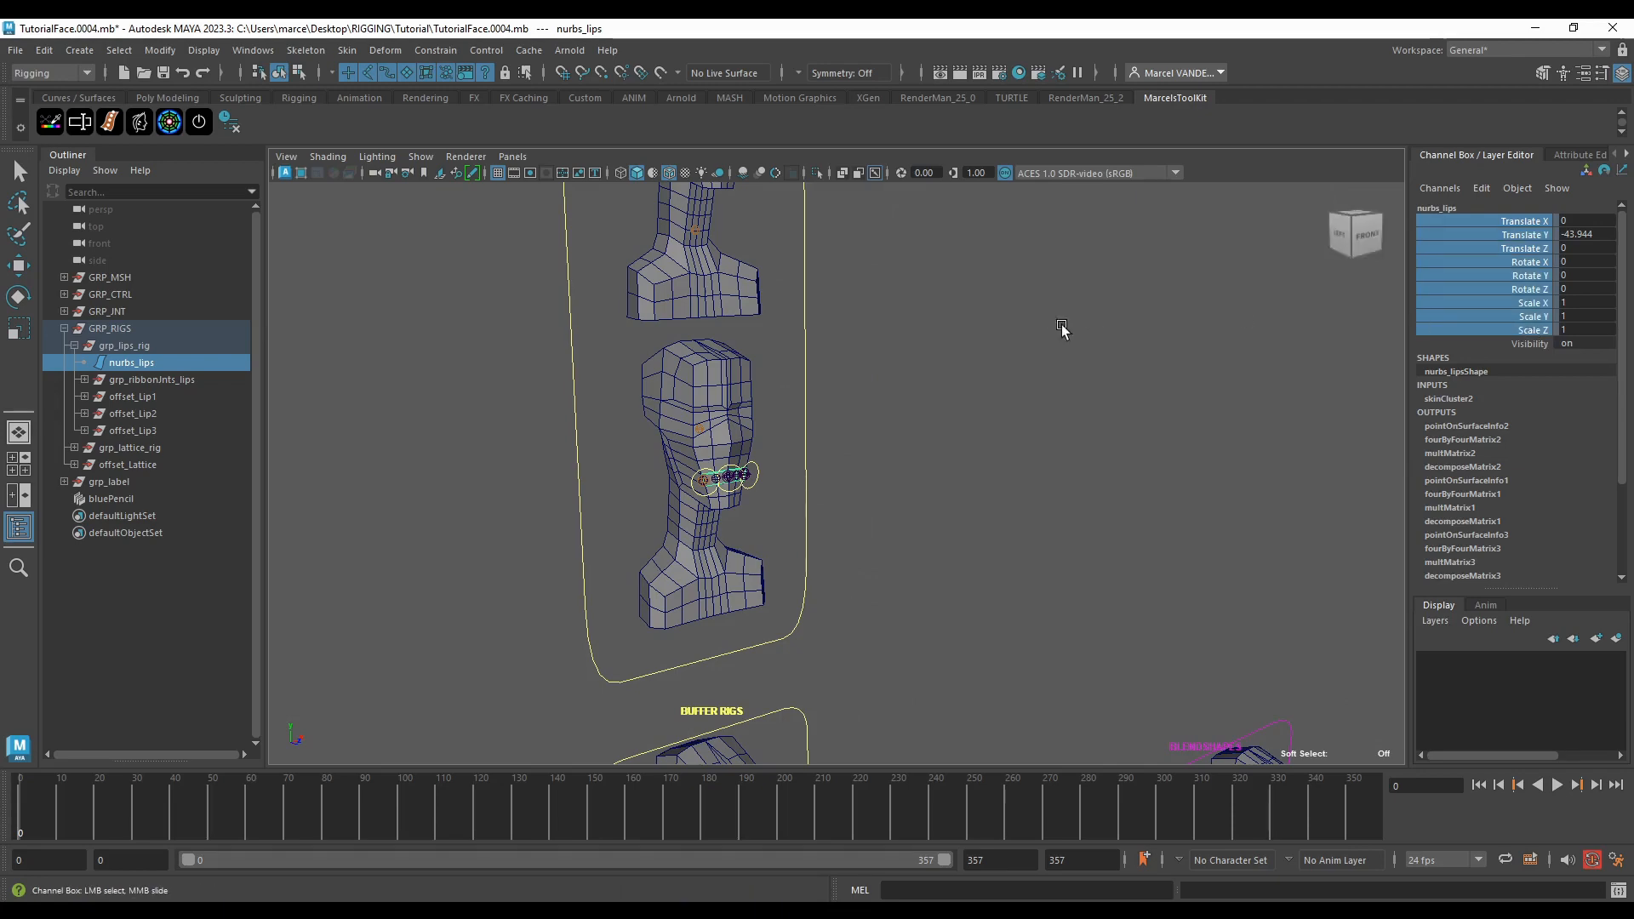
scroll(1055, 349, "up", 4)
left_click_drag(1043, 354, 1008, 350, "alt")
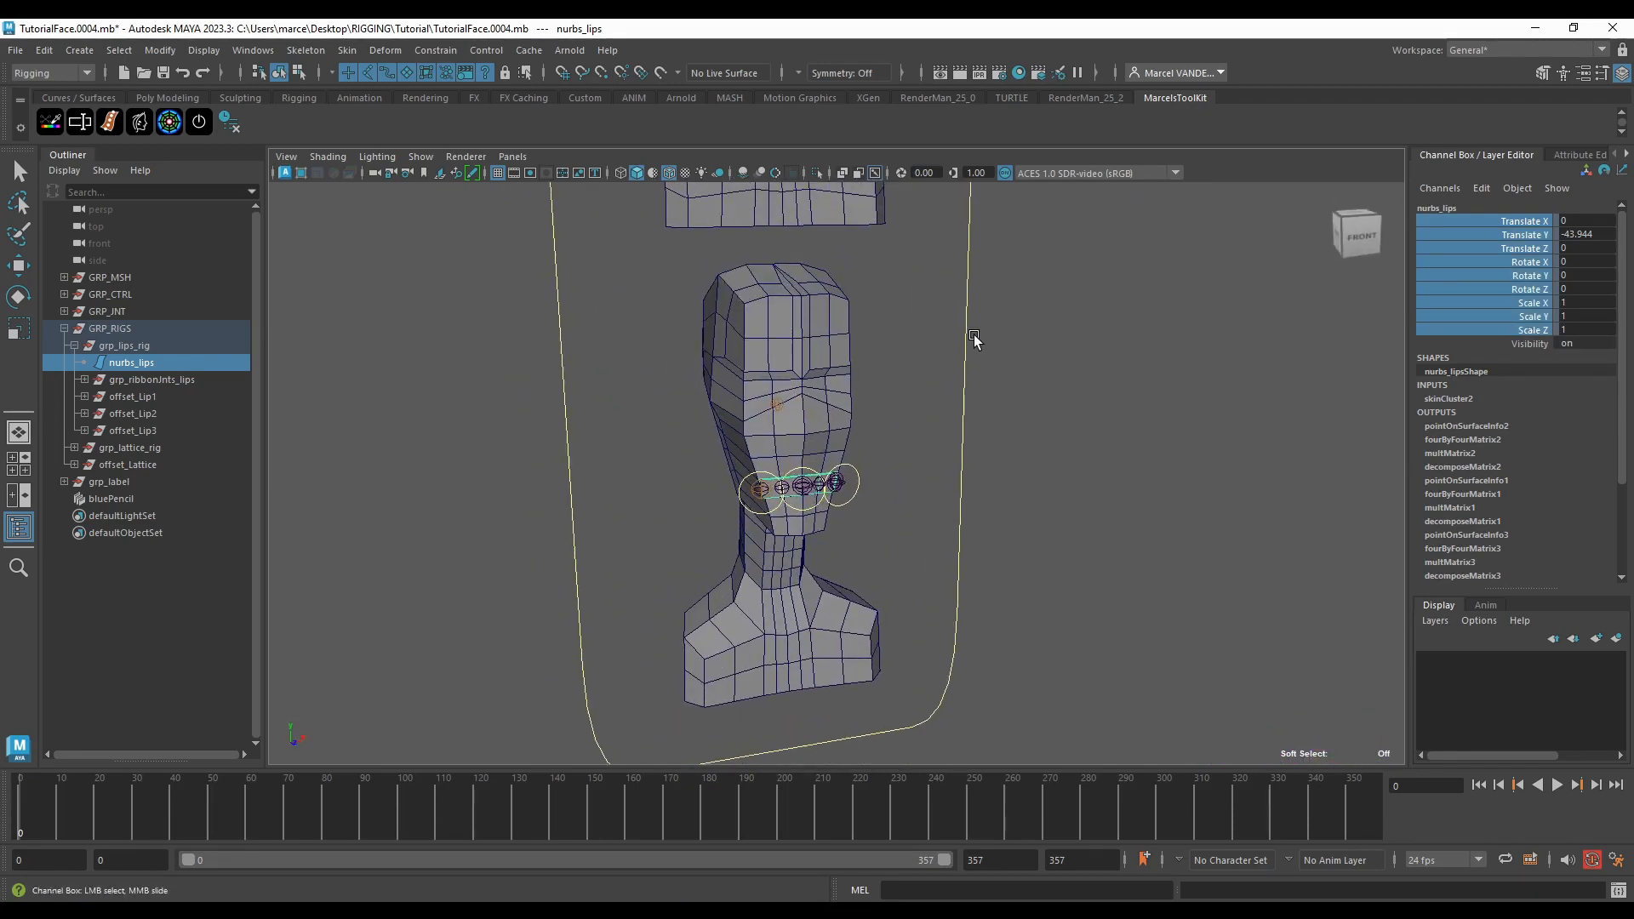
left_click_drag(883, 372, 849, 542, "alt")
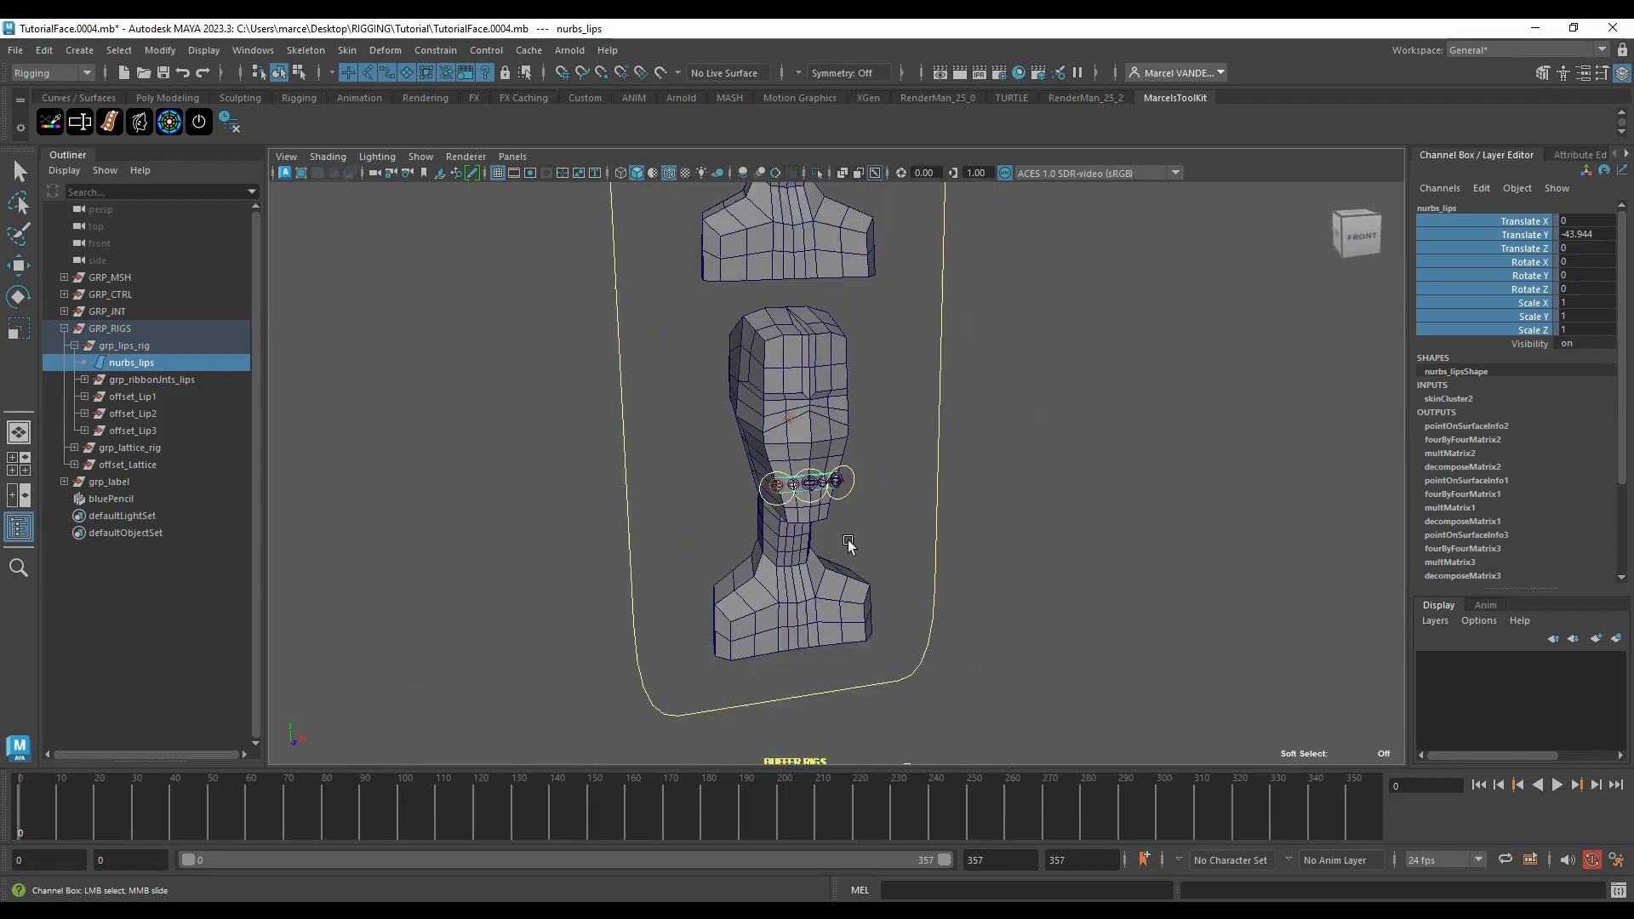
Step: Try moving ctrl_Lip2 and the middle lip ribbon control joint vertically to test the lip rig, undoing each move
scroll(849, 543, "up", 3)
left_click(813, 417)
key("w")
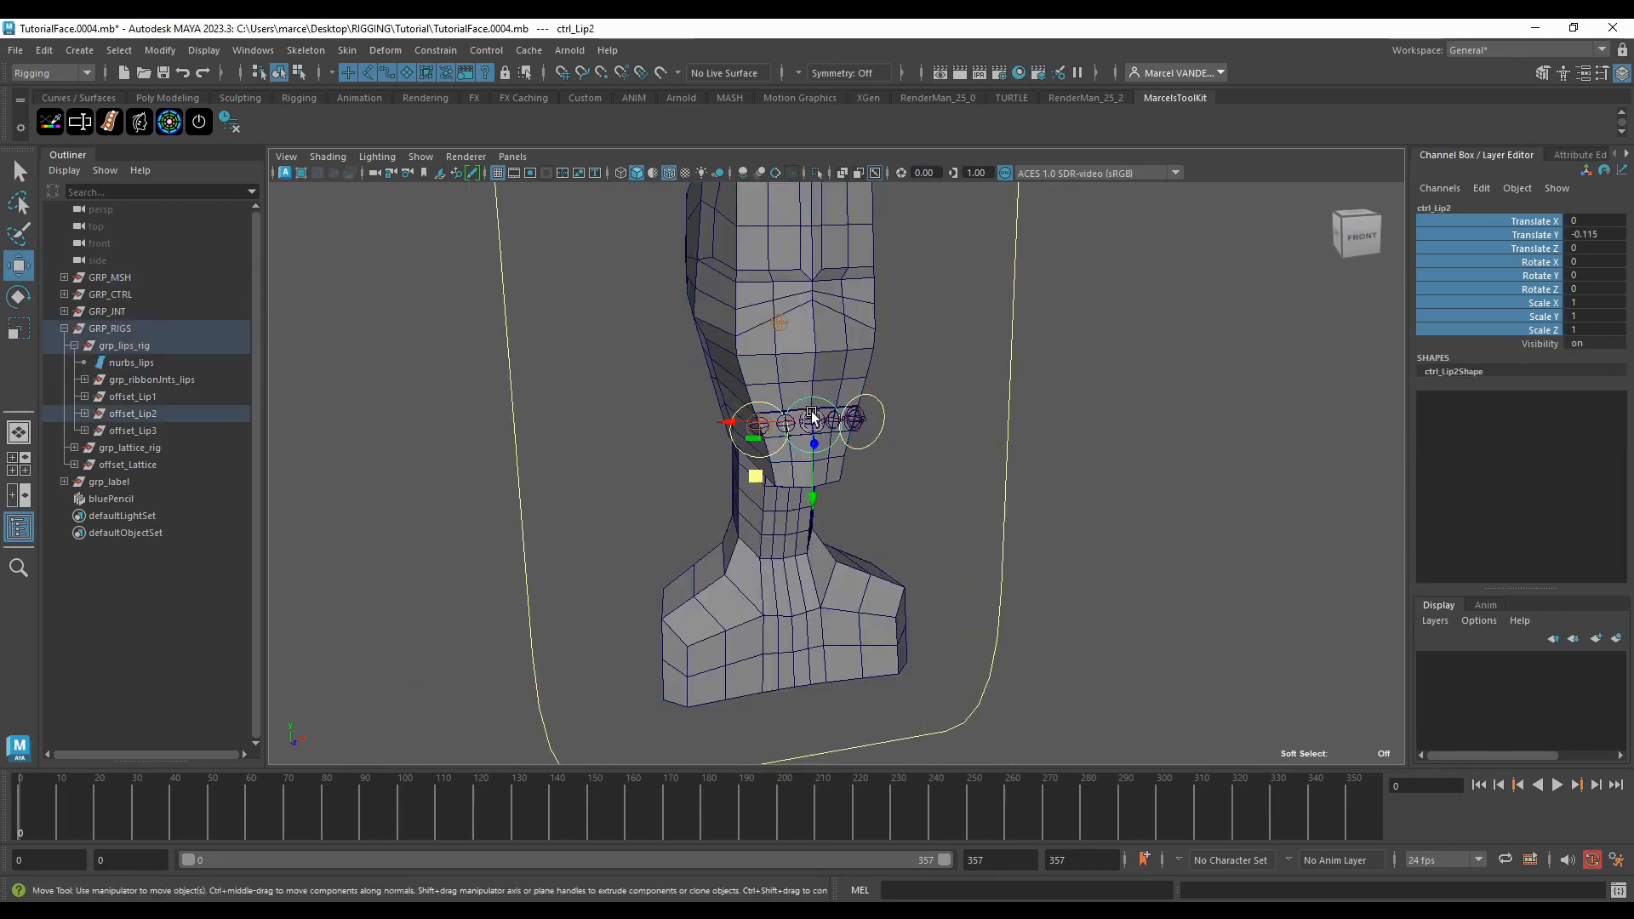
left_click_drag(797, 406, 807, 433)
key("ctrl+z")
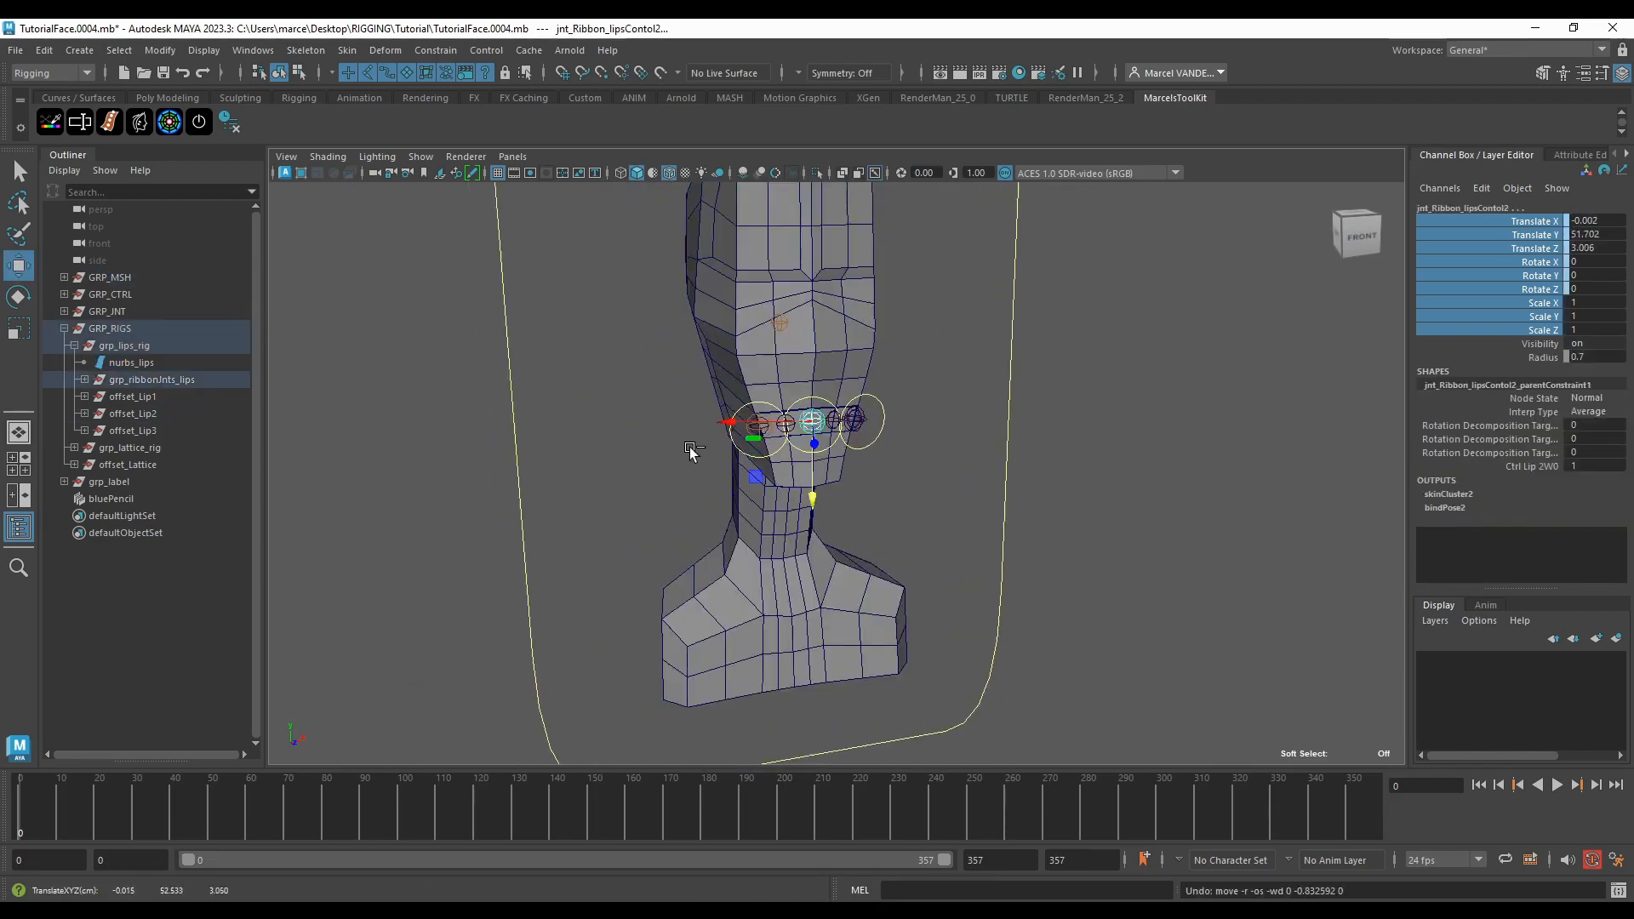
left_click_drag(811, 493, 806, 407)
key("ctrl+z")
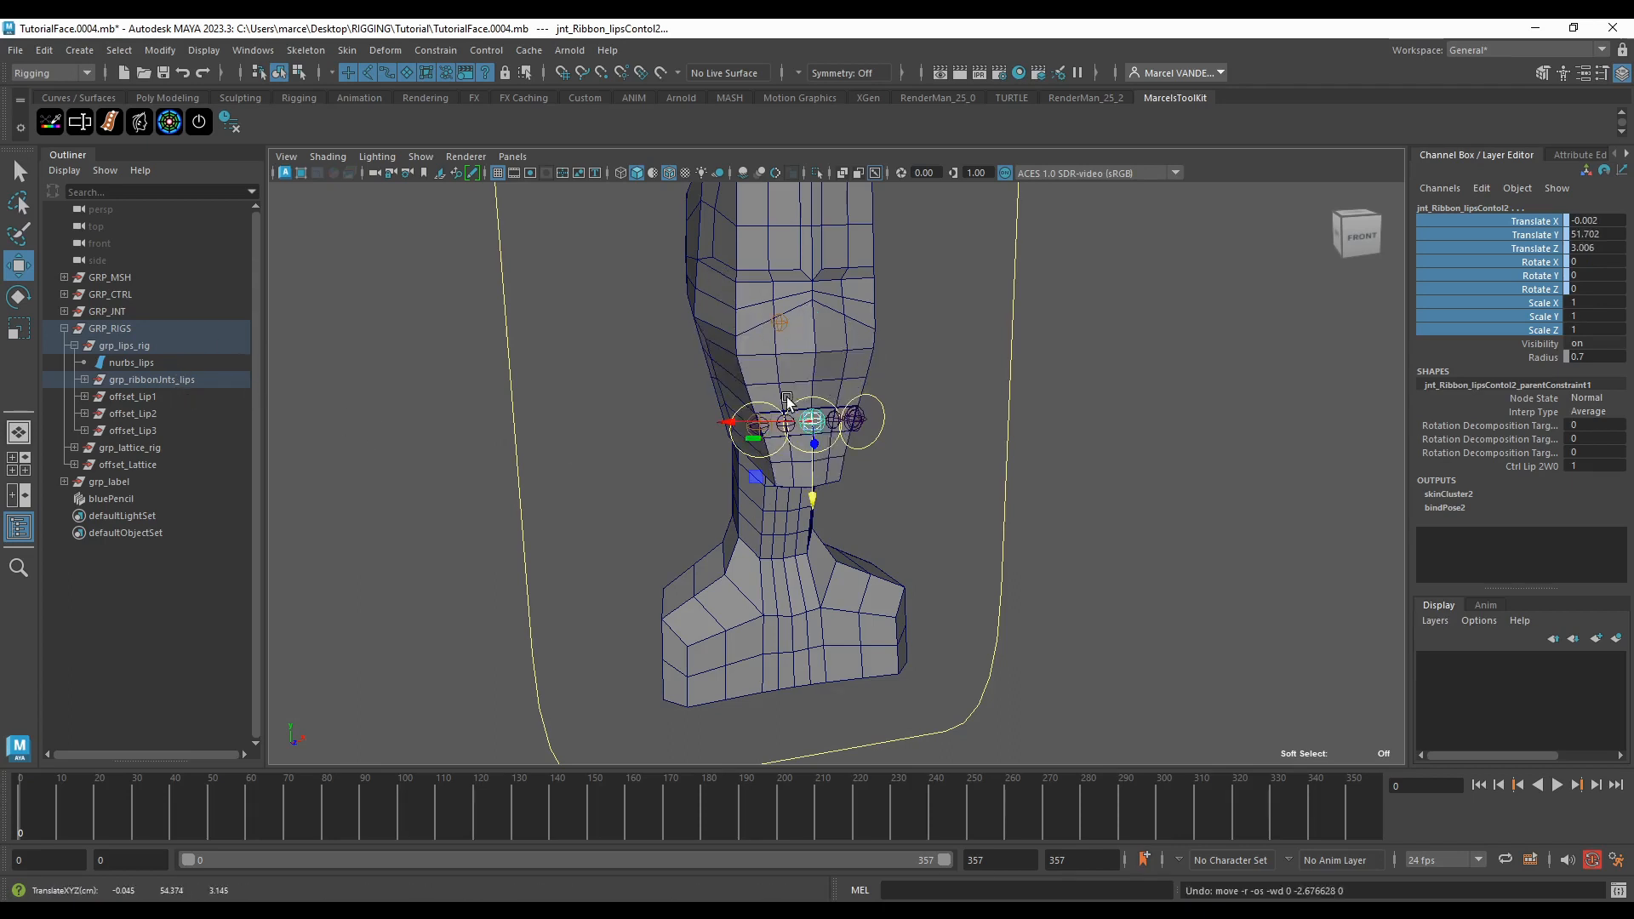
scroll(838, 409, "up", 2)
left_click(826, 380)
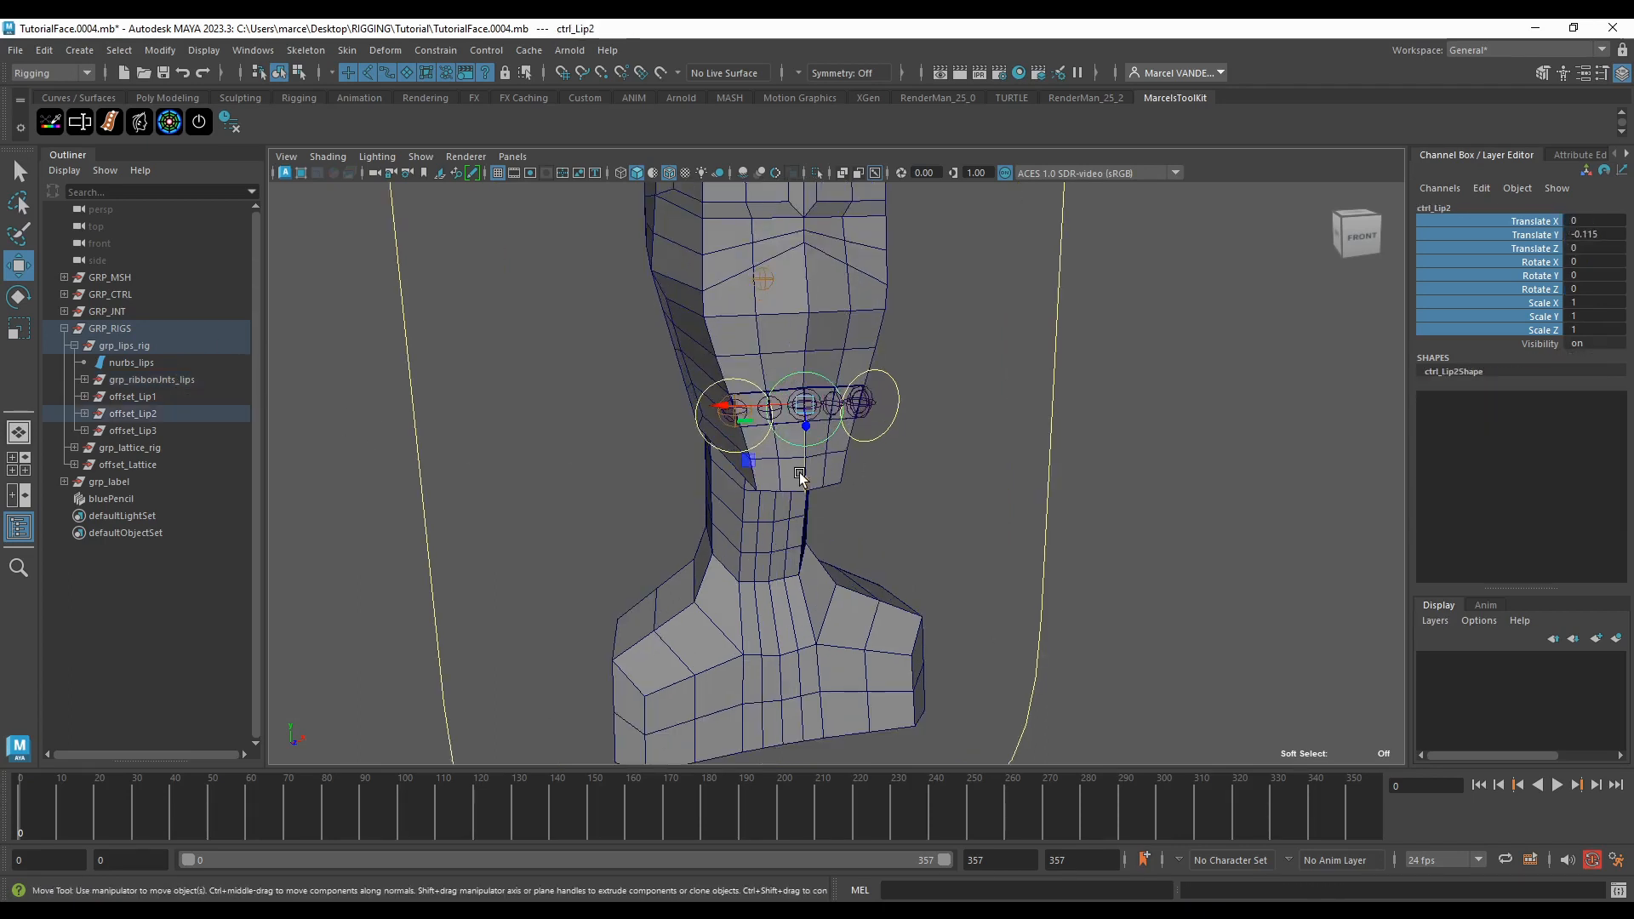
left_click_drag(805, 480, 783, 429)
key("ctrl+z")
Step: Group offset_Lip1, offset_Lip2 and offset_Lip3 together inside grp_lips_rig
left_click(127, 397)
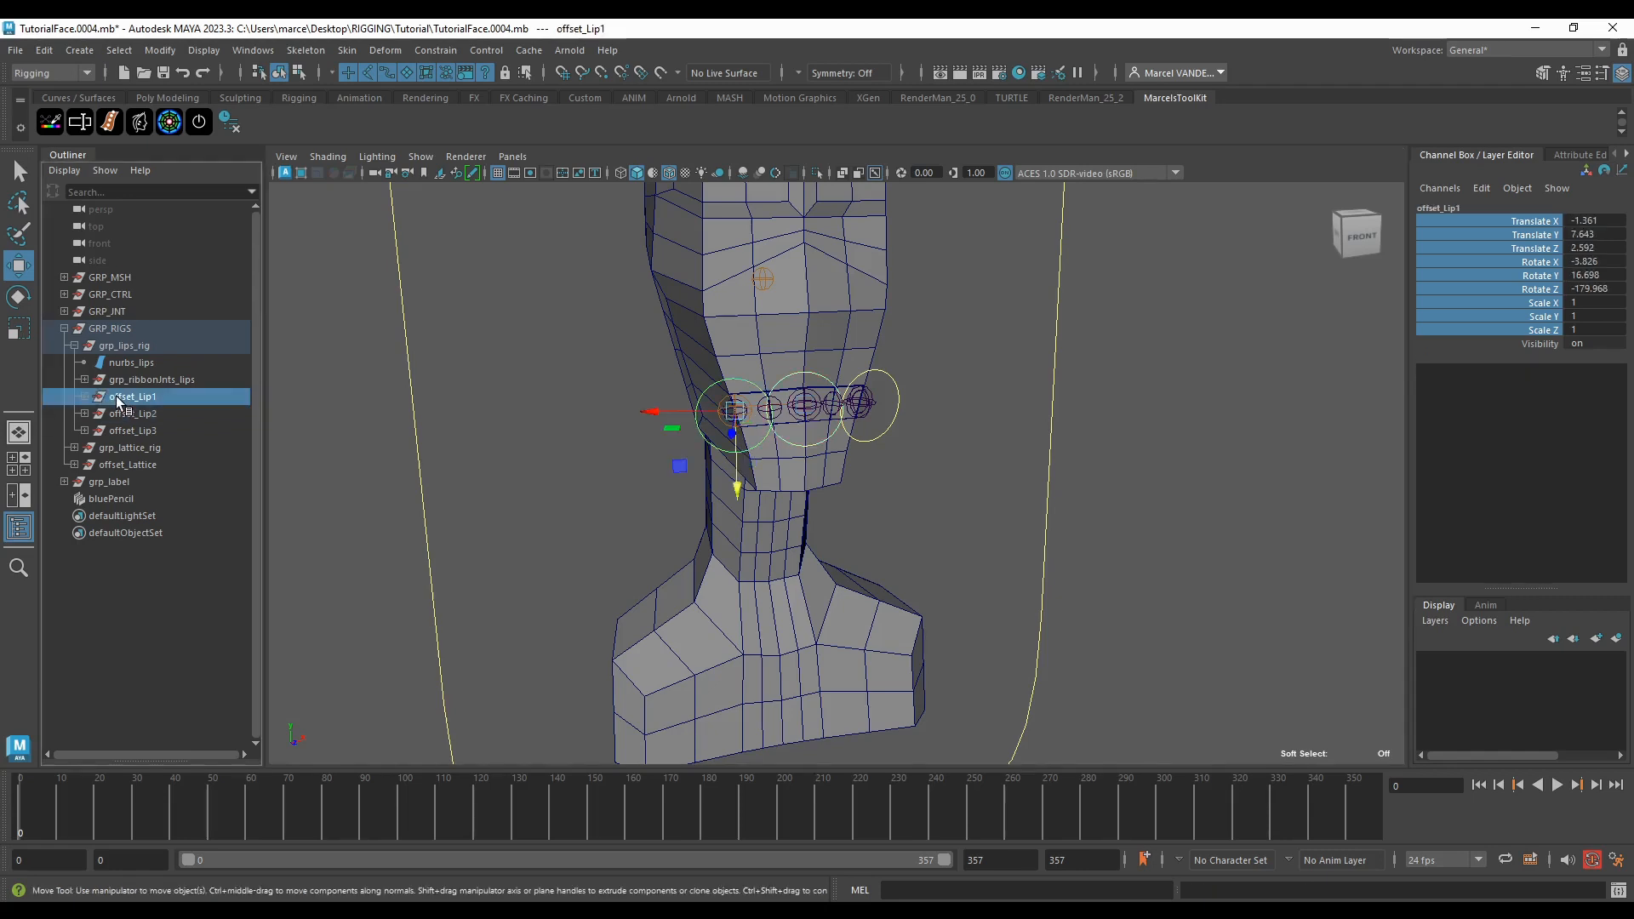
left_click(146, 429, "ctrl")
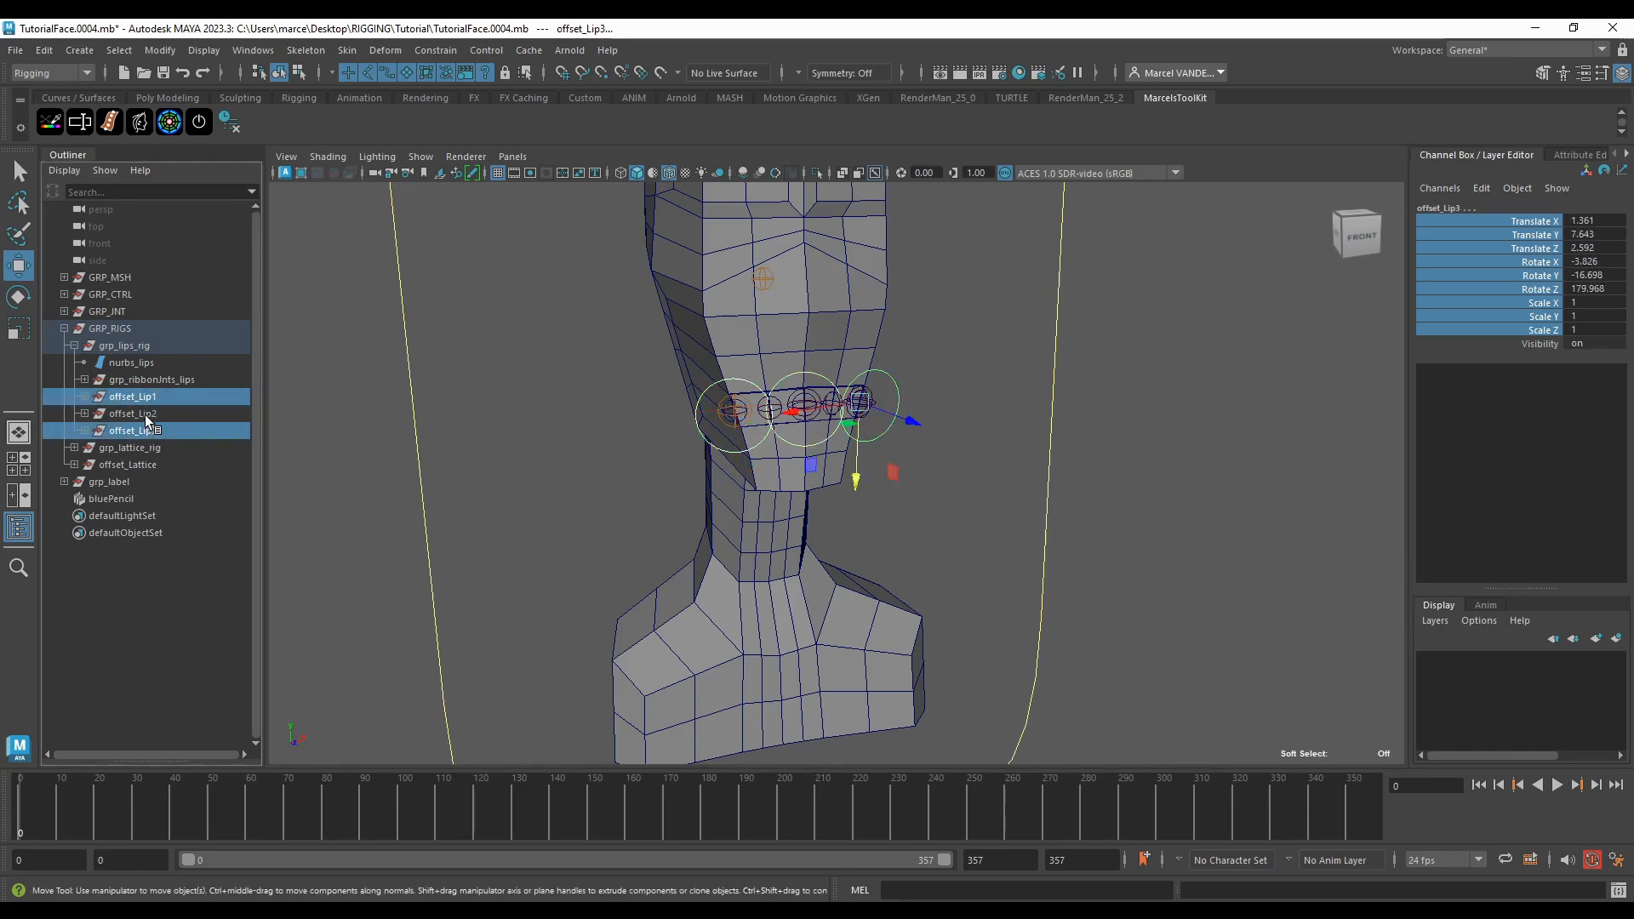
left_click(148, 412)
left_click(150, 398, "ctrl")
left_click(148, 415, "ctrl")
left_click(146, 429, "ctrl")
left_click(150, 414, "ctrl")
key("ctrl+g")
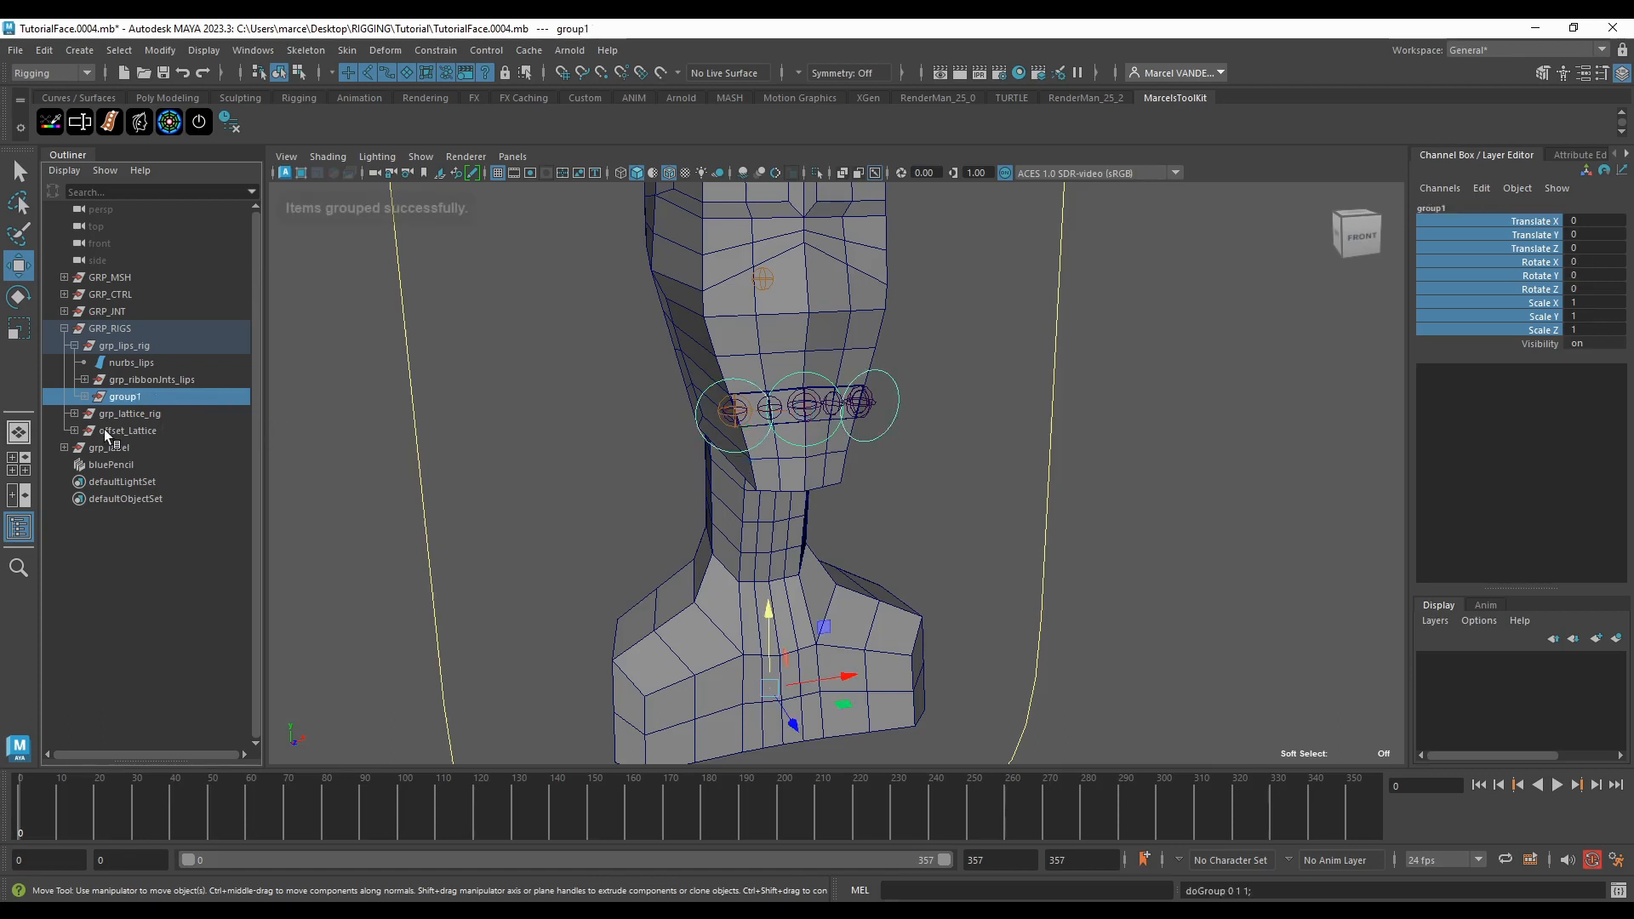
Step: Expand the new group of lip offsets and rename it grp_Ctrls_lips
left_click(84, 396)
double_click(147, 398)
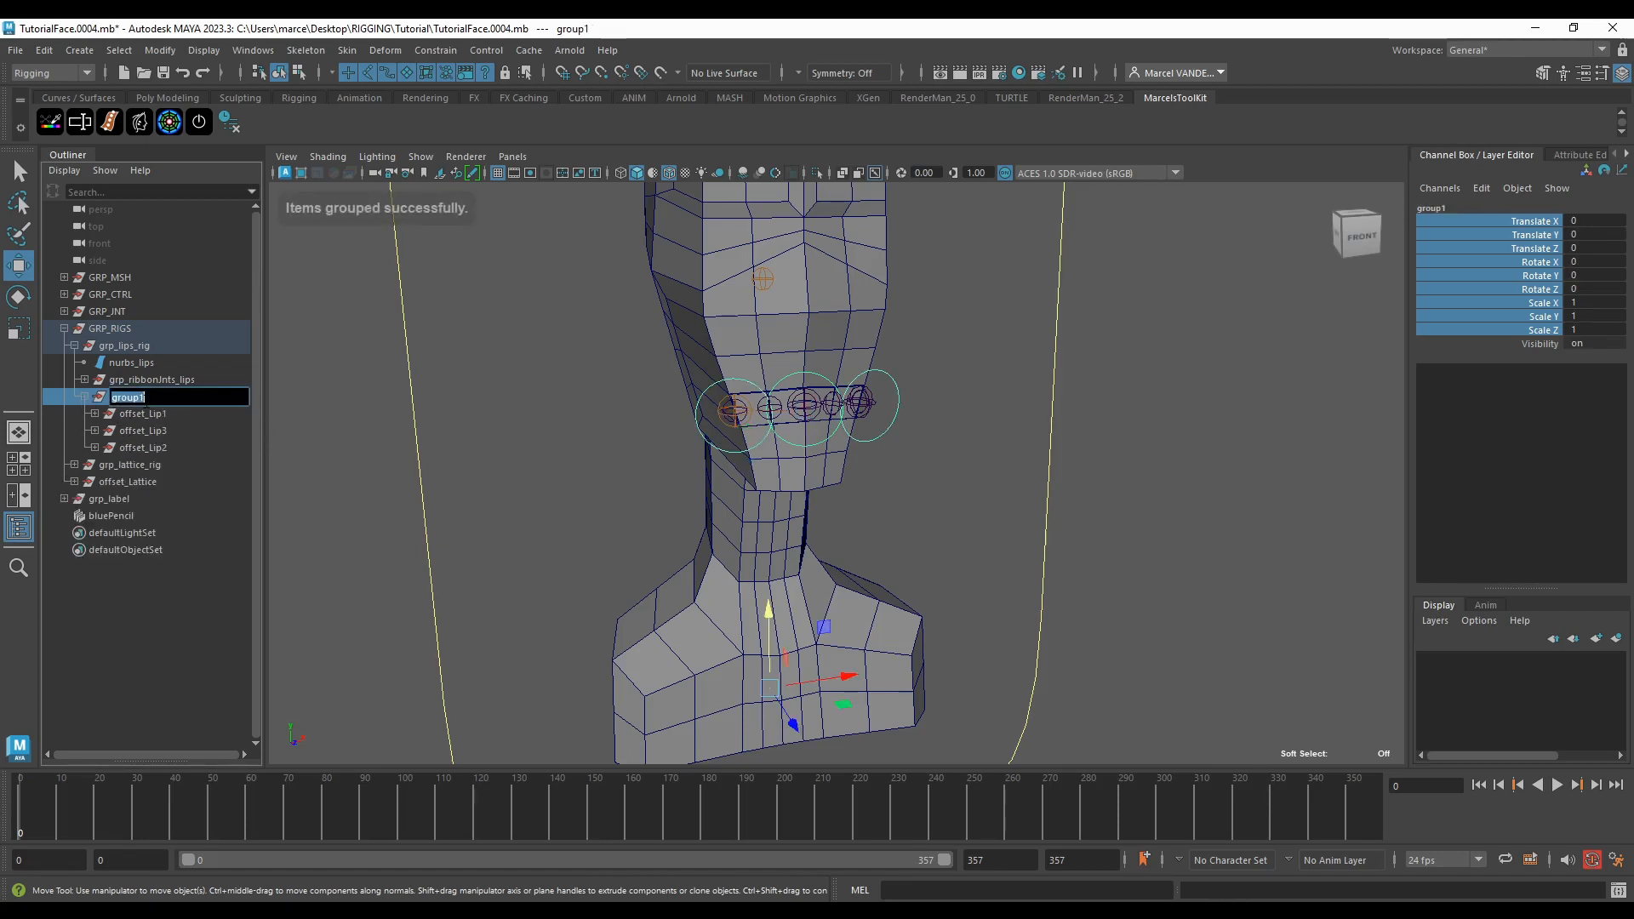
type("grp_Ctrls_")
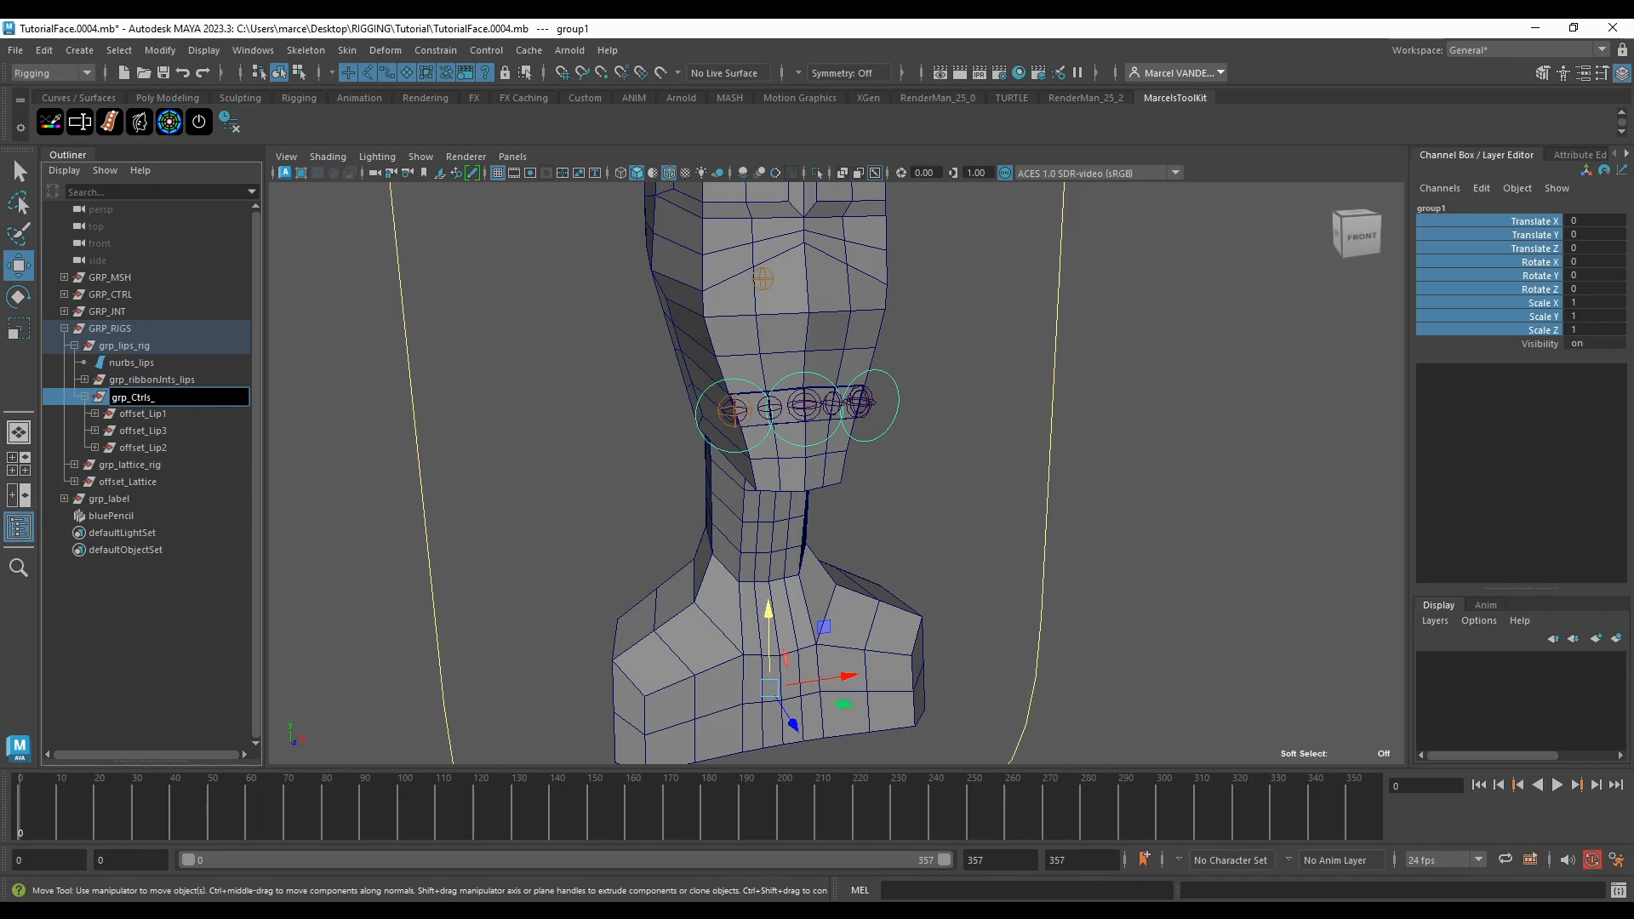
type("lips")
key("Return")
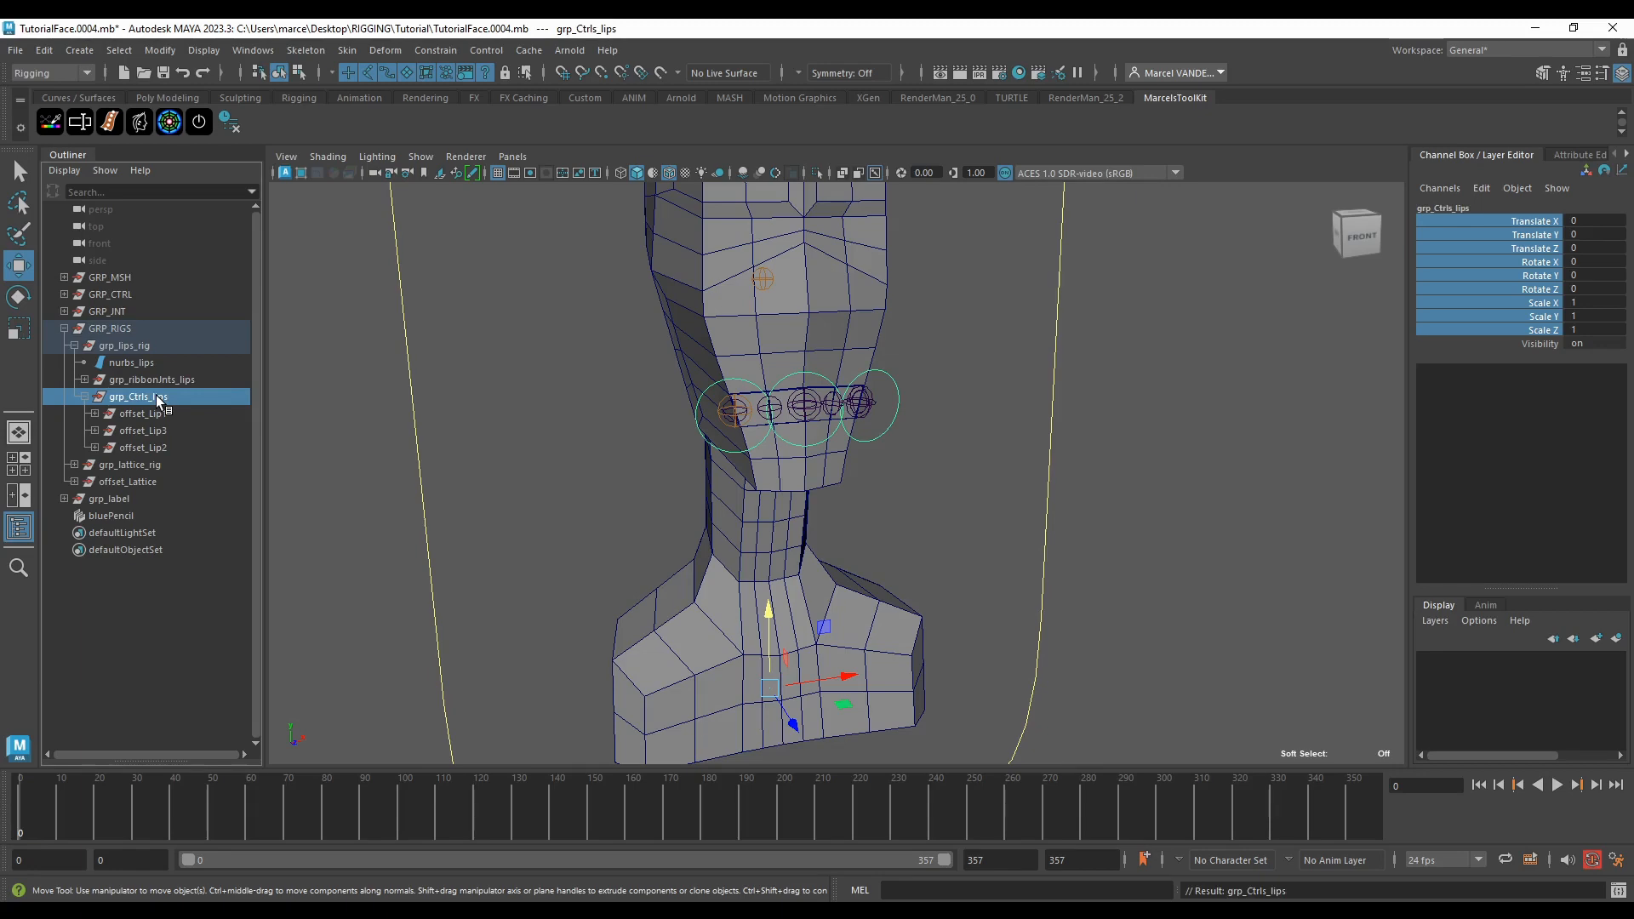
scroll(672, 511, "down", 8)
left_click_drag(674, 434, 715, 391, "alt")
scroll(731, 374, "up", 7)
middle_click_drag(732, 371, 646, 485, "alt")
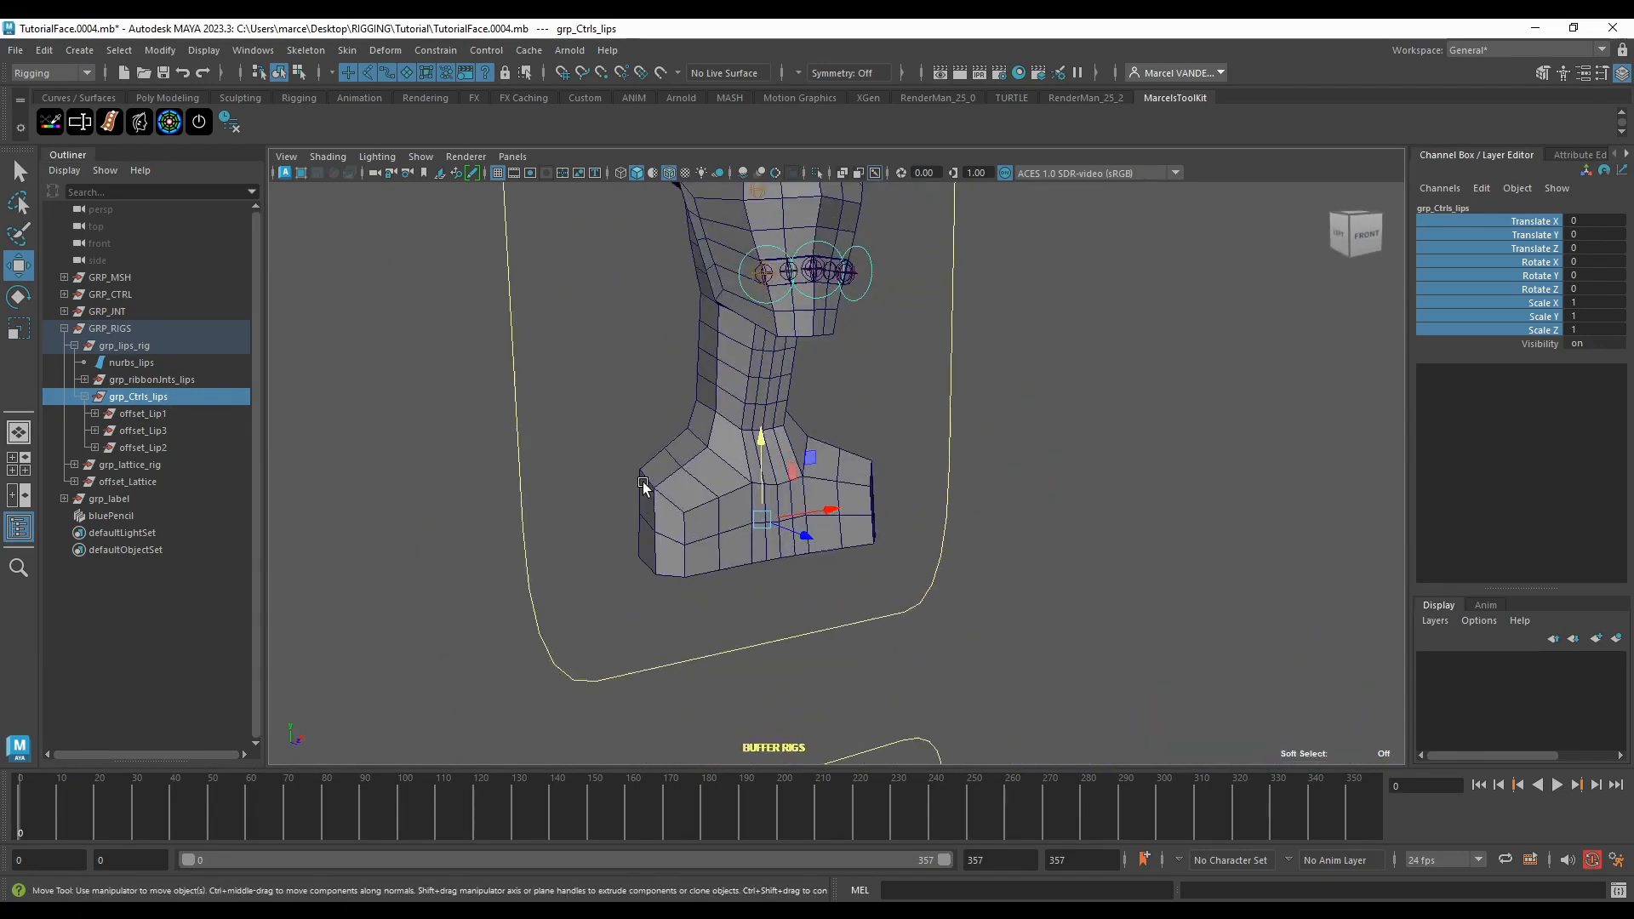
Step: Duplicate grp_Ctrls_lips inside grp_lips_rig, trying to move the copy out to the top level and undoing that move
key("ctrl+d")
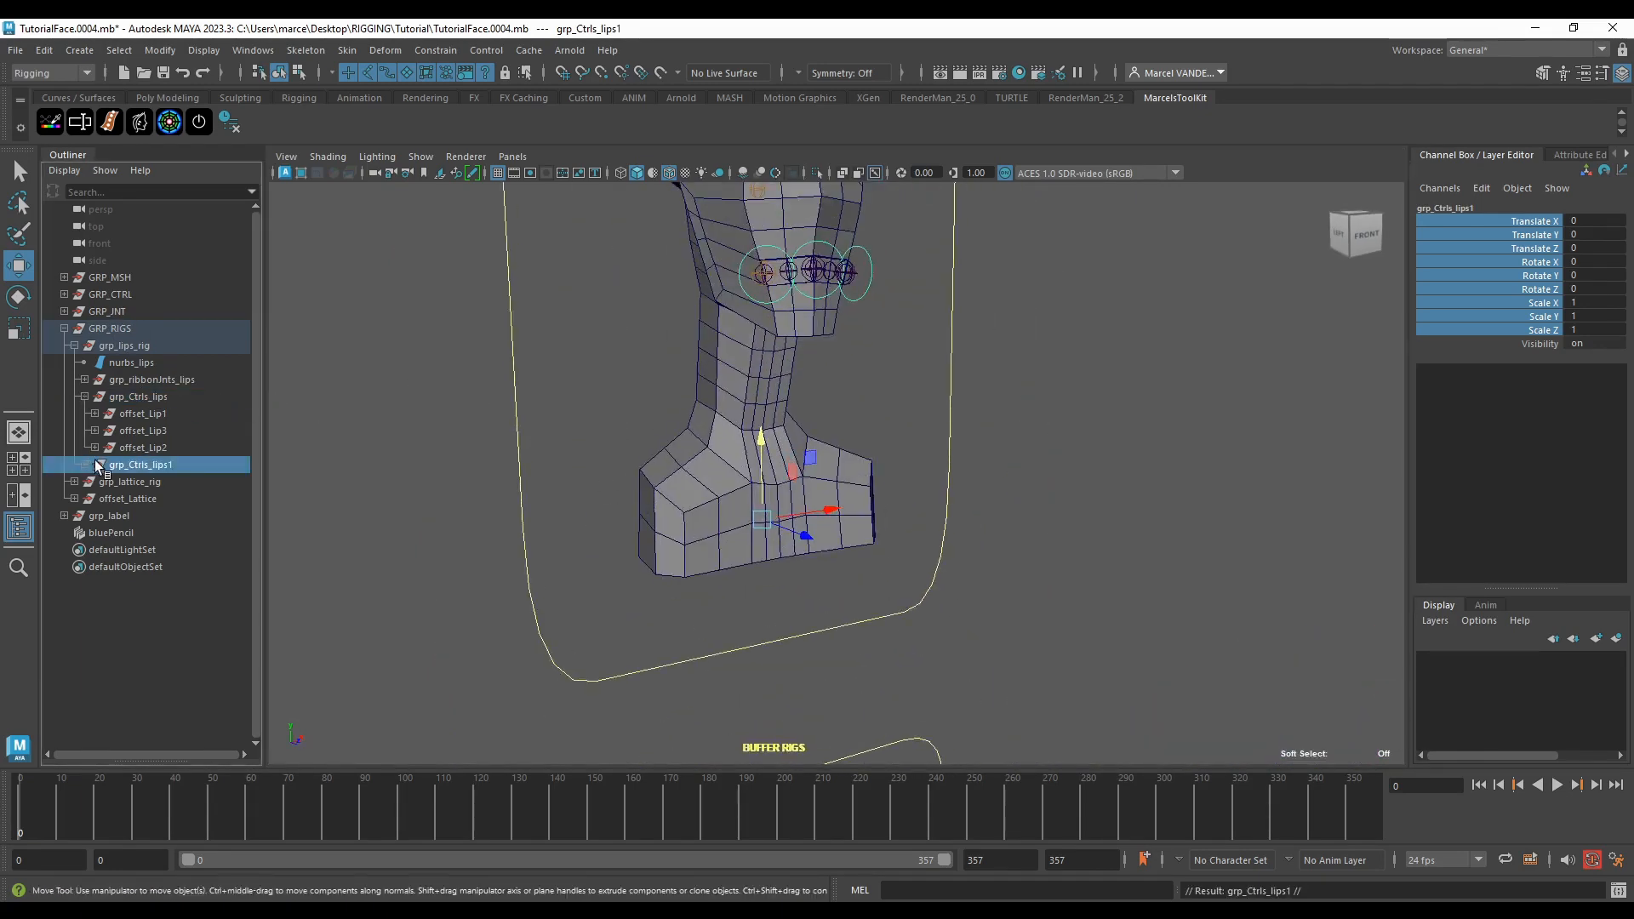
middle_click_drag(99, 463, 102, 267)
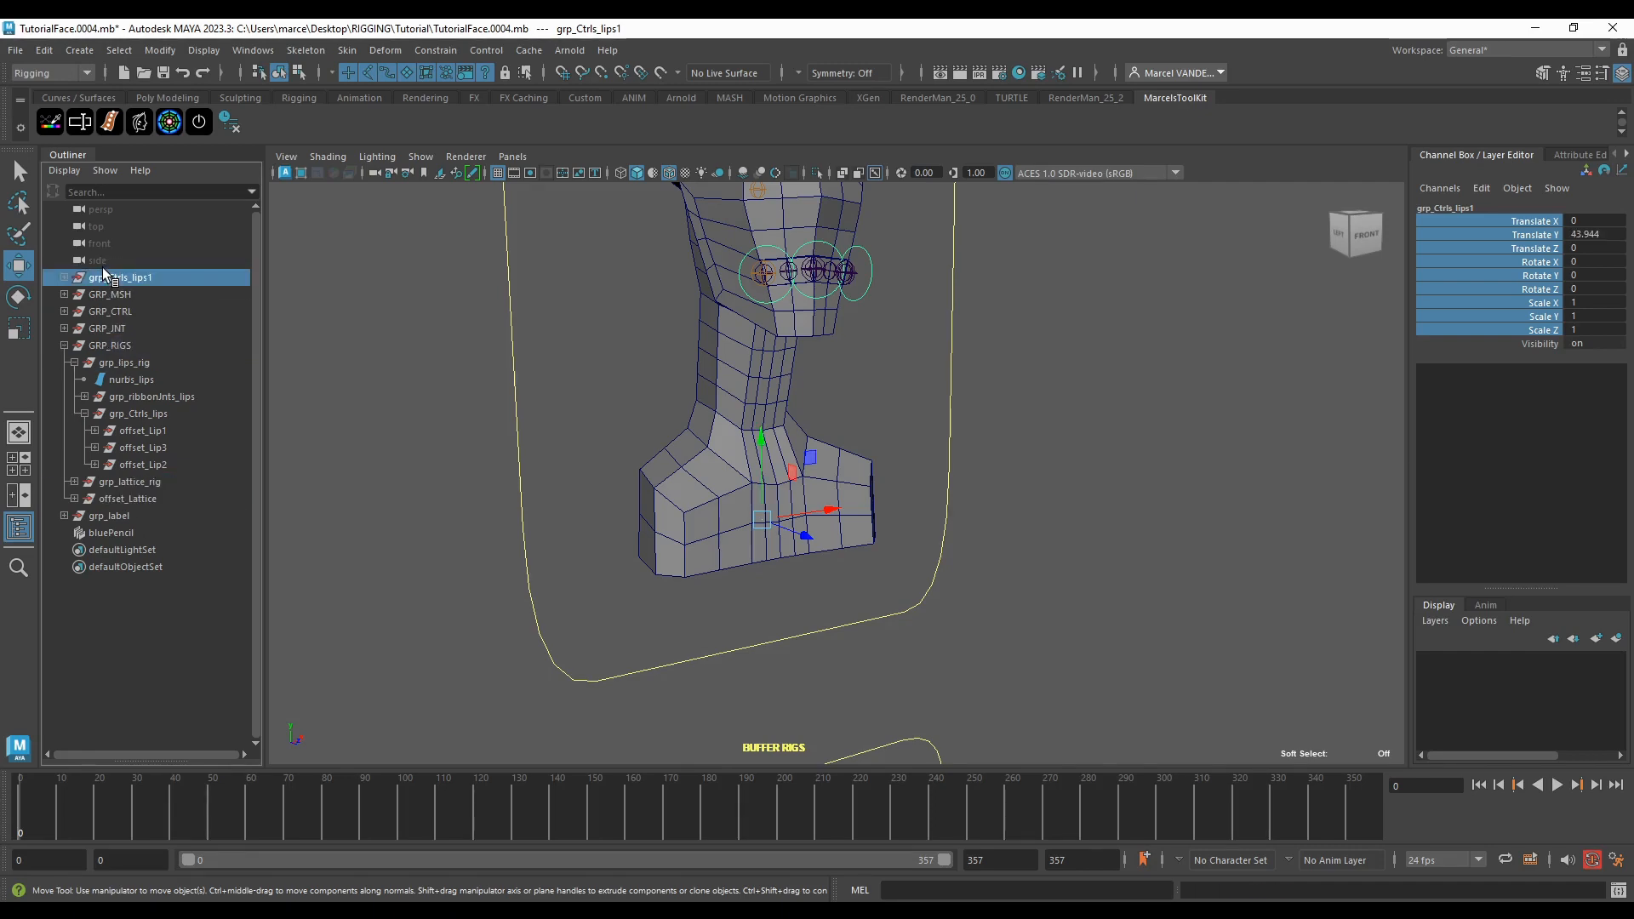
scroll(437, 400, "down", 3)
middle_click_drag(469, 426, 454, 361, "alt")
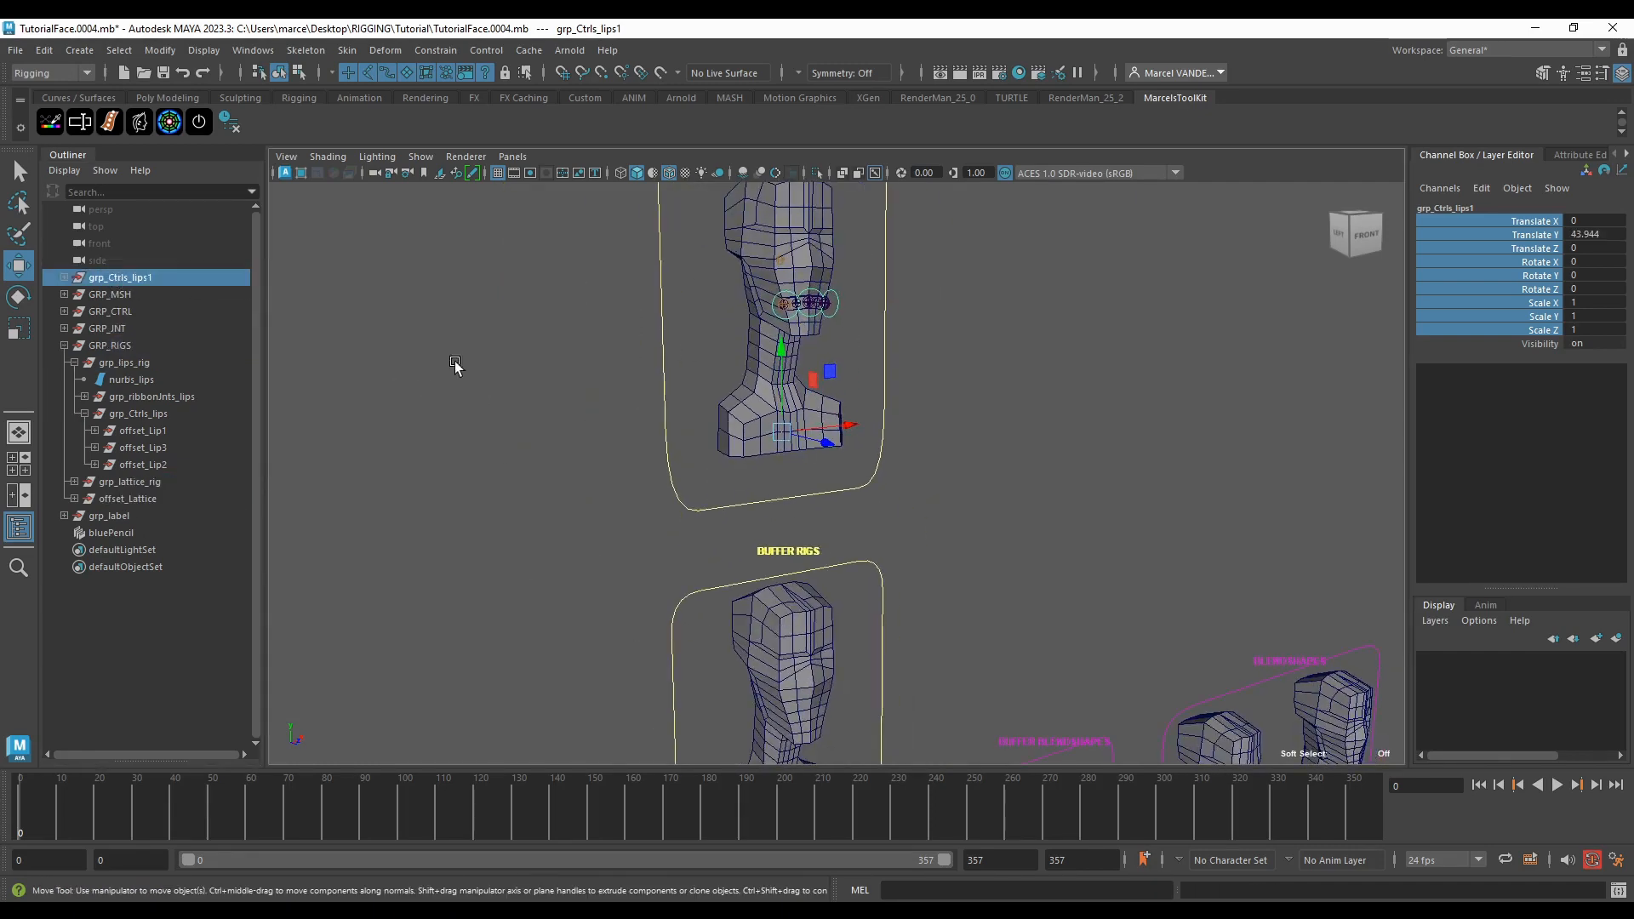
scroll(402, 400, "down", 3)
key("ctrl+z")
Step: Match the transforms of grp_Ctrls_lips1 to msh_simpleFace, placing the duplicated lip controls on the main body rig head
middle_click_drag(460, 500, 456, 379, "alt")
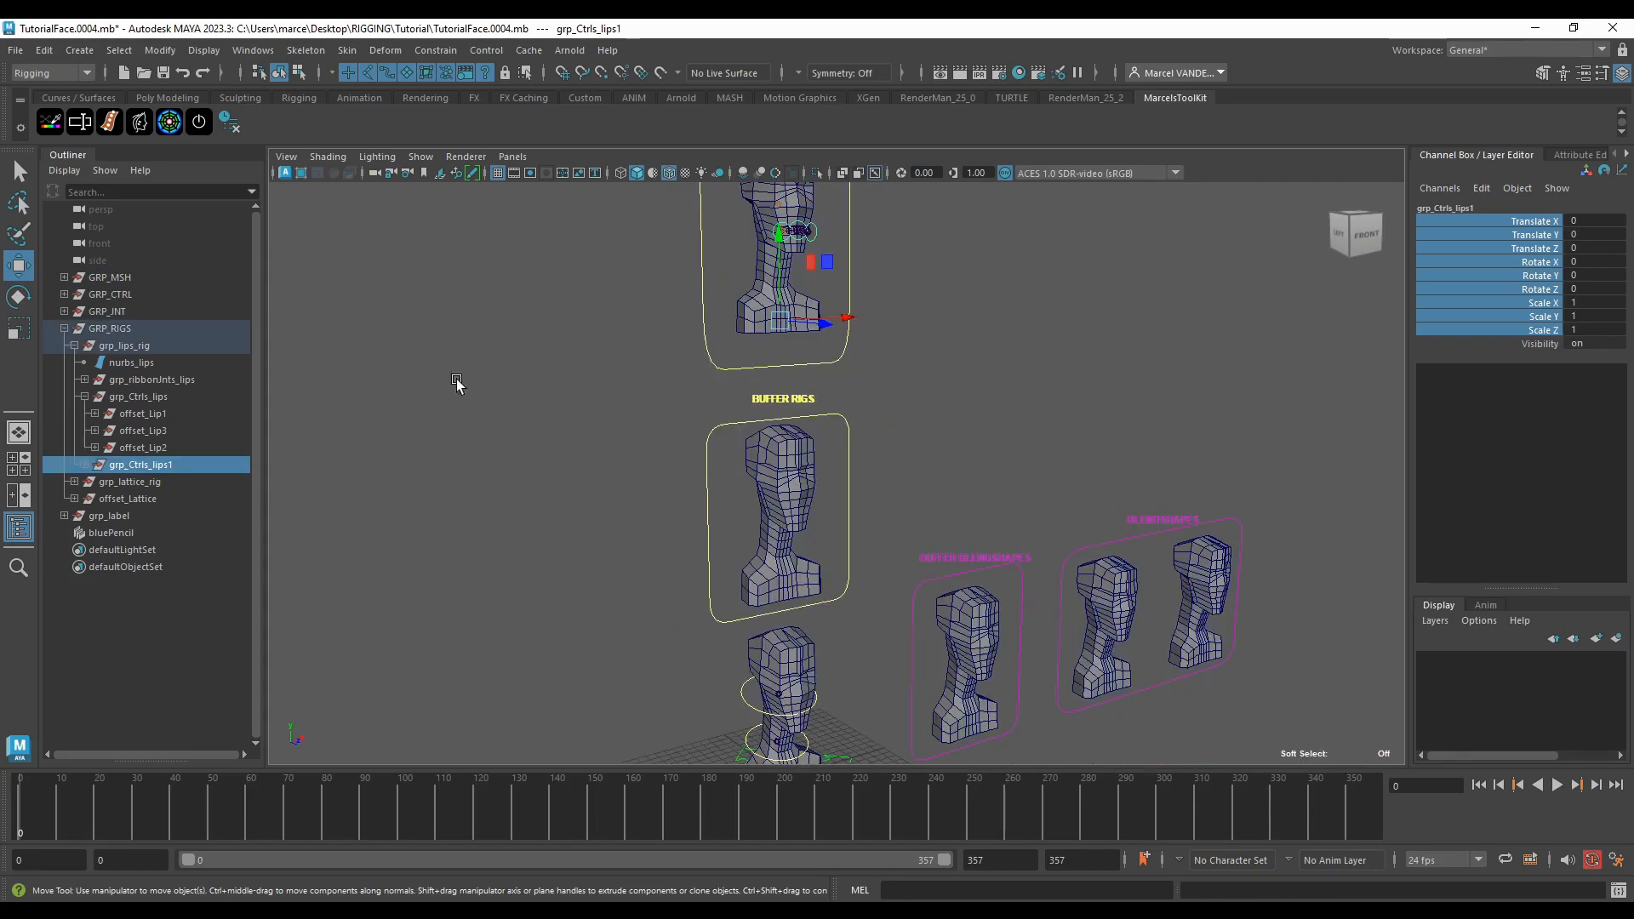
left_click_drag(456, 380, 554, 354, "alt")
right_click_drag(555, 354, 538, 498, "alt")
middle_click_drag(539, 498, 534, 577, "alt")
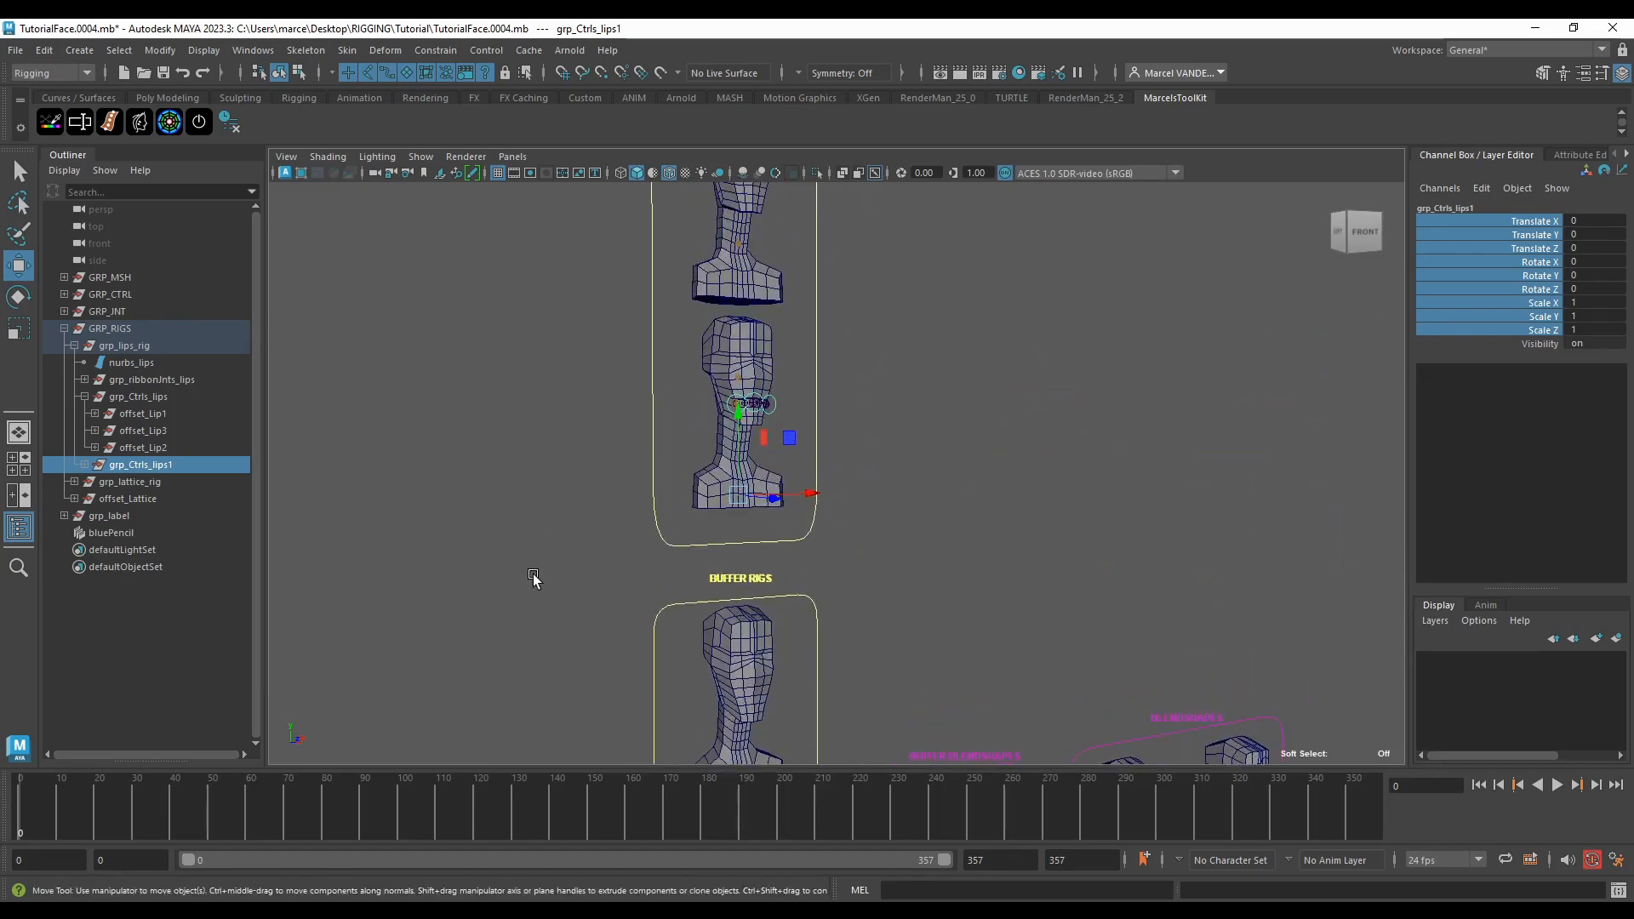
middle_click_drag(410, 572, 451, 188, "alt")
right_click_drag(451, 187, 621, 478, "alt")
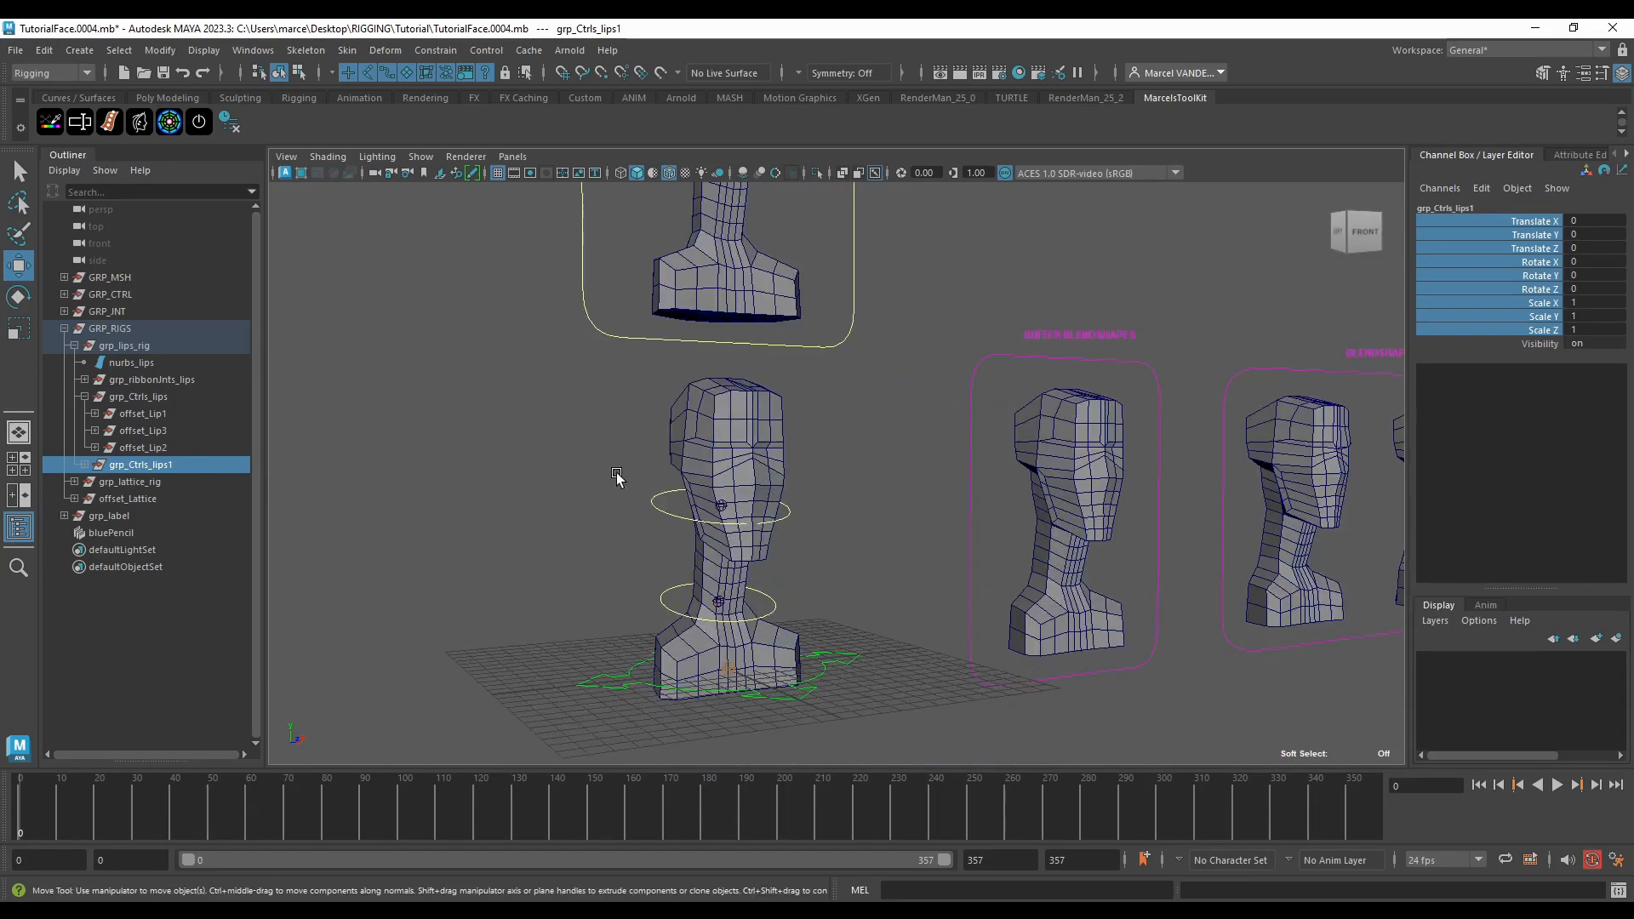
middle_click_drag(621, 478, 615, 455, "alt")
left_click(701, 414, "shift")
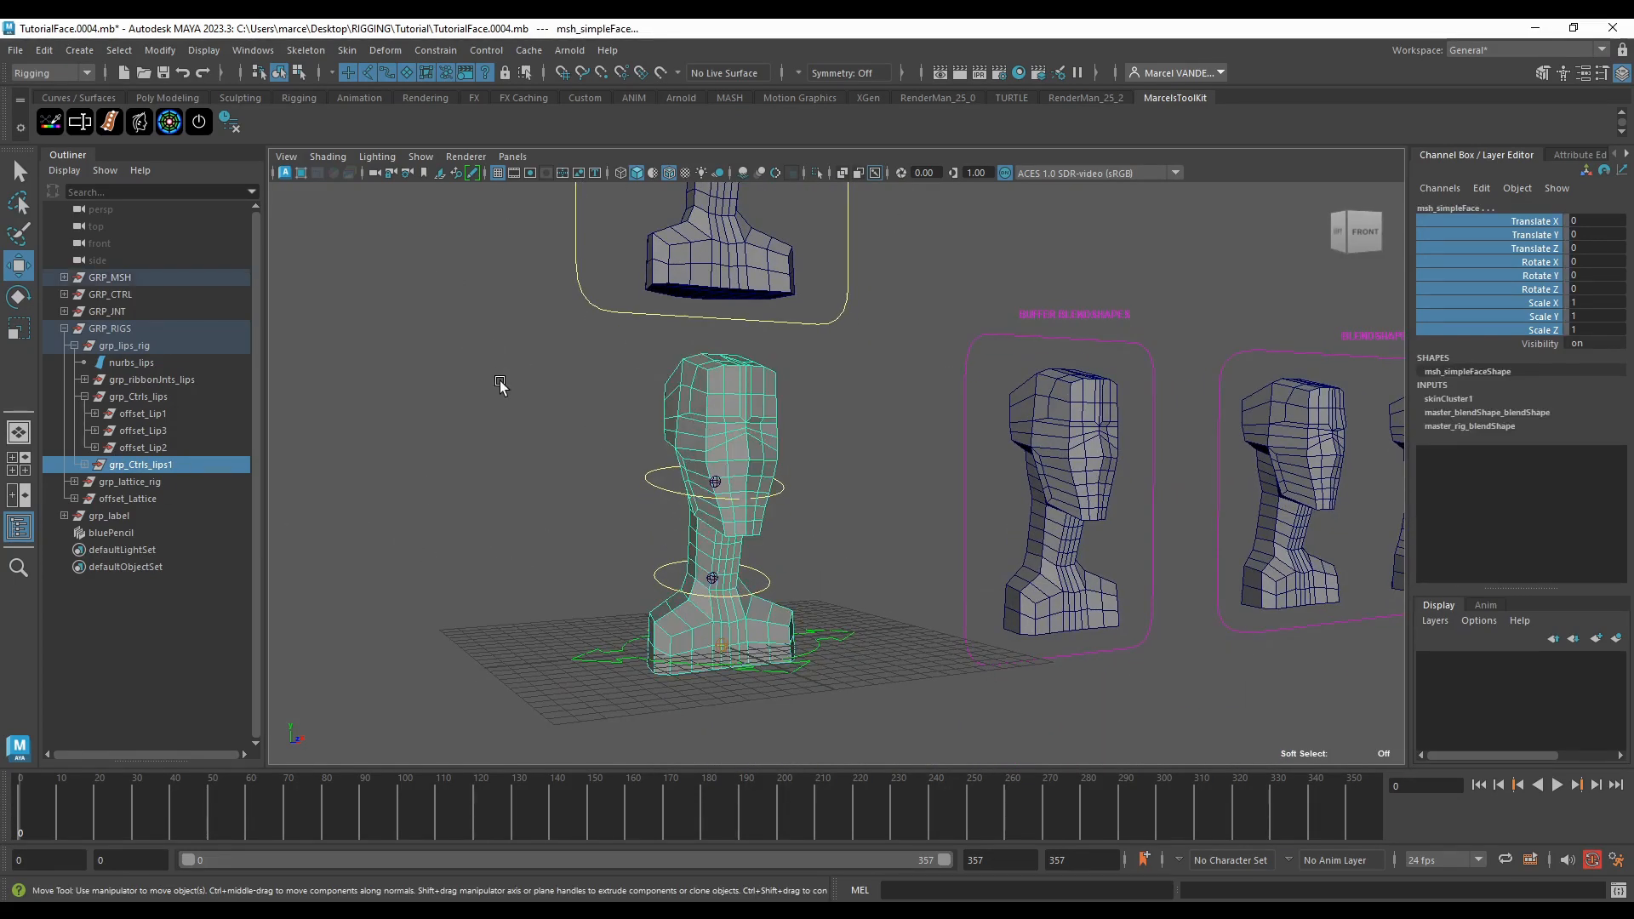
left_click(160, 50)
mouse_move(238, 148)
left_click(395, 148)
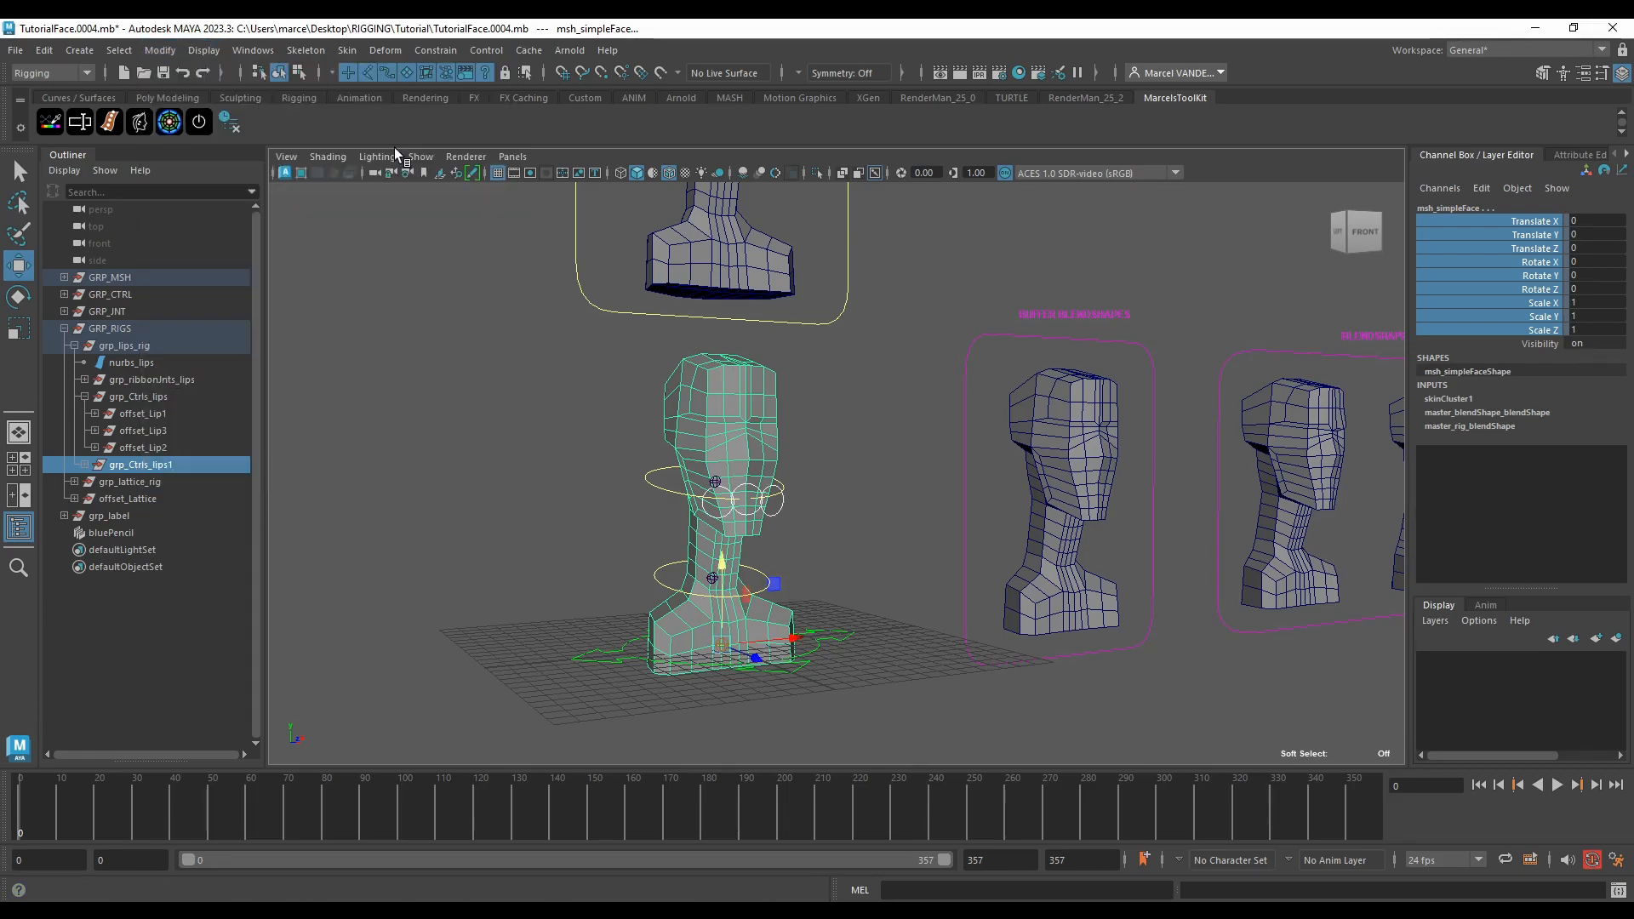
scroll(685, 498, "up", 4)
right_click_drag(698, 469, 993, 467, "alt")
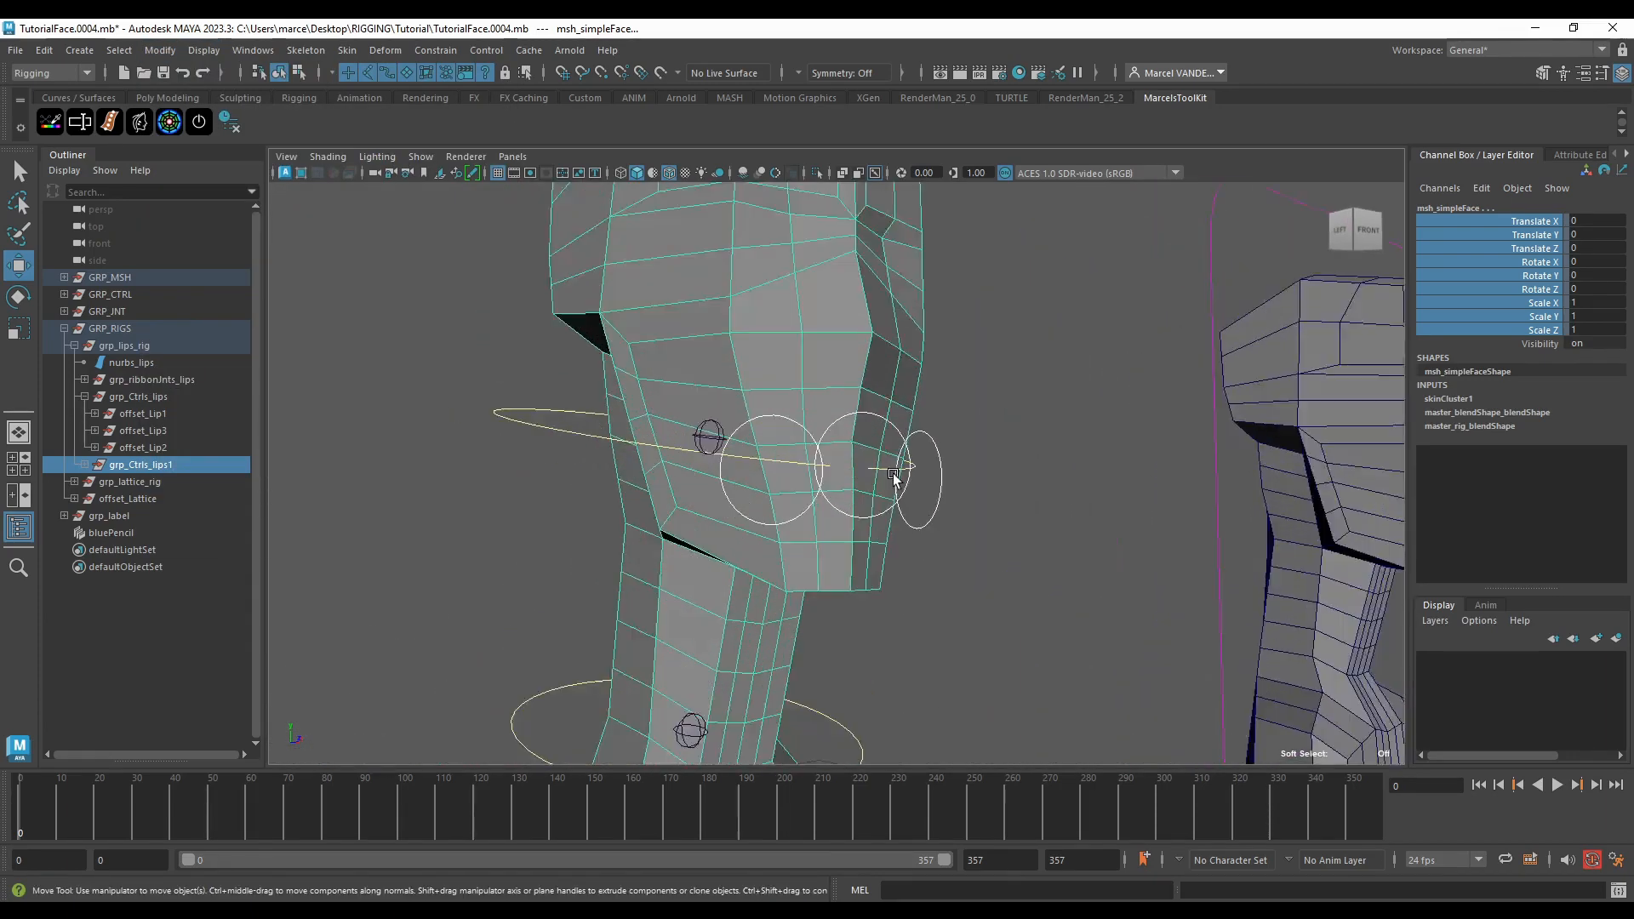
left_click_drag(993, 467, 744, 498, "alt")
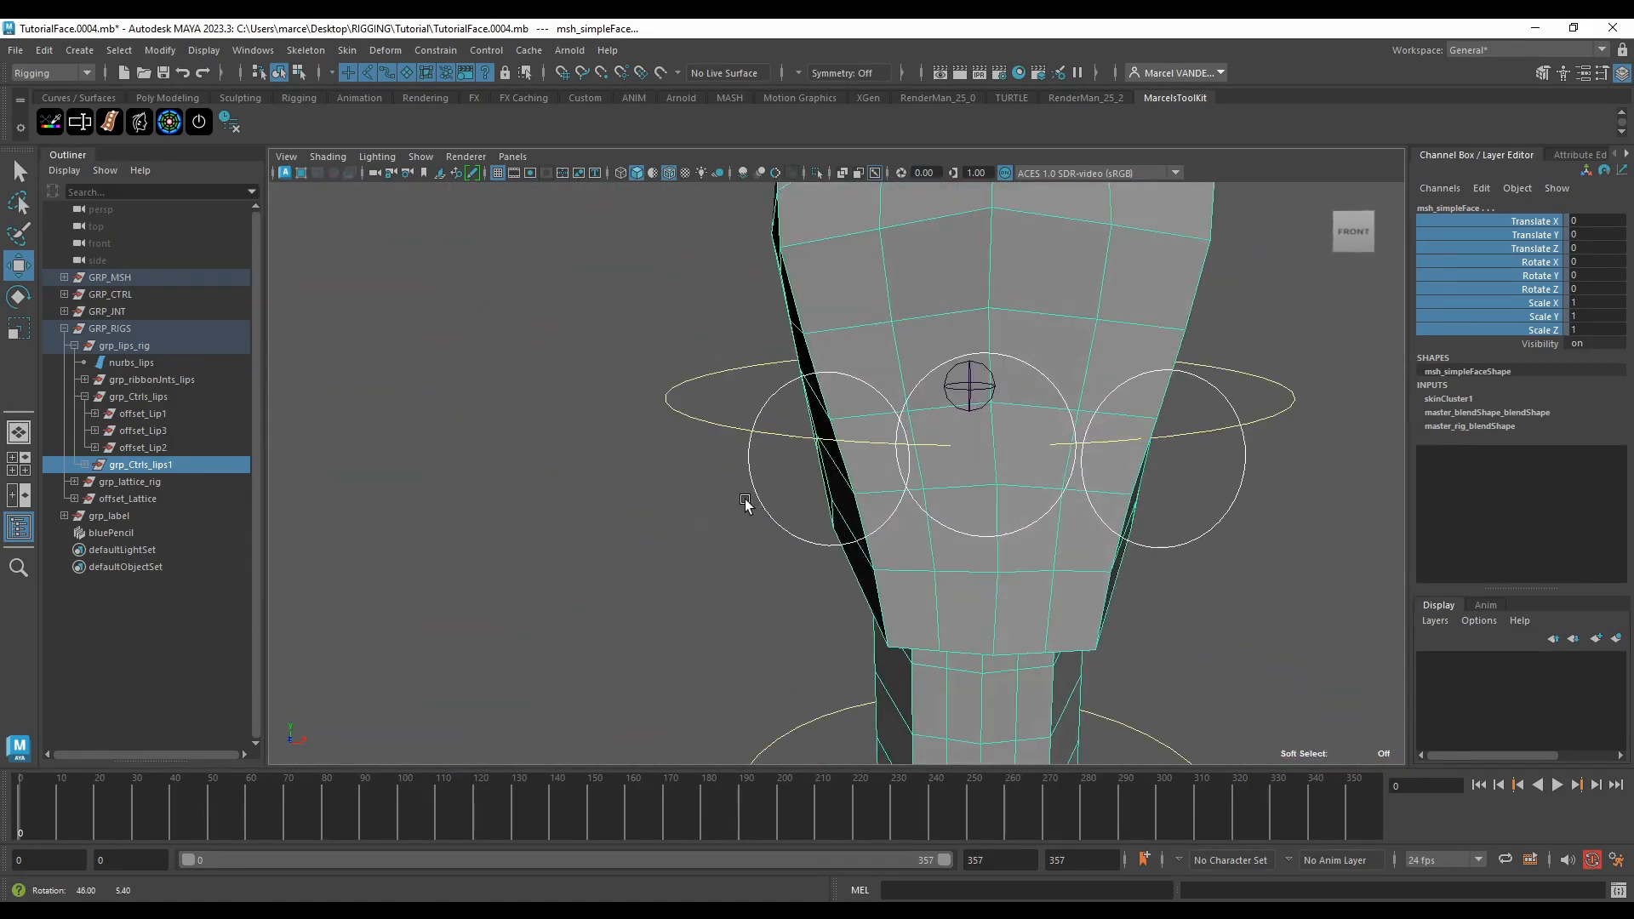
Step: Move grp_Ctrls_lips1 out of grp_lips_rig to the top level of the hierarchy, just above GRP_CTRL
middle_click(99, 462)
middle_click_drag(99, 462, 104, 468)
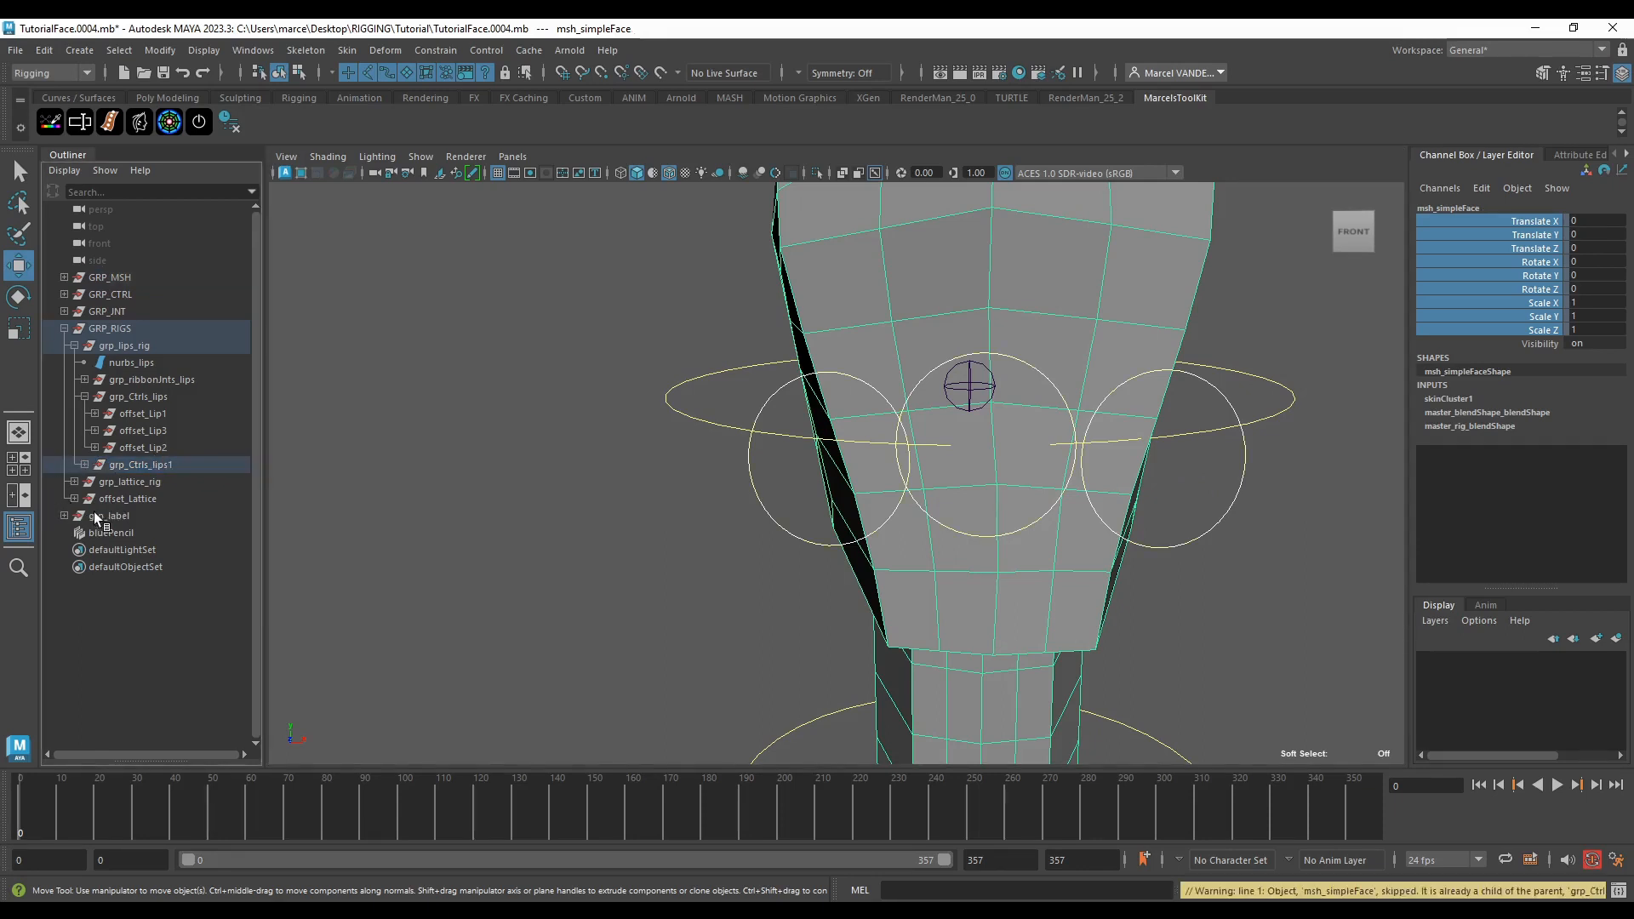
left_click(109, 464)
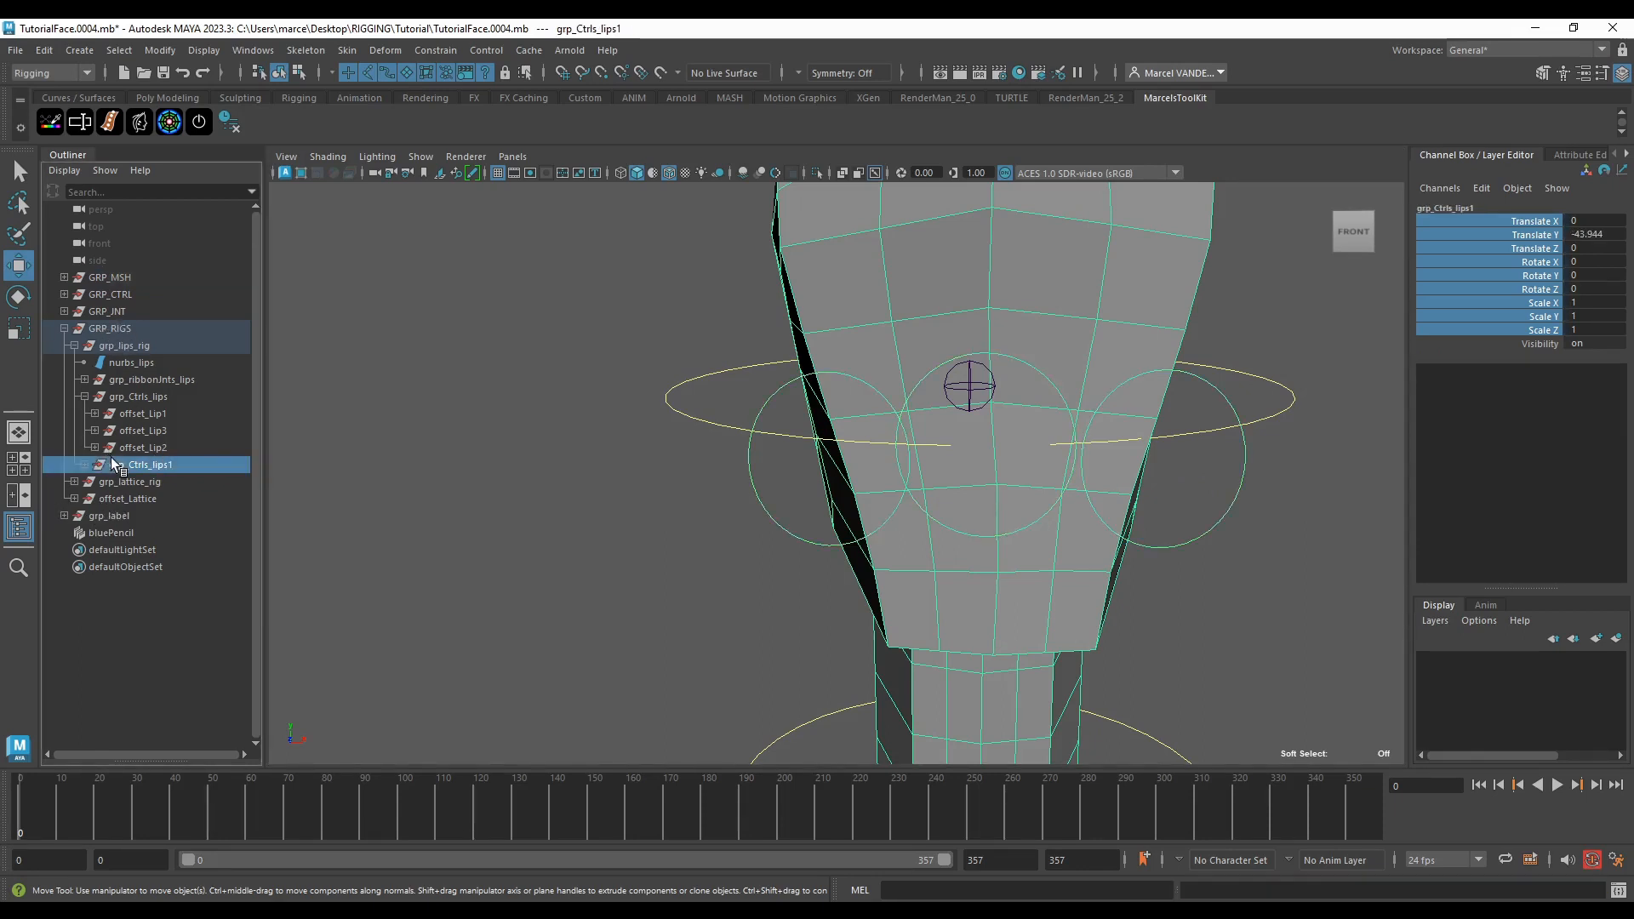
middle_click_drag(100, 462, 126, 289)
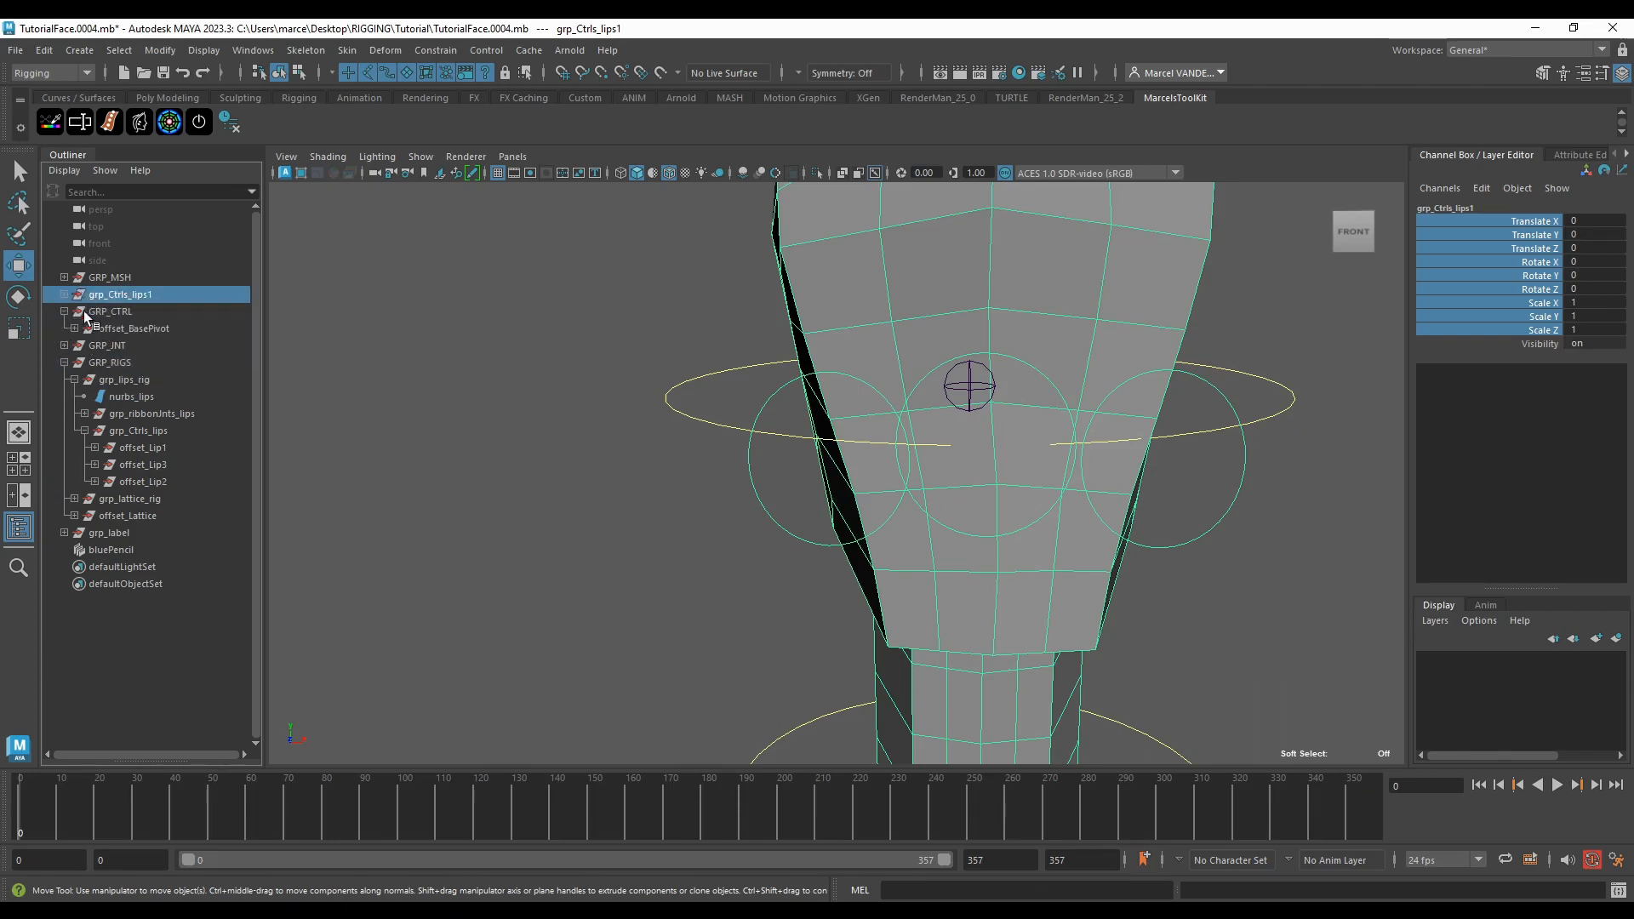
Step: Expand the full GRP_CTRL hierarchy and parent grp_Ctrls_lips1 under ctrl_Head
left_click(74, 328, "shift")
scroll(554, 366, "down", 2)
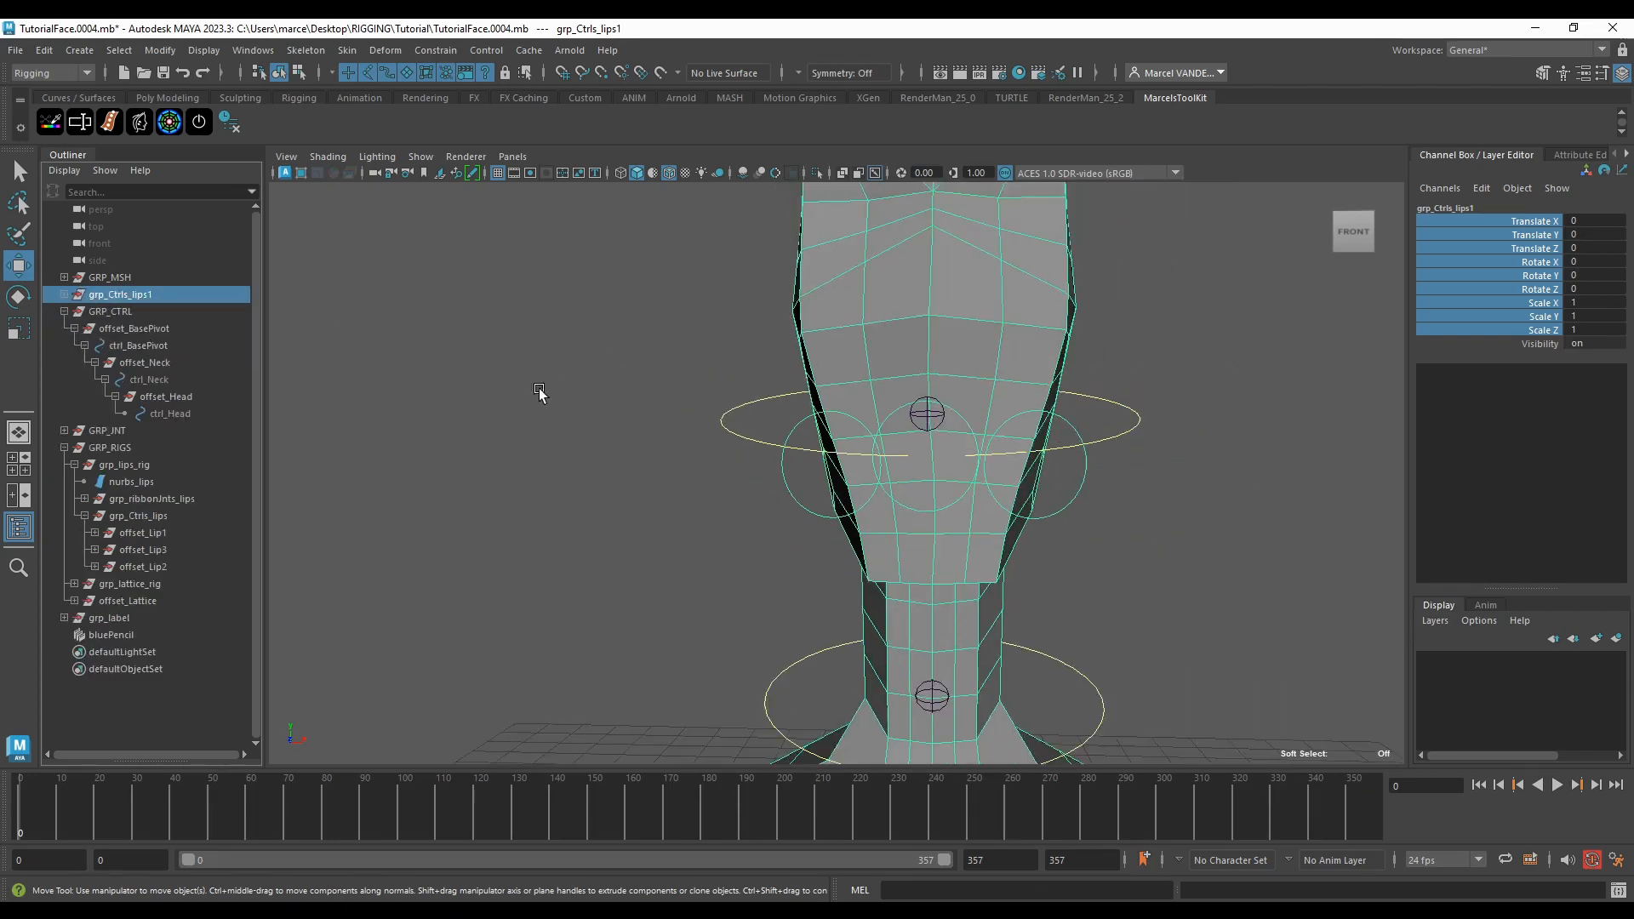
left_click_drag(539, 388, 478, 387, "alt")
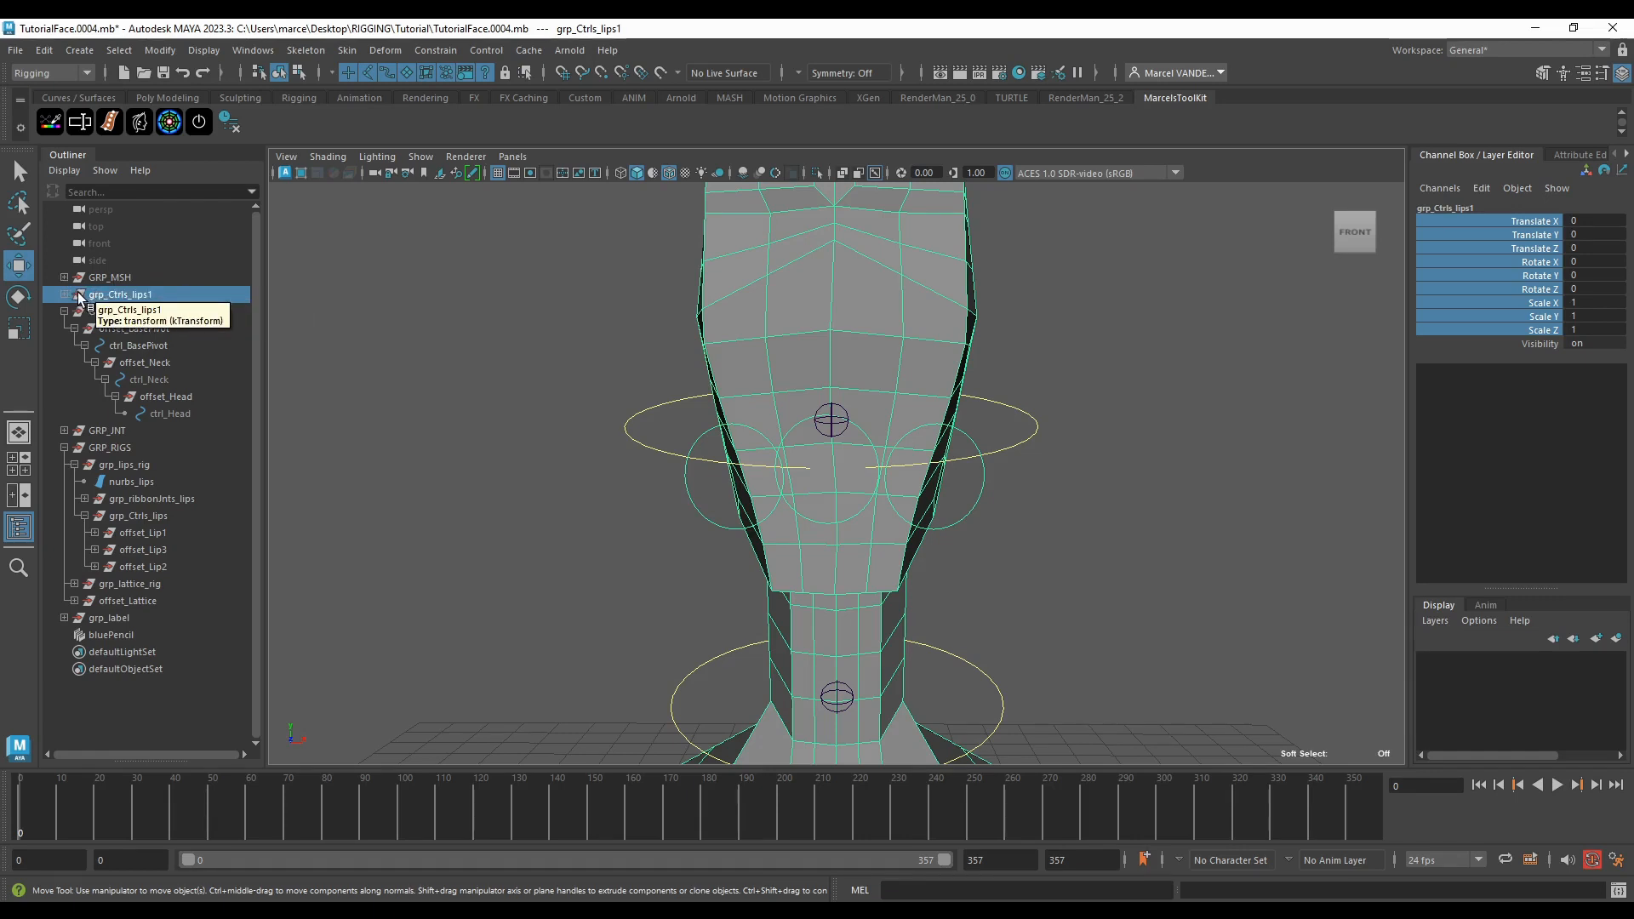
middle_click_drag(79, 295, 168, 414)
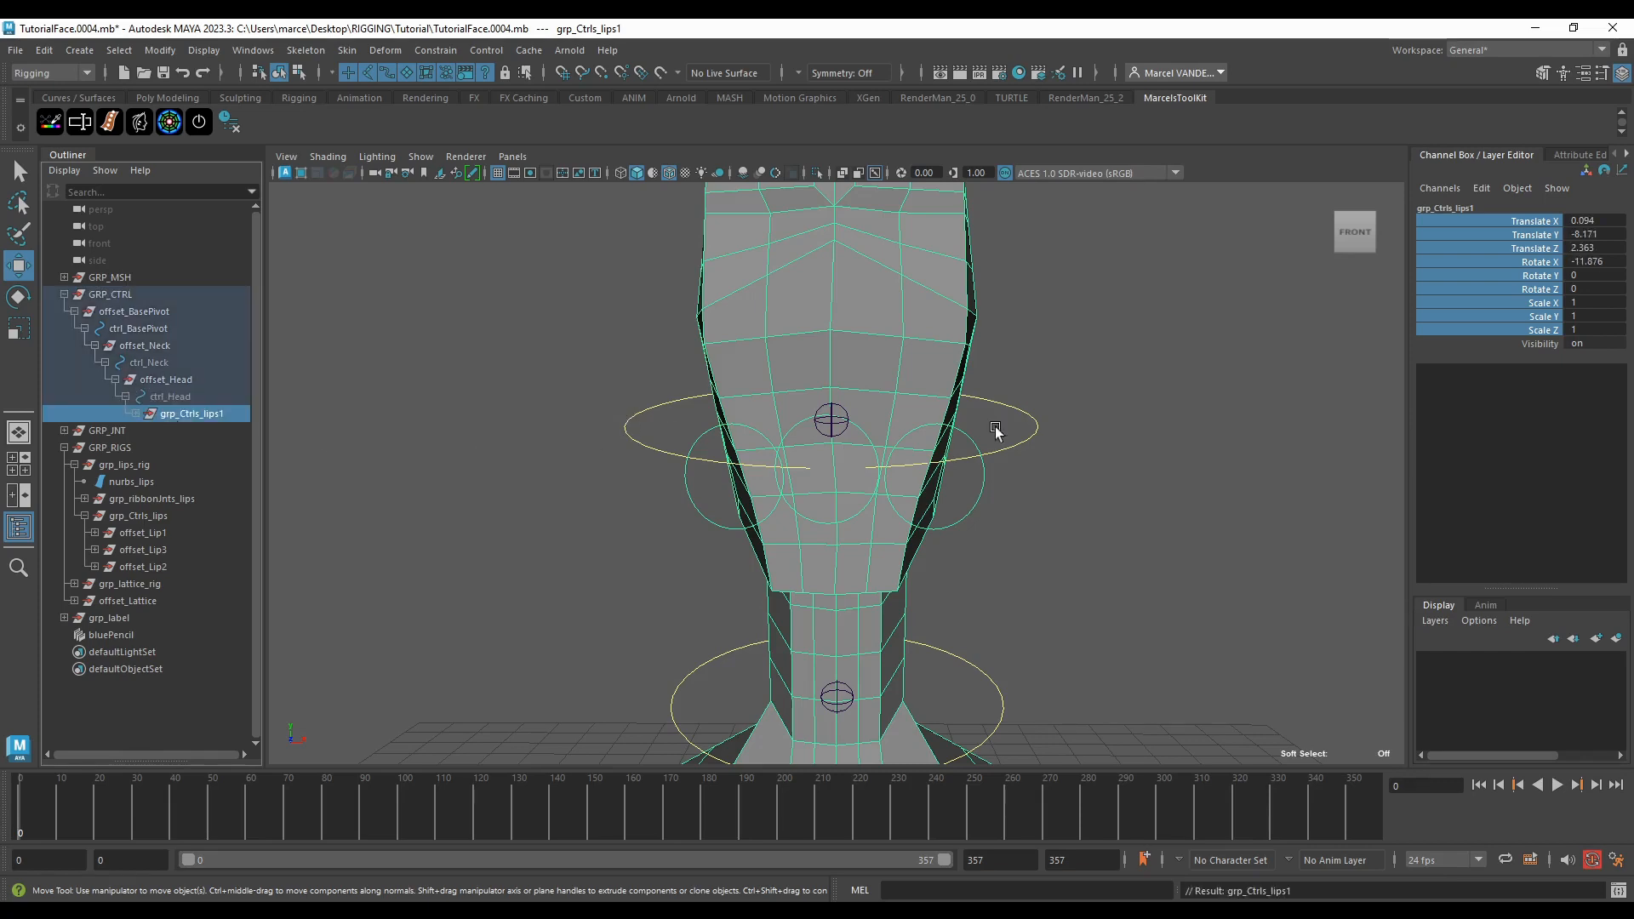
Step: Try rotating ctrl_Head to test how the parented lip controls follow the head, and undo the rotation
left_click(1028, 436)
key("e")
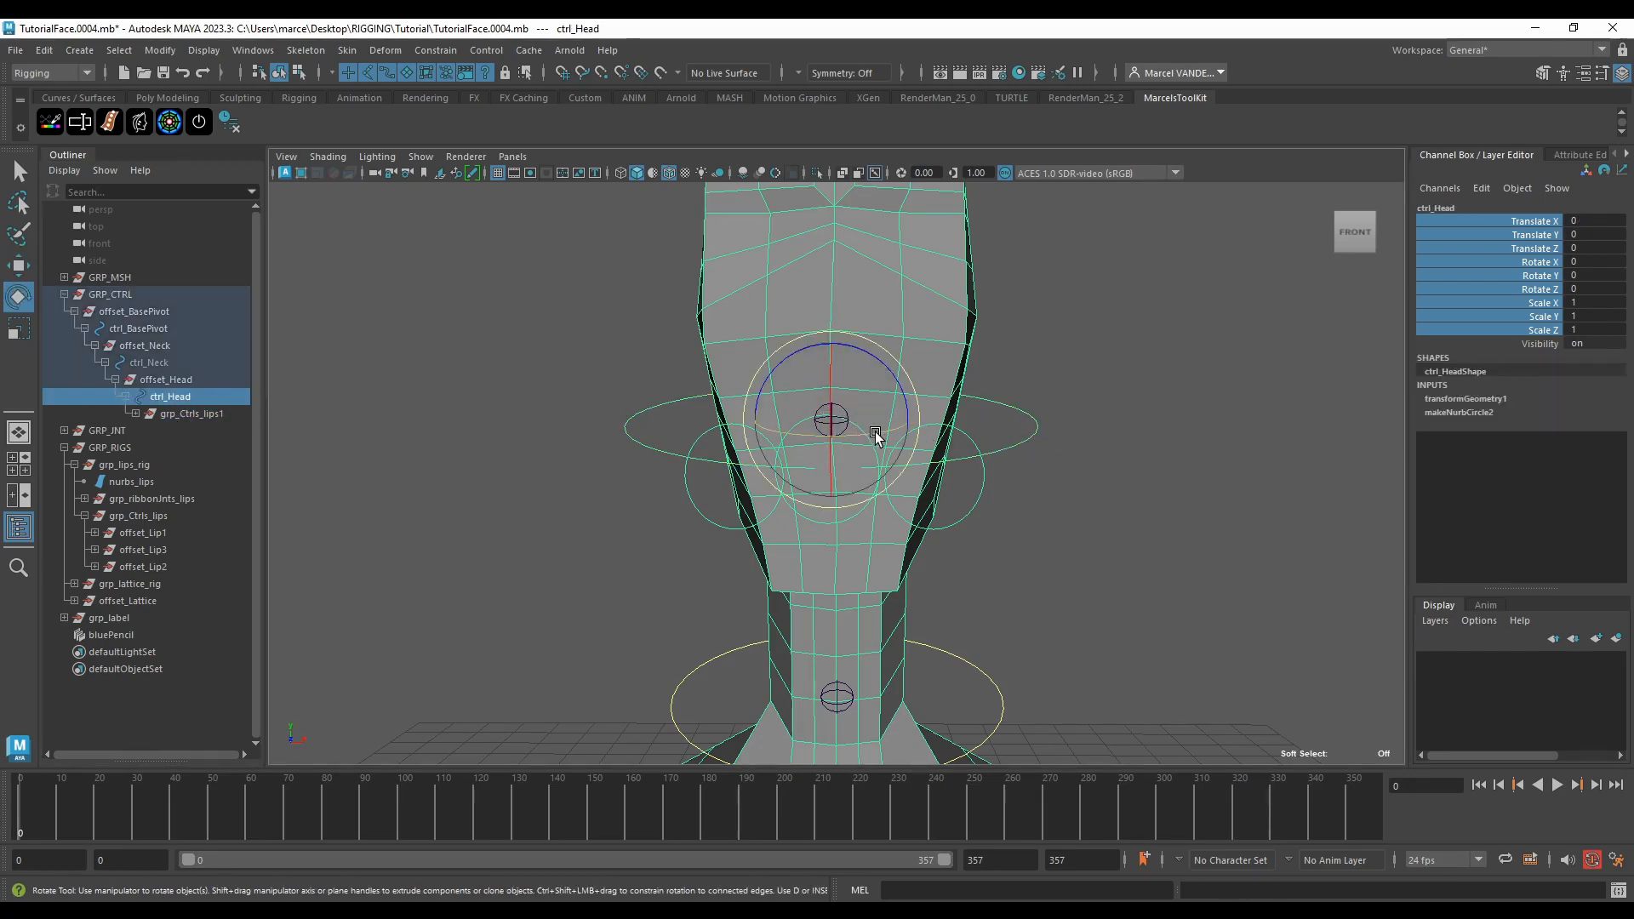
left_click_drag(875, 432, 841, 436)
key("ctrl+z")
middle_click_drag(907, 571, 877, 407, "alt")
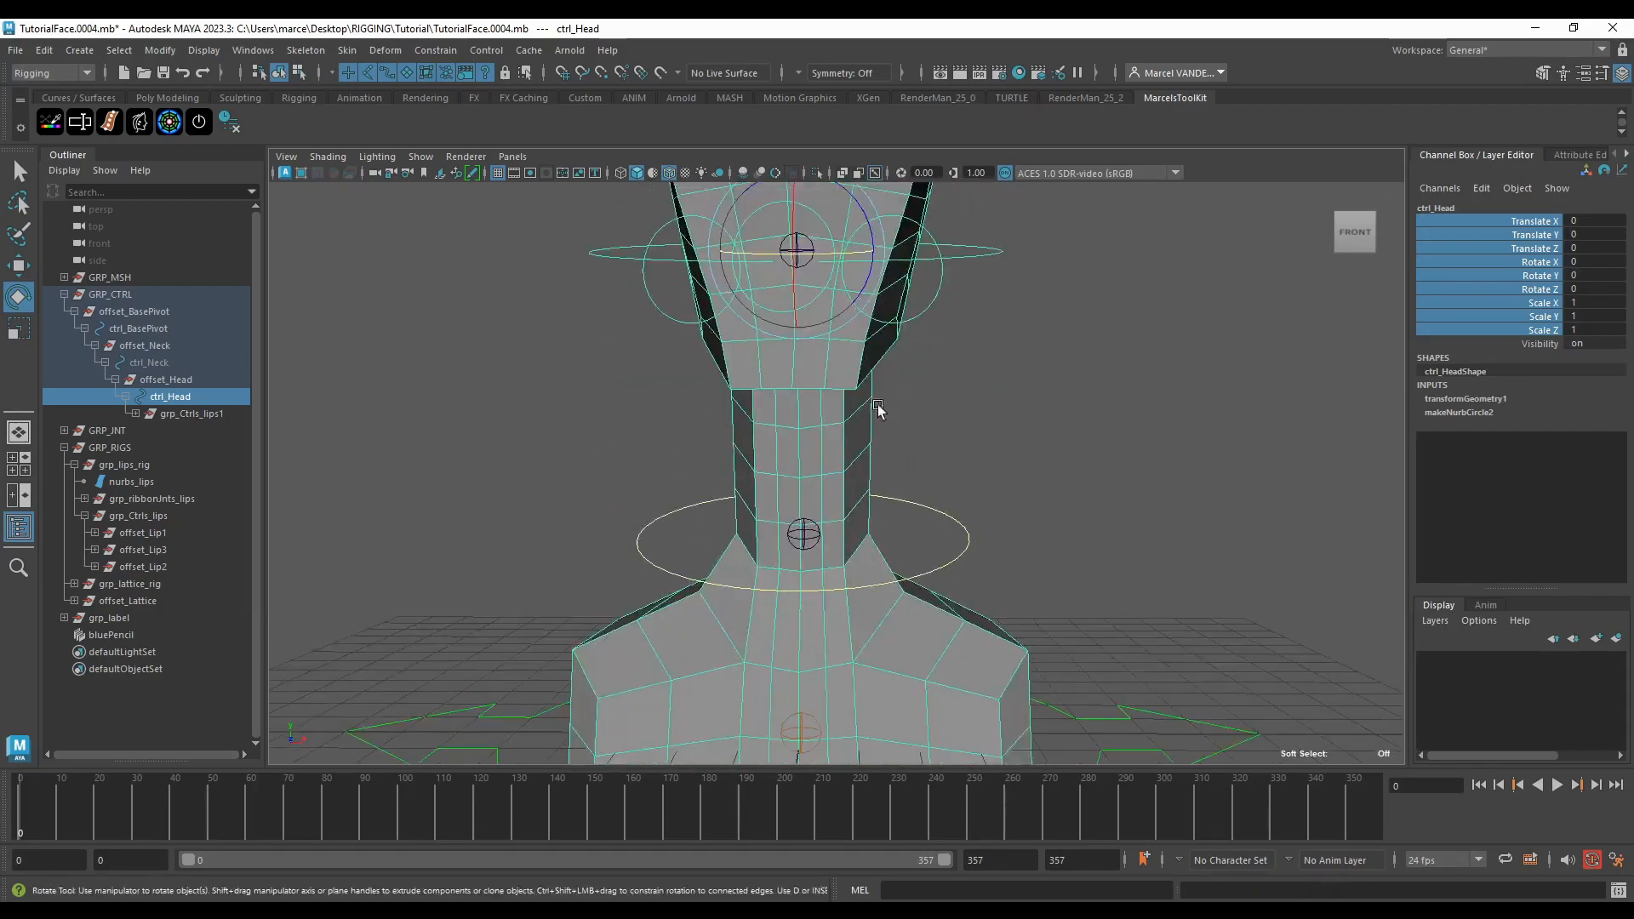
scroll(877, 407, "down", 3)
mouse_move(851, 408)
left_mouse_down("alt")
mouse_move(902, 491)
mouse_move(851, 383)
left_mouse_up("alt")
middle_click_drag(851, 383, 899, 379, "alt")
scroll(899, 380, "up", 5)
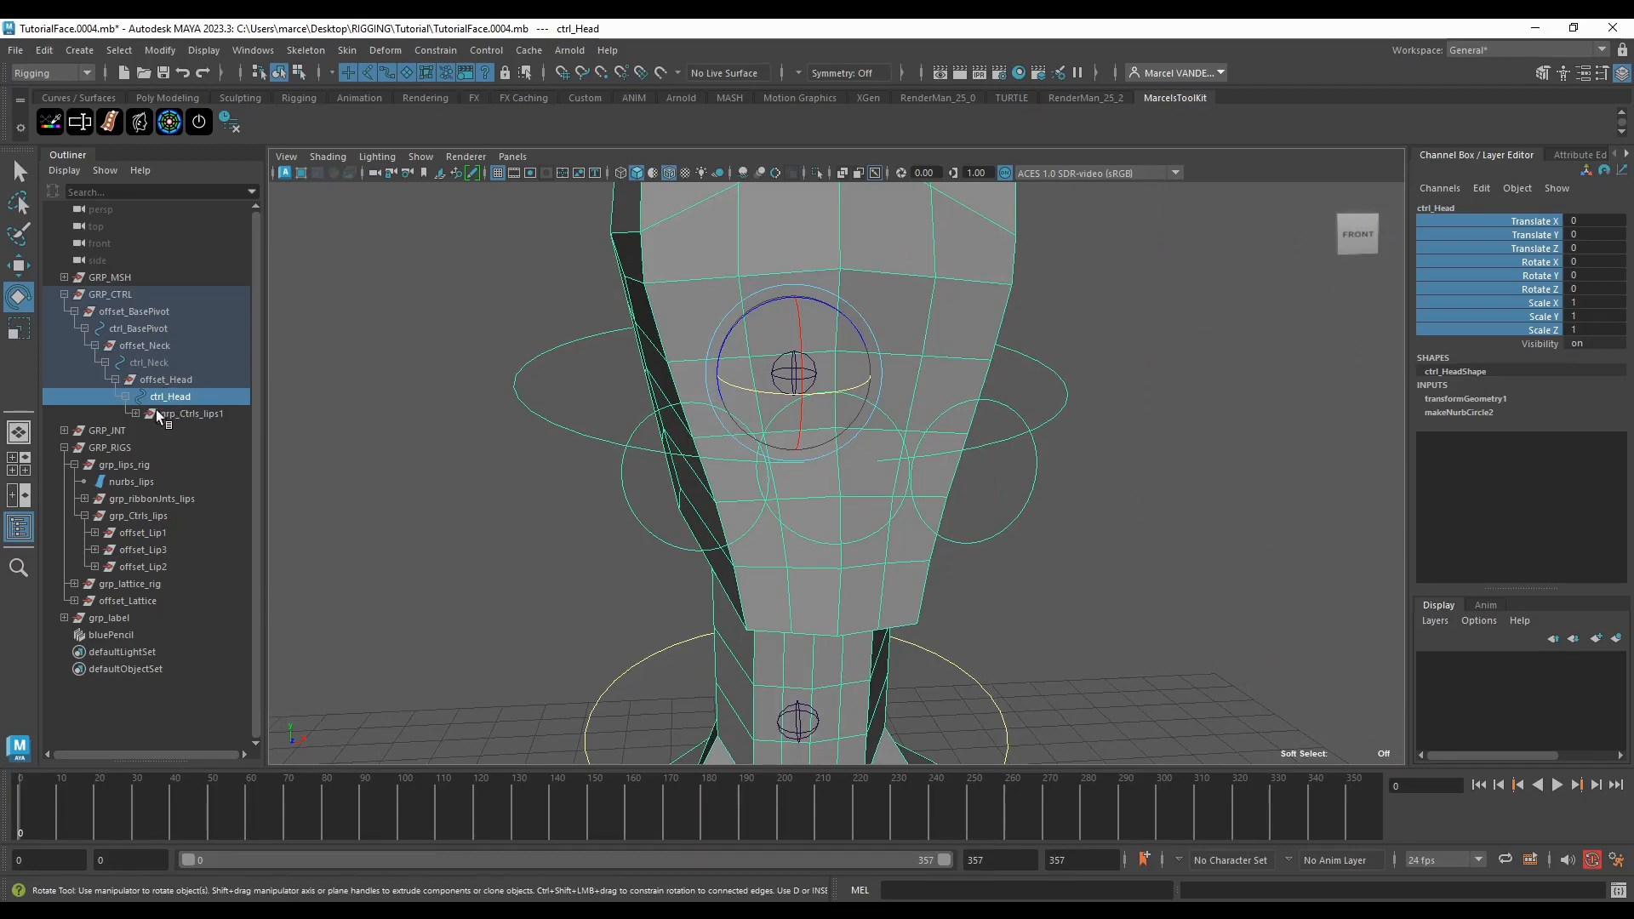
Step: Rename grp_Ctrls_lips1 as grp_Ctrls_lips, matching the name of the original group in grp_lips_rig
double_click(194, 414)
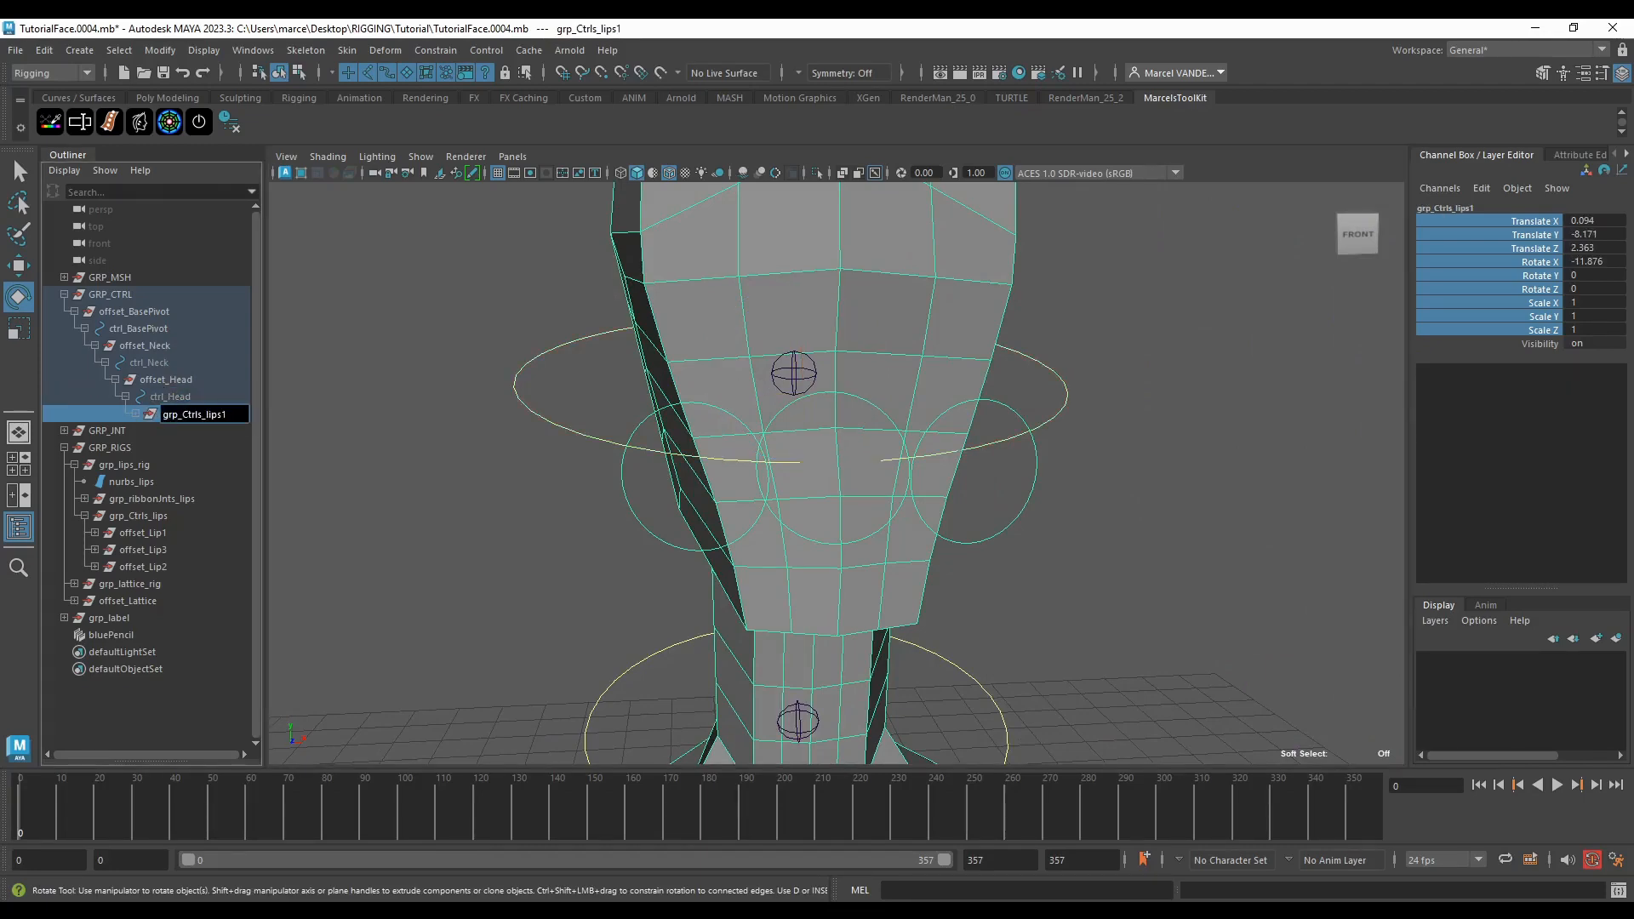
key("BackSpace")
left_click(150, 516)
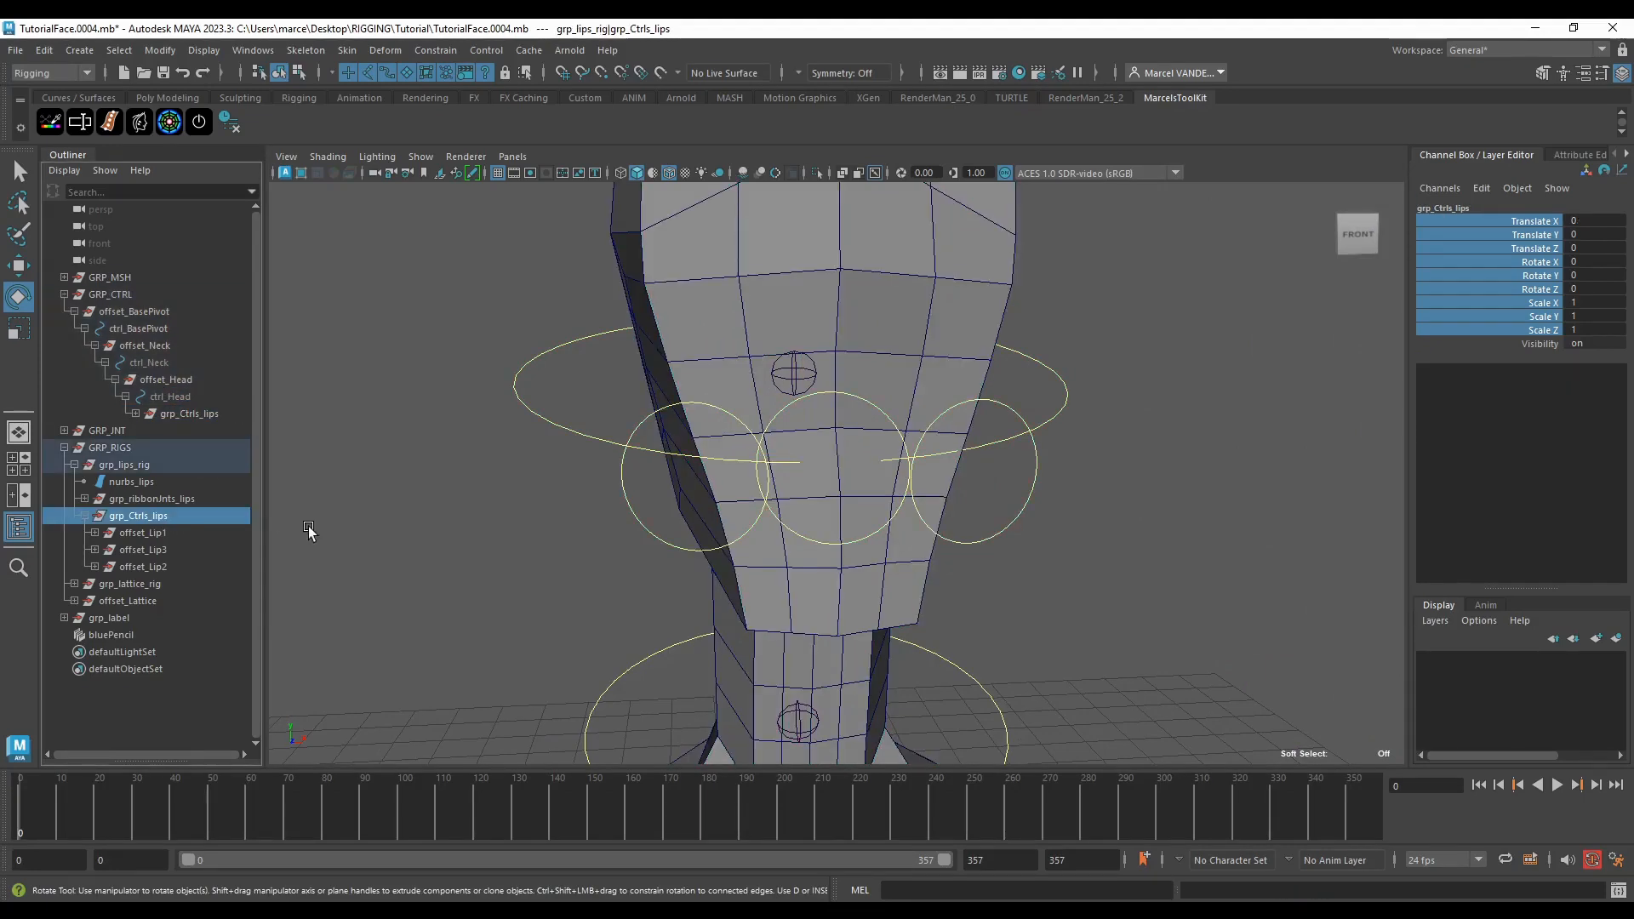
left_click_drag(308, 526, 438, 540, "alt")
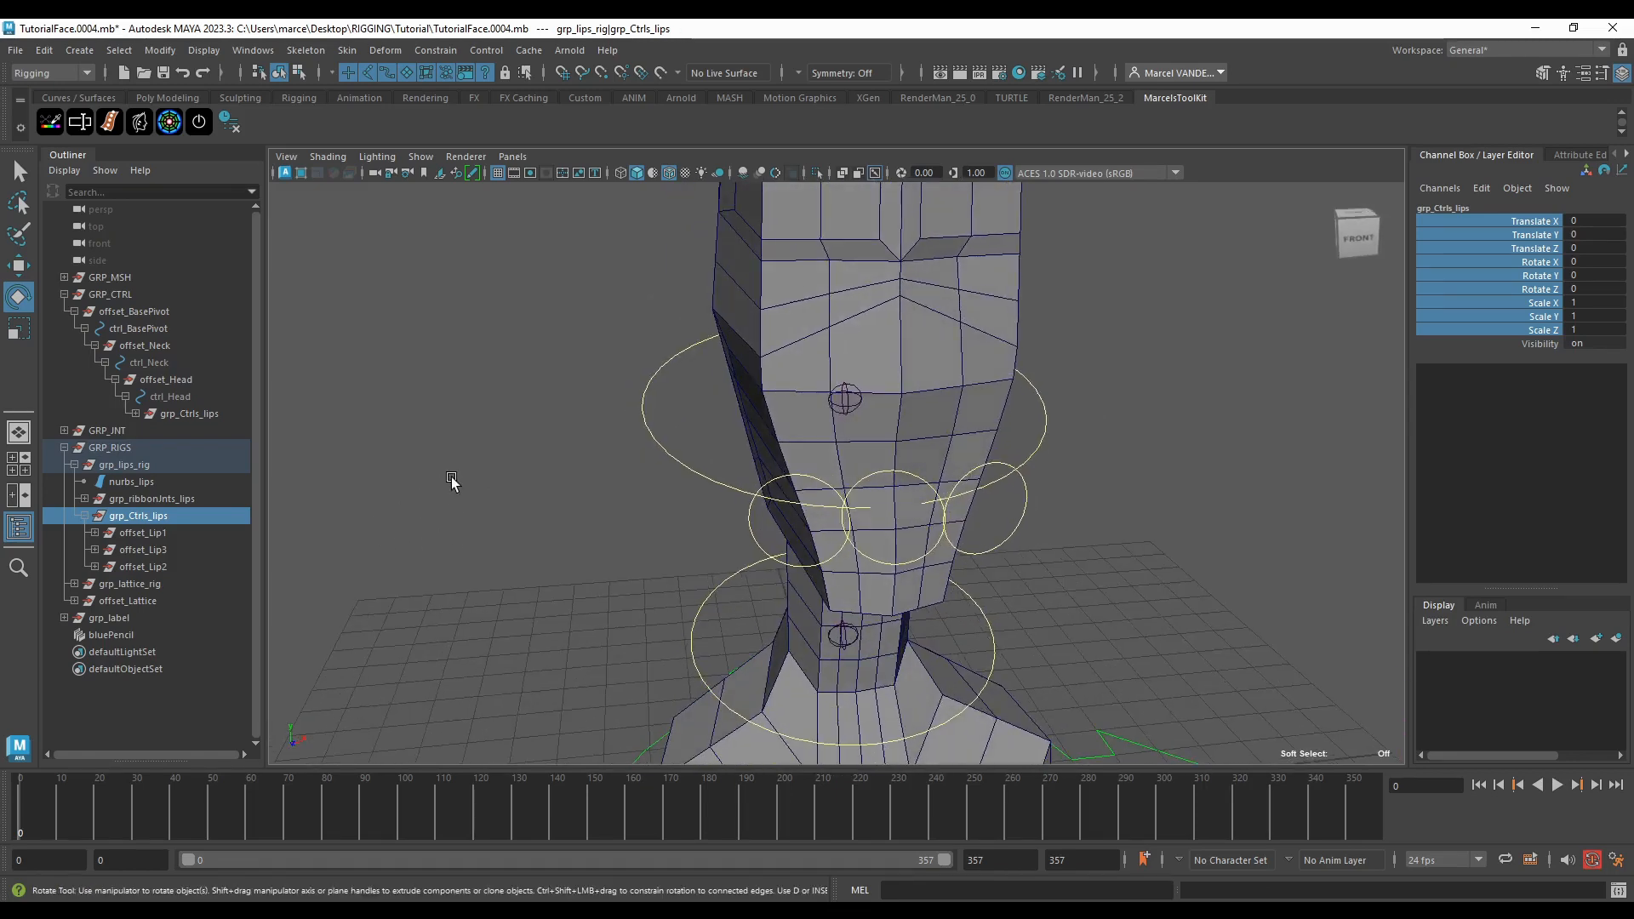
key("ctrl+f")
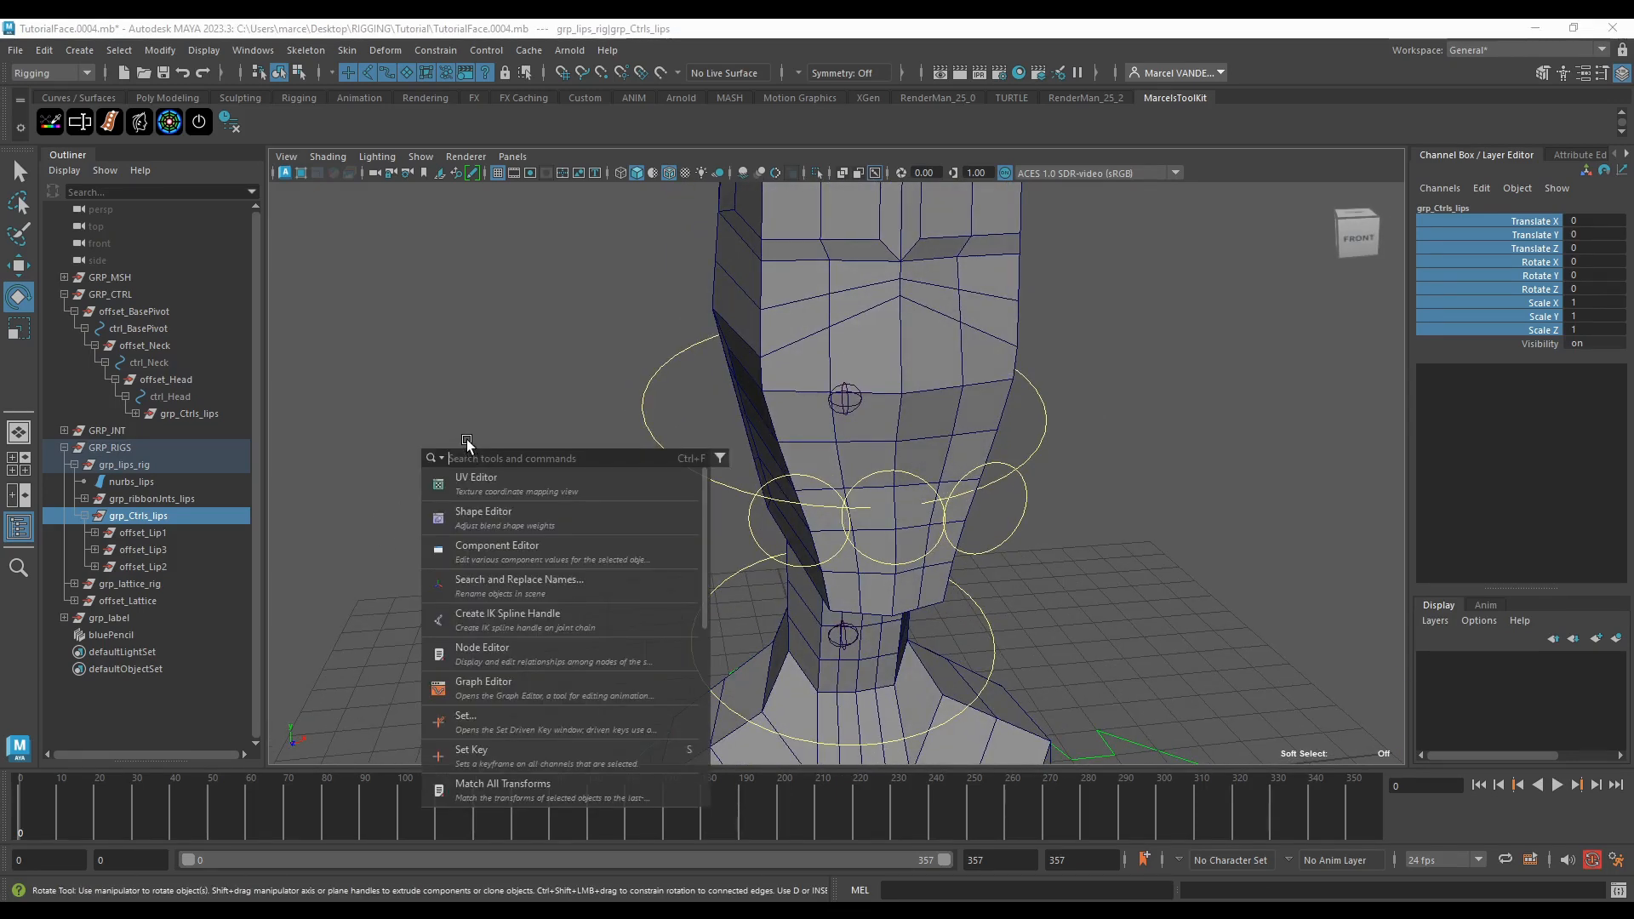
left_click(479, 581)
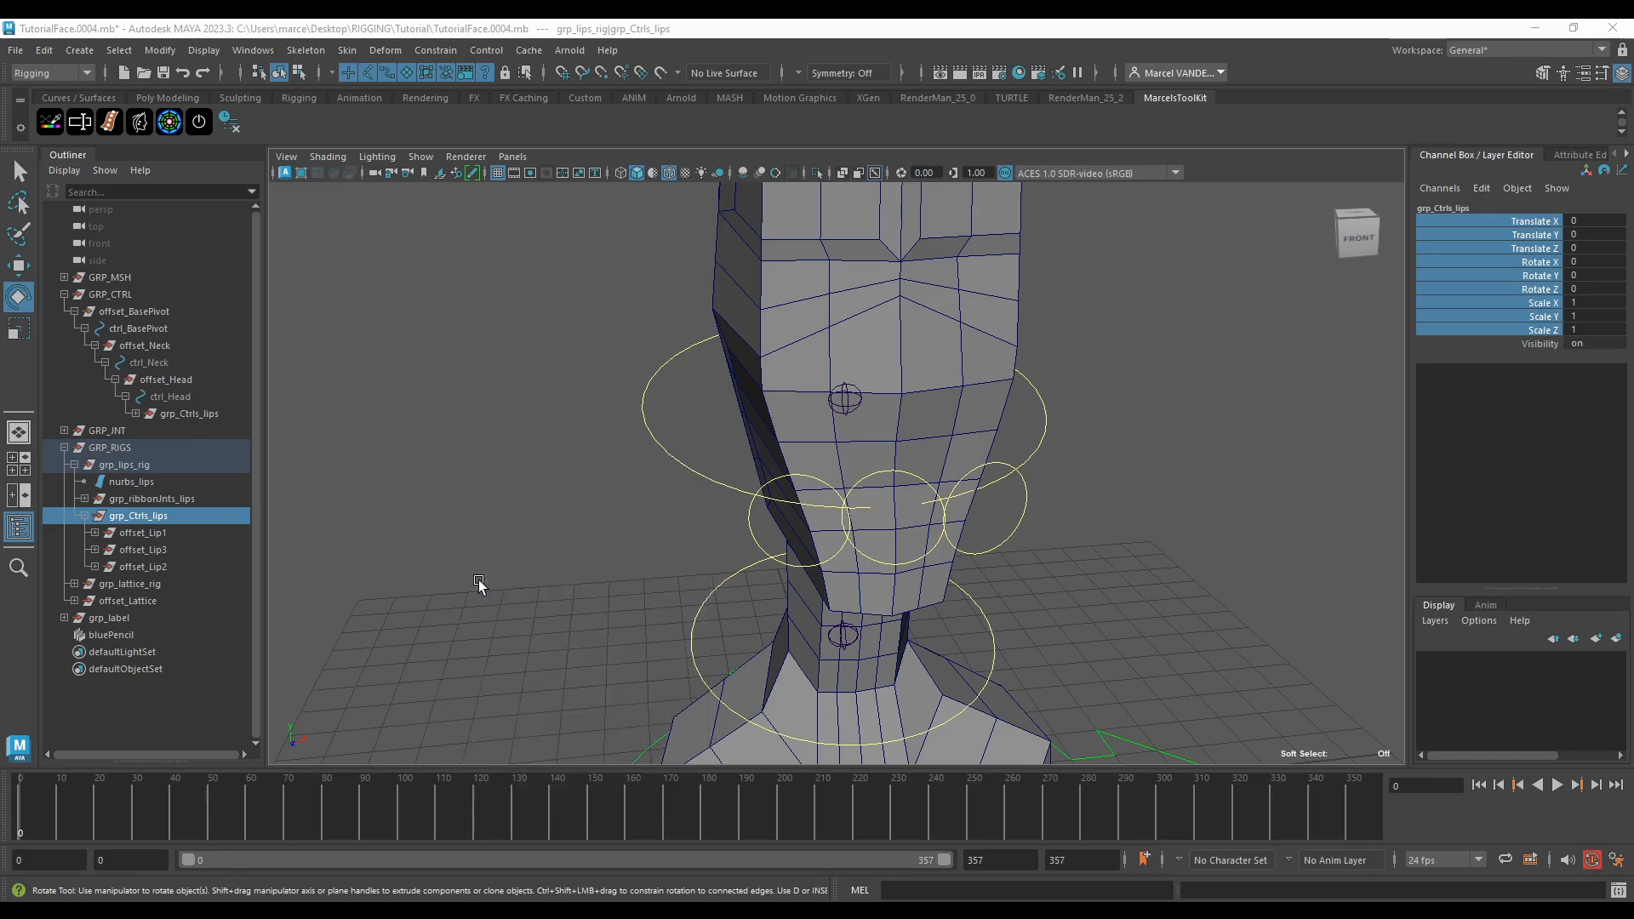
left_click(140, 519)
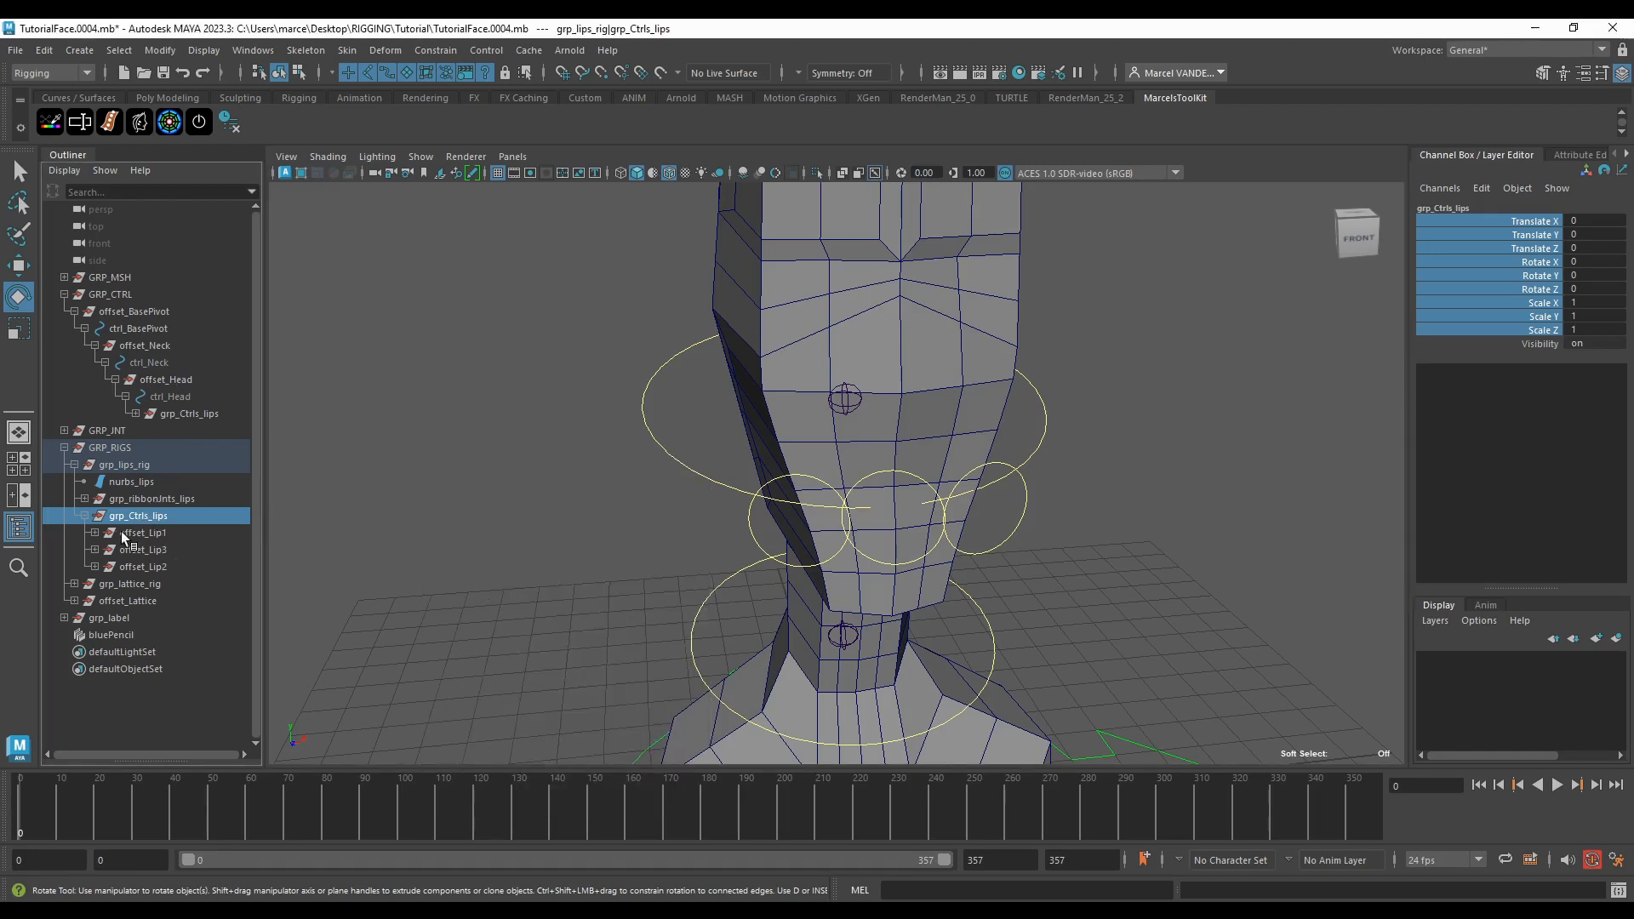
Step: Expand grp_Ctrls_lips under ctrl_Head and check its offset and control nodes down to ctrl_Lip2
left_click(135, 412, "shift")
left_click(189, 415)
left_click(204, 531, "shift")
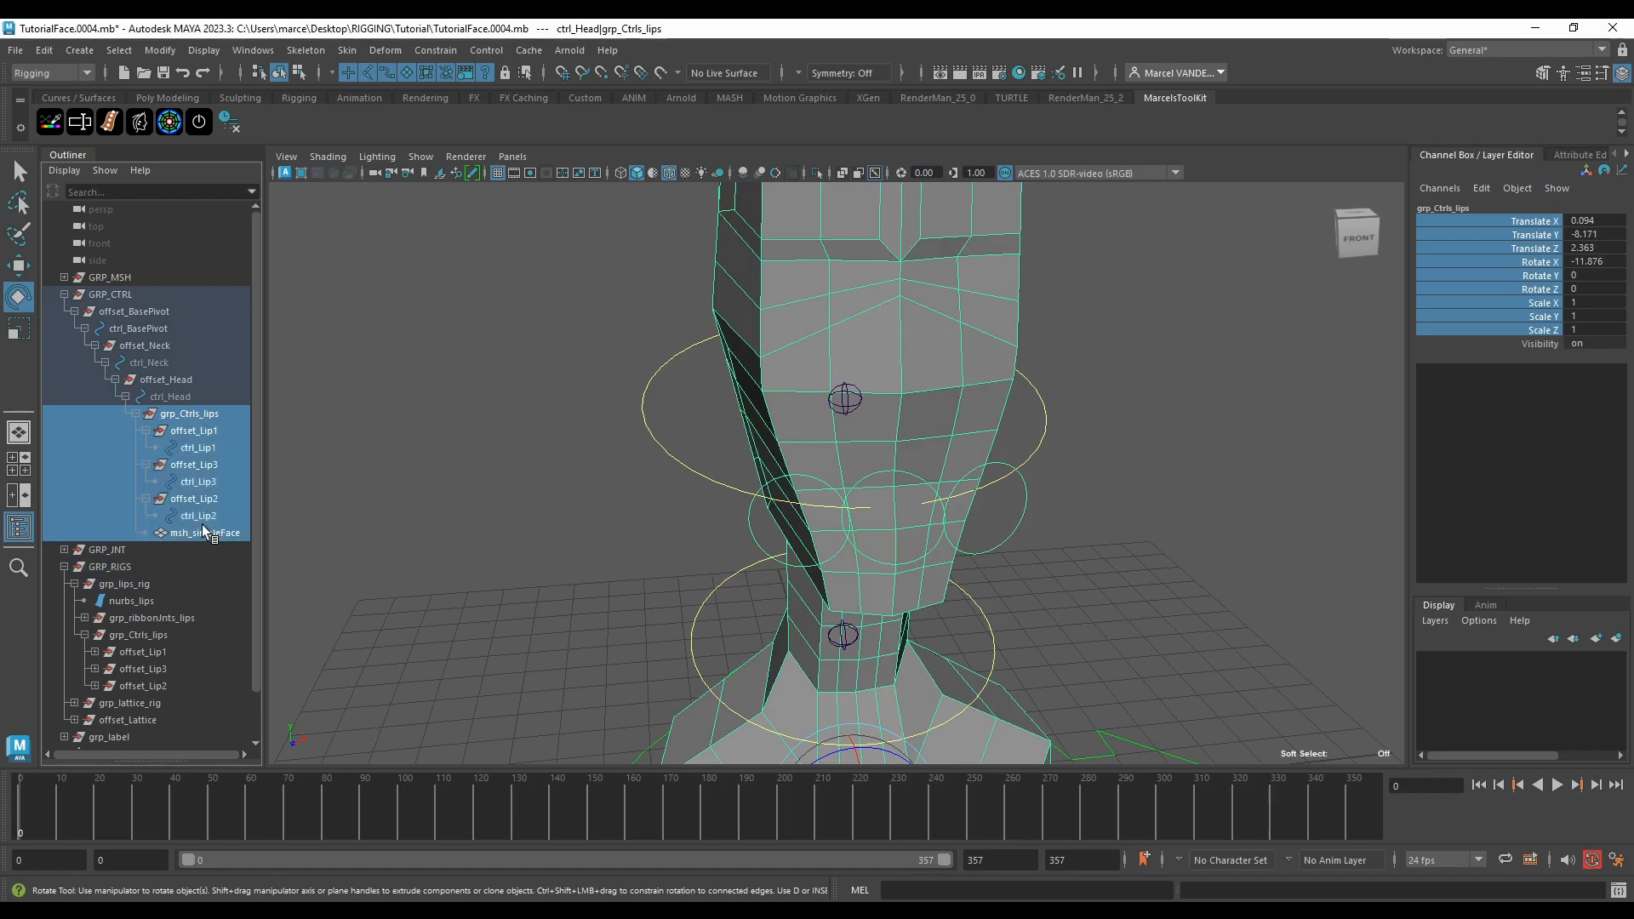
scroll(207, 510, "down", 1)
left_click(189, 469)
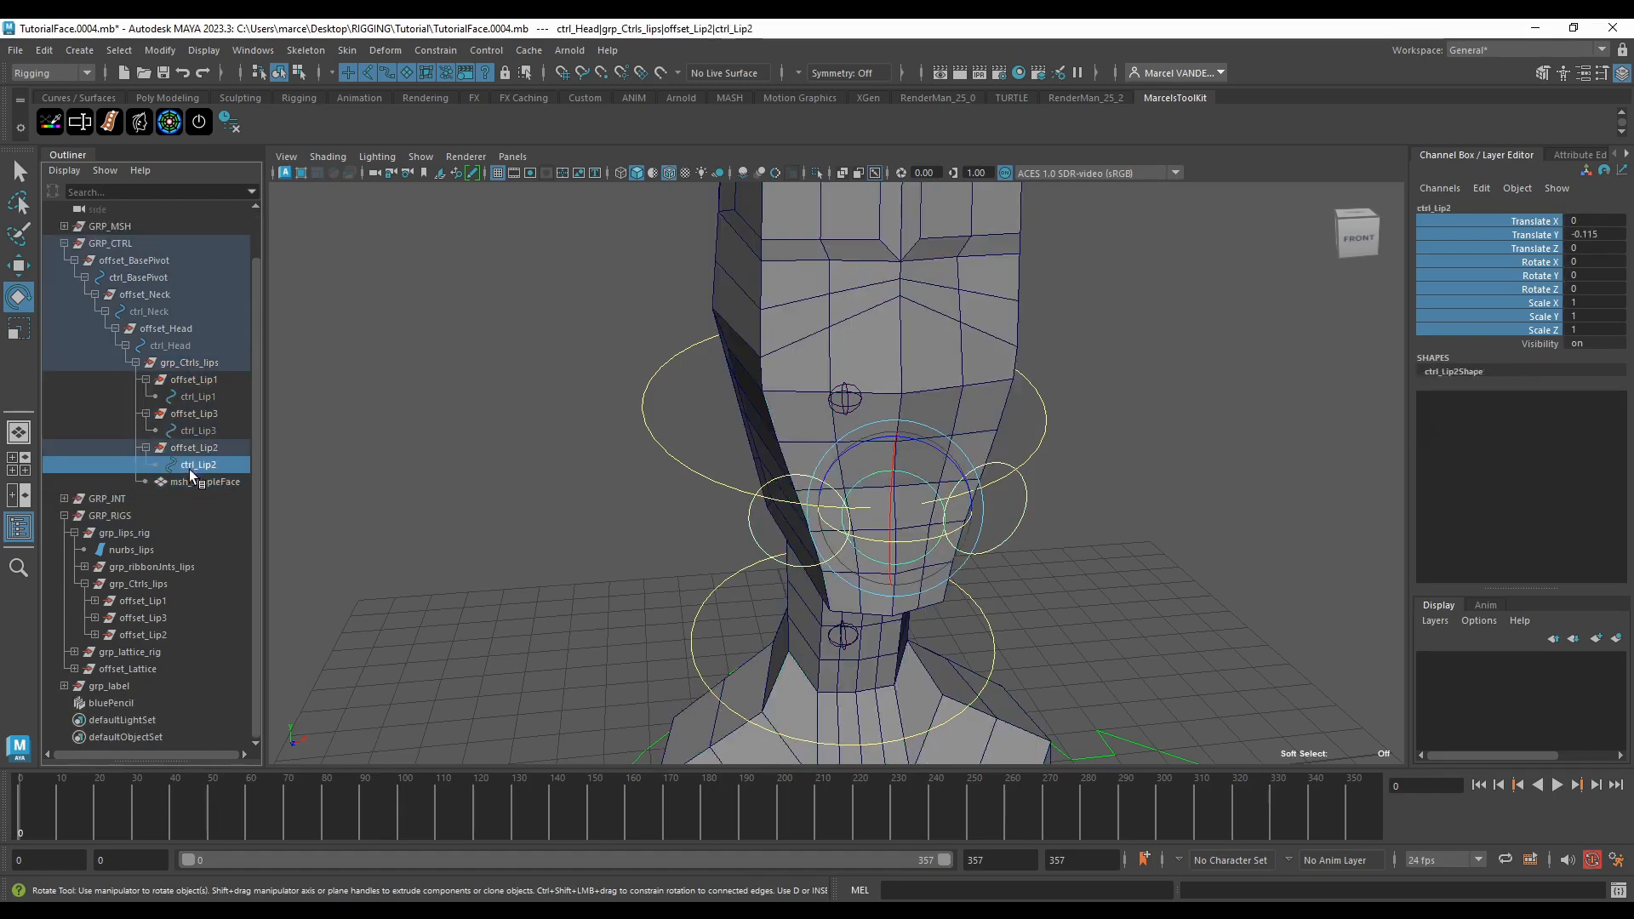
left_click(187, 366, "shift")
left_click_drag(189, 412, 192, 481)
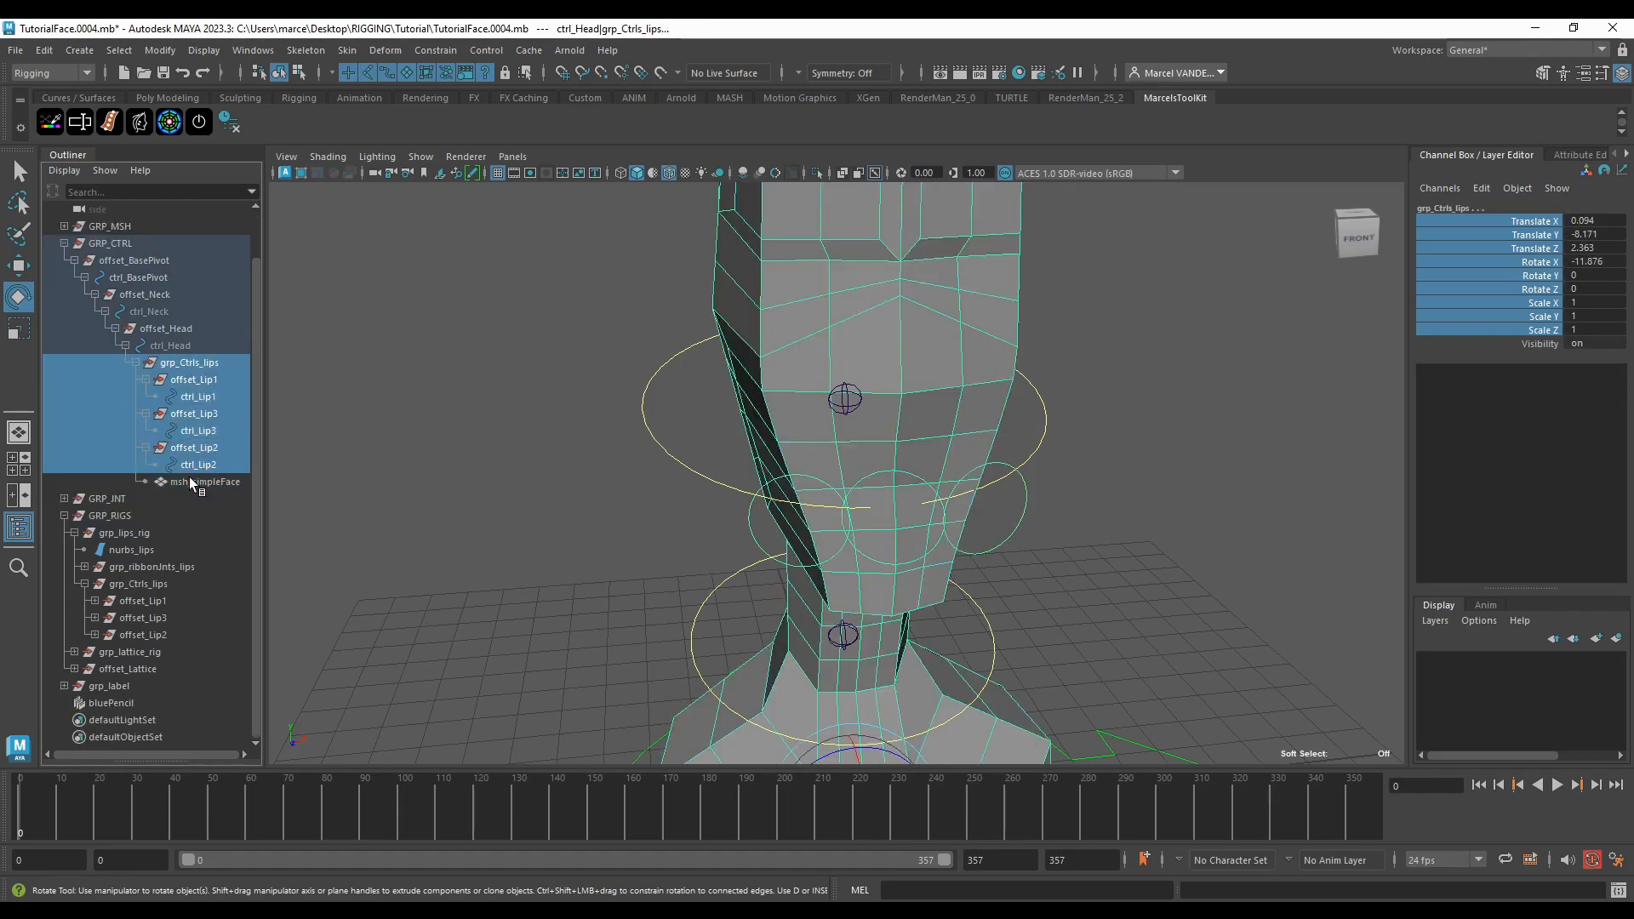
Step: Expand GRP_MSH and move the misplaced msh_simpleFace from grp_Ctrls_lips back into grp_msh_simpleFace
left_click(192, 478)
scroll(494, 417, "down", 5)
left_click_drag(494, 418, 508, 451, "alt")
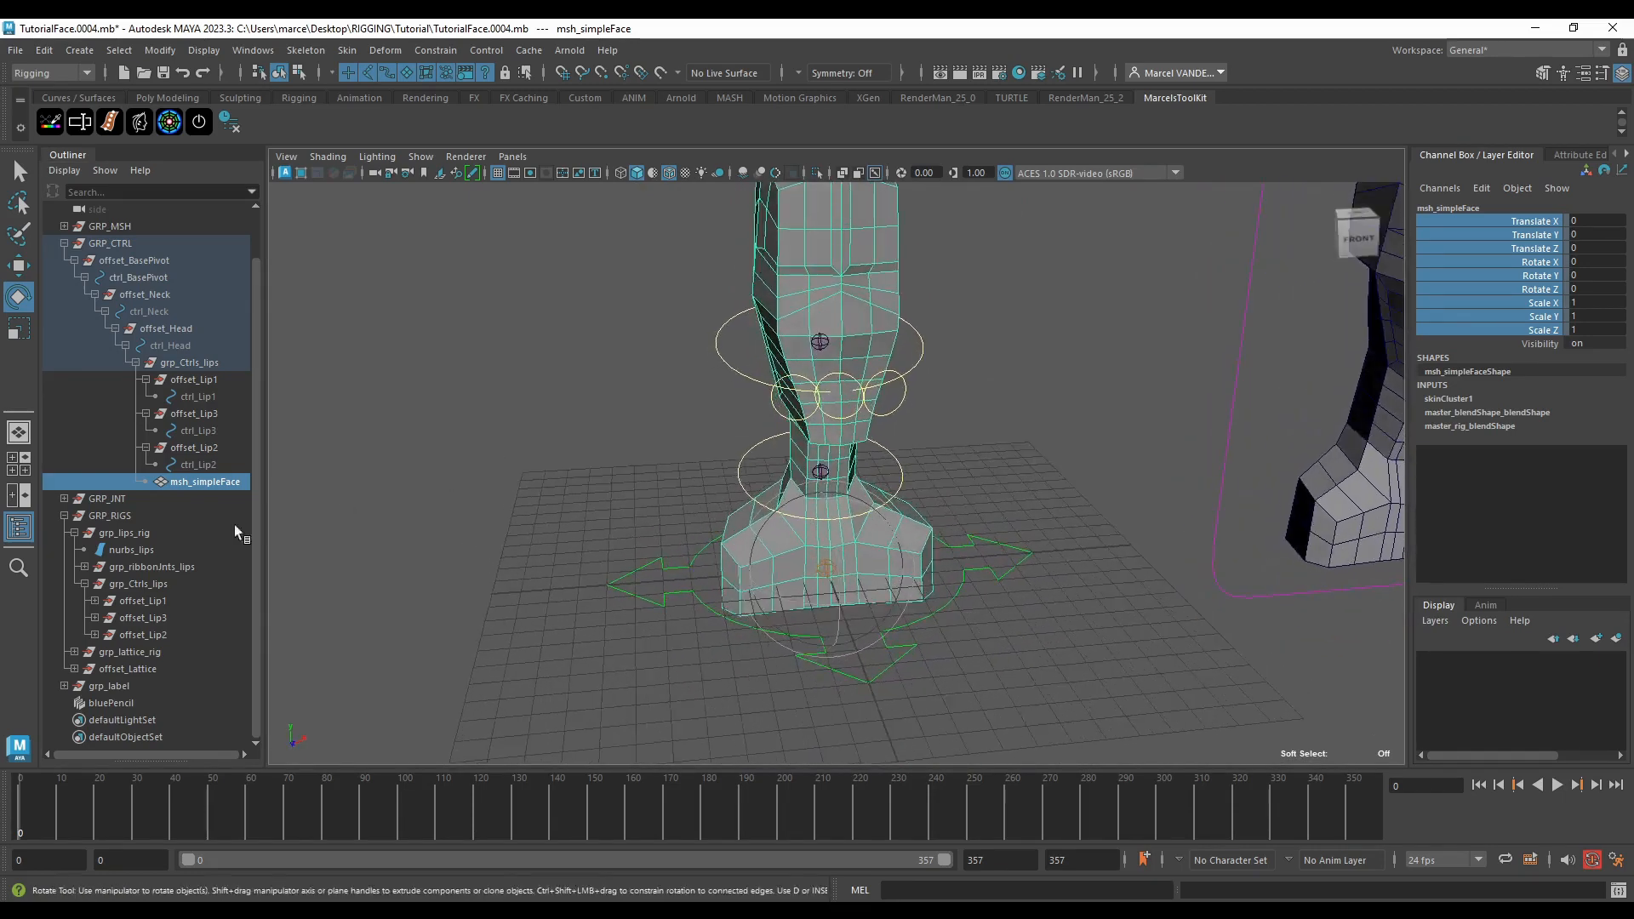
left_click(162, 483)
left_click(64, 226)
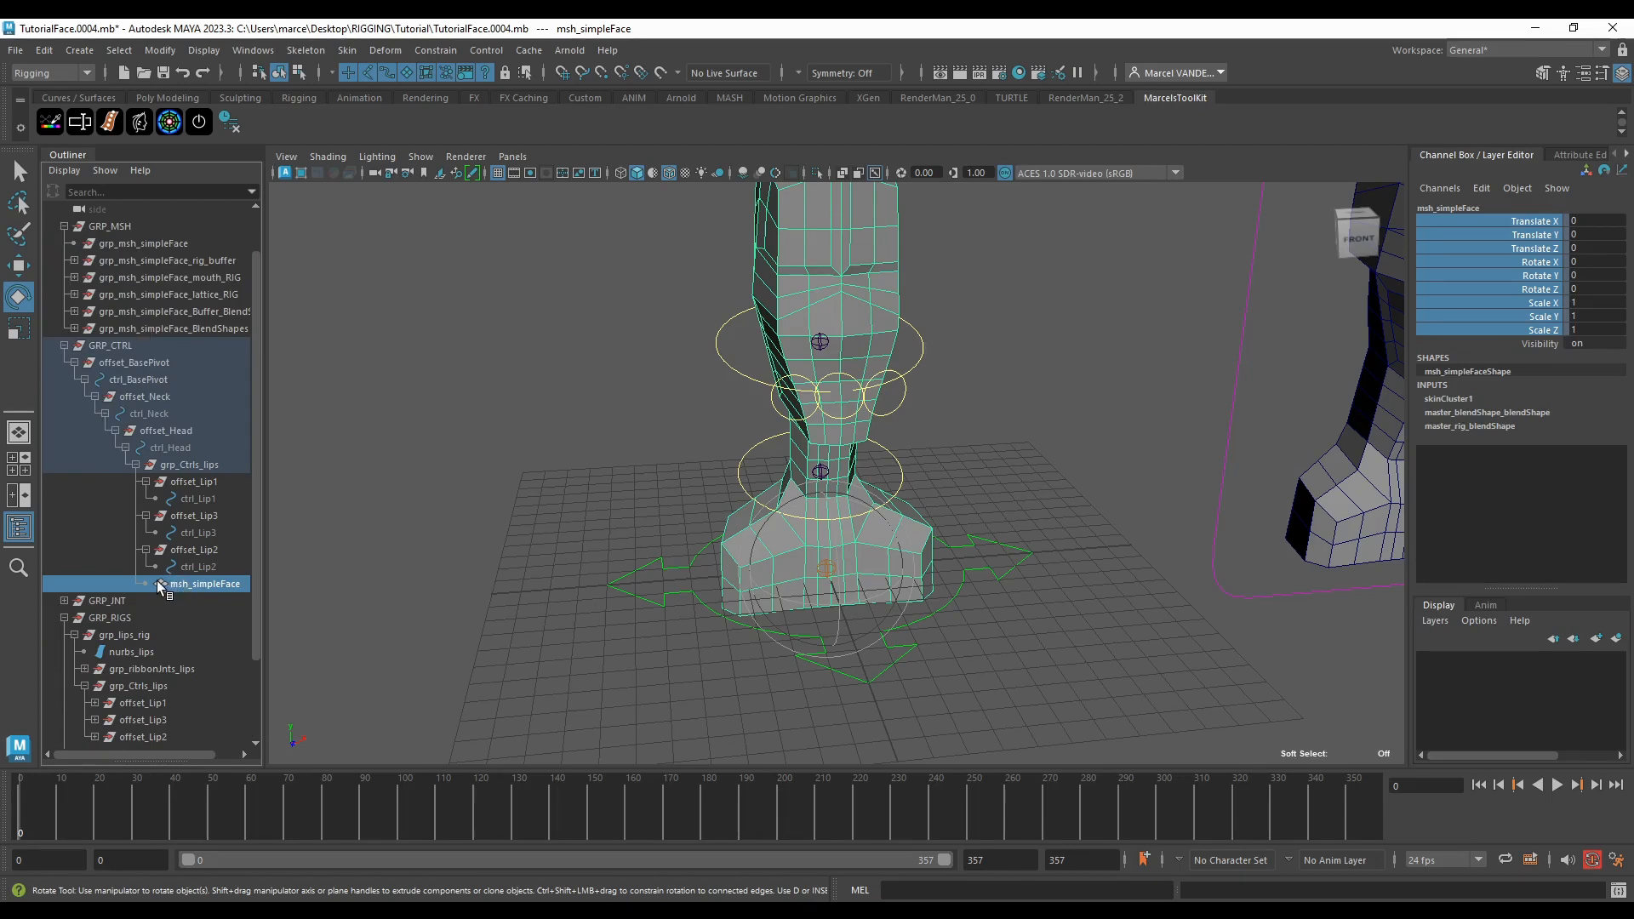
mouse_move(167, 584)
left_mouse_down()
mouse_move(140, 228)
mouse_move(148, 610)
mouse_move(169, 605)
mouse_move(148, 575)
left_mouse_up()
left_click_drag(150, 246, 156, 258)
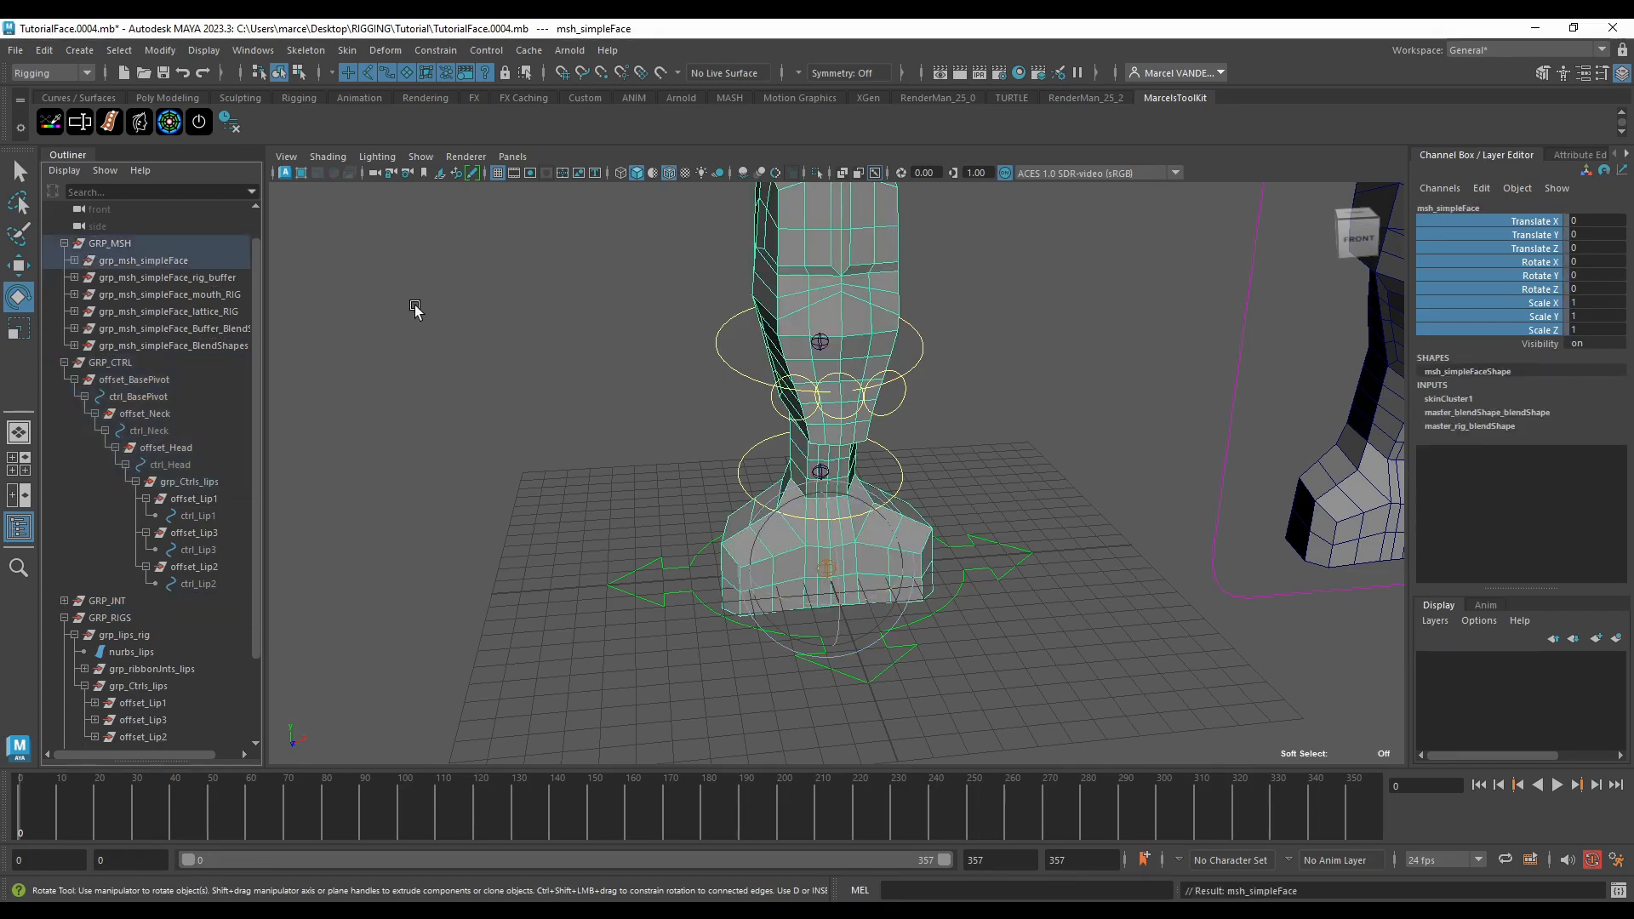
Step: Try rotating ctrl_Head again to test the head with the cleaned-up lip control group, and undo the rotation
left_click(887, 428)
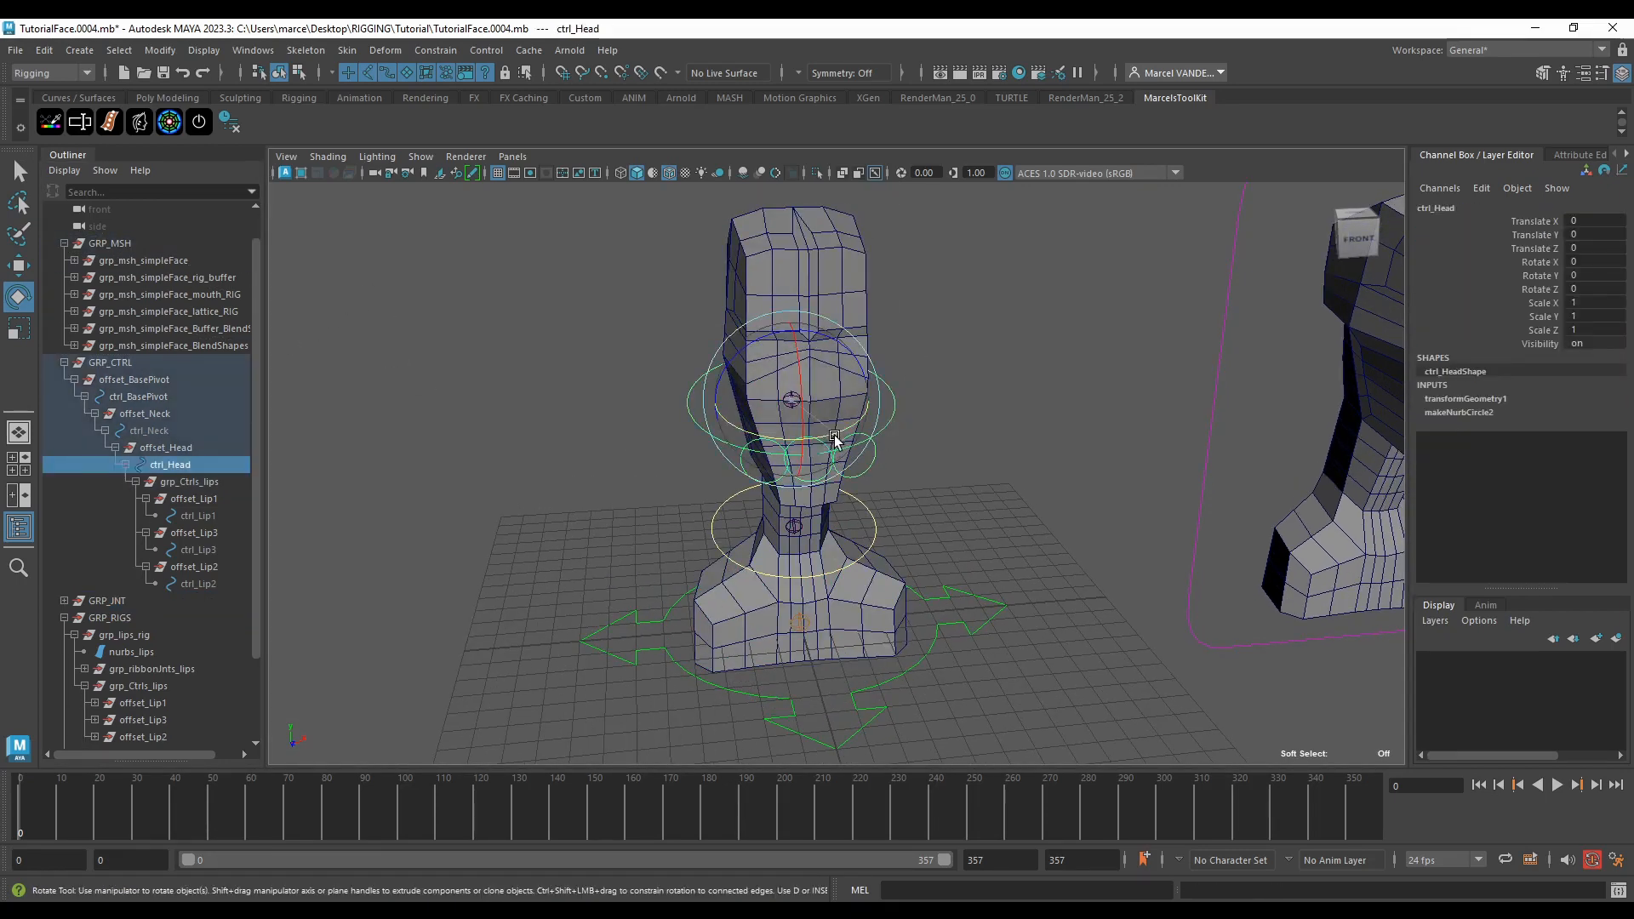
left_click_drag(833, 435, 762, 451)
key("ctrl+z")
left_click_drag(415, 538, 340, 477, "alt")
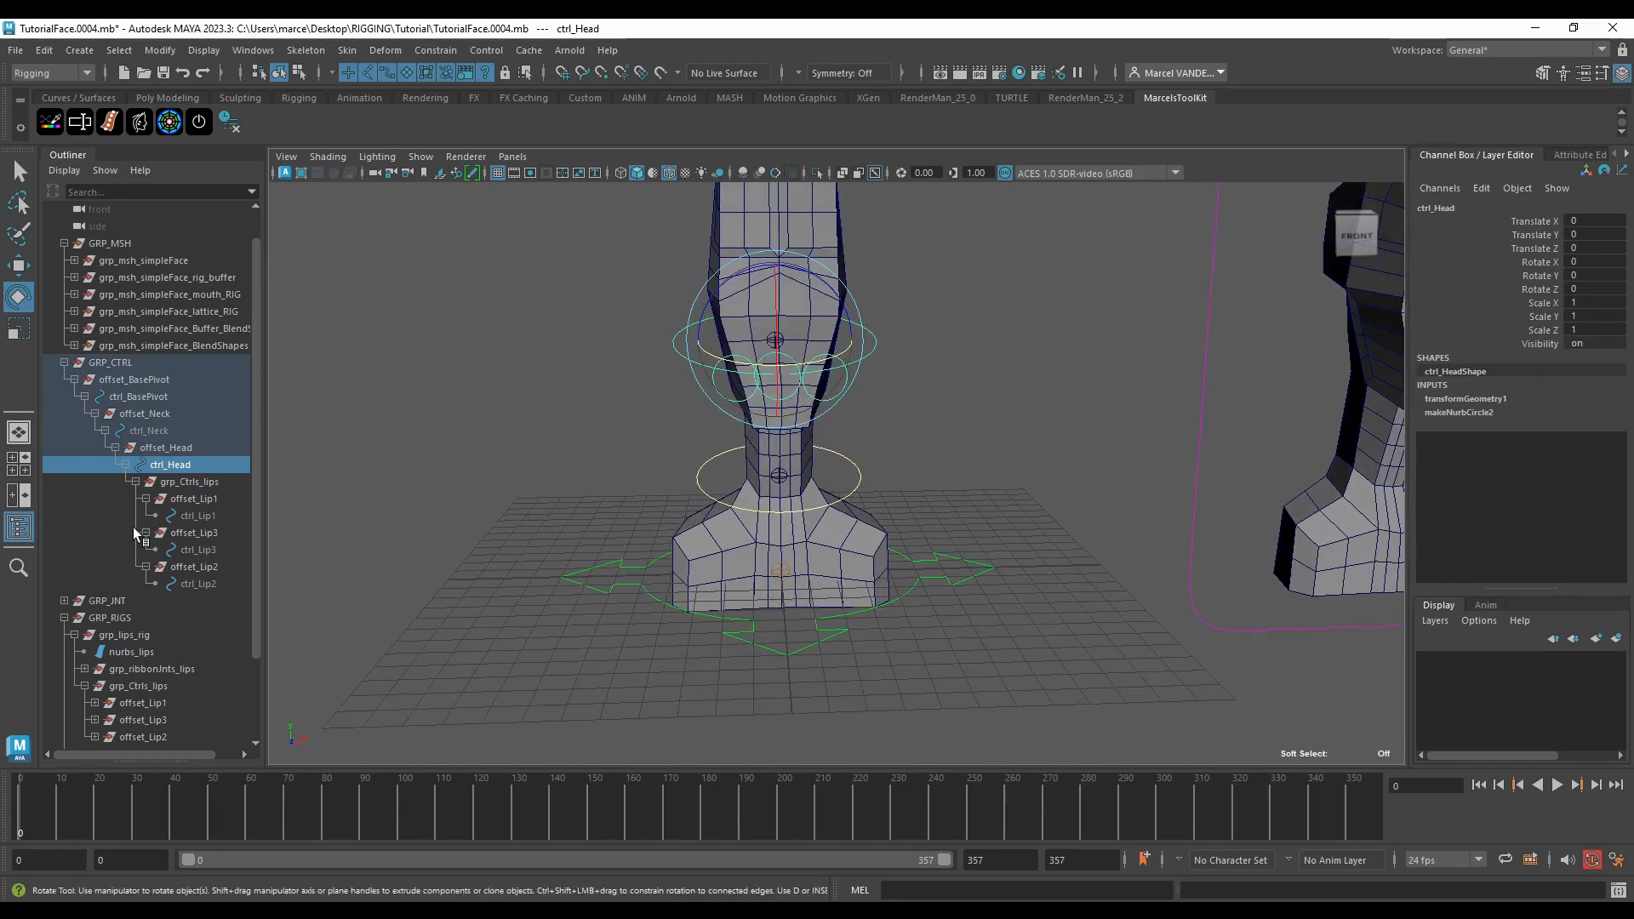
scroll(133, 527, "down", 2)
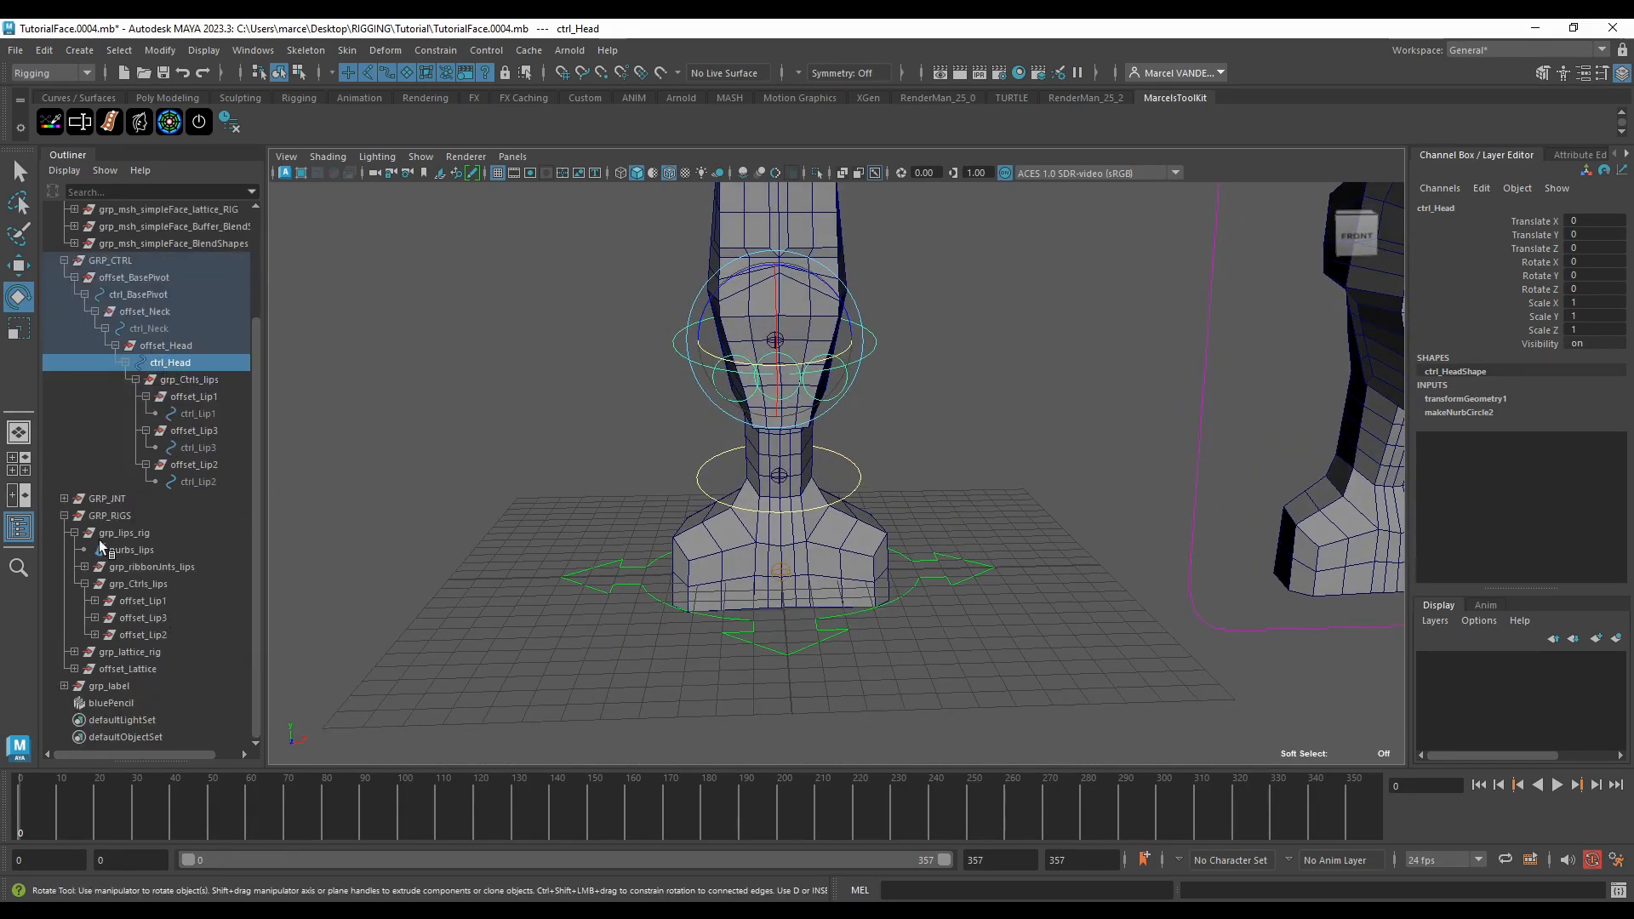
scroll(84, 587, "up", 1)
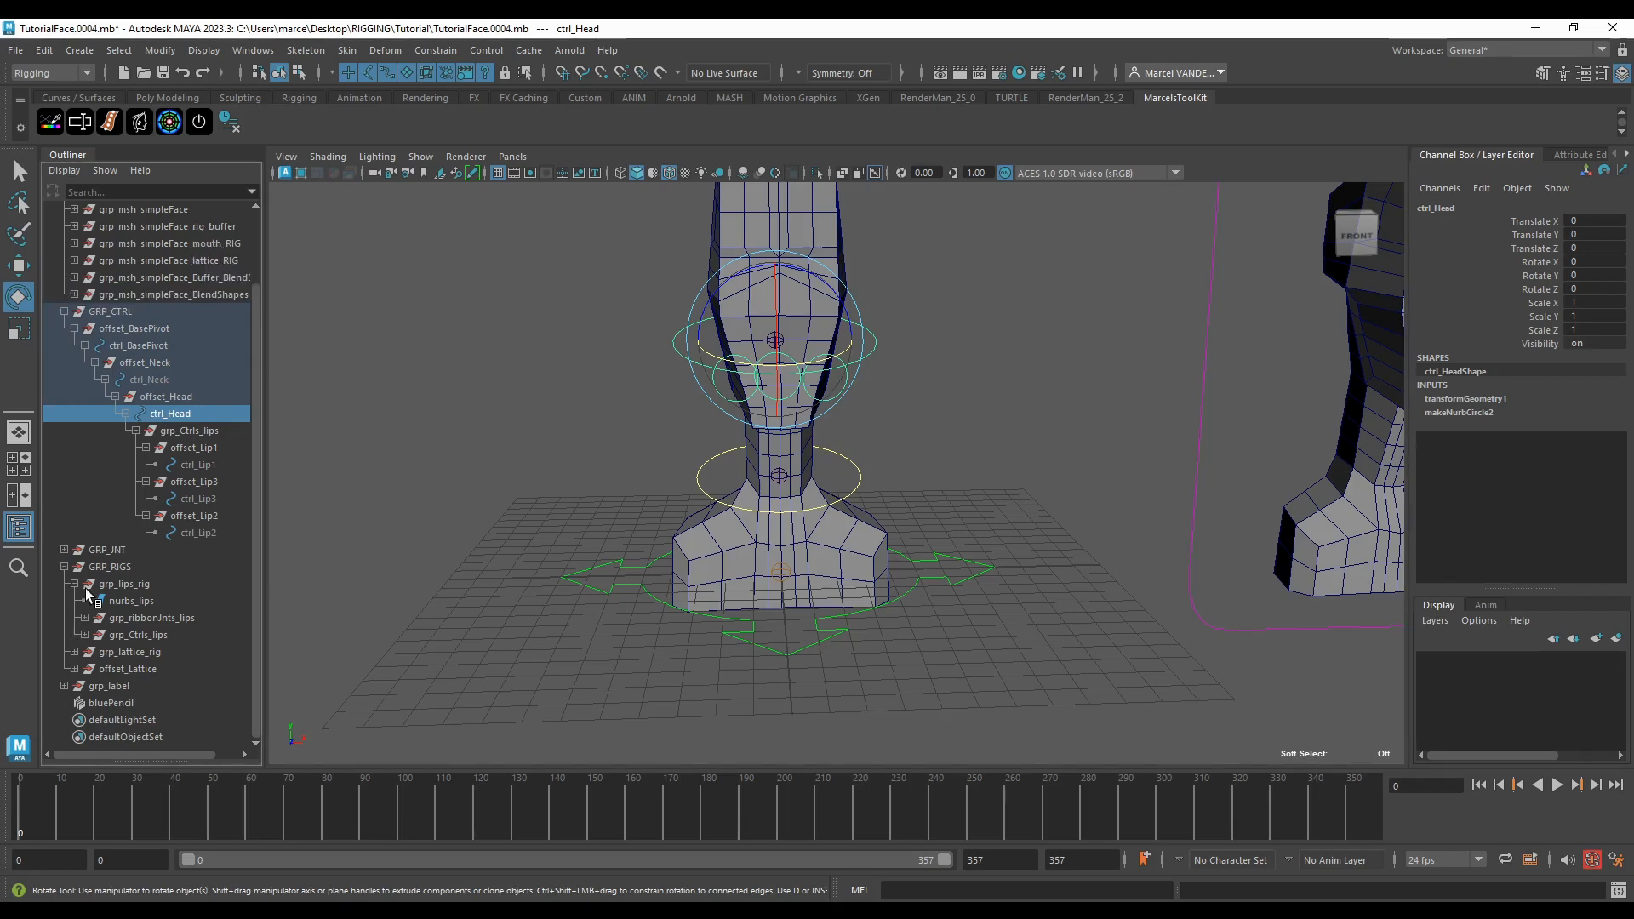
Step: Expand the original grp_Ctrls_lips in grp_lips_rig and open the Search and Replace Names options for renaming its hierarchy
left_click(85, 634, "shift")
scroll(186, 560, "down", 3)
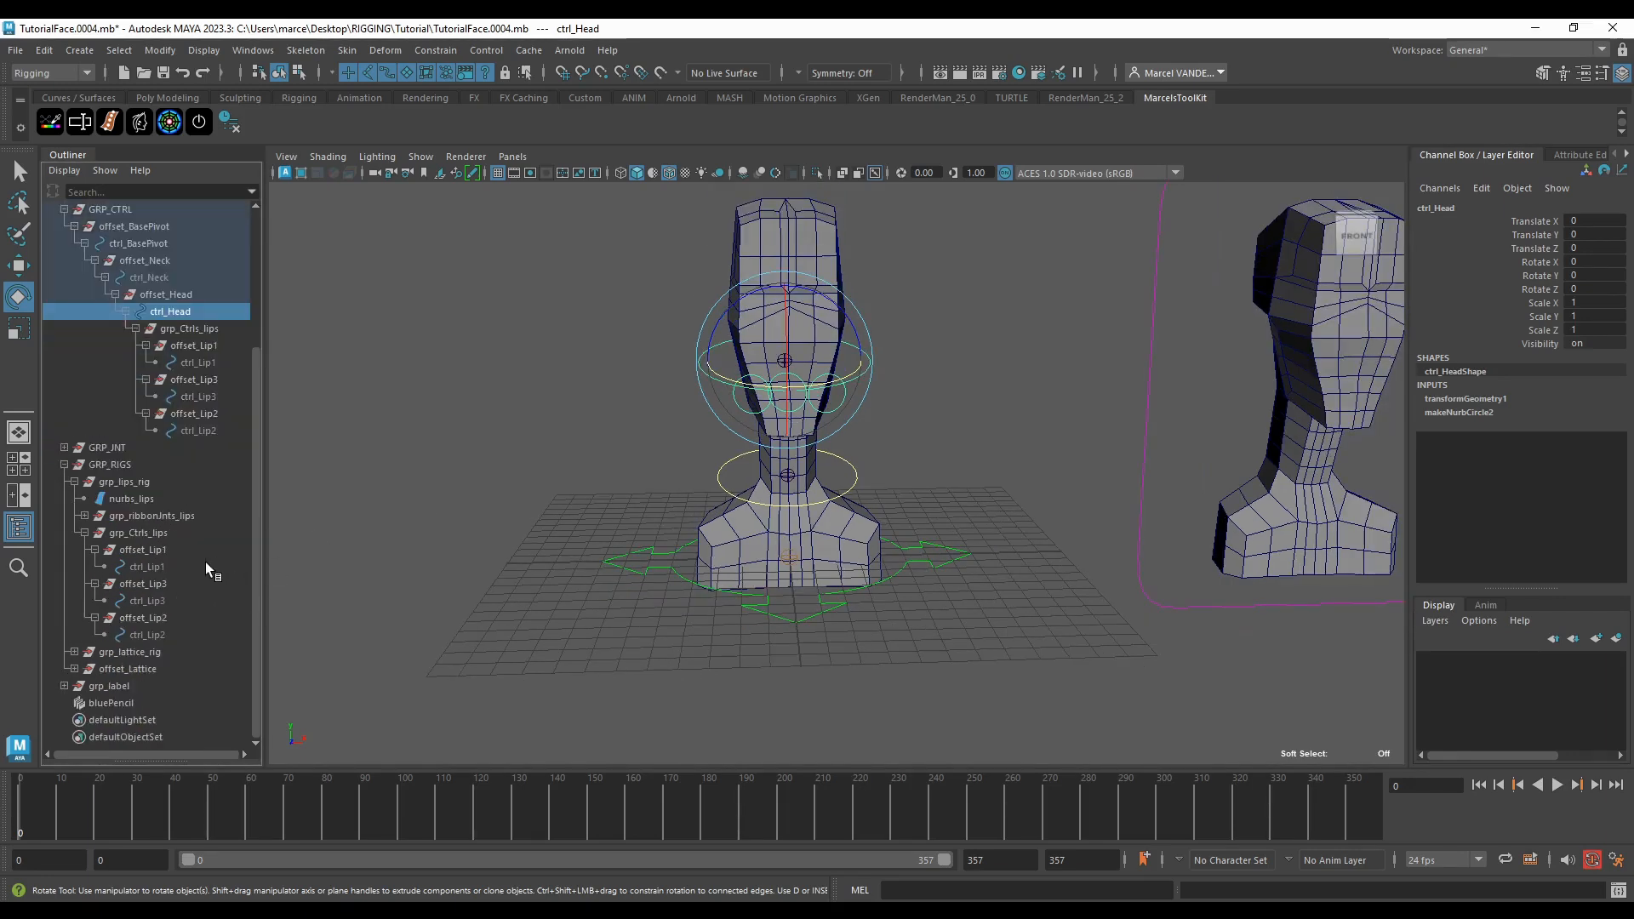
left_click(168, 533)
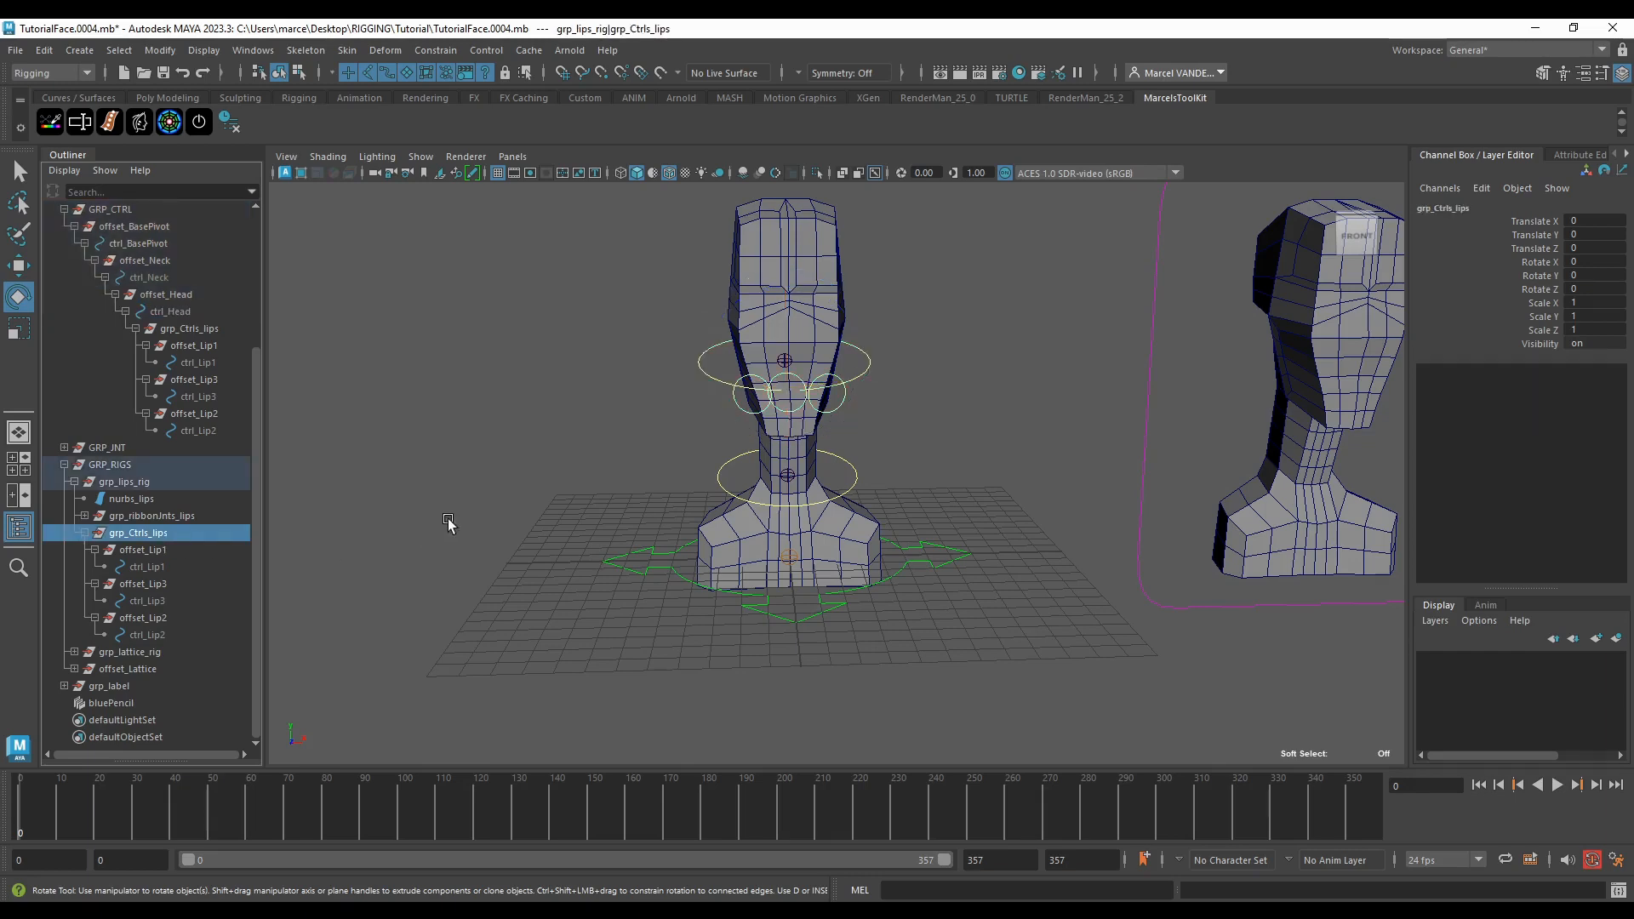
key("f")
key("ctrl+f")
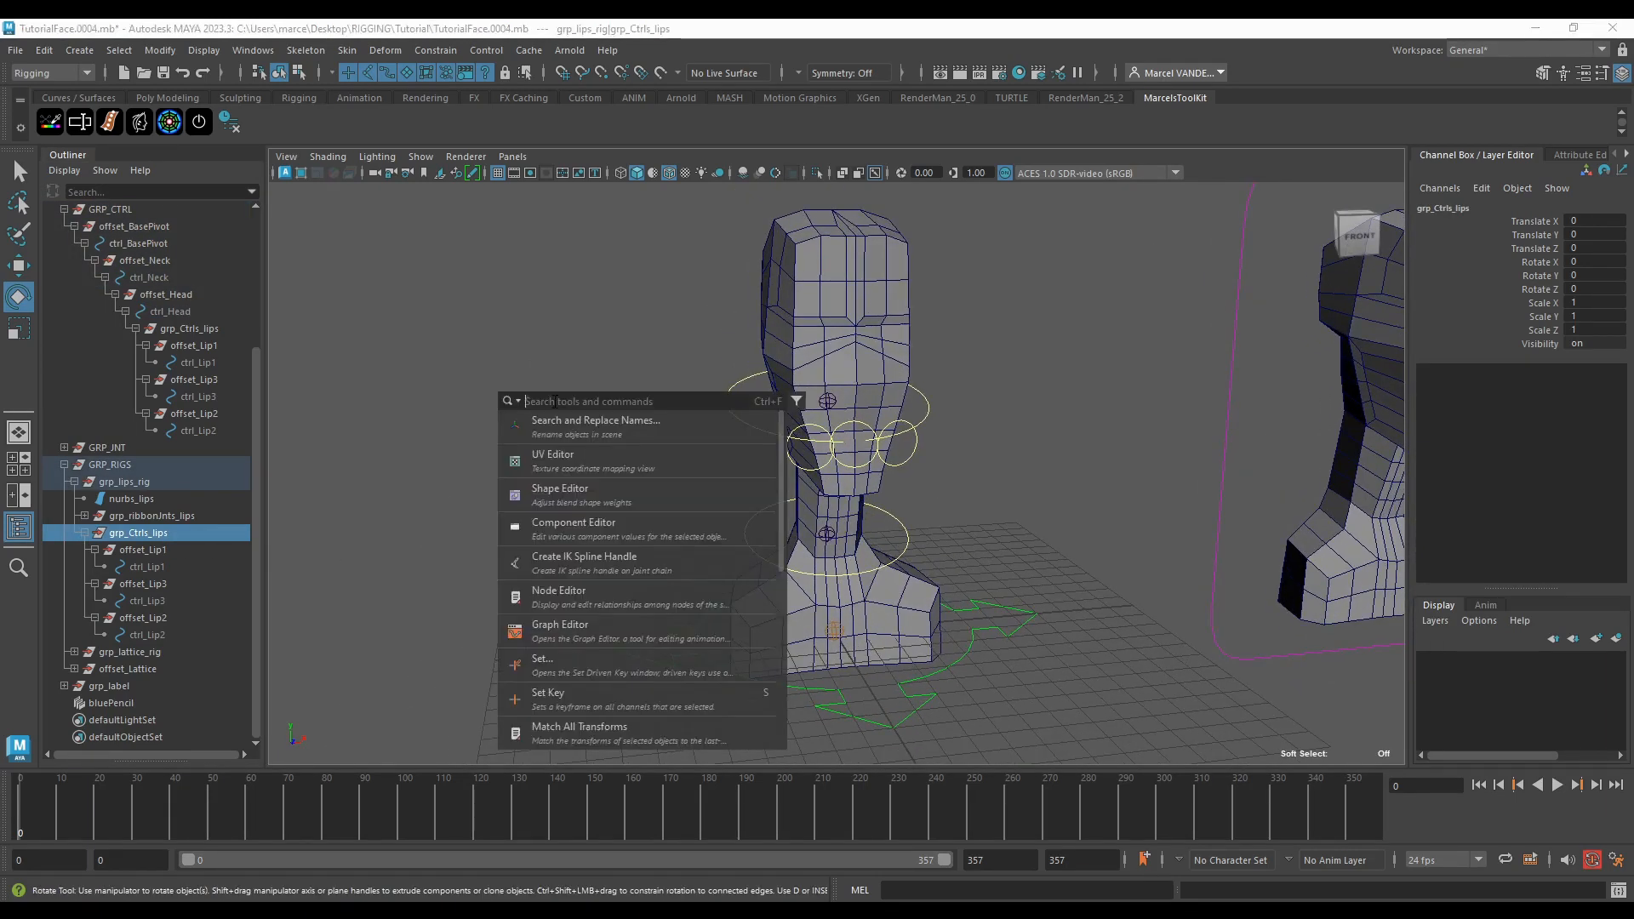
left_click(596, 421)
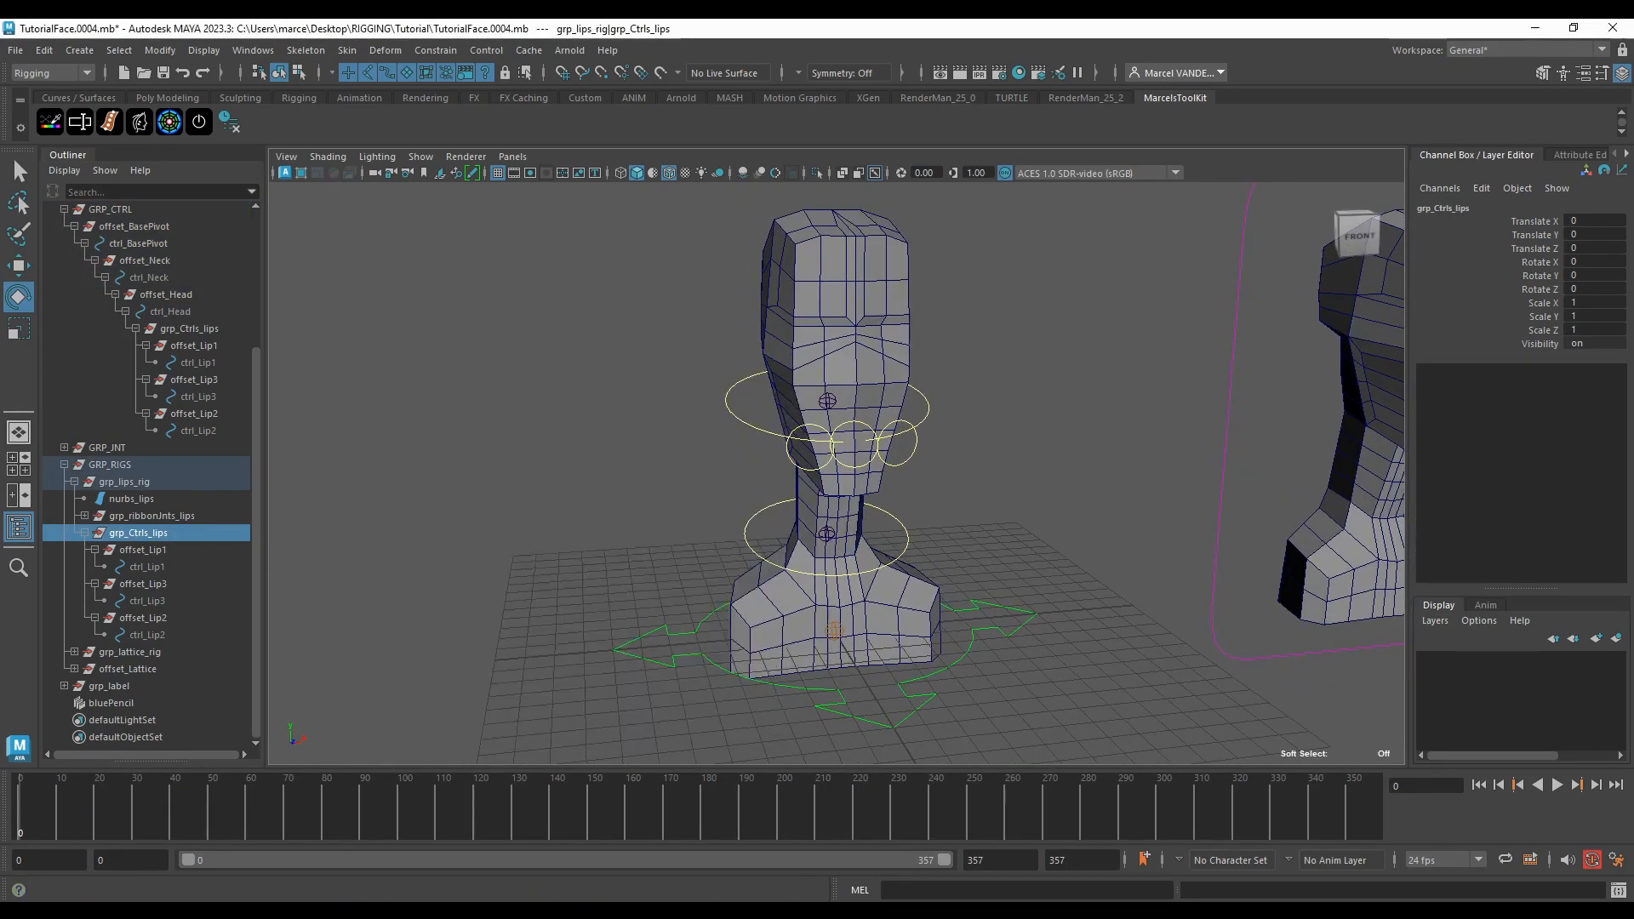
left_click_drag(728, 24, 1017, 181)
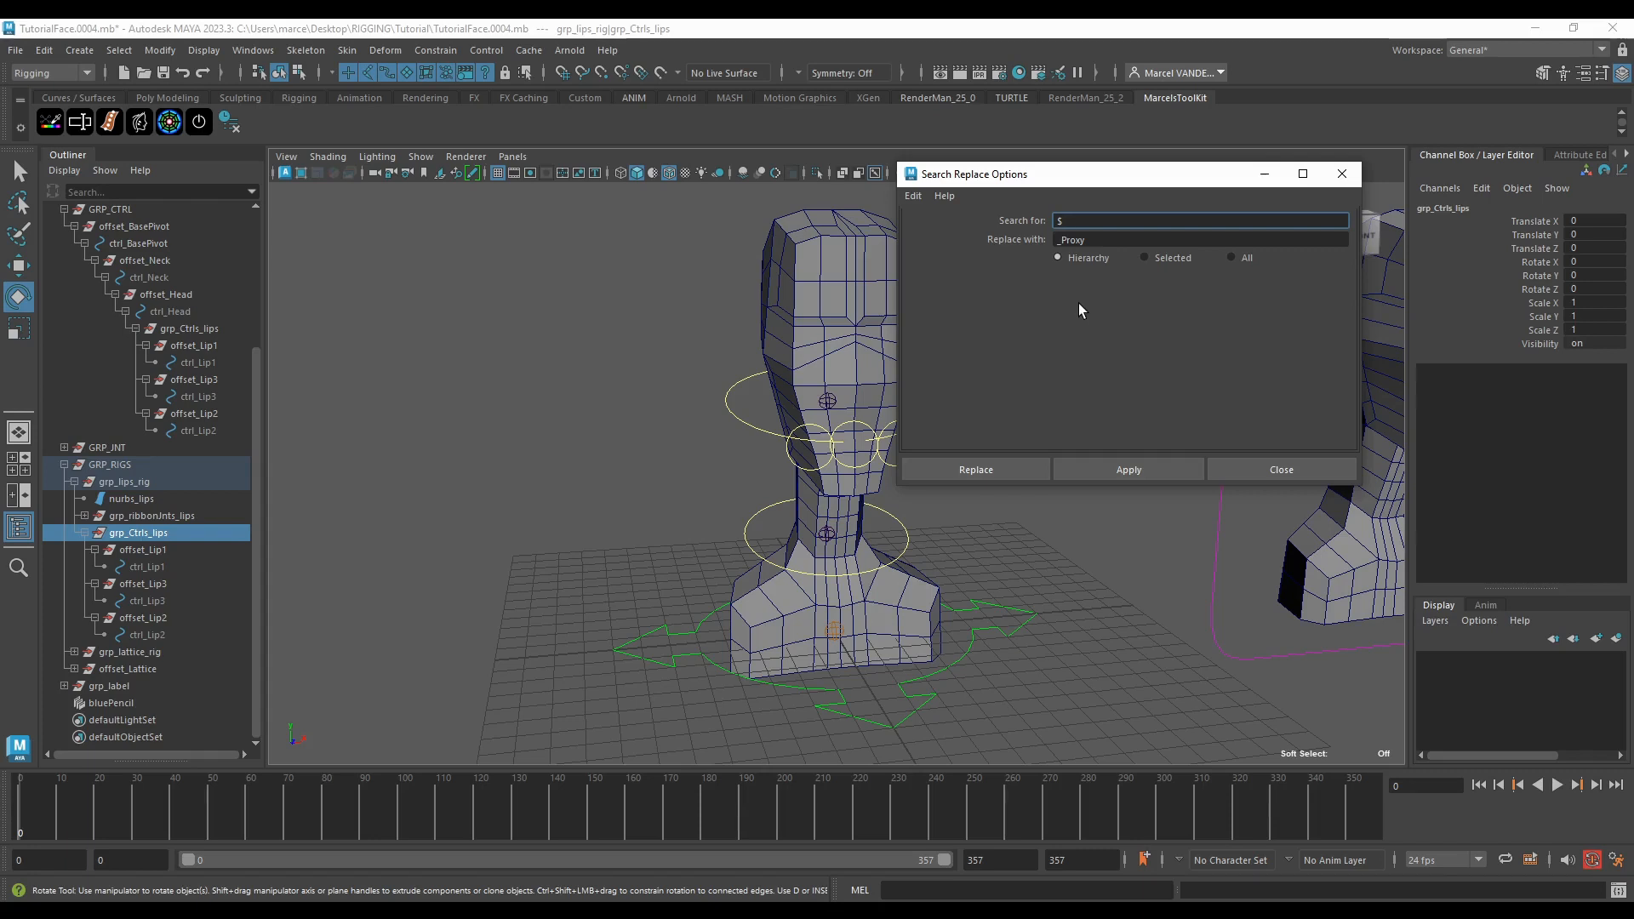
mouse_move(1103, 179)
left_mouse_down()
mouse_move(1065, 167)
mouse_move(1105, 177)
mouse_move(1078, 153)
mouse_move(1097, 159)
left_mouse_up()
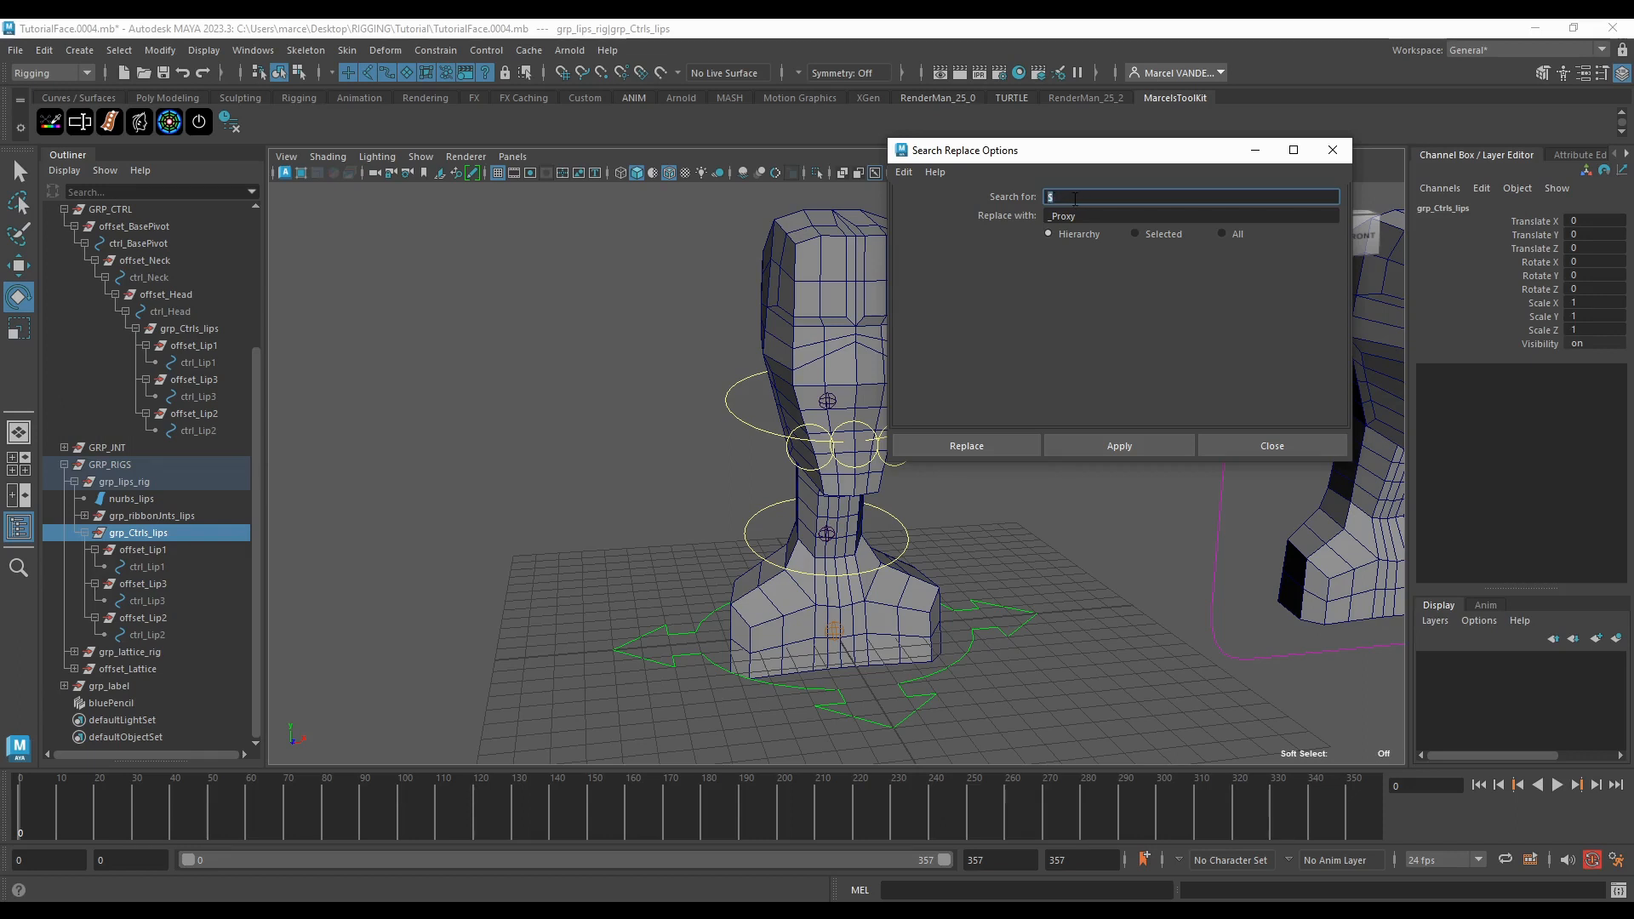
left_click_drag(1039, 150, 1052, 170)
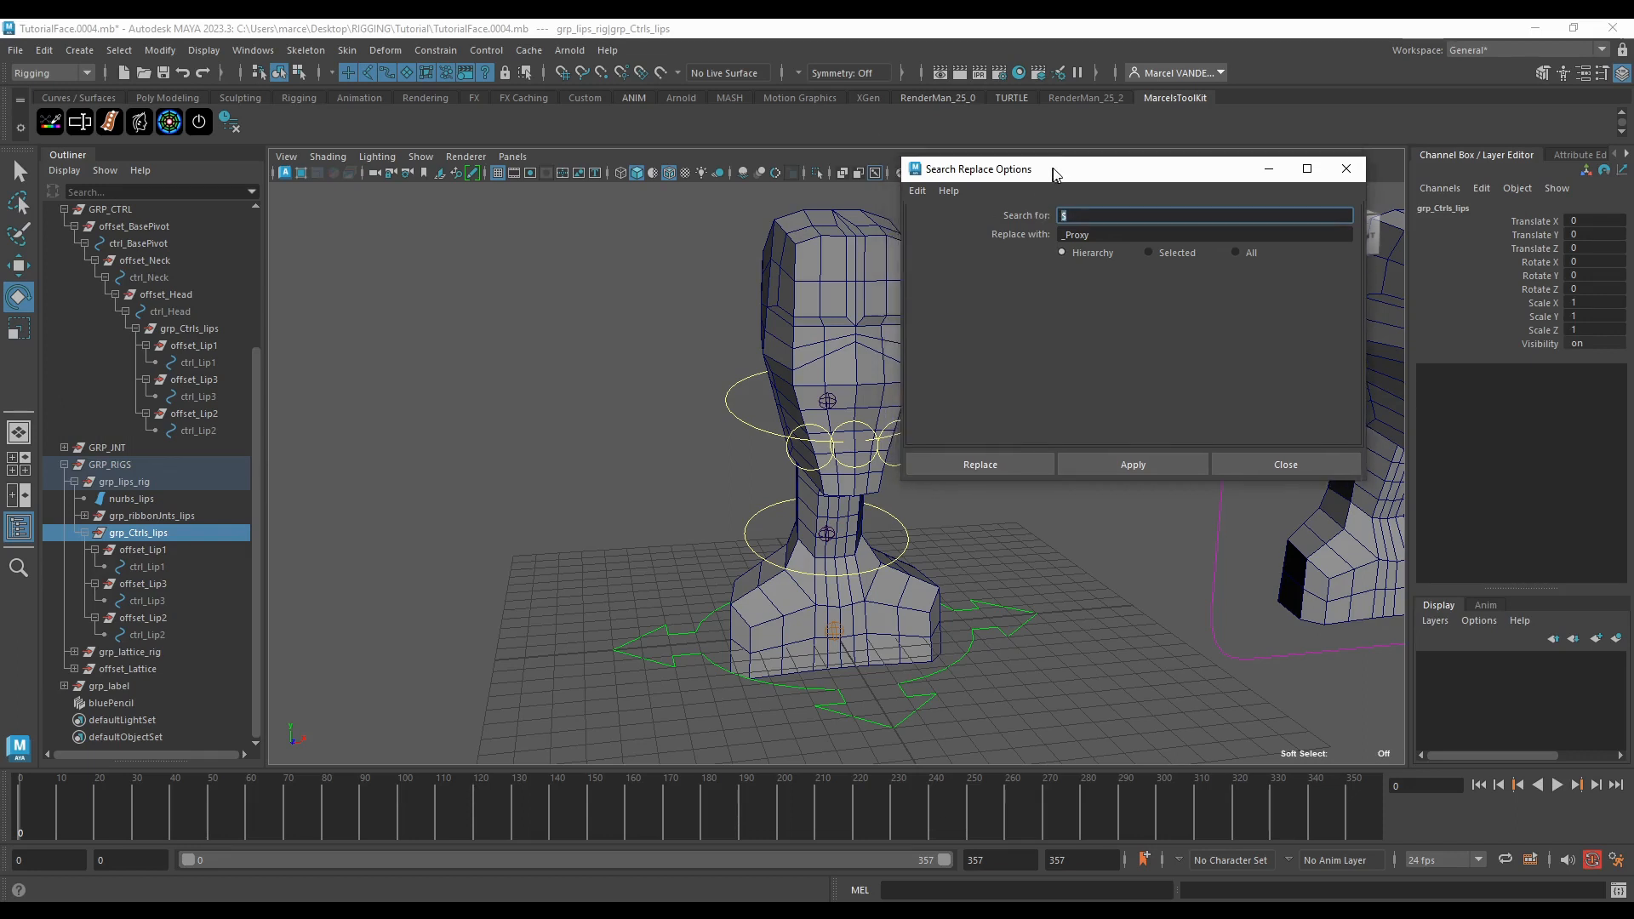
left_click(635, 246)
key("ctrl+f")
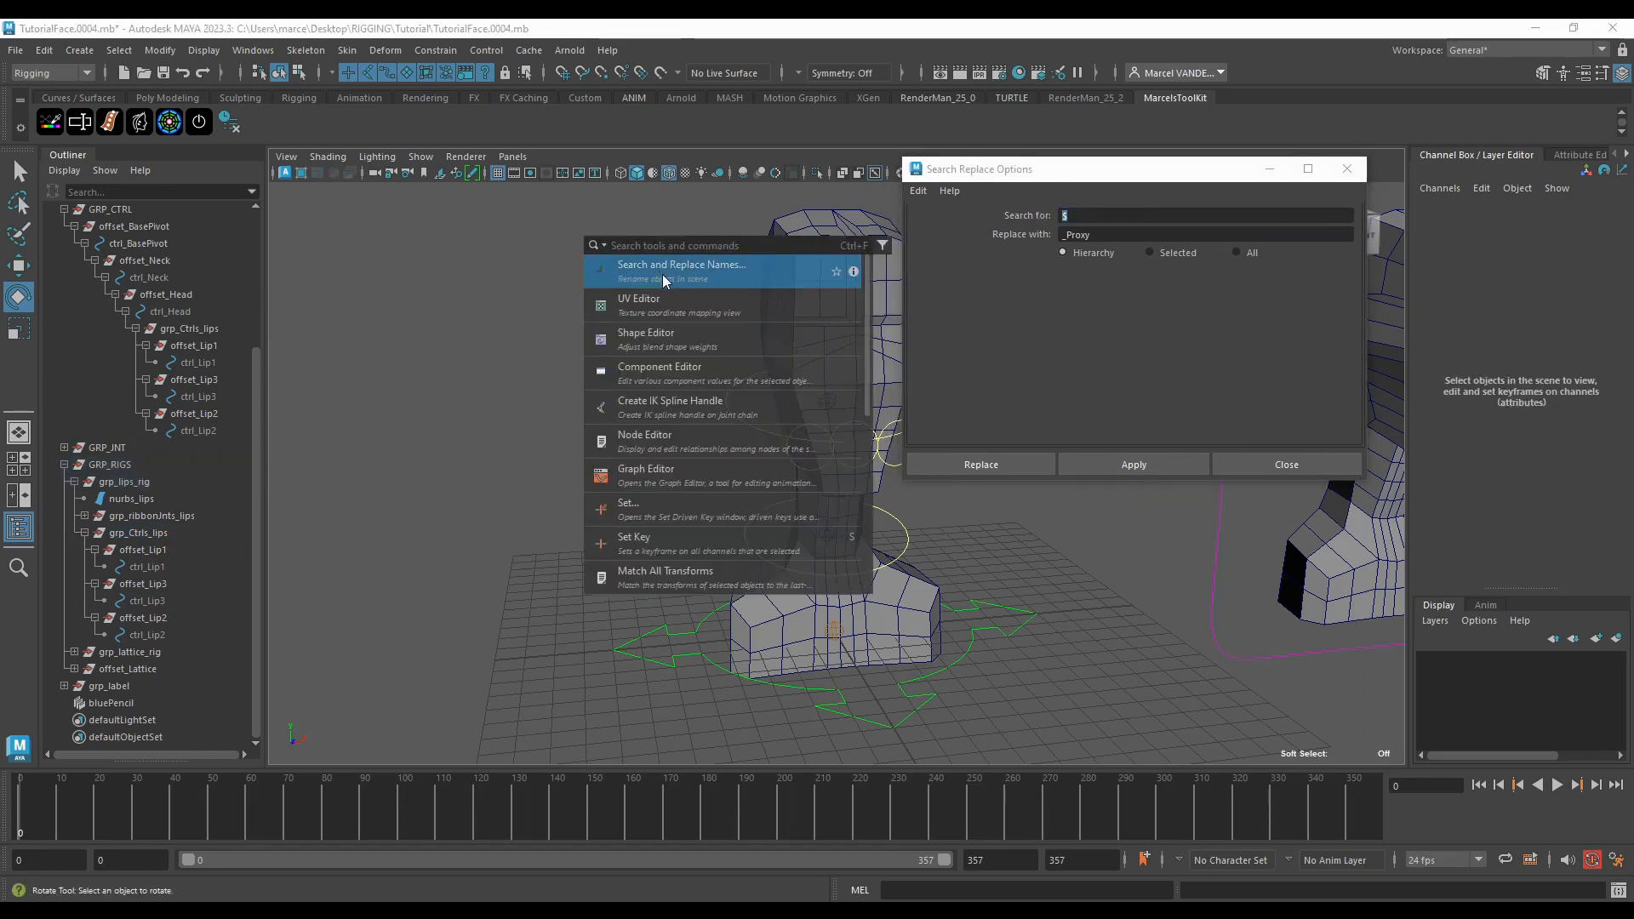
left_click(683, 273)
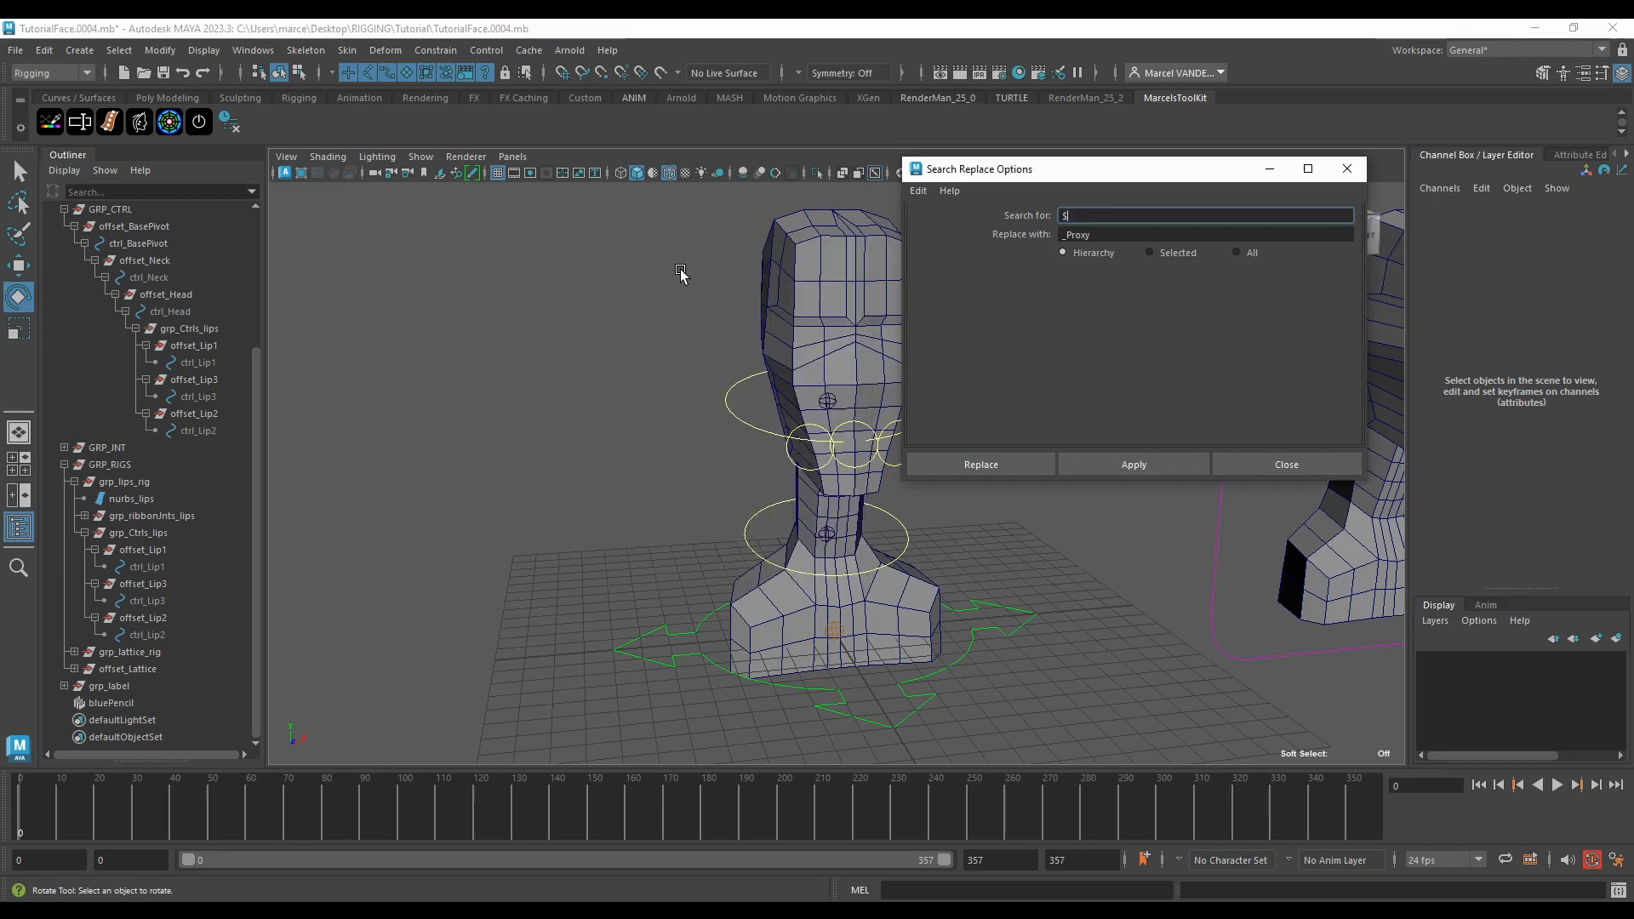
Step: Add the suffix _Proxy to grp_Ctrls_lips in grp_lips_rig and its whole hierarchy by replacing $ with _Proxy
left_click_drag(1061, 169, 1060, 198)
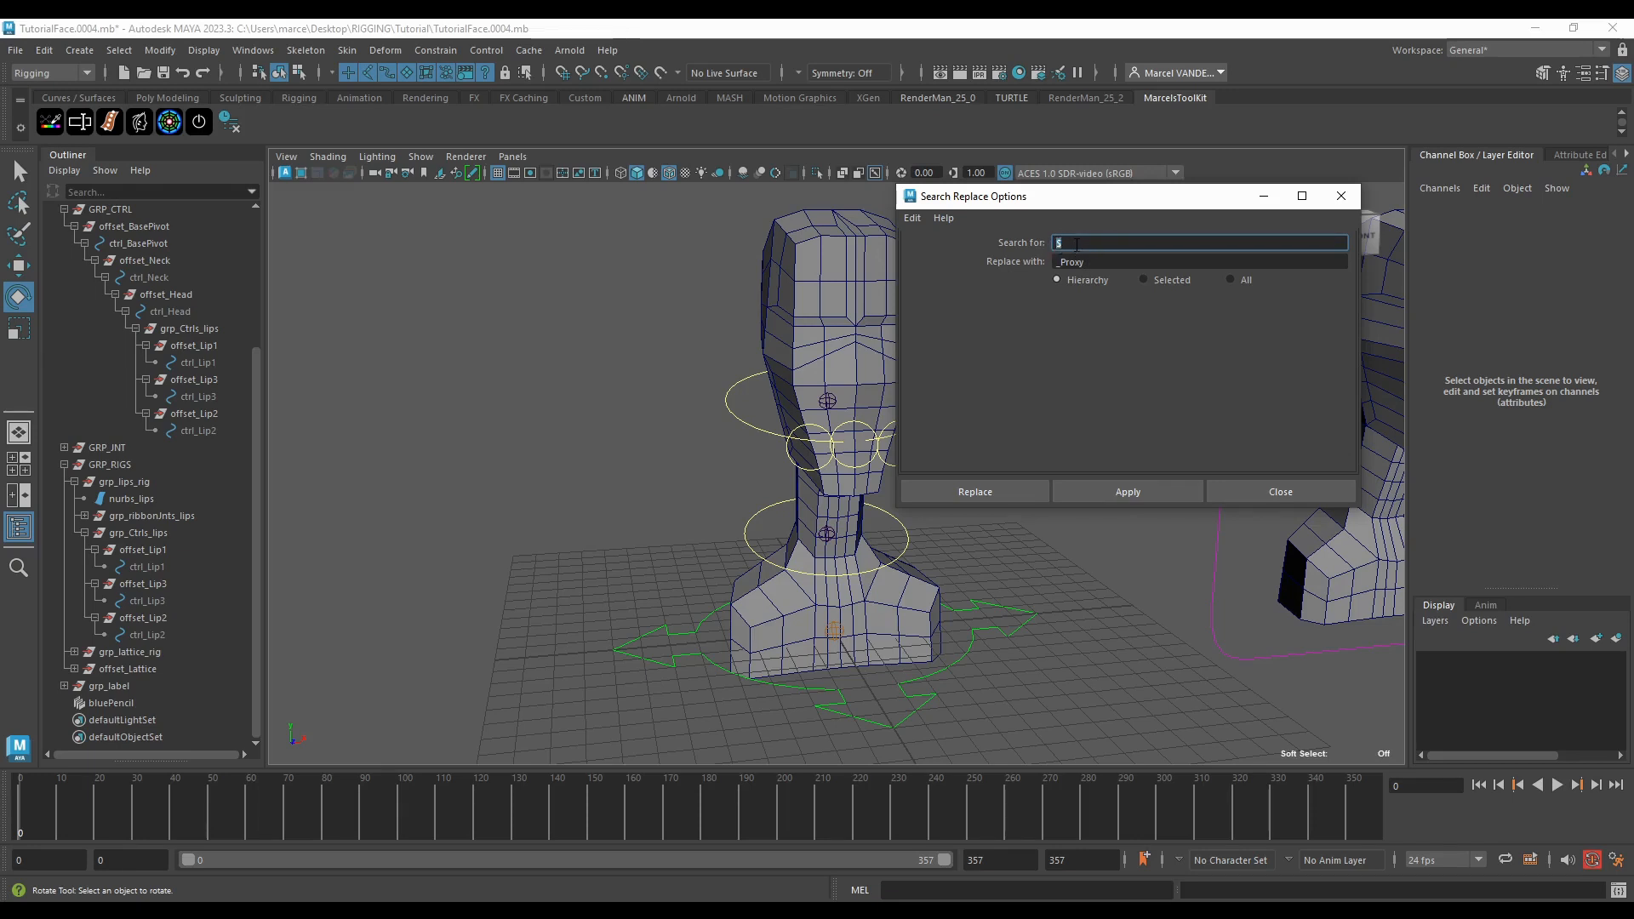
key("Tab")
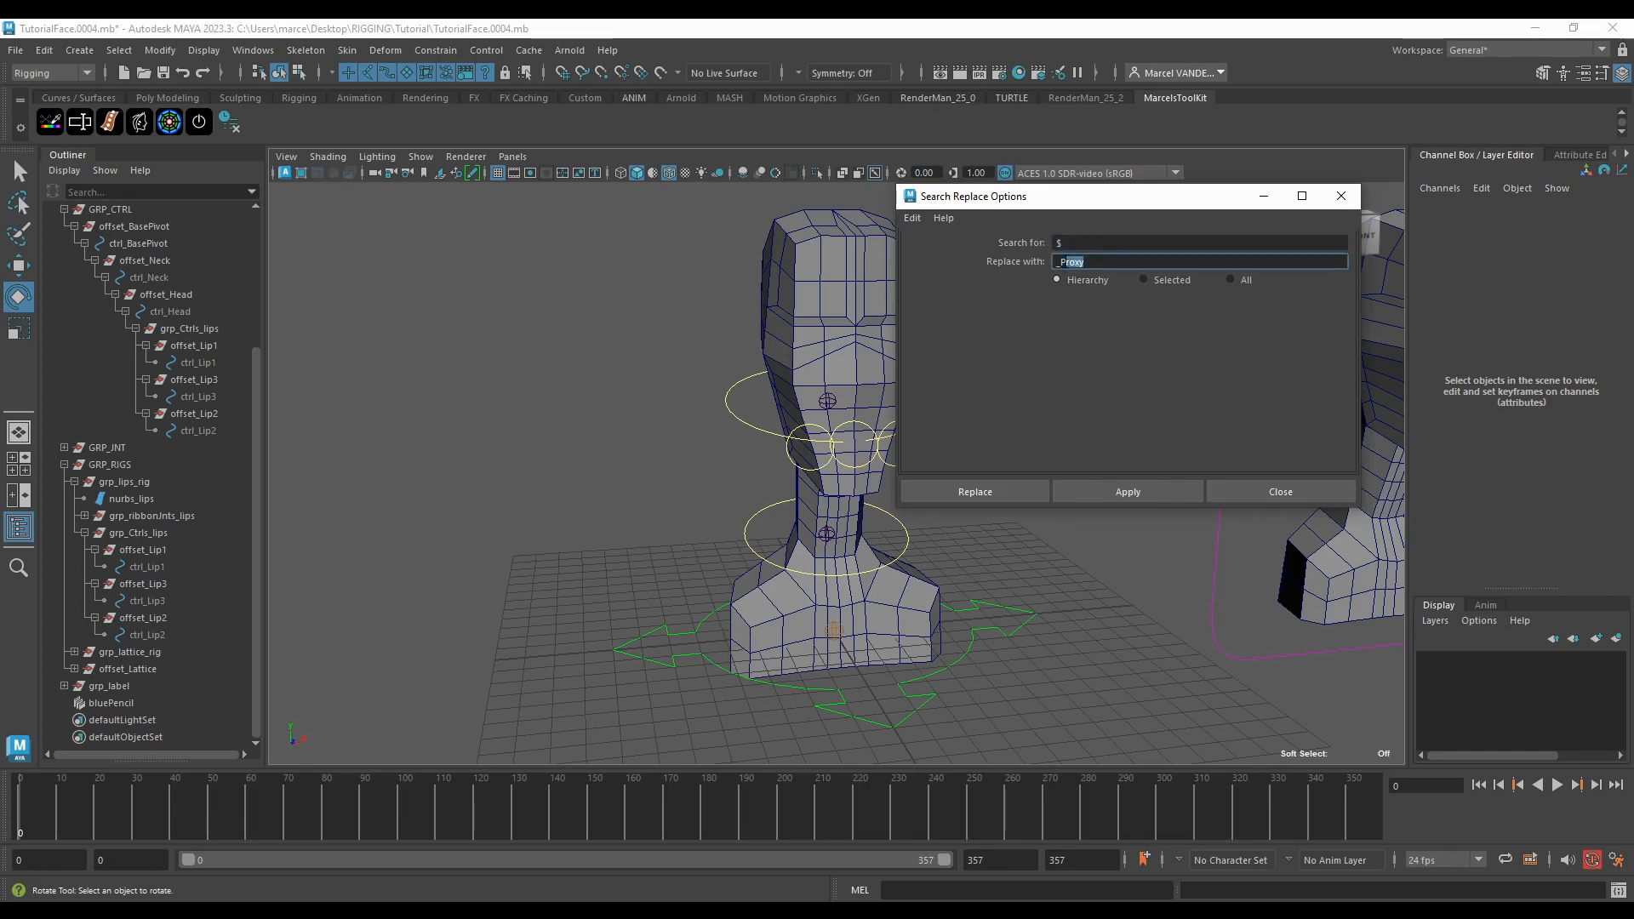
left_click(1088, 260)
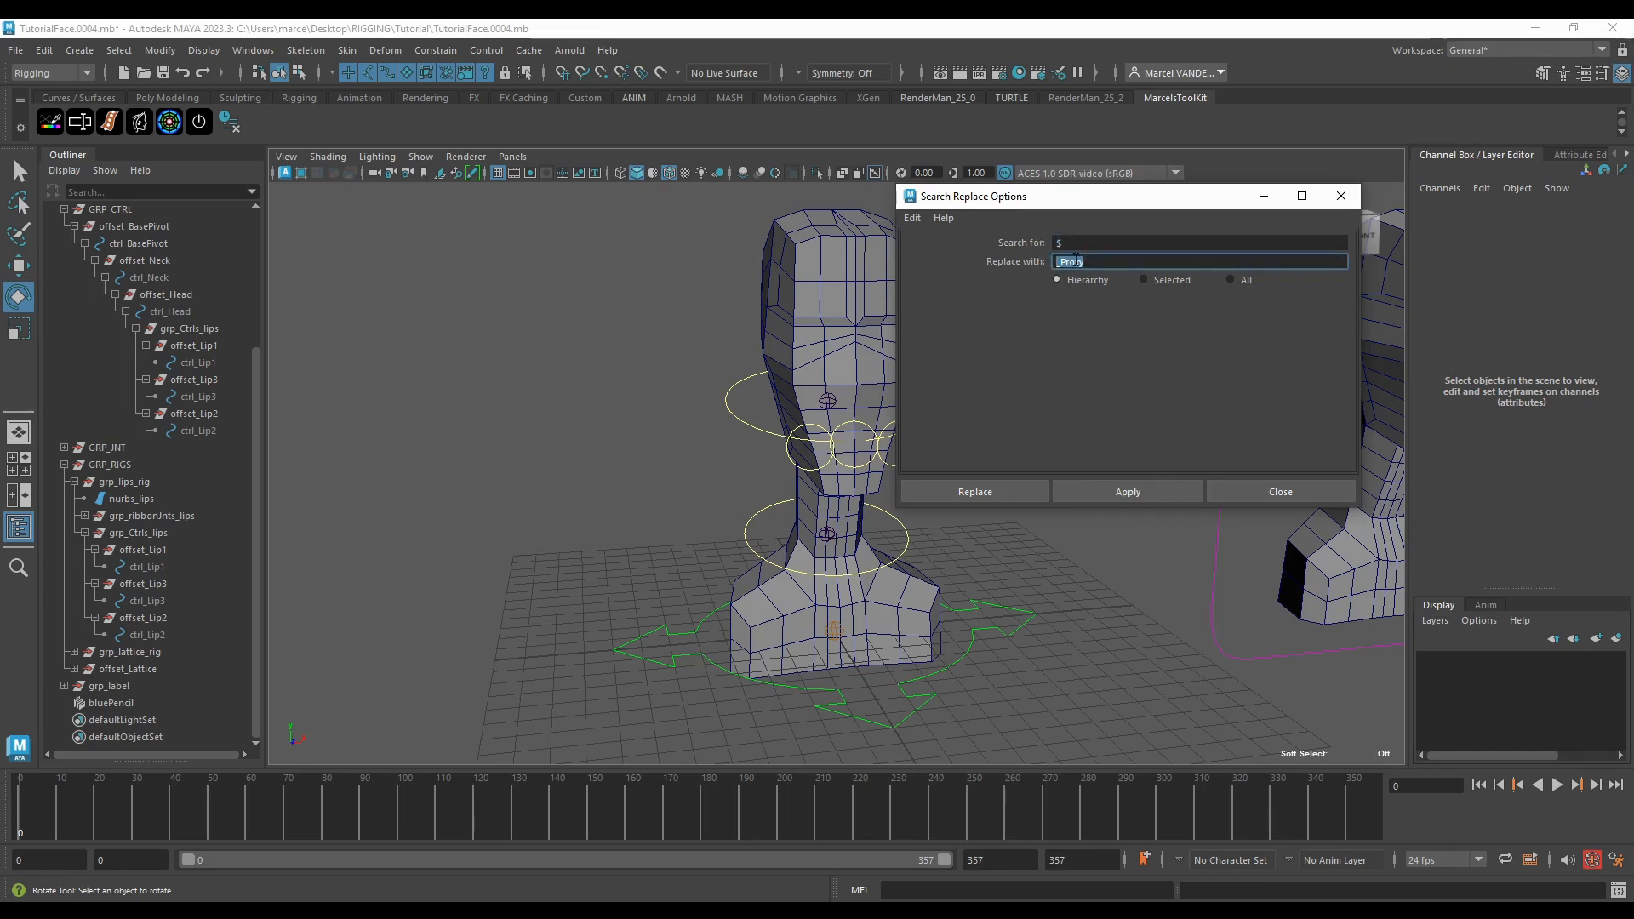
left_click(1070, 243)
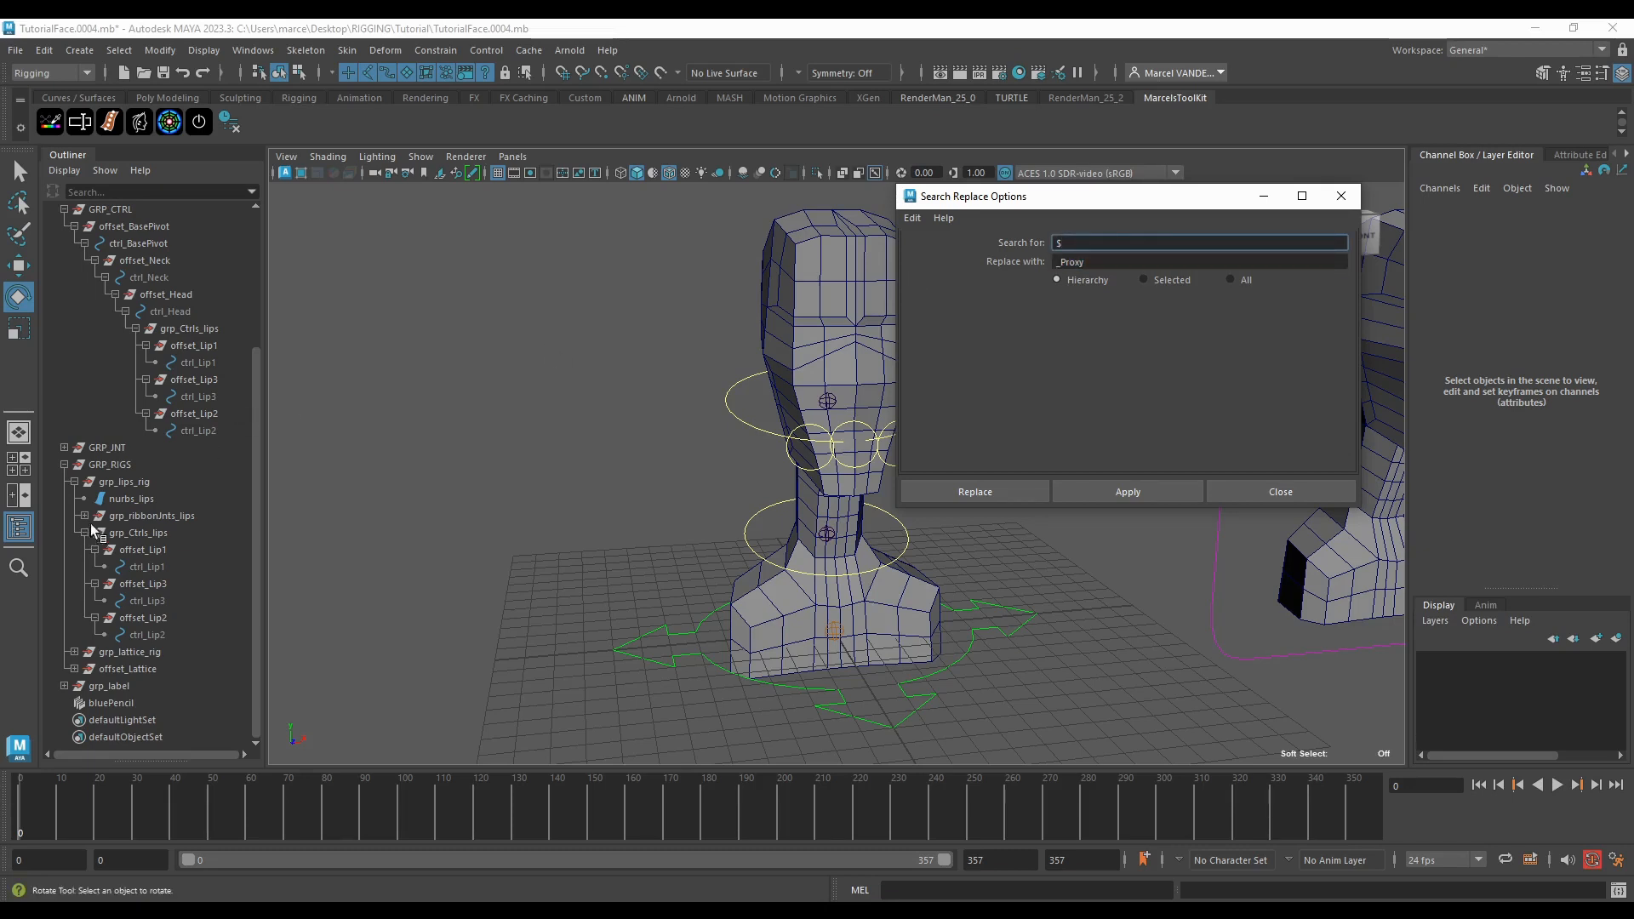
left_click(153, 533)
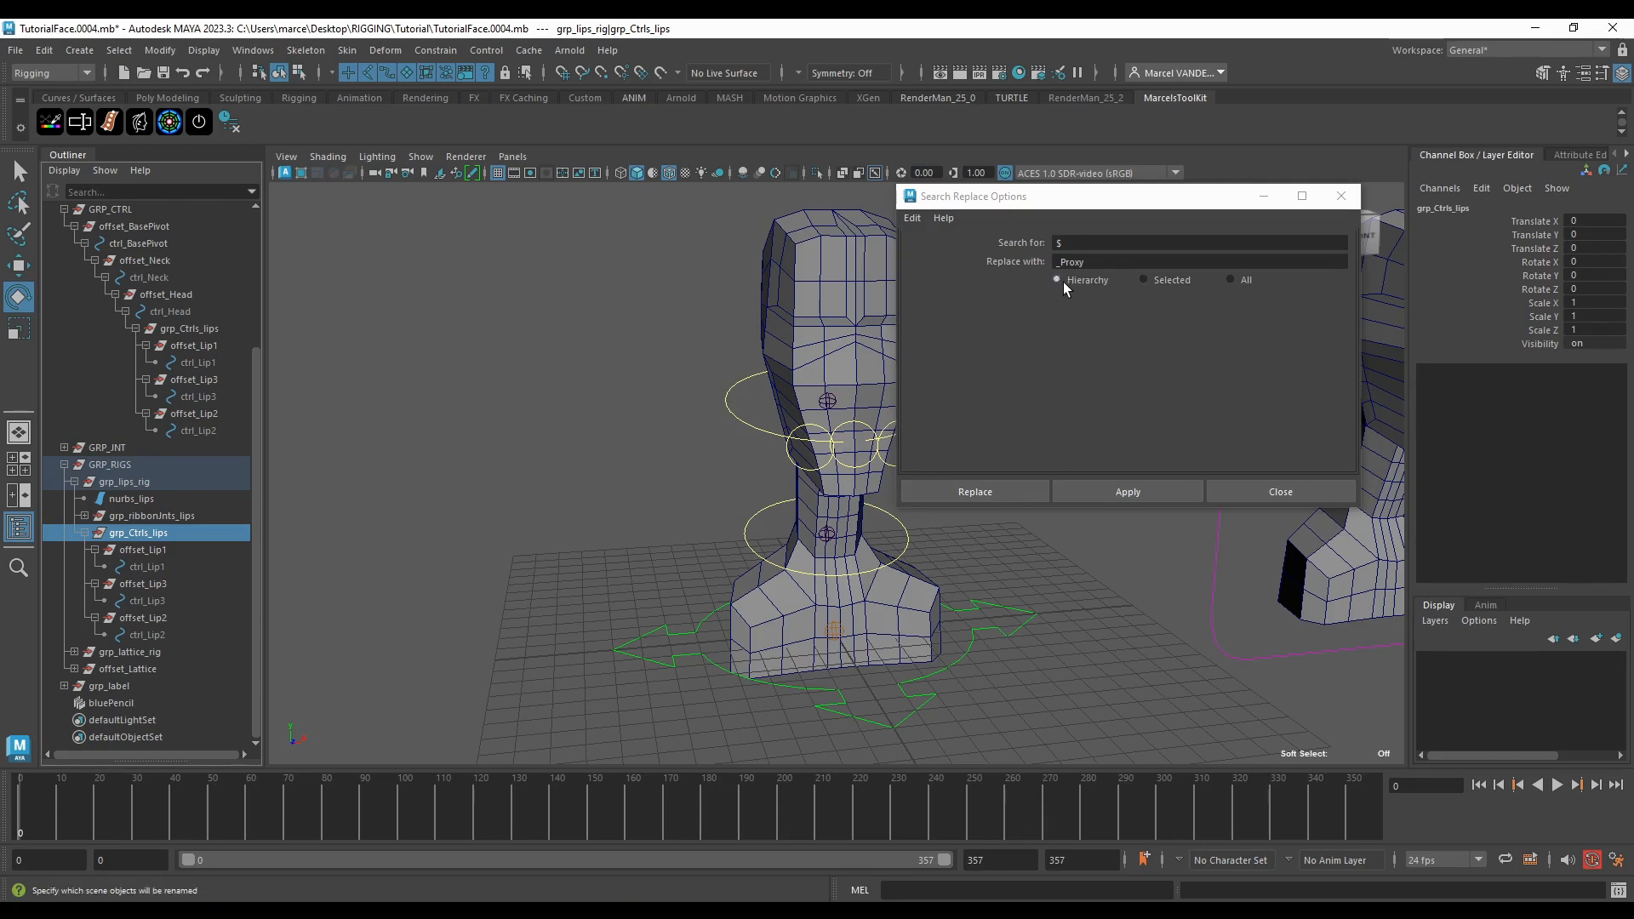
left_click(1129, 492)
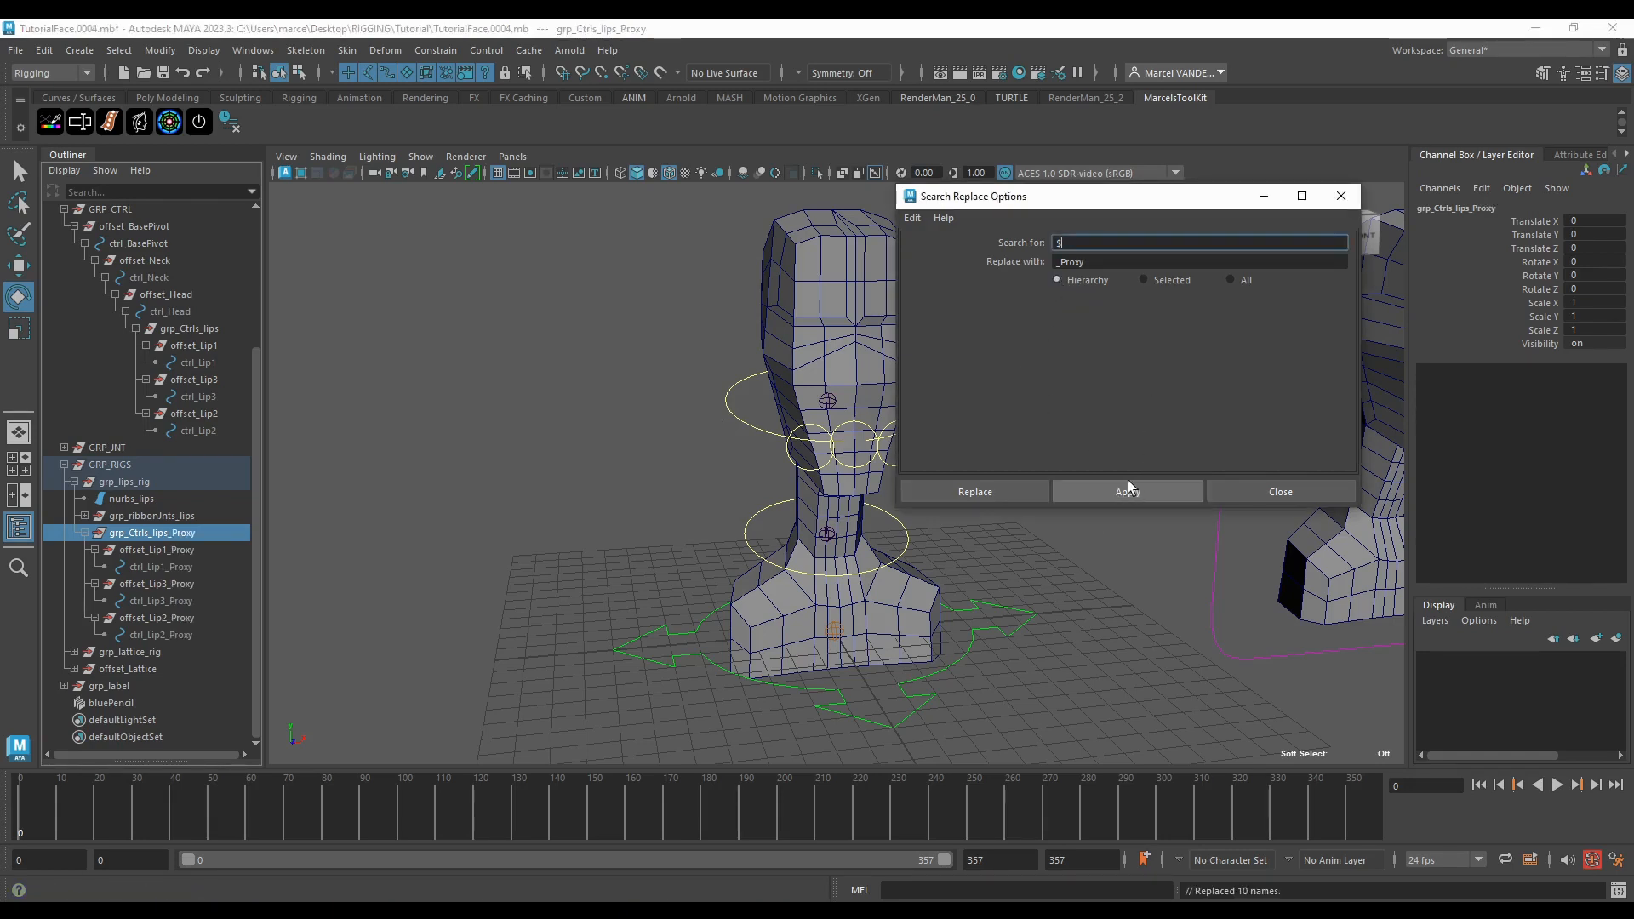
Step: Compare the renamed proxy nodes in grp_lips_rig with the grp_Ctrls_lips hierarchy under ctrl_Head
left_click(176, 634, "shift")
middle_click_drag(378, 569, 472, 661, "alt")
scroll(419, 613, "down", 3)
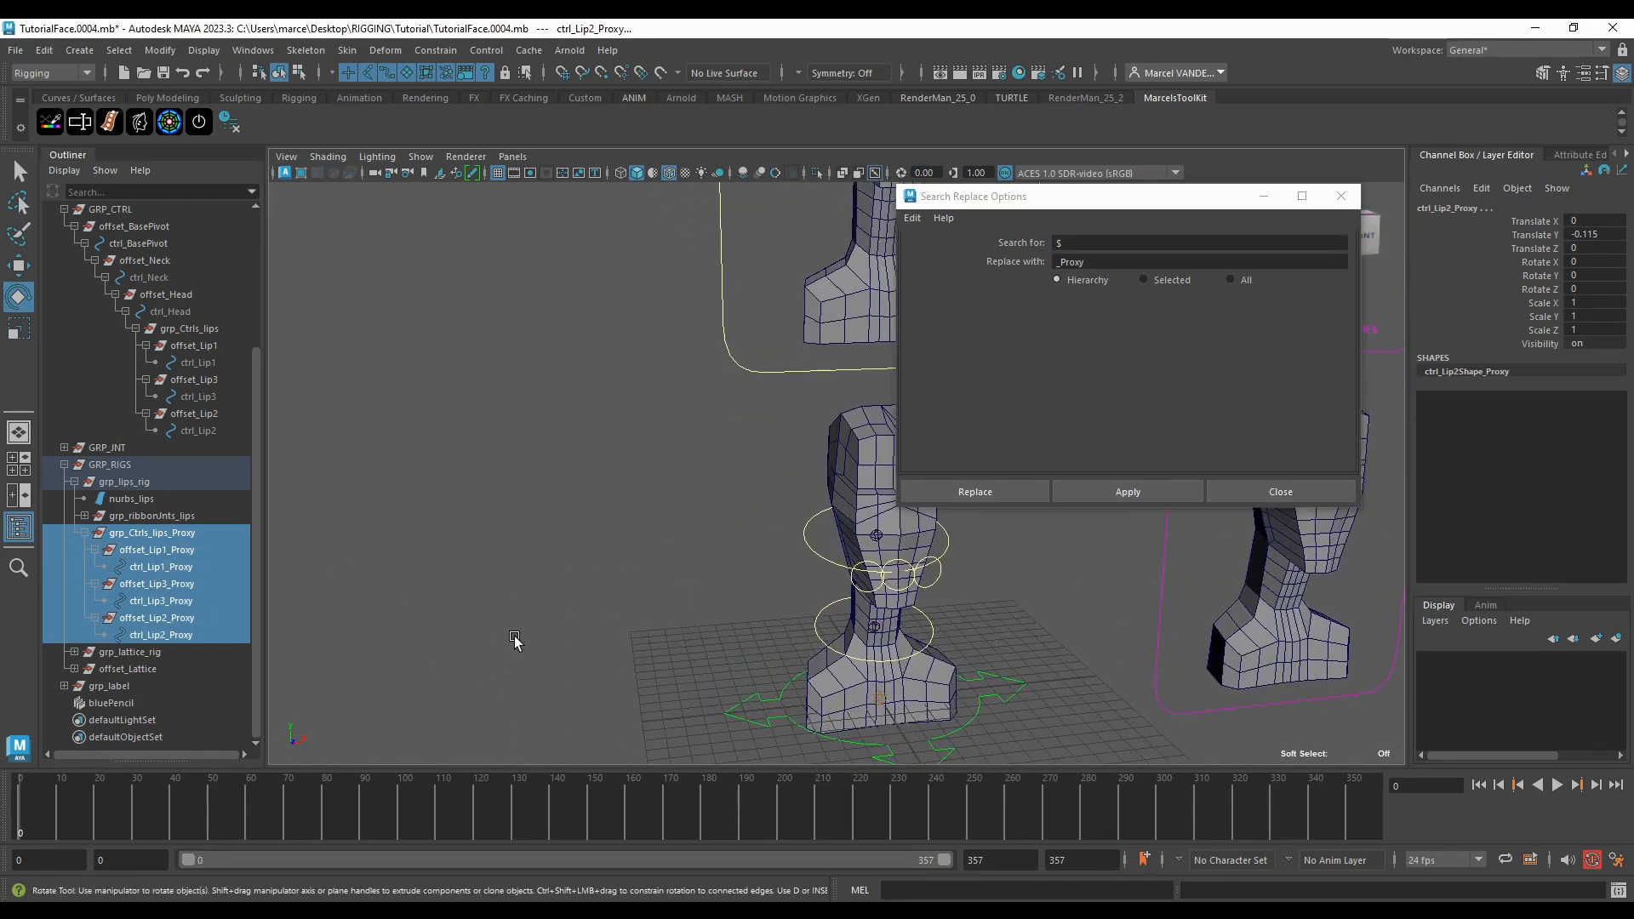
left_click_drag(511, 640, 480, 624, "alt")
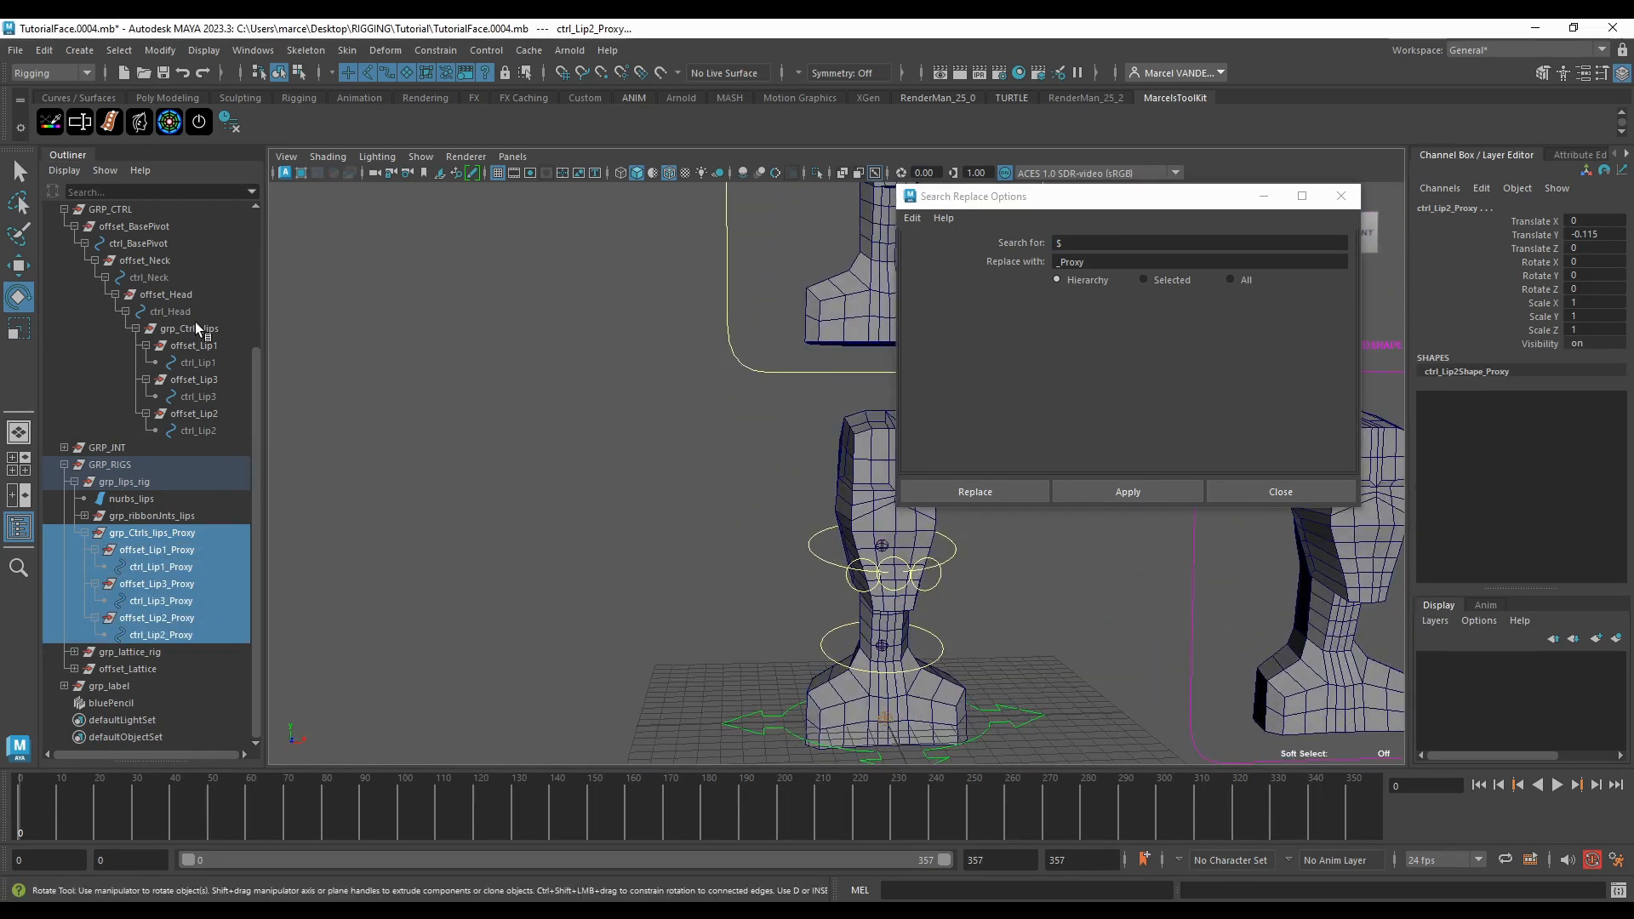
left_click(145, 534)
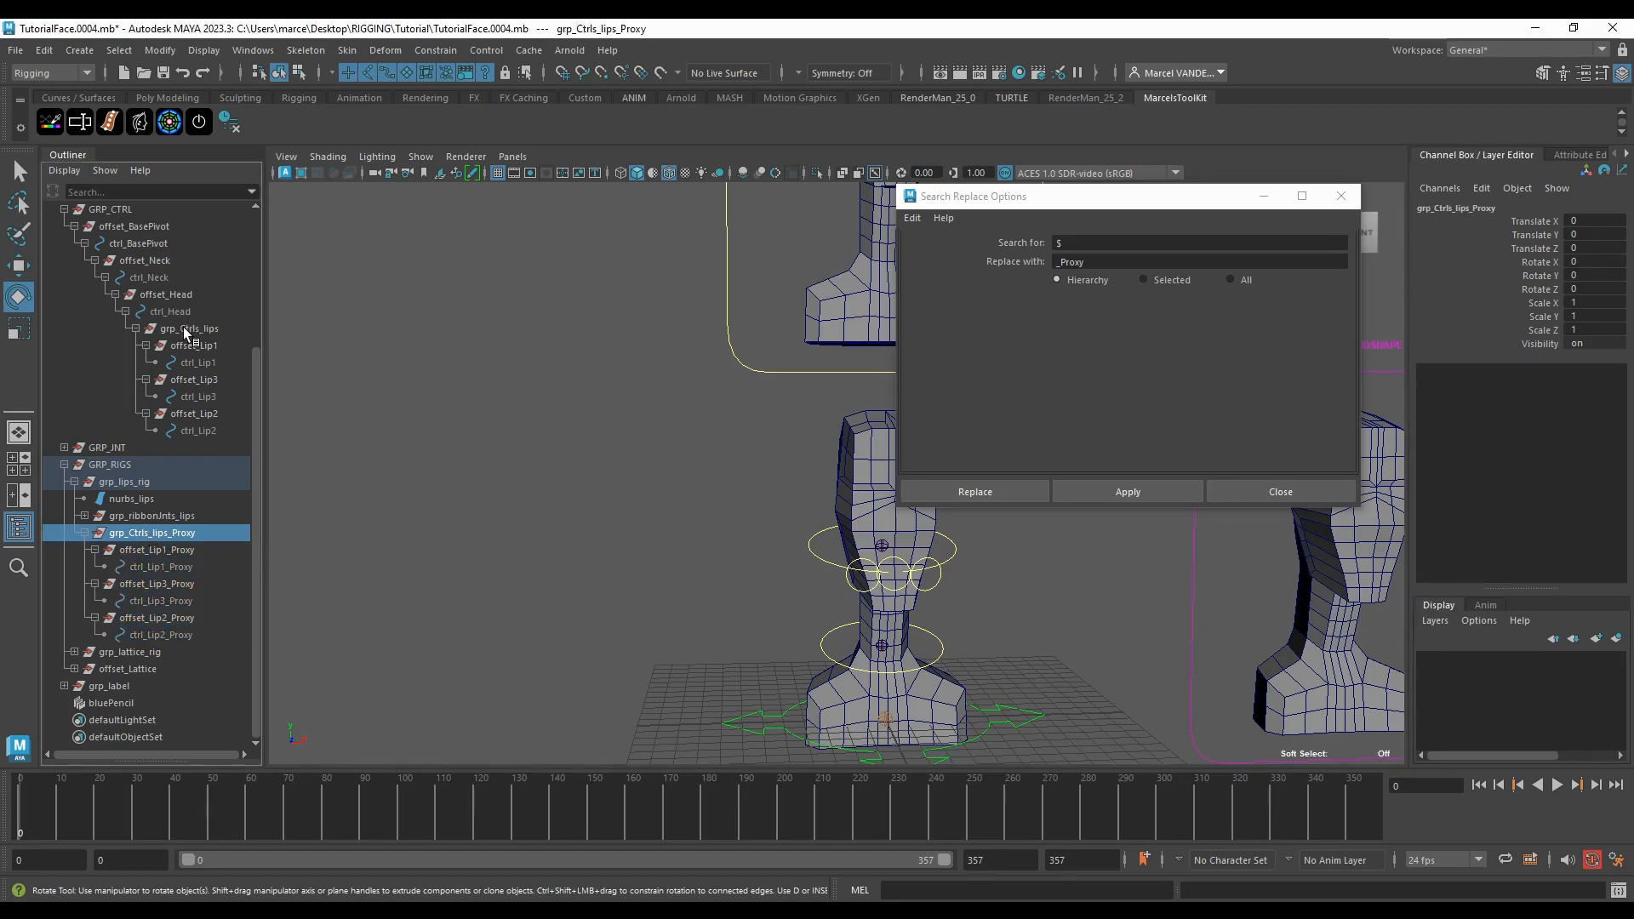
left_click(183, 327)
left_click(143, 518)
left_click(141, 529)
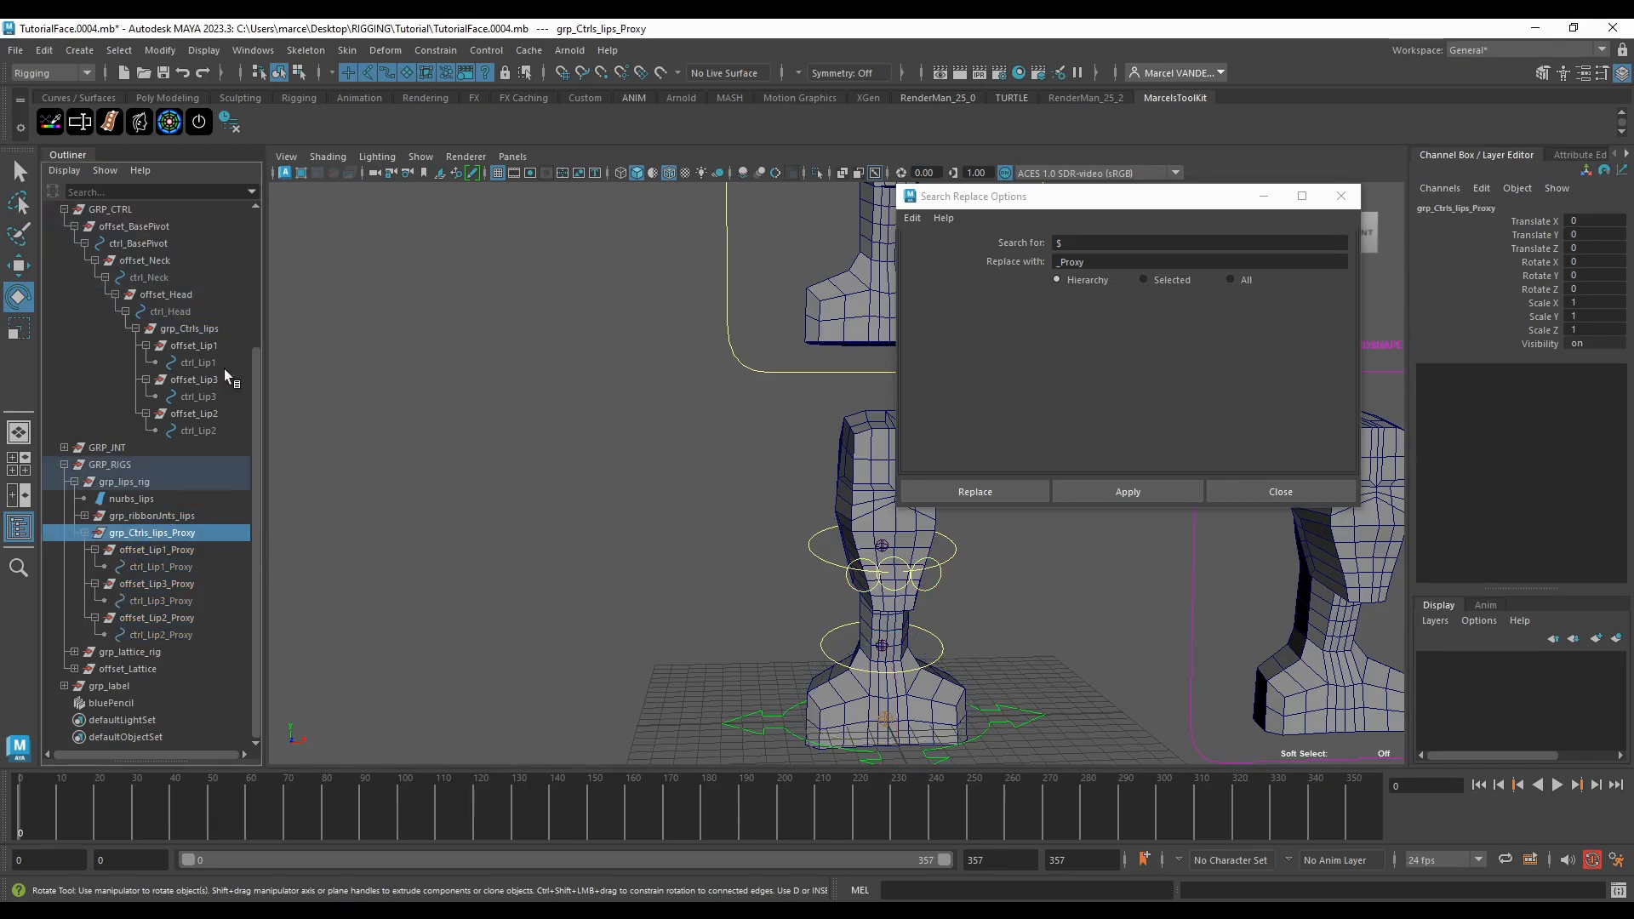
left_click(199, 330, "ctrl")
scroll(445, 393, "down", 4)
middle_click_drag(464, 455, 417, 521, "alt")
left_click(140, 533)
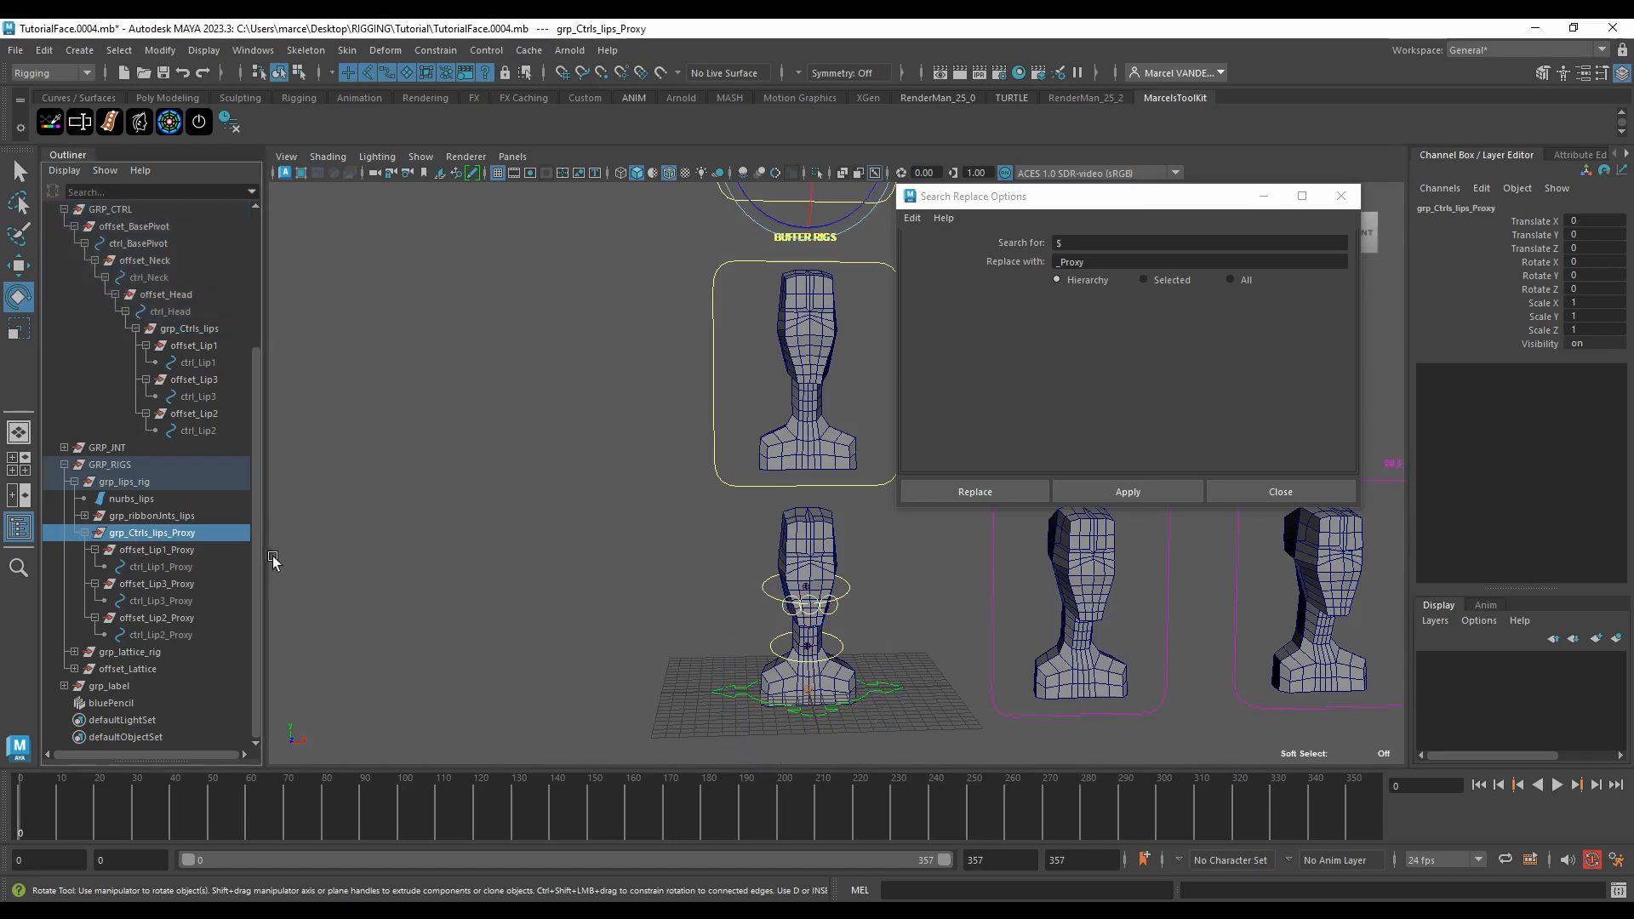
Step: Review the main head and rig heads, close the search-and-replace options, and frame the main head's face
middle_click_drag(300, 526, 308, 398, "alt")
left_click_drag(398, 427, 460, 433, "alt")
middle_click_drag(460, 432, 509, 536, "alt")
left_click_drag(509, 536, 498, 569, "alt")
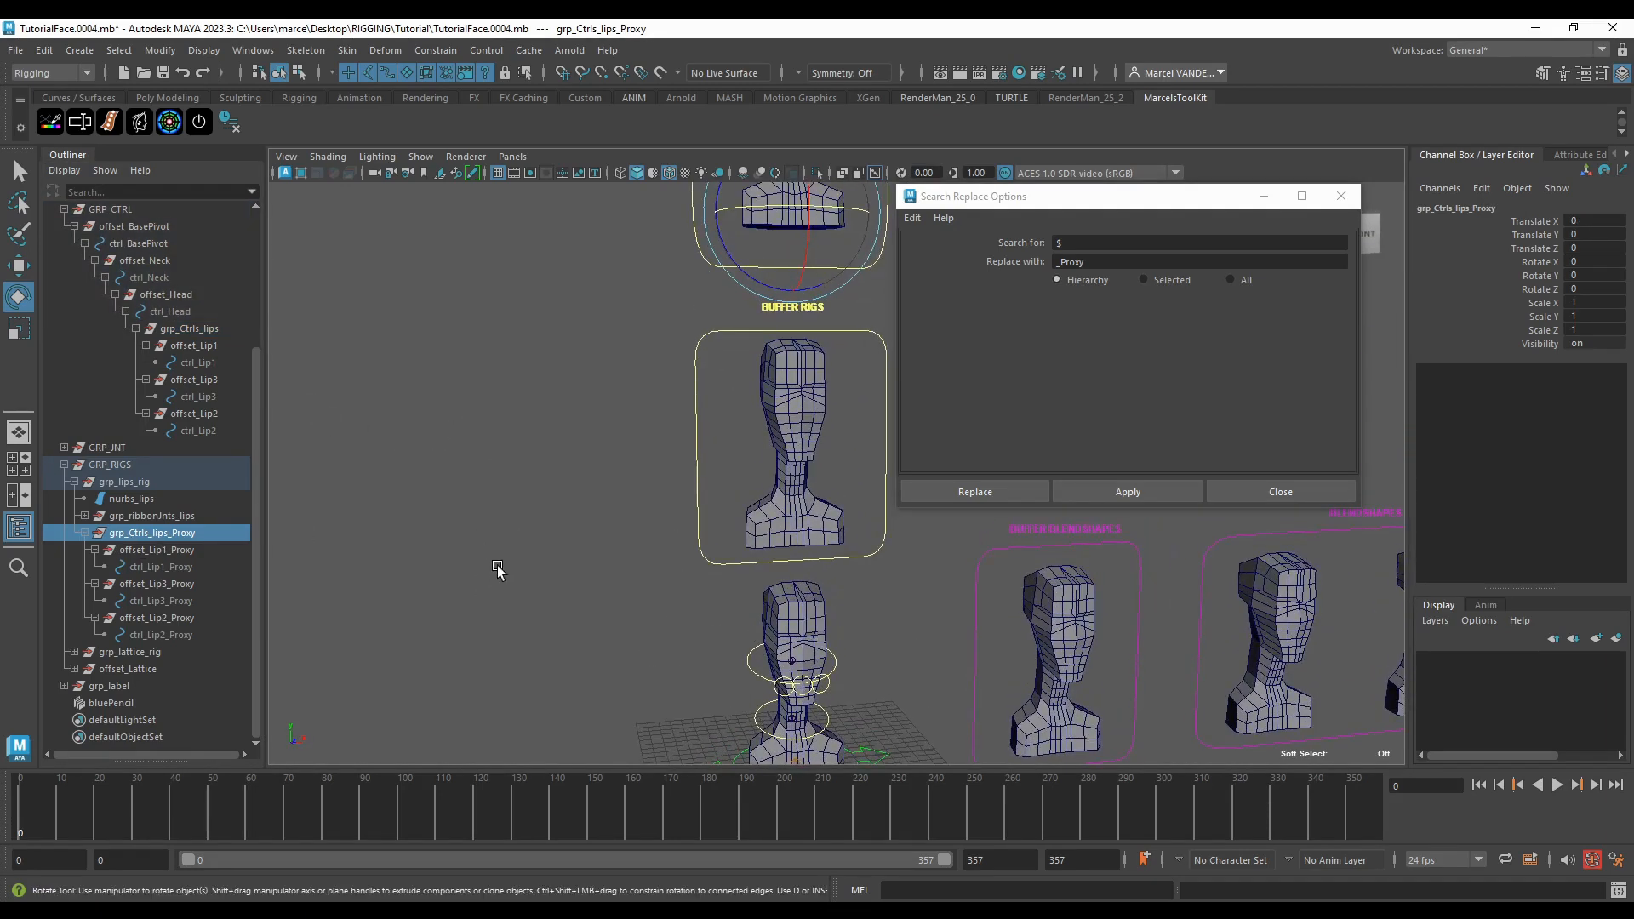
scroll(488, 528, "down", 2)
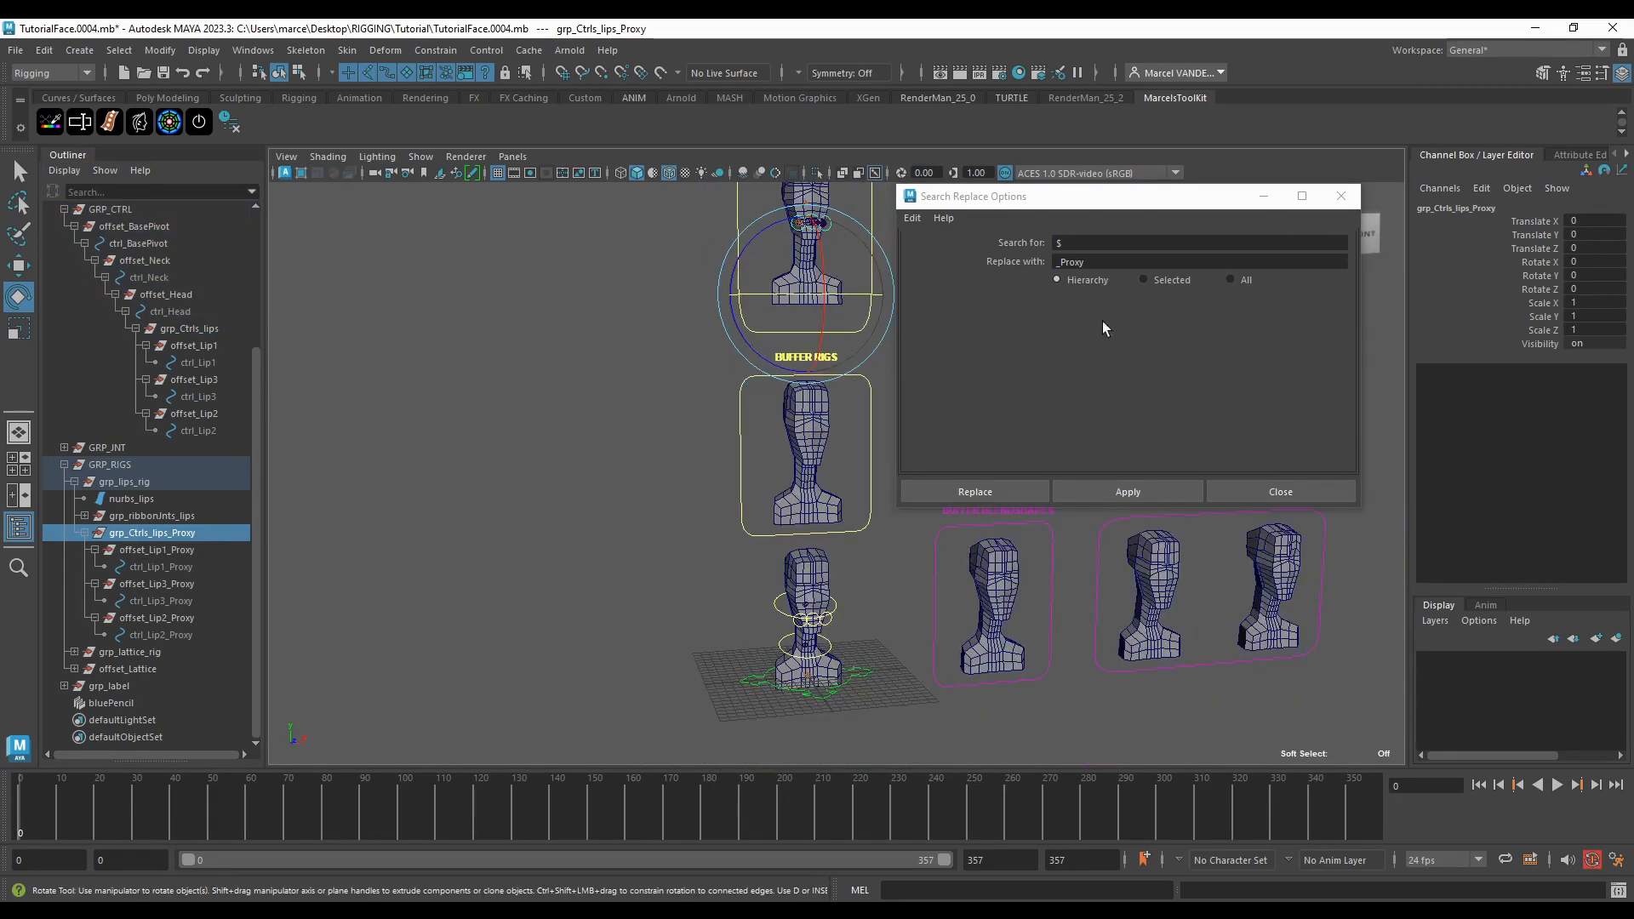
left_click(1352, 199)
key("f")
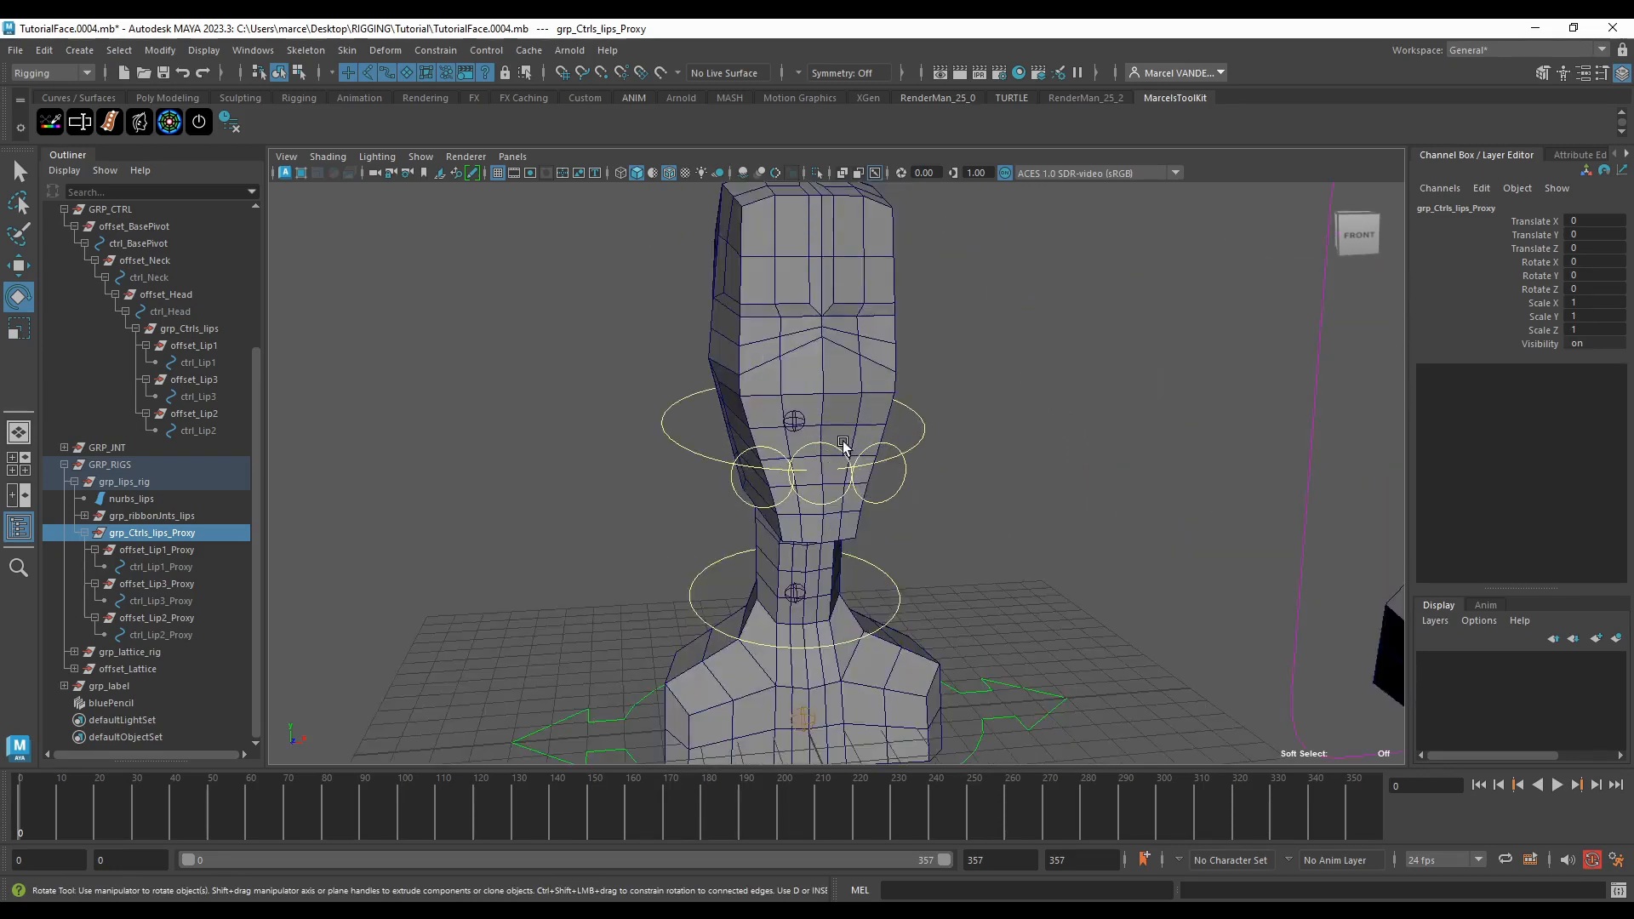
Step: Try moving ctrl_Lip2 on the main head and undo the move
left_click(842, 450)
key("w")
left_click_drag(814, 490, 828, 449)
key("ctrl+z")
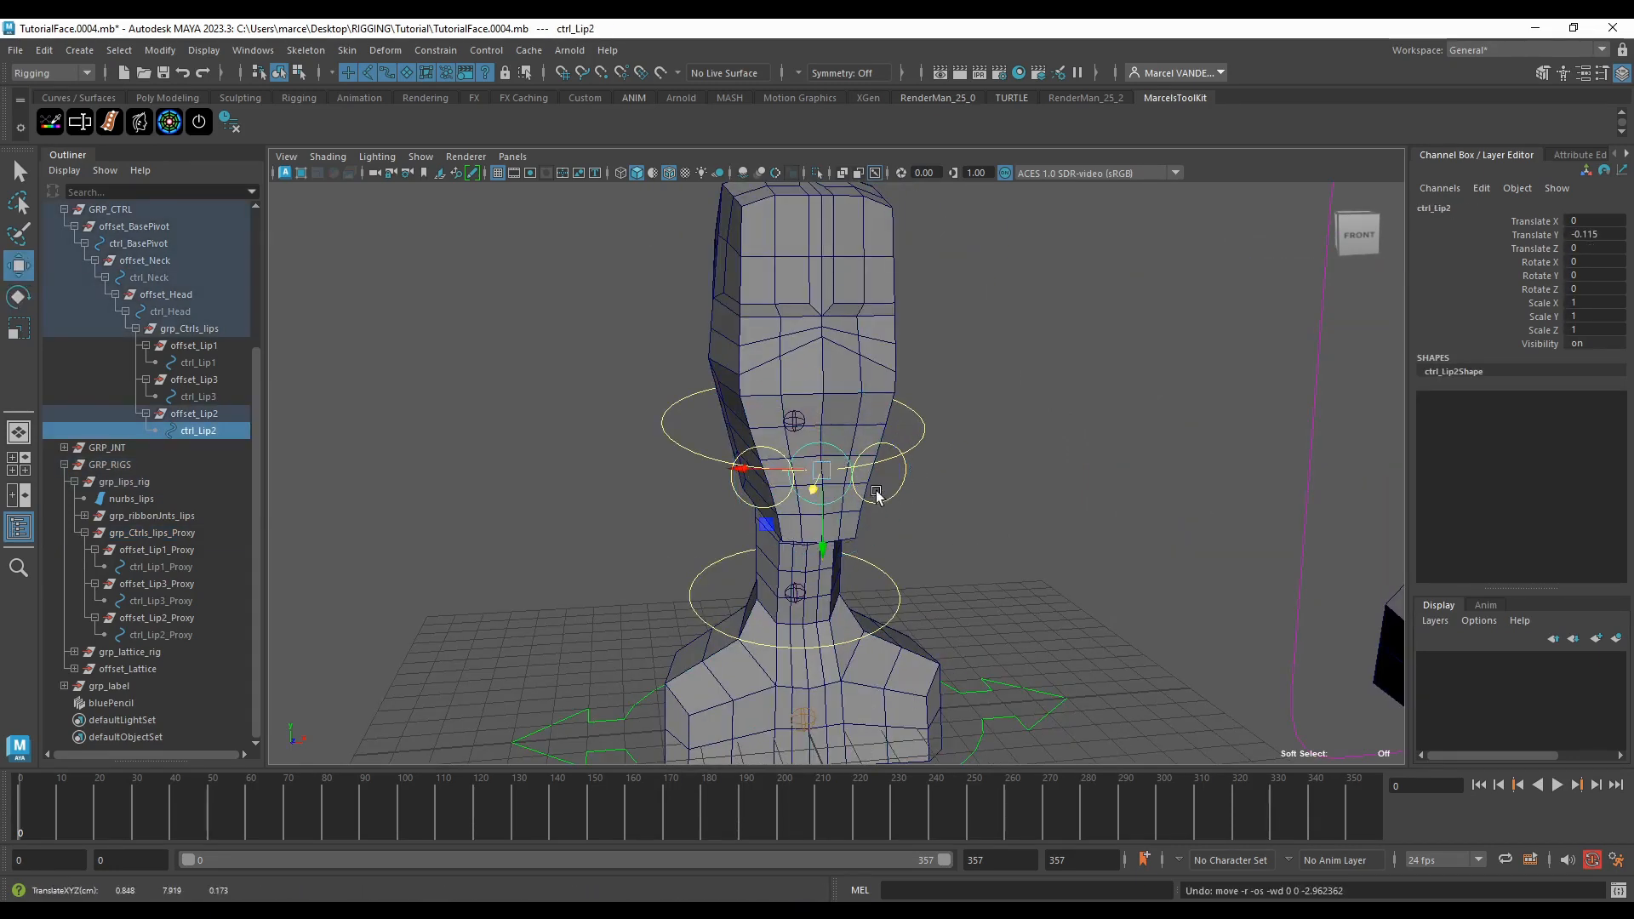
Step: Examine the main head's mesh, head joint and lip controls alongside the neighbouring rig heads
scroll(912, 445, "down", 5)
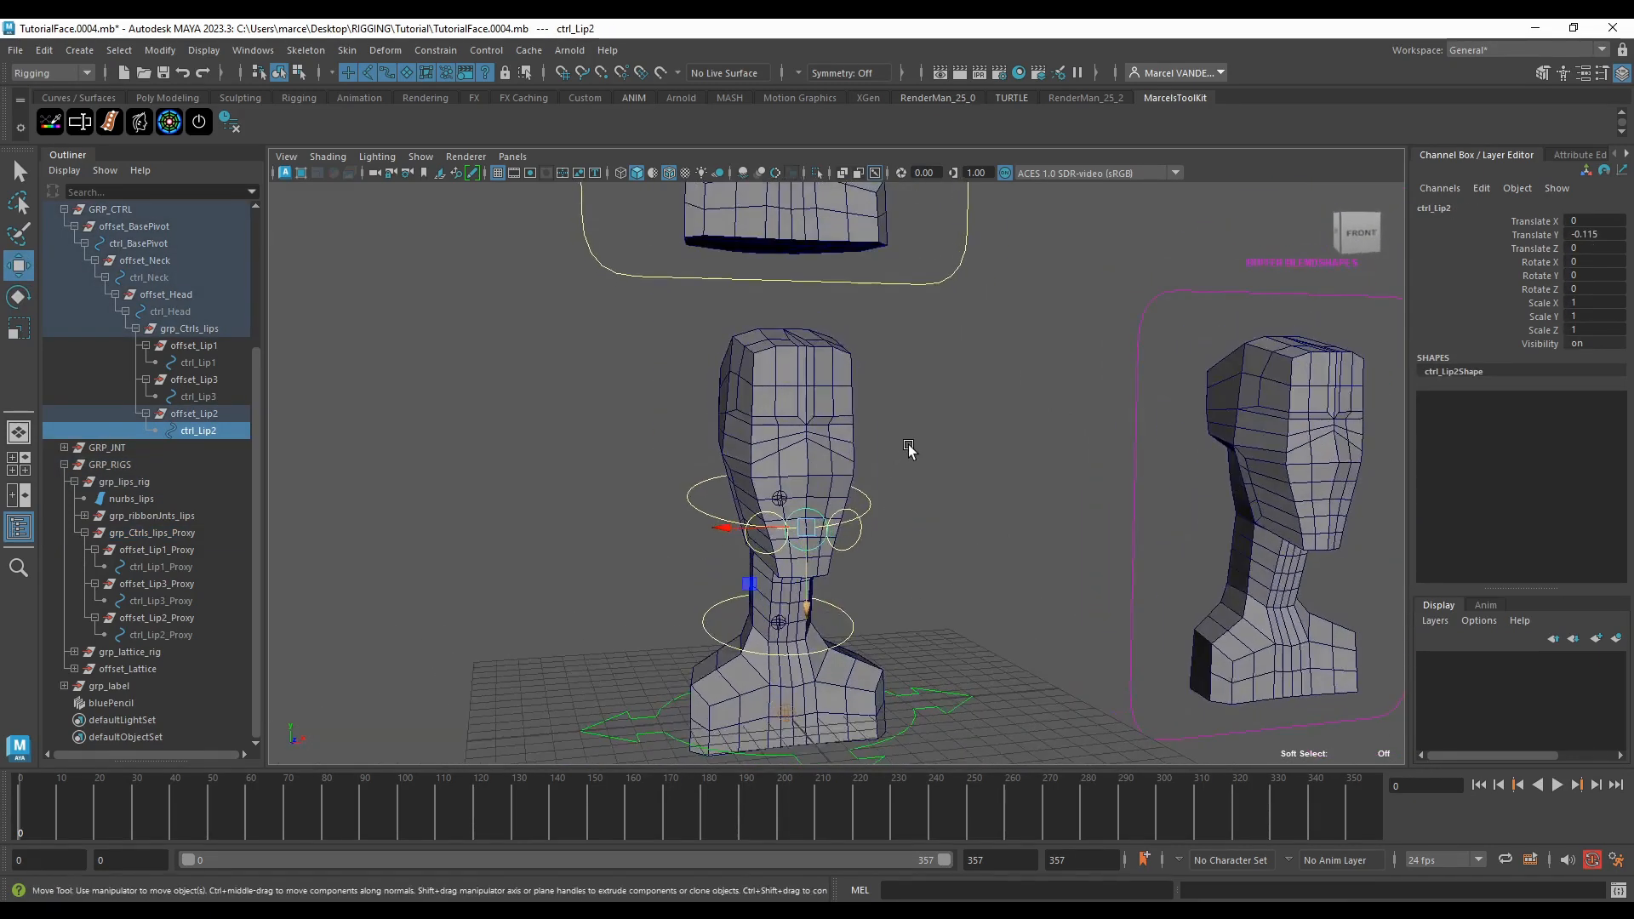
right_click_drag(405, 412, 587, 442, "alt")
middle_click_drag(455, 502, 460, 463, "alt")
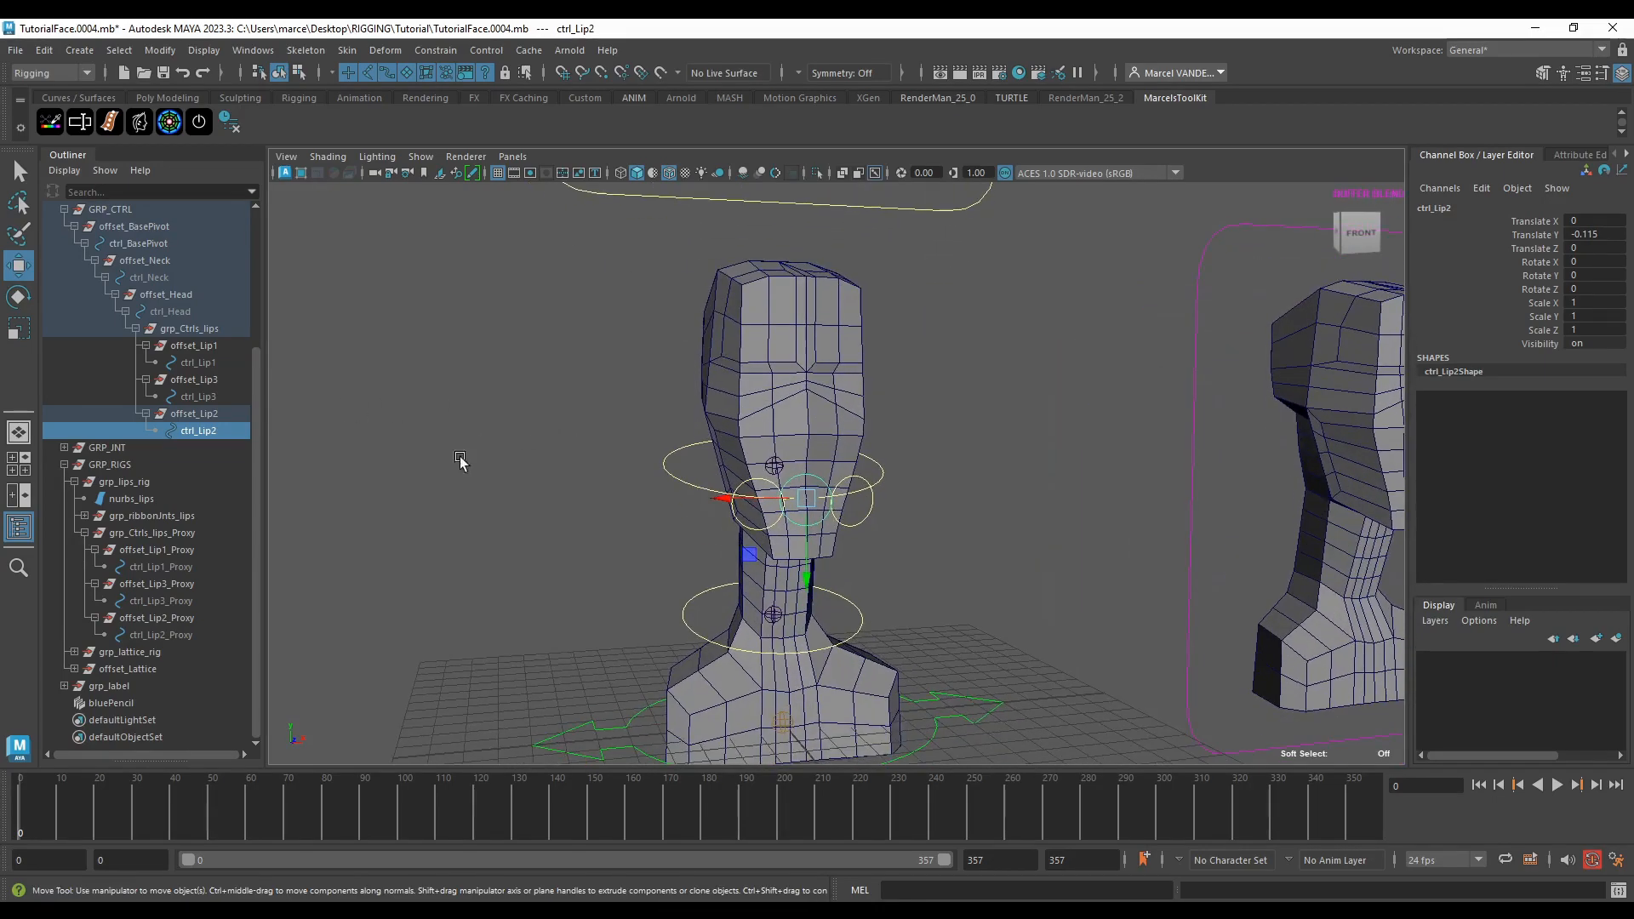
left_click_drag(442, 491, 486, 500, "alt")
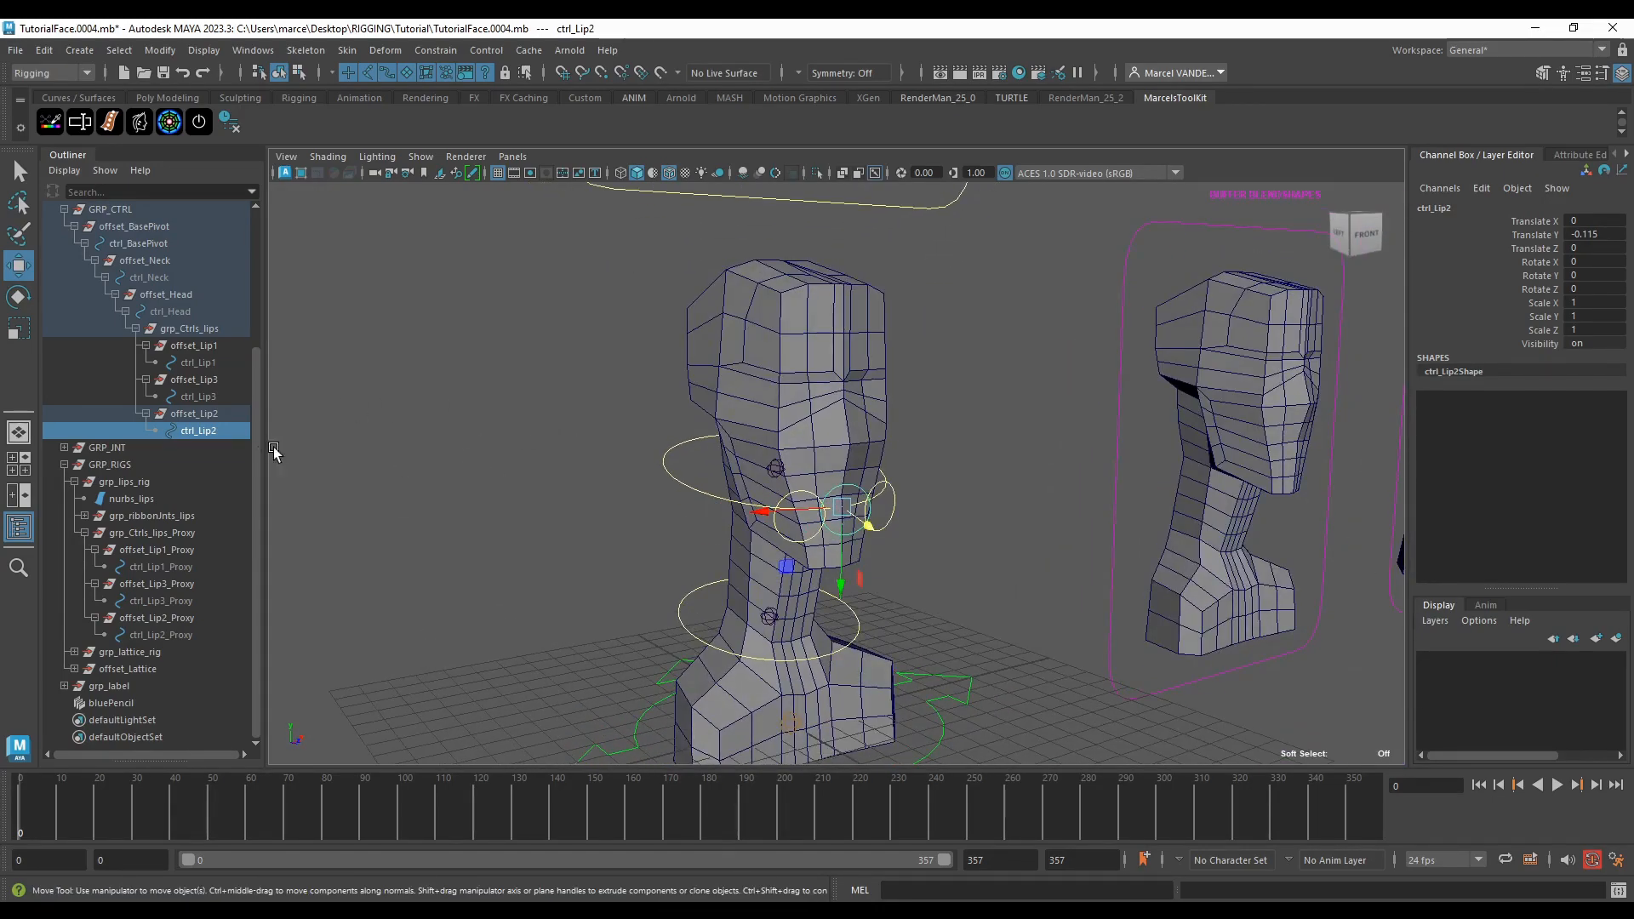
right_click_drag(273, 447, 209, 453, "alt")
middle_click_drag(553, 444, 598, 514, "alt")
right_click_drag(598, 514, 549, 518, "alt")
middle_click_drag(692, 434, 705, 276, "alt")
middle_click_drag(752, 417, 752, 485, "alt")
left_click(756, 511)
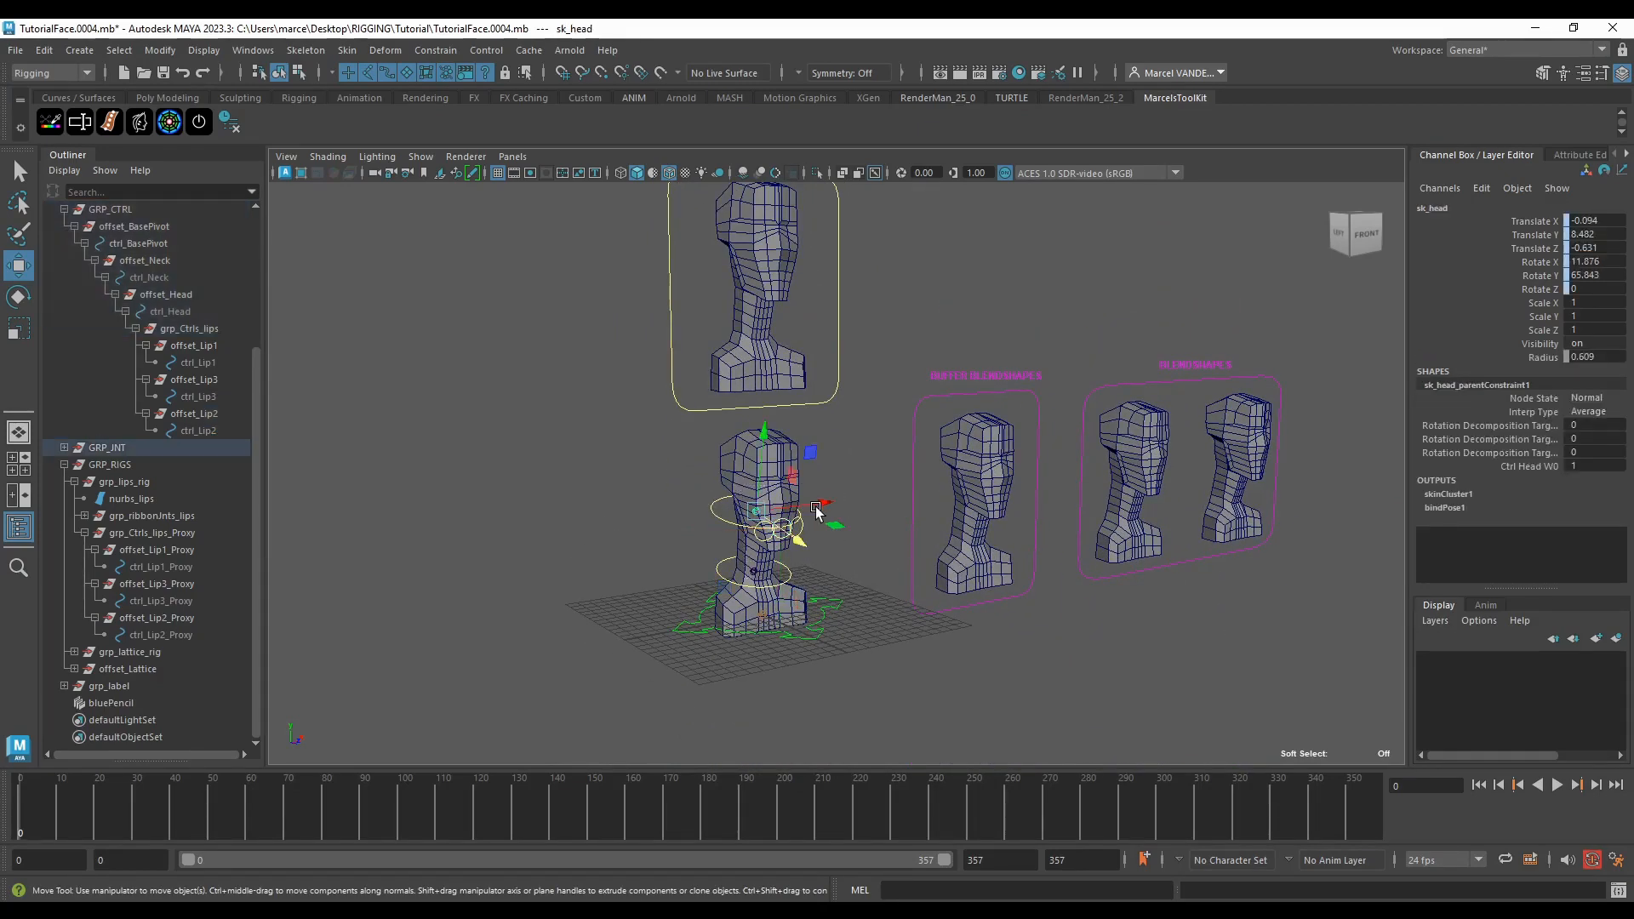
left_click_drag(815, 508, 815, 494, "alt")
left_click_drag(829, 562, 811, 497)
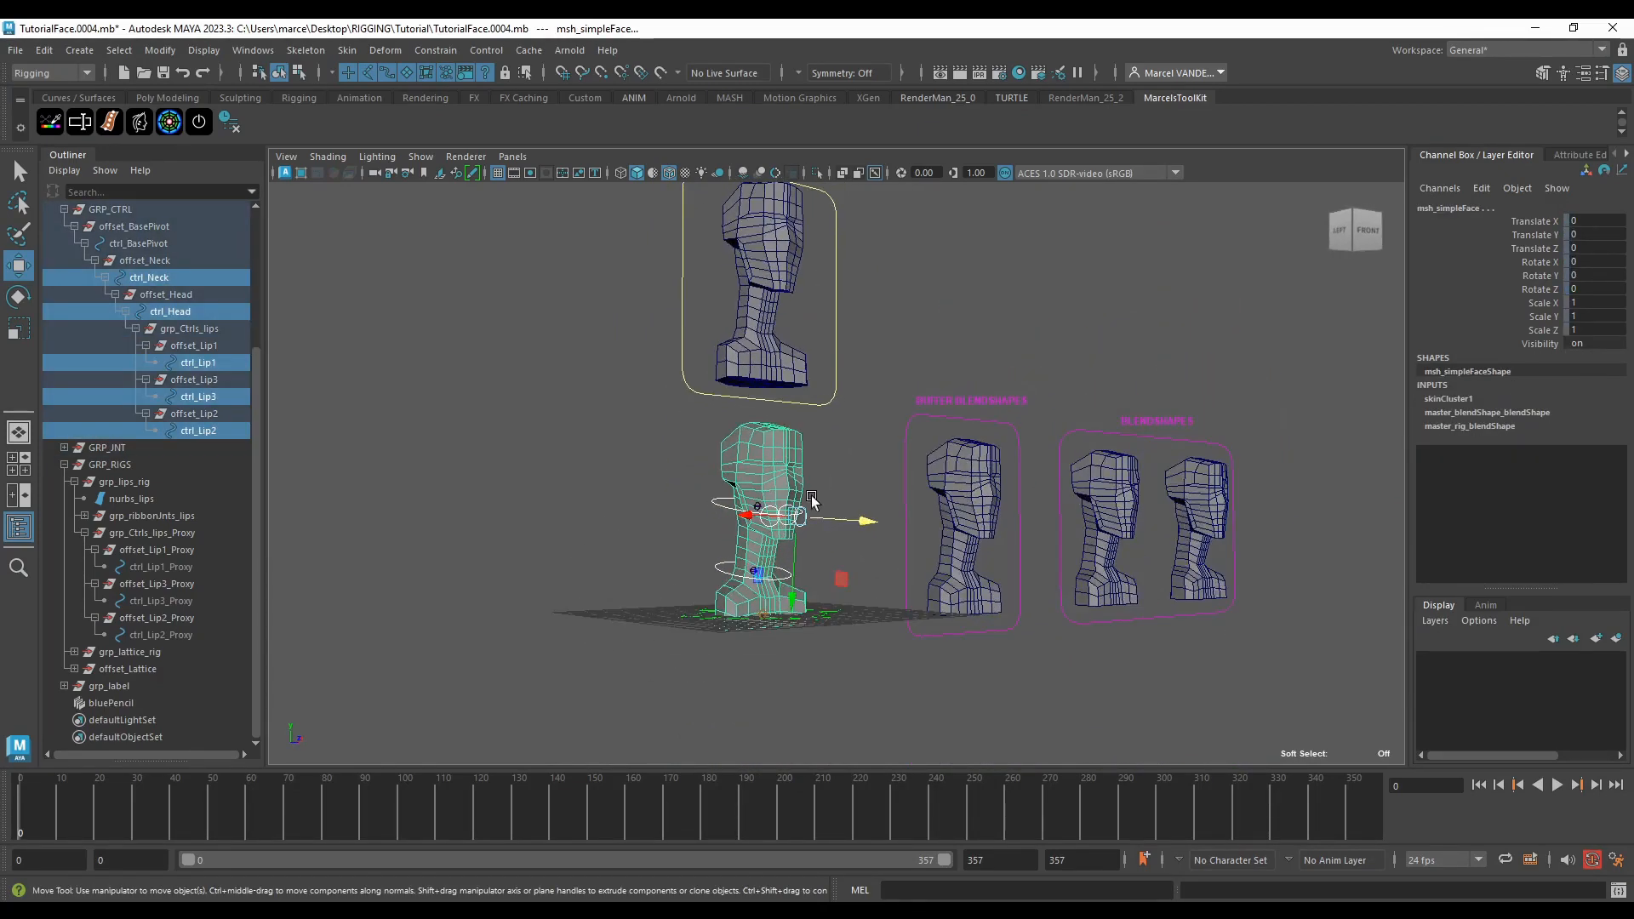
scroll(812, 501, "up", 10)
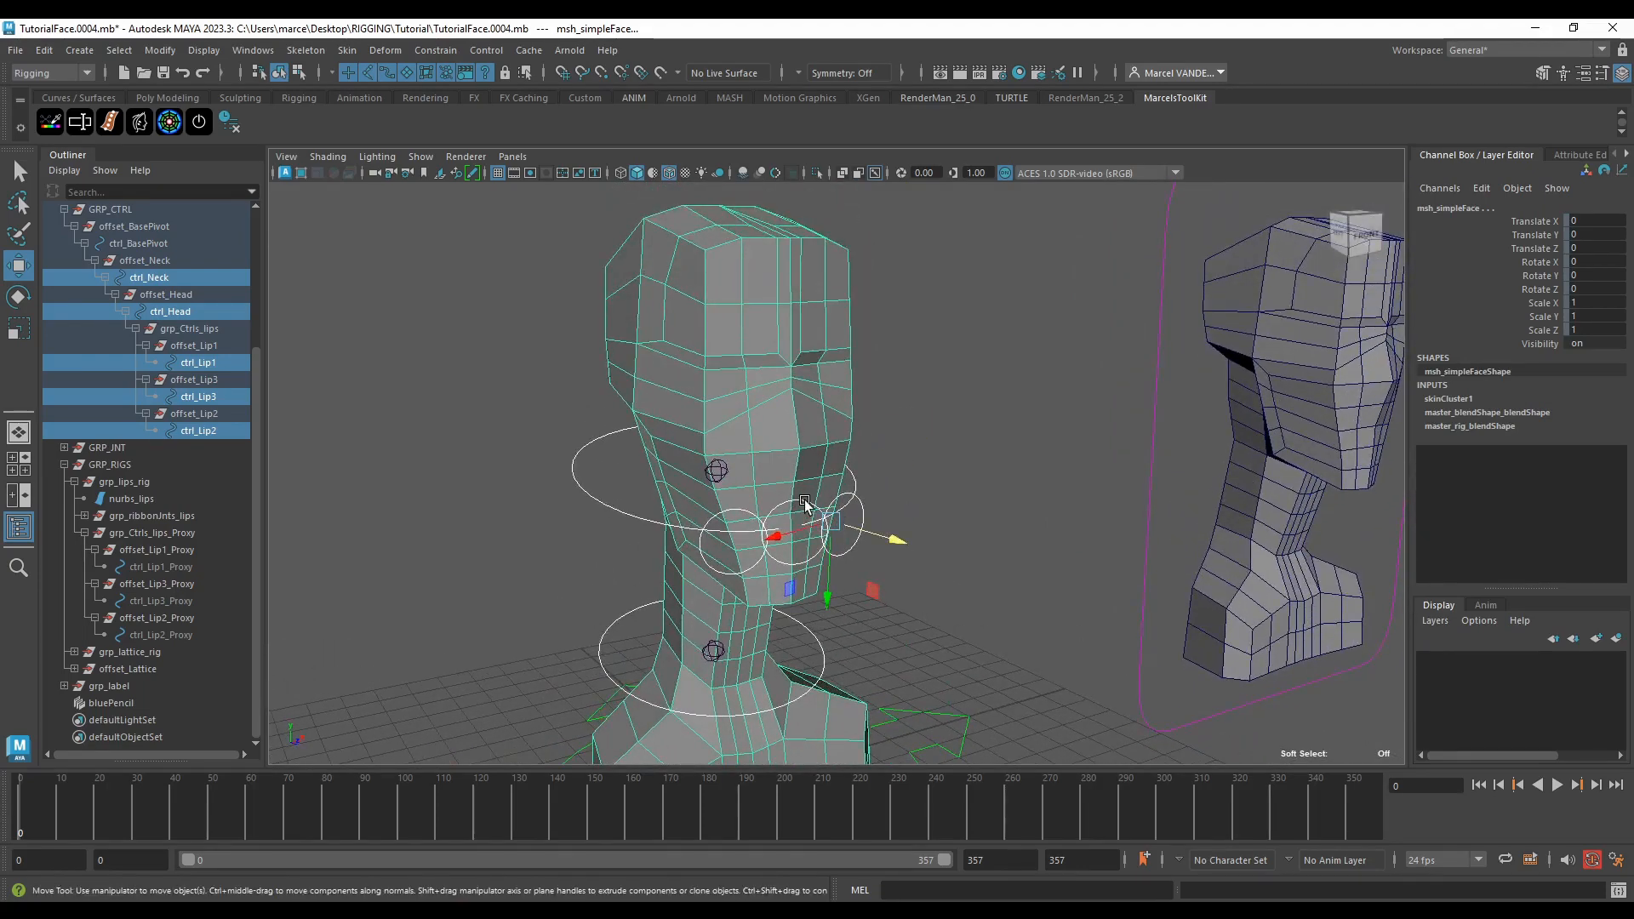
Step: Select ctrl_Lip2 on the main head, then its counterpart ctrl_Lip2_Proxy on the lip rig head to compare them
left_click(804, 501)
scroll(812, 497, "up", 2)
scroll(814, 500, "down", 5)
scroll(846, 366, "down", 4)
middle_click_drag(839, 294, 773, 627, "alt")
middle_click_drag(699, 262, 753, 336, "alt")
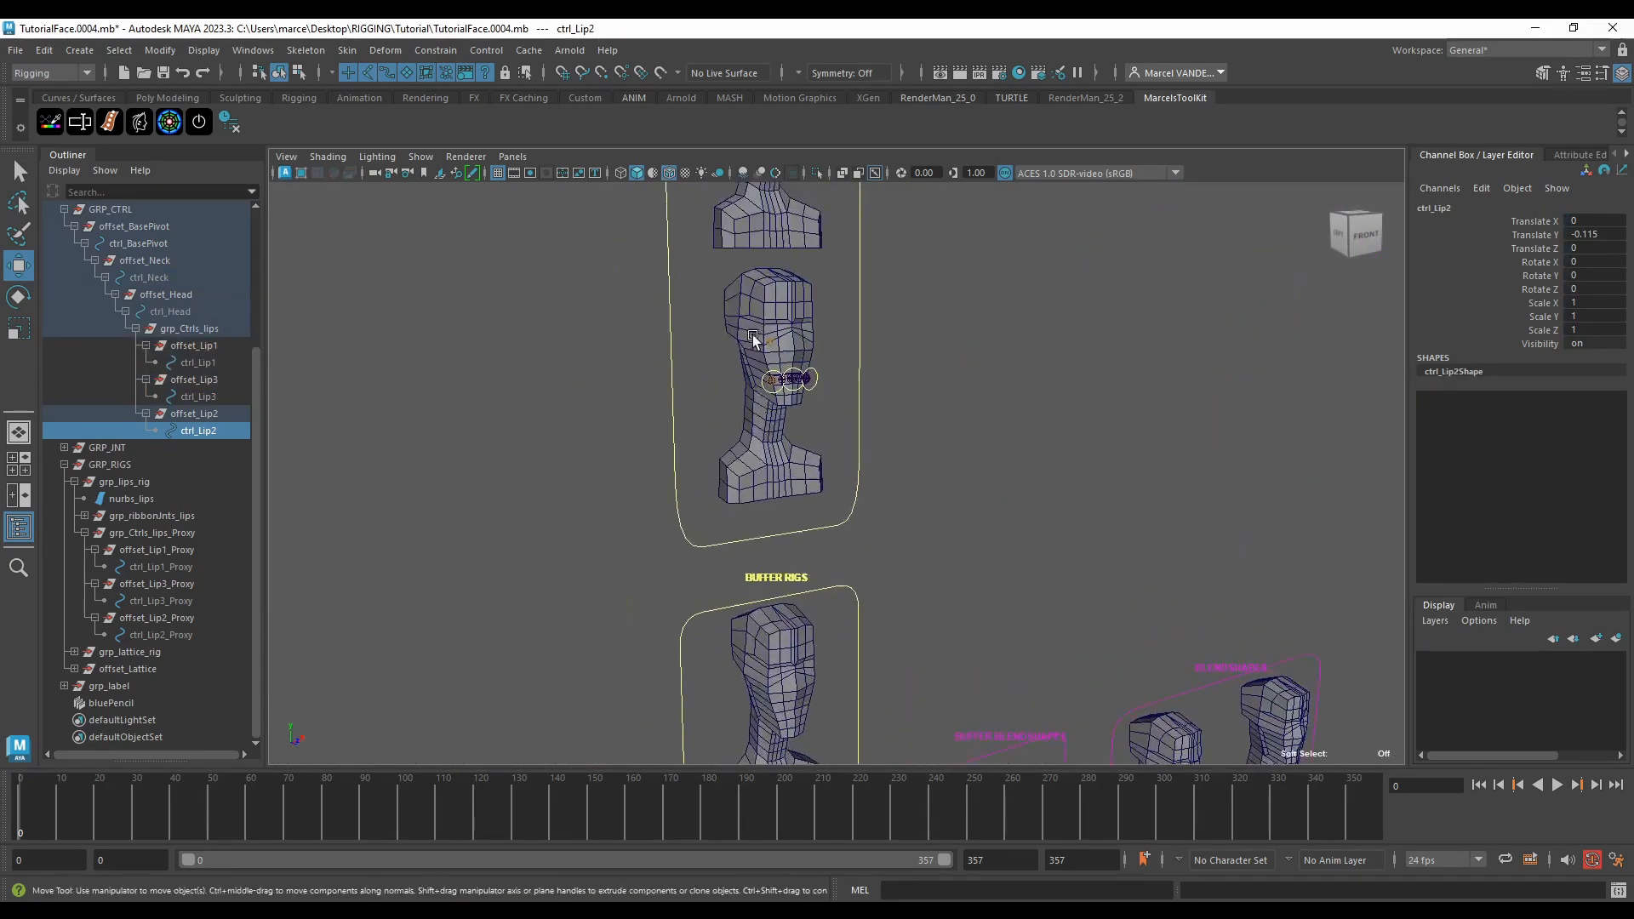
scroll(753, 340, "up", 6)
left_click(839, 395)
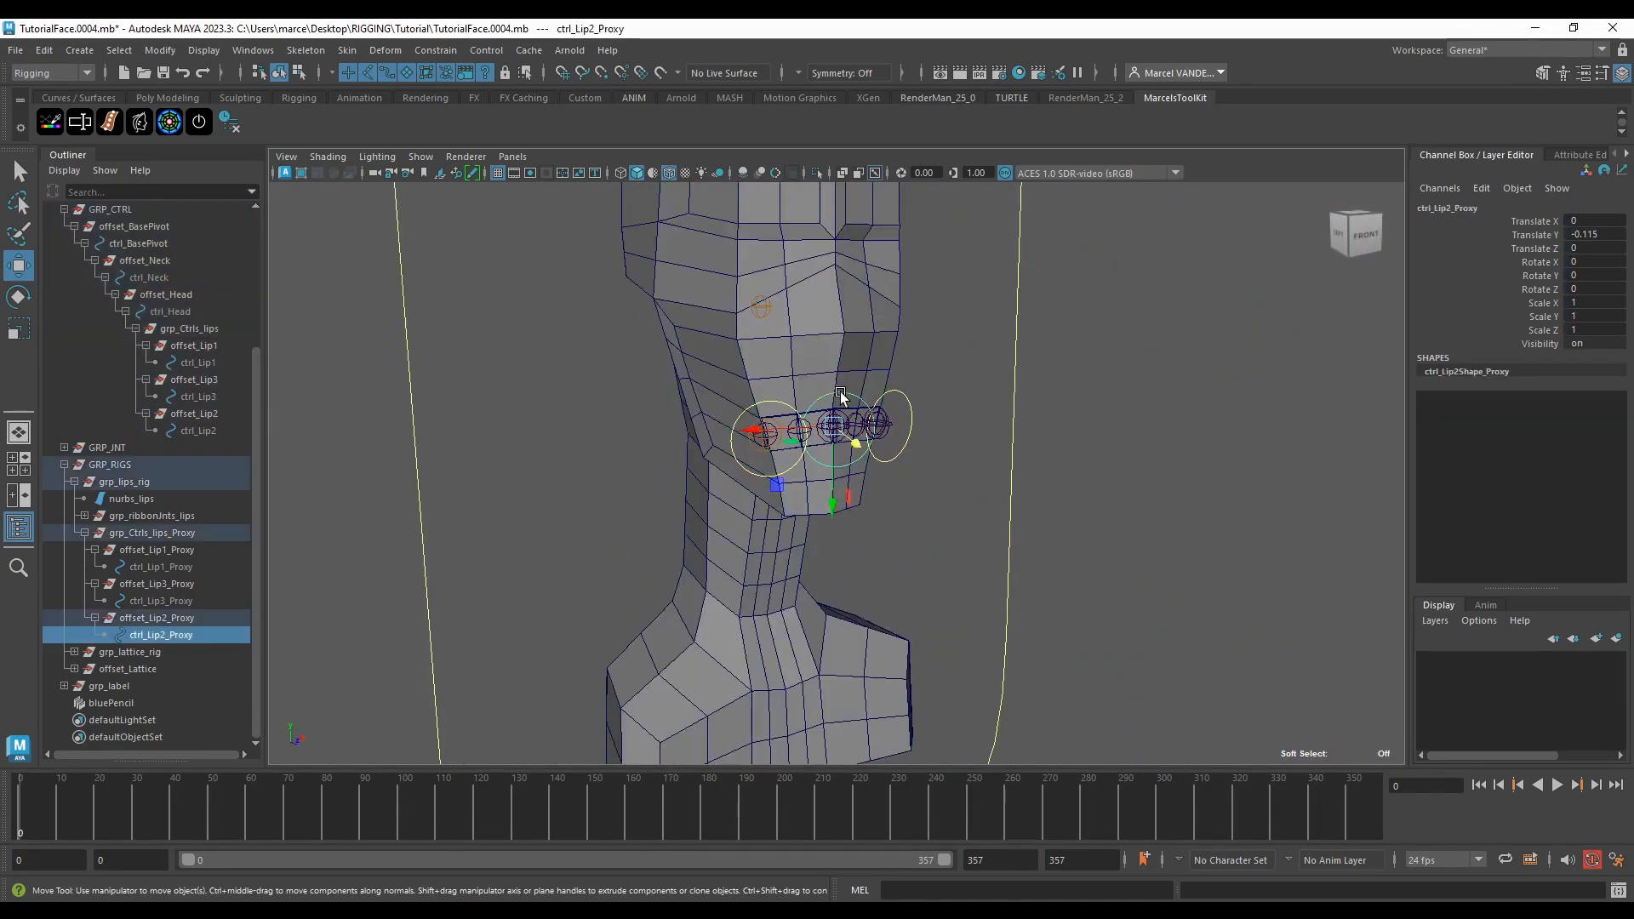
Step: Return to the main head, try moving ctrl_Lip2 again, and undo the move
scroll(841, 396, "down", 6)
middle_click_drag(886, 544, 908, 387, "alt")
left_click_drag(908, 387, 838, 391, "alt")
middle_click_drag(838, 511, 832, 317, "alt")
scroll(791, 425, "up", 4)
middle_click_drag(758, 579, 823, 415, "alt")
scroll(823, 414, "up", 4)
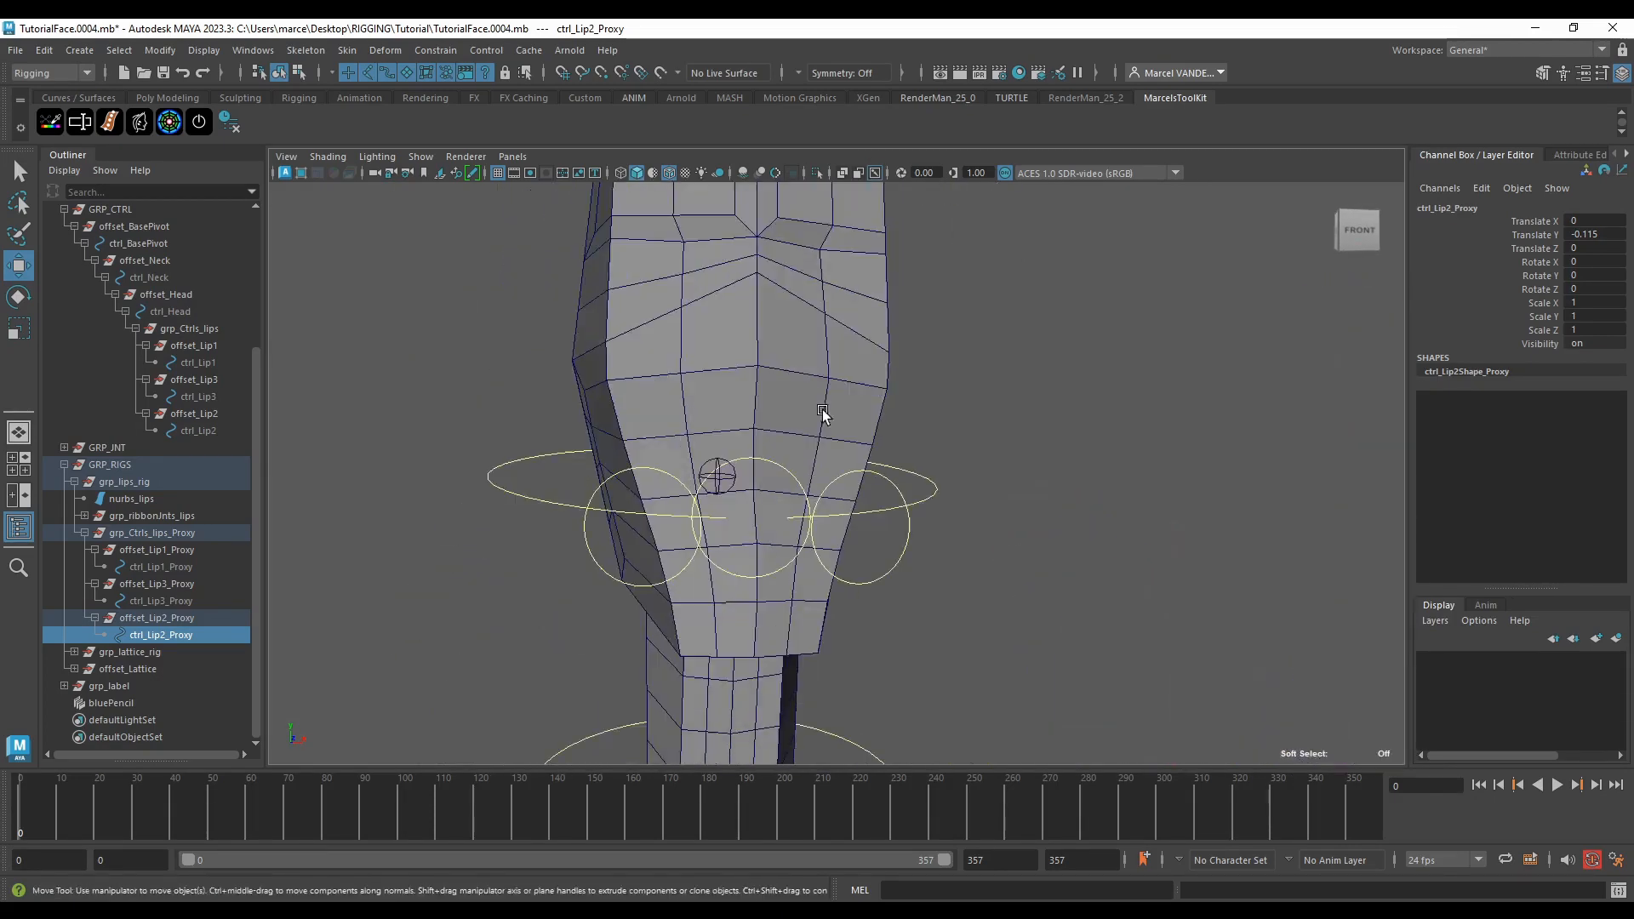
left_click(774, 468)
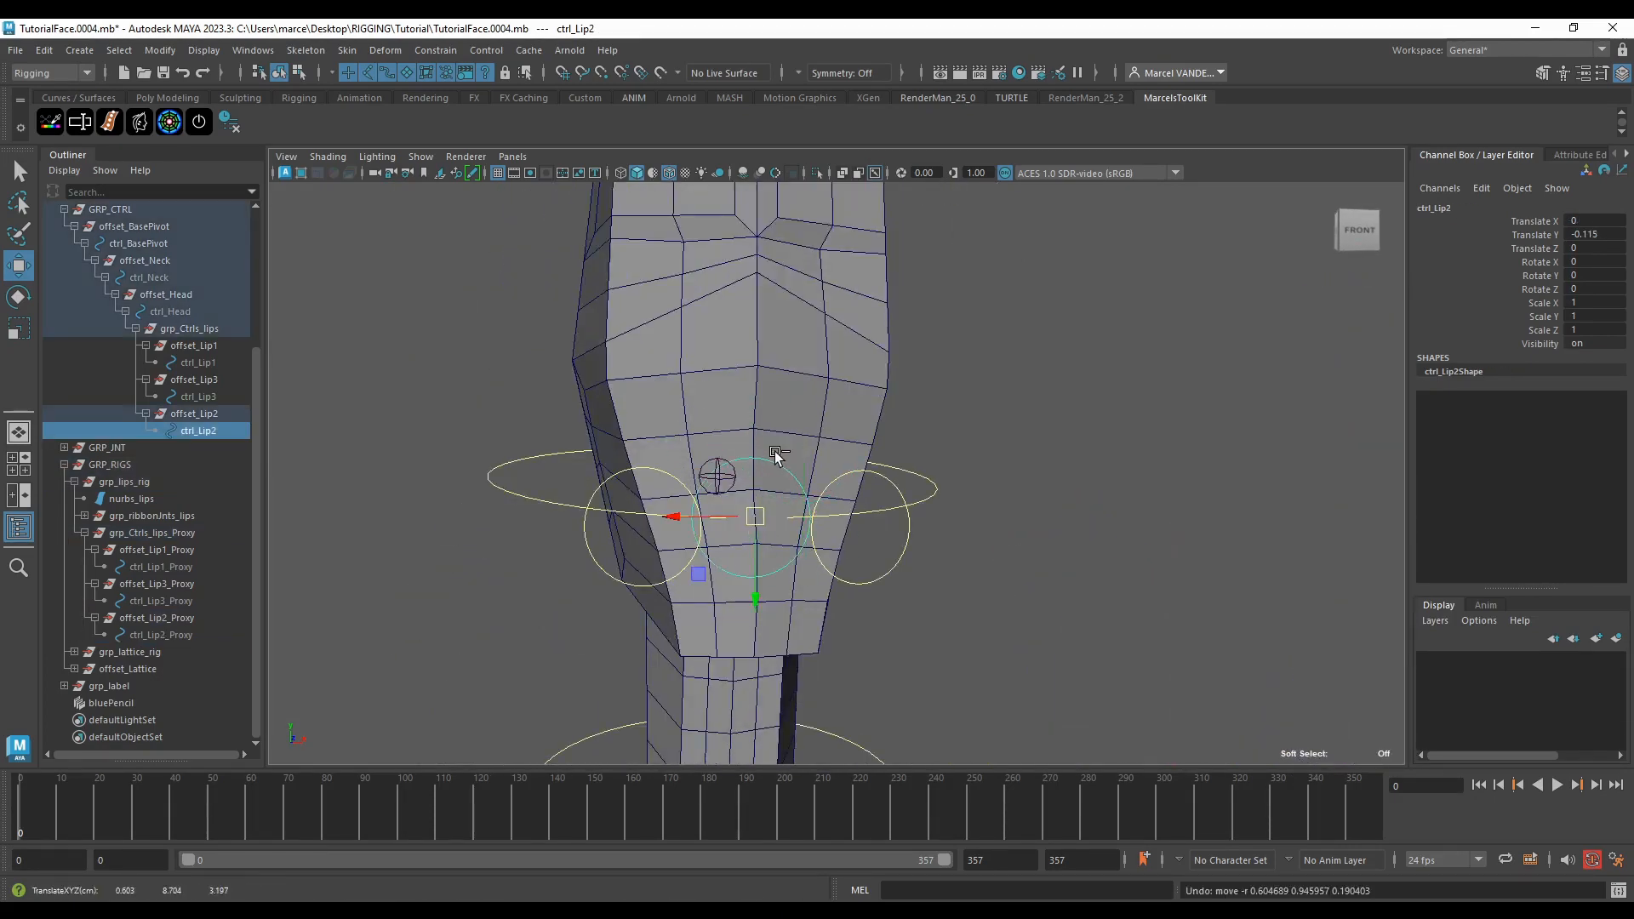
Step: Select ctrl_Lip2_Proxy on the lip rig head among the buffer rigs
scroll(845, 364, "down", 5)
scroll(842, 365, "down", 2)
middle_click_drag(839, 289, 791, 595, "alt")
left_click_drag(779, 485, 819, 503, "alt")
middle_click_drag(819, 503, 785, 740, "alt")
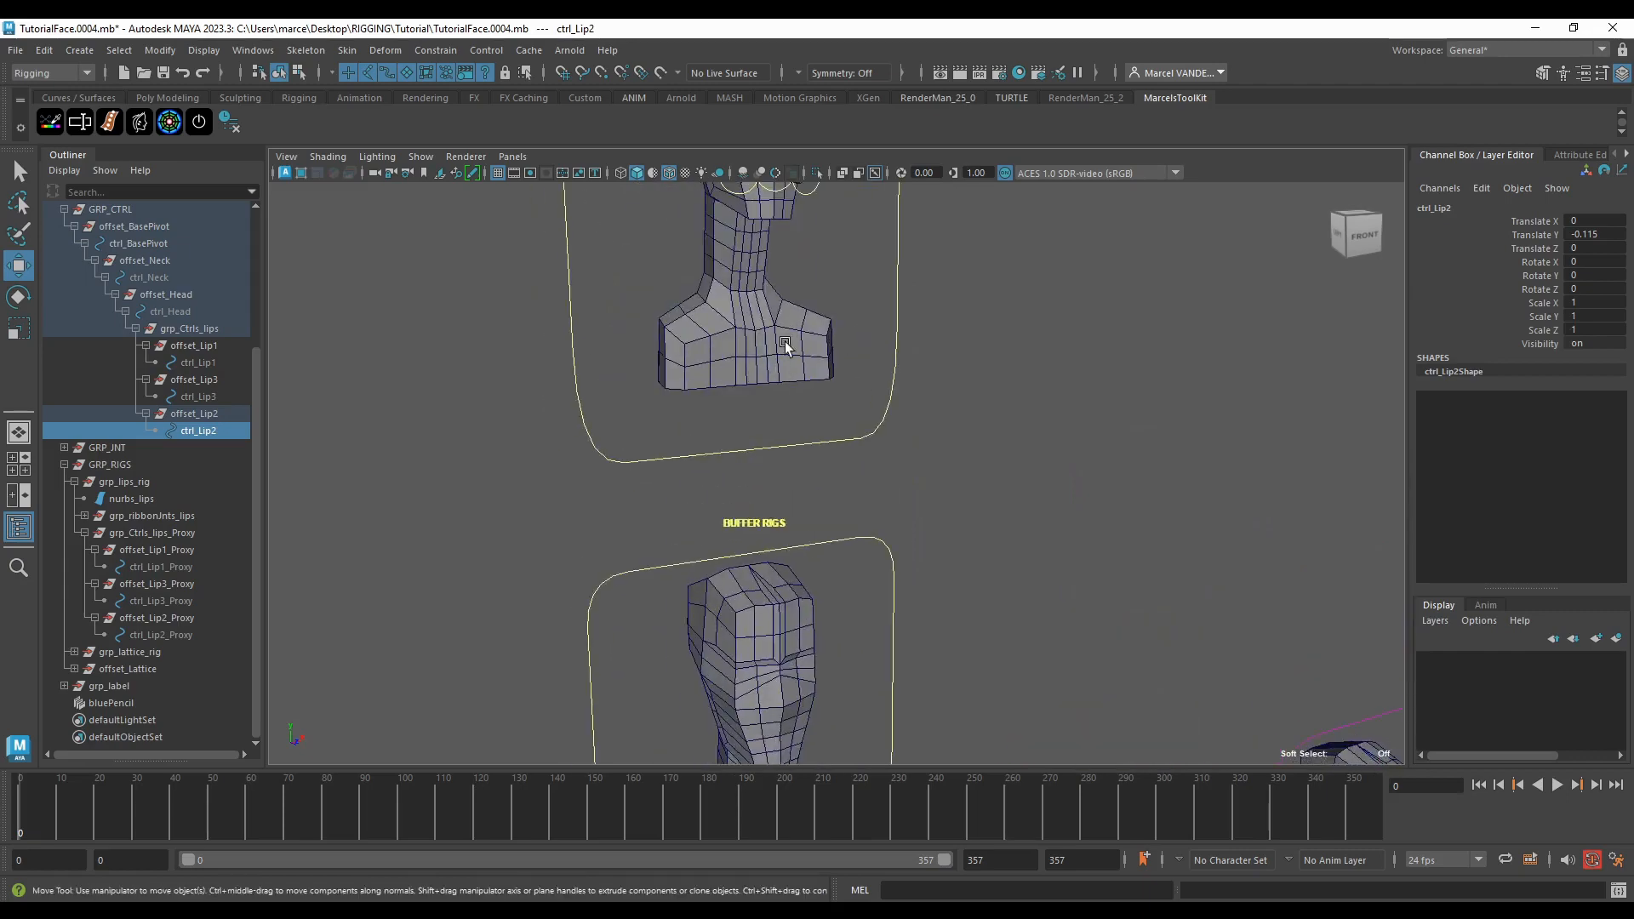
scroll(785, 340, "down", 5)
middle_click_drag(788, 357, 784, 451, "alt")
scroll(784, 451, "up", 5)
left_click(761, 407)
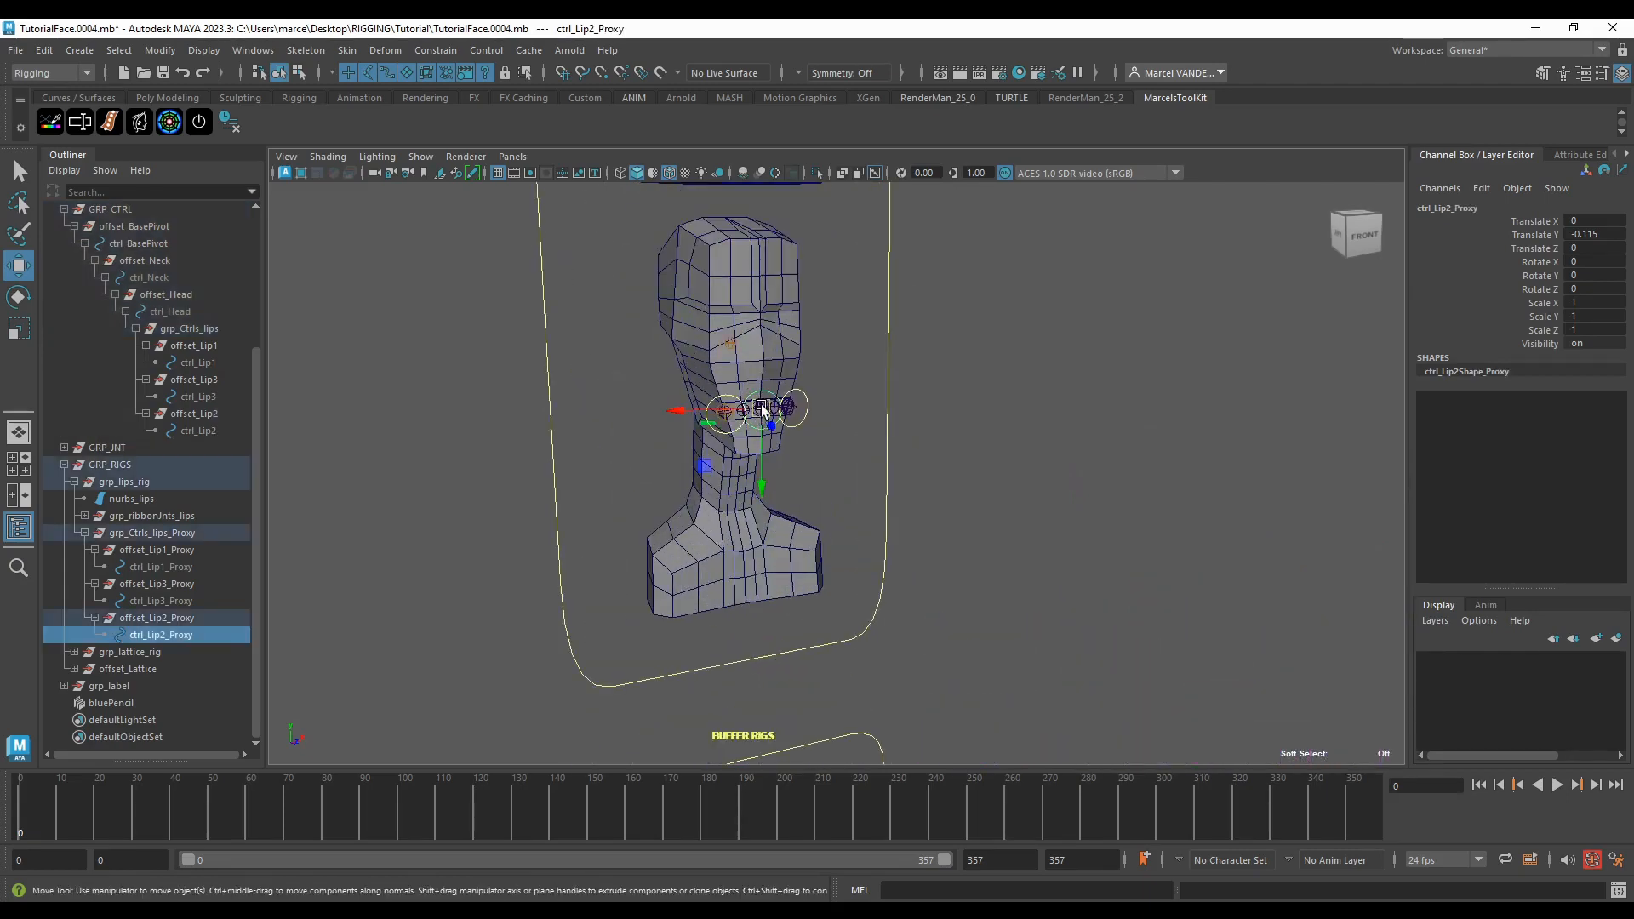
Step: Open the Node Editor and reduce its window so the scene hierarchy stays accessible beside it
scroll(755, 372, "down", 5)
scroll(821, 408, "up", 10)
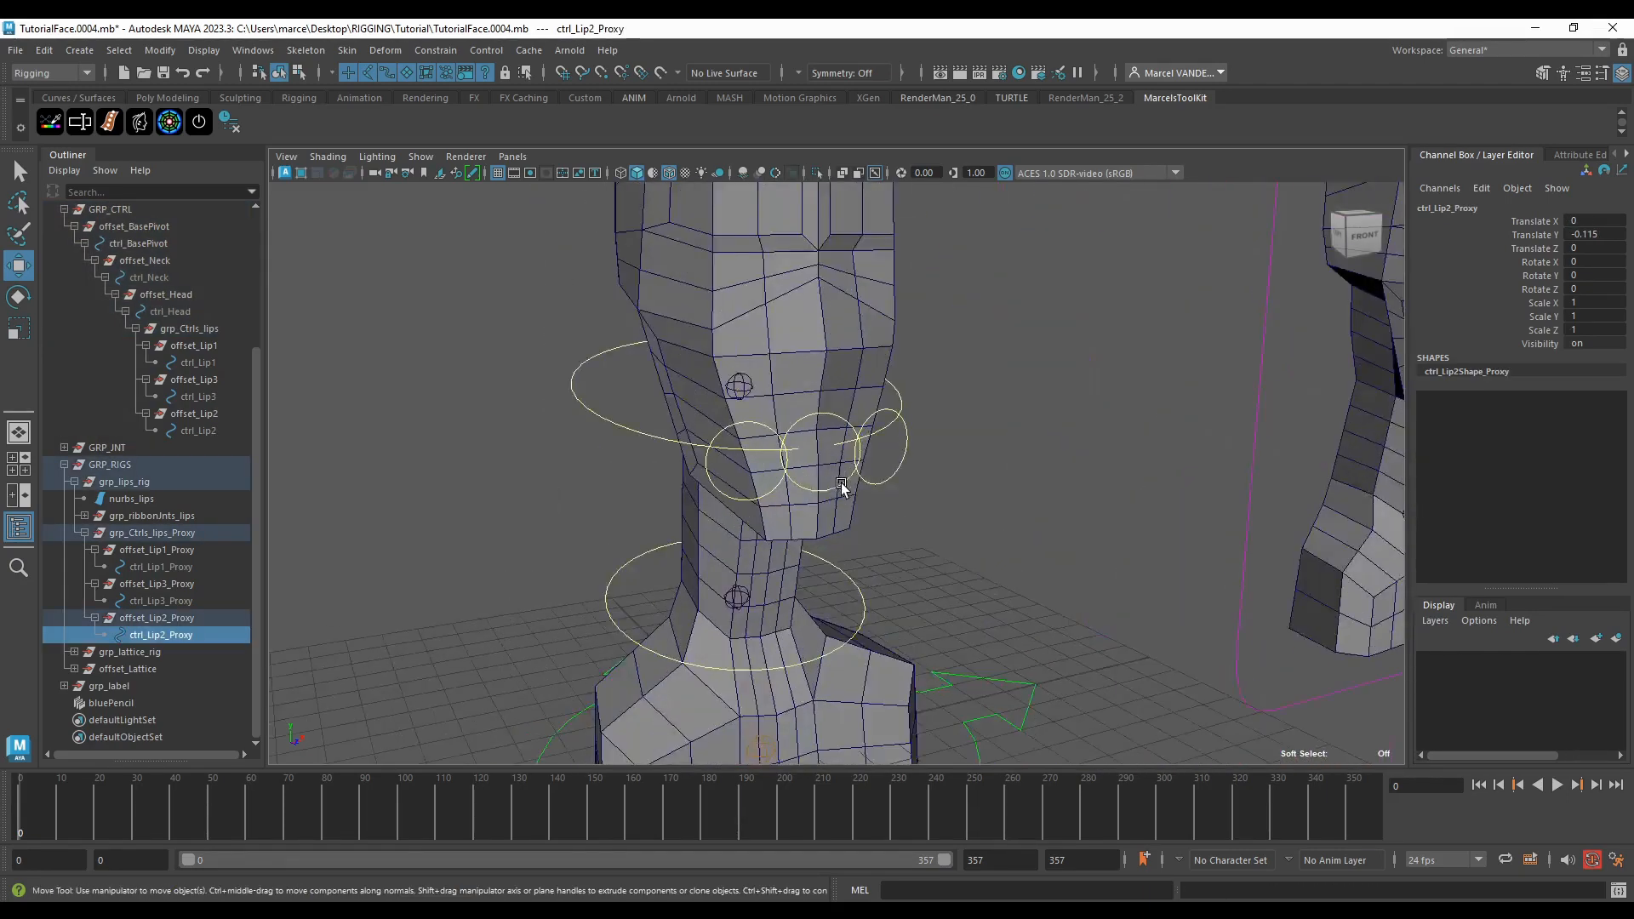
scroll(793, 487, "down", 3)
key("ctrl+f")
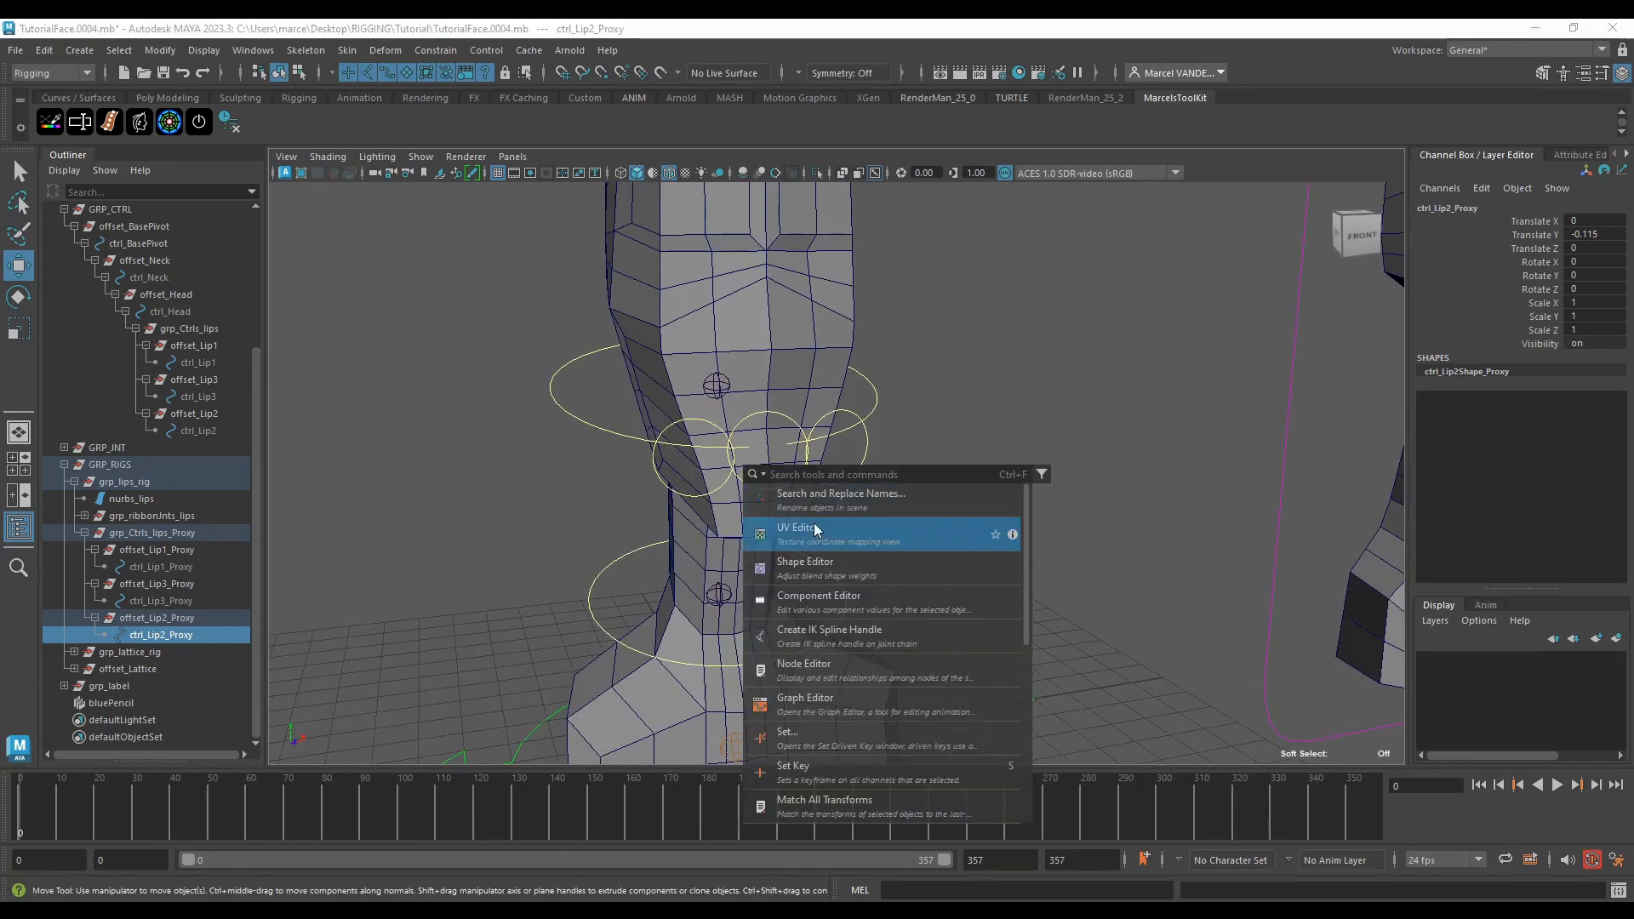
left_click(821, 668)
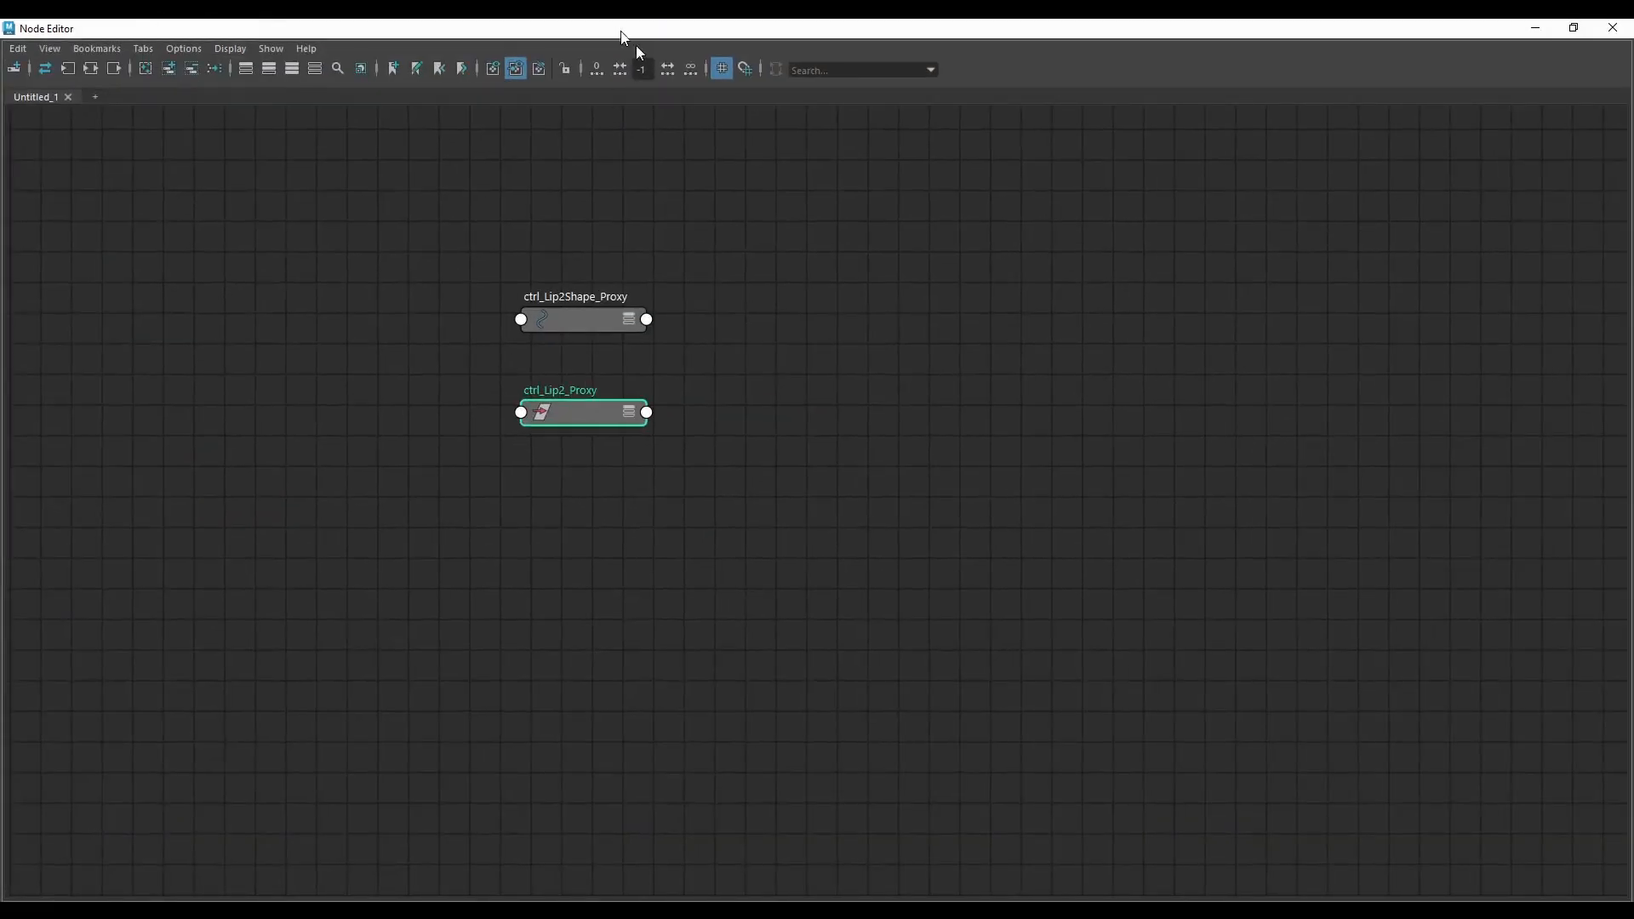
double_click(624, 32)
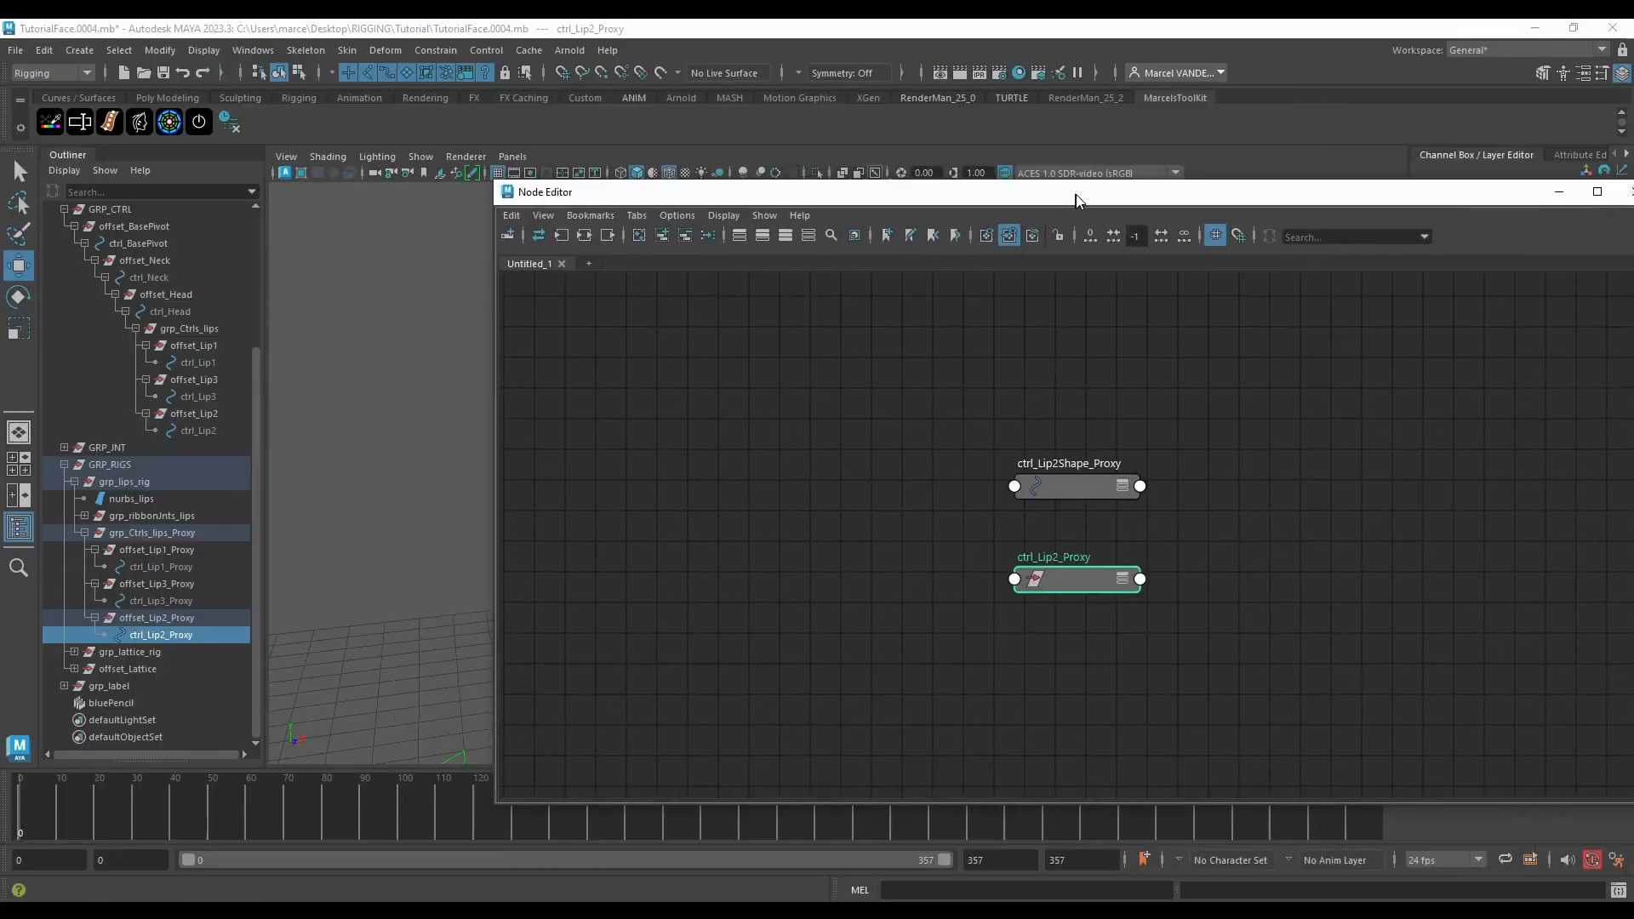
Step: Include ctrl_Lip3_Proxy and ctrl_Lip1_Proxy in the selection and add all three lip proxies to the node graph
left_click(170, 600, "ctrl")
left_click(181, 567, "ctrl")
left_click(666, 240)
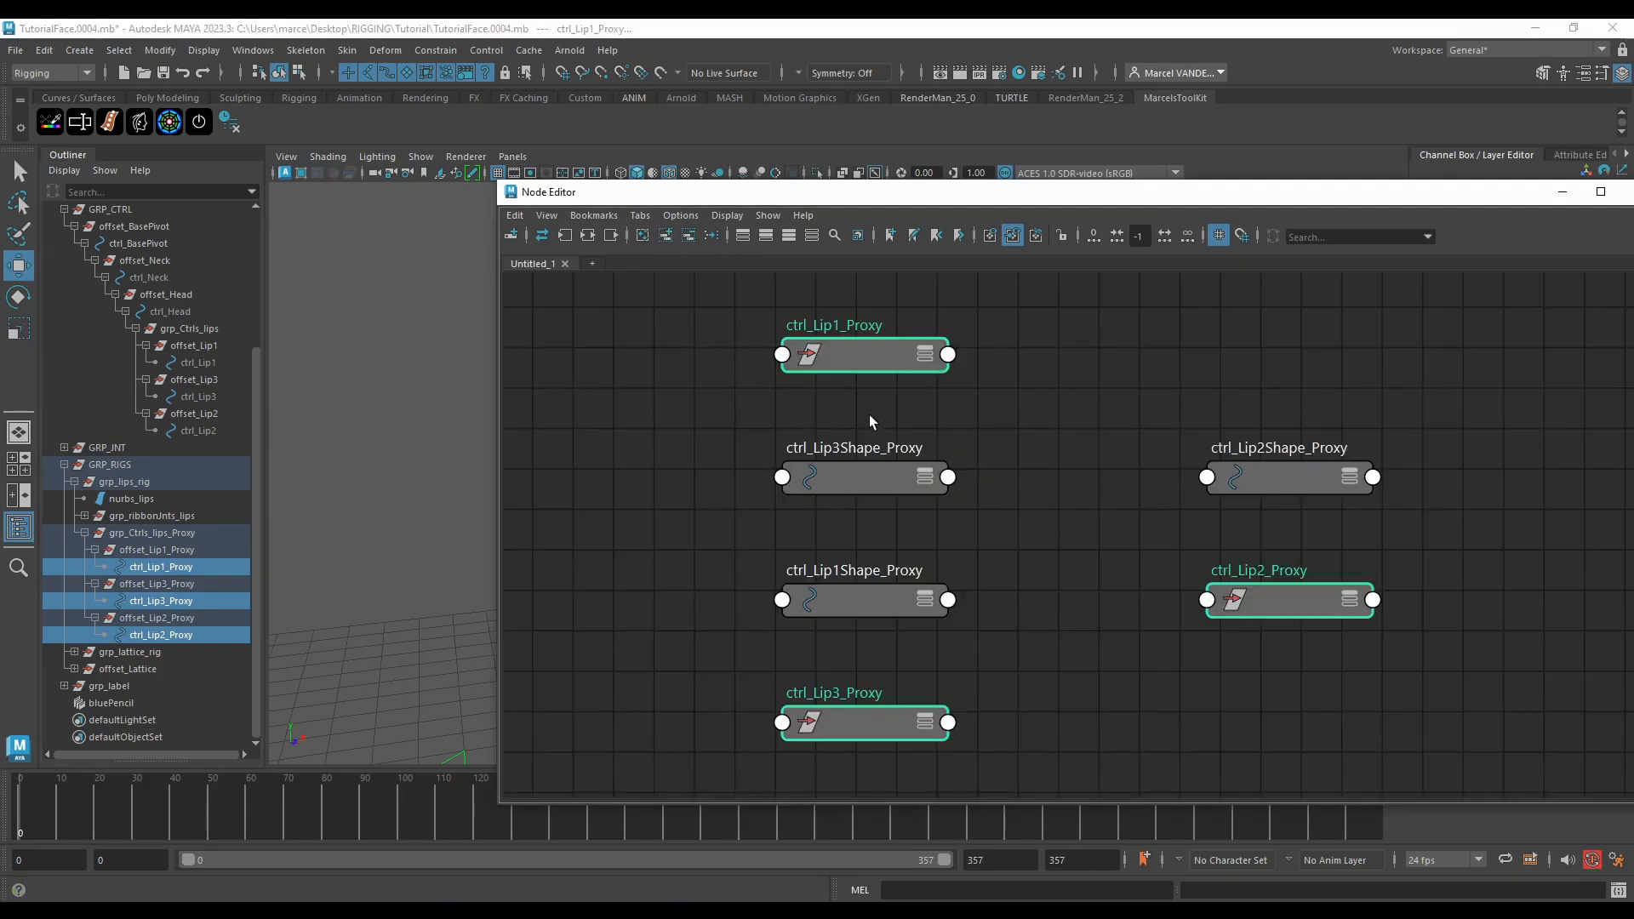
scroll(870, 410, "down", 2)
scroll(979, 473, "up", 2)
scroll(1081, 508, "down", 2)
Step: Remove the proxies' shape nodes from the graph and expand the three proxy transform nodes to show all attributes
left_click_drag(1107, 519, 777, 458)
left_click_drag(860, 381, 1103, 578)
left_click(688, 238)
left_click_drag(797, 461, 599, 410)
scroll(693, 434, "down", 3)
left_click_drag(595, 353, 693, 483)
key("3")
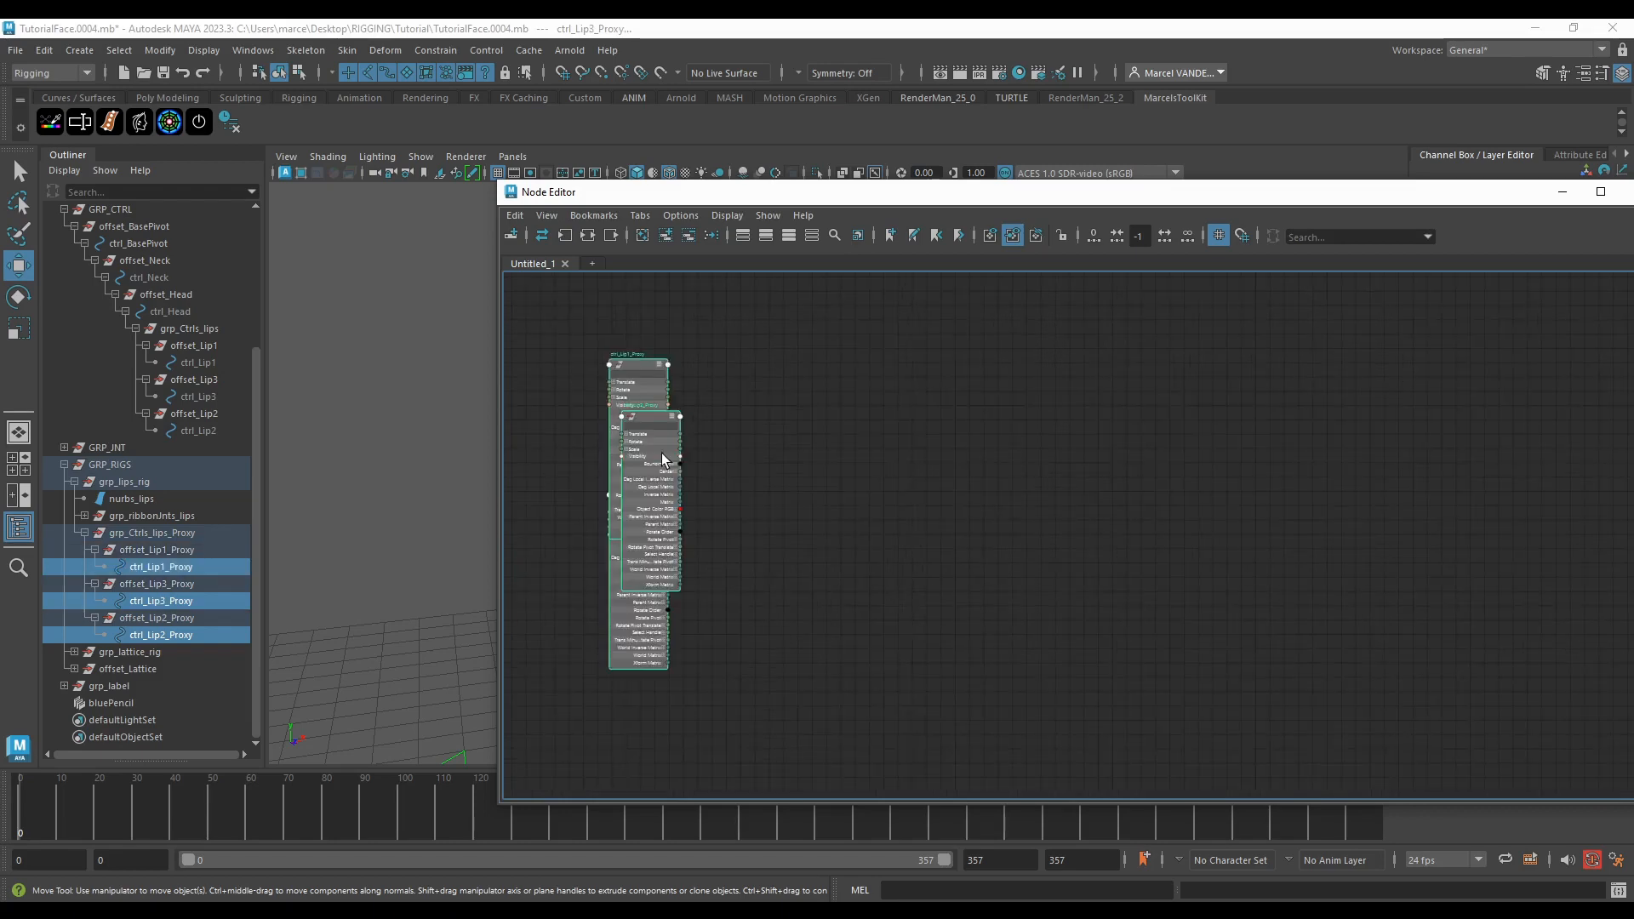
Step: Arrange the proxy nodes in one column, ordered ctrl_Lip1_Proxy, ctrl_Lip2_Proxy and ctrl_Lip3_Proxy from top to bottom
left_click(770, 445)
left_click_drag(632, 395, 593, 264)
left_click_drag(641, 462, 607, 429)
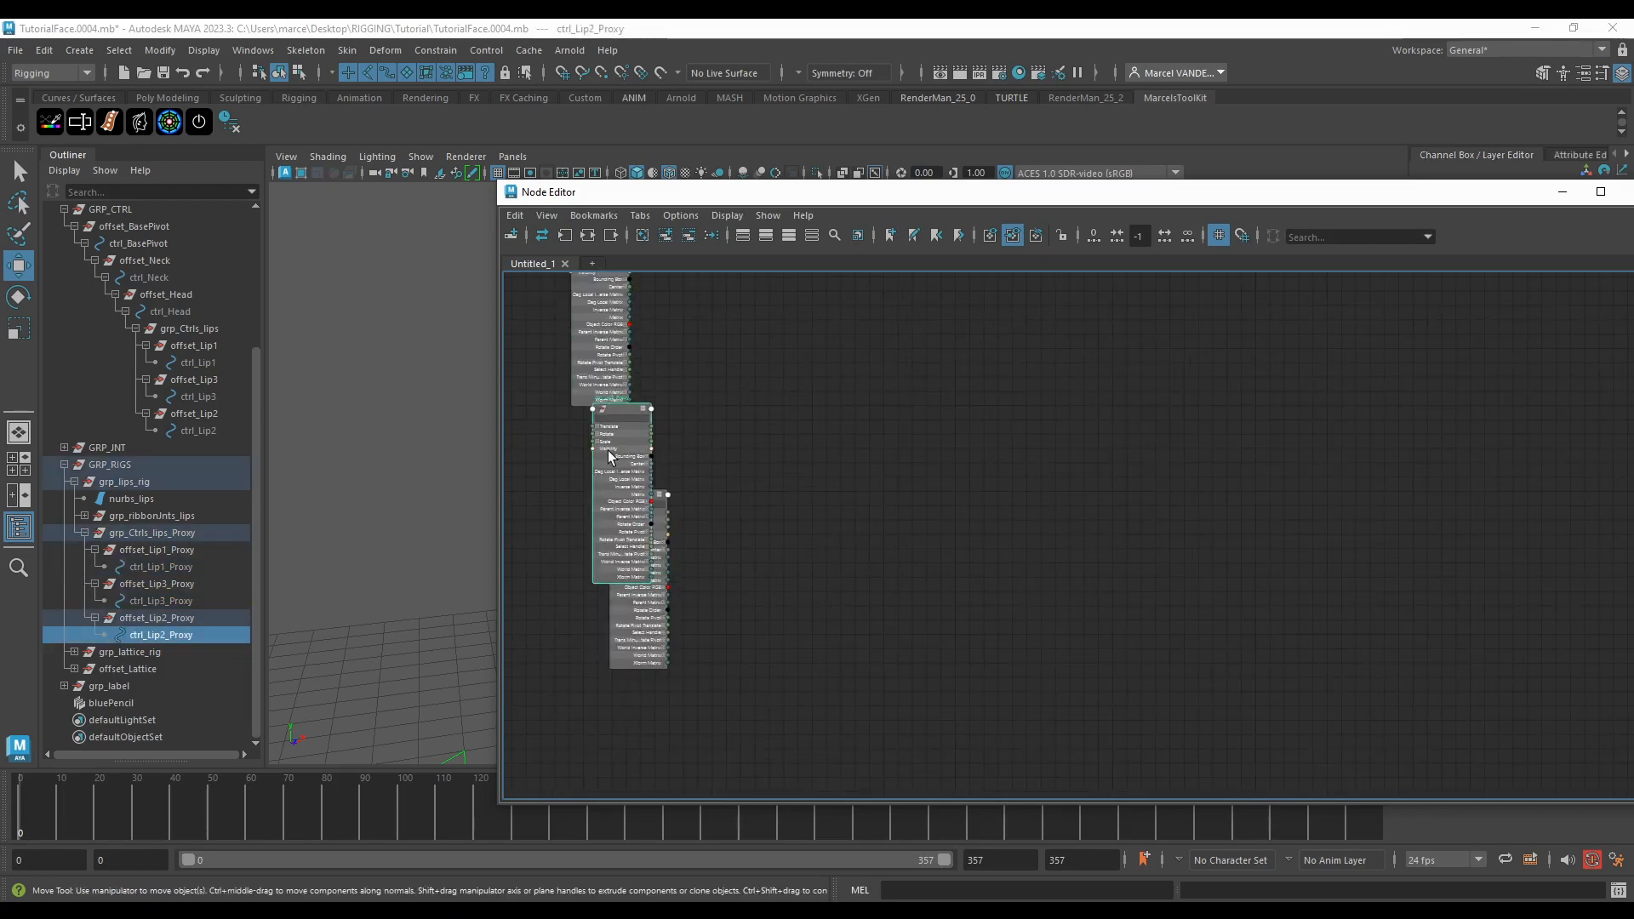
left_click_drag(633, 622, 608, 719)
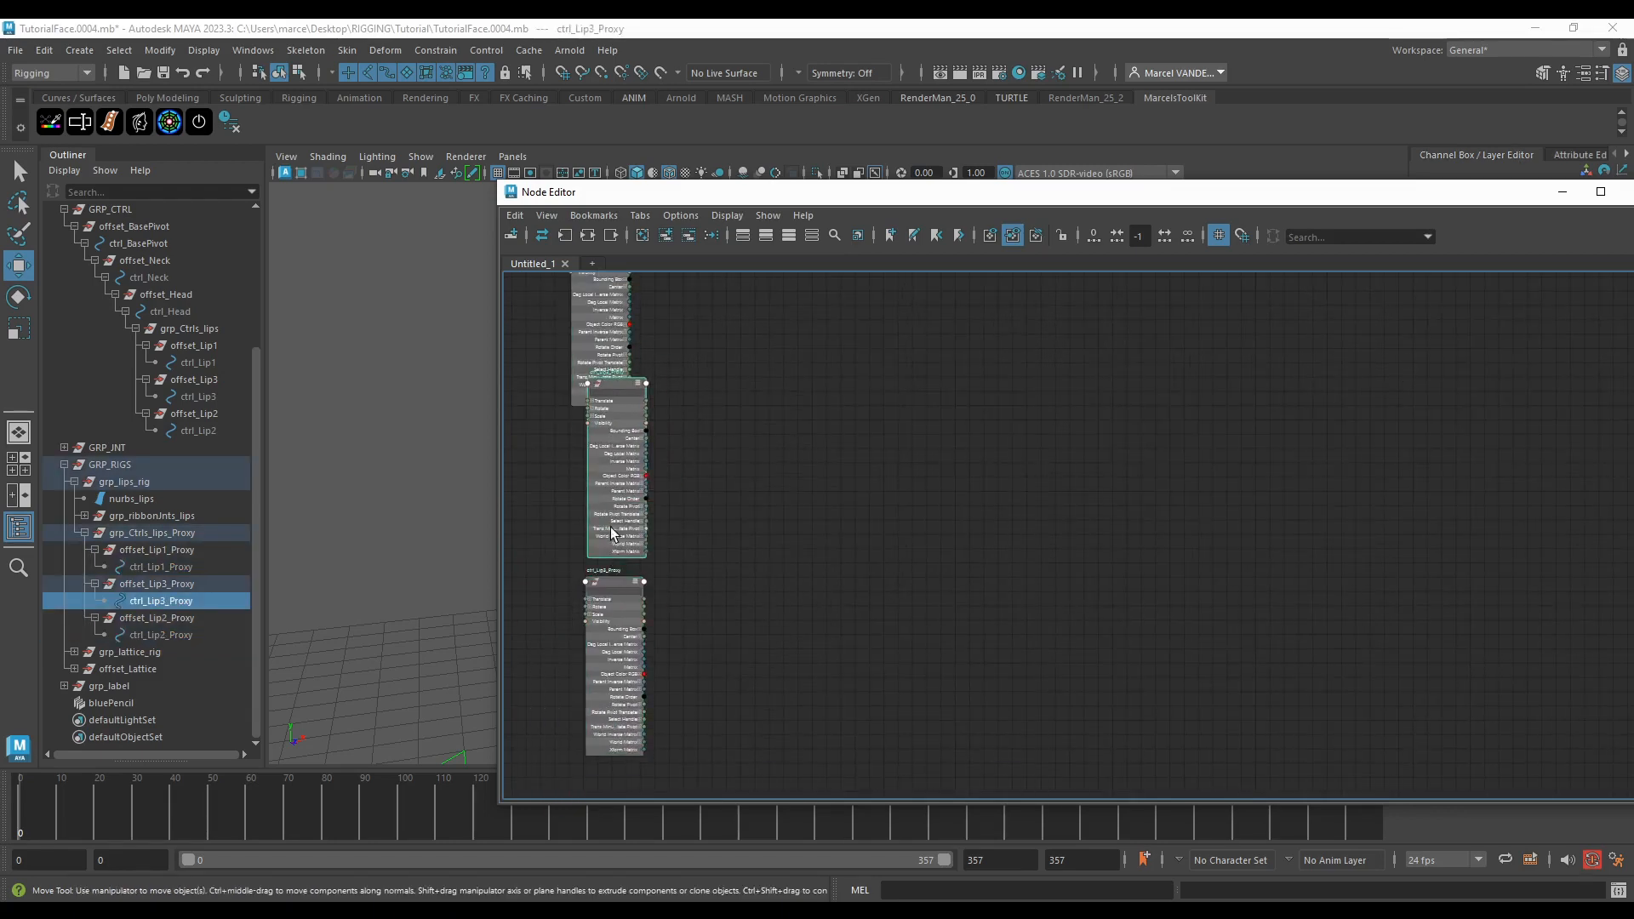
left_click_drag(614, 536, 603, 562)
middle_click_drag(578, 331, 592, 445, "alt")
left_click_drag(591, 445, 608, 427)
left_click_drag(607, 578, 617, 560)
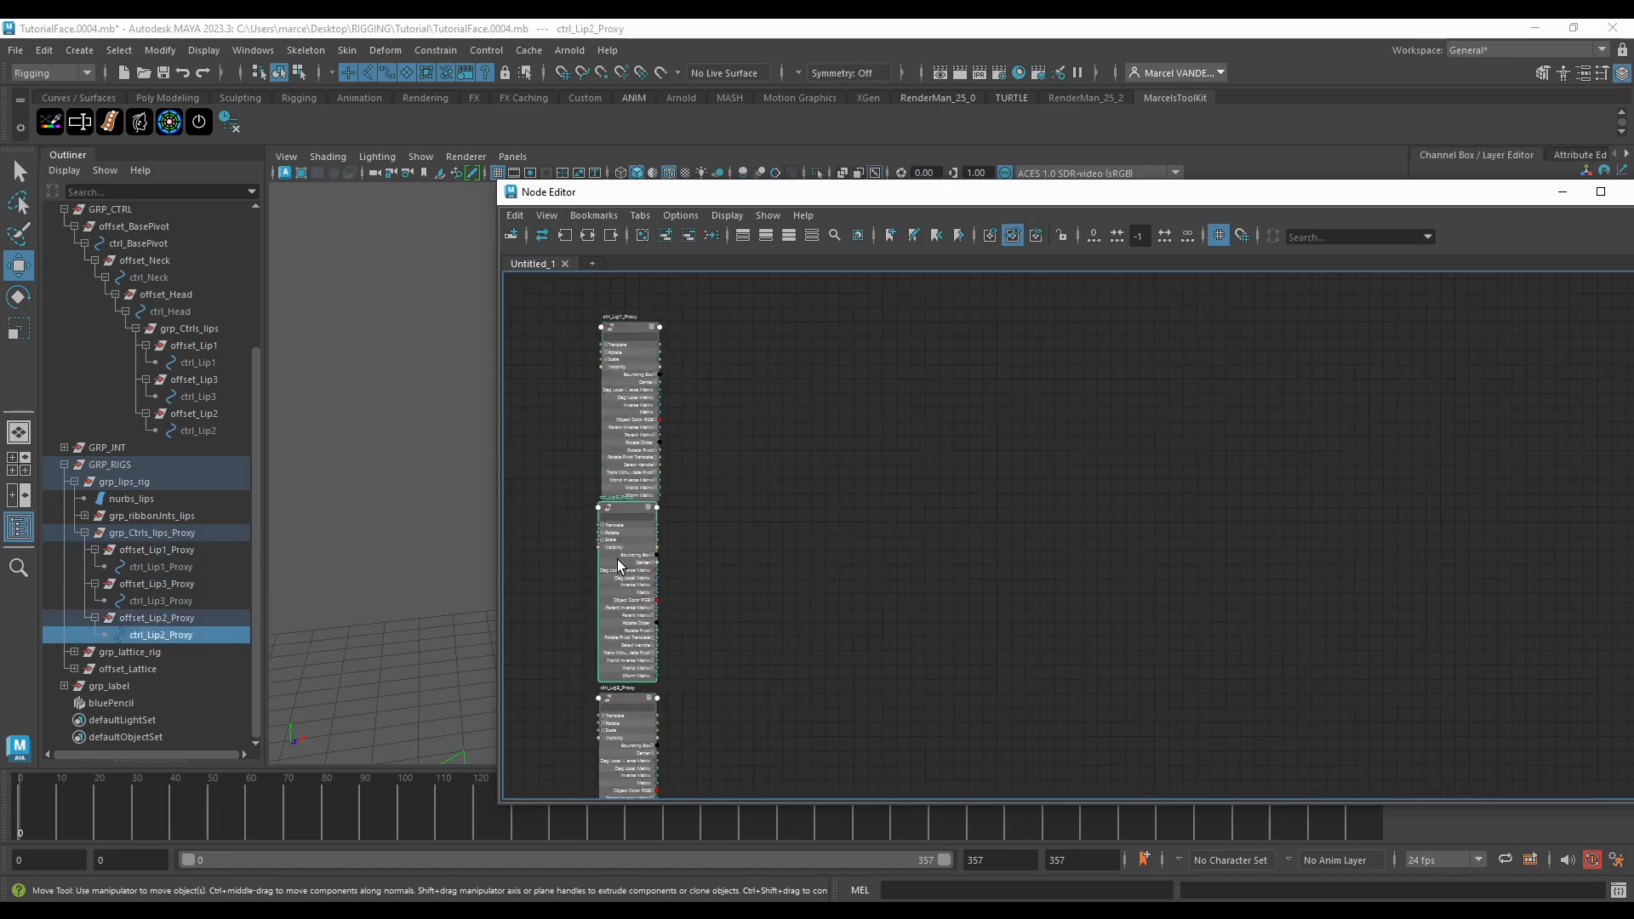
middle_click_drag(652, 594, 736, 506, "alt")
scroll(736, 505, "up", 2)
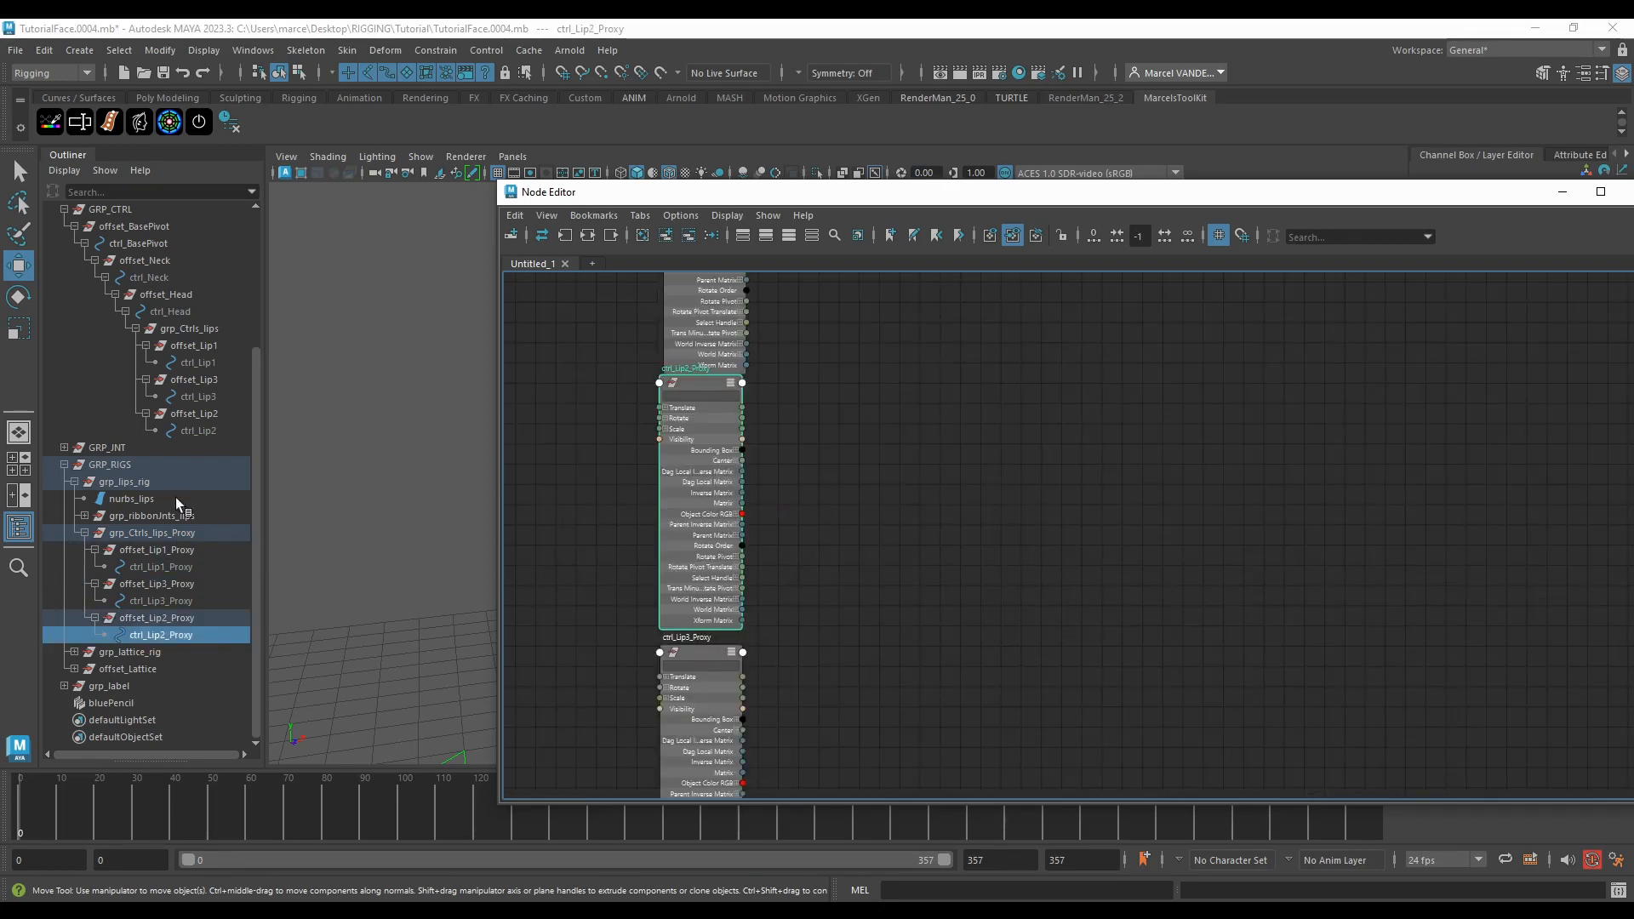
Step: Add ctrl_Lip1, ctrl_Lip3 and ctrl_Lip2 from grp_Ctrls_lips to the graph and place their transform nodes left of the proxies
left_click(201, 363)
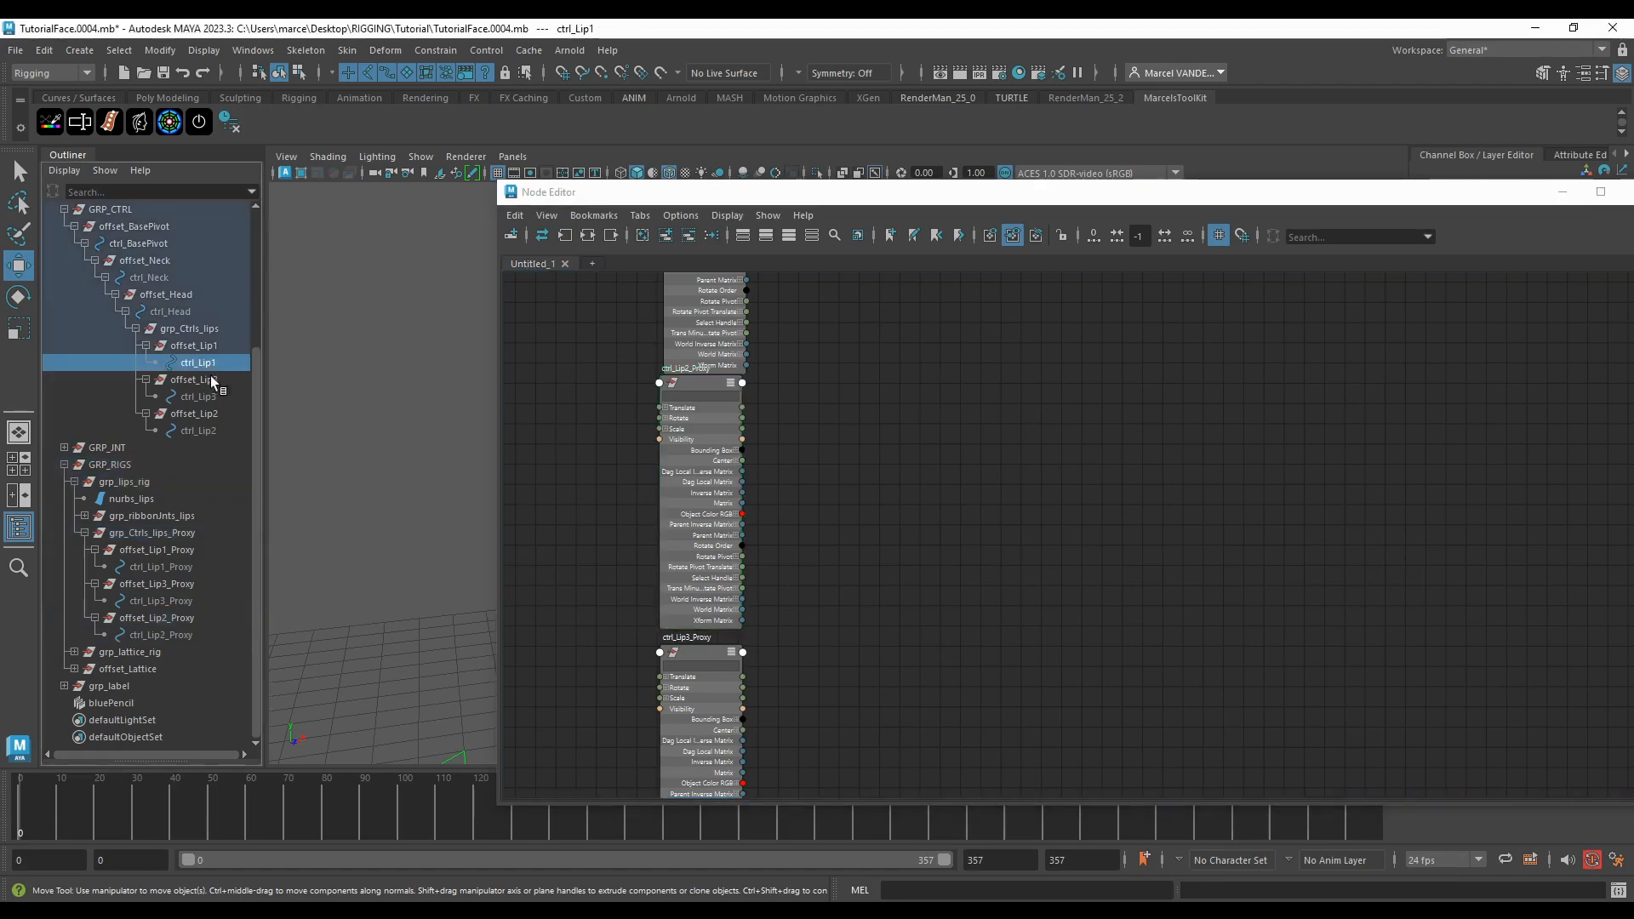
left_click(206, 396, "ctrl")
left_click(223, 431, "ctrl")
scroll(729, 453, "down", 5)
scroll(698, 317, "up", 8)
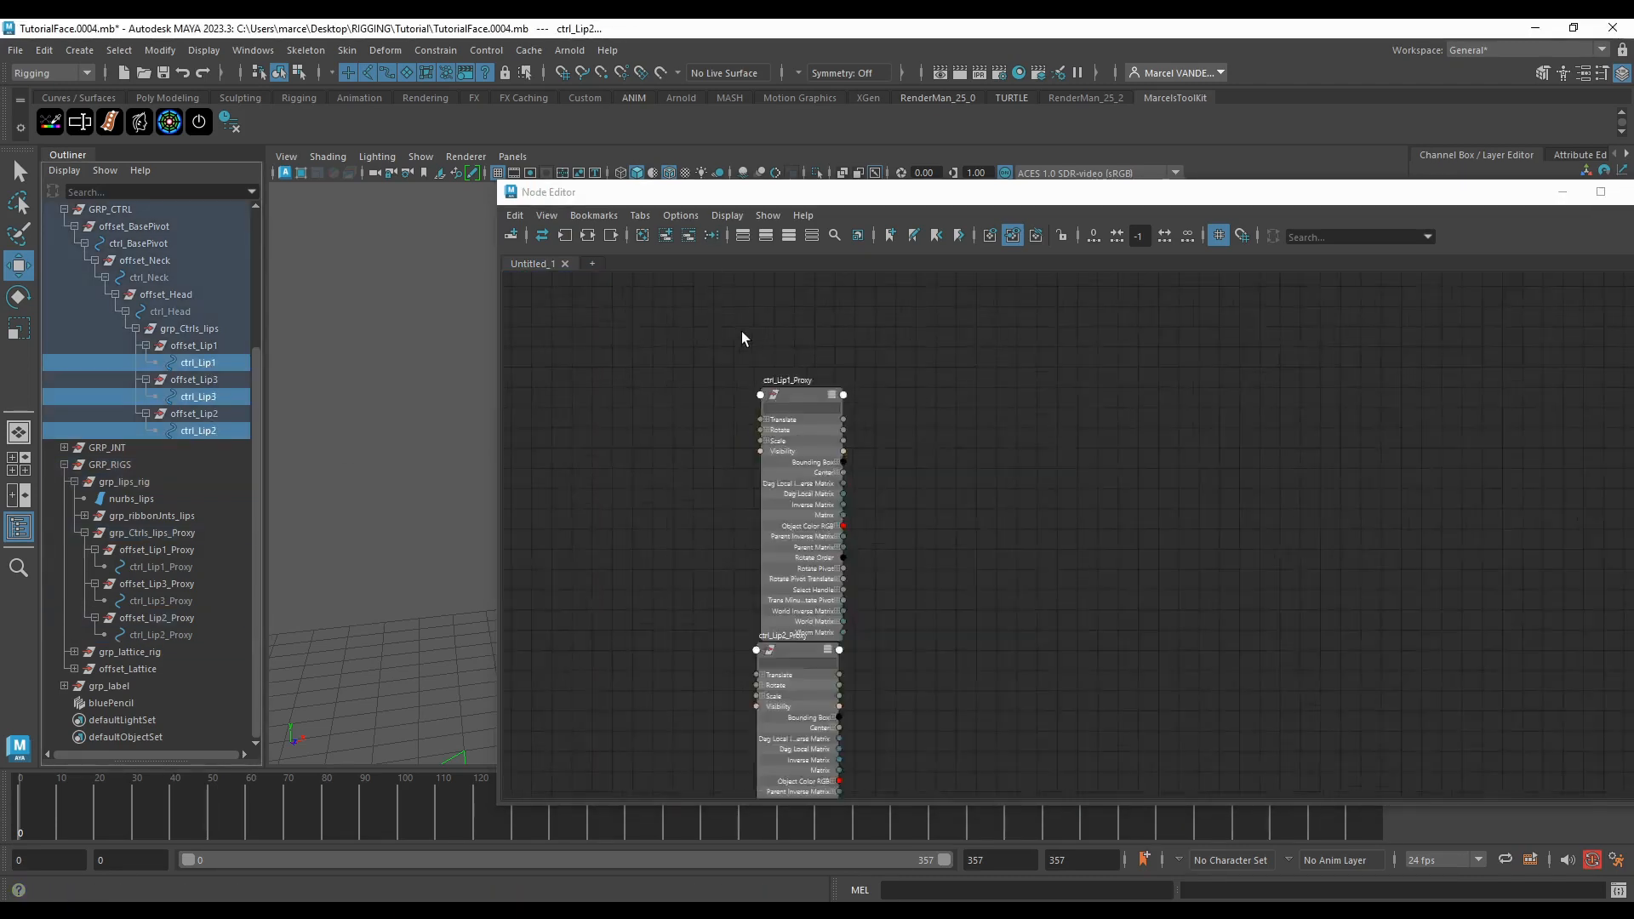
mouse_move(846, 403)
middle_mouse_down()
mouse_move(865, 403)
mouse_move(858, 383)
middle_mouse_up()
left_click(800, 355)
scroll(809, 398, "down", 8)
scroll(813, 407, "up", 6)
scroll(851, 388, "down", 4)
scroll(773, 385, "up", 2)
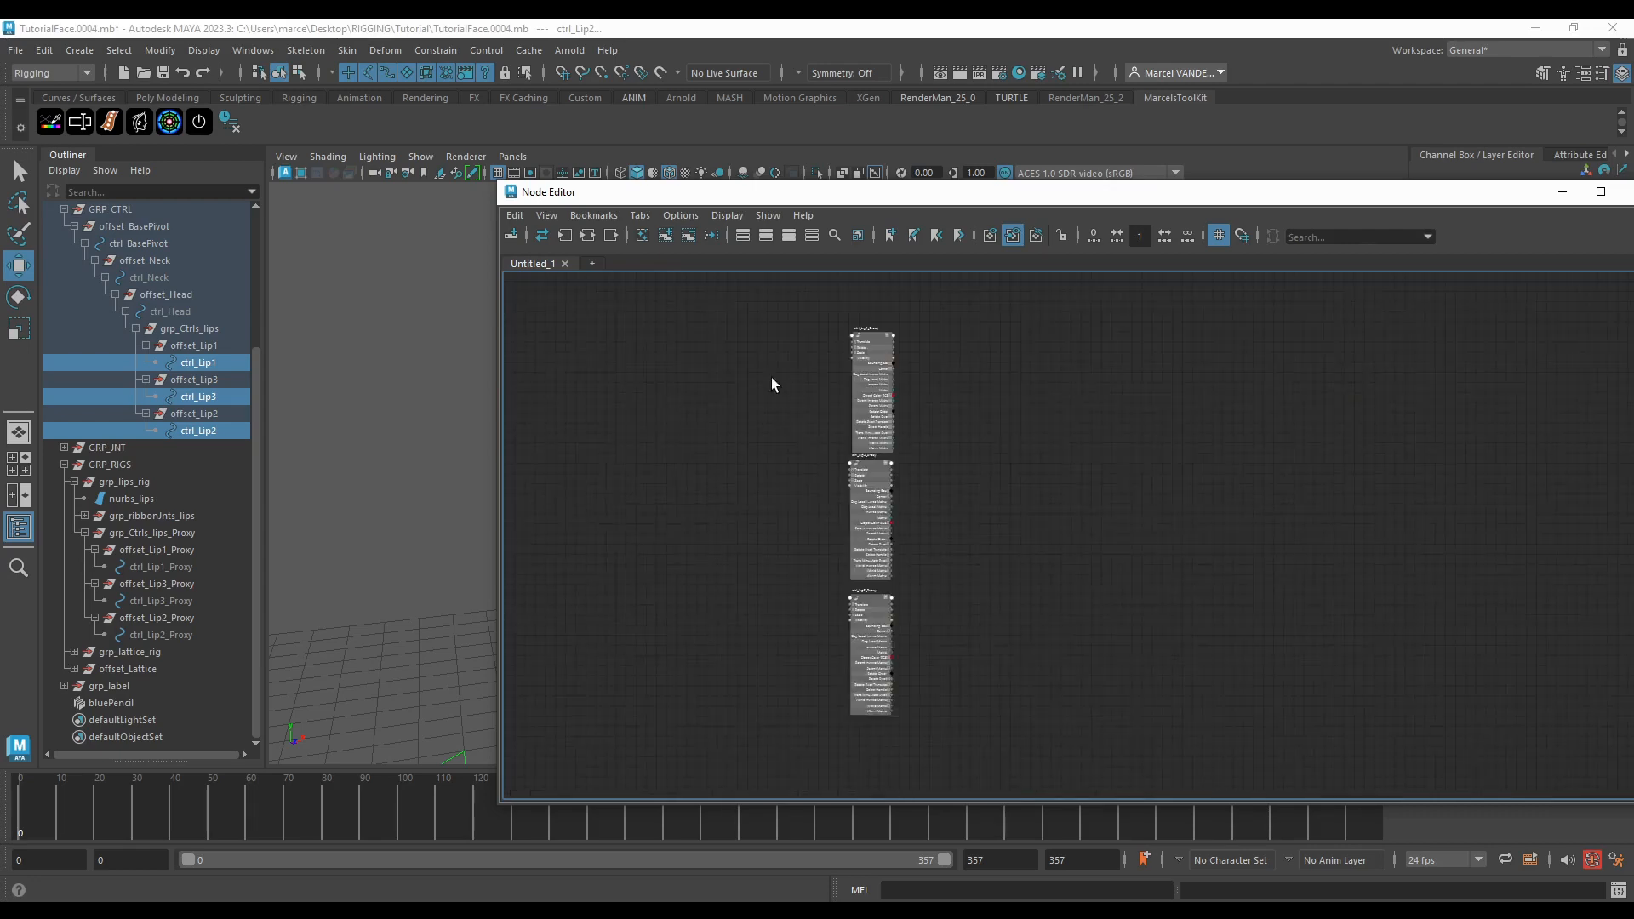
left_click(666, 241)
left_click_drag(1345, 495, 615, 385)
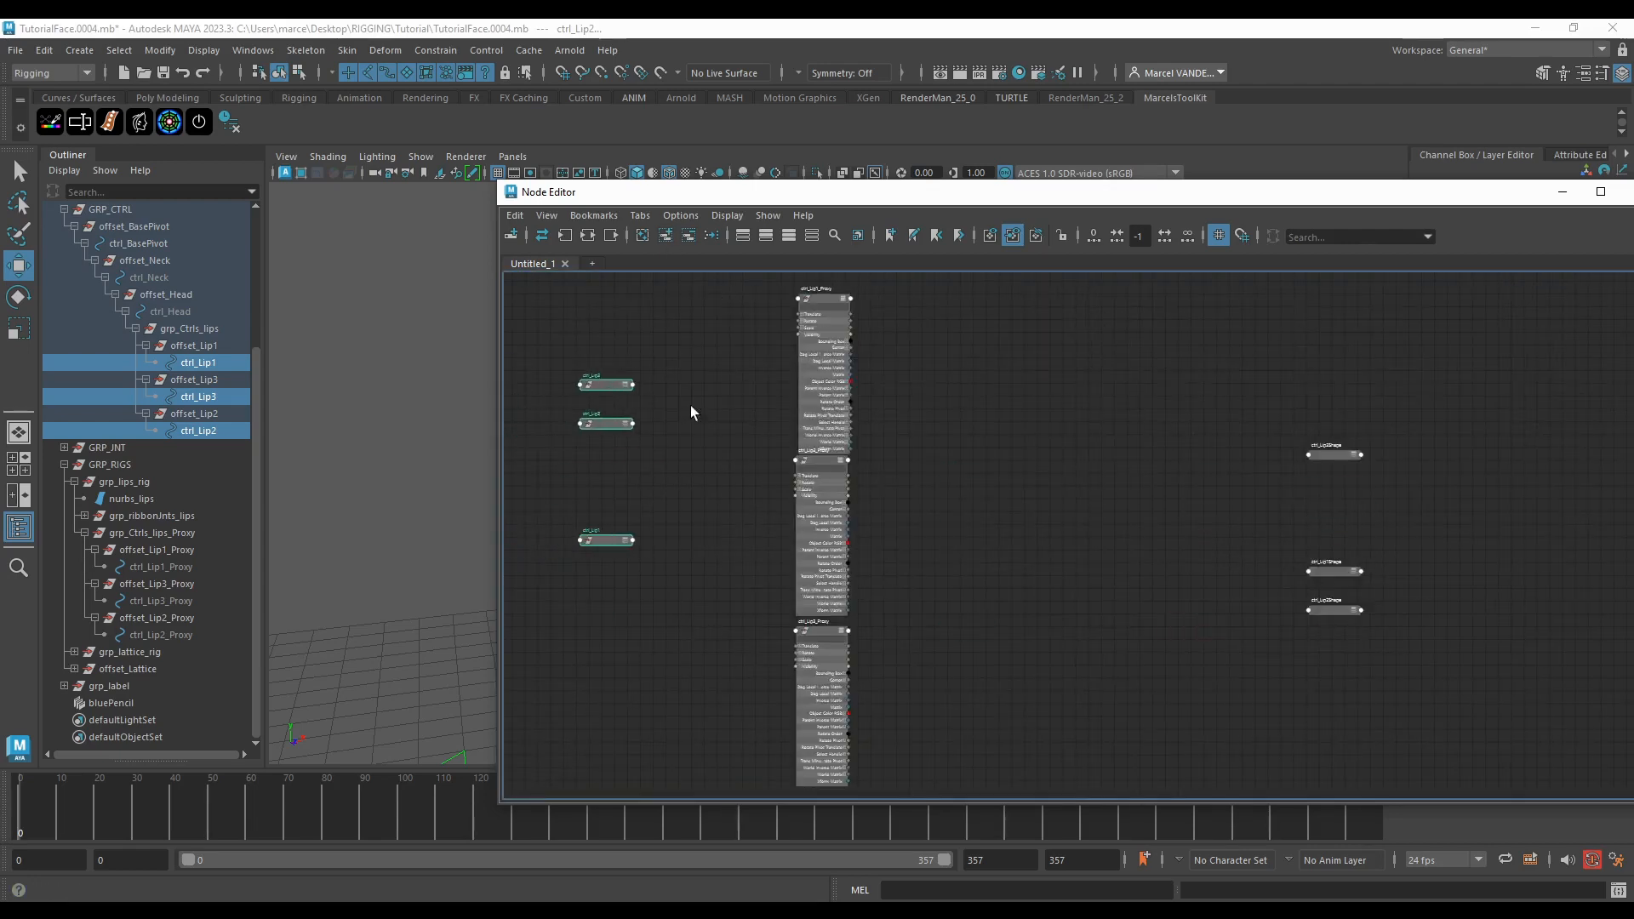
Step: Remove the shape nodes of ctrl_Lip1, ctrl_Lip2 and ctrl_Lip3 from the graph
middle_click_drag(1019, 407, 1621, 478, "alt")
scroll(1194, 444, "up", 4)
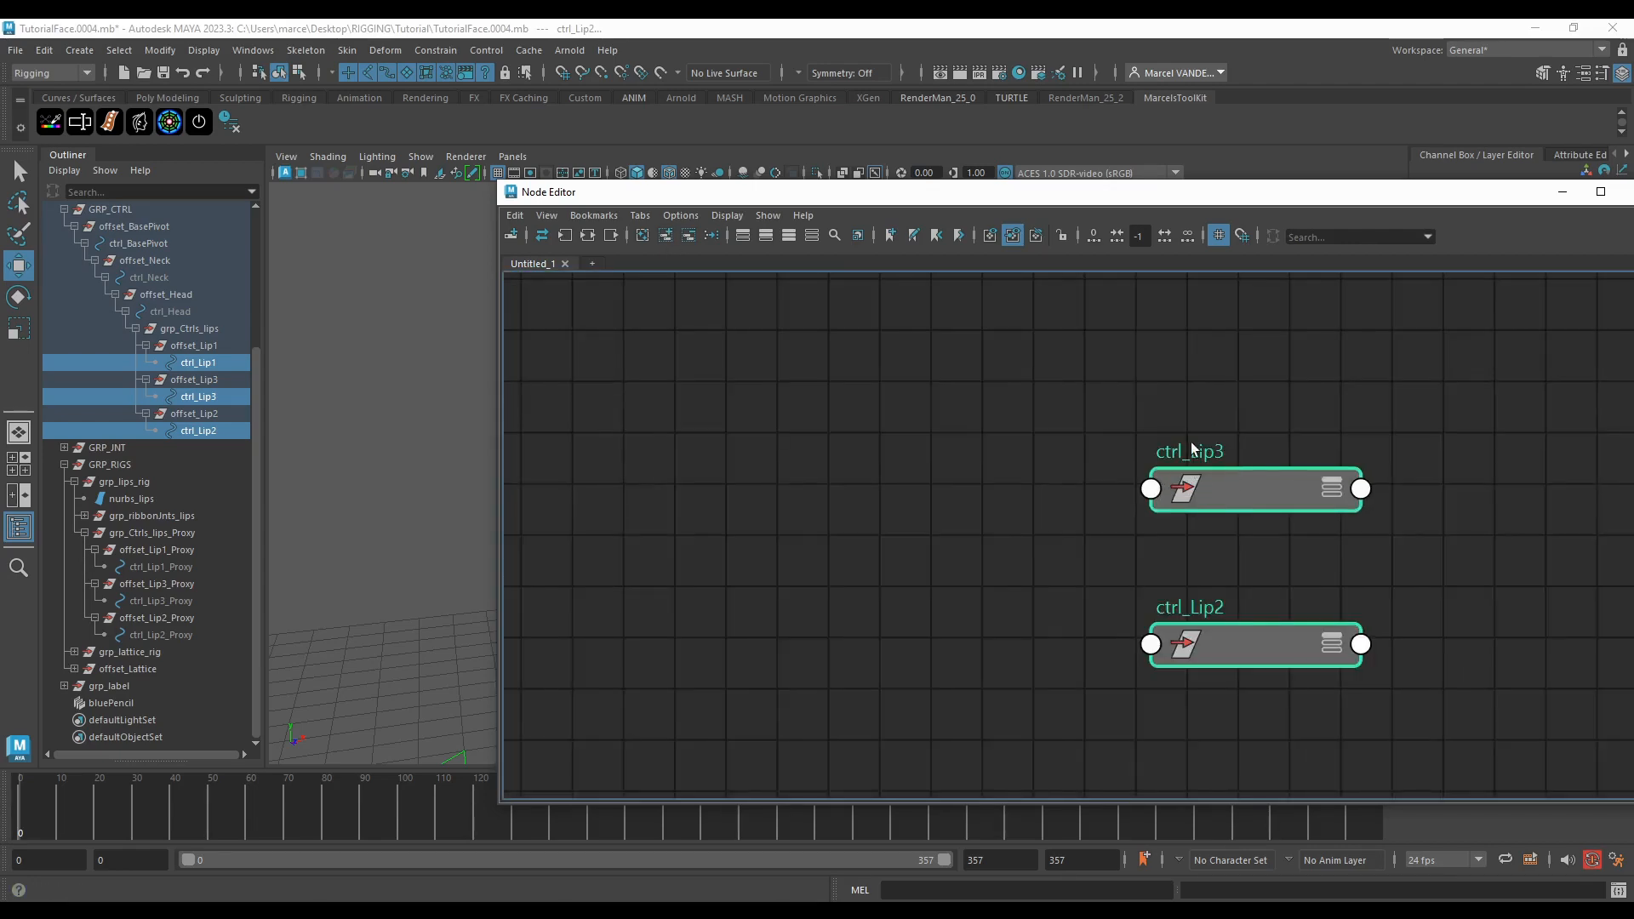
scroll(1098, 437, "down", 6)
middle_click_drag(1527, 527, 1214, 472, "alt")
left_click(1154, 540)
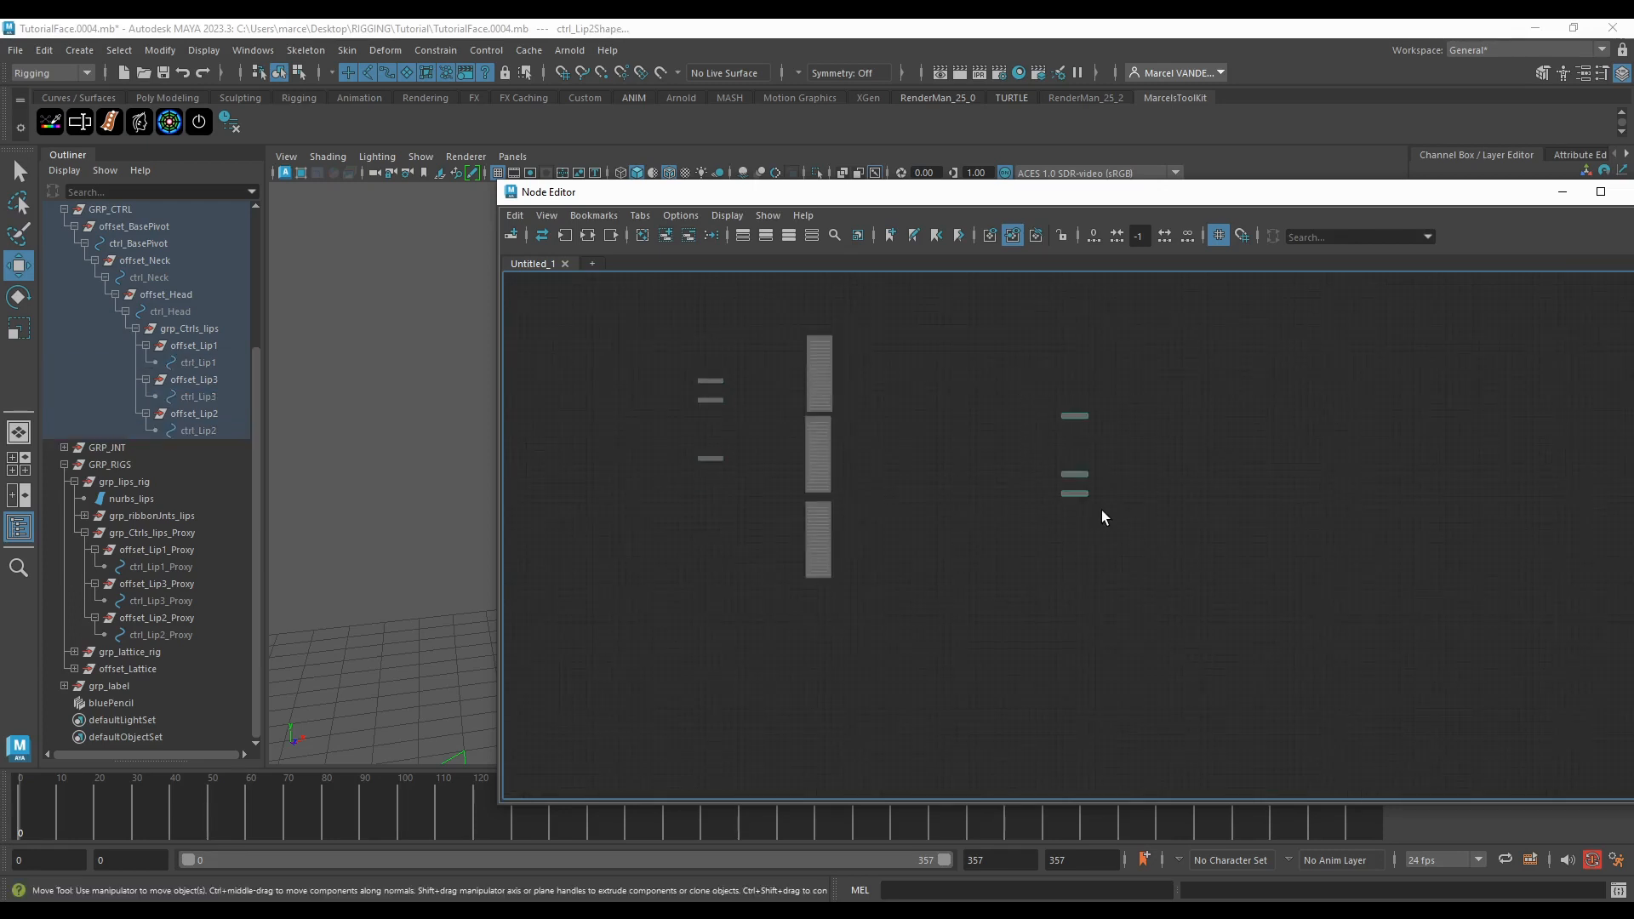
scroll(1101, 499, "up", 3)
left_click(689, 235)
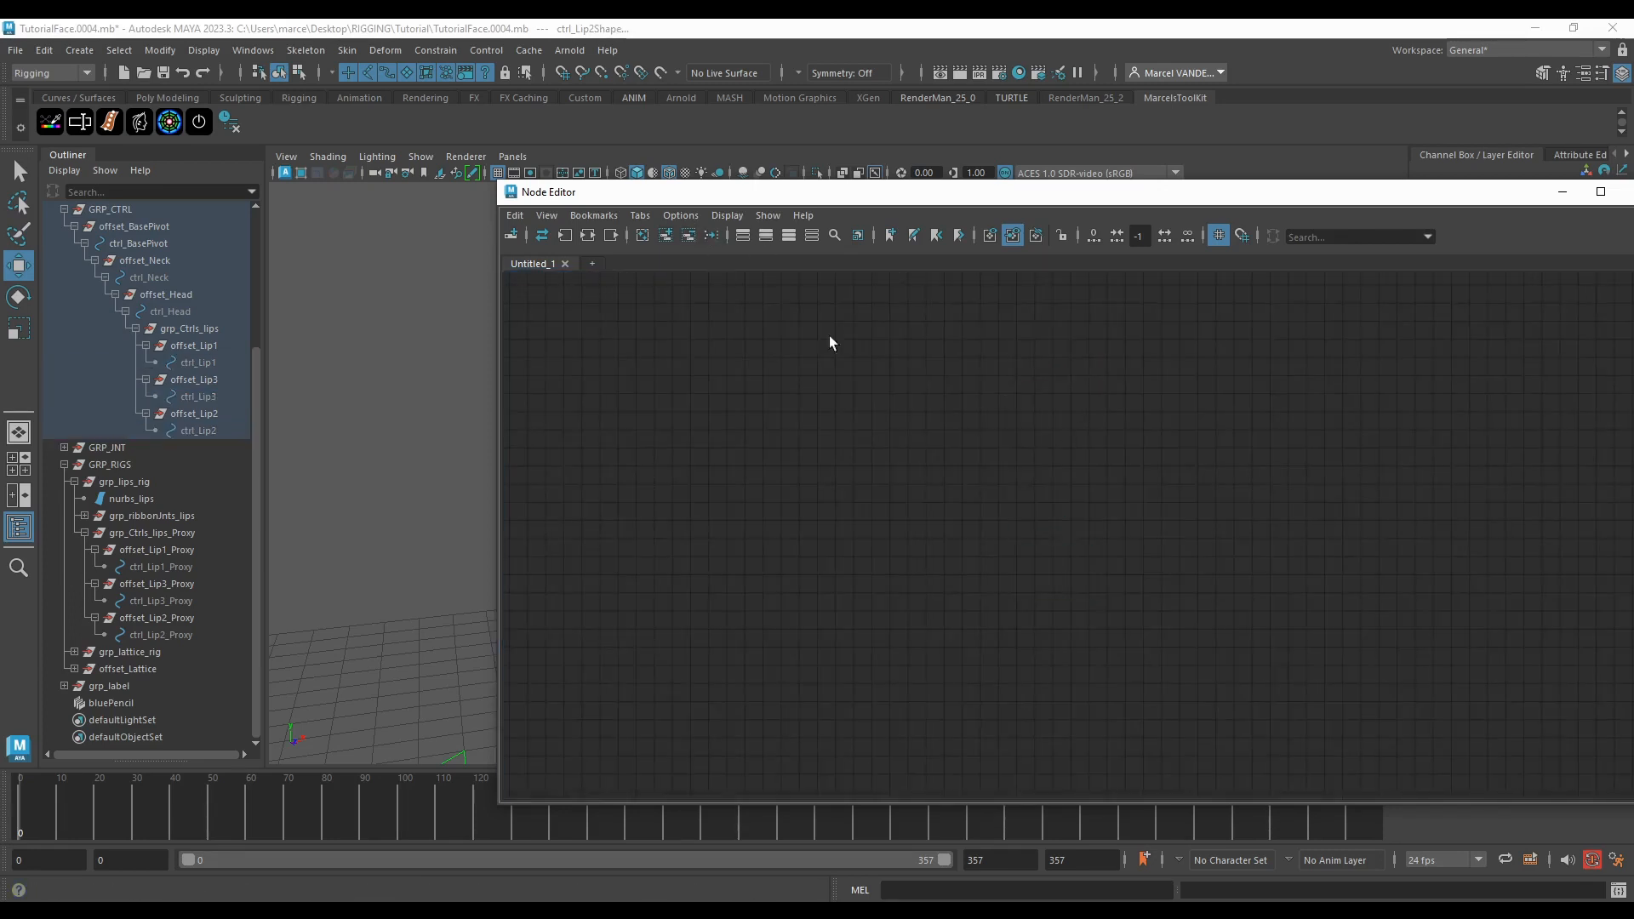
Step: Expand the ctrl_Lip1, ctrl_Lip2 and ctrl_Lip3 nodes to show all their attributes
left_click_drag(1045, 349, 1213, 577)
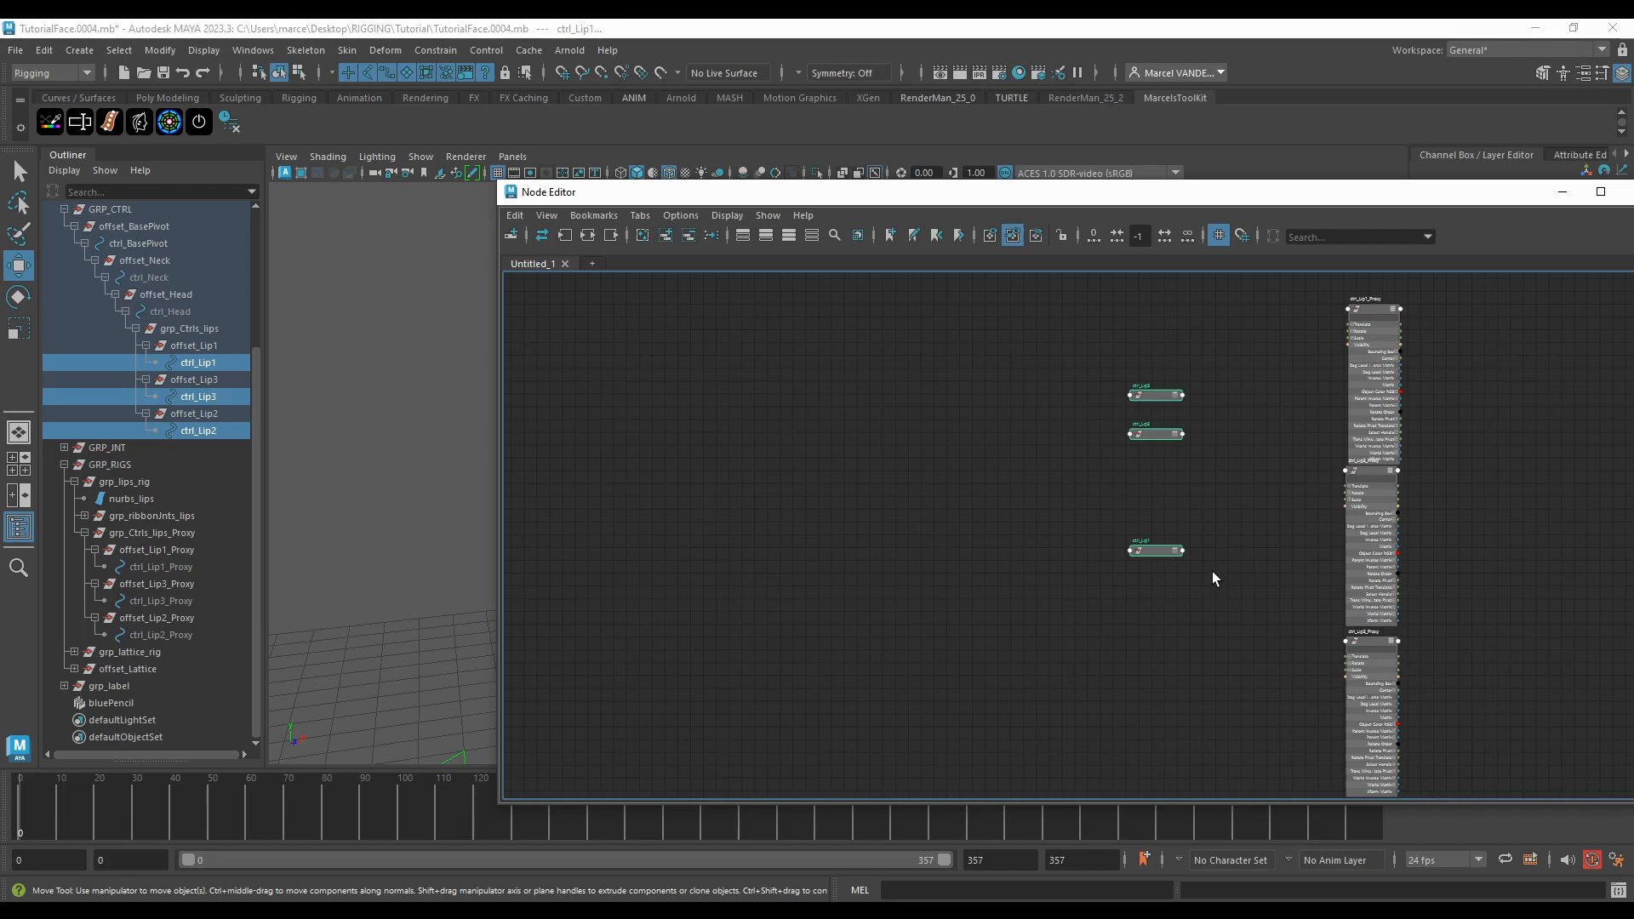
key("3")
left_click(1239, 529)
scroll(1247, 395, "up", 3)
scroll(834, 425, "down", 3)
scroll(1064, 315, "up", 3)
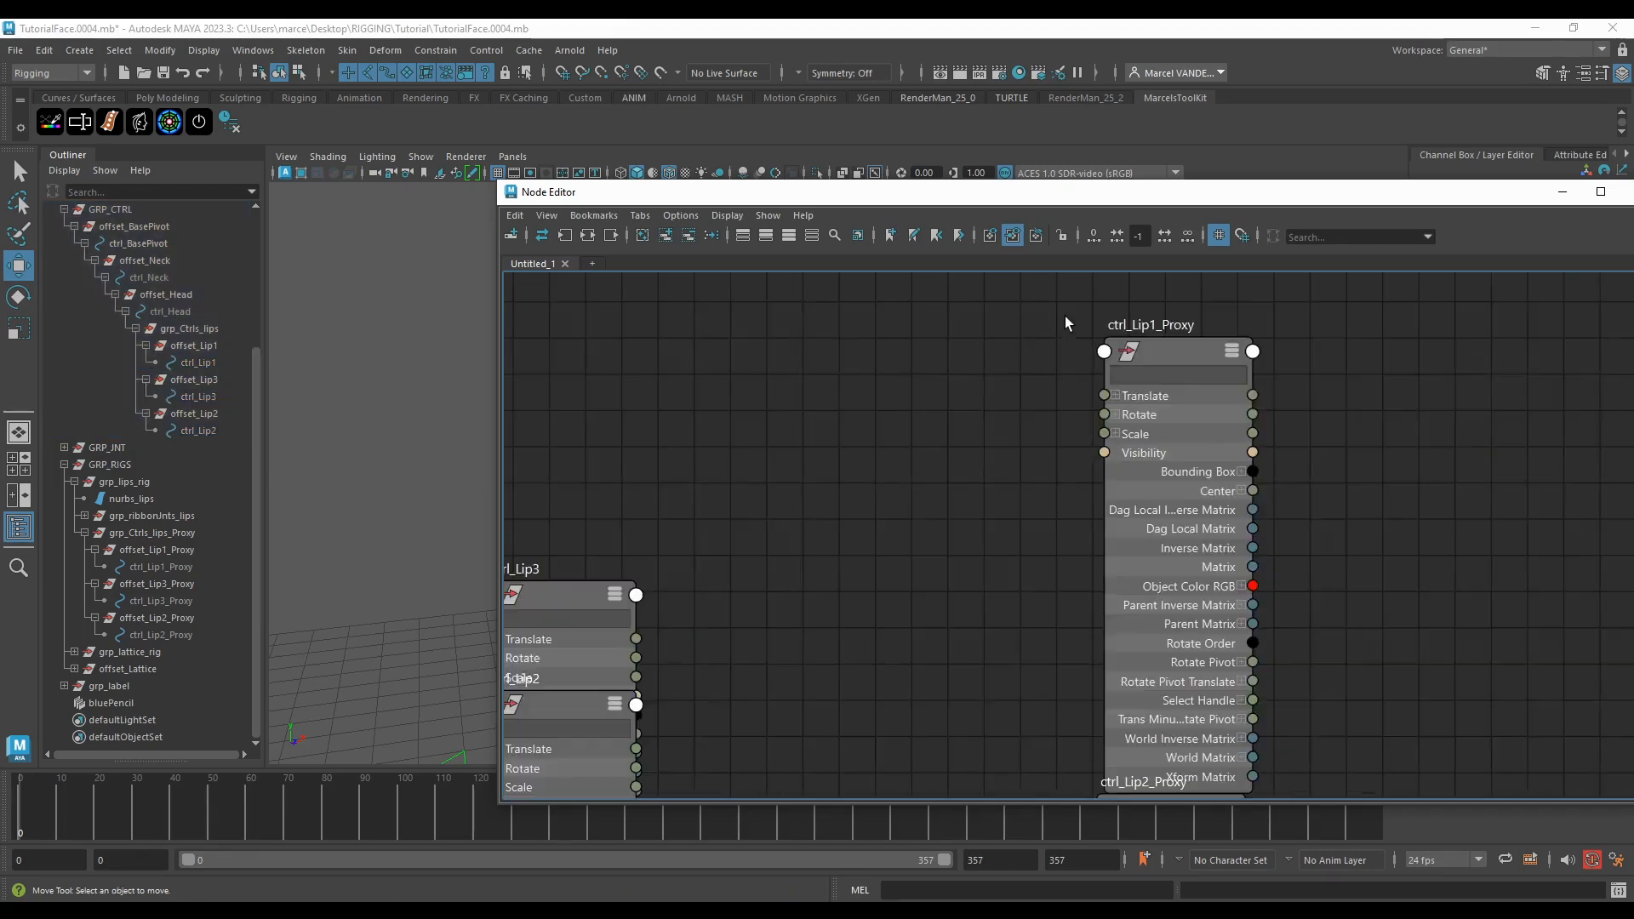
Step: Connect ctrl_Lip1's Translate, Rotate and Scale outputs to the matching inputs of ctrl_Lip1_Proxy
scroll(1054, 340, "down", 3)
left_click_drag(795, 517, 602, 457)
left_click_drag(827, 700, 1224, 355)
scroll(951, 495, "up", 3)
scroll(797, 529, "down", 3)
scroll(772, 423, "up", 3)
left_click_drag(824, 378, 1224, 373)
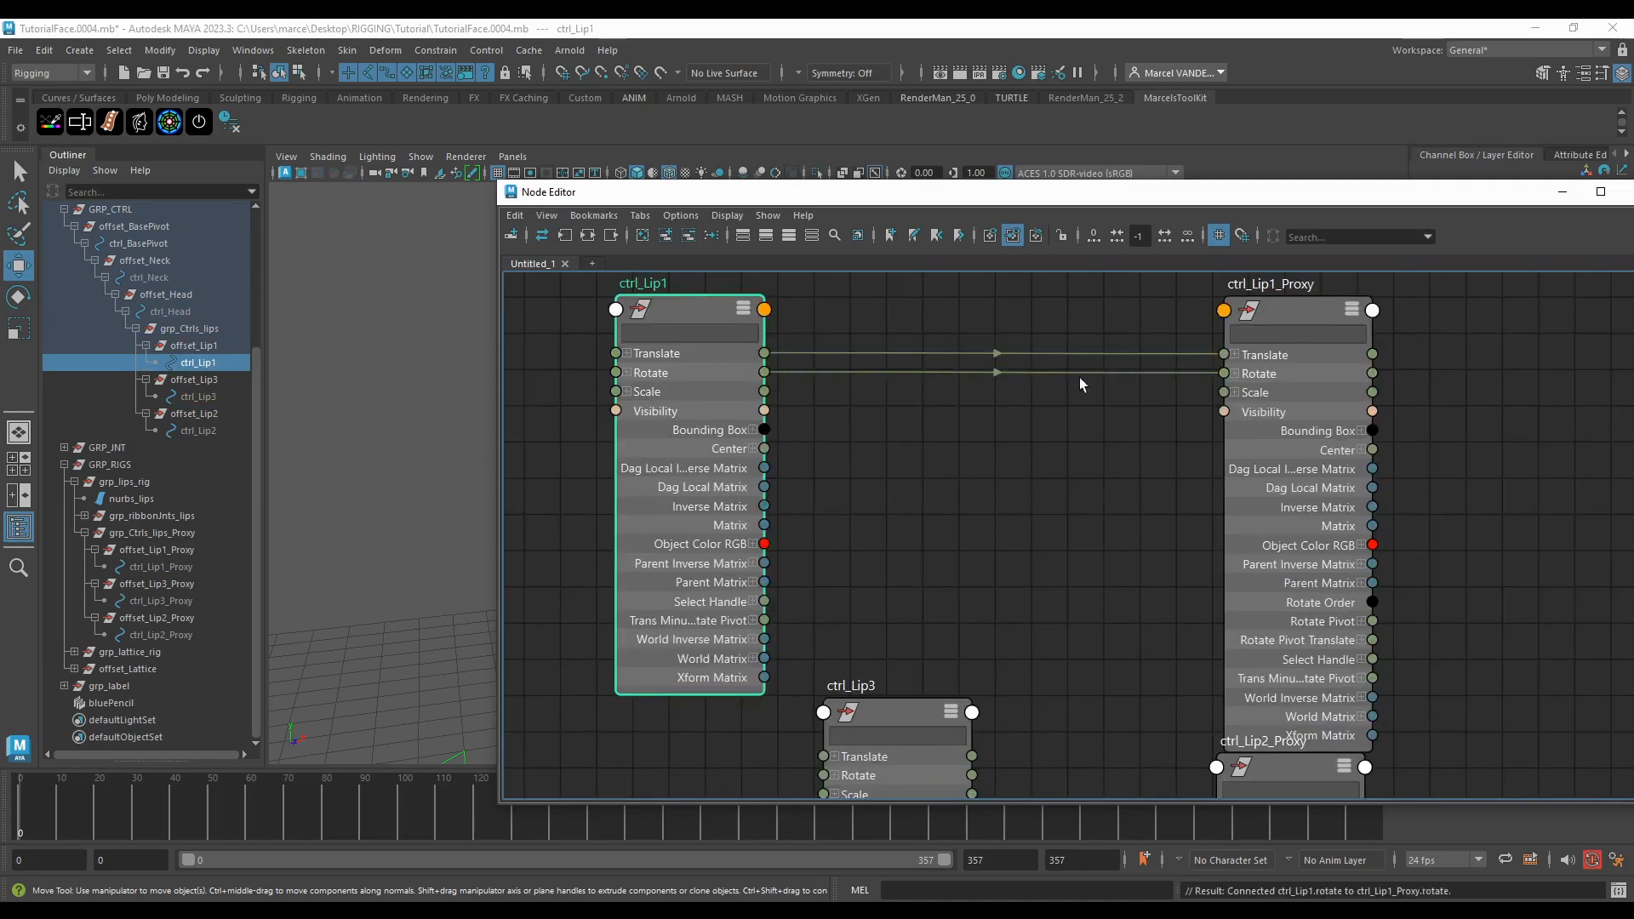
left_click_drag(765, 394, 1224, 392)
Step: Position the ctrl_Lip2 and ctrl_Lip3 nodes in a column beside their matching proxy nodes
scroll(1120, 468, "down", 3)
left_click_drag(1117, 451, 1032, 540)
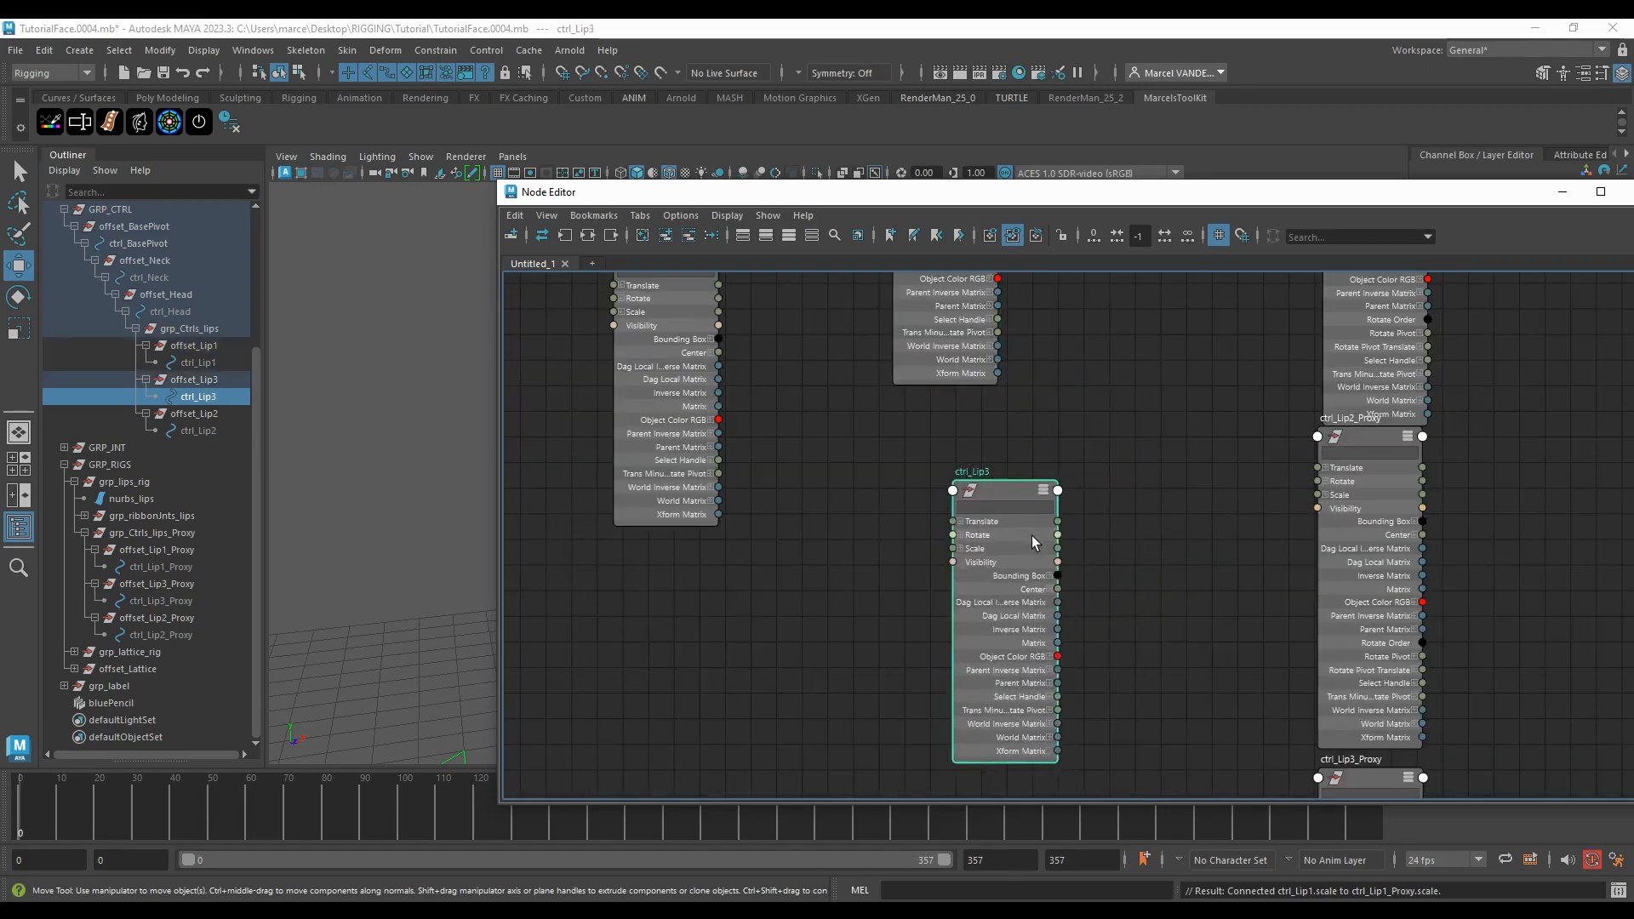
scroll(1036, 502, "down", 3)
left_click_drag(1032, 473, 1008, 590)
left_click_drag(921, 458, 1029, 516)
scroll(1032, 477, "up", 3)
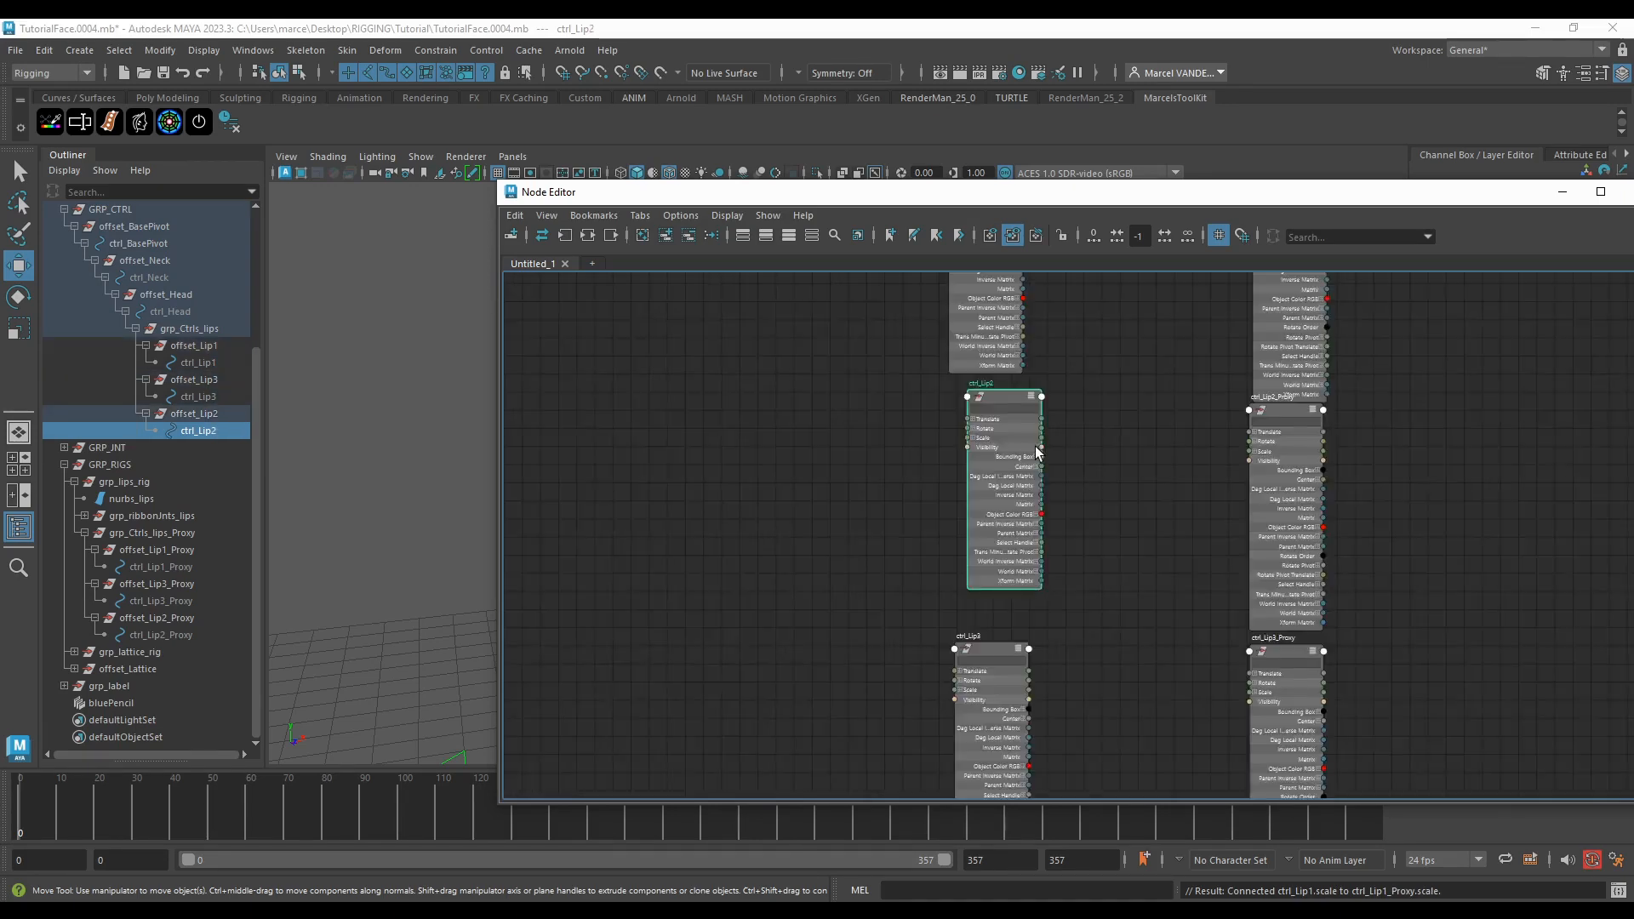
scroll(973, 418, "down", 3)
scroll(1074, 435, "up", 3)
Step: Connect ctrl_Lip2's Translate, Rotate and Scale outputs to the matching inputs of ctrl_Lip2_Proxy
left_click_drag(858, 391, 1152, 409)
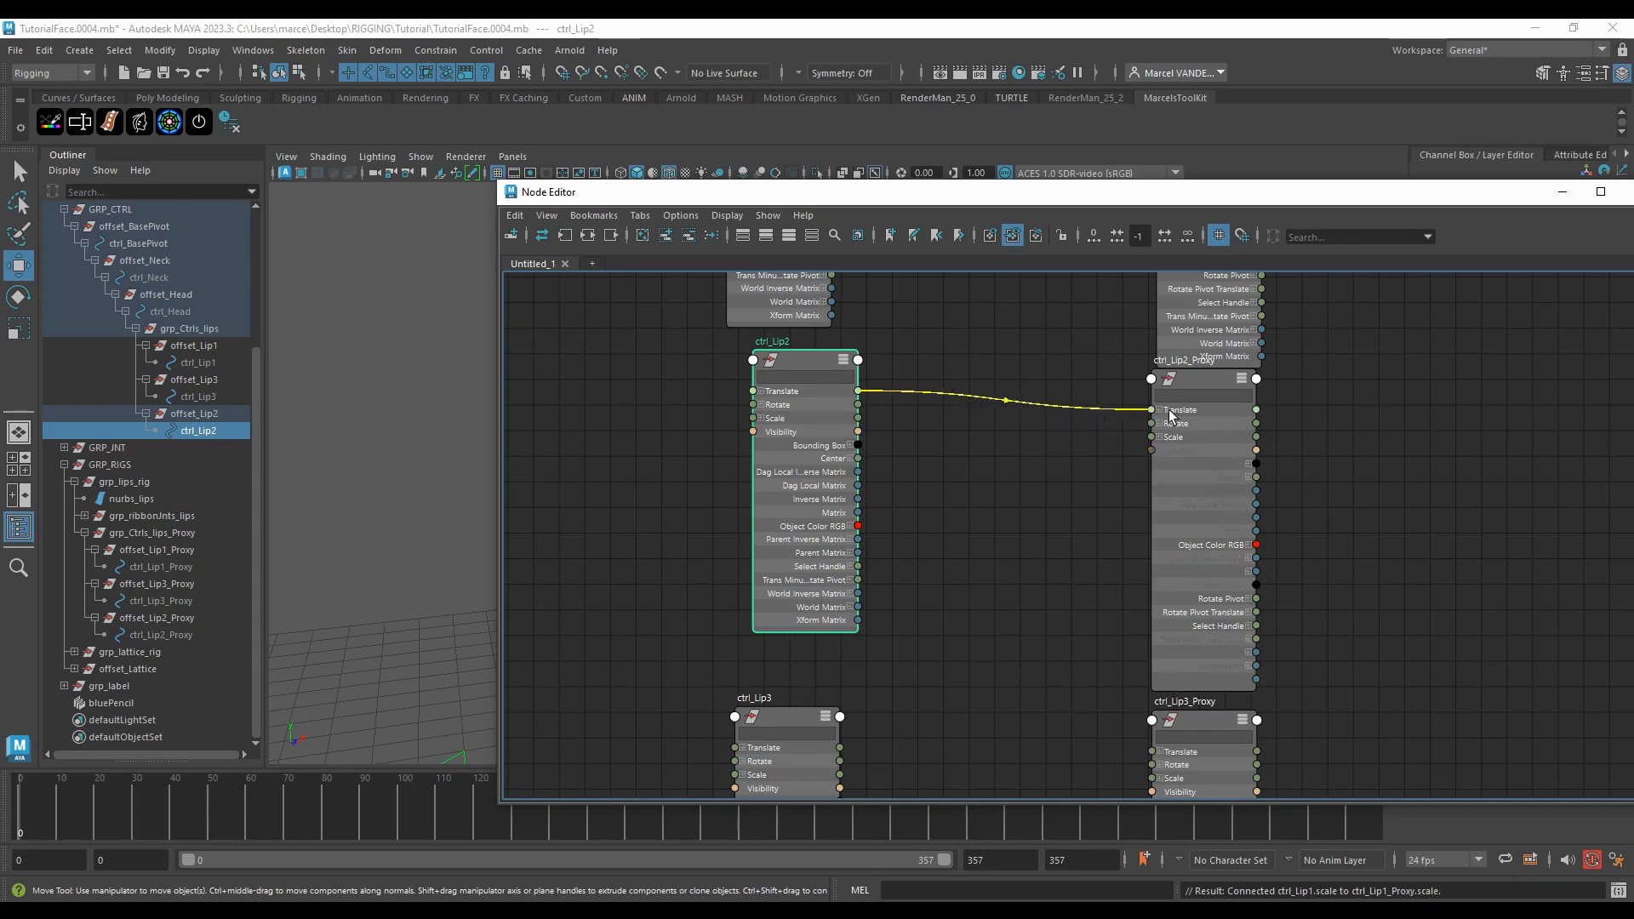
left_click_drag(856, 405, 1152, 423)
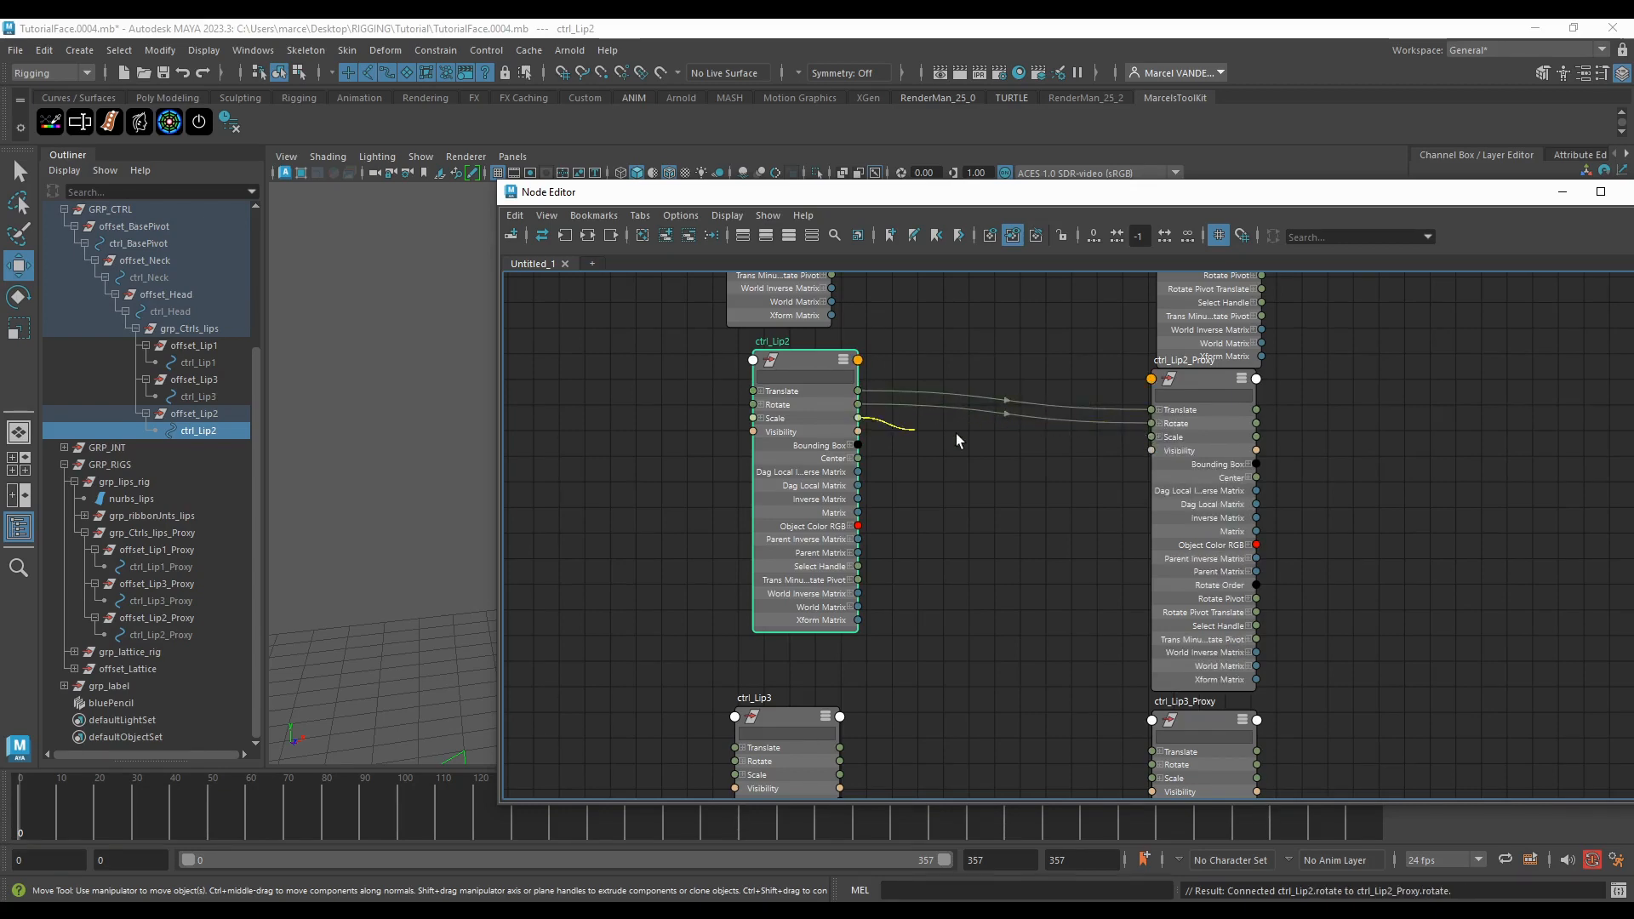
left_click_drag(956, 440, 1152, 437)
scroll(890, 661, "down", 5)
scroll(760, 593, "up", 5)
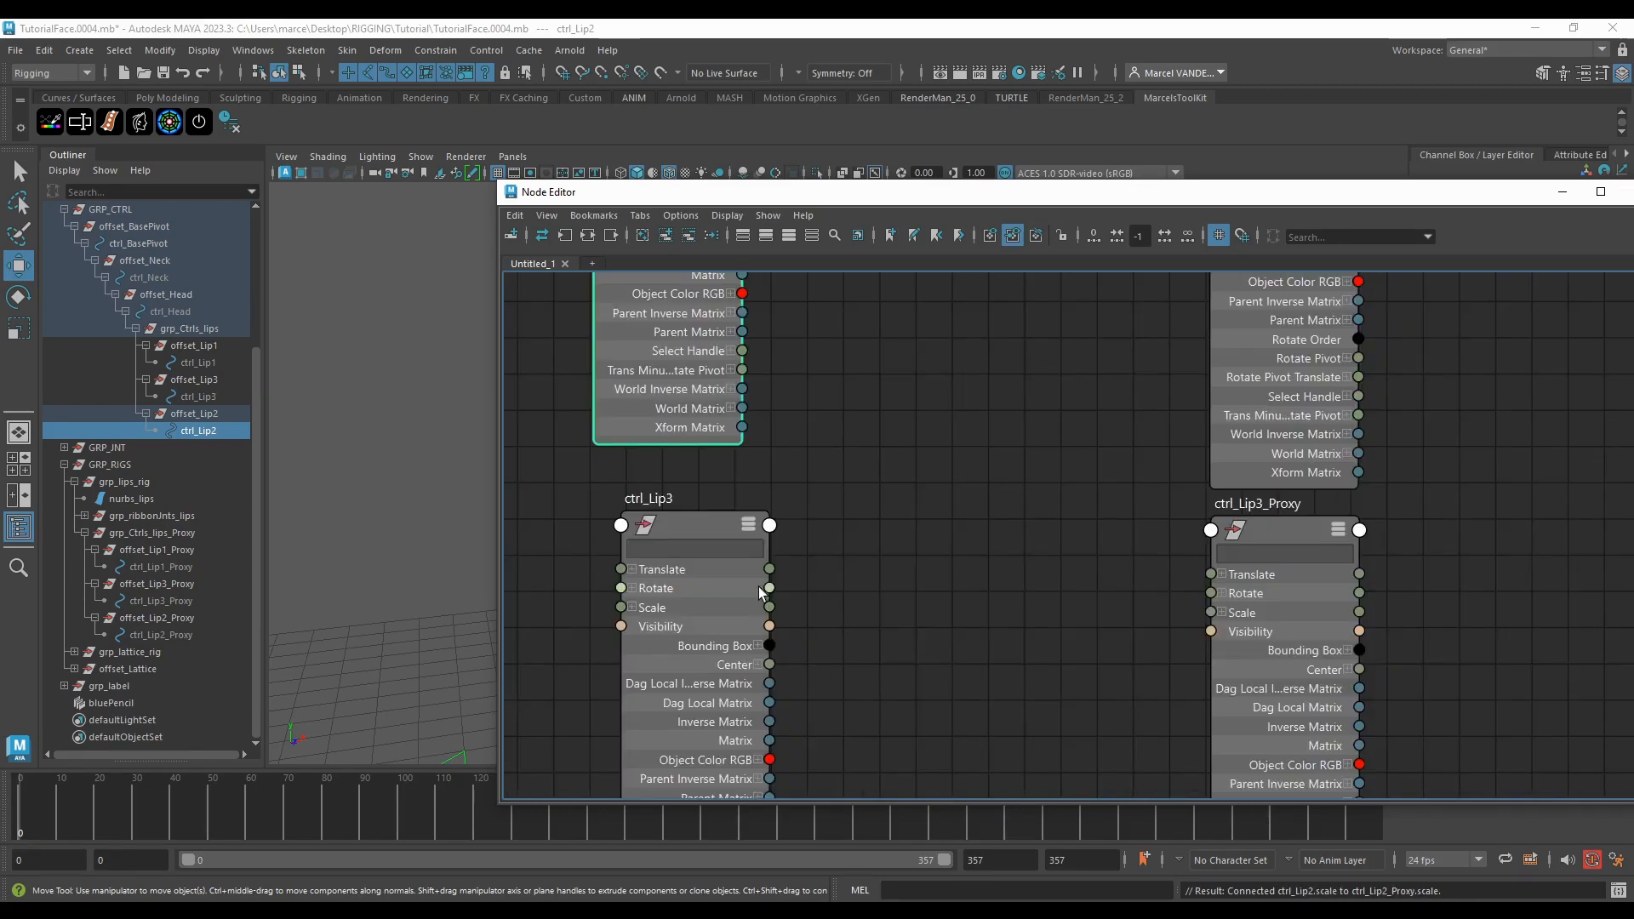
left_click_drag(1189, 577, 1211, 575)
left_click_drag(775, 596, 1211, 574)
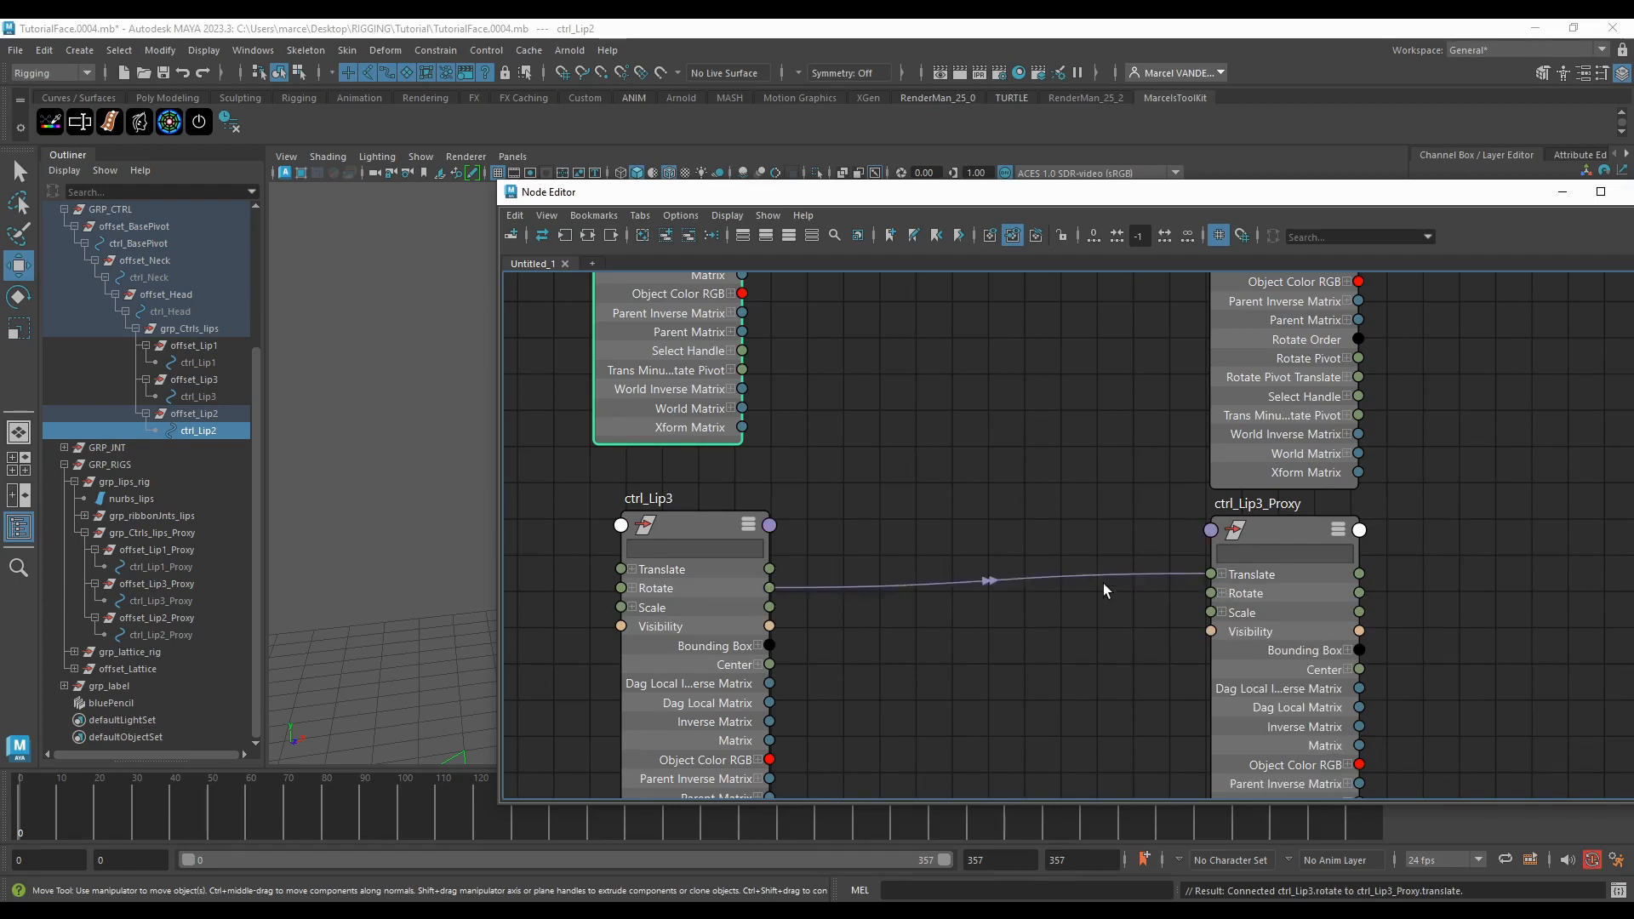
left_click_drag(1189, 579, 1064, 604)
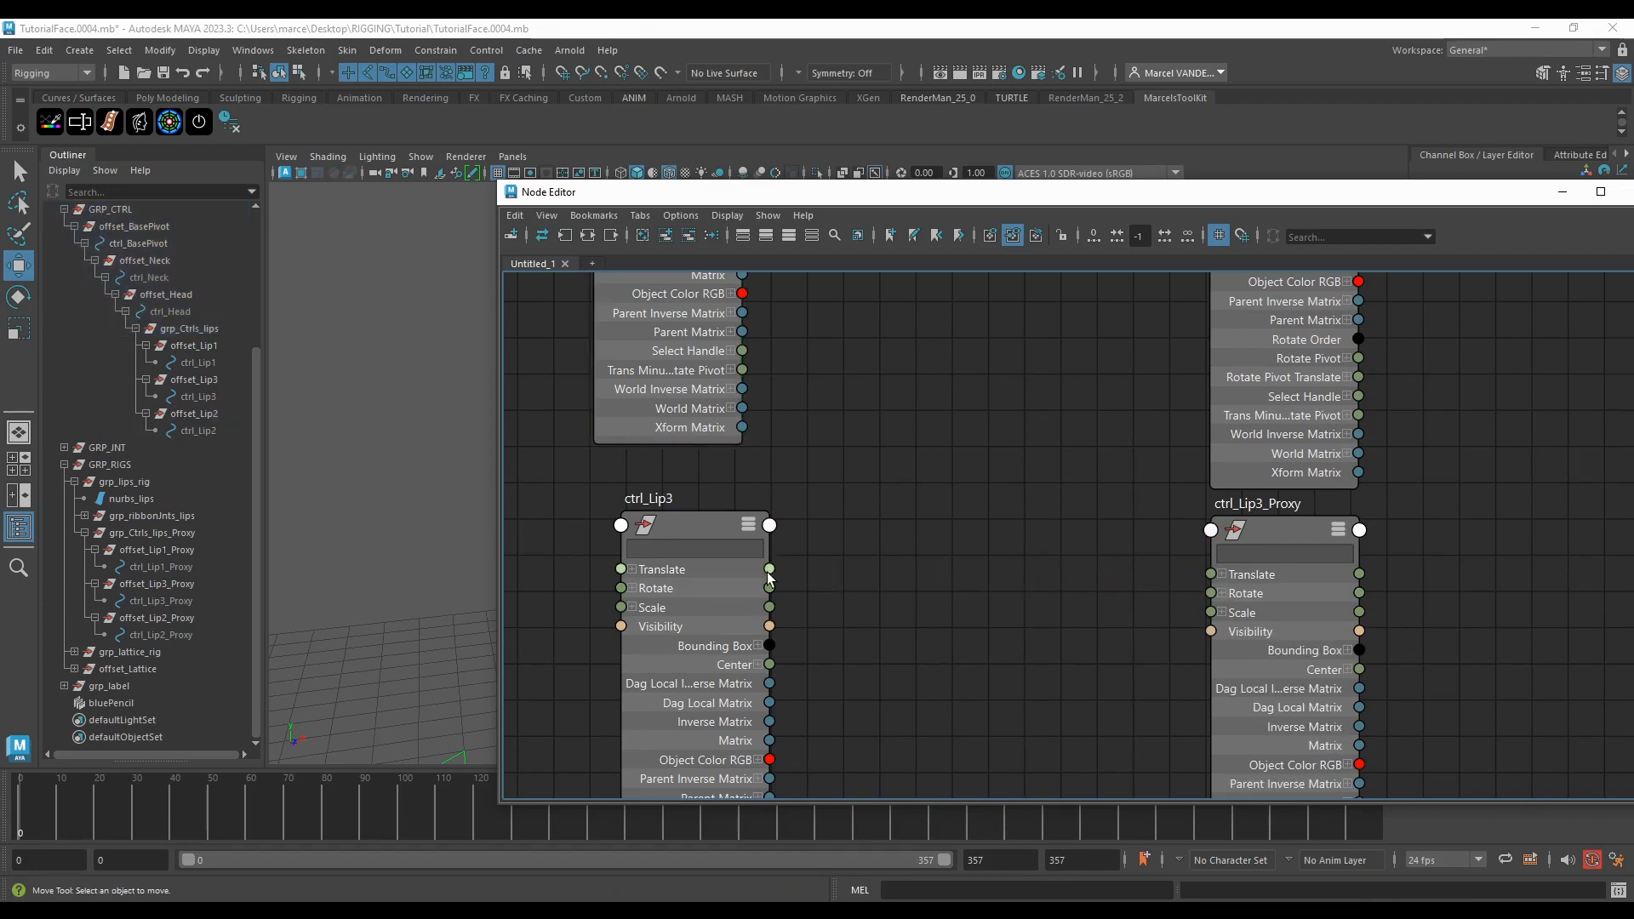
Step: Connect ctrl_Lip3's Translate, Rotate and Scale to the matching inputs of ctrl_Lip3_Proxy, then minimize the Node Editor
left_click_drag(770, 569, 1217, 574)
left_click_drag(769, 589, 1211, 593)
left_click_drag(769, 607, 1211, 612)
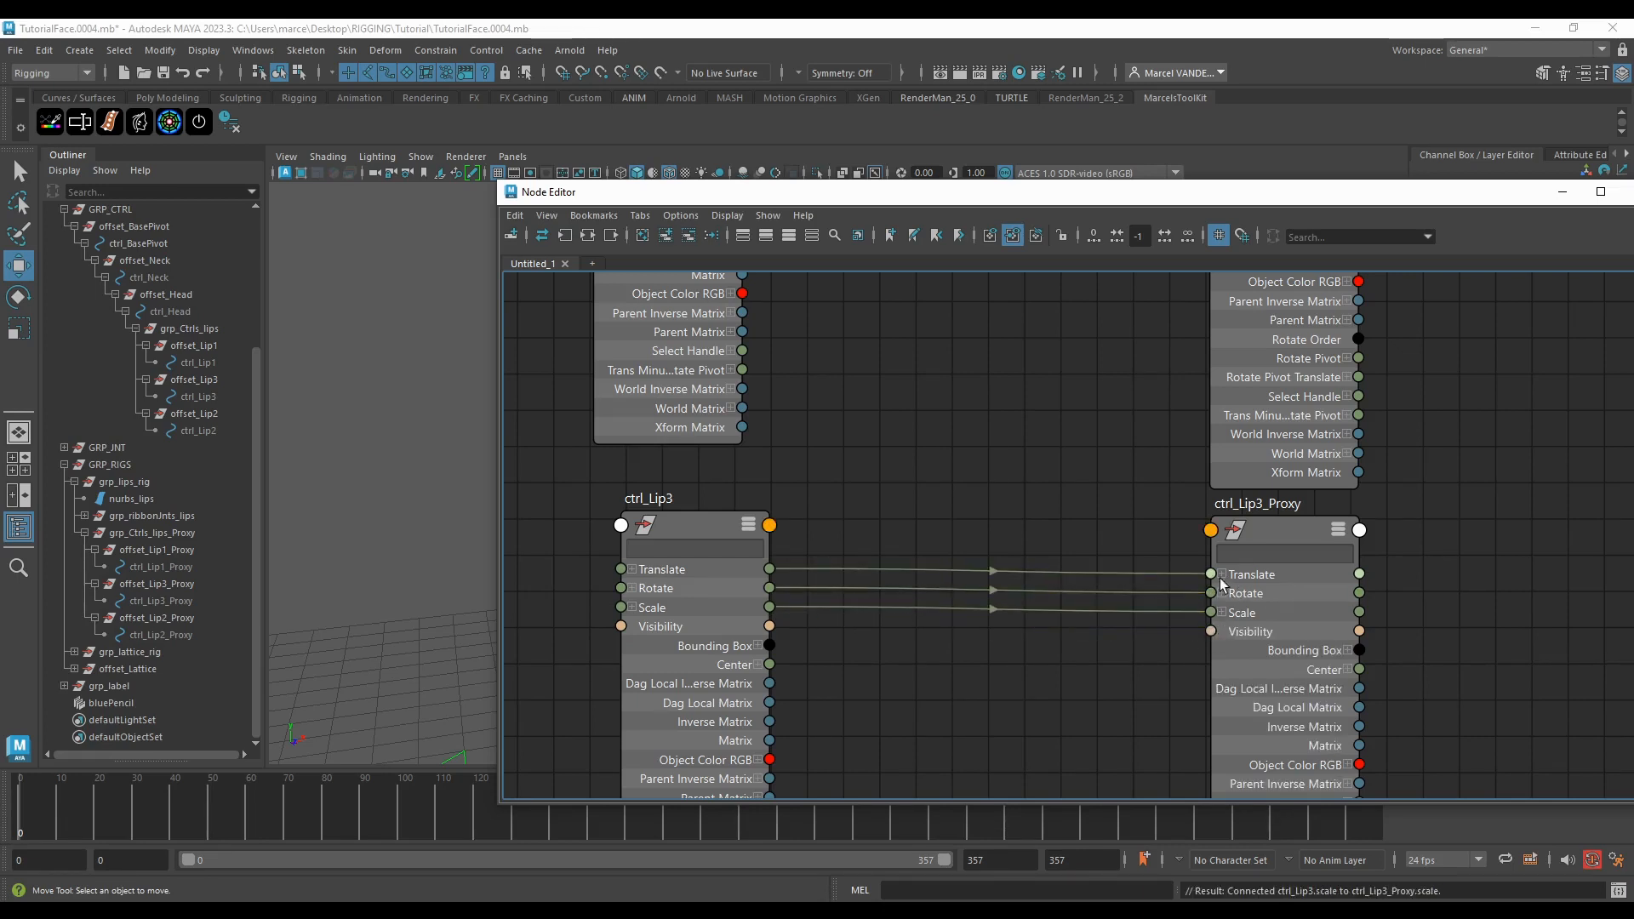
left_click_drag(766, 655, 751, 680)
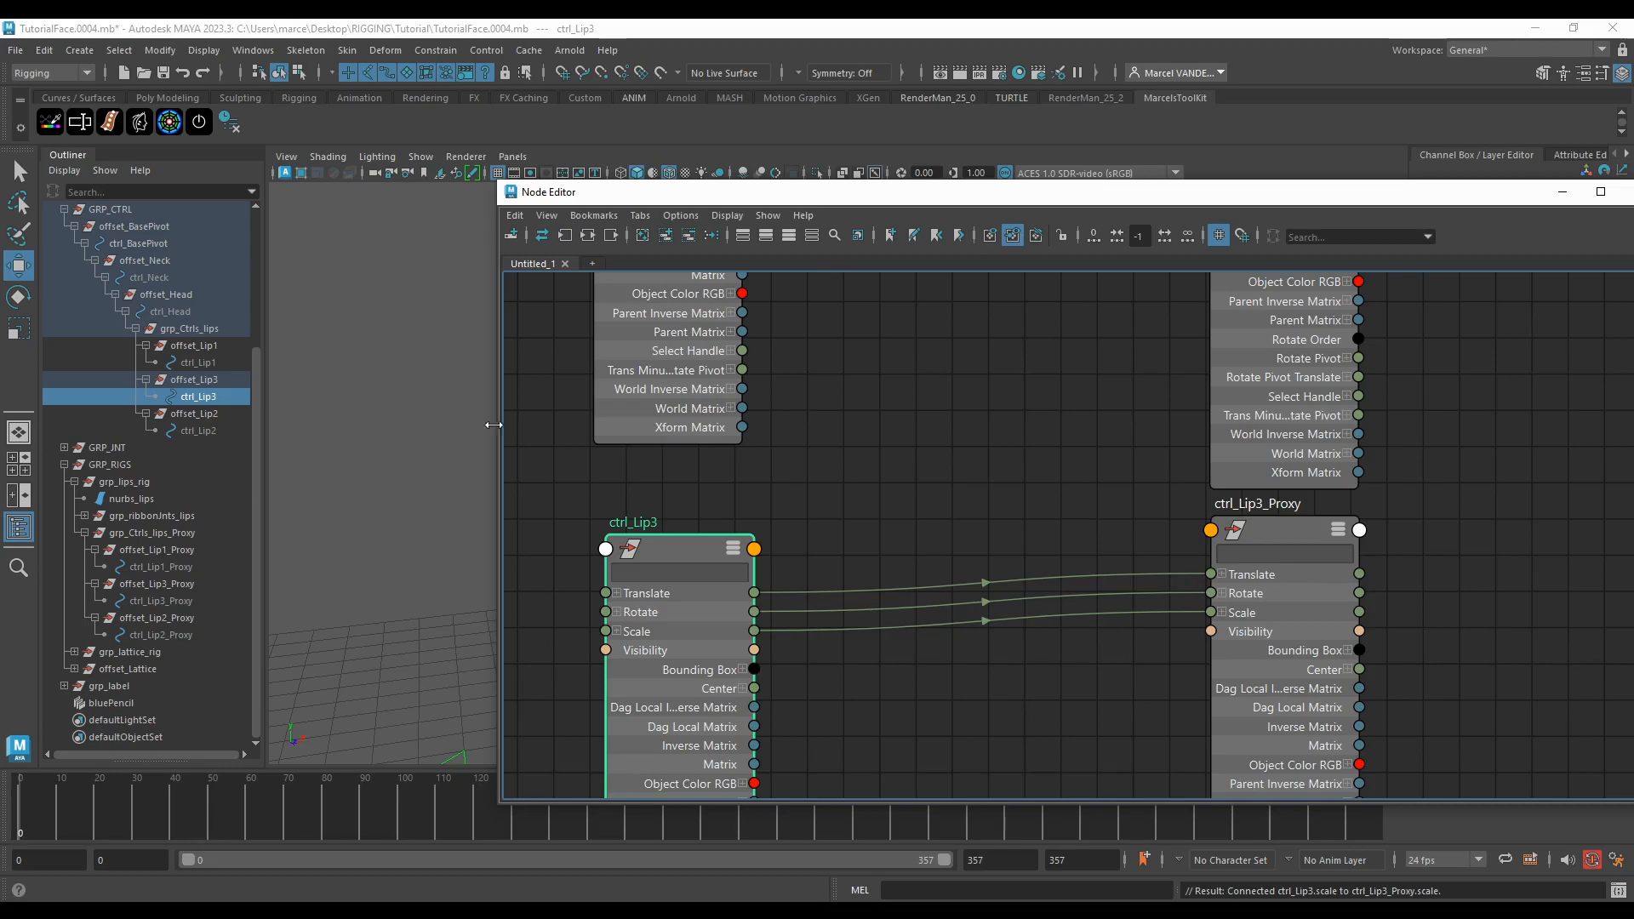
left_click(1562, 194)
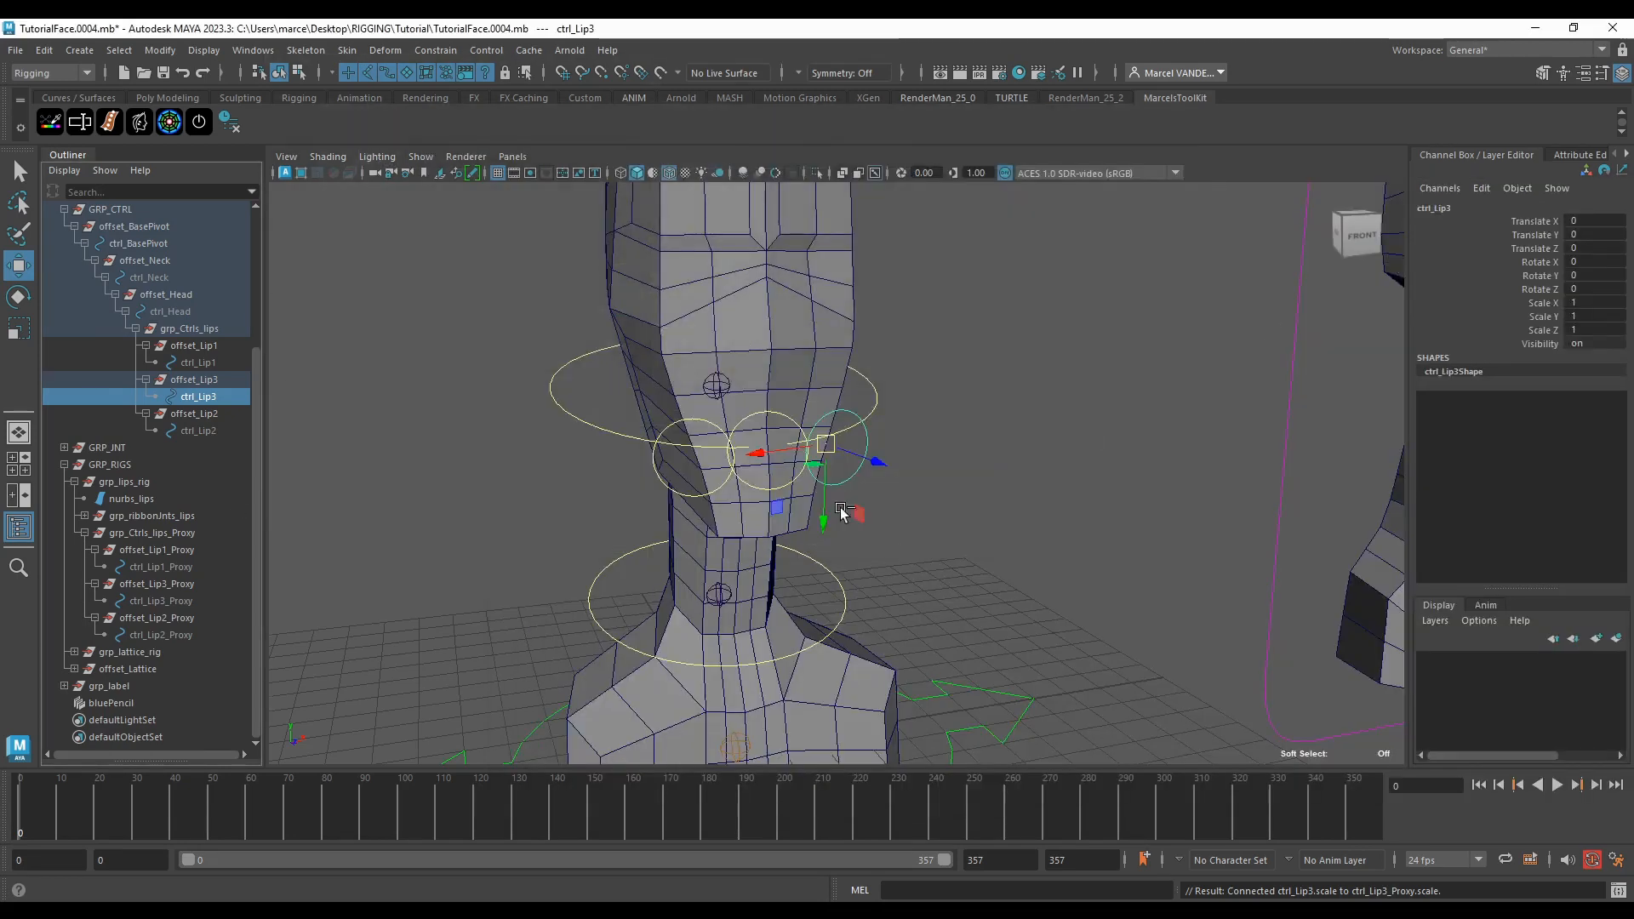
Step: Try moving ctrl_Lip3 on the main head to test the proxy connection, undoing the stray selection and the moves
mouse_move(882, 446)
left_mouse_down("alt")
mouse_move(937, 497)
mouse_move(852, 449)
left_mouse_up("alt")
key("ctrl+z")
scroll(936, 588, "down", 10)
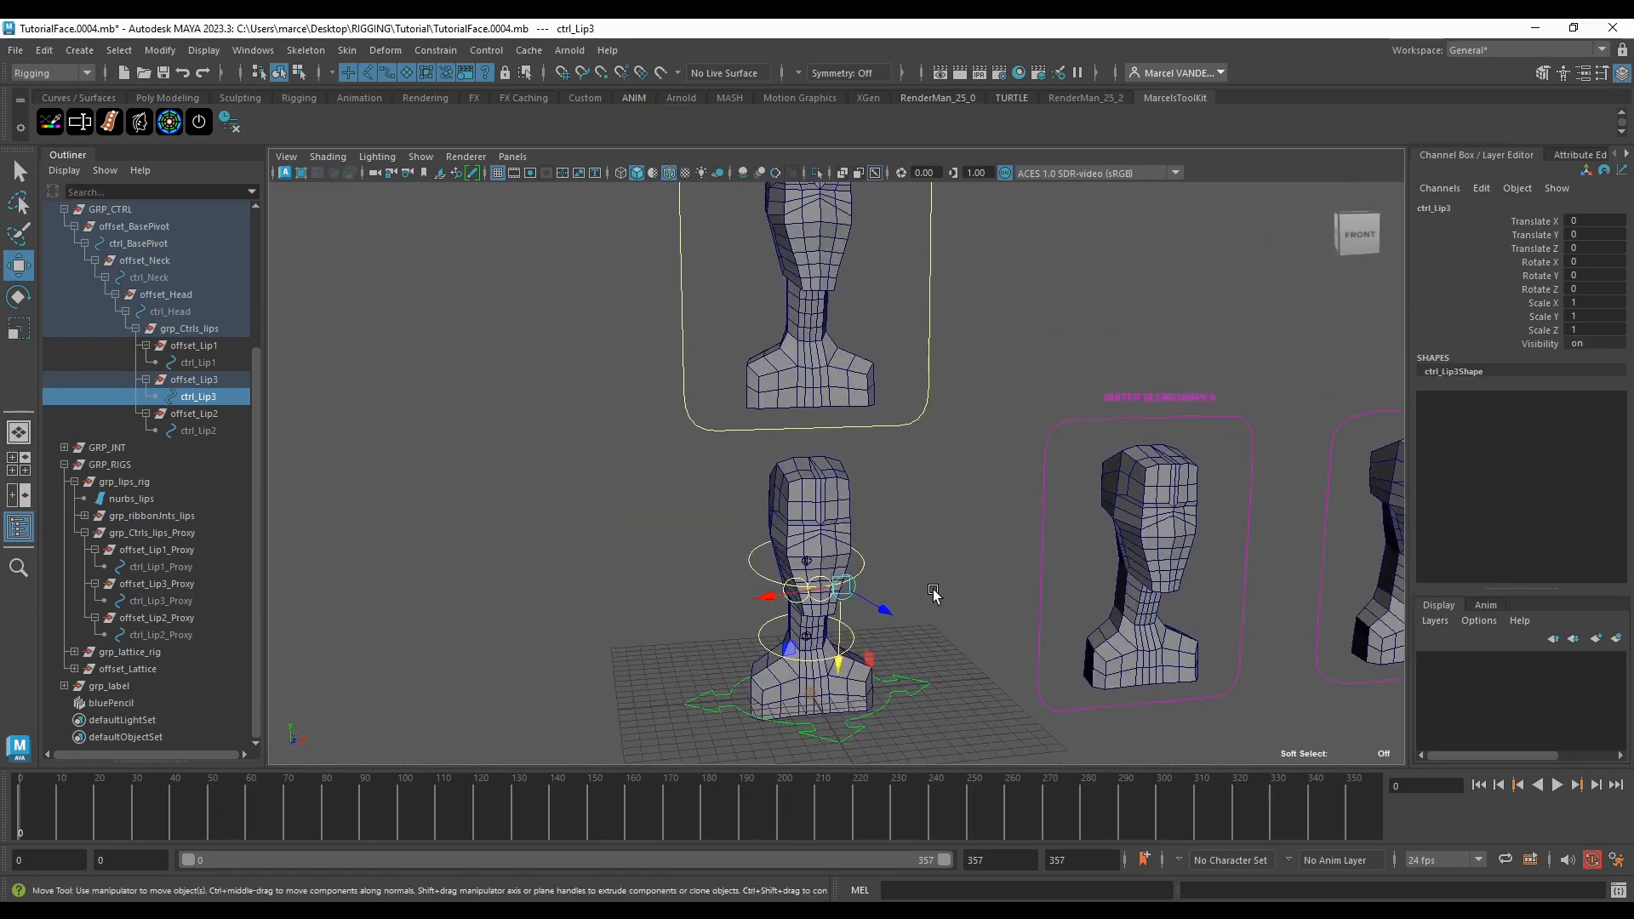
left_click(841, 588)
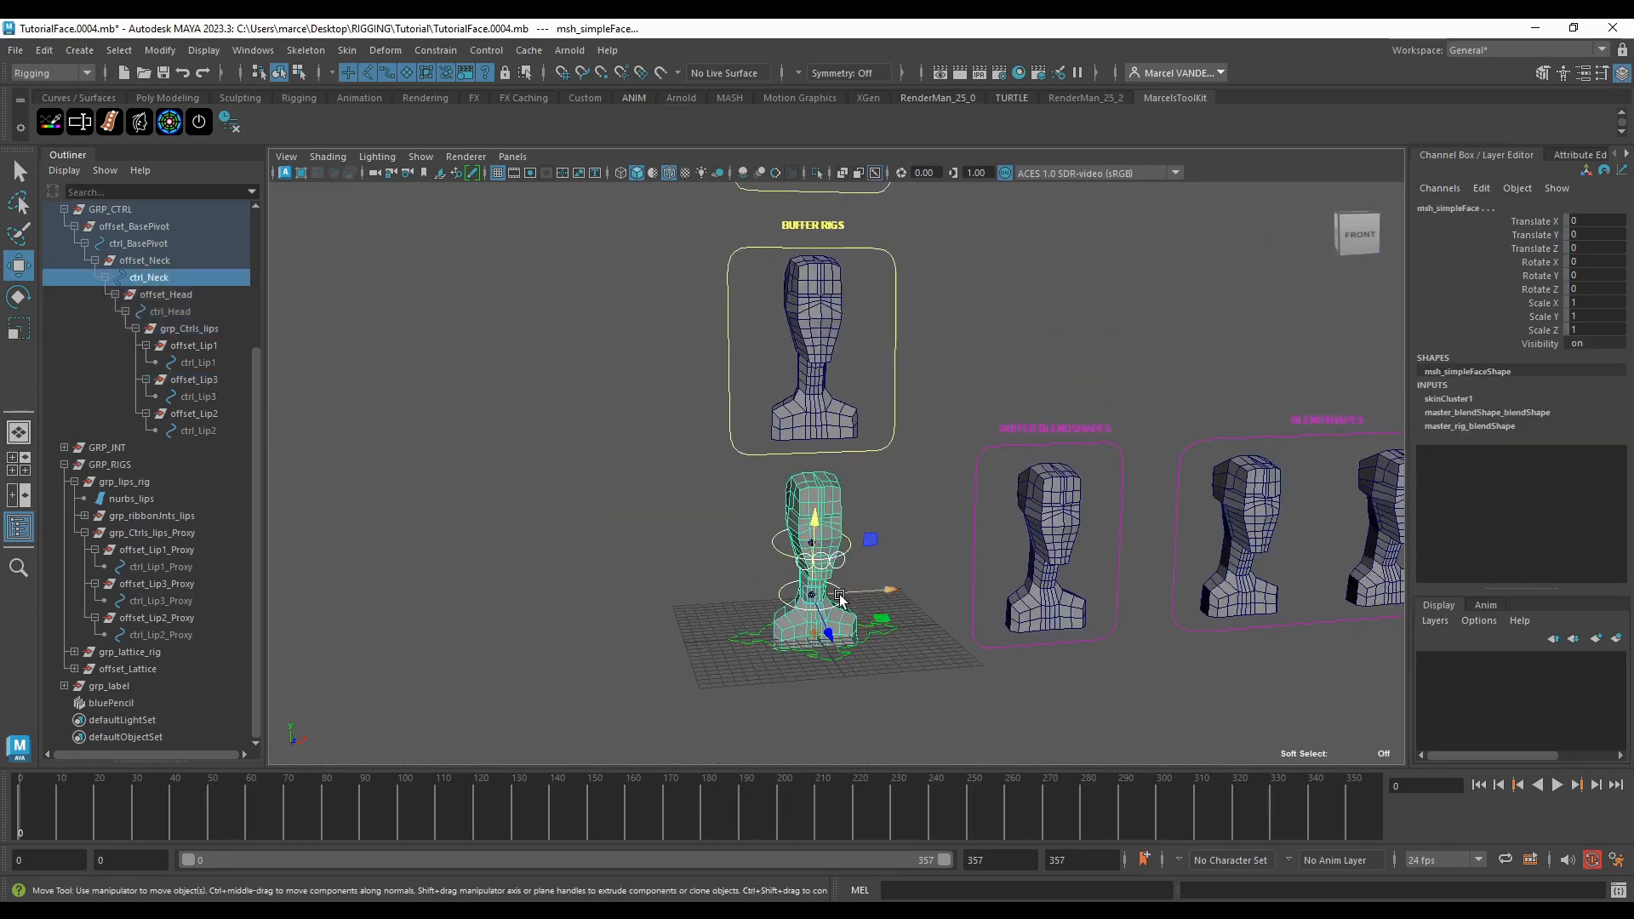
key("ctrl+z")
left_click_drag(834, 636, 846, 604)
key("ctrl+z")
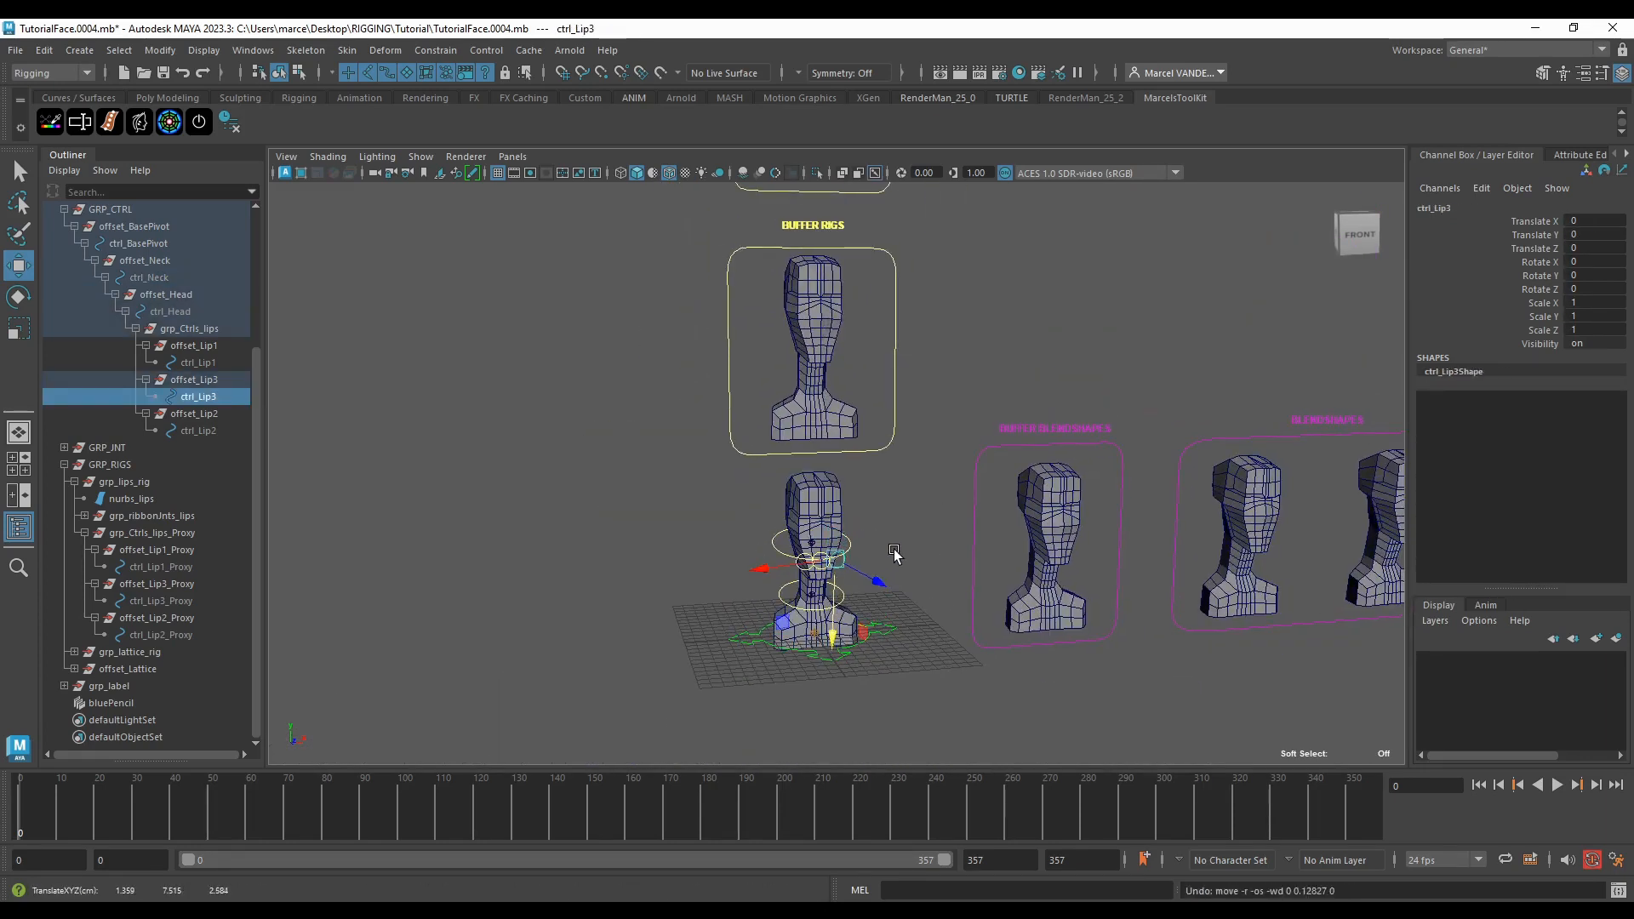
Step: Select the Buffer Blendshapes head and open the Shape Editor beside the rig
left_click(1042, 511)
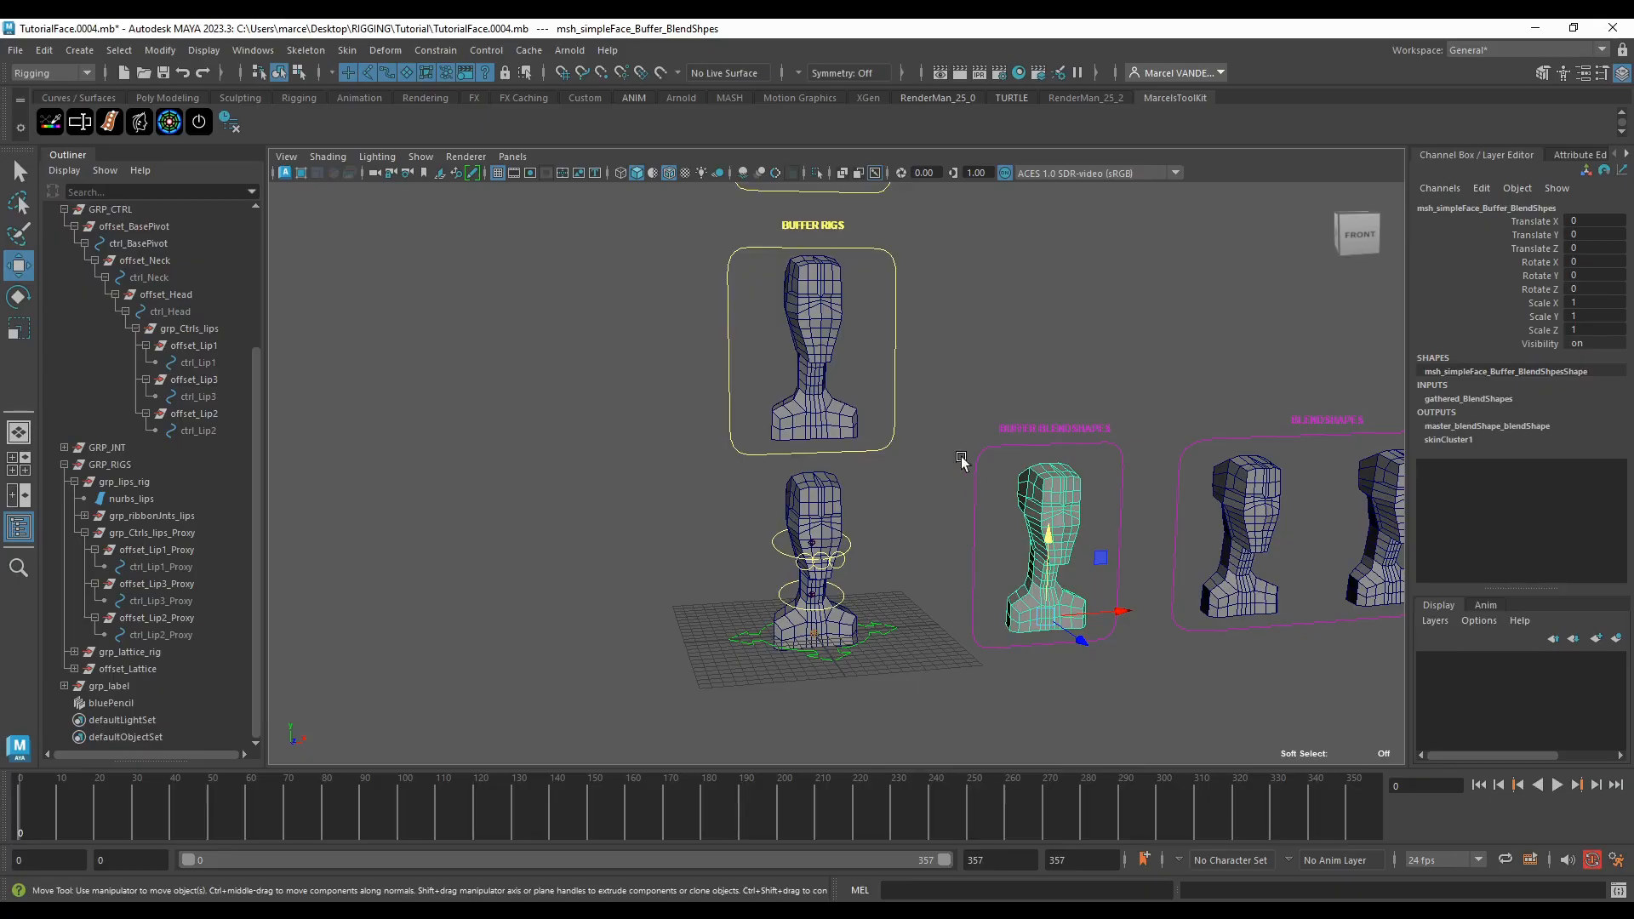
left_click_drag(962, 456, 956, 444, "alt")
middle_click_drag(957, 445, 941, 503, "alt")
key("ctrl+f")
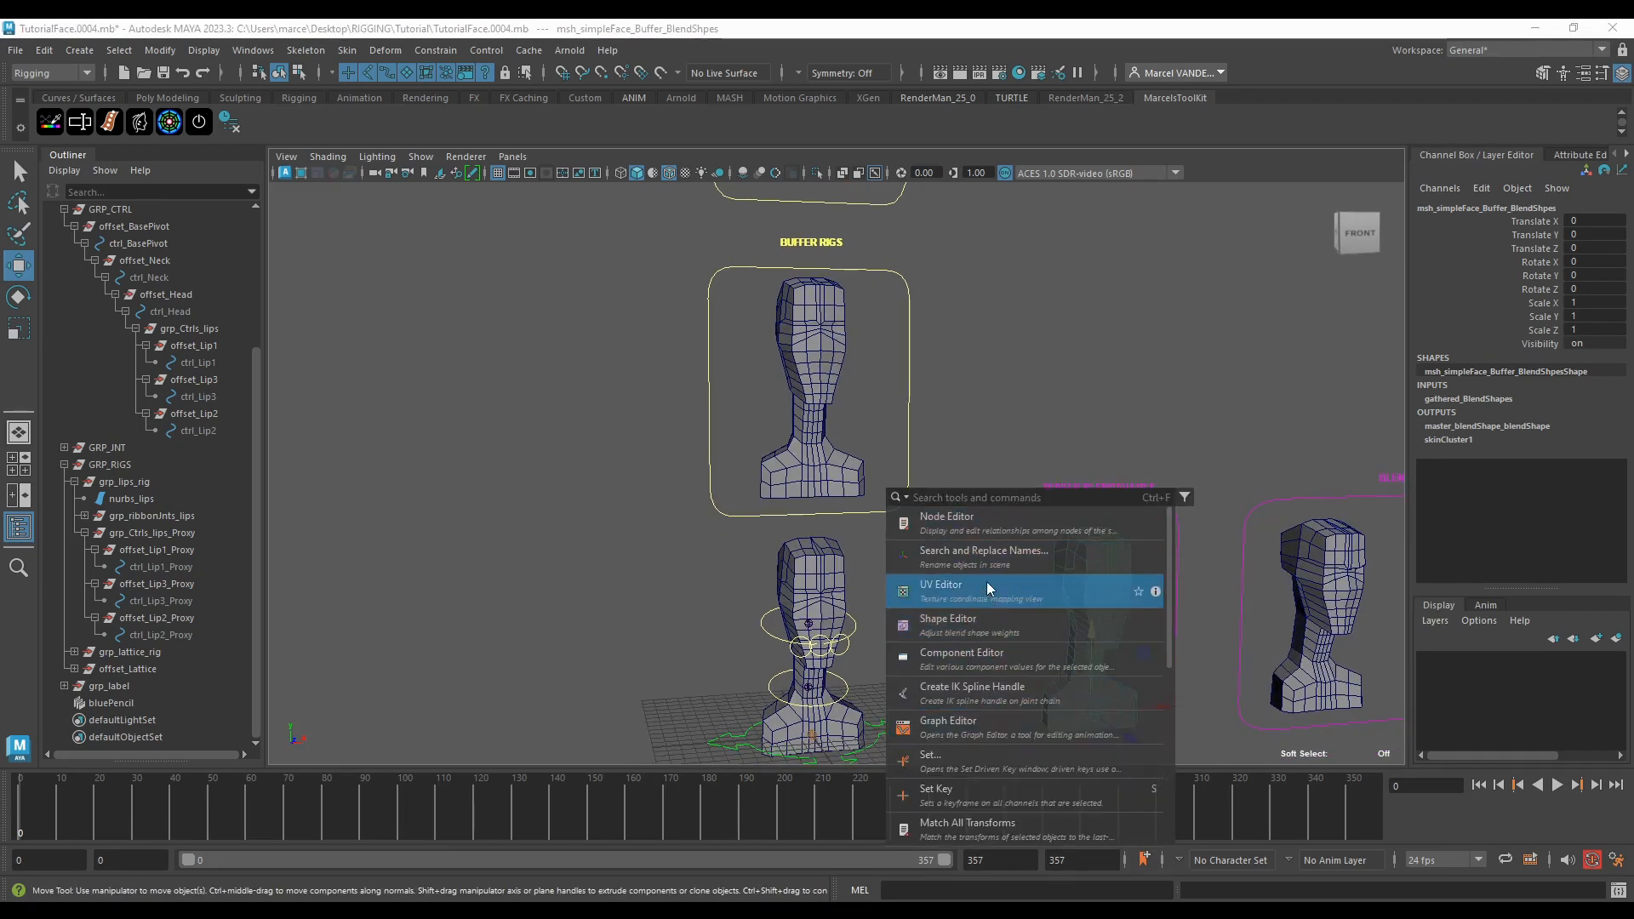
key("Escape")
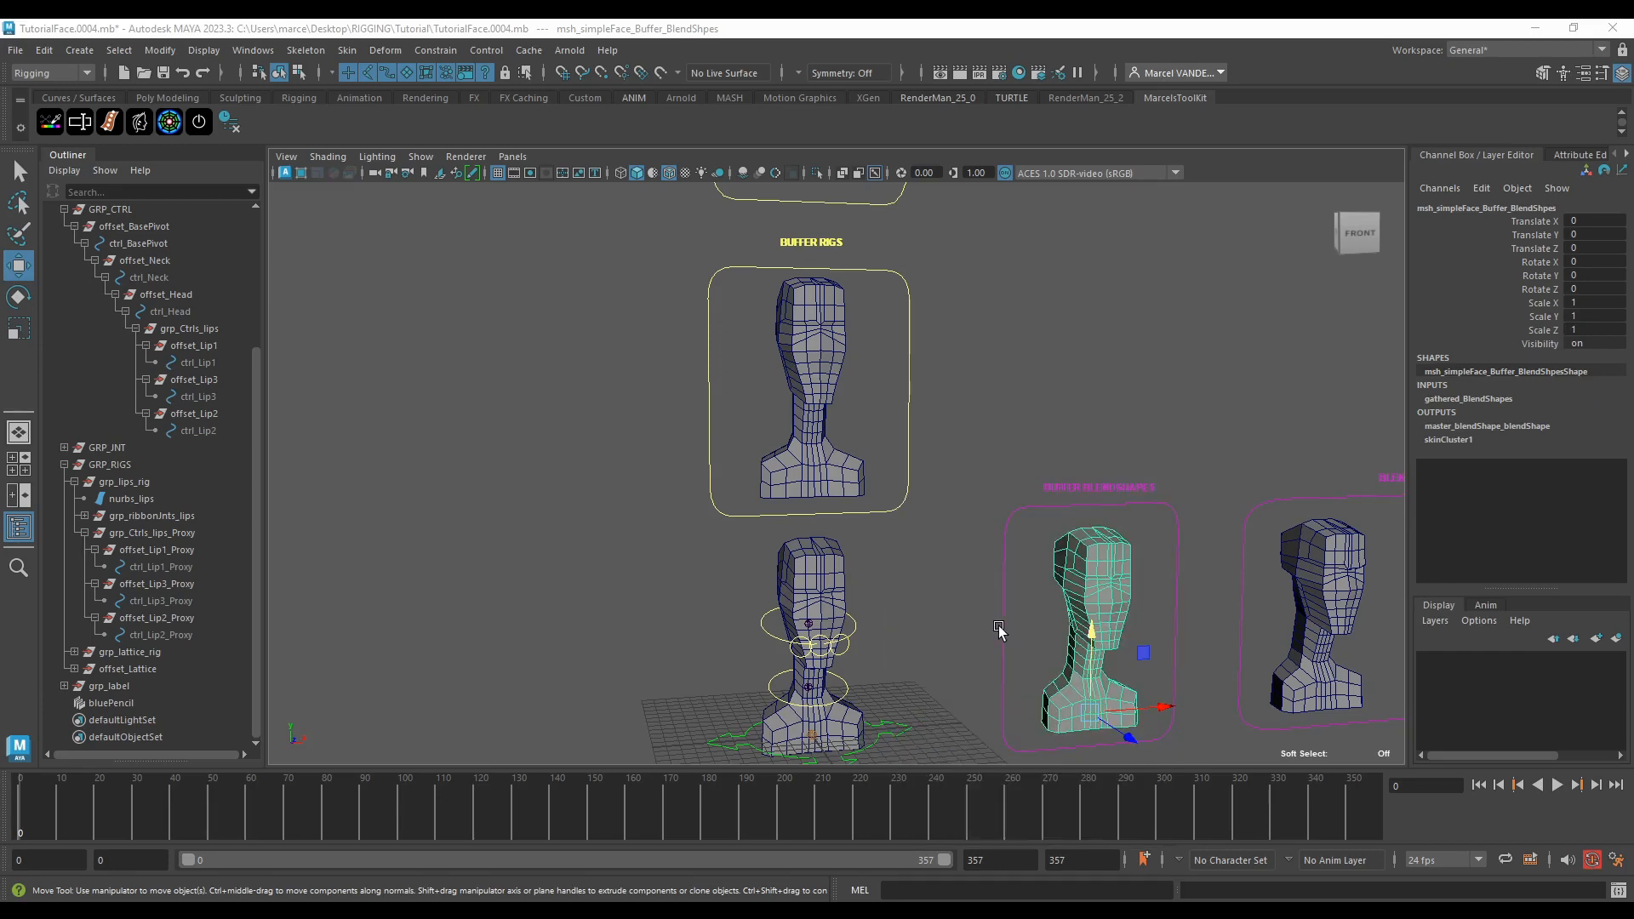
left_click_drag(545, 22, 402, 187)
scroll(920, 500, "down", 2)
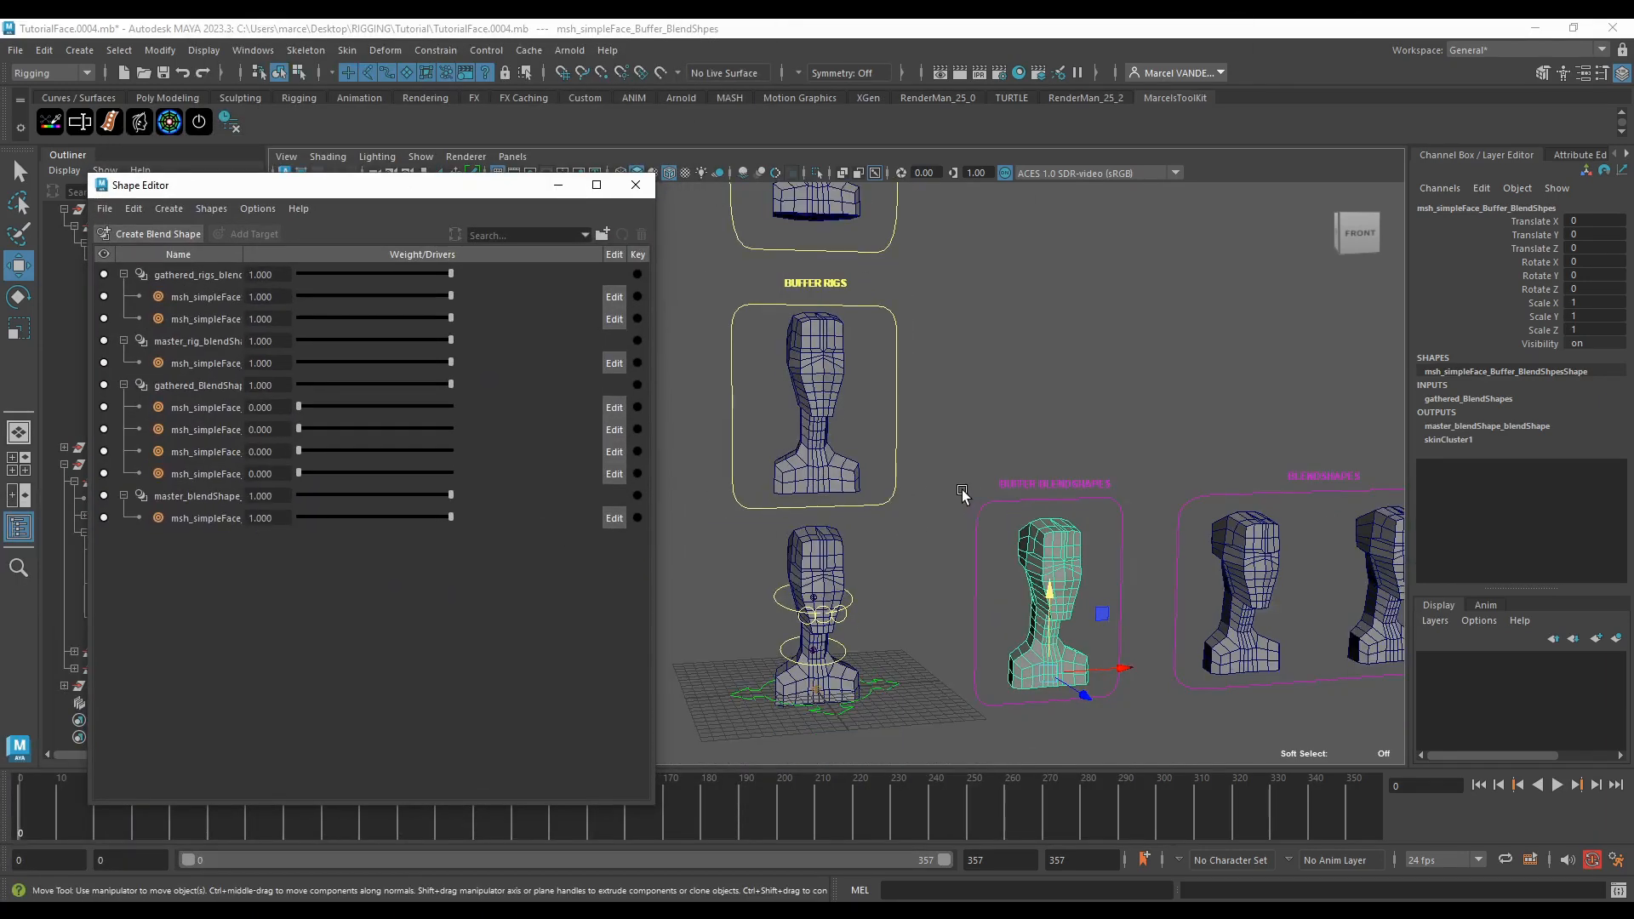
Step: Select the master_blendShape_blendShape deformer in the Shape Editor and the main head mesh msh_simpleFace in the scene
left_click(196, 495)
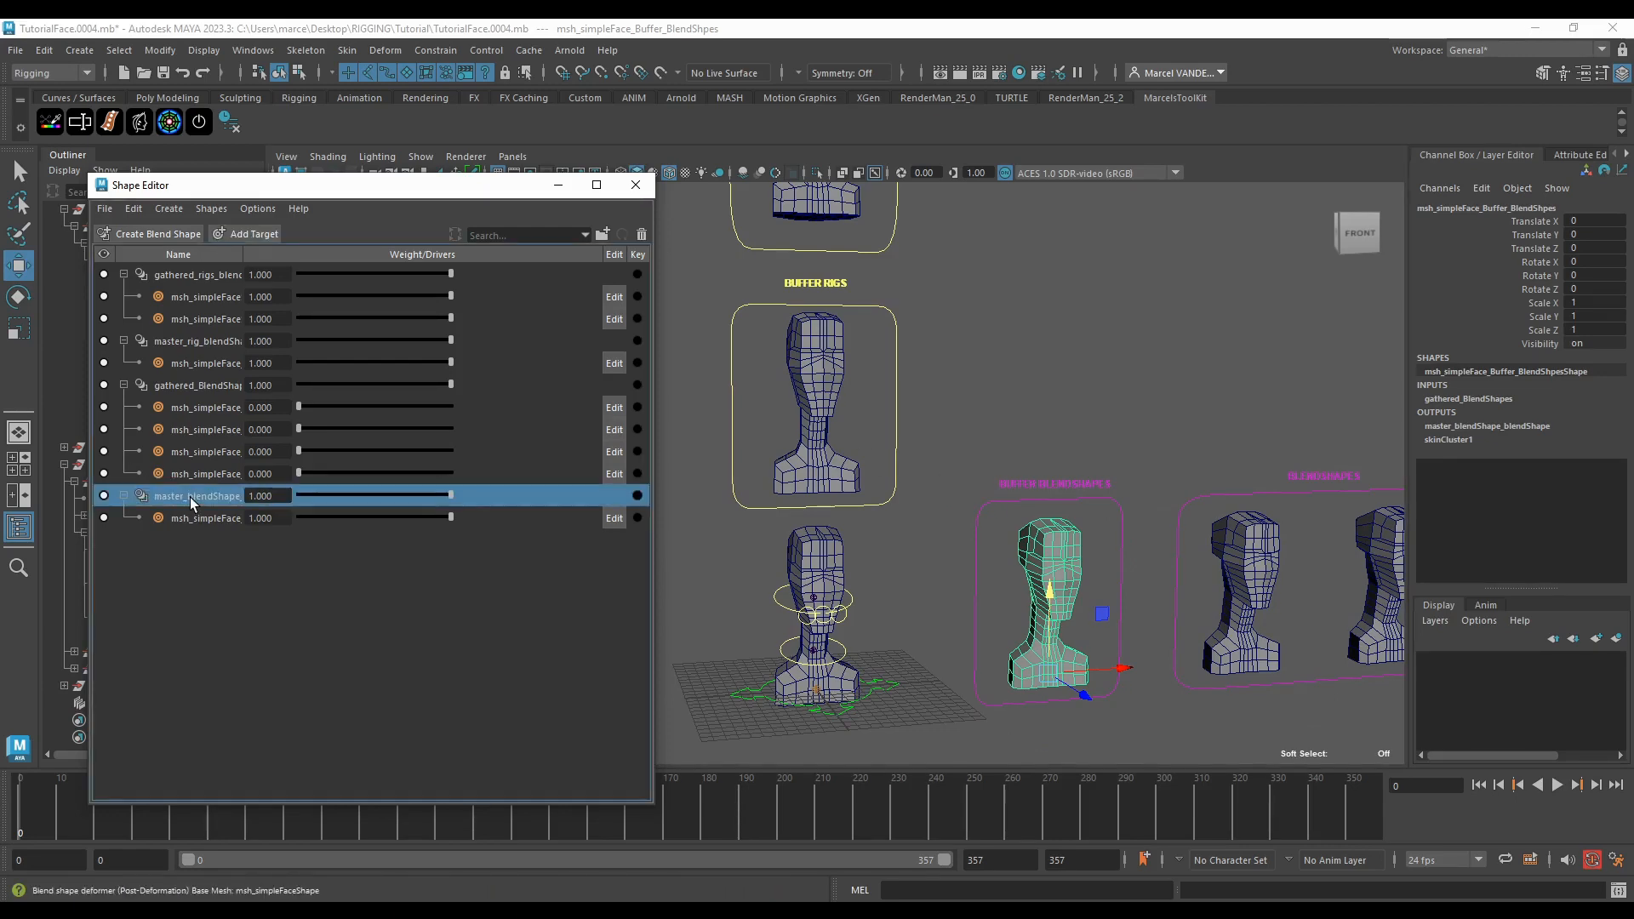
scroll(797, 585, "up", 2)
left_click(797, 586)
scroll(814, 581, "up", 1)
scroll(846, 563, "down", 2)
middle_click_drag(846, 562, 907, 515, "alt")
scroll(934, 452, "up", 4)
scroll(1149, 422, "up", 3)
middle_click_drag(1058, 402, 1029, 454, "alt")
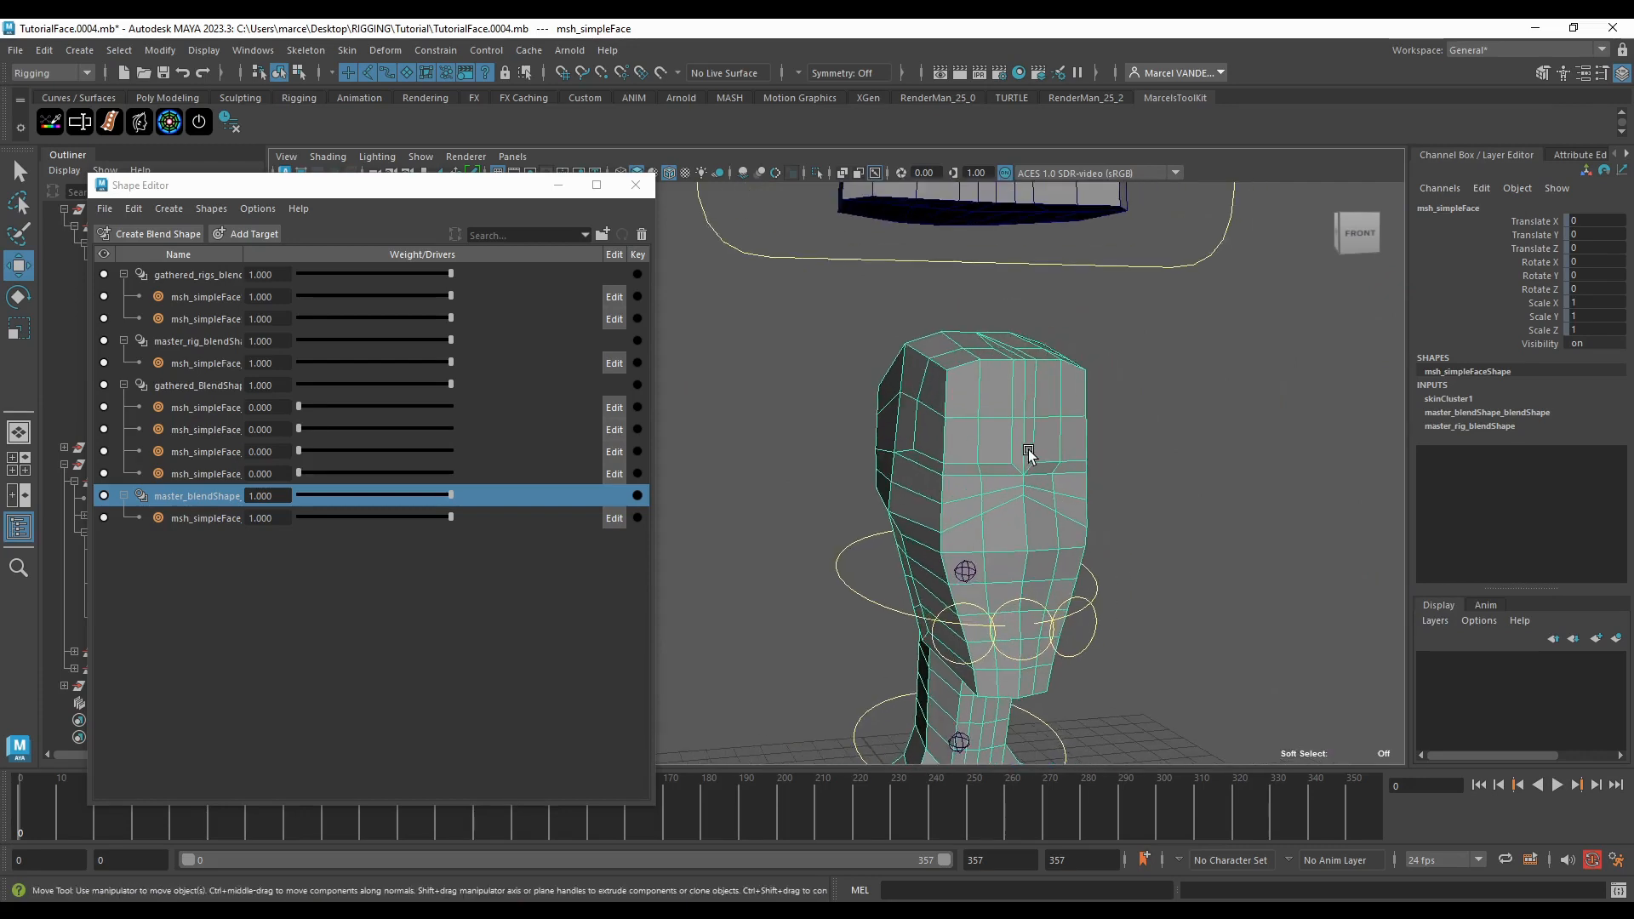
Step: Raise the left Raised_Eyebrow target under gathered_BlendShapes to a weight of 1.000
scroll(962, 414, "down", 2)
left_click_drag(962, 414, 1001, 482, "alt")
scroll(1006, 481, "up", 5)
scroll(1007, 481, "down", 5)
scroll(999, 481, "down", 1)
middle_click_drag(997, 481, 958, 446, "alt")
scroll(971, 460, "up", 1)
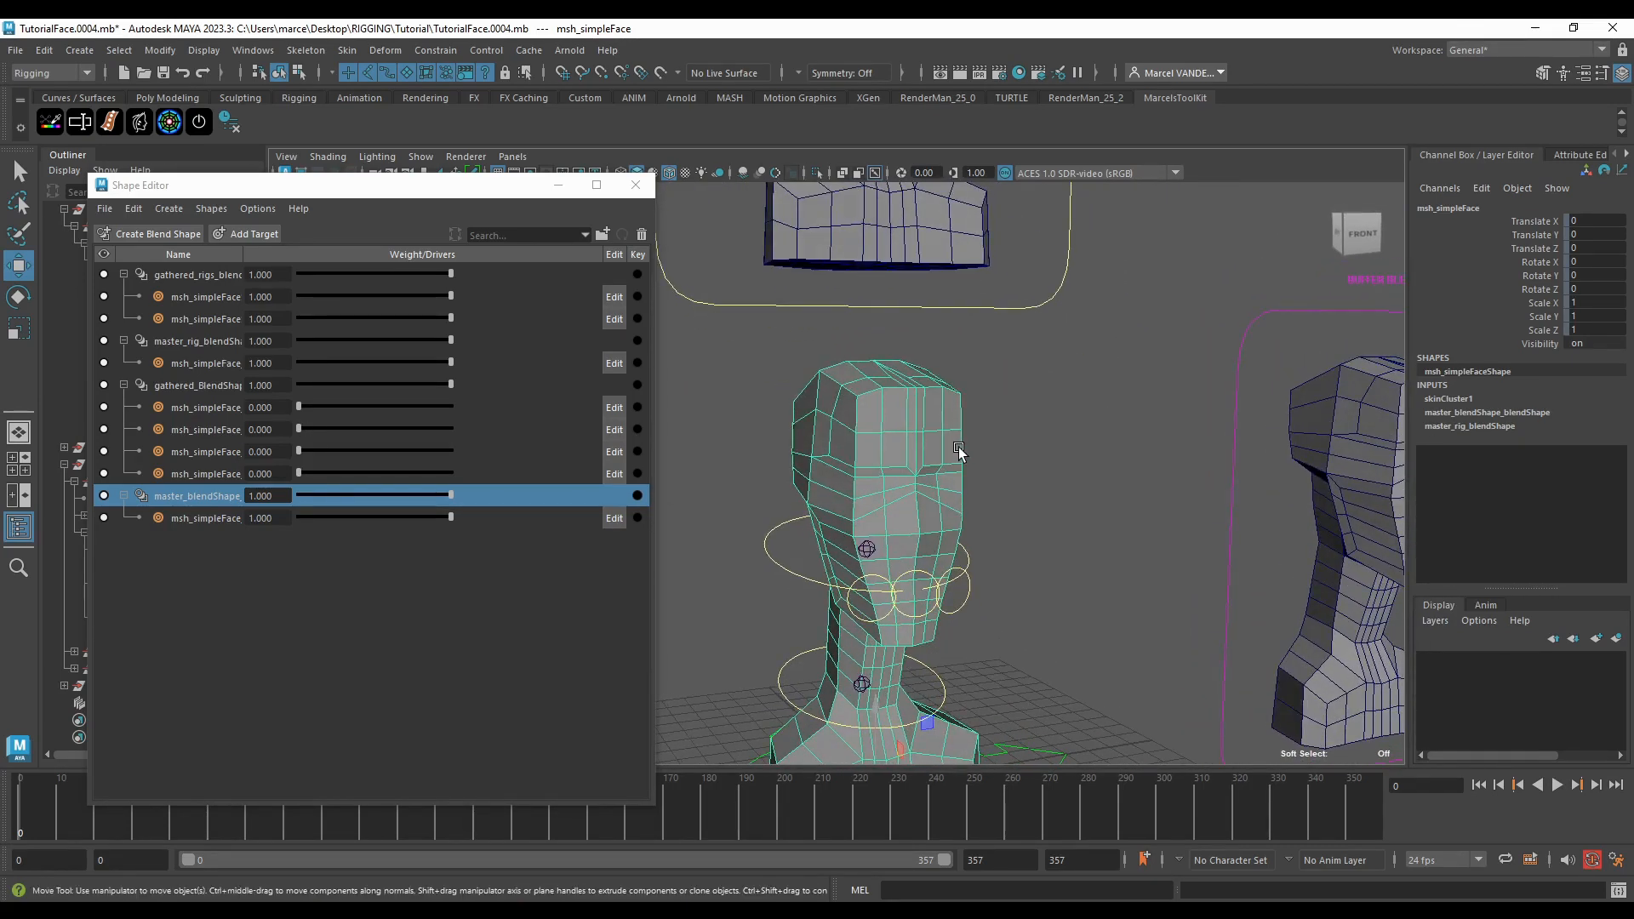
scroll(1012, 448, "down", 2)
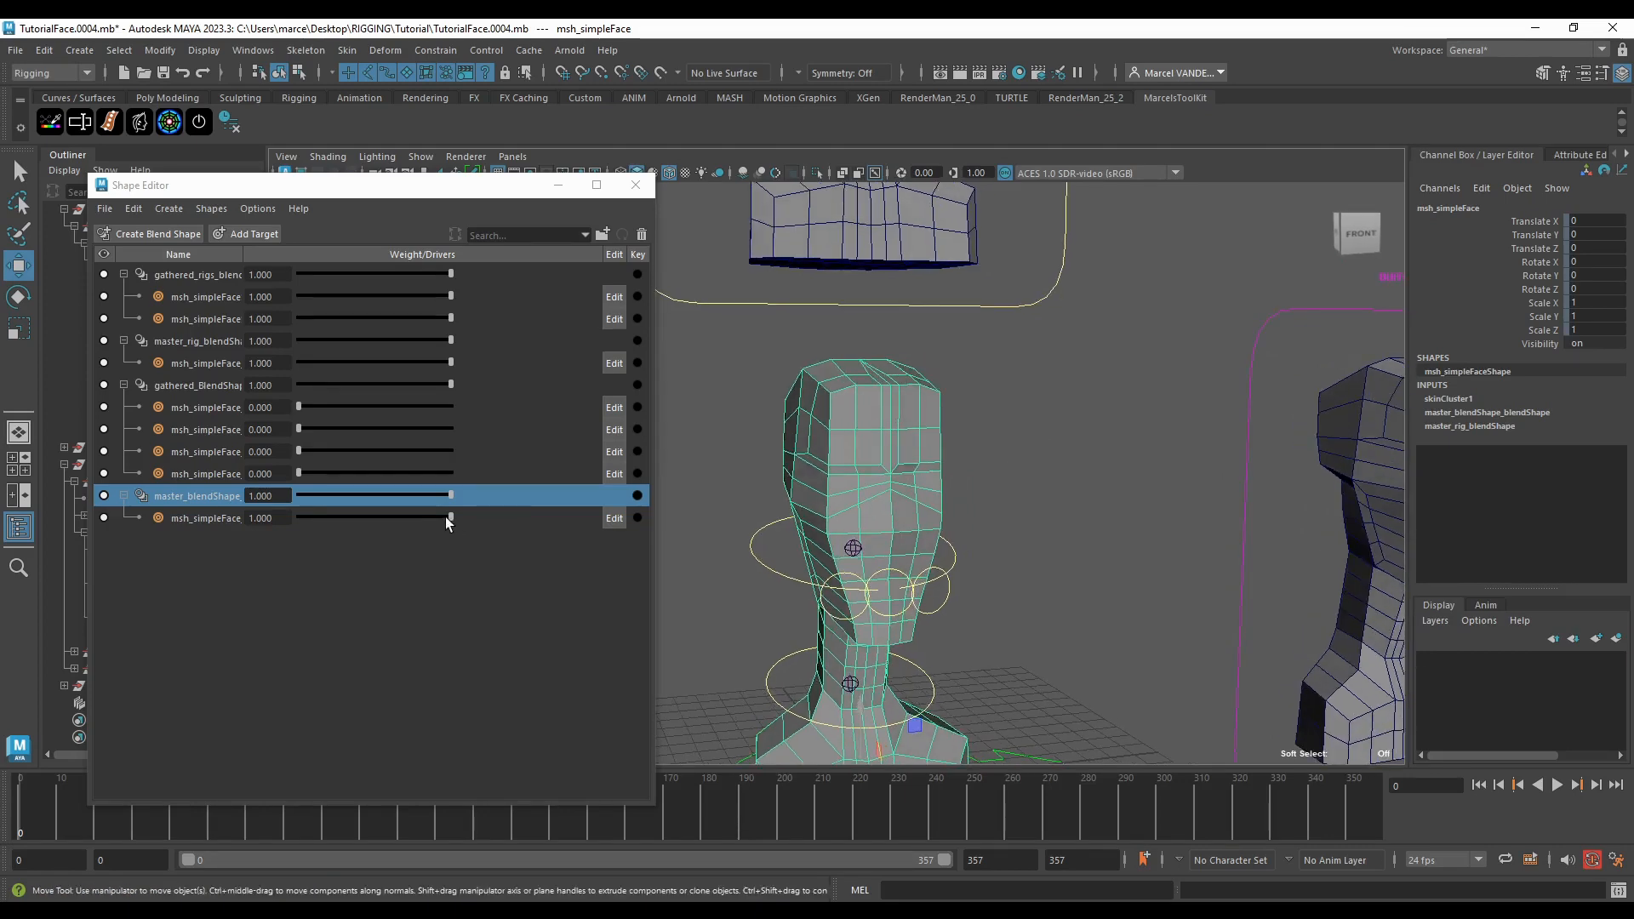
scroll(1022, 443, "down", 4)
scroll(923, 429, "up", 4)
scroll(913, 423, "down", 3)
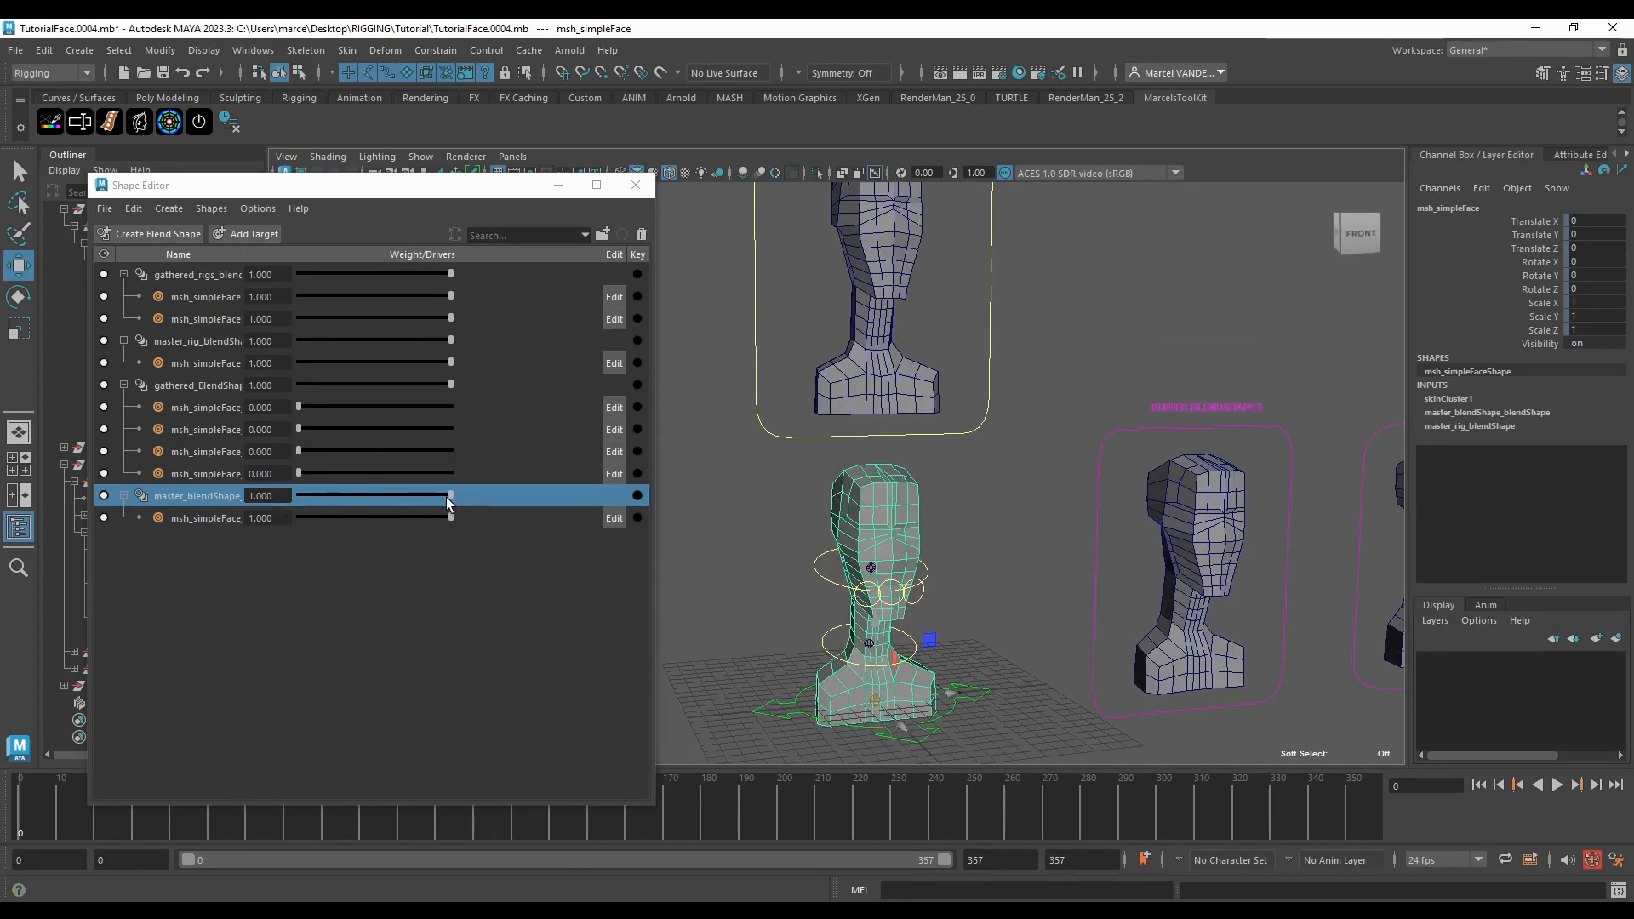
left_click_drag(311, 456, 452, 457)
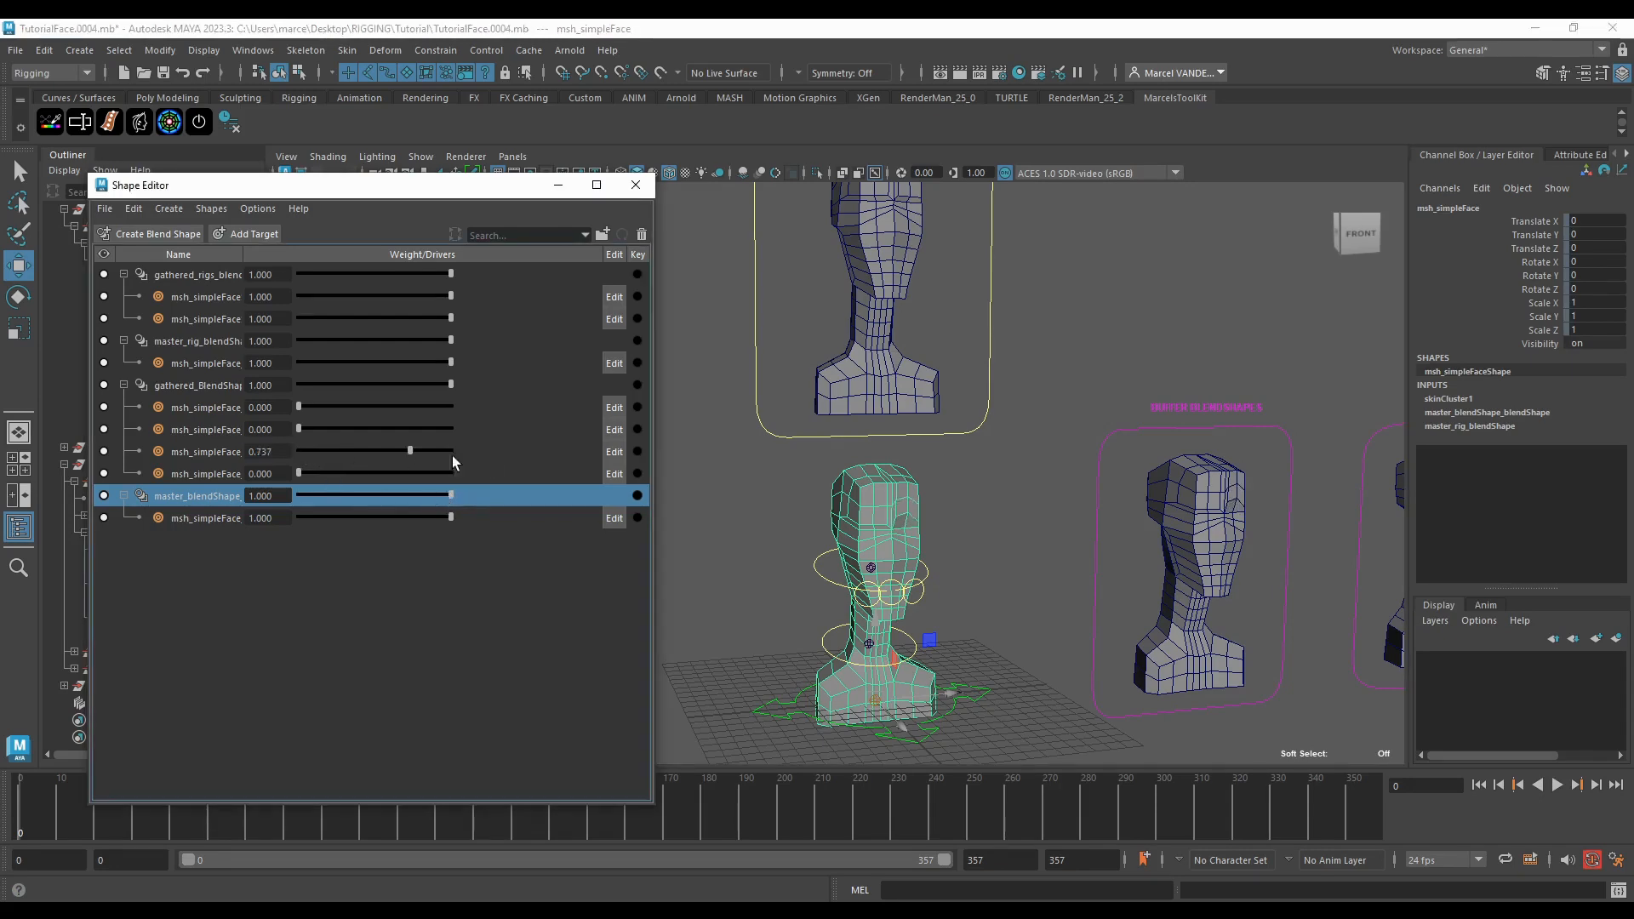
left_click_drag(346, 464, 600, 466)
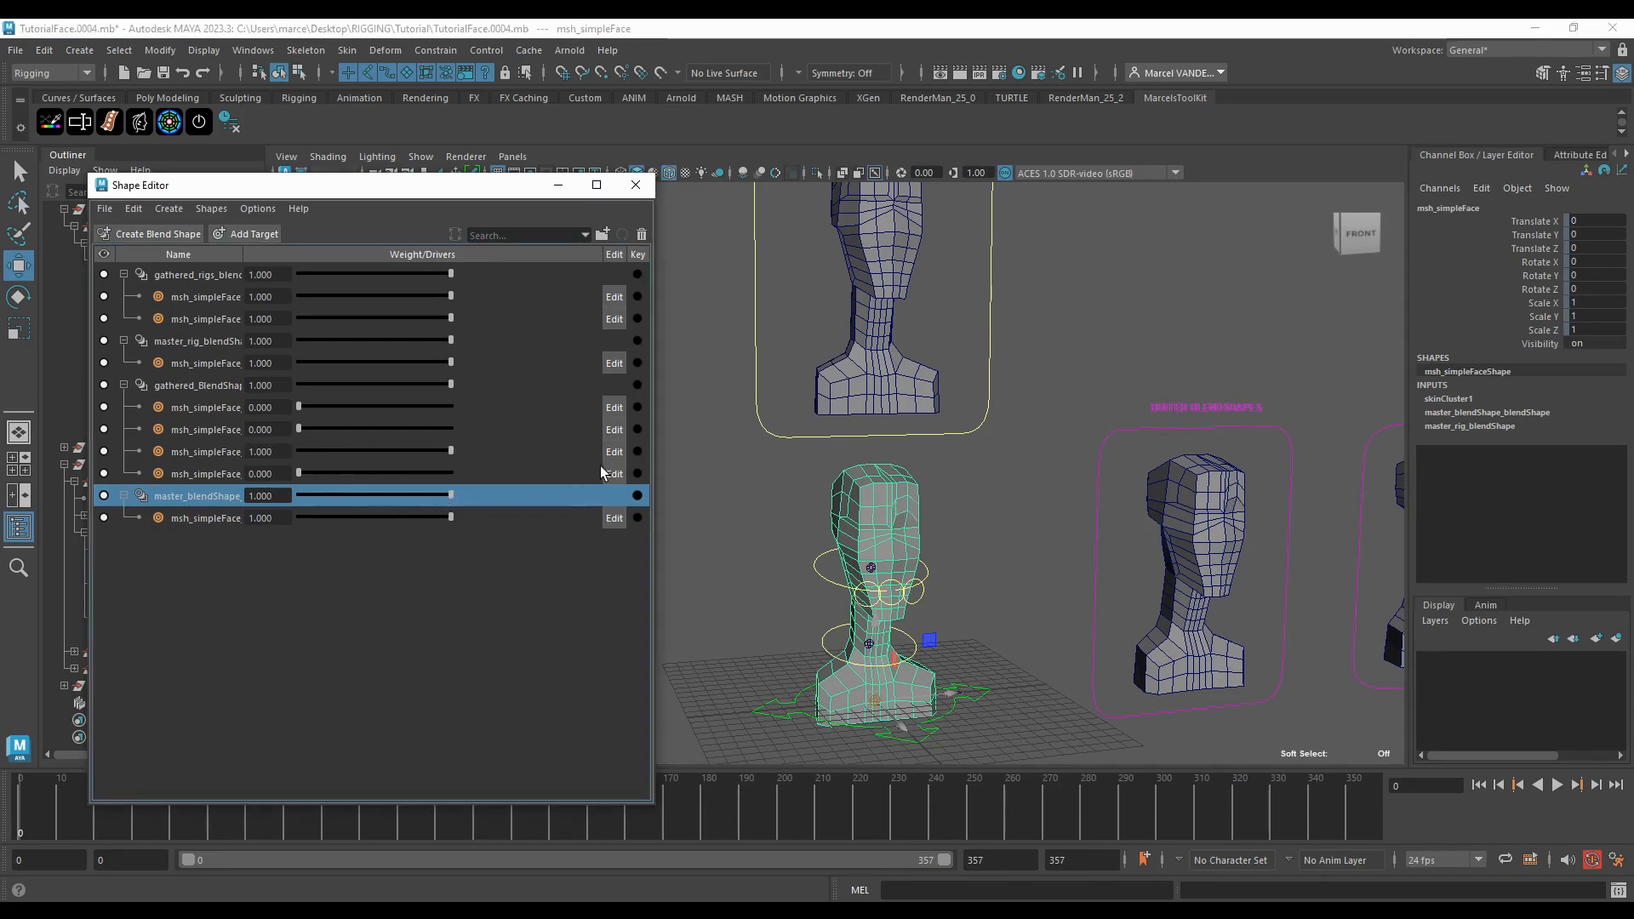
Step: Select the Buffer Blendshapes head together with the main head and lower the master_blendShape_blendShape weight to 0.000
scroll(855, 579, "up", 3)
scroll(856, 578, "down", 3)
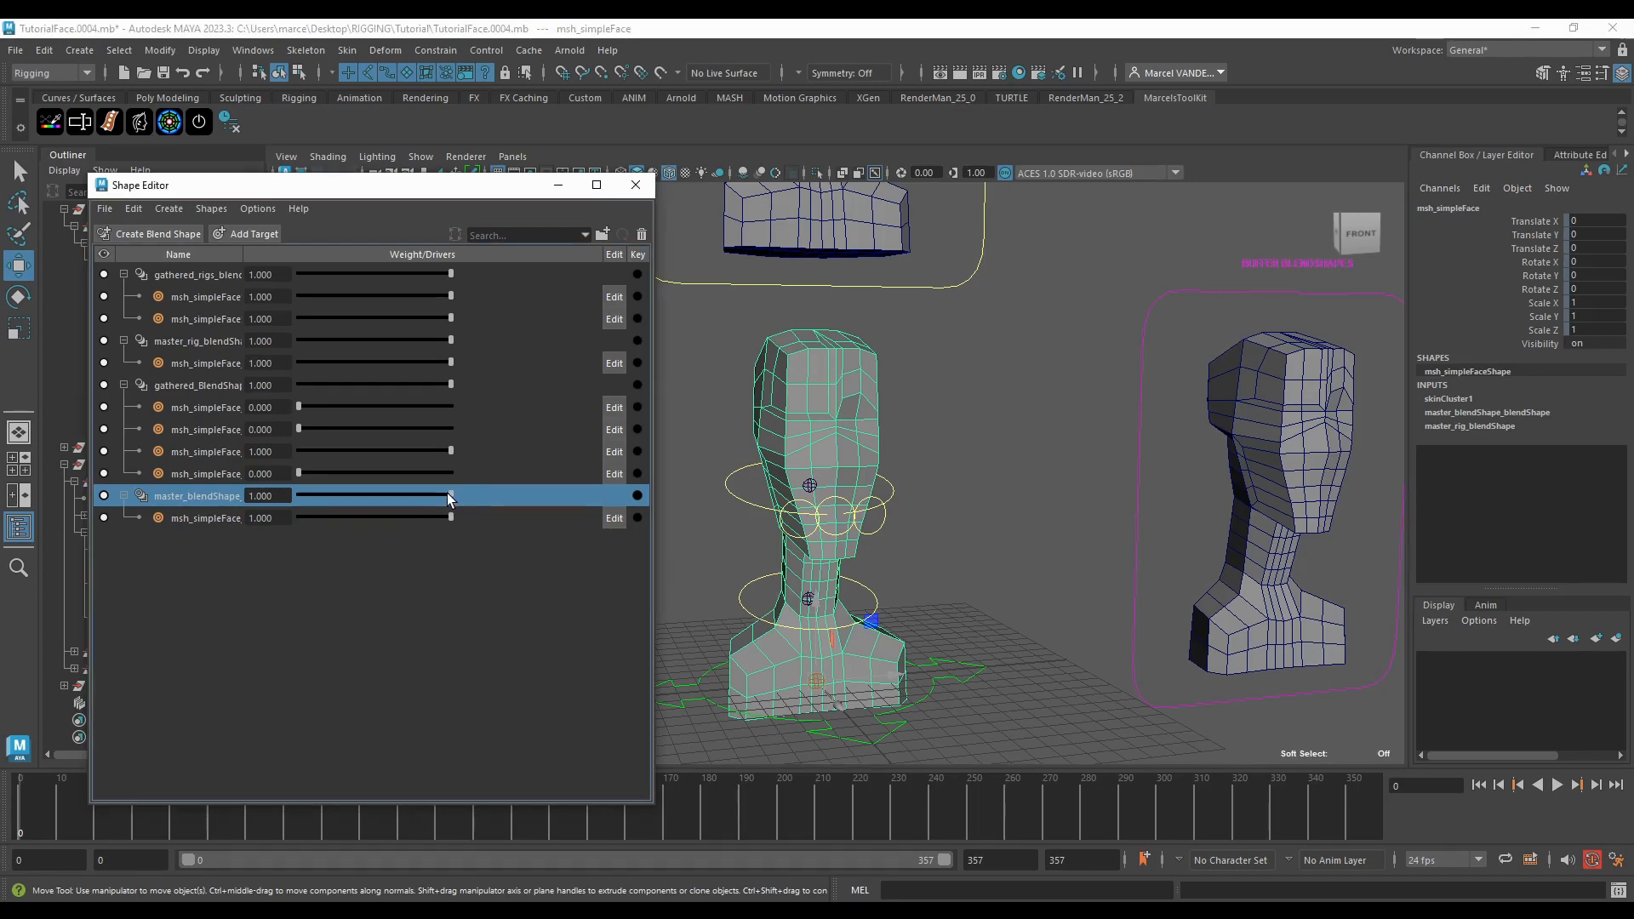
left_click_drag(451, 496, 368, 495)
left_click_drag(1022, 464, 956, 519, "alt")
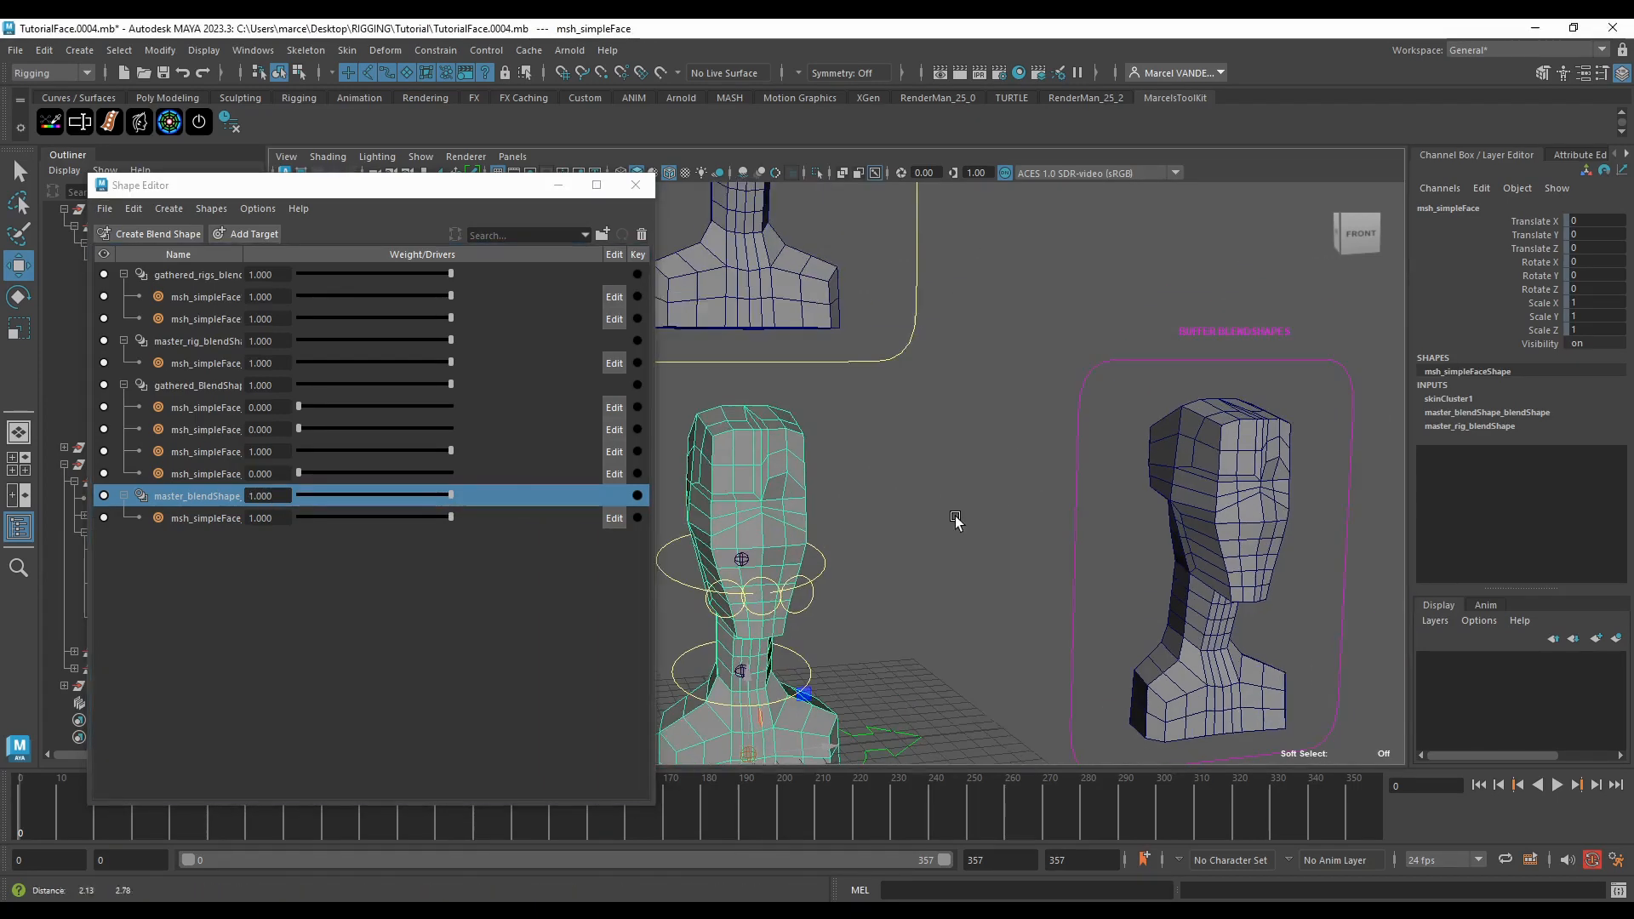
left_click(1225, 496)
scroll(1196, 489, "down", 3)
scroll(781, 458, "up", 2)
left_click(782, 458, "shift")
middle_click_drag(824, 486, 935, 462, "alt")
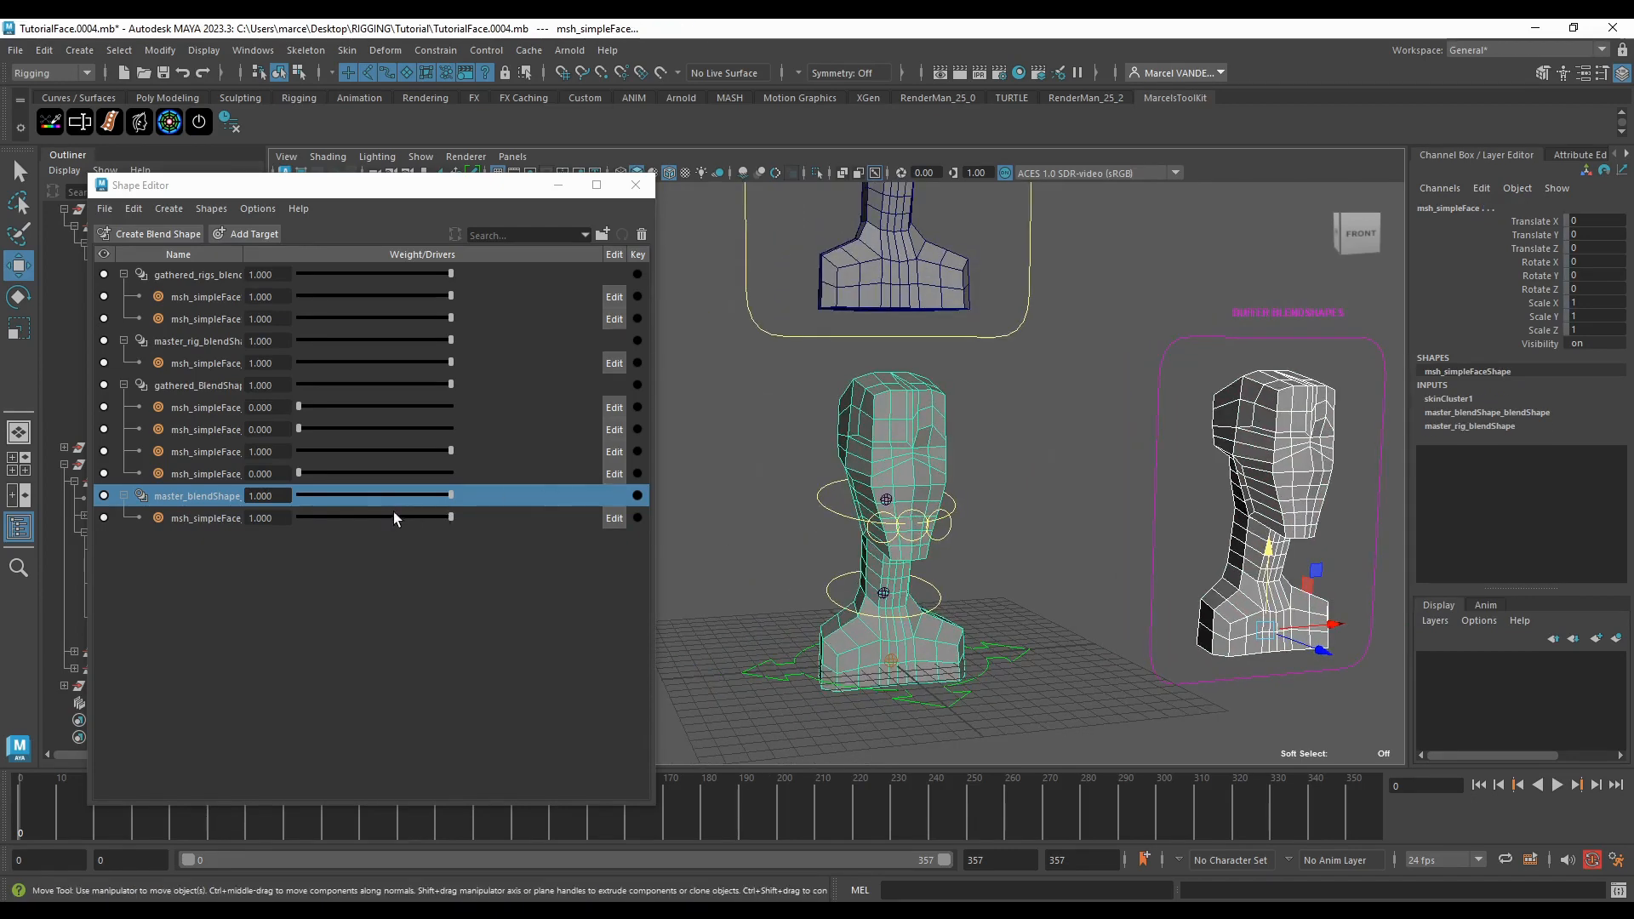
left_click_drag(446, 495, 396, 491)
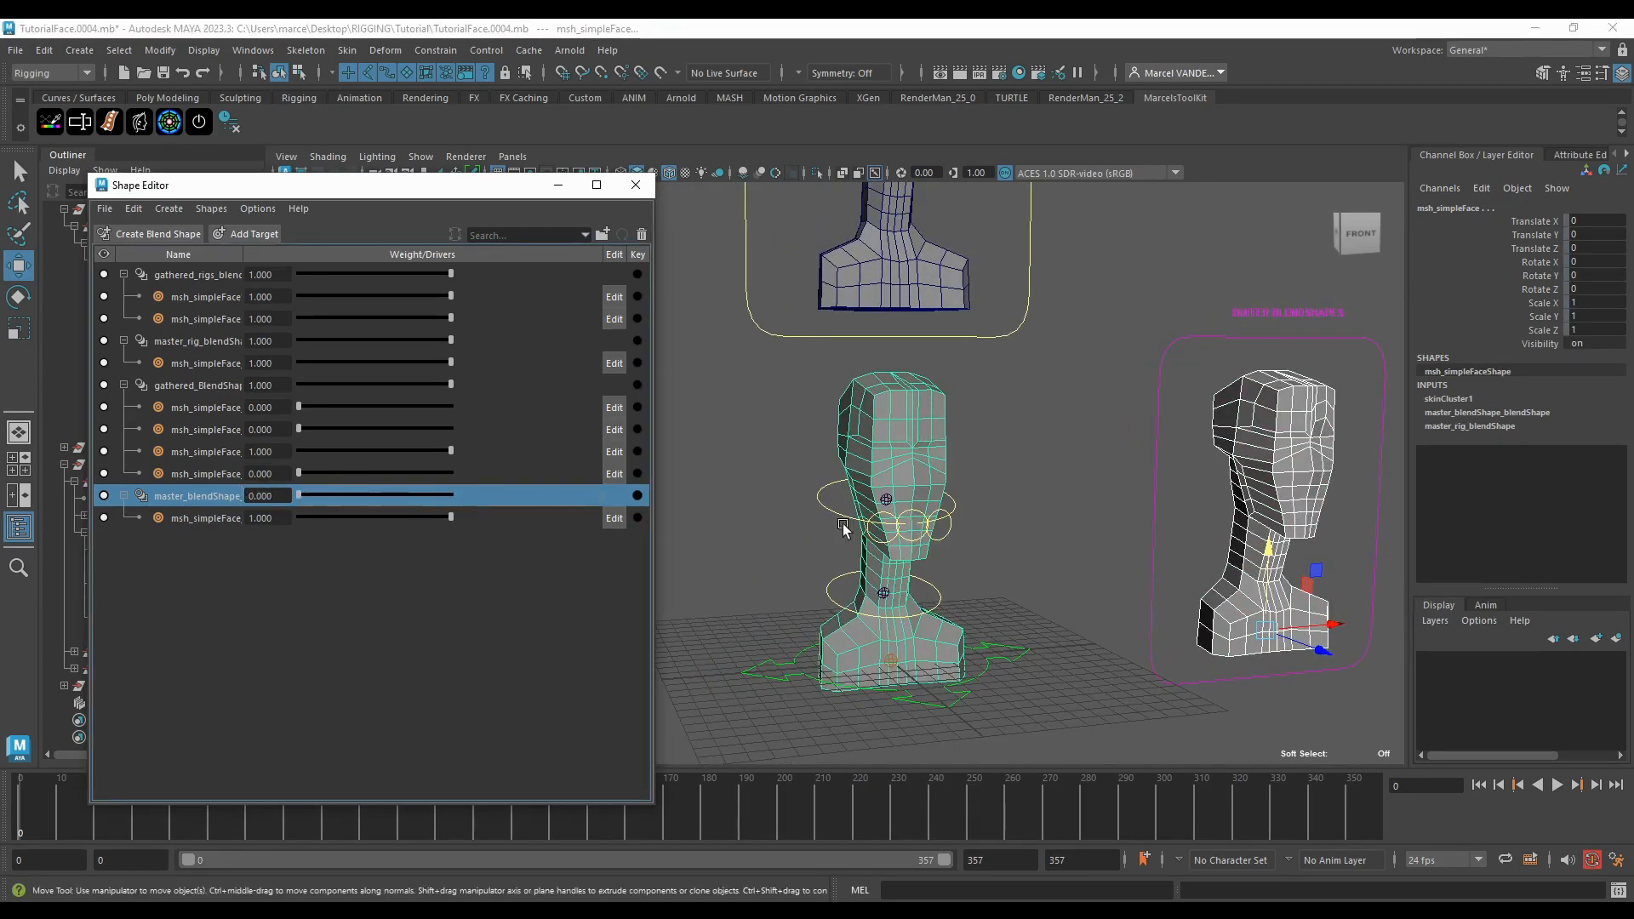
Step: Try moving ctrl_Lip3 on the main head with the master blend shape off, and undo the move
scroll(842, 528, "up", 3)
left_click(1106, 593)
left_click(1052, 584)
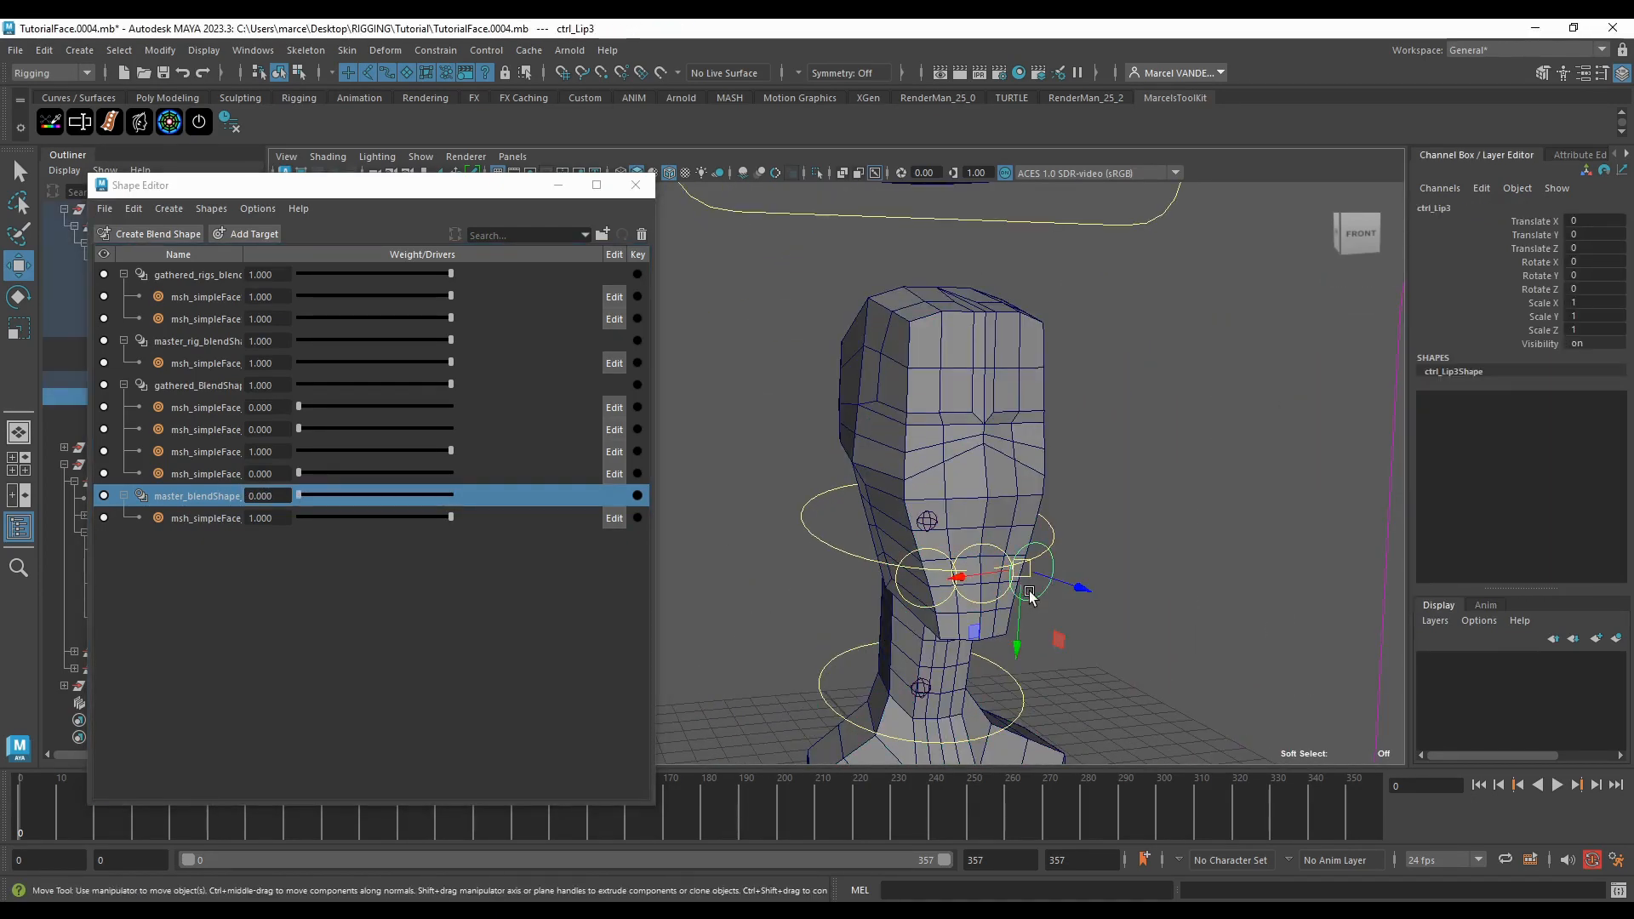
left_click_drag(1020, 601, 1106, 524)
key("ctrl+z")
key("ctrl+z")
middle_click_drag(1082, 565, 1023, 517, "alt")
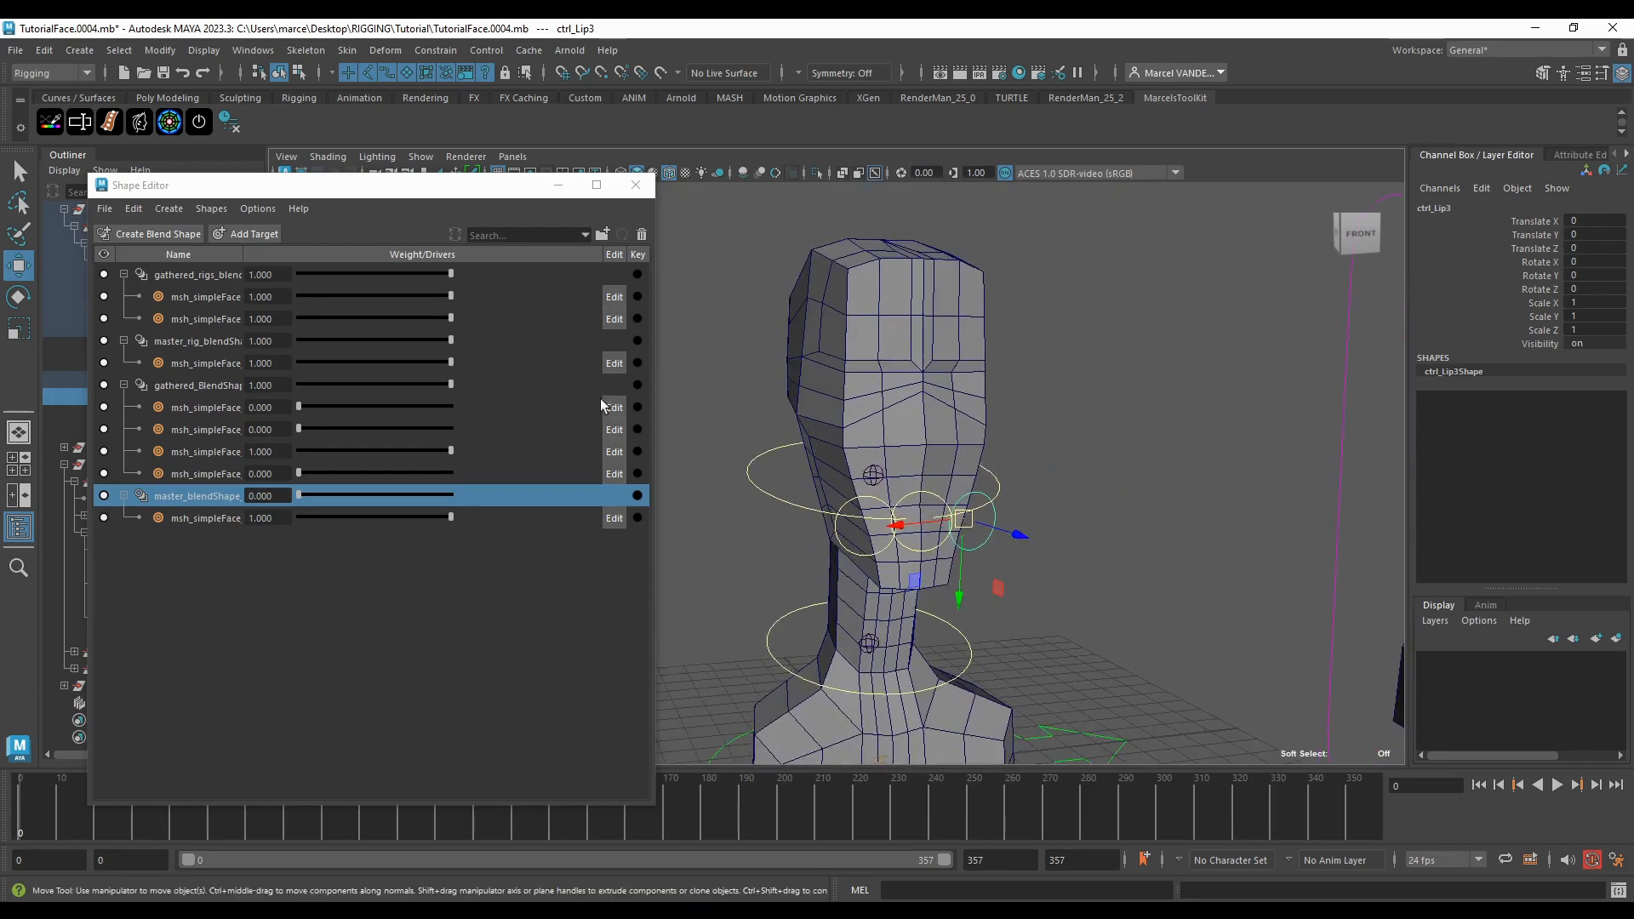
Step: Raise the master_blendShape_blendShape weight to 1.000, try moving ctrl_Lip3 again, and undo the move
left_click_drag(299, 498, 477, 490)
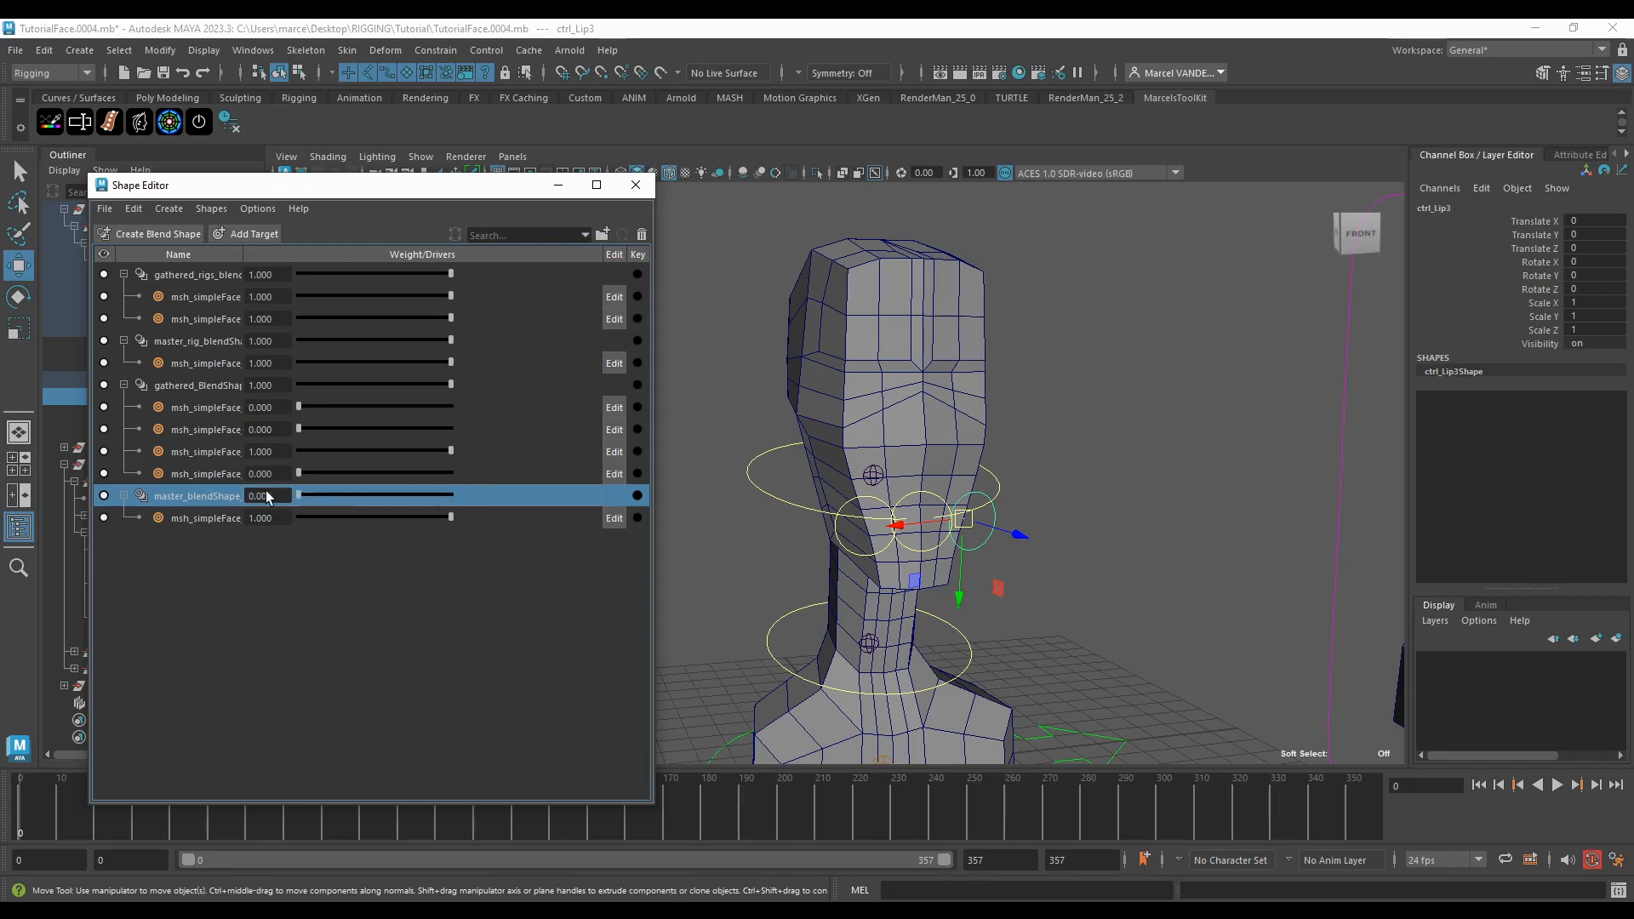
left_click_drag(964, 520, 1107, 511)
key("ctrl+z")
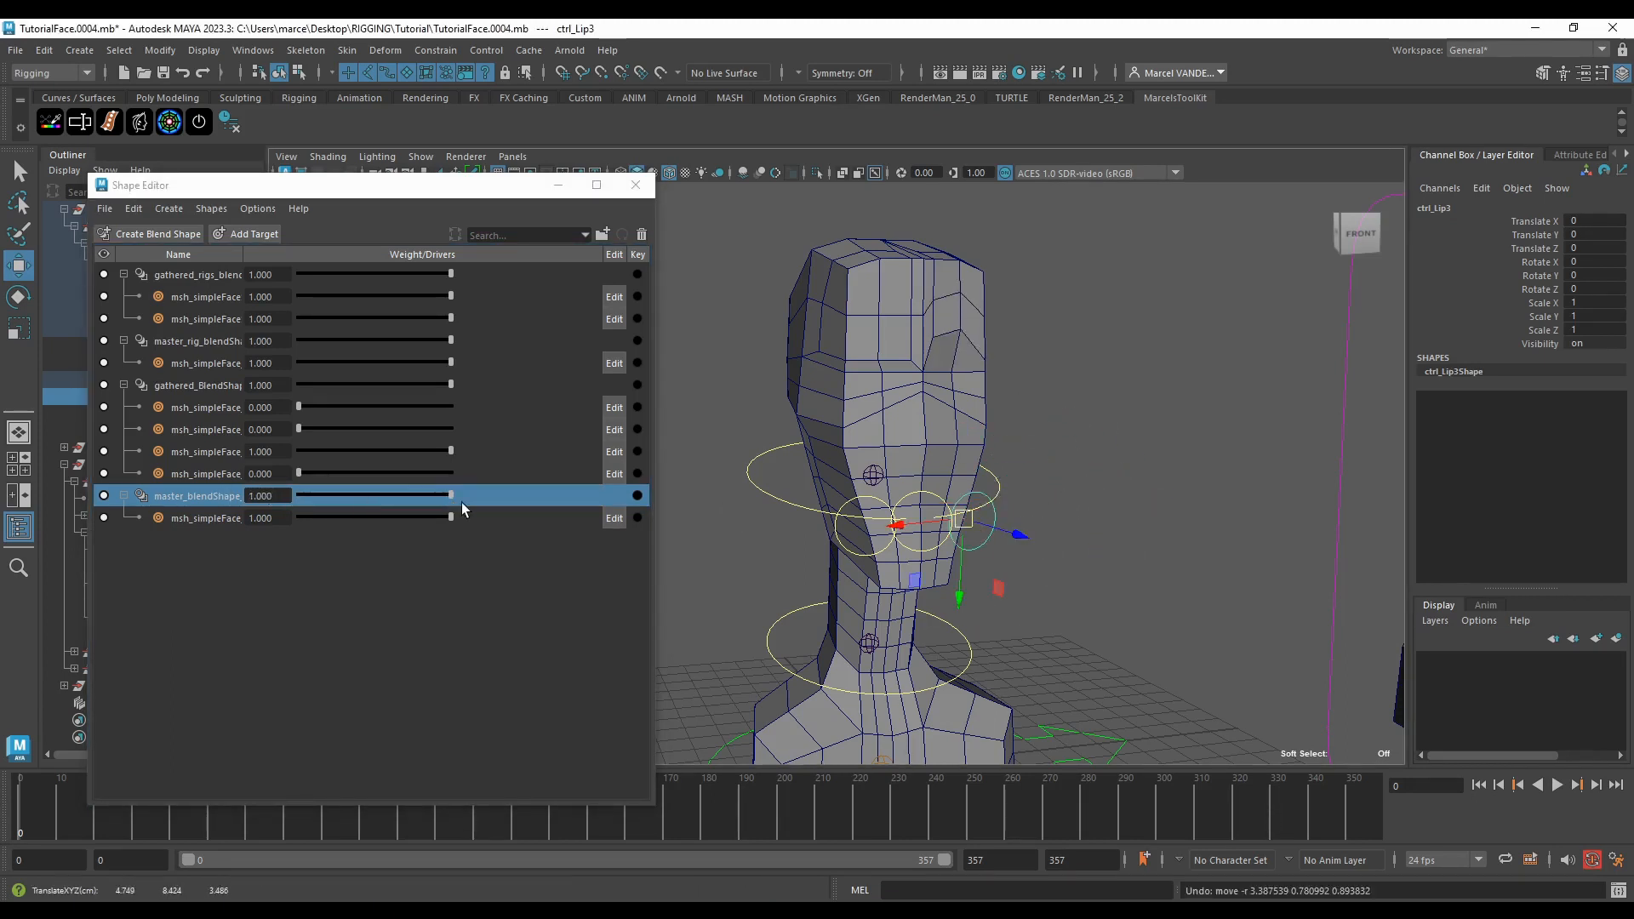
Step: Set the master_blendShape_blendShape weight to 0.575, try moving ctrl_Lip3, and undo the move
left_click_drag(452, 496, 386, 495)
left_click_drag(966, 521, 1098, 430)
key("ctrl+z")
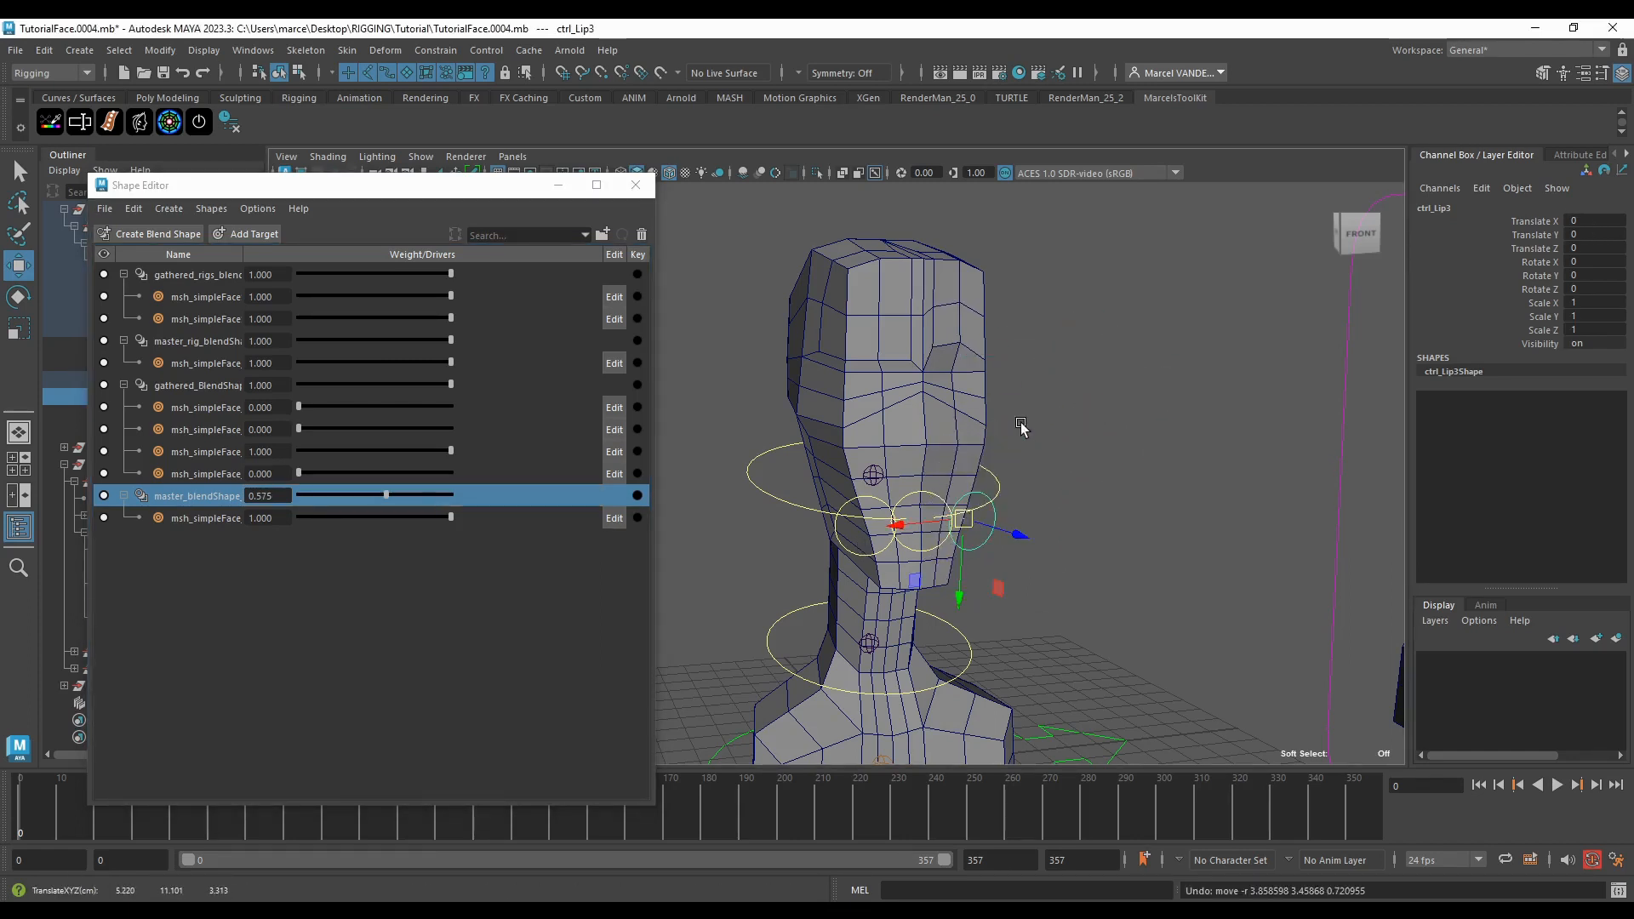
Step: Lower the master_blendShape_blendShape weight to 0.486 and compare the main head with the buffer and blendshape heads
left_click_drag(457, 454, 338, 454)
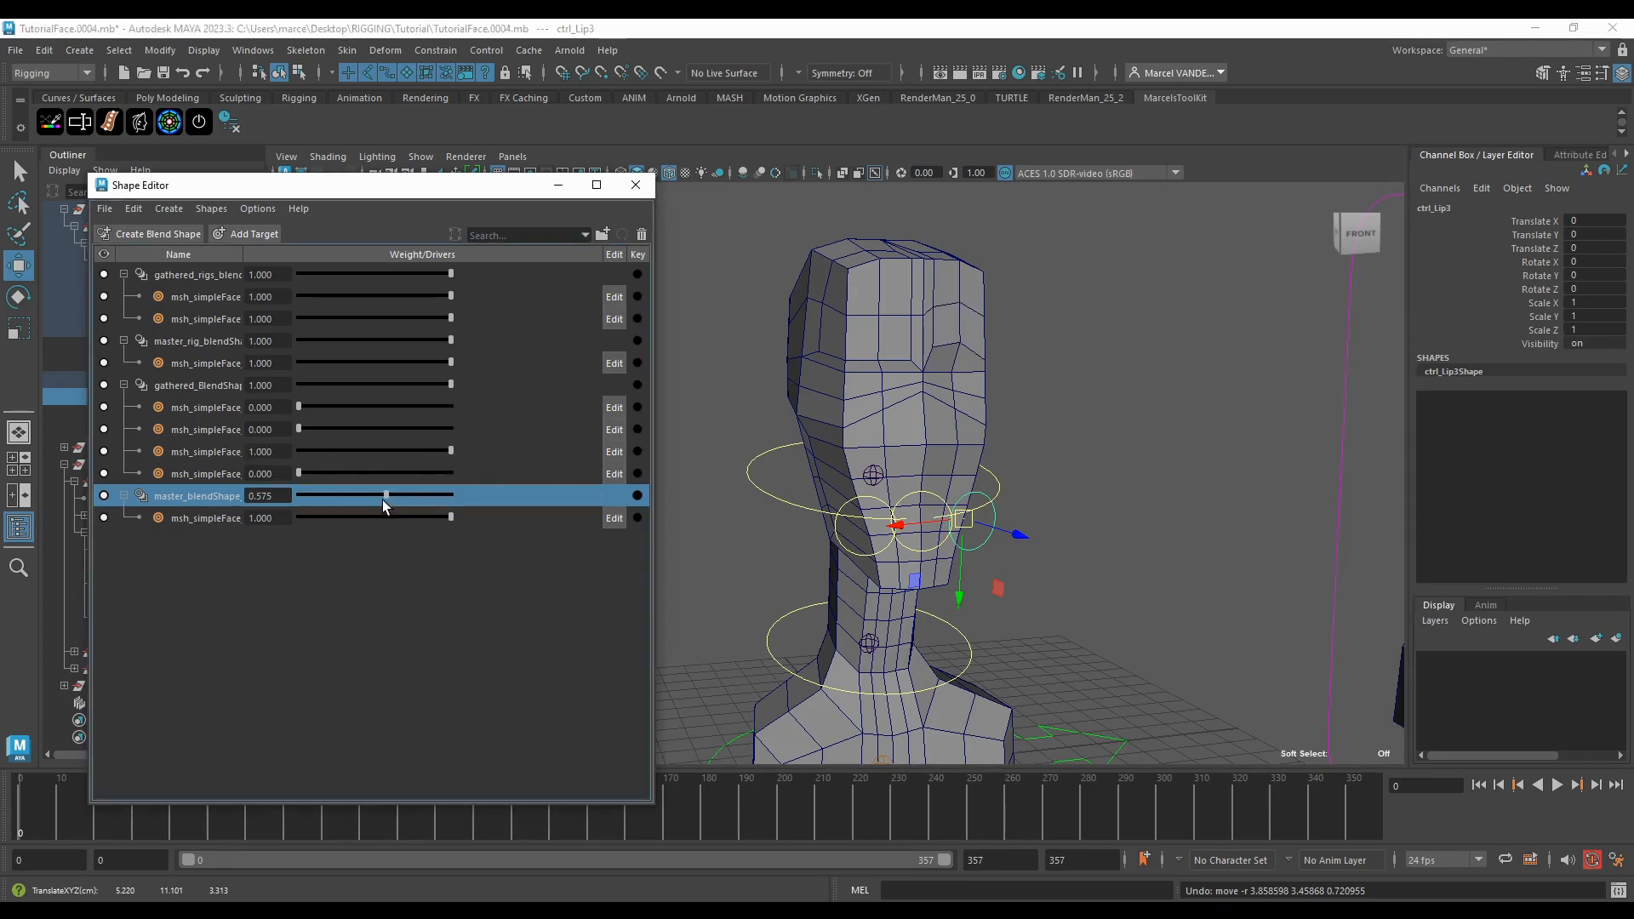
scroll(937, 449, "down", 3)
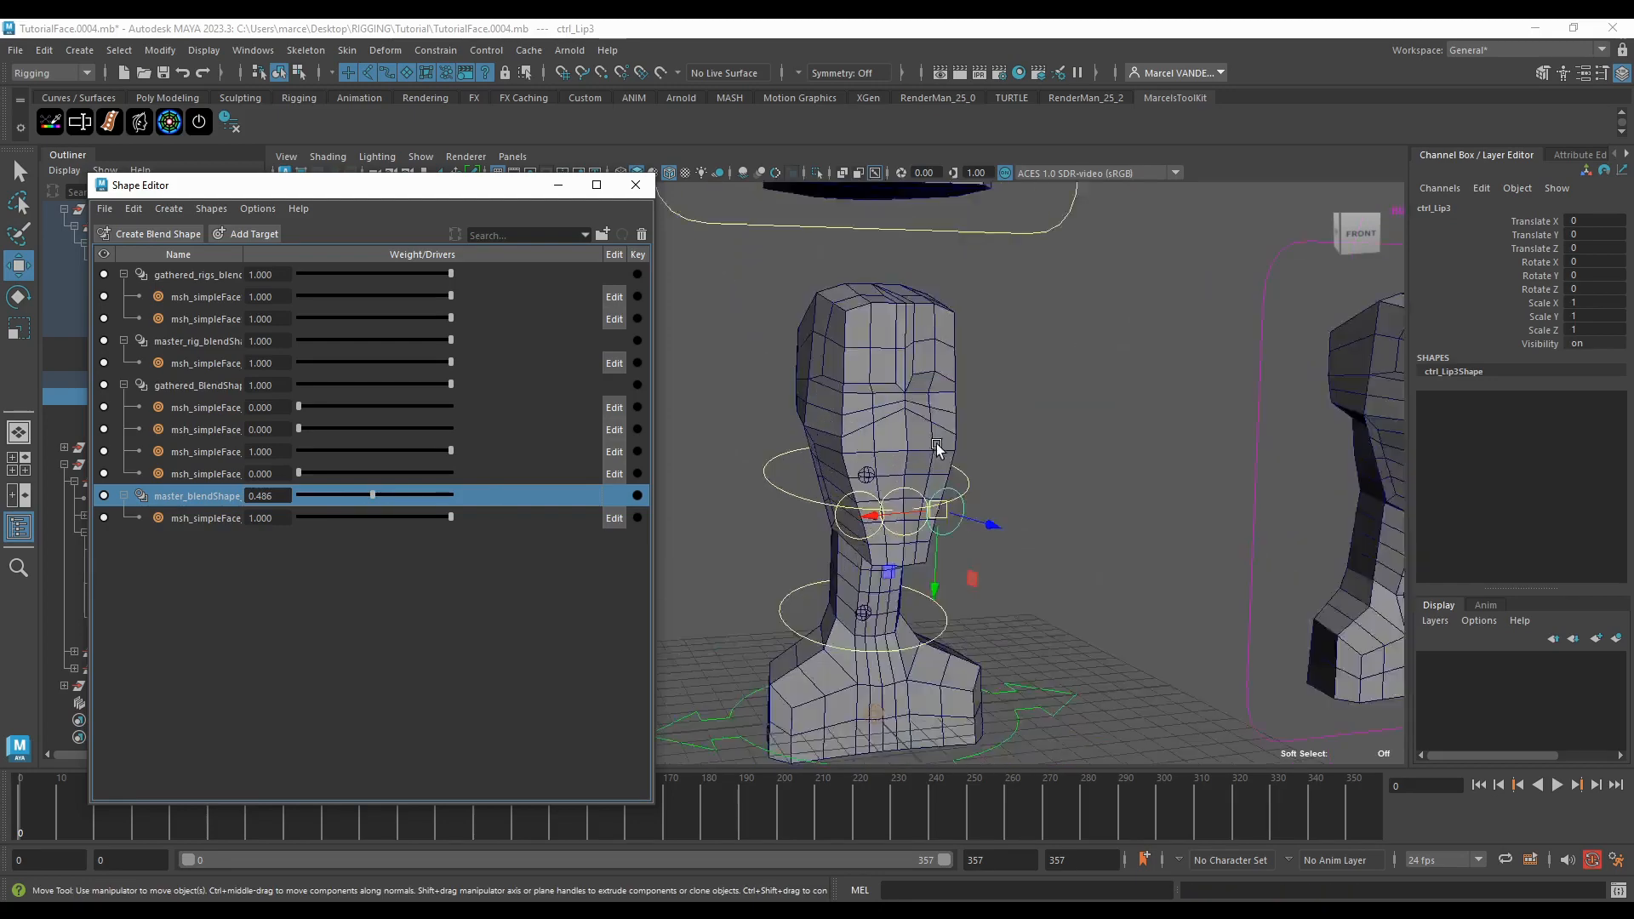
left_click_drag(937, 449, 1013, 466, "alt")
scroll(1012, 470, "down", 5)
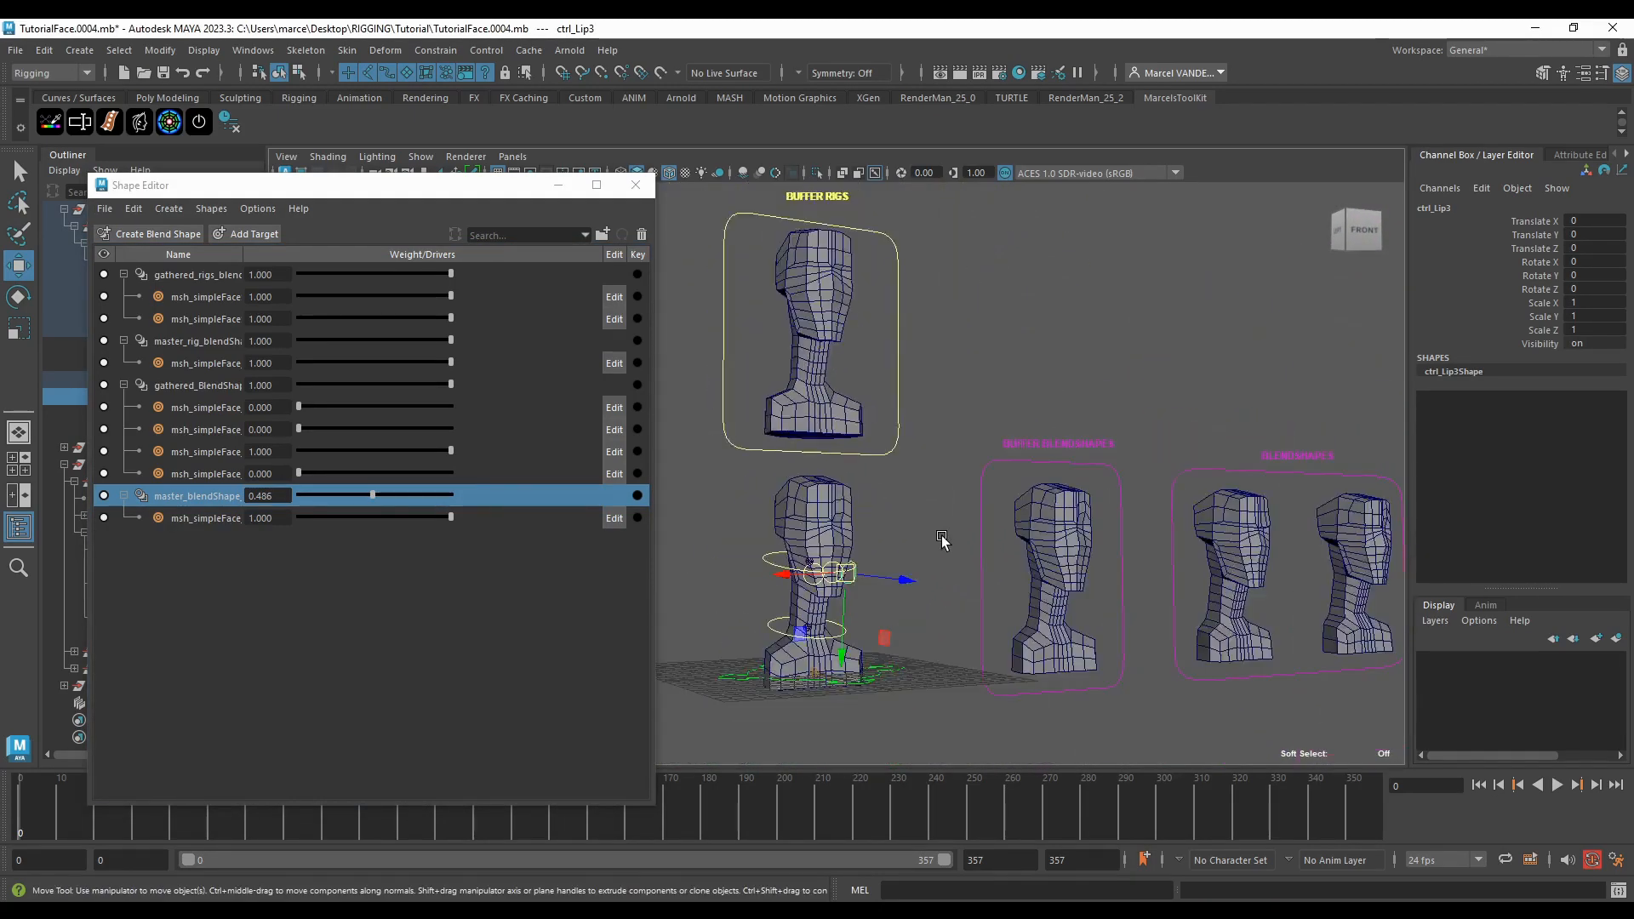
scroll(912, 537, "up", 3)
scroll(937, 562, "down", 3)
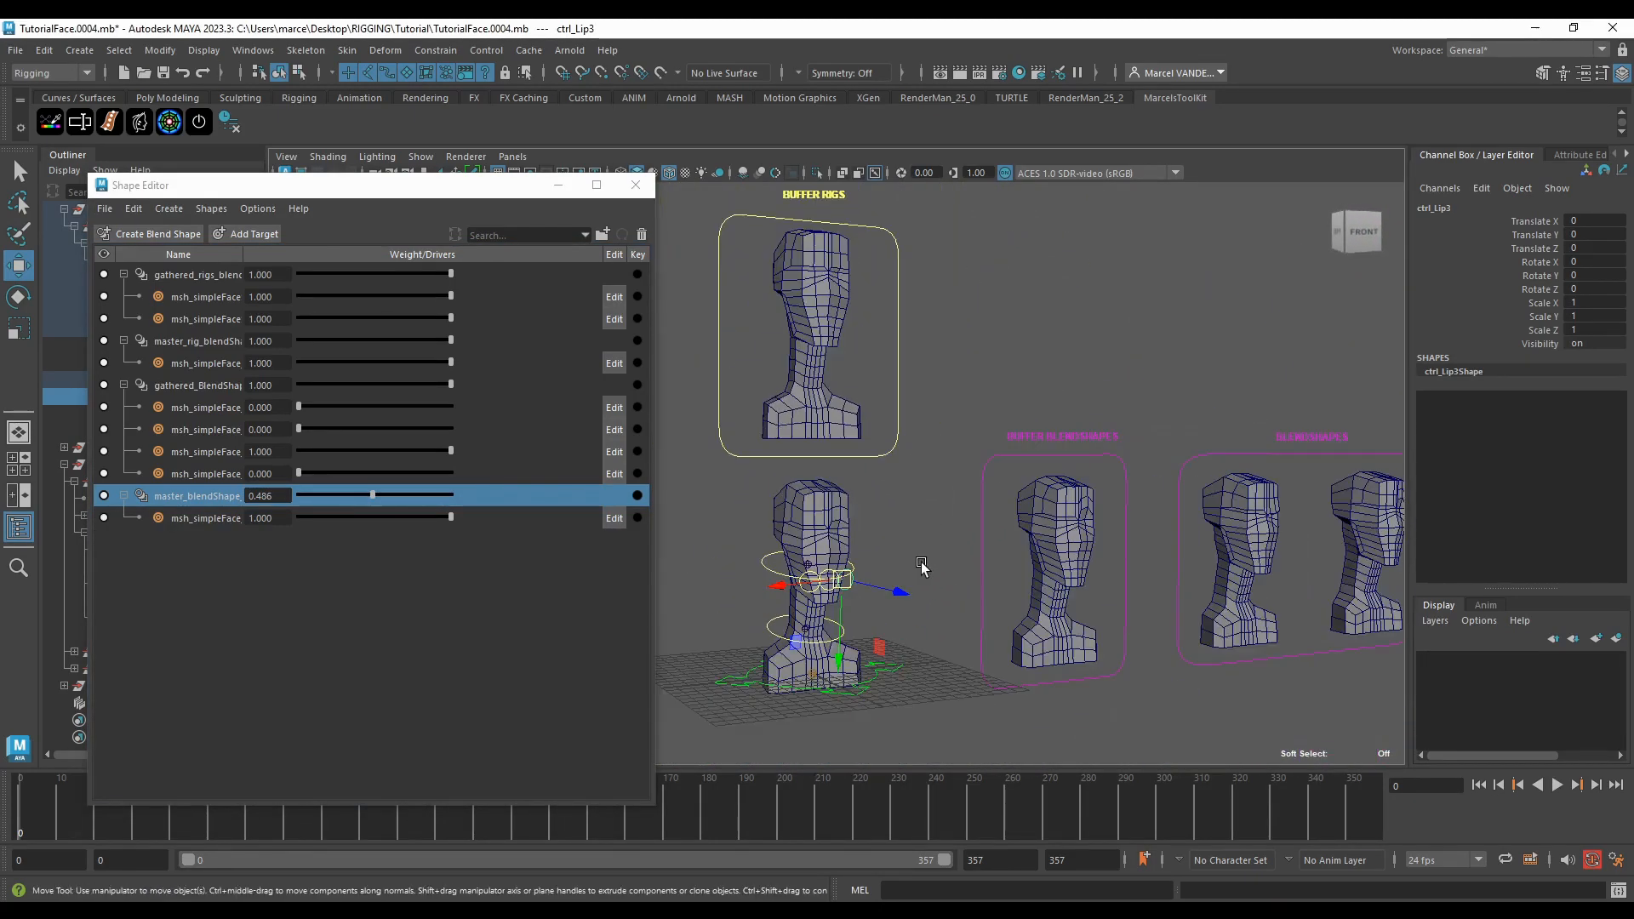
scroll(923, 573, "up", 3)
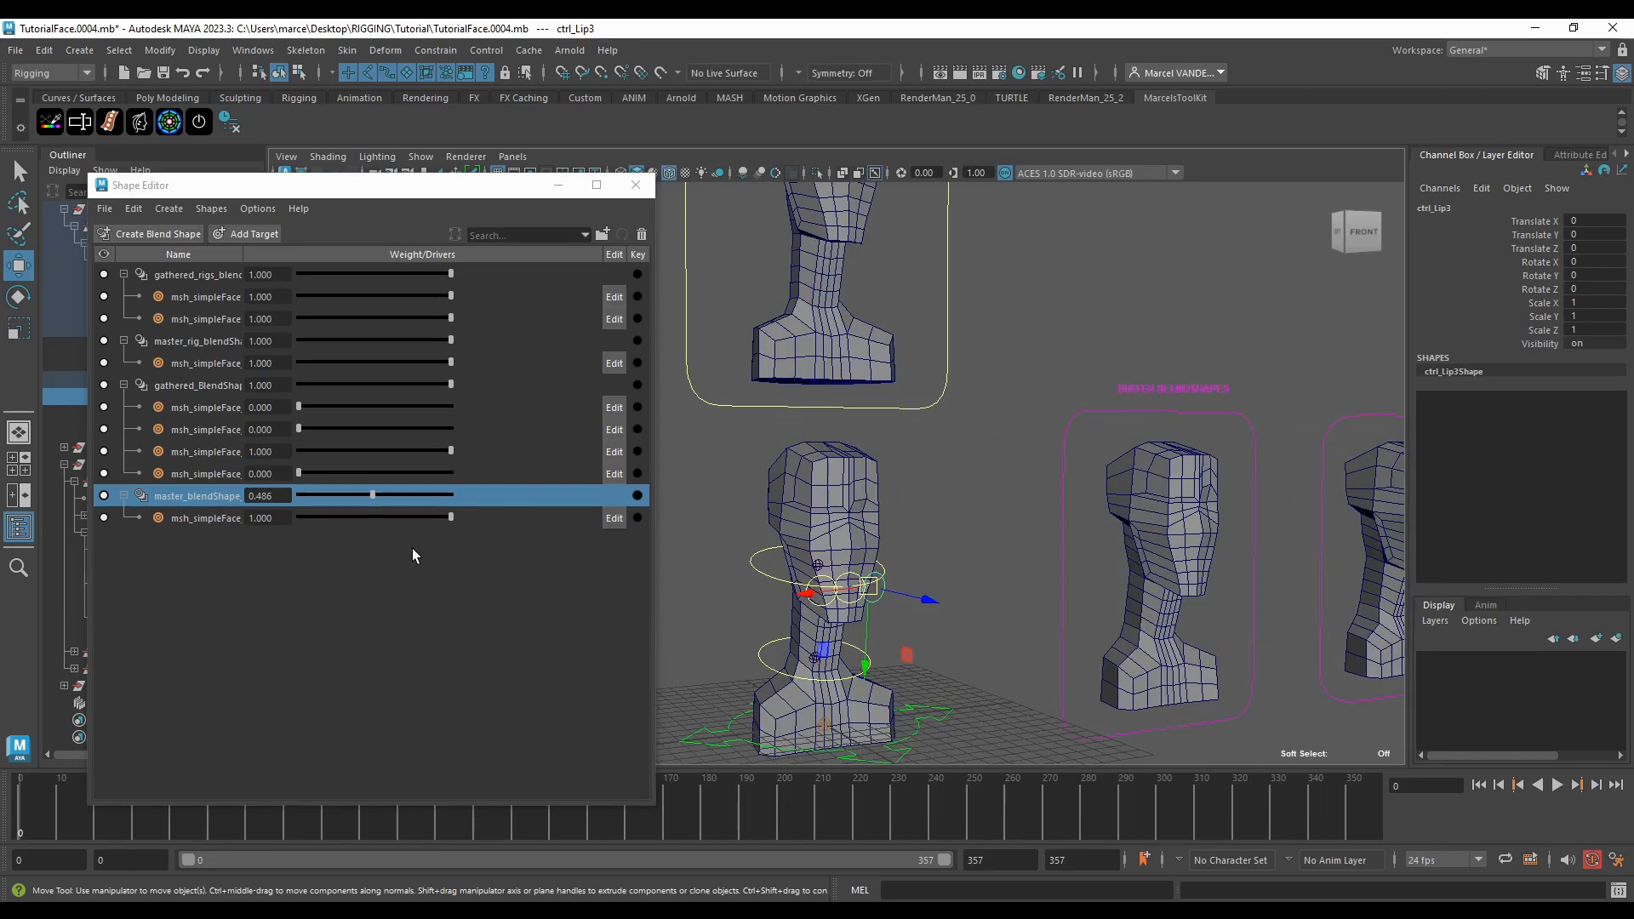
scroll(1036, 540, "down", 3)
scroll(1027, 517, "up", 3)
Step: Select the main head and the Buffer Blendshapes head in turn and compare their eyebrow deformation
left_click(1191, 512)
scroll(1156, 504, "down", 1)
left_click(849, 493)
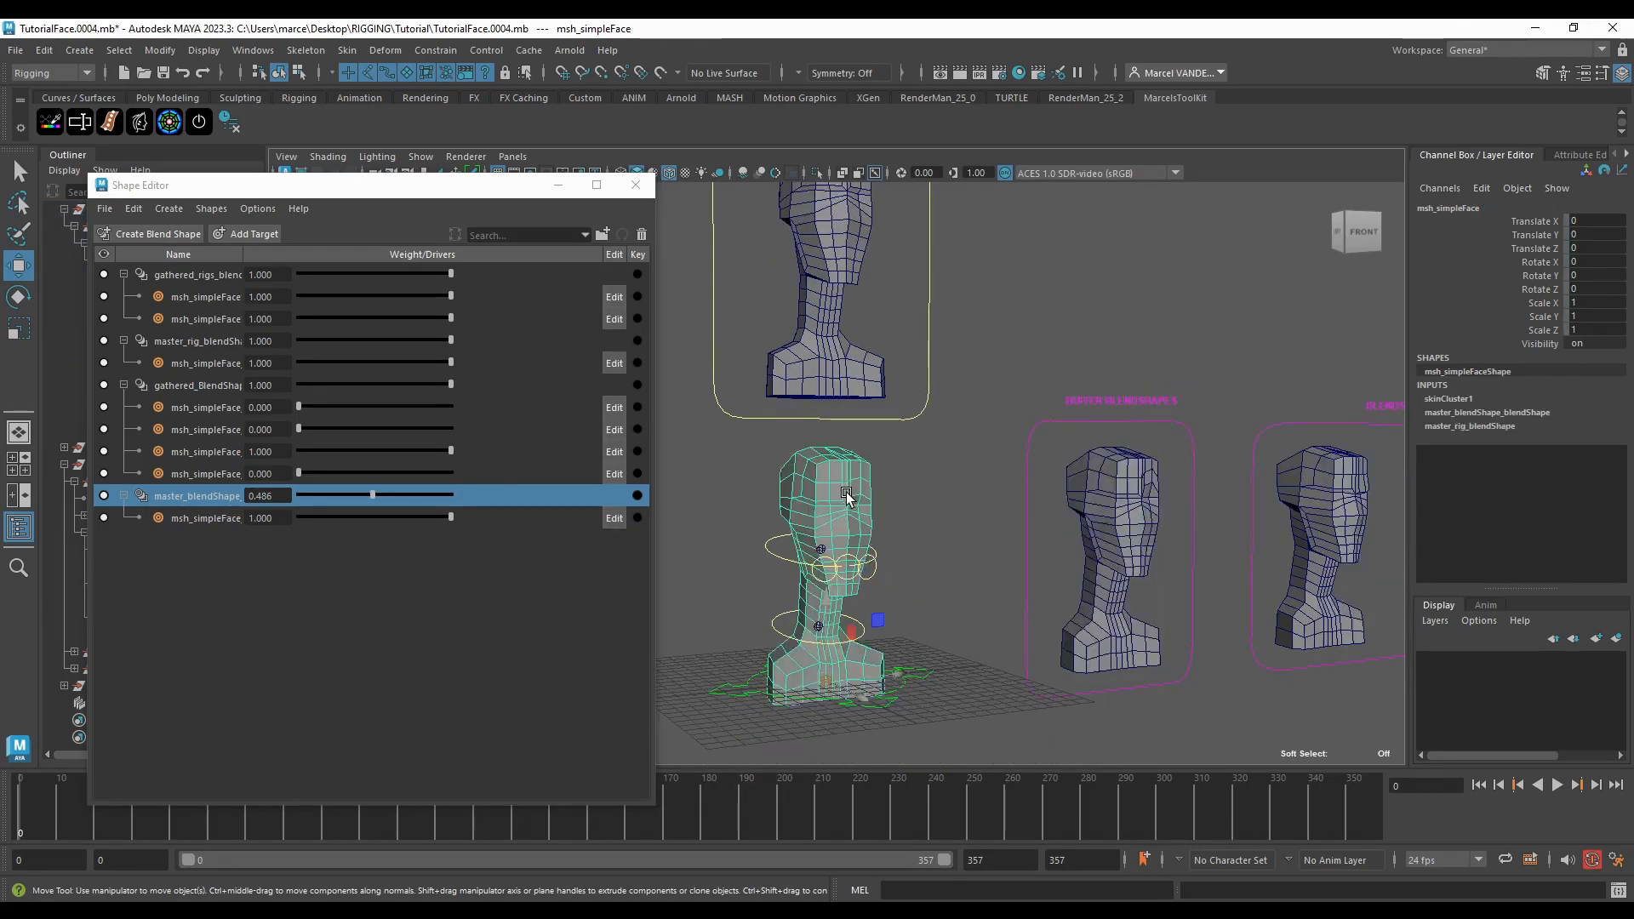
scroll(1013, 536, "up", 3)
middle_click_drag(1014, 539, 992, 587, "alt")
left_click(1192, 559)
scroll(1192, 560, "down", 1)
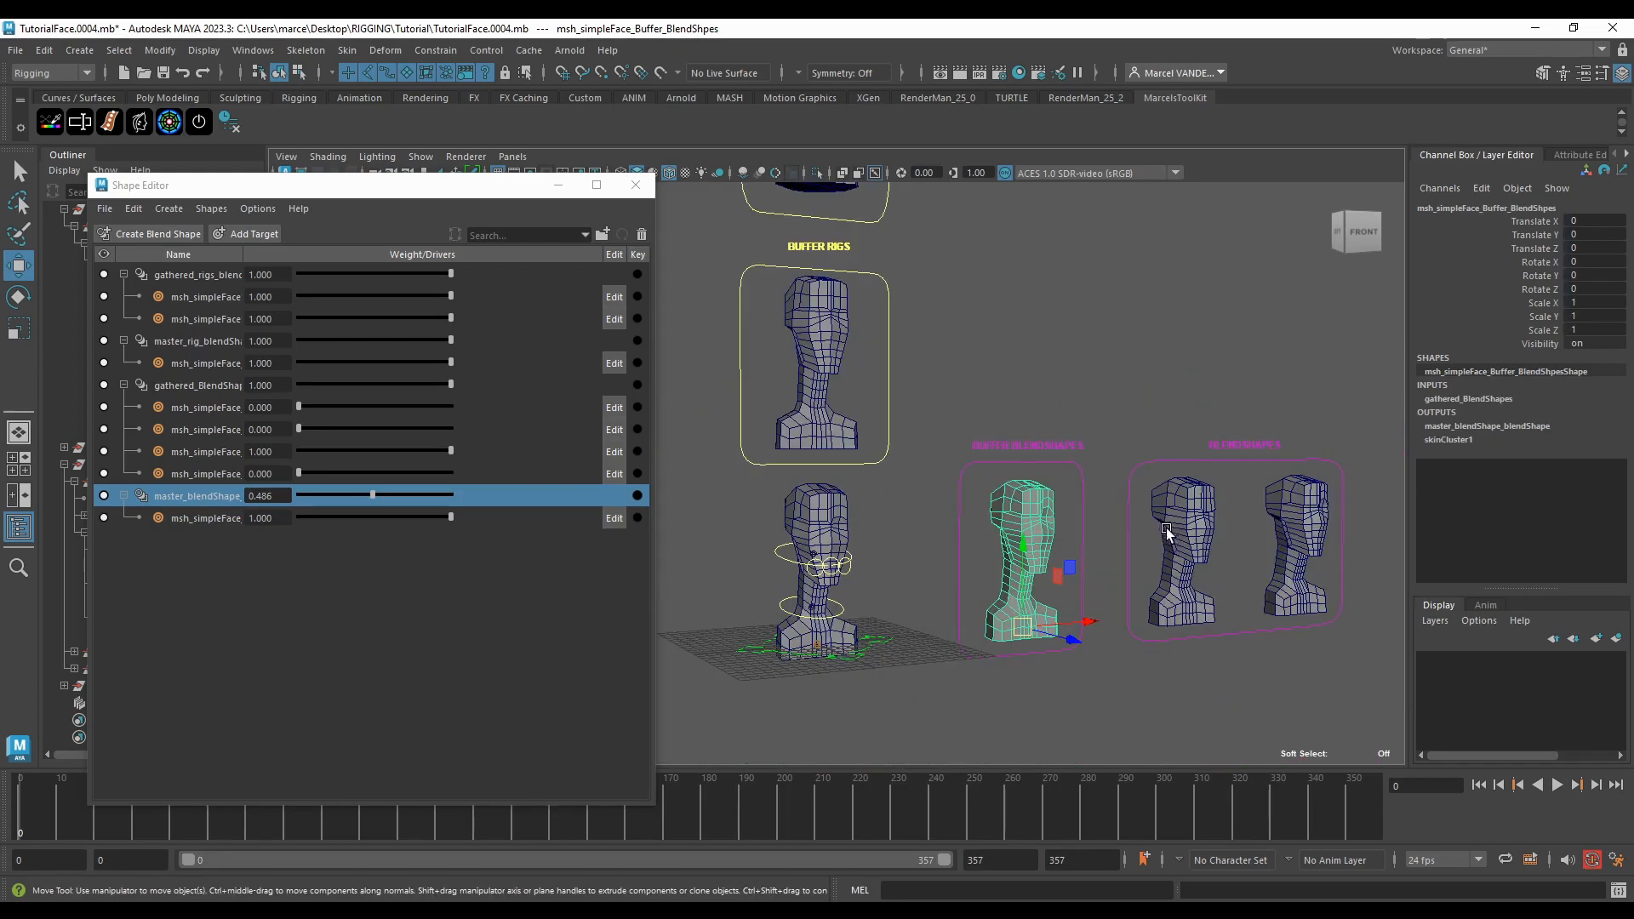
scroll(1208, 561, "up", 3)
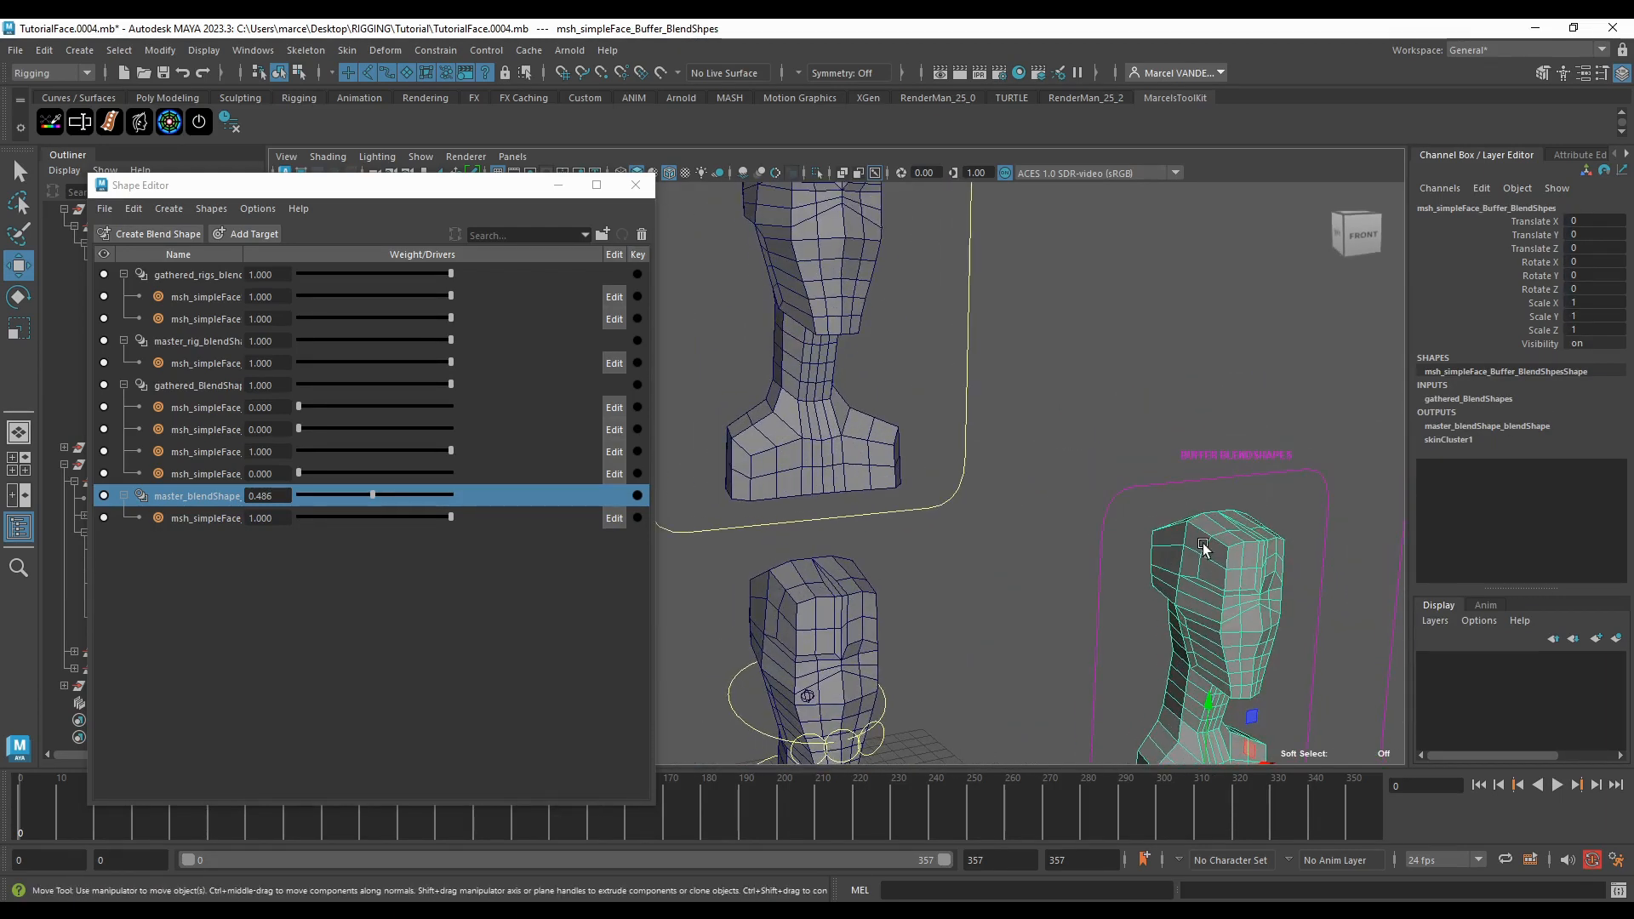
scroll(1202, 547, "down", 2)
scroll(1174, 541, "up", 2)
scroll(1140, 535, "down", 1)
scroll(1136, 532, "up", 1)
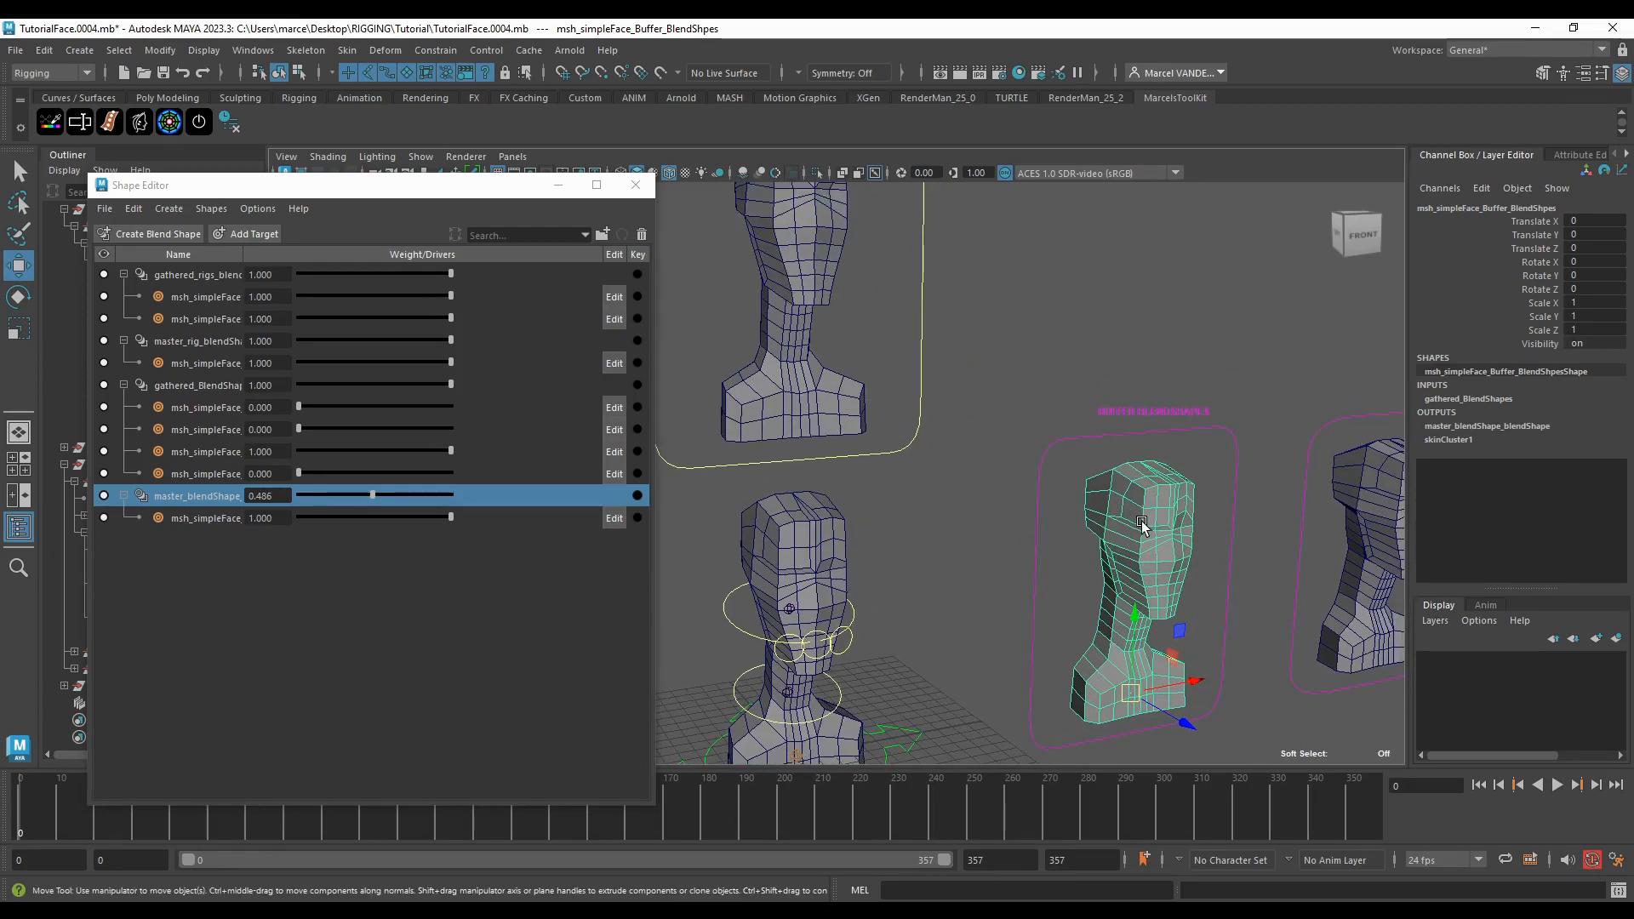
Step: Select the Buffer Rigs head with the Buffer Blendshapes head, and finally the Buffer Rigs head with the main head
left_click(793, 257)
middle_click_drag(979, 359, 987, 426, "alt")
scroll(985, 436, "down", 1)
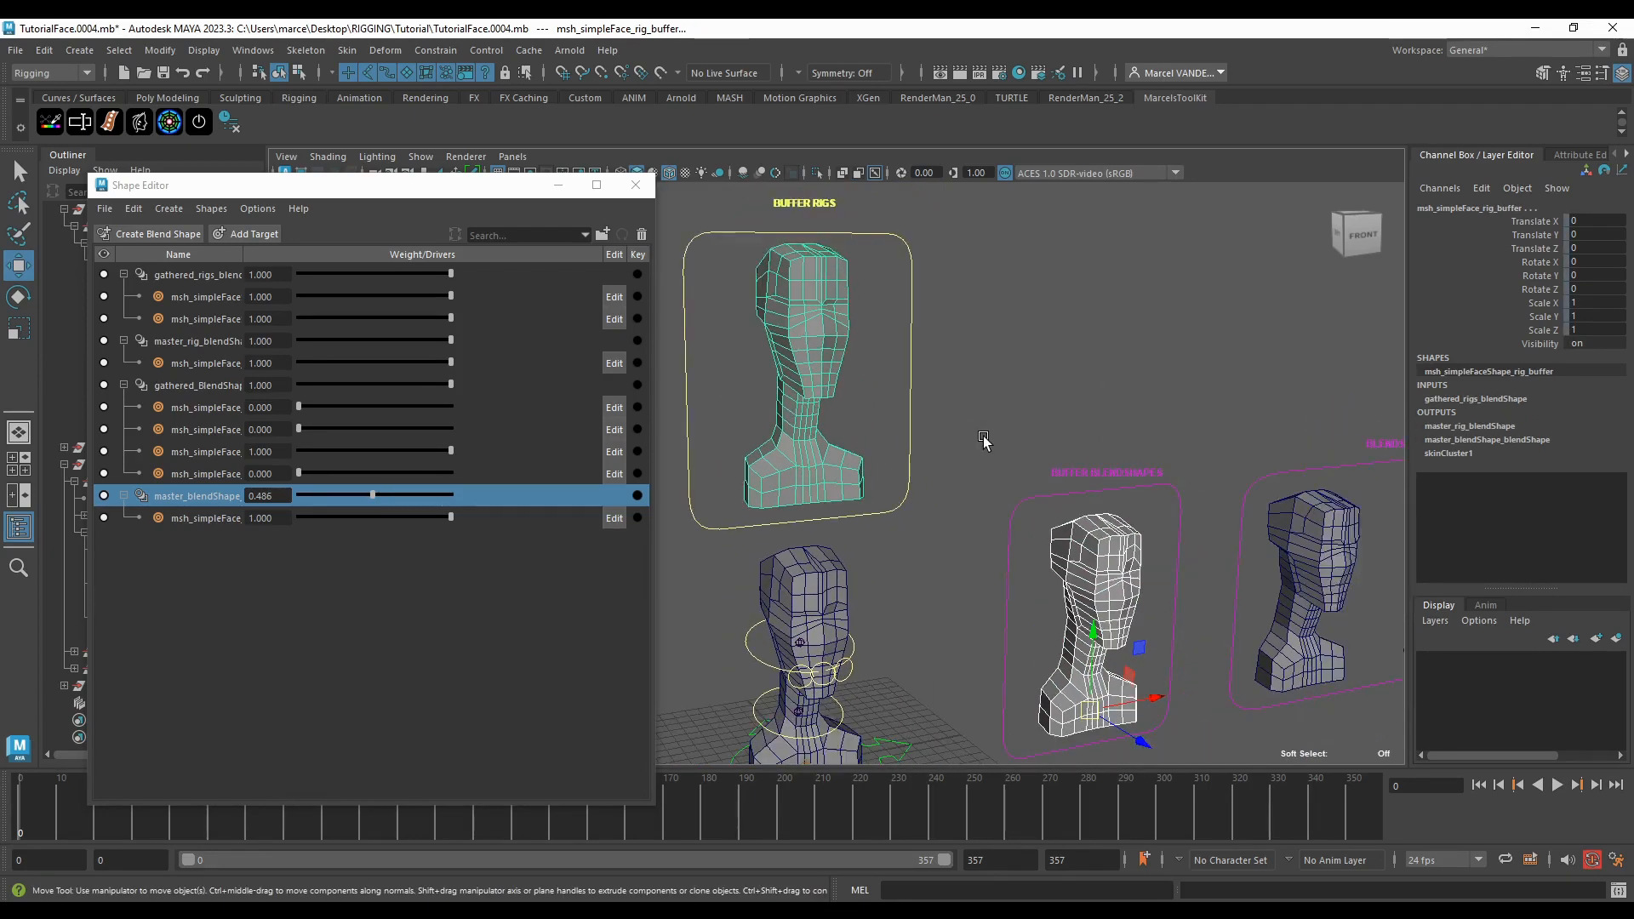
left_click(1138, 565)
left_click(816, 364, "shift")
middle_click_drag(905, 427, 926, 381, "alt")
left_click(901, 361)
left_click(849, 296)
middle_click_drag(944, 451, 928, 535, "alt")
left_click(851, 471, "shift")
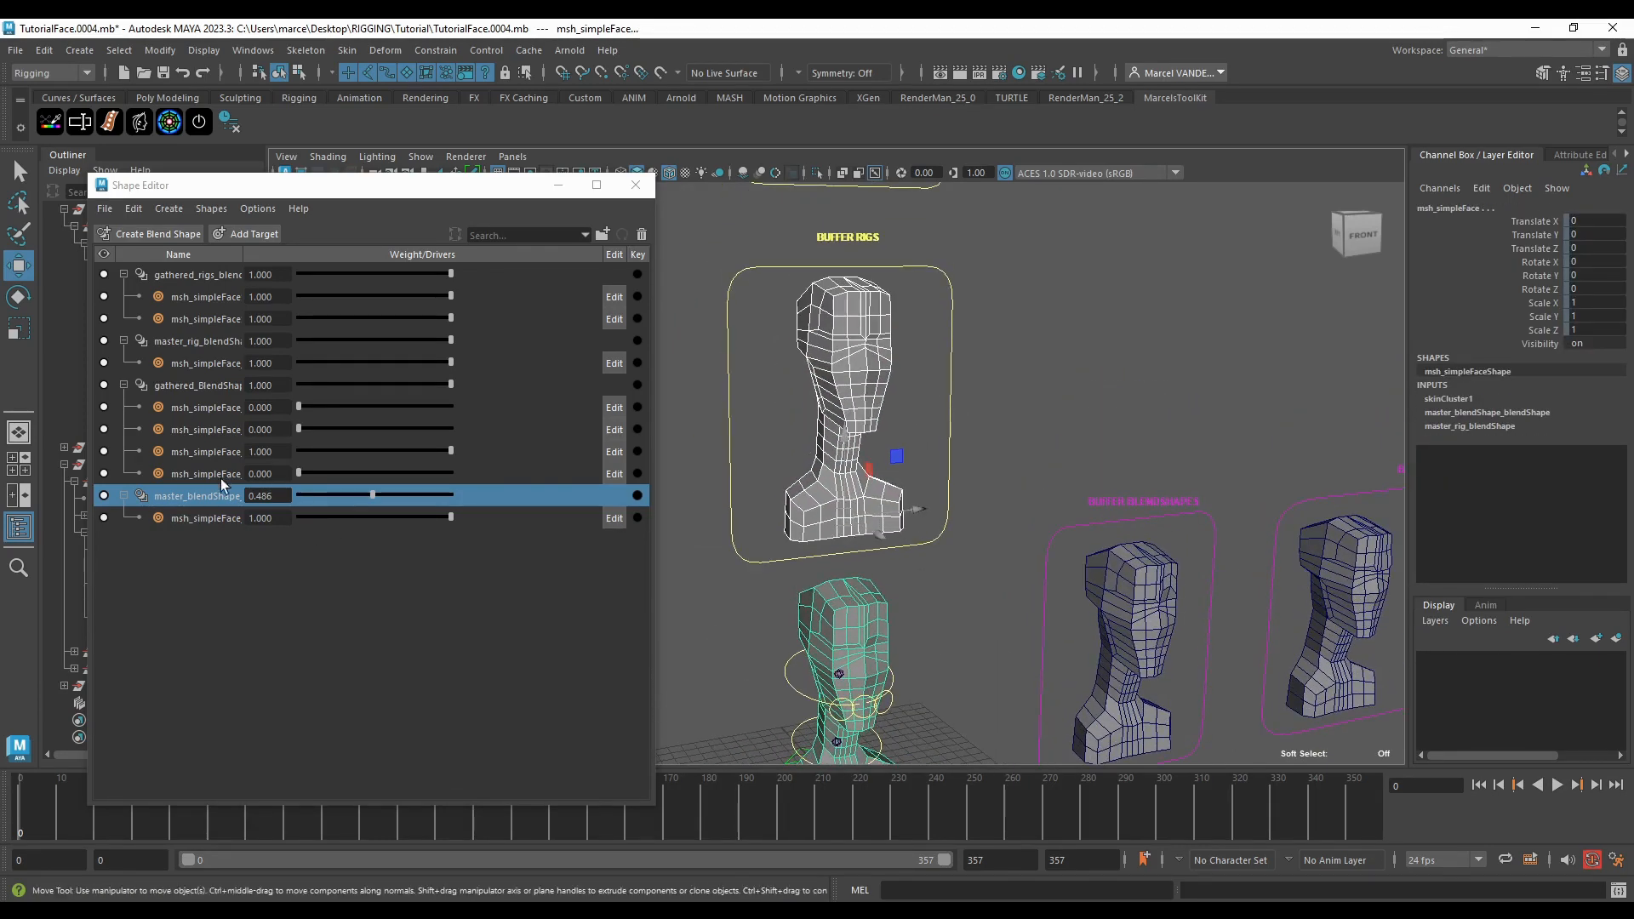
Step: Set the master_blendShape_blendShape weight to 1.000 and widen the Shape Editor's Name column to show the full names
left_click_drag(373, 495, 605, 486)
left_click(220, 518)
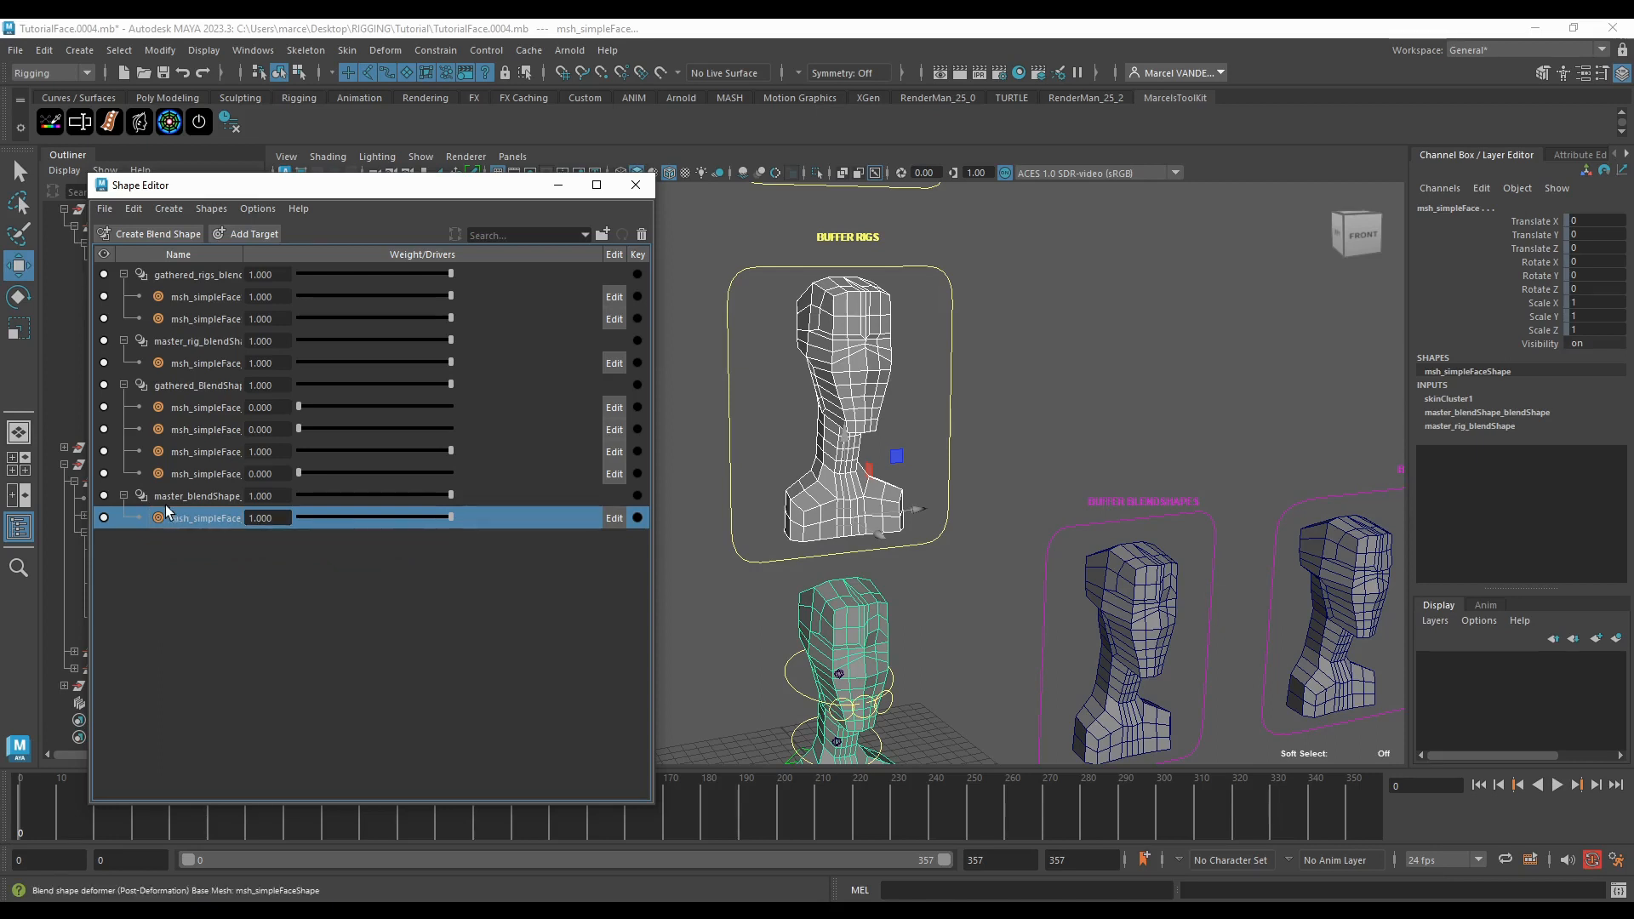
left_click_drag(244, 254, 410, 290)
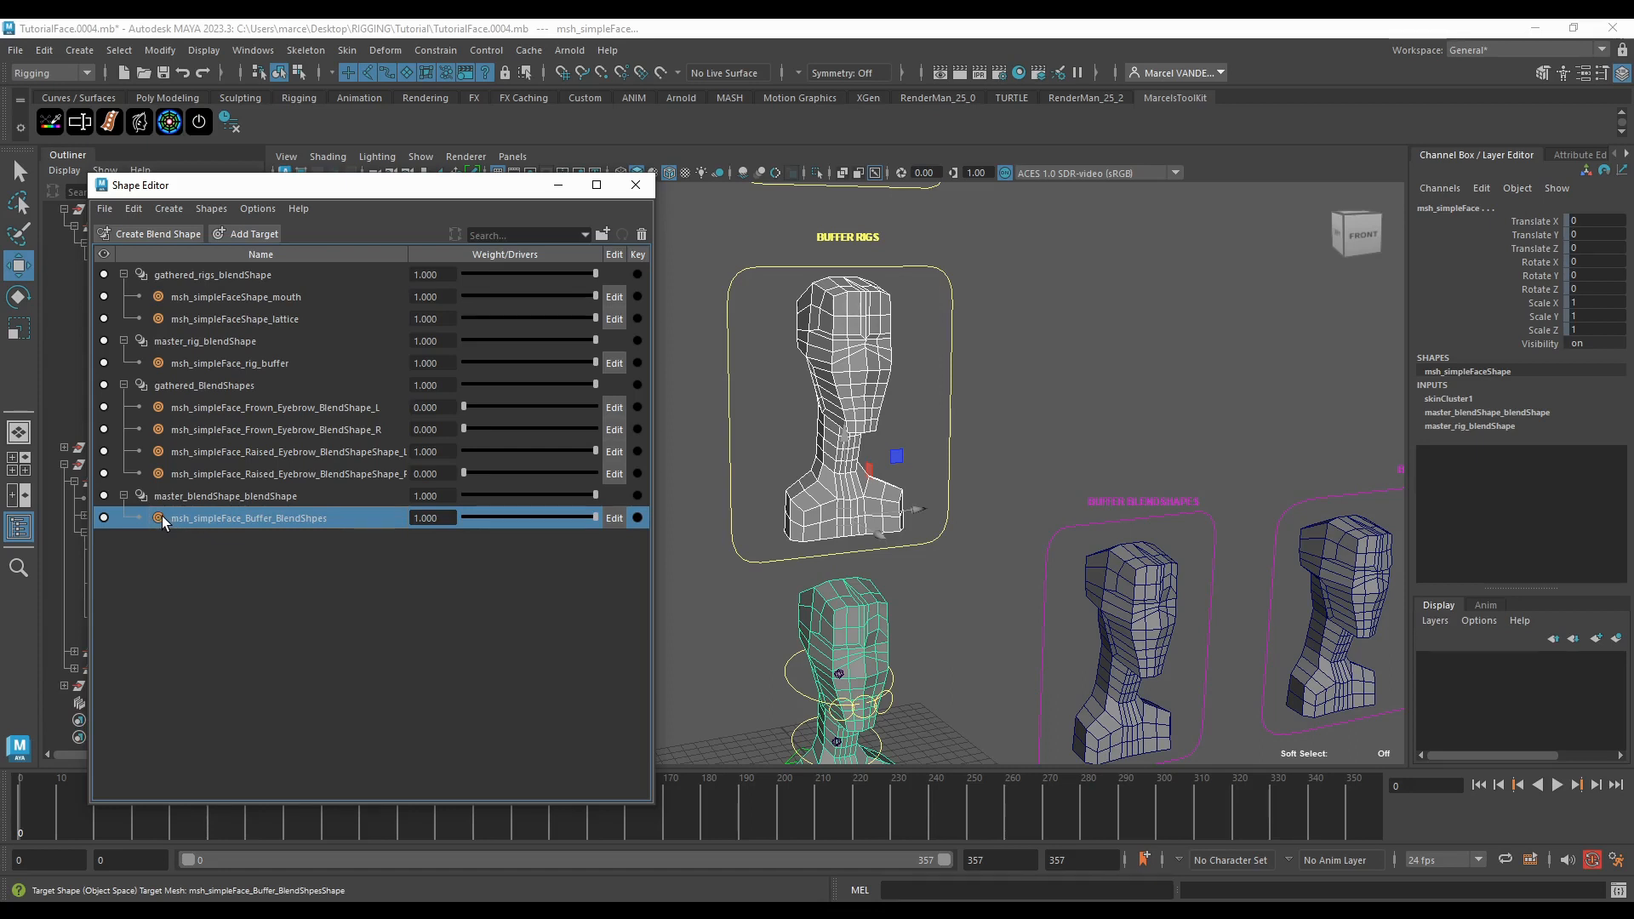
Step: Try to move the msh_simpleFace_Buffer_BlendShpes target into gathered_BlendShapes, and select the master_blendShape_blendShape deformer
left_click_drag(160, 518, 212, 387)
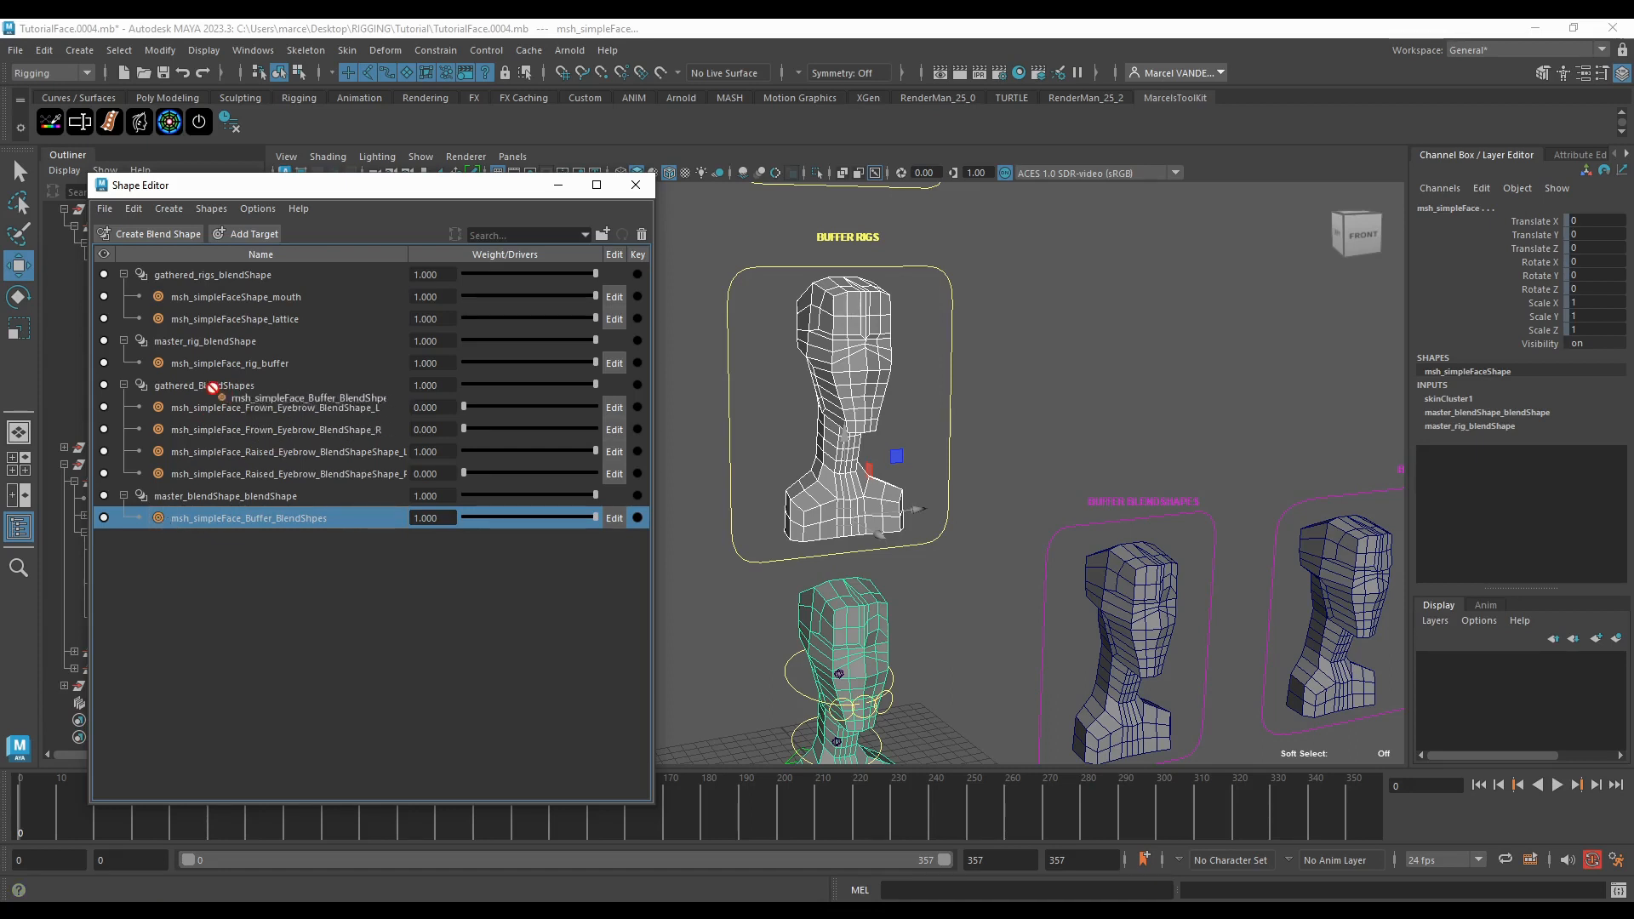
left_click(196, 497)
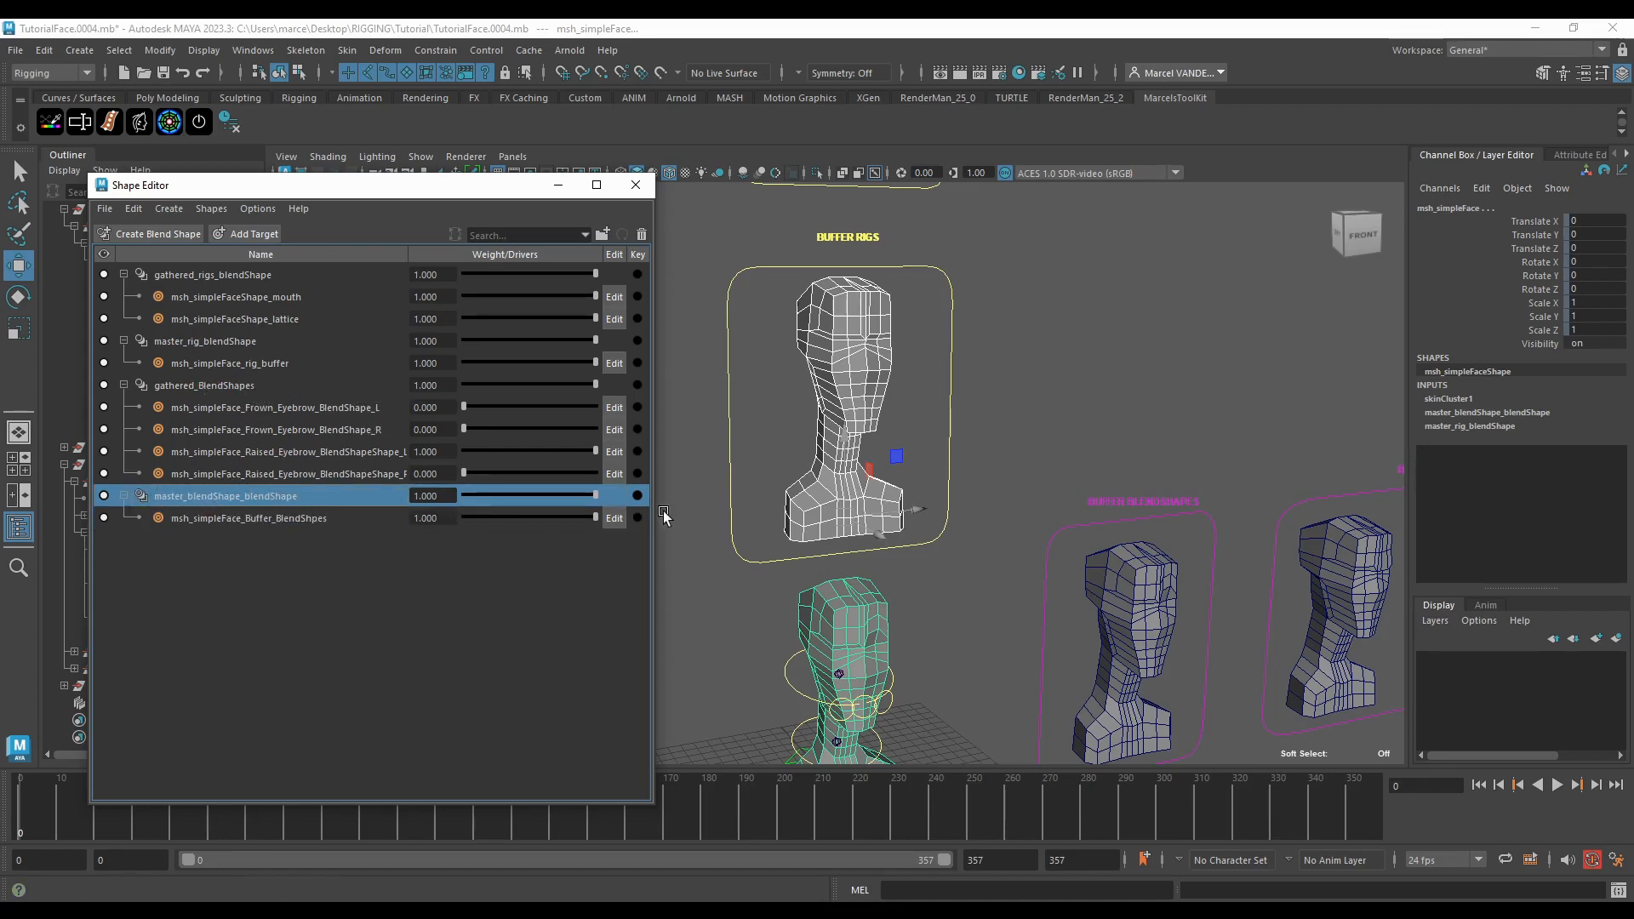
Step: Delete the master_blendShape_blendShape deformer and select the Buffer Blendshapes head together with the Buffer Rigs head
scroll(804, 456, "down", 3)
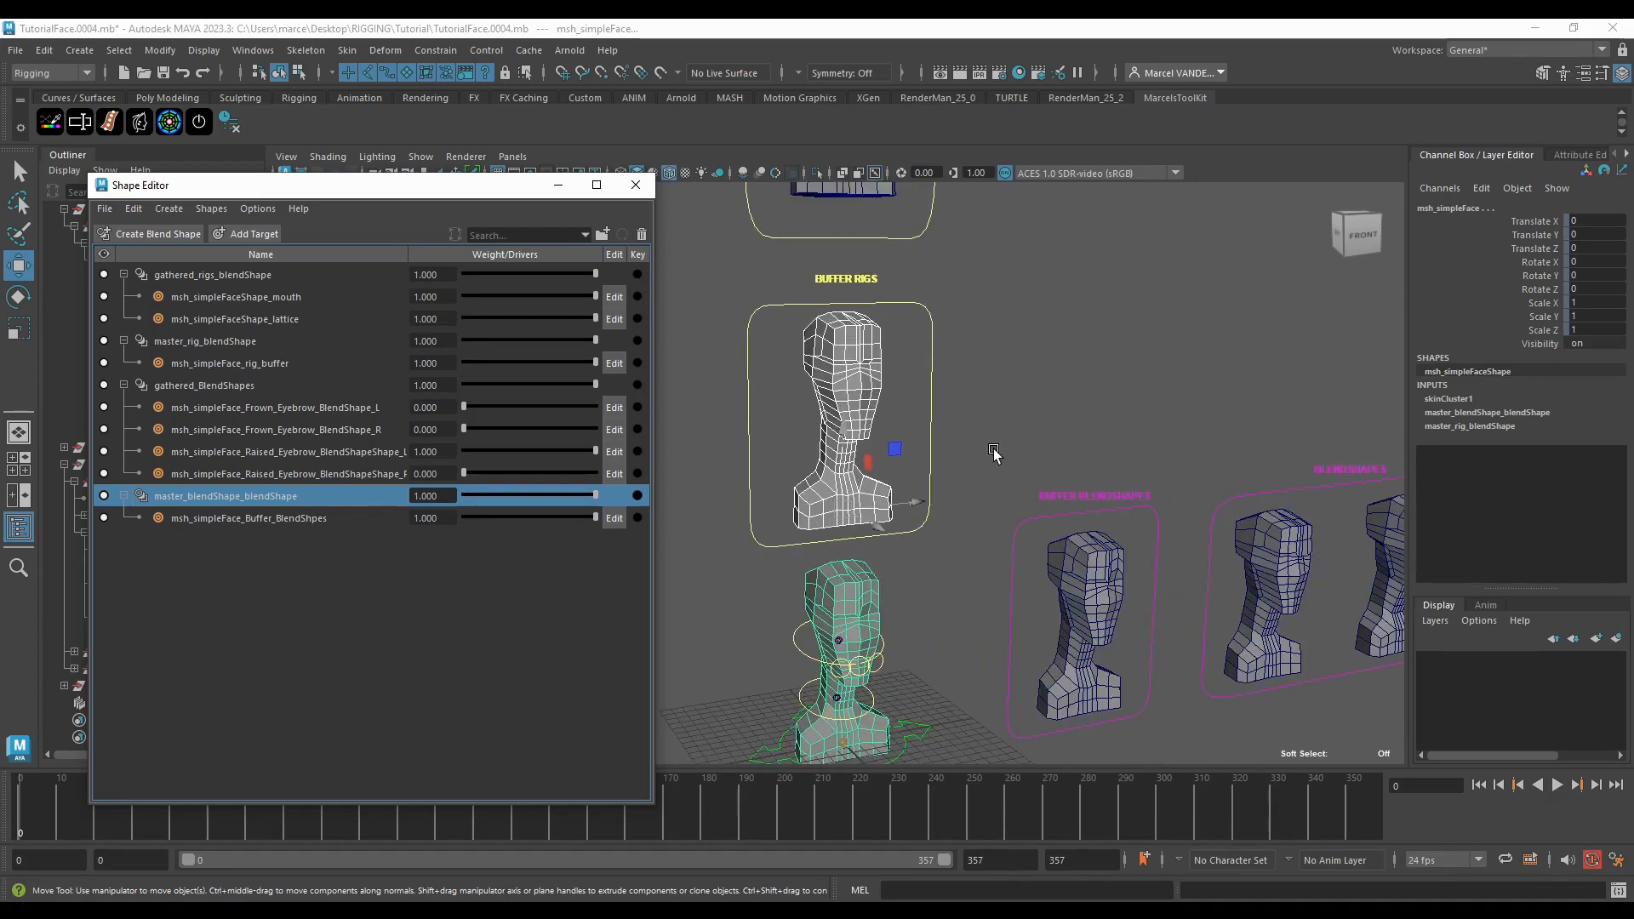
key("Delete")
left_click(1073, 579)
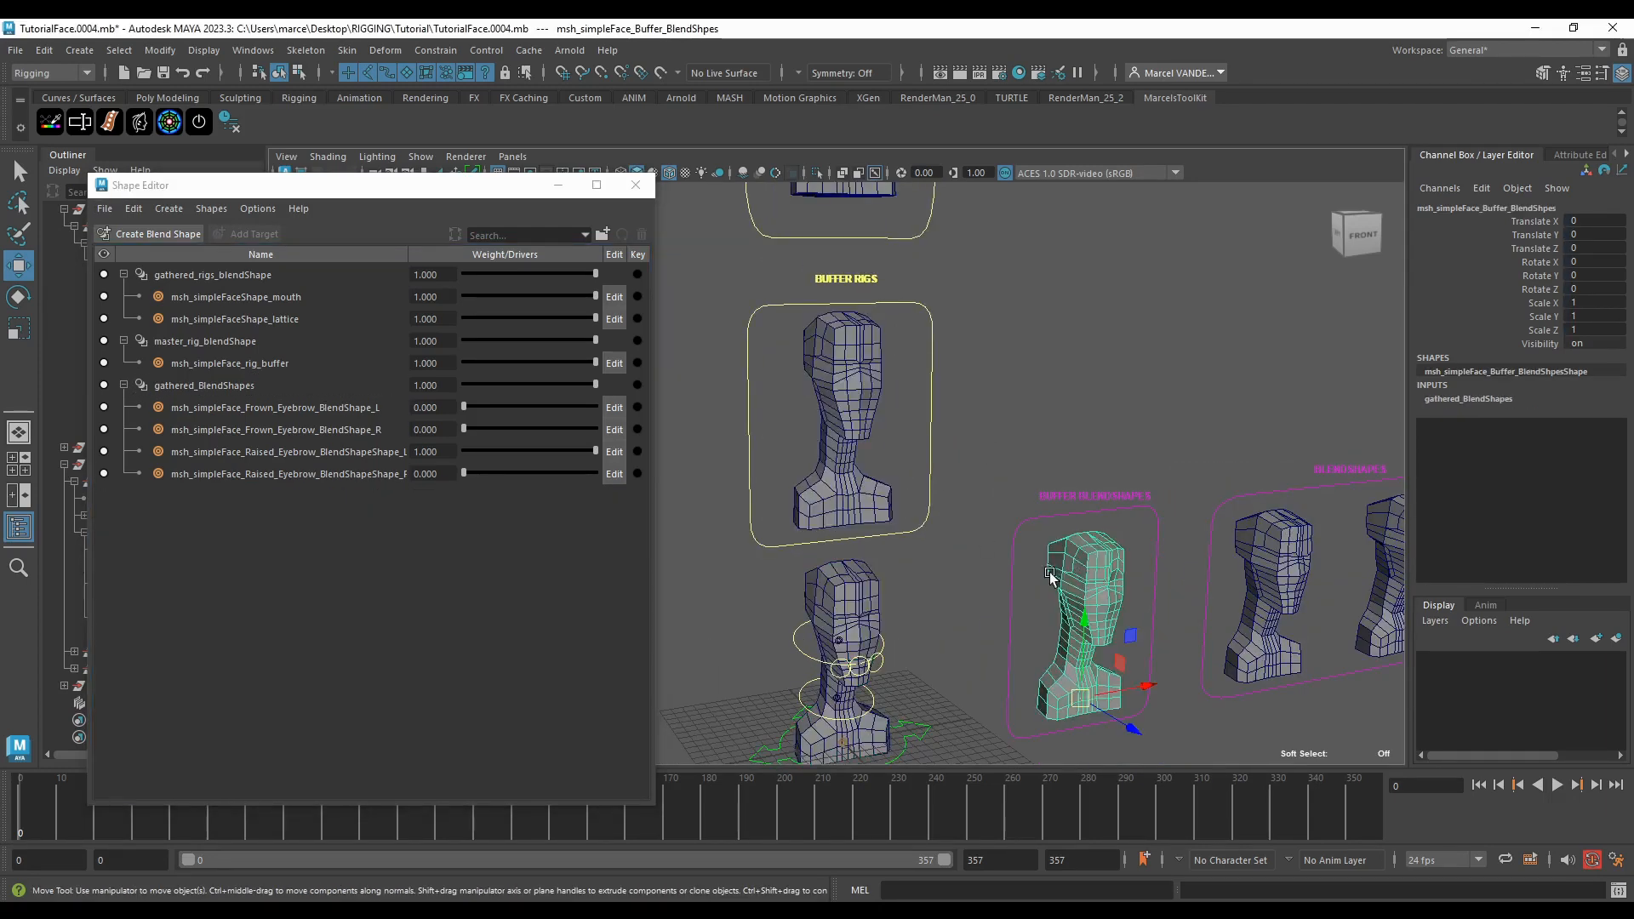
left_click(872, 387, "shift")
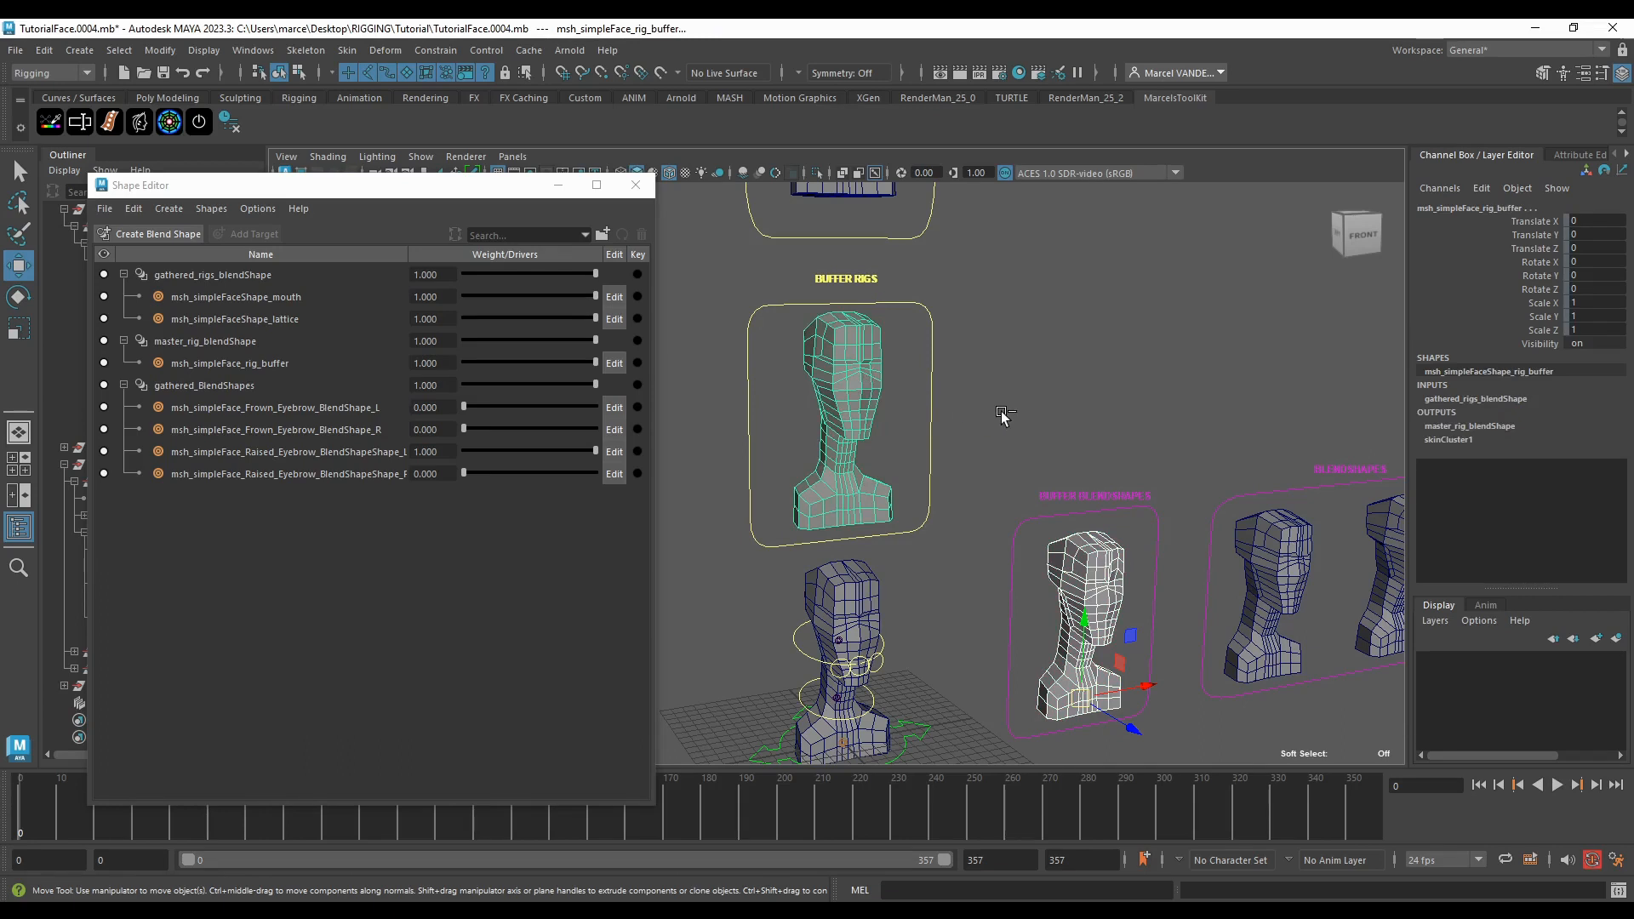
key("ctrl+f")
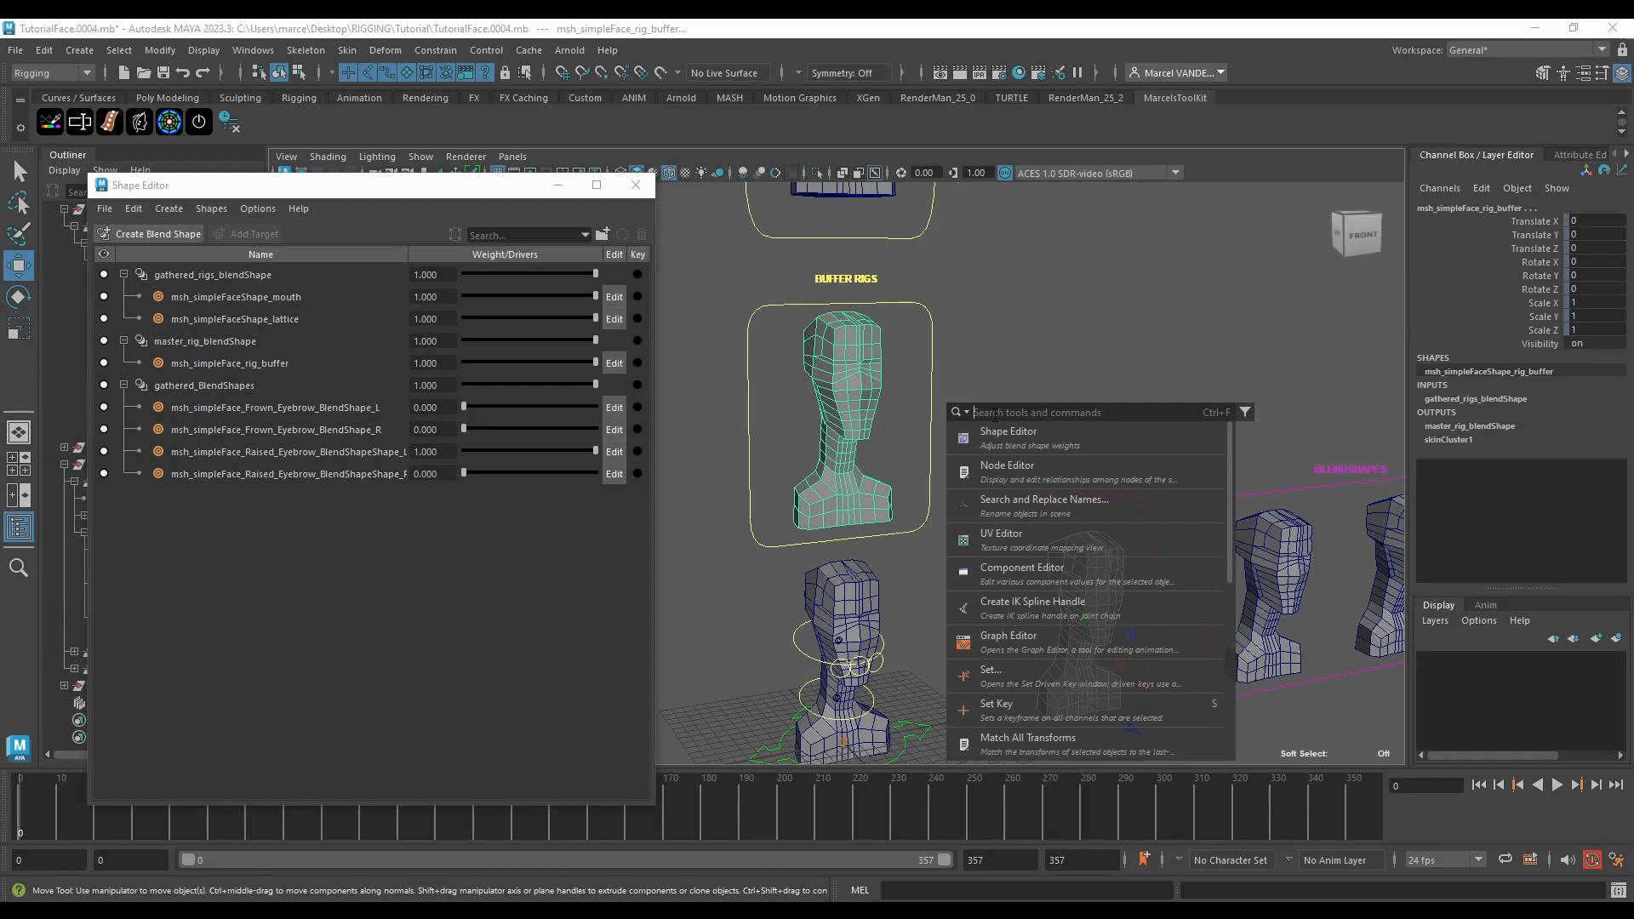
key("Escape")
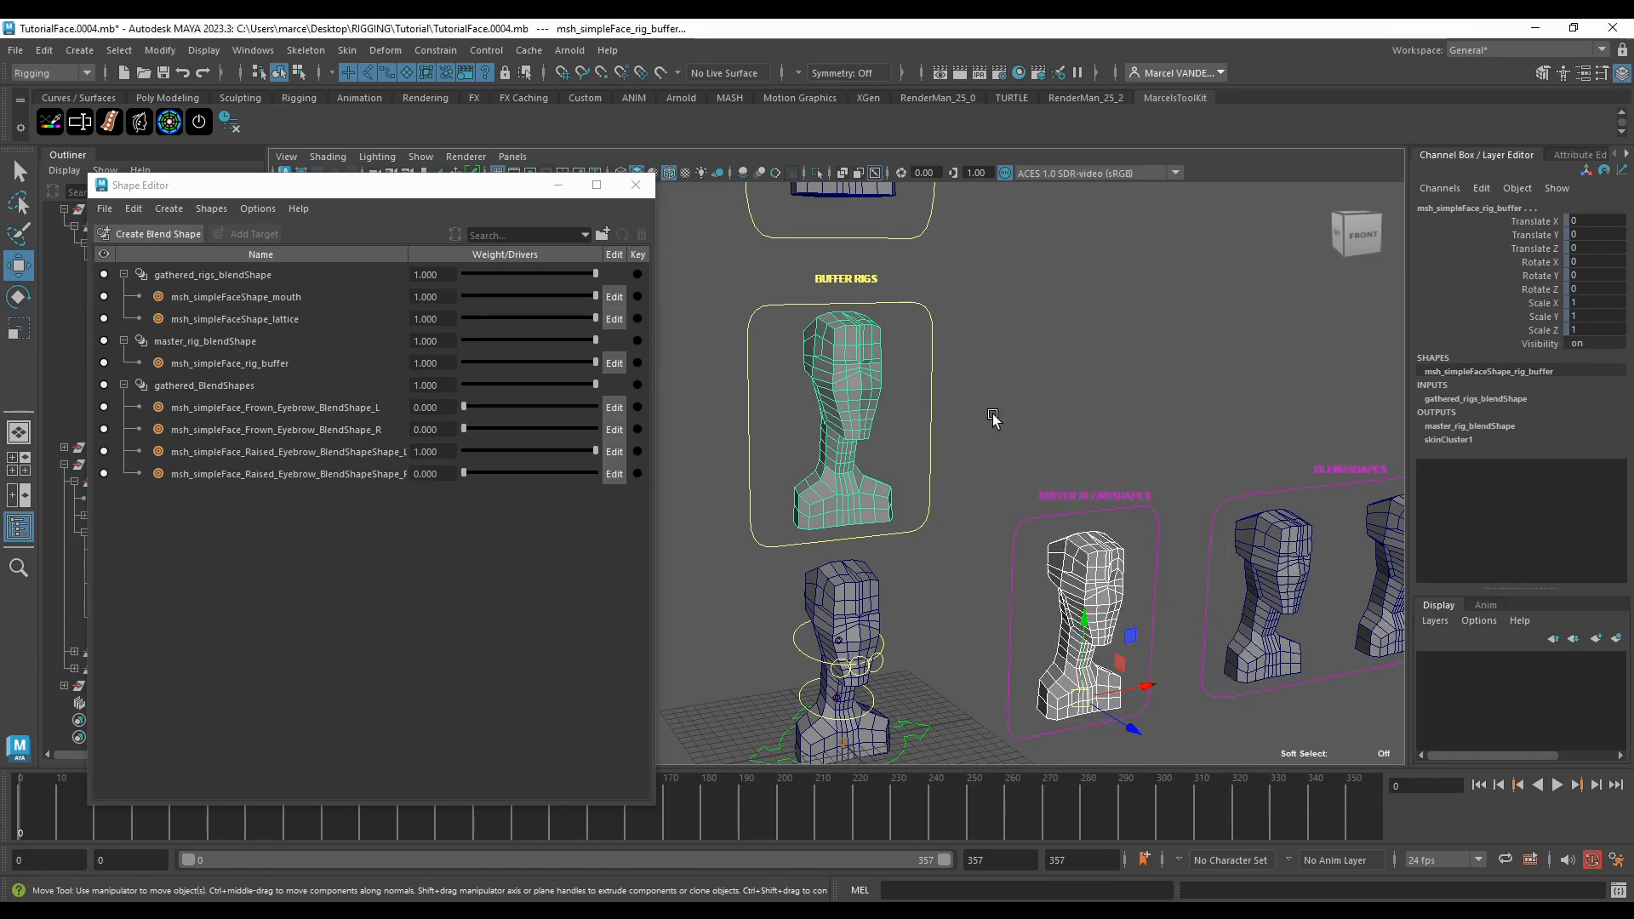
Step: Add the selected Buffer Blendshapes head as a target of gathered_rigs_blendShape and set the new target's weight to 1.000
left_click(245, 276)
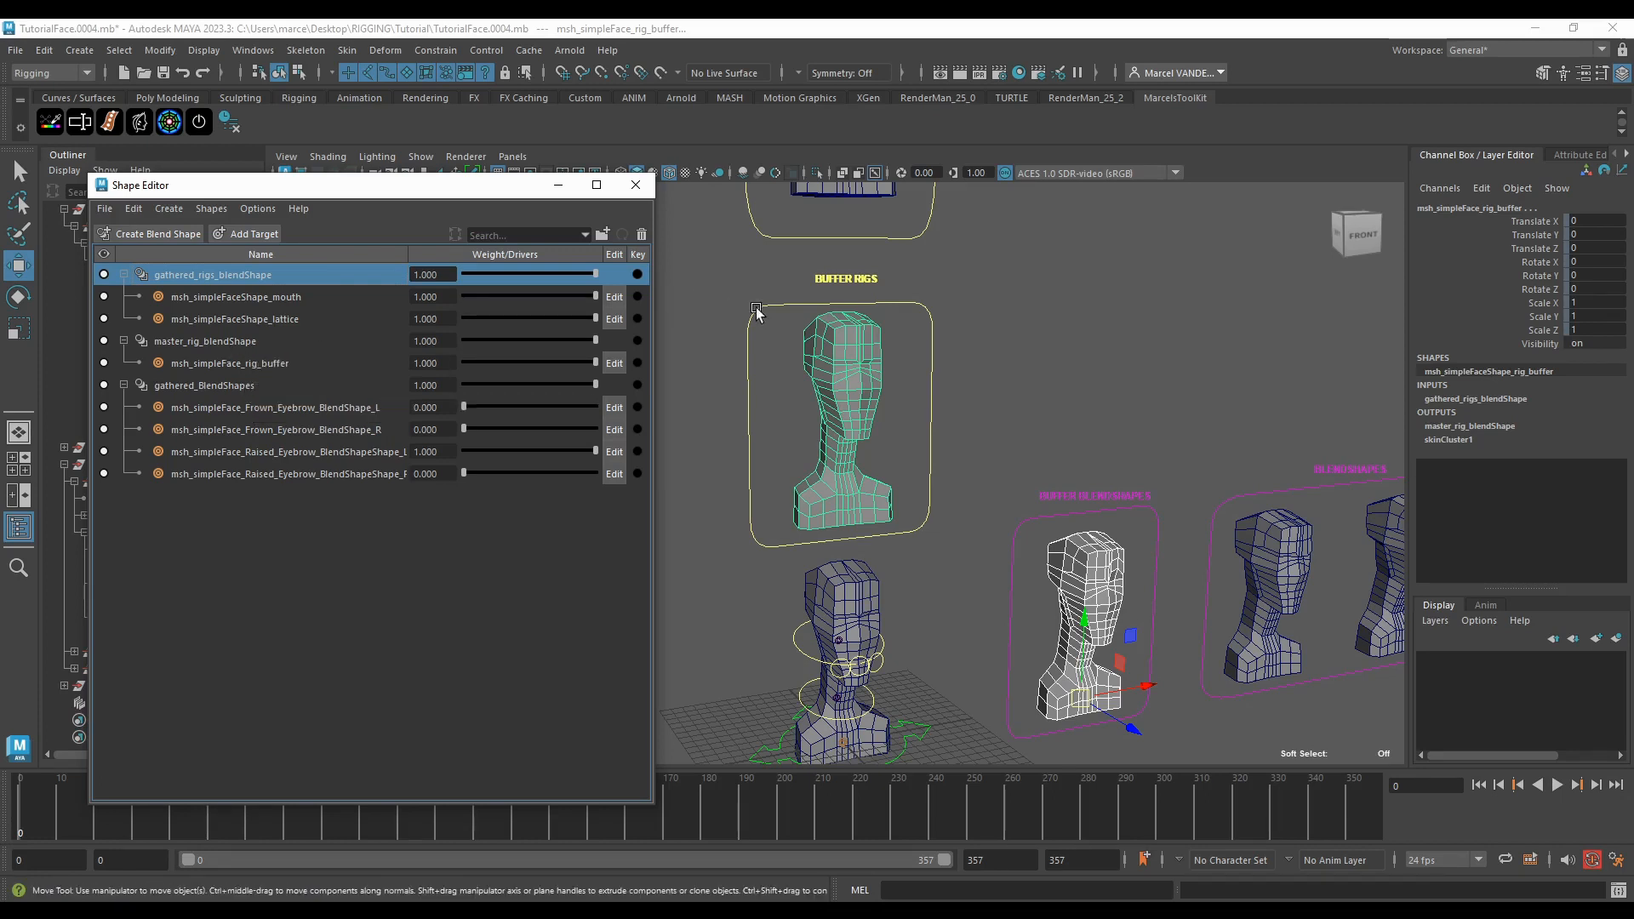
left_click(169, 208)
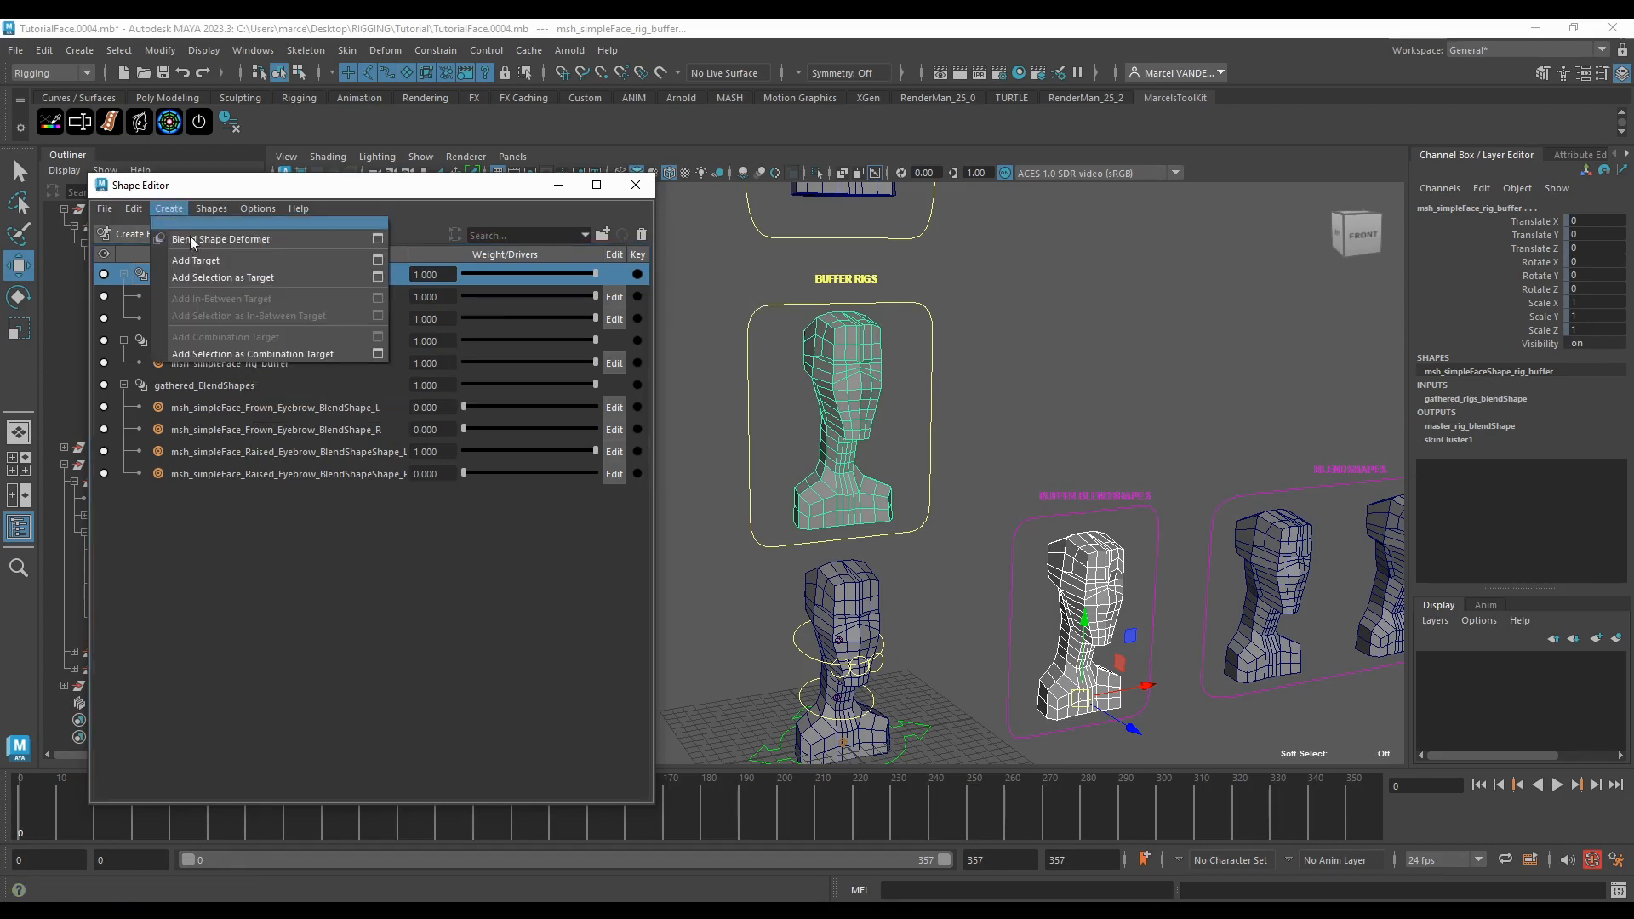
left_click(208, 278)
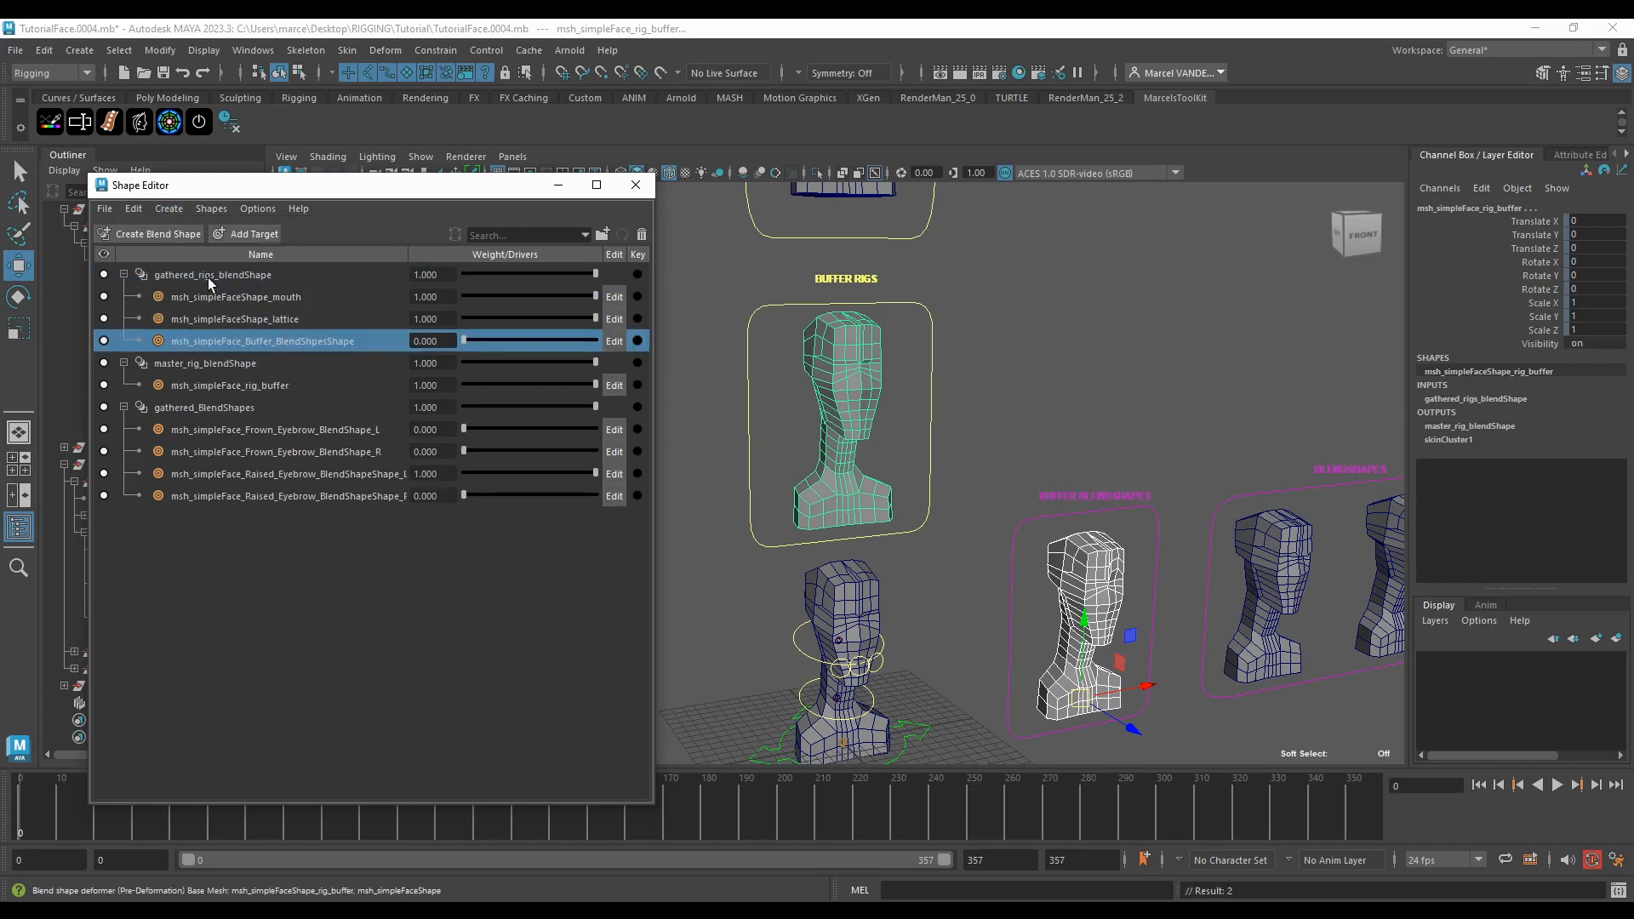
left_click(468, 340)
left_click_drag(468, 340, 606, 345)
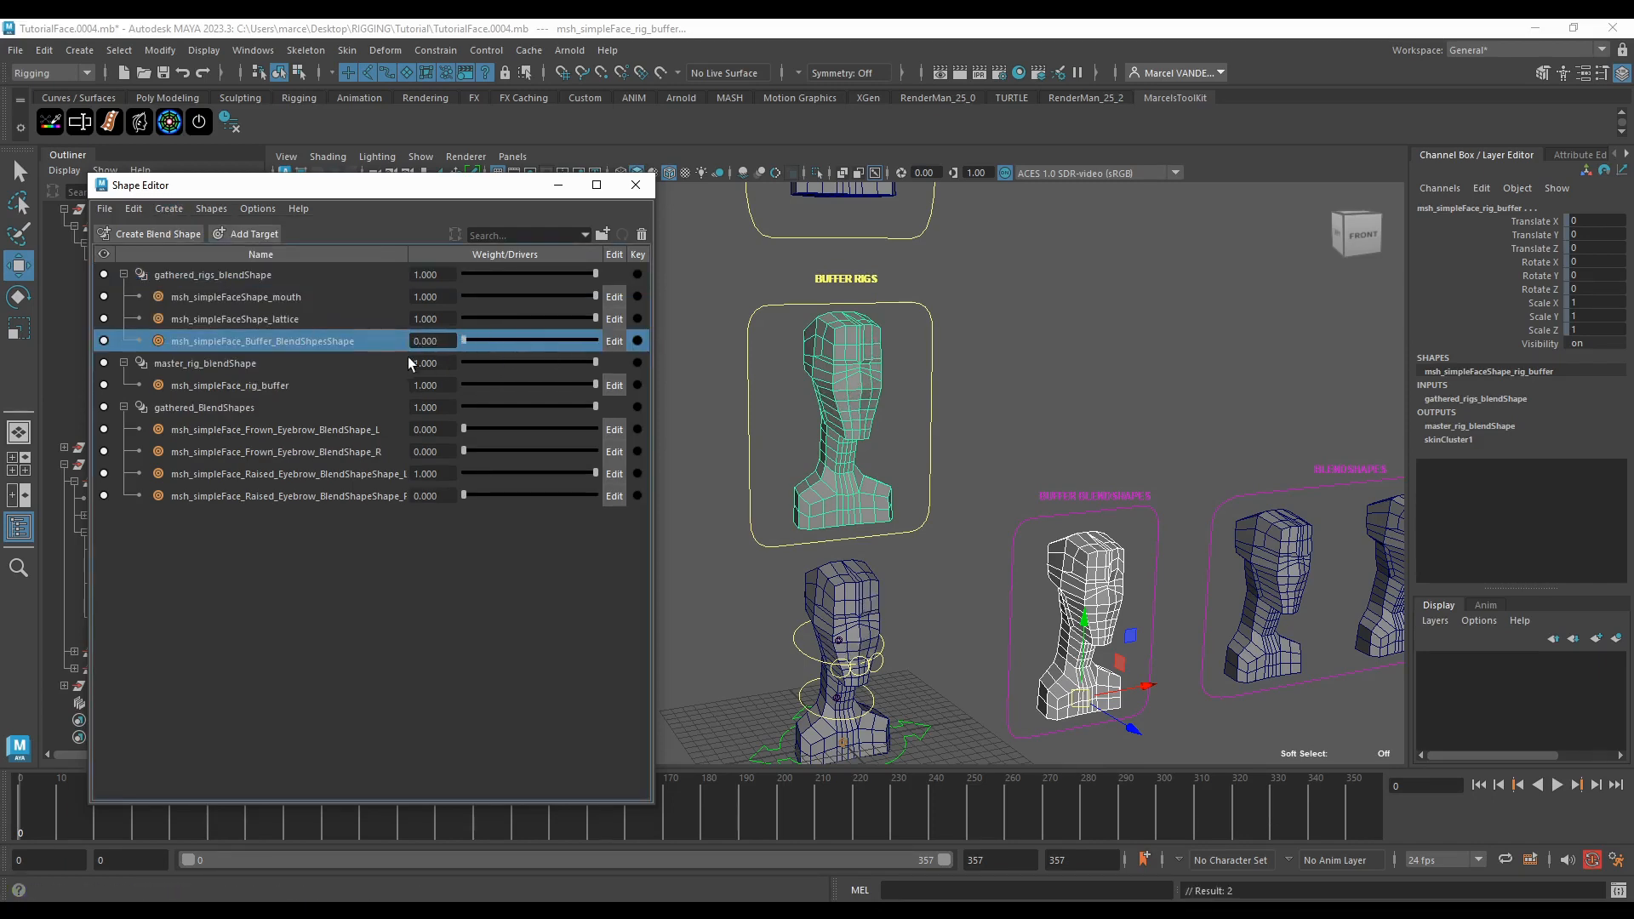
left_click(469, 340)
left_click_drag(589, 364, 606, 360)
Step: Set the weight of the second Raised_Eyebrow target in gathered_BlendShapes to 1.000
scroll(900, 321, "up", 6)
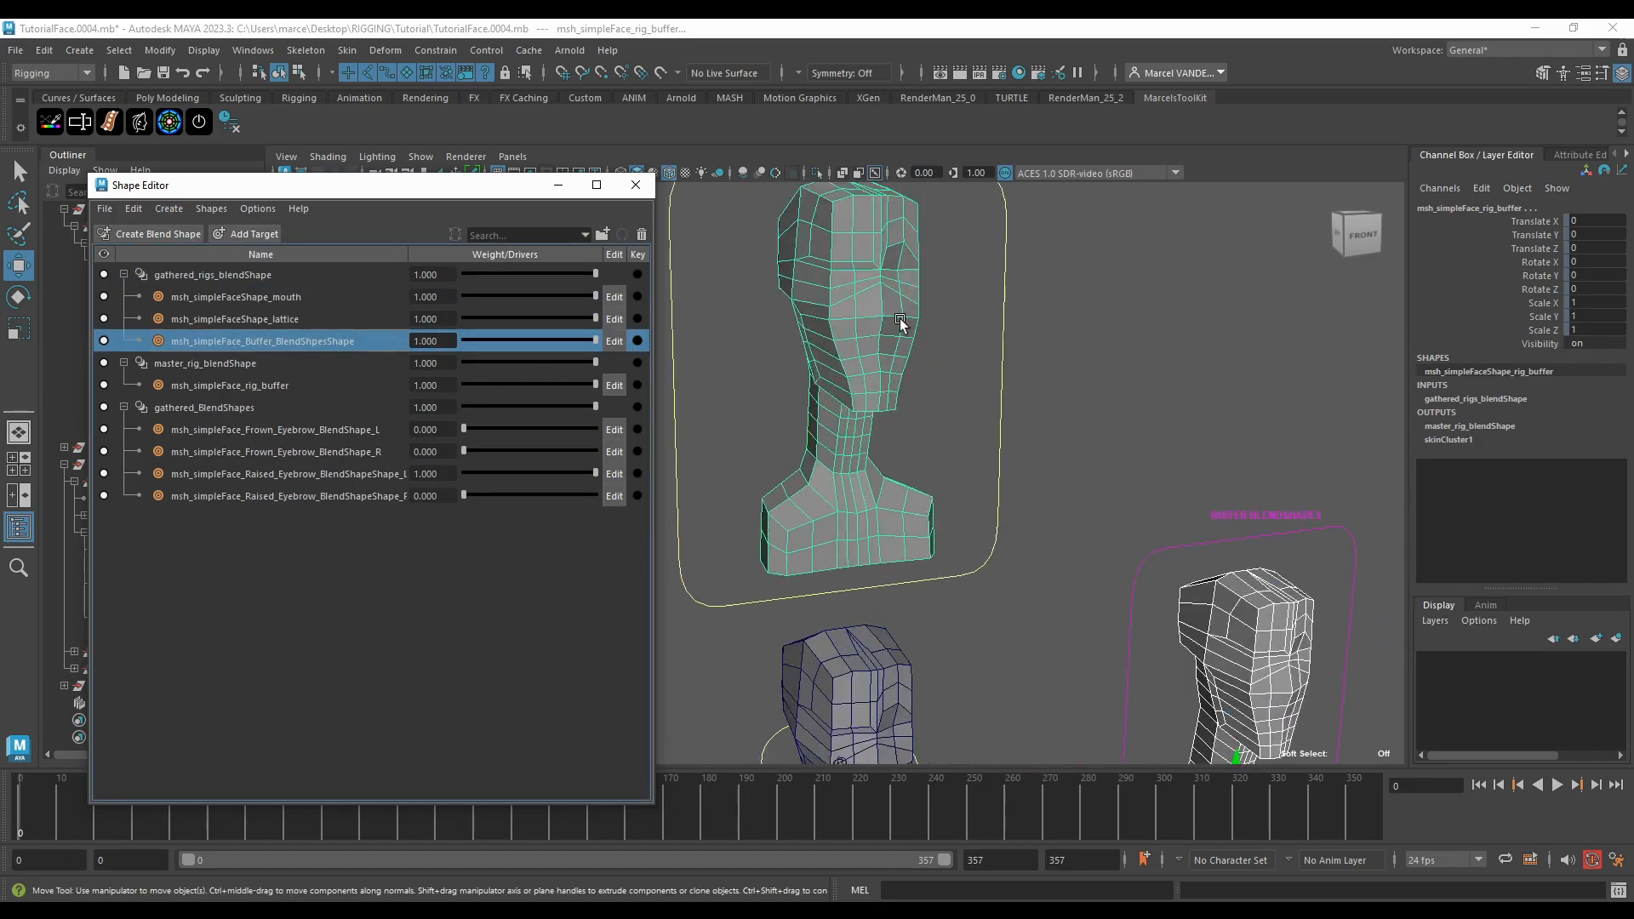
middle_click_drag(908, 284, 967, 340, "alt")
scroll(981, 475, "down", 3)
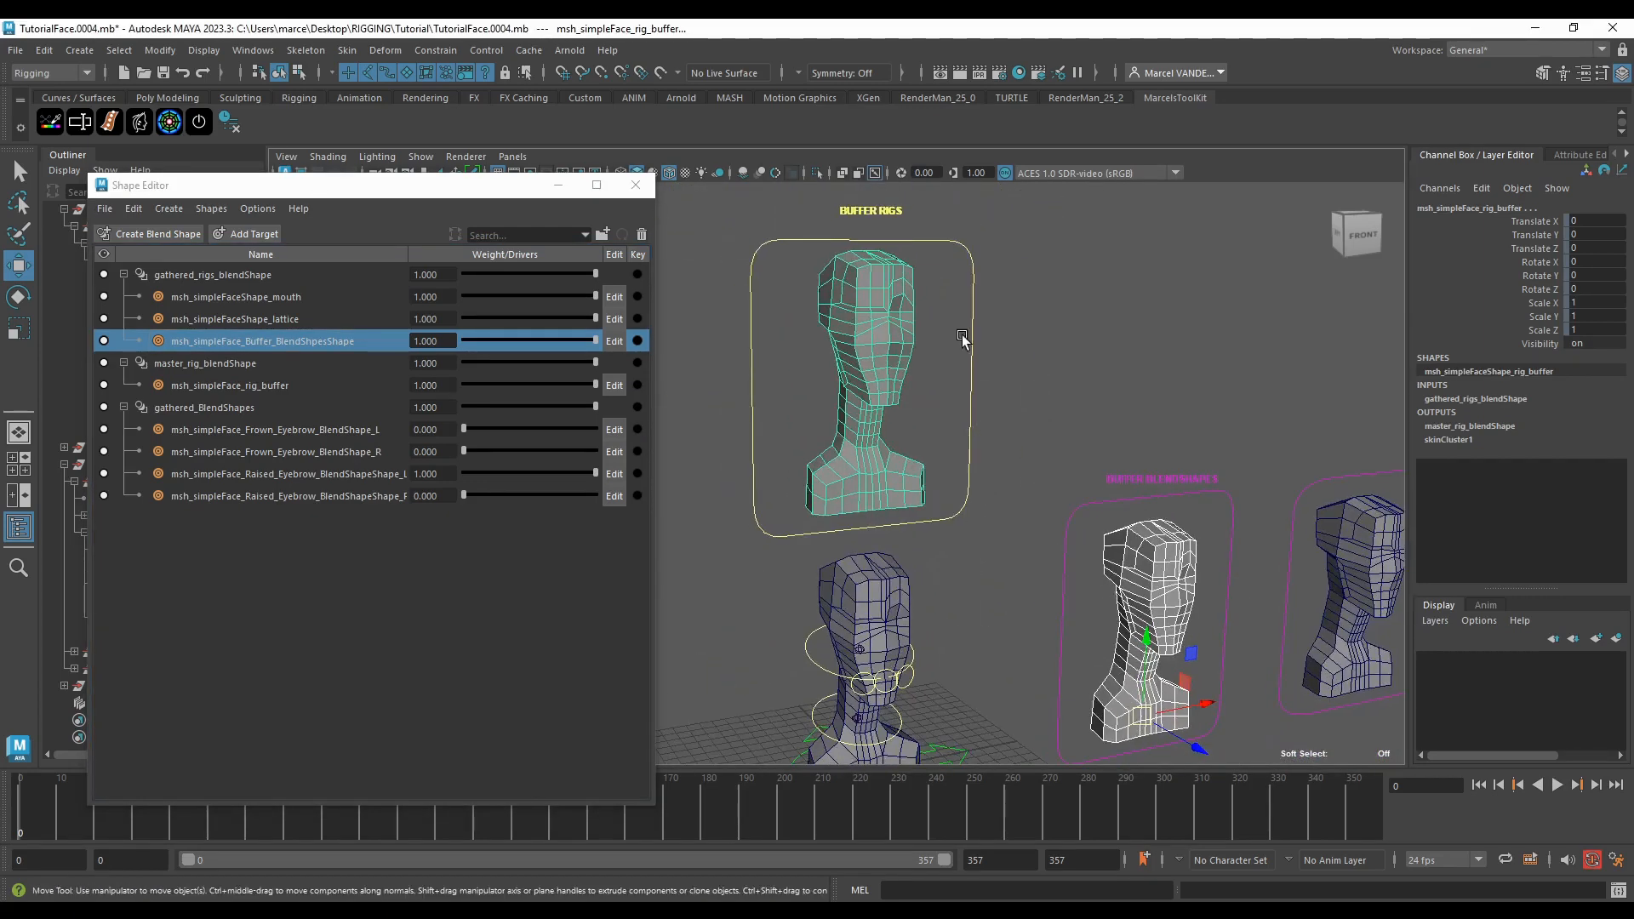
scroll(905, 321, "up", 5)
scroll(954, 470, "down", 6)
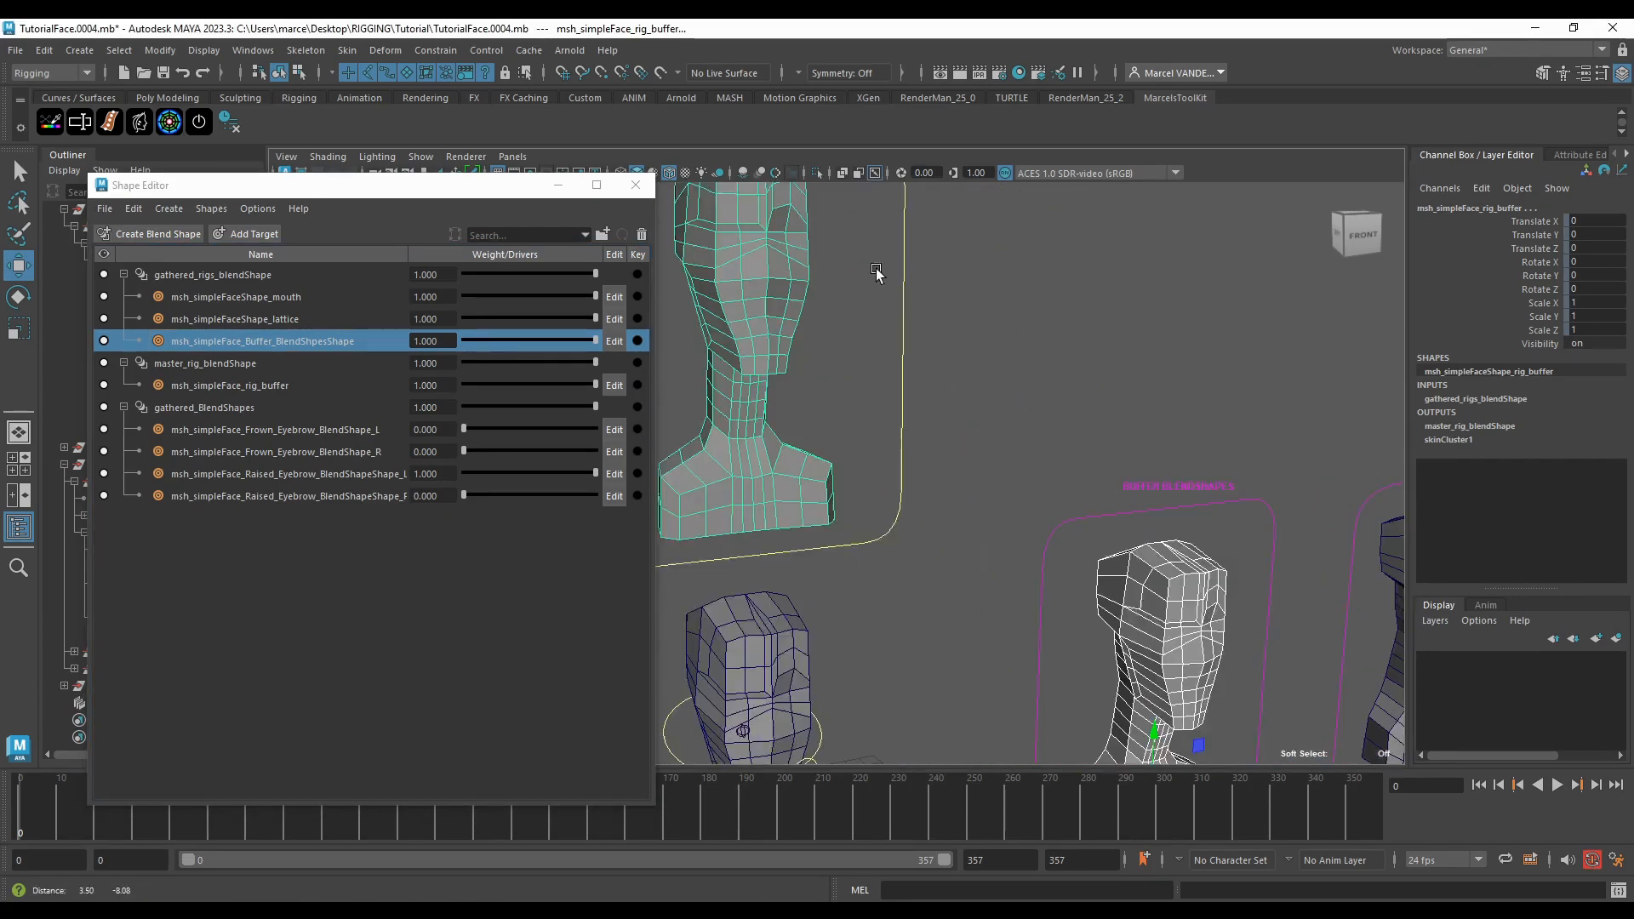
left_click_drag(595, 473, 766, 470)
left_click_drag(477, 497, 879, 486)
Step: Test the main head's deformation by moving ctrl_Lip3 up and outward several times, undoing each move
scroll(893, 511, "up", 5)
left_click(960, 542)
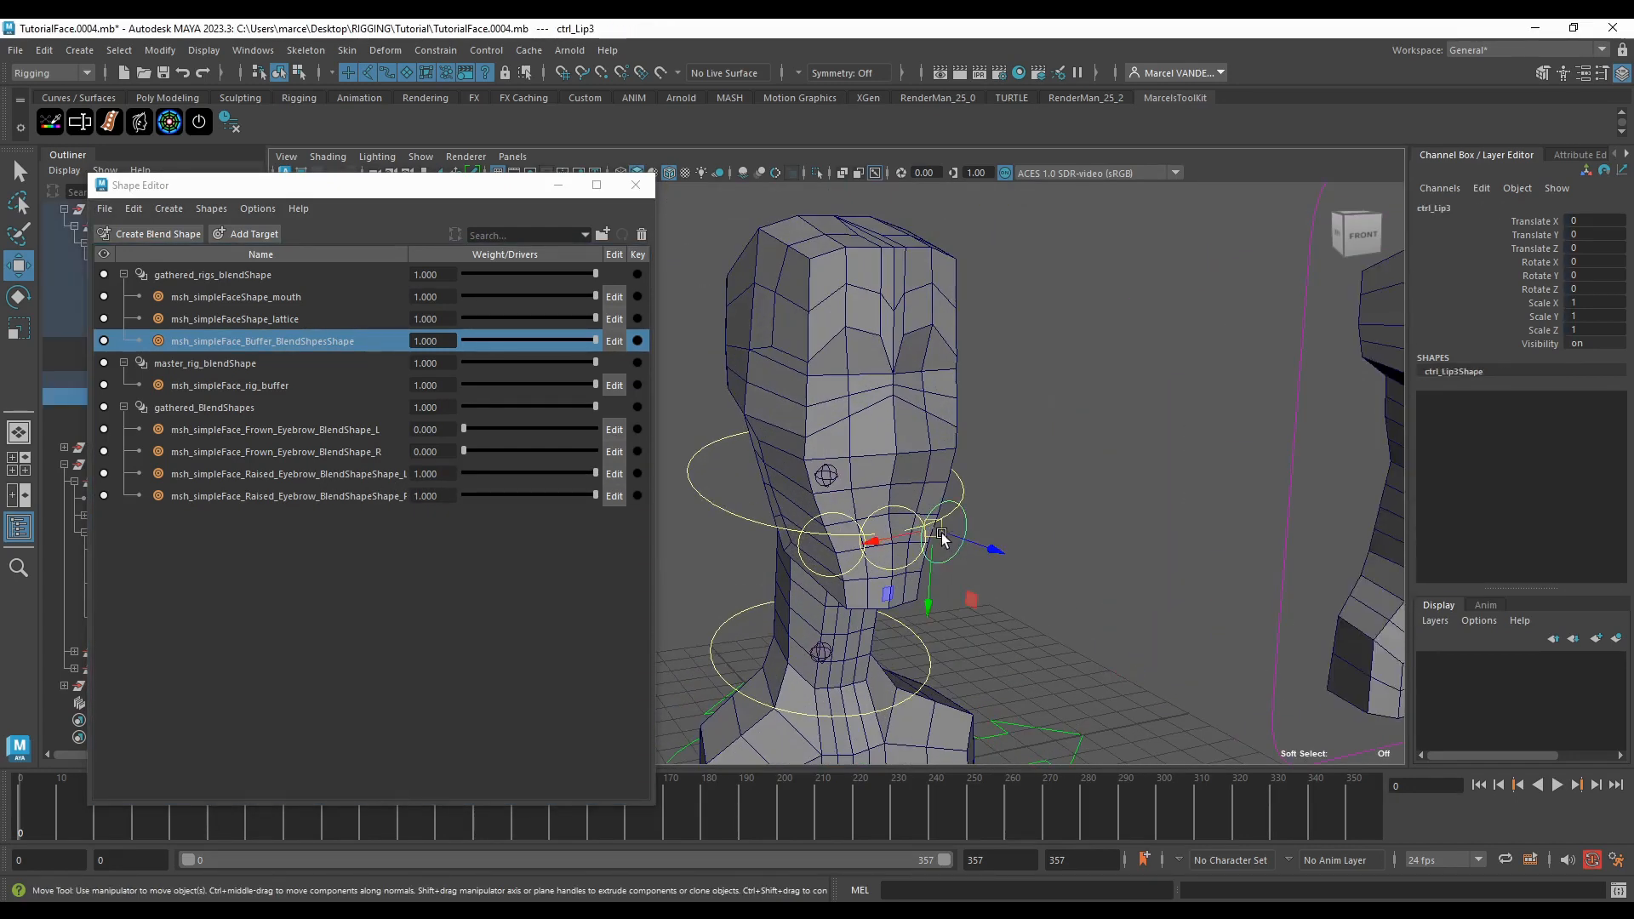
left_click_drag(939, 534, 976, 443)
key("ctrl+z")
left_click_drag(935, 534, 992, 445)
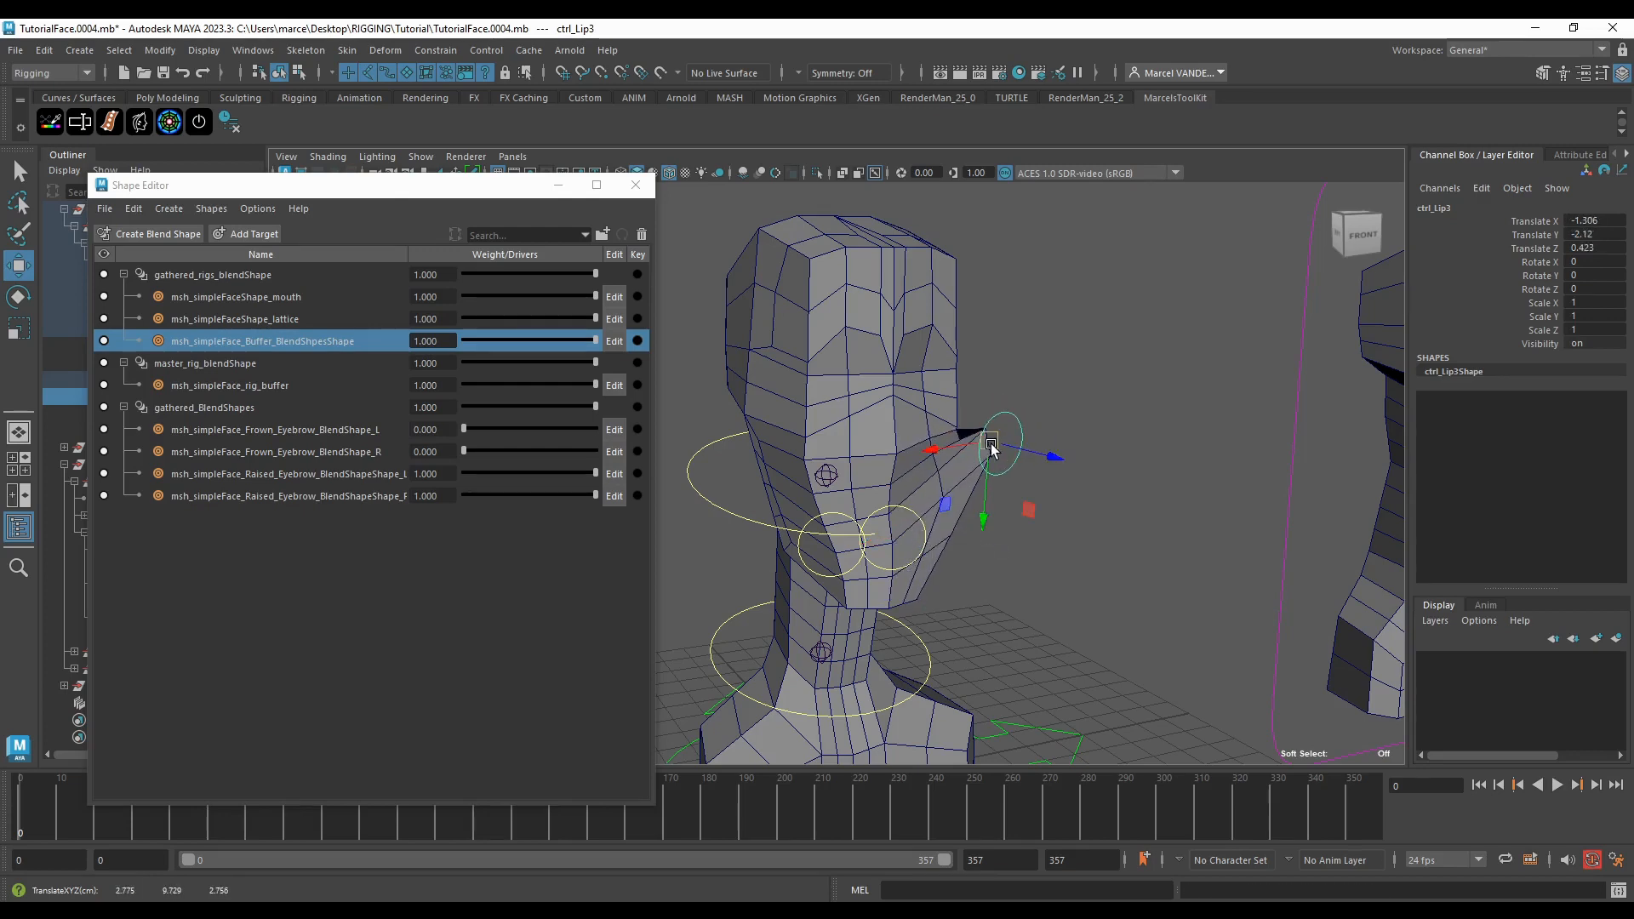
key("ctrl+z")
left_click_drag(932, 532, 974, 426)
key("ctrl+z")
mouse_move(977, 487)
left_mouse_down("alt")
mouse_move(904, 449)
mouse_move(991, 461)
left_mouse_up("alt")
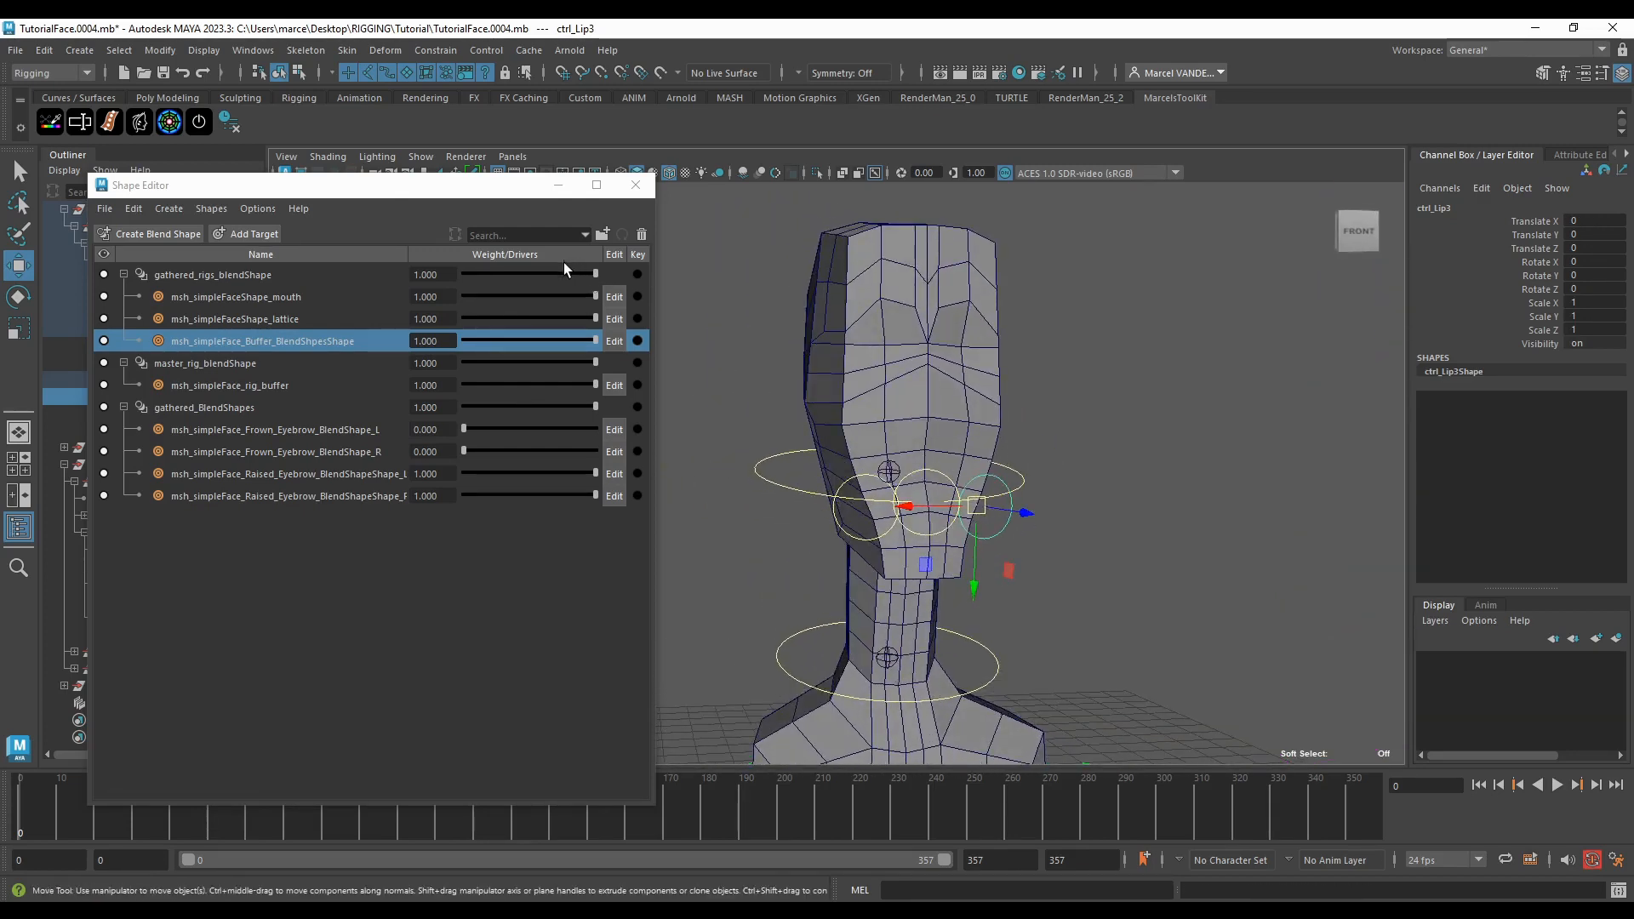
scroll(1013, 437, "up", 2)
left_click_drag(1028, 516, 1078, 423)
key("ctrl+z")
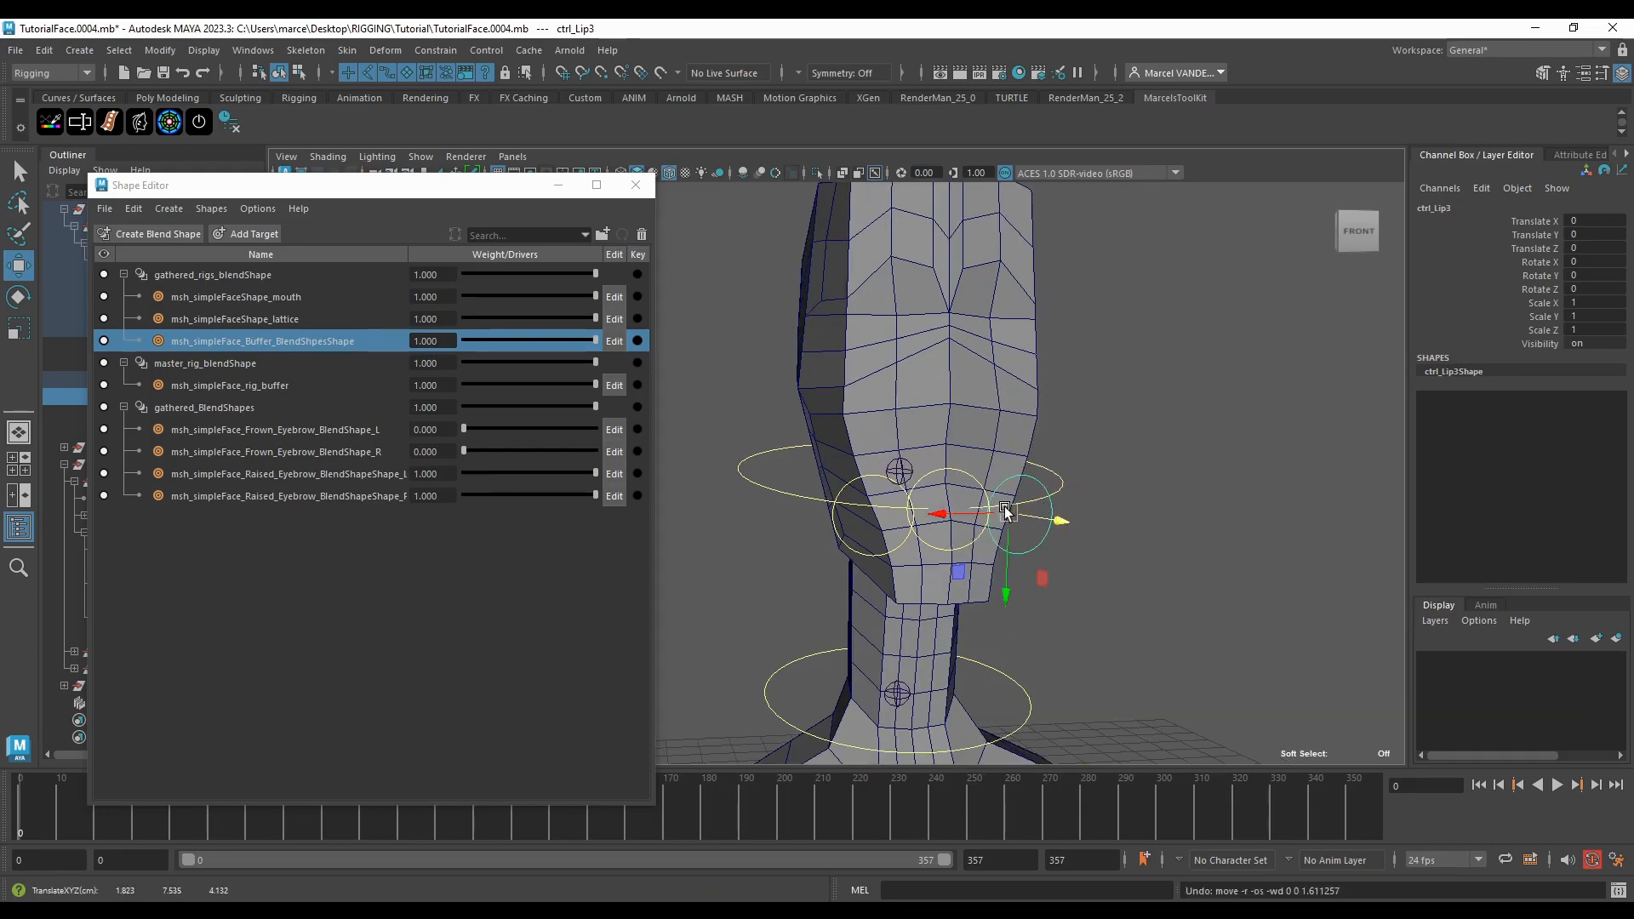
left_click_drag(1009, 513, 1032, 460)
key("ctrl+z")
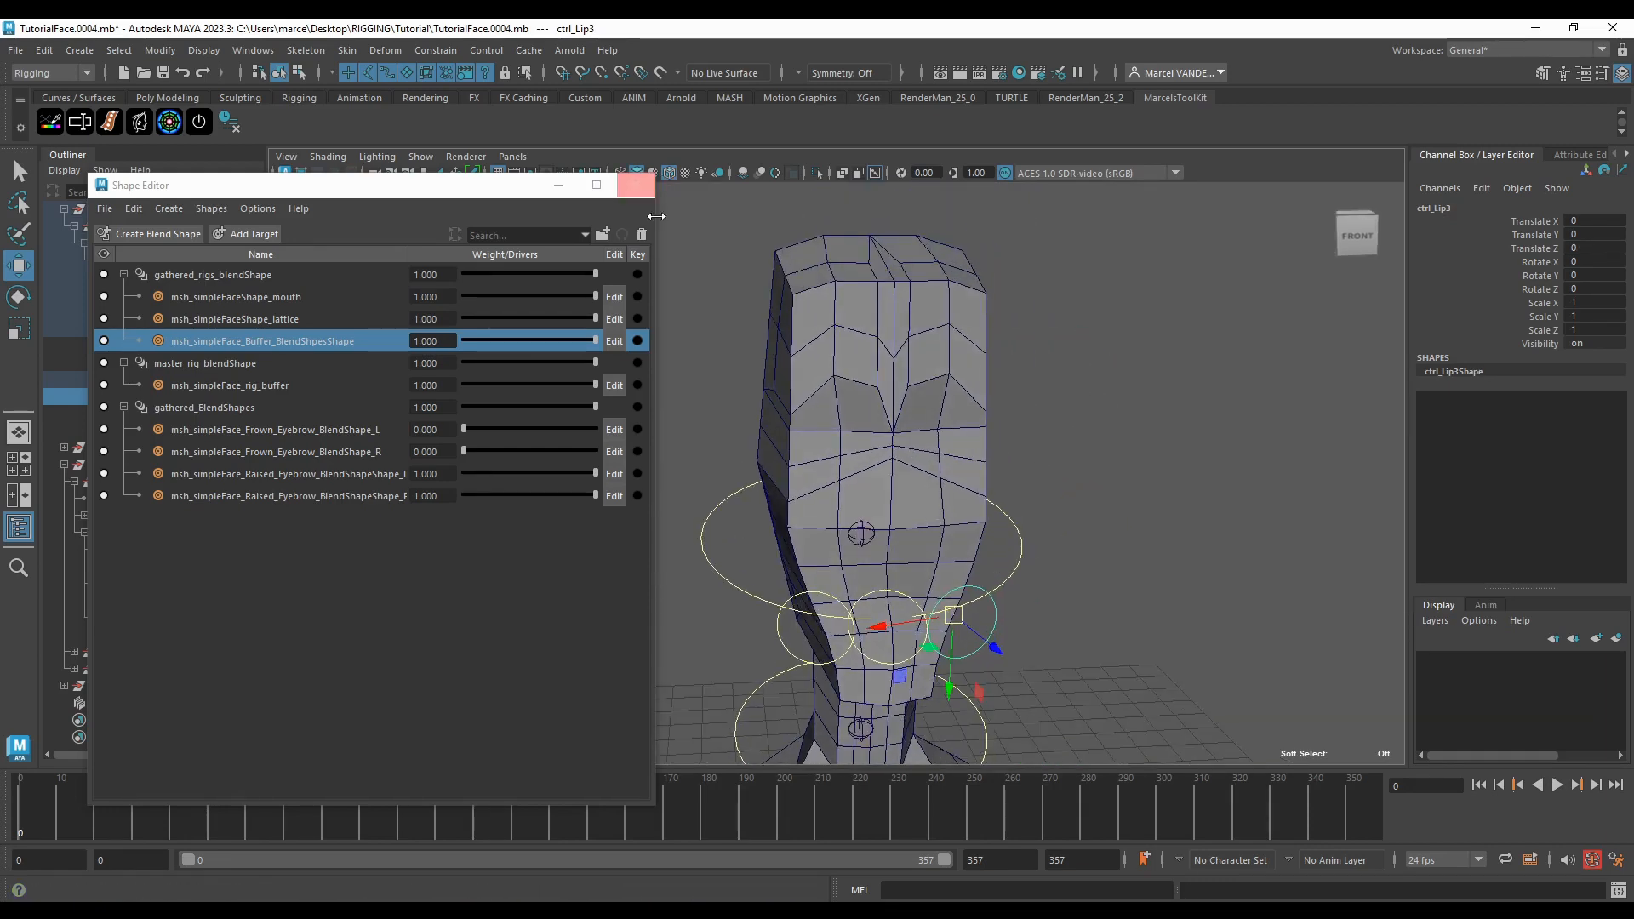
Step: Test ctrl_Lip3 once more while viewing the main head from the side, and undo the move
scroll(886, 280, "down", 4)
left_click_drag(902, 293, 1006, 310, "alt")
middle_click_drag(1007, 310, 981, 390, "alt")
left_click_drag(981, 391, 982, 401, "alt")
scroll(838, 337, "up", 3)
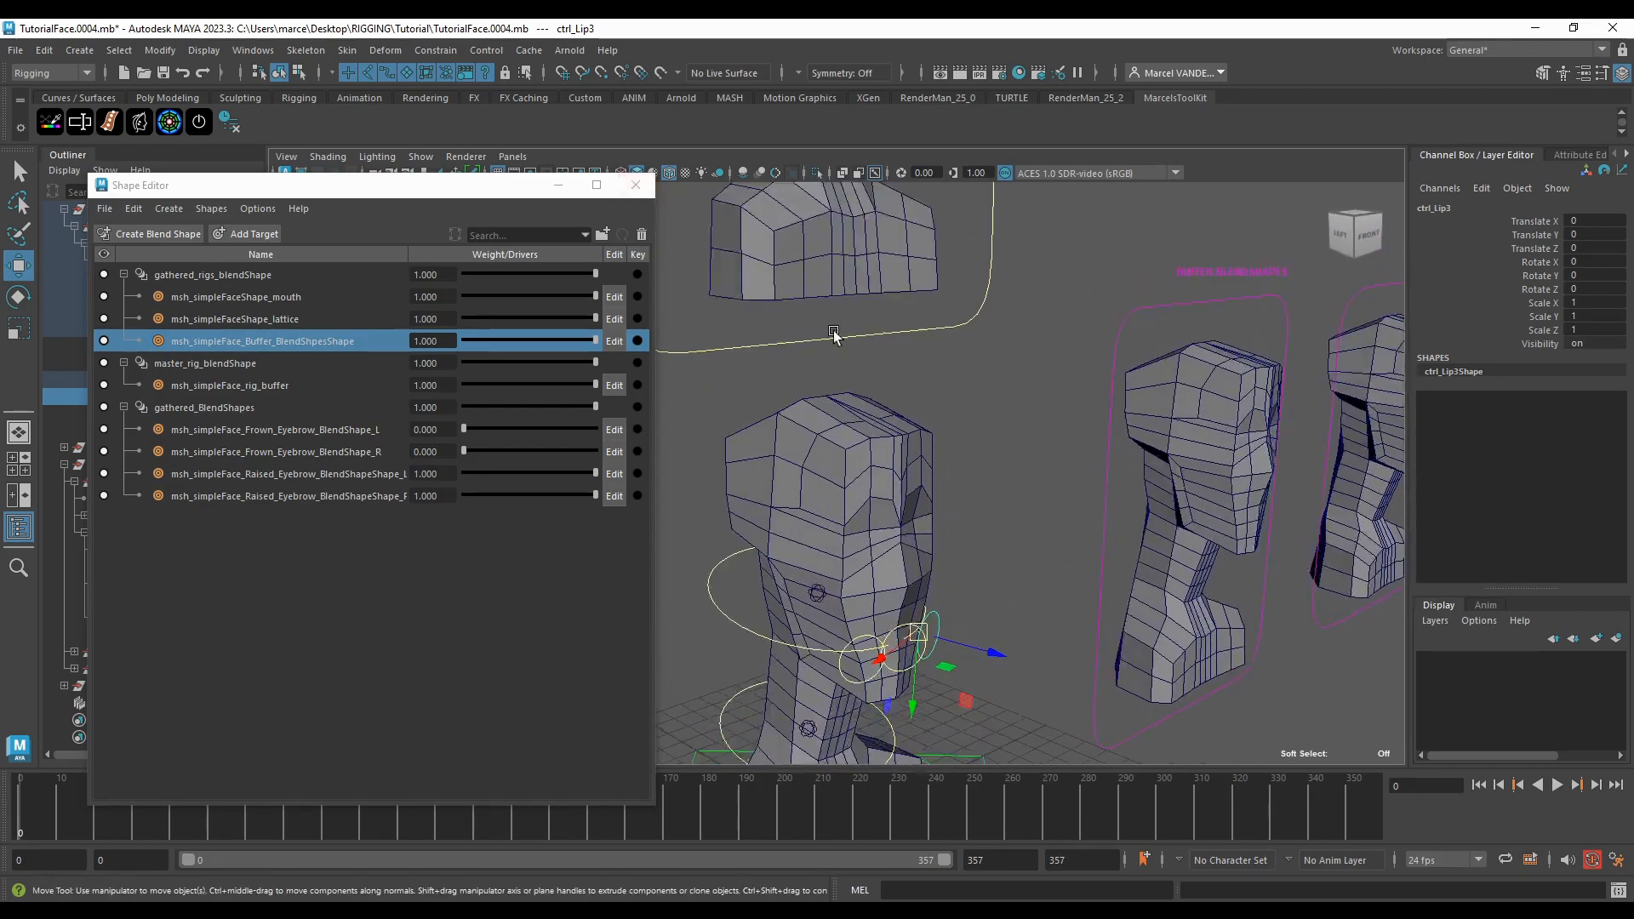
middle_click_drag(916, 410, 909, 280, "alt")
scroll(953, 426, "up", 4)
left_click_drag(992, 558, 1040, 425)
key("ctrl+z")
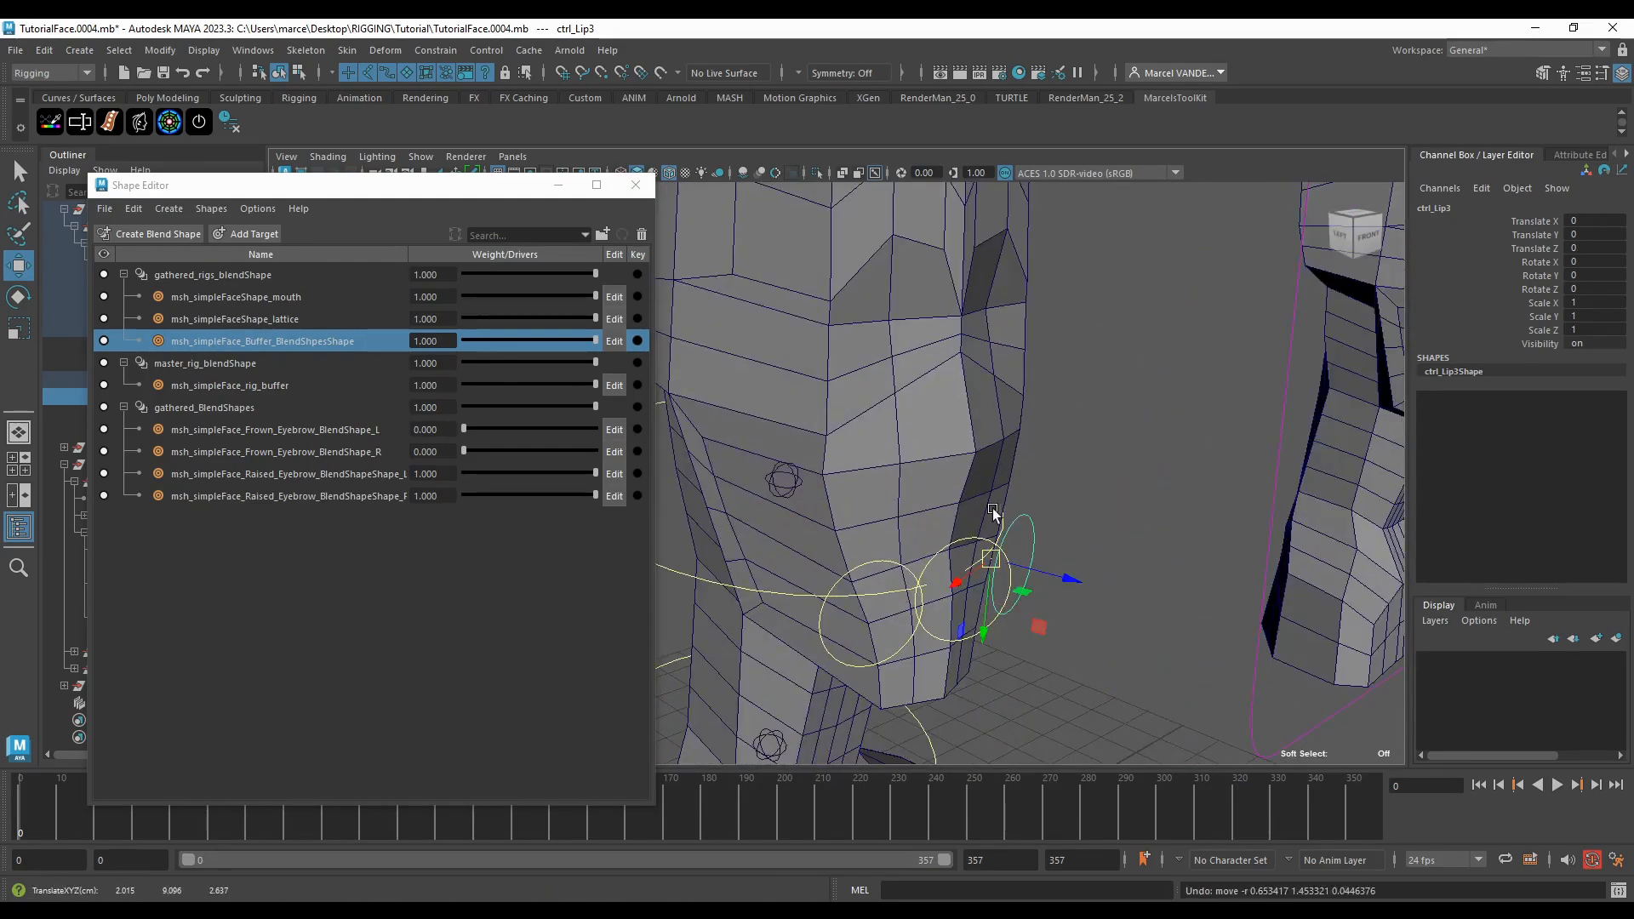
Step: Select the ctrl_Lattice control above the upper Rigs head and close the Shape Editor
scroll(1025, 494, "down", 8)
middle_click_drag(1013, 443, 996, 514, "alt")
middle_click_drag(940, 341, 949, 543, "alt")
left_click_drag(949, 543, 908, 529, "alt")
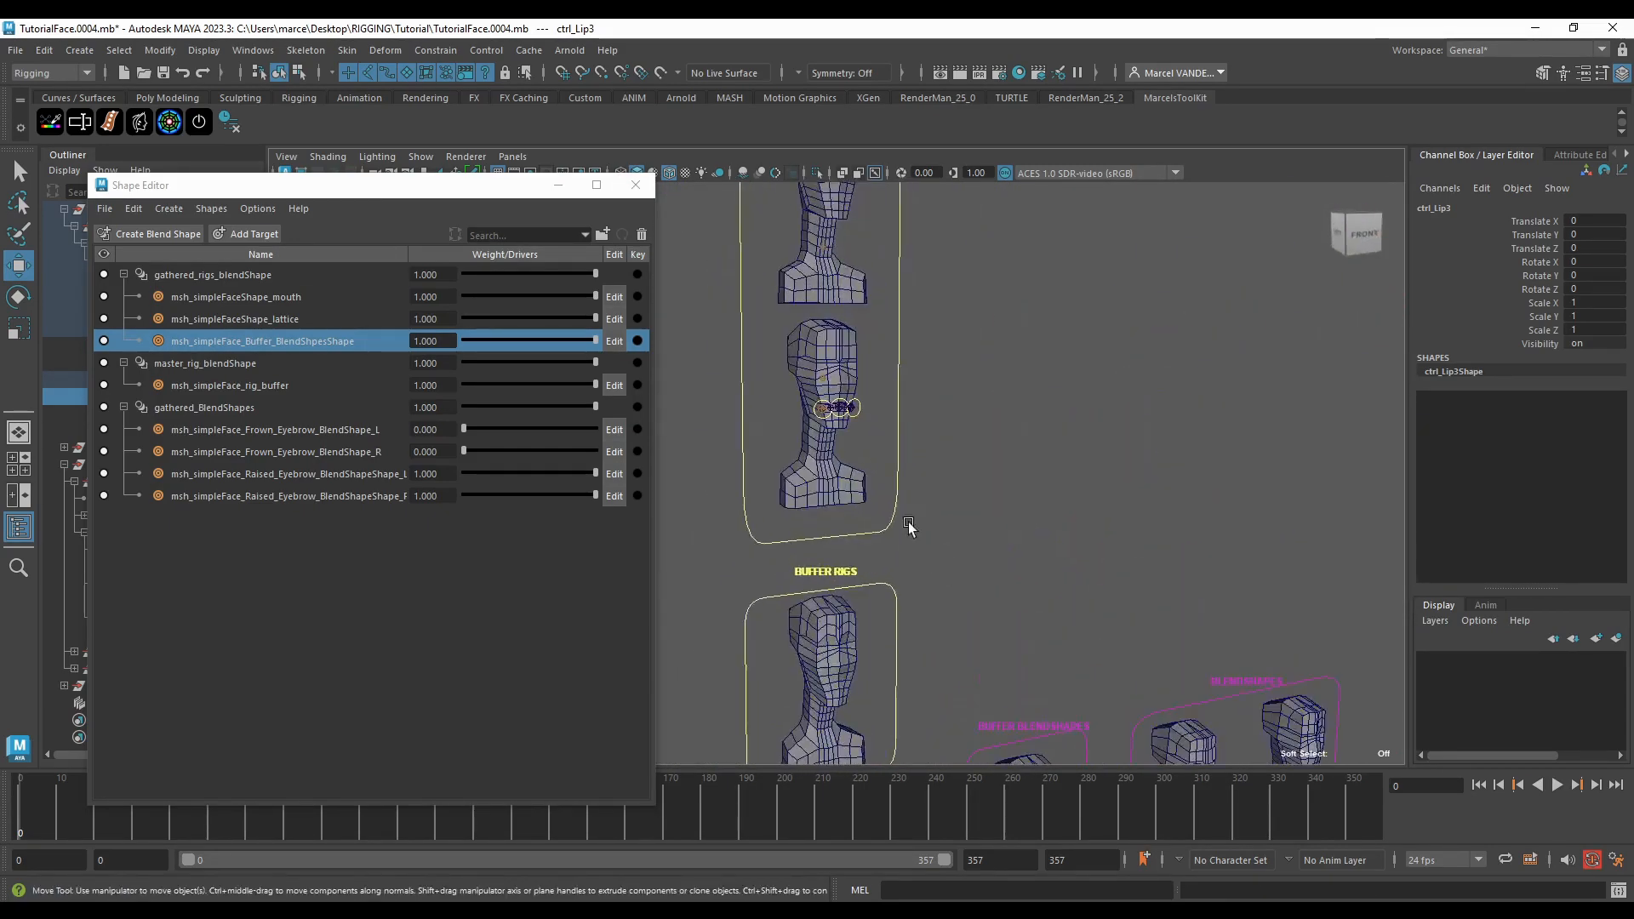
scroll(908, 486, "down", 3)
middle_click_drag(919, 408, 904, 463, "alt")
left_click(838, 295)
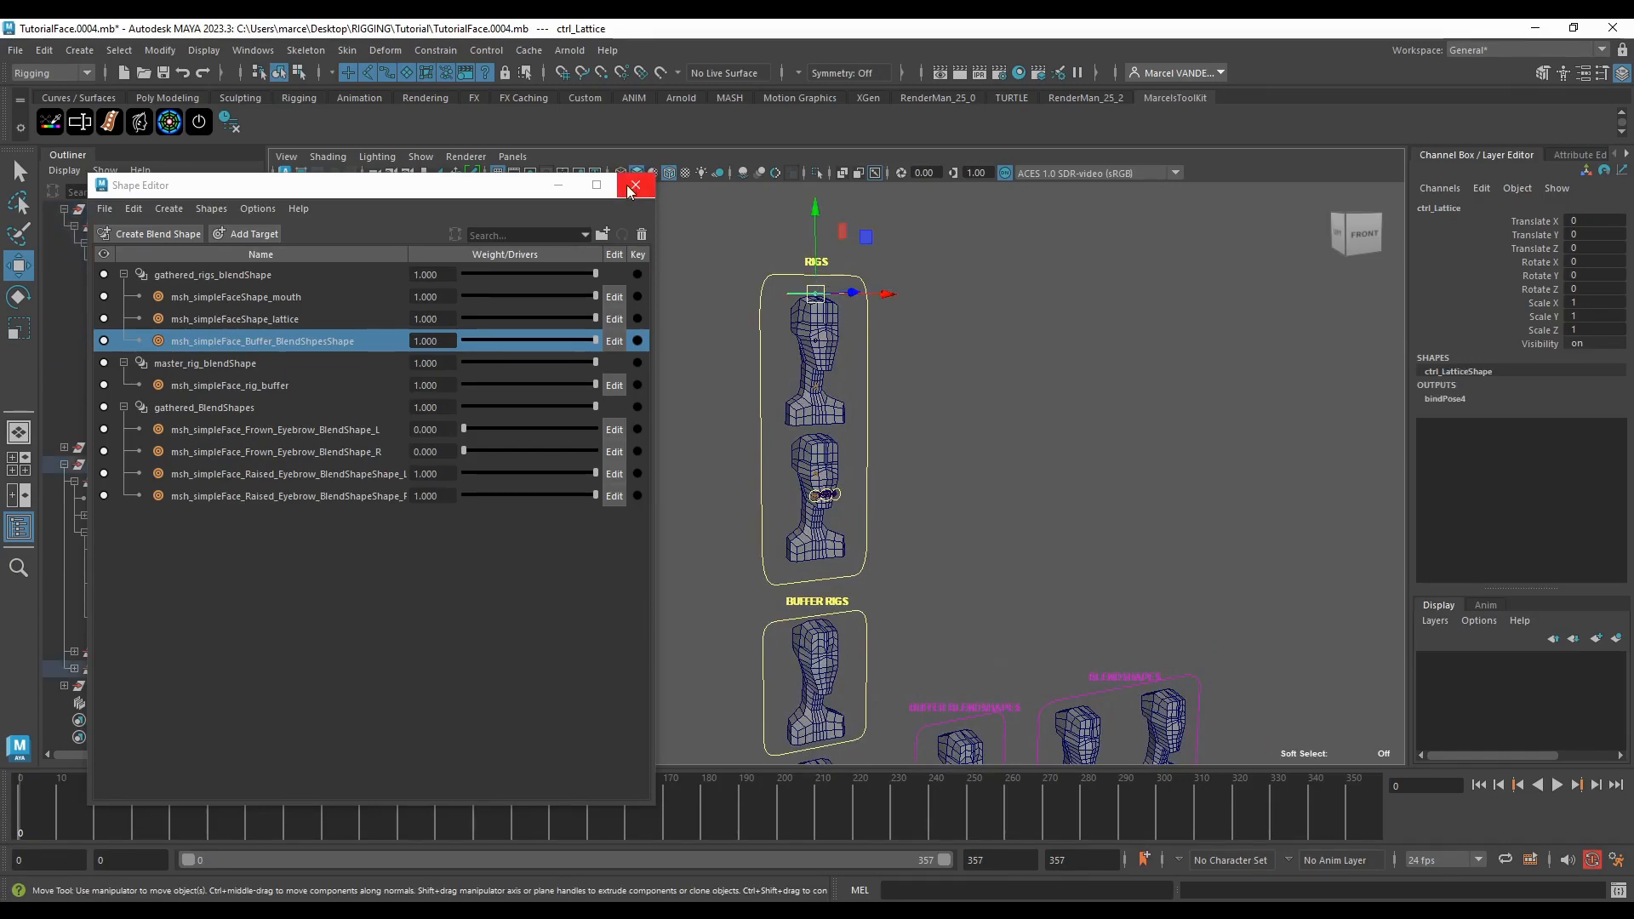
left_click(631, 192)
Step: Test the lattice rig by moving ctrl_Lattice above the upper Rigs head, and undo the move
middle_click_drag(684, 500, 681, 715, "alt")
scroll(715, 423, "down", 5)
scroll(702, 466, "up", 6)
middle_click_drag(679, 419, 711, 357, "alt")
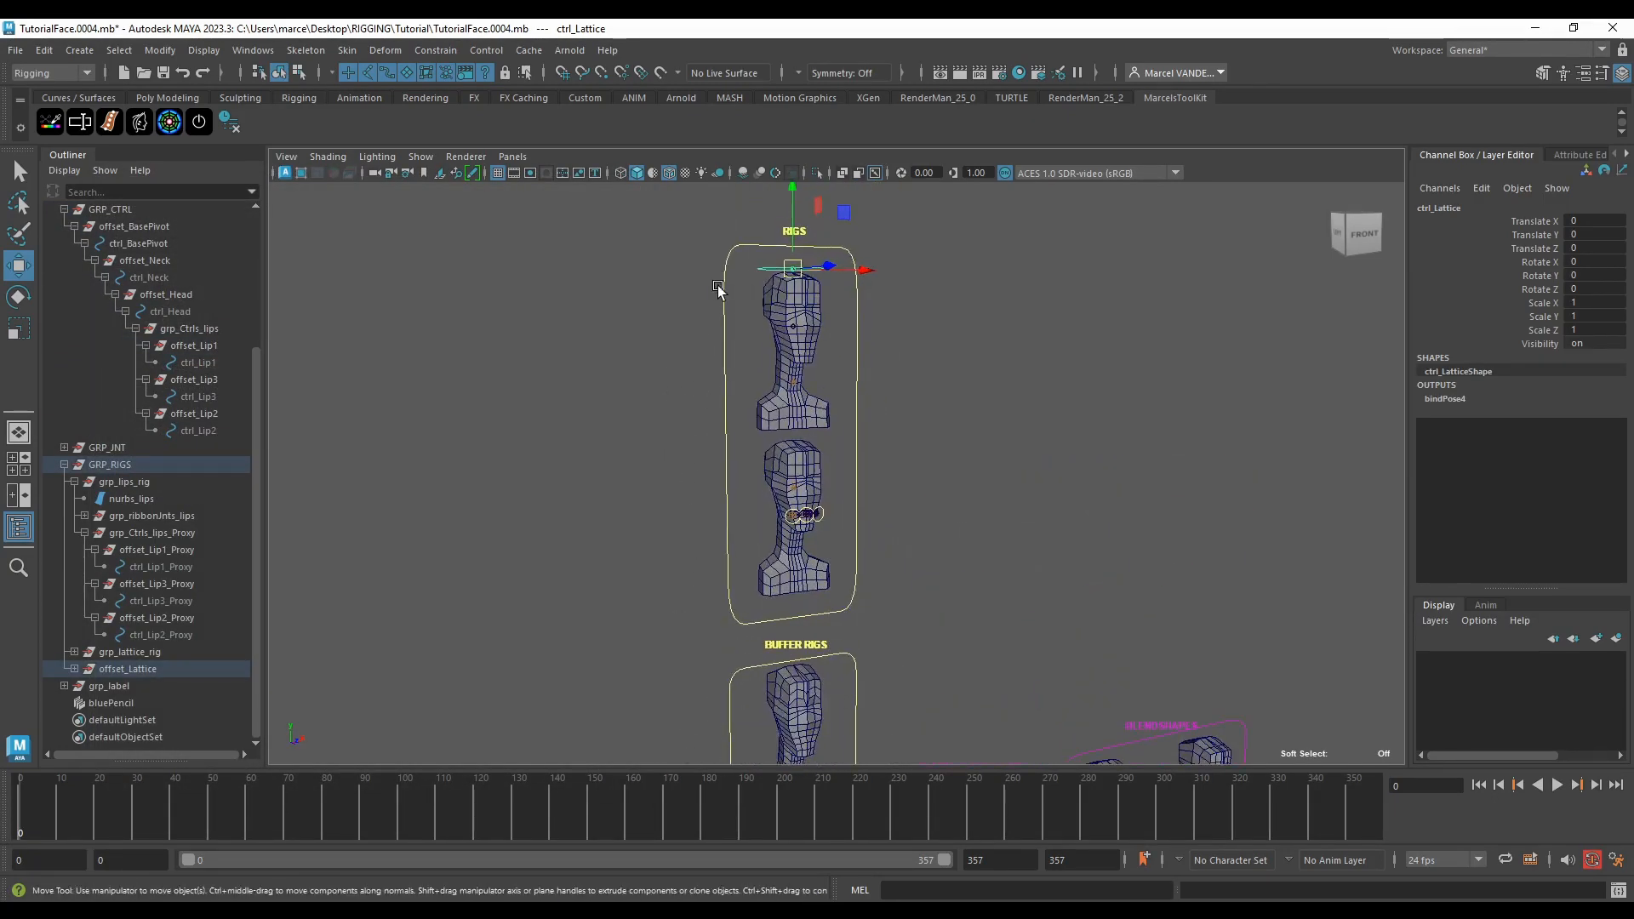
left_click_drag(718, 292, 728, 330, "alt")
scroll(121, 681, "up", 4)
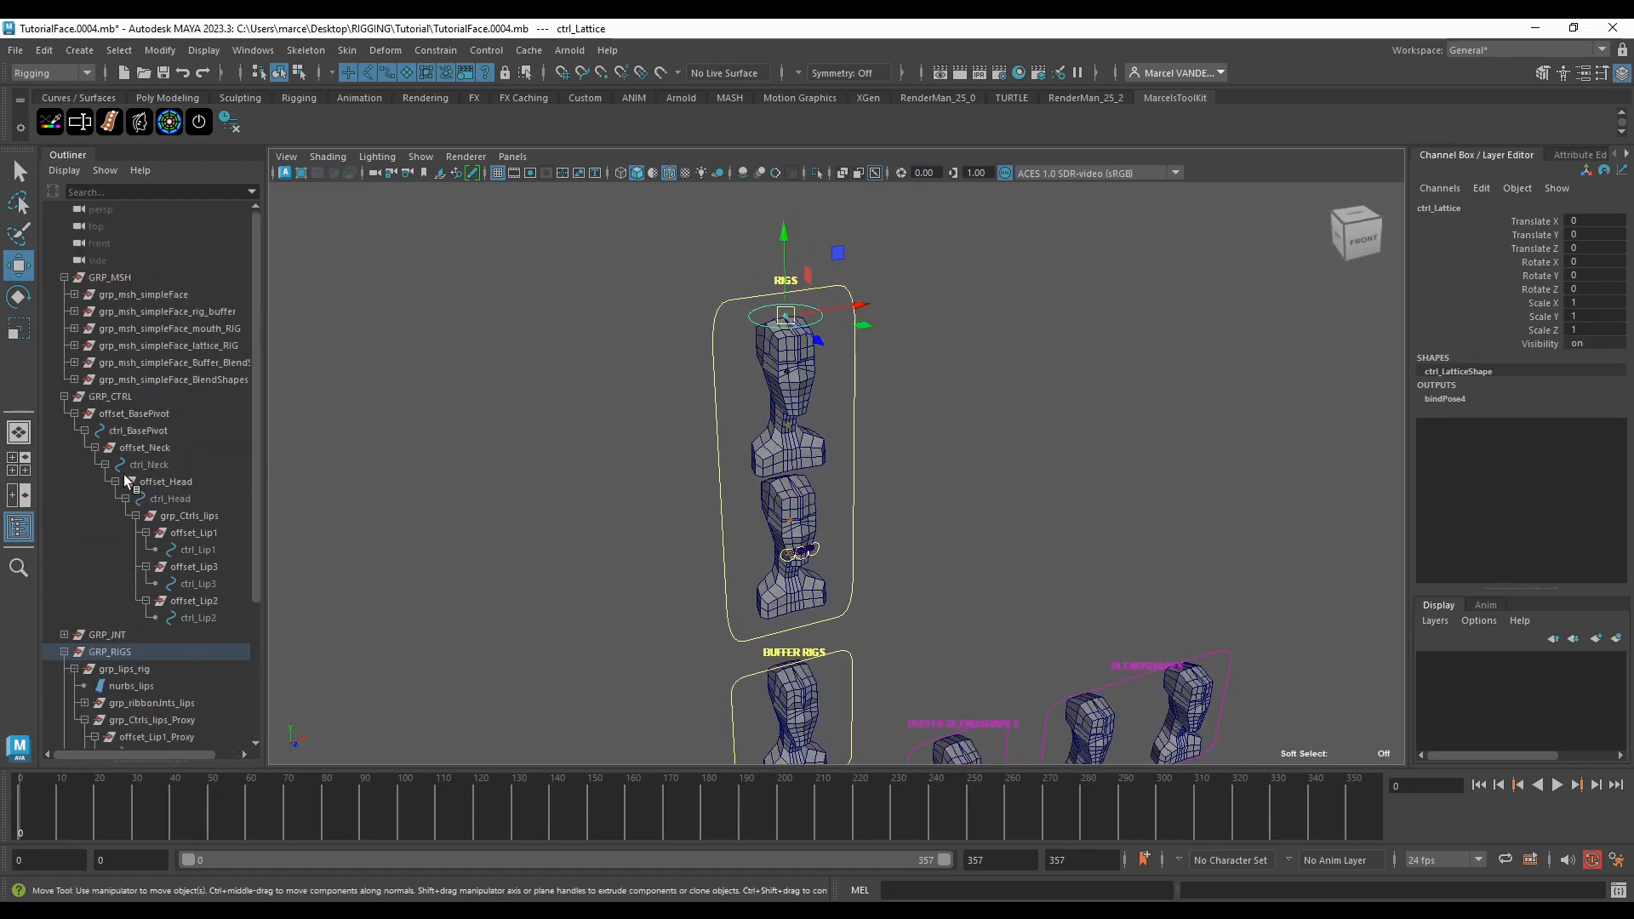
left_click_drag(786, 316, 898, 303)
key("ctrl+z")
key("ctrl+z")
key("ctrl+z")
Step: Expand offset_Lattice under GRP_RIGS and select it, collapsing grp_lips_rig in the hierarchy
scroll(120, 566, "down", 4)
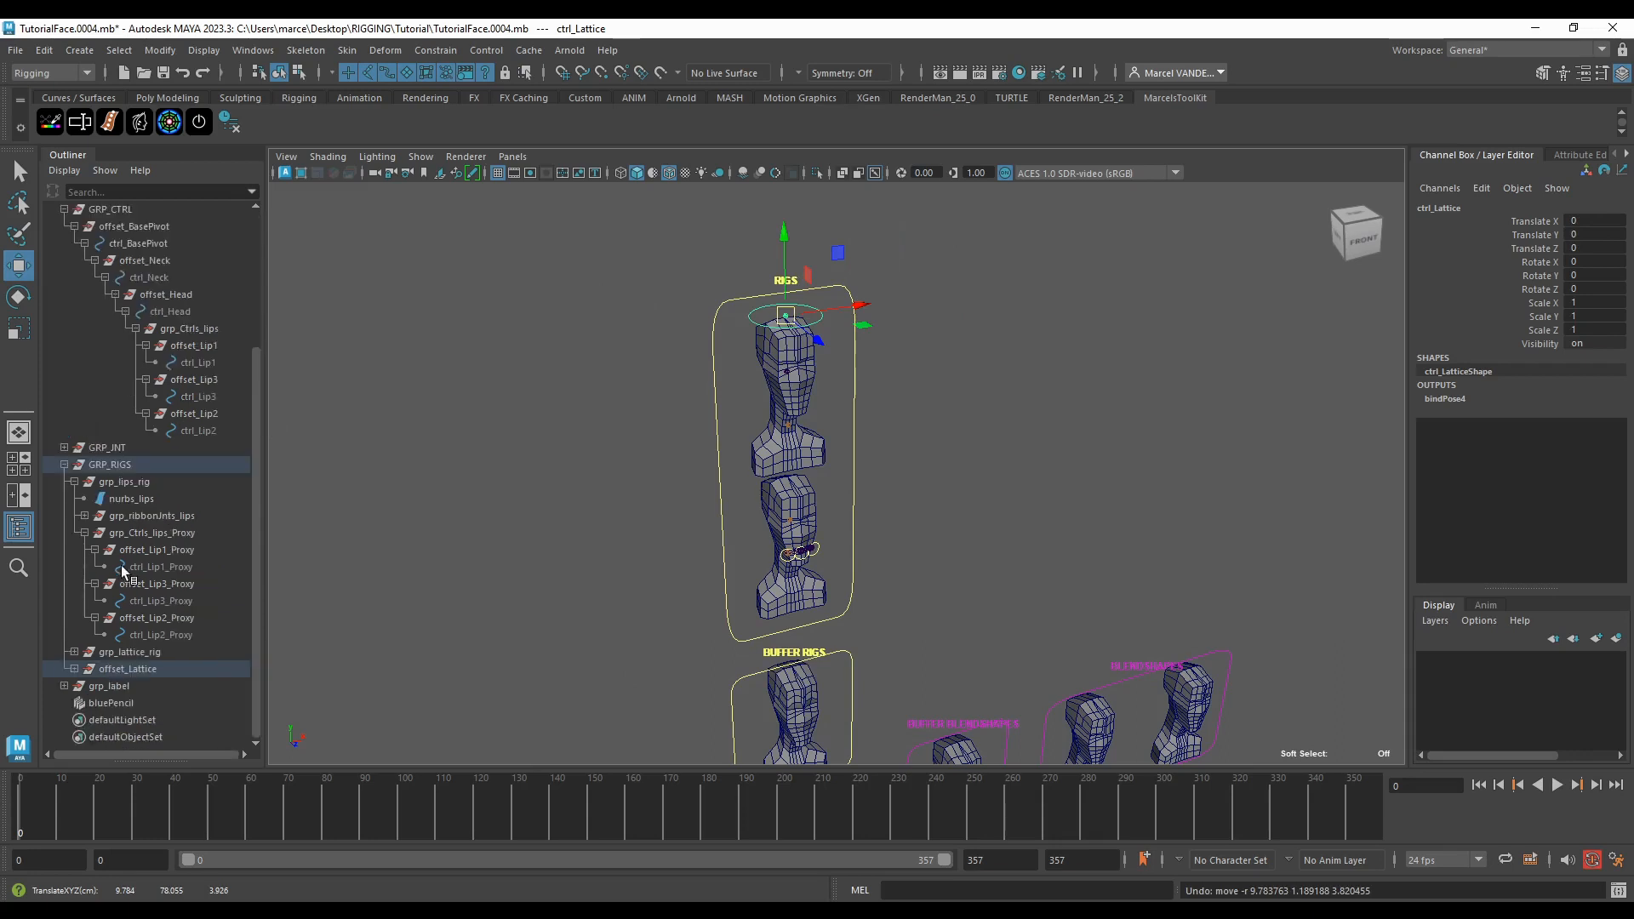
left_click(76, 669)
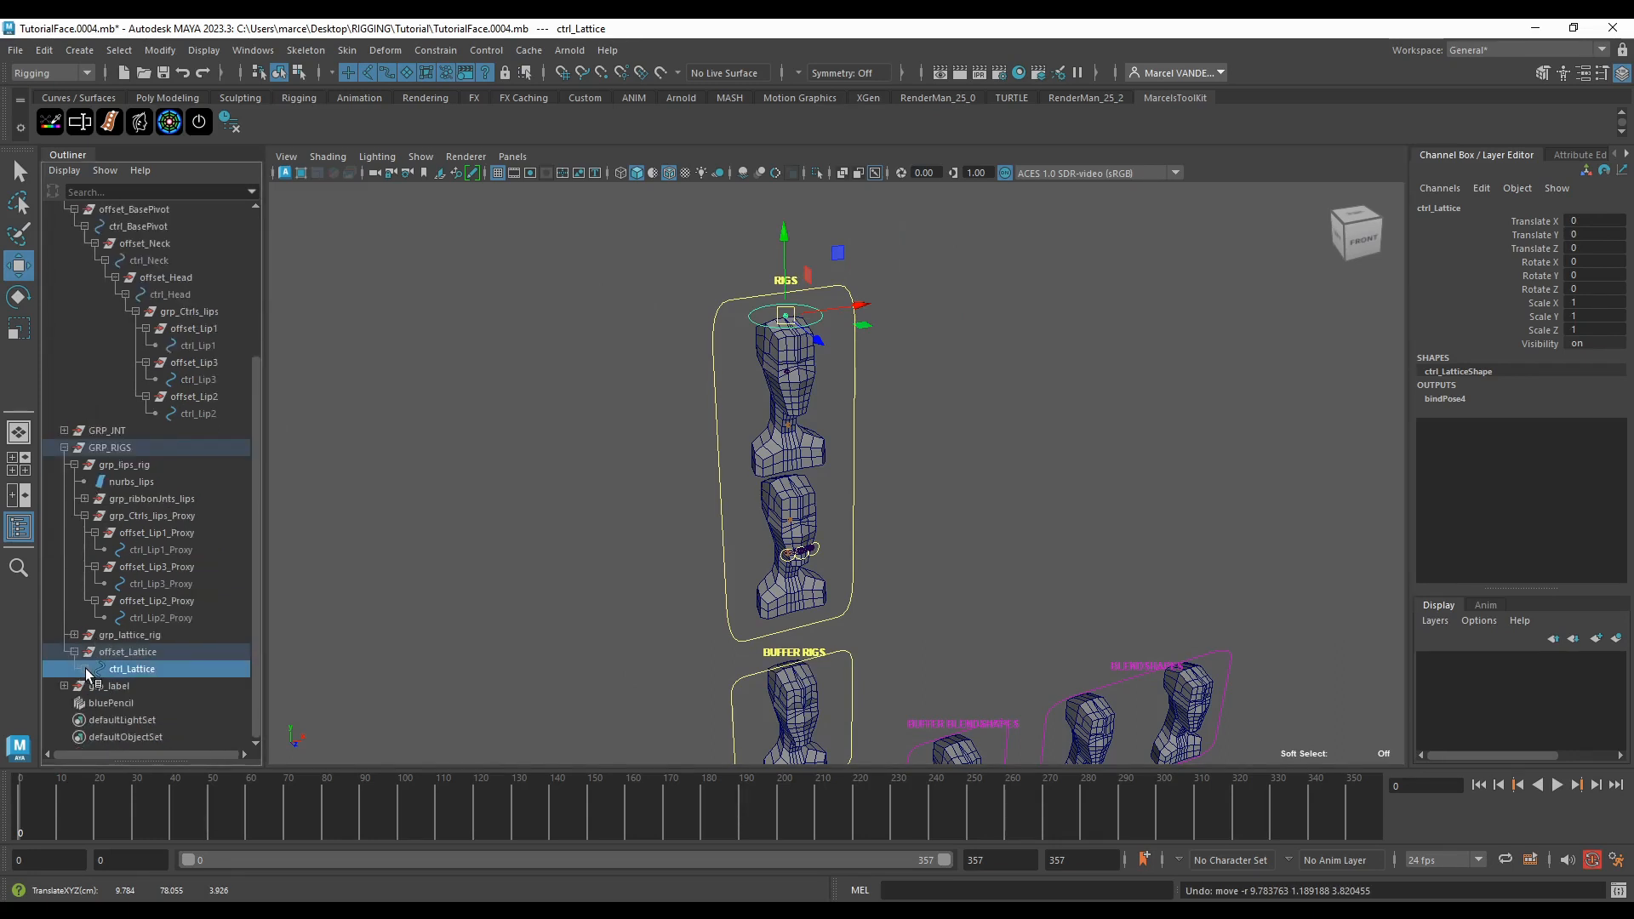
left_click(134, 653)
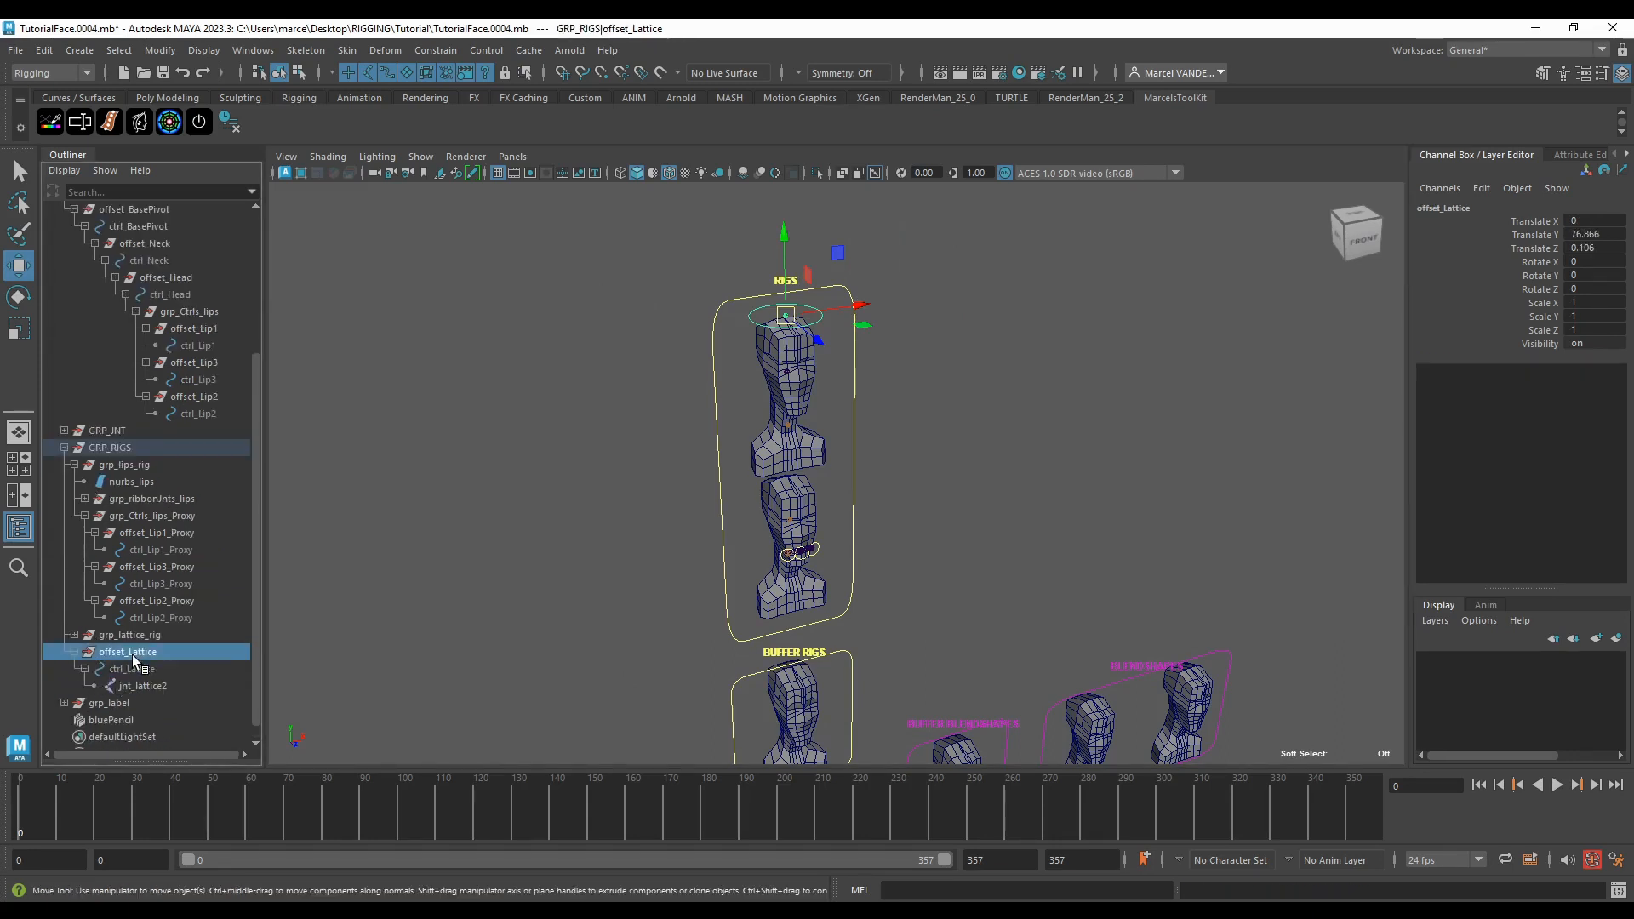
left_click(69, 464)
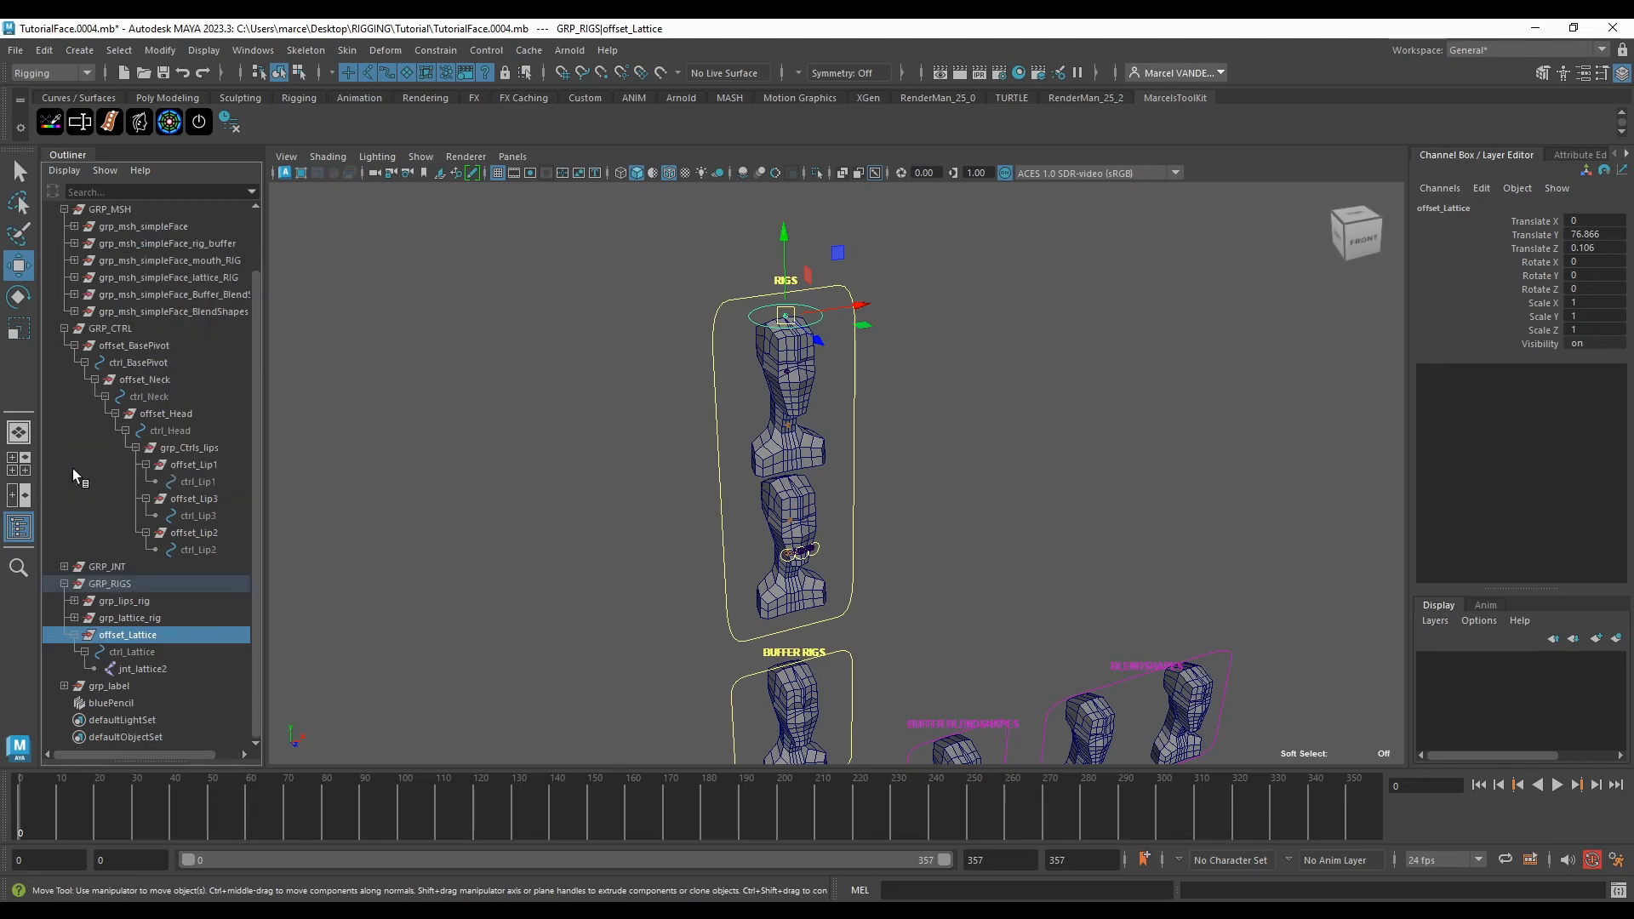
left_click(75, 620)
left_click(75, 620)
Step: Group offset_Lattice within GRP_RIGS and name the new group grp_Ctrls_lattice
middle_click_drag(538, 599, 534, 501, "alt")
left_click_drag(374, 553, 449, 533, "alt")
right_click_drag(449, 533, 416, 498, "alt")
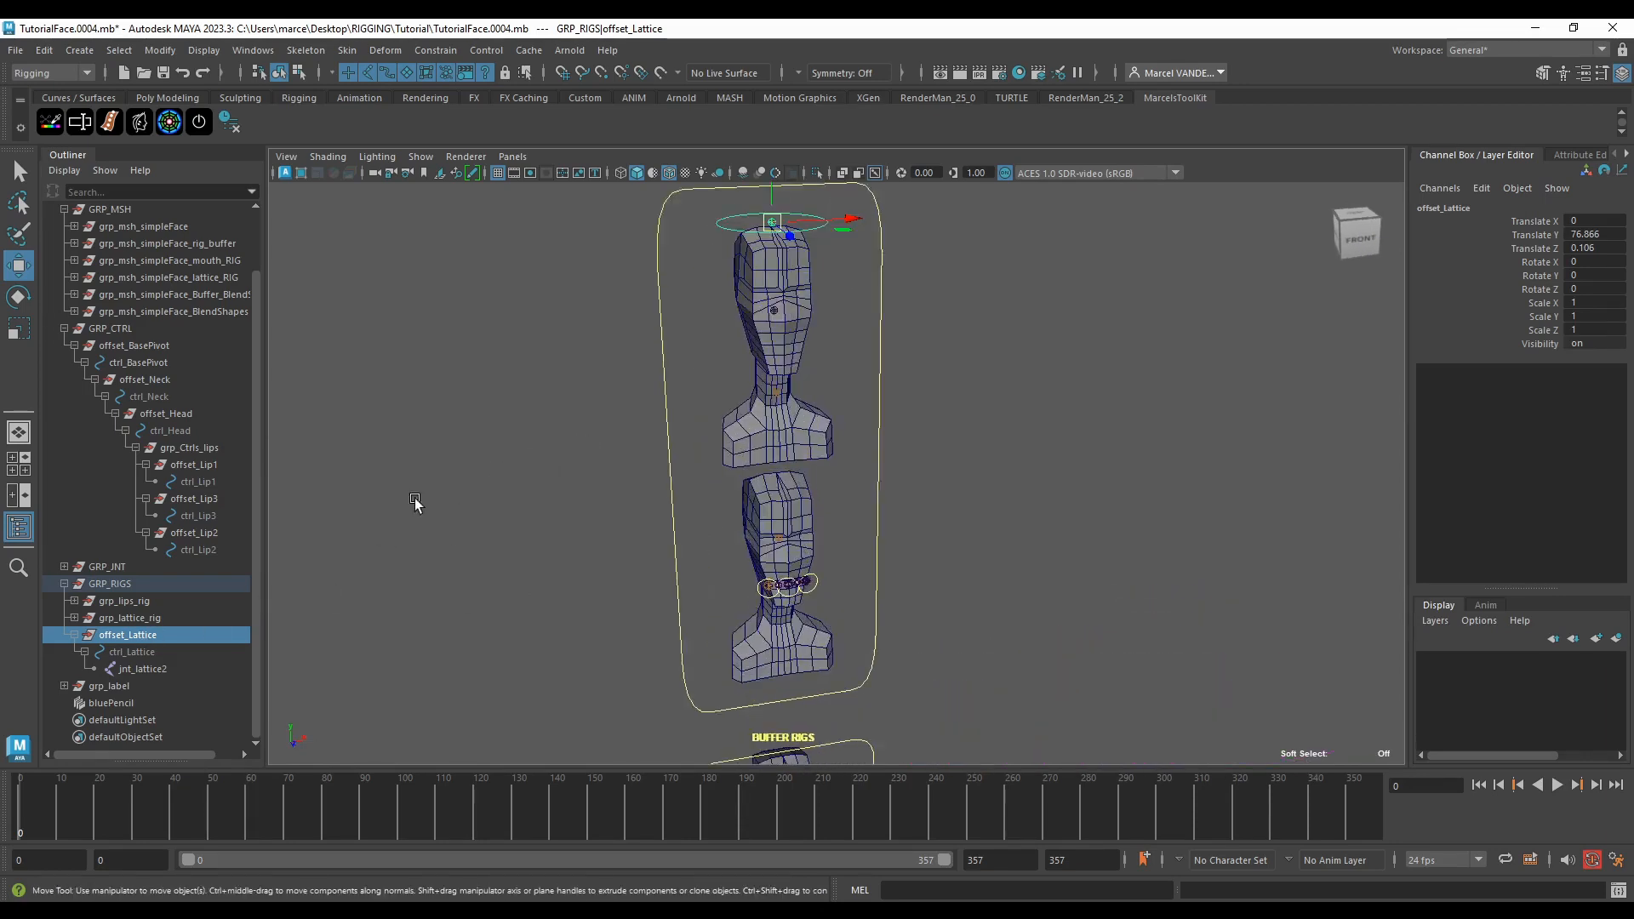
left_click_drag(416, 497, 547, 473, "alt")
scroll(546, 472, "down", 3)
middle_click_drag(580, 453, 589, 511, "alt")
scroll(575, 505, "up", 3)
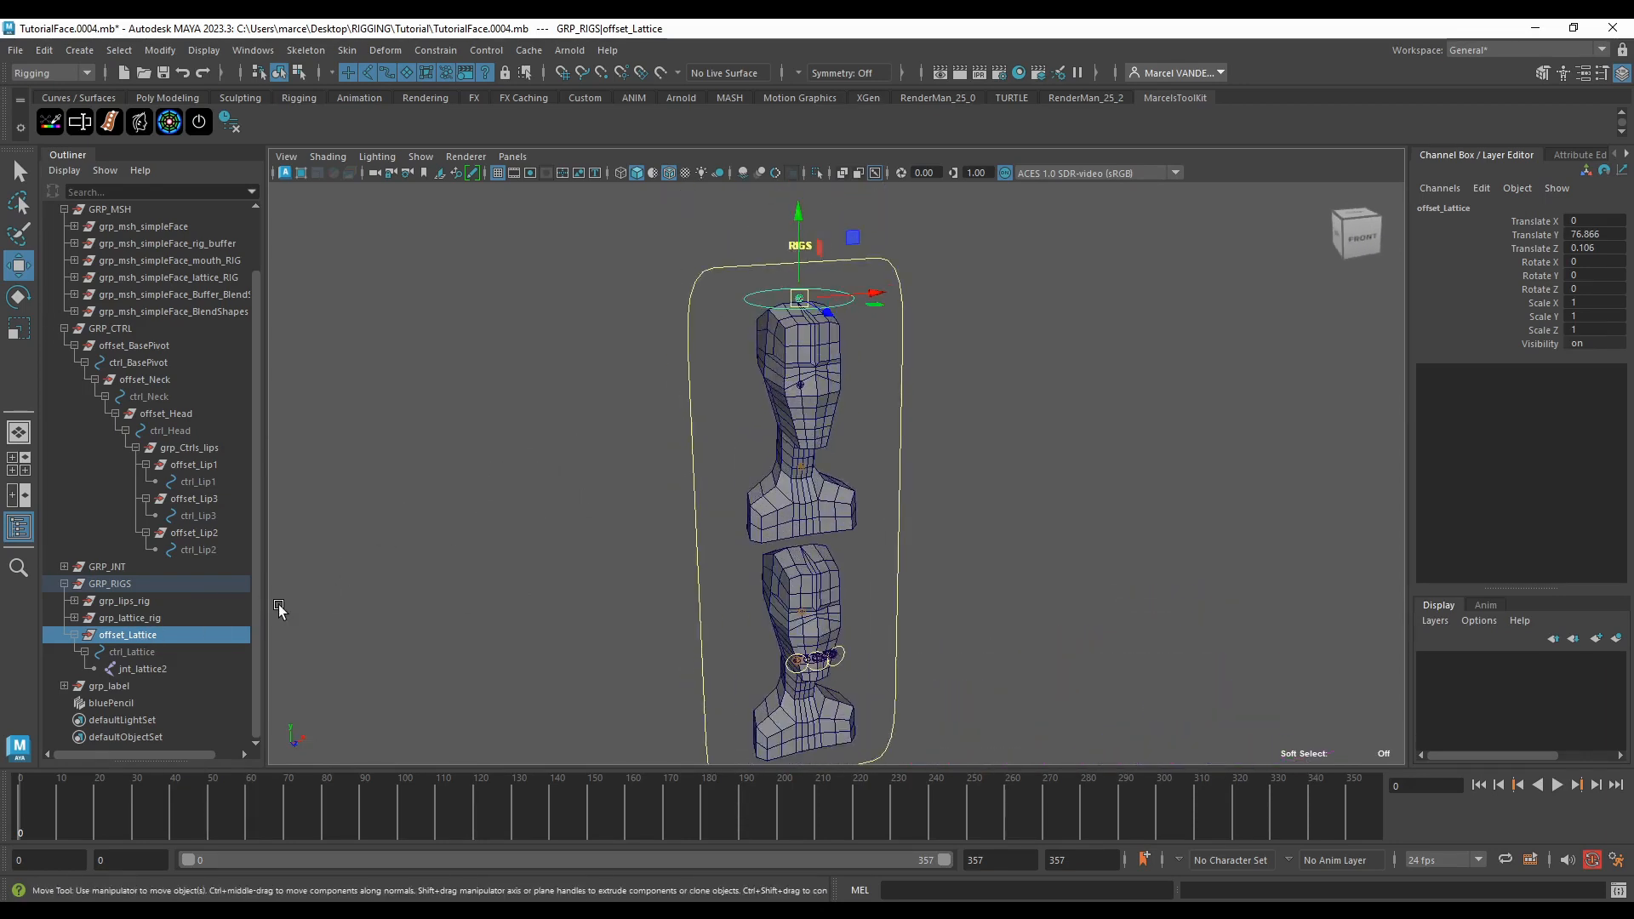
key("ctrl+g")
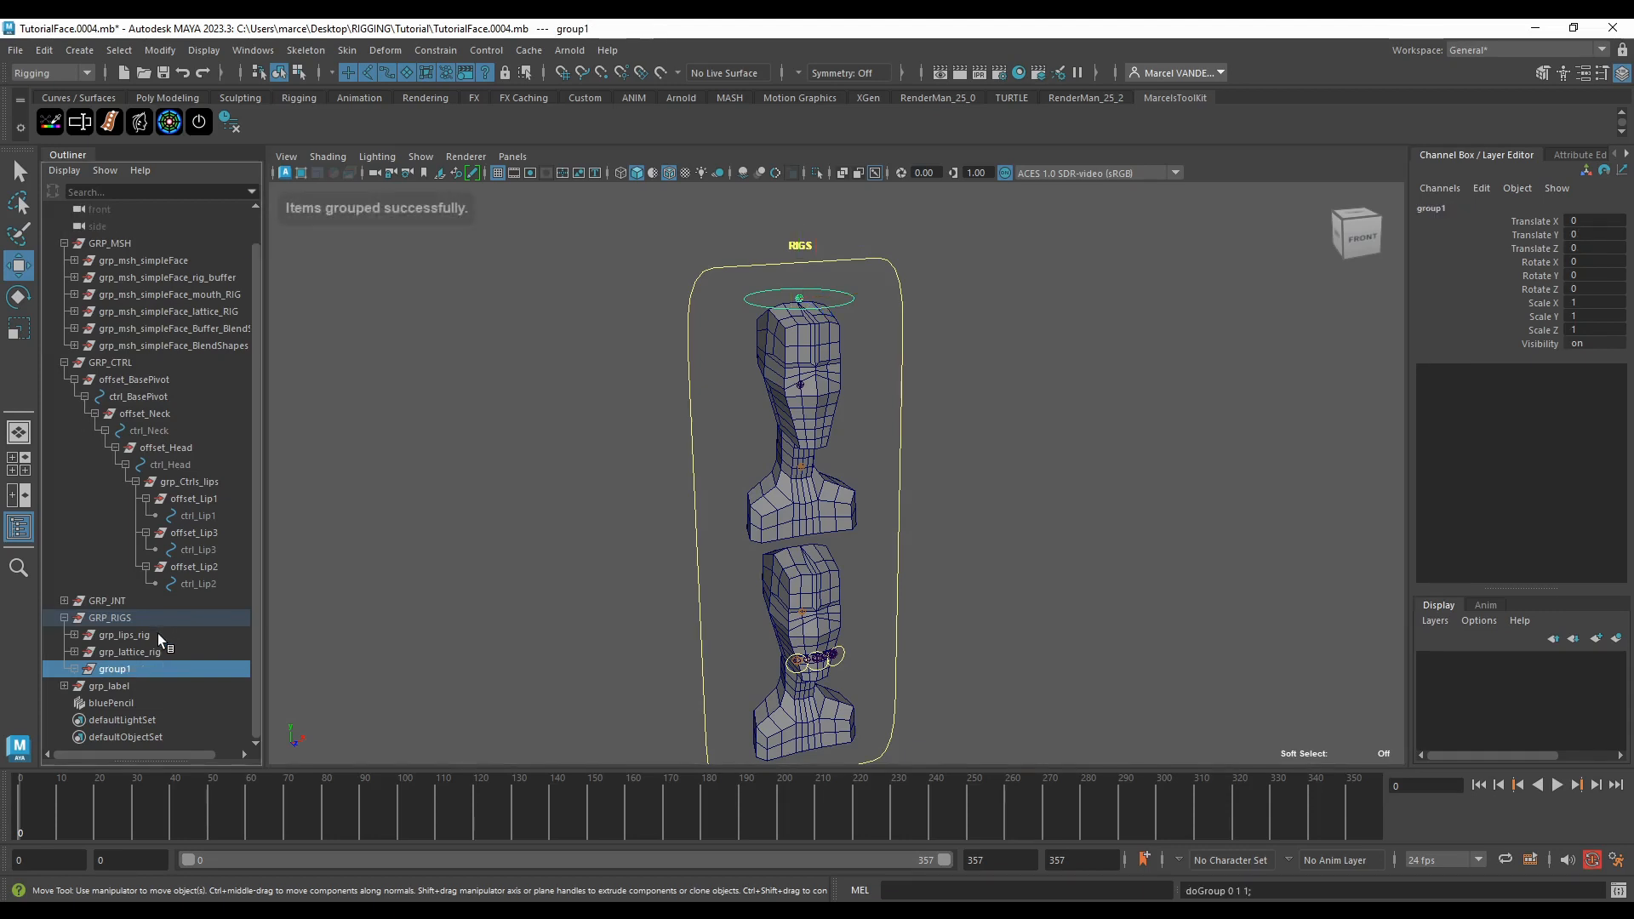
left_click(77, 669)
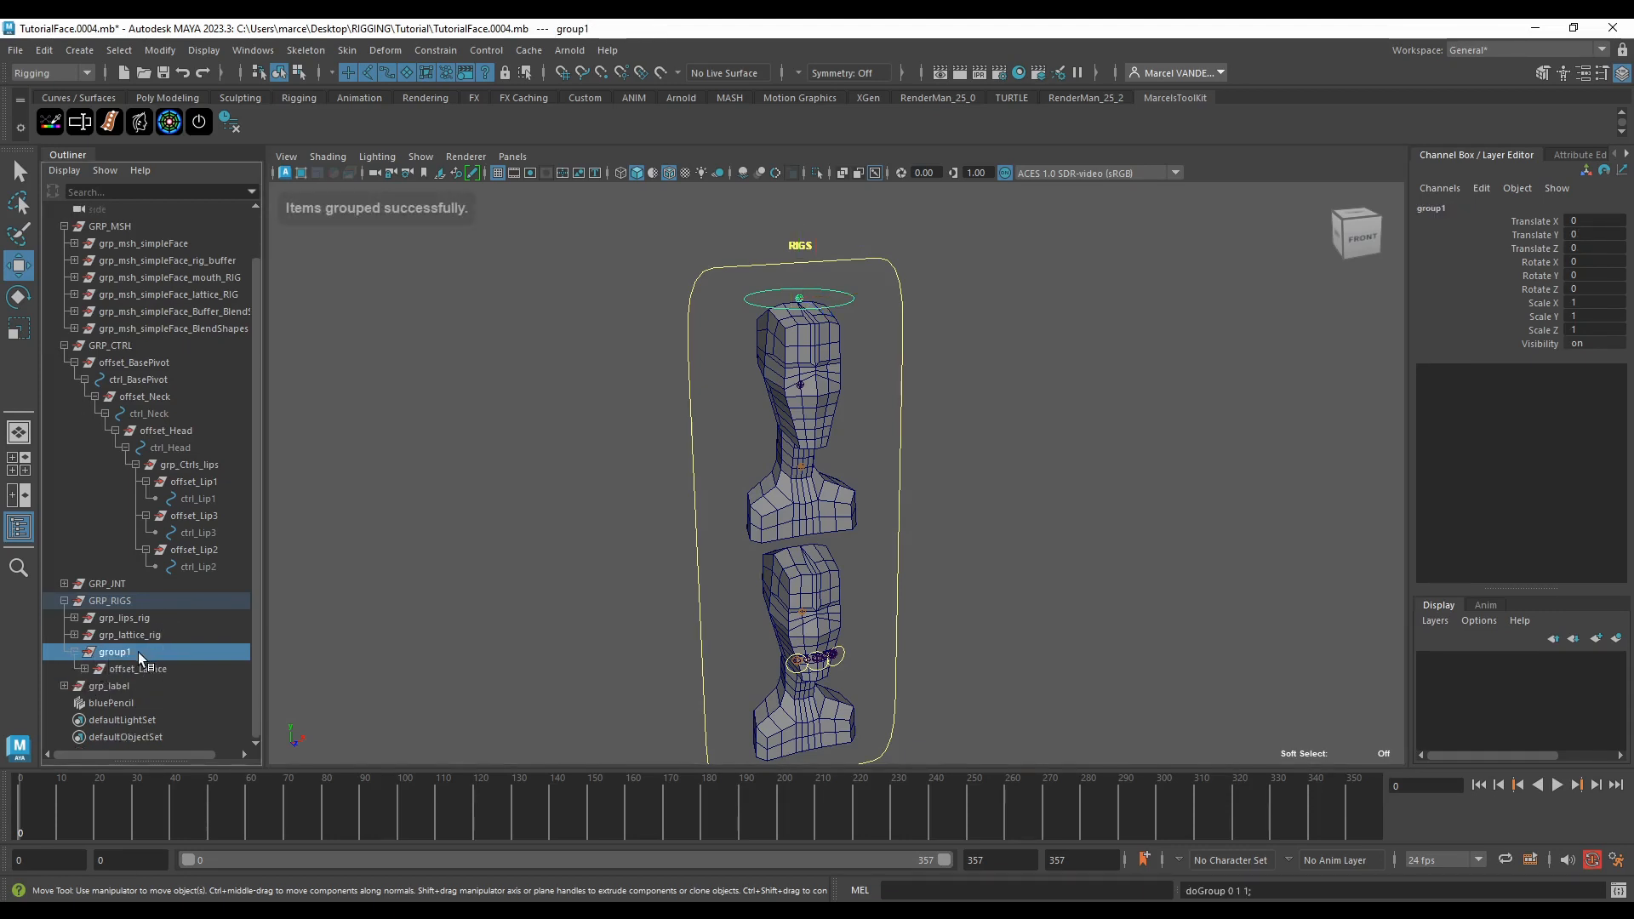
double_click(138, 652)
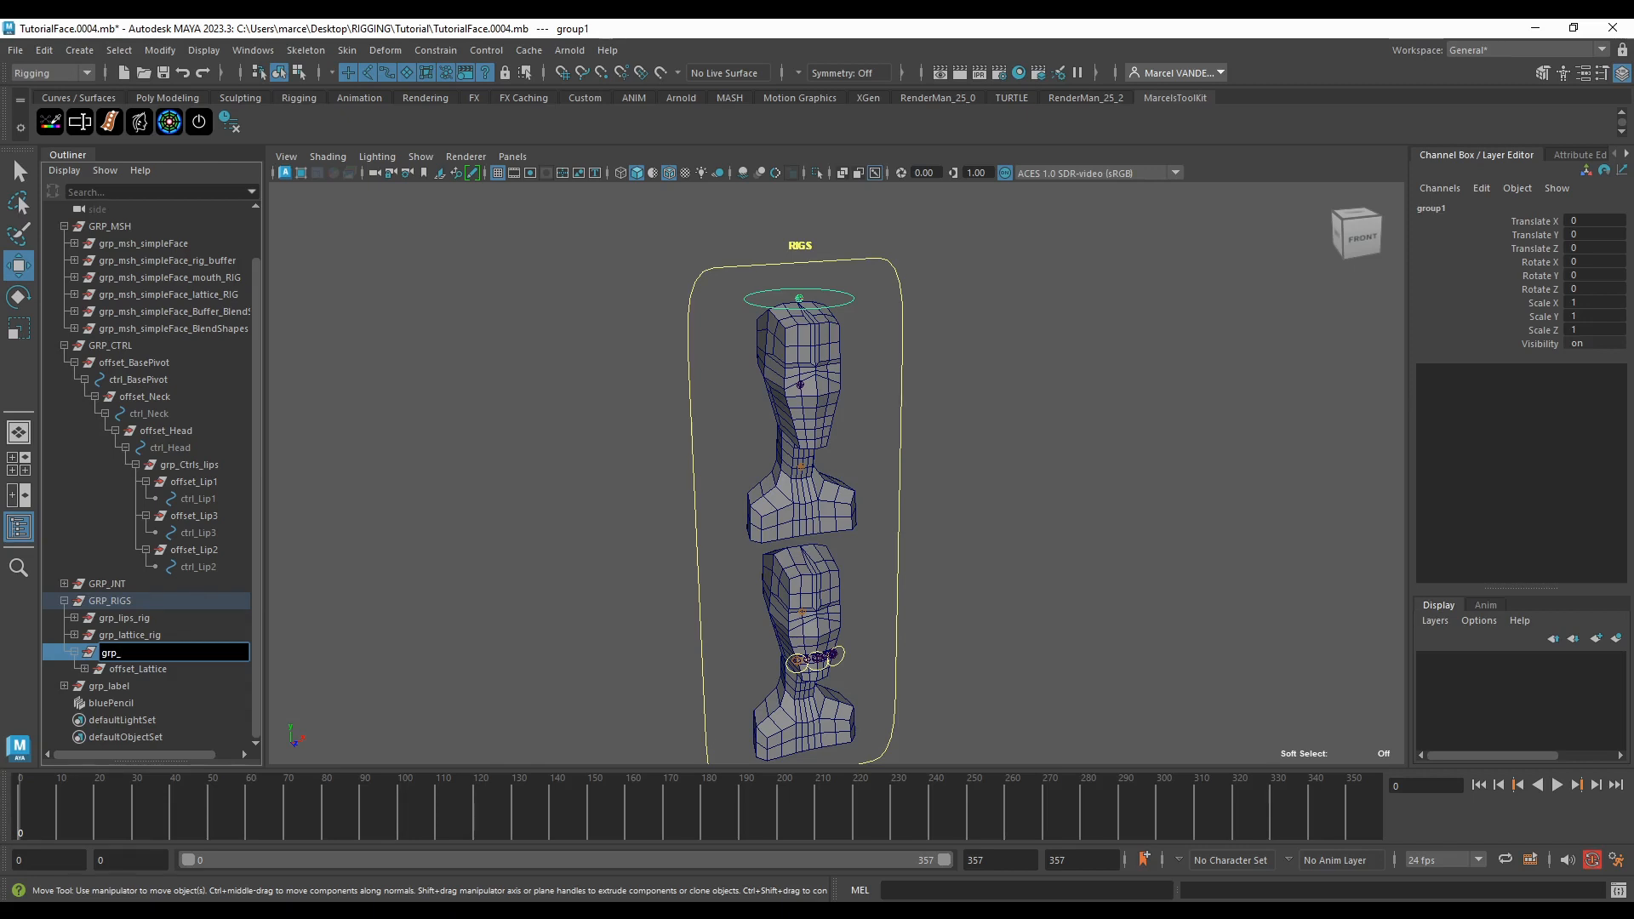
type("Ctrls")
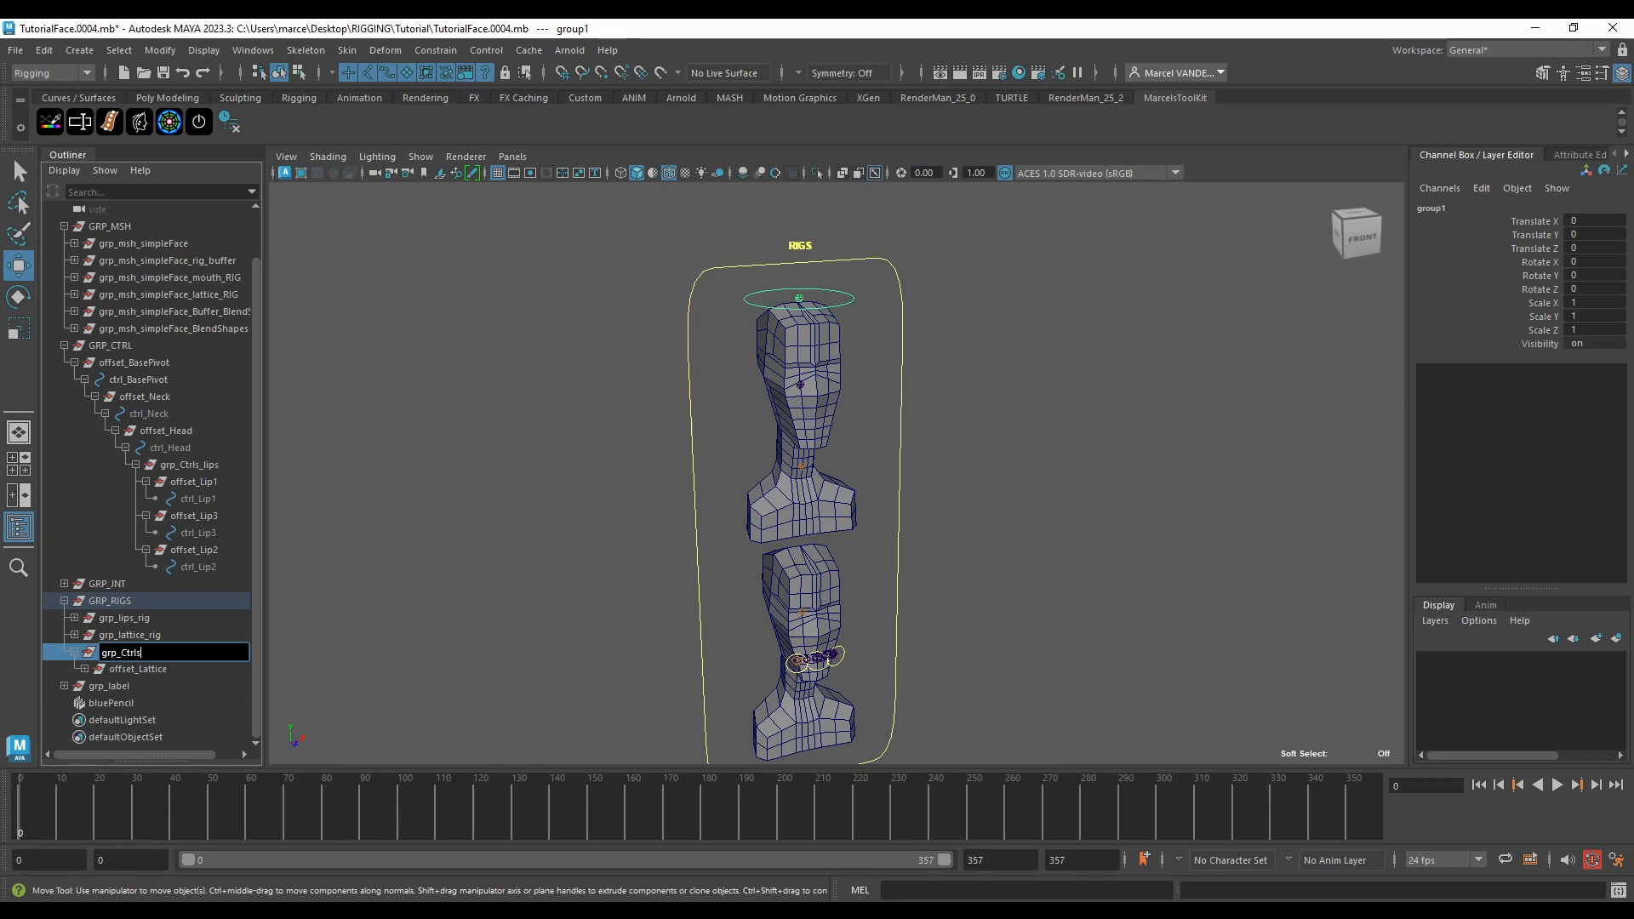
type("_lattice")
key("Return")
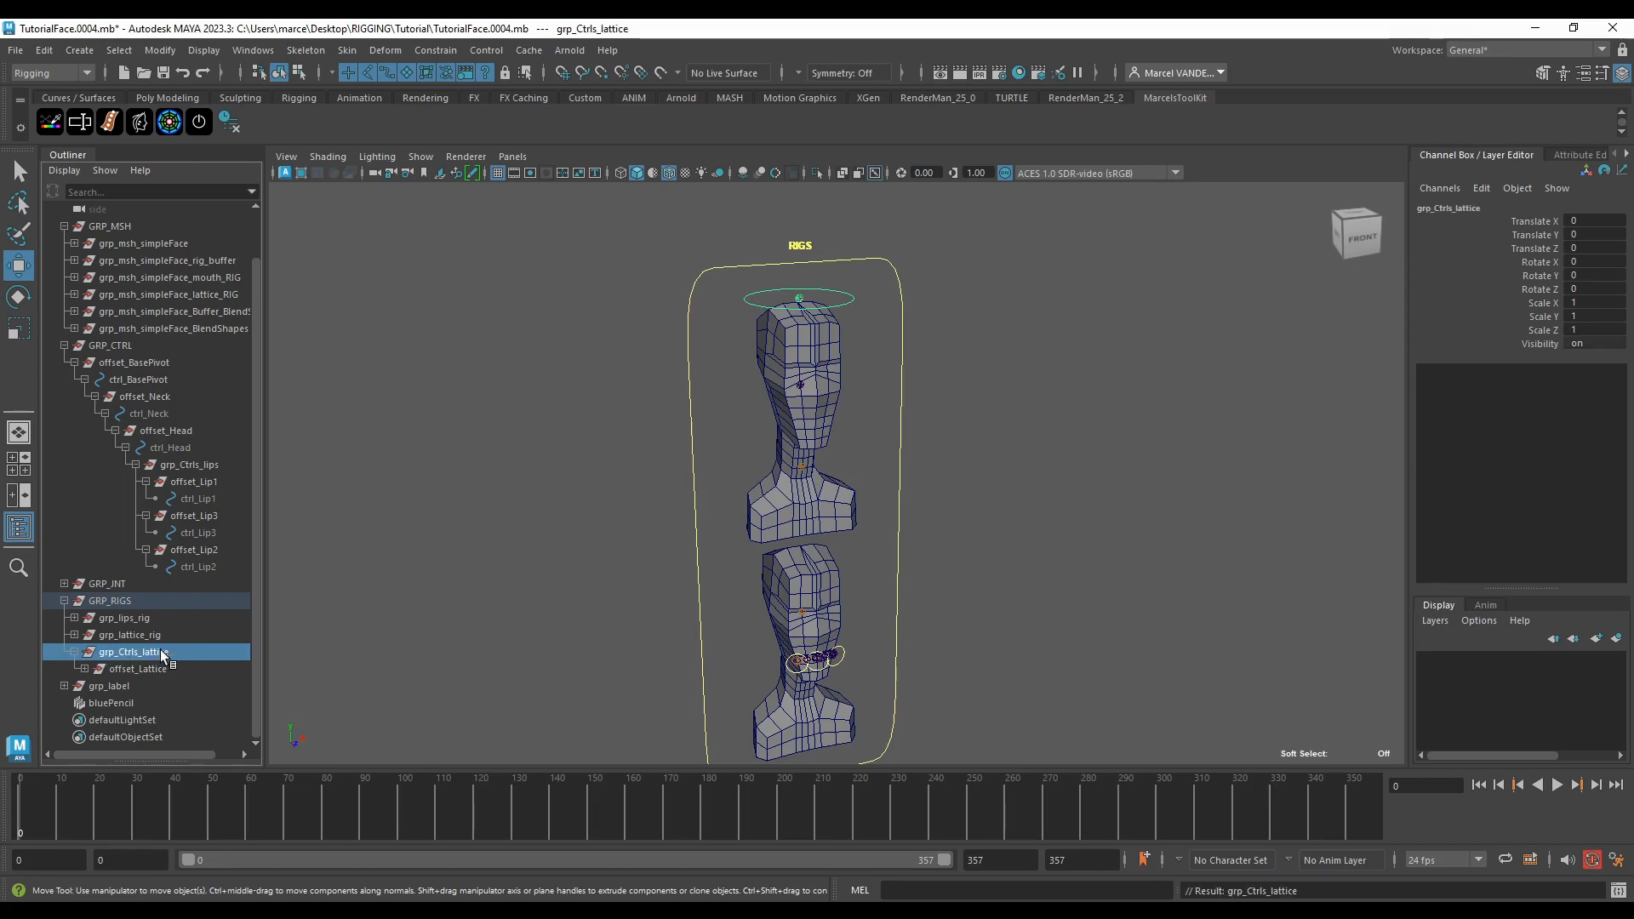
Step: Move offset_Lattice out of grp_Ctrls_lattice so it sits directly under GRP_RIGS, and select the emptied group
scroll(477, 593, "down", 5)
left_click(97, 668)
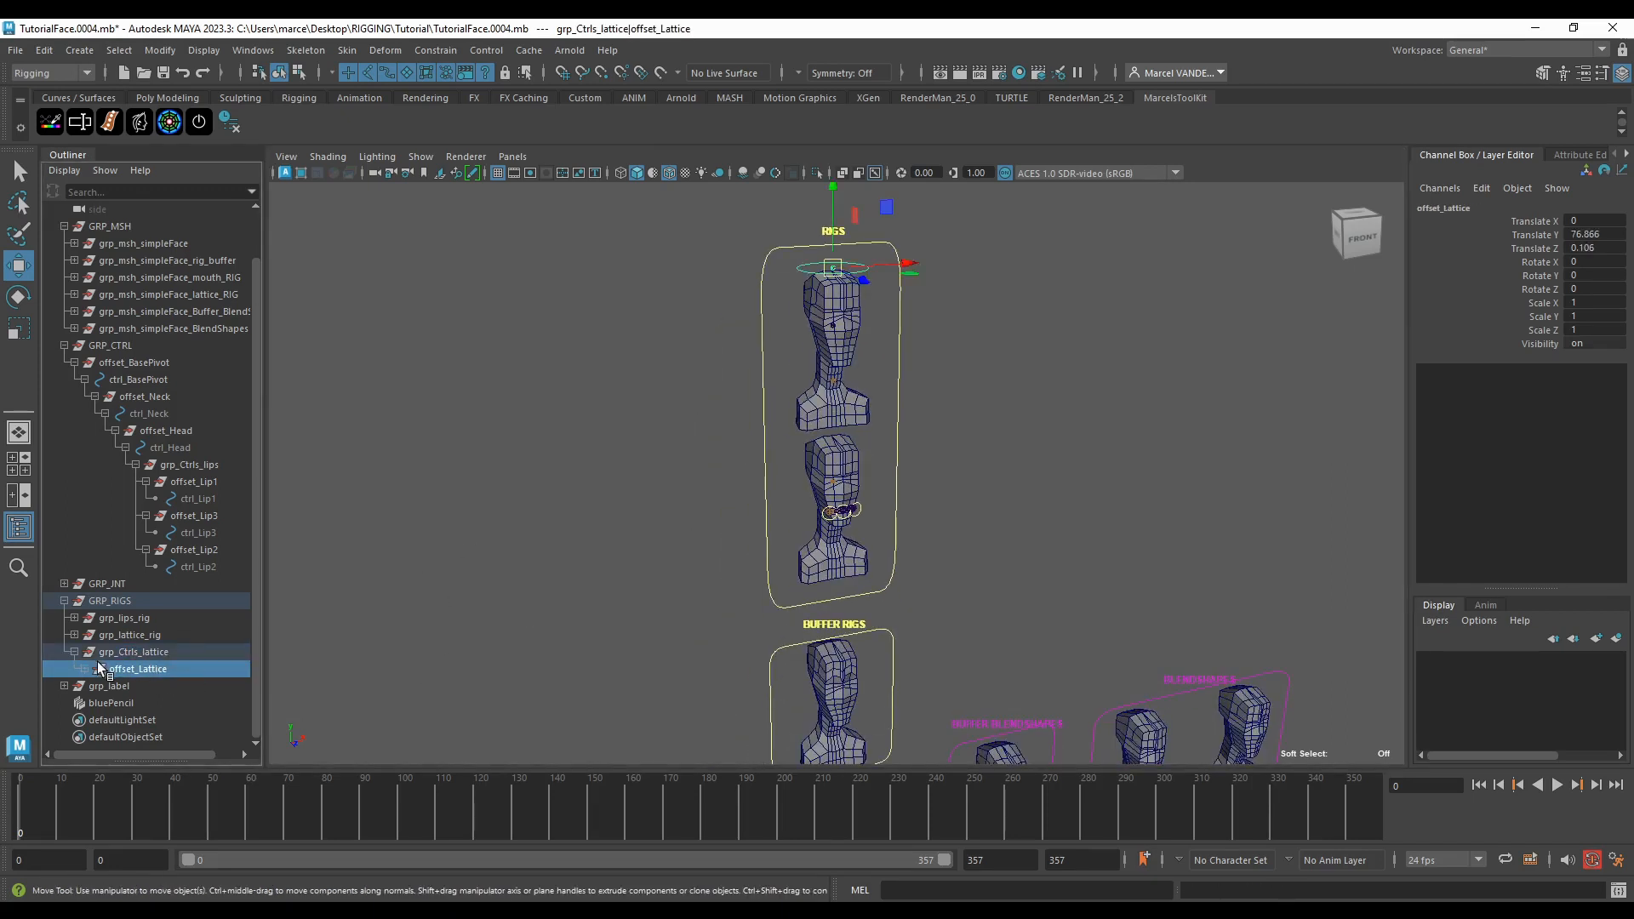
middle_click_drag(104, 649, 106, 644)
left_click(148, 670)
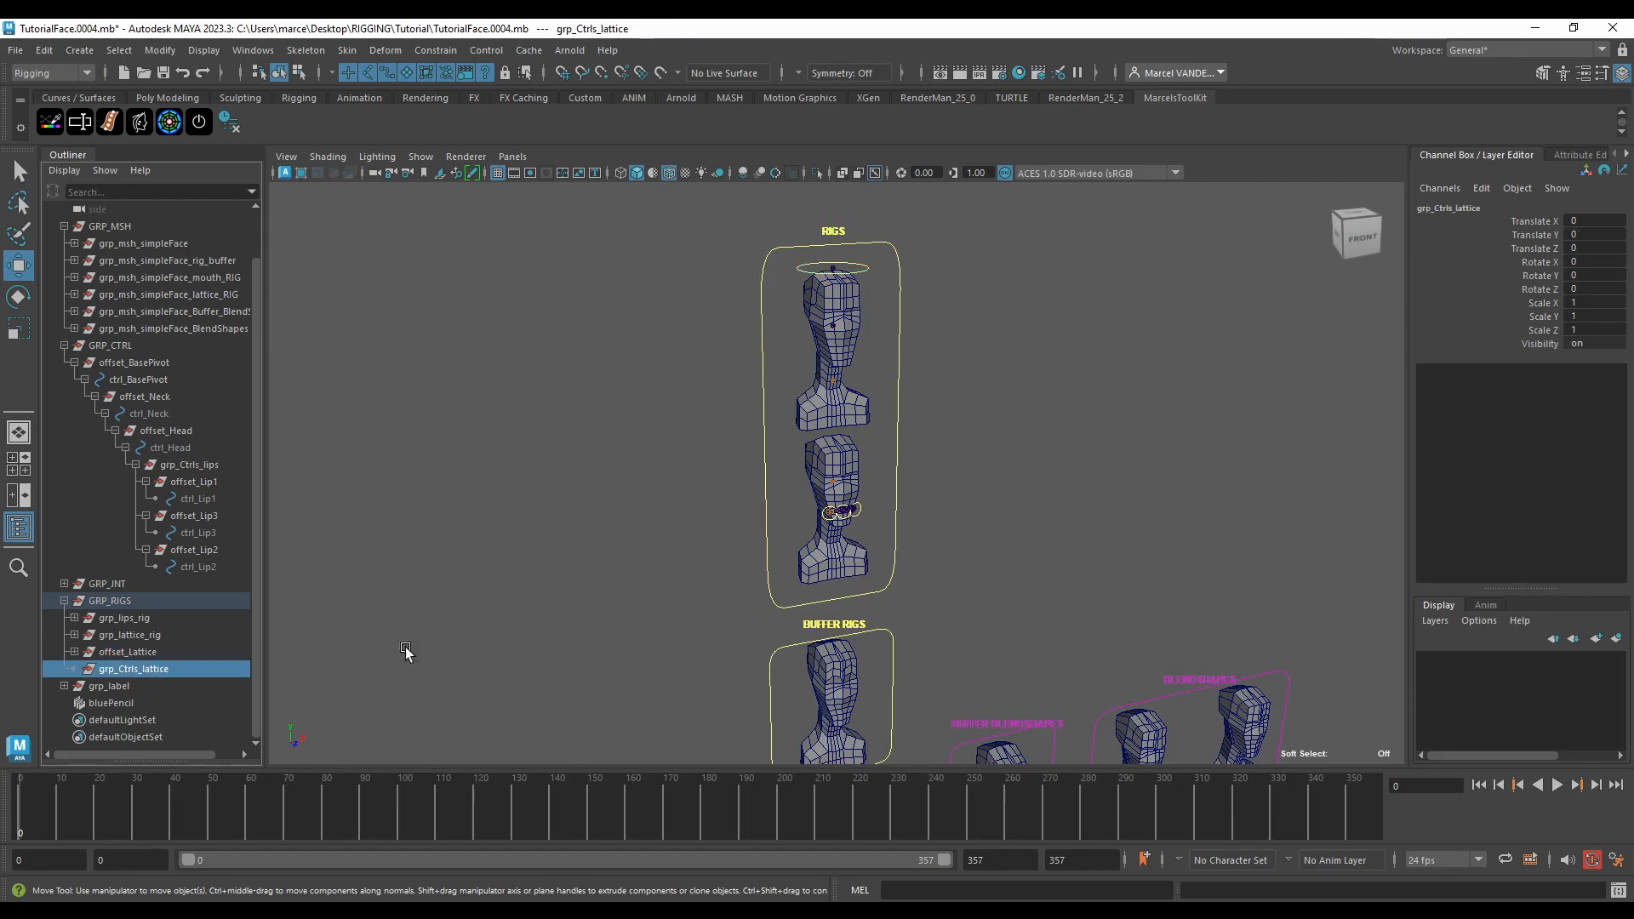
Step: Match all transforms of grp_Ctrls_lattice to the upper Rigs head mesh
scroll(690, 529, "up", 4)
middle_click_drag(693, 533, 668, 644, "alt")
left_click(790, 402)
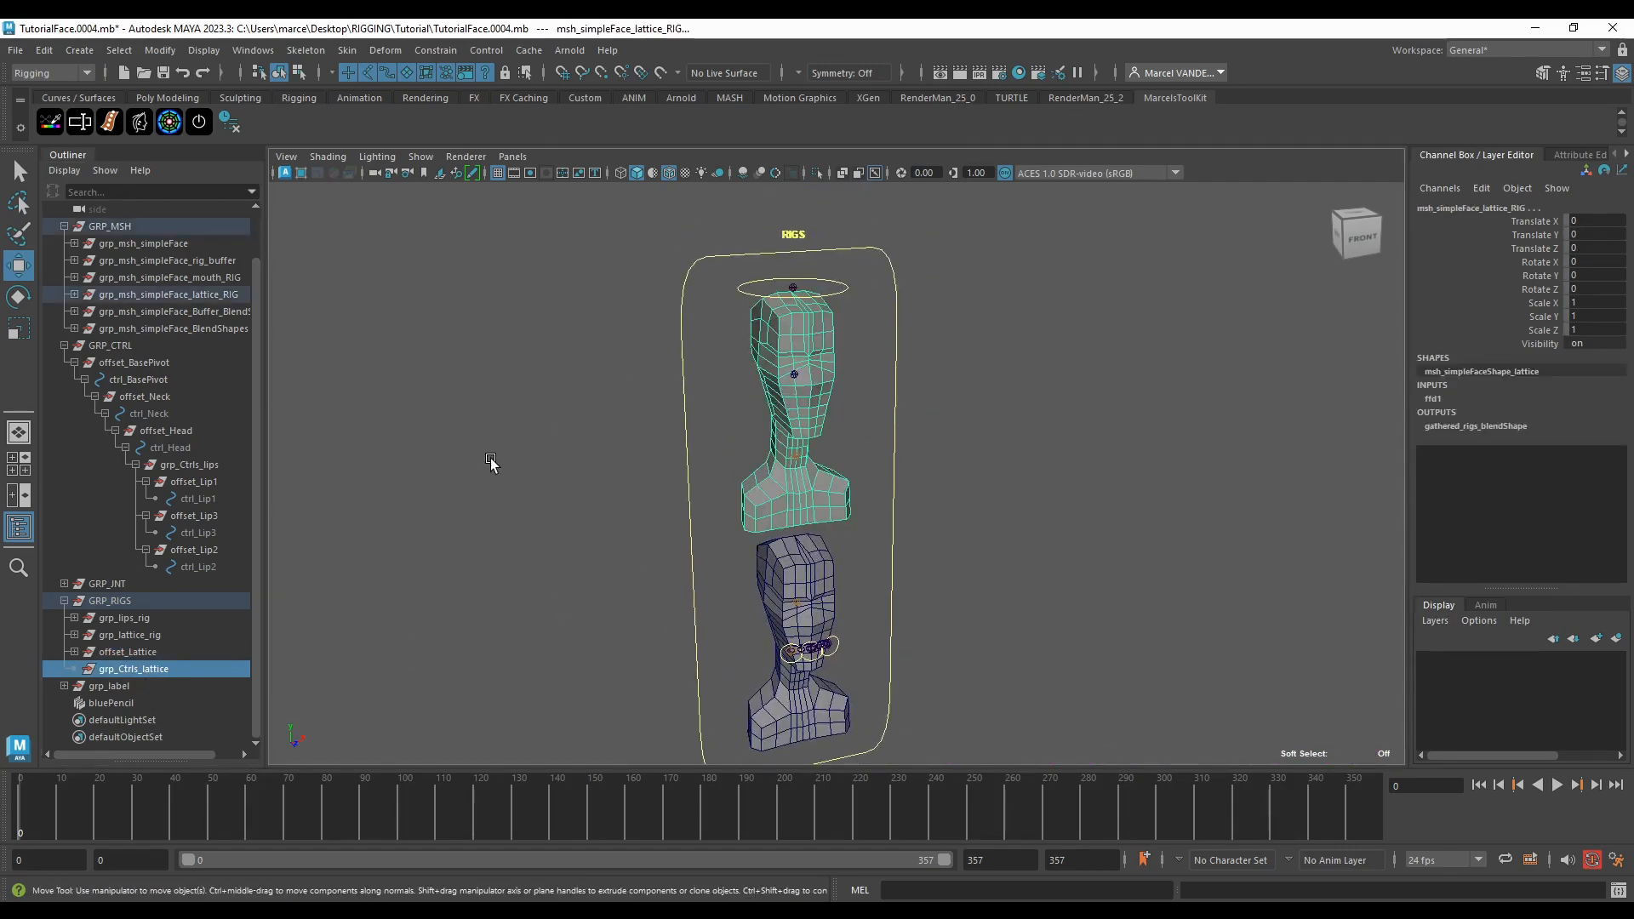
key("ctrl+f")
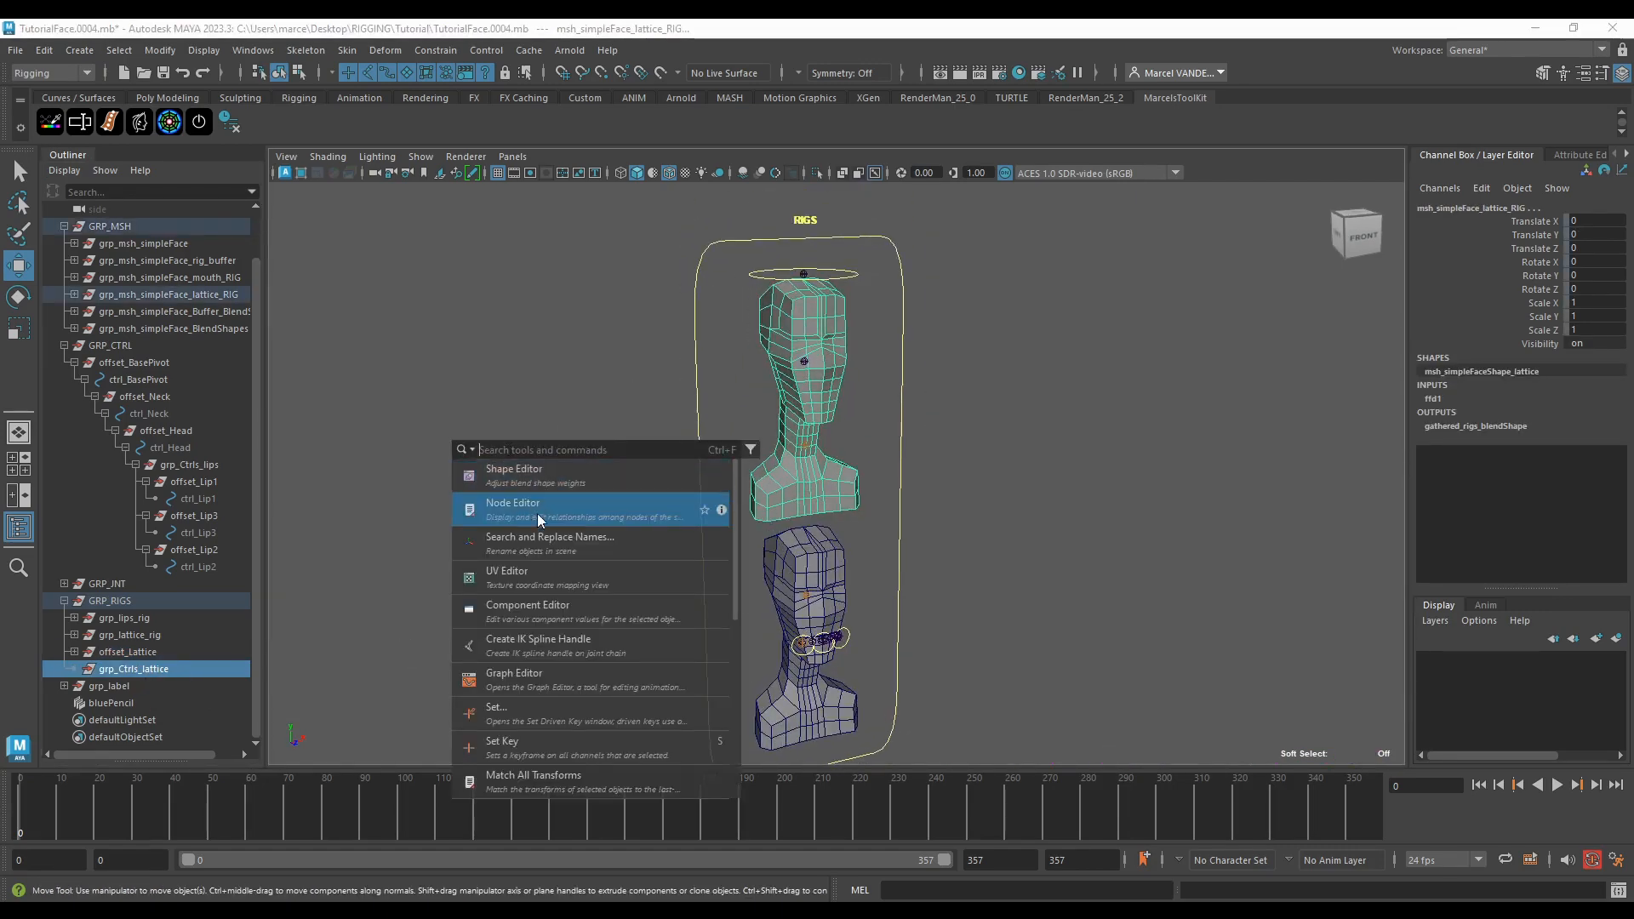
key("Escape")
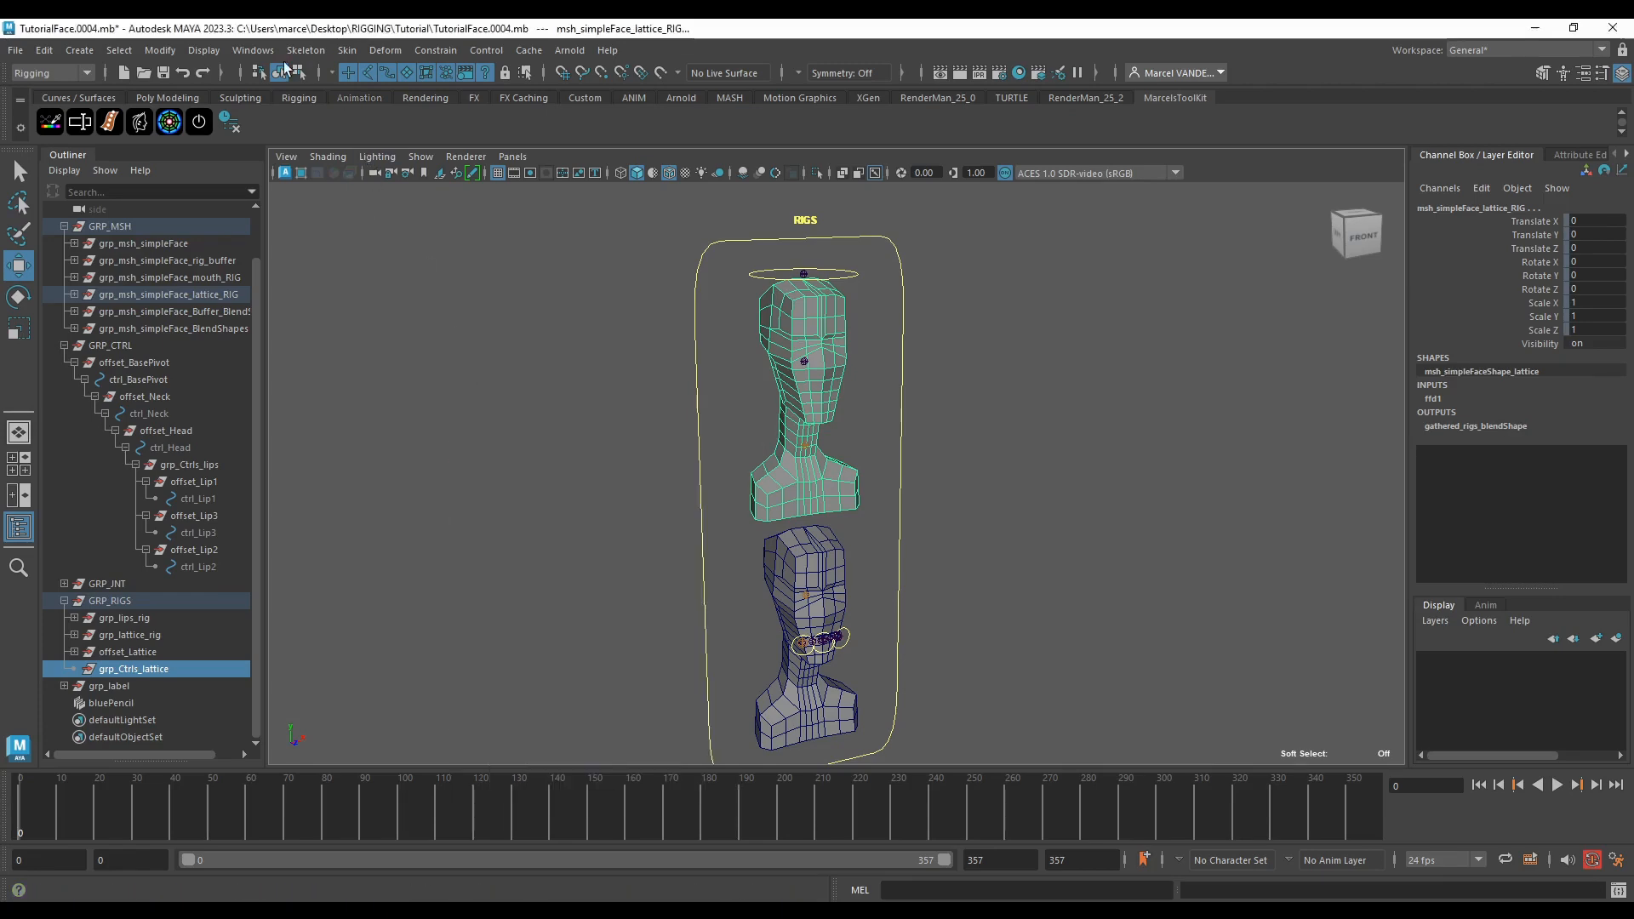
left_click(204, 50)
mouse_move(160, 51)
mouse_move(256, 148)
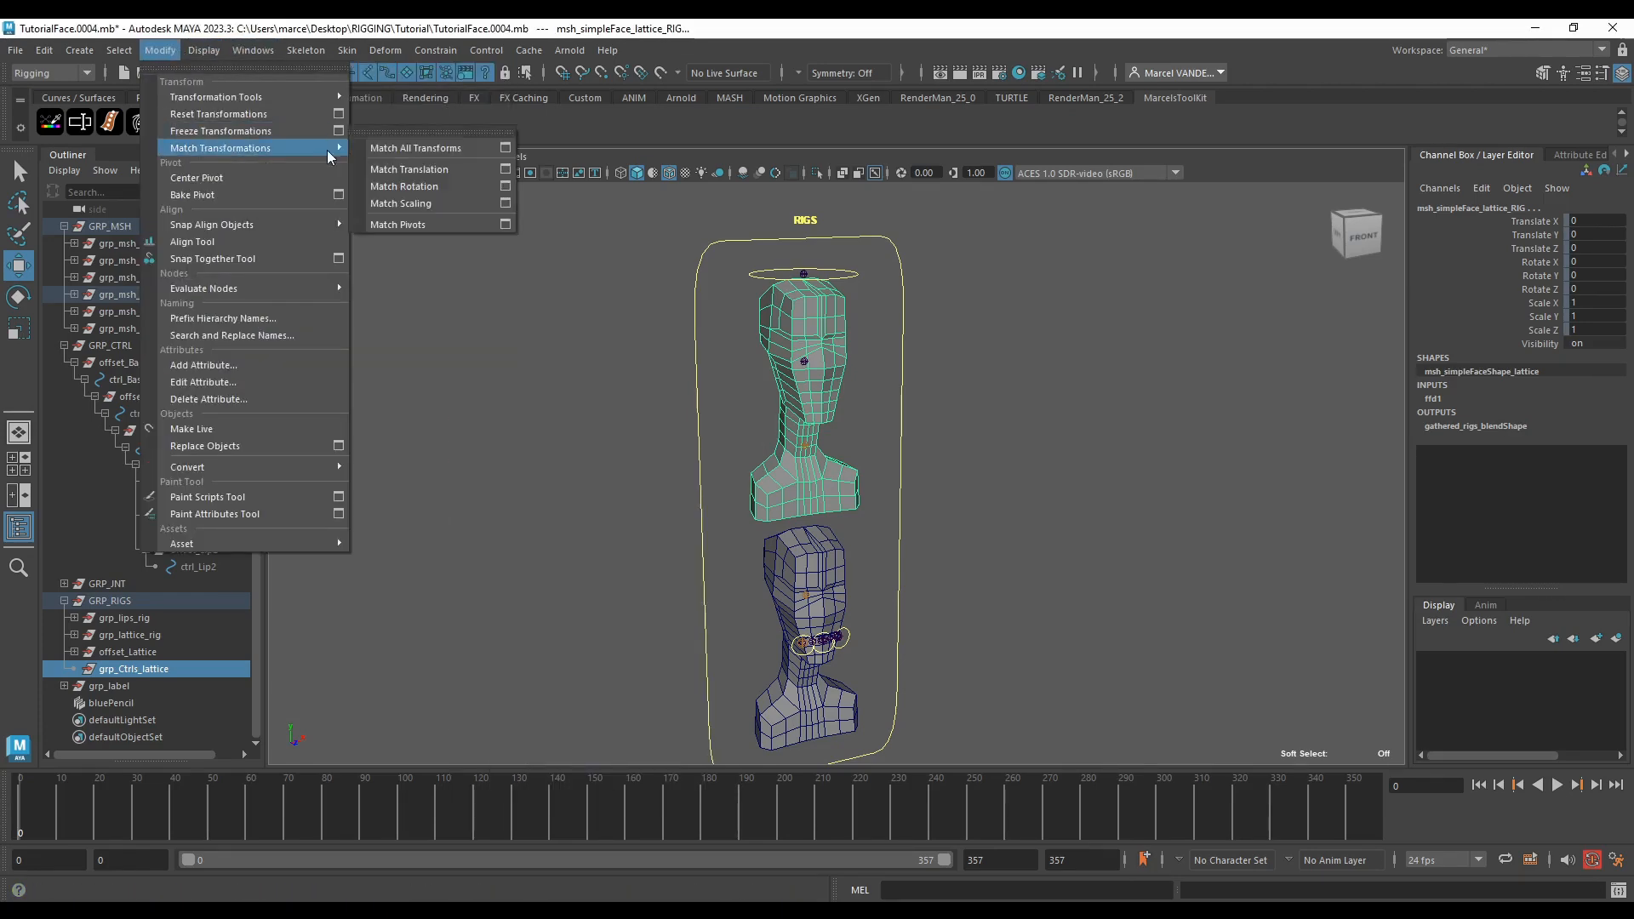
left_click(436, 150)
scroll(784, 468, "up", 2)
left_click(121, 670)
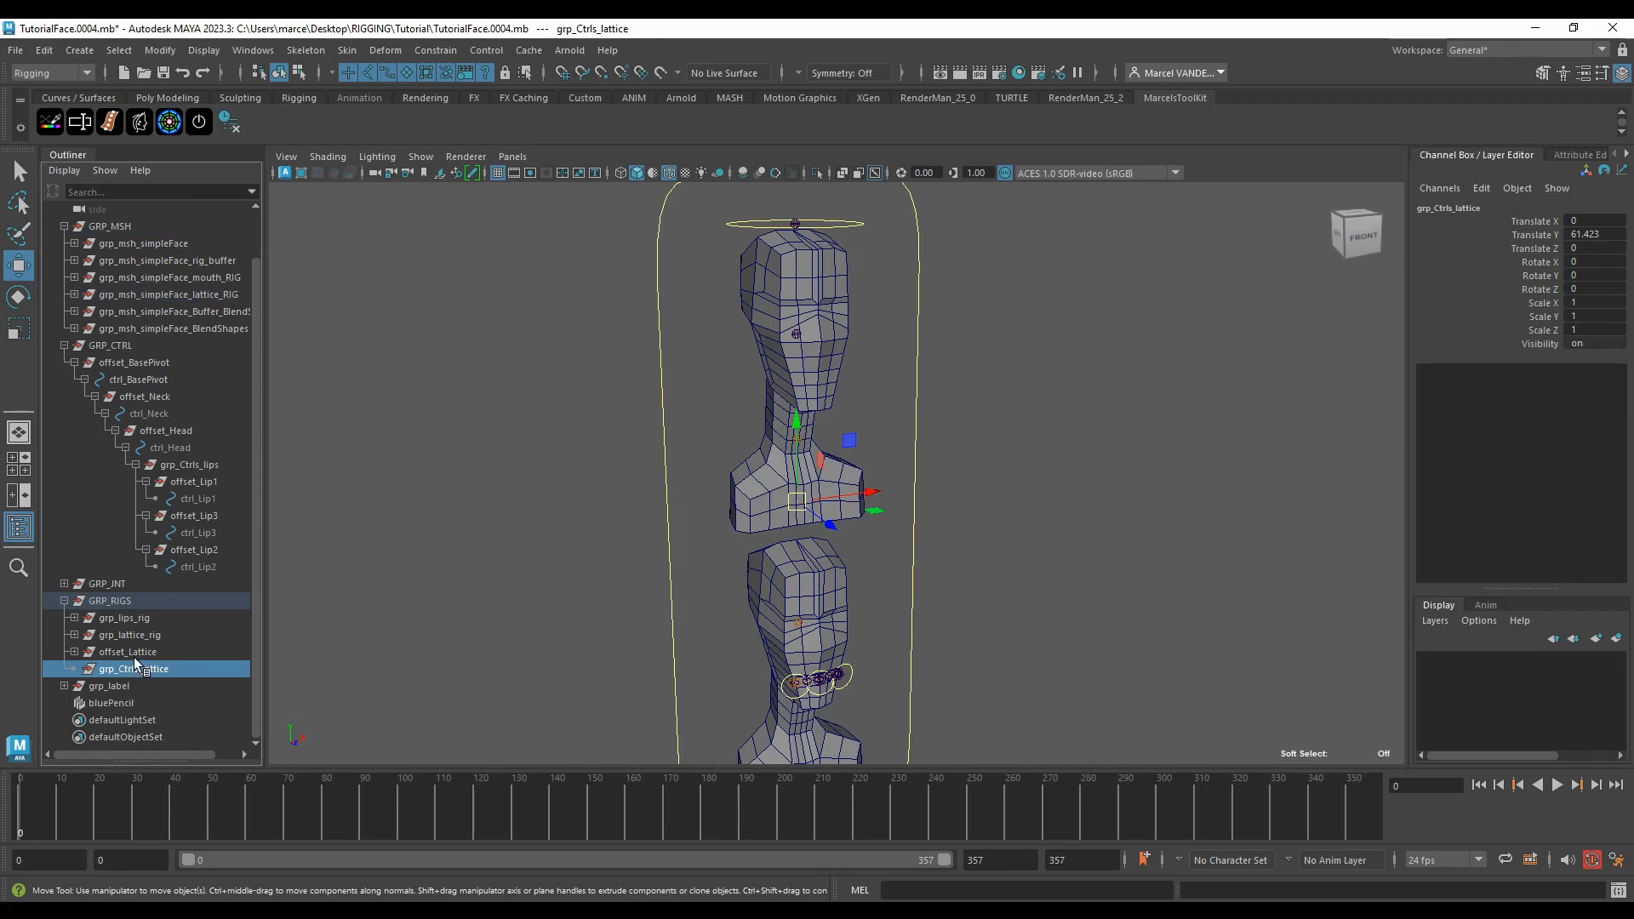
Step: Parent offset_Lattice back under grp_Ctrls_lattice in the GRP_RIGS hierarchy
left_click(800, 387)
scroll(809, 371, "up", 3)
scroll(809, 370, "down", 5)
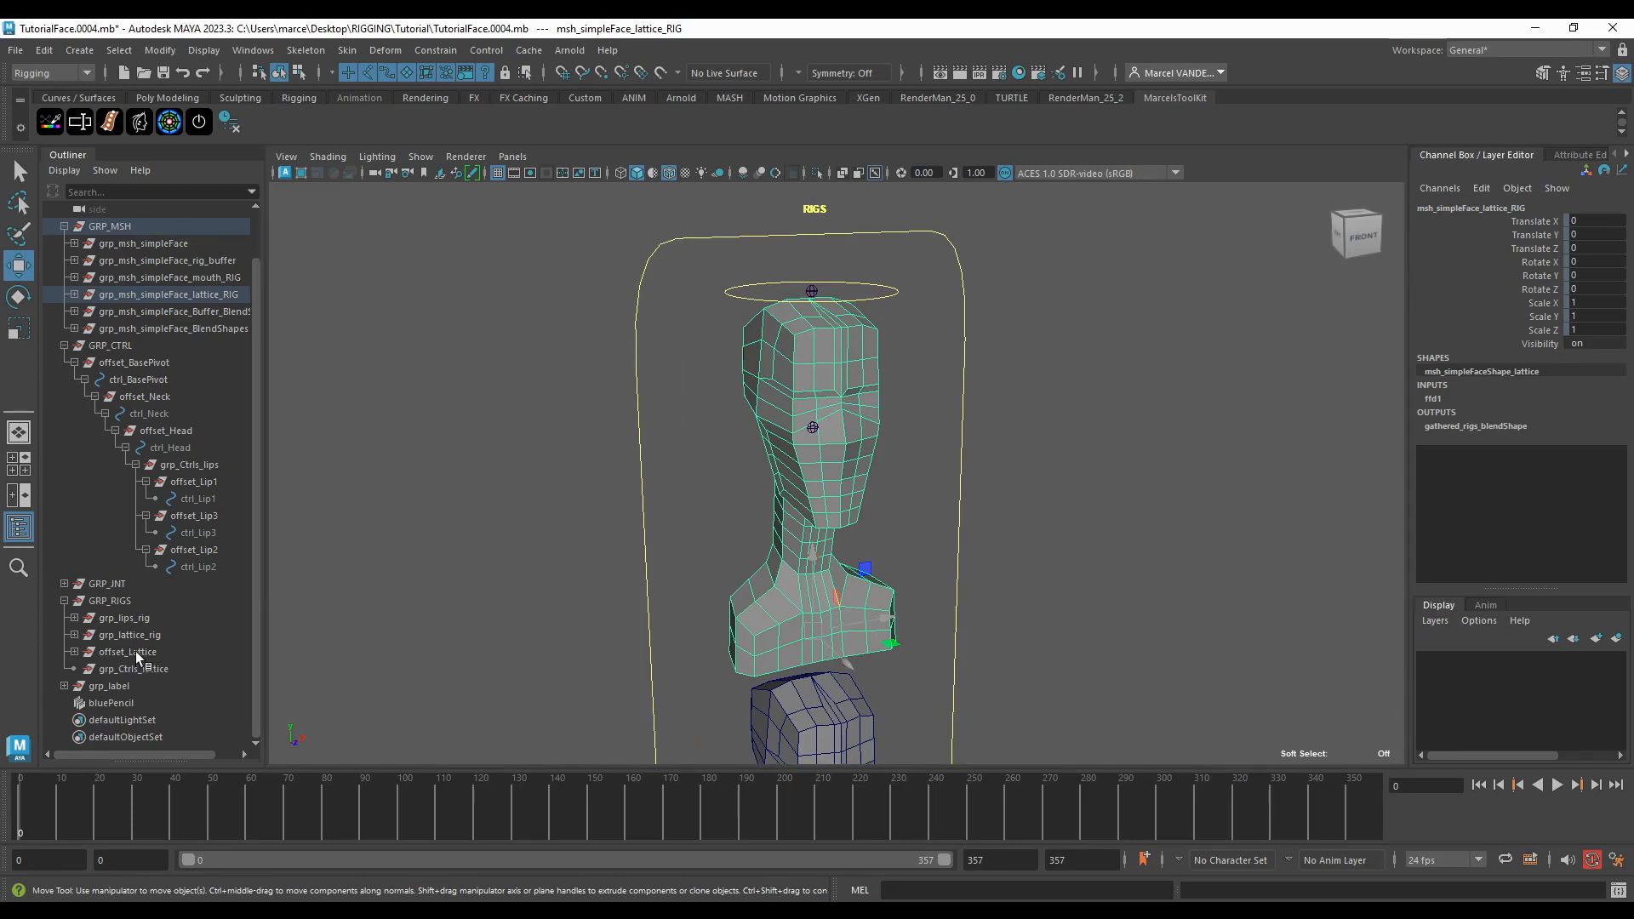
left_click_drag(136, 651, 95, 667)
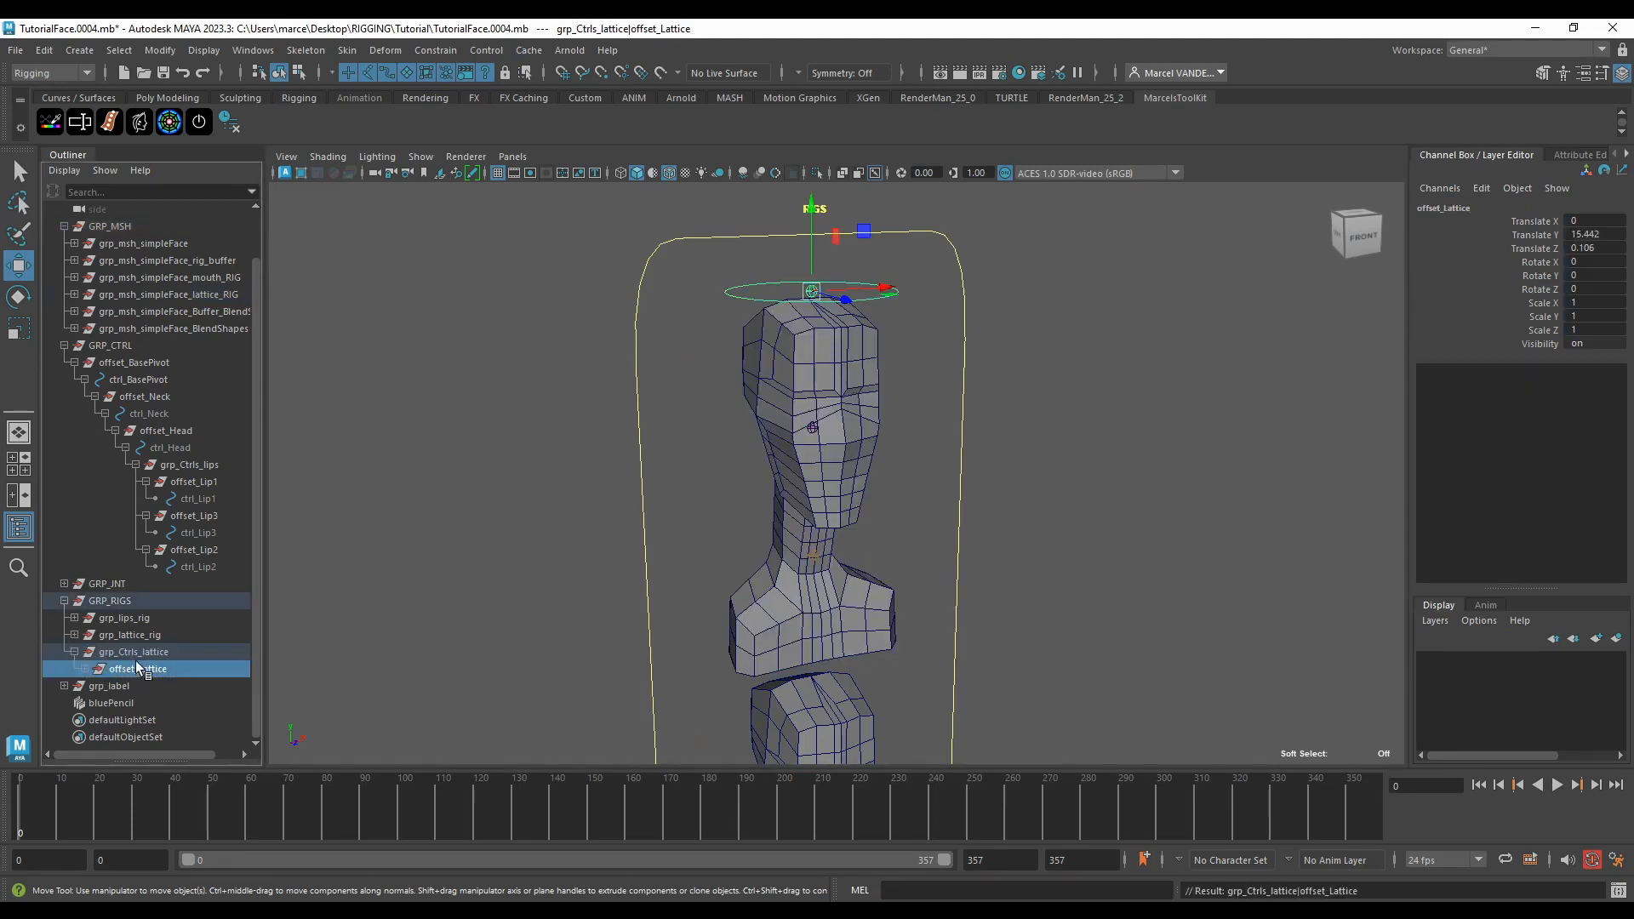
Step: Duplicate grp_Ctrls_lattice together with its lattice control hierarchy
left_click(136, 652)
key("ctrl+d")
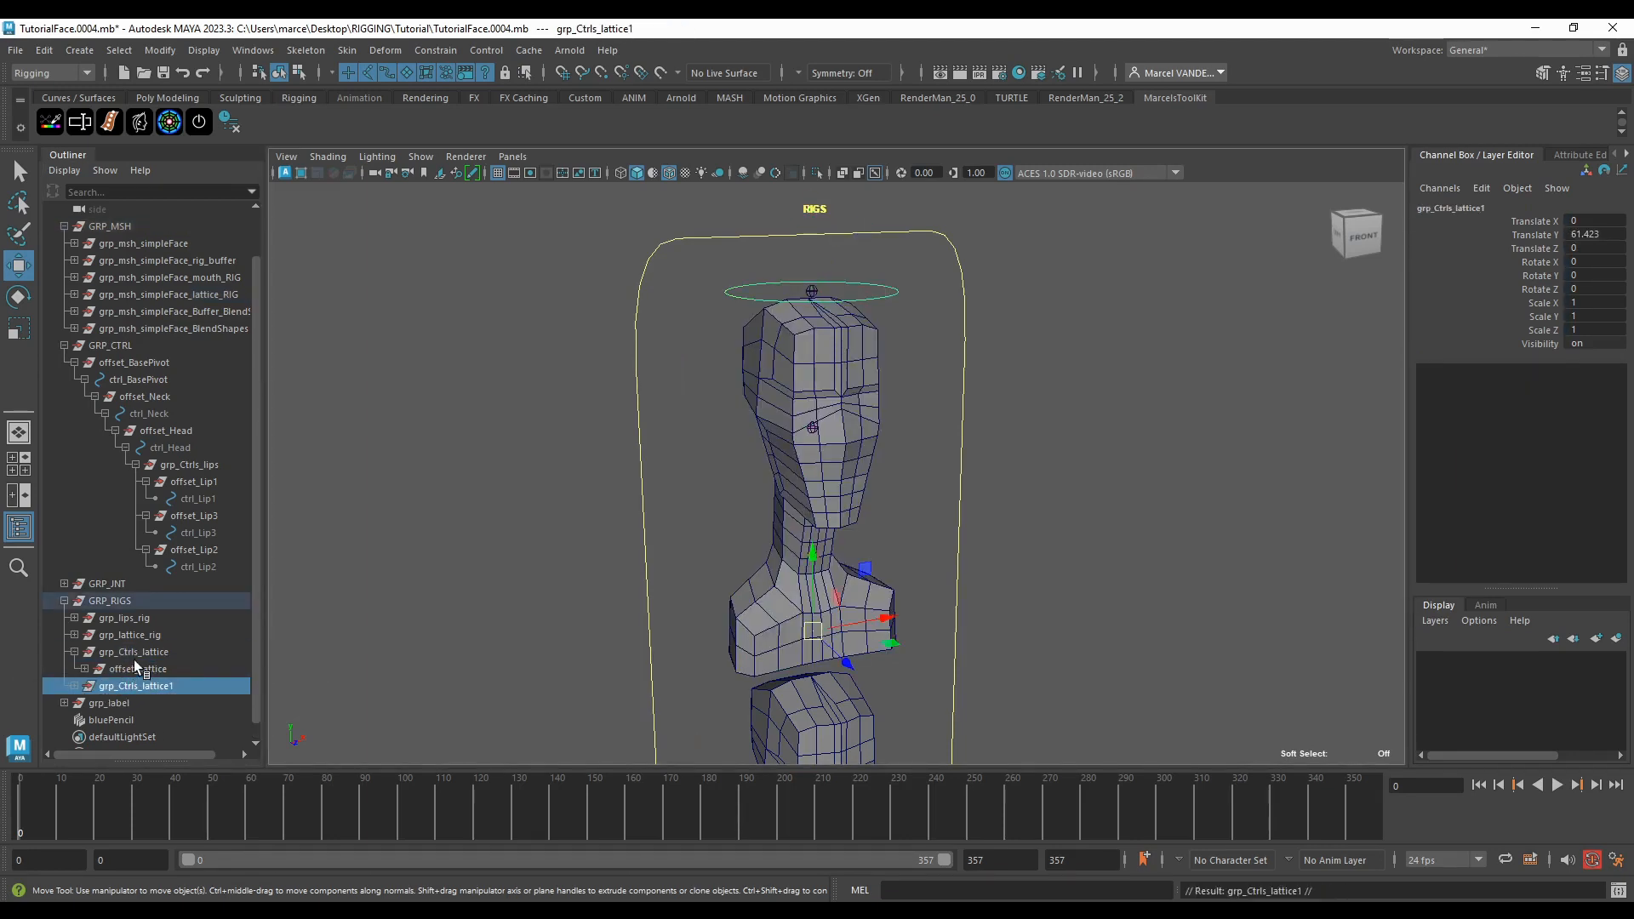
scroll(153, 639, "down", 1)
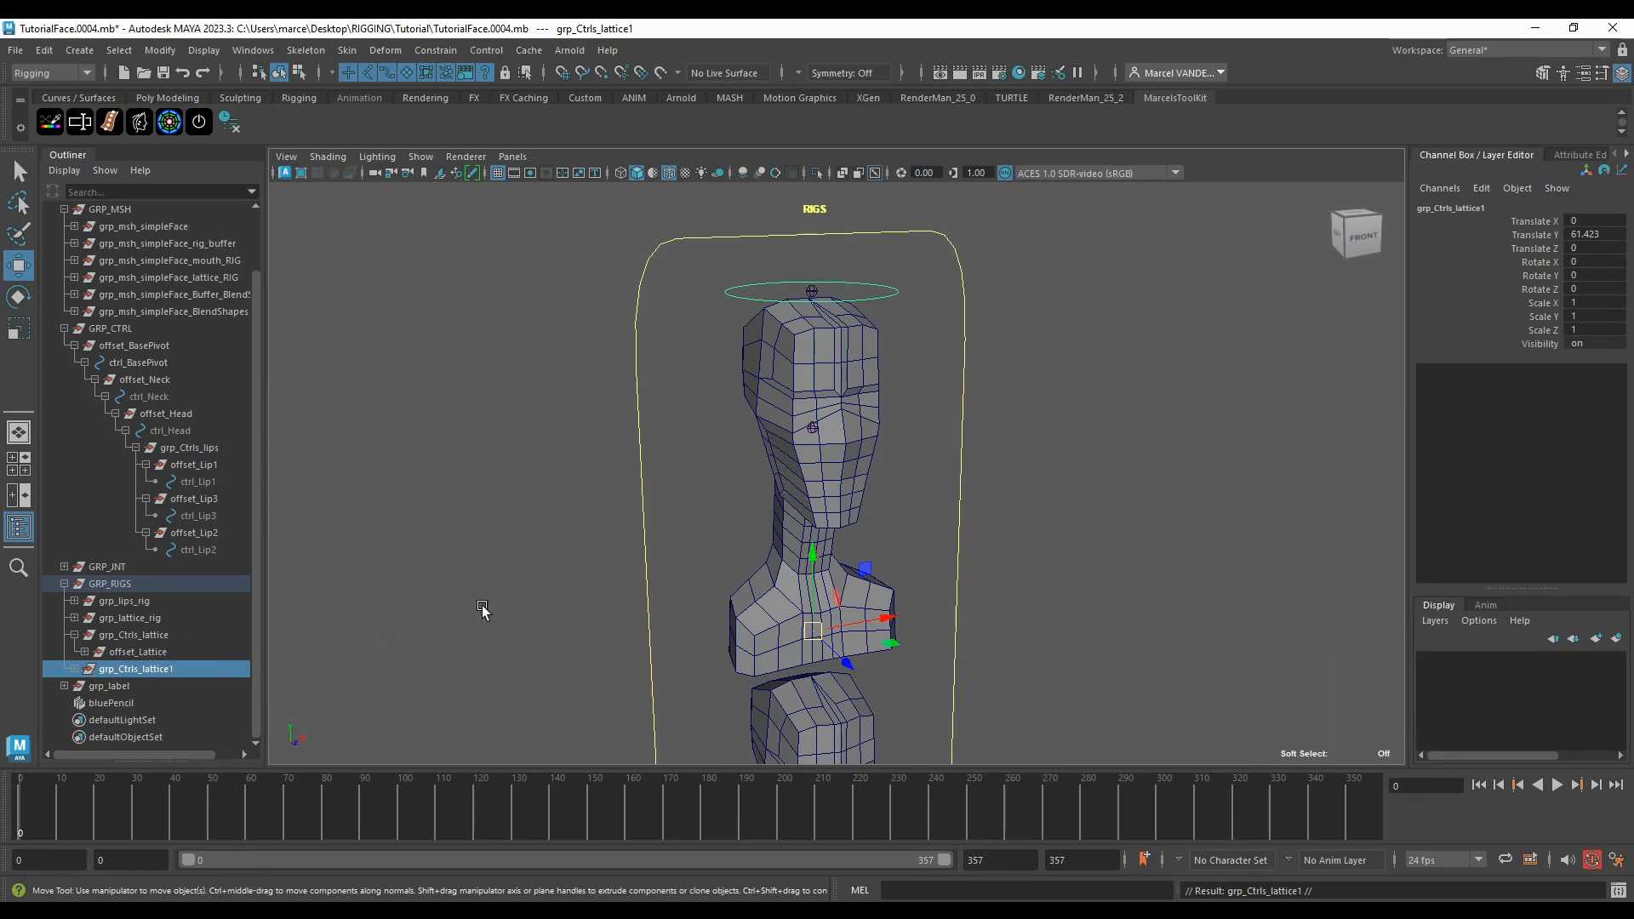
Step: Match all transforms of the duplicated grp_Ctrls_lattice1 to the main head mesh msh_simpleFace
right_click_drag(483, 612, 434, 624, "alt")
middle_click_drag(528, 672, 578, 340, "alt")
middle_click_drag(627, 682, 639, 435, "alt")
middle_click_drag(658, 548, 579, 281, "alt")
middle_click_drag(591, 568, 569, 426, "alt")
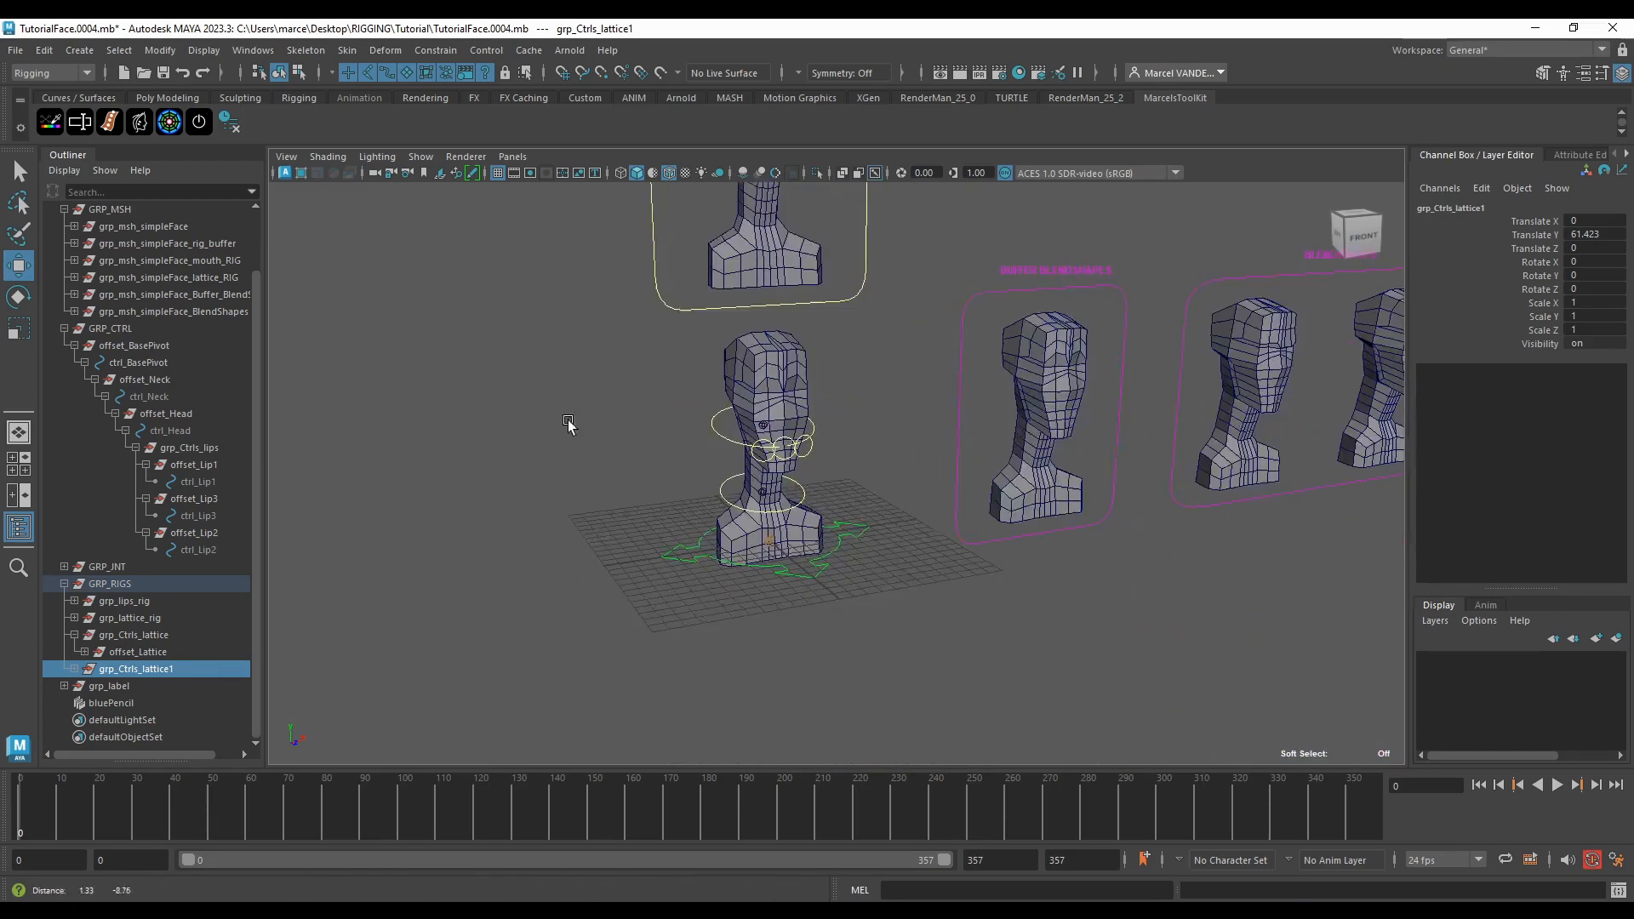
scroll(752, 354, "up", 5)
scroll(752, 354, "down", 2)
scroll(753, 356, "up", 3)
left_click(758, 360)
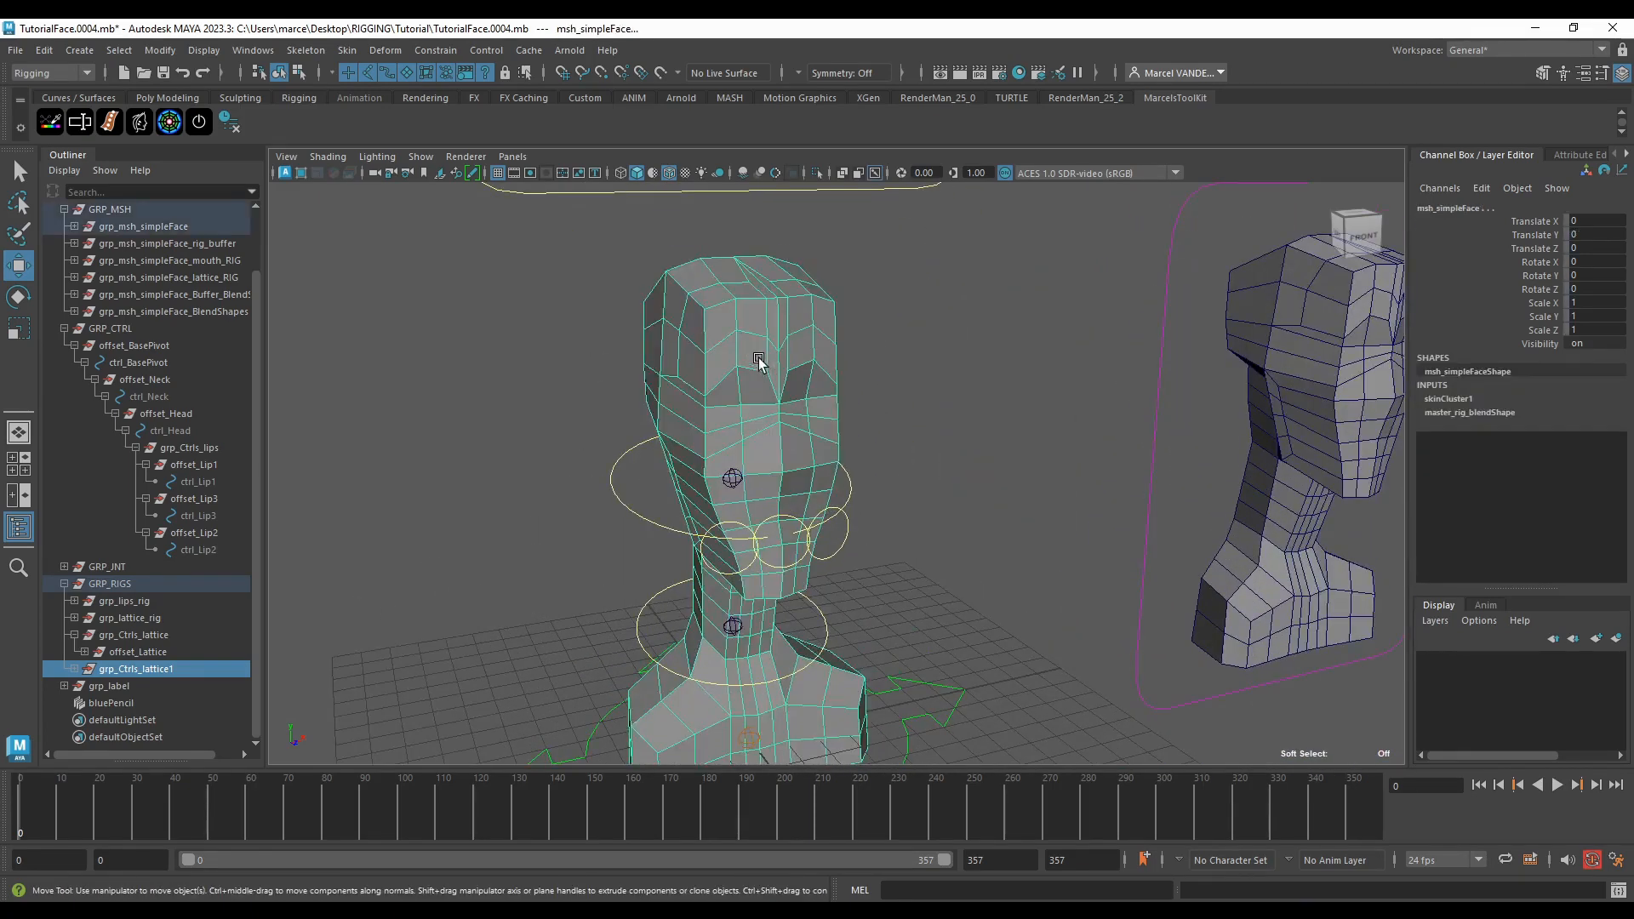
left_click(192, 52)
mouse_move(160, 51)
mouse_move(200, 153)
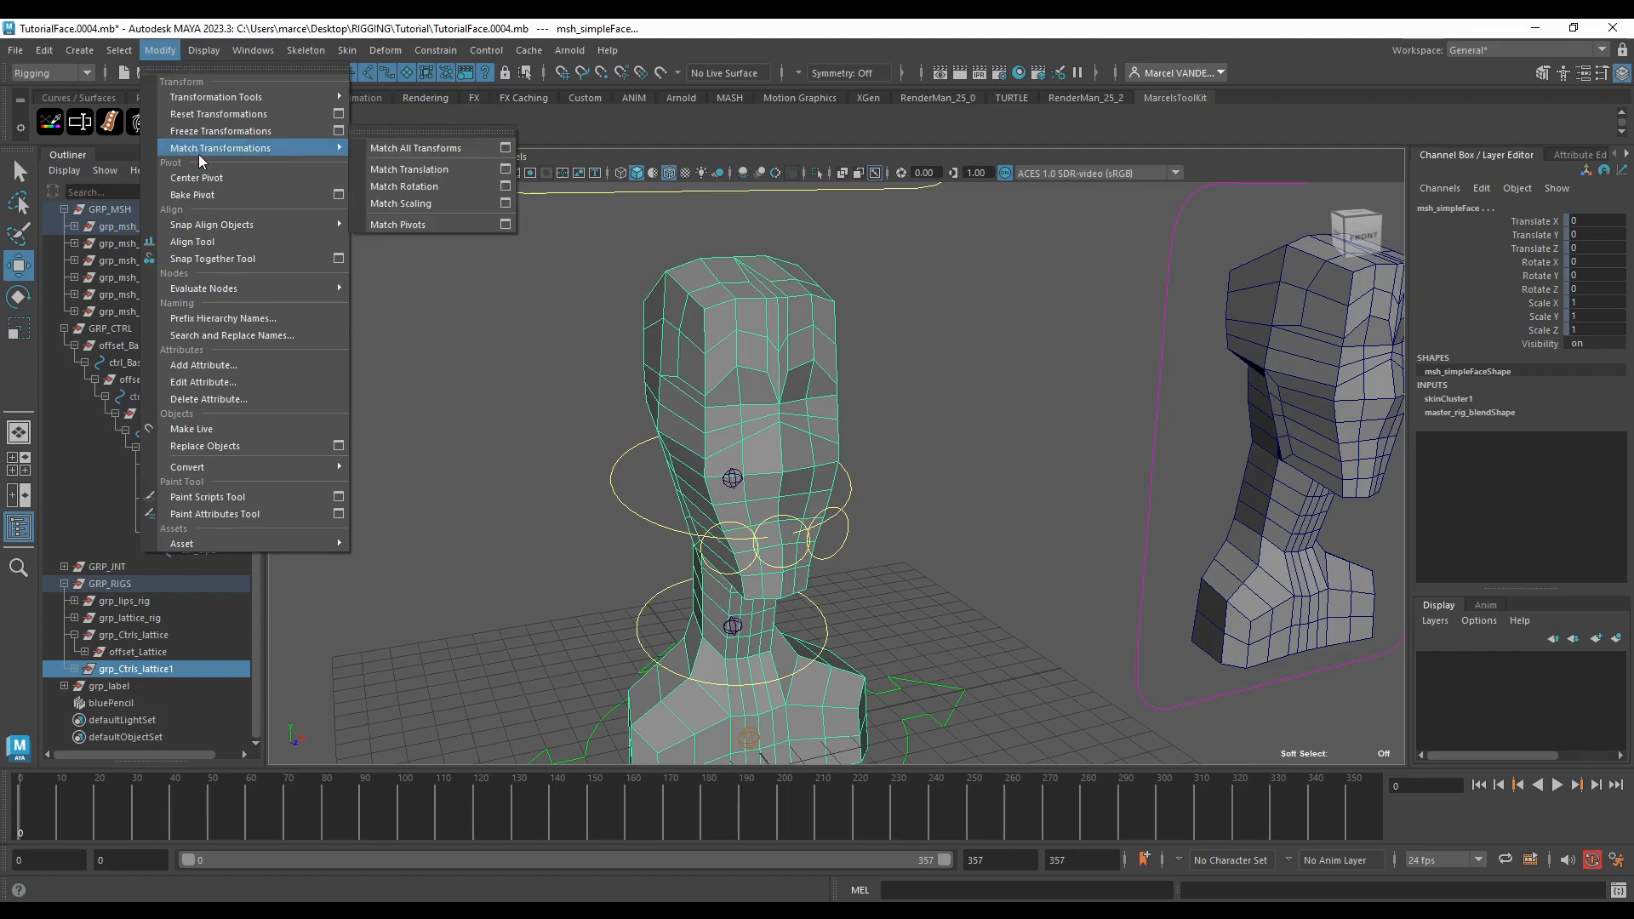
left_click(386, 147)
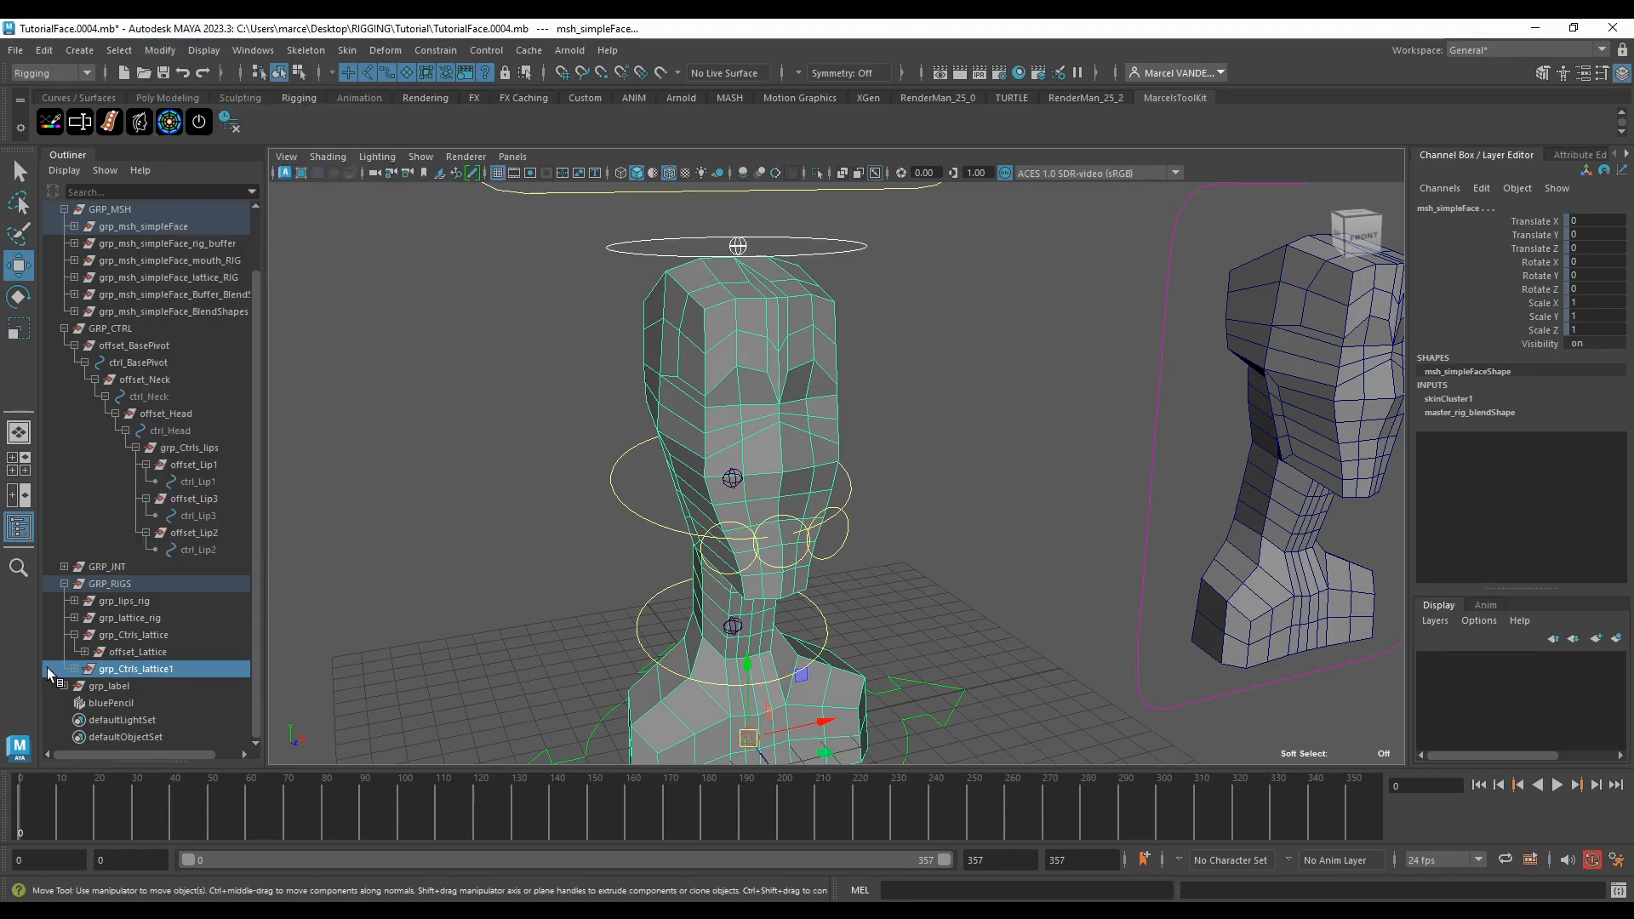
Step: Expand the grp_Ctrls_lattice1 hierarchy and delete the joint jnt_lattice2 under its ctrl_Lattice
left_click(74, 670)
left_click(74, 670)
scroll(885, 358, "down", 4)
scroll(885, 358, "up", 3)
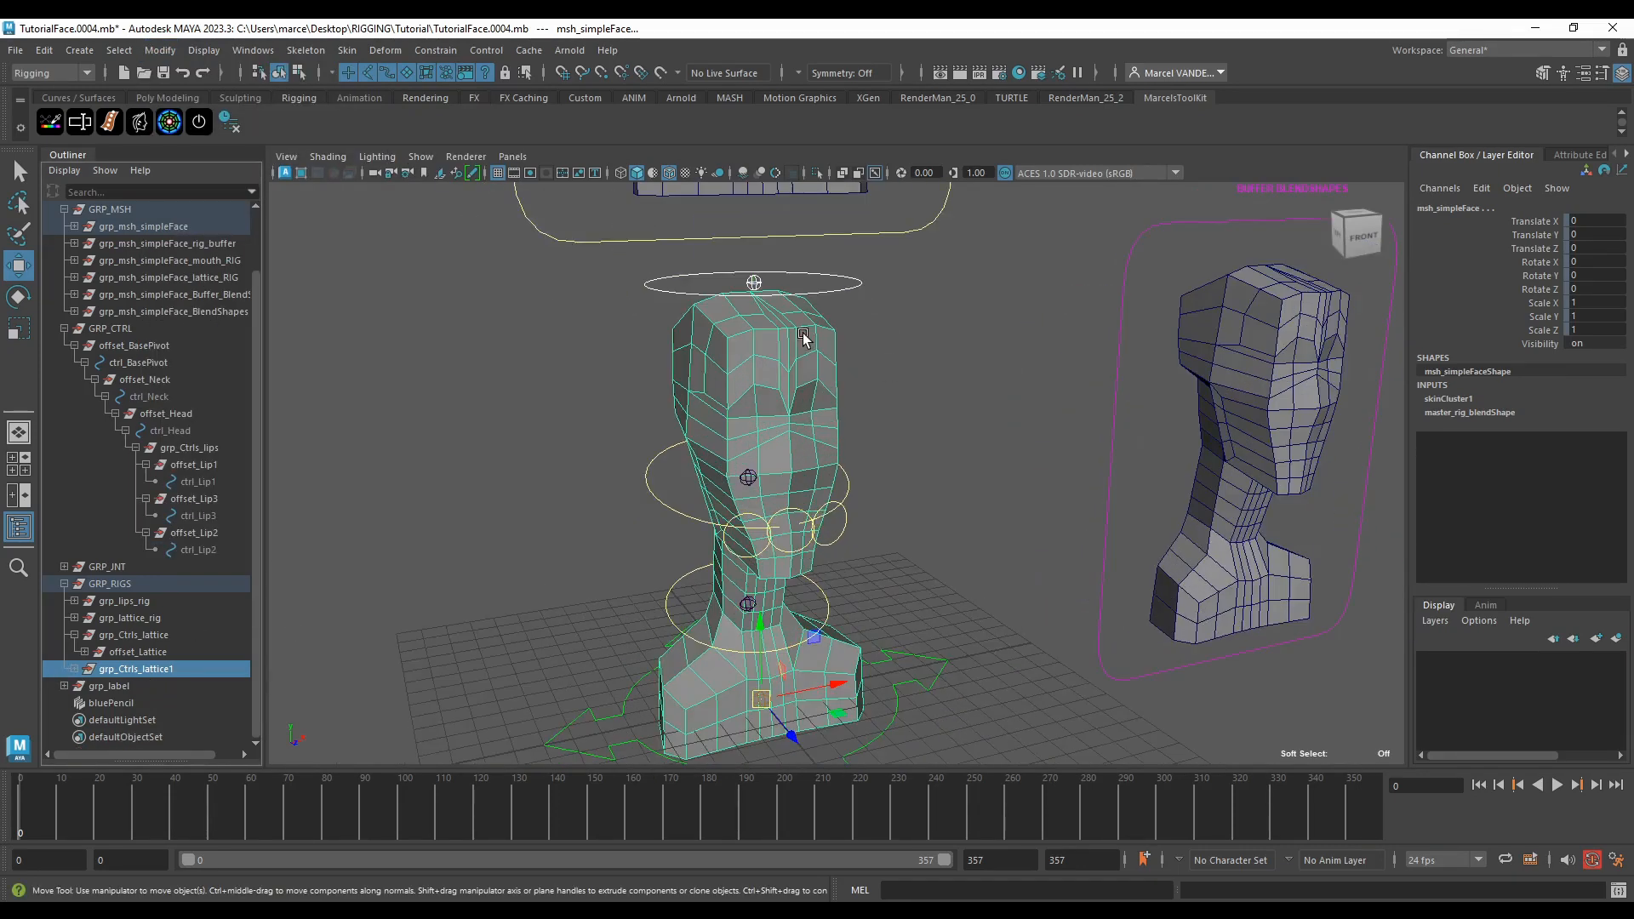
middle_click_drag(803, 333, 845, 473, "alt")
mouse_move(844, 473)
left_mouse_down("alt")
mouse_move(906, 390)
mouse_move(805, 484)
mouse_move(835, 478)
left_mouse_up("alt")
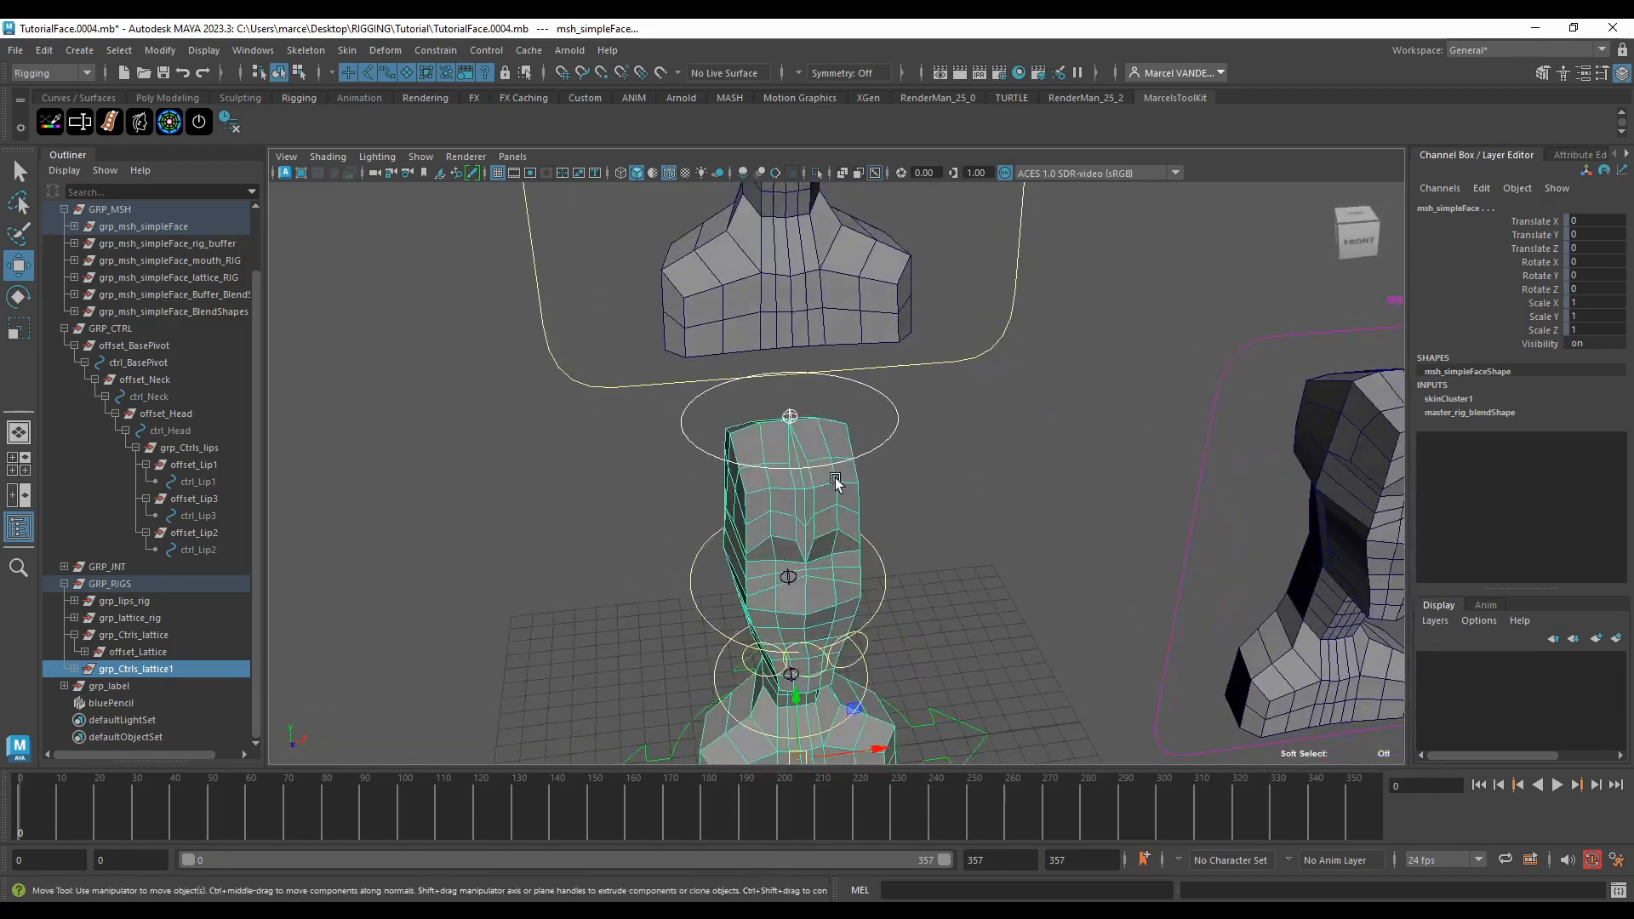
left_click(75, 670, "shift")
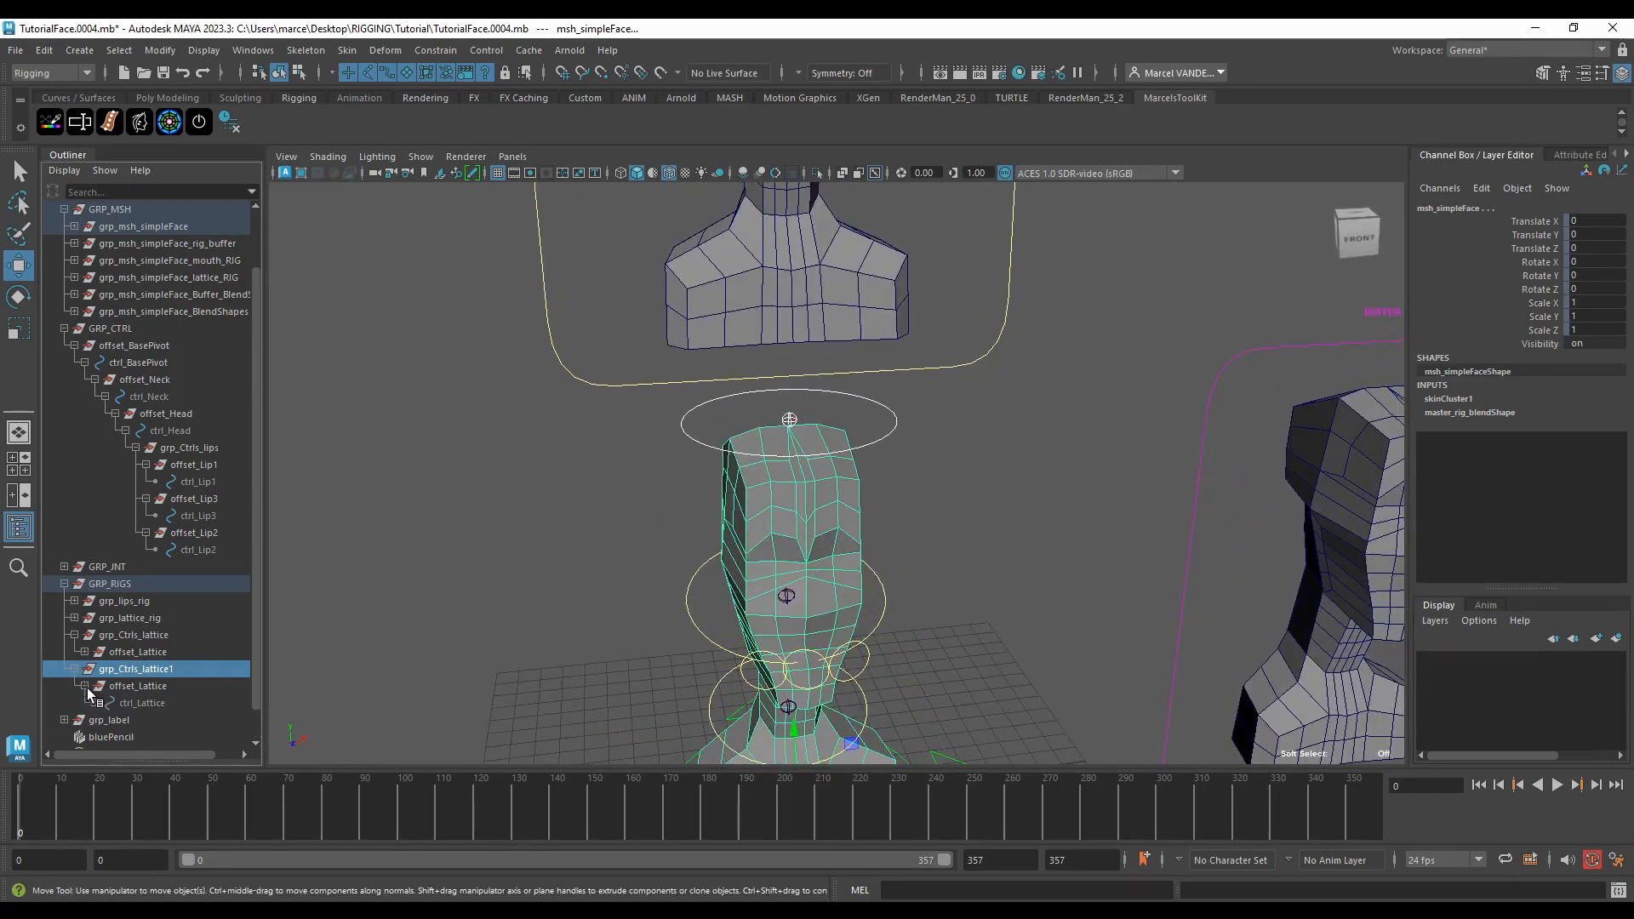
left_click(140, 718)
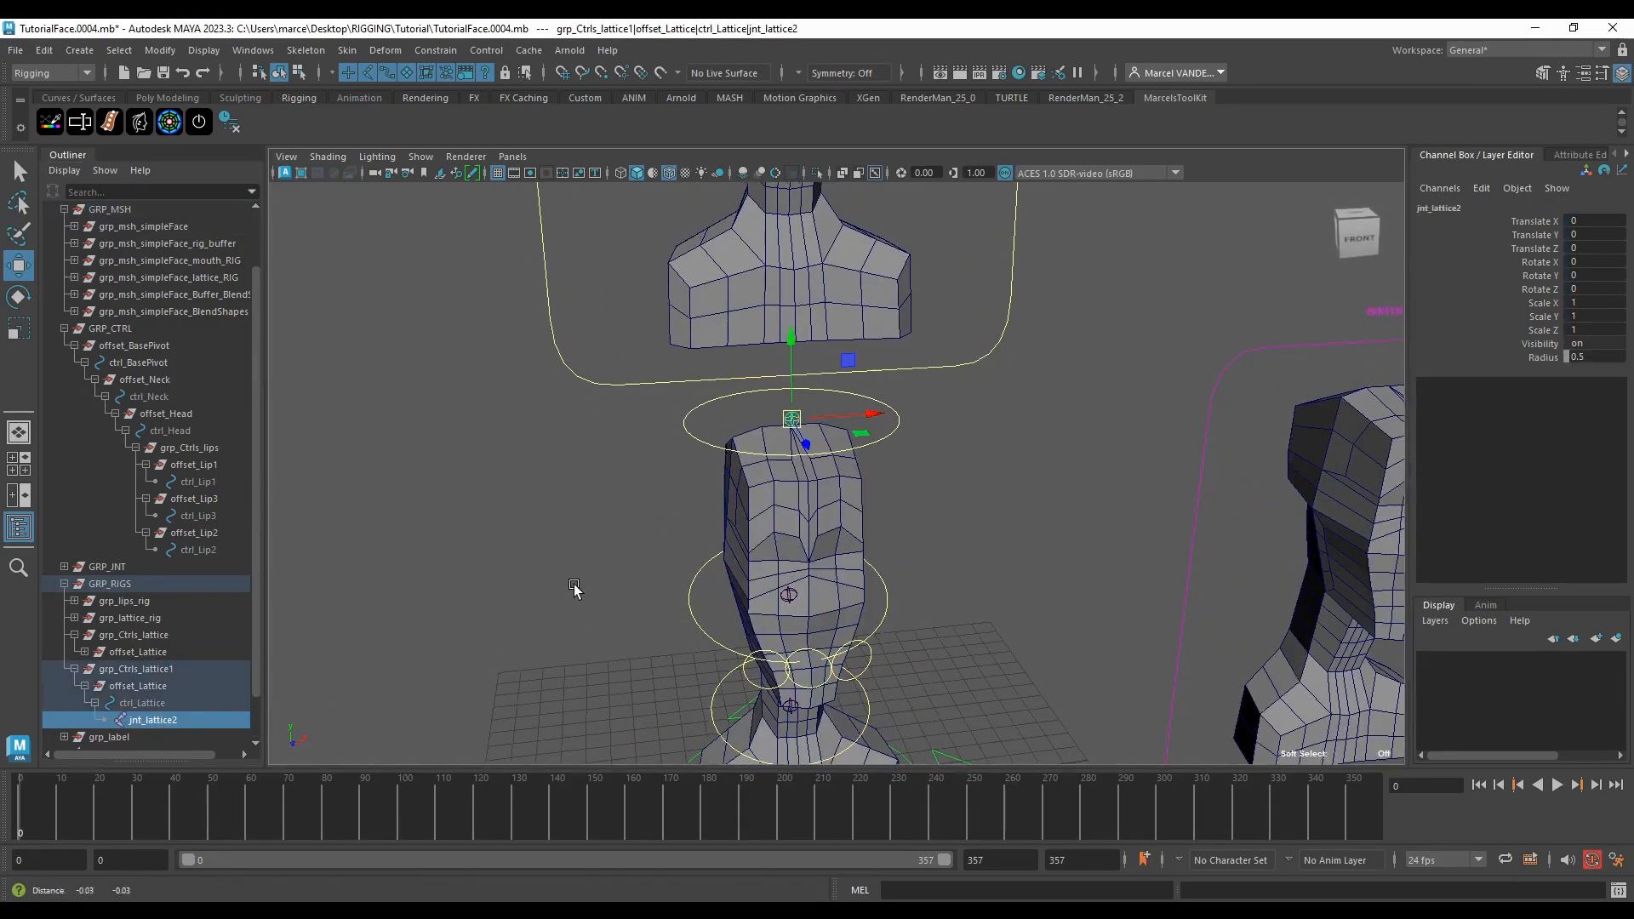
scroll(527, 579, "up", 2)
key("Delete")
Step: Parent grp_Ctrls_lattice1 under ctrl_Head and rename it grp_Ctrls_lattice
left_click(144, 670)
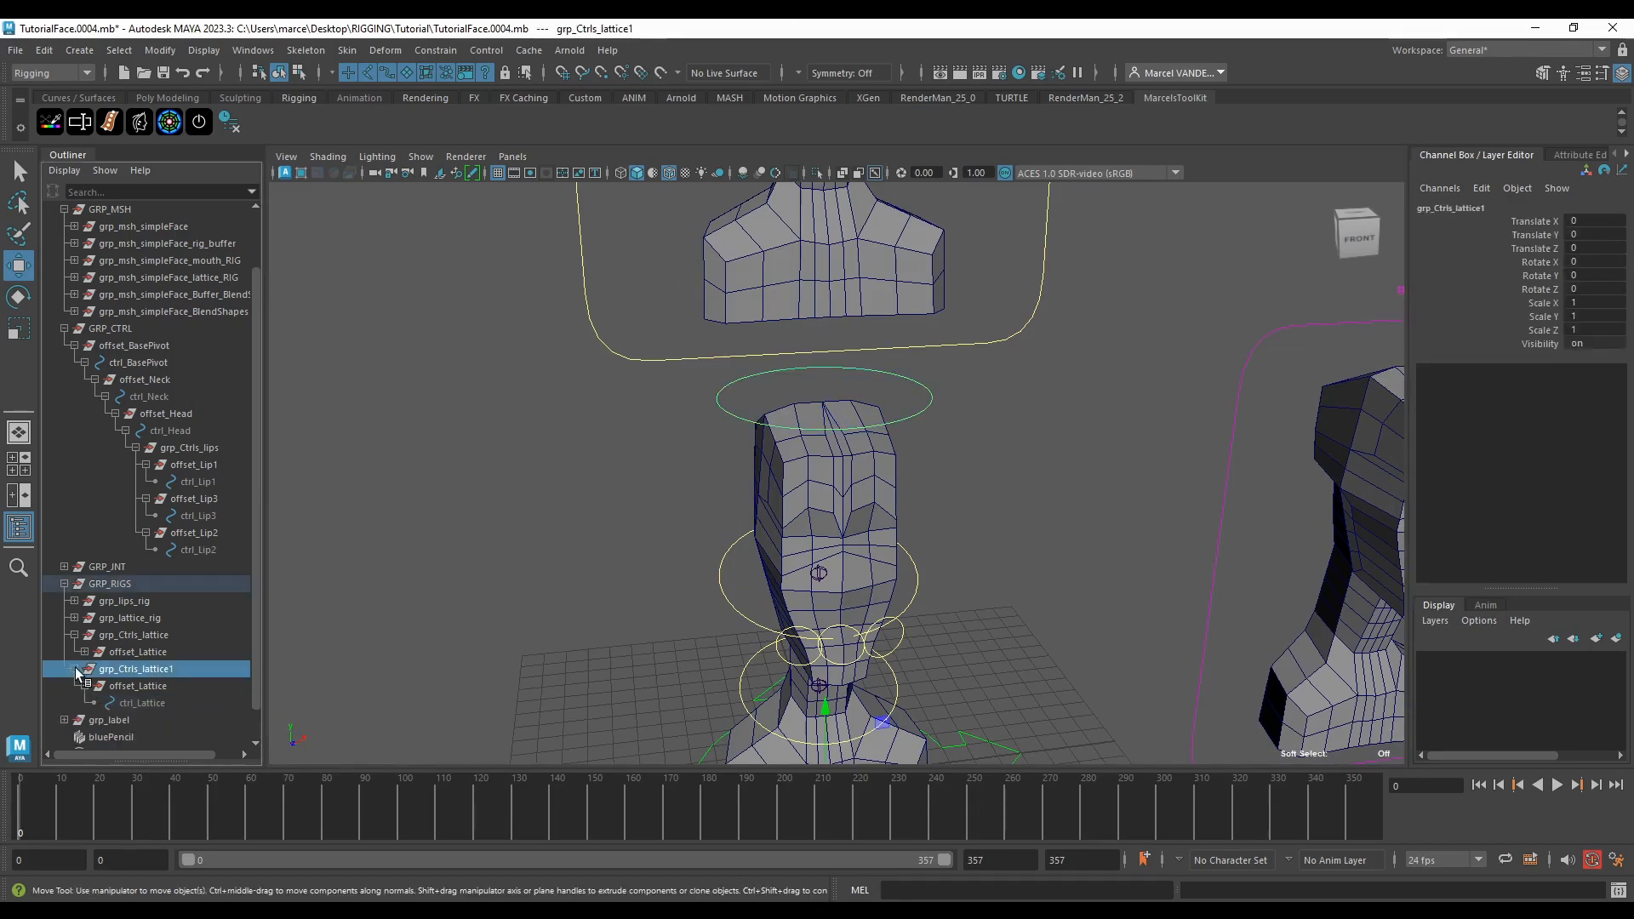
mouse_move(182, 454)
left_mouse_down()
mouse_move(195, 406)
mouse_move(162, 434)
mouse_move(194, 447)
left_mouse_up()
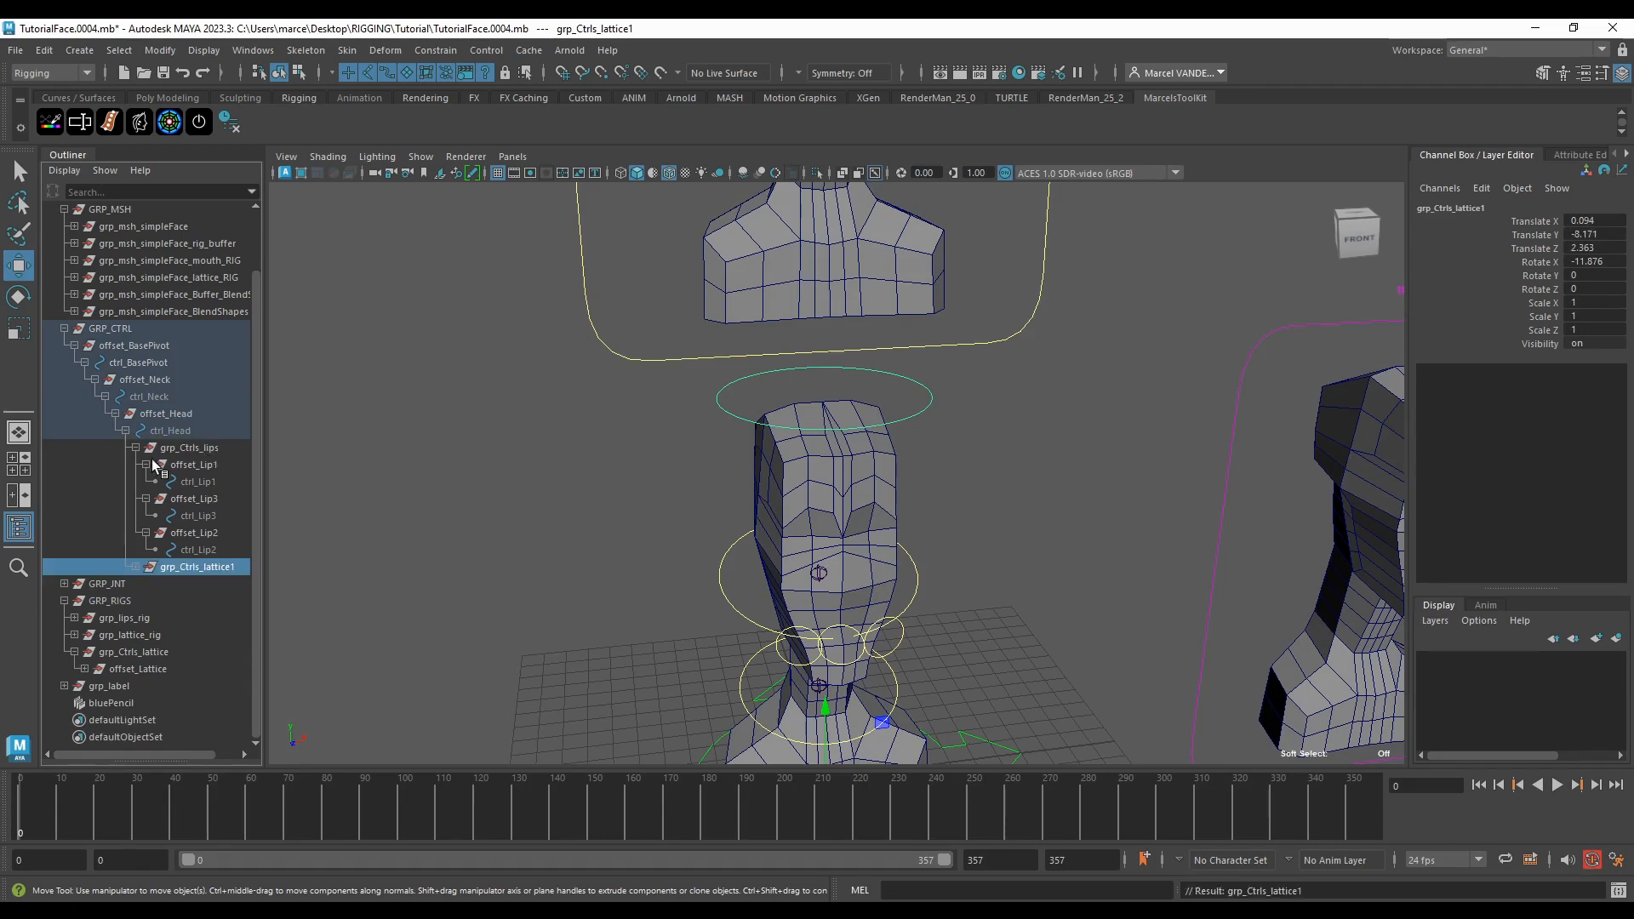
left_click(137, 567)
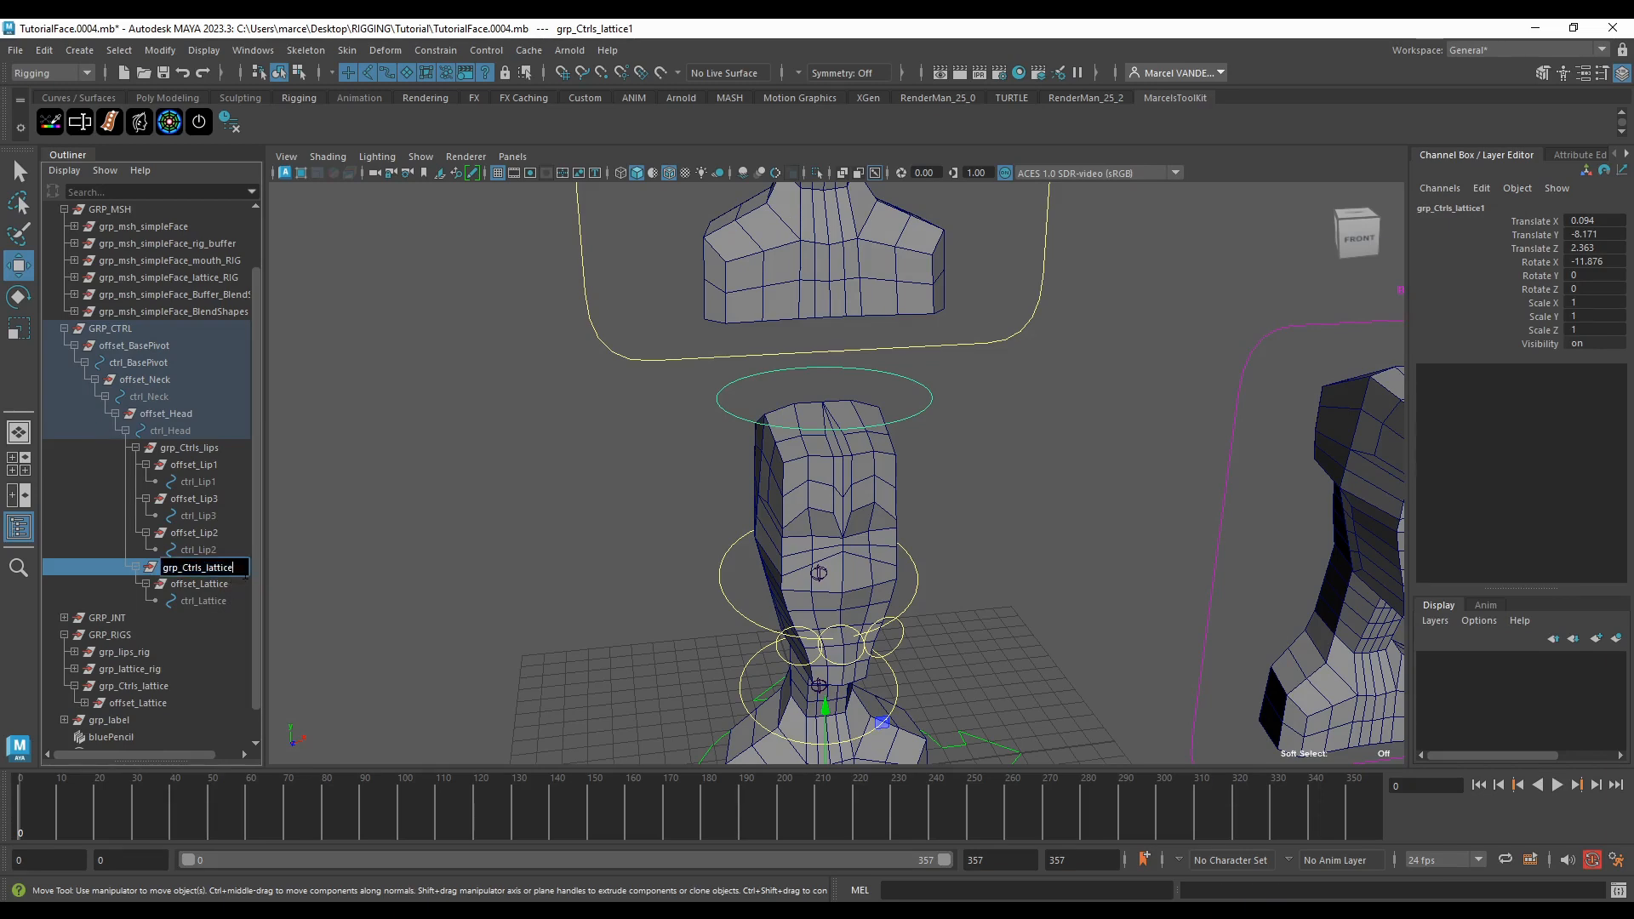
key("Return")
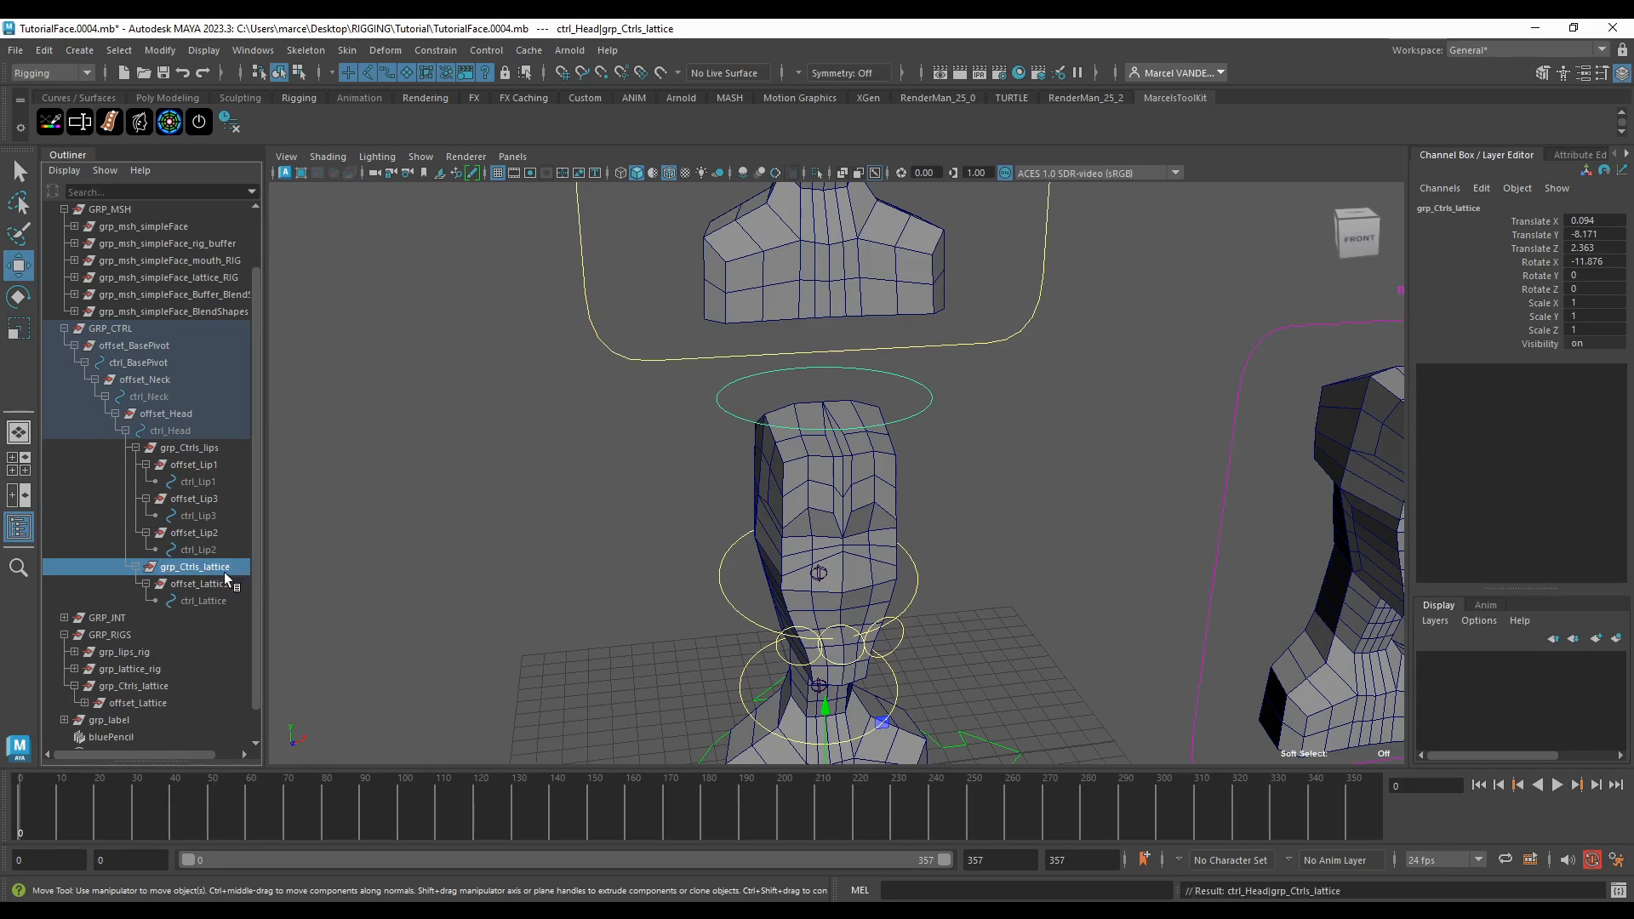
Step: Expand and select the original grp_Ctrls_lattice under GRP_RIGS, and open the Search and Replace Names options for it
left_click(85, 703)
left_click(100, 703)
key("f")
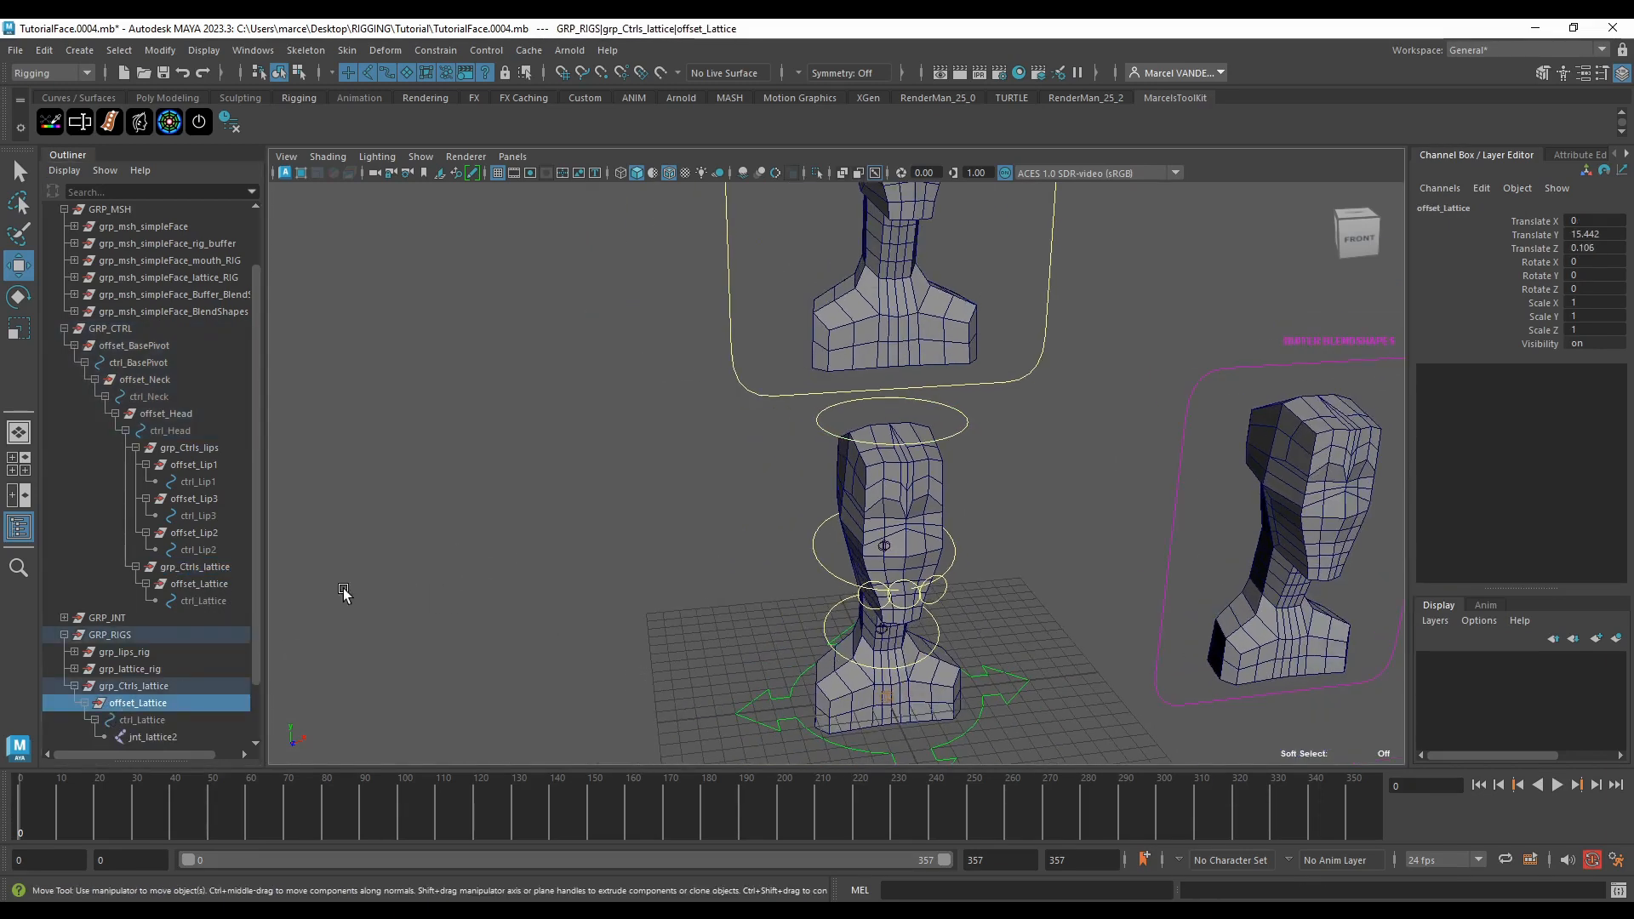
left_click(173, 688)
key("f")
middle_click_drag(599, 408, 510, 566, "alt")
scroll(587, 596, "up", 3)
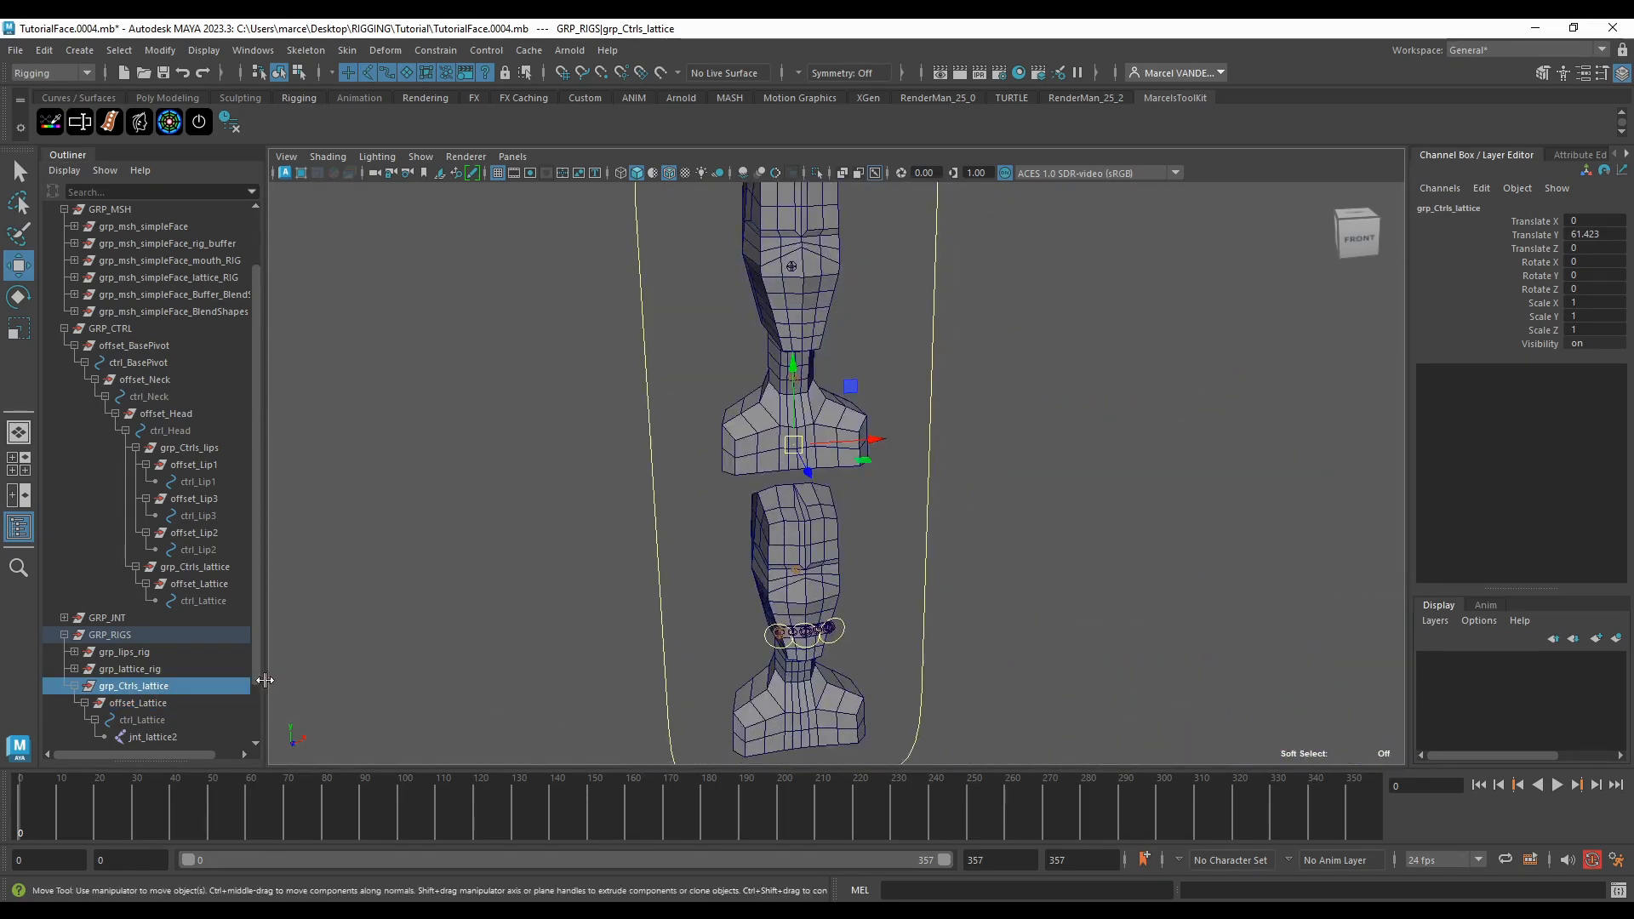
key("ctrl+f")
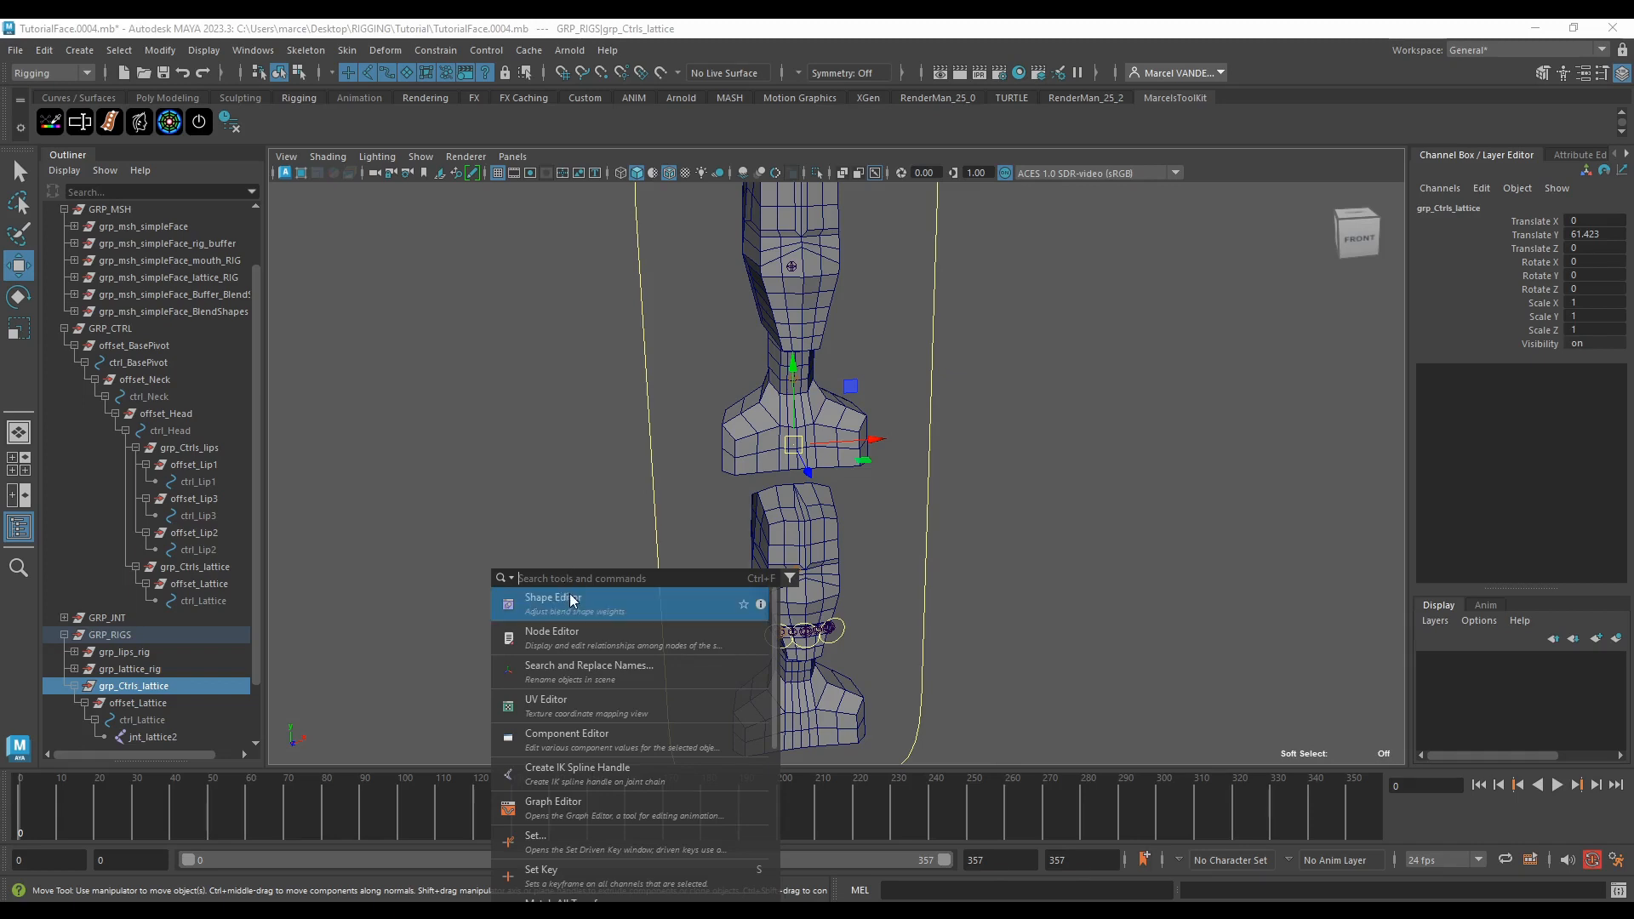
left_click(574, 672)
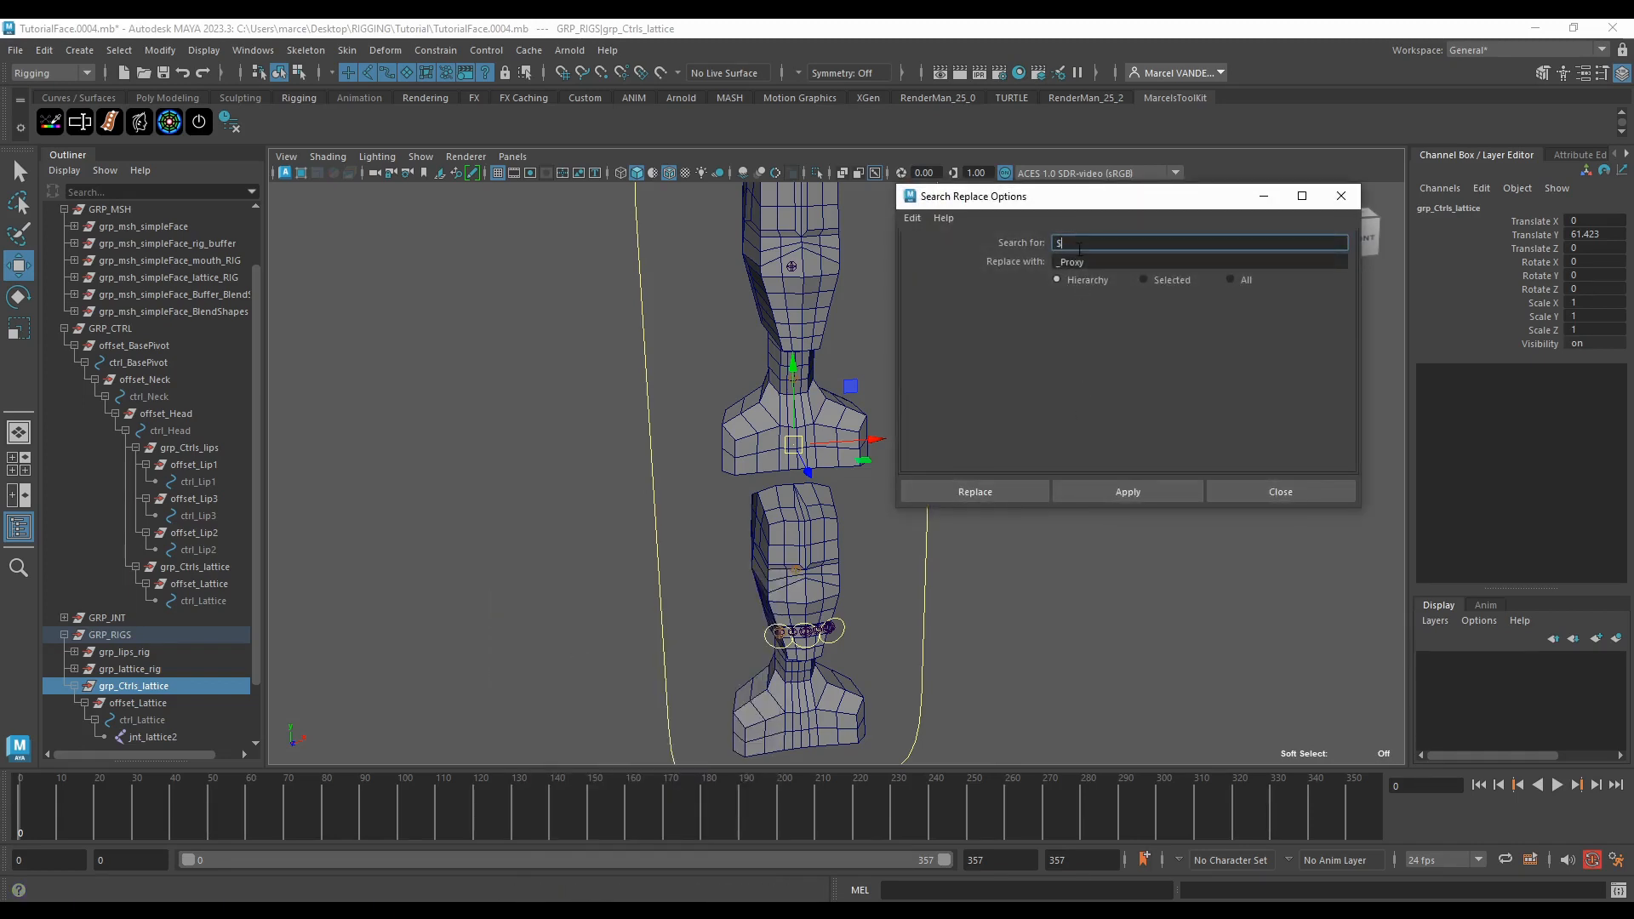
Step: Append the suffix _Proxy to every name in the grp_Ctrls_lattice hierarchy under GRP_RIGS, searching for $ with the Hierarchy option
key("Tab")
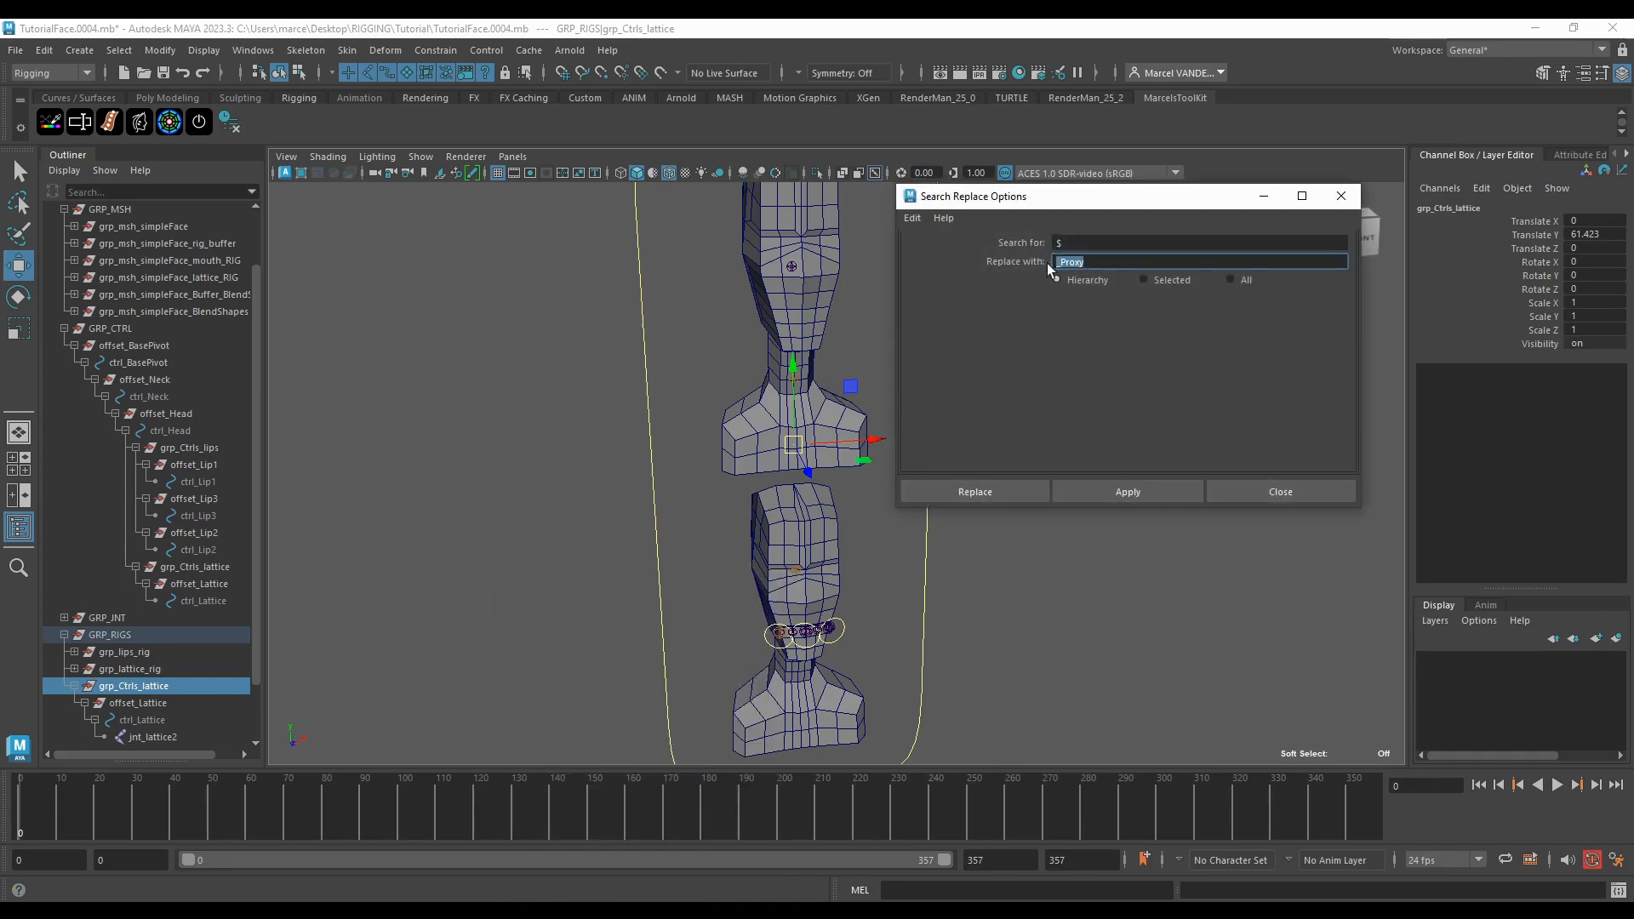
left_click(1086, 244)
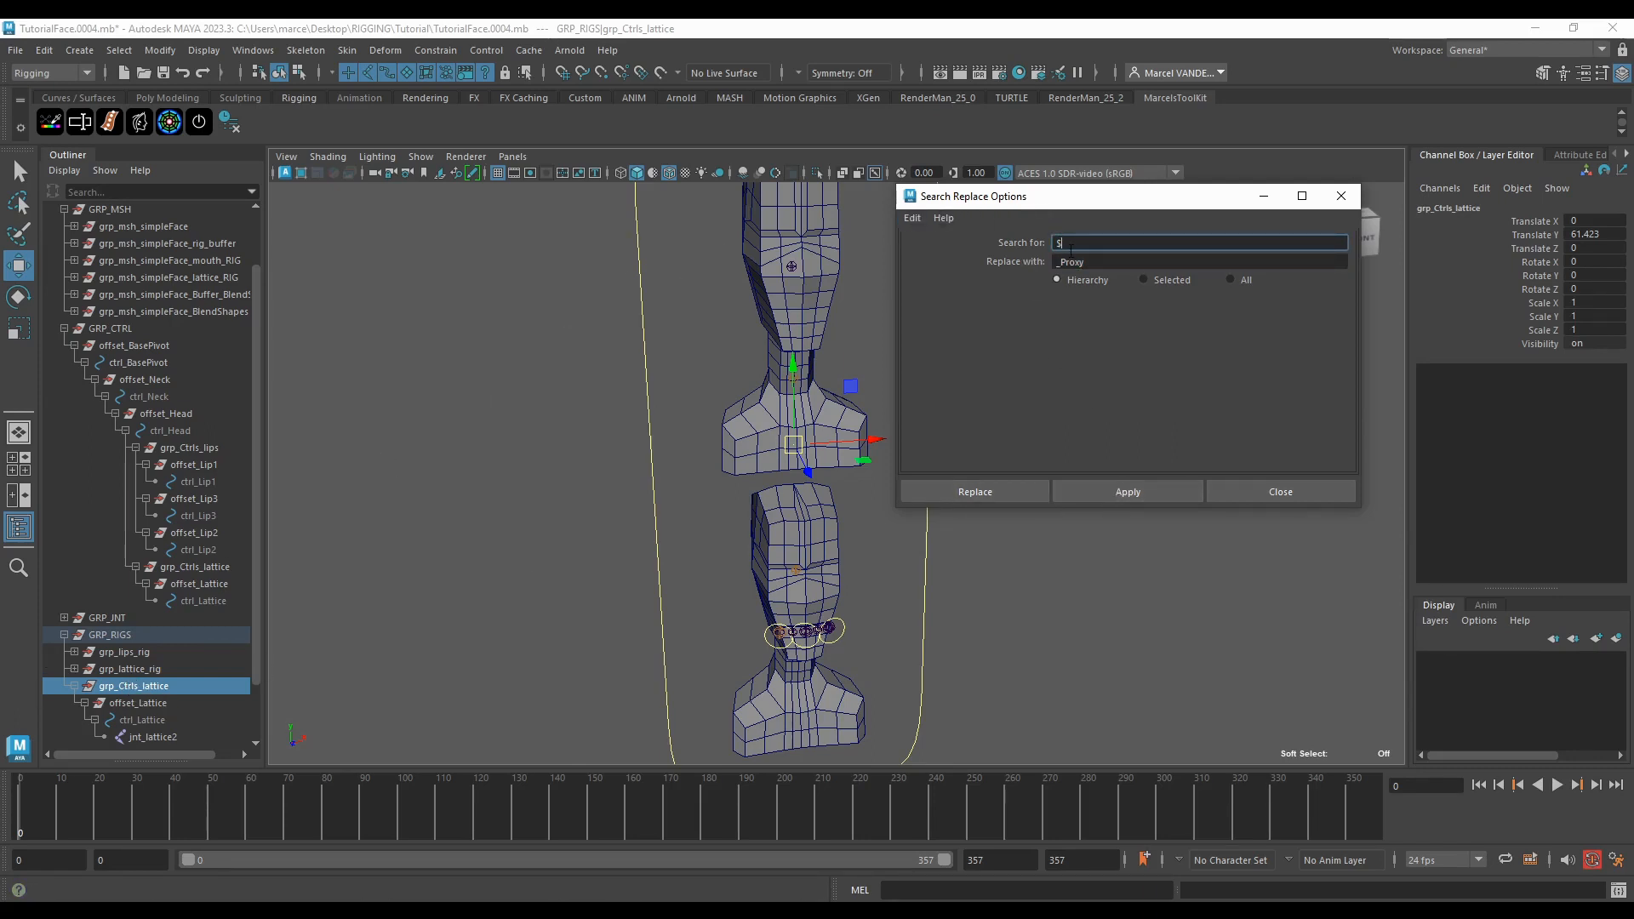
key("Tab")
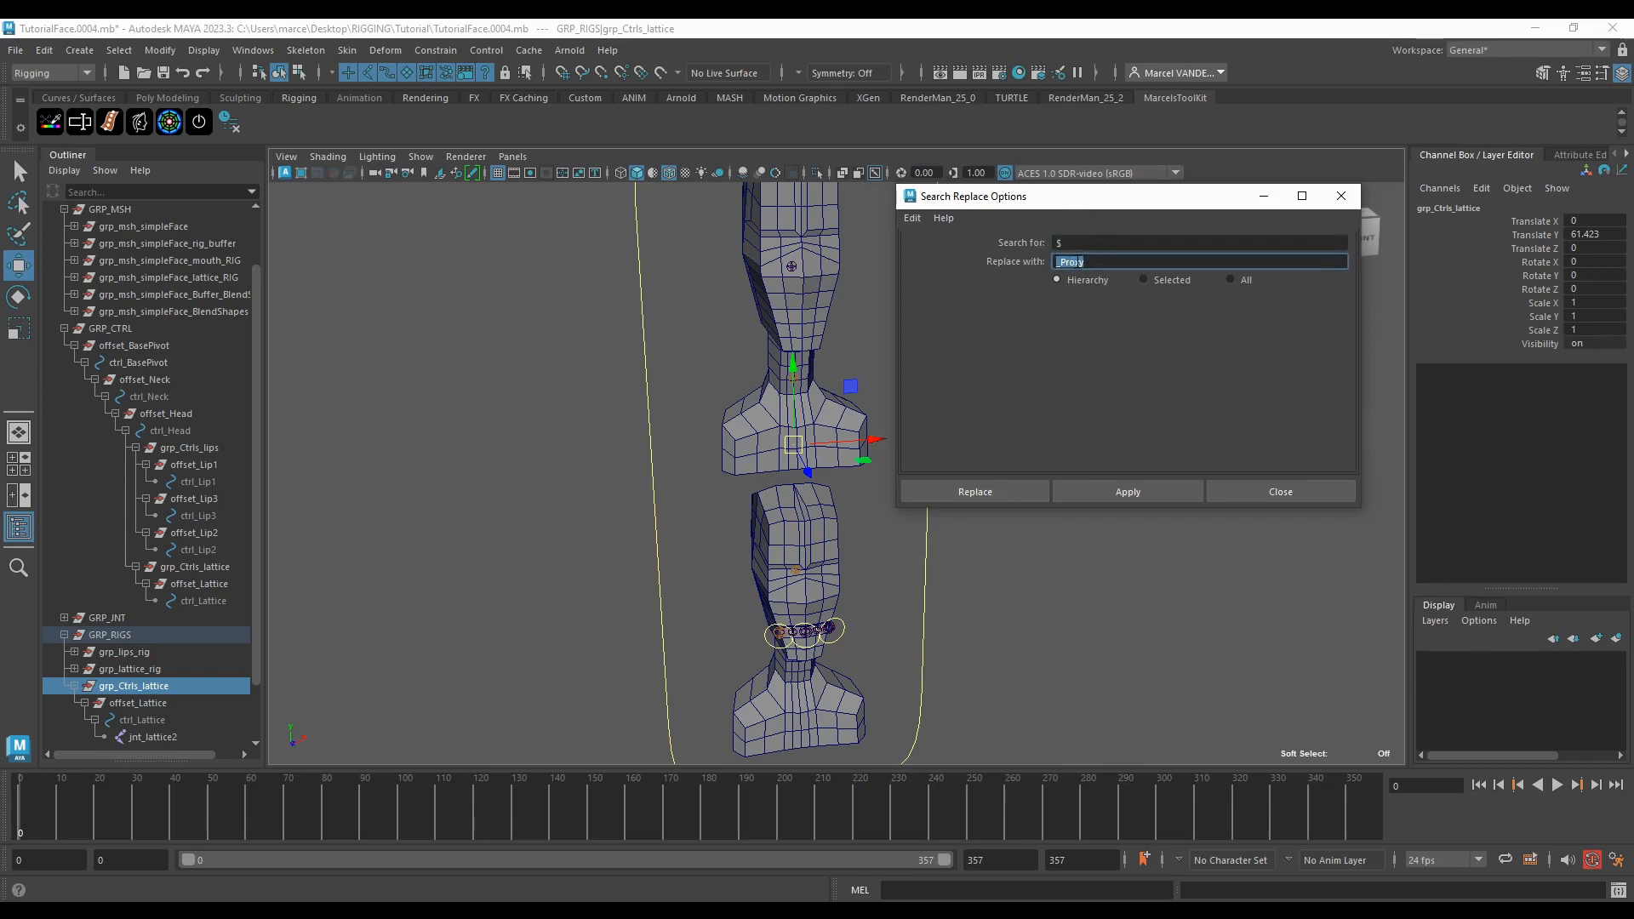
left_click(143, 686)
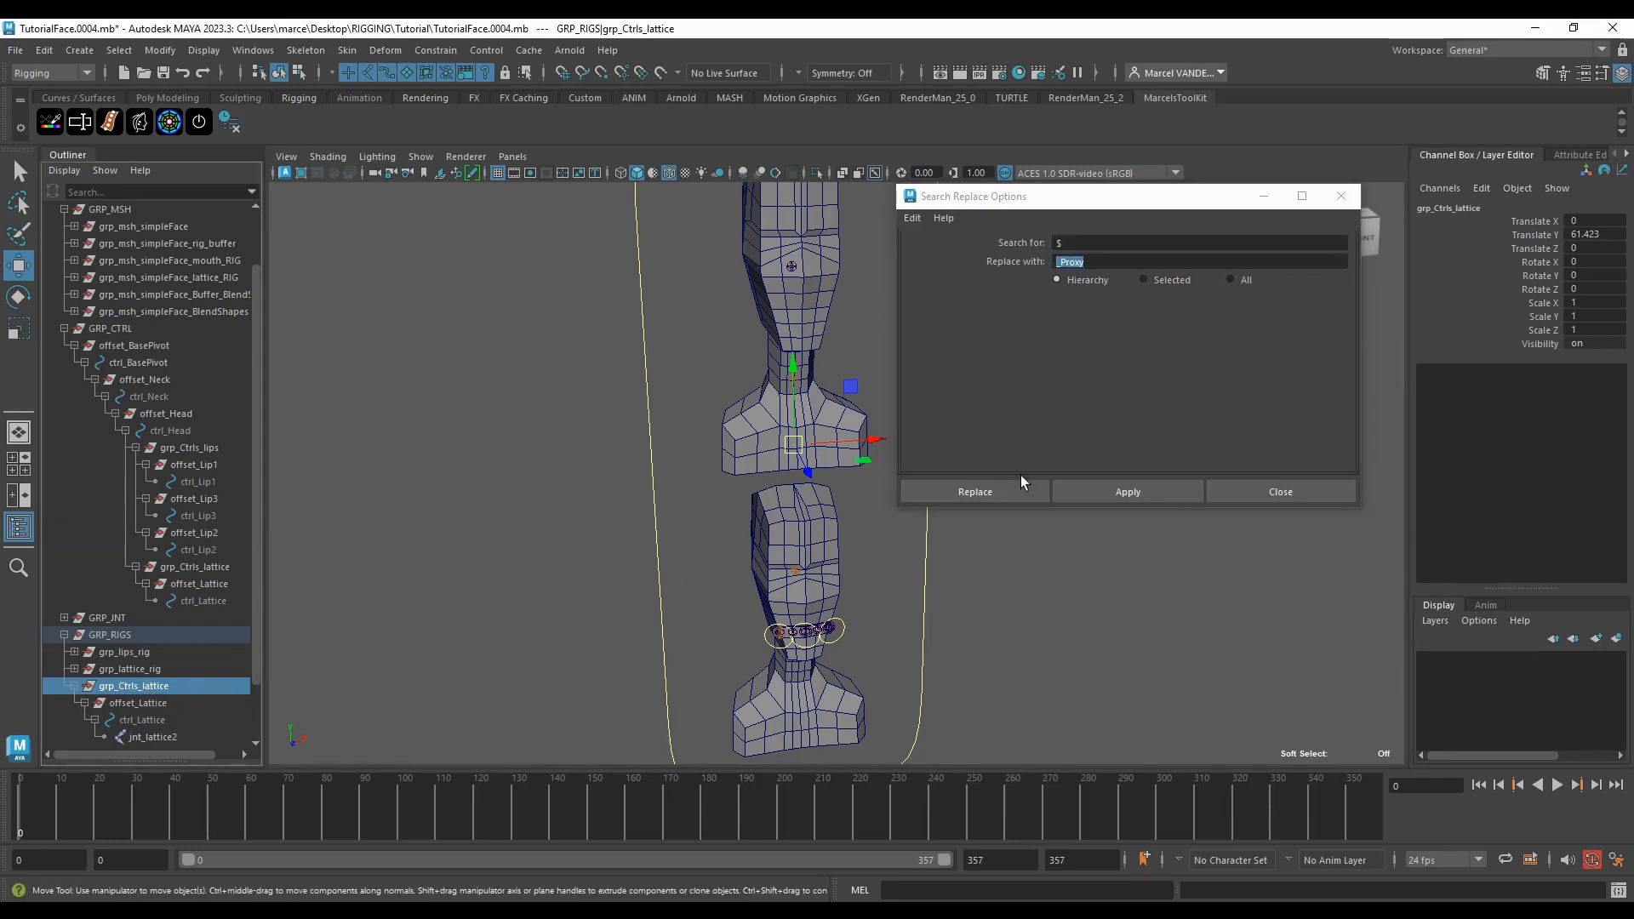
left_click(1128, 492)
scroll(233, 614, "down", 2)
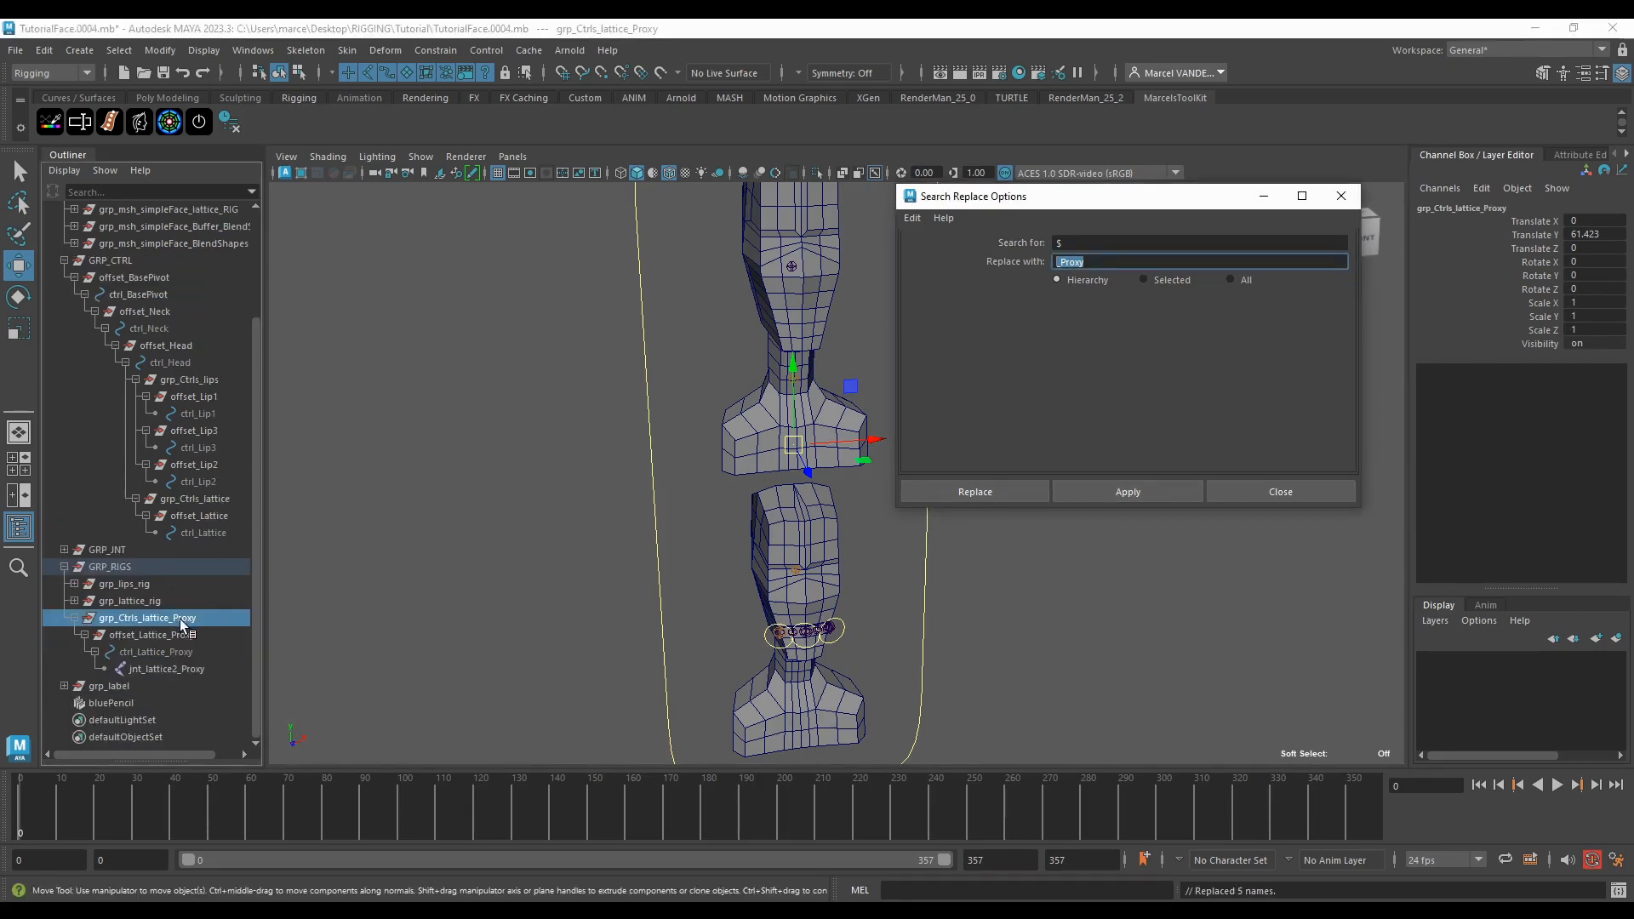
left_click(194, 620)
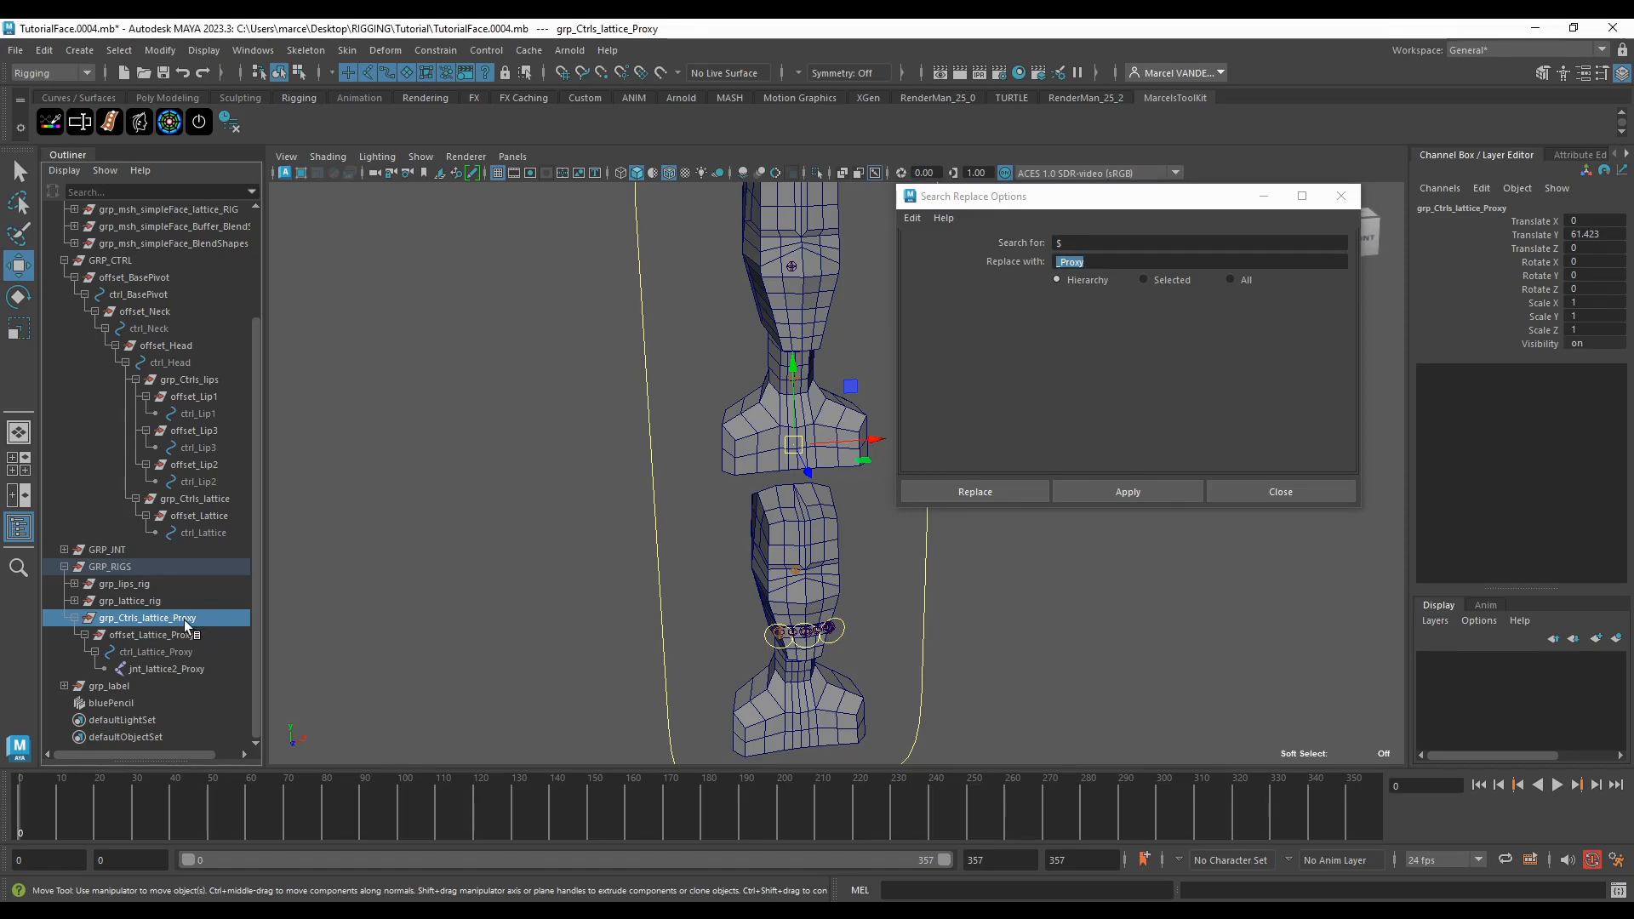
scroll(510, 596, "down", 10)
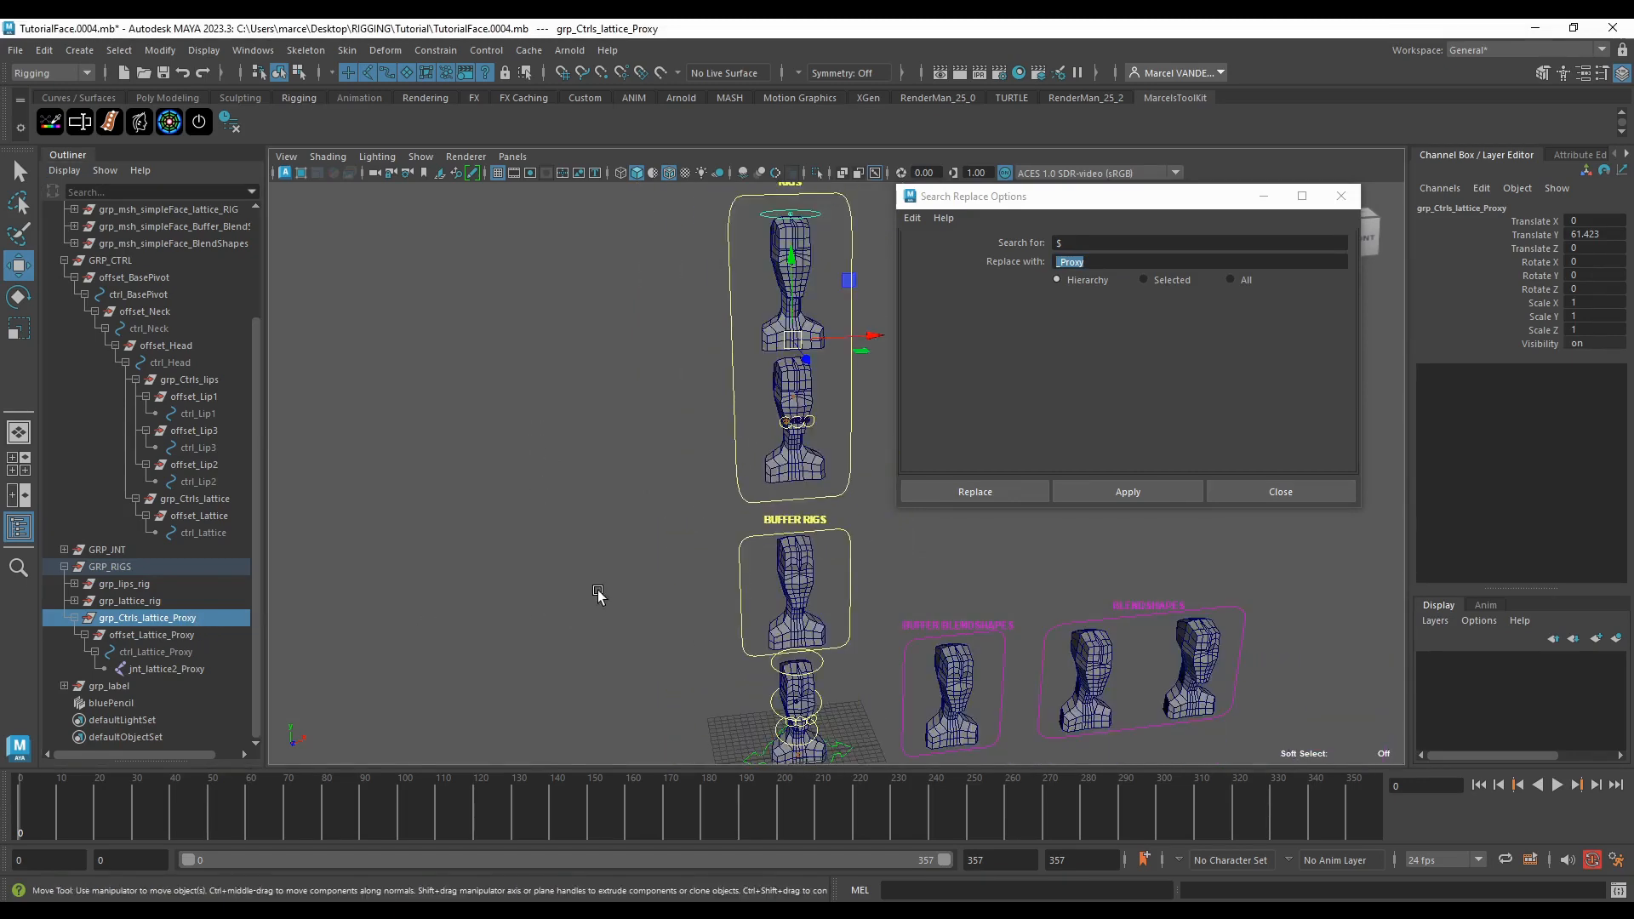
Step: Test-move ctrl_Lattice above the main head, then undo the move
scroll(599, 423, "up", 3)
middle_click_drag(543, 492, 598, 558, "alt")
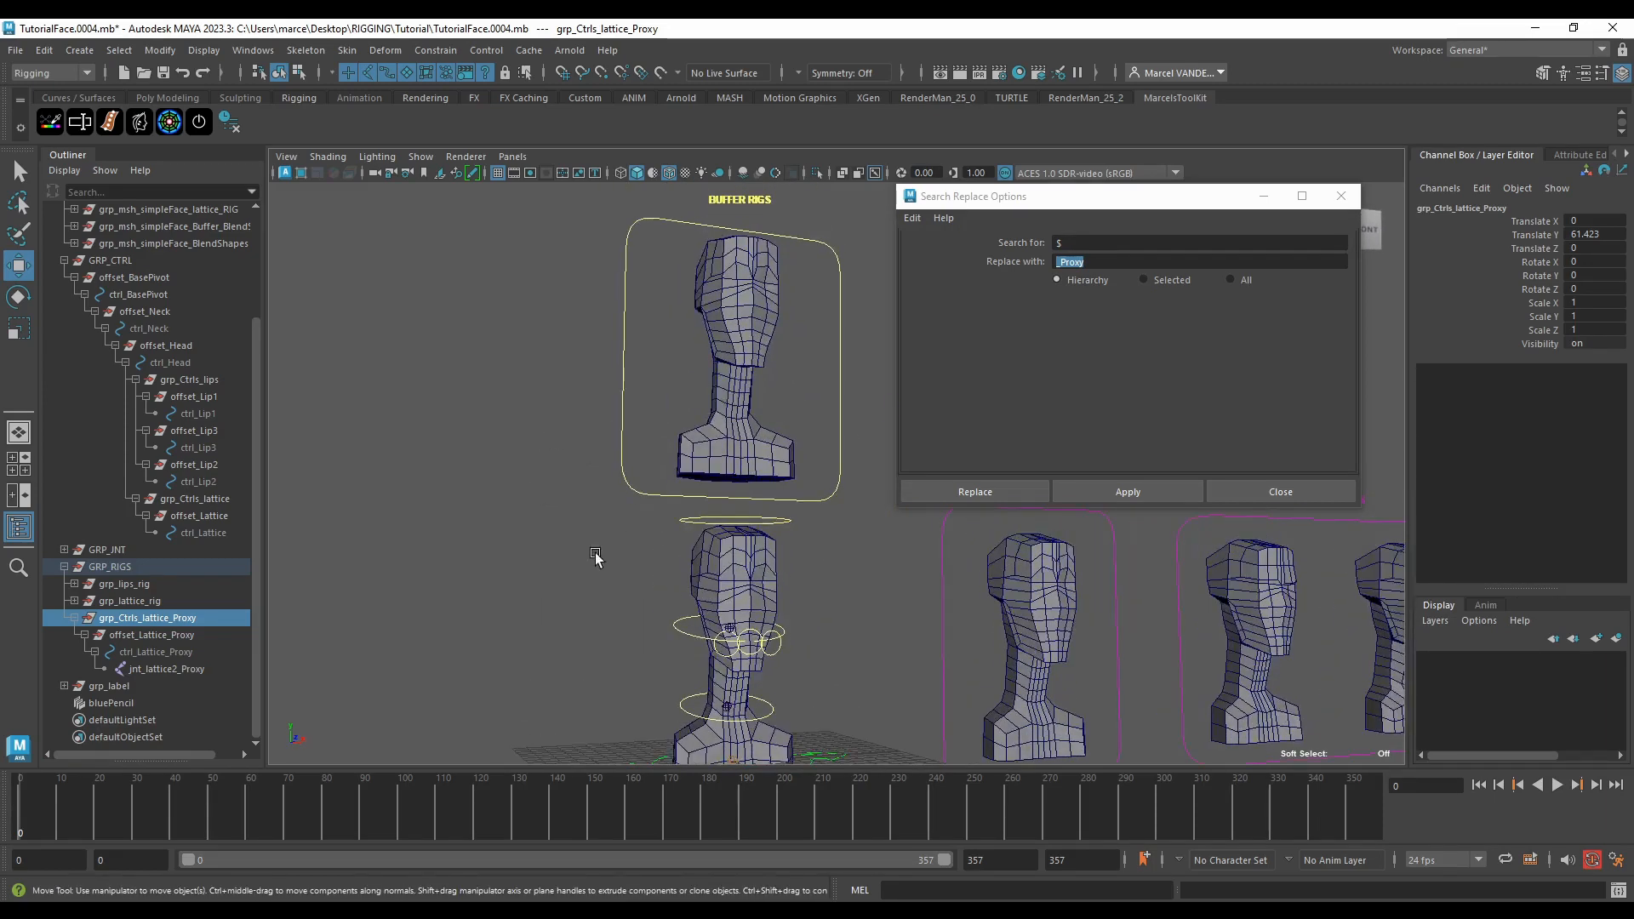
left_click_drag(598, 558, 576, 467, "alt")
scroll(576, 467, "up", 2)
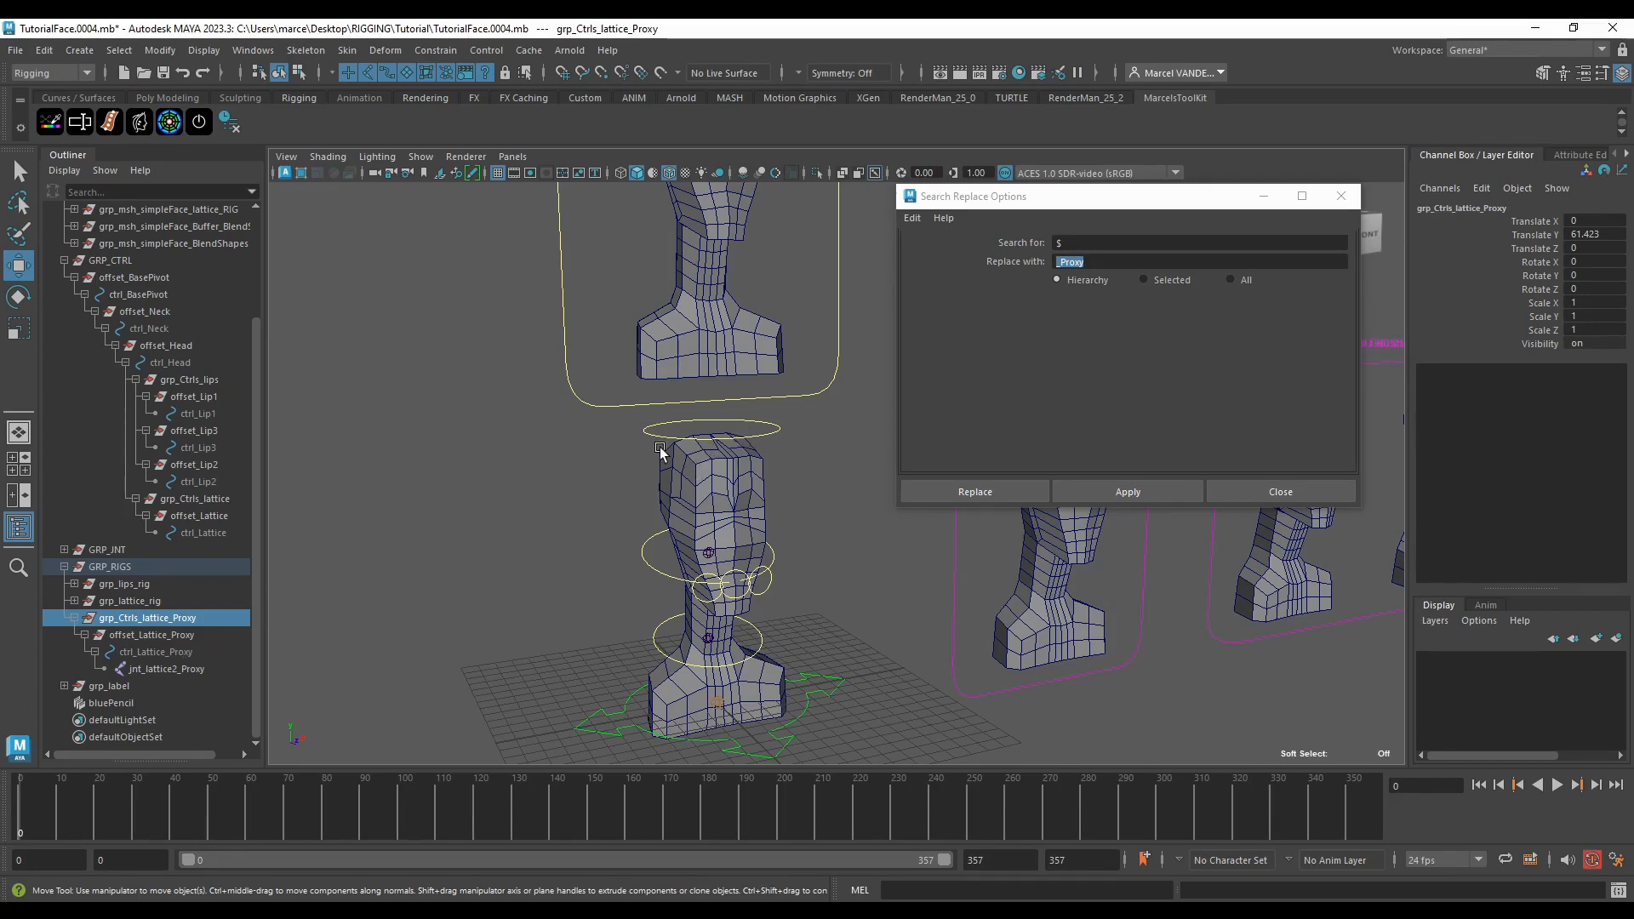
left_click(74, 618)
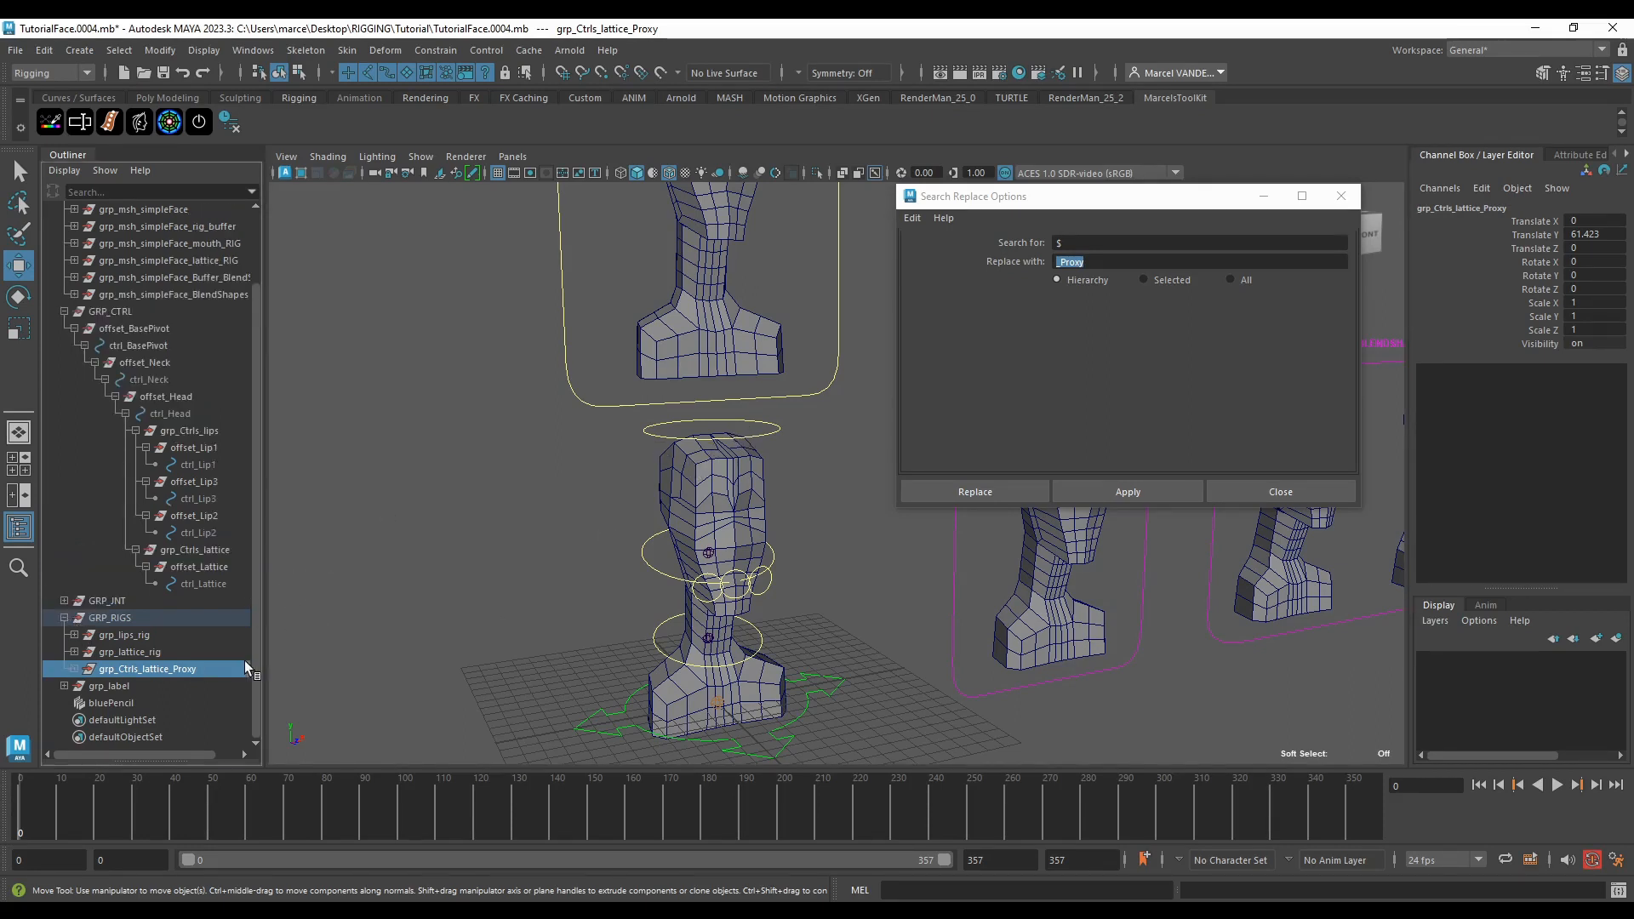
left_click(774, 432)
left_click_drag(713, 432, 760, 545)
key("ctrl+z")
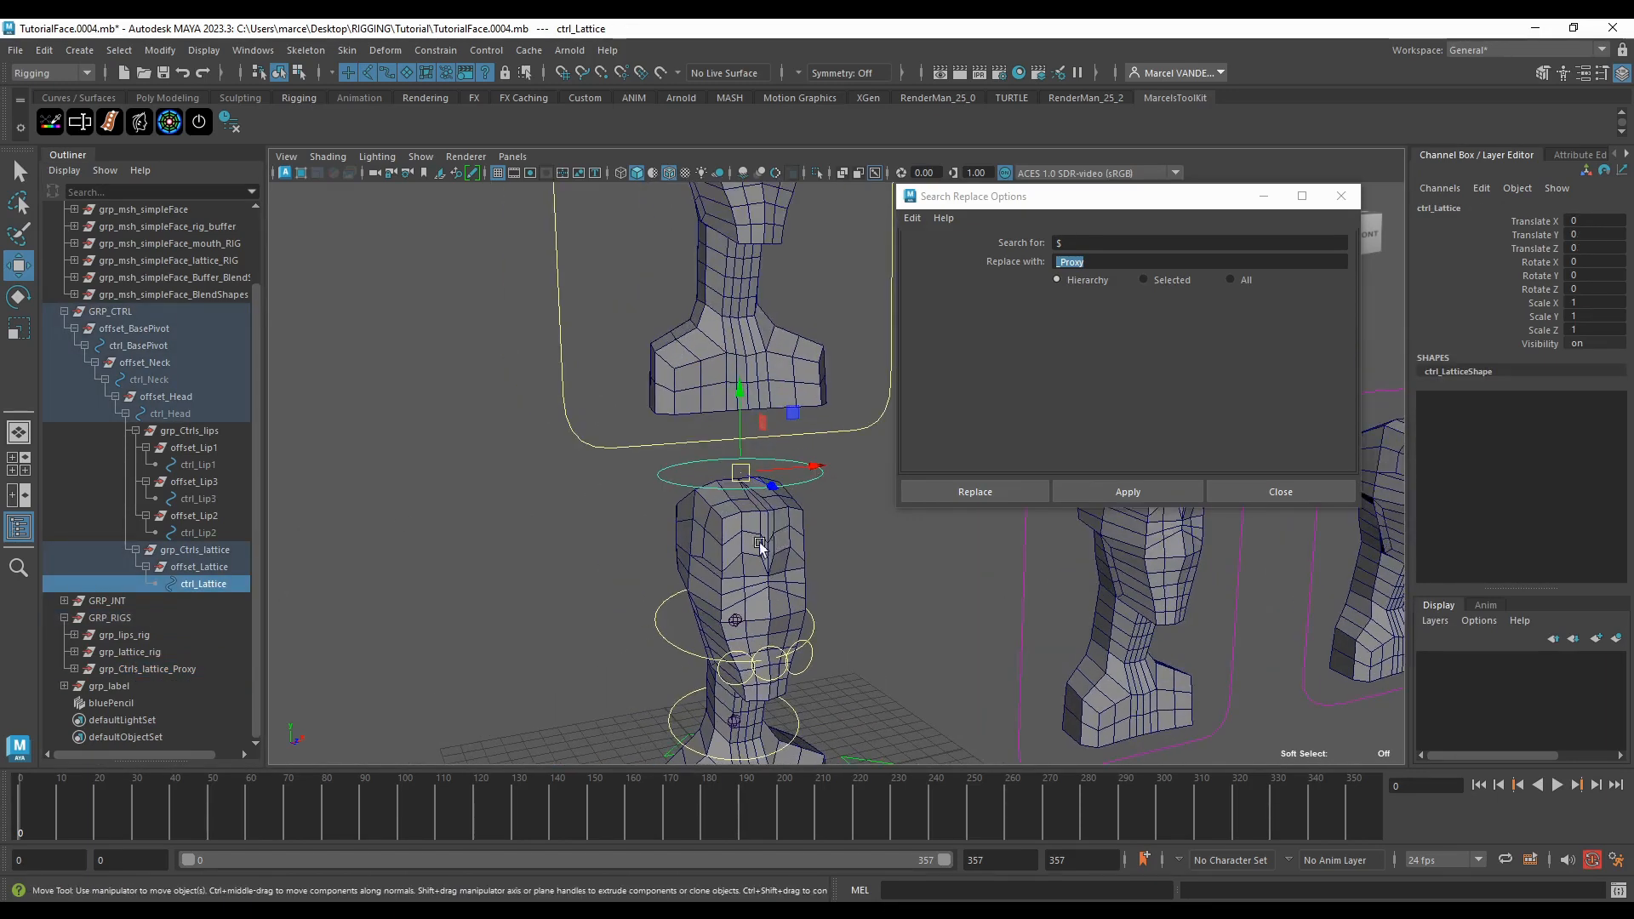
right_click_drag(760, 545, 799, 457, "alt")
mouse_move(798, 456)
left_mouse_down("alt")
mouse_move(807, 474)
mouse_move(792, 479)
left_mouse_up("alt")
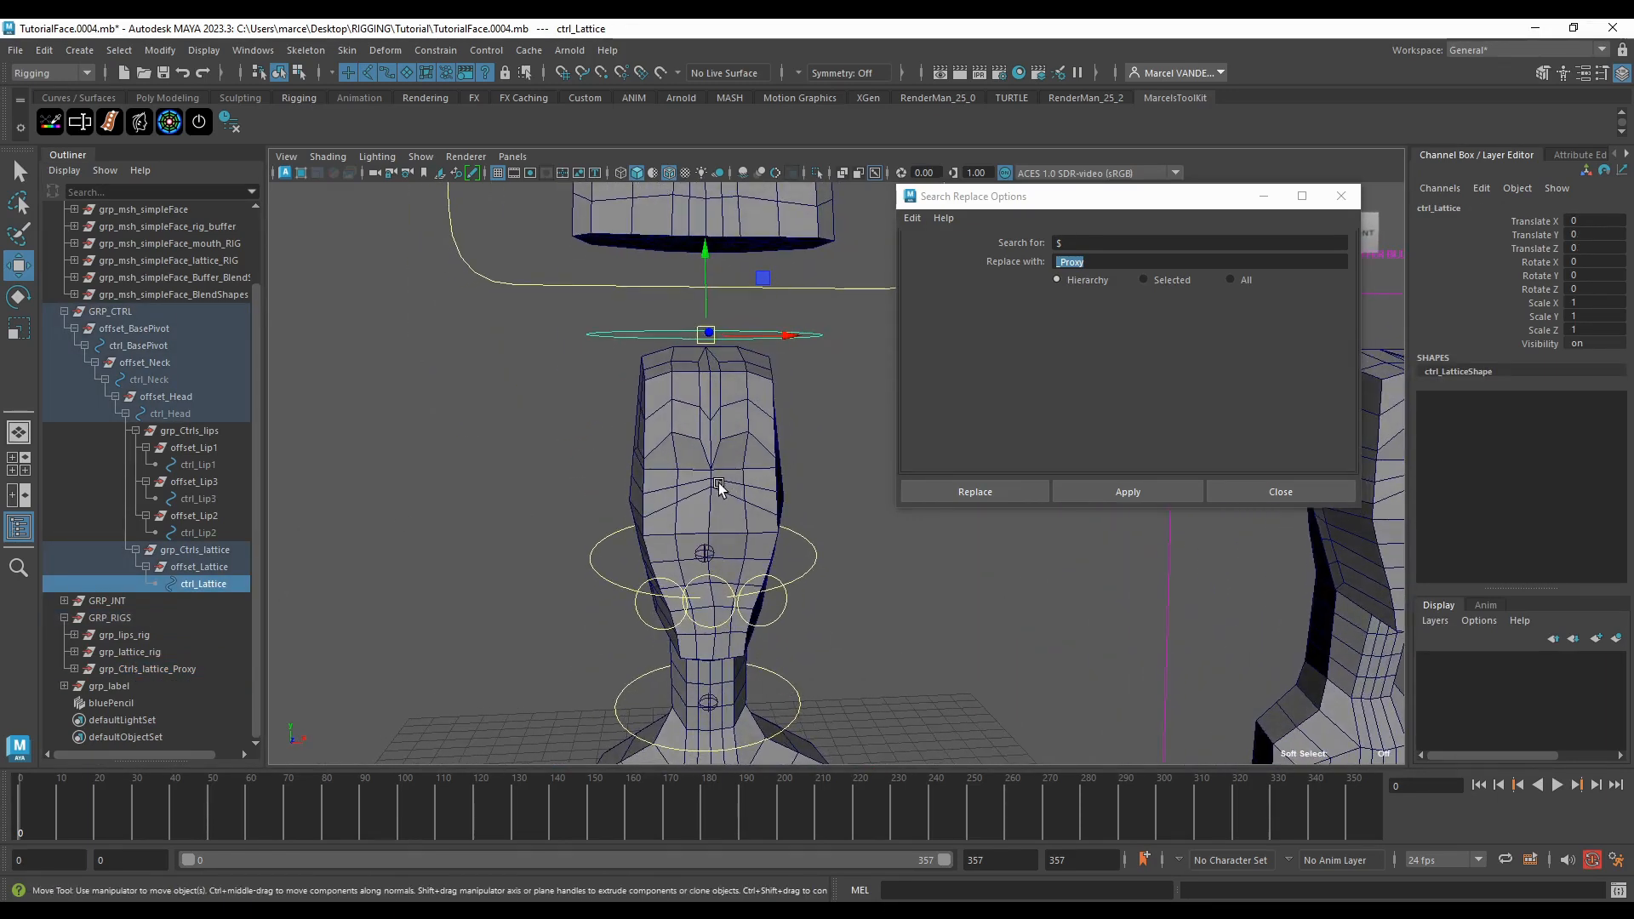
Step: Select ctrl_Lattice together with ctrl_Lattice_Proxy and open the Node Editor
left_click(74, 669)
left_click(145, 702)
left_click_drag(540, 466, 505, 440, "alt")
left_click_drag(516, 646, 565, 524, "alt")
right_click_drag(564, 525, 579, 518, "alt")
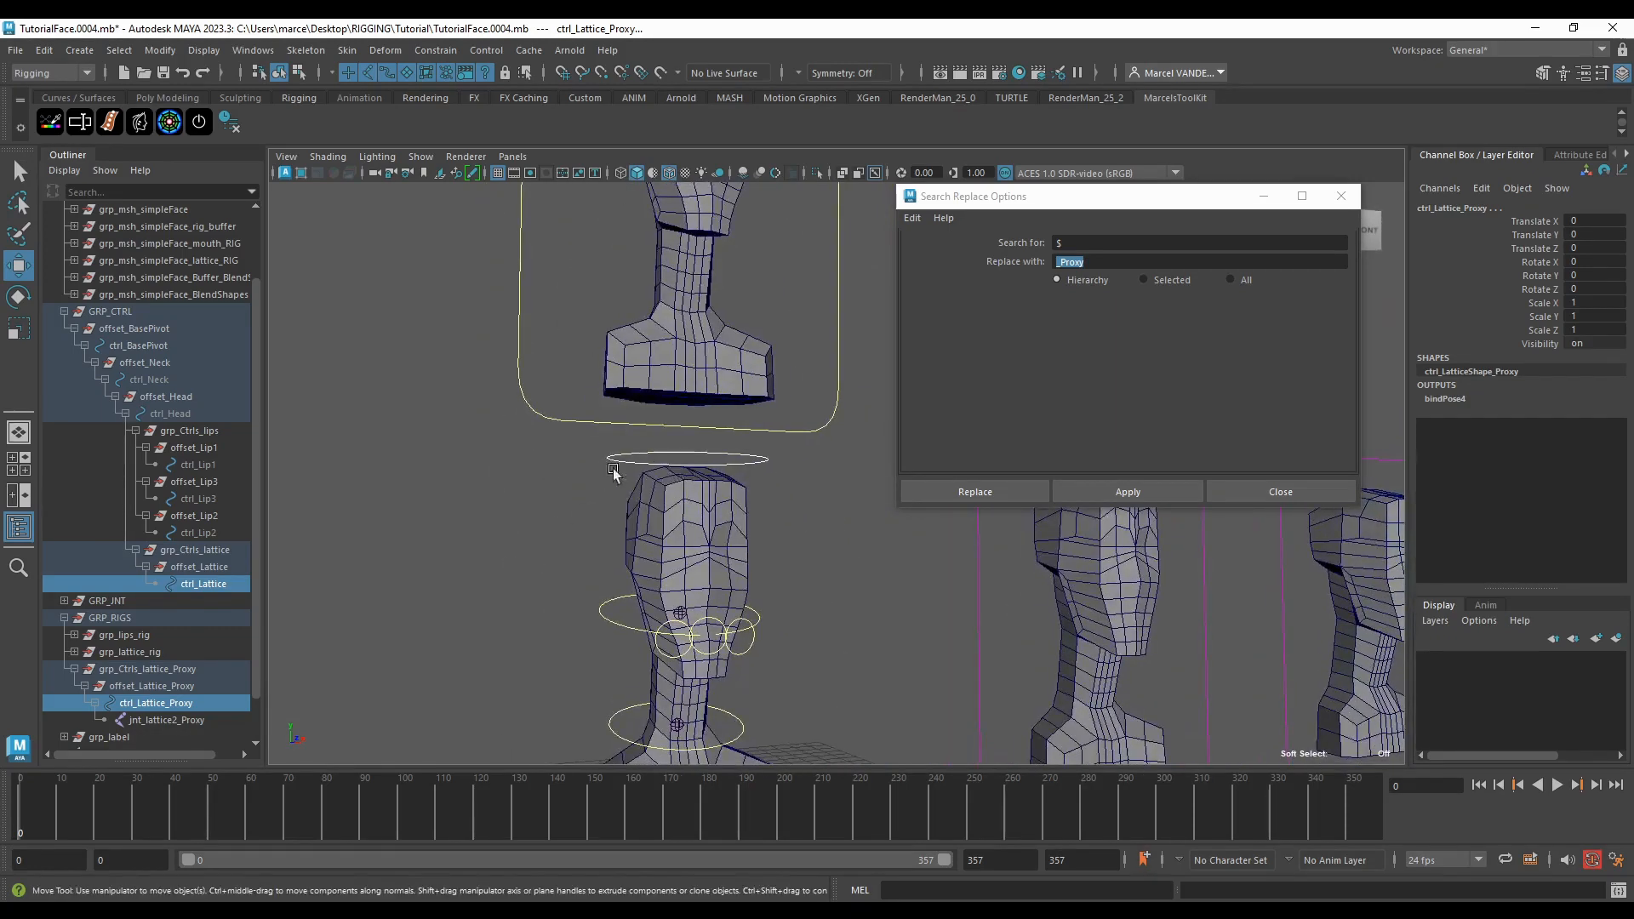
key("ctrl+f")
left_click(599, 492)
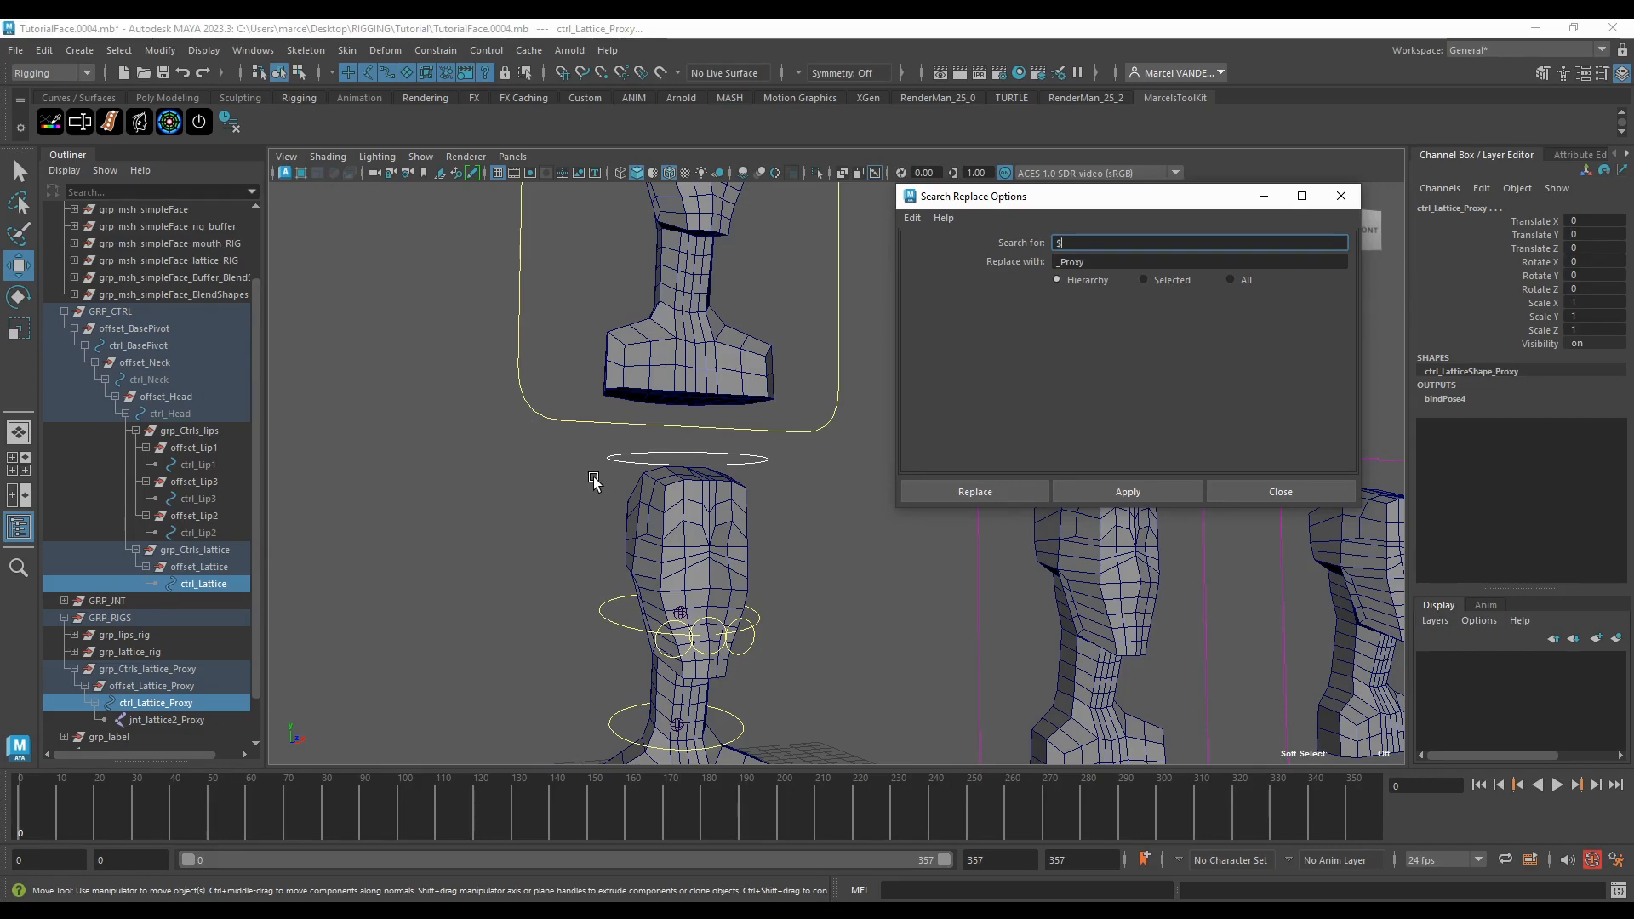
key("ctrl+f")
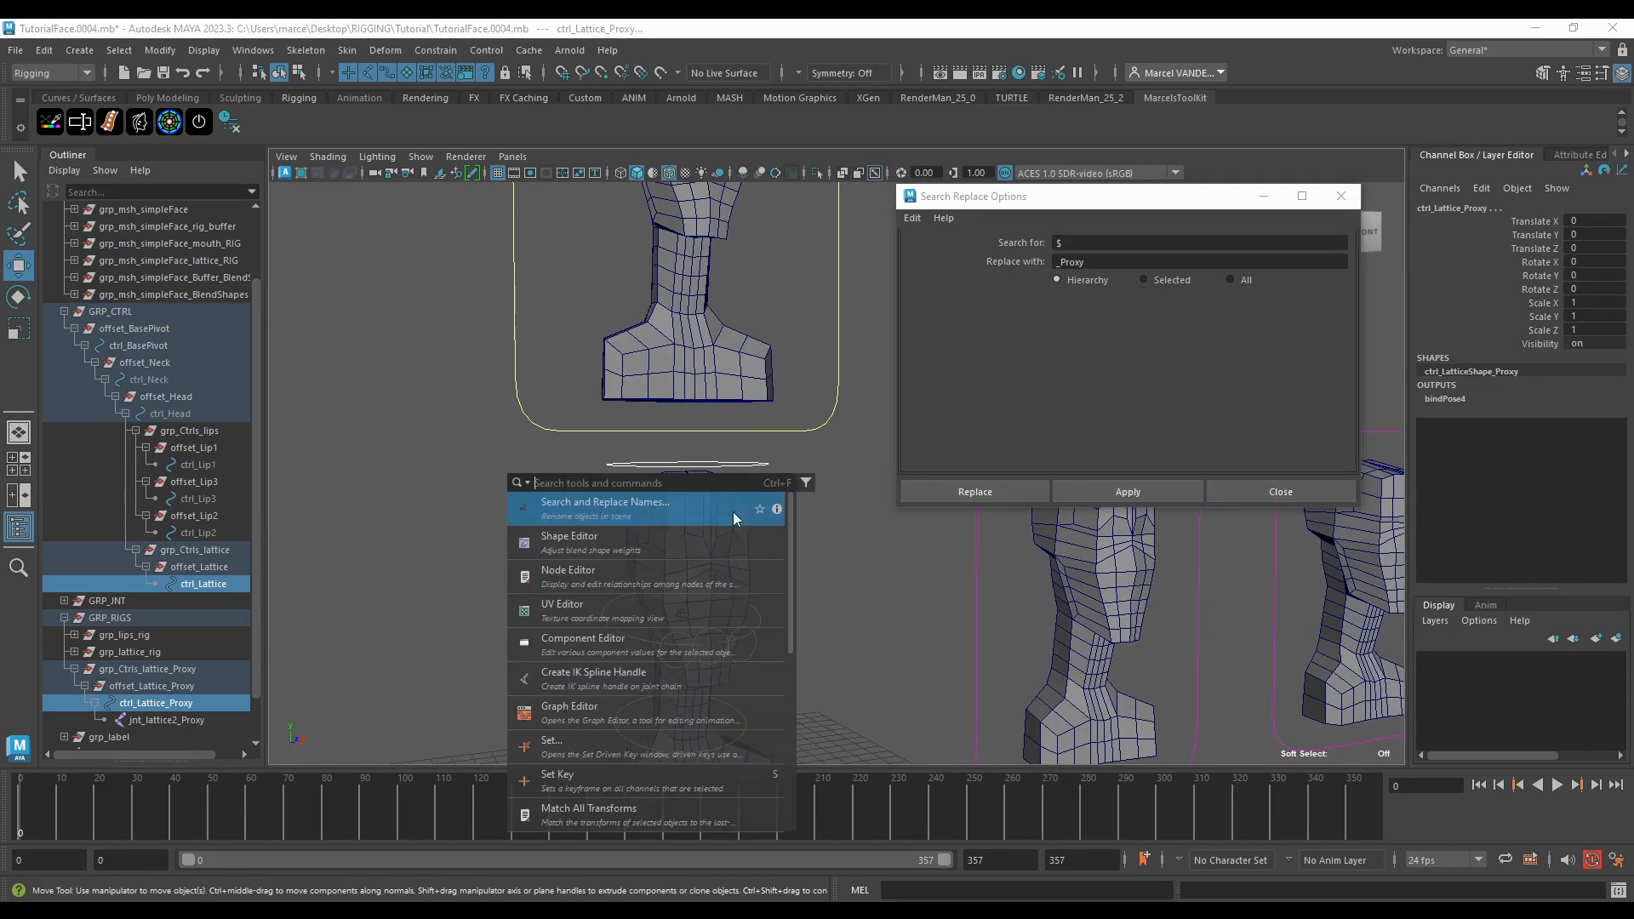
left_click(594, 585)
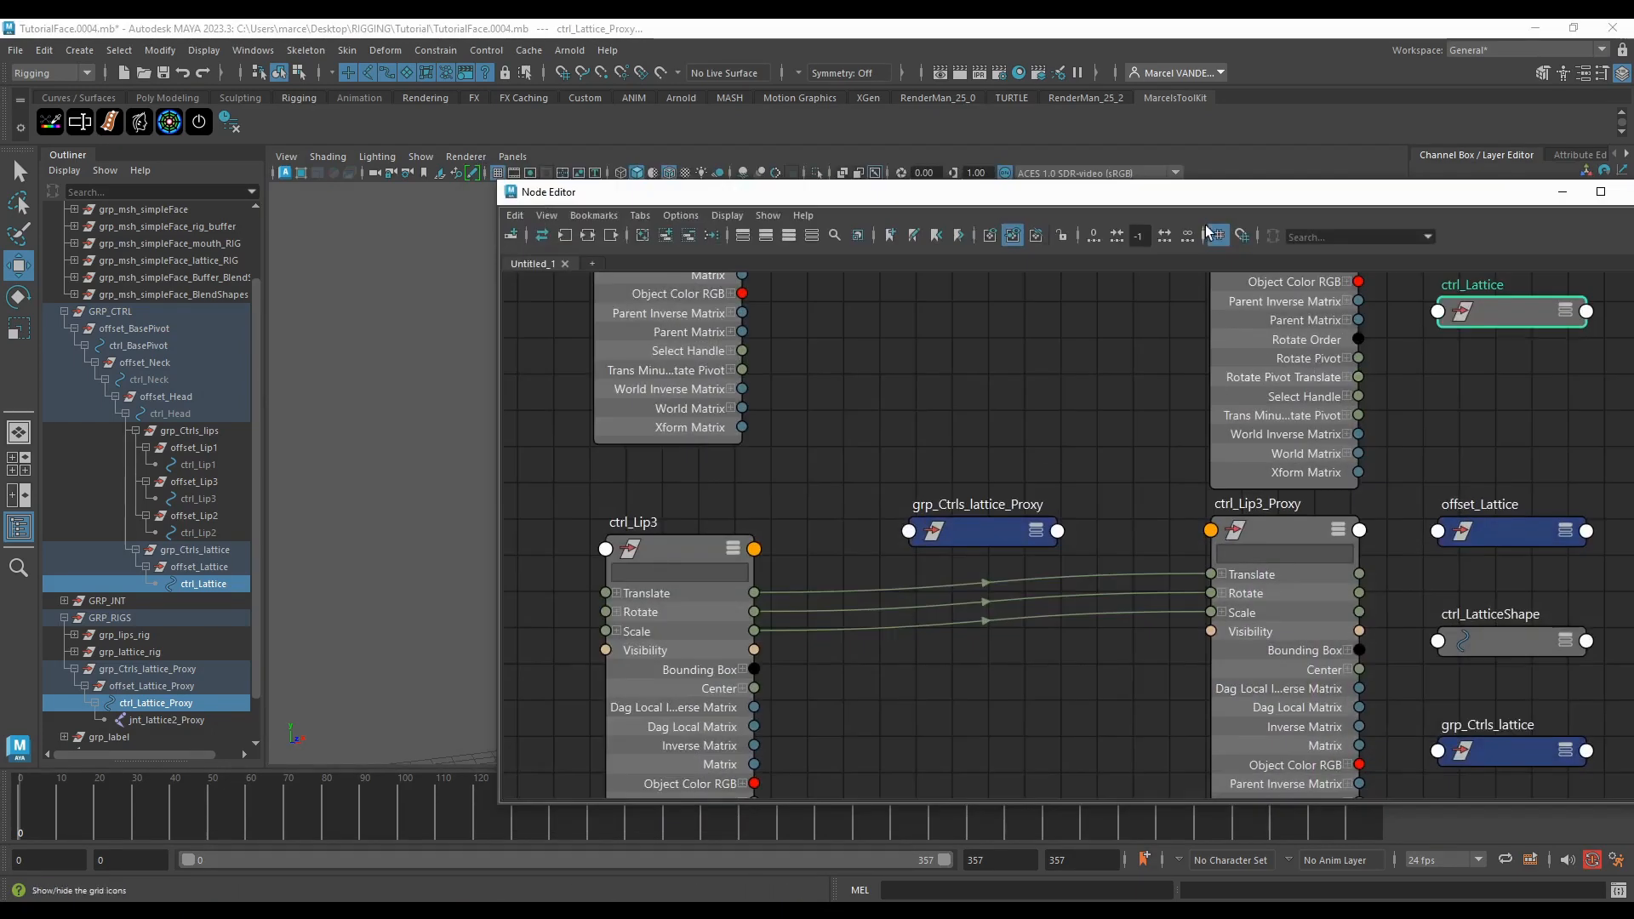
left_click_drag(1223, 203, 1036, 283)
key("a")
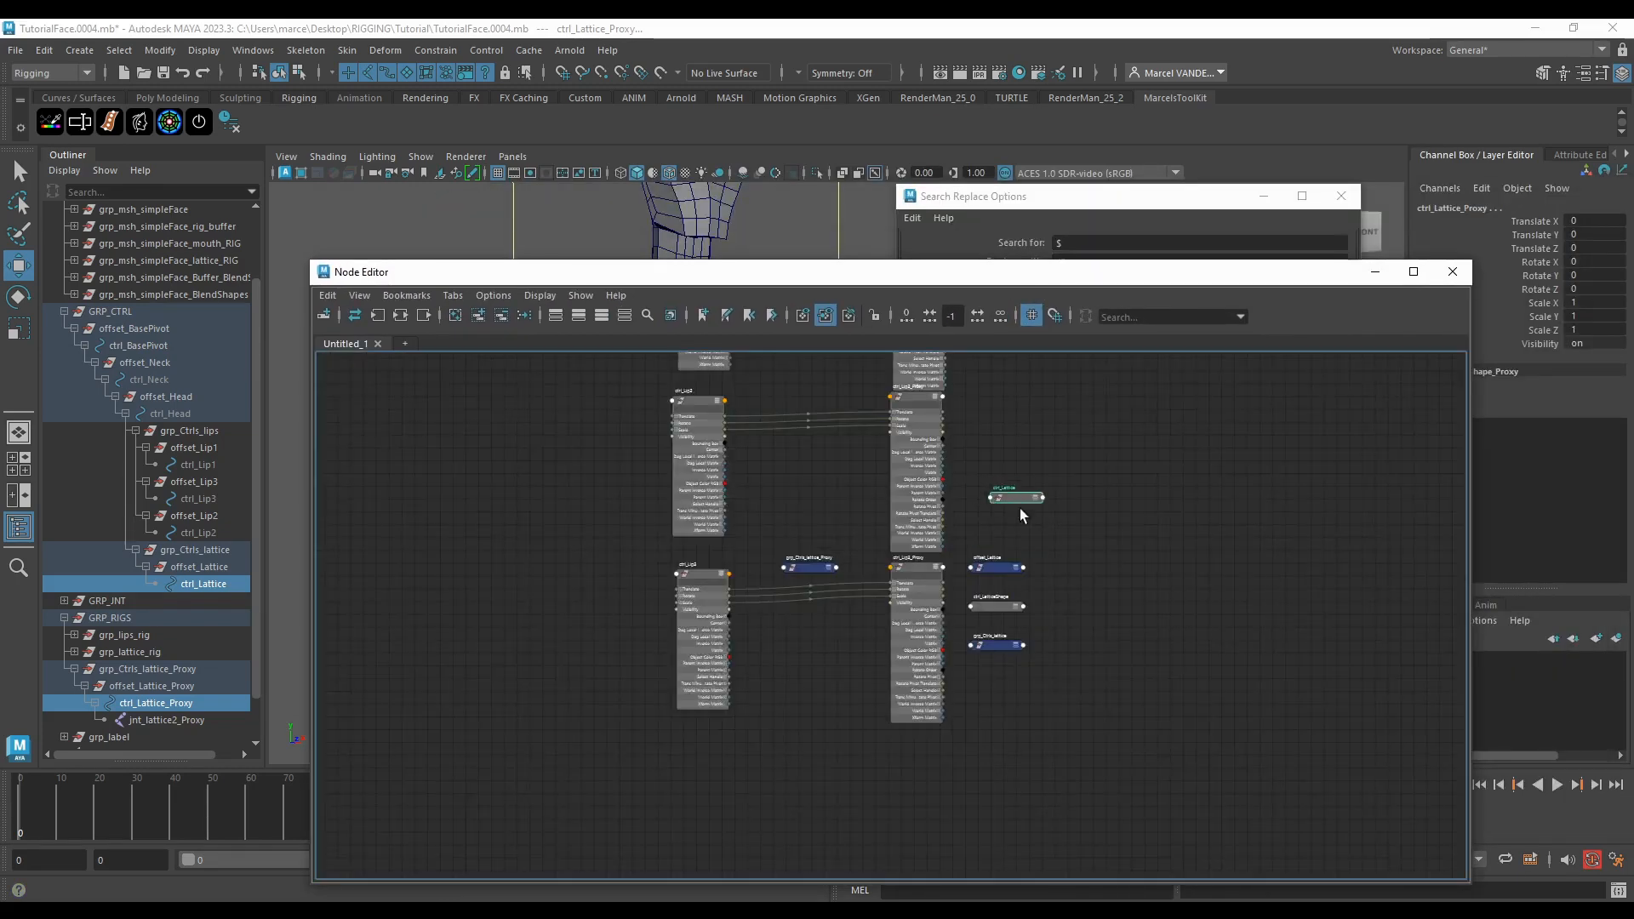
Step: Graph only ctrl_Lattice and ctrl_Lattice_Proxy in the Node Editor, clearing the older lip control nodes from the graph
left_click(200, 582)
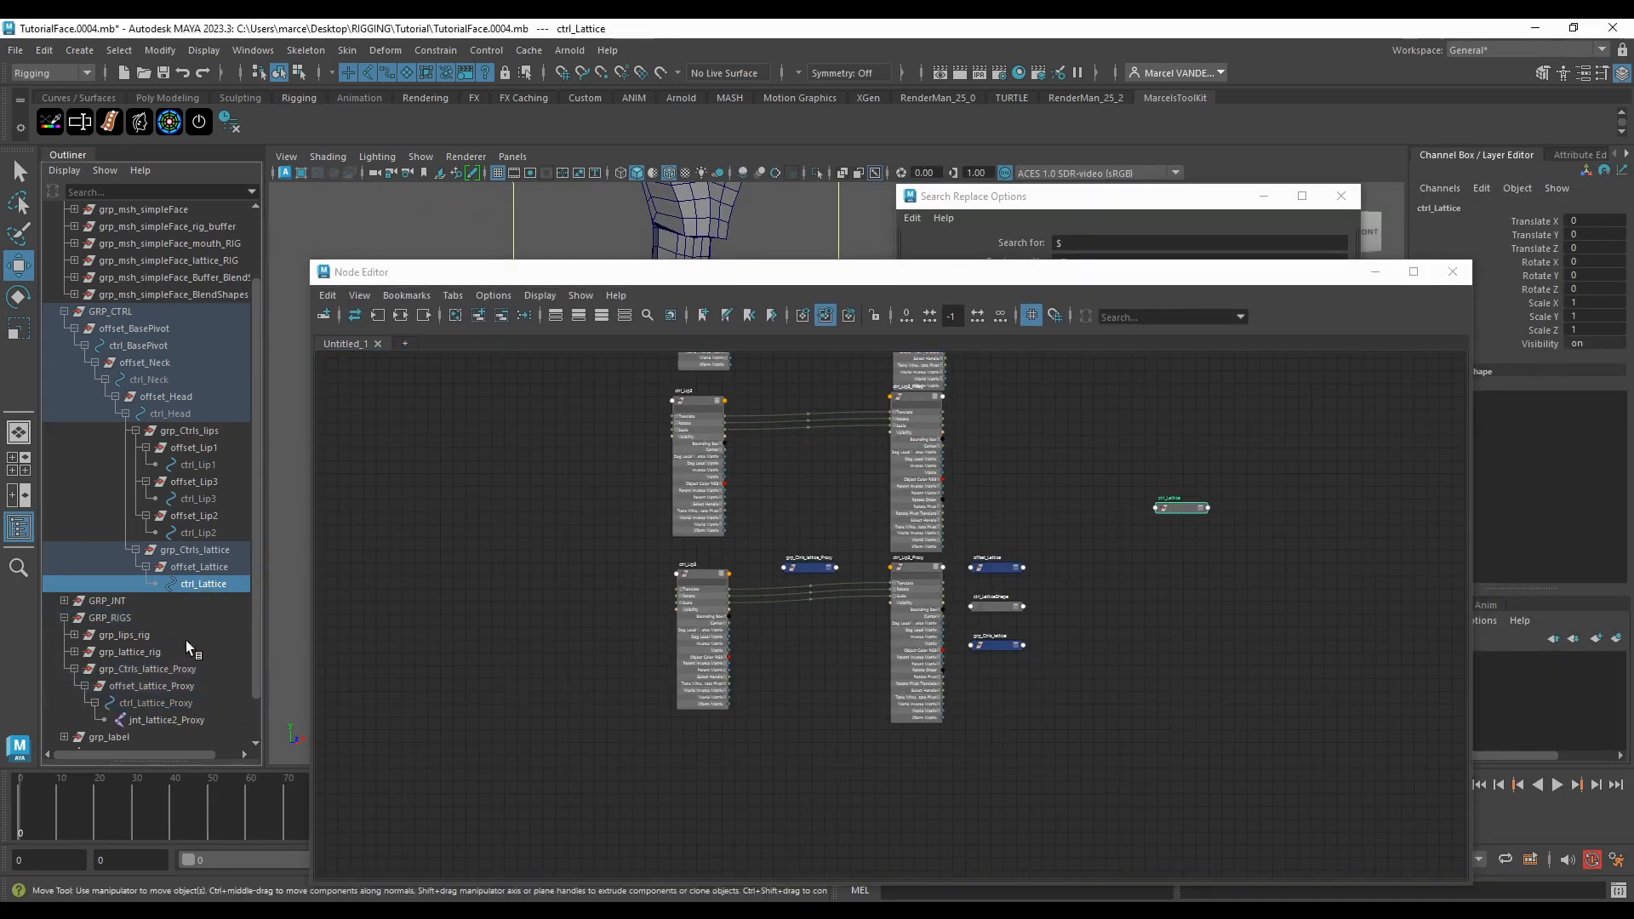
left_click(182, 699, "ctrl")
scroll(852, 511, "down", 3)
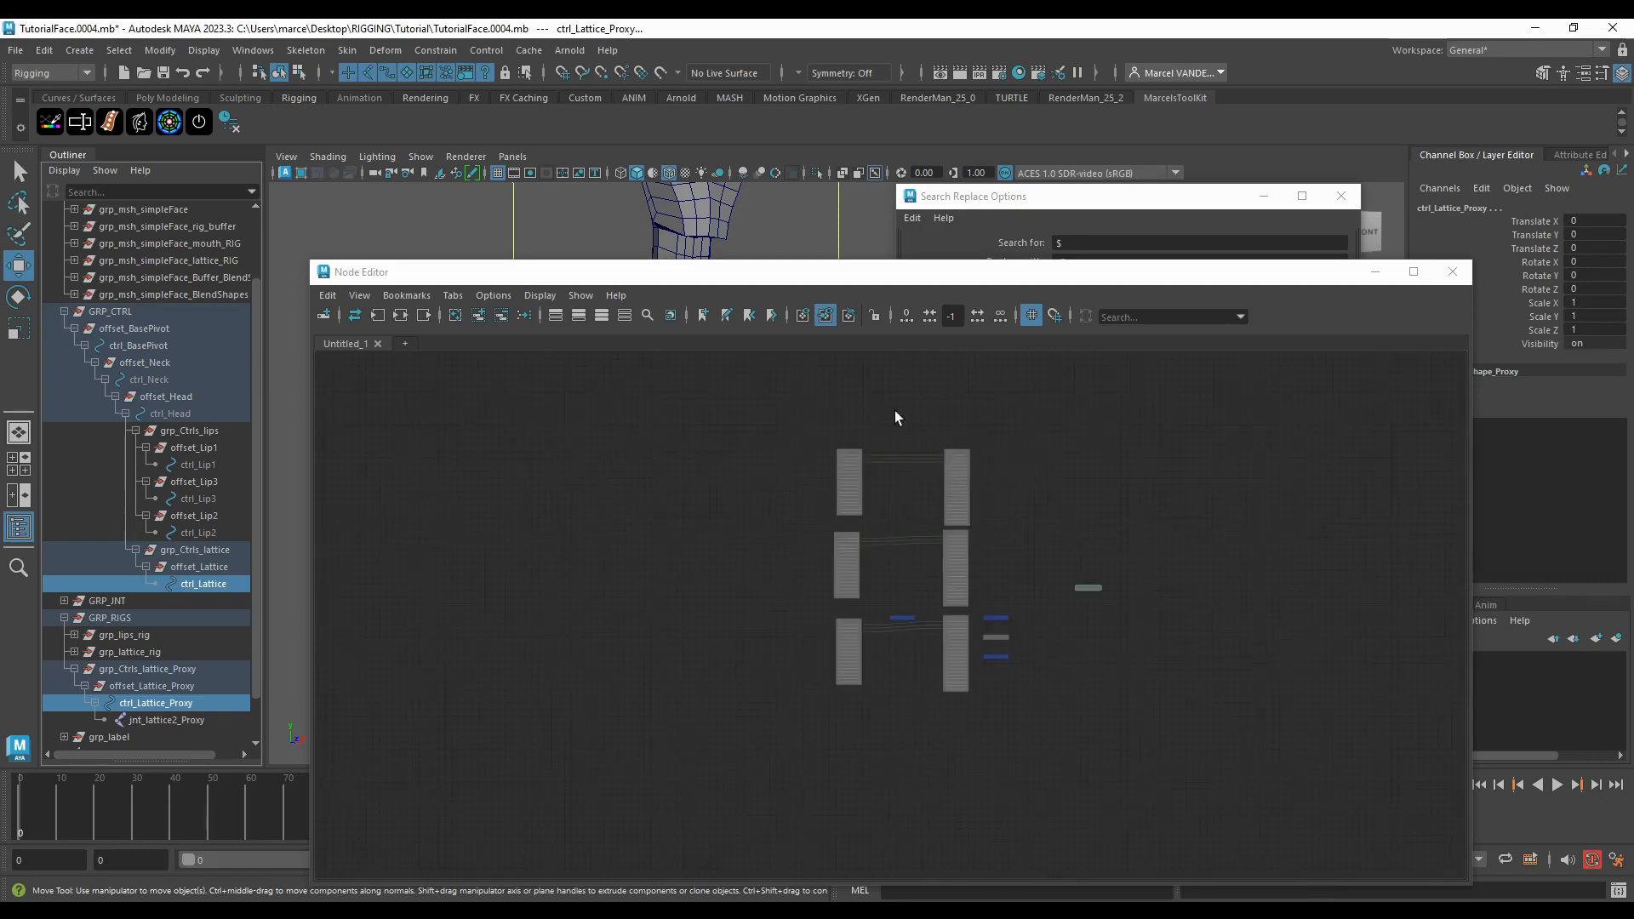
left_click(478, 316)
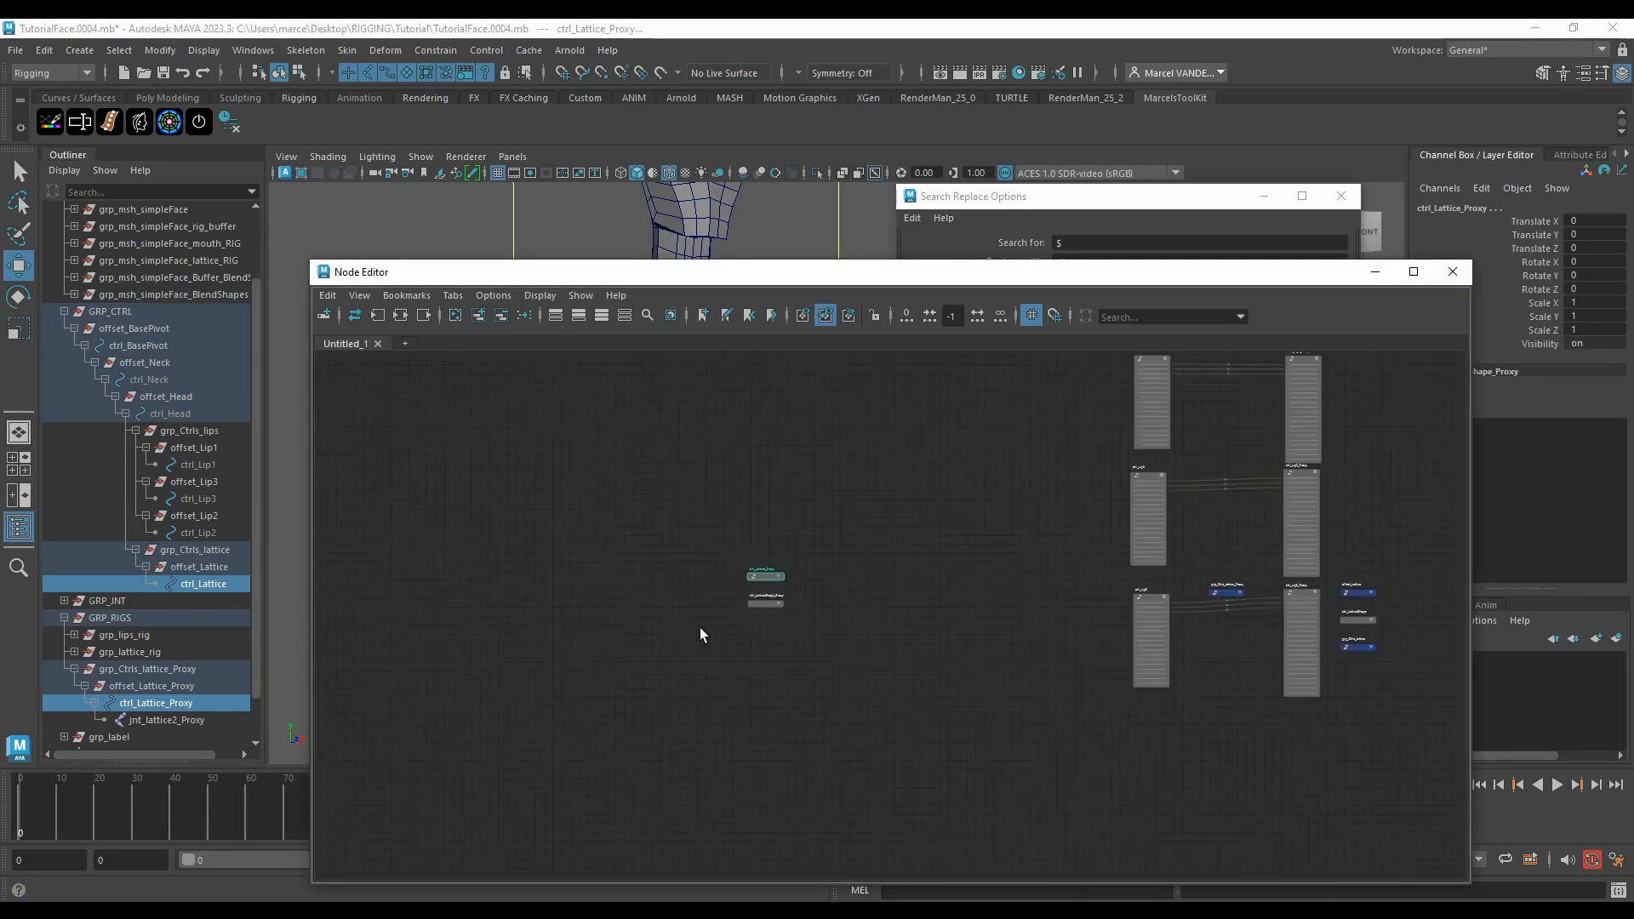
left_click_drag(764, 576, 402, 689)
middle_click_drag(918, 699, 793, 665, "alt")
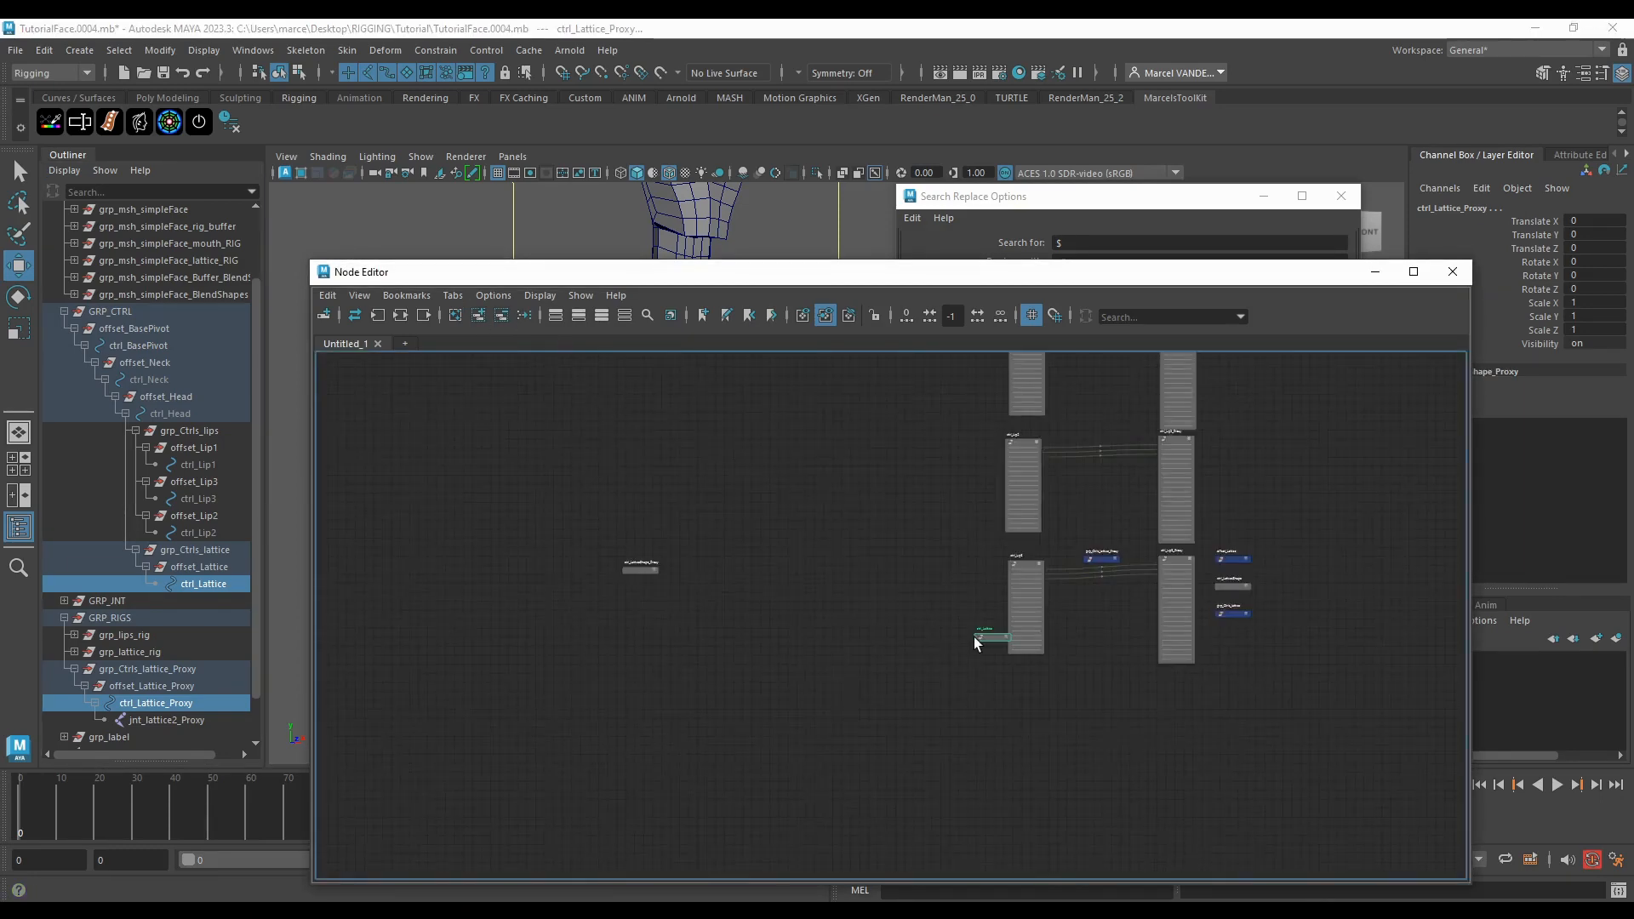
left_click_drag(734, 652, 751, 652)
scroll(824, 655, "down", 2)
scroll(660, 642, "up", 2)
scroll(785, 590, "down", 2)
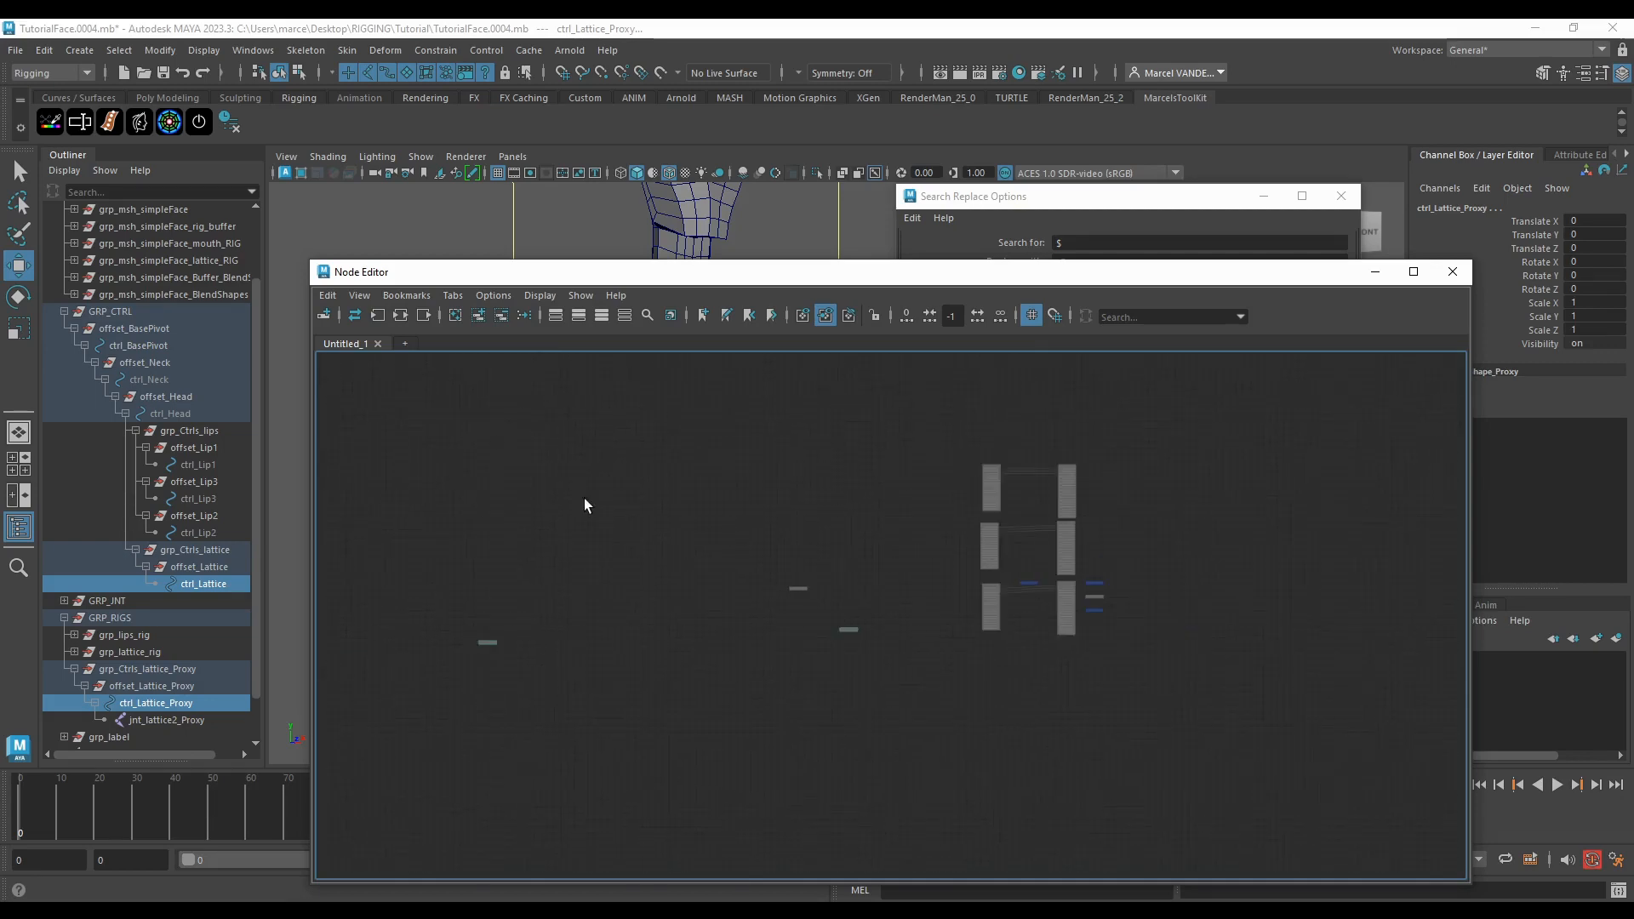
left_click(463, 322)
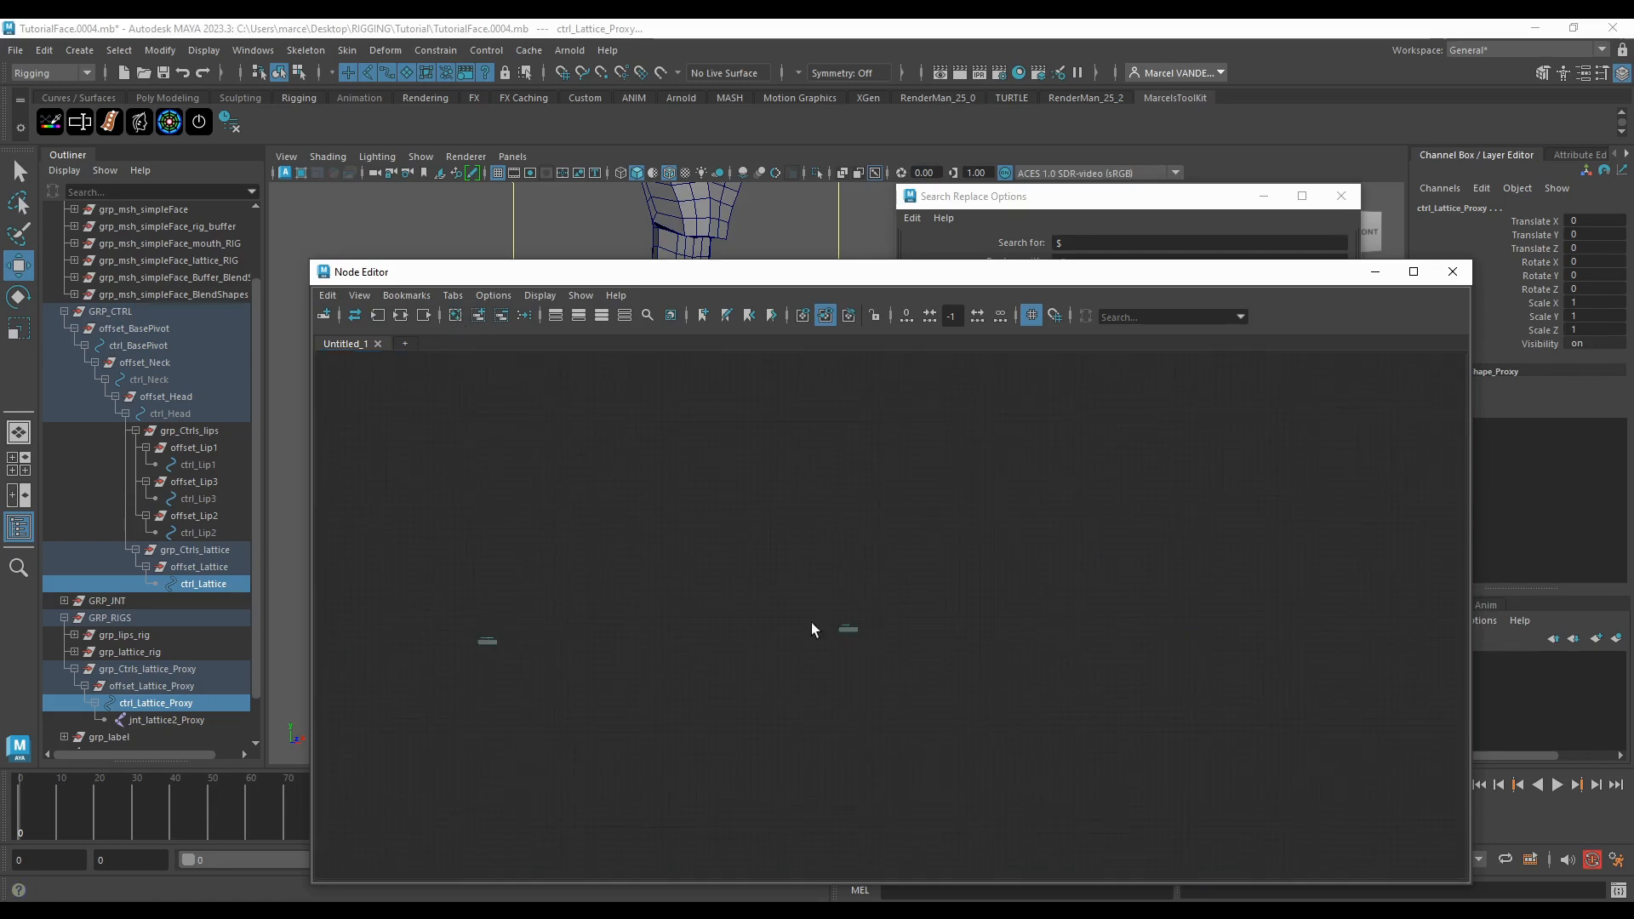
Step: Arrange the ctrl_Lattice node to the left of ctrl_Lattice_Proxy and expand both nodes to show all their attributes
left_click(830, 640)
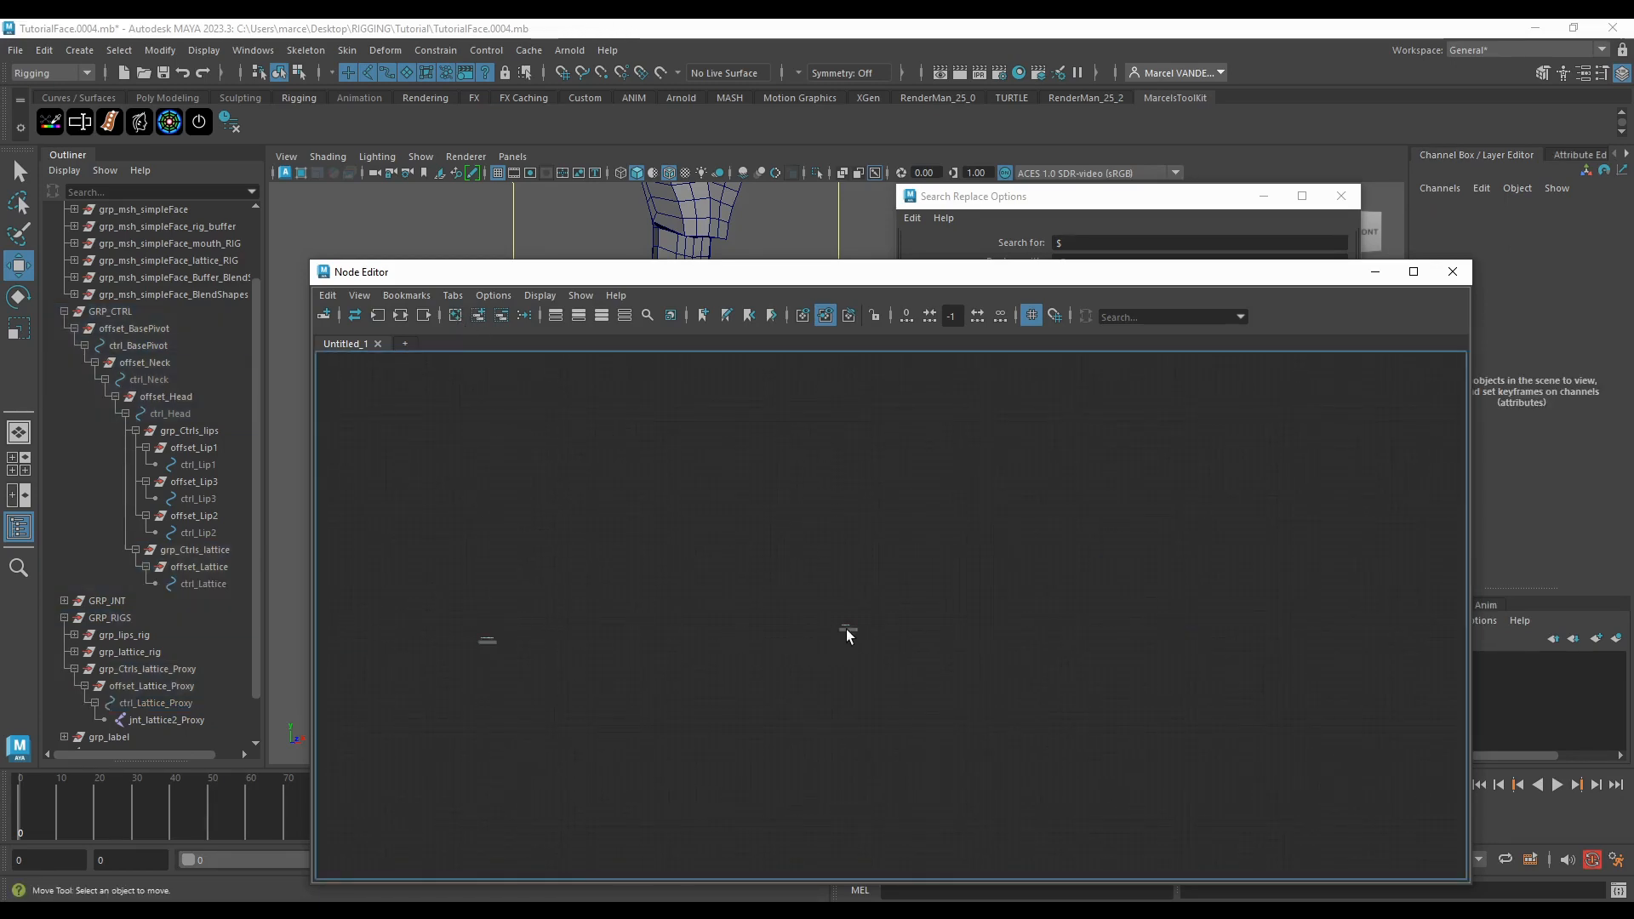
left_click_drag(846, 630, 572, 640)
scroll(511, 638, "up", 6)
scroll(1024, 646, "down", 3)
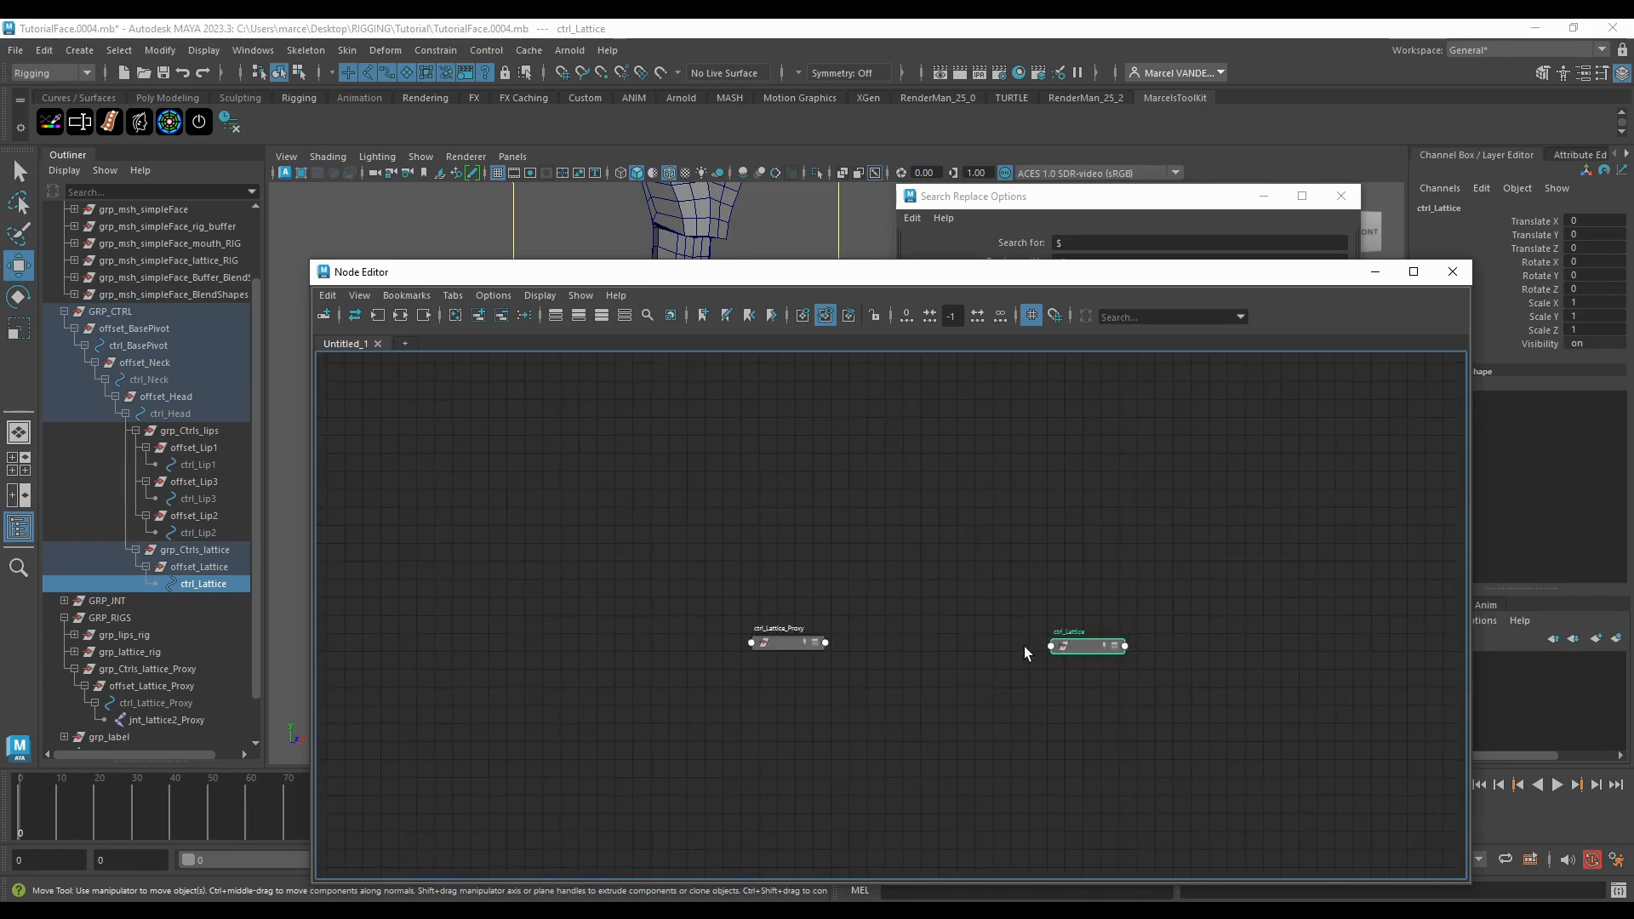
left_click_drag(693, 654, 585, 622)
scroll(585, 621, "up", 3)
left_click(1087, 659, "shift")
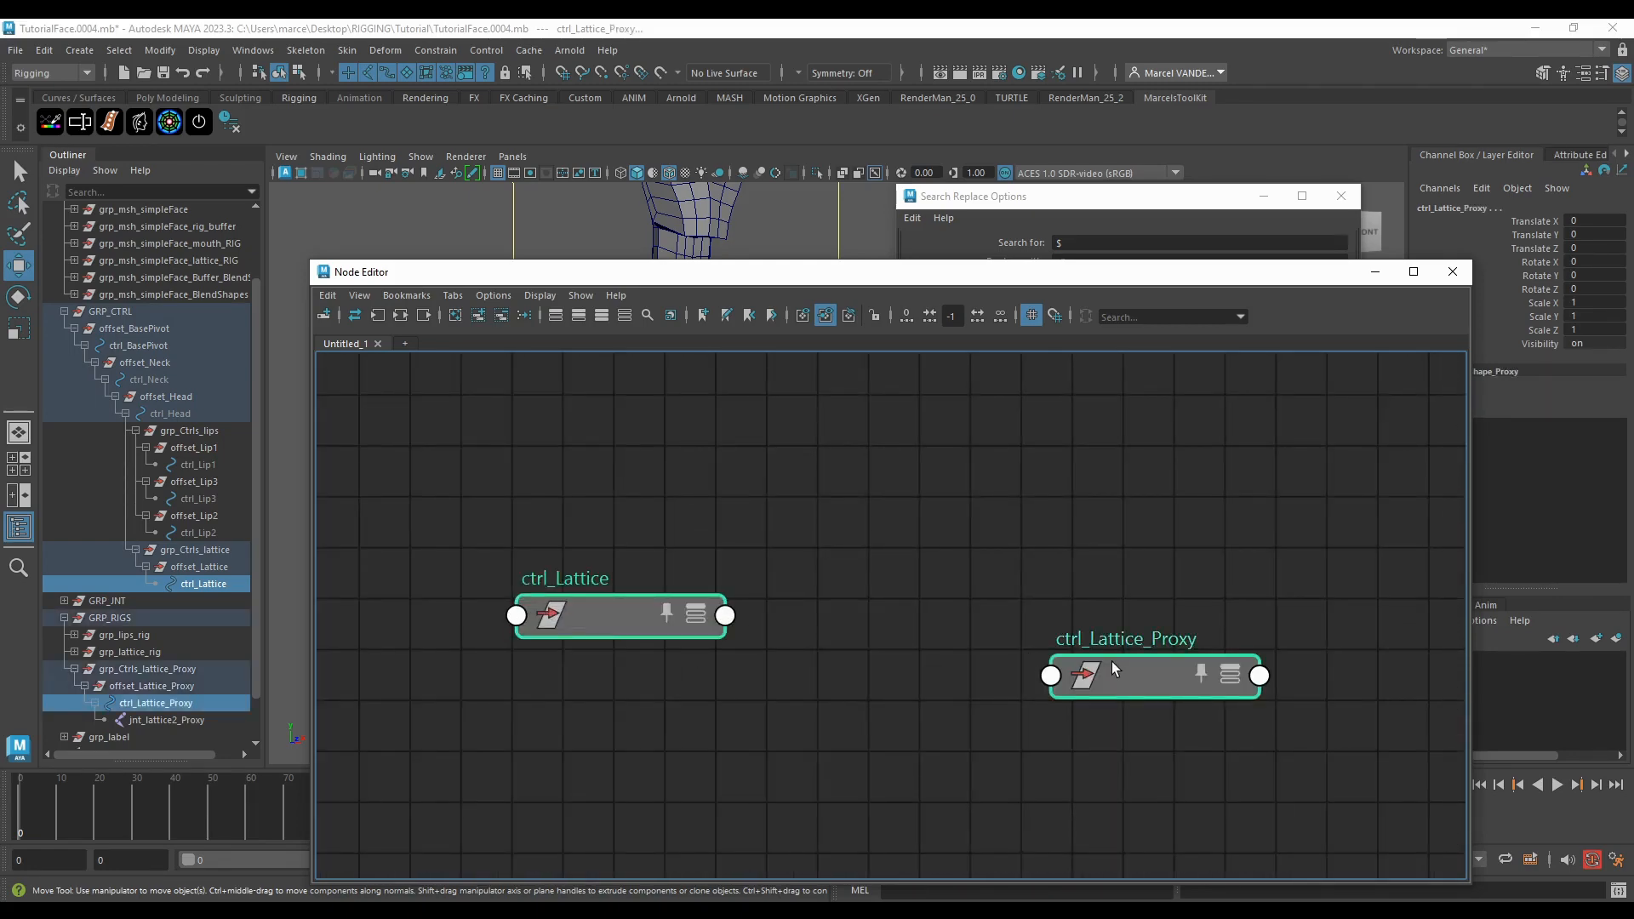
key("3")
middle_click_drag(1094, 761, 1041, 532, "alt")
left_click(762, 577)
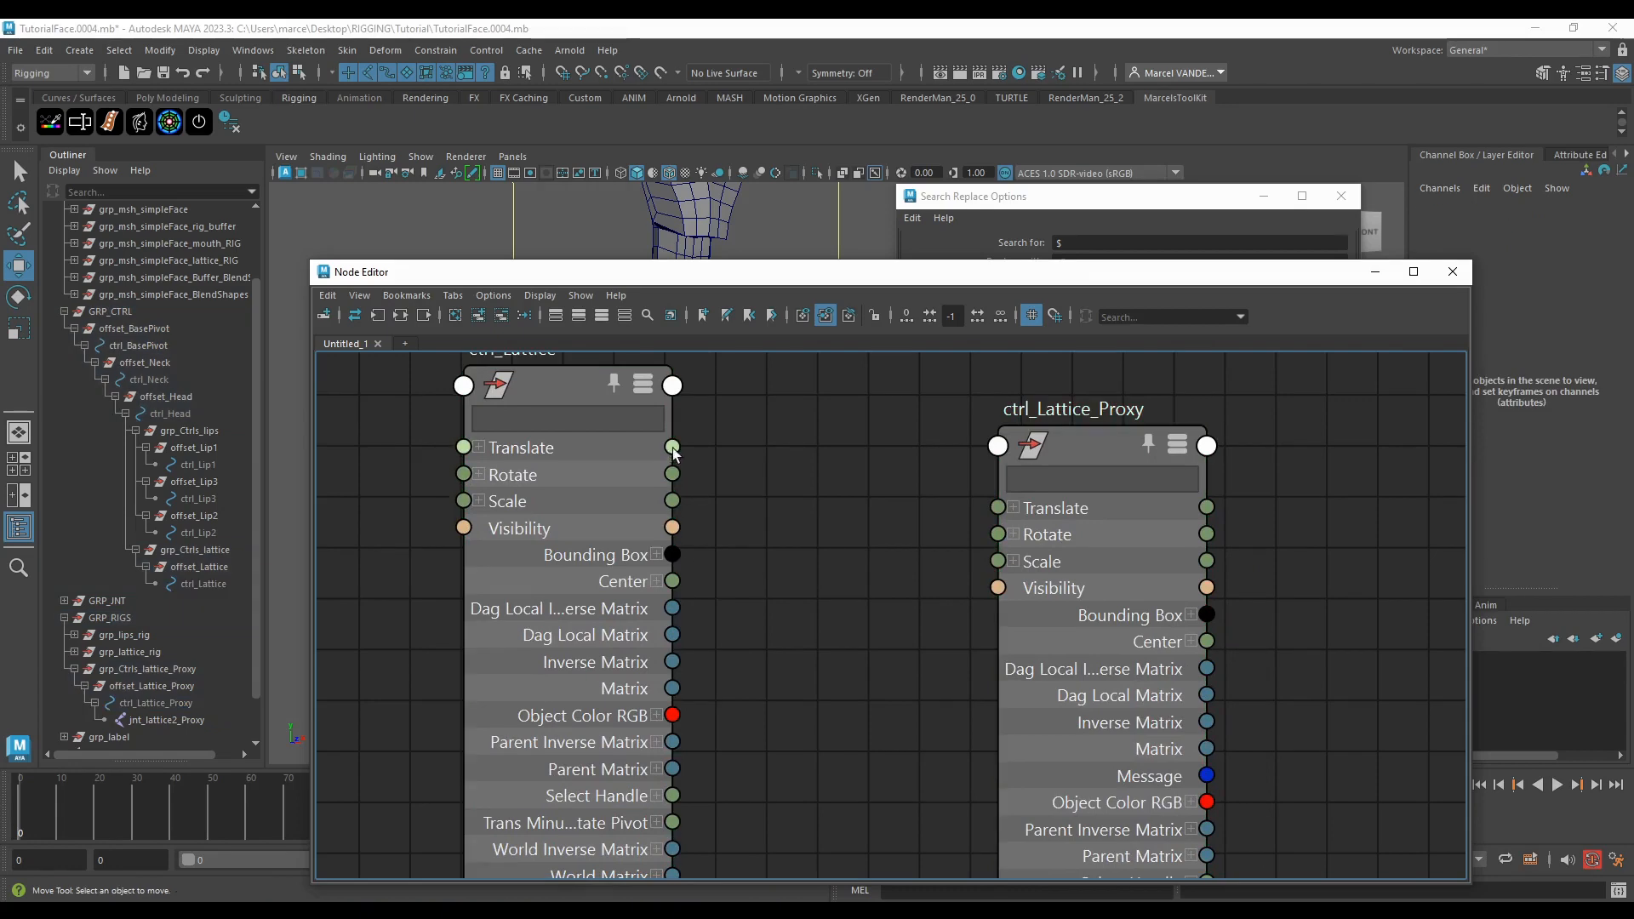
Step: Connect ctrl_Lattice's Translate, Rotate and Scale outputs to the matching inputs of ctrl_Lattice_Proxy and close the Node Editor
left_click_drag(673, 448, 1038, 535)
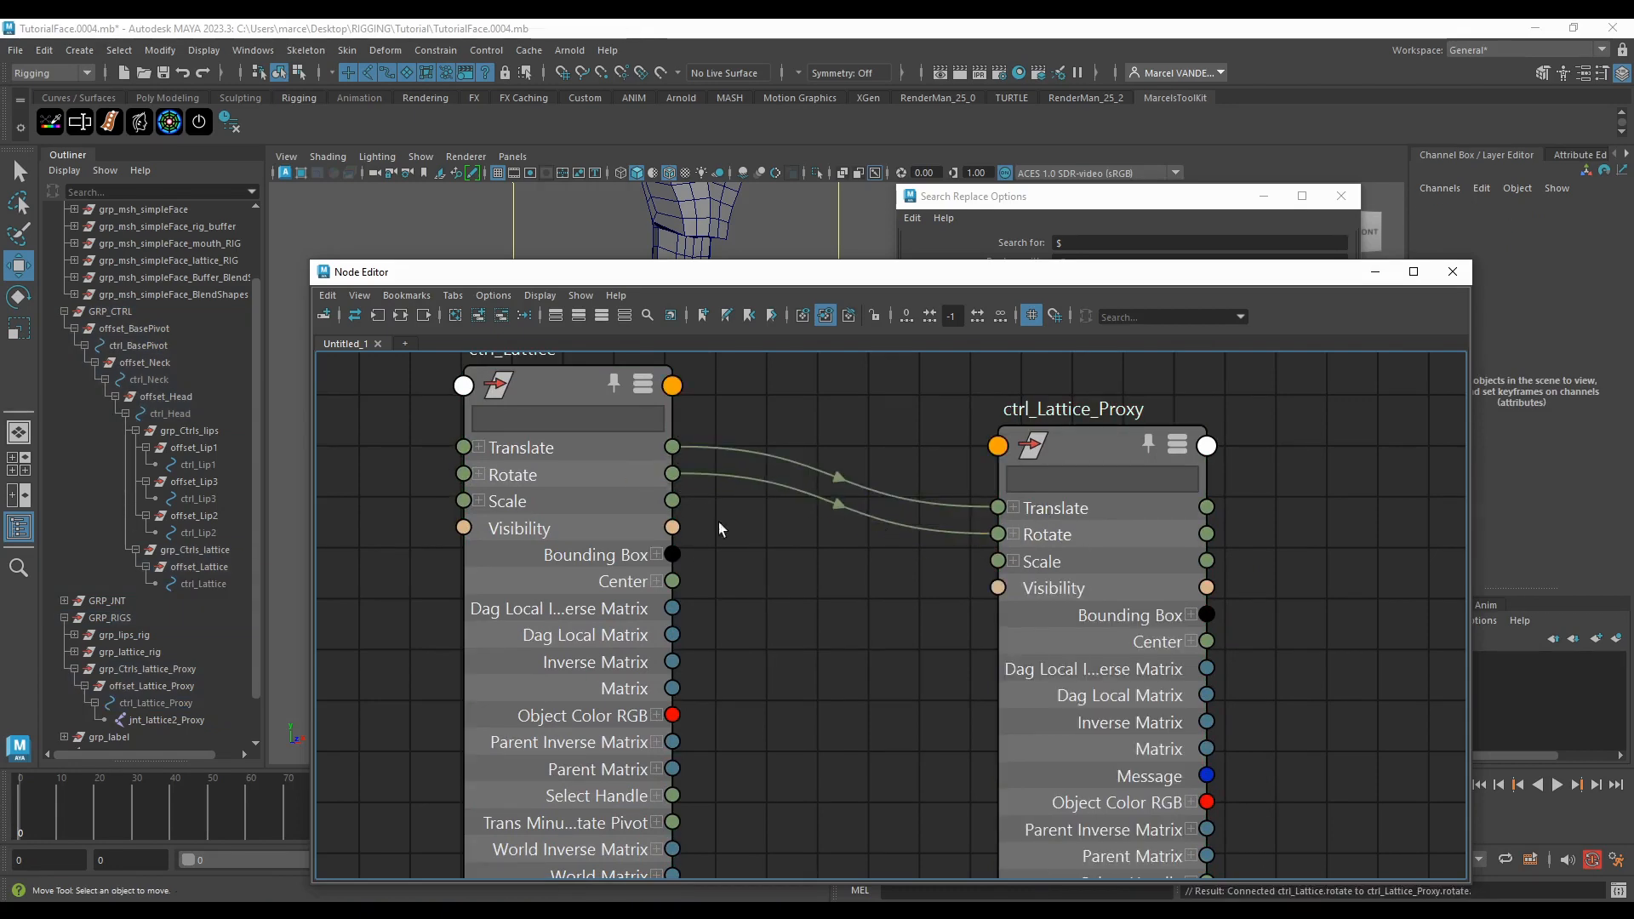
left_click_drag(673, 502, 997, 533)
scroll(862, 617, "down", 5)
scroll(861, 616, "up", 4)
left_click_drag(969, 586, 968, 591)
left_click_drag(654, 544, 656, 548)
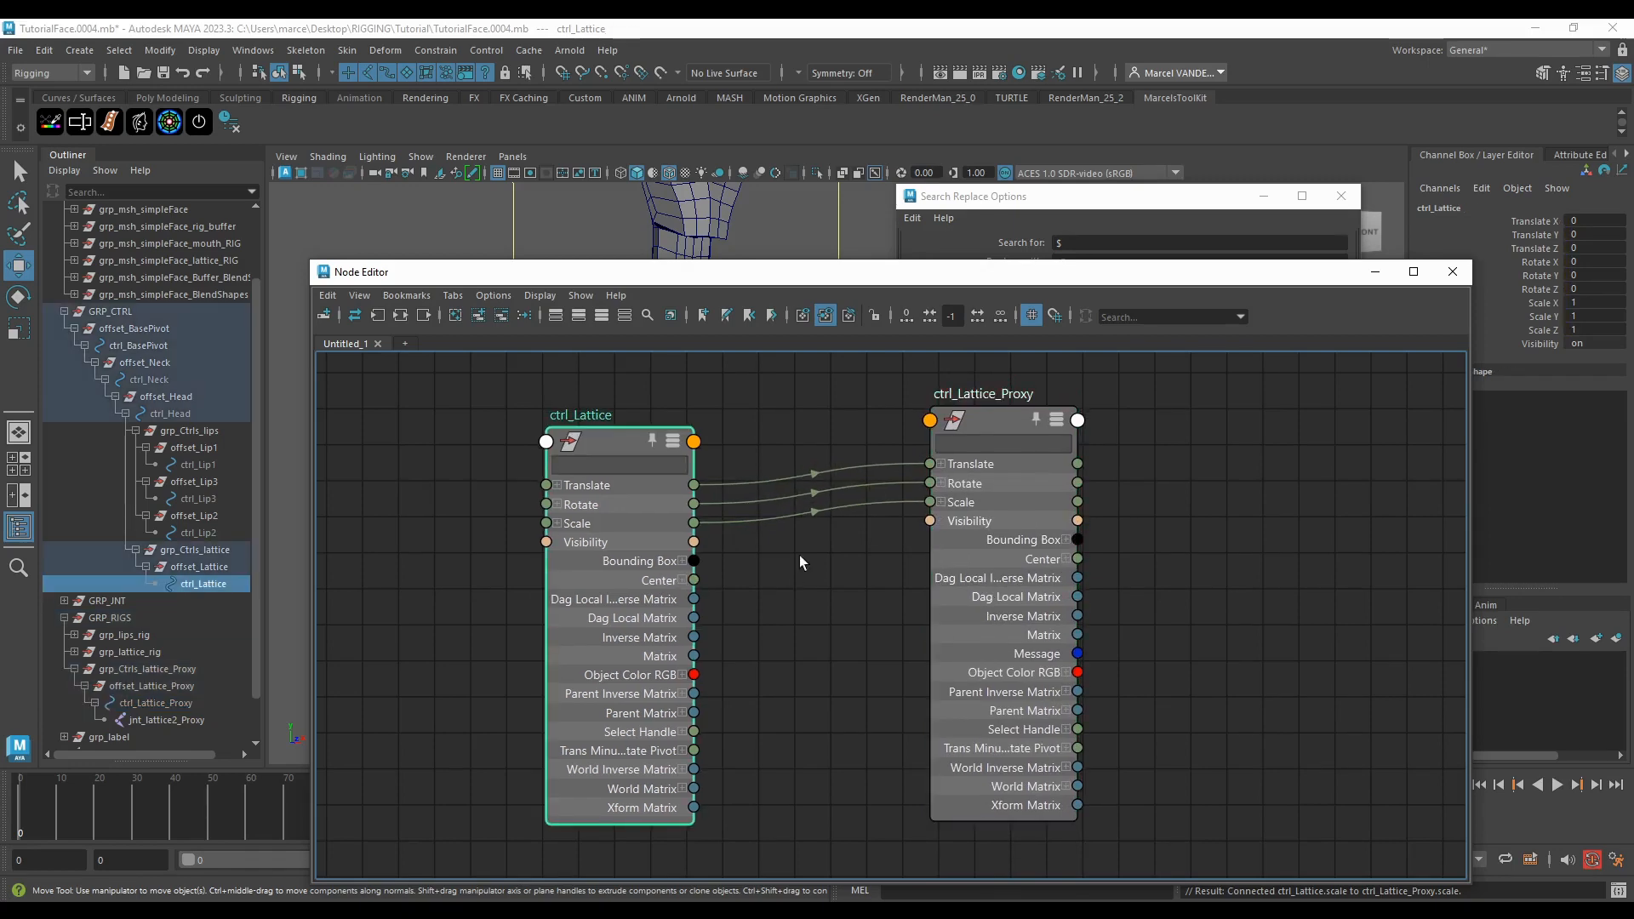
left_click(1453, 272)
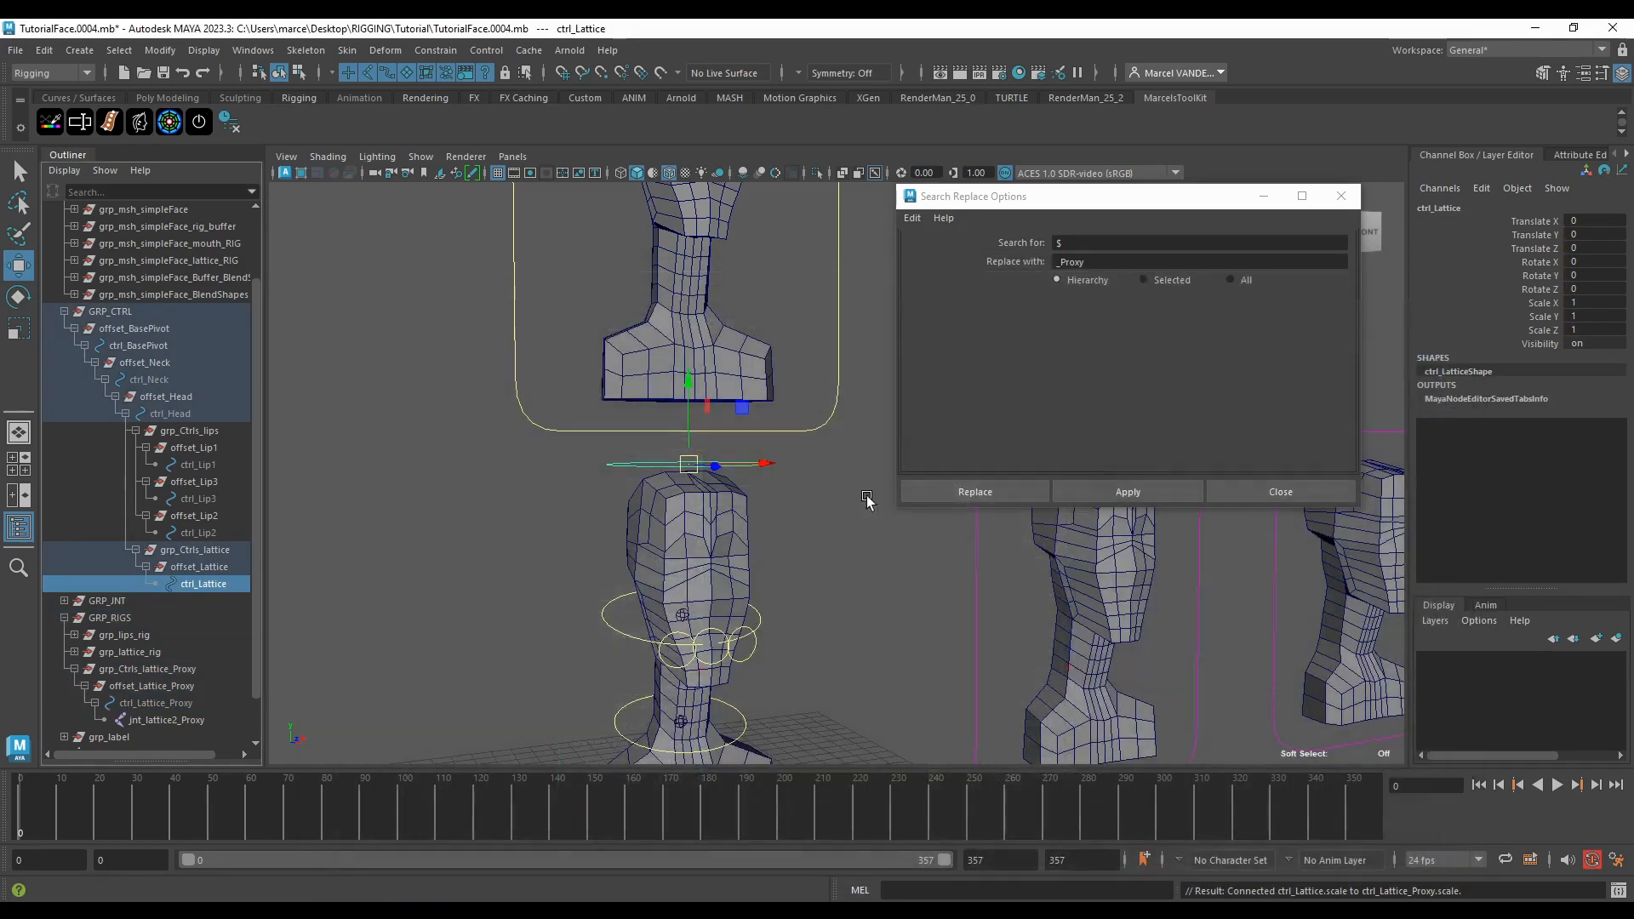
Step: Test moving and rotating the controls on the main head, undoing each change
left_click_drag(717, 483, 658, 532)
key("ctrl+z")
left_click(704, 545)
left_click(674, 544)
key("e")
key("ctrl+z")
middle_click_drag(779, 524, 766, 558, "alt")
scroll(739, 545, "up", 4)
left_click_drag(711, 569, 658, 564)
key("ctrl+z")
Step: Select ctrl_Lattice and test-move it above the head, then undo the moves
left_click(735, 311)
key("w")
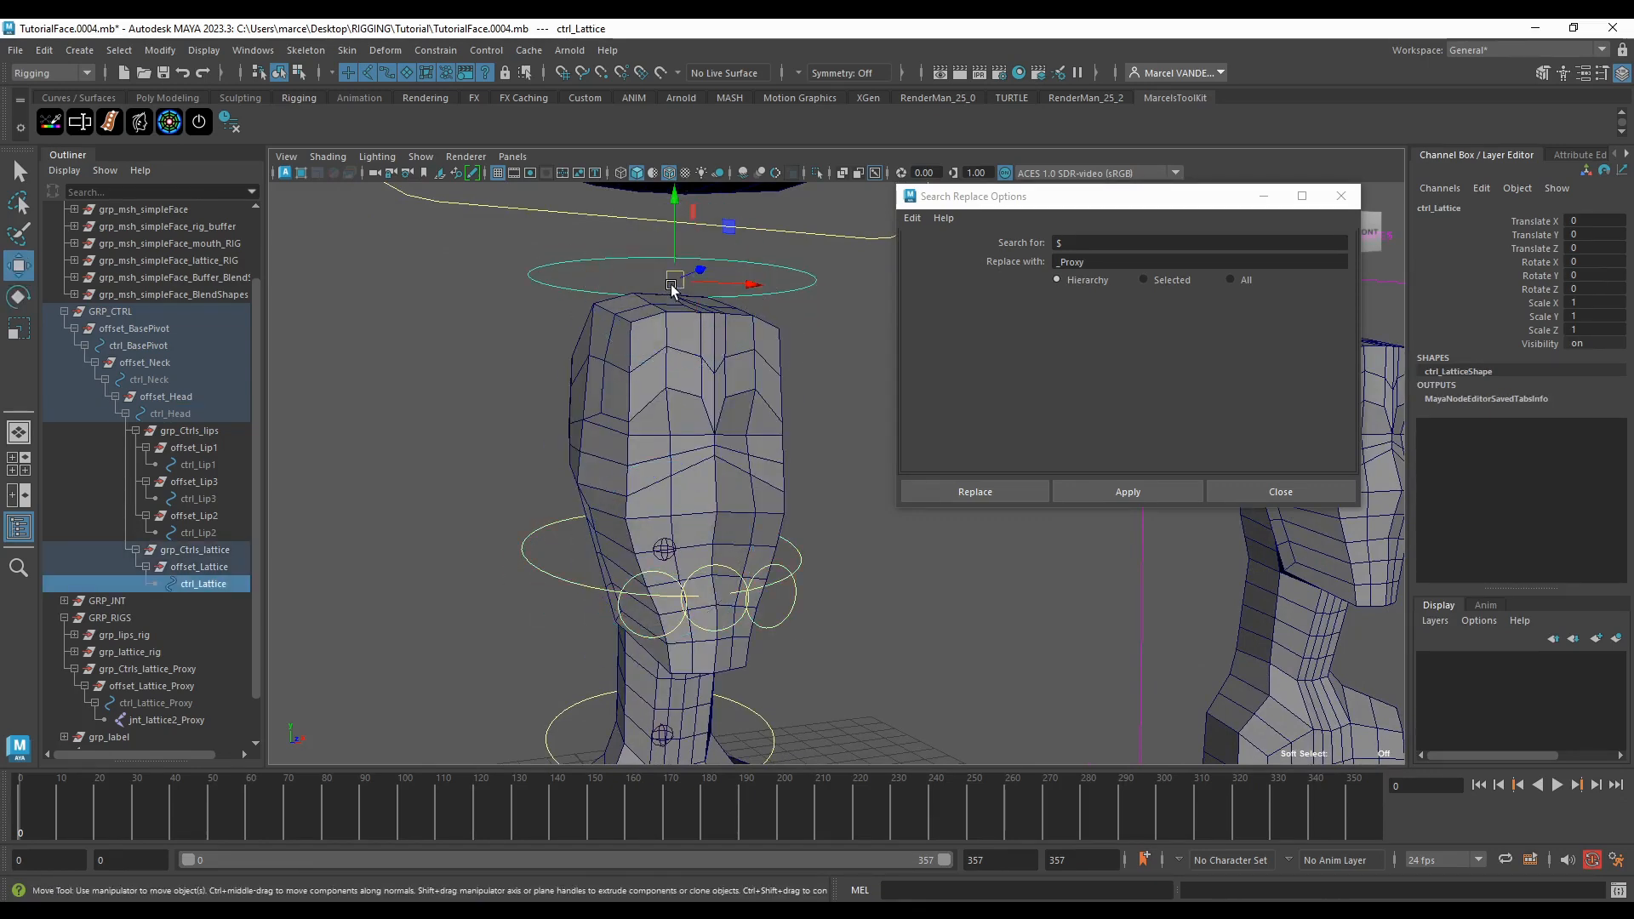
left_click_drag(699, 287, 751, 272)
key("ctrl+z")
key("ctrl+z")
key("ctrl+z")
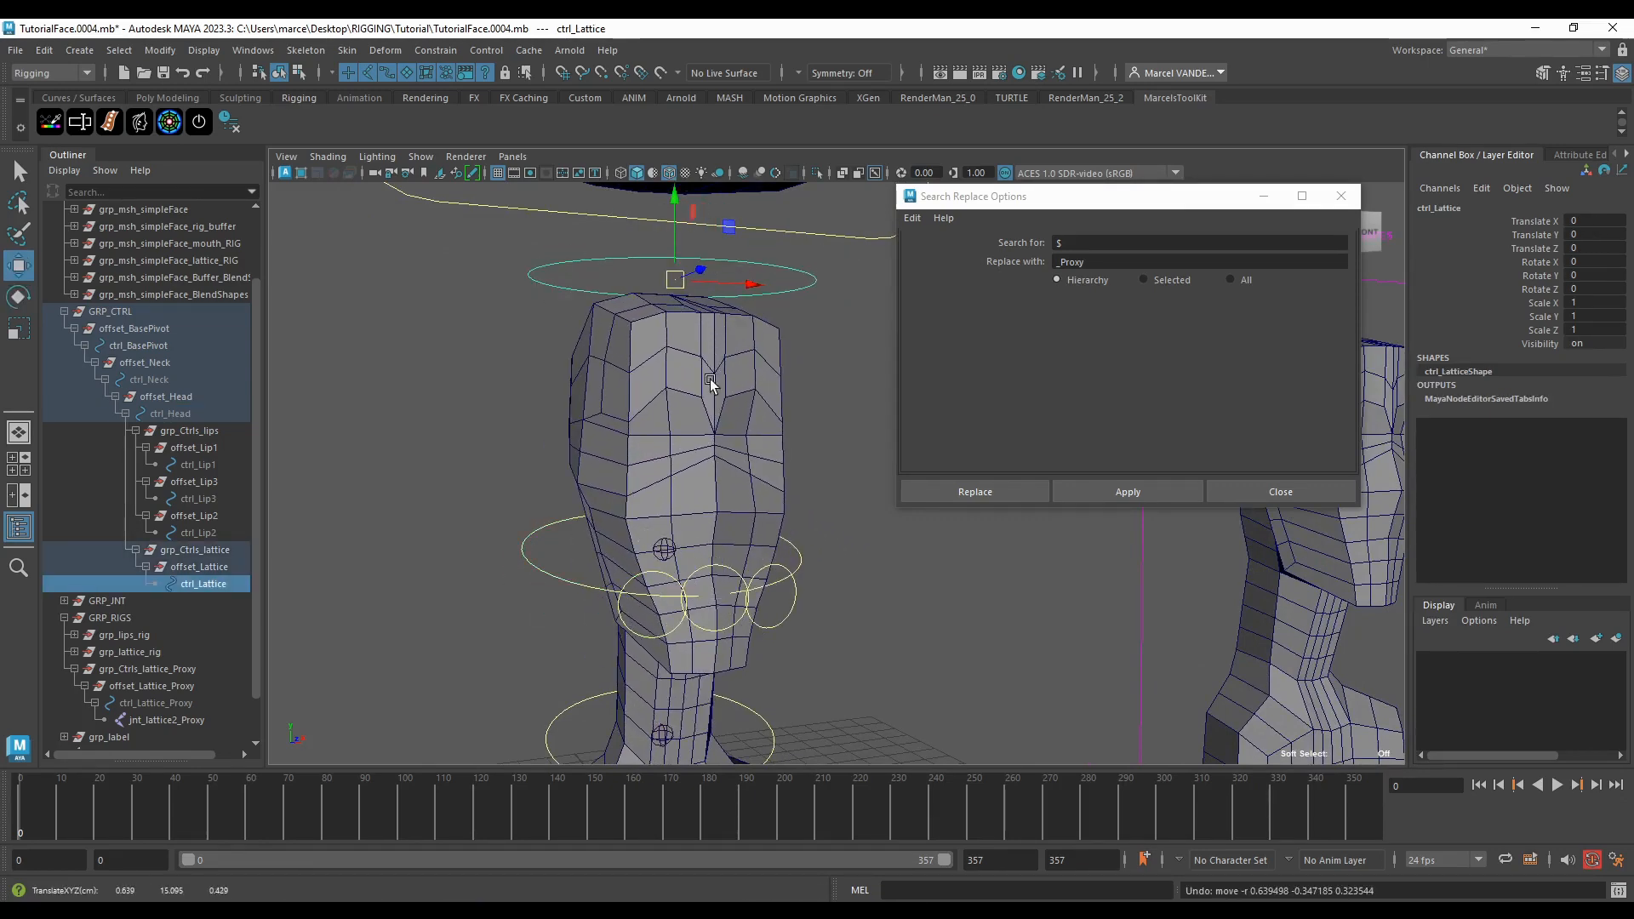
Step: Test-move ctrl_Lattice above the main head while viewing the deformation from the side, undoing the moves
mouse_move(685, 375)
left_mouse_down("alt")
mouse_move(763, 350)
mouse_move(743, 370)
mouse_move(698, 358)
mouse_move(656, 378)
left_mouse_up("alt")
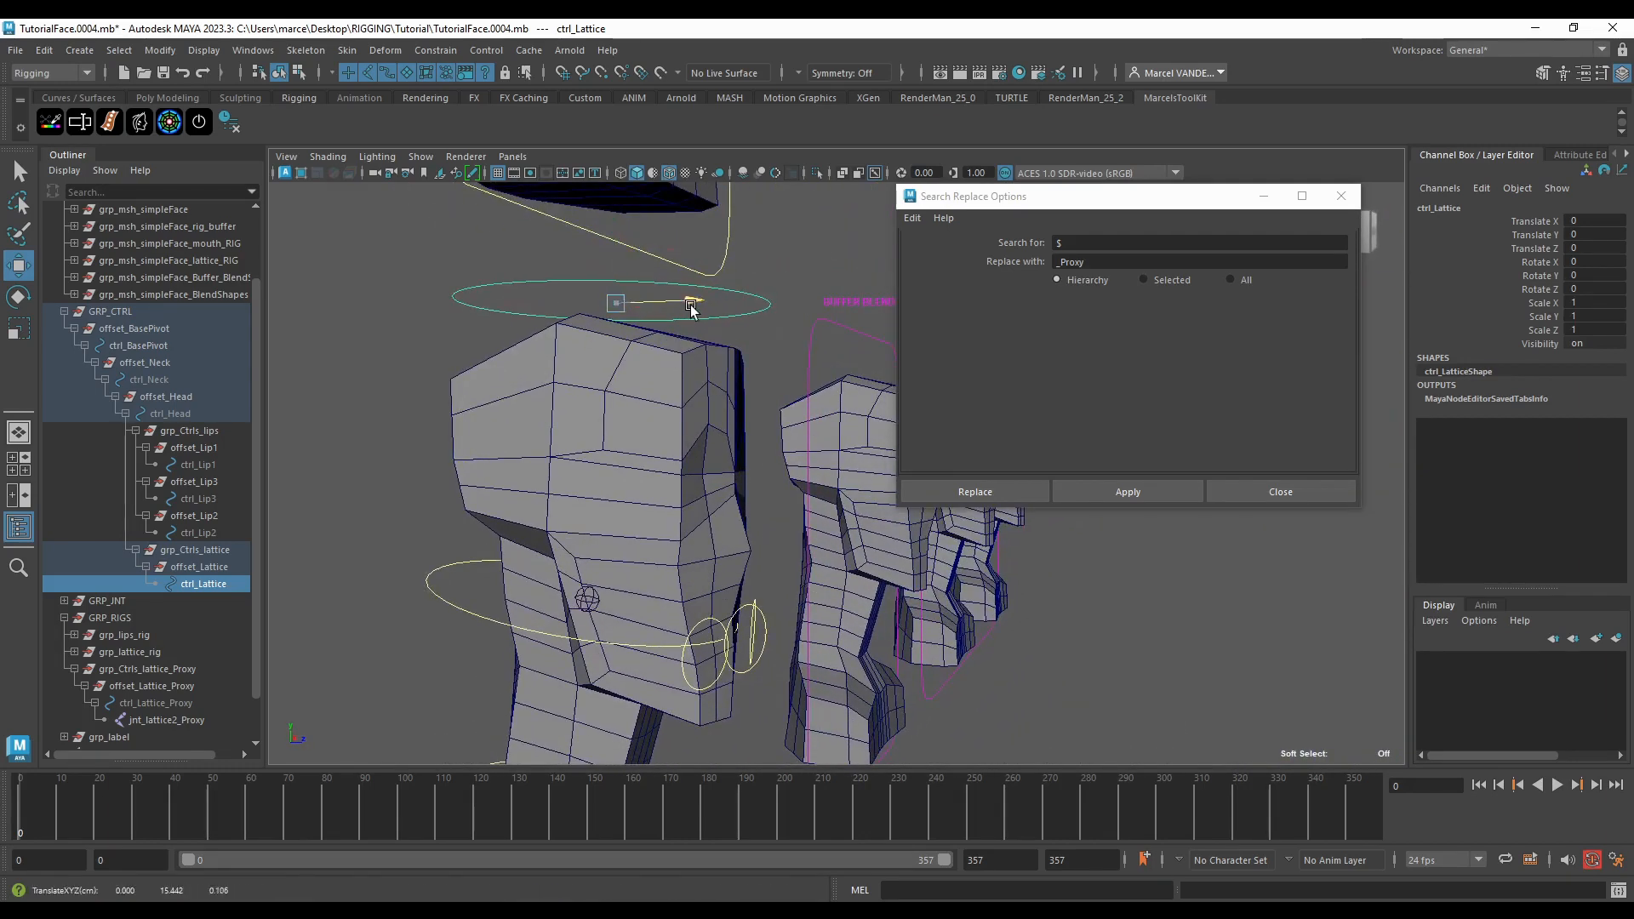
left_click_drag(690, 308, 578, 360)
key("ctrl+z")
left_click_drag(620, 308, 732, 425, "alt")
left_click_drag(676, 289, 882, 334)
key("ctrl+z")
key("ctrl+z")
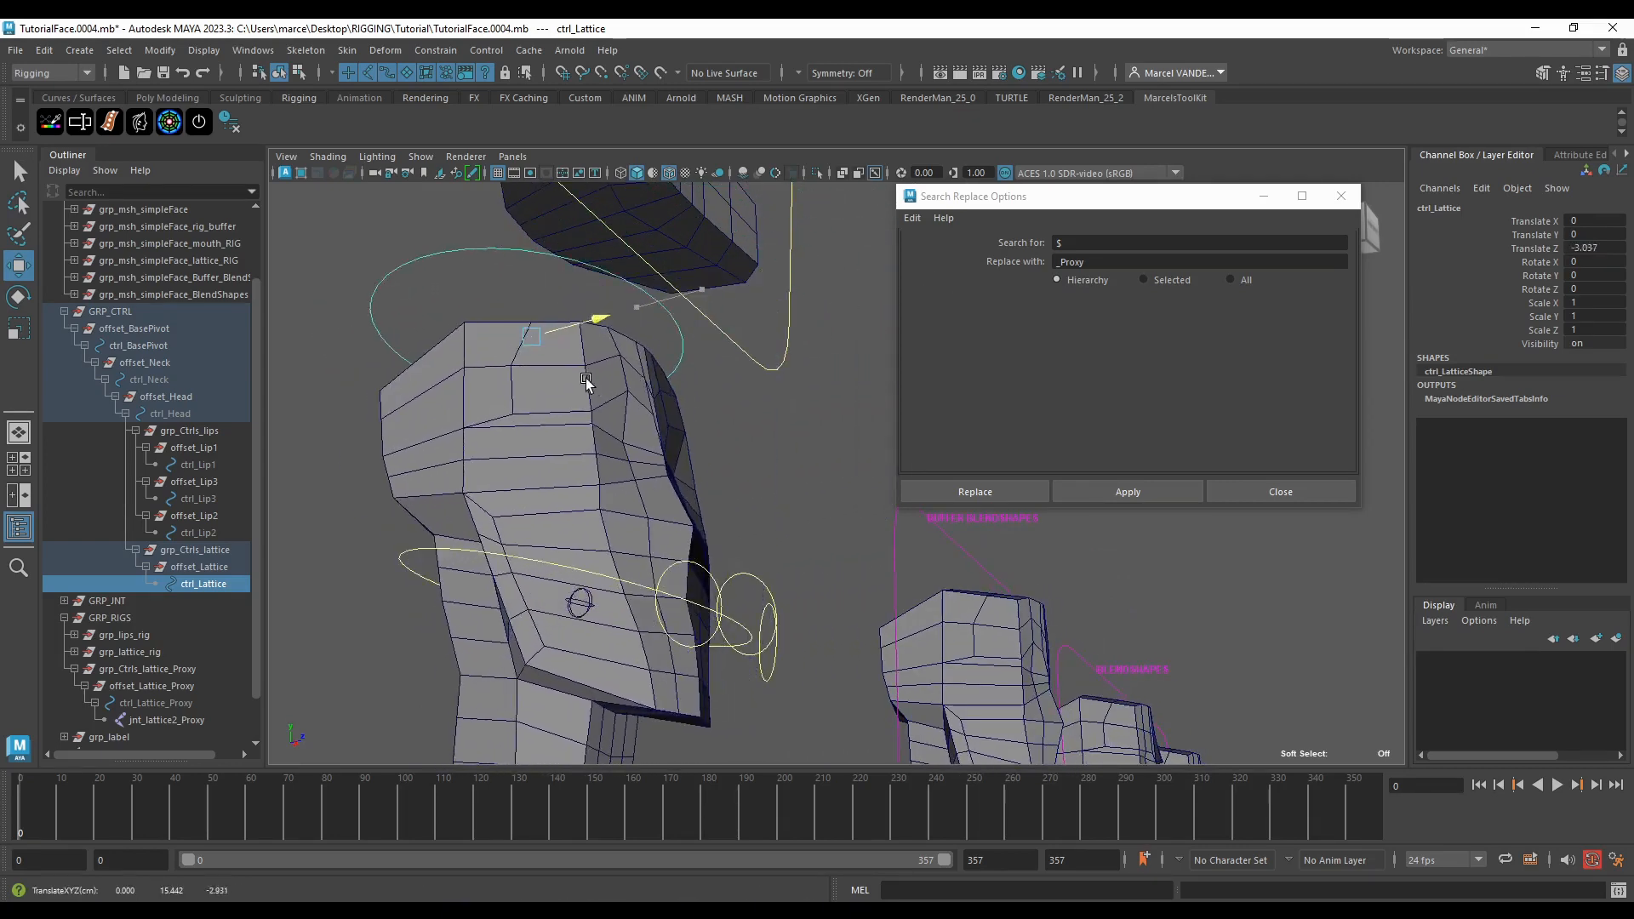
Step: Test the head's deformation by moving ctrl_Lattice along Z, then select the ctrl_Lip2 control
left_click_drag(773, 460, 826, 260, "alt")
left_click_drag(707, 486, 841, 469, "alt")
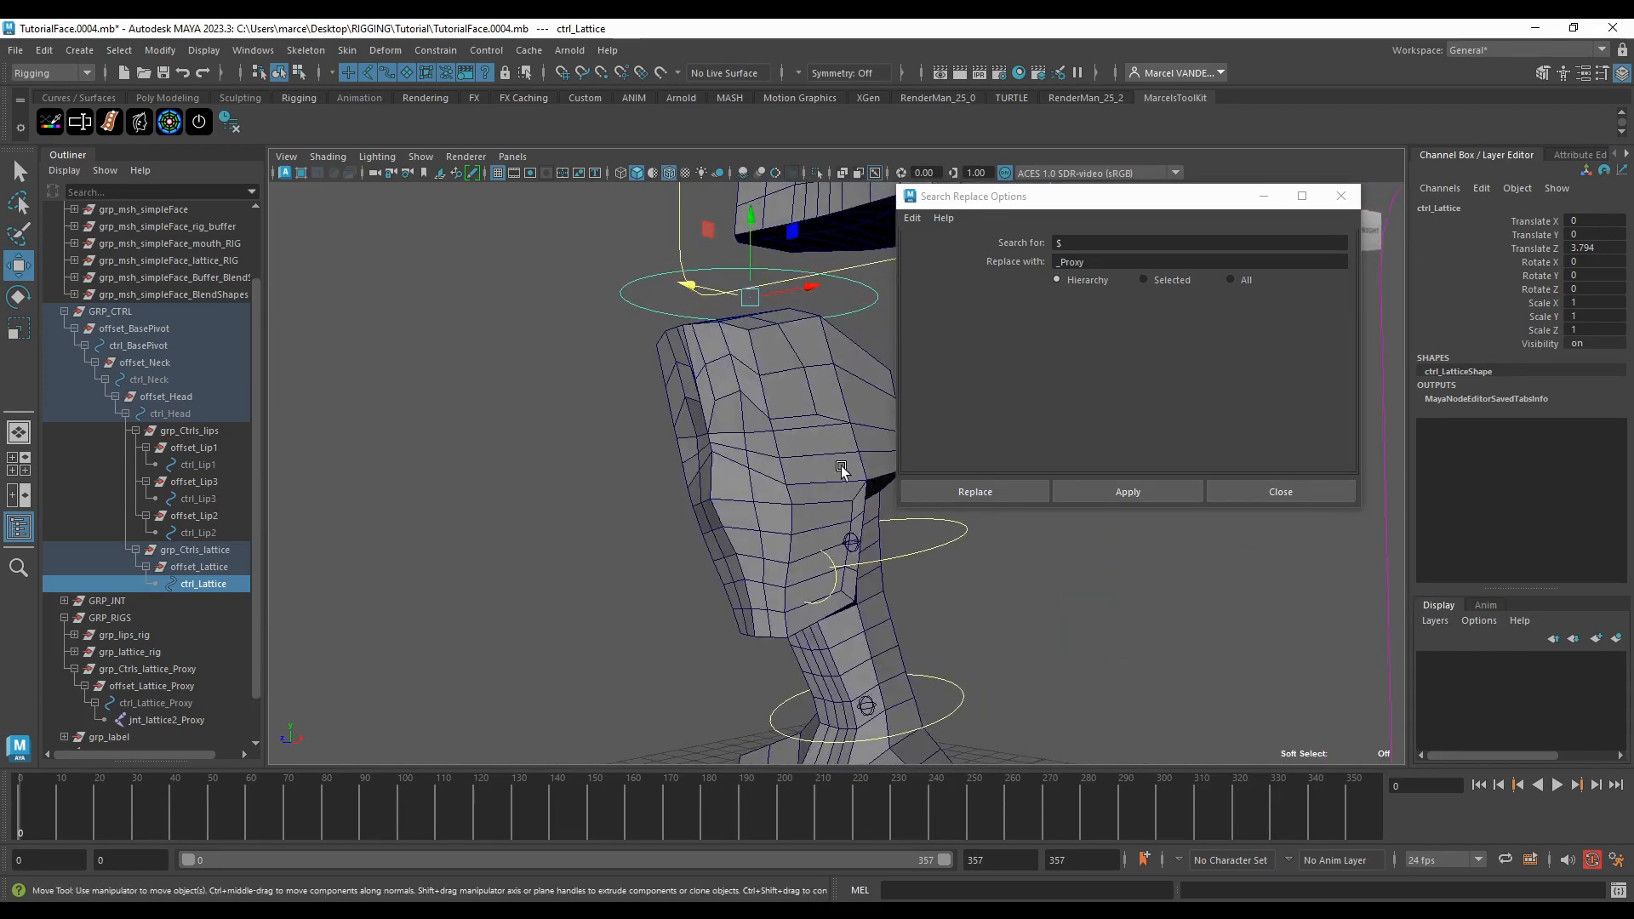
left_click_drag(717, 292, 820, 316)
scroll(747, 565, "up", 3)
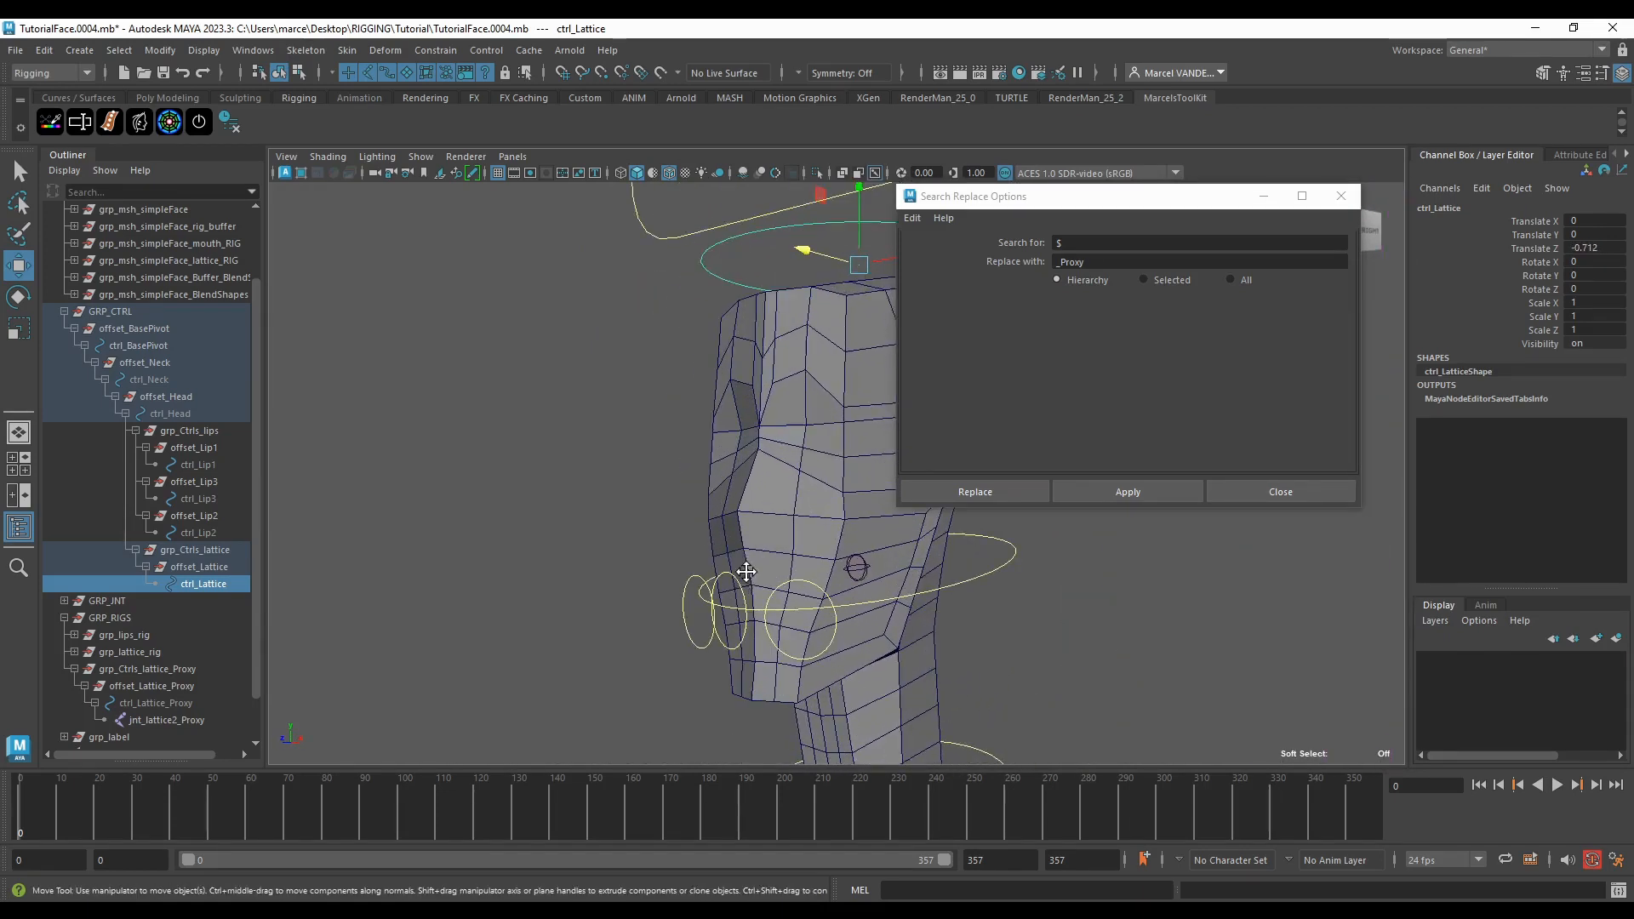
middle_click_drag(738, 577, 745, 542, "alt")
left_click(745, 545)
left_click_drag(653, 541, 732, 509, "alt")
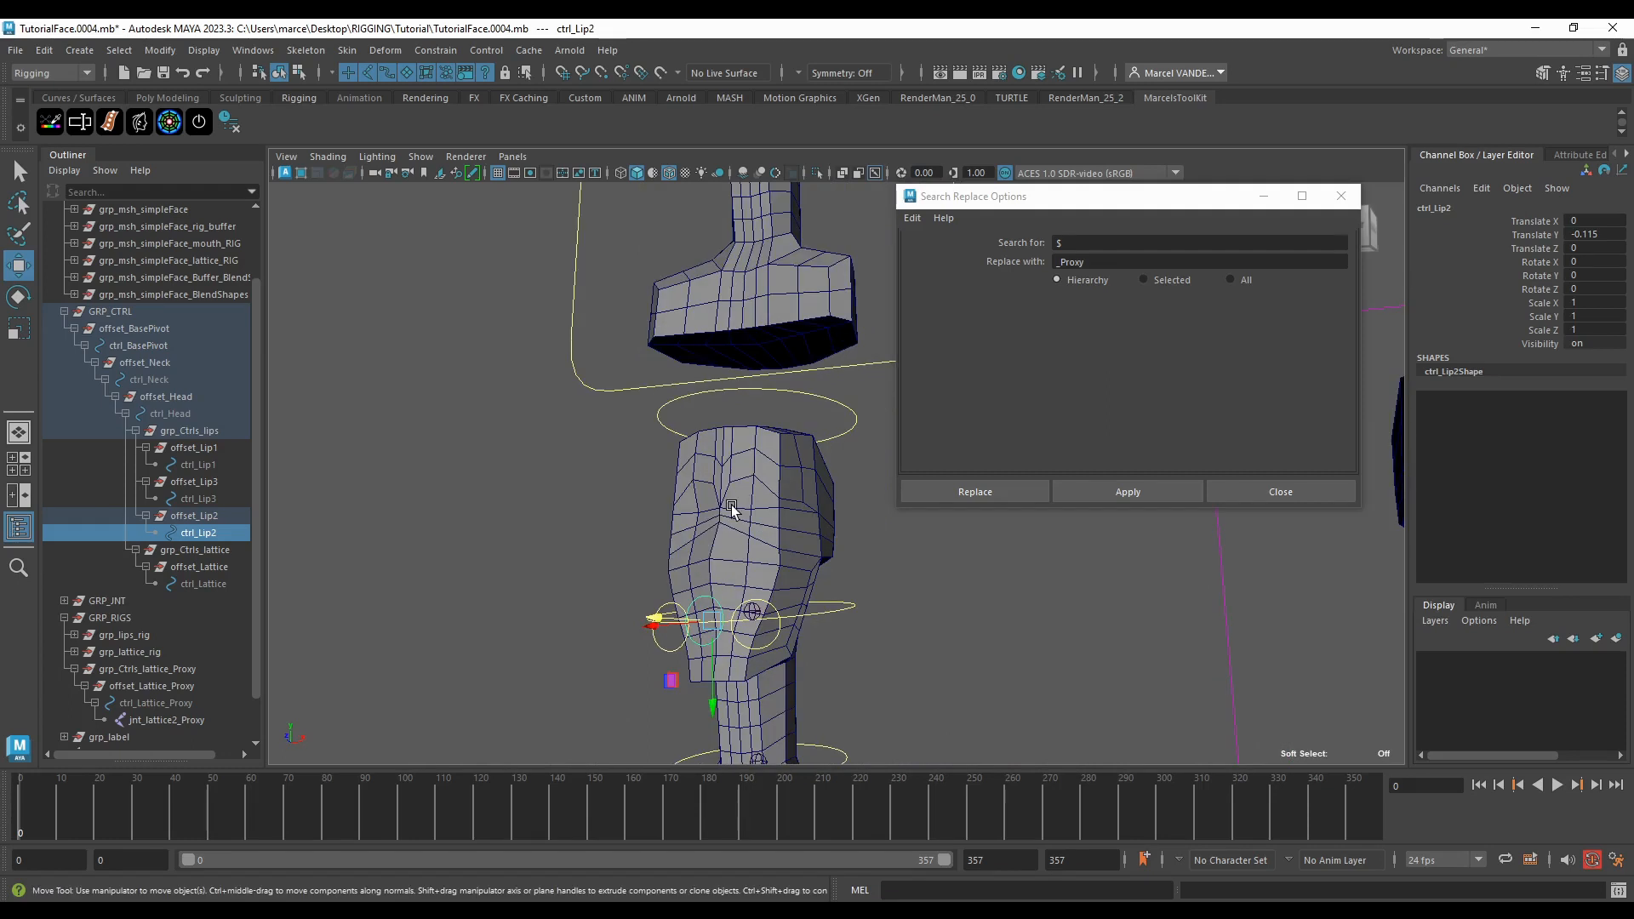
Step: Reselect ctrl_Lattice, test-move it freely from its centre and undo the moves until its translation is back at zero
left_click(779, 395)
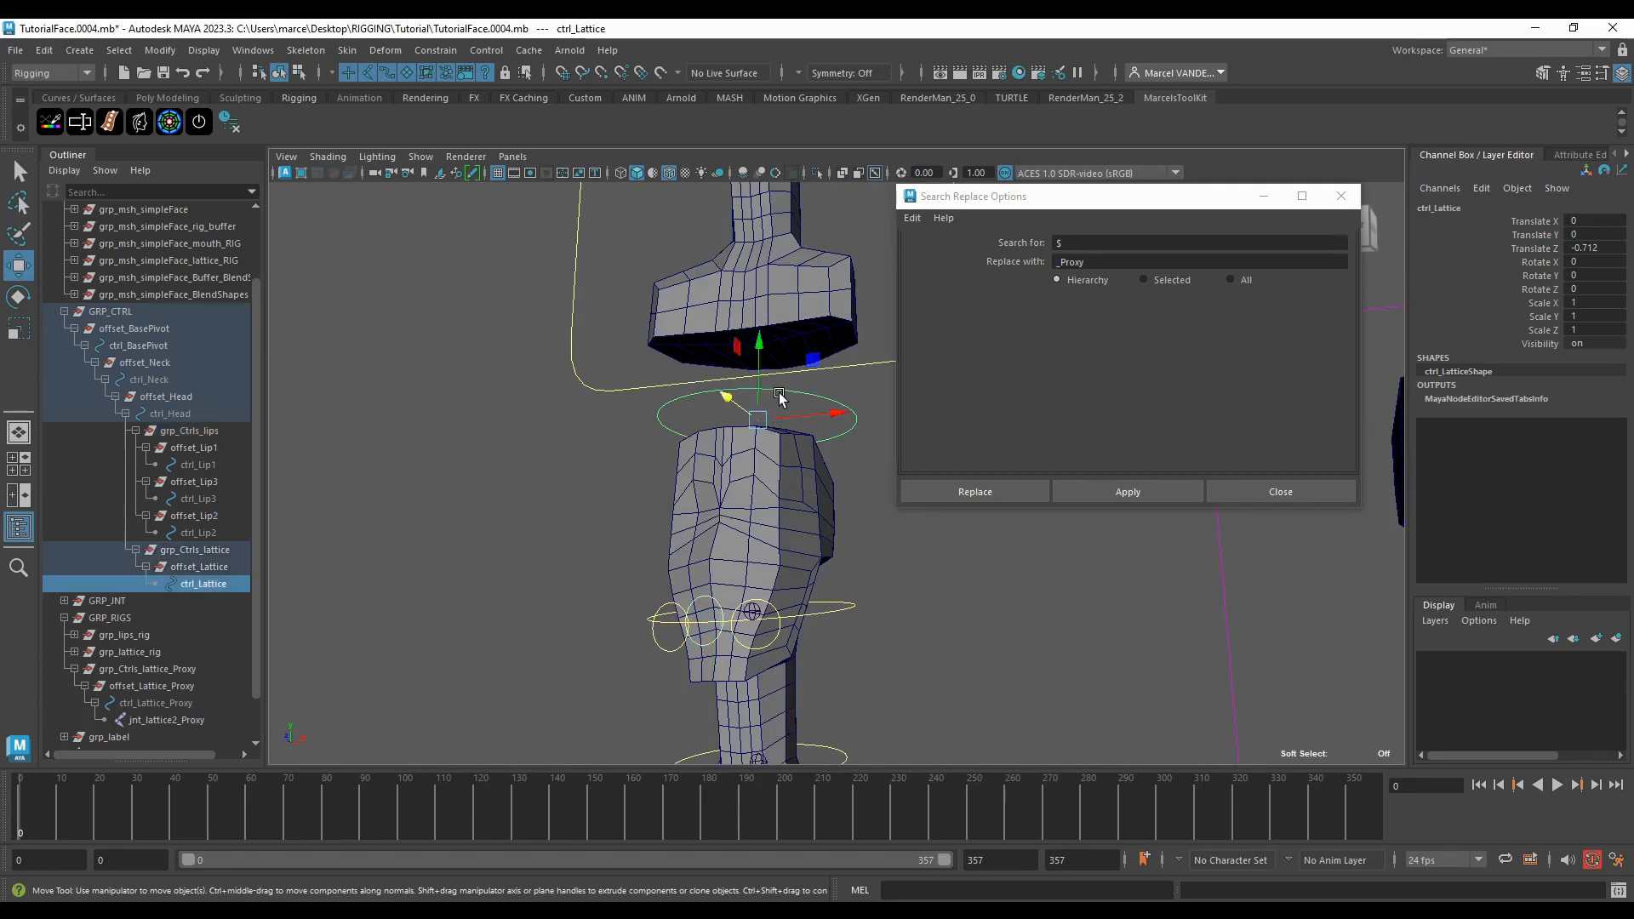
left_click_drag(760, 422, 702, 461)
key("ctrl+z")
right_click_drag(702, 461, 812, 421, "alt")
middle_click_drag(812, 420, 706, 468, "alt")
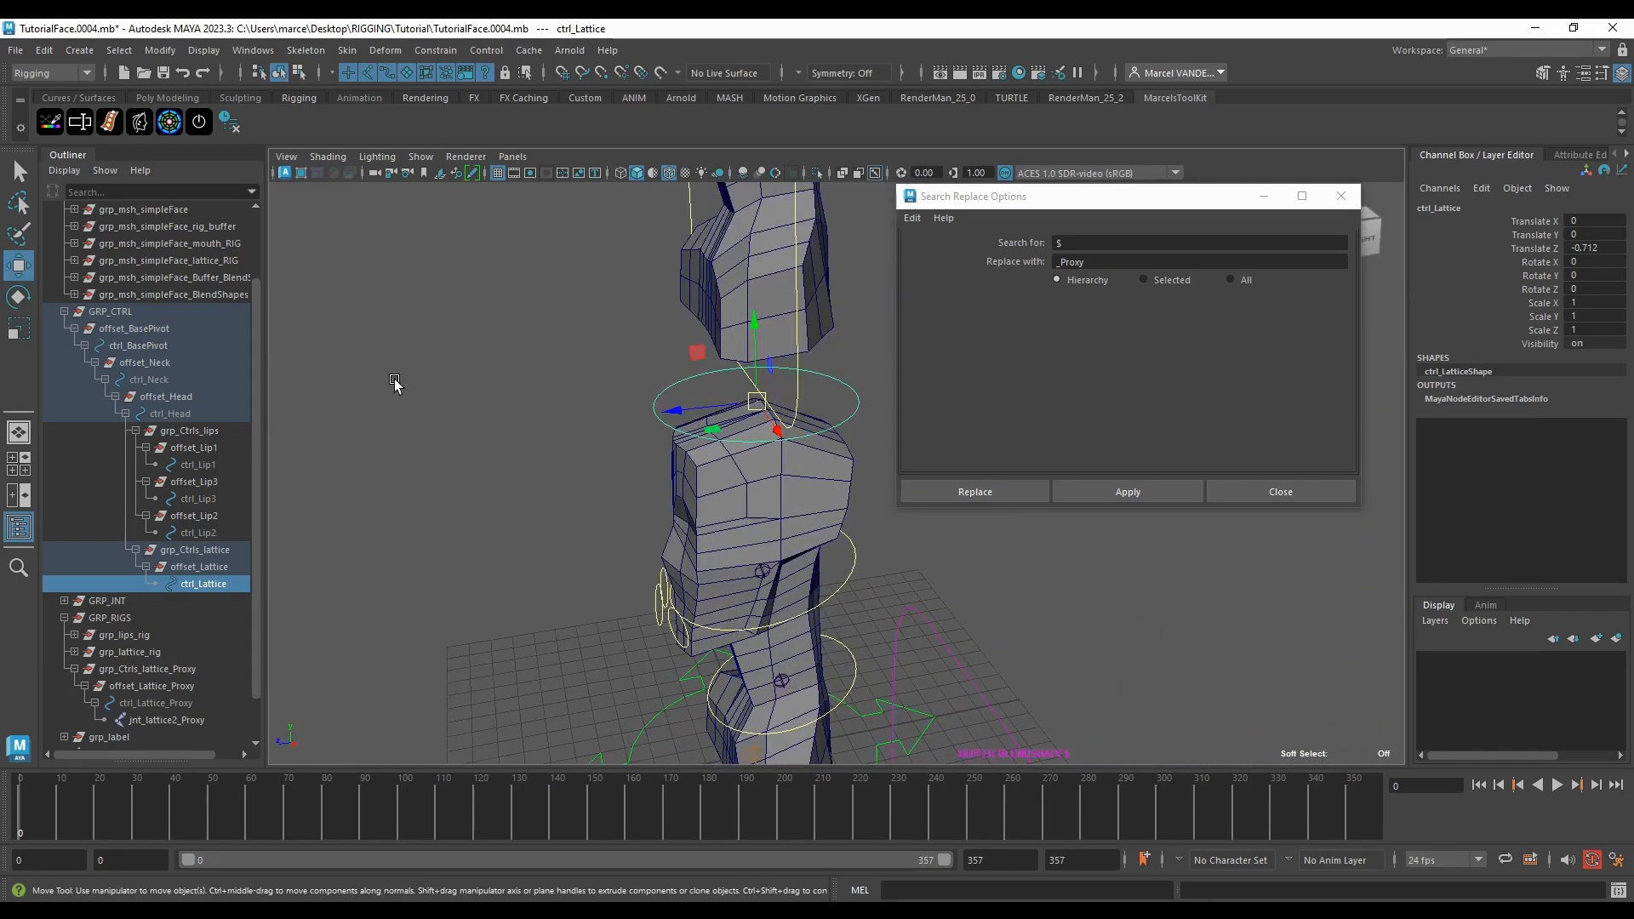
left_click(204, 126)
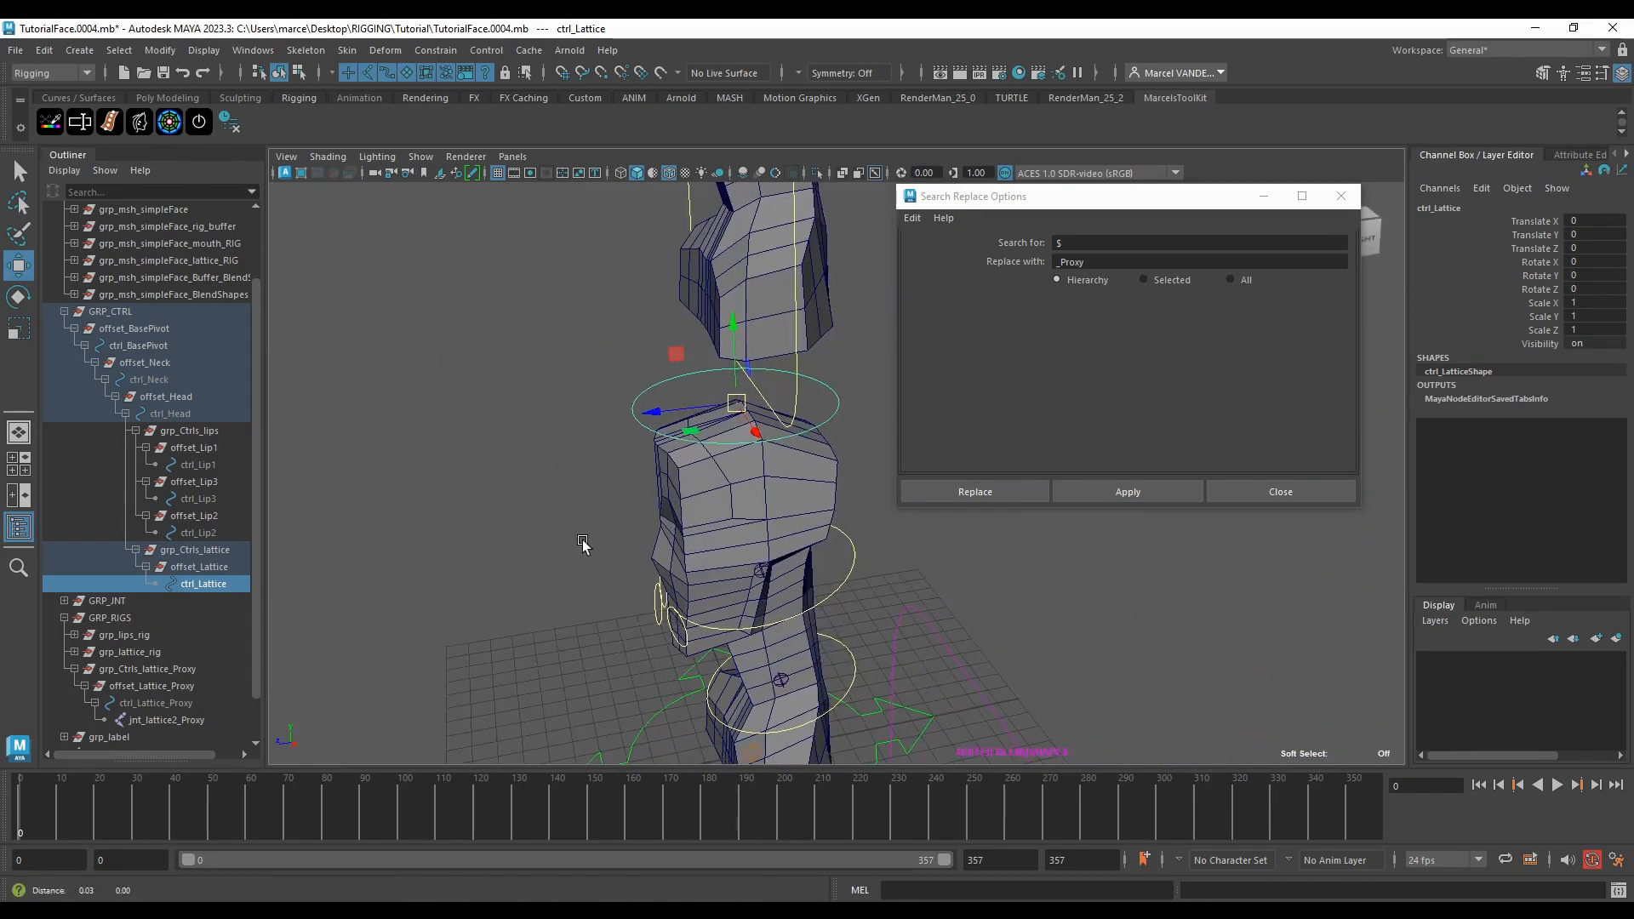
Step: Test sliding ctrl_Lattice along its Z axis from a close side view and undo the change
left_click_drag(584, 548, 578, 513, "alt")
left_click_drag(768, 279, 660, 288)
key("ctrl+z")
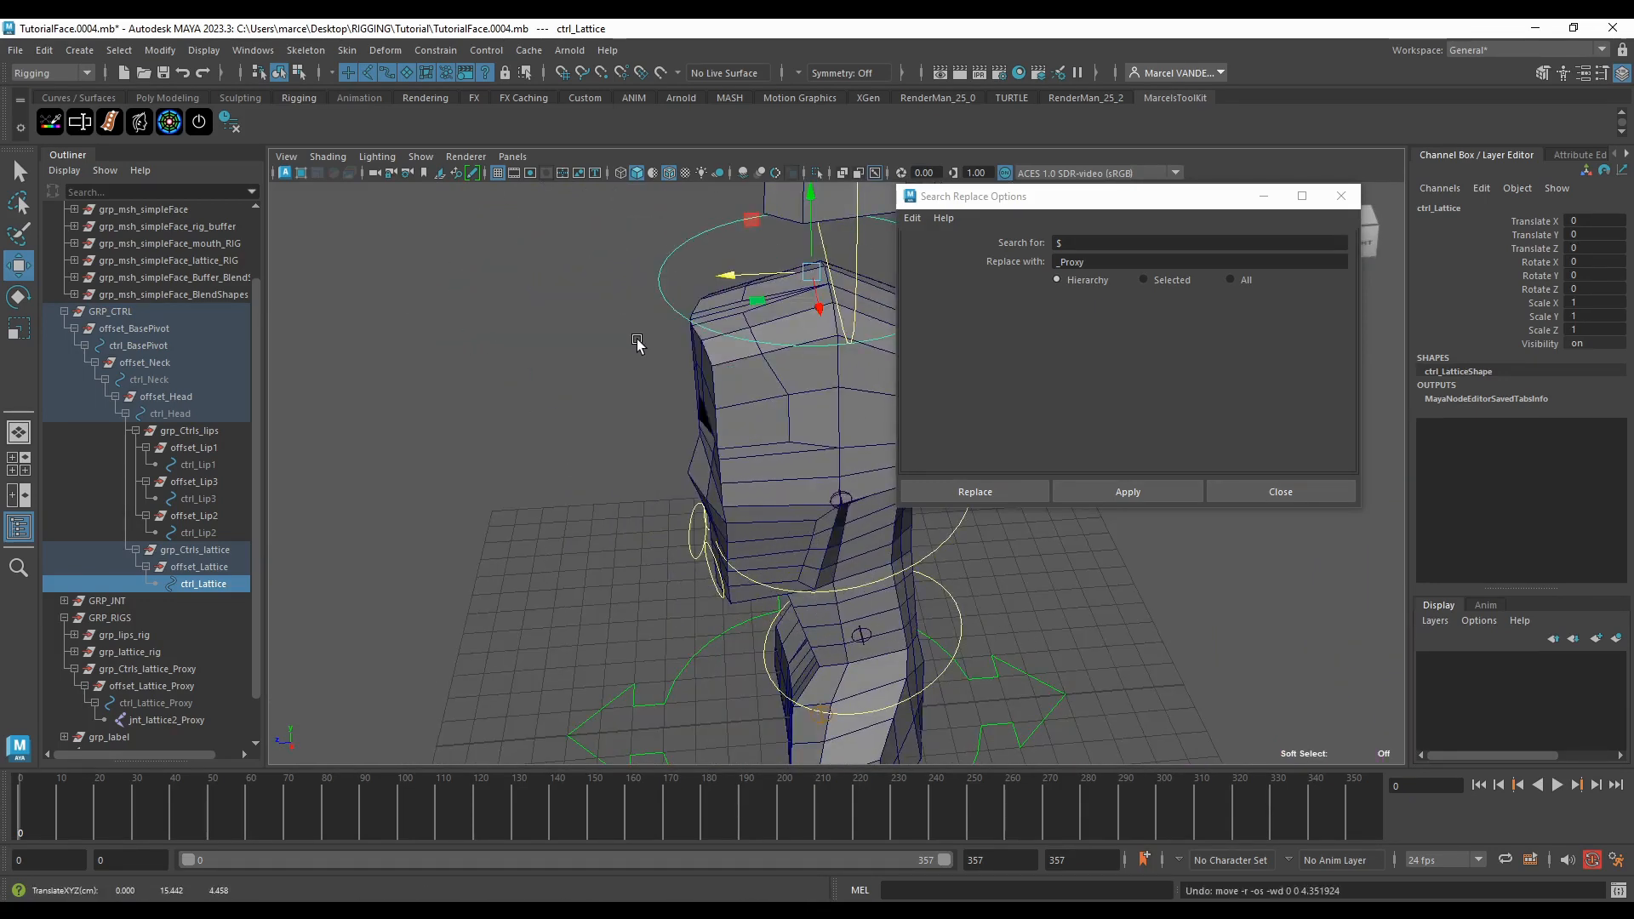
left_click_drag(638, 343, 824, 498, "alt")
key("ctrl+z")
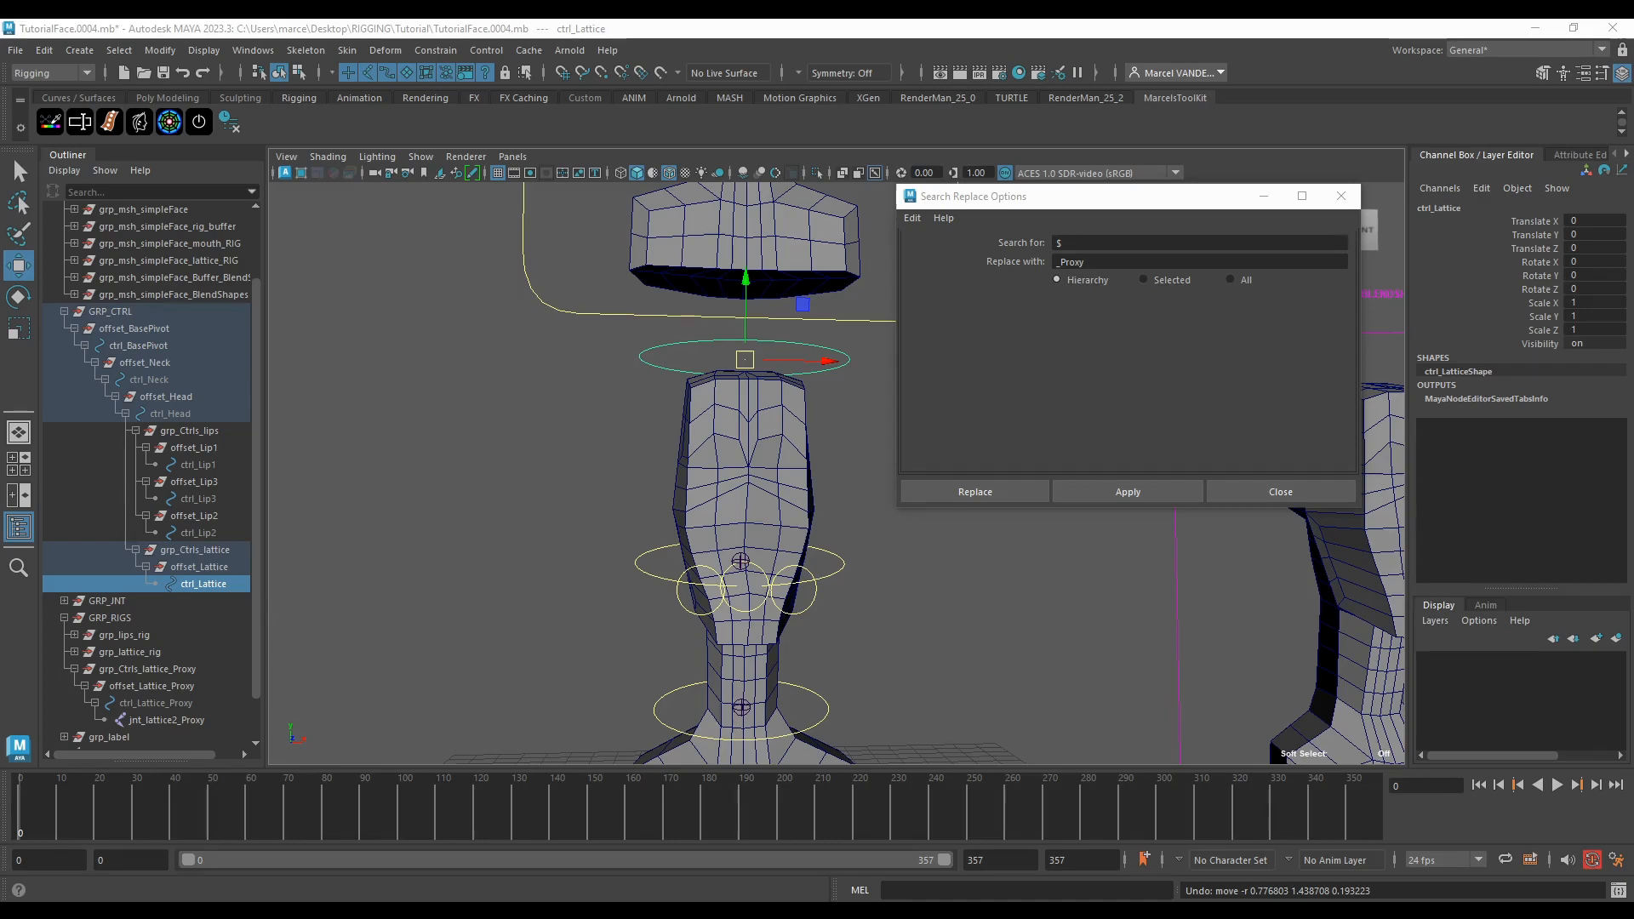
Step: Close the Search Replace Options window, check the buffer blendshape head and select the main msh_simpleFace mesh
left_click(1341, 196)
middle_click_drag(943, 582, 956, 485, "alt")
left_click_drag(956, 486, 922, 473, "alt")
left_click(931, 434)
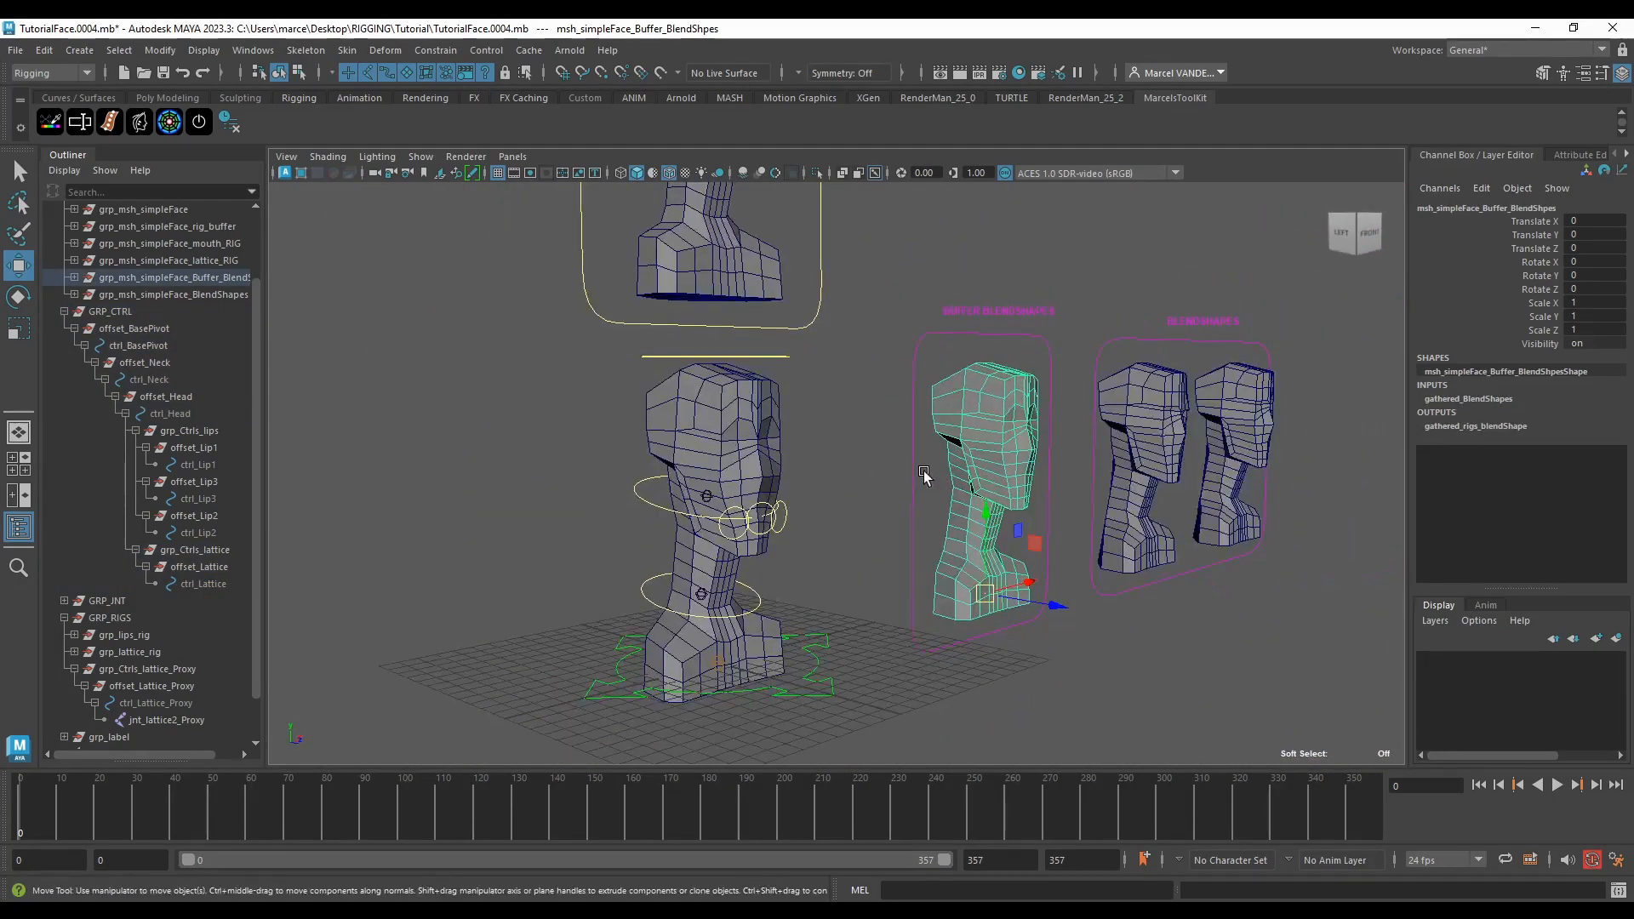
scroll(922, 472, "up", 5)
left_click_drag(844, 417, 810, 446, "alt")
left_click(713, 412)
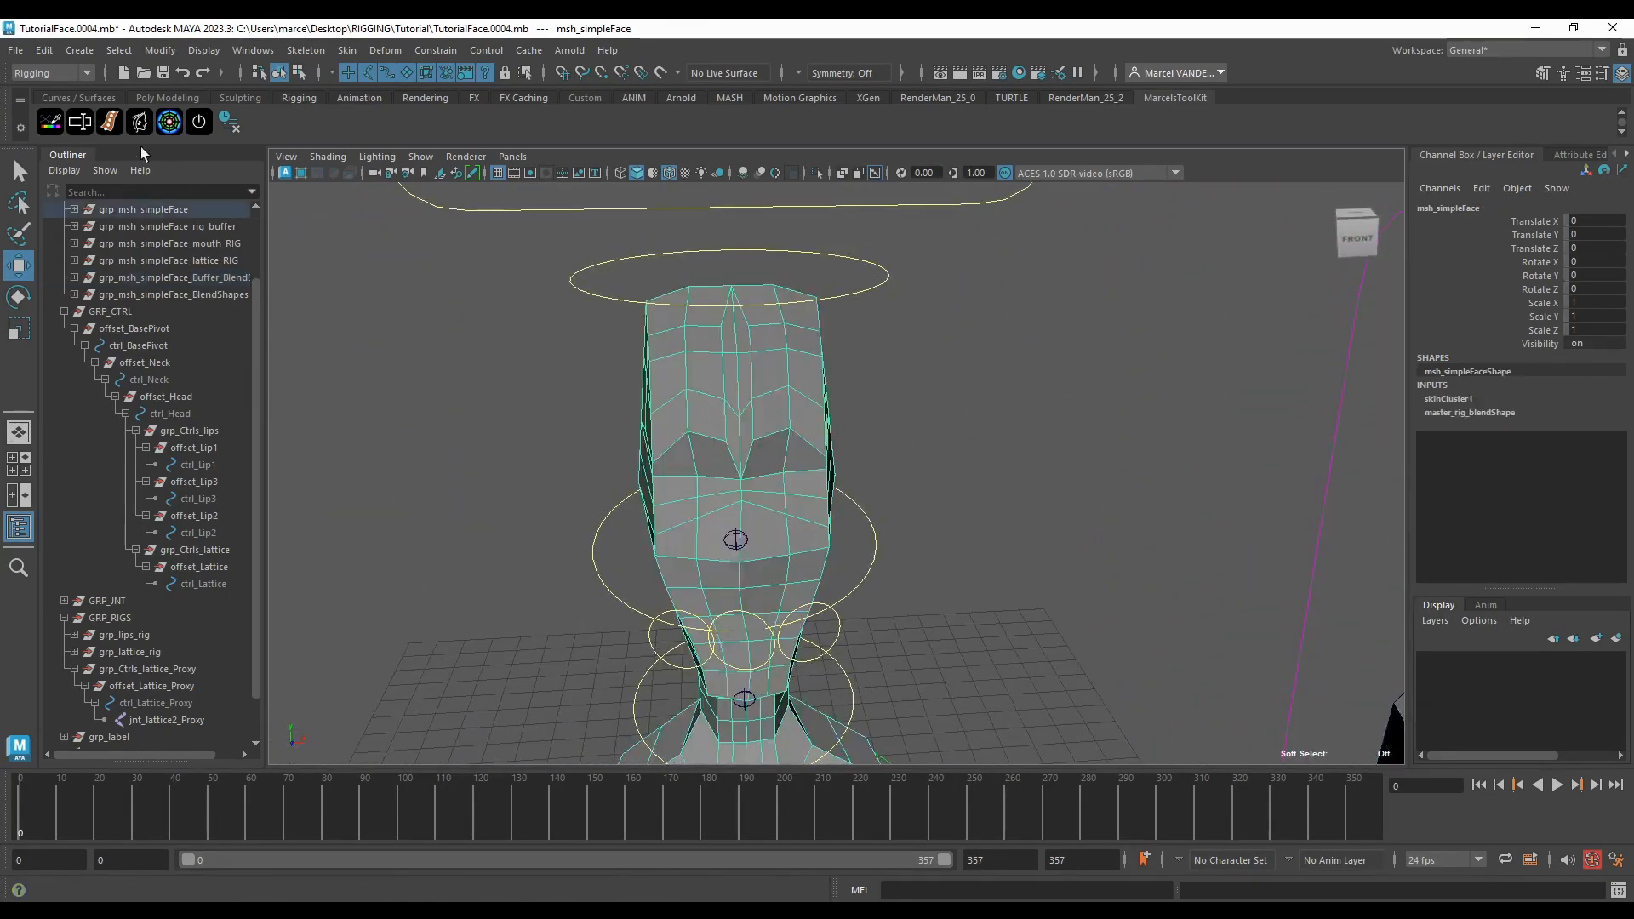
Step: Bring up the curve and surface creation tools and examine the main head, bust and controls from several angles
left_click(78, 98)
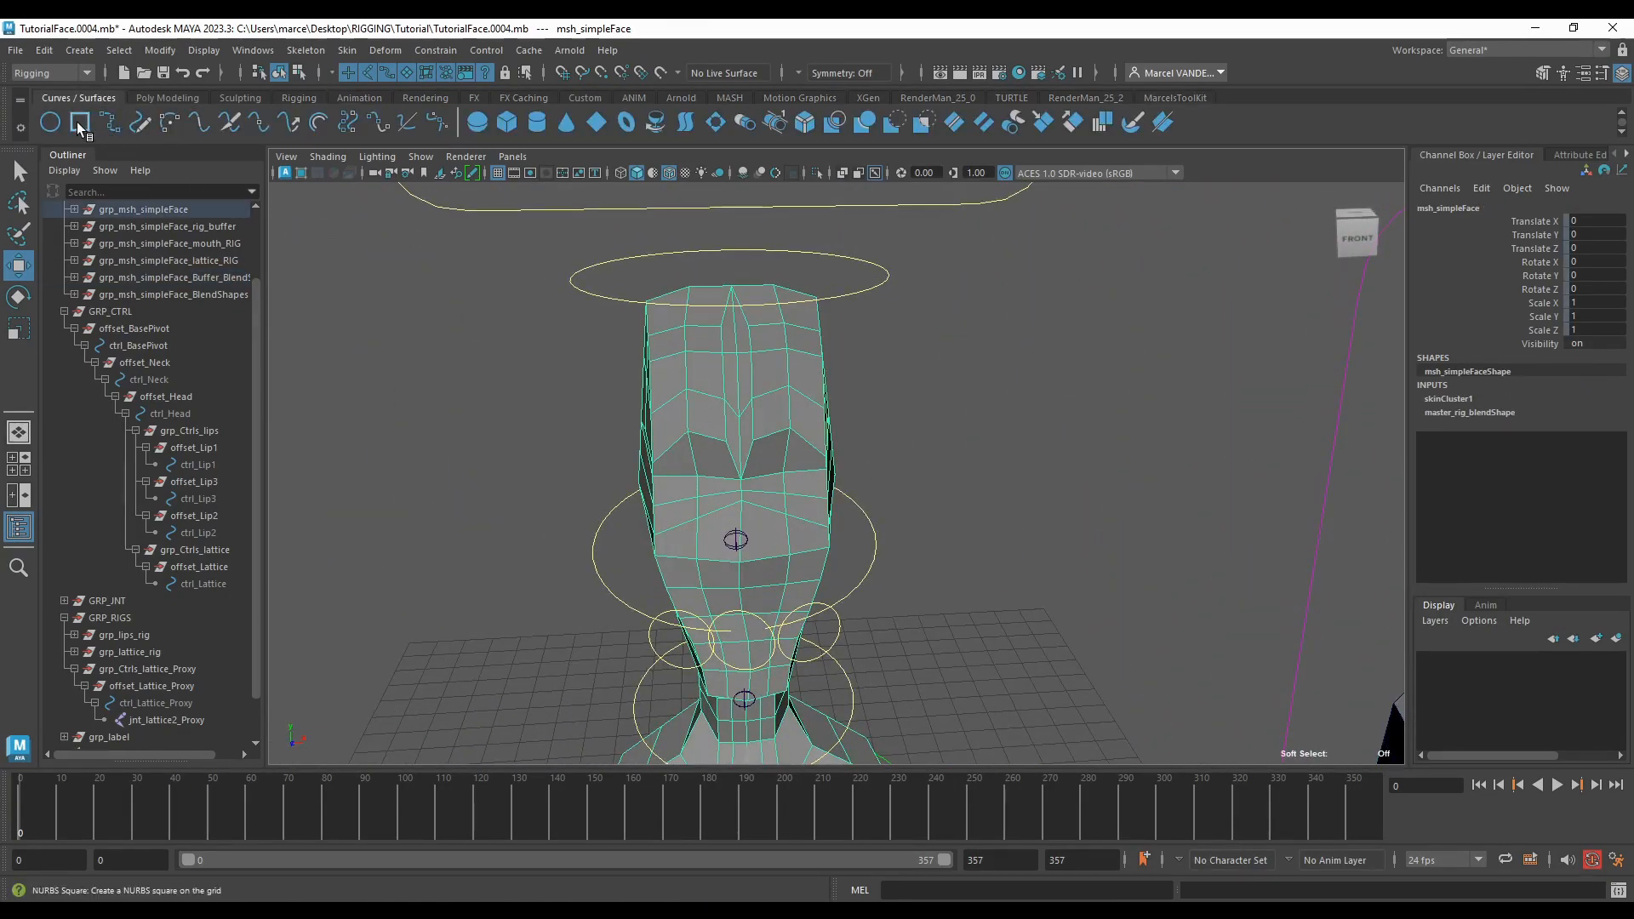
scroll(529, 257, "down", 4)
left_click_drag(531, 258, 522, 341, "alt")
middle_click_drag(522, 340, 531, 193, "alt")
scroll(760, 490, "up", 5)
middle_click_drag(760, 499, 867, 622, "alt")
scroll(869, 623, "up", 3)
scroll(852, 527, "down", 8)
middle_click_drag(840, 437, 831, 502, "alt")
left_click_drag(832, 504, 728, 268, "alt")
scroll(723, 257, "up", 3)
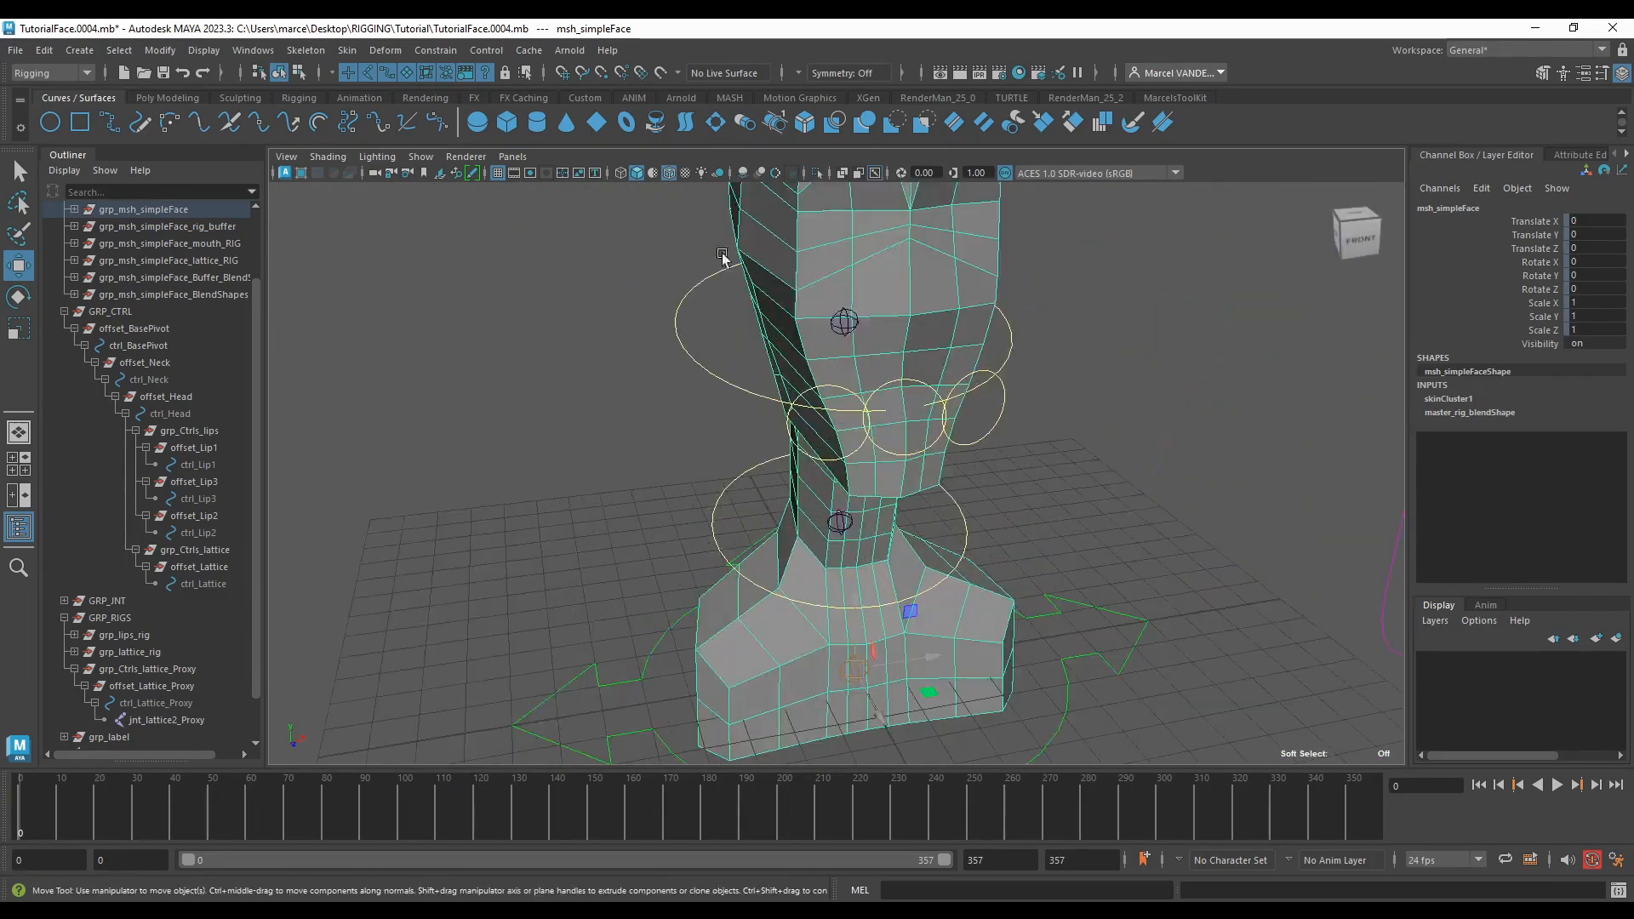
left_click_drag(397, 442, 484, 375, "alt")
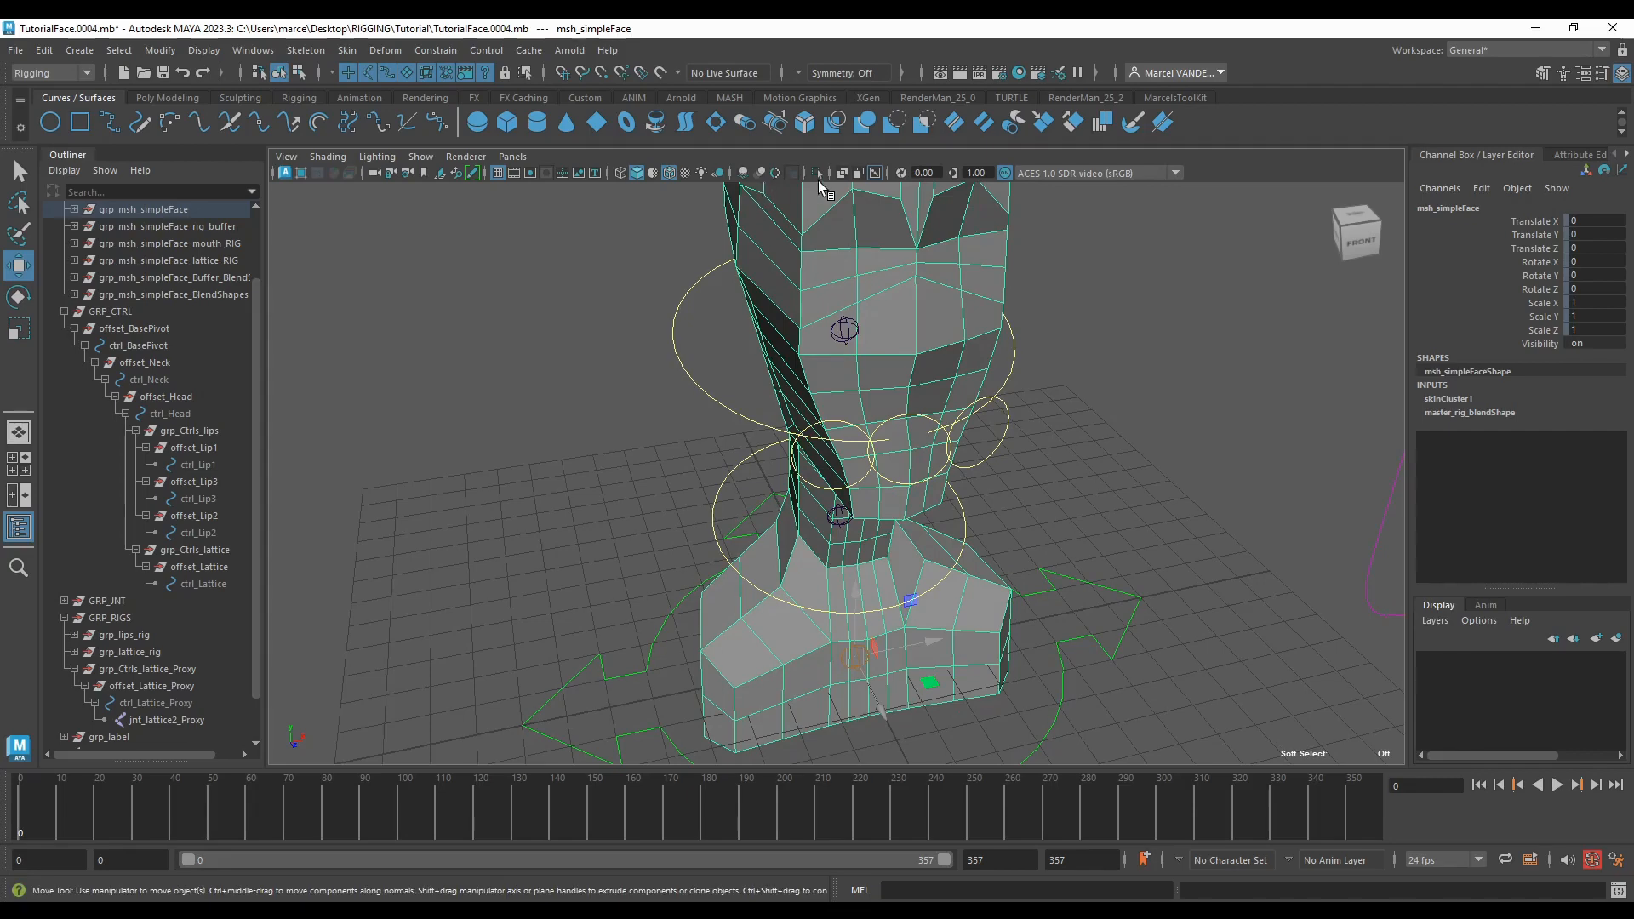
Step: Deselect the head mesh and isolate the empty selection so the view shows only the grid
left_click(816, 174)
left_click_drag(822, 348, 647, 340, "alt")
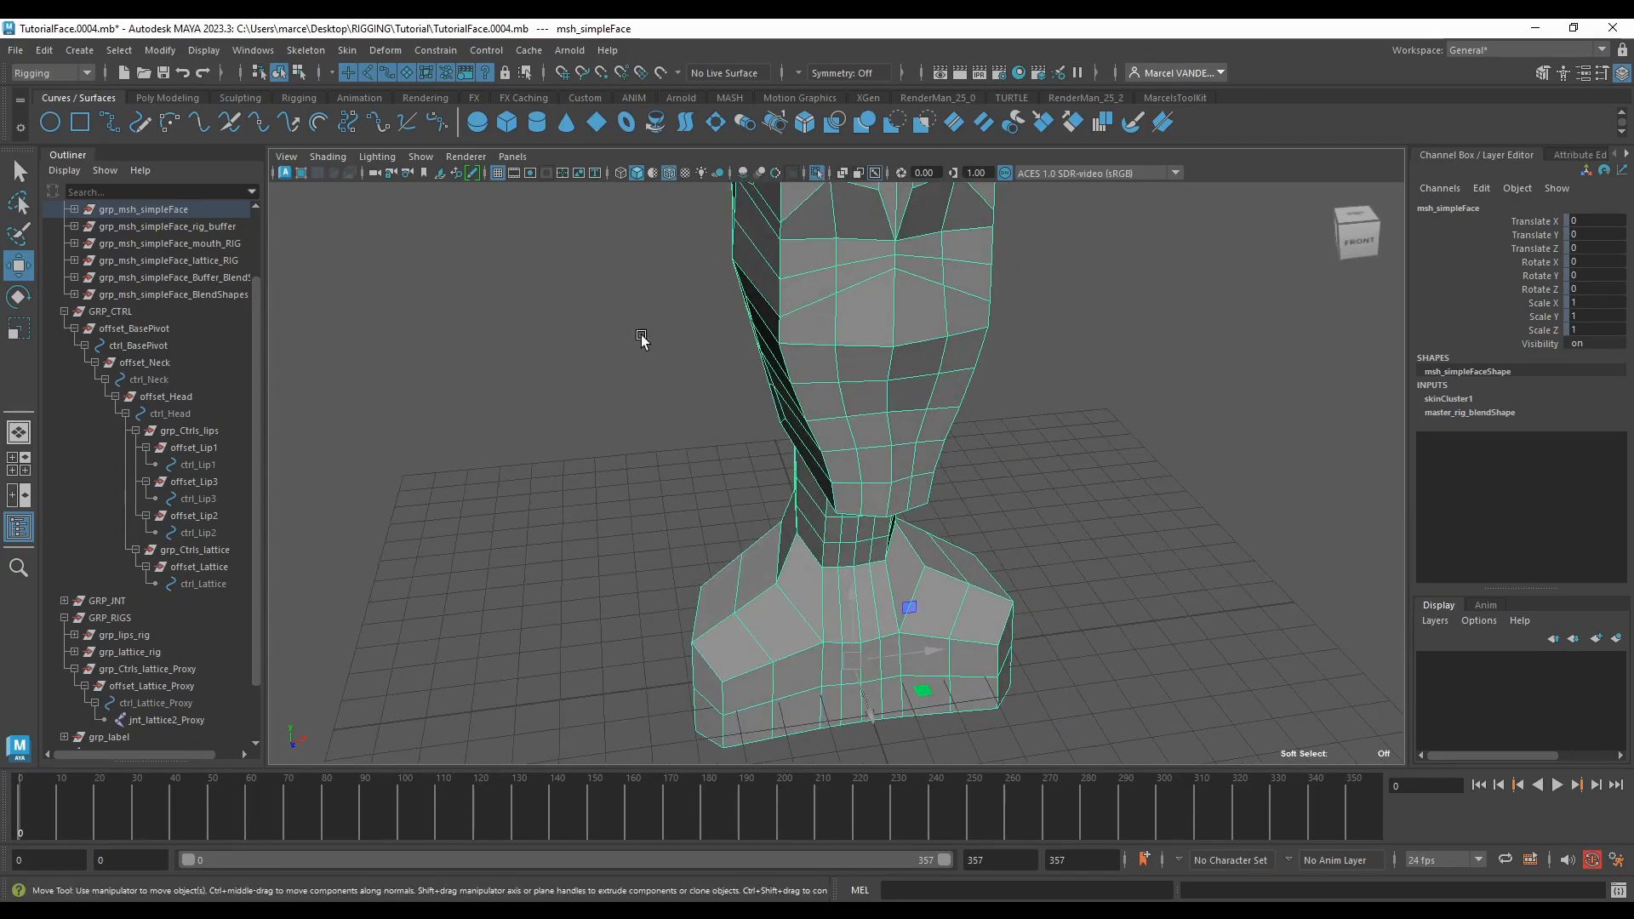
left_click(641, 339)
left_click(816, 174)
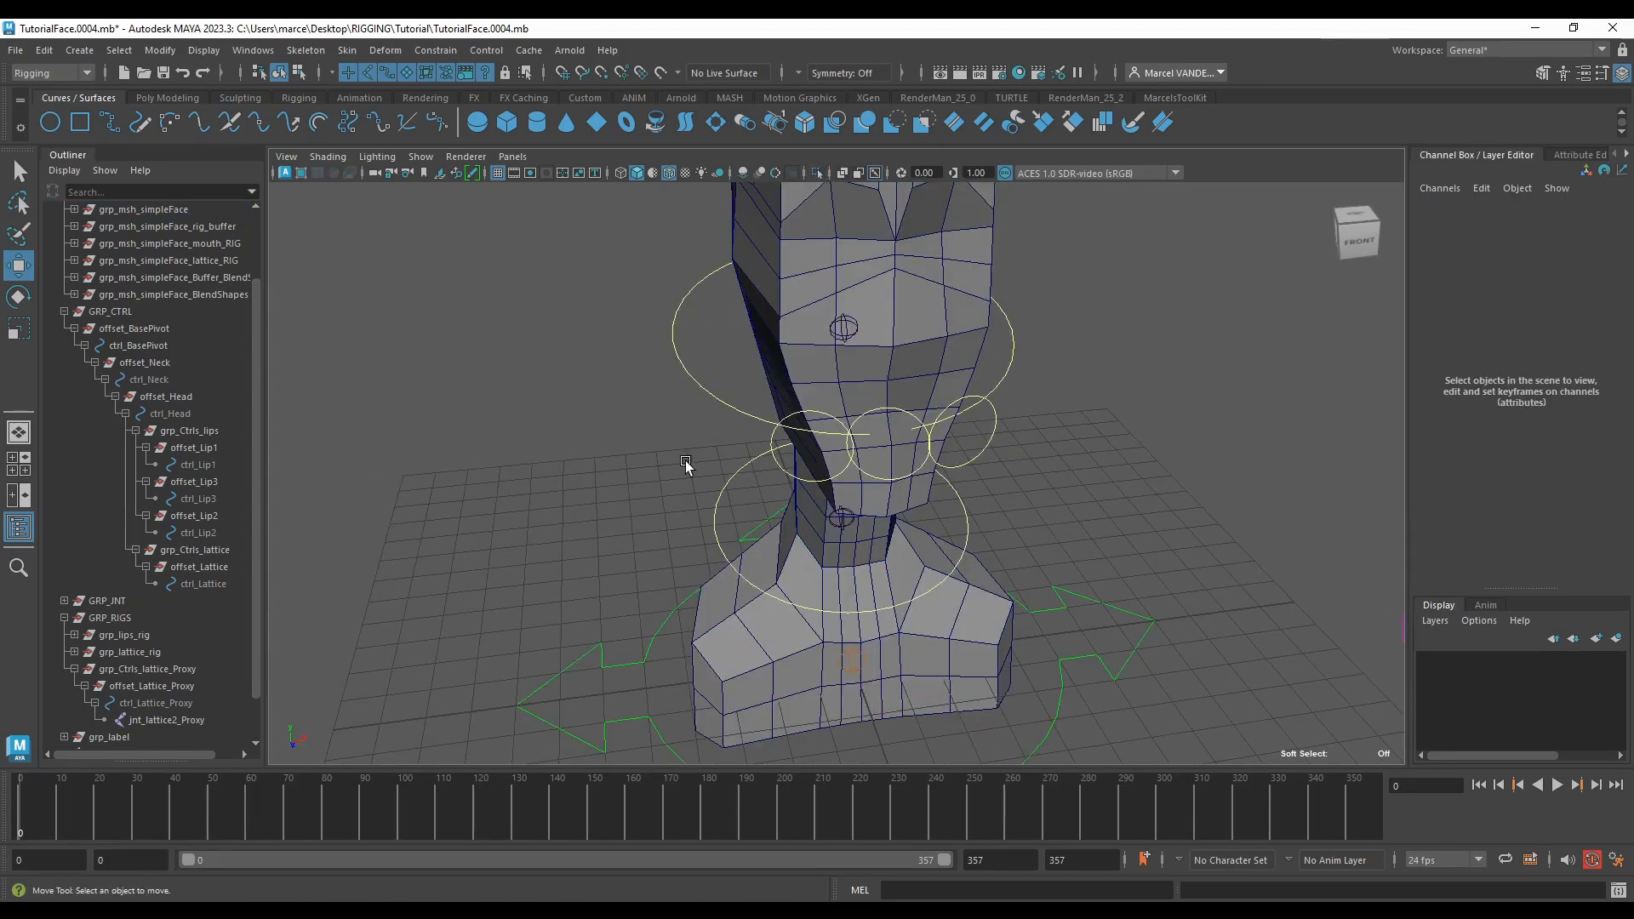
left_click_drag(686, 462, 779, 199, "alt")
left_click(817, 174)
left_click_drag(824, 373, 698, 351, "alt")
Step: Start the CV Curve Tool with its settings displayed, using 1 Linear curve degree, and turn on grid snapping
left_click(44, 50)
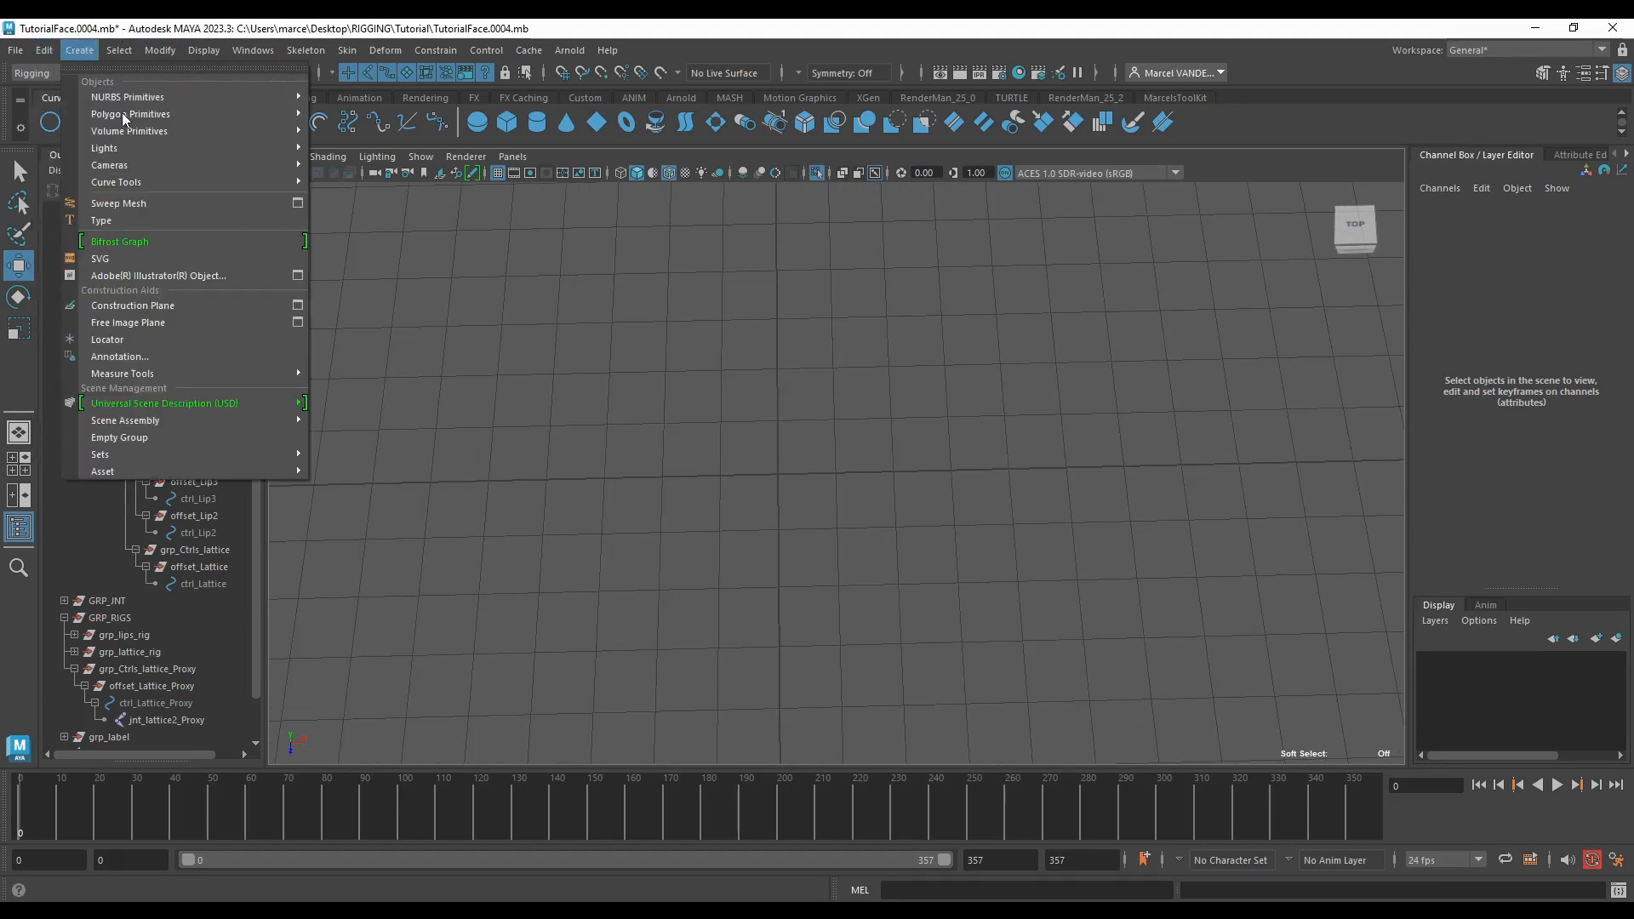
mouse_move(207, 183)
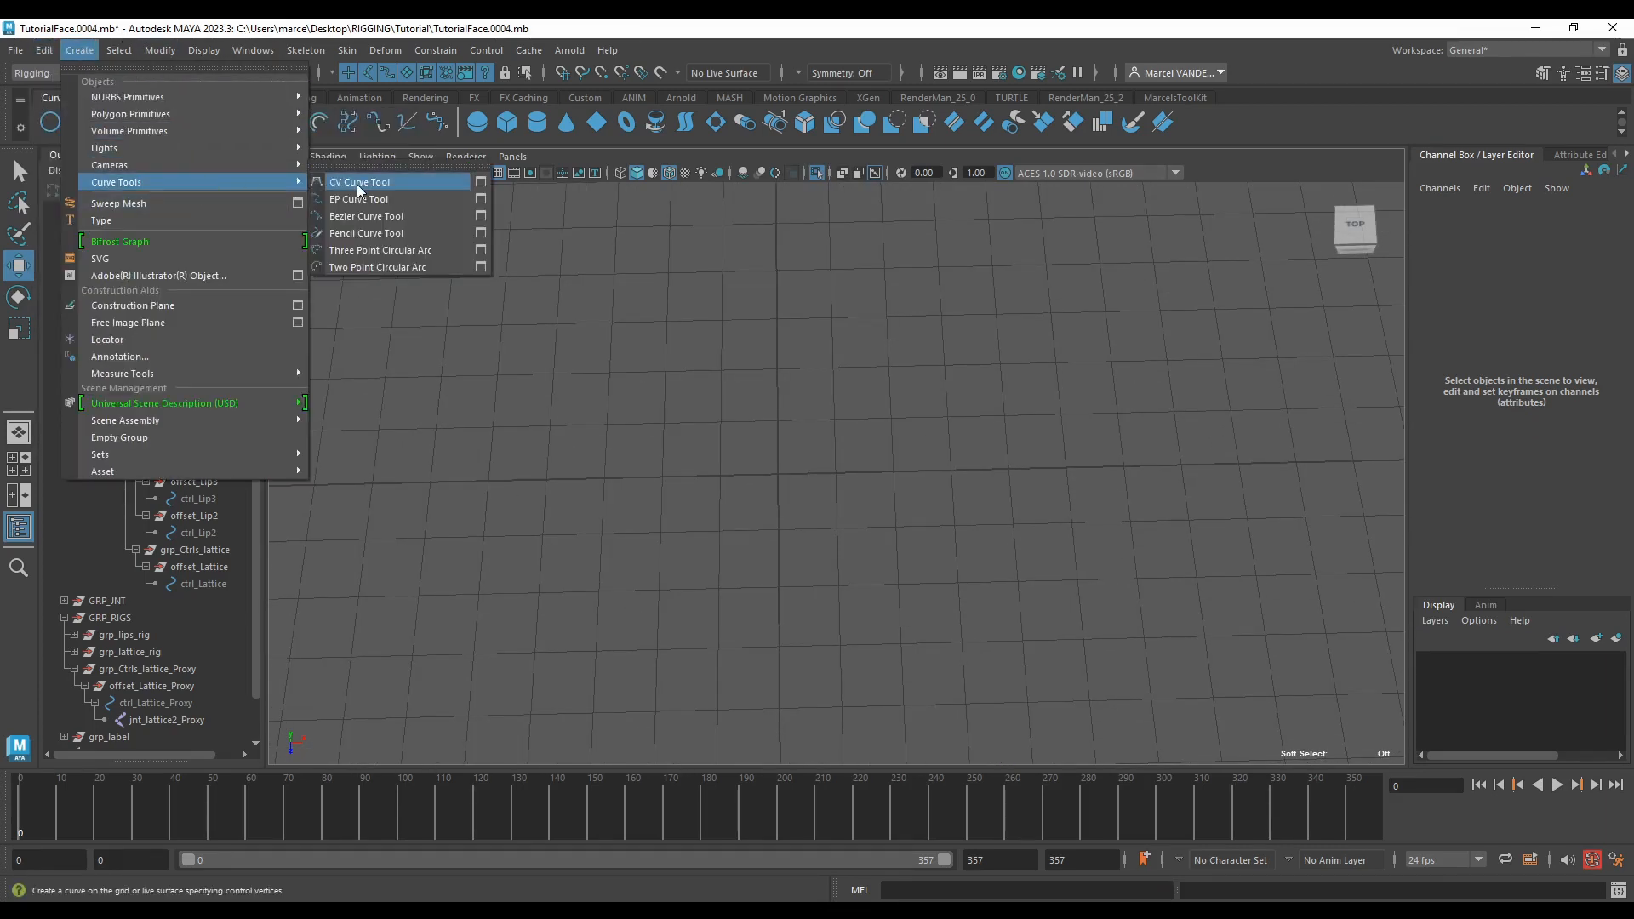
left_click(455, 182)
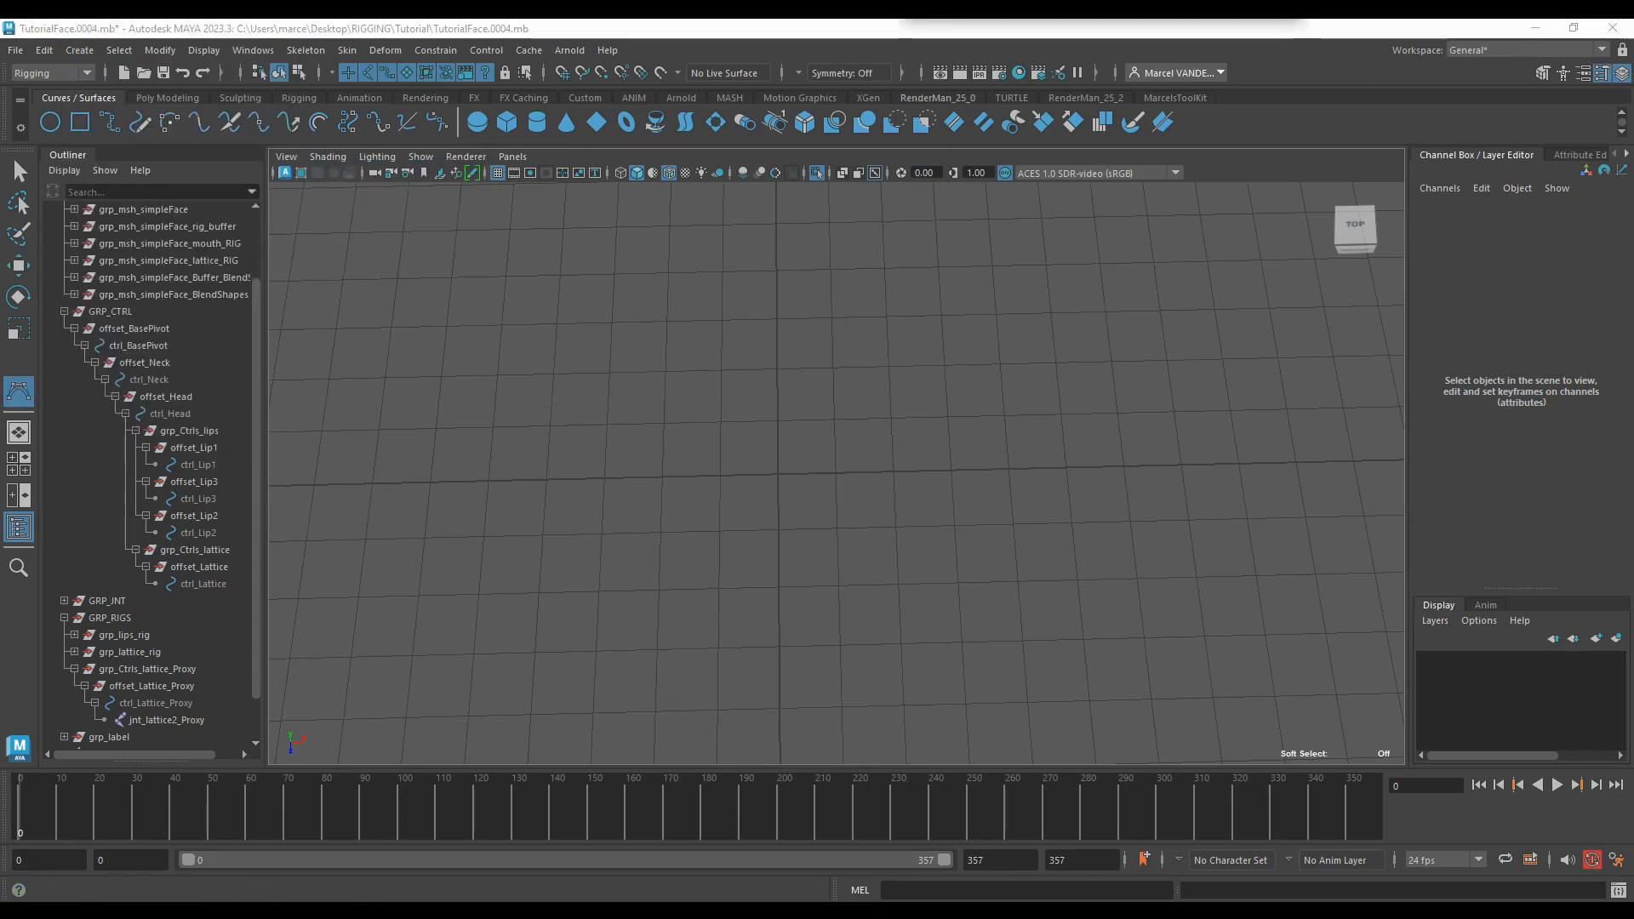
left_click_drag(1063, 20, 1132, 162)
scroll(803, 467, "up", 5)
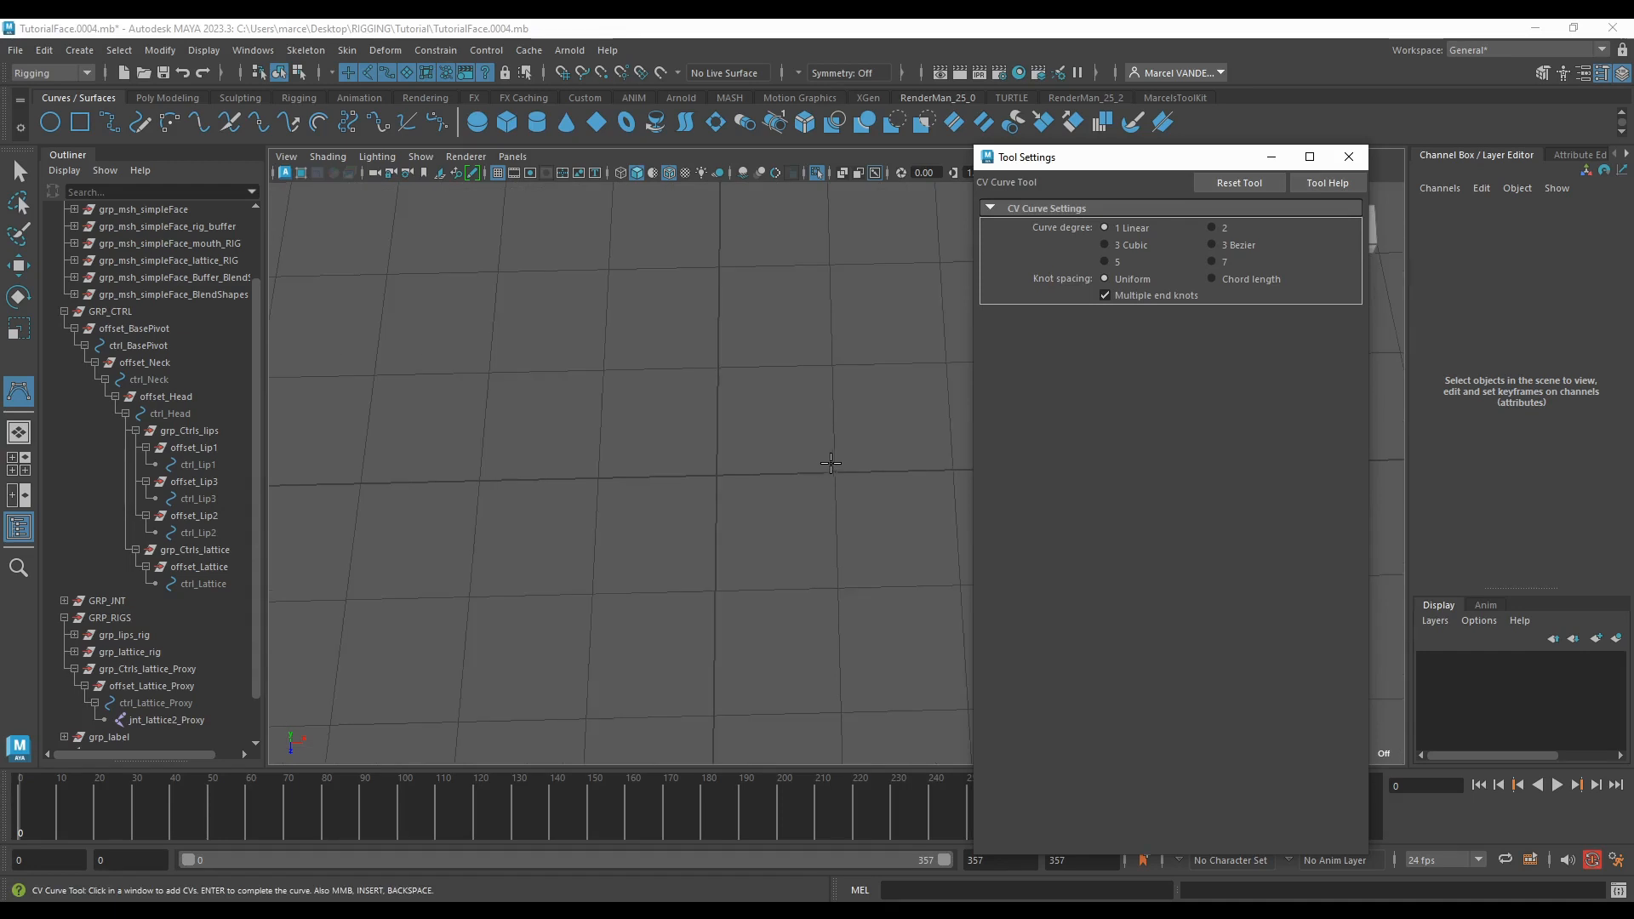
left_click_drag(831, 463, 530, 85, "alt")
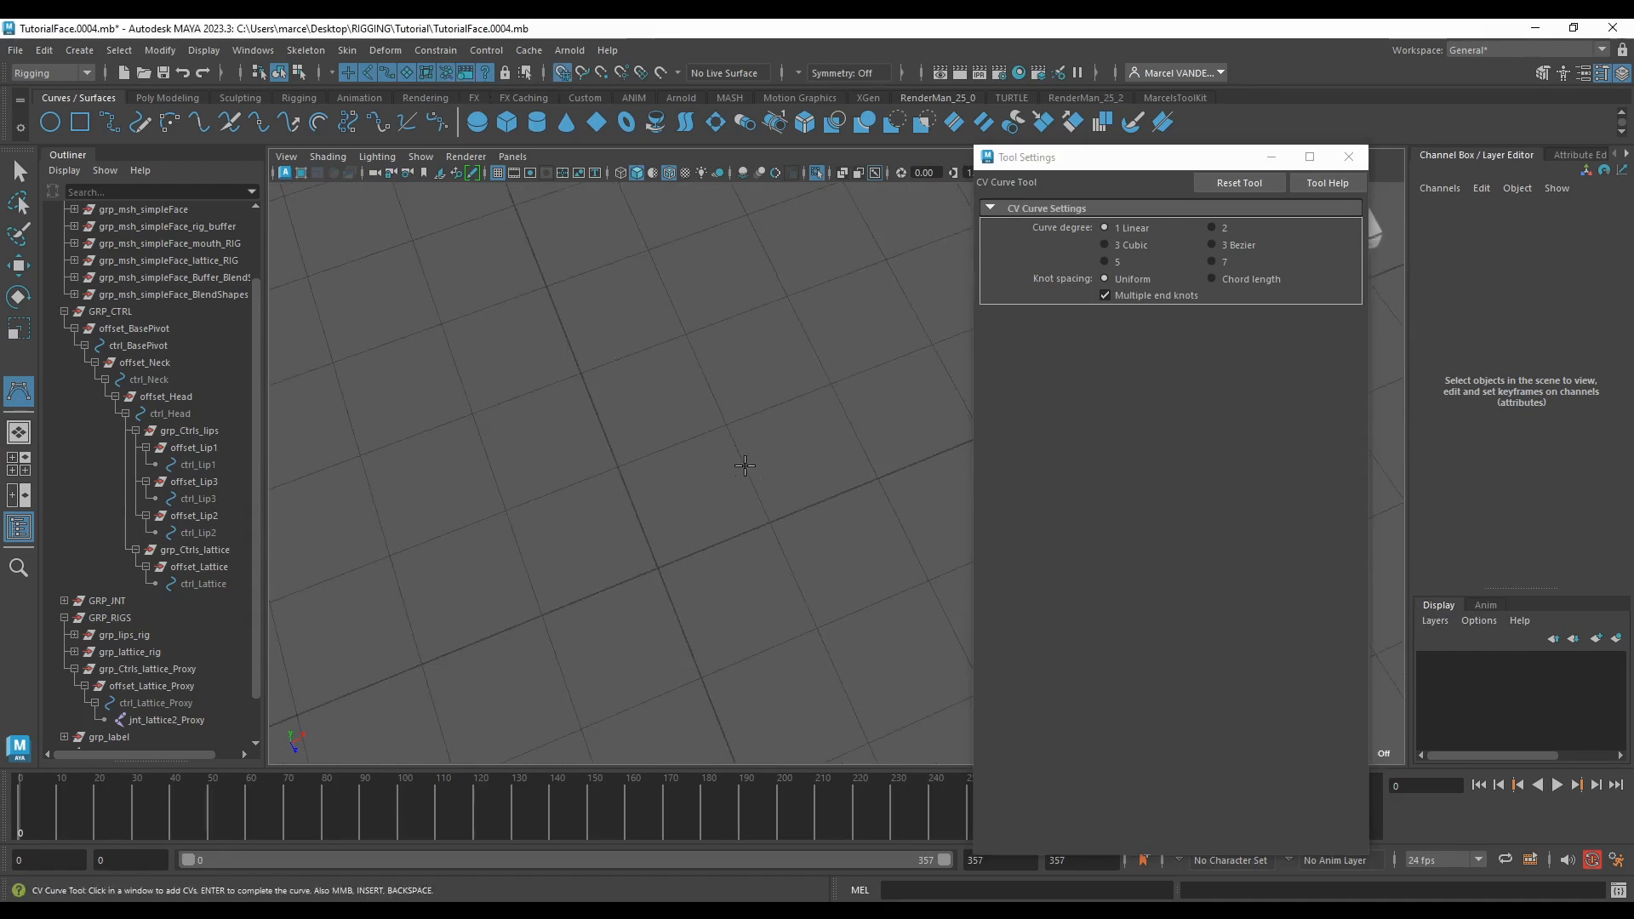
Step: Draw a two-point straight curve from the grid origin to the next grid intersection along X, and end the view isolation
left_click(667, 568)
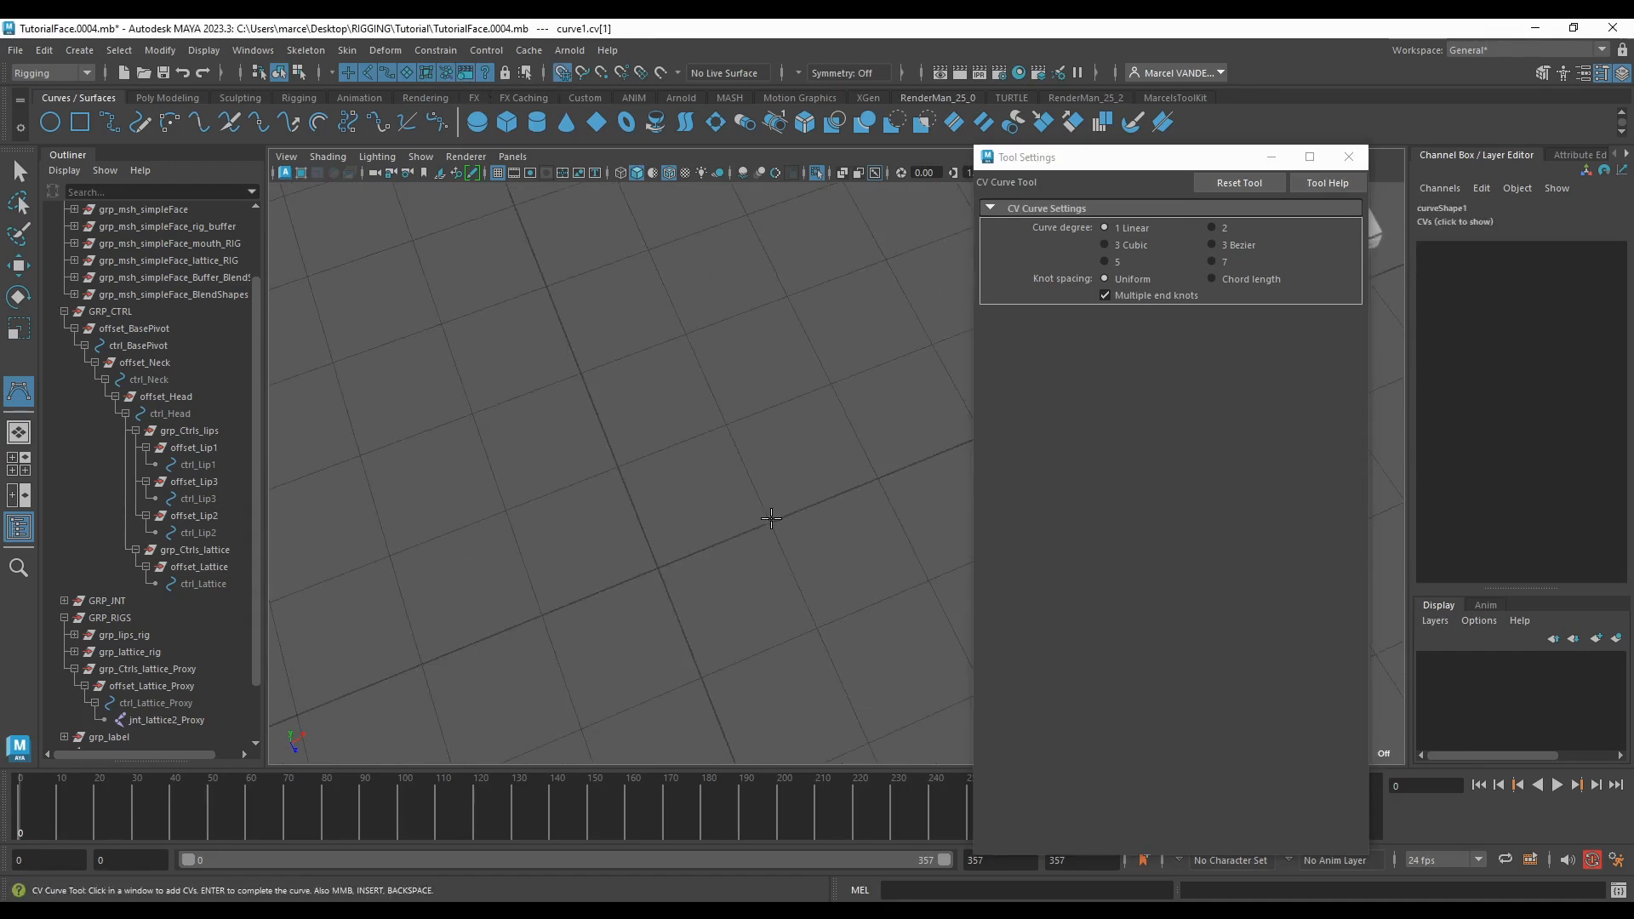
left_click(813, 171)
scroll(788, 383, "down", 5)
left_click_drag(788, 383, 730, 296, "alt")
key("Return")
Step: Move the new curve to Translate Y -2, inspect it below the bust and reset its Translate Y to 0
key("w")
left_click_drag(693, 407, 735, 437, "alt")
left_click_drag(740, 554, 742, 593)
left_click_drag(742, 545, 758, 573, "alt")
scroll(800, 511, "up", 4)
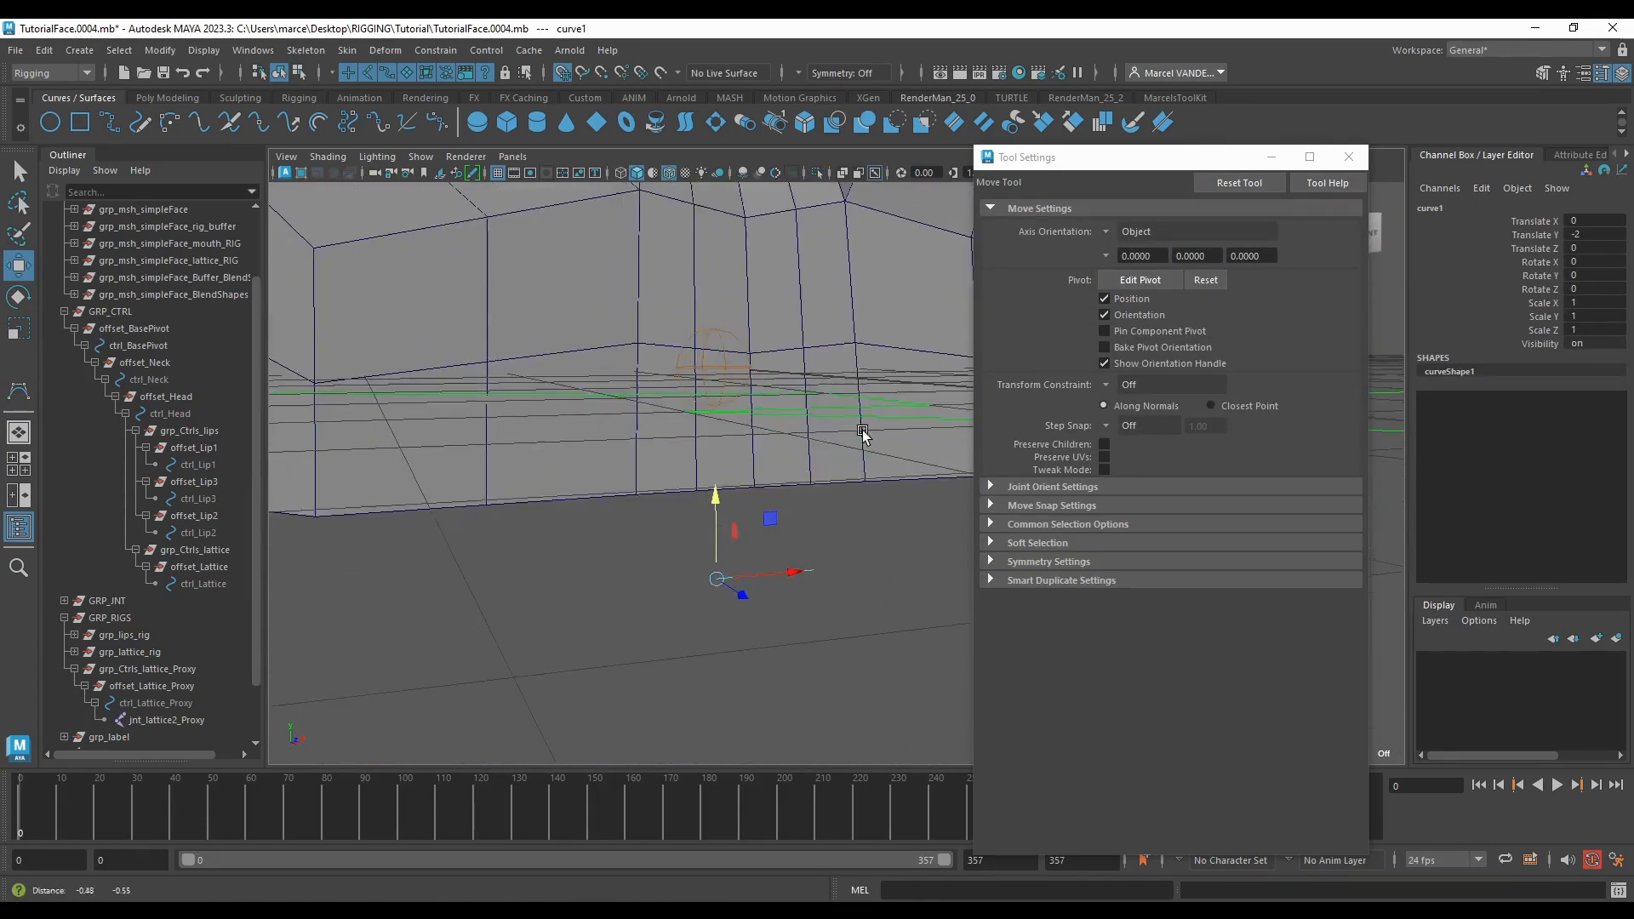
left_click_drag(865, 438, 723, 445, "alt")
scroll(732, 510, "down", 4)
scroll(722, 445, "up", 4)
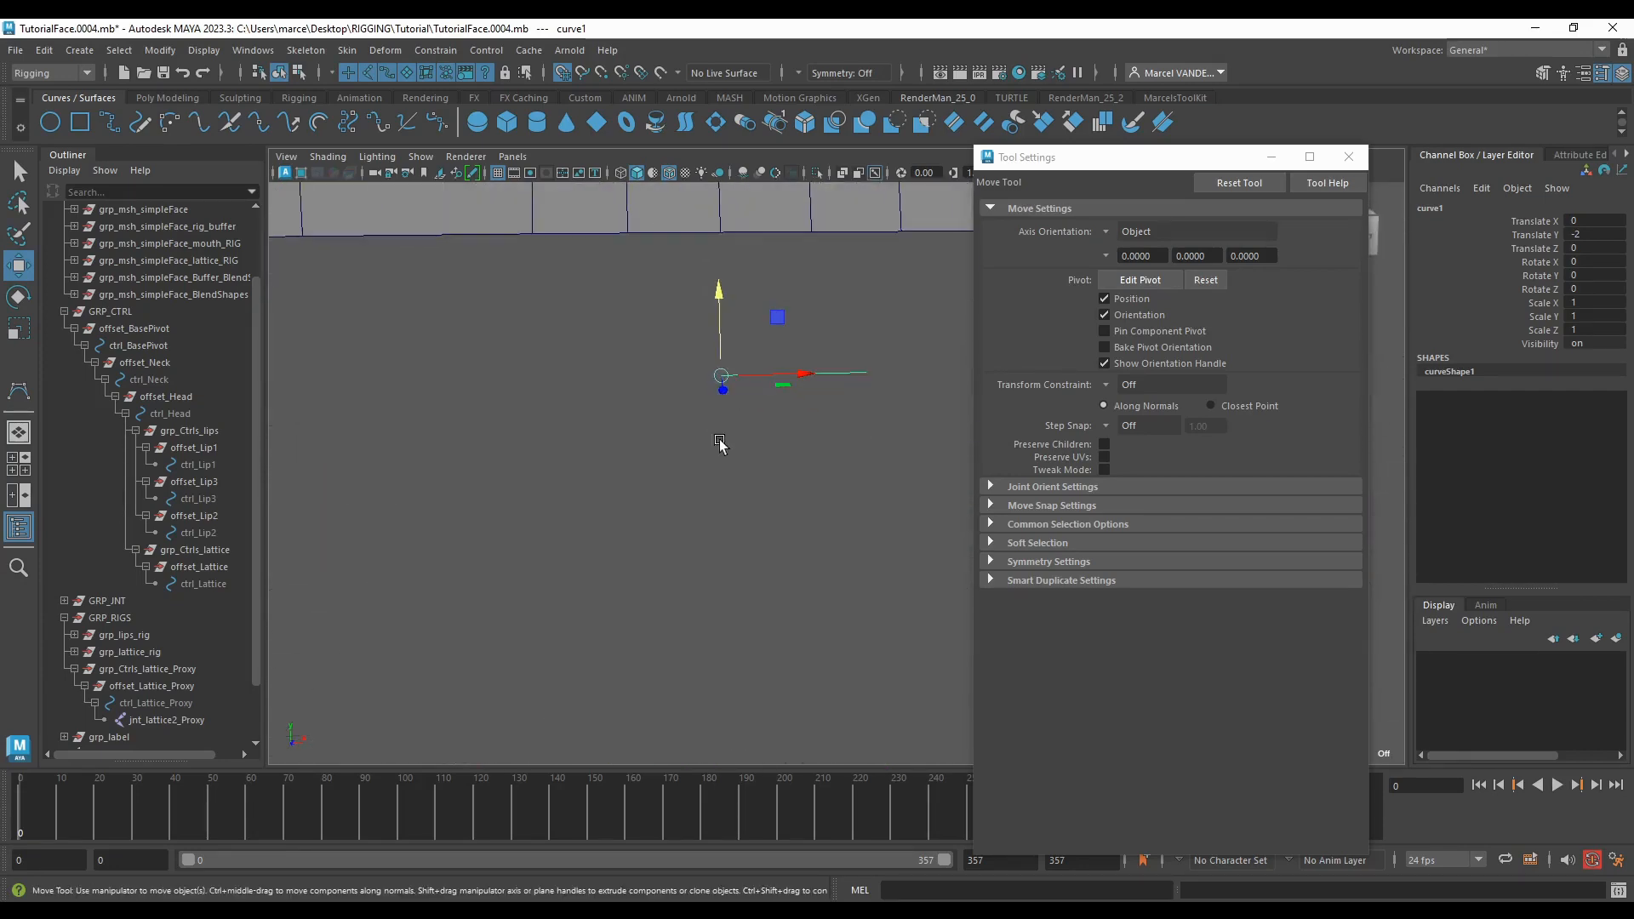
middle_click_drag(715, 436, 718, 503, "alt")
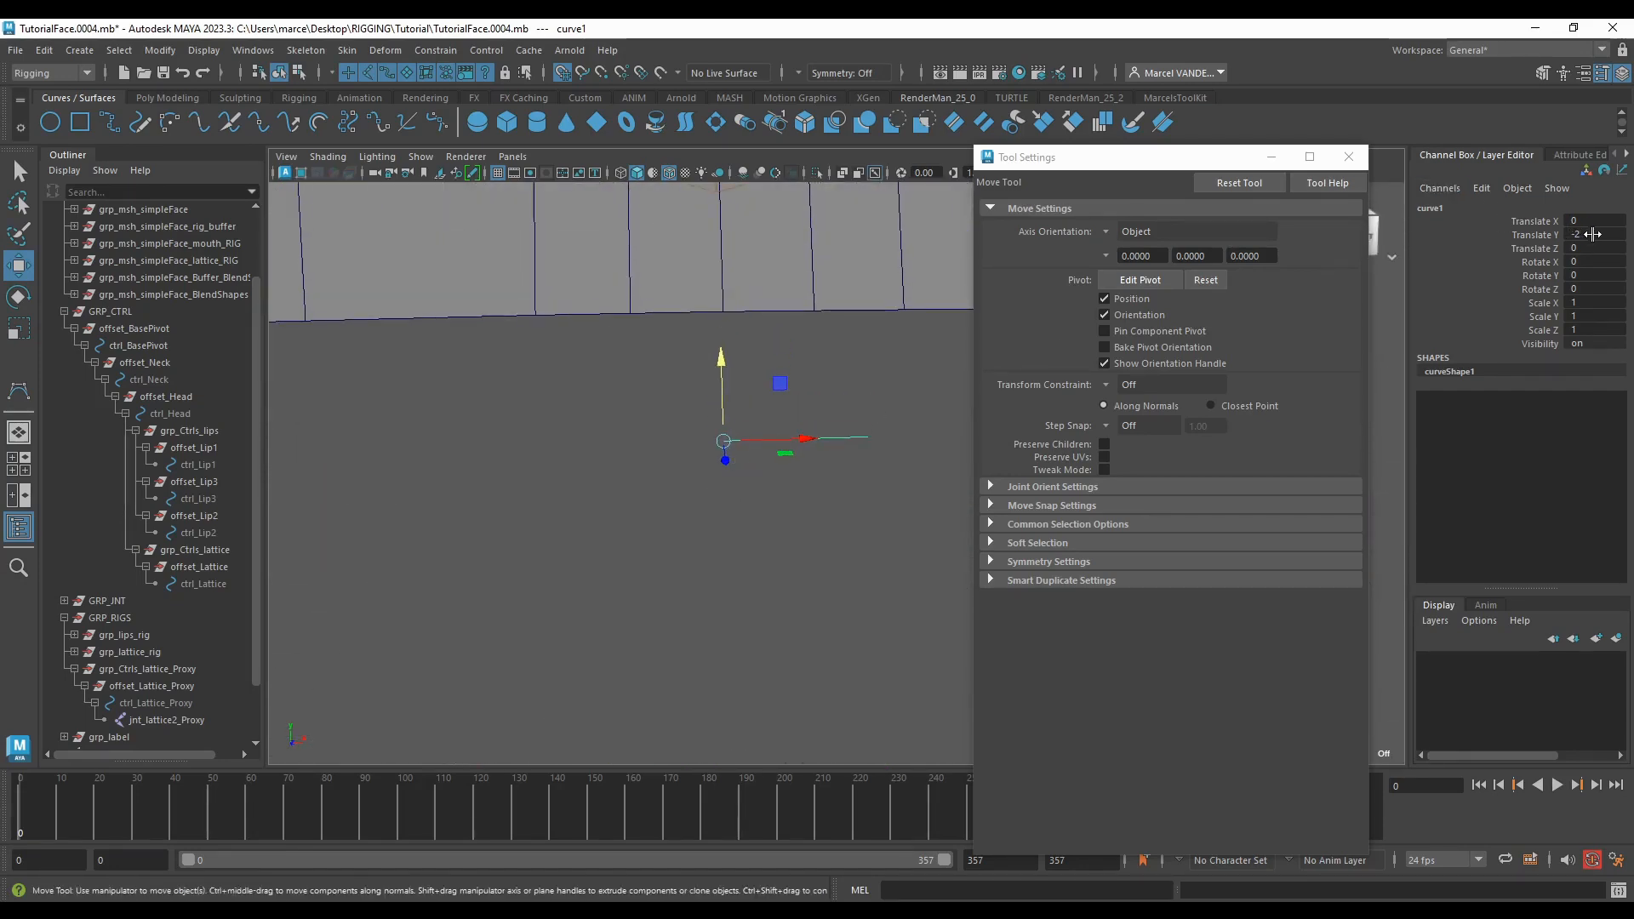
scroll(752, 364, "down", 5)
left_click_drag(753, 366, 766, 276, "alt")
left_click_drag(765, 277, 760, 361, "alt")
middle_click_drag(760, 361, 720, 584, "alt")
scroll(720, 584, "down", 4)
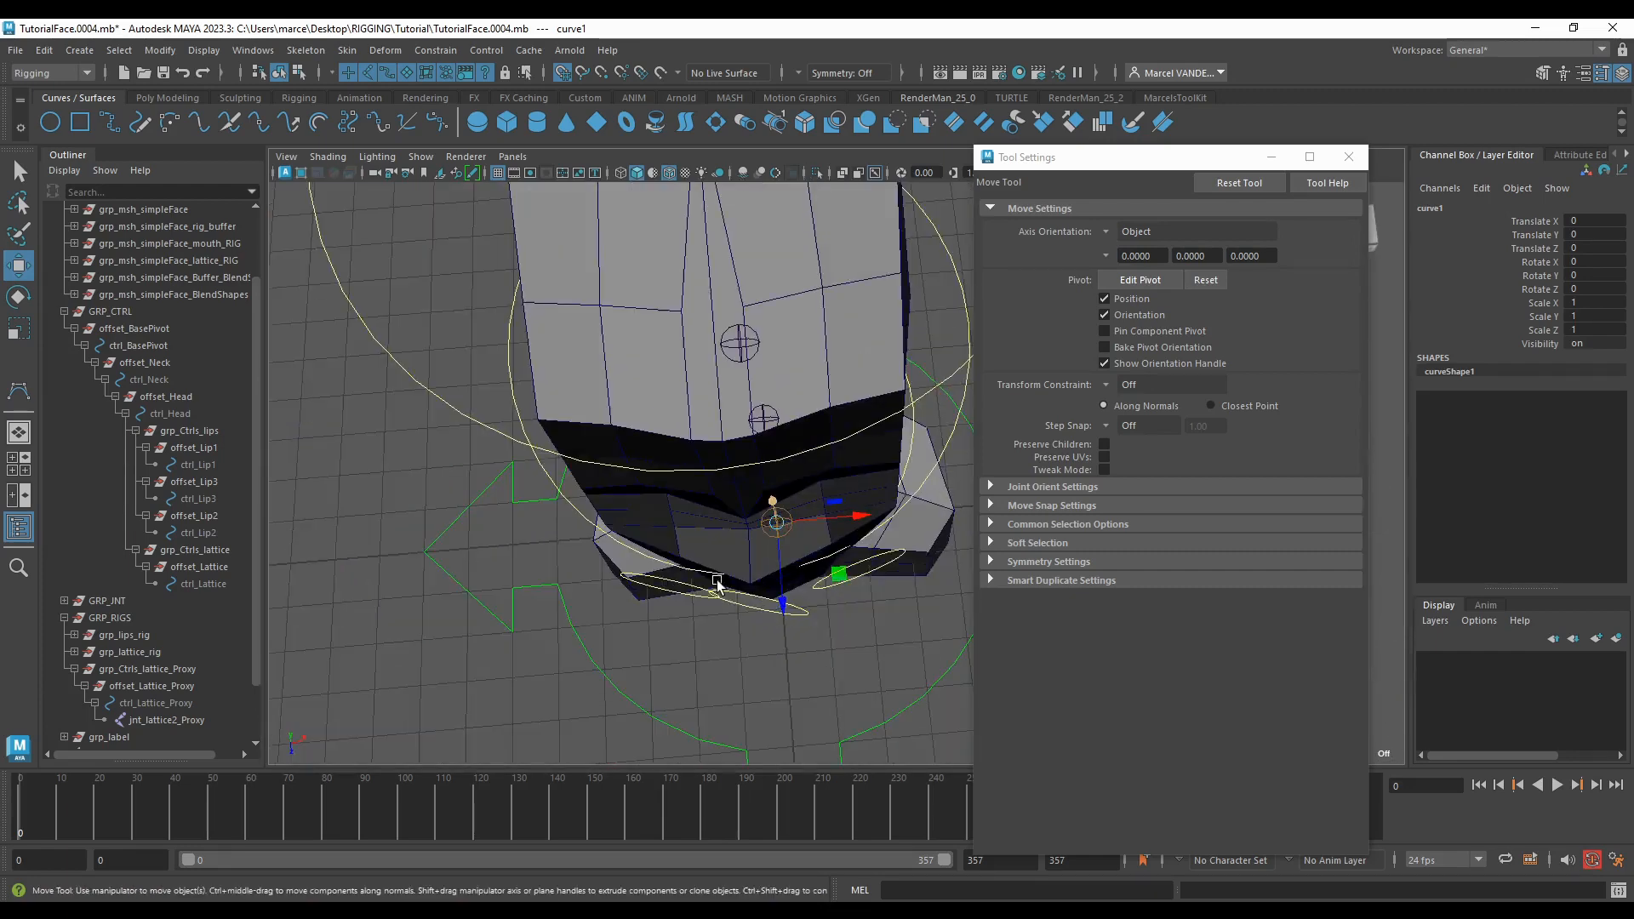
Step: Group the new curve and rename the curve ctrl_Eyebrow_R
left_click_drag(685, 557, 712, 496, "alt")
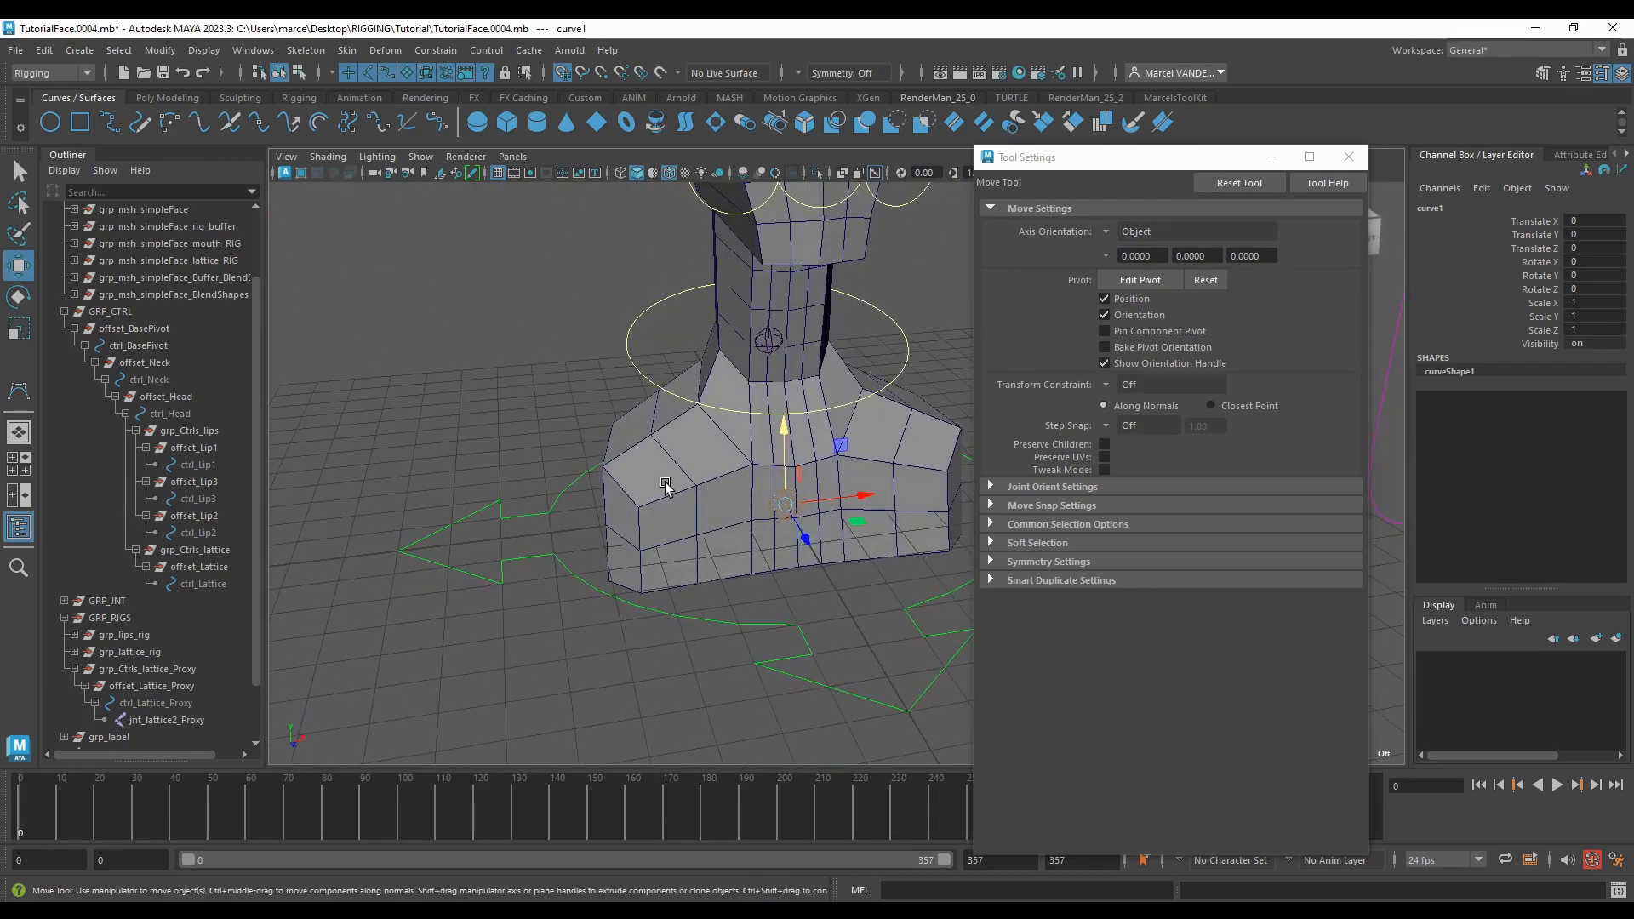
scroll(127, 664, "down", 2)
key("ctrl+g")
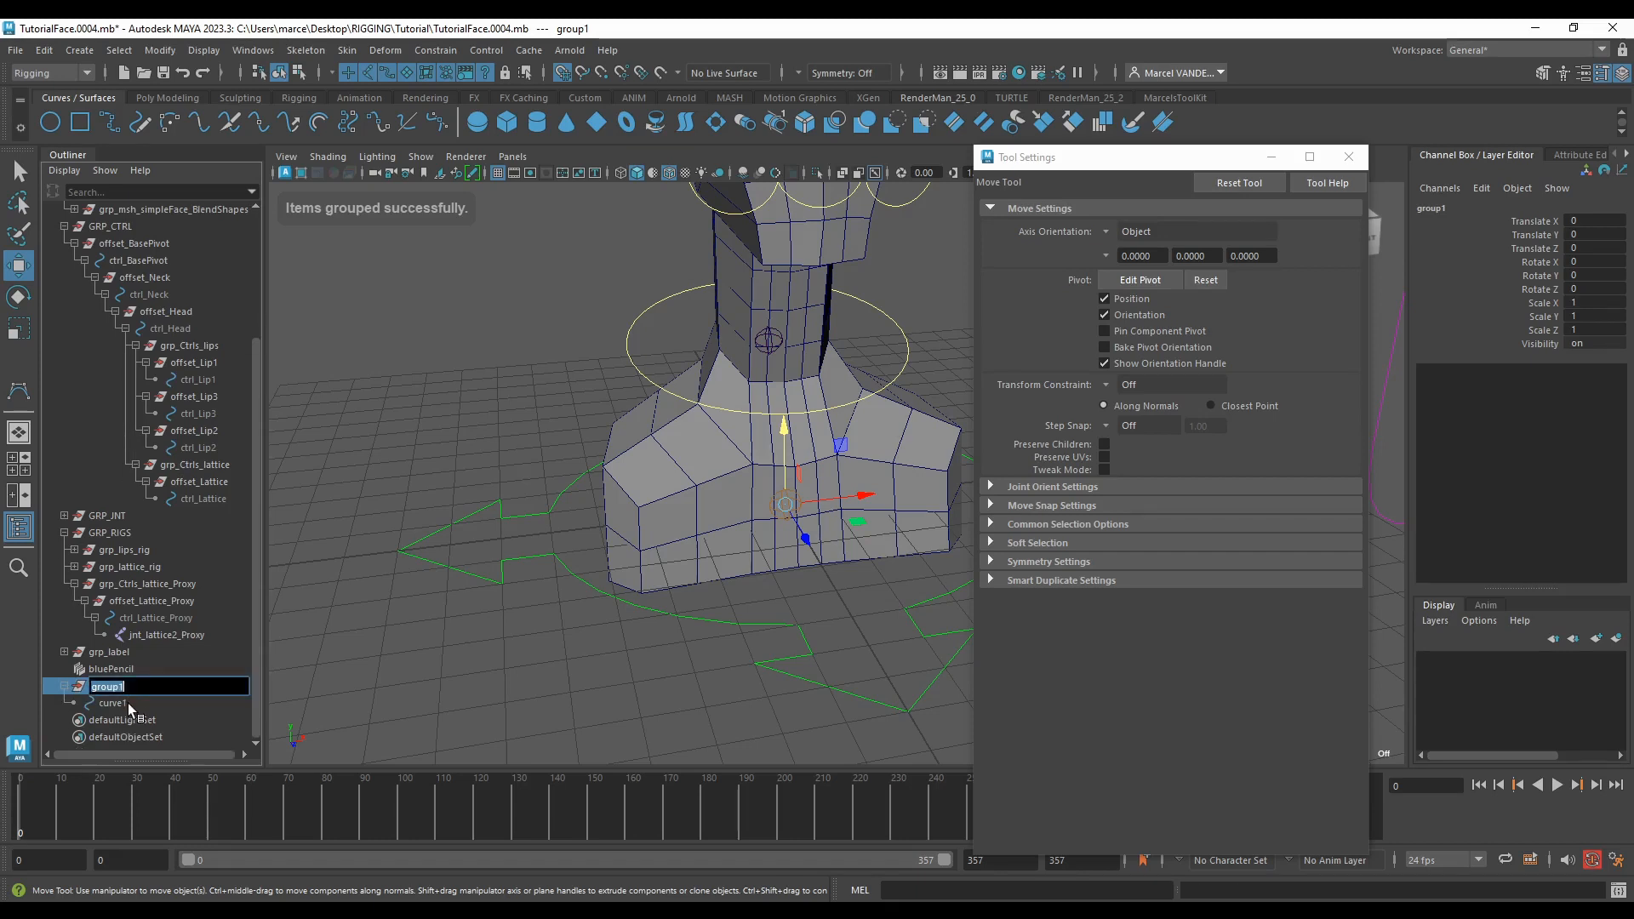
double_click(127, 703)
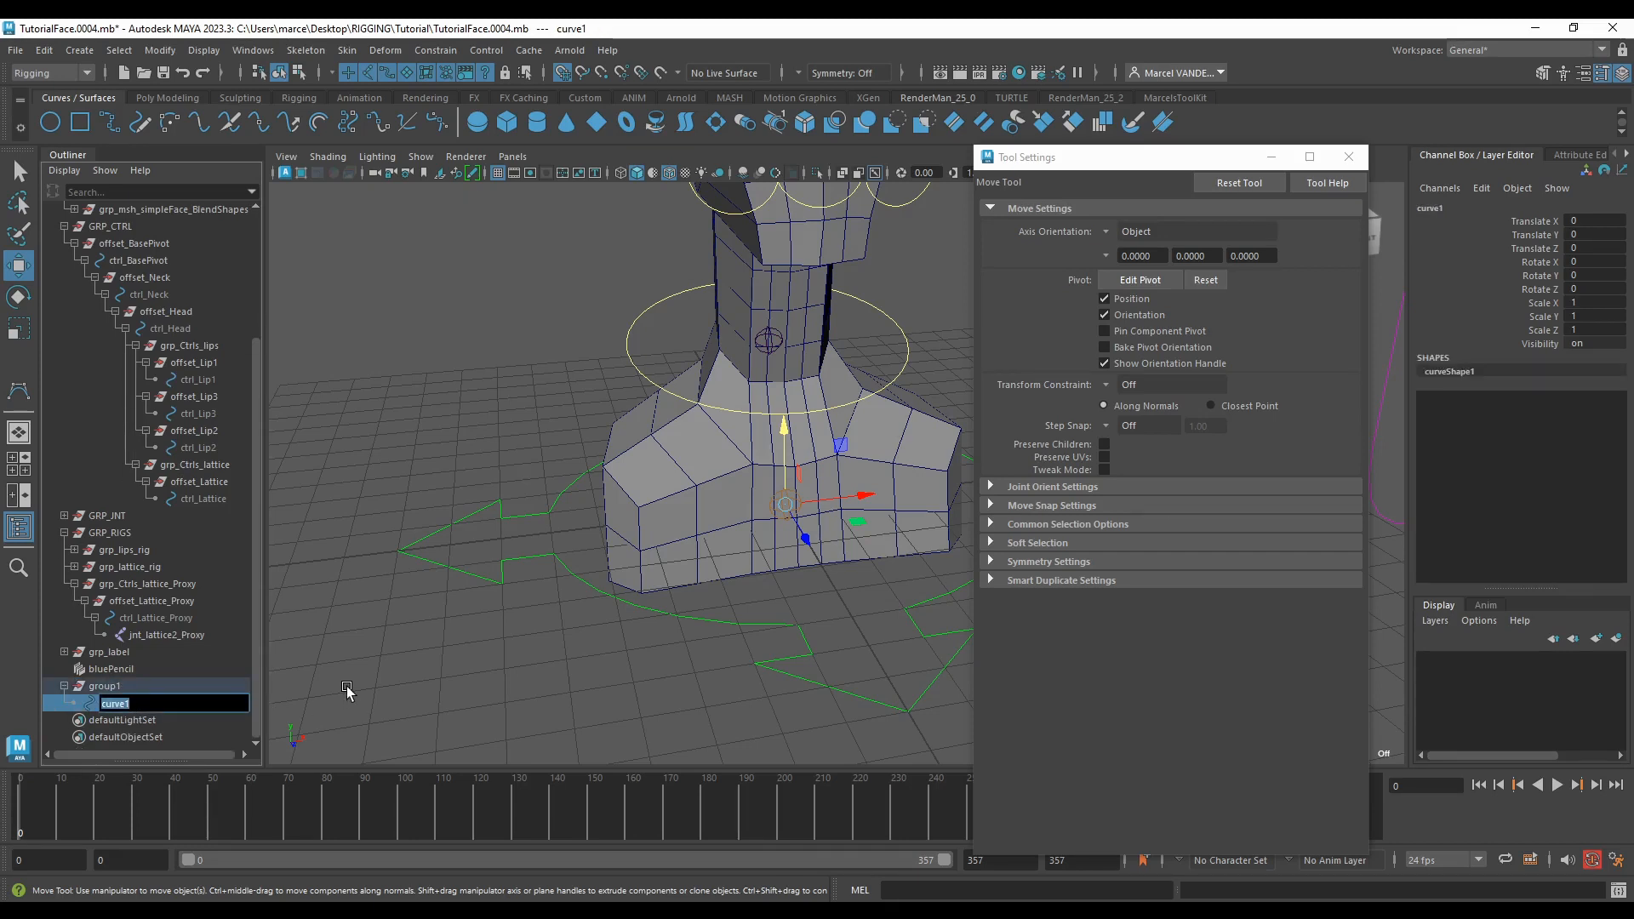
type("ct")
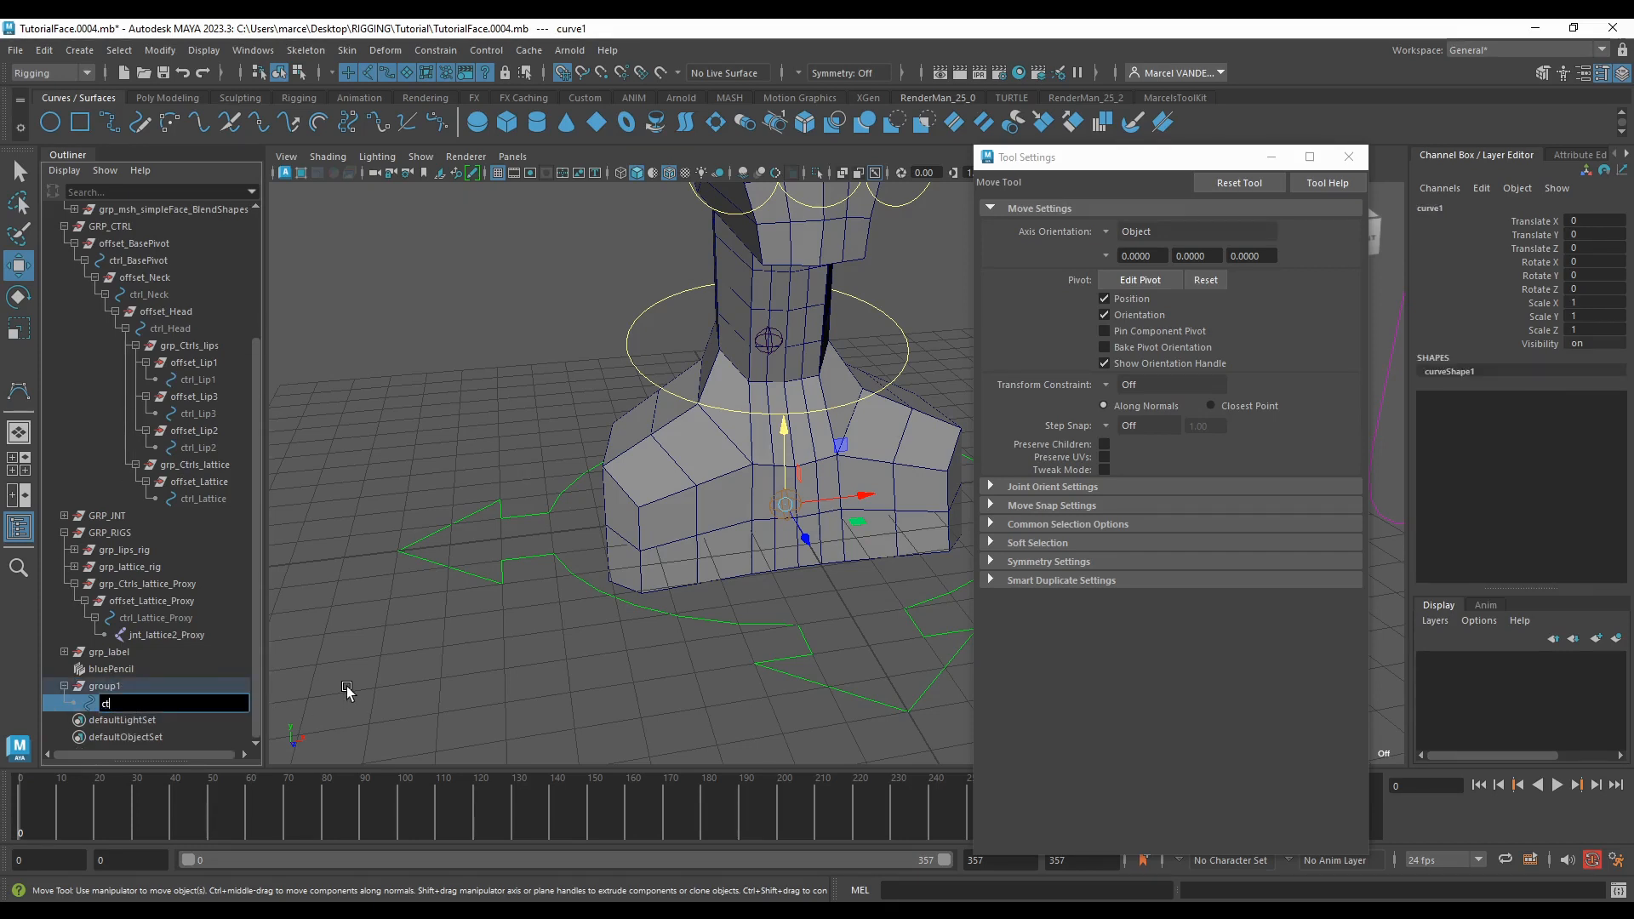
type("rl_Eyebrow_R")
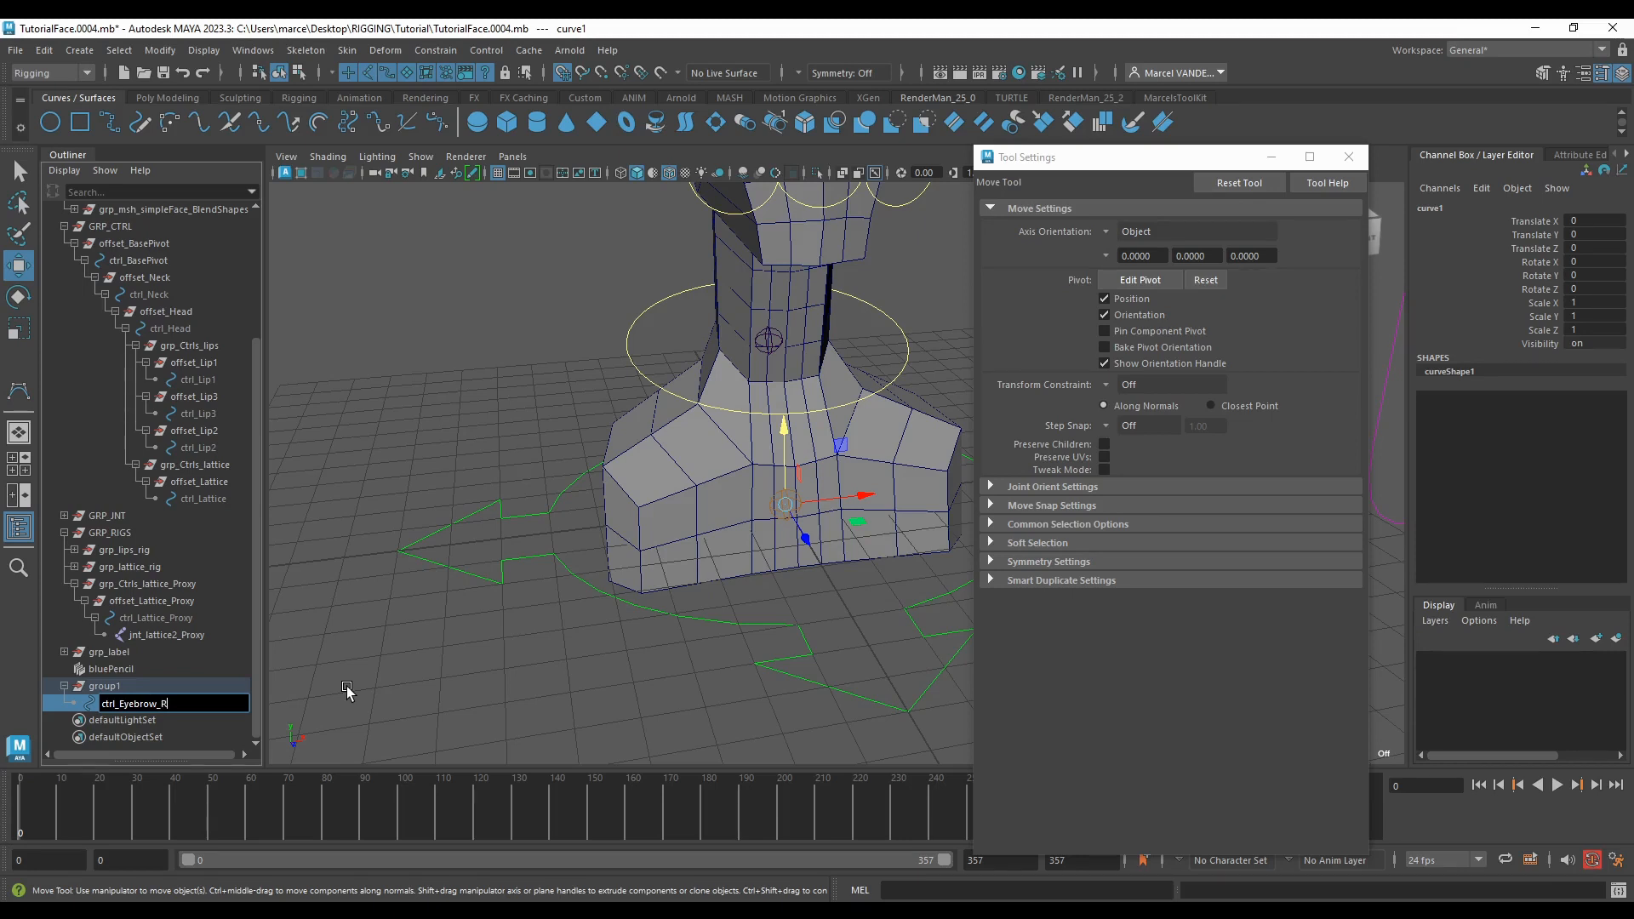
key("Return")
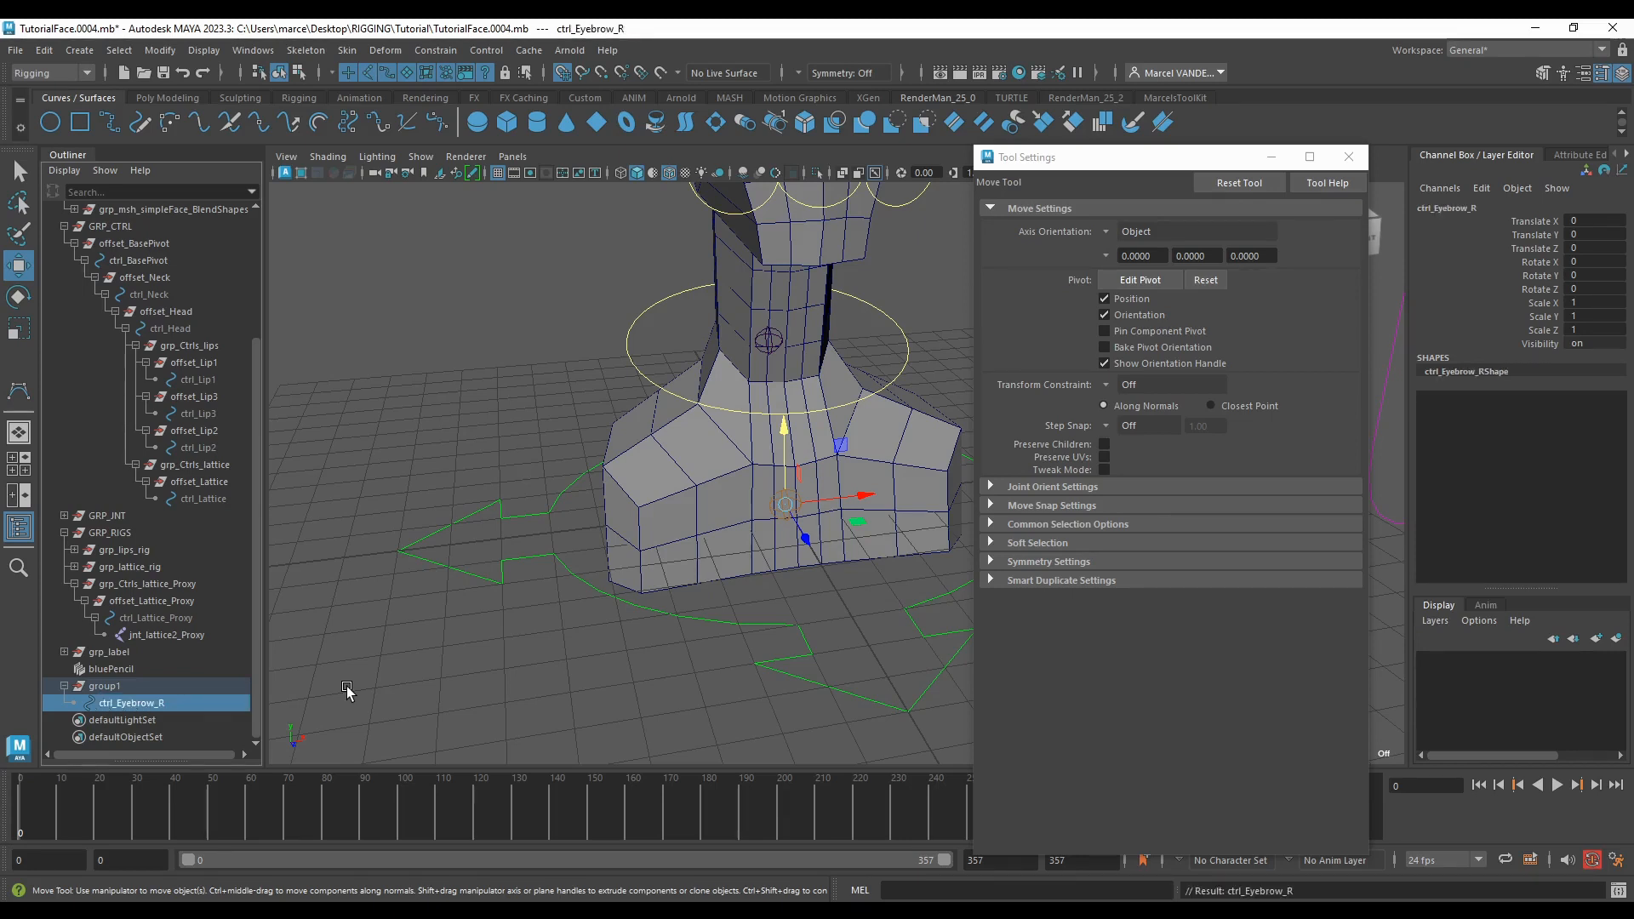
Step: Rename the eyebrow curve's parent group offset_Eyebrow_R
double_click(162, 703)
key("ctrl+c")
double_click(104, 686)
key("ctrl+v")
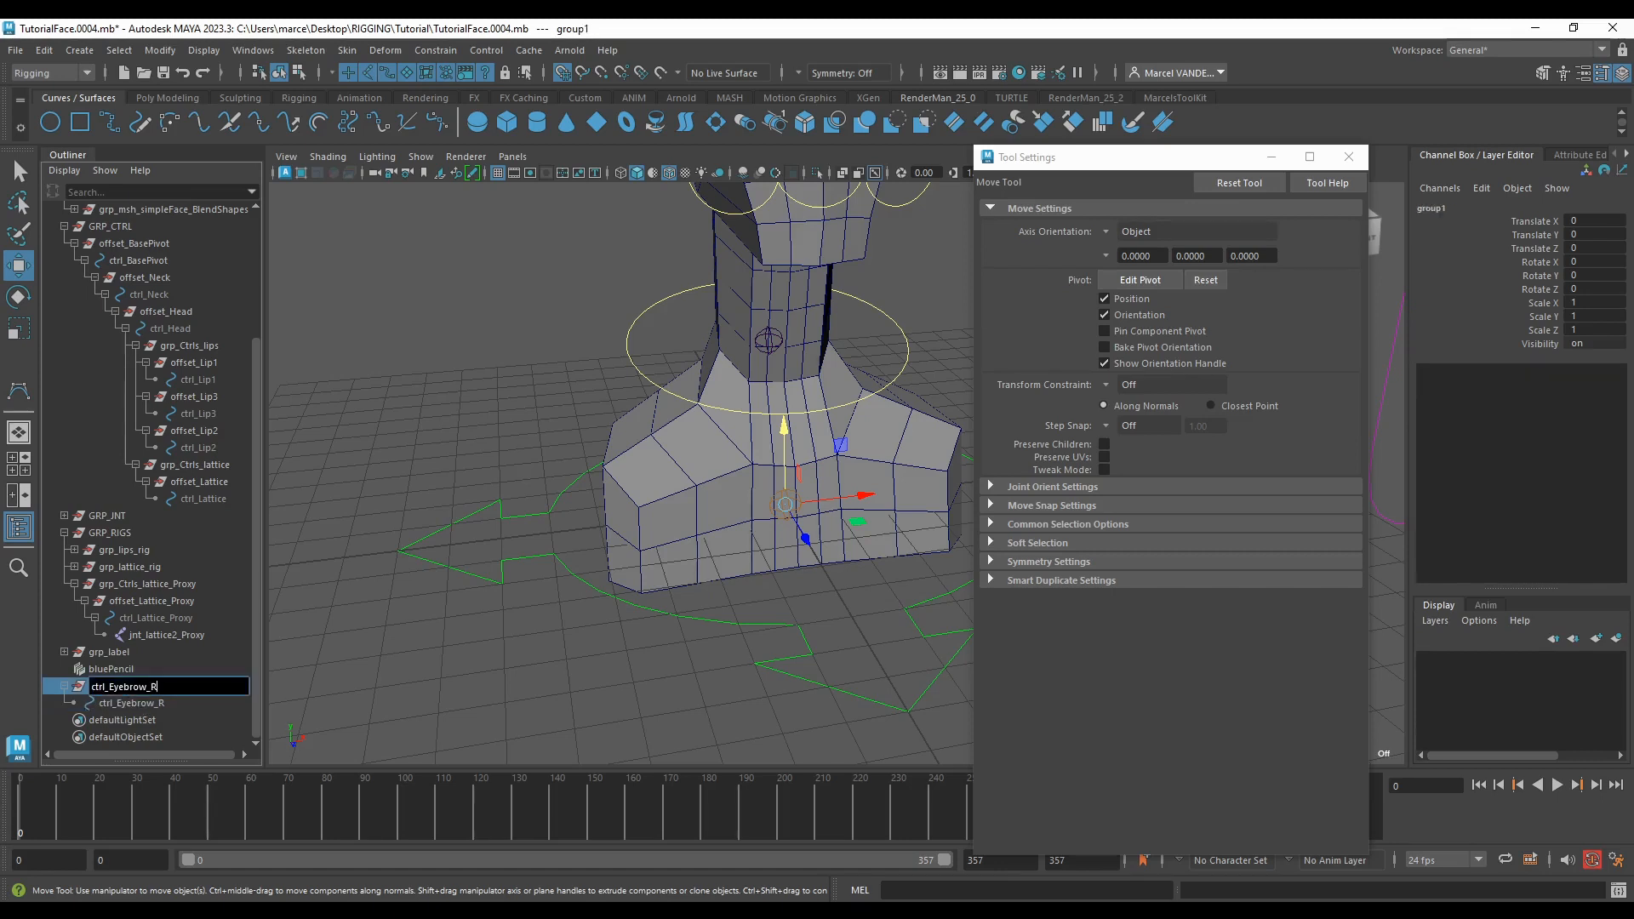
type("o")
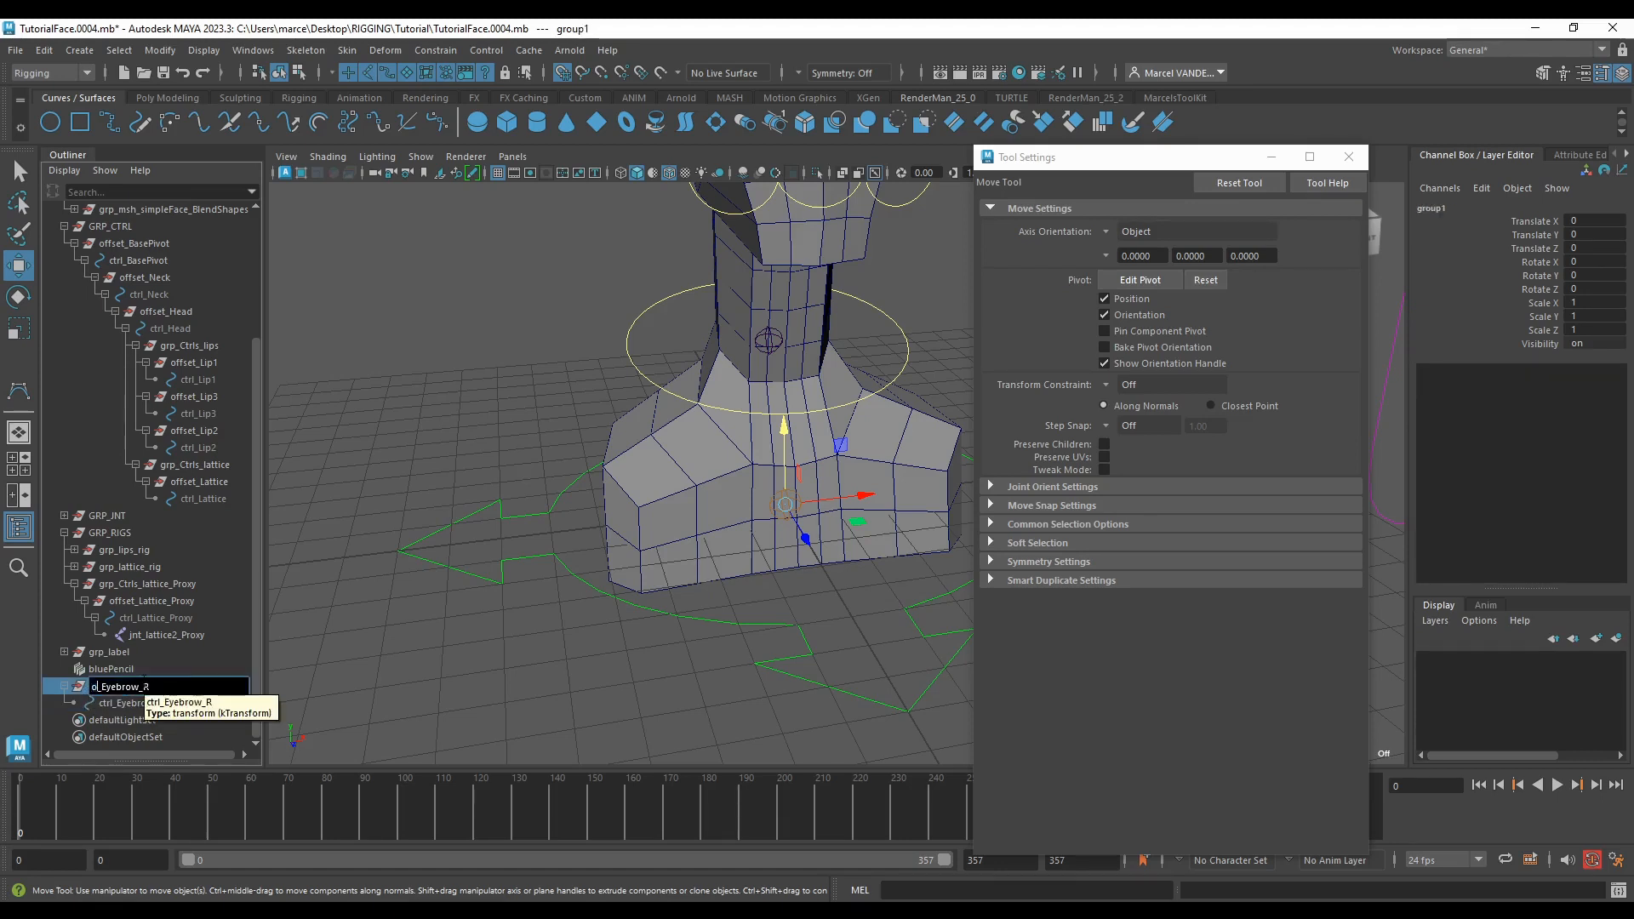
type("ffset")
key("Return")
Step: Duplicate the offset_Eyebrow_R group with its curve and close the tool settings
key("ctrl+d")
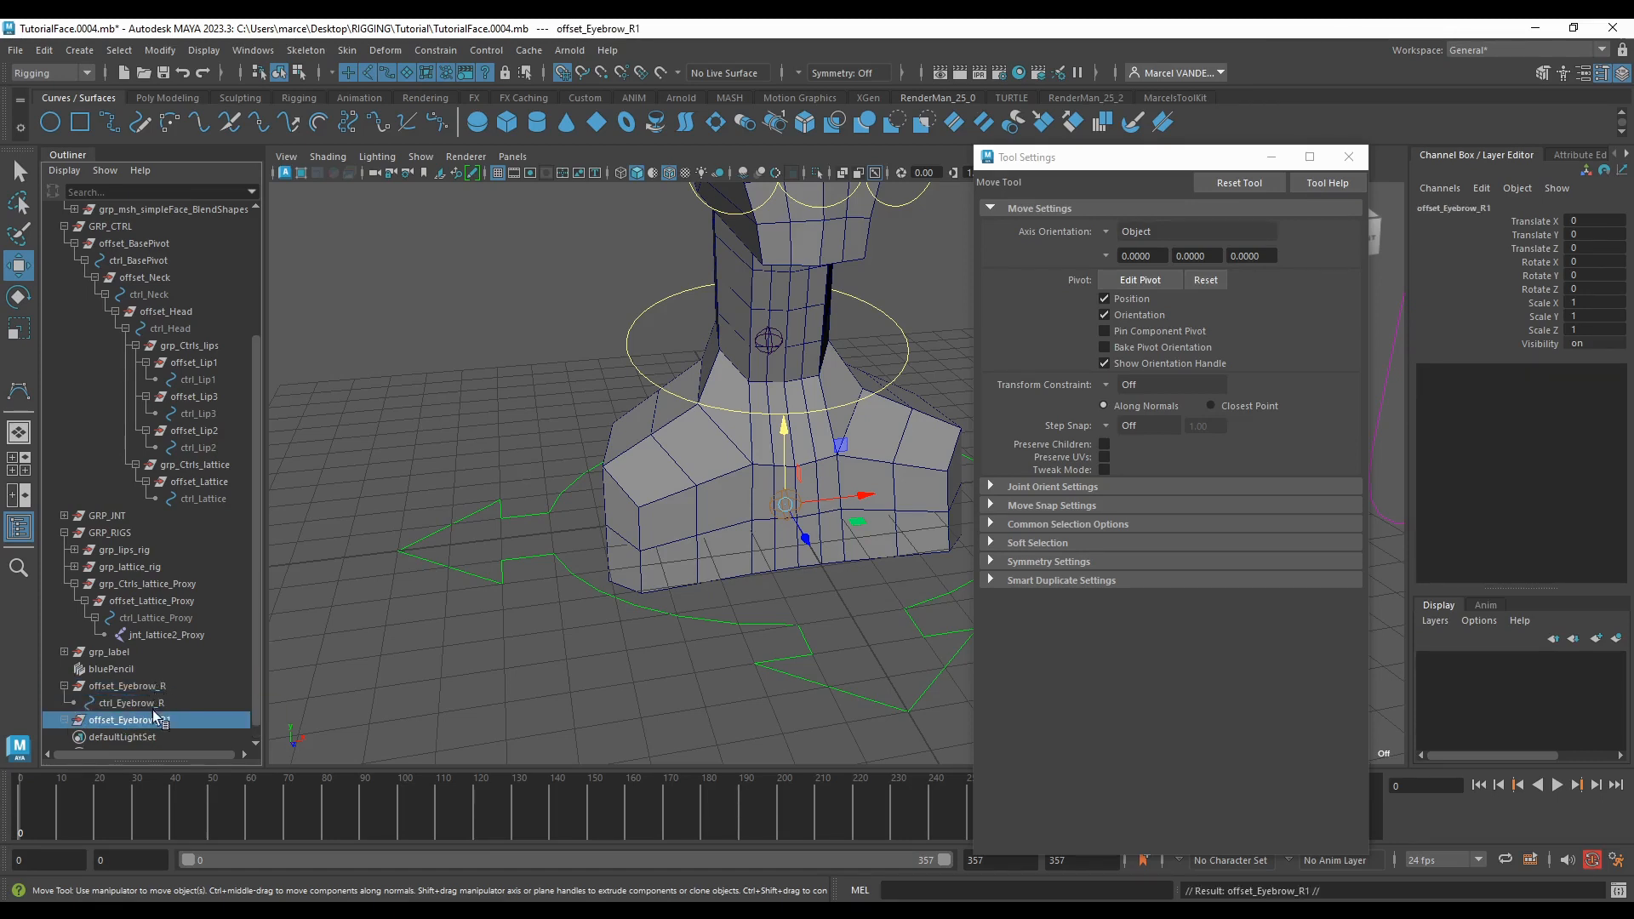
scroll(66, 729, "down", 2)
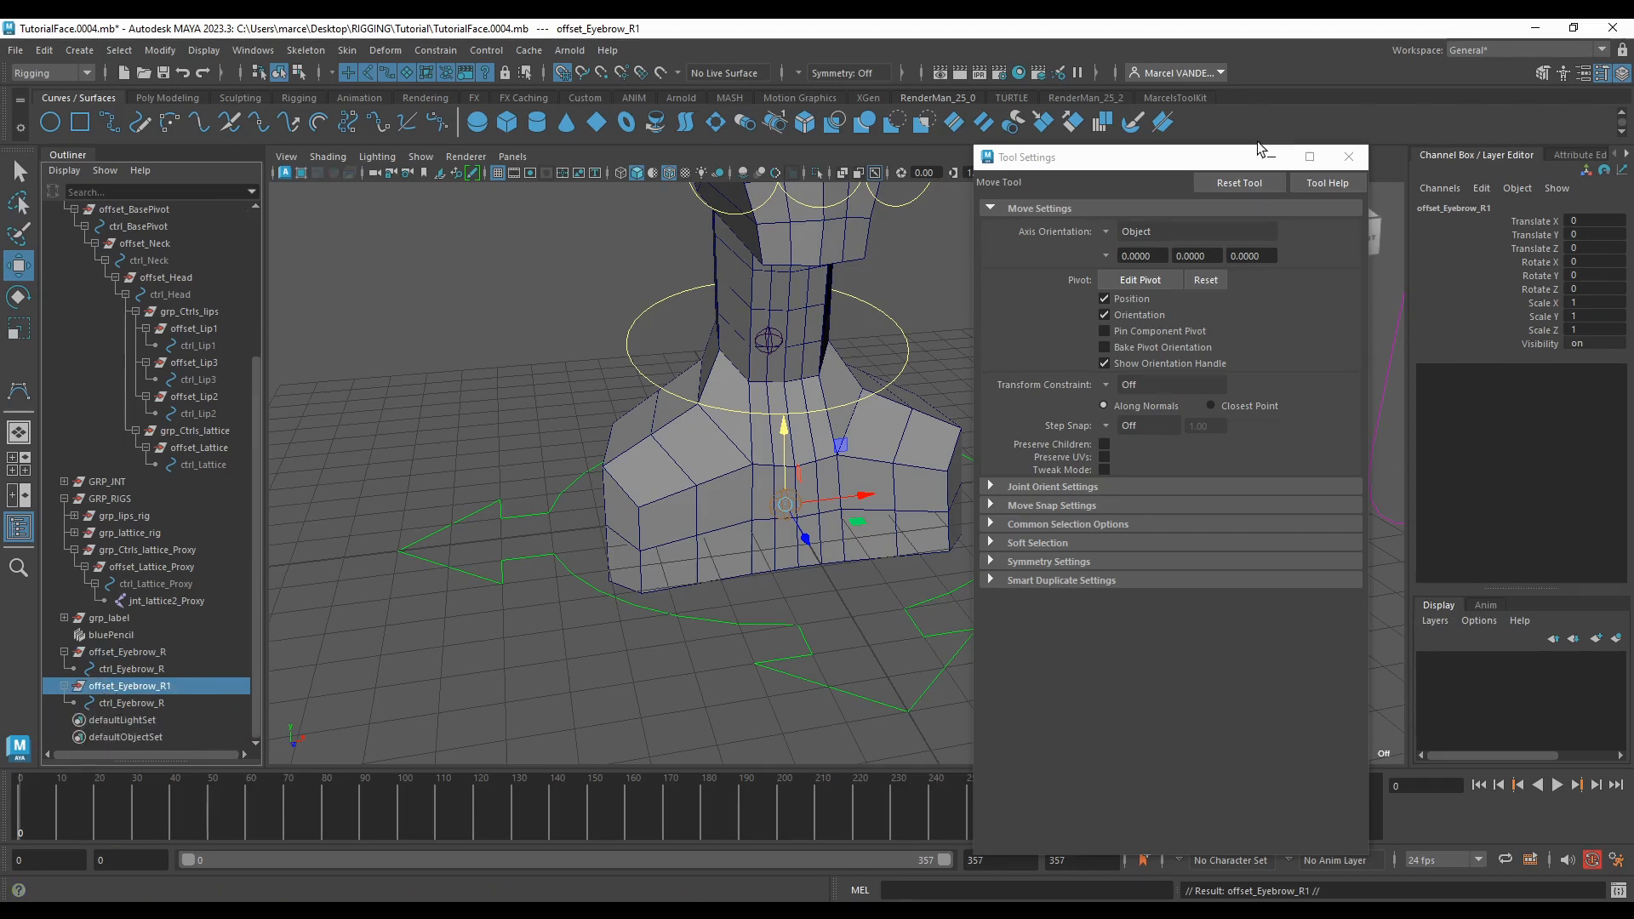
left_click(1349, 157)
Step: Search and replace _R with _L in the names of the duplicated eyebrow group's hierarchy
key("ctrl+f")
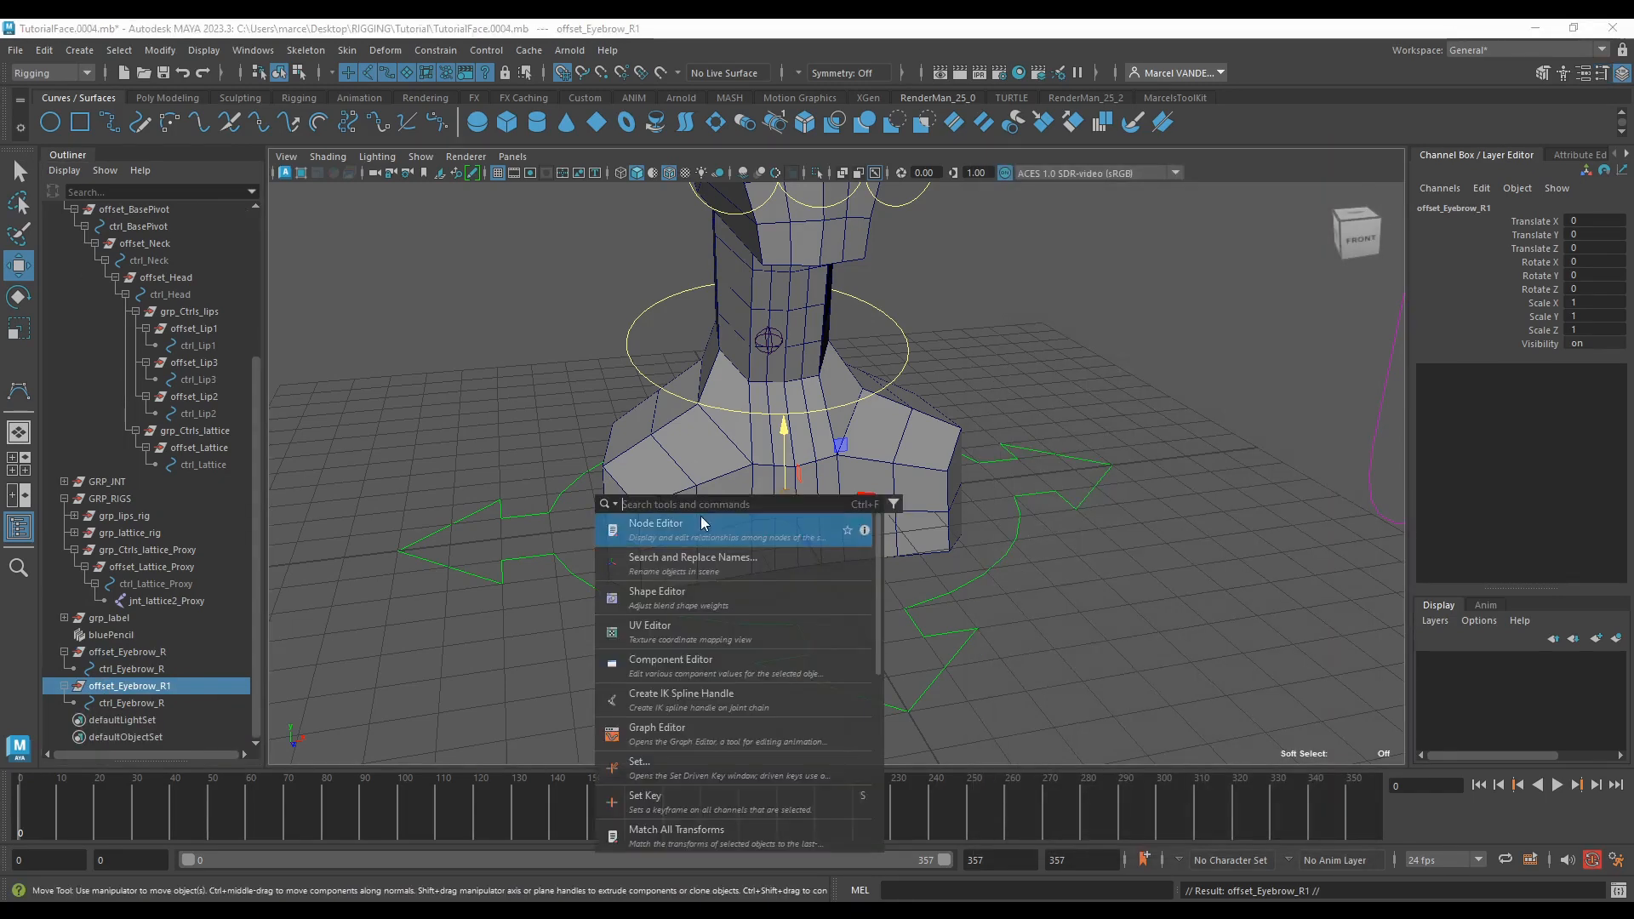
left_click(702, 565)
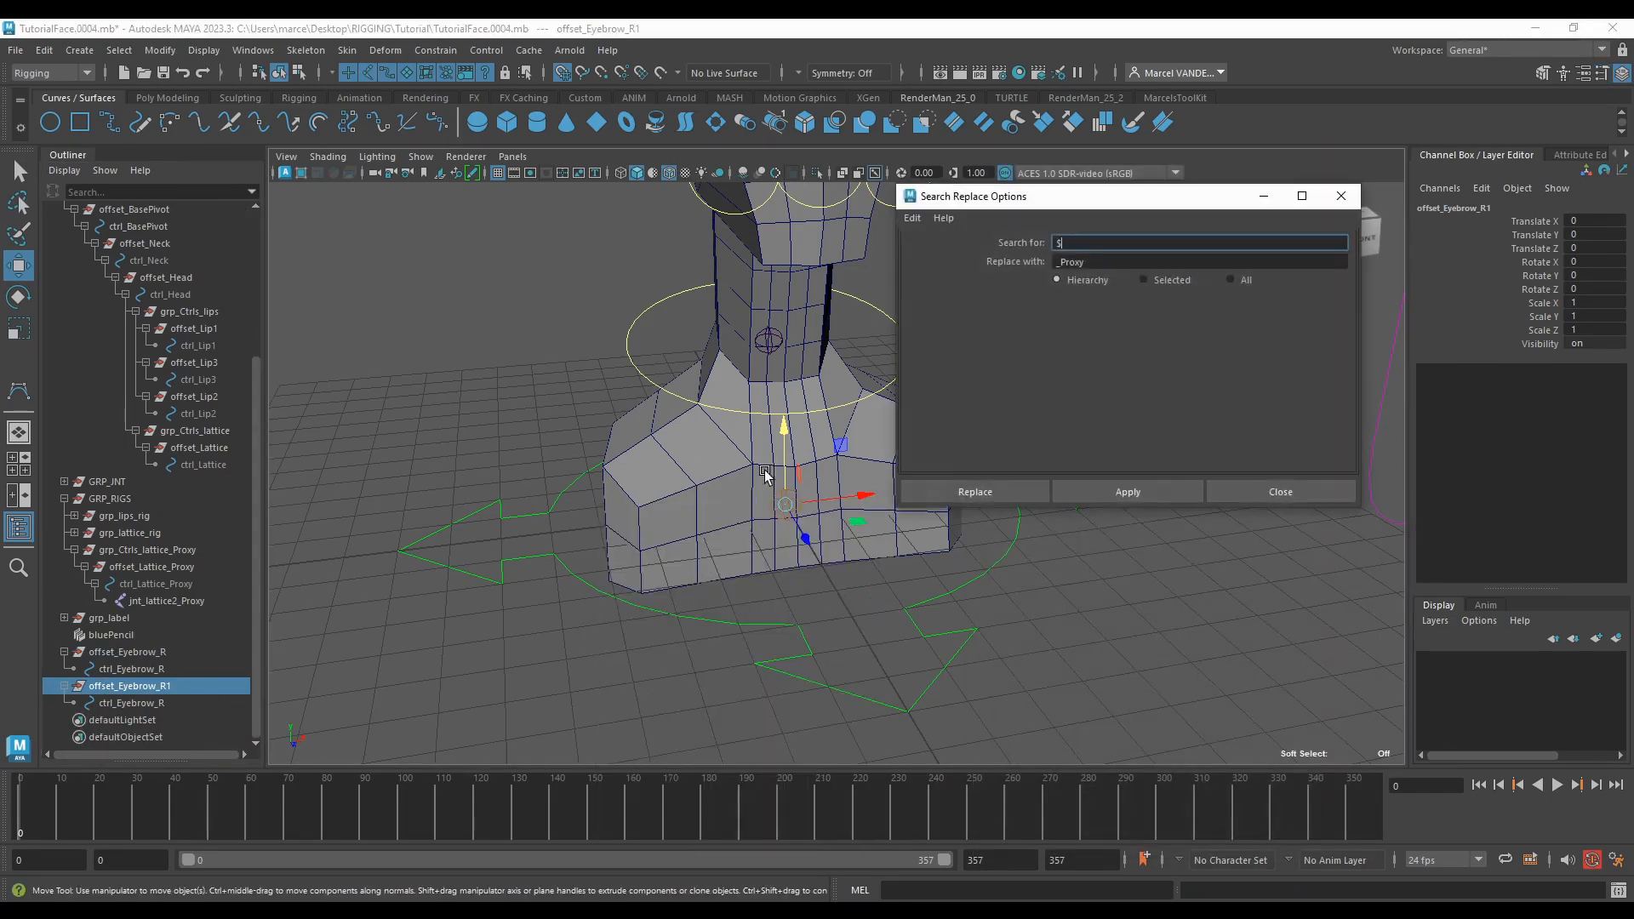
double_click(1062, 244)
type("_R")
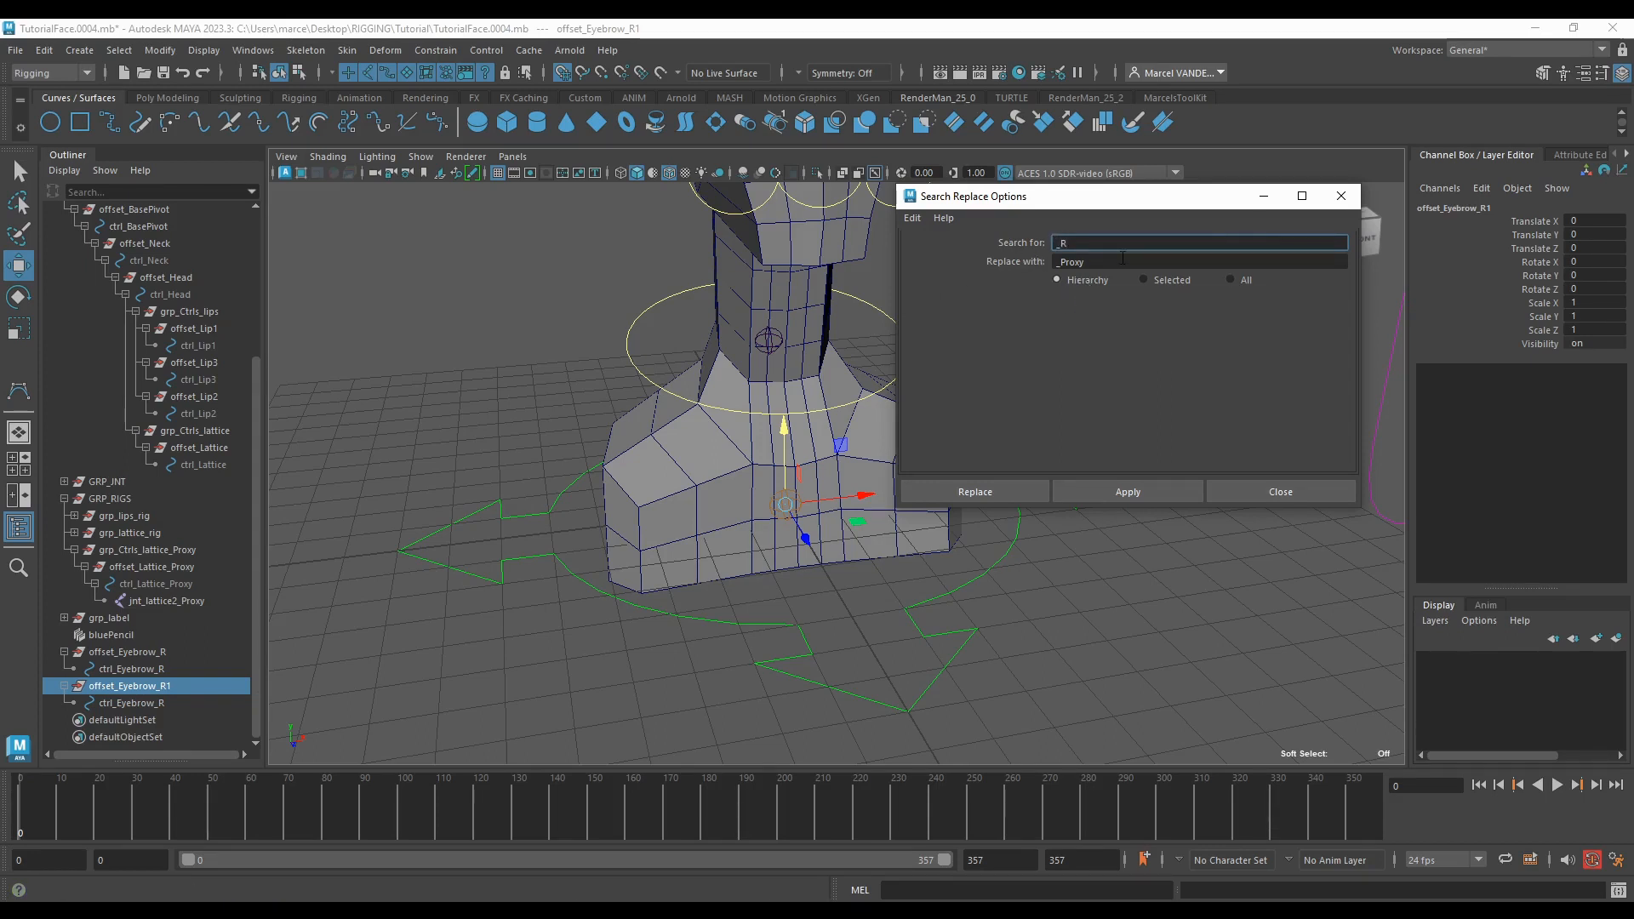
key("Tab")
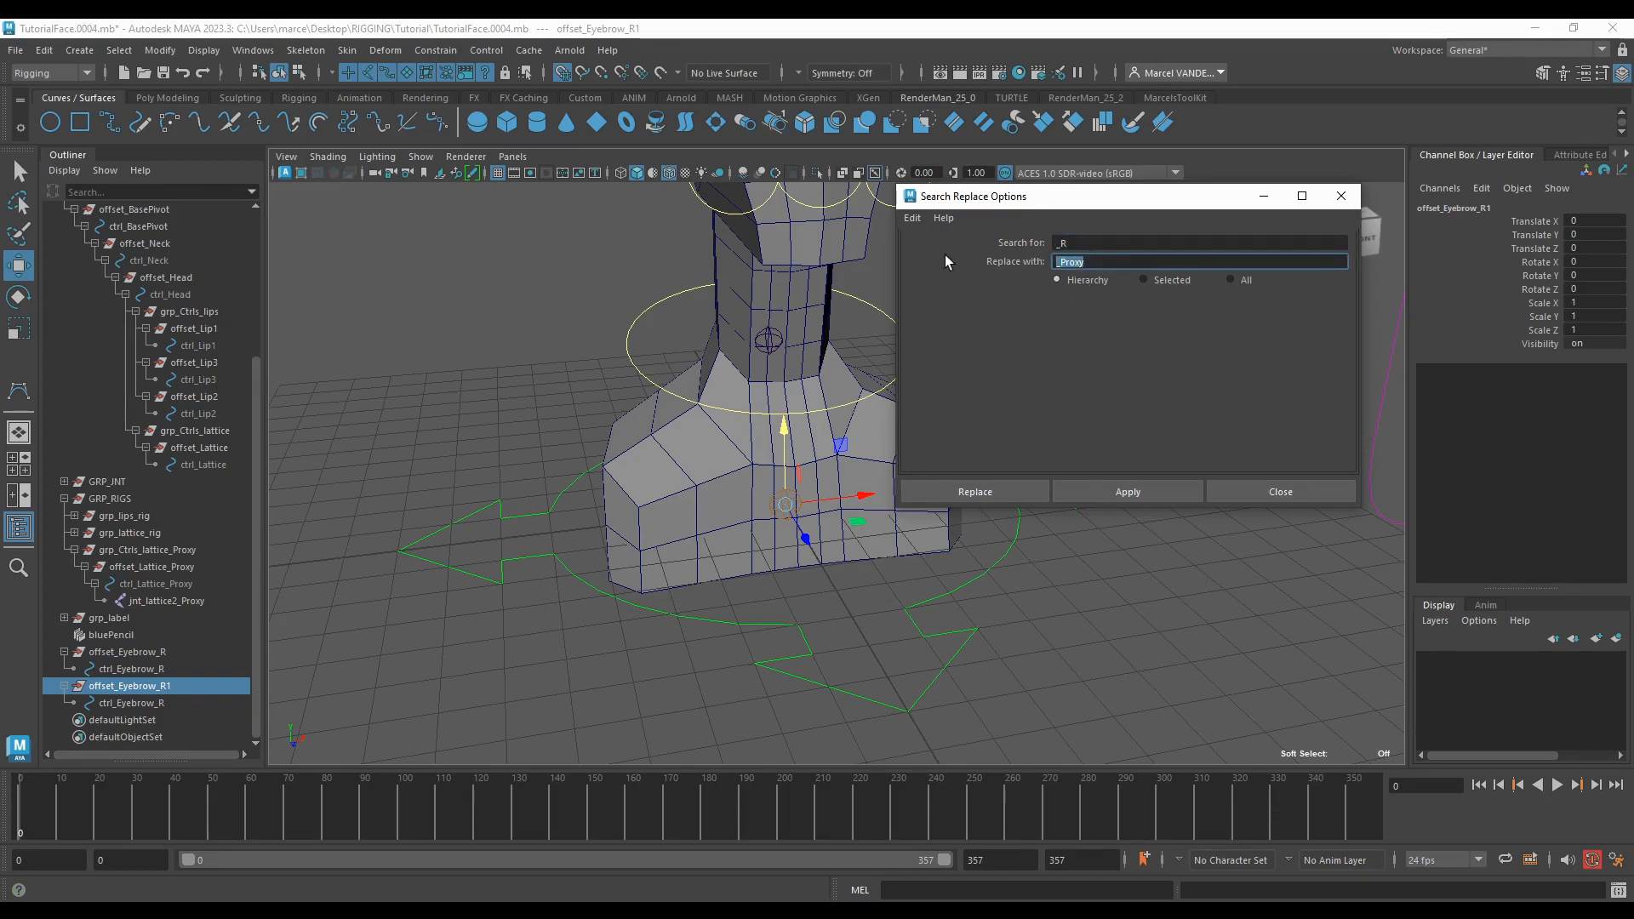
type("_L")
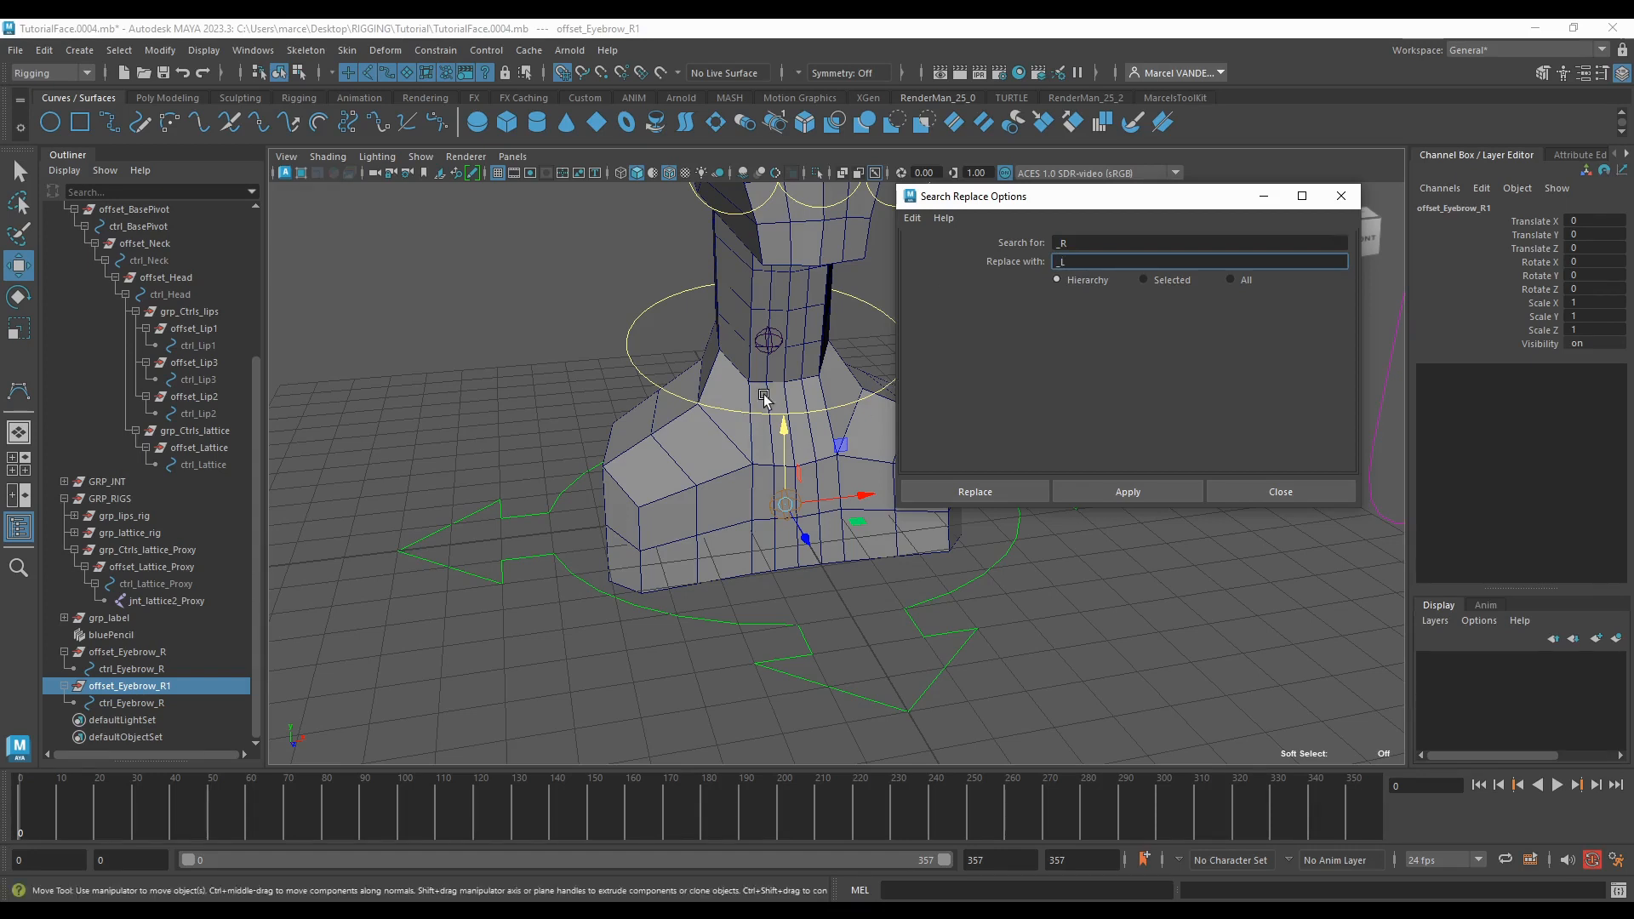
left_click(1087, 241)
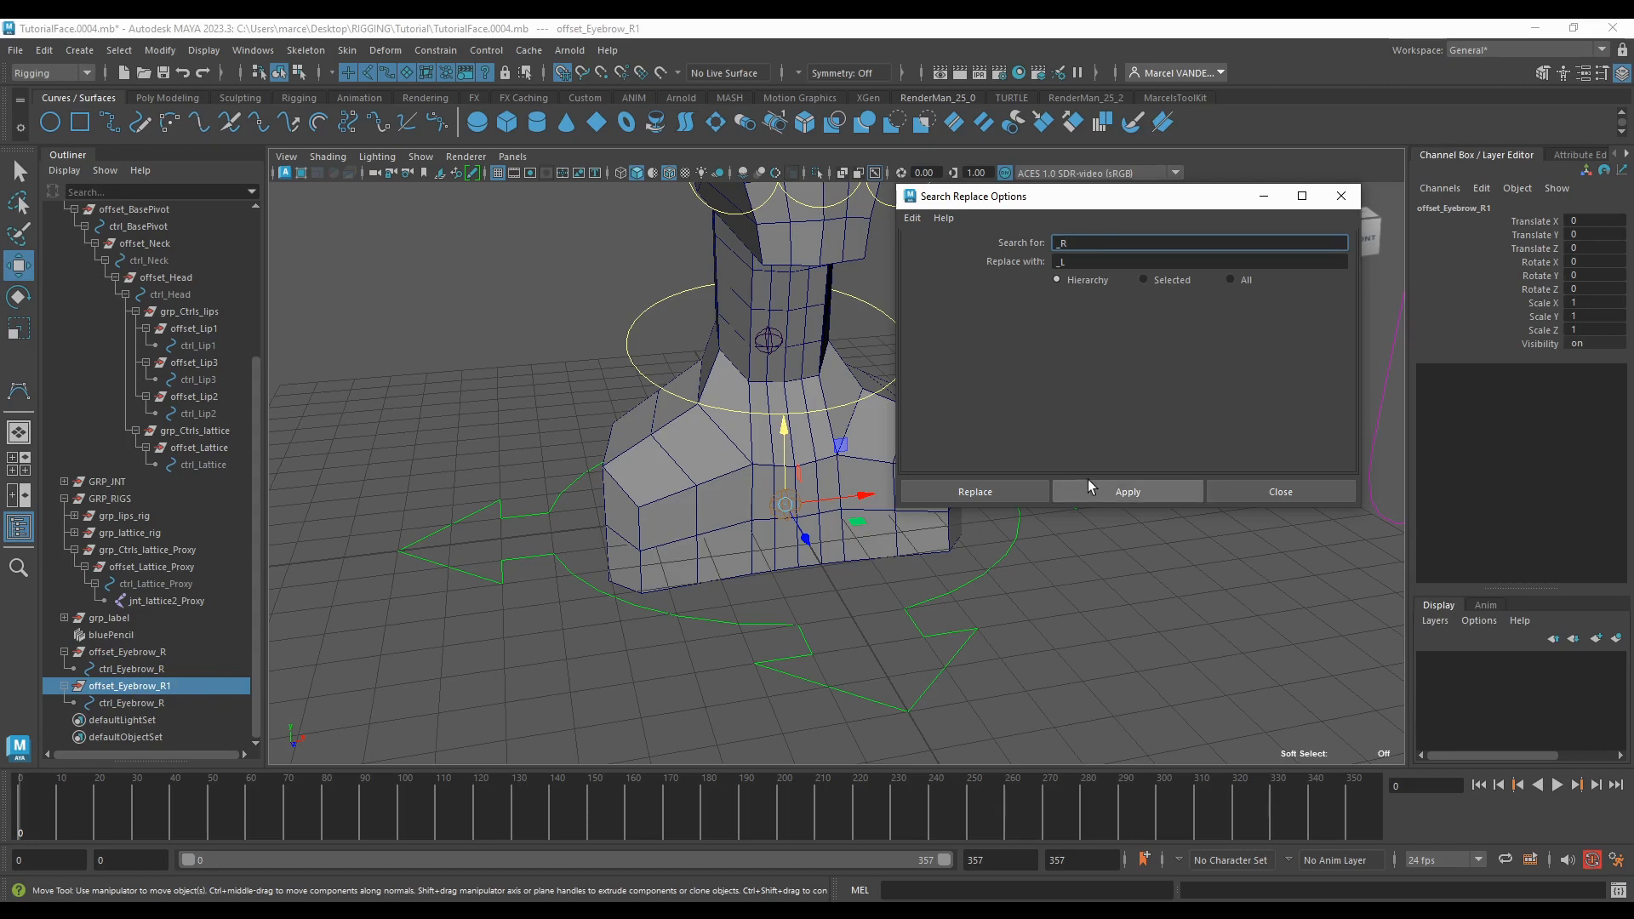
left_click(1113, 493)
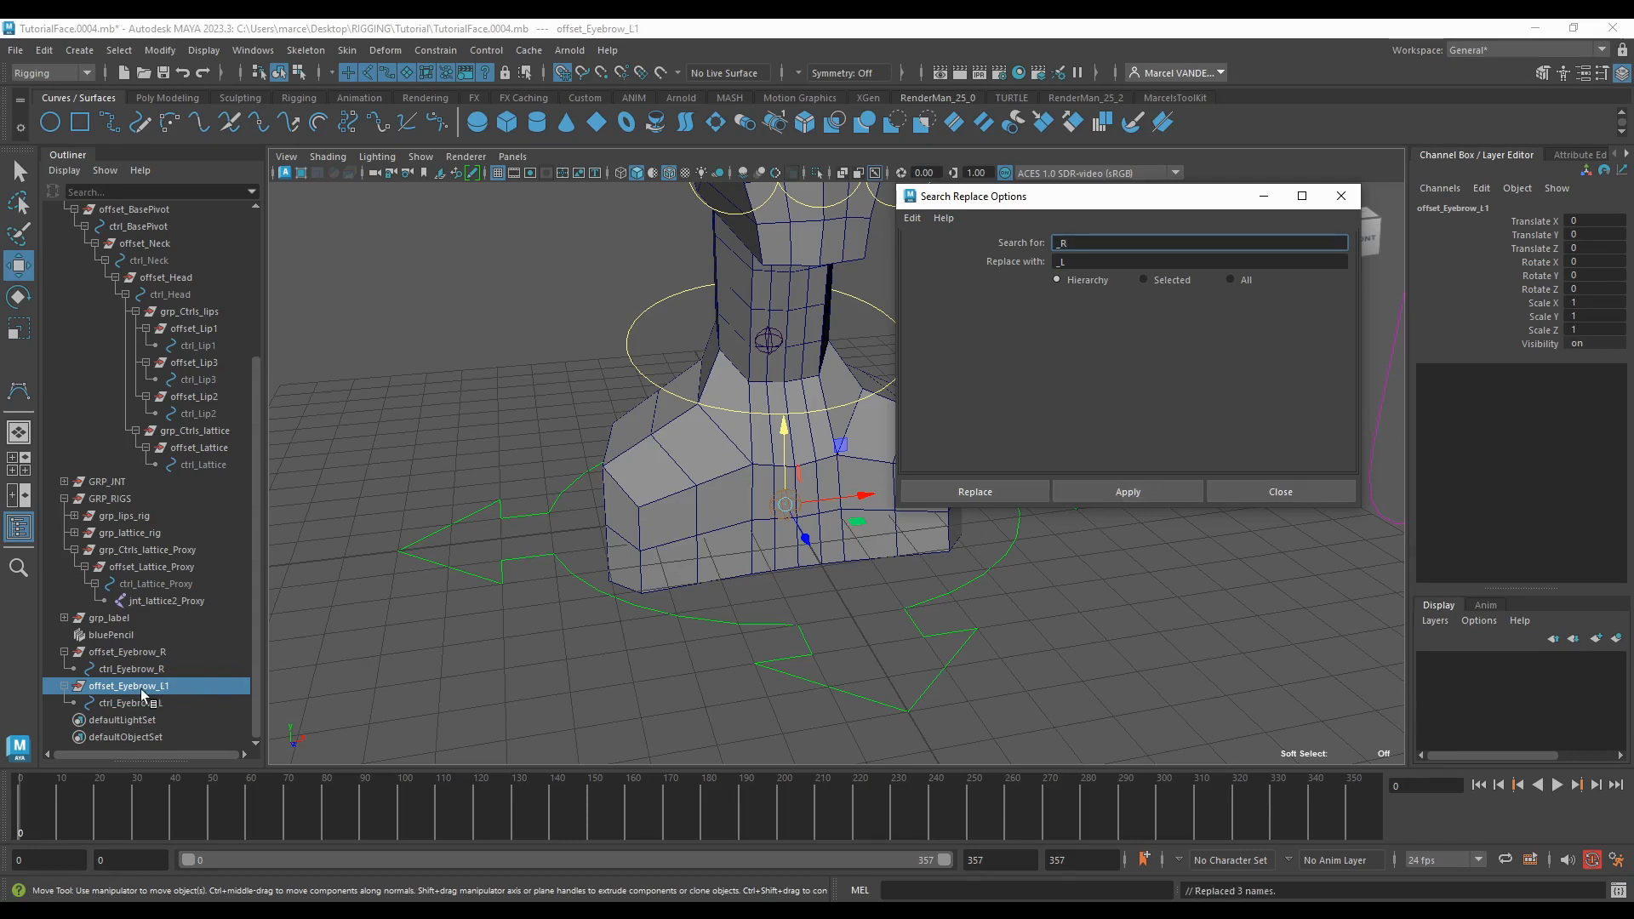
Step: Remove the trailing number from the duplicated parent group's name so it reads offset_Eyebrow_L
double_click(1054, 241)
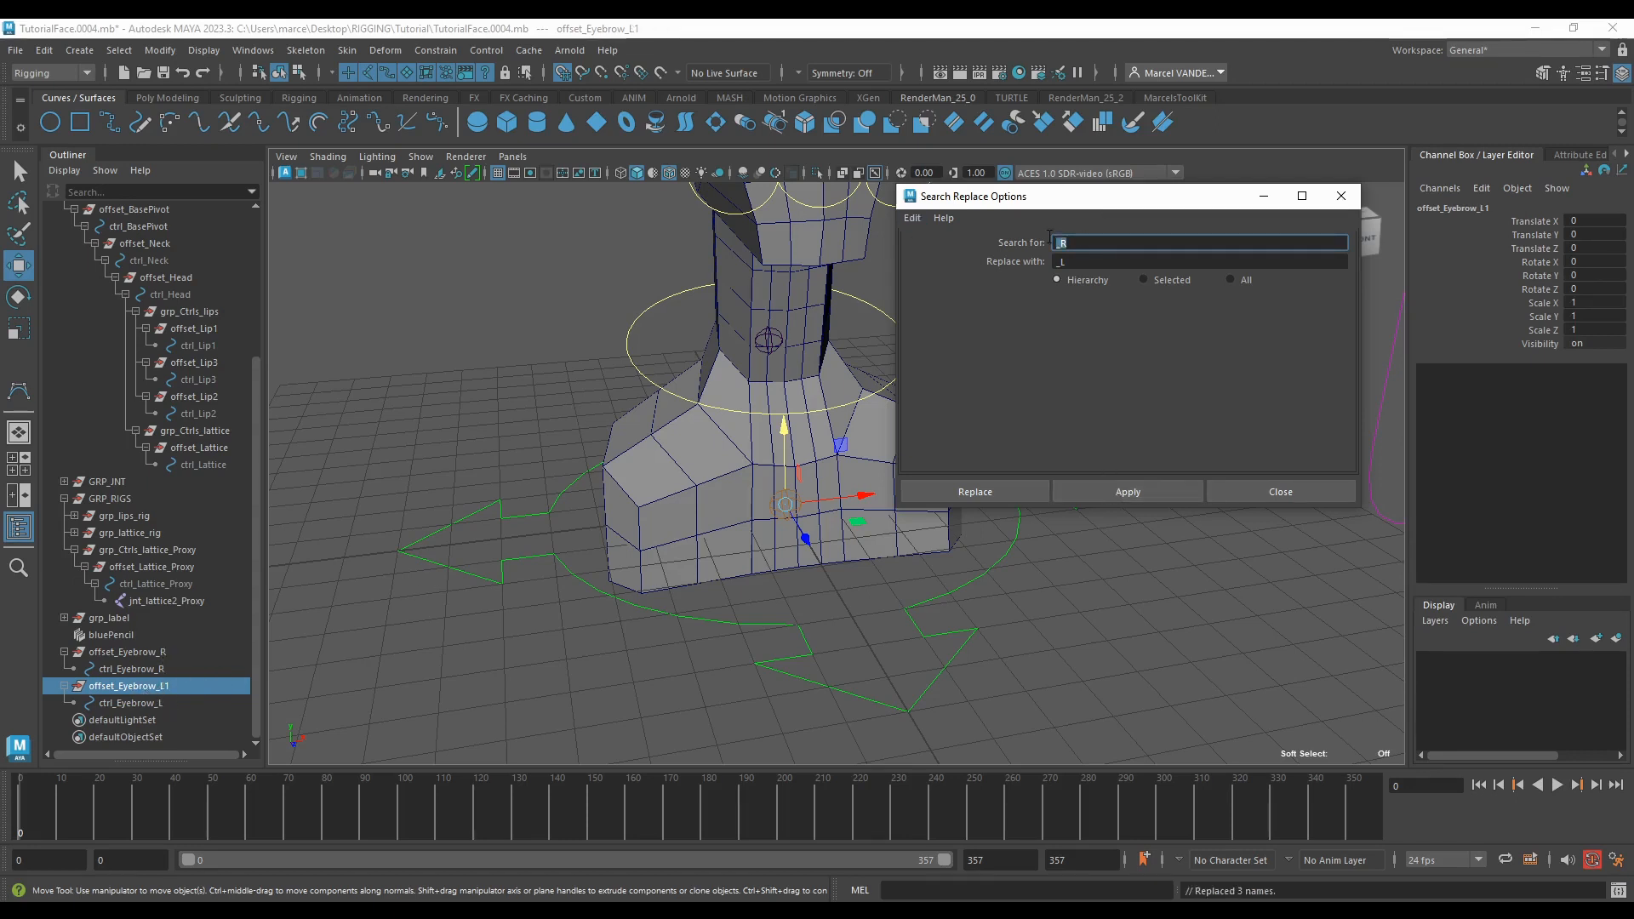
double_click(1043, 262)
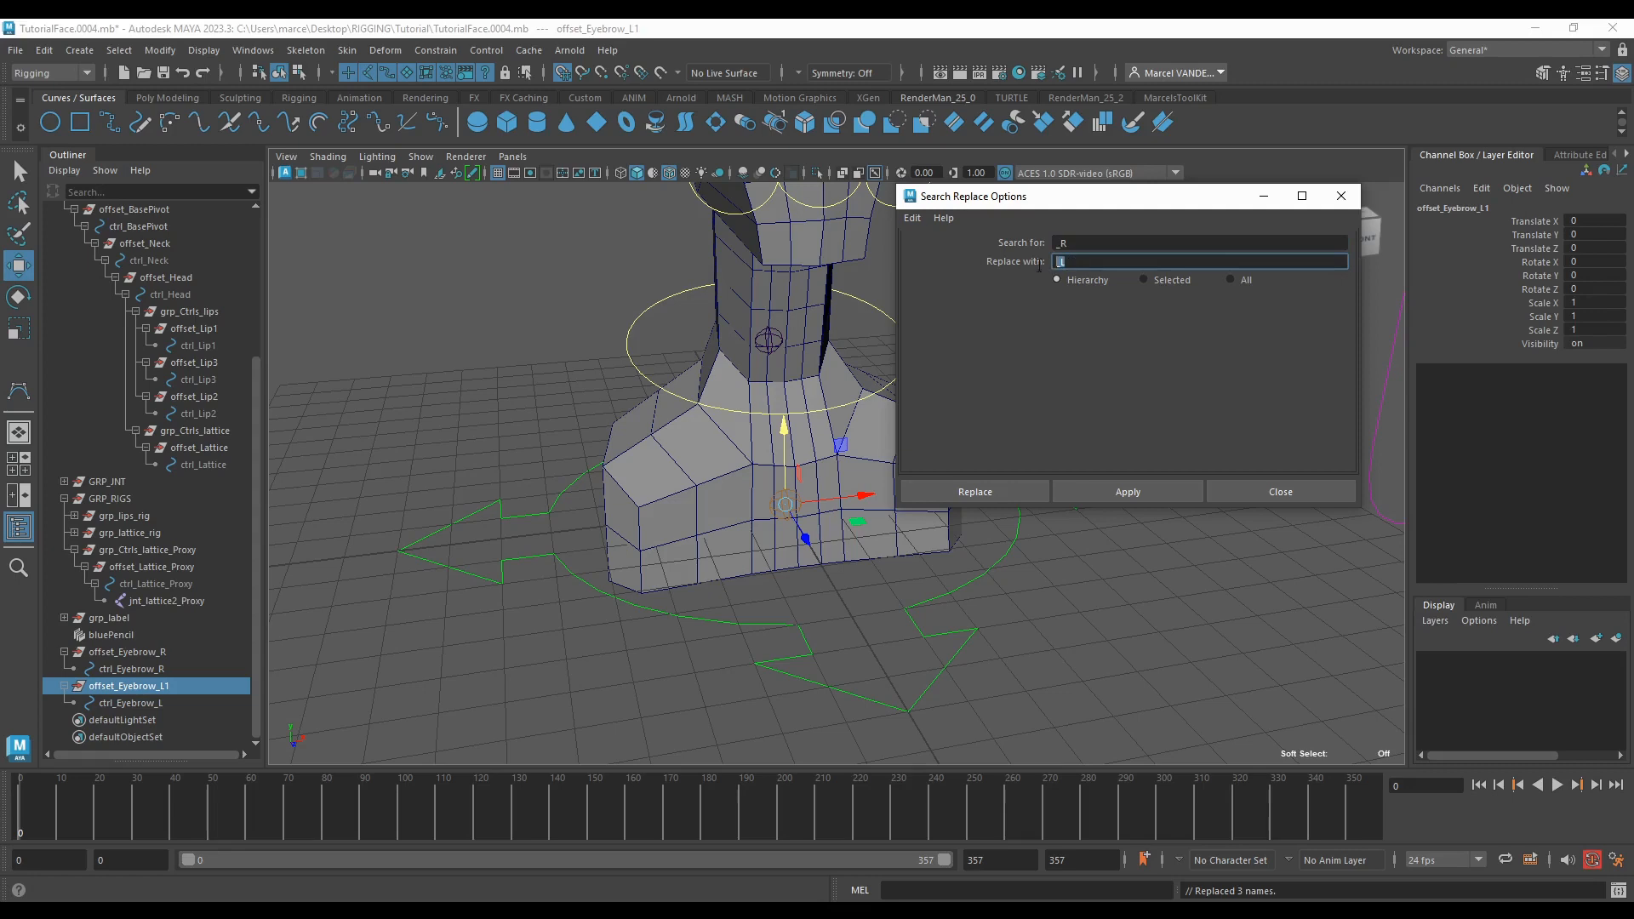
double_click(182, 681)
left_click(171, 691)
key("BackSpace")
key("Return")
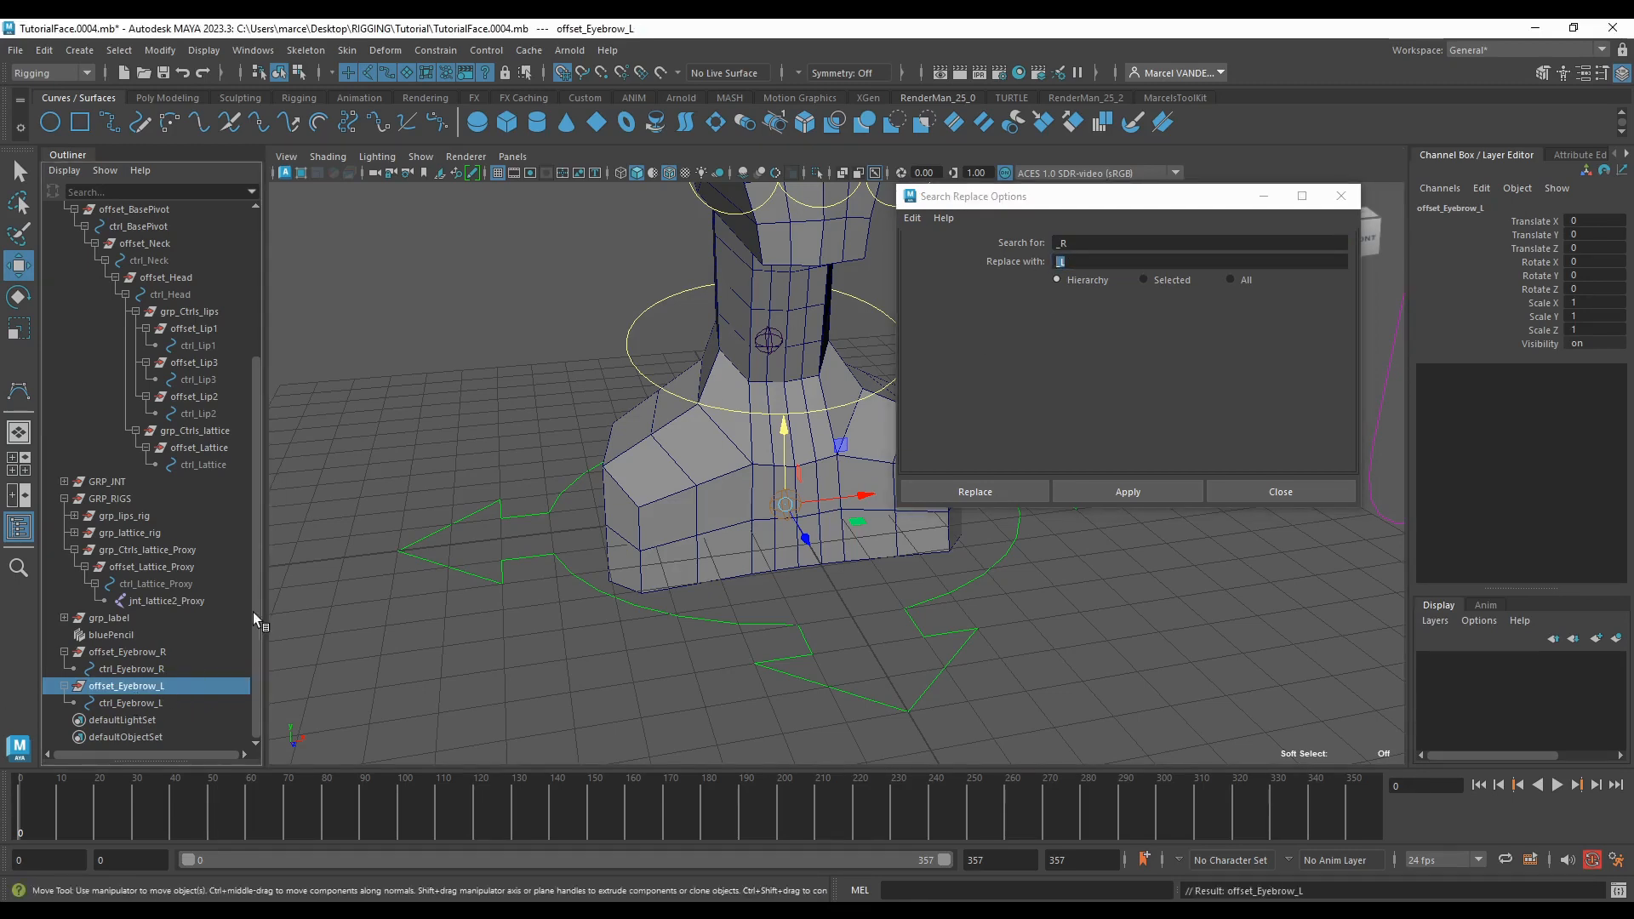
Step: Inspect the position of ctrl_Eyebrow_L and its offset group at the base of the bust
scroll(666, 493, "down", 2)
scroll(634, 506, "up", 4)
left_click_drag(602, 516, 564, 572, "alt")
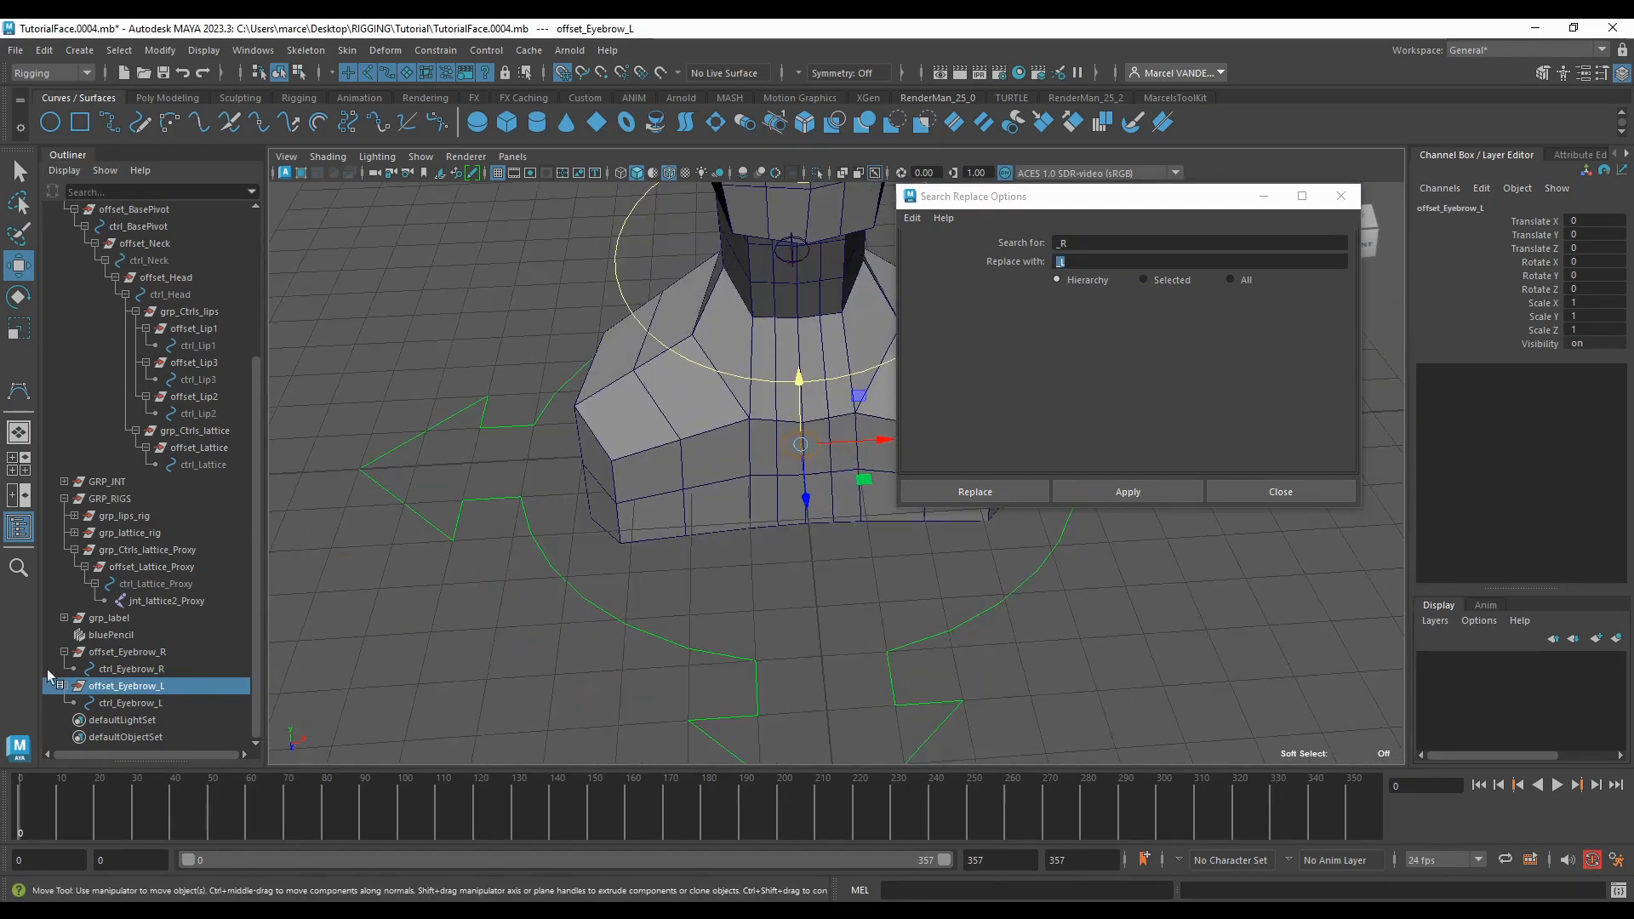
left_click(133, 704)
scroll(547, 589, "up", 4)
middle_click_drag(547, 589, 454, 654, "alt")
left_click(143, 684)
scroll(543, 562, "down", 4)
middle_click_drag(543, 561, 501, 622, "alt")
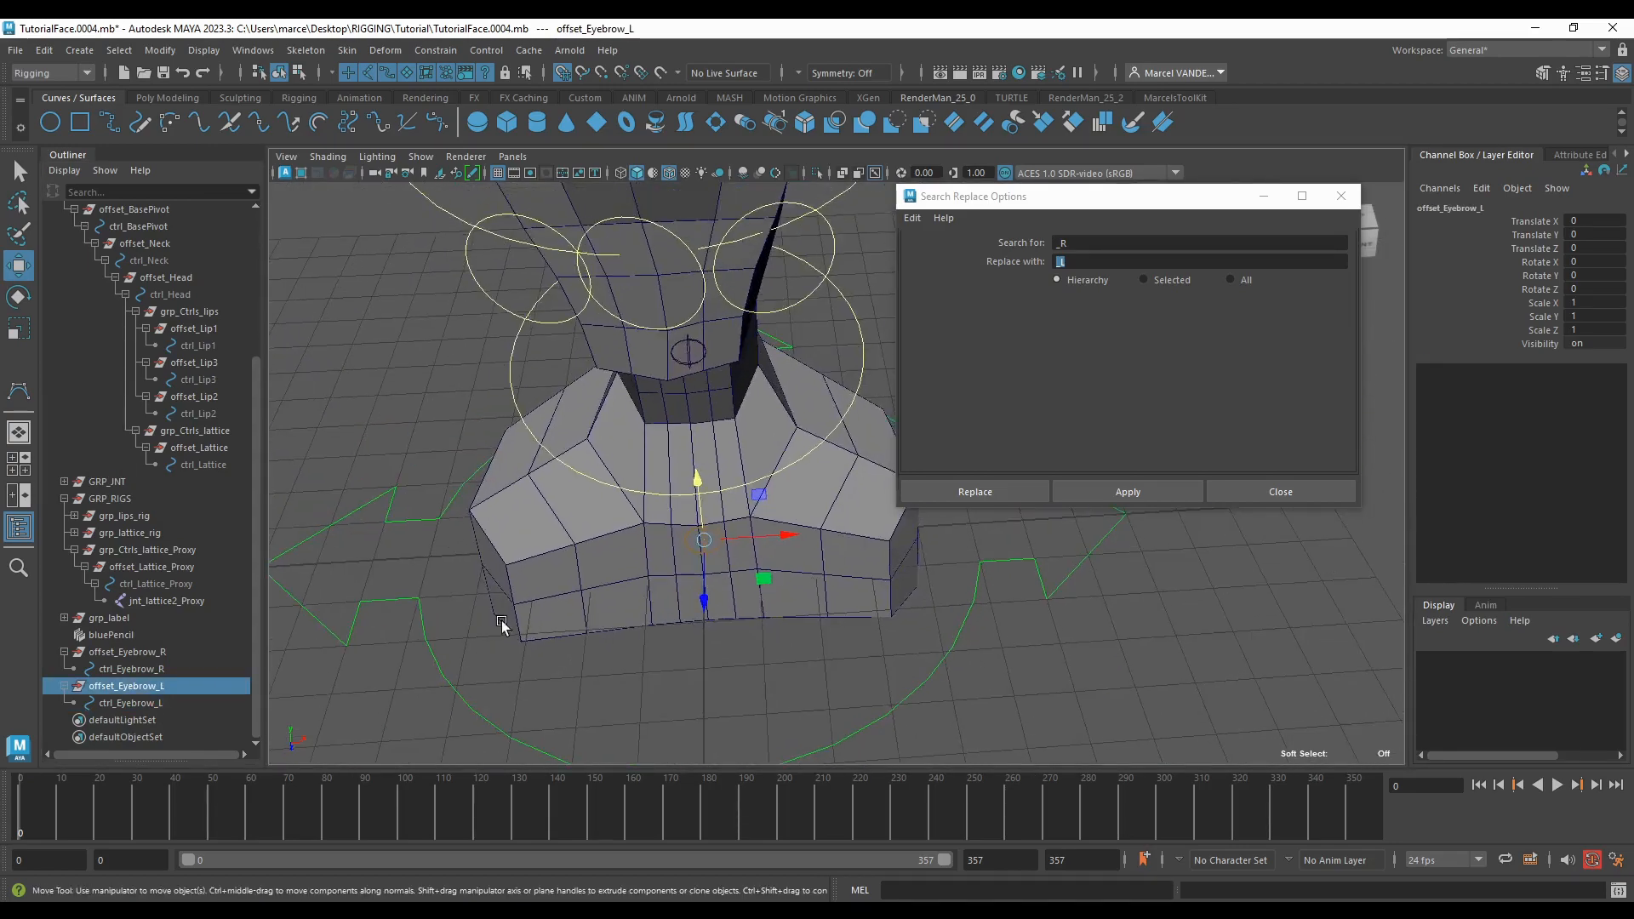
scroll(501, 624, "down", 6)
Step: Snap both eyebrow offset groups together to the centre vertex between the brows, at Translate Y 11.502 and Translate Z 3.071
left_click(197, 652, "ctrl")
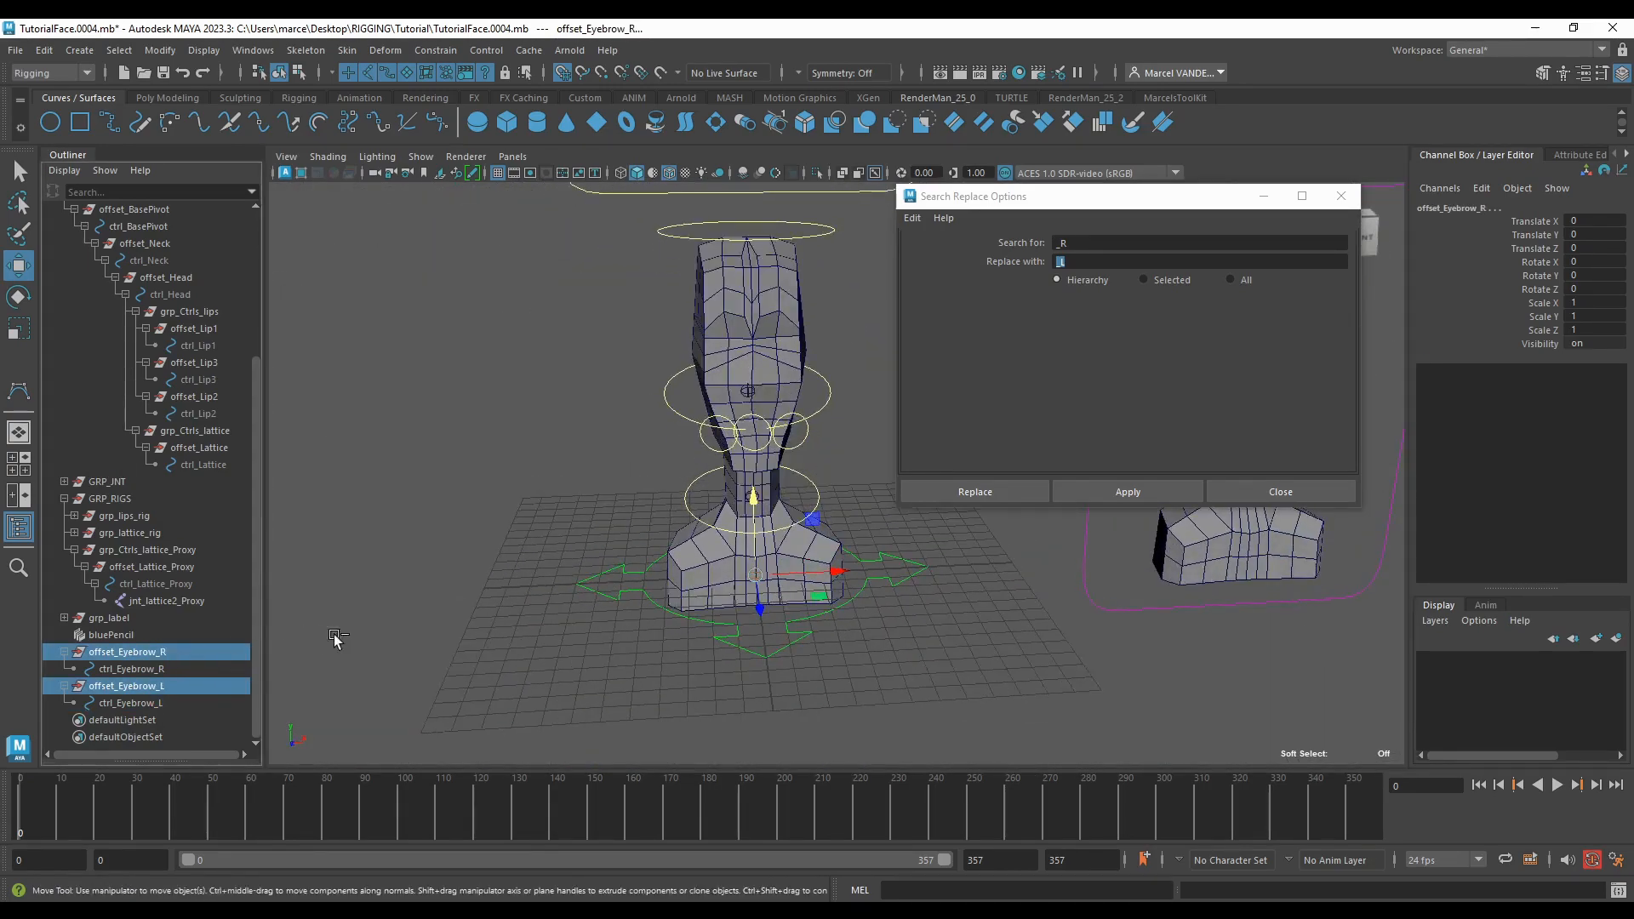
left_click_drag(334, 635, 626, 430, "alt")
scroll(681, 405, "up", 5)
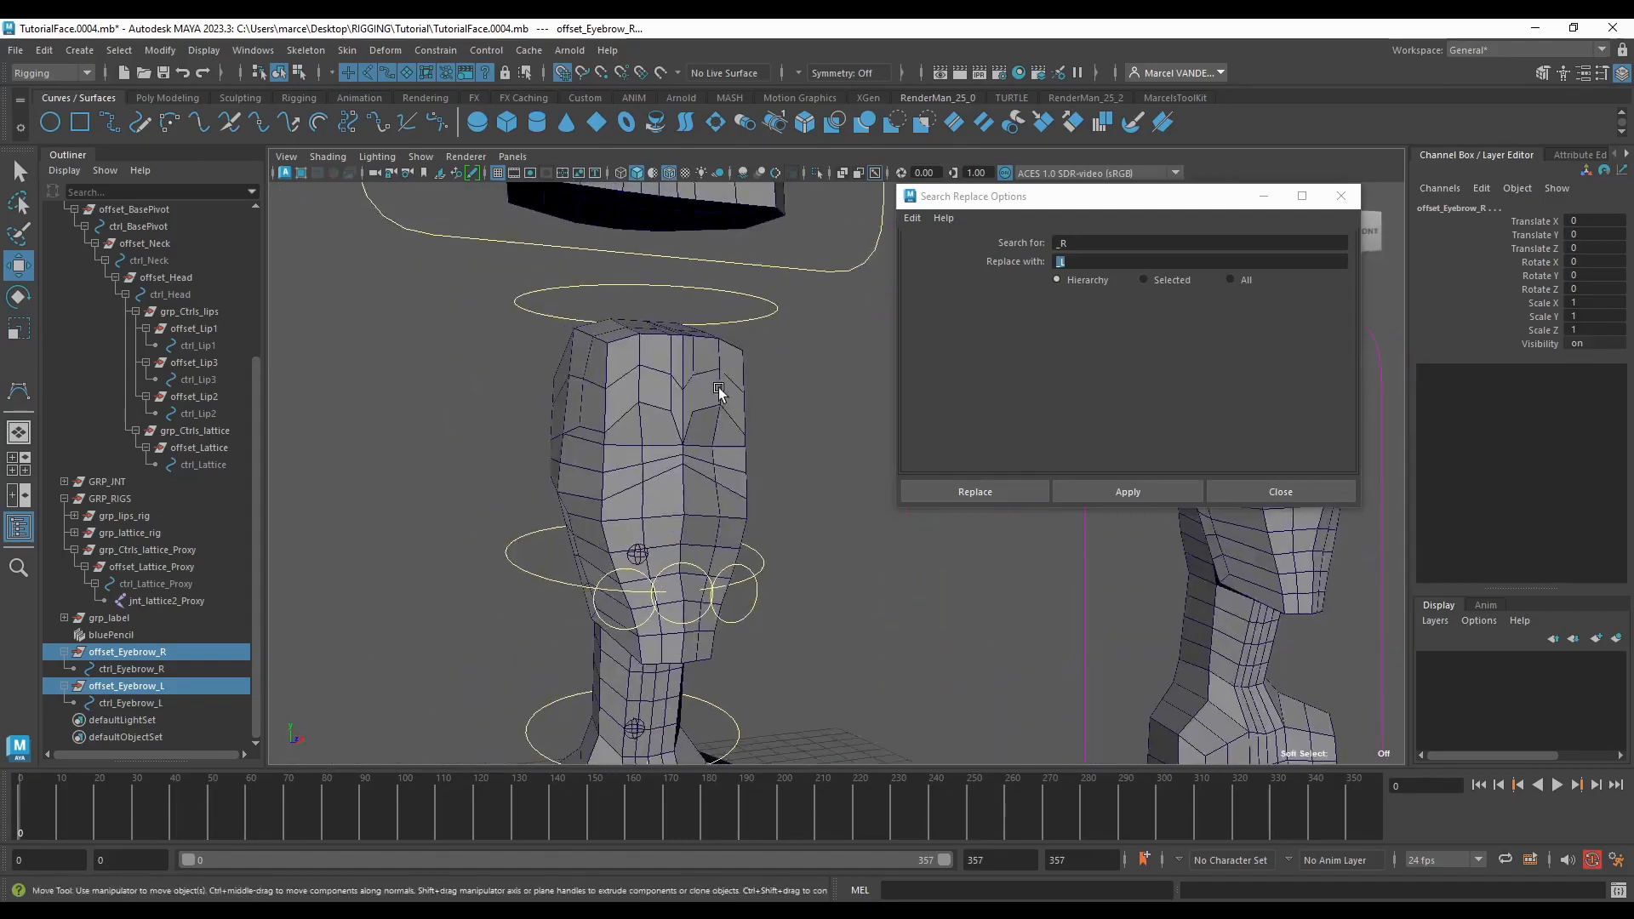
scroll(720, 391, "up", 5)
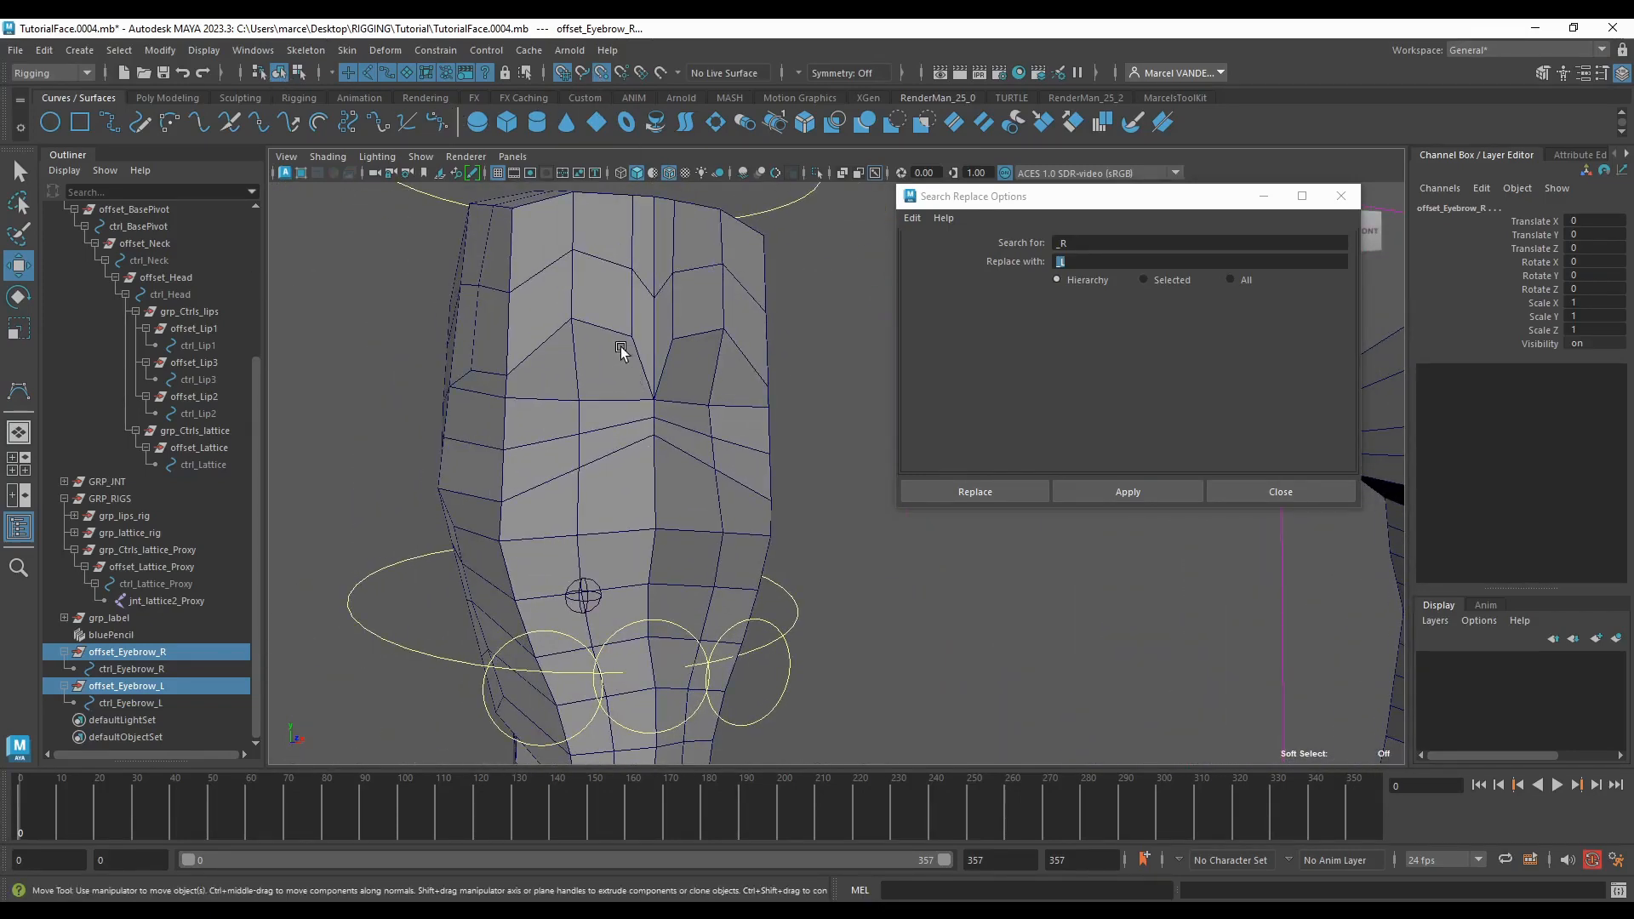
scroll(760, 583, "down", 8)
left_click_drag(730, 736, 763, 411)
key("f")
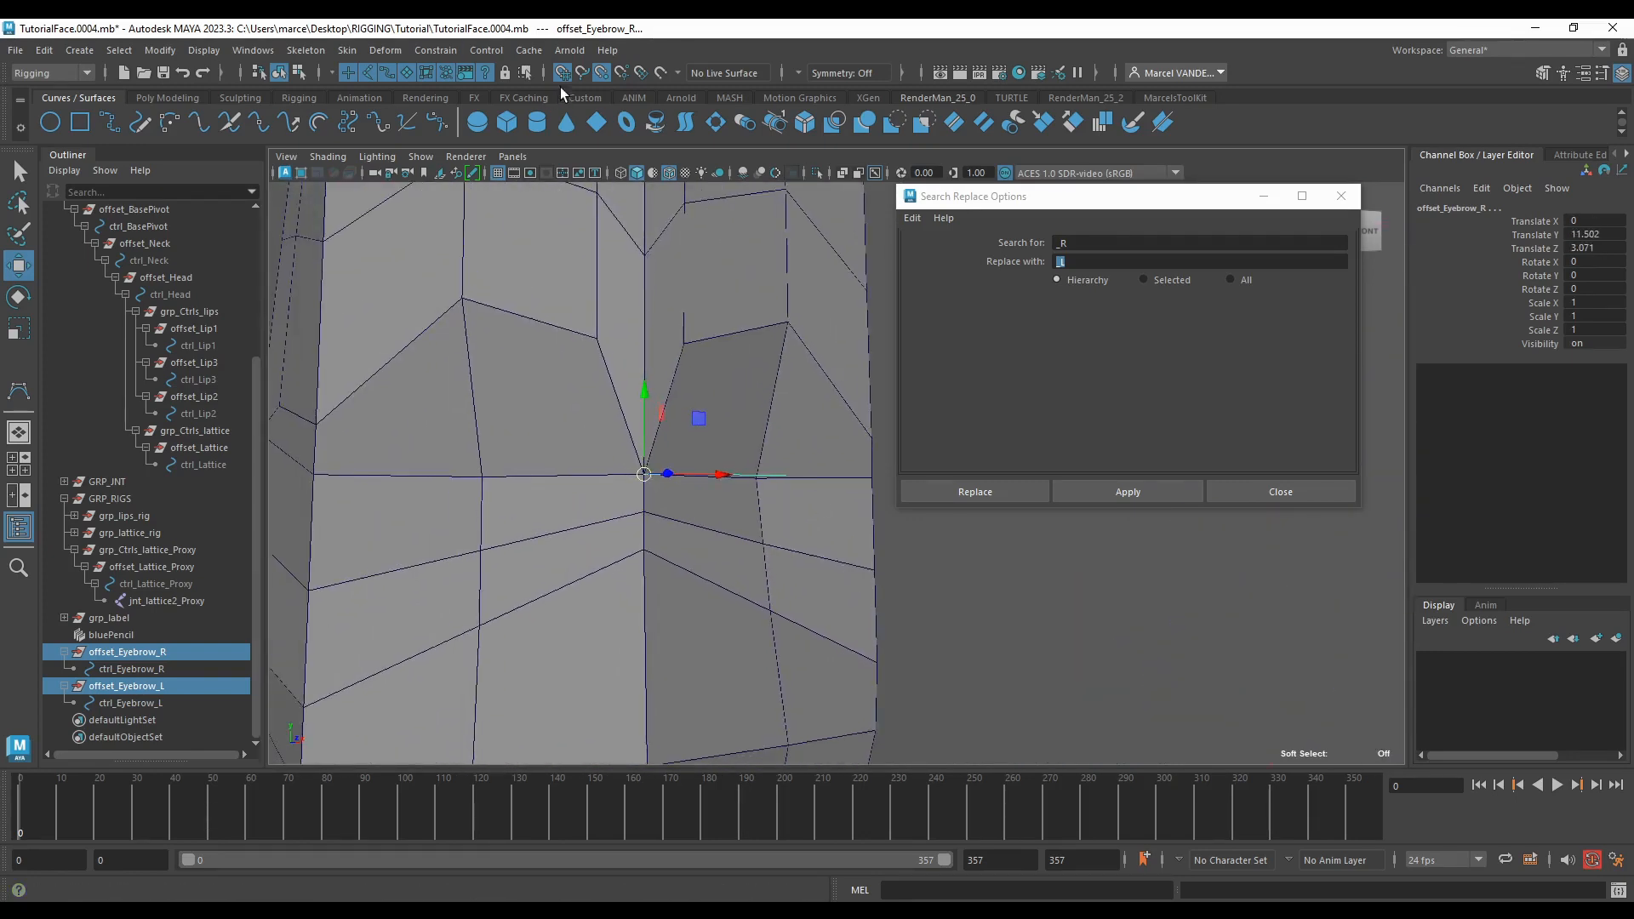
left_click(564, 73)
left_click_drag(642, 473, 609, 315)
key("ctrl+z")
Step: Snap both eyebrow offset groups up to the higher centre-line vertex on the forehead, at Translate Y 12.912
left_click(601, 73)
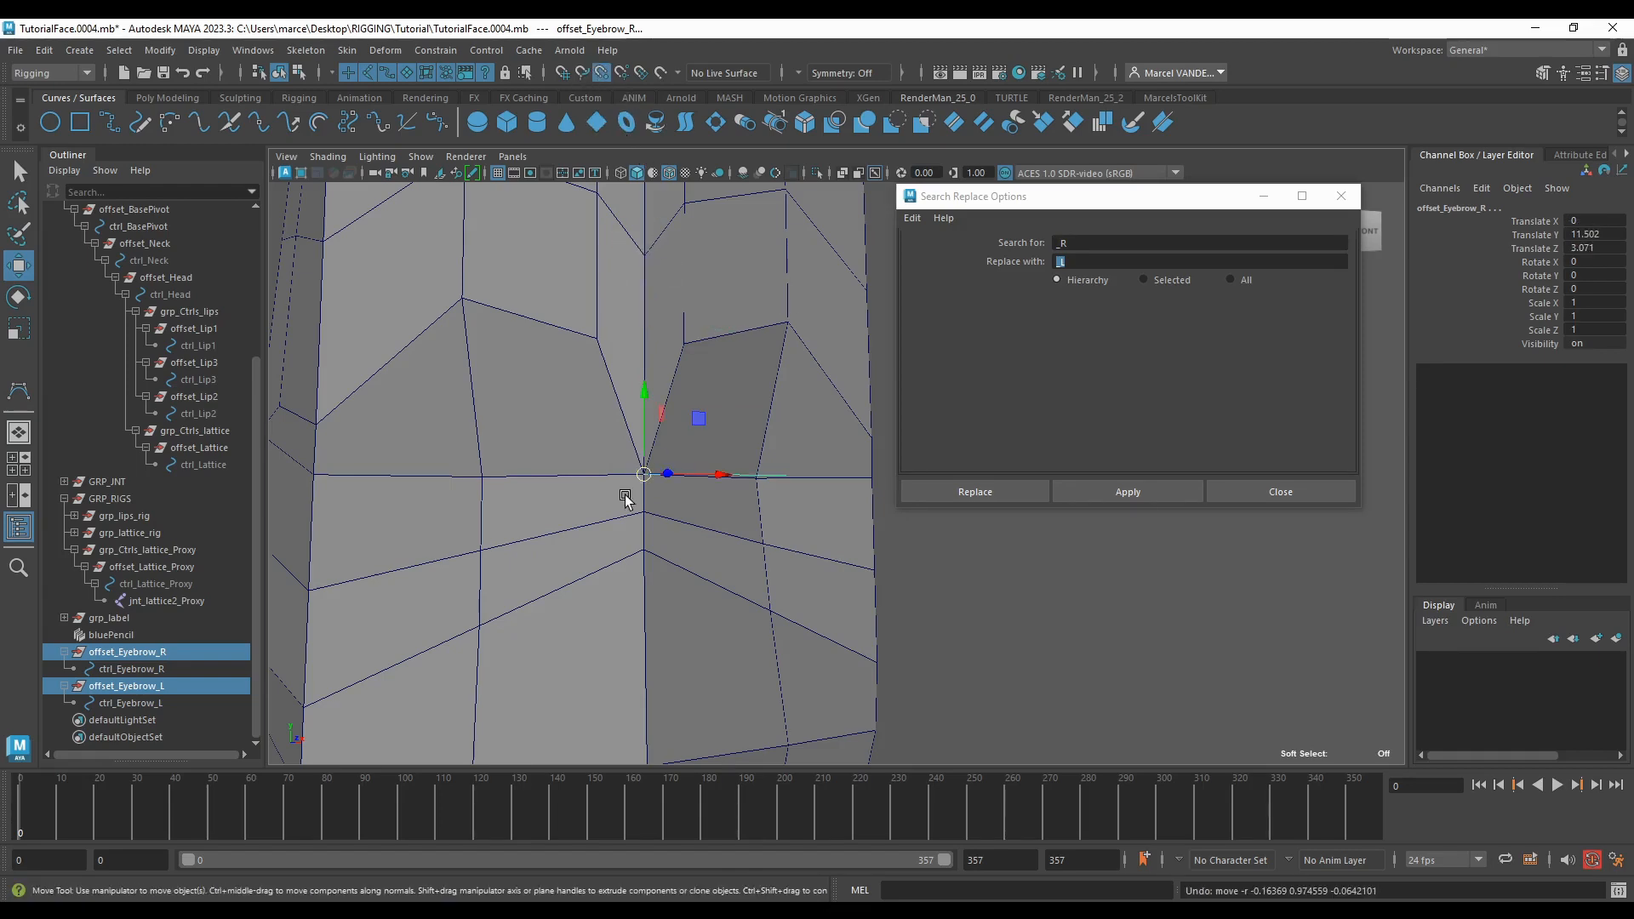
left_click_drag(644, 474, 654, 266)
scroll(633, 339, "down", 5)
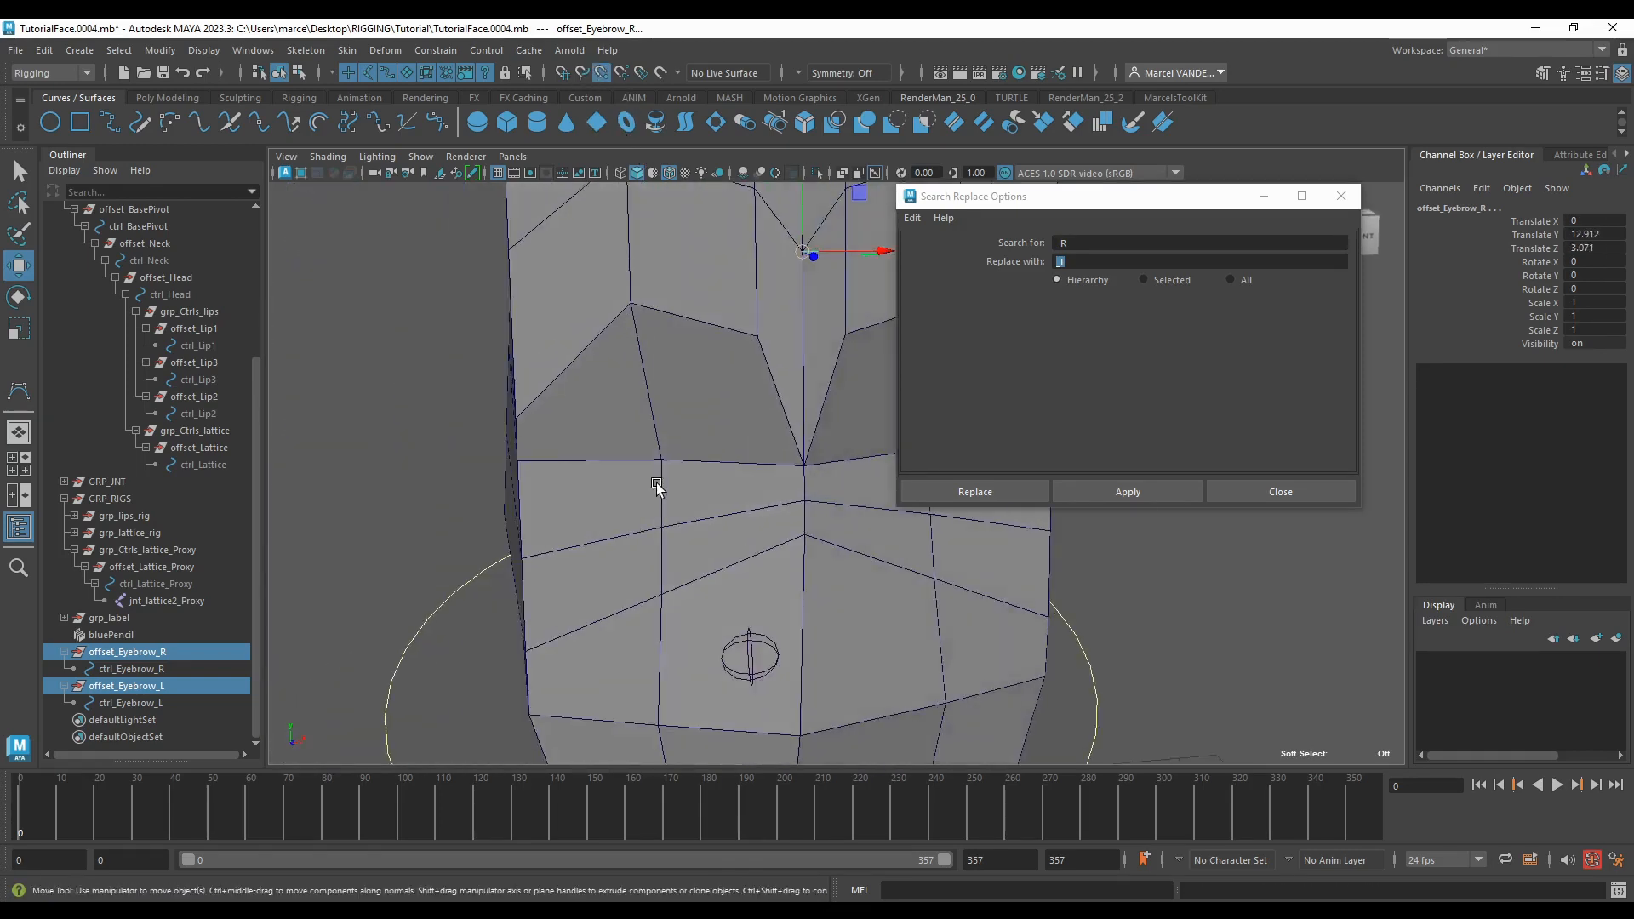
scroll(650, 510, "up", 3)
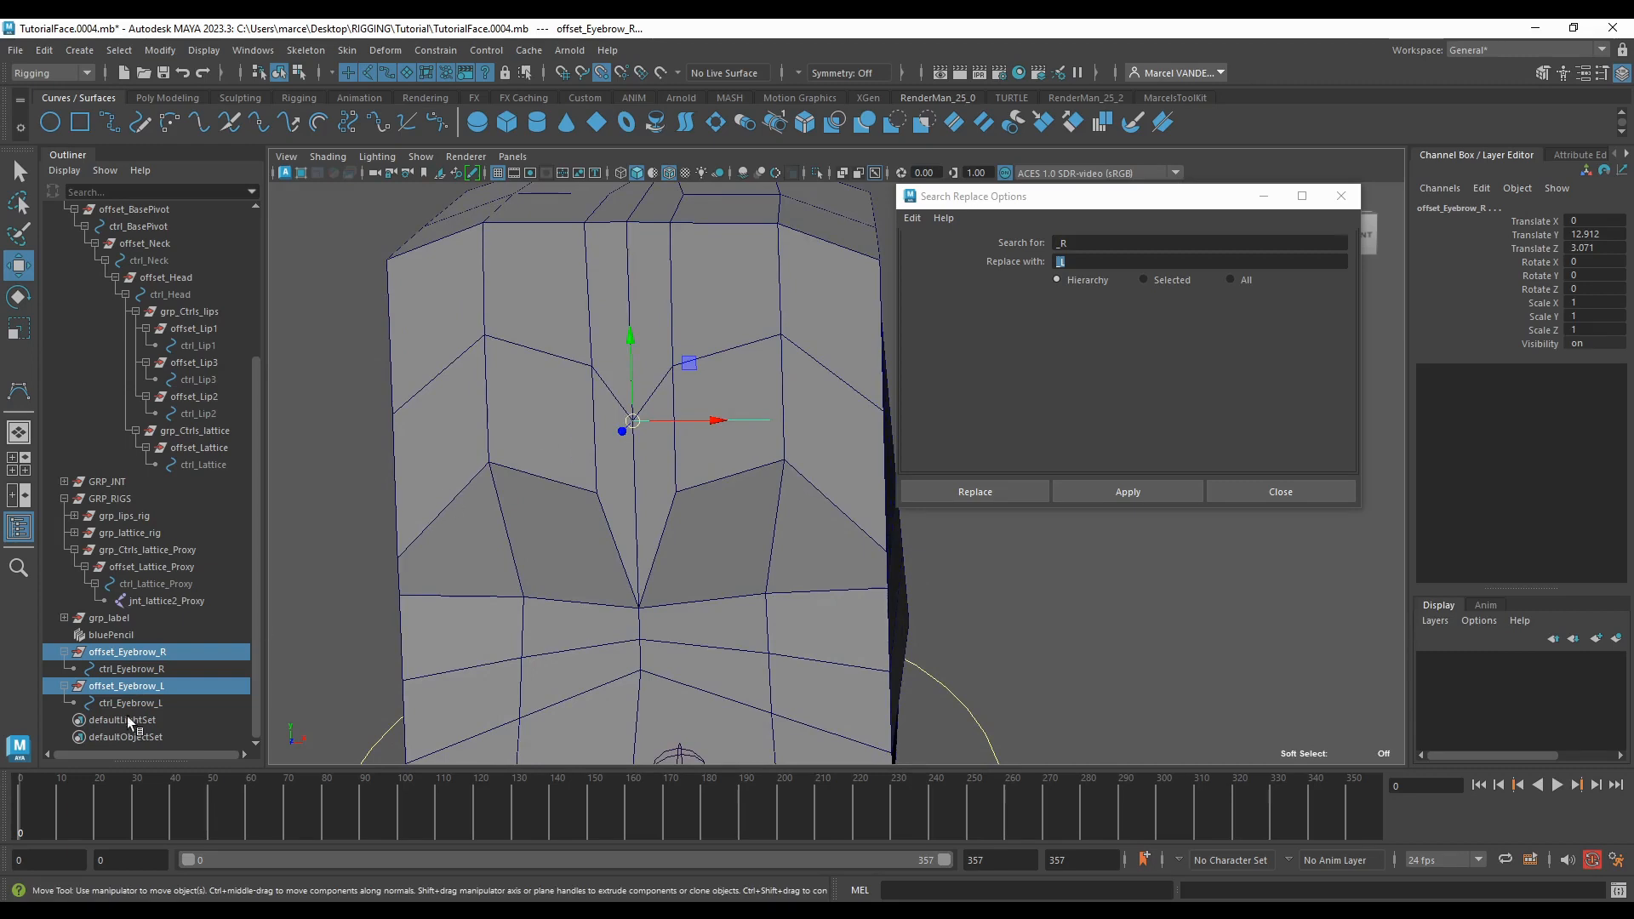
Step: Move both eyebrow offset groups without point snapping to about Translate Y 12.004 and Translate Z 3.258, just in front of the face
key("Down")
scroll(624, 500, "down", 3)
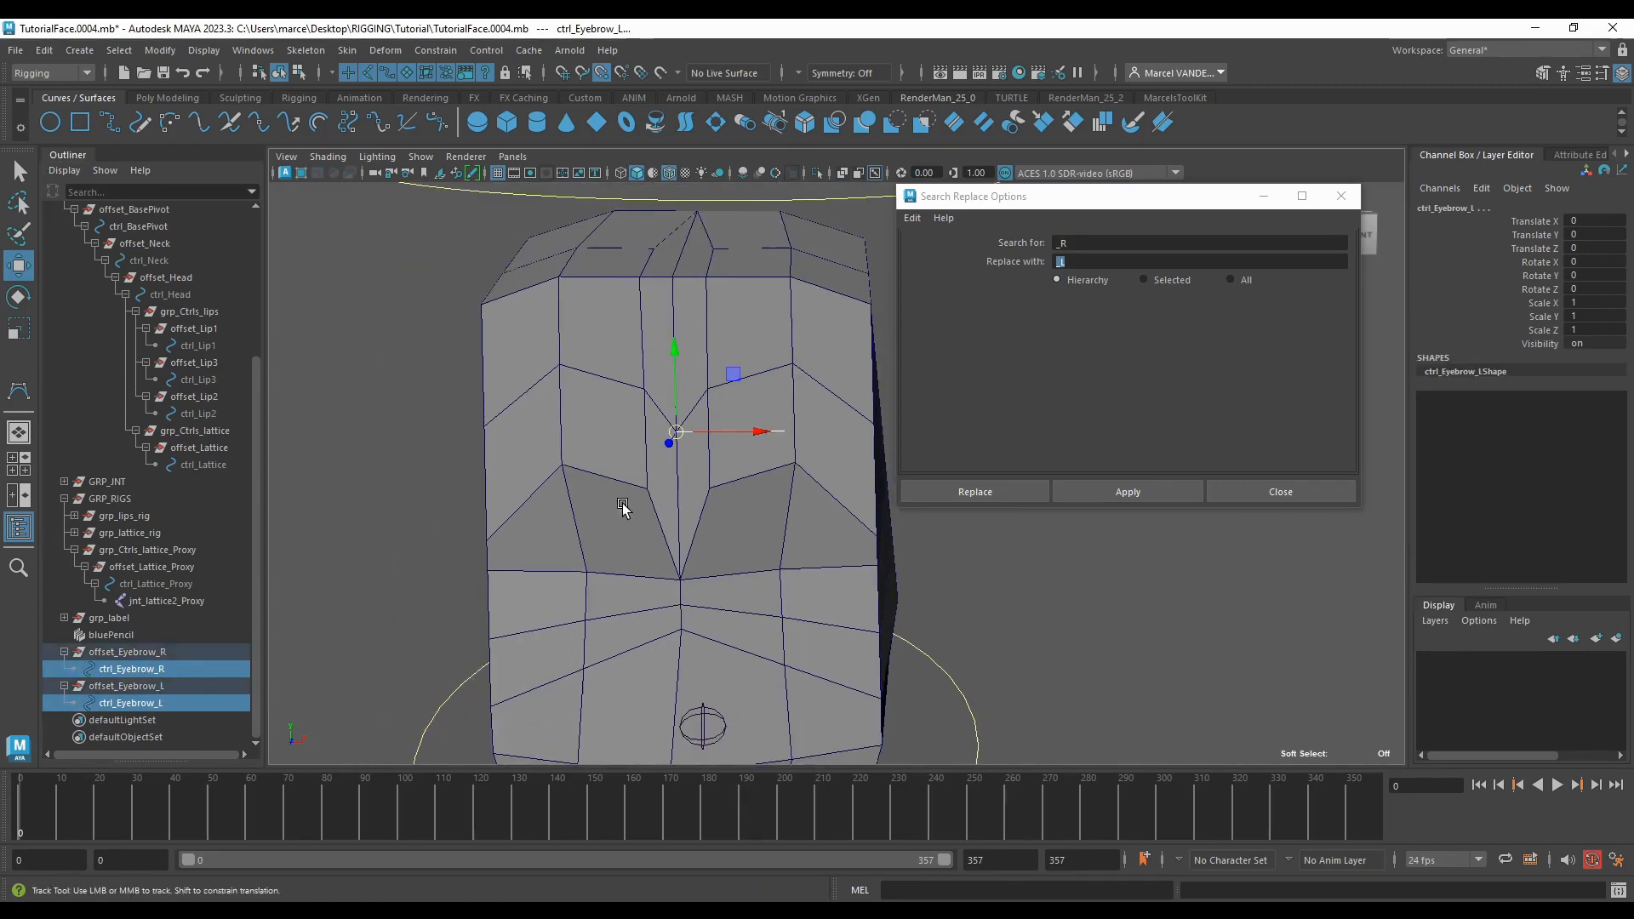
scroll(630, 503, "up", 3)
scroll(630, 503, "down", 3)
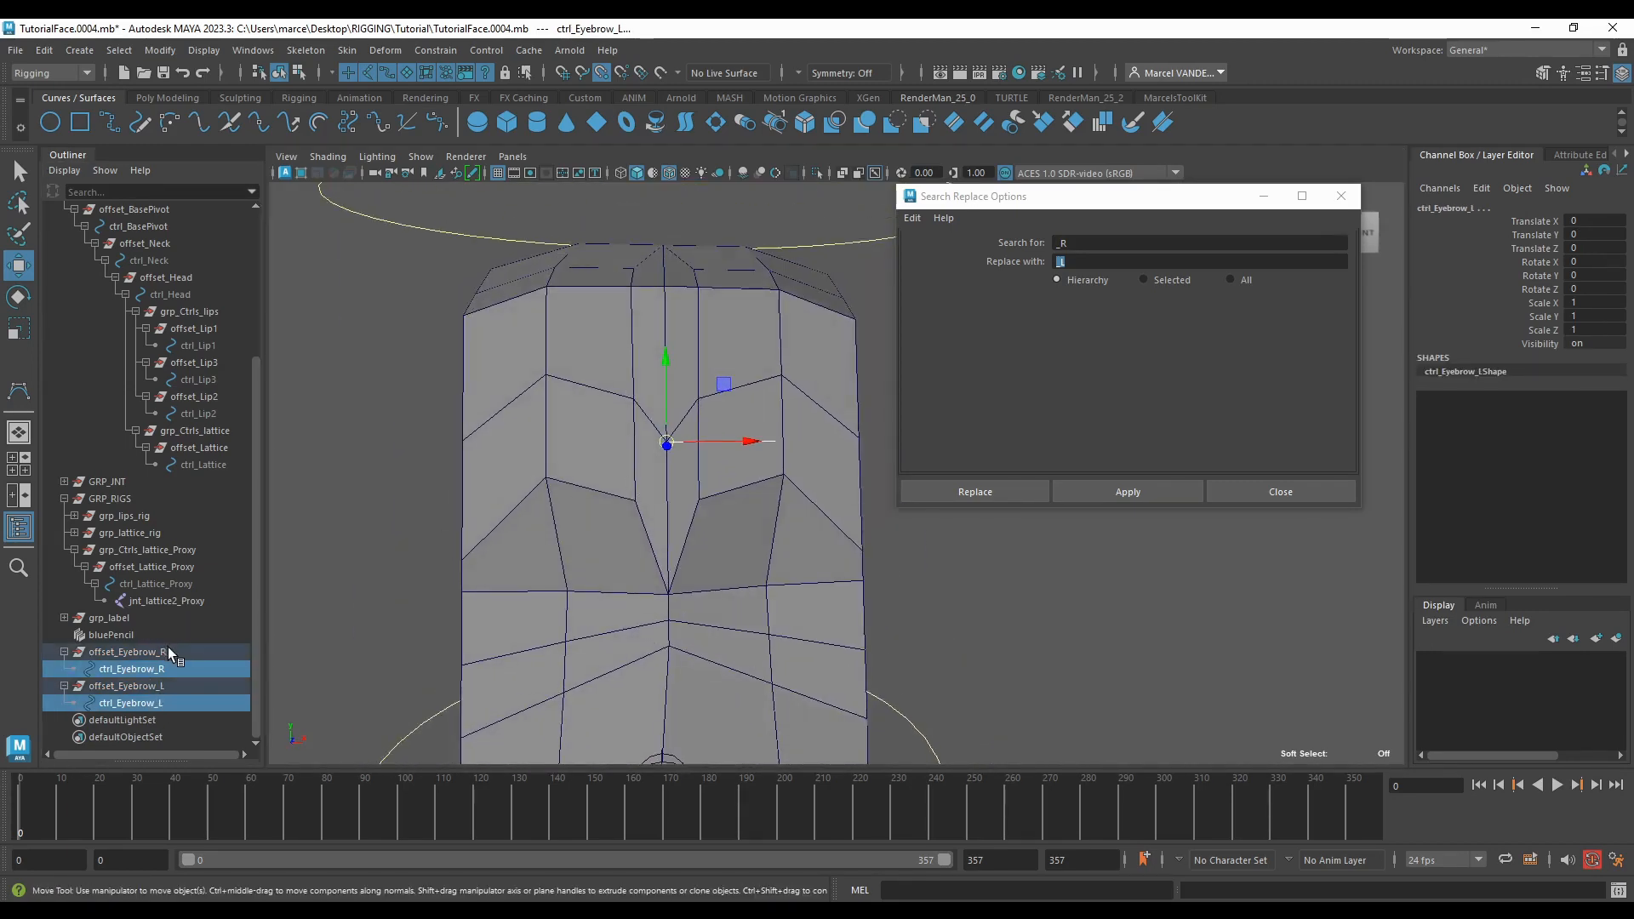
left_click(166, 650)
left_click(164, 689, "ctrl")
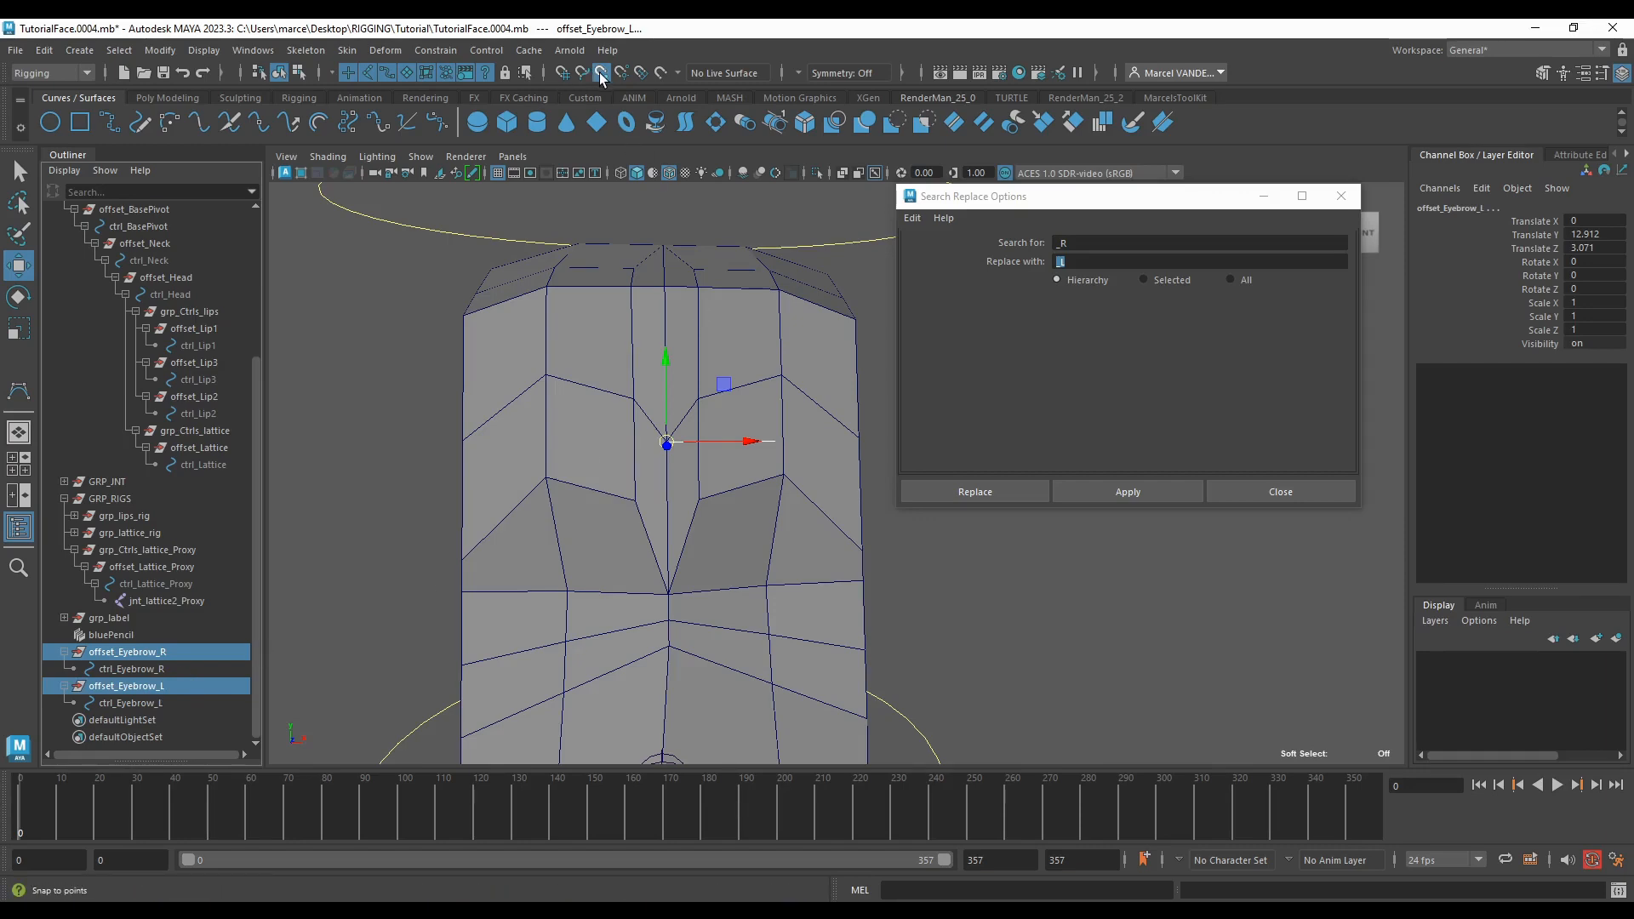
left_click_drag(667, 386, 737, 496)
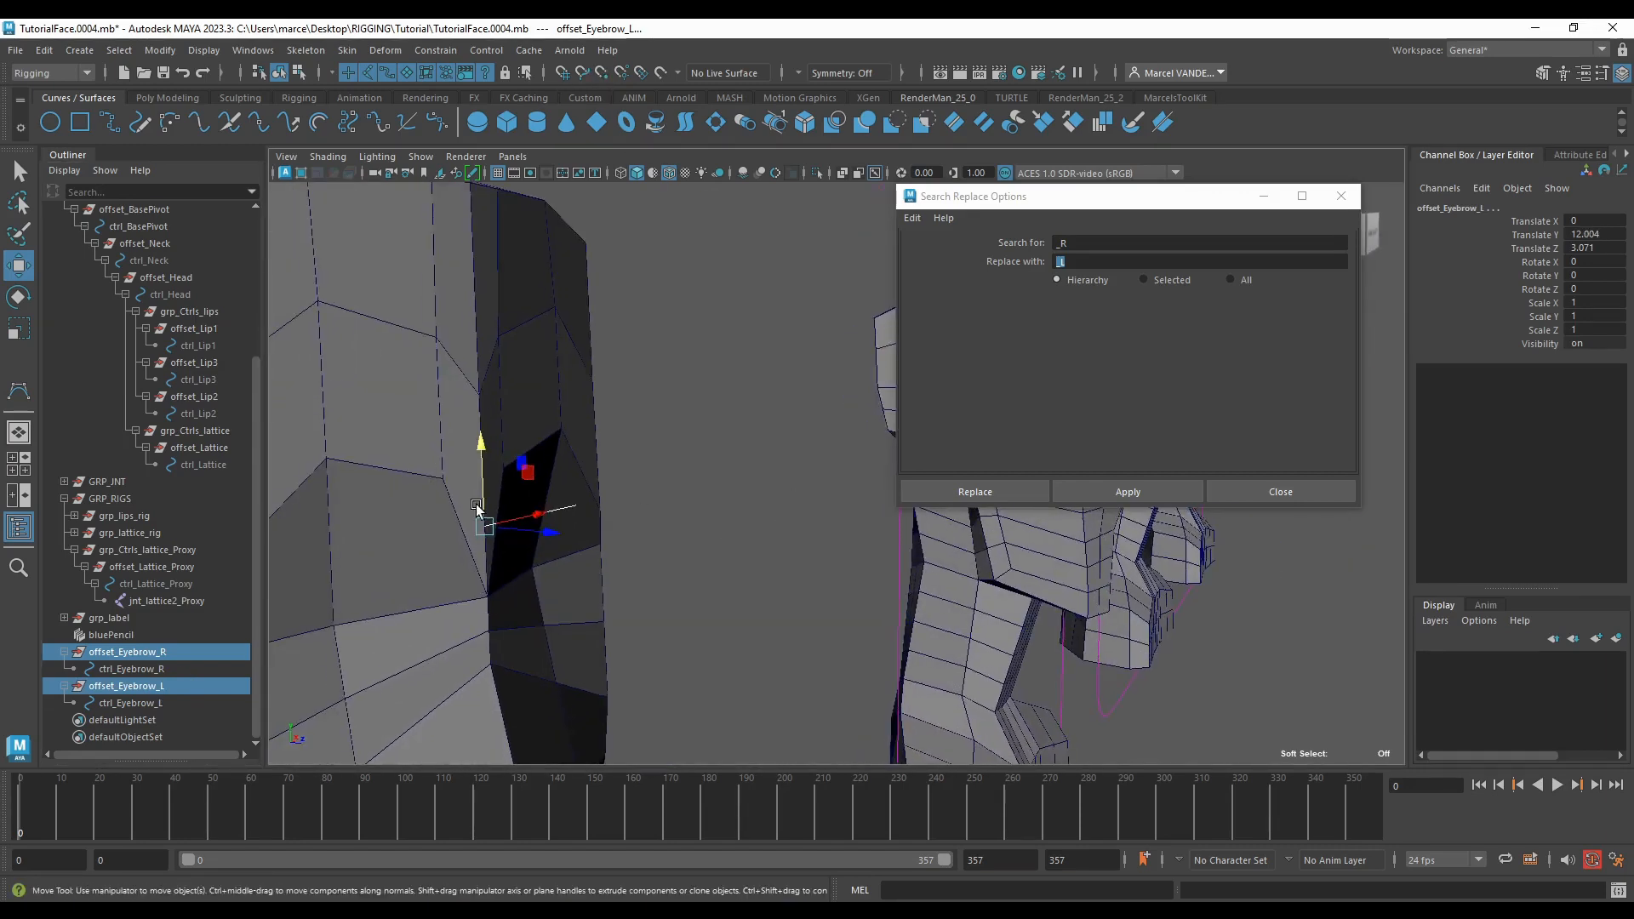
left_click_drag(524, 538, 645, 485, "alt")
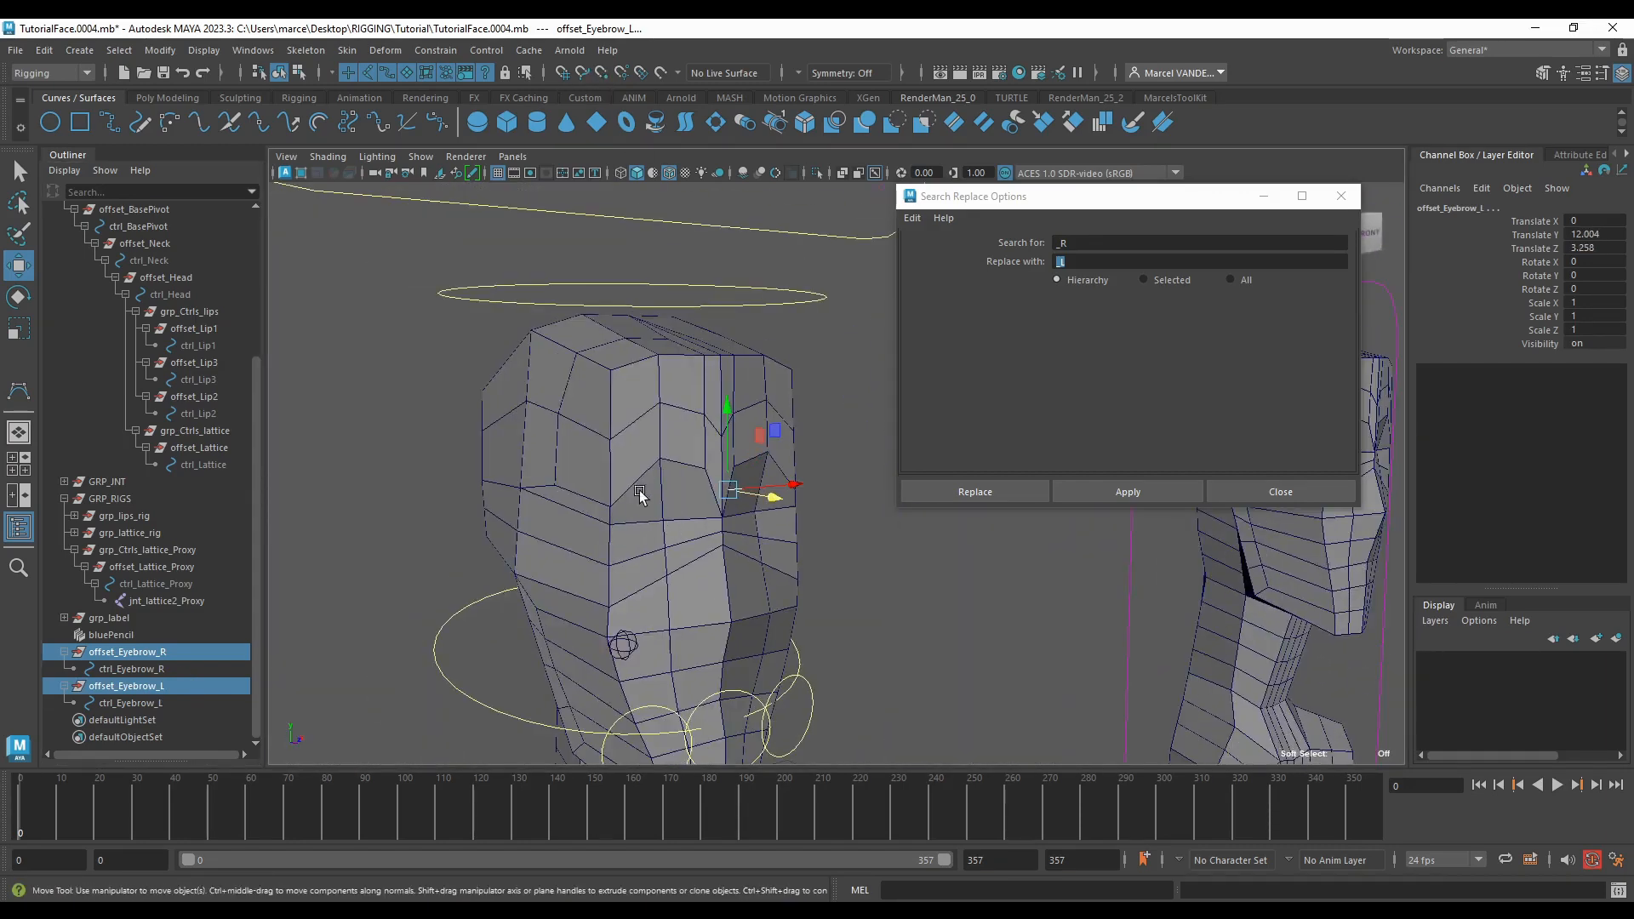
Step: Set the third gathered_BlendShapes target of the face mesh to weight 0 in the Shape Editor and close the editor
left_click(632, 475)
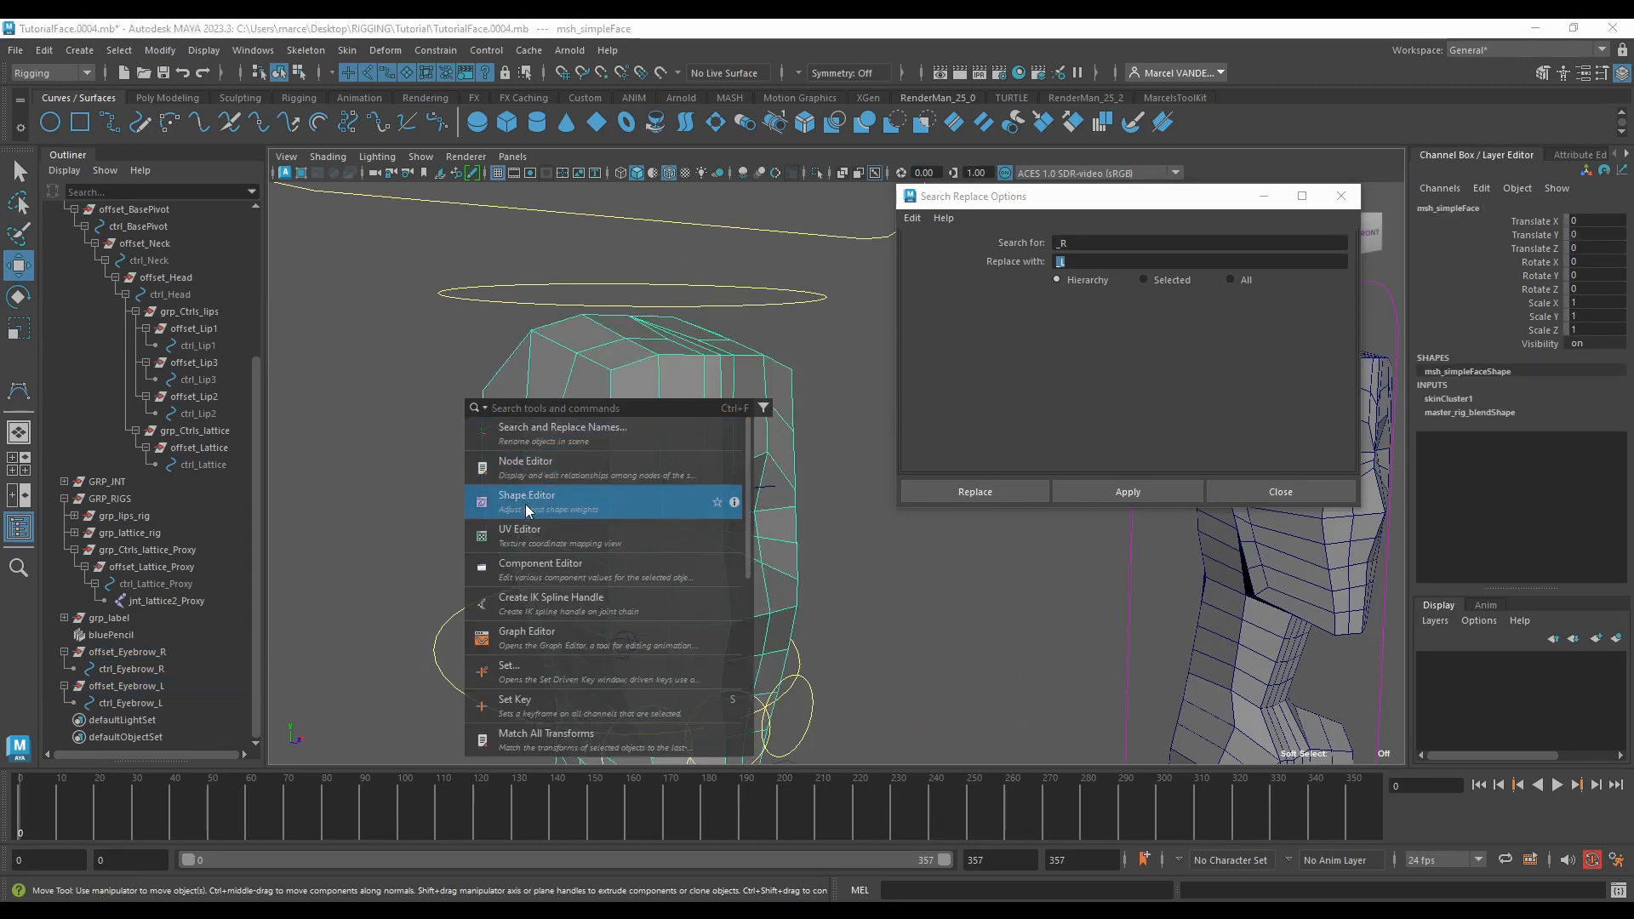
left_click(524, 504)
left_click_drag(296, 427, 238, 446)
left_click_drag(450, 474, 175, 480)
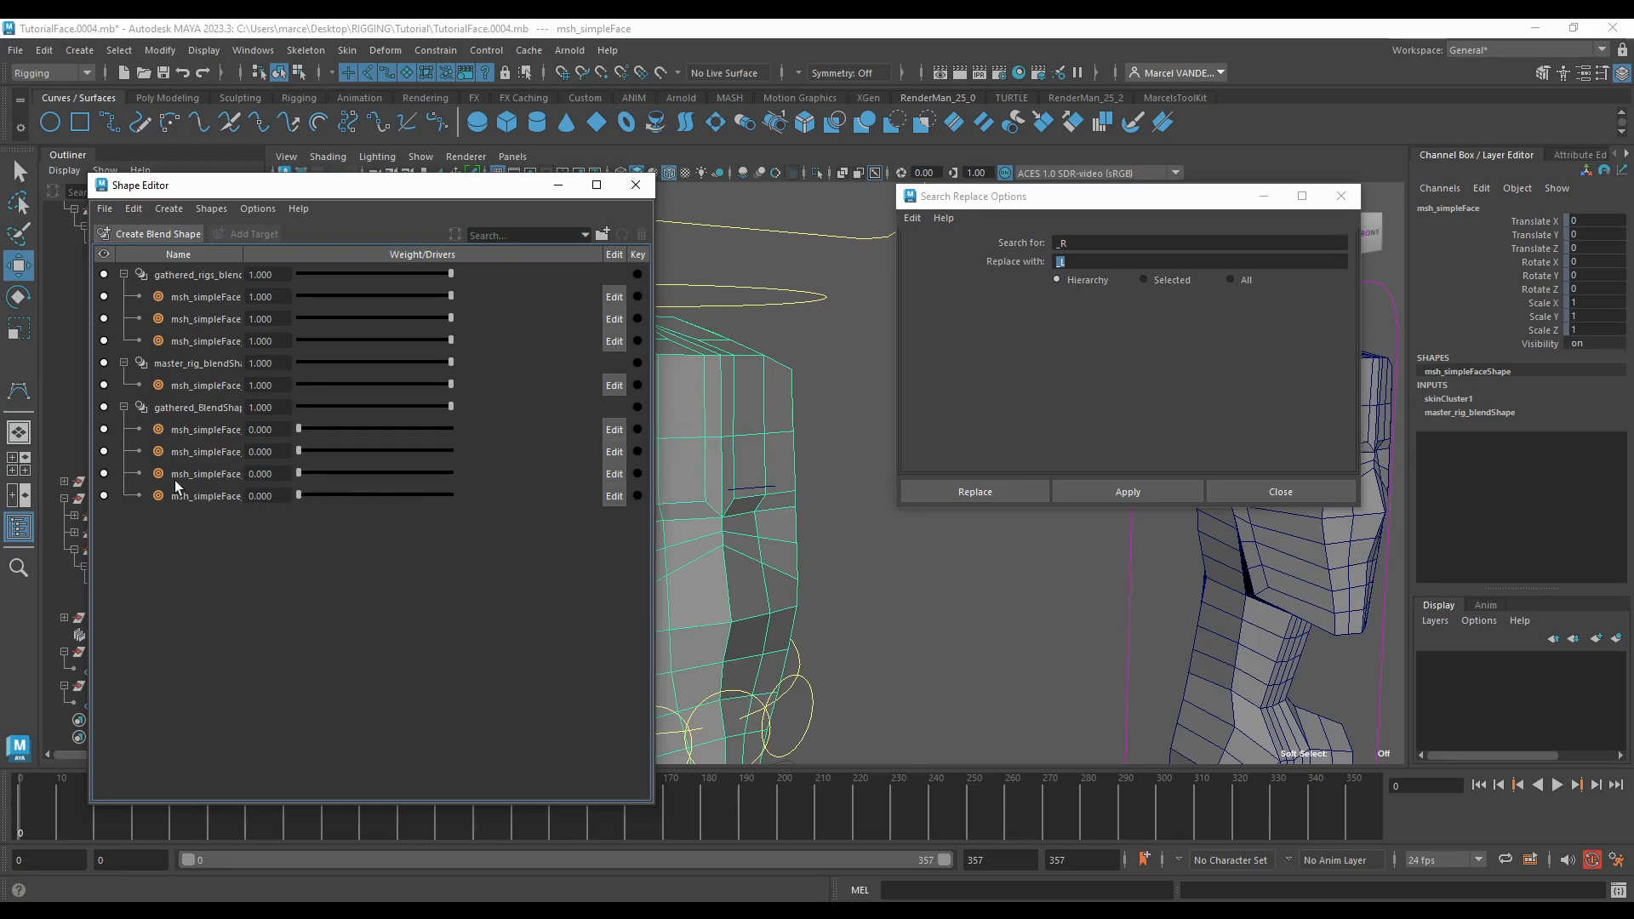
left_click(636, 185)
scroll(748, 456, "up", 3)
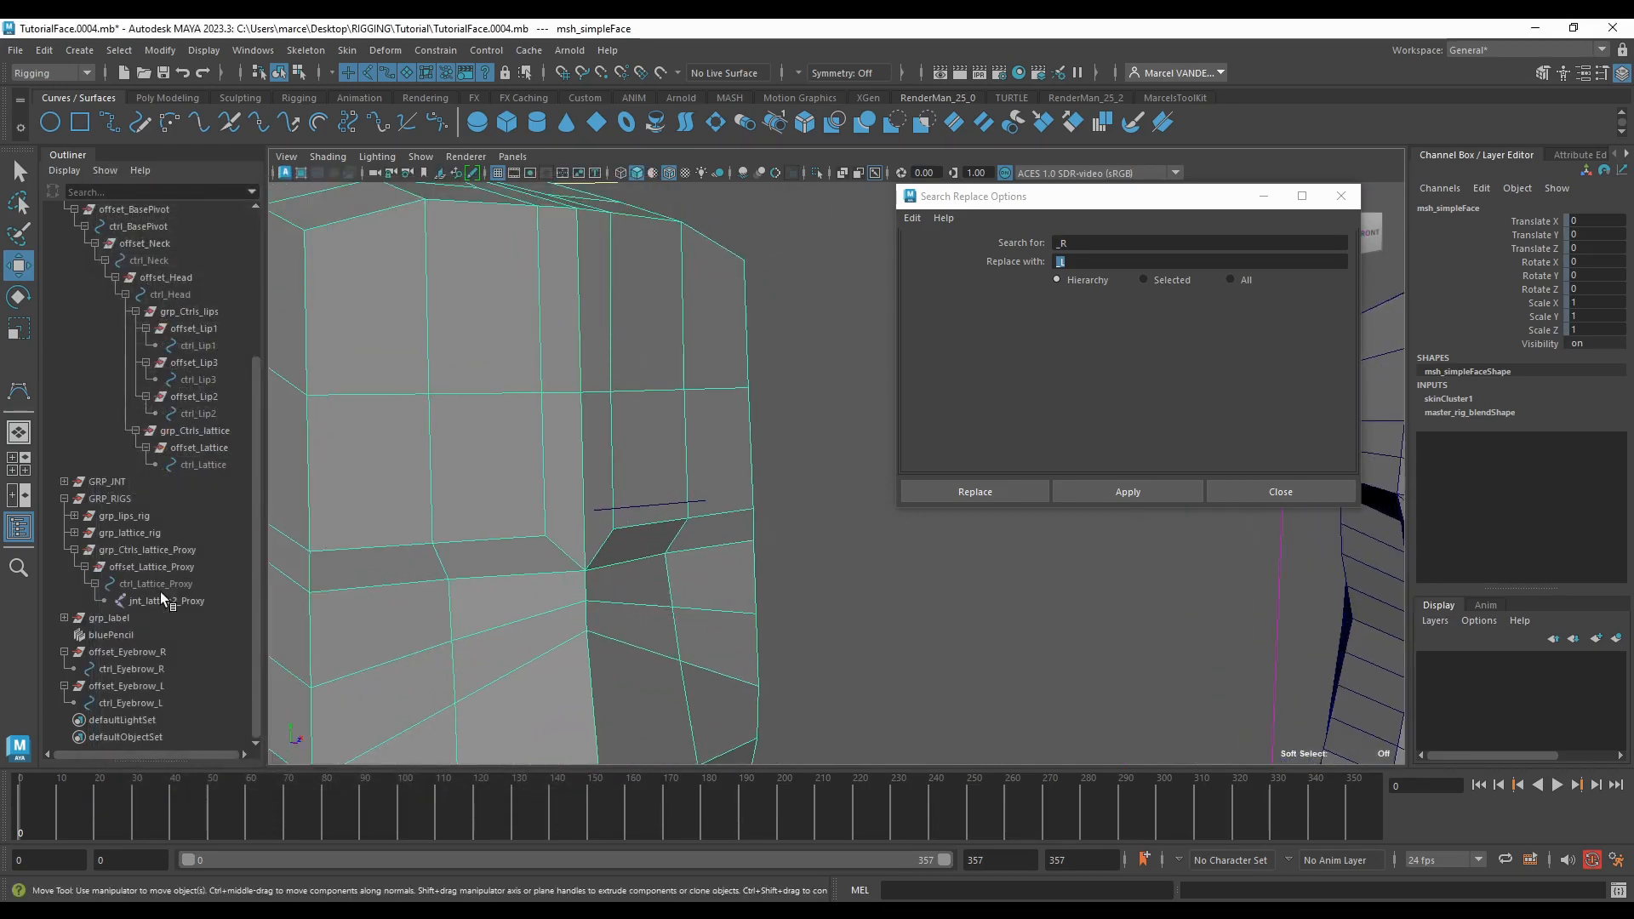
Step: Lower both eyebrow offset groups to about Translate Y 11.766 at brow height
left_click(128, 652)
left_click(128, 686, "ctrl")
key("f")
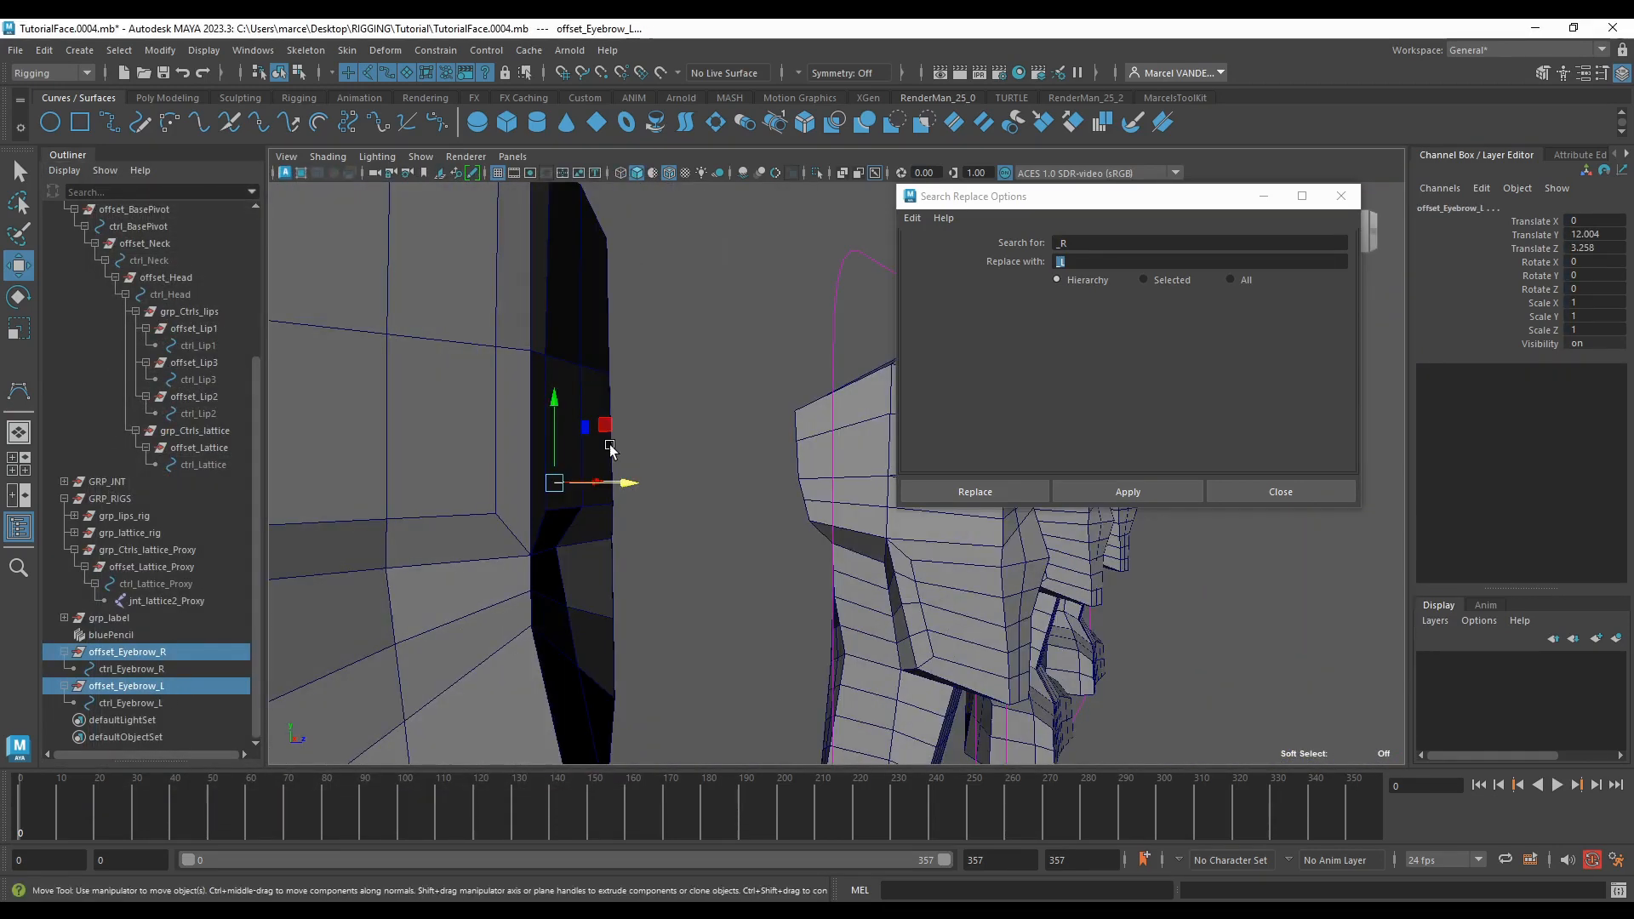
left_click_drag(547, 433, 549, 460)
scroll(553, 476, "up", 6)
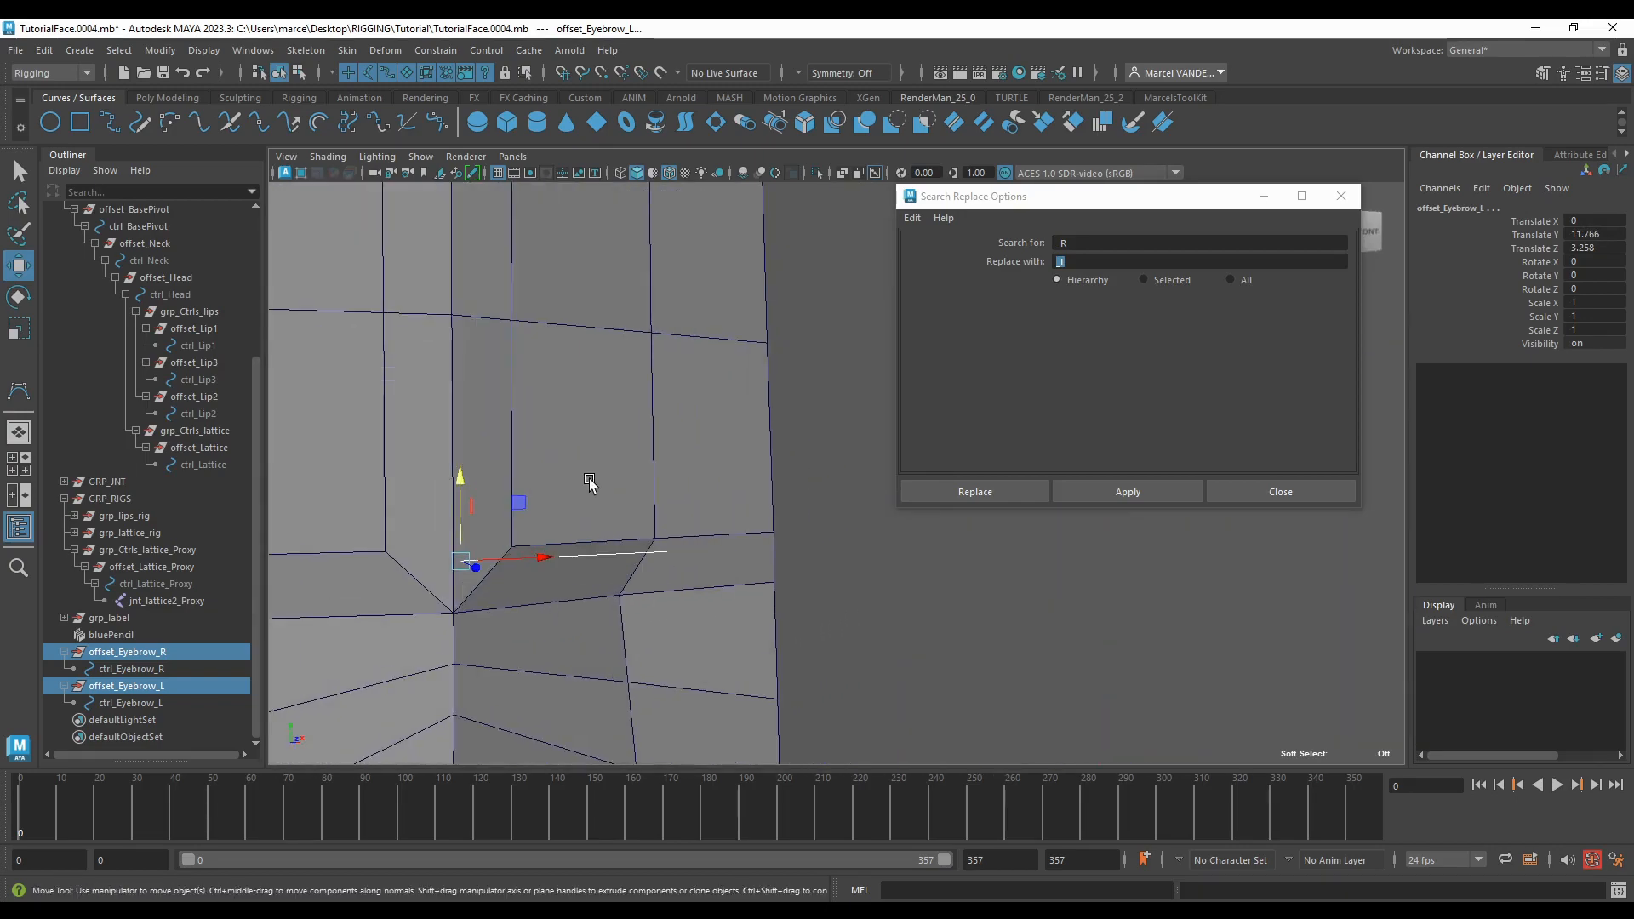
scroll(588, 475, "down", 6)
mouse_move(719, 477)
left_mouse_down("alt")
mouse_move(534, 572)
mouse_move(632, 534)
mouse_move(640, 442)
mouse_move(706, 483)
mouse_move(725, 464)
mouse_move(711, 451)
left_mouse_up("alt")
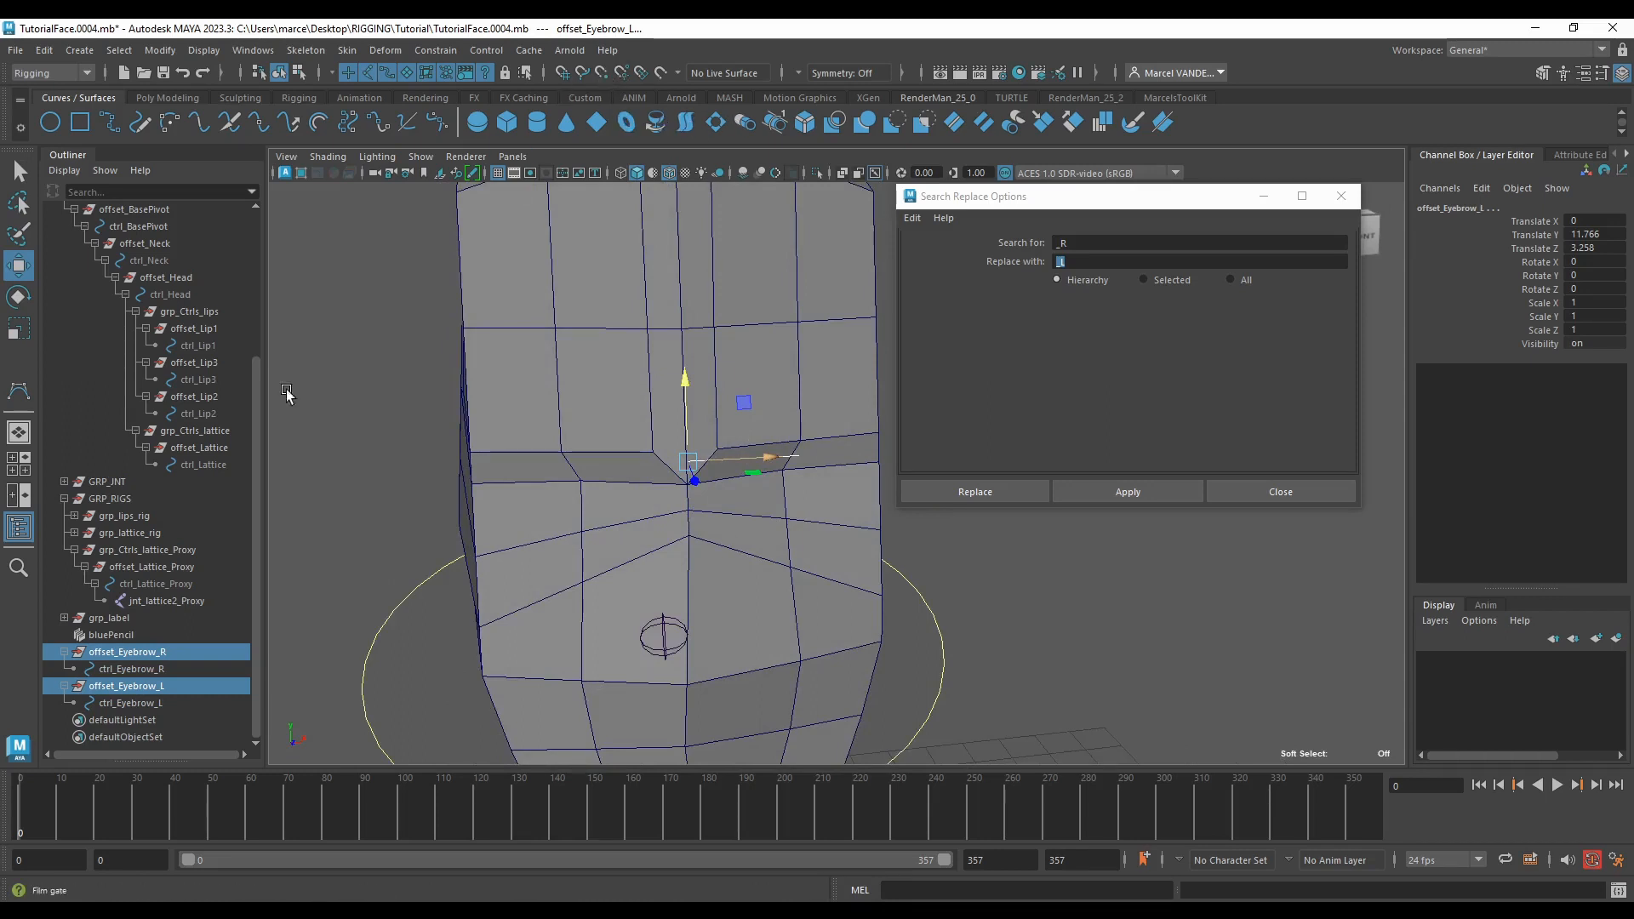
Step: Snap the right and left eyebrow offset groups to brow-edge vertices at Translate X -1.097 and 1.097, Y 11.798, Z 2.802
left_click(146, 640)
left_click(145, 654)
left_click(154, 688, "ctrl")
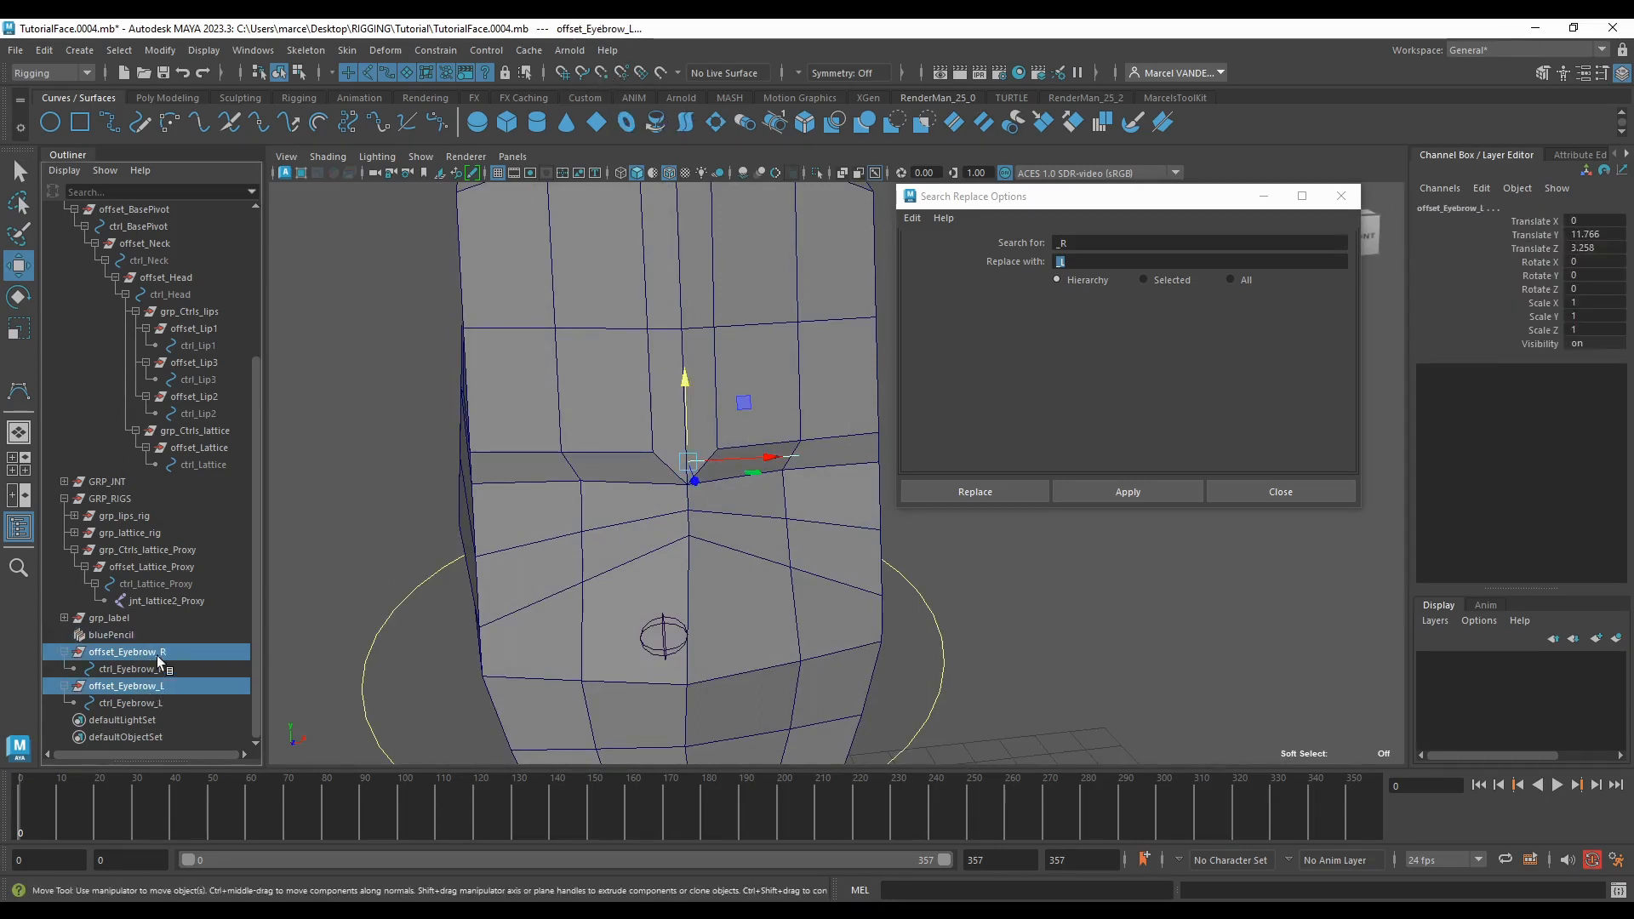
left_click(157, 687, "ctrl")
left_click(601, 73)
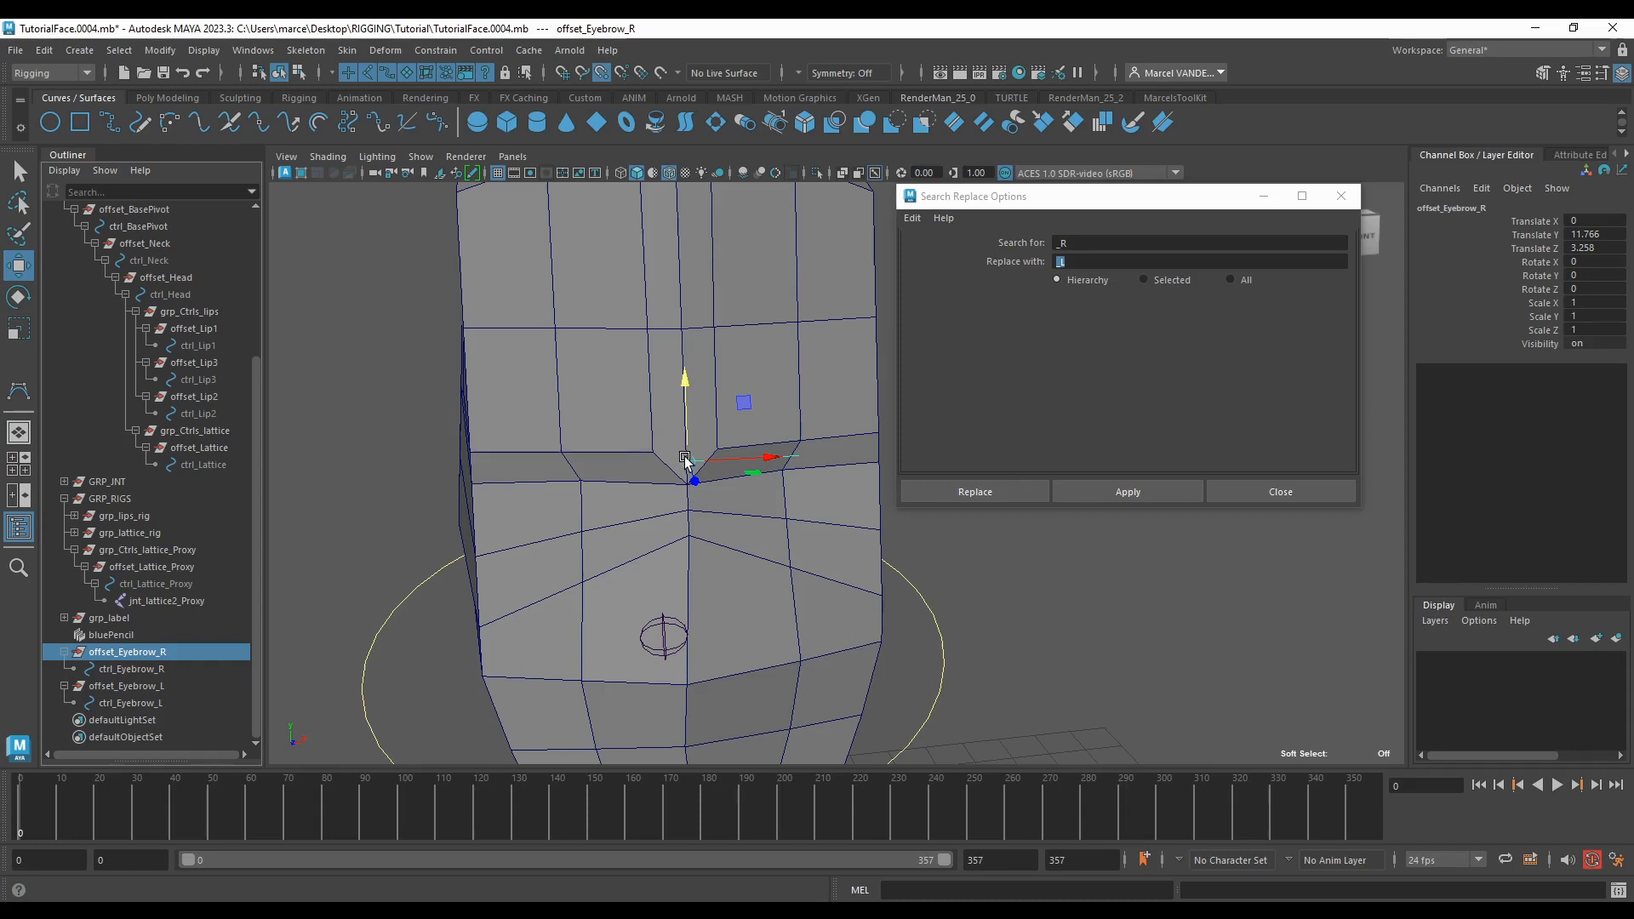
left_click_drag(686, 462, 538, 451)
left_click(176, 688)
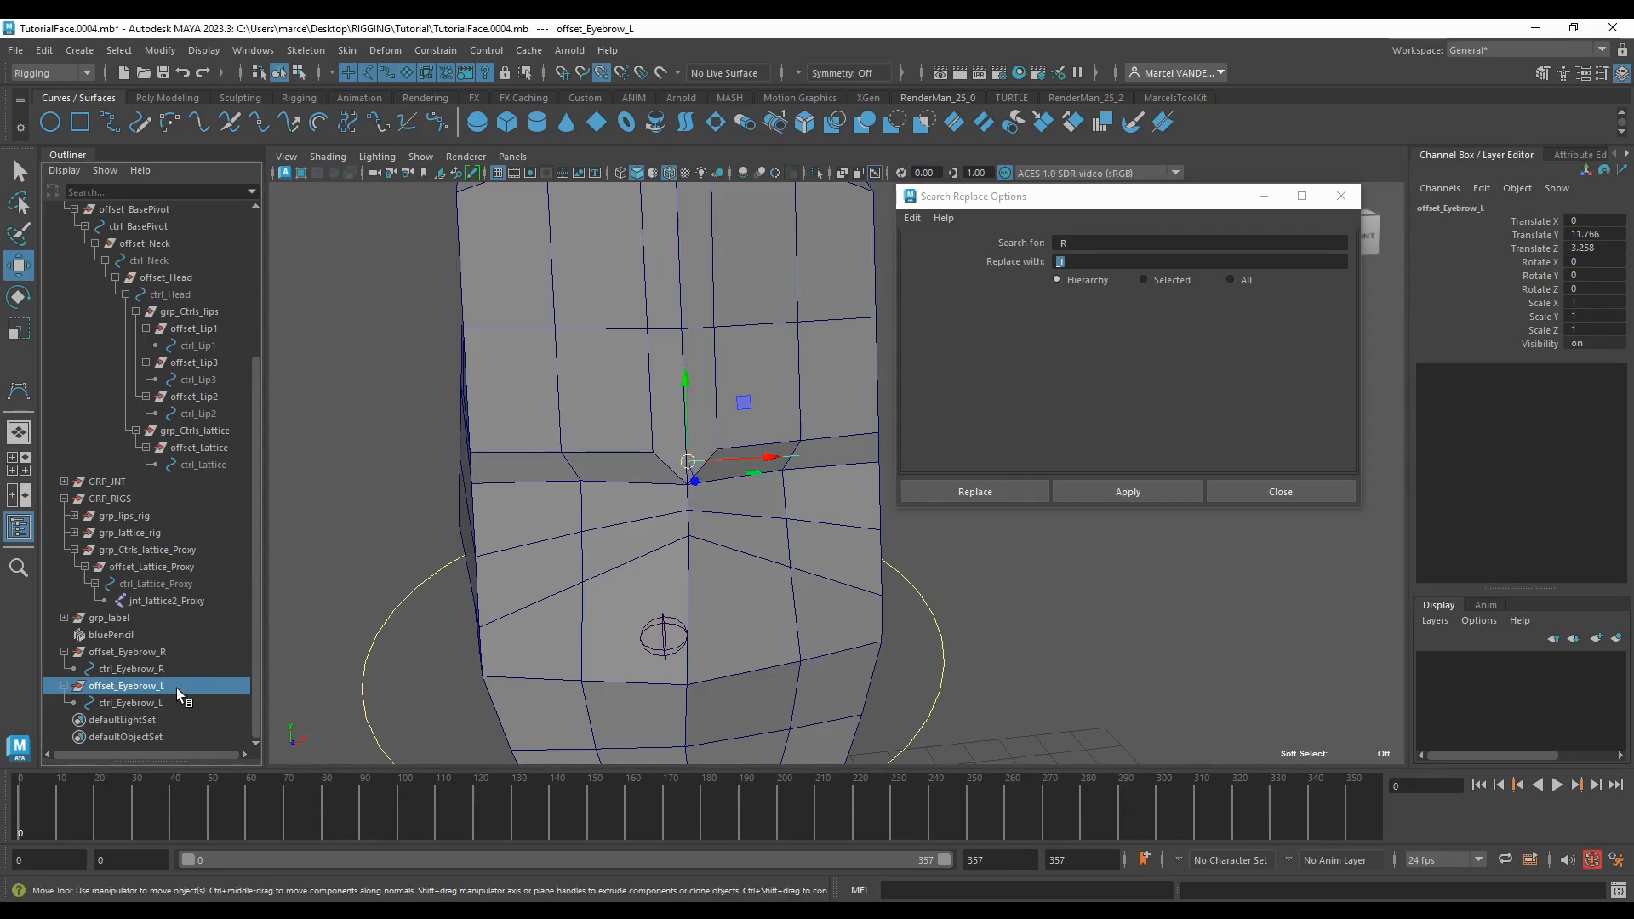
left_click_drag(689, 469, 795, 434)
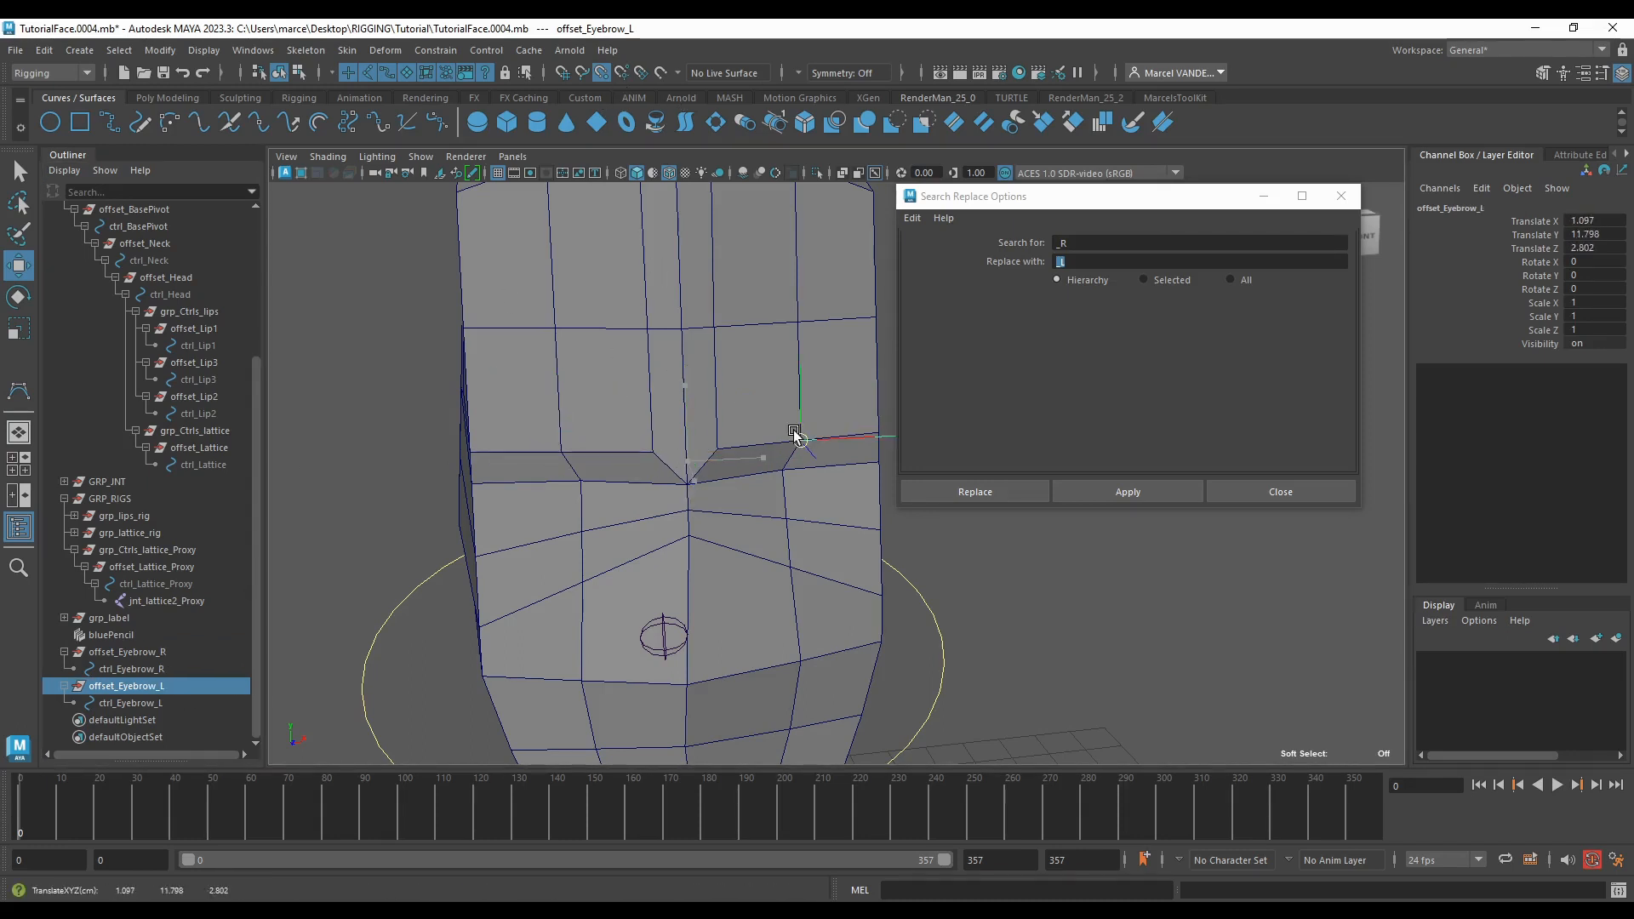
Step: Move both eyebrow offset groups together forward along Z without point snapping, so they sit in front of the brows
left_click(136, 652, "ctrl")
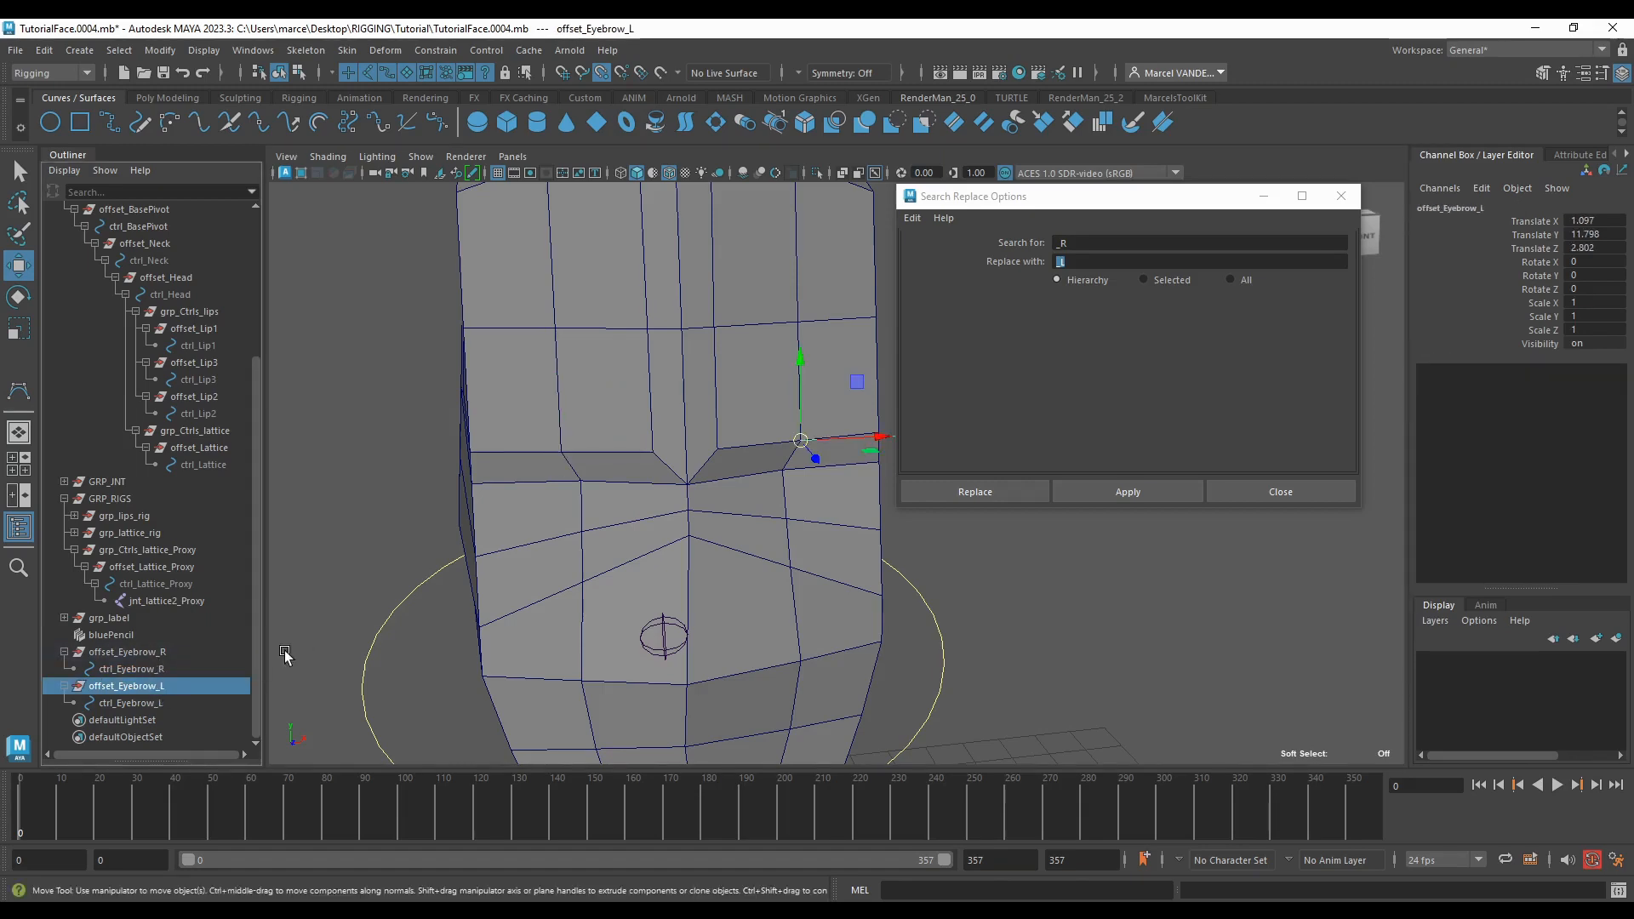
left_click_drag(486, 609, 583, 651, "alt")
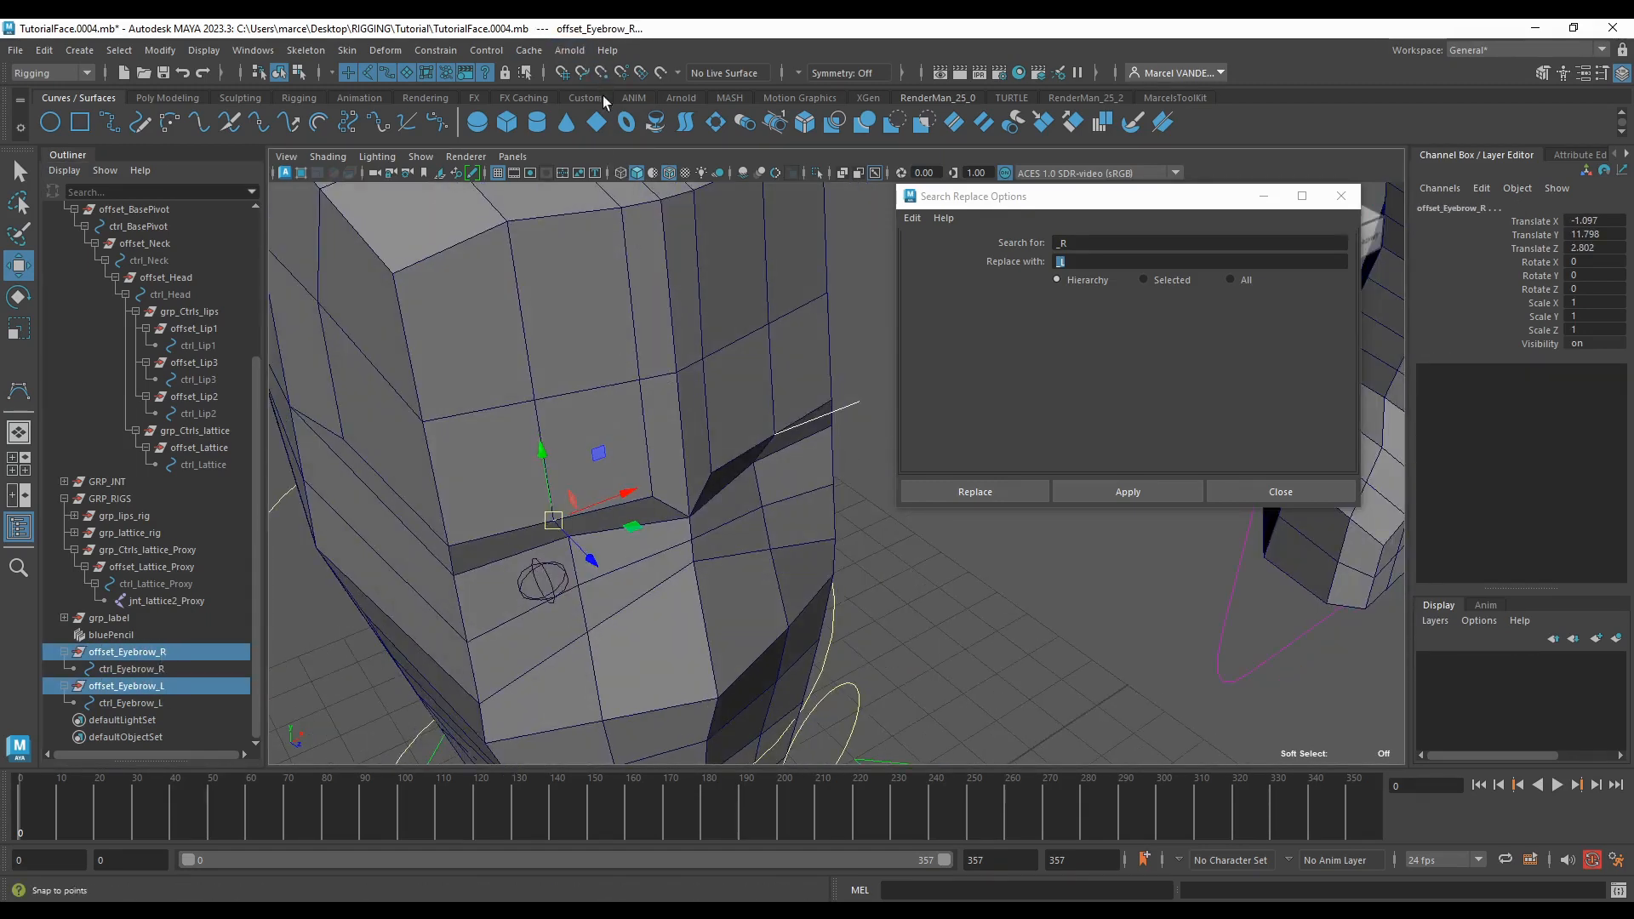
left_click_drag(593, 559, 686, 529)
key("ctrl+z")
mouse_move(660, 550)
left_mouse_down()
mouse_move(718, 594)
mouse_move(741, 528)
mouse_move(679, 546)
left_mouse_up()
Step: Try Translate Y 0.5 on both eyebrow controls, ctrl_Eyebrow_R and ctrl_Eyebrow_L, and undo the change
left_click(836, 312)
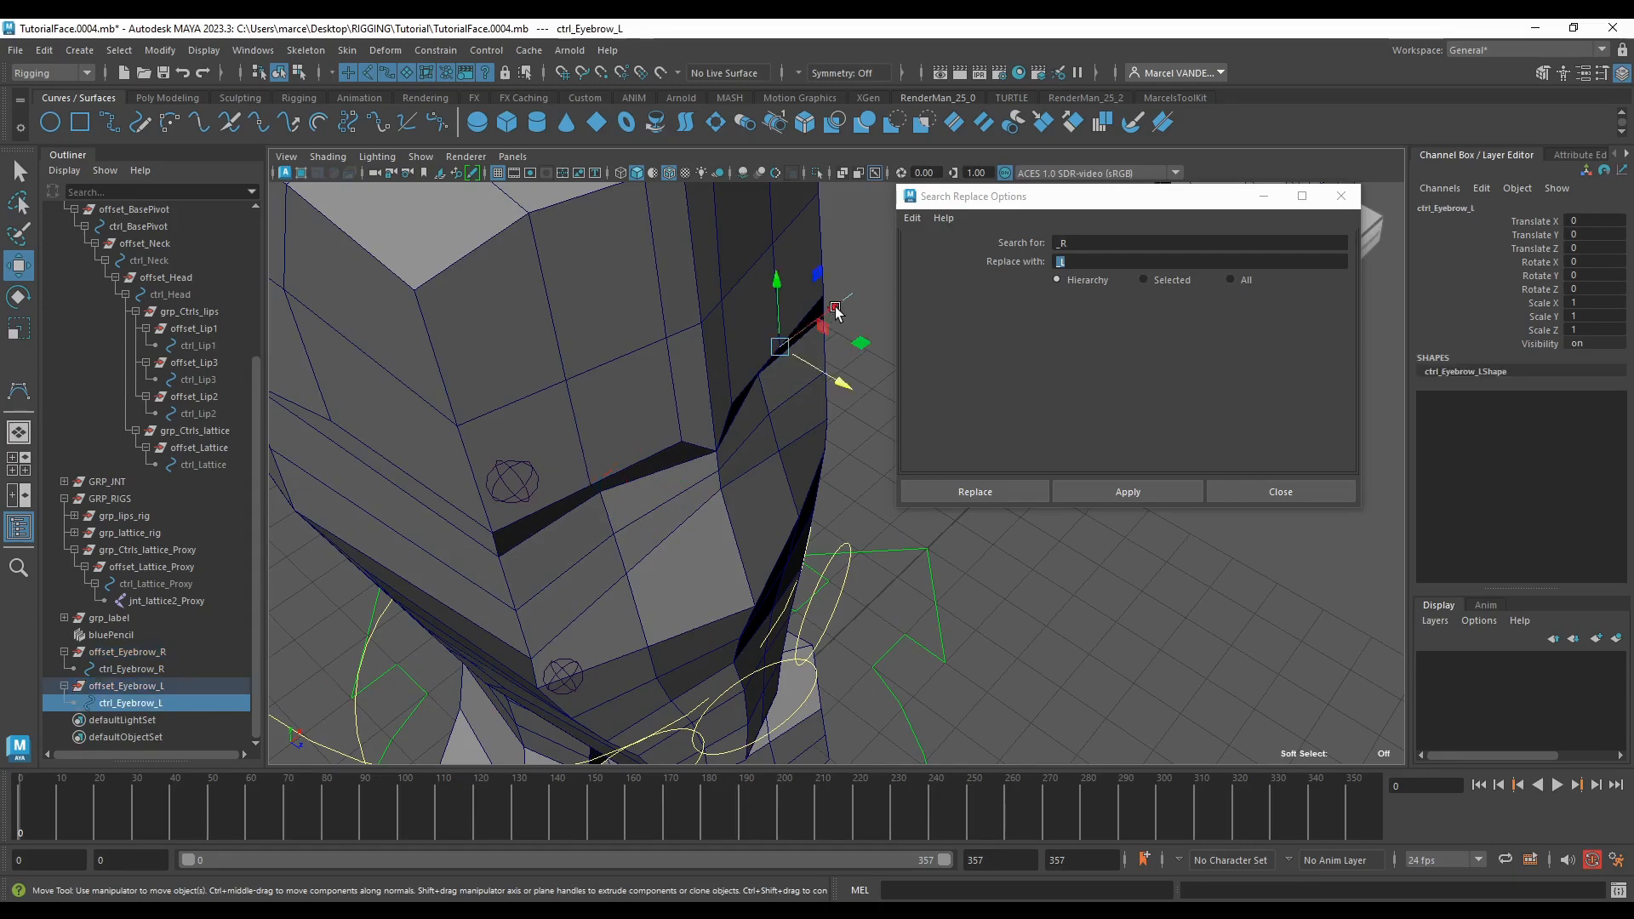
scroll(836, 311, "up", 2)
left_click(130, 669, "ctrl")
mouse_move(650, 468)
left_mouse_down("alt")
mouse_move(497, 501)
mouse_move(665, 475)
left_mouse_up("alt")
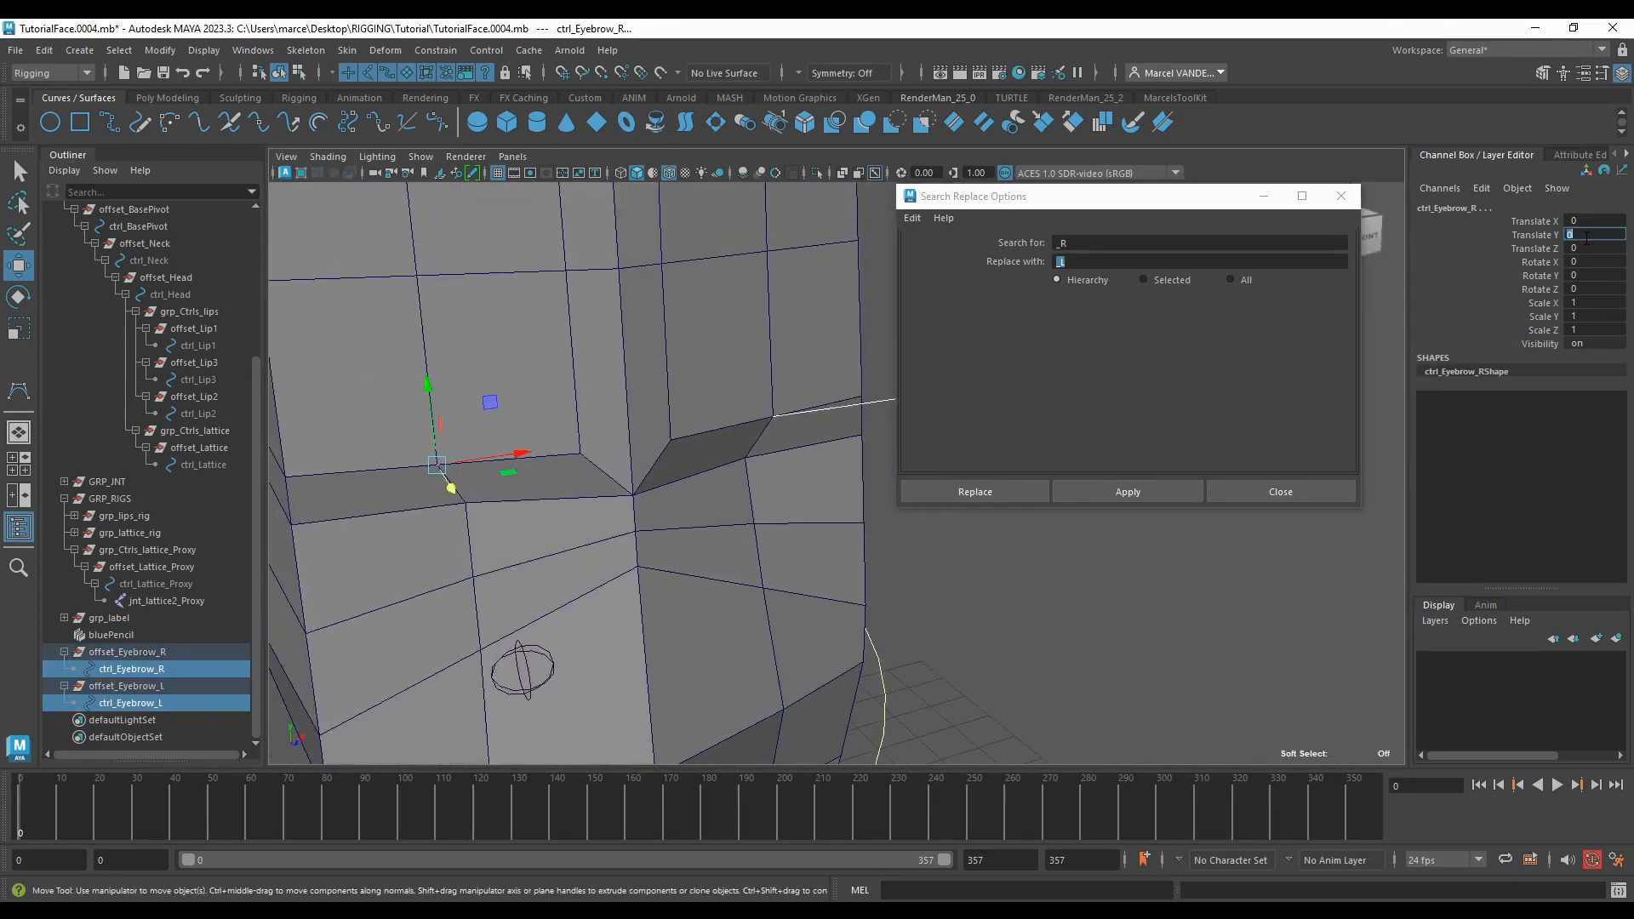
type("0.5")
key("Return")
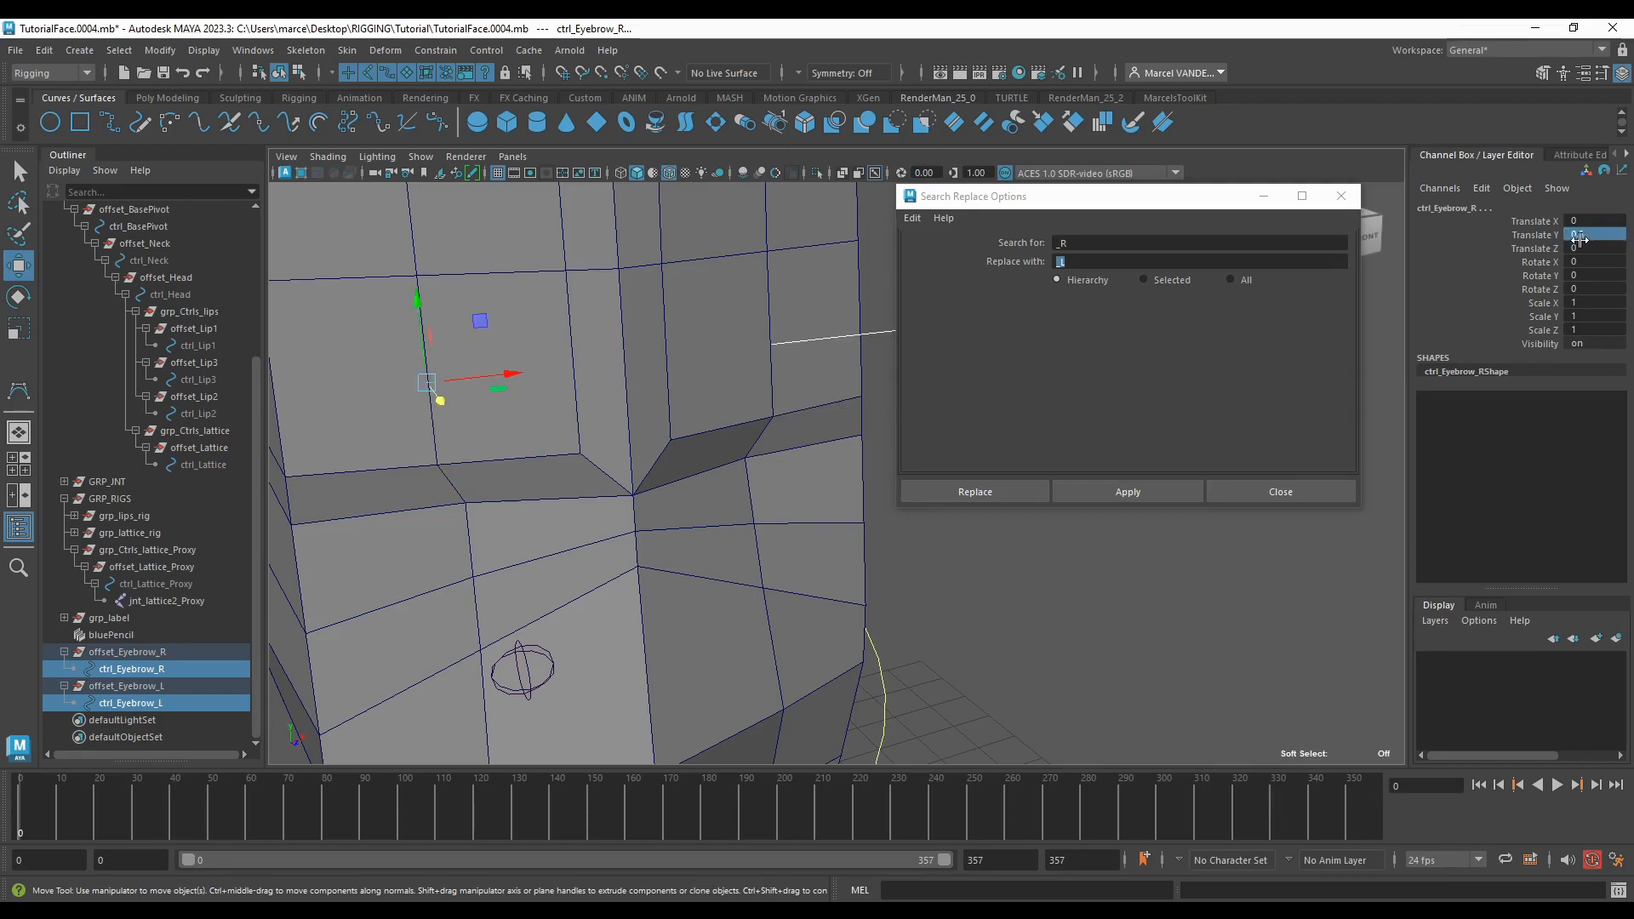
key("ctrl+z")
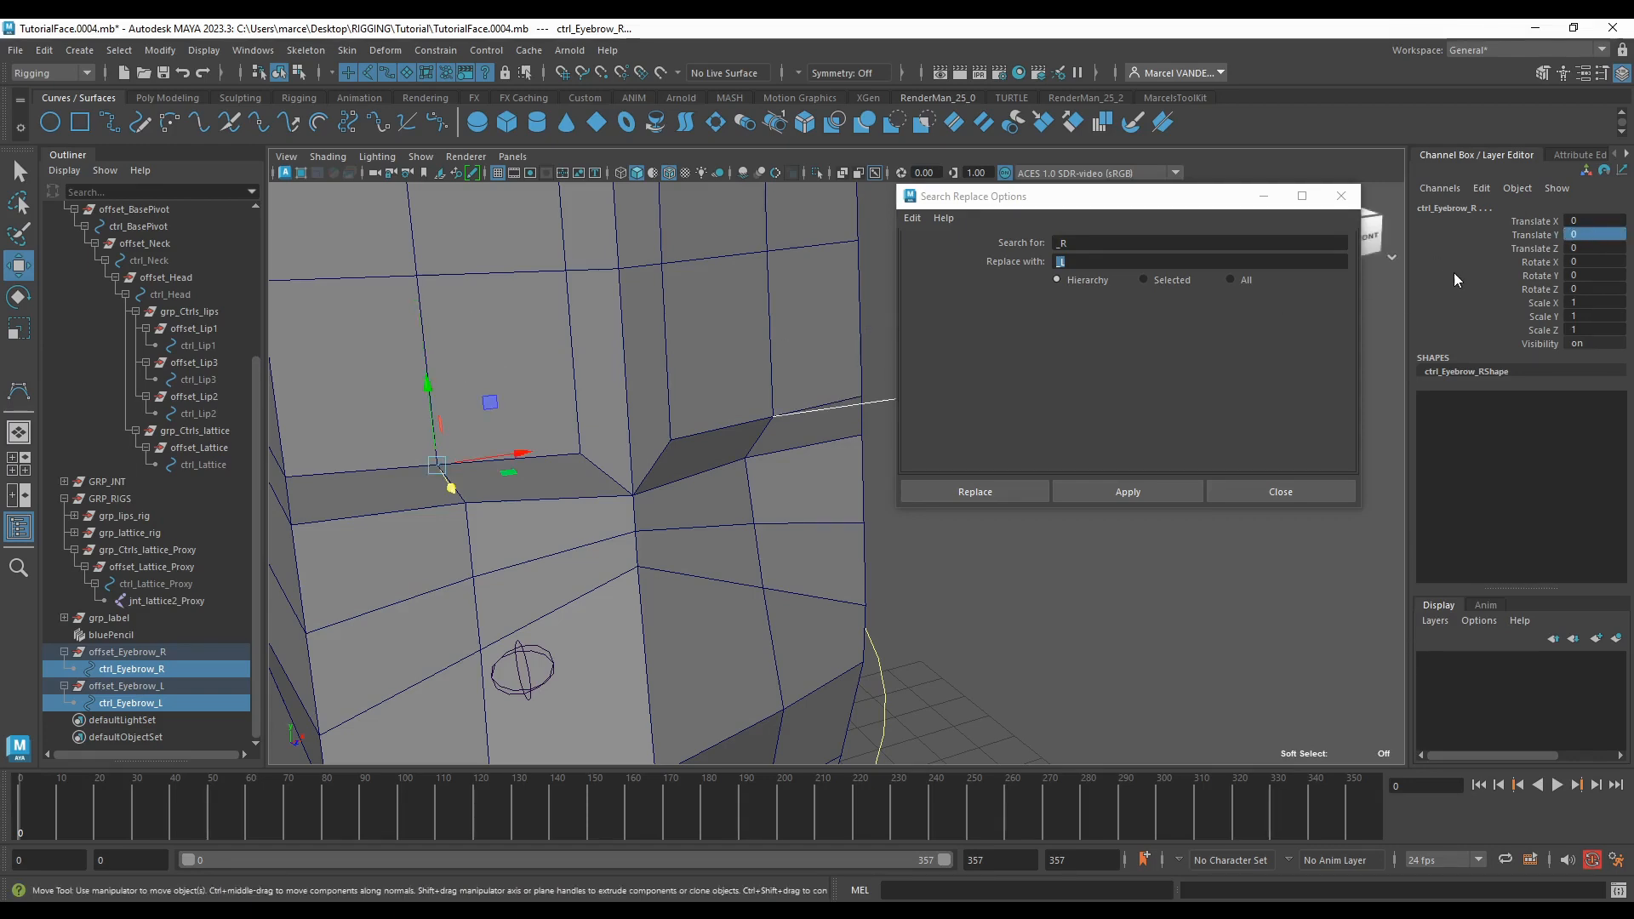
key("f")
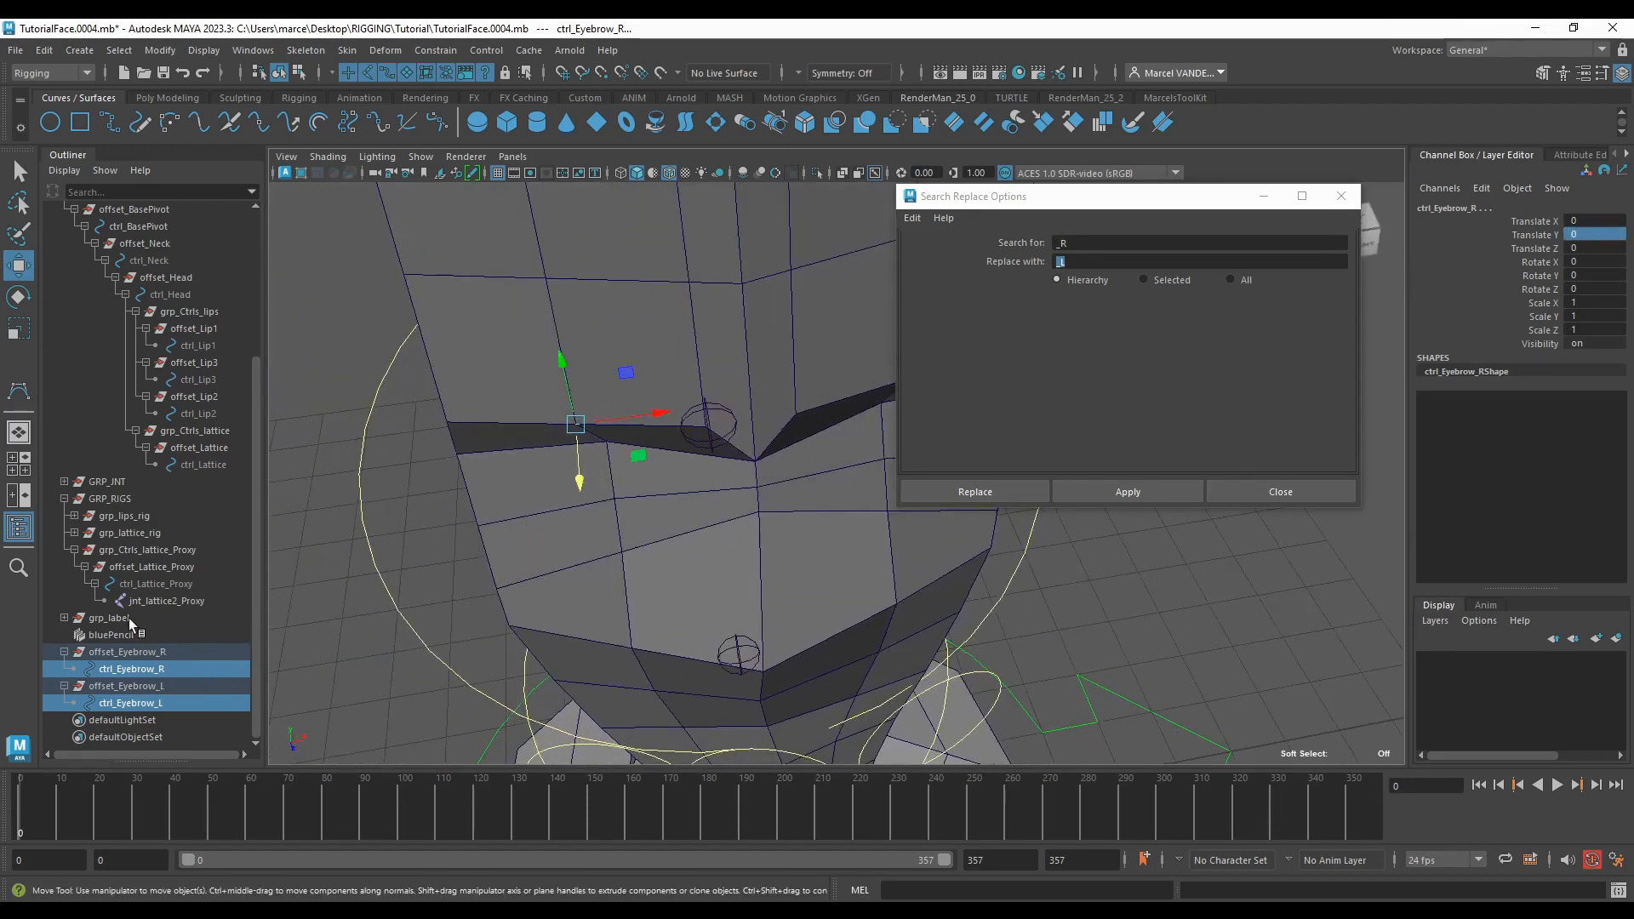
left_click_drag(535, 438, 656, 434, "alt")
scroll(656, 451, "up", 2)
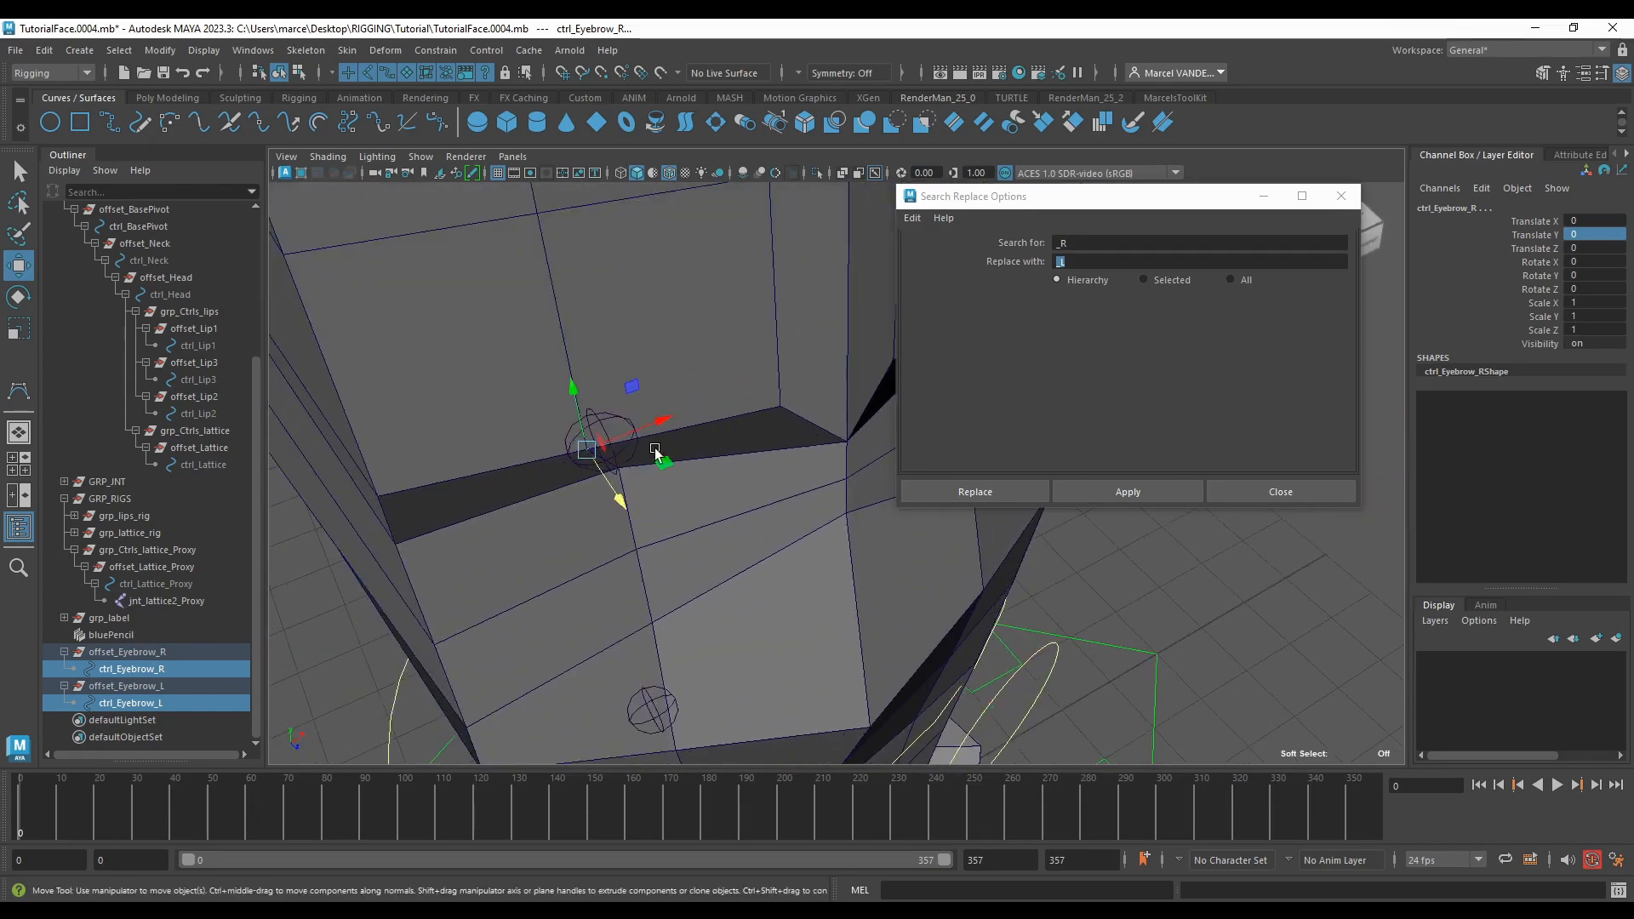
scroll(630, 440, "down", 3)
left_click_drag(761, 451, 606, 495, "alt")
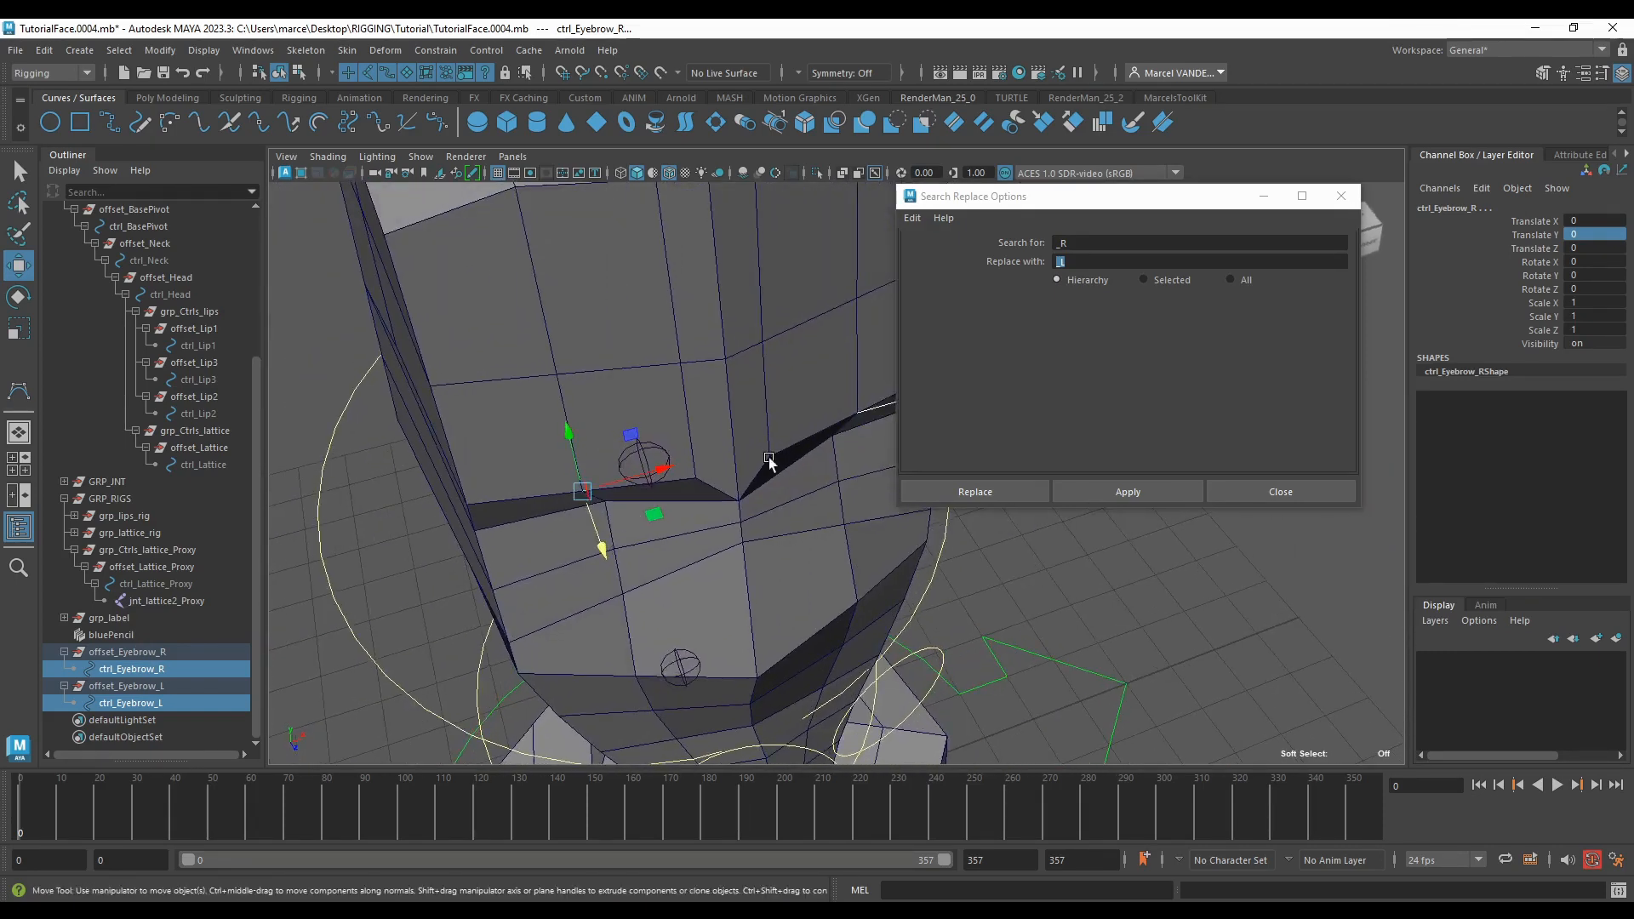
left_click(1593, 222)
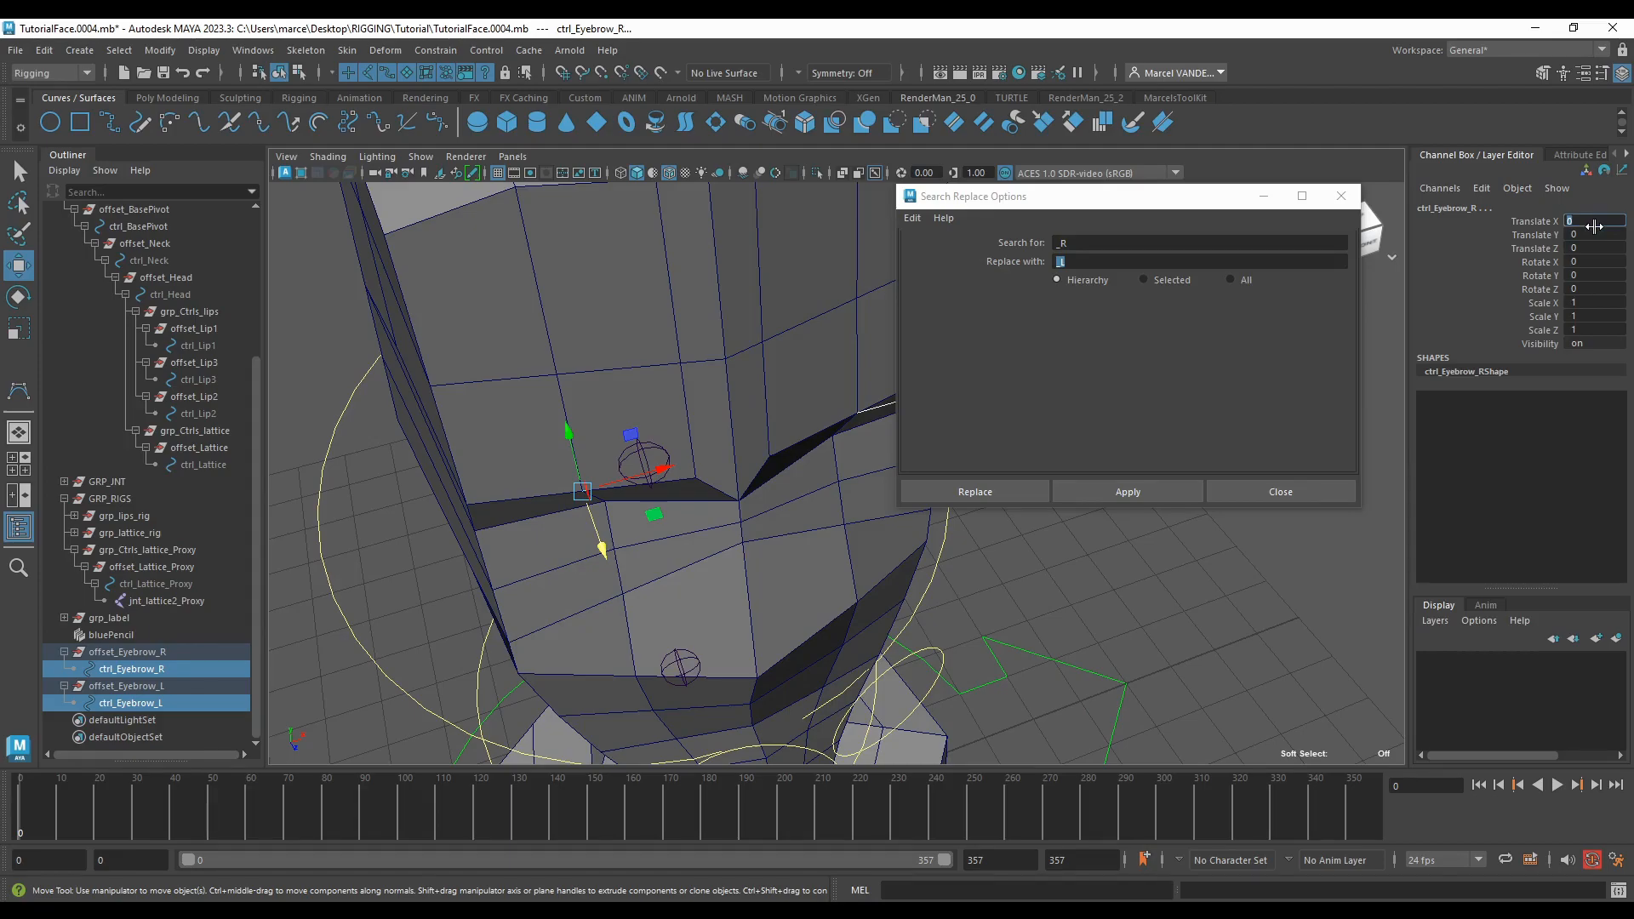
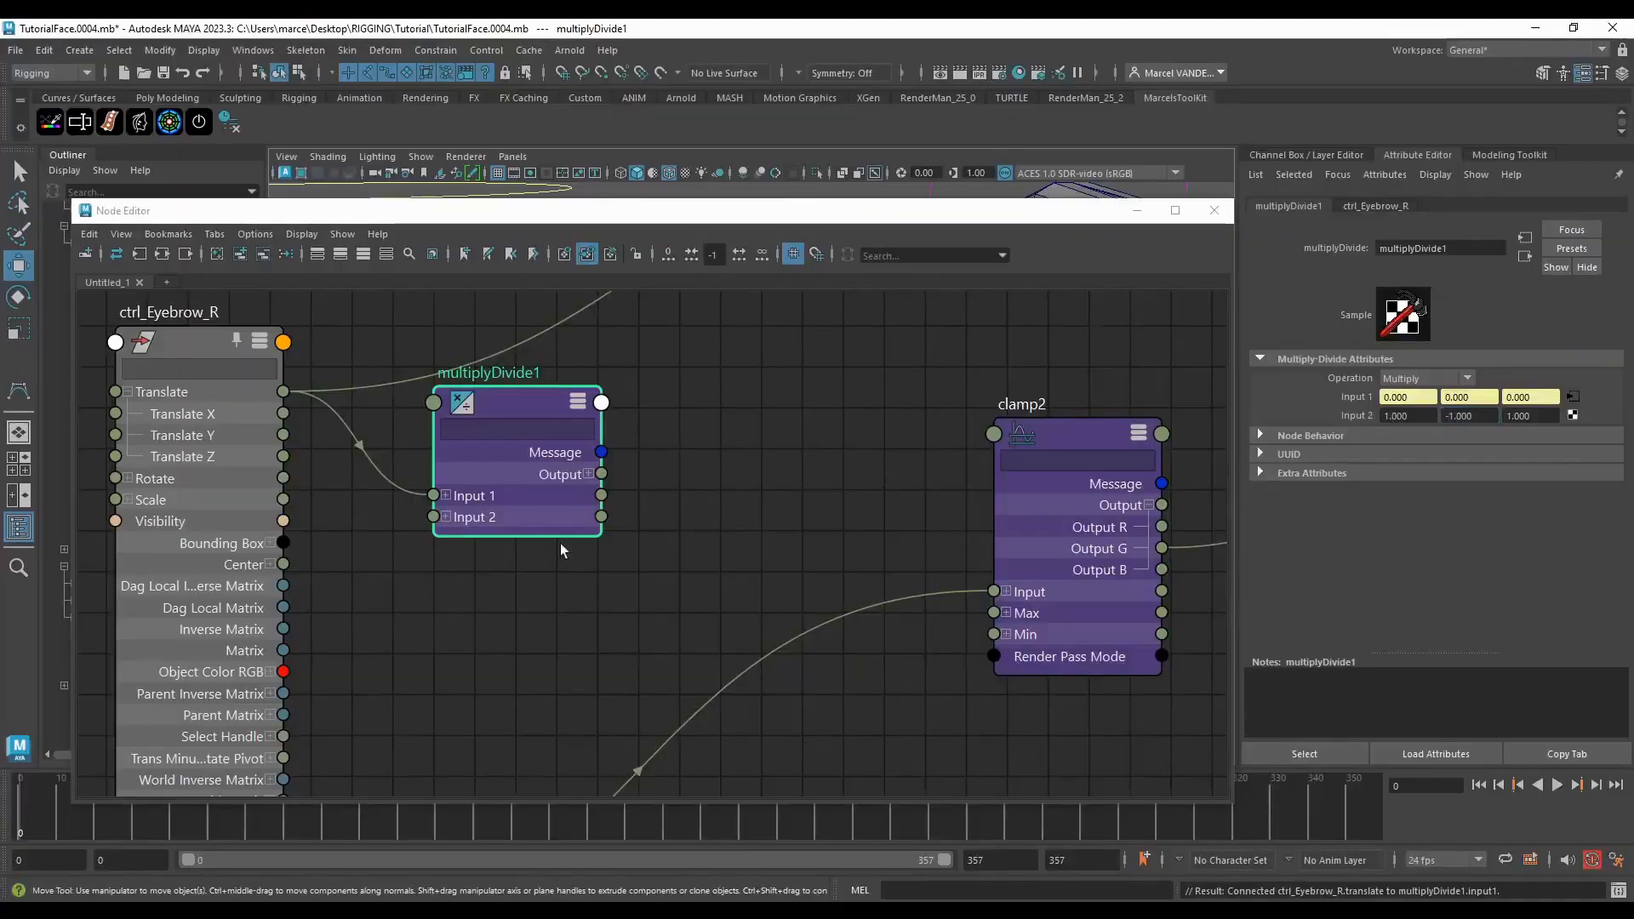
Step: Duplicate the multiplyDivide1 node and place the copy beside ctrl_Eyebrow_L with its connected attributes shown
scroll(560, 543, "down", 4)
left_click(524, 502)
key("ctrl+d")
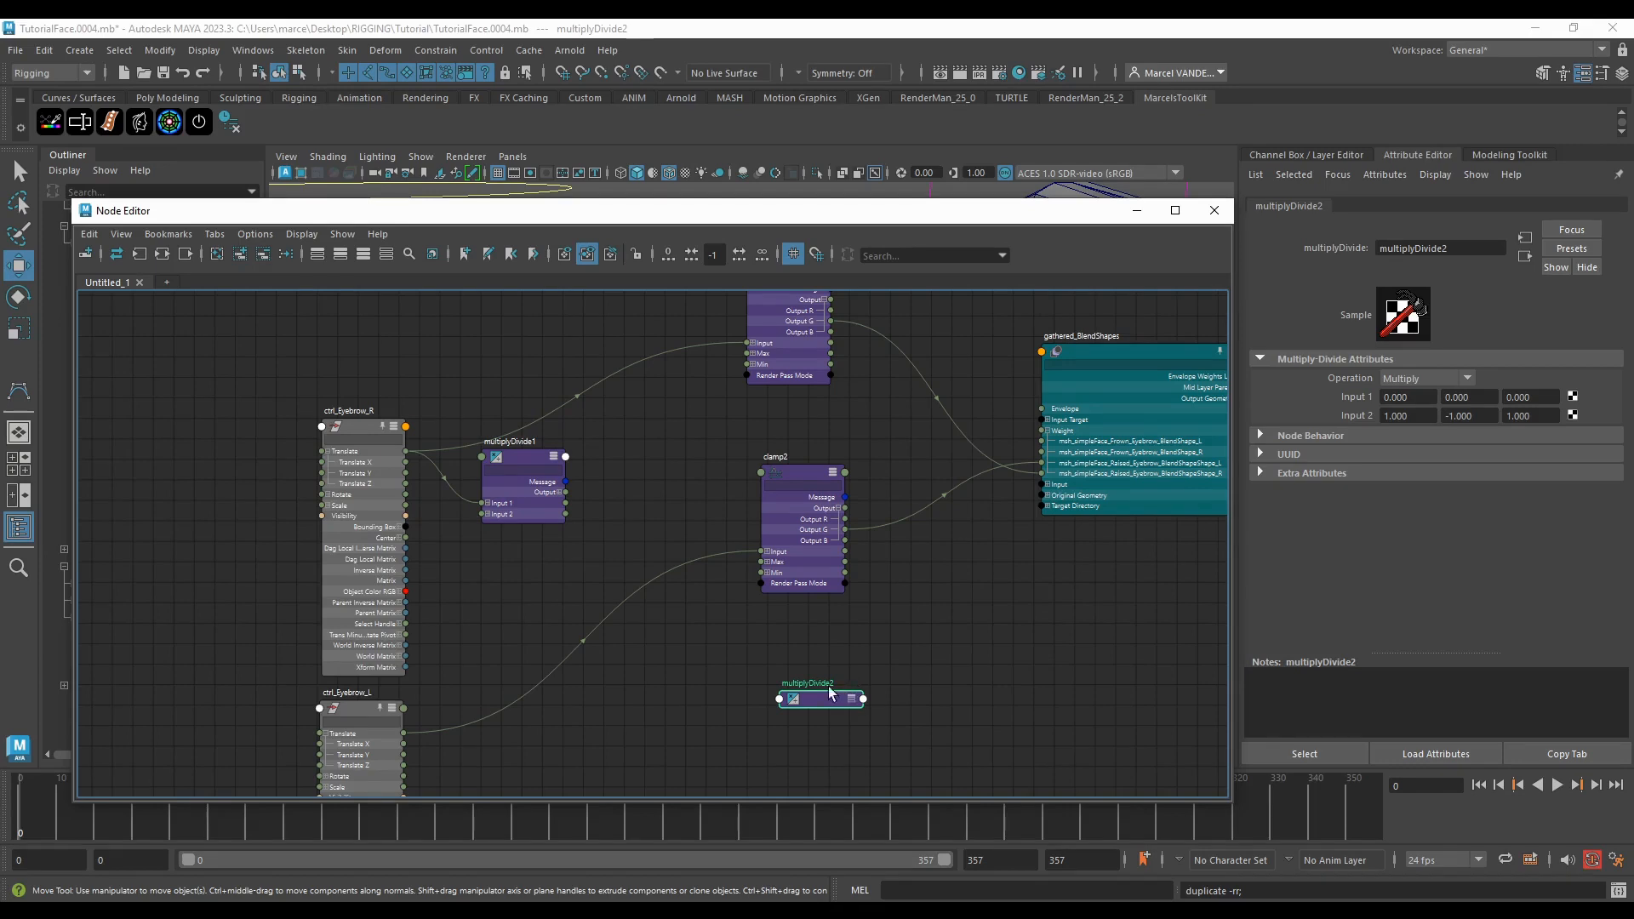
middle_click_drag(832, 714, 826, 688, "alt")
left_click_drag(827, 672, 601, 708)
middle_click_drag(629, 741, 599, 682, "alt")
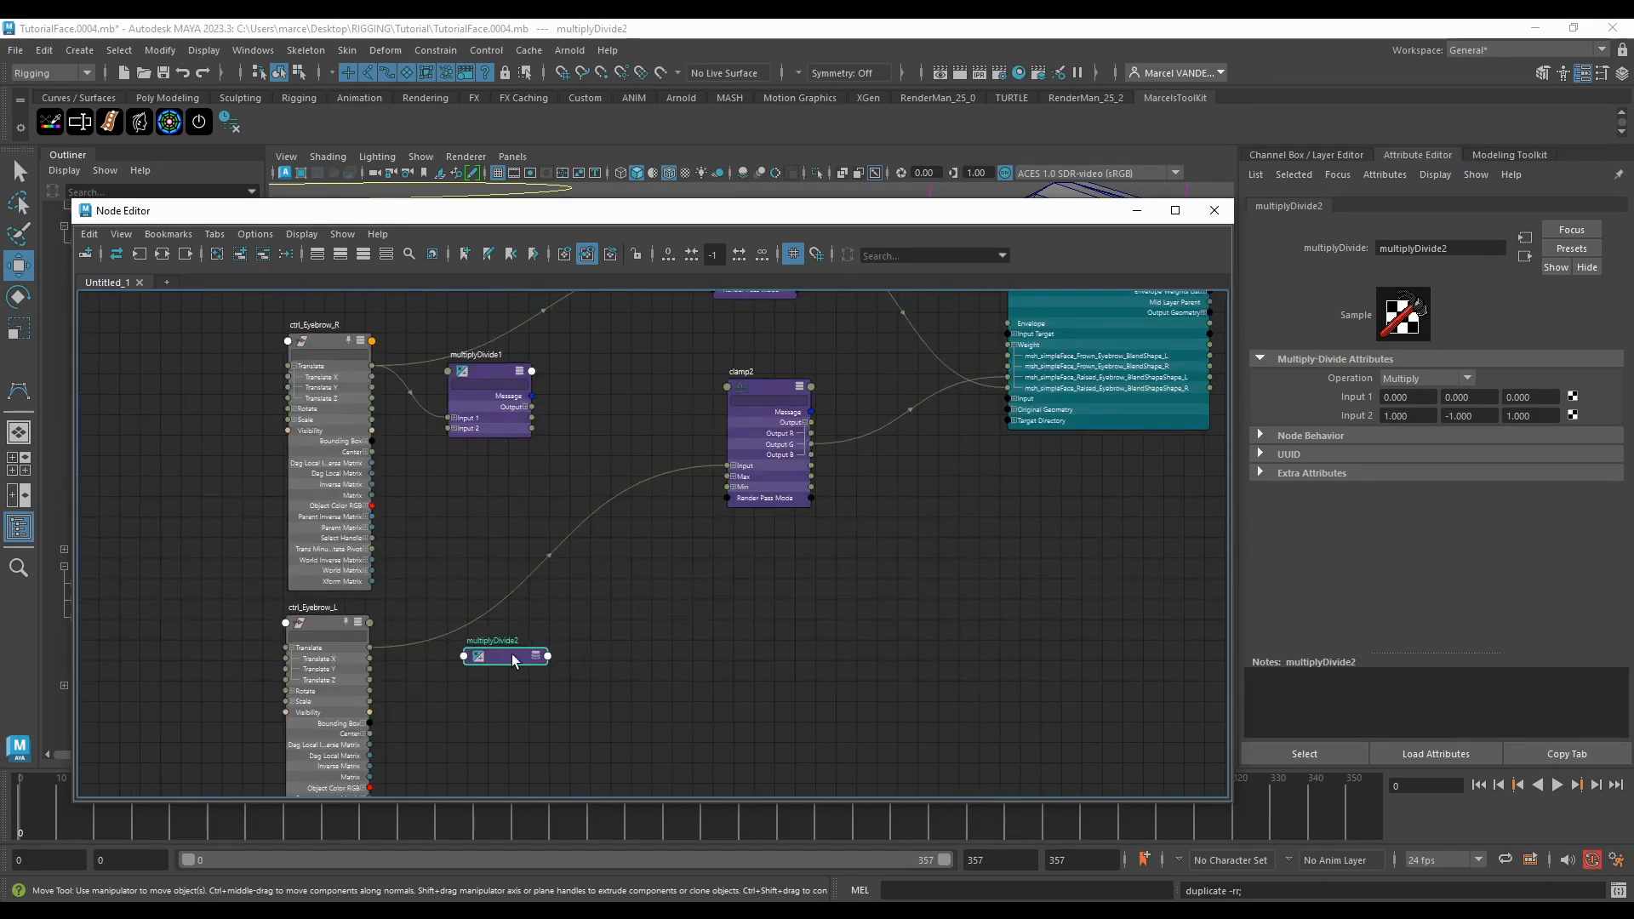
key("2")
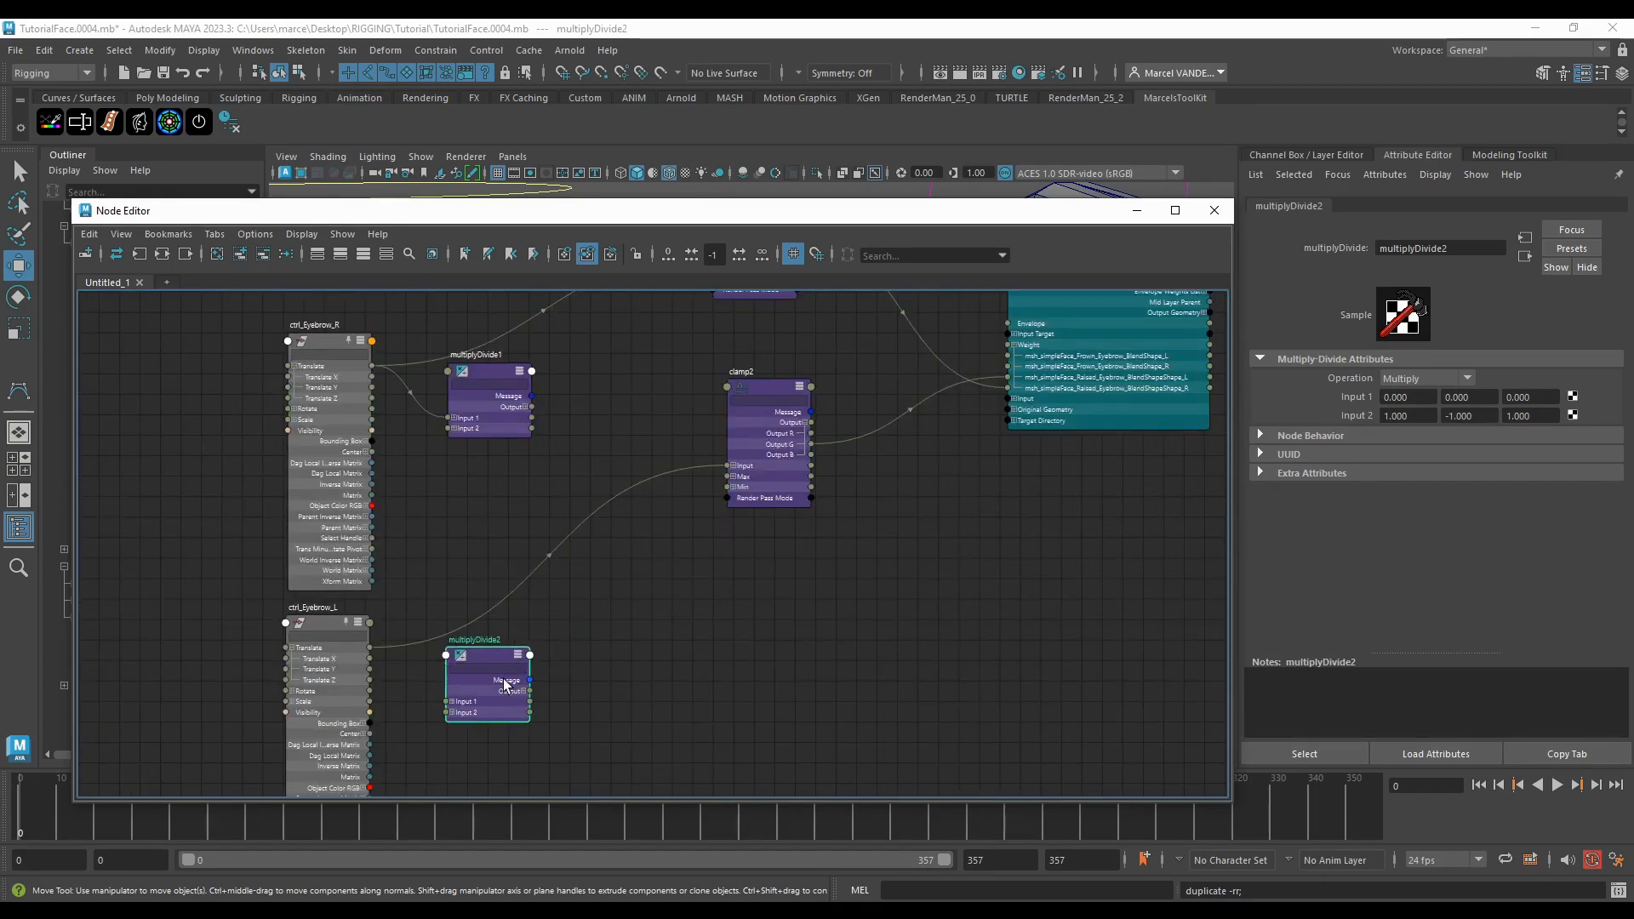
left_click_drag(492, 691, 505, 685)
Step: Connect ctrl_Eyebrow_L's Translate output to Input 1 of multiplyDivide2
scroll(379, 676, "up", 5)
left_click_drag(347, 594, 605, 729)
scroll(722, 703, "down", 5)
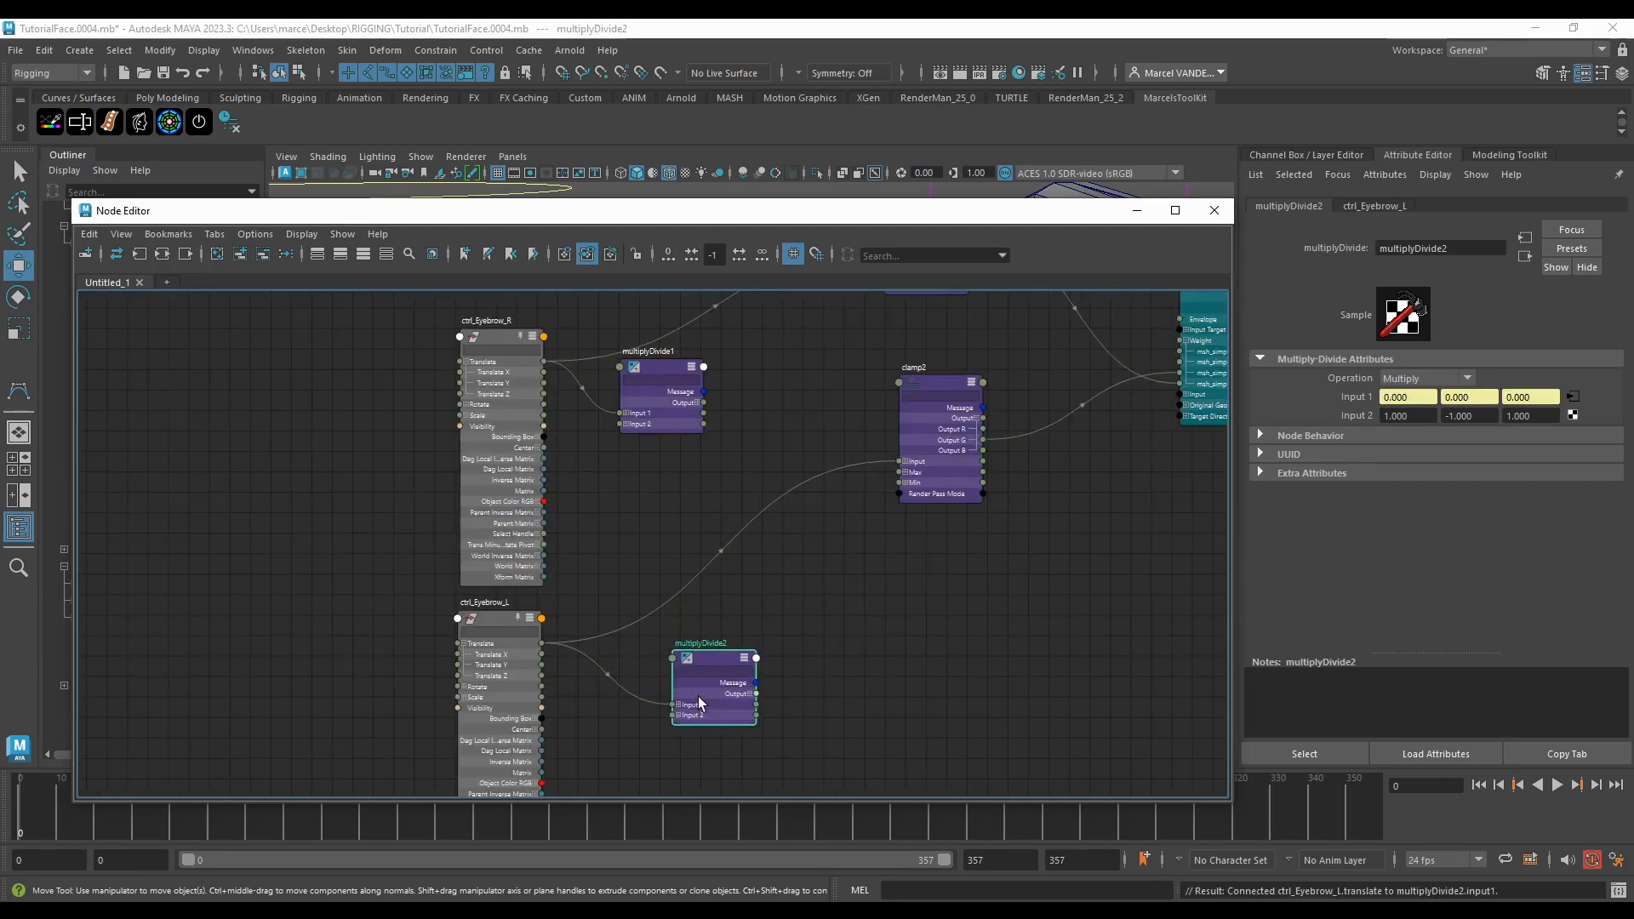
Step: Duplicate the clamp2 node and place the copy below it, near multiplyDivide2, with its attributes expanded
scroll(800, 555, "down", 3)
left_click(892, 487)
scroll(909, 522, "up", 5)
scroll(841, 494, "down", 4)
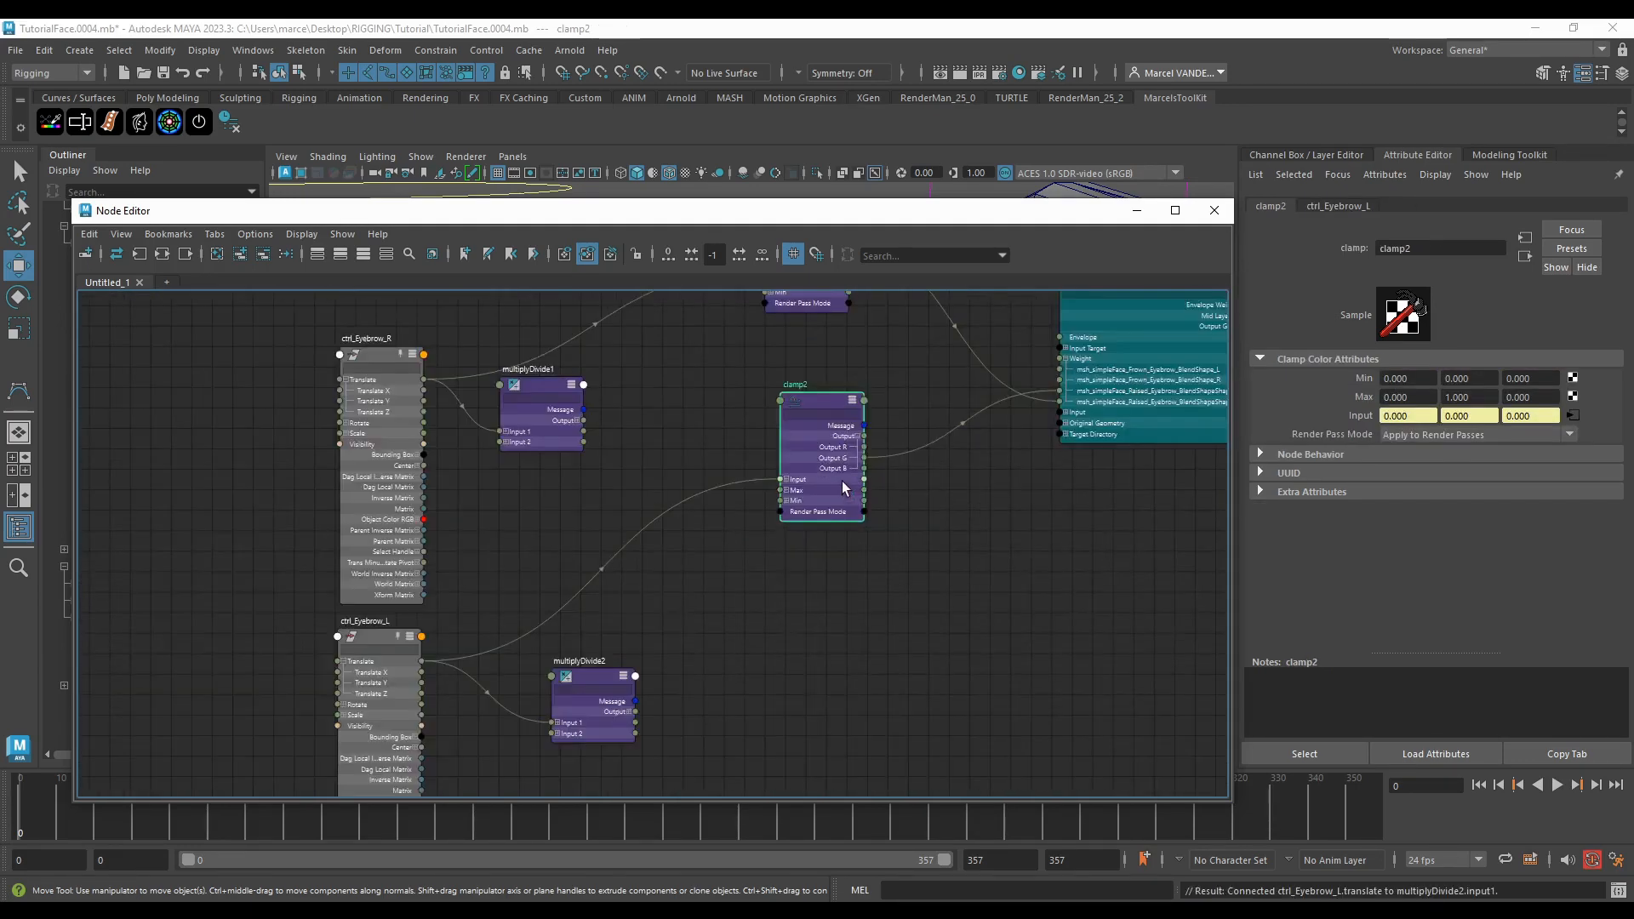
key("ctrl+d")
left_click_drag(909, 654, 792, 634)
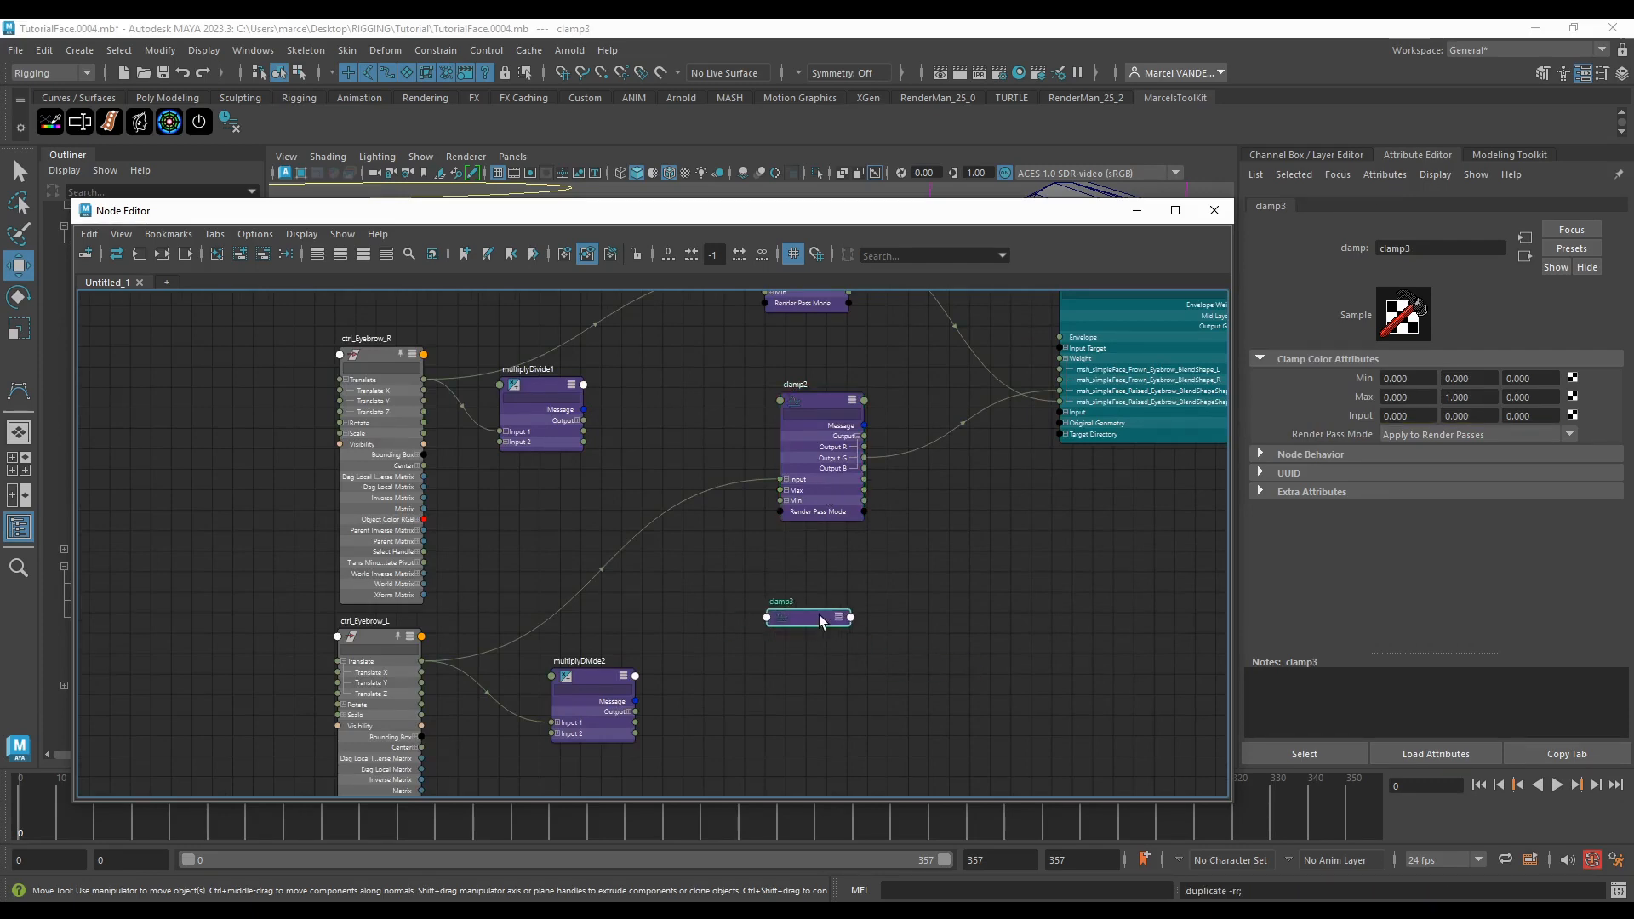
key("3")
Step: Connect multiplyDivide2's Output to the Input of clamp3
scroll(664, 722, "up", 4)
left_click_drag(592, 693, 857, 593)
scroll(832, 635, "down", 5)
Step: Duplicate the clamp1 node and place the copy between clamp1 and clamp2 with its attributes expanded
scroll(875, 637, "up", 2)
scroll(851, 434, "up", 4)
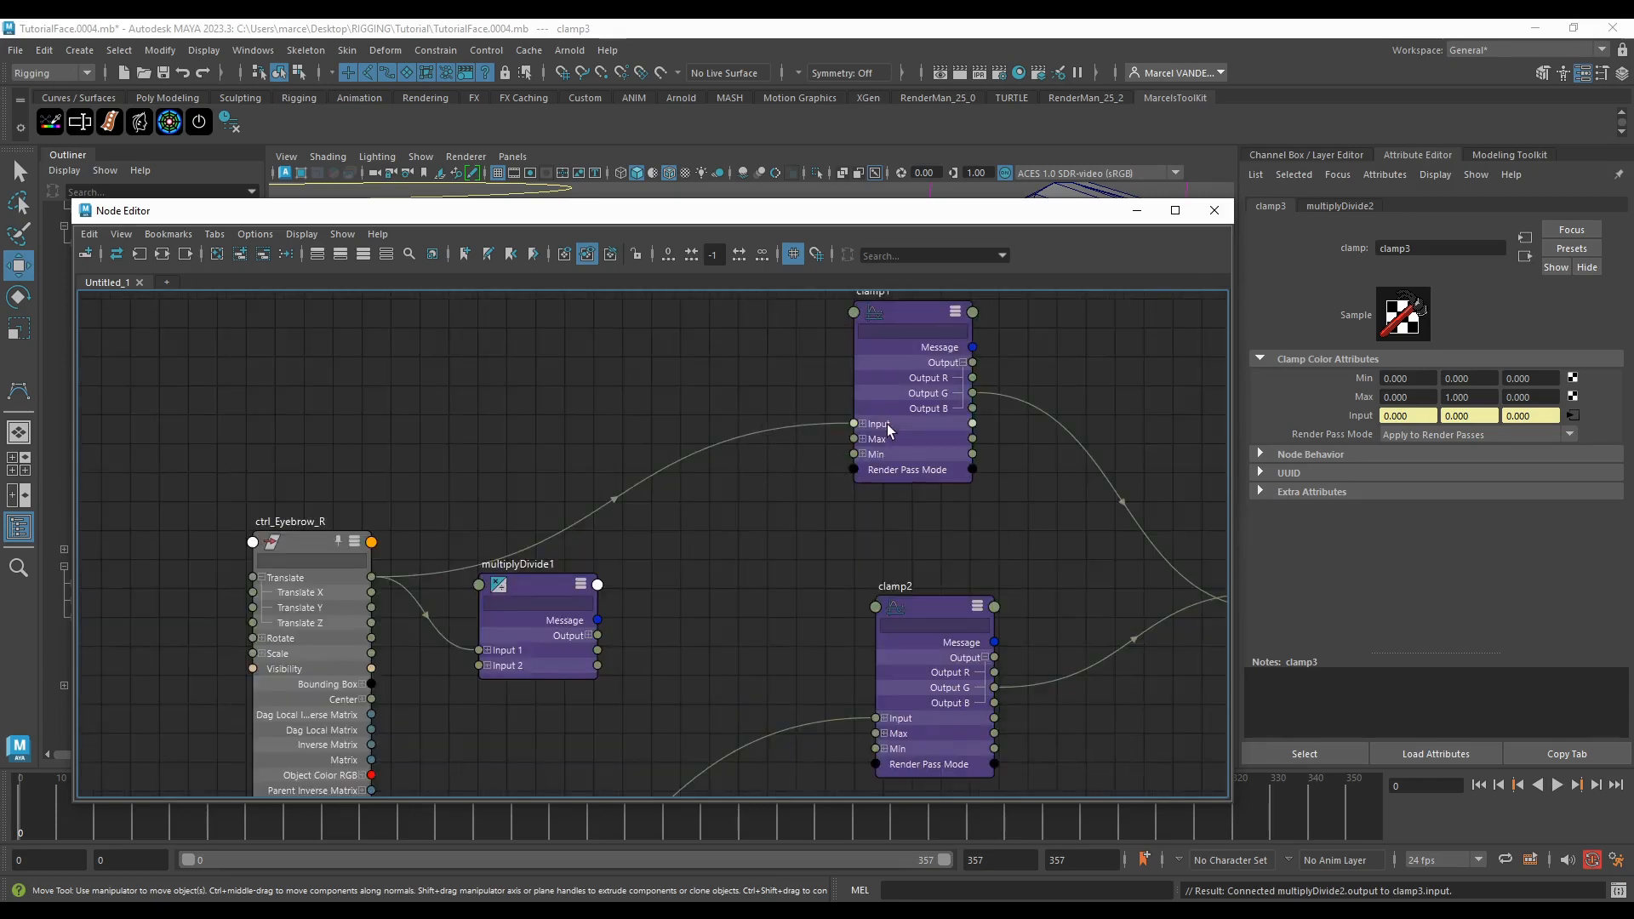
left_click(894, 456)
left_click_drag(894, 456, 895, 334)
middle_click_drag(895, 333, 922, 405)
key("ctrl+d")
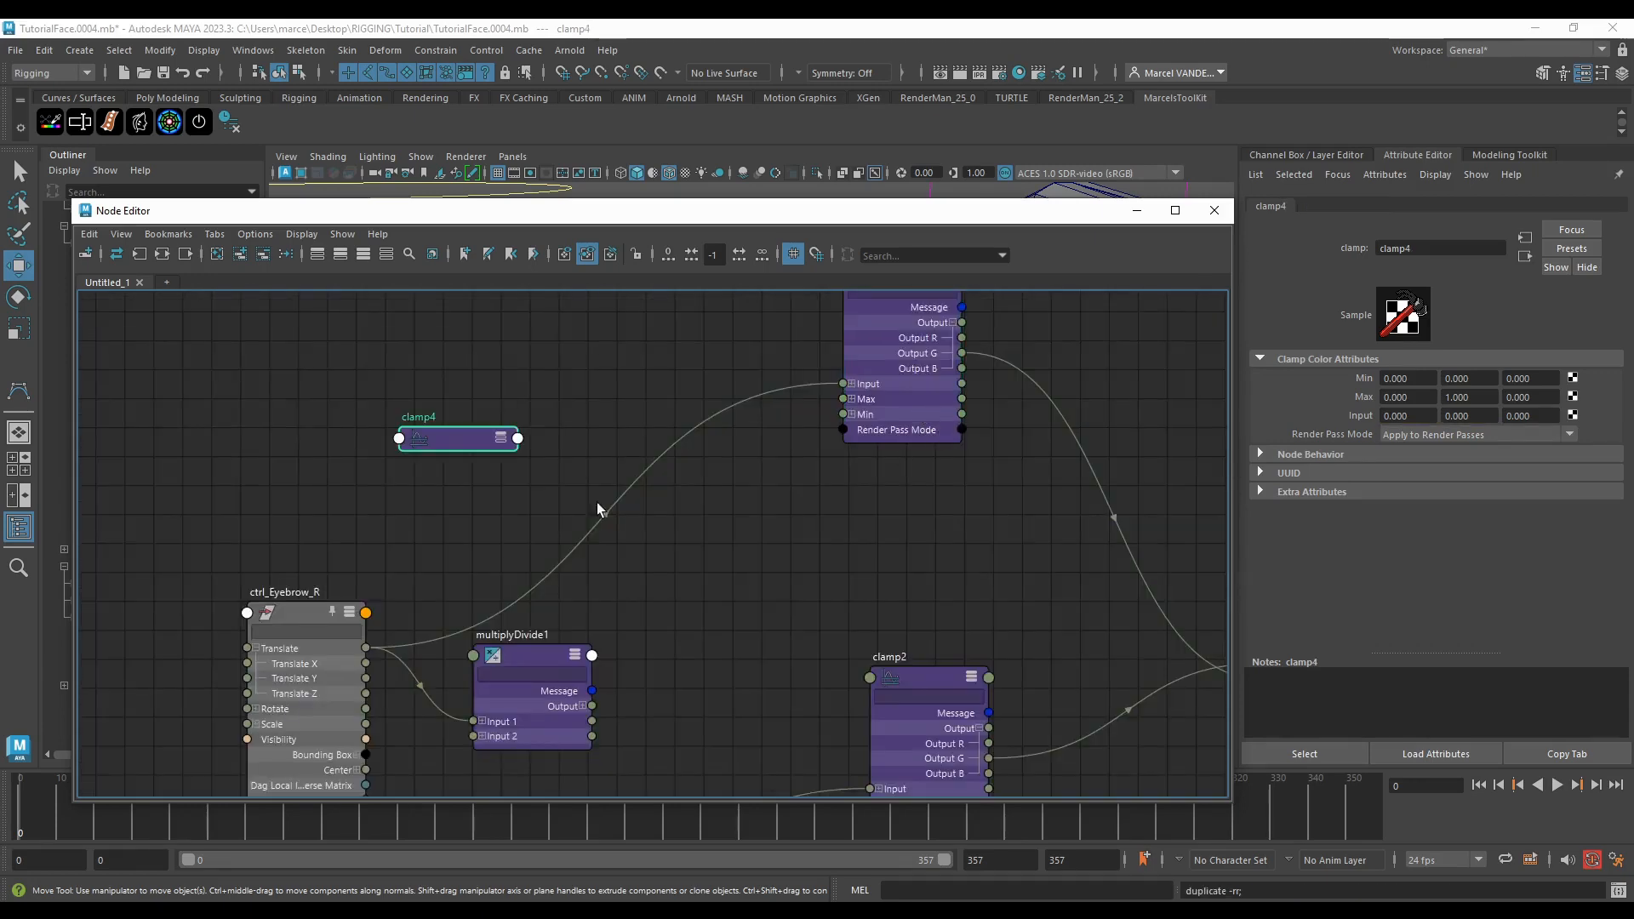
left_click(528, 435)
left_click_drag(458, 463, 886, 511)
Step: Connect multiplyDivide1's Output to the Input of clamp4
scroll(600, 698, "up", 3)
left_click_drag(584, 709, 943, 479)
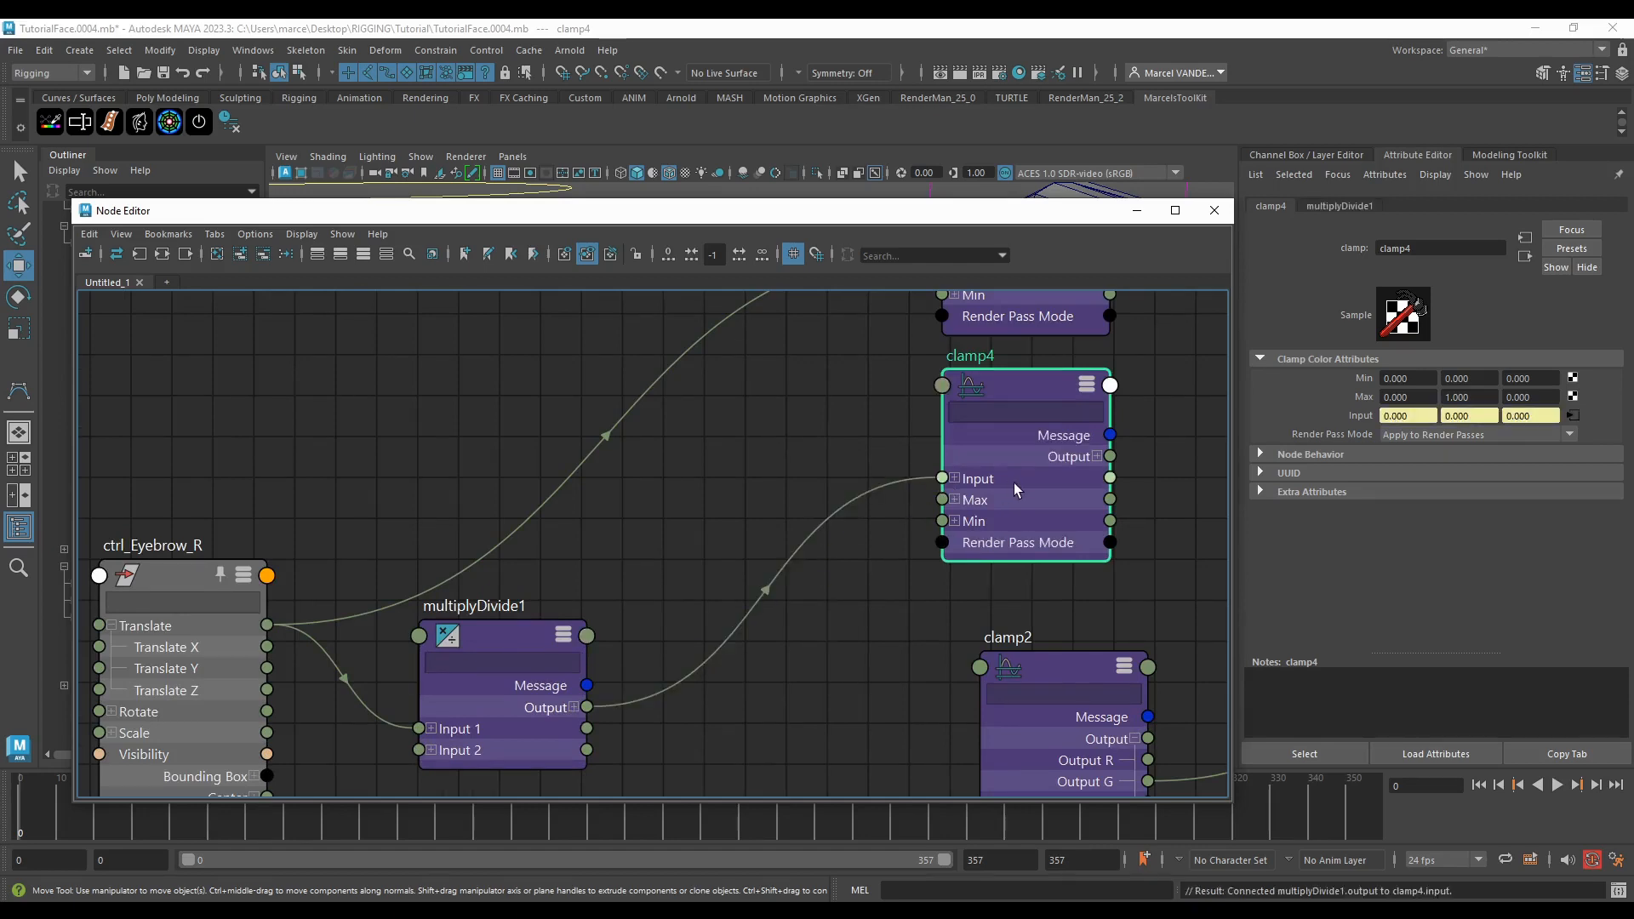
Step: Review the eyebrow node network and examine the Translate X, Y and Z channels of ctrl_Eyebrow_R
scroll(892, 522, "down", 5)
scroll(666, 518, "up", 3)
left_click_drag(666, 519, 658, 500)
scroll(739, 453, "up", 2)
scroll(739, 453, "down", 5)
scroll(533, 531, "up", 3)
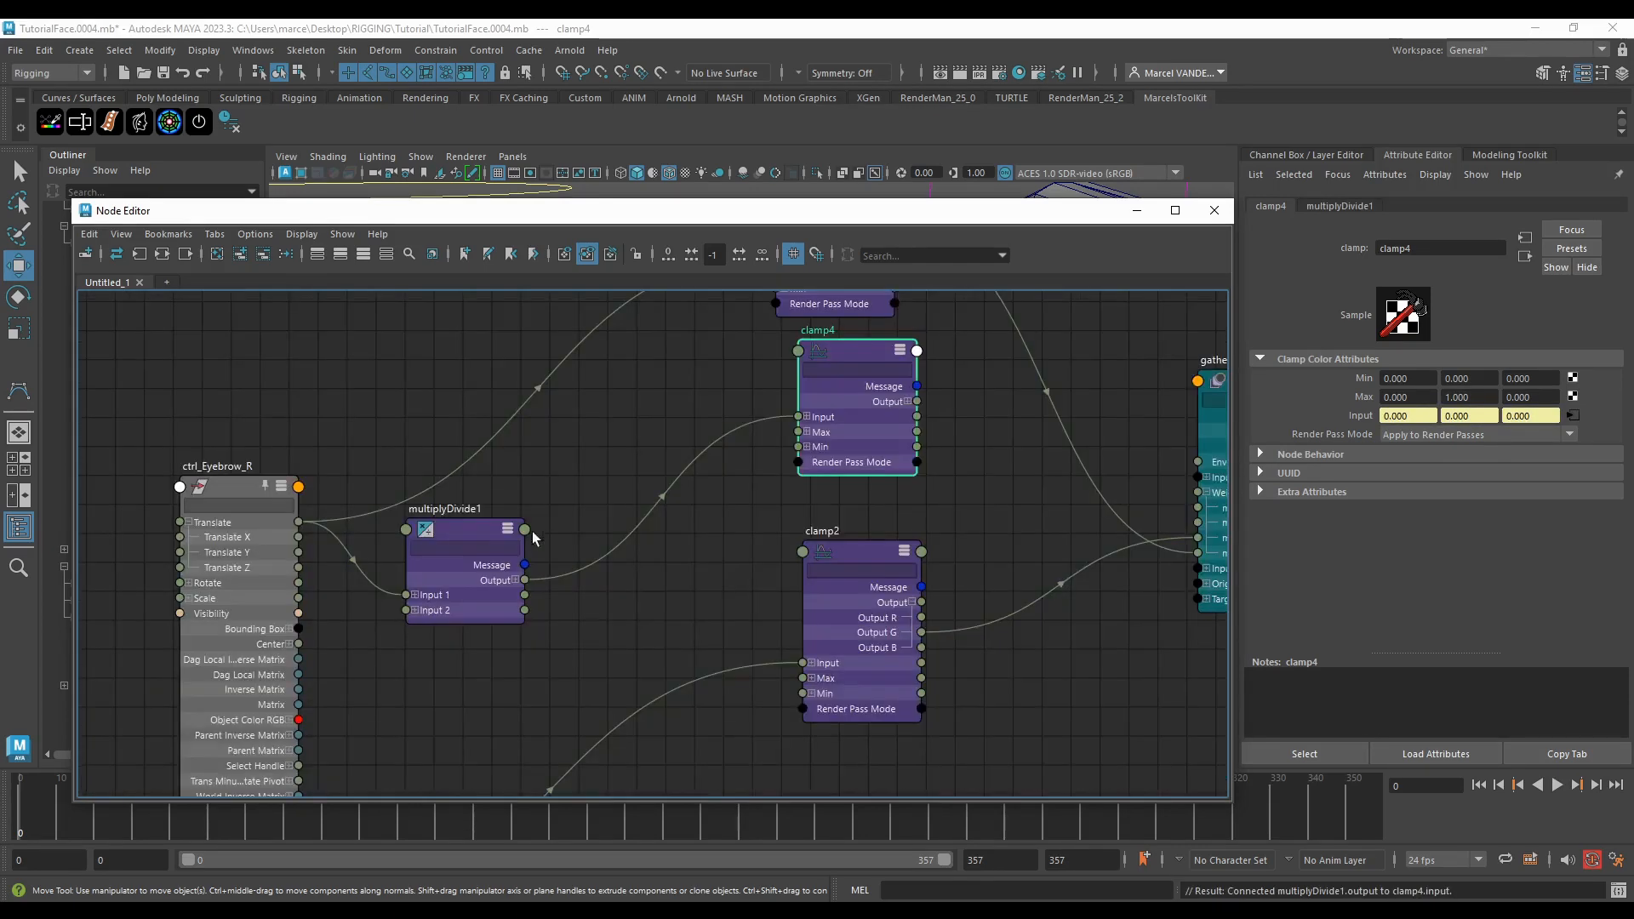
left_click(281, 554)
scroll(562, 508, "down", 5)
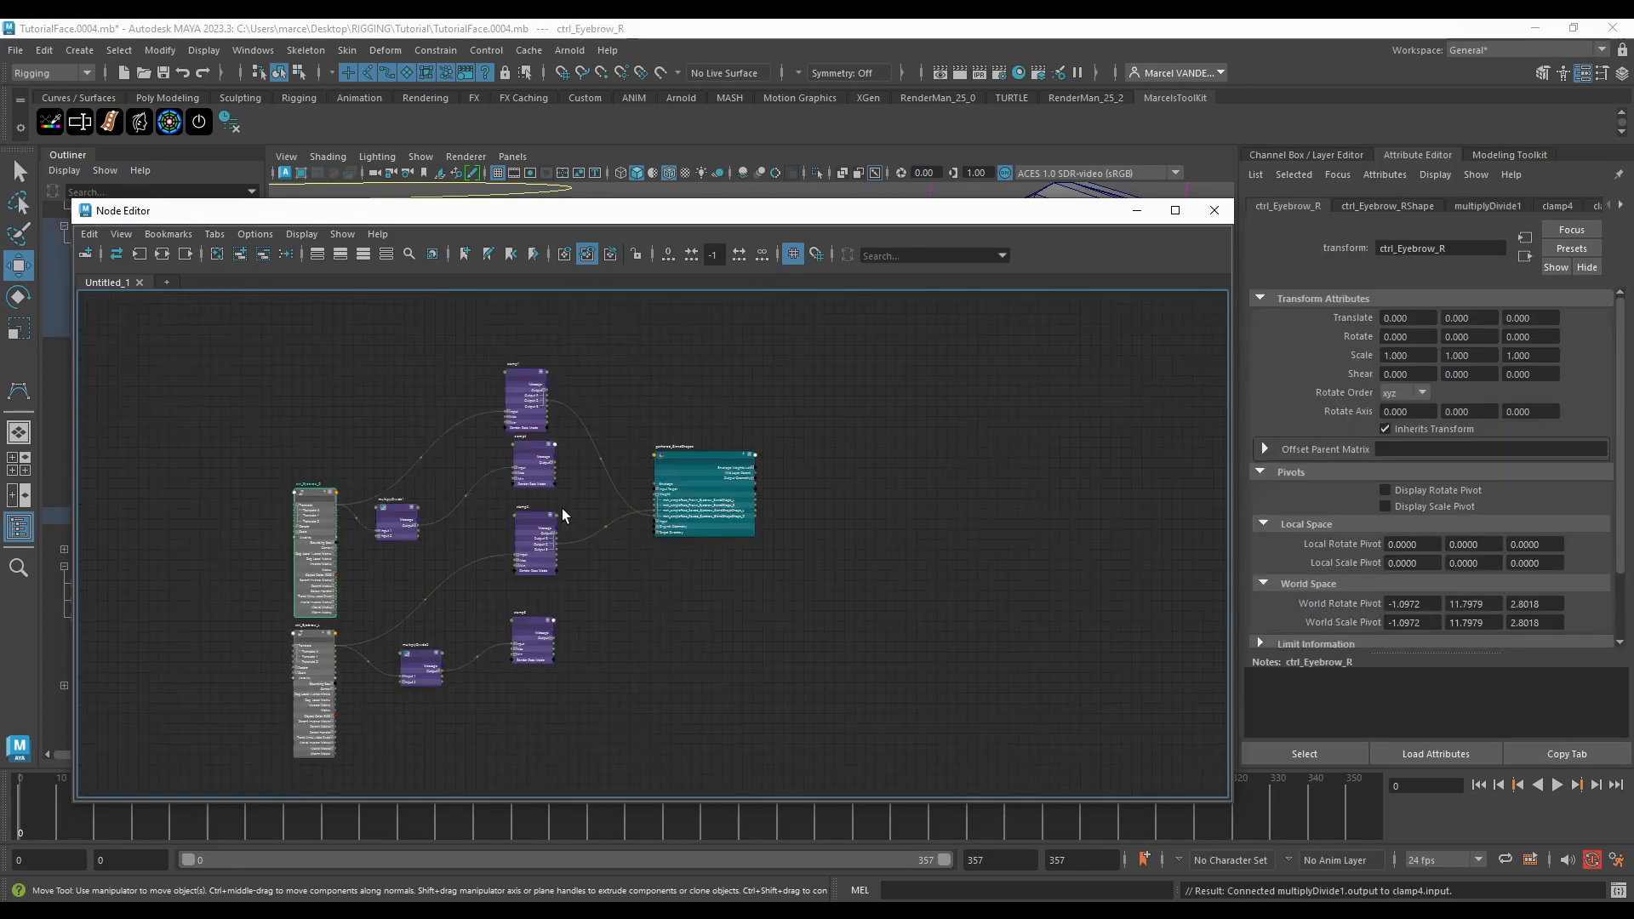
scroll(243, 520, "up", 4)
scroll(438, 503, "down", 5)
scroll(837, 447, "up", 4)
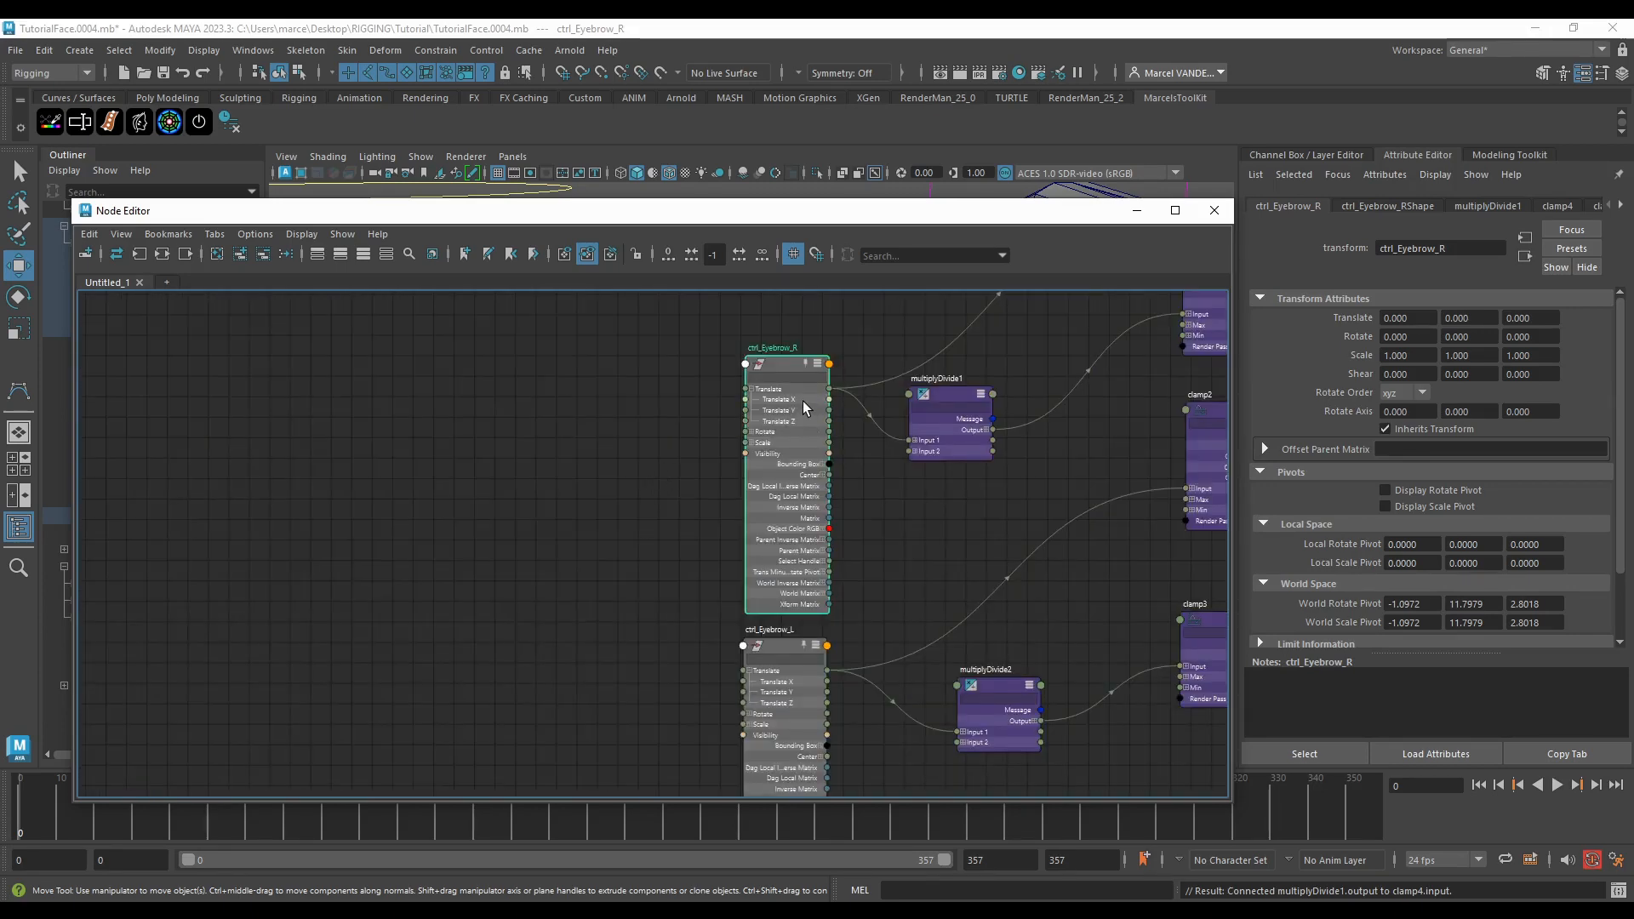
scroll(803, 402, "up", 2)
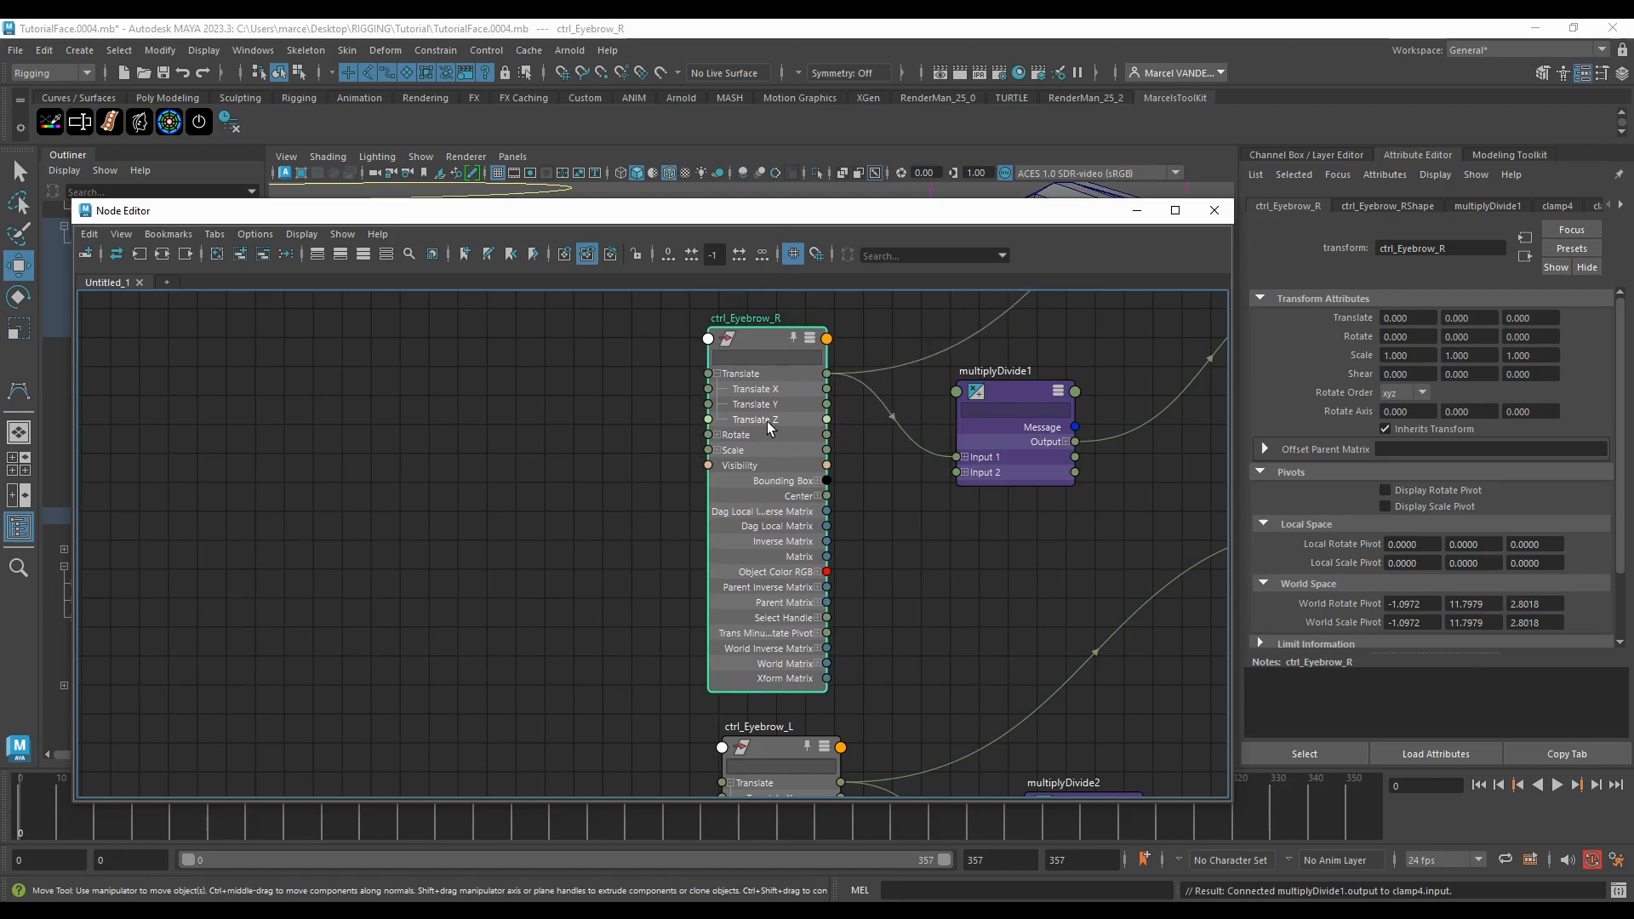
scroll(766, 430, "down", 3)
scroll(762, 431, "up", 3)
scroll(760, 430, "up", 3)
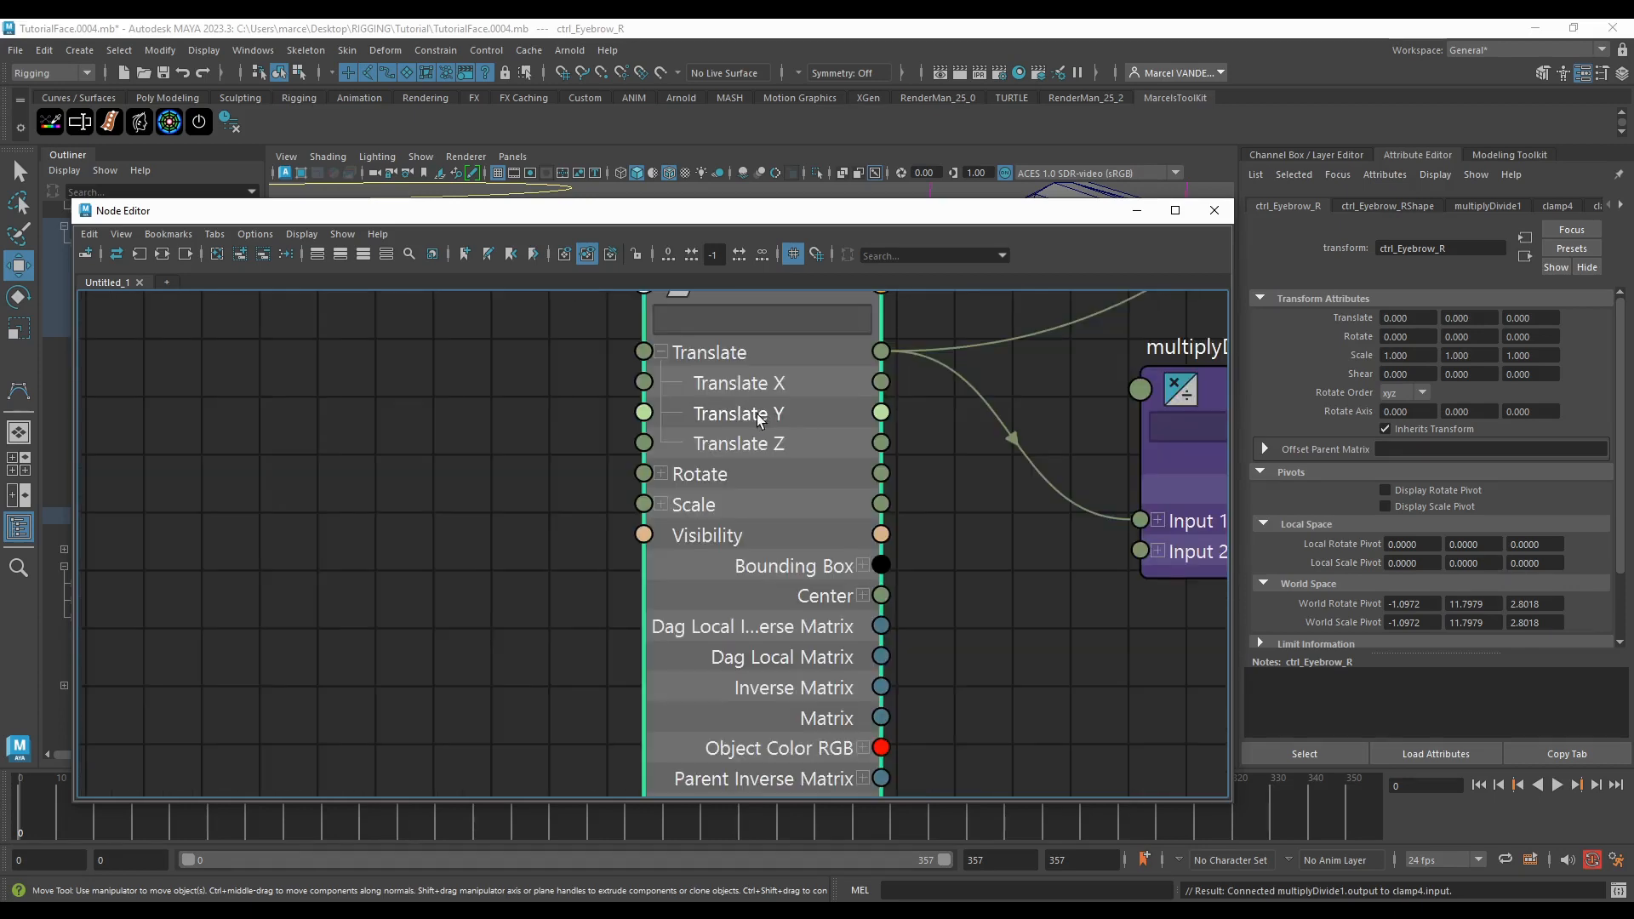
scroll(804, 426, "down", 5)
scroll(809, 429, "up", 2)
Step: Examine the multiplyDivide1 node's Input 2 multipliers and its incoming connection from ctrl_Eyebrow_R's Translate
left_click(905, 463)
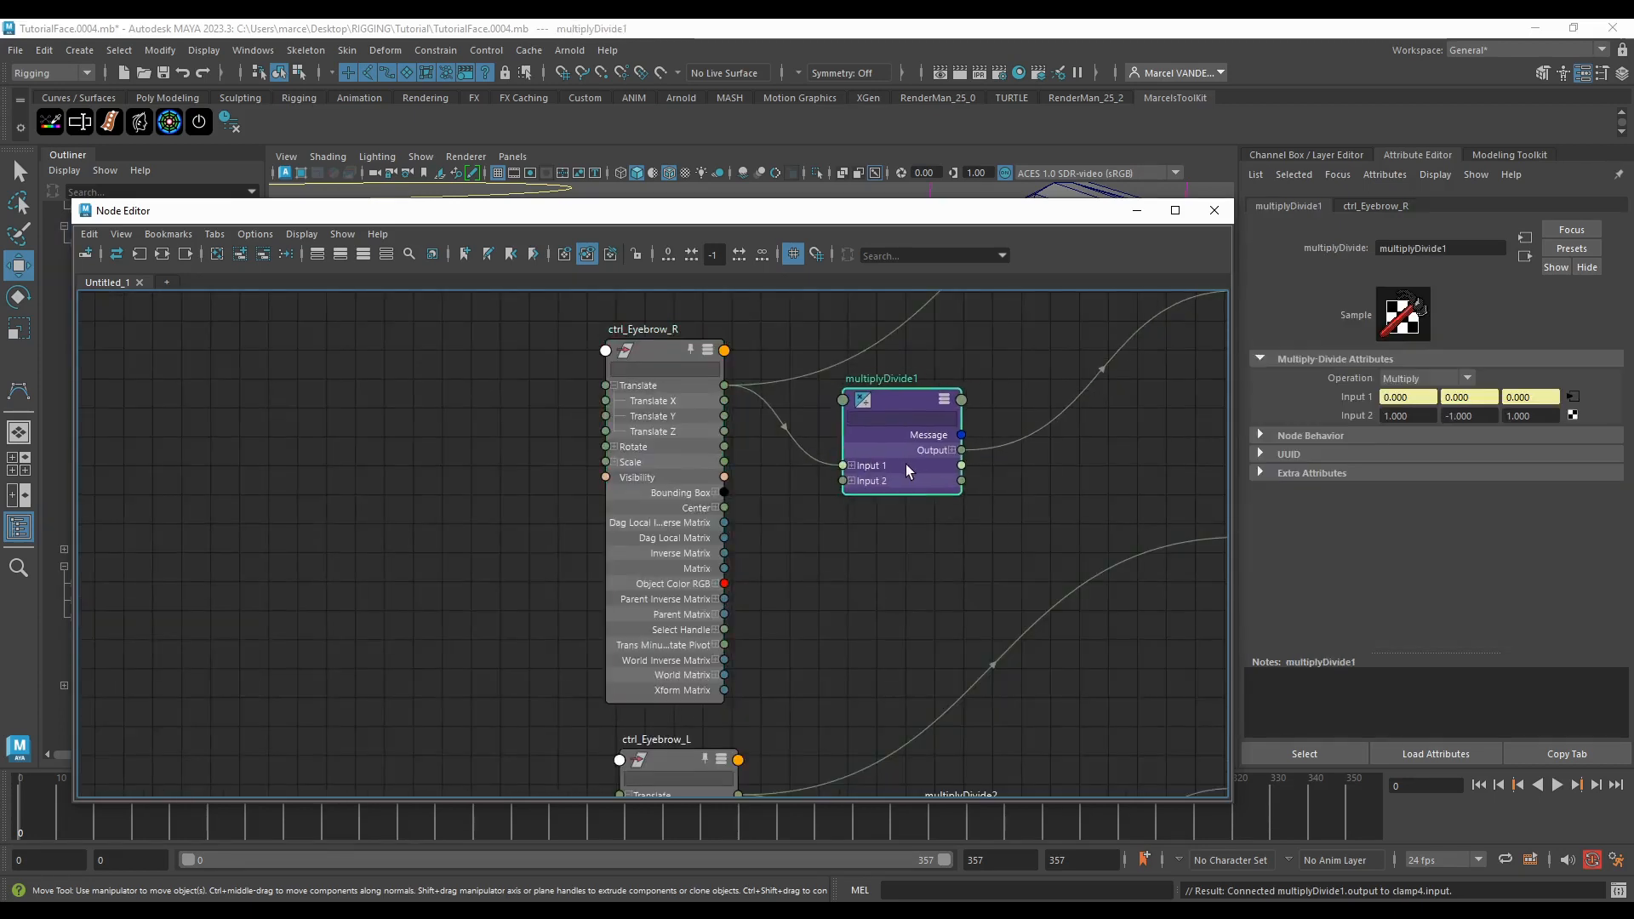
middle_click_drag(898, 452, 838, 481, "alt")
left_click_drag(866, 477, 877, 474)
scroll(896, 448, "down", 2)
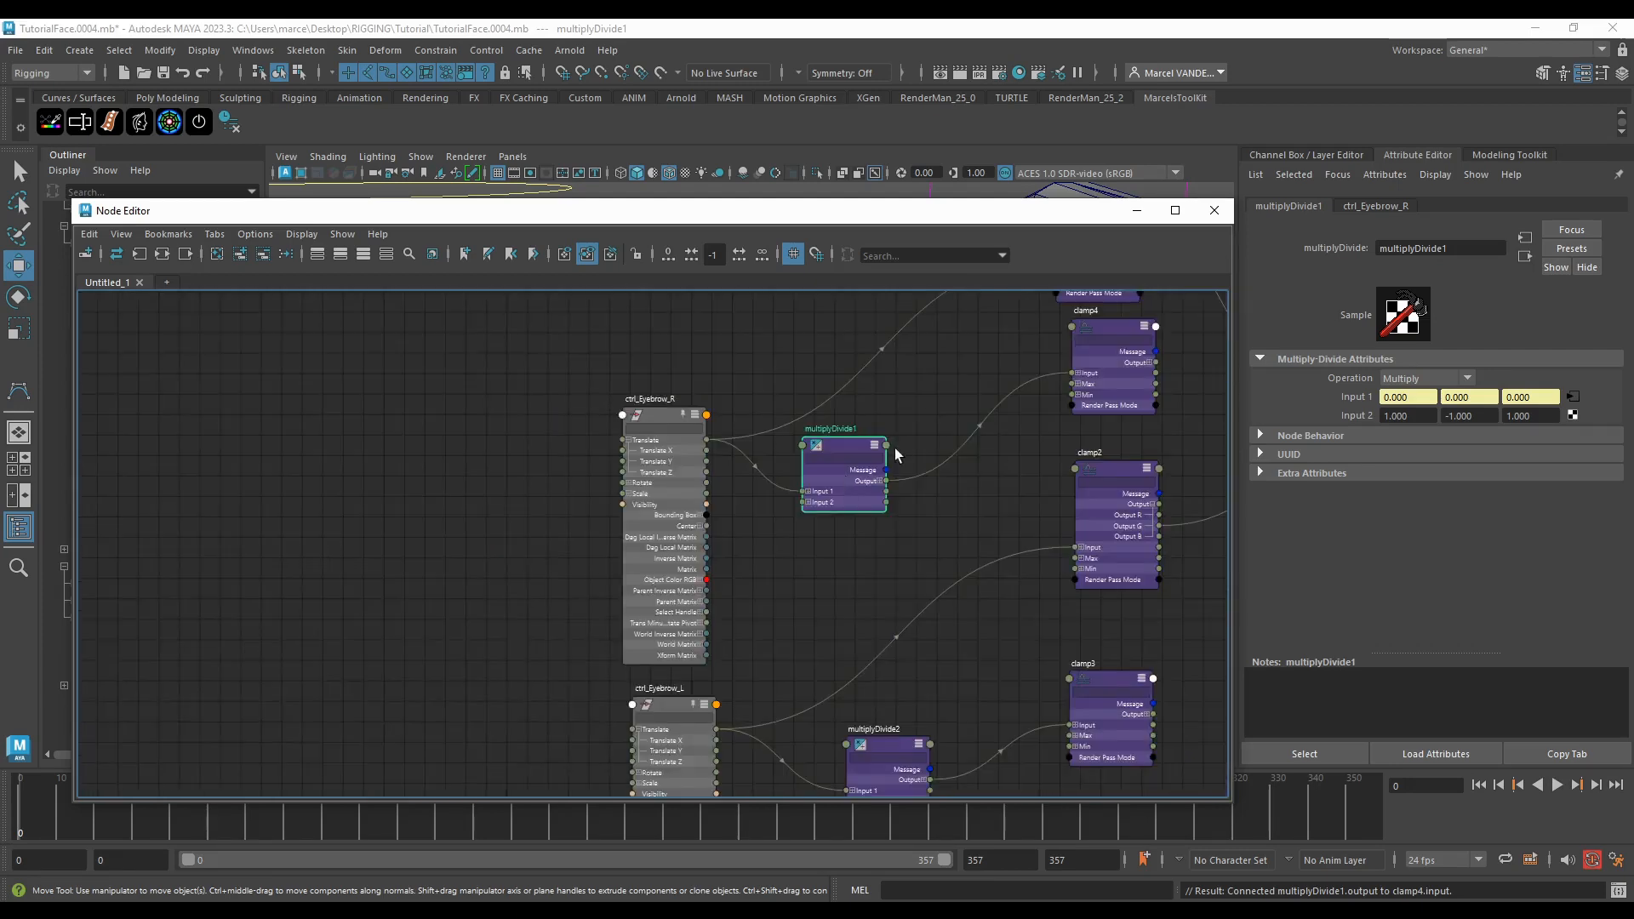
scroll(895, 447, "up", 4)
left_click_drag(477, 438, 483, 442)
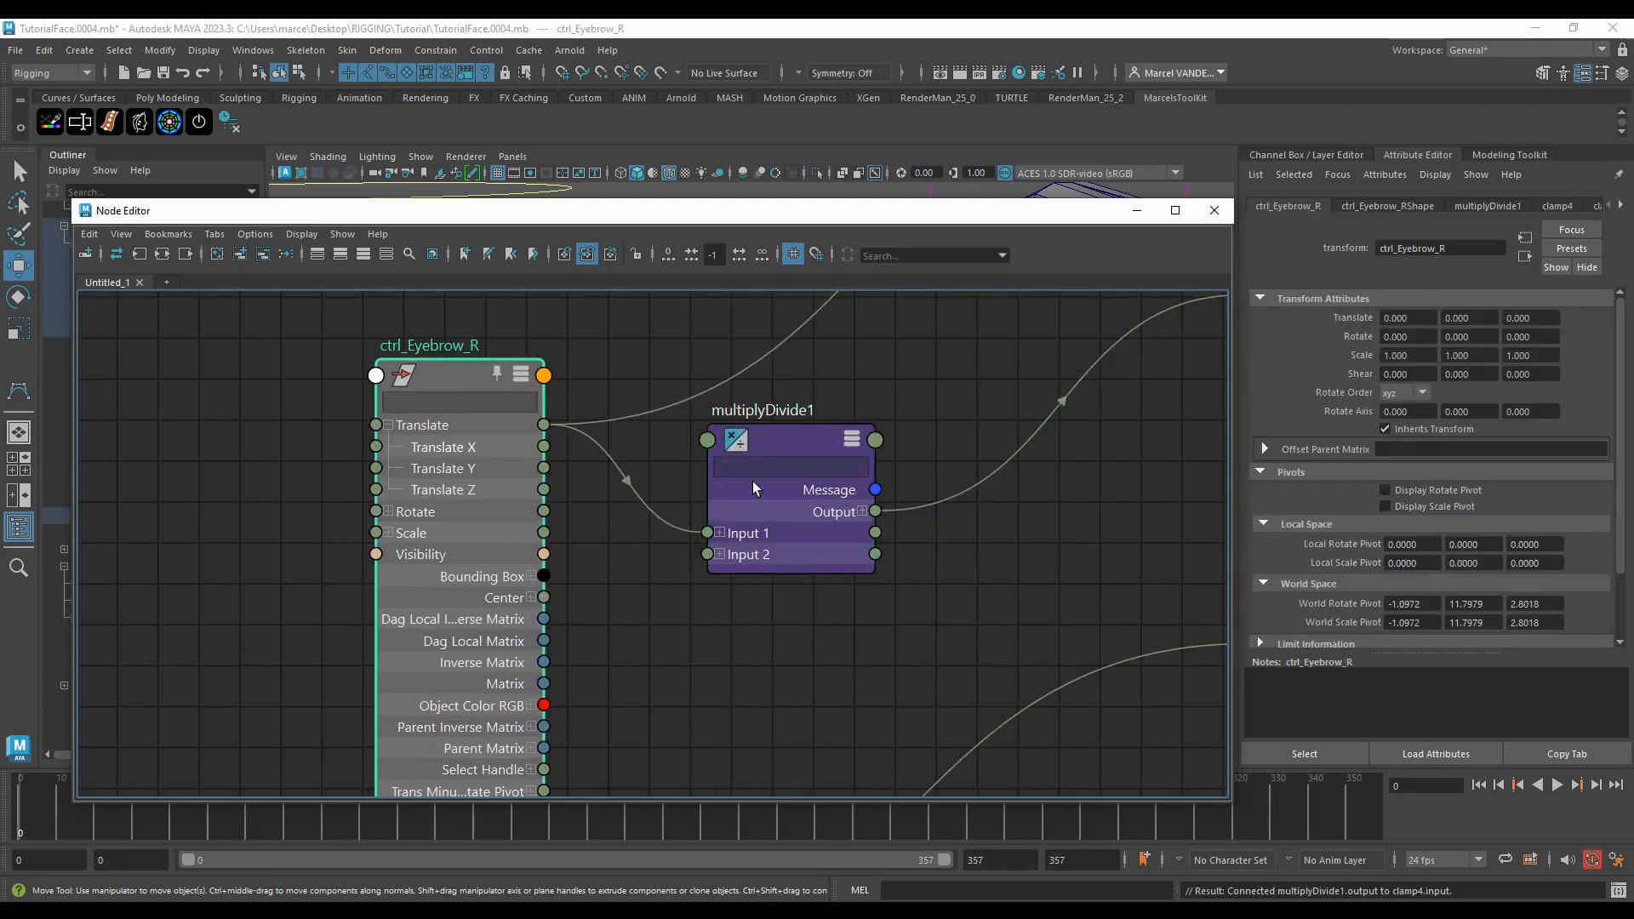
left_click_drag(791, 493, 777, 490)
left_click_drag(460, 463, 488, 451)
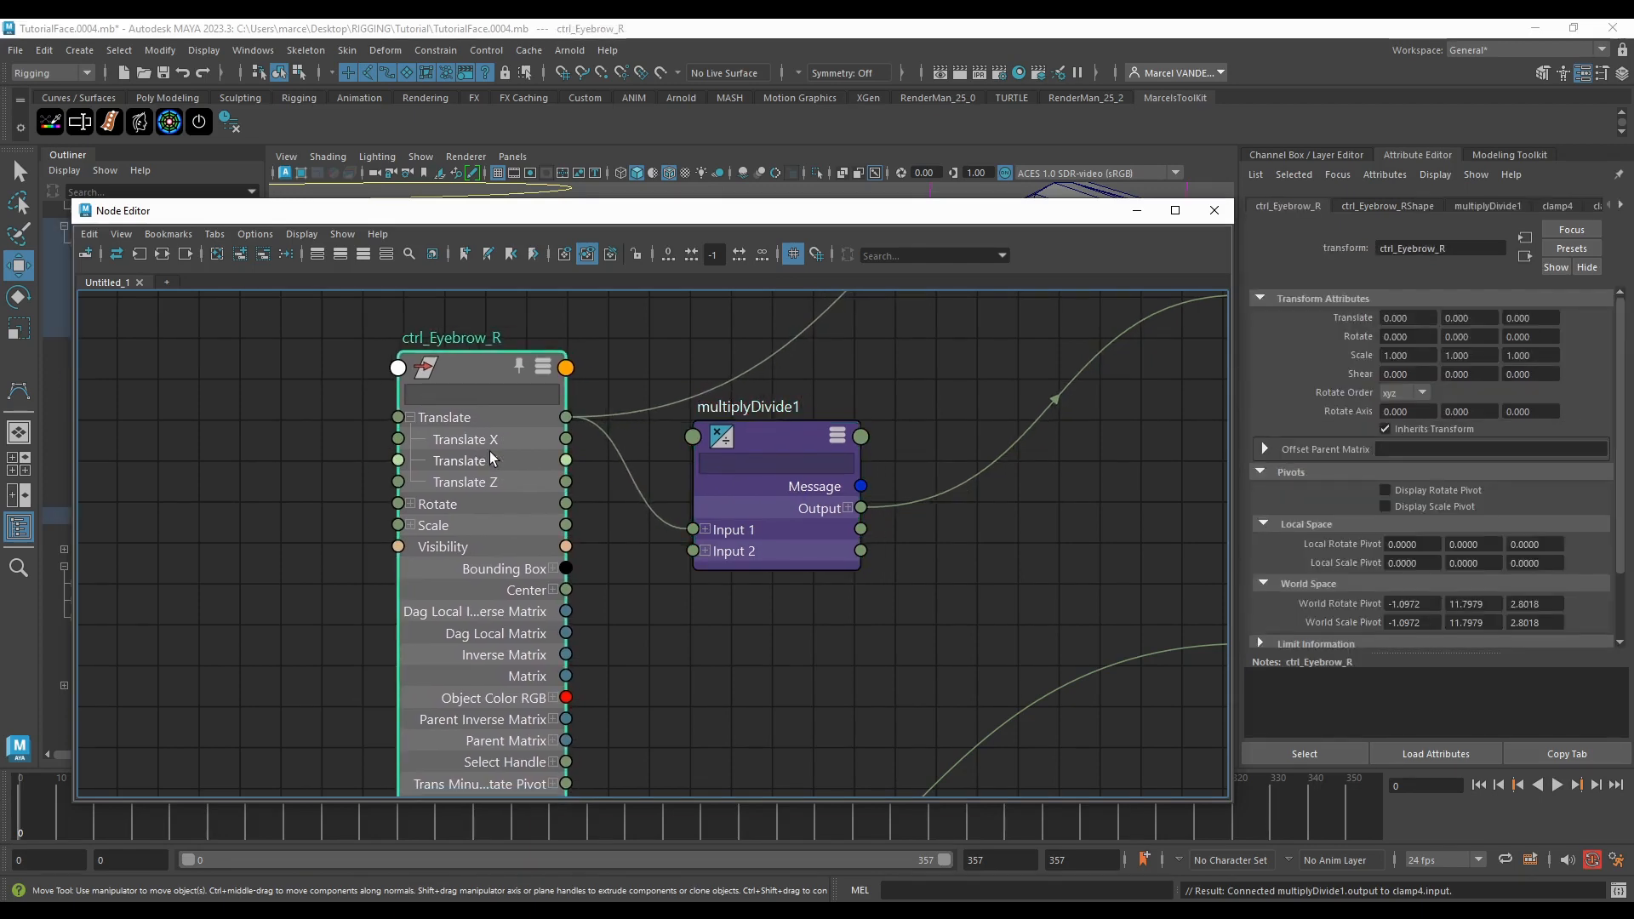
left_click_drag(786, 490, 826, 473)
mouse_move(701, 494)
left_mouse_down()
mouse_move(718, 467)
mouse_move(702, 483)
left_mouse_up()
middle_click_drag(802, 485, 750, 483, "alt")
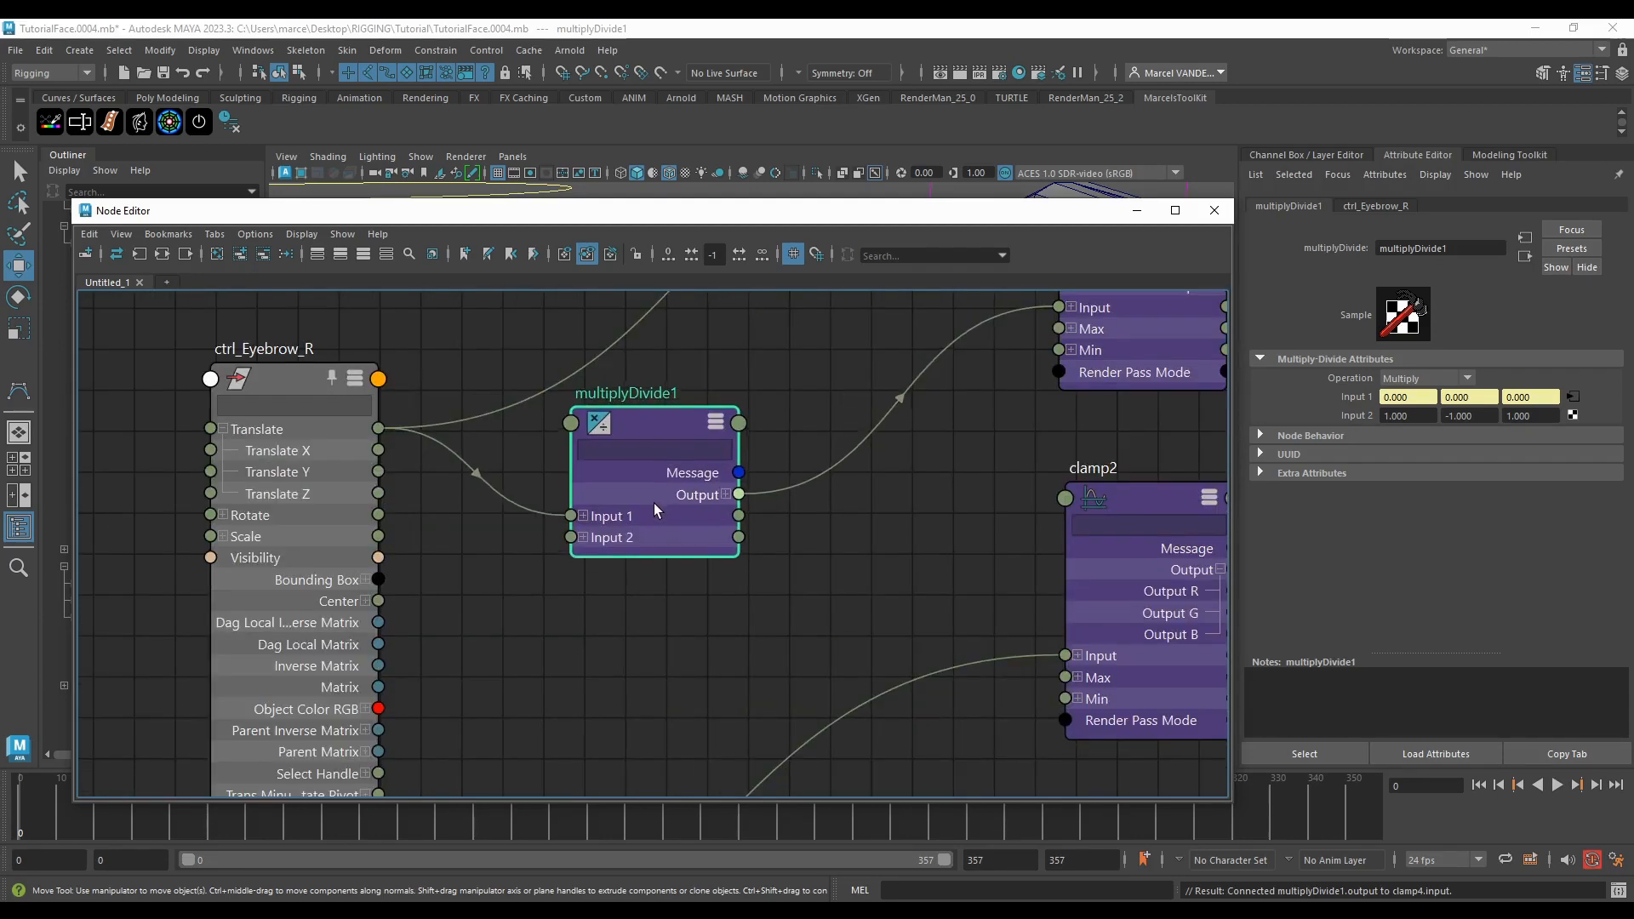
Step: Examine the clamp4 node's Min and Max values and its incoming connection from multiplyDivide1
scroll(653, 503, "down", 5)
scroll(840, 464, "up", 5)
left_click(793, 463)
scroll(788, 462, "down", 3)
scroll(788, 462, "up", 2)
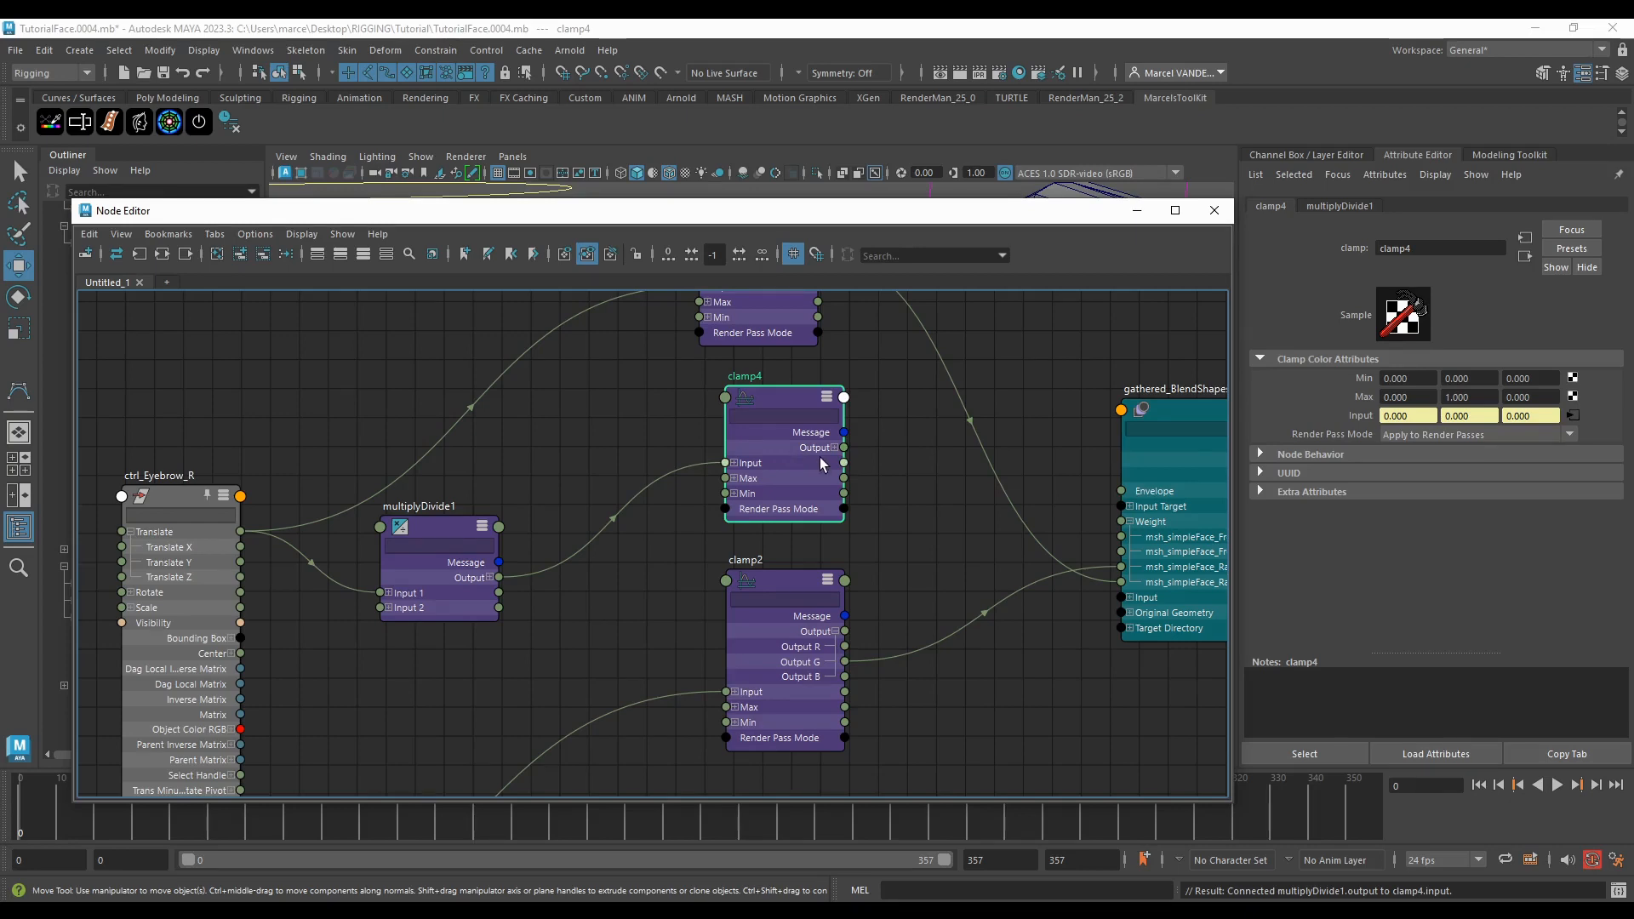
scroll(819, 463, "up", 3)
scroll(830, 442, "down", 2)
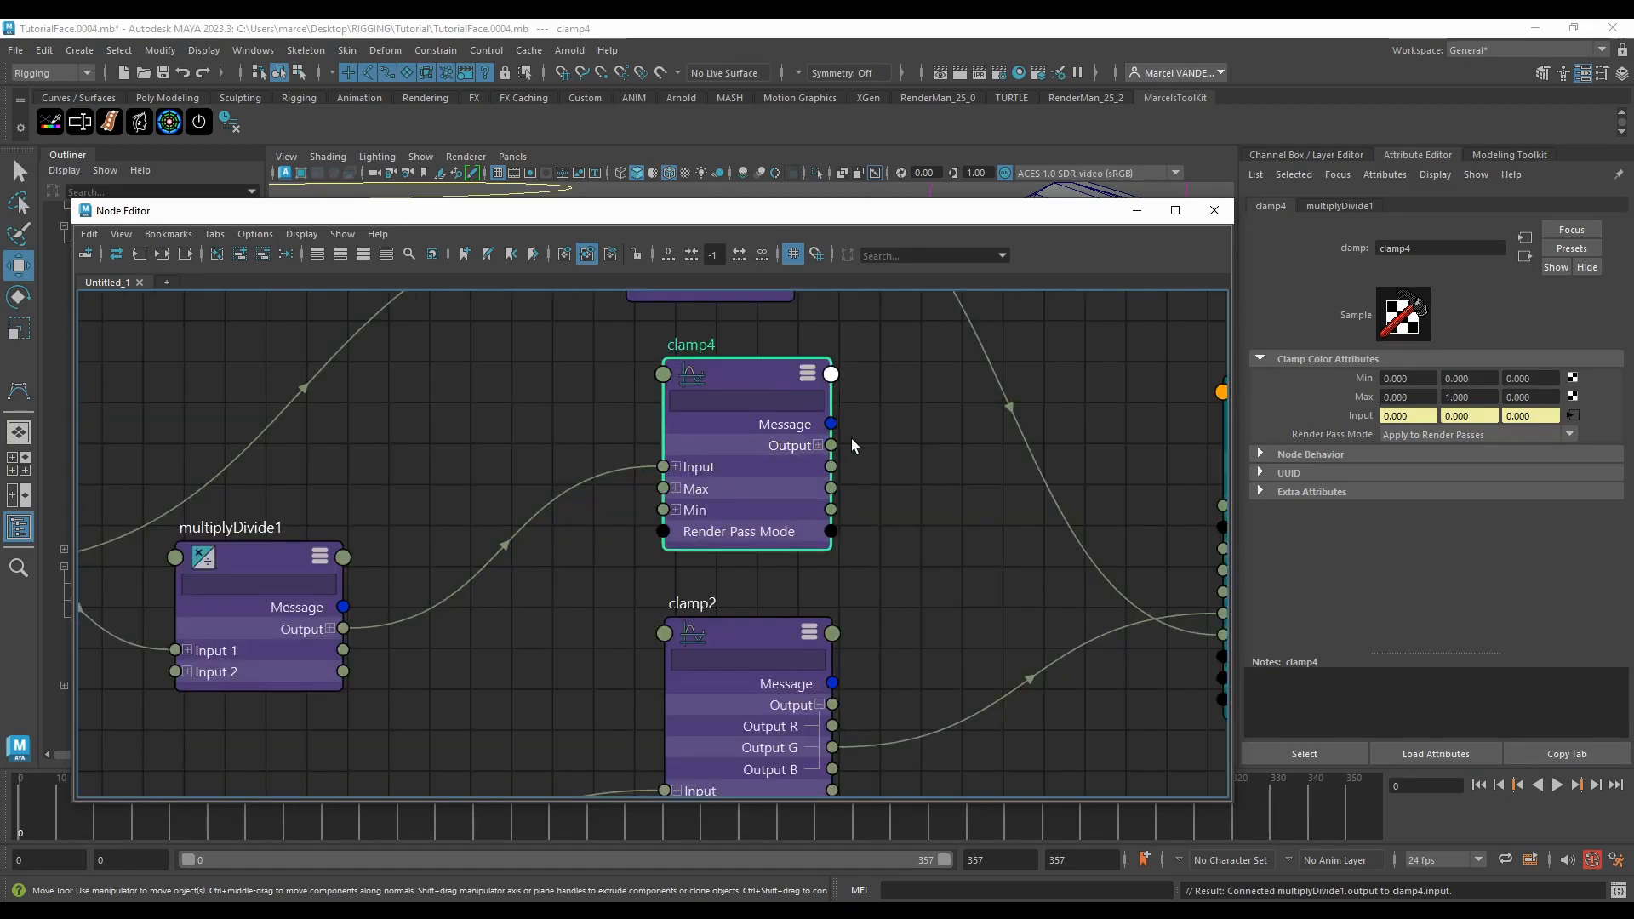
scroll(839, 438, "down", 3)
scroll(705, 436, "up", 2)
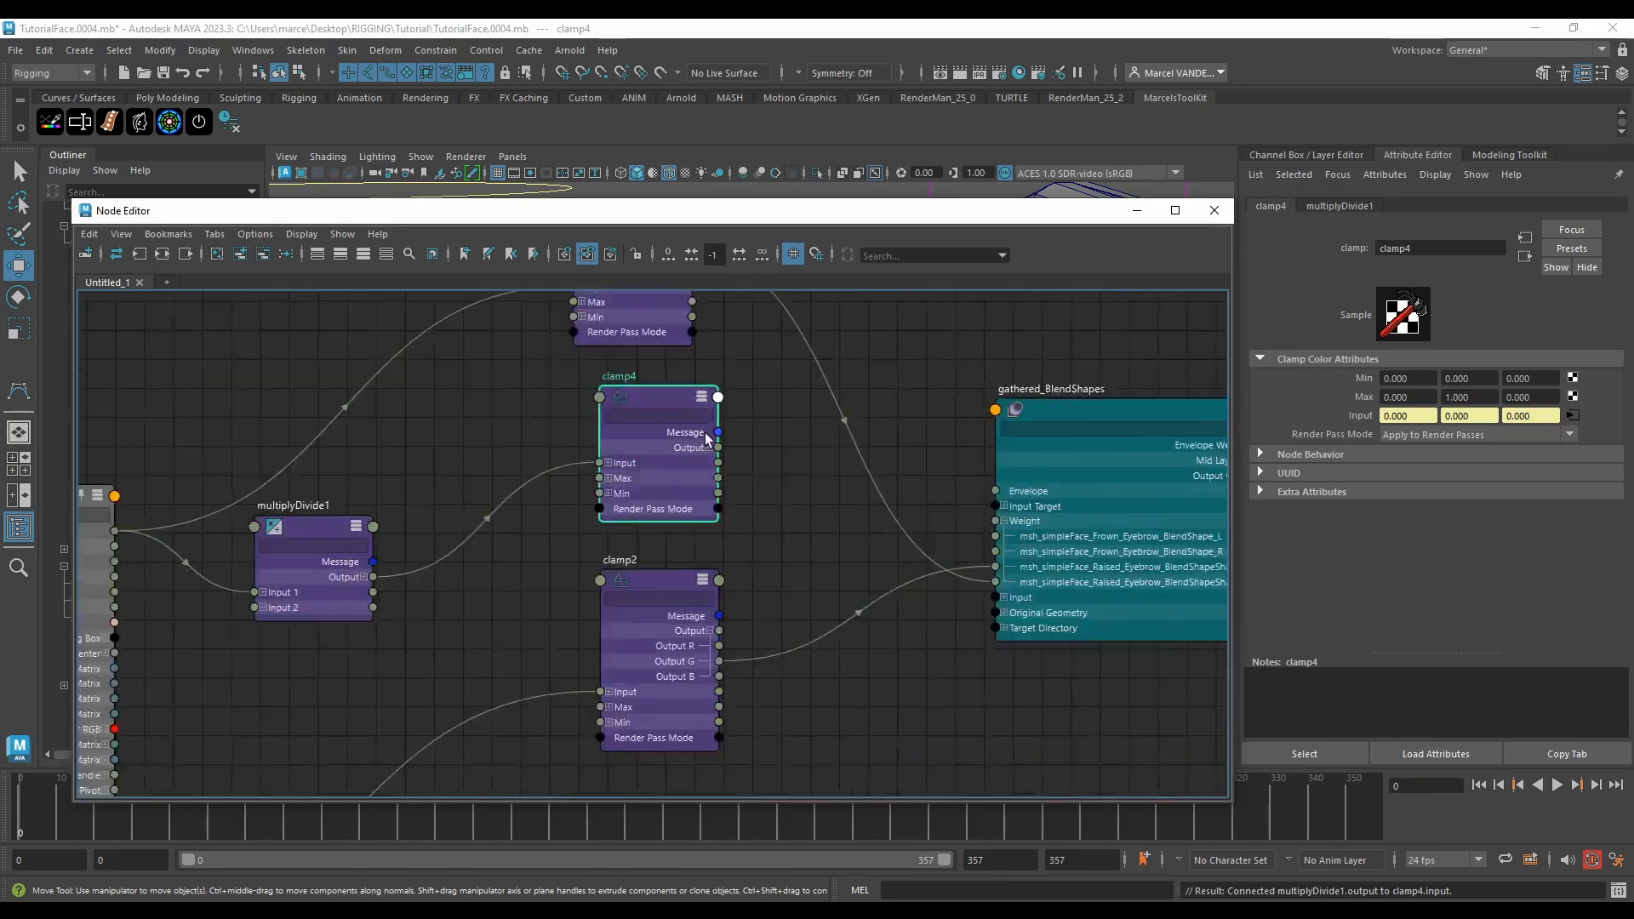
scroll(706, 438, "up", 2)
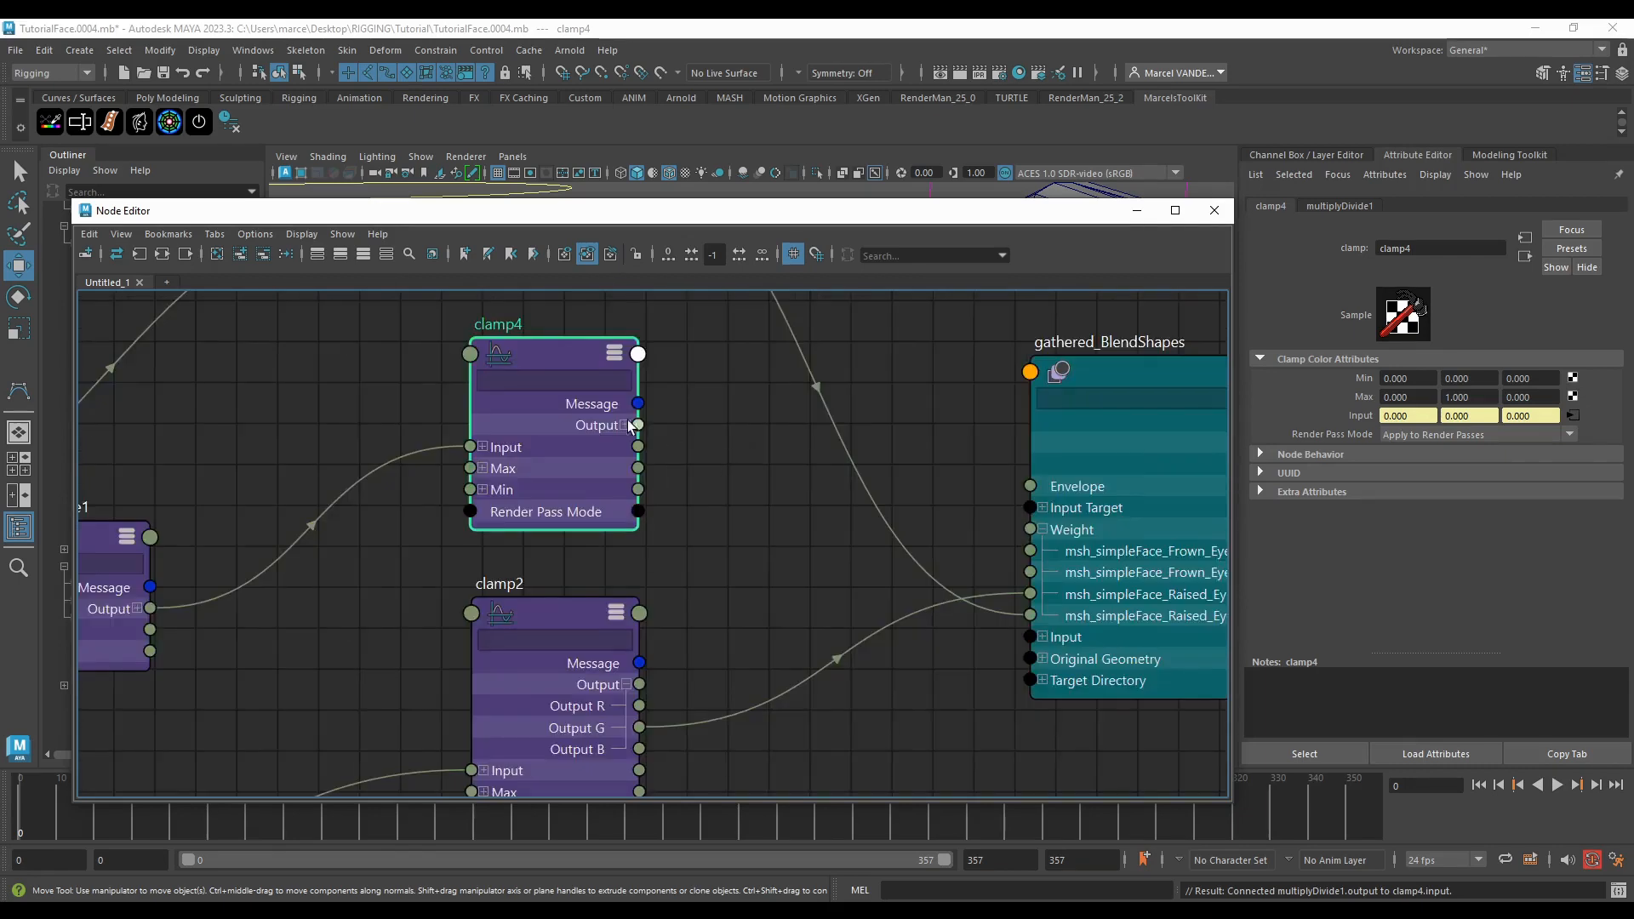
left_click(1470, 378)
scroll(773, 473, "down", 3)
scroll(615, 425, "up", 3)
scroll(677, 460, "down", 3)
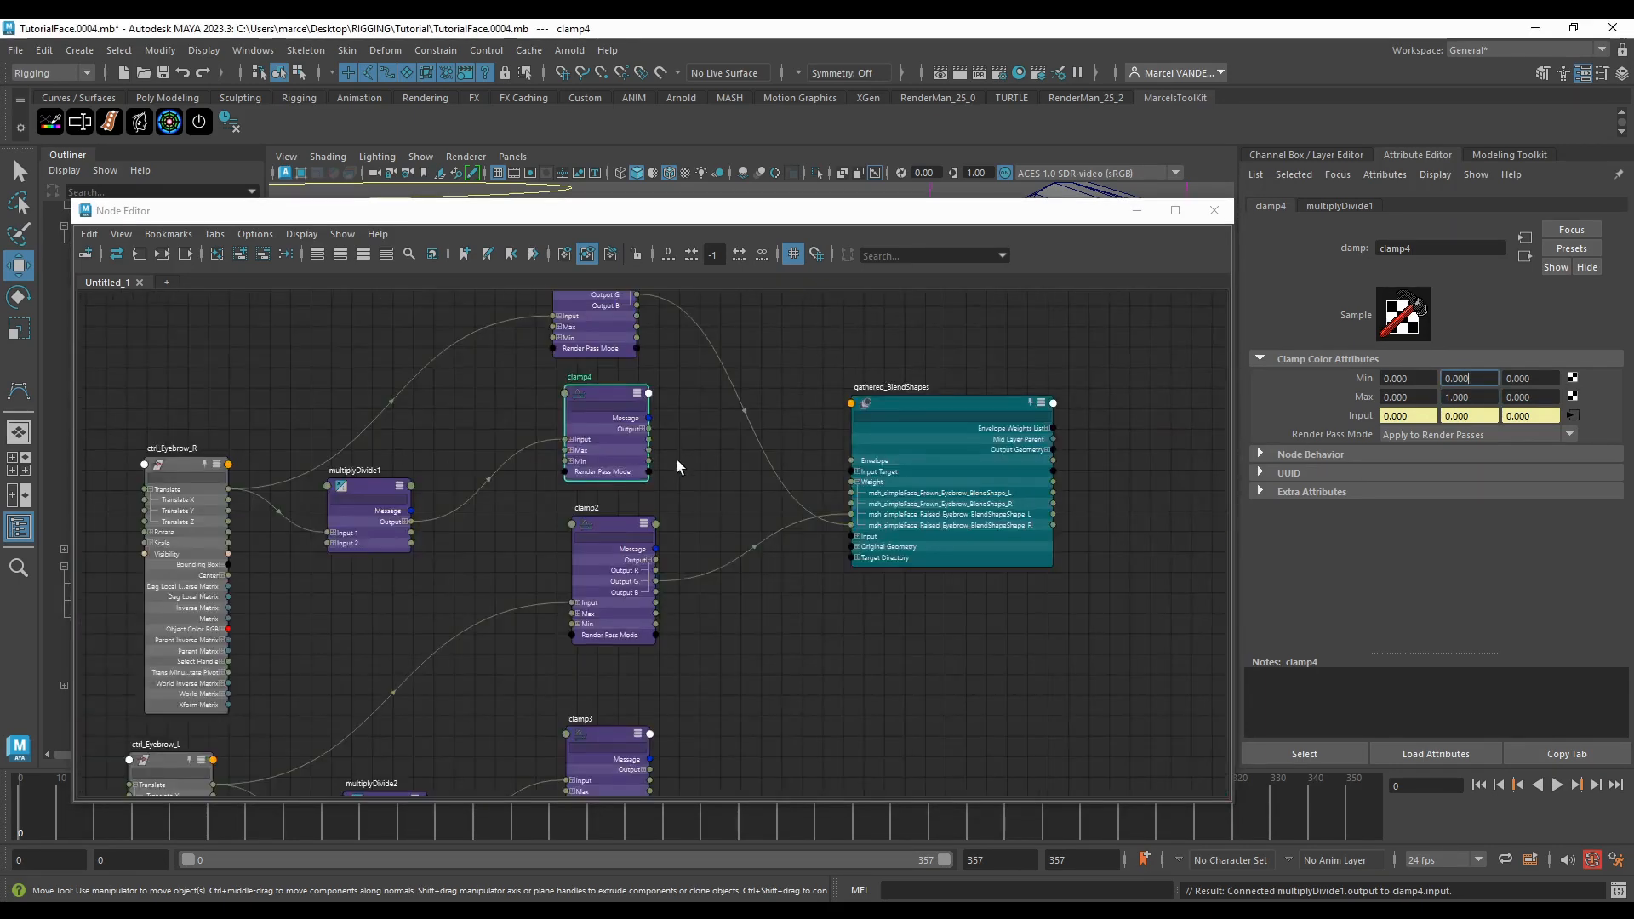
Step: Expand clamp4's Output and connect Output G to the msh_simpleFace_Frown_Eyebrow_BlendShape_R weight of gathered_BlendShapes
scroll(677, 459, "up", 3)
left_click(634, 405)
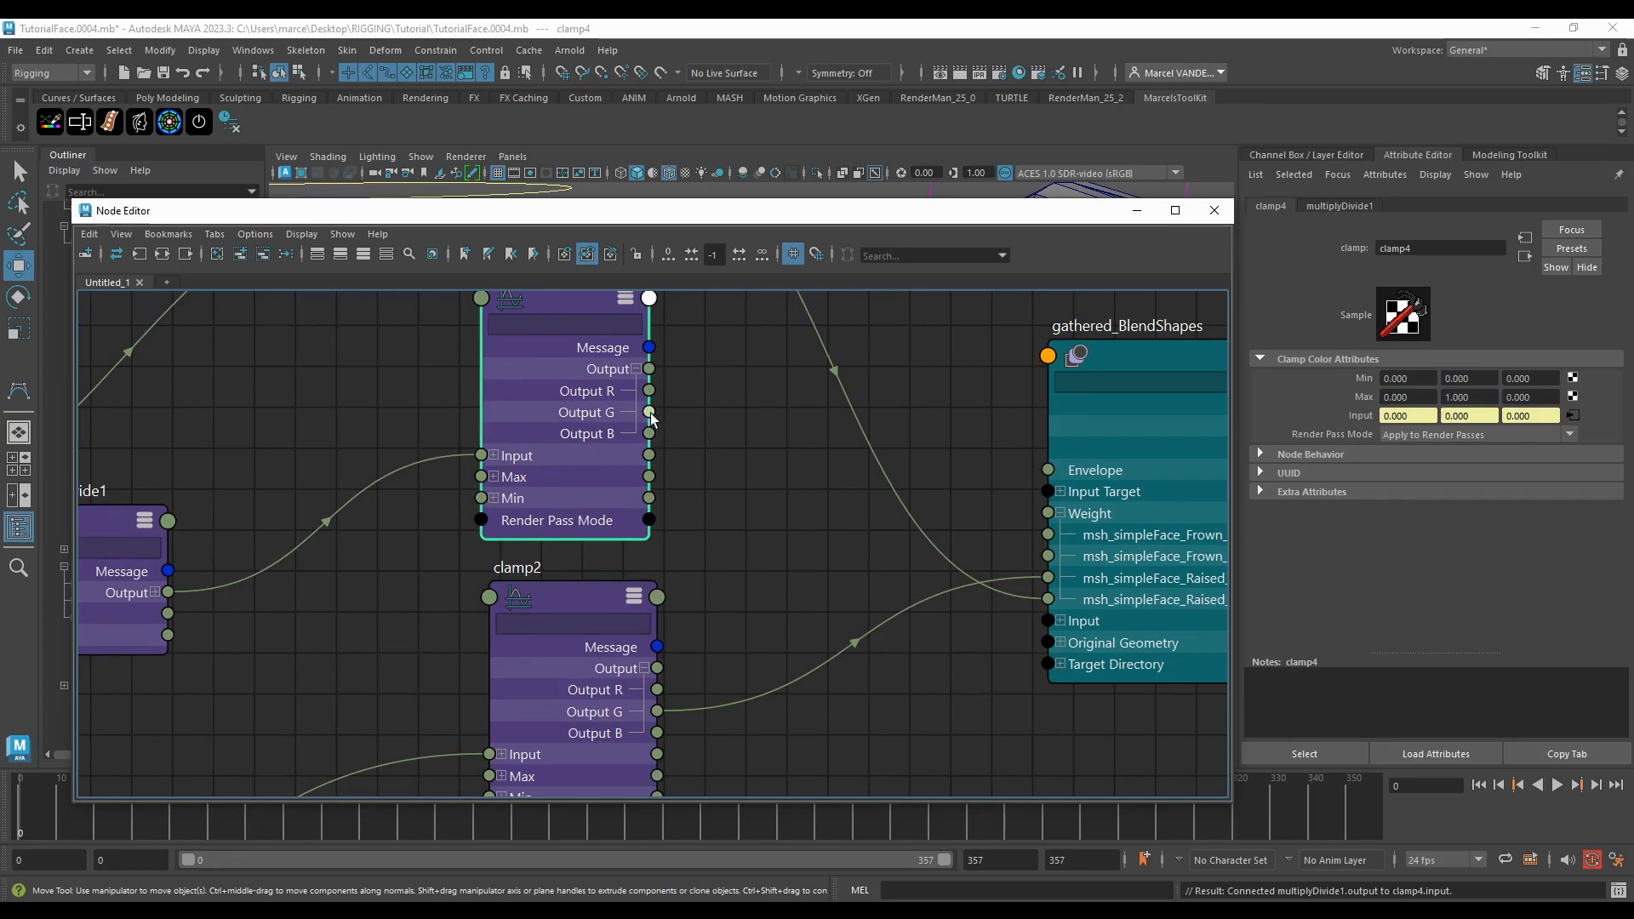
scroll(697, 436, "down", 3)
left_click_drag(650, 417, 922, 514)
scroll(860, 502, "up", 5)
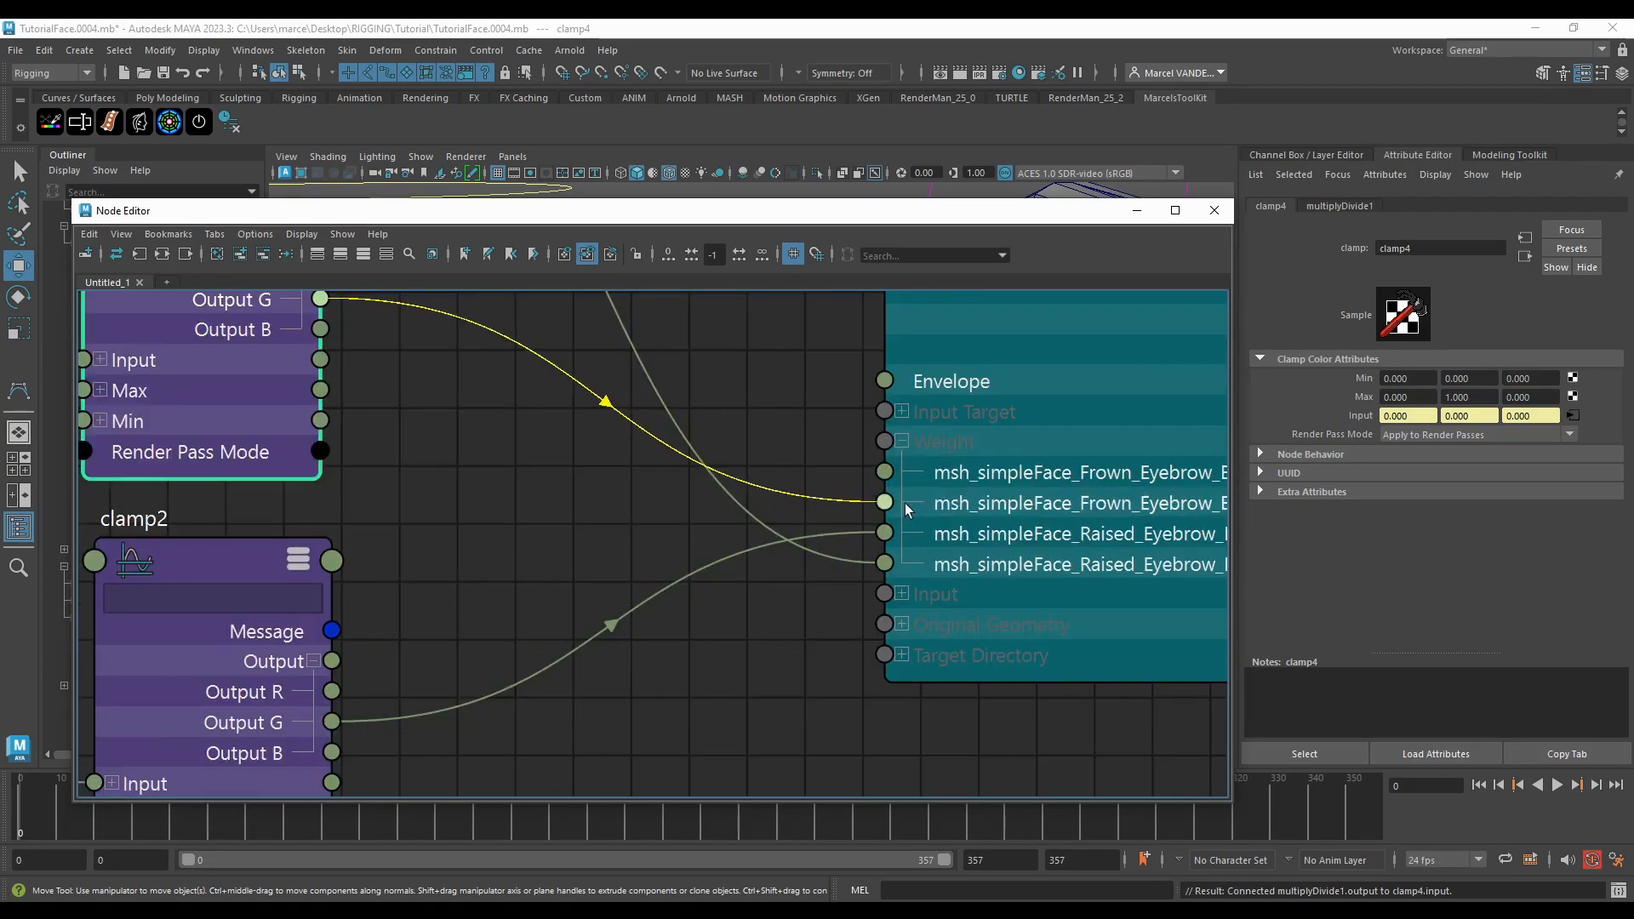
scroll(662, 432, "down", 5)
scroll(647, 511, "down", 3)
Step: Expand clamp3's Output and connect Output G to the msh_simpleFace_Frown_Eyebrow_BlendShape_L weight of gathered_BlendShapes
scroll(630, 634, "up", 8)
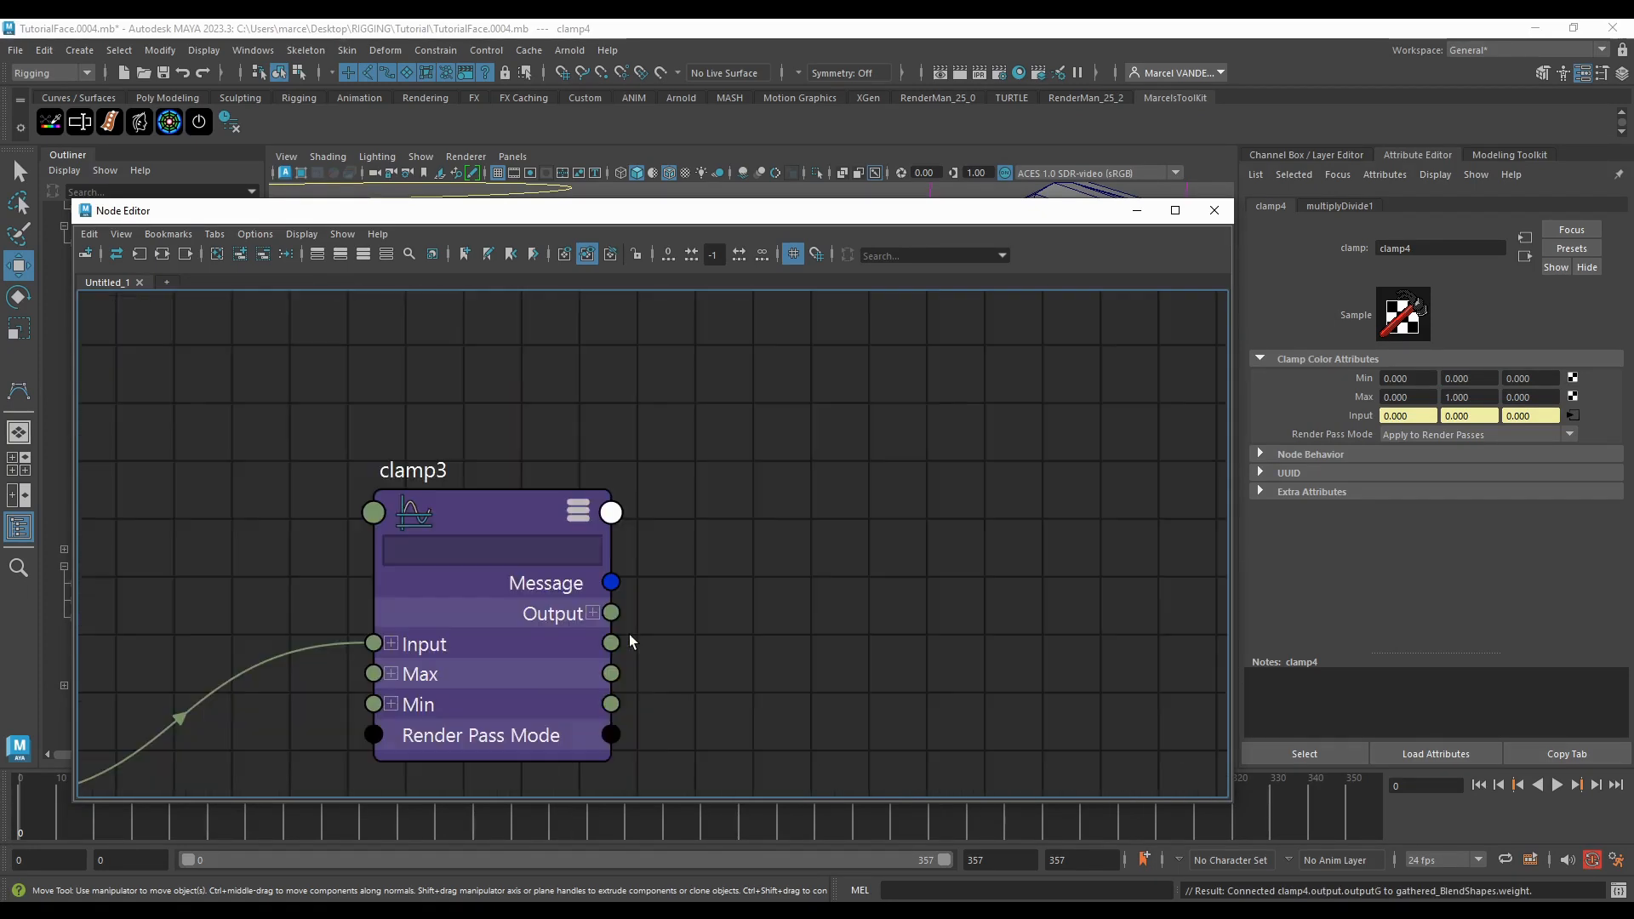
left_click(595, 614)
scroll(700, 677, "down", 5)
left_click_drag(699, 677, 867, 436)
scroll(868, 436, "up", 3)
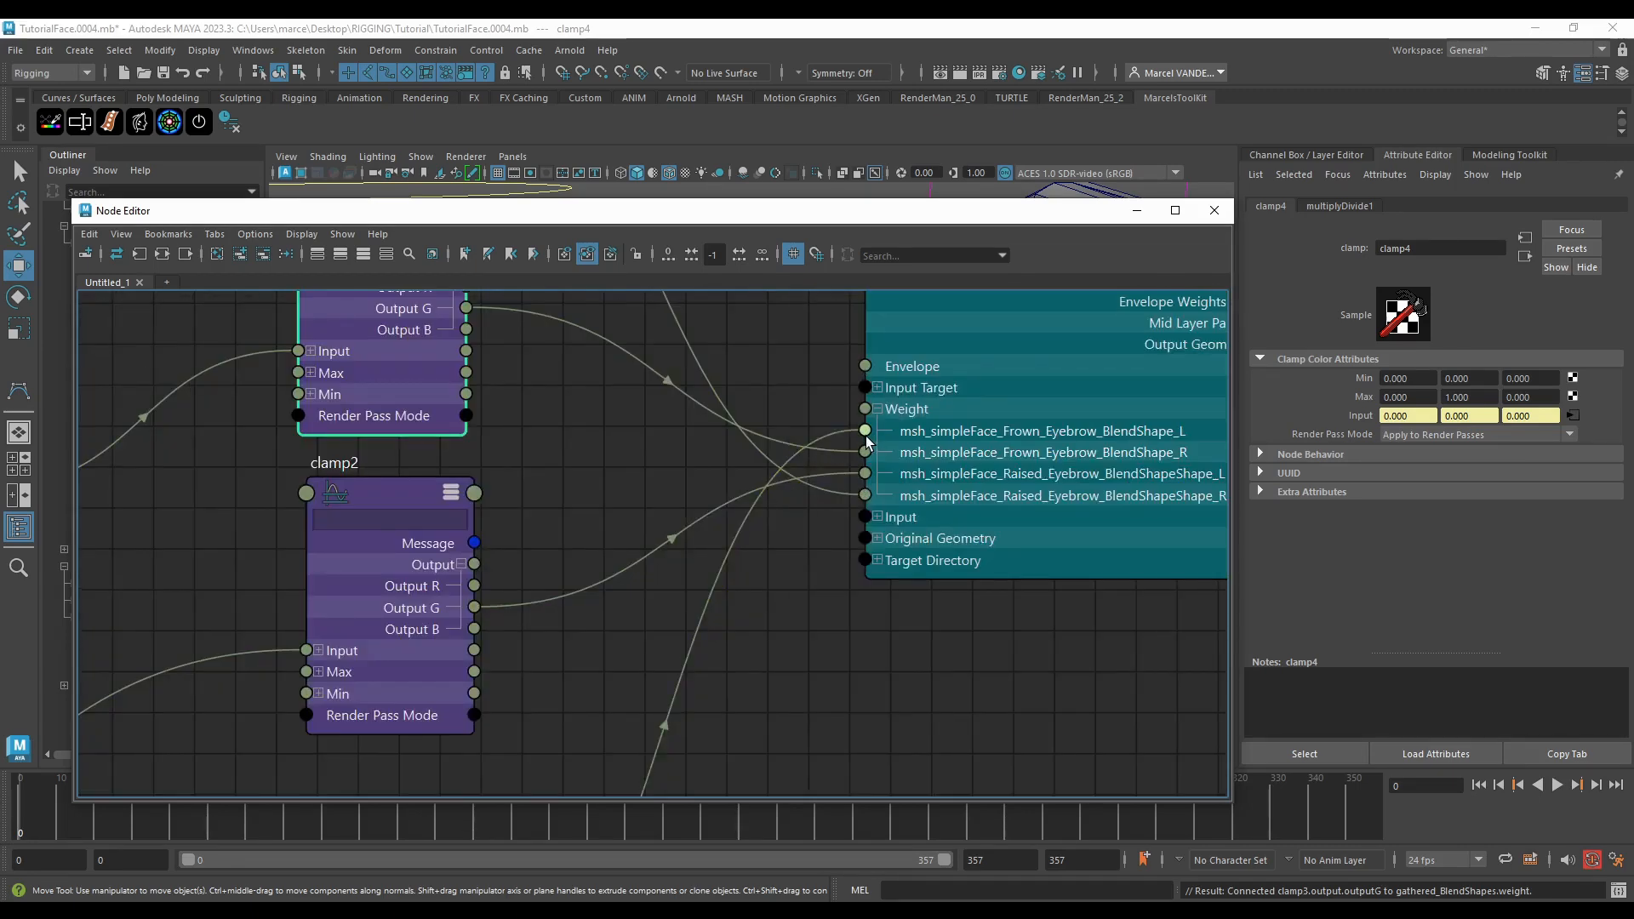
Step: Minimize the Node Editor, test ctrl_Eyebrow_R by moving it down and up along Y, and undo the moves
left_click(1135, 213)
left_click_drag(617, 474, 691, 430, "alt")
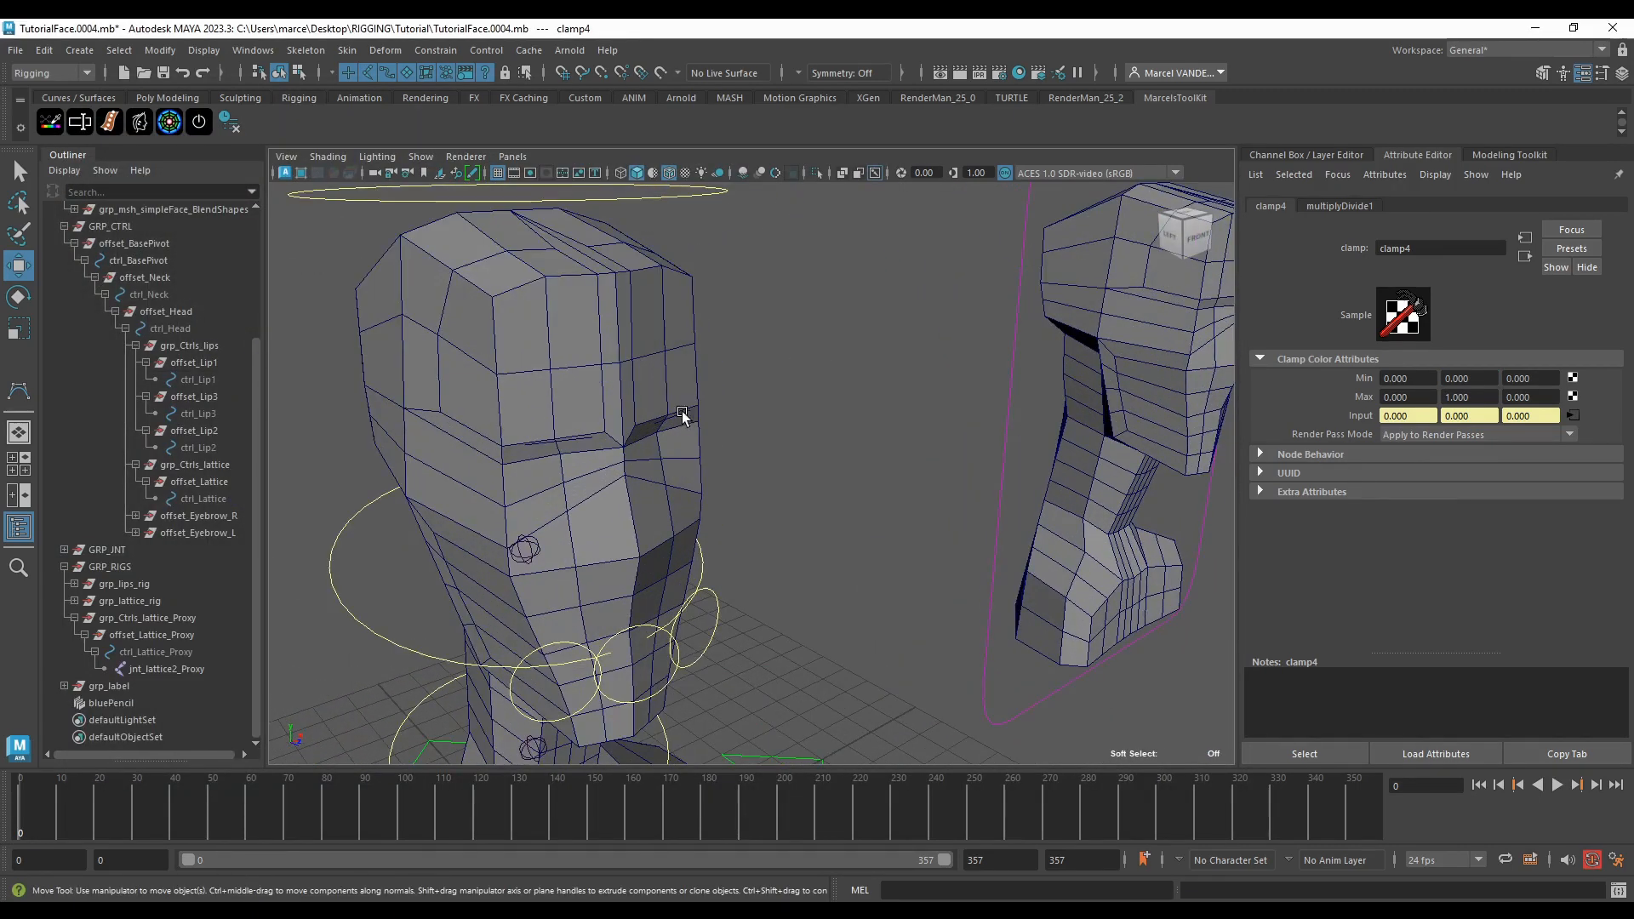
left_click(548, 440)
left_click_drag(548, 406, 561, 464)
scroll(559, 473, "up", 5)
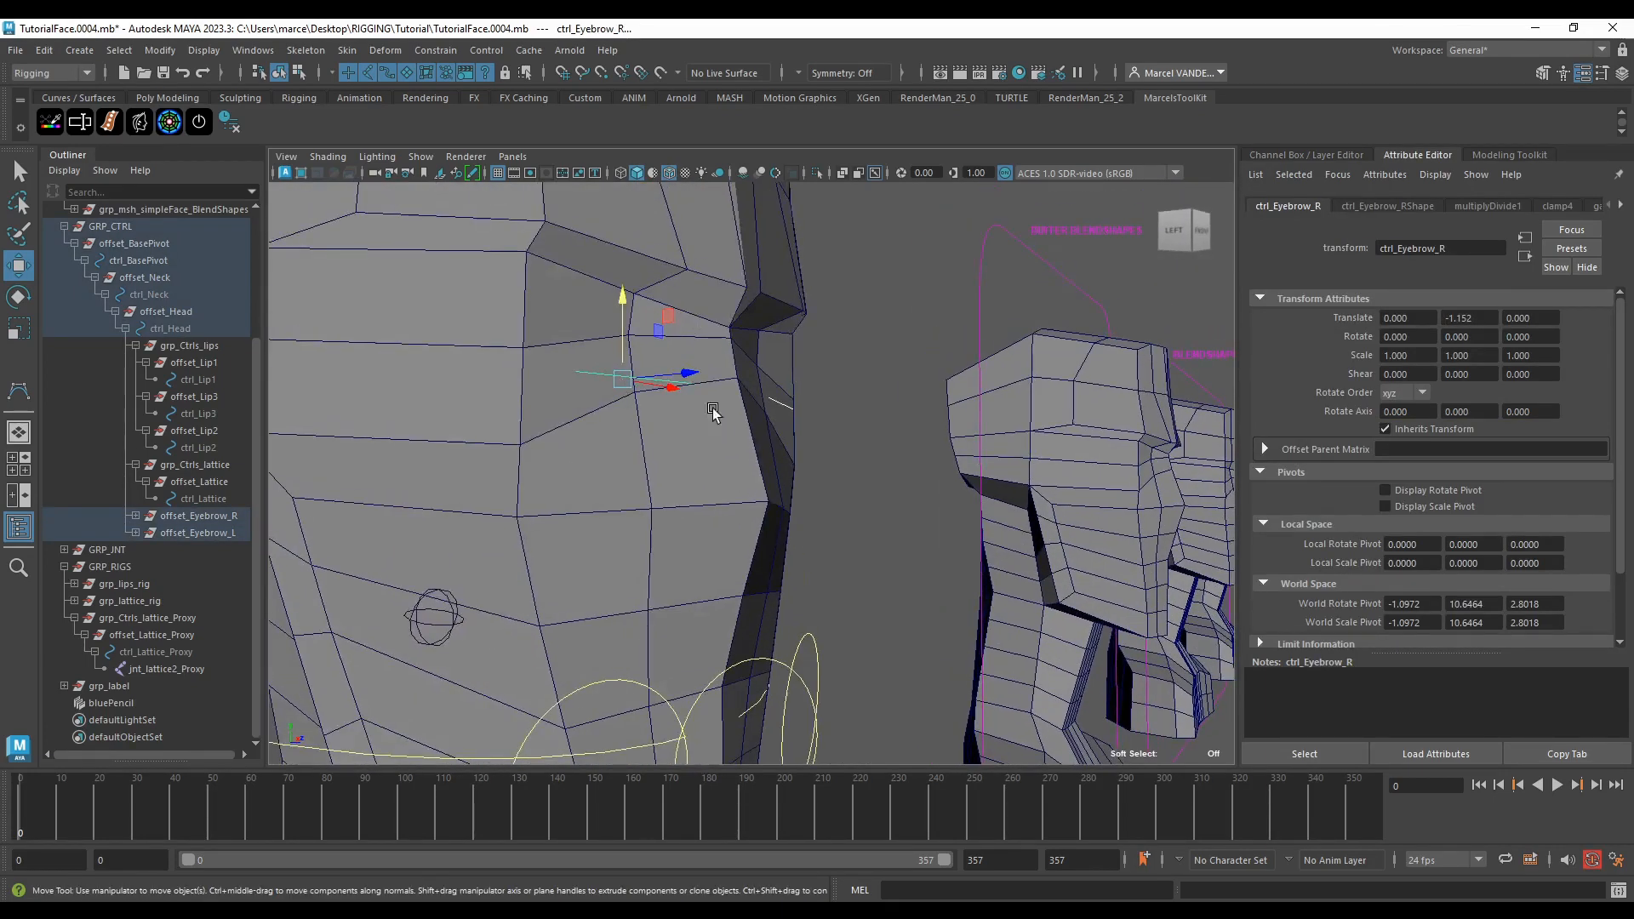
left_click_drag(620, 345, 673, 277)
key("ctrl+z")
left_click_drag(808, 341, 709, 391, "alt")
key("ctrl+z")
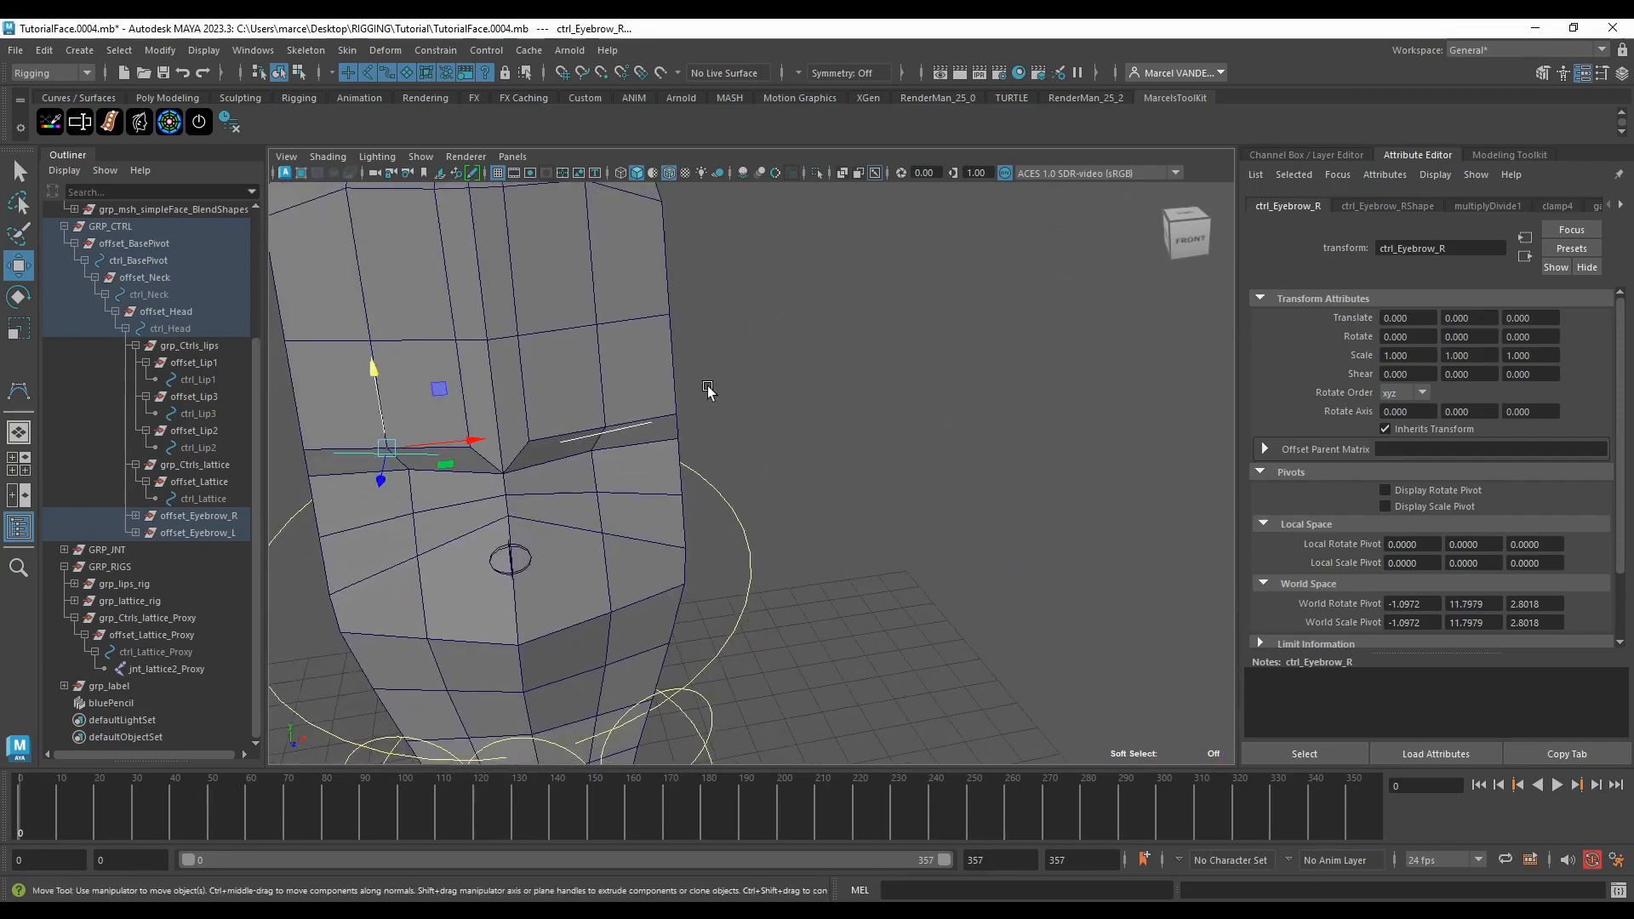
Step: Test ctrl_Eyebrow_L by moving it vertically and undo the move
left_click(615, 436)
mouse_move(601, 389)
left_mouse_down()
mouse_move(607, 489)
mouse_move(615, 375)
mouse_move(630, 494)
mouse_move(621, 341)
mouse_move(654, 500)
mouse_move(675, 508)
mouse_move(589, 387)
left_mouse_up()
key("ctrl+z")
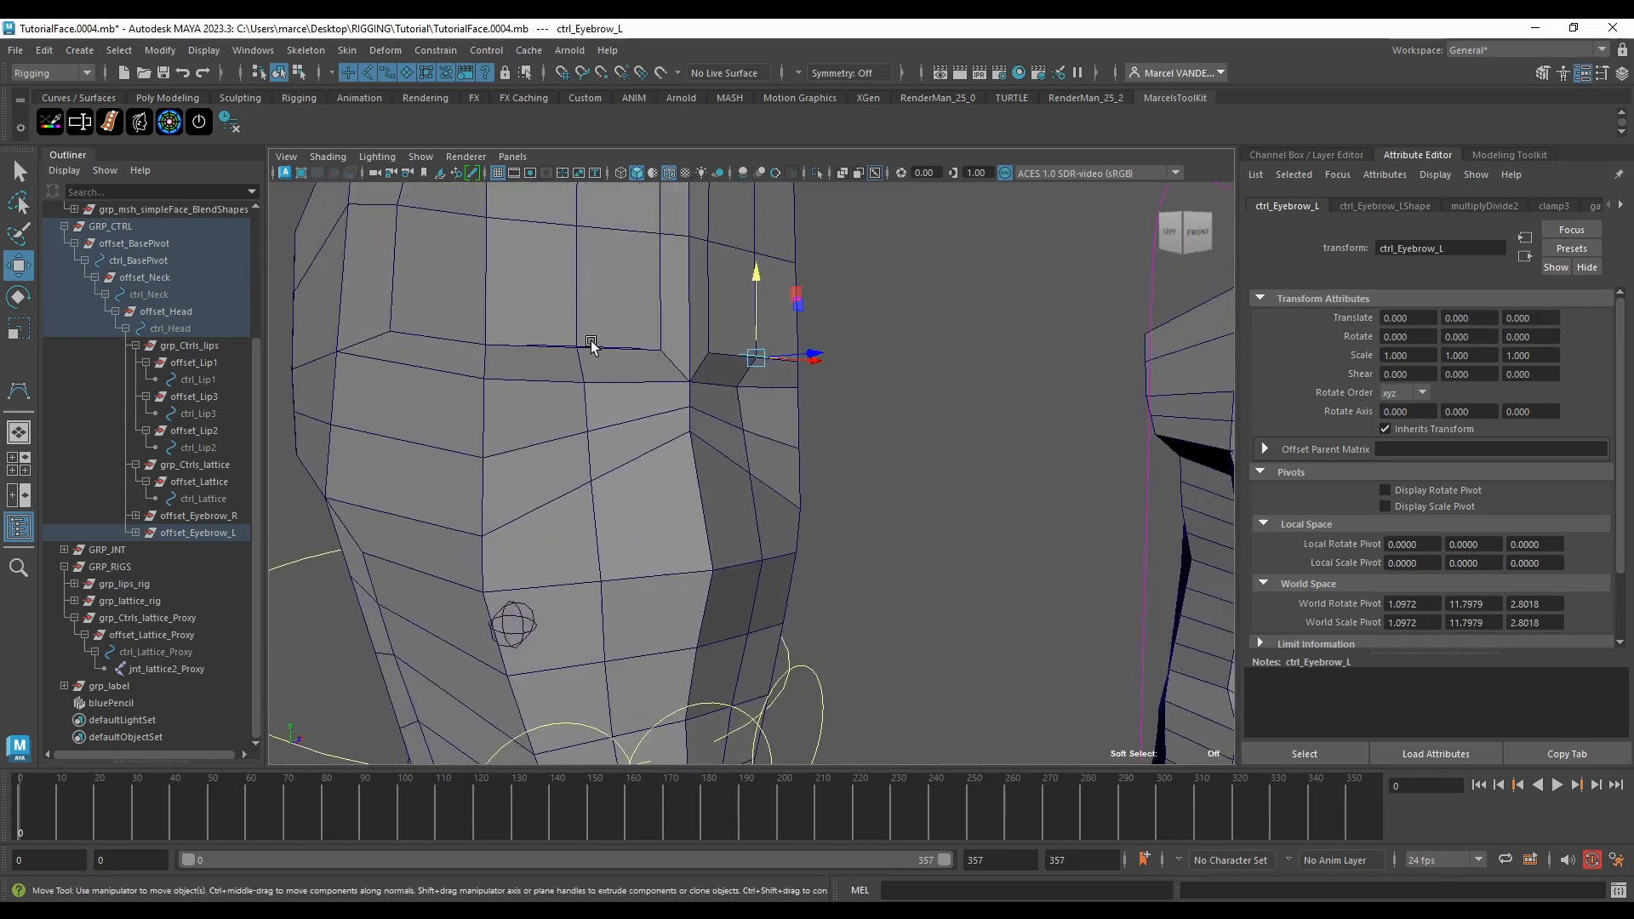
Step: Add ctrl_Eyebrow_R to the selection with ctrl_Eyebrow_L and open CtrlRigginToolKit
left_click(591, 346)
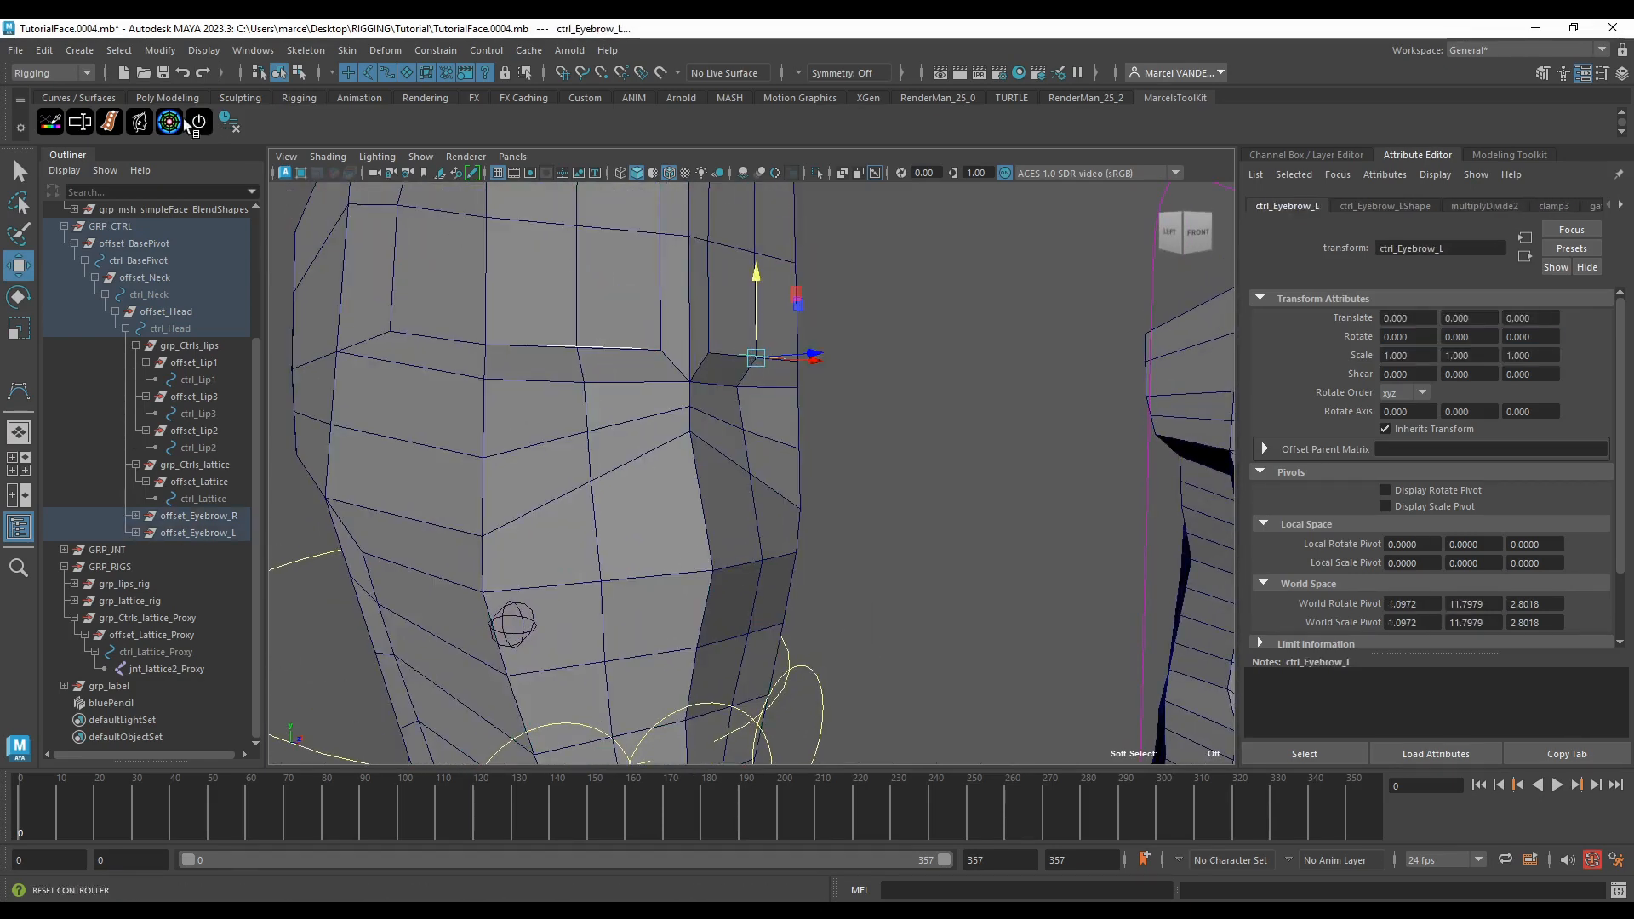
left_click(50, 123)
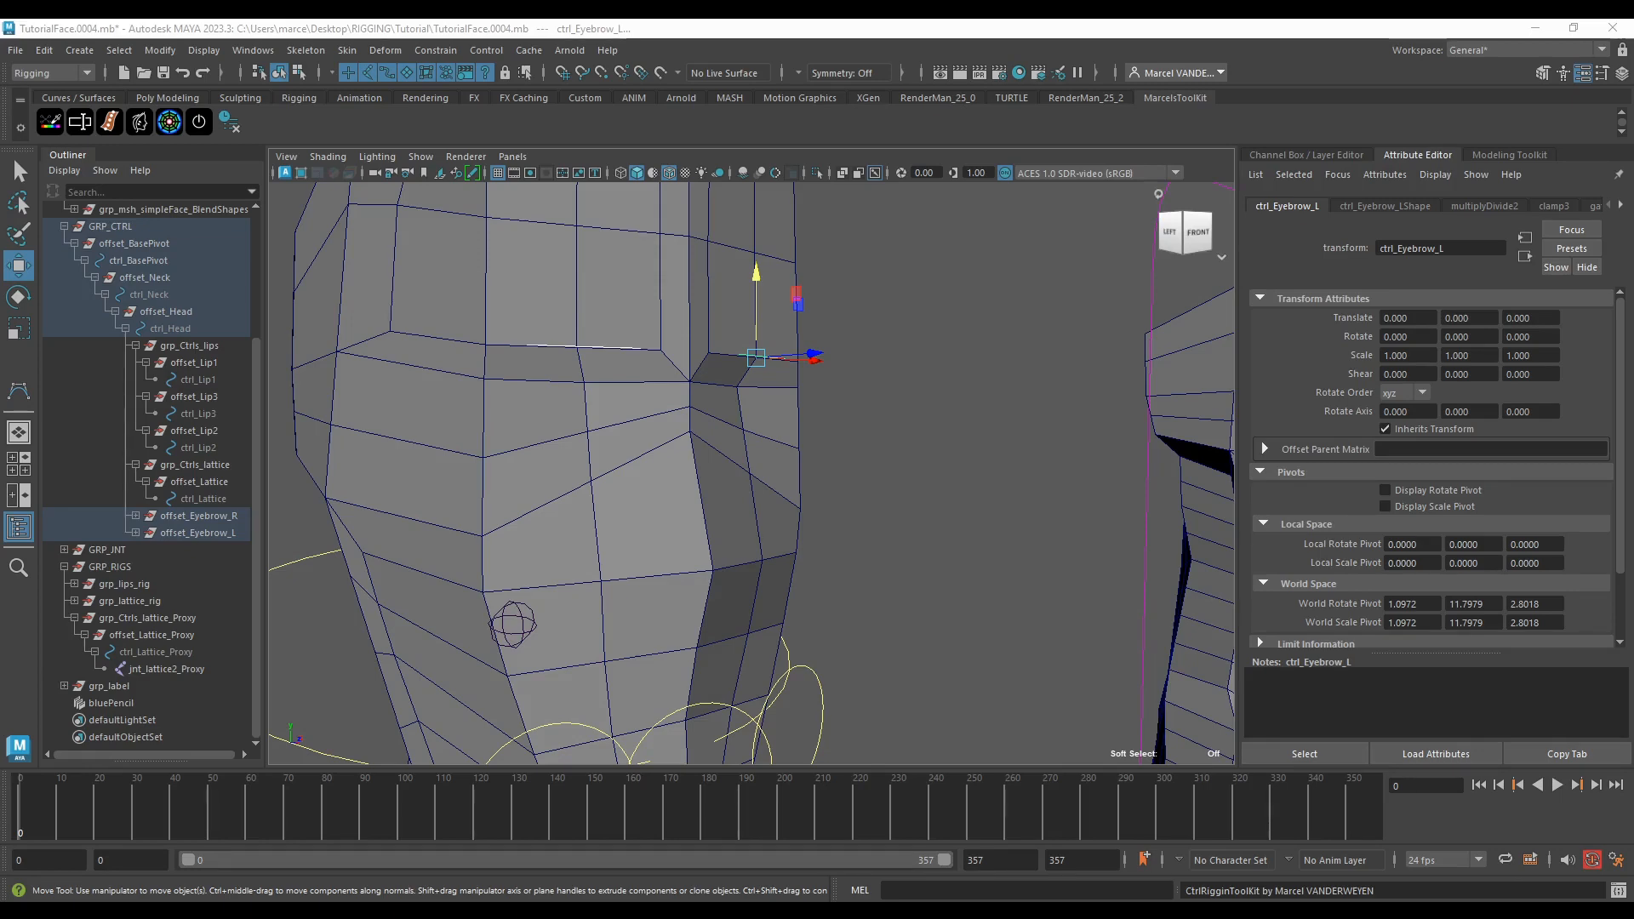
left_click(970, 296)
Step: Select both eyebrow controls, test moving them together vertically, and undo the moves
scroll(856, 419, "down", 4)
left_click_drag(843, 429, 819, 307, "alt")
middle_click_drag(819, 307, 841, 383, "alt")
left_click(843, 405)
left_click(740, 395)
middle_click_drag(740, 394, 752, 414, "alt")
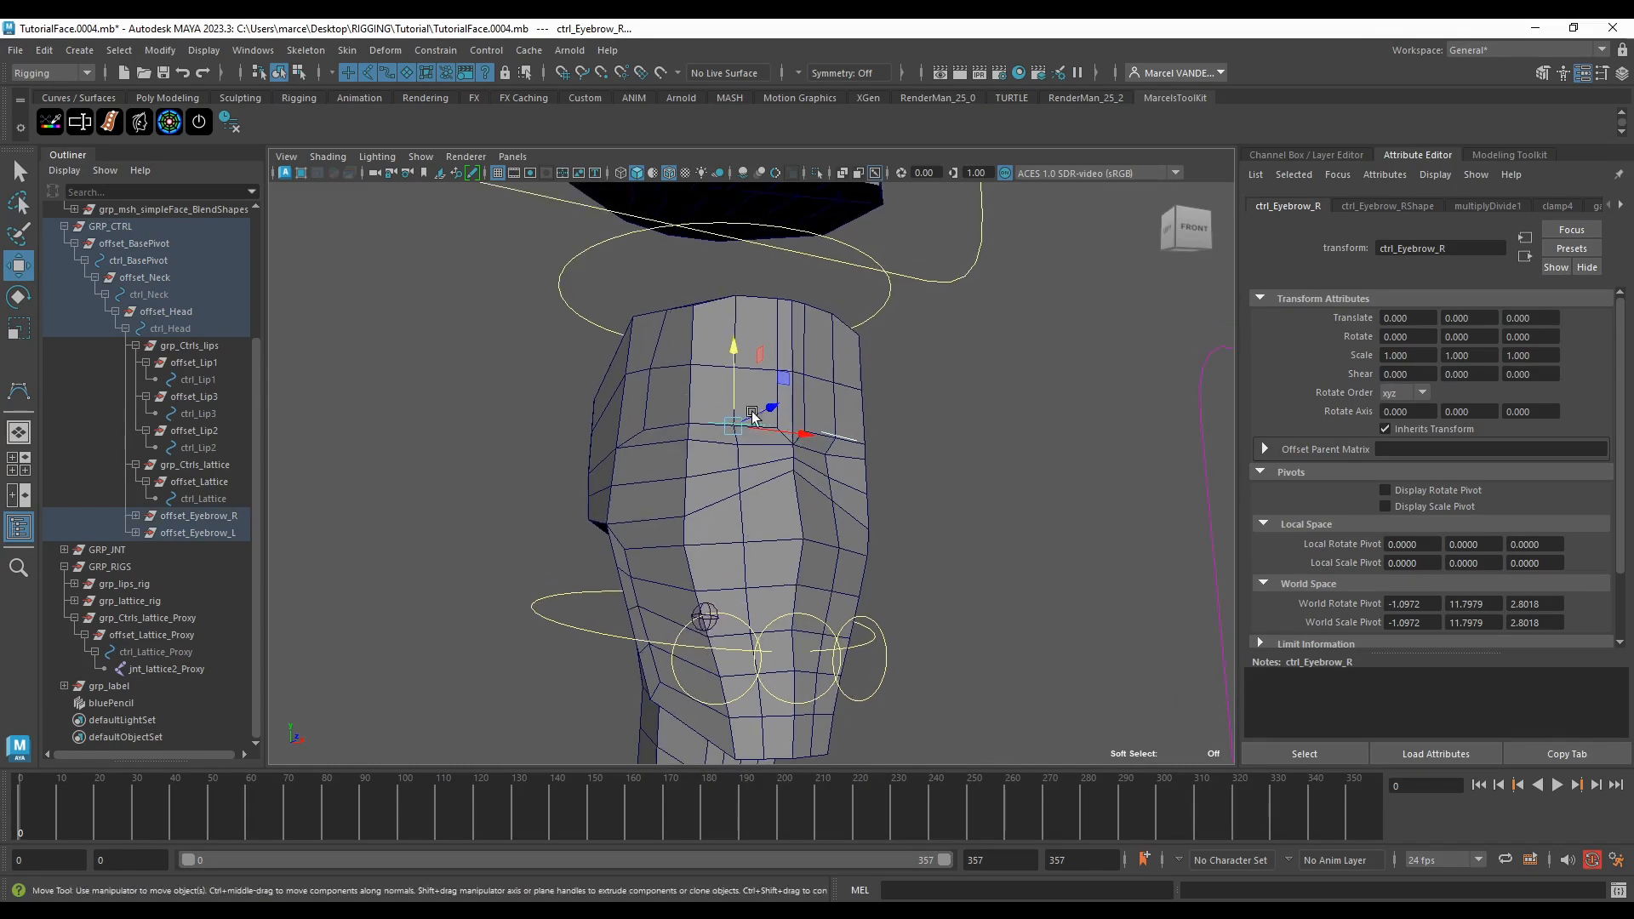
left_click_drag(733, 379, 736, 441)
key("ctrl+z")
scroll(774, 409, "up", 5)
left_click_drag(710, 354, 903, 524)
key("ctrl+z")
Step: Select ctrl_Head, rotate it to test that the eyebrow controls follow, and undo the rotation
scroll(763, 319, "down", 6)
left_click(874, 509)
key("e")
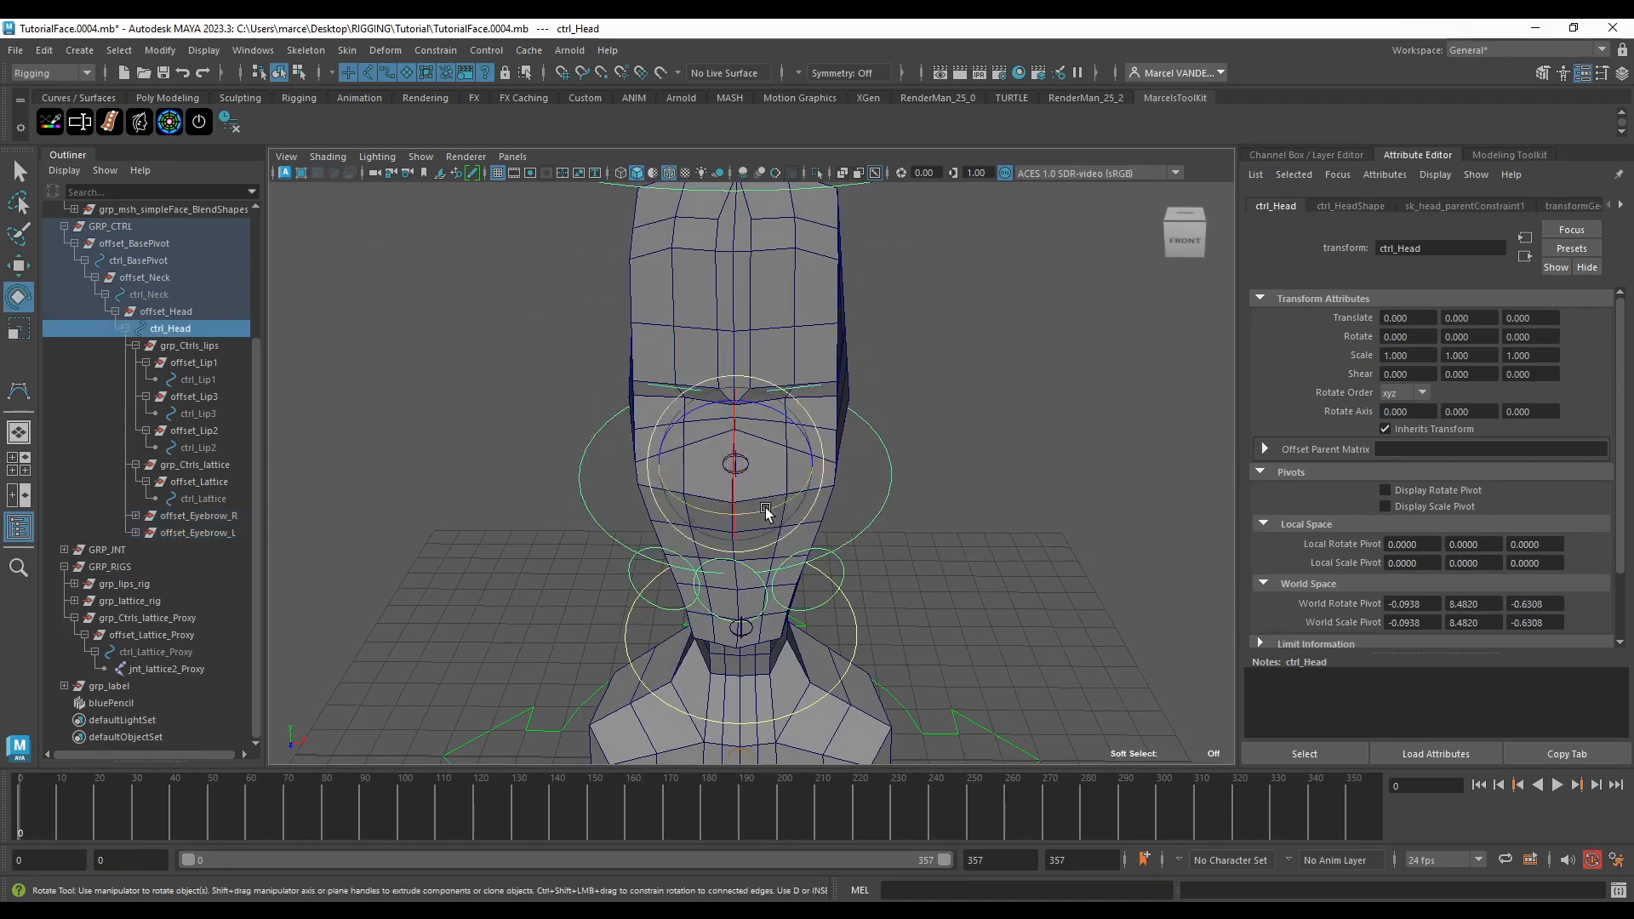
left_click_drag(766, 509, 708, 507)
key("ctrl+z")
Step: Select ctrl_Lattice, move it about 3.3 along Z to test the head deformation, and undo the move
left_click_drag(730, 487, 866, 414, "alt")
scroll(817, 511, "down", 5)
scroll(865, 415, "up", 5)
left_click(870, 339)
left_click_drag(870, 339, 887, 382, "alt")
key("w")
left_click_drag(979, 456, 801, 415, "alt")
scroll(861, 427, "up", 5)
scroll(928, 429, "up", 3)
scroll(828, 426, "down", 5)
scroll(799, 415, "up", 4)
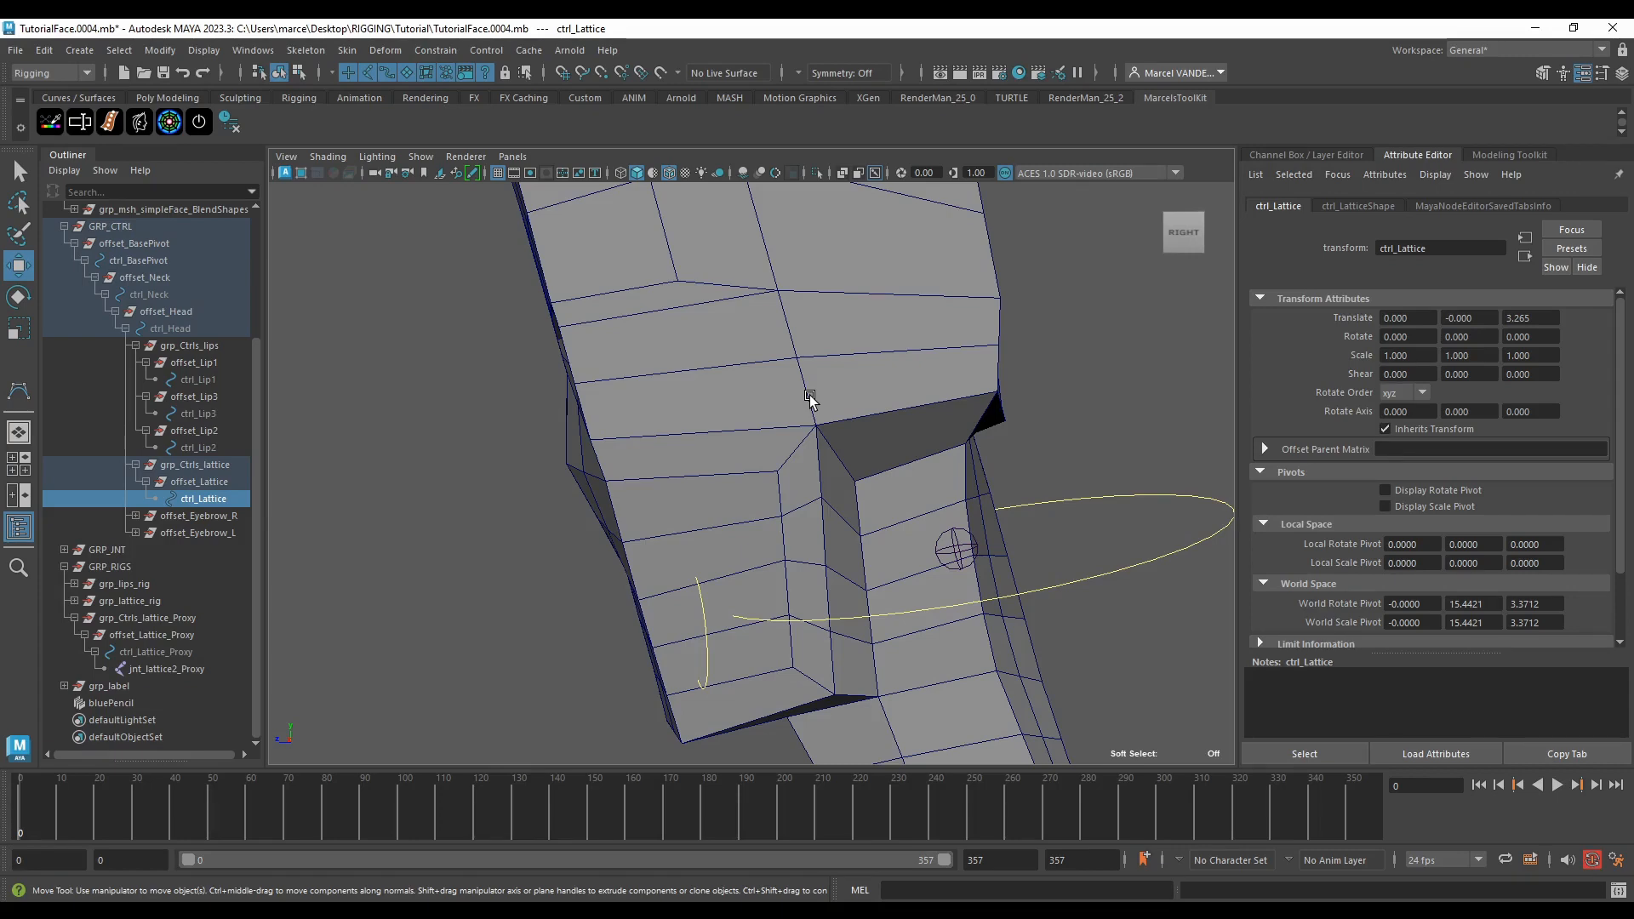
scroll(851, 409, "down", 5)
left_click_drag(806, 434, 800, 522, "alt")
key("ctrl+z")
Step: Examine the face rig in SpeedRunHector.0055.mb from several distances and select its ctrl_Head control
scroll(797, 476, "up", 4)
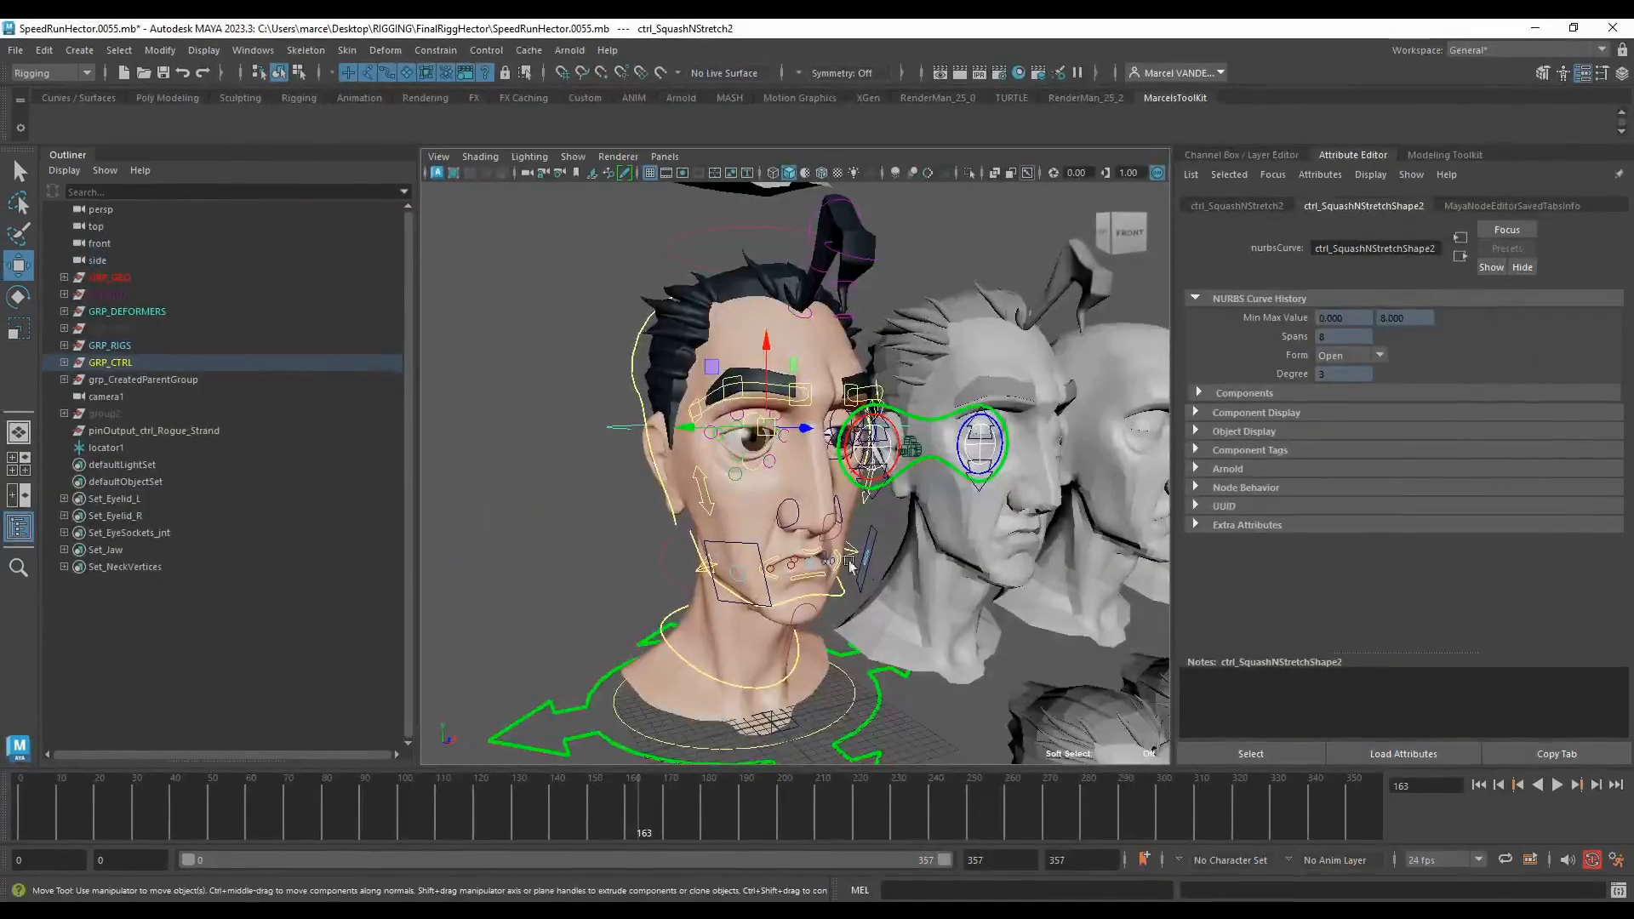
scroll(840, 501, "up", 4)
scroll(841, 501, "down", 5)
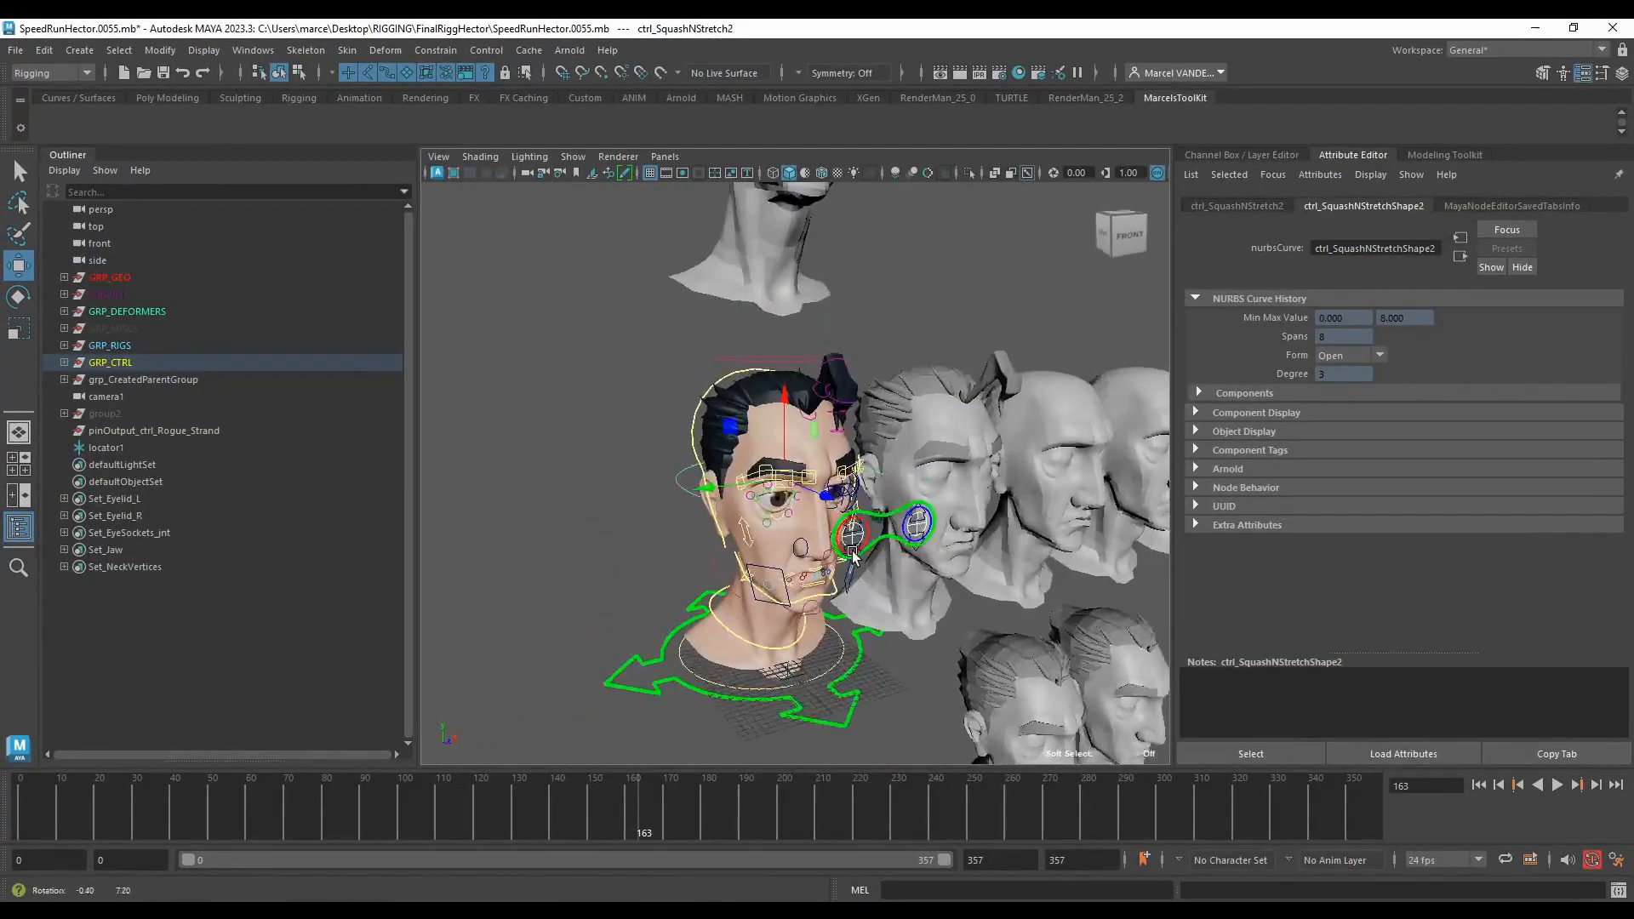
scroll(841, 500, "up", 5)
left_click(565, 357)
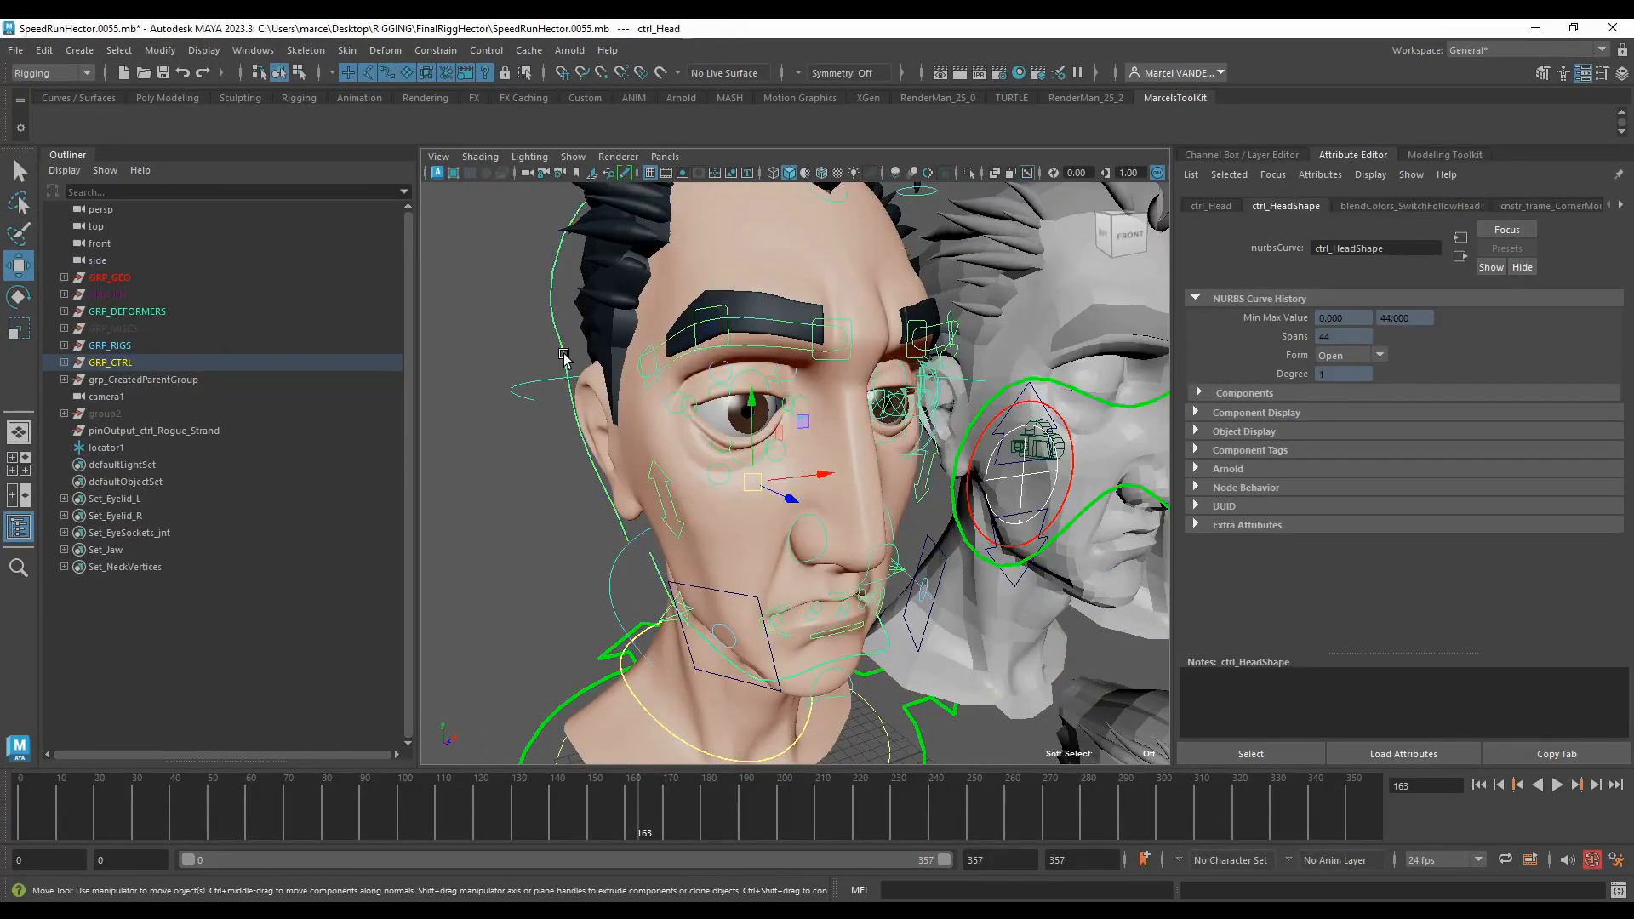
mouse_move(734, 417)
left_mouse_down("alt")
mouse_move(749, 430)
mouse_move(732, 437)
left_mouse_up("alt")
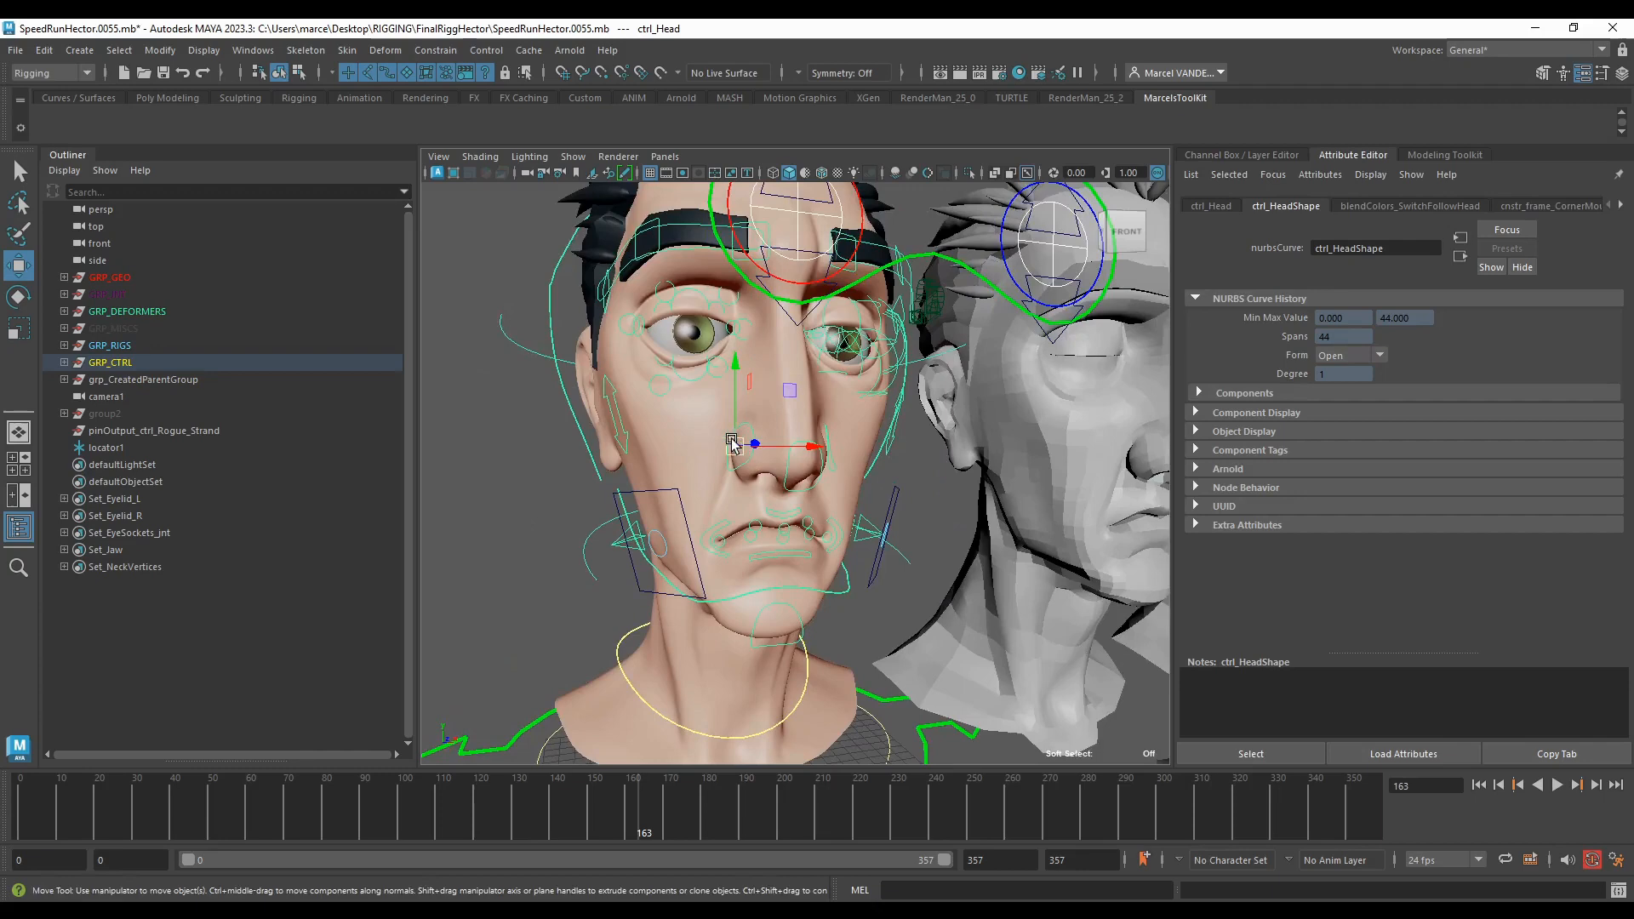
Step: Select ctrl_SquashNStretch2, move it sideways to test the head deformation, and undo the move
left_click(538, 361)
left_click_drag(663, 354, 560, 377)
key("ctrl+z")
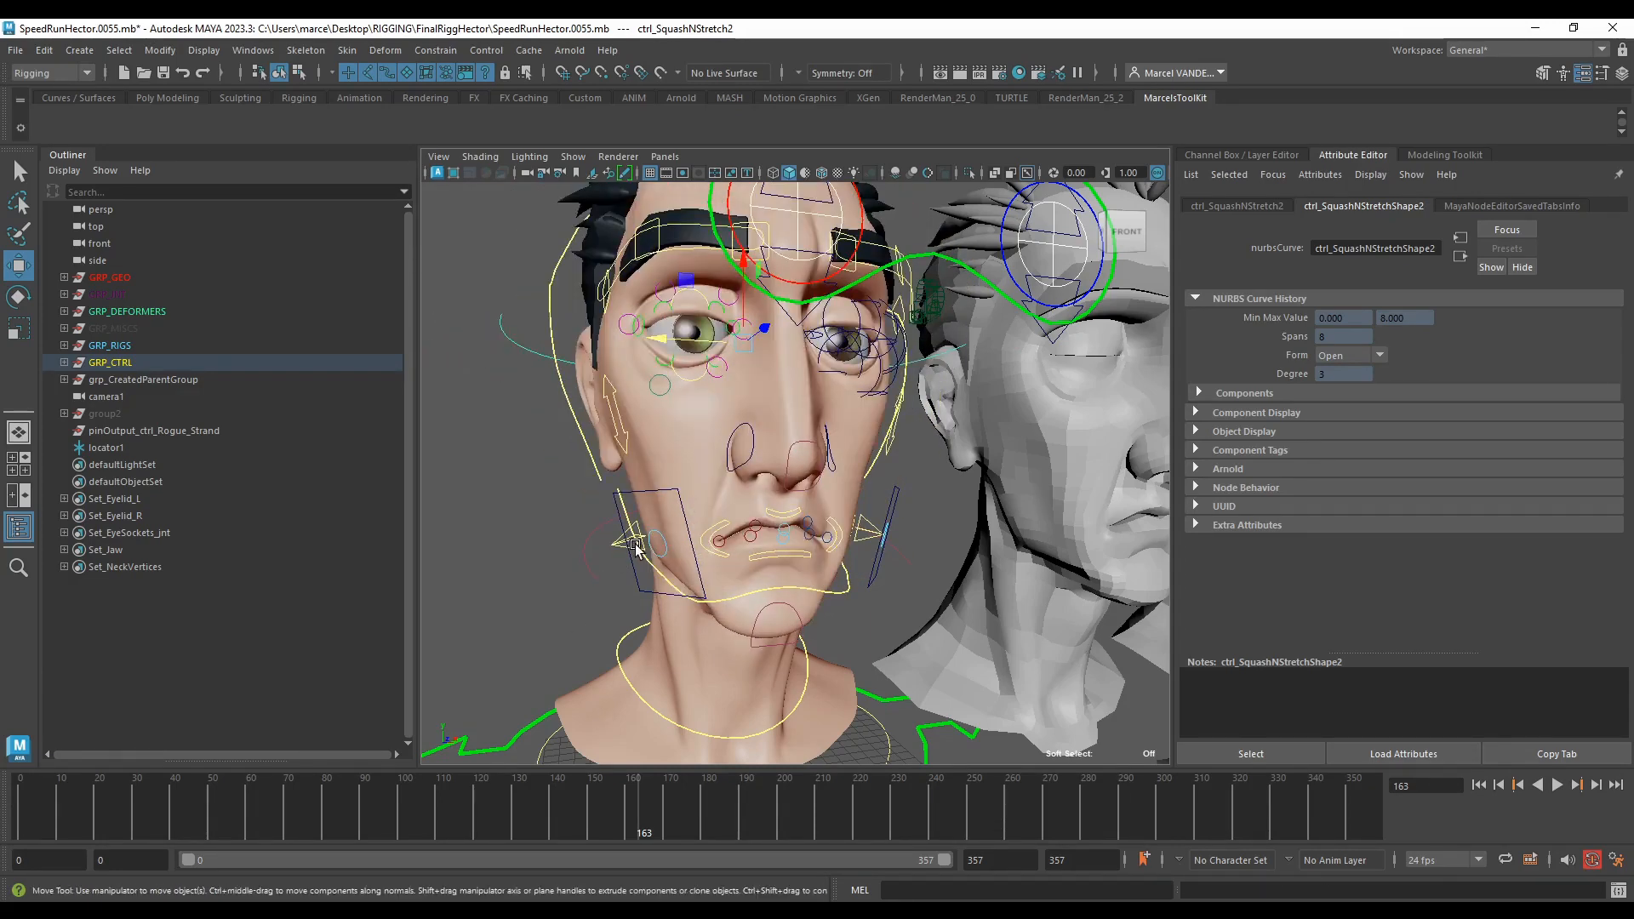
Step: Select ctrl_PuffCheeks_R, move it to test the cheek deformation, and undo the move
left_click(601, 556)
key("ctrl+z")
left_click_drag(602, 556, 776, 496)
scroll(755, 522, "up", 5)
scroll(755, 521, "down", 5)
scroll(675, 514, "up", 5)
scroll(675, 514, "down", 5)
scroll(672, 473, "down", 8)
scroll(776, 496, "up", 8)
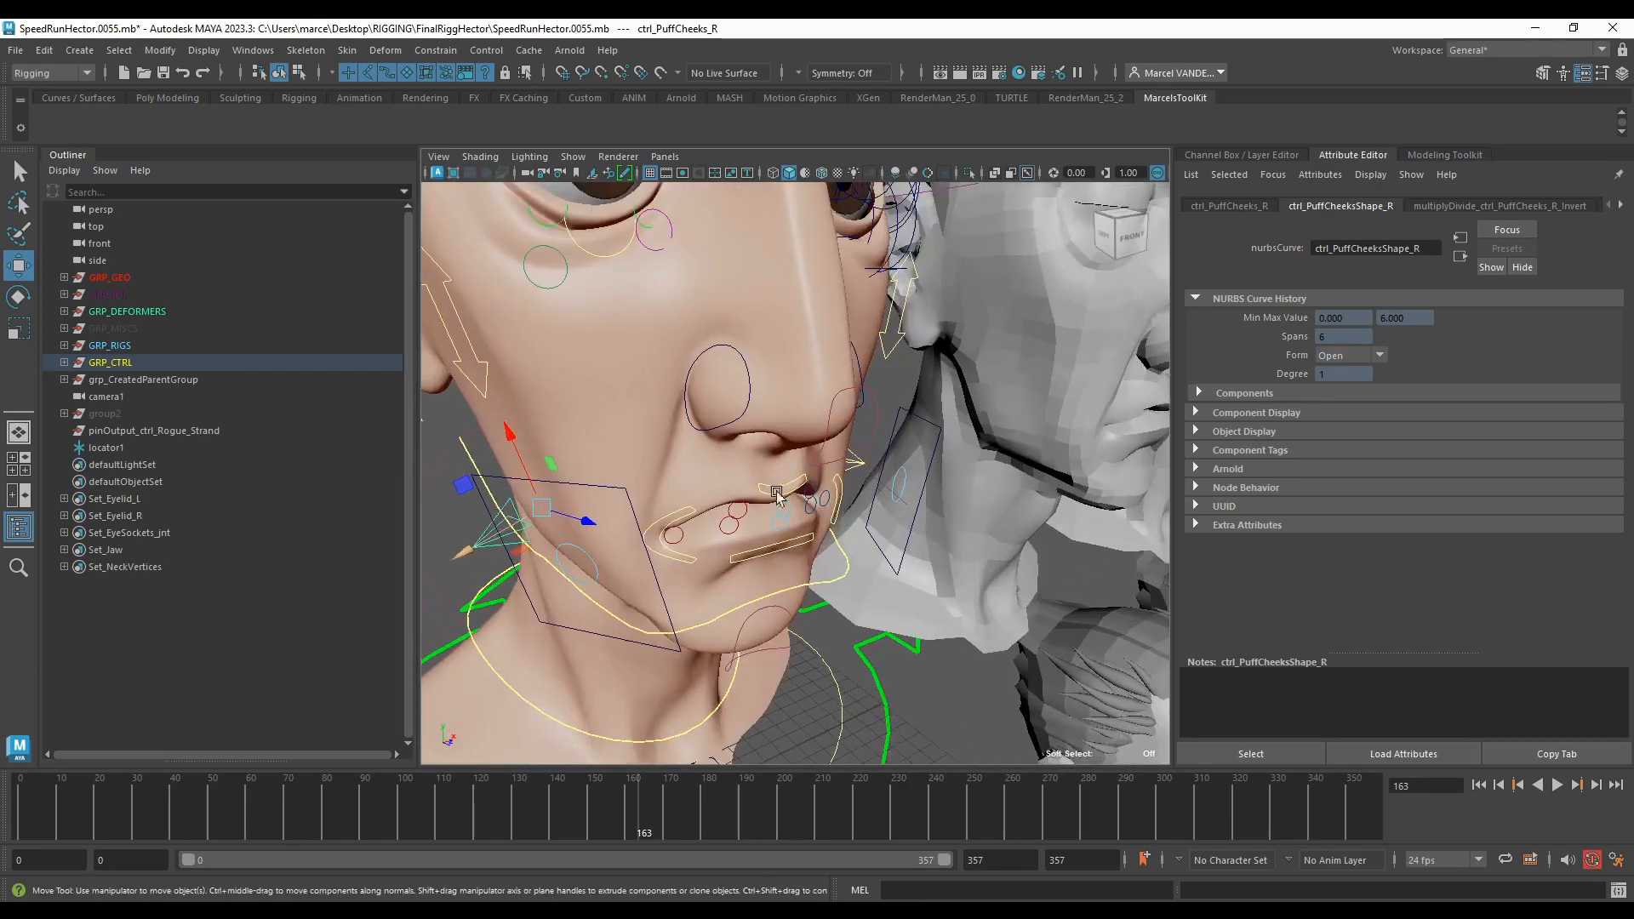
Step: Select the control below the chin and rotate it to test the lower face
left_click(797, 601)
key("e")
left_click_drag(651, 381, 532, 389)
scroll(650, 368, "down", 6)
Step: Reselect ctrl_SquashNStretch2, test moving it along Y, and undo the move
left_click(656, 351)
key("w")
left_click_drag(704, 381, 783, 376)
key("ctrl+z")
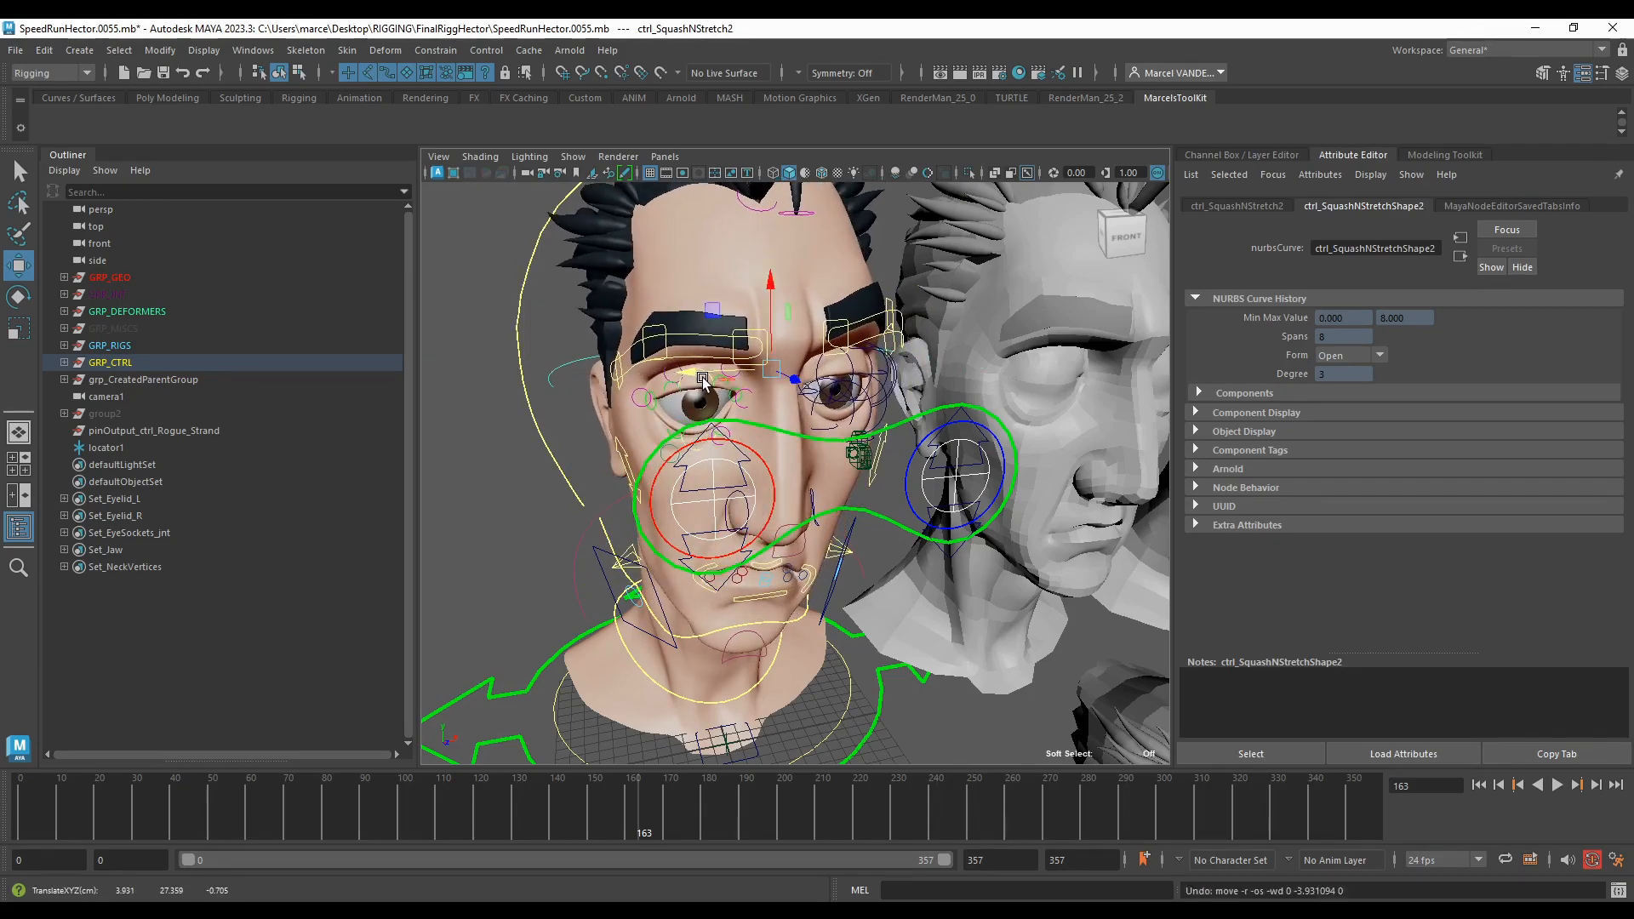
Step: Pull ctrl_SquashNStretch2 sideways to bend the head and bring the character's right eye into close view
left_click_drag(672, 447, 802, 506, "alt")
middle_click_drag(802, 505, 807, 446, "alt")
scroll(807, 446, "up", 4)
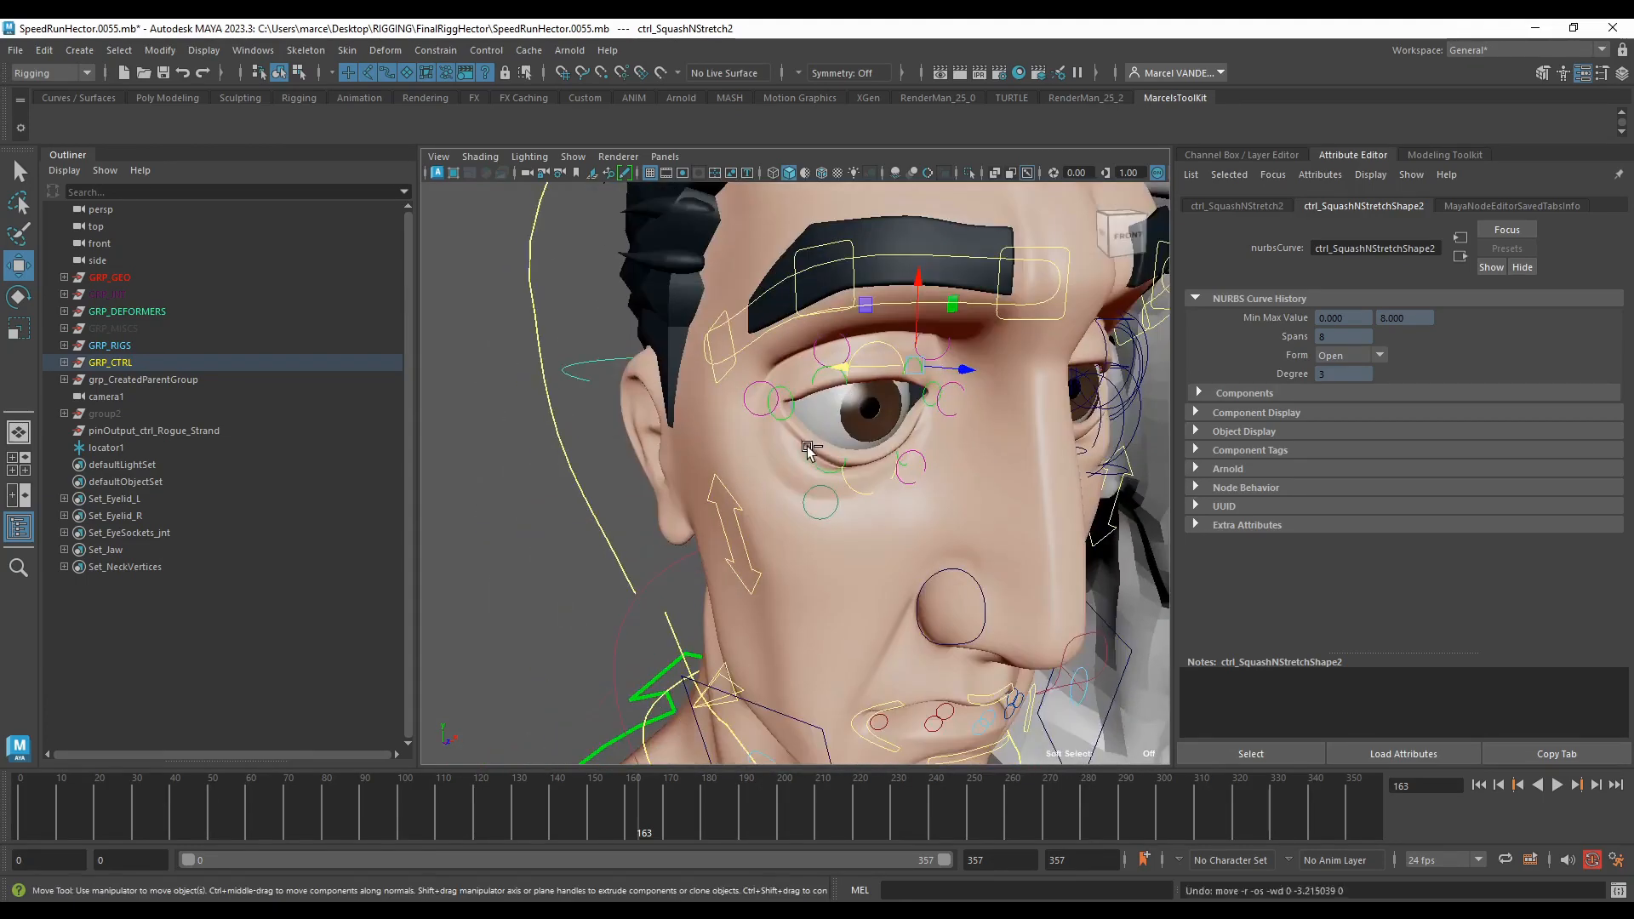
scroll(805, 446, "down", 7)
left_click_drag(792, 445, 575, 440, "alt")
middle_click_drag(707, 410, 749, 440, "alt")
scroll(749, 440, "up", 4)
left_click_drag(588, 412, 563, 412)
scroll(724, 315, "up", 4)
middle_click_drag(737, 296, 728, 390, "alt")
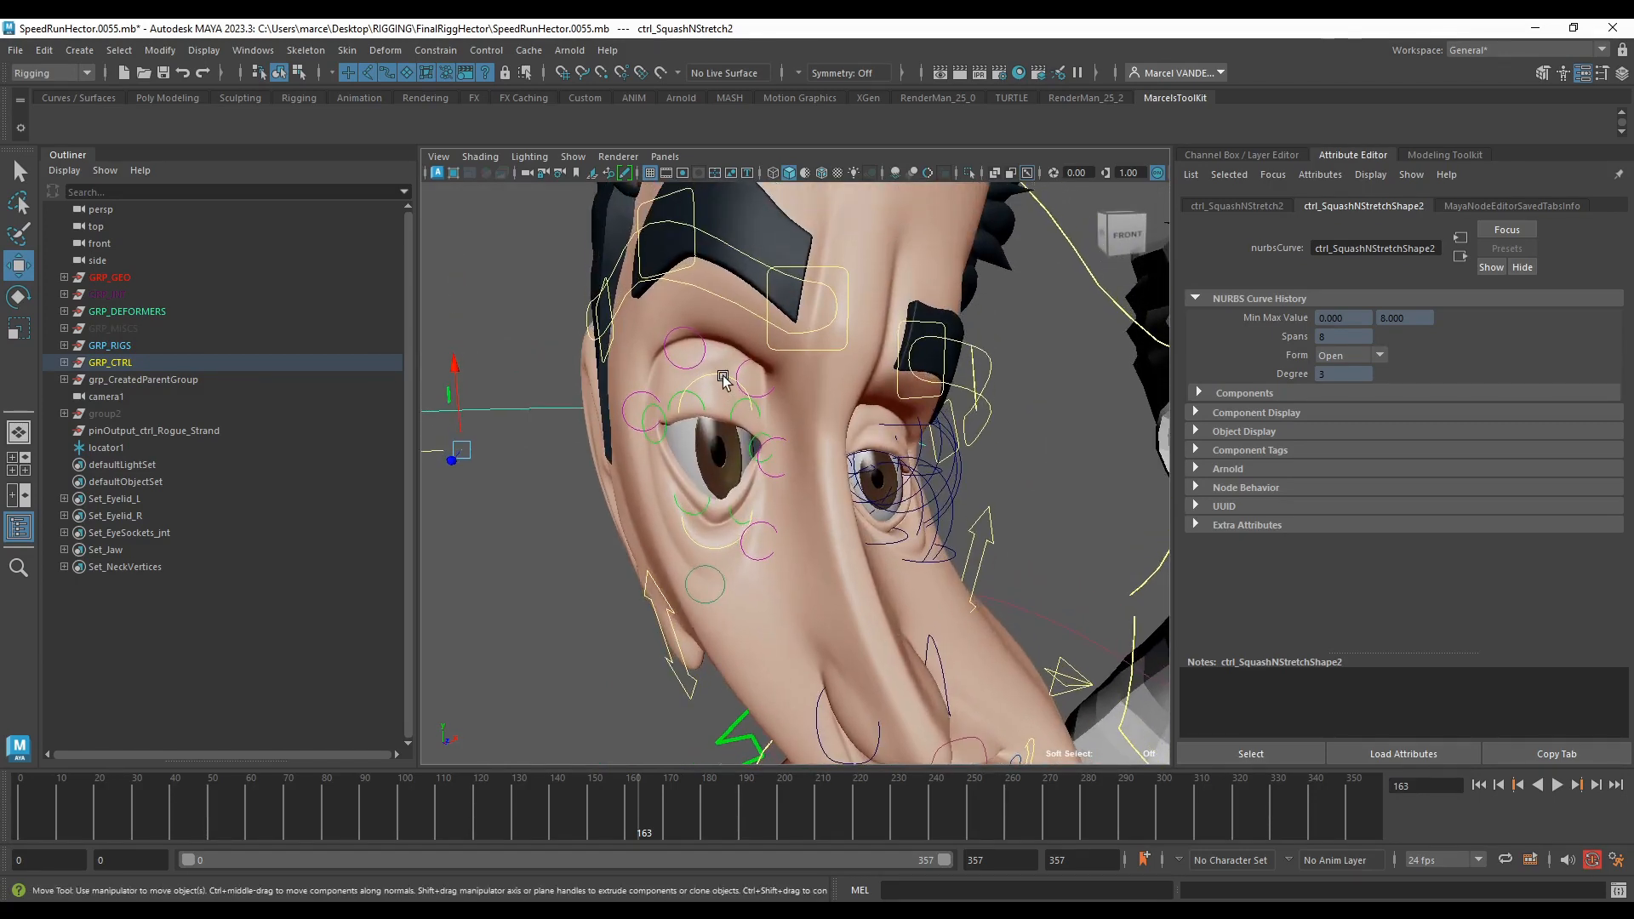
Step: Select ctrl_ctrl_Eyelid_UP3_R, raise it to test the upper eyelid on the bent head, and undo the move
left_click(723, 379)
left_click_drag(720, 375, 719, 355)
key("ctrl+z")
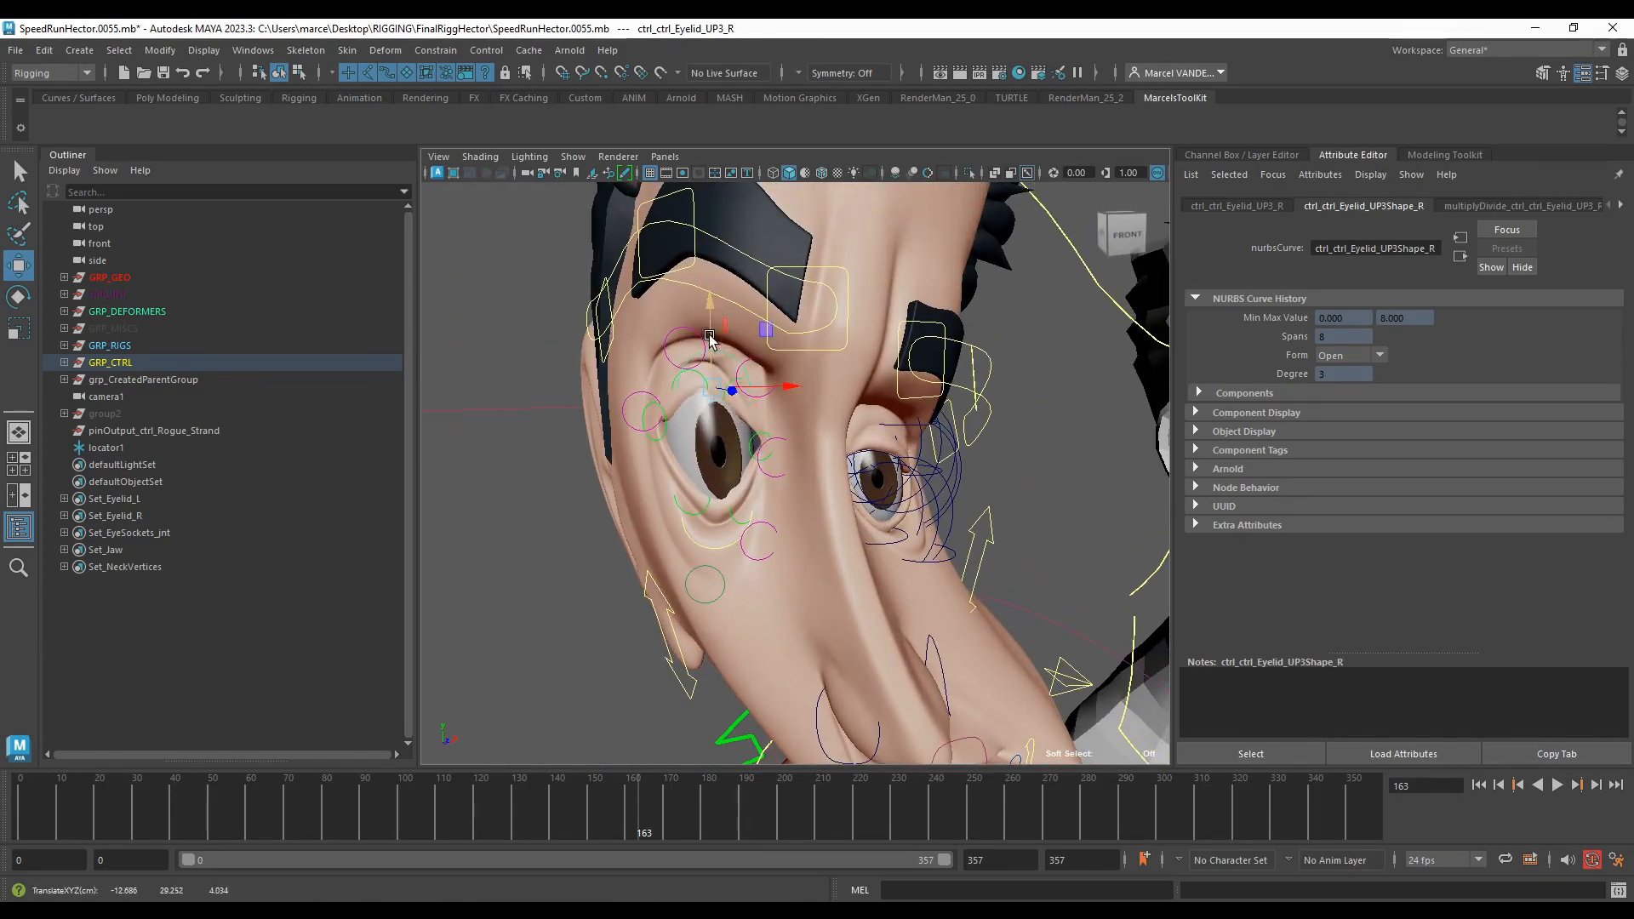
Step: Select ctrl_ctrl_Eyelid_DOWN3_R, move it to test the lower eyelid on the bent head, and undo the move
left_click(719, 543)
left_click_drag(714, 475, 753, 448)
key("ctrl+z")
Step: Examine how the eyelid controls and face mesh follow the bent head, both up close and from afar
scroll(805, 443, "down", 6)
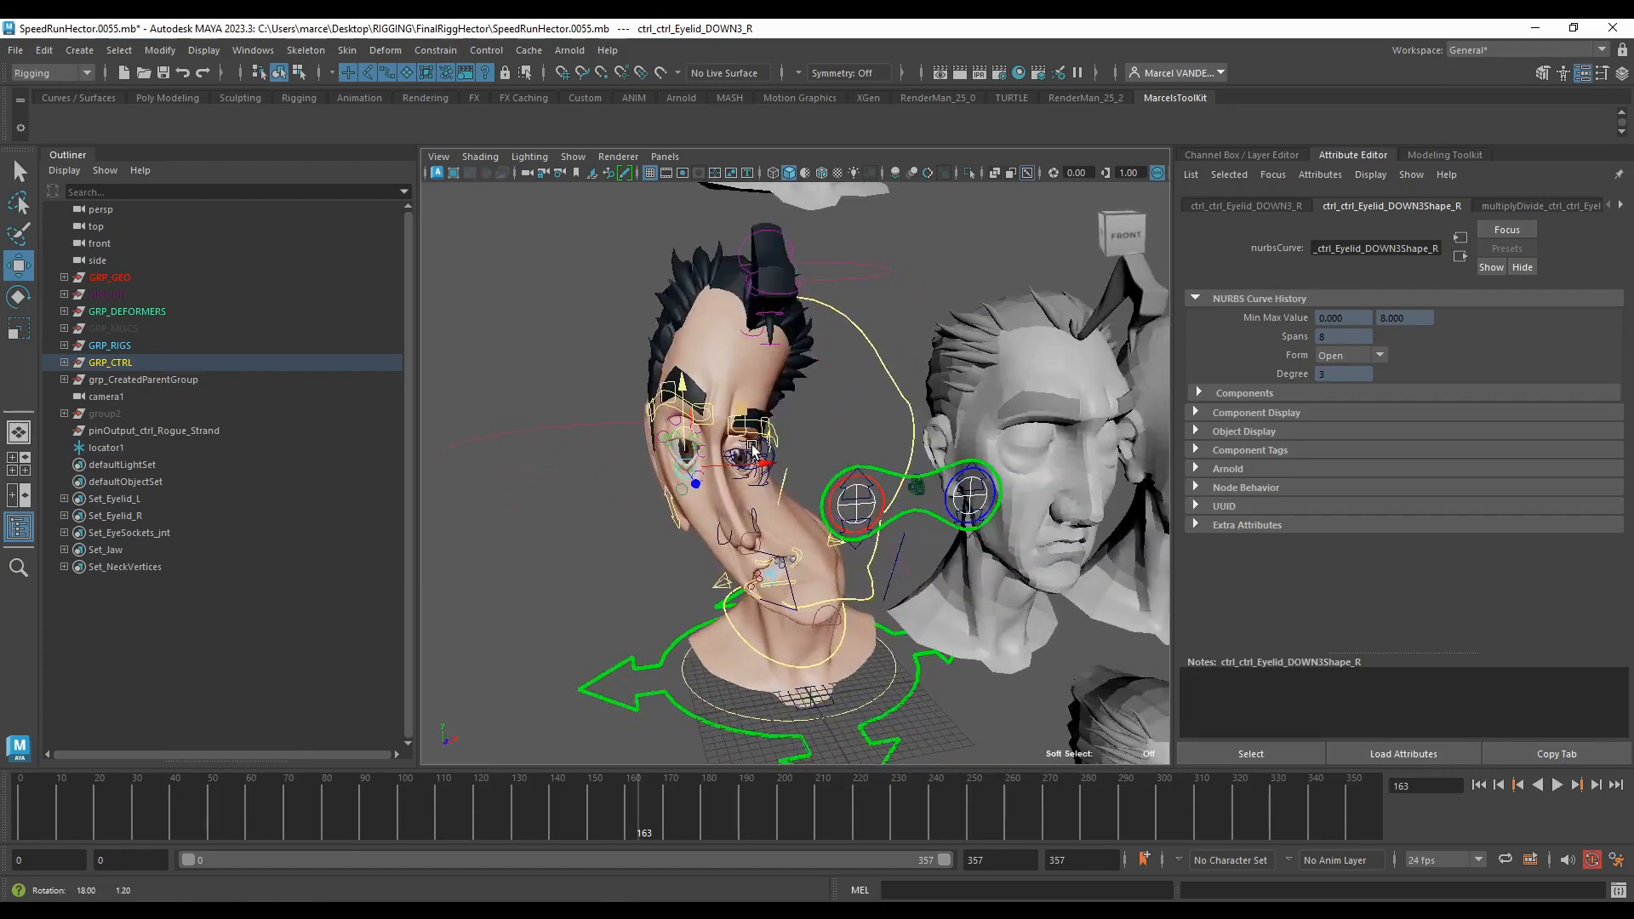
scroll(753, 448, "up", 10)
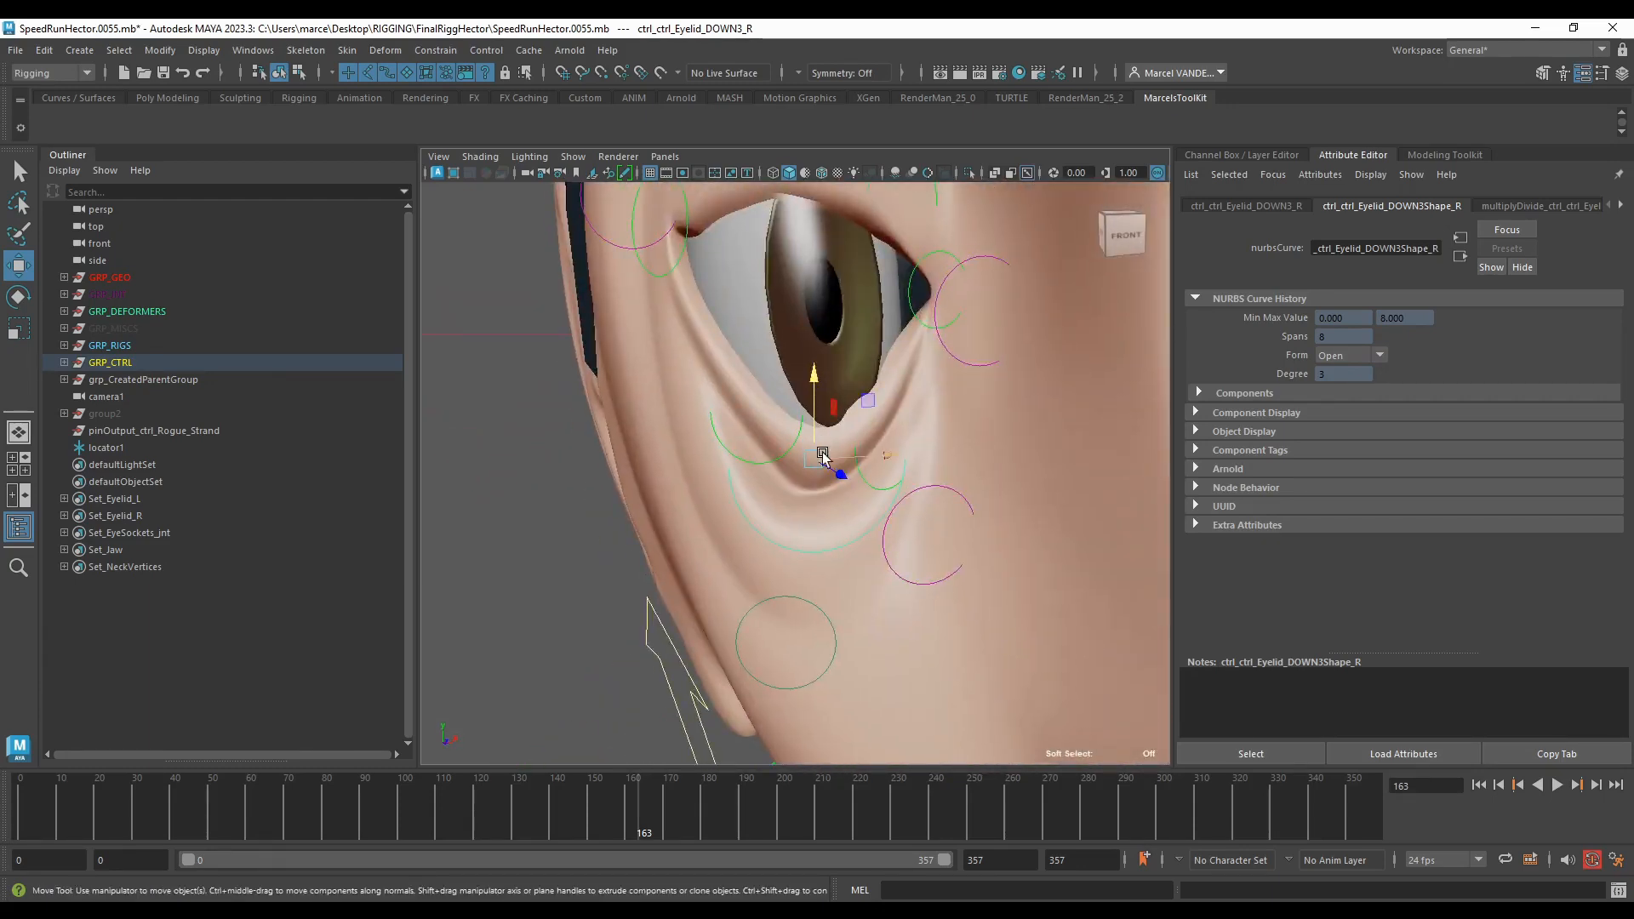
scroll(779, 434, "down", 6)
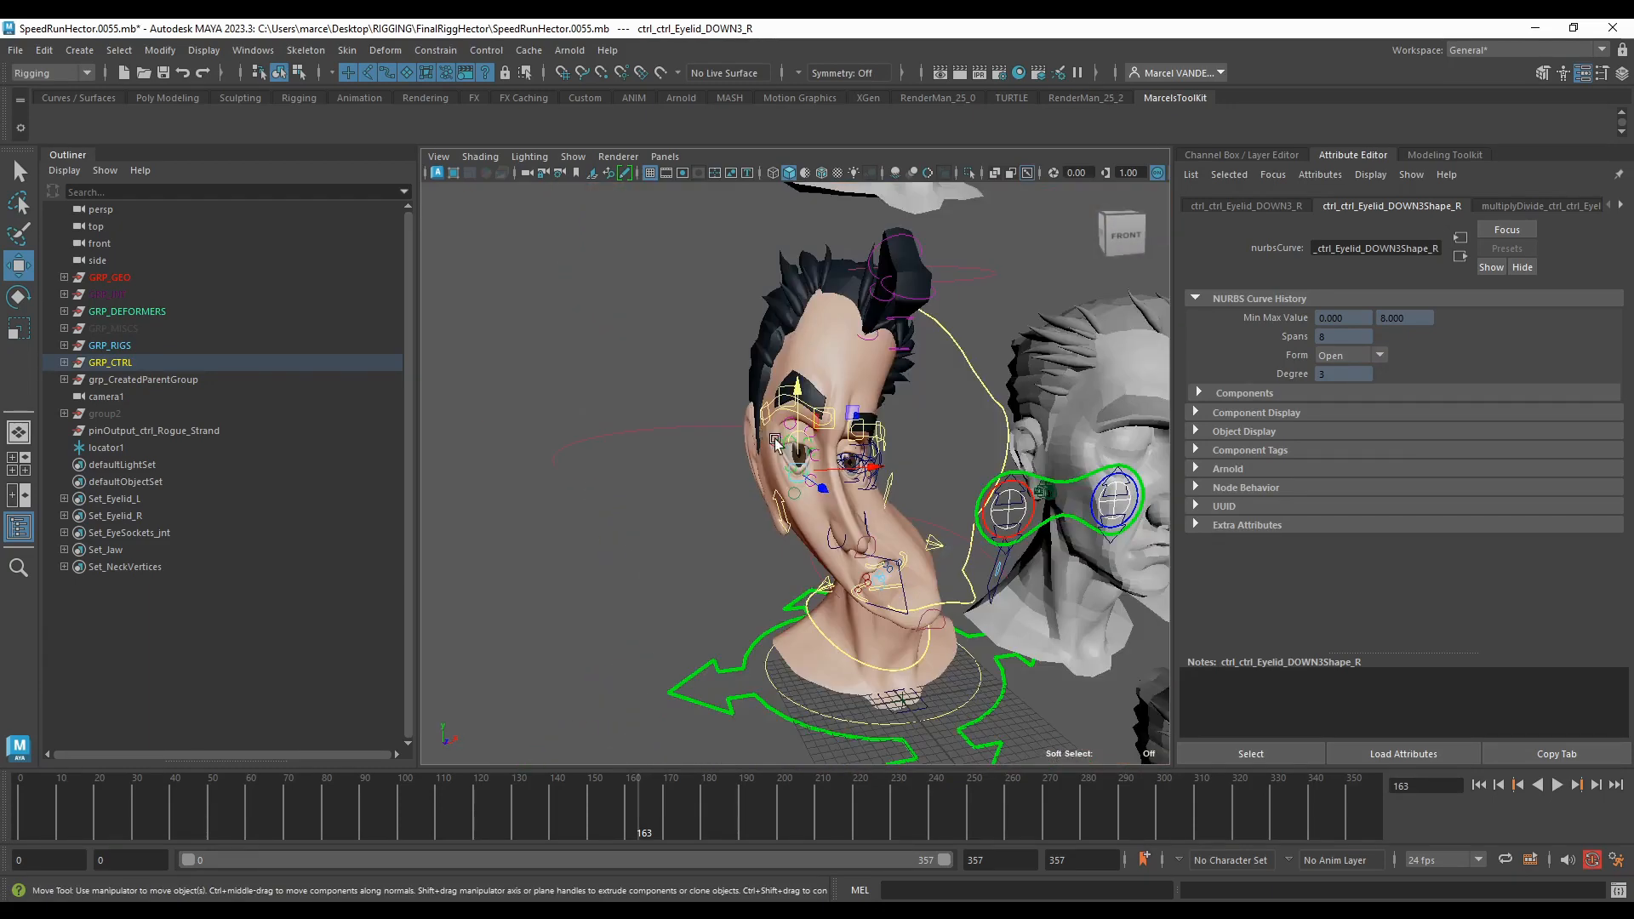
scroll(843, 456, "up", 6)
scroll(843, 457, "down", 6)
scroll(902, 481, "up", 6)
scroll(902, 482, "down", 4)
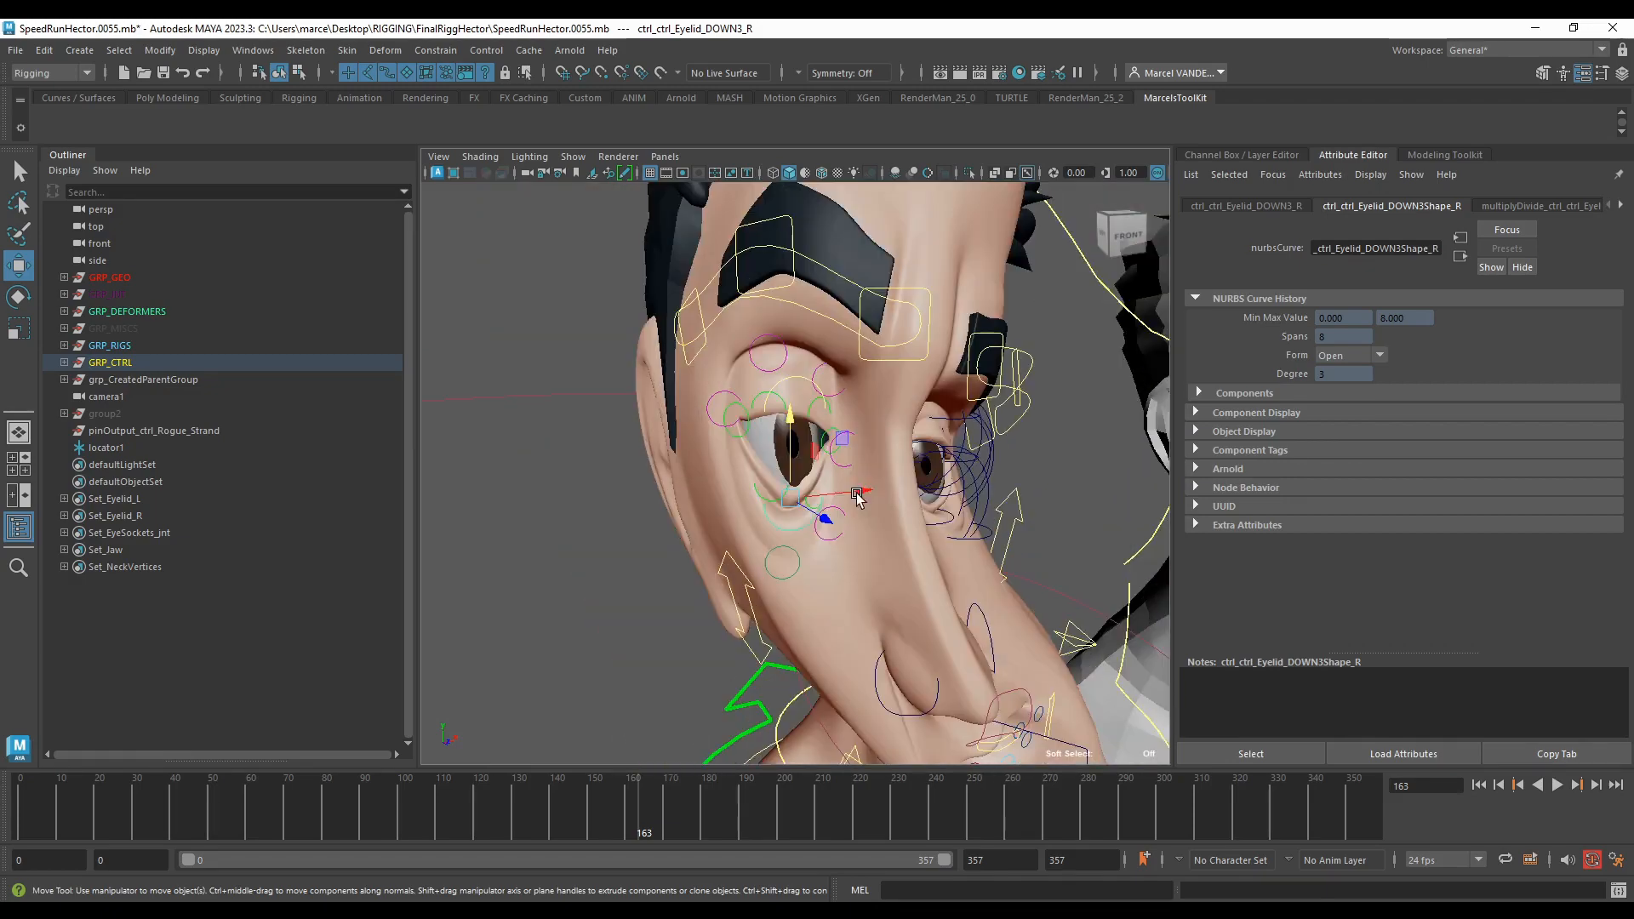
left_click(879, 530)
scroll(826, 511, "down", 8)
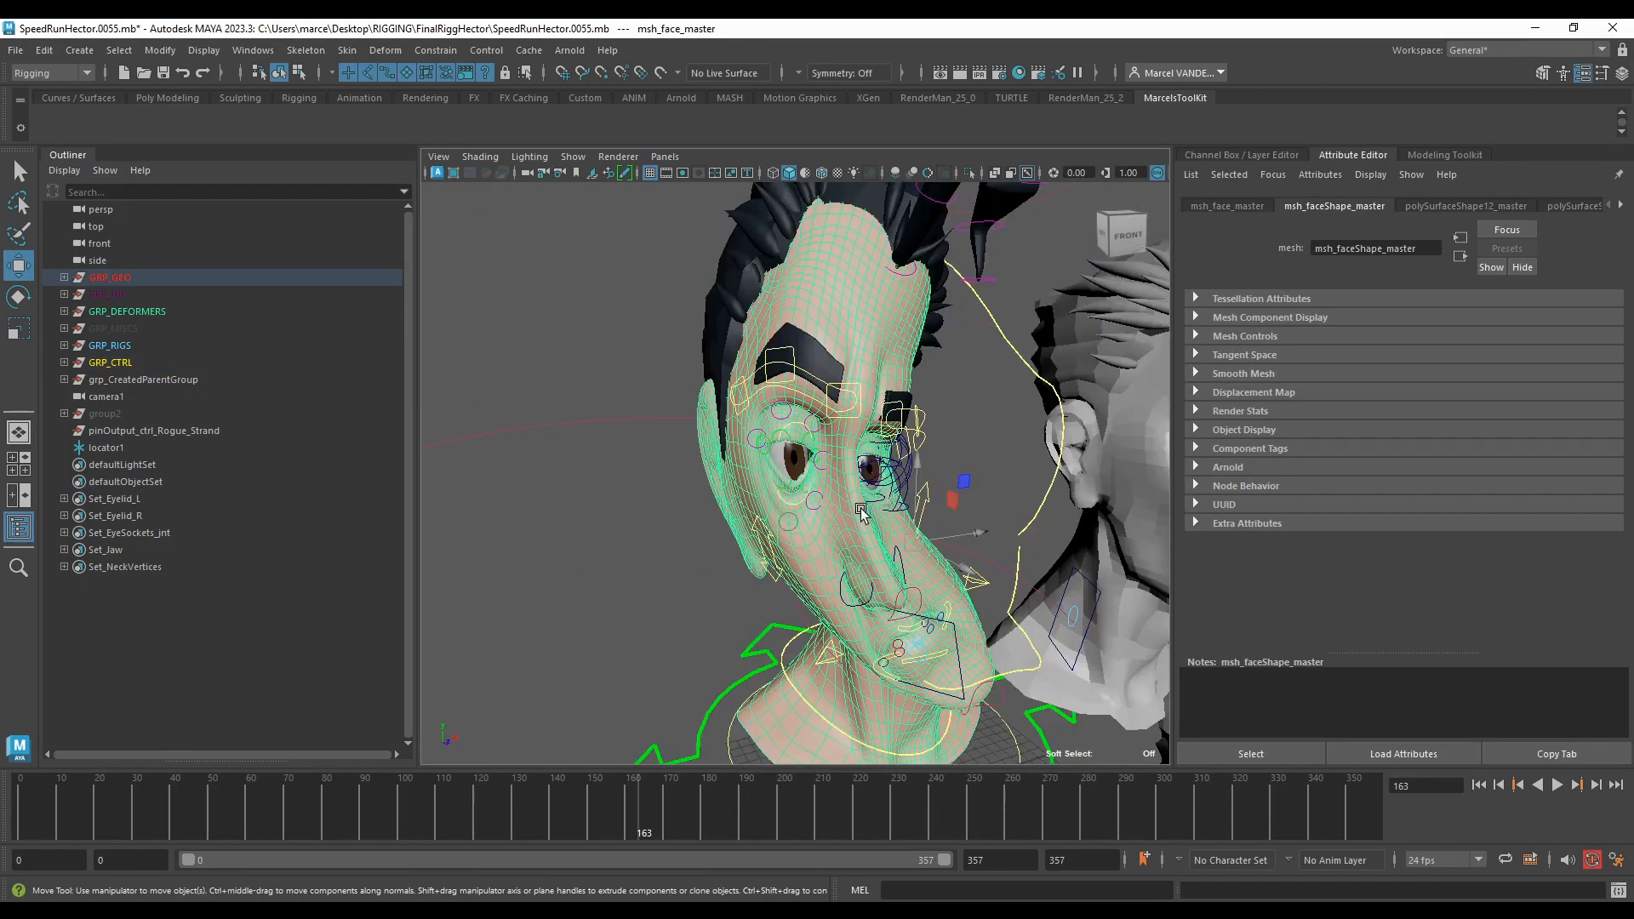
Step: Reselect ctrl_SquashNStretch2 and return the head to its upright shape
left_click(686, 423)
left_click_drag(662, 442, 698, 400)
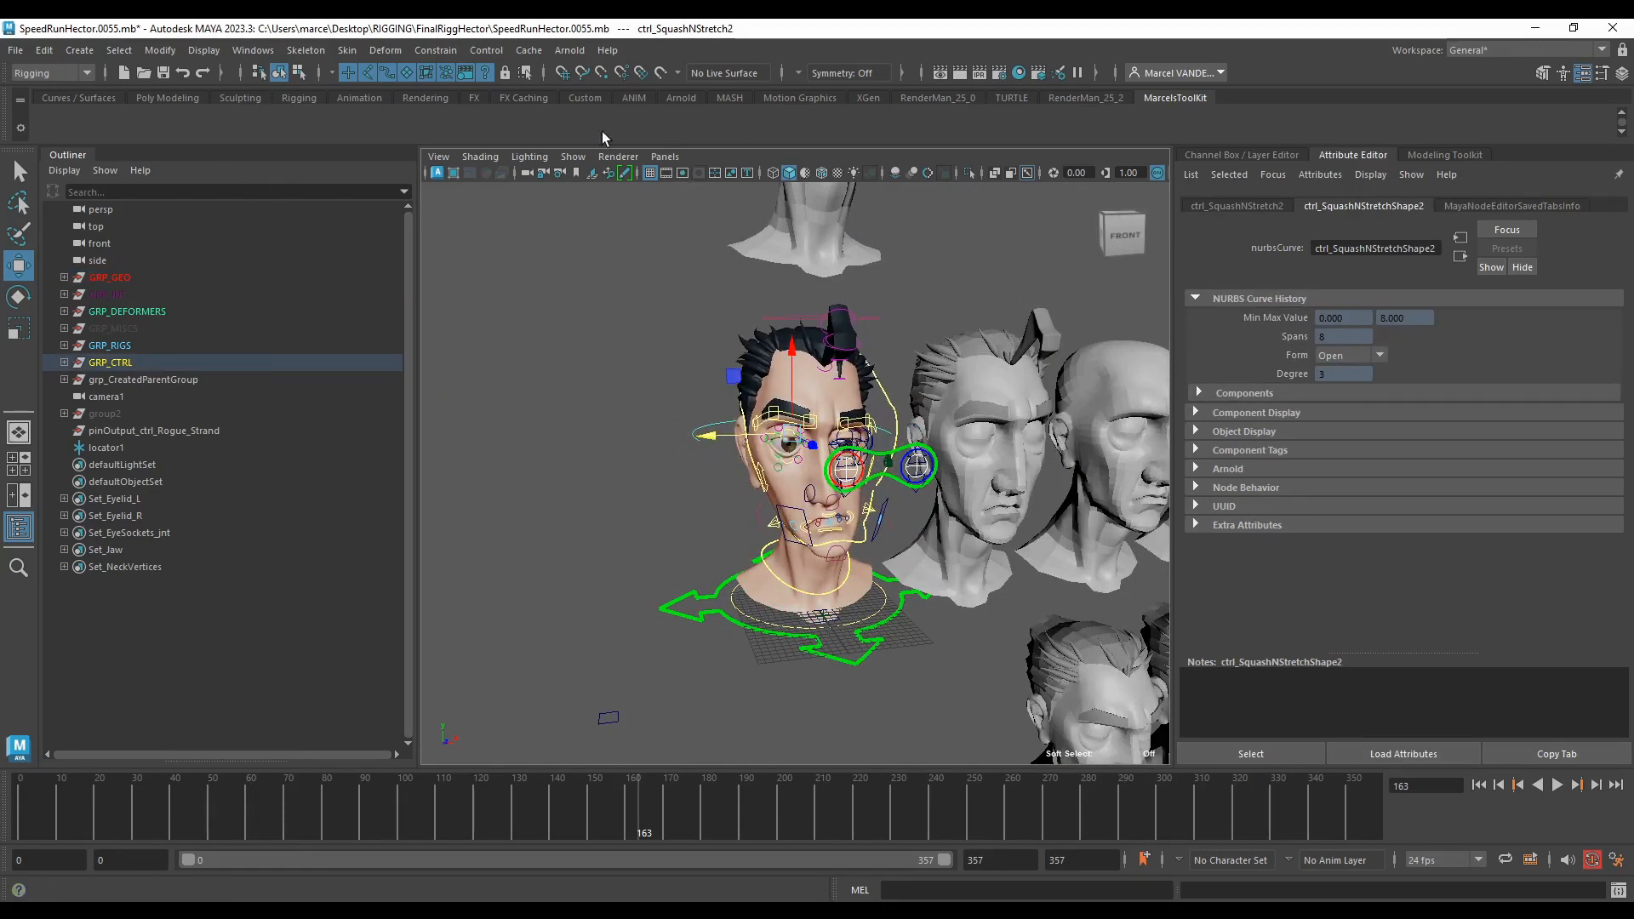
scroll(823, 384, "up", 5)
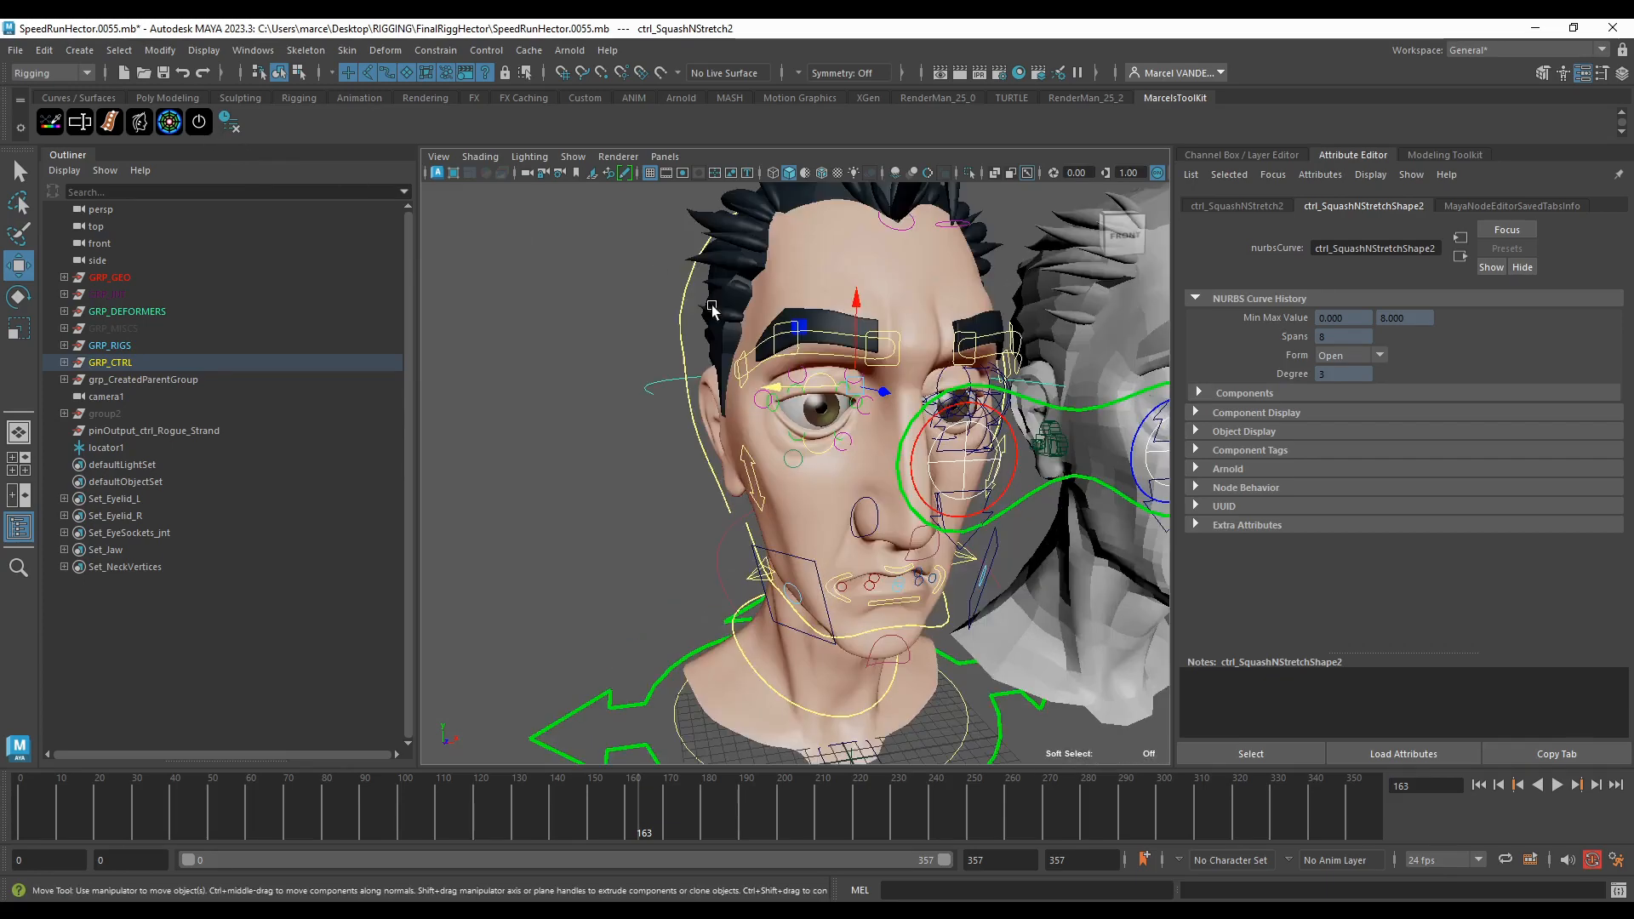
Step: Review the upright head of the finished rig from the side and front, and return to the TutorialFace.0005.mb scene
mouse_move(823, 384)
left_mouse_down("alt")
mouse_move(790, 442)
mouse_move(838, 410)
mouse_move(800, 407)
mouse_move(818, 383)
left_mouse_up("alt")
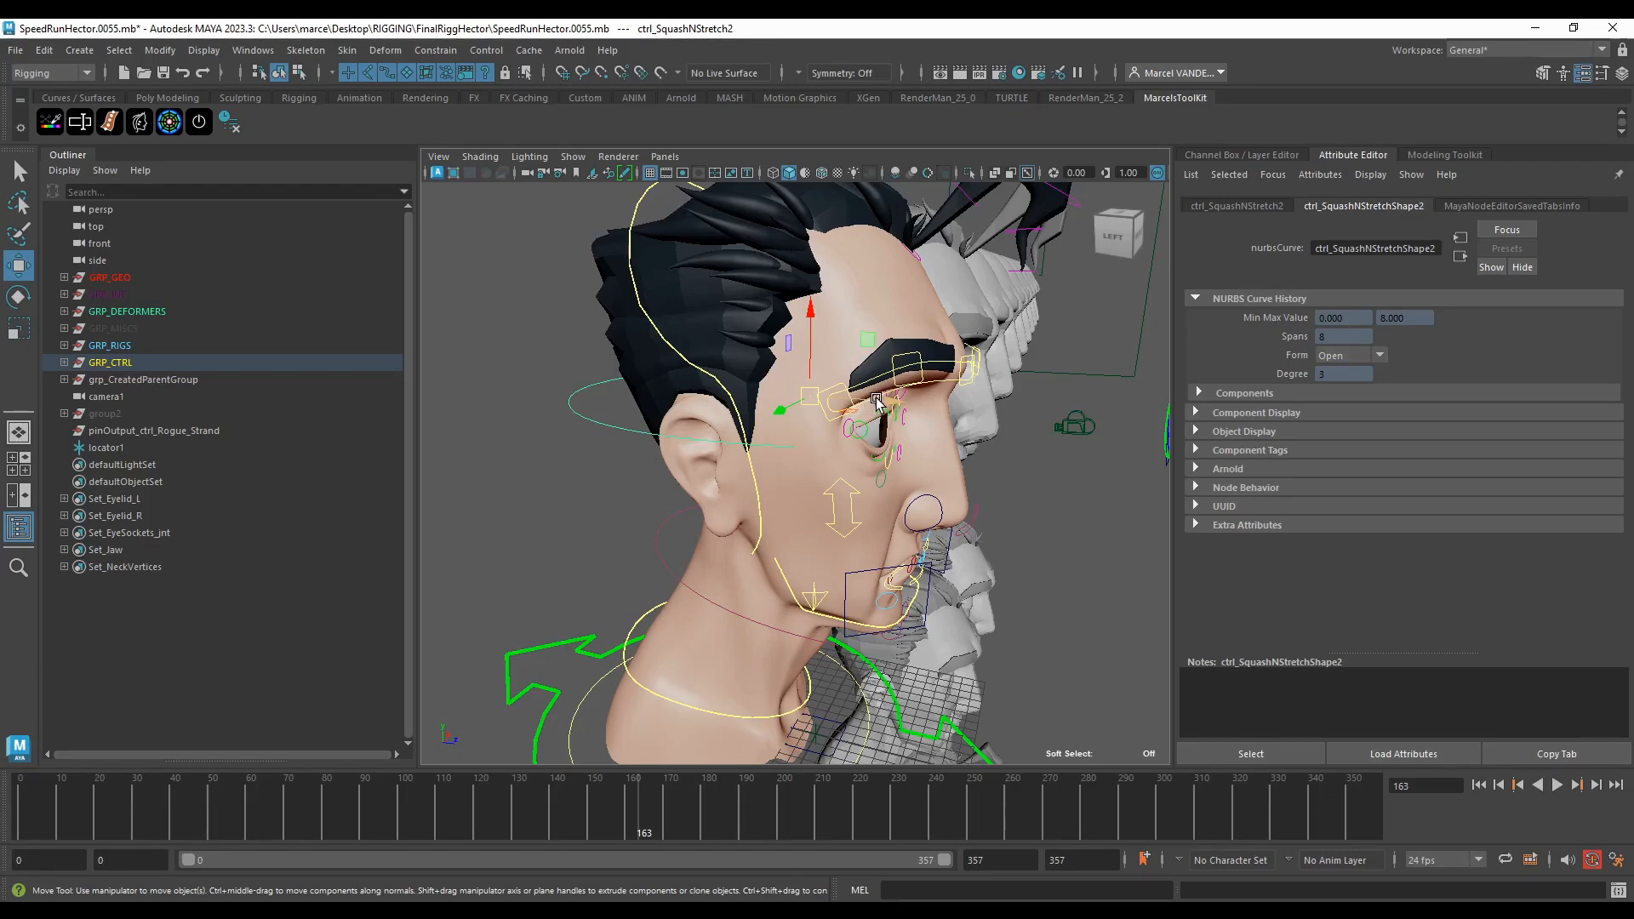
left_click_drag(895, 406, 763, 443, "alt")
scroll(825, 459, "down", 3)
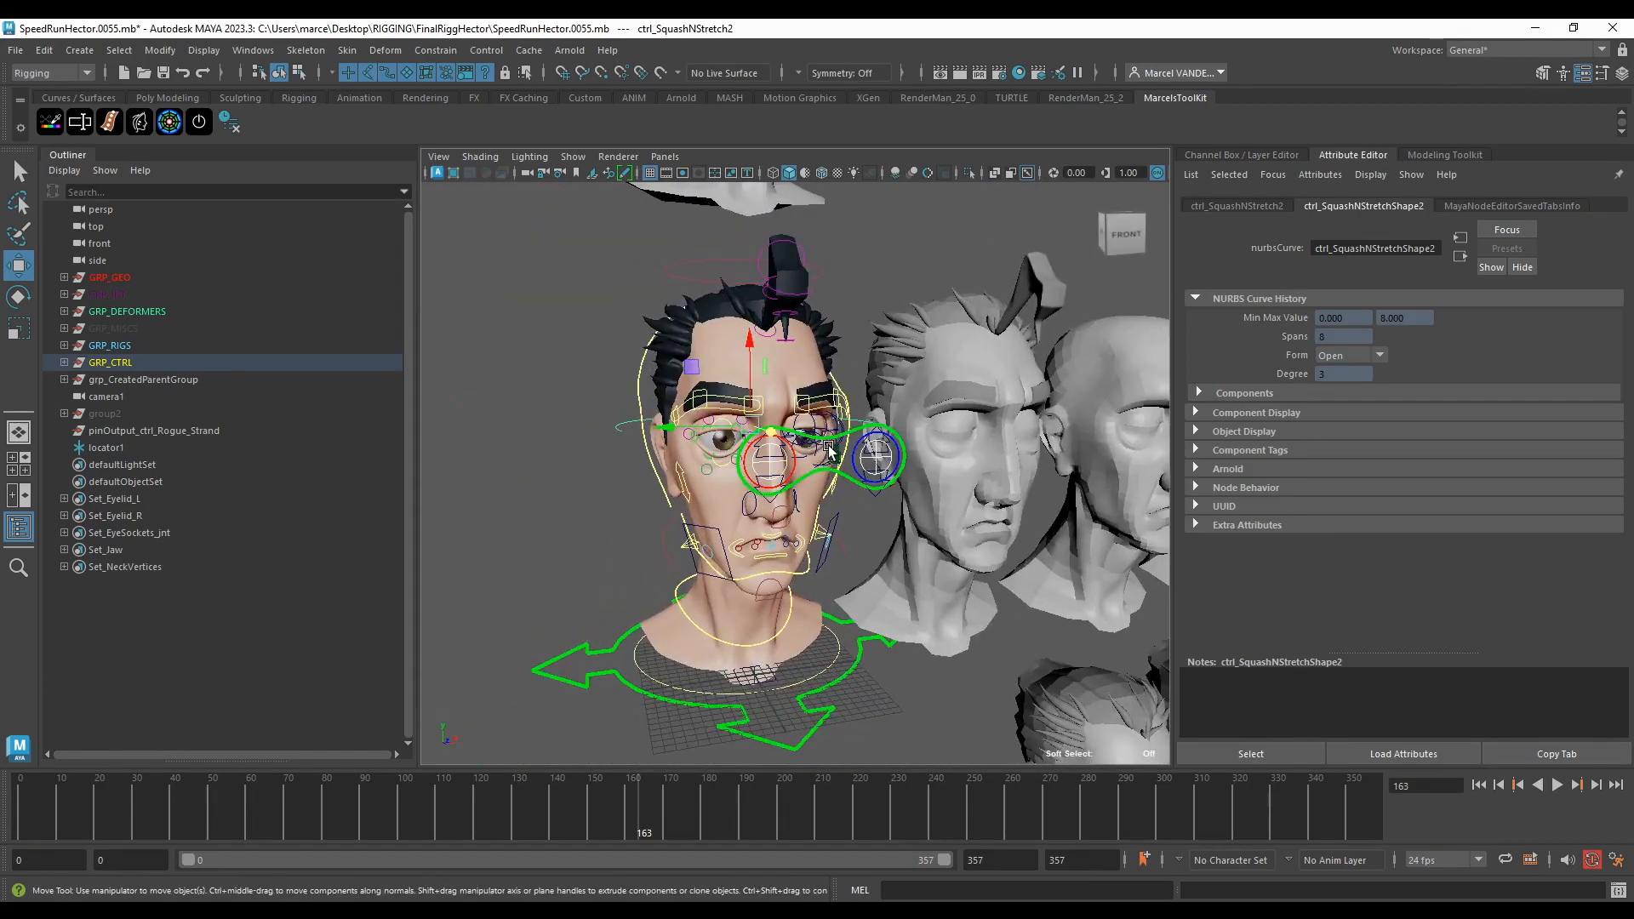
left_click(1533, 28)
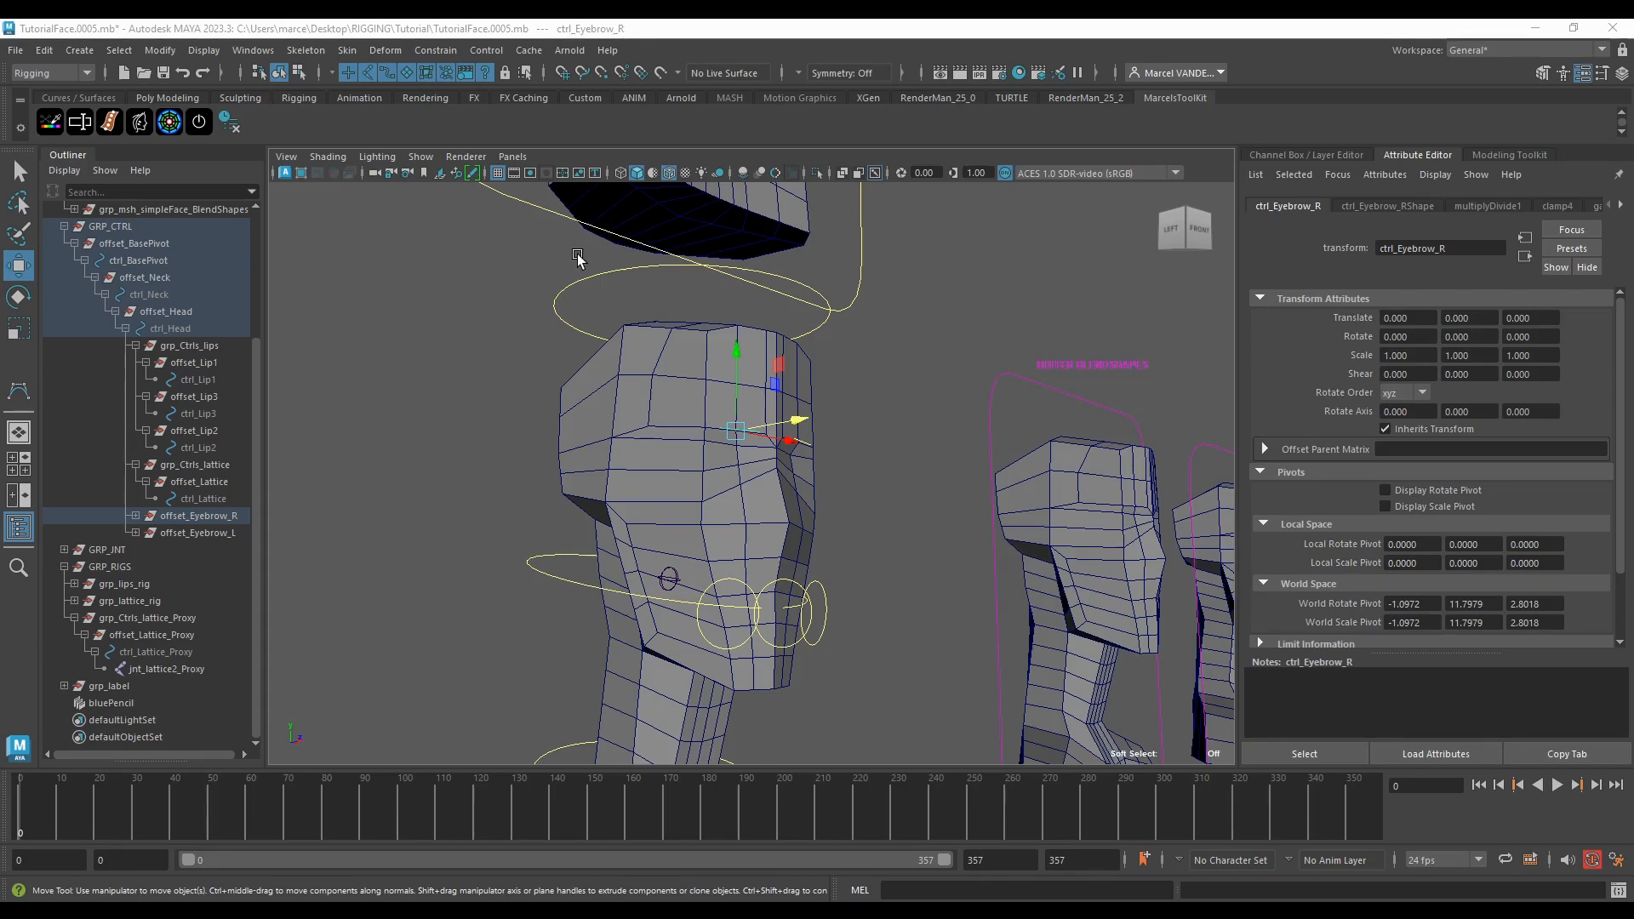
Step: Select ctrl_Eyebrow_R on the simple face and raise it to 1.197 in Y to test the eyebrow
left_click_drag(578, 258, 718, 431, "alt")
scroll(718, 371, "up", 4)
scroll(729, 485, "up", 4)
key("ctrl+z")
left_click(667, 409)
scroll(744, 442, "up", 3)
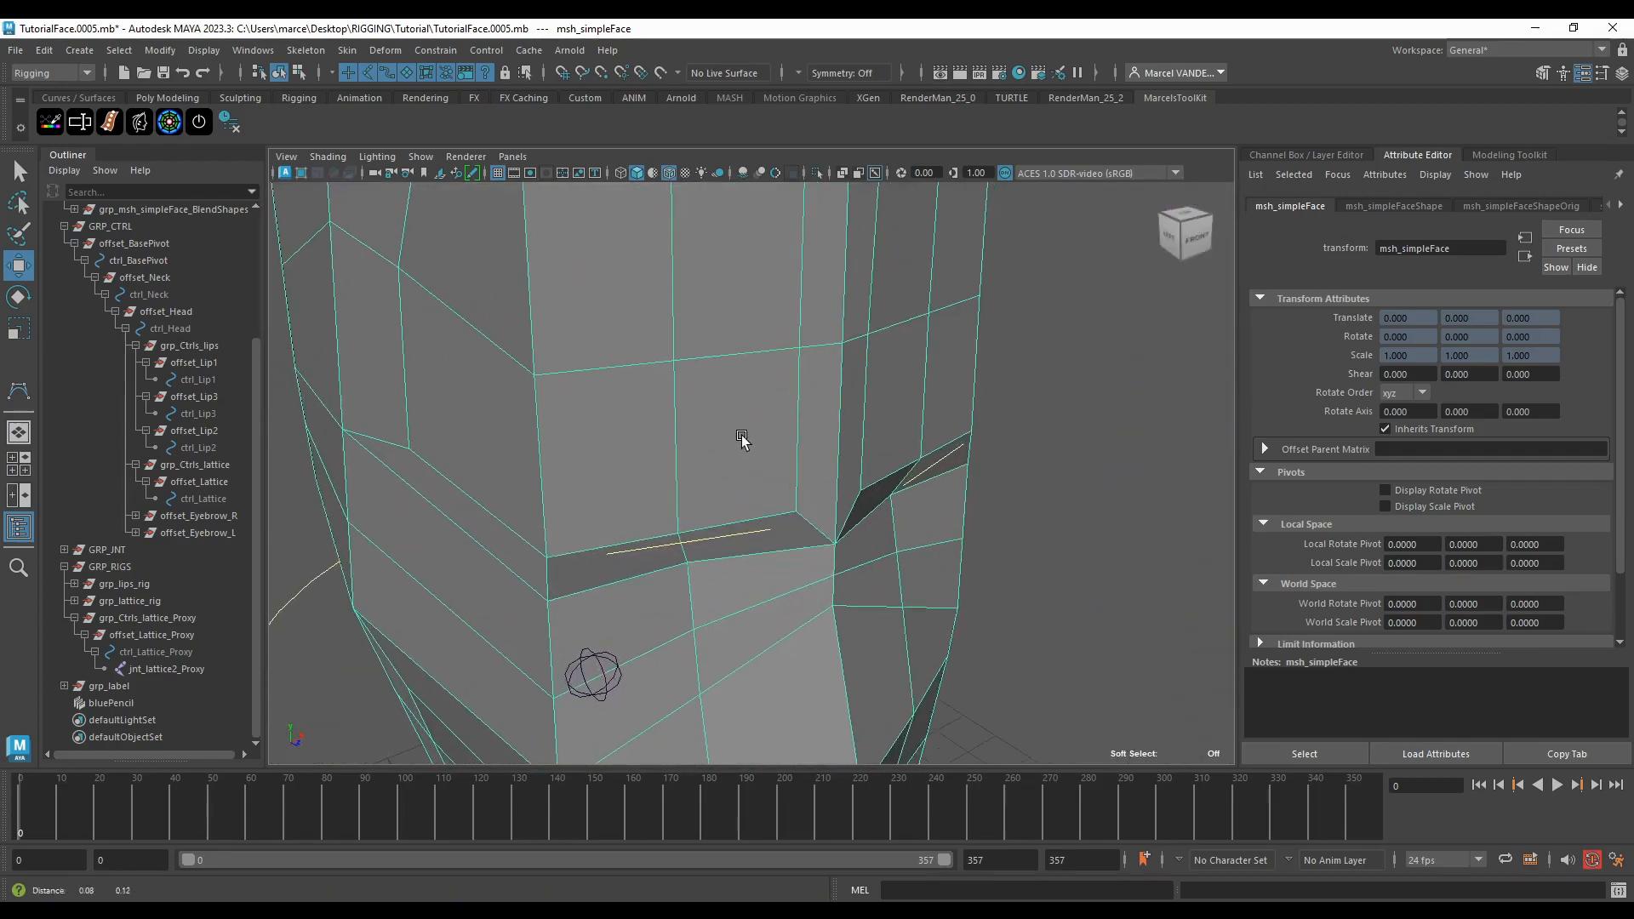
left_click(722, 535)
left_click_drag(678, 505, 697, 304)
Step: Examine the raised ctrl_Eyebrow_R against the brow of msh_simpleFace from several angles, and return the control to its rest position
left_click_drag(736, 330, 761, 433, "alt")
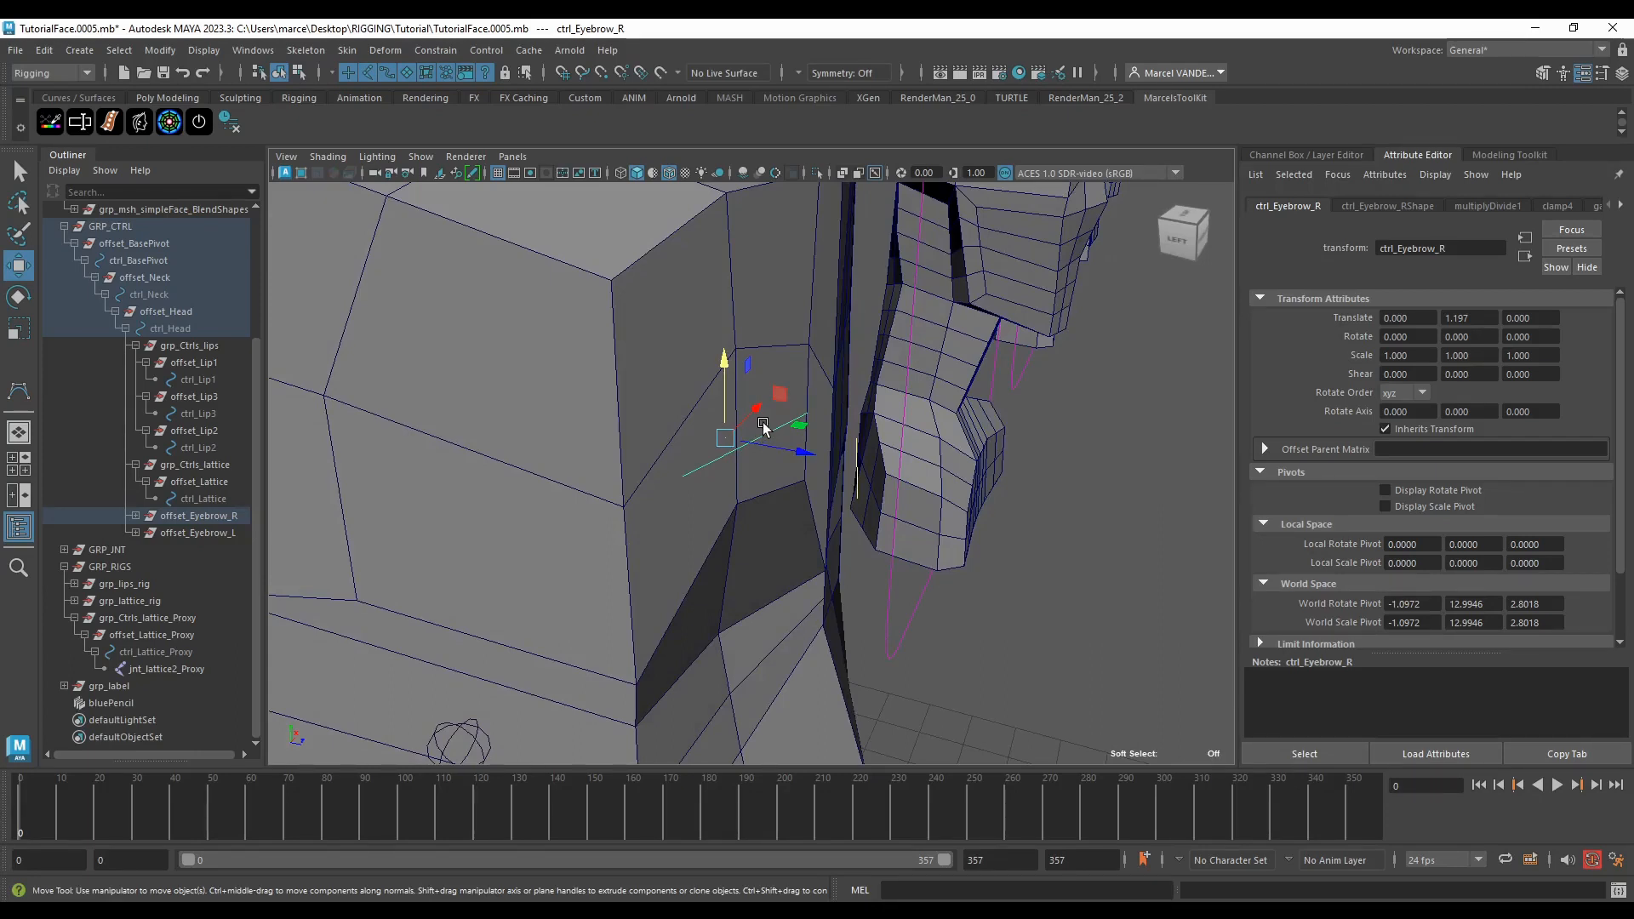
left_click_drag(739, 409, 704, 464, "alt")
left_click(712, 438)
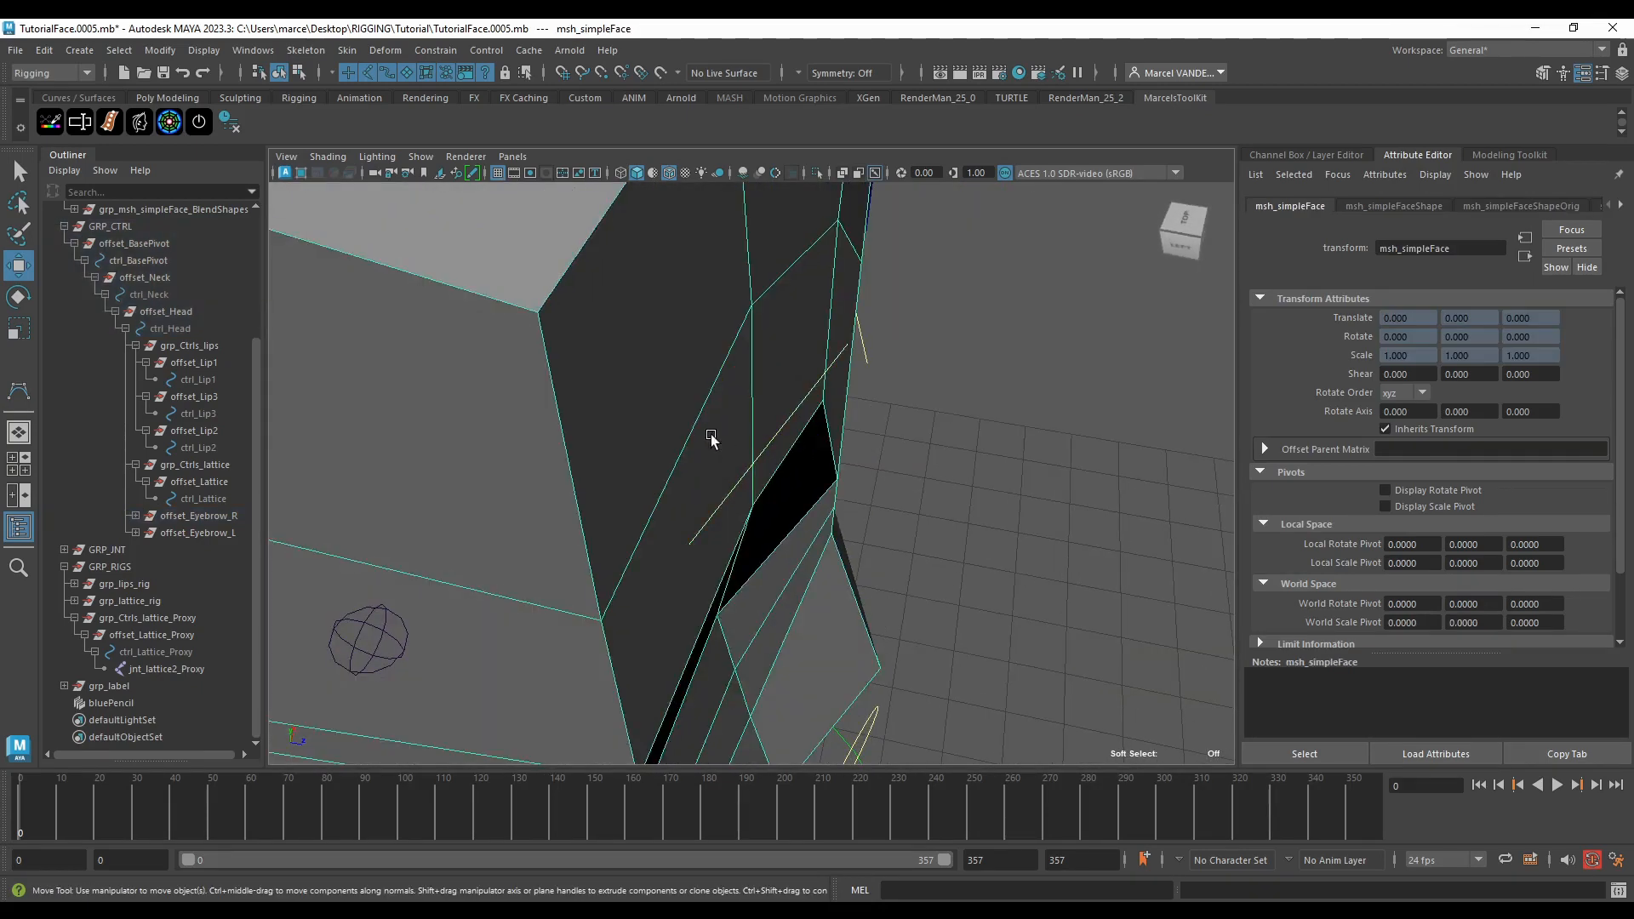
left_click(785, 418)
mouse_move(785, 418)
left_mouse_down("alt")
mouse_move(755, 456)
mouse_move(777, 449)
left_mouse_up("alt")
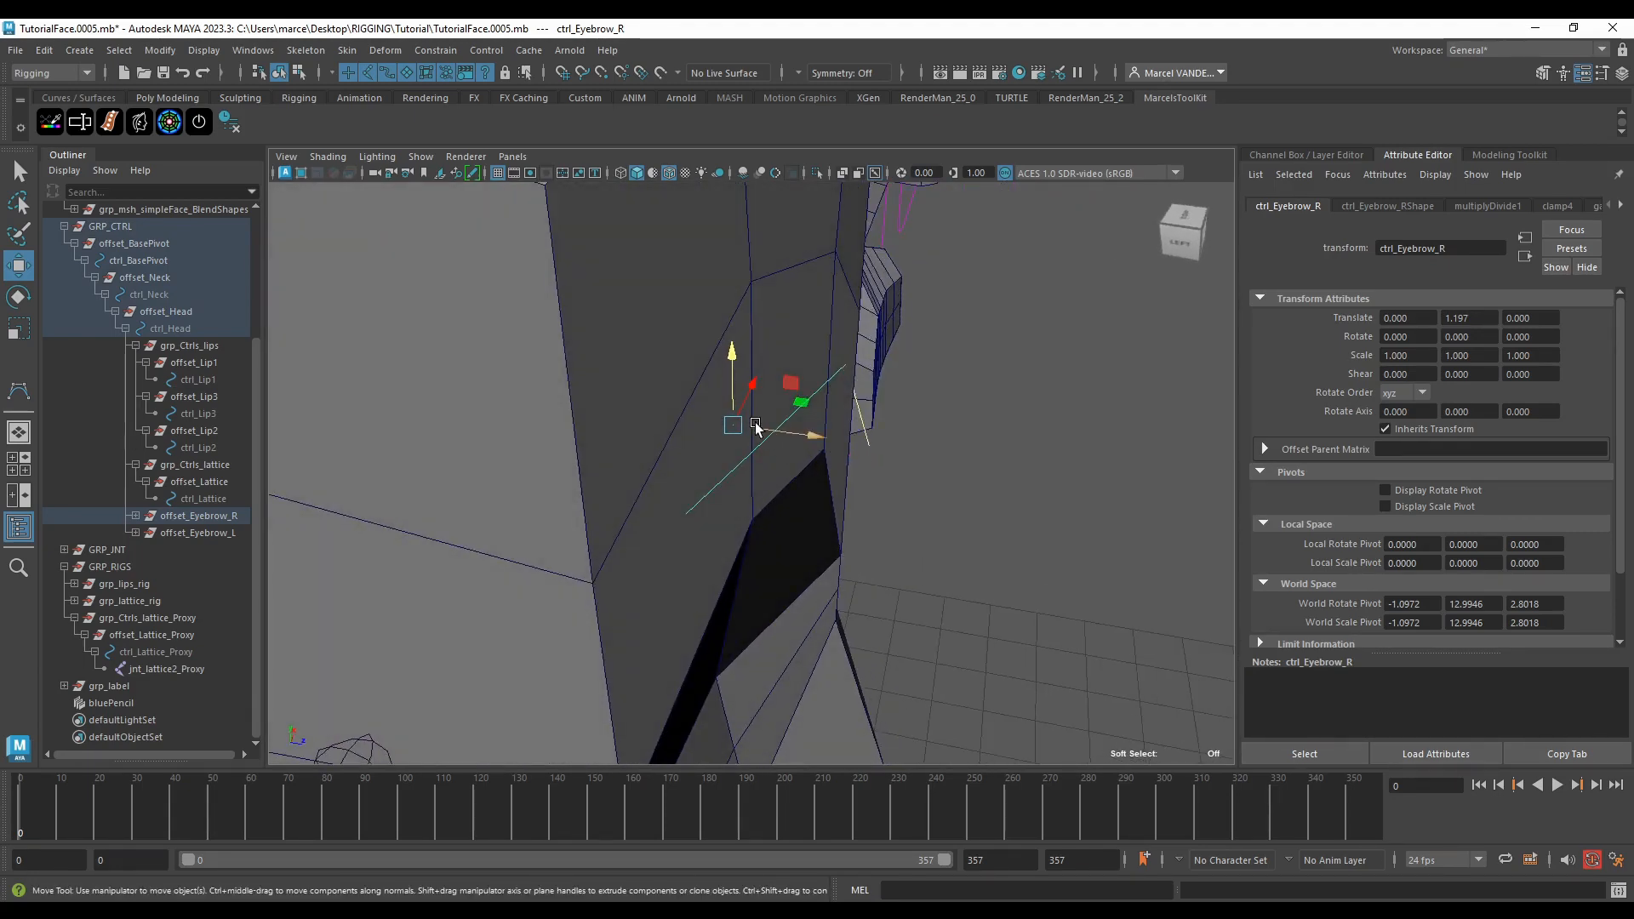
left_click_drag(756, 427, 754, 476, "alt")
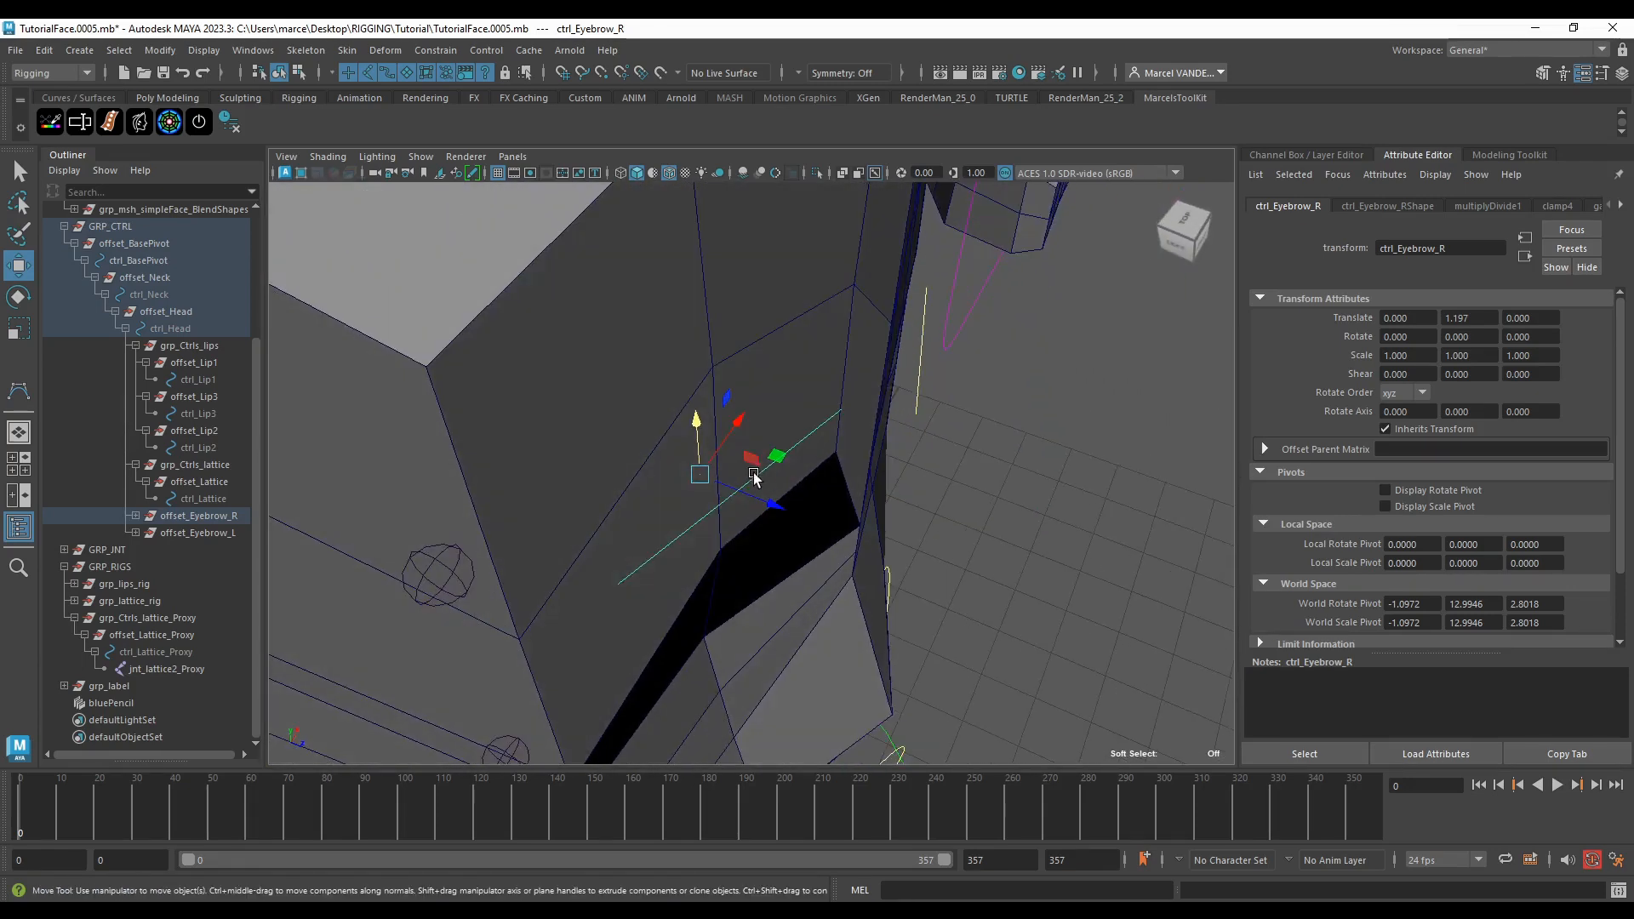
left_click(621, 440)
left_click(742, 487)
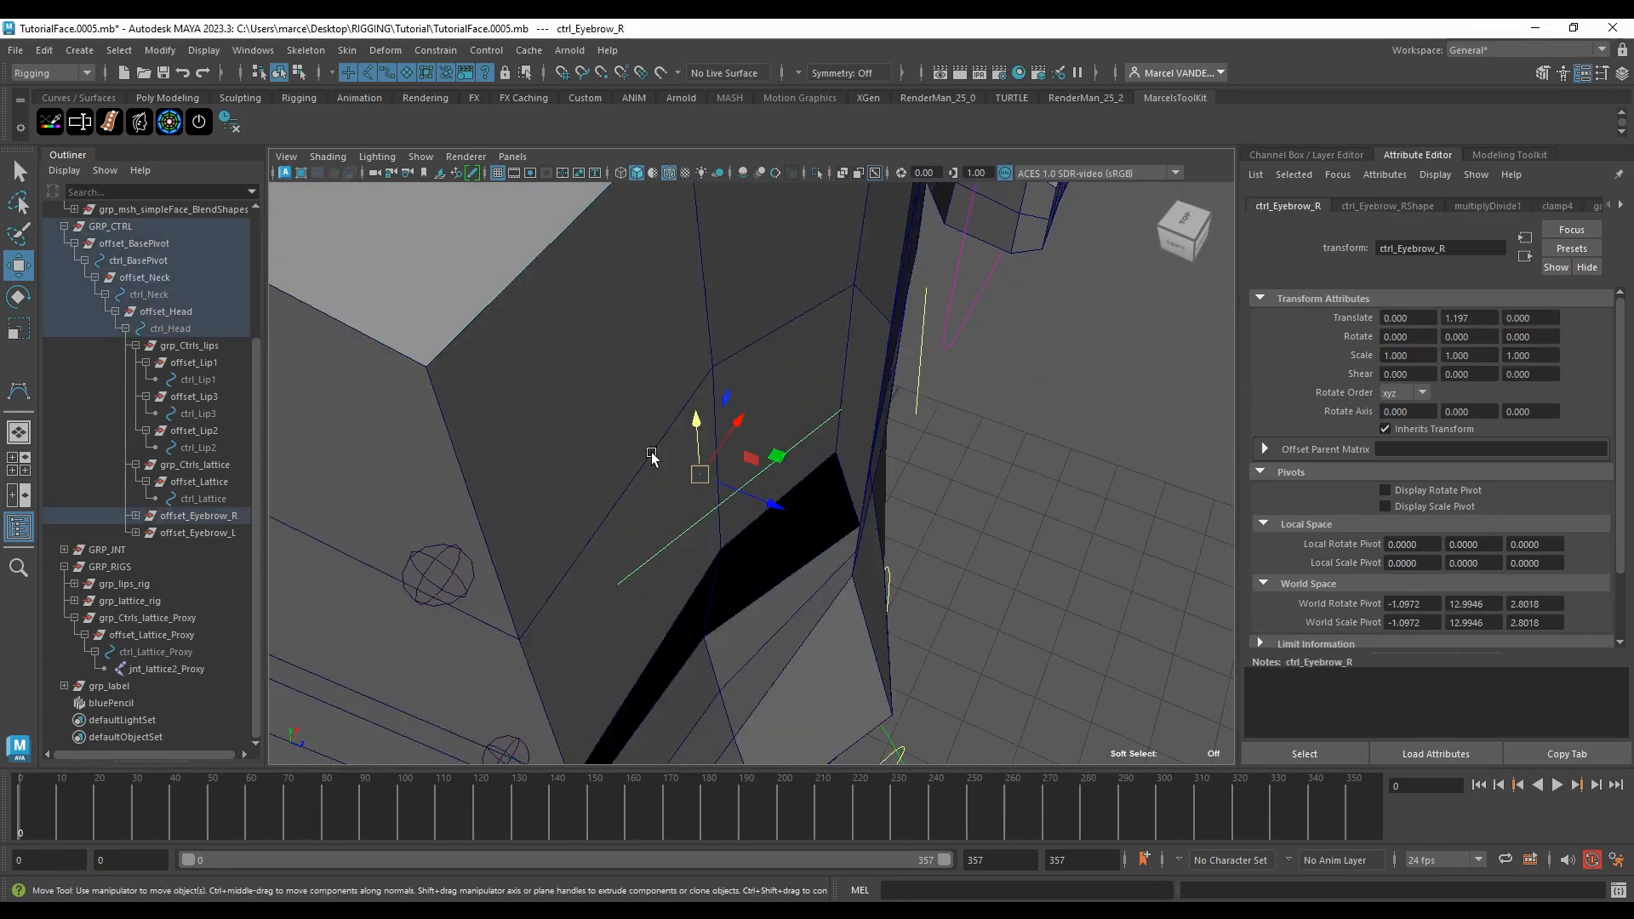
left_click_drag(664, 464, 775, 412, "alt")
left_click(204, 125)
scroll(756, 426, "down", 3)
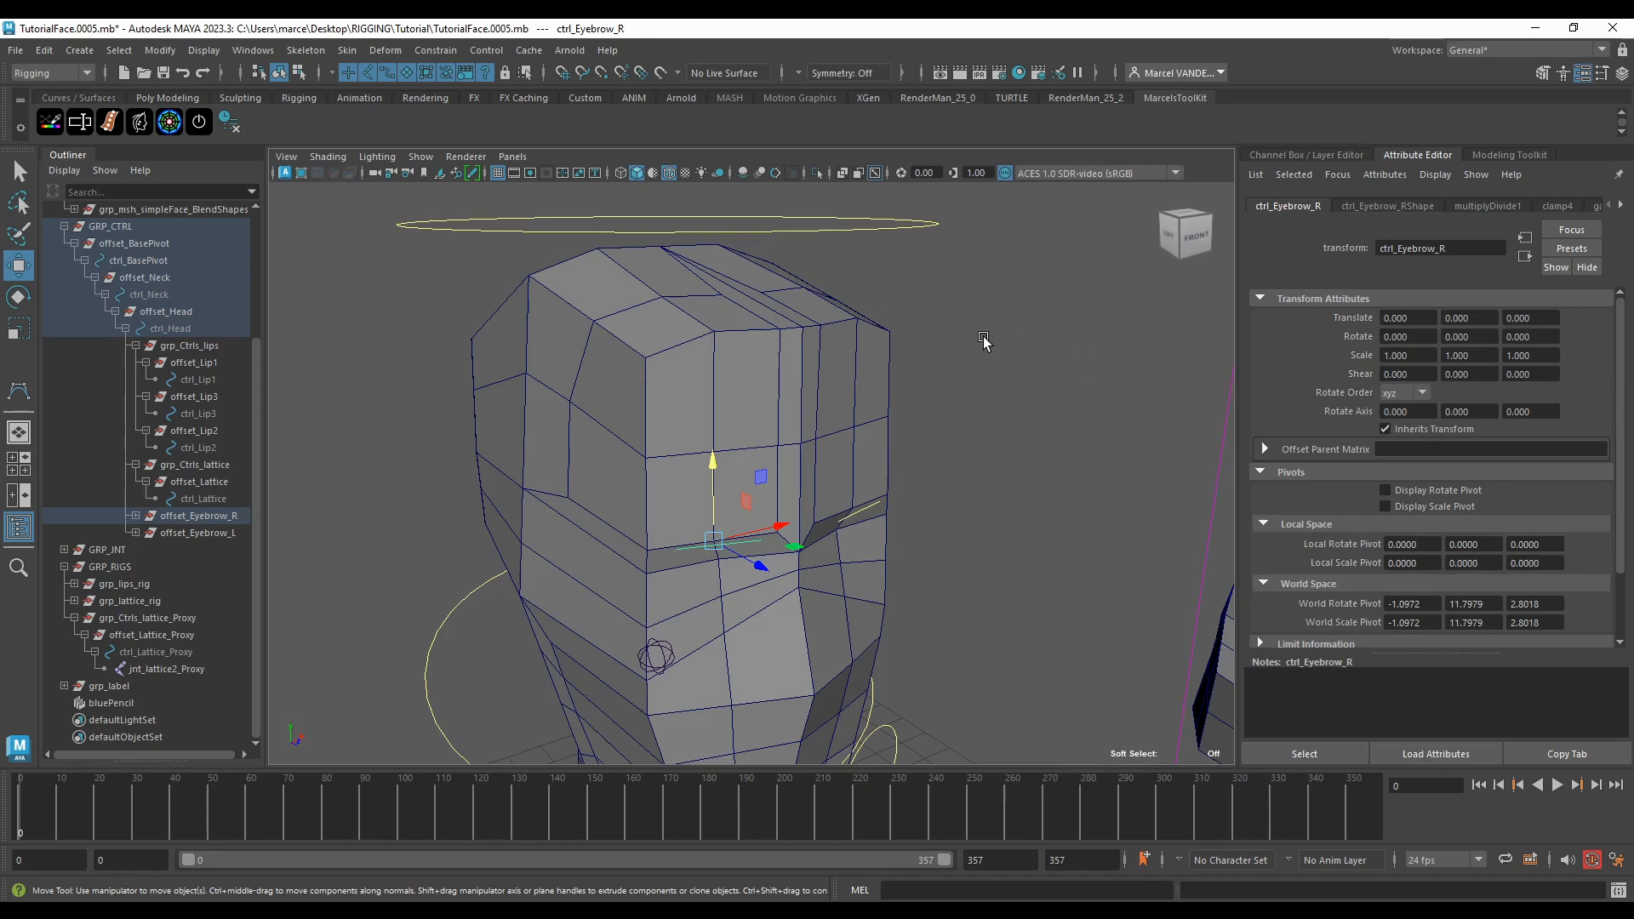
scroll(979, 341, "down", 5)
scroll(966, 351, "down", 2)
left_click_drag(886, 328, 886, 307, "alt")
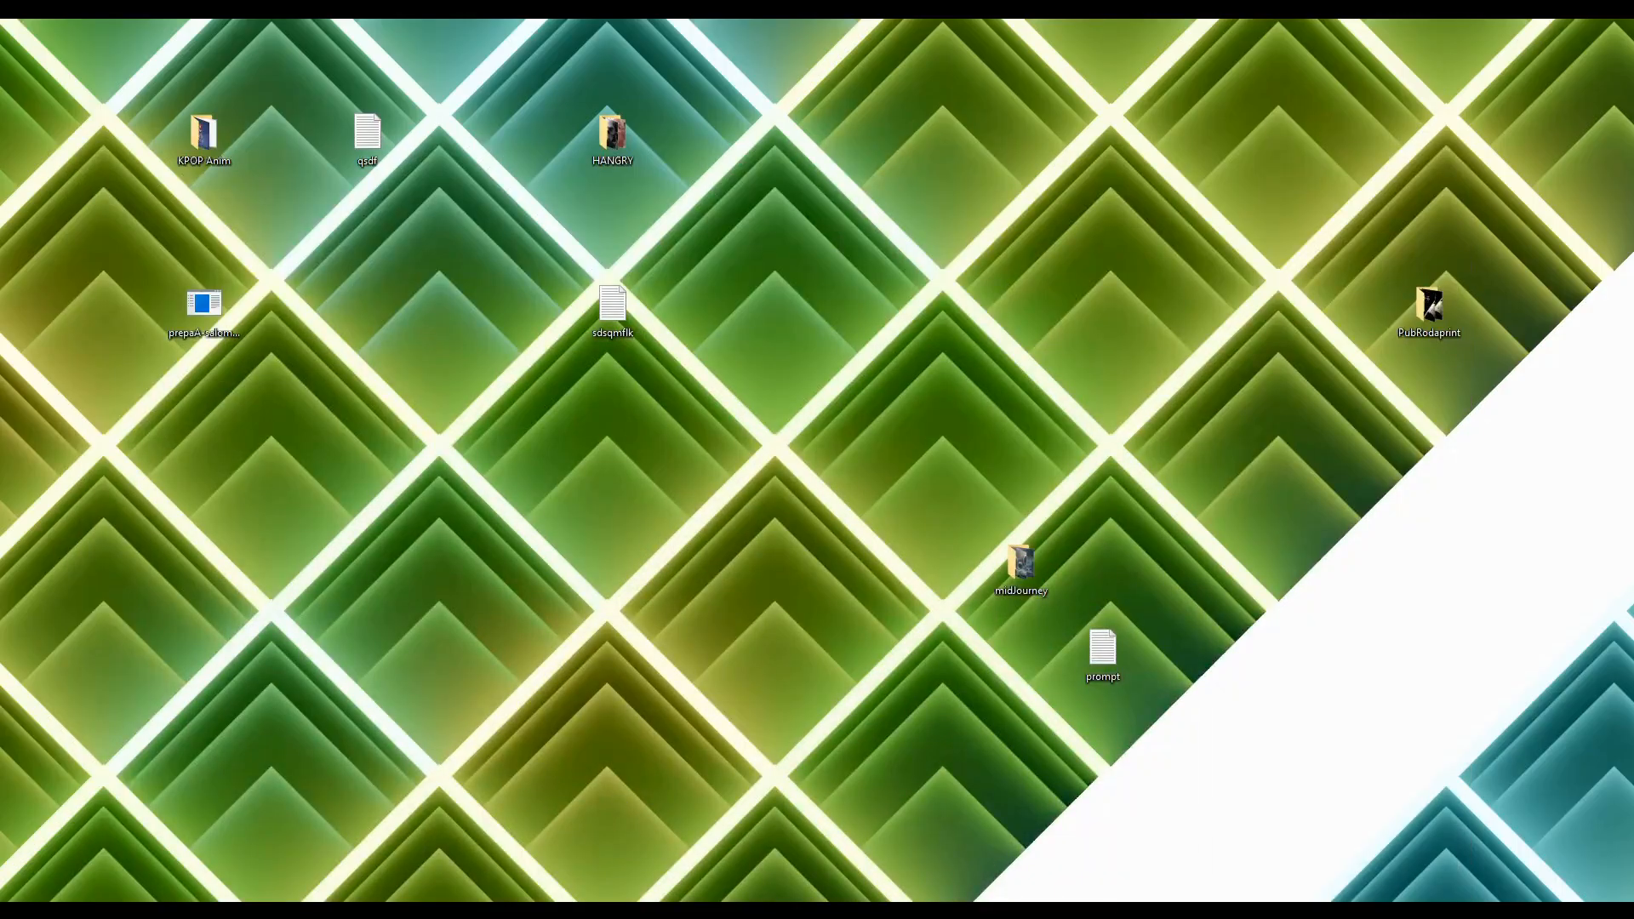
Step: Launch another Maya 2023 session with a new empty scene and close its Script Editor window
left_click(584, 846)
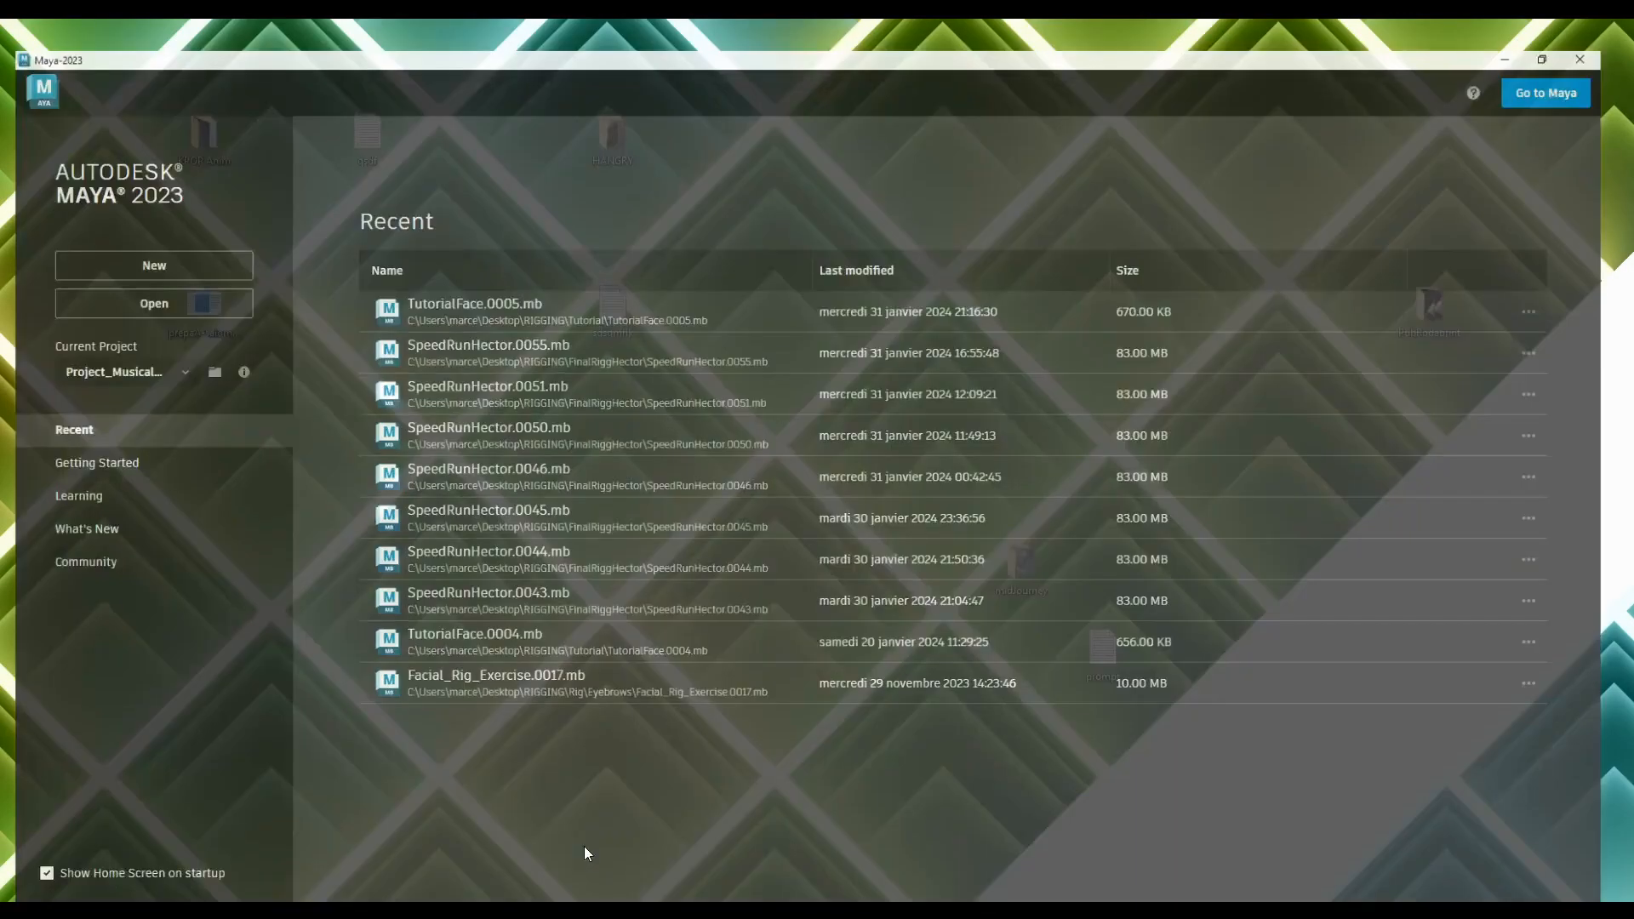
left_click(204, 241)
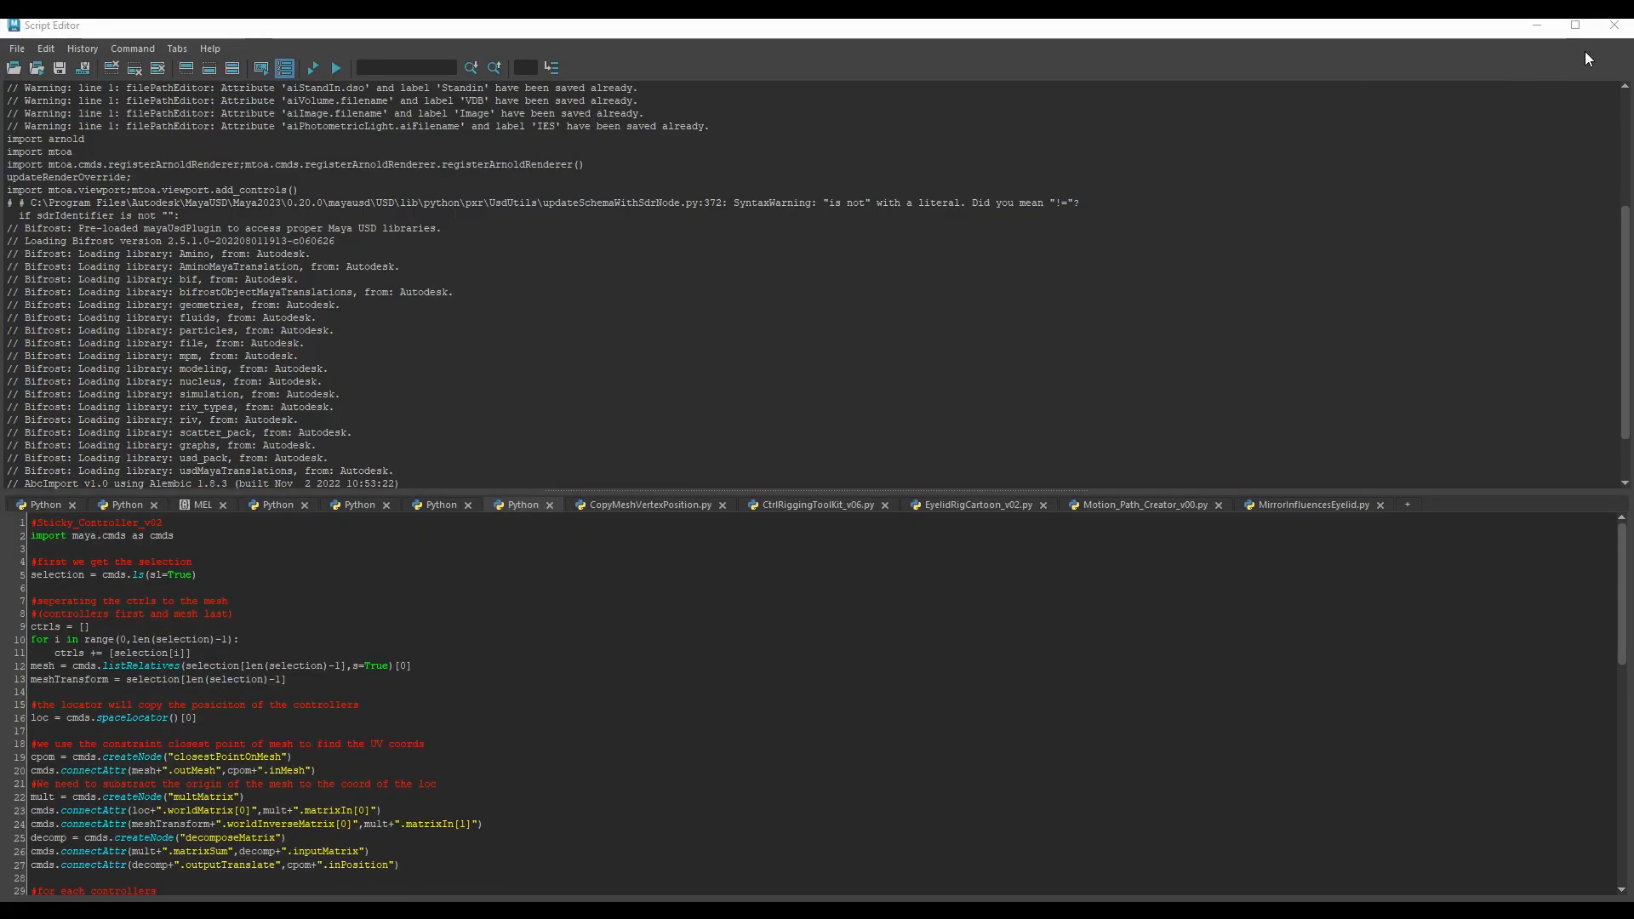
left_click(1614, 25)
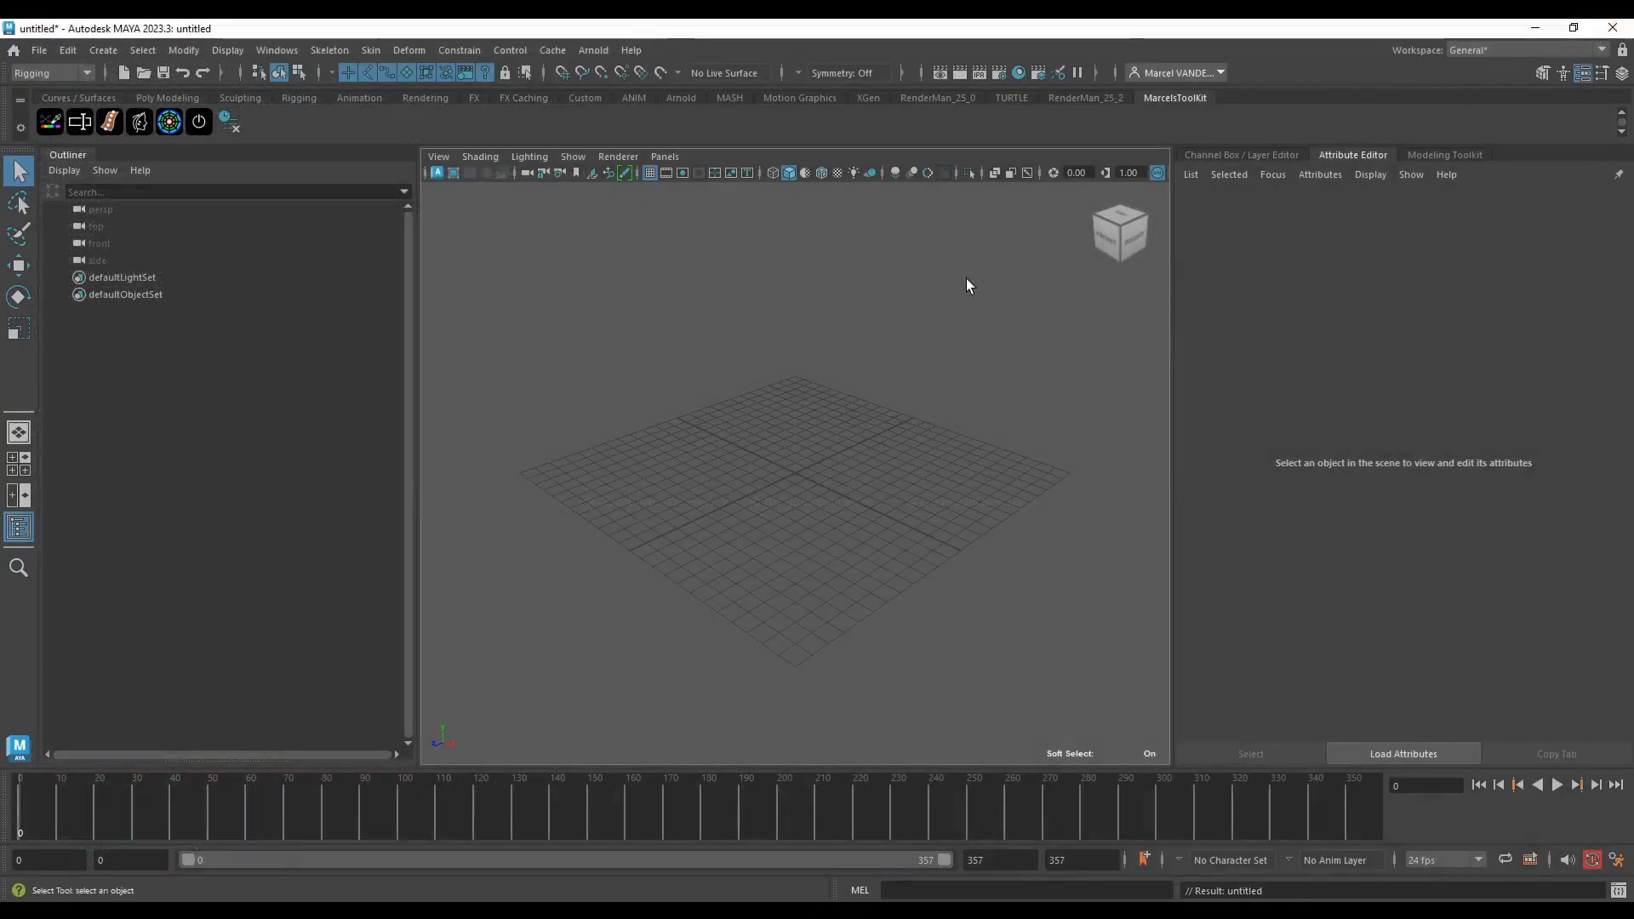
Step: Create a polygon sphere at the origin and delete its construction history
scroll(662, 370, "up", 6)
left_click_drag(776, 422, 703, 411, "alt")
left_click(167, 98)
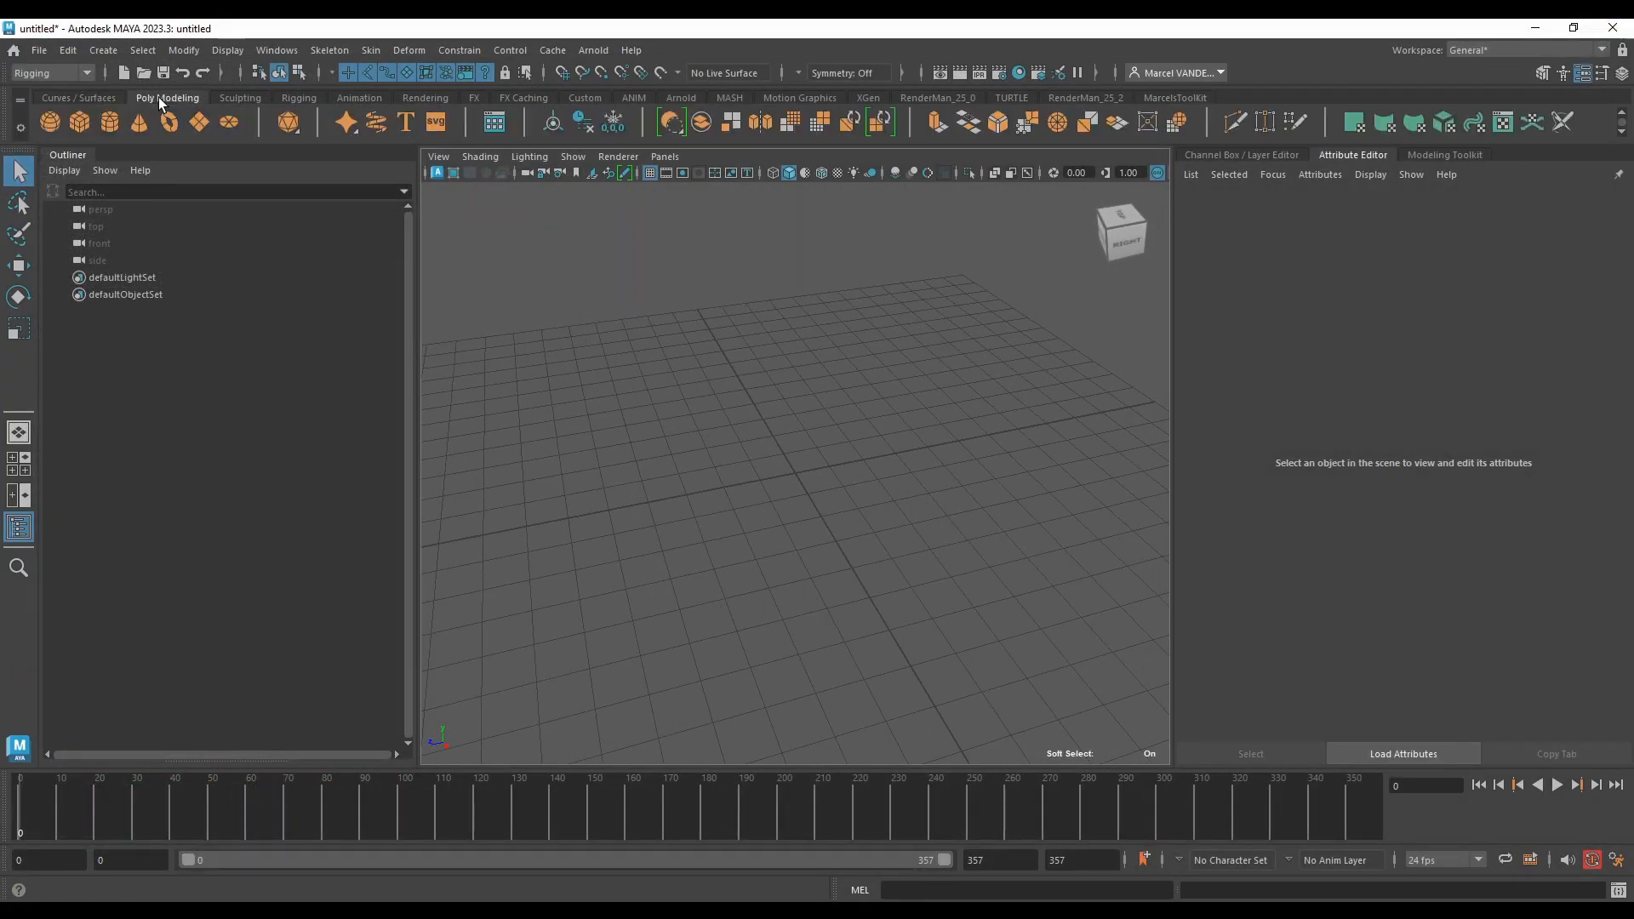
left_click(51, 122)
key("f")
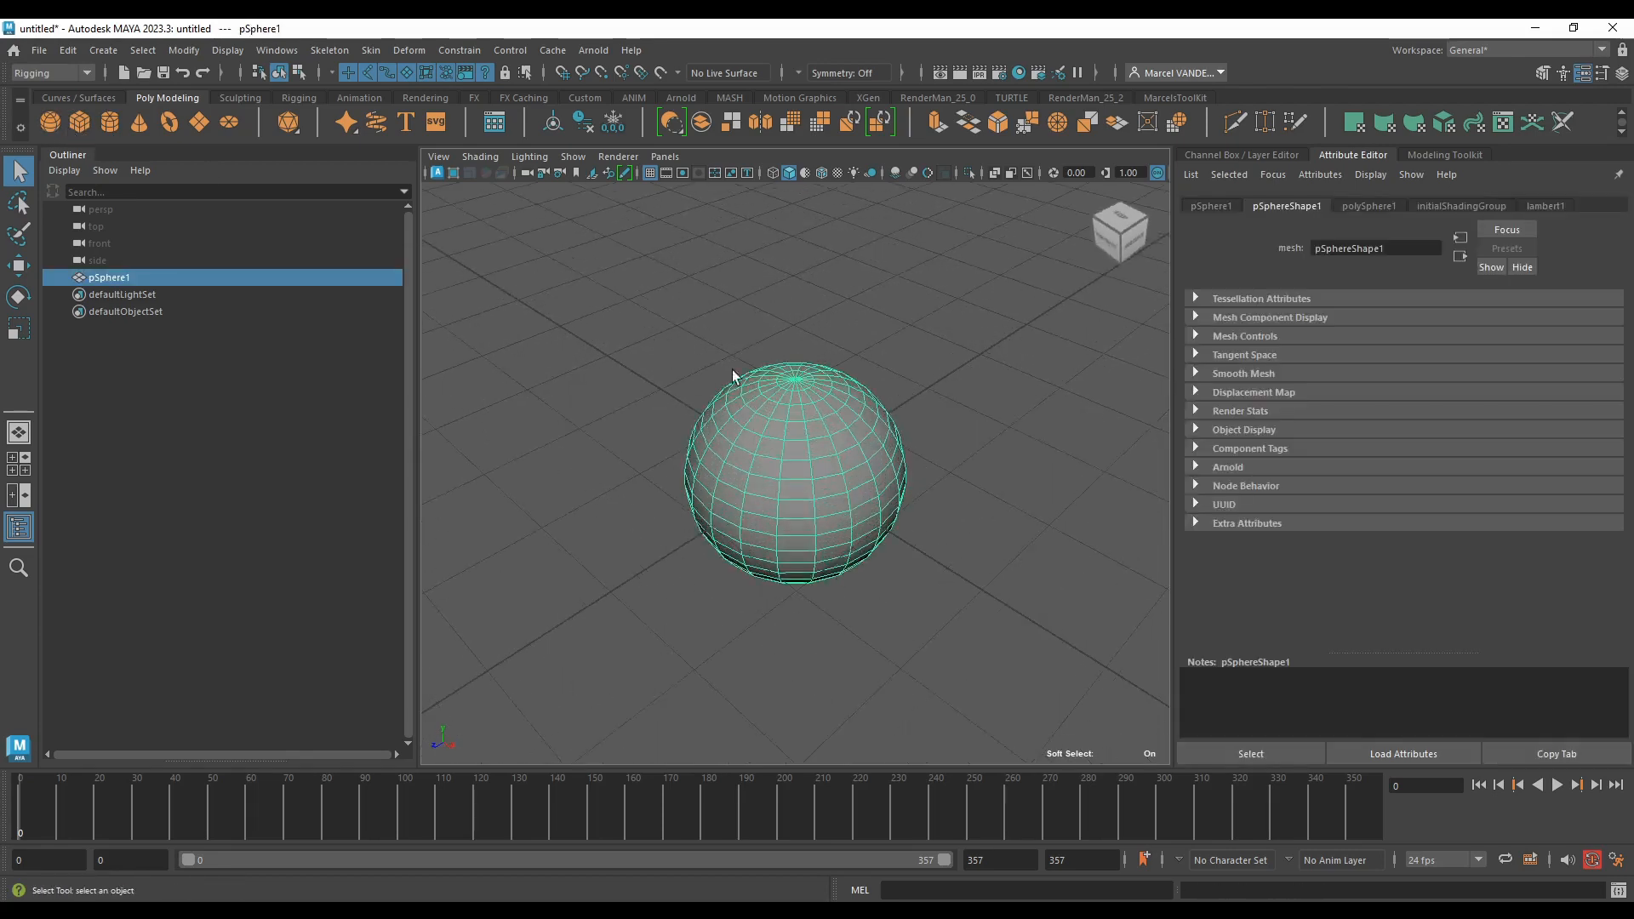
left_click(1175, 98)
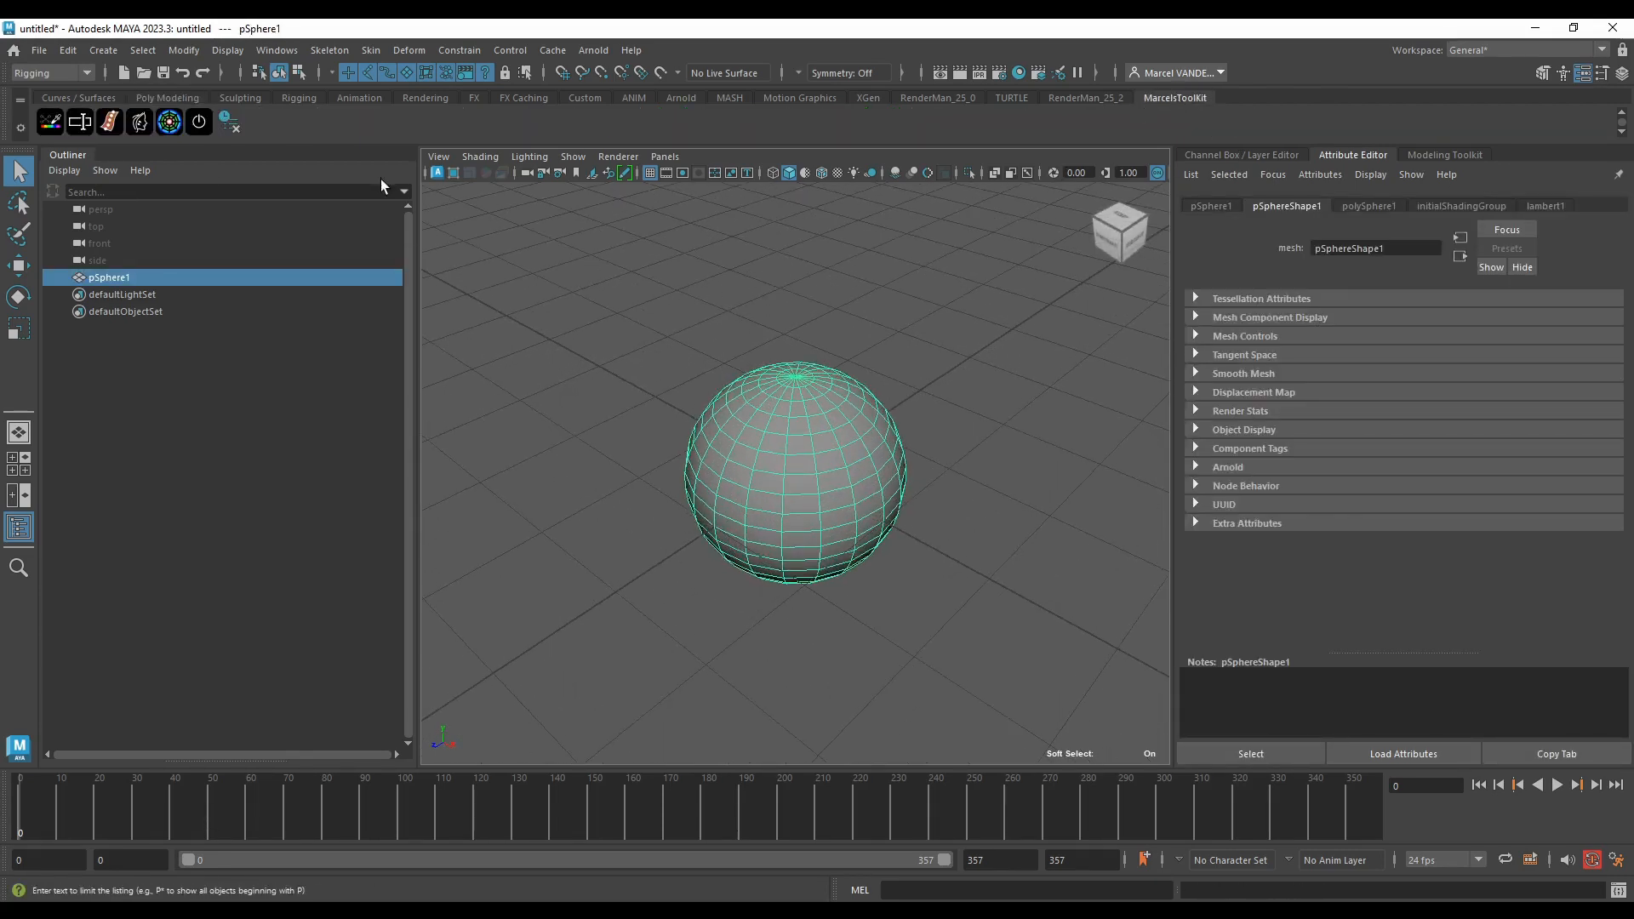
left_click(229, 123)
left_click_drag(769, 395, 957, 428, "alt")
key("e")
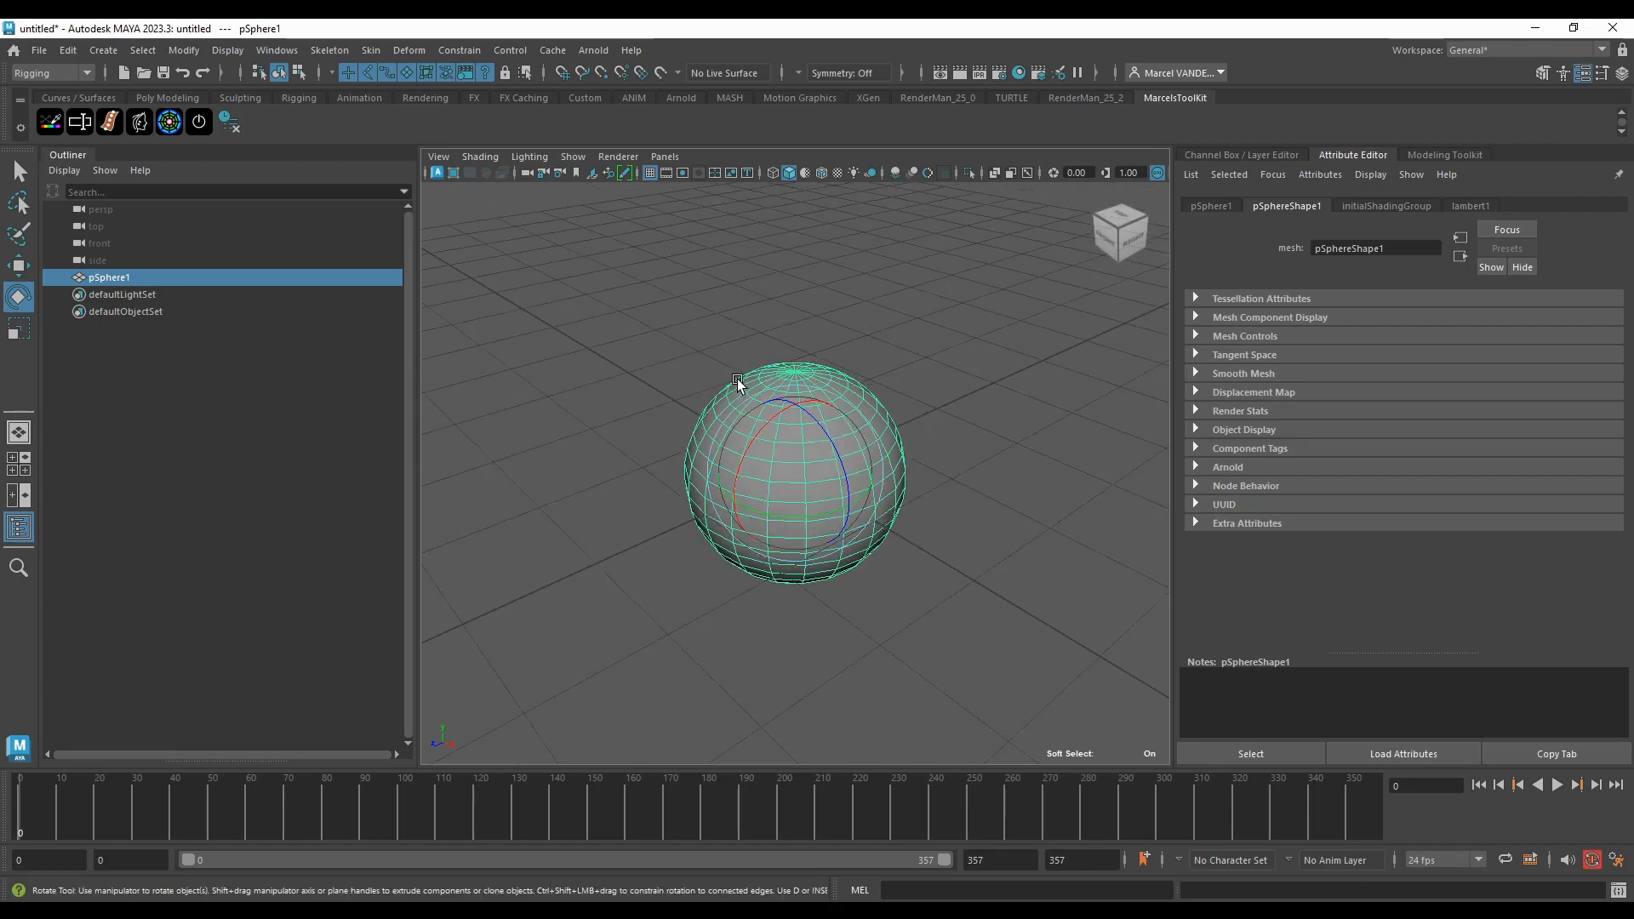
Step: Open the CtrlRigginToolKit window and place it beside the sphere
left_click_drag(737, 380, 694, 336, "alt")
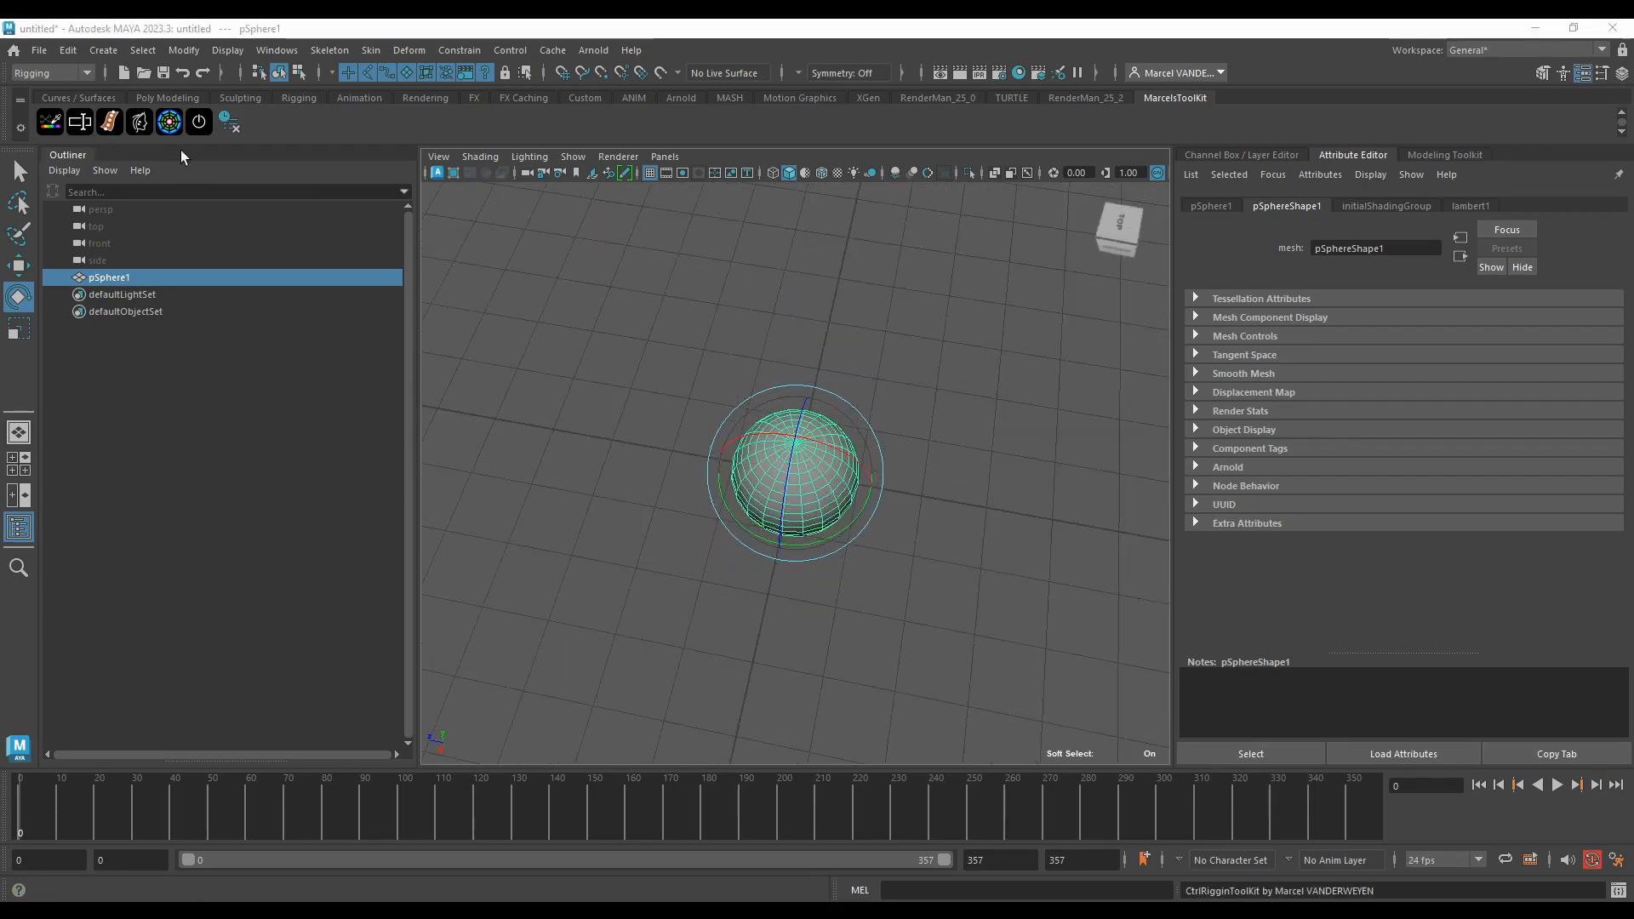
left_click_drag(1005, 149, 1098, 174)
left_click_drag(943, 270, 922, 292, "alt")
scroll(817, 400, "up", 4)
left_click_drag(800, 451, 764, 386, "alt")
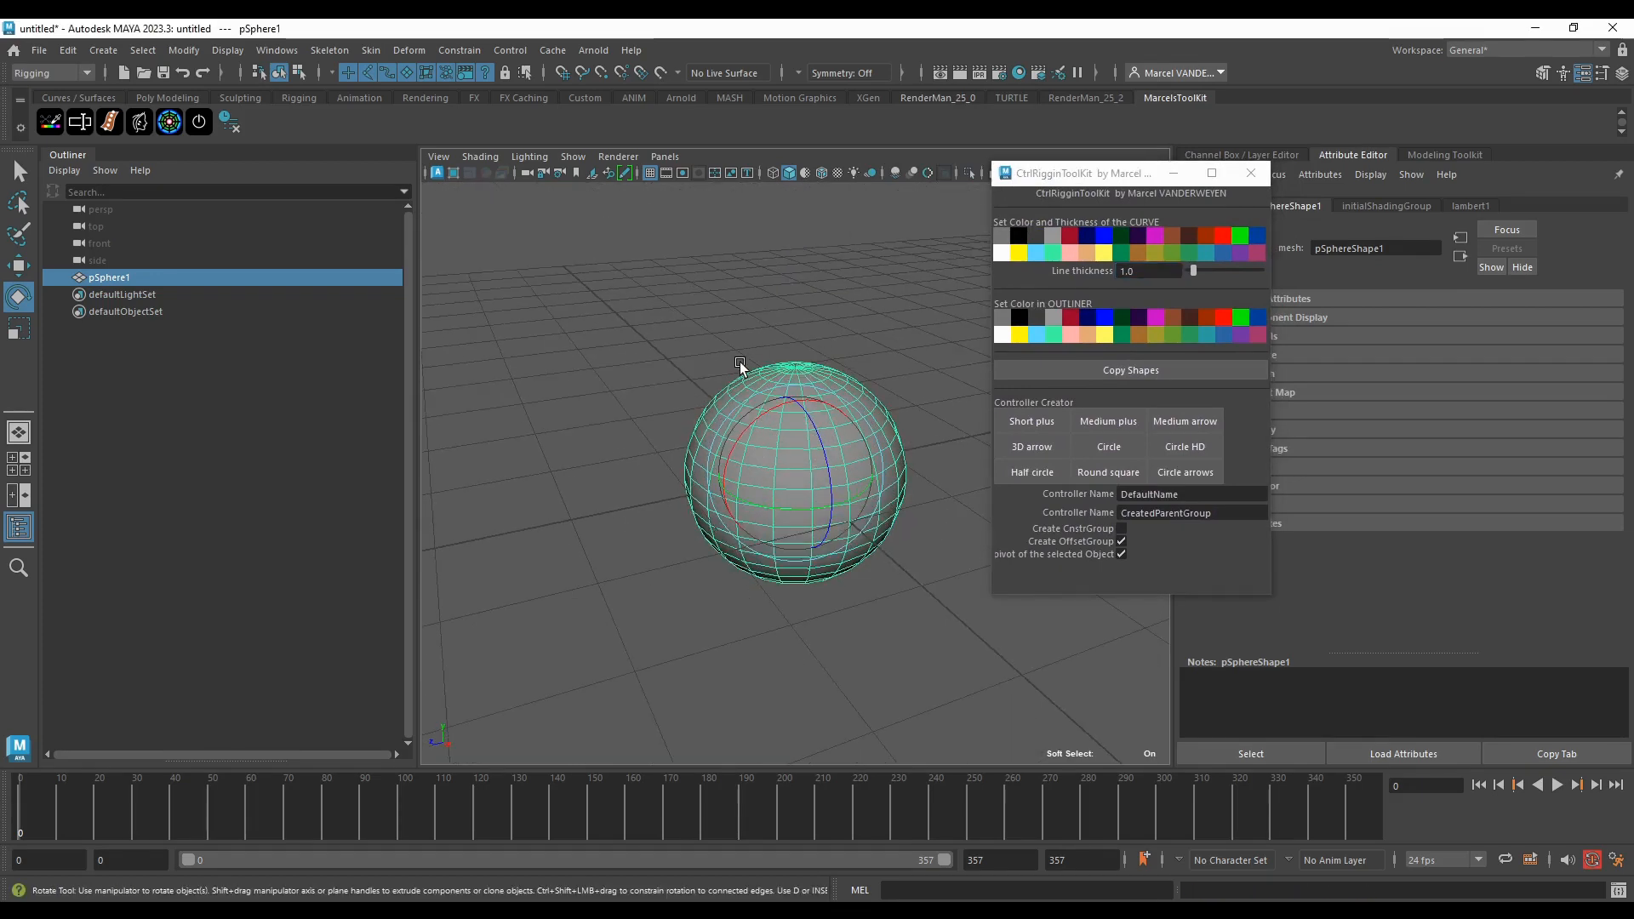
middle_click_drag(751, 403, 810, 420, "alt")
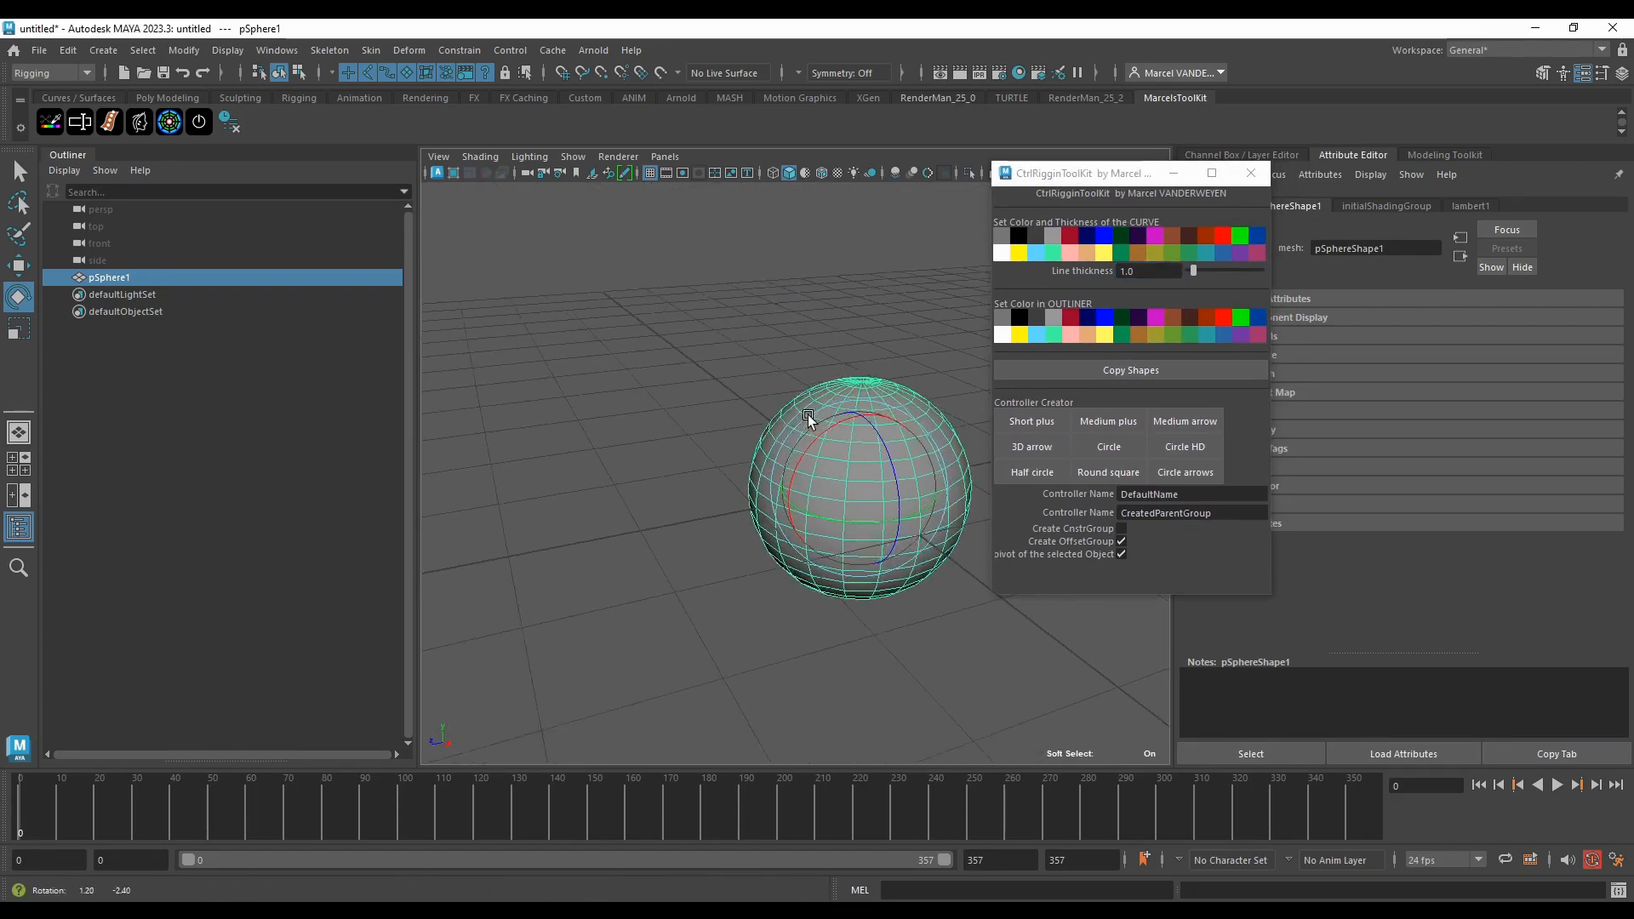
scroll(816, 434, "down", 3)
left_click_drag(824, 497, 831, 468, "alt")
middle_click_drag(773, 447, 779, 458, "alt")
left_click_drag(779, 458, 755, 470, "alt")
middle_click_drag(754, 470, 745, 445, "alt")
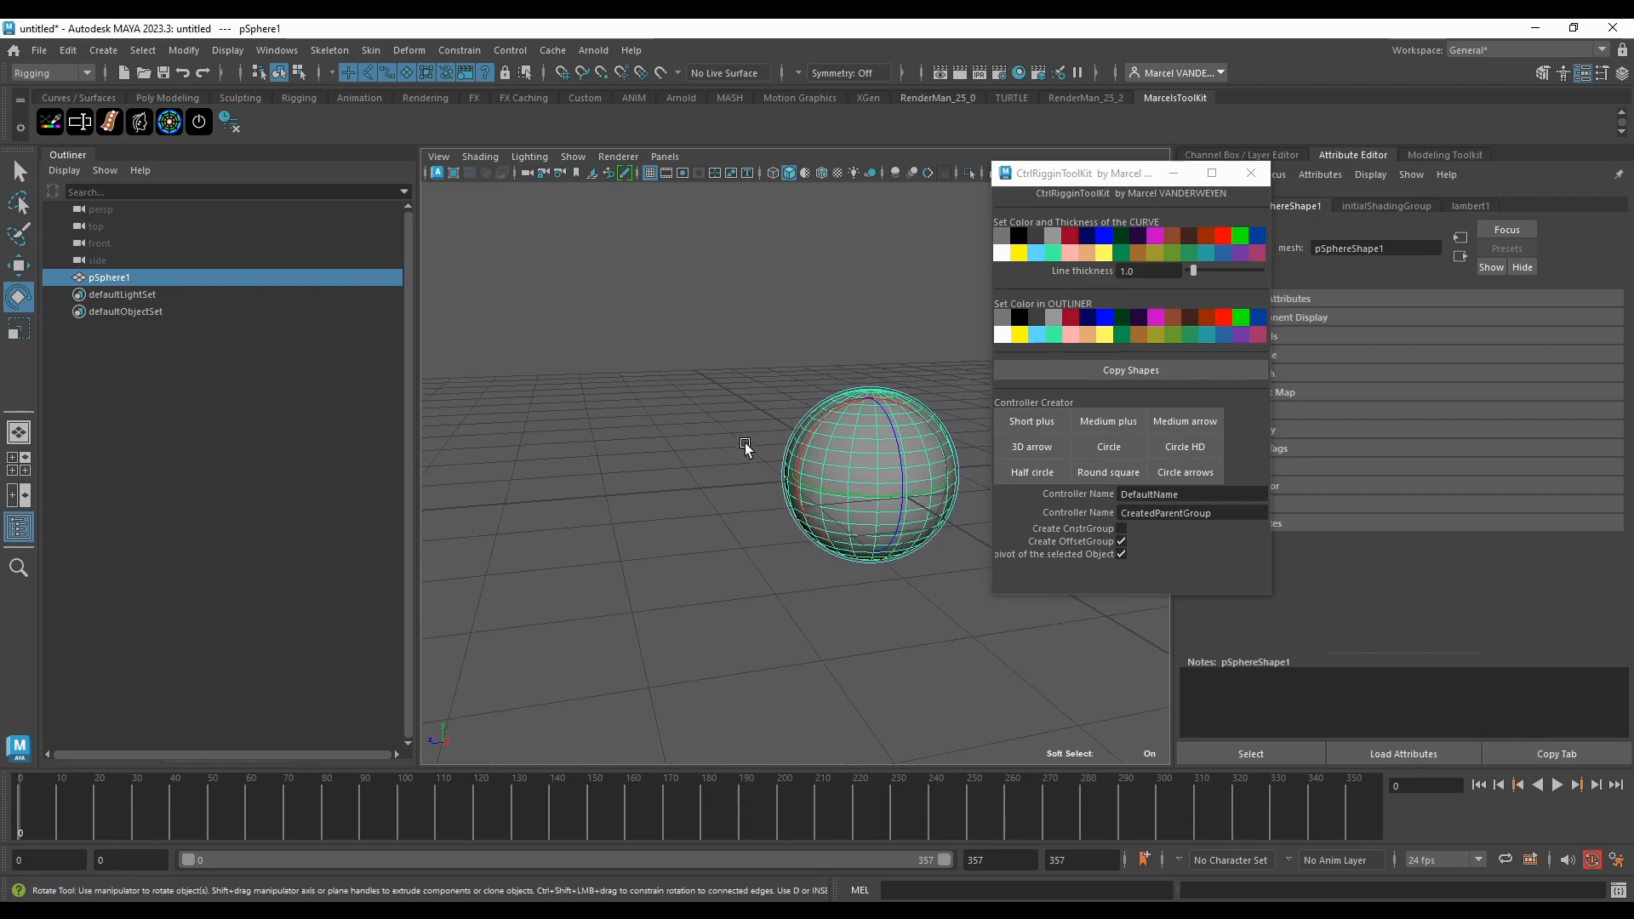
scroll(744, 445, "down", 2)
left_click_drag(715, 466, 746, 463, "alt")
middle_click_drag(744, 460, 739, 436, "alt")
left_click_drag(739, 436, 775, 454, "alt")
scroll(775, 454, "up", 1)
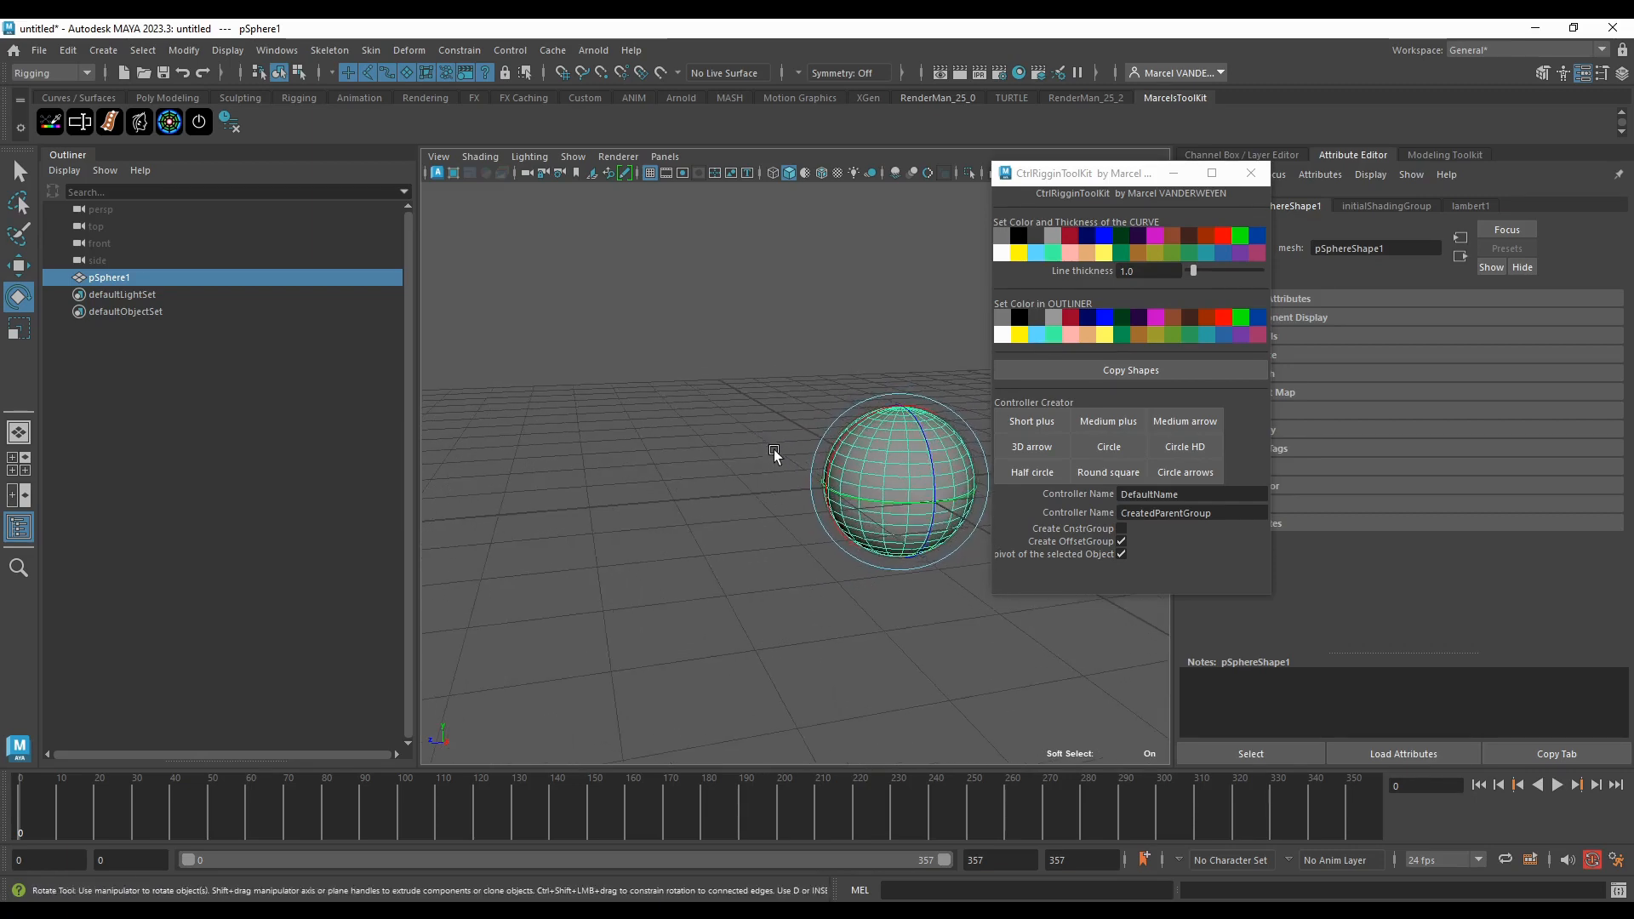
middle_click_drag(775, 454, 789, 448, "alt")
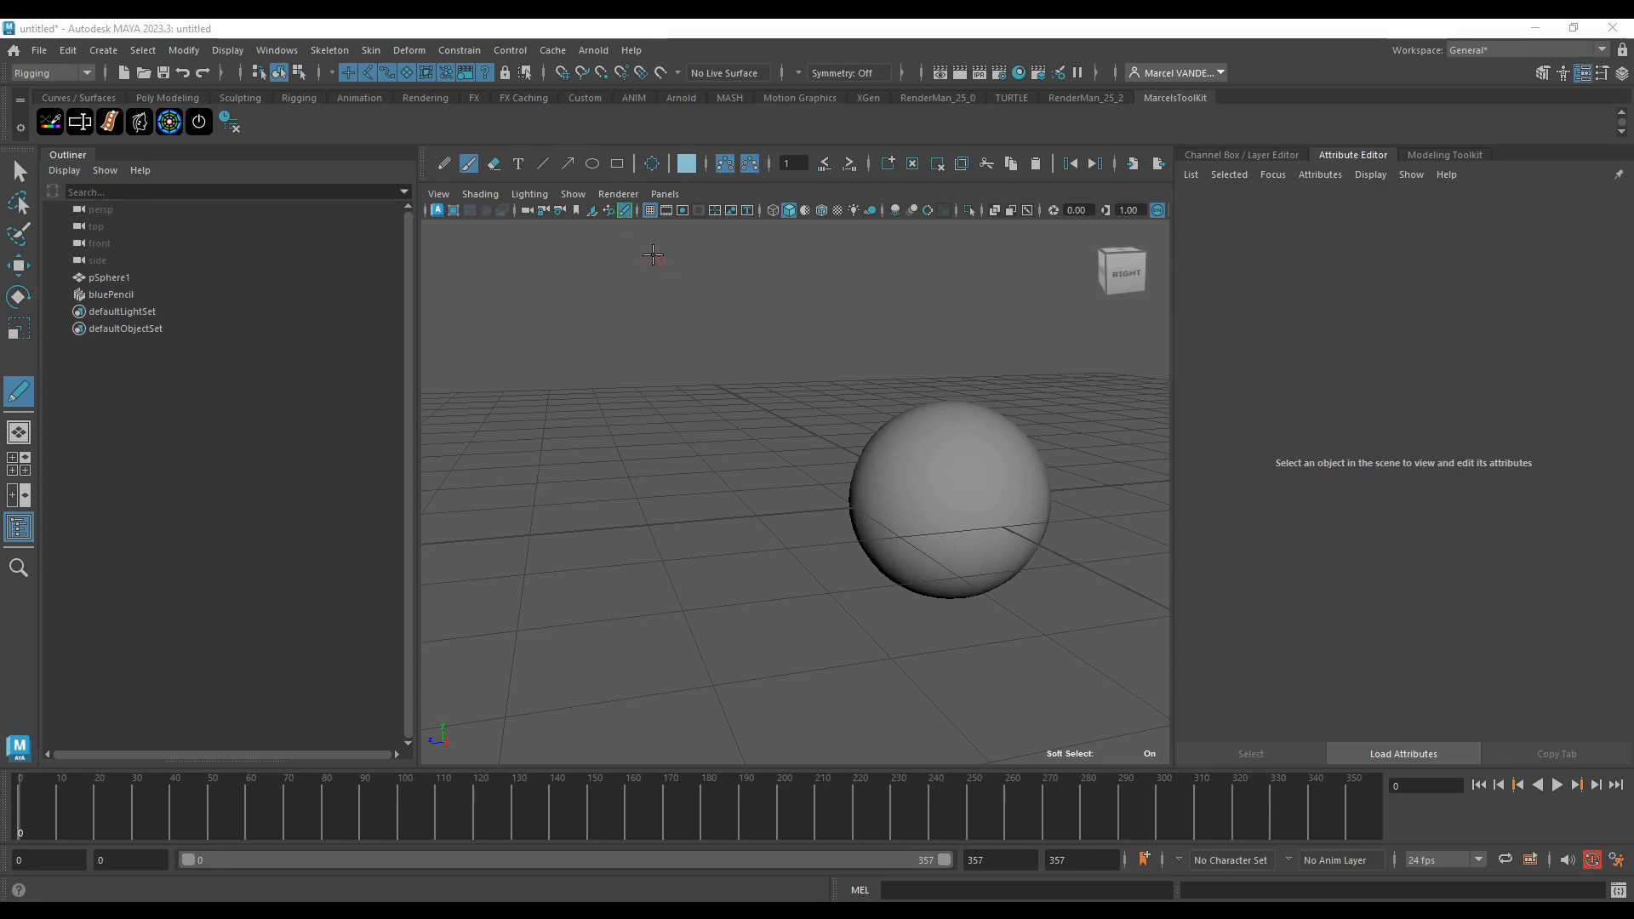
Step: Leave Blue Pencil drawing and select pSphere1 with the Move tool
left_click(625, 211)
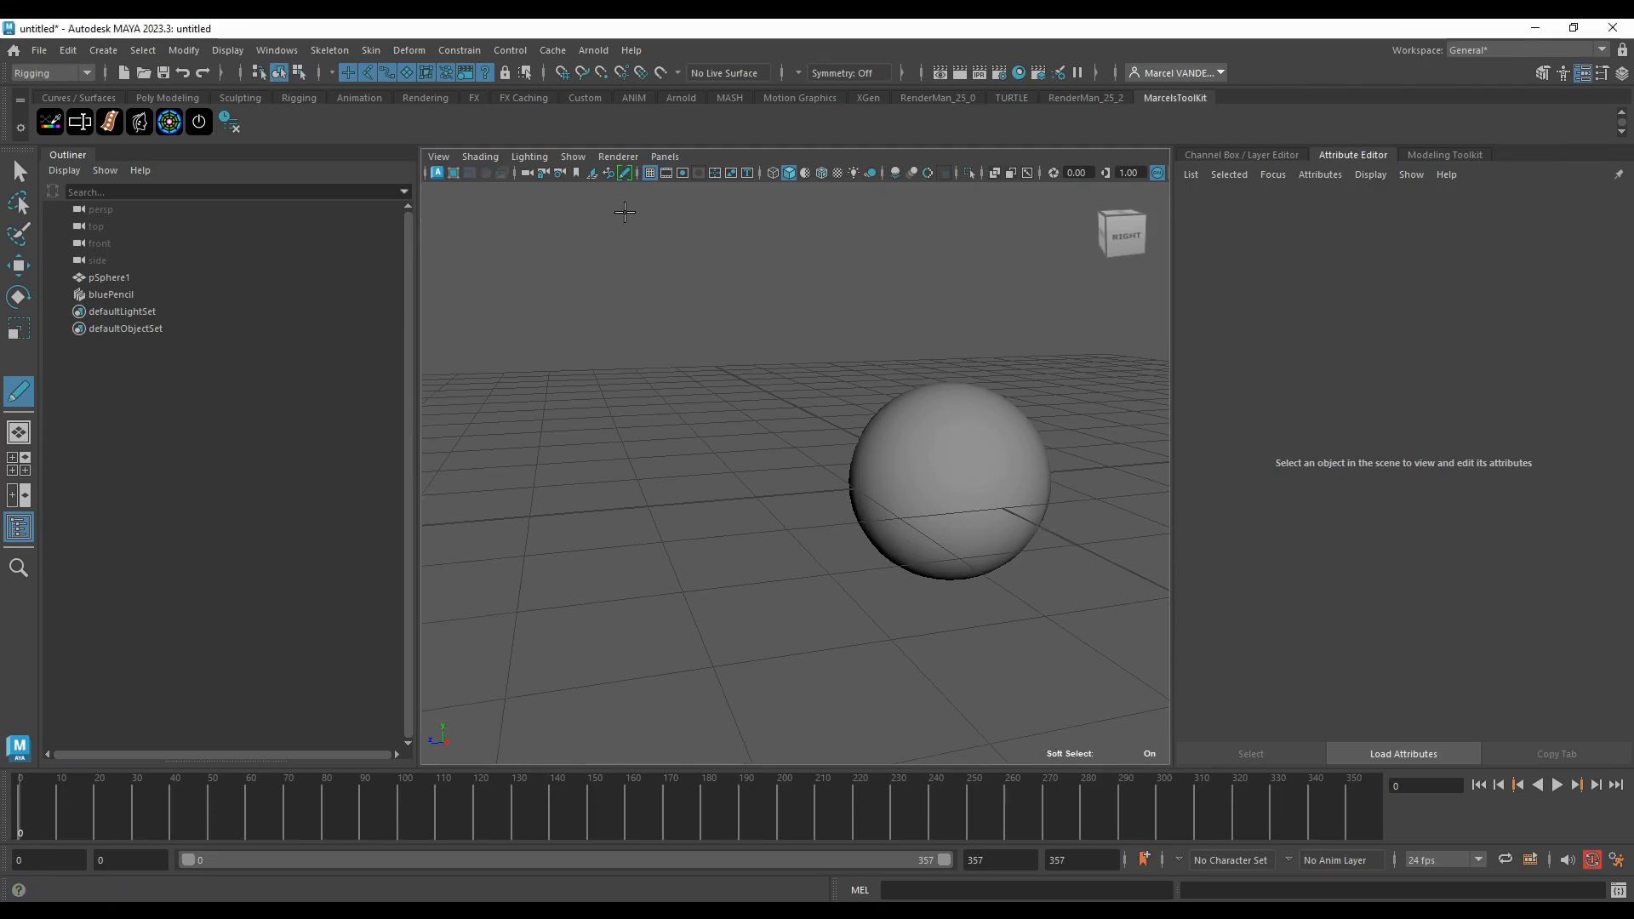
left_click(18, 265)
left_click(876, 461)
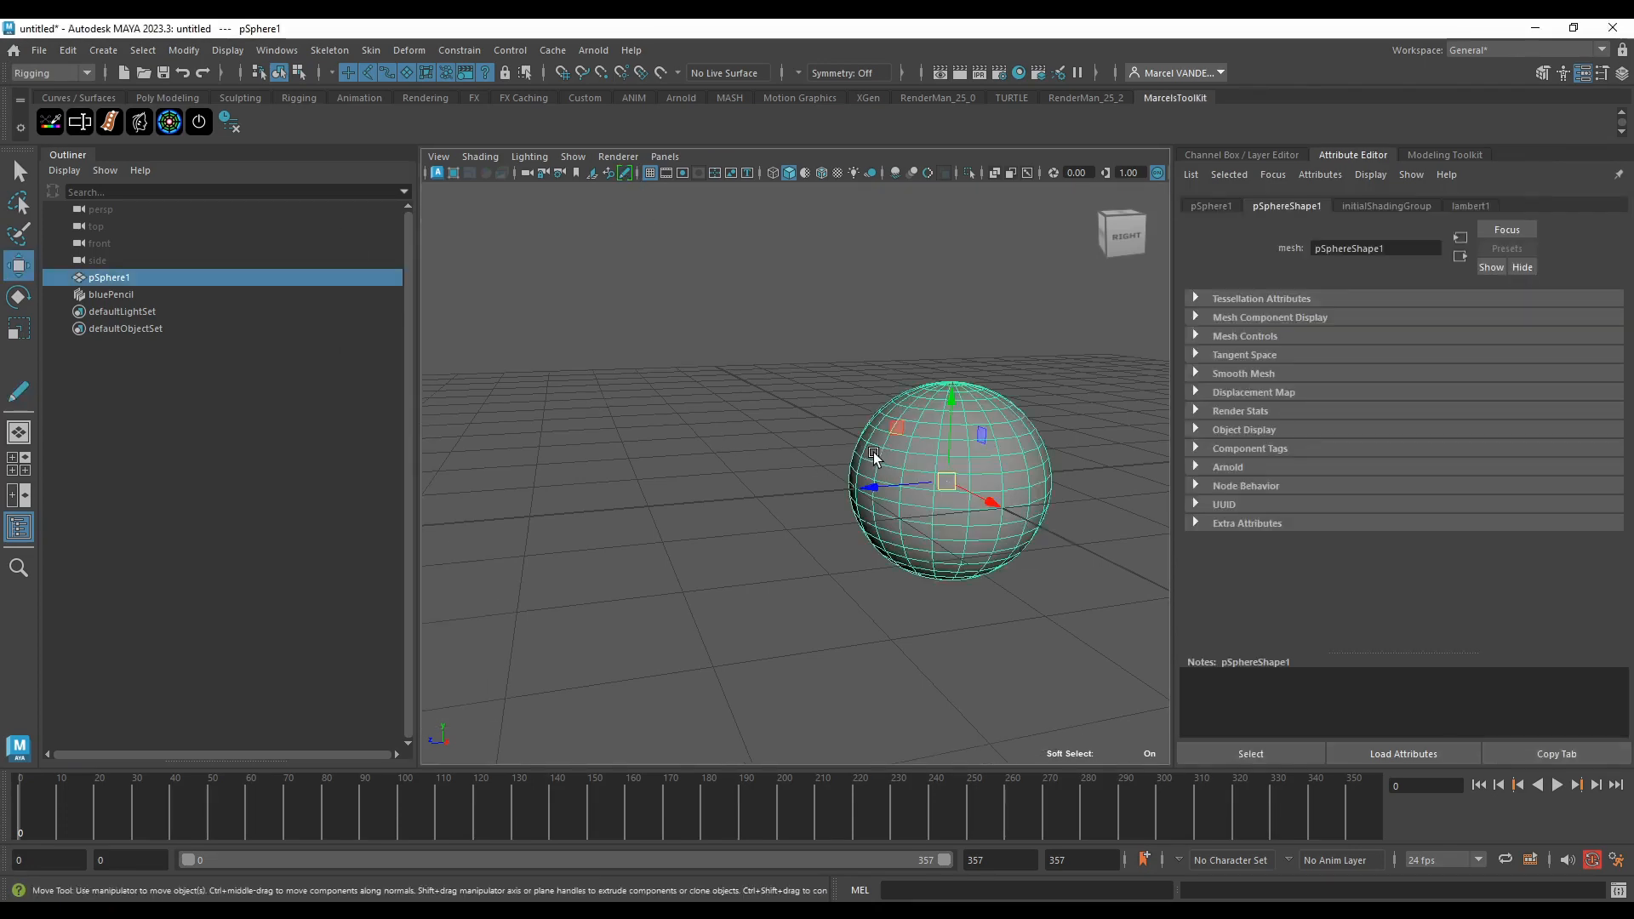
Step: Create a Medium plus controller at the sphere's pivot with CtrlRigginToolKit, keeping the name DefaultName and an offset group
middle_click_drag(738, 416, 639, 370, "alt")
right_click_drag(639, 370, 662, 401, "alt")
left_click_drag(661, 401, 661, 391, "alt")
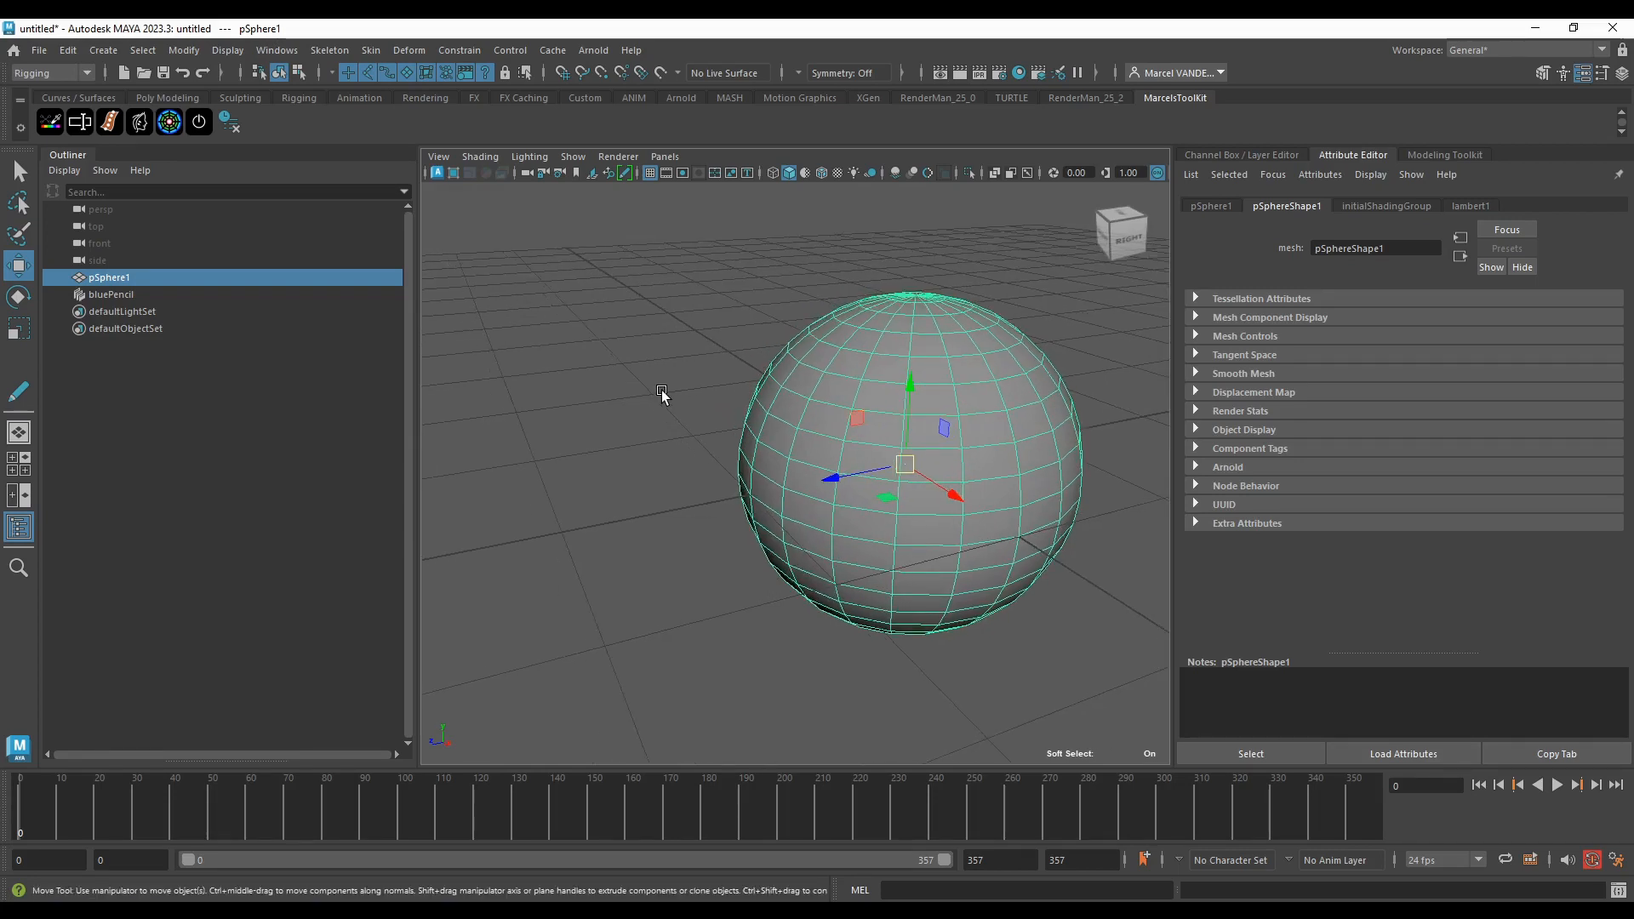
left_click(49, 125)
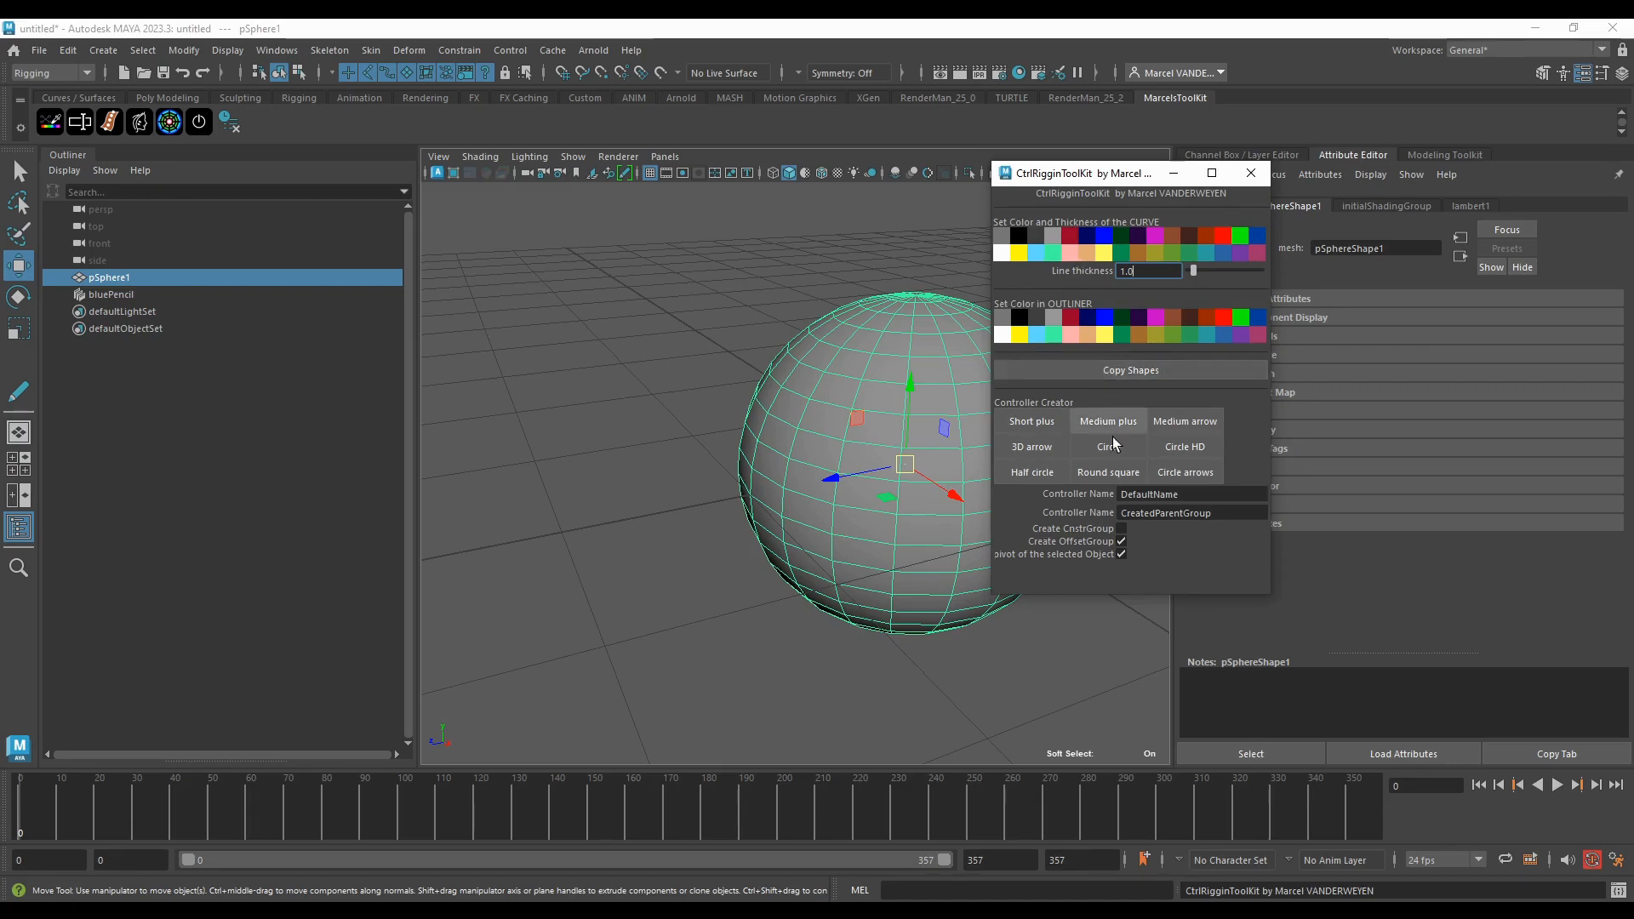
left_click(1091, 417)
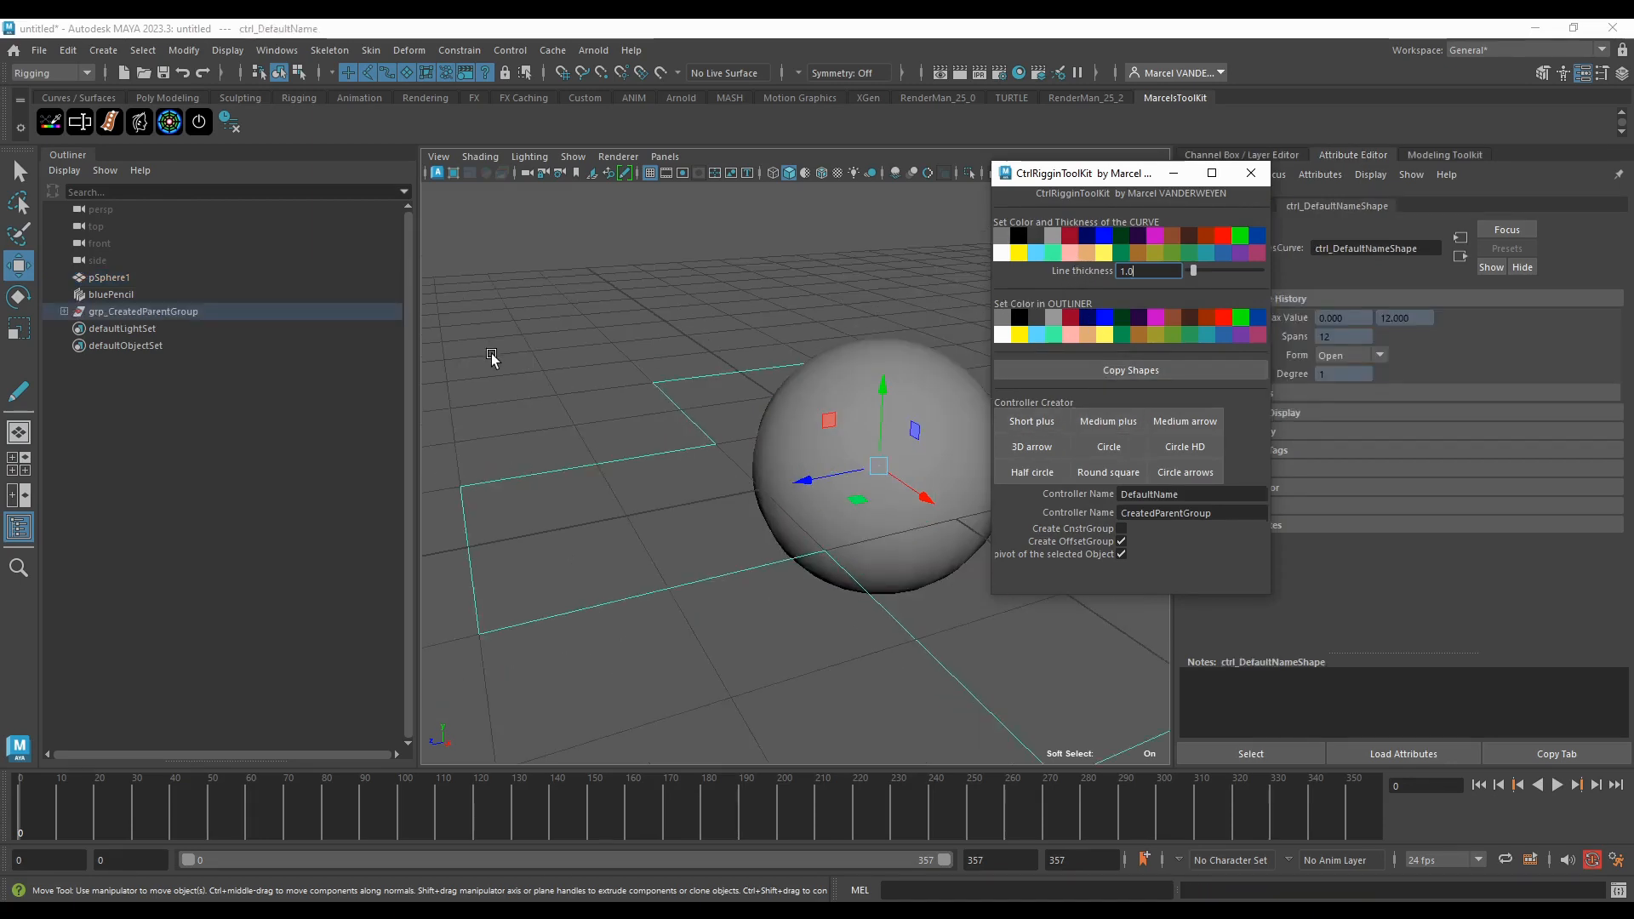
Step: Move offset_DefaultName out of grp_CreatedParentGroup, and delete the emptied group and the bluePencil node
left_click(64, 311)
left_click(124, 330)
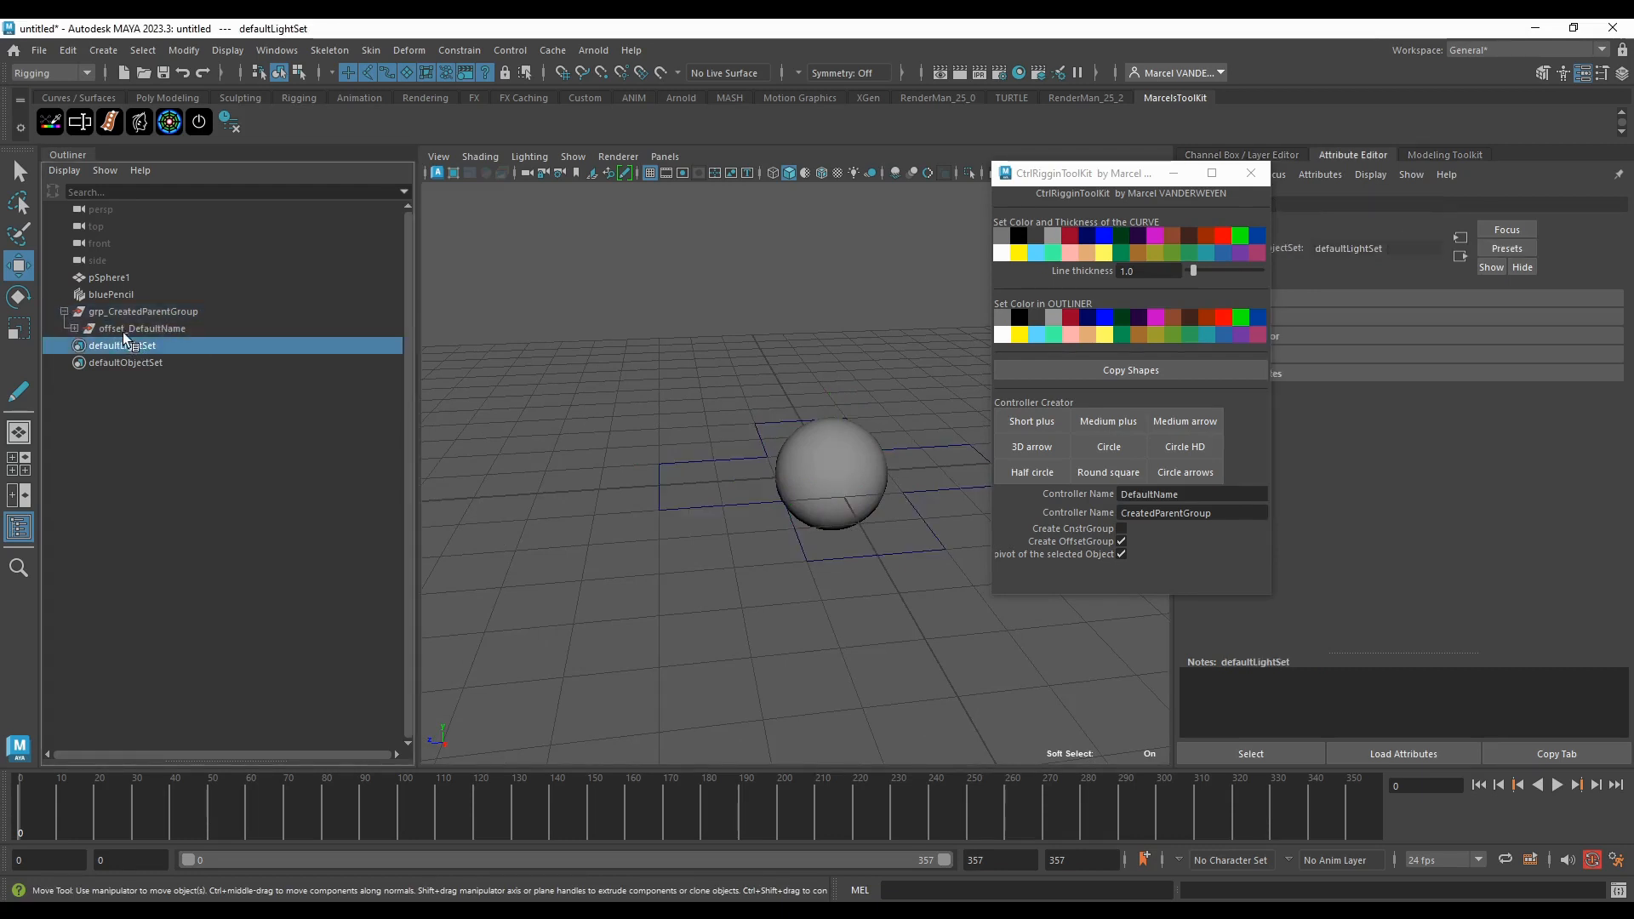
middle_click_drag(89, 330, 97, 304)
left_click(123, 329)
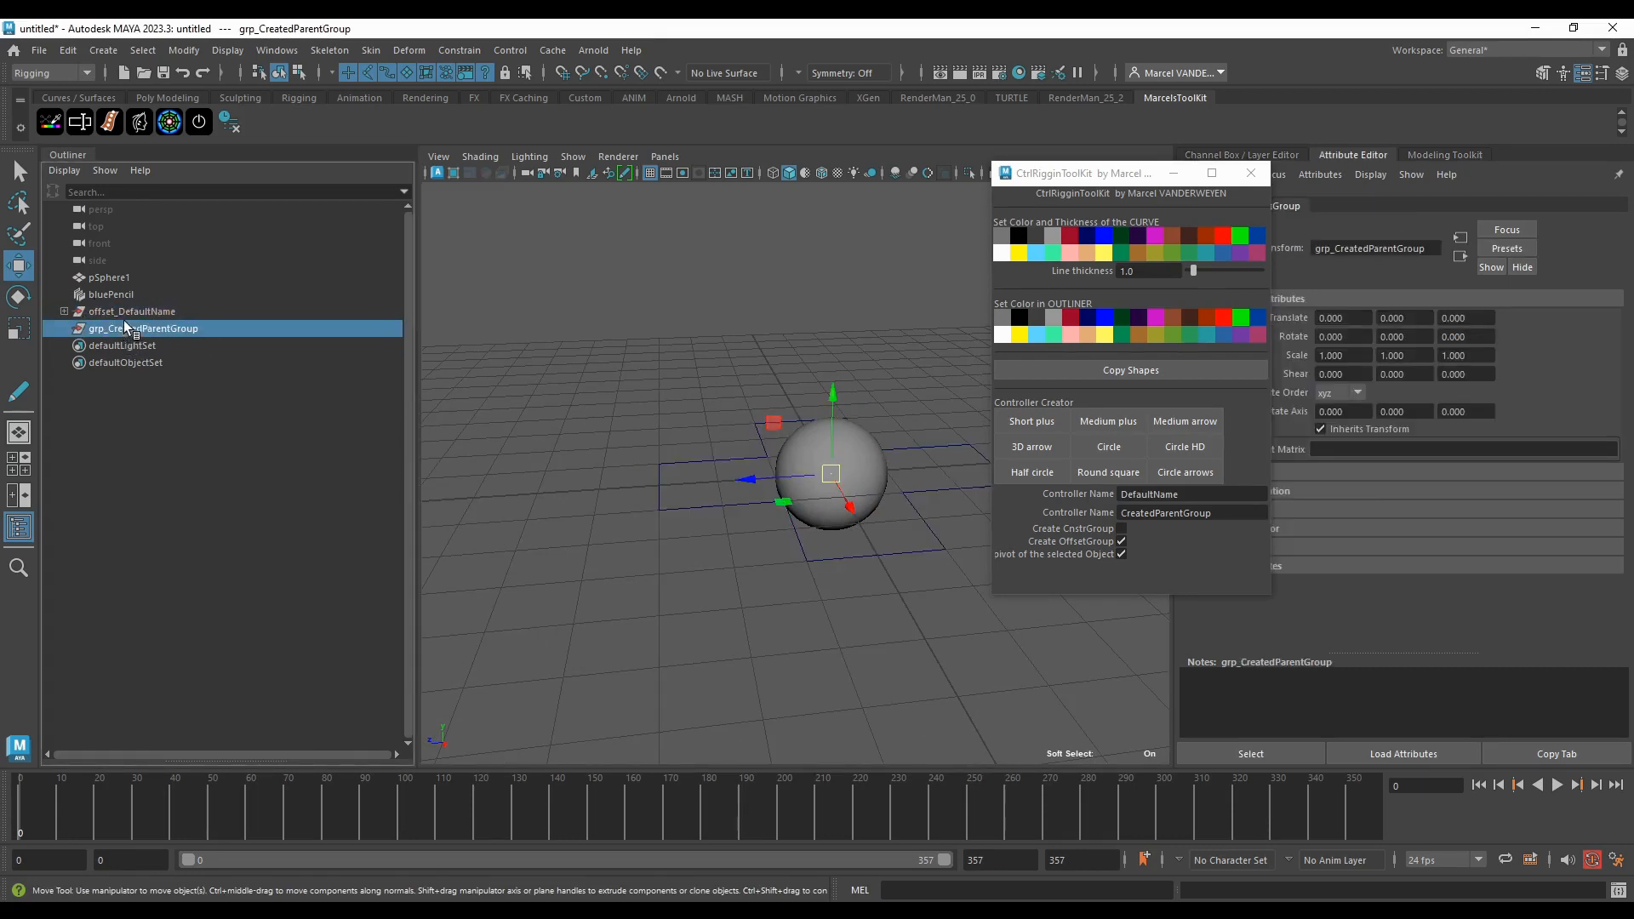
key("Delete")
left_click(119, 294)
key("Delete")
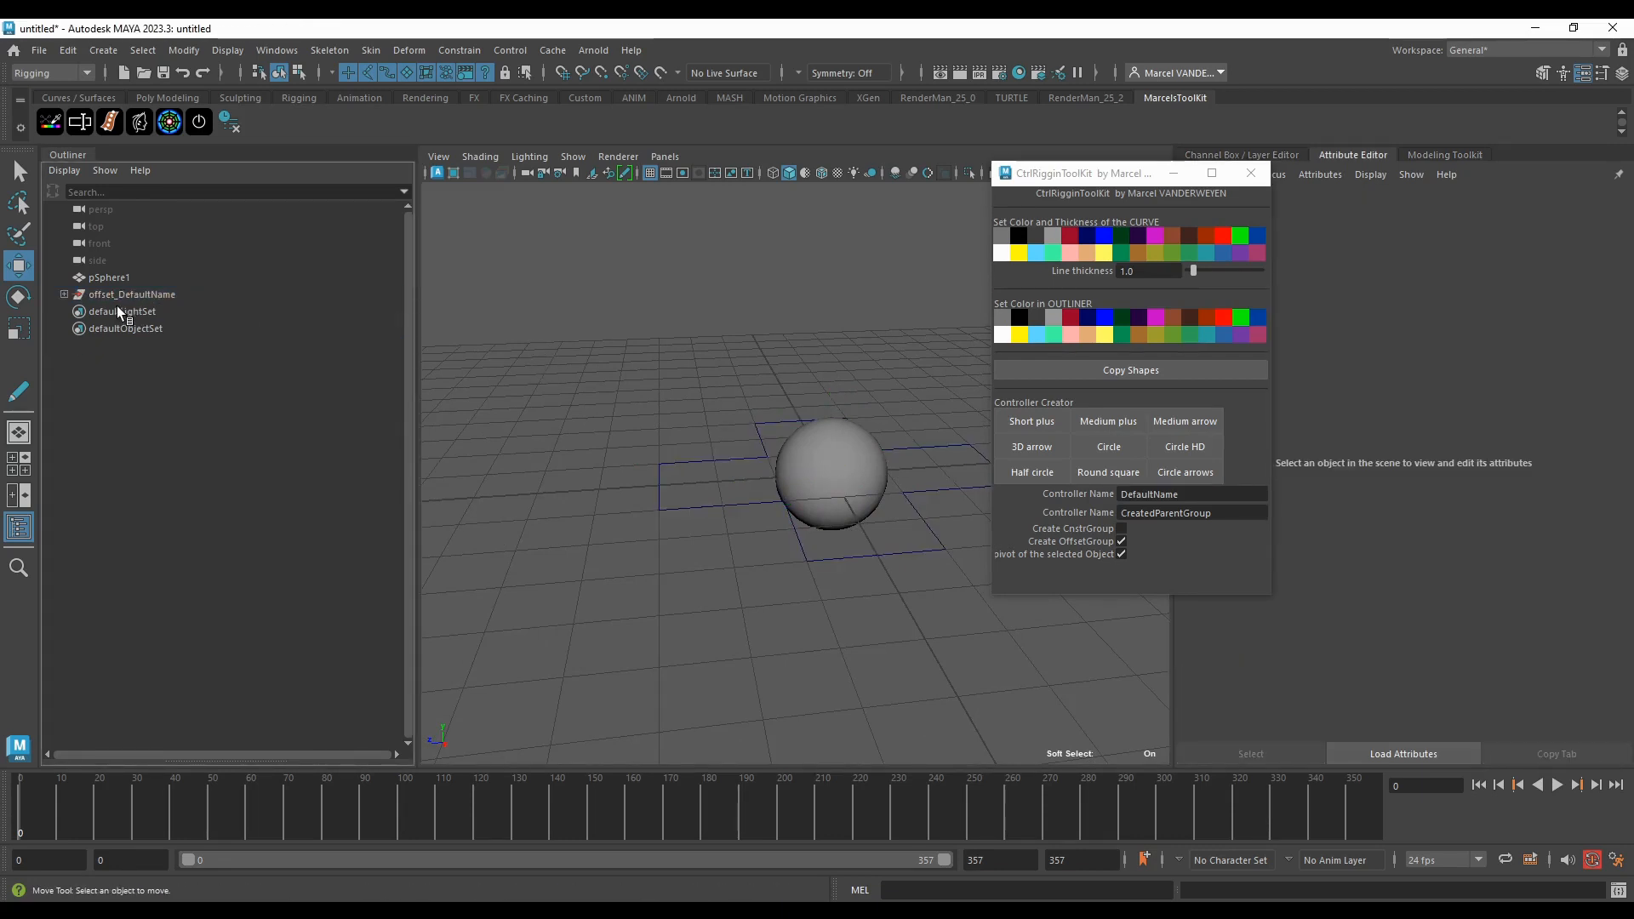
Step: Select ctrl_DefaultName inside offset_DefaultName and scale it uniformly to 0.24
left_click(94, 296)
left_click(64, 295)
left_click(127, 312)
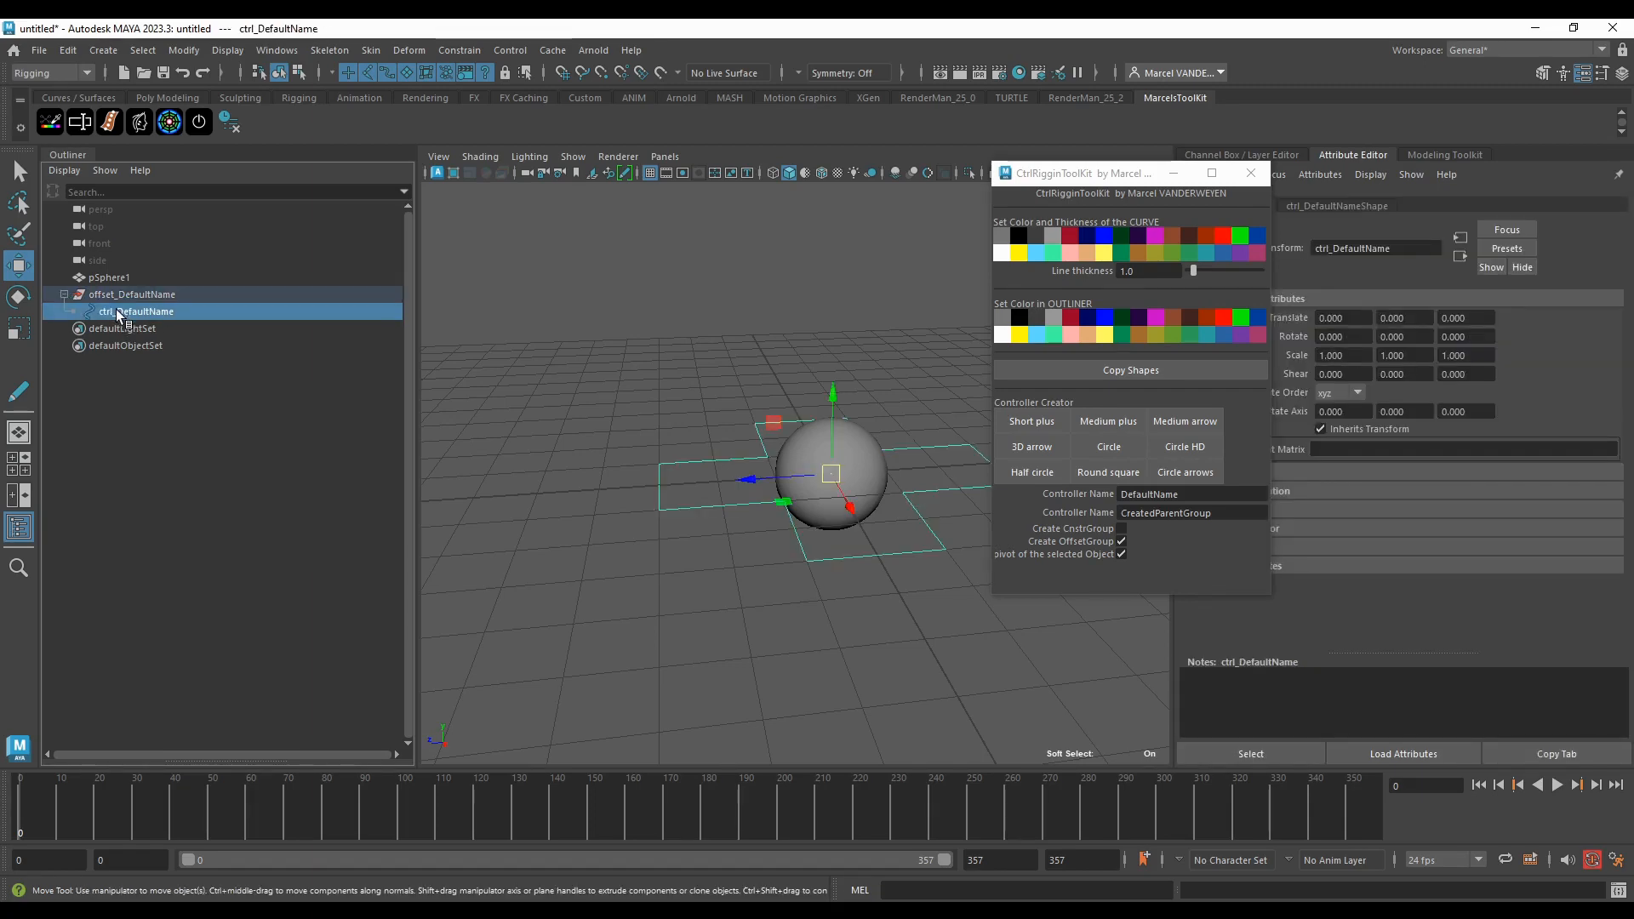
left_click_drag(529, 404, 476, 383, "alt")
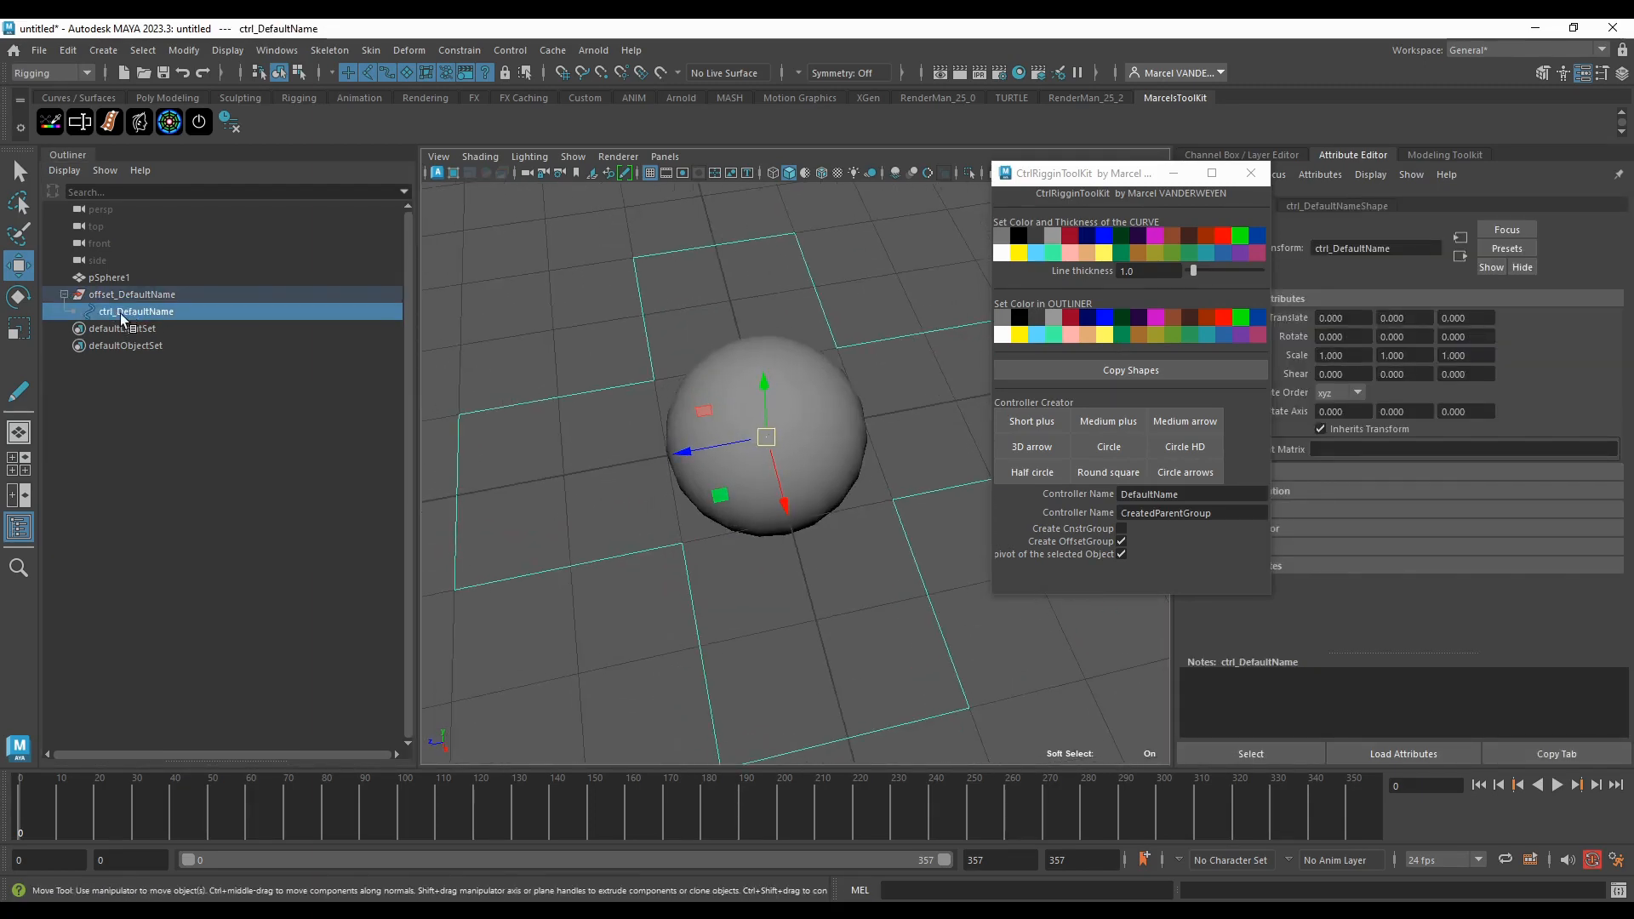
key("r")
left_click_drag(764, 451, 498, 436)
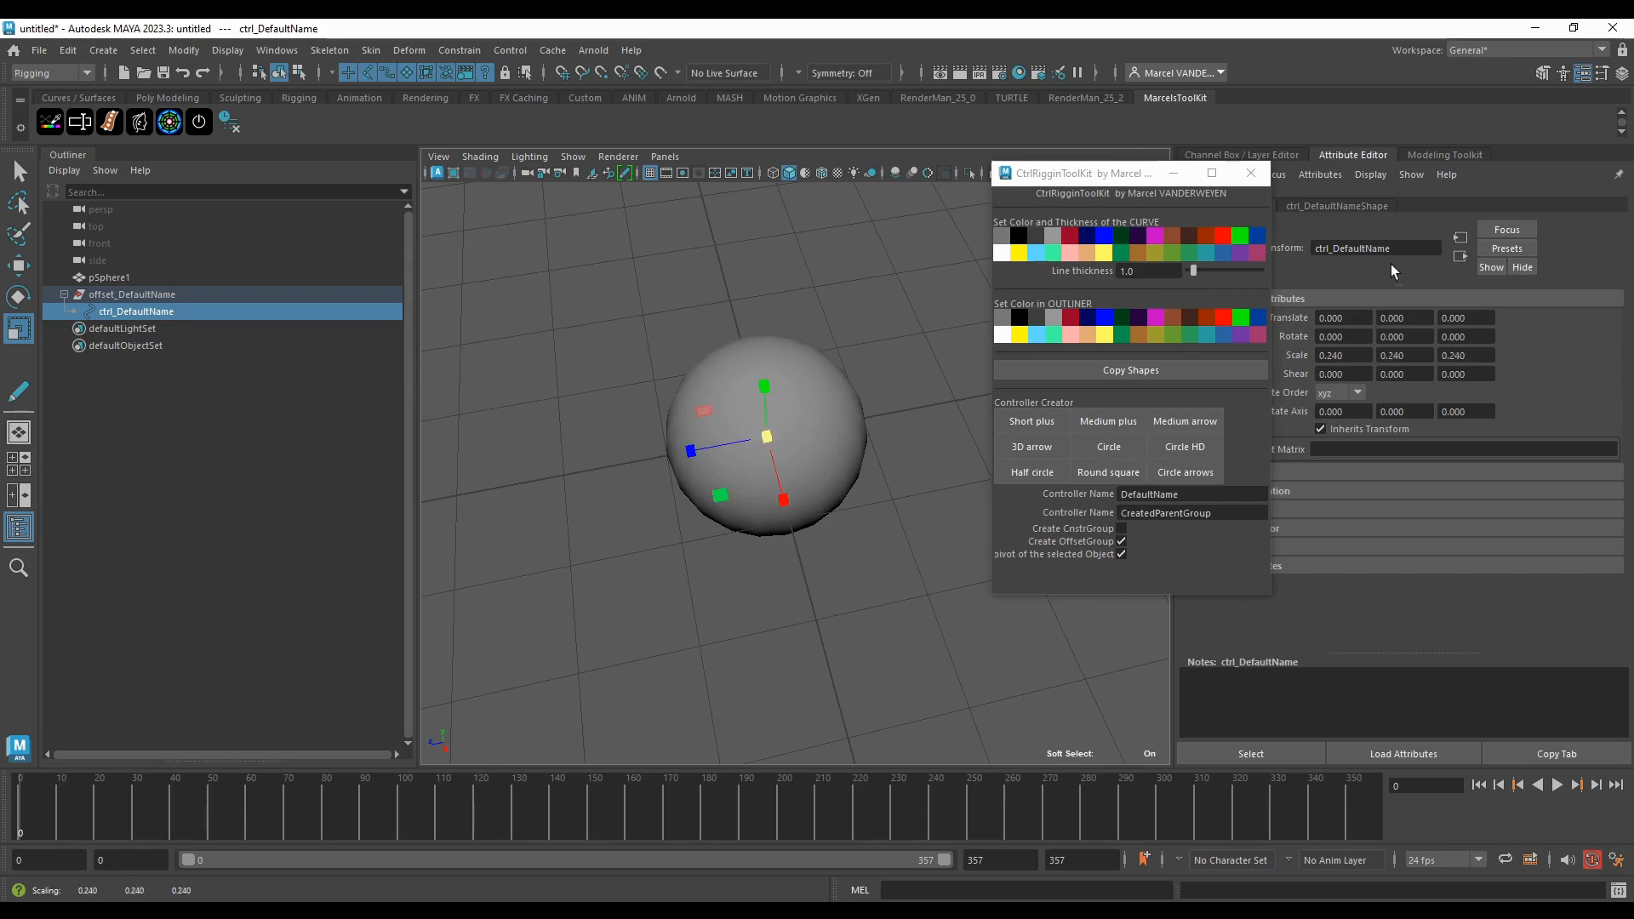
Step: Freeze all transforms of ctrl_DefaultName so its scale resets to 1
left_click(1274, 157)
right_click(1557, 316)
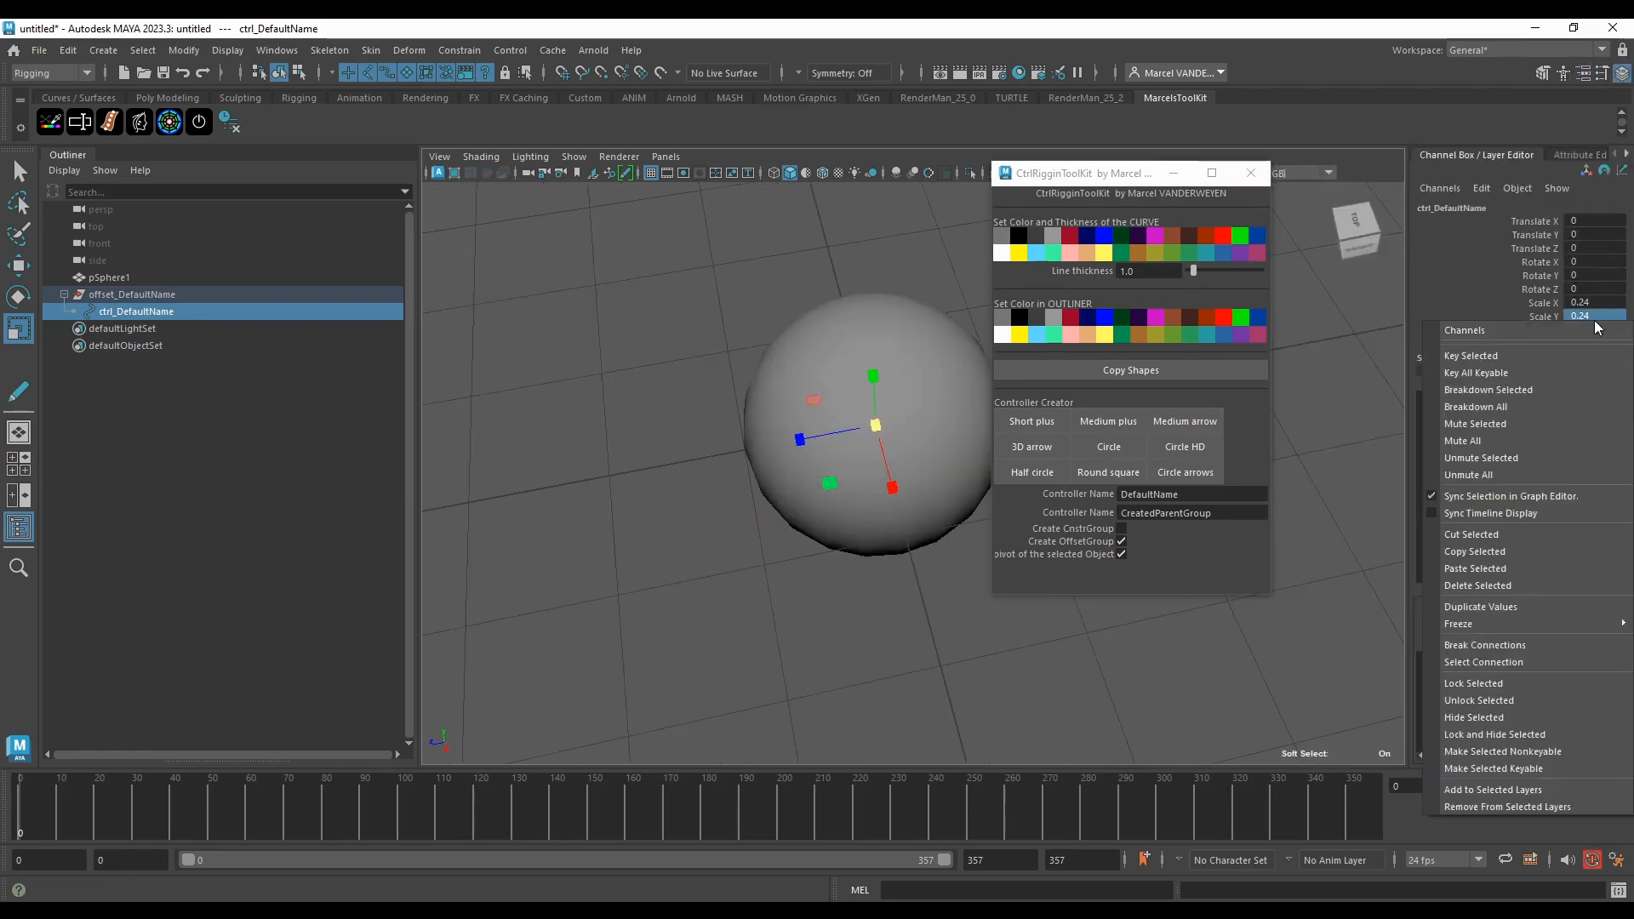
mouse_move(1543, 625)
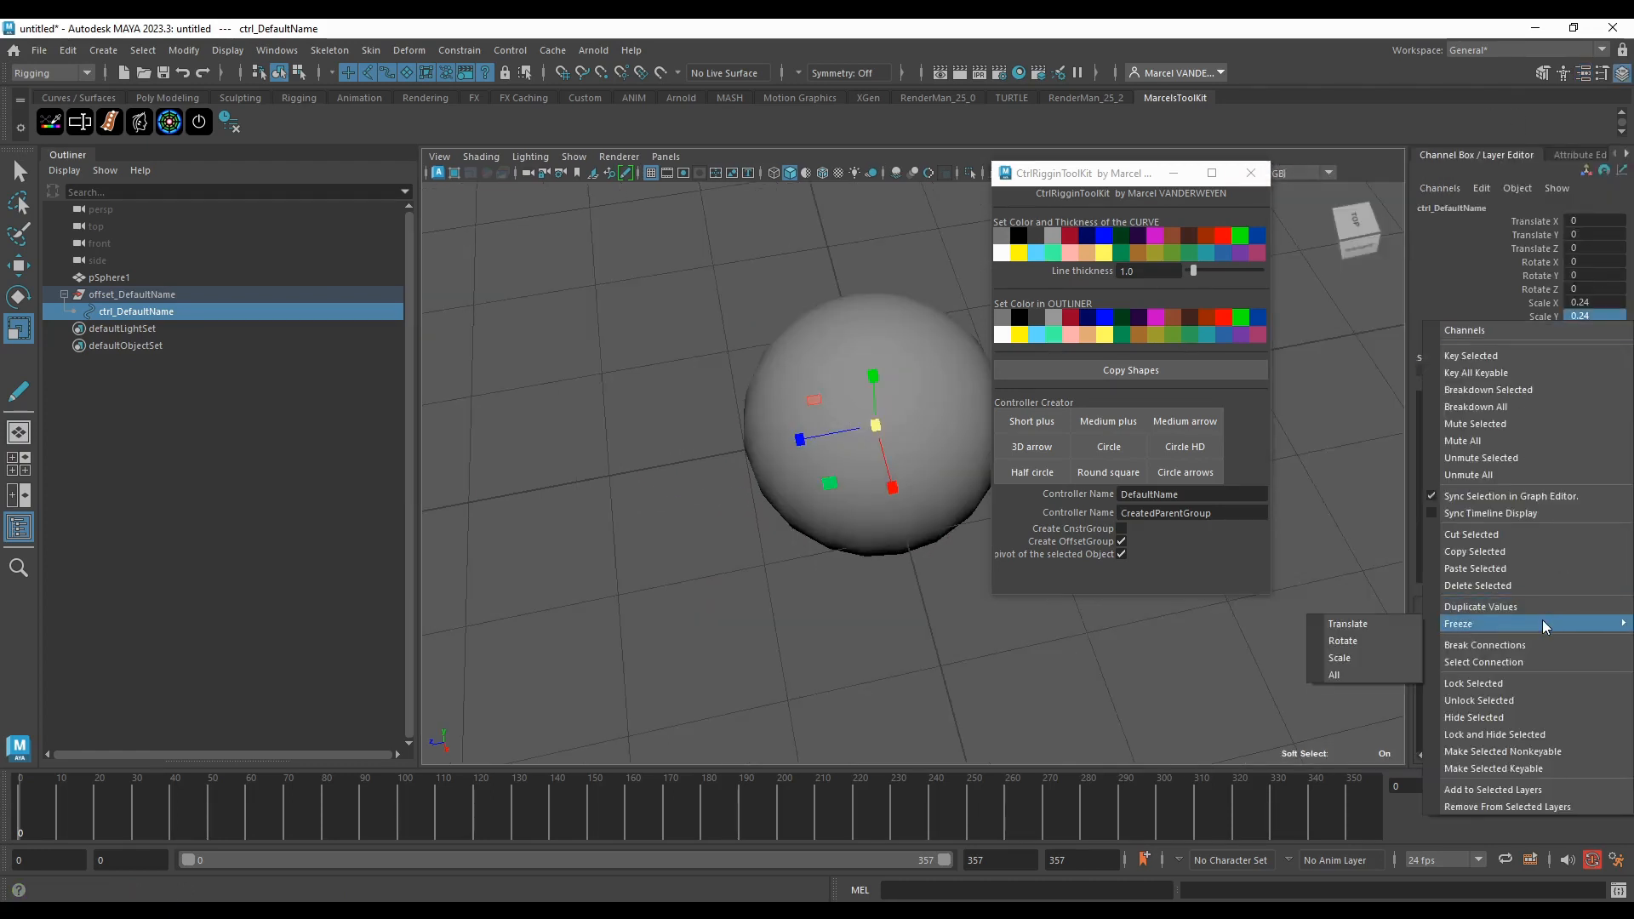
left_click(1387, 673)
Step: Move ctrl_DefaultName off the sphere to about X -0.017, Y 0.299, Z 2.398
scroll(766, 404, "down", 3)
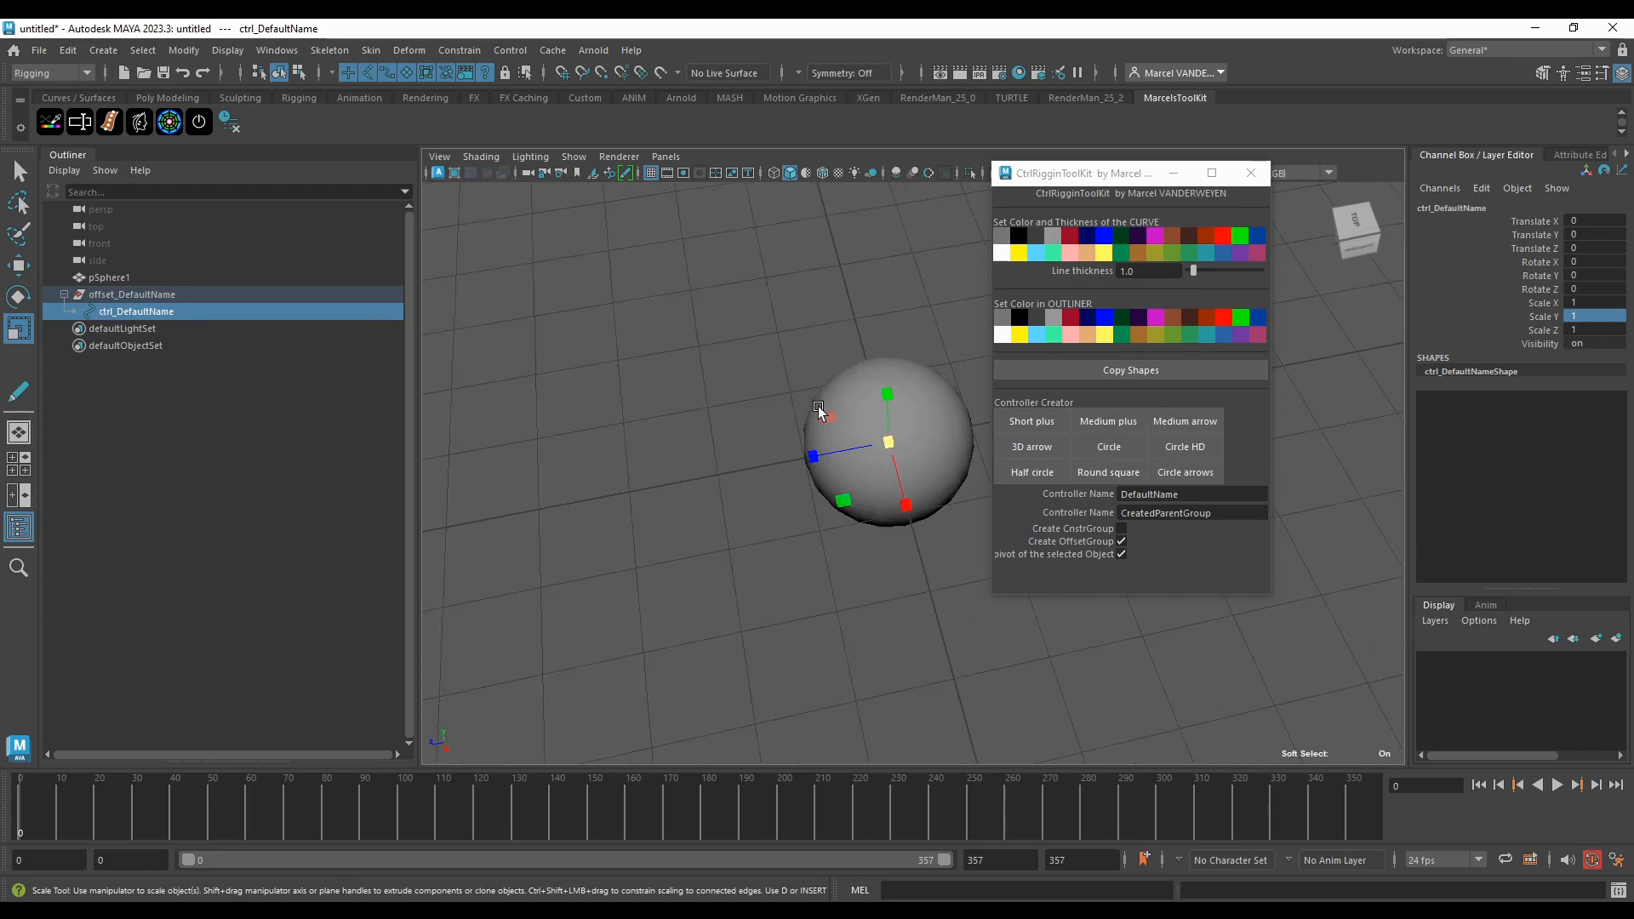
left_click_drag(784, 415, 750, 396, "alt")
left_click(86, 313)
key("w")
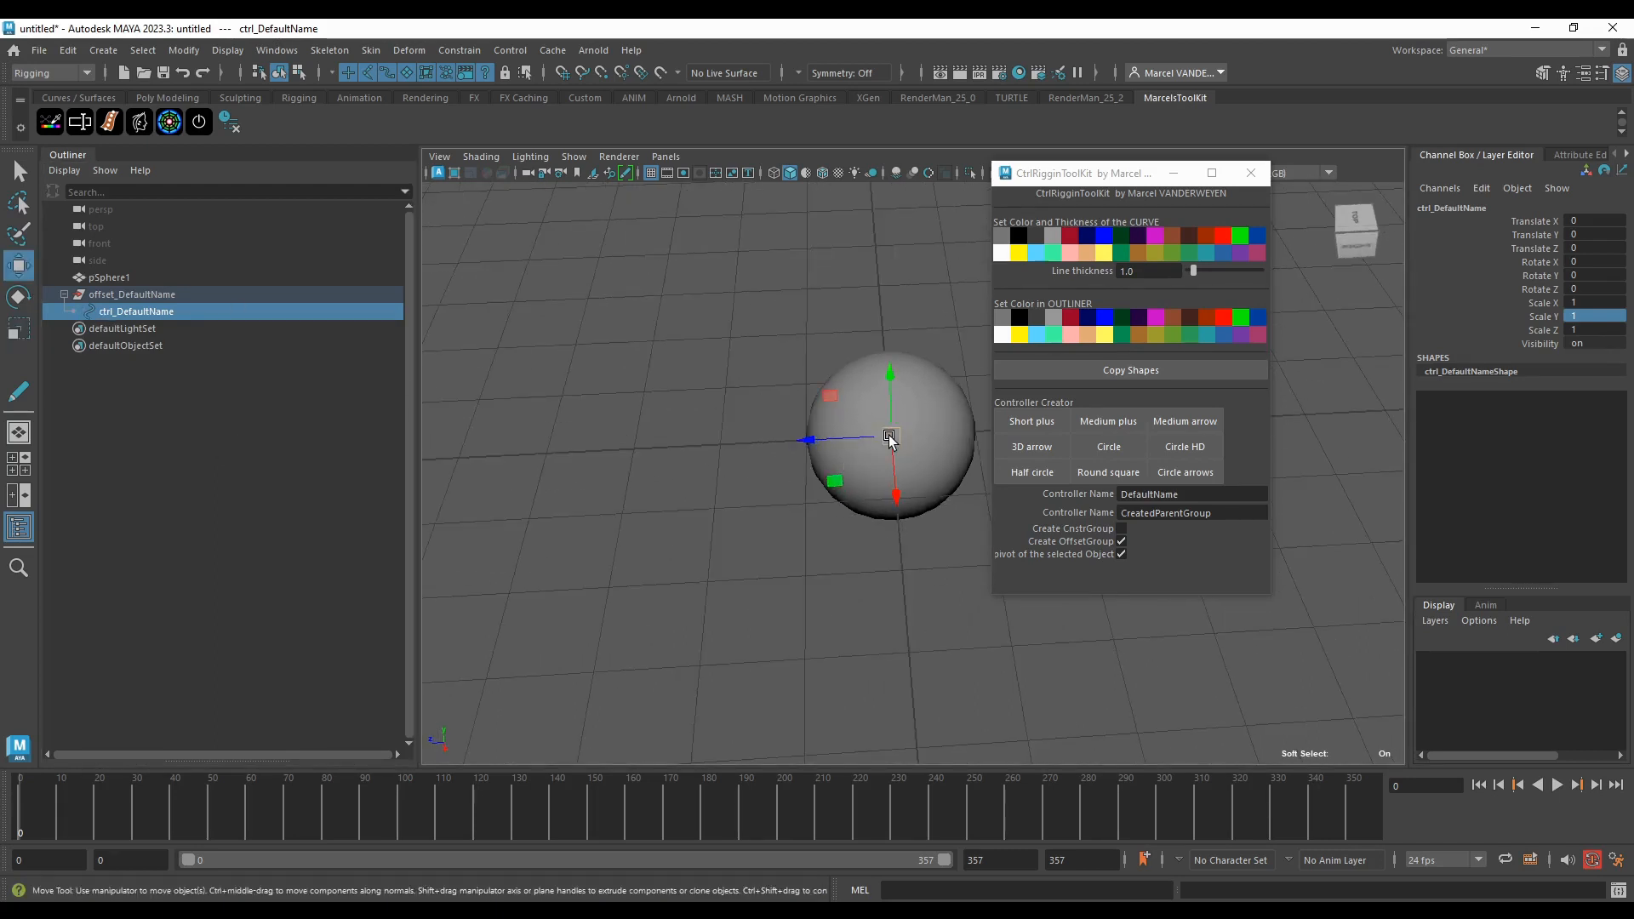
left_click_drag(891, 438, 766, 431)
key("ctrl+z")
left_click_drag(896, 432, 732, 340)
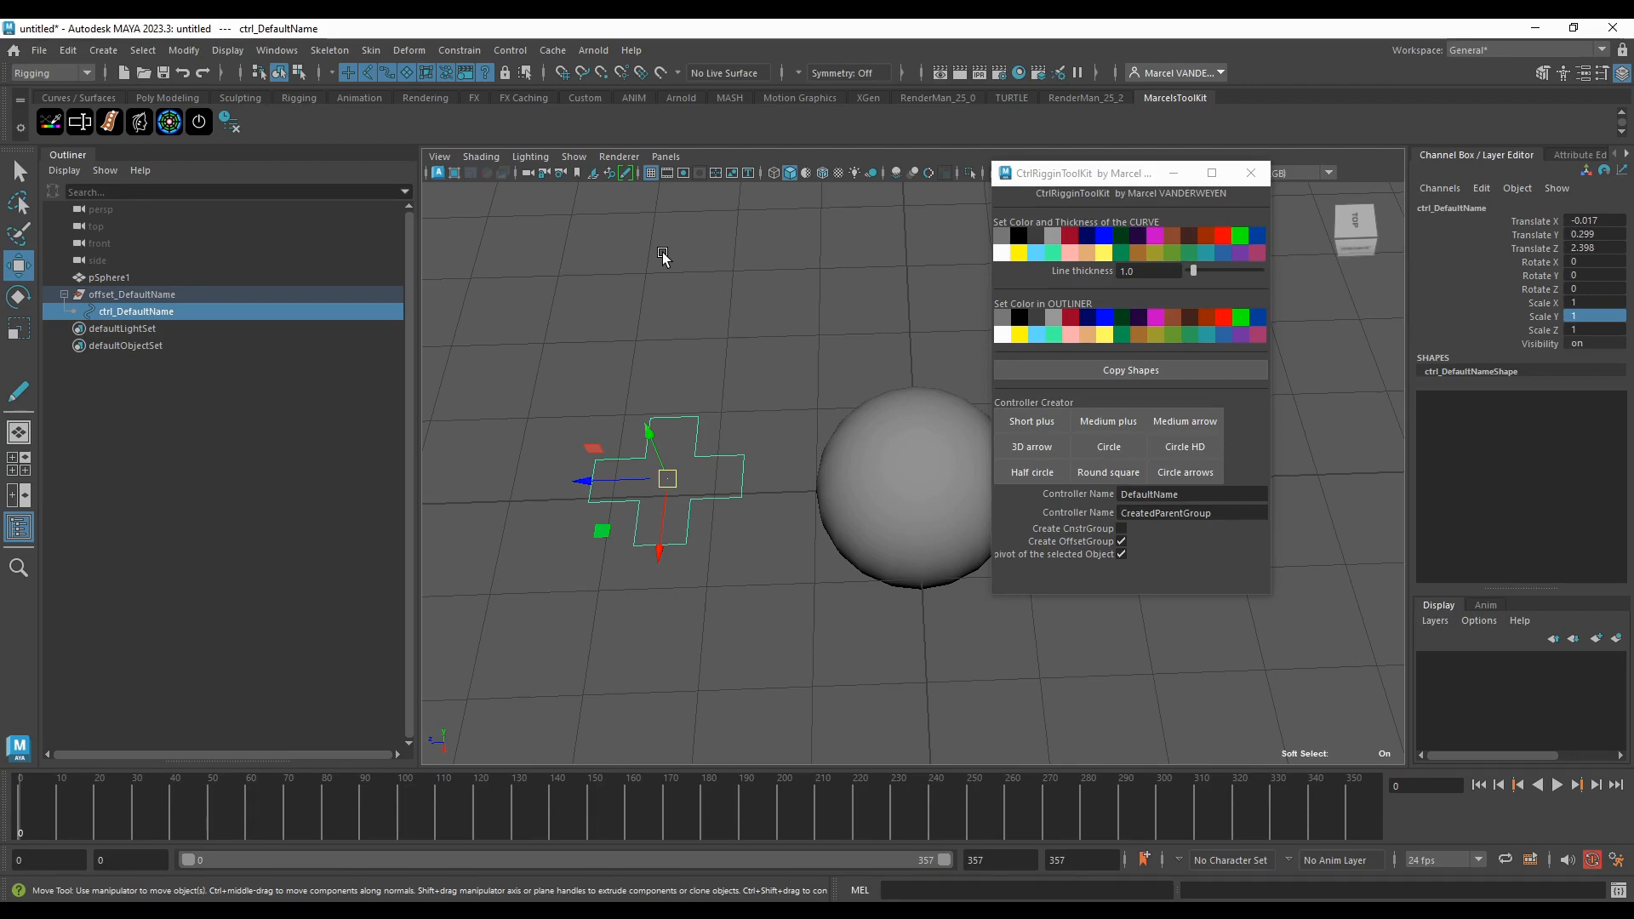
Step: Select ctrl_DefaultName together with pSphere1 and frame their nodes in the Node Editor
left_click(845, 440)
left_click_drag(787, 461, 815, 392, "alt")
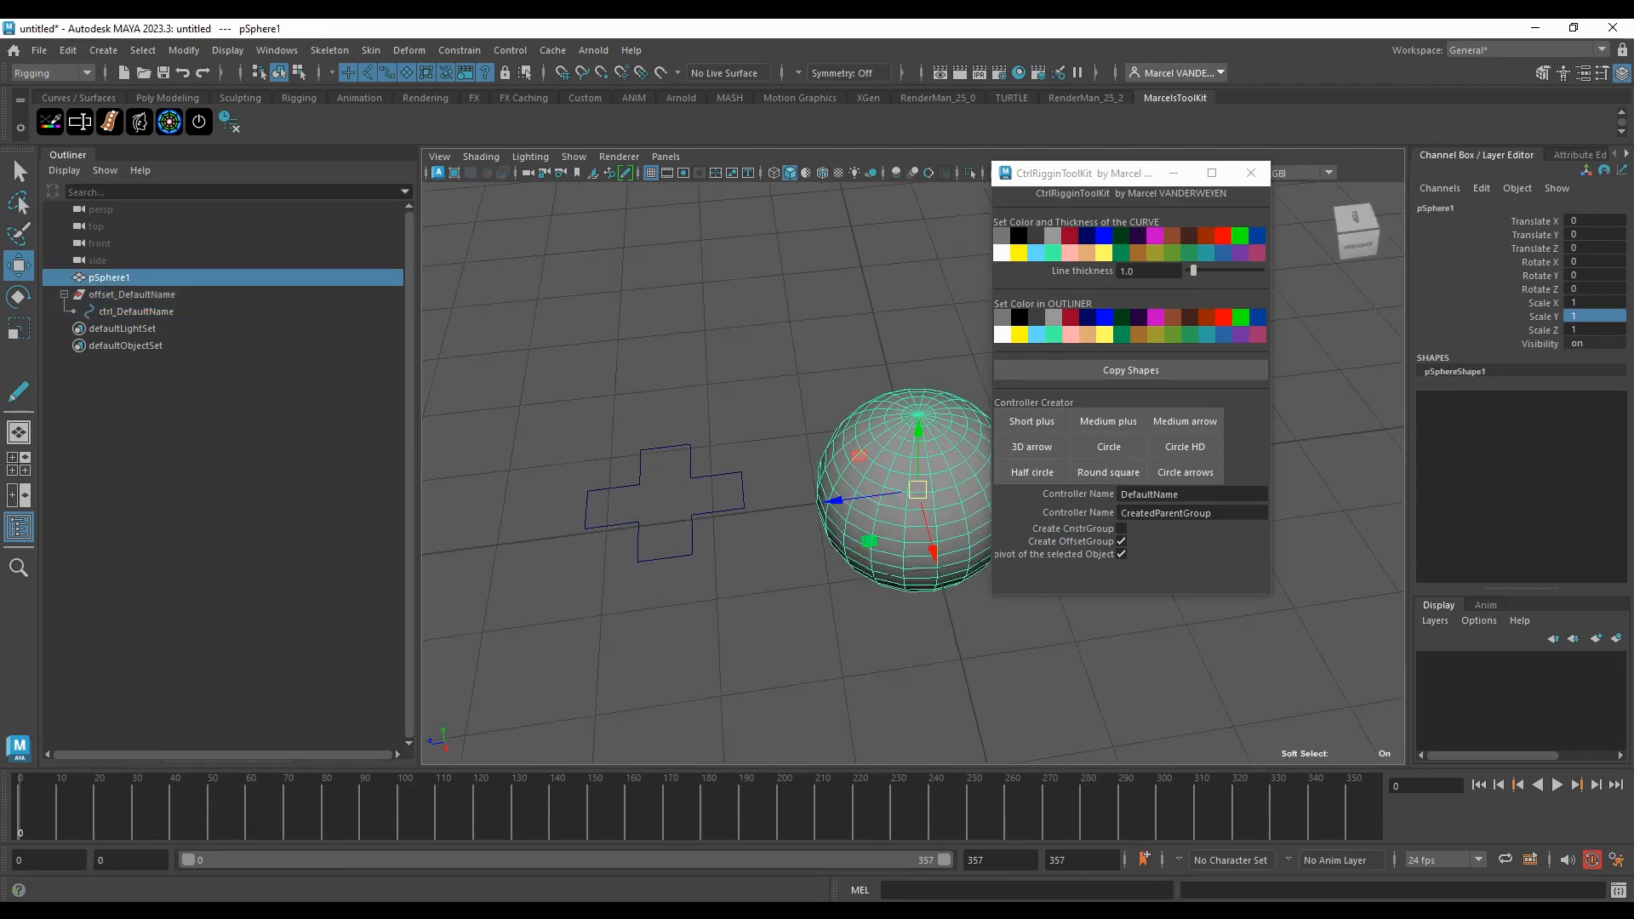
scroll(755, 481, "up", 2)
left_click(652, 477)
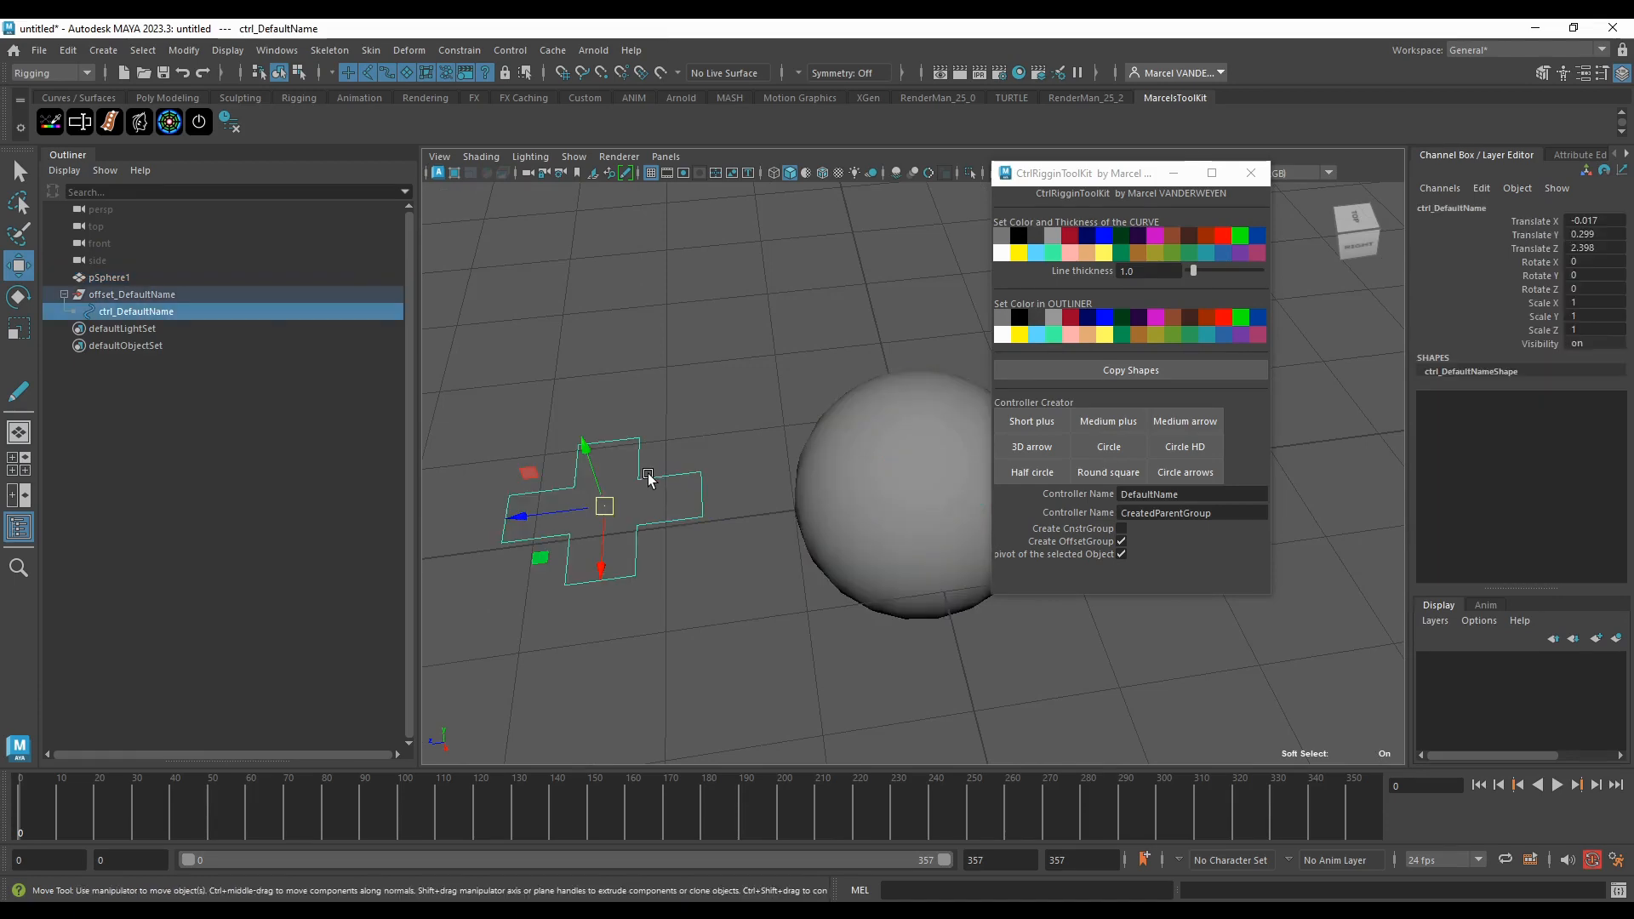
left_click(864, 460, "shift")
left_click_drag(864, 461, 807, 435, "alt")
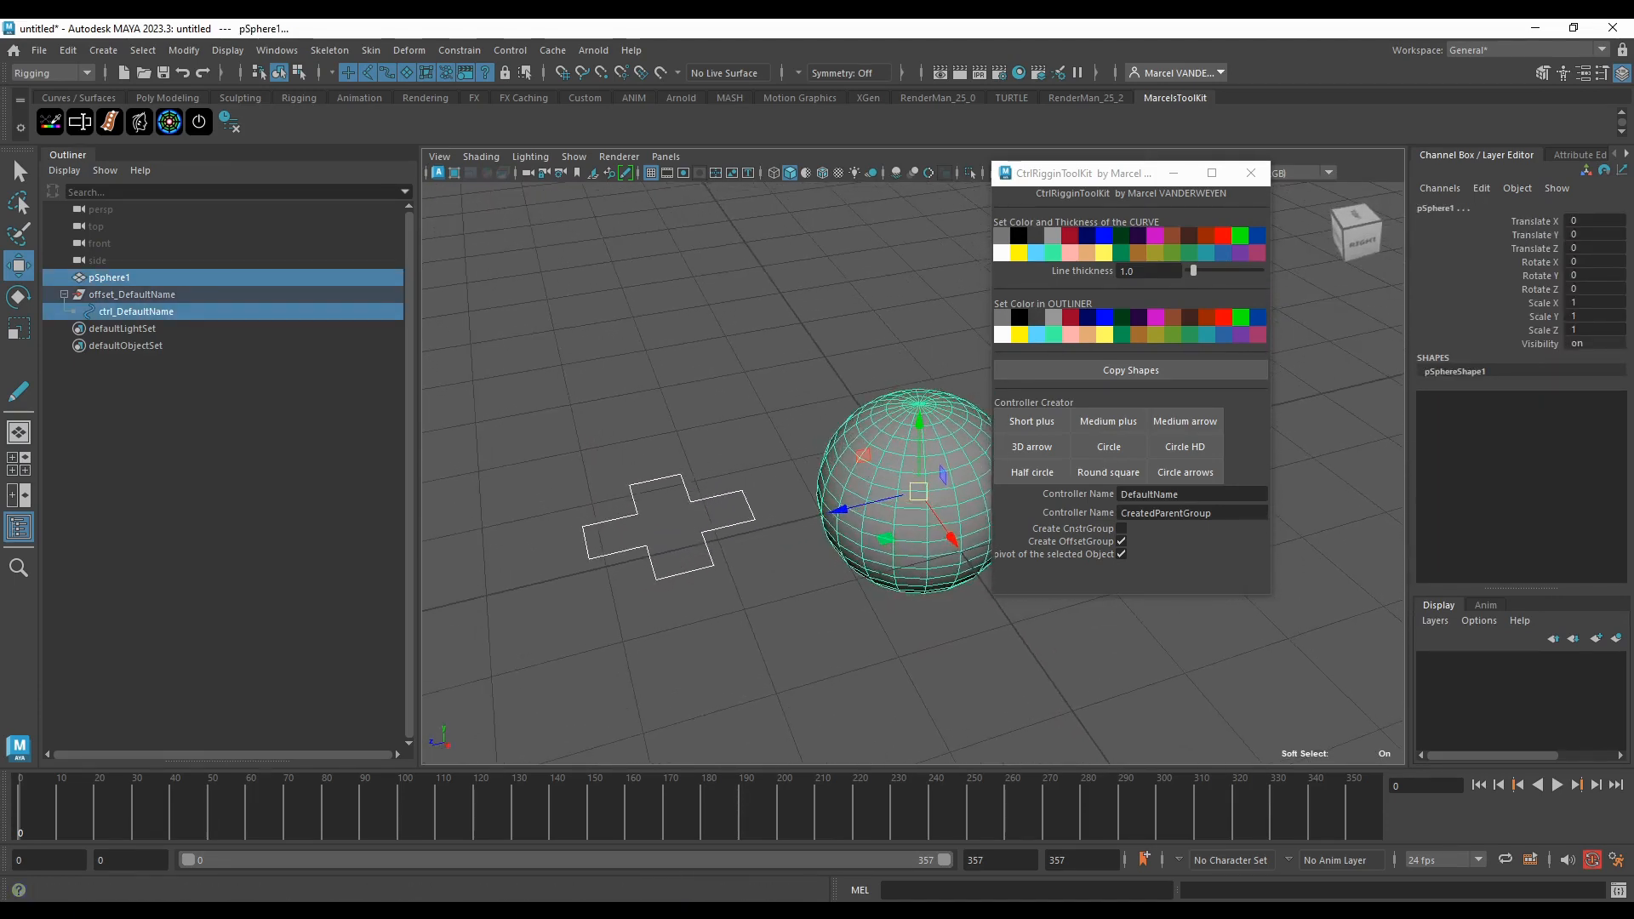
left_click_drag(894, 20, 827, 20)
key("f")
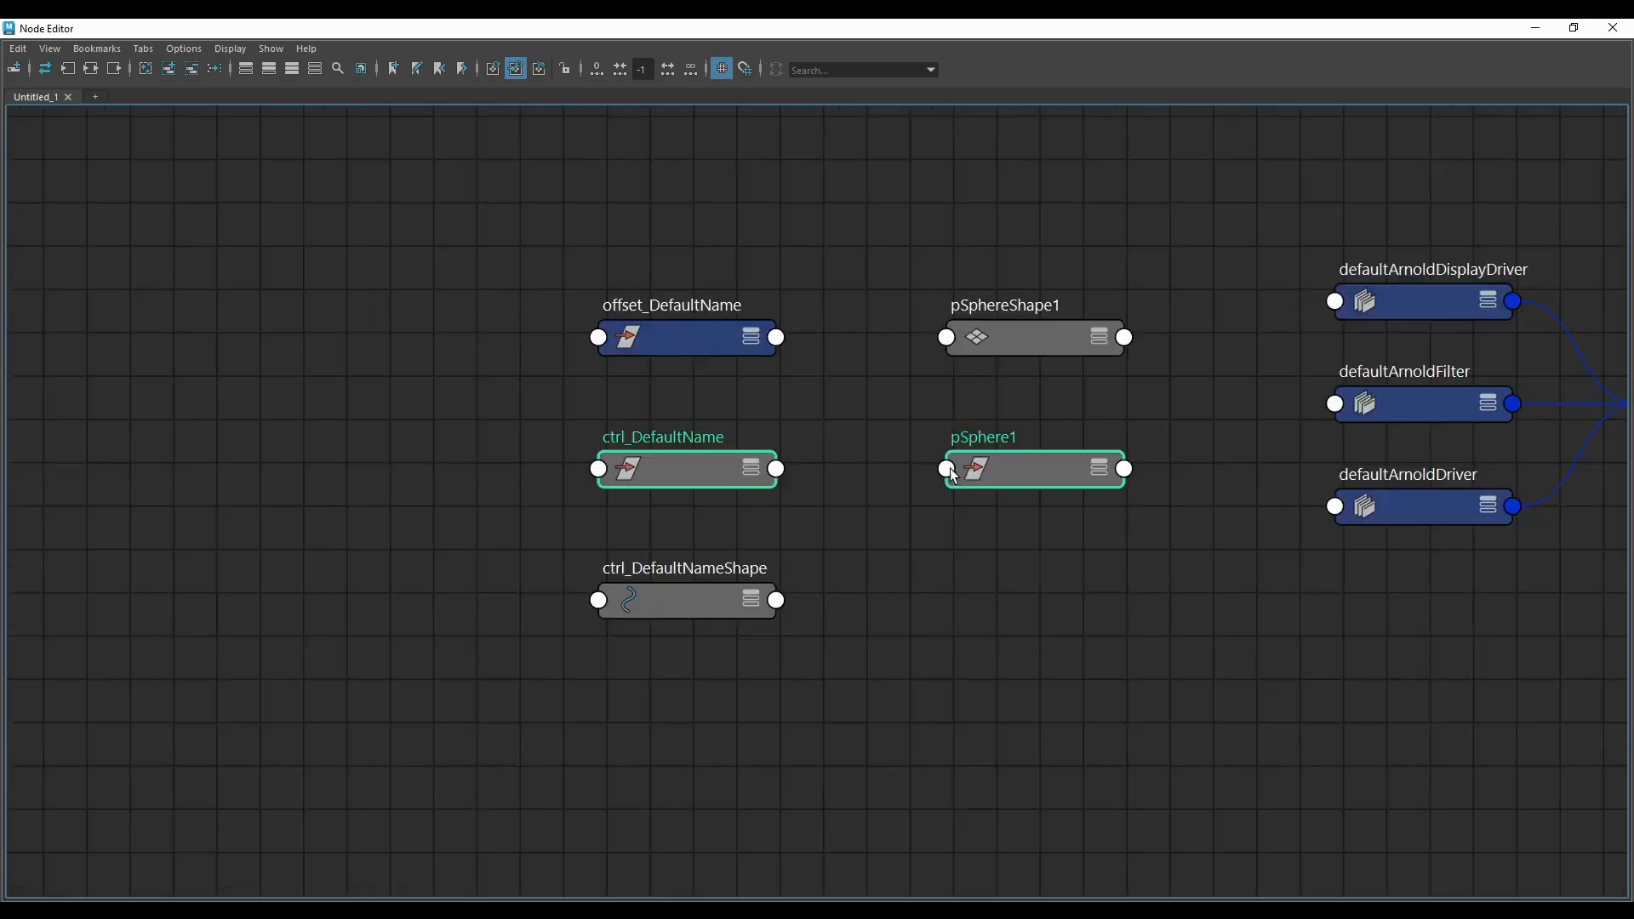
Step: Move the ctrl_DefaultName and pSphere1 nodes to the graph's left side and place pSphereShape1 beneath ctrl_DefaultName
scroll(902, 512, "down", 1)
left_click_drag(992, 492, 608, 415)
scroll(809, 460, "down", 3)
scroll(907, 451, "up", 2)
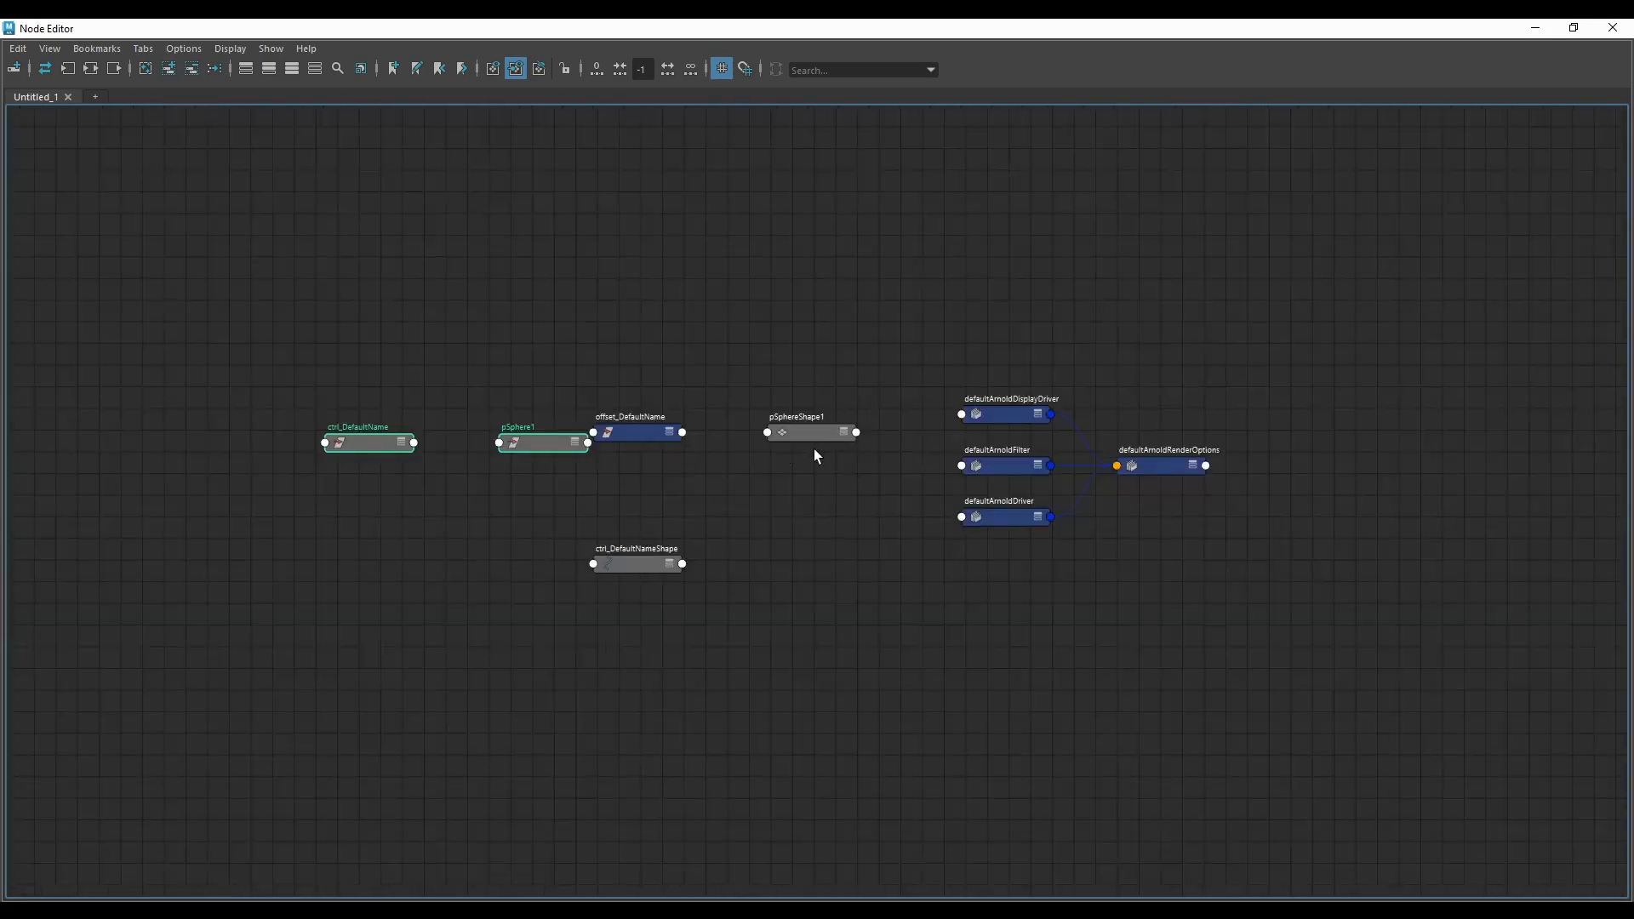
scroll(814, 451, "up", 1)
left_click_drag(856, 447, 273, 514)
middle_click_drag(273, 514, 359, 524)
scroll(359, 524, "up", 1)
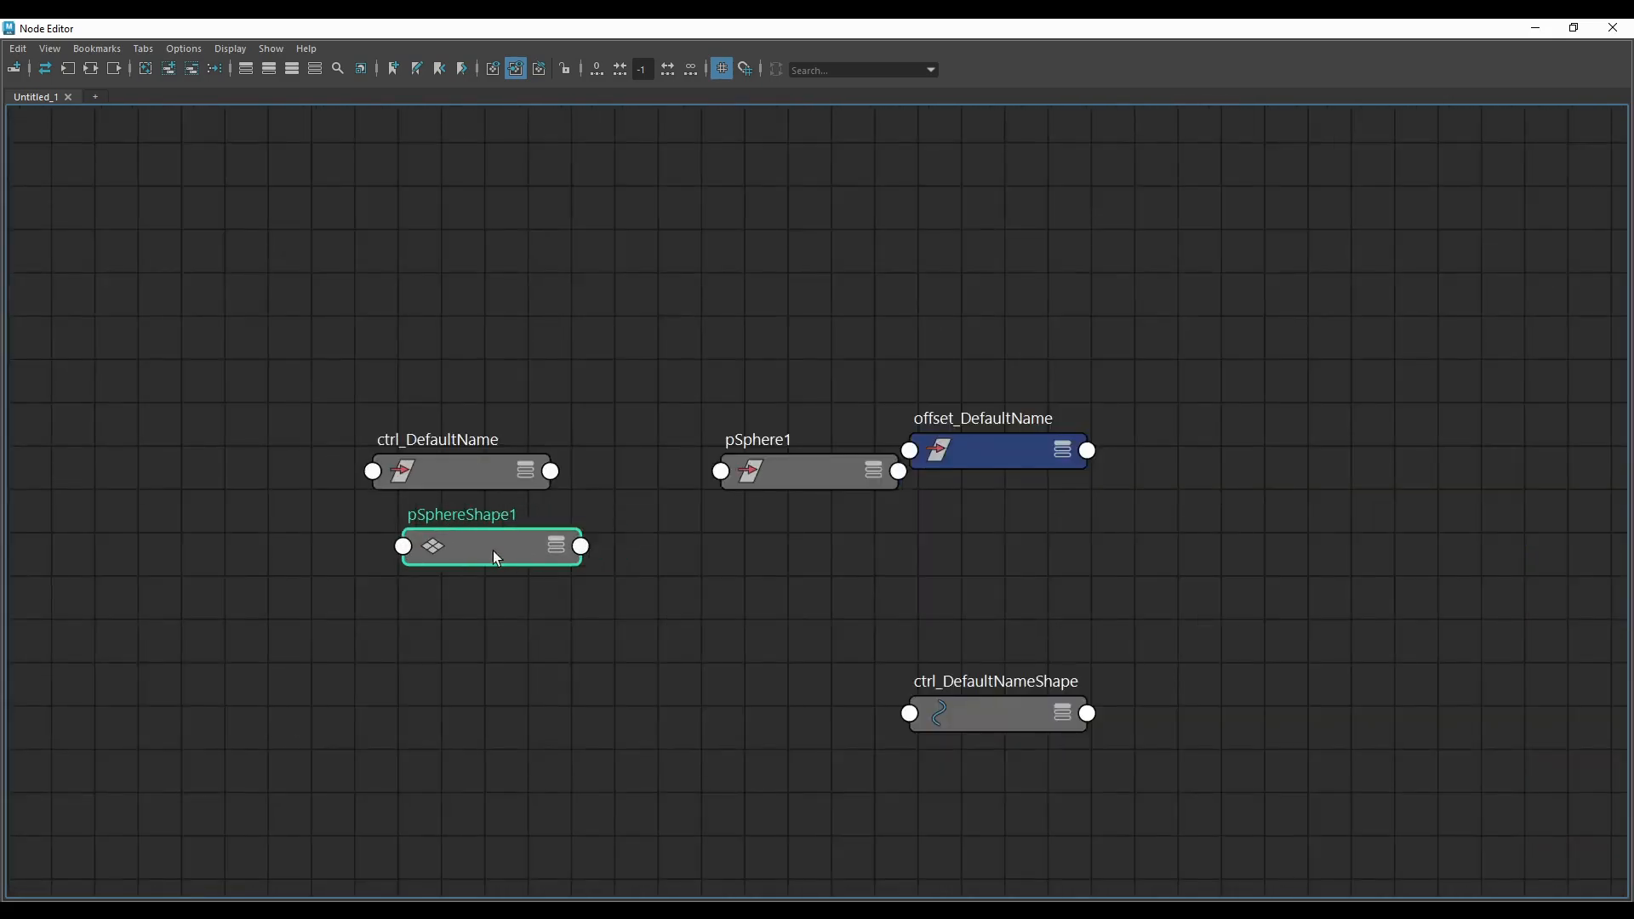
Step: Expand the pSphereShape1 node to its full attribute list and place it left of ctrl_DefaultName
left_click_drag(496, 557, 416, 563)
key("3")
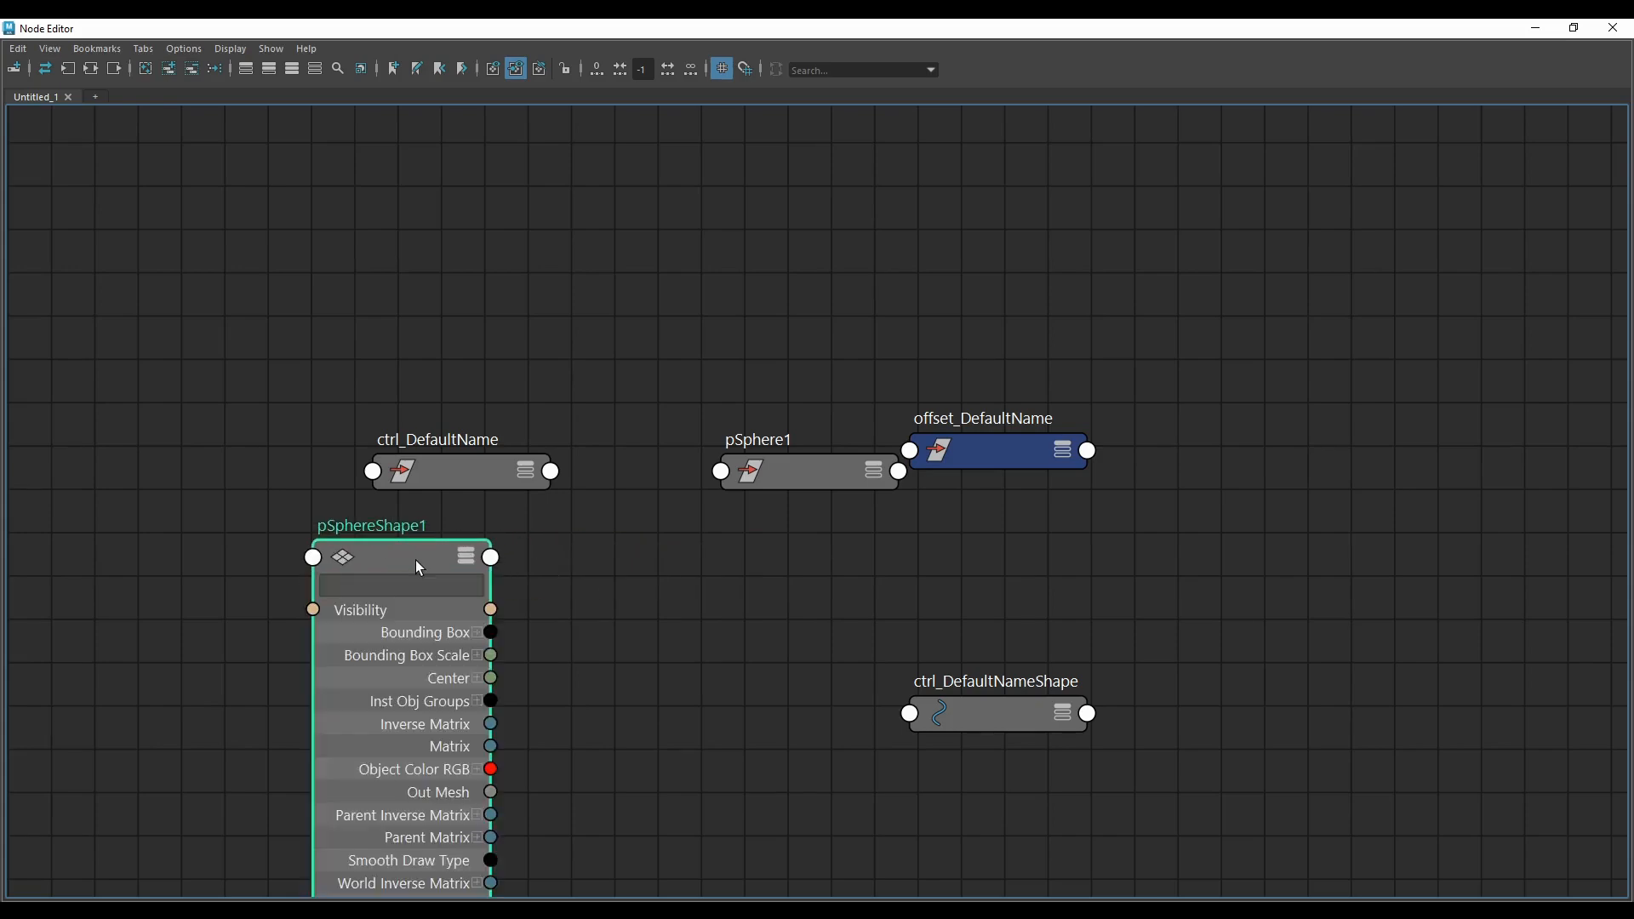
left_click_drag(380, 676, 309, 655)
scroll(528, 575, "down", 2)
scroll(375, 614, "up", 1)
left_click_drag(438, 602, 325, 447)
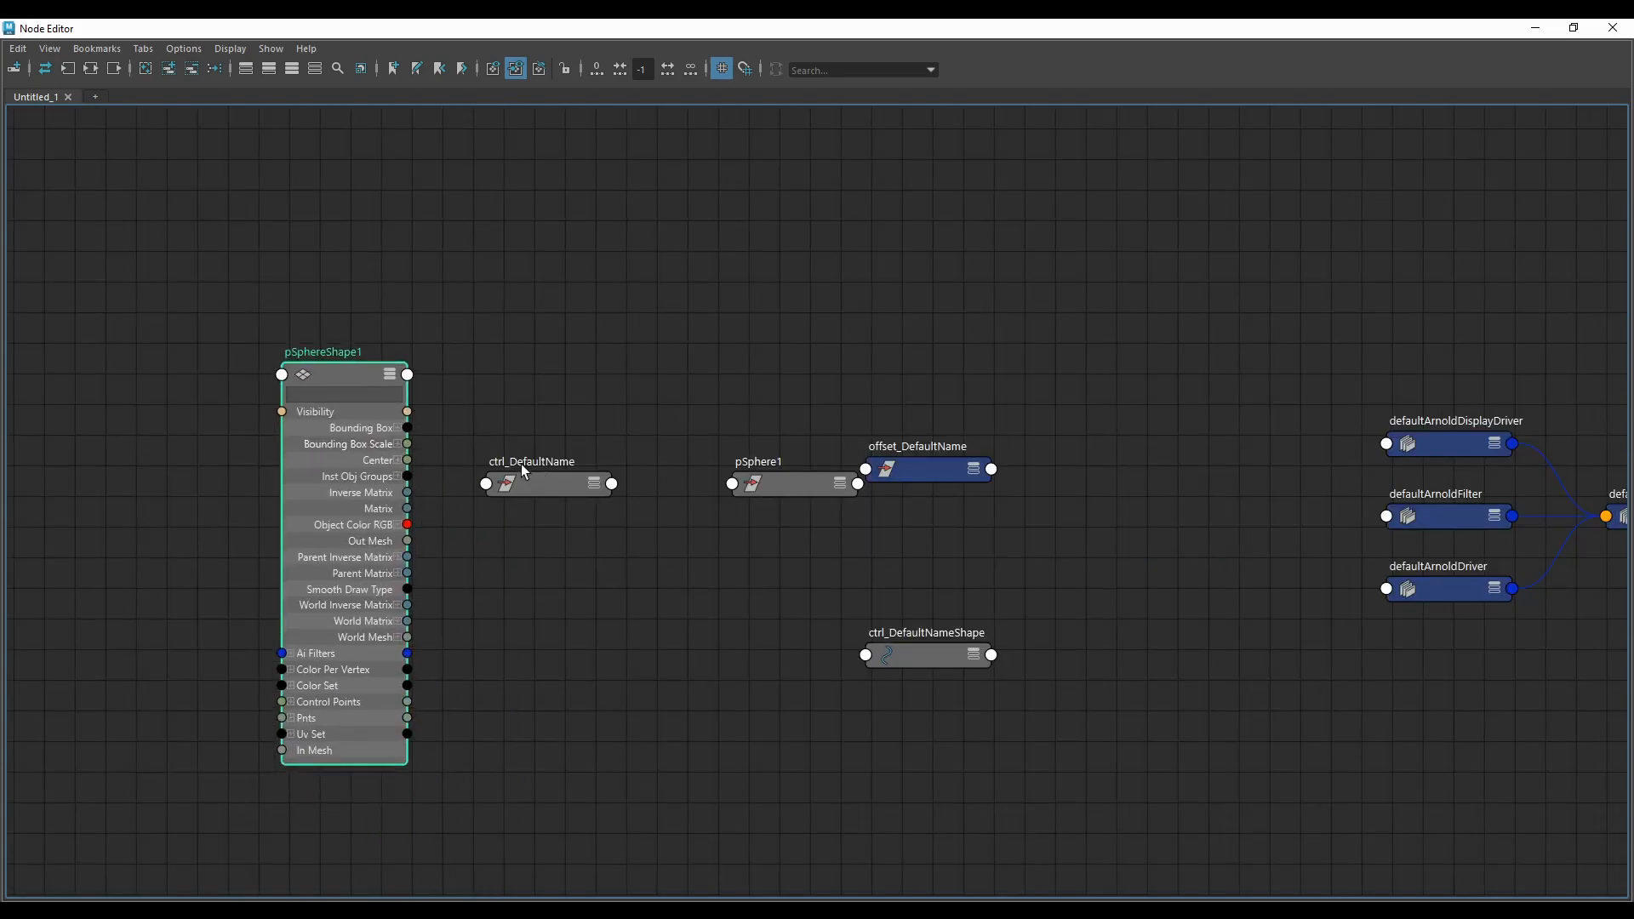
Step: Spread the ctrl_DefaultName and pSphere1 nodes apart to clear space beside pSphereShape1, and open the node creation search there
left_click_drag(563, 497, 685, 756)
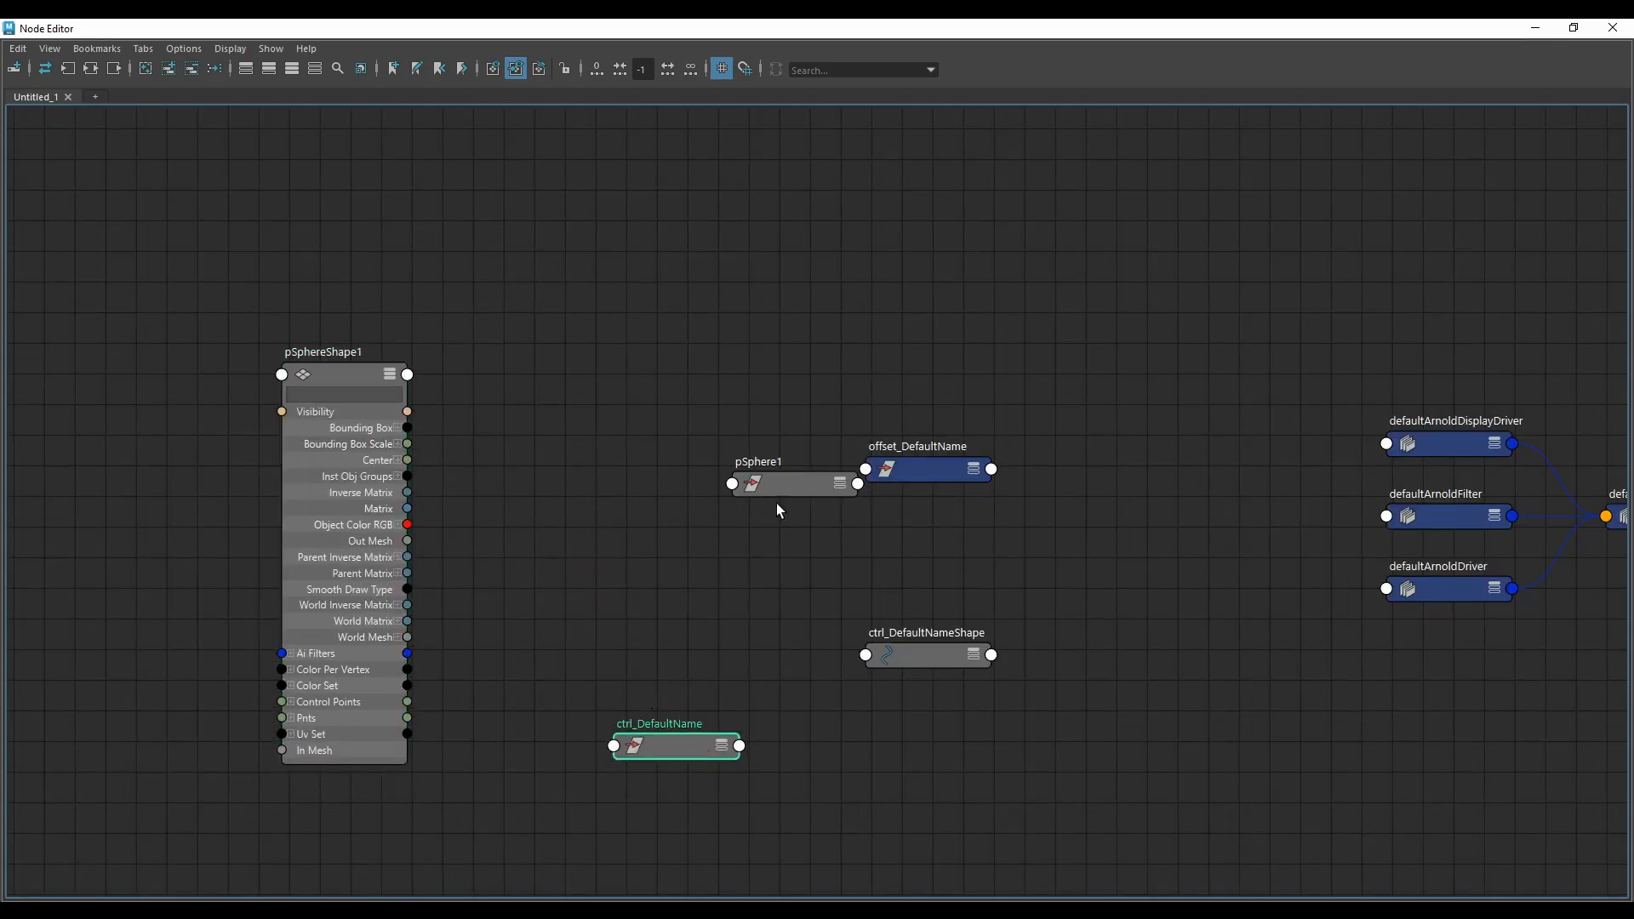
left_click_drag(778, 488, 821, 507)
left_click(543, 483)
key("ctrl+f")
key("Escape")
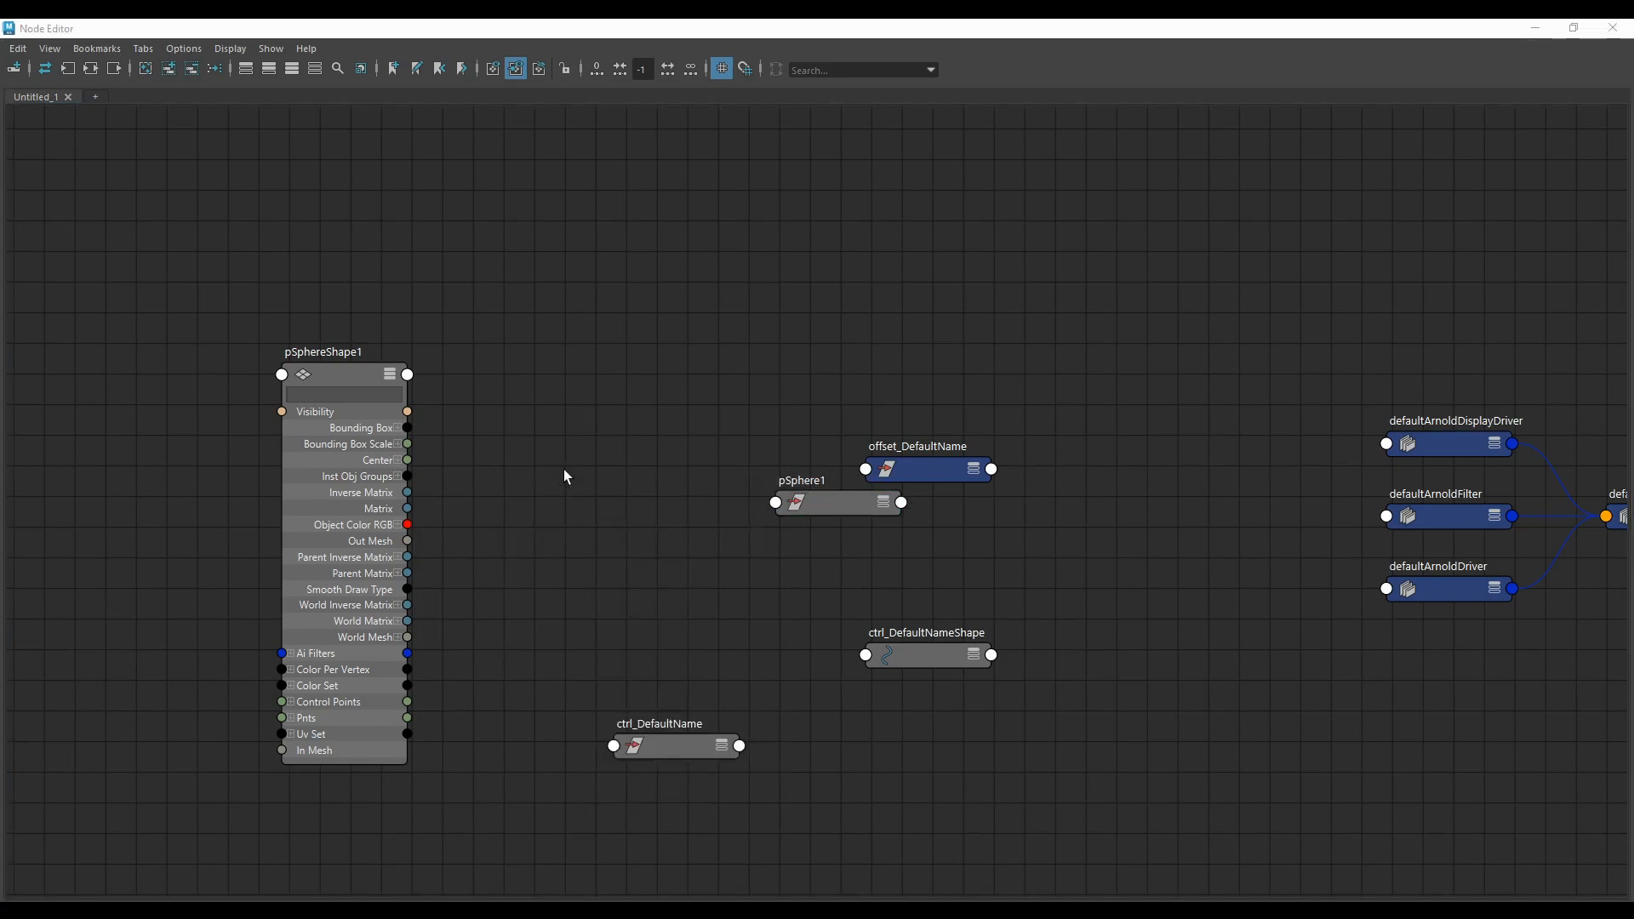
key("Tab")
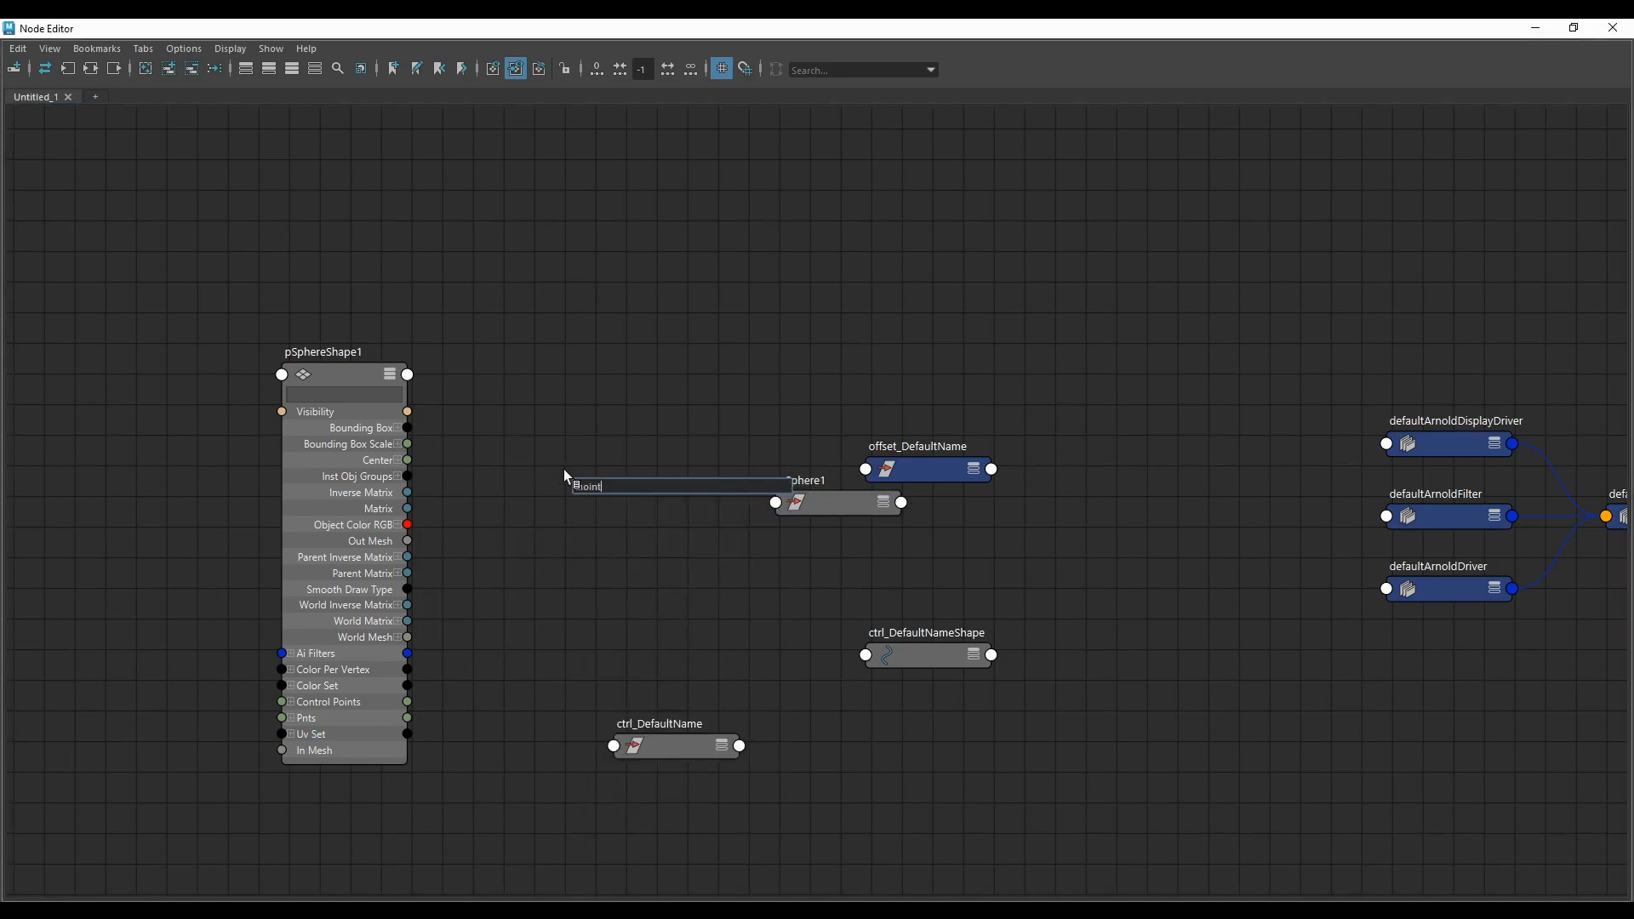
type("point")
key("BackSpace")
key("BackSpace")
key("BackSpace")
key("BackSpace")
key("BackSpace")
type("poi")
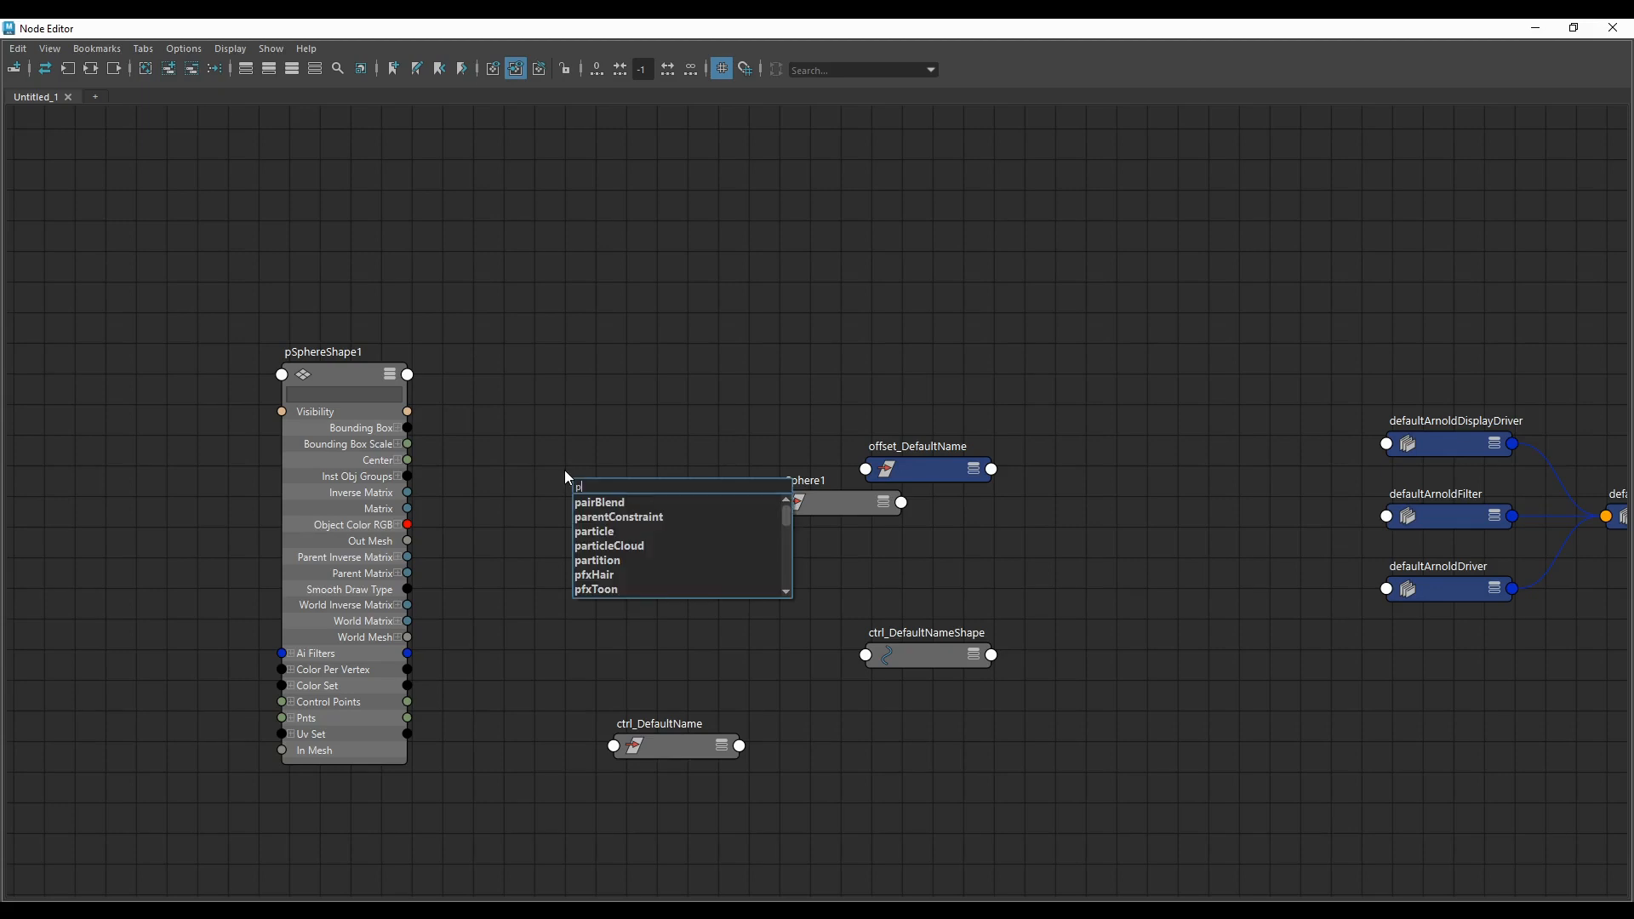
key("BackSpace")
key("BackSpace")
key("BackSpace")
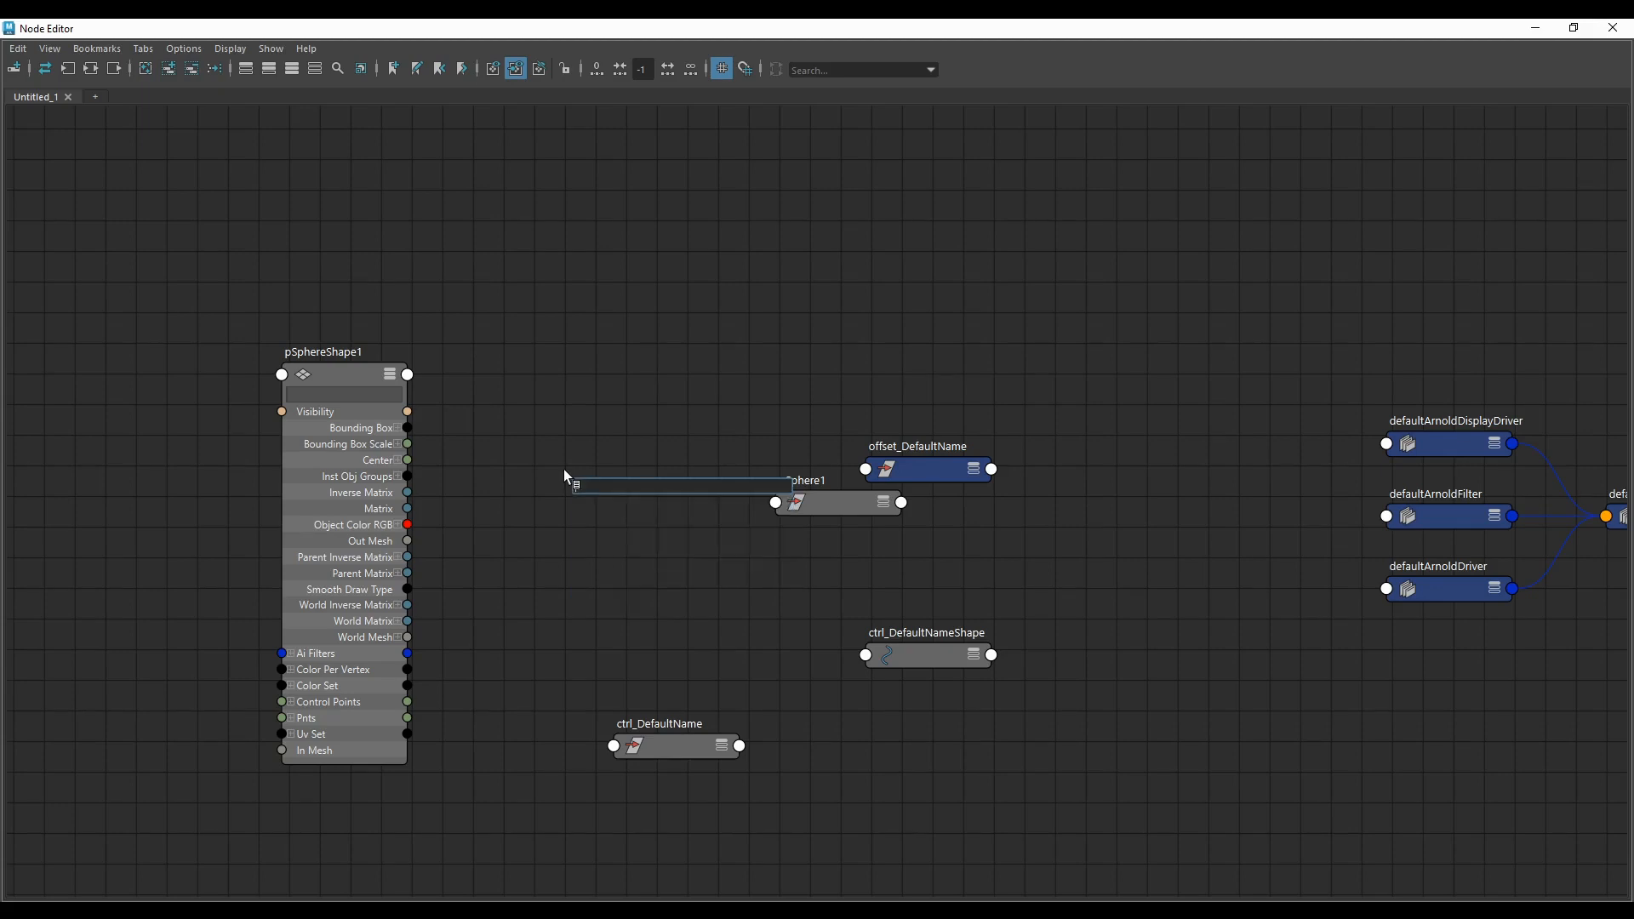
Step: Search for "close" and create a closestPointOnMesh node in the graph
type("close")
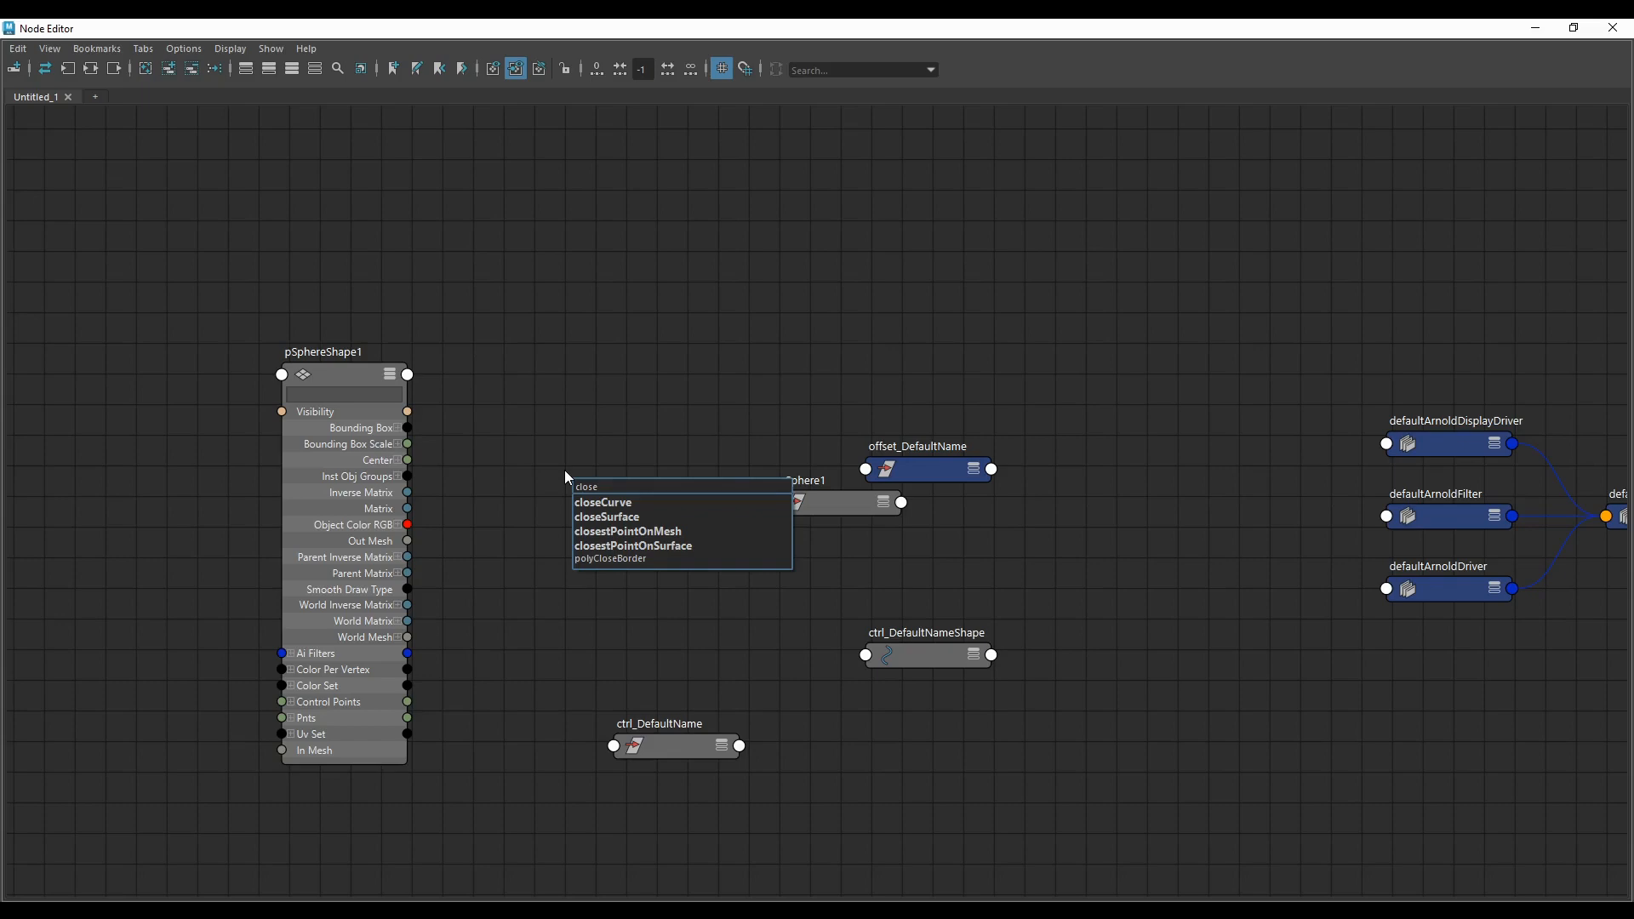
key("Down")
key("Down")
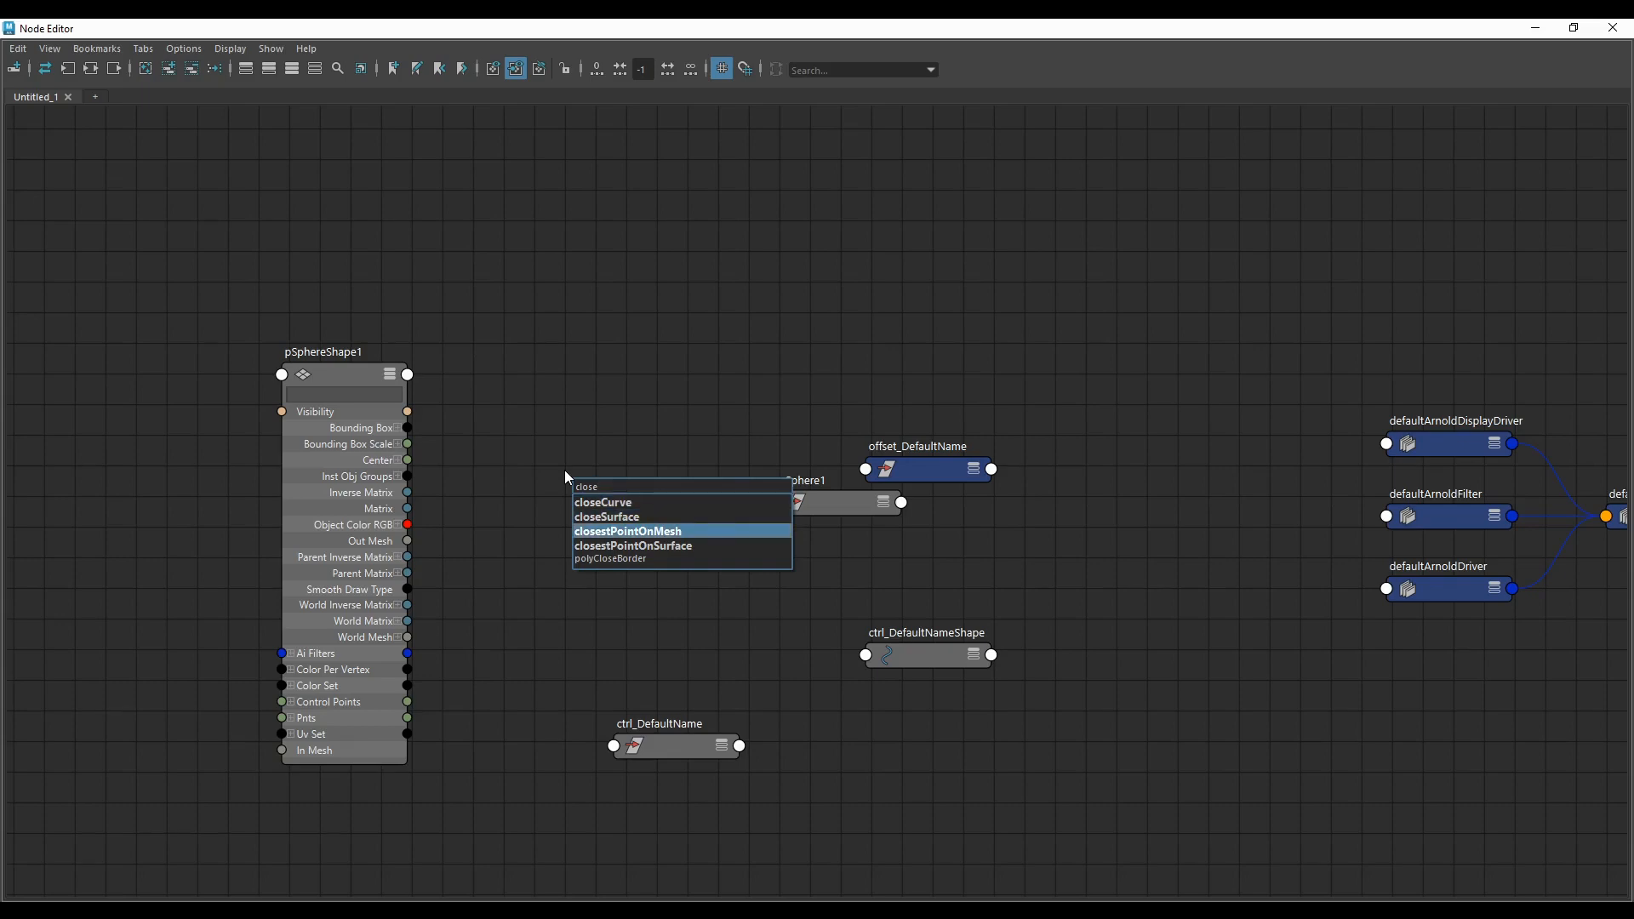
key("Return")
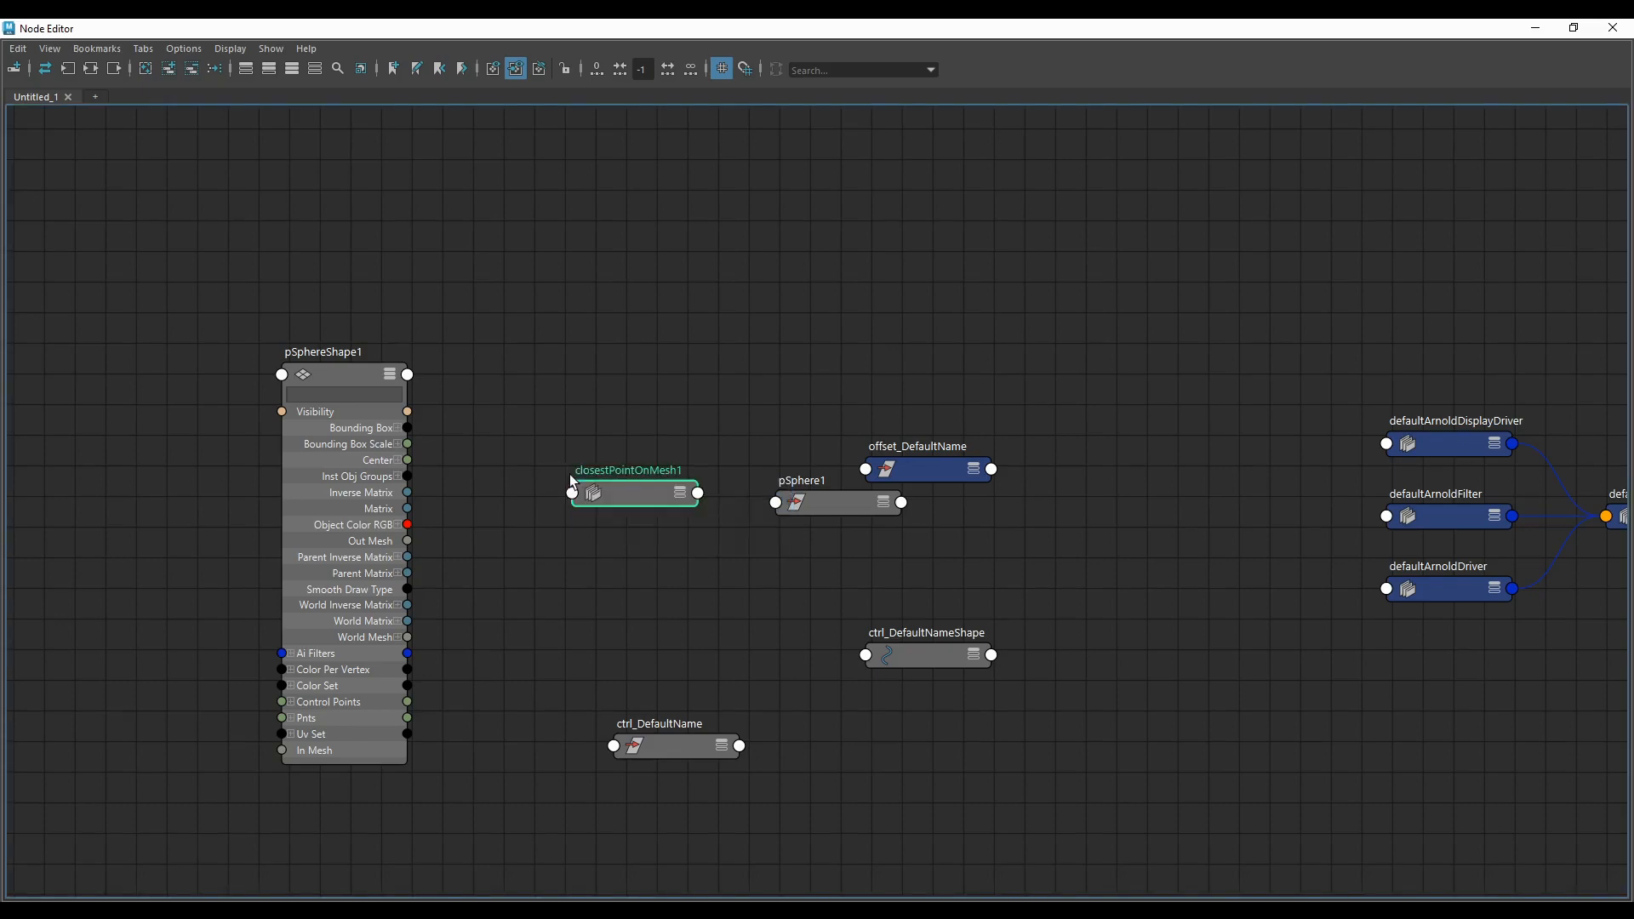
Step: Expand the closestPointOnMesh1 node, show all its attributes and position it beside pSphereShape1
key("3")
scroll(635, 548, "up", 3)
scroll(637, 407, "down", 2)
left_click_drag(630, 397, 609, 328)
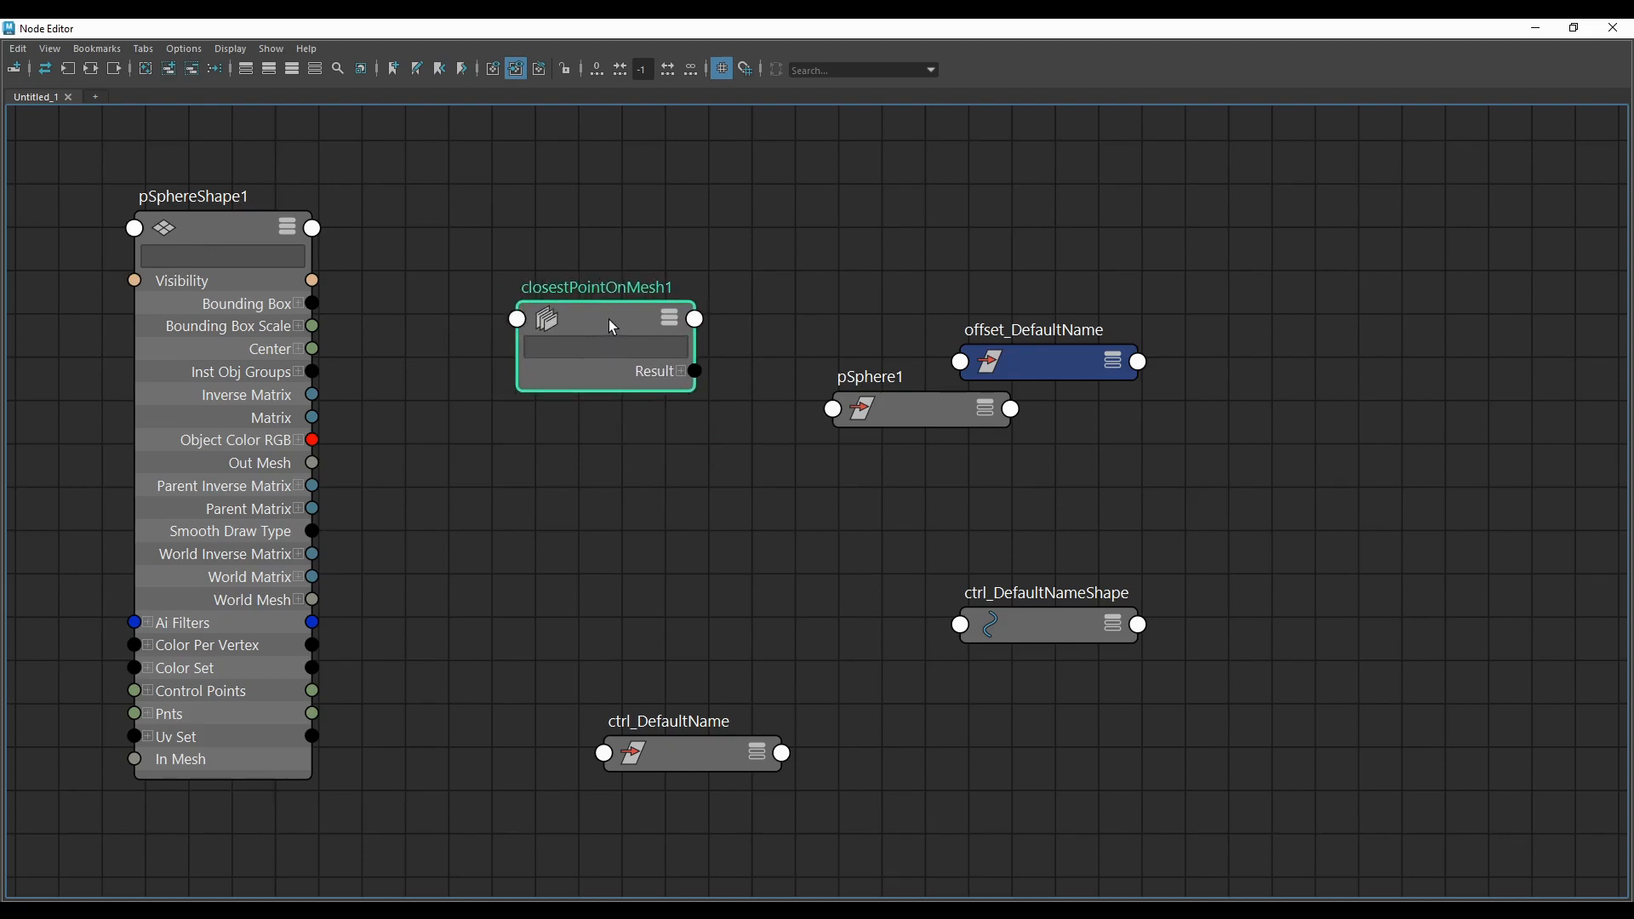
right_click(618, 328)
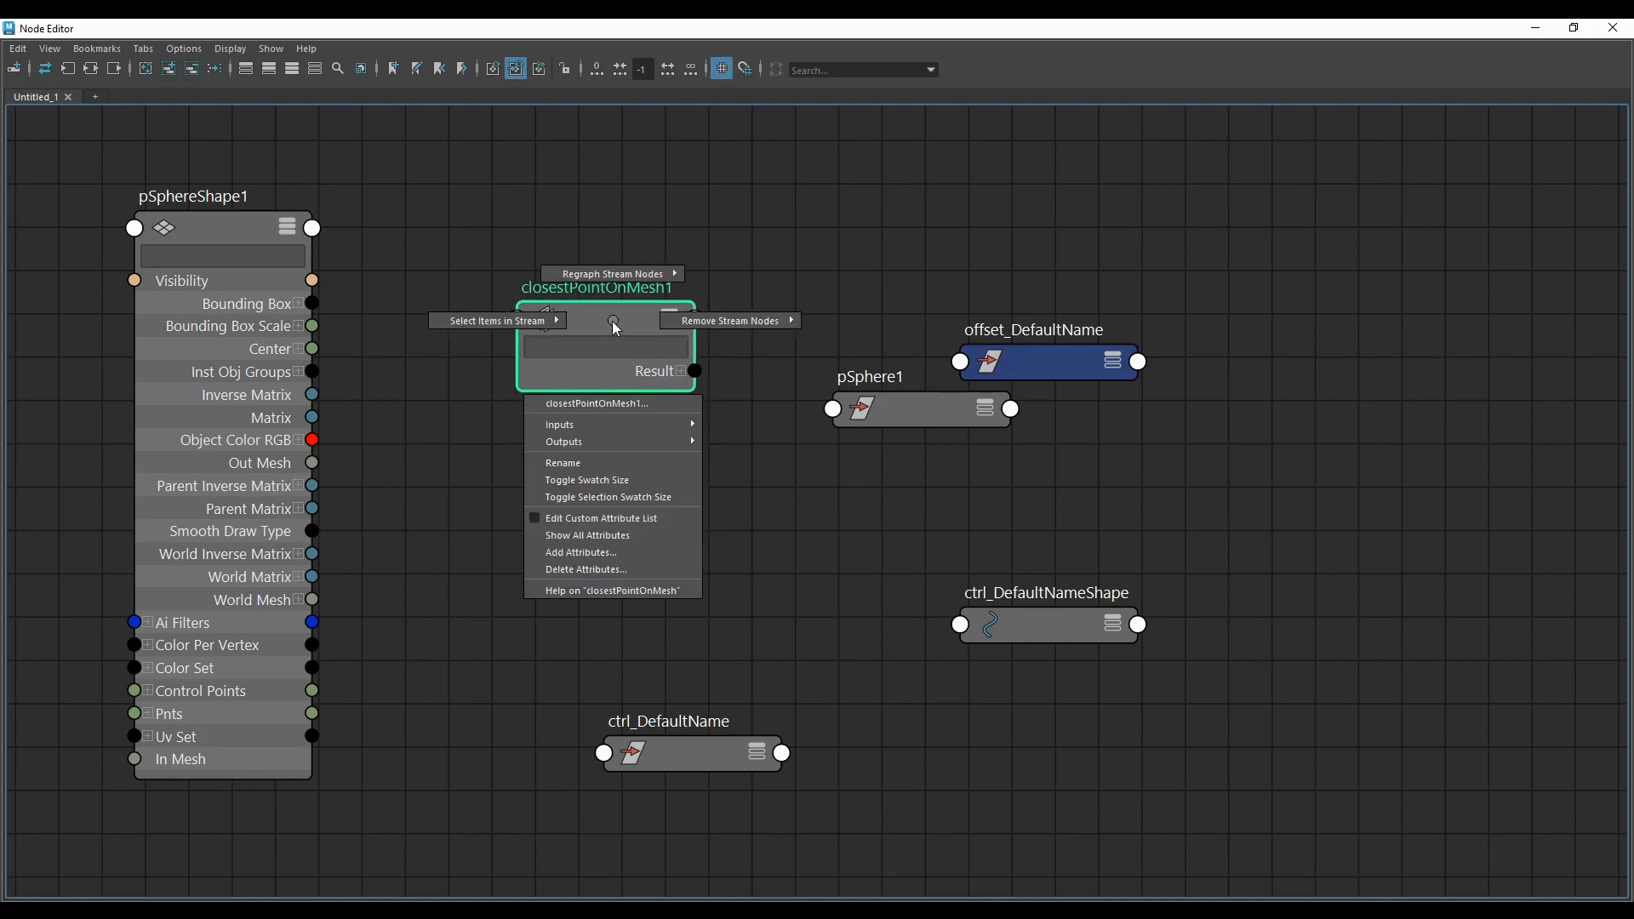
left_click(600, 538)
left_click_drag(590, 464, 600, 426)
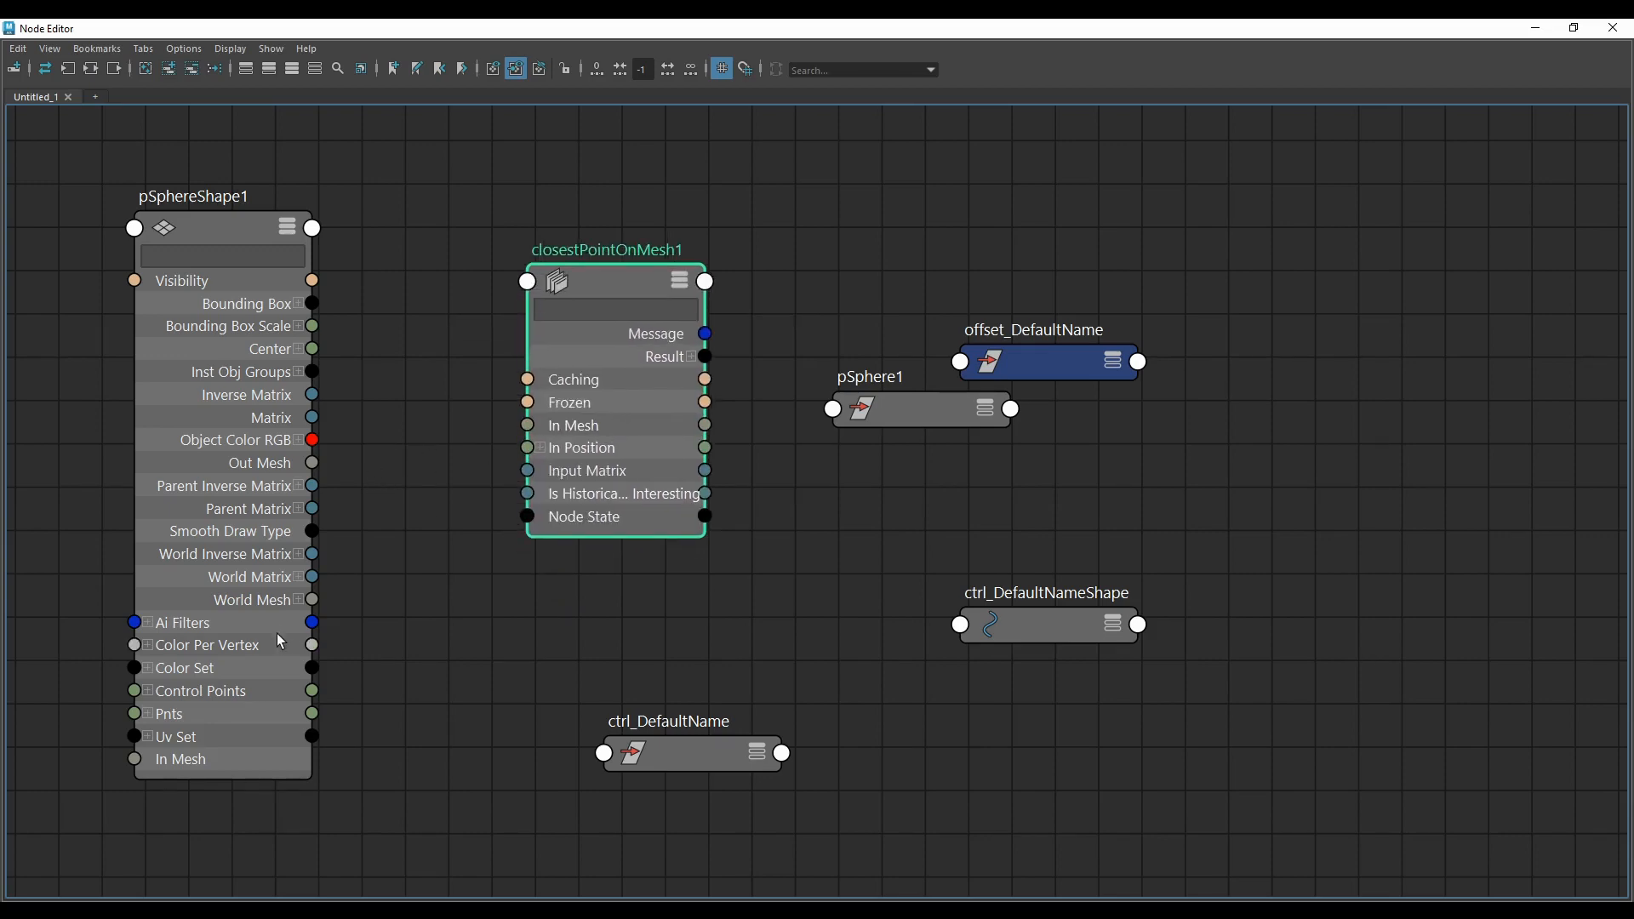
Step: Connect pSphereShape1's Out Mesh to the In Mesh of closestPointOnMesh1
scroll(374, 596, "down", 2)
scroll(400, 553, "up", 2)
scroll(489, 586, "down", 2)
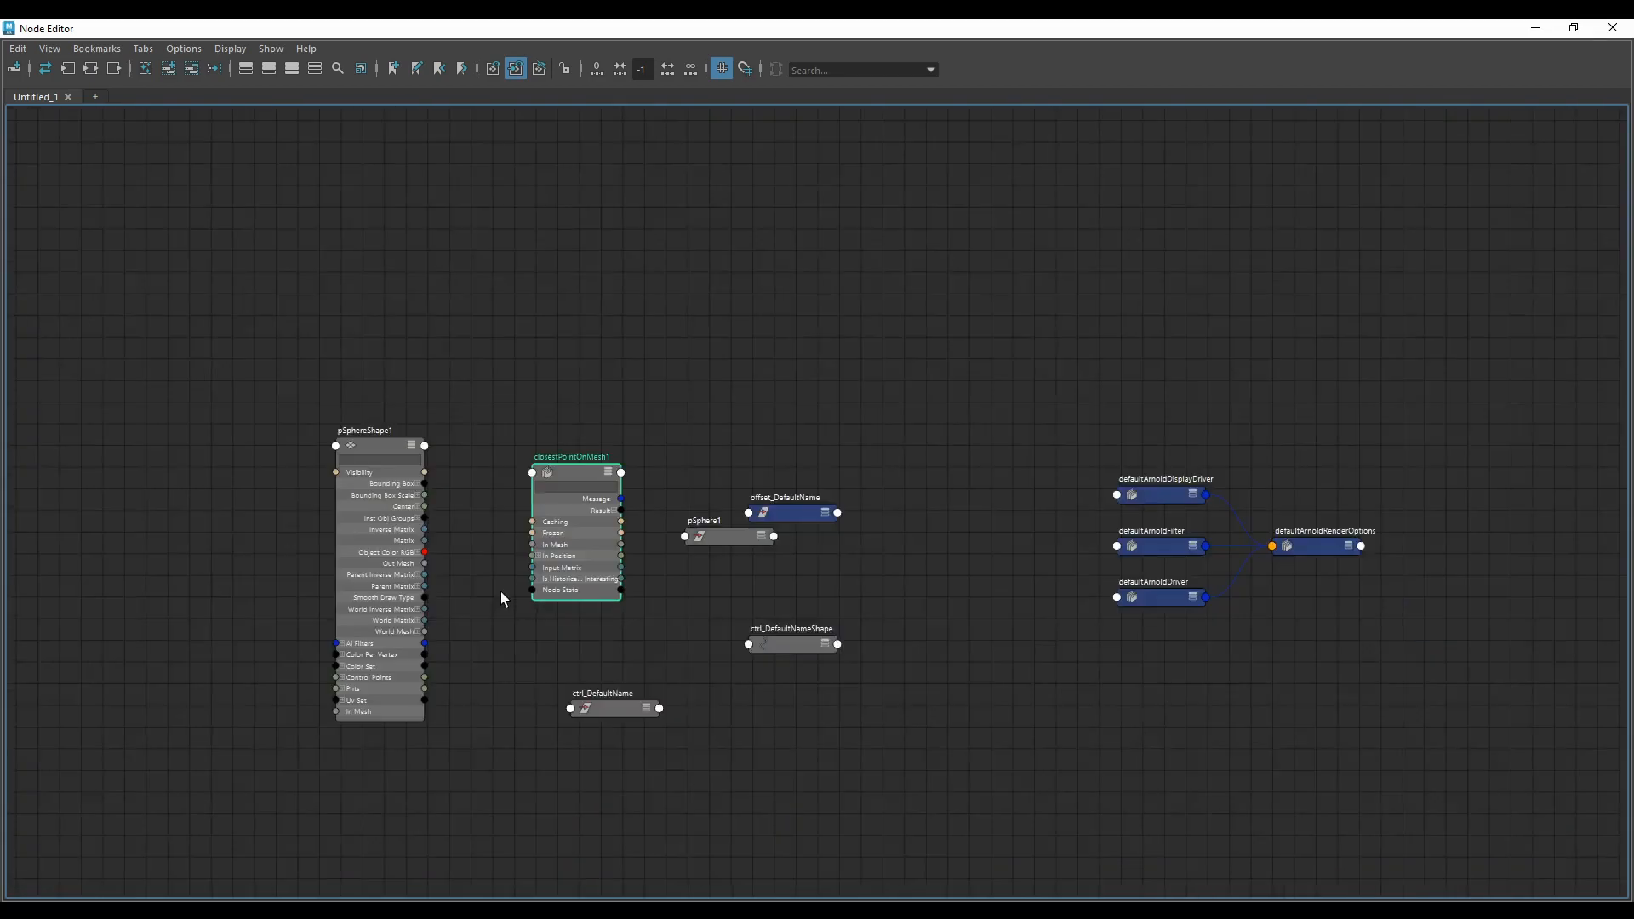
scroll(429, 563, "up", 3)
left_click_drag(593, 539, 829, 508)
scroll(830, 508, "down", 5)
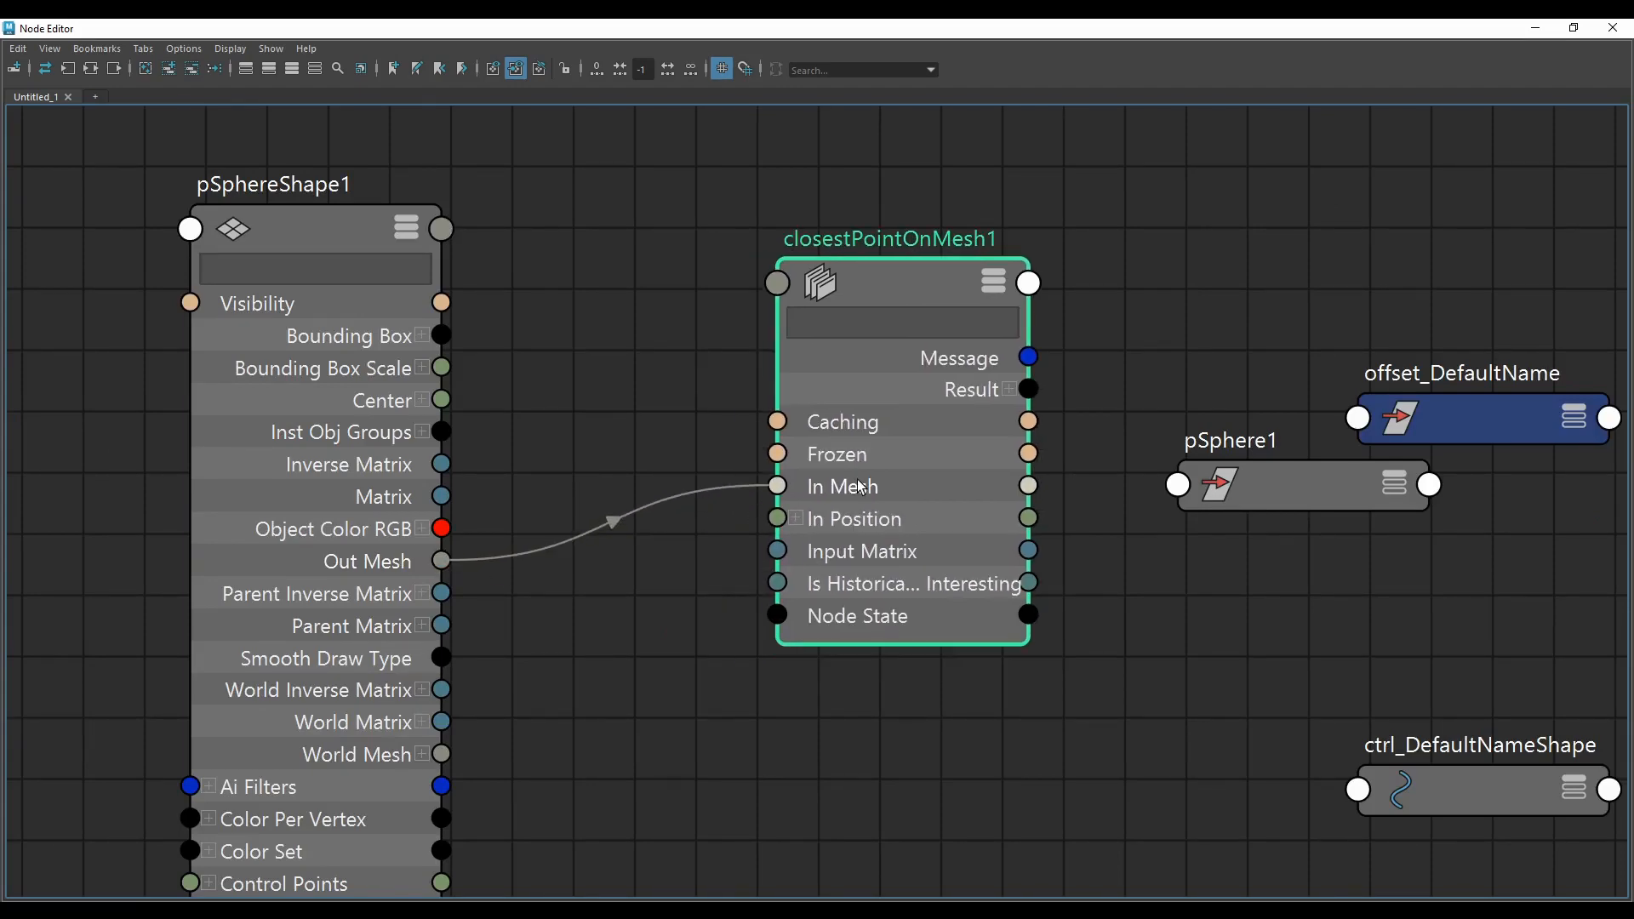
Step: Place ctrl_DefaultName under pSphereShape1 and remove the pSphere1, offset_DefaultName and ctrl_DefaultNameShape nodes from the graph
scroll(880, 616, "up", 3)
left_click_drag(839, 655, 524, 723)
scroll(723, 574, "down", 3)
scroll(723, 575, "down", 3)
left_click_drag(766, 474, 1064, 642)
left_click(191, 72)
Step: Move the ctrl_DefaultName node up close beneath pSphereShape1 and expand its full attribute list
scroll(519, 454, "up", 3)
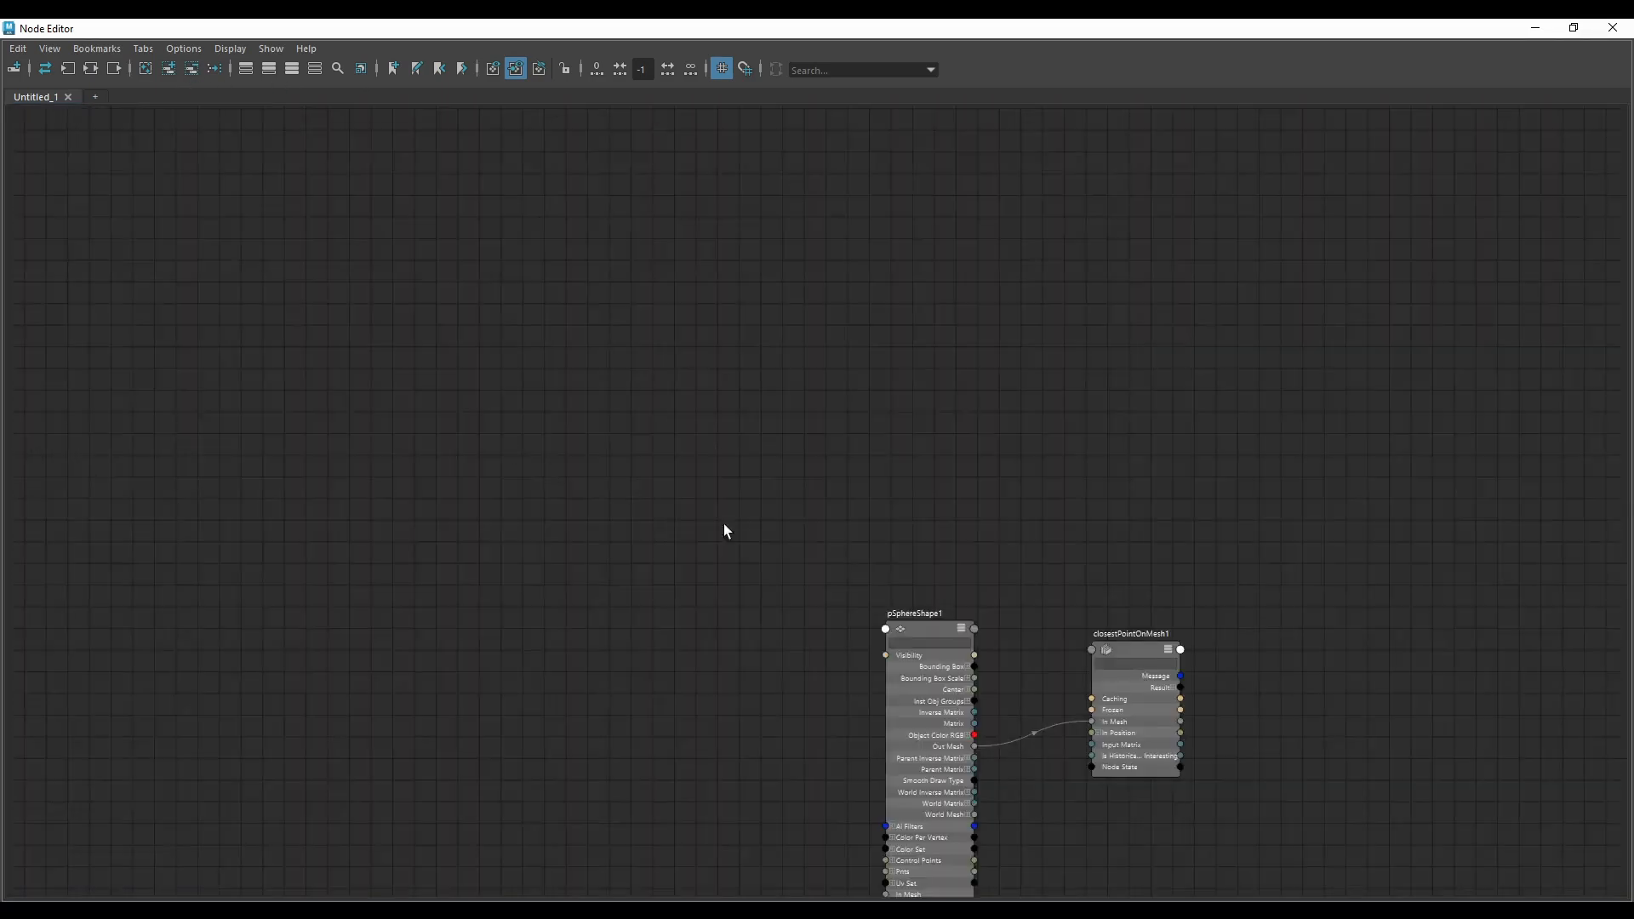
scroll(951, 630, "down", 2)
scroll(1072, 735, "up", 4)
scroll(919, 627, "down", 2)
scroll(837, 633, "up", 3)
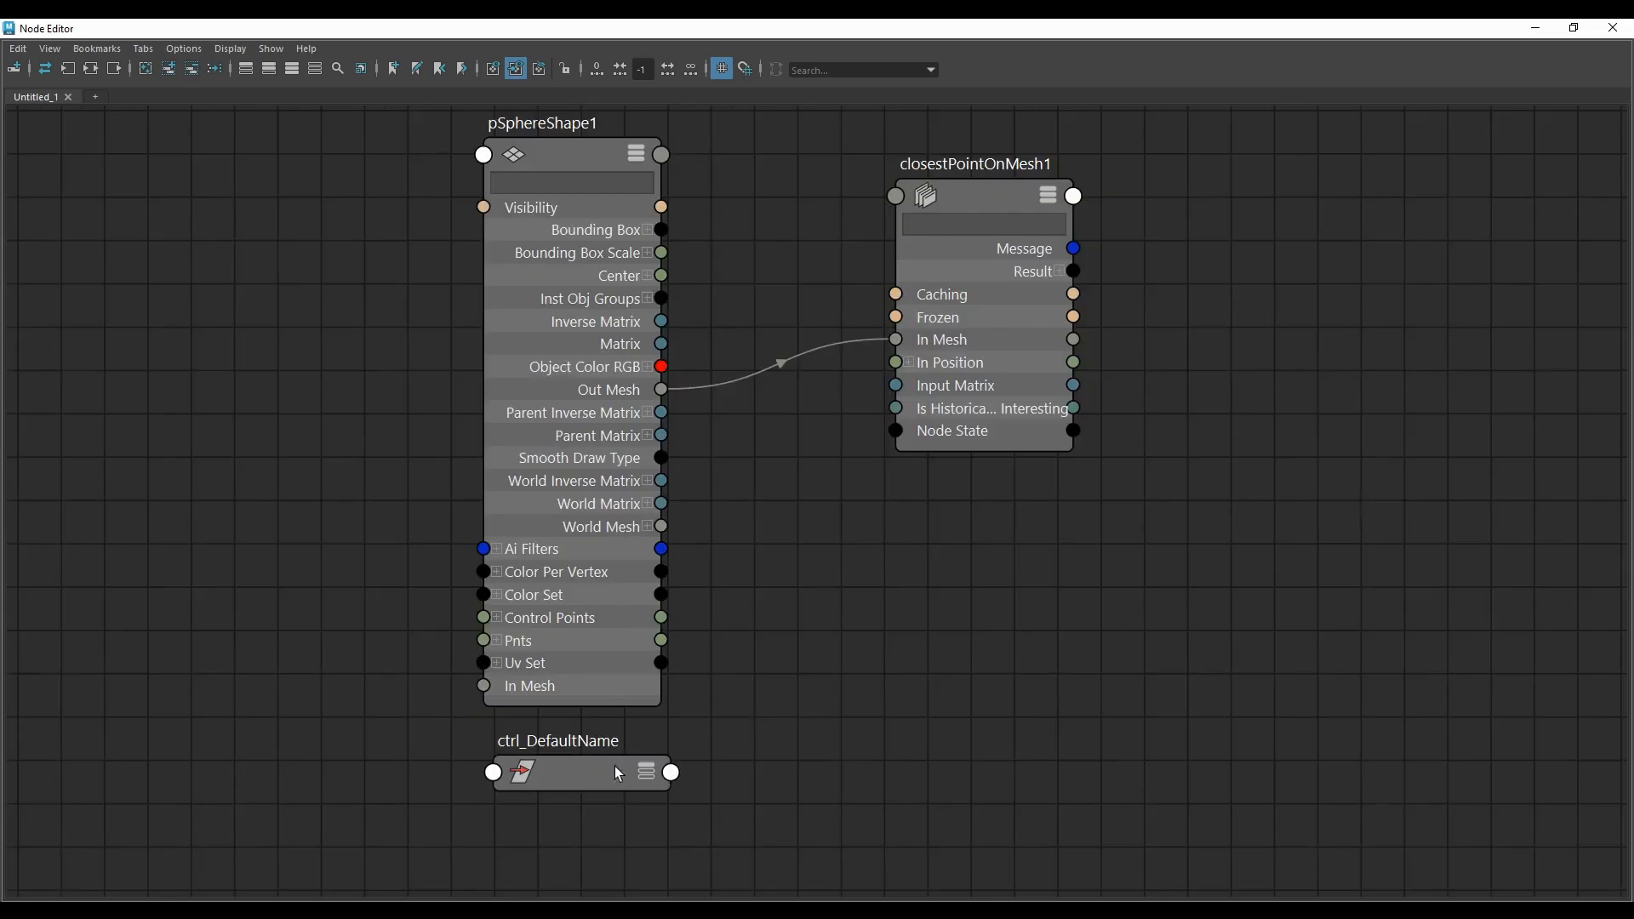
left_click(619, 763)
left_click_drag(615, 758, 614, 752)
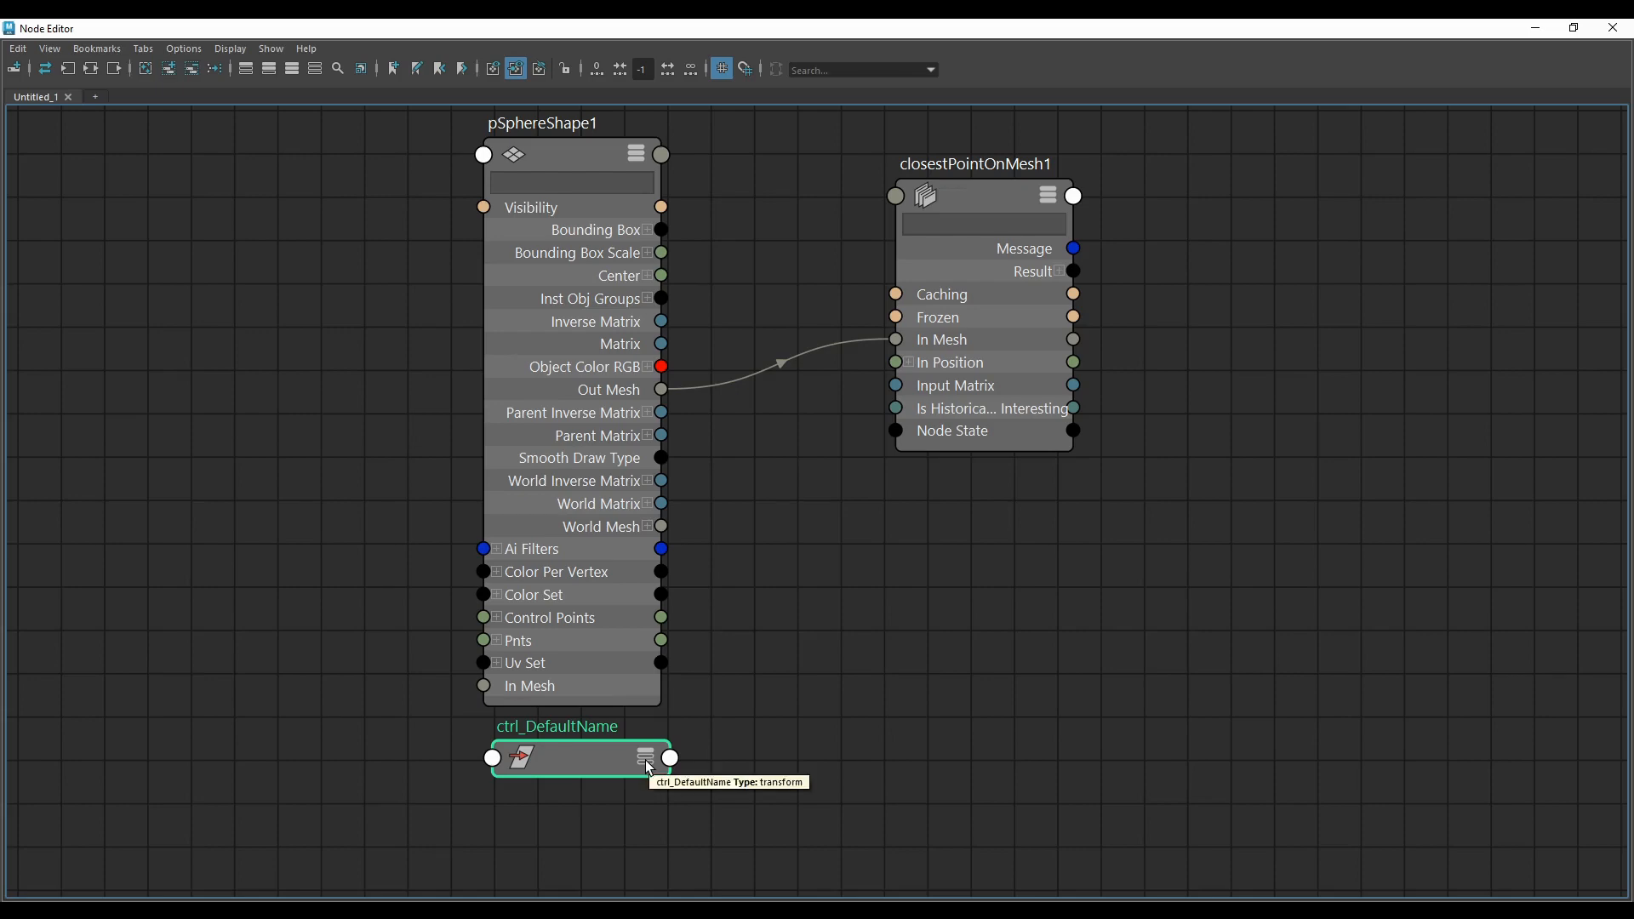
left_click(646, 758)
key("a")
left_click_drag(646, 684, 641, 686)
Step: Connect ctrl_DefaultName's Translate to the In Position of closestPointOnMesh1, and shift closestPointOnMesh1 slightly lower
scroll(696, 554, "up", 4)
scroll(856, 499, "down", 3)
middle_click_drag(855, 499, 702, 600, "alt")
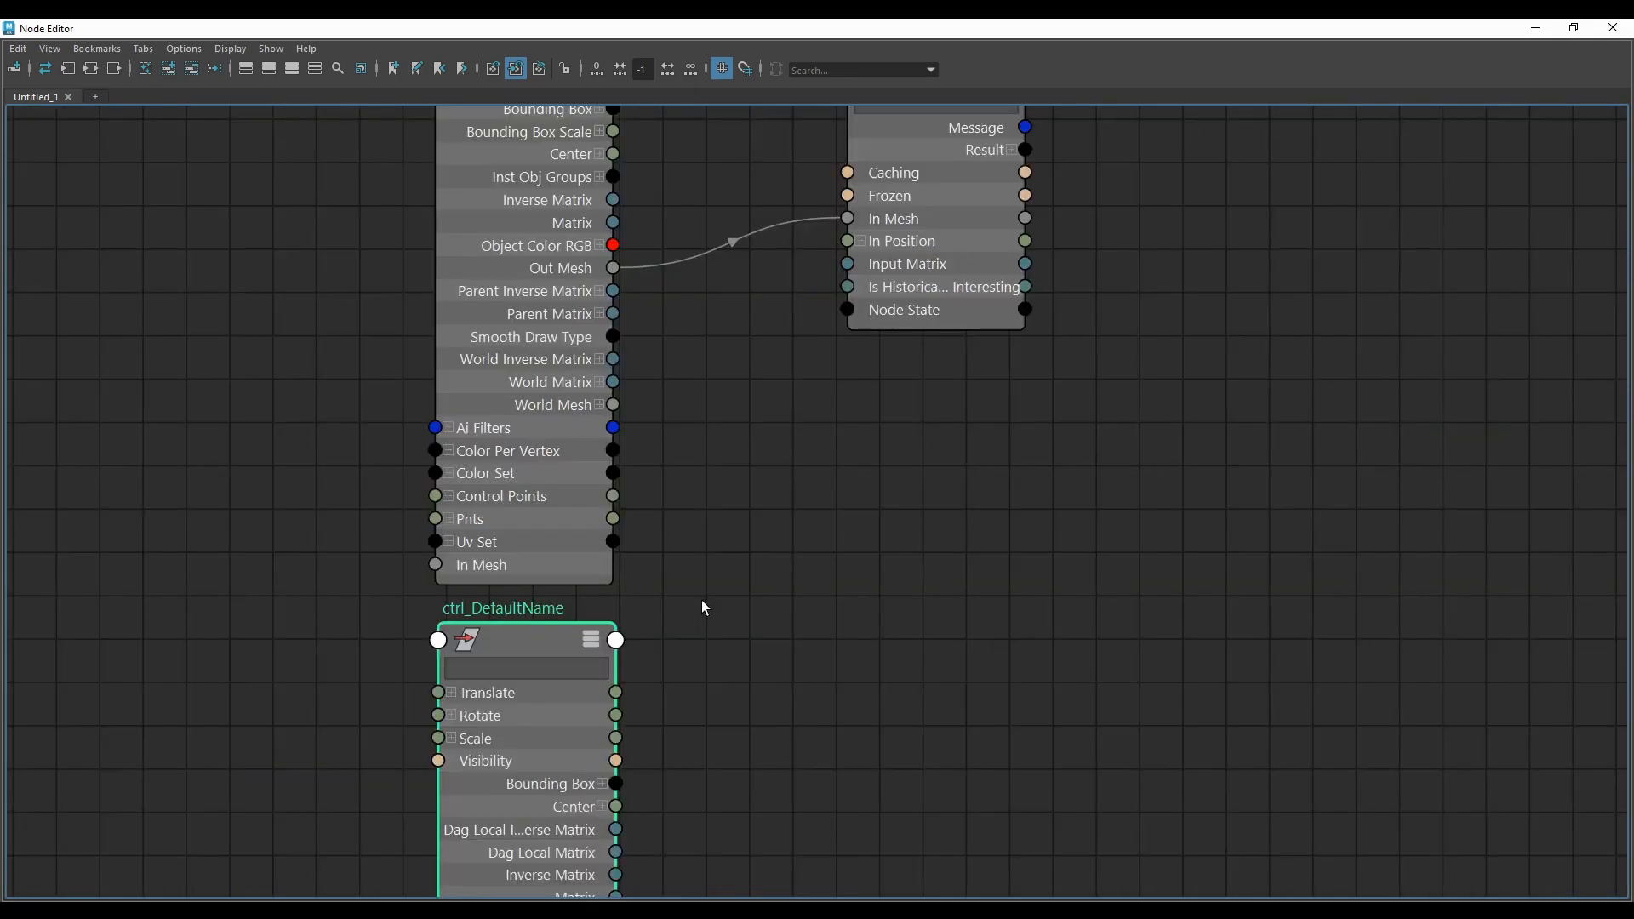
scroll(776, 660, "down", 5)
left_click_drag(616, 714, 878, 152)
scroll(811, 454, "up", 8)
key("a")
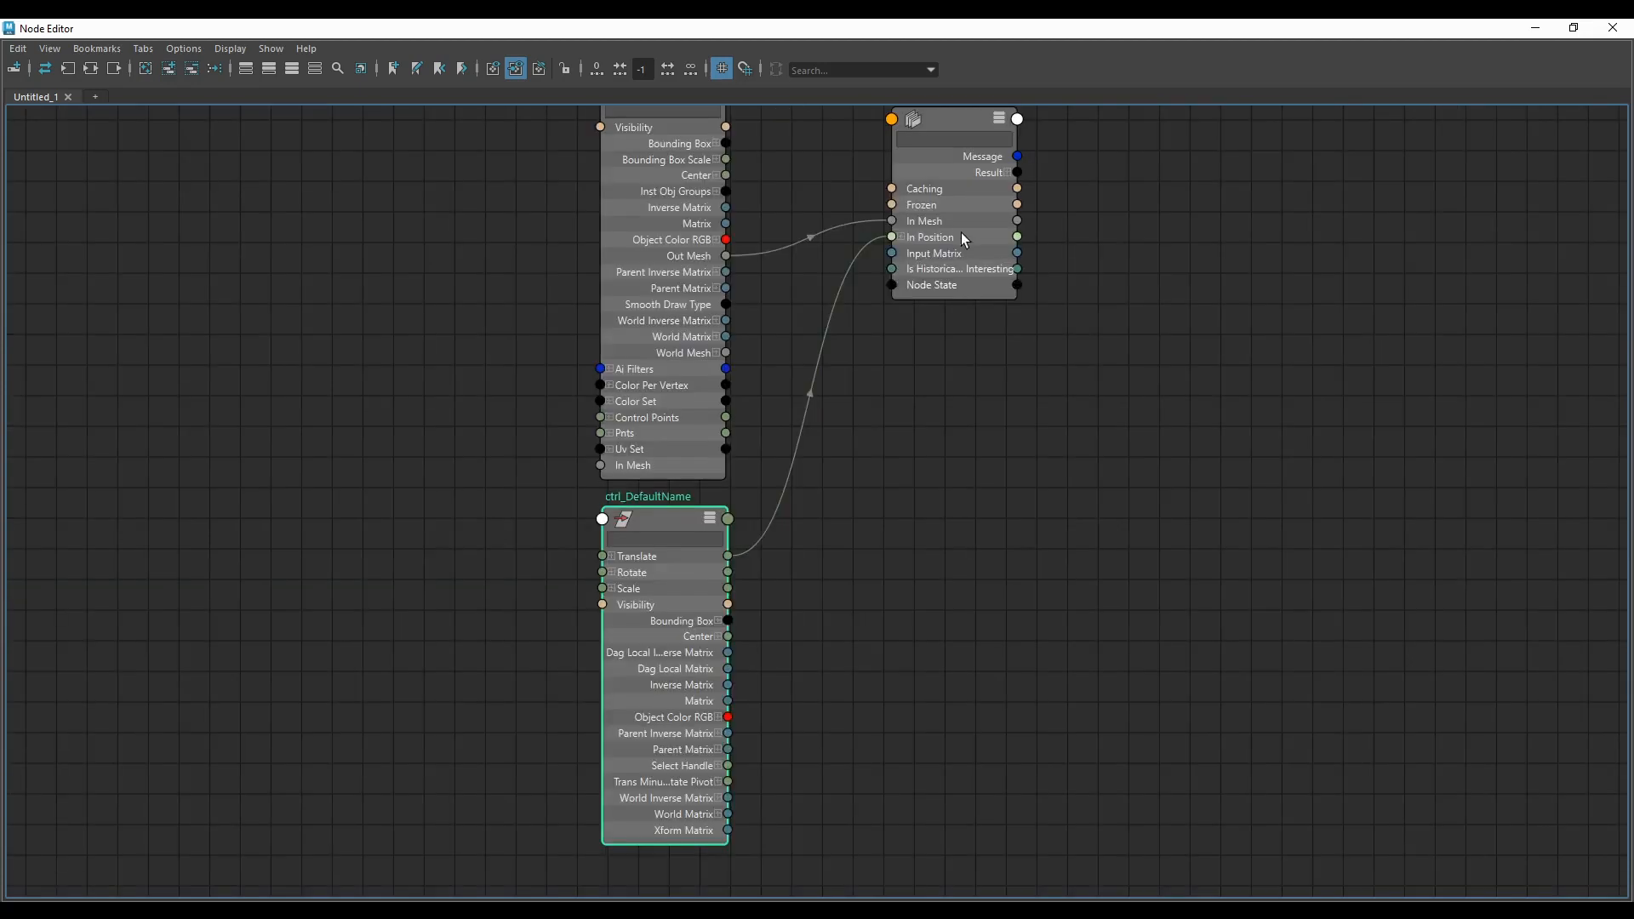
left_click_drag(962, 233, 967, 298)
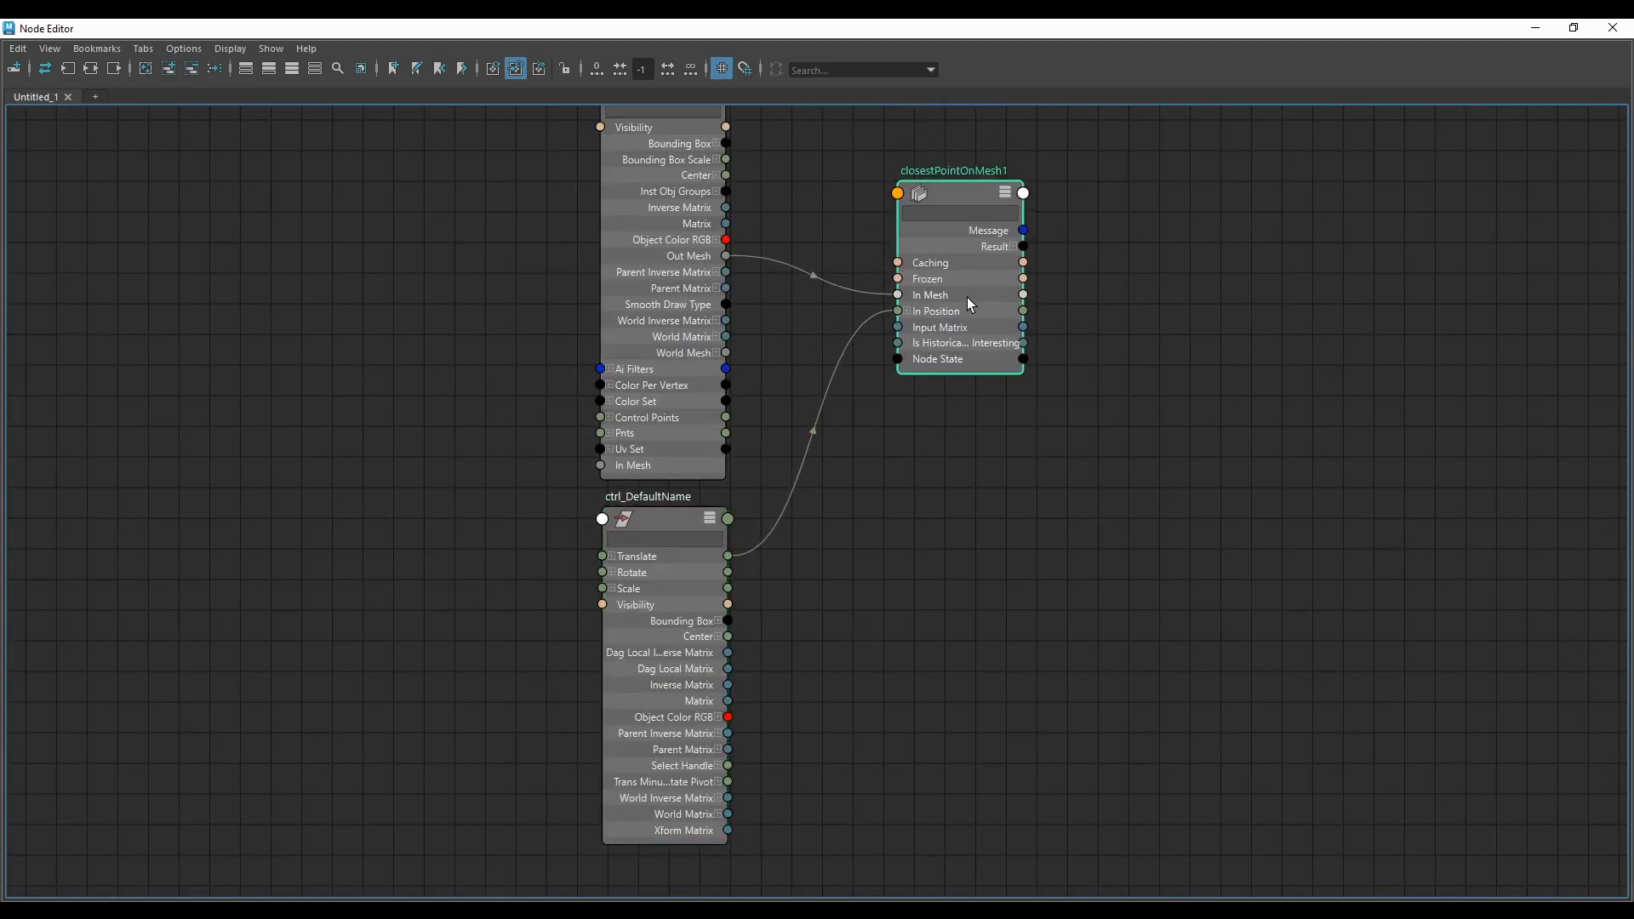
Step: Move the Node Editor window aside and examine closestPointOnMesh1's input mesh and position attributes in the main window
left_click_drag(1018, 28, 683, 110)
left_click_drag(1299, 276, 1202, 273)
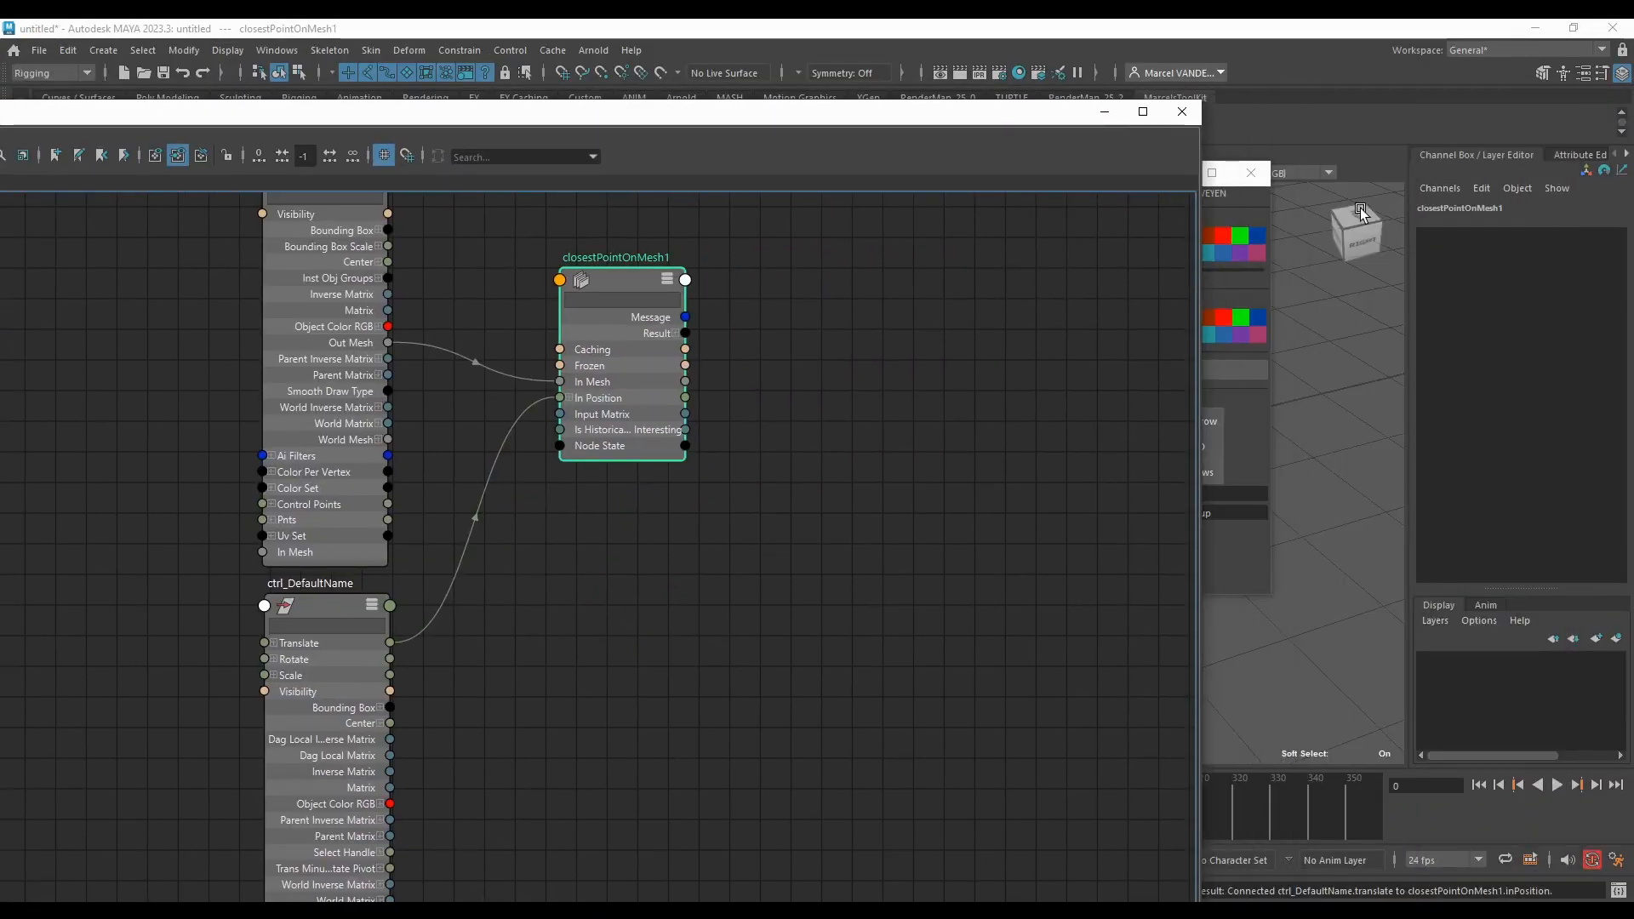
left_click(1570, 155)
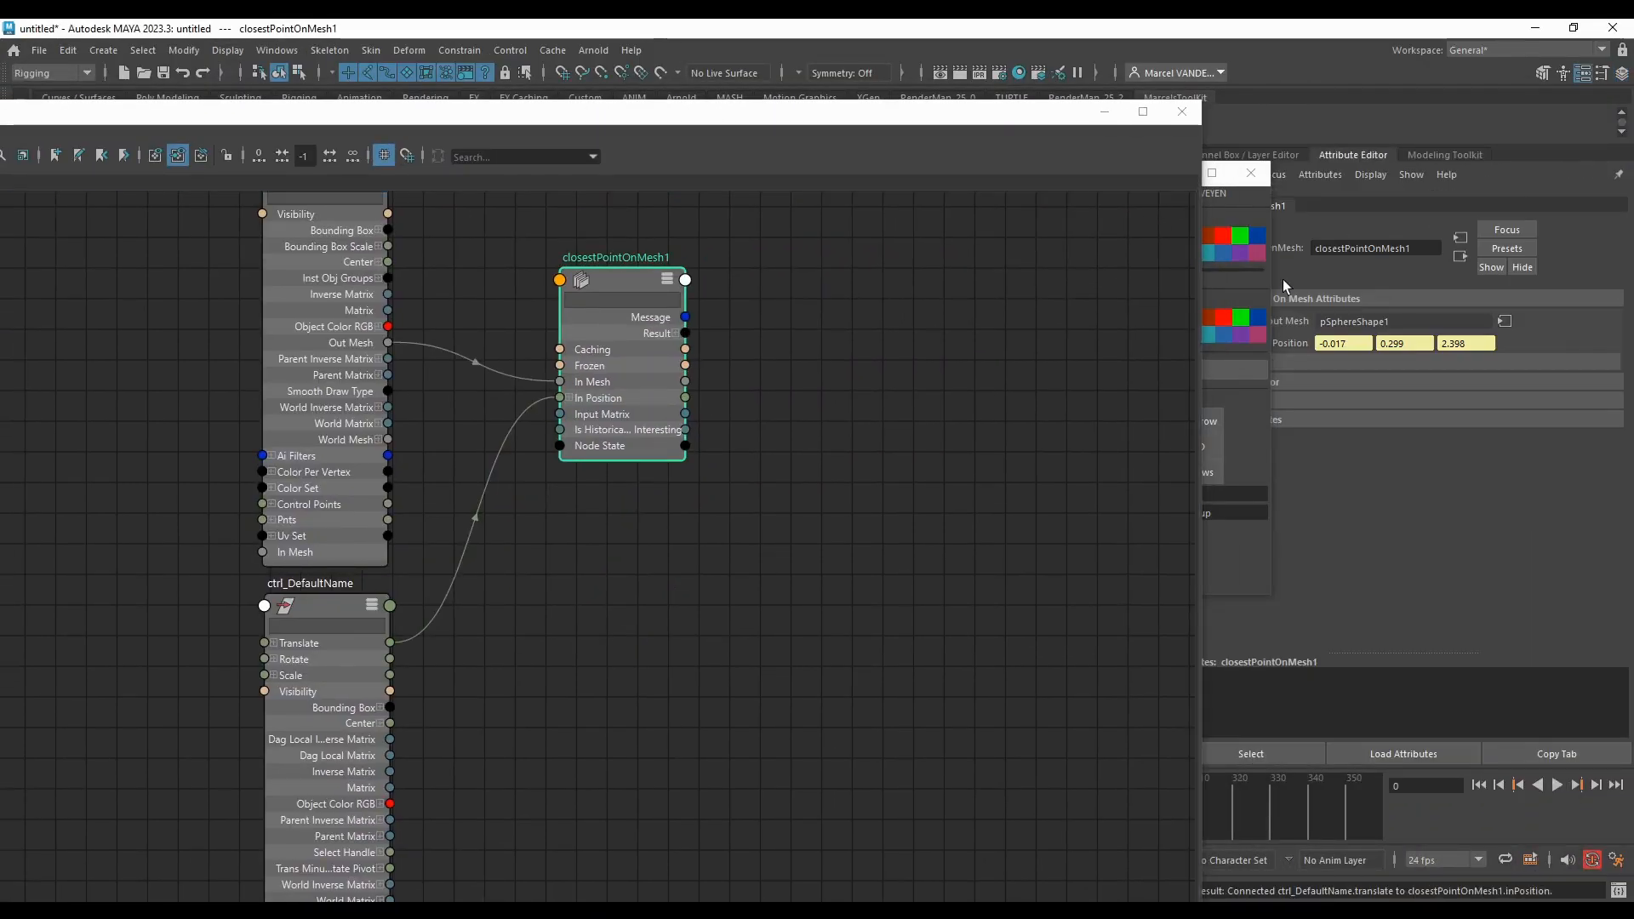
left_click(1292, 153)
left_click(1559, 155)
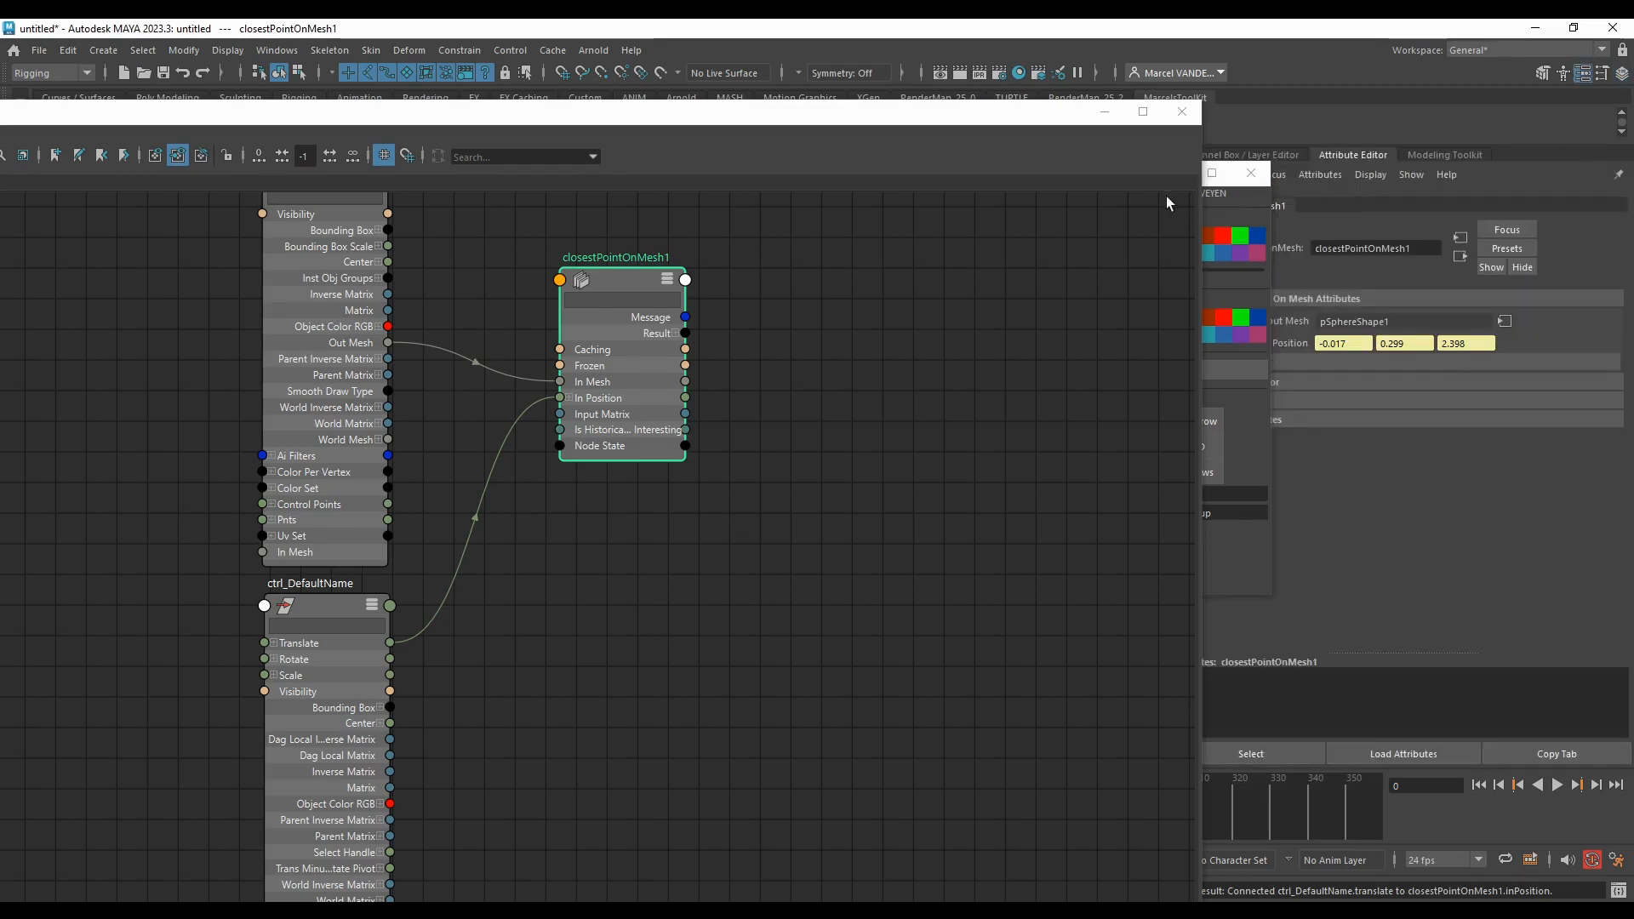
Step: Expand closestPointOnMesh1's Result attributes and rearrange the CtrlRigginToolKit and Node Editor windows so the attributes and sphere can be seen
left_click(1249, 484)
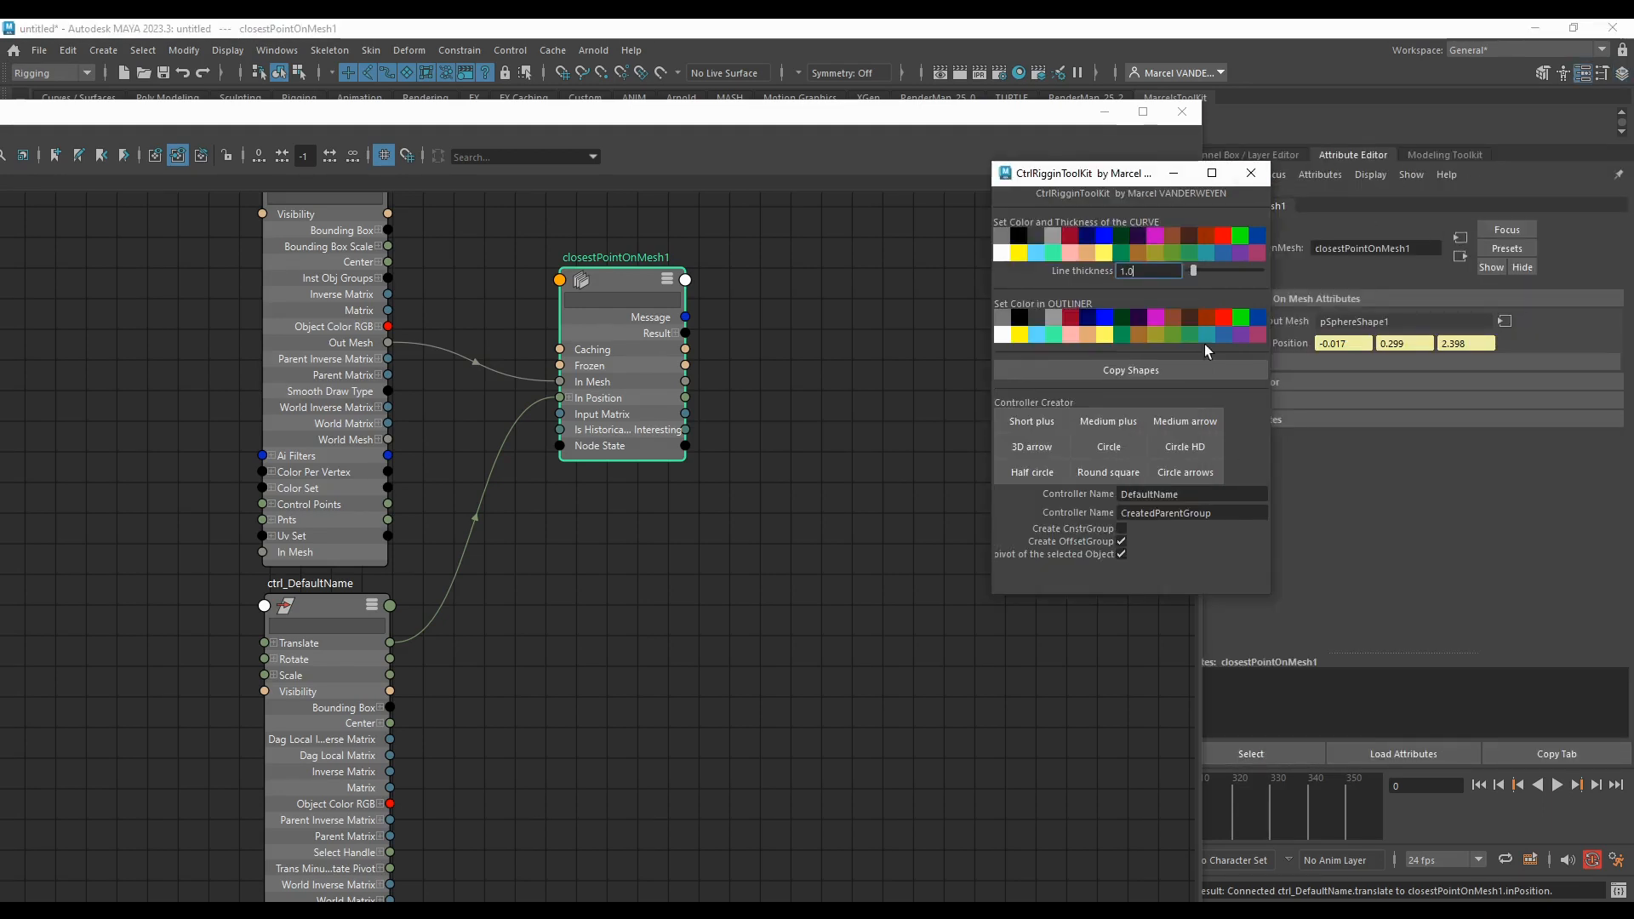
left_click_drag(1107, 171, 872, 268)
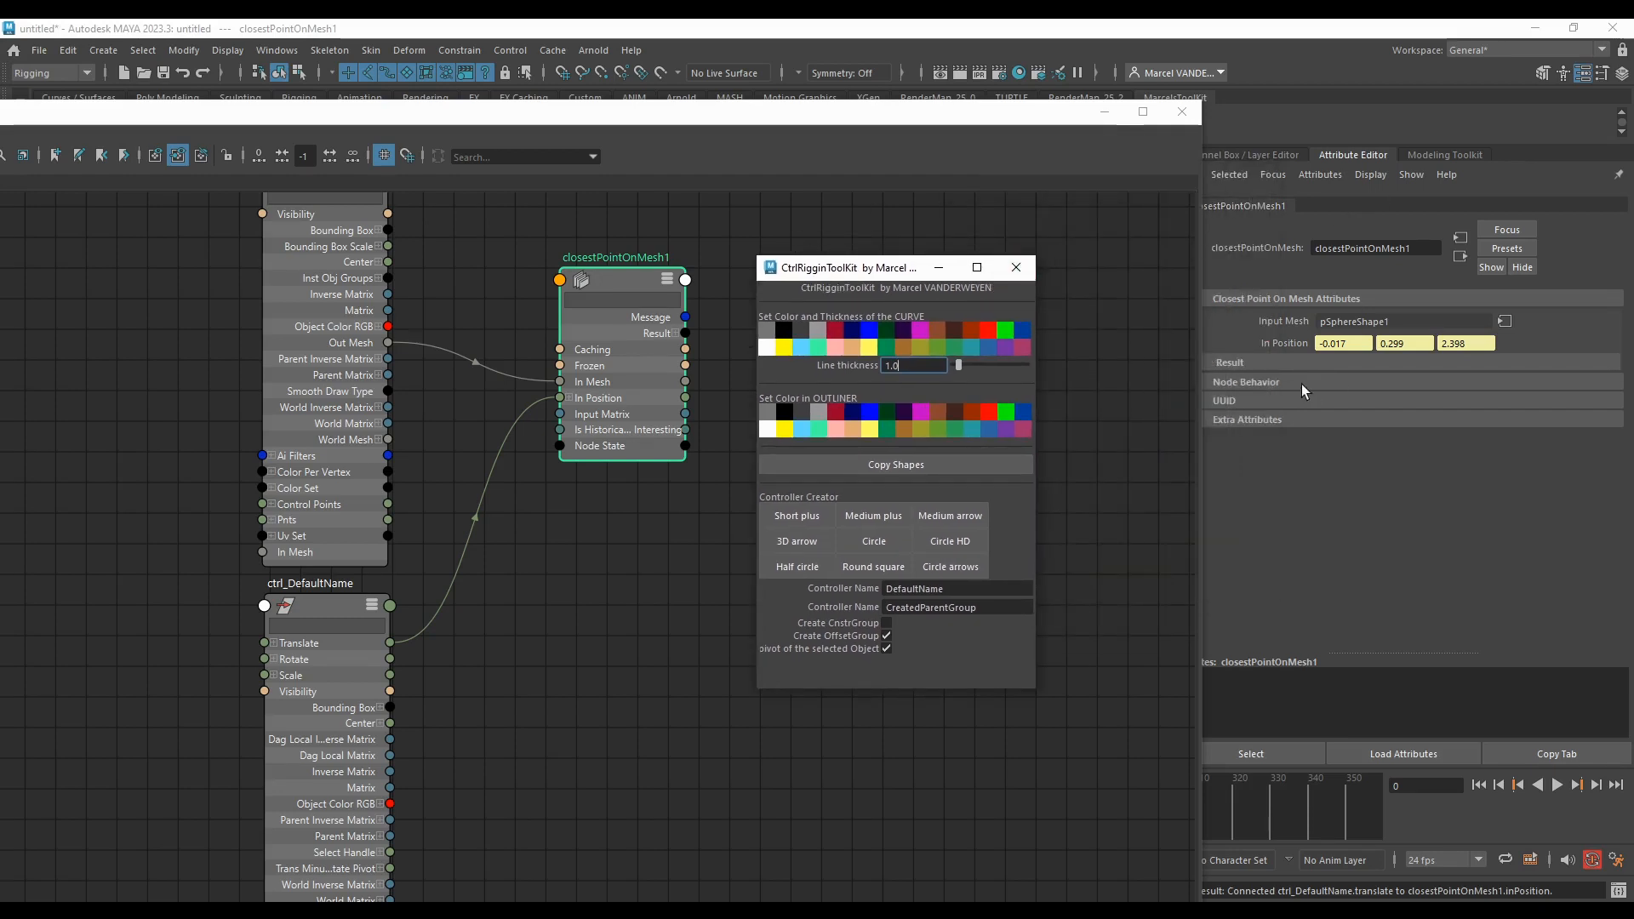
left_click(1227, 362)
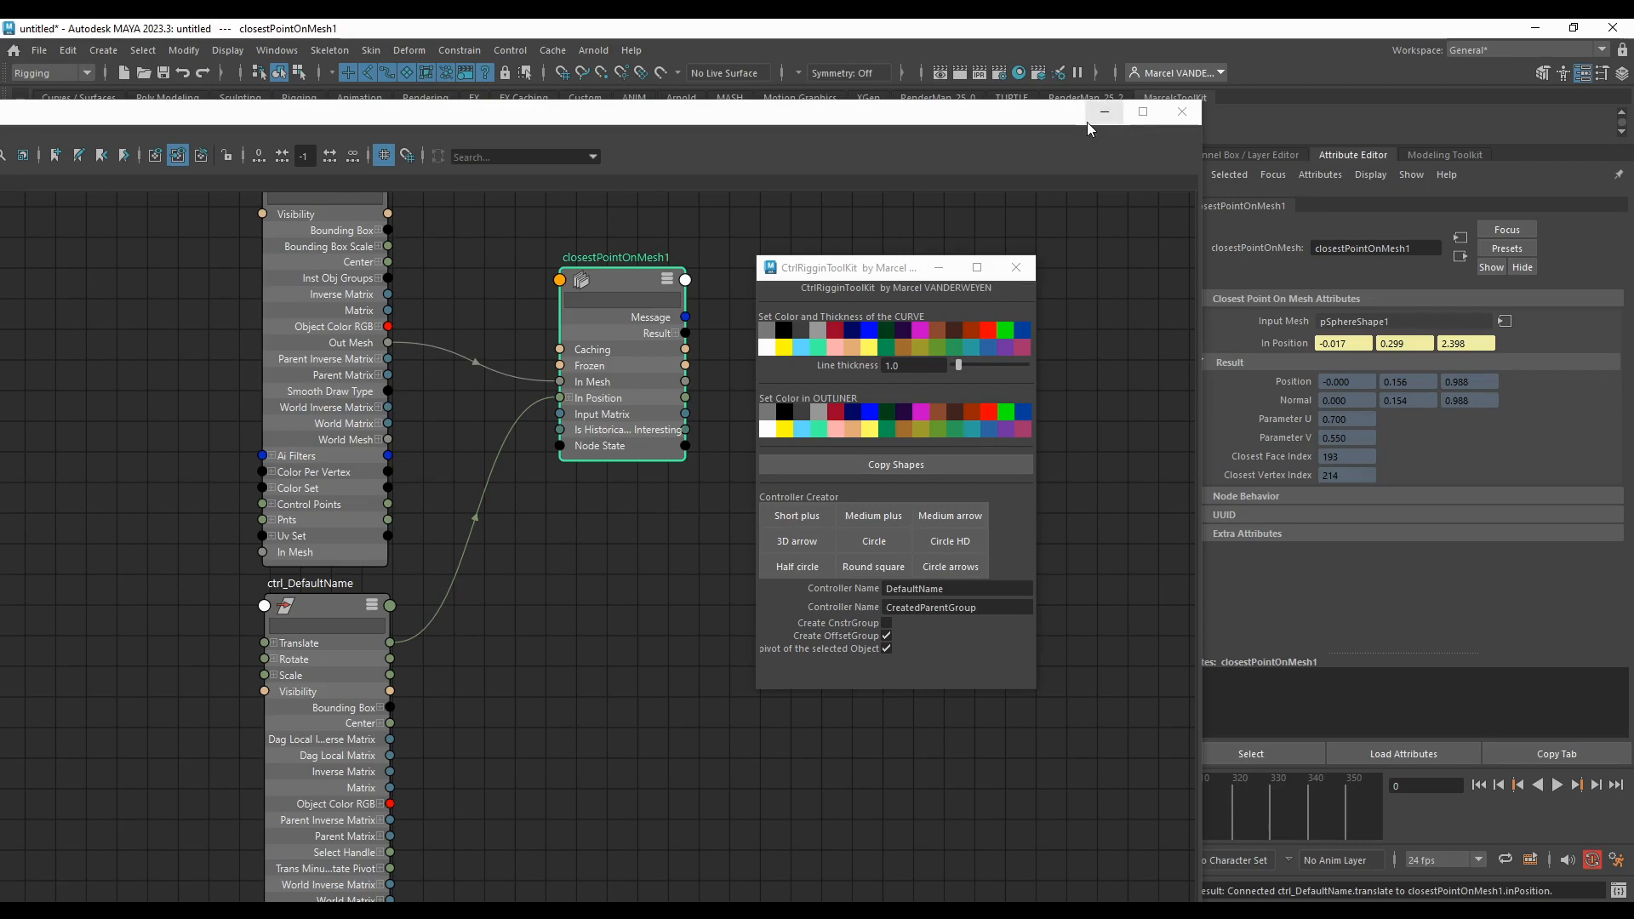
left_click_drag(942, 115, 1277, 494)
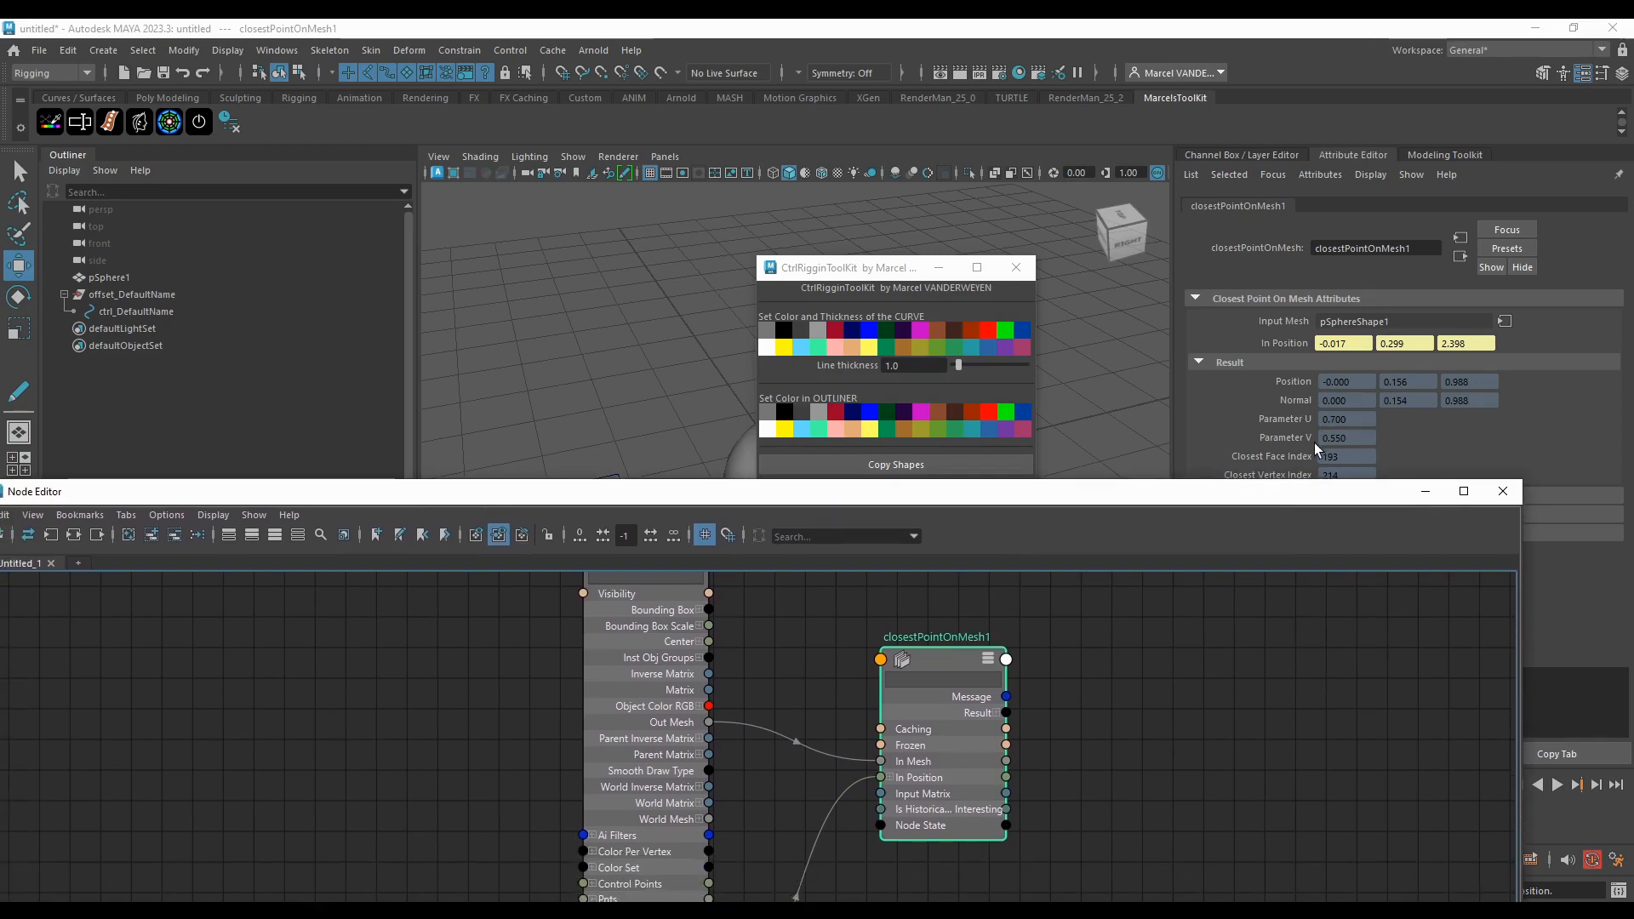
left_click_drag(1232, 501, 1293, 492)
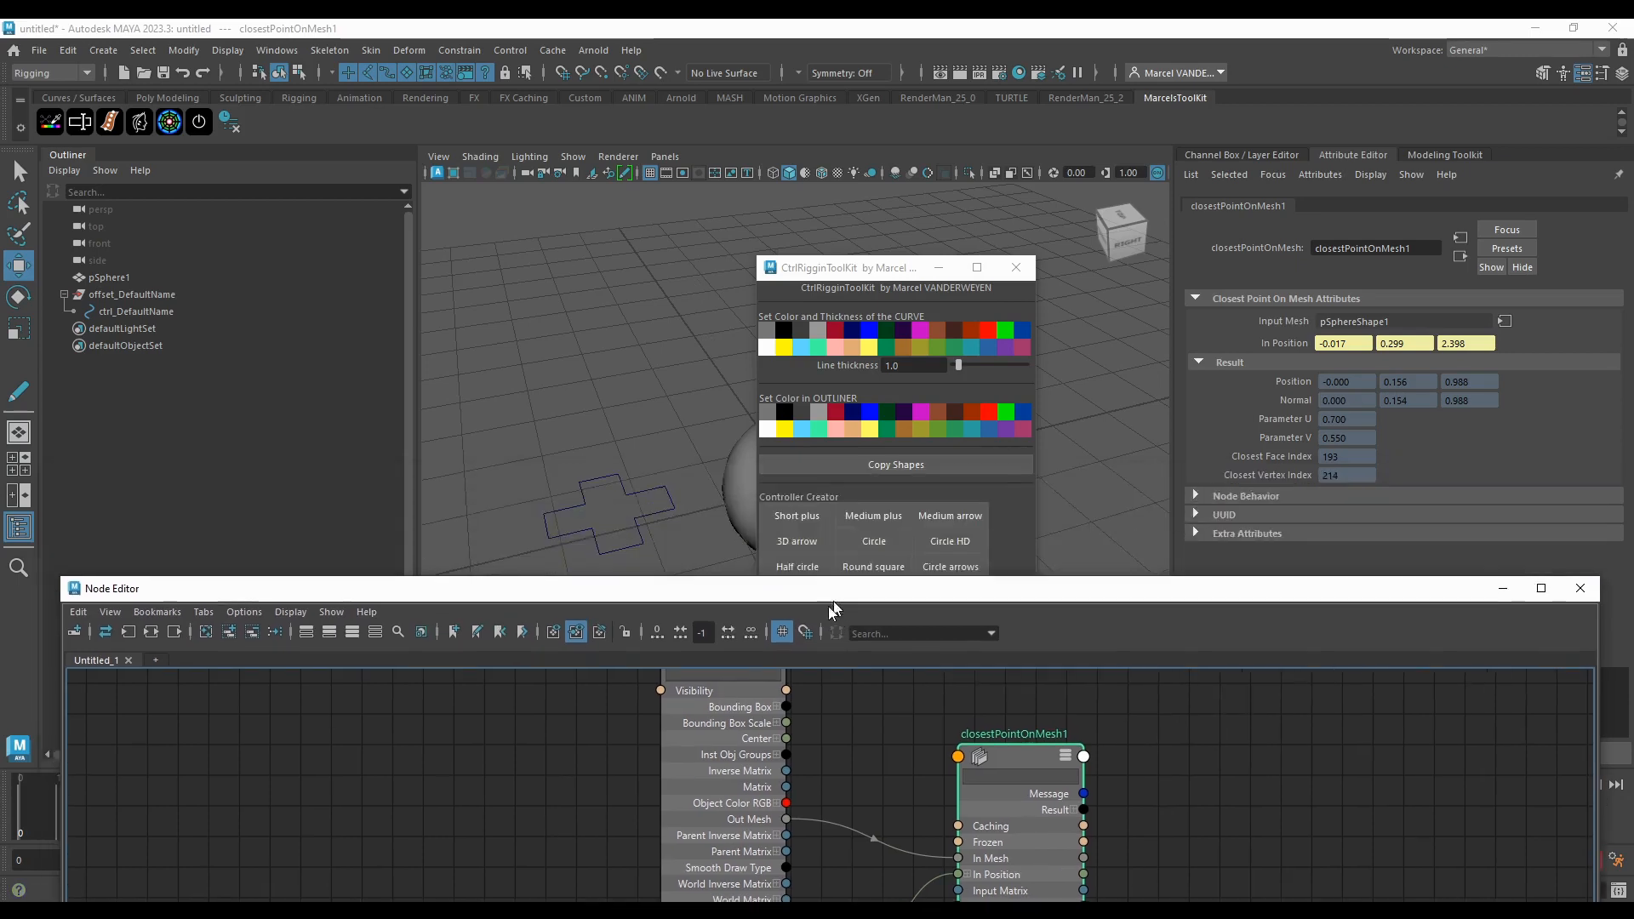
Step: Move ctrl_DefaultName to a new position above the sphere and check closestPointOnMesh1's resulting Parameter U and Parameter V
left_click(665, 340)
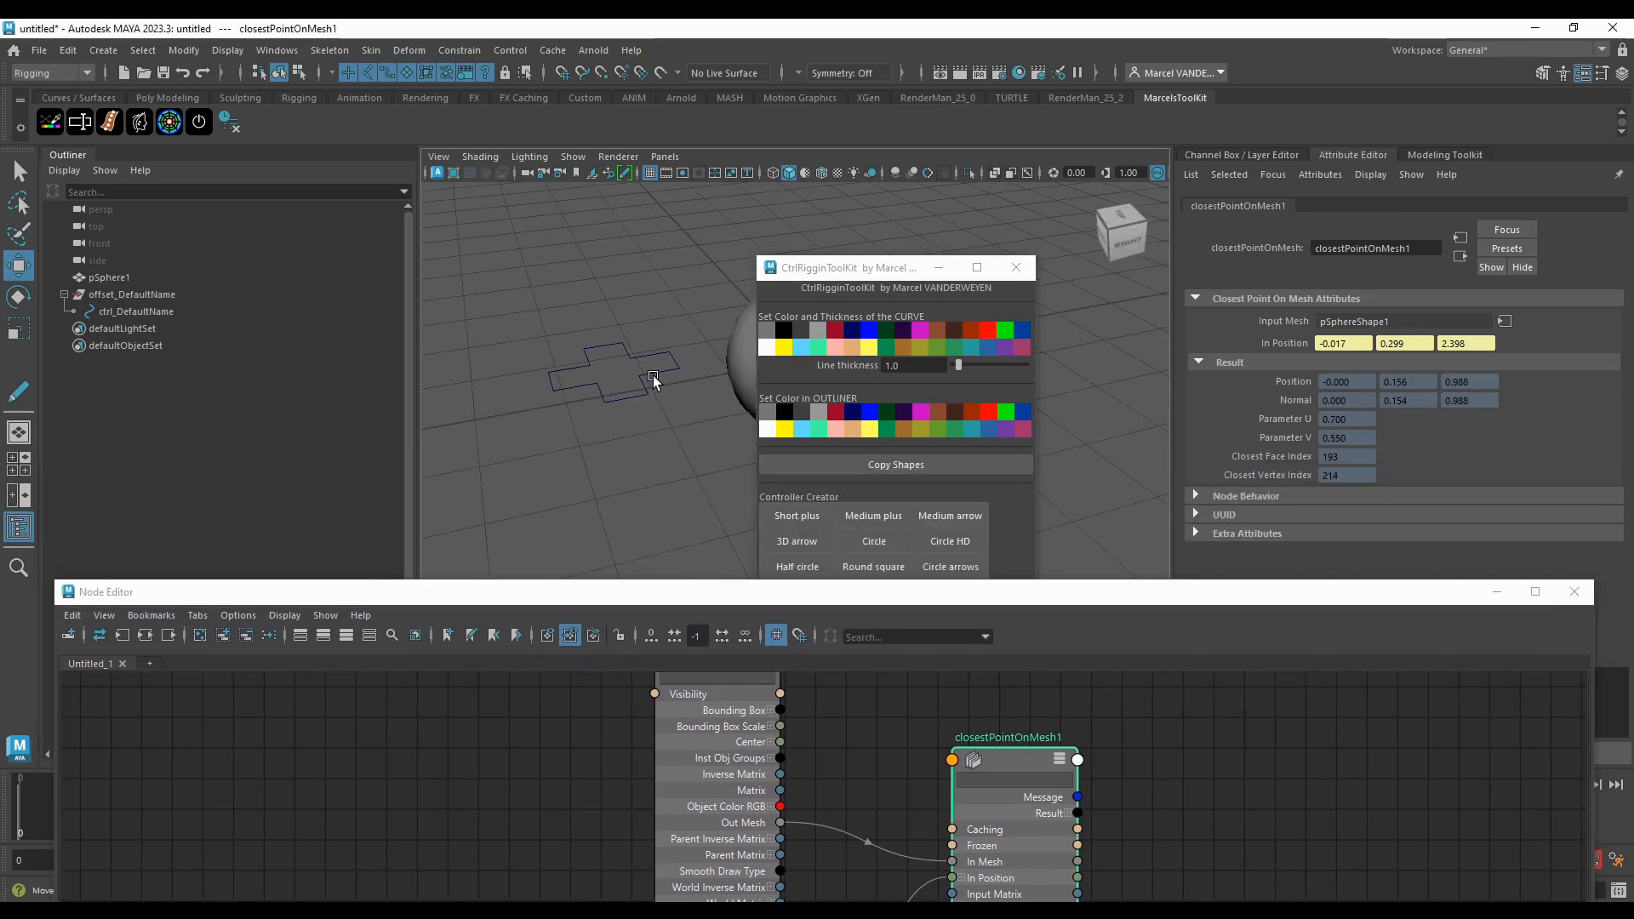
left_click(653, 376)
left_click_drag(613, 370, 622, 323)
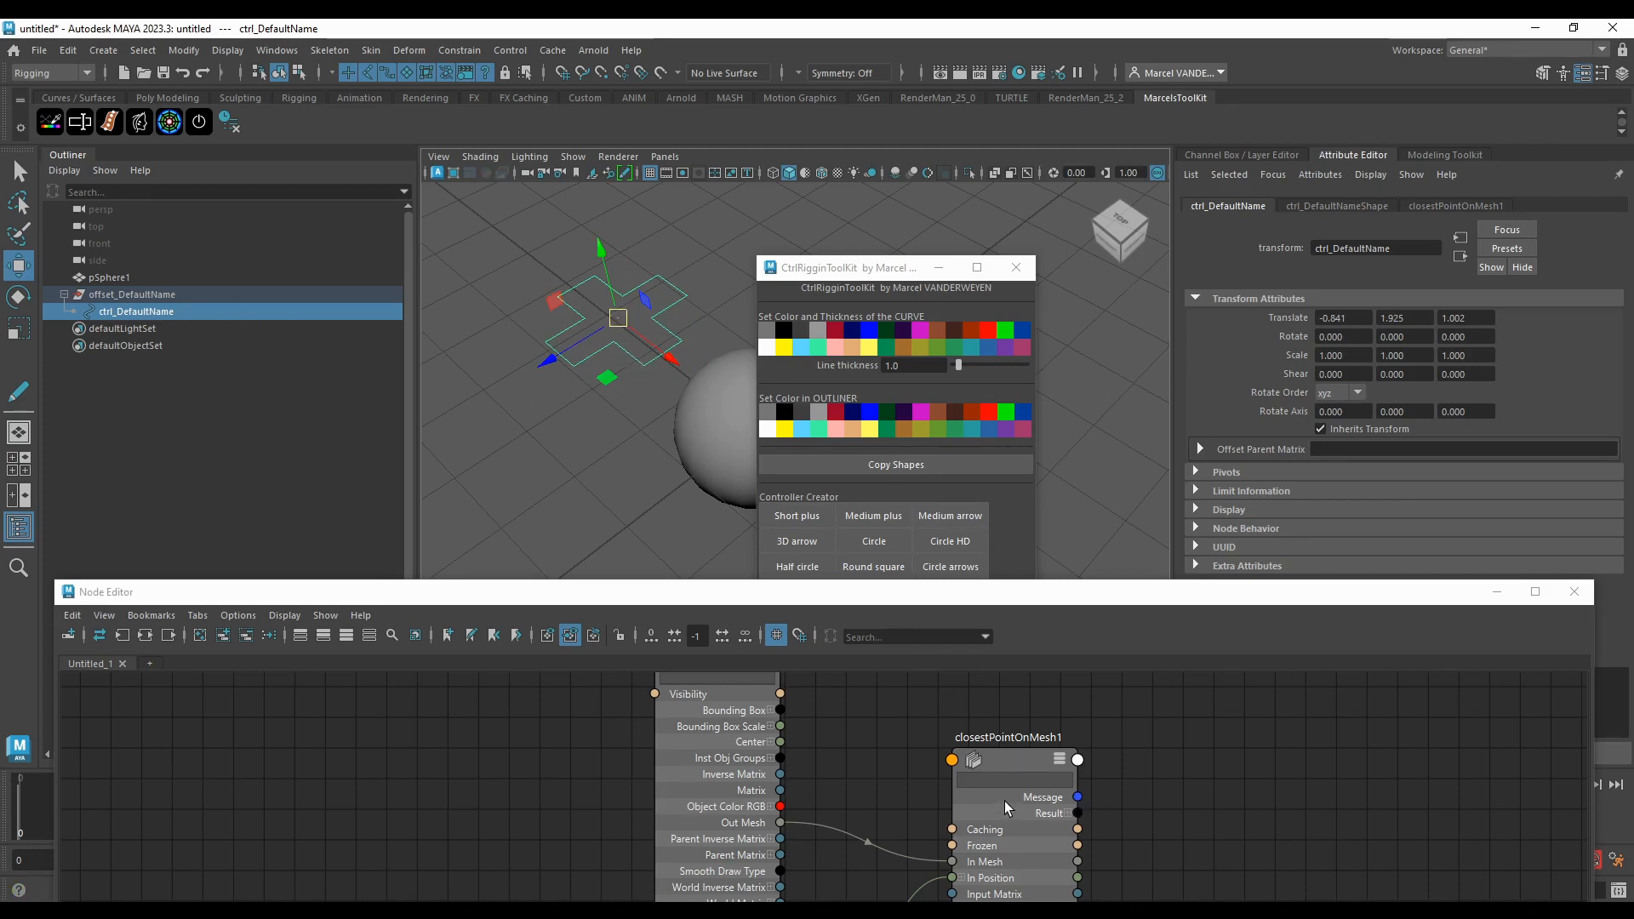
scroll(799, 705, "down", 4)
scroll(872, 764, "up", 4)
left_click(871, 758)
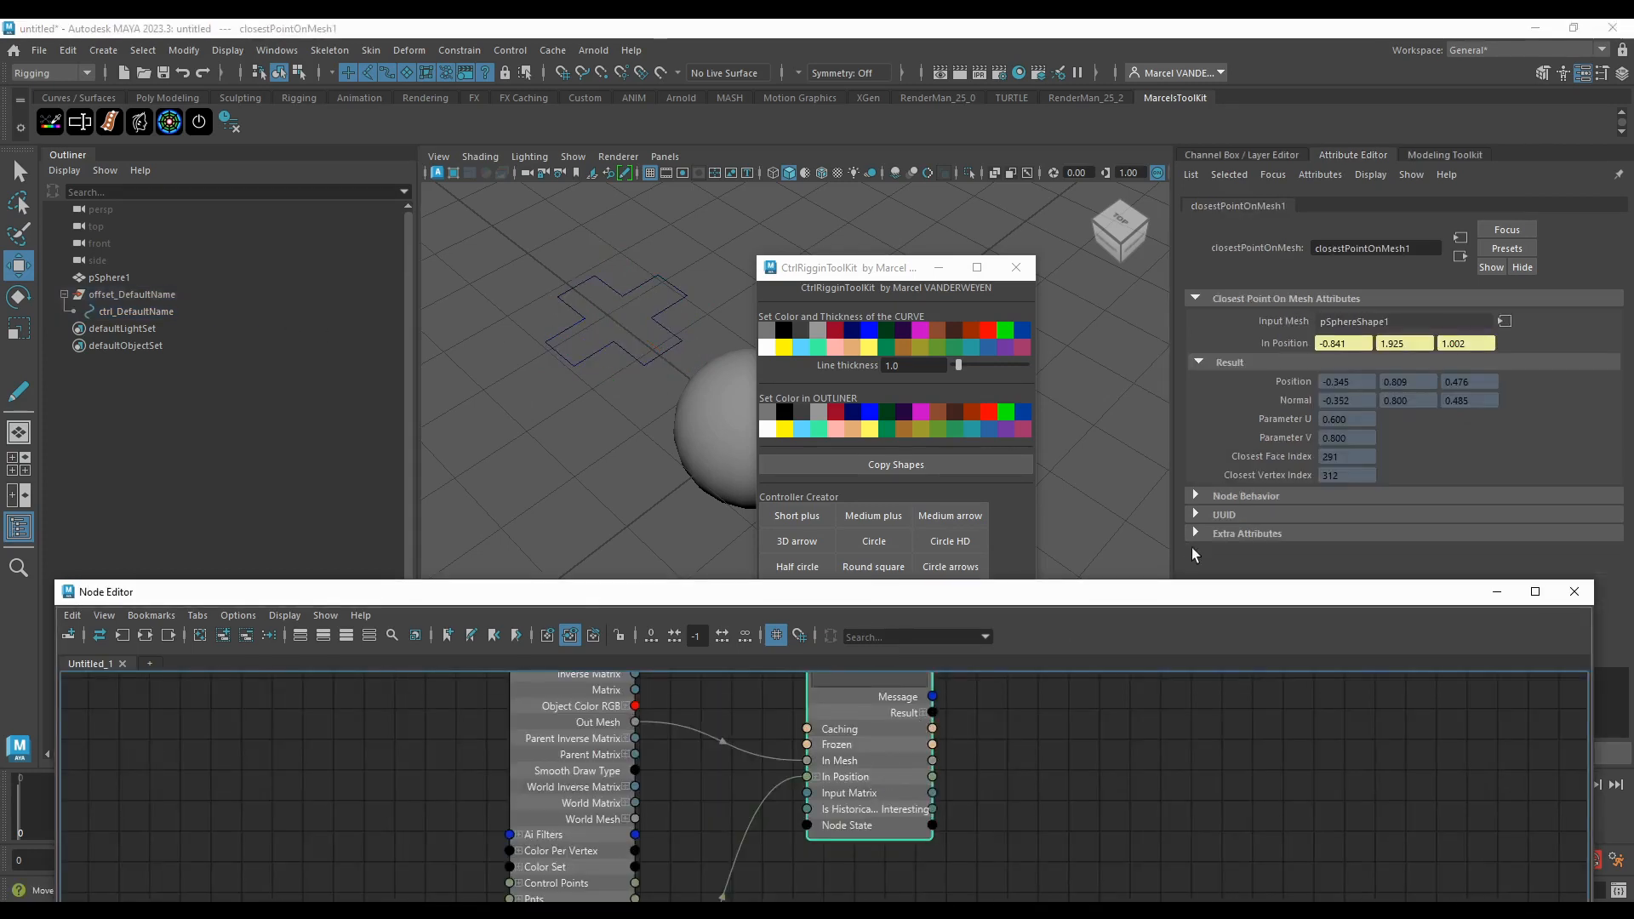
left_click(1321, 419)
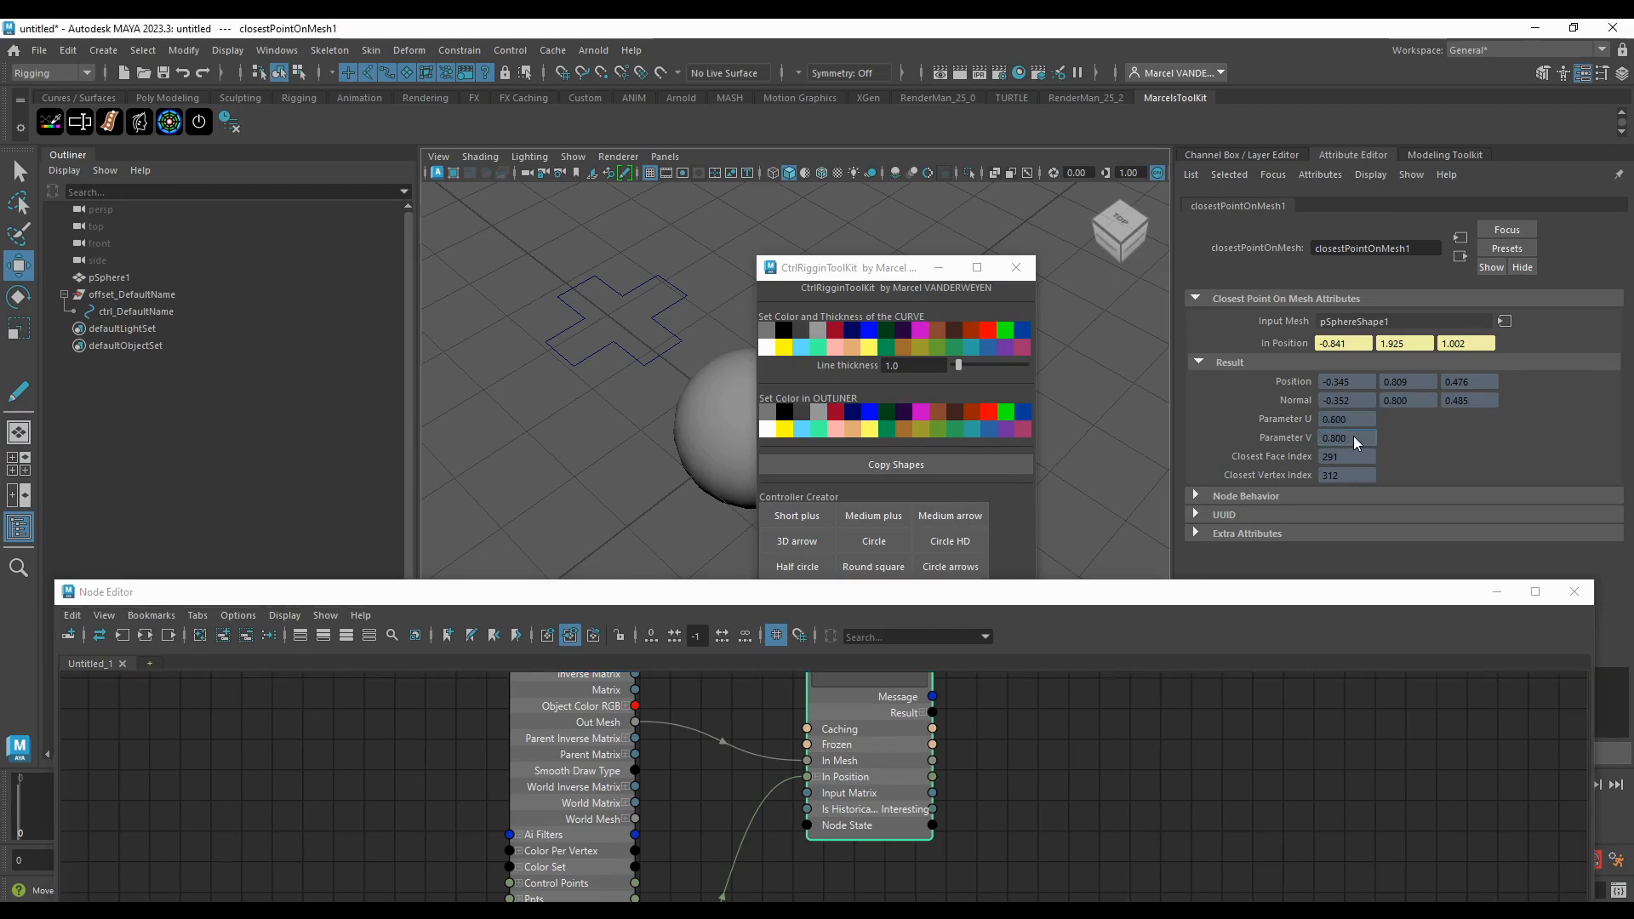
double_click(1331, 438)
left_click(1345, 418)
Step: Shift the Node Editor window and create a new locator at the scene origin
left_click_drag(1048, 598, 946, 124)
scroll(894, 425, "down", 6)
scroll(922, 293, "up", 3)
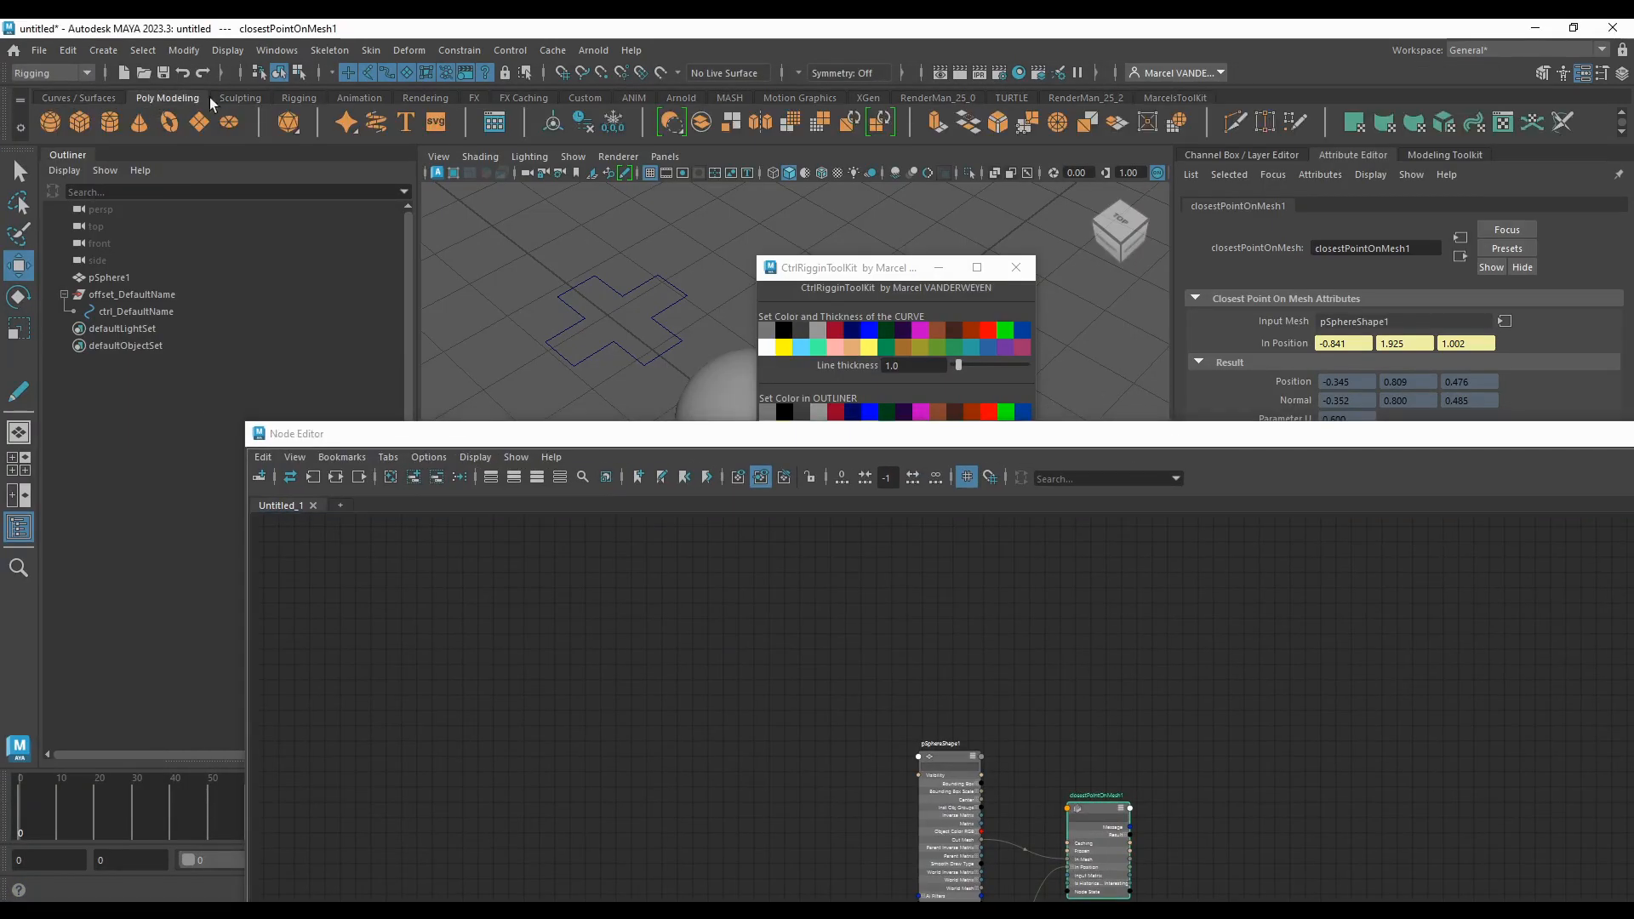
left_click(300, 99)
left_click(170, 99)
left_click(298, 98)
left_click(50, 122)
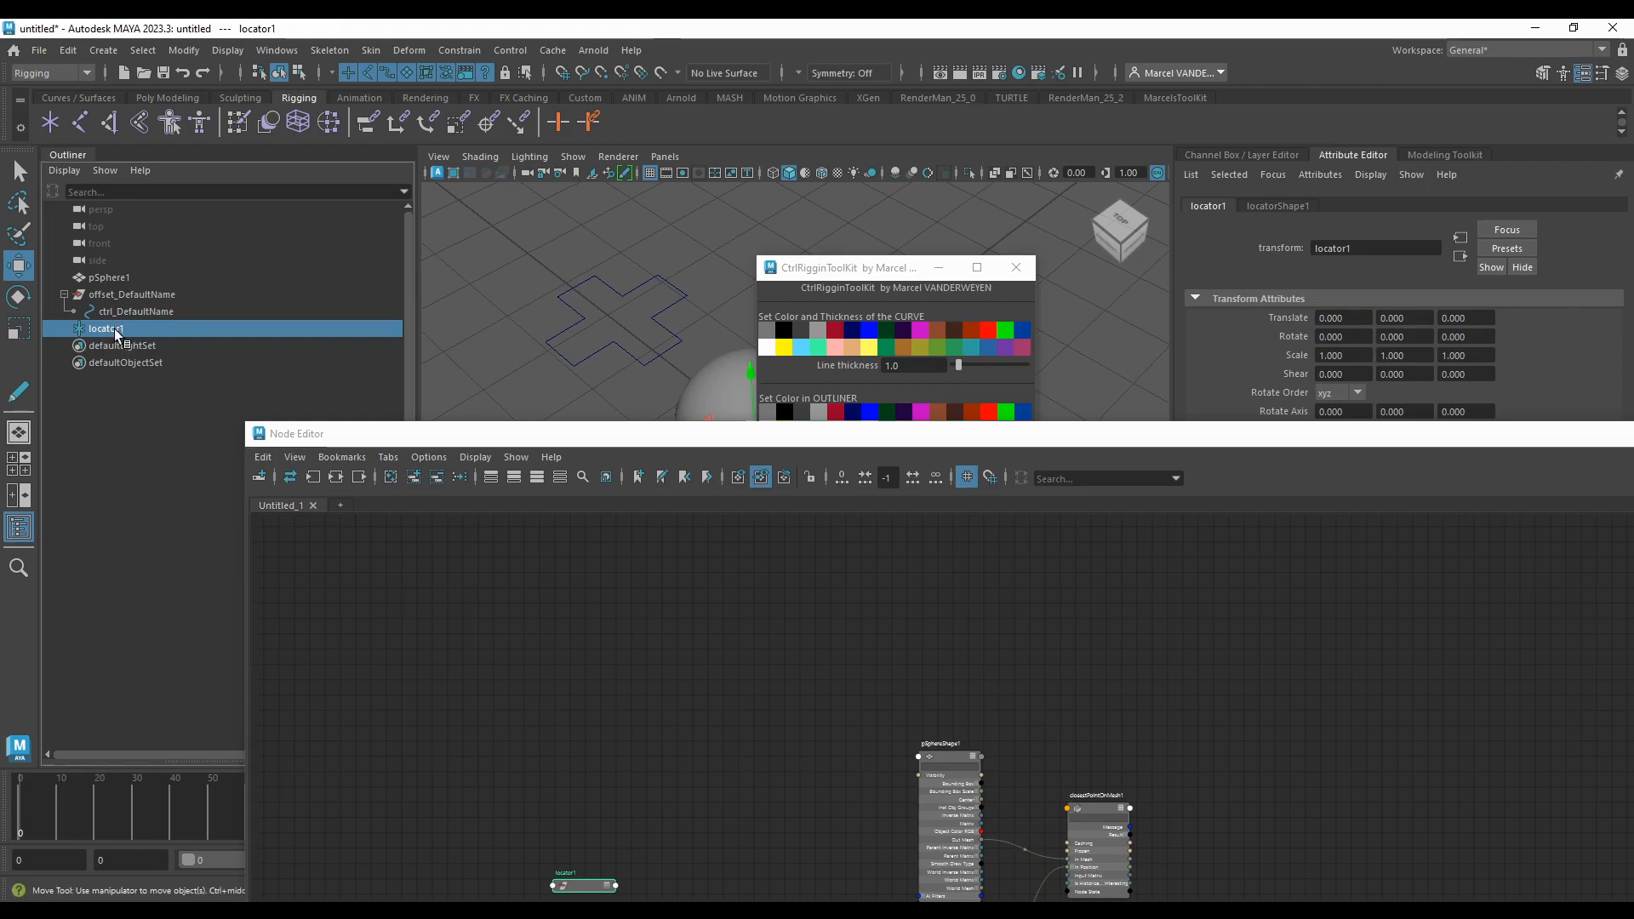
Step: Clear the floating windows away from the sphere and select a single vertex on its upper front surface
left_click_drag(447, 443, 602, 311)
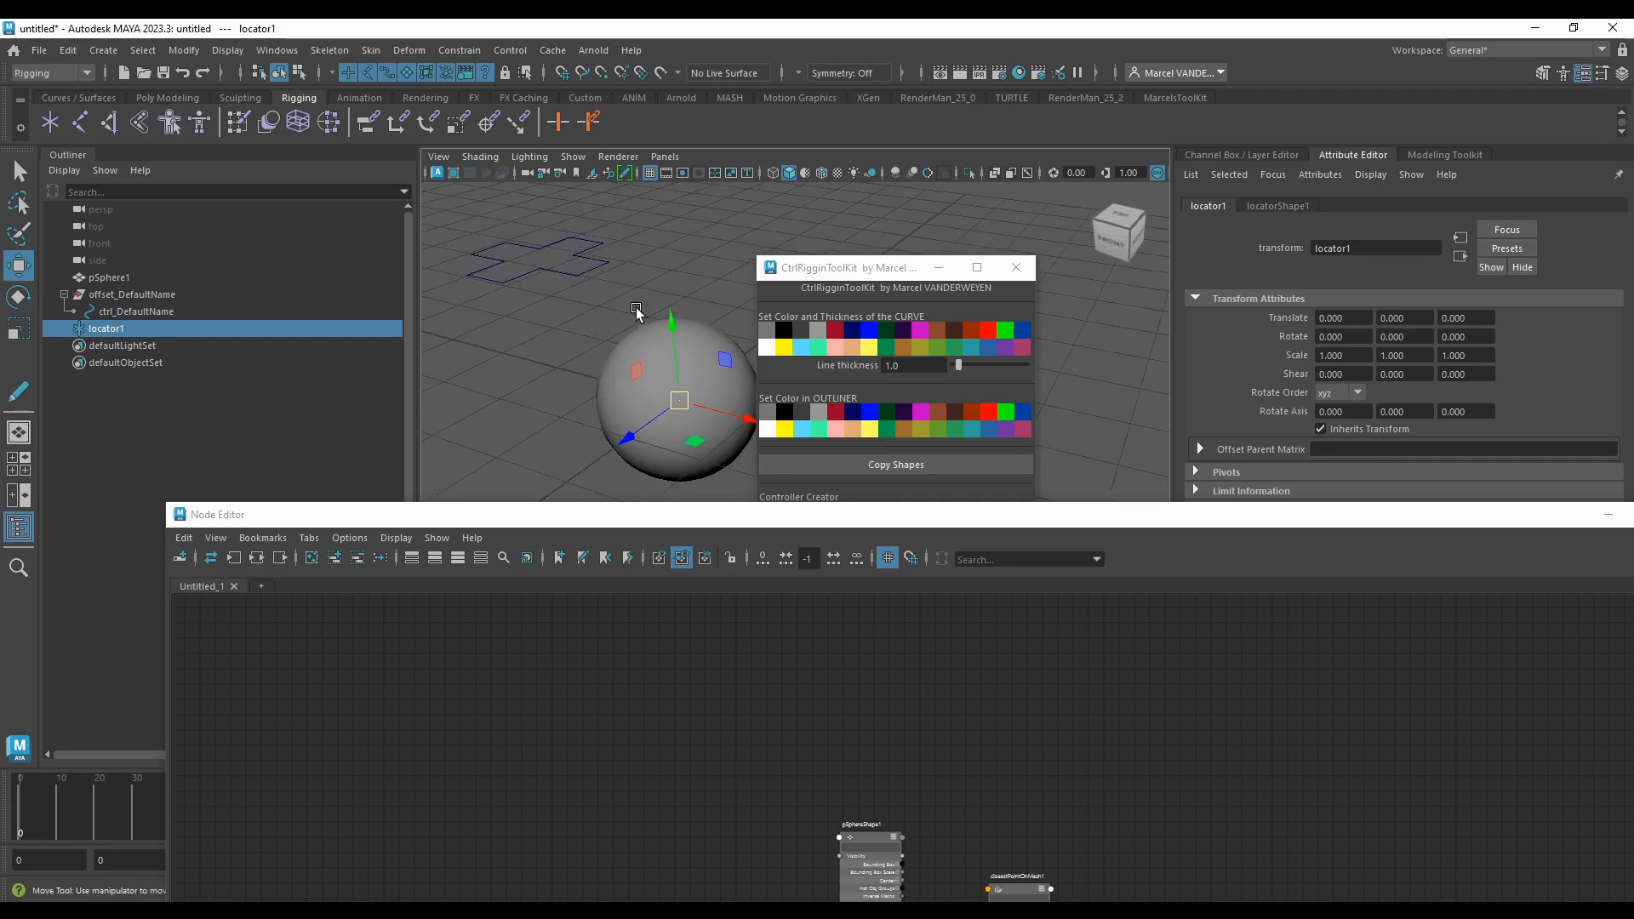
left_click_drag(613, 311, 553, 344, "alt")
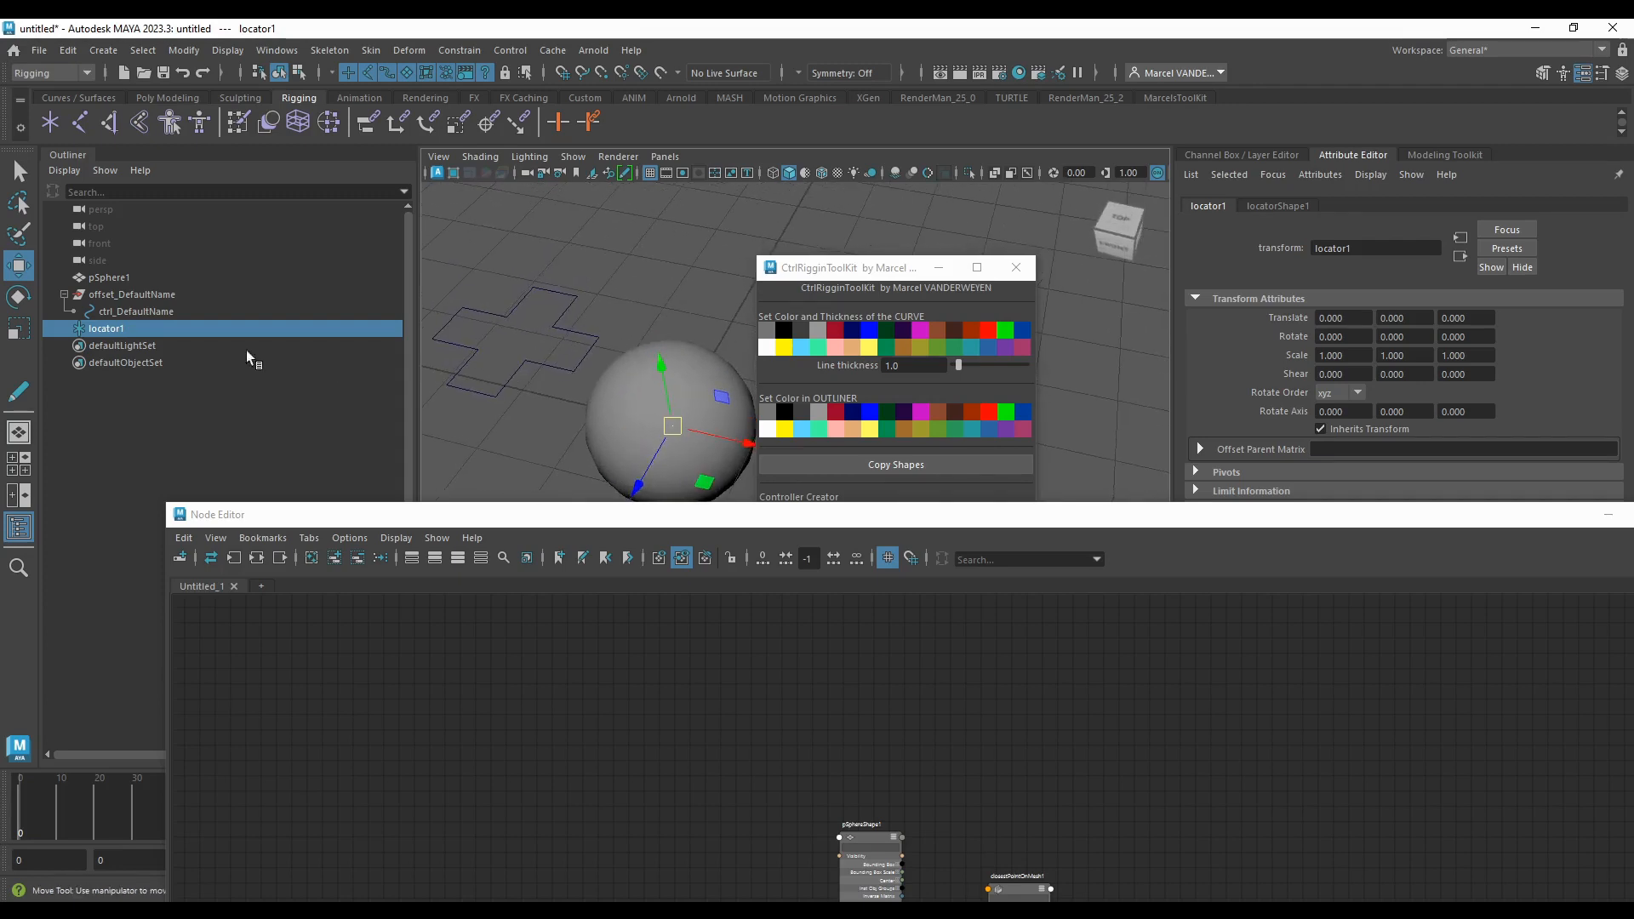
middle_click_drag(489, 363, 536, 272, "alt")
scroll(538, 281, "up", 4)
middle_click_drag(547, 331, 564, 377, "alt")
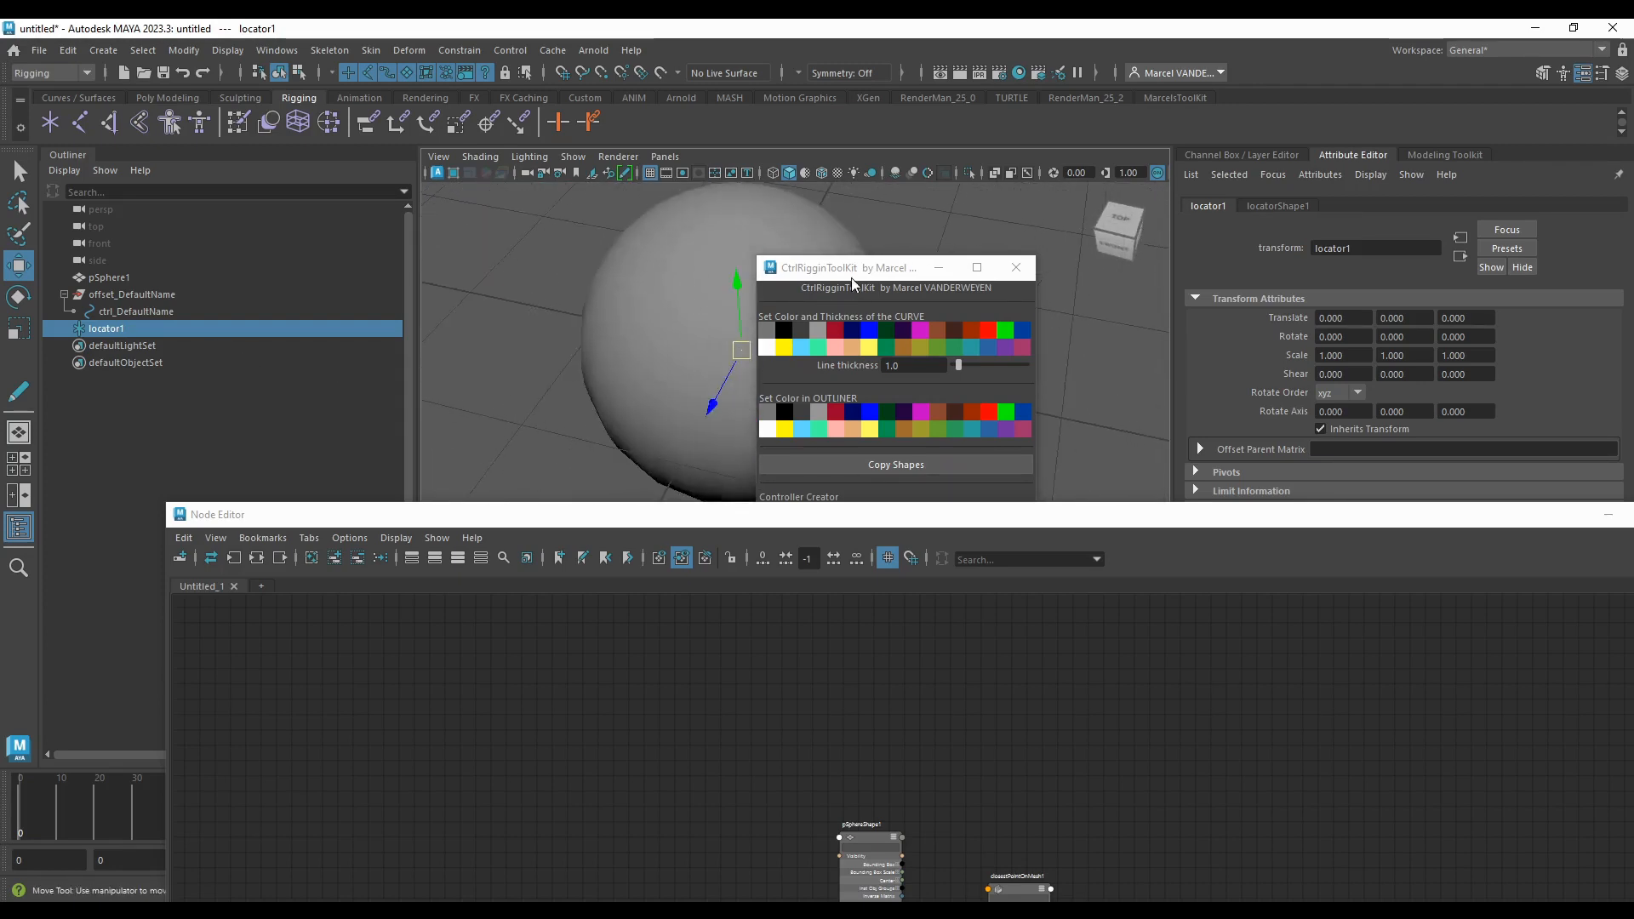
left_click_drag(853, 271, 1089, 245)
mouse_move(672, 321)
left_mouse_down("alt")
mouse_move(711, 305)
mouse_move(673, 338)
left_mouse_up("alt")
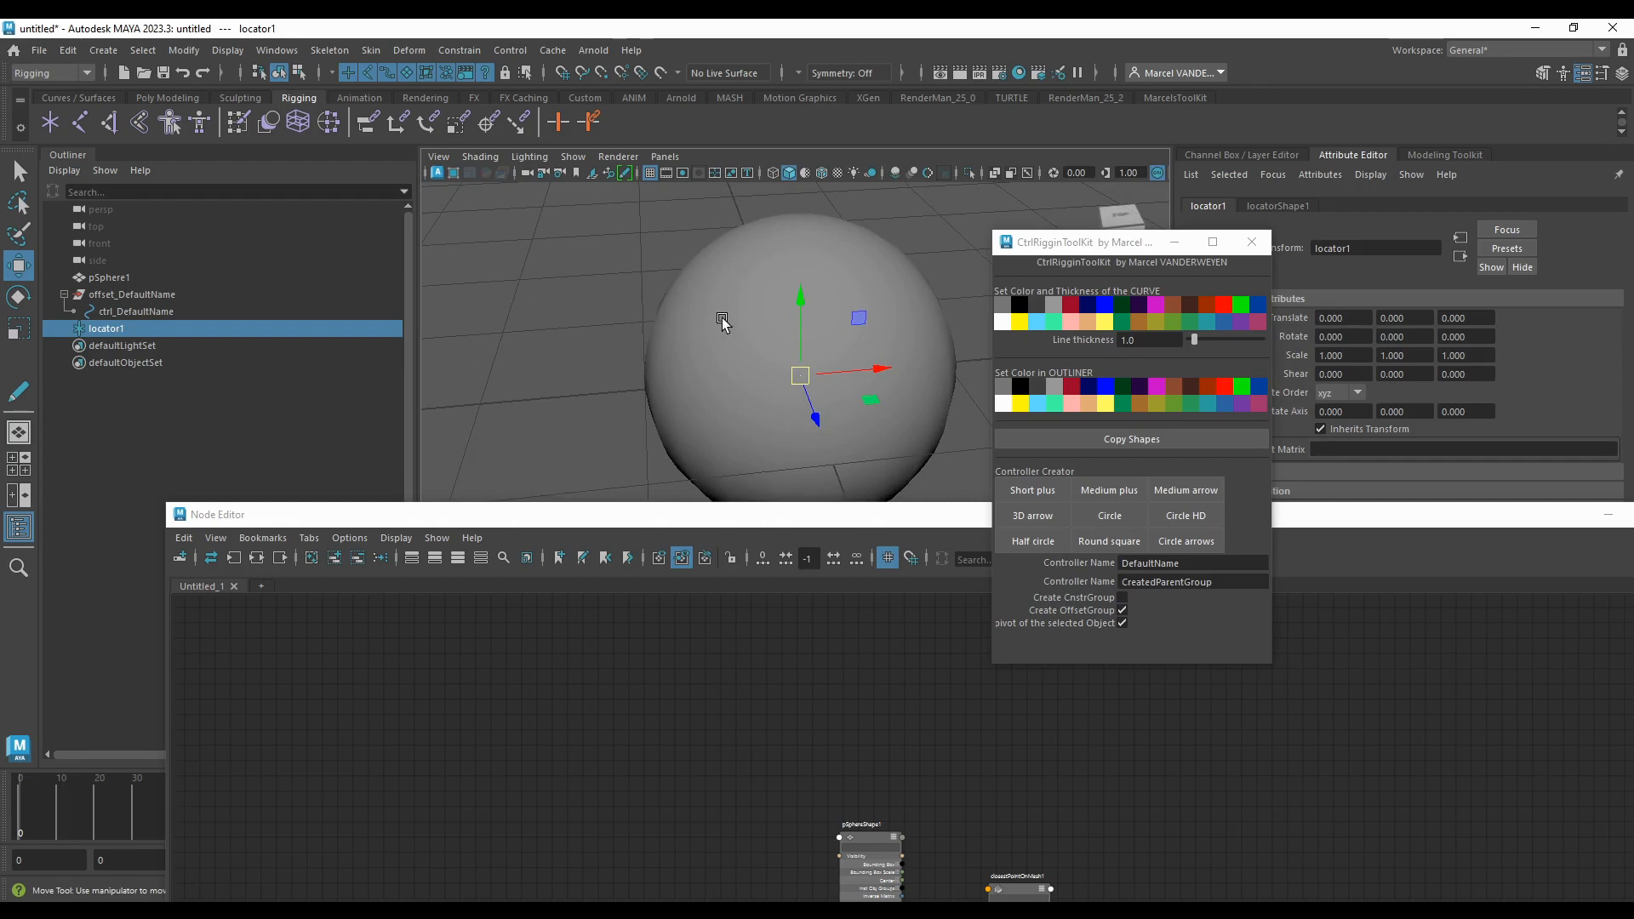
left_click(702, 313, "shift")
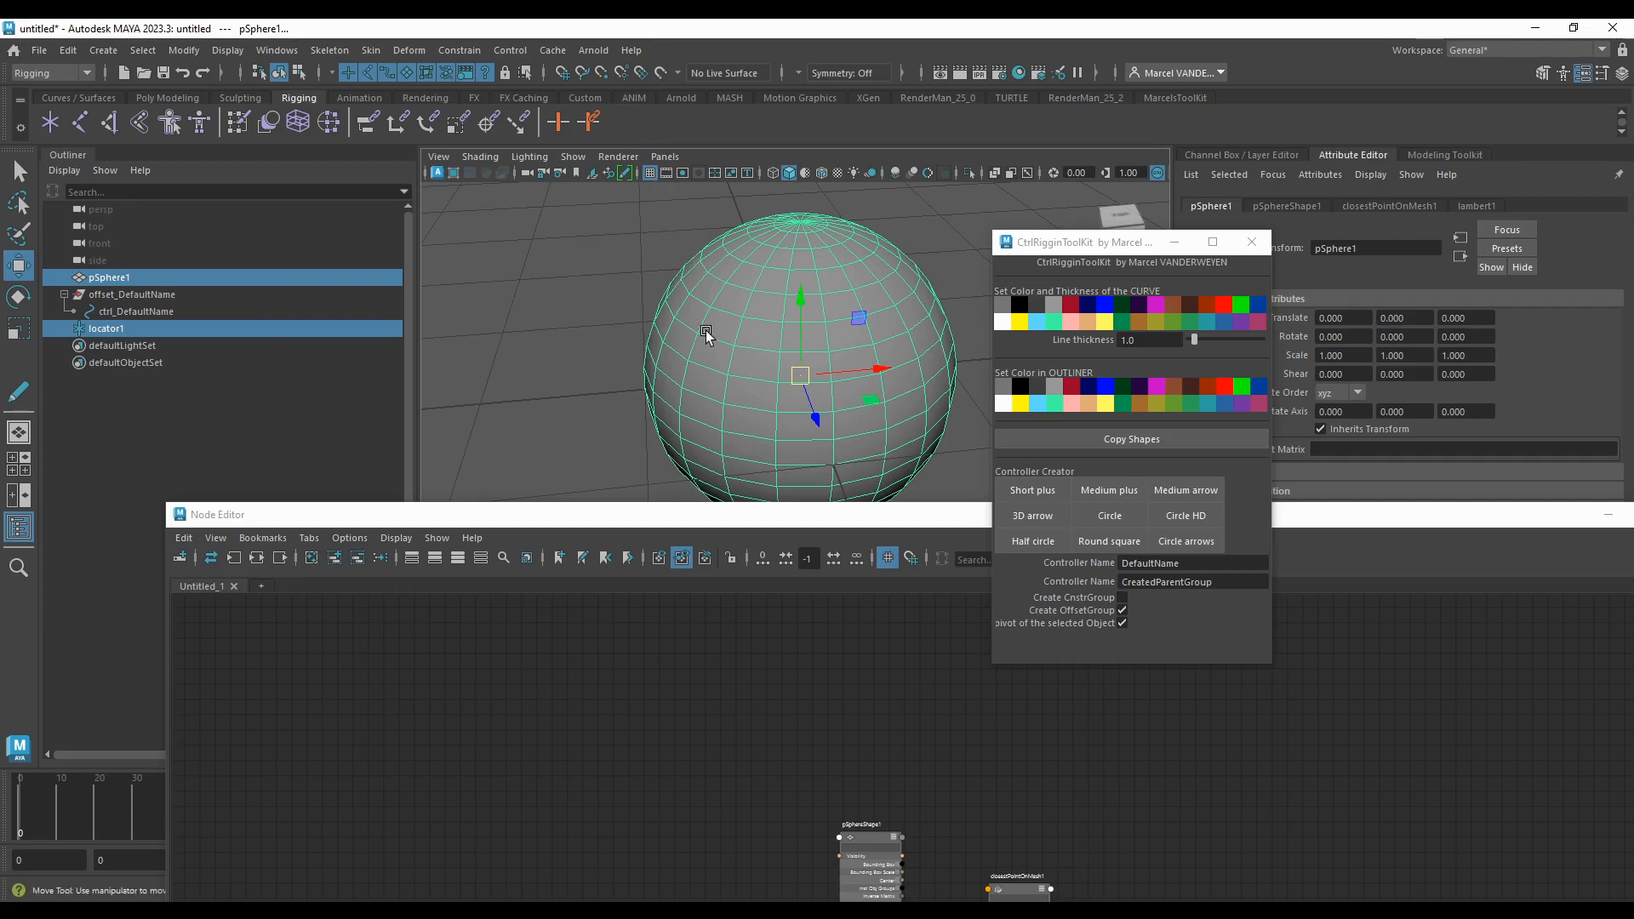
right_click_drag(706, 332, 735, 350)
left_click(734, 348)
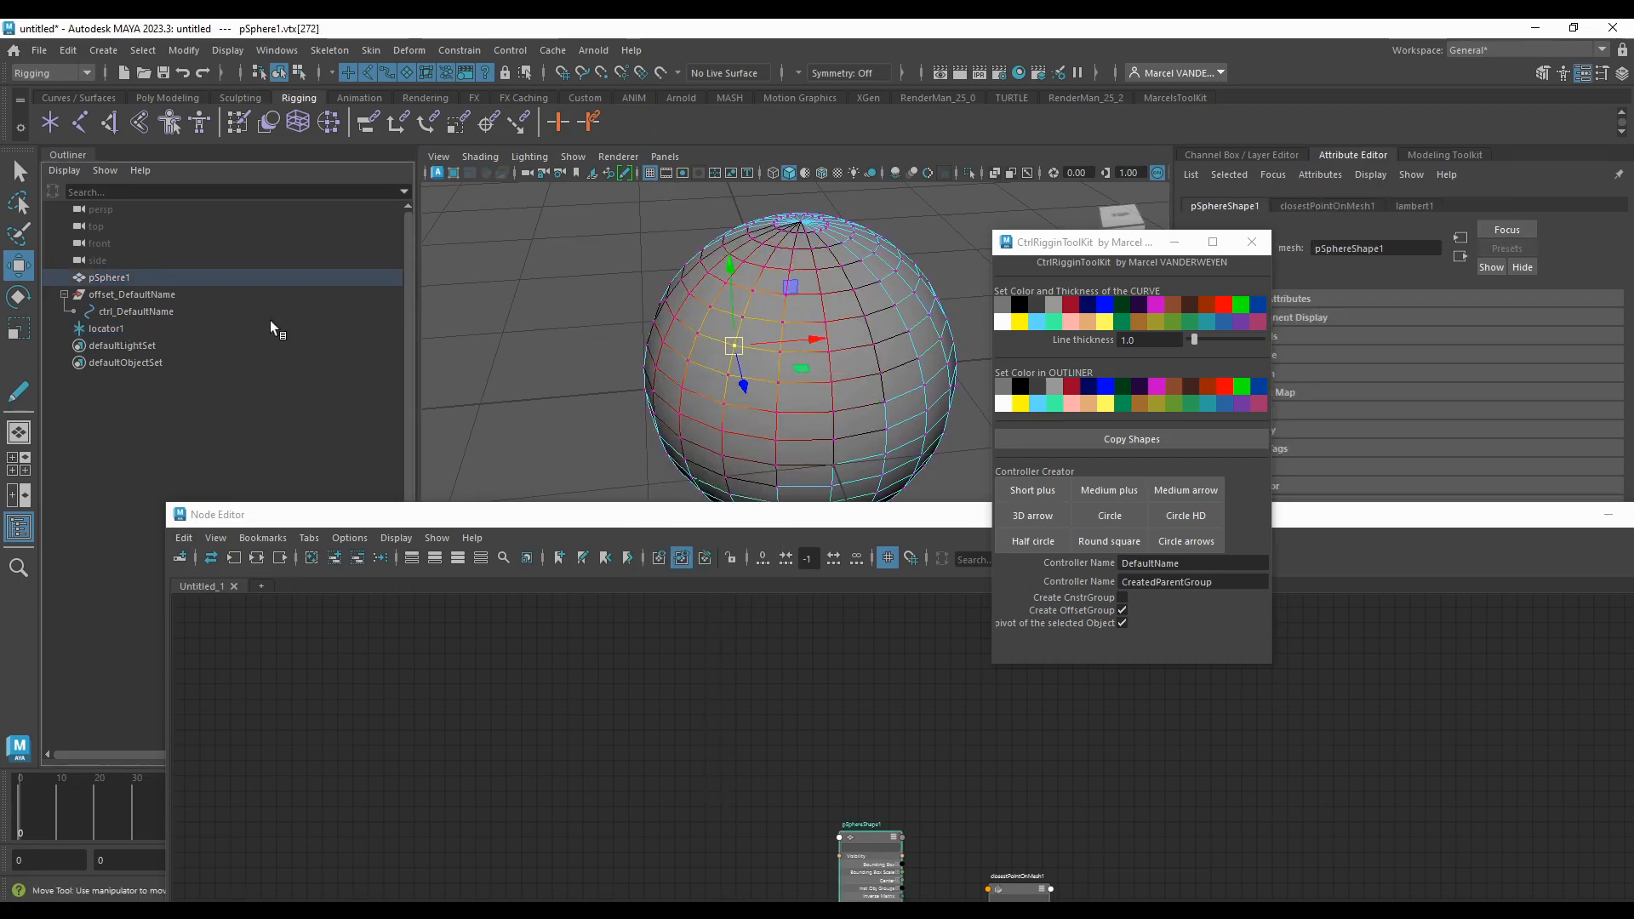
Step: Add locator1 to the vertex selection and create a UV Pin with Transforms as pin locations and New Transform as output
left_click(122, 333)
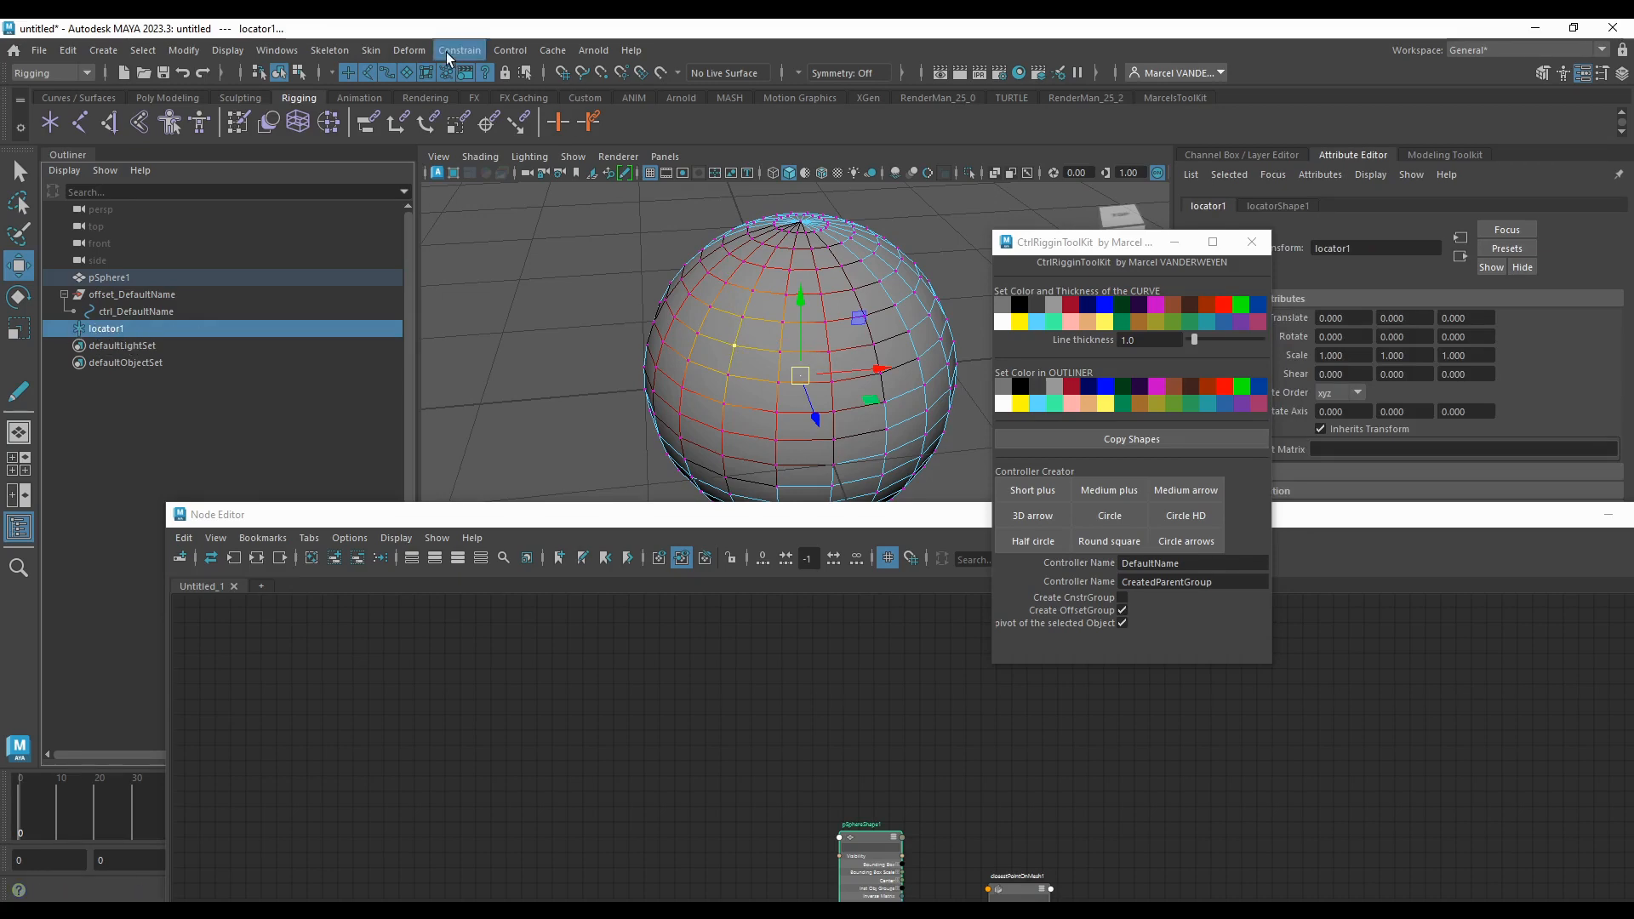
left_click(409, 51)
mouse_move(453, 48)
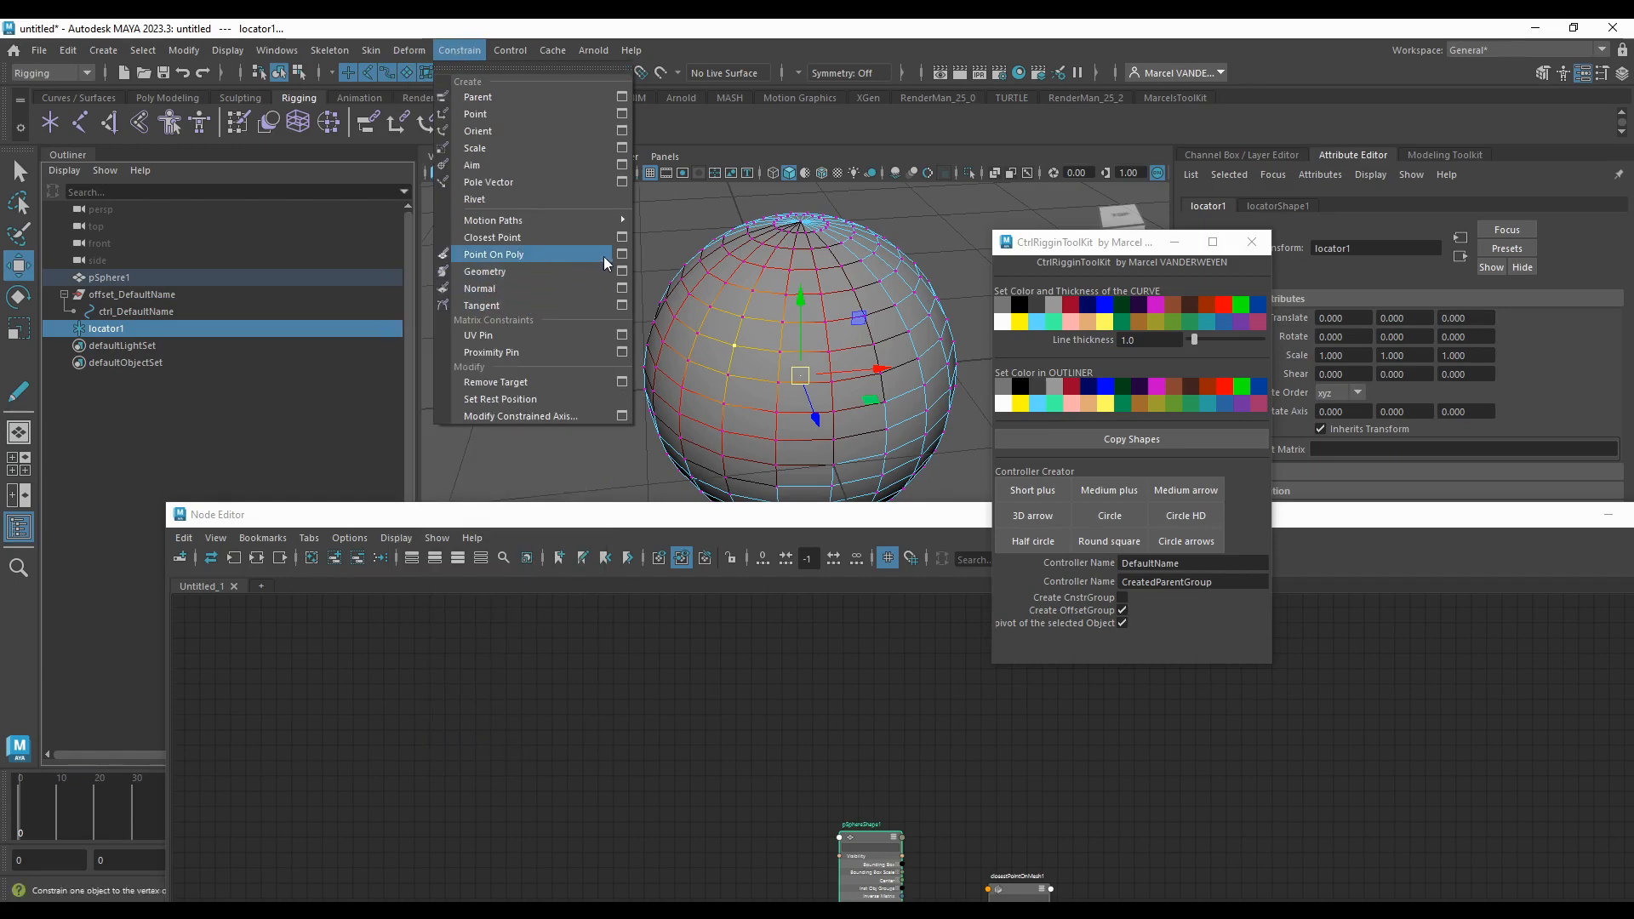
left_click(622, 336)
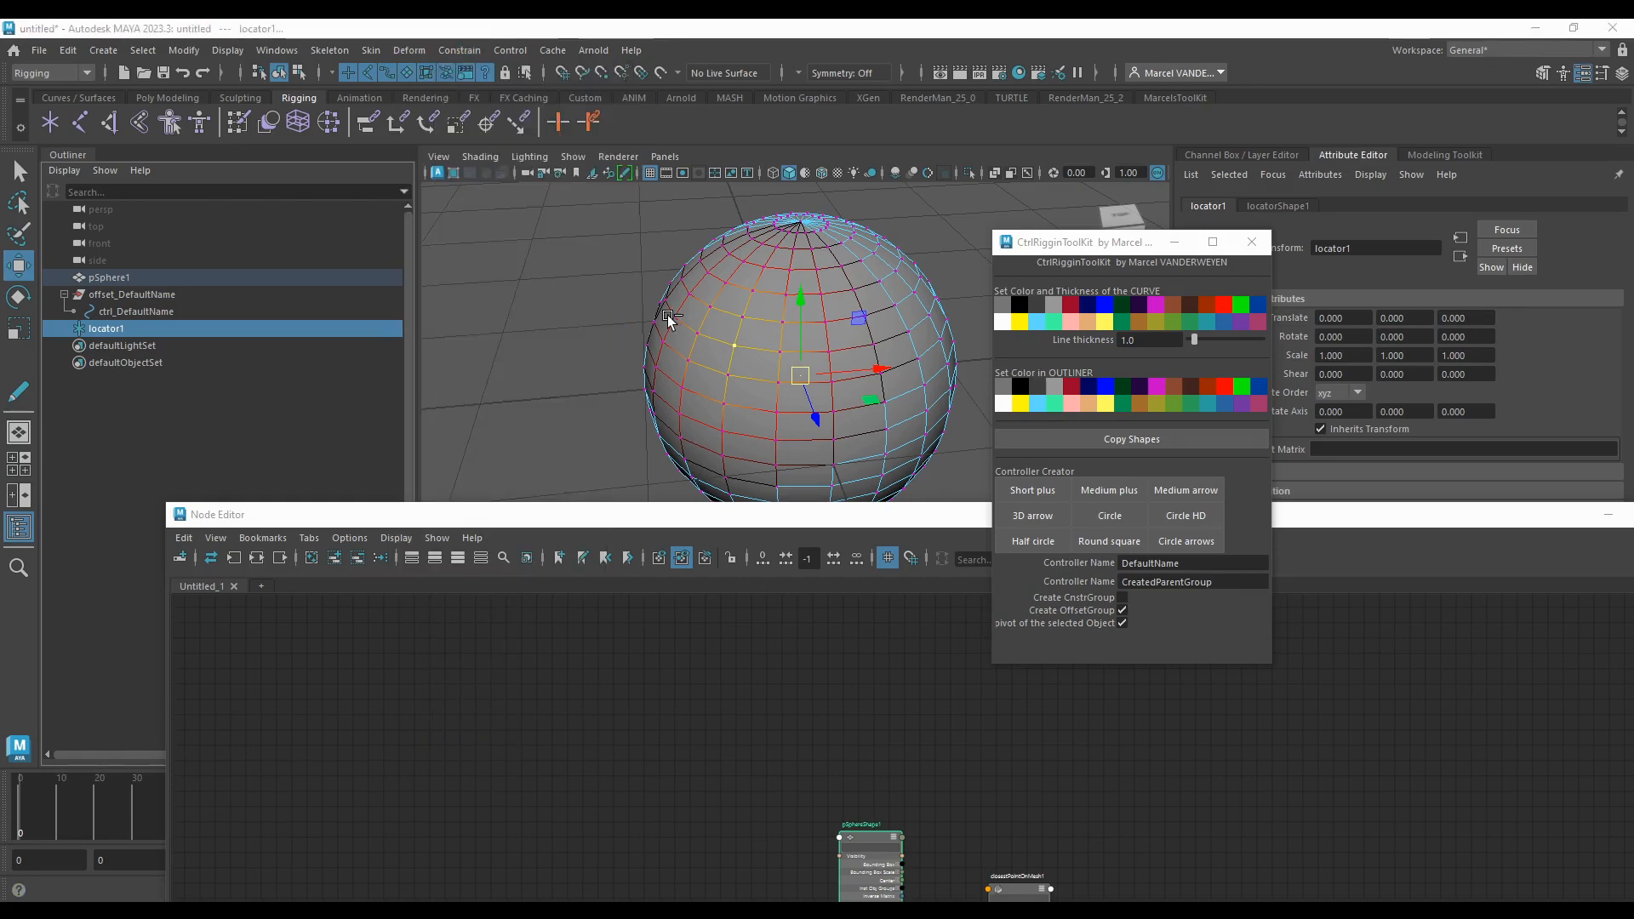
left_click_drag(652, 545, 1065, 144)
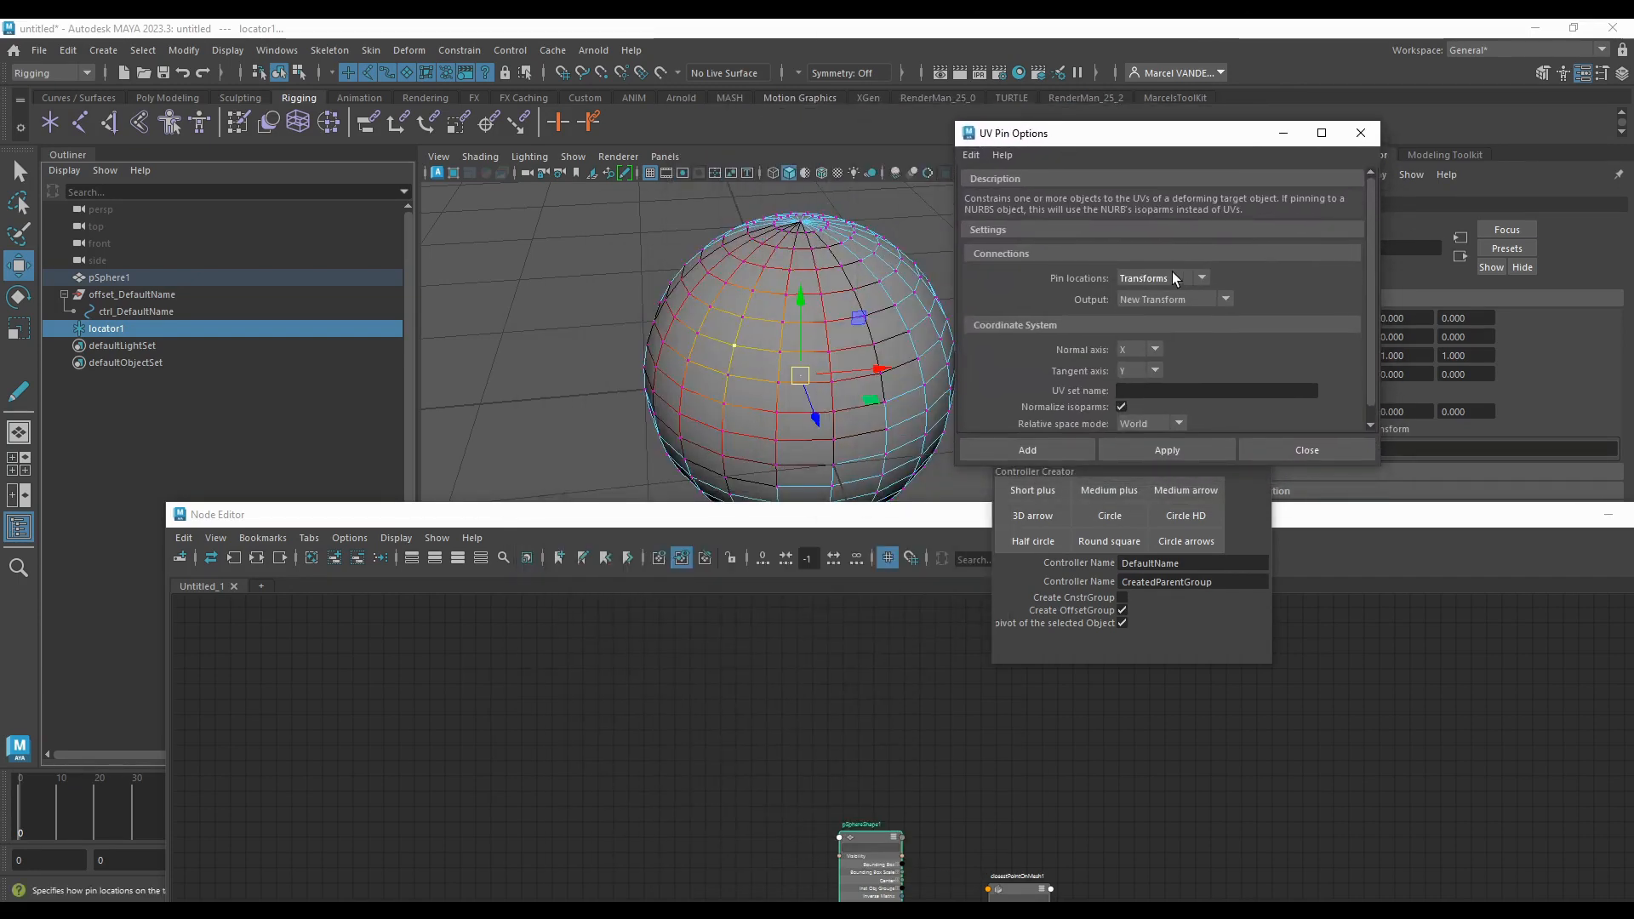
left_click(1172, 300)
left_click(1176, 295)
left_click(1182, 299)
left_click(1181, 299)
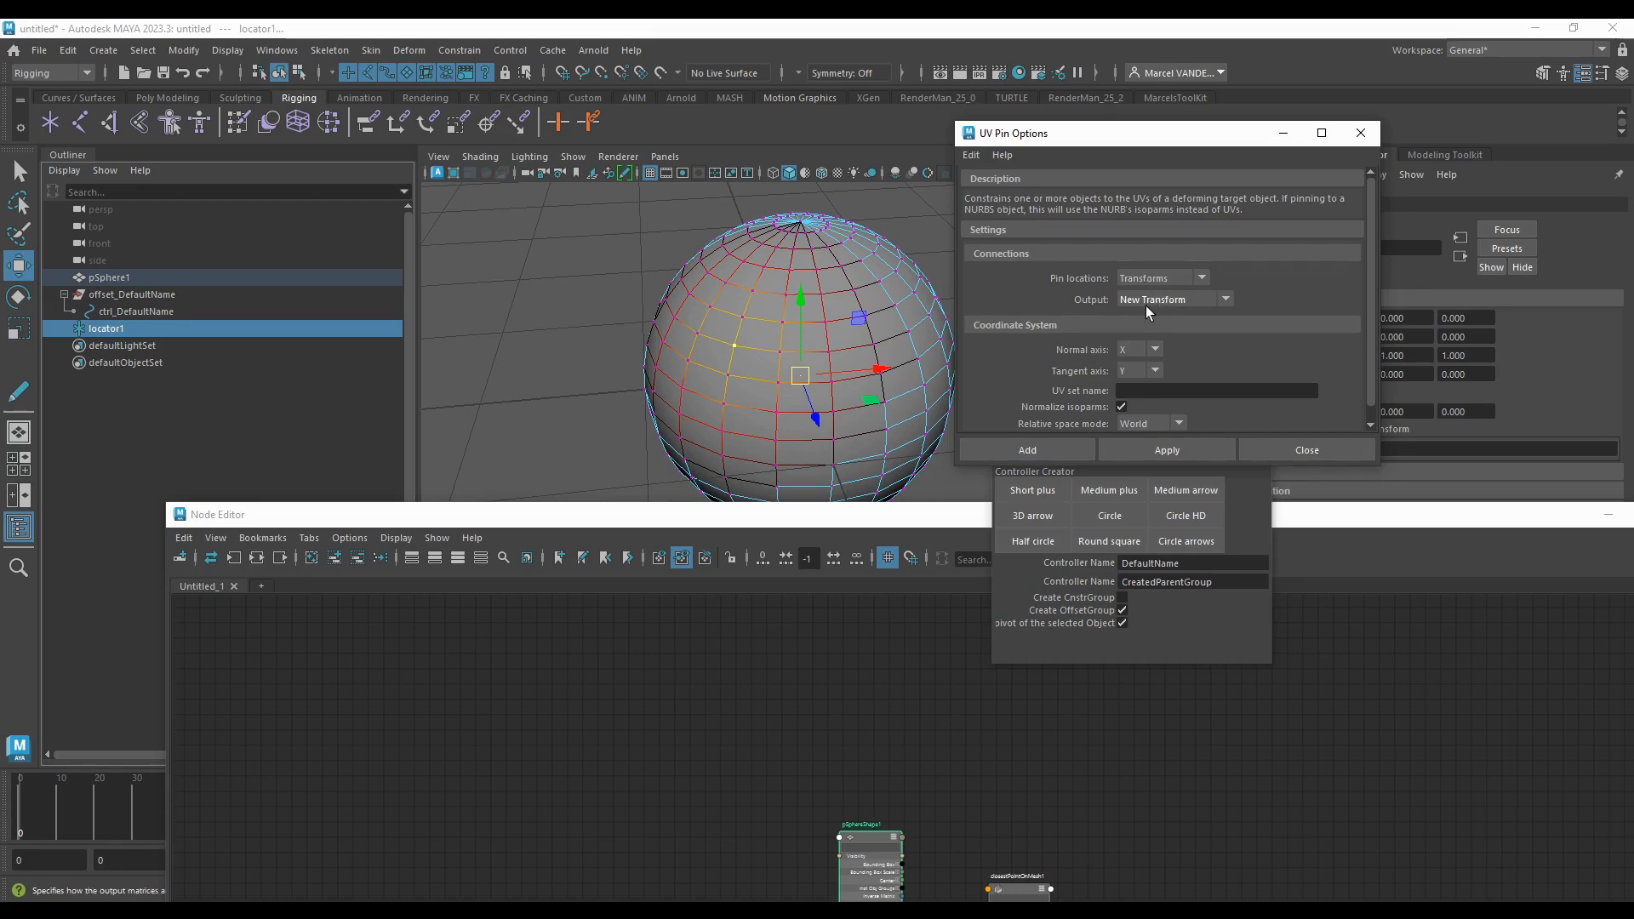
left_click_drag(1123, 140, 1039, 143)
left_click(1102, 450)
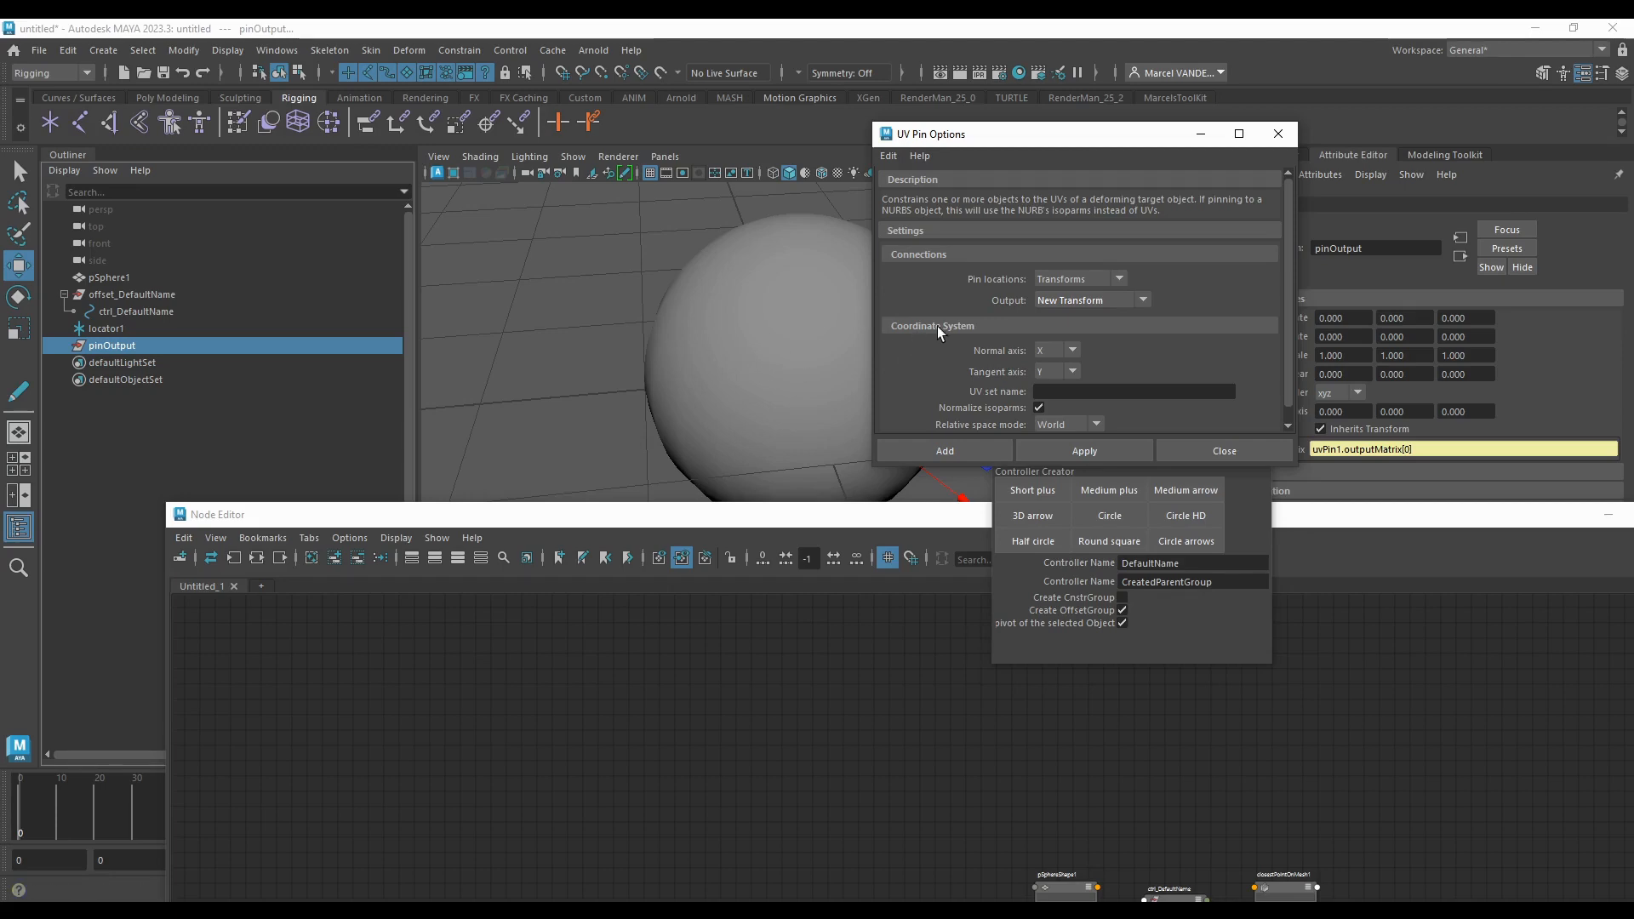
Step: Parent locator1 under pinOutput and reset its transforms with the Reset Controller script
left_click(131, 328)
scroll(598, 328, "down", 5)
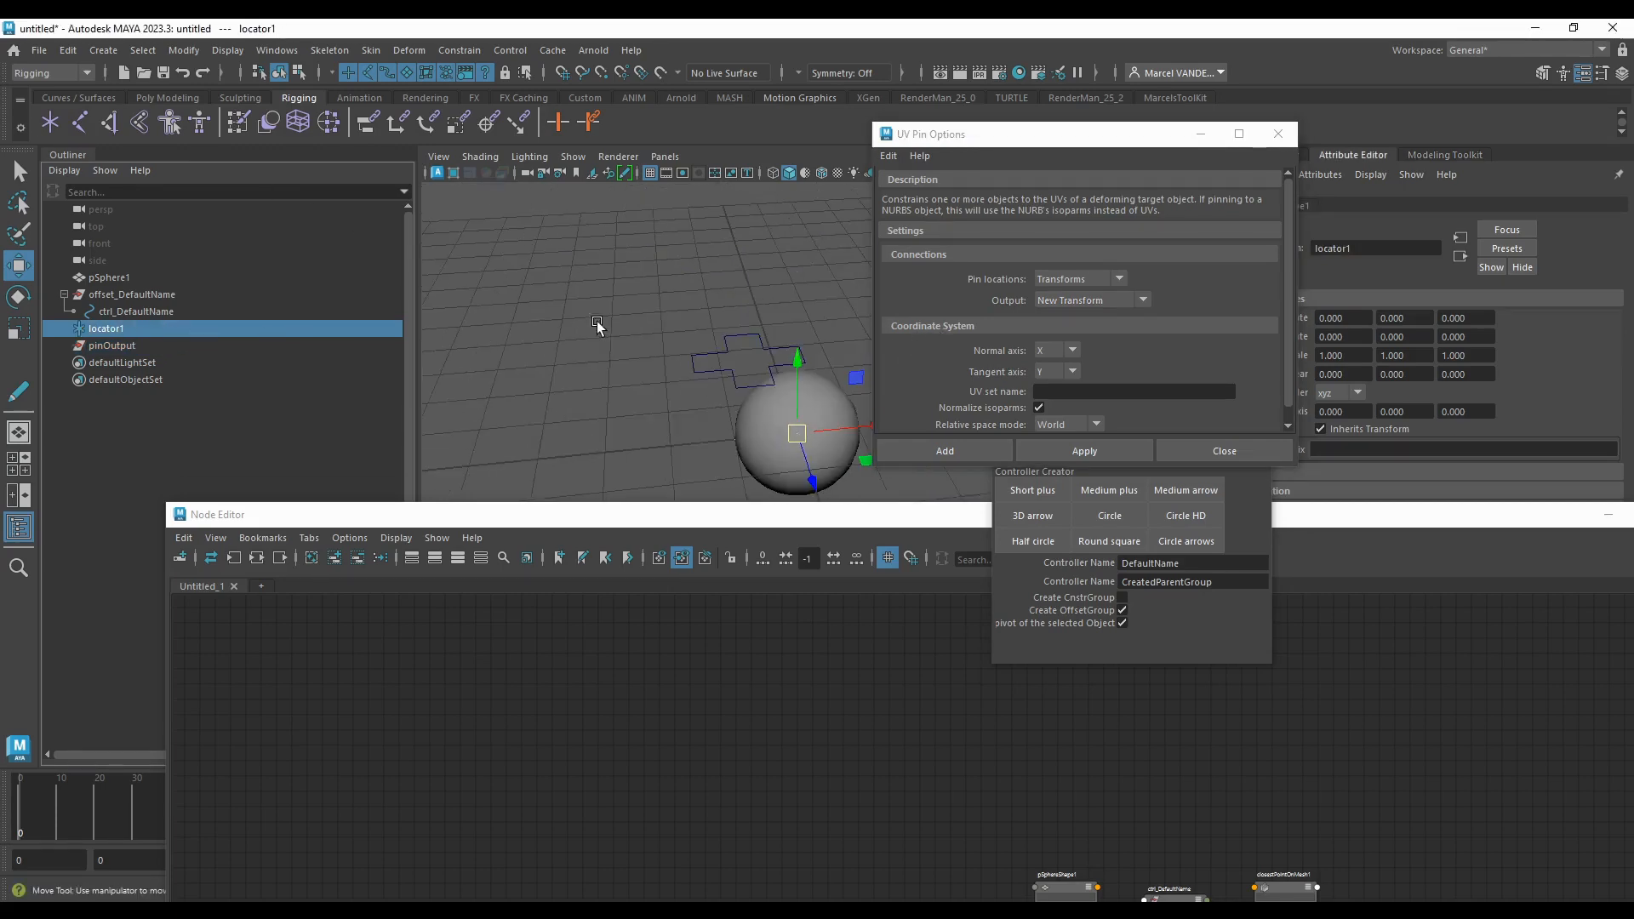
scroll(599, 330, "up", 3)
left_click_drag(598, 330, 620, 332, "alt")
key("f")
middle_click_drag(101, 328, 89, 349)
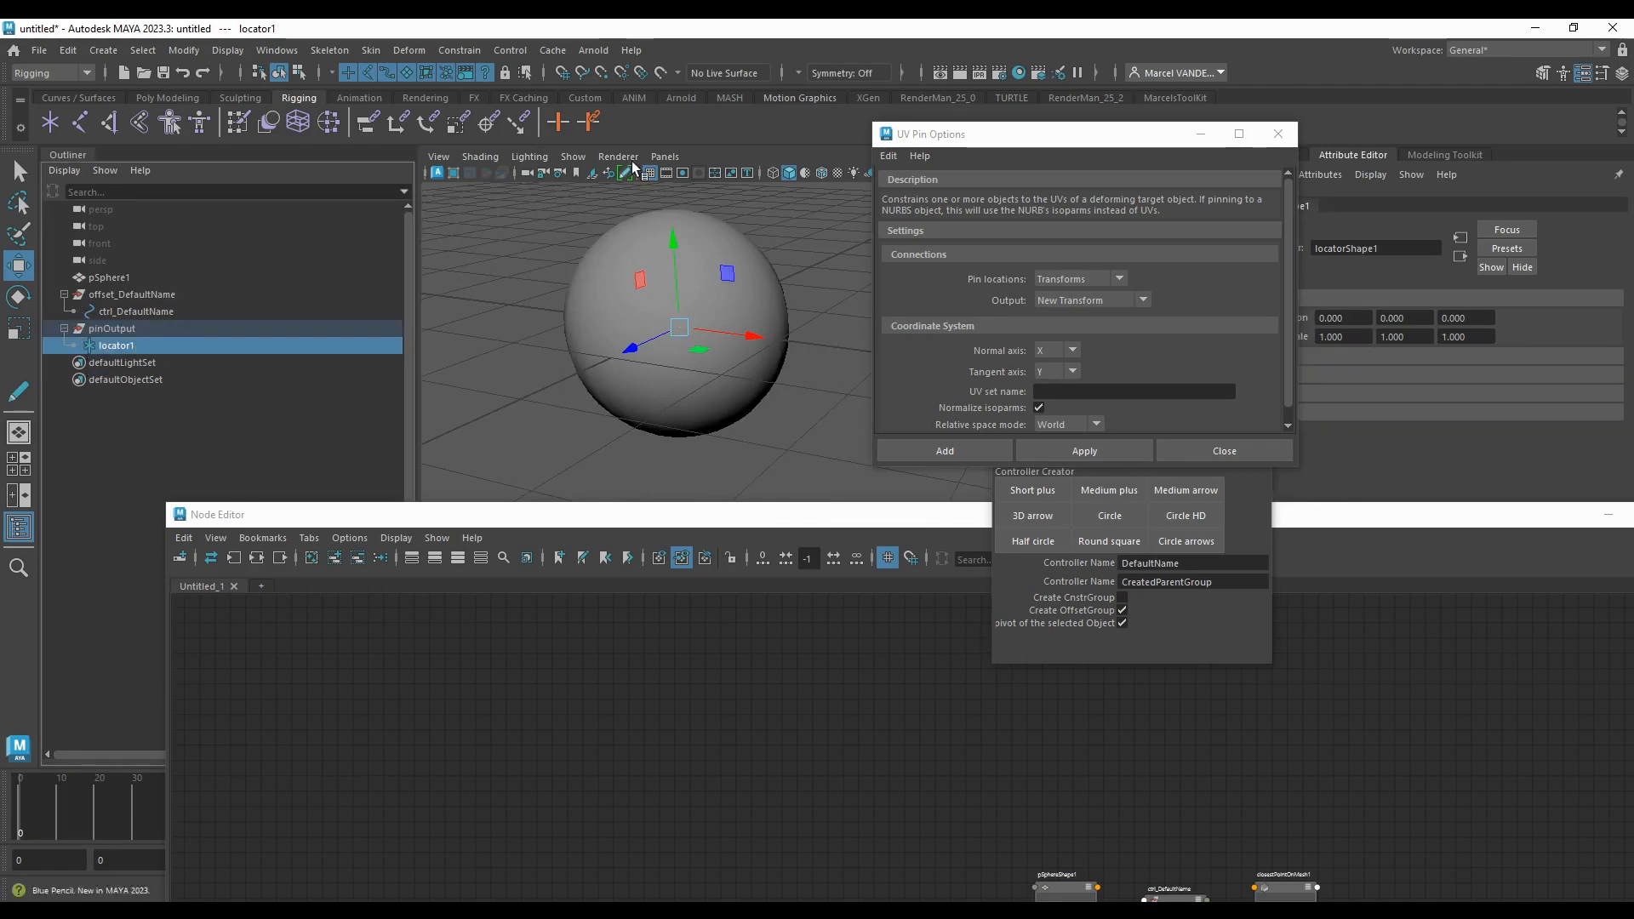
left_click(1175, 98)
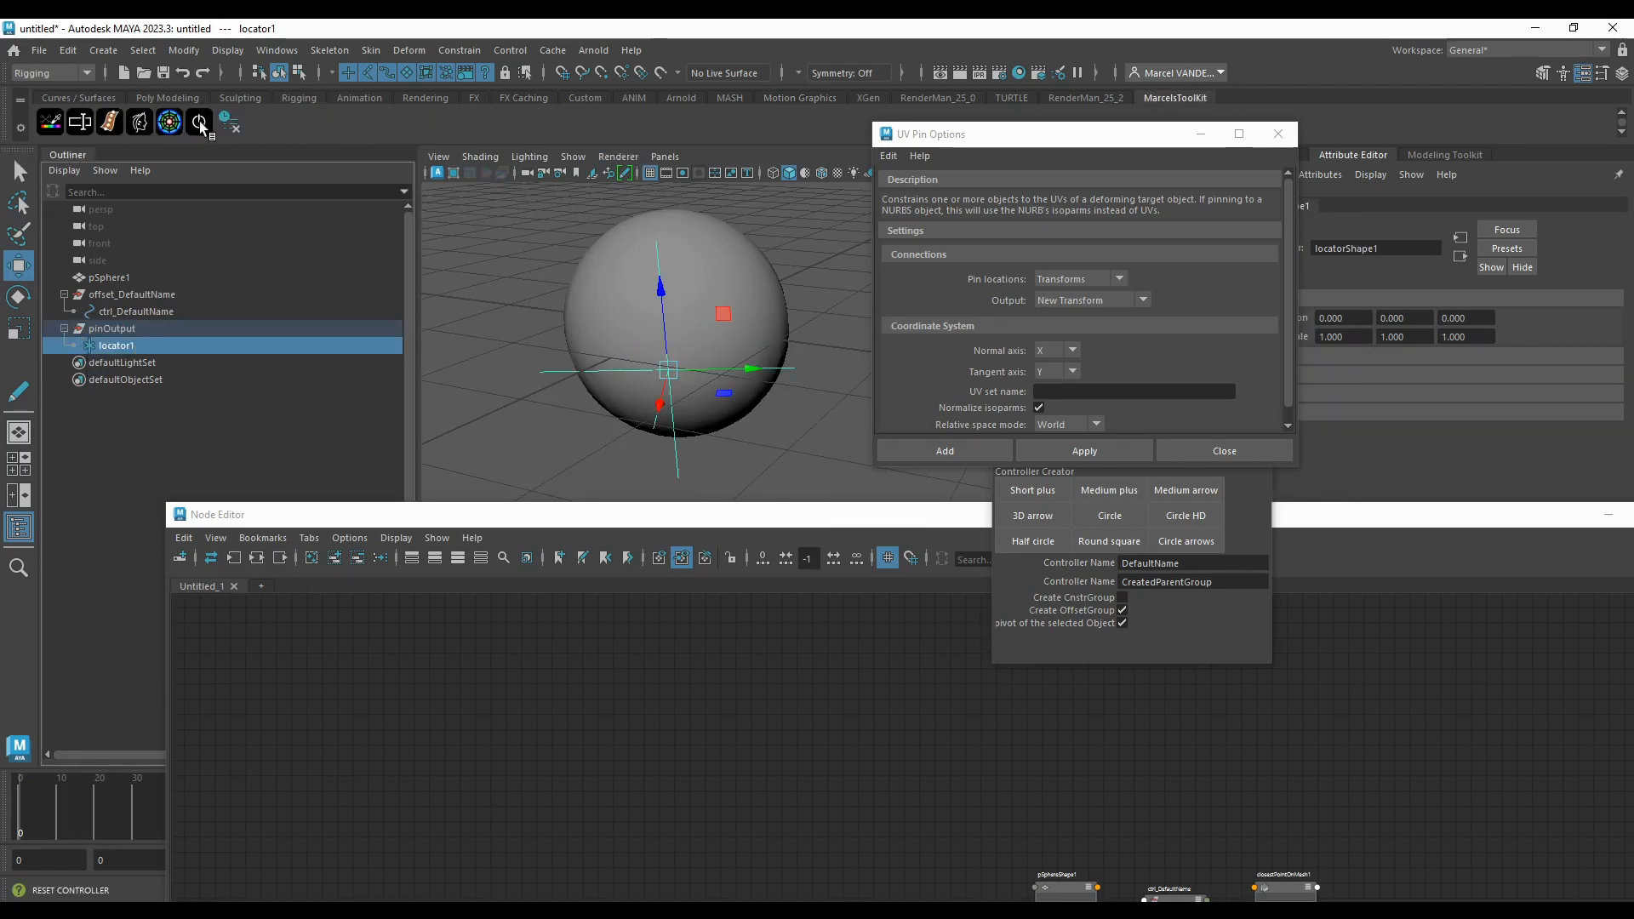
left_click_drag(485, 337, 89, 386, "alt")
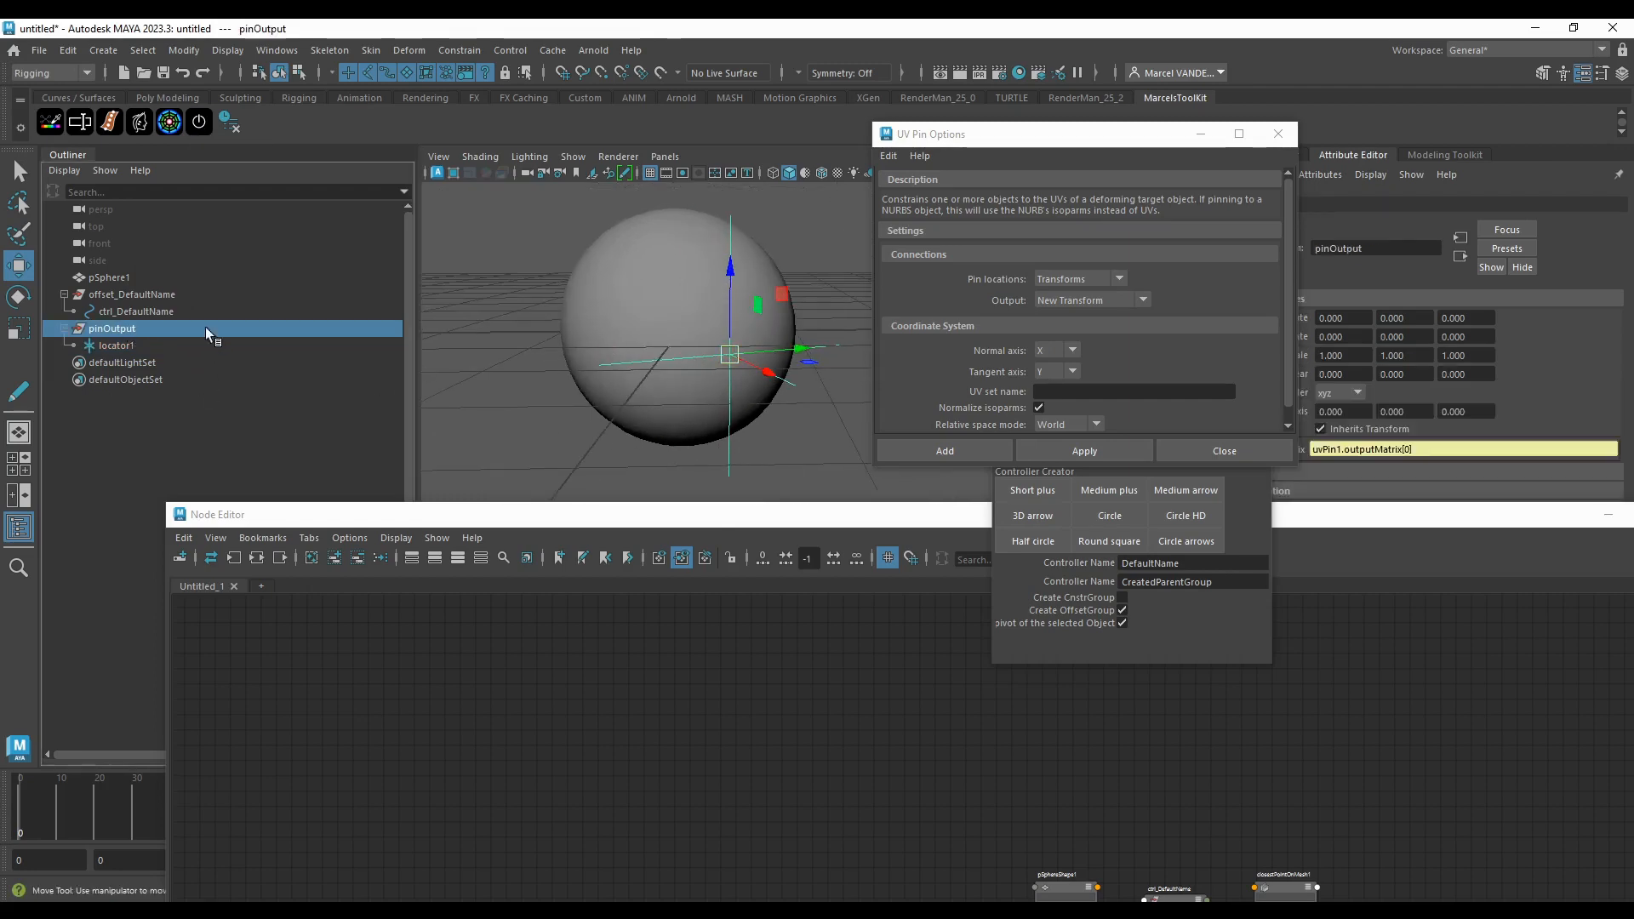
Step: Test whether the pinned locator follows by moving pSphere1 several times, undoing each move
left_click(638, 329)
left_click_drag(675, 336, 691, 388)
key("ctrl+z")
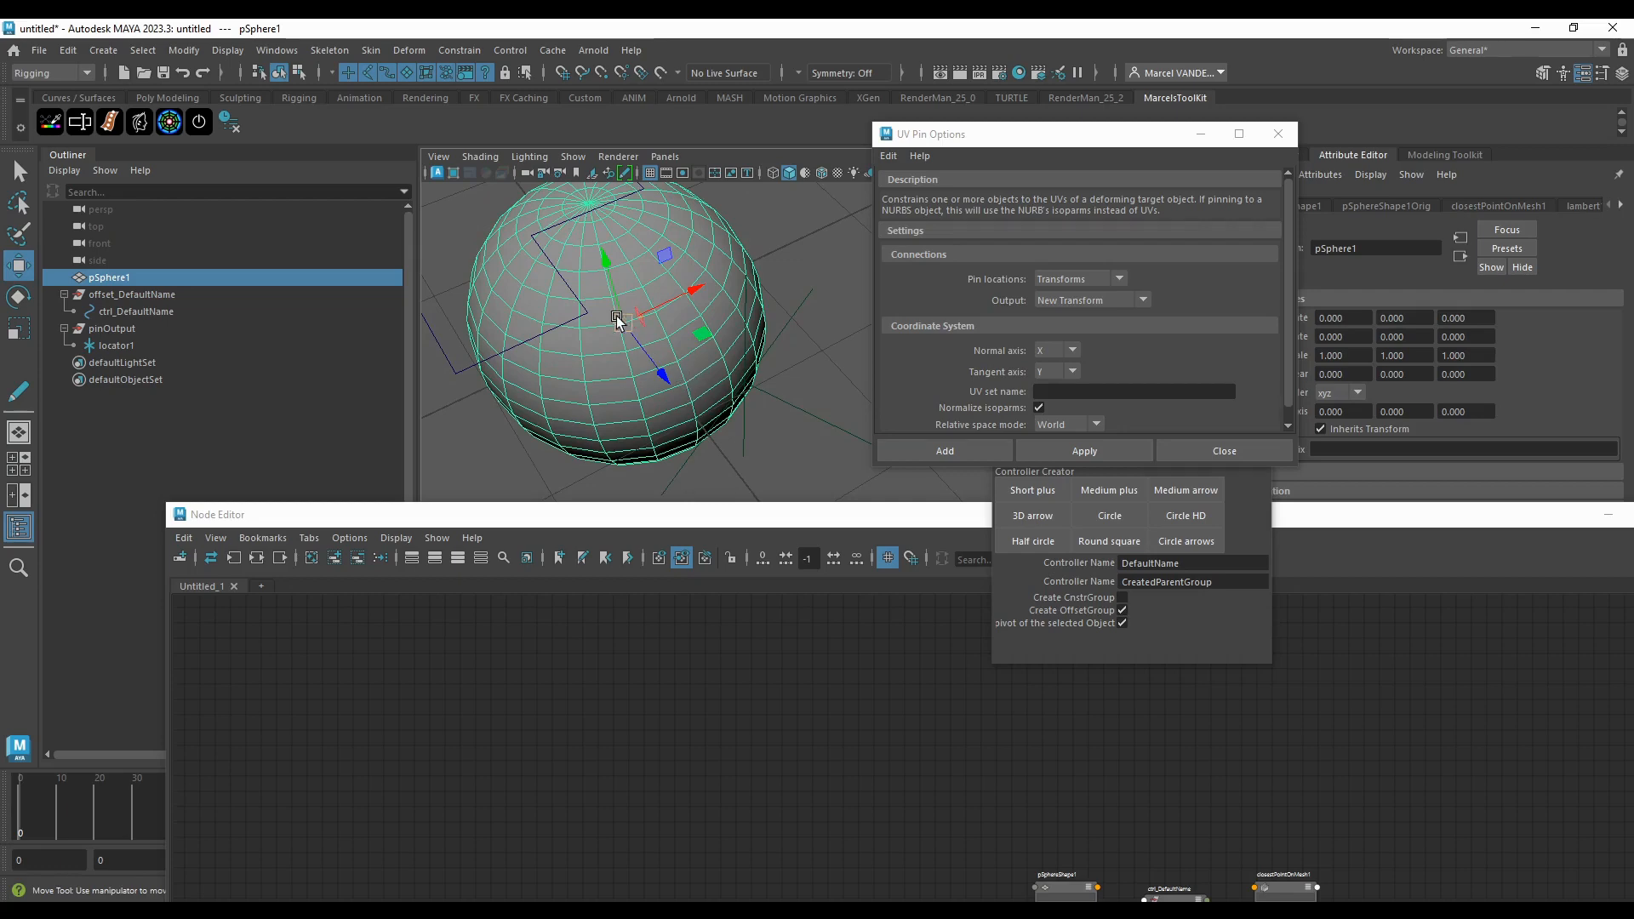
left_click_drag(621, 323, 636, 284)
key("ctrl+z")
scroll(737, 374, "down", 5)
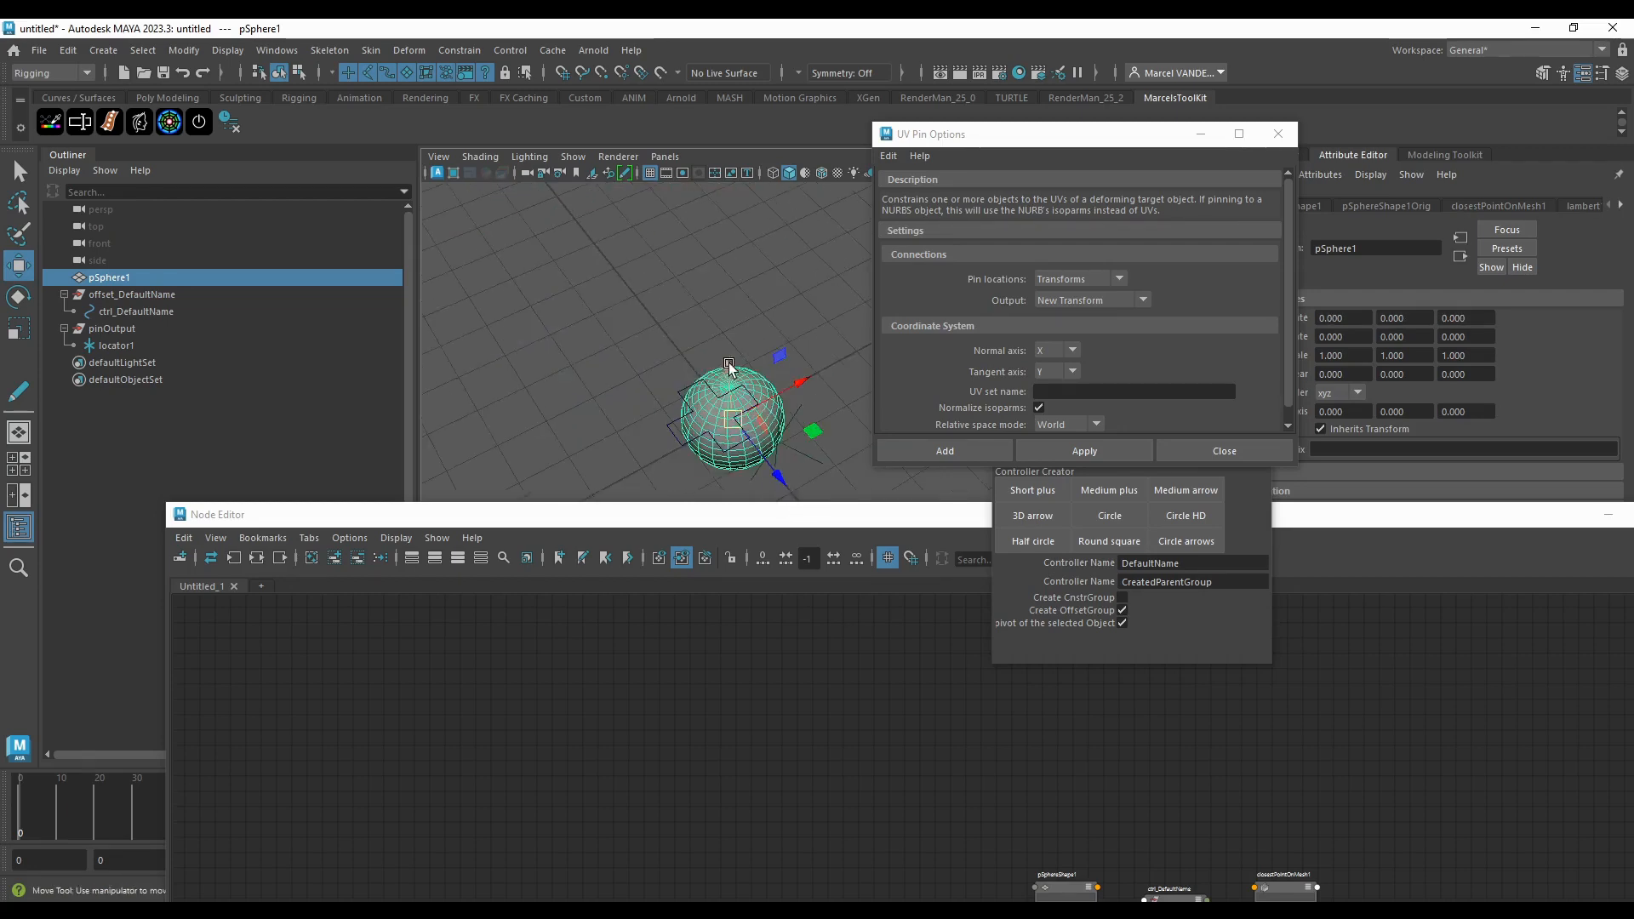
scroll(723, 366, "up", 3)
mouse_move(691, 368)
left_mouse_down()
mouse_move(722, 361)
mouse_move(684, 342)
left_mouse_up()
key("ctrl+z")
Step: Test the pin by rotating pSphere1, undo the rotation, and inspect the locator on the sphere from different angles
key("e")
left_click_drag(742, 414, 655, 341)
key("ctrl+z")
left_click_drag(785, 456, 671, 372, "alt")
scroll(715, 379, "up", 4)
scroll(672, 372, "up", 3)
scroll(681, 353, "down", 6)
scroll(696, 310, "up", 4)
left_click_drag(696, 308, 548, 290, "alt")
scroll(662, 342, "down", 3)
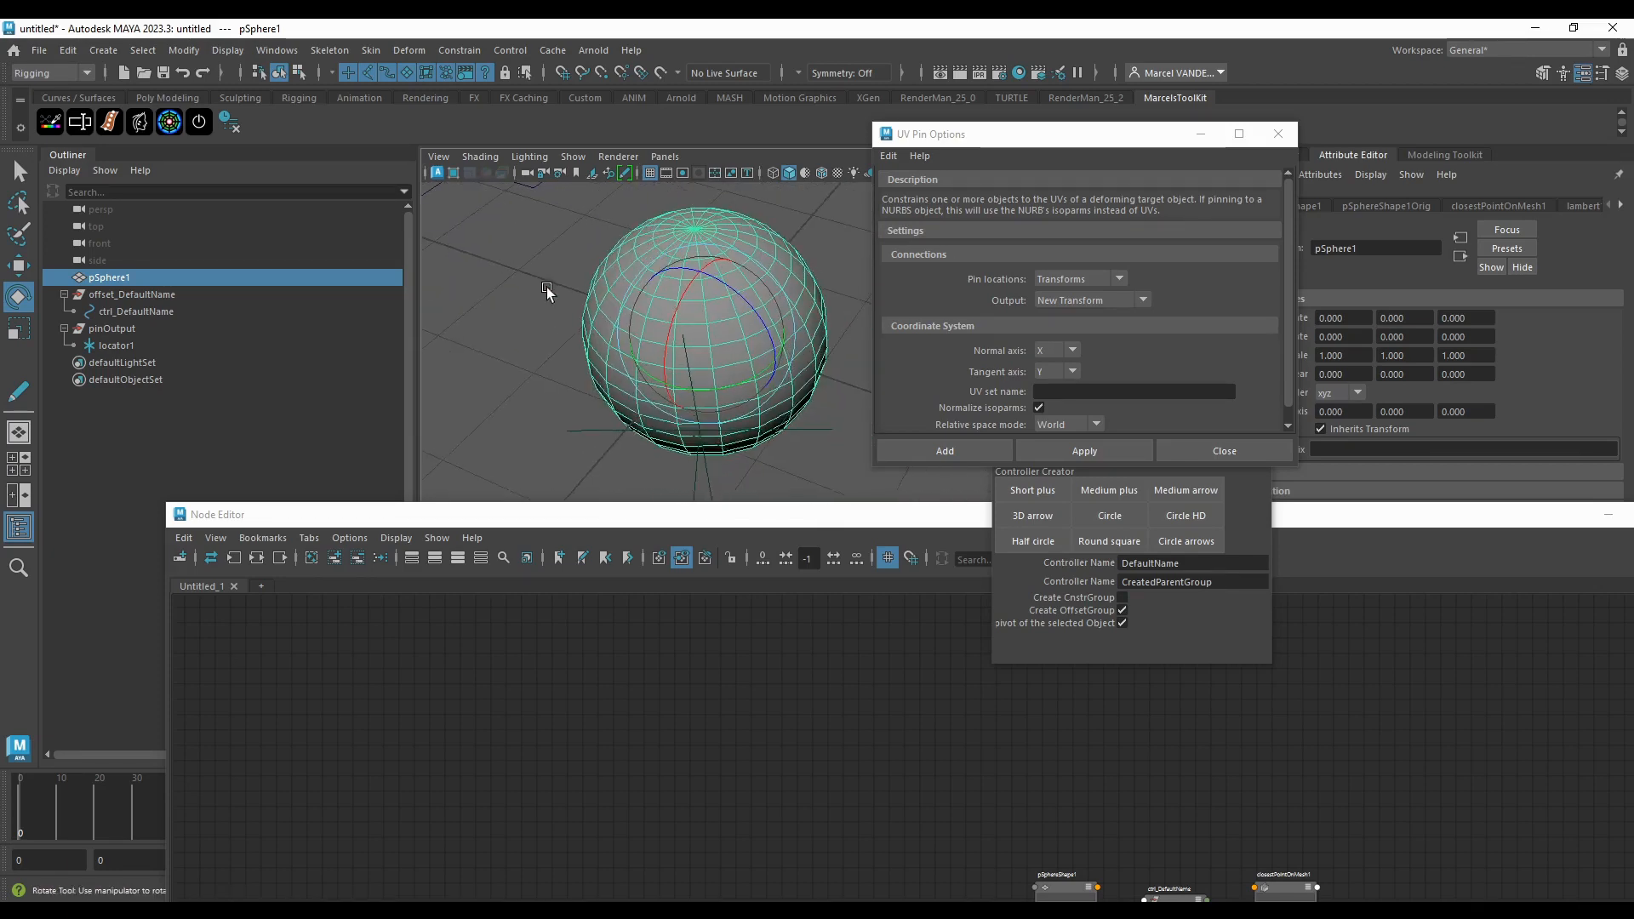
Step: Maximize the Node Editor and examine how pSphereShape1, pSphereShape1Orig, uvPin1 and pinOutput are connected
left_click_drag(713, 522, 587, 4)
scroll(995, 511, "down", 3)
scroll(993, 502, "up", 4)
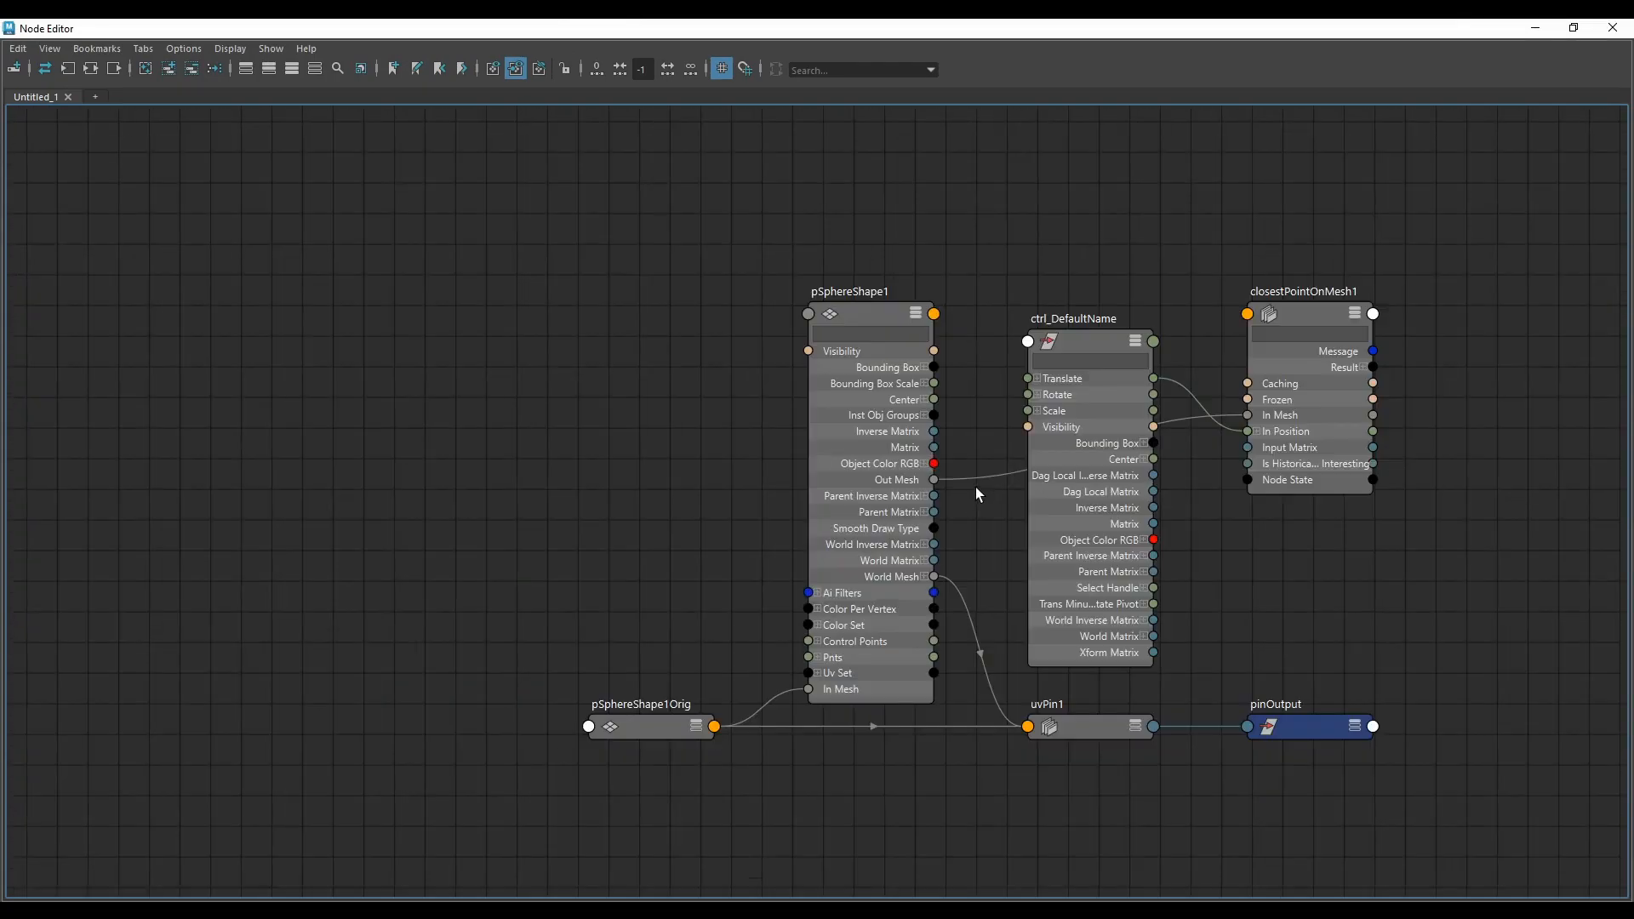
scroll(1177, 630, "down", 3)
scroll(1212, 669, "up", 3)
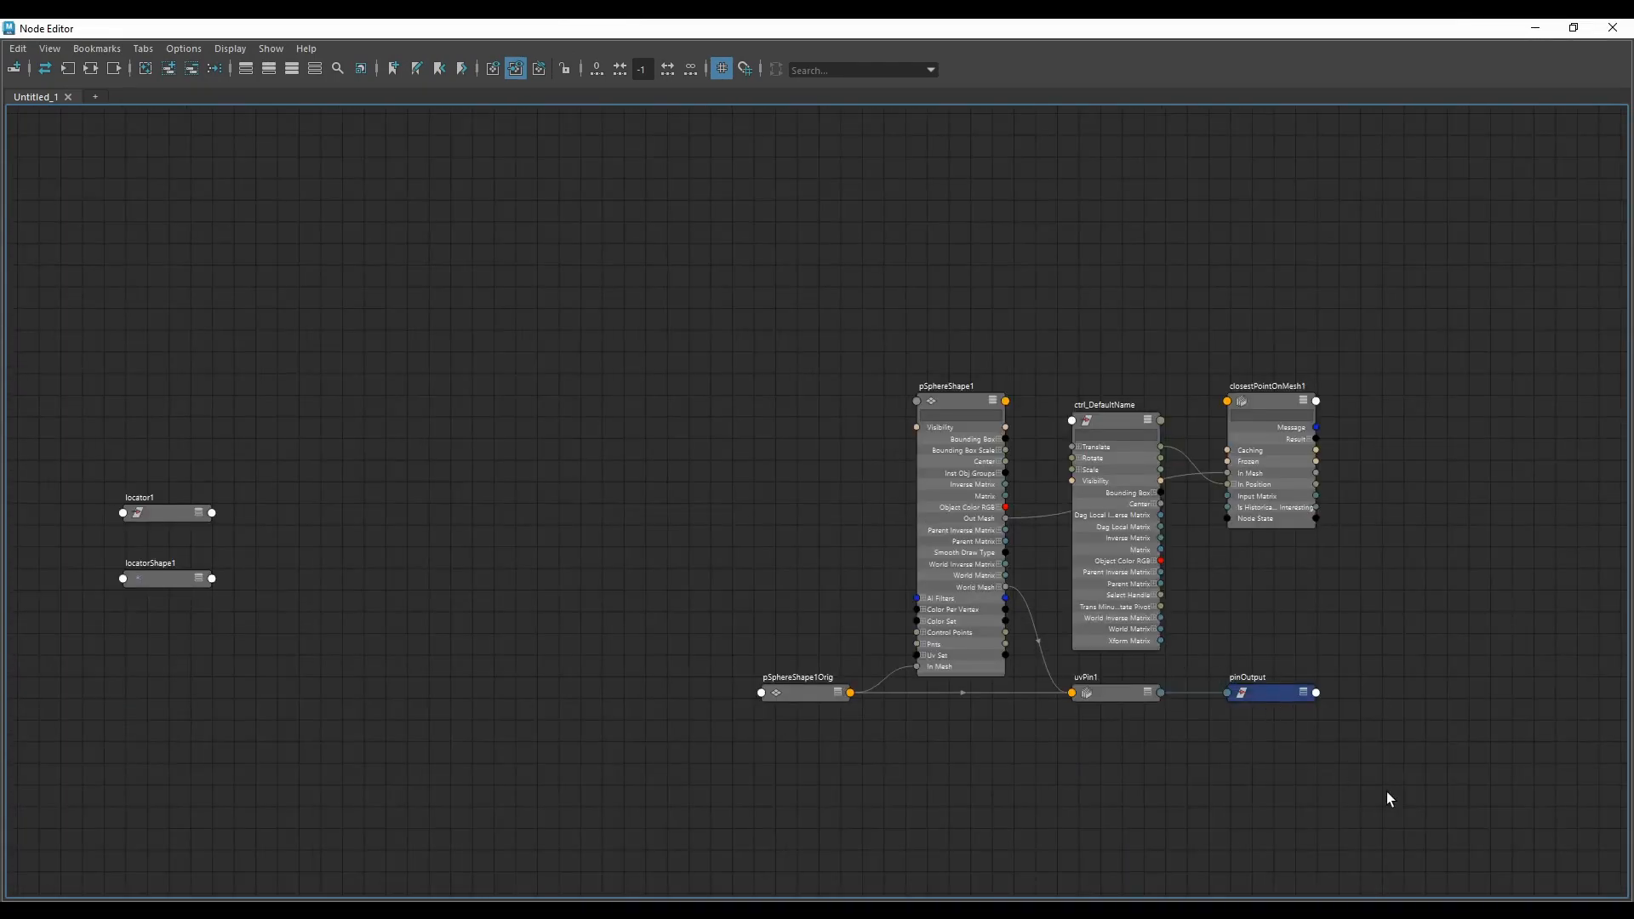
left_click_drag(1387, 791, 145, 290)
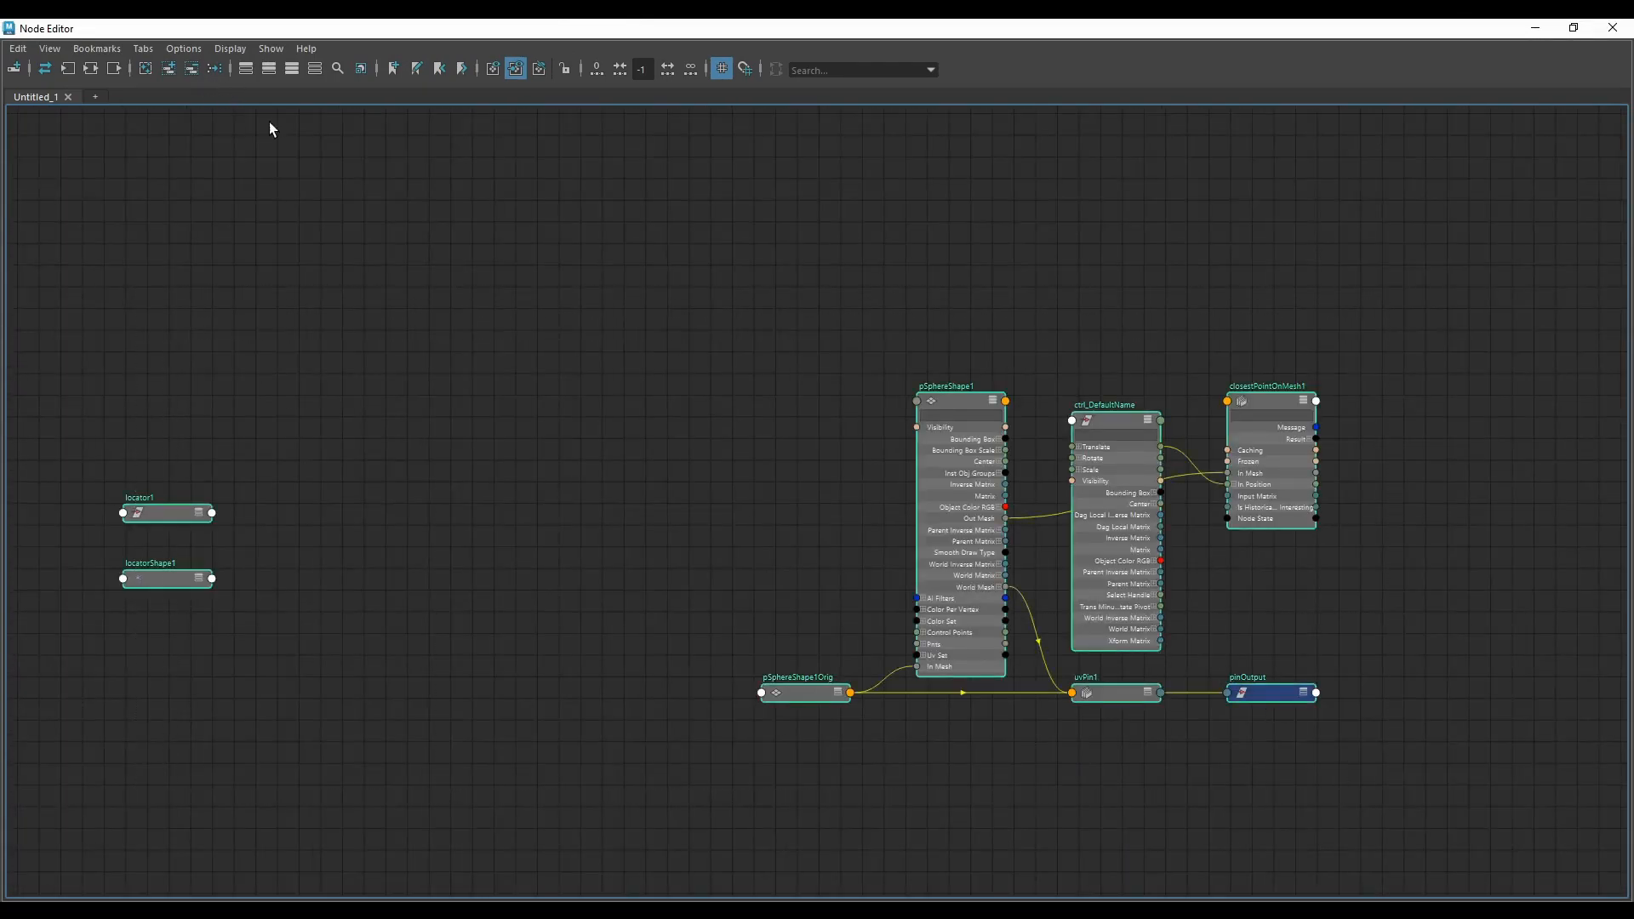
left_click(763, 456)
scroll(1284, 683, "up", 2)
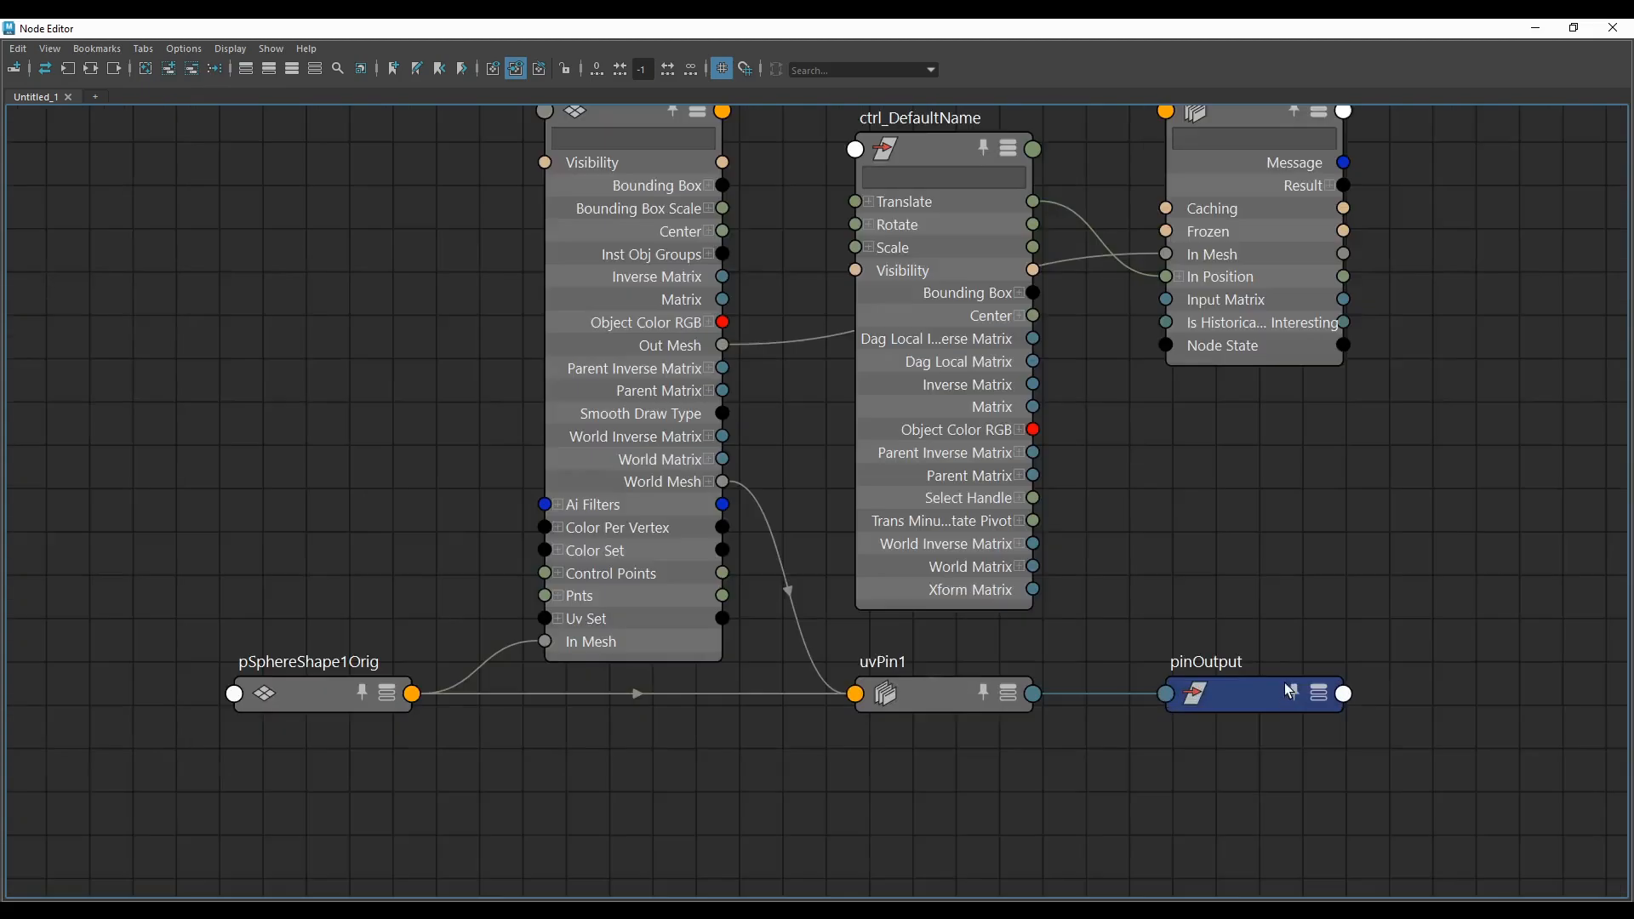
scroll(1379, 788, "down", 1)
middle_click_drag(1386, 798, 1165, 635, "alt")
scroll(1061, 538, "down", 2)
scroll(1133, 634, "up", 2)
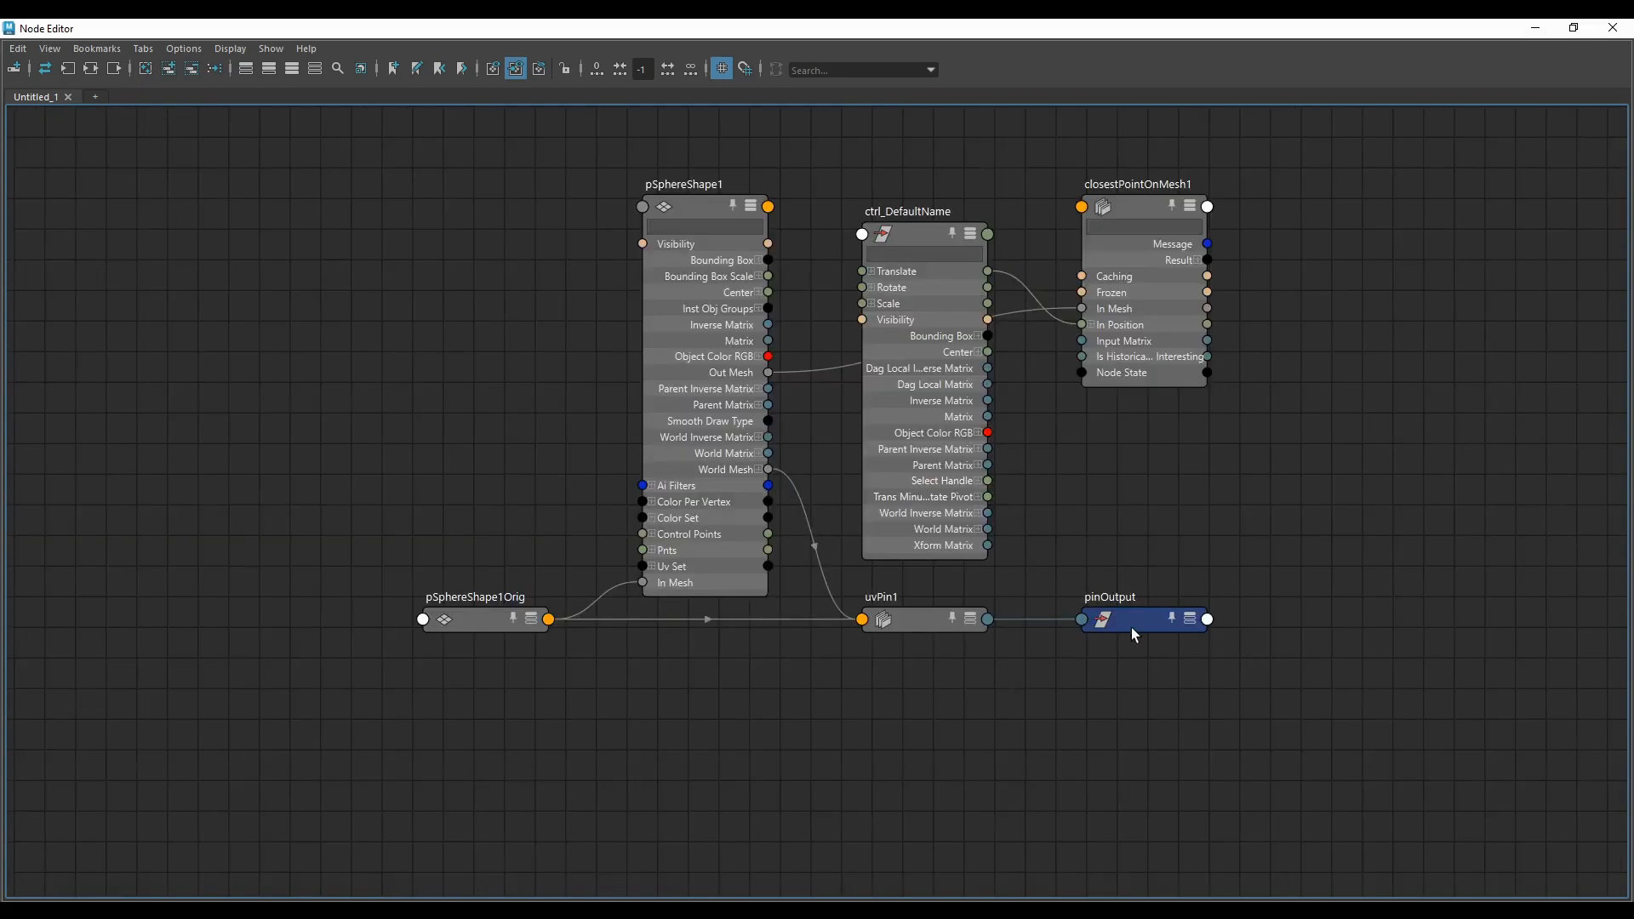
Step: Move the pinOutput node away from the other nodes and expand the Result attribute of closestPointOnMesh1
left_click_drag(1157, 631, 1395, 496)
scroll(1226, 477, "down", 1)
scroll(1192, 430, "up", 2)
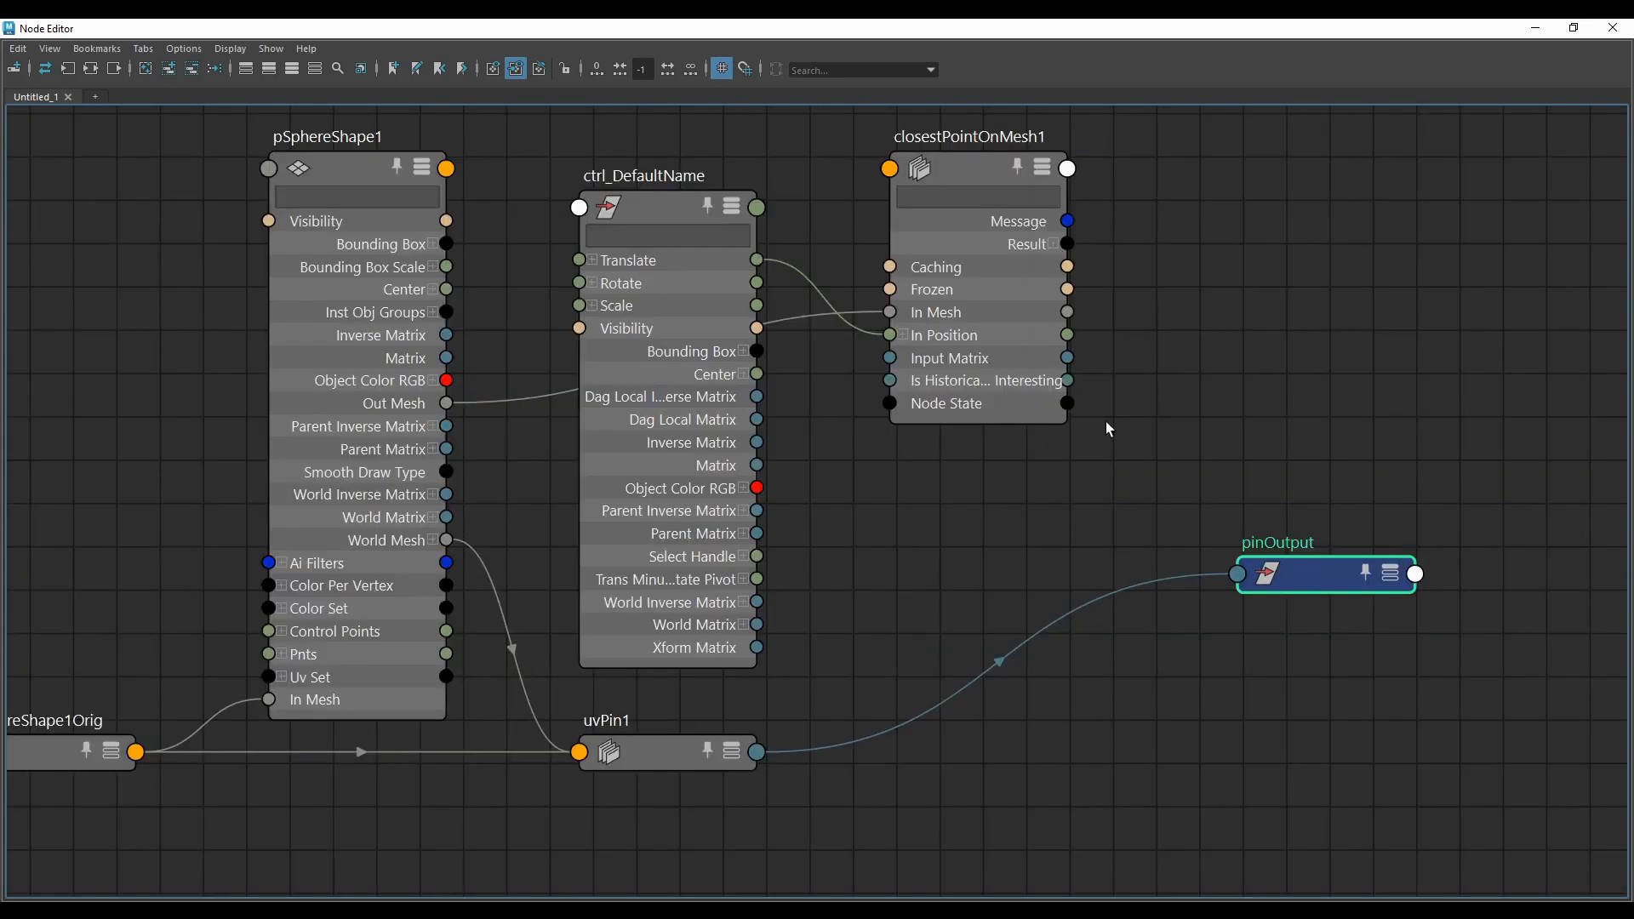
scroll(1026, 380, "down", 2)
scroll(1003, 325, "up", 1)
left_click(1003, 324)
scroll(1008, 300, "up", 1)
scroll(1095, 468, "down", 3)
scroll(785, 331, "up", 4)
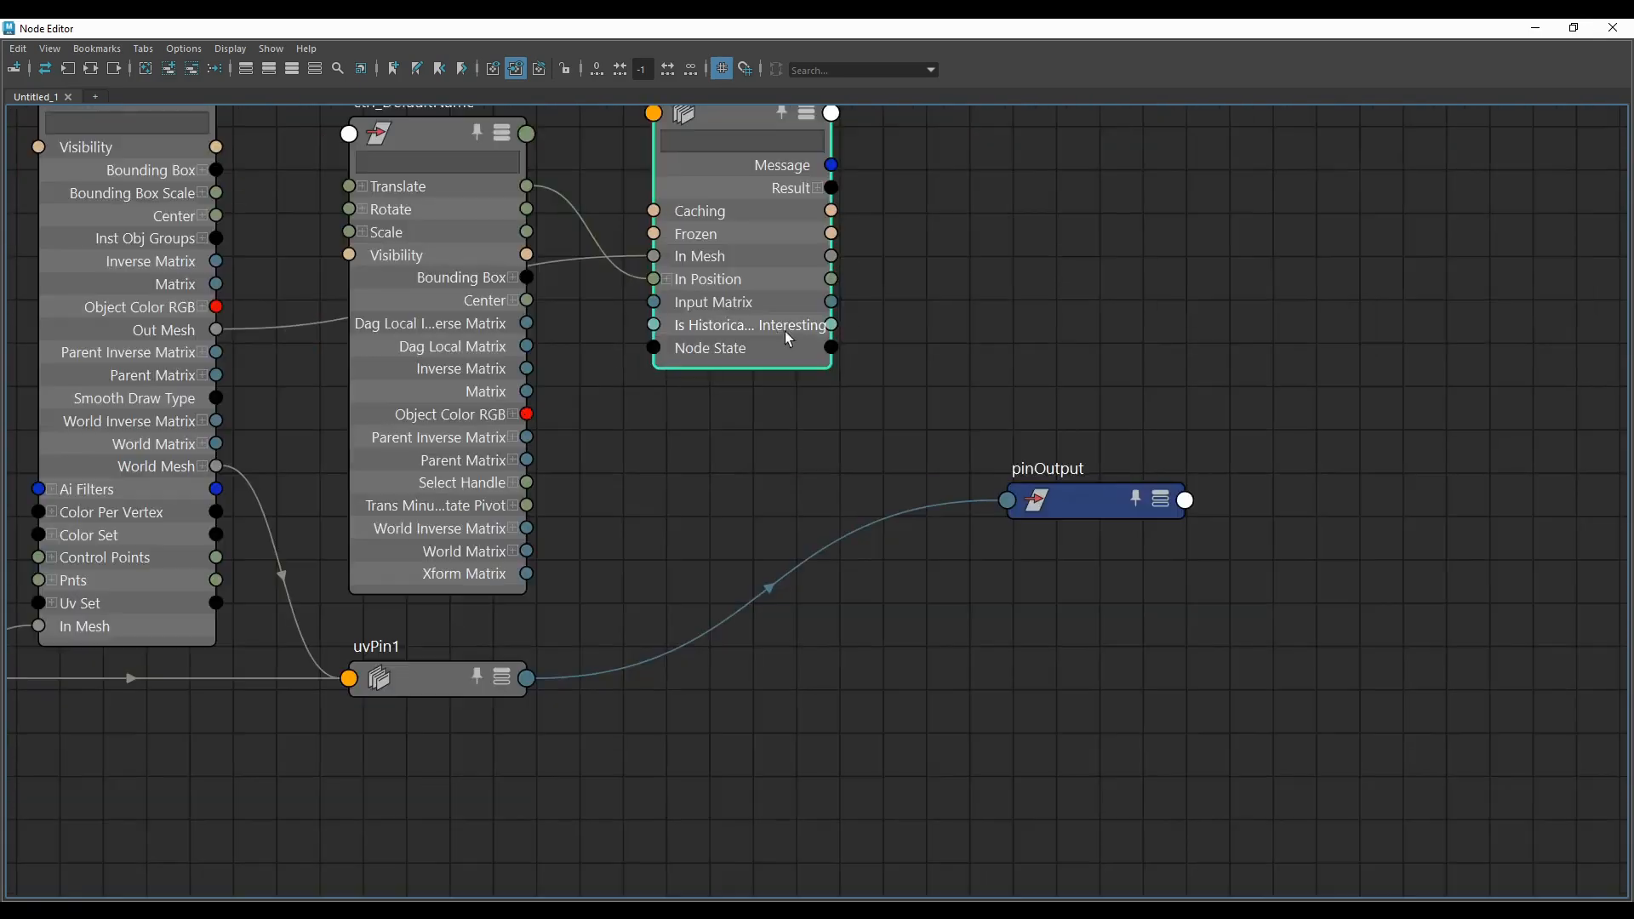
left_click(814, 189)
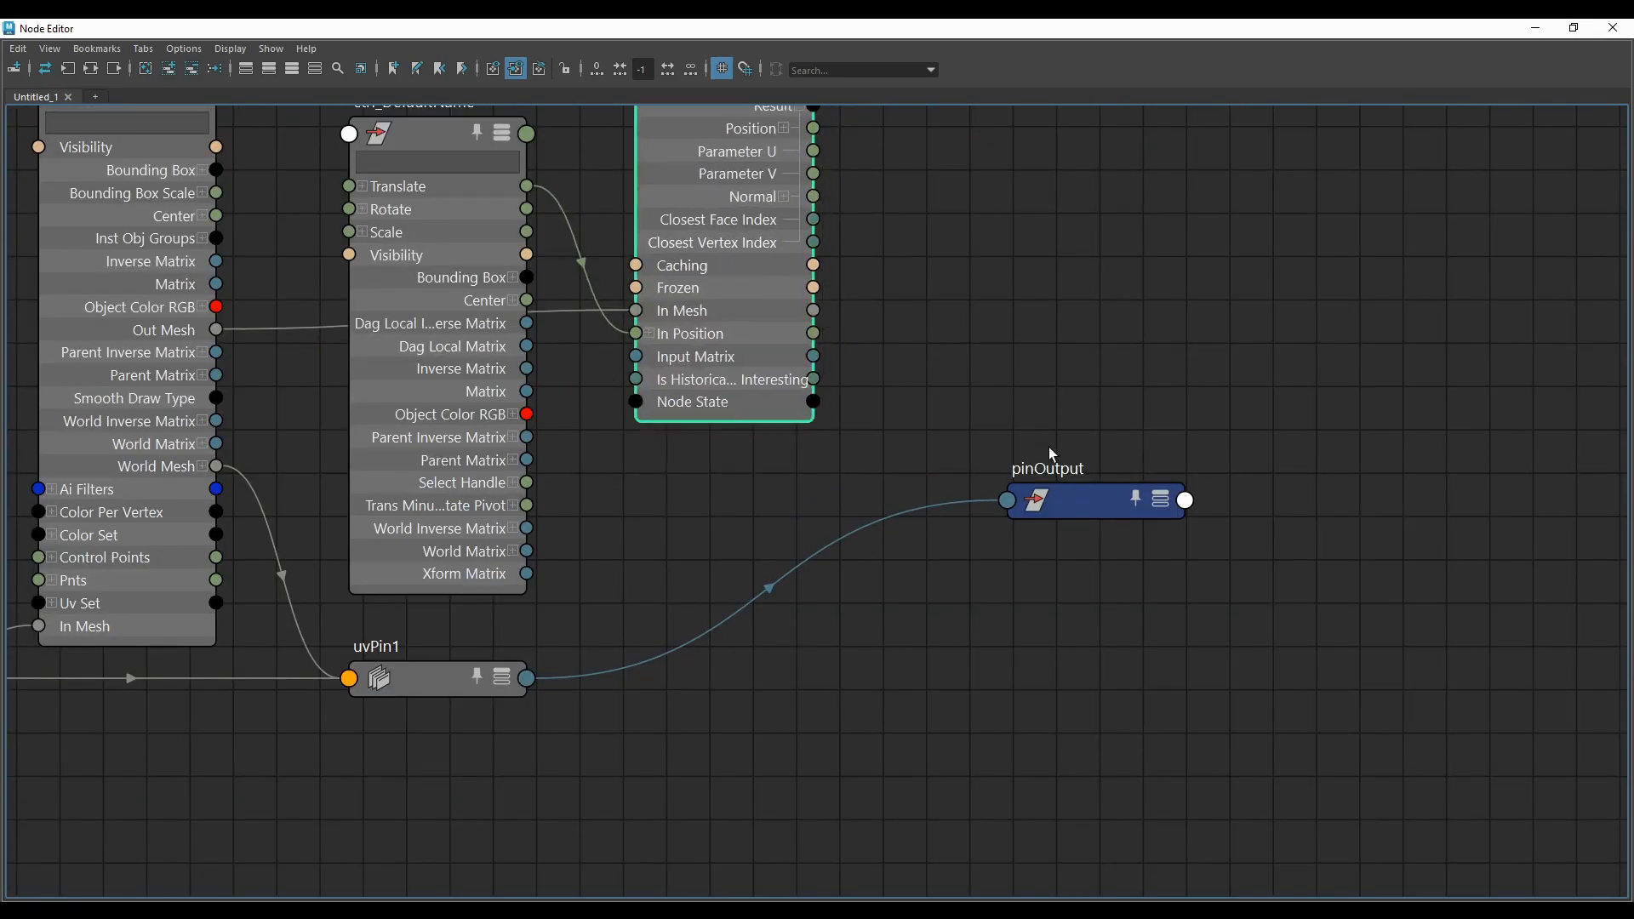
Step: Show the full attribute list of the pinOutput node and place the node beside closestPointOnMesh1
double_click(1163, 503)
left_click_drag(1085, 574, 1176, 317)
left_click_drag(1208, 498, 1191, 458)
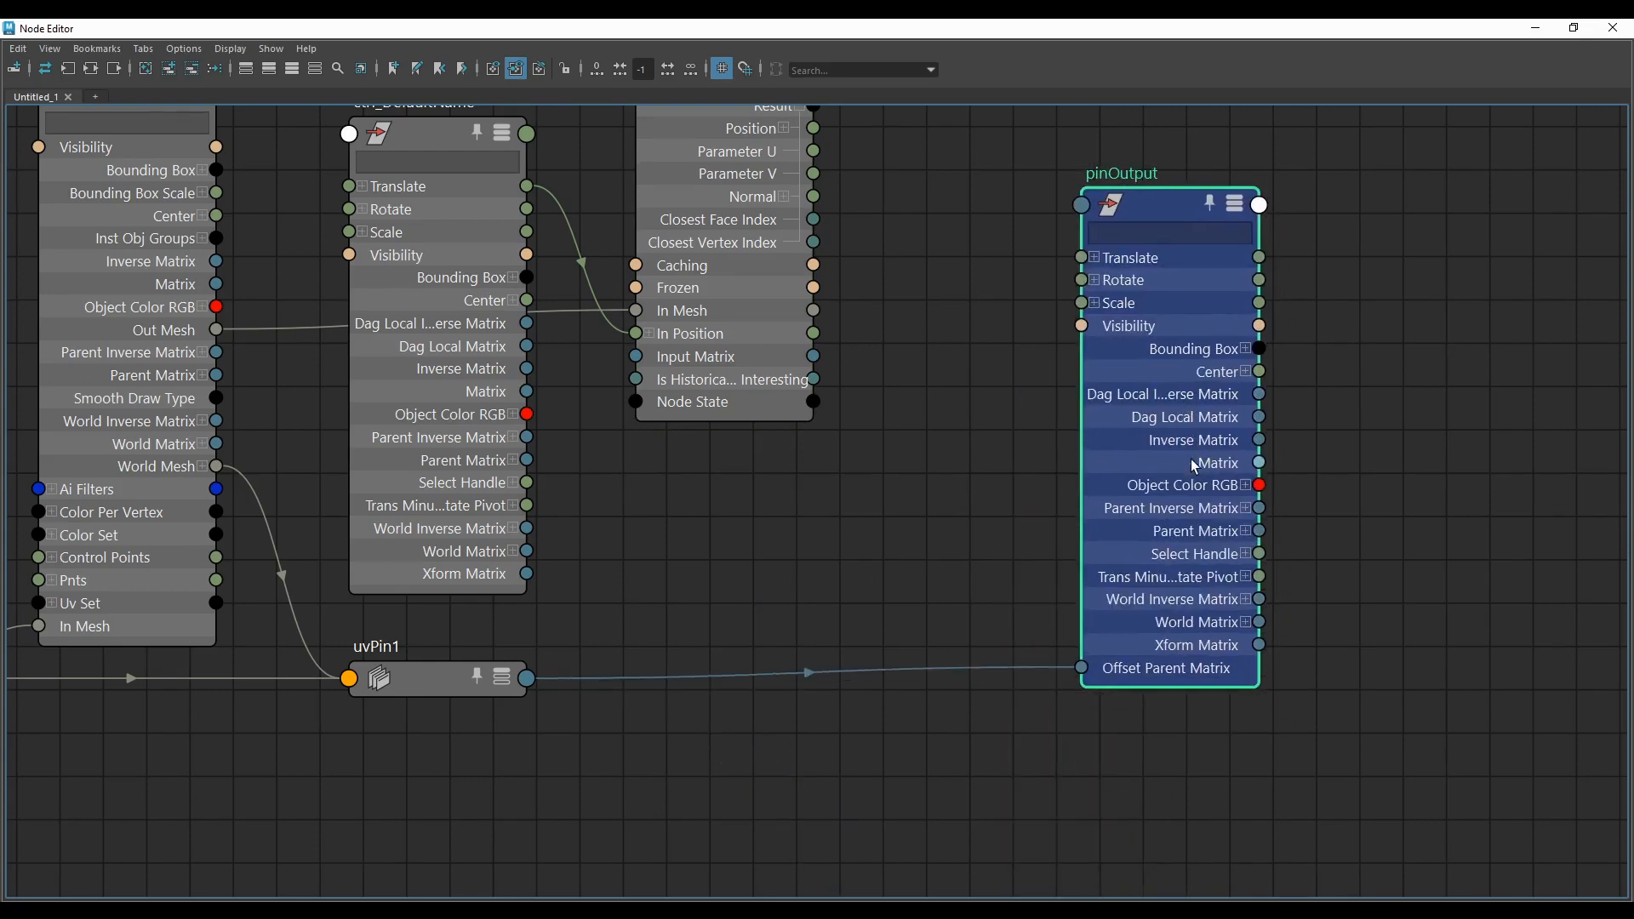
scroll(1166, 457, "down", 3)
scroll(1151, 370, "up", 3)
scroll(1151, 370, "down", 2)
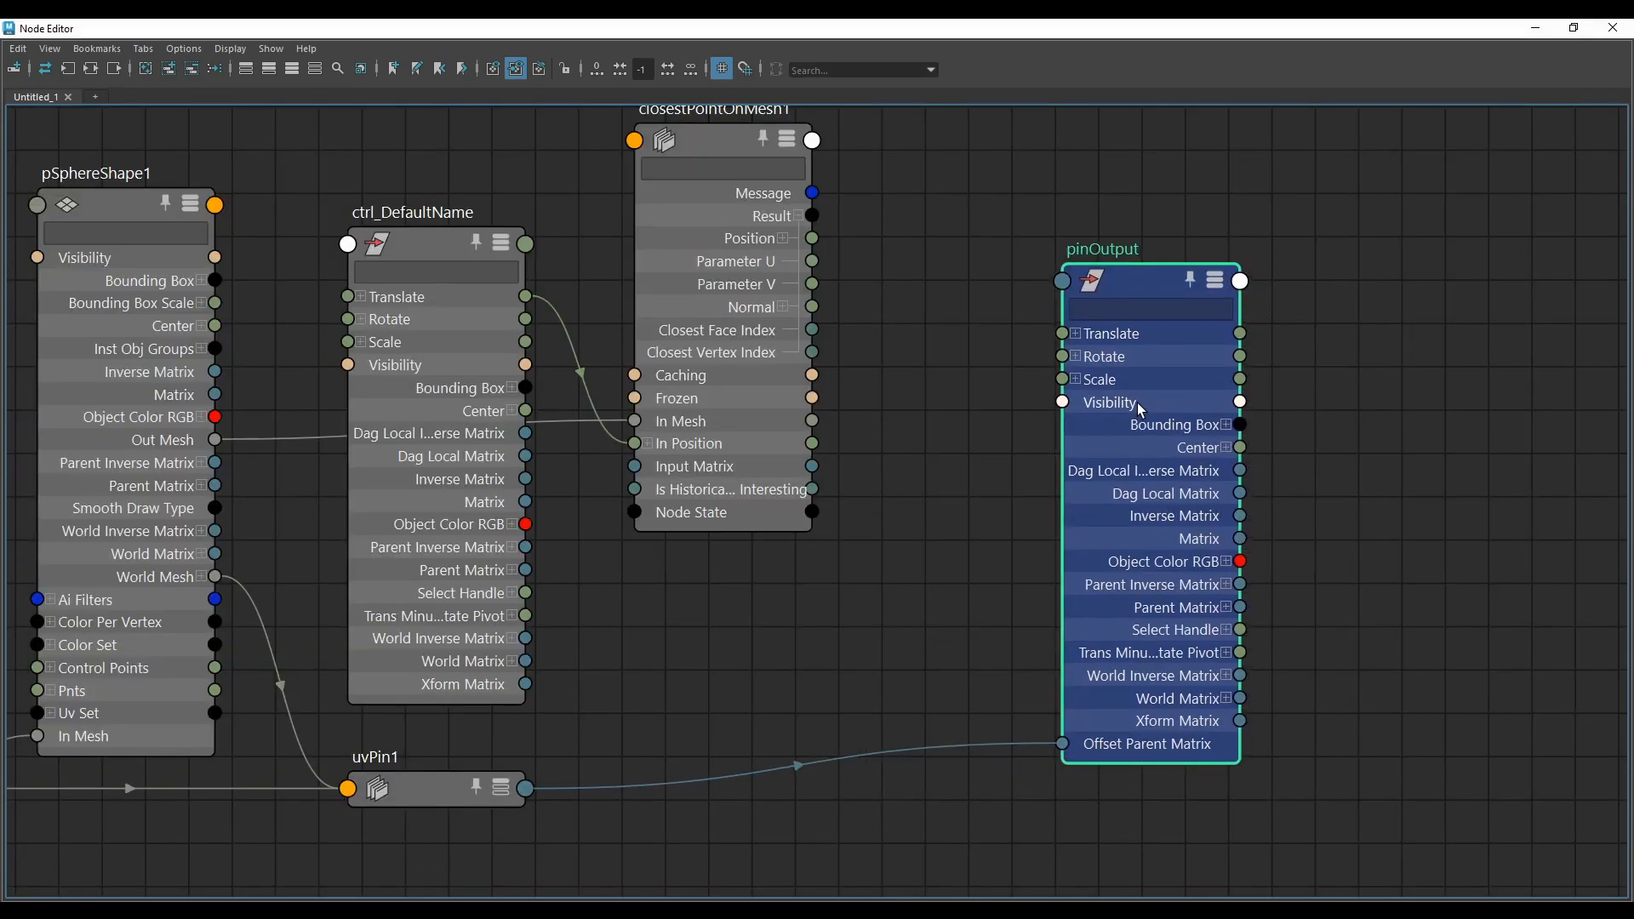
scroll(1137, 402, "down", 3)
Step: Place uvPin1 between closestPointOnMesh1 and pinOutput, showing its attributes with Coordinate expanded
left_click_drag(813, 600, 1106, 473)
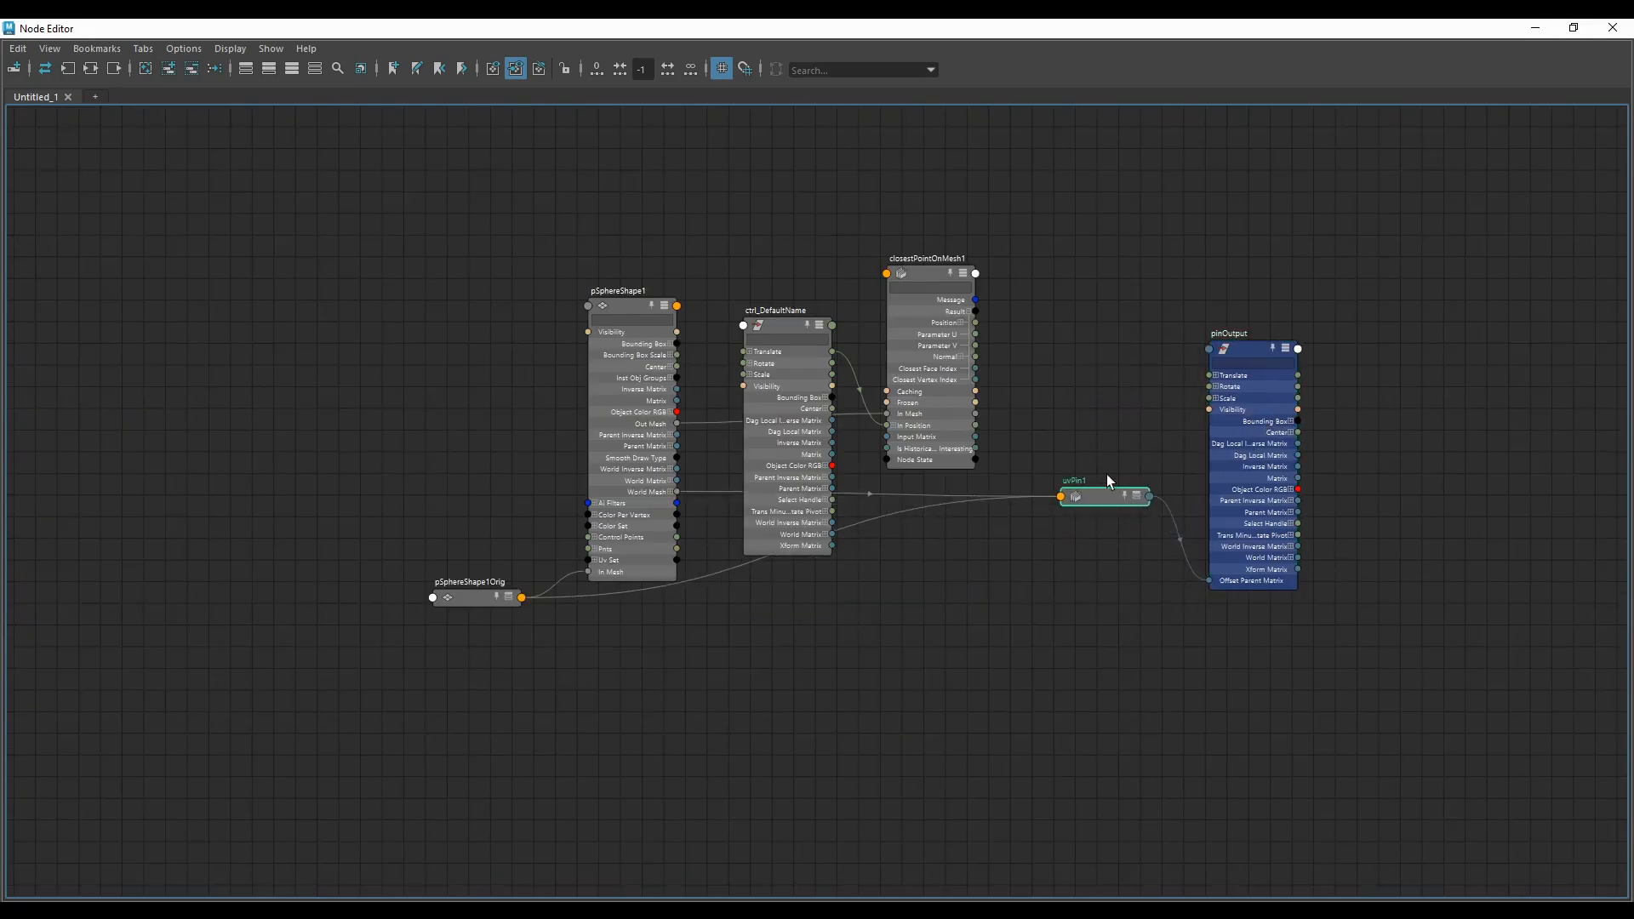
scroll(1107, 473, "up", 3)
left_click(1151, 506)
scroll(1117, 514, "up", 3)
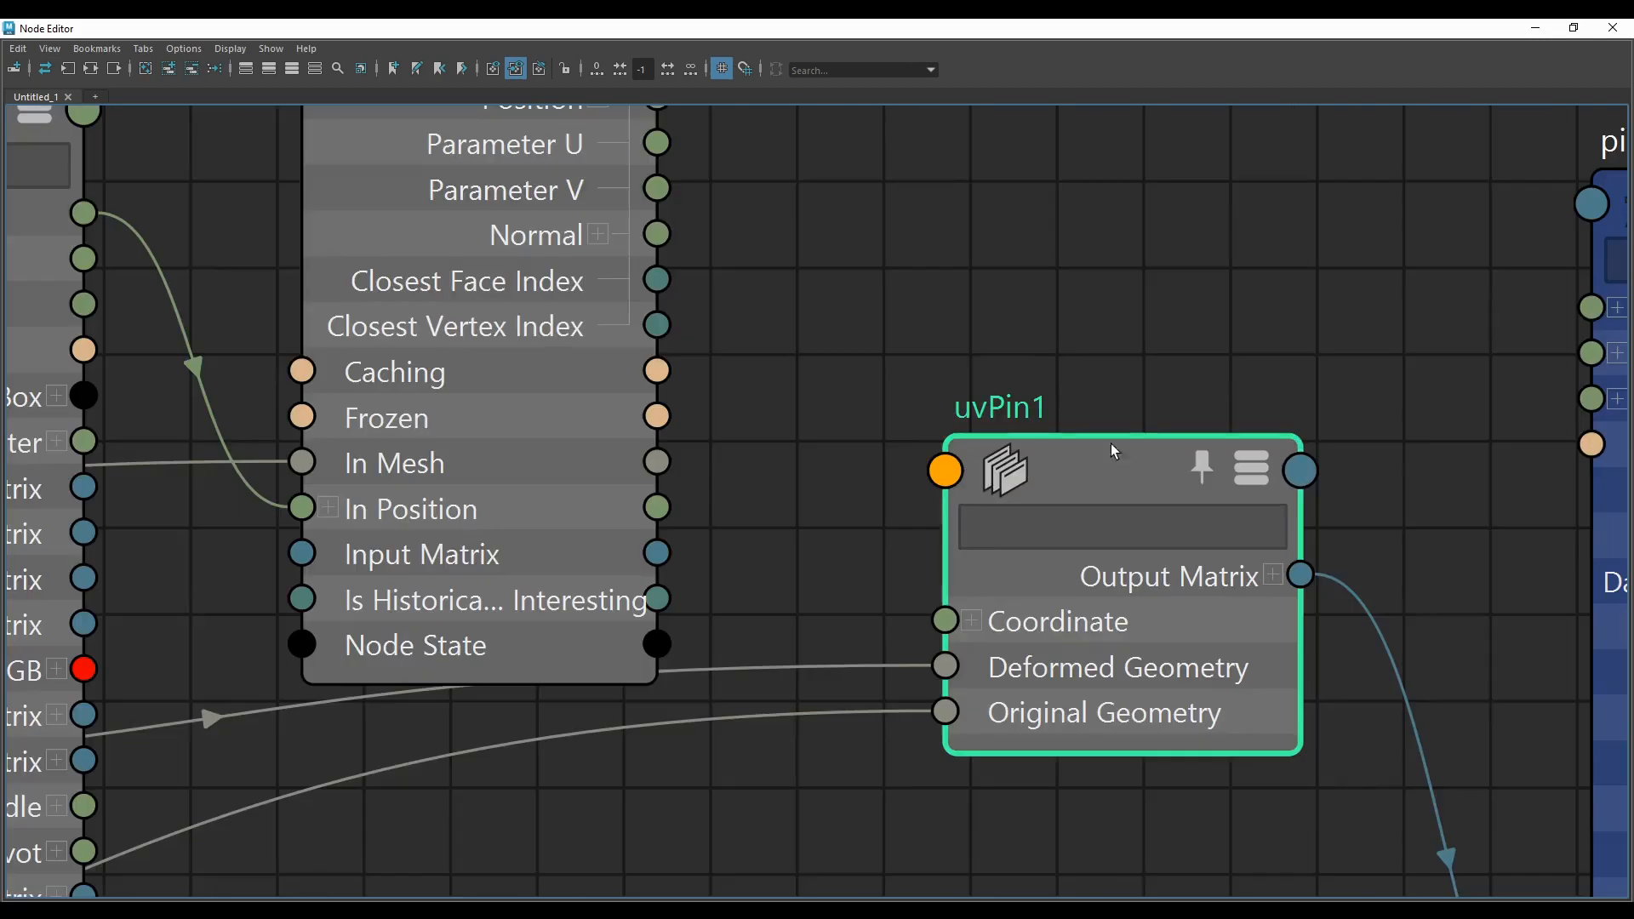
scroll(1111, 443, "down", 3)
left_click_drag(1127, 563, 1114, 490)
scroll(996, 412, "up", 3)
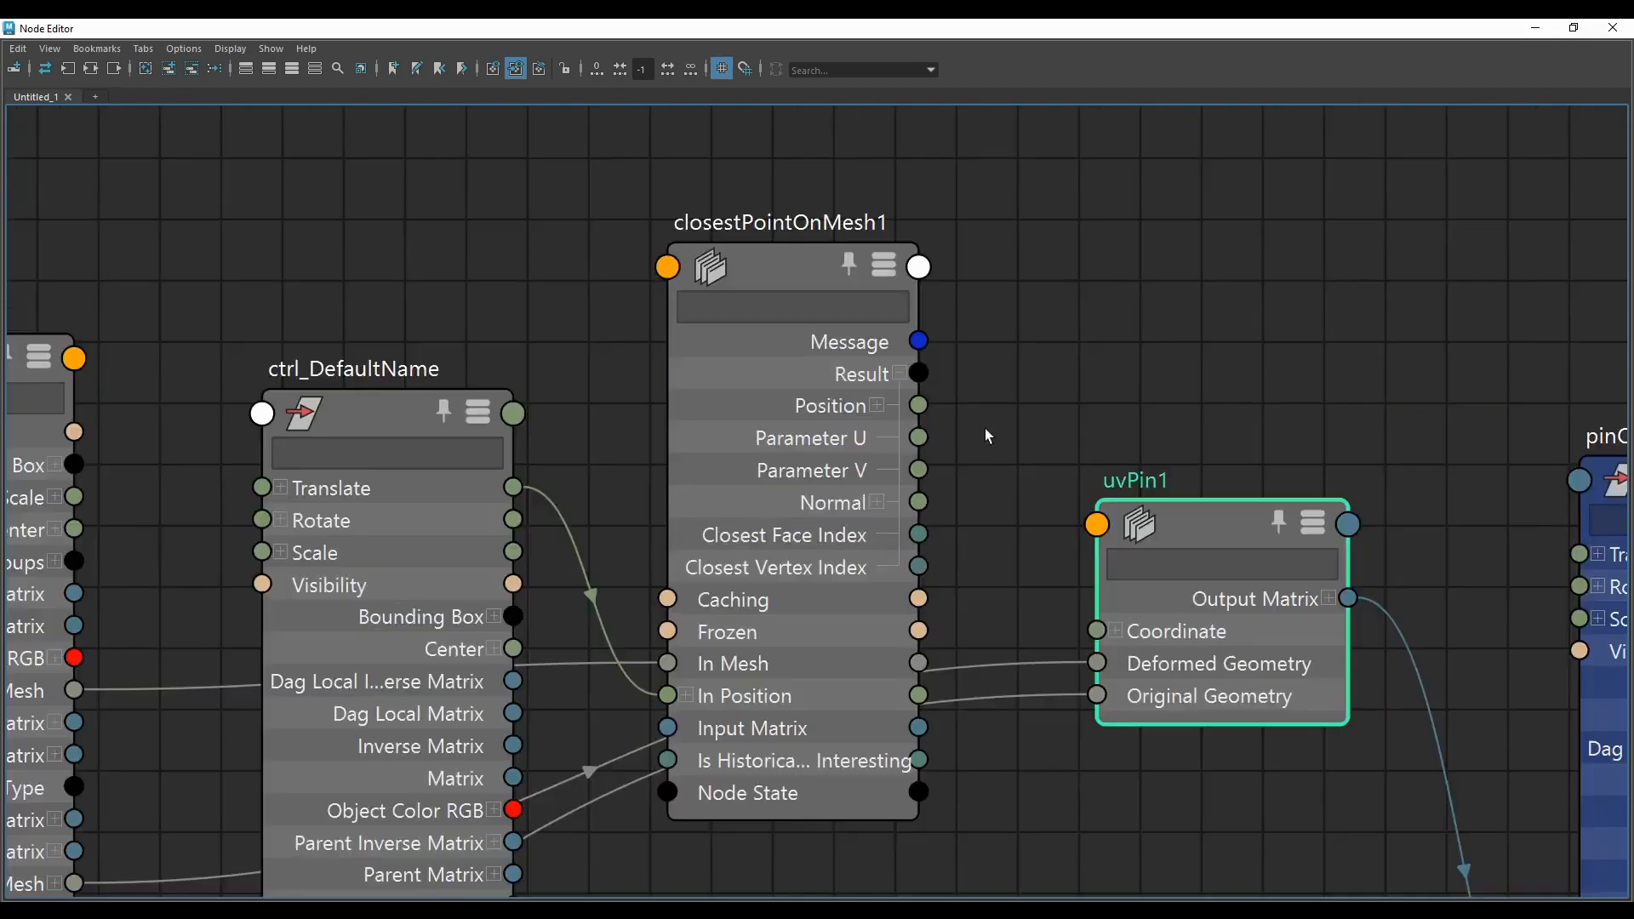
left_click(1117, 631)
left_click_drag(1173, 623, 1208, 589)
Step: Expand Coordinate[0] on uvPin1 and connect closestPointOnMesh1's Parameter U and Parameter V to Coordinate U and Coordinate V
scroll(950, 422, "down", 3)
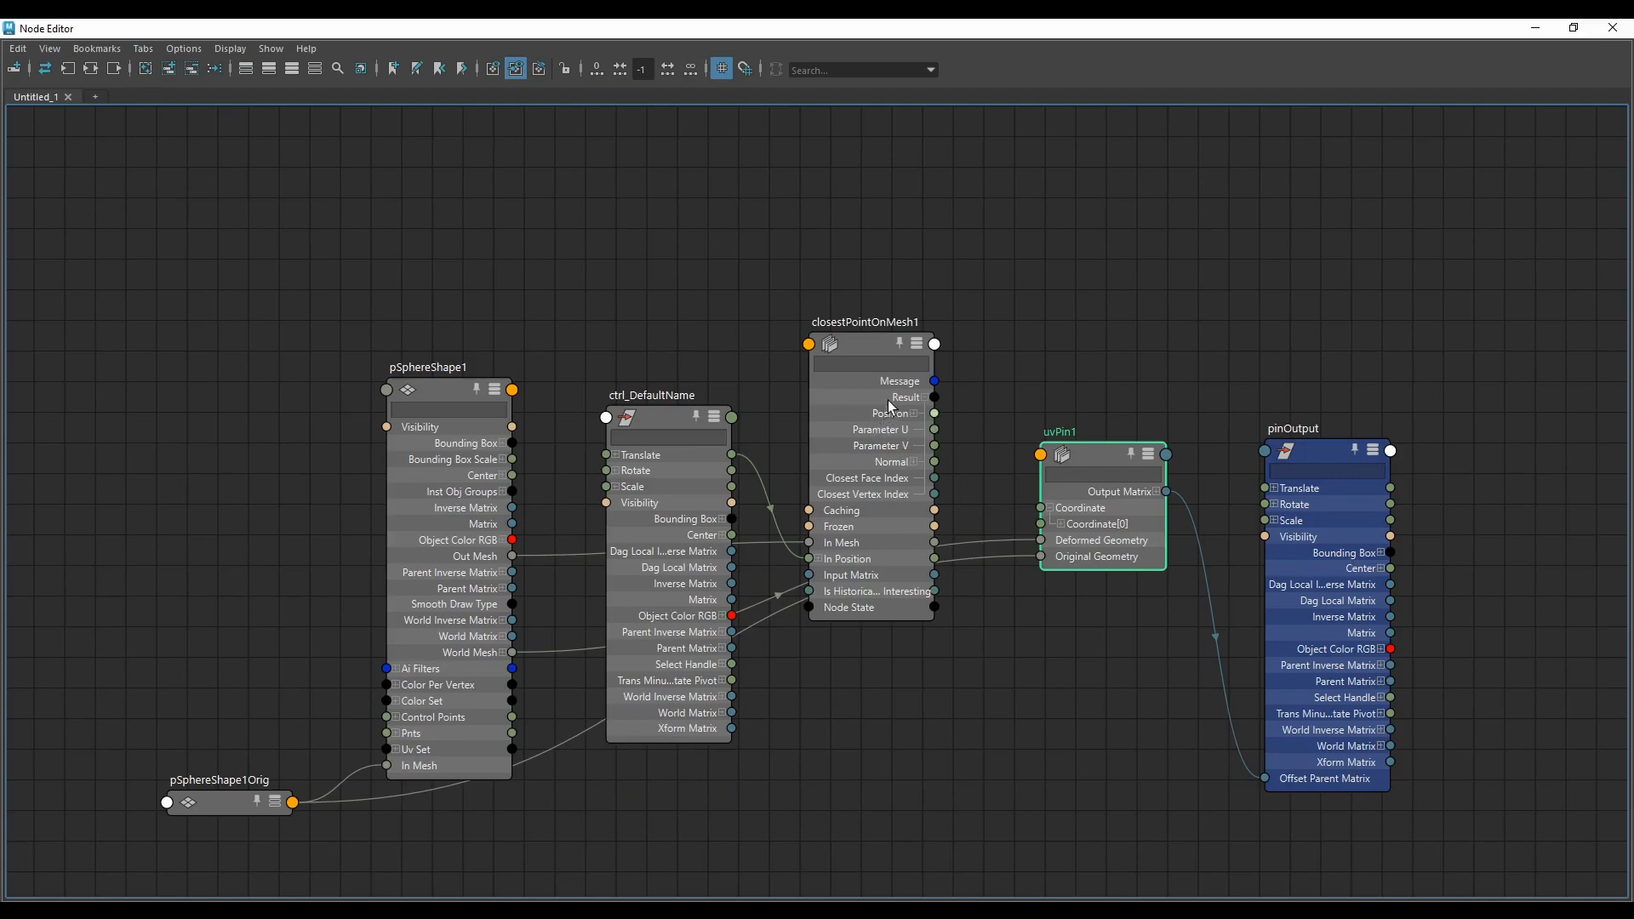
scroll(877, 366, "up", 2)
left_click_drag(843, 351, 826, 349)
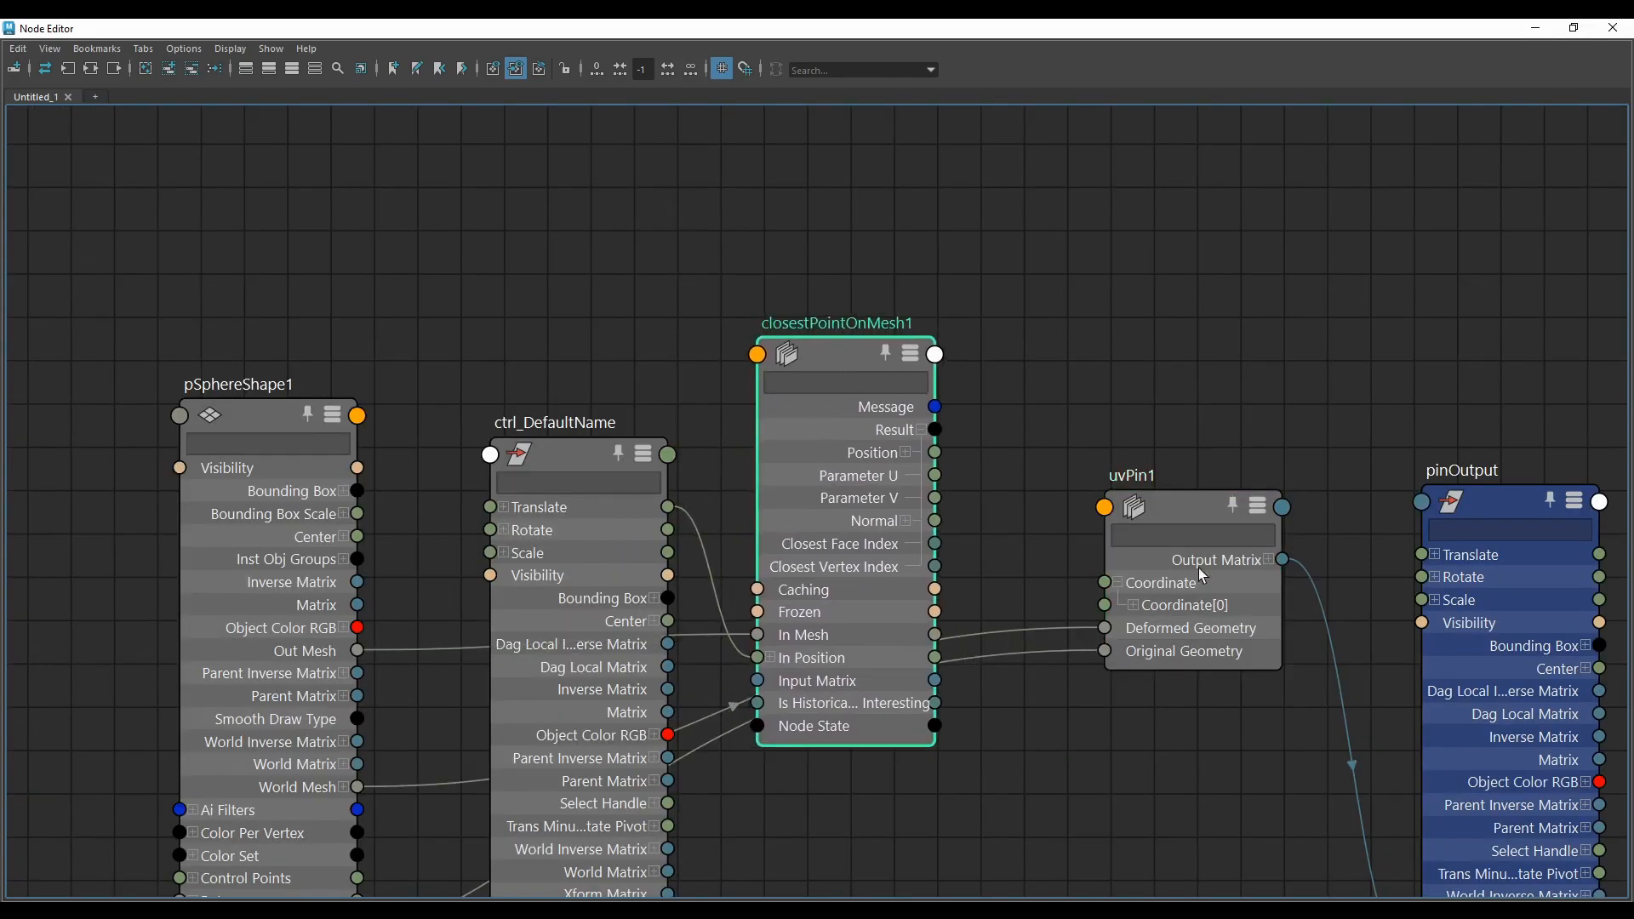
middle_click_drag(1199, 568, 1130, 549, "alt")
scroll(1114, 594, "up", 3)
left_click_drag(1108, 577, 1125, 573)
left_click(1019, 577)
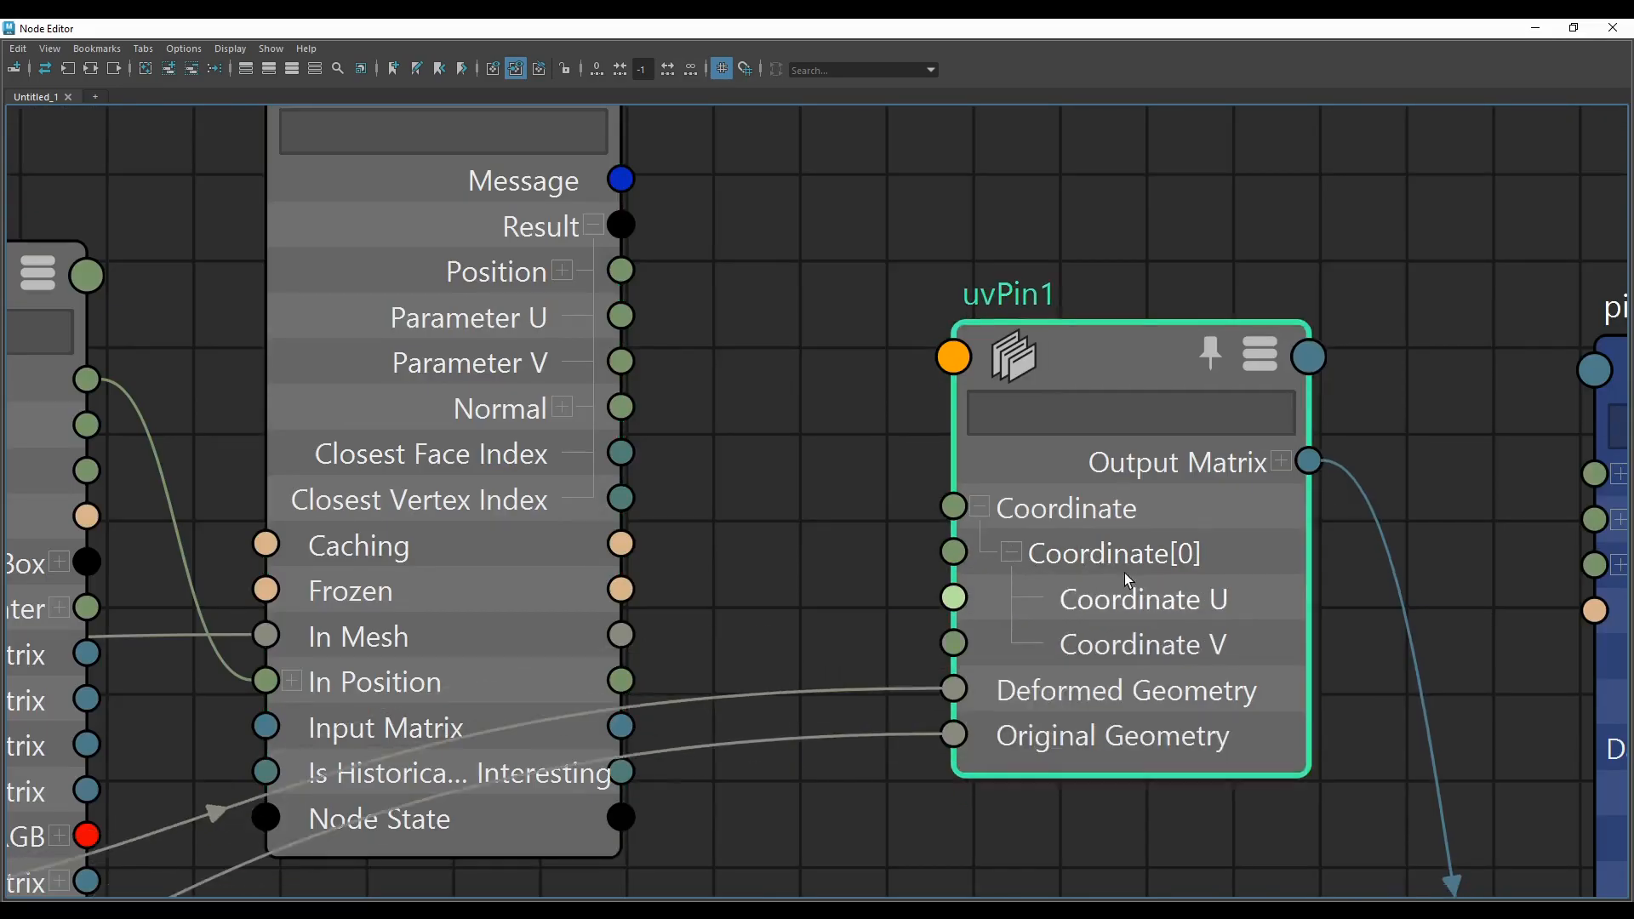
scroll(1110, 551, "down", 3)
scroll(1106, 561, "up", 2)
left_click_drag(772, 401, 996, 611)
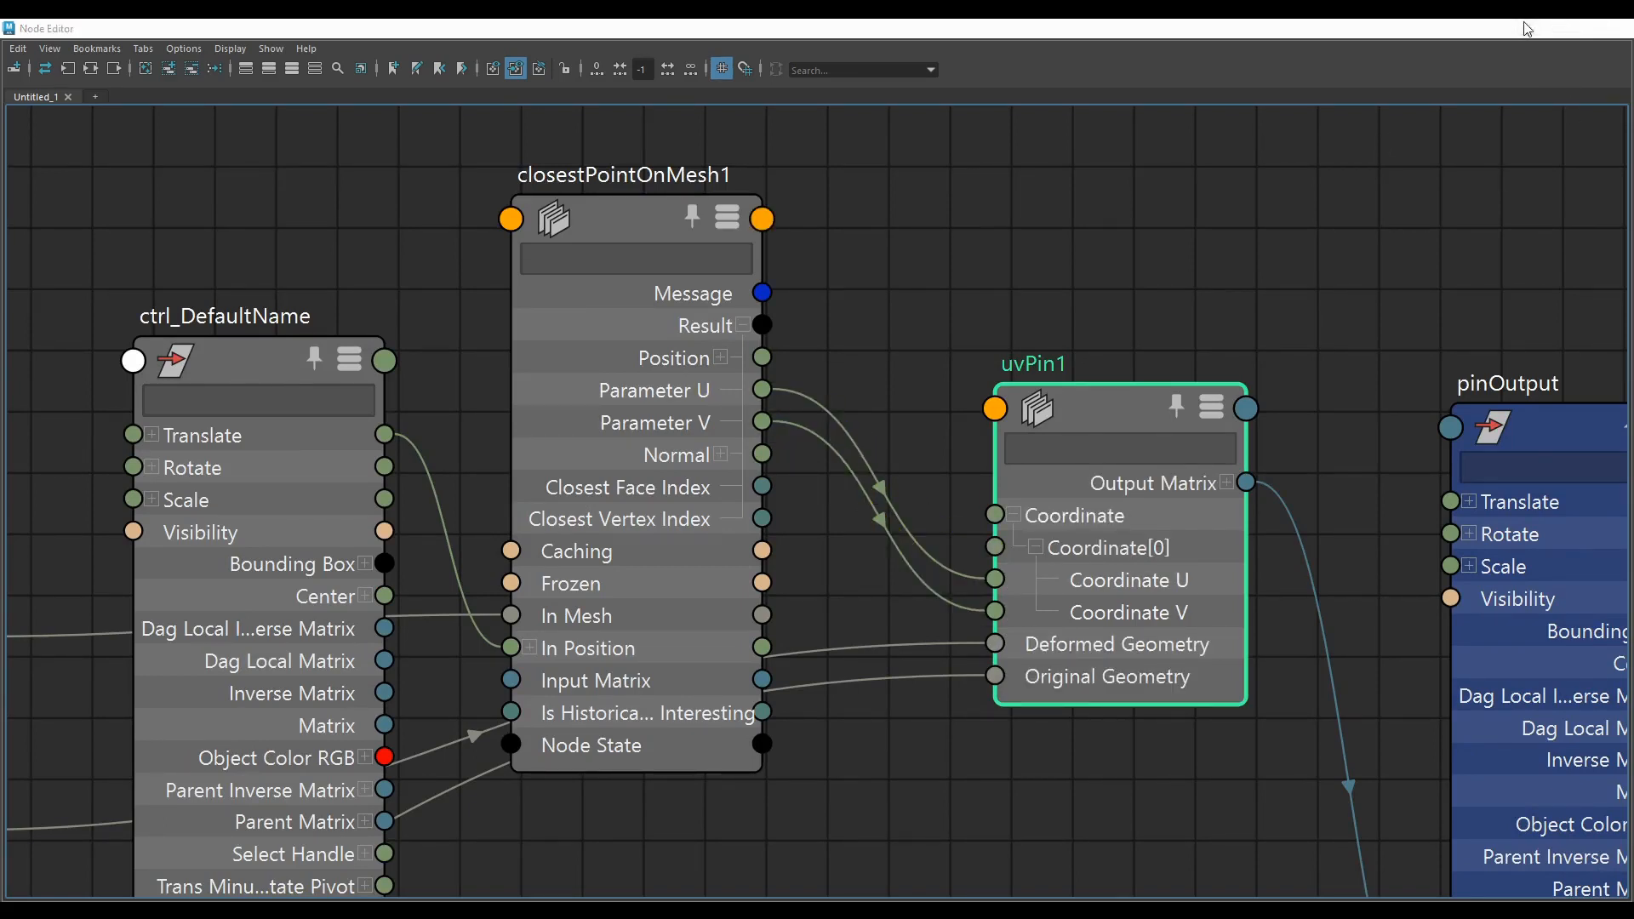
Step: Minimize the Node Editor and test the pin by moving ctrl_DefaultName around the sphere to about X 0.24, Y 1.45, Z 1.51
left_click(1528, 26)
left_click_drag(776, 414, 592, 503, "alt")
left_click(729, 380)
key("w")
middle_click_drag(599, 503, 578, 410, "alt")
left_click_drag(578, 409, 791, 613)
middle_click_drag(787, 614, 660, 521, "alt")
left_click_drag(660, 521, 566, 317, "alt")
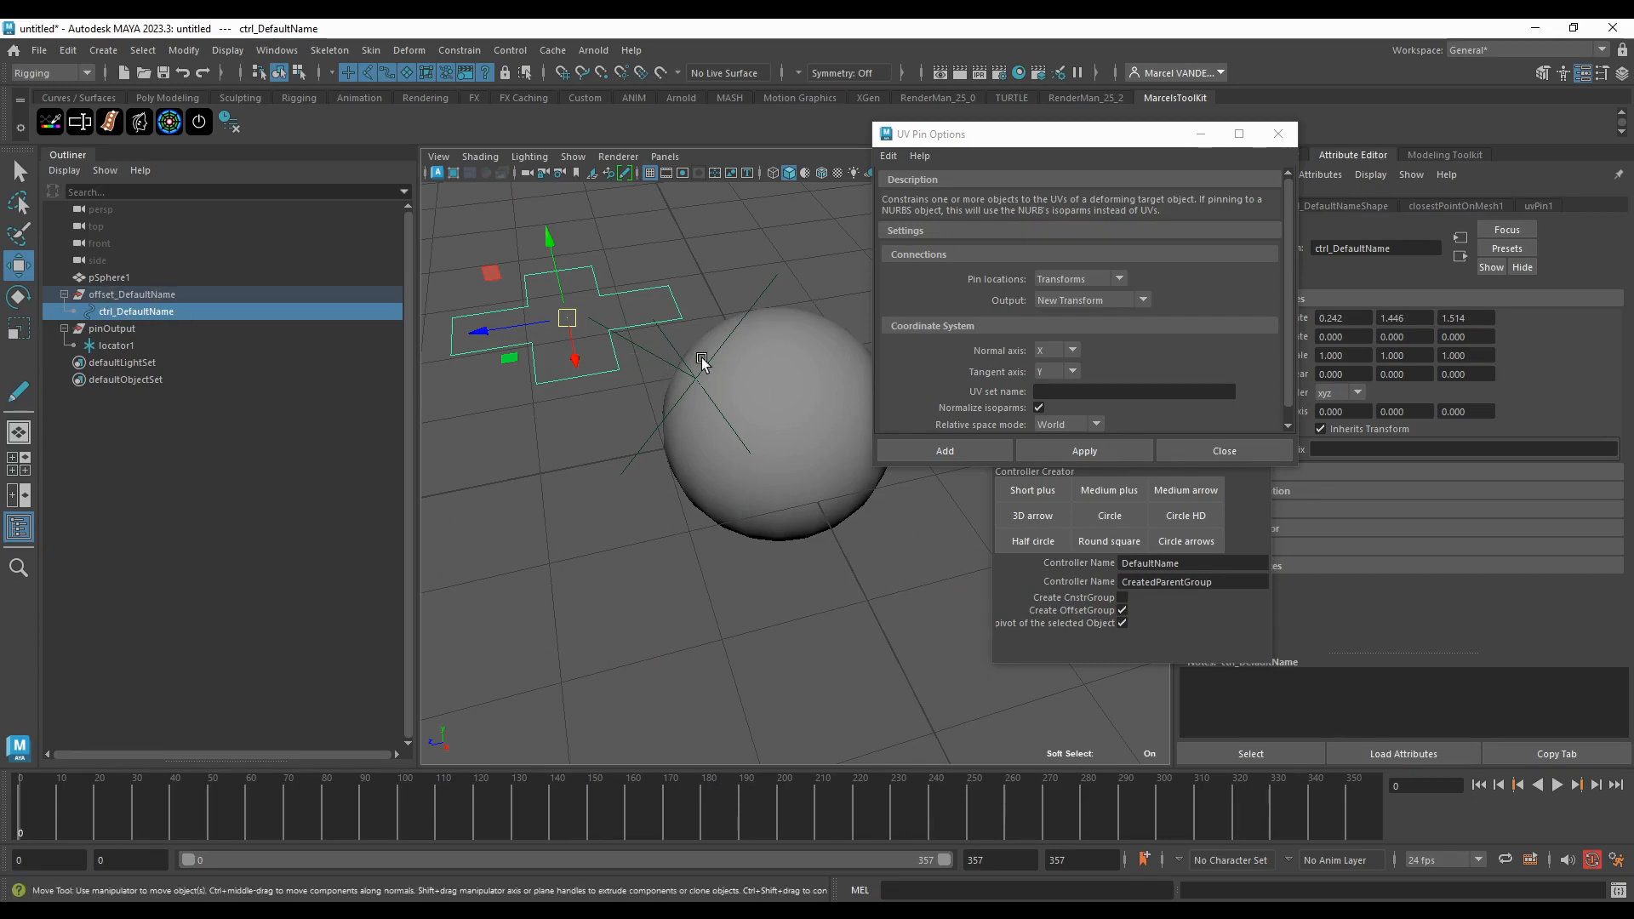
Step: Set ctrl_DefaultName's Translate X, Y and Z values to 0
double_click(1470, 317)
type("0")
key("Return")
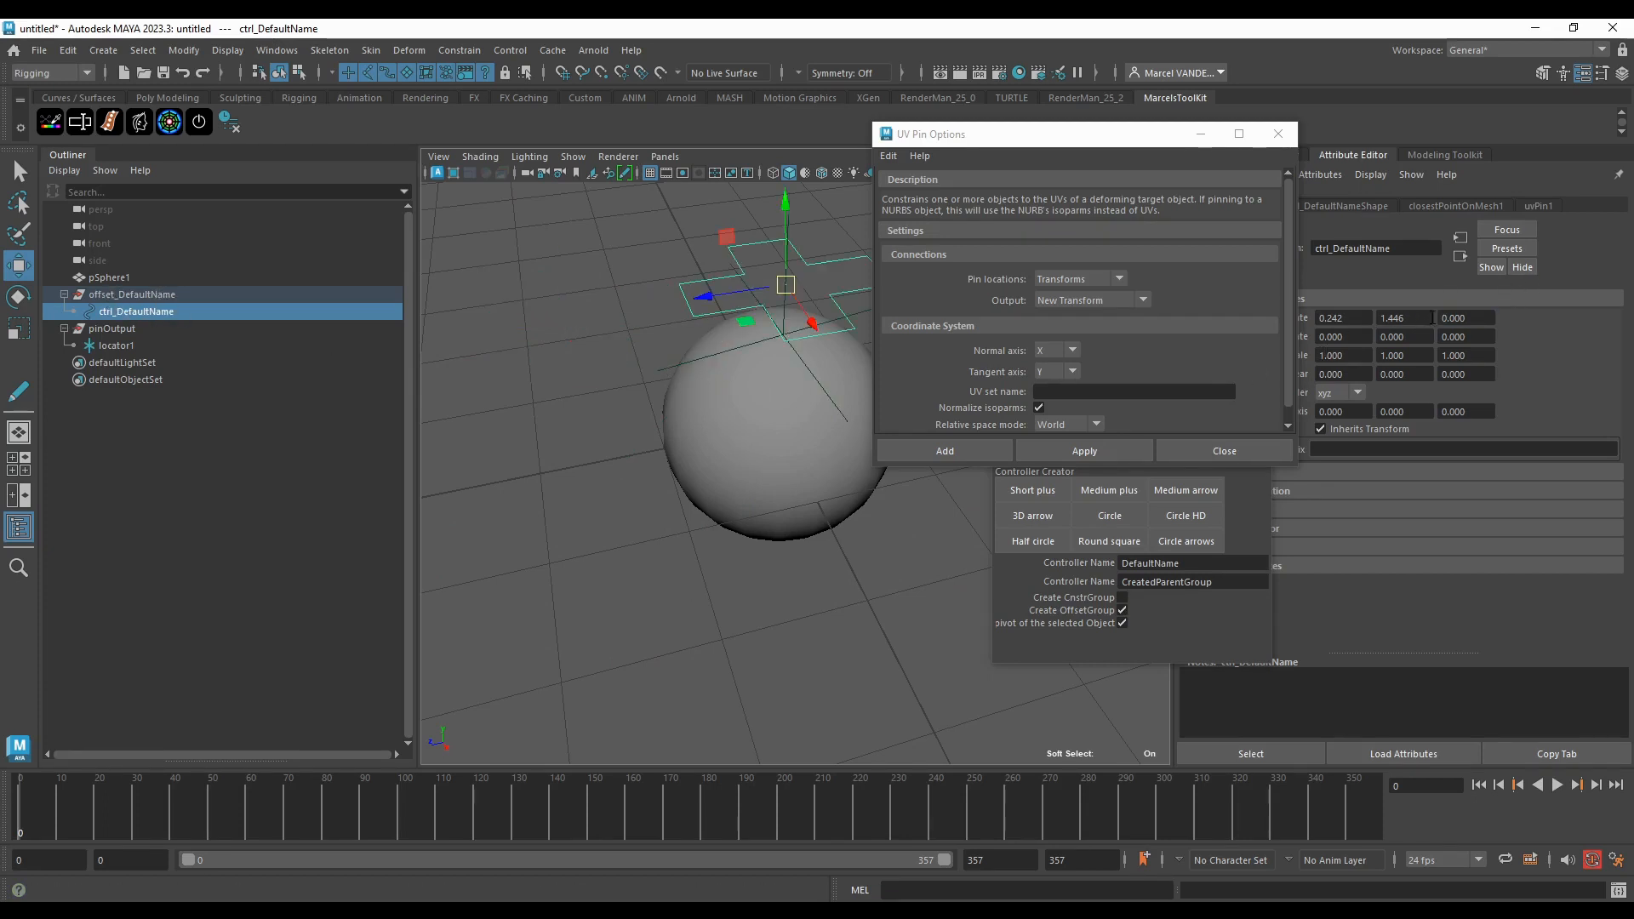
double_click(1400, 319)
type("0")
key("Return")
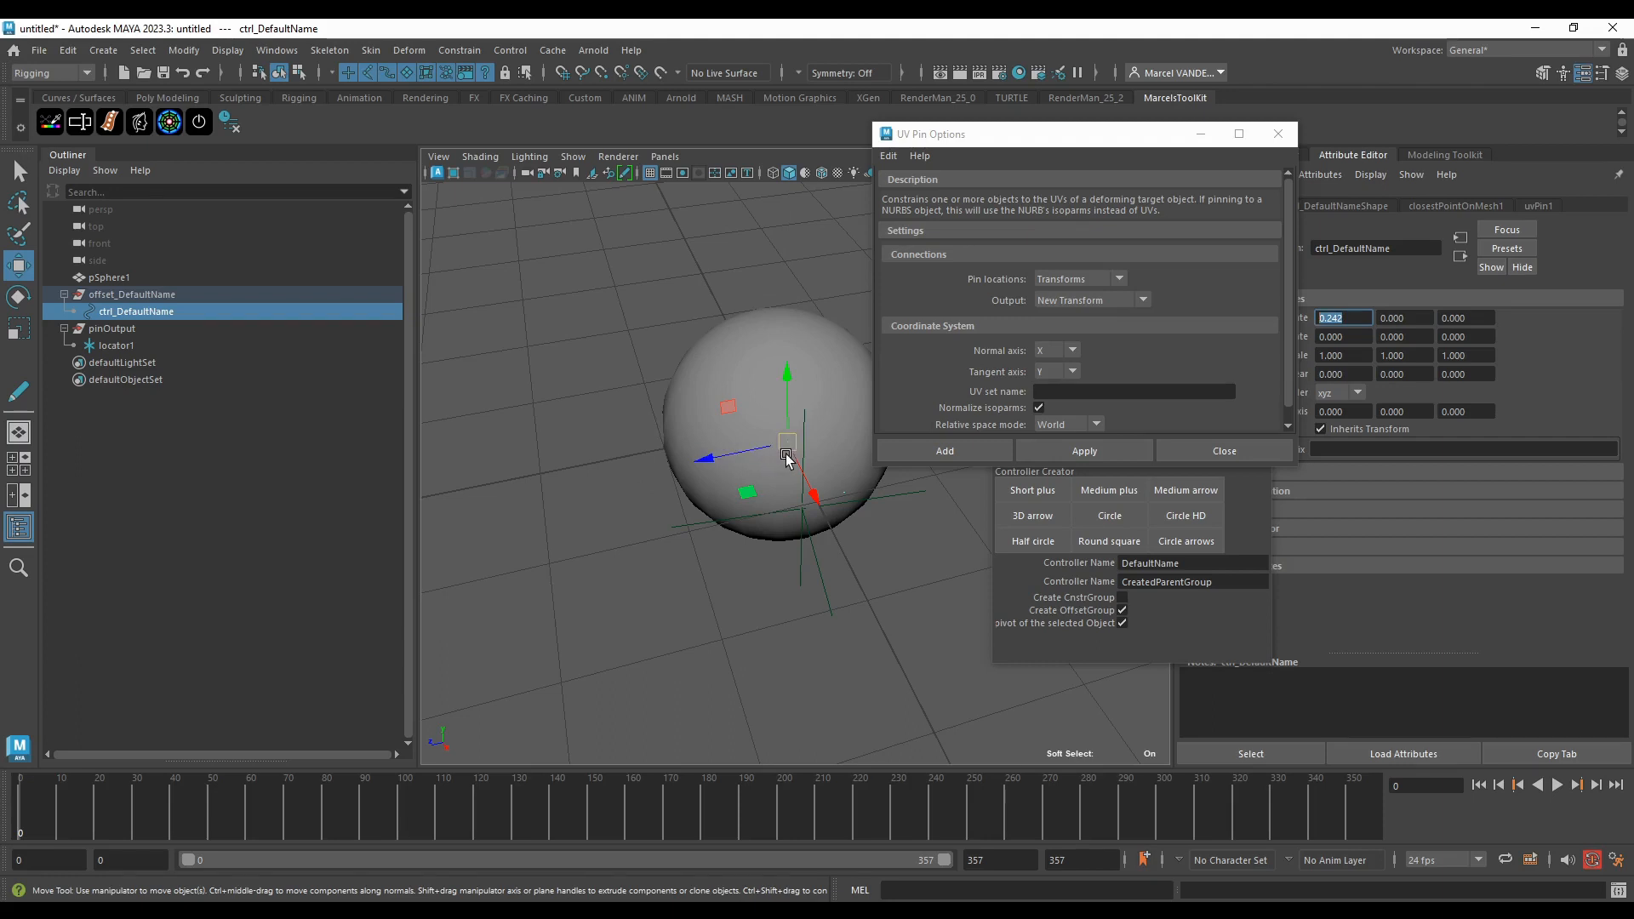
type("0")
key("Return")
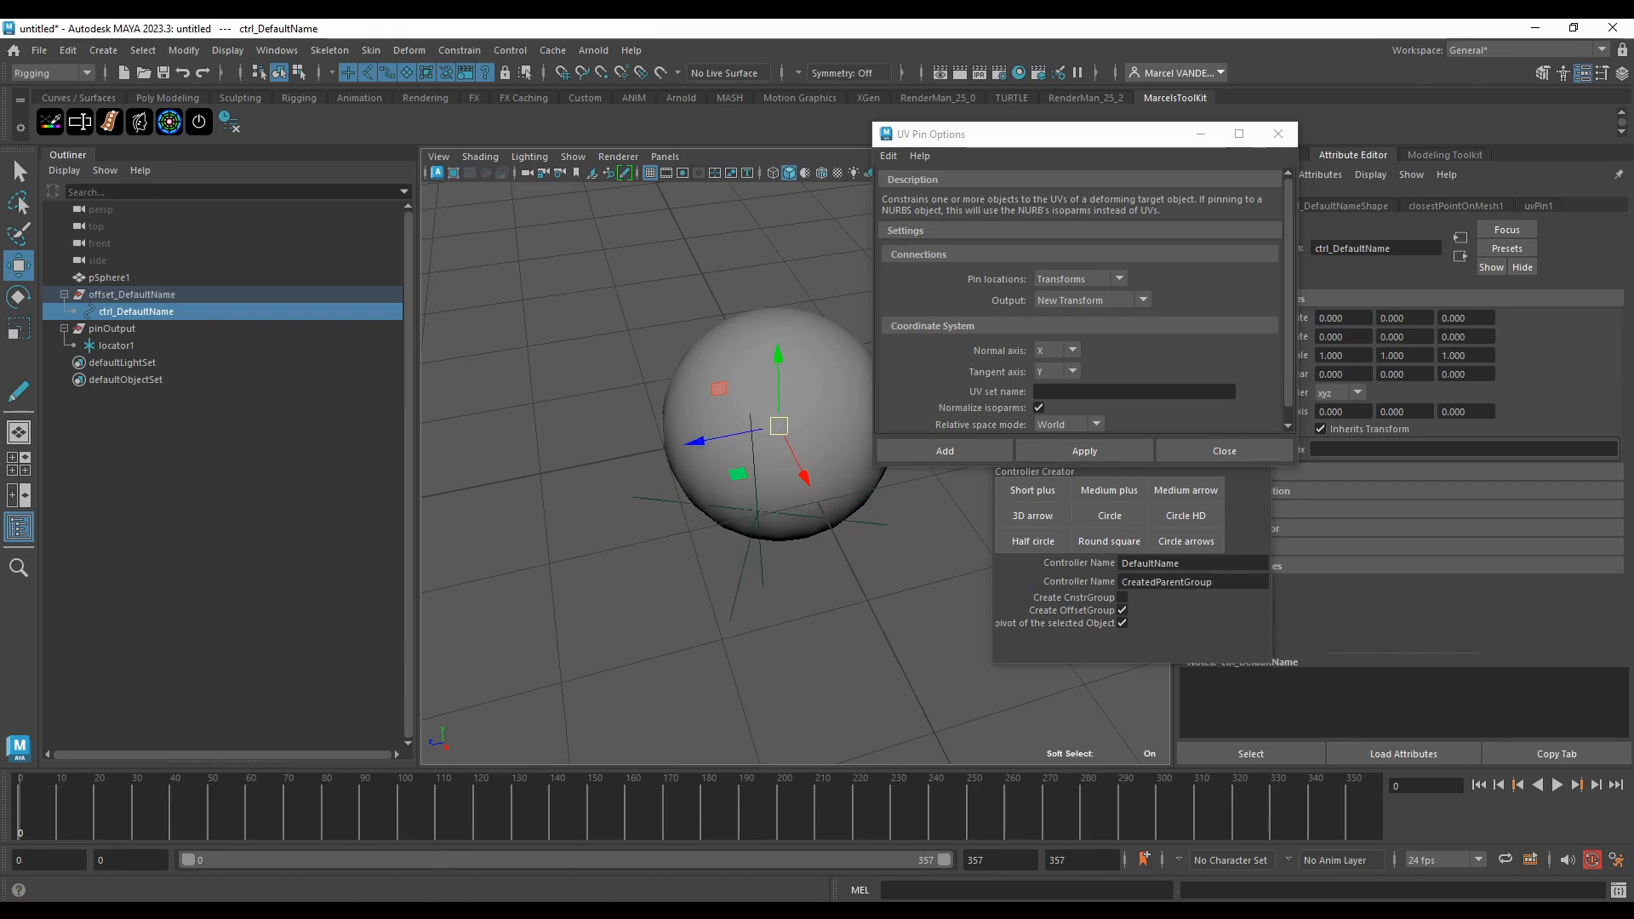
Step: Reopen the Node Editor and examine the connections from closestPointOnMesh1 through uvPin1 to pinOutput
mouse_move(502, 846)
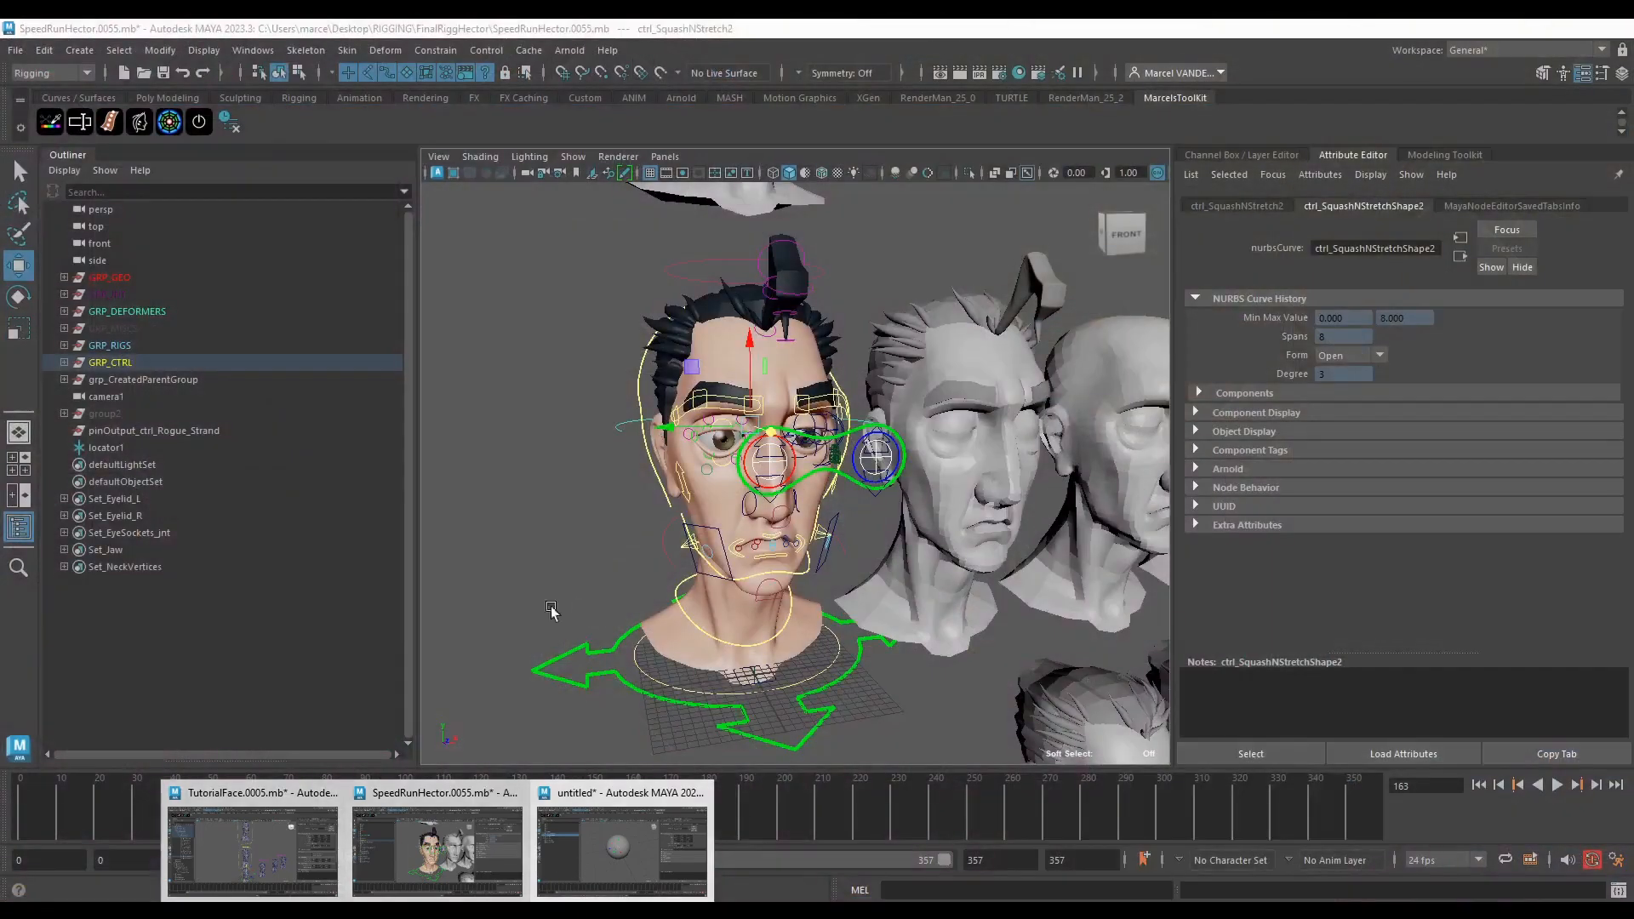
left_click(494, 649)
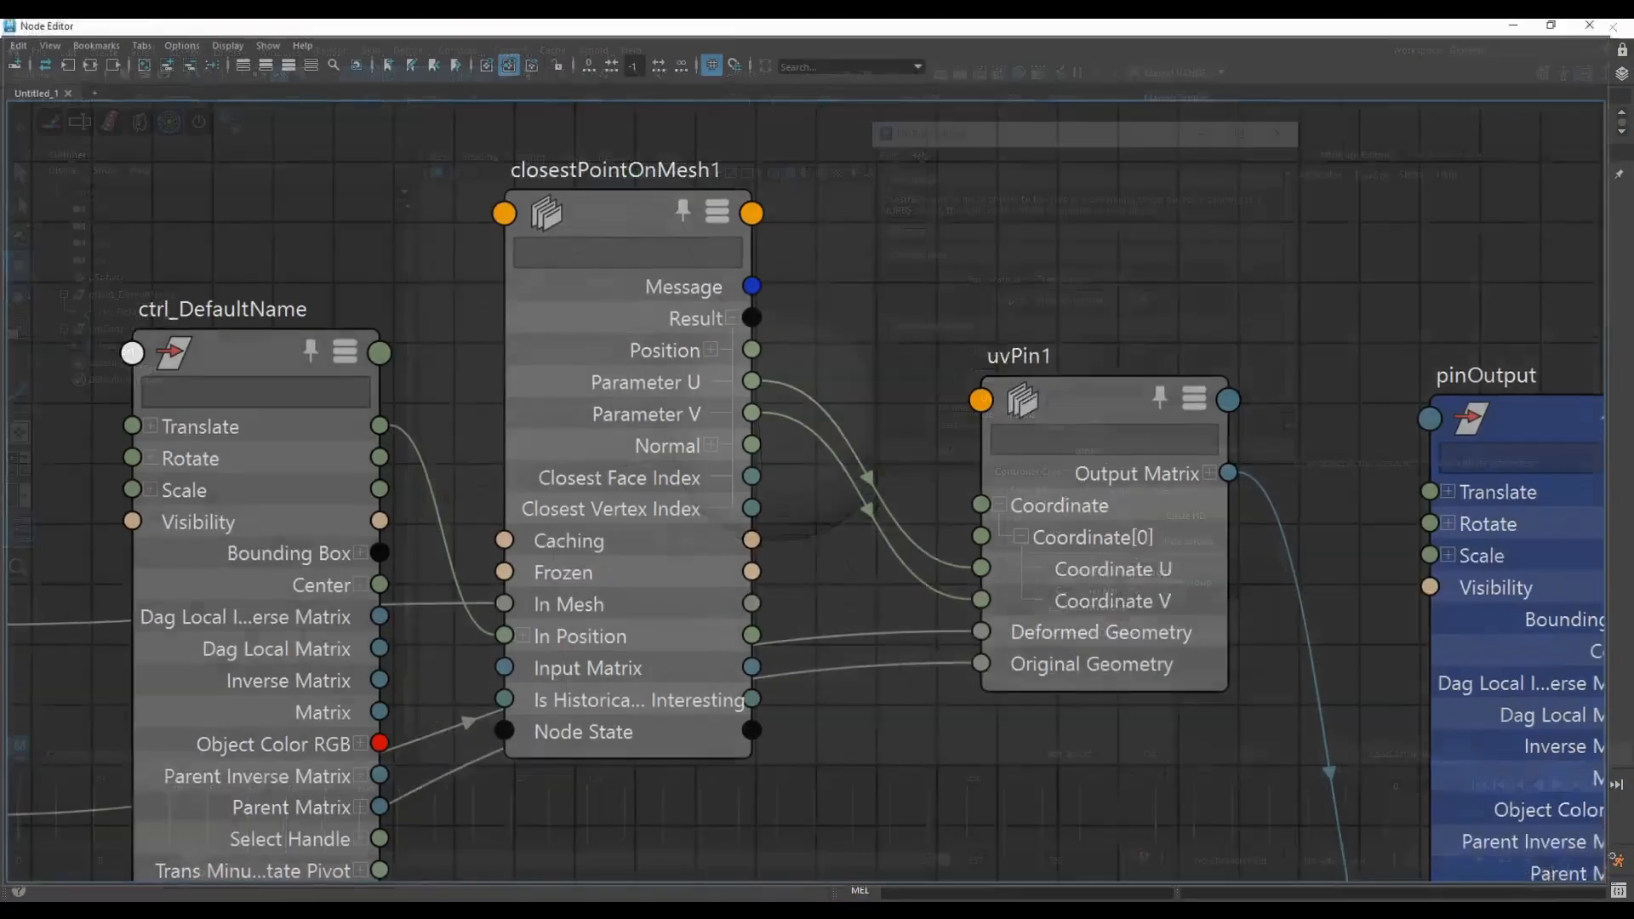
scroll(817, 511, "down", 5)
scroll(1030, 436, "up", 5)
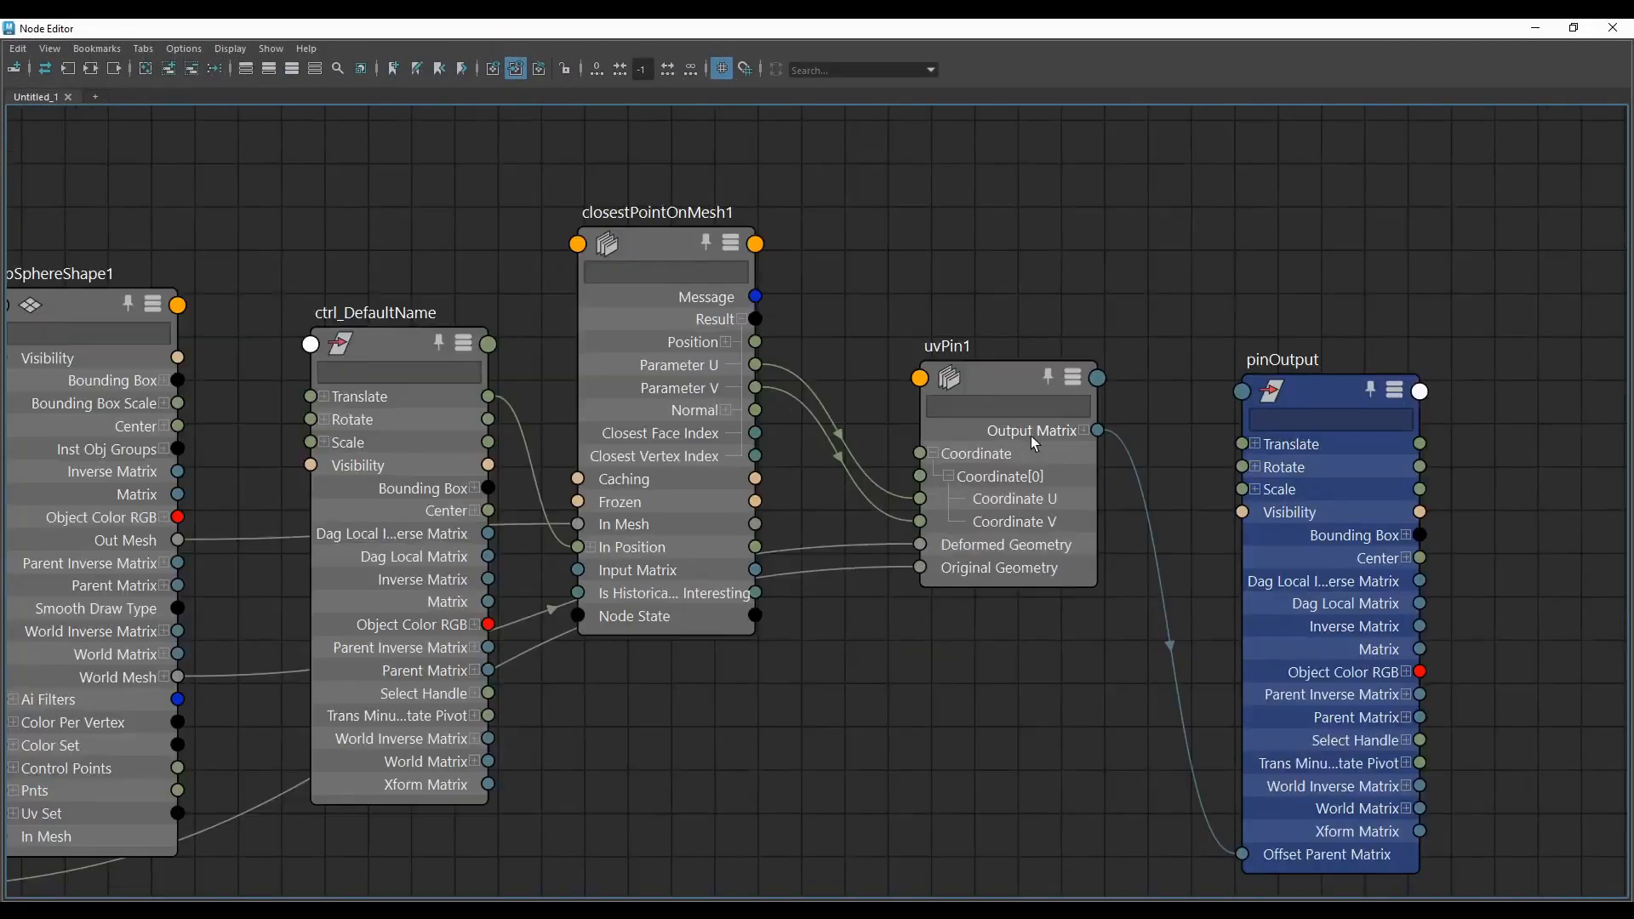
scroll(1011, 443, "down", 5)
scroll(668, 412, "up", 4)
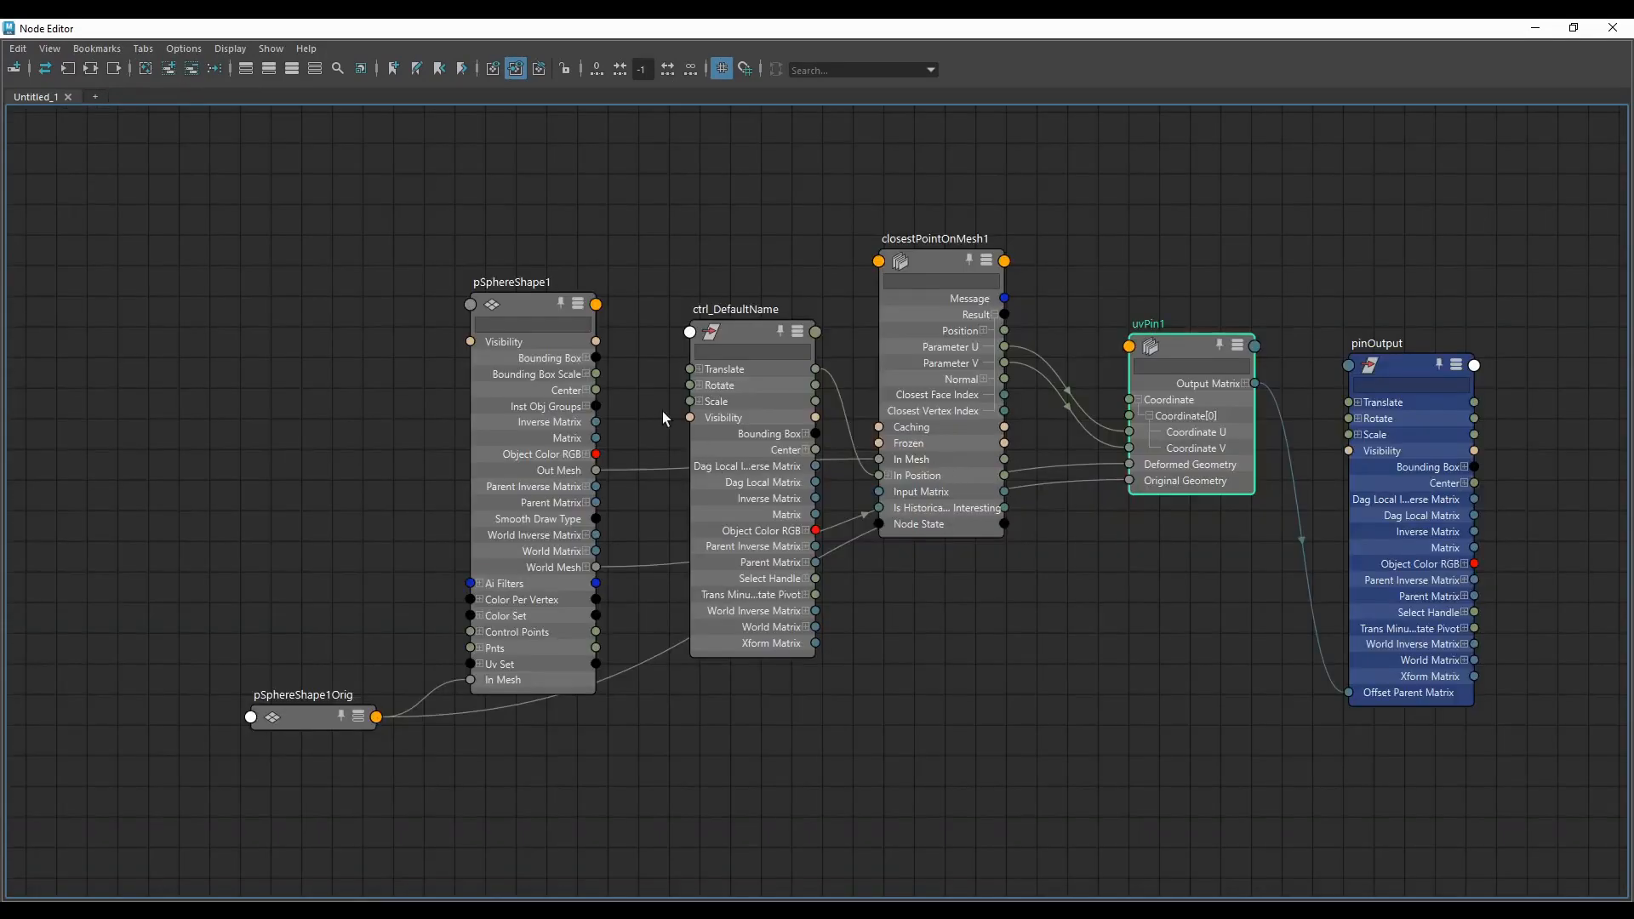
Step: Move the ctrl_DefaultName node higher in the graph so its Translate connection to closestPointOnMesh1's In Position is easy to follow
left_click(737, 396)
left_click_drag(737, 395, 689, 286)
scroll(901, 378, "up", 3)
left_click_drag(979, 370, 943, 328)
left_click_drag(668, 218, 678, 202)
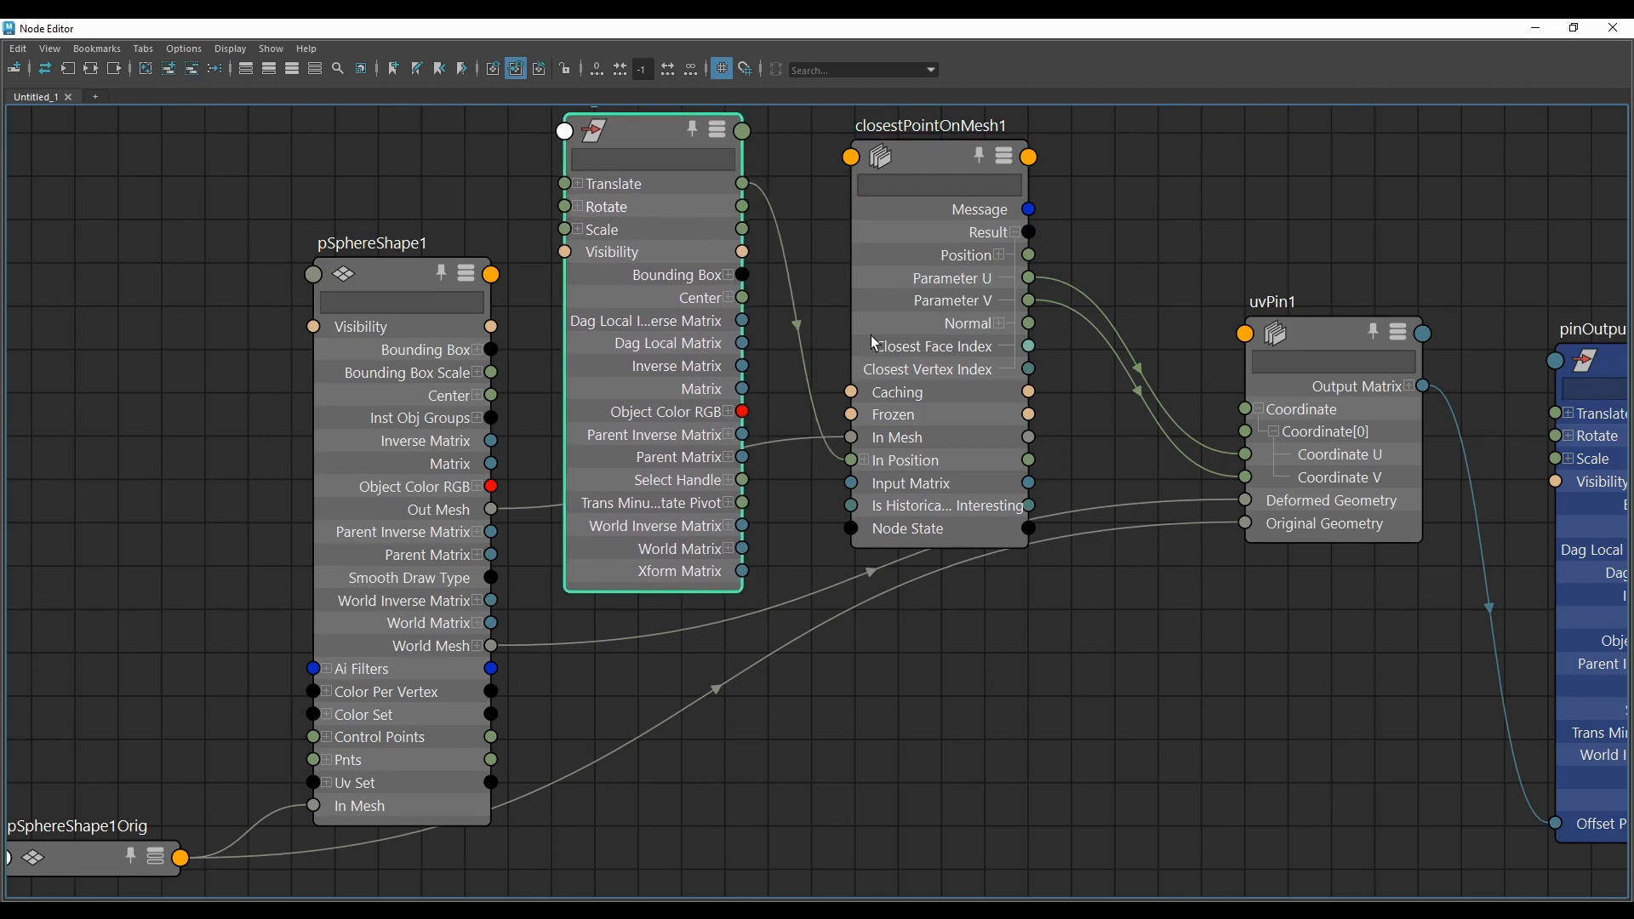
left_click_drag(905, 337, 895, 309)
scroll(737, 259, "up", 2)
left_click_drag(679, 229, 686, 276)
middle_click_drag(658, 128, 675, 223, "alt")
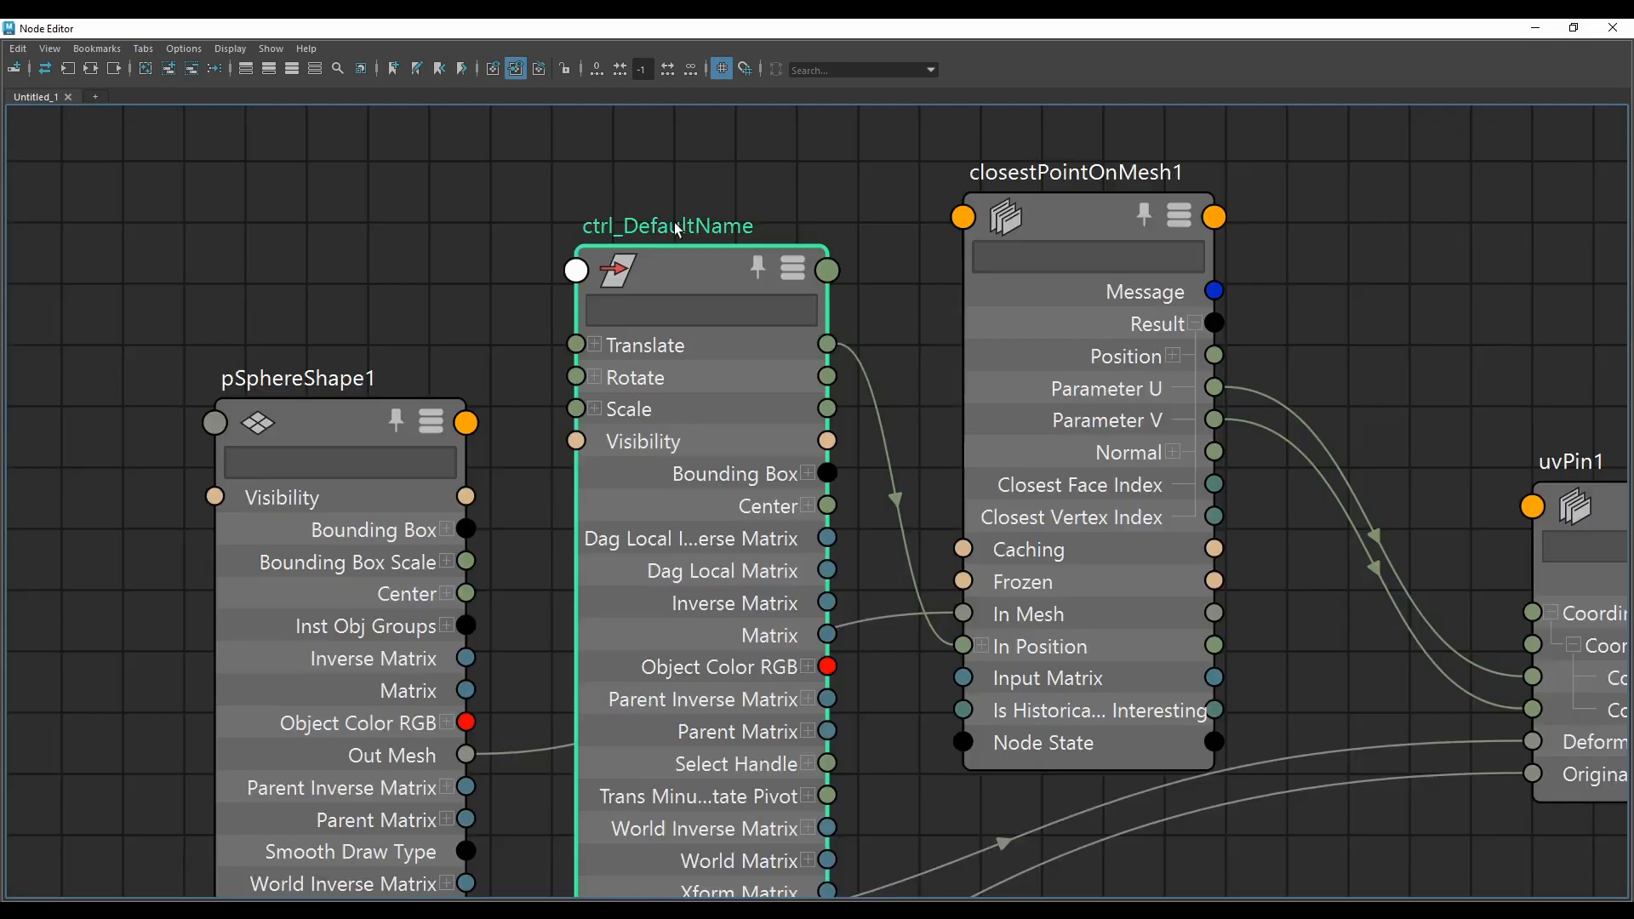
left_click_drag(677, 377, 701, 270)
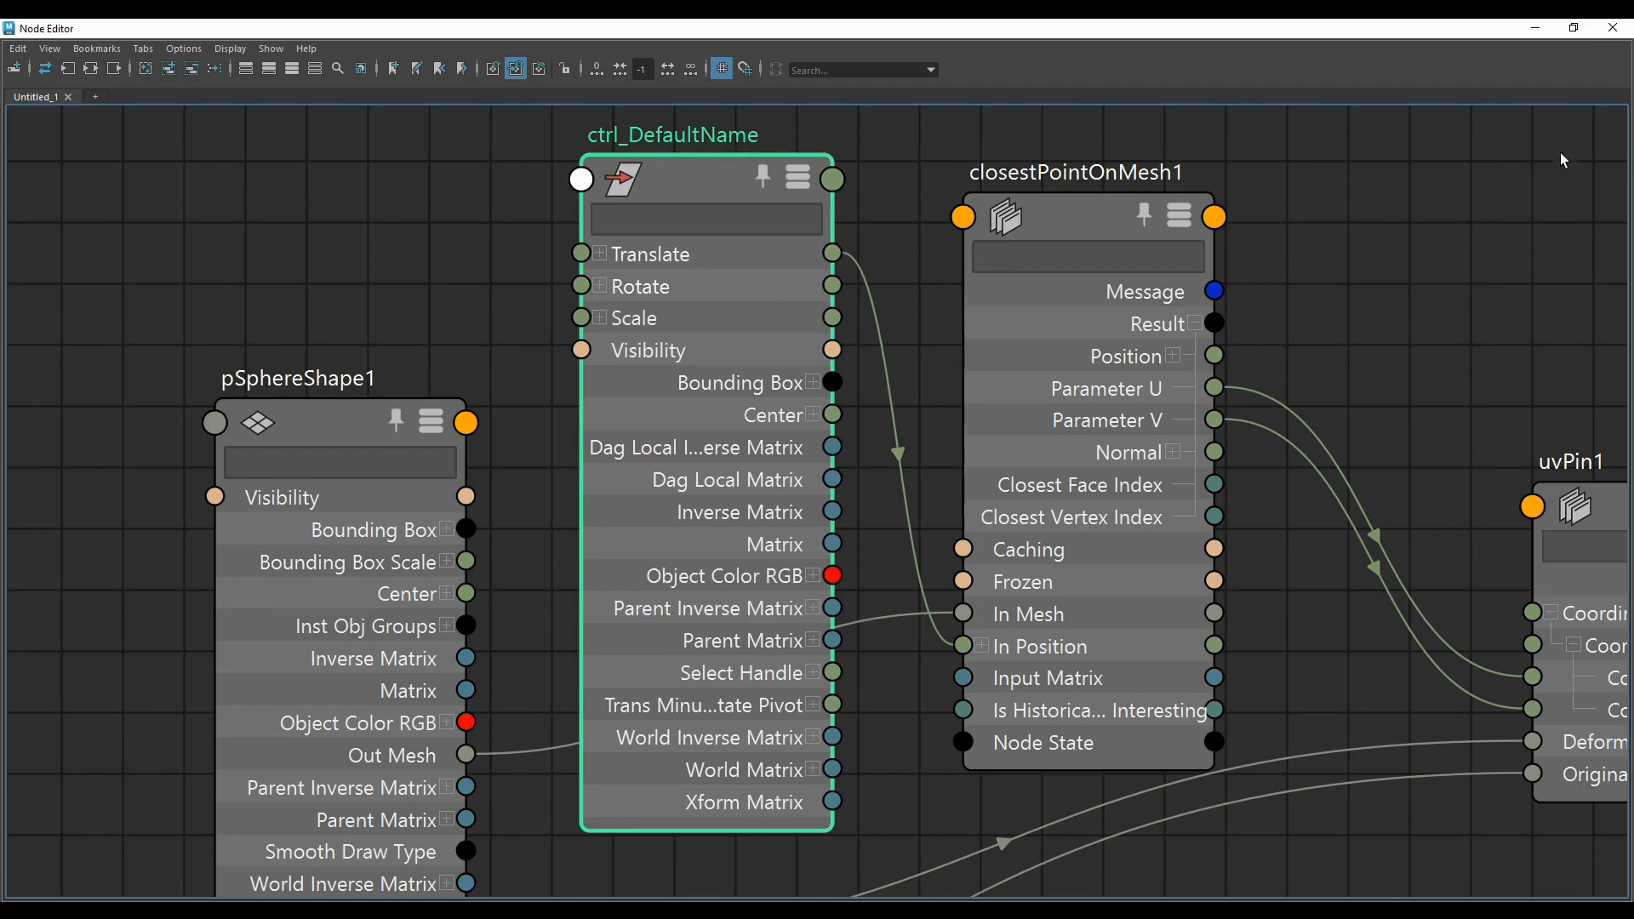
scroll(882, 338, "down", 5)
scroll(831, 351, "up", 5)
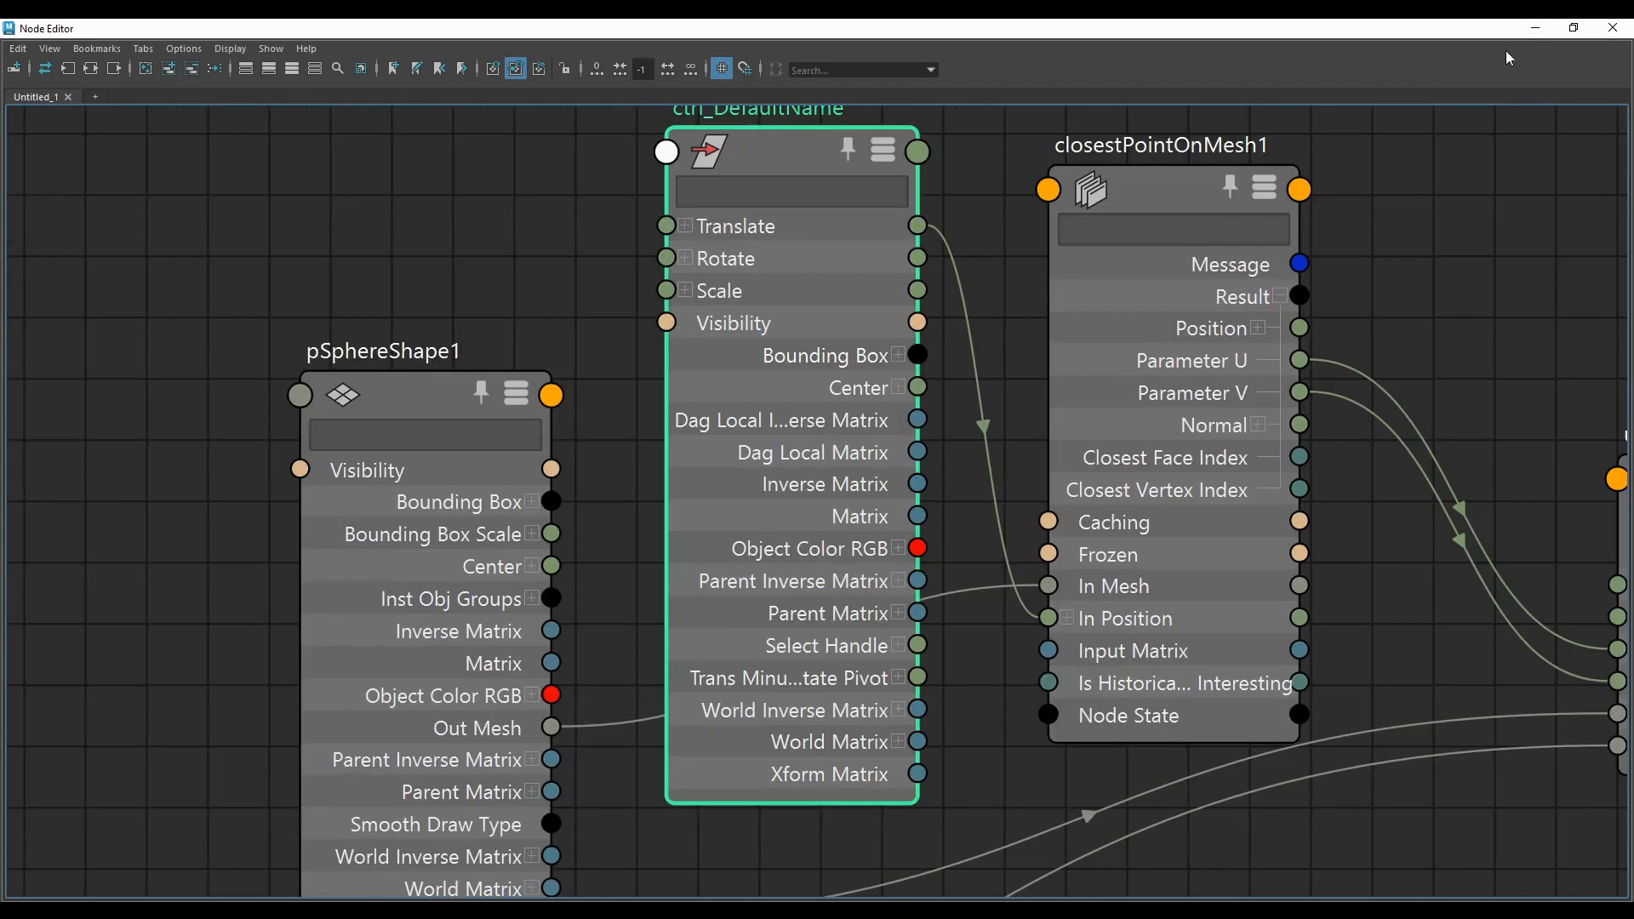
scroll(1000, 294, "down", 5)
scroll(979, 296, "up", 5)
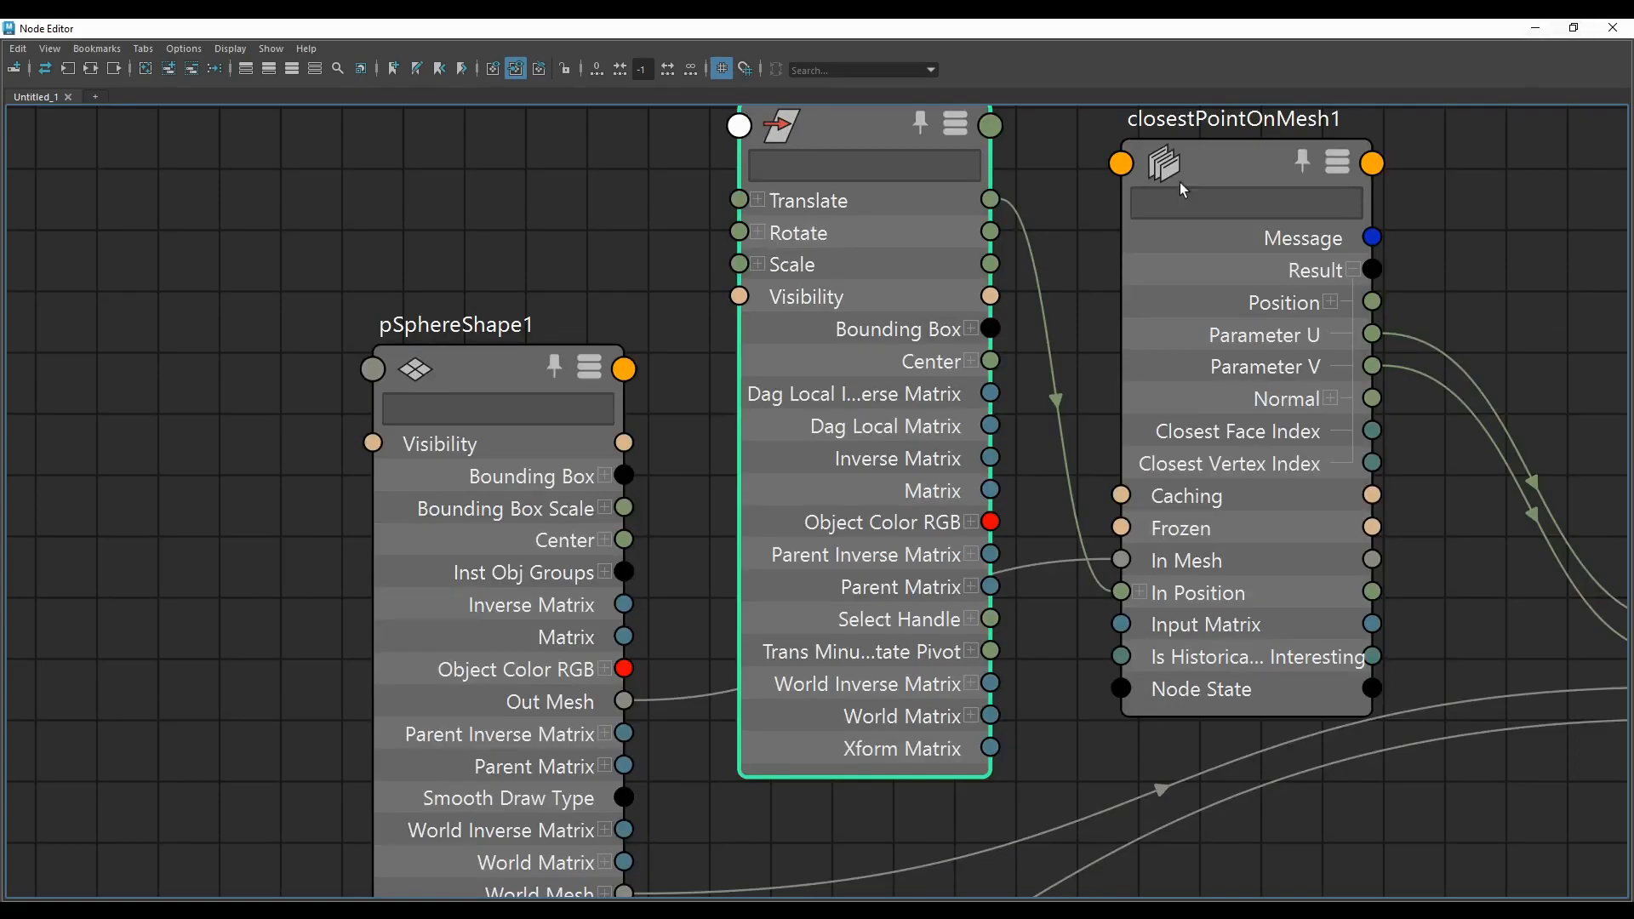
scroll(846, 284, "down", 5)
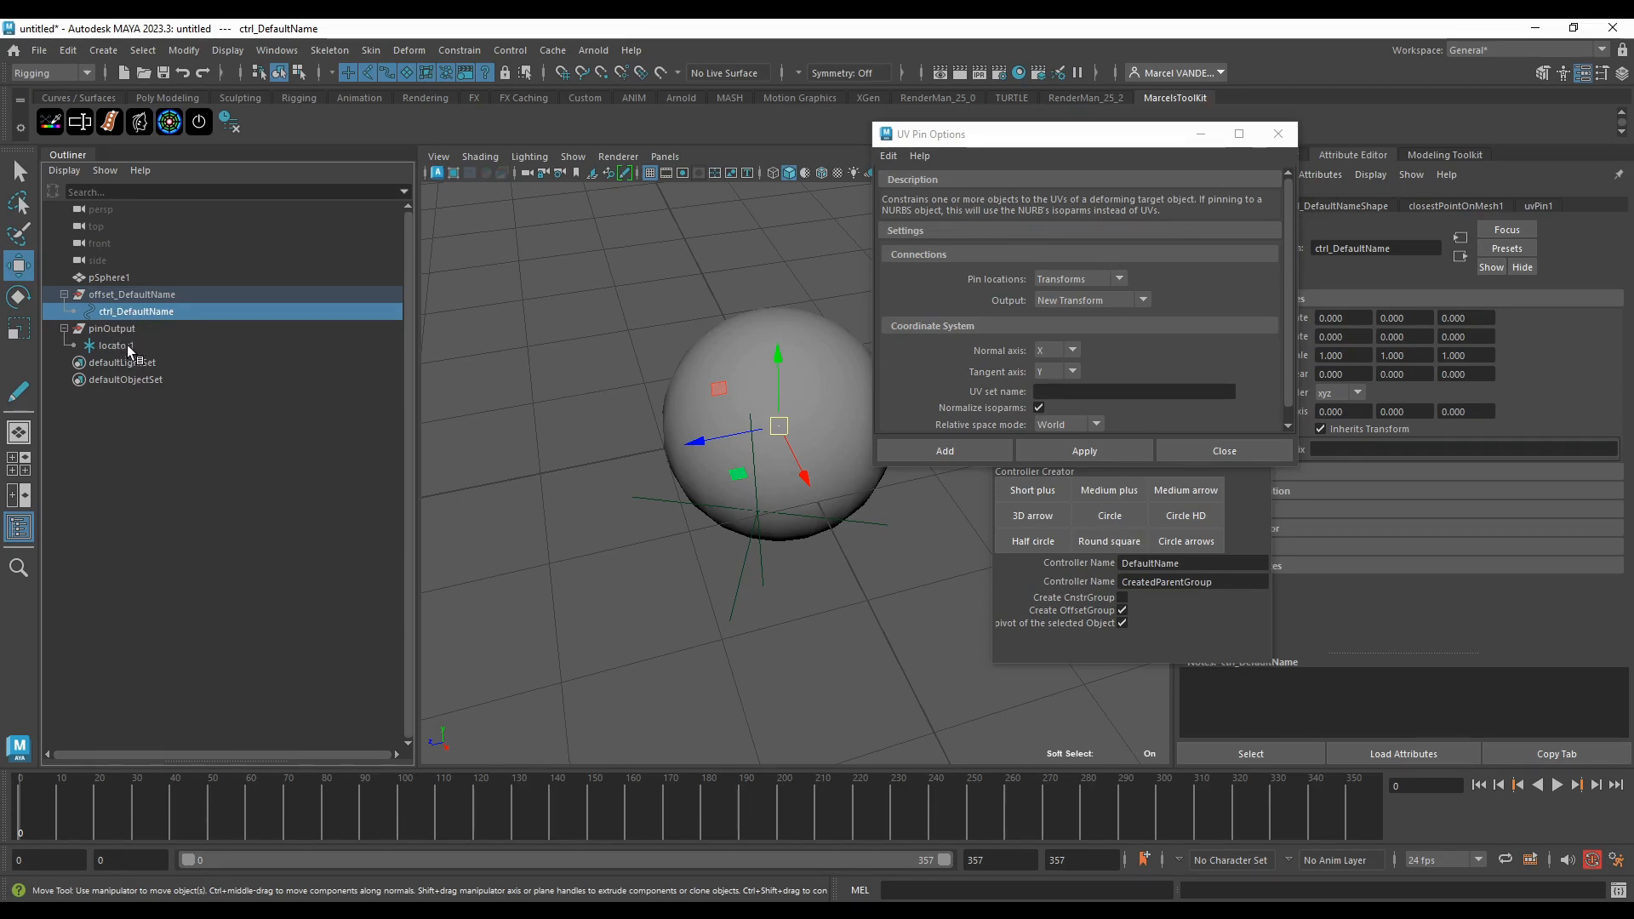
Step: Test ctrl_DefaultName by moving it off the sphere to about X -1.29, Y 1.09, Z 0.79
left_click(119, 279)
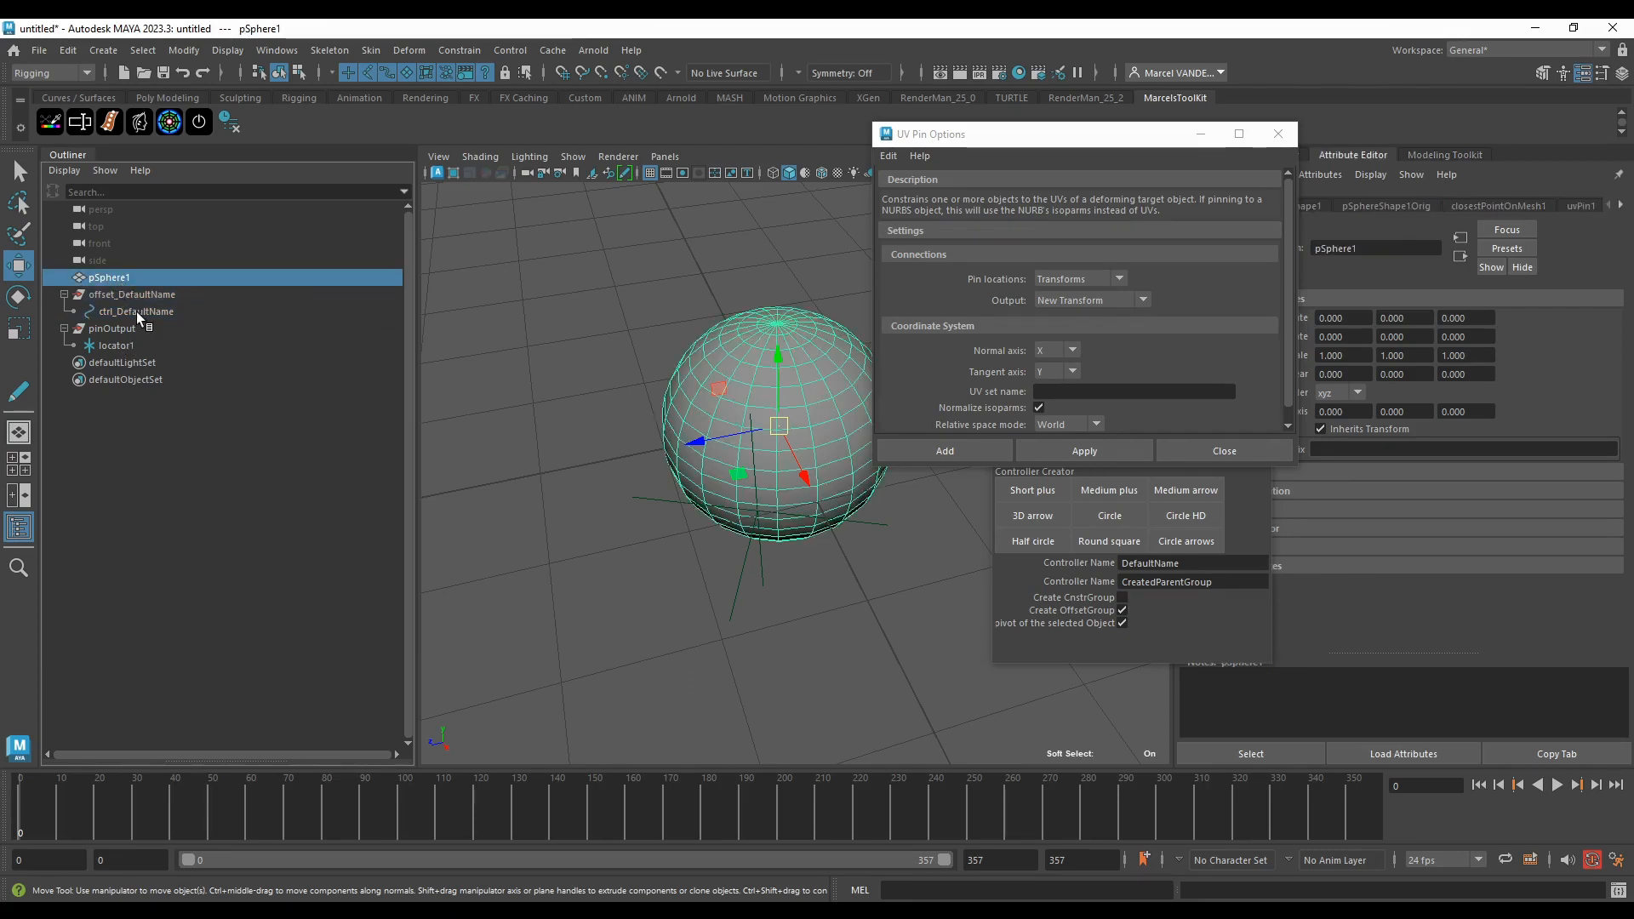
left_click(136, 312)
left_click_drag(780, 428, 645, 265)
middle_click_drag(686, 291, 686, 380, "alt")
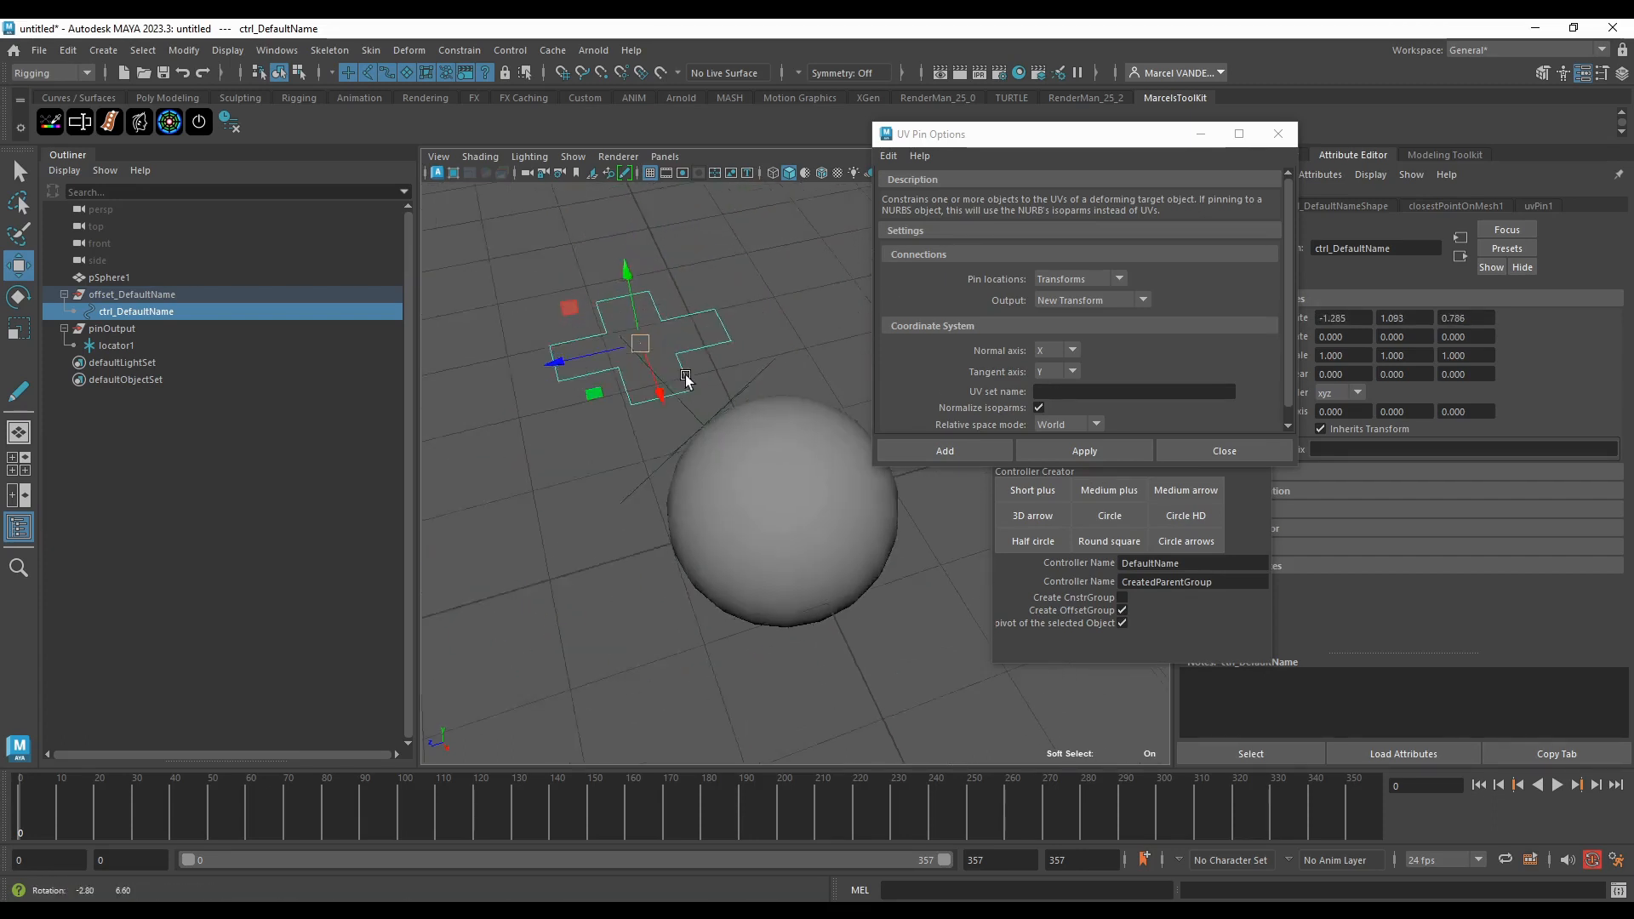
left_click_drag(686, 379, 730, 368, "alt")
Step: Move the offset_DefaultName group to about X -1.46, Y 1.39, Z 0.43 and reset ctrl_DefaultName with the Reset Controller script
left_click(132, 295)
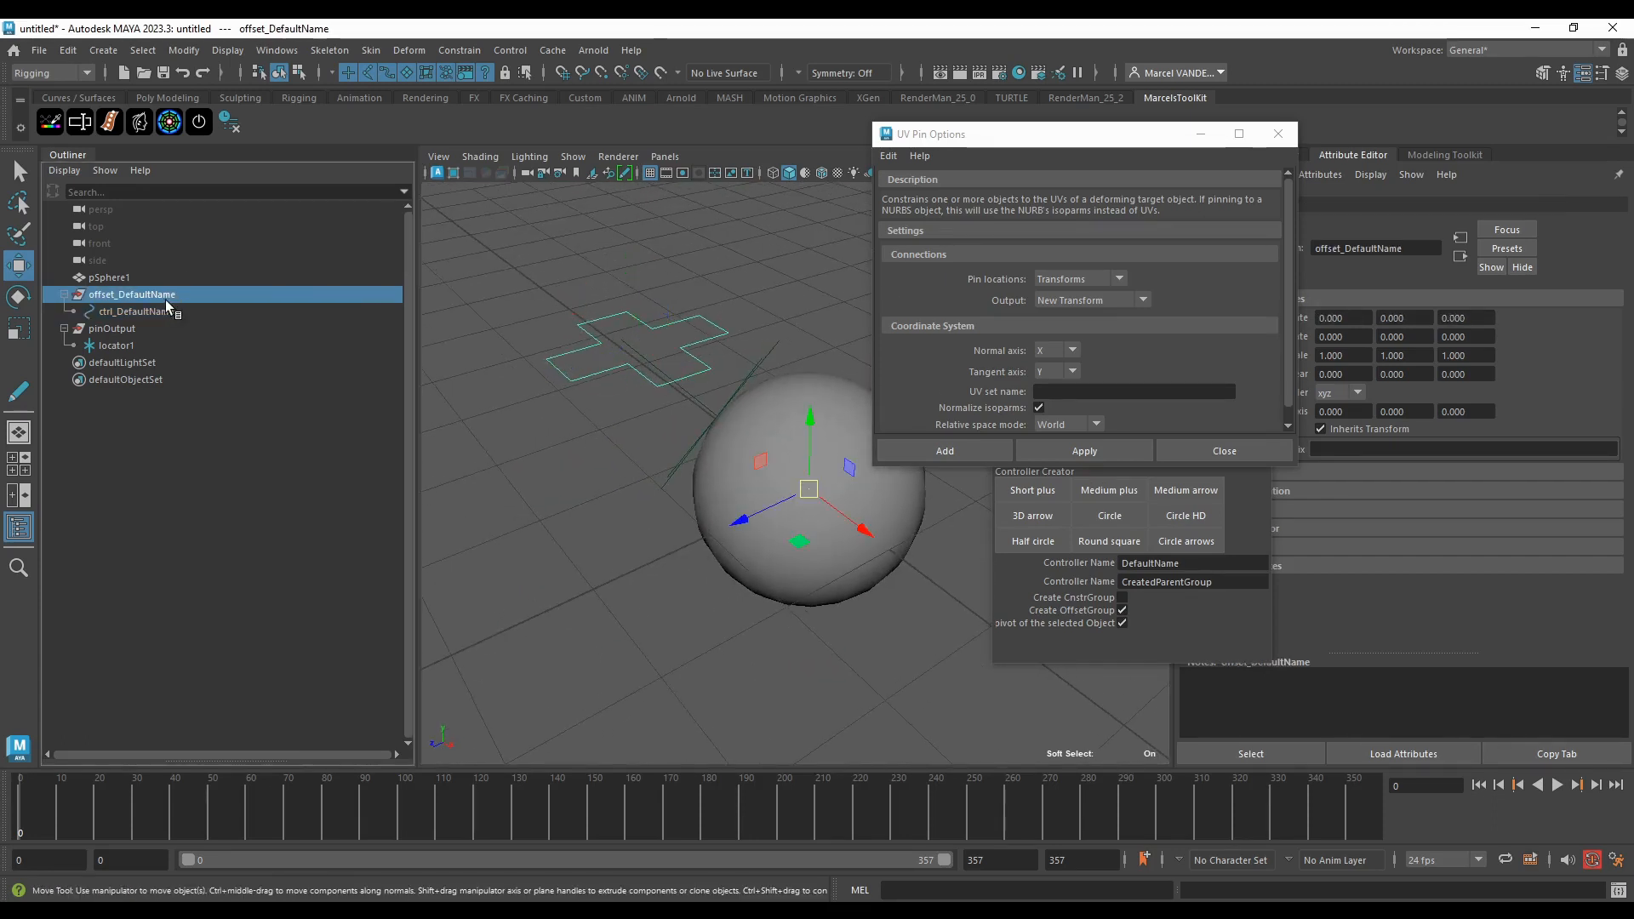
left_click_drag(623, 426, 655, 411, "alt")
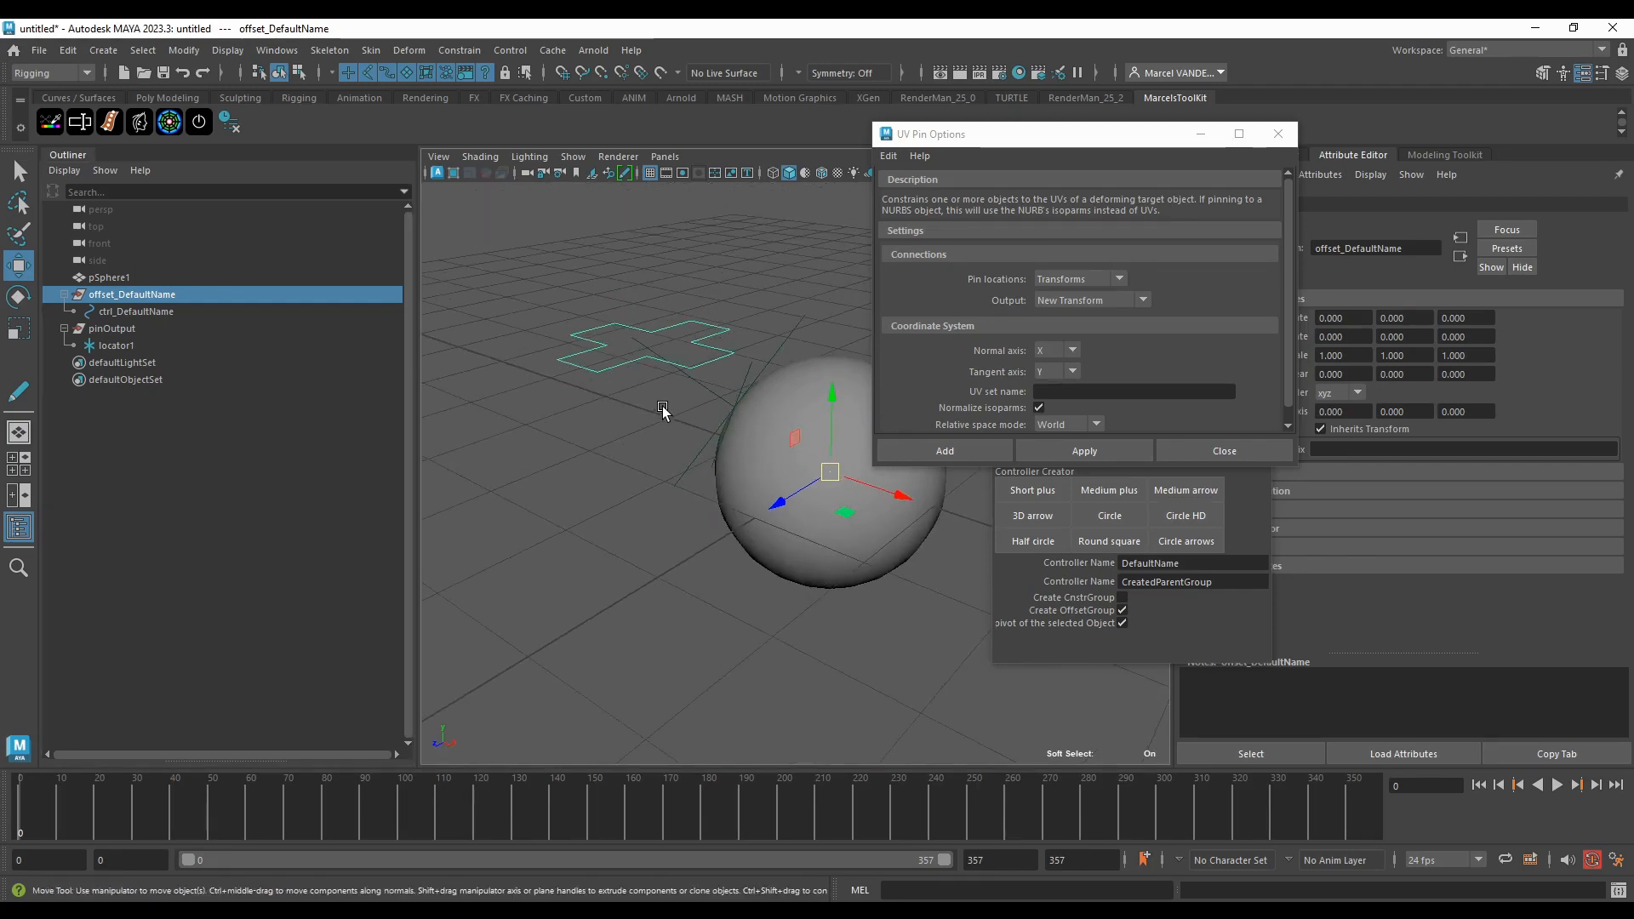
left_click_drag(814, 474, 855, 496, "alt")
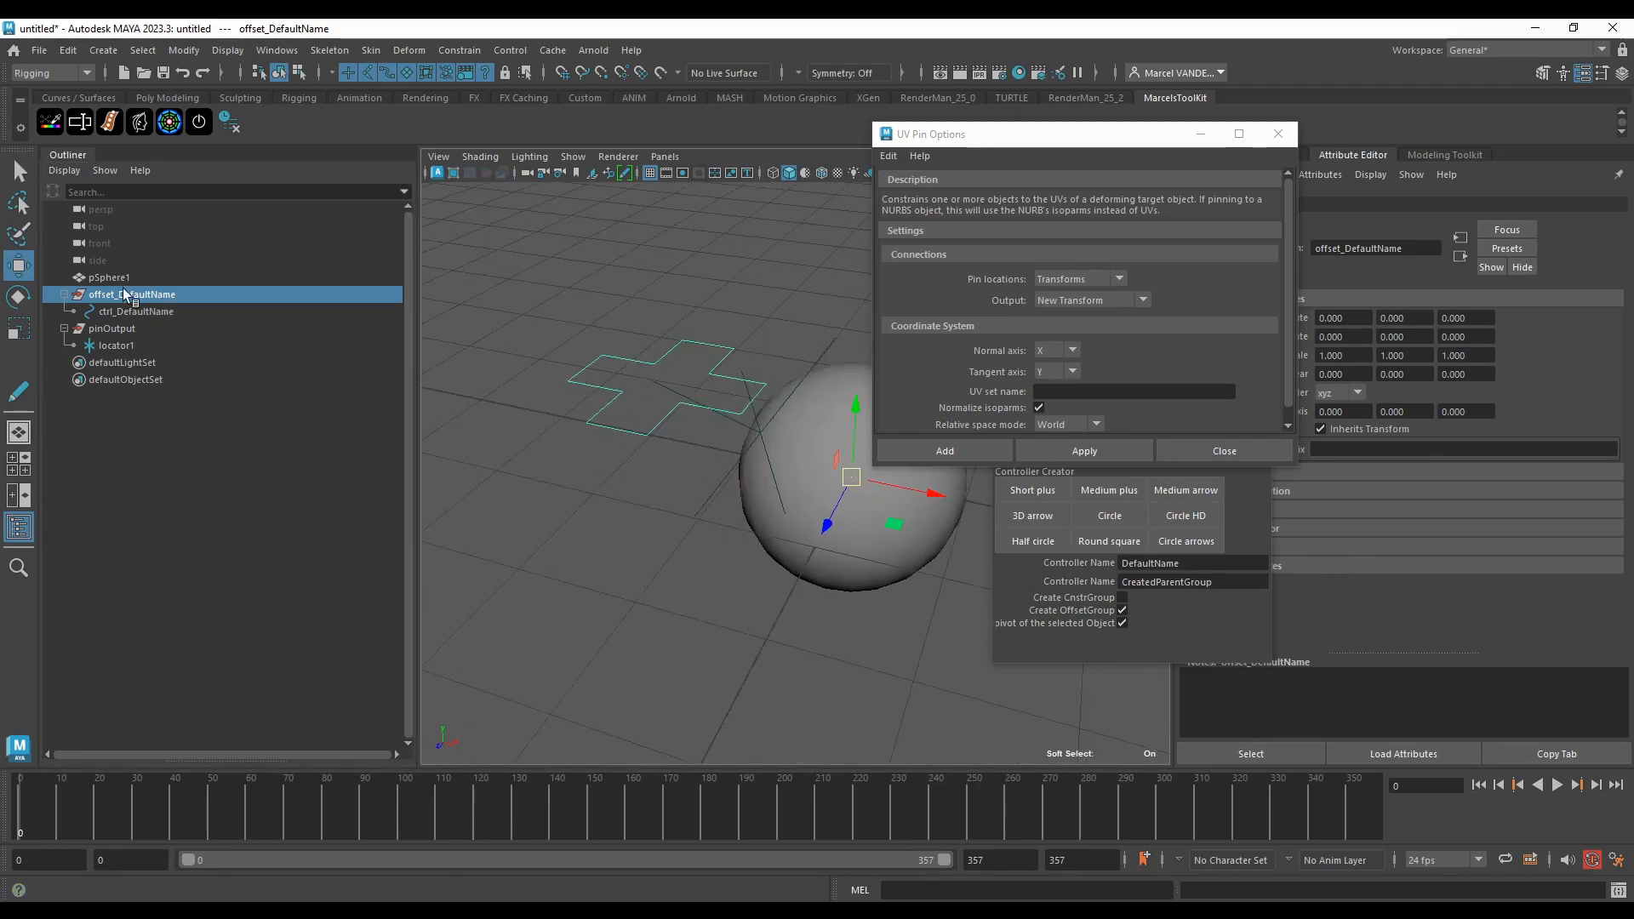
left_click_drag(553, 367, 570, 400, "alt")
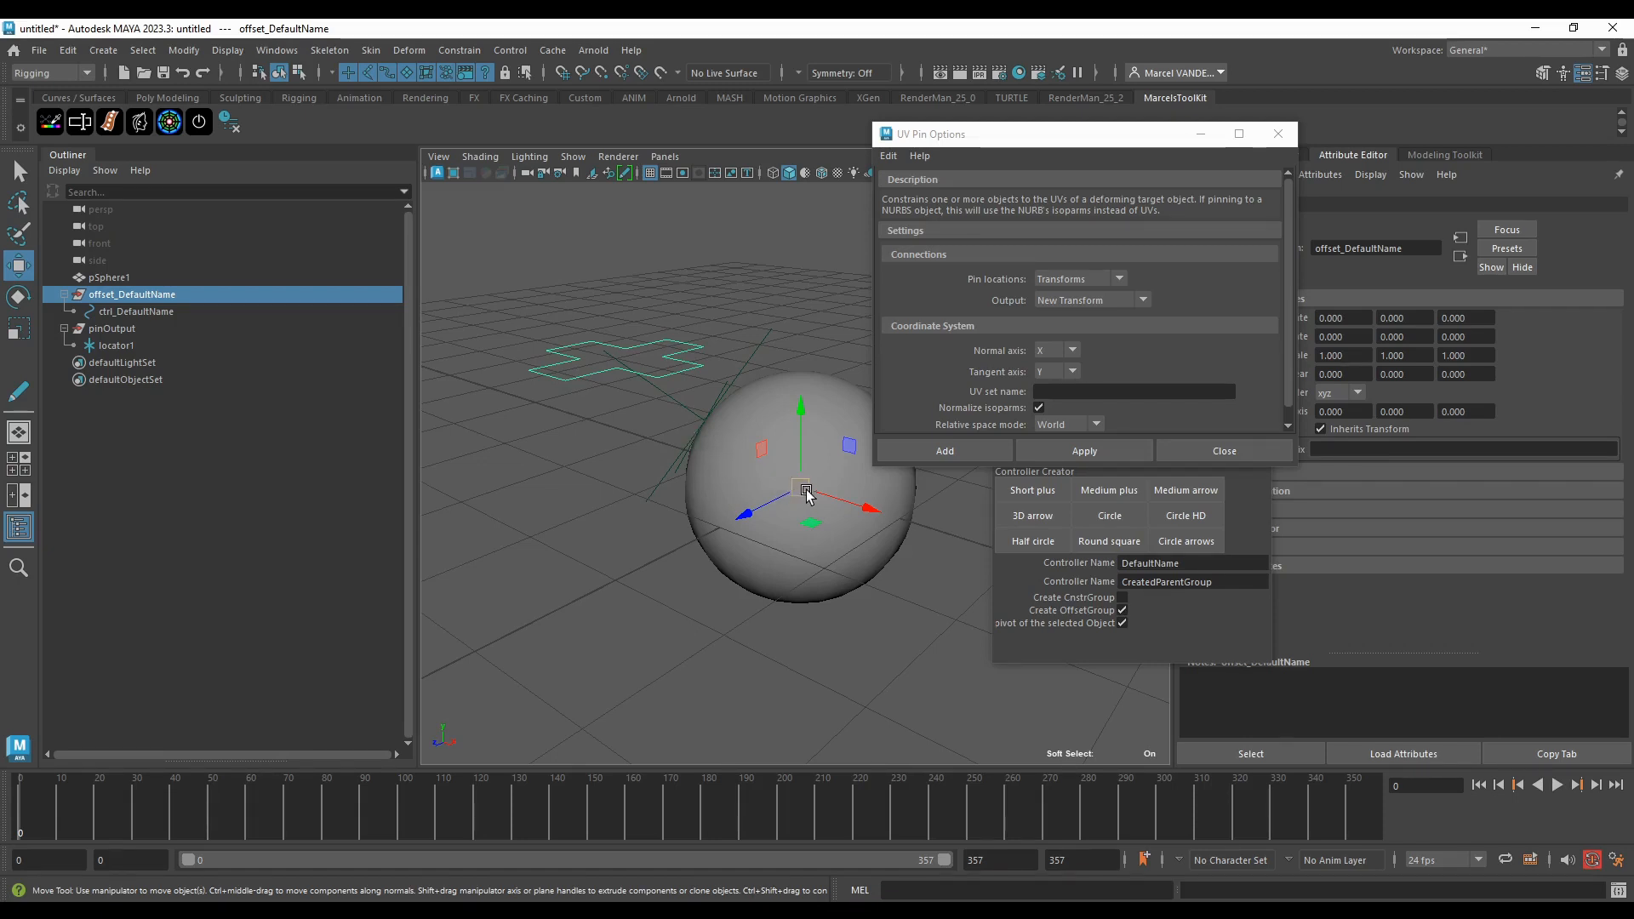
left_click_drag(806, 491, 824, 589)
left_click_drag(1040, 691, 774, 468)
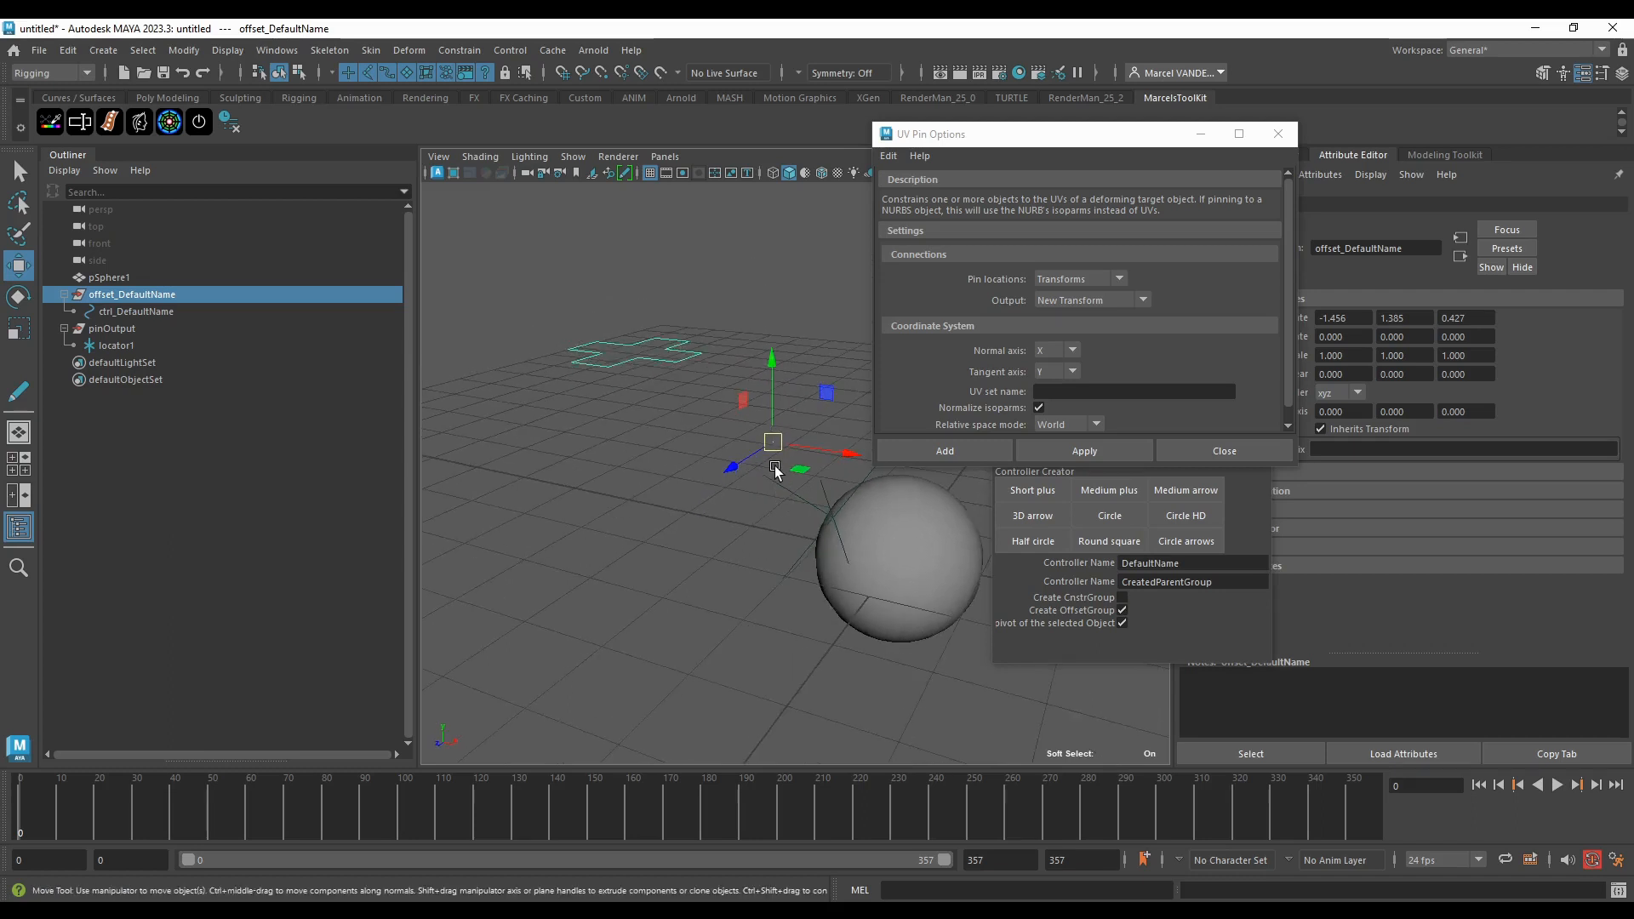
left_click(149, 312)
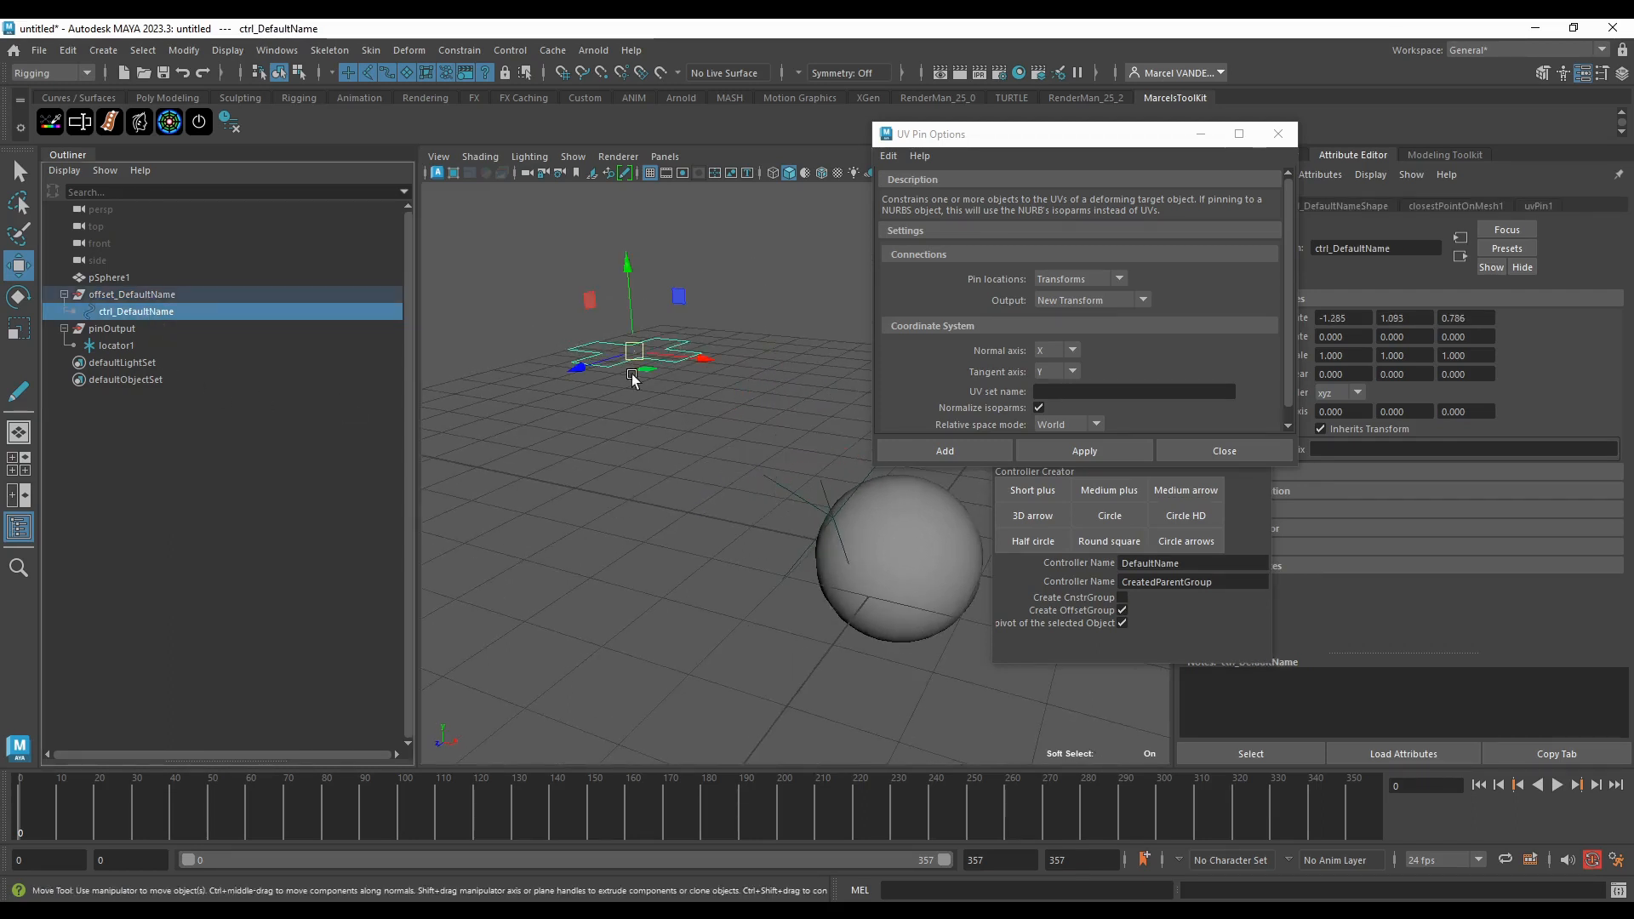
left_click(197, 124)
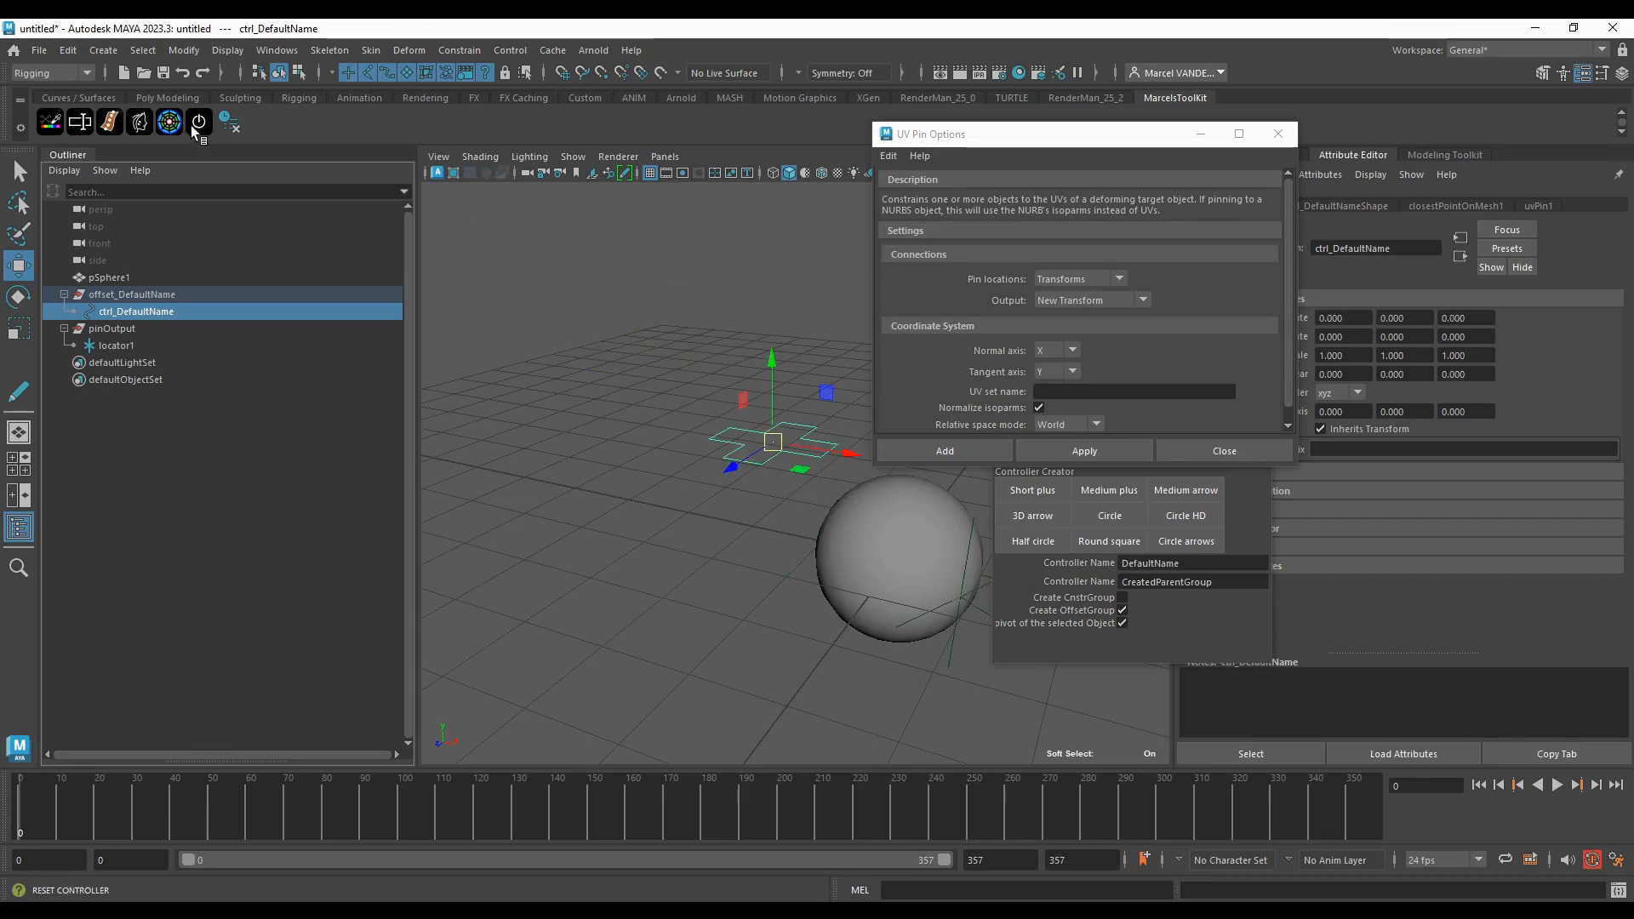
Step: Try moving the offset_DefaultName group towards the sphere, undo the move, and reselect ctrl_DefaultName
scroll(804, 414, "up", 5)
left_click_drag(791, 434, 621, 408, "alt")
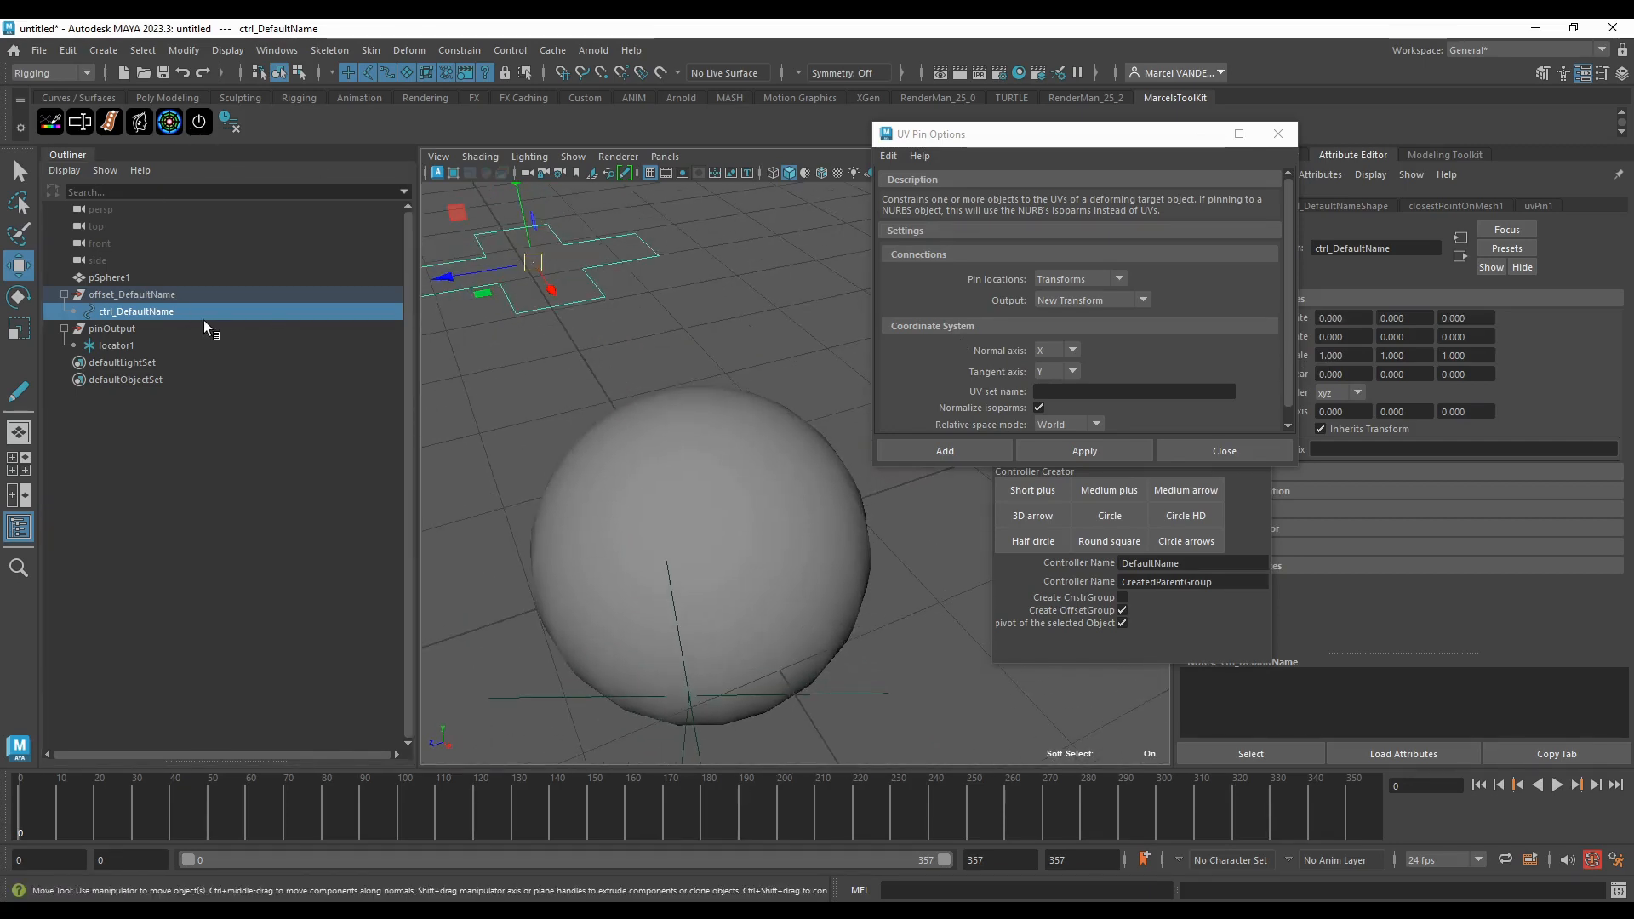
left_click(192, 296)
left_click_drag(535, 264, 743, 412)
key("ctrl+z")
left_click(141, 314)
key("ctrl+z")
scroll(655, 341, "down", 5)
scroll(743, 412, "up", 3)
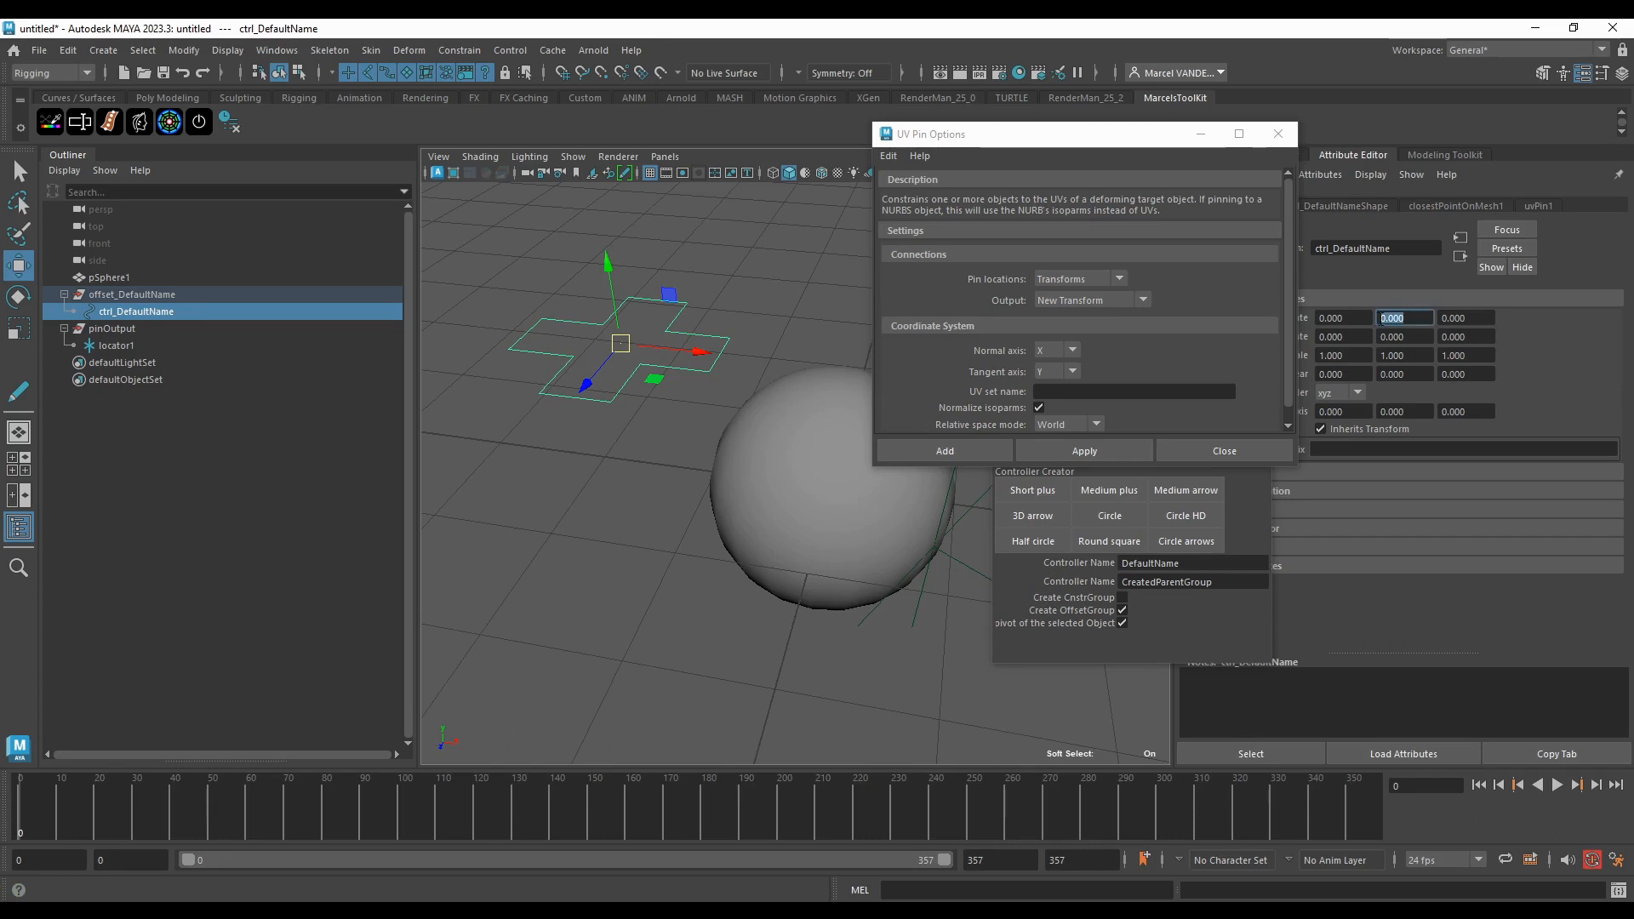
Step: Try moving ctrl_DefaultName slightly away from the sphere, undo the move, and compare its position with the pinned locator
left_click(766, 371)
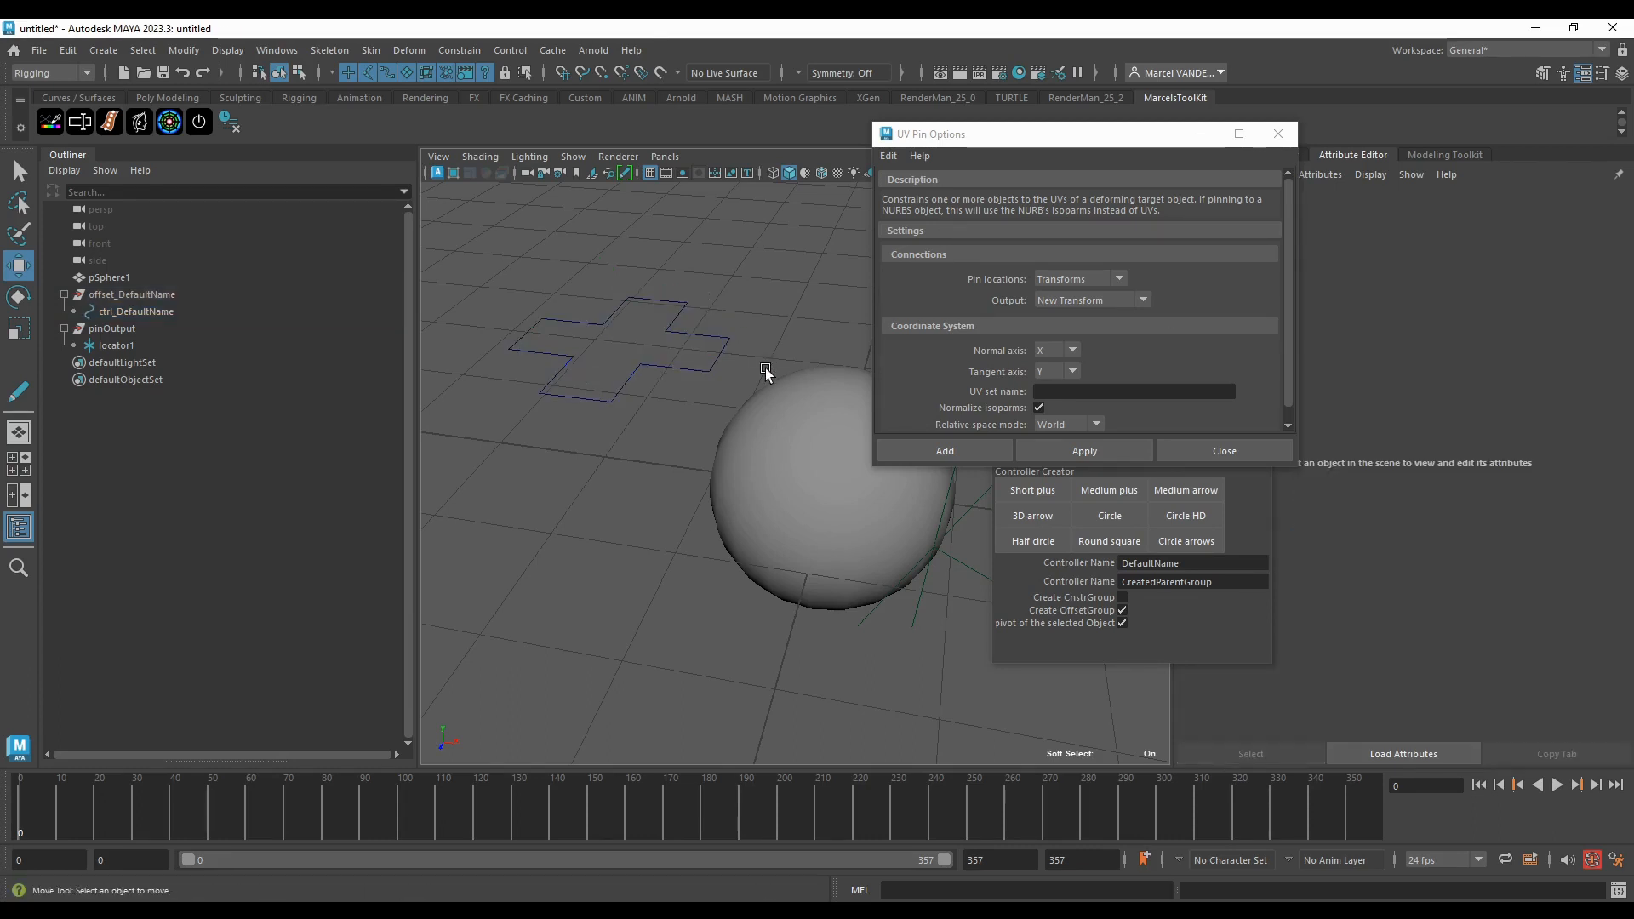
scroll(761, 387, "up", 4)
left_click(764, 414)
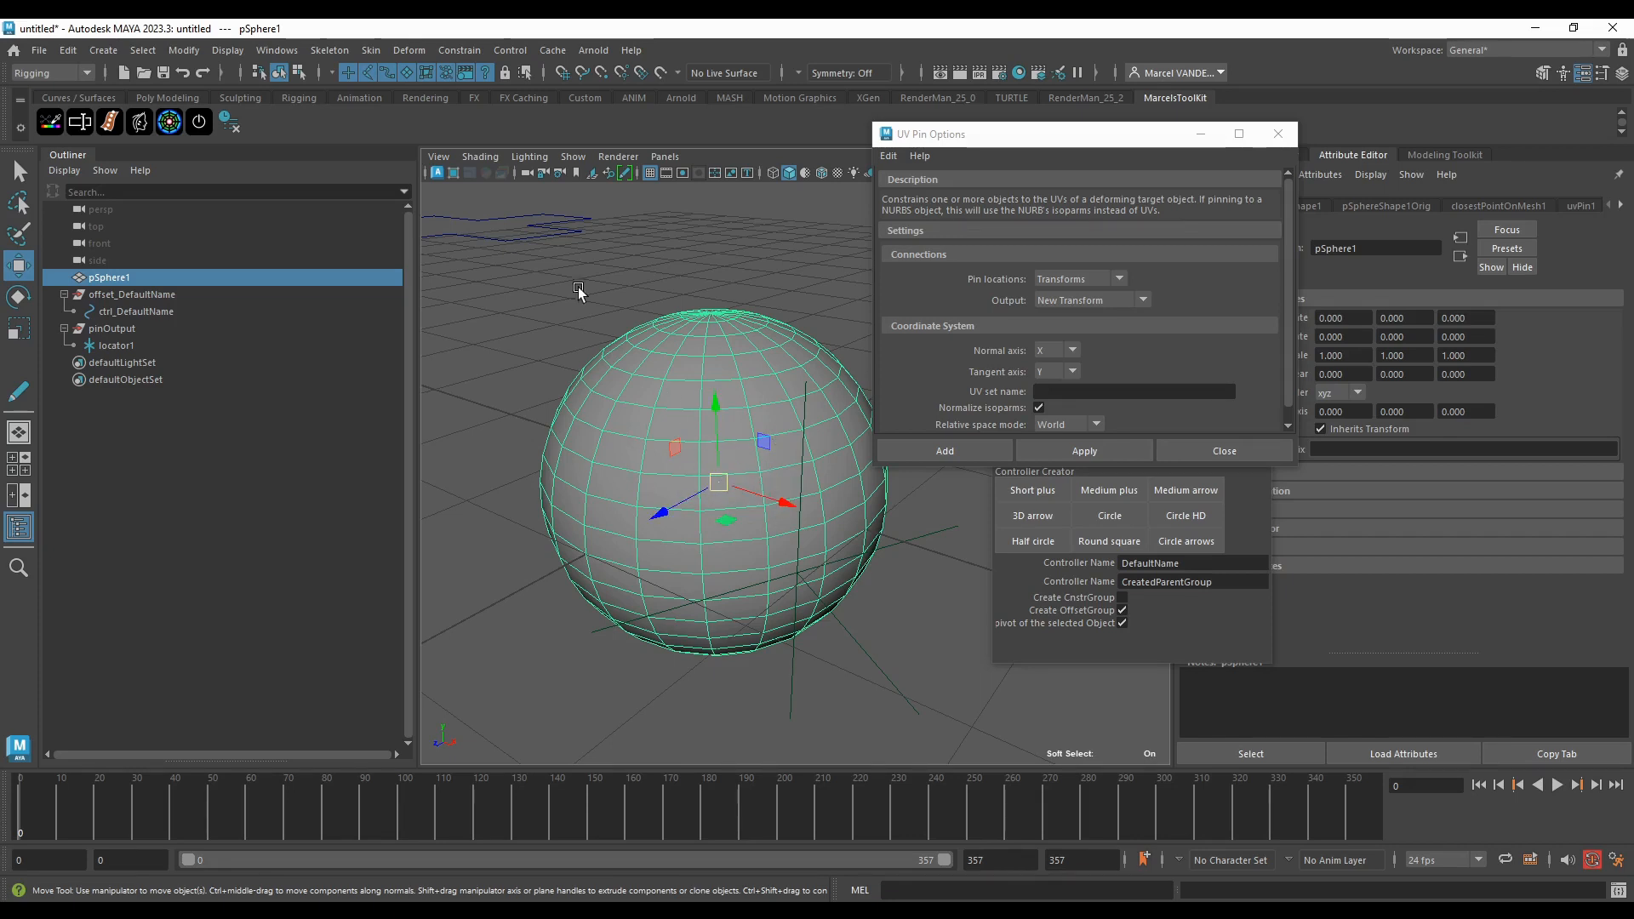
left_click(554, 224)
left_click_drag(498, 231, 477, 220)
key("ctrl+z")
scroll(599, 254, "down", 5)
scroll(609, 259, "up", 2)
left_click_drag(609, 260, 695, 417, "alt")
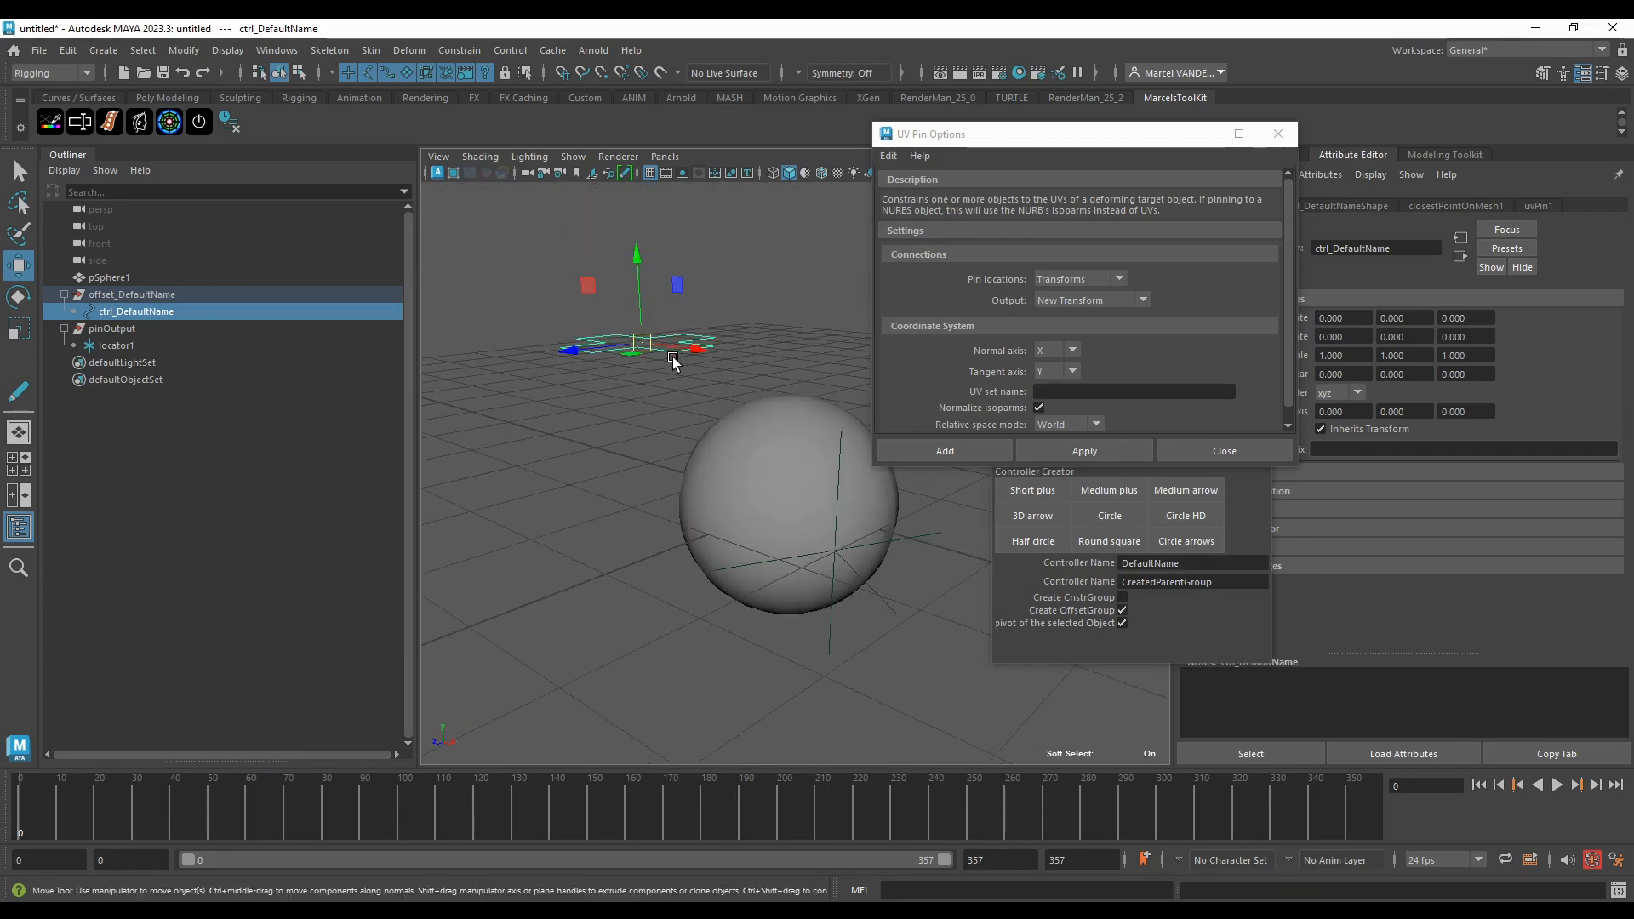
left_click_drag(679, 366, 728, 412, "alt")
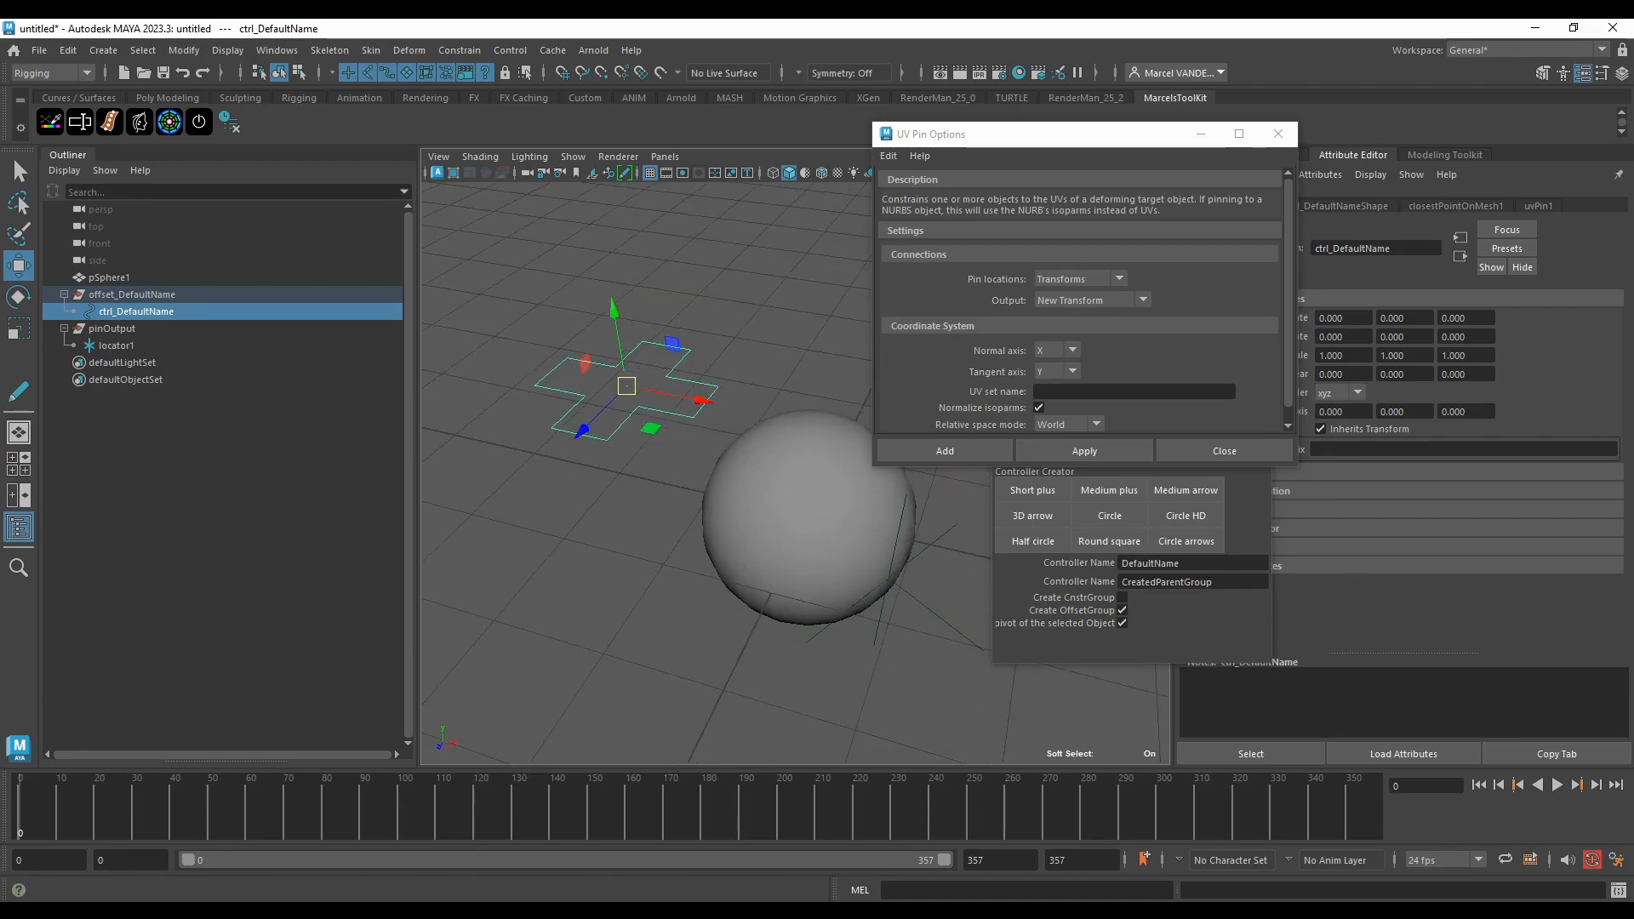
Step: Reopen the Node Editor, fit its window on screen, and move the ctrl_DefaultName node up and away from closestPointOnMesh1
mouse_move(437, 912)
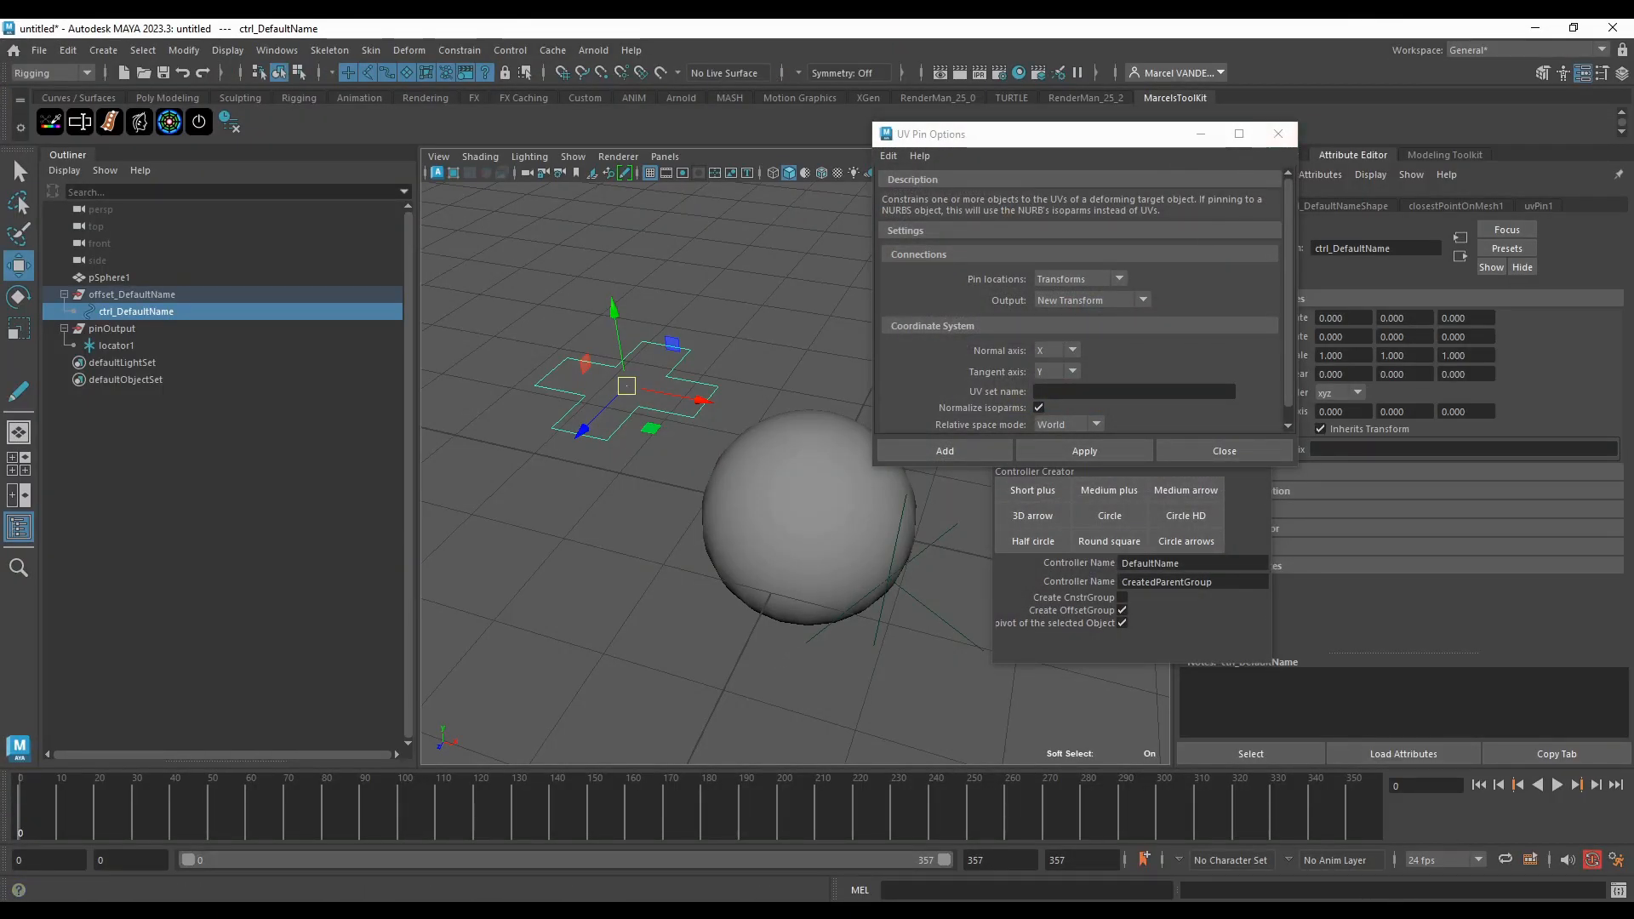
left_click(616, 498)
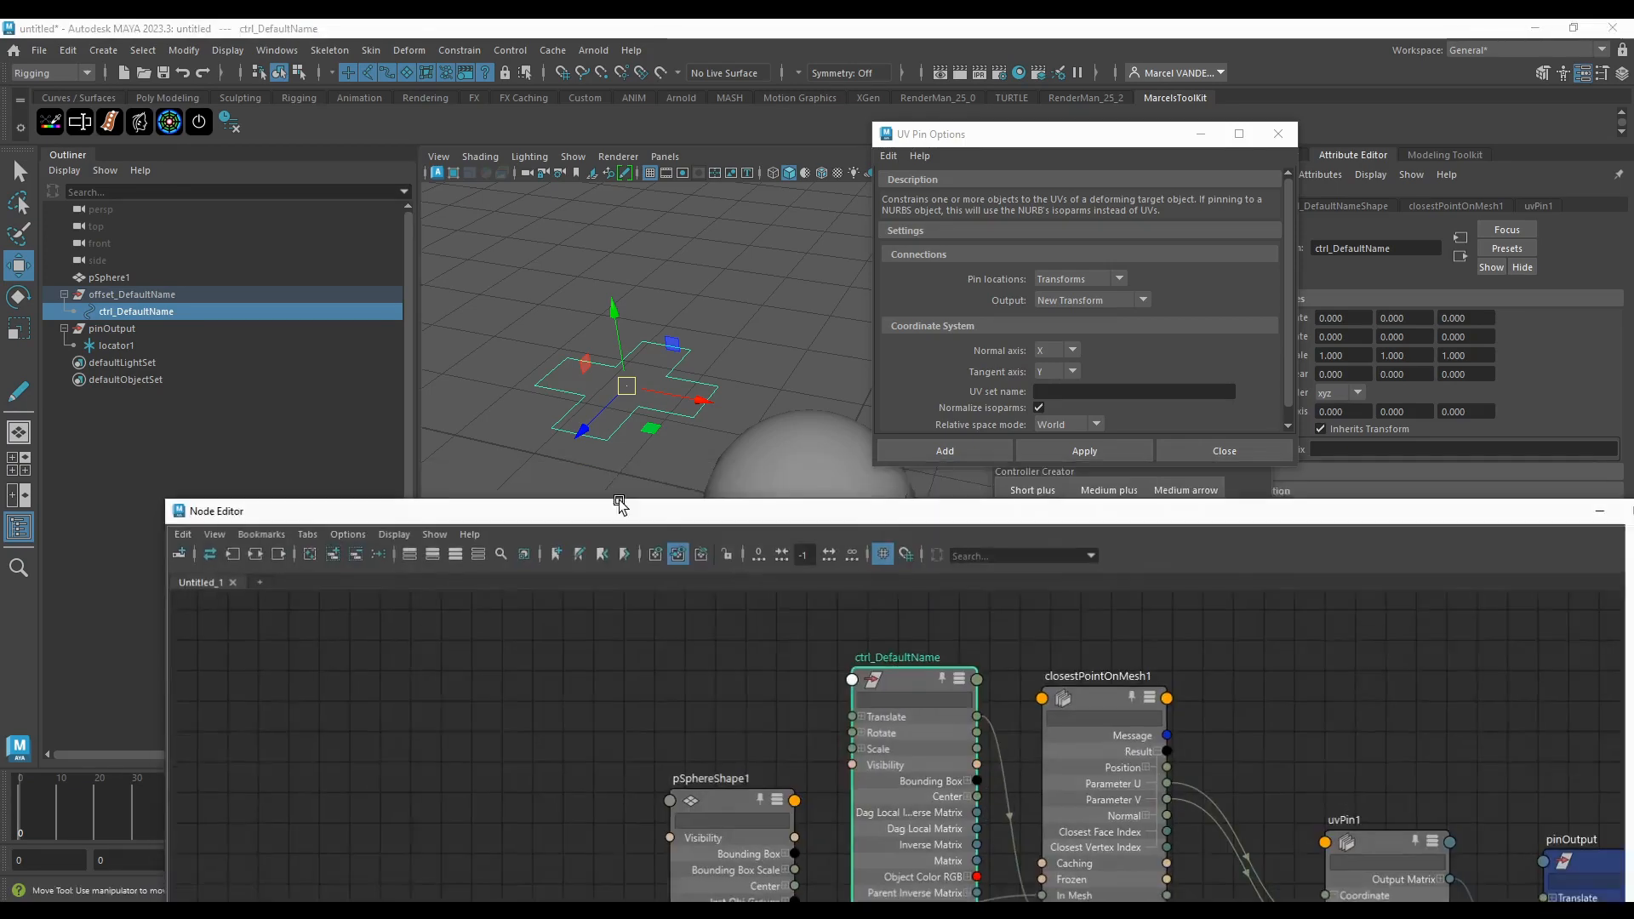
left_click_drag(762, 509, 604, 72)
scroll(832, 354, "down", 2)
middle_click_drag(832, 354, 881, 428, "alt")
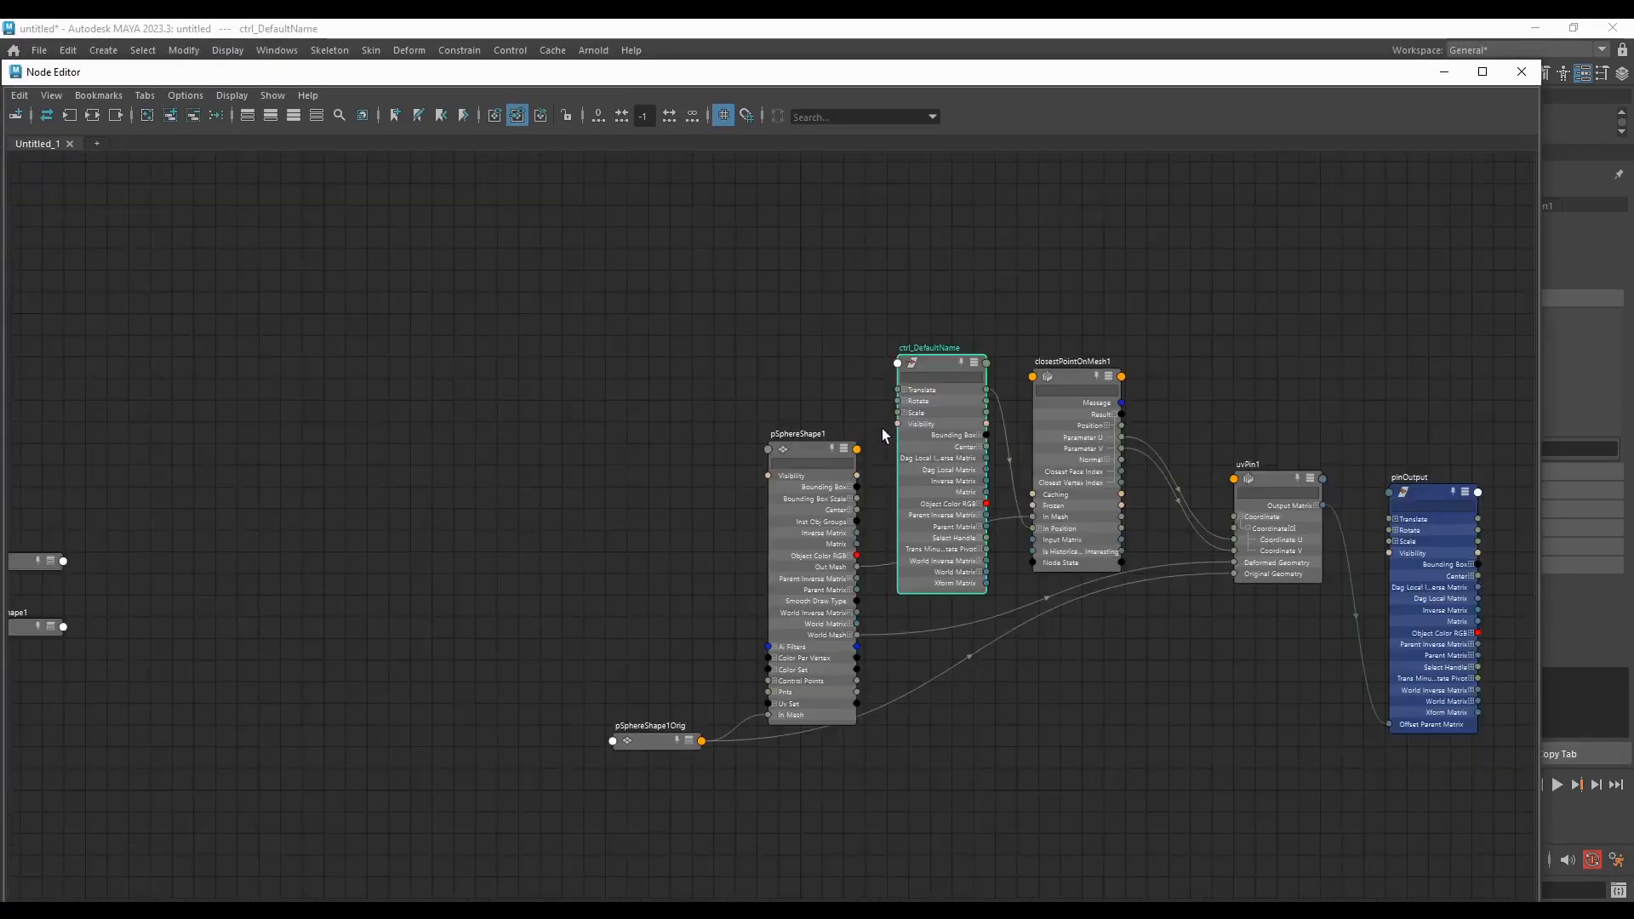
scroll(885, 436, "up", 2)
left_click_drag(950, 437, 653, 160)
middle_click_drag(699, 154, 780, 431, "alt")
left_click_drag(749, 455, 644, 354)
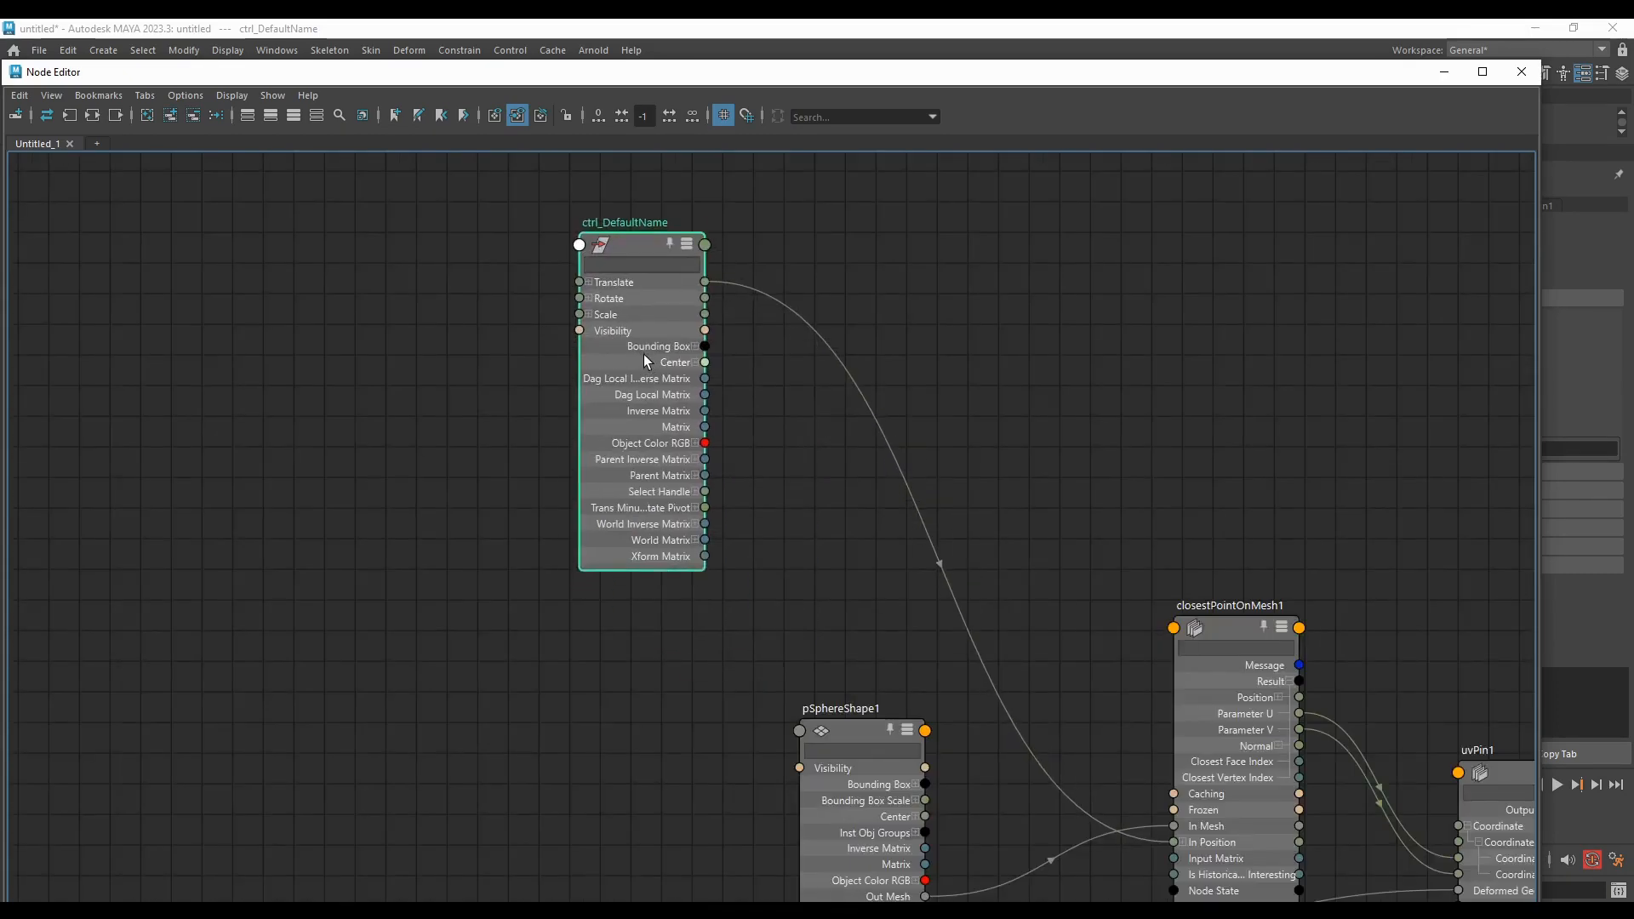
Step: Expand the World Matrix attribute on the ctrl_DefaultName node to expose World Matrix[0]
middle_click_drag(846, 470, 745, 410, "alt")
scroll(685, 391, "up", 3)
scroll(688, 393, "down", 3)
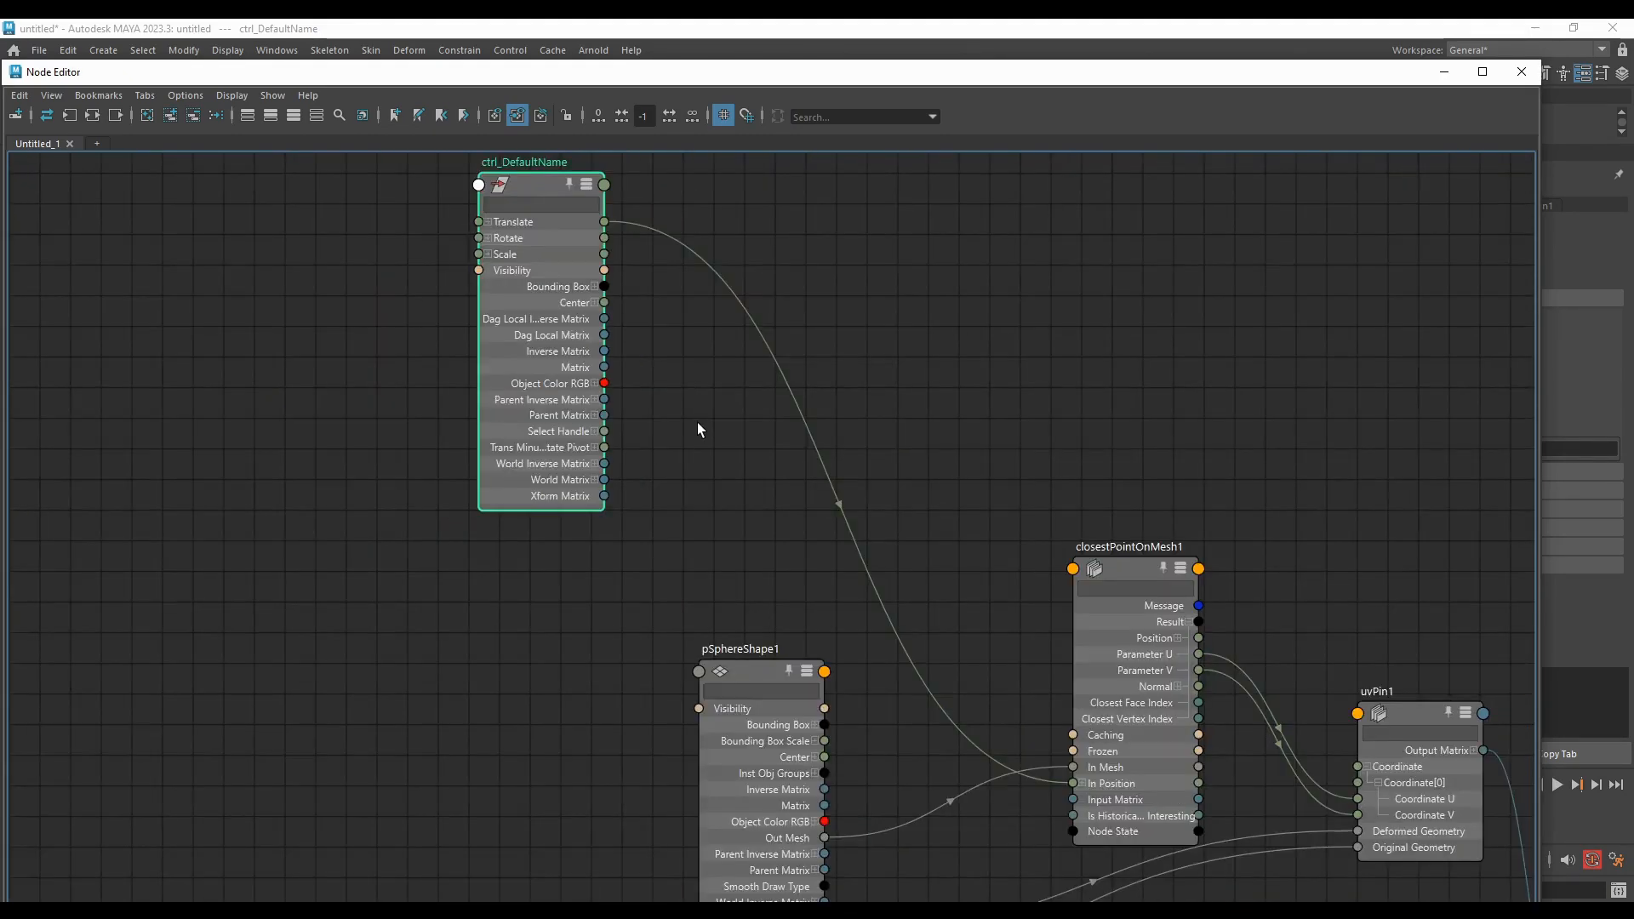
scroll(613, 494, "up", 2)
left_click(582, 475)
scroll(582, 474, "up", 2)
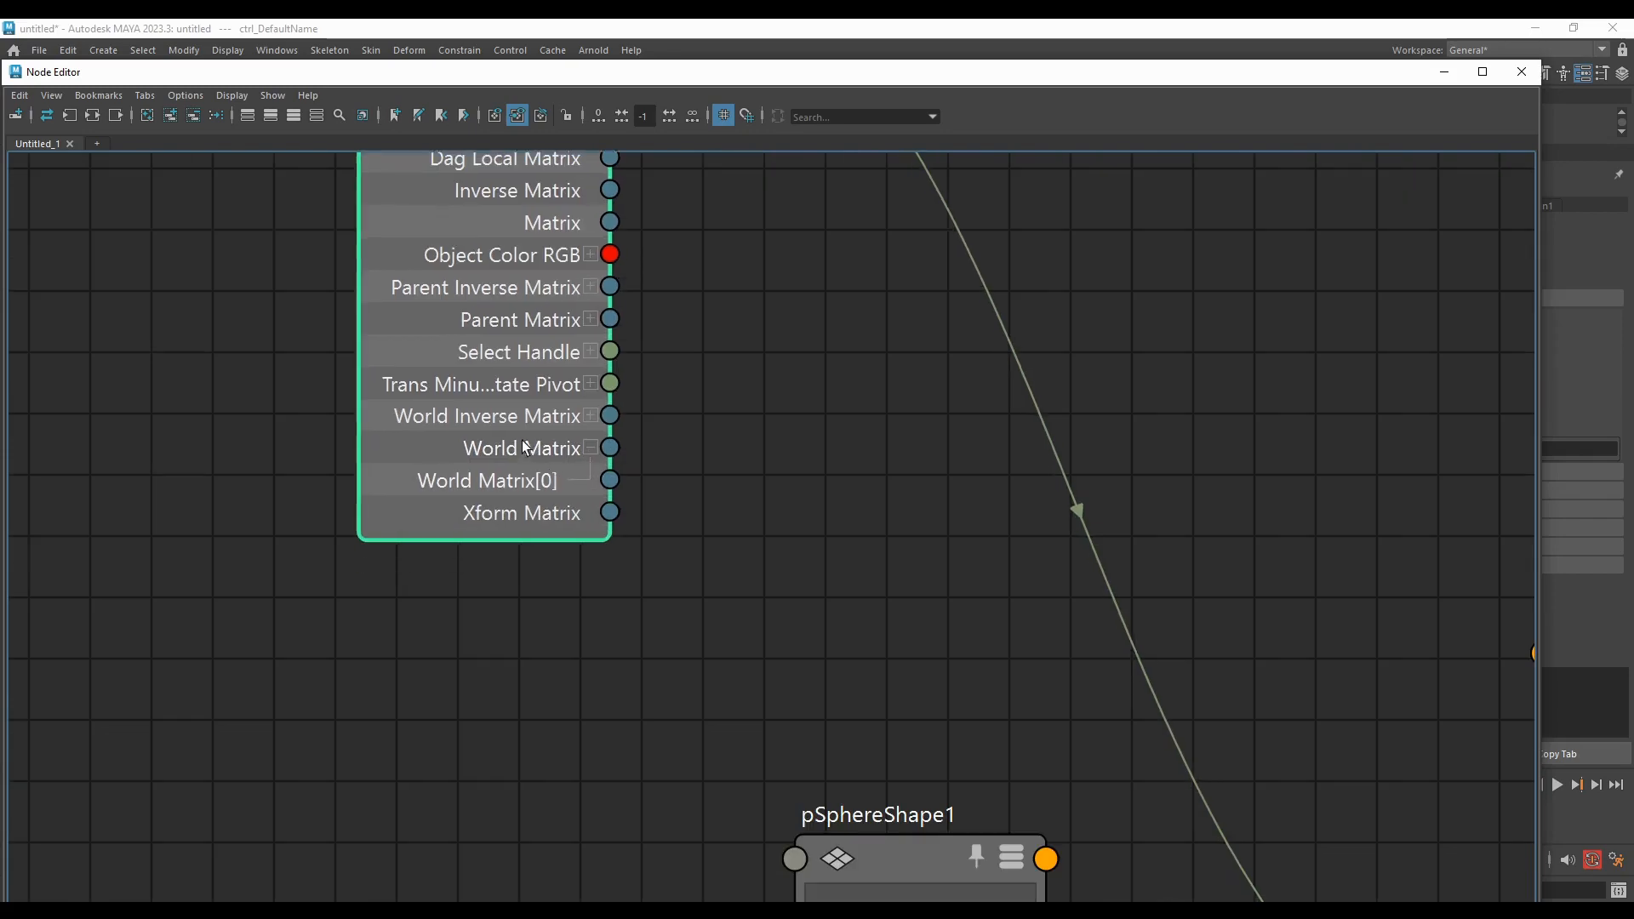
scroll(579, 464, "down", 2)
middle_click_drag(576, 453, 505, 452, "alt")
left_click_drag(448, 443, 448, 417)
scroll(505, 417, "up", 2)
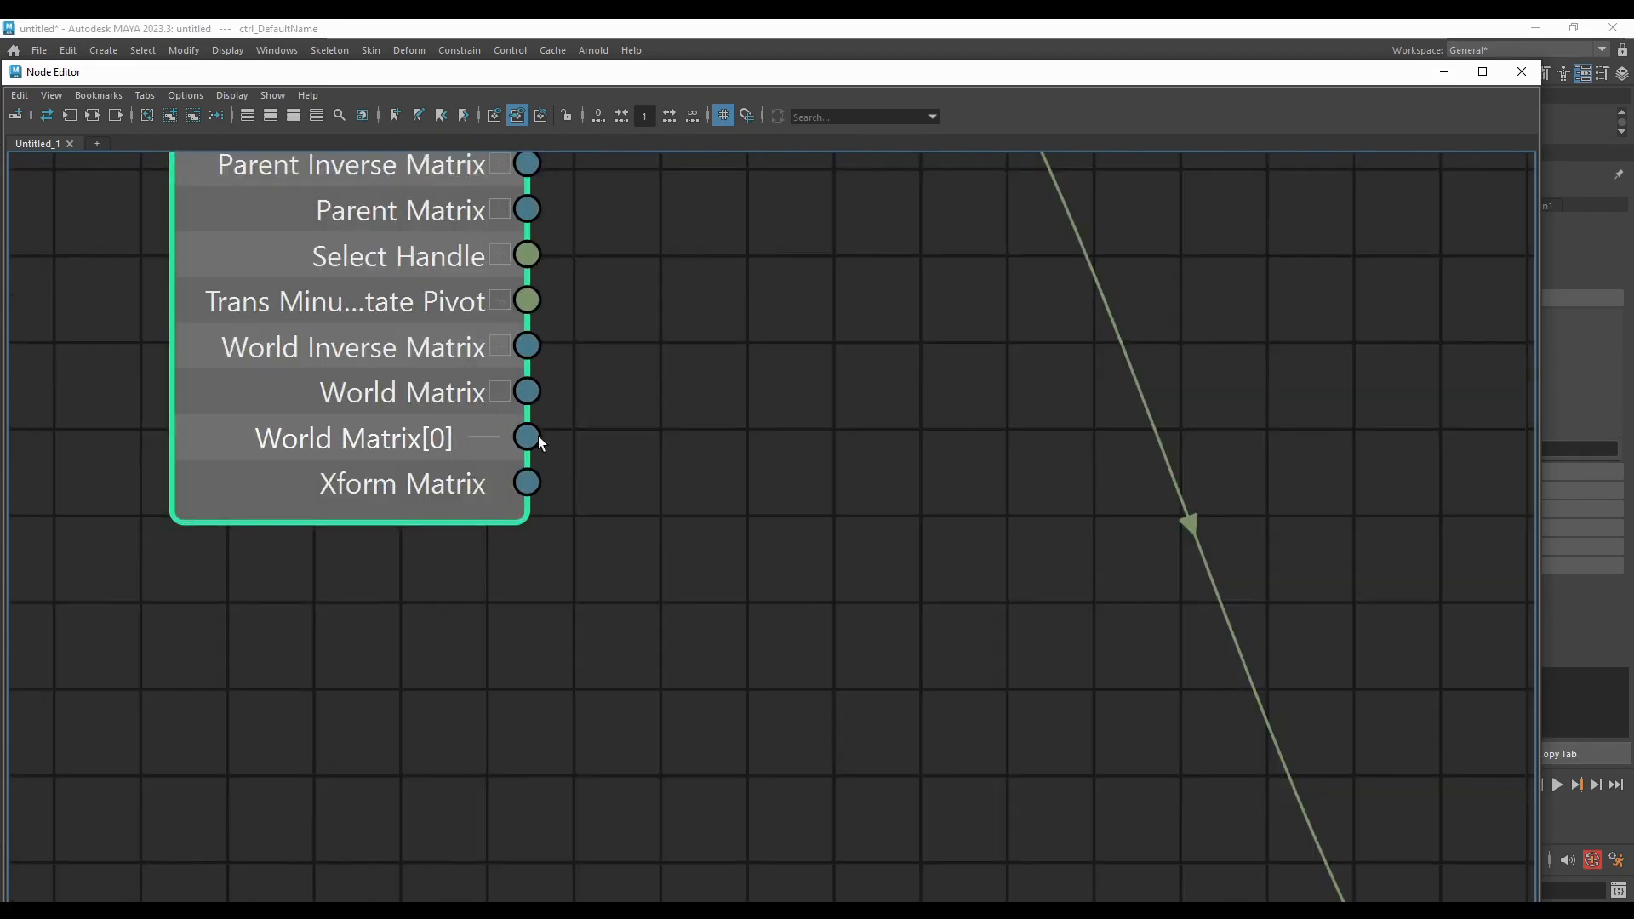
Step: Examine how the ctrl_DefaultName and pSphereShape1 nodes feed closestPointOnMesh1 in the graph
scroll(570, 446, "down", 3)
scroll(665, 469, "up", 2)
scroll(621, 434, "down", 5)
scroll(648, 435, "up", 3)
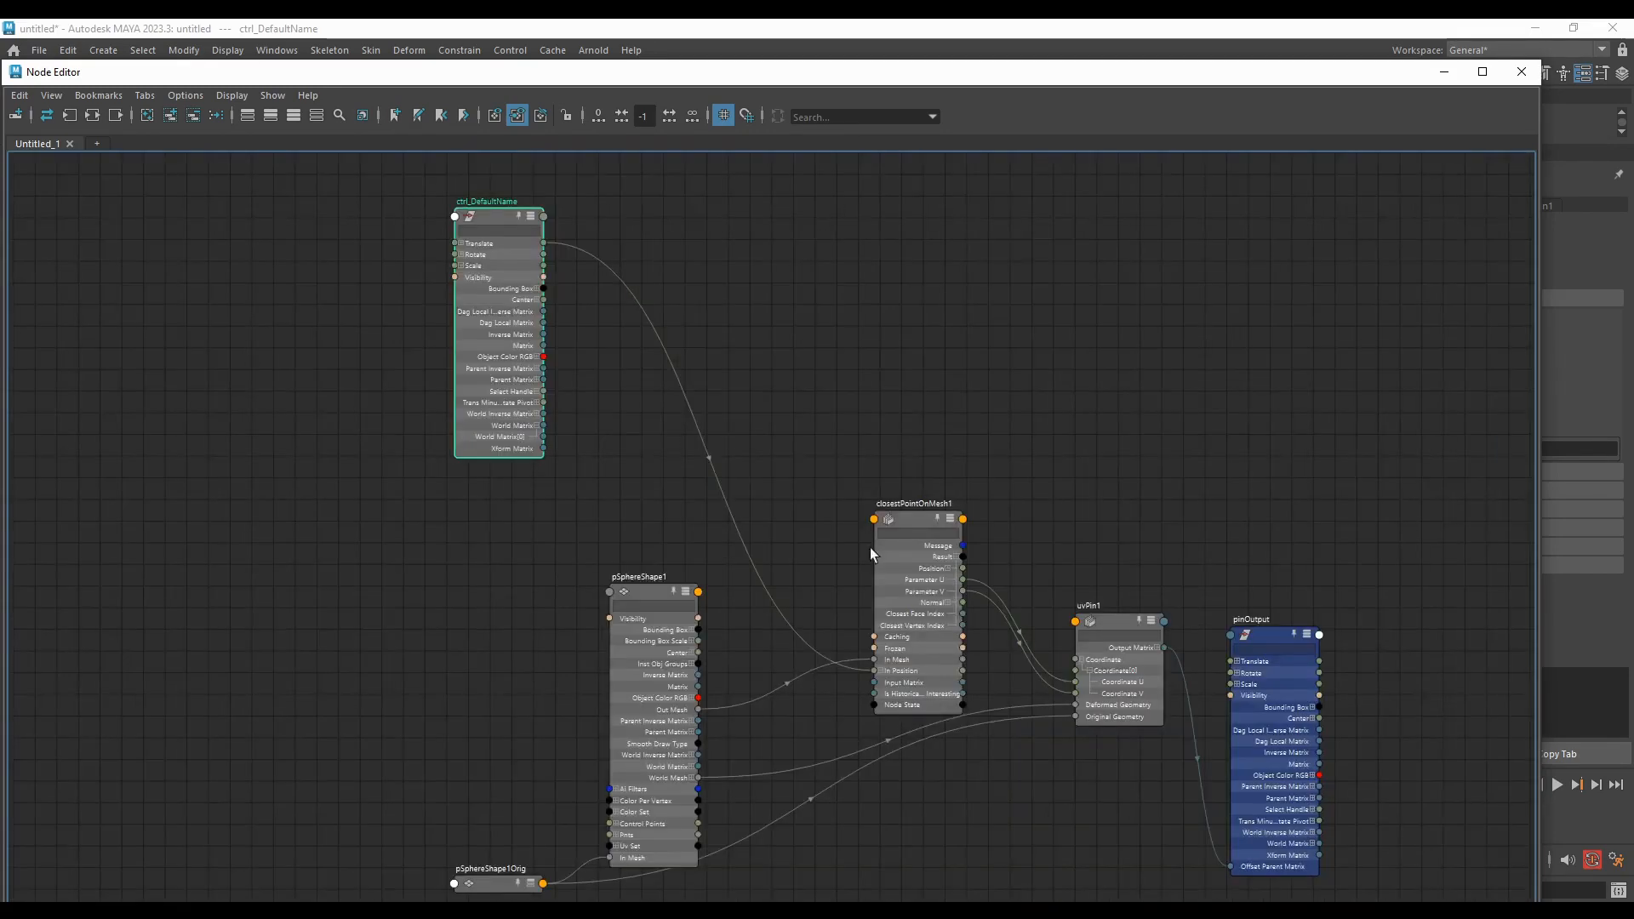
left_click(919, 545)
scroll(579, 689, "up", 2)
scroll(476, 476, "down", 4)
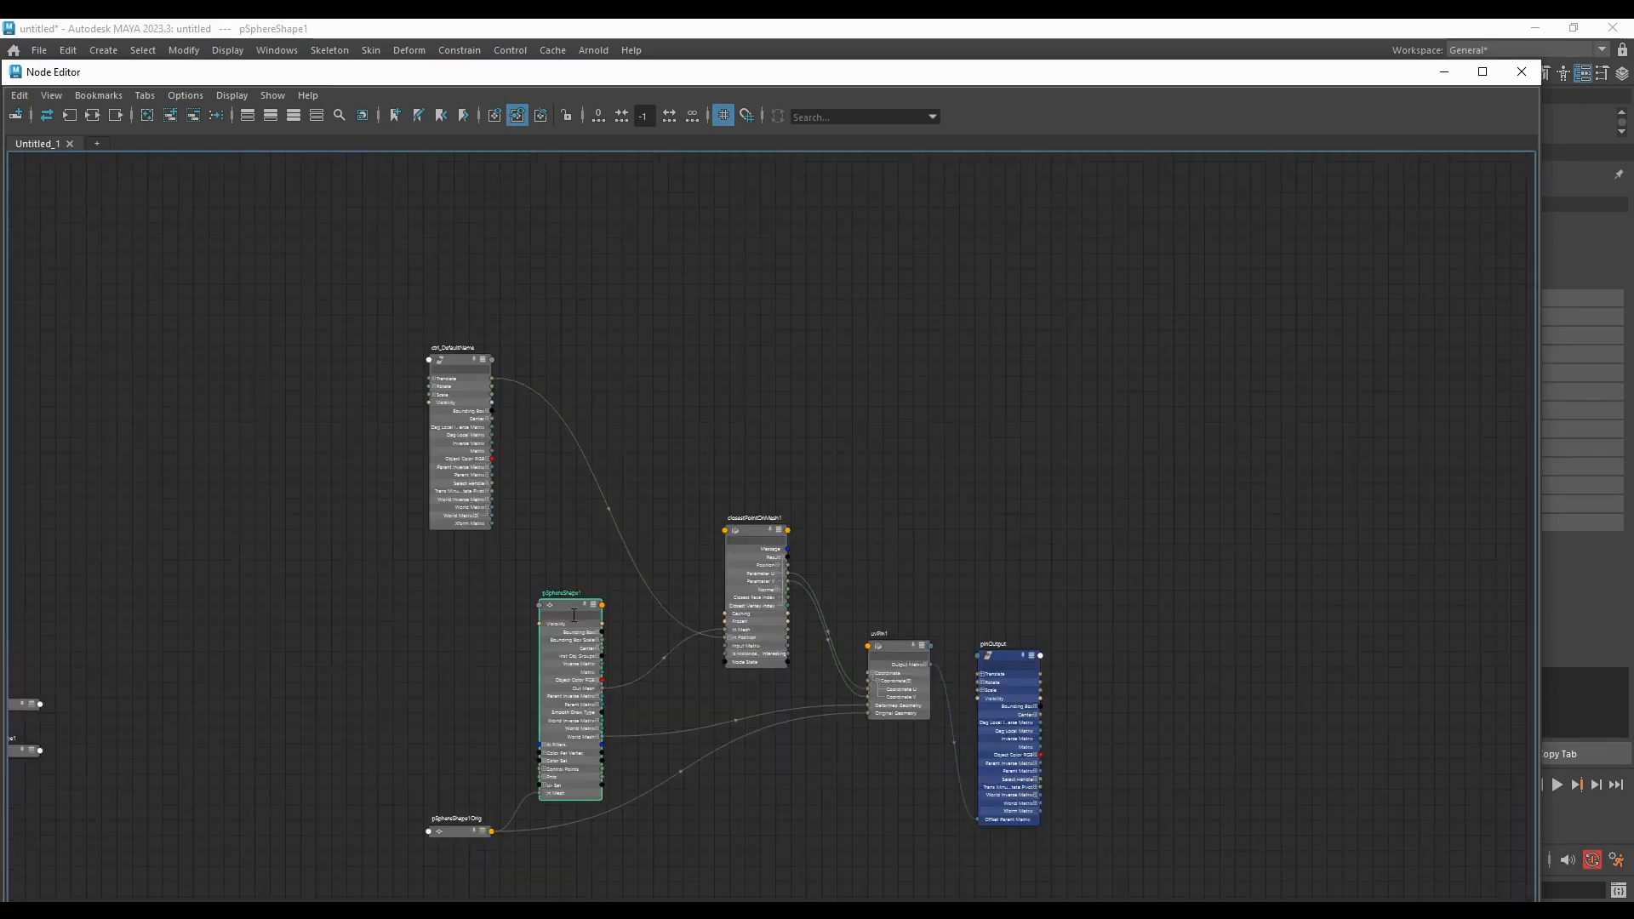
scroll(434, 464, "up", 4)
left_click(434, 464)
scroll(468, 460, "down", 4)
scroll(562, 447, "up", 3)
Step: Add a decomposeMatrix node to the graph between ctrl_DefaultName and closestPointOnMesh1
key("ctrl+f")
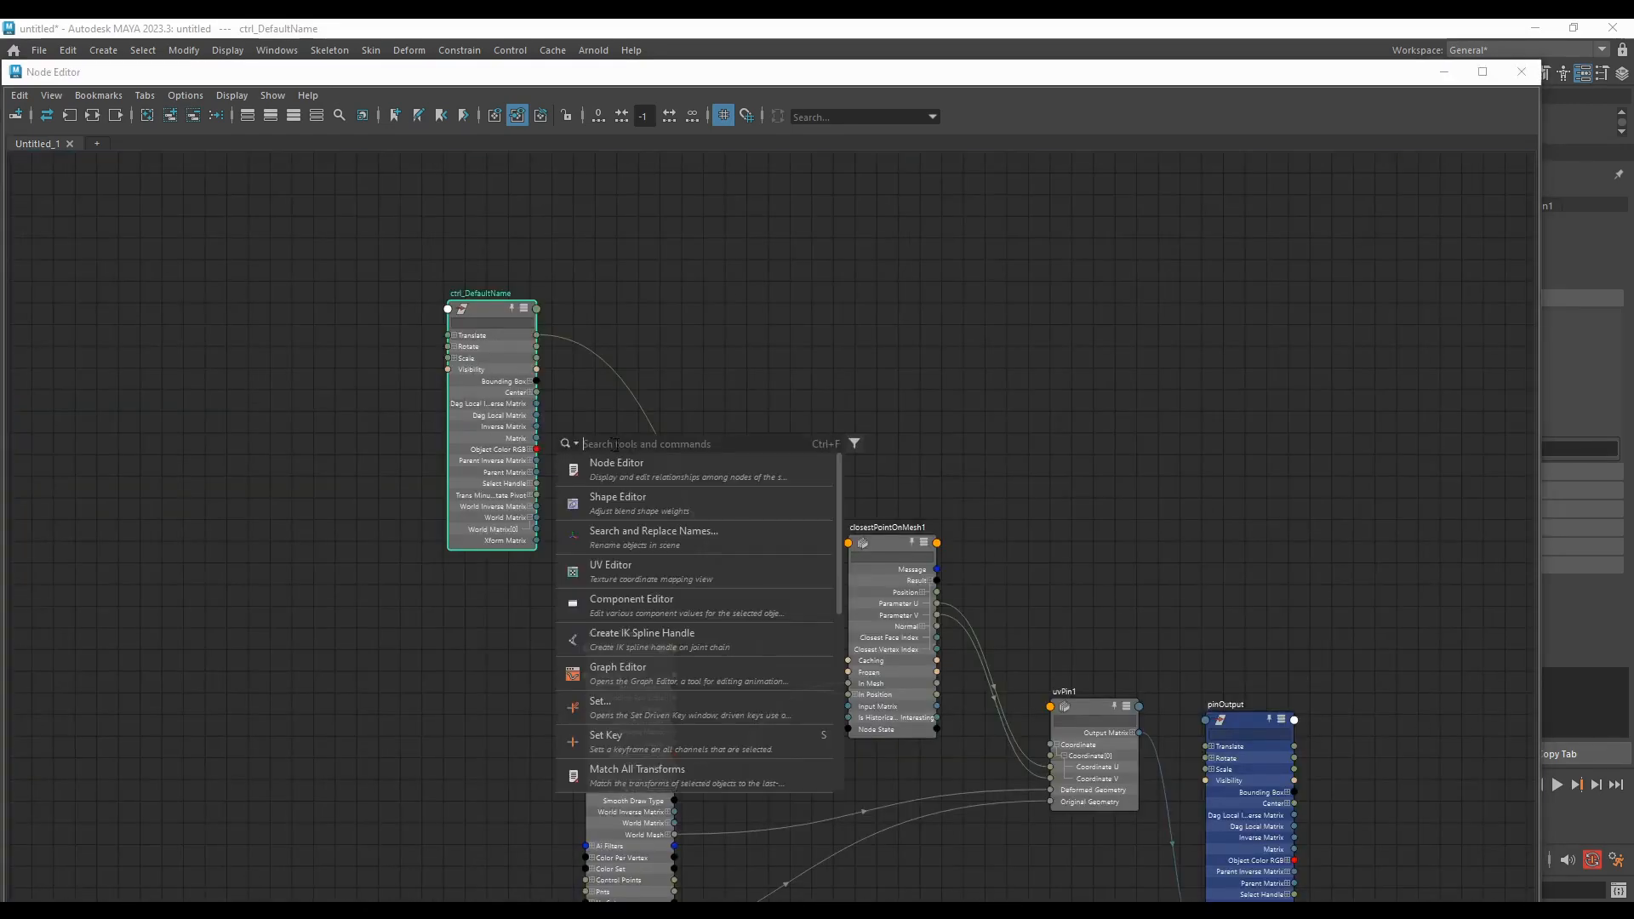
key("Escape")
key("Tab")
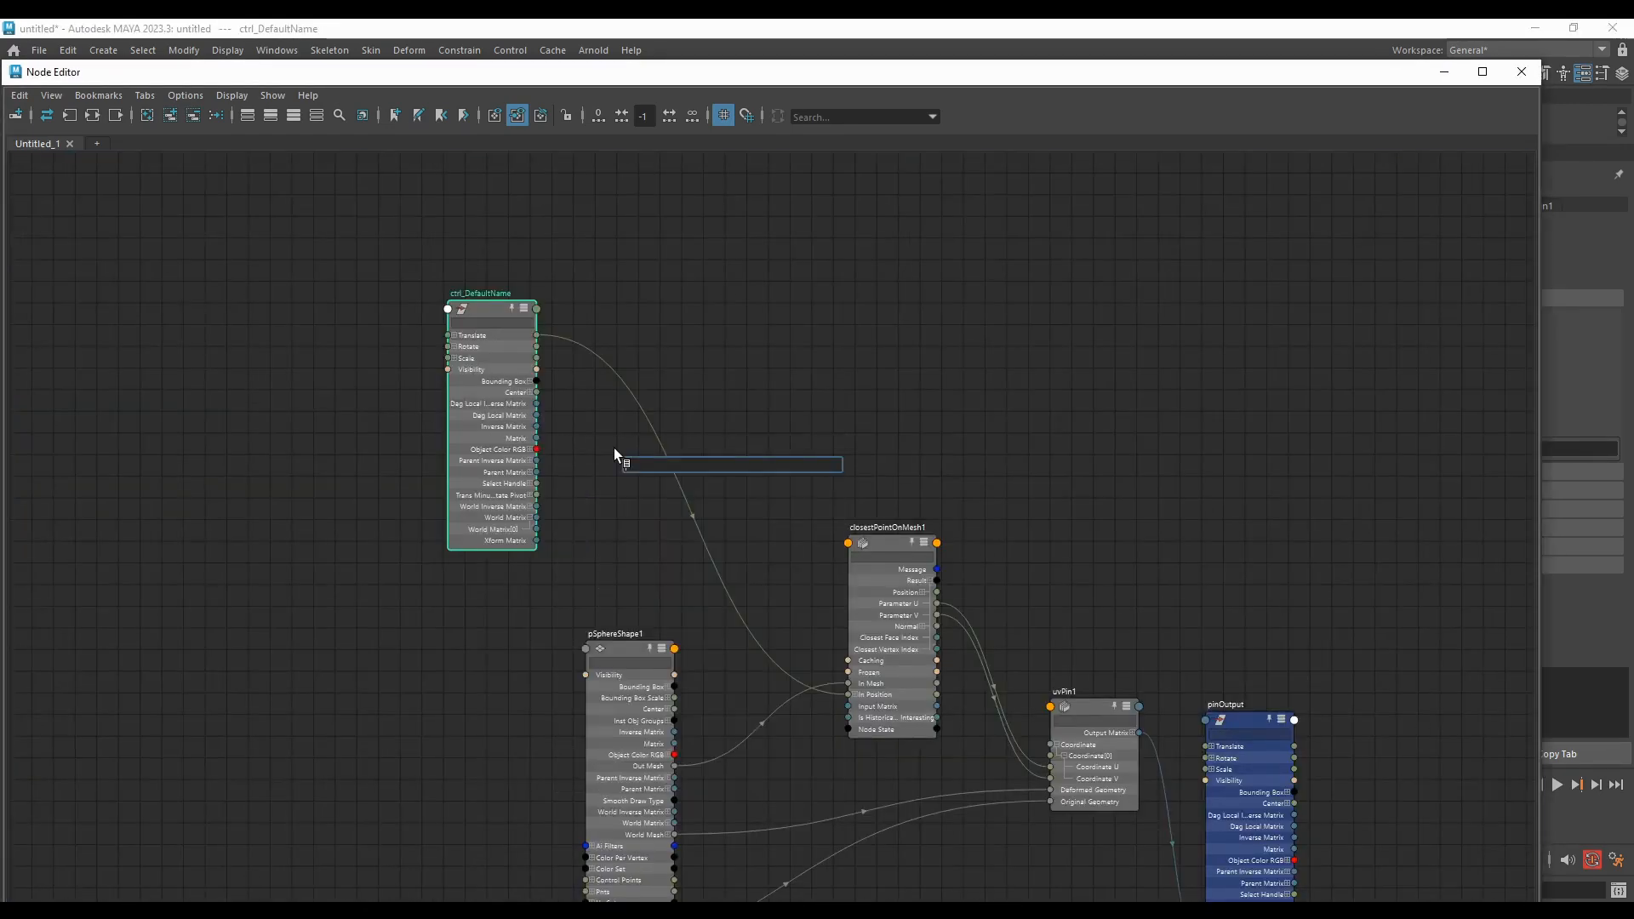
type("decom")
key("Down")
key("Return")
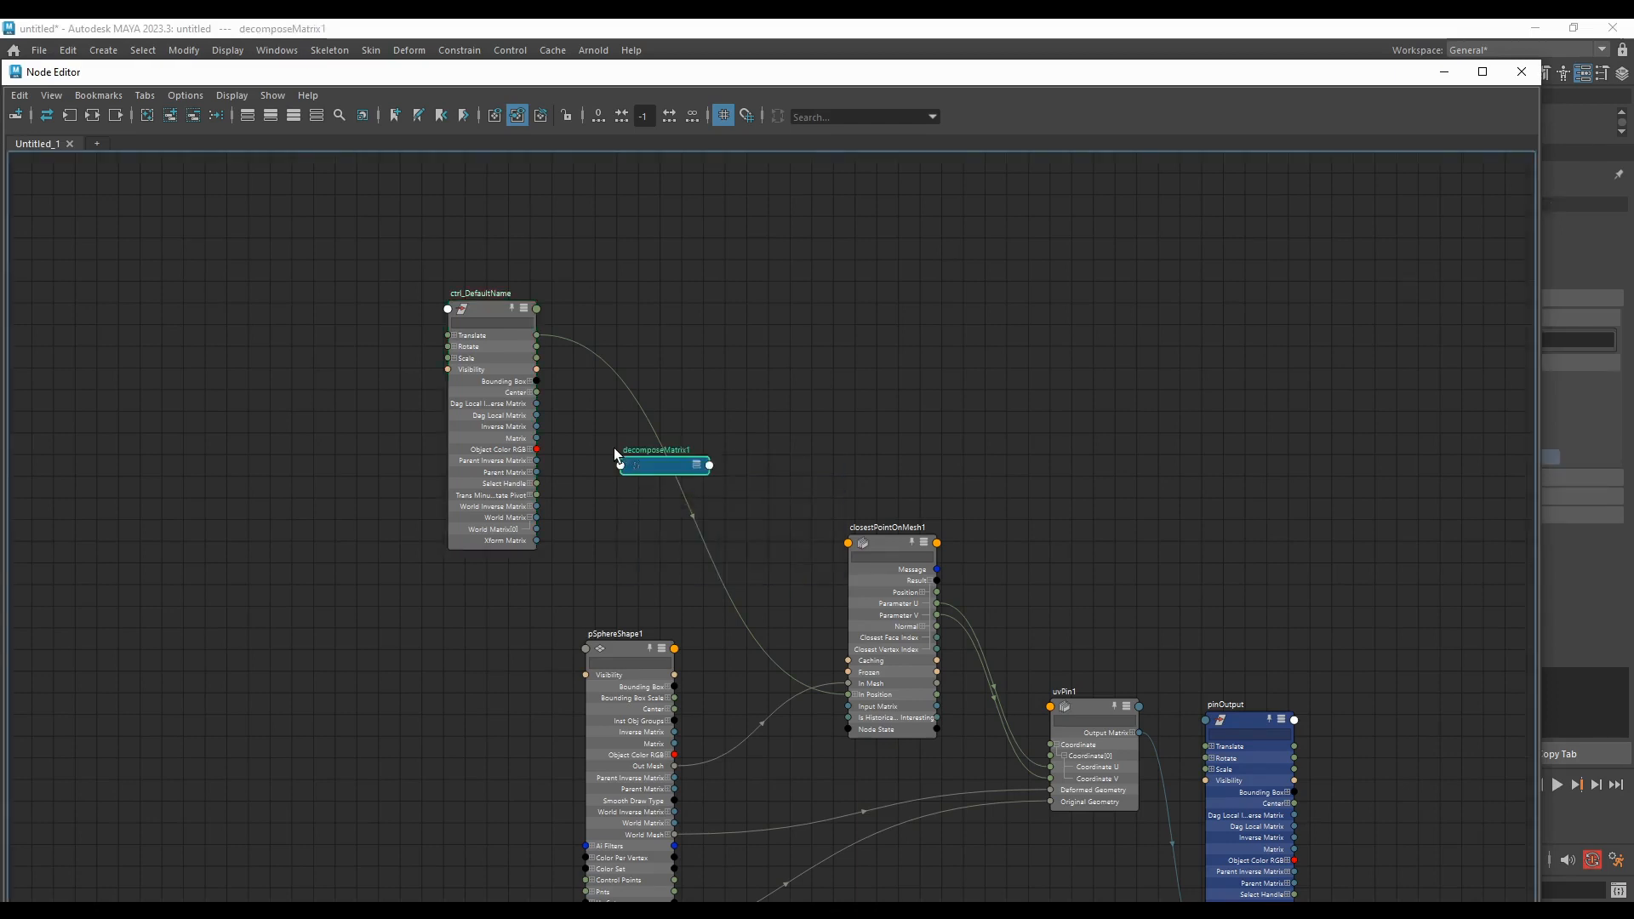
Step: Show all attributes of the decomposeMatrix node and connect ctrl_DefaultName's World Matrix[0] to its Input Matrix
scroll(672, 480, "up", 2)
key("3")
left_click_drag(684, 465, 693, 430)
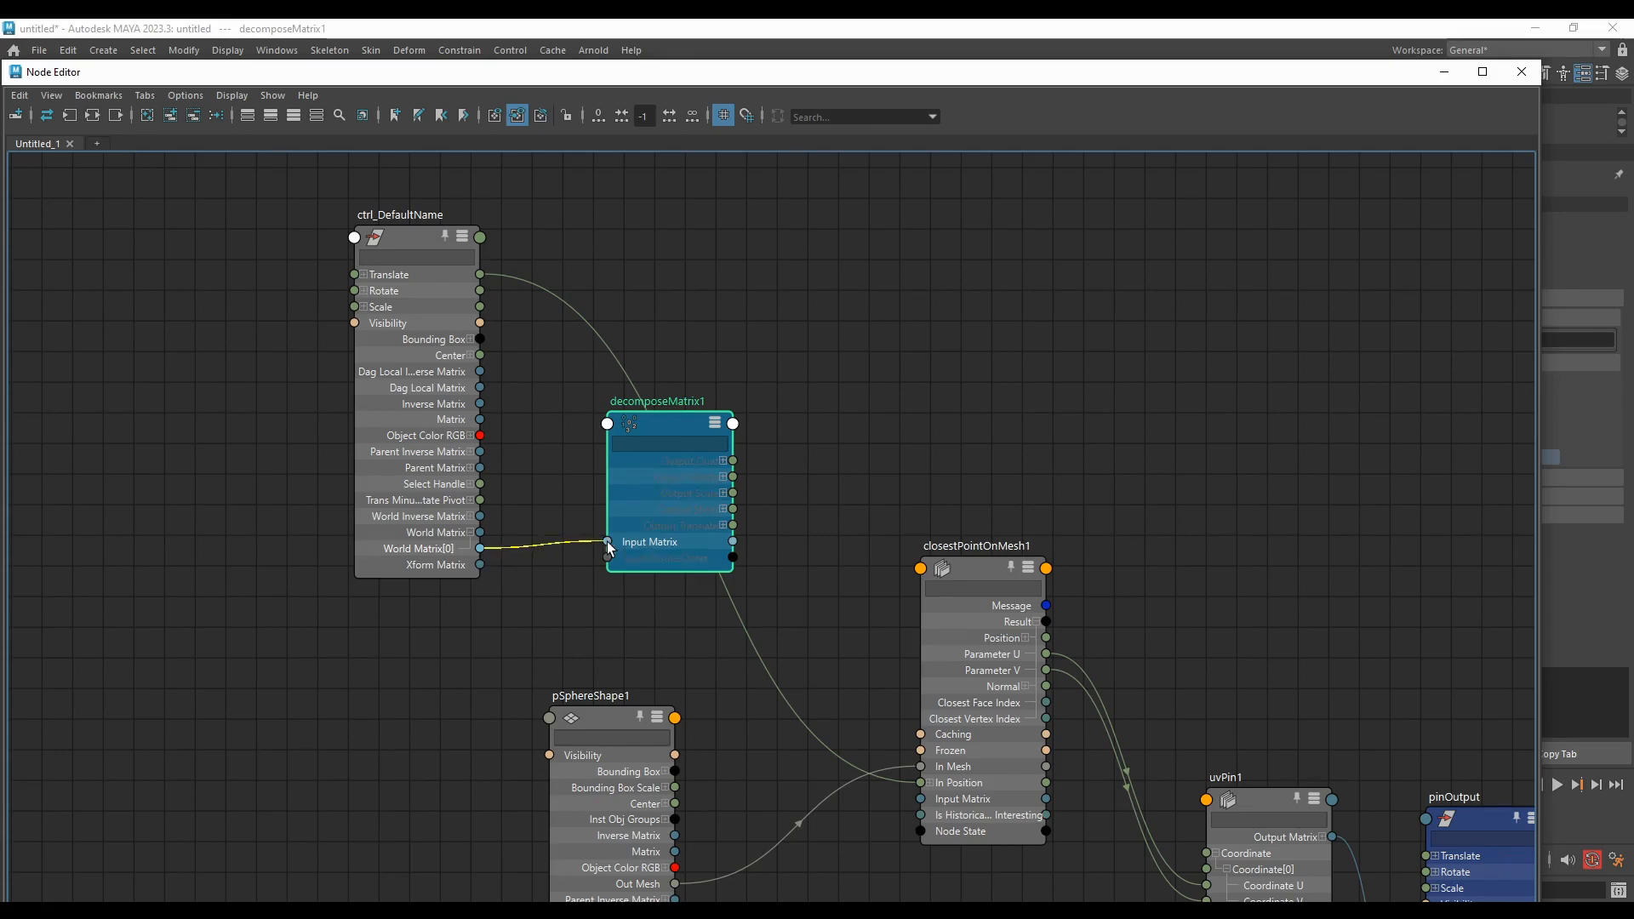
left_click_drag(606, 542, 608, 542)
Step: Connect the decomposeMatrix node's Output Translate to closestPointOnMesh1's In Position and minimize the Node Editor
scroll(685, 544, "up", 2)
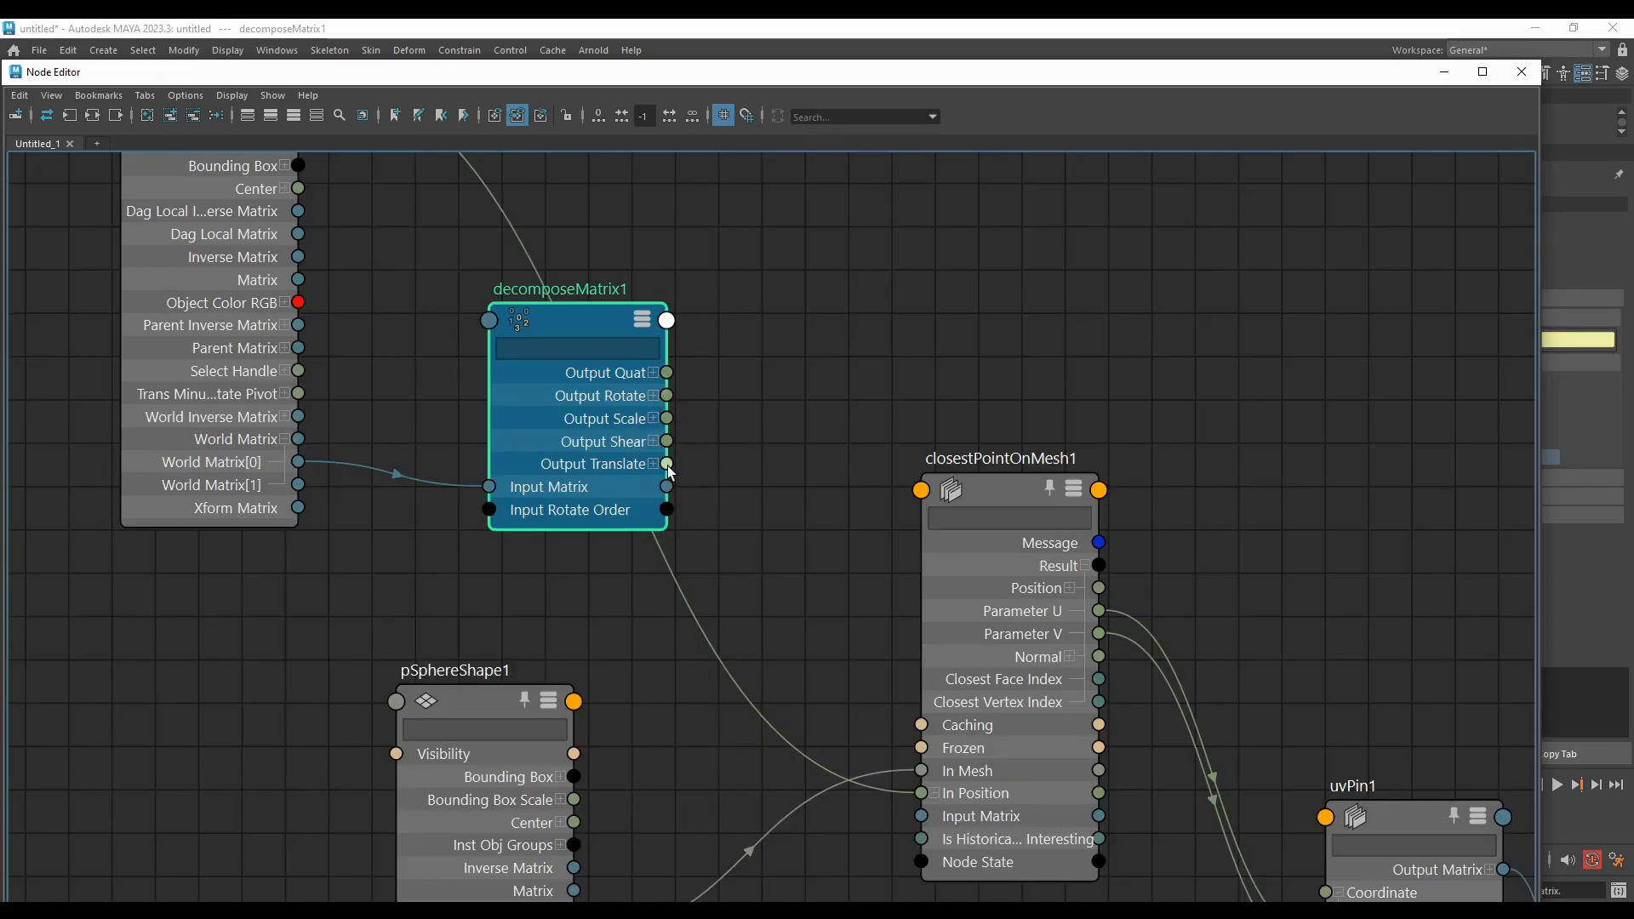
left_click_drag(905, 798, 920, 793)
left_click_drag(660, 416, 671, 438)
scroll(682, 463, "down", 5)
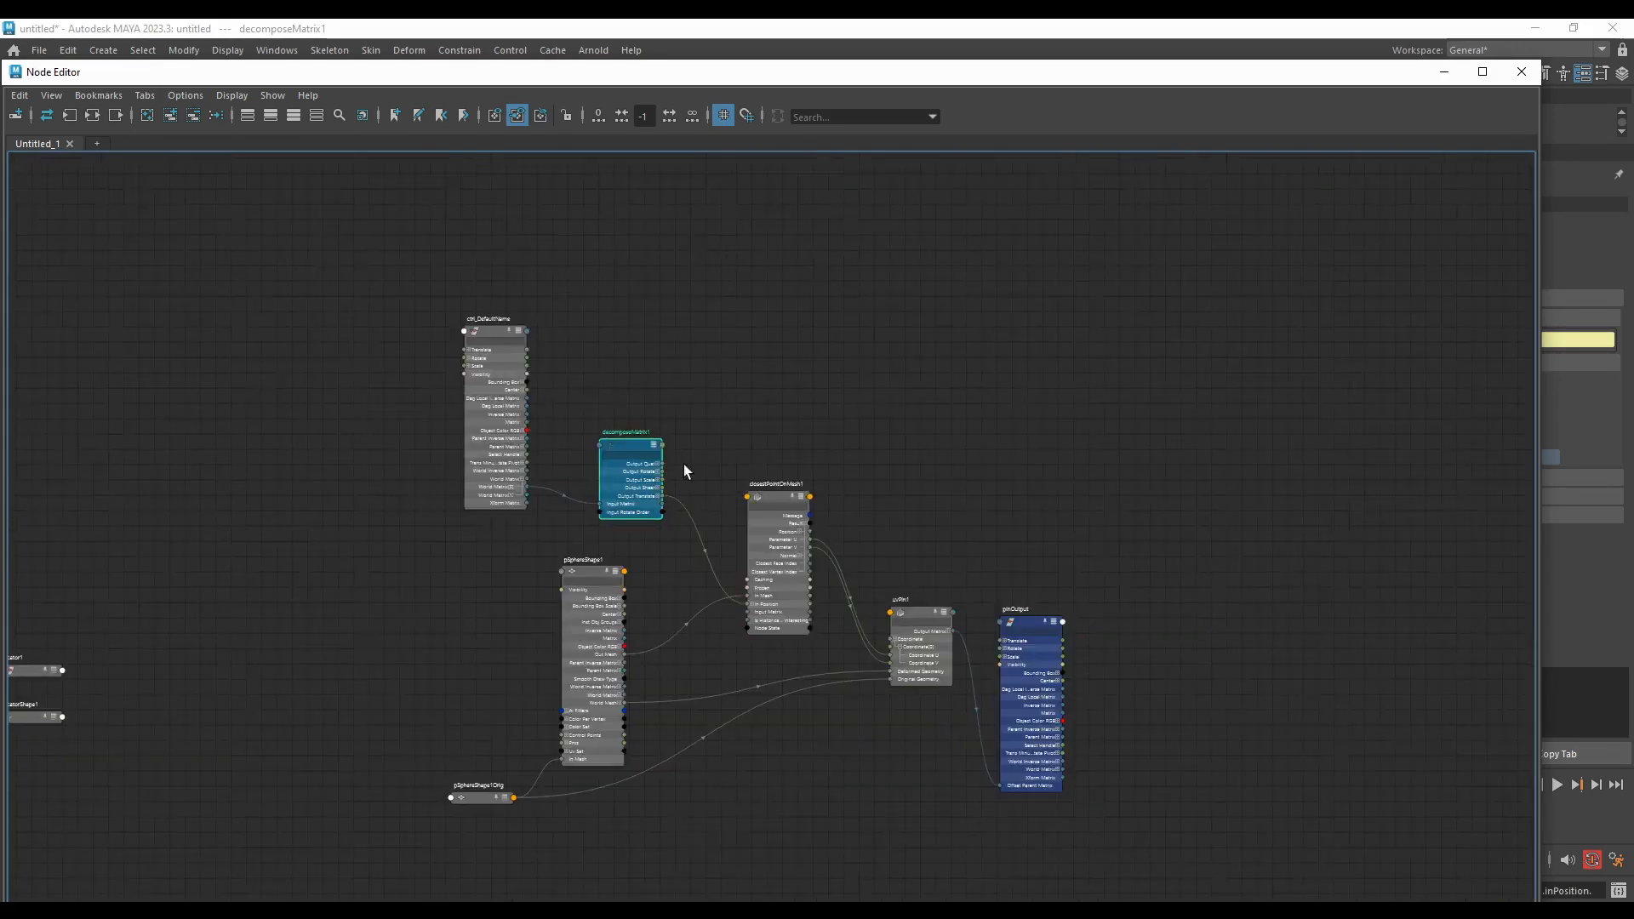
scroll(732, 477, "up", 4)
left_click(1443, 73)
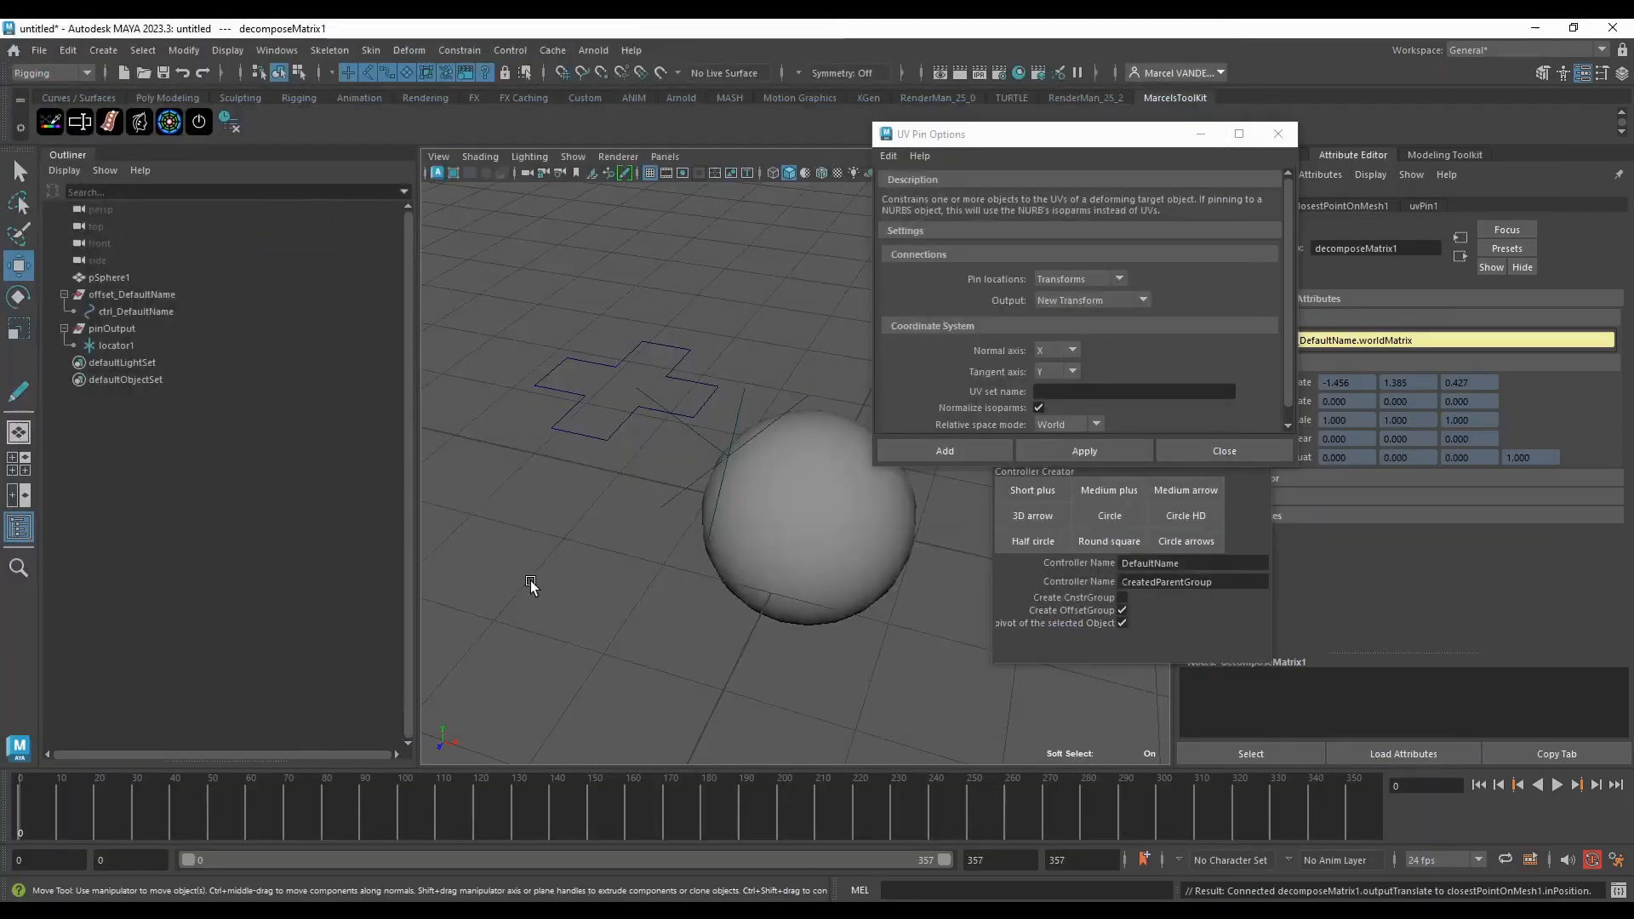
Step: Test the new connection by moving the offset_DefaultName group around the sphere, and undo the move
left_click(687, 421)
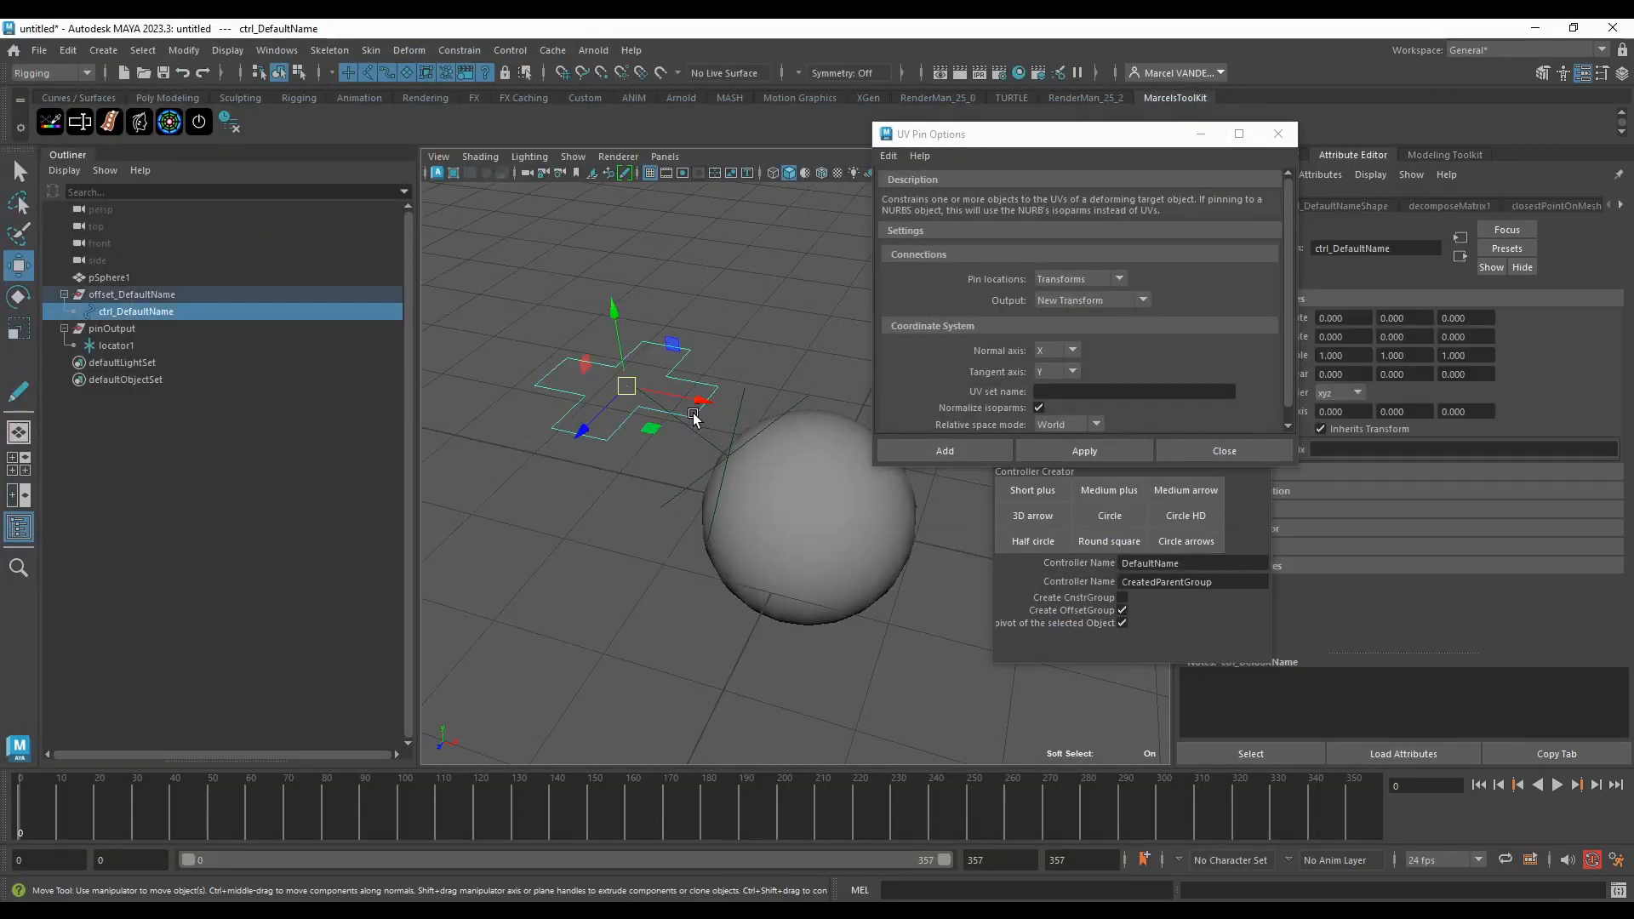
left_click(217, 294)
left_click_drag(610, 400, 625, 615)
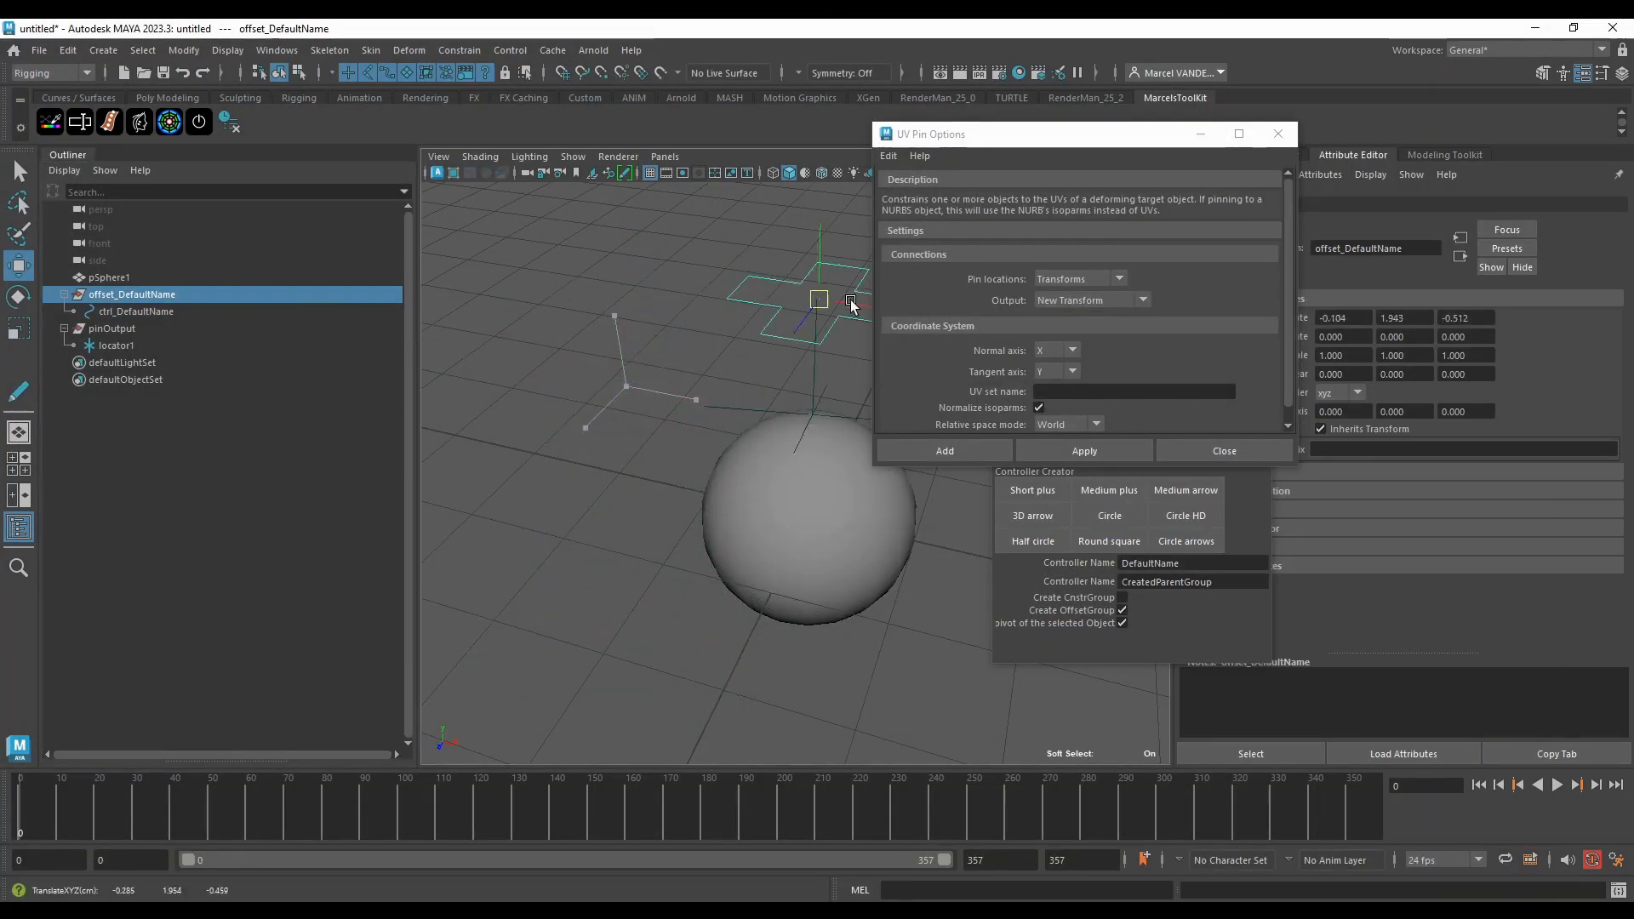
left_click_drag(851, 302, 686, 288)
key("ctrl+z")
Step: Test the locator's response by moving ctrl_DefaultName itself twice, undoing each move
left_click_drag(577, 366, 601, 368, "alt")
left_click(156, 313)
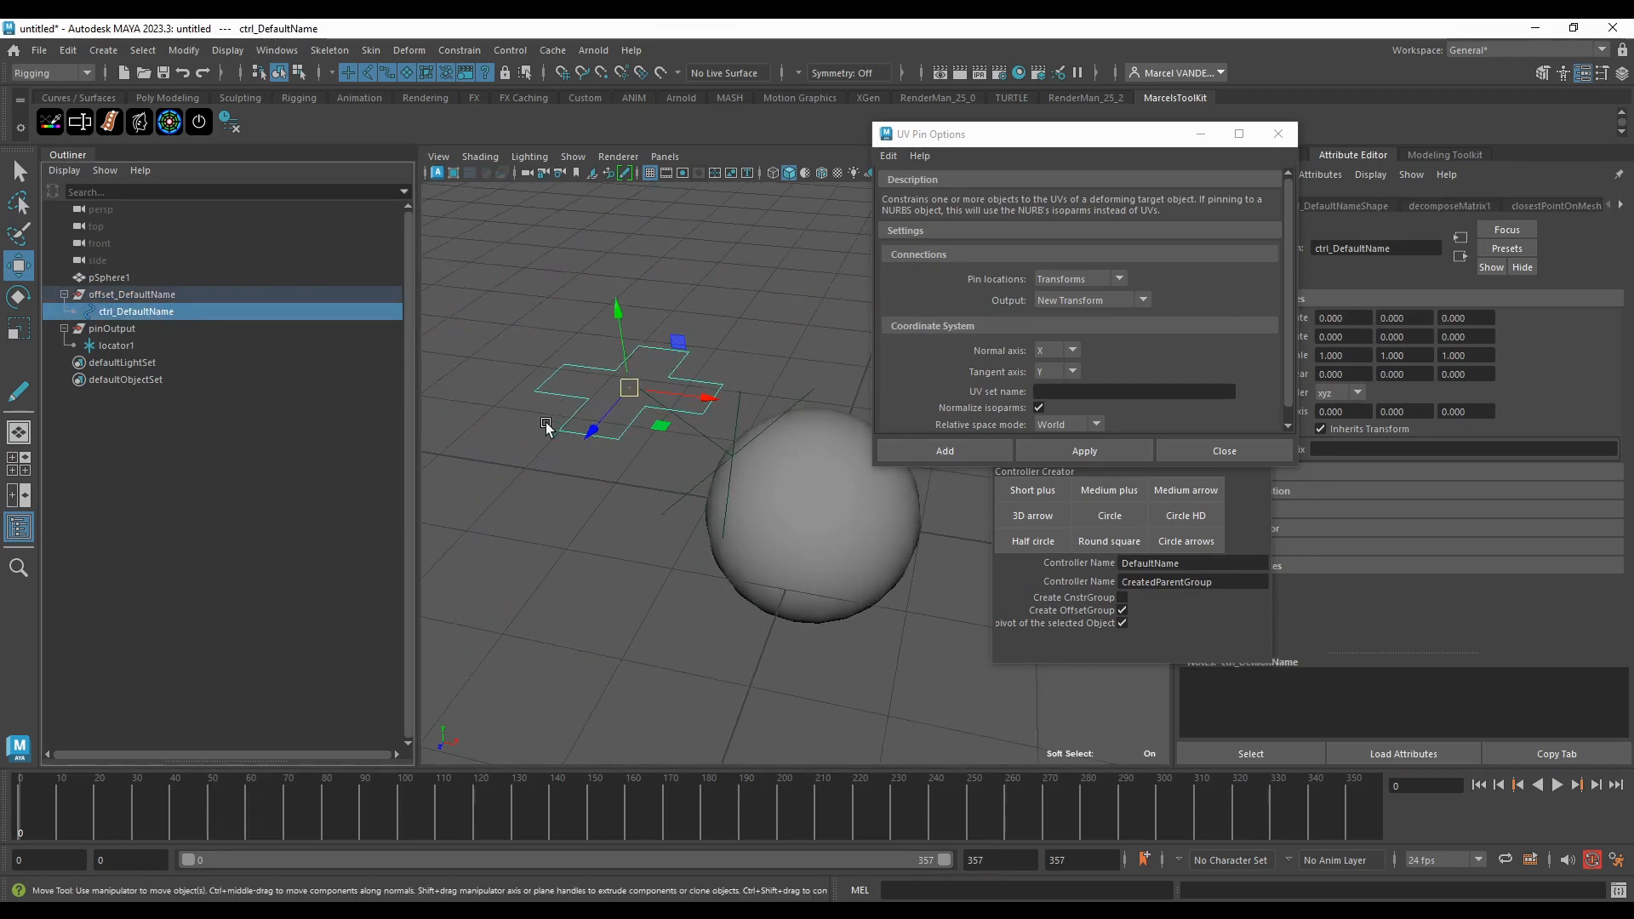
left_click_drag(545, 426, 417, 460)
key("ctrl+z")
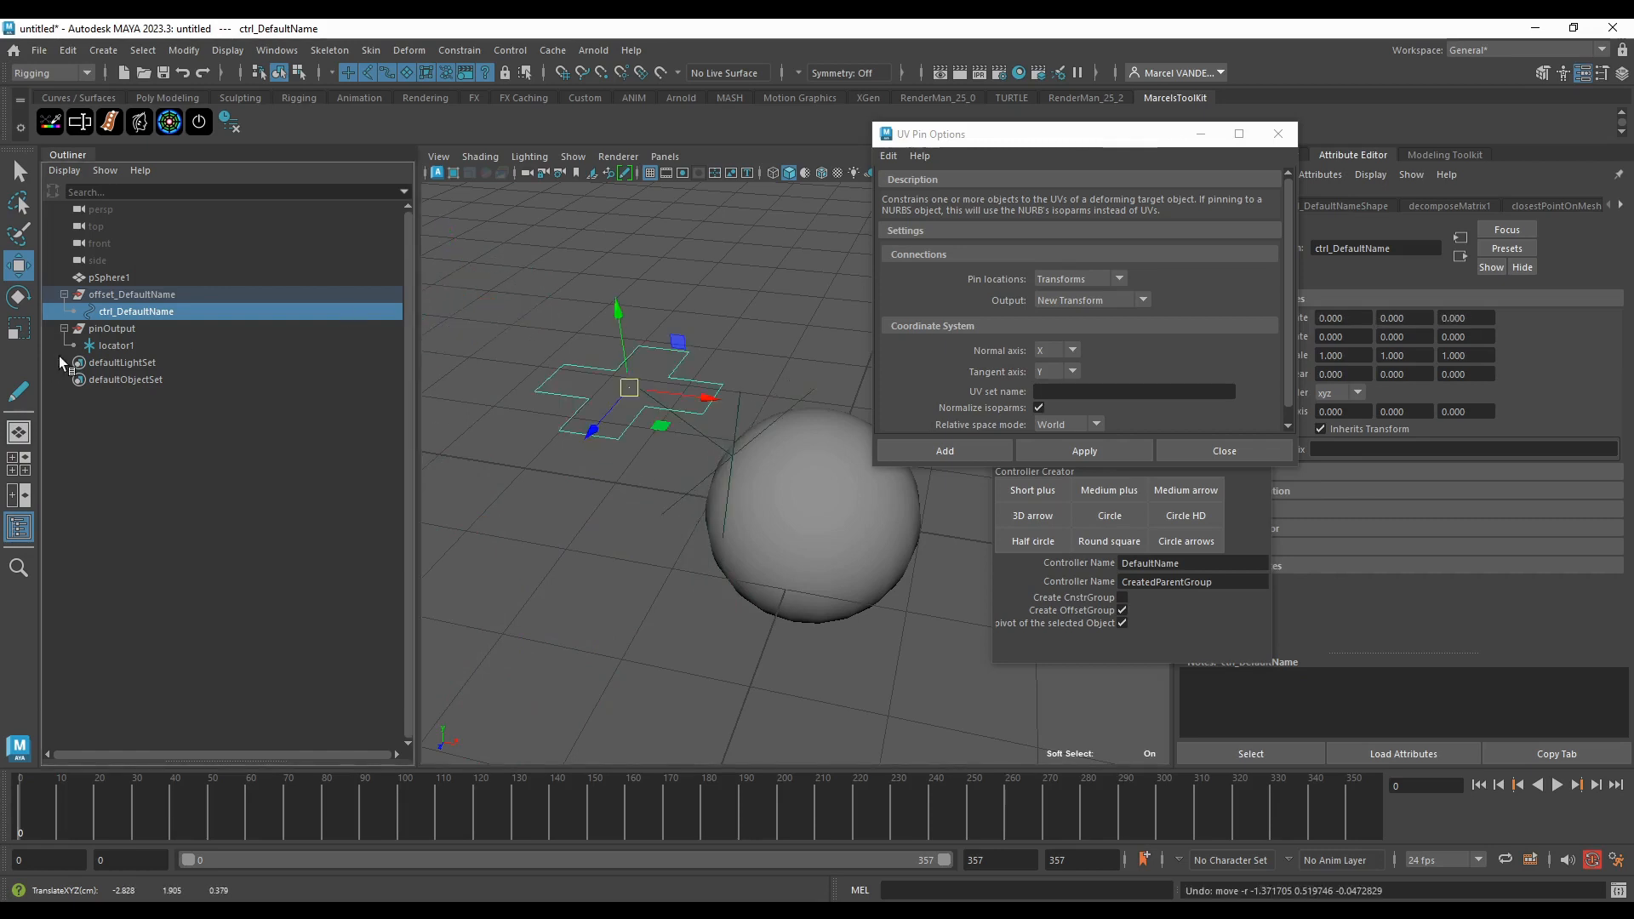
left_click_drag(628, 389, 587, 400)
key("ctrl+z")
Step: Try moving the offset_DefaultName group to about X -1.95, Y 2.05, Z 0.05 and undo the move
left_click(172, 296)
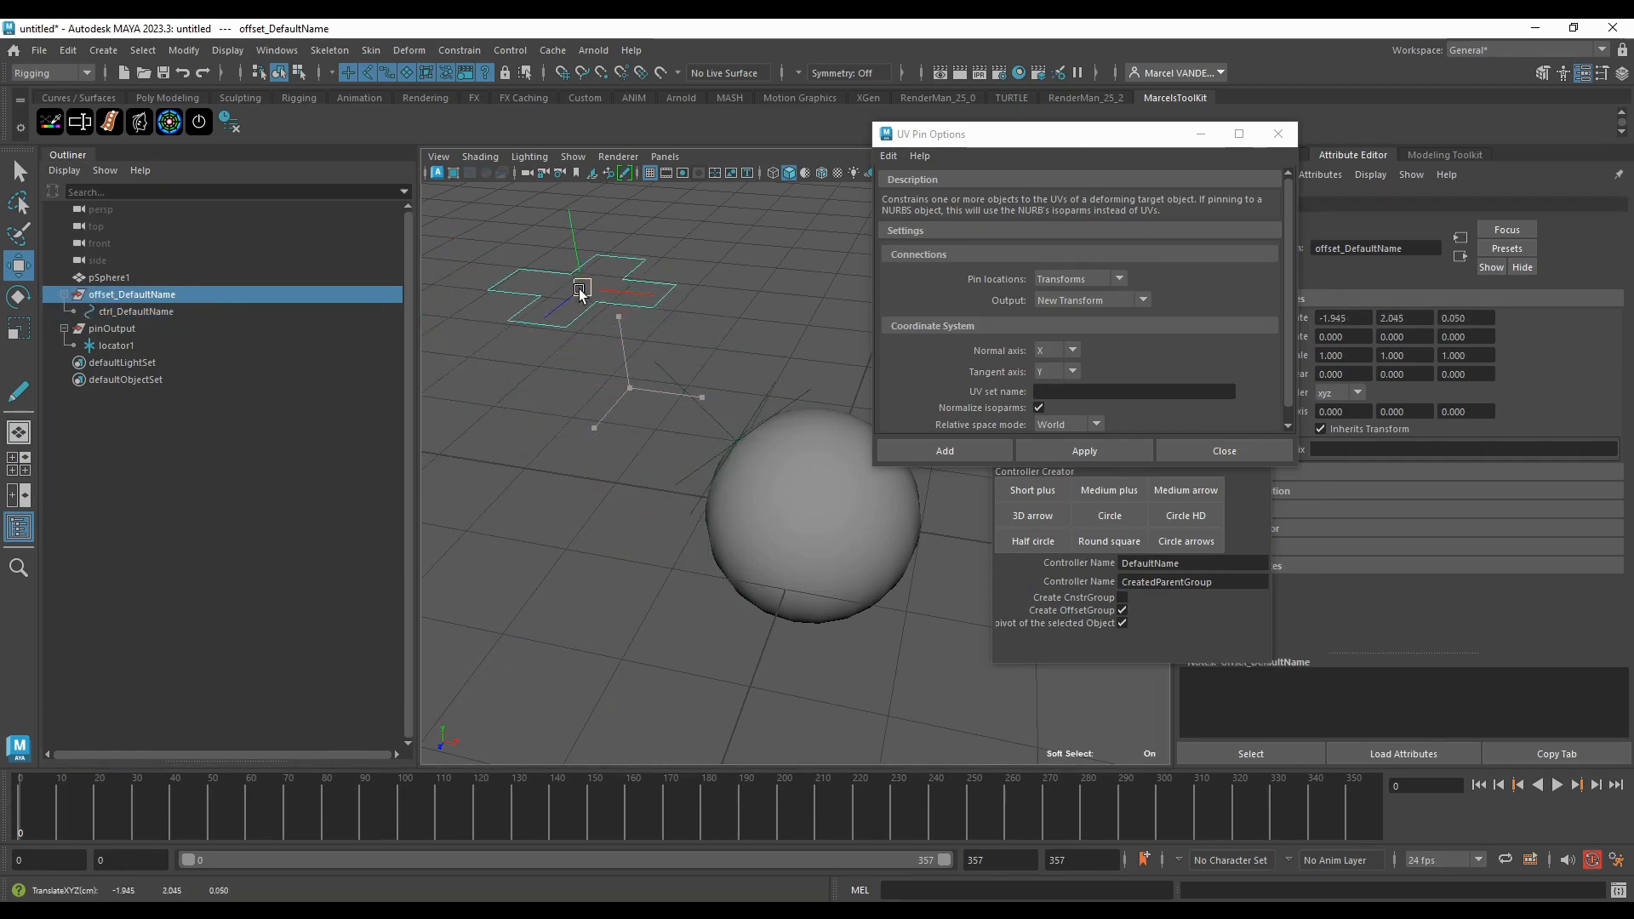
left_click_drag(579, 288, 581, 290)
key("ctrl+z")
left_click_drag(596, 354, 646, 376, "alt")
scroll(647, 379, "down", 5)
middle_click_drag(766, 412, 652, 435, "alt")
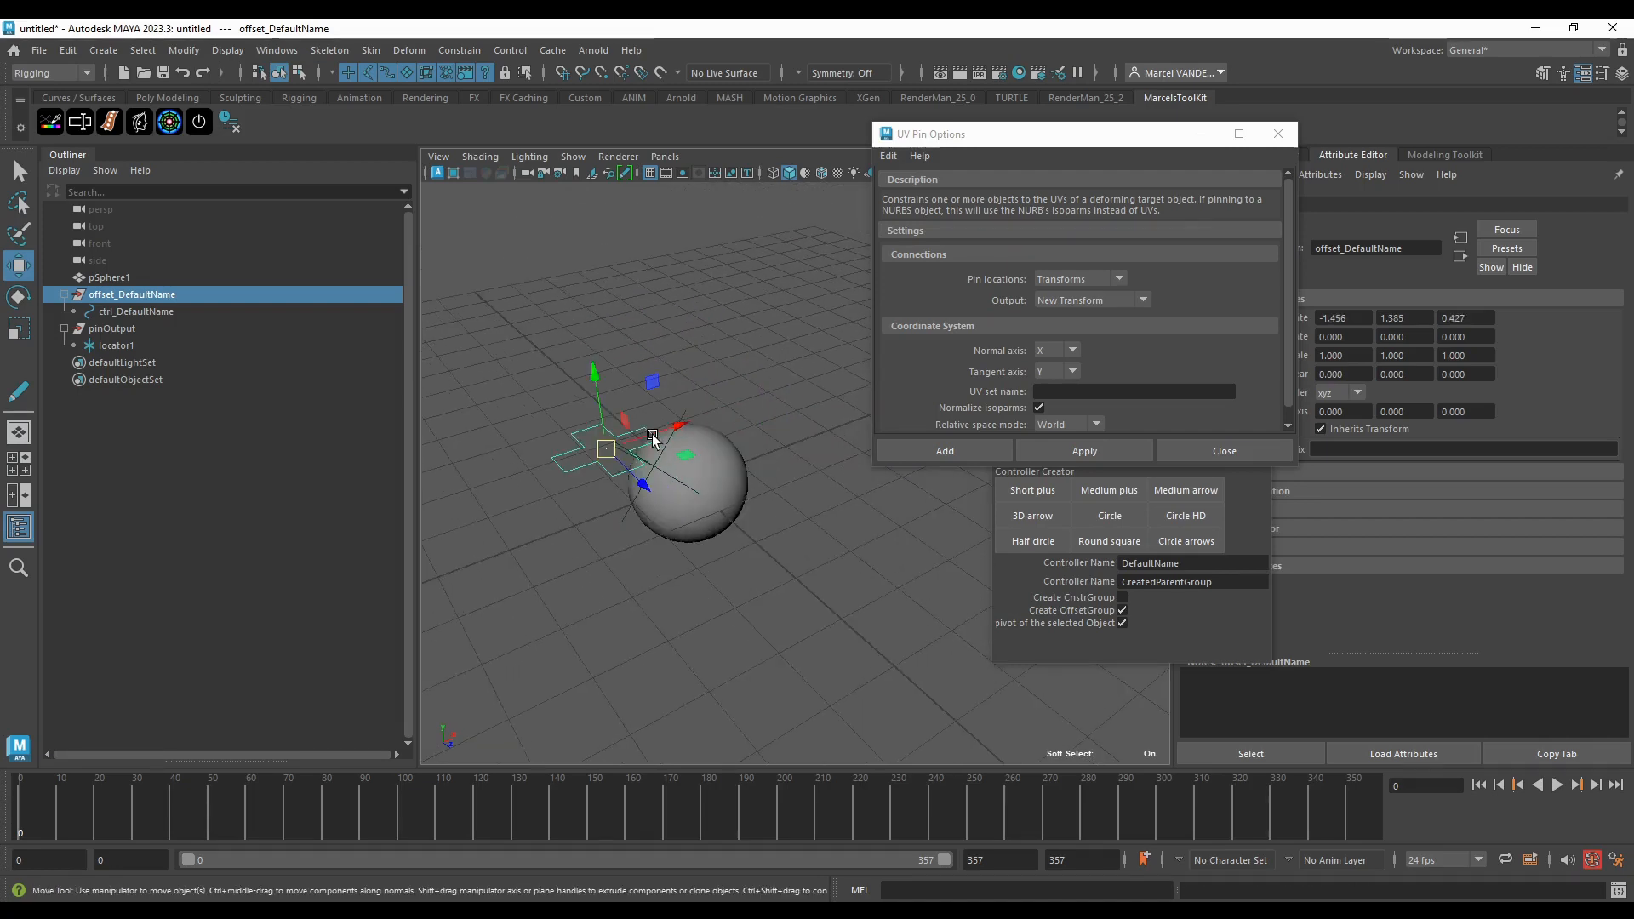
Step: Move the offset_DefaultName group in several passes to about X -2.02, Y 1.72, Z 0.26 while checking the locator
left_click_drag(652, 435, 708, 480, "alt")
scroll(710, 464, "up", 5)
left_click_drag(658, 402, 535, 356)
left_click_drag(583, 384, 554, 407, "alt")
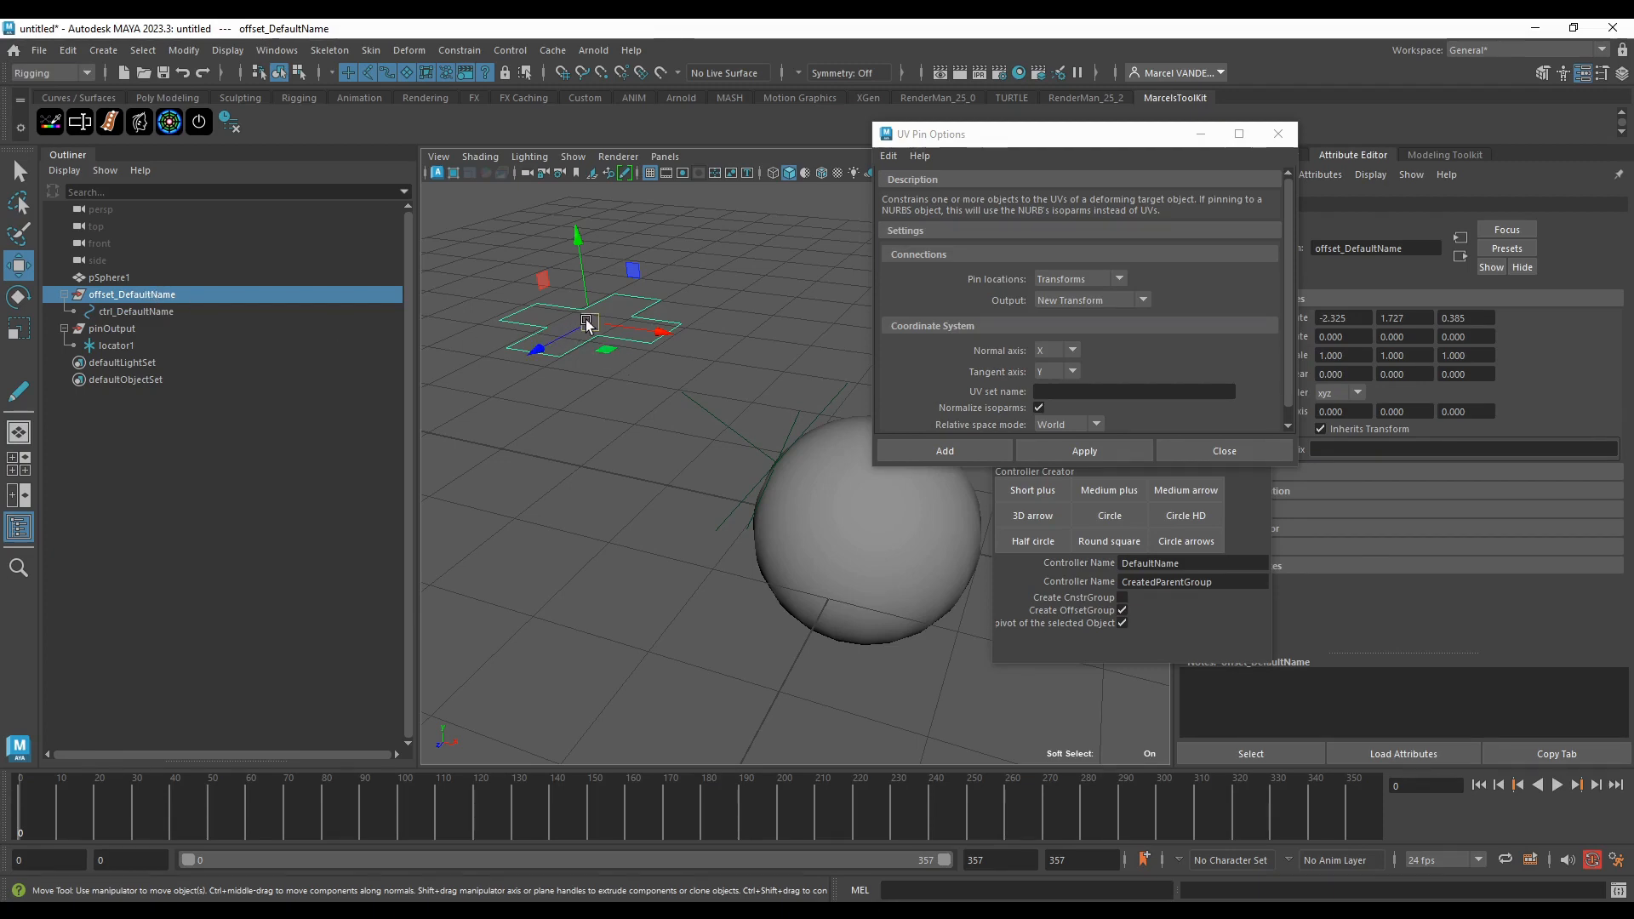
left_click_drag(586, 324, 624, 311)
left_click_drag(605, 381, 662, 459, "alt")
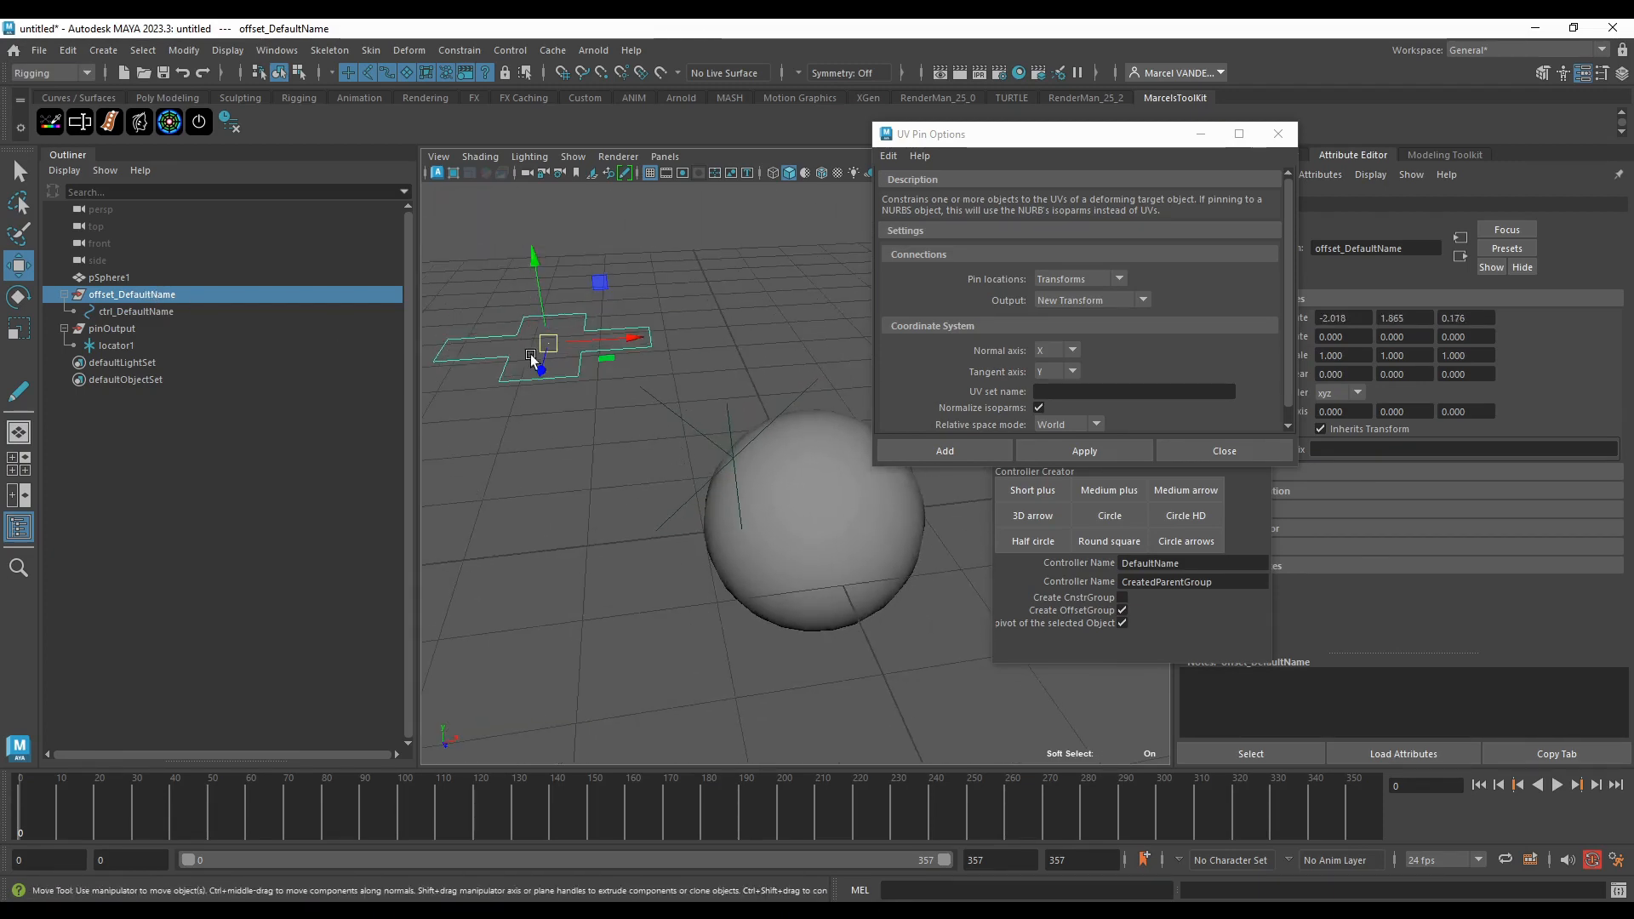
left_click_drag(548, 344, 582, 353)
left_click_drag(584, 395, 675, 466, "alt")
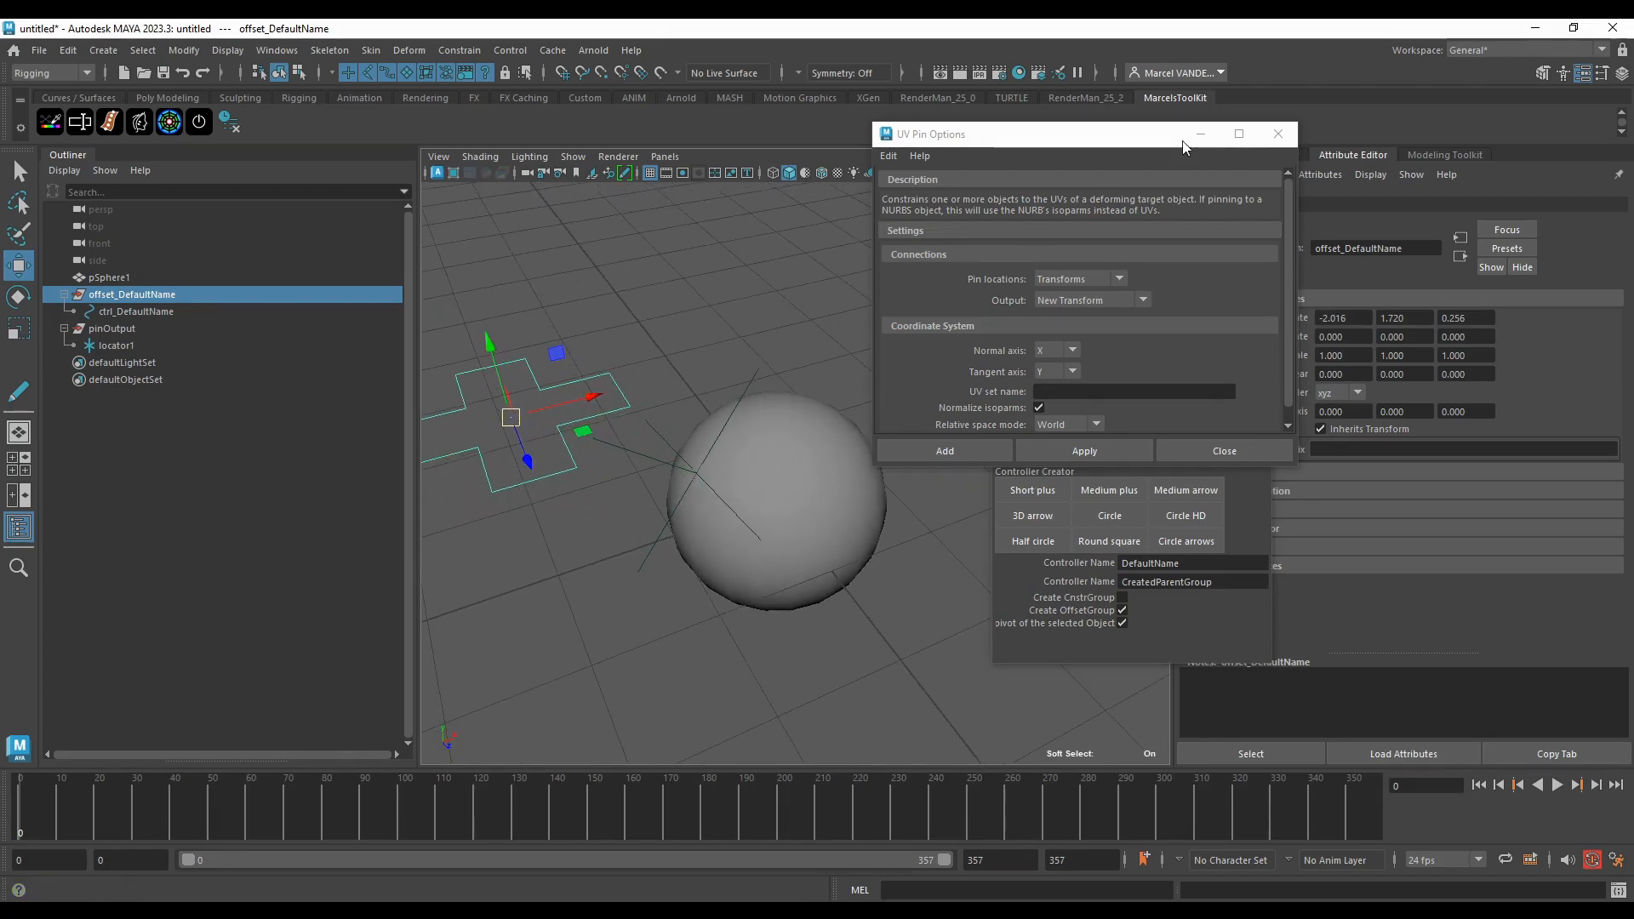
Step: Close the UV Pin Options window and move the offset_DefaultName group to about X -2.40, Y 2.08, Z 0.13
left_click(1278, 134)
scroll(825, 477, "down", 5)
scroll(826, 477, "up", 4)
left_click_drag(826, 478, 684, 438, "alt")
mouse_move(621, 392)
left_mouse_down()
mouse_move(583, 353)
mouse_move(620, 394)
mouse_move(602, 354)
mouse_move(620, 354)
mouse_move(608, 388)
left_mouse_up()
scroll(758, 439, "up", 3)
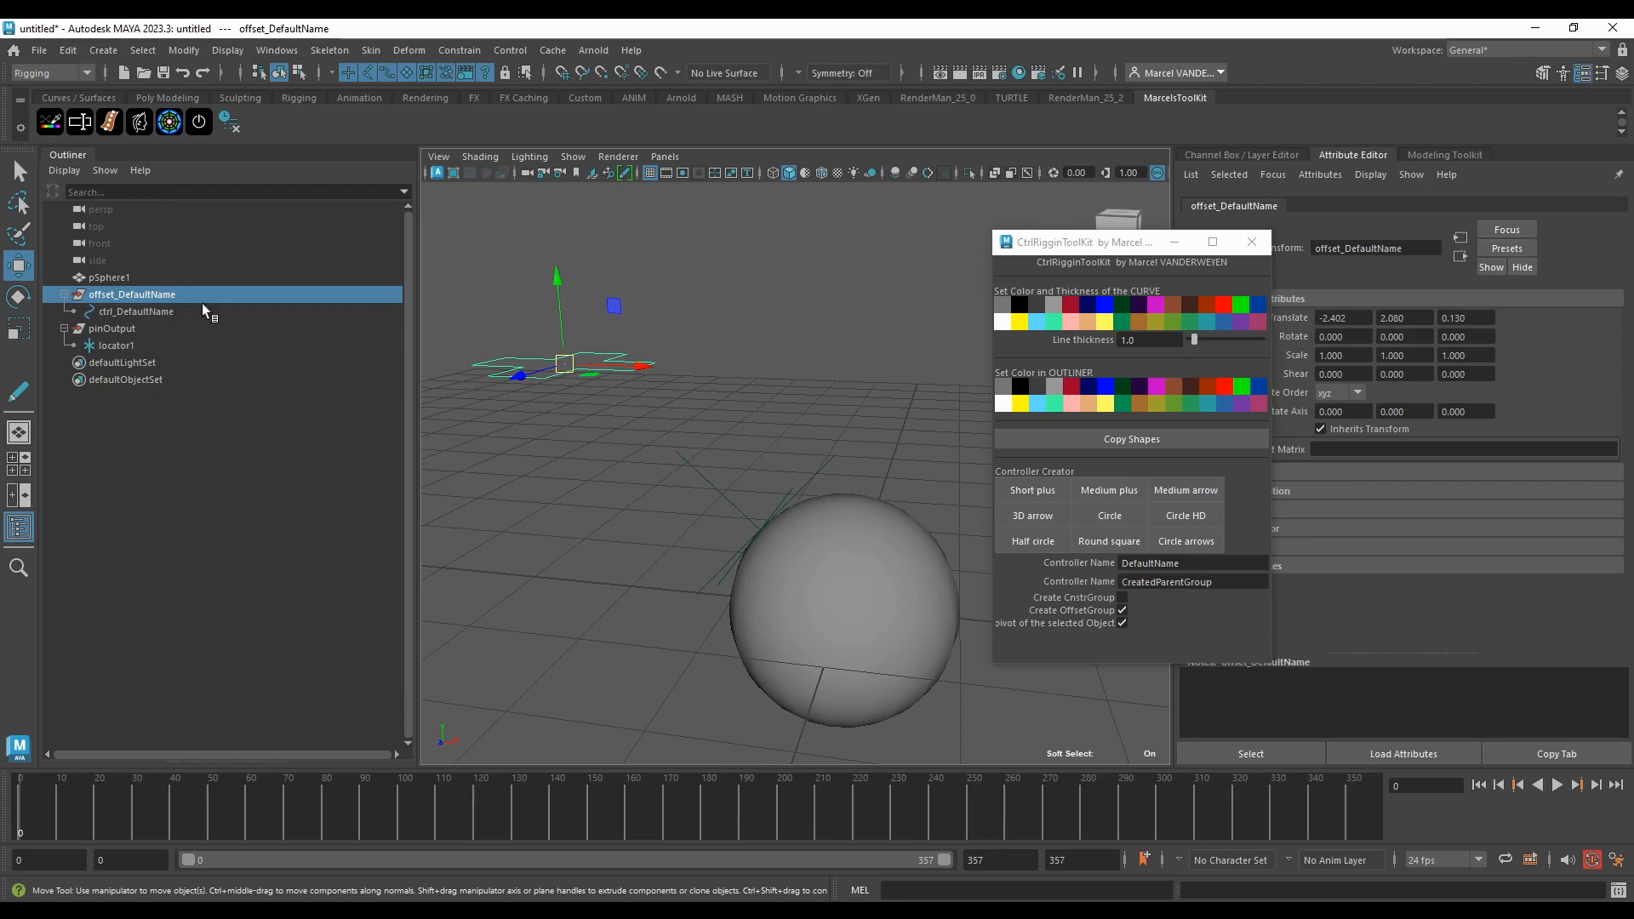
Step: Select pSphere1 and examine where the locator sits on its surface relative to the controller
key("Up")
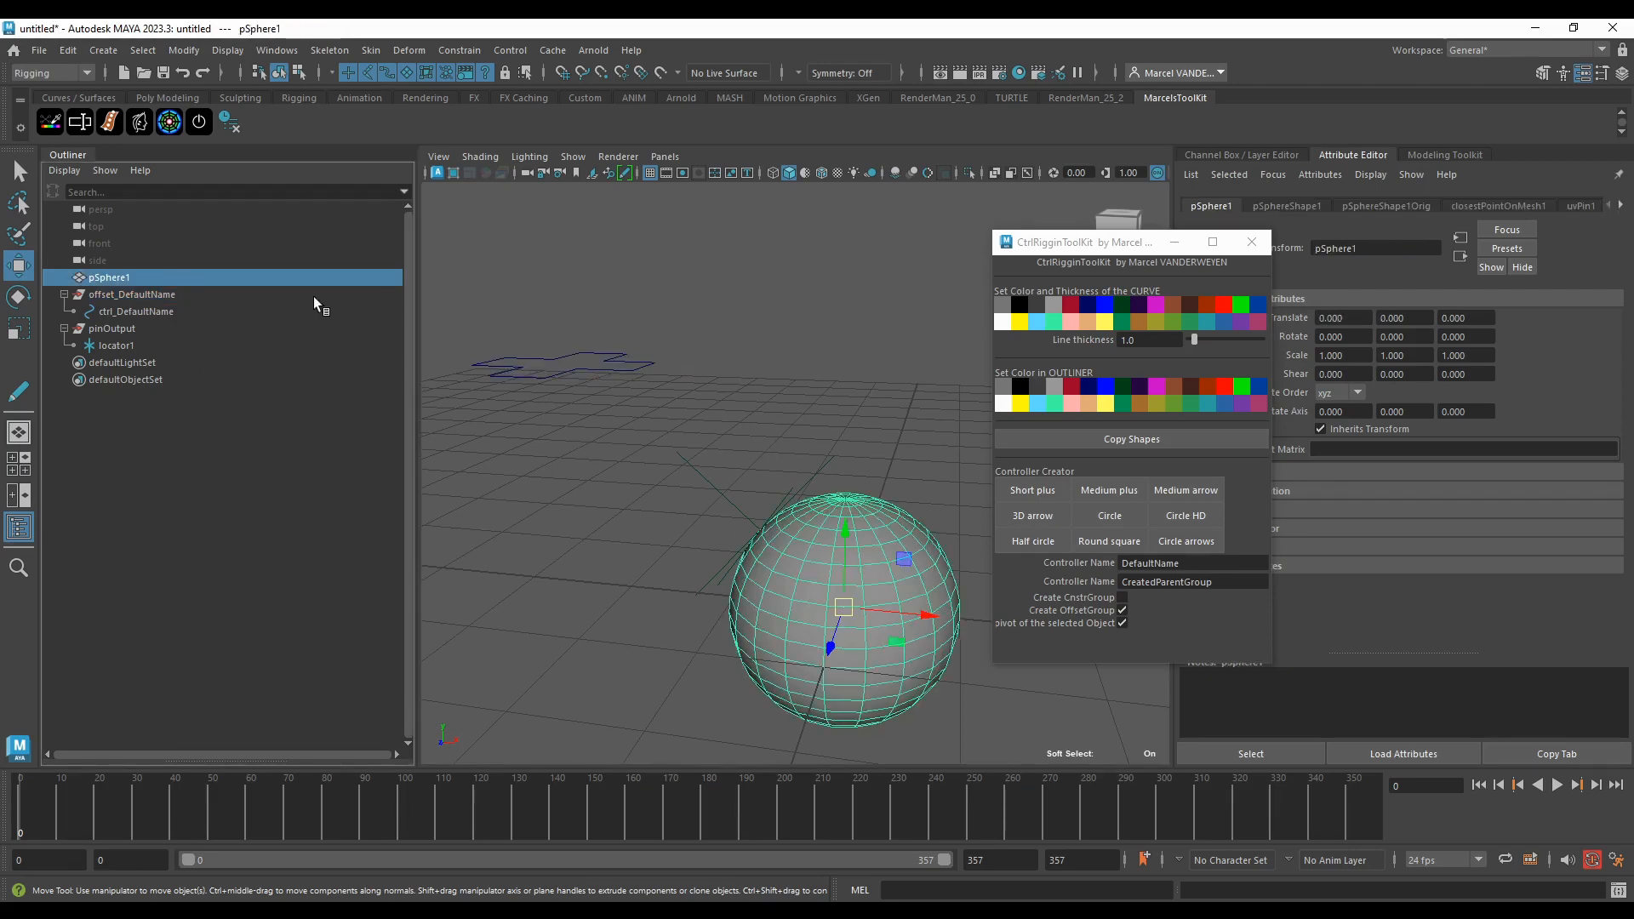
mouse_move(647, 383)
left_mouse_down("alt")
mouse_move(703, 406)
mouse_move(692, 355)
mouse_move(727, 361)
mouse_move(729, 395)
mouse_move(681, 406)
mouse_move(691, 398)
mouse_move(664, 387)
left_mouse_up("alt")
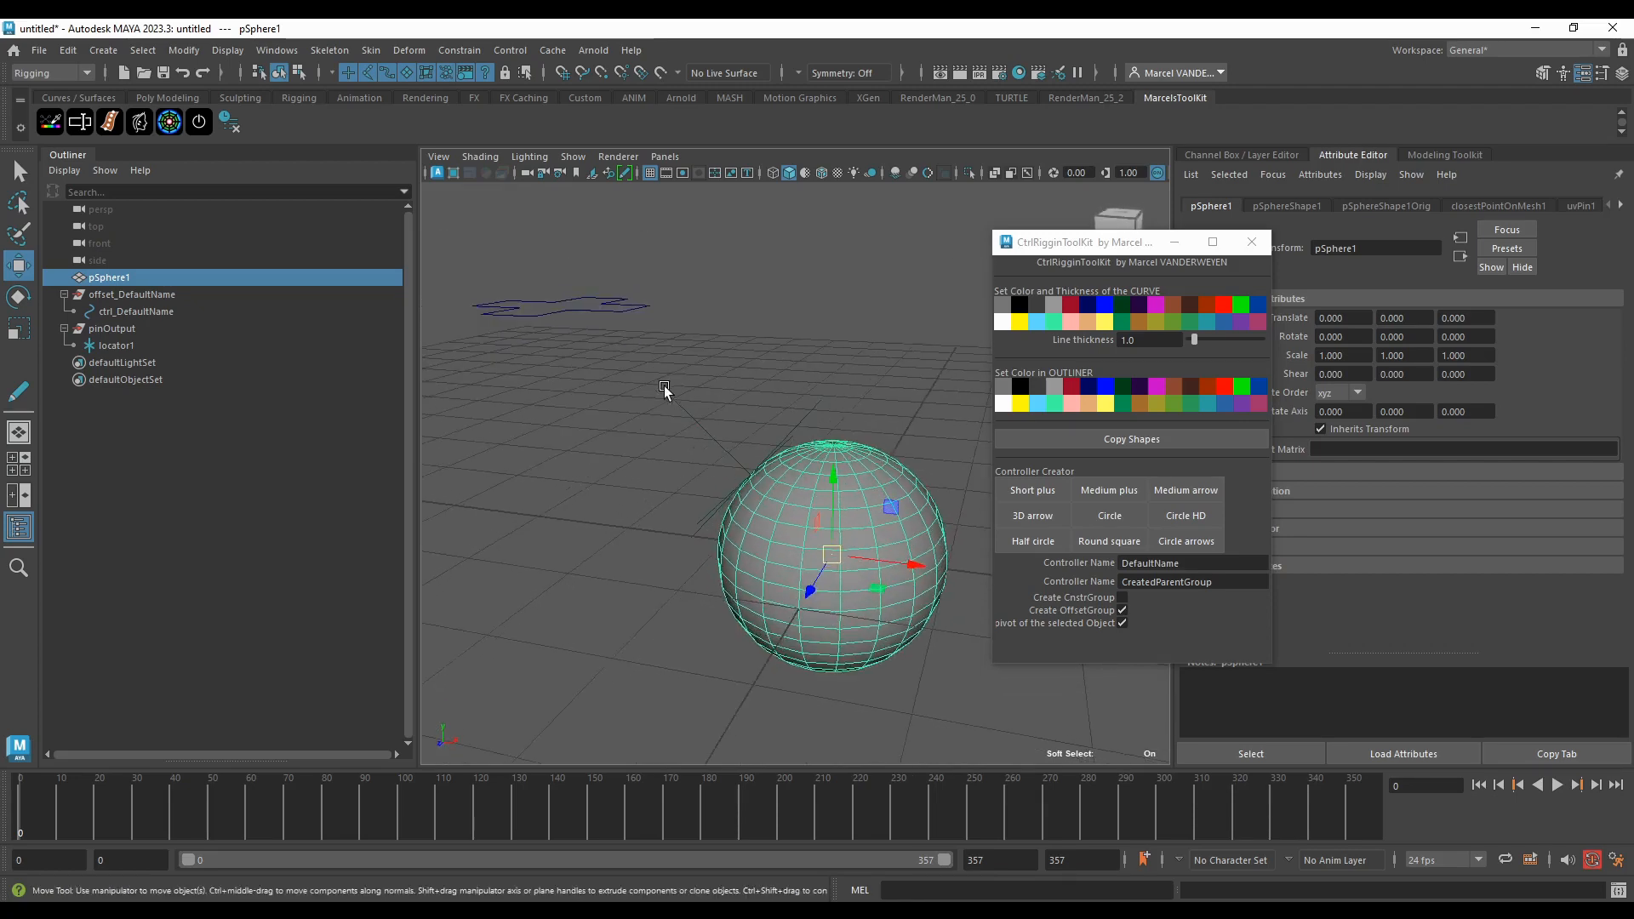
left_click(560, 310)
left_click(821, 485)
left_click_drag(758, 530, 783, 509, "alt")
scroll(650, 413, "up", 4)
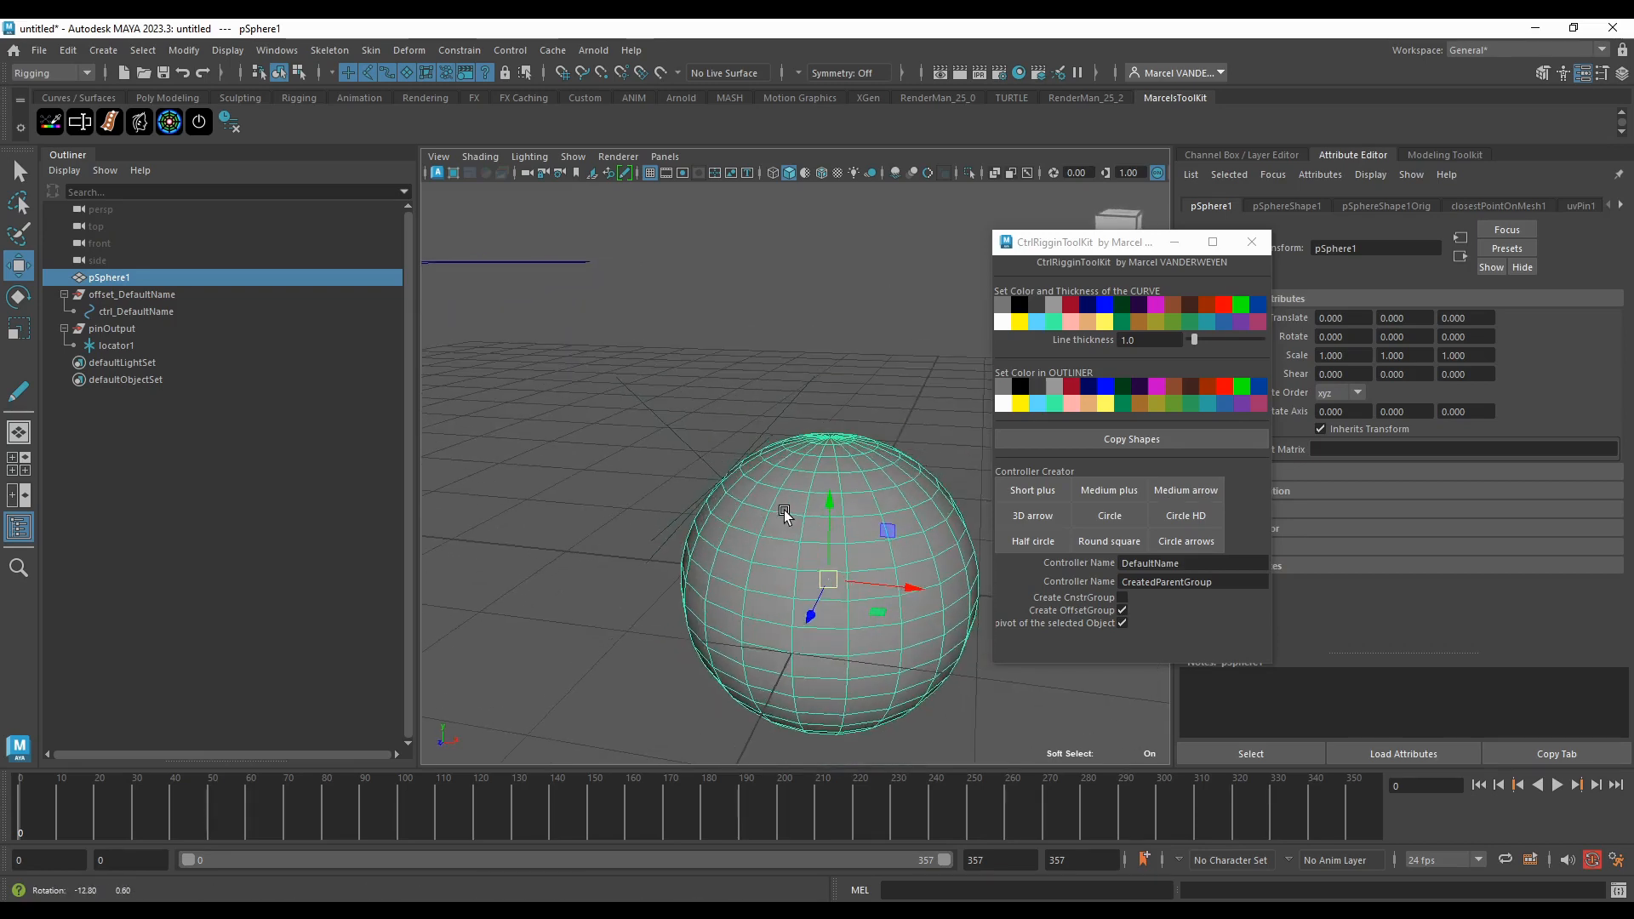
Step: Try moving the offset_DefaultName group to about X -0.77, Y 3.09, Z -0.86 and undo the move
right_click_drag(784, 509, 578, 315, "alt")
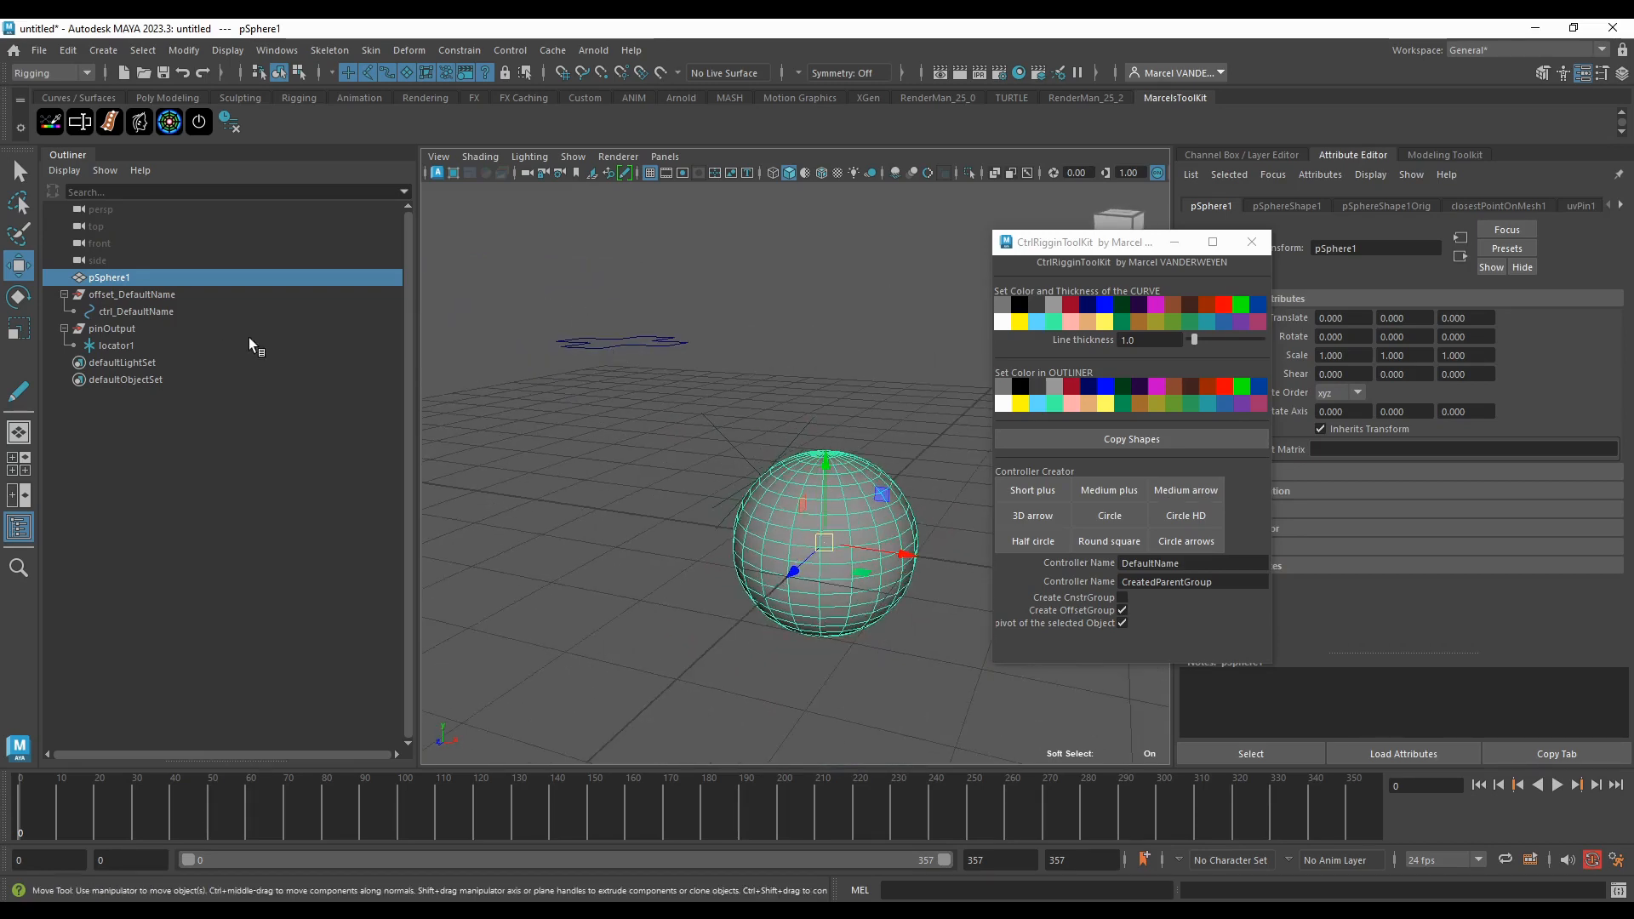
left_click(162, 294)
left_click_drag(620, 344, 794, 250)
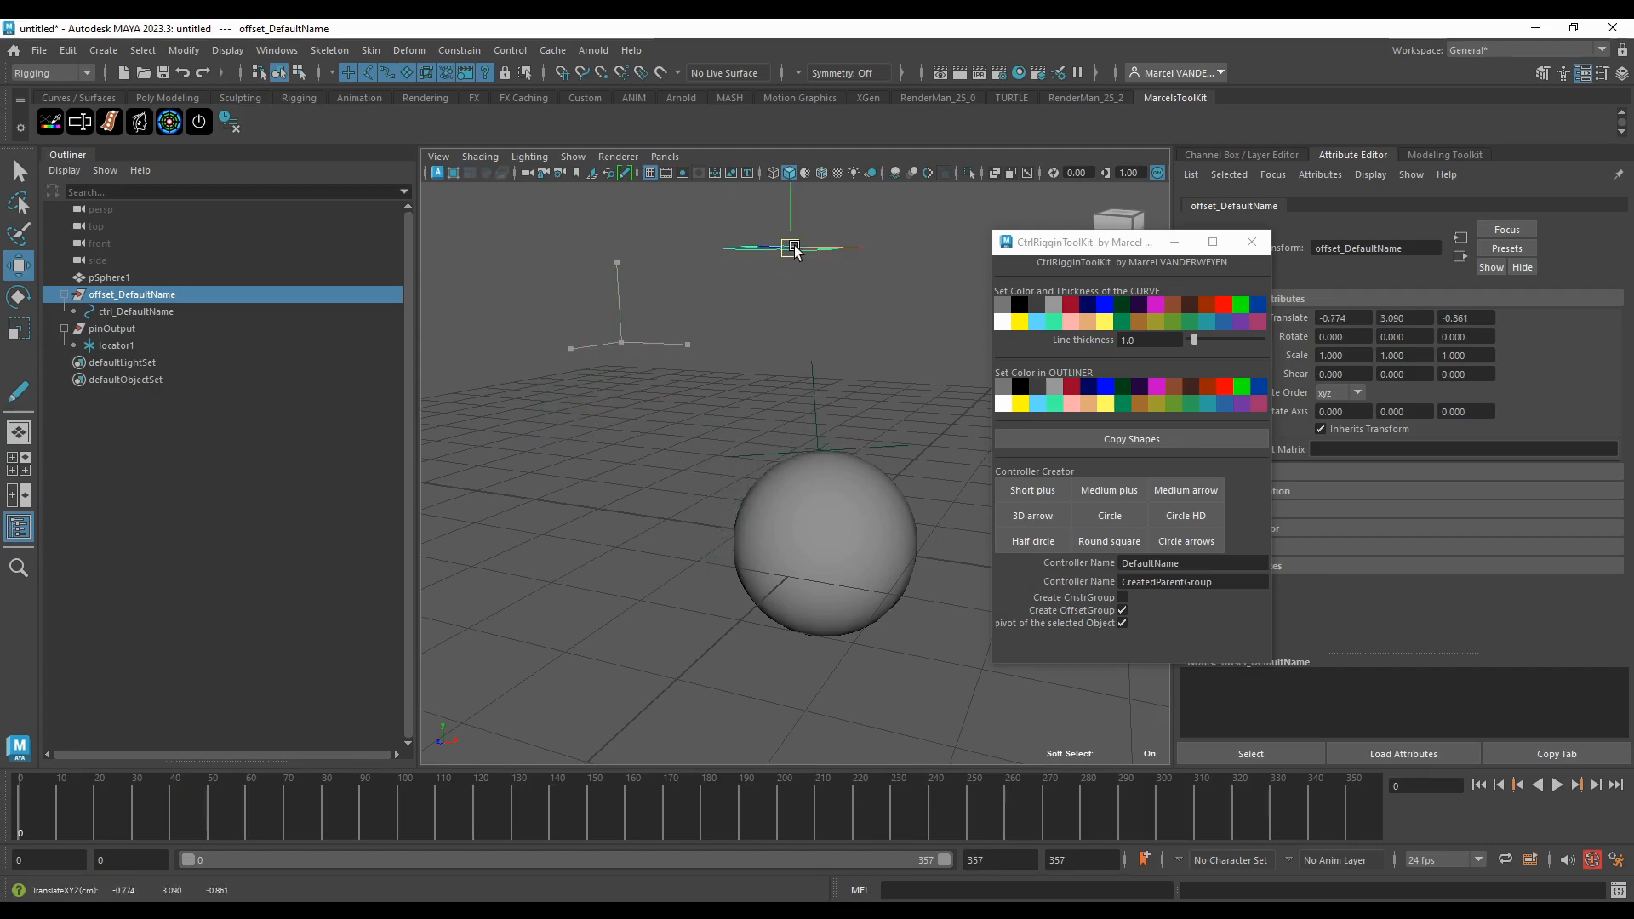
key("ctrl+z")
Step: Try moving pSphere1 to about X 0.29, Y 2.58, Z -0.10 and undo the move
left_click(818, 502)
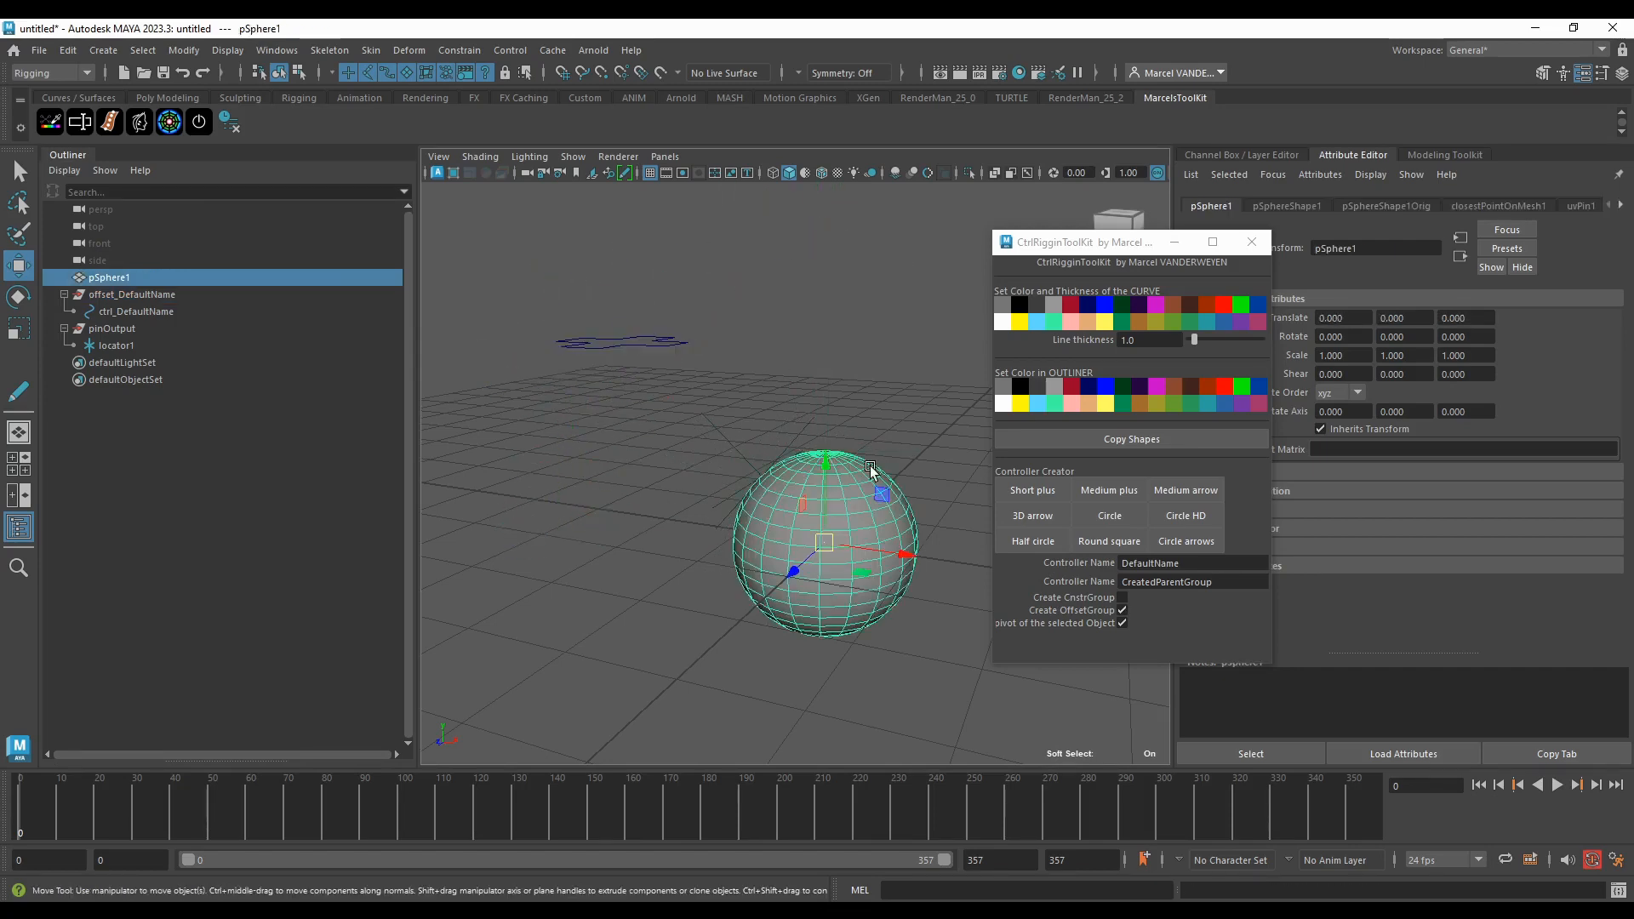
left_click_drag(868, 464, 774, 515, "alt")
scroll(770, 487, "up", 4)
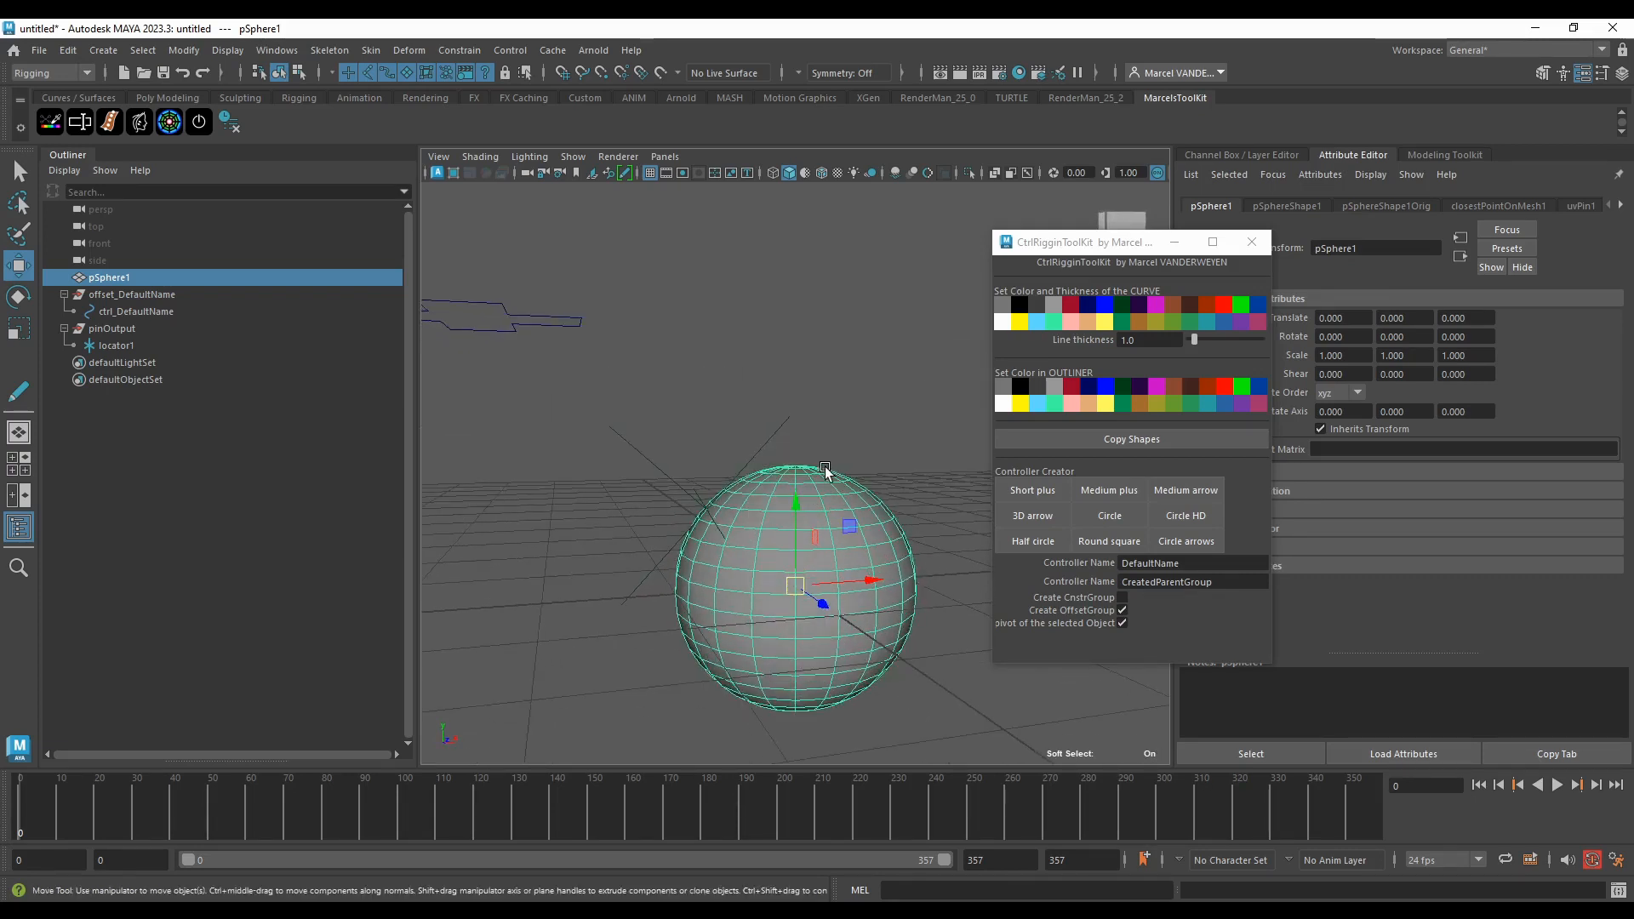
left_click_drag(810, 489, 796, 547, "alt")
middle_click_drag(800, 555, 822, 347)
key("ctrl+z")
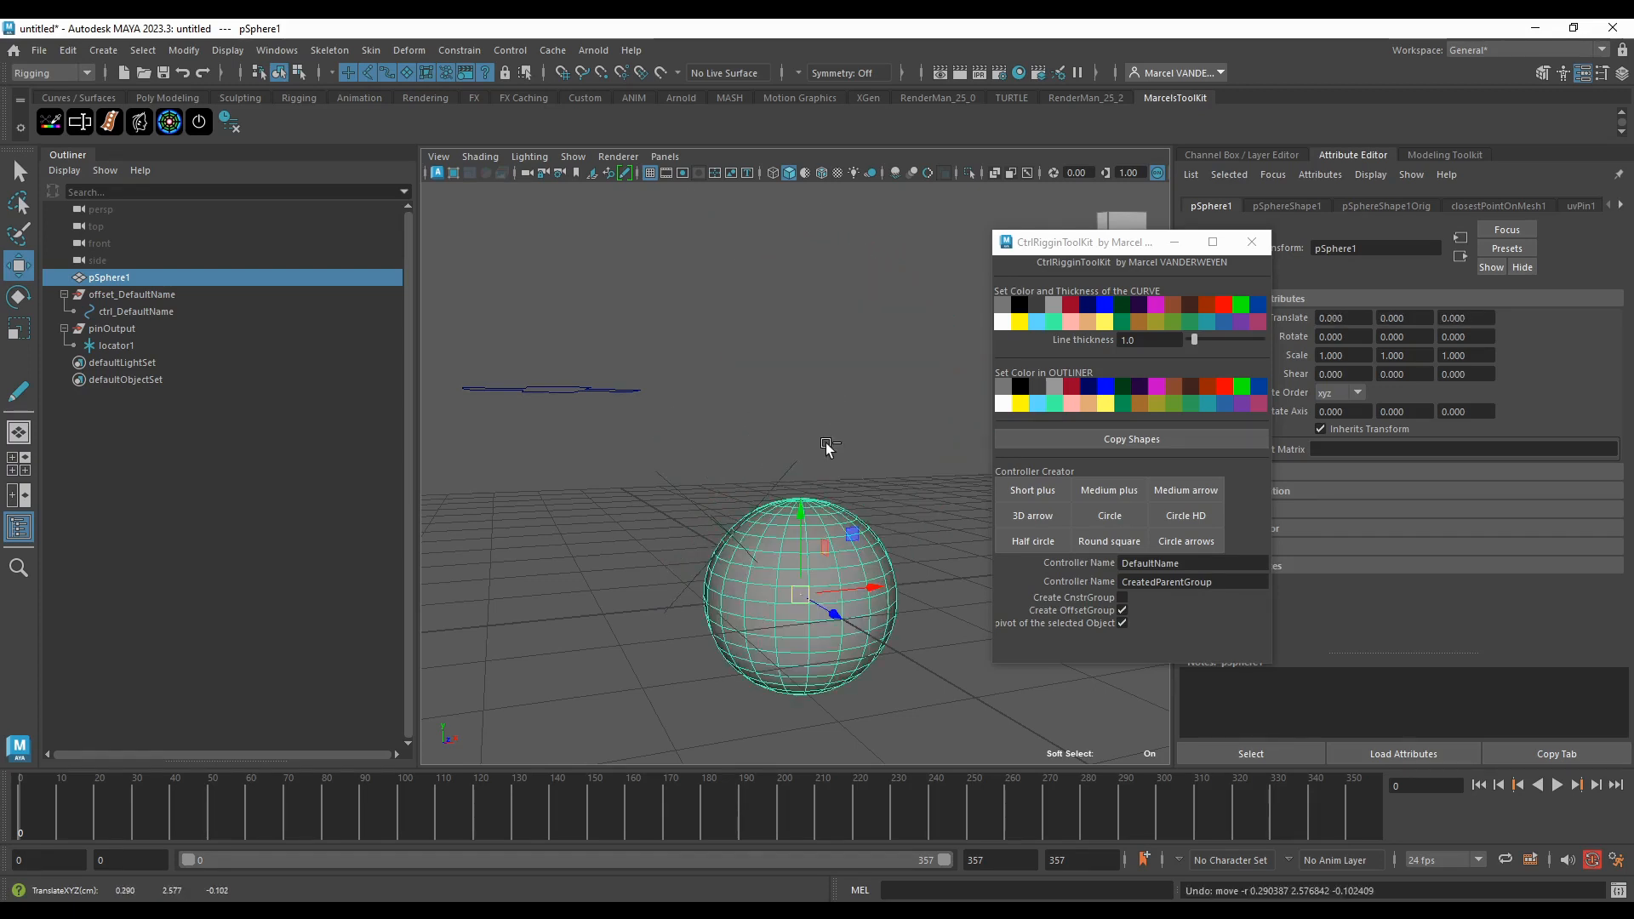
Step: Raise pSphere1 to about Y 2.23, try moving the controller and undo the controller's move
left_click_drag(802, 548, 806, 332)
left_click(589, 384)
left_click_drag(551, 391, 576, 326)
key("ctrl+z")
Step: Try moving the raised pSphere1 sideways and undo its moves back to the origin
left_click(793, 388)
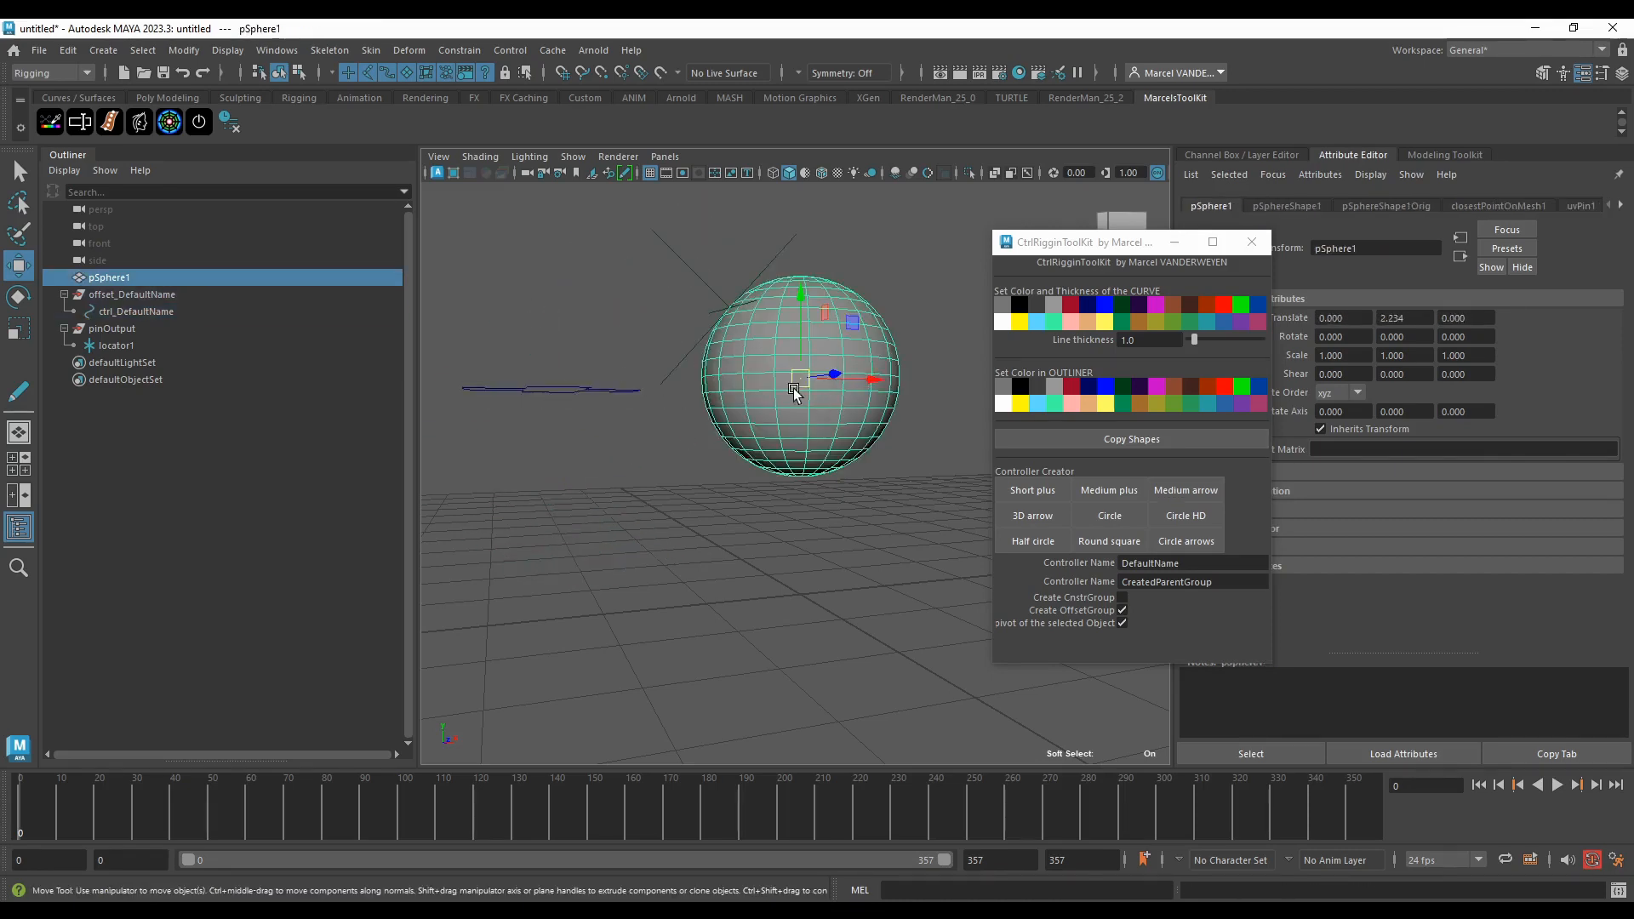
left_click_drag(799, 383, 750, 402)
key("ctrl+z")
key("ctrl+z")
key("ctrl+z")
Step: Select the controller and pSphere1 in turn to compare their positions with the locator
left_click(660, 355)
left_click(856, 518)
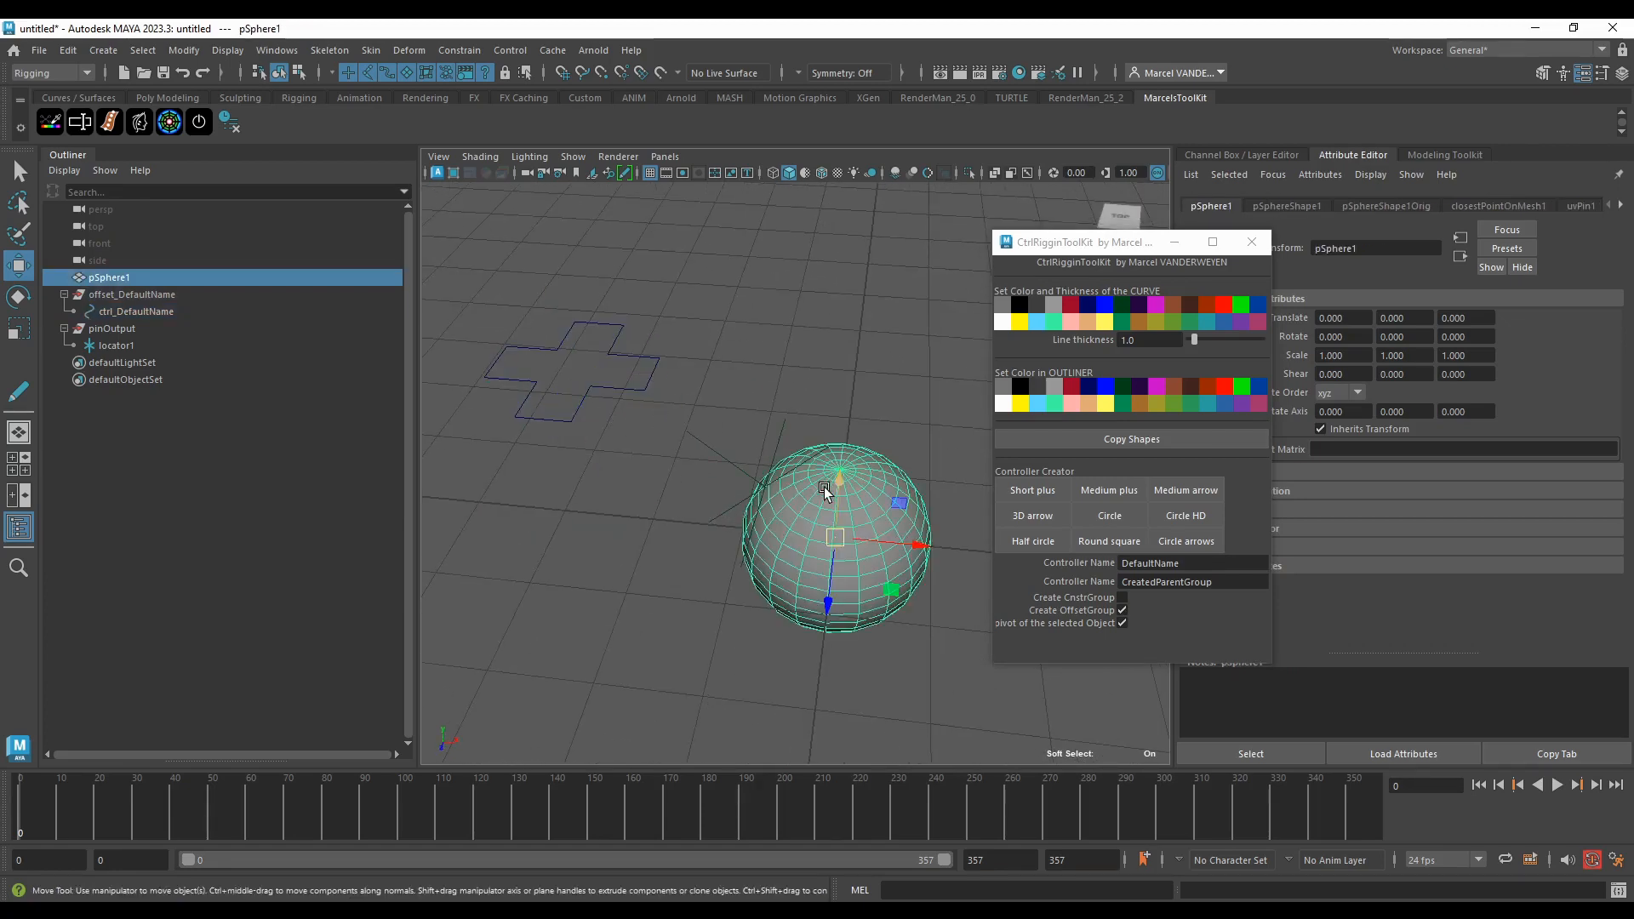
left_click_drag(823, 484, 650, 373, "alt")
left_click(648, 371)
left_click(817, 487)
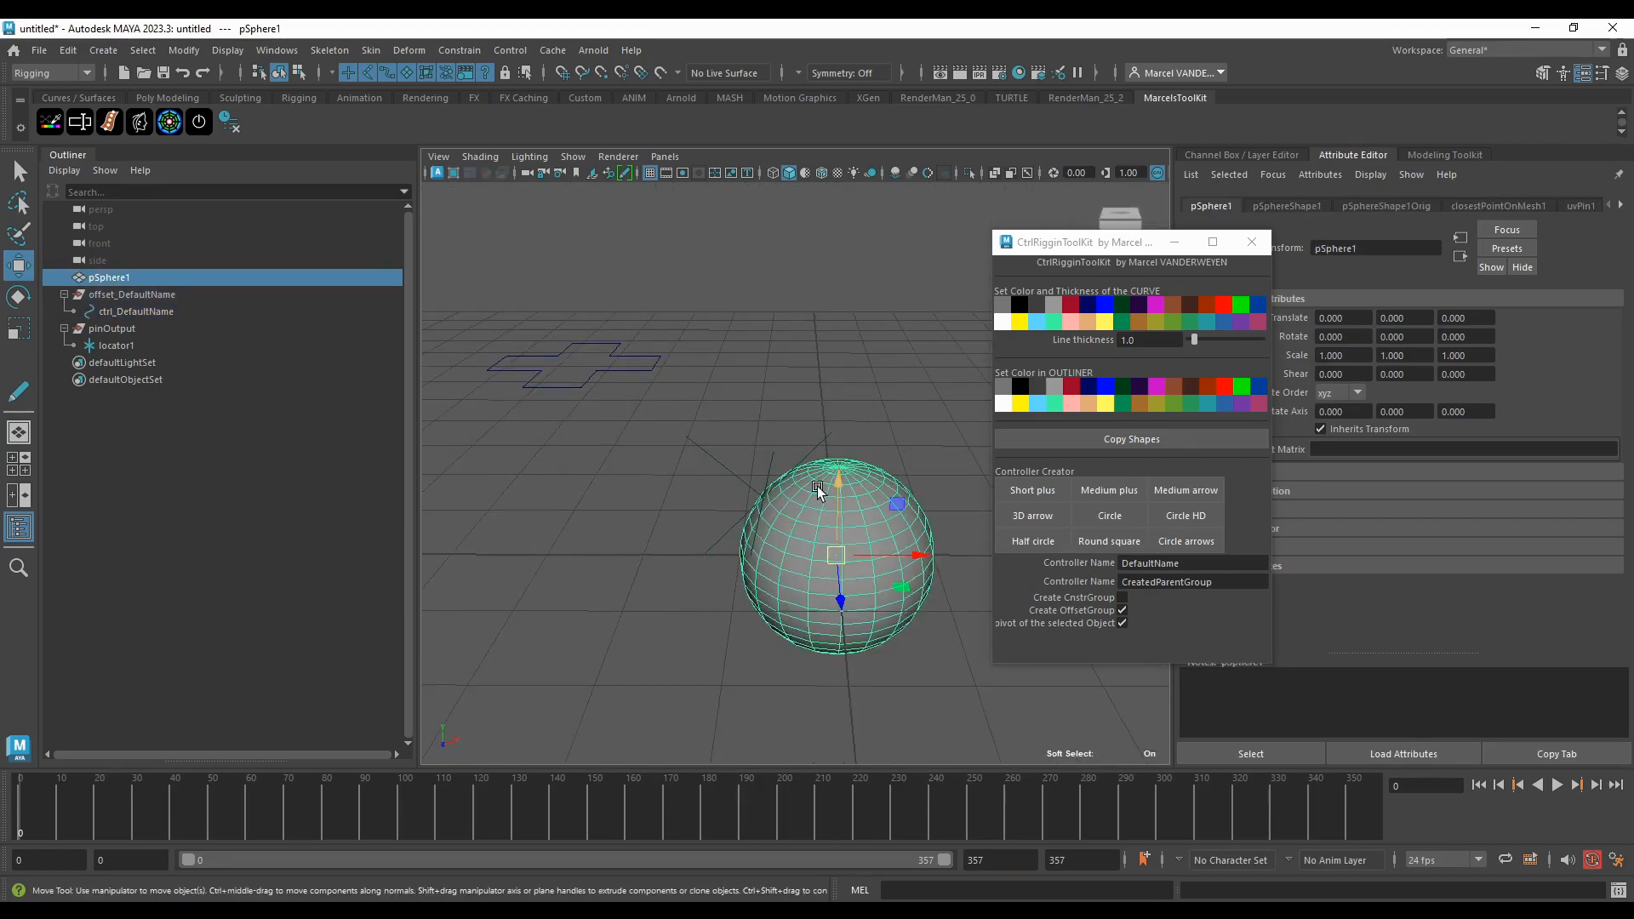
left_click(621, 375)
left_click(634, 377)
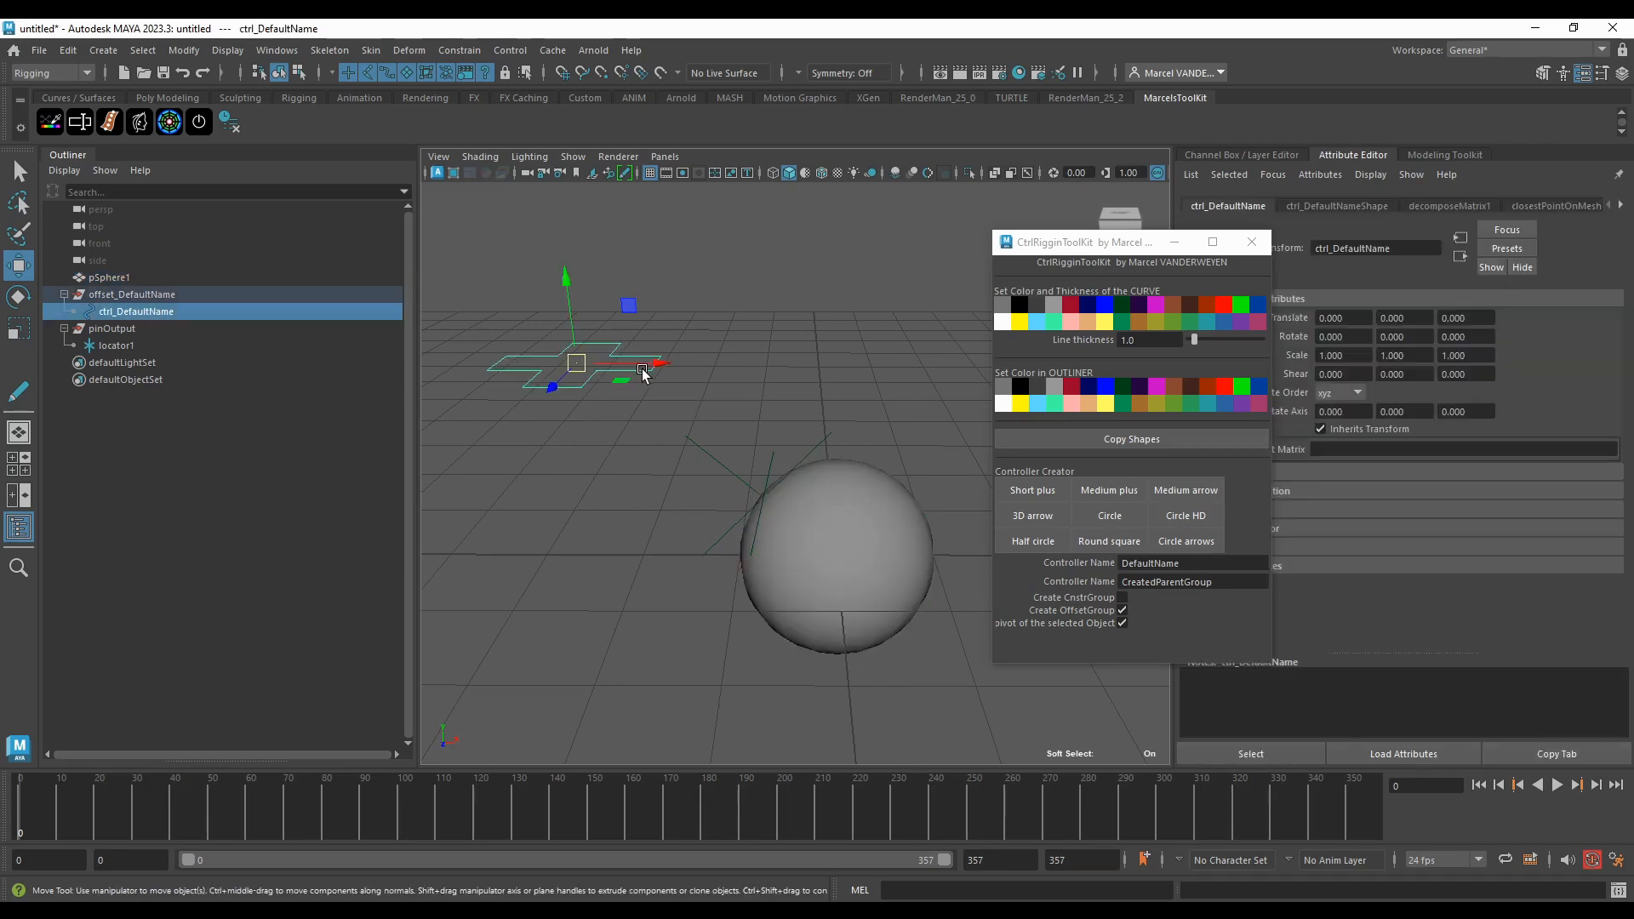
Step: Try raising pSphere1 to about Y 1.75, check the locator, and undo the move
left_click_drag(838, 452, 838, 432, "alt")
left_click(836, 508)
left_click_drag(838, 491, 824, 334)
key("ctrl+z")
left_click_drag(774, 407, 813, 389, "alt")
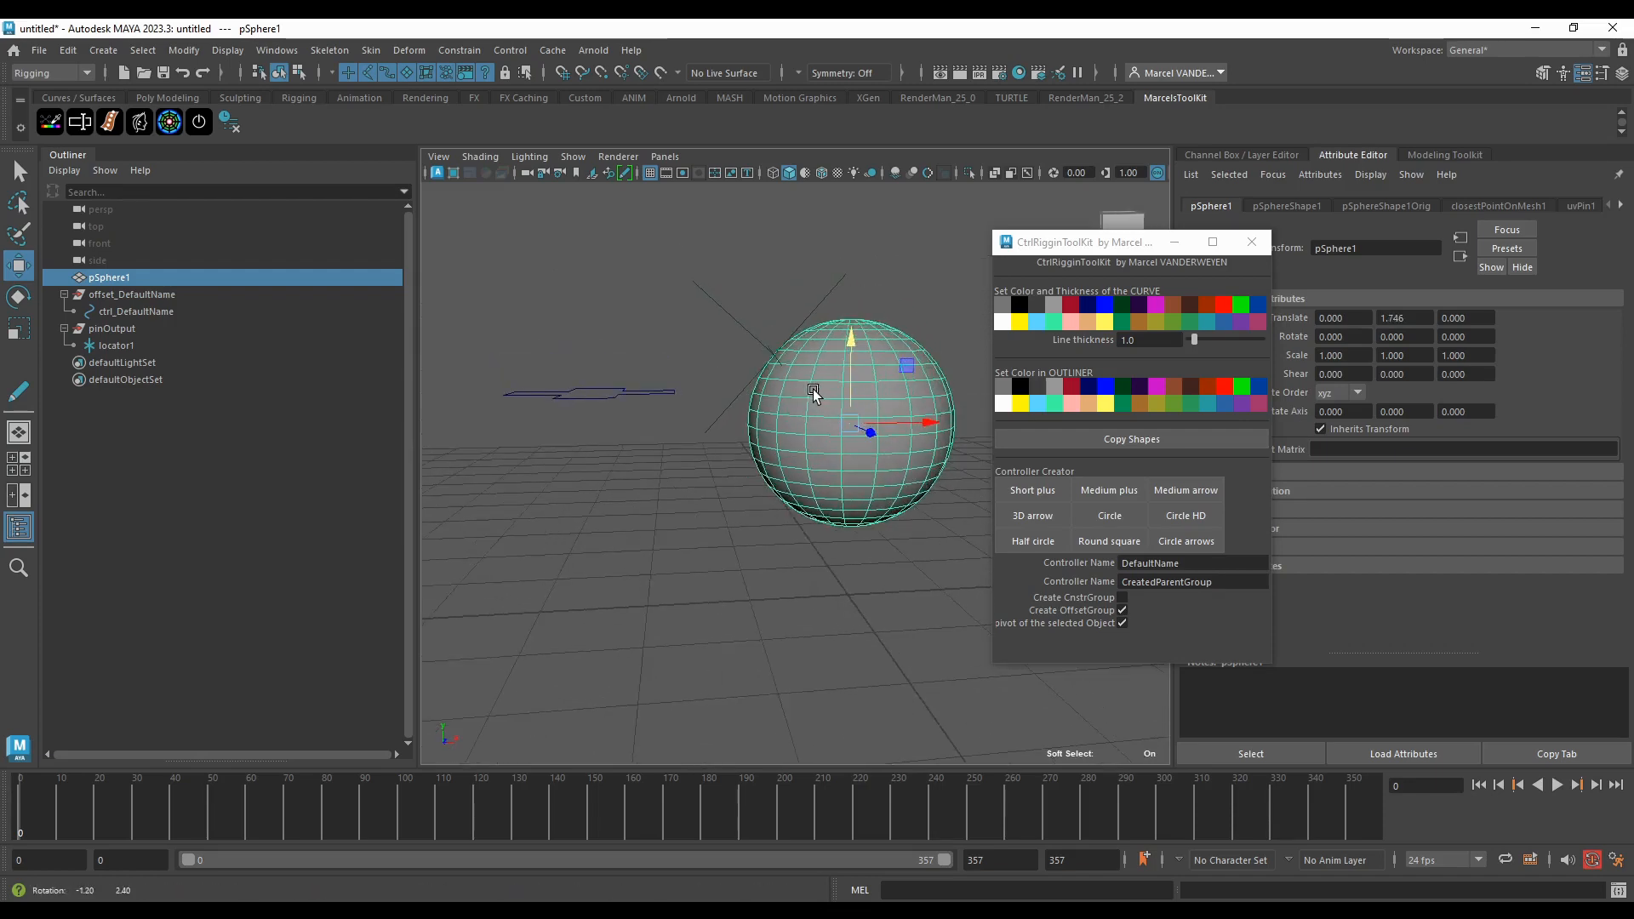
key("ctrl+z")
Step: Test and undo a controller move, and leave pSphere1 raised at about Y 2.19
left_click(621, 399)
left_click_drag(607, 396, 707, 320)
key("ctrl+z")
left_click_drag(842, 452, 845, 352, "alt")
left_click(845, 497)
key("ctrl+z")
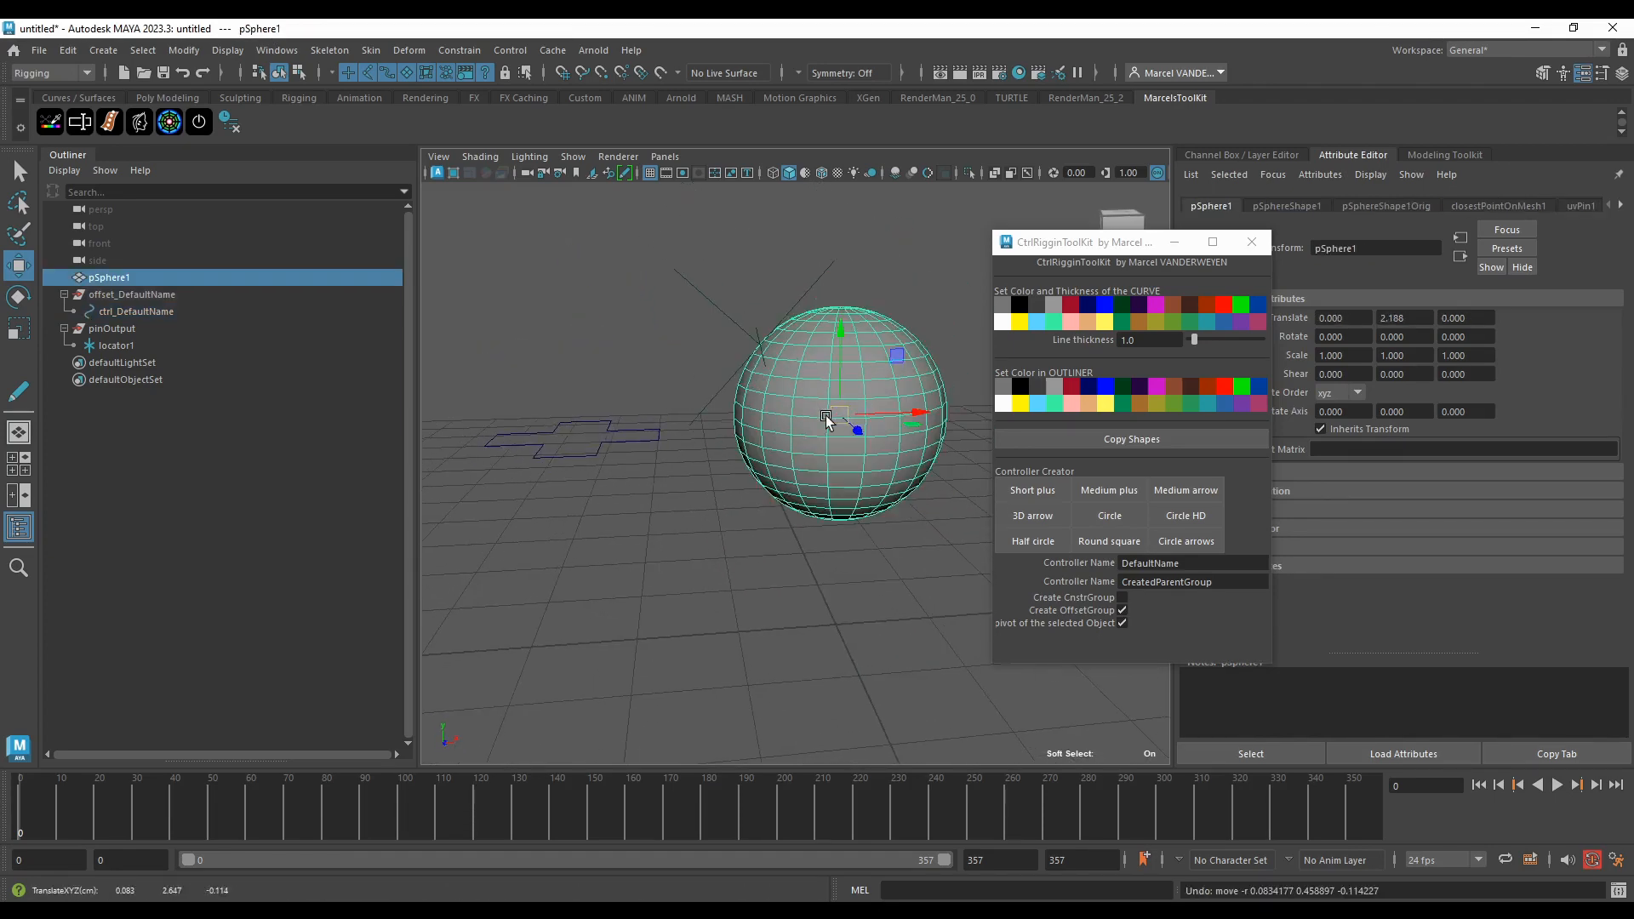
Step: Try moving ctrl_DefaultName beside the raised sphere while checking the locator, and undo the move
left_click_drag(826, 414, 678, 381, "alt")
left_click(724, 400)
key("ctrl+z")
left_click(859, 363)
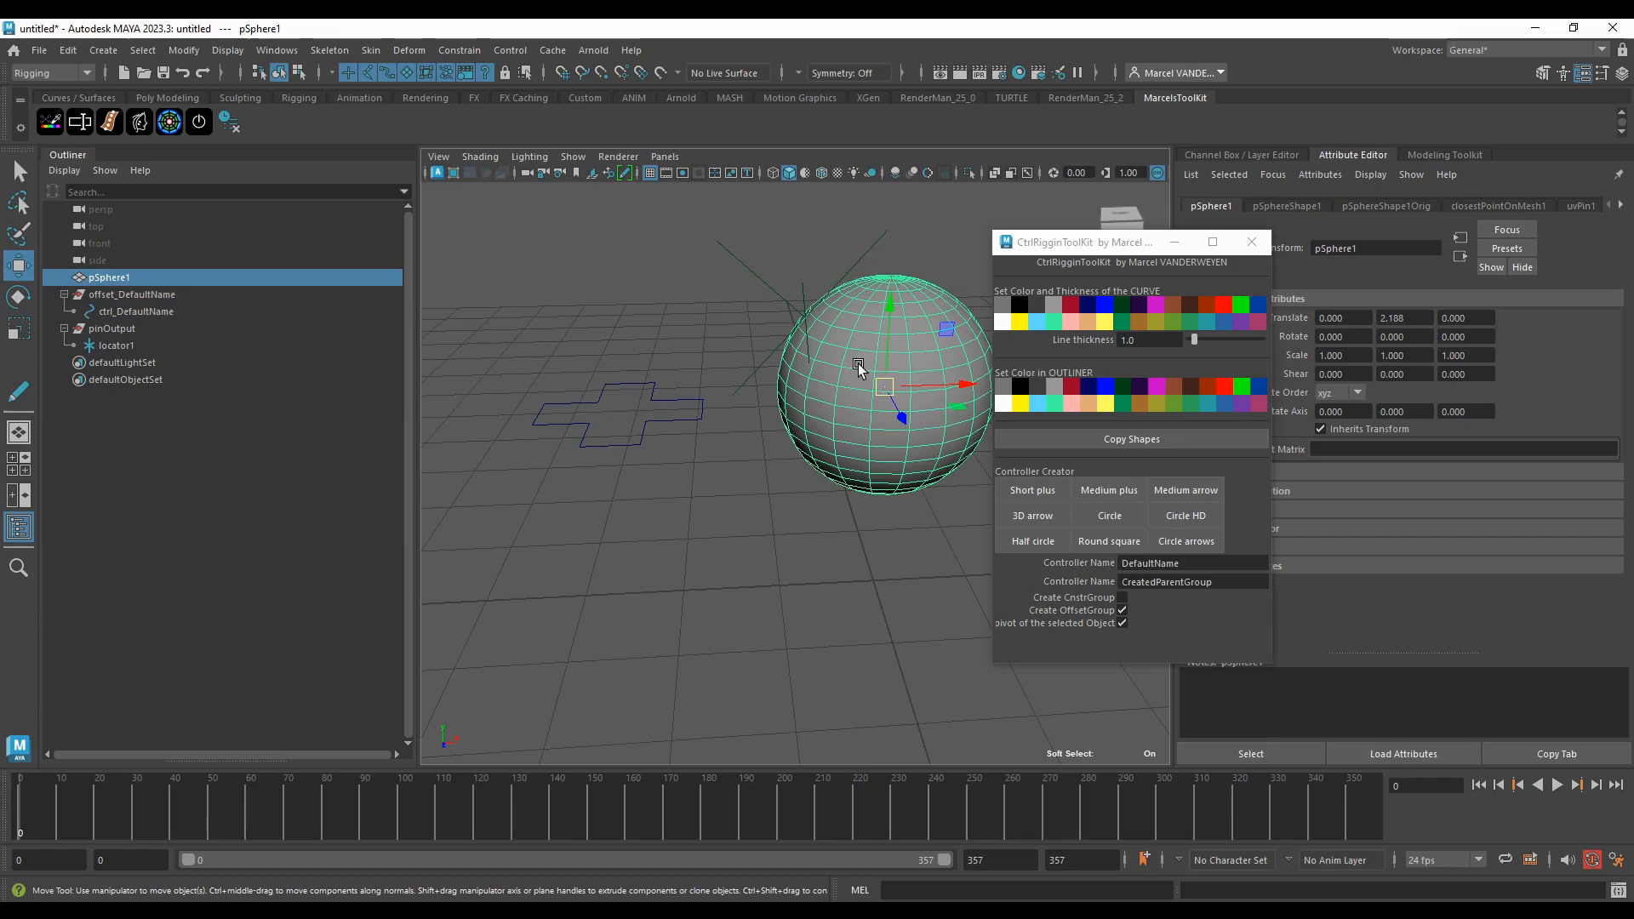
left_click(649, 398)
scroll(639, 397, "up", 3)
left_click_drag(635, 397, 690, 401, "alt")
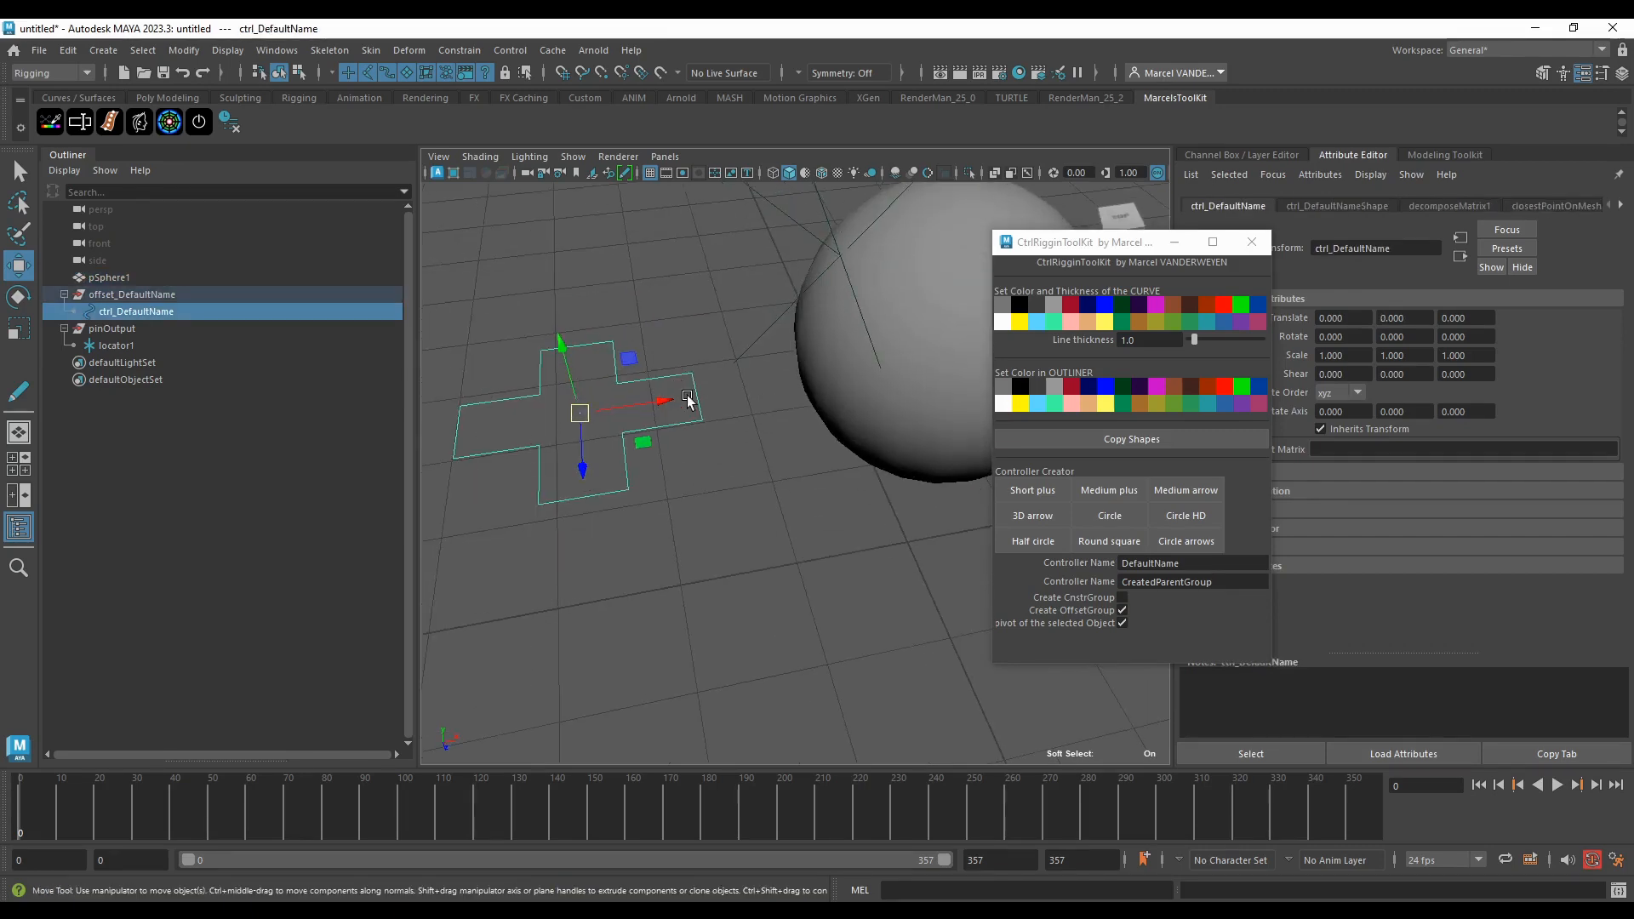
middle_click_drag(690, 401, 783, 413, "alt")
left_click_drag(678, 420, 625, 326)
key("ctrl+z")
Step: Clear the selection and open the Node Editor
scroll(668, 324, "down", 5)
left_click_drag(680, 409, 638, 372, "alt")
scroll(755, 372, "up", 3)
middle_click_drag(766, 417, 686, 352, "alt")
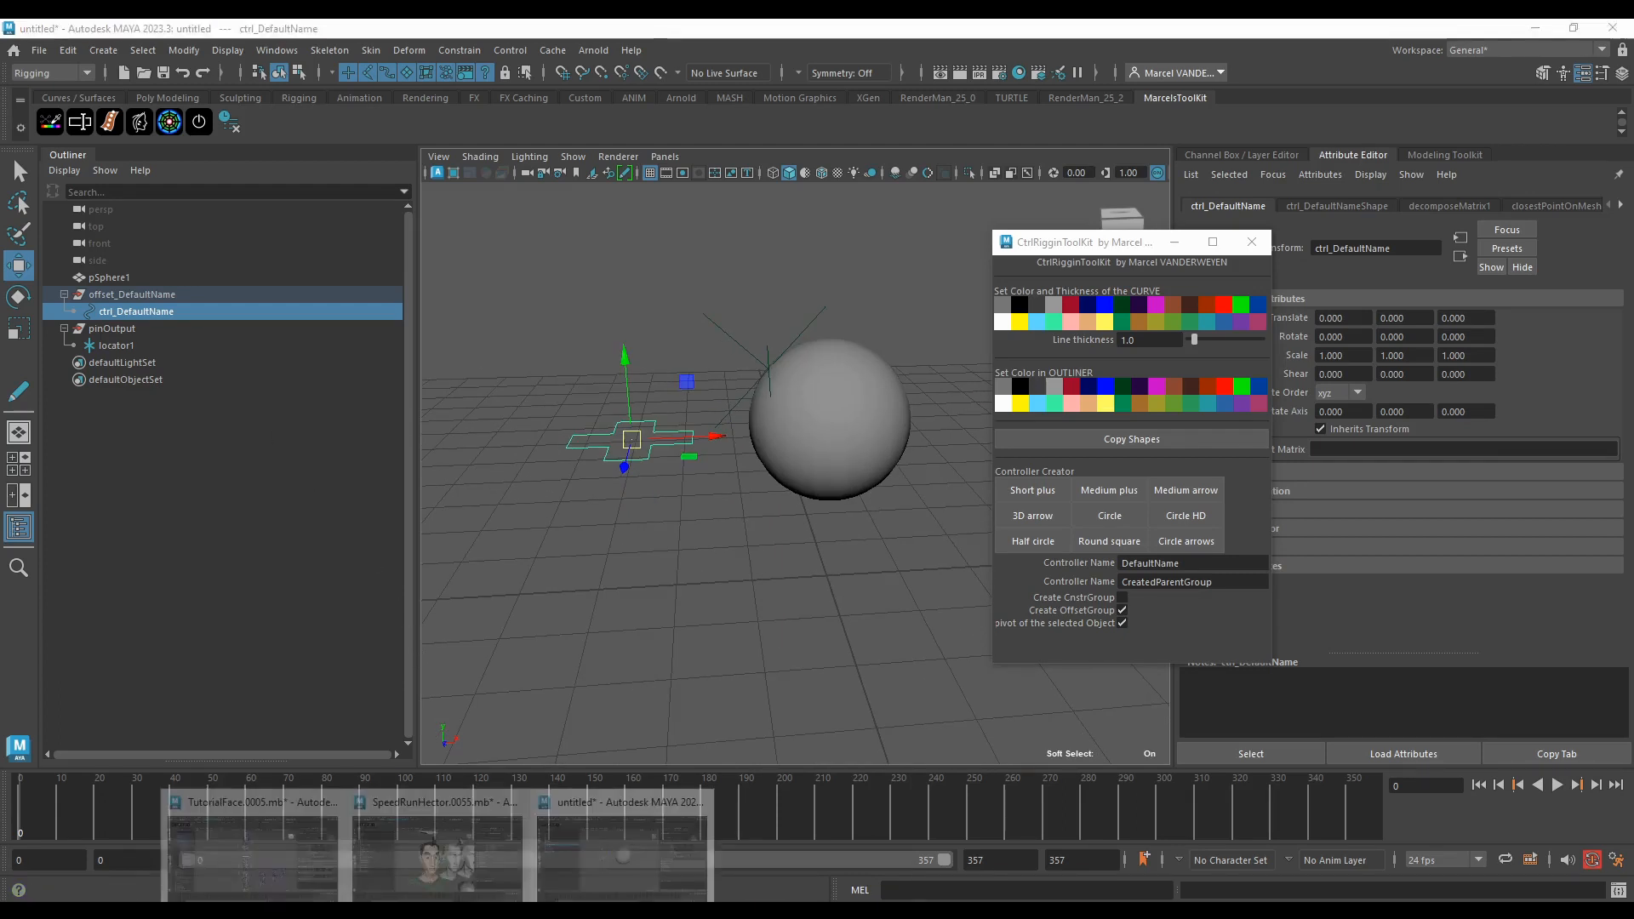
left_click(598, 576)
key("ctrl+f")
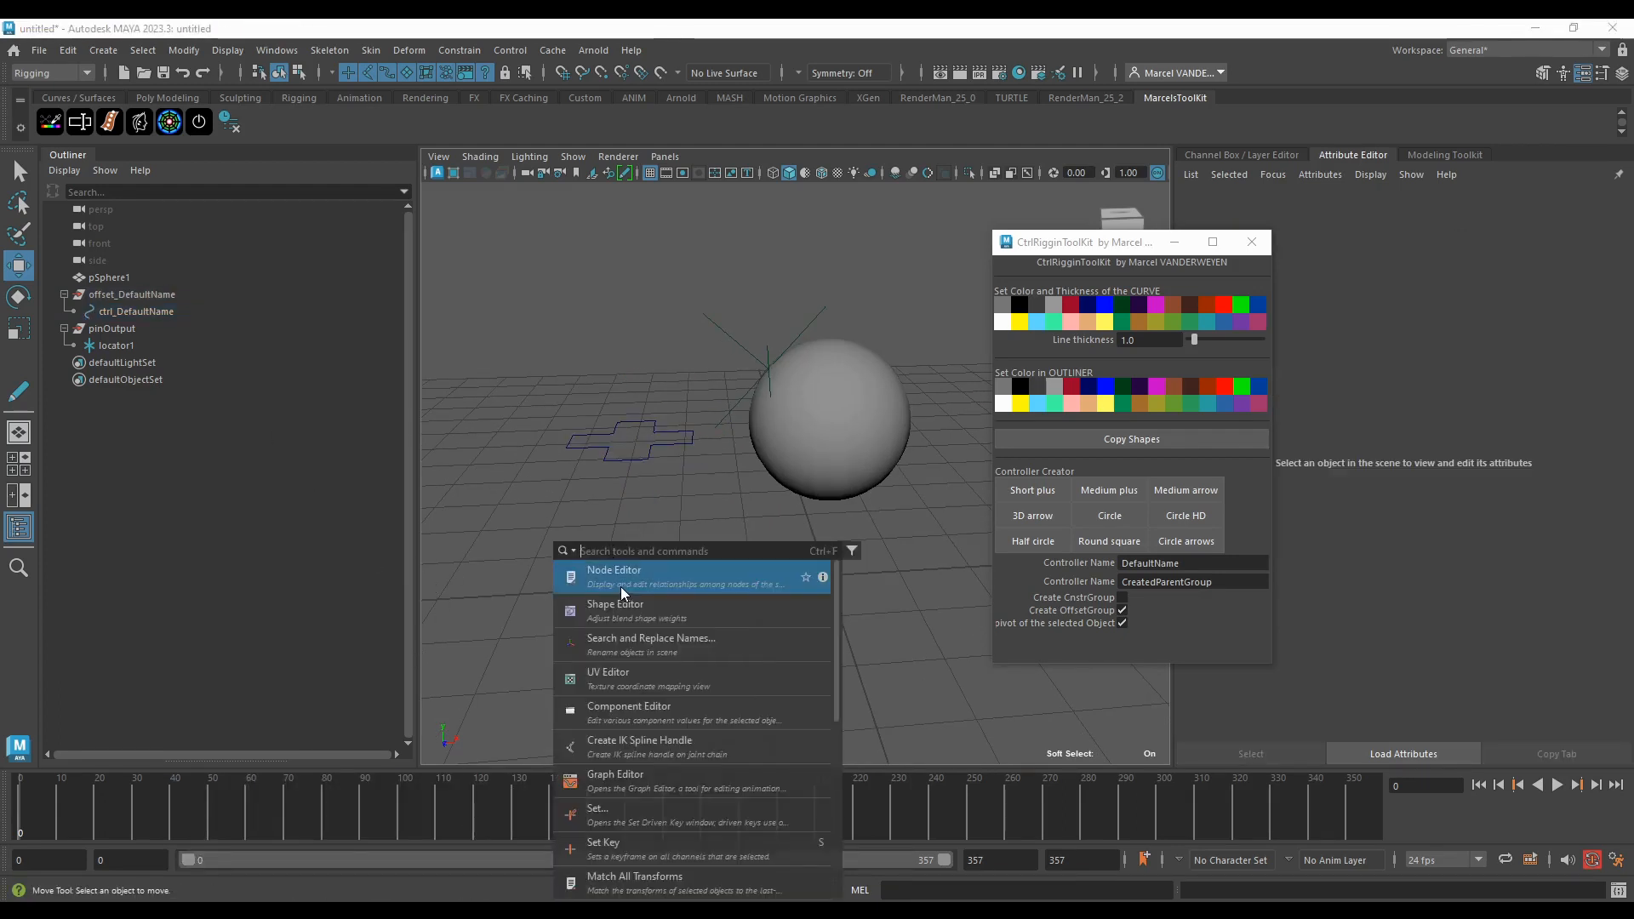
left_click(621, 577)
Step: Move the ctrl_DefaultName node farther away from decomposeMatrix1 in the node graph
scroll(672, 510, "down", 5)
scroll(672, 568, "up", 5)
scroll(595, 467, "down", 5)
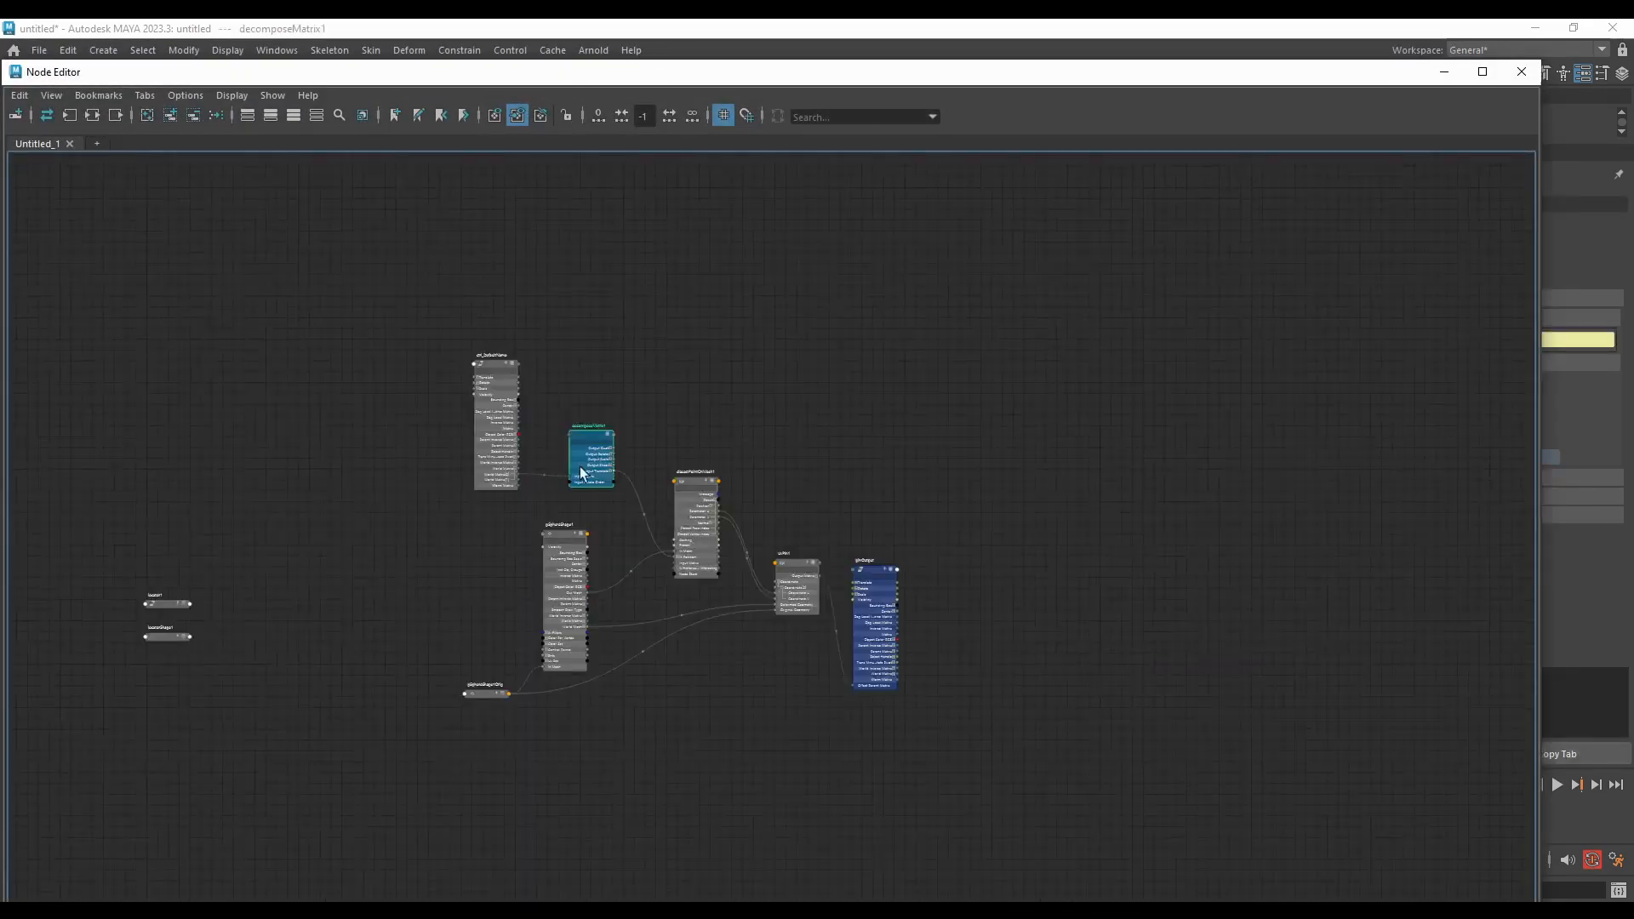
scroll(514, 470, "up", 5)
left_click_drag(456, 458, 402, 425)
scroll(570, 564, "down", 5)
scroll(545, 608, "up", 3)
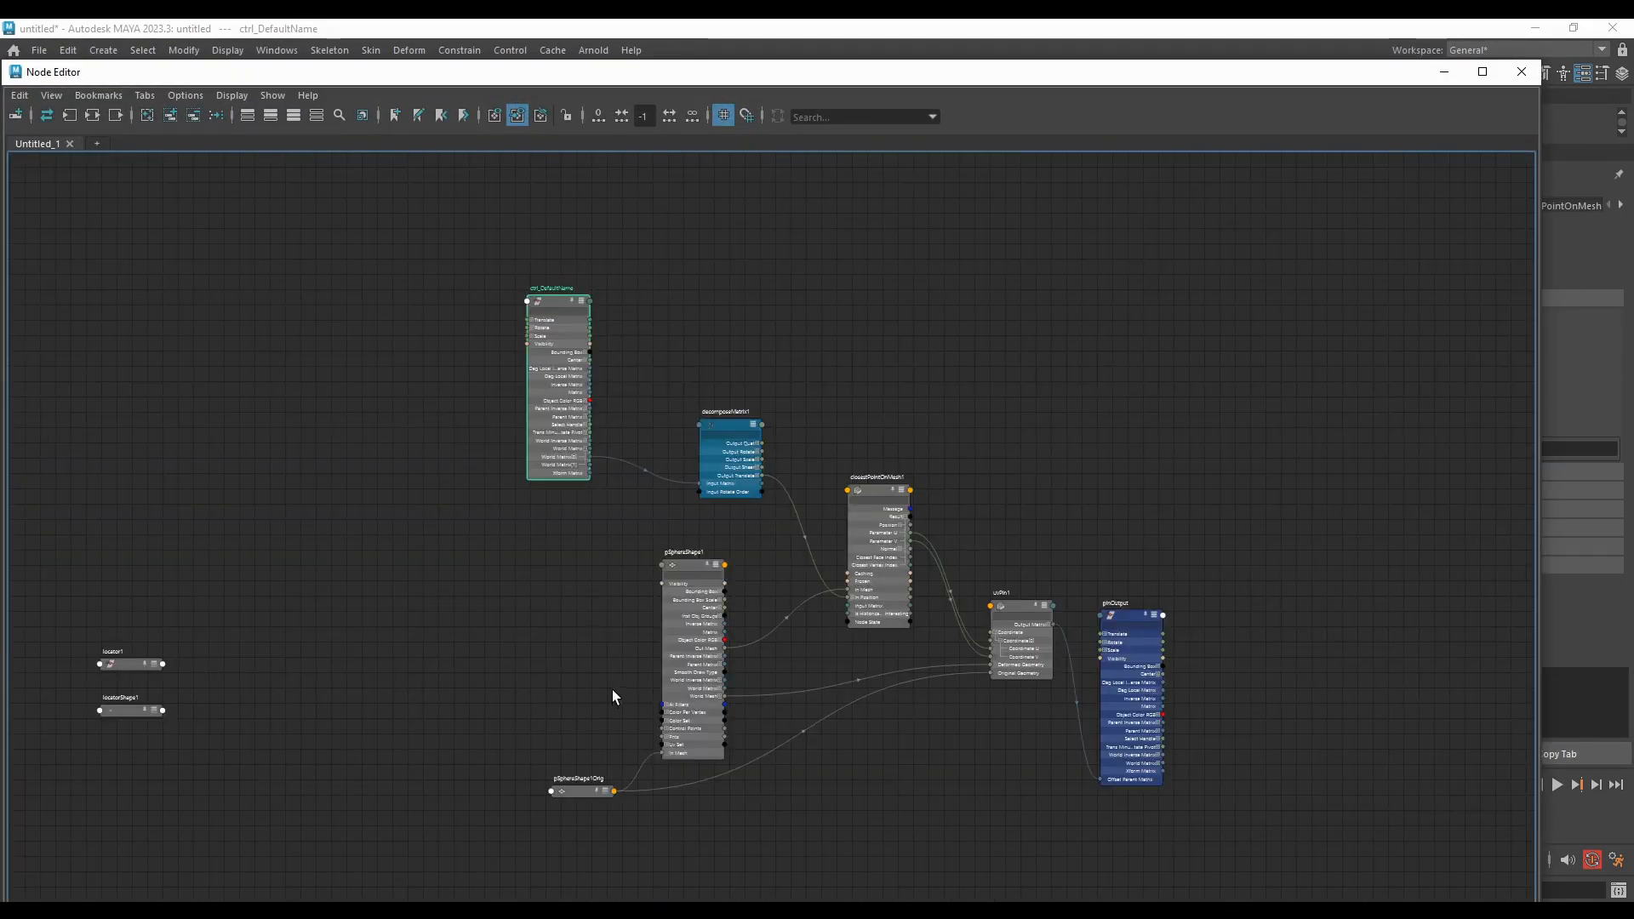
Step: Examine the pSphereShape1 connections and the separate locator1 nodes in the graph
scroll(616, 727, "up", 4)
scroll(705, 570, "down", 2)
left_click(705, 569)
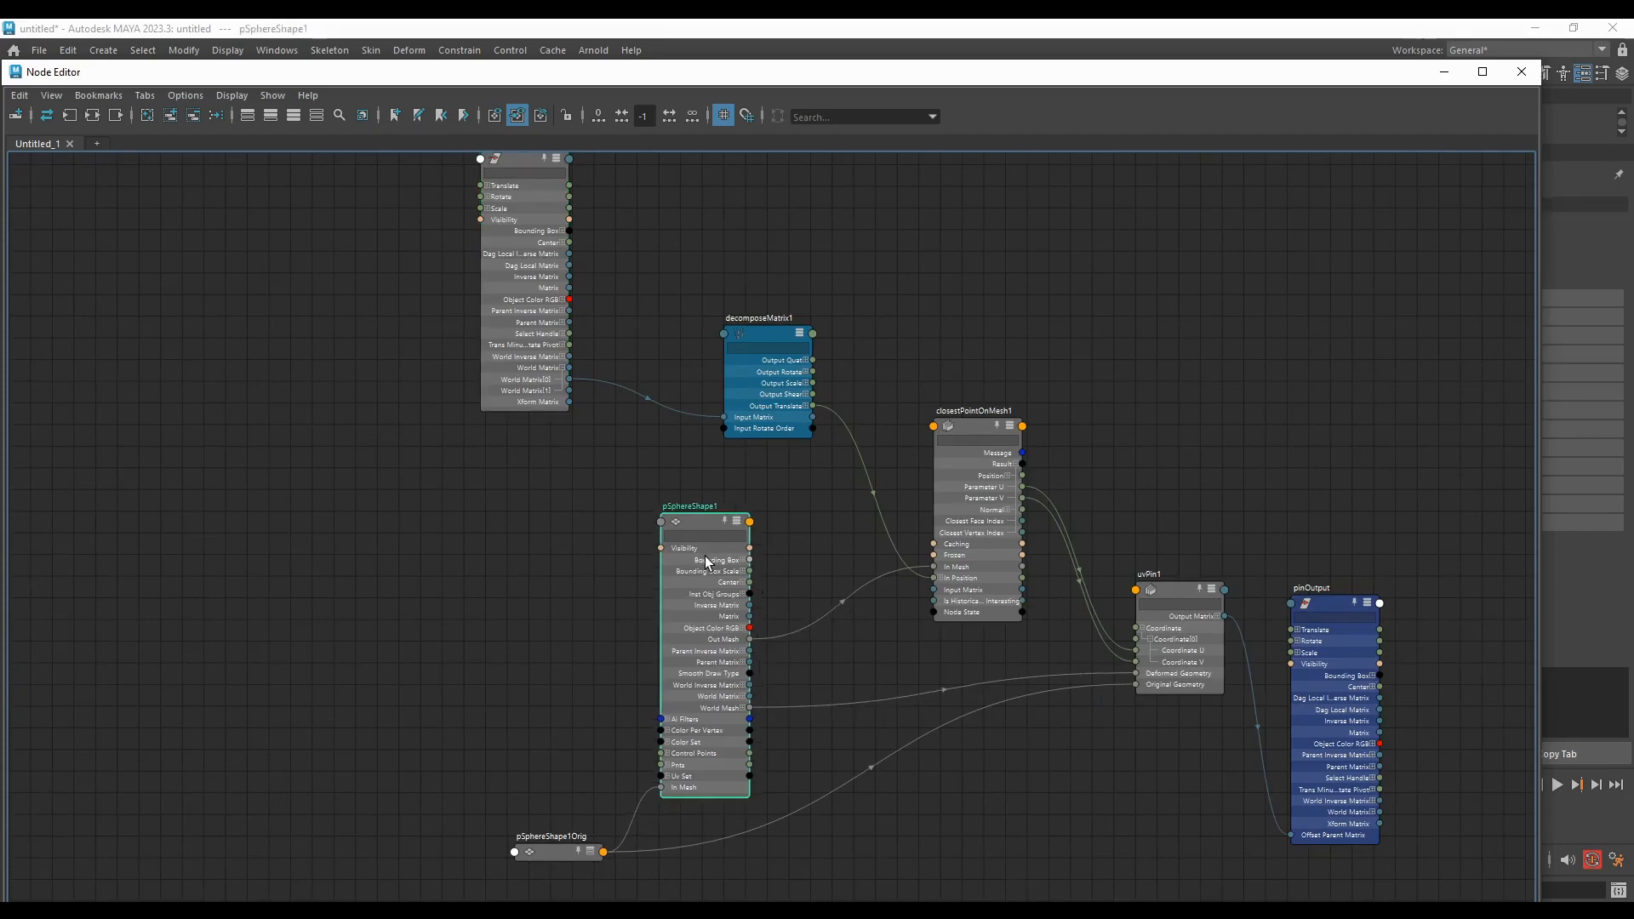
scroll(502, 540, "down", 5)
scroll(325, 651, "up", 6)
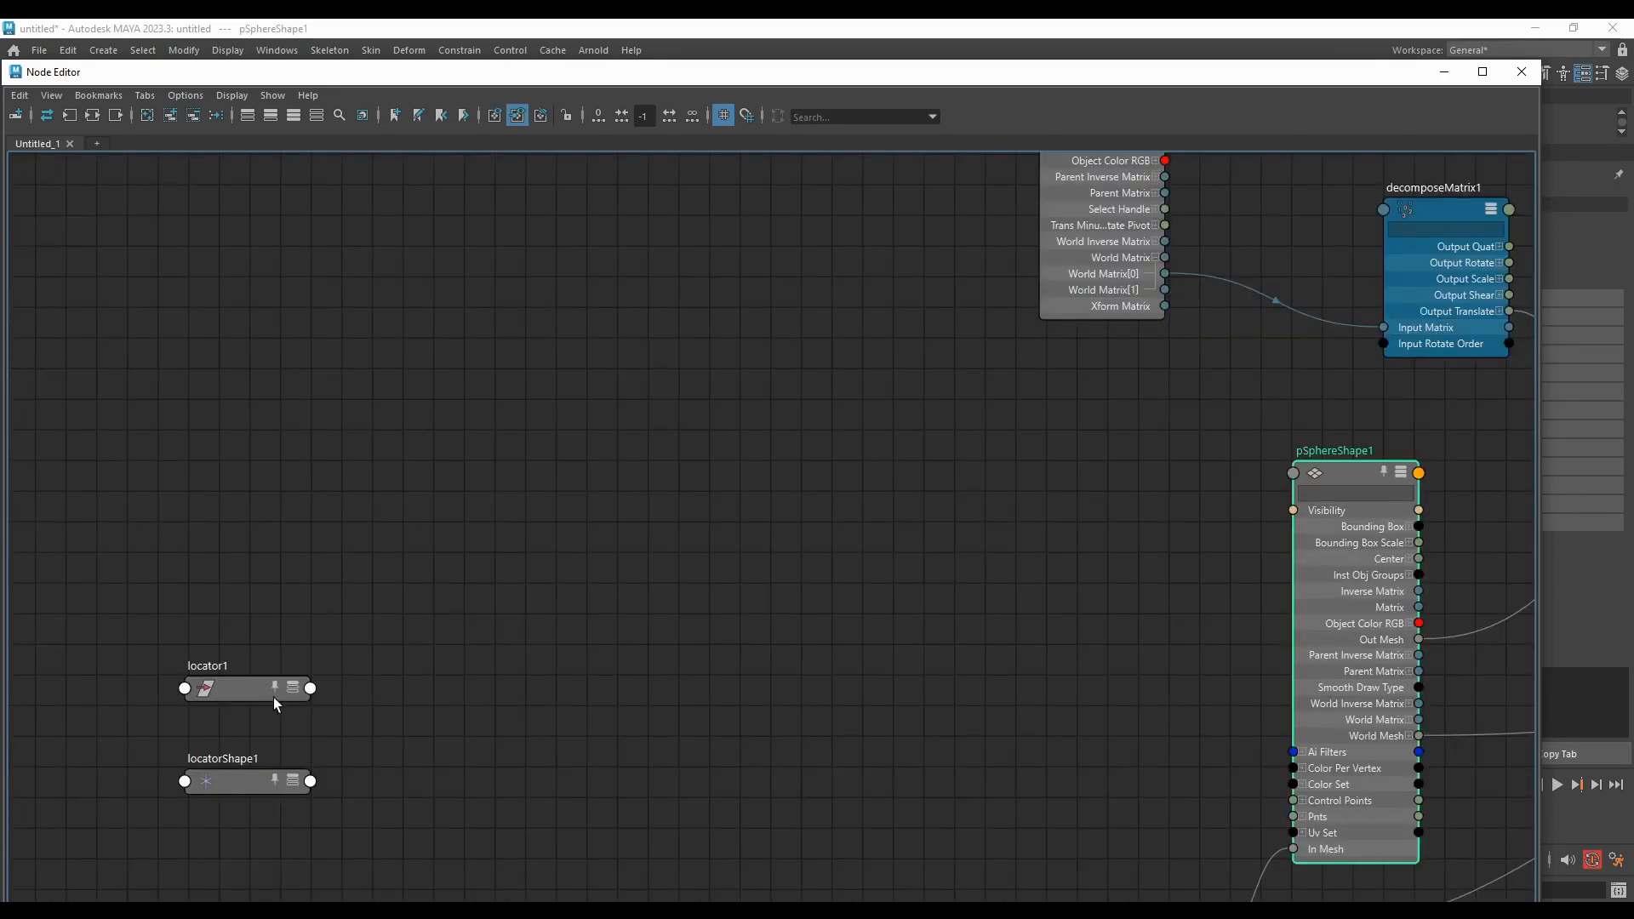
scroll(595, 657, "down", 5)
scroll(677, 581, "up", 4)
scroll(638, 483, "down", 2)
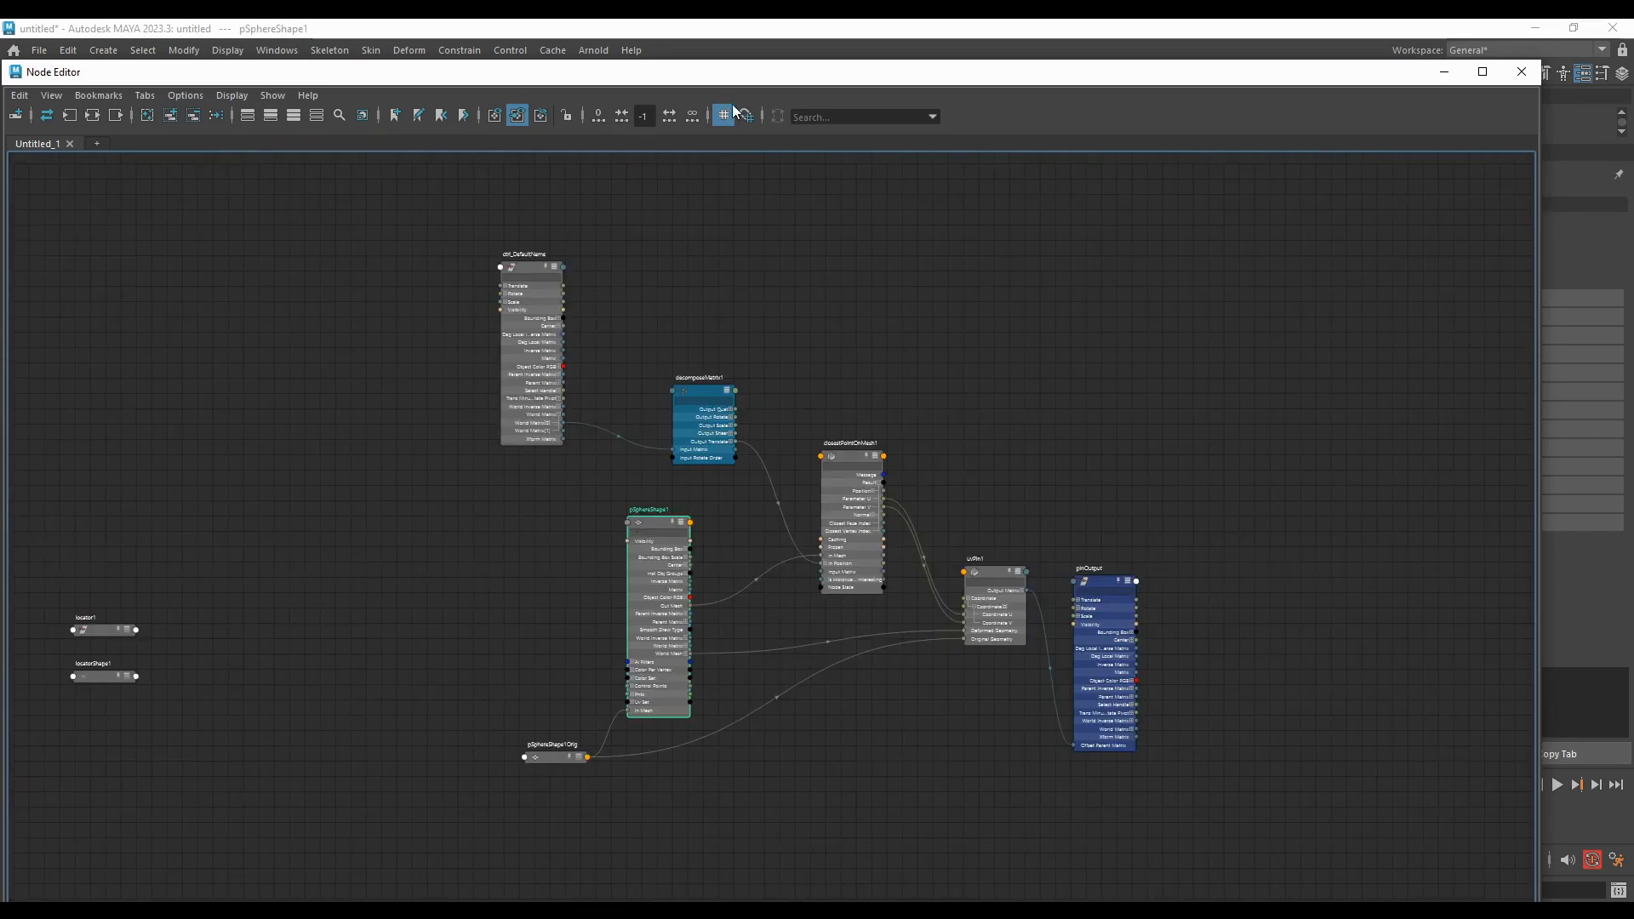
Step: Move the Node Editor aside to reach the Outliner, select pSphere1 and add it to the node graph
left_click_drag(745, 77, 1237, 332)
left_click(125, 281)
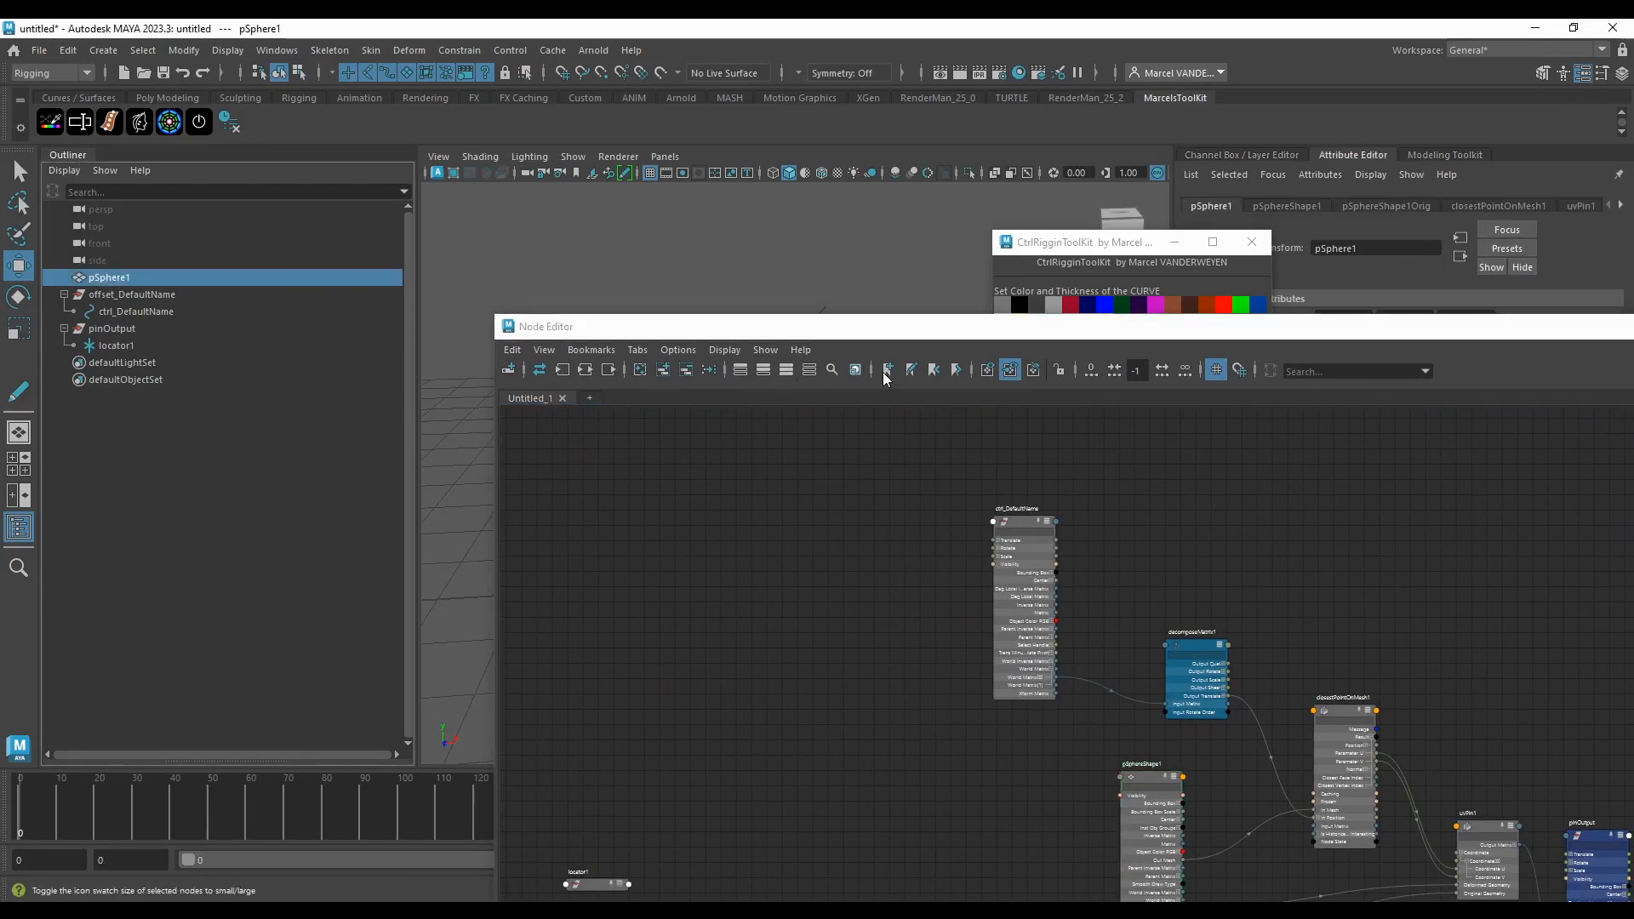
left_click(664, 373)
scroll(1001, 501, "down", 5)
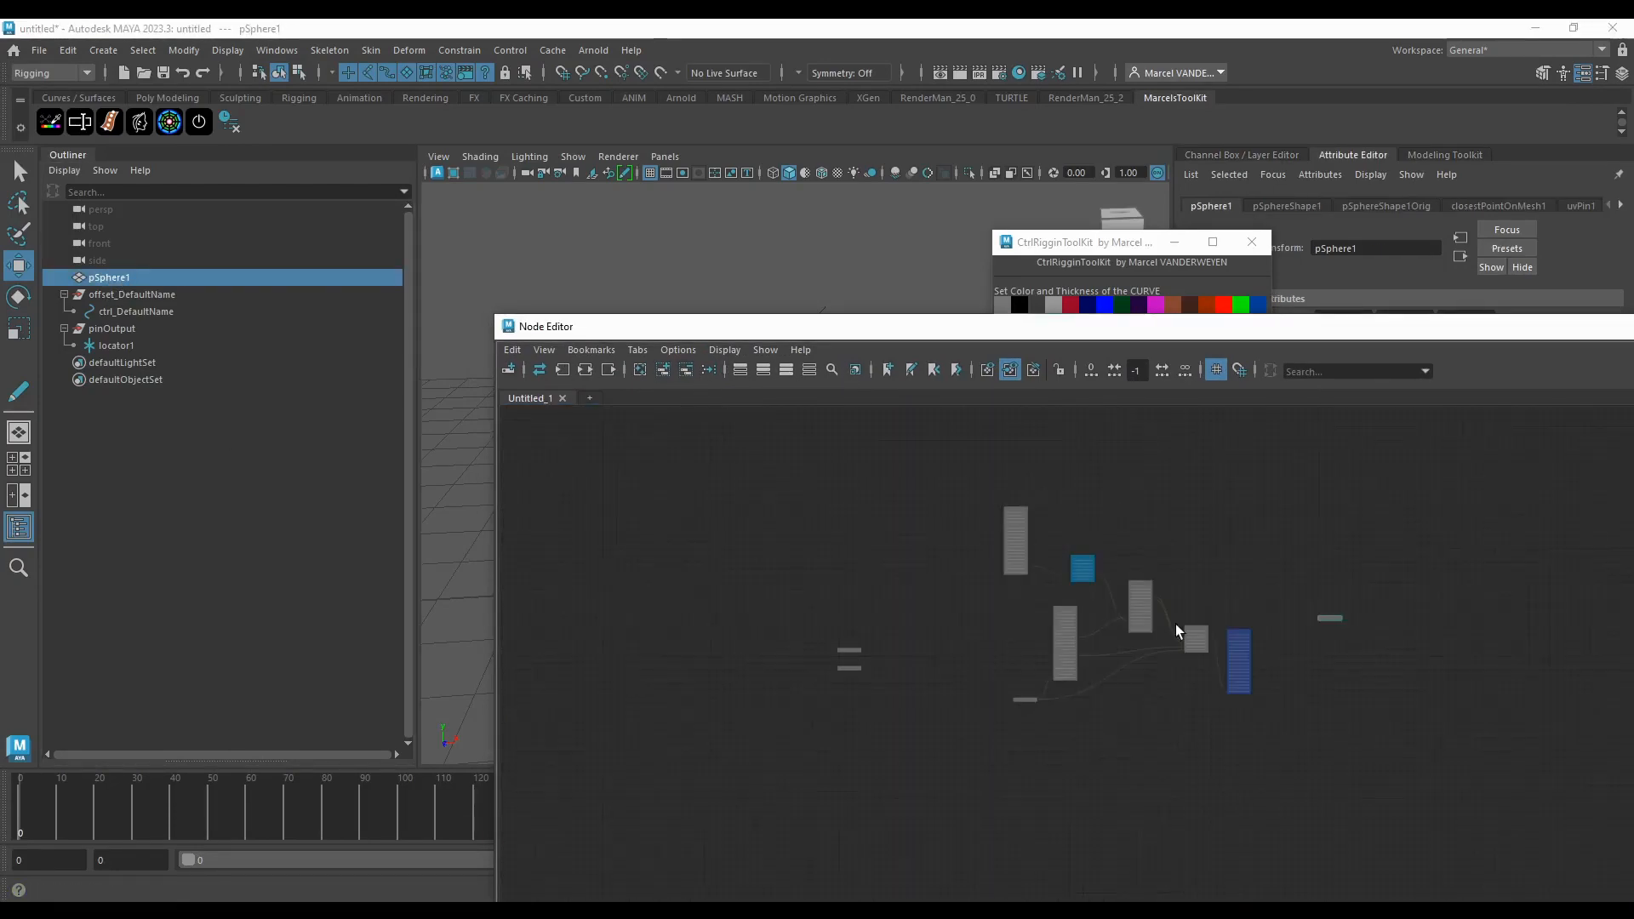
scroll(1207, 639, "up", 5)
Step: Place the pSphere1 node beside pSphereShape1 and expand it to show its attributes
left_click_drag(1554, 578, 644, 571)
scroll(752, 612, "up", 3)
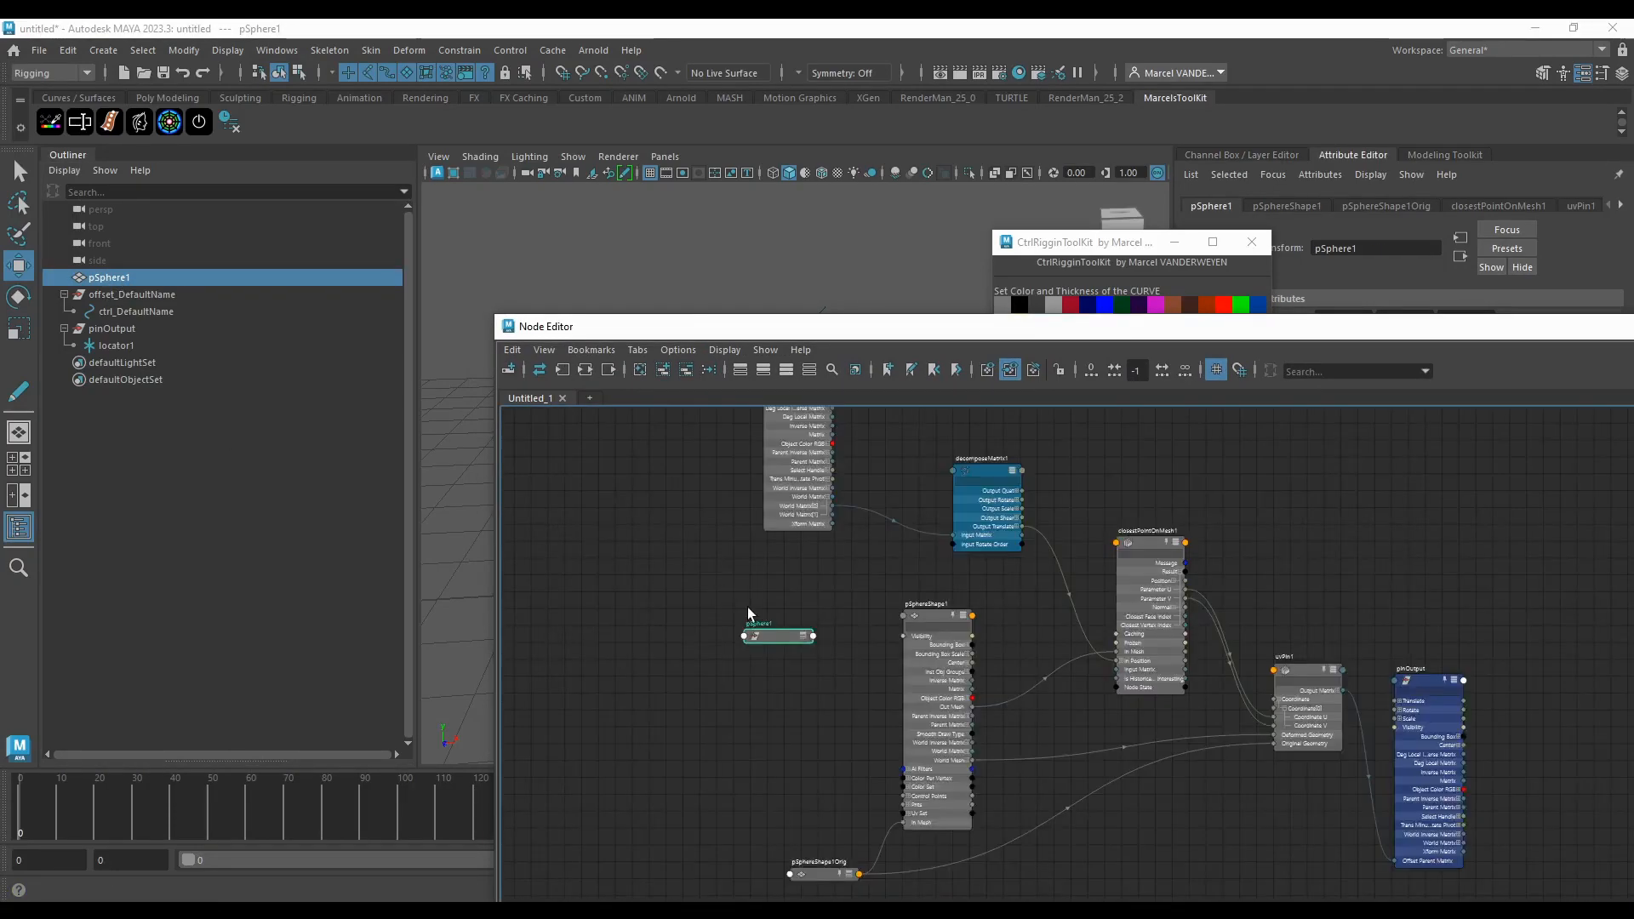
left_click_drag(786, 644, 704, 504)
double_click(749, 573)
Step: Maximize the Node Editor and move the ctrl_DefaultName node up, clear of pSphere1
left_click_drag(1490, 329, 956, 209)
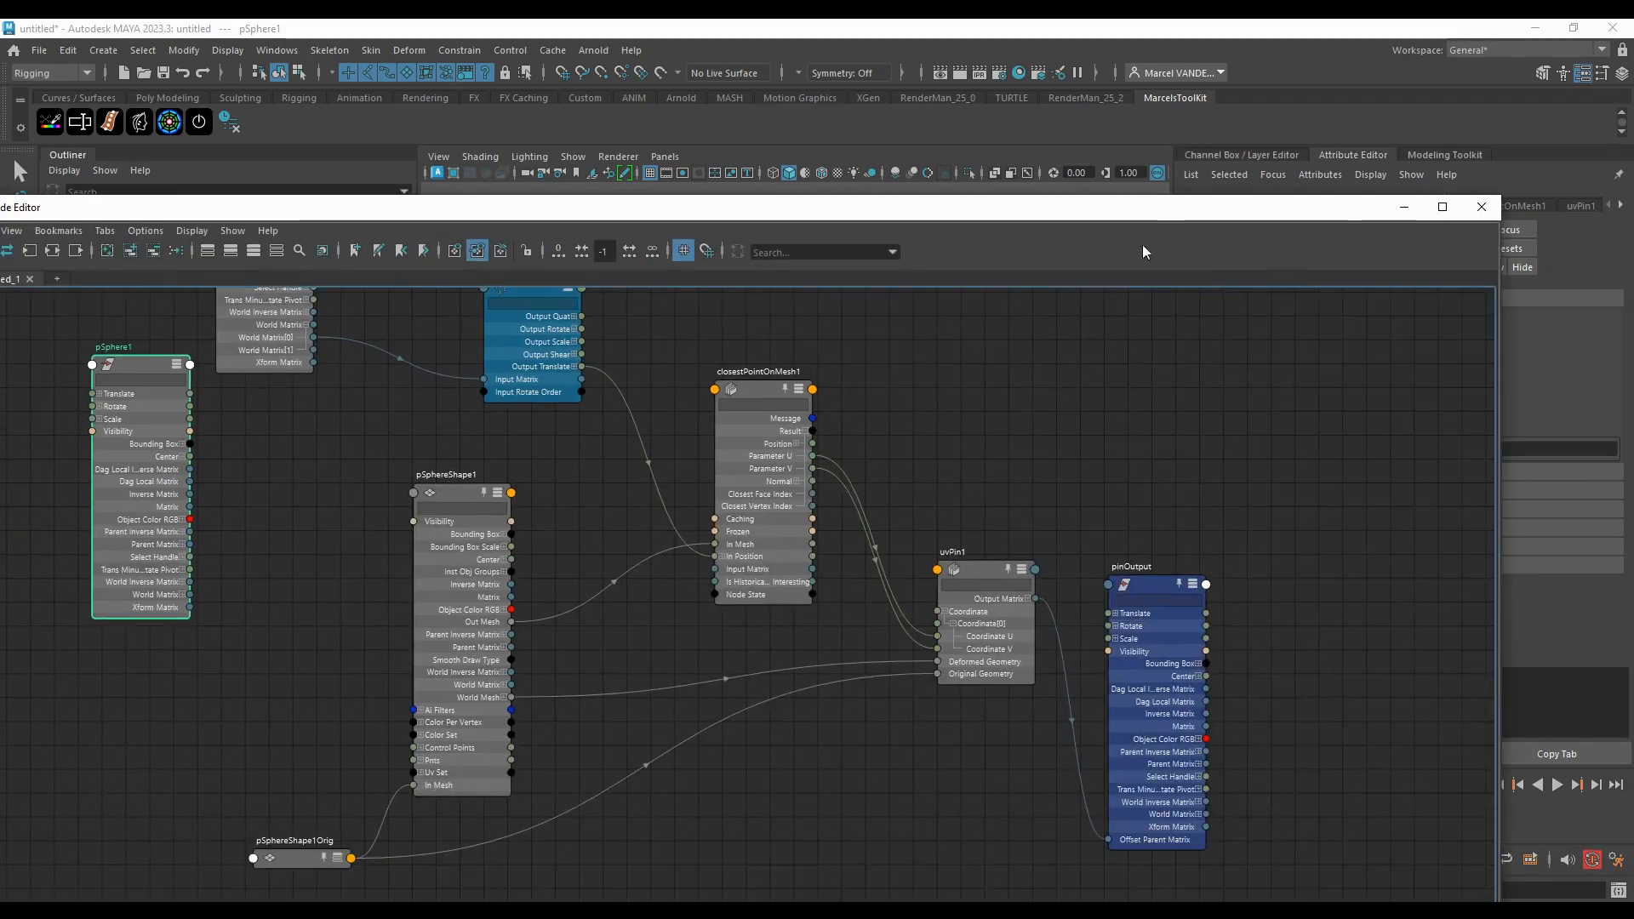
left_click(1443, 207)
scroll(900, 347, "down", 5)
scroll(640, 261, "up", 7)
scroll(630, 408, "down", 3)
scroll(717, 376, "up", 3)
left_click_drag(759, 392, 609, 189)
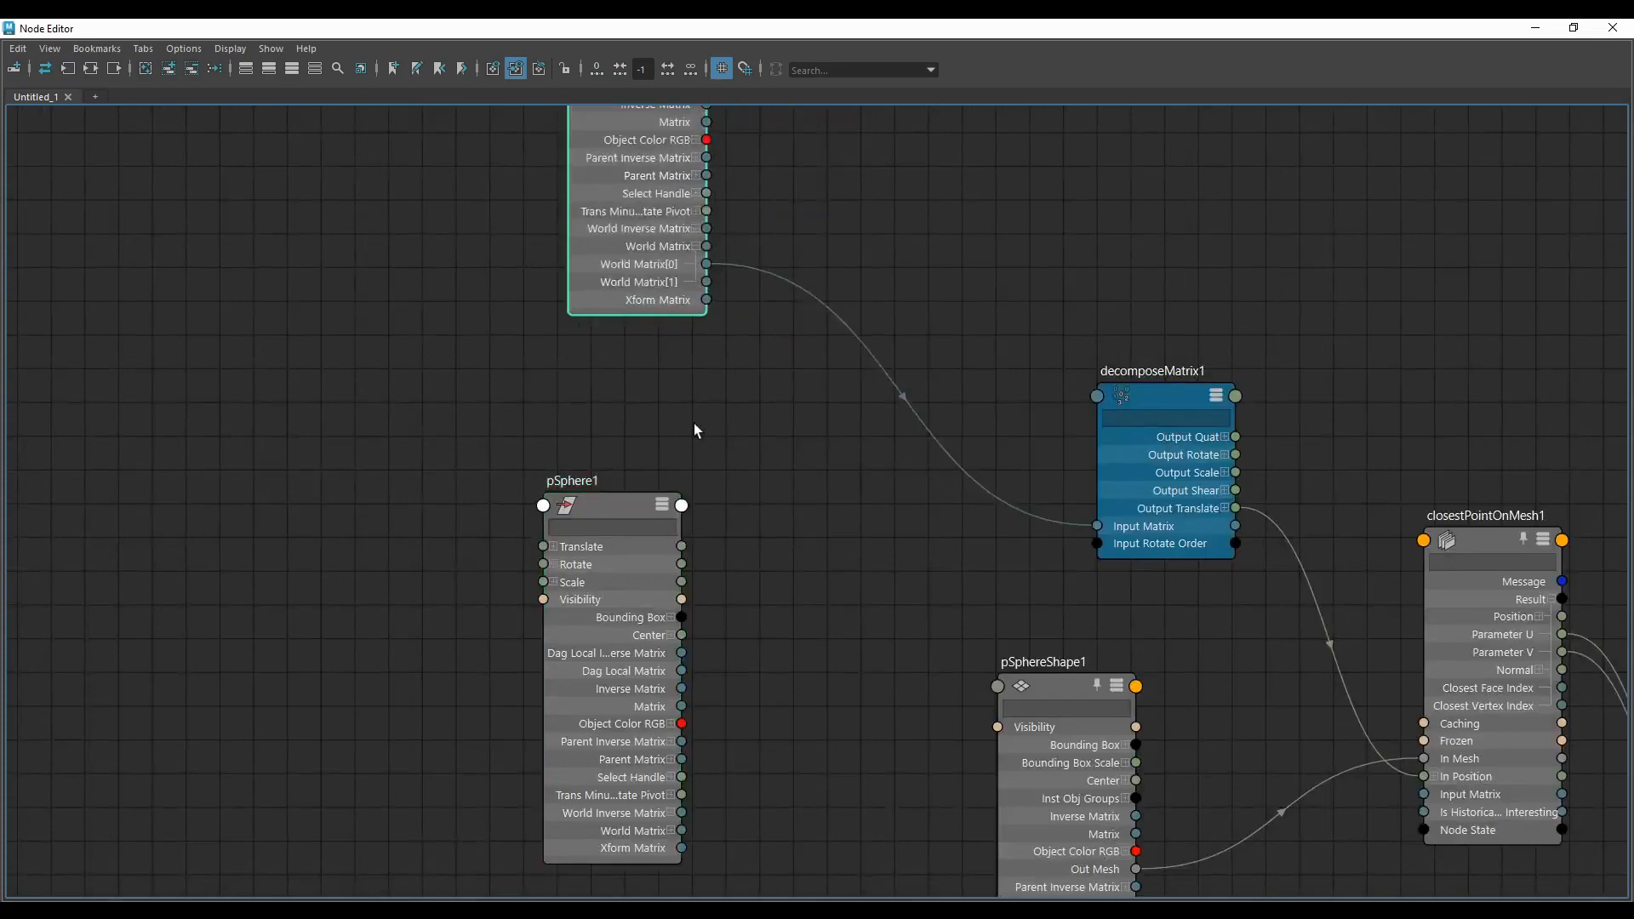
Step: Arrange the pSphere1 node directly below ctrl_DefaultName and move decomposeMatrix1 higher in the graph
scroll(684, 537, "down", 3)
left_click_drag(669, 549, 652, 374)
scroll(651, 422, "up", 4)
scroll(653, 476, "down", 5)
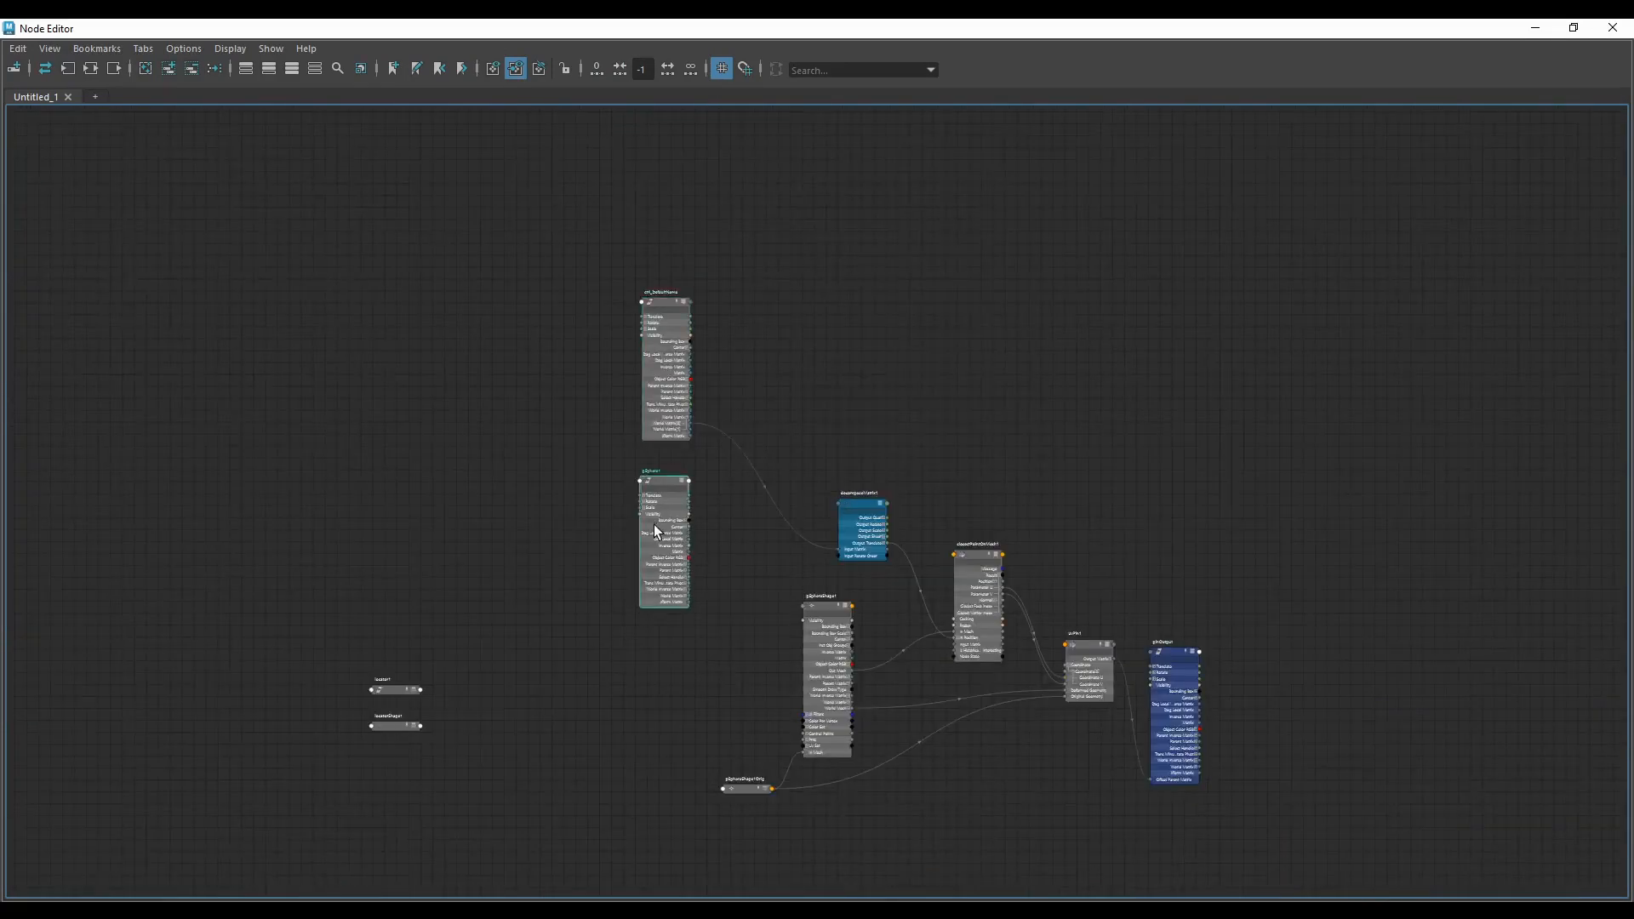
scroll(766, 537, "up", 3)
left_click_drag(875, 545, 872, 439)
scroll(511, 477, "up", 3)
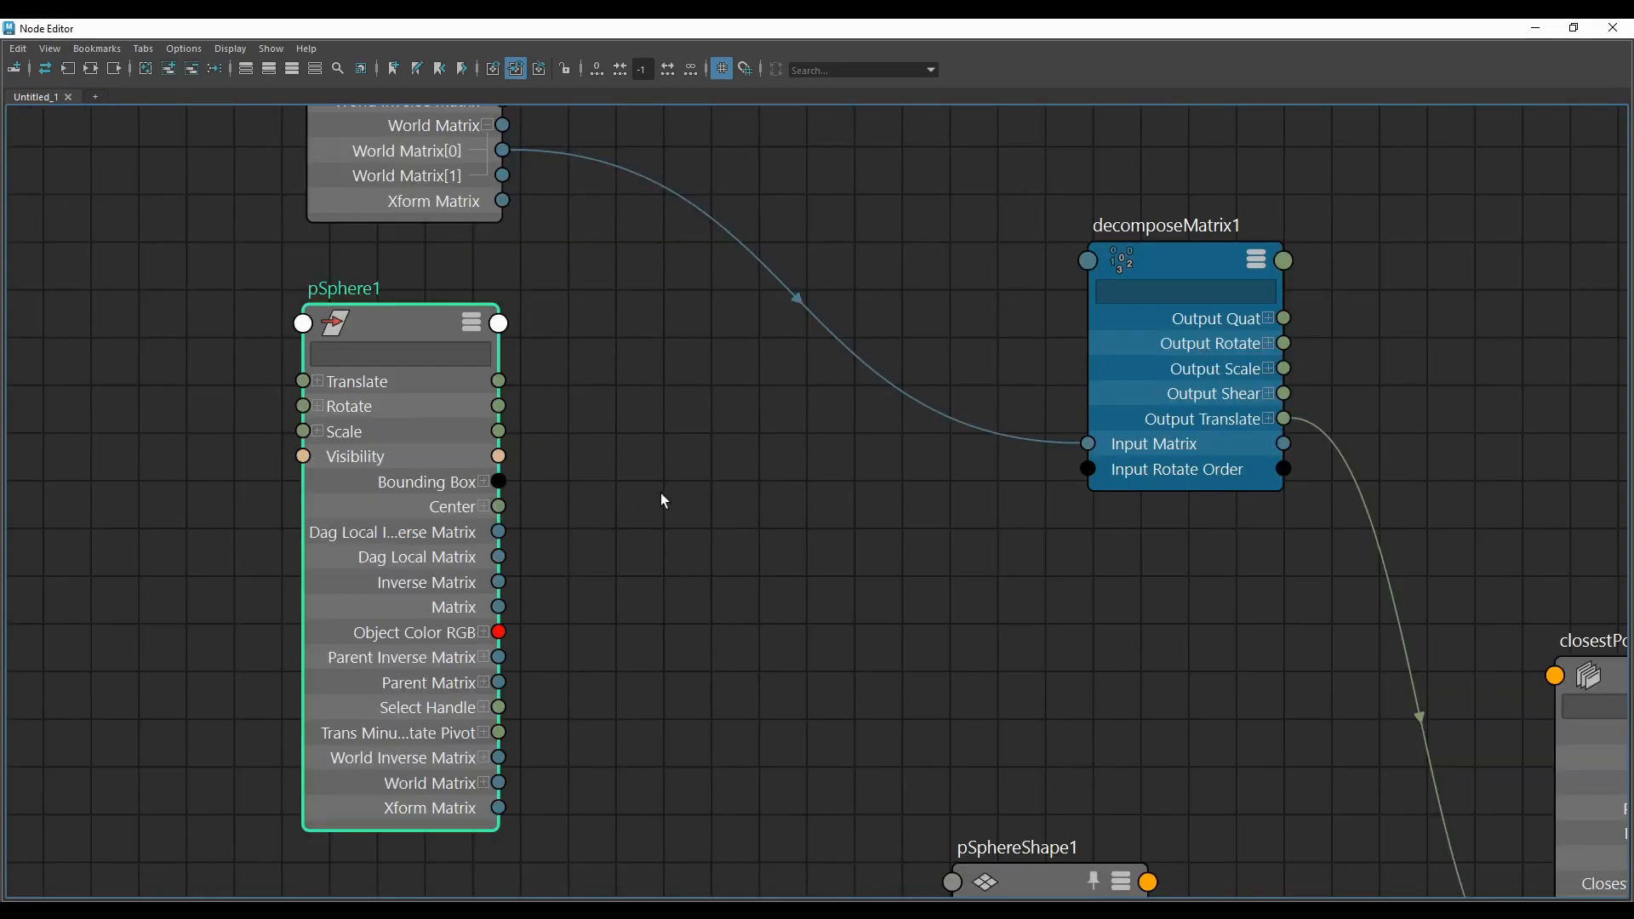
Step: Create a multMatrix node and place it between pSphere1 and decomposeMatrix1
key("ctrl+f")
key("Escape")
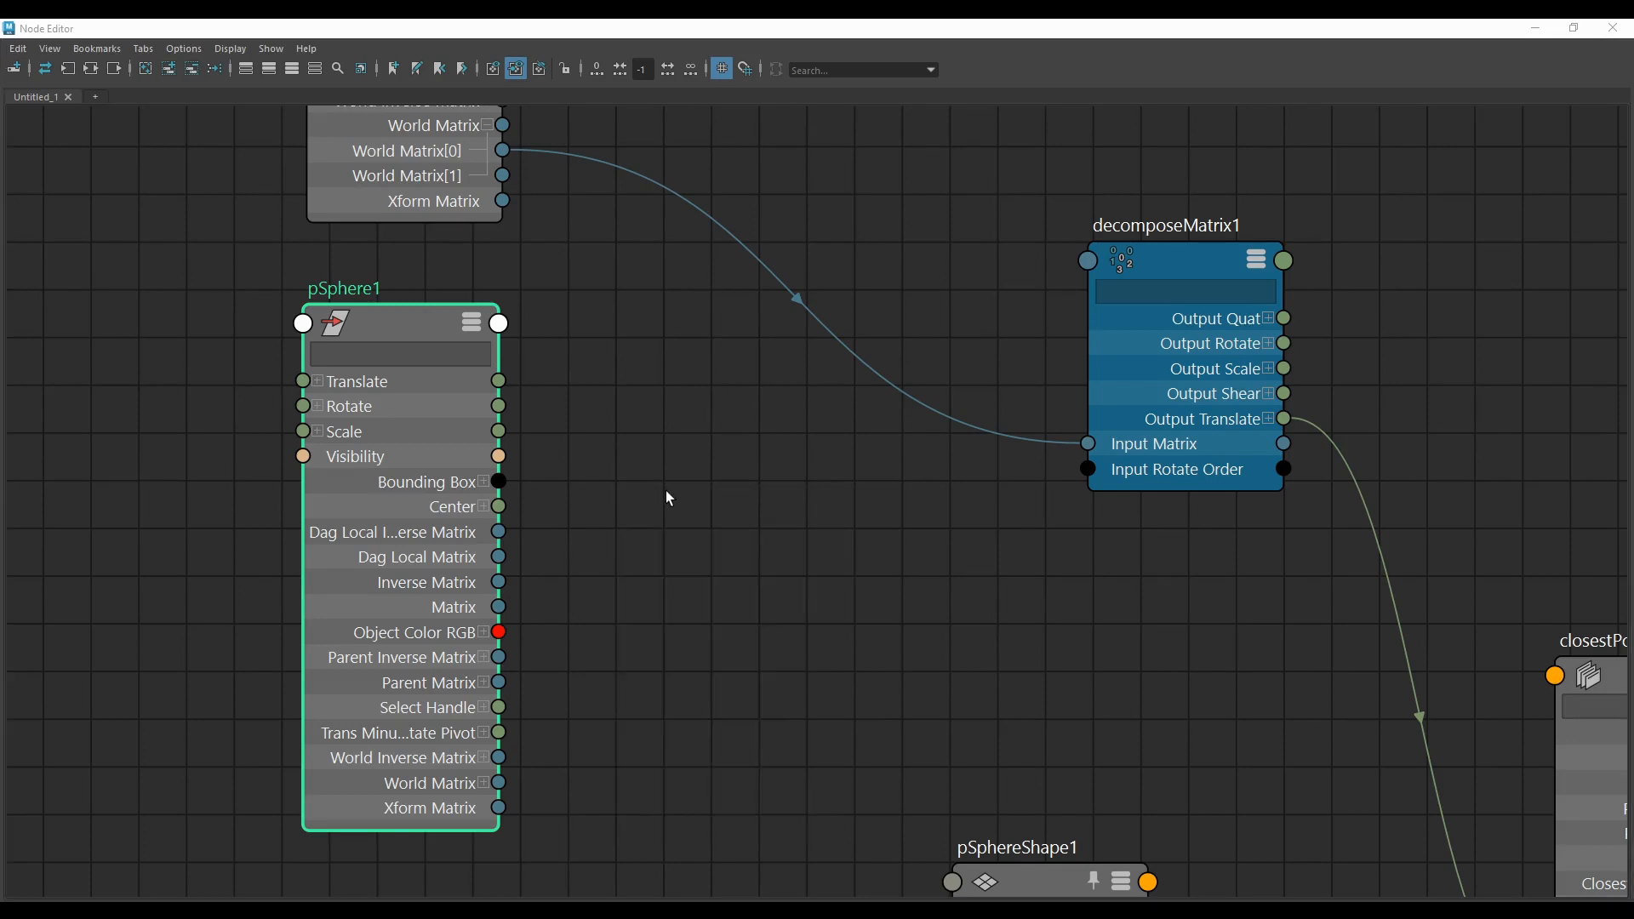
key("Tab")
type("mul")
key("Down")
key("Down")
key("Down")
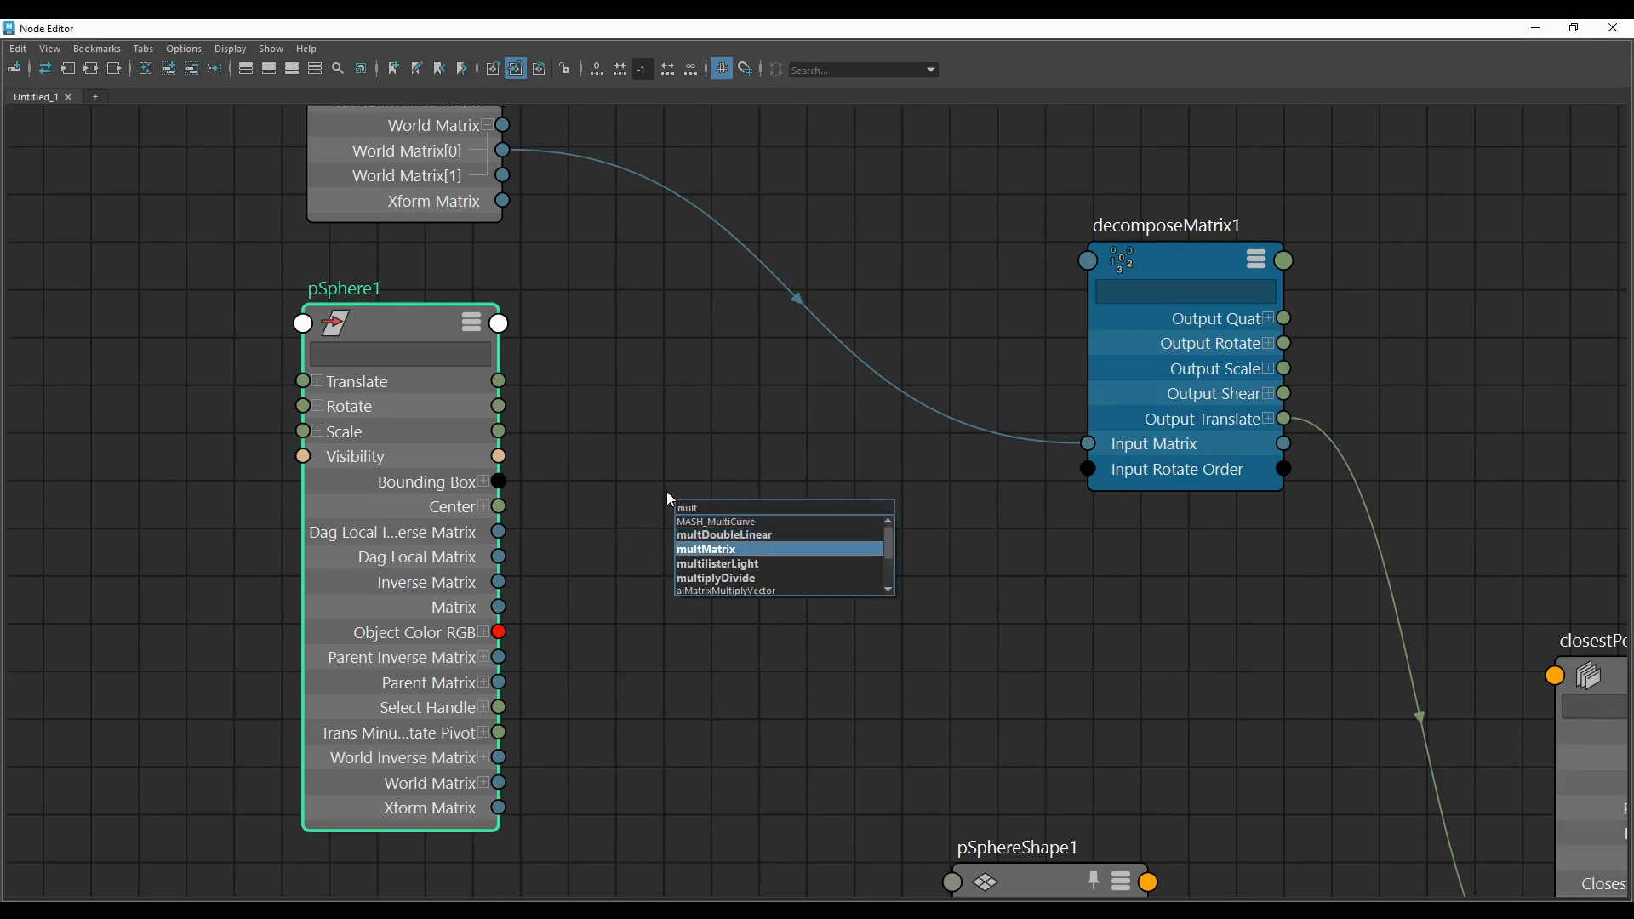
key("Return")
left_click_drag(776, 496, 776, 419)
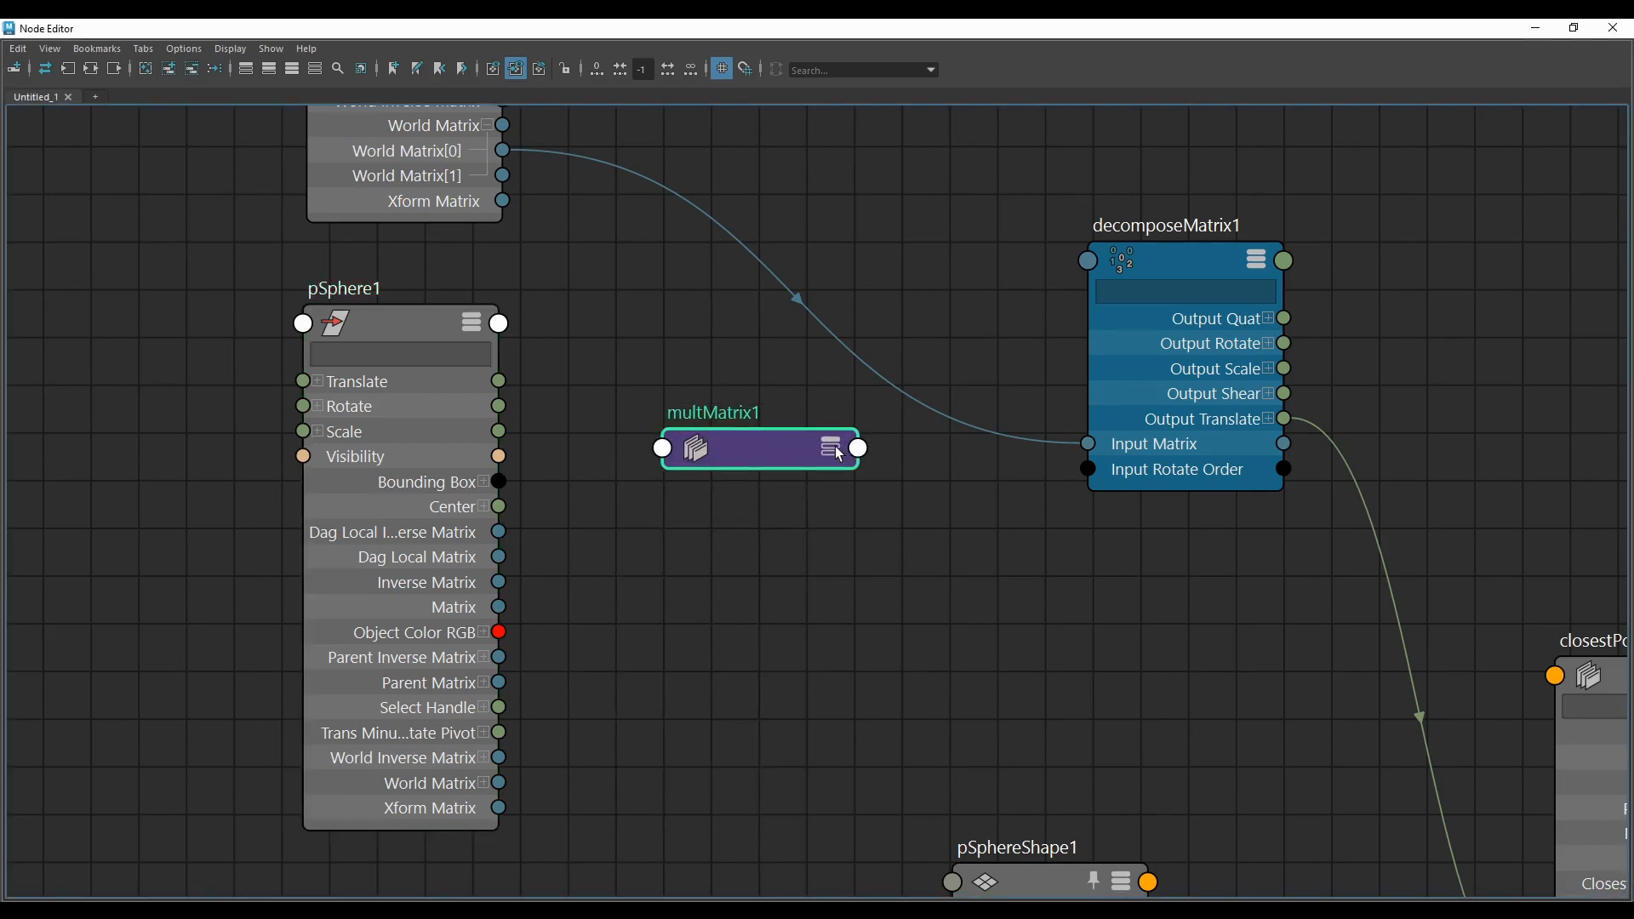
Step: Expand multMatrix1's Matrix In entries and connect ctrl_DefaultName's World Matrix[0] to Matrix In[0]
left_click(830, 450)
scroll(824, 483, "down", 2)
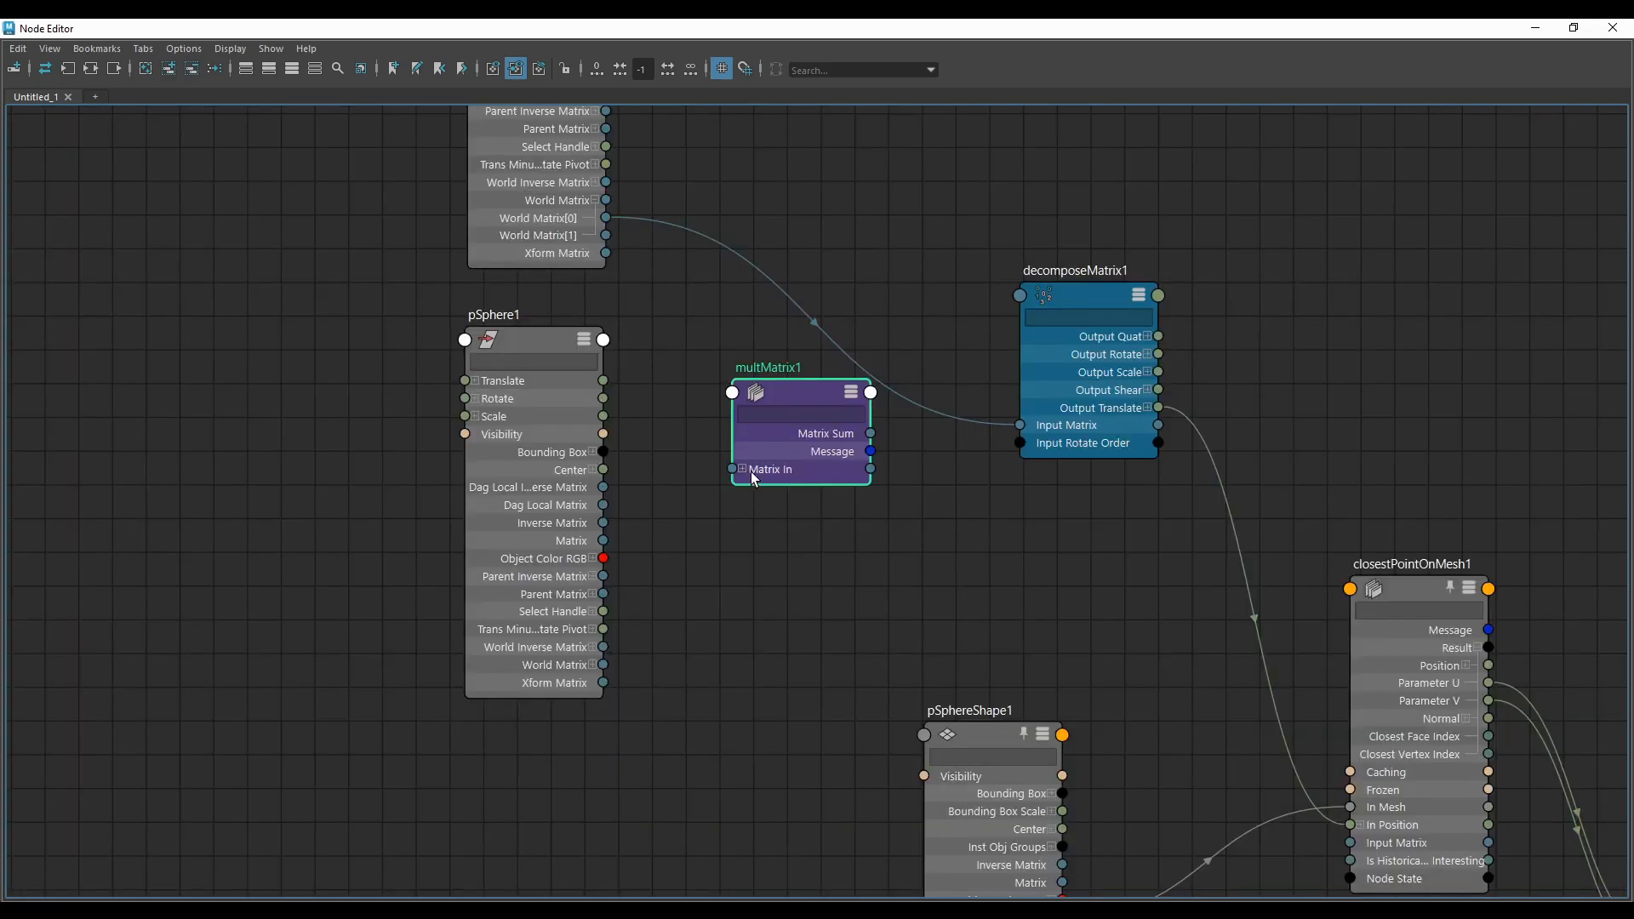
left_click(749, 472)
left_click_drag(735, 382, 855, 589)
scroll(619, 255, "up", 4)
scroll(854, 588, "down", 4)
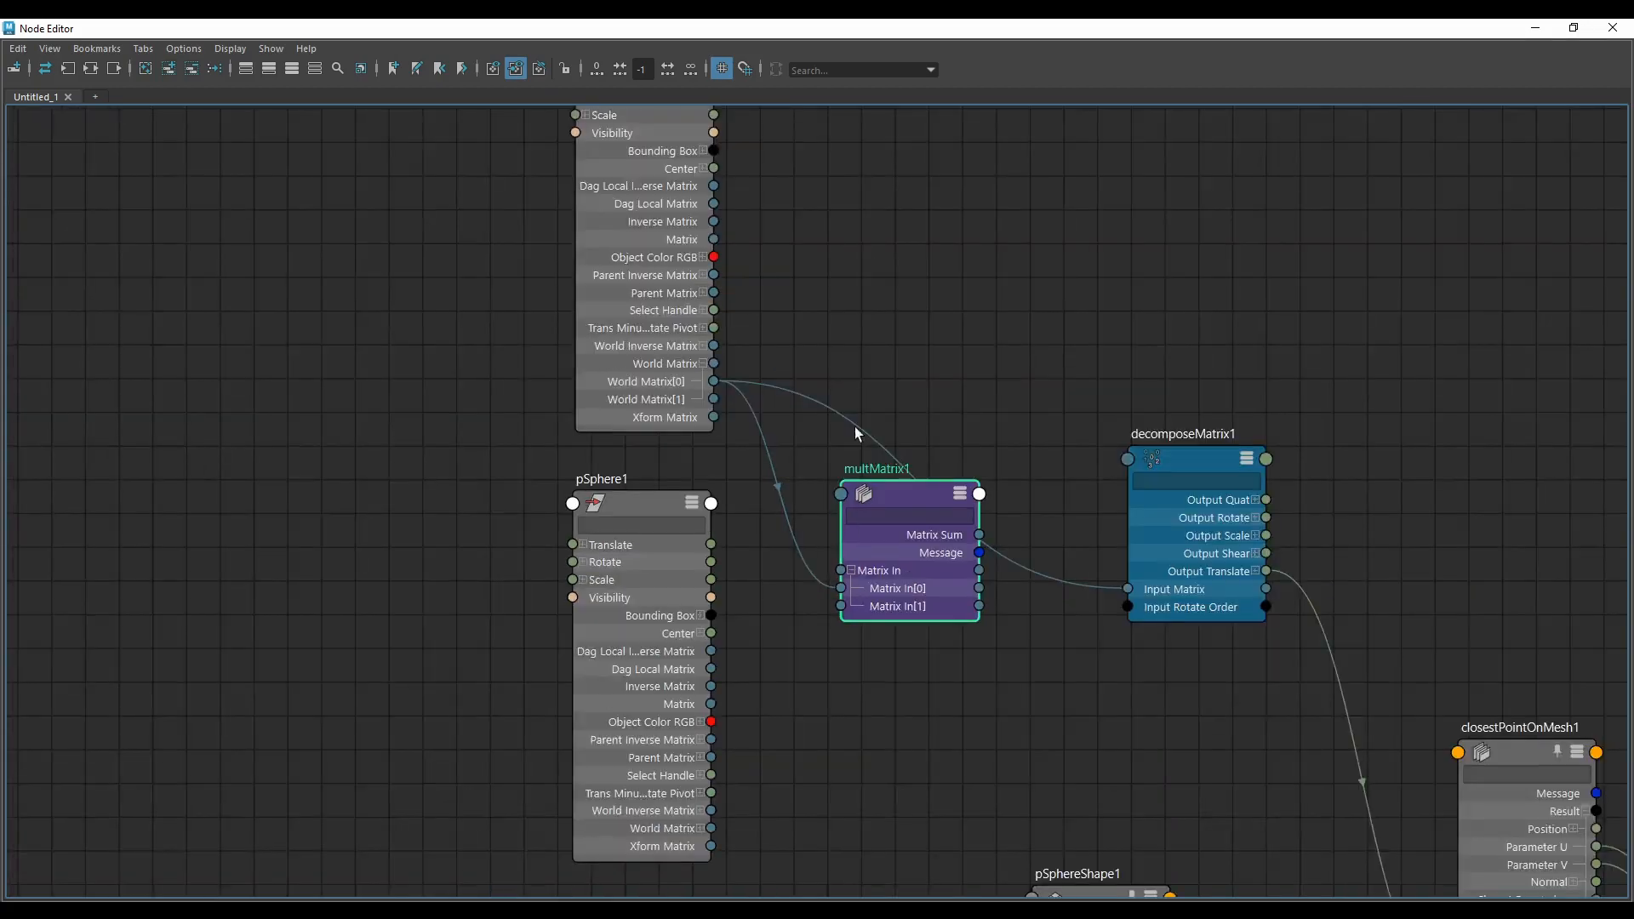
Step: Connect pSphere1's World Inverse Matrix[0] to multMatrix1's Matrix In[1], and multMatrix1's Matrix Sum to decomposeMatrix1's Input Matrix
scroll(757, 374, "up", 3)
scroll(670, 363, "down", 5)
left_click_drag(633, 365, 630, 373)
scroll(860, 553, "up", 4)
scroll(741, 464, "down", 4)
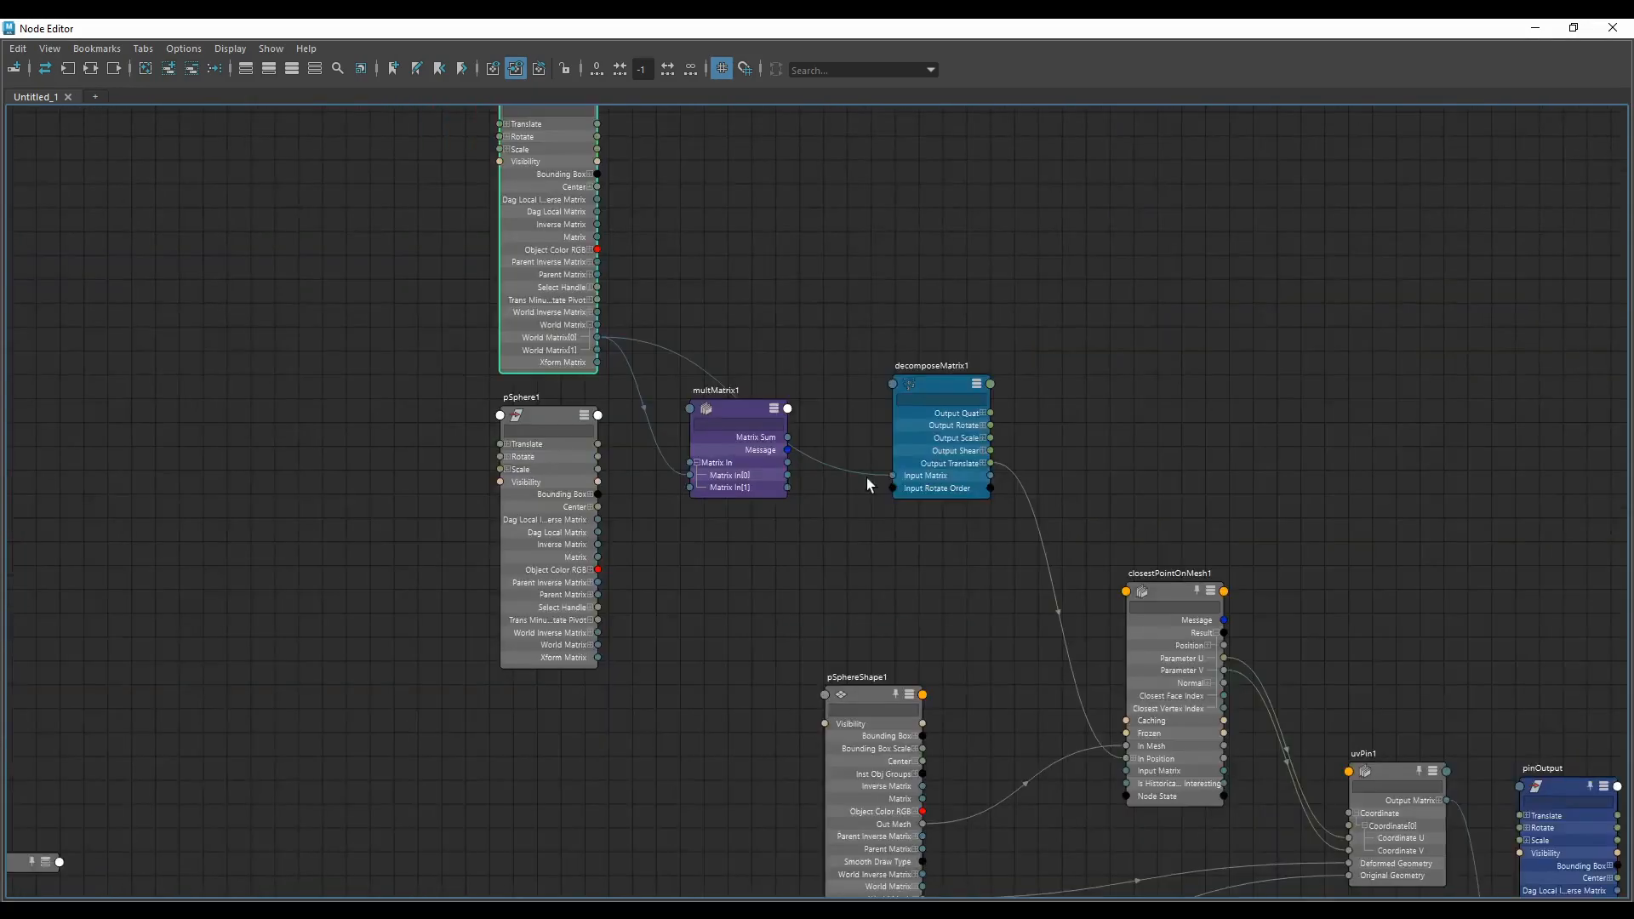
scroll(868, 478, "up", 4)
scroll(696, 405, "down", 4)
scroll(572, 425, "up", 4)
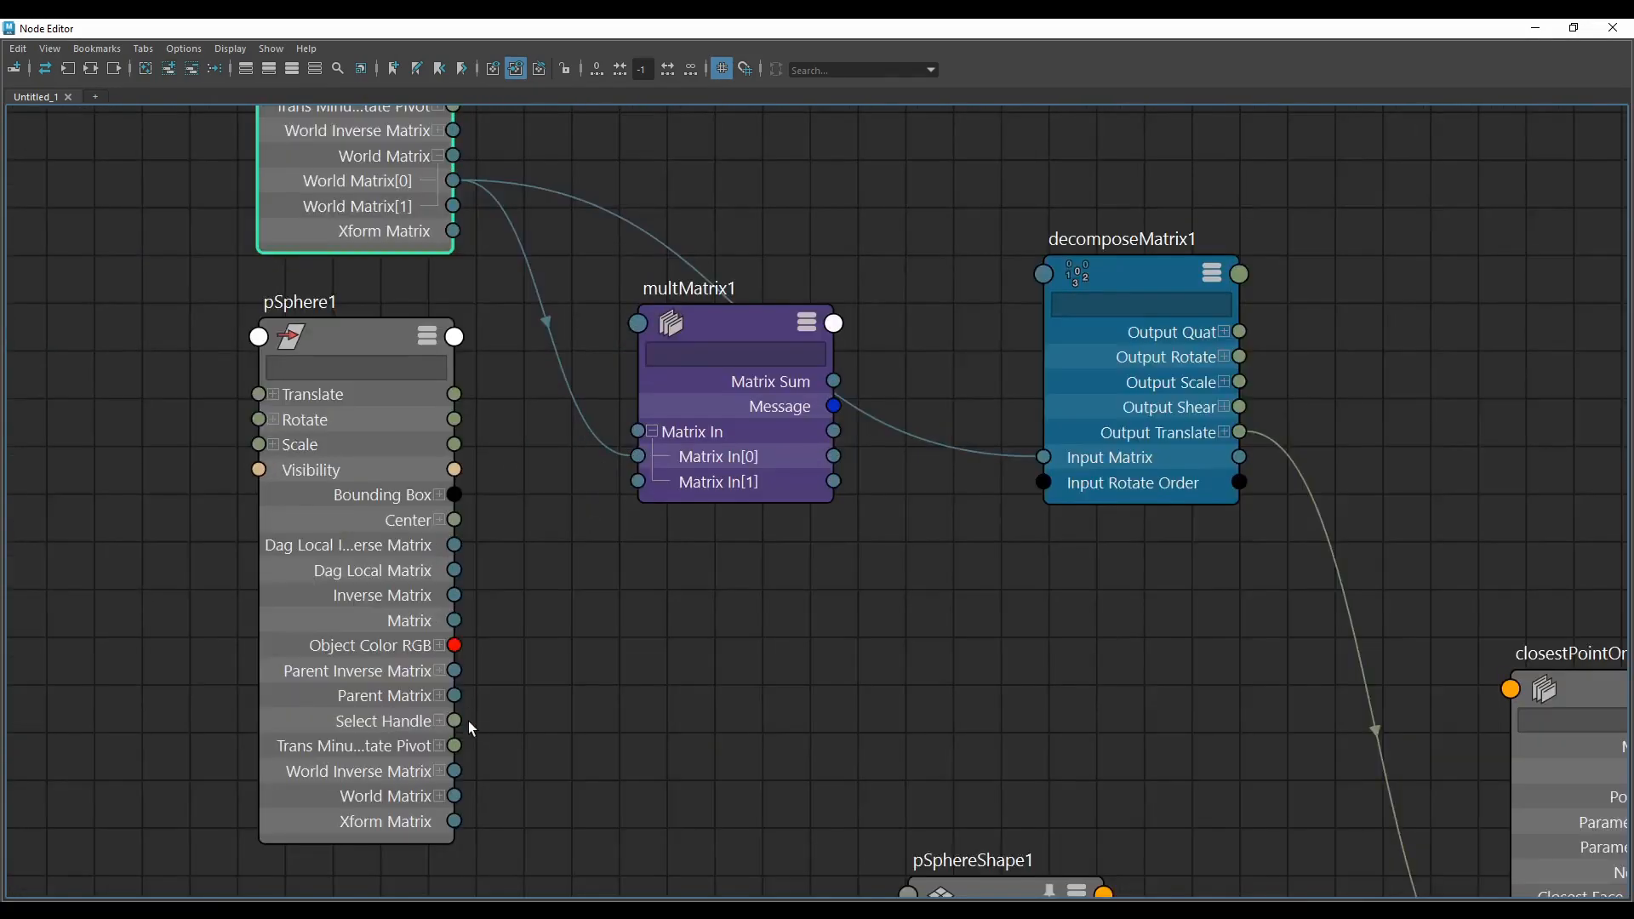
scroll(447, 771, "up", 2)
left_click(442, 776)
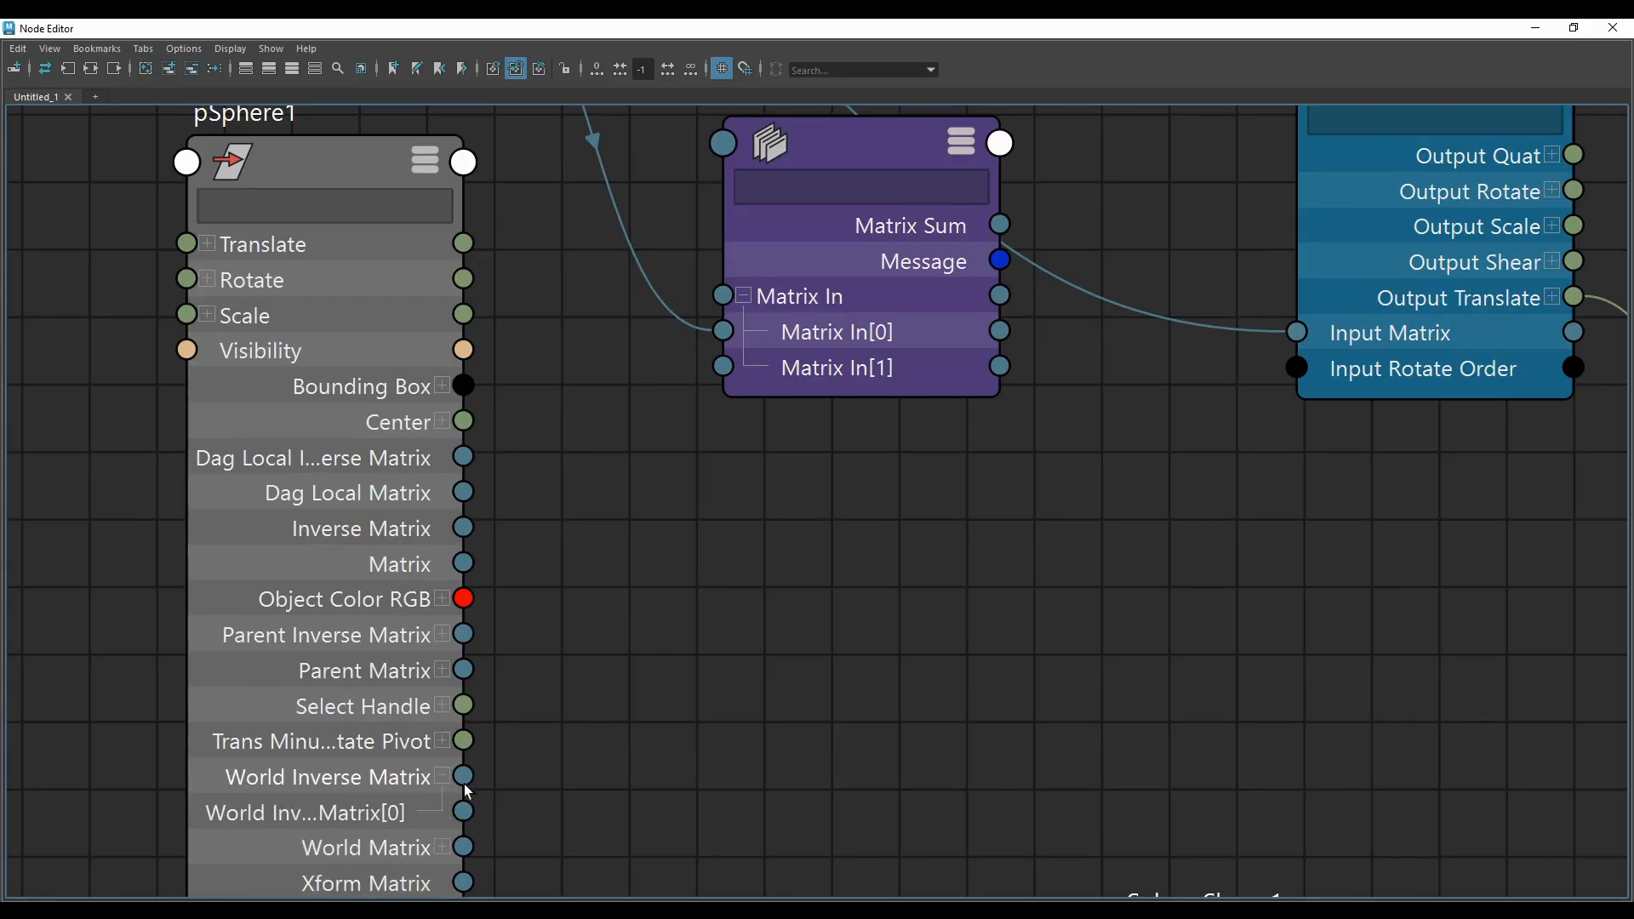
scroll(466, 822, "down", 2)
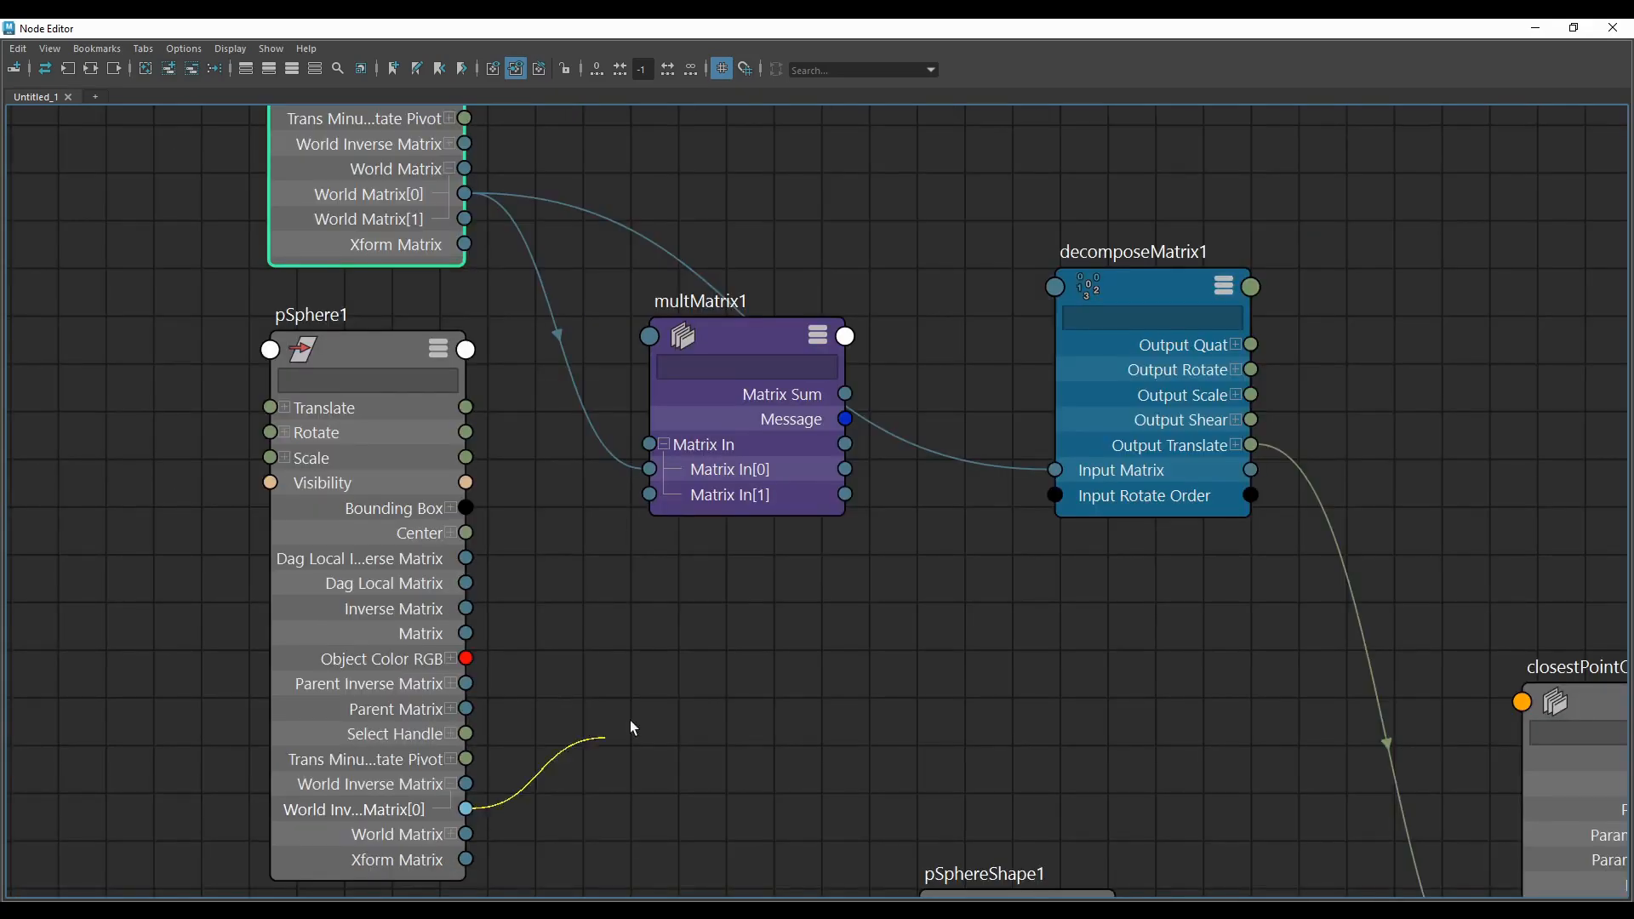
left_click_drag(620, 587, 644, 500)
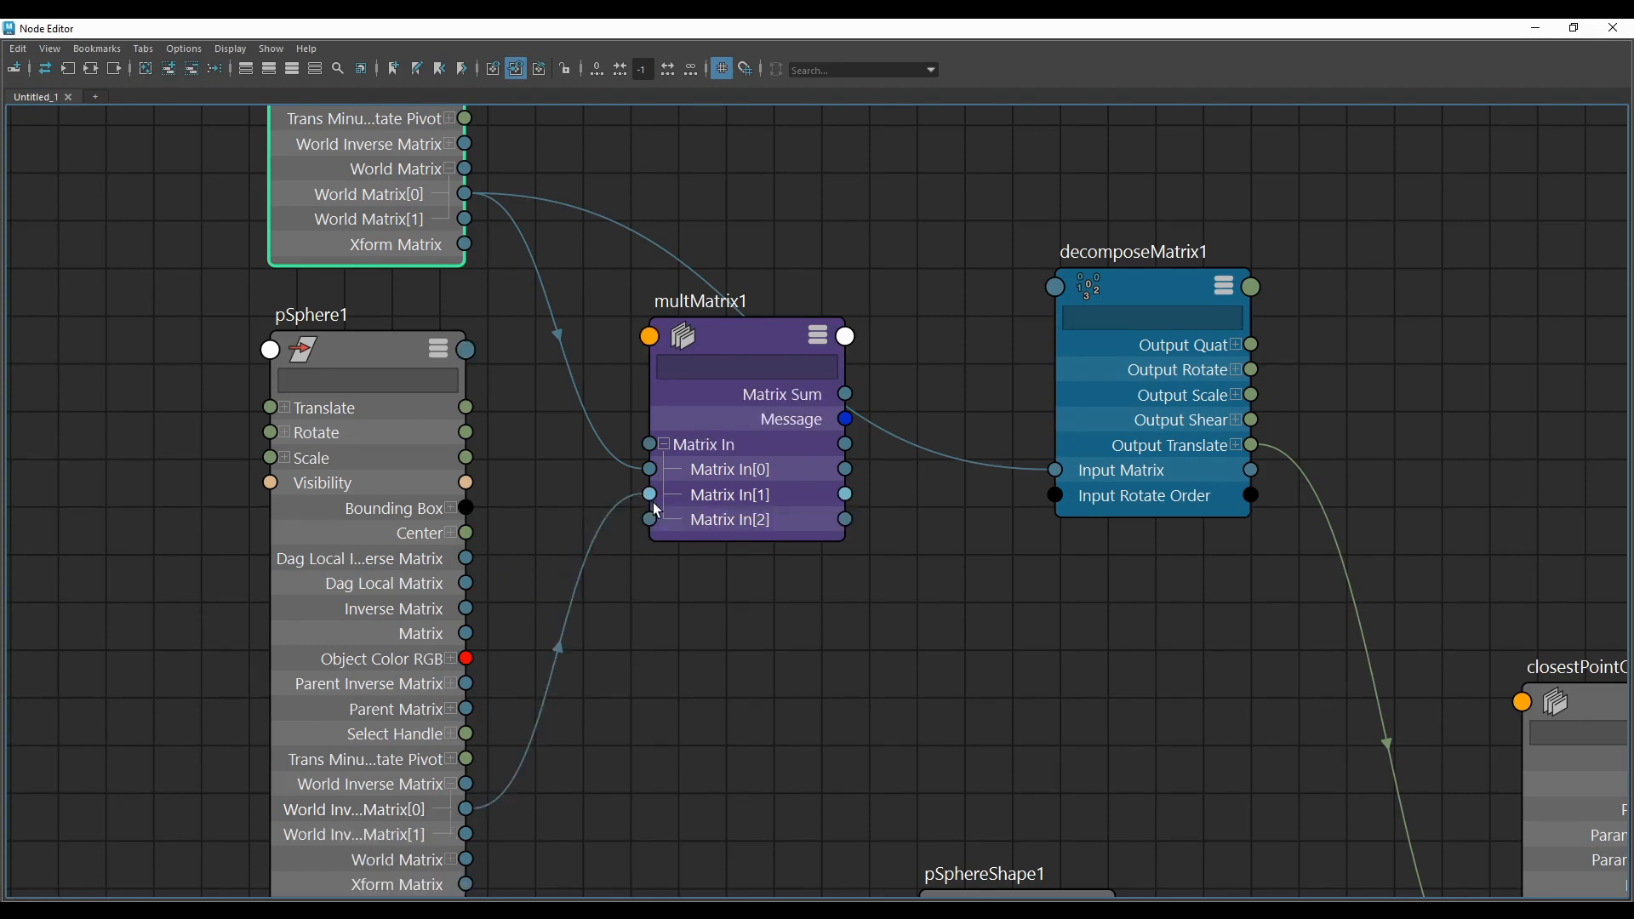
left_click_drag(844, 412, 846, 395)
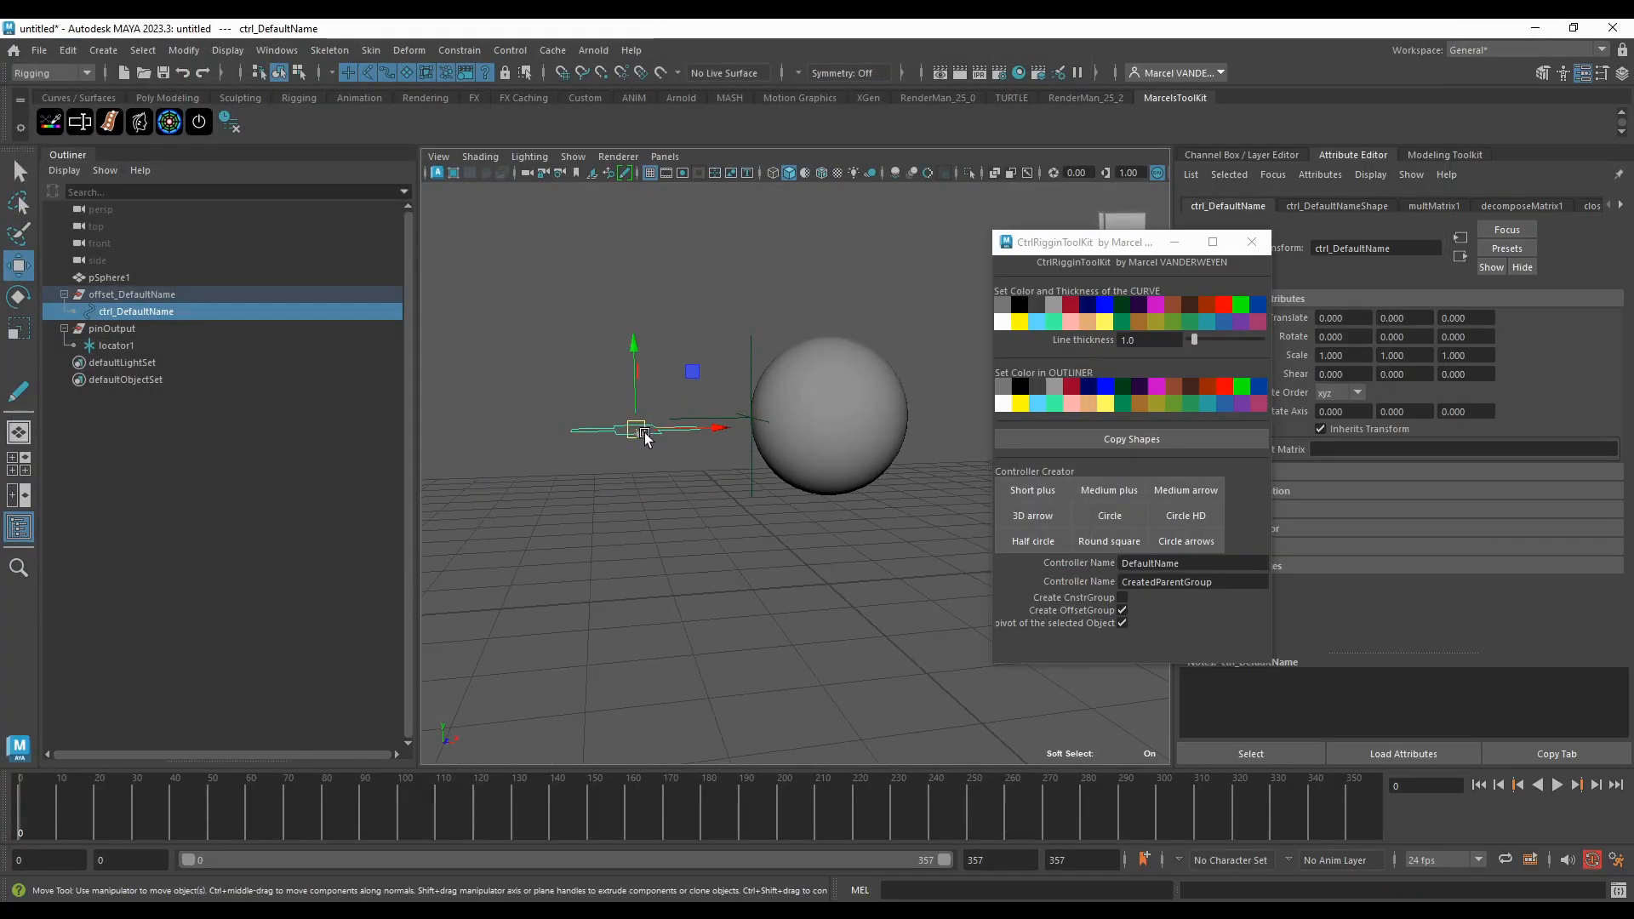
Step: Test the rig by moving ctrl_DefaultName near the sphere and rotating pSphere1, undoing both changes
left_click_drag(644, 435, 764, 364)
key("ctrl+z")
left_click(830, 425)
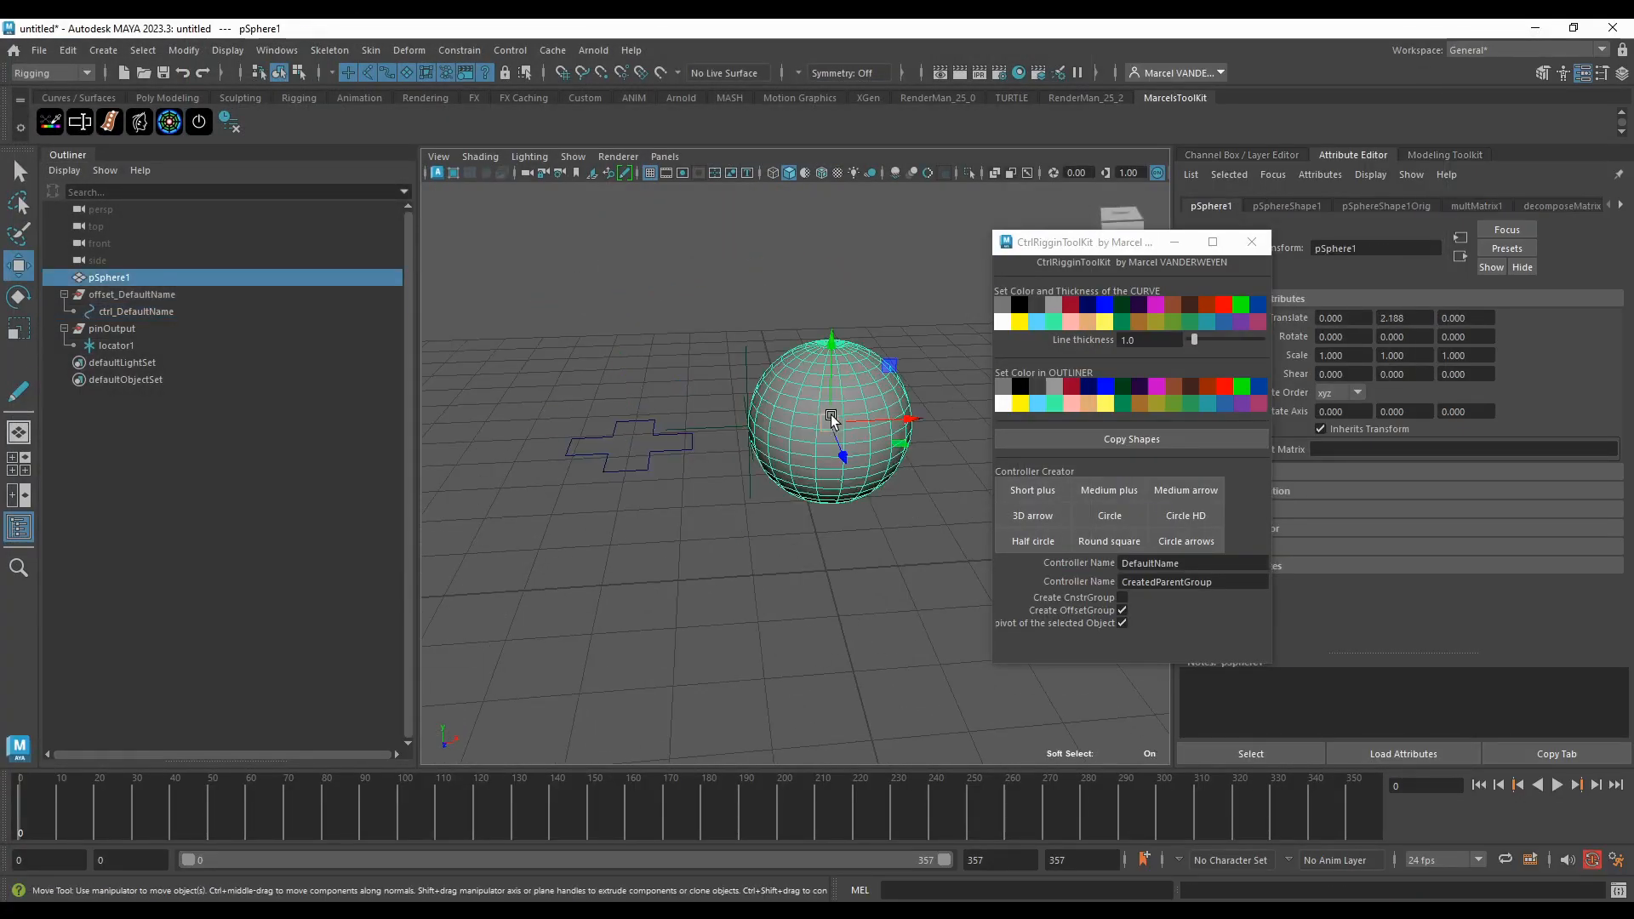
key("e")
left_click_drag(826, 417, 760, 468)
key("ctrl+z")
scroll(756, 476, "up", 5)
key("ctrl+z")
key("ctrl+z")
left_click_drag(852, 534, 804, 524, "alt")
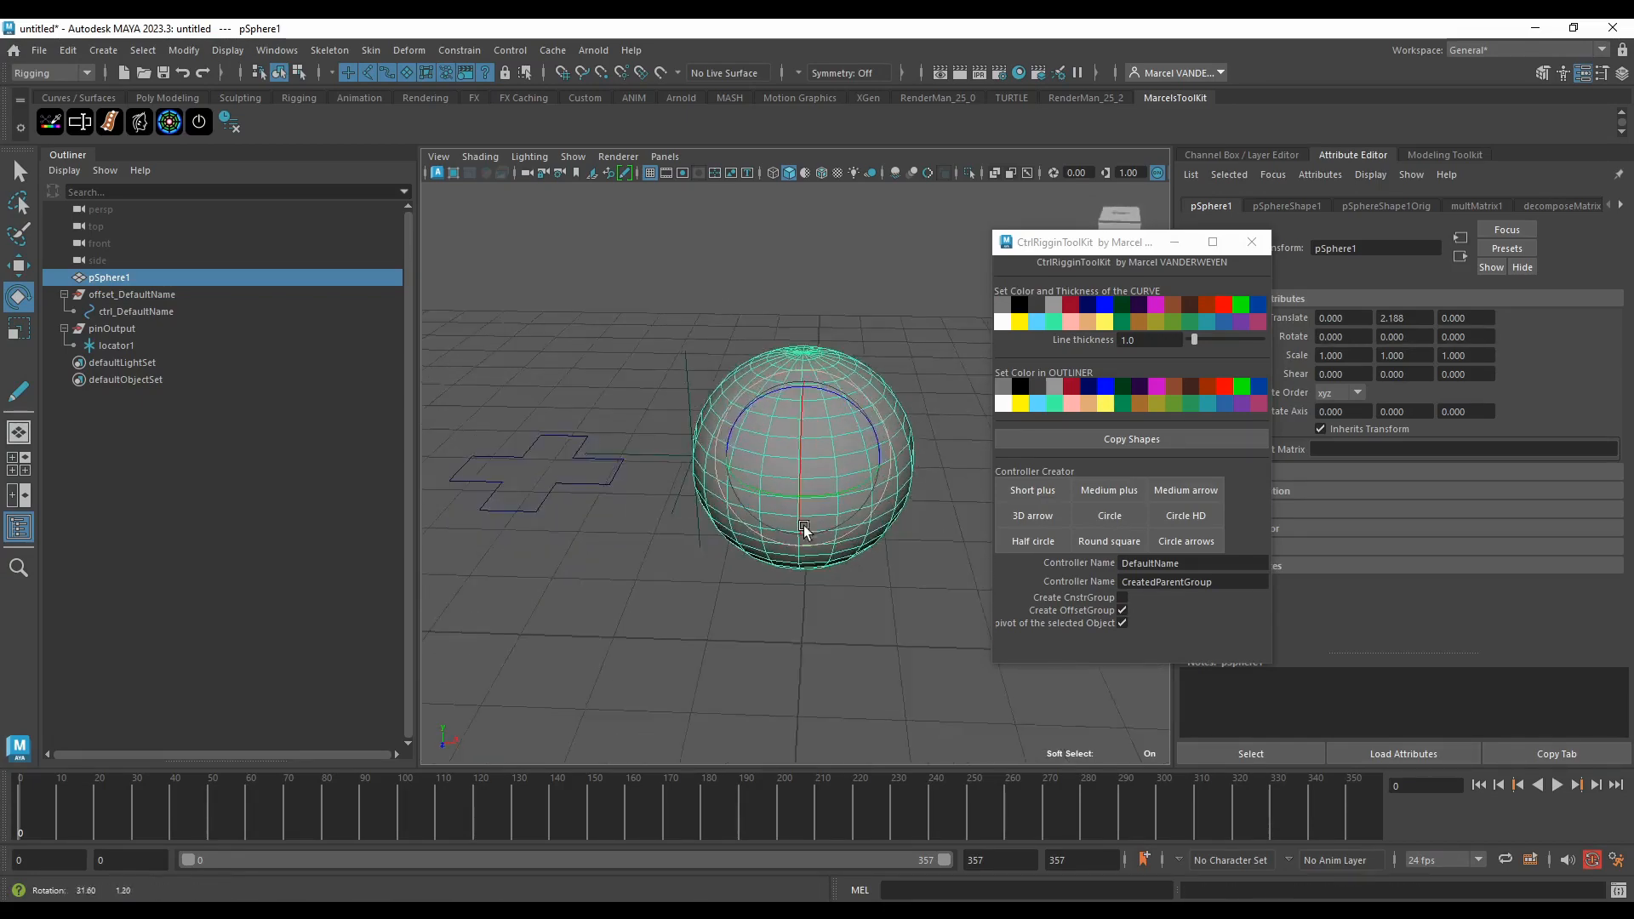
Step: Pull the sphere's top vertex upward by about 4.3 cm with soft selection to deform the mesh
left_click_drag(831, 346, 812, 353, "alt")
right_click_drag(812, 351, 760, 351)
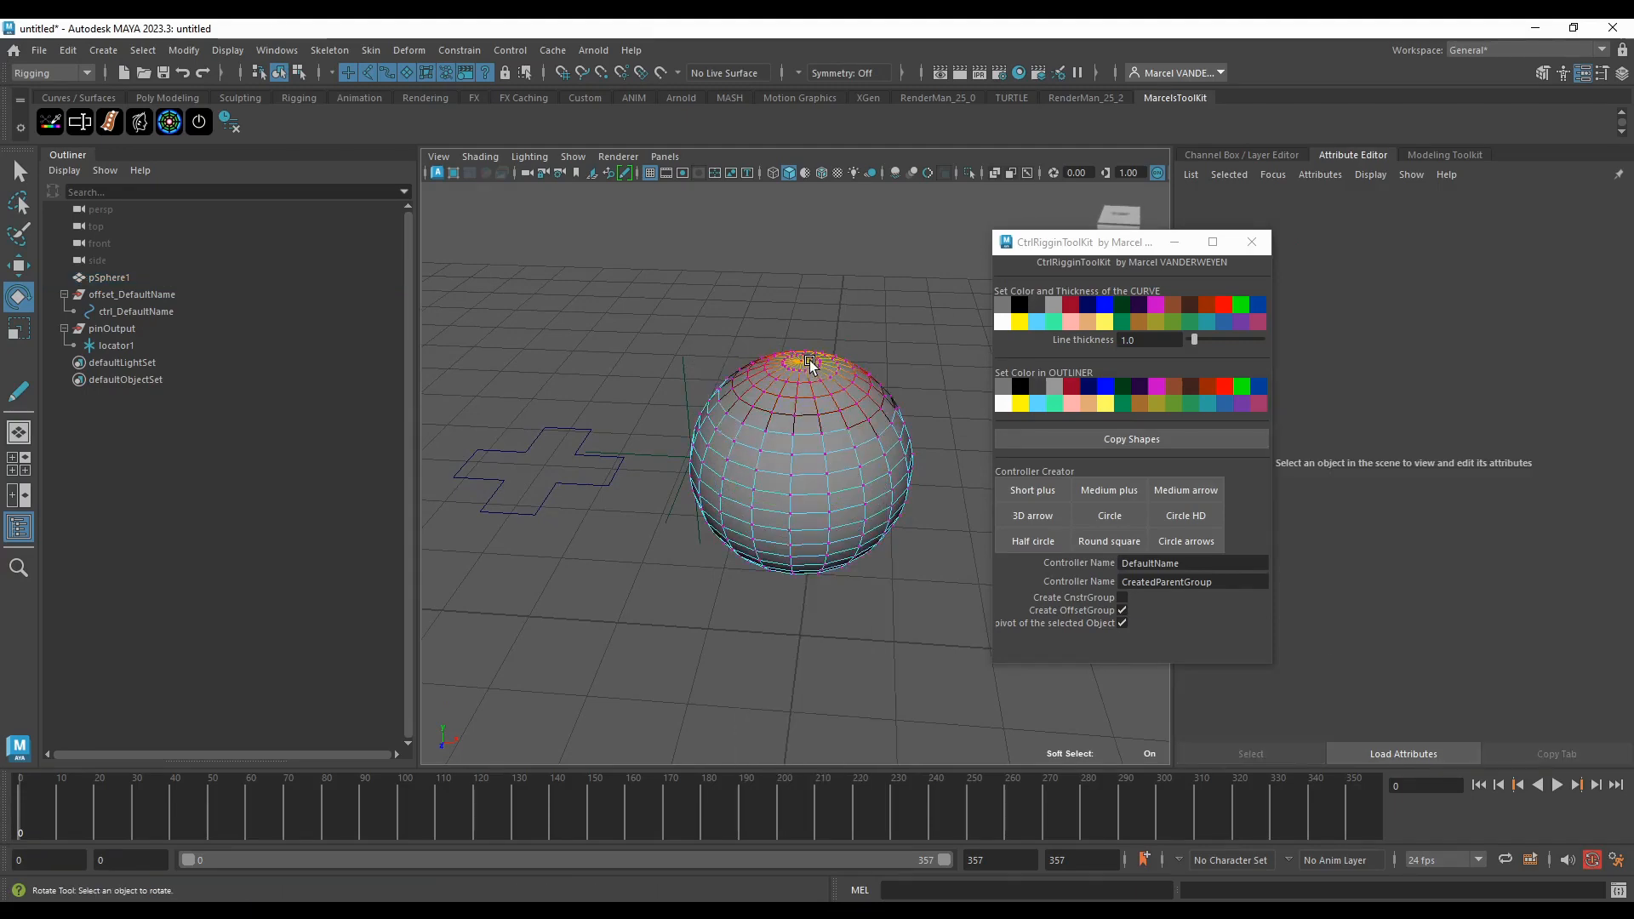
left_click(817, 393)
key("w")
left_click_drag(819, 385, 839, 247)
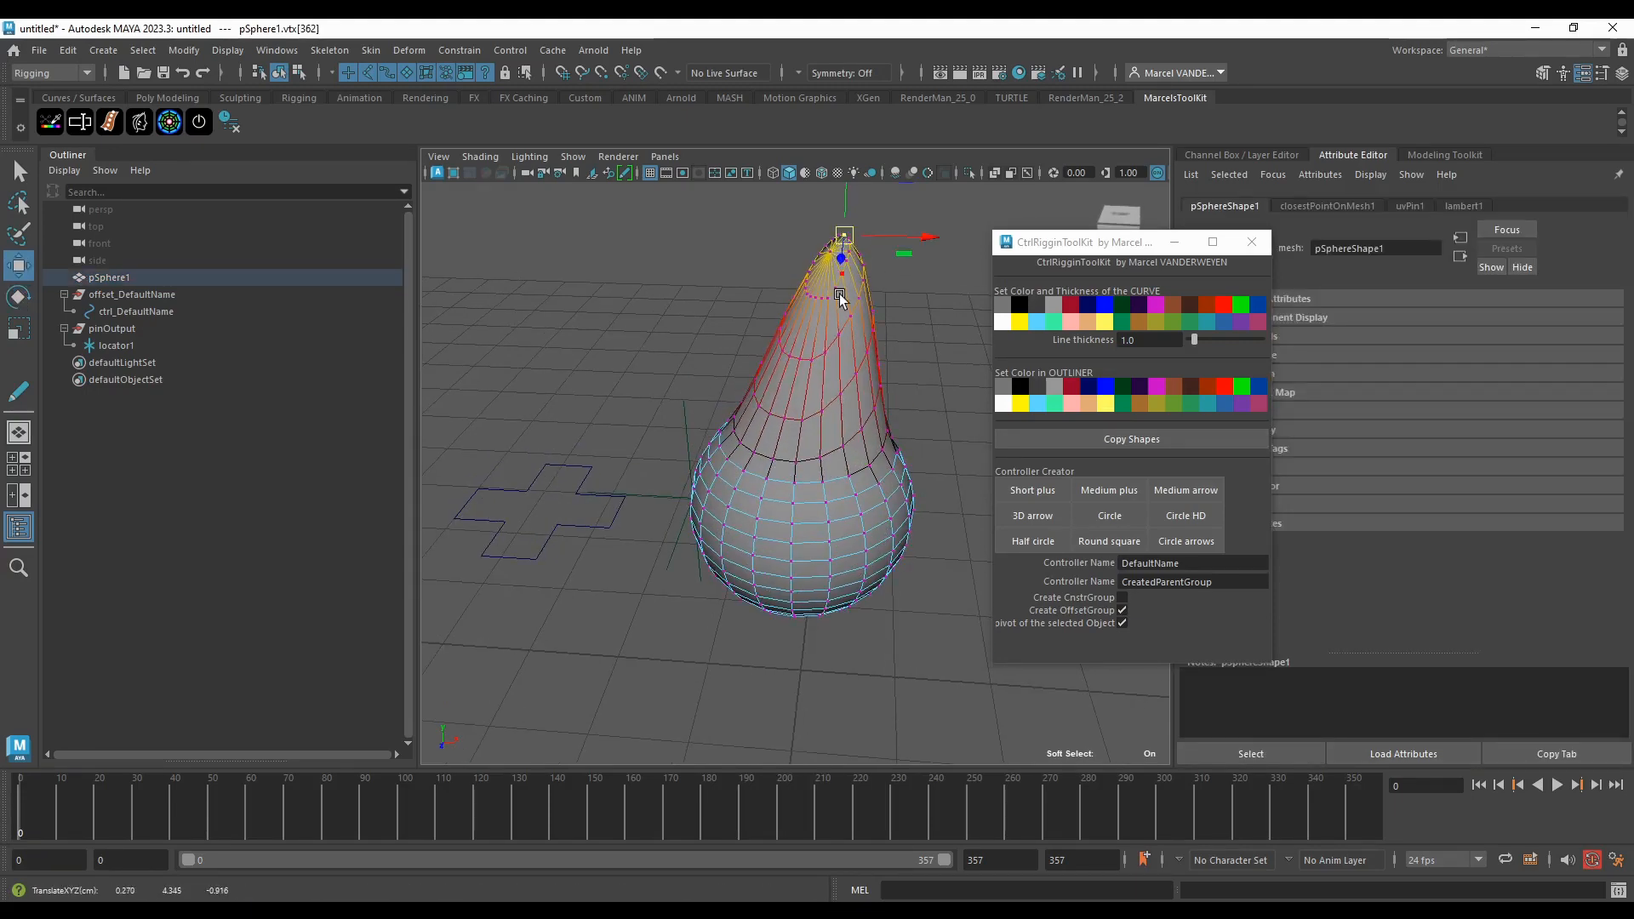
Step: Return to object mode and freely rotate the deformed pSphere1 to about -331.6, -28.8, 379.8 to test the pin
right_click_drag(829, 439, 903, 396)
key("e")
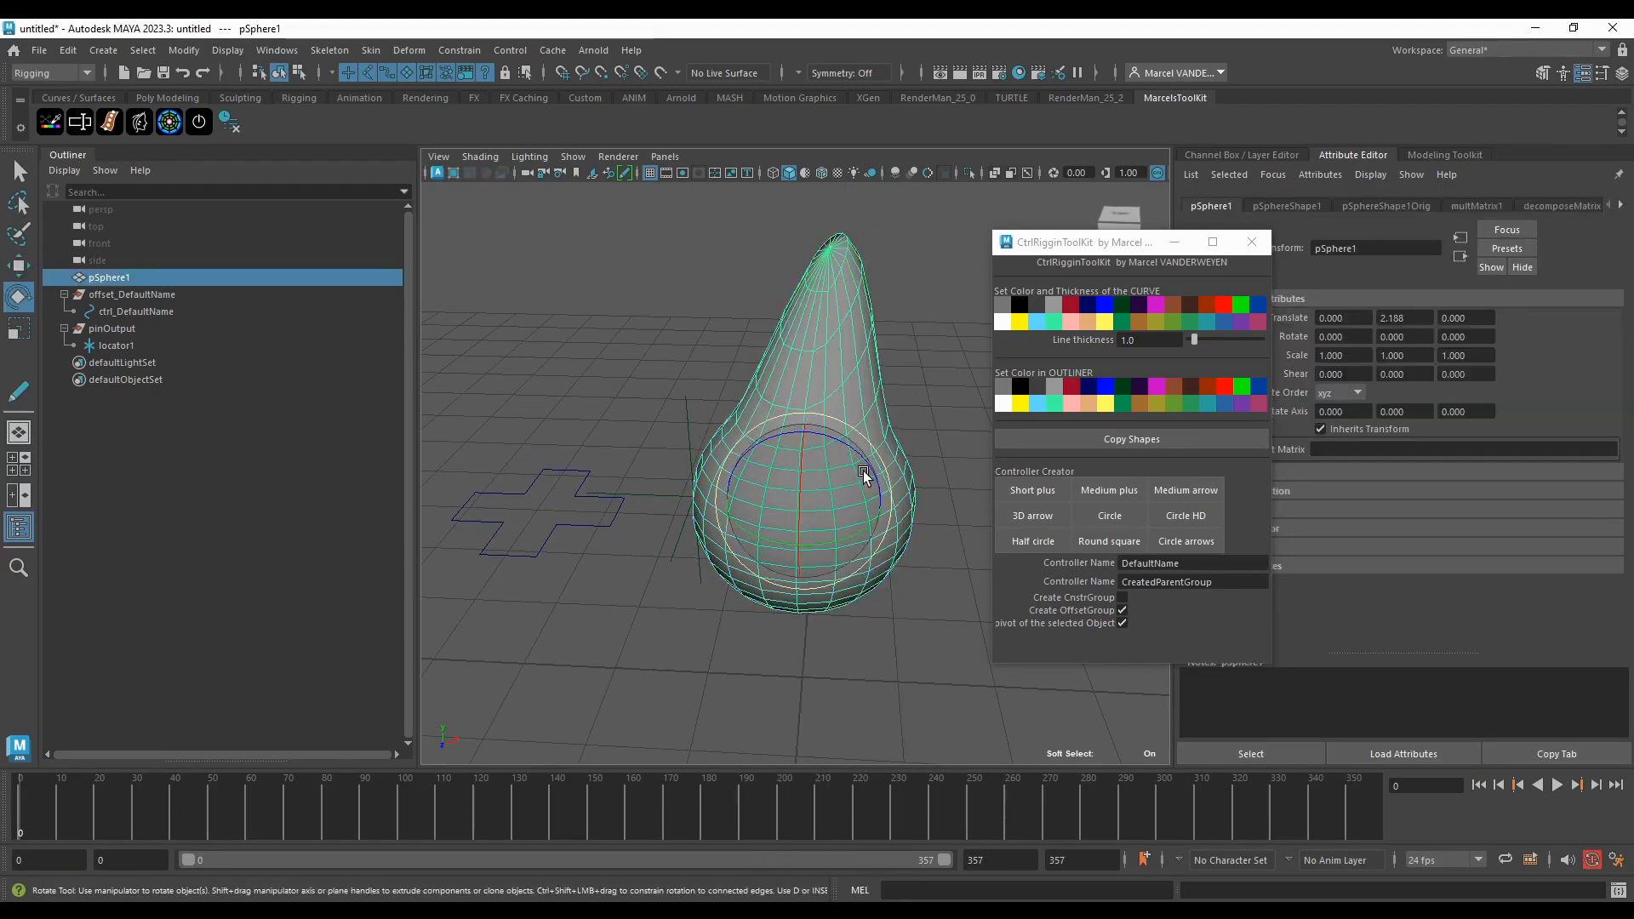
left_click_drag(864, 474, 747, 559)
left_click_drag(794, 510, 839, 480)
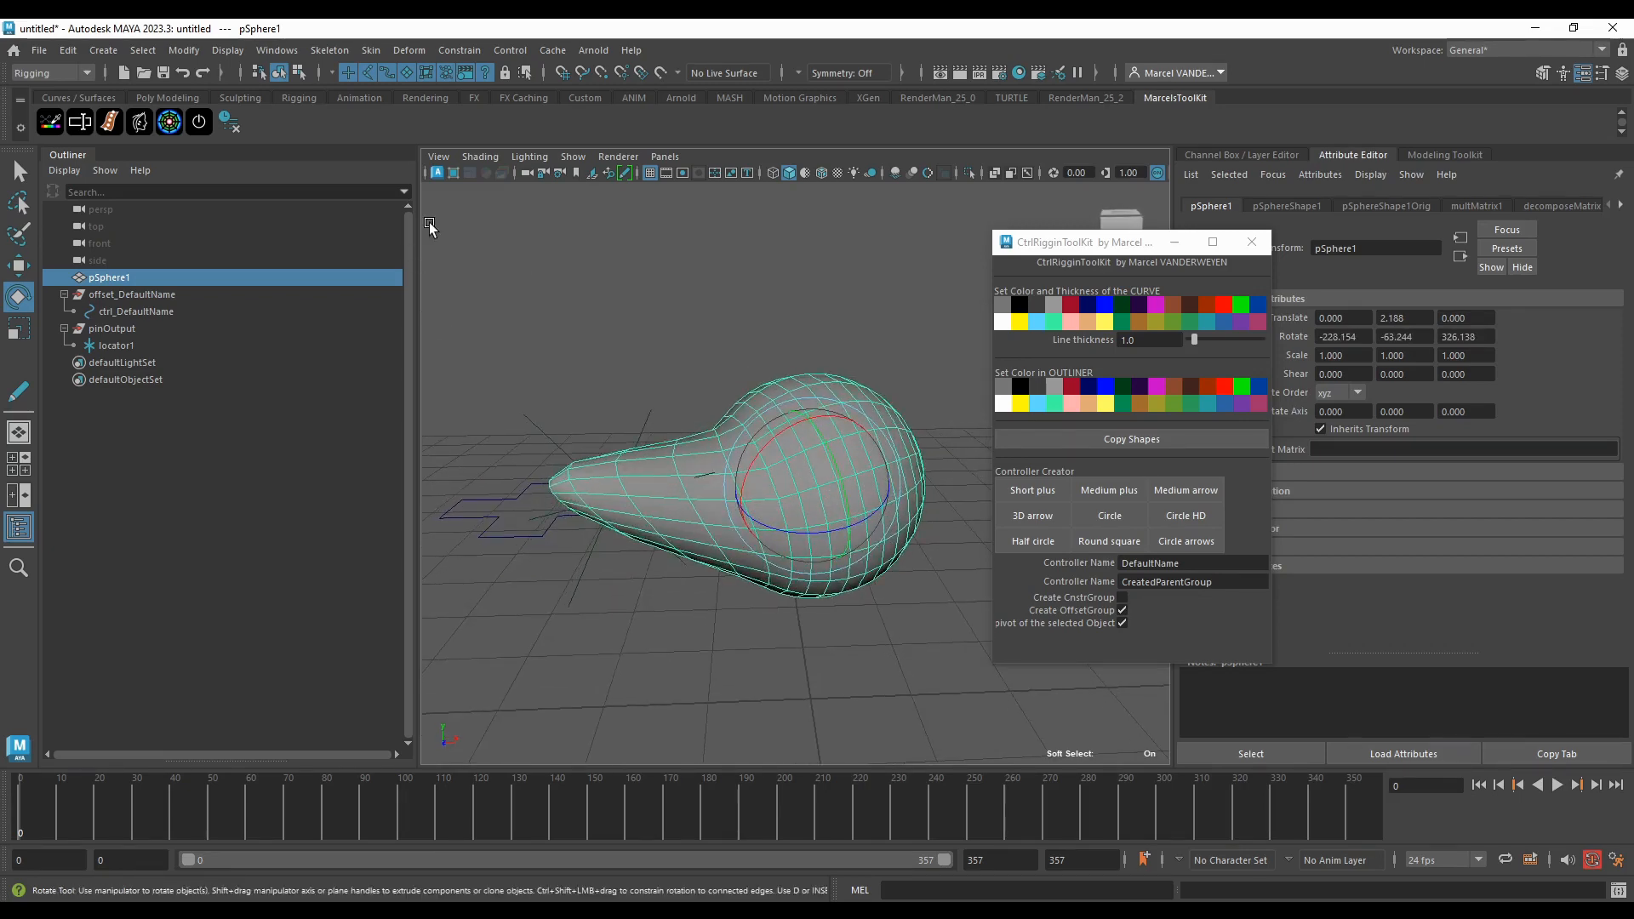
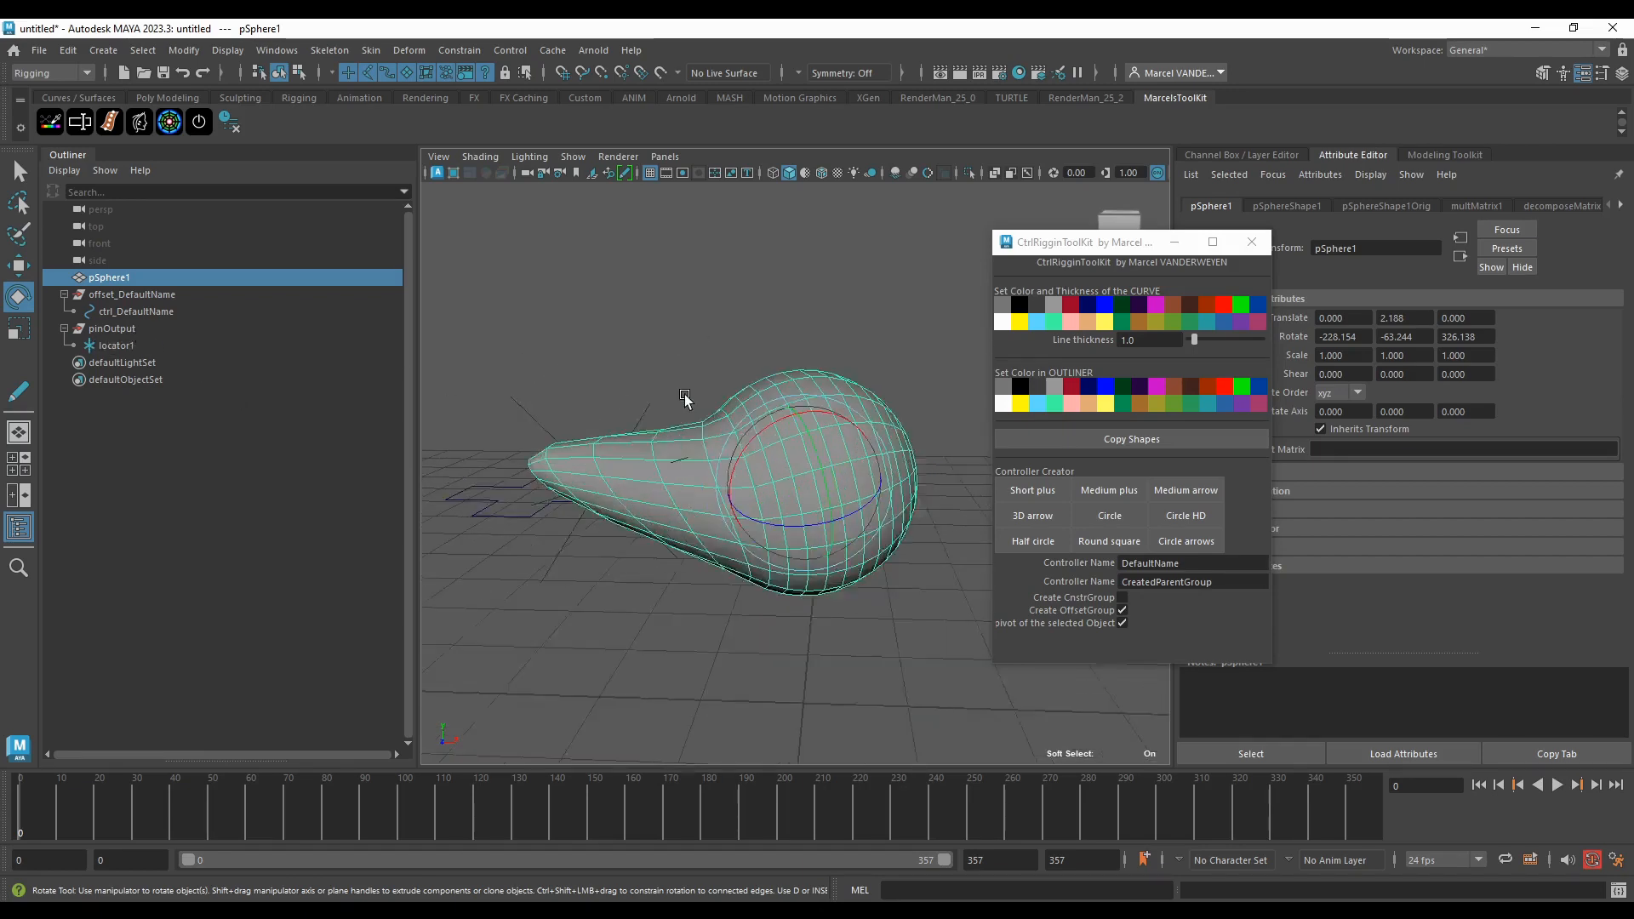
left_click_drag(685, 400, 573, 423)
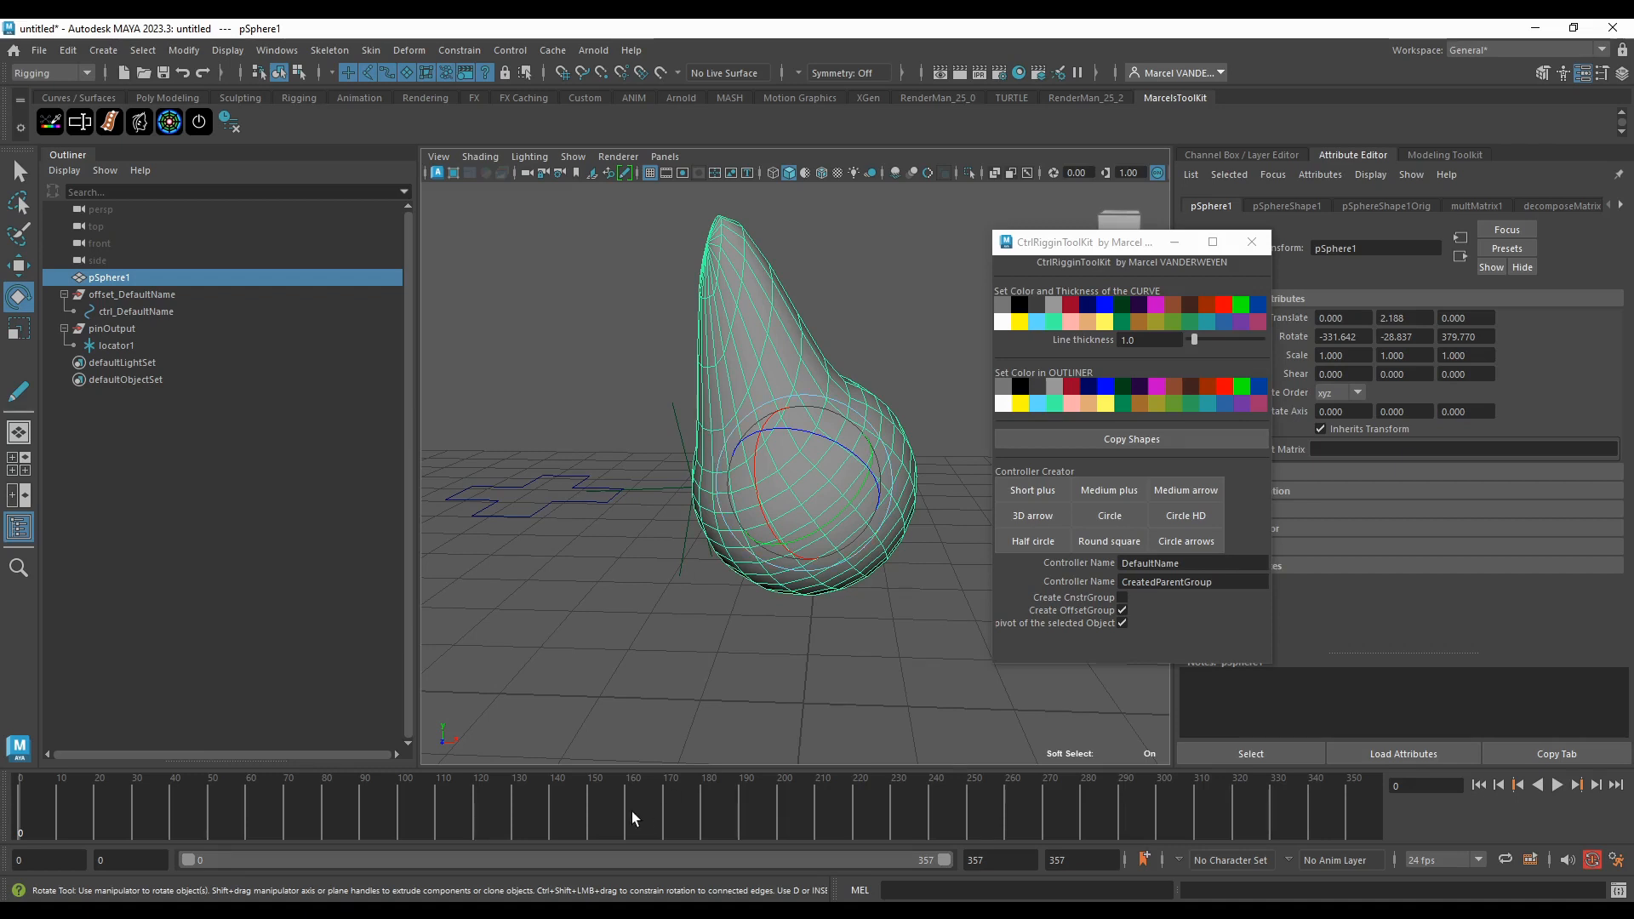
Step: Deselect the sphere and reopen the Node Editor through the command search
mouse_move(559, 860)
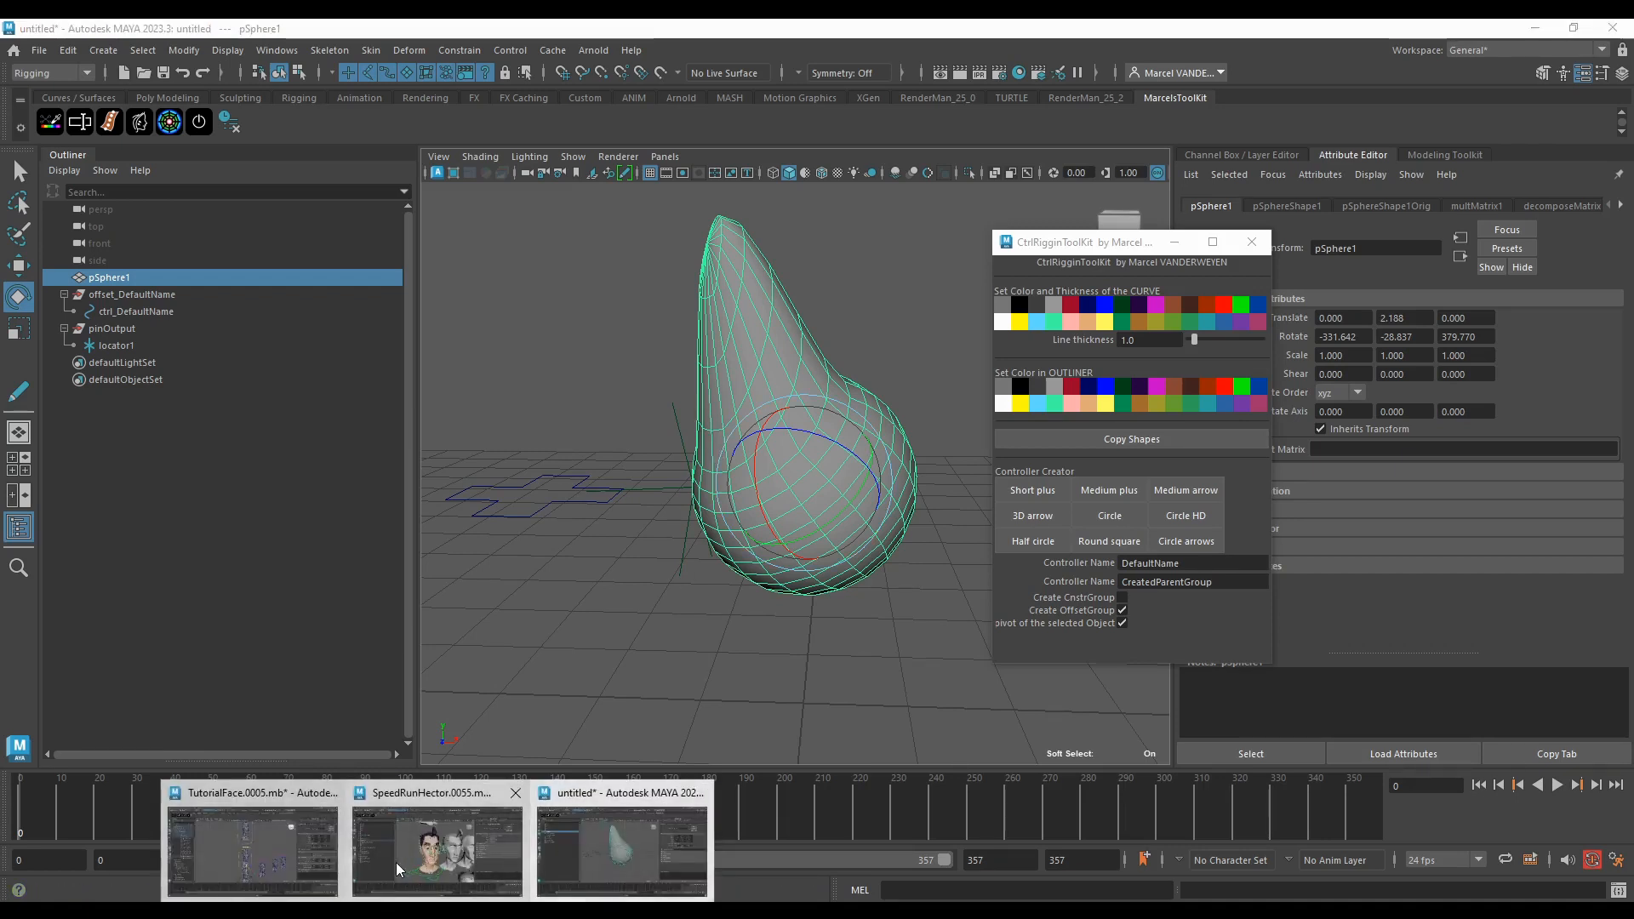
left_click(559, 608)
key("ctrl+f")
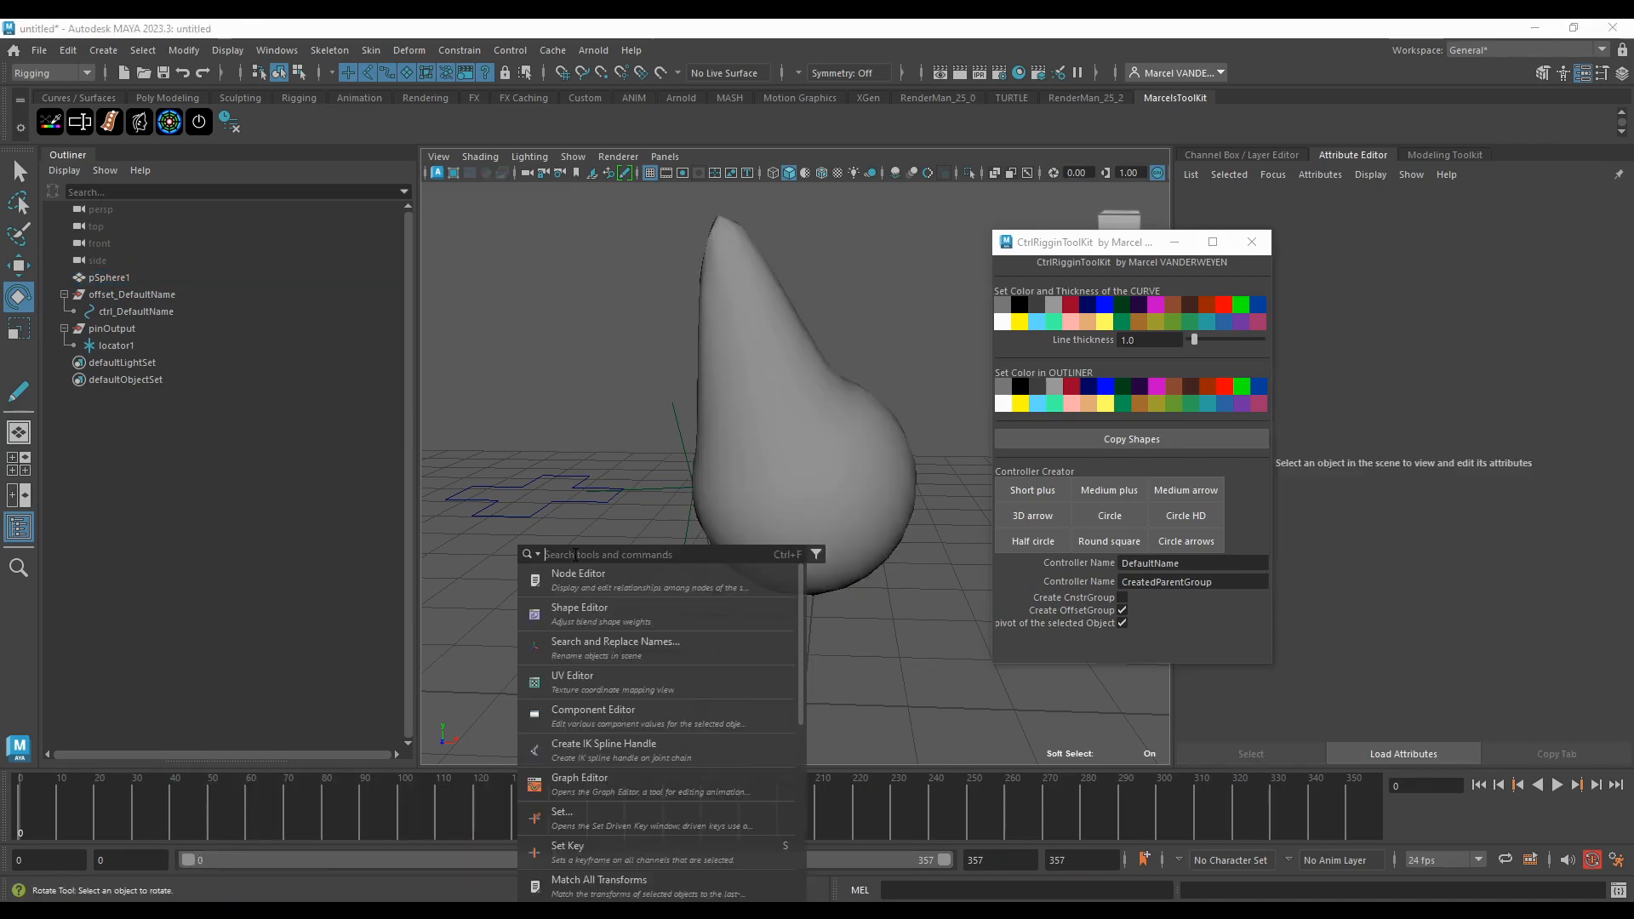
left_click(607, 587)
Step: Examine pSphereShape1 and closestPointOnMesh1 in the node graph, following the mesh input and the Parameter U and V outputs
scroll(819, 681, "down", 5)
scroll(819, 681, "up", 5)
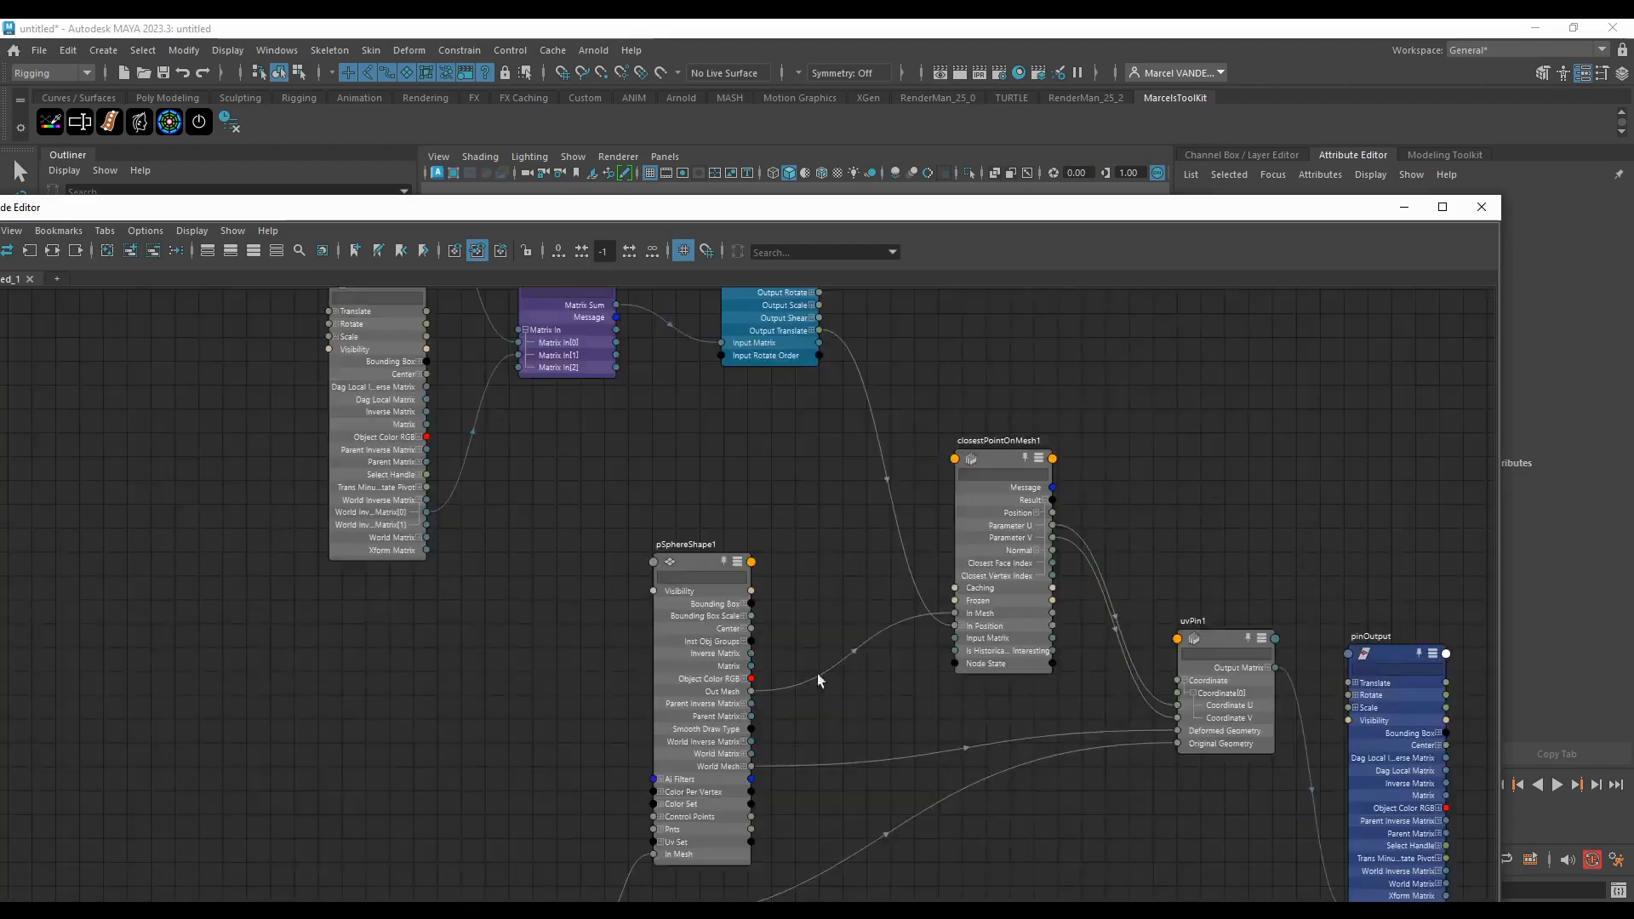
left_click(715, 672)
scroll(715, 681, "up", 5)
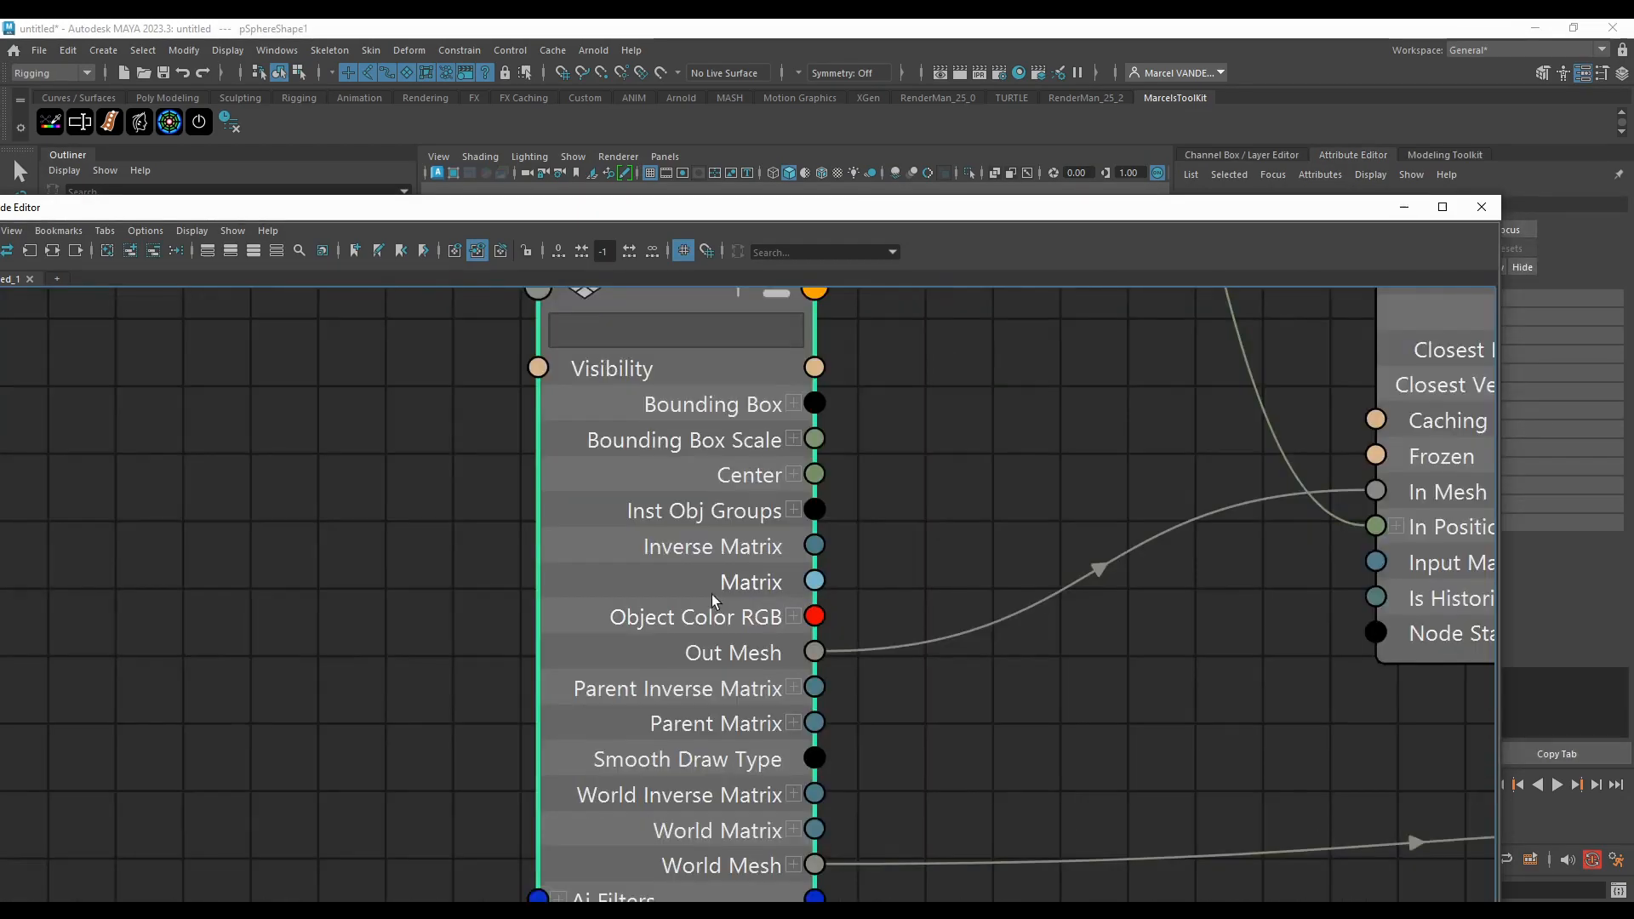
scroll(713, 601, "down", 5)
scroll(837, 430, "up", 6)
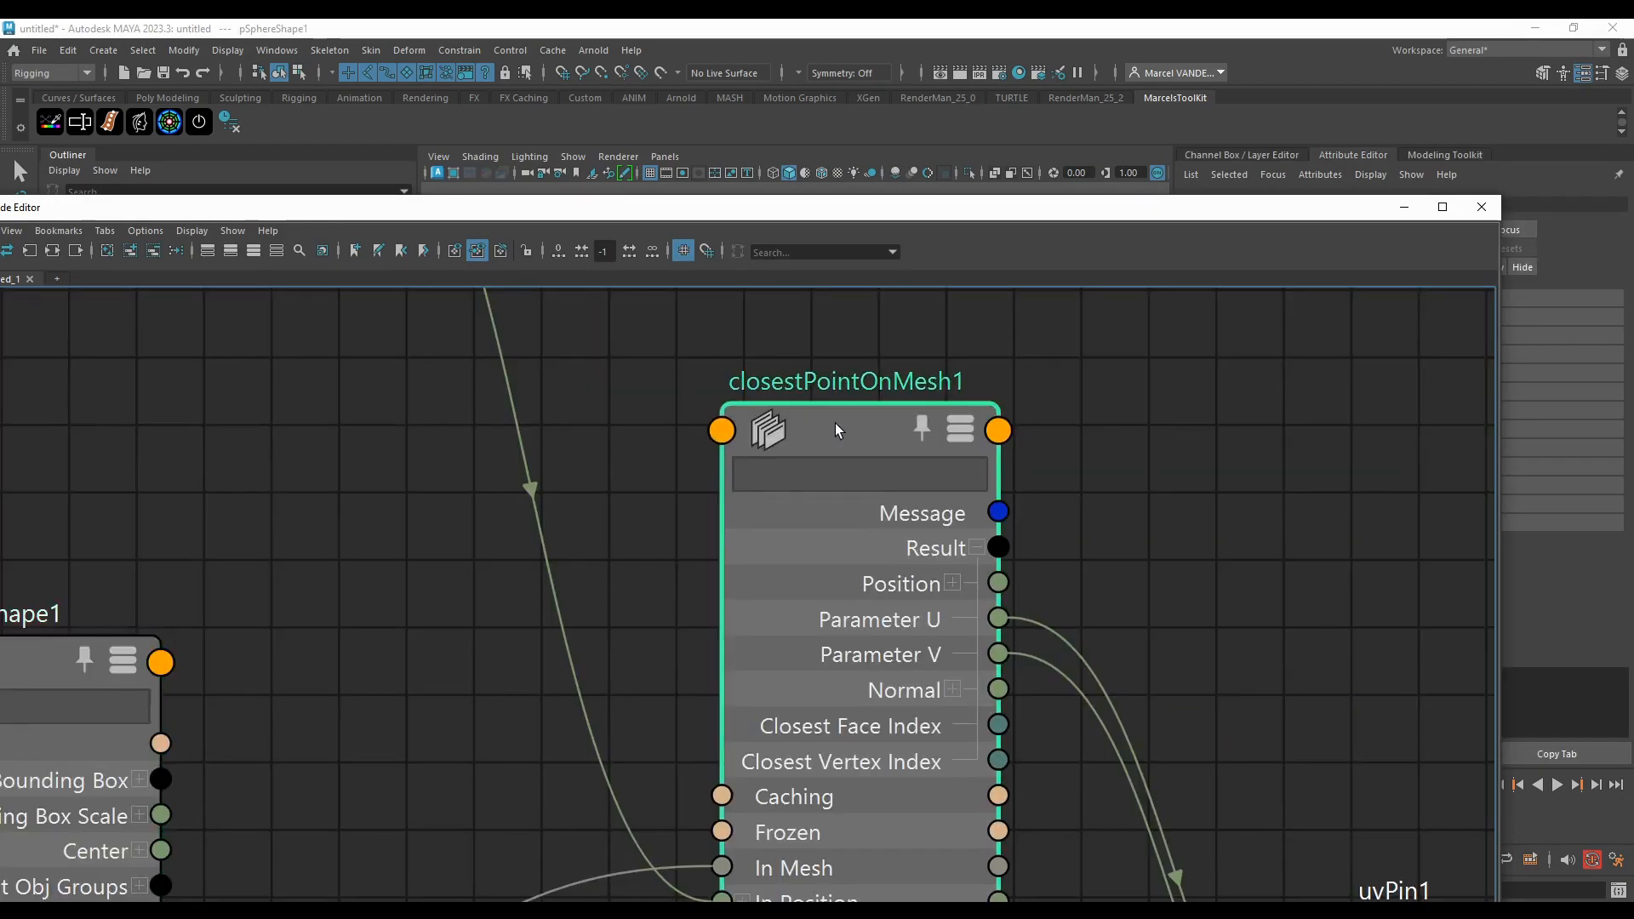
left_click(836, 430)
scroll(837, 430, "down", 4)
scroll(845, 519, "up", 5)
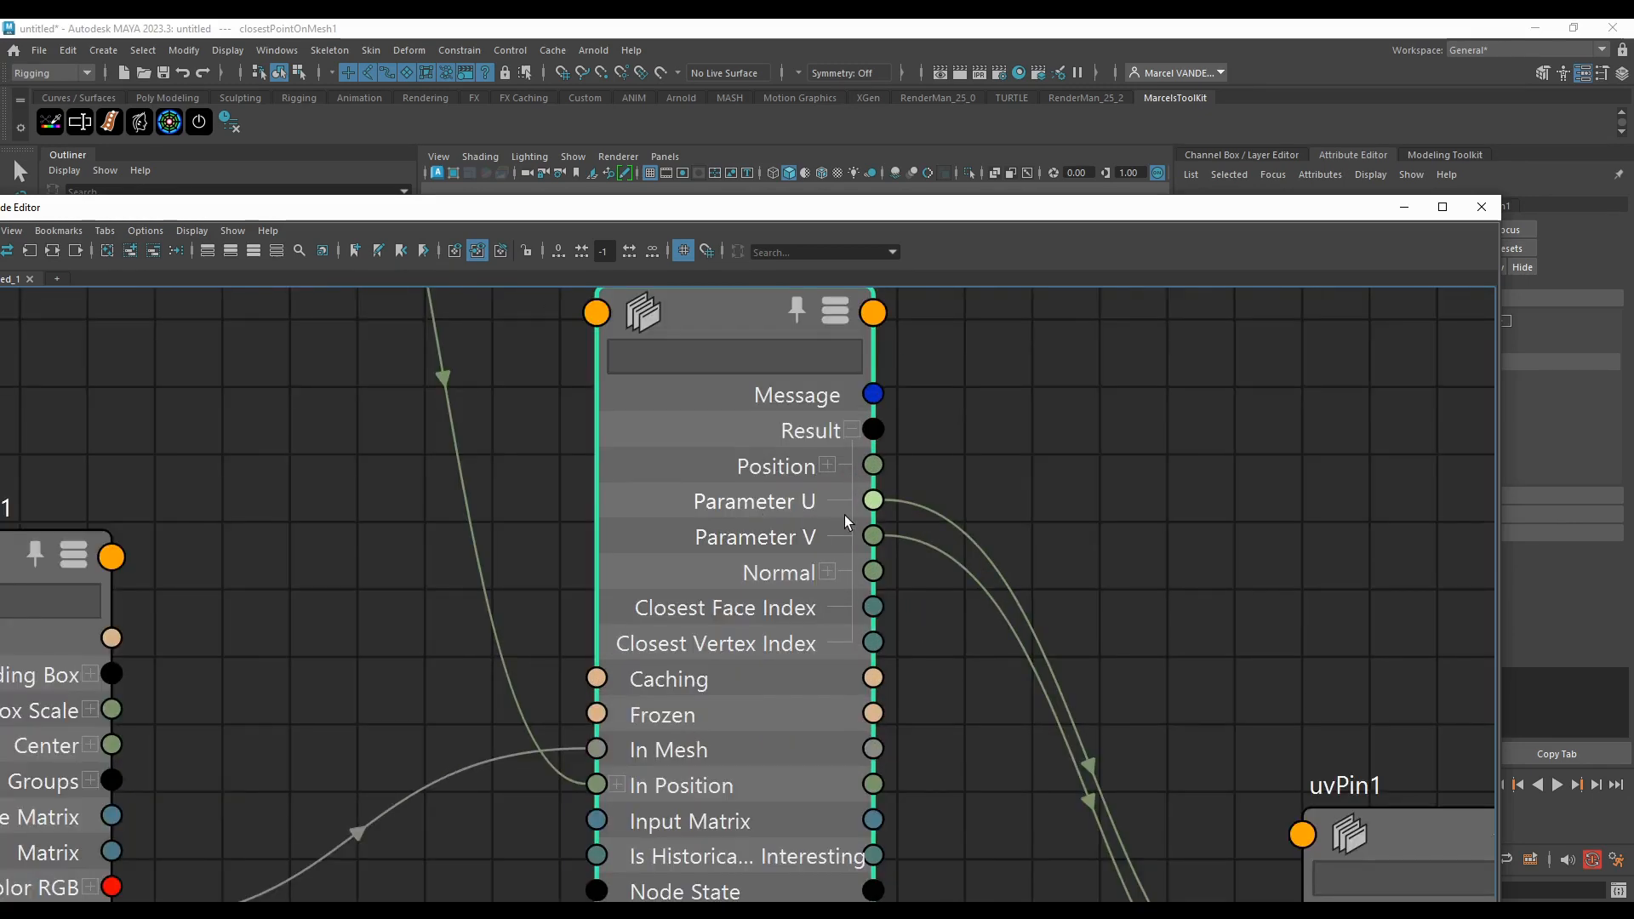
Step: Examine how closestPointOnMesh1 feeds uvPin1's Coordinate U and V, and how uvPin1 drives pinOutput
scroll(814, 515, "down", 5)
middle_click_drag(1192, 791, 861, 584, "alt")
scroll(860, 584, "up", 4)
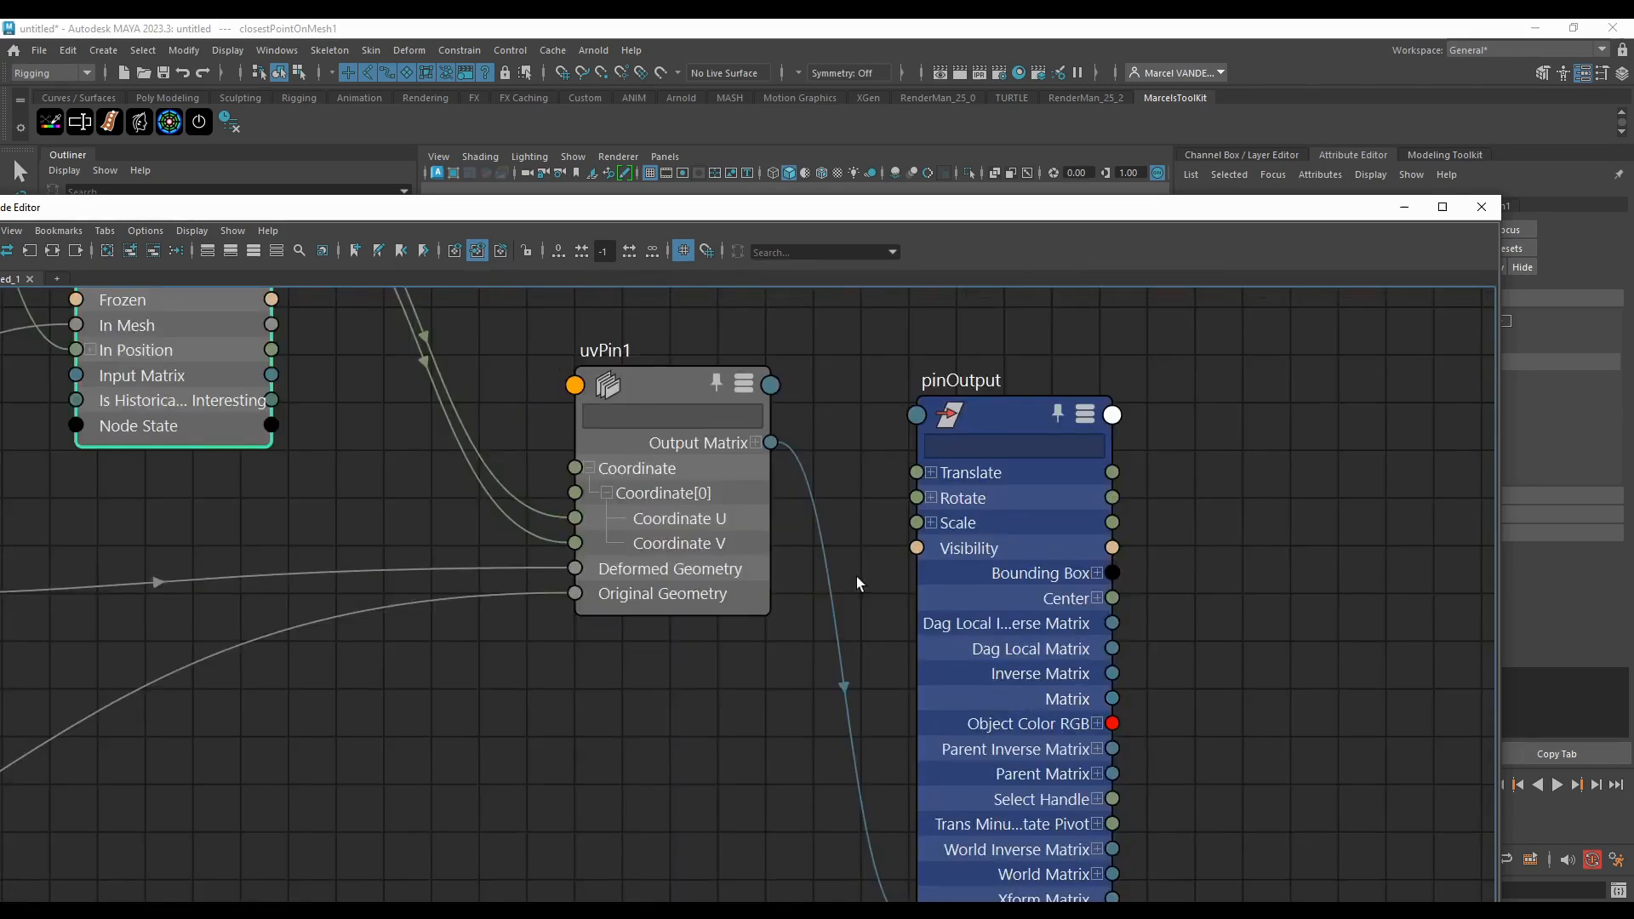
left_click(713, 549)
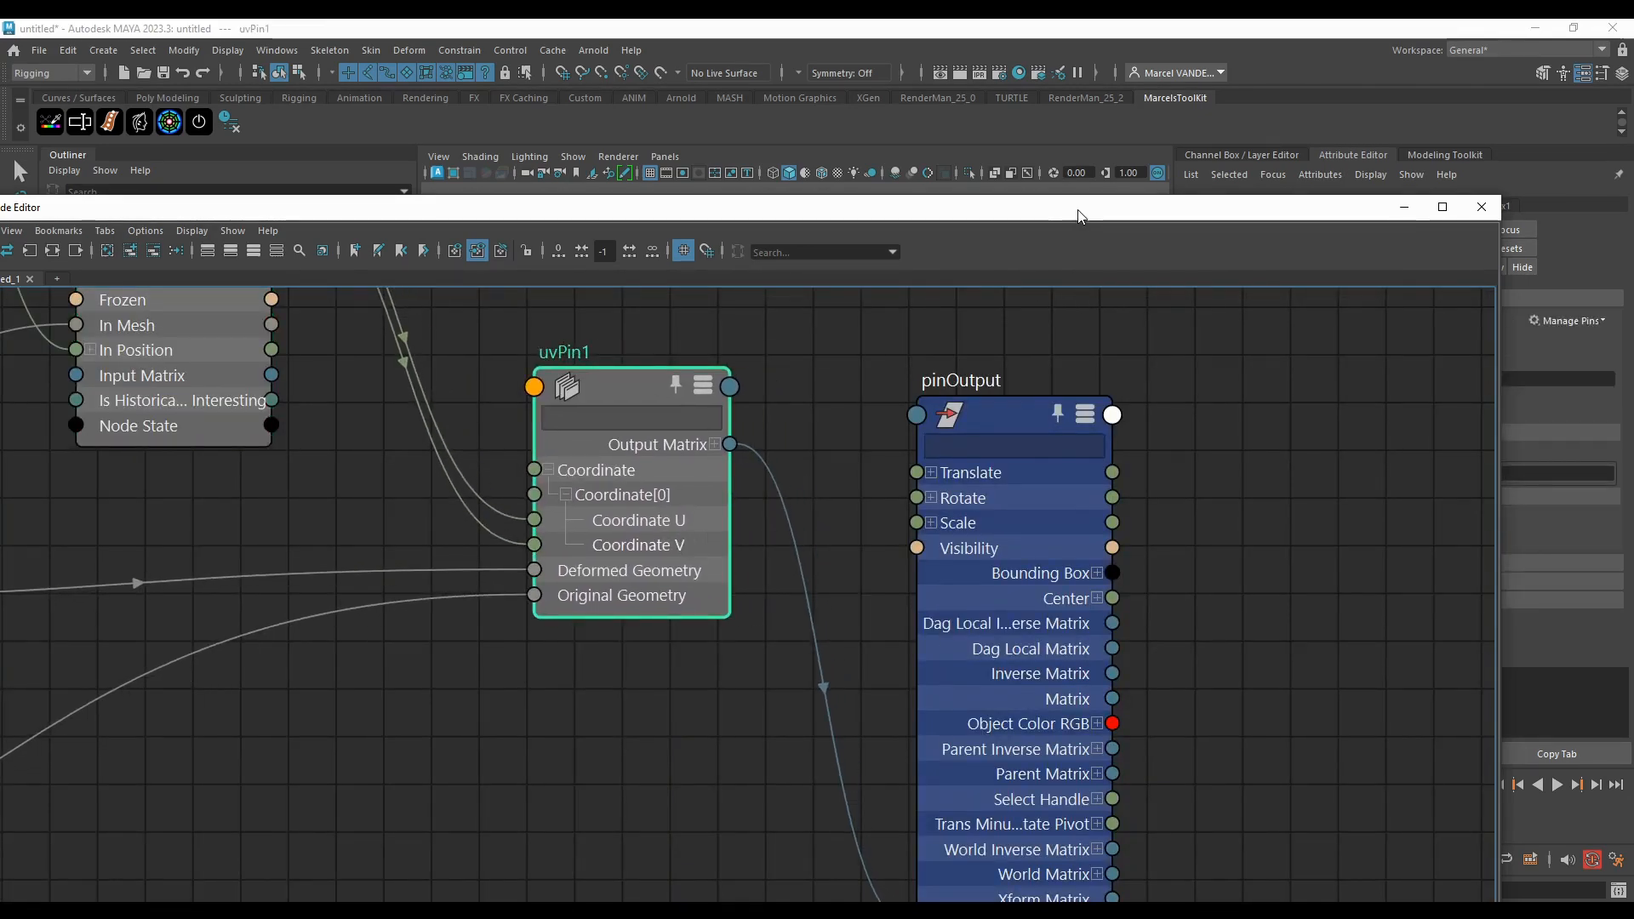
left_click_drag(1080, 223, 1229, 346)
scroll(1040, 570, "down", 8)
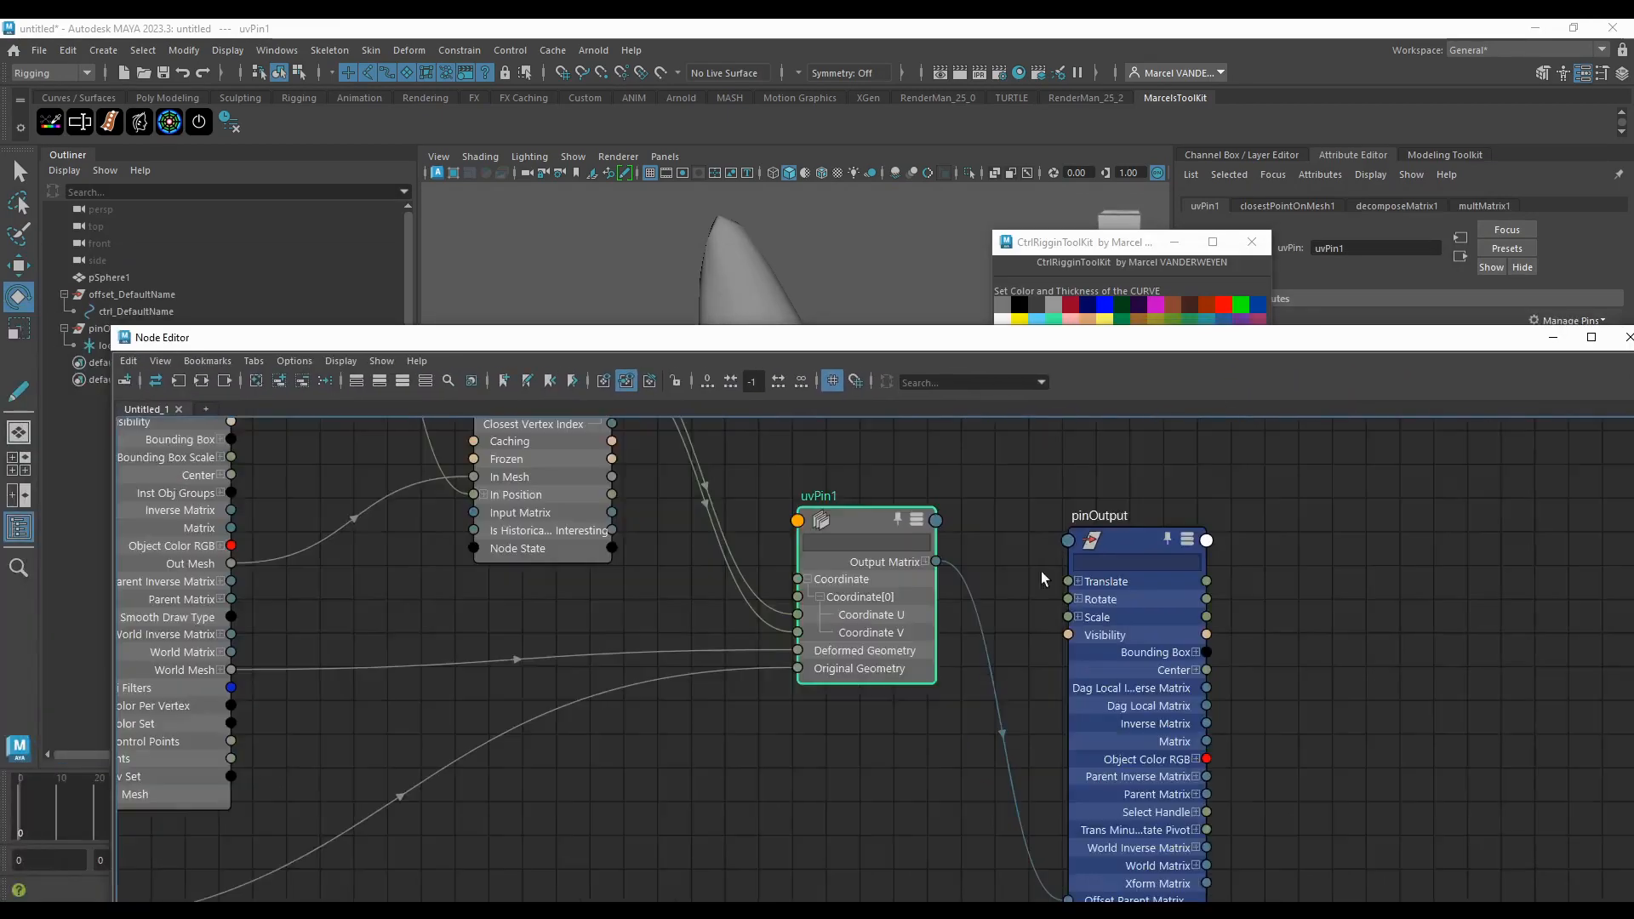
scroll(969, 660, "up", 7)
scroll(936, 662, "down", 1)
scroll(936, 662, "up", 1)
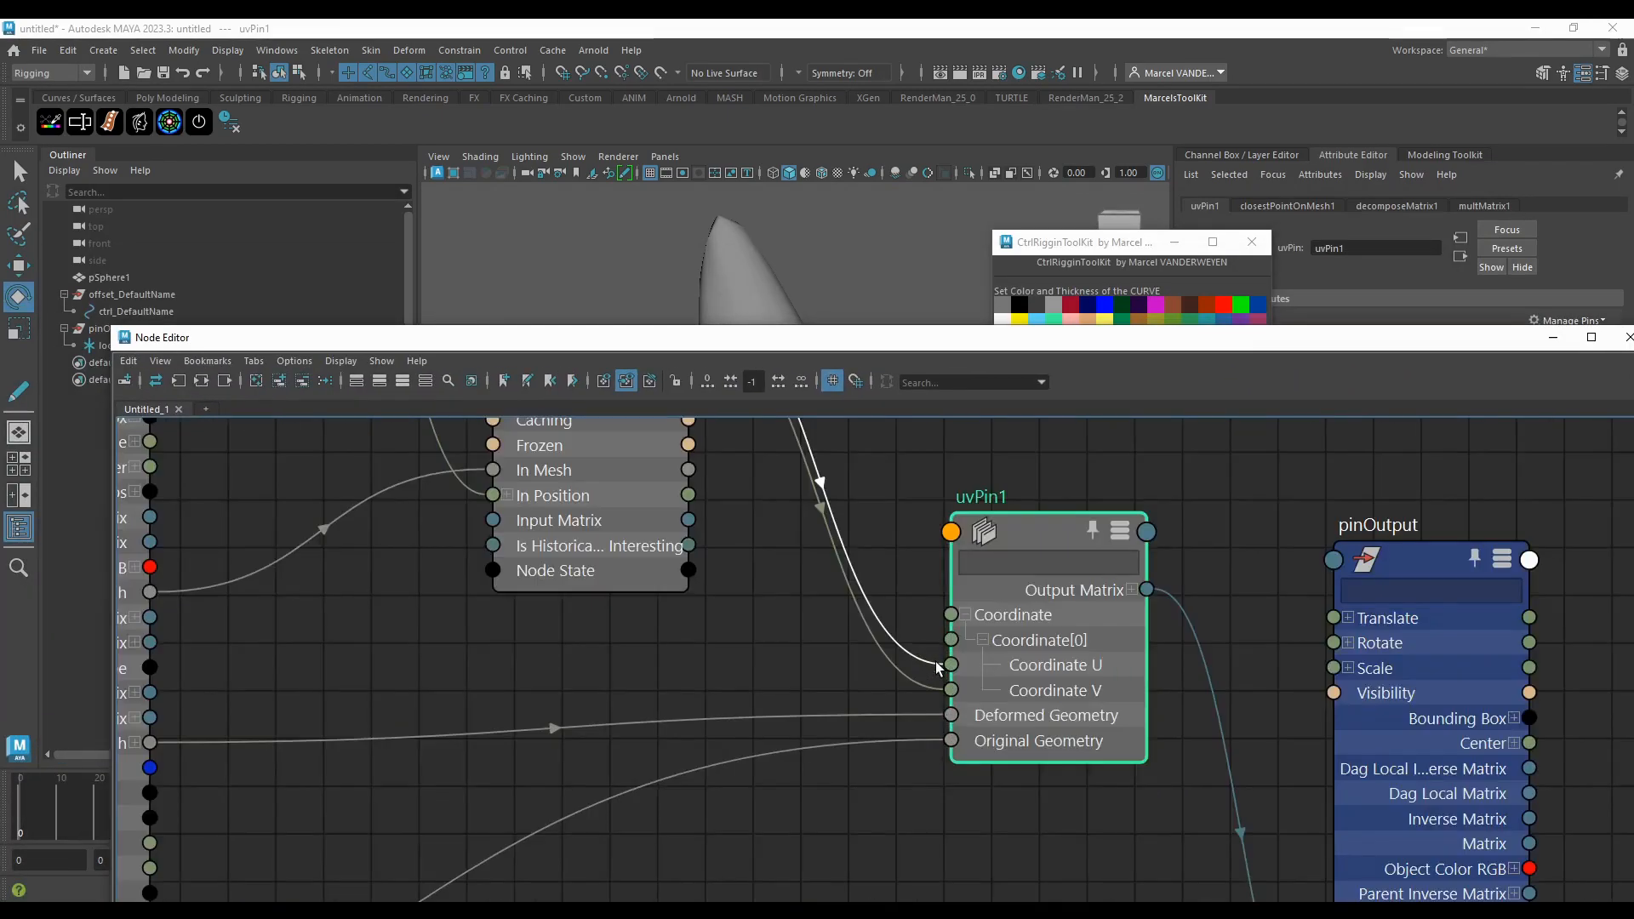
scroll(960, 754, "down", 4)
left_click_drag(778, 573, 771, 626)
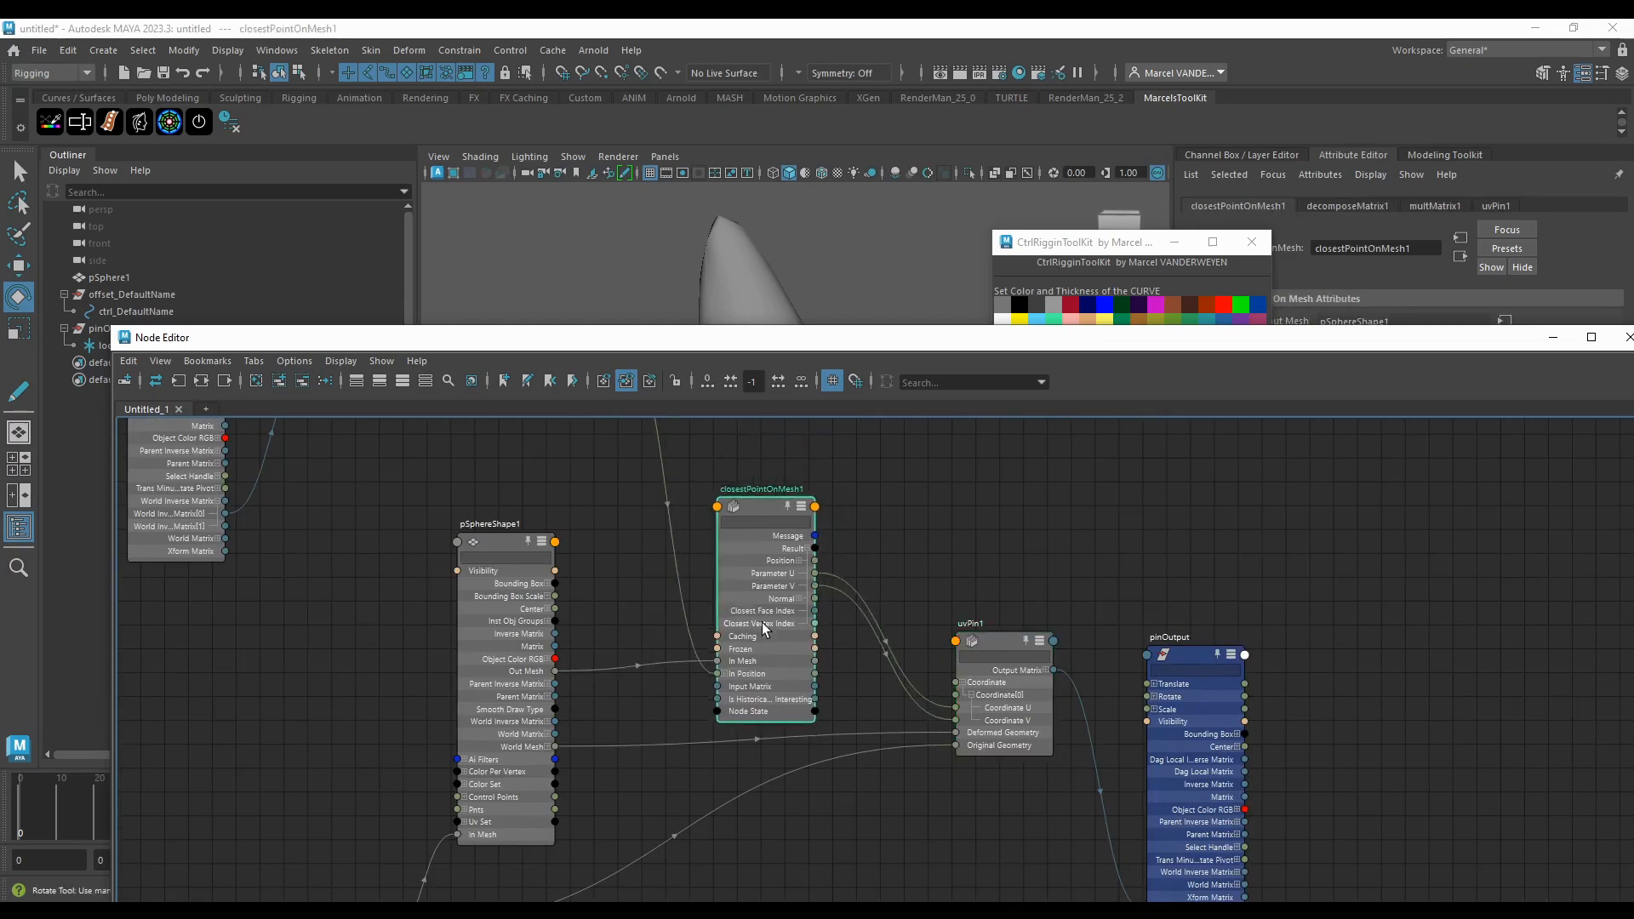
scroll(810, 630, "down", 2)
Step: Uncover the viewport and inspect the ctrl_DefaultName controller and the pinned locator1 by selecting each
left_click_drag(723, 341, 973, 641)
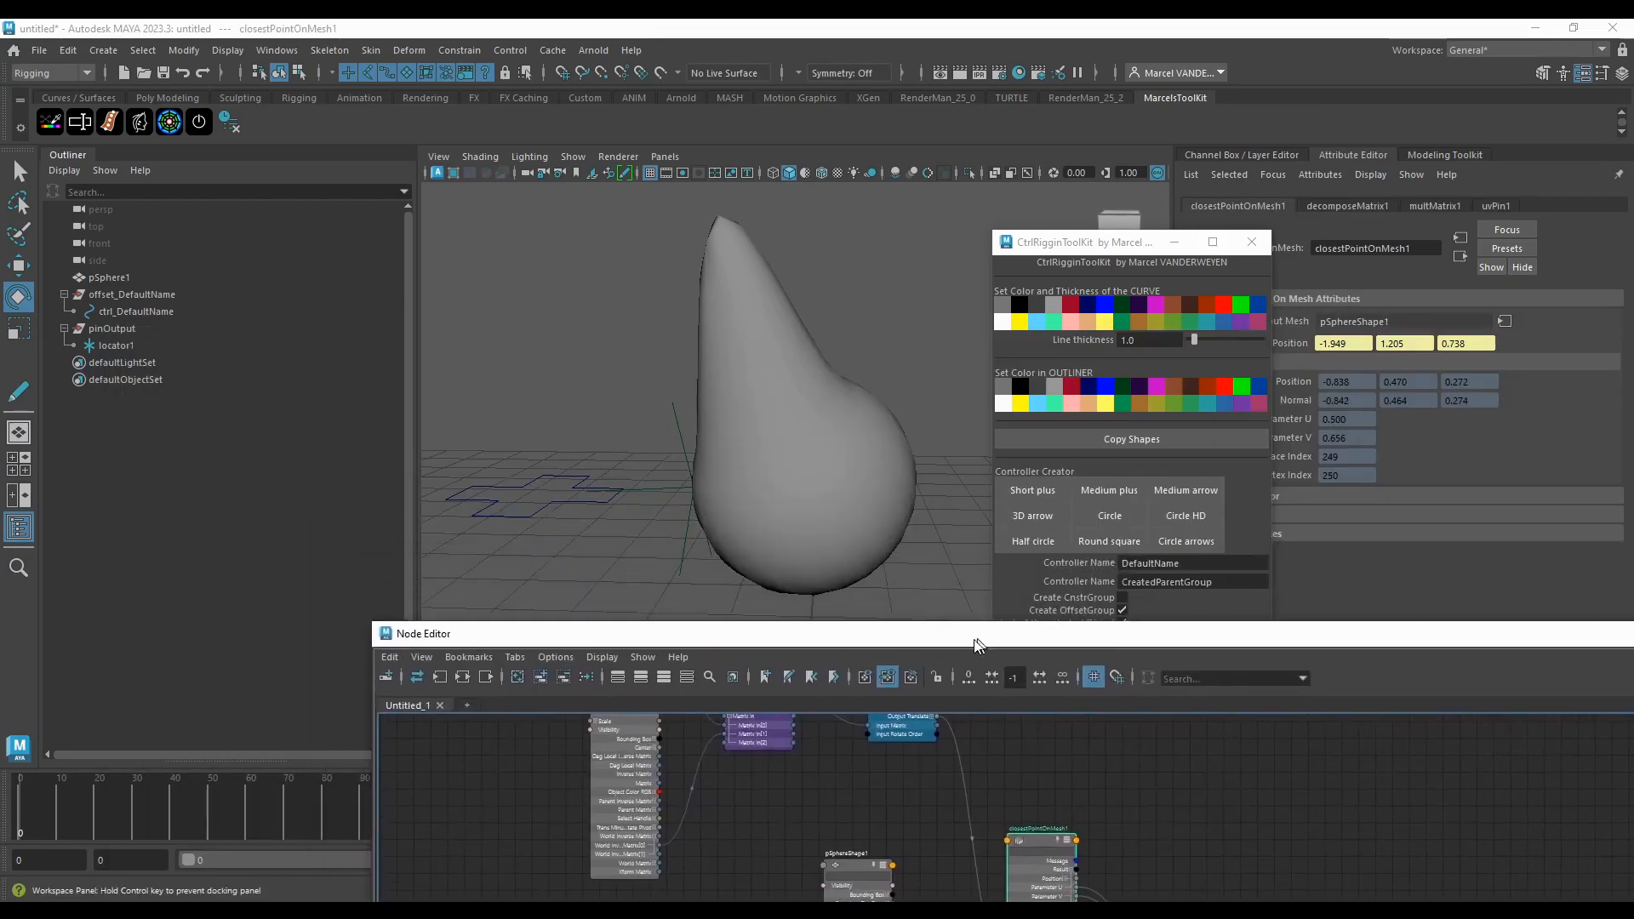
left_click(576, 487)
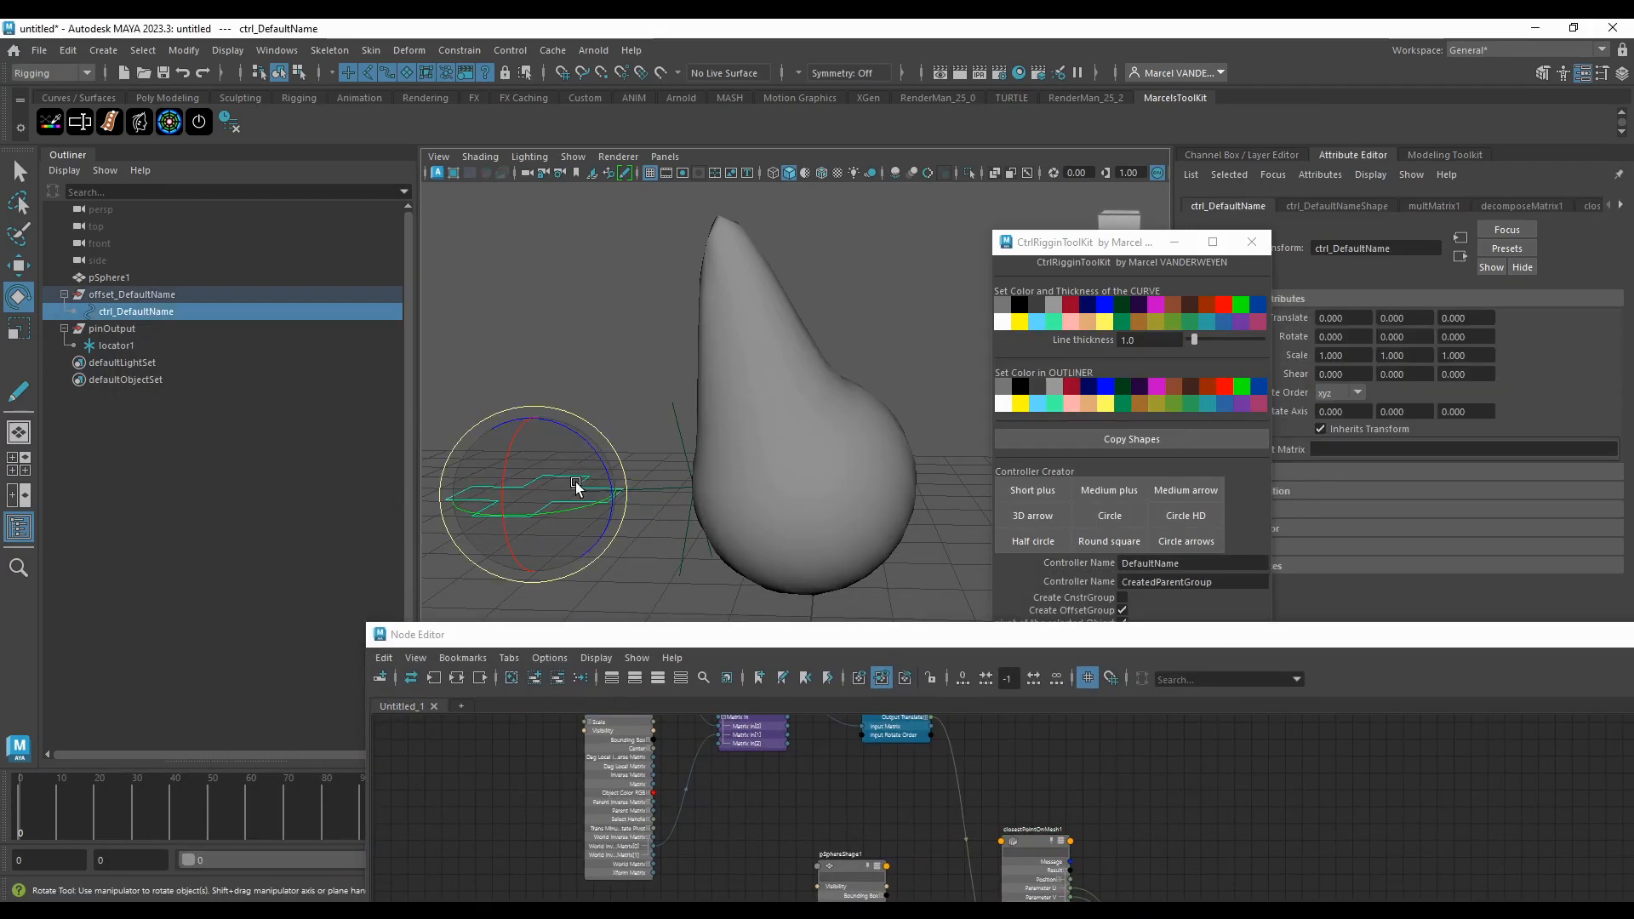
left_click(686, 475)
left_click_drag(922, 643, 827, 589)
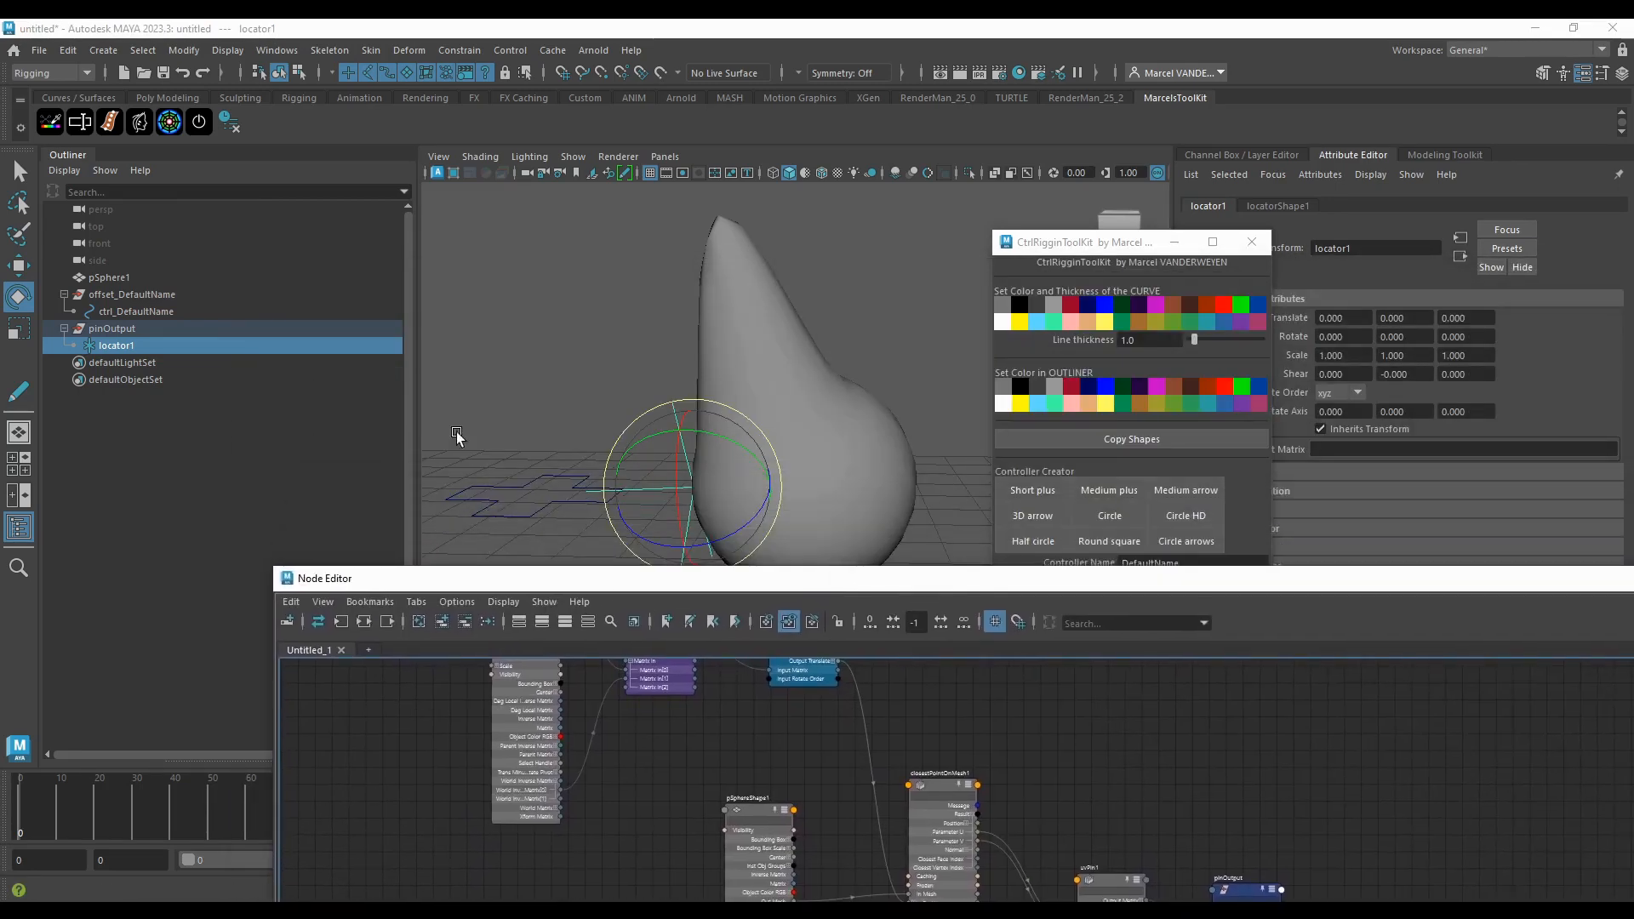
left_click(555, 477)
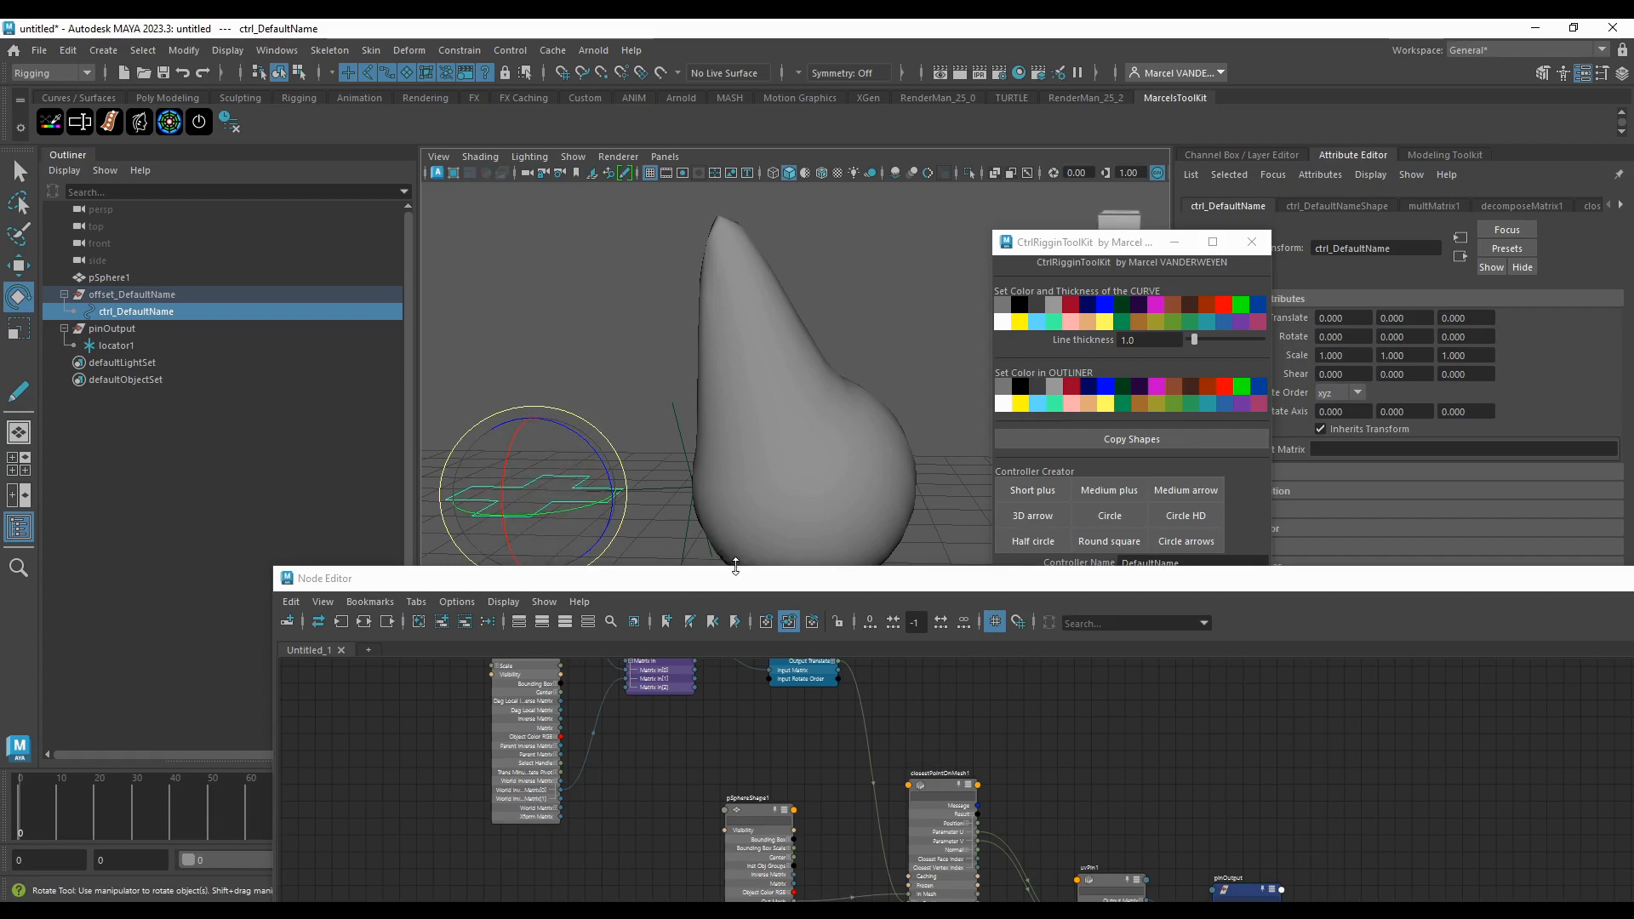
Step: Try deleting the closestPointOnMesh1 node from the pin network
left_click_drag(742, 580, 597, 200)
middle_click_drag(792, 322, 810, 559, "alt")
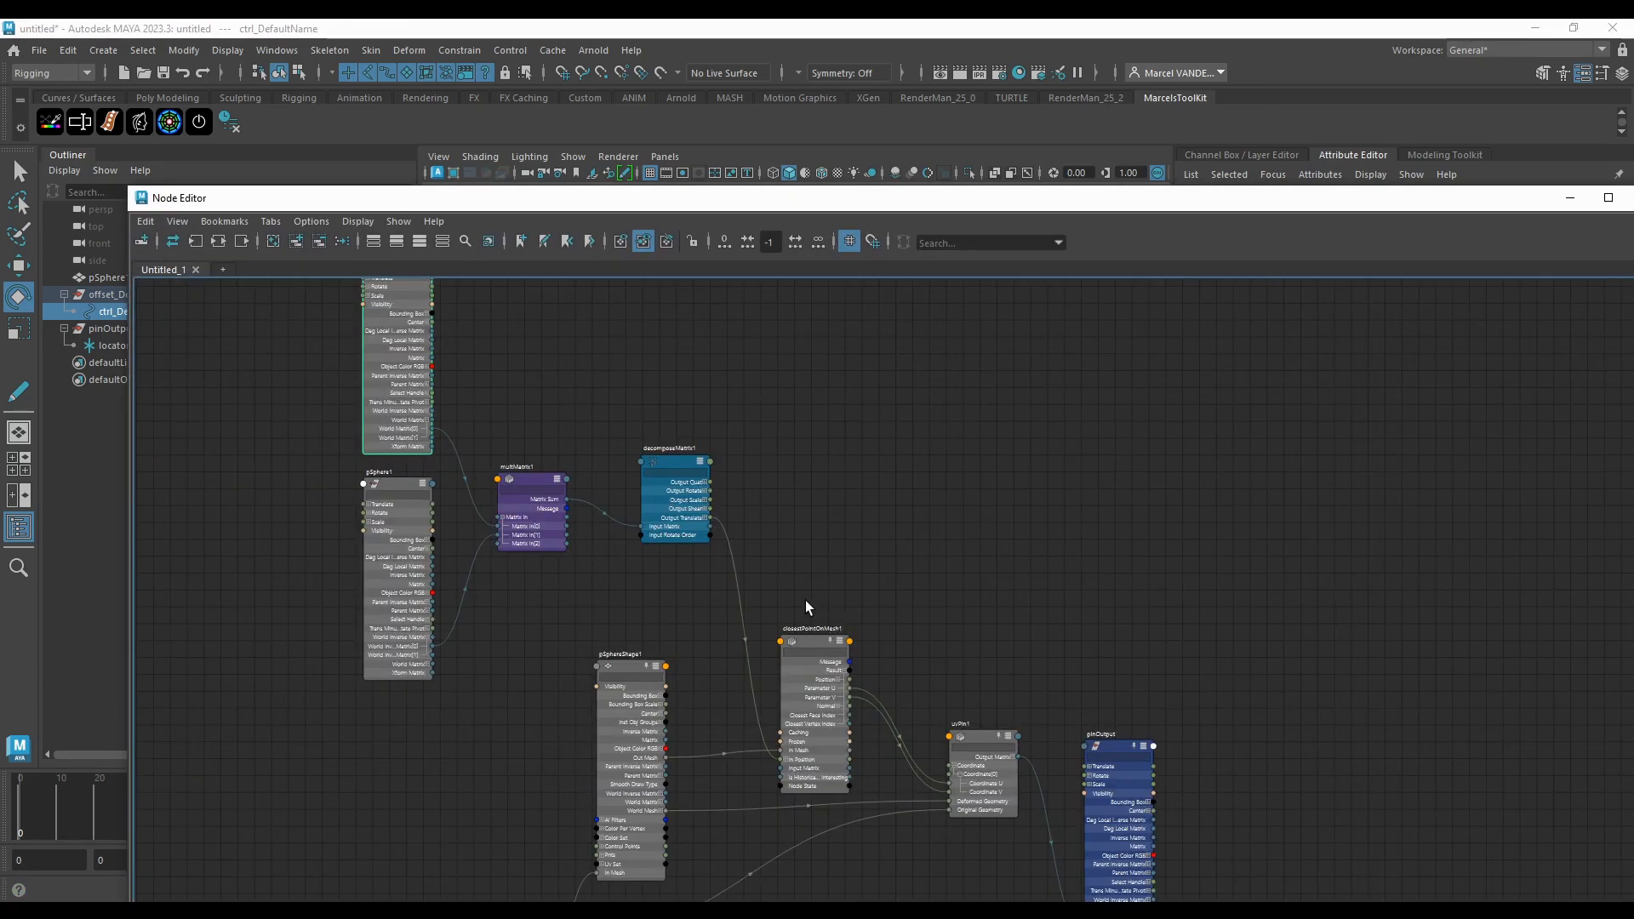
middle_click_drag(839, 705, 795, 630, "alt")
scroll(795, 631, "up", 1)
scroll(769, 581, "down", 1)
scroll(763, 604, "up", 2)
left_click(763, 602)
scroll(762, 601, "down", 2)
scroll(763, 601, "up", 1)
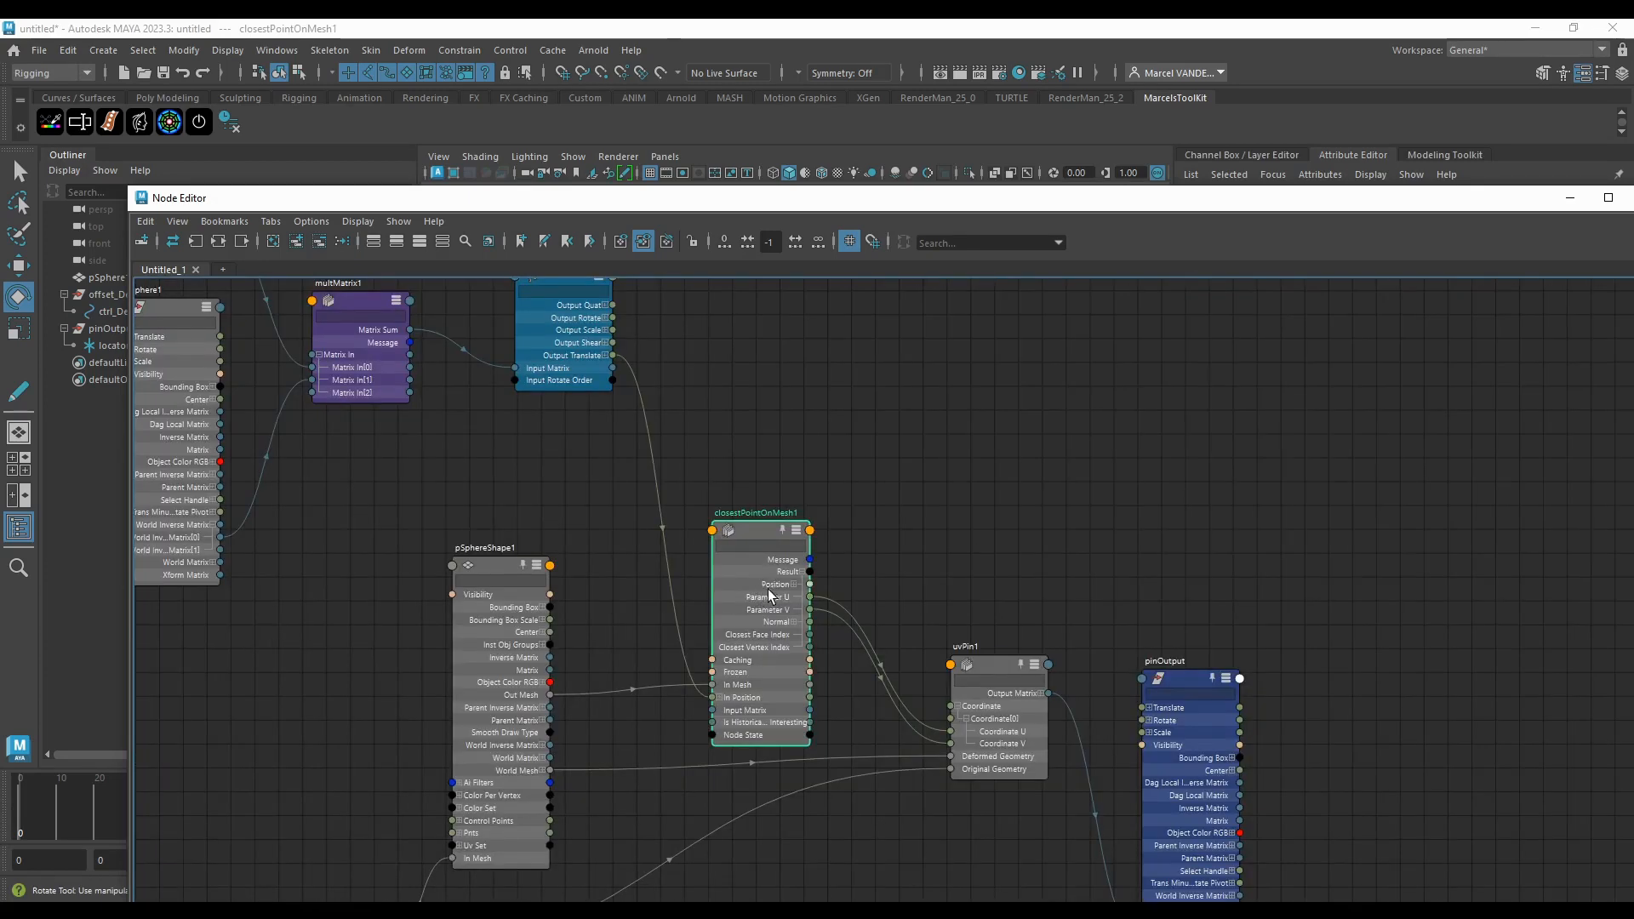
scroll(749, 579, "down", 3)
scroll(749, 578, "up", 2)
key("Delete")
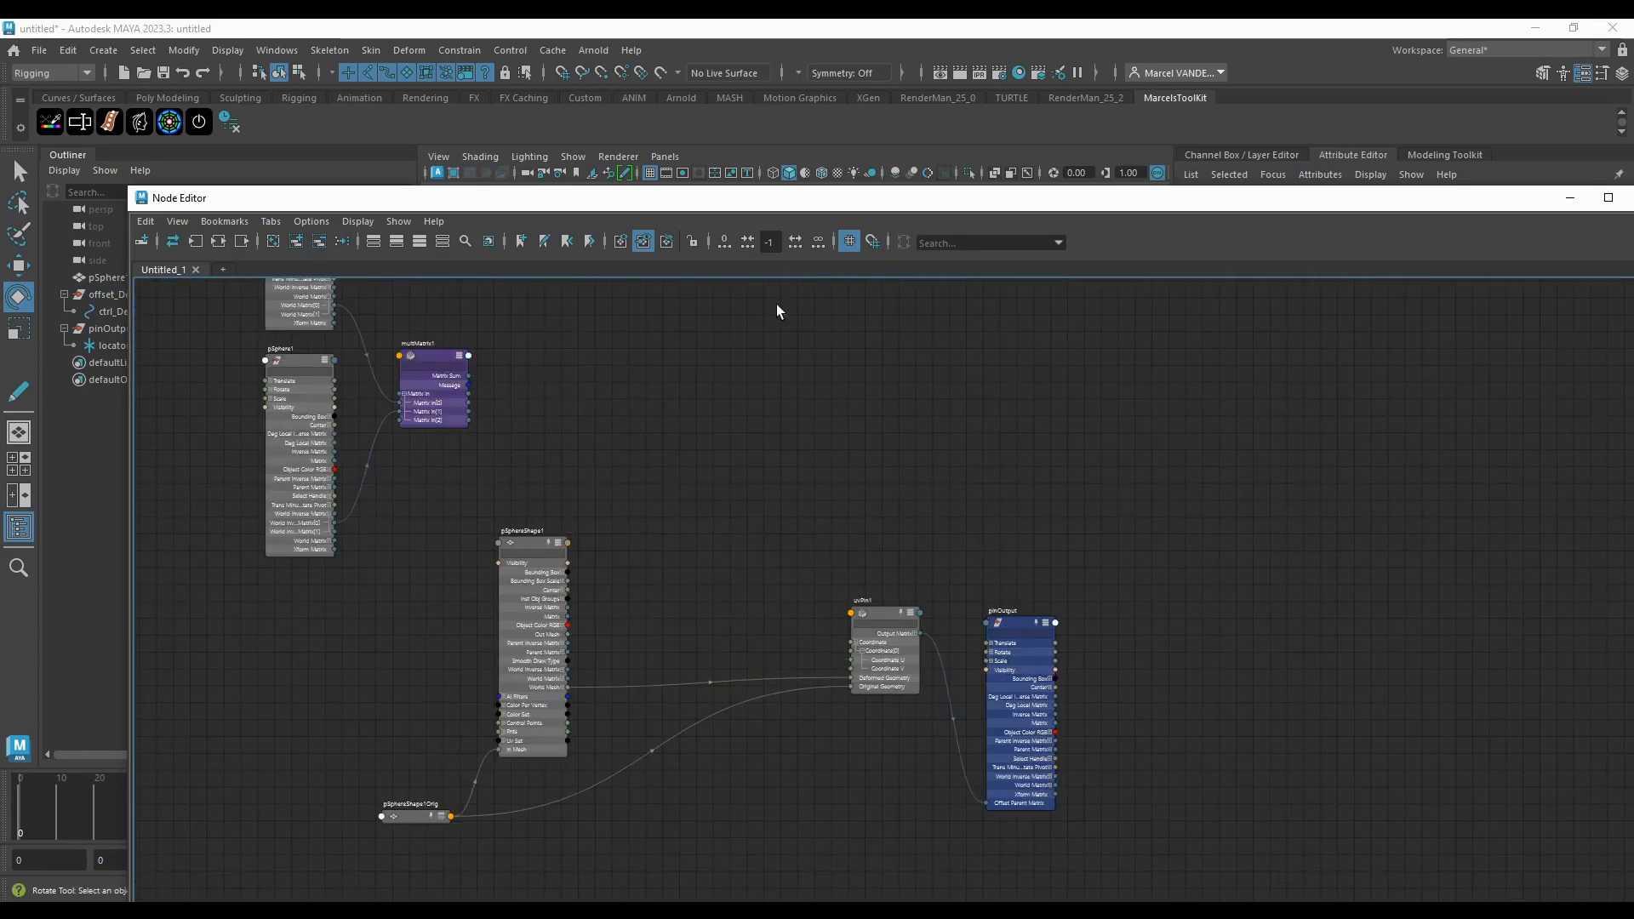
Step: Undo the node deletion, the sphere's rotation and the vertex deformation, watching the result in the viewport
left_click_drag(811, 205, 808, 610)
scroll(800, 486, "down", 3)
scroll(781, 466, "up", 2)
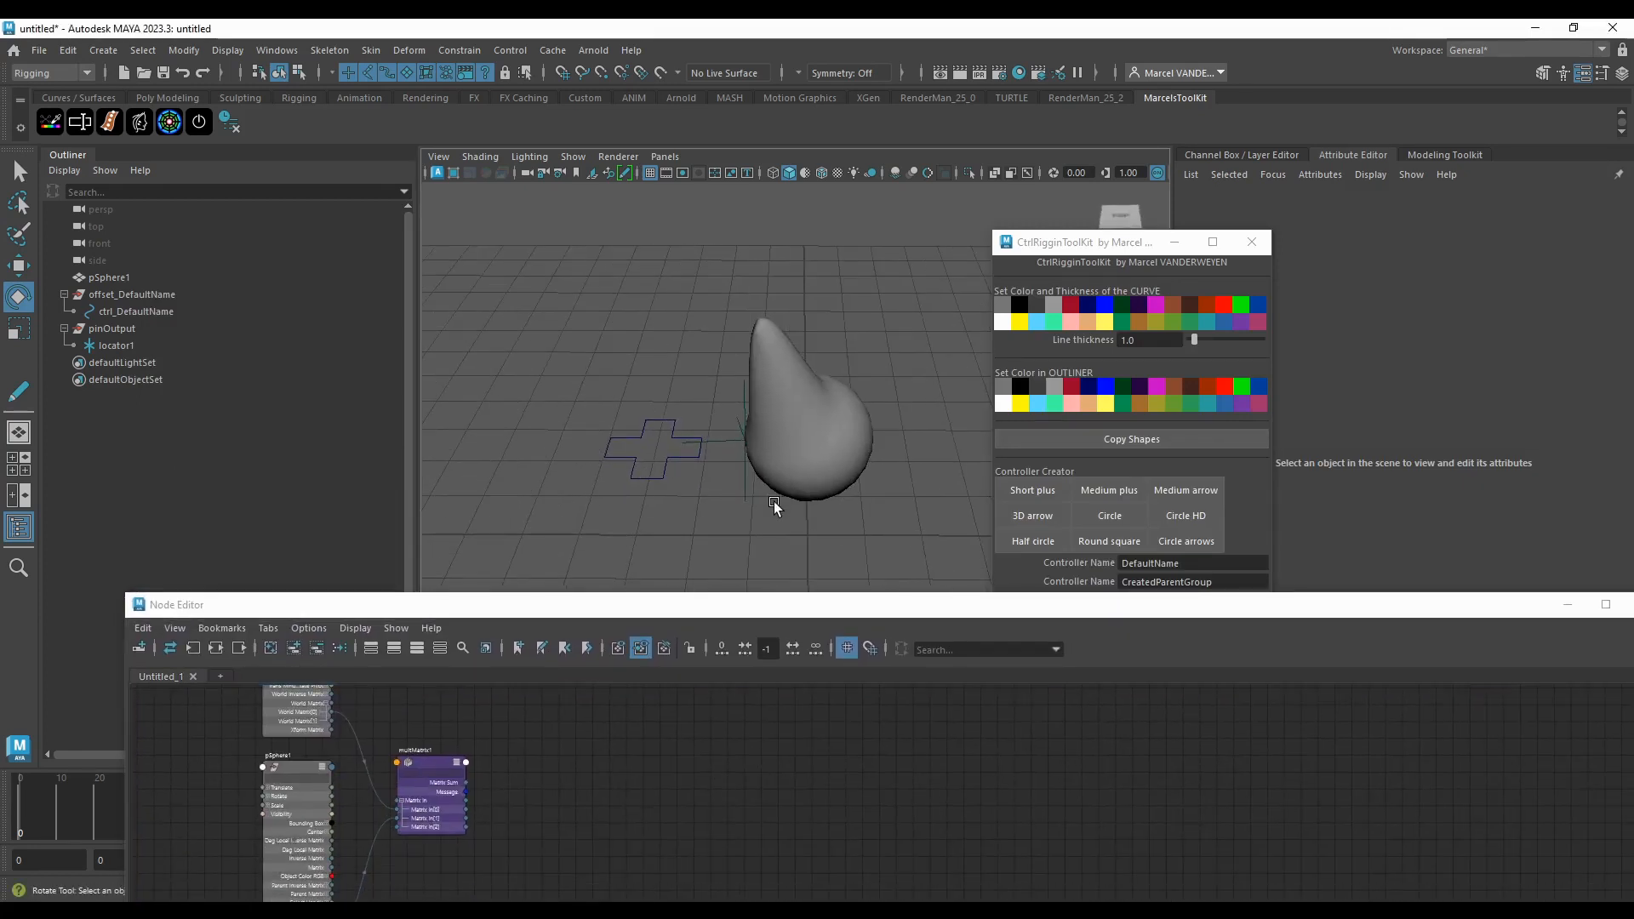
key("ctrl+z")
key("ctrl+z")
key("ctrl+z")
key("ctrl+z")
key("ctrl+z")
key("ctrl+z")
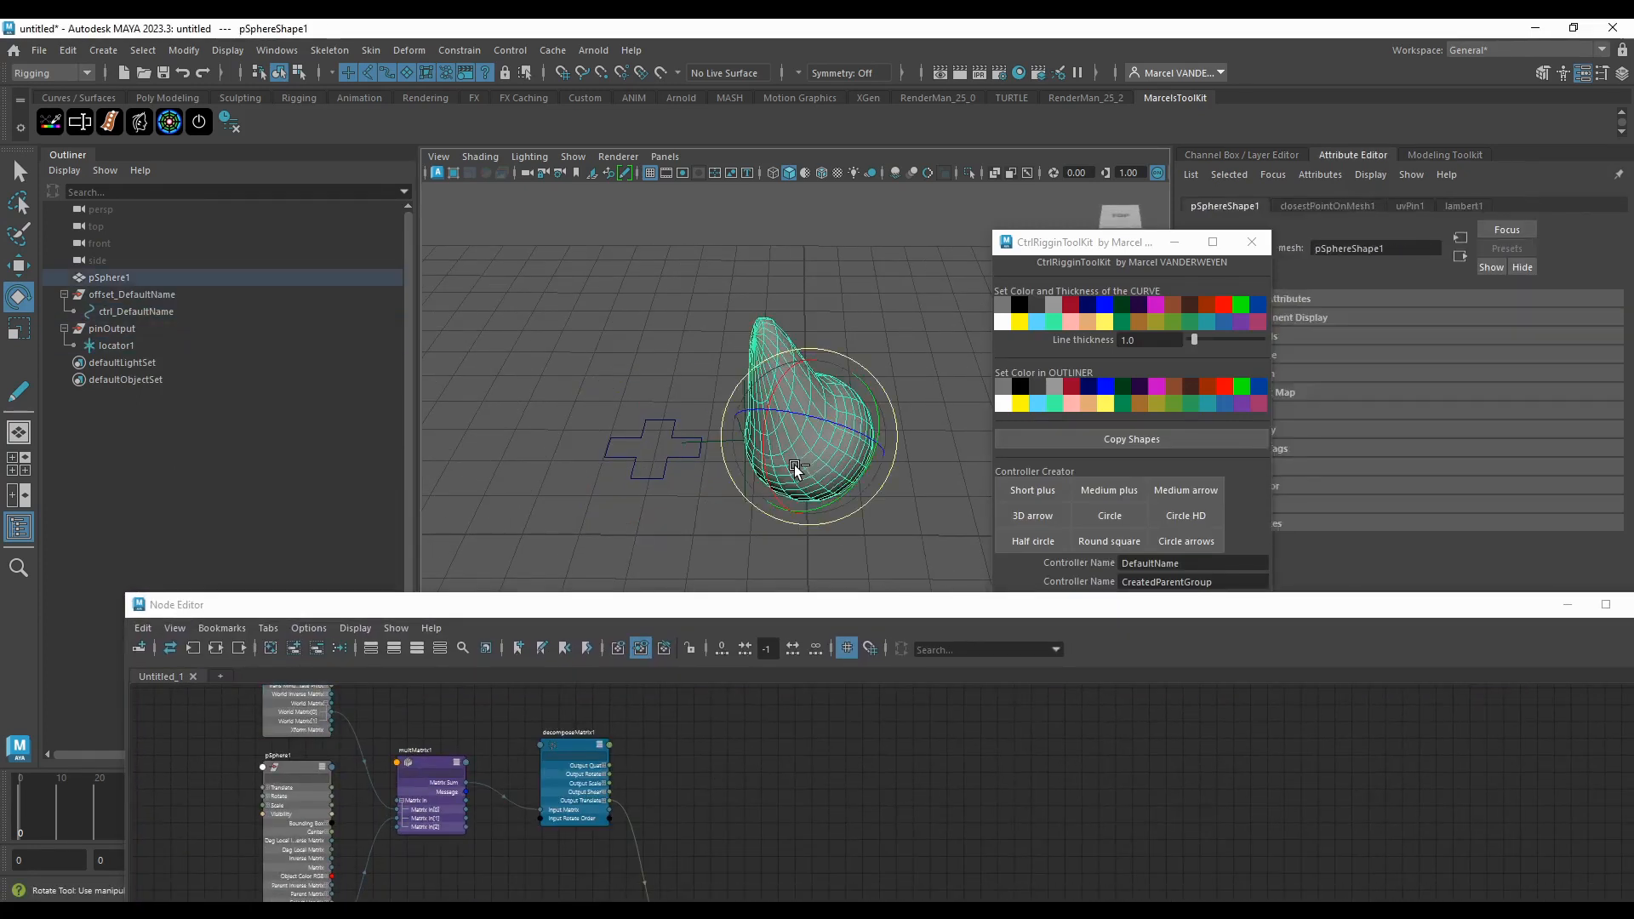
key("ctrl+z")
key("ctrl+z")
key("ctrl+z")
key("ctrl+z")
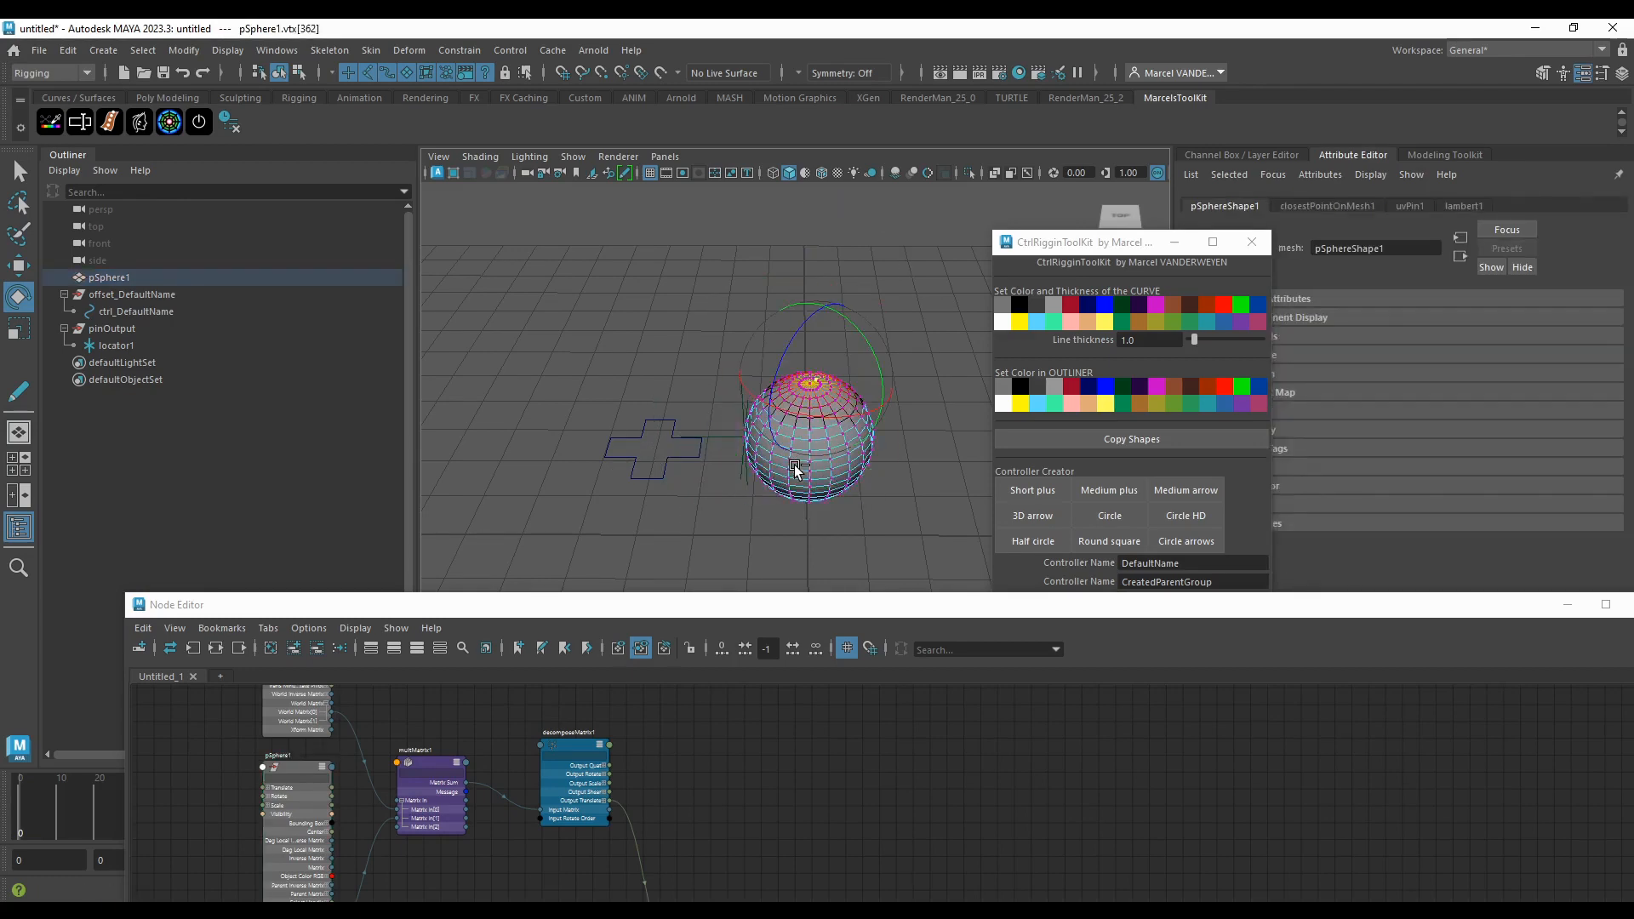
Step: Undo the remaining pSphere1 deformation, then reset the transforms of pSphere1 and ctrl_DefaultName with the shelf reset tool
key("ctrl+z")
key("ctrl+z")
key("ctrl+z")
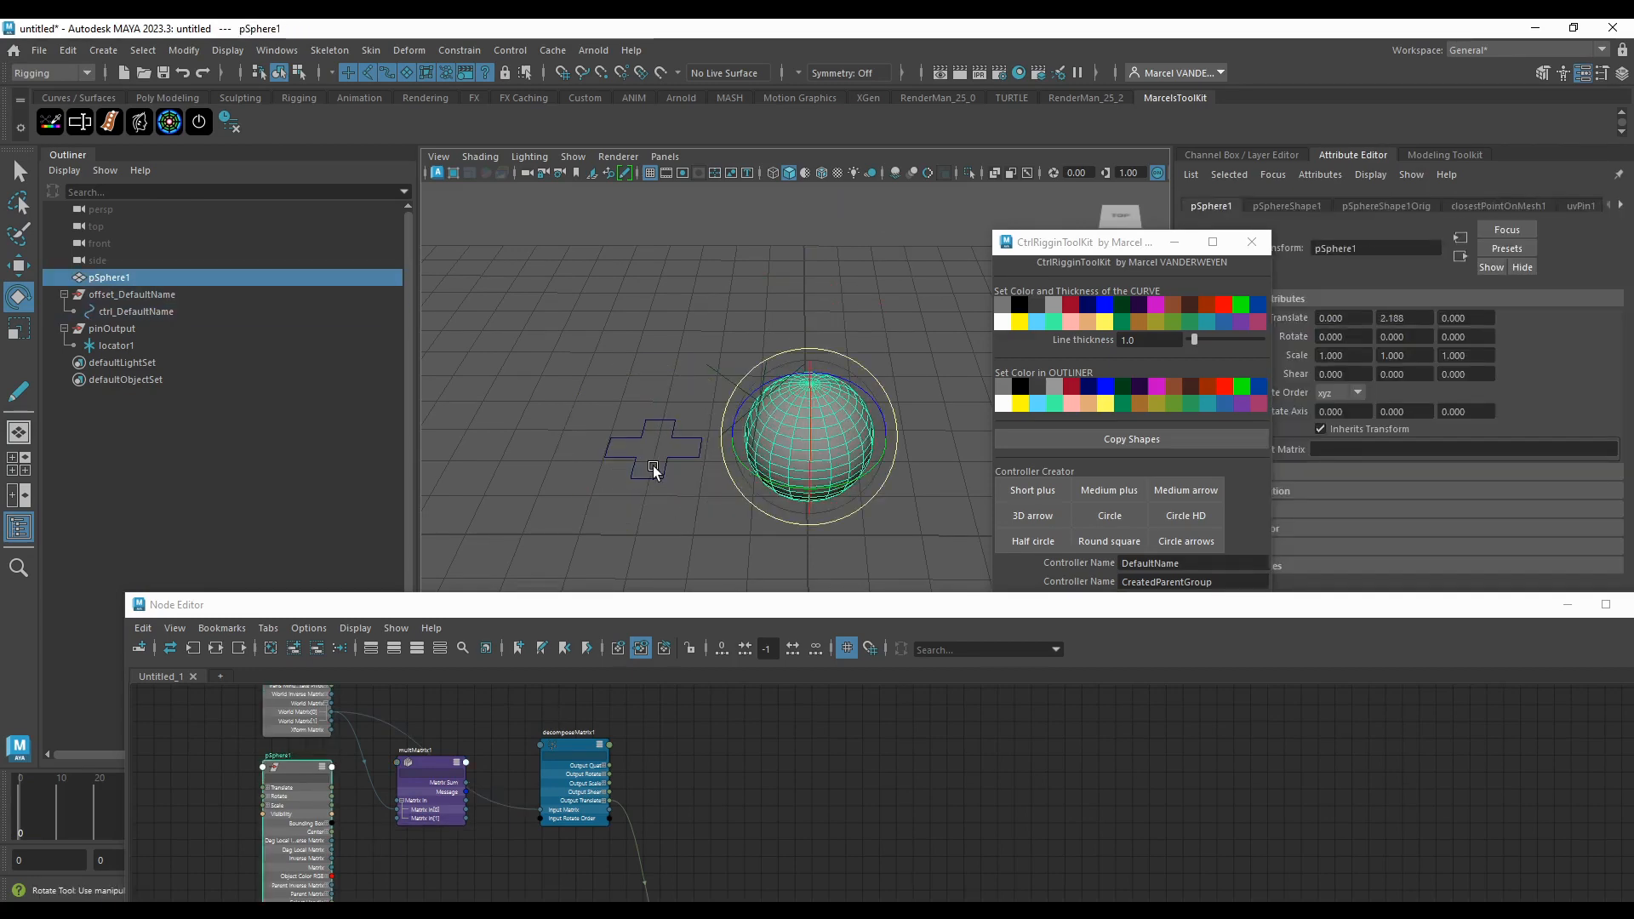
left_click(654, 470, "shift")
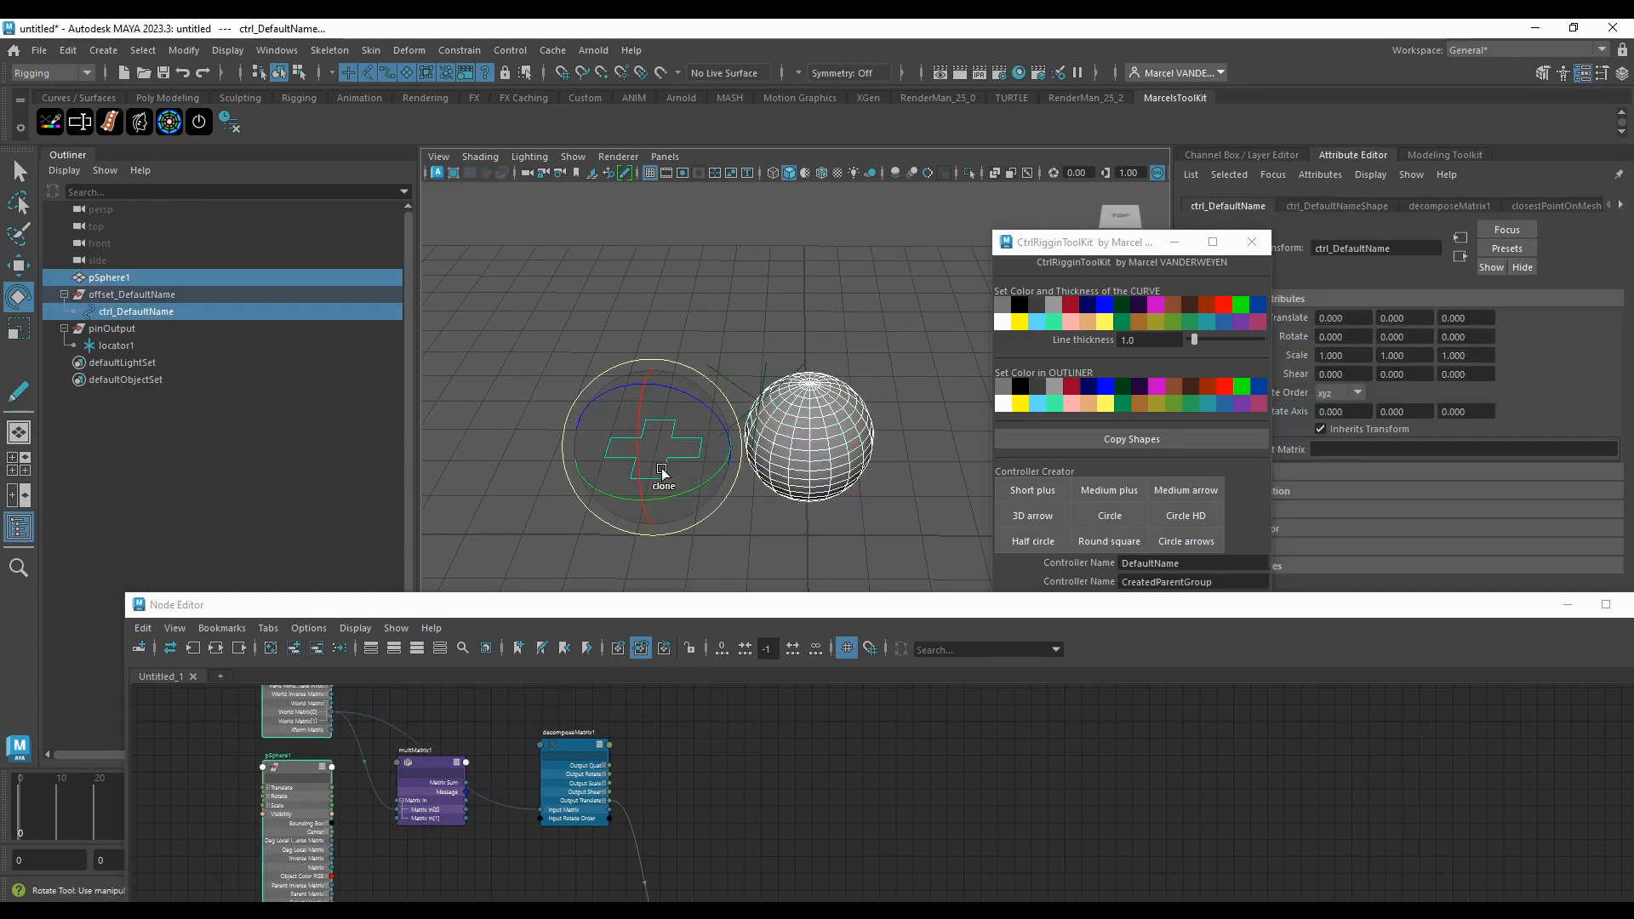
left_click(200, 122)
Step: Inspect the offset_DefaultName group, then try moving locator1 away from its pinned position and undo the move
left_click_drag(724, 417, 651, 538, "alt")
left_click(128, 294)
key("w")
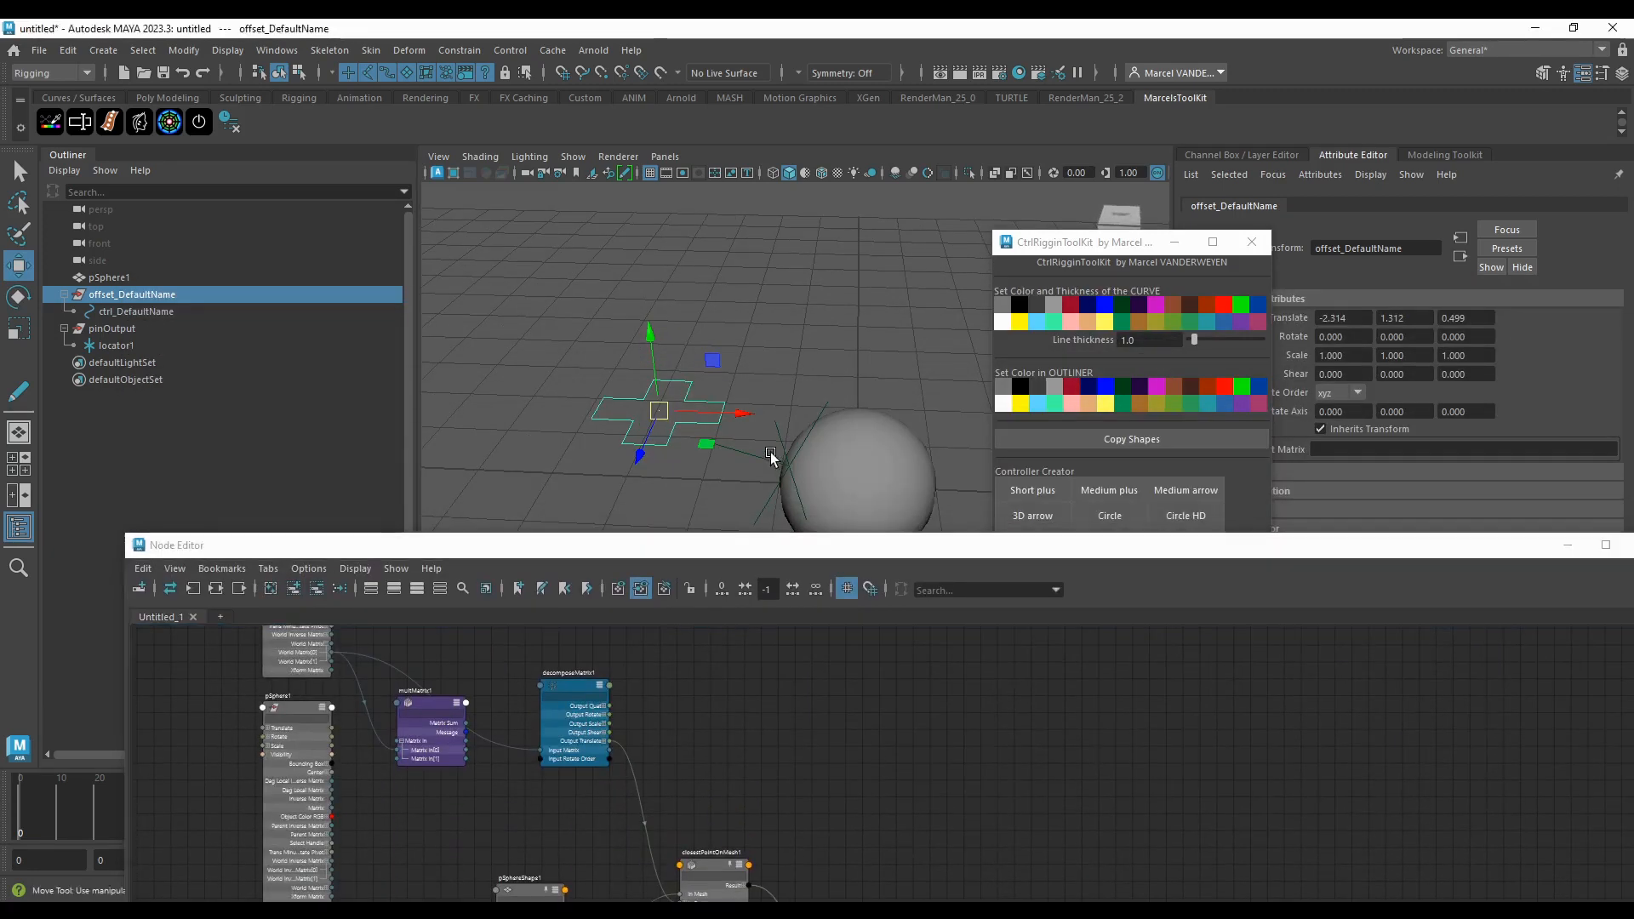
left_click(787, 466)
left_click_drag(790, 465, 750, 486)
key("ctrl+z")
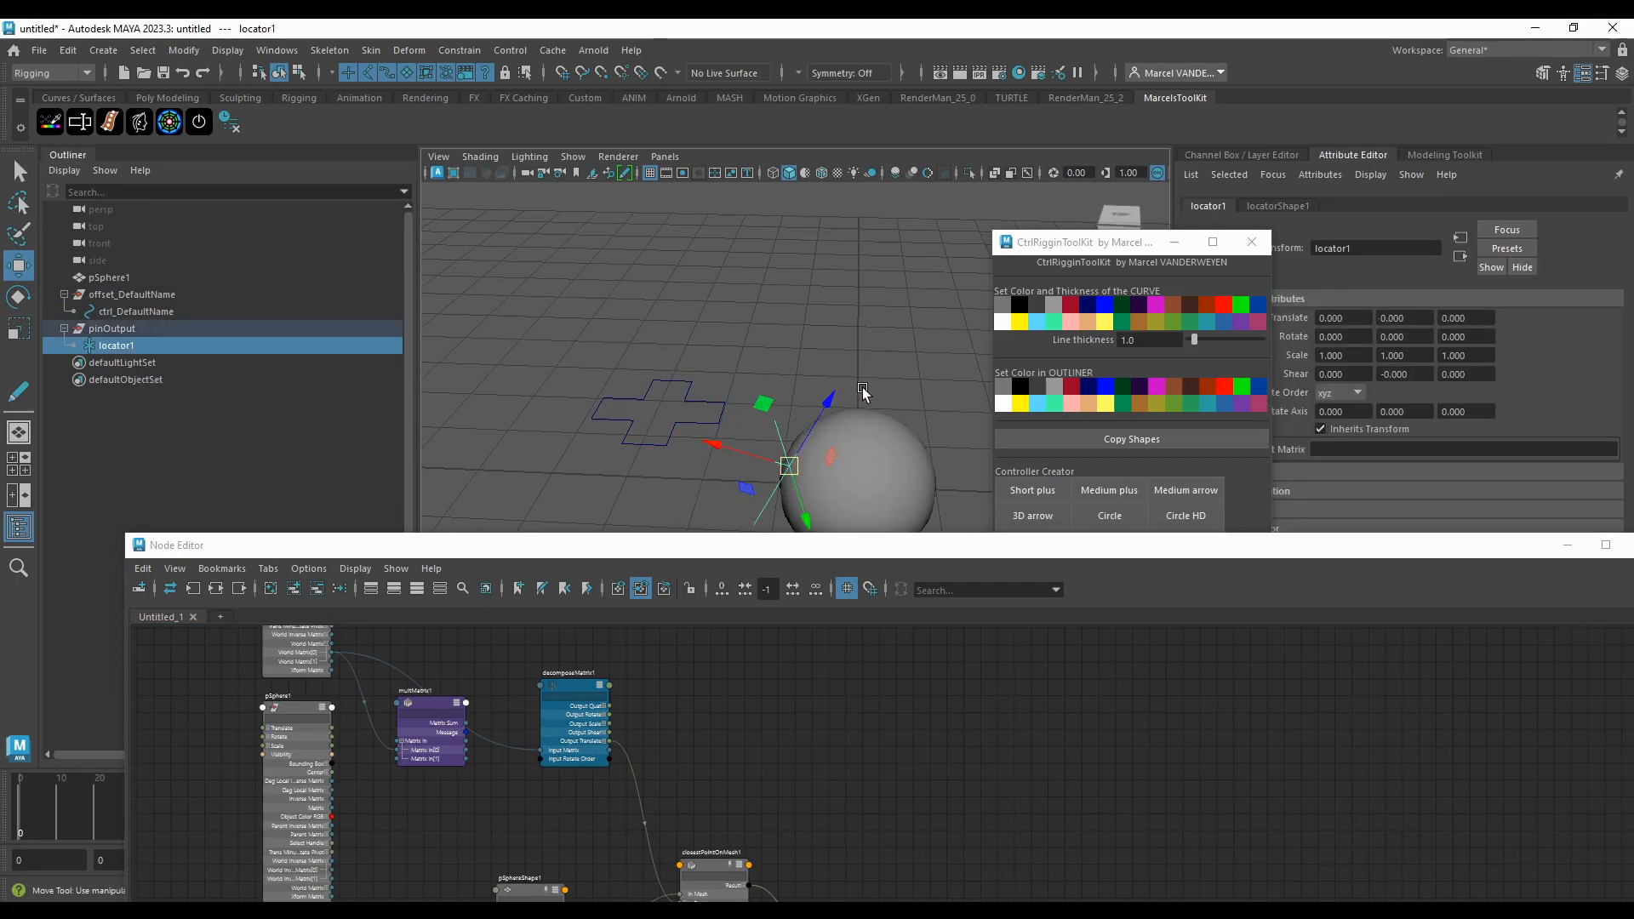
Step: Bring the node network into view and delete the closestPointOnMesh1 node feeding uvPin1
left_click_drag(831, 547, 773, 230)
scroll(696, 536, "up", 5)
middle_click_drag(614, 622, 757, 543, "alt")
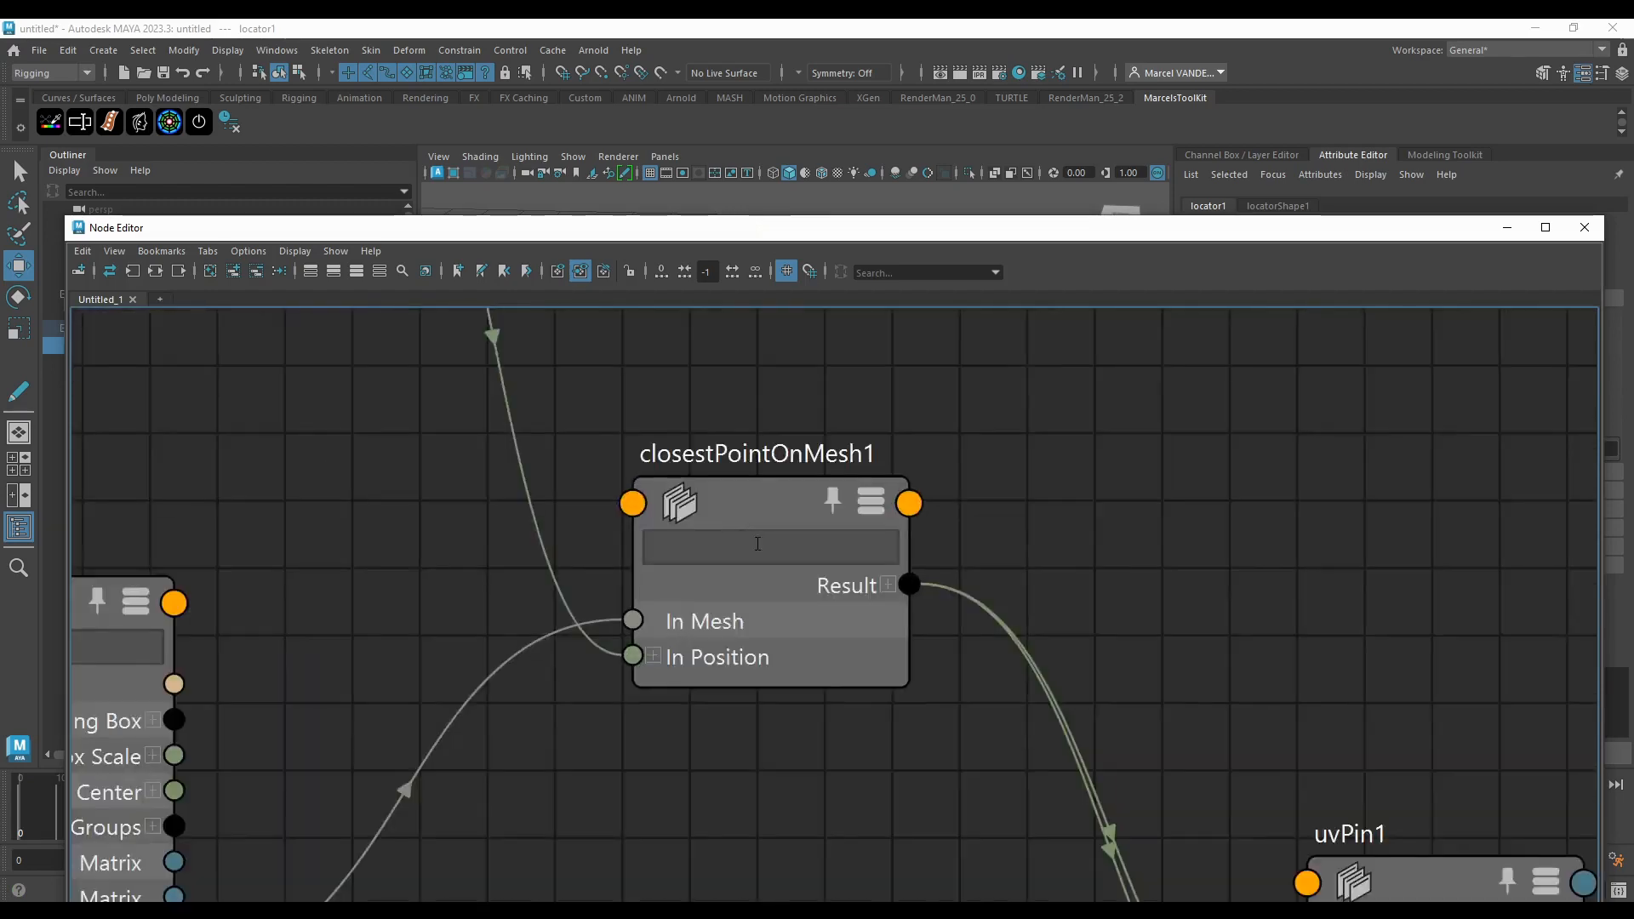
left_click(749, 517)
key("Delete")
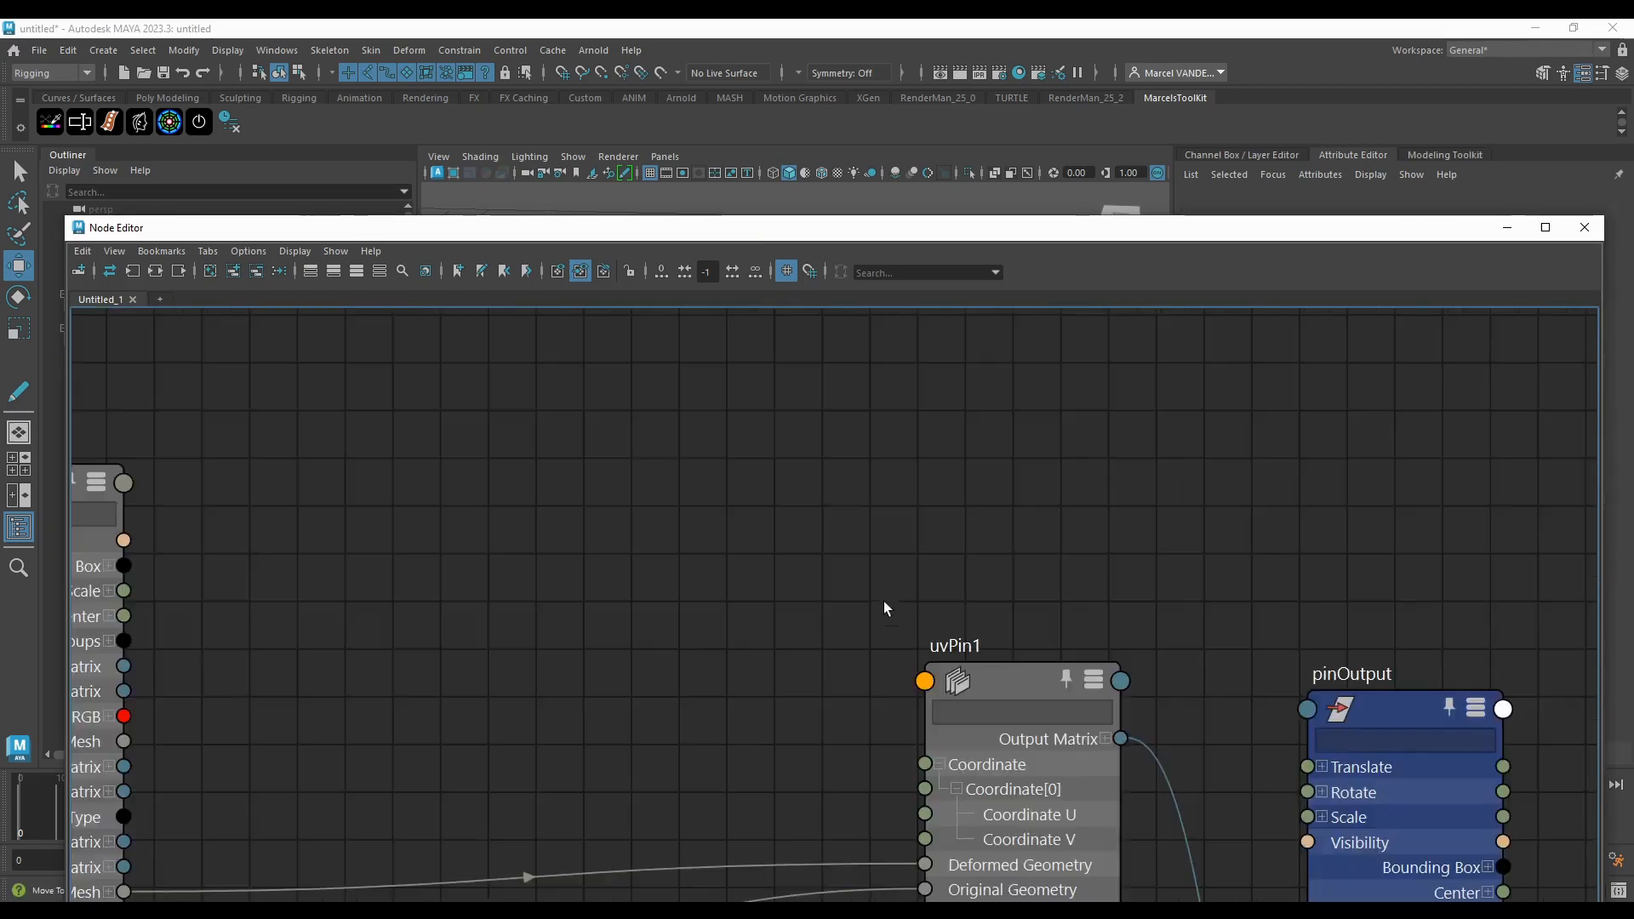
Step: Uncover uvPin1's attributes from the floating windows and add a new coordinate item to the node
left_click(1005, 747)
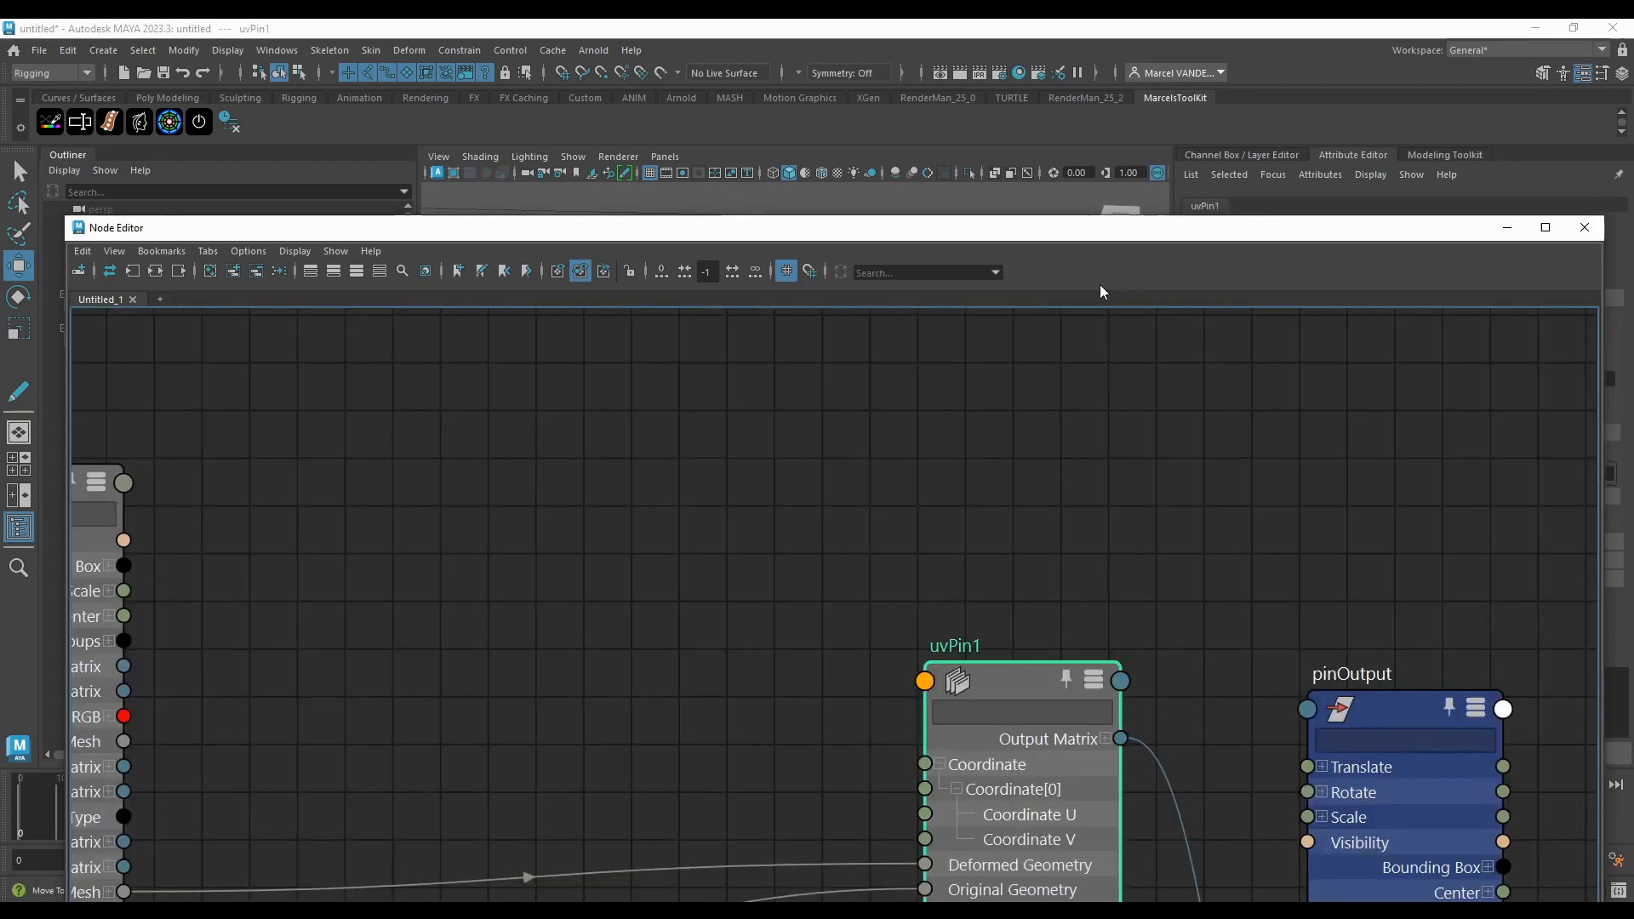
left_click_drag(1124, 233, 773, 536)
left_click_drag(1124, 245, 965, 240)
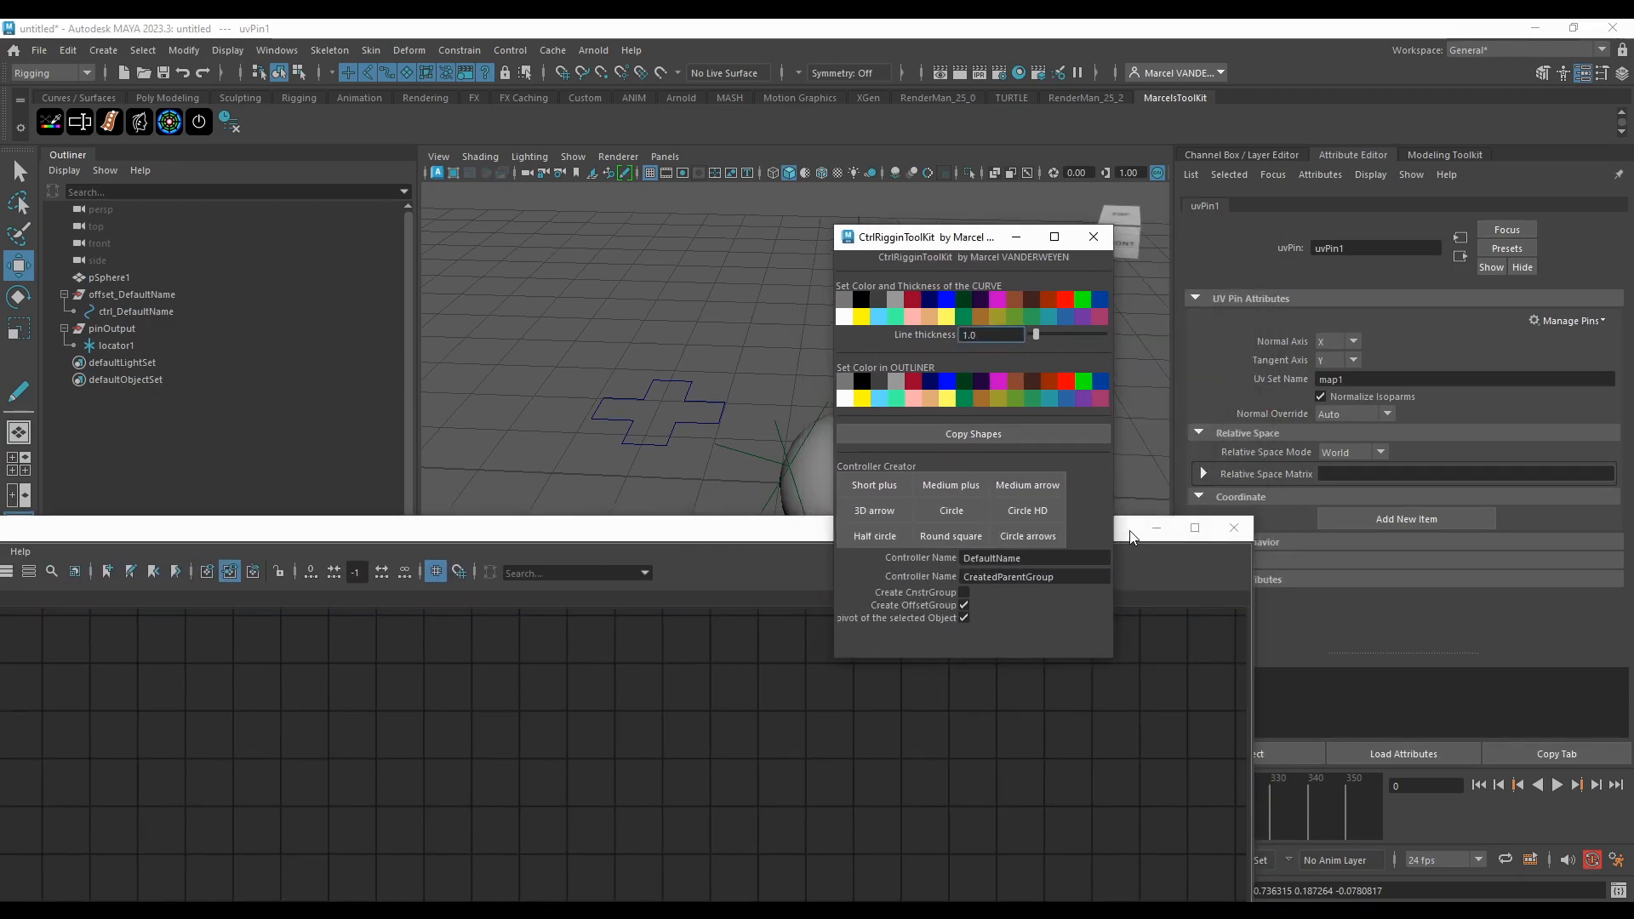
left_click_drag(1132, 536, 1098, 625)
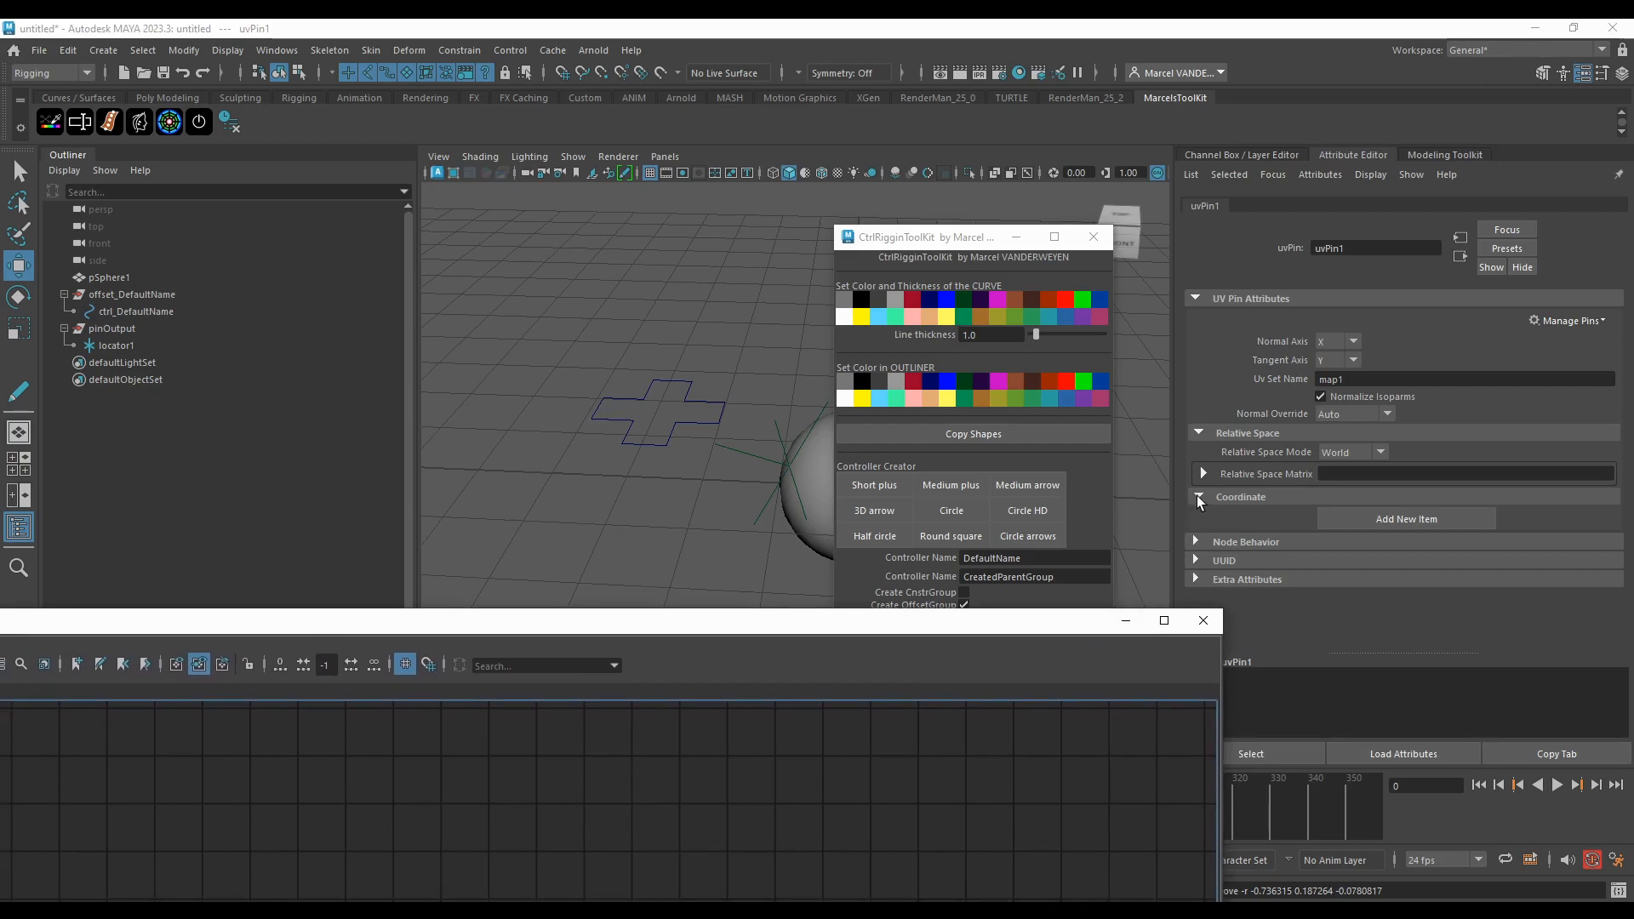
left_click(1338, 515)
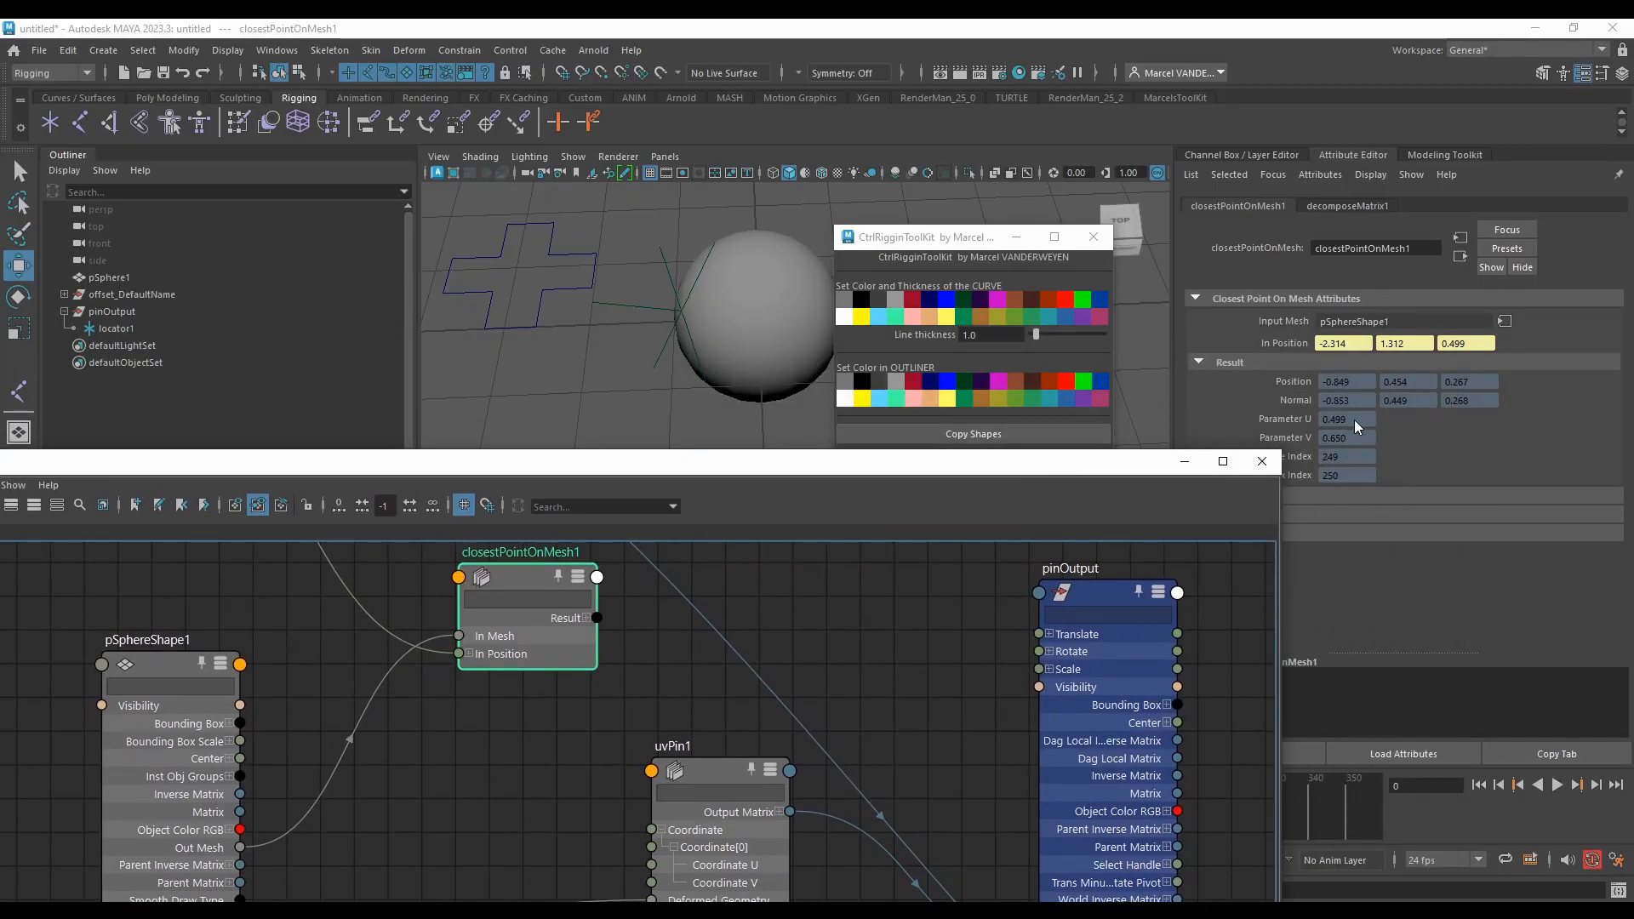
Step: Copy closestPointOnMesh1's Parameter U and V results into uvPin1's Coordinate[0] as 0.499 and 0.650
left_click_drag(1355, 420, 1306, 417)
left_click(777, 800)
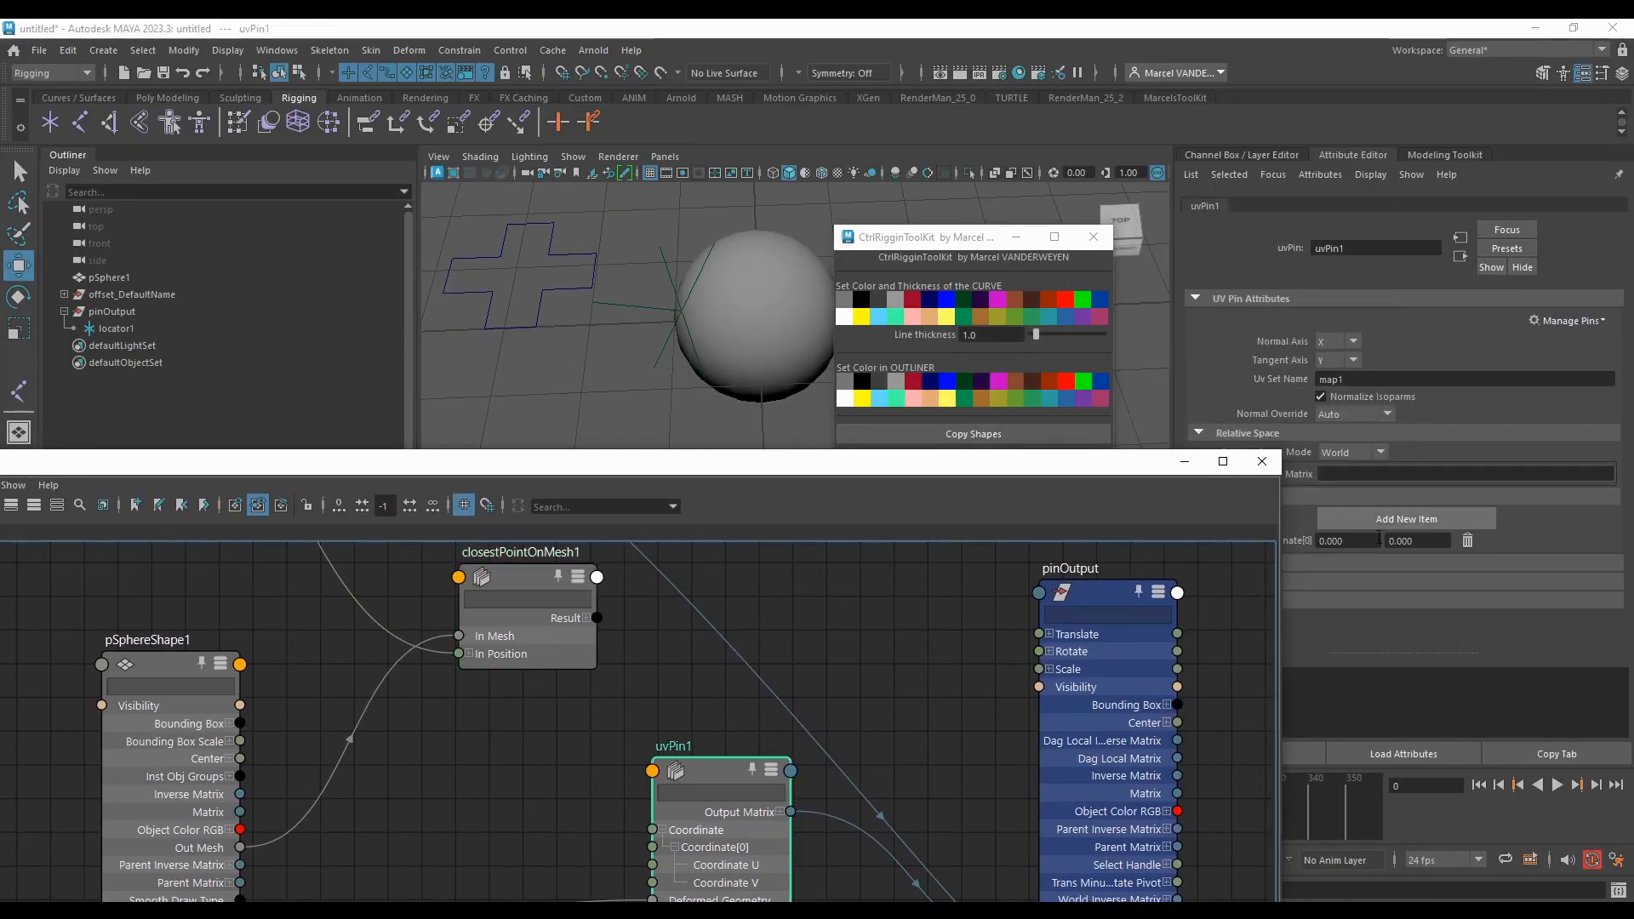
left_click_drag(1355, 541, 1316, 544)
left_click(552, 631)
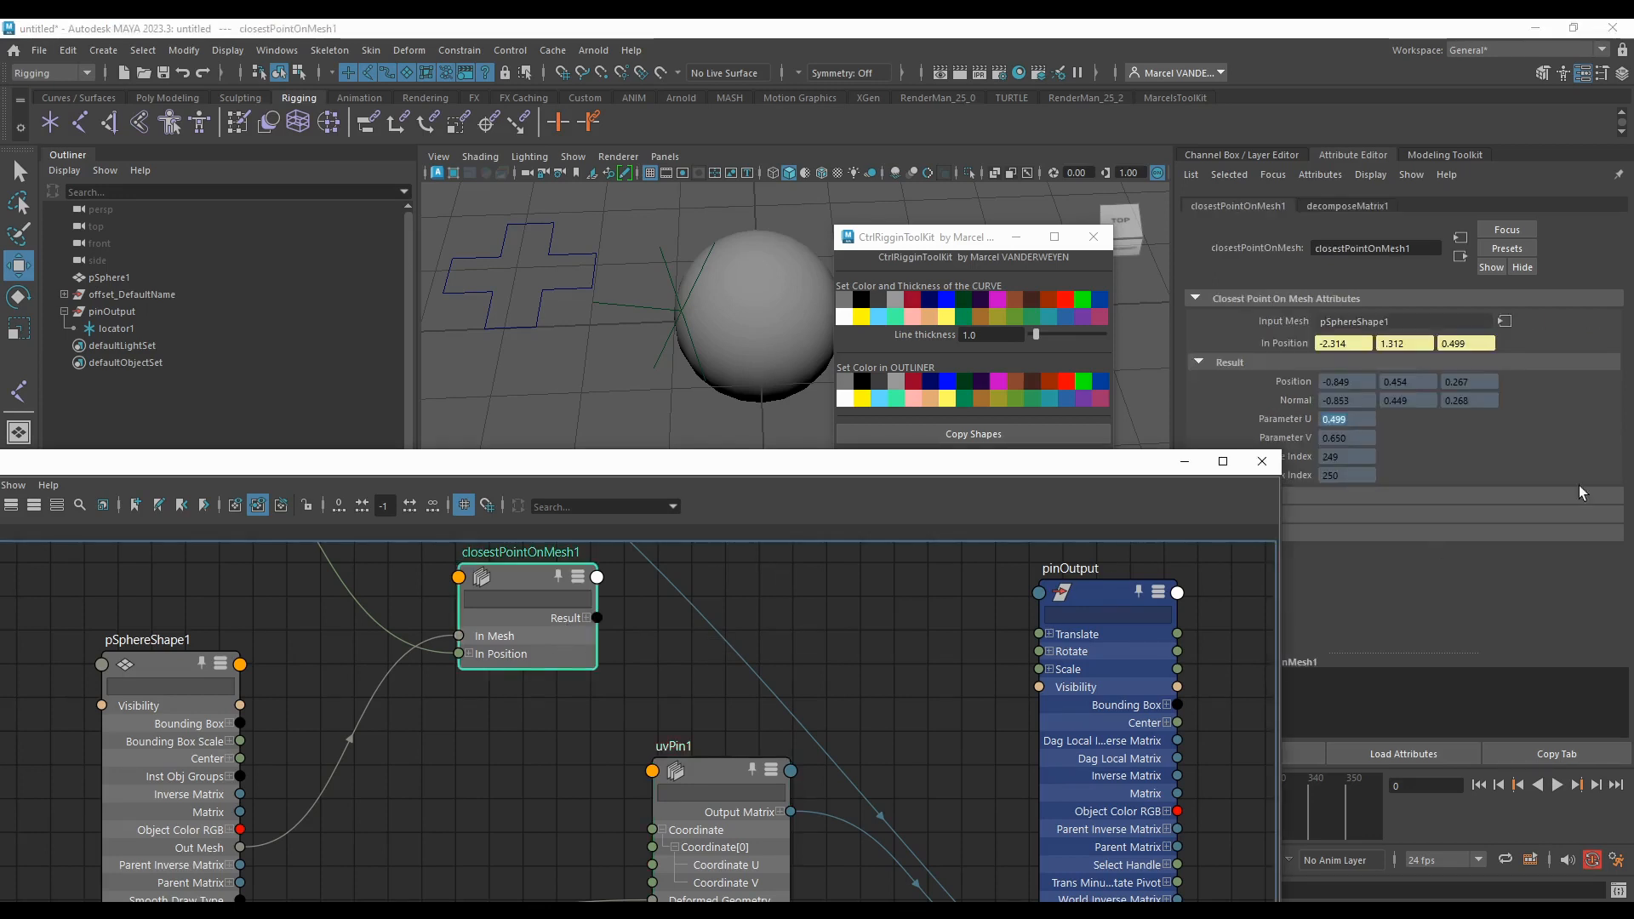
double_click(1356, 436)
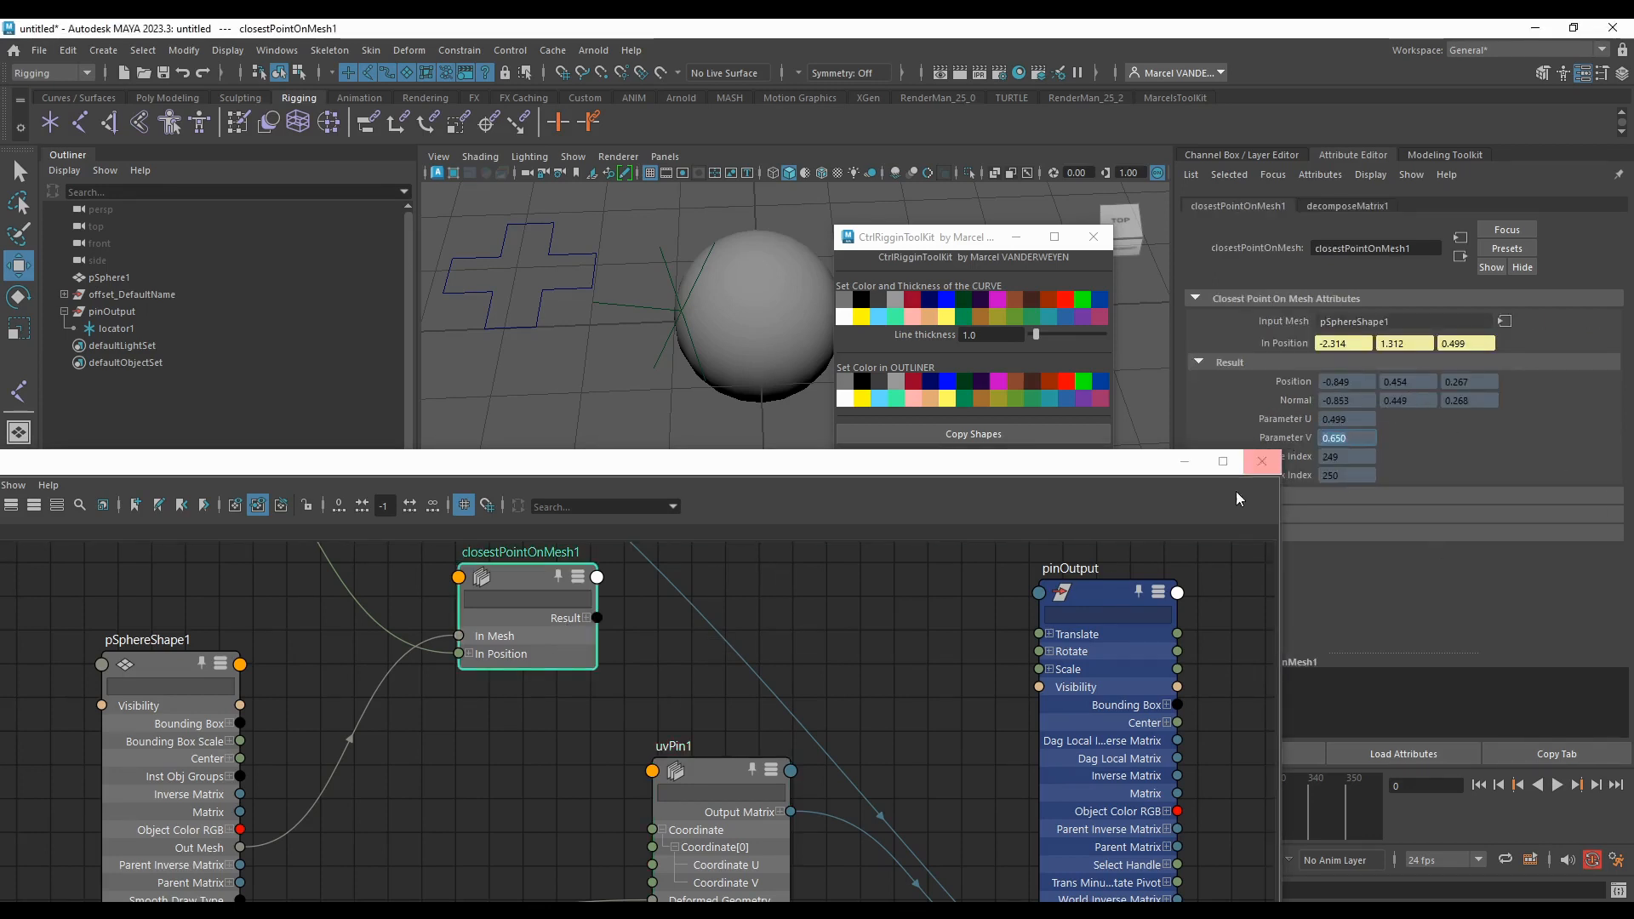
left_click(739, 865)
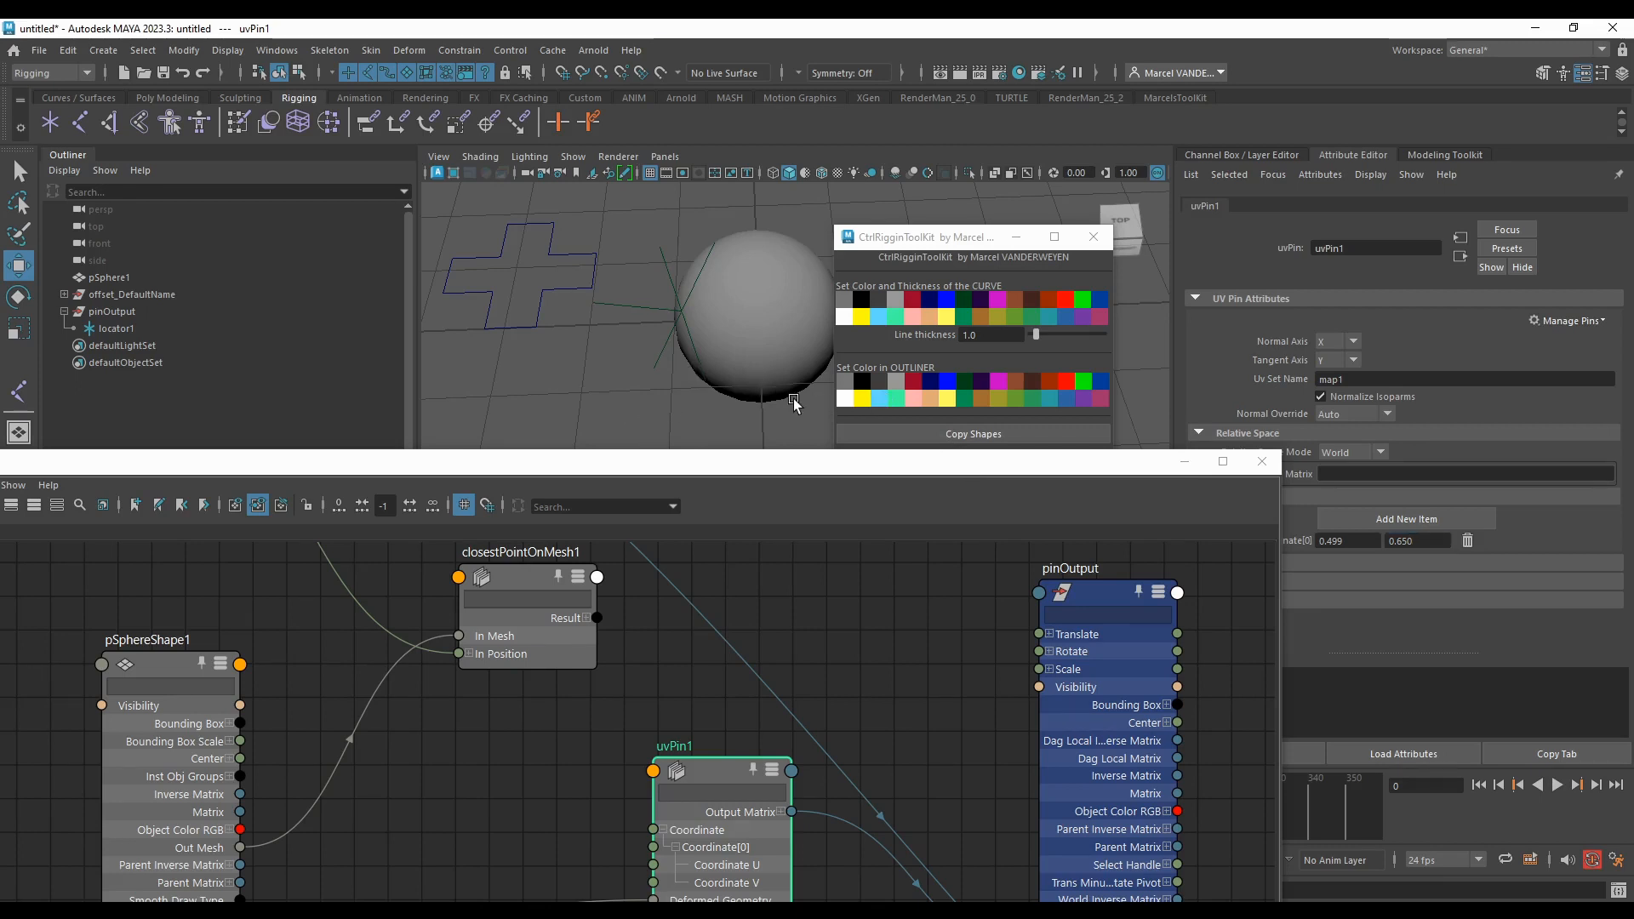
Step: Rearrange uvPin1 and pinOutput in the graph and inspect the Offset Parent Matrix composition that uvPin1 drives on pinOutput
left_click(703, 700)
left_click_drag(719, 766, 731, 674)
scroll(732, 674, "down", 3)
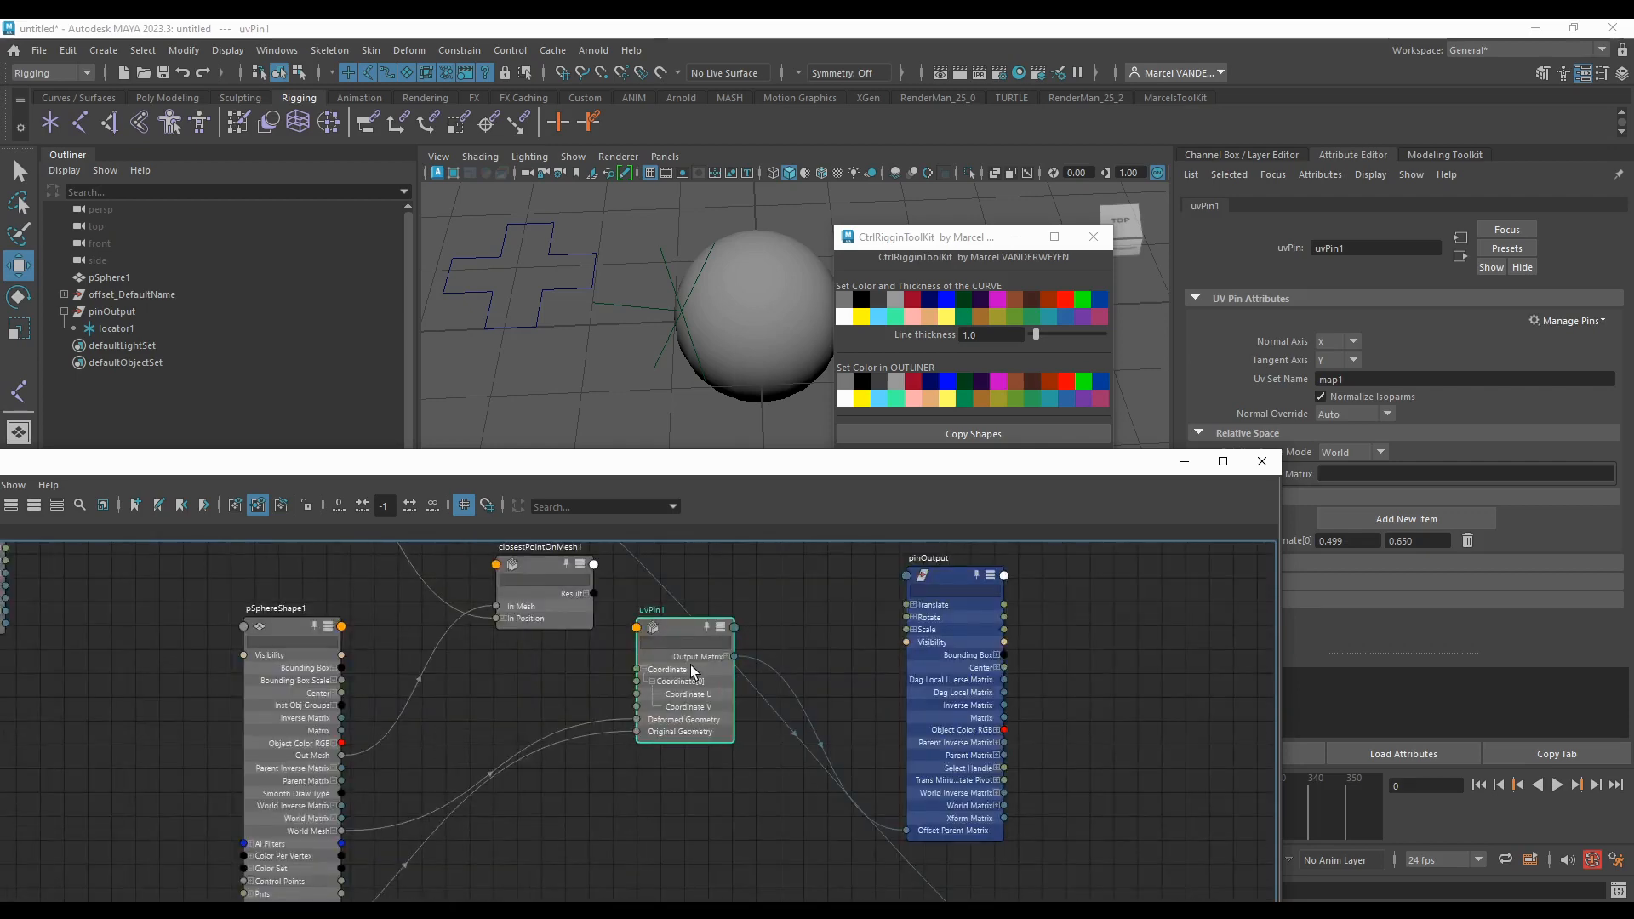
left_click_drag(949, 744, 939, 726)
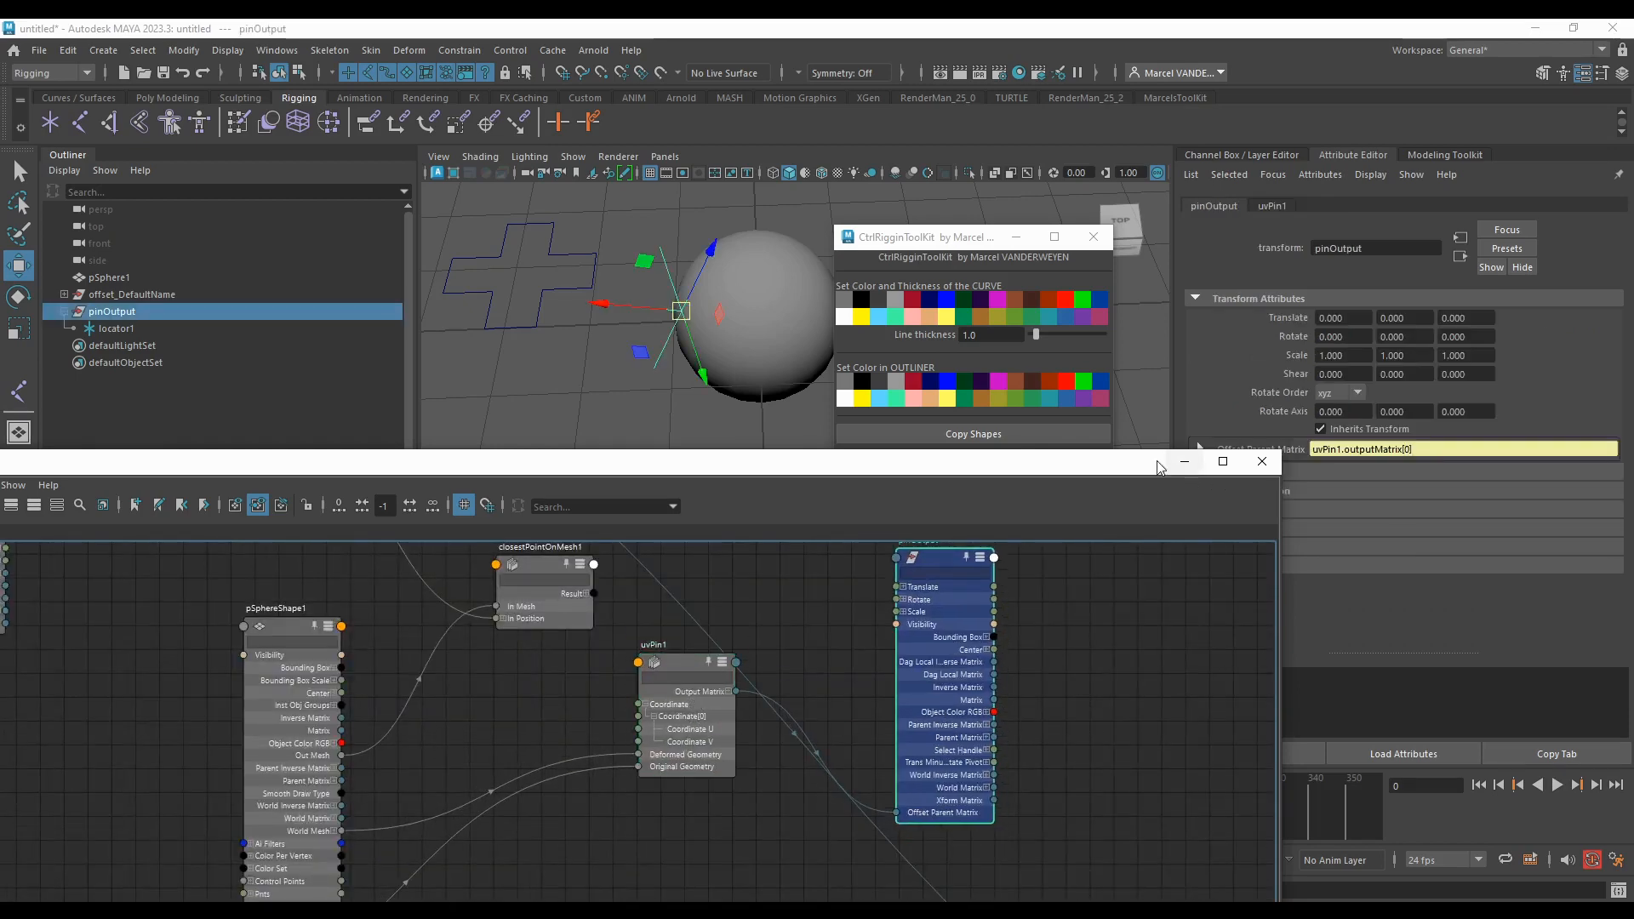
left_click_drag(1157, 467, 1164, 533)
left_click(1200, 450)
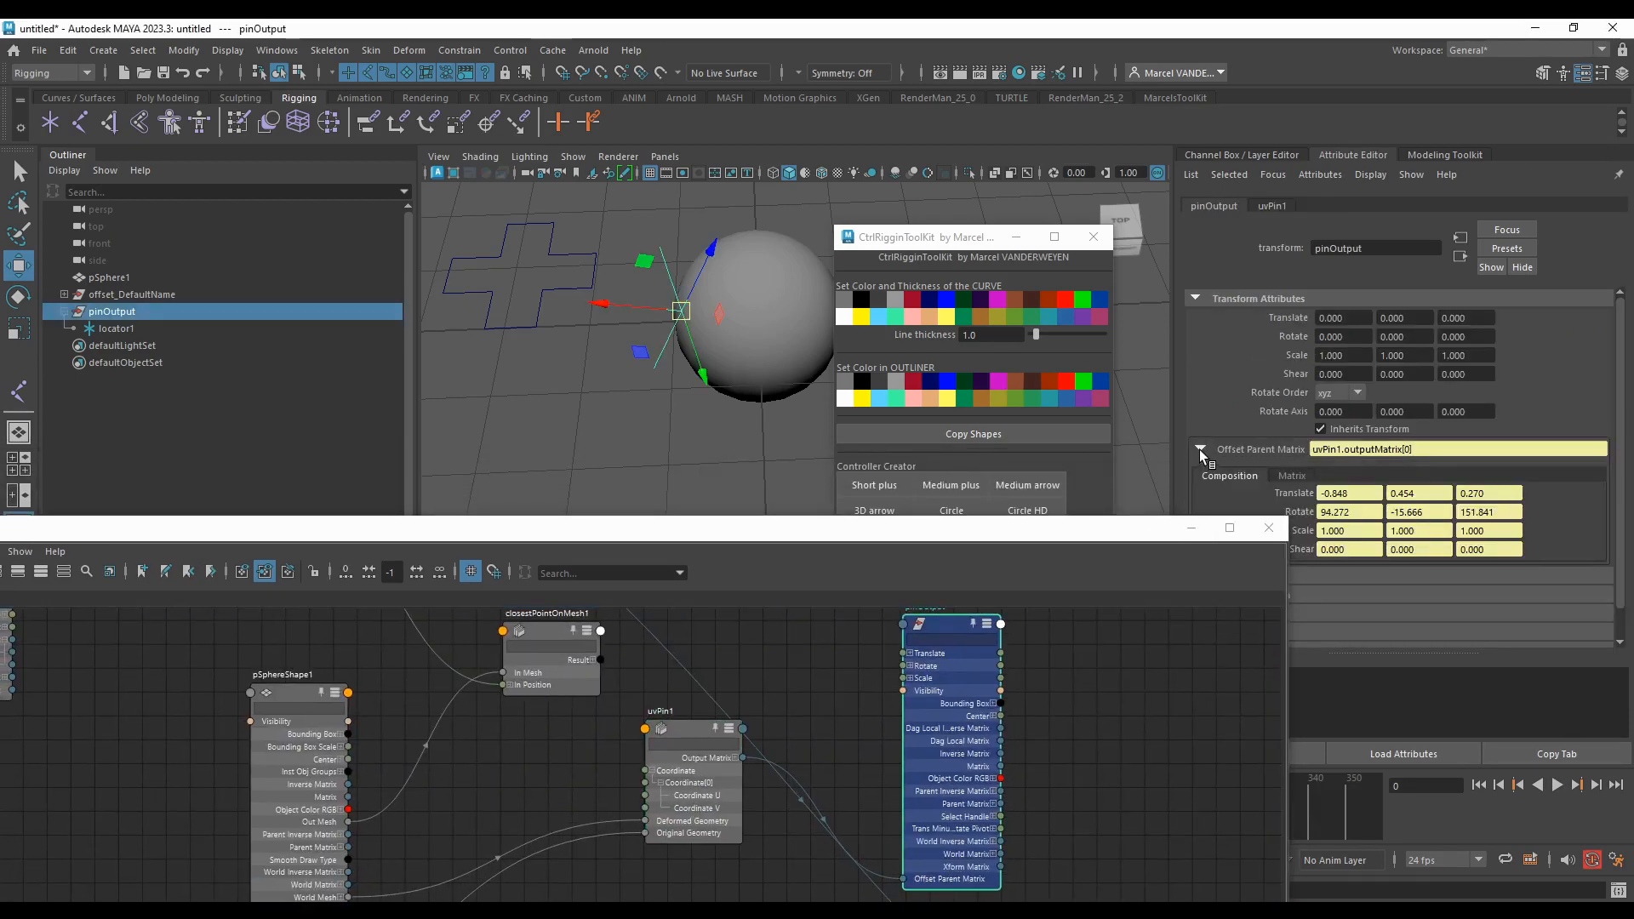
left_click(1198, 449)
left_click(689, 796)
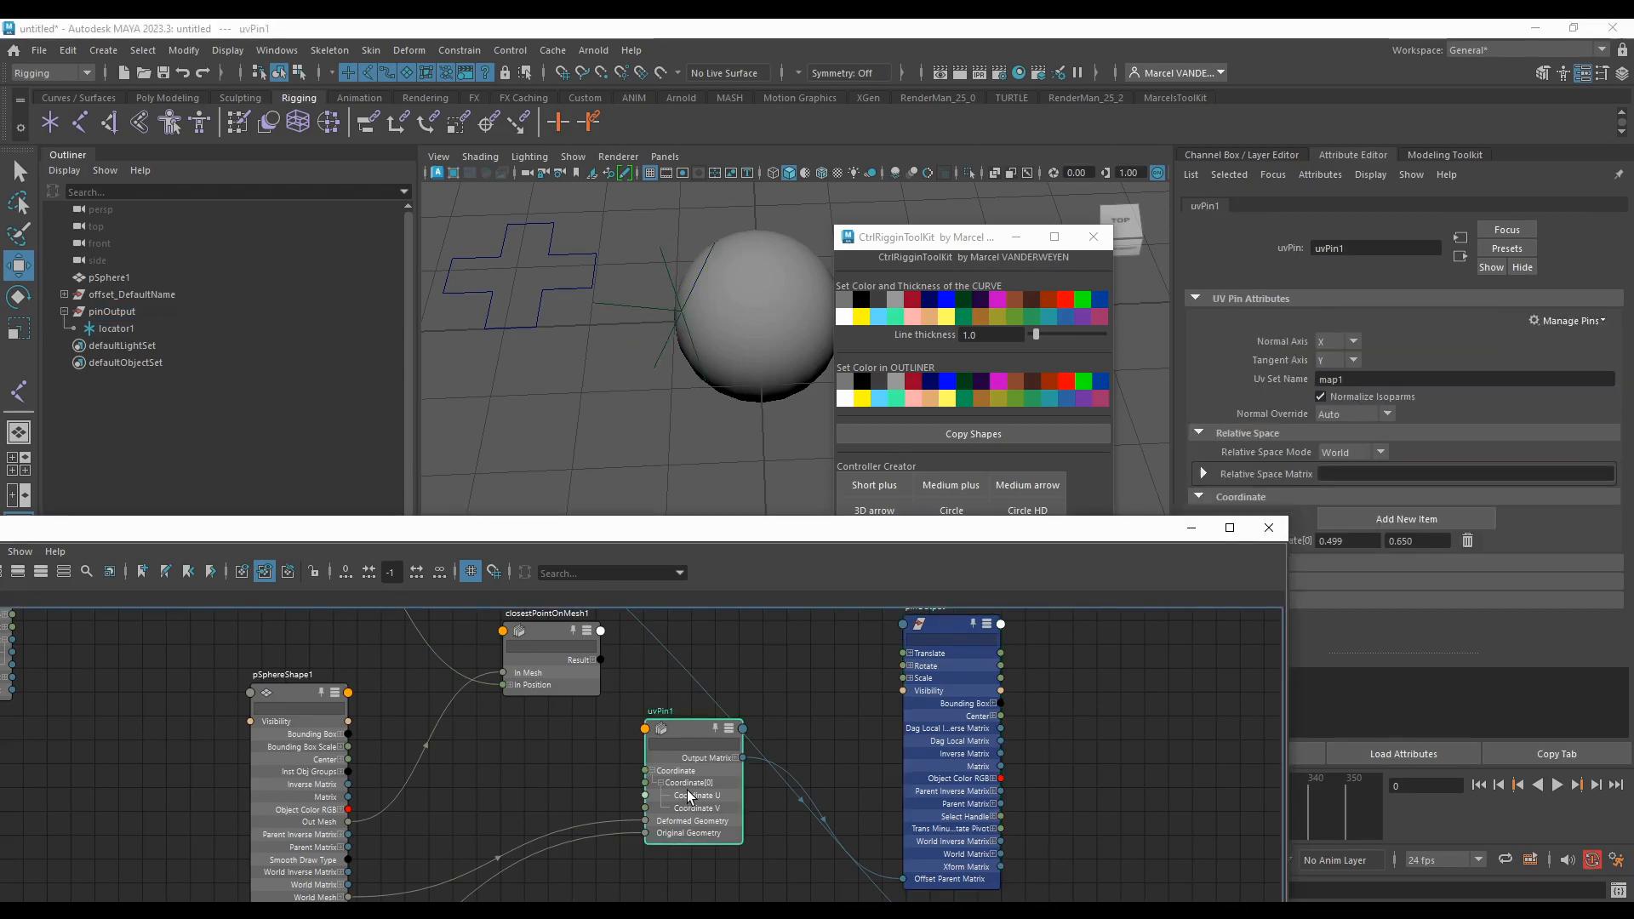
Step: Uncover the viewport and select pSphere1 with the Rotate tool active
left_click_drag(1146, 537, 1274, 636)
left_click(777, 347)
key("e")
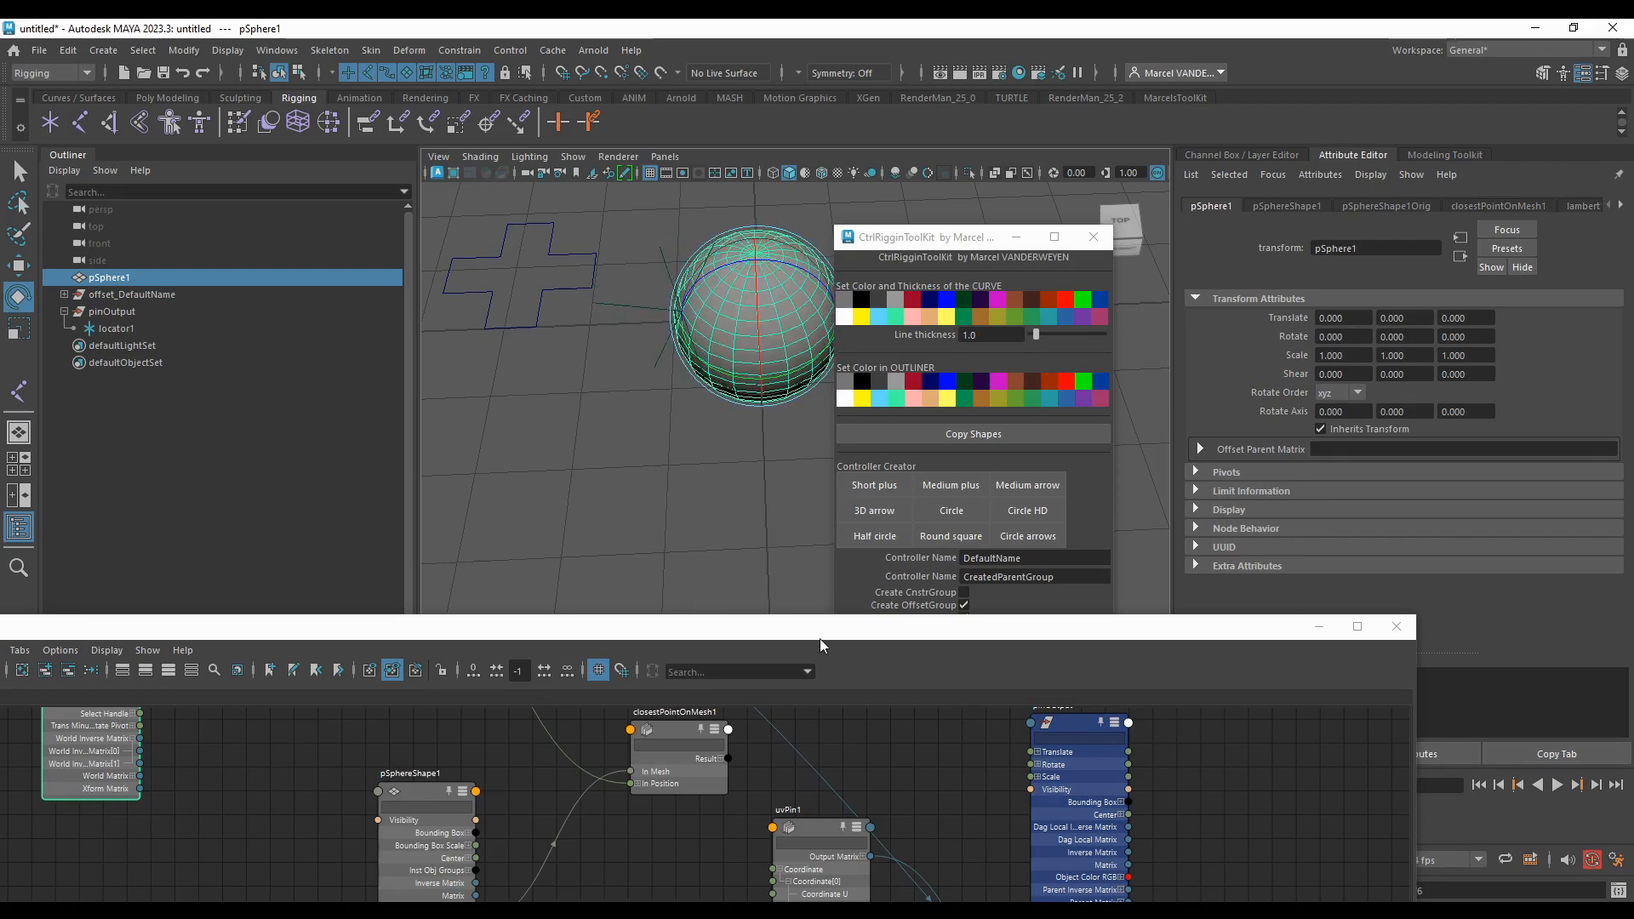
Step: Select uvPin1 in the node network and collapse its Coordinate[0] entry
left_click_drag(820, 645, 814, 382)
scroll(802, 621, "up", 8)
left_click(860, 611)
scroll(799, 626, "up", 4)
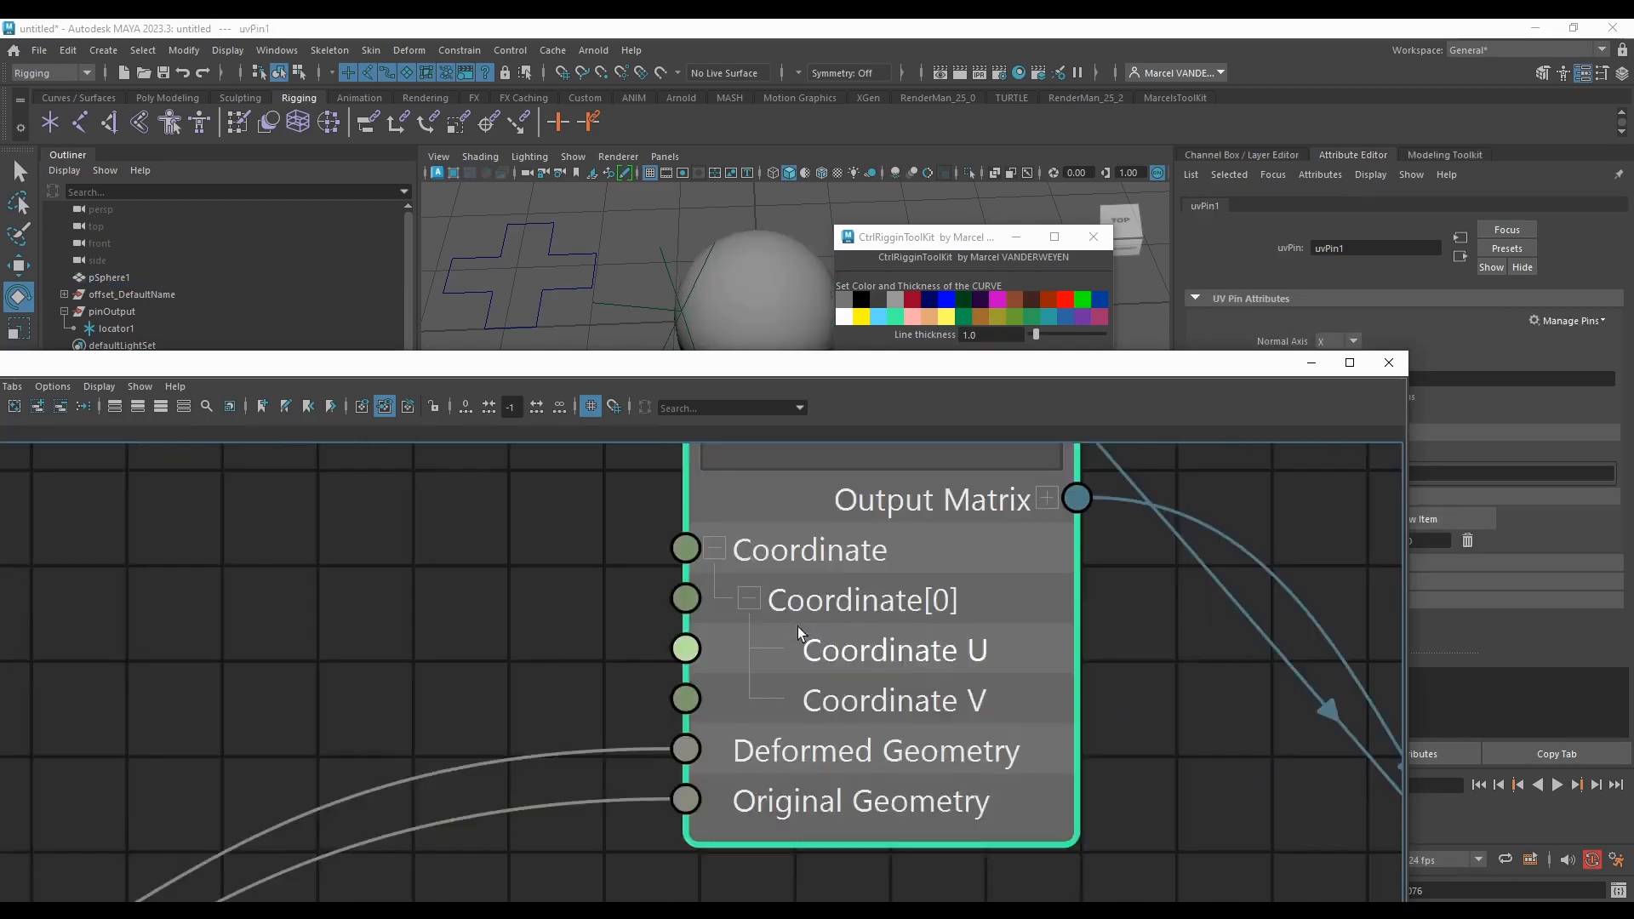
left_click(755, 604)
scroll(846, 605, "down", 5)
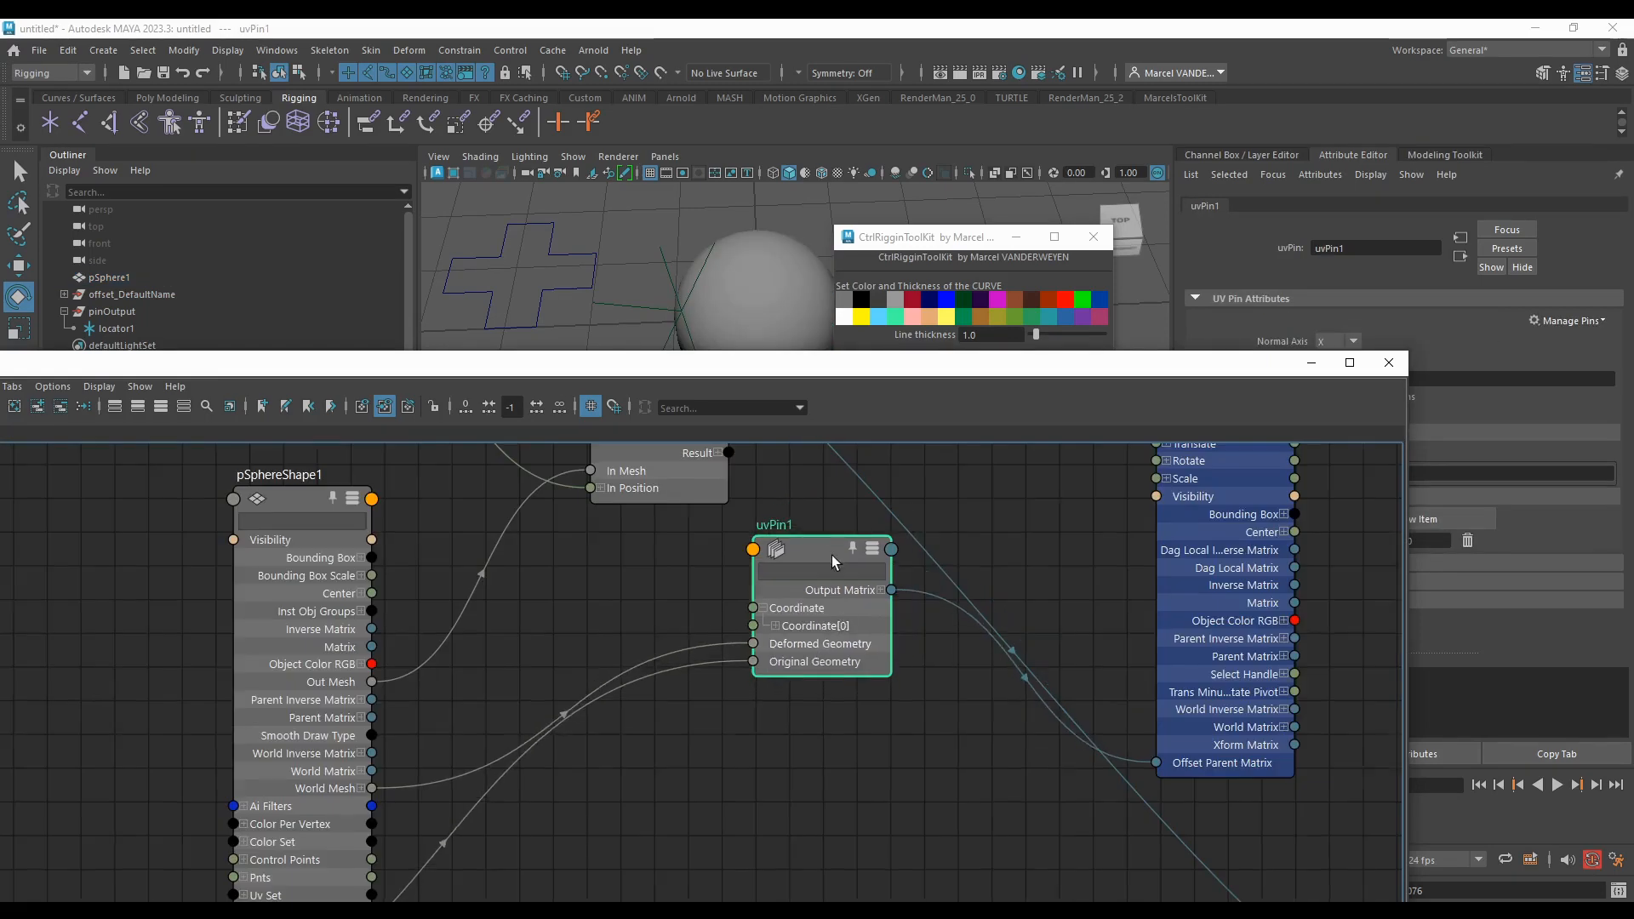
Step: Examine uvPin1's coordinate and geometry inputs and how its Output Matrix feeds pinOutput
scroll(830, 555, "up", 5)
scroll(769, 650, "down", 3)
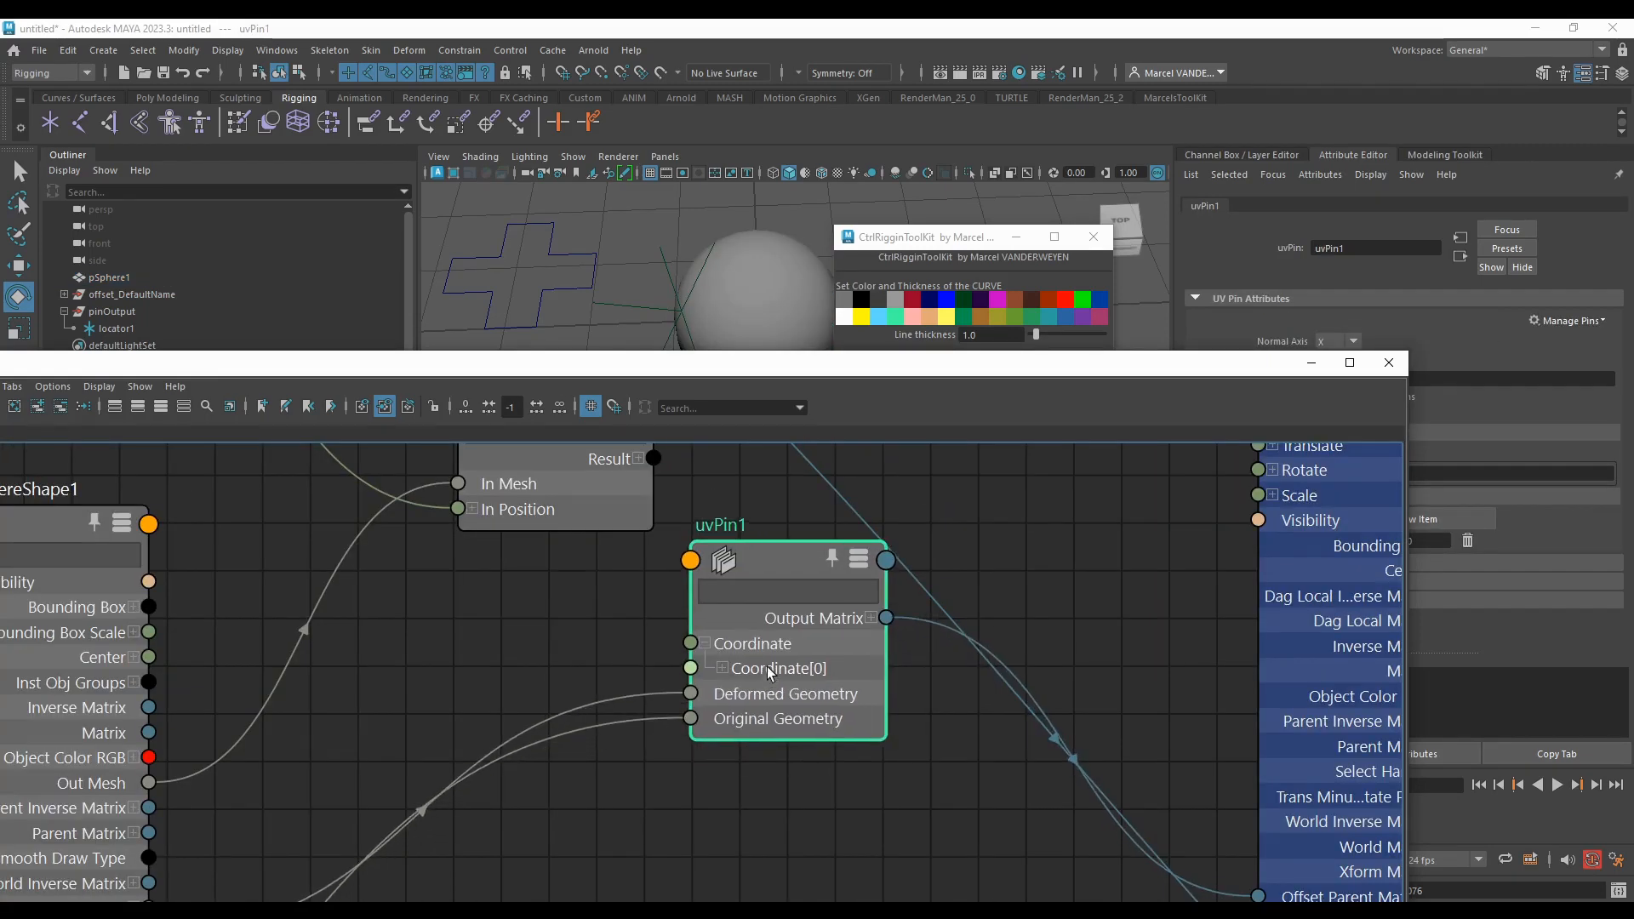
scroll(768, 666, "up", 2)
scroll(757, 636, "down", 5)
scroll(741, 608, "up", 4)
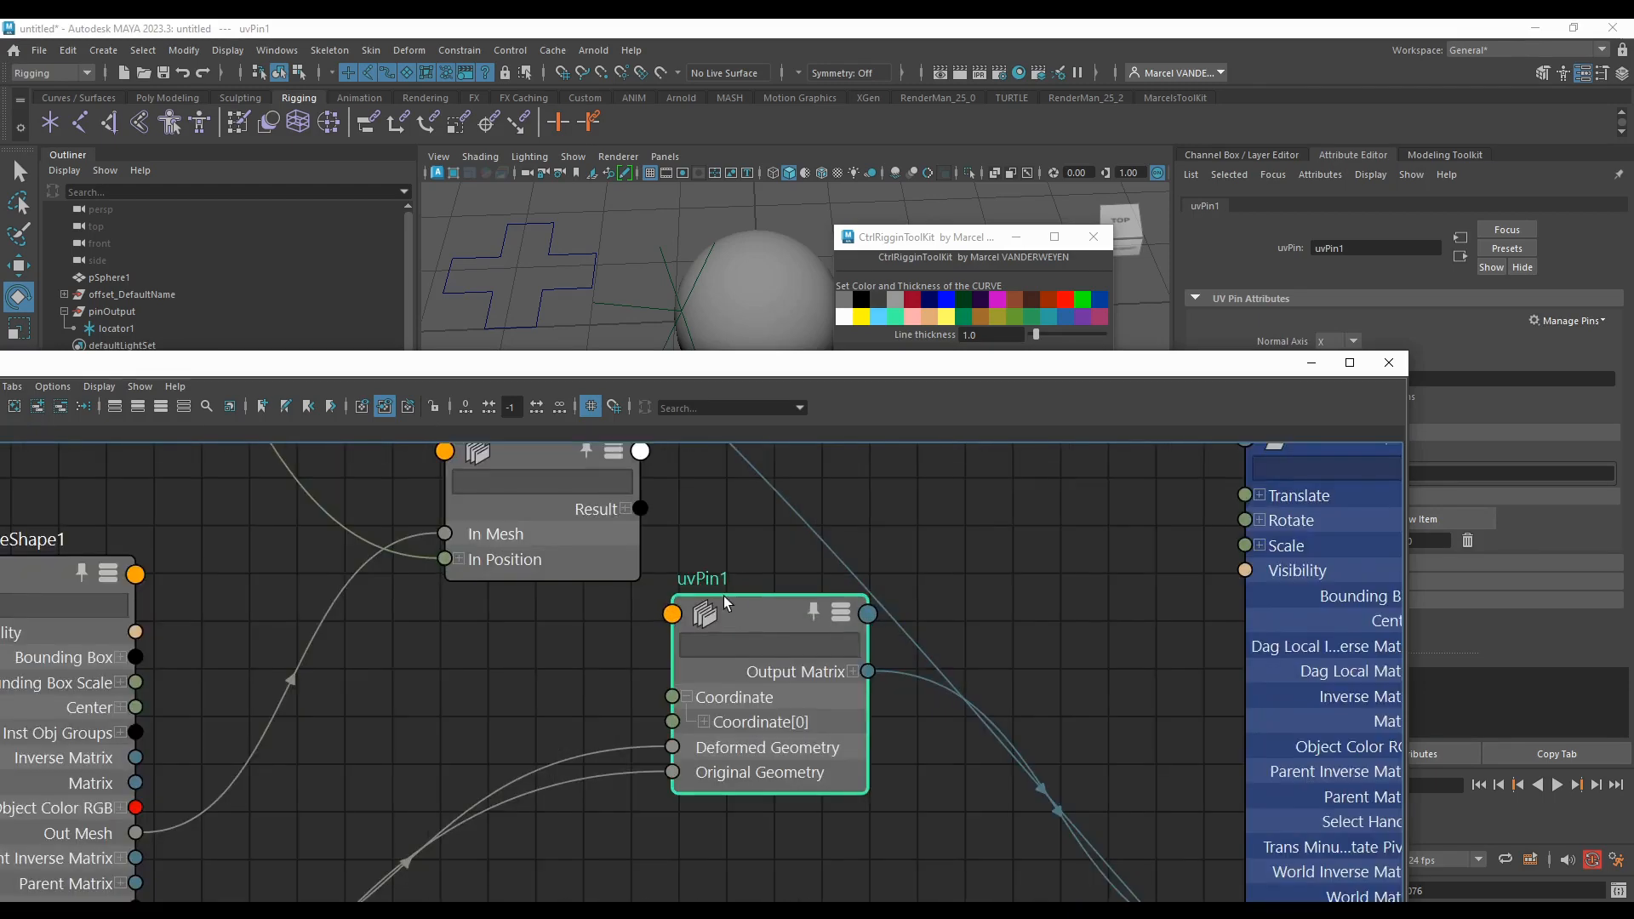
scroll(759, 647, "down", 3)
scroll(752, 635, "up", 3)
left_click_drag(764, 645, 750, 637)
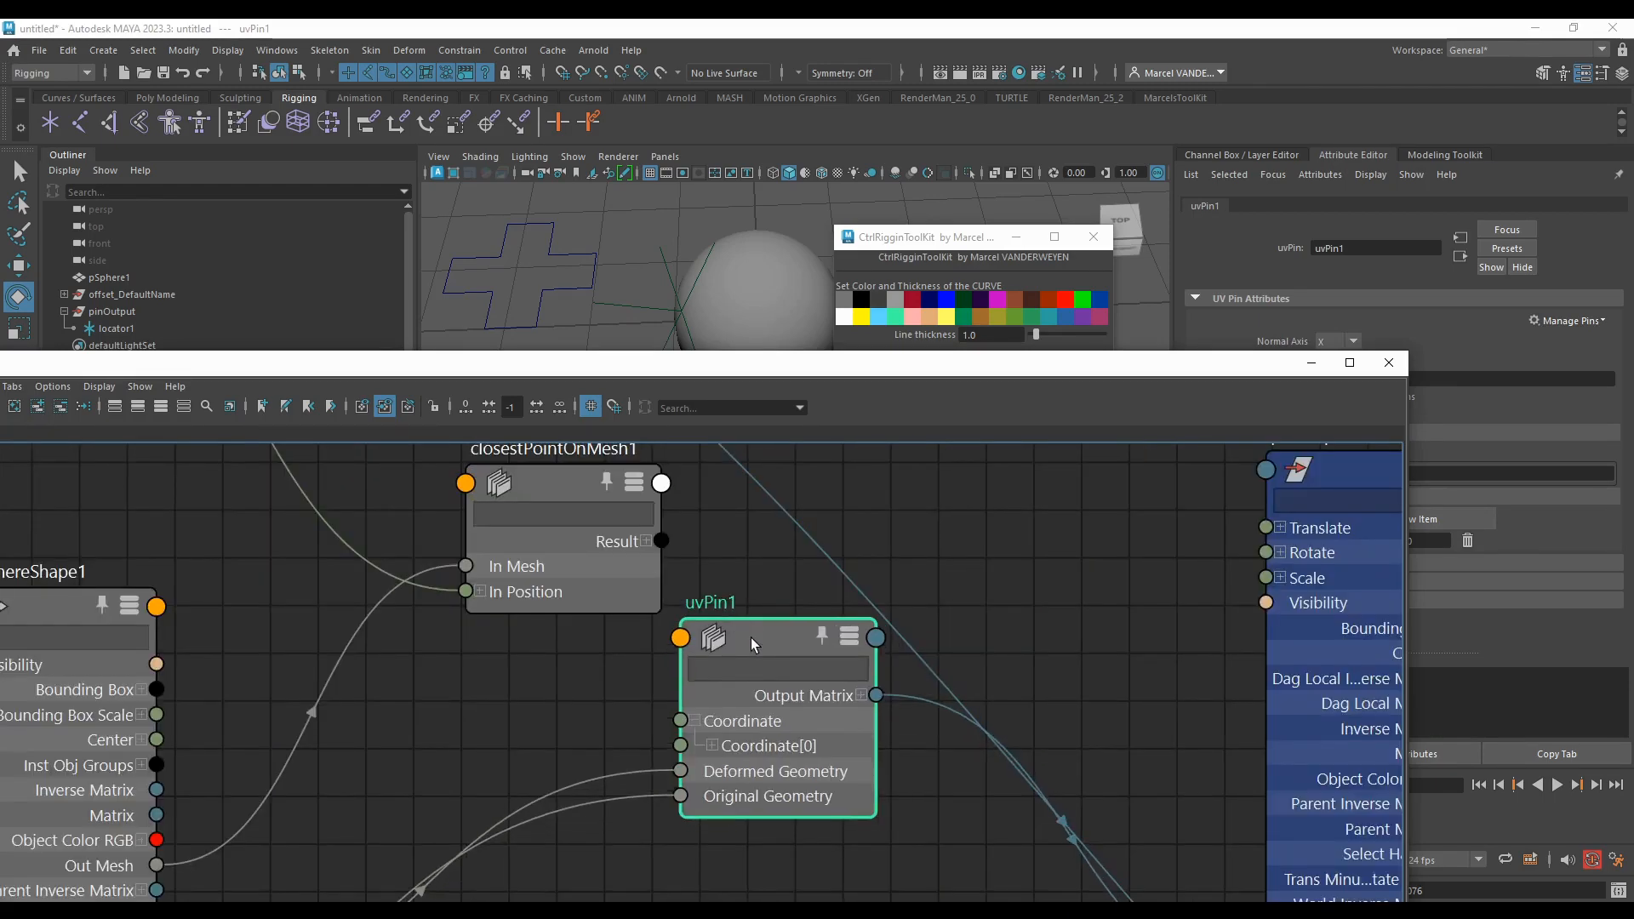
scroll(752, 753, "up", 3)
scroll(719, 585, "down", 3)
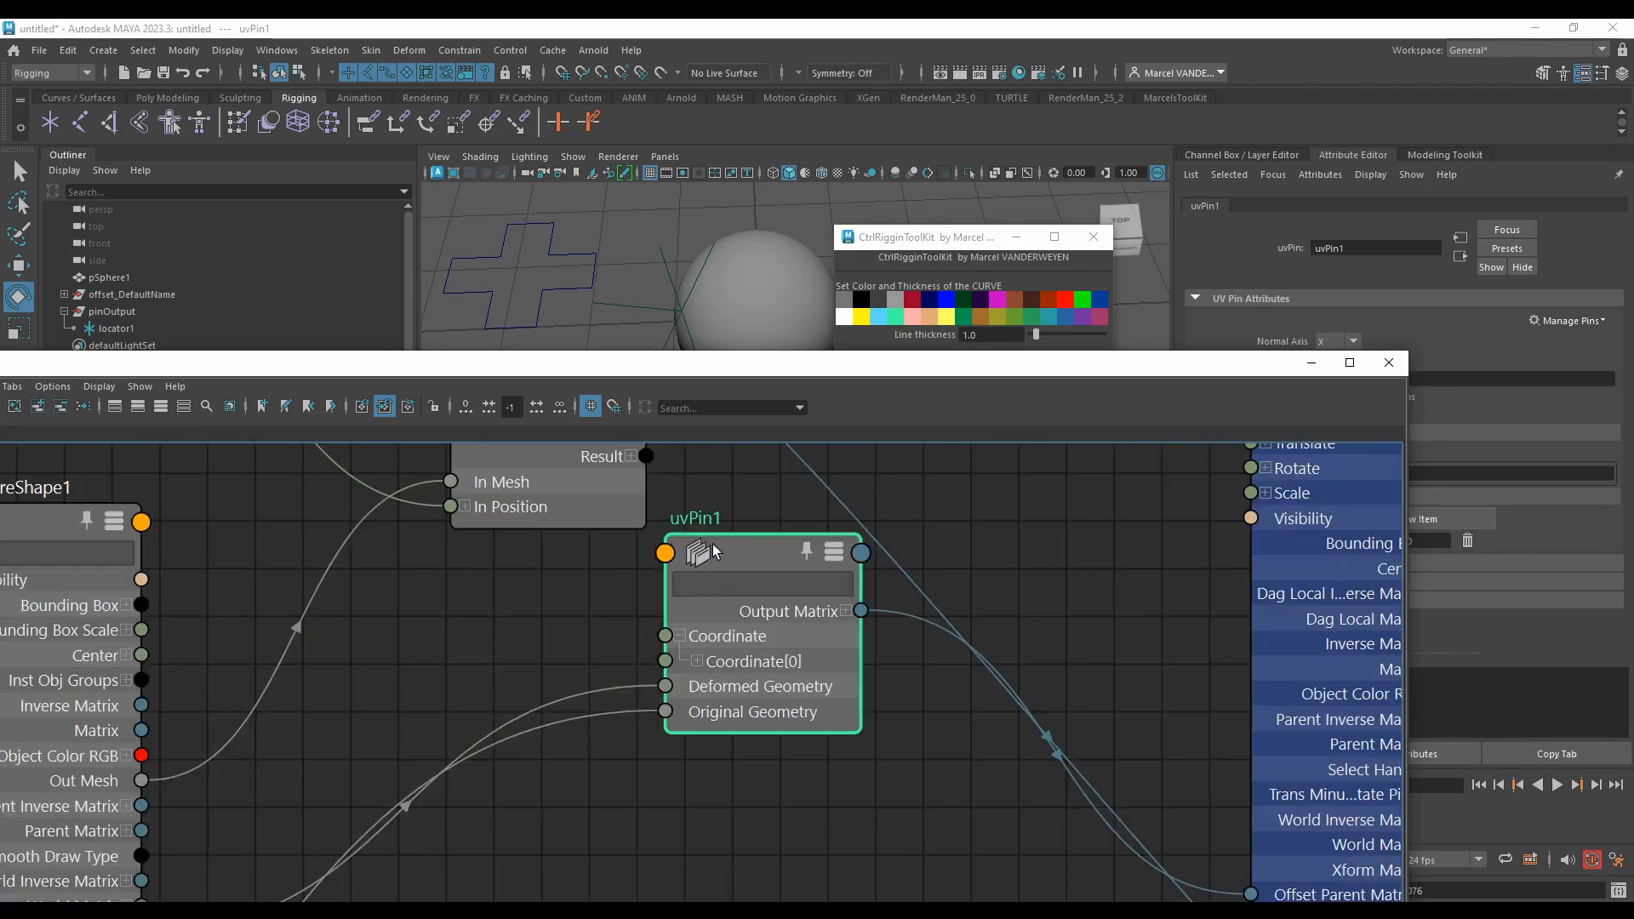
scroll(712, 545, "up", 2)
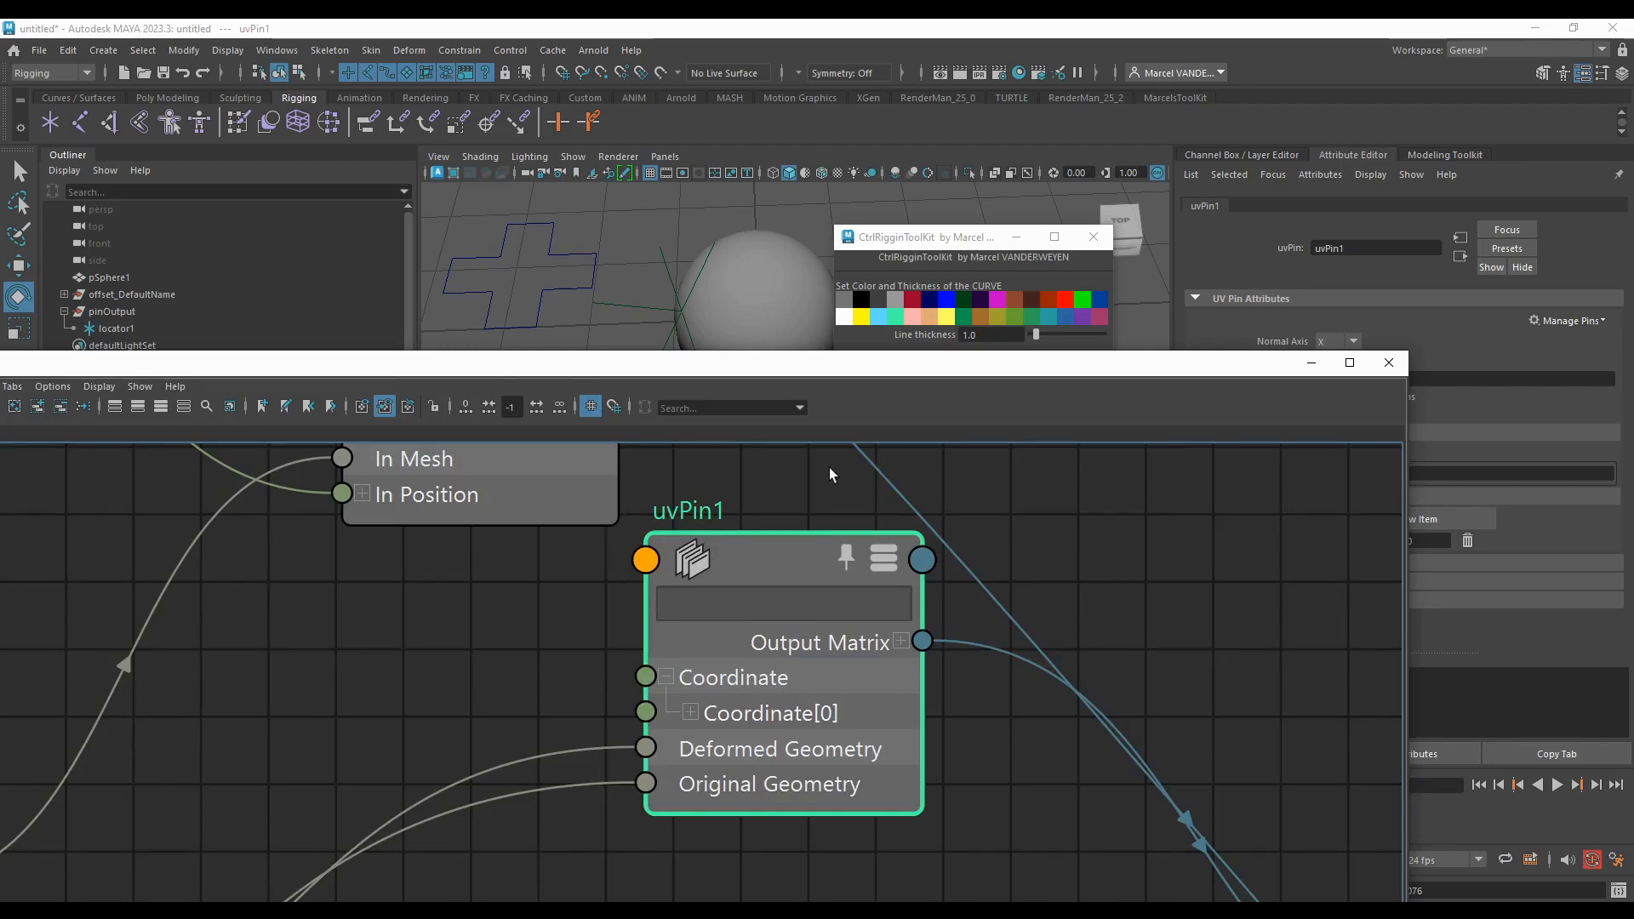
scroll(817, 672, "down", 2)
scroll(787, 693, "up", 4)
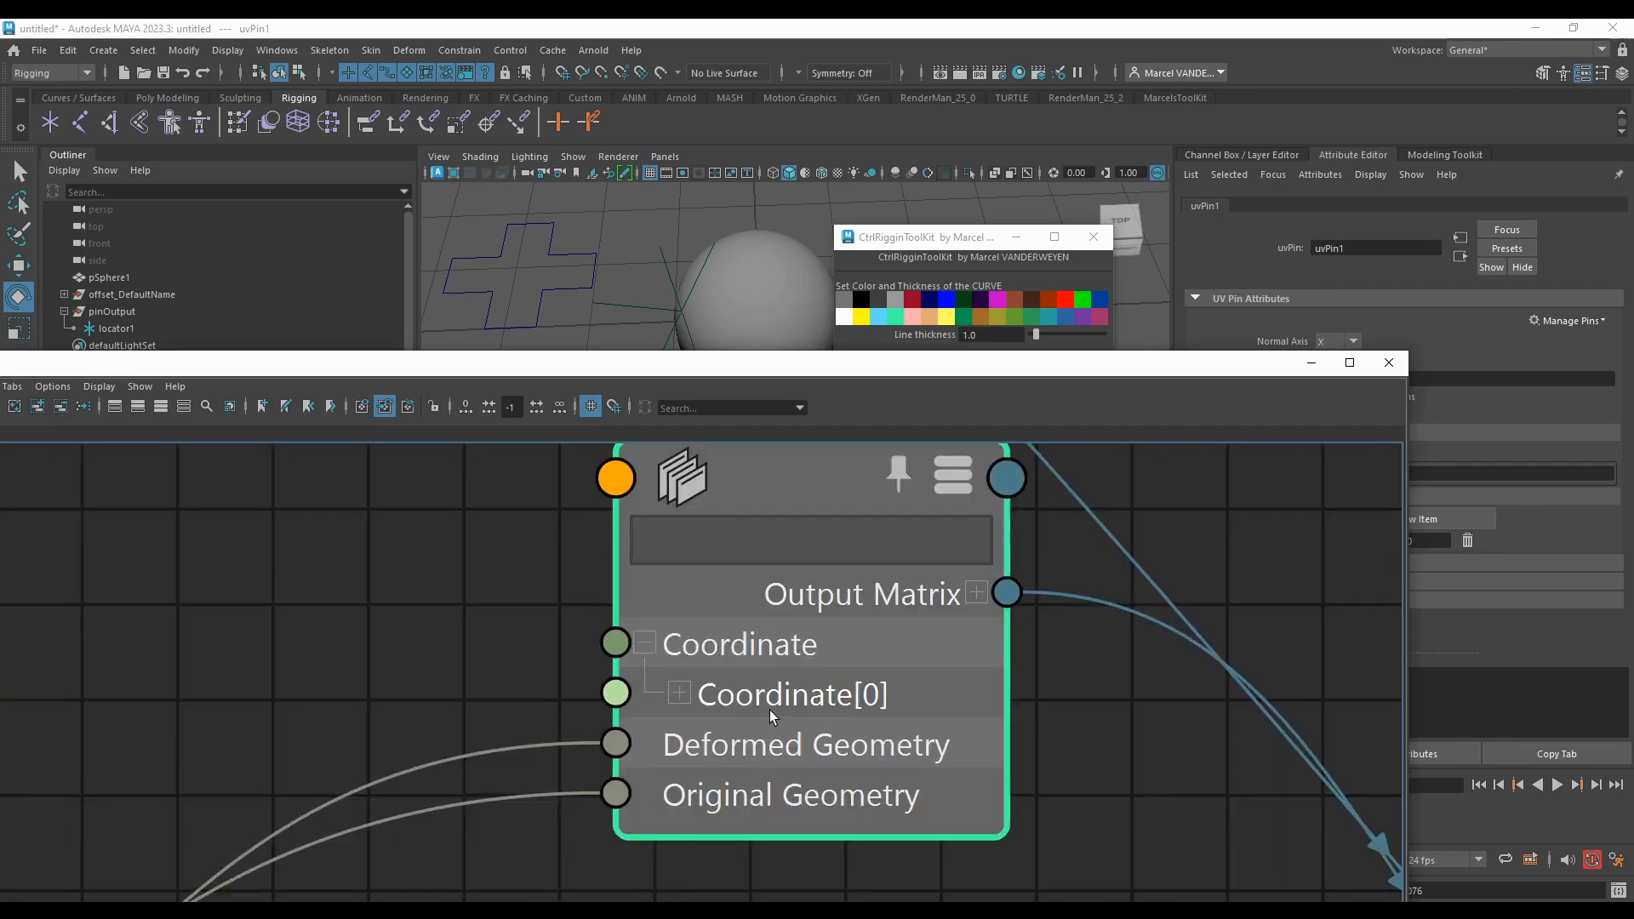
scroll(753, 693, "down", 3)
scroll(748, 690, "up", 3)
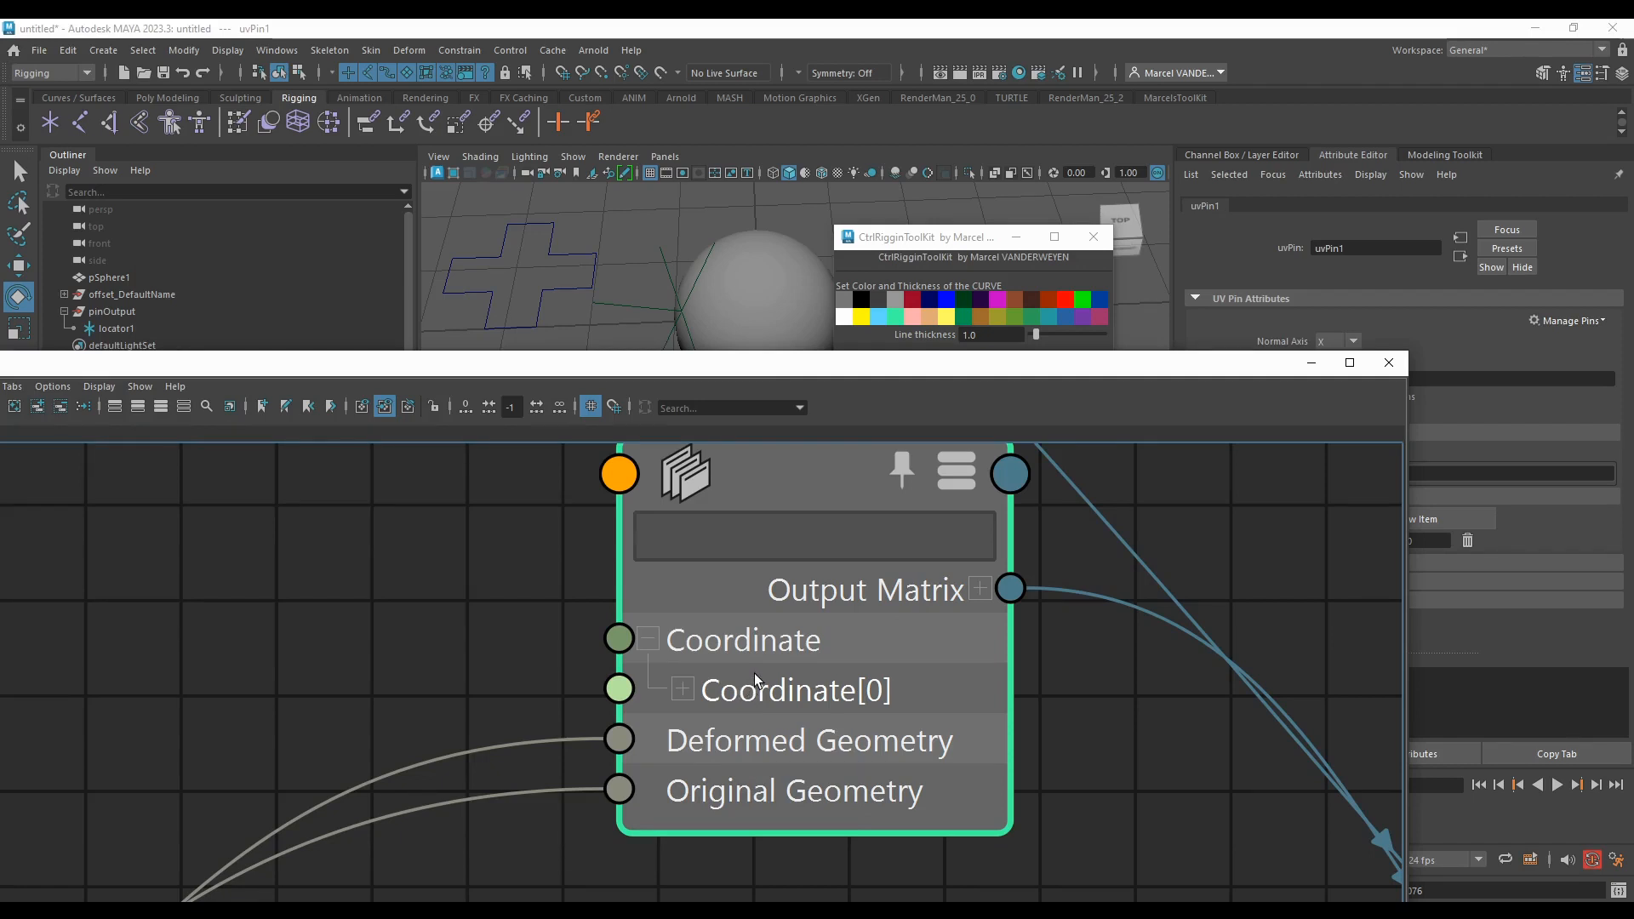
scroll(810, 705, "down", 1)
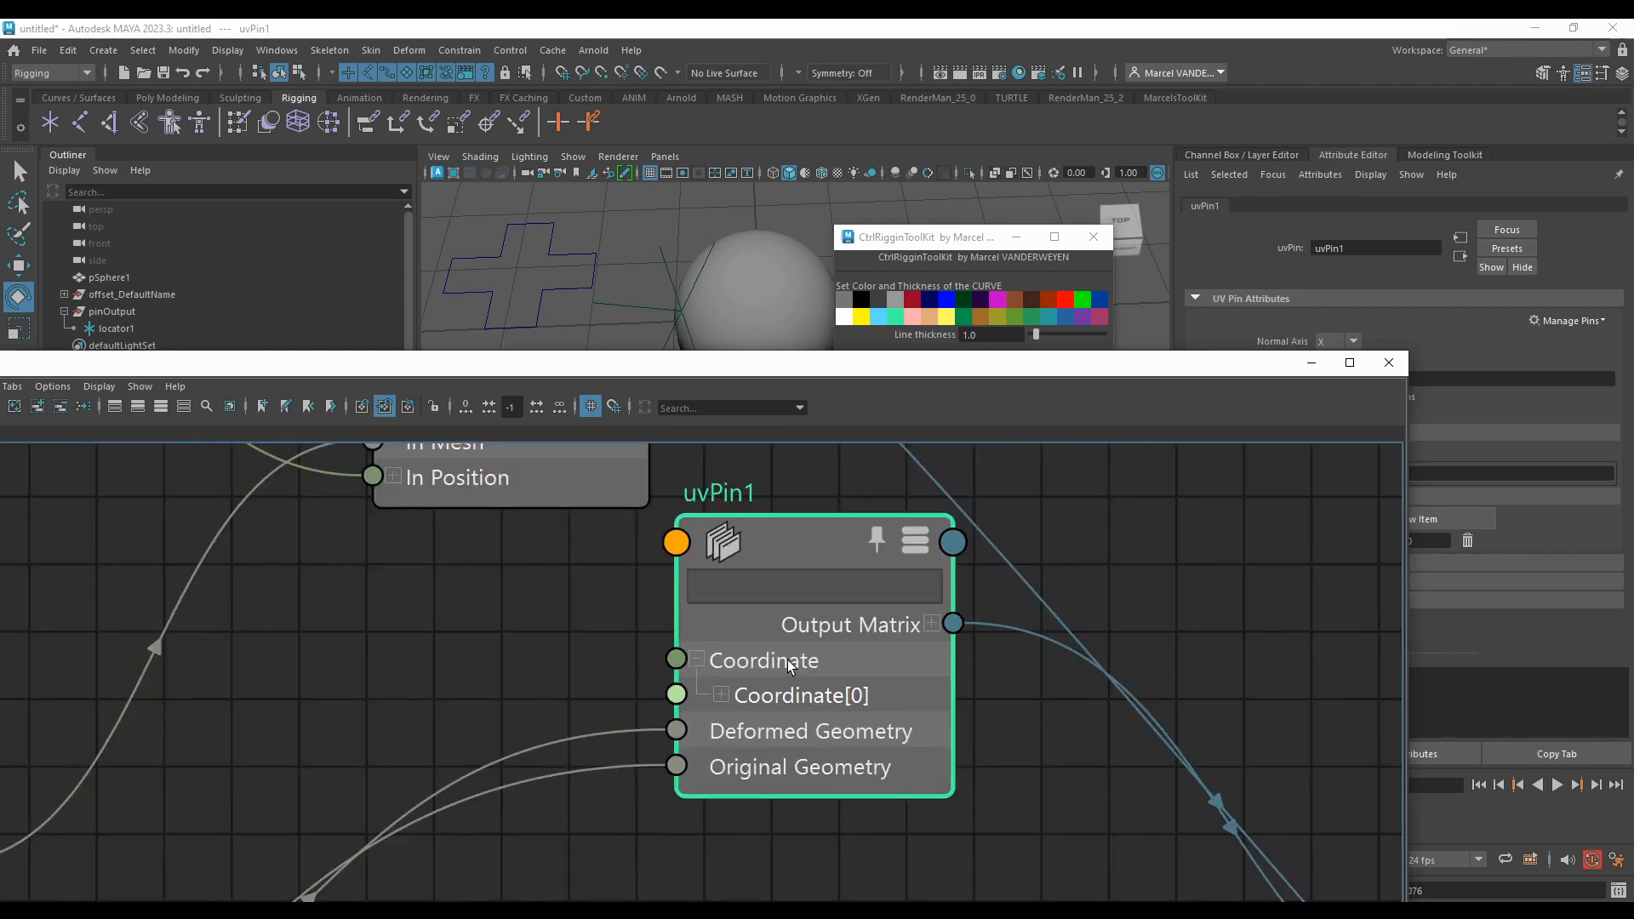
scroll(795, 661, "down", 3)
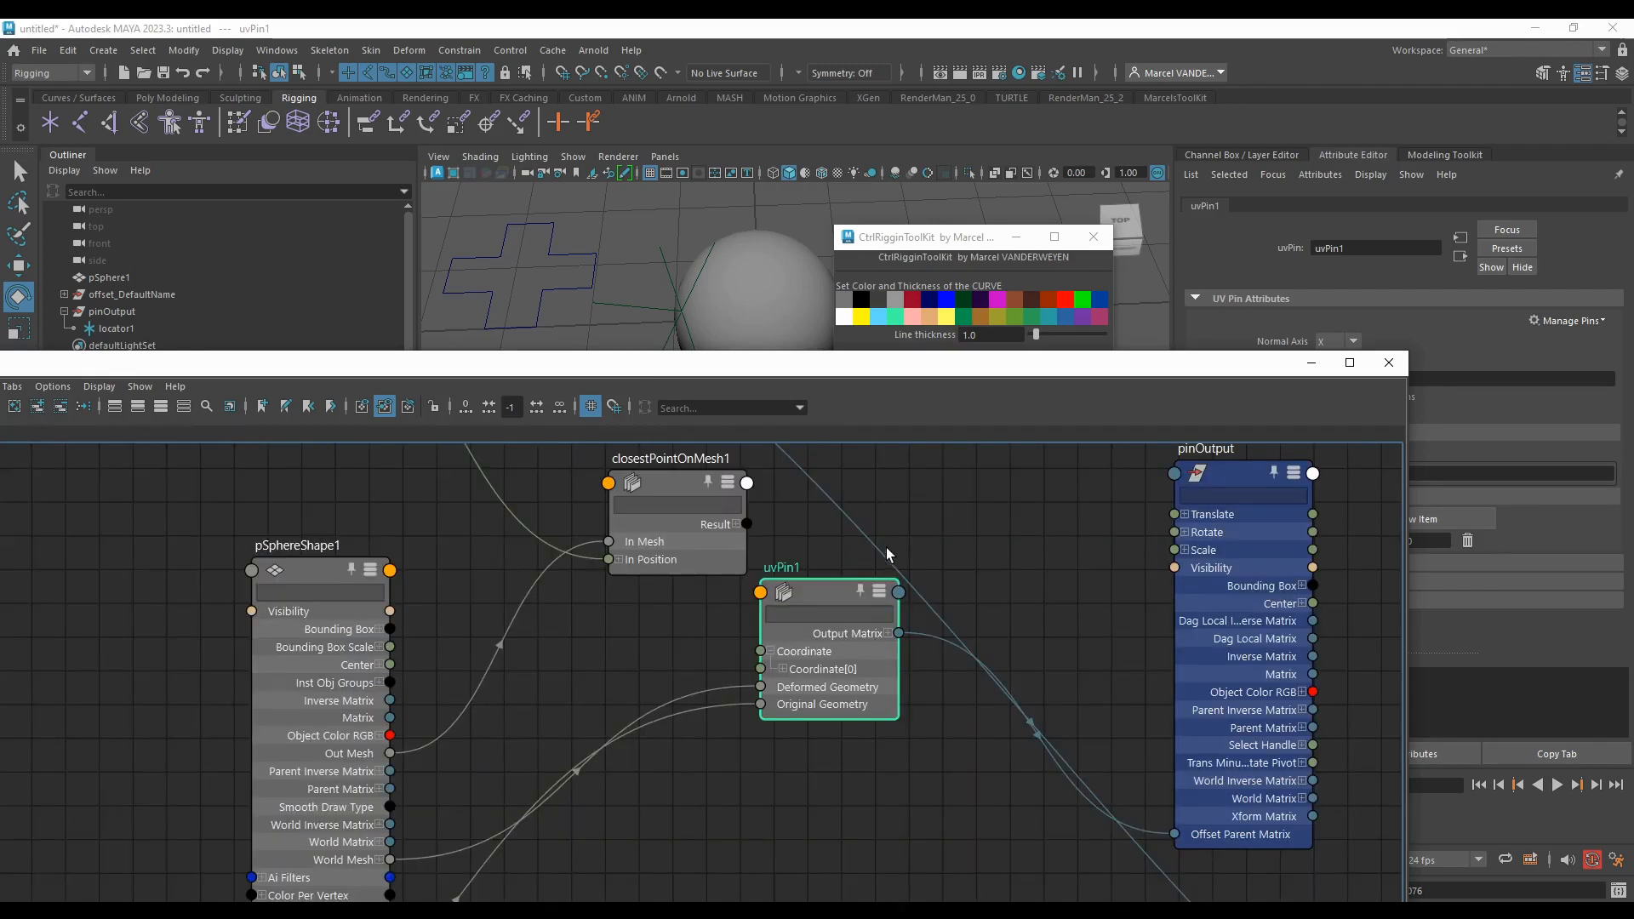
scroll(886, 554, "up", 4)
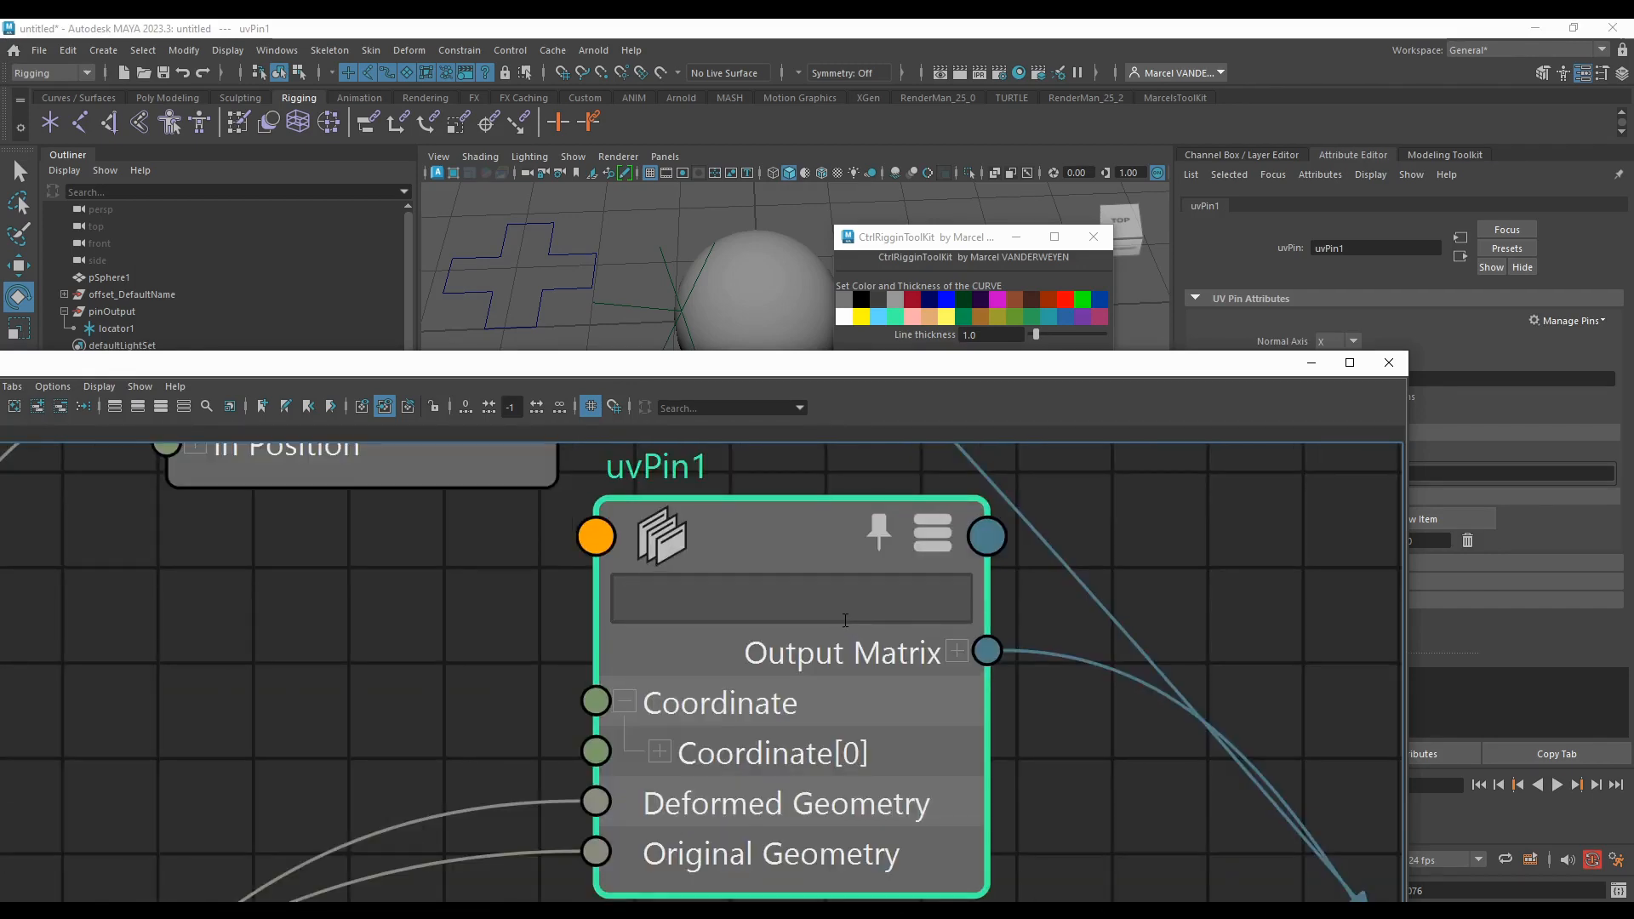
Step: Minimize the Node Editor, parent offset_DefaultName under pinOutput and delete locator1
left_click(1311, 362)
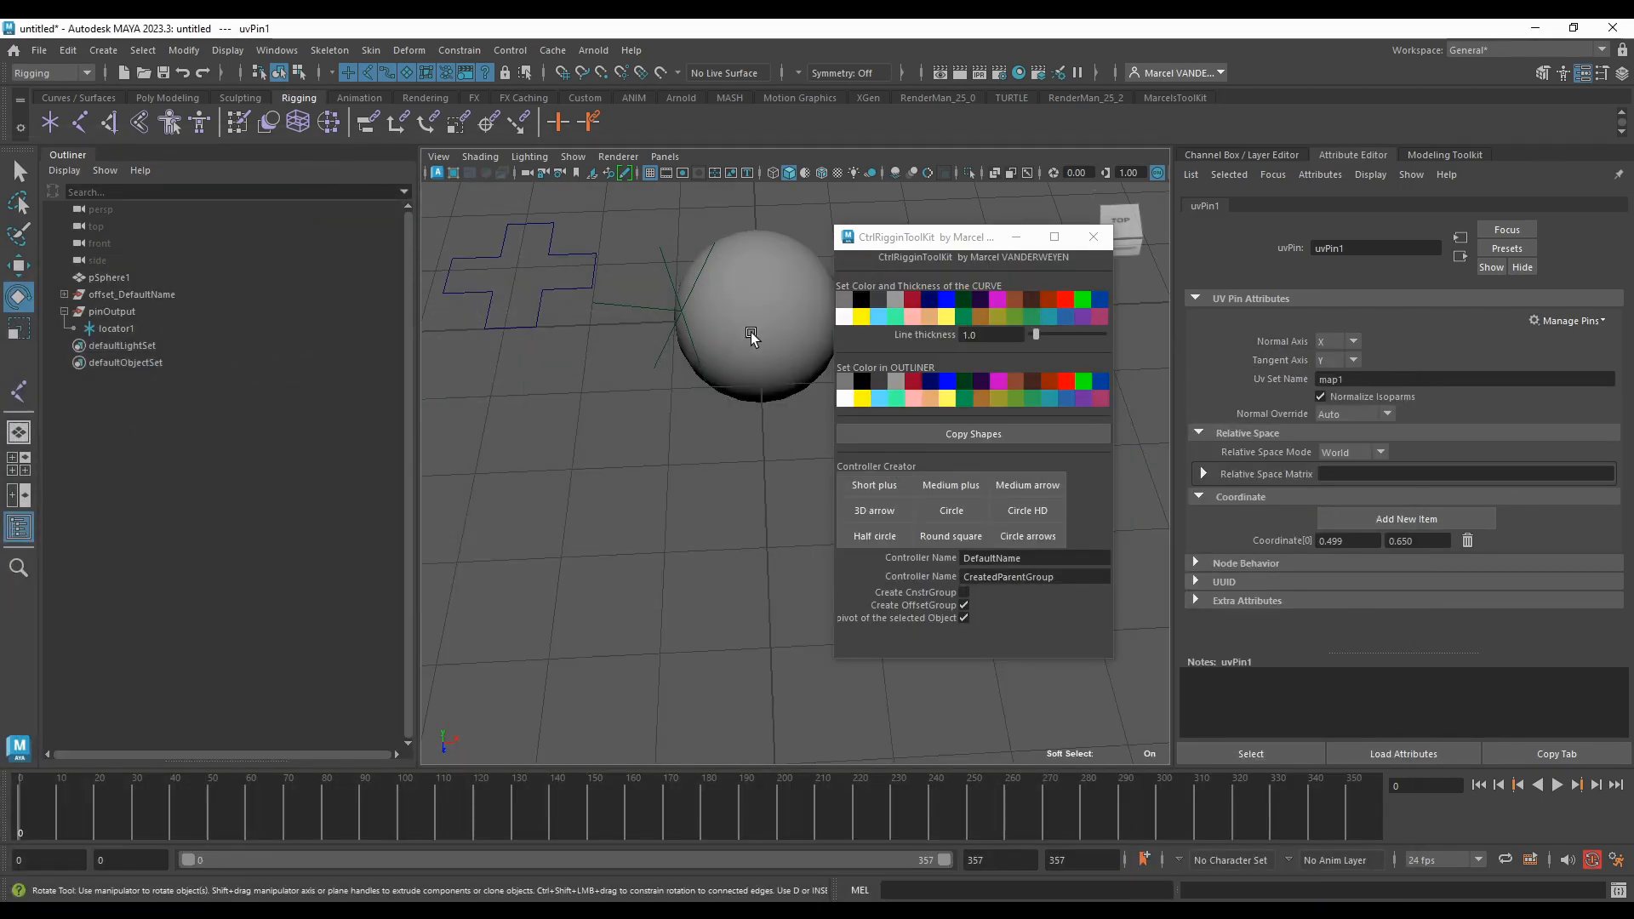
left_click(109, 277)
left_click(117, 295)
middle_click_drag(78, 297, 103, 315)
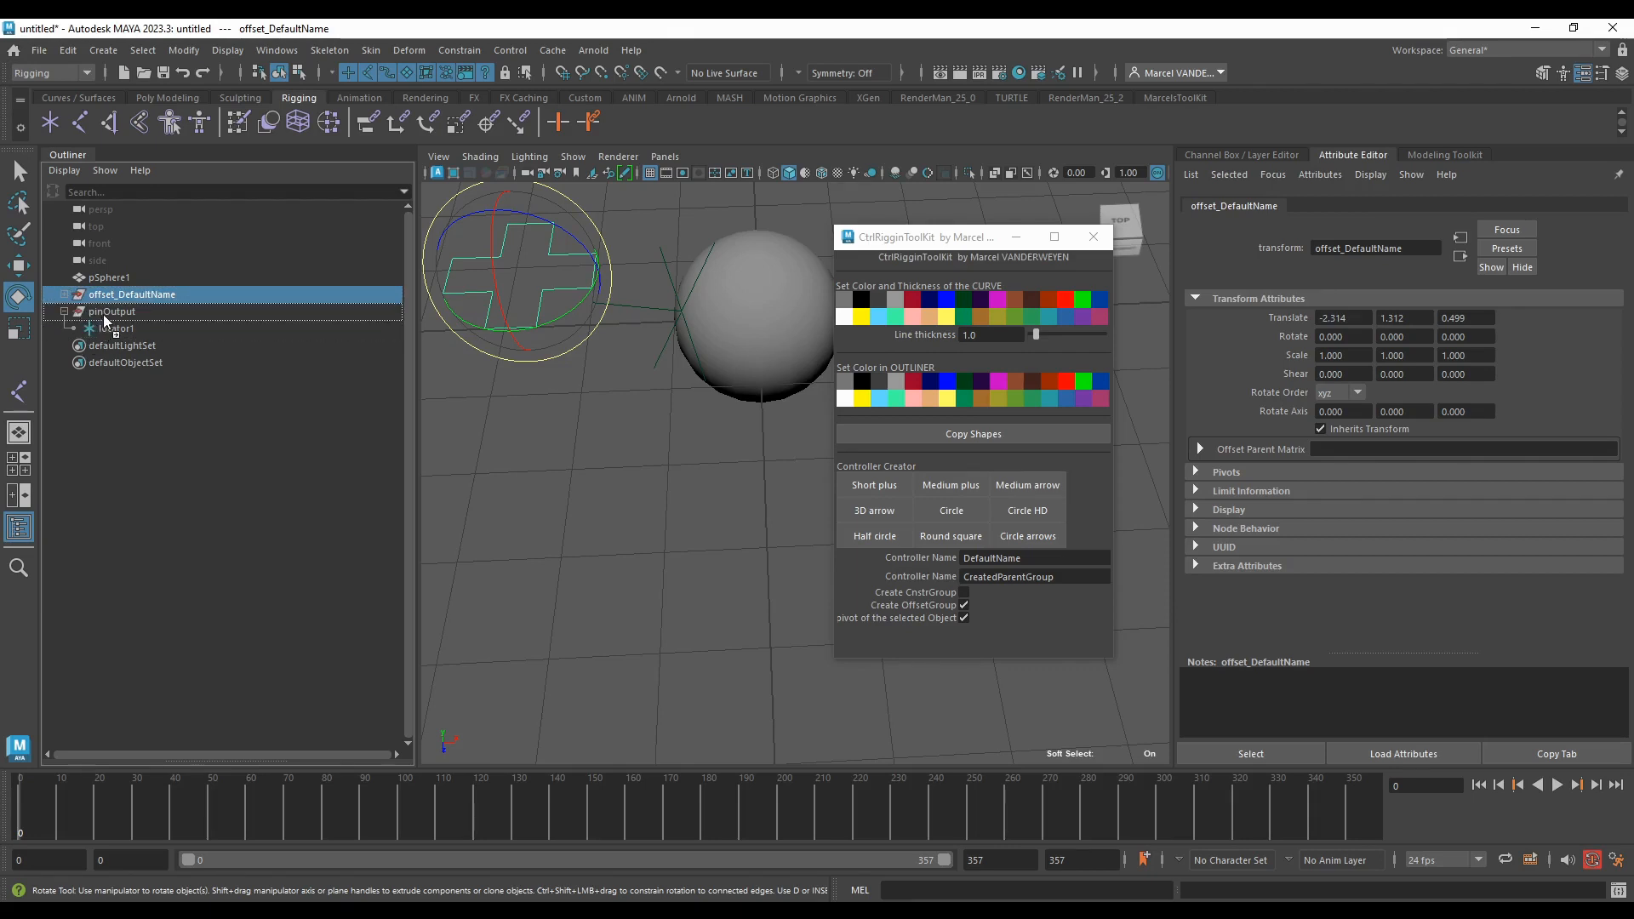
left_click(108, 313)
key("Delete")
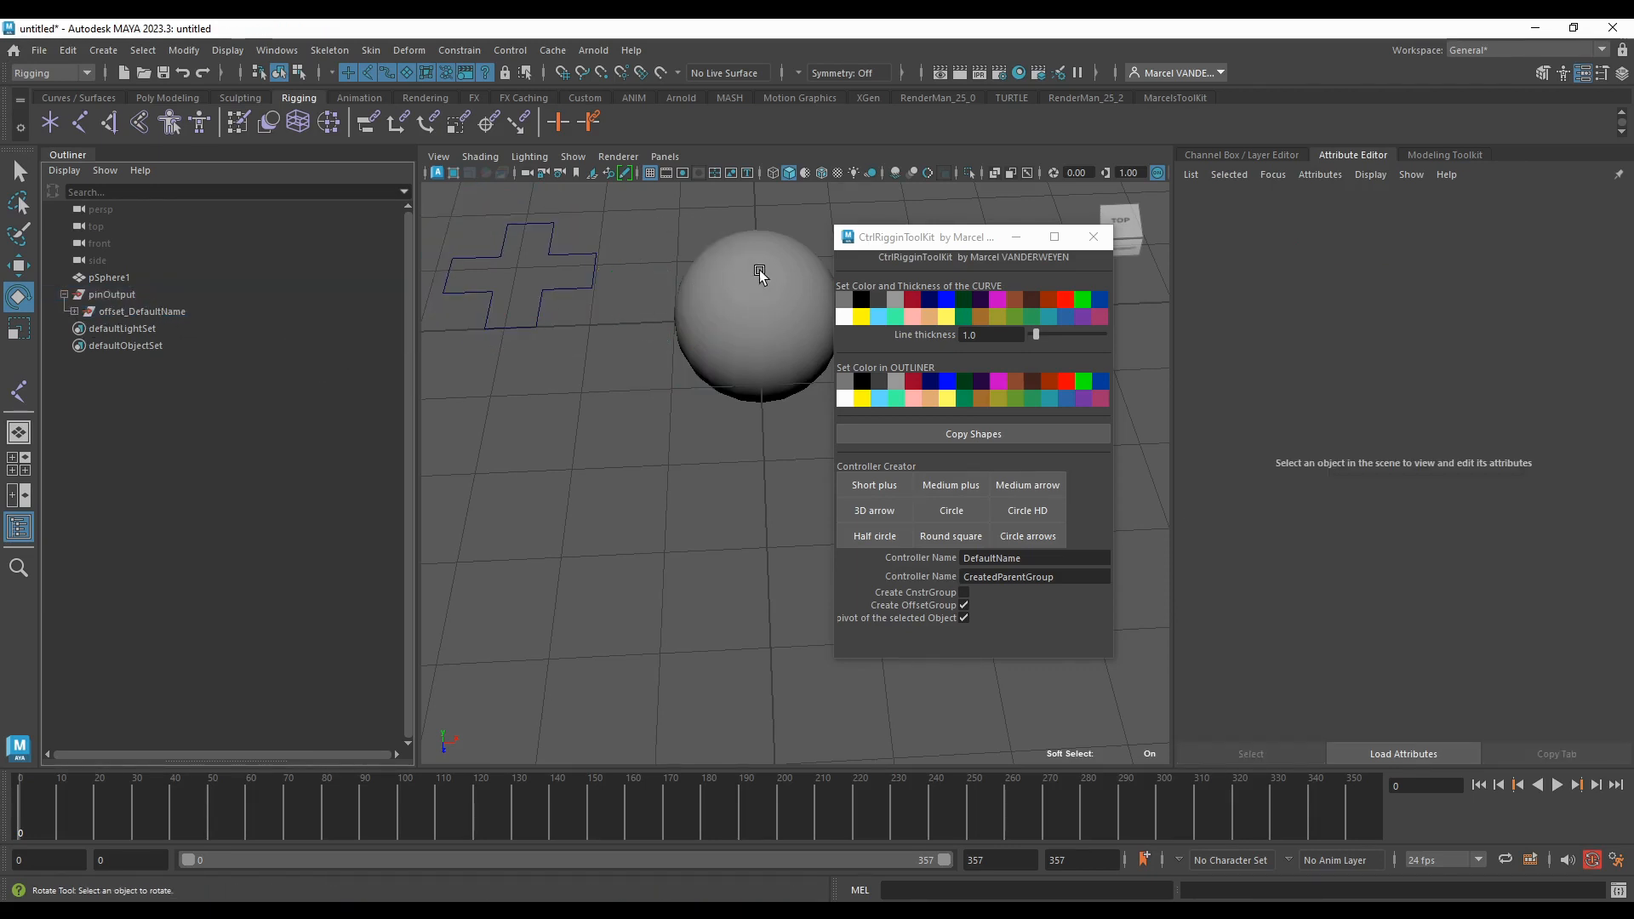
Step: Test-rotate pSphere1 and move offset_DefaultName out of the pinOutput group to the scene's top level
left_click(764, 276)
left_click_drag(757, 318, 596, 479)
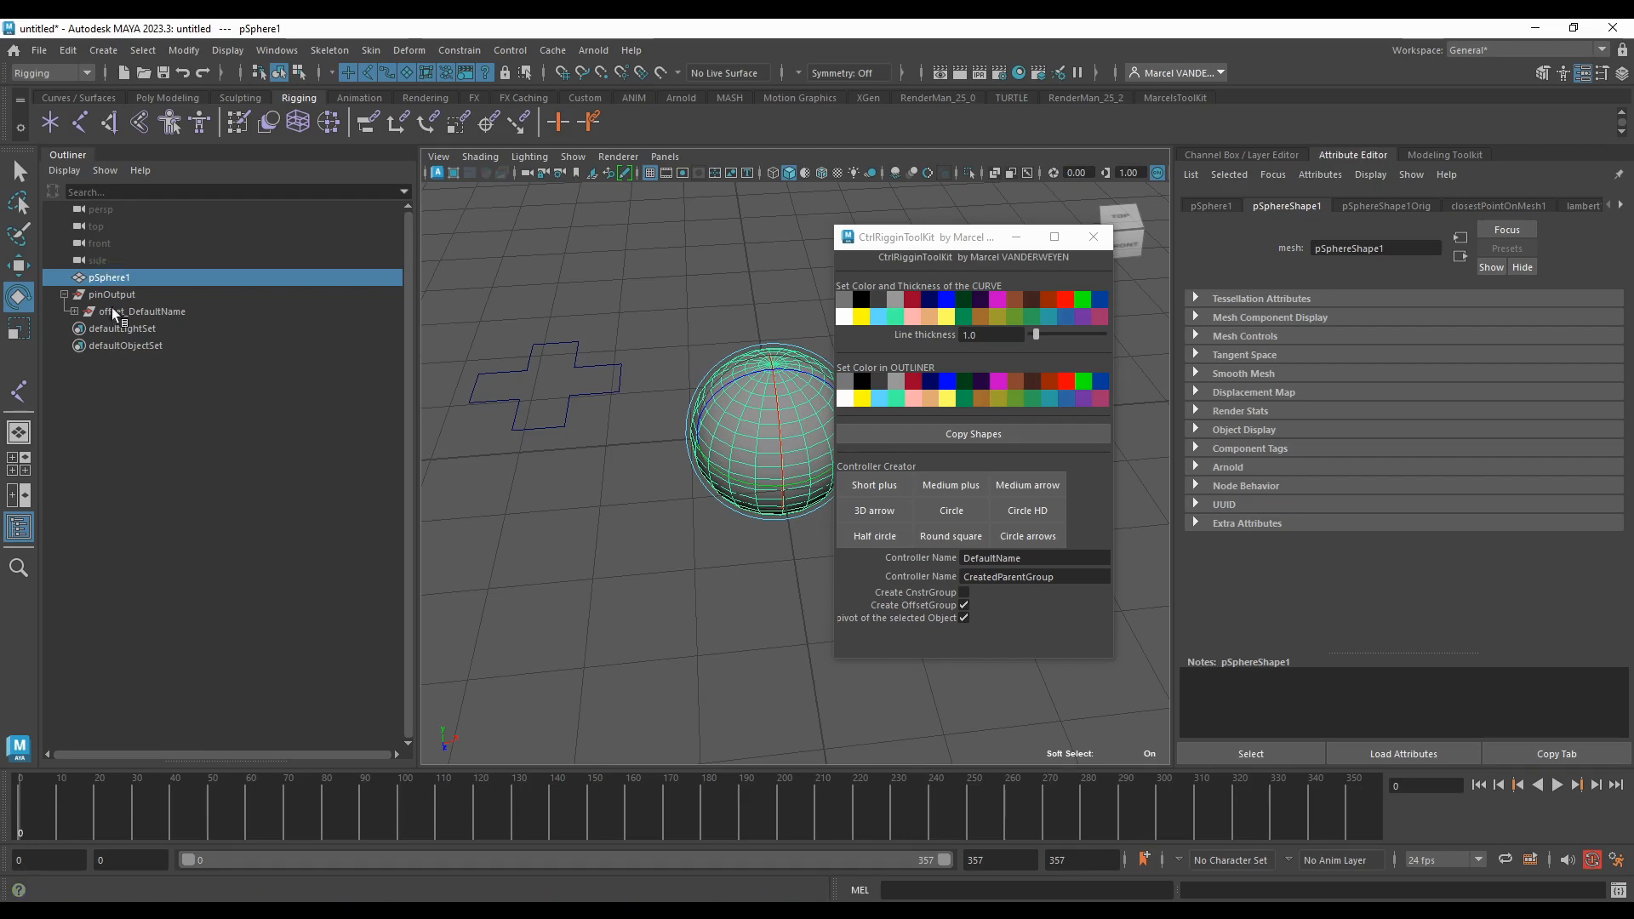
left_click_drag(123, 305, 83, 293)
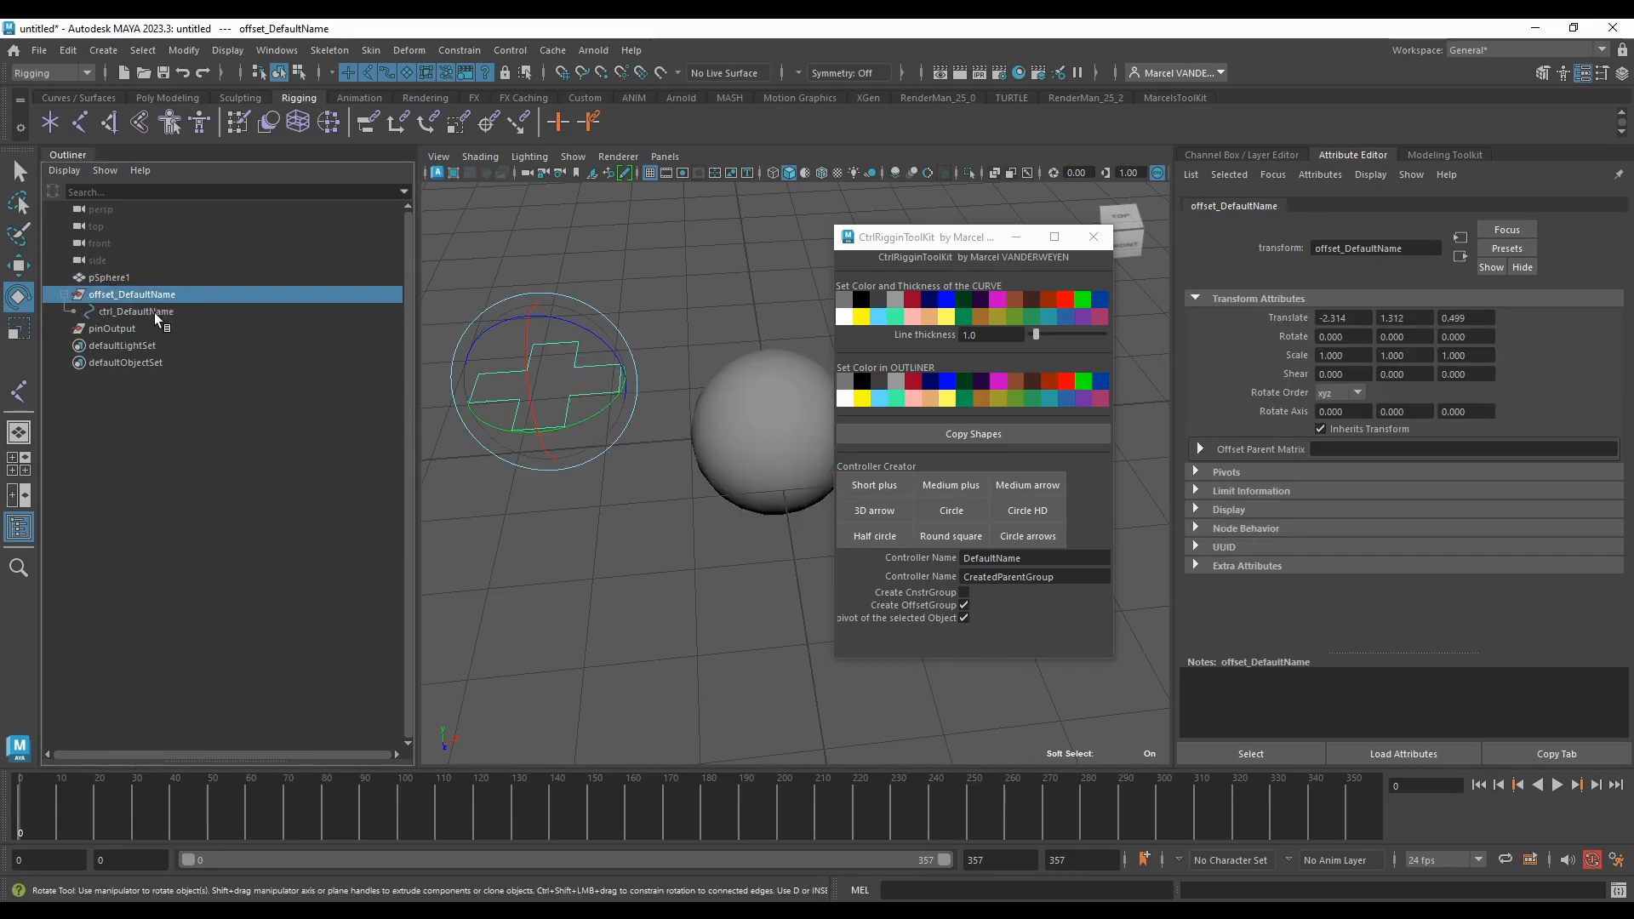
Step: Group ctrl_DefaultName inside offset_DefaultName and rename the new group cnstr_DefaultName
left_click(152, 311)
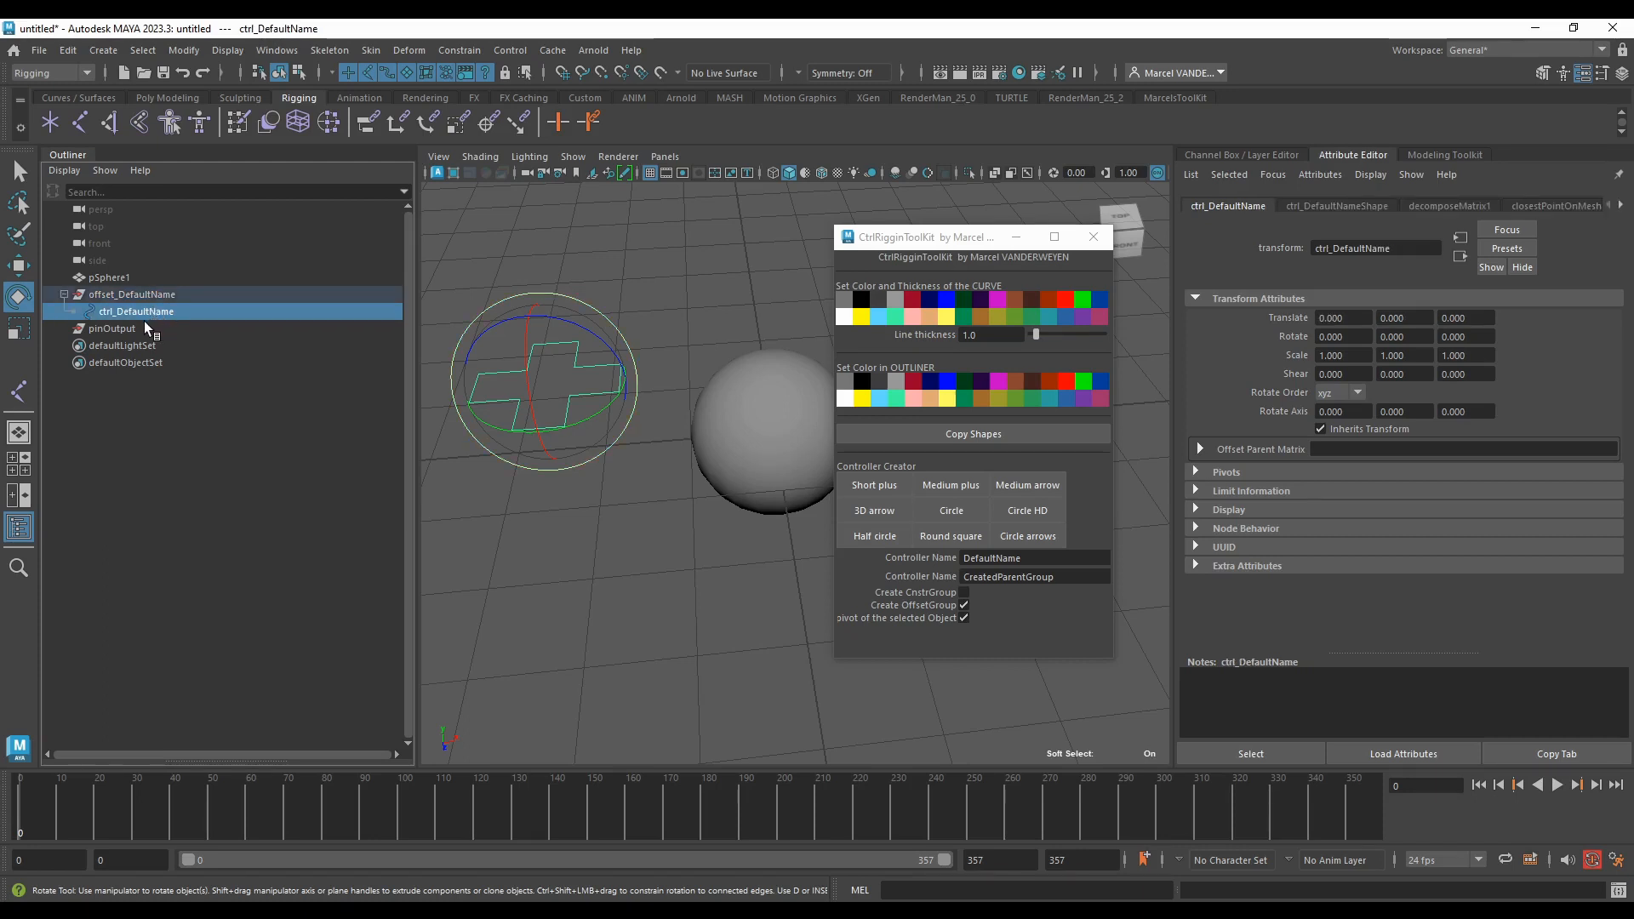
key("ctrl+g")
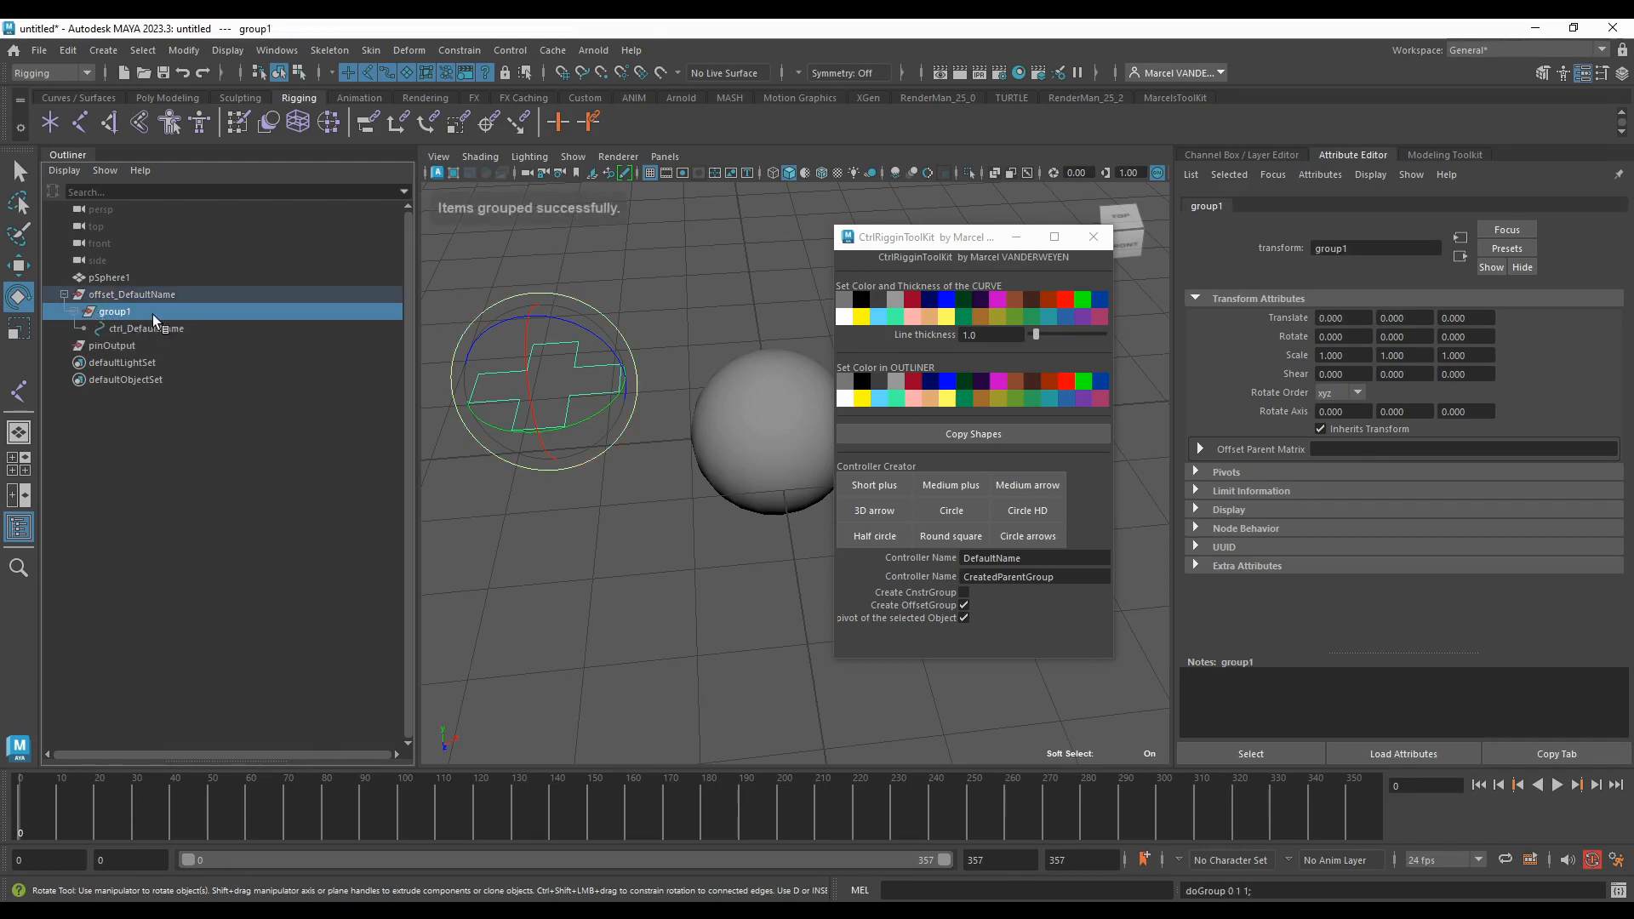
double_click(141, 312)
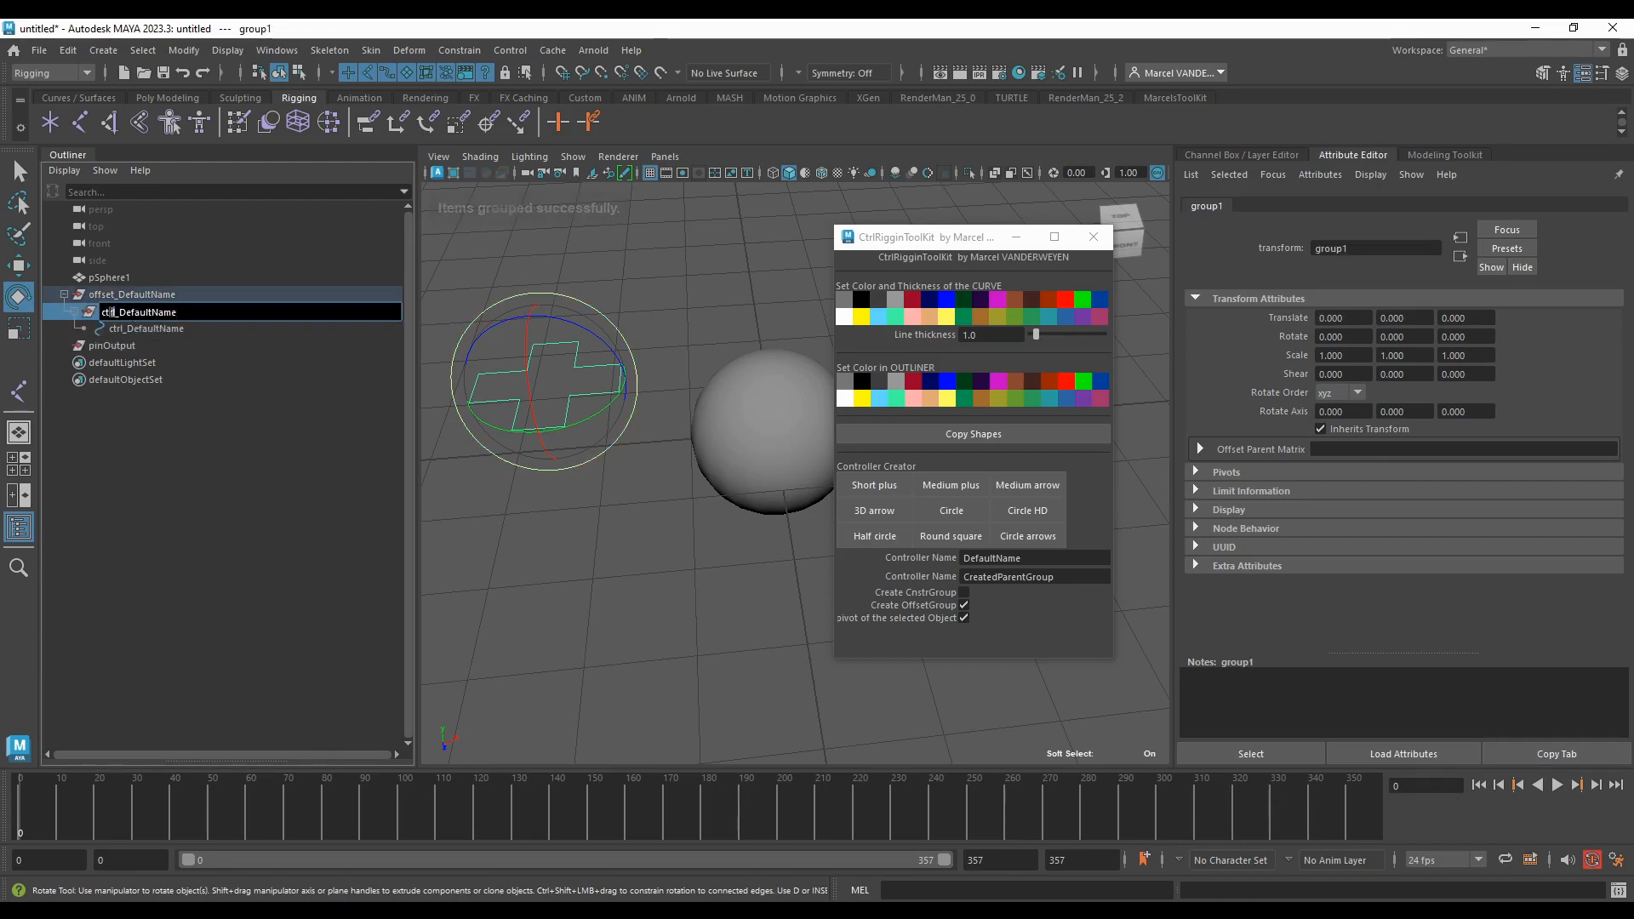
left_click_drag(101, 313, 114, 313)
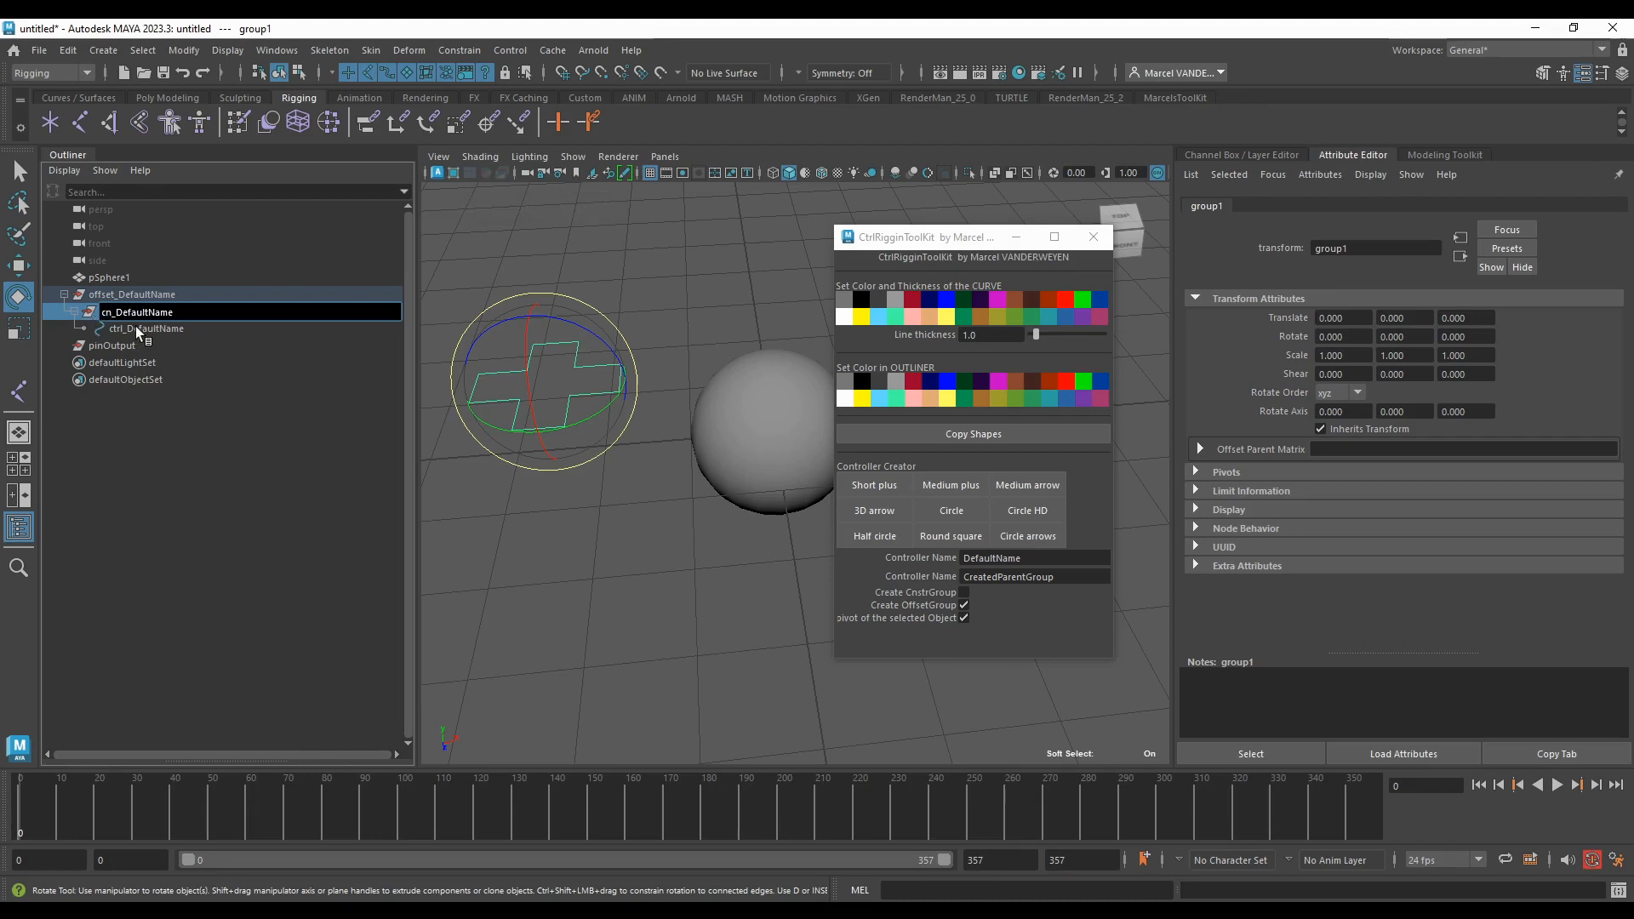
key("Return")
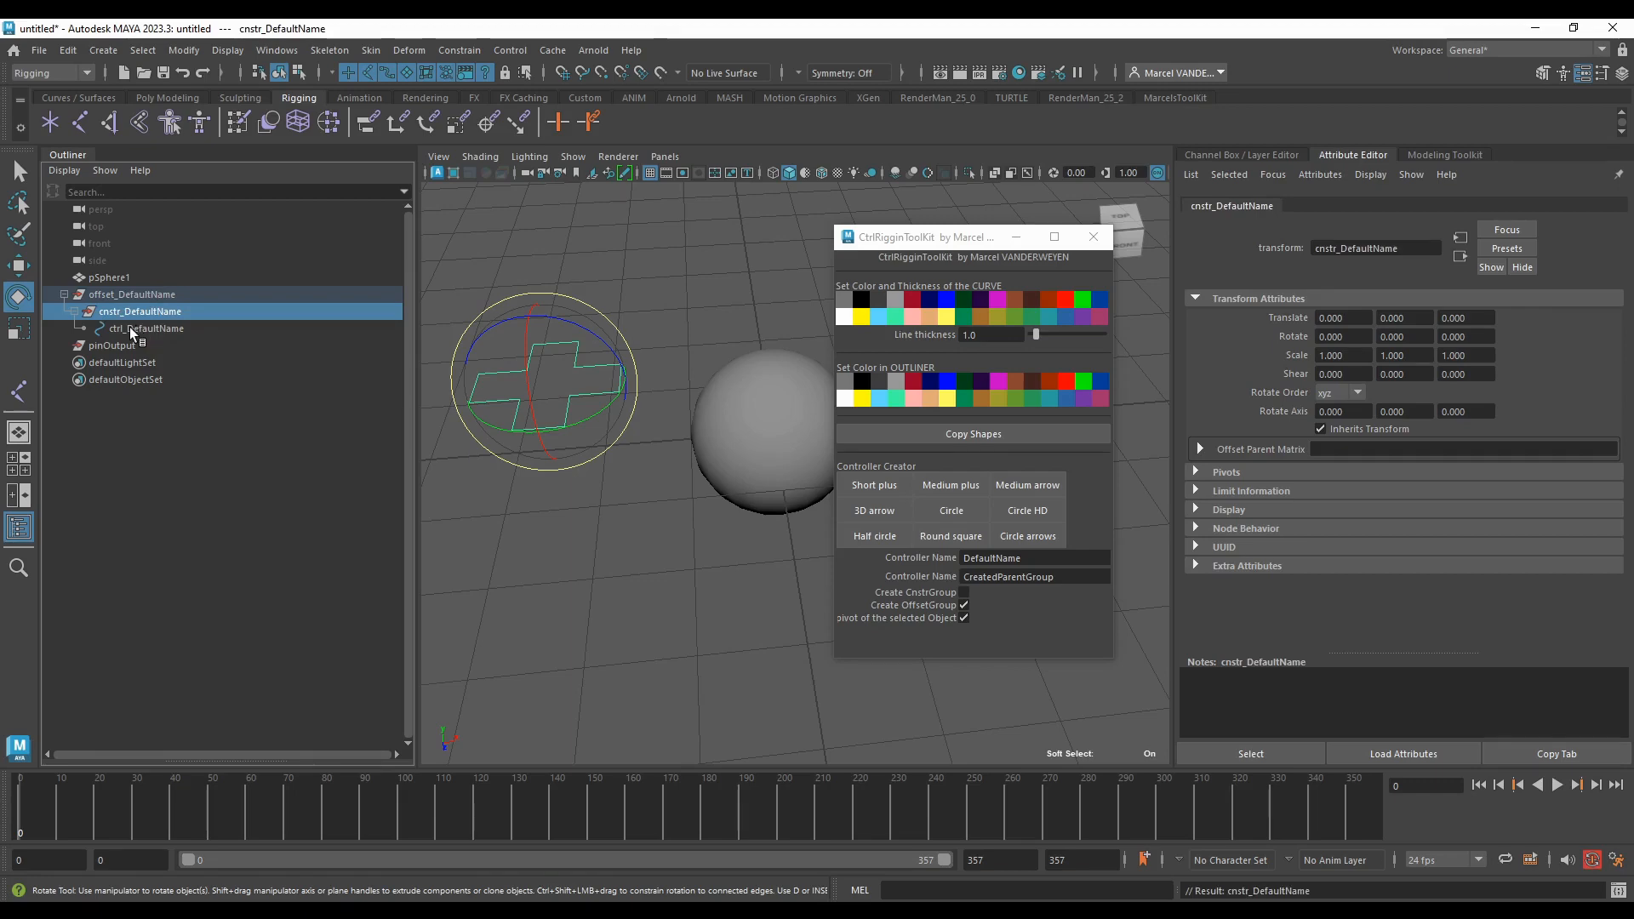
Step: Point-constrain cnstr_DefaultName to pinOutput on all axes with Maintain offset enabled and weight 1
left_click(160, 327)
left_click(177, 315)
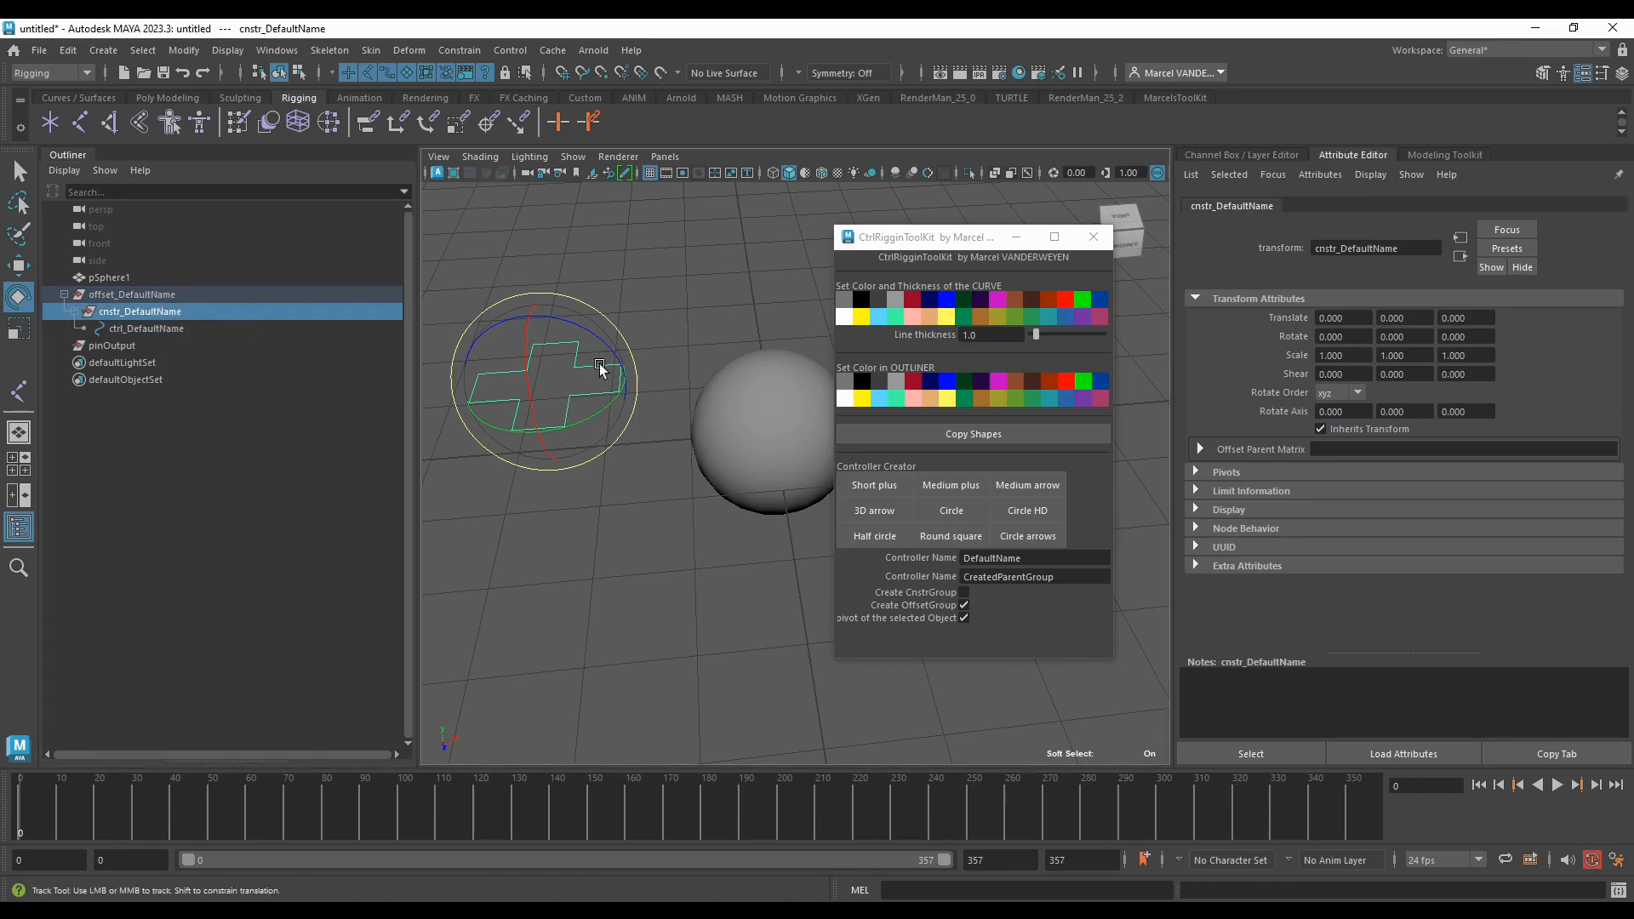
middle_click_drag(599, 364, 743, 427, "alt")
middle_click_drag(605, 408, 642, 373, "alt")
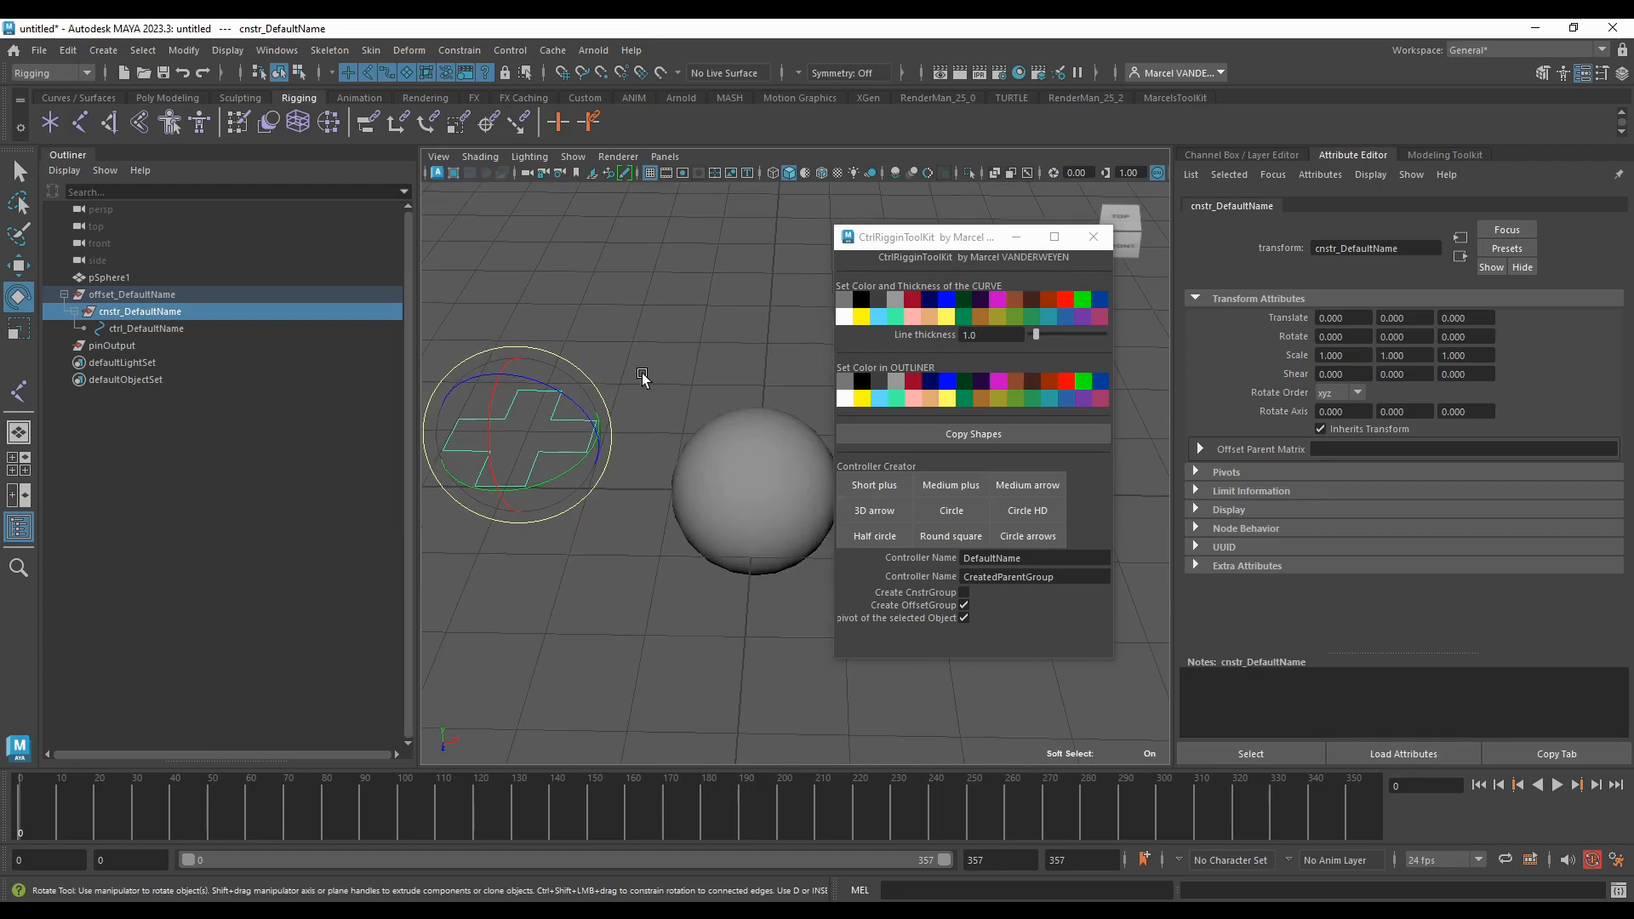
left_click(135, 346, "ctrl")
left_click(150, 342)
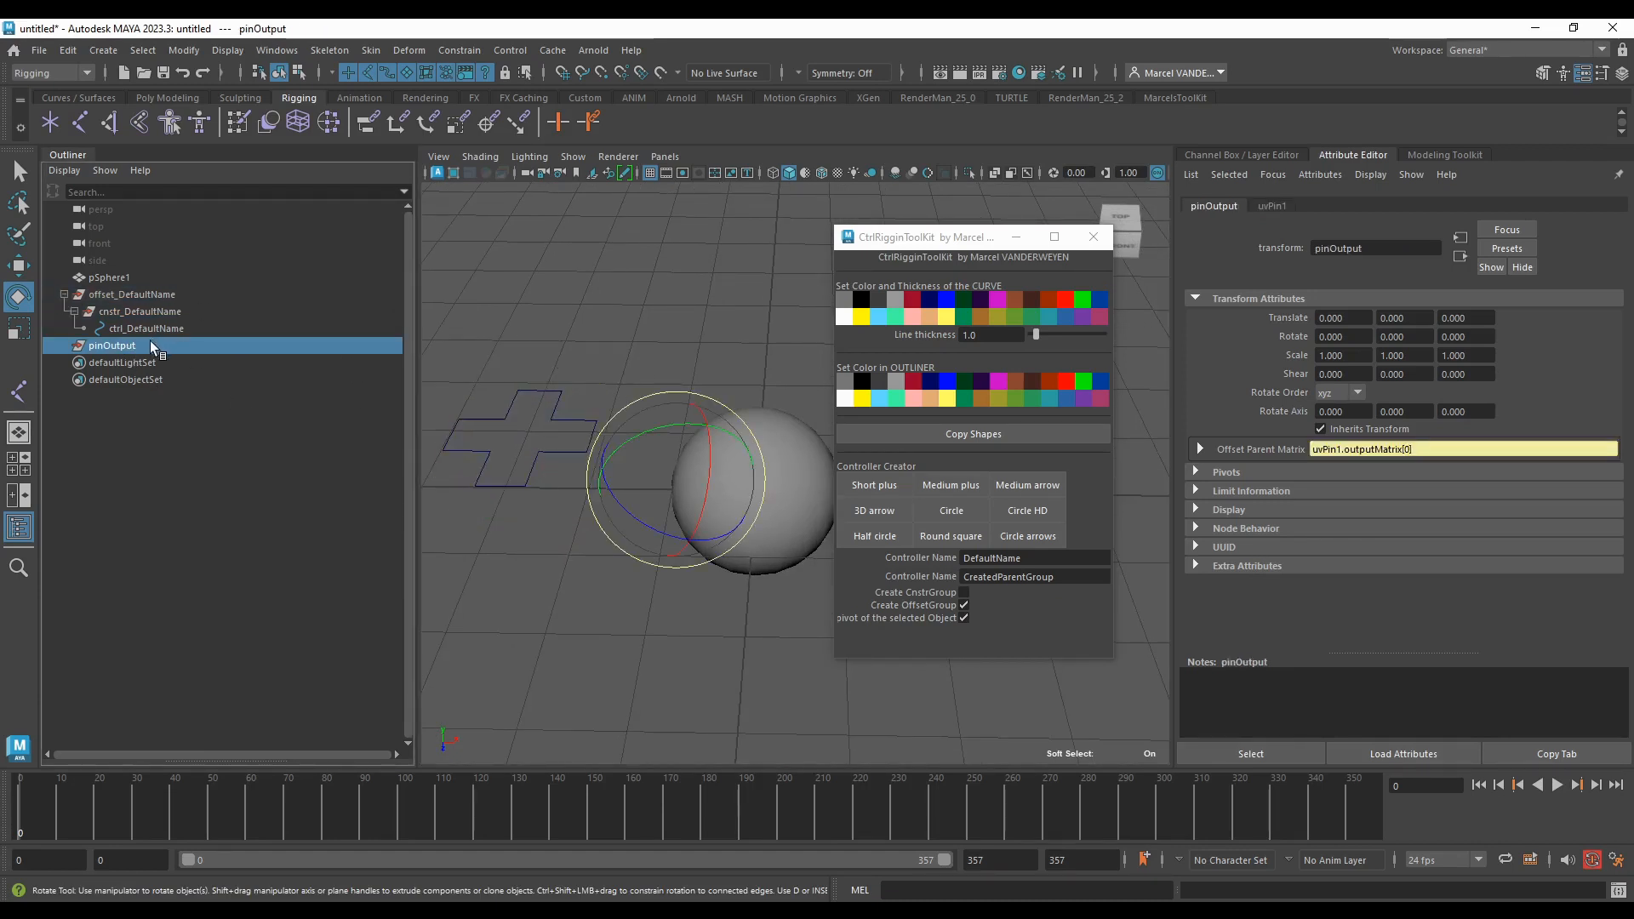
left_click(143, 312, "ctrl")
left_click(458, 51)
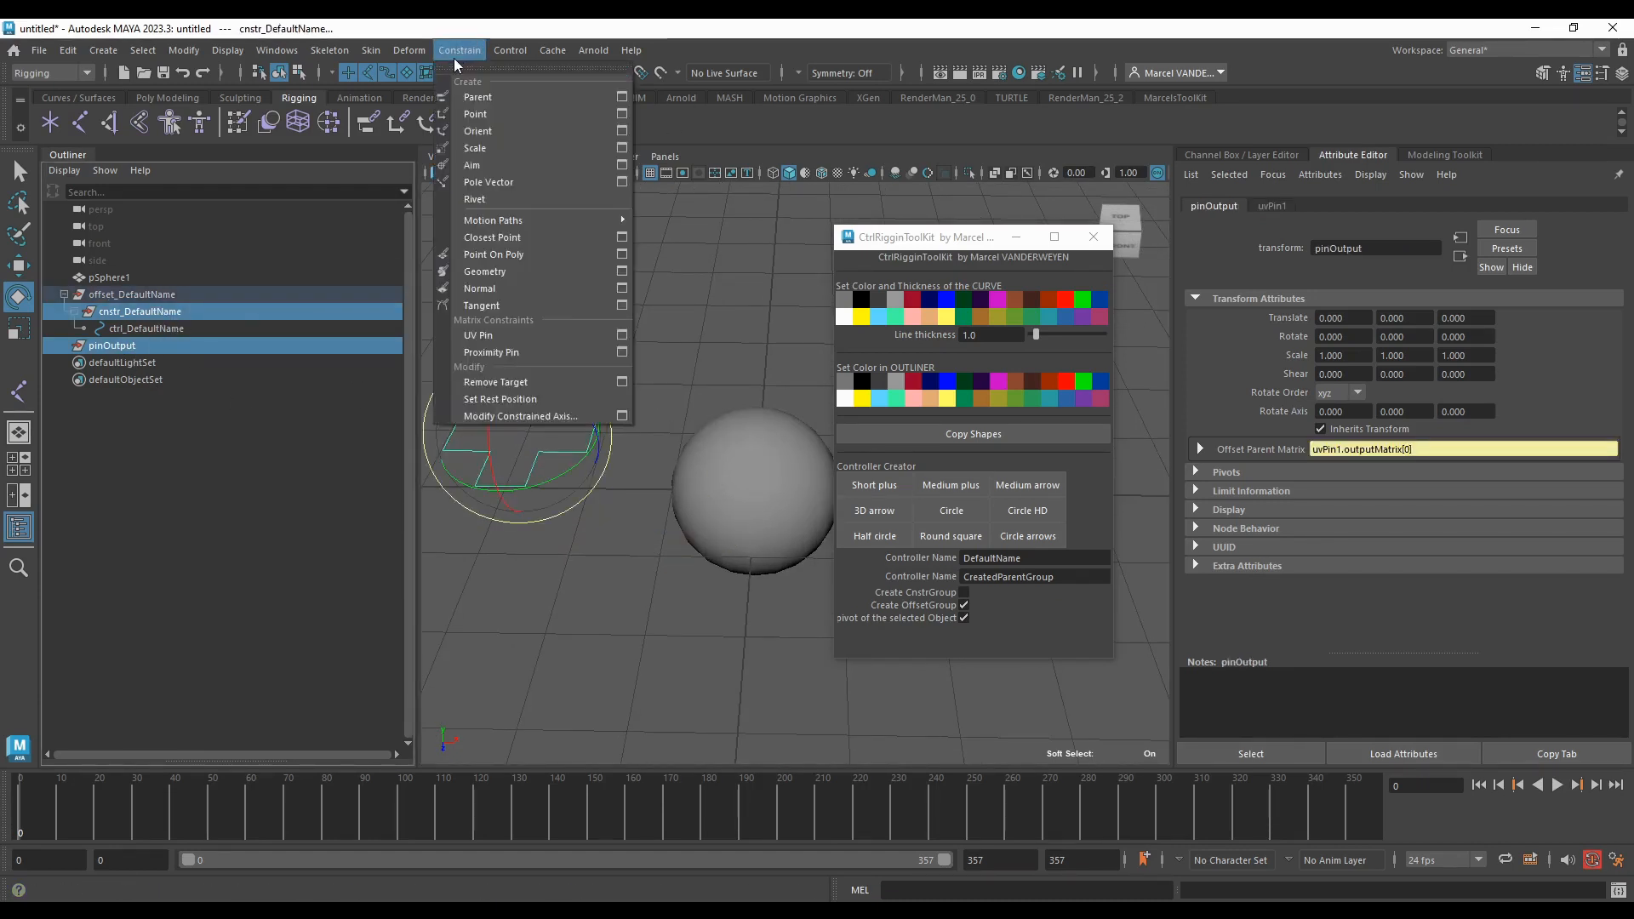
left_click(621, 114)
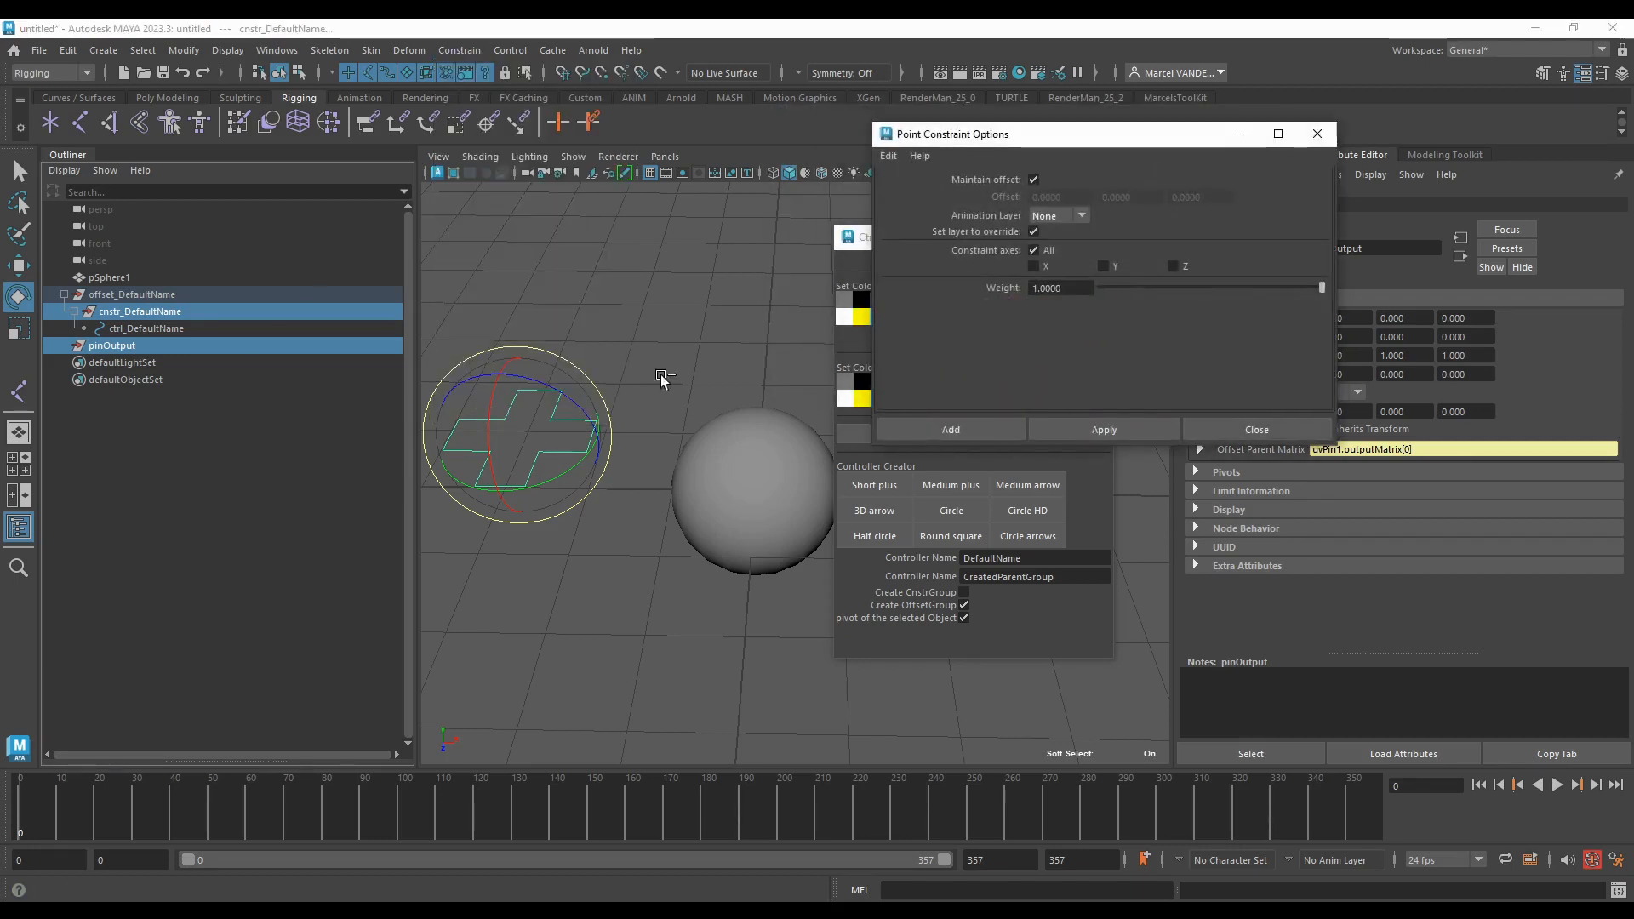
left_click(1075, 425)
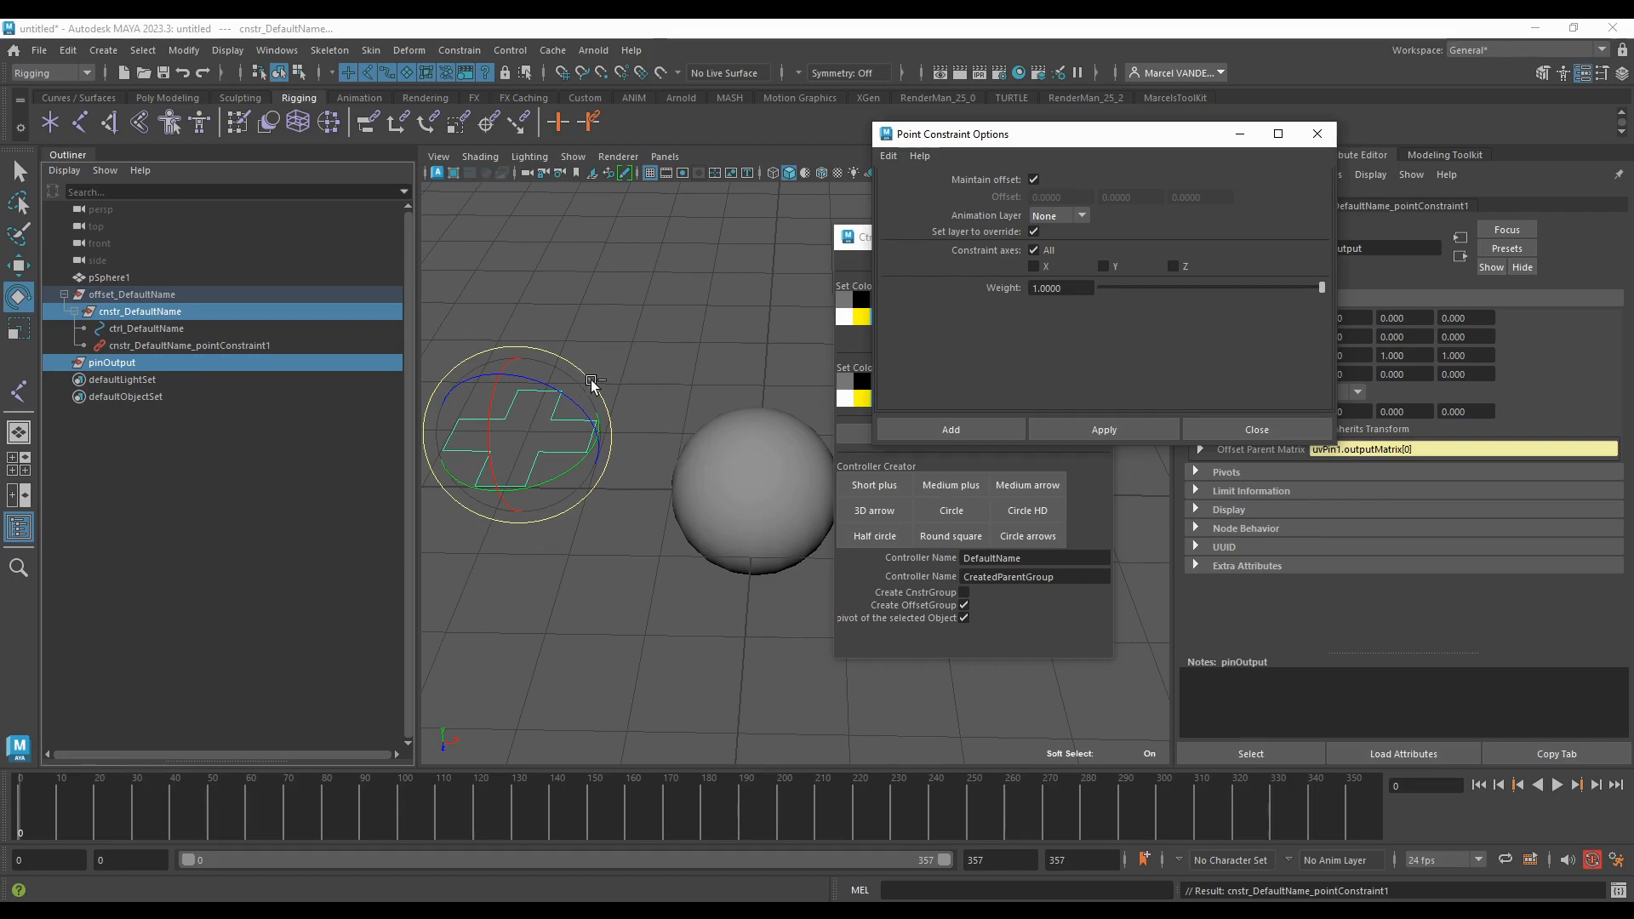
Step: Rotate pSphere1 to test how the constrained controller follows, and undo the rotation
left_click_drag(595, 383, 613, 350, "alt")
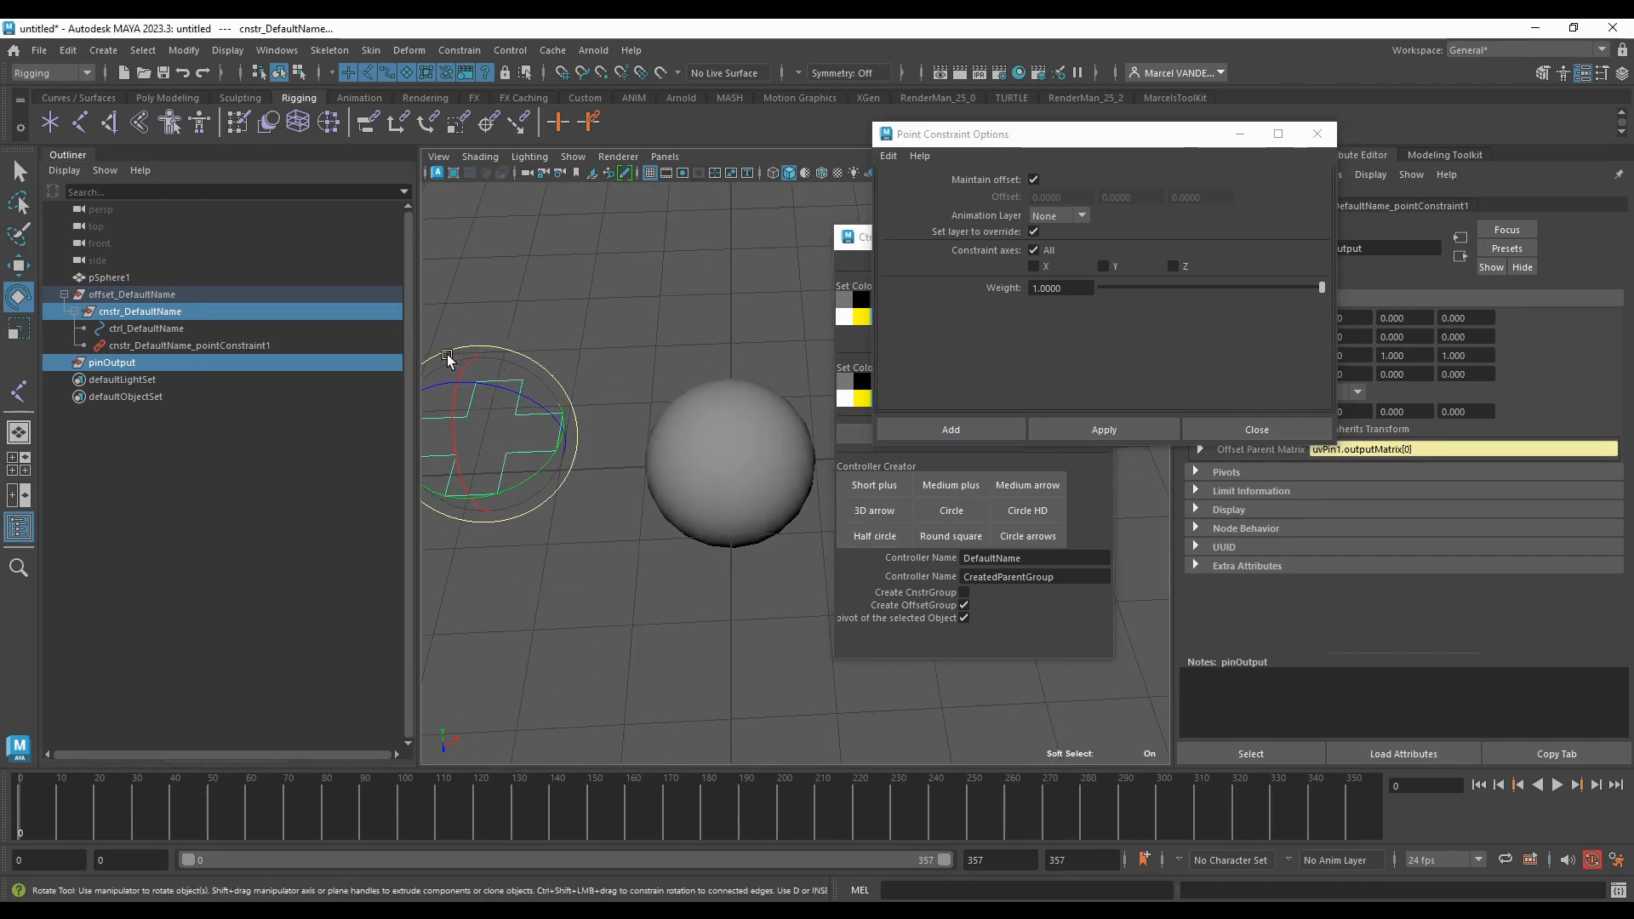
left_click(750, 415)
mouse_move(737, 423)
left_mouse_down()
mouse_move(768, 416)
mouse_move(673, 419)
mouse_move(705, 421)
mouse_move(746, 462)
mouse_move(725, 429)
mouse_move(760, 436)
mouse_move(790, 468)
mouse_move(708, 458)
mouse_move(697, 427)
mouse_move(785, 493)
mouse_move(757, 534)
mouse_move(672, 421)
mouse_move(749, 424)
mouse_move(686, 511)
mouse_move(815, 483)
mouse_move(769, 547)
mouse_move(720, 446)
left_mouse_up()
key("ctrl+z")
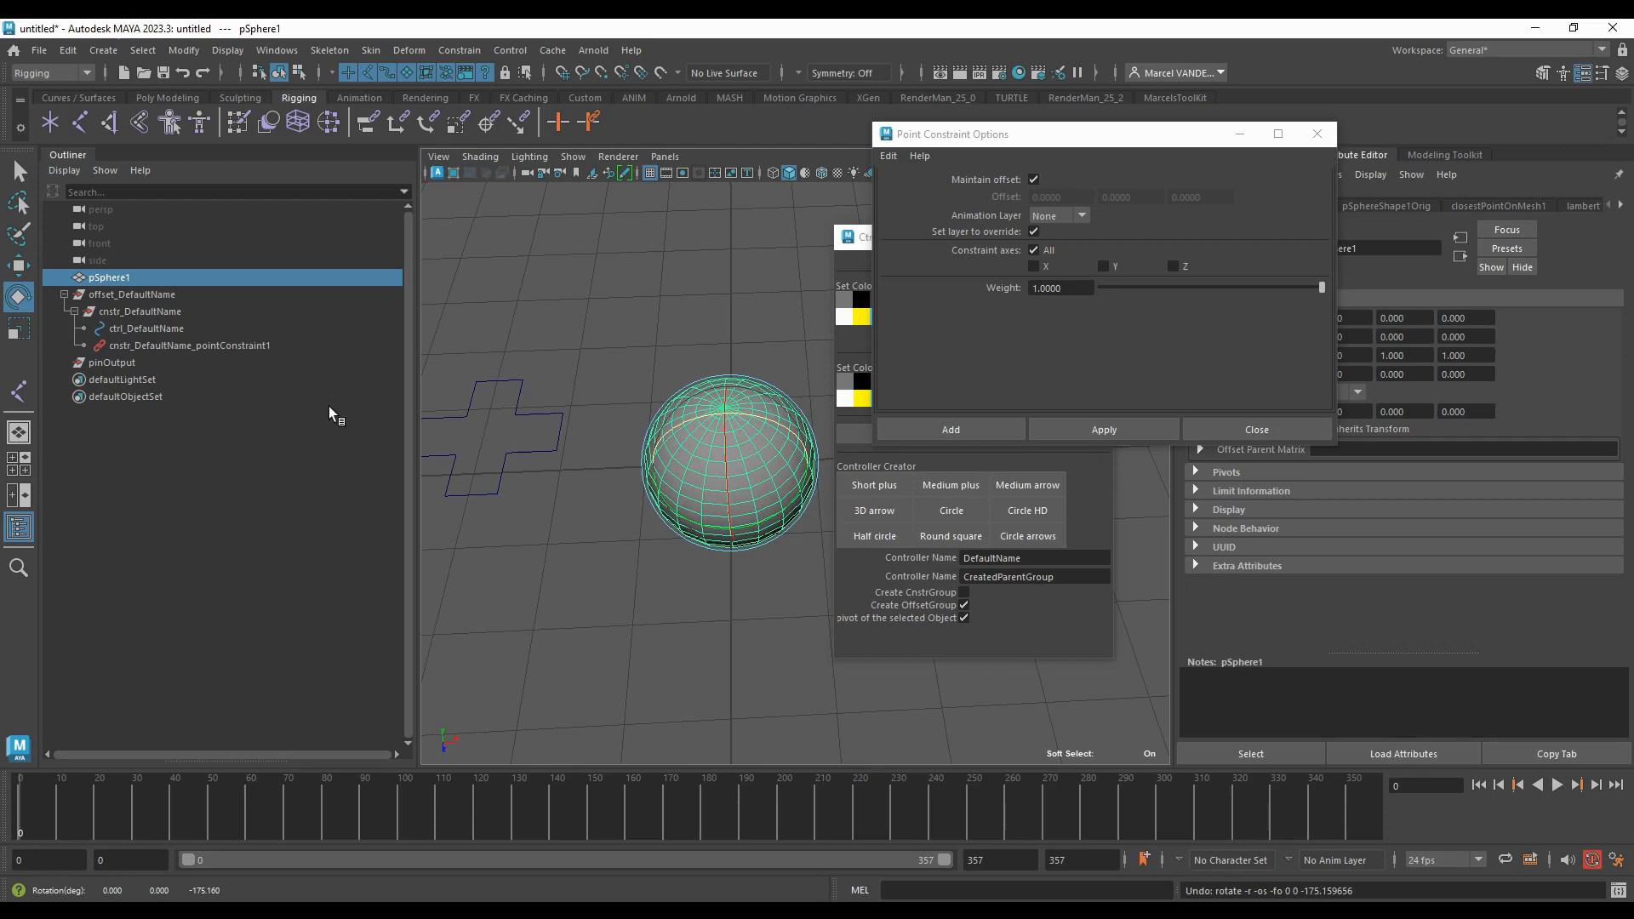
Step: Reset offset_DefaultName's transforms to the origin with the MarcelsToolKit reset tool
left_click(138, 312)
left_click(139, 280)
left_click(136, 295)
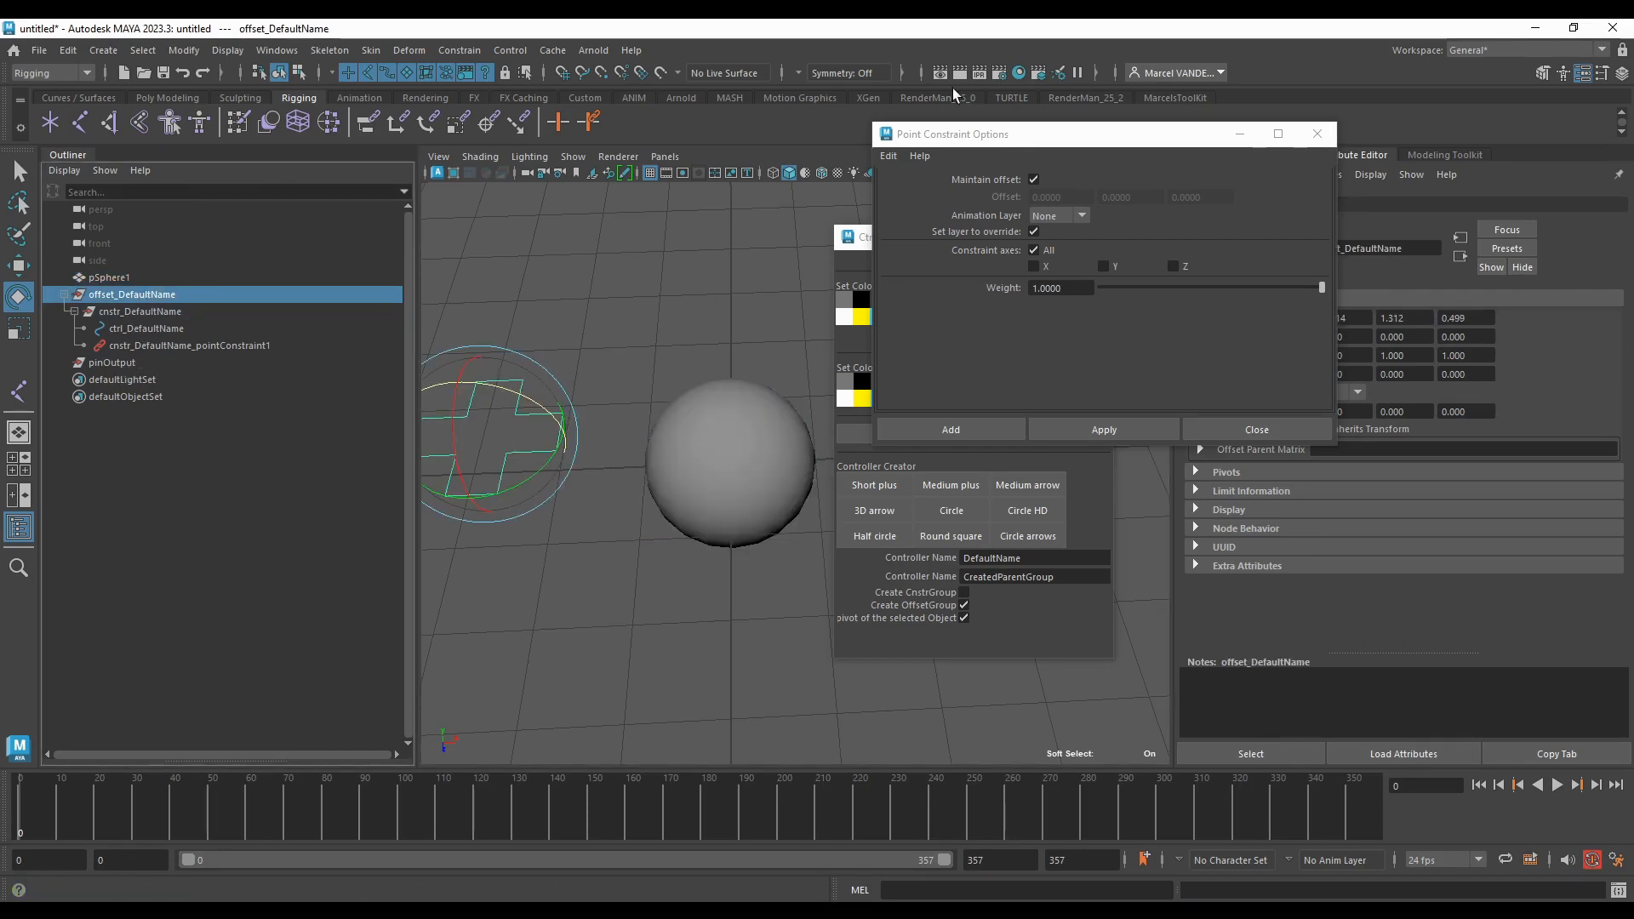
left_click(1175, 97)
left_click(230, 124)
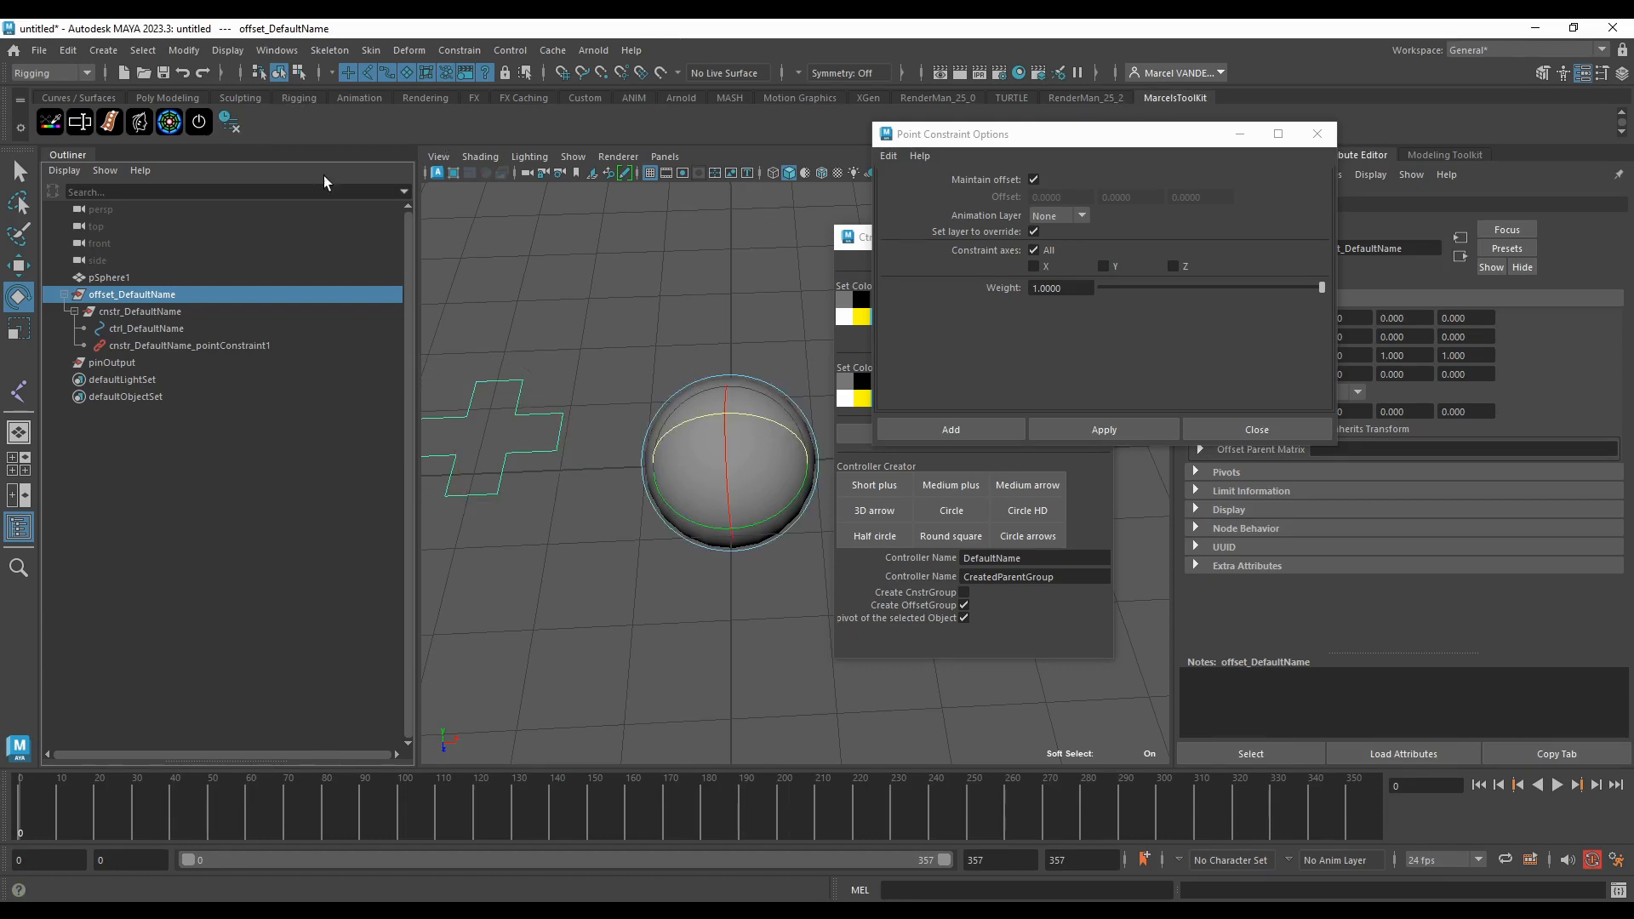
Step: Delete the point constraint under cnstr_DefaultName and reset that group's transforms to zero
left_click(138, 311)
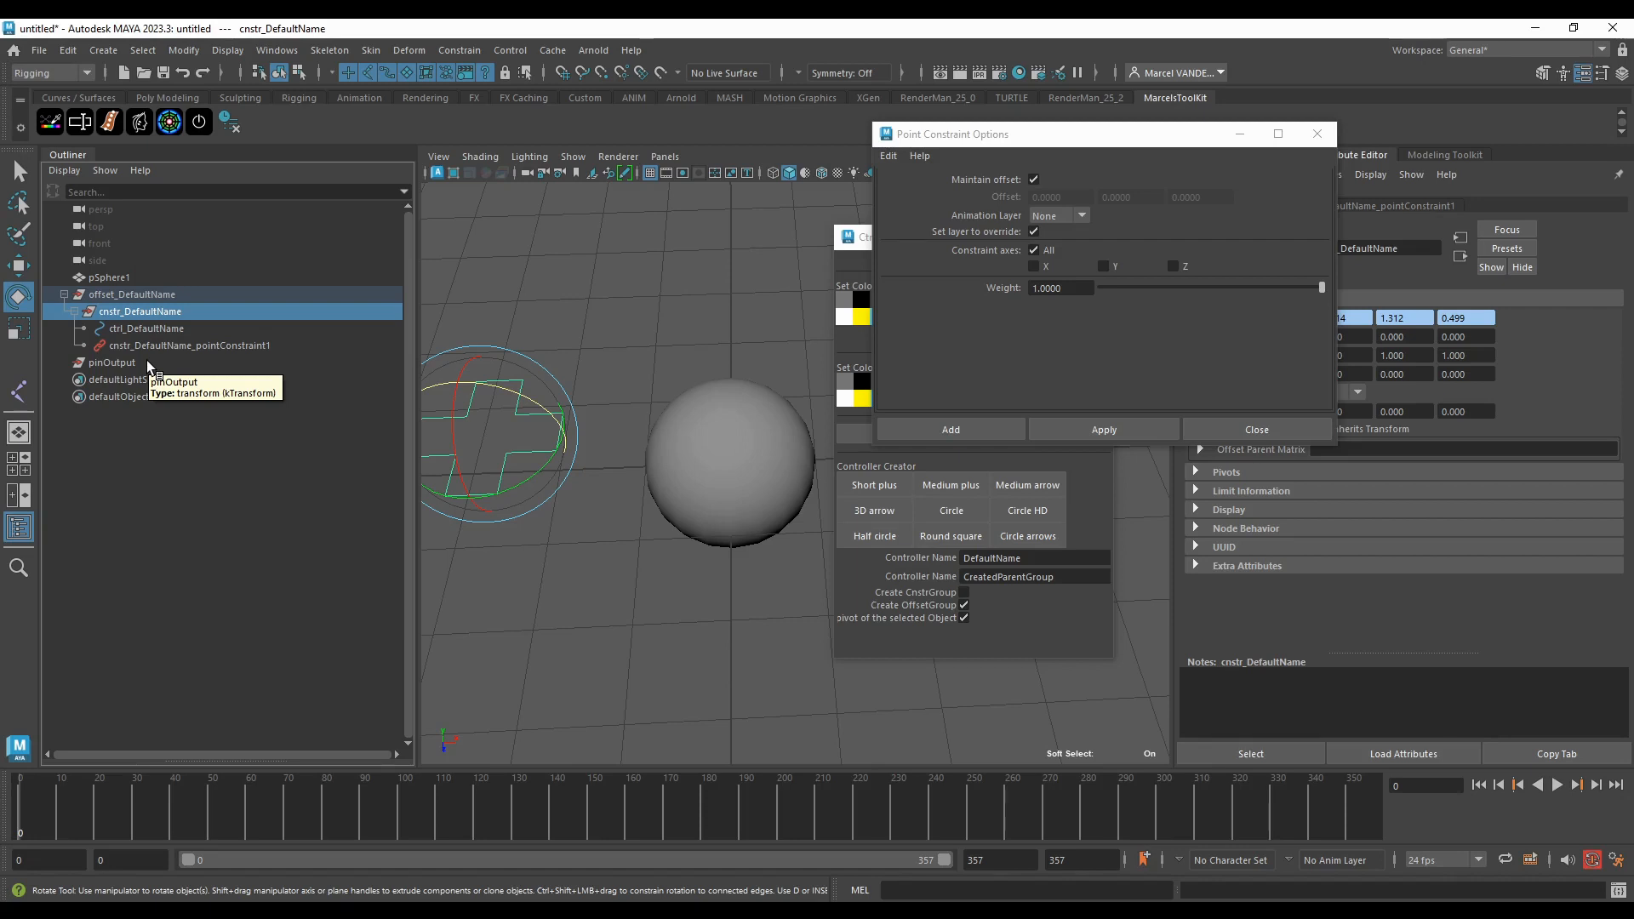
left_click(152, 347)
key("Delete")
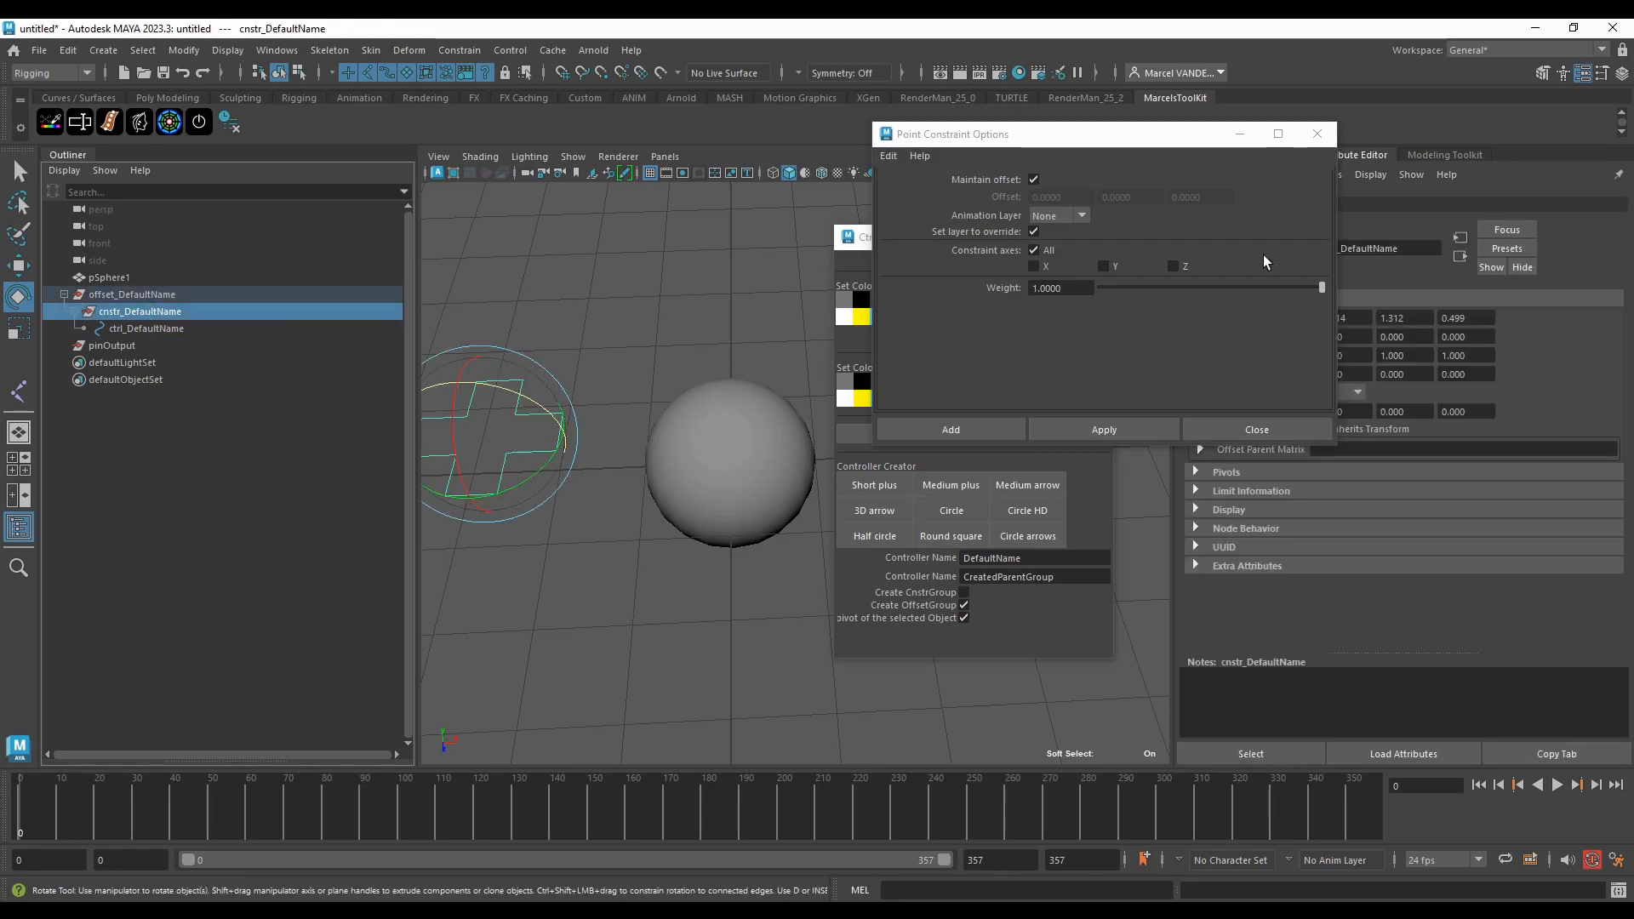
left_click(199, 122)
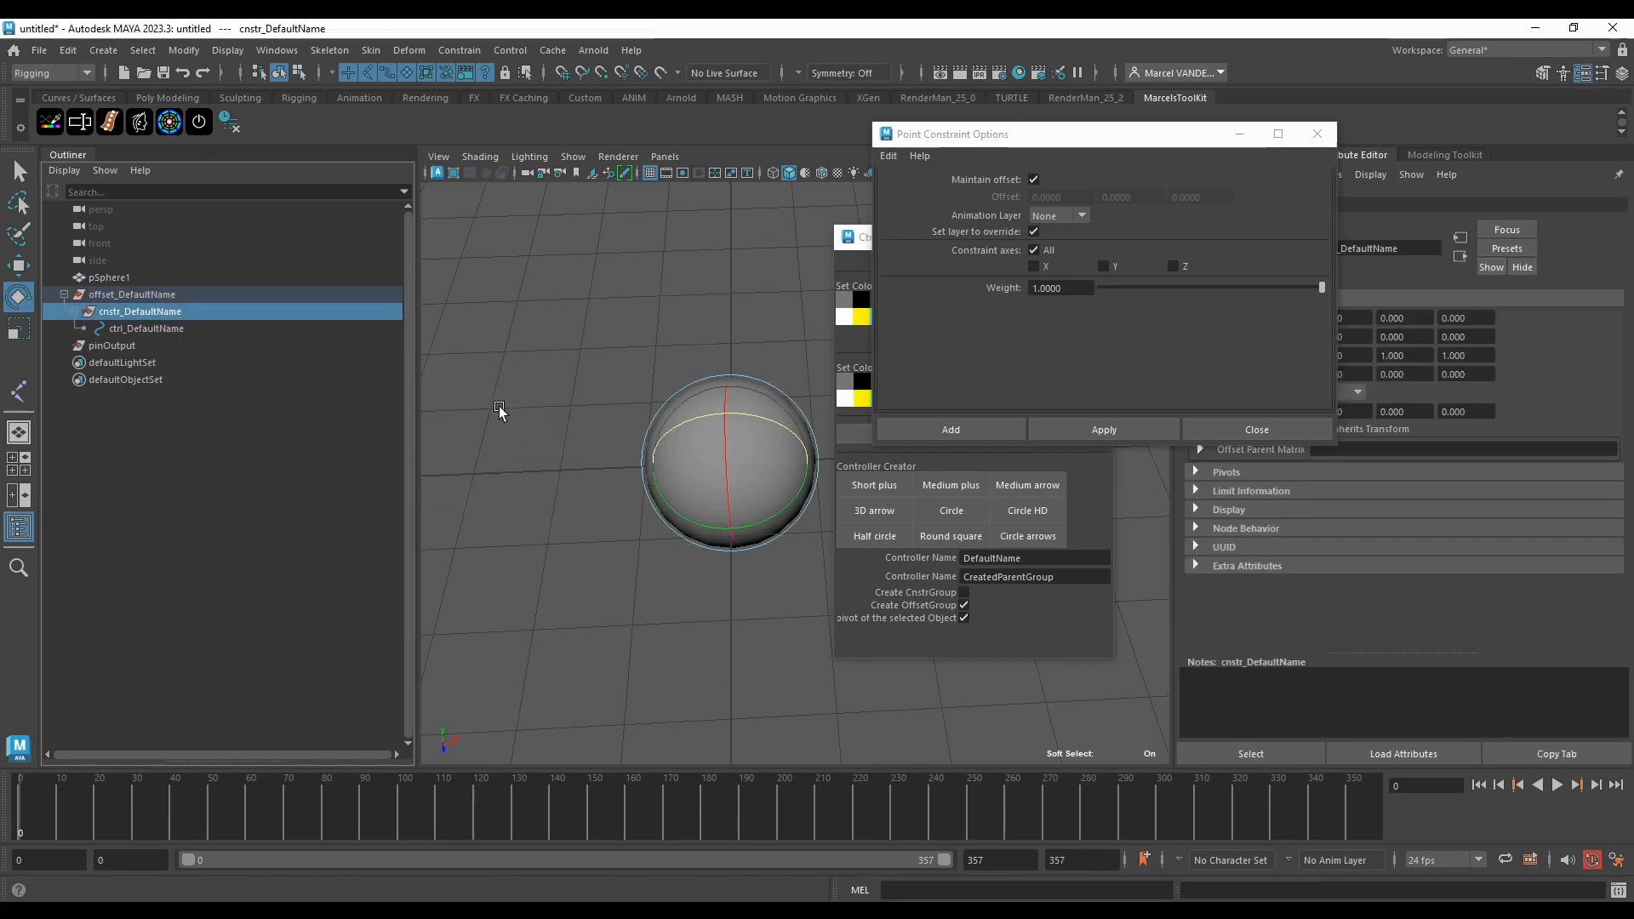
Step: Move cnstr_DefaultName 1 unit along X to the side of the sphere
scroll(539, 398, "up", 3)
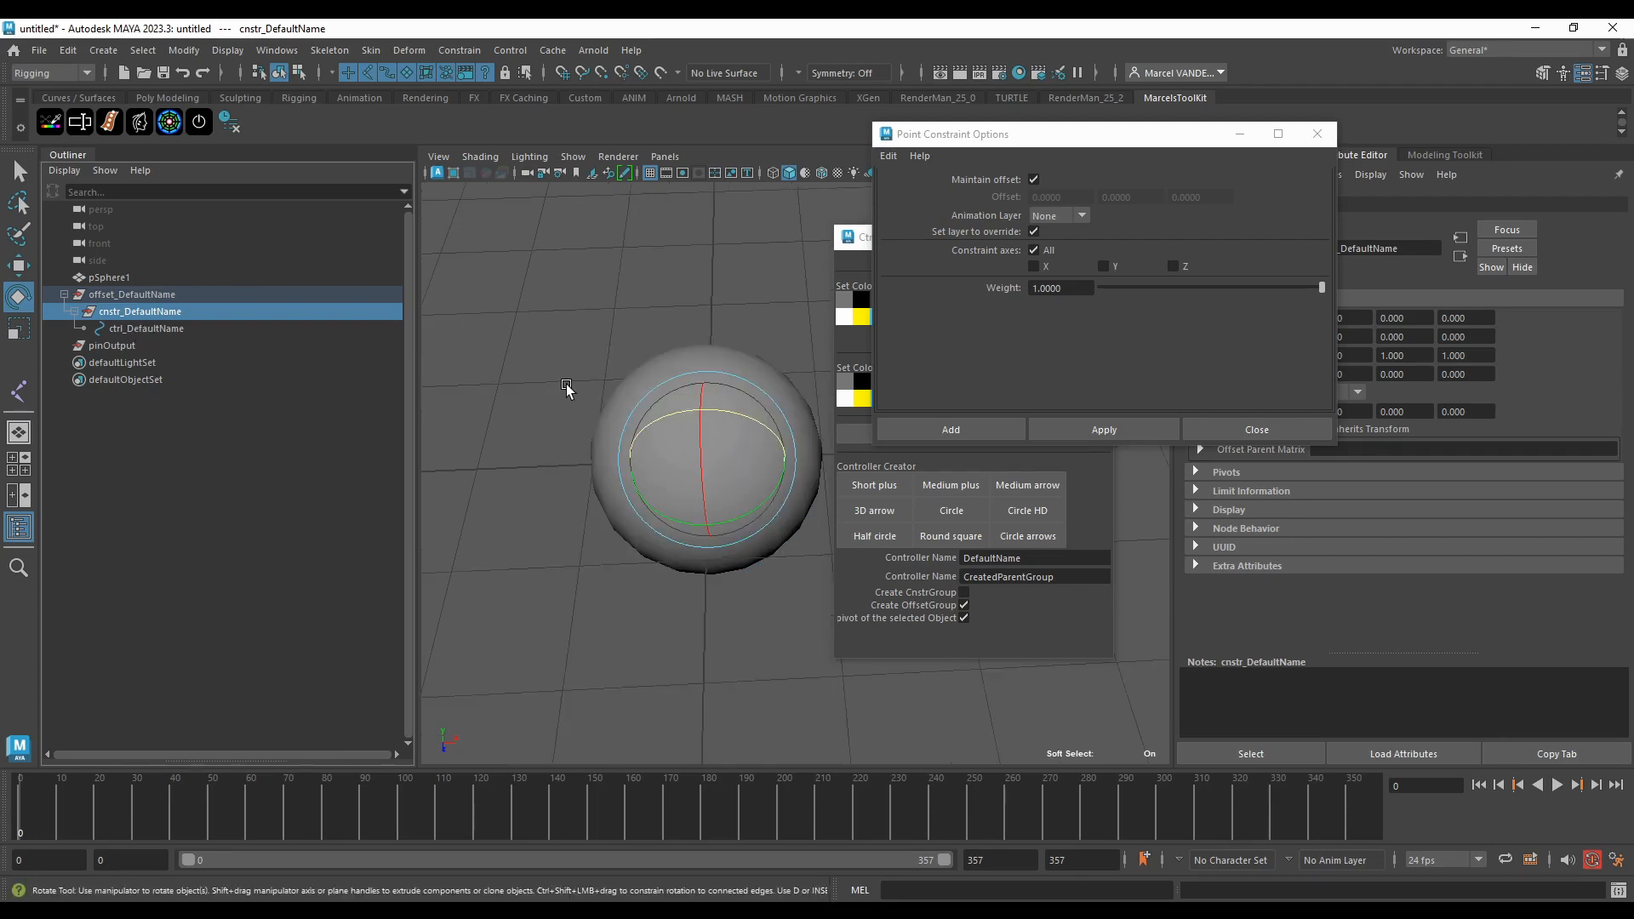
middle_click_drag(565, 385, 513, 365, "alt")
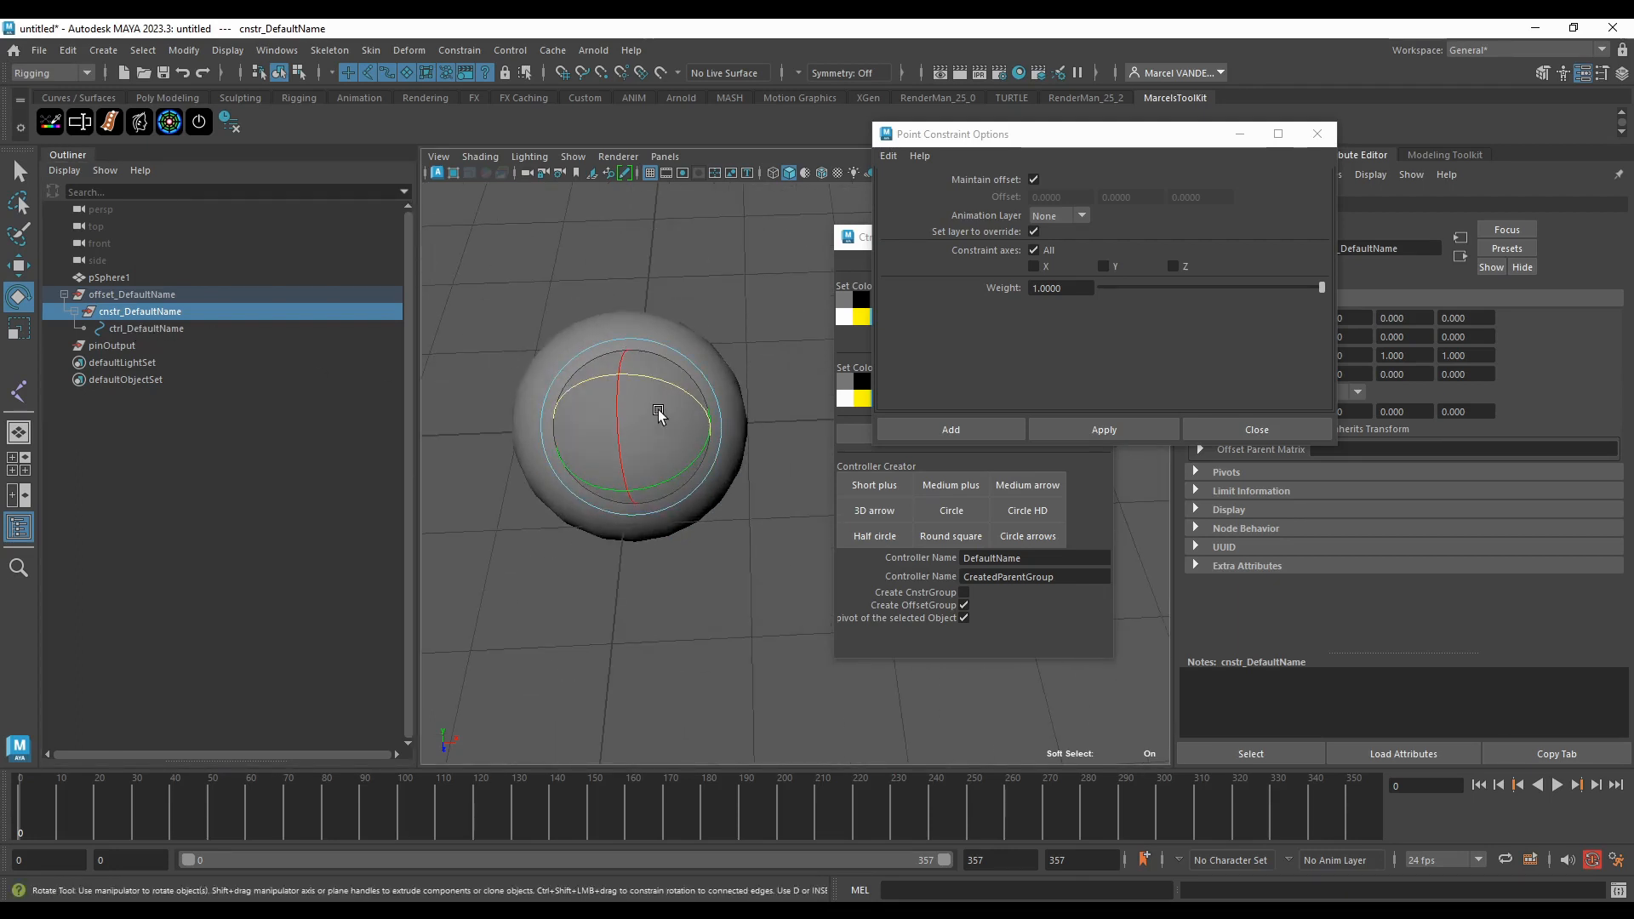
key("w")
left_click_drag(702, 425, 815, 428)
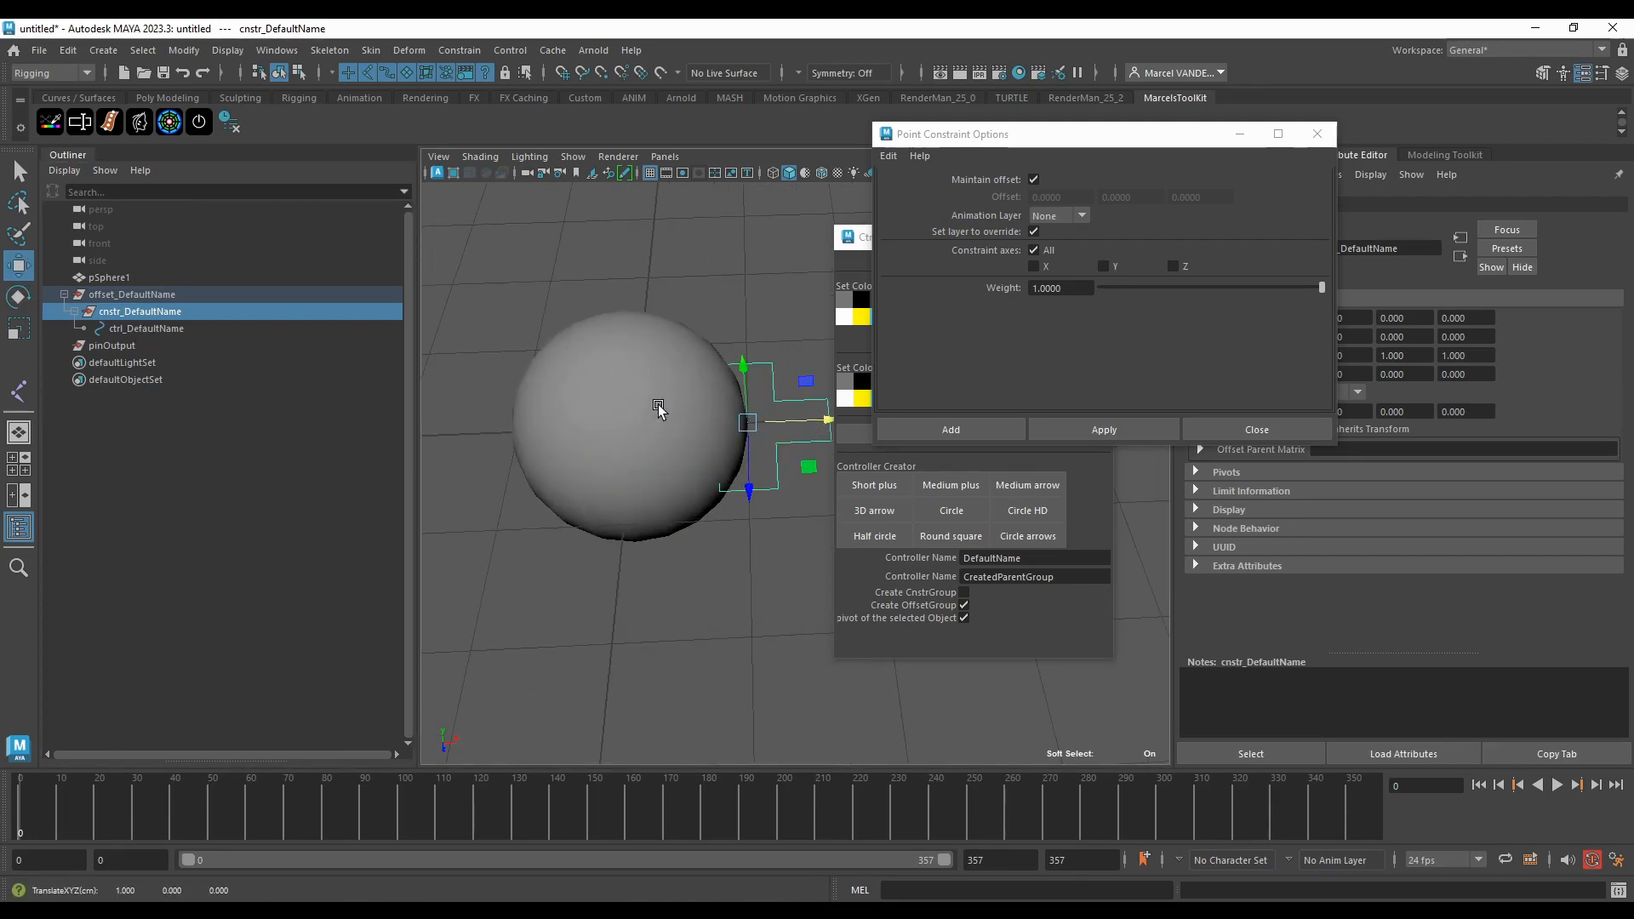
Step: Apply a point constraint with Maintain offset from pinOutput to the repositioned cnstr_DefaultName
left_click_drag(657, 405, 570, 464, "alt")
left_click(141, 346)
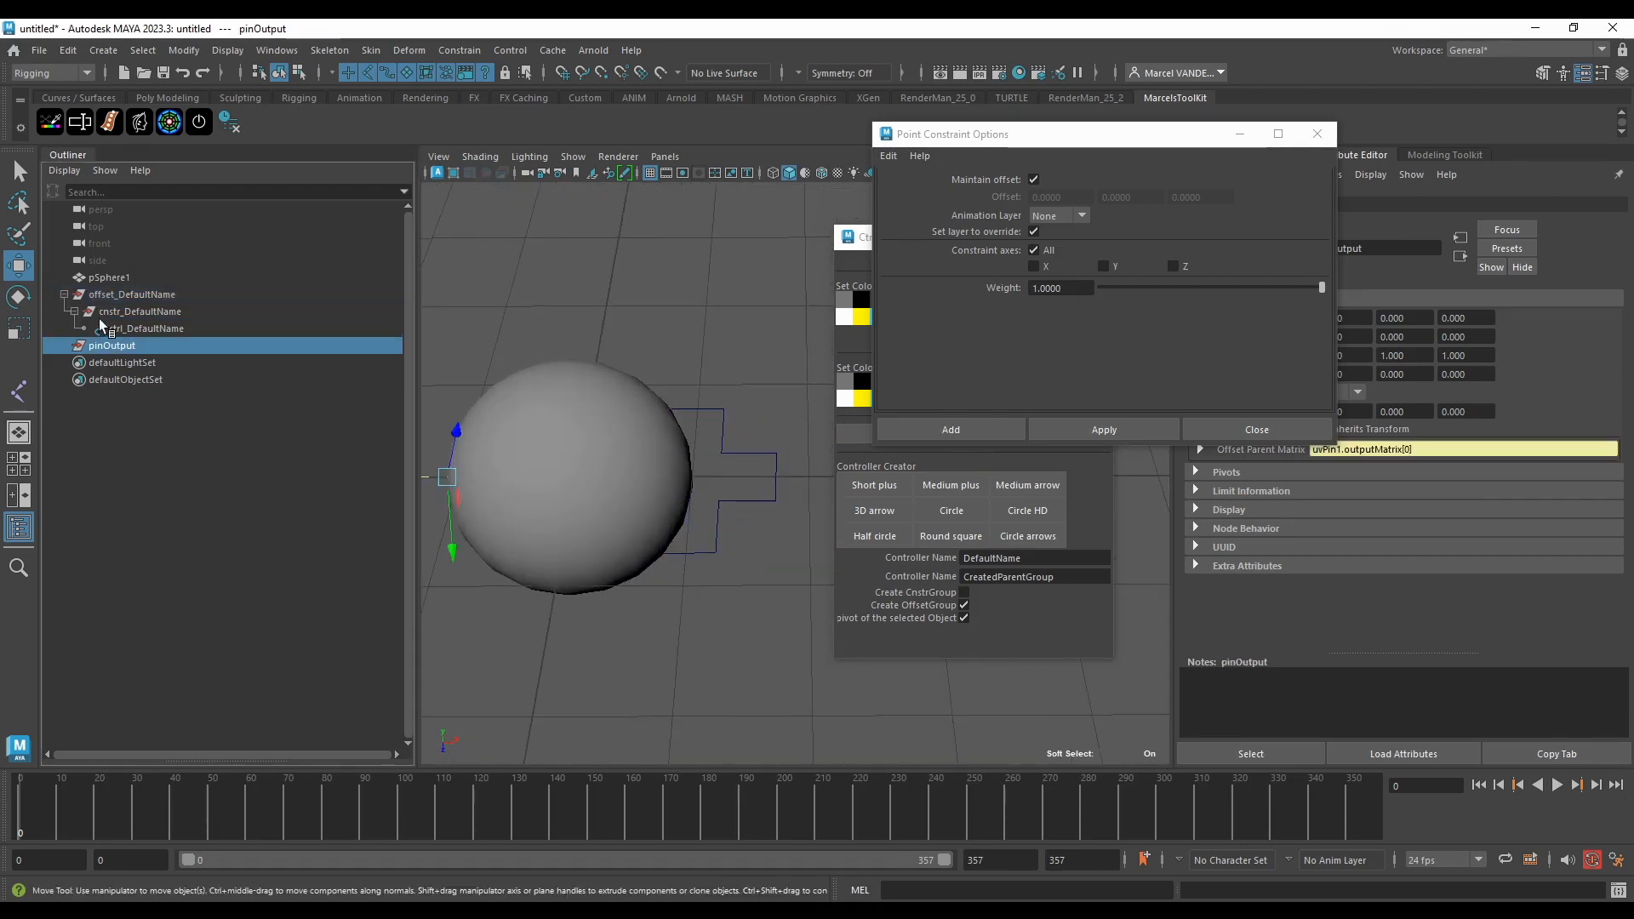
left_click(125, 312, "ctrl")
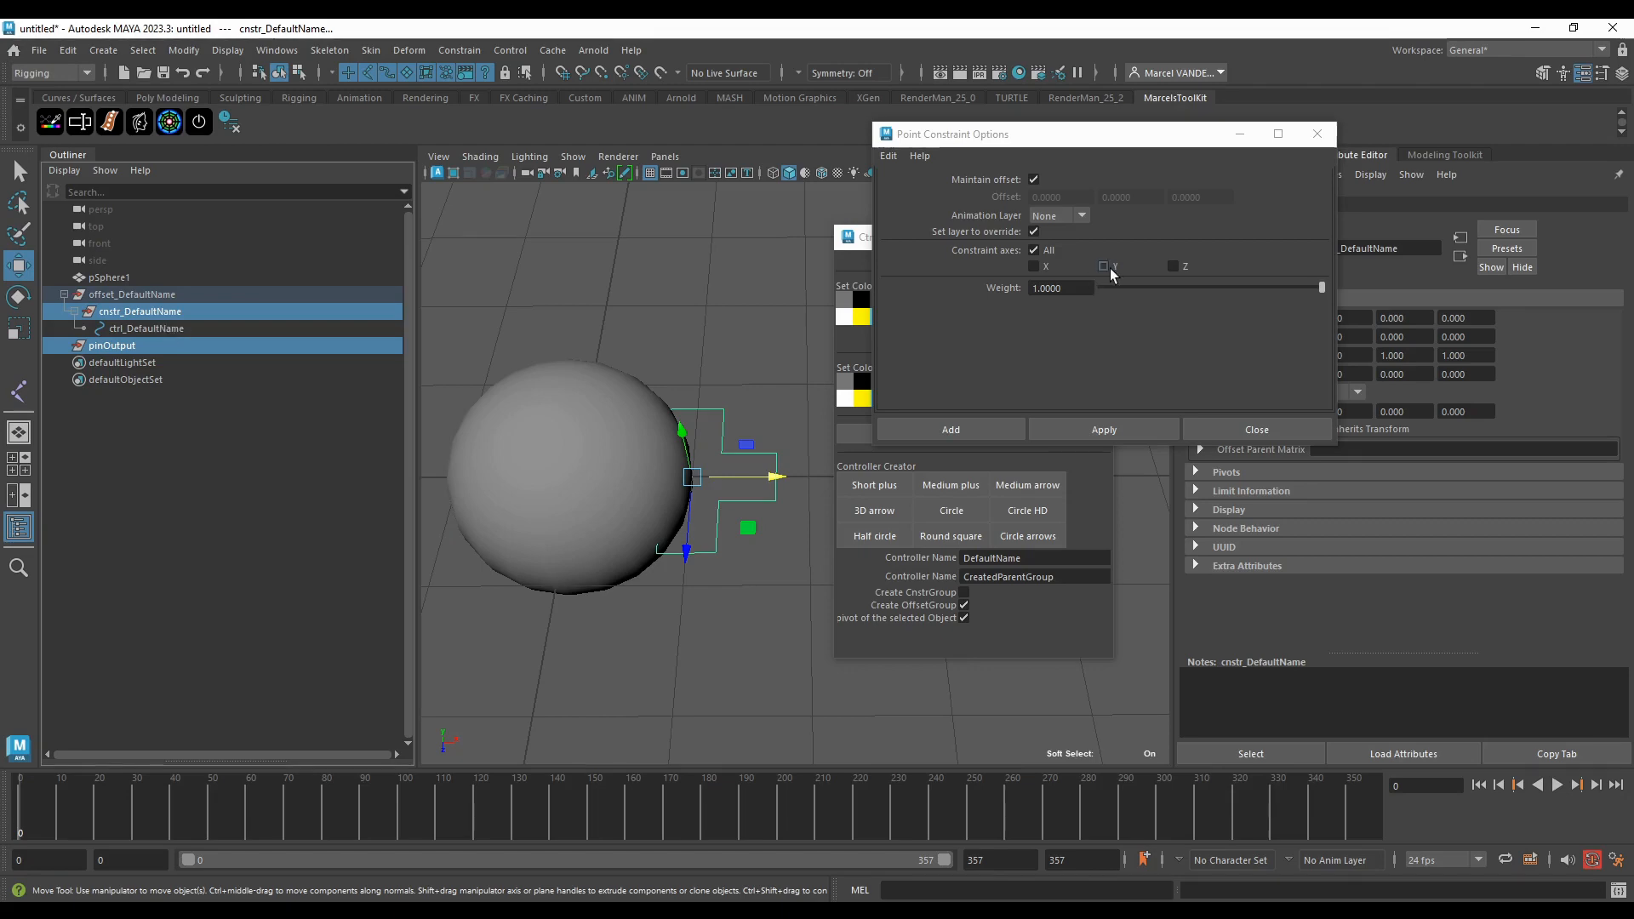
left_click(1086, 428)
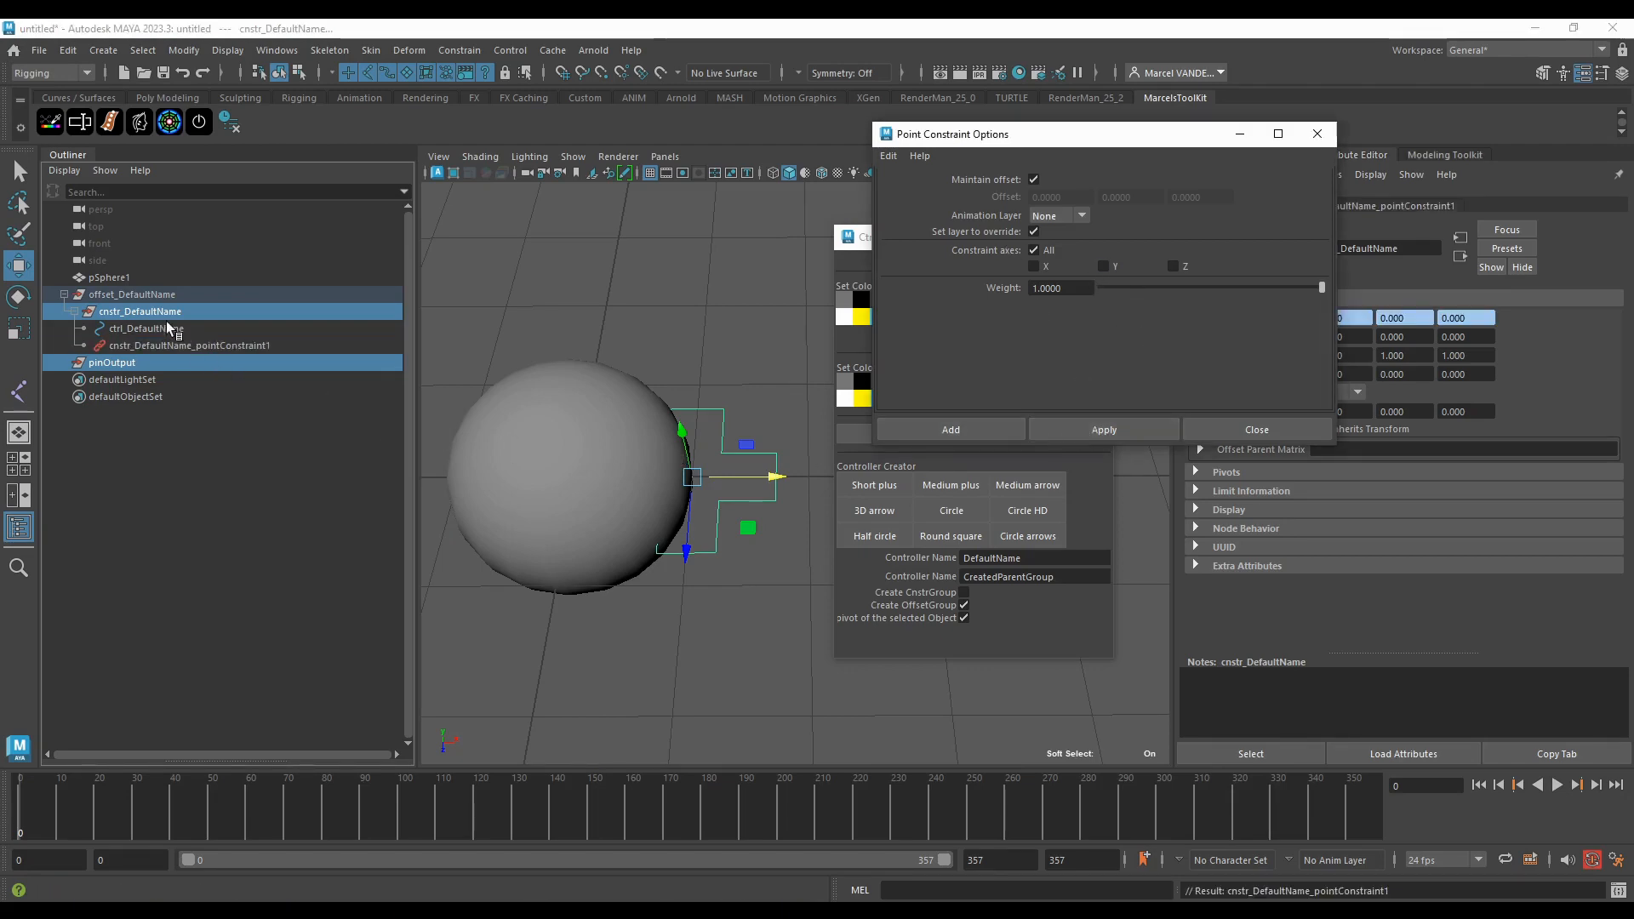
Step: Rotate pSphere1 about 15 degrees around Z to test the new constraint, and restore its rotation
left_click(146, 310)
left_click(121, 278)
key("e")
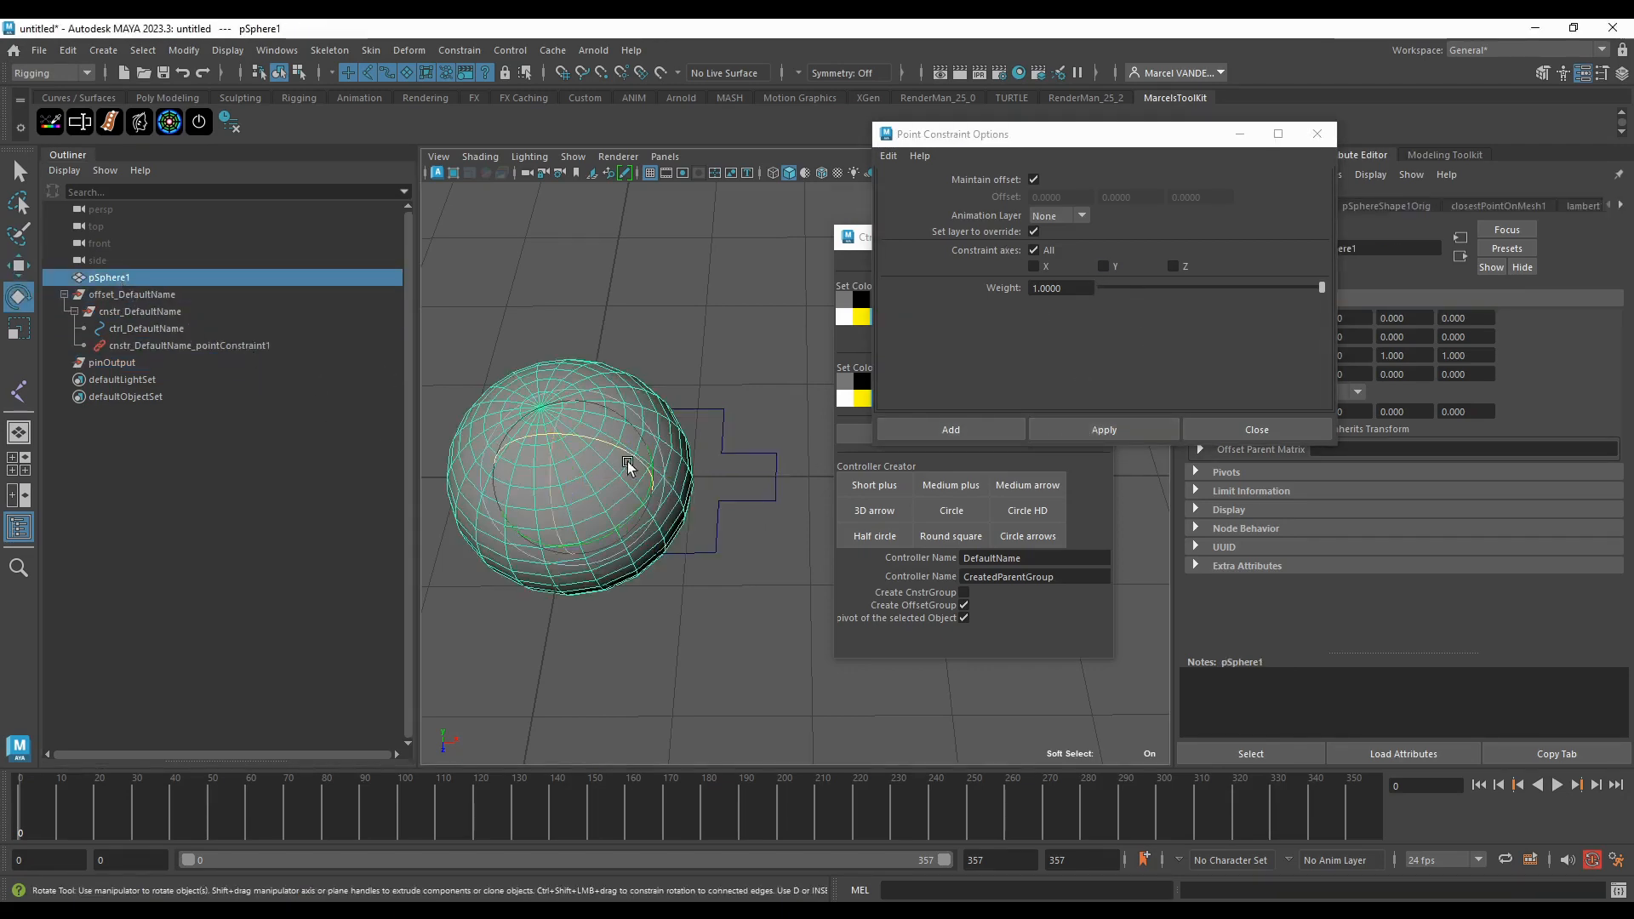
mouse_move(626, 462)
left_mouse_down()
mouse_move(570, 477)
mouse_move(614, 462)
mouse_move(576, 431)
mouse_move(513, 427)
mouse_move(582, 446)
mouse_move(652, 508)
mouse_move(603, 535)
mouse_move(467, 456)
mouse_move(601, 461)
left_mouse_up()
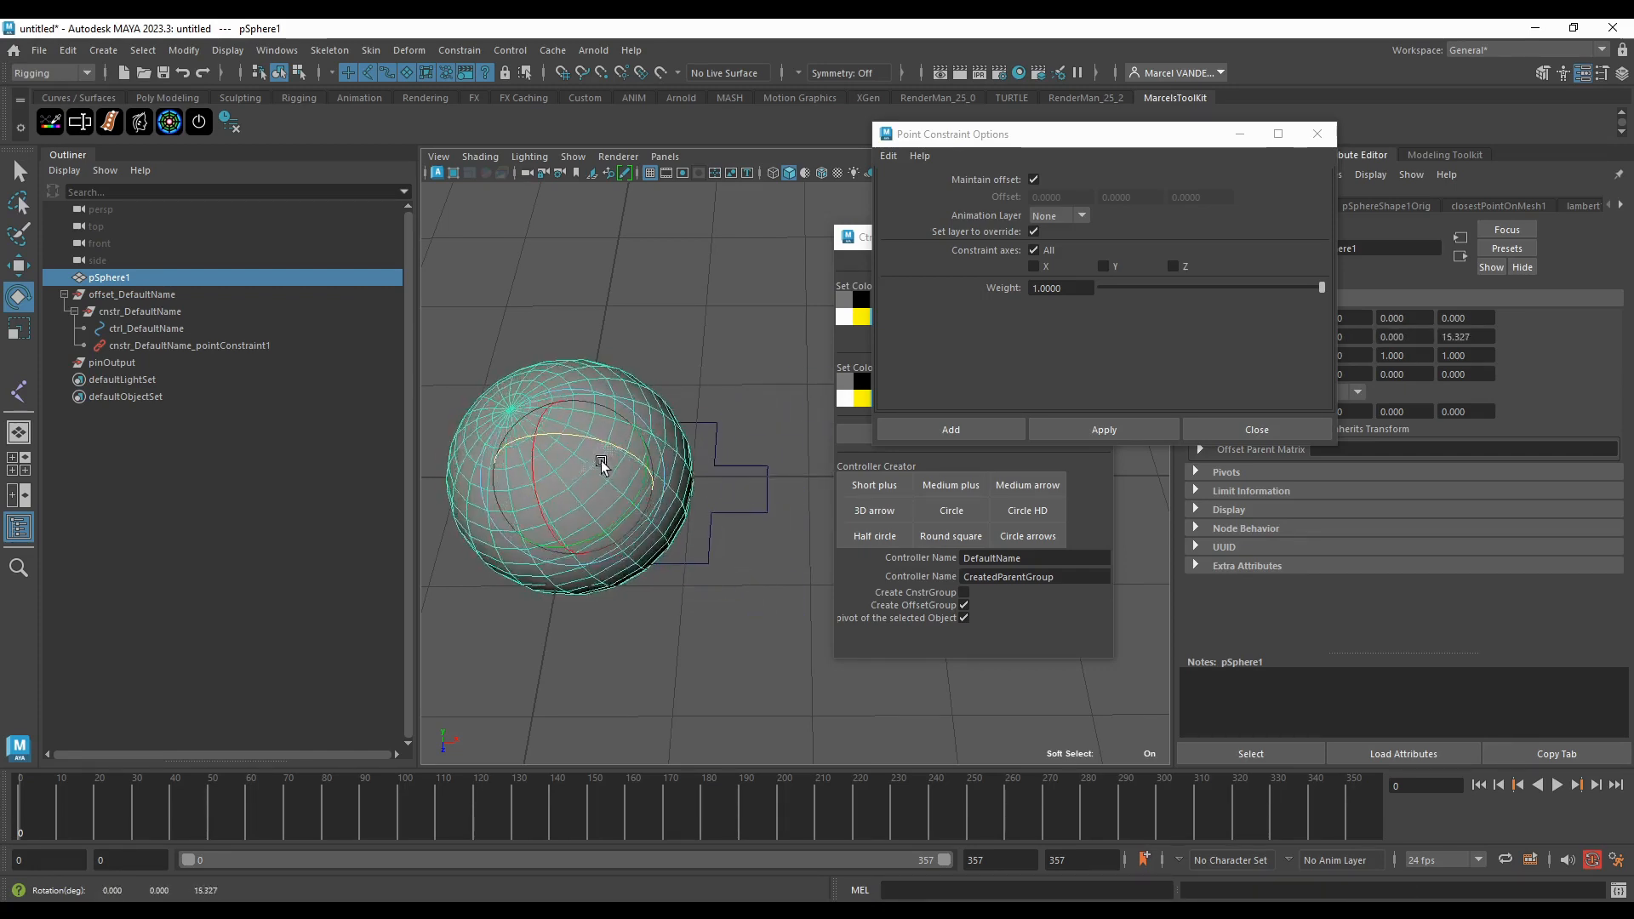
left_click(177, 311)
left_click(177, 282)
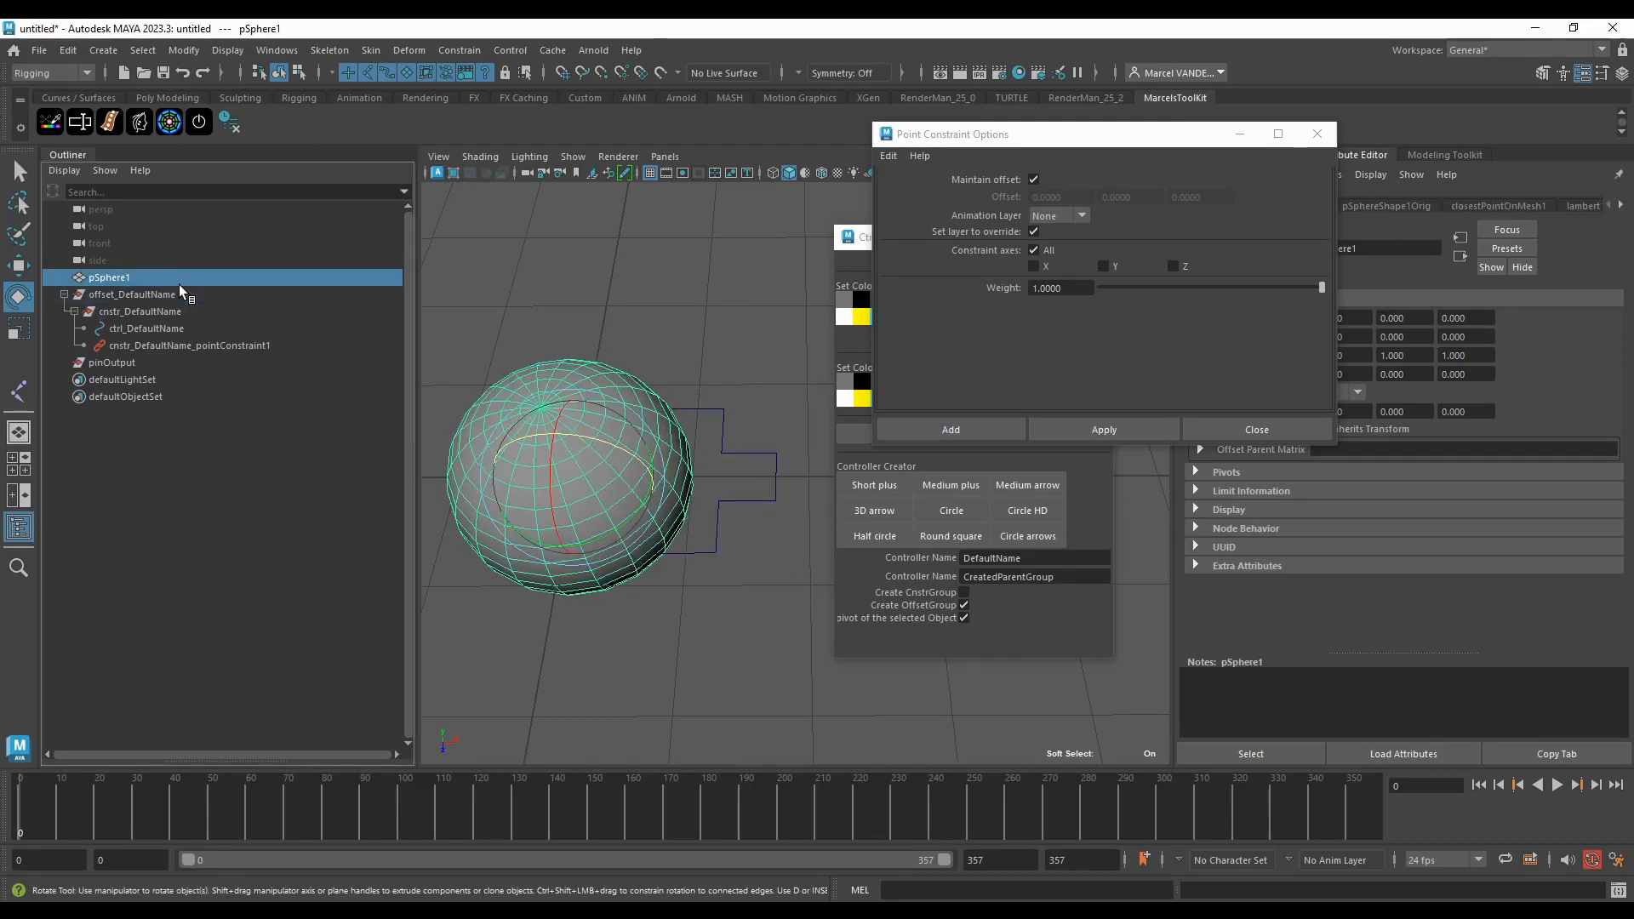
Step: Compare the pivots of ctrl_DefaultName and pinOutput around the sphere, with the Point Constraint Options window moved aside
left_click(172, 295)
left_click(165, 328)
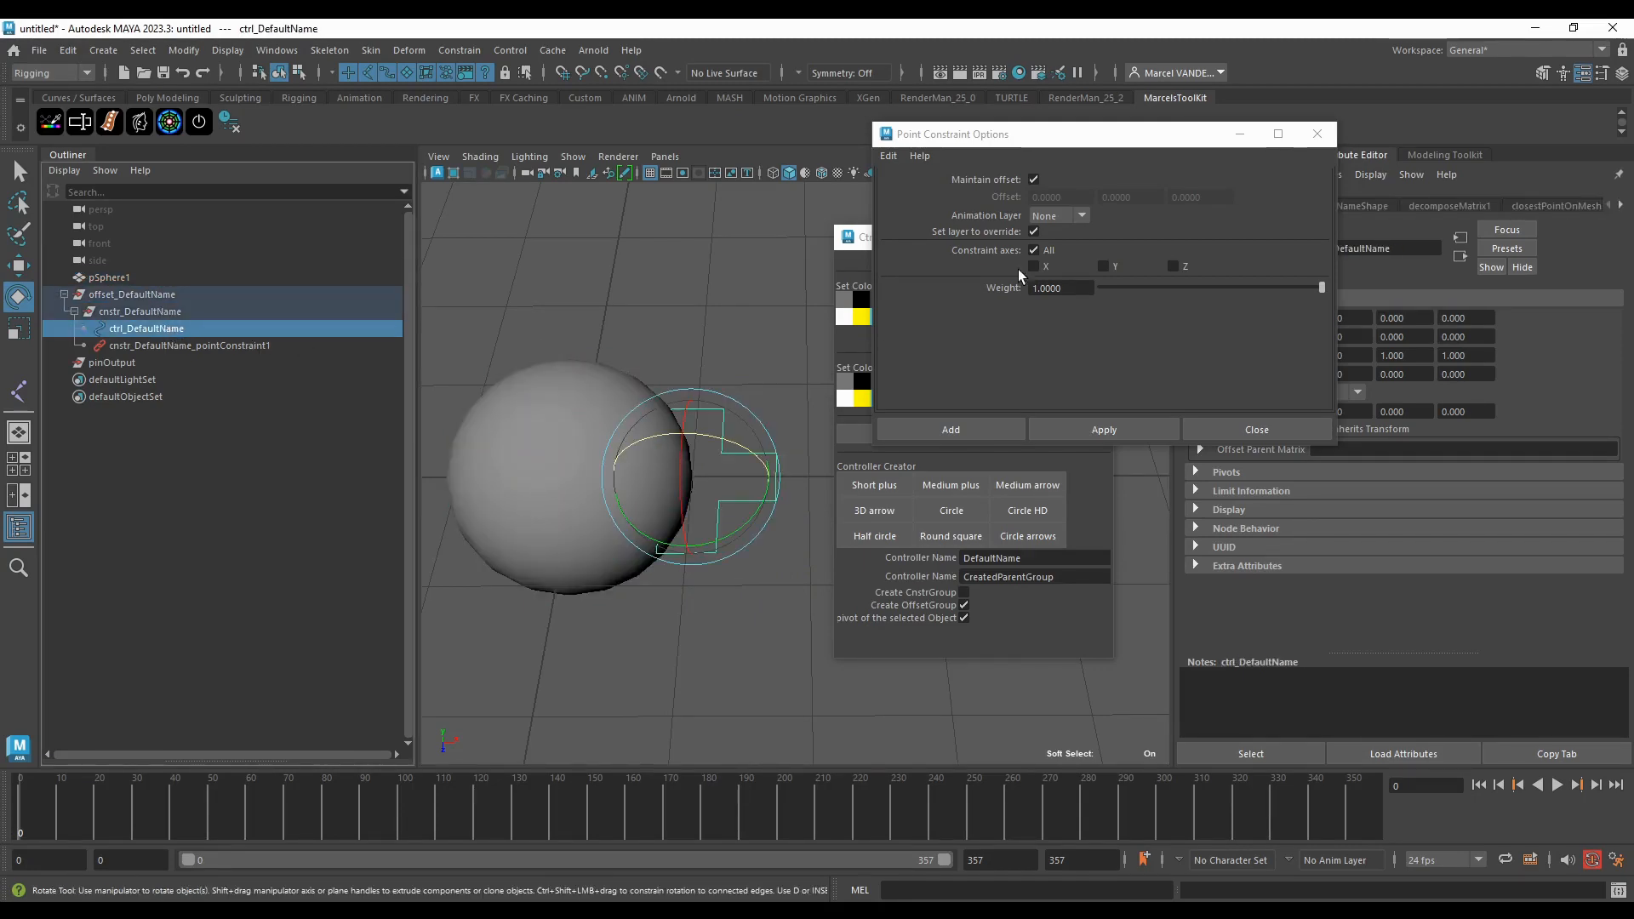
left_click_drag(1072, 140, 1109, 238)
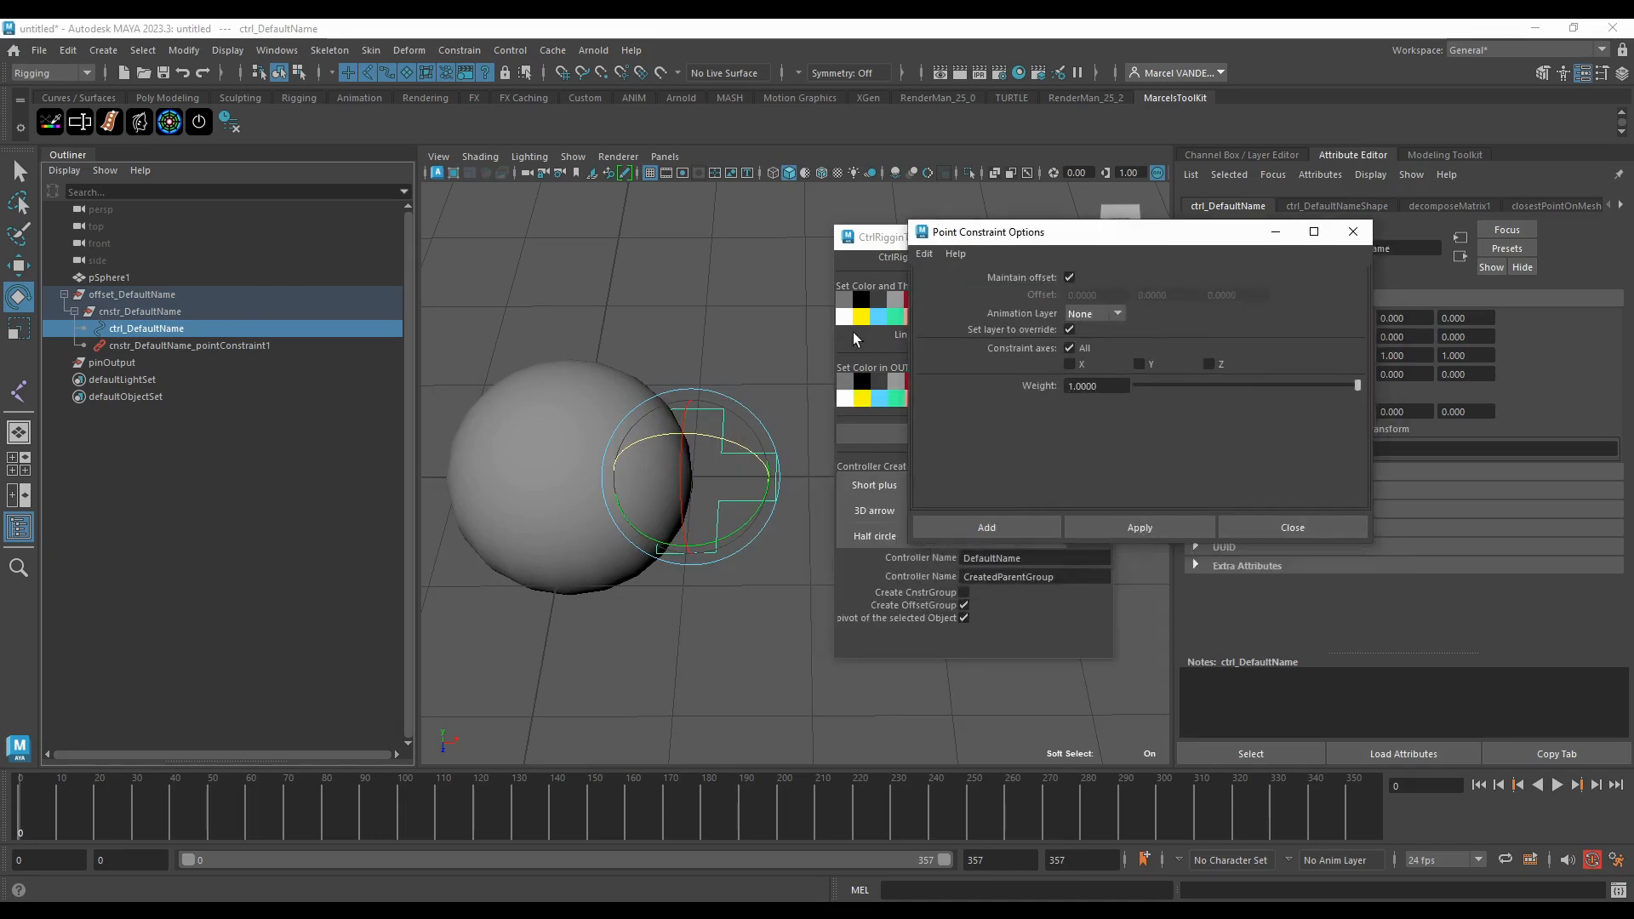
left_click(142, 363)
left_click(145, 330)
left_click(136, 363)
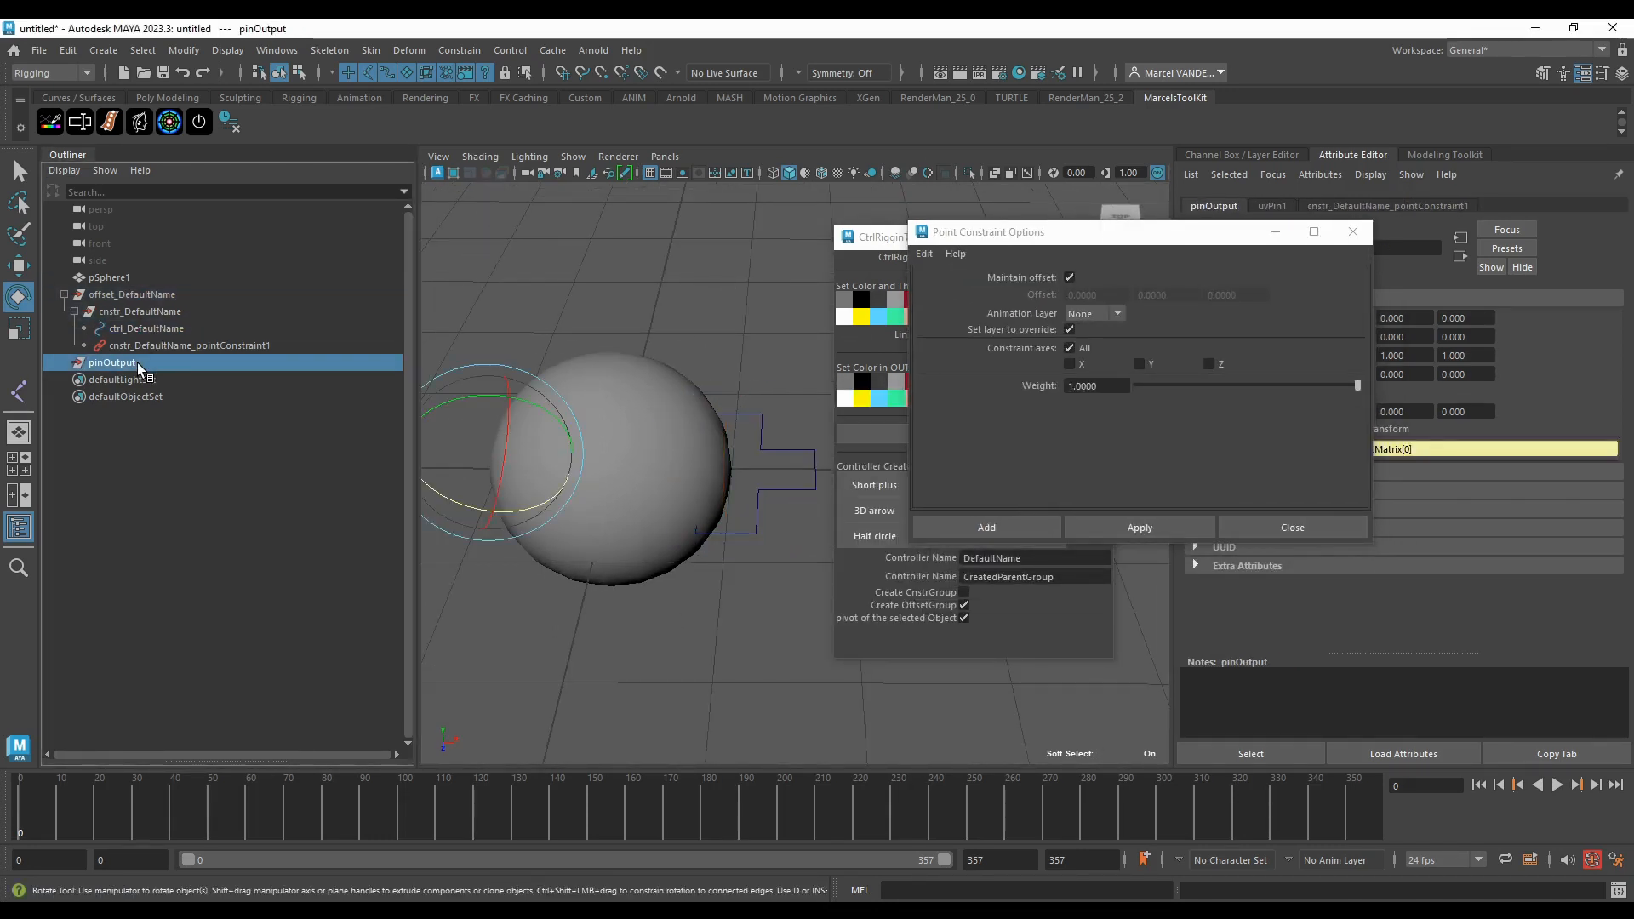
left_click_drag(1065, 232, 1072, 465)
scroll(711, 402, "down", 6)
middle_click_drag(720, 405, 708, 405, "alt")
scroll(711, 401, "up", 2)
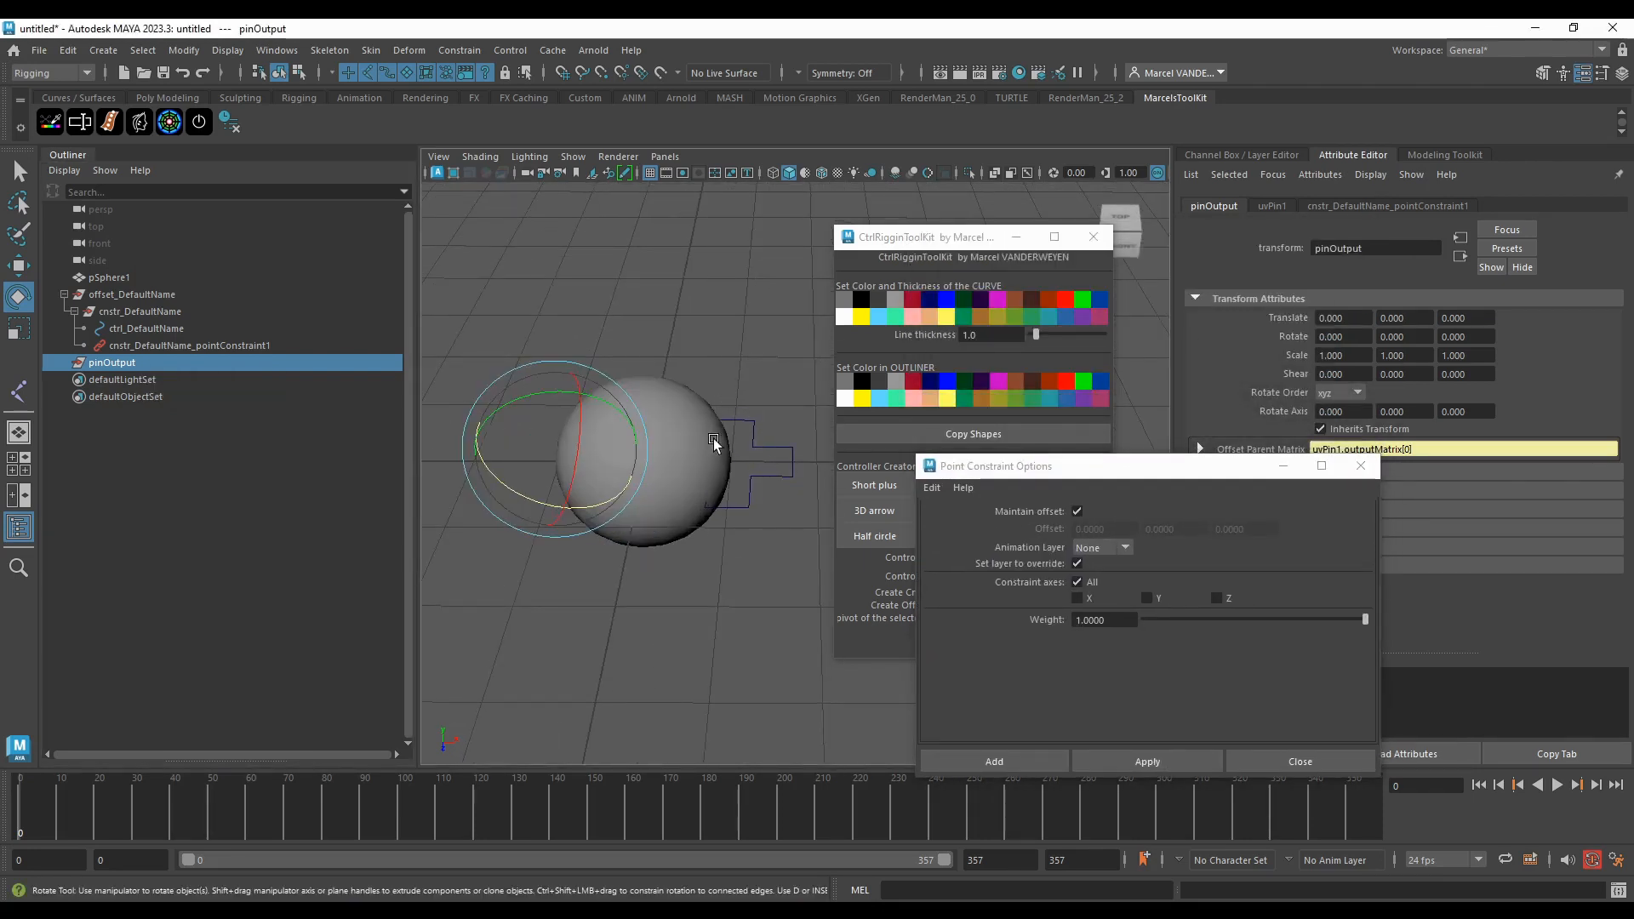
left_click_drag(713, 437, 601, 375, "alt")
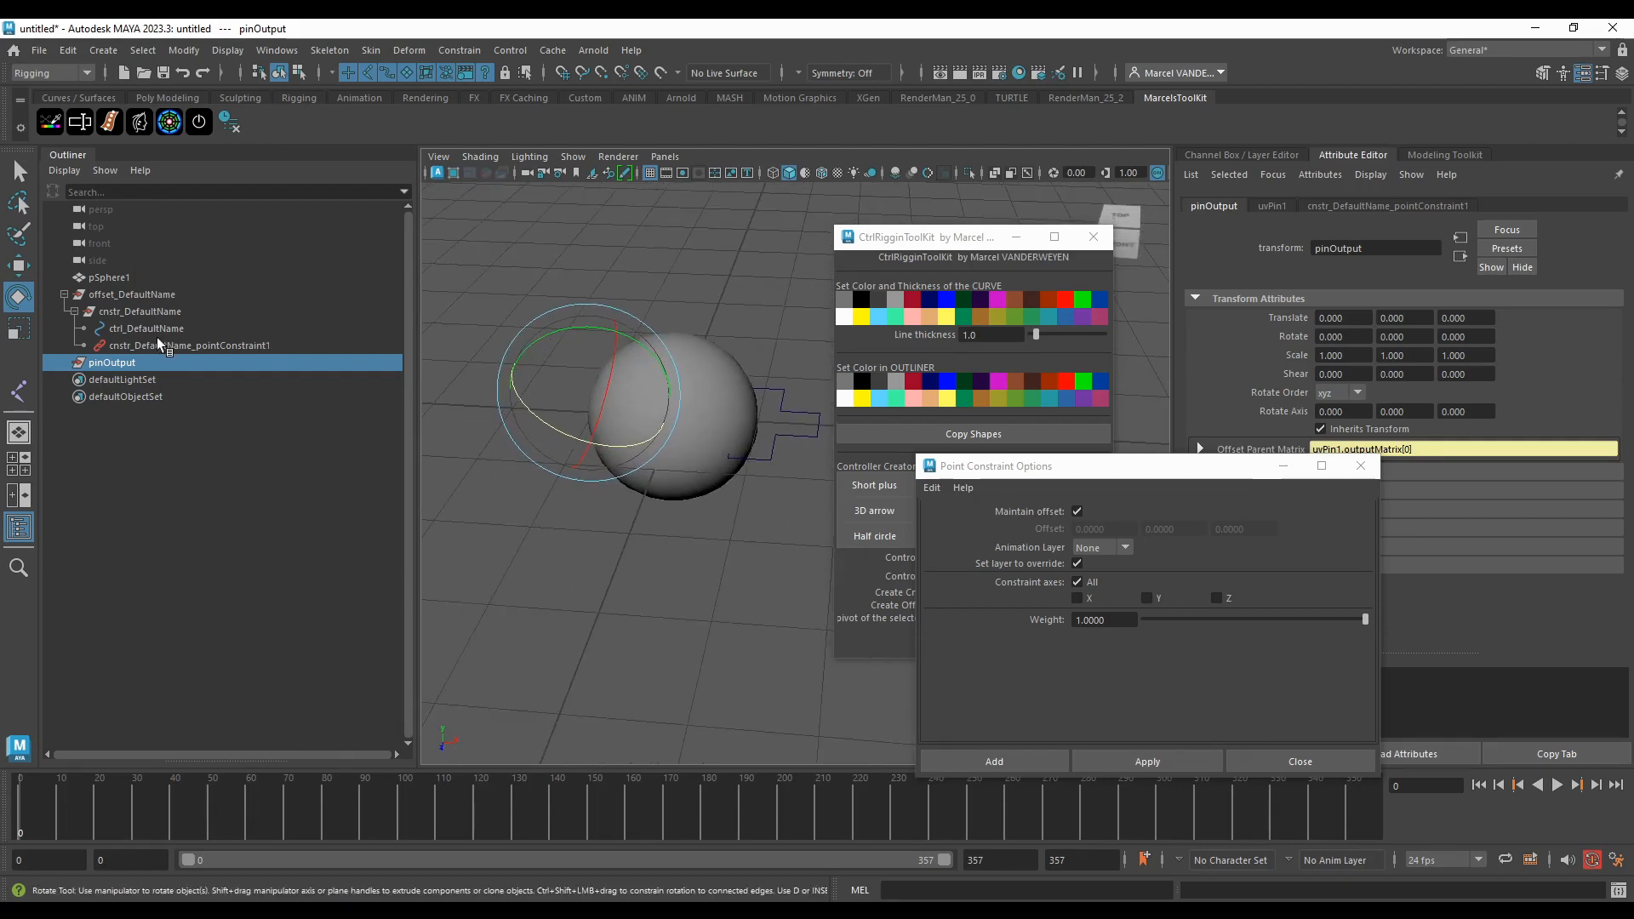
Step: Delete the point constraint under cnstr_DefaultName and select that group
left_click(210, 347)
key("Delete")
left_click(152, 313)
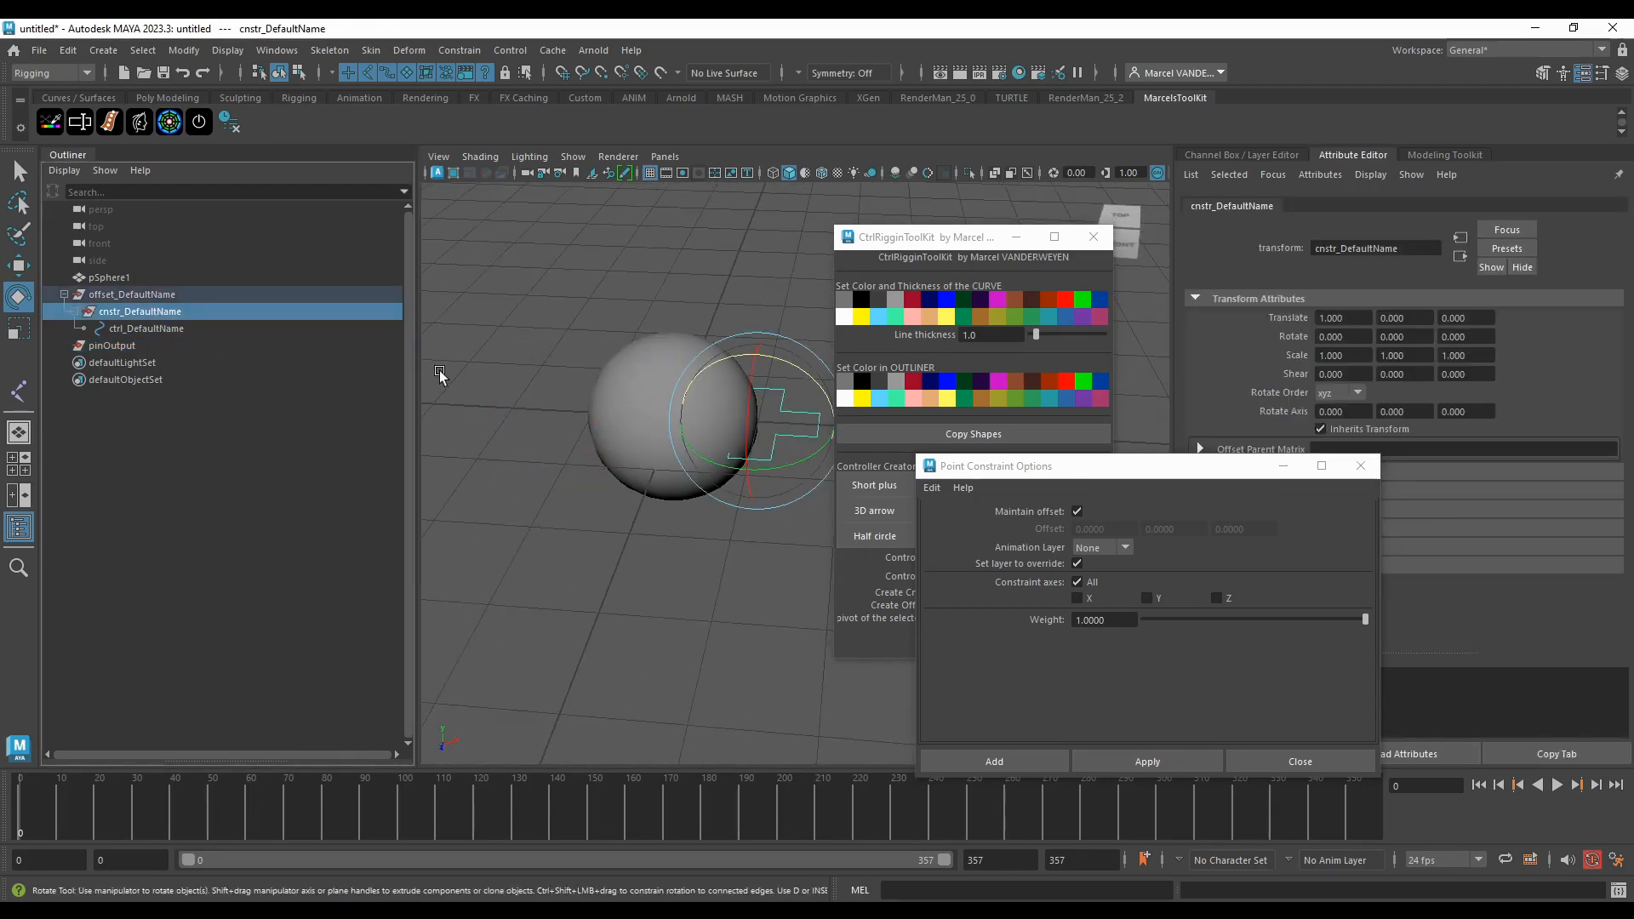
Step: Match all transforms of cnstr_DefaultName to pinOutput
left_click_drag(511, 388, 545, 400, "alt")
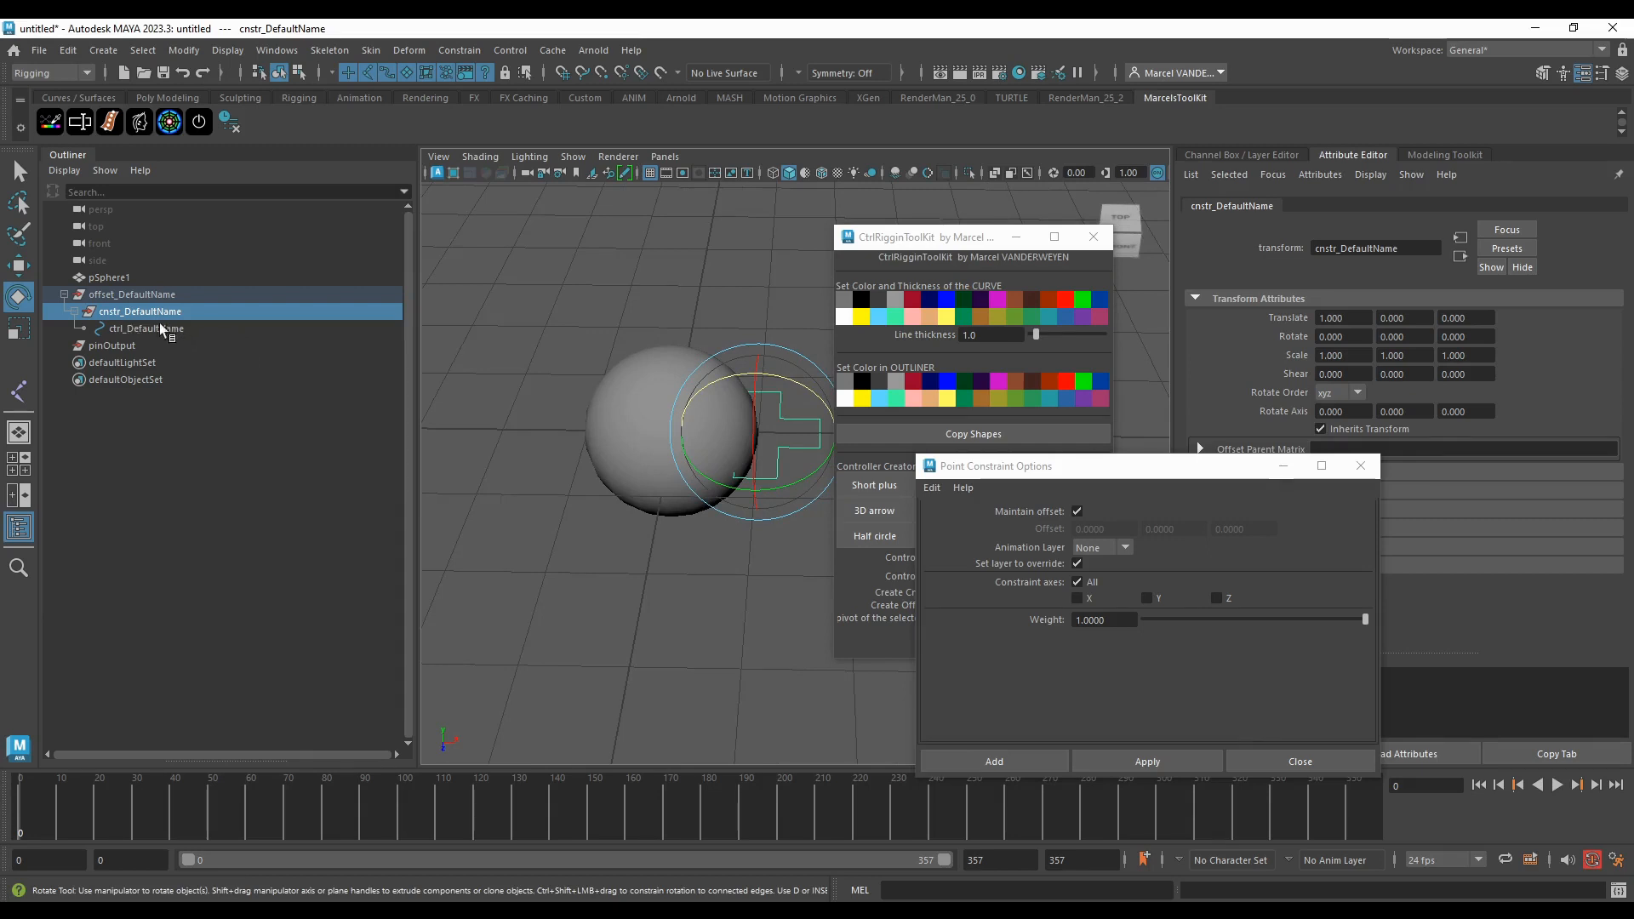
middle_click_drag(467, 328, 479, 343, "alt")
left_click(128, 345, "ctrl")
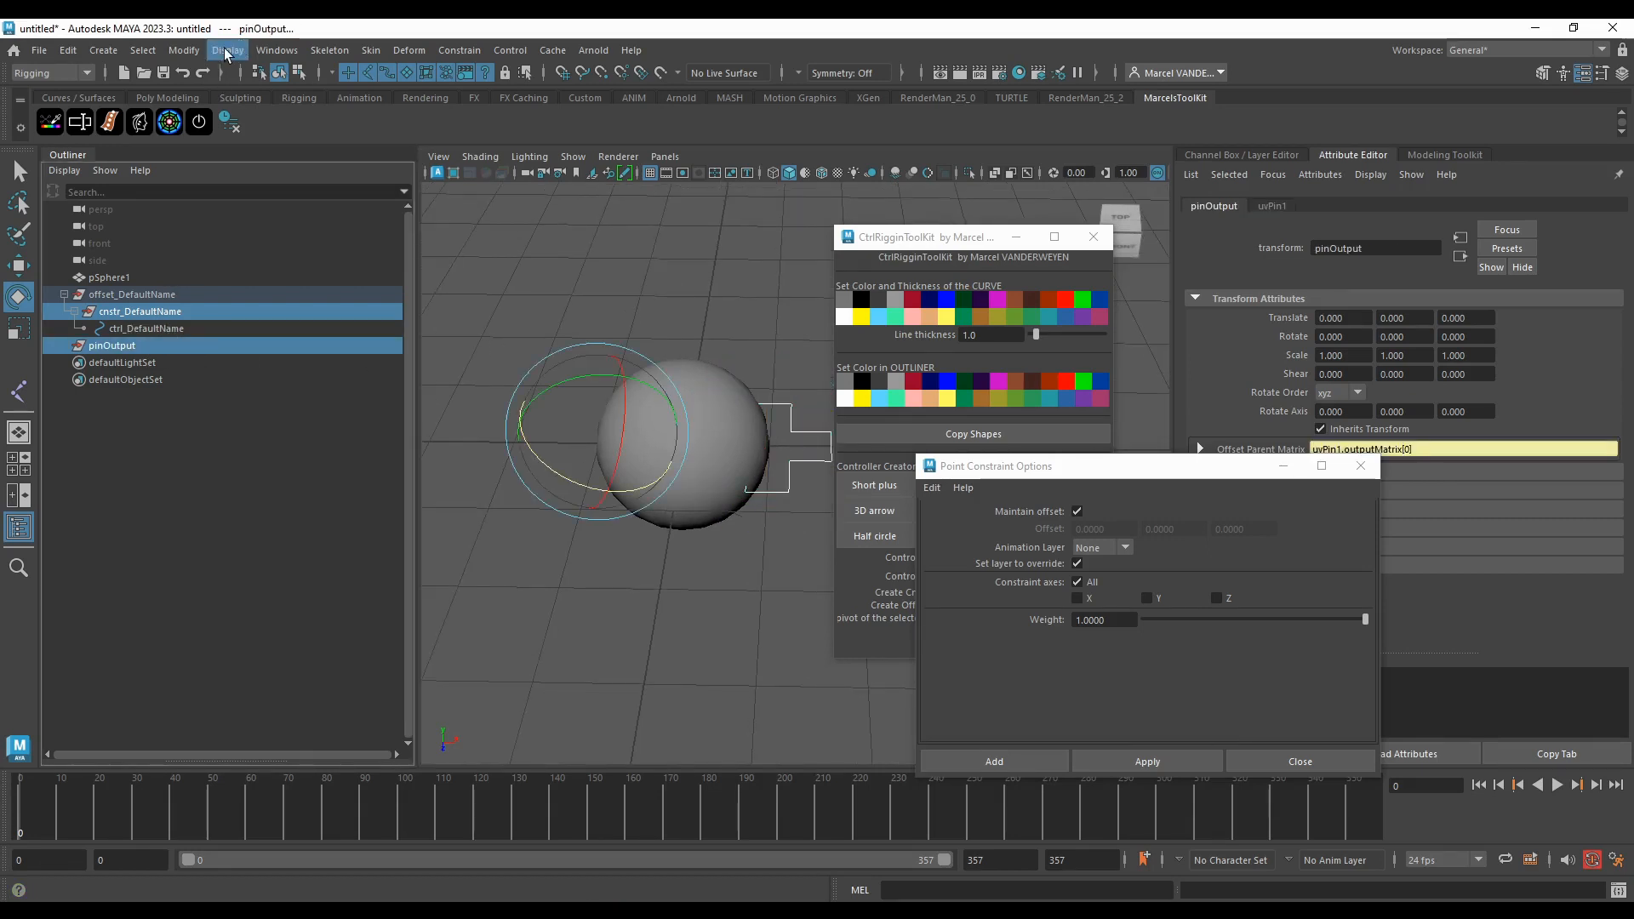
left_click(184, 50)
mouse_move(215, 146)
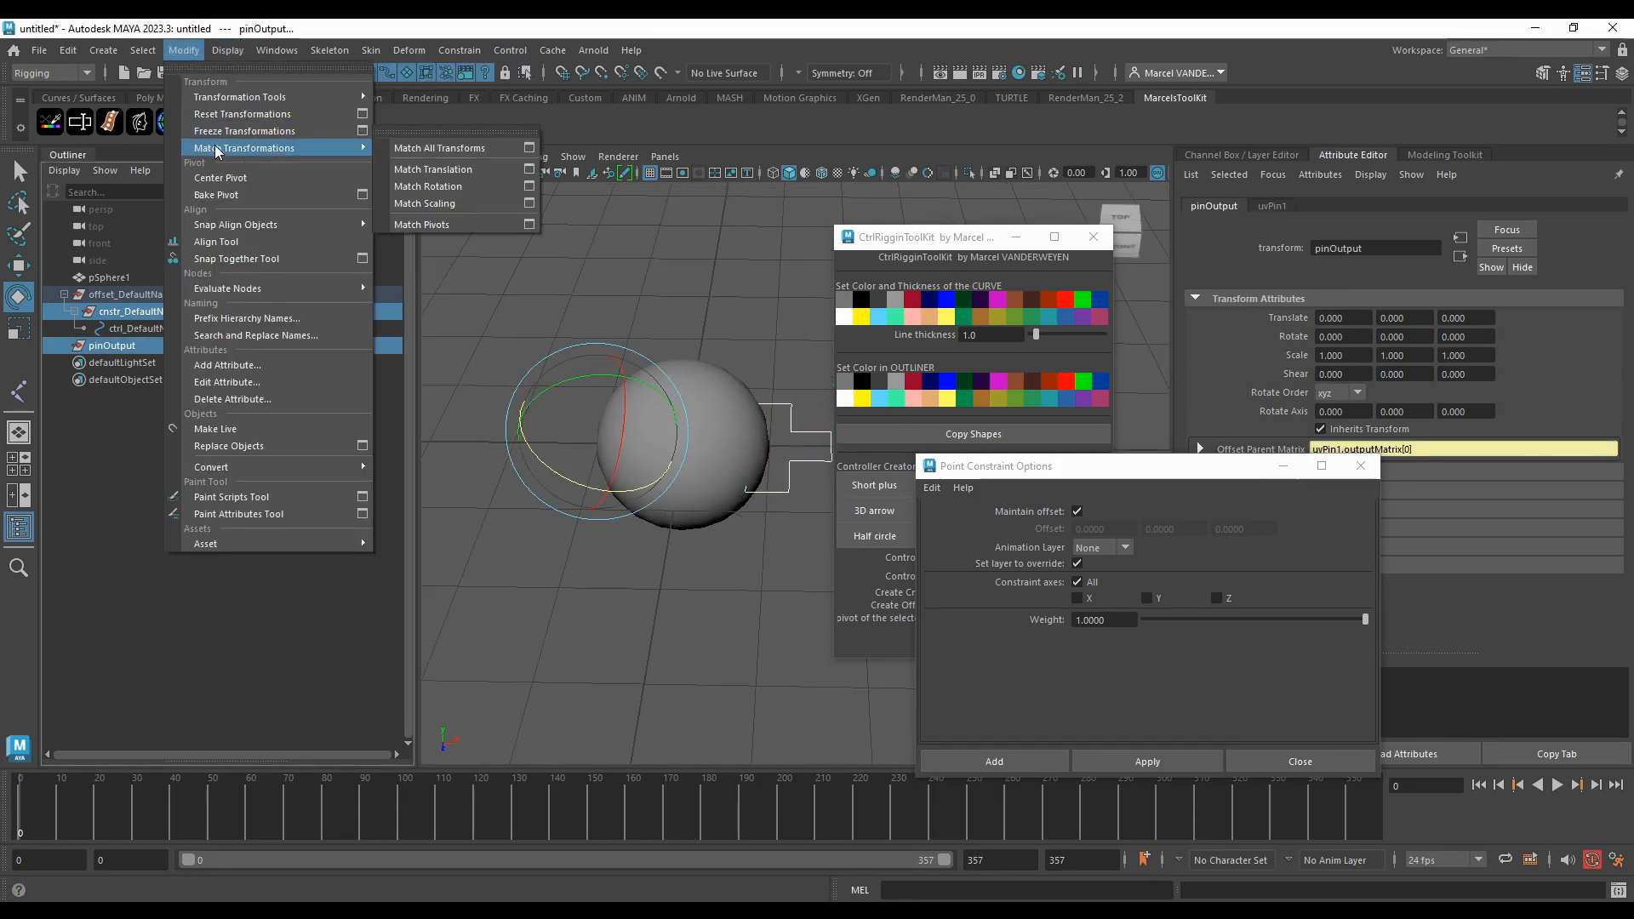
left_click(438, 148)
left_click(156, 345)
left_click(140, 312)
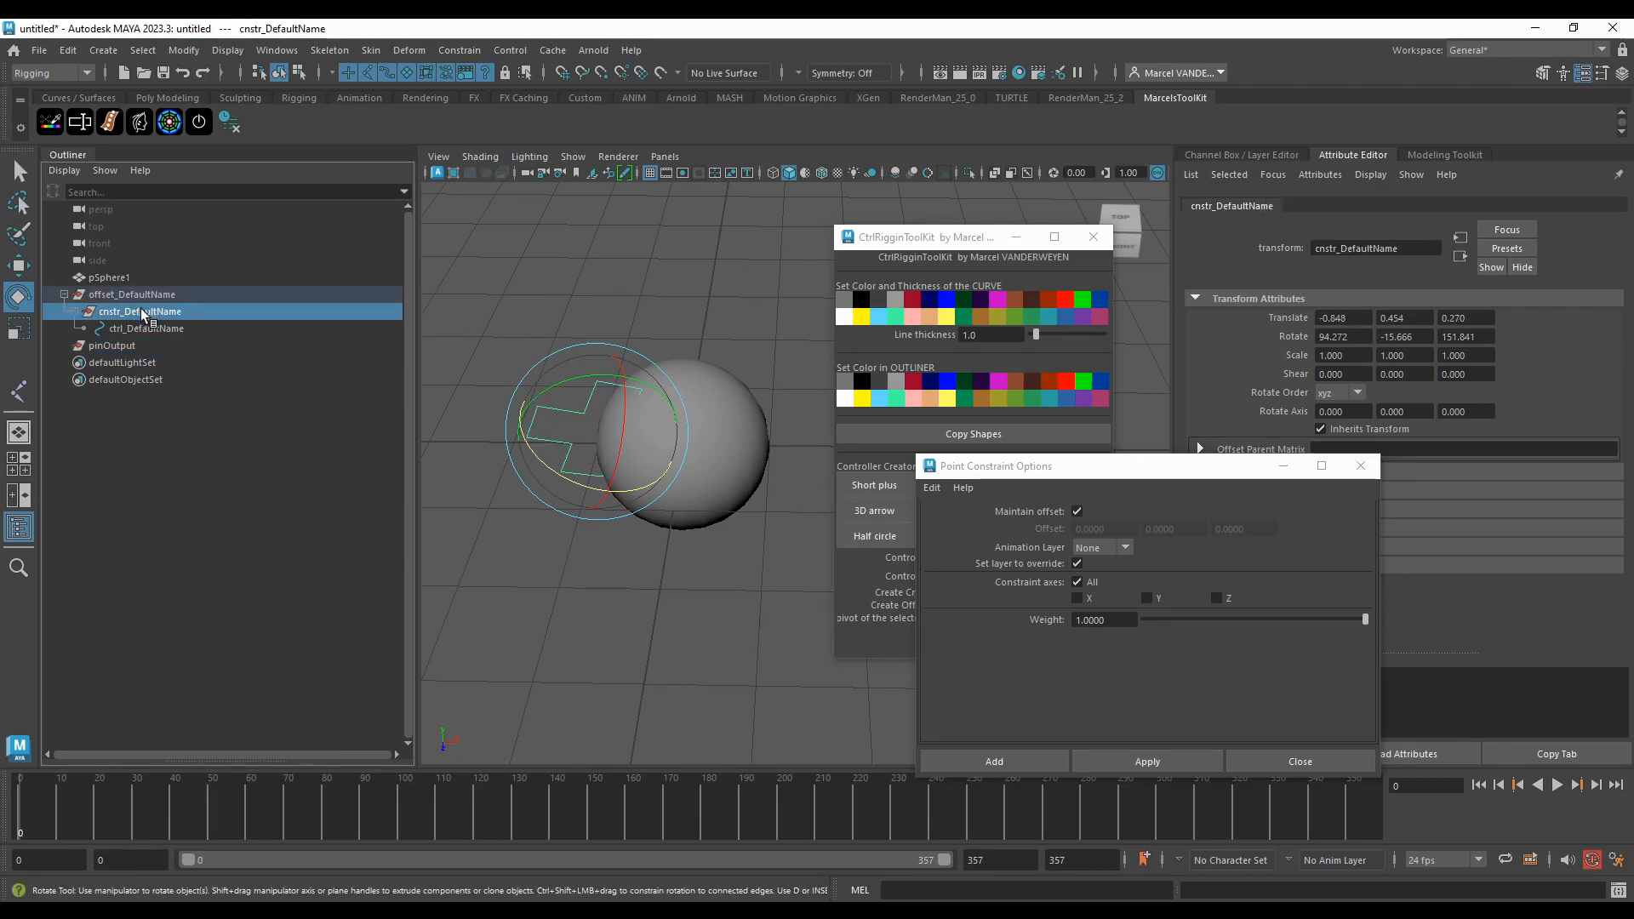
Step: Match the transforms of cnstr_DefaultName back to its parent group, offset_DefaultName
left_click(140, 293)
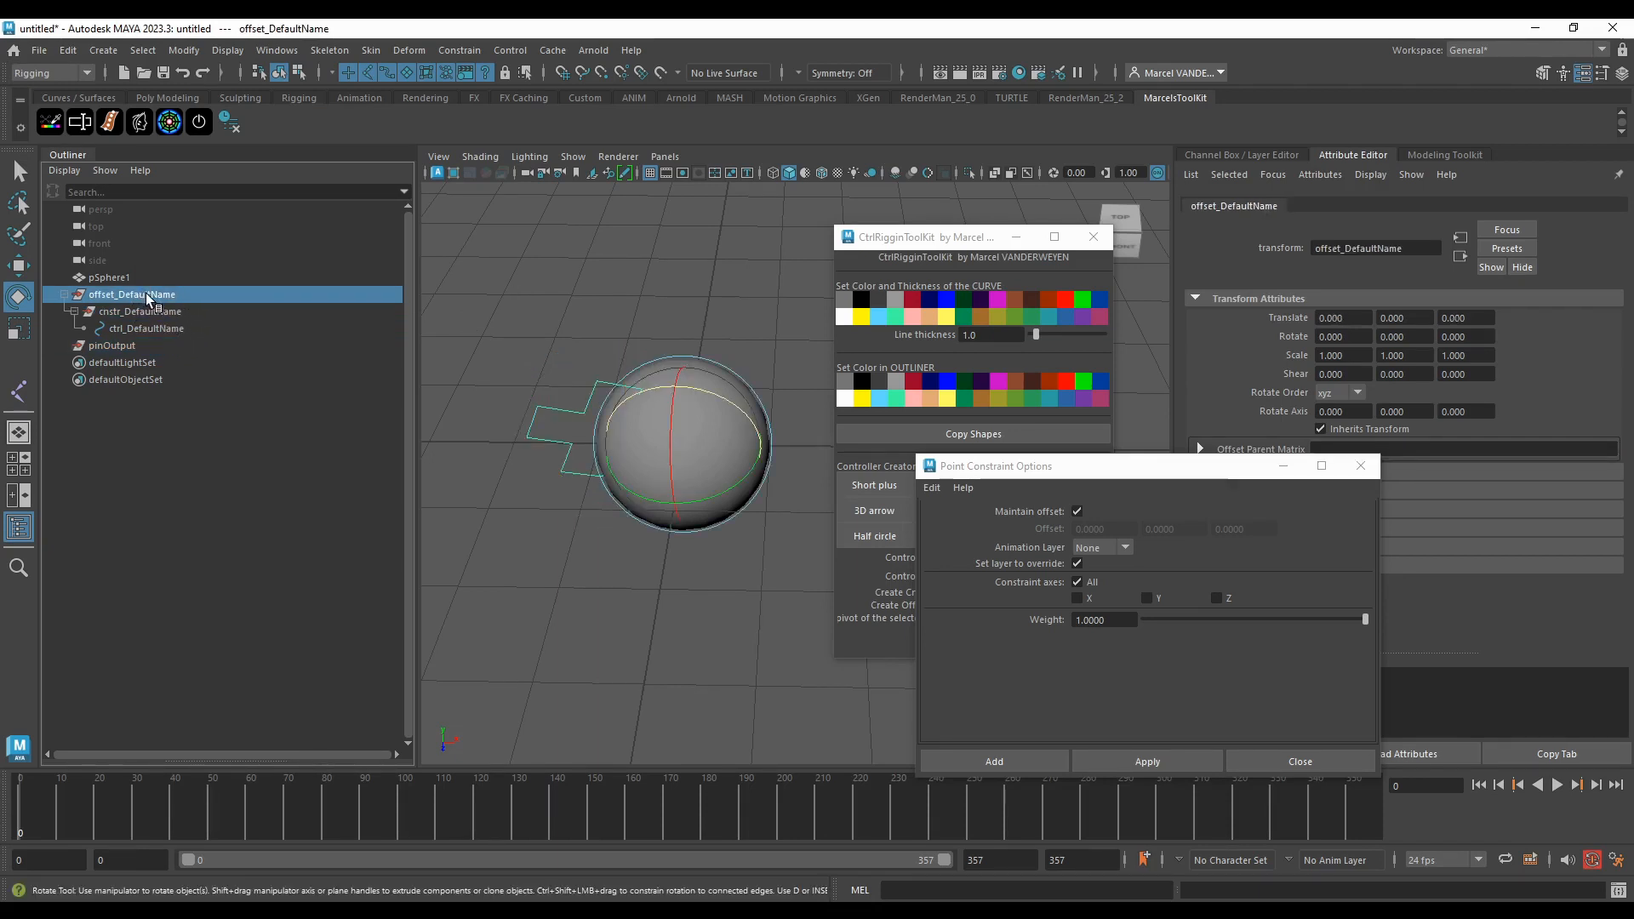
left_click(151, 310)
left_click(184, 300)
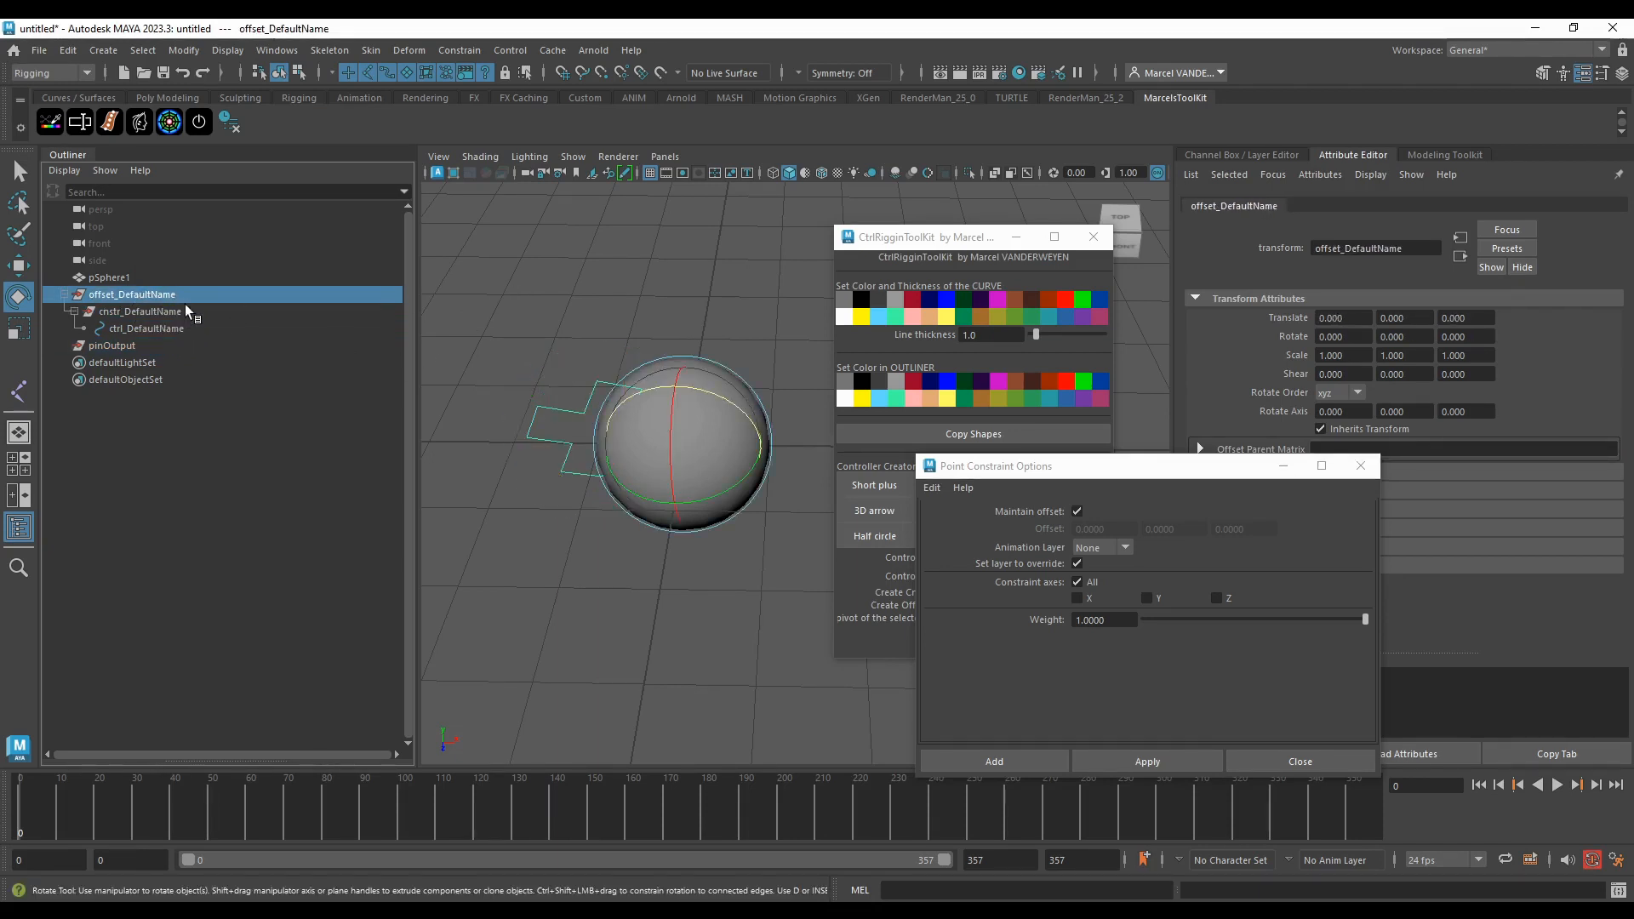
left_click(175, 309)
left_click(139, 291, "ctrl")
left_click(204, 49)
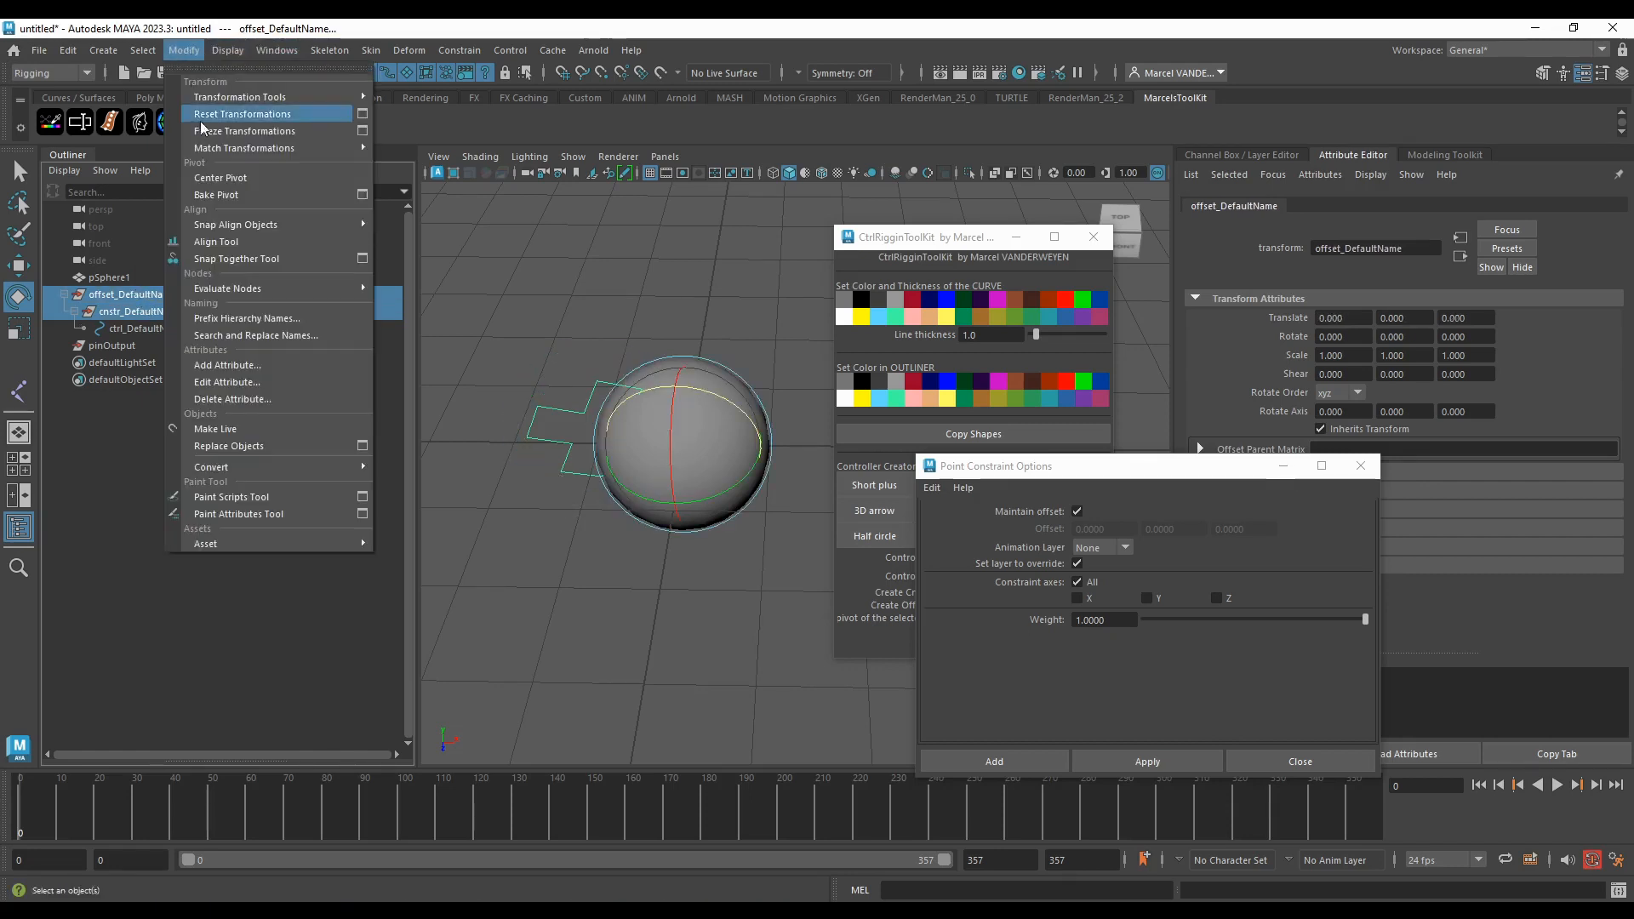
mouse_move(256, 148)
left_click(451, 169)
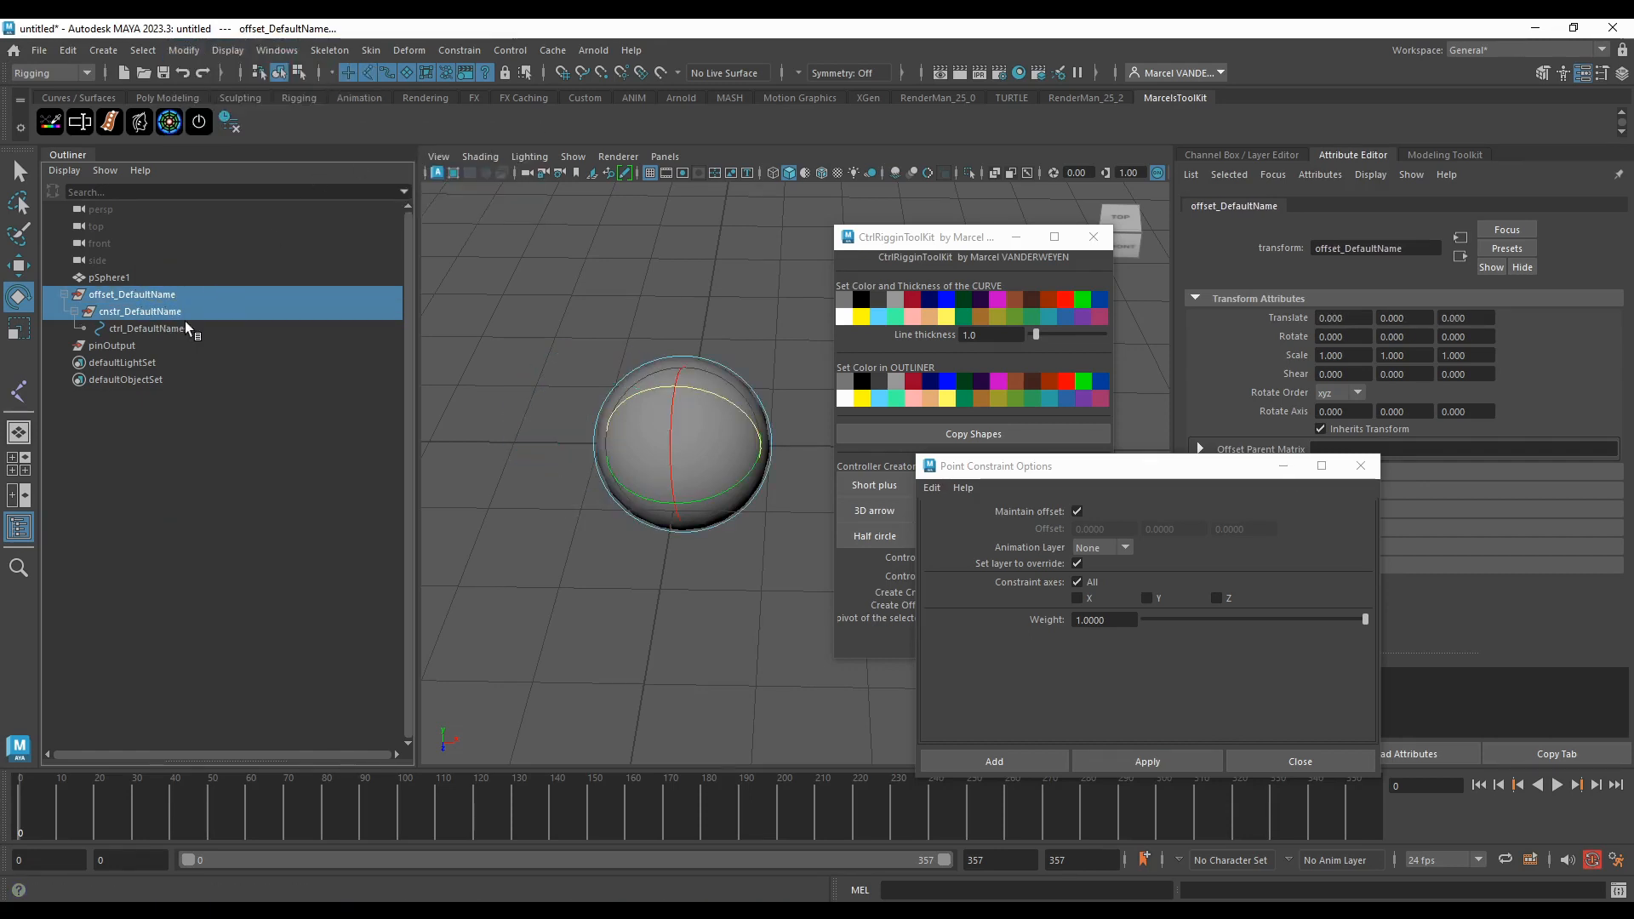
Step: Match all transforms of offset_DefaultName to pinOutput so the whole controller hierarchy sits at the pin
left_click(151, 312)
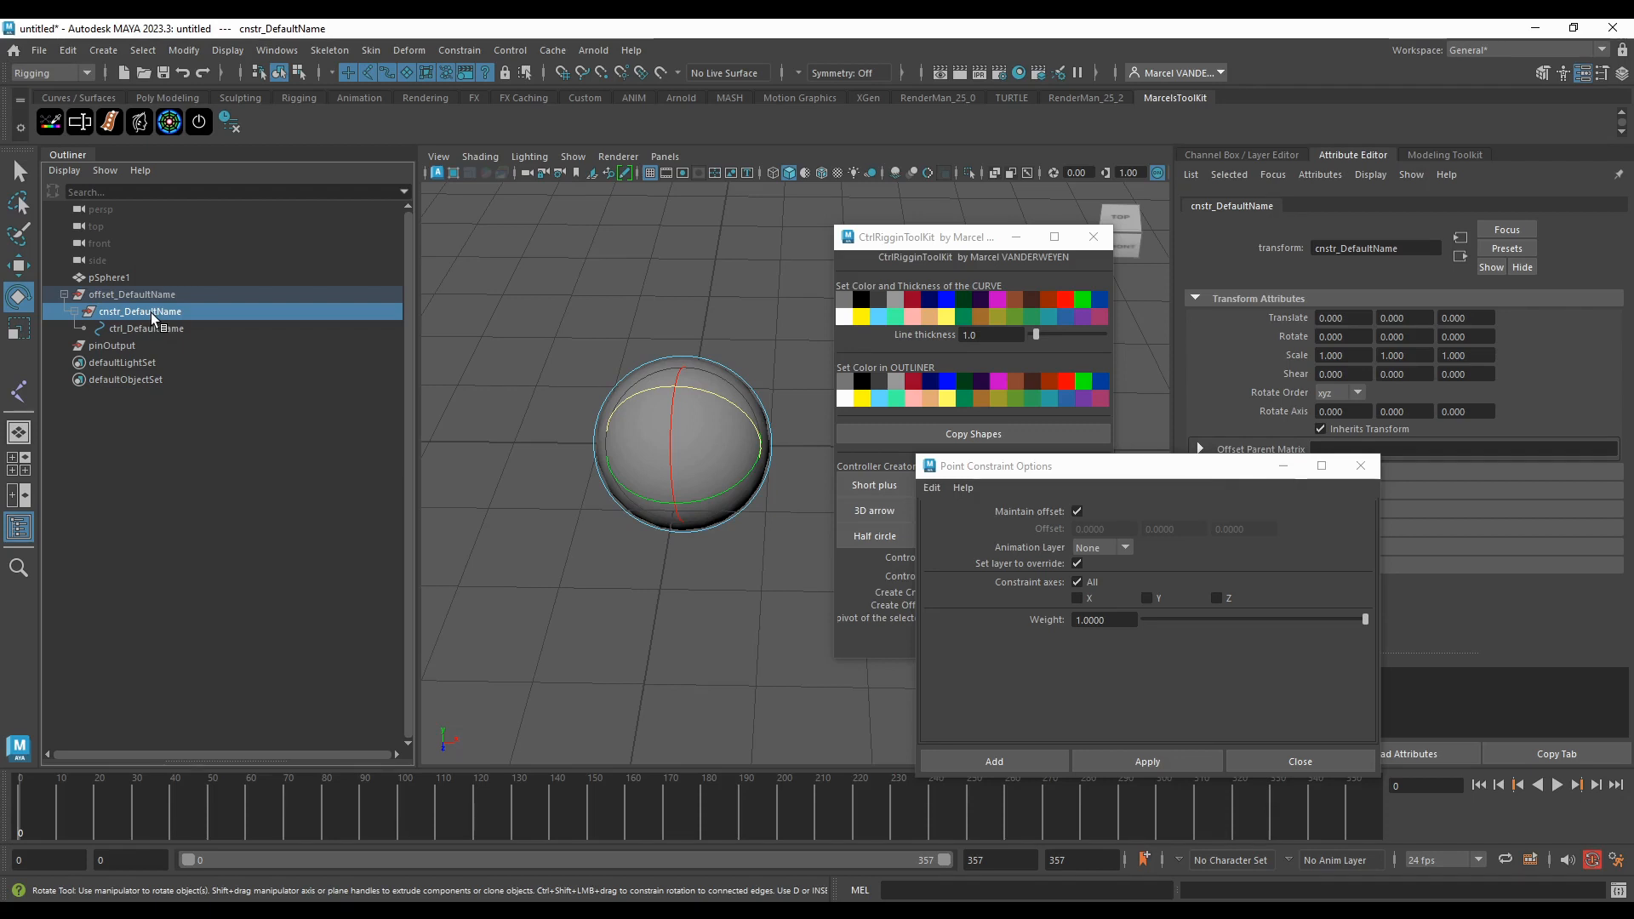
left_click(140, 293)
left_click(109, 346, "ctrl")
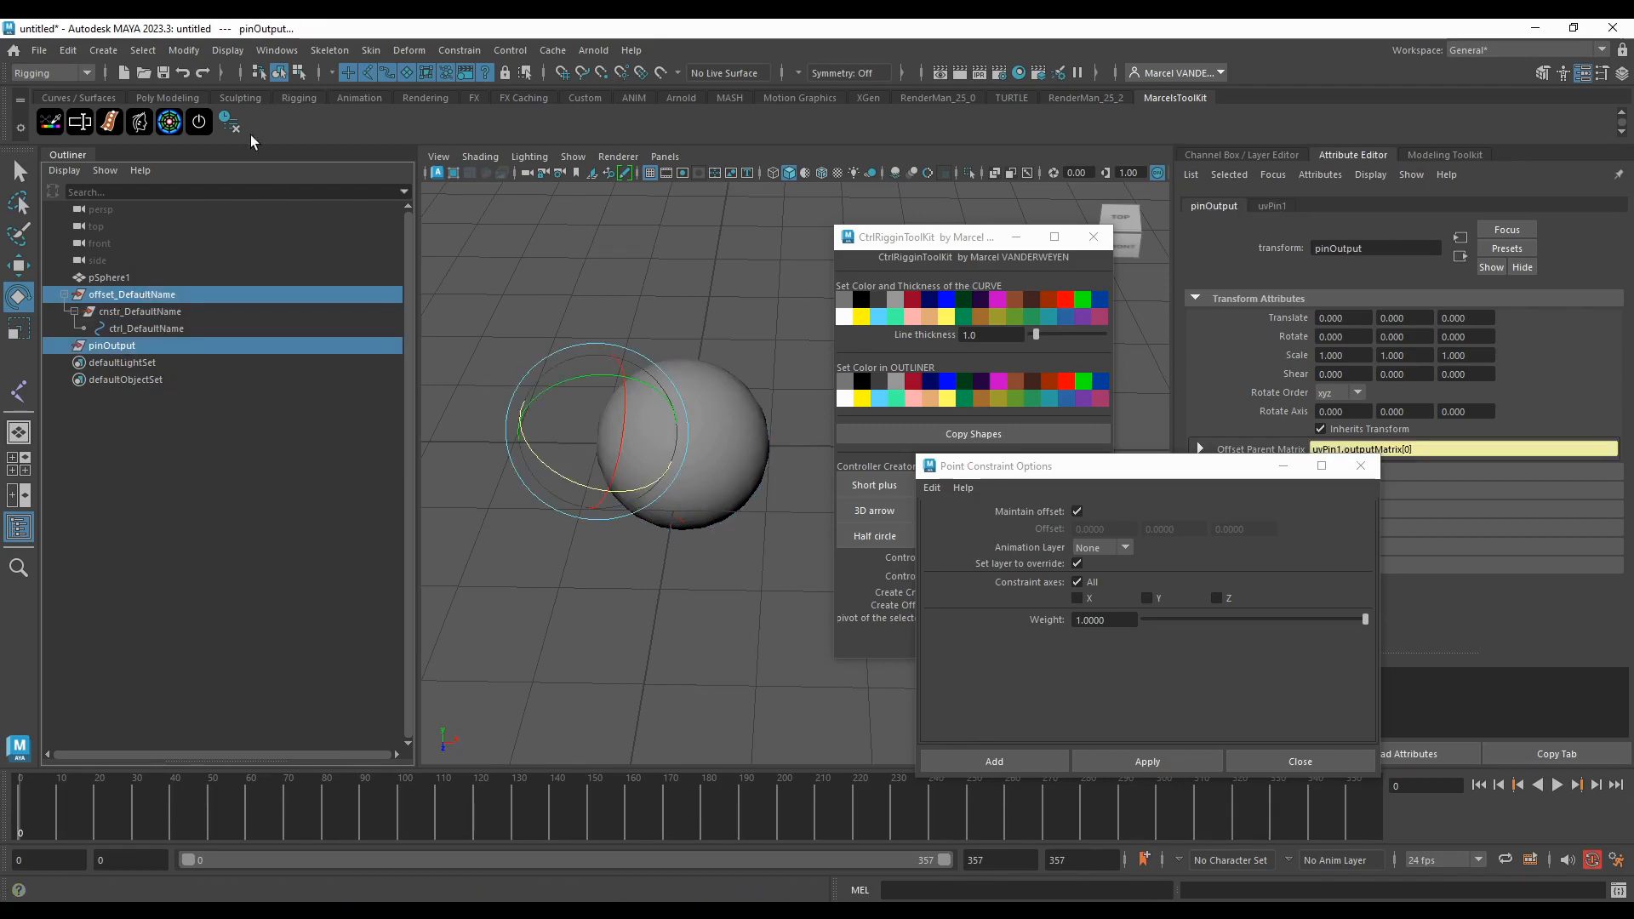
left_click(184, 50)
mouse_move(252, 150)
left_click(451, 150)
Step: Apply a point constraint with Maintain offset from pinOutput to cnstr_DefaultName
left_click(171, 315)
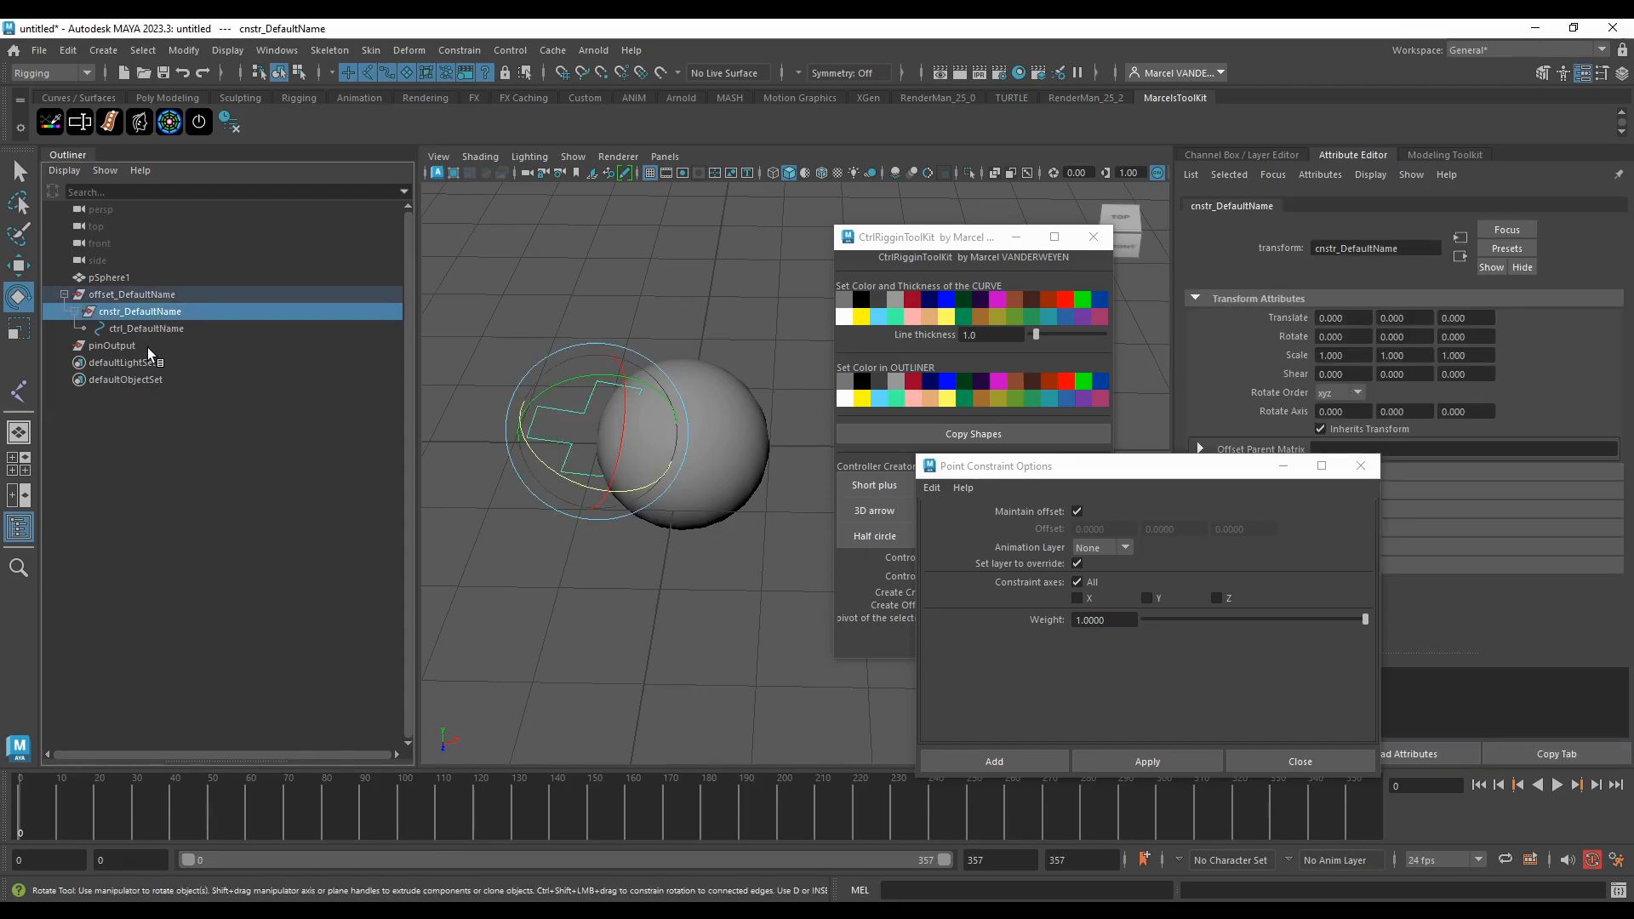
left_click(147, 347, "ctrl")
left_click(268, 51)
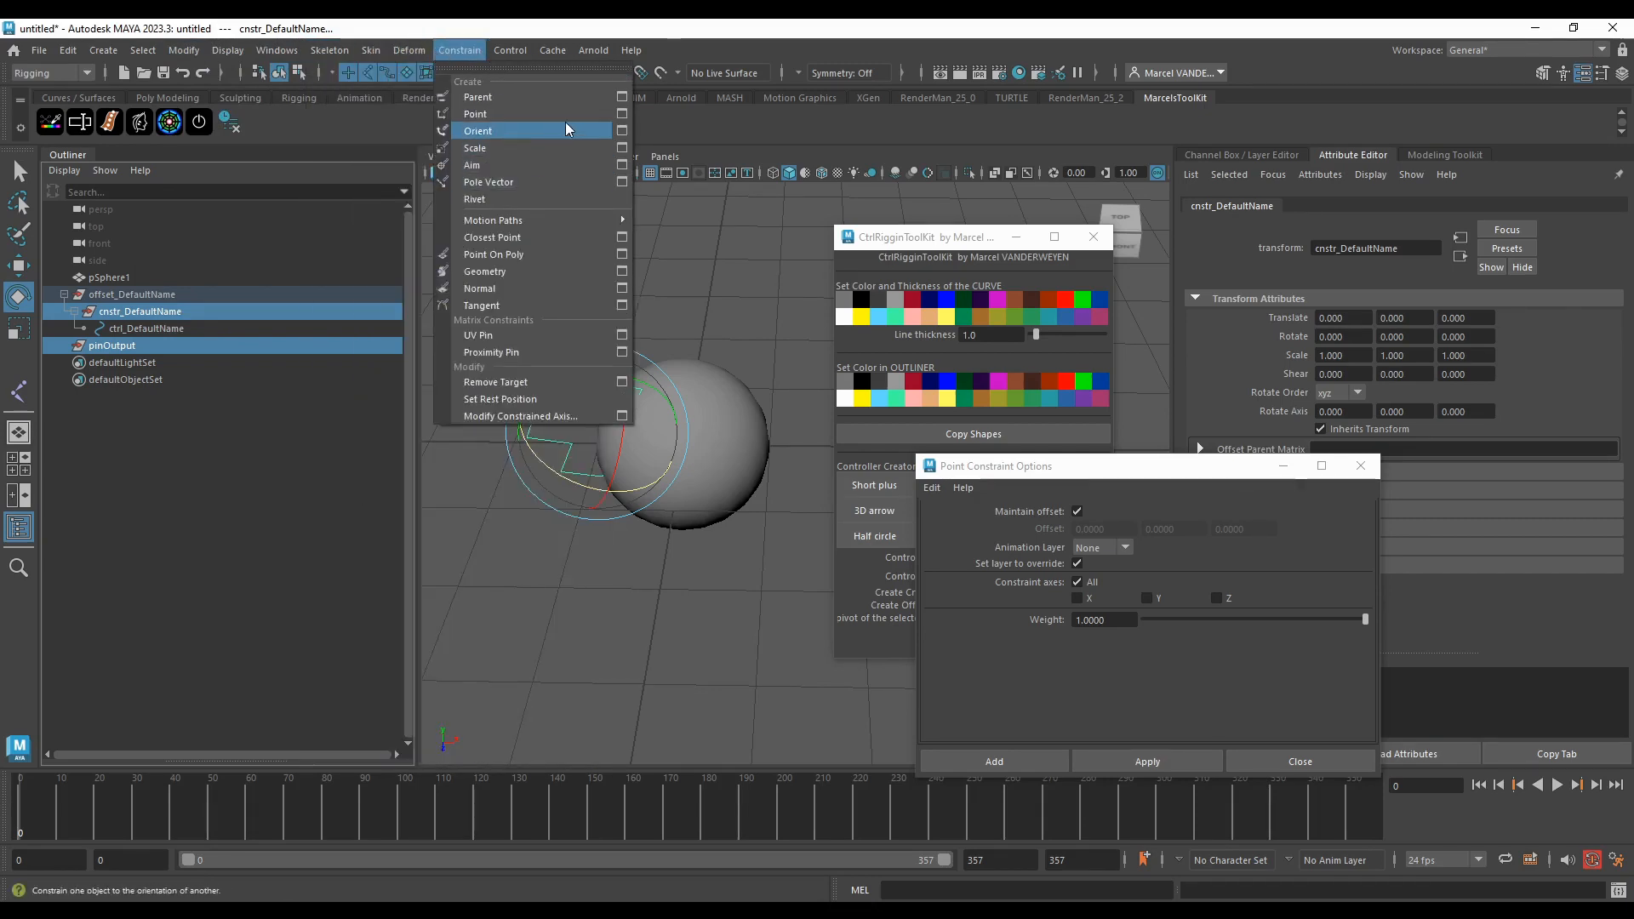
left_click(603, 113)
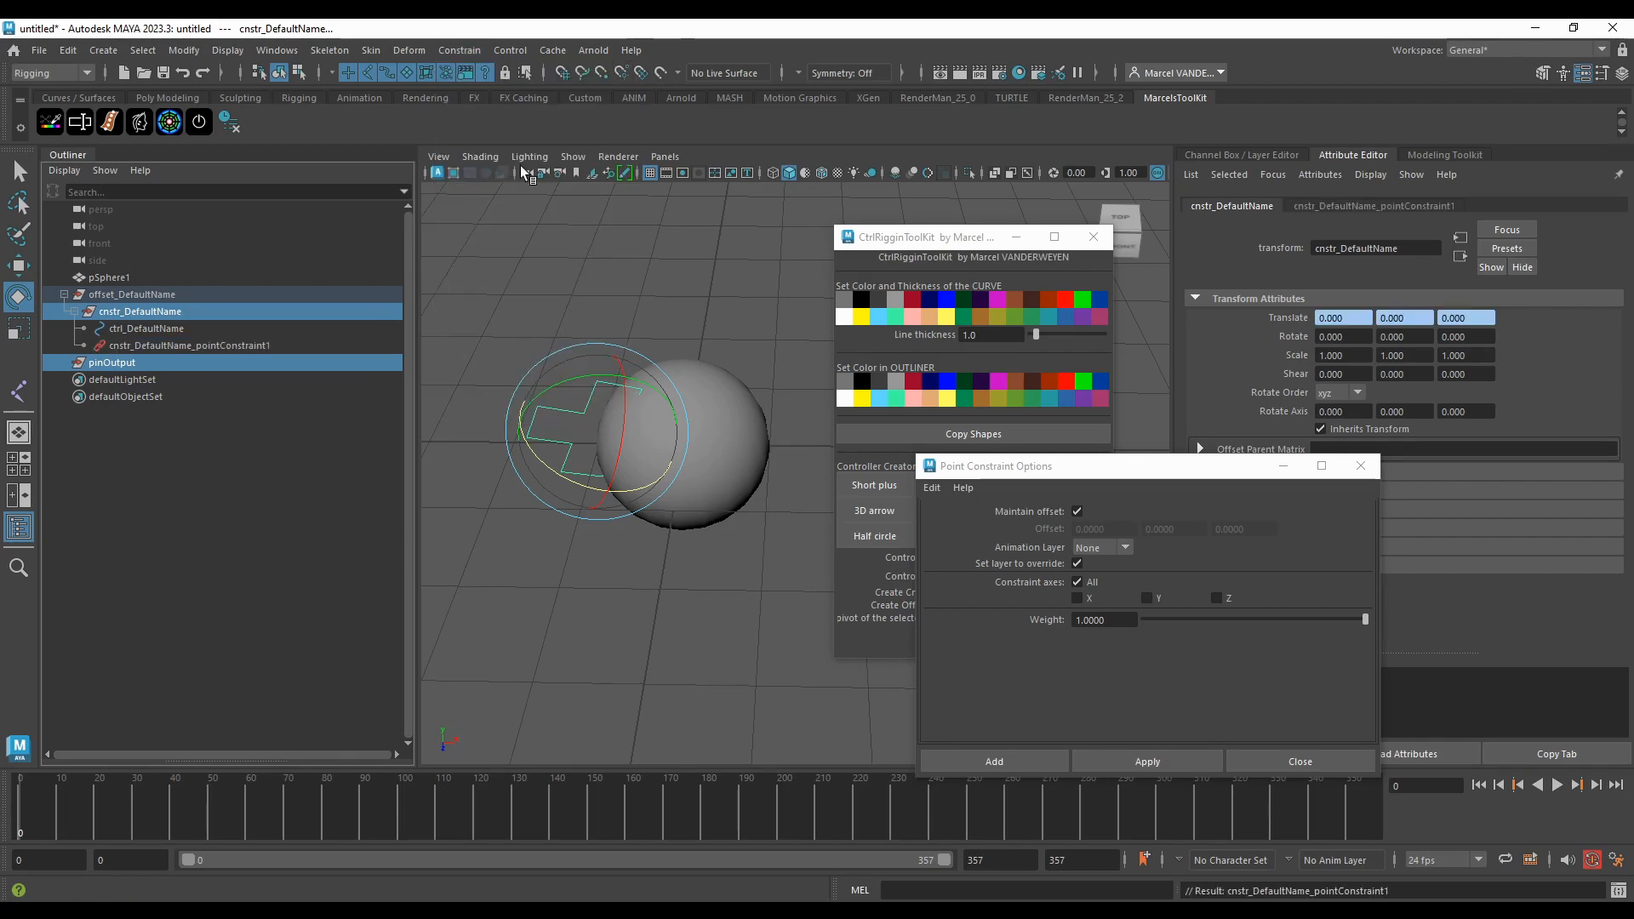
Step: Rotate pSphere1 about 79 degrees around Z to test the constrained controller, and undo the rotation
middle_click_drag(511, 351, 516, 406, "alt")
scroll(635, 361, "up", 5)
middle_click_drag(682, 366, 682, 354, "alt")
left_click(692, 386)
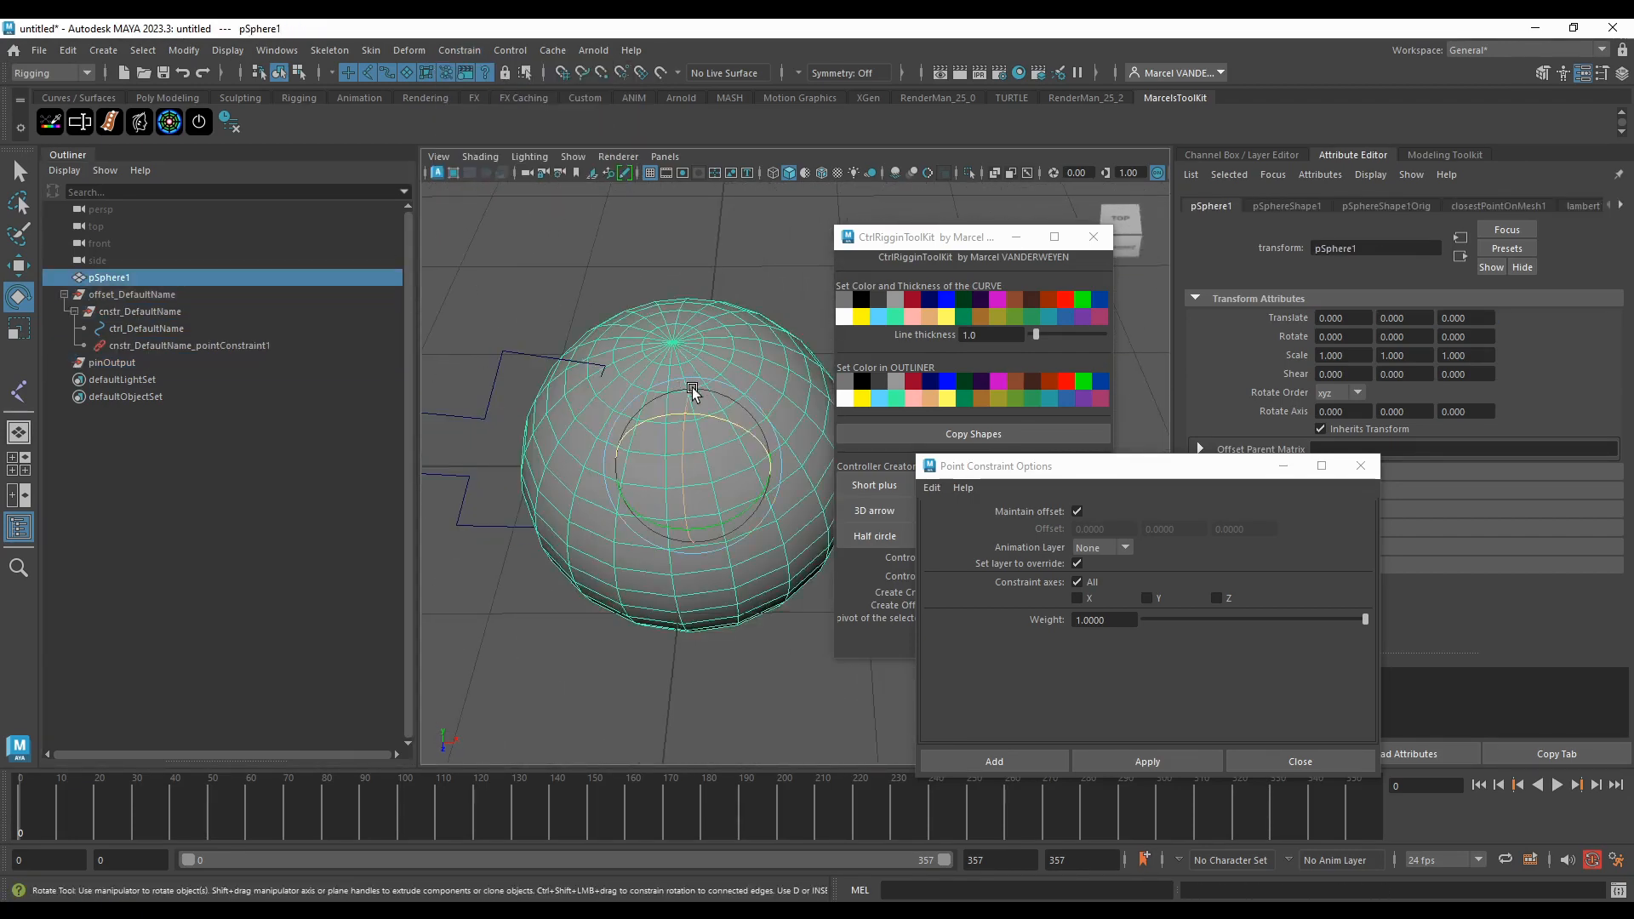
left_click_drag(692, 386, 663, 425)
left_click_drag(612, 423, 749, 443)
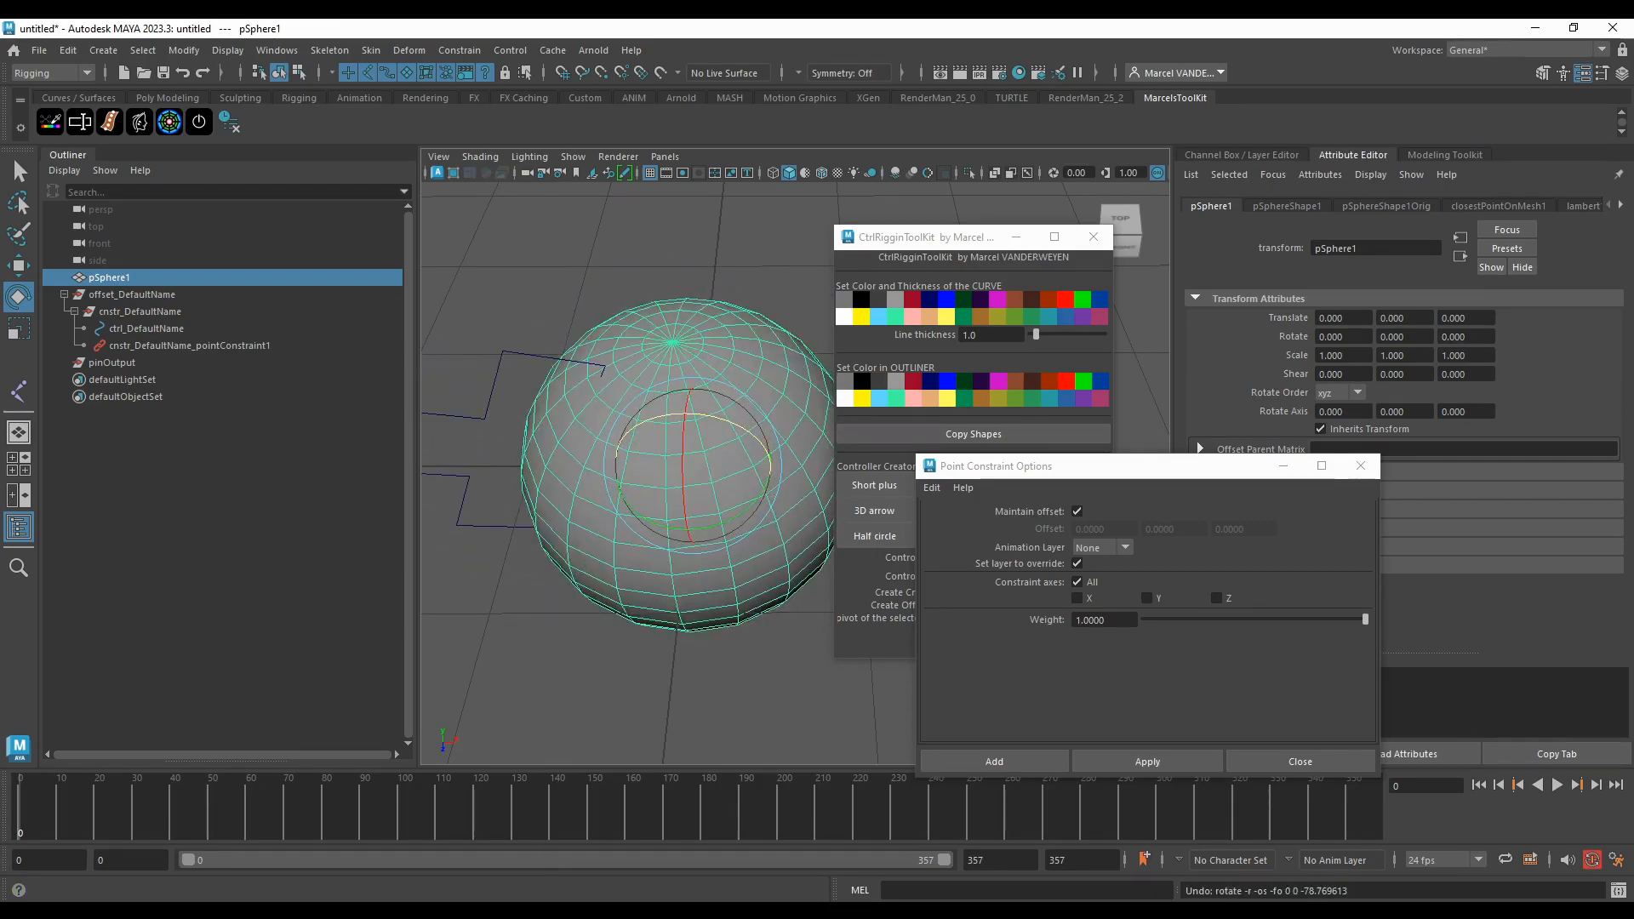
Step: Switch to the SpeedRunHector.0055.mb scene and rotate ctrl_Jaw to open the character's mouth
mouse_move(438, 908)
left_click(459, 851)
left_click_drag(773, 552, 689, 540, "alt")
scroll(639, 528, "up", 5)
left_click(600, 520)
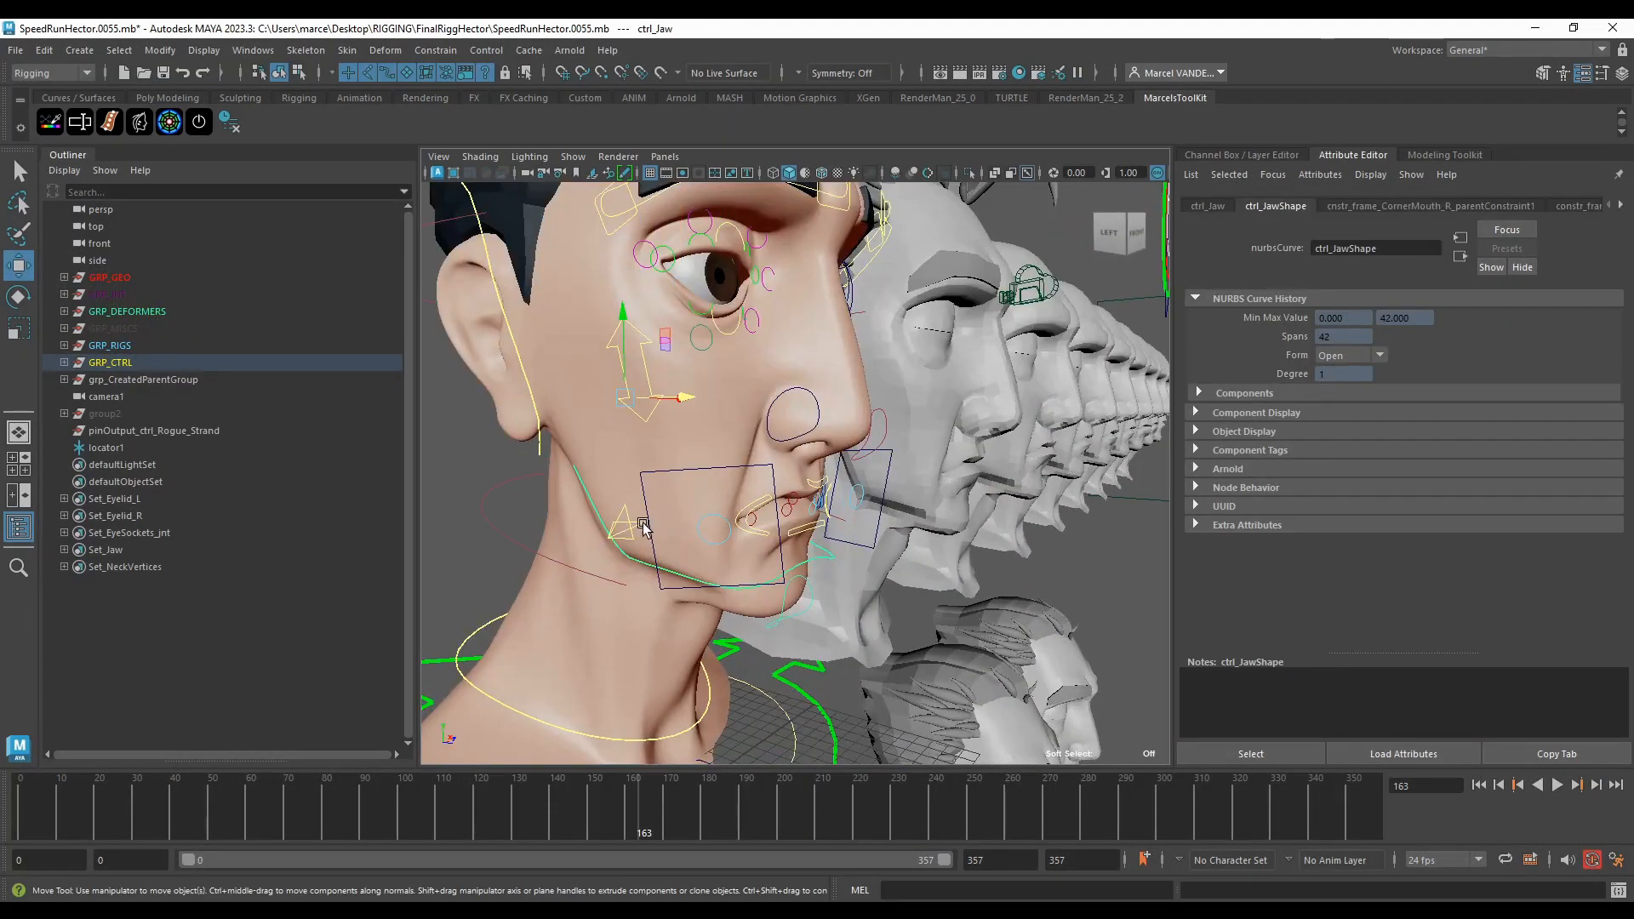
key("e")
mouse_move(665, 449)
left_mouse_down()
mouse_move(659, 466)
mouse_move(665, 453)
left_mouse_up()
Step: Rotate ctrl_sub_BottomLip_MIDDLE about 22 degrees around X on the open mouth
middle_click_drag(742, 477, 768, 457, "alt")
scroll(774, 463, "up", 6)
scroll(788, 469, "down", 3)
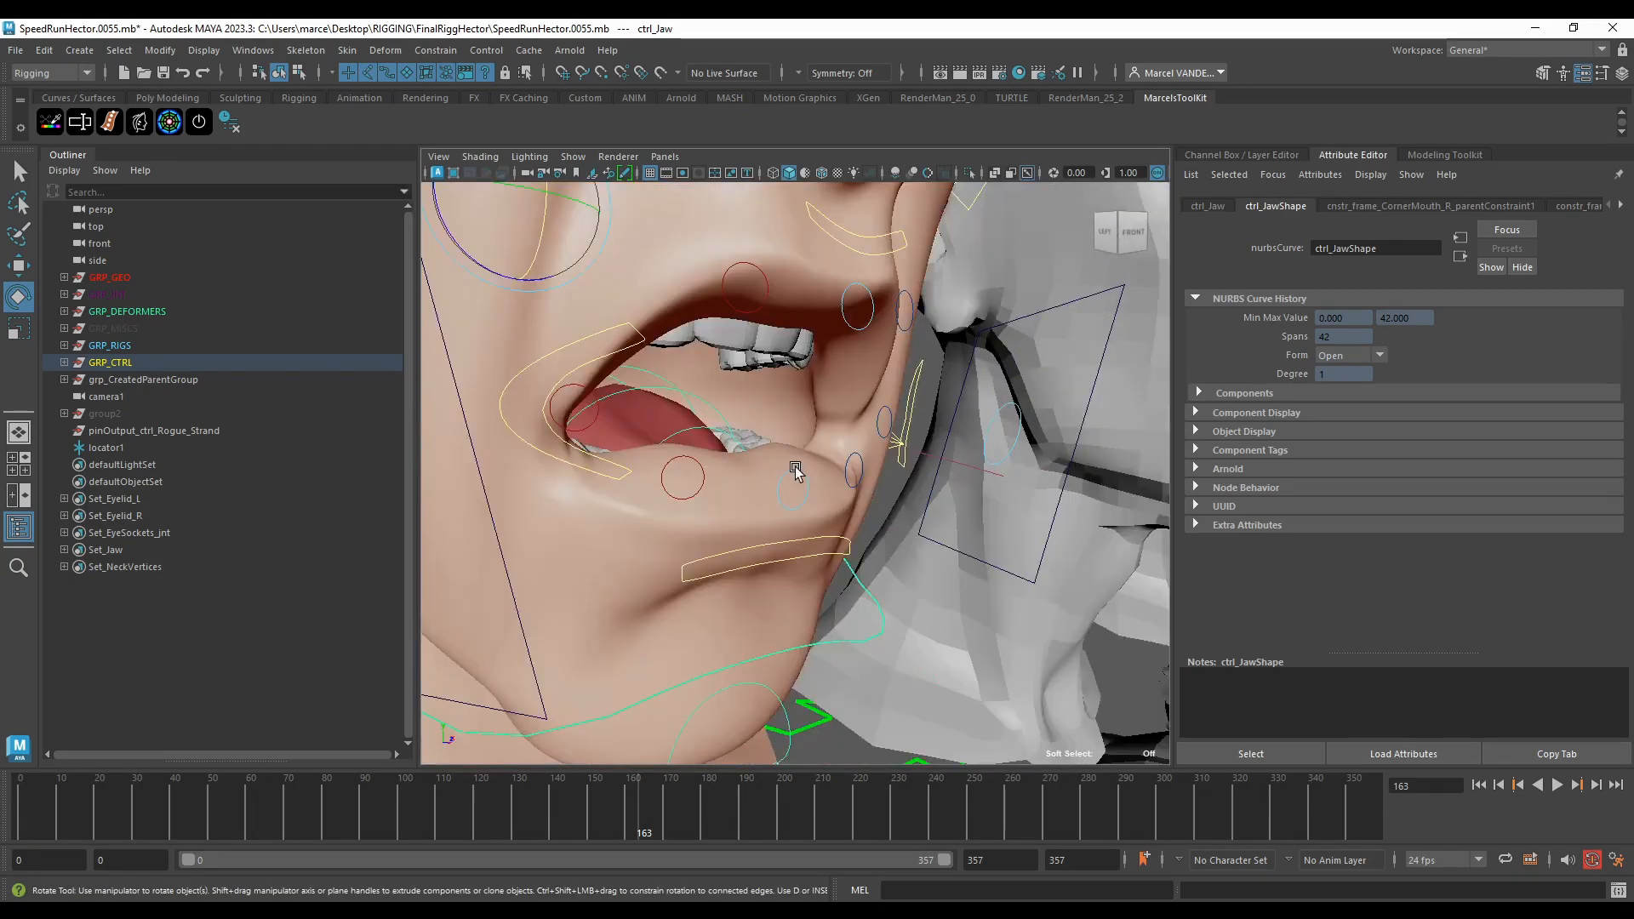
left_click(797, 479)
scroll(797, 479, "down", 2)
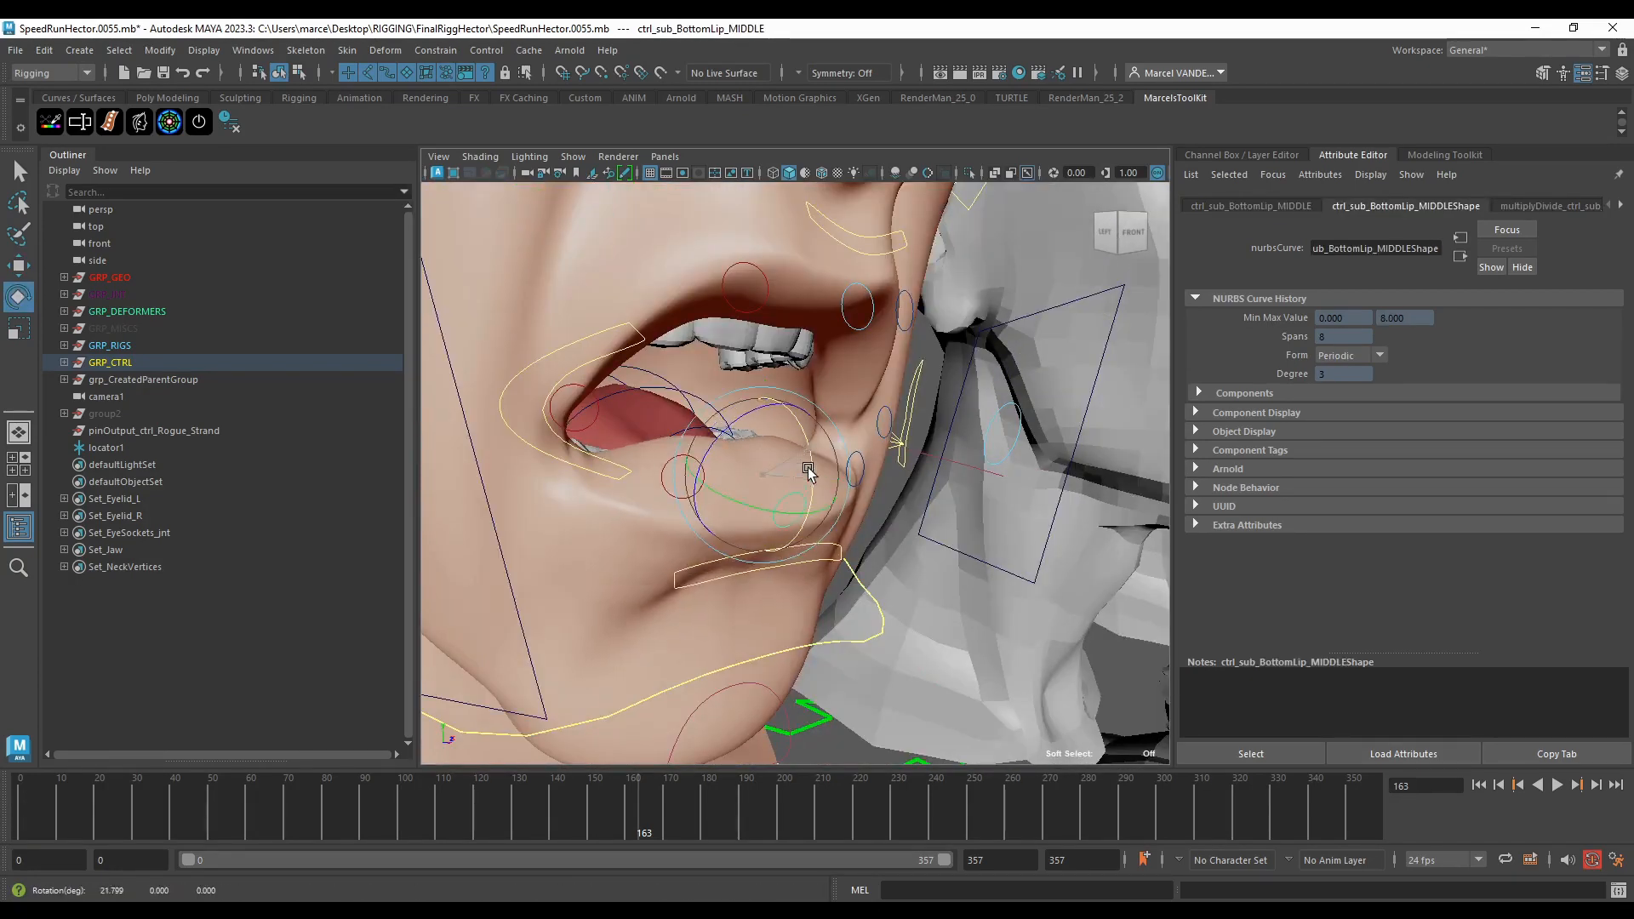
Step: Move the lower eyelid controller ctrl_ctrl_Eyelid_DOWN3_R sideways to demonstrate its effect, and undo each move
scroll(825, 479, "down", 3)
middle_click_drag(824, 479, 820, 549, "alt")
left_click_drag(820, 549, 681, 553, "alt")
scroll(703, 466, "up", 6)
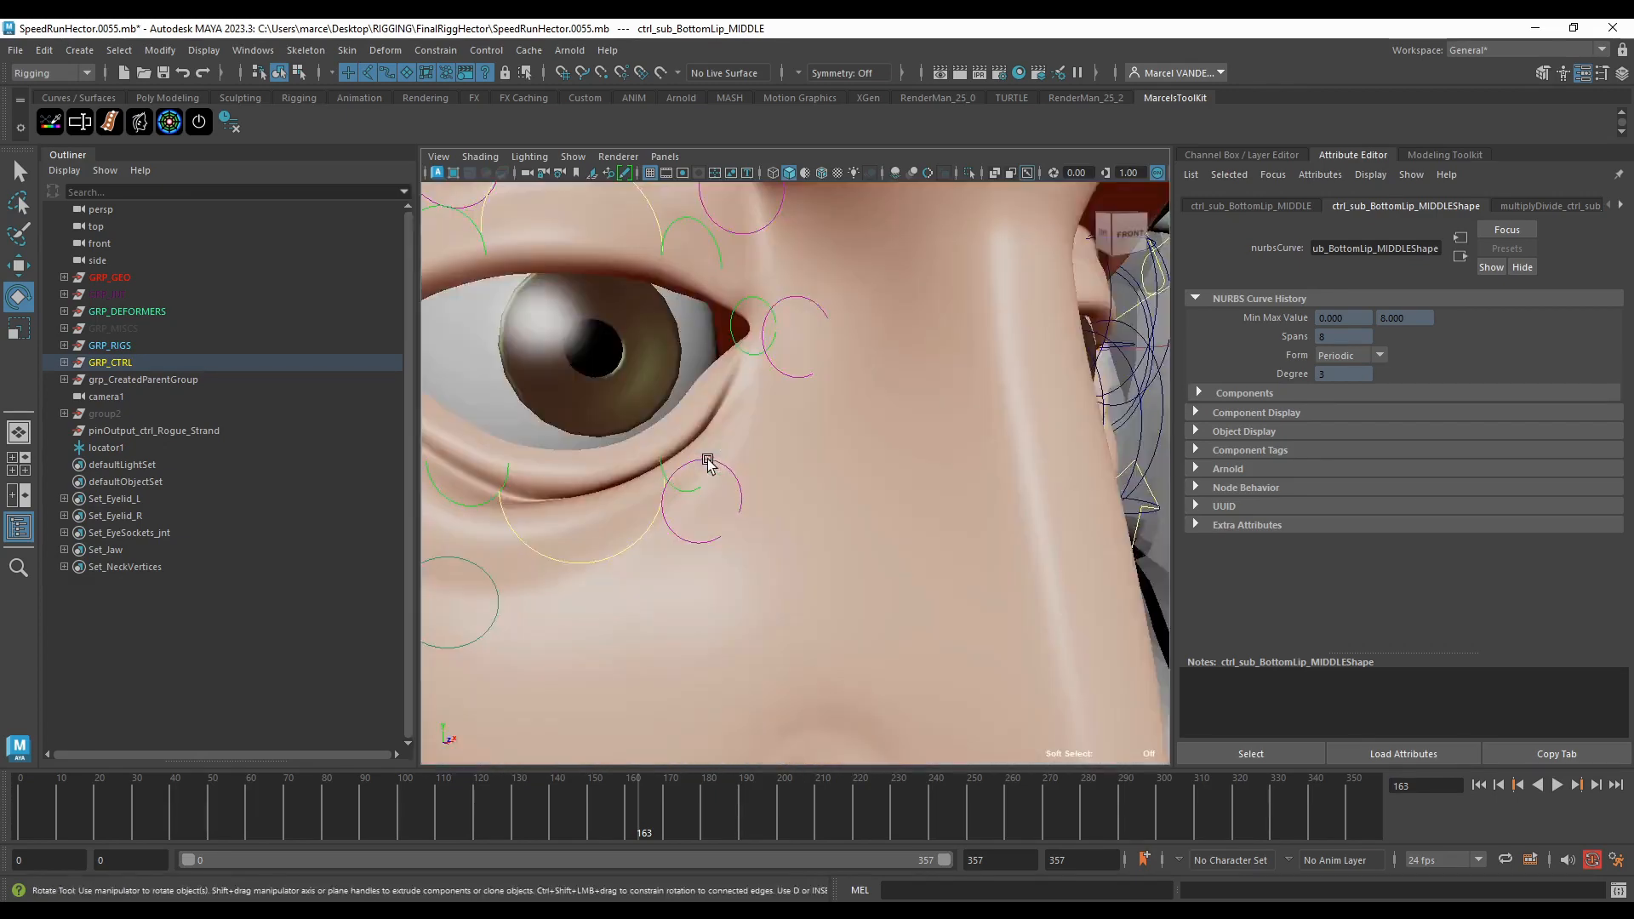
middle_click_drag(707, 464, 737, 485, "alt")
left_click(679, 551)
key("w")
left_click_drag(621, 518, 709, 479)
key("ctrl+z")
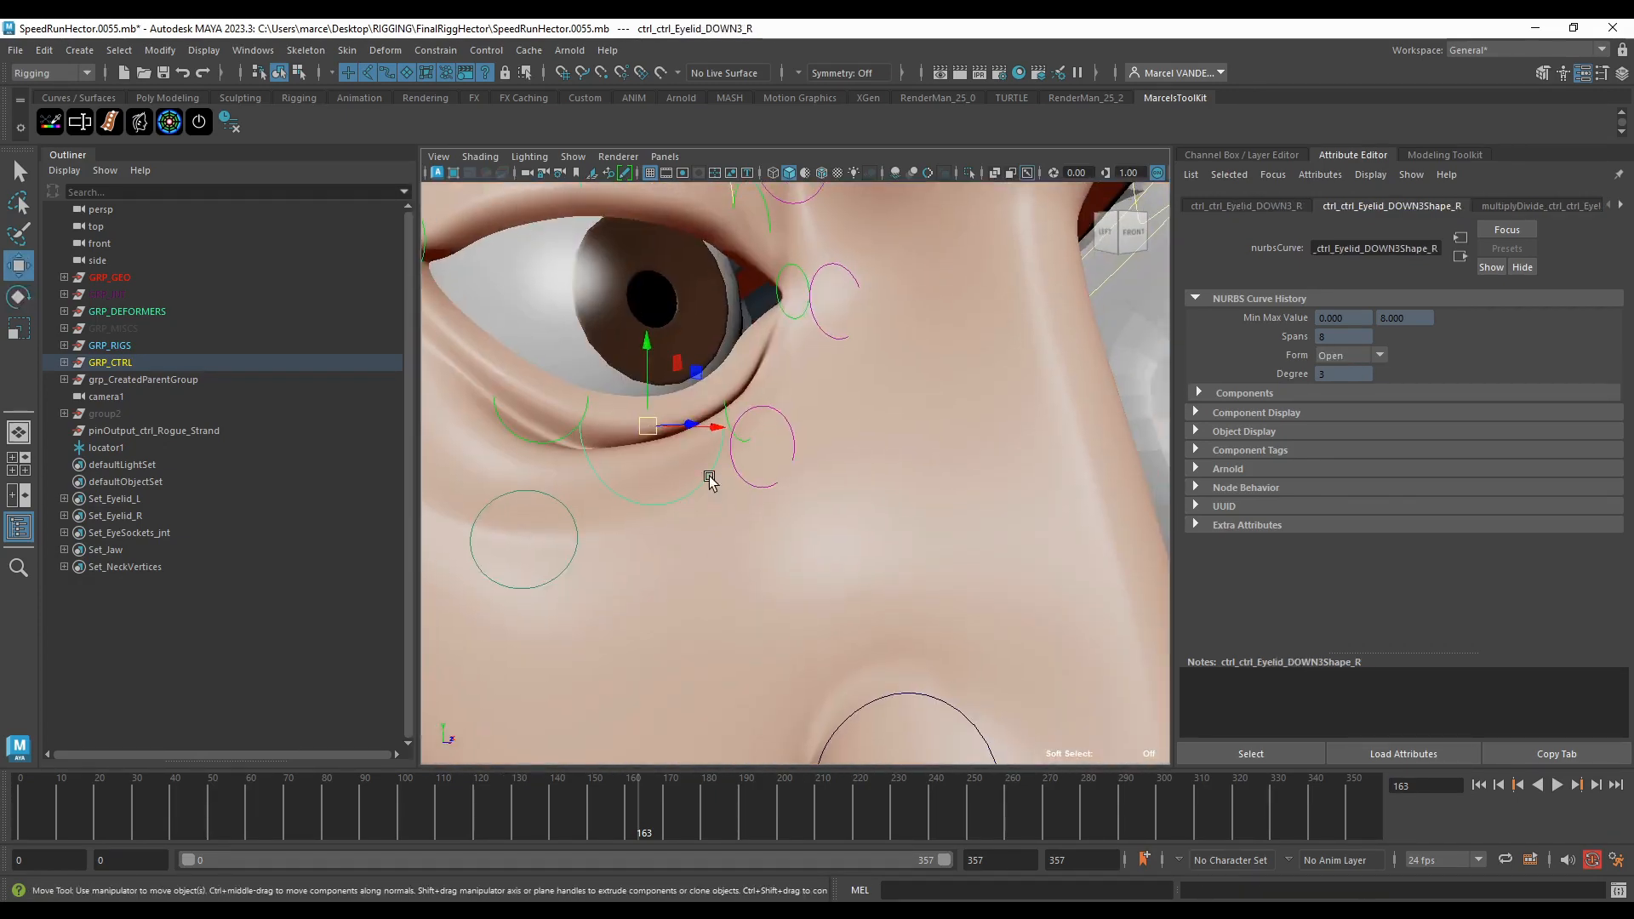
left_click_drag(648, 432, 784, 451)
key("ctrl+z")
key("ctrl+z")
Step: Frame the face from the front, move ctrl_ctrl_Eyelid_DOWN3_R toward the nose once more, and undo the move
key("f")
scroll(739, 440, "down", 2)
scroll(697, 457, "down", 4)
key("ctrl+z")
scroll(677, 451, "down", 5)
scroll(749, 455, "down", 5)
scroll(809, 443, "up", 5)
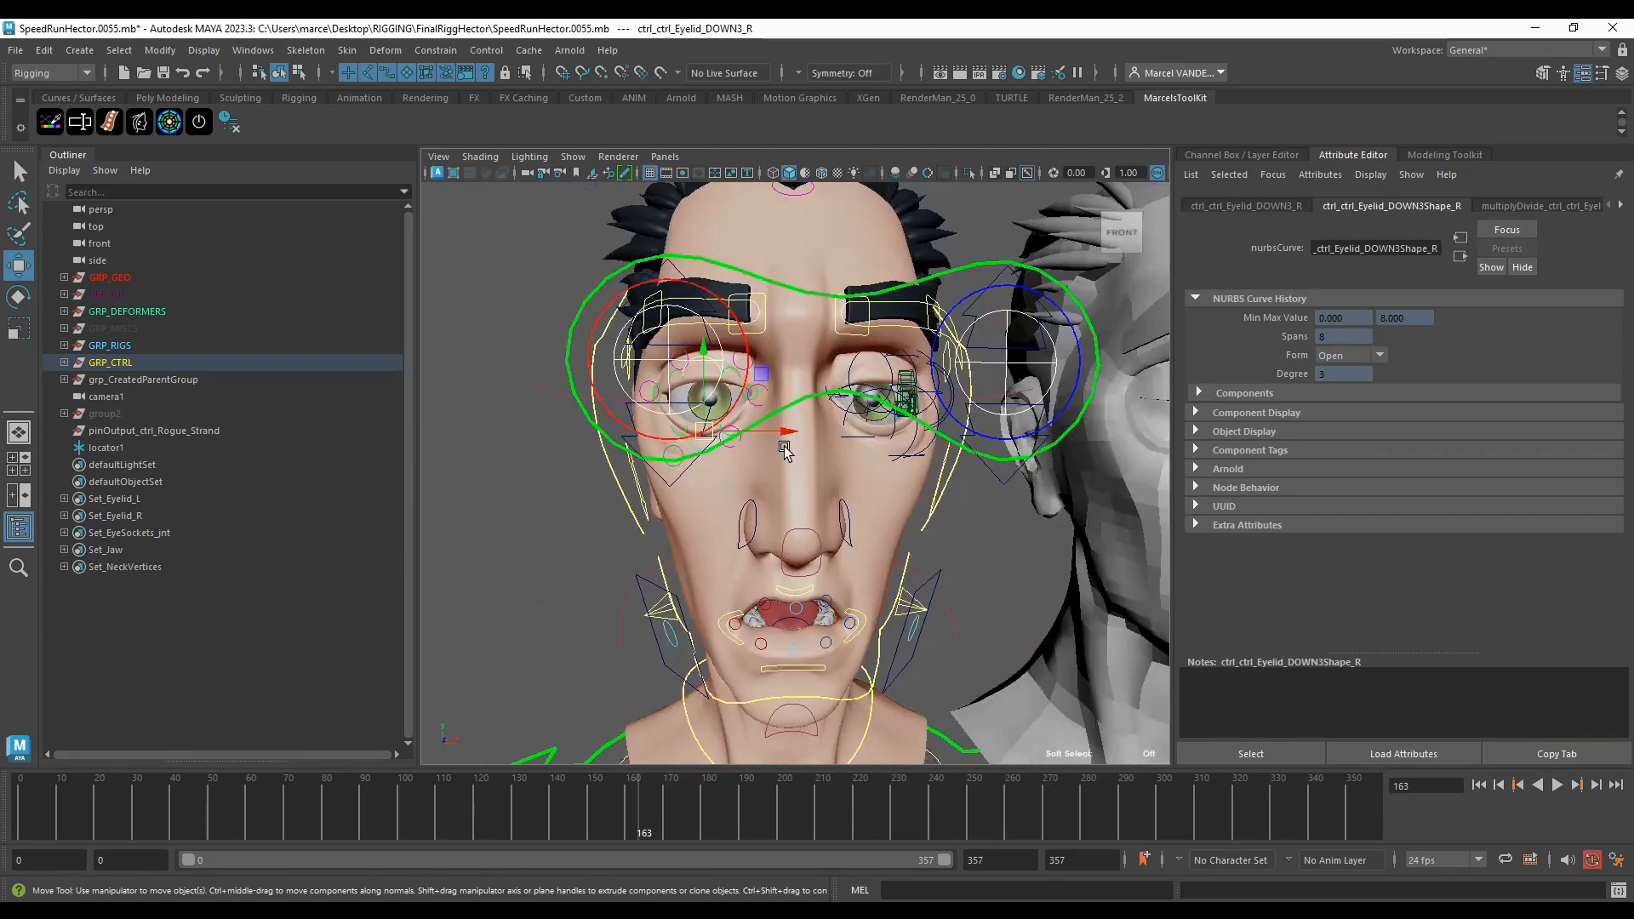
scroll(787, 444, "up", 4)
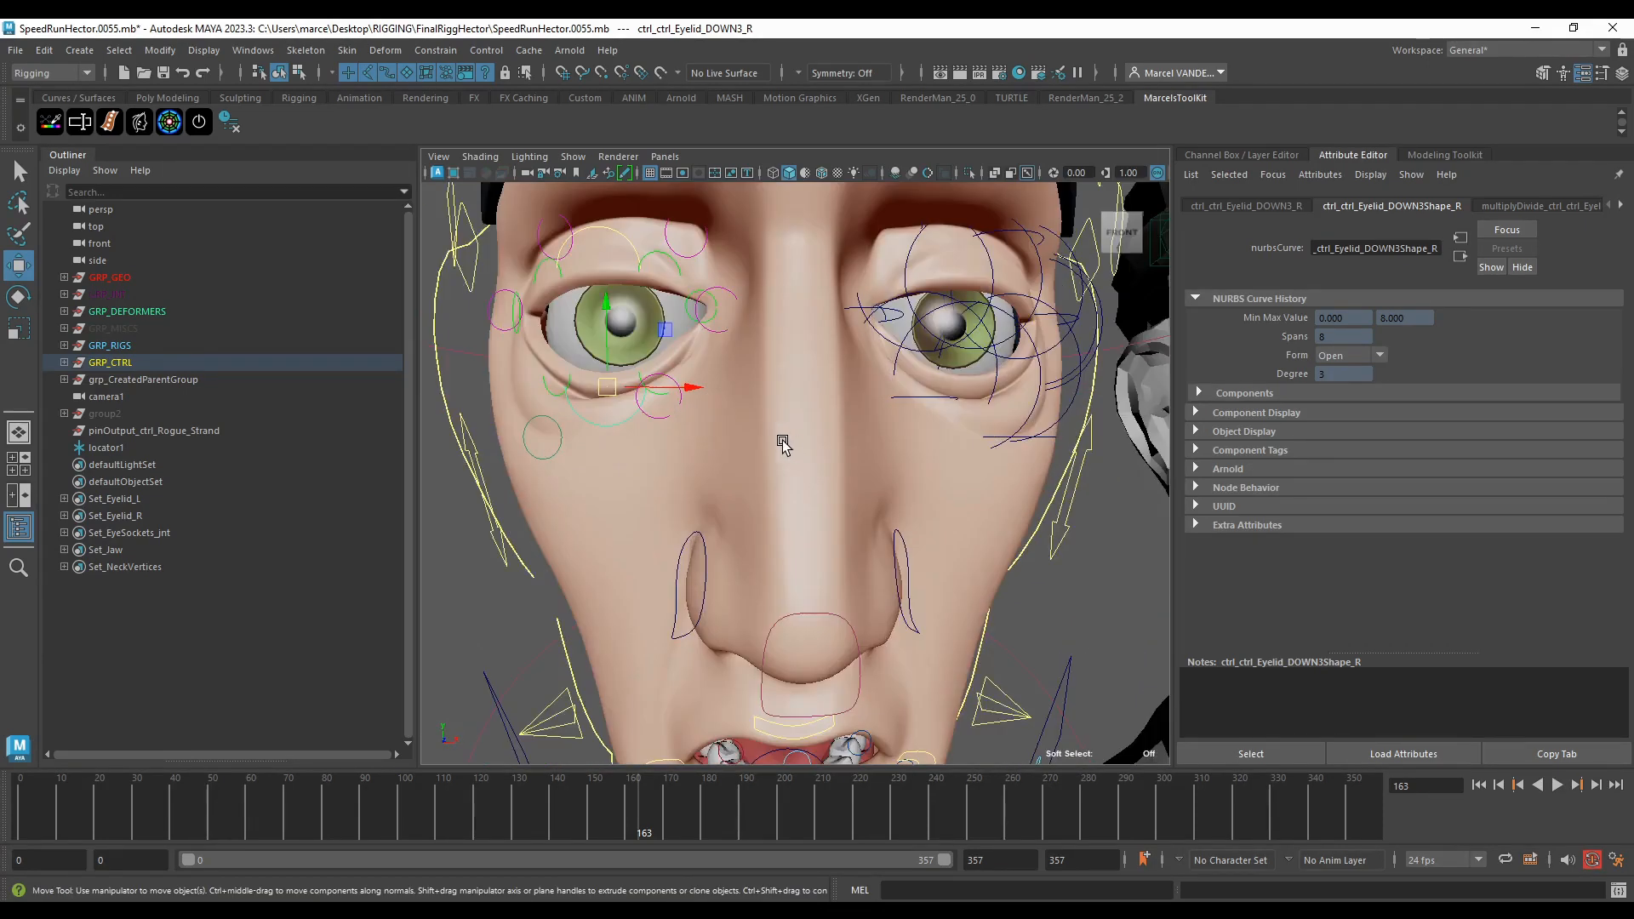
left_click_drag(606, 388, 725, 407)
key("ctrl+z")
Step: Return to the untitled sphere scene and review how offset_DefaultName and its controller sit relative to pSphere1
scroll(625, 387, "down", 4)
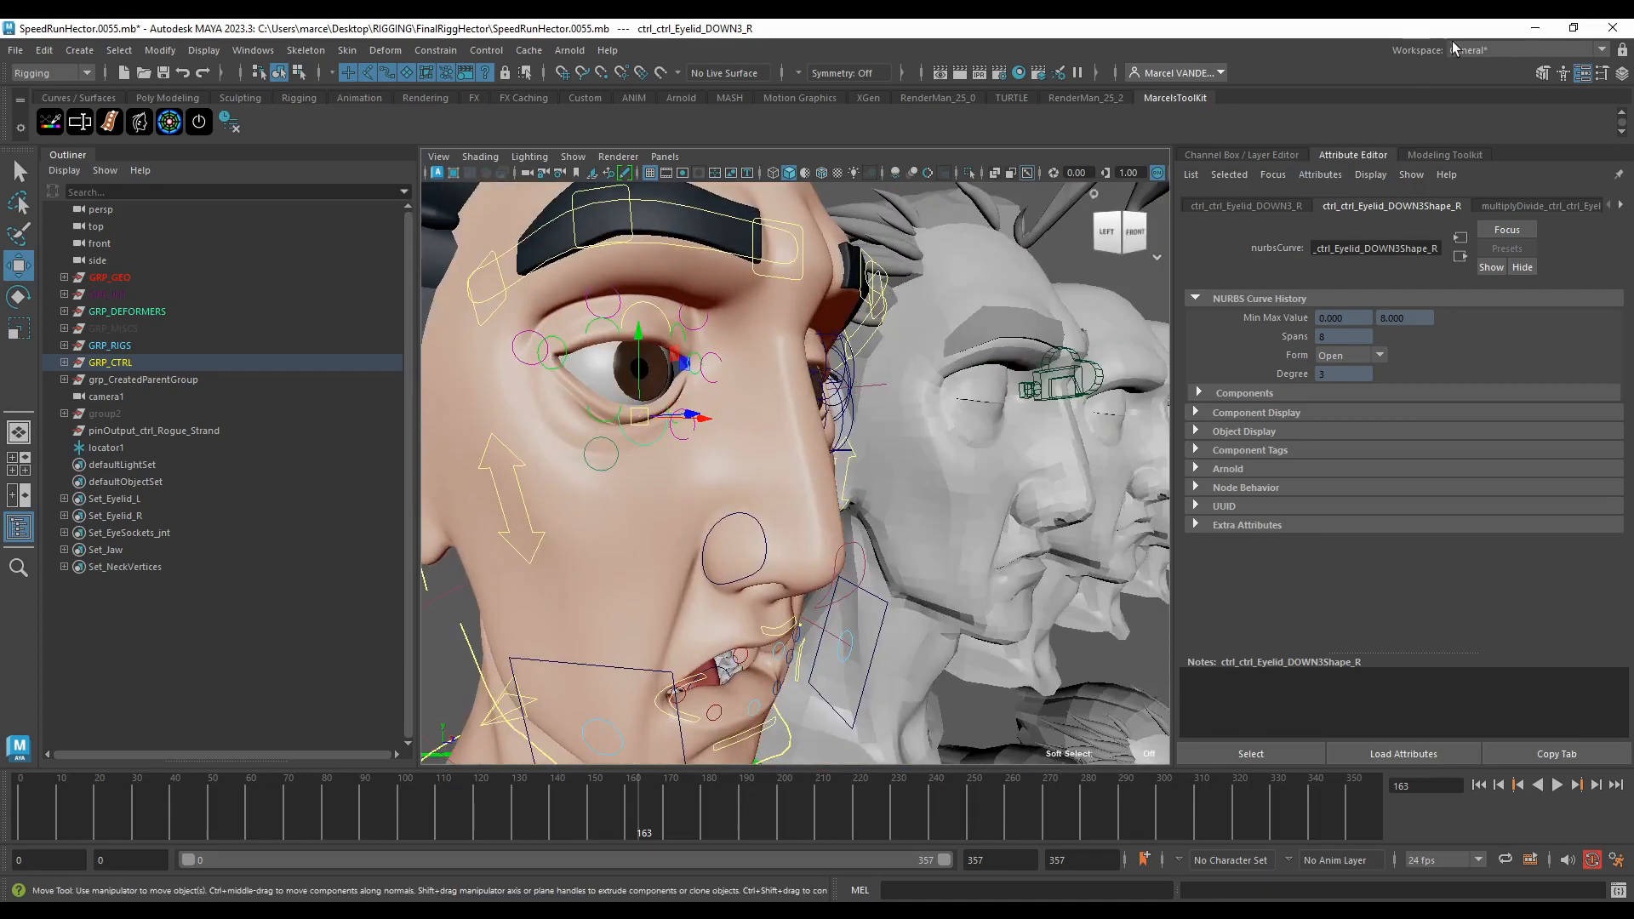
left_click(1534, 30)
scroll(572, 423, "down", 4)
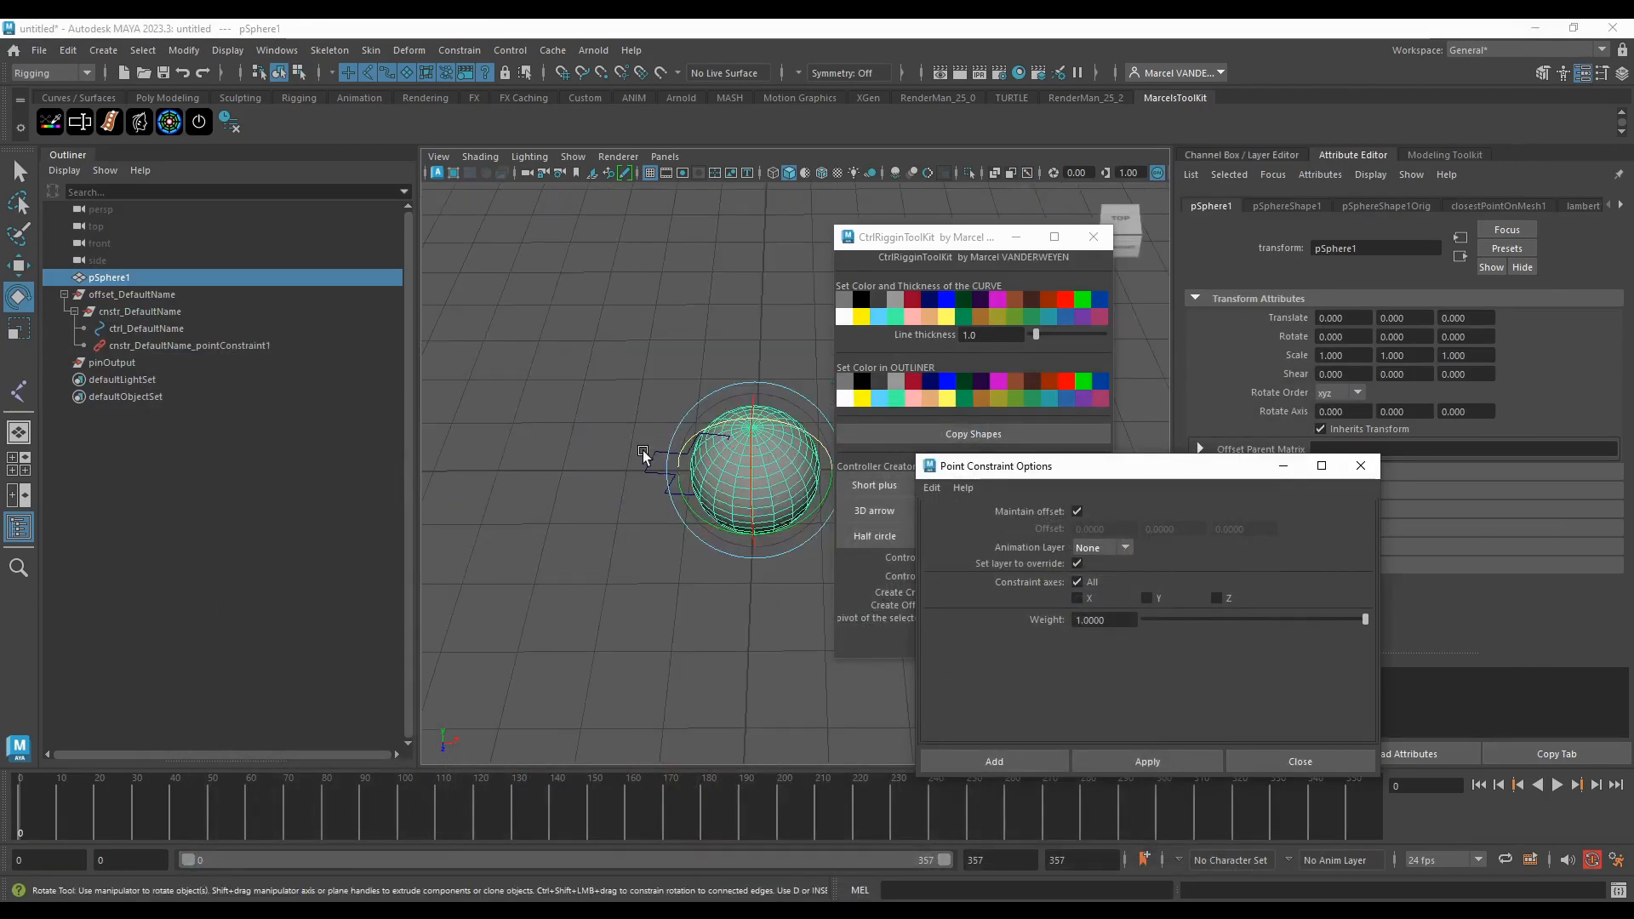
scroll(703, 417, "up", 3)
left_click_drag(649, 460, 694, 510, "alt")
left_click_drag(626, 391, 642, 415, "alt")
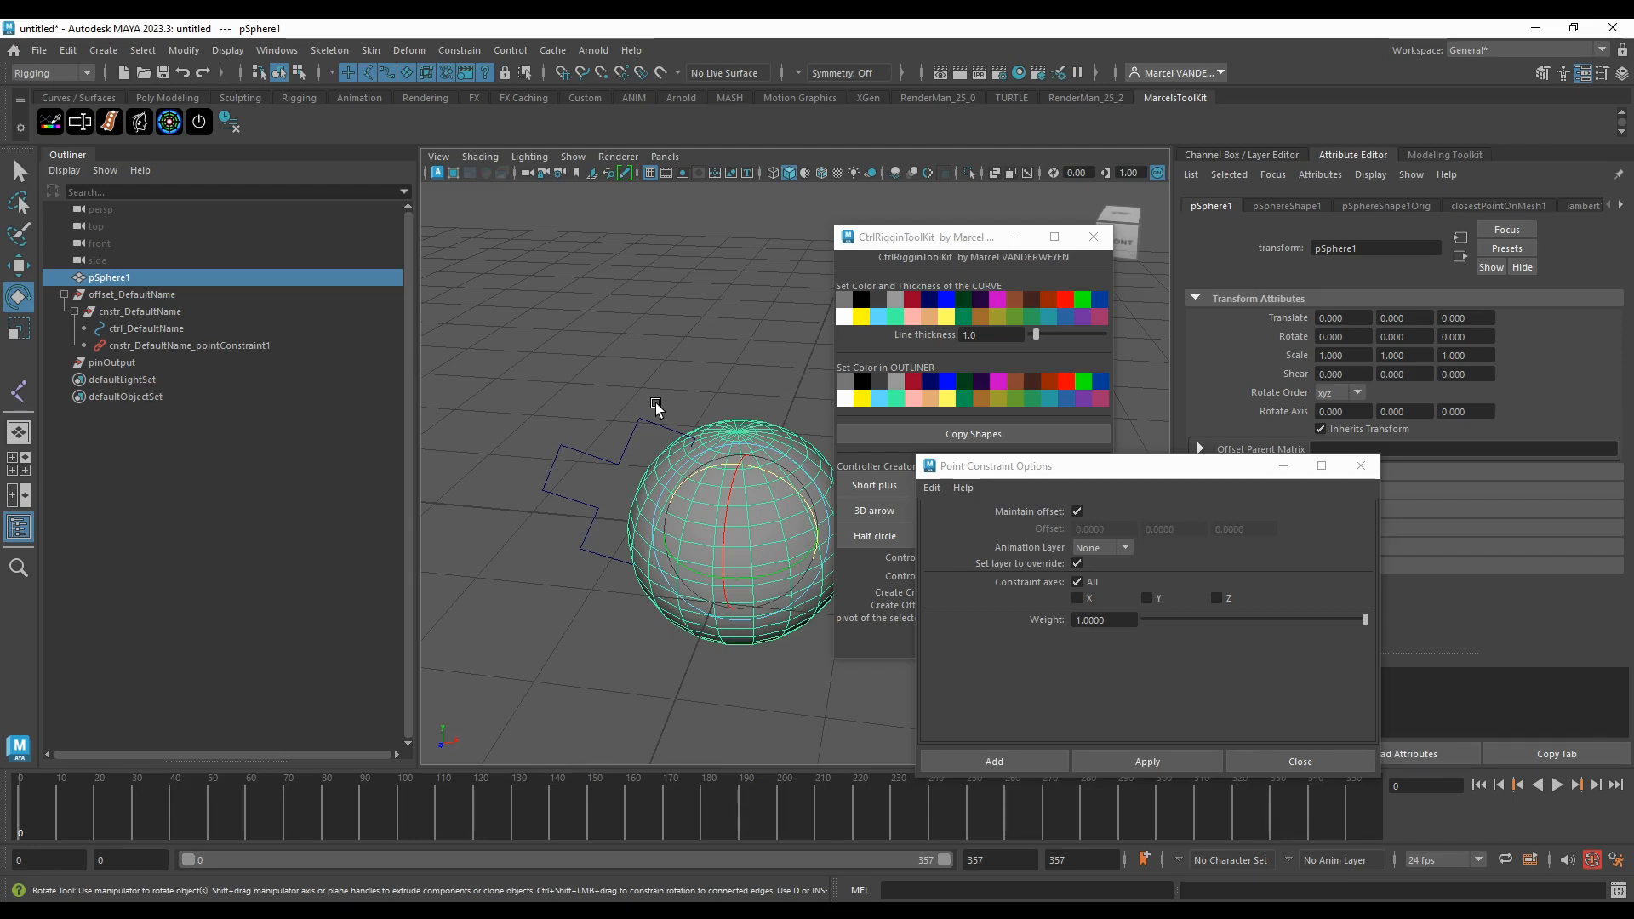
left_click(155, 295)
left_click(152, 280, "ctrl")
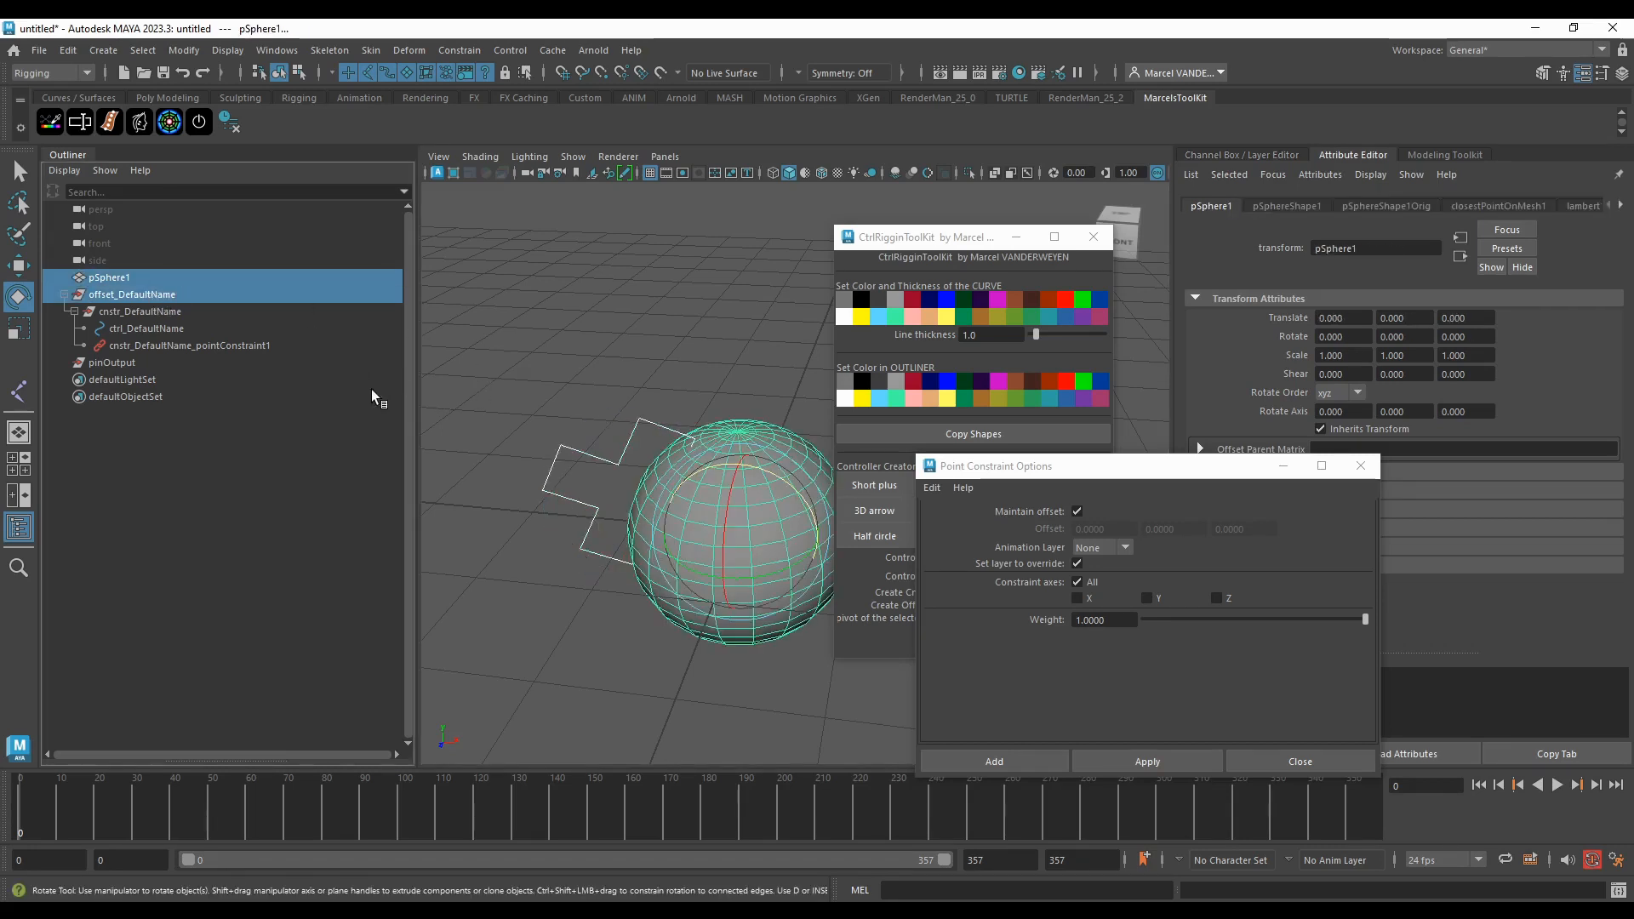
left_click(691, 336)
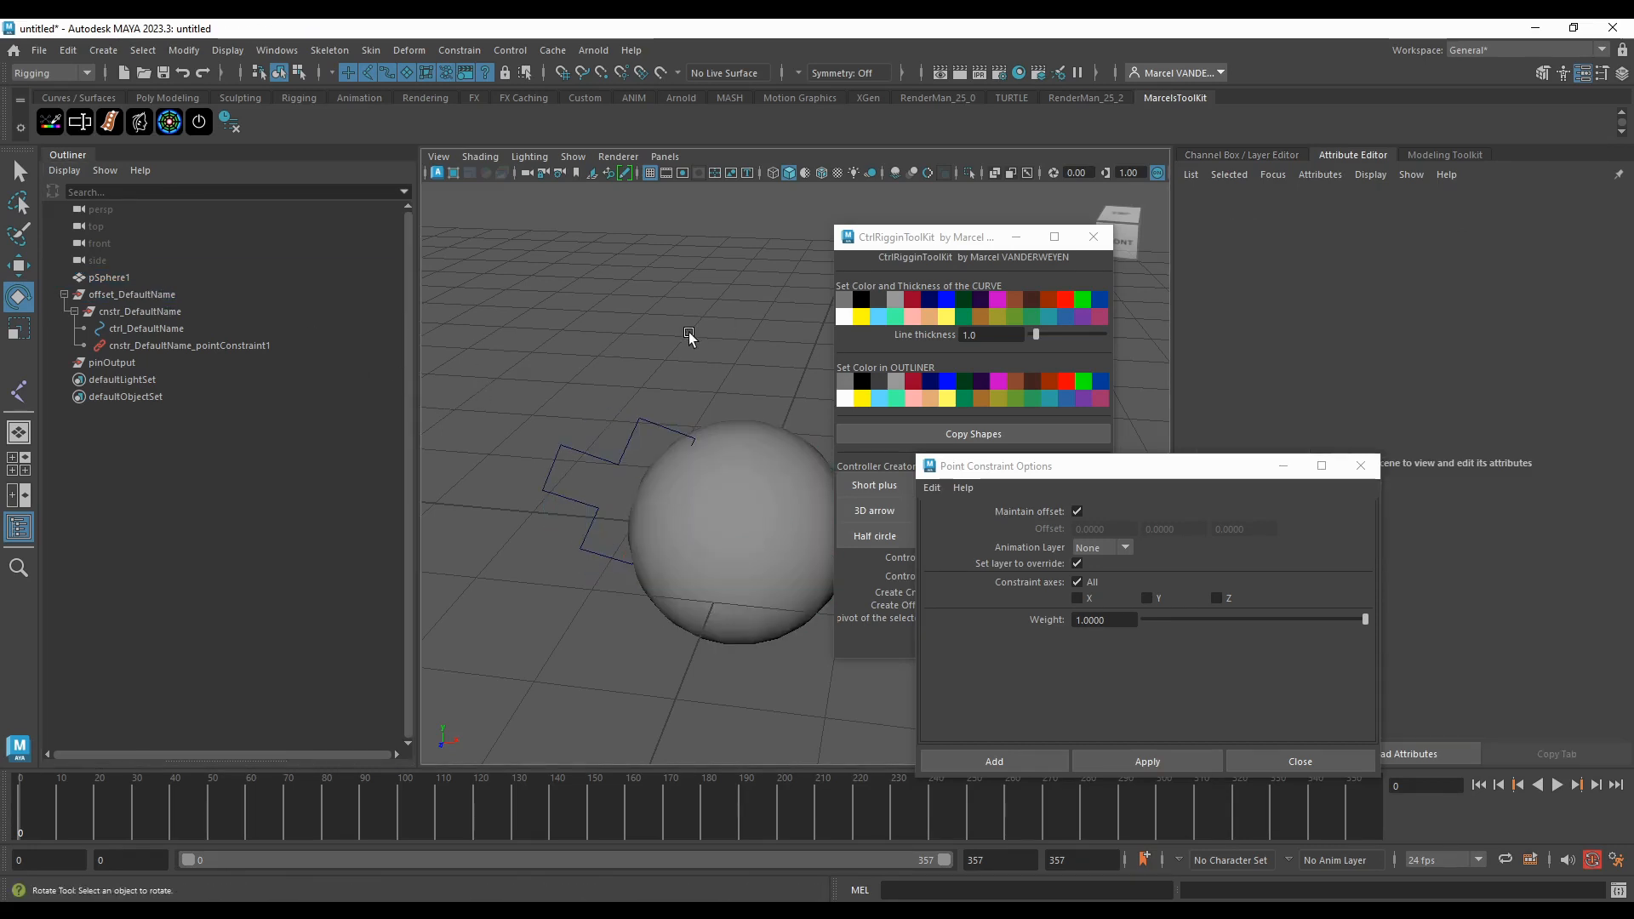
Step: Close the untitled scene without saving and switch to the TutorialFace.0005.mb scene
left_click(1613, 28)
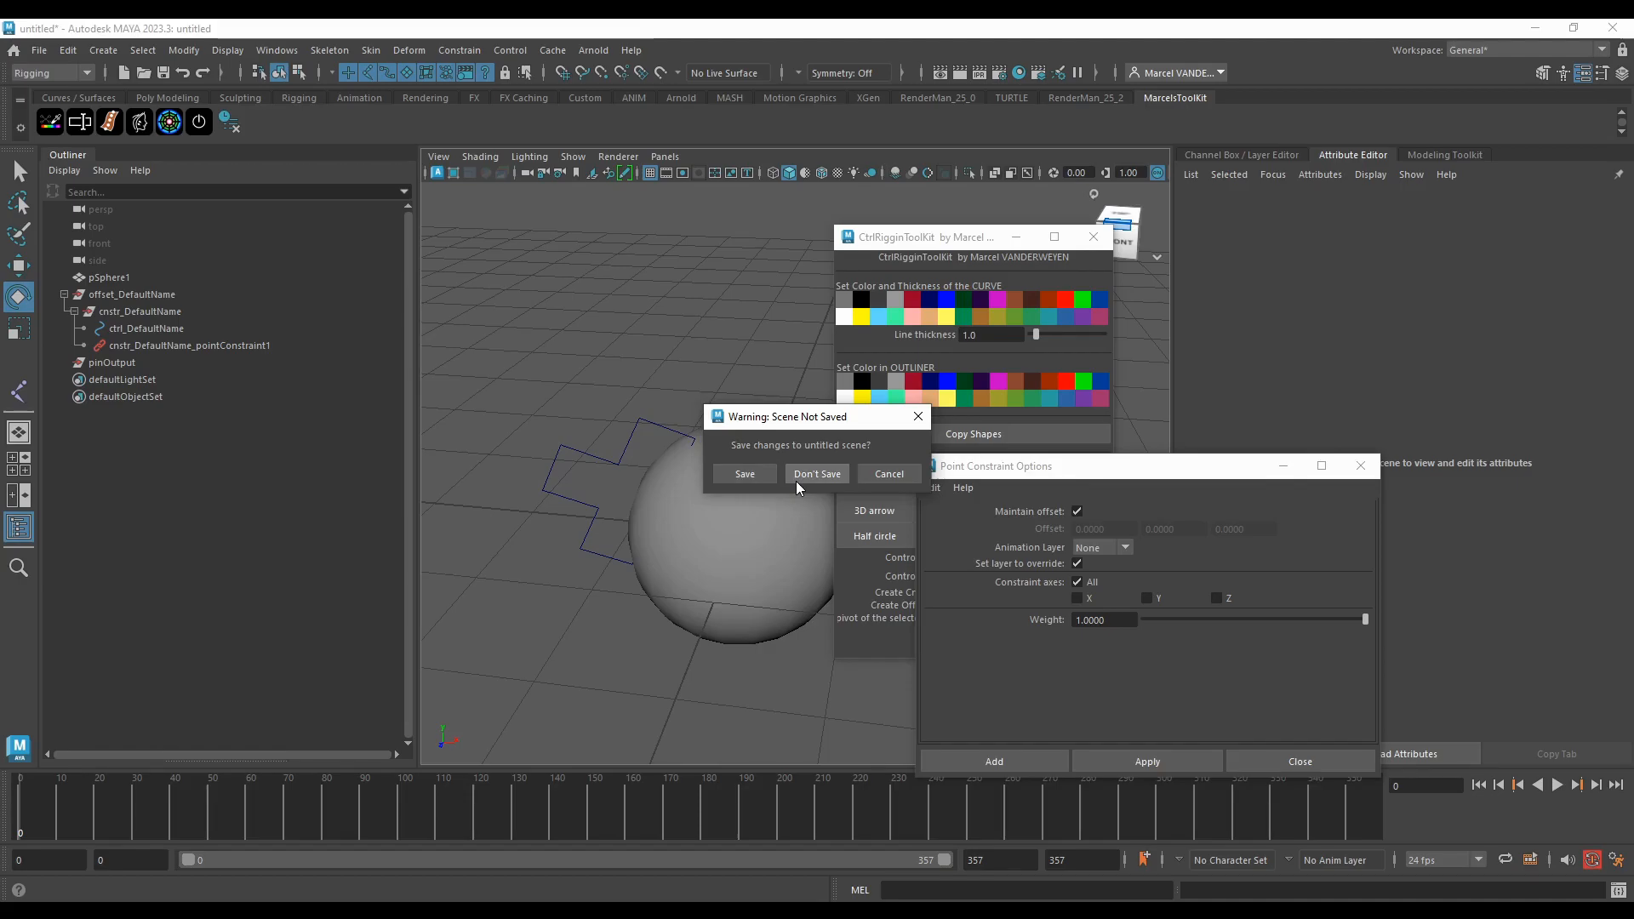
left_click(797, 476)
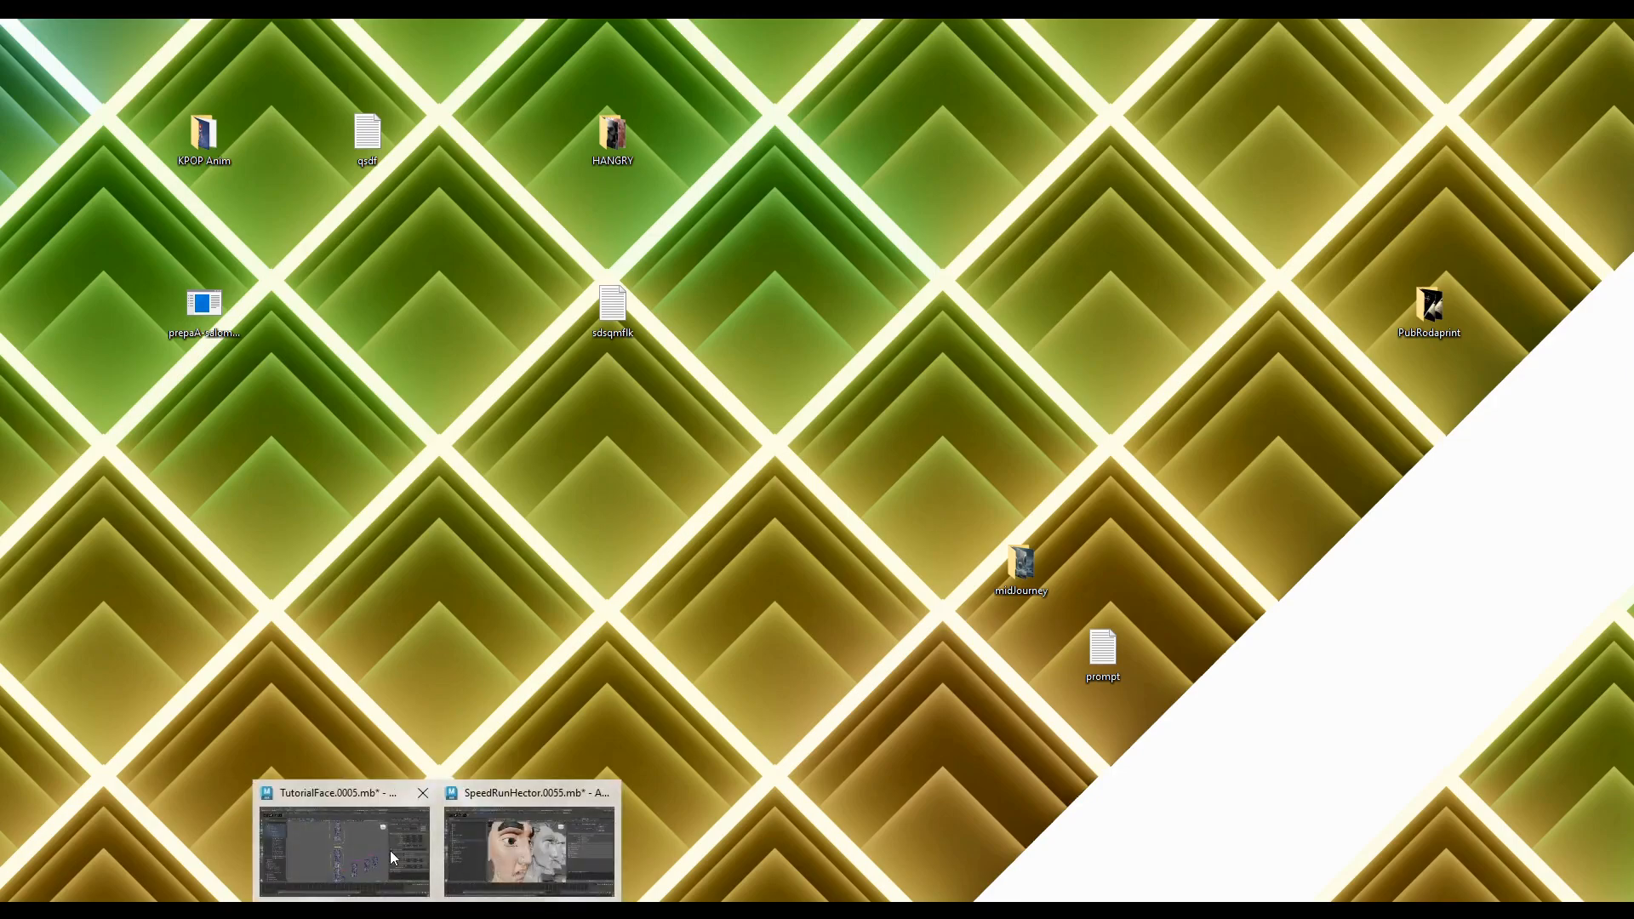
left_click(390, 850)
Step: Examine the head meshes and ctrl_Lattice_Proxy, with the Node Editor moved clear of the model
left_click_drag(851, 210, 1451, 406)
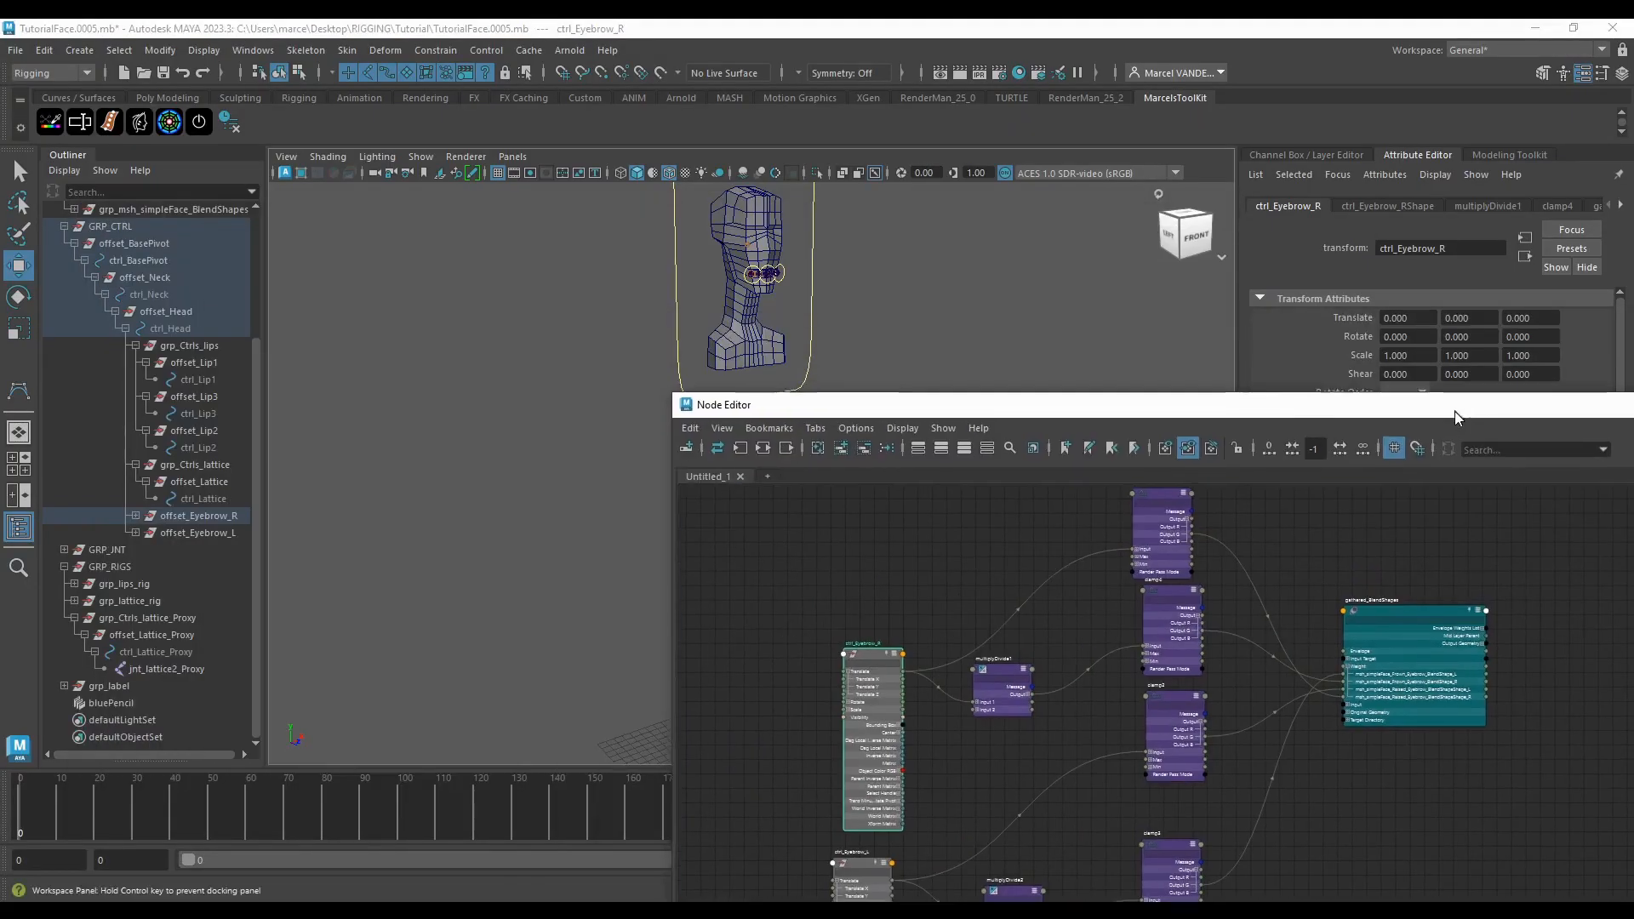
middle_click_drag(927, 247, 642, 443, "alt")
middle_click_drag(643, 749, 585, 387, "alt")
left_click_drag(544, 539, 558, 547, "alt")
middle_click_drag(579, 379, 600, 748, "alt")
left_click_drag(600, 748, 581, 435, "alt")
left_click(581, 435)
scroll(581, 435, "up", 2)
middle_click_drag(581, 435, 576, 516, "alt")
scroll(576, 485, "up", 2)
left_click_drag(560, 515, 549, 468, "alt")
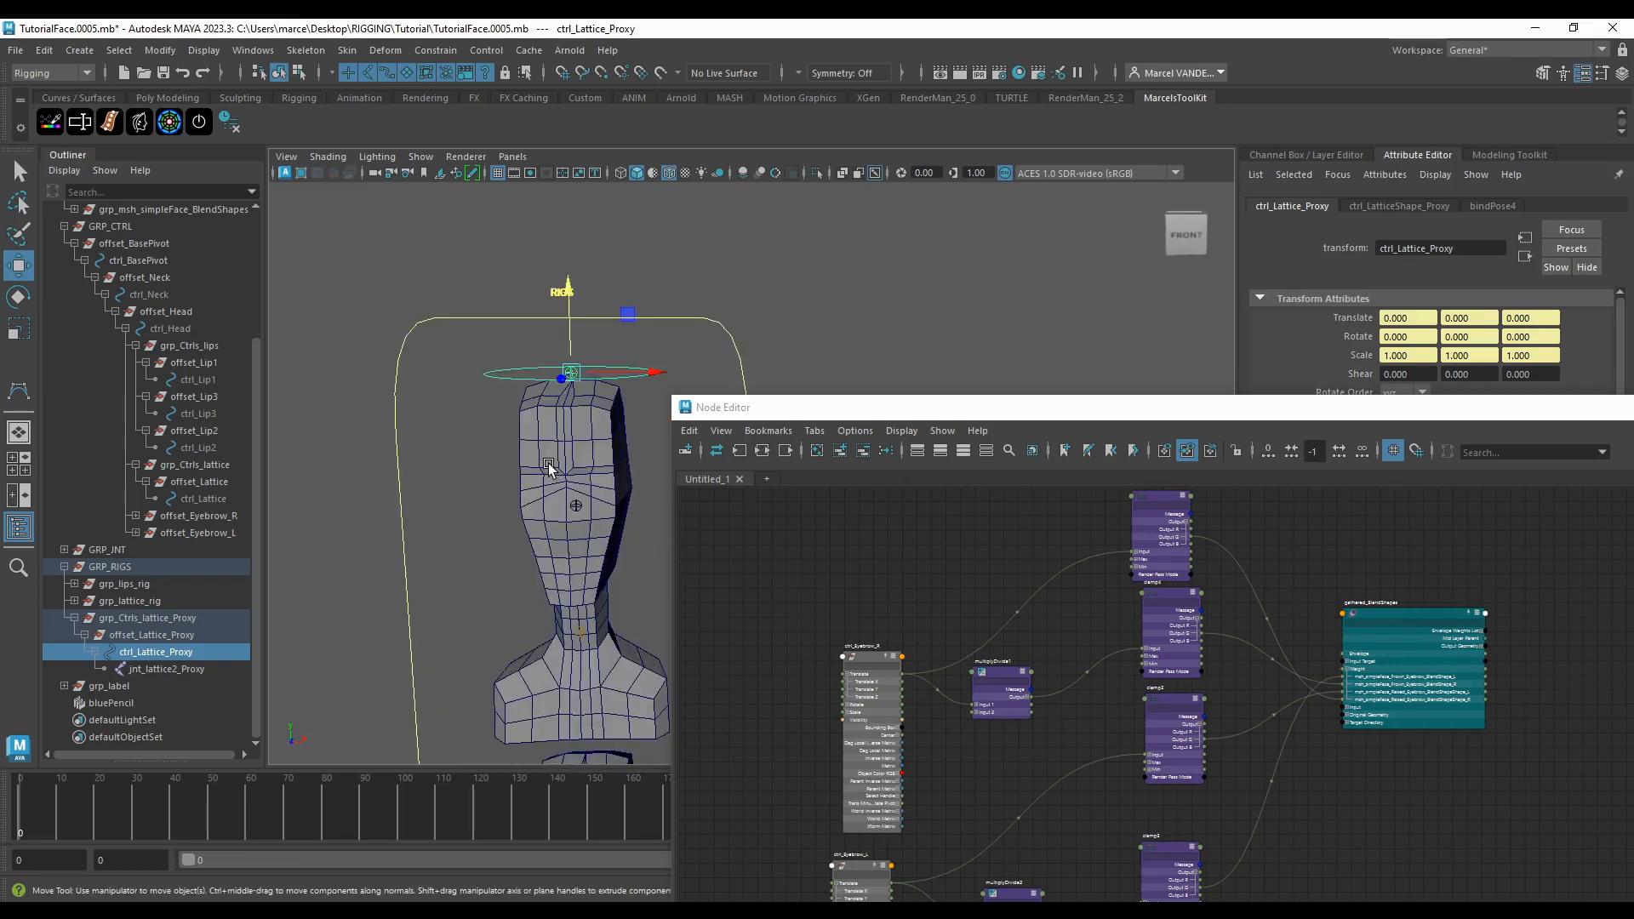
left_click_drag(555, 374, 558, 415, "alt")
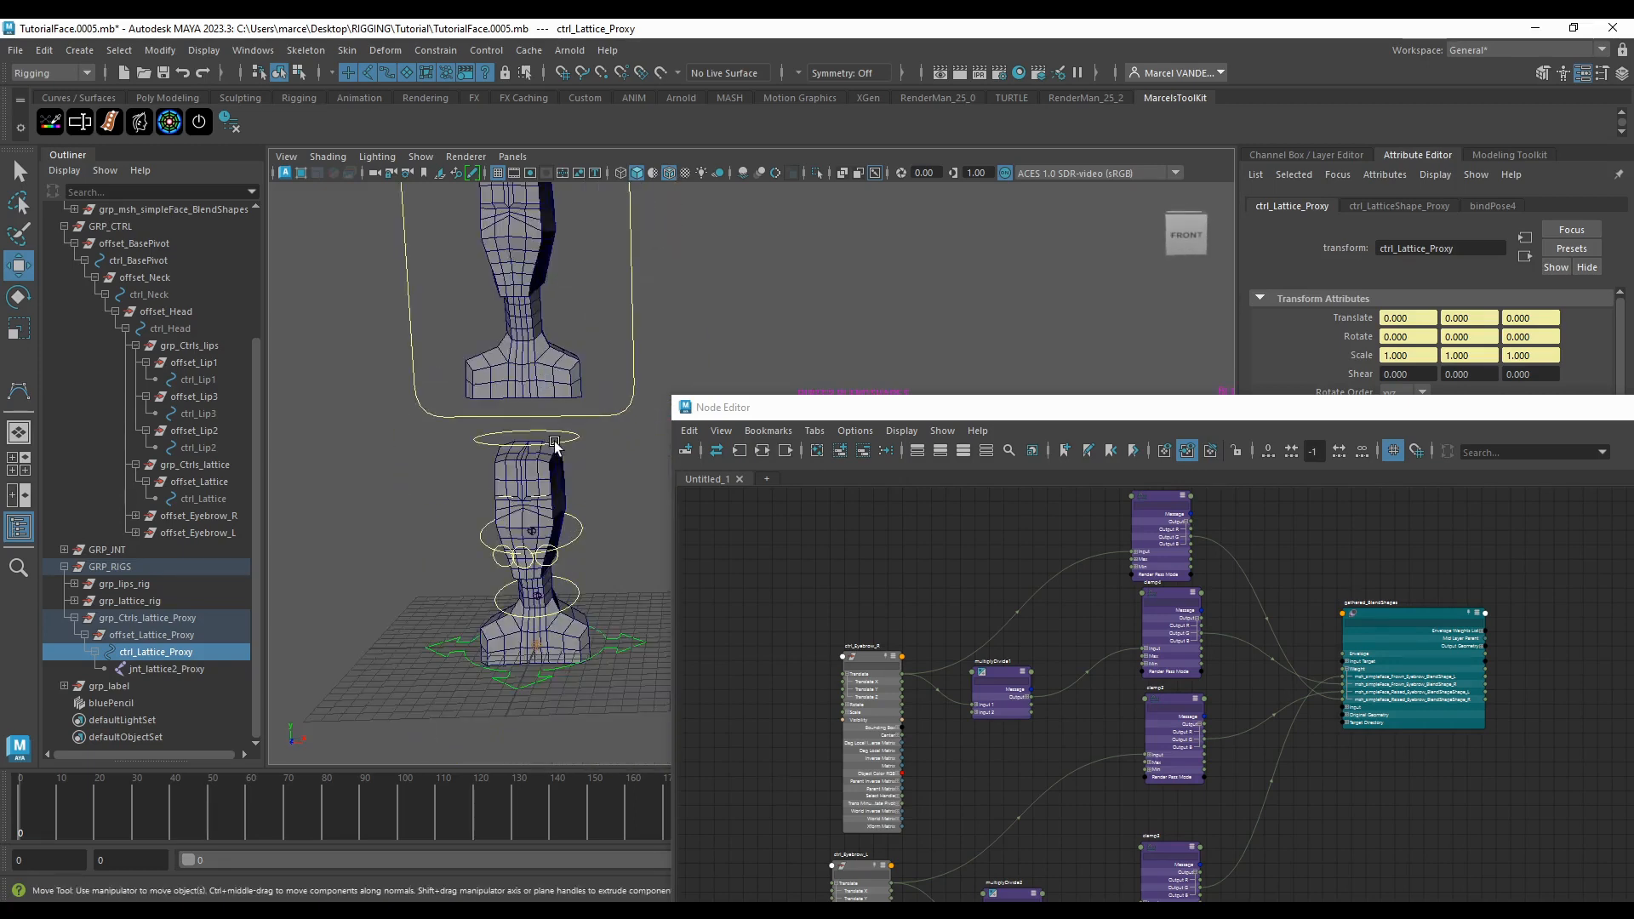
Step: Select ctrl_Lattice above the head and add it to a new graph in the Node Editor
left_click(555, 449)
left_click(549, 489)
scroll(538, 436, "up", 4)
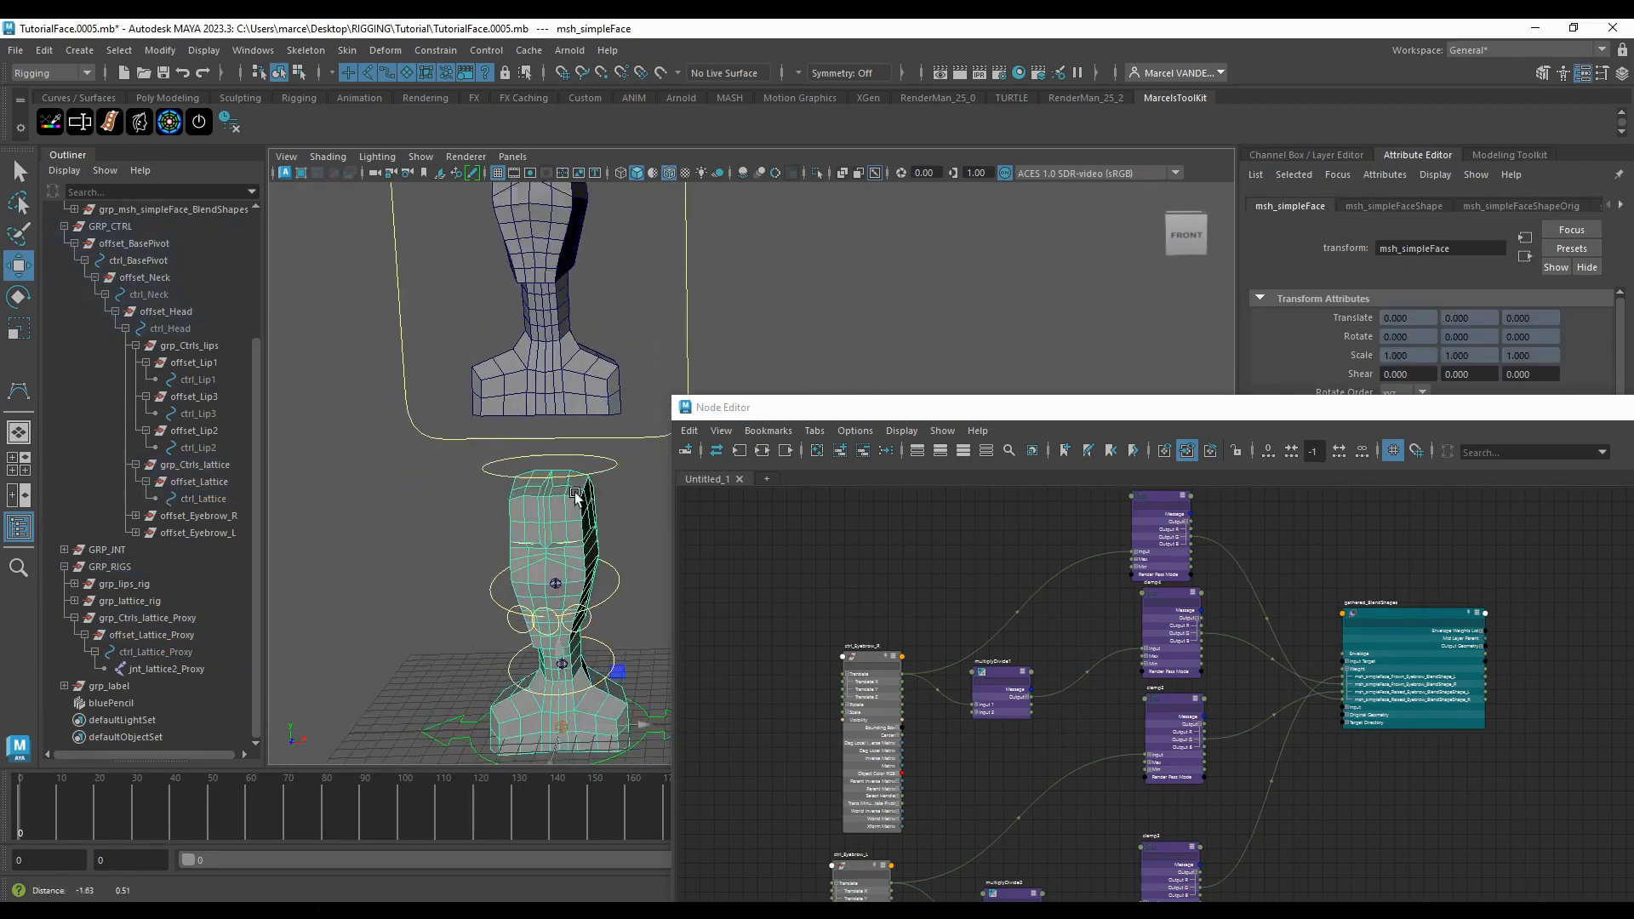
left_click(597, 441)
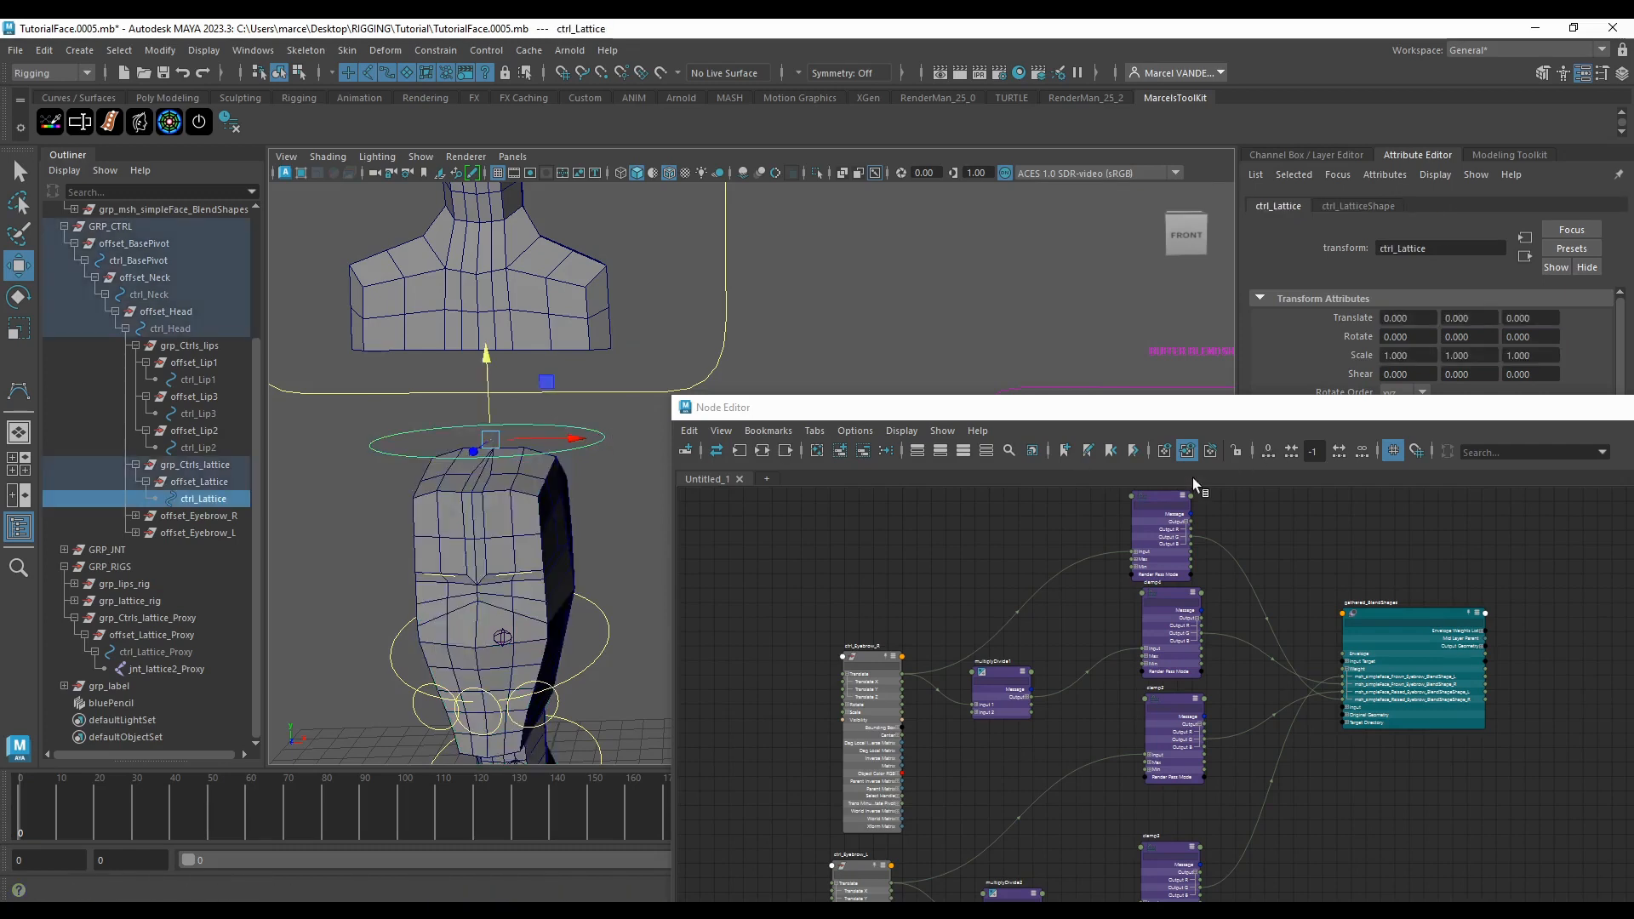
left_click(766, 479)
left_click(515, 468)
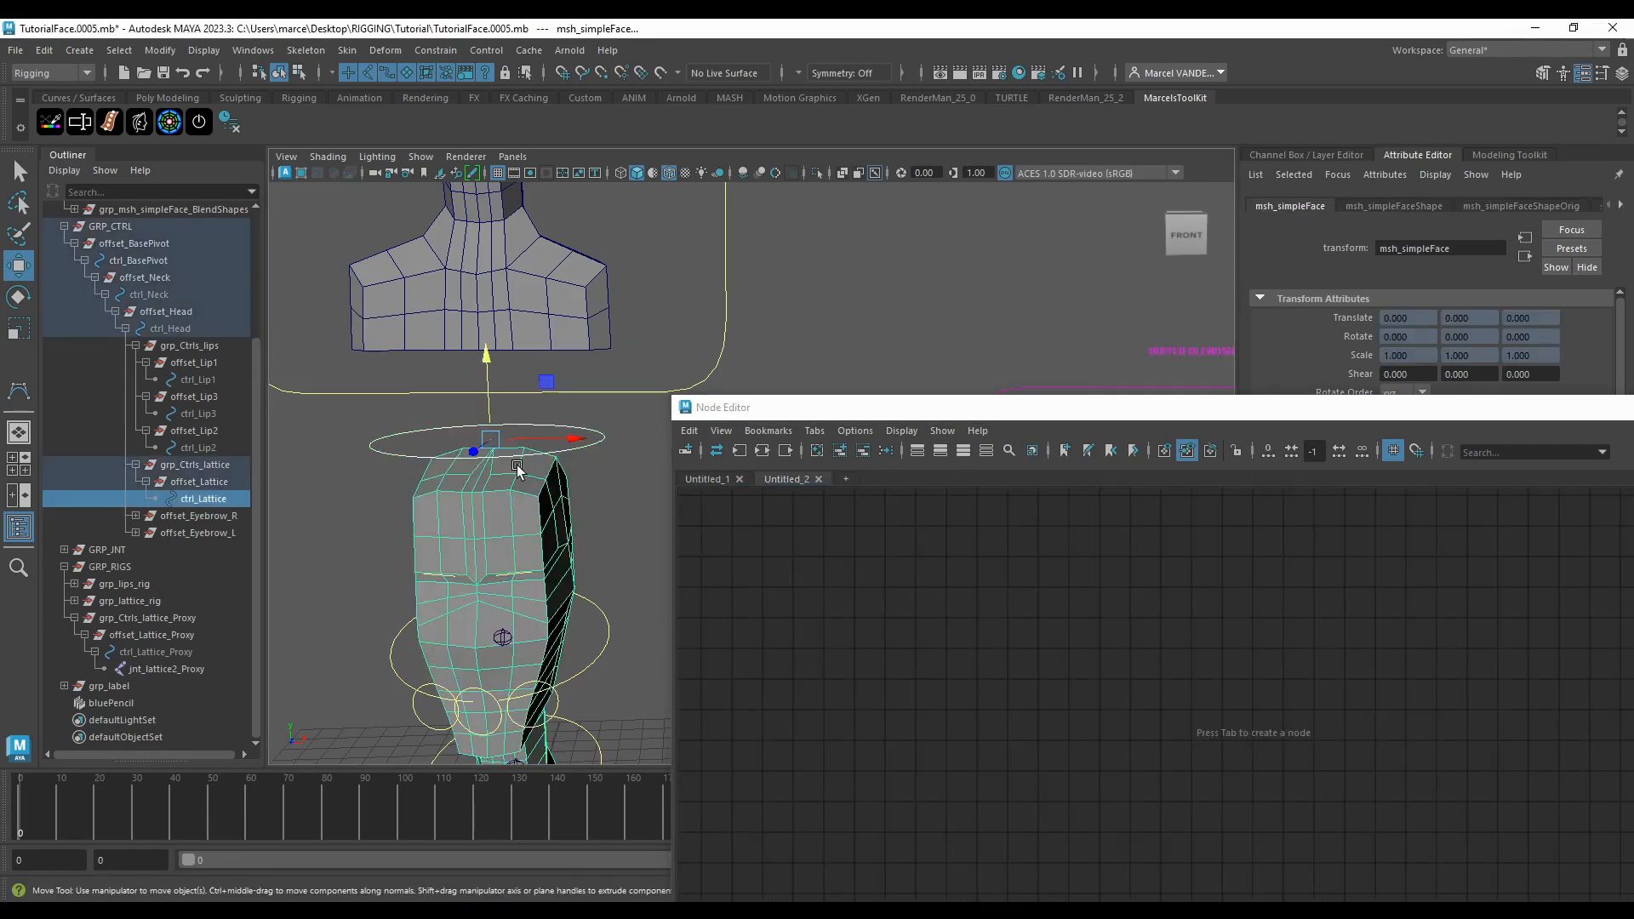
left_click(604, 437)
left_click(600, 440)
left_click(840, 451)
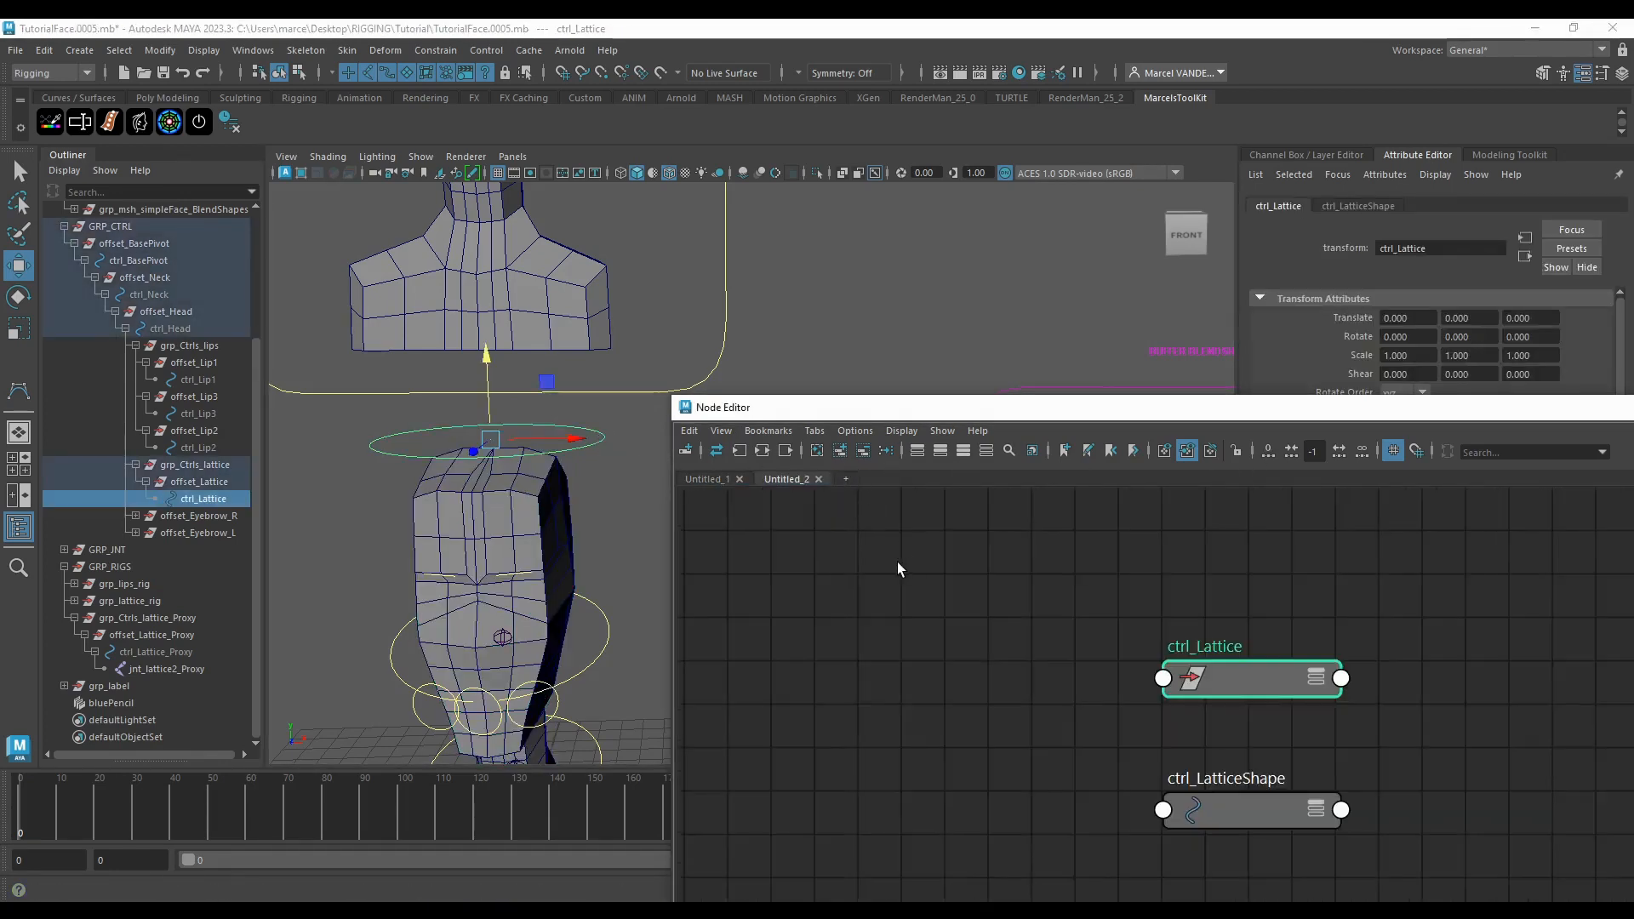
Step: Remove ctrl_LatticeShape from the graph, keeping only the ctrl_Lattice node
scroll(939, 597, "down", 2)
scroll(1088, 635, "up", 2)
left_click_drag(1087, 635, 839, 606)
scroll(1025, 614, "down", 2)
scroll(936, 611, "up", 1)
left_click_drag(951, 605, 1006, 645)
left_click(1085, 693)
left_click(866, 451)
scroll(1004, 614, "down", 4)
scroll(988, 631, "up", 2)
Step: Add the msh_simpleFace head mesh and its shape nodes to the graph
left_click(509, 534)
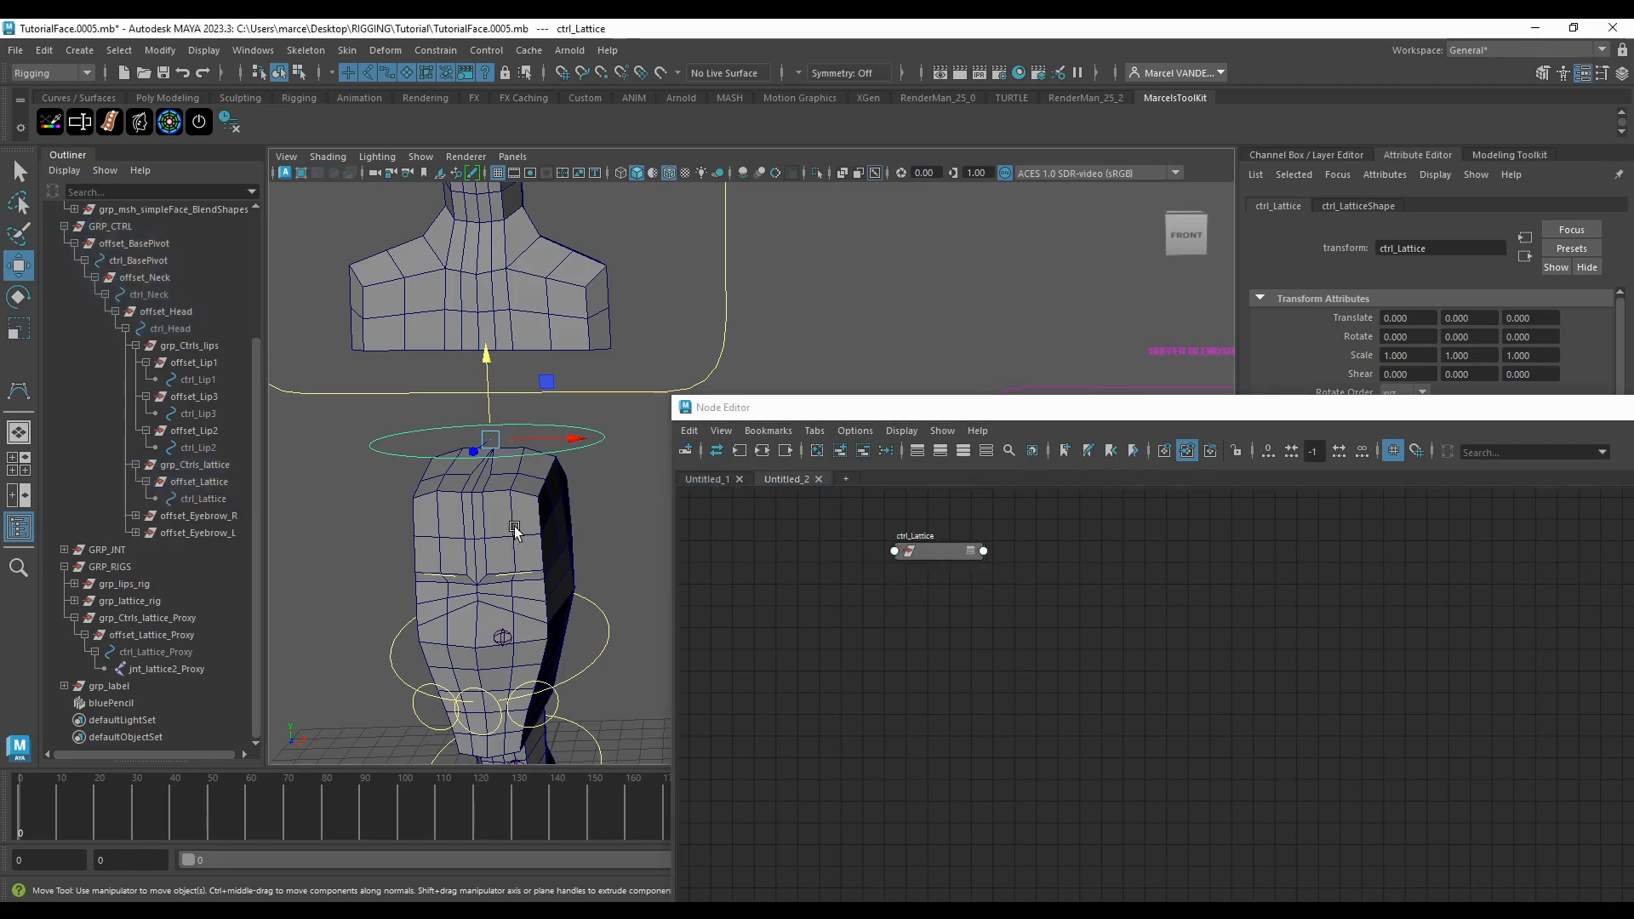
left_click(839, 451)
scroll(1025, 613, "down", 2)
scroll(1137, 651, "up", 2)
scroll(1123, 621, "down", 2)
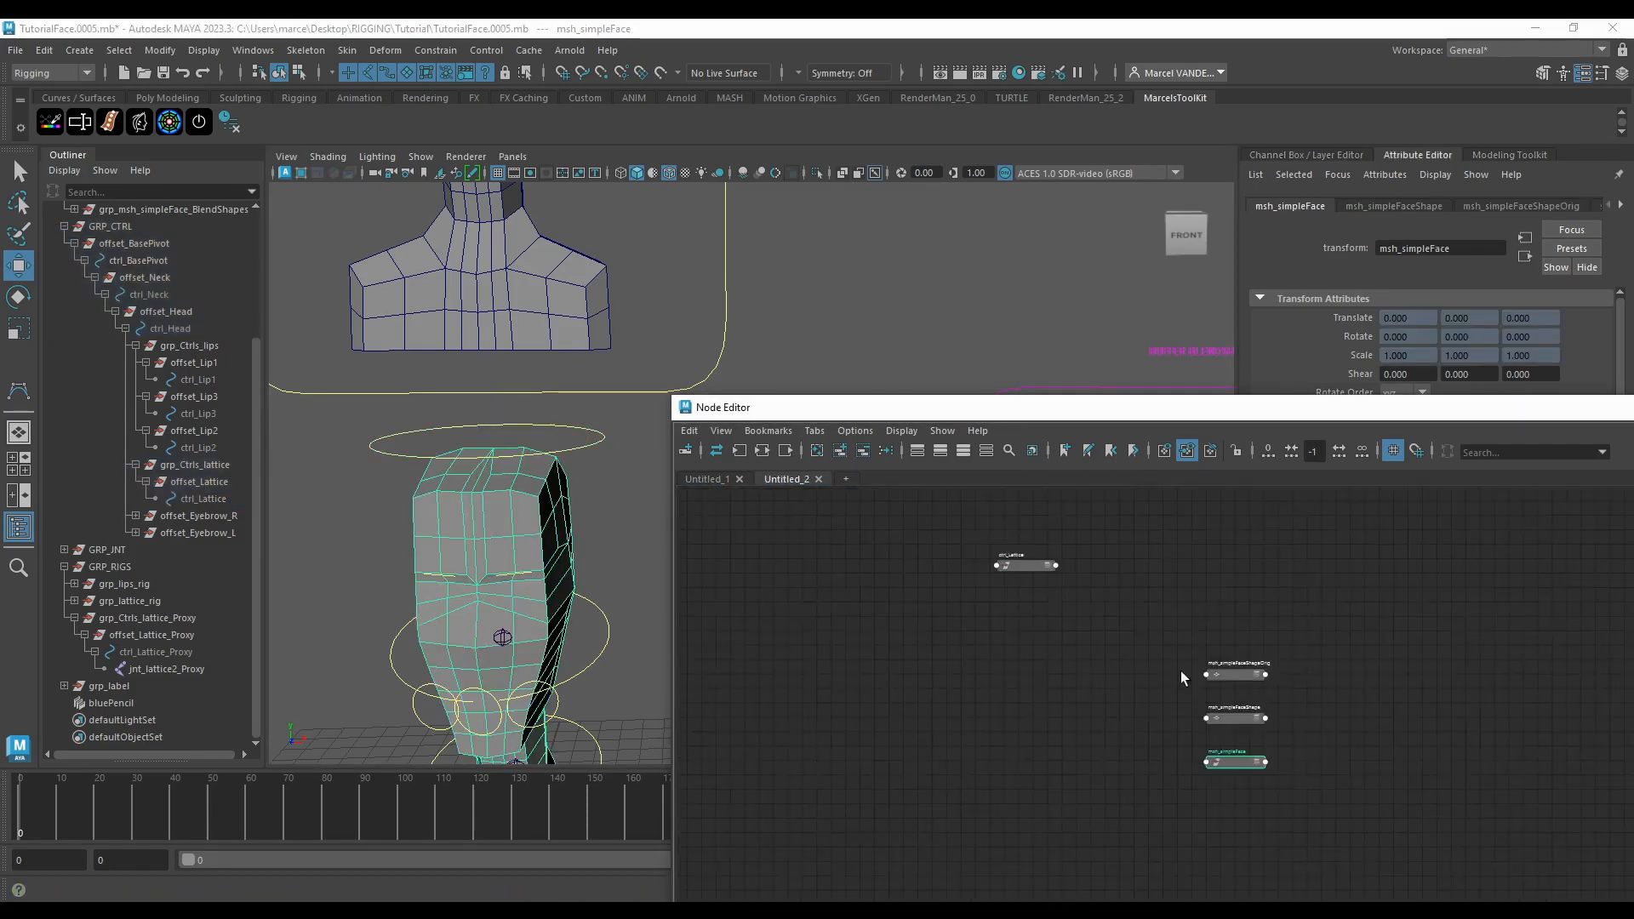
scroll(1190, 681, "up", 1)
left_click_drag(1171, 620, 1344, 847)
scroll(1248, 656, "up", 2)
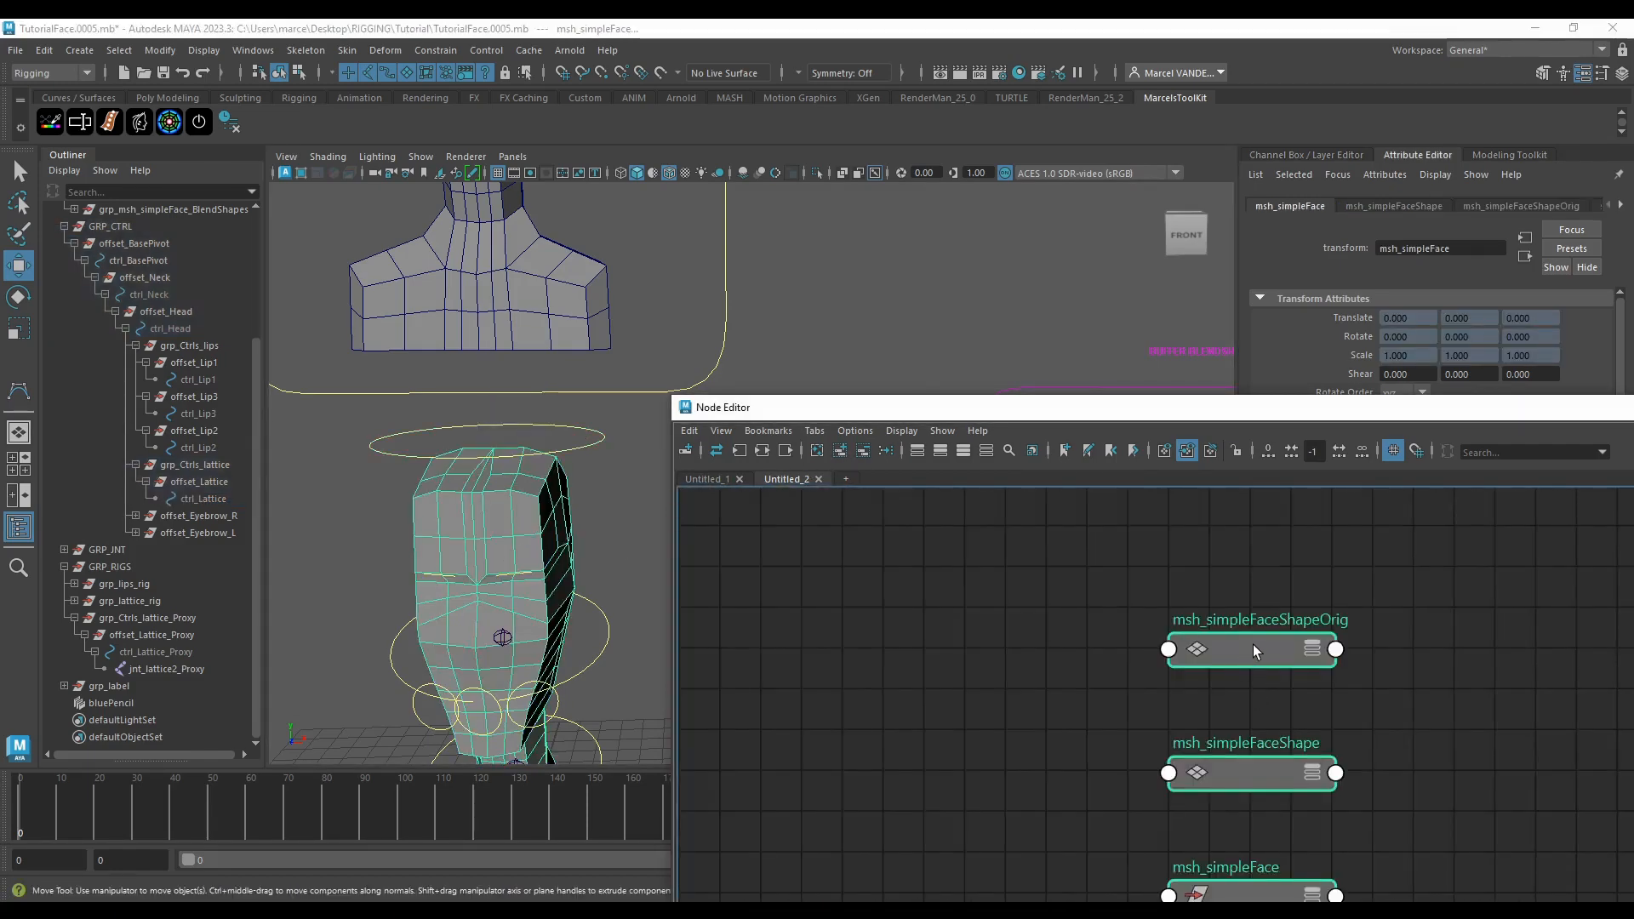
scroll(1256, 649, "down", 3)
Step: Separate msh_simpleFace and msh_simpleFaceShape from msh_simpleFaceShapeOrig and remove the Orig node from the graph
left_click_drag(1227, 669, 1306, 766)
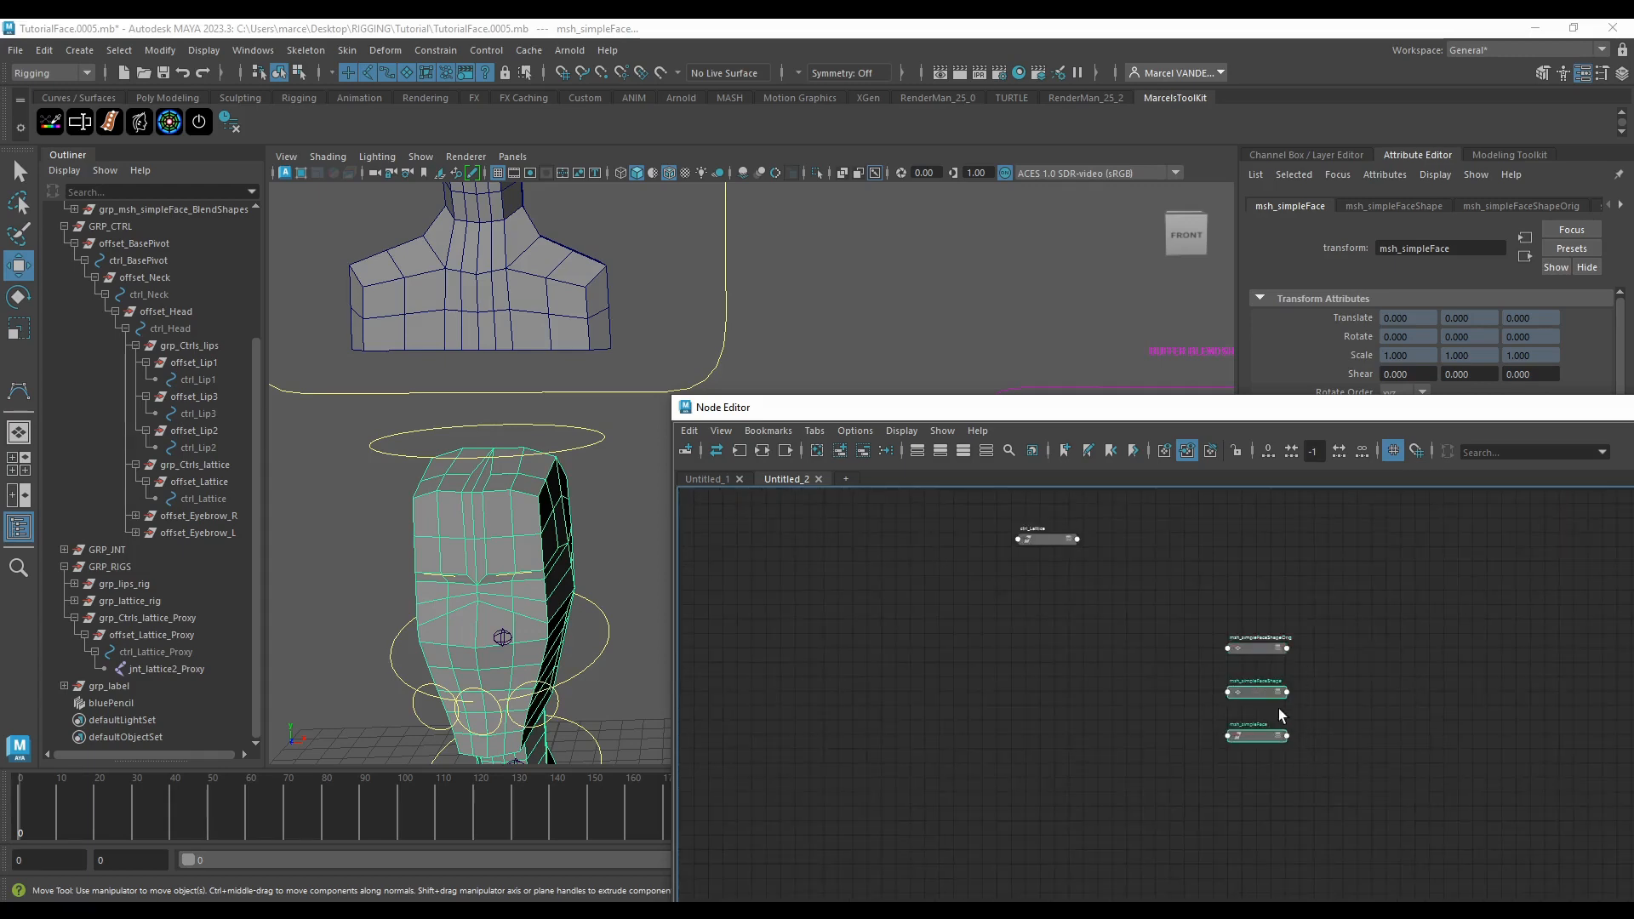
left_click_drag(1266, 697, 1036, 596)
scroll(1067, 594, "up", 2)
left_click(1116, 693)
left_click_drag(1023, 703, 1122, 583)
left_click_drag(977, 606, 1018, 666)
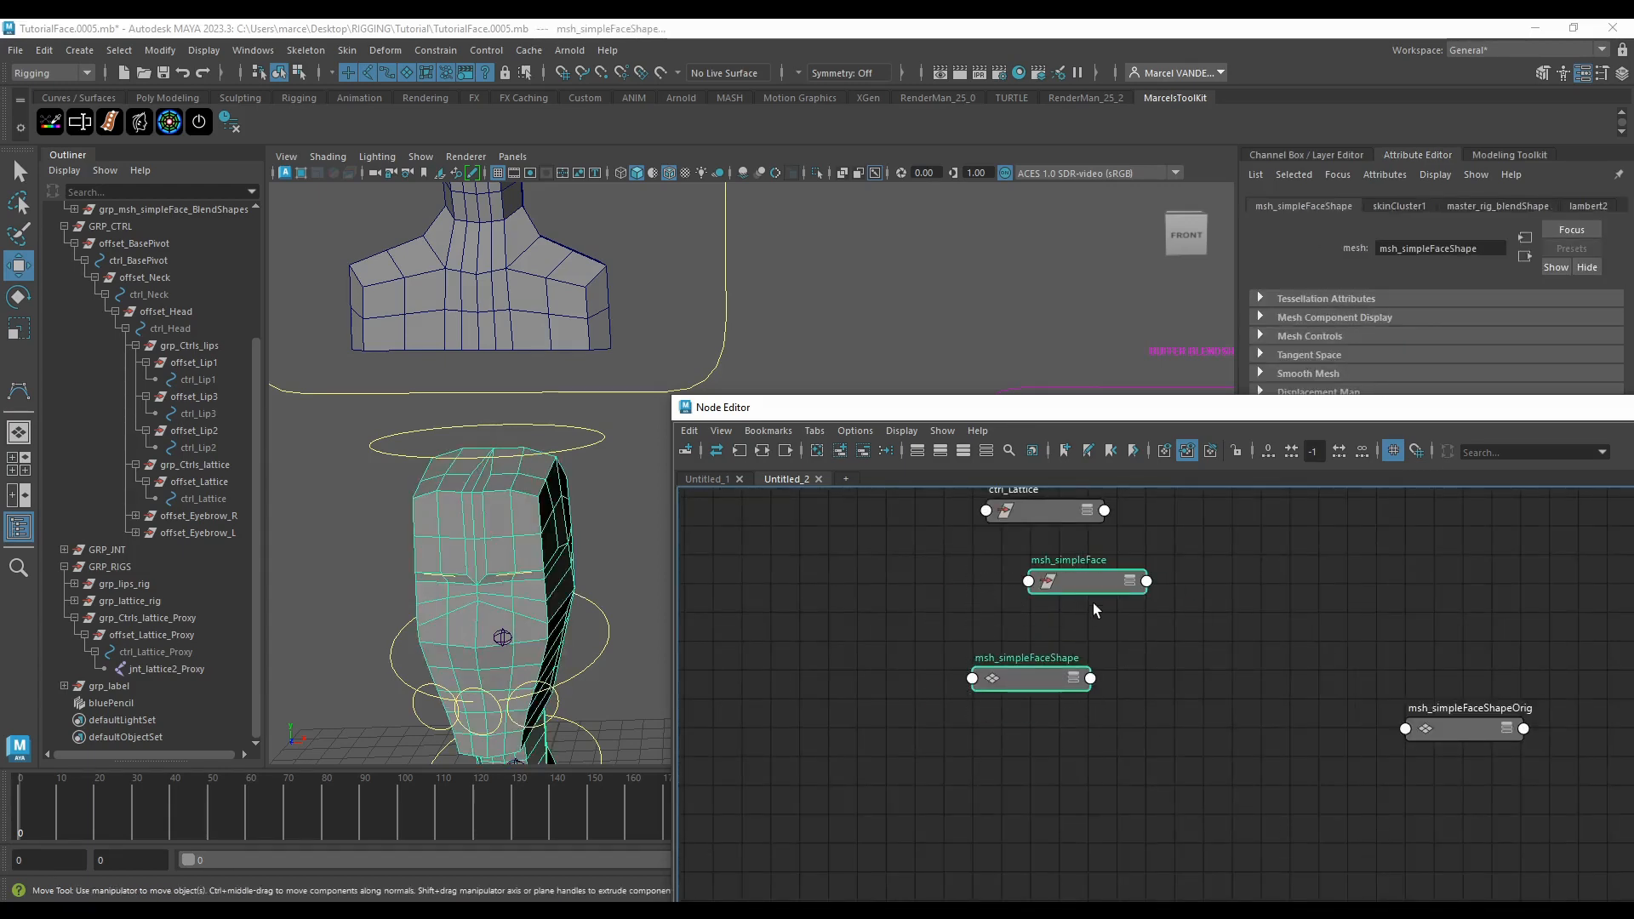
left_click_drag(1081, 582, 999, 636)
left_click_drag(1445, 725, 1385, 687)
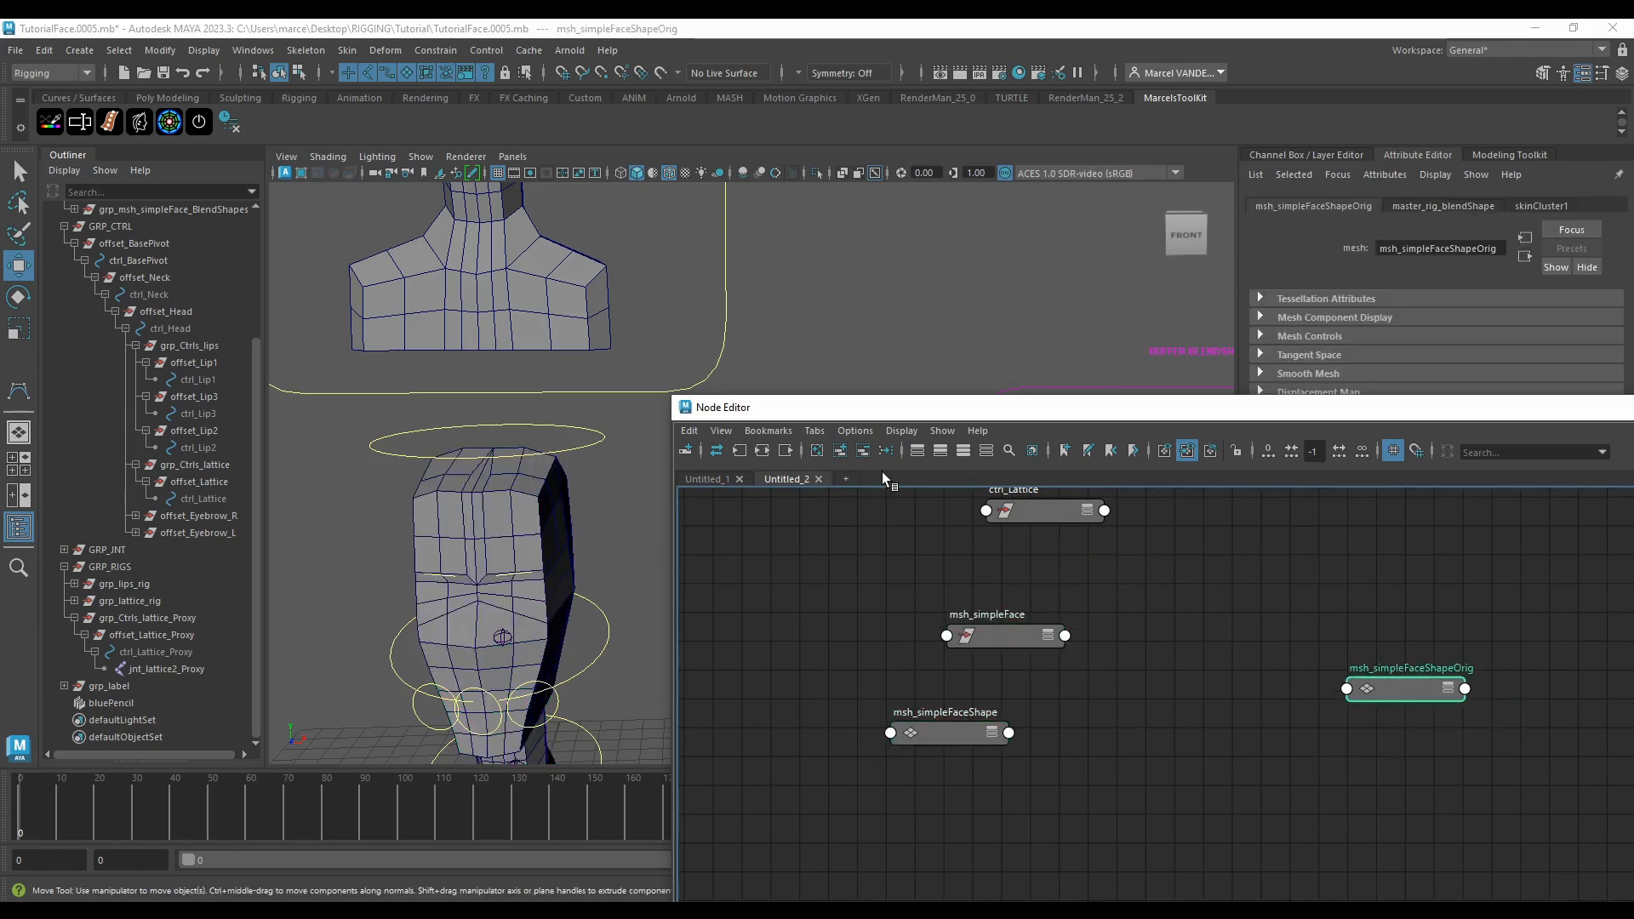
left_click(865, 453)
Step: Space out the ctrl_Lattice and msh_simpleFace nodes above msh_simpleFaceShape
middle_click_drag(1037, 624, 1050, 656, "alt")
left_click_drag(1035, 668, 990, 665)
scroll(1018, 667, "down", 2)
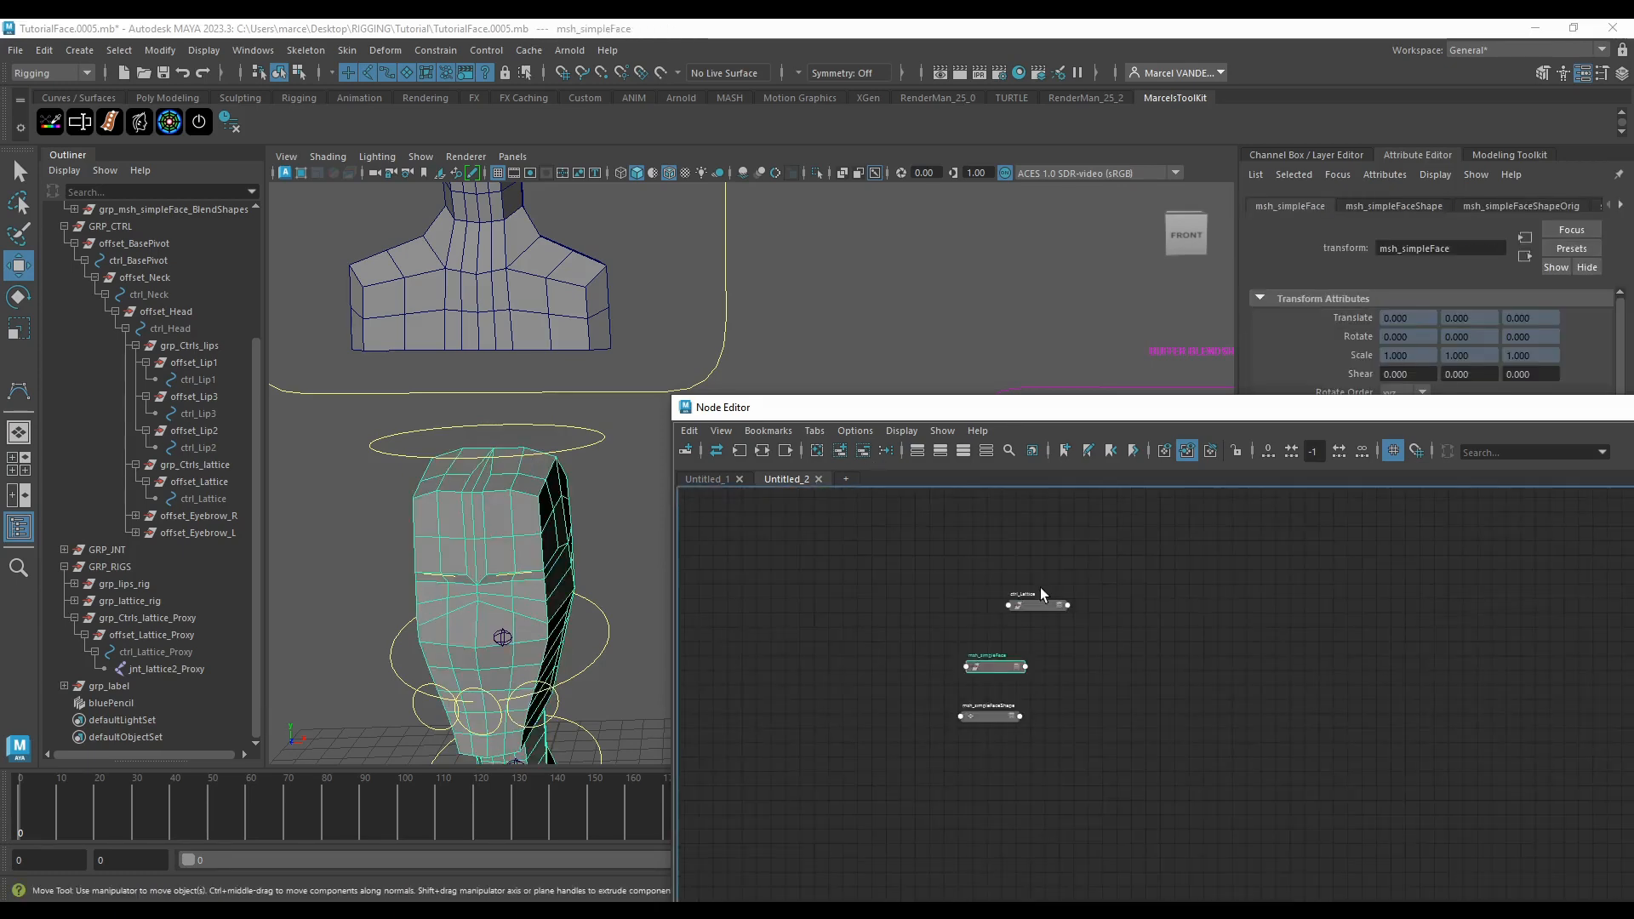
scroll(1041, 589, "up", 1)
left_click_drag(1041, 611, 1015, 523)
left_click_drag(987, 700, 984, 641)
Step: Expand the msh_simpleFaceShape node to list its attributes and reposition it in the graph
left_click(994, 776)
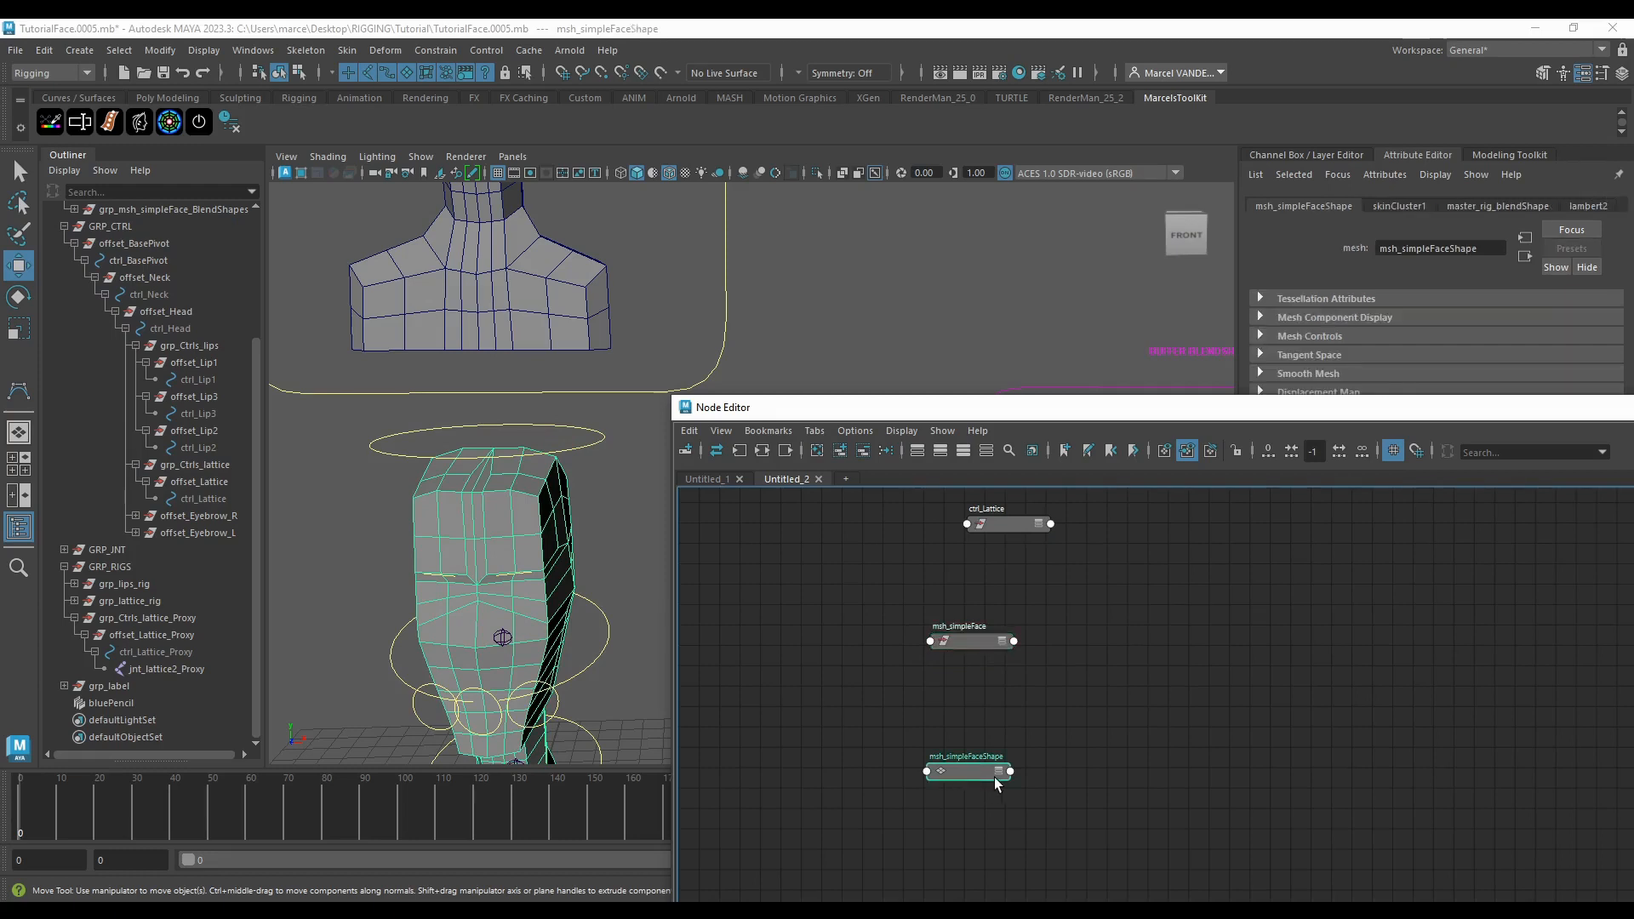
left_click(995, 774)
middle_click_drag(979, 898, 1013, 752, "alt")
left_click_drag(1013, 752, 981, 733)
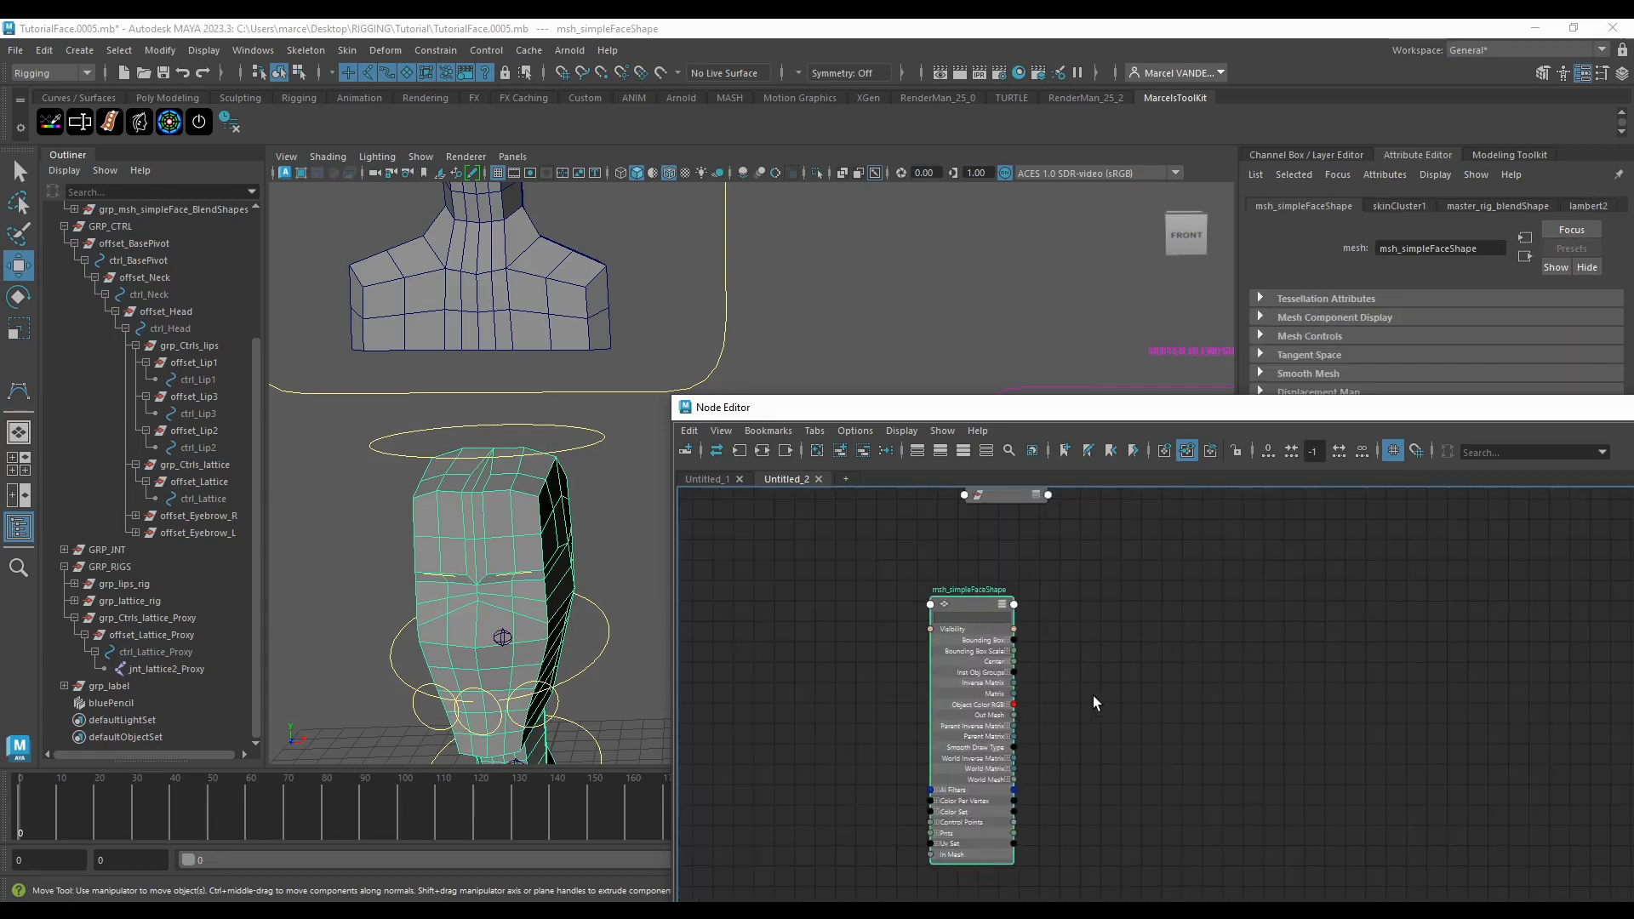
scroll(1094, 700, "down", 2)
left_click(1112, 697)
scroll(1113, 673, "up", 2)
key("ctrl+f")
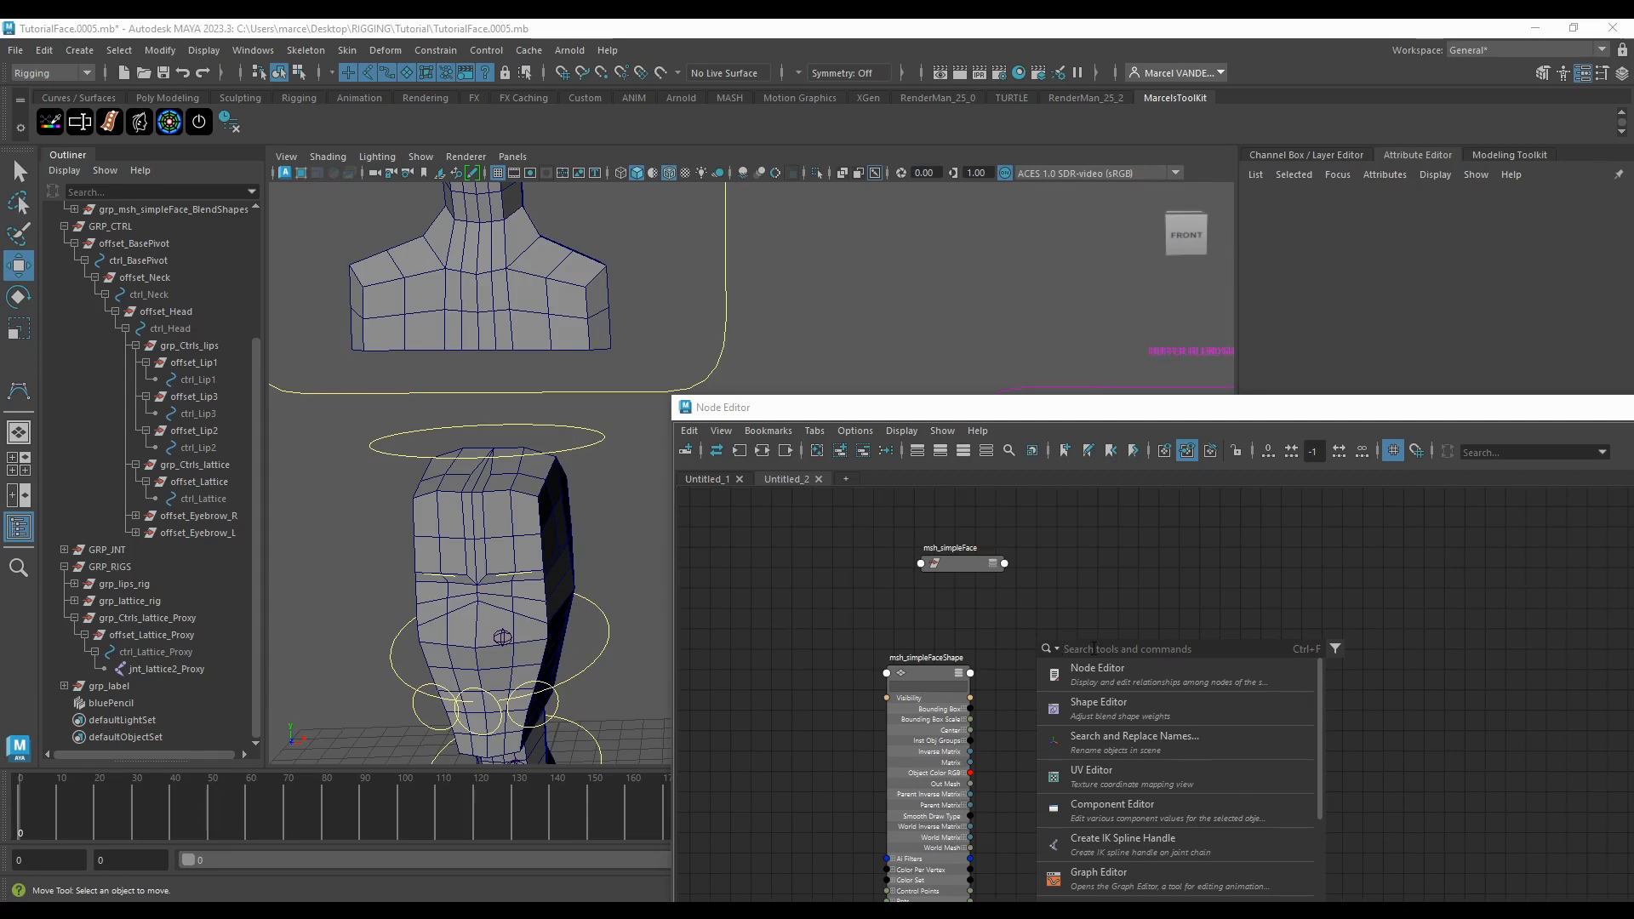
type("clu")
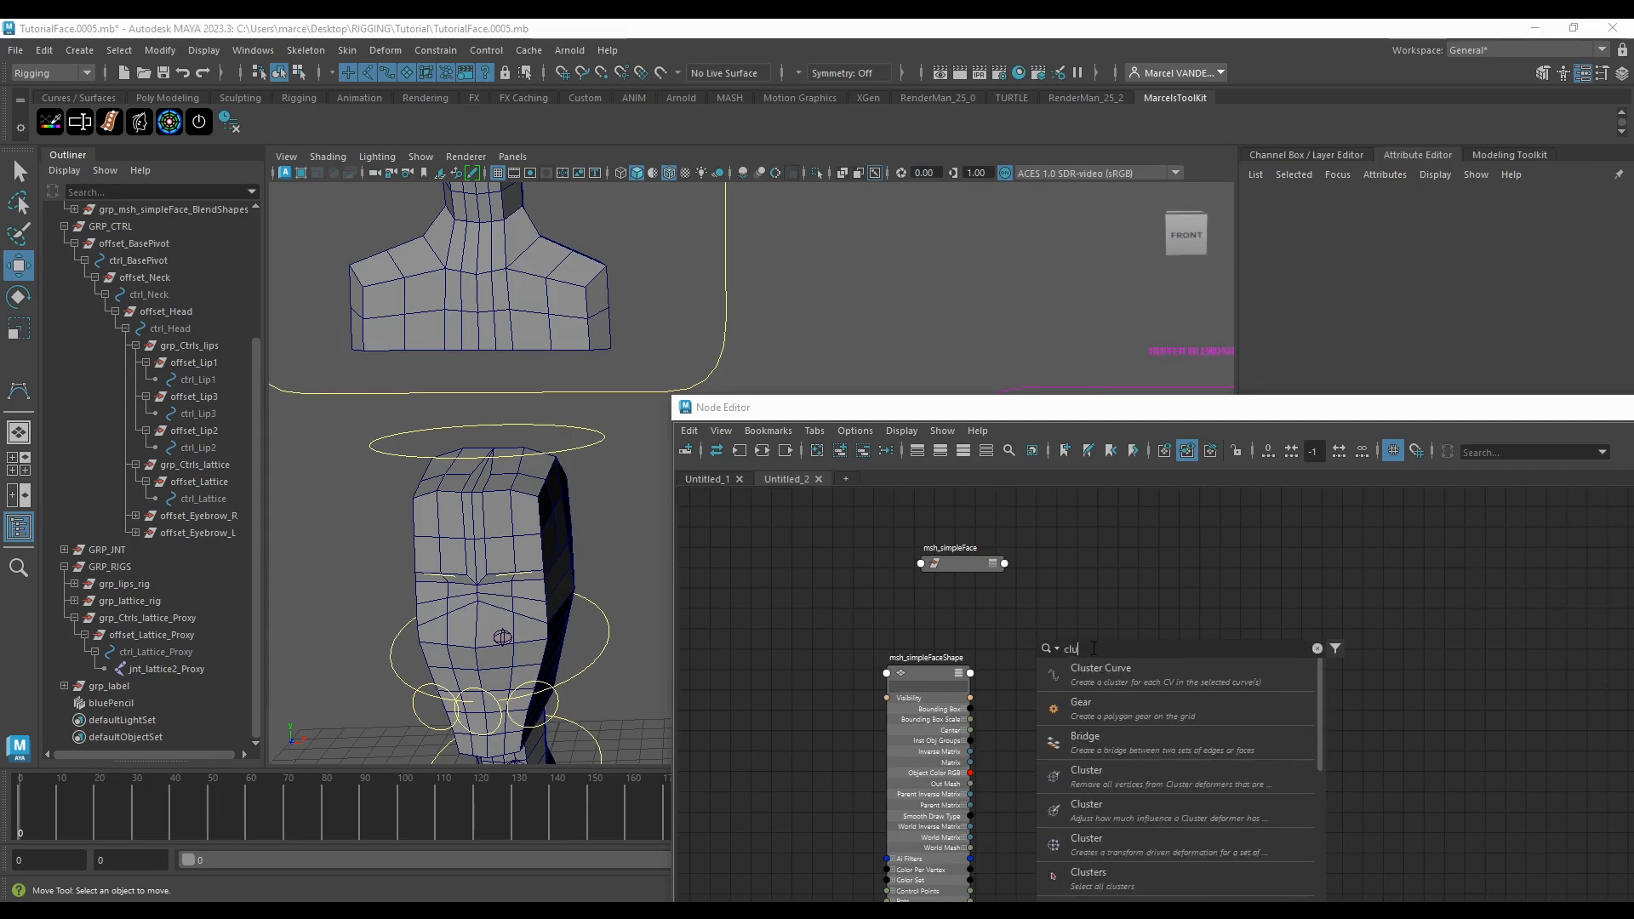
key("BackSpace")
type("ose")
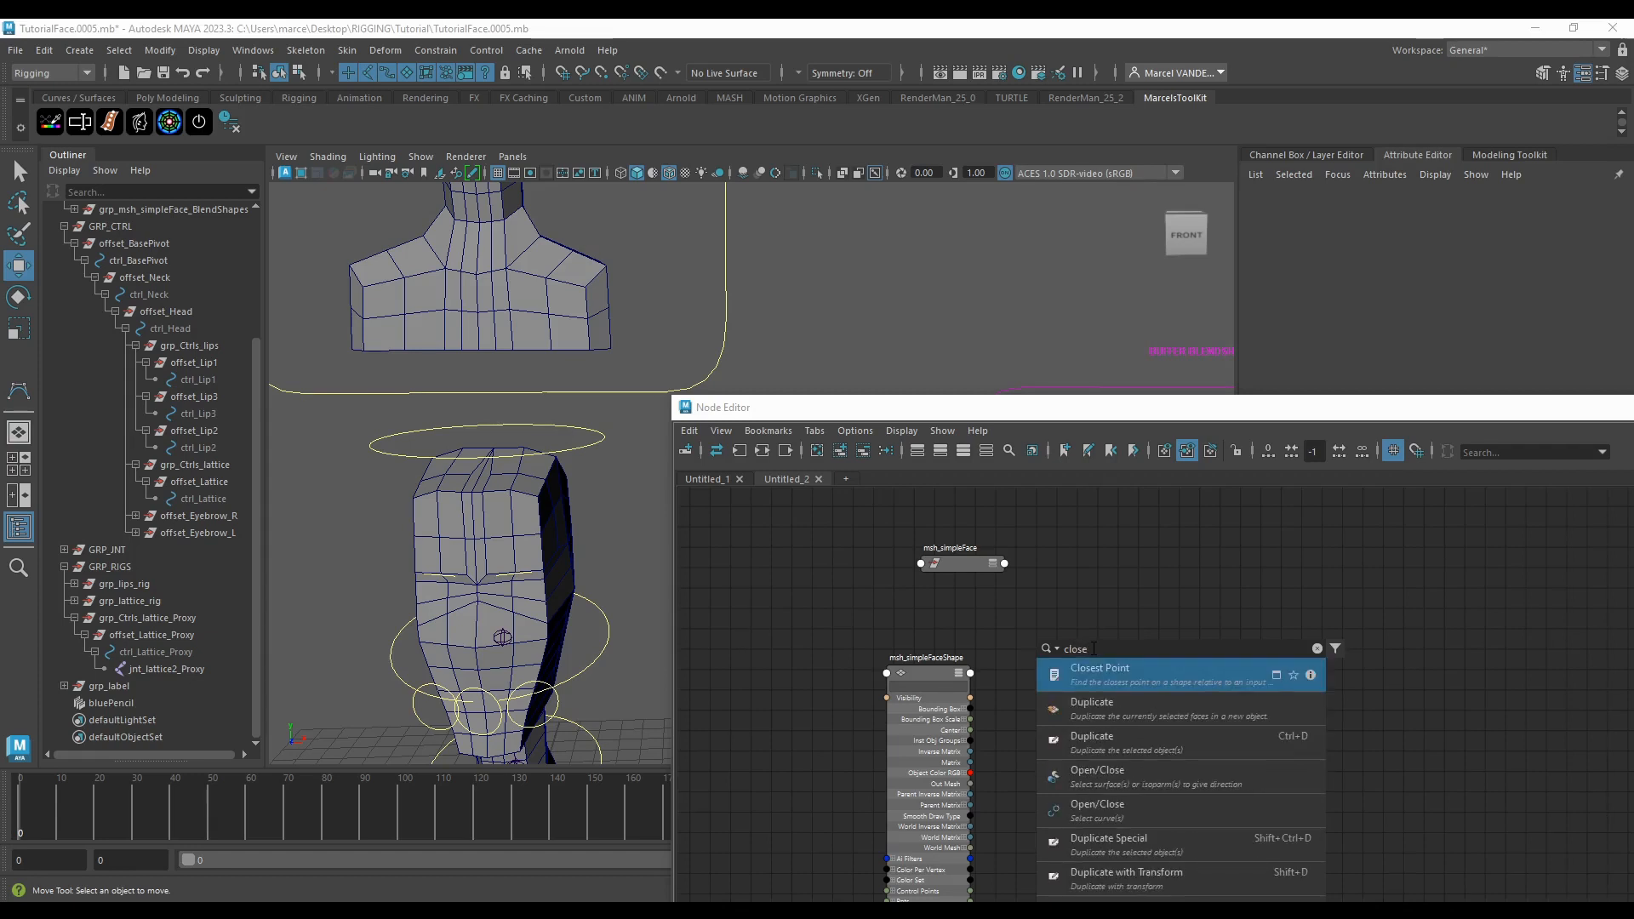
key("Escape")
Step: Create a closestPointOnMesh node beside msh_simpleFaceShape in the graph
key("Tab")
type("c")
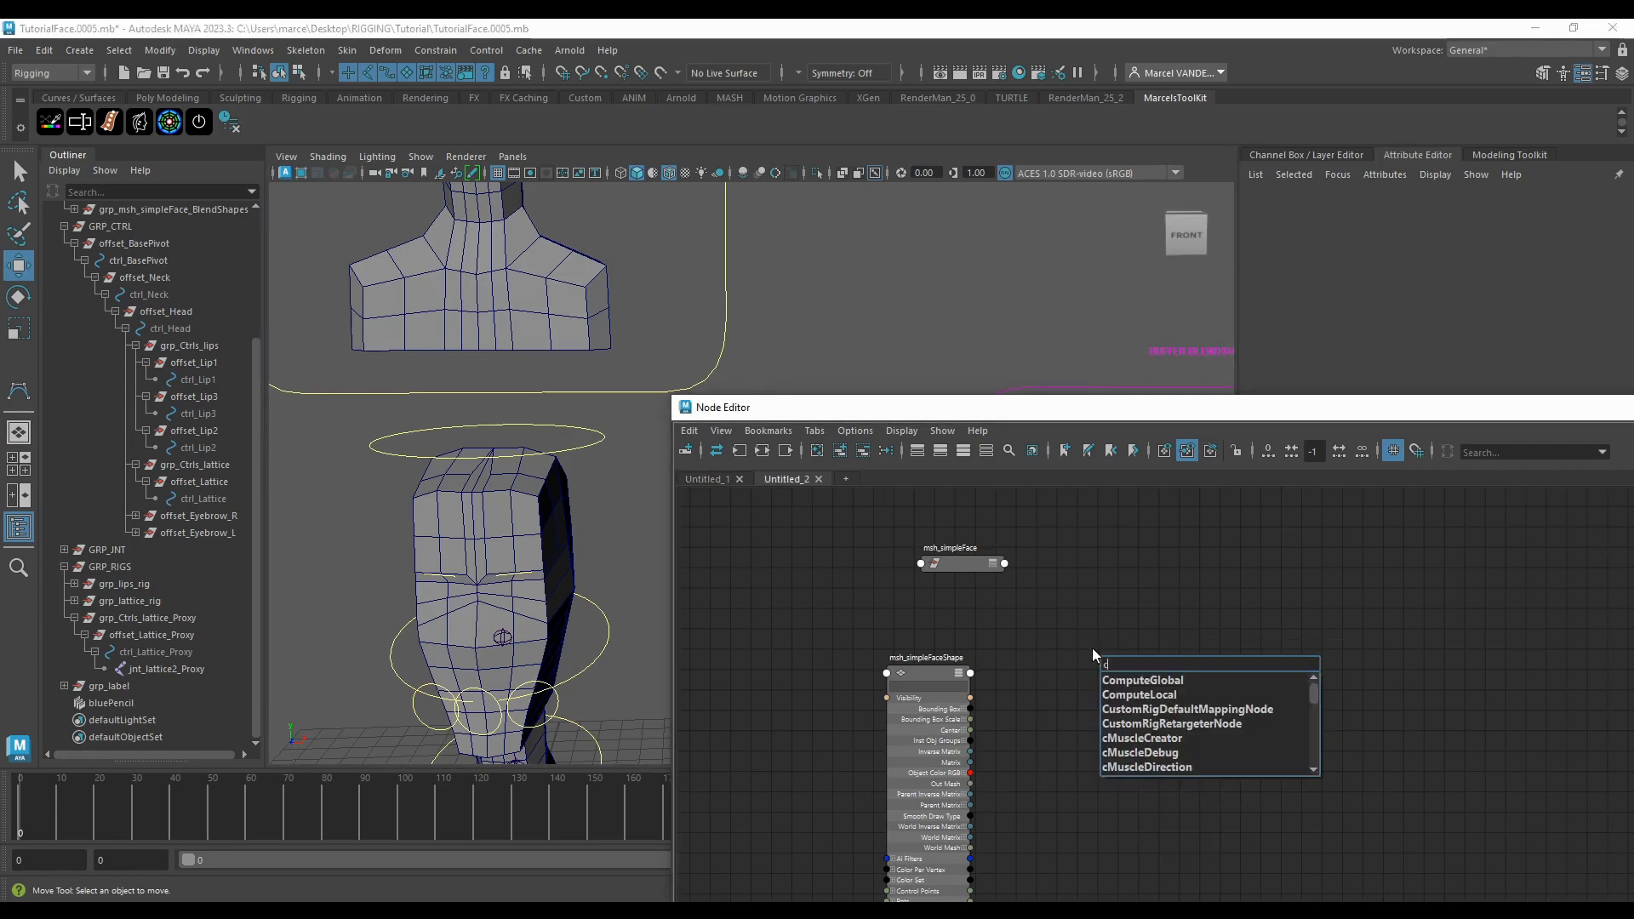
type("los")
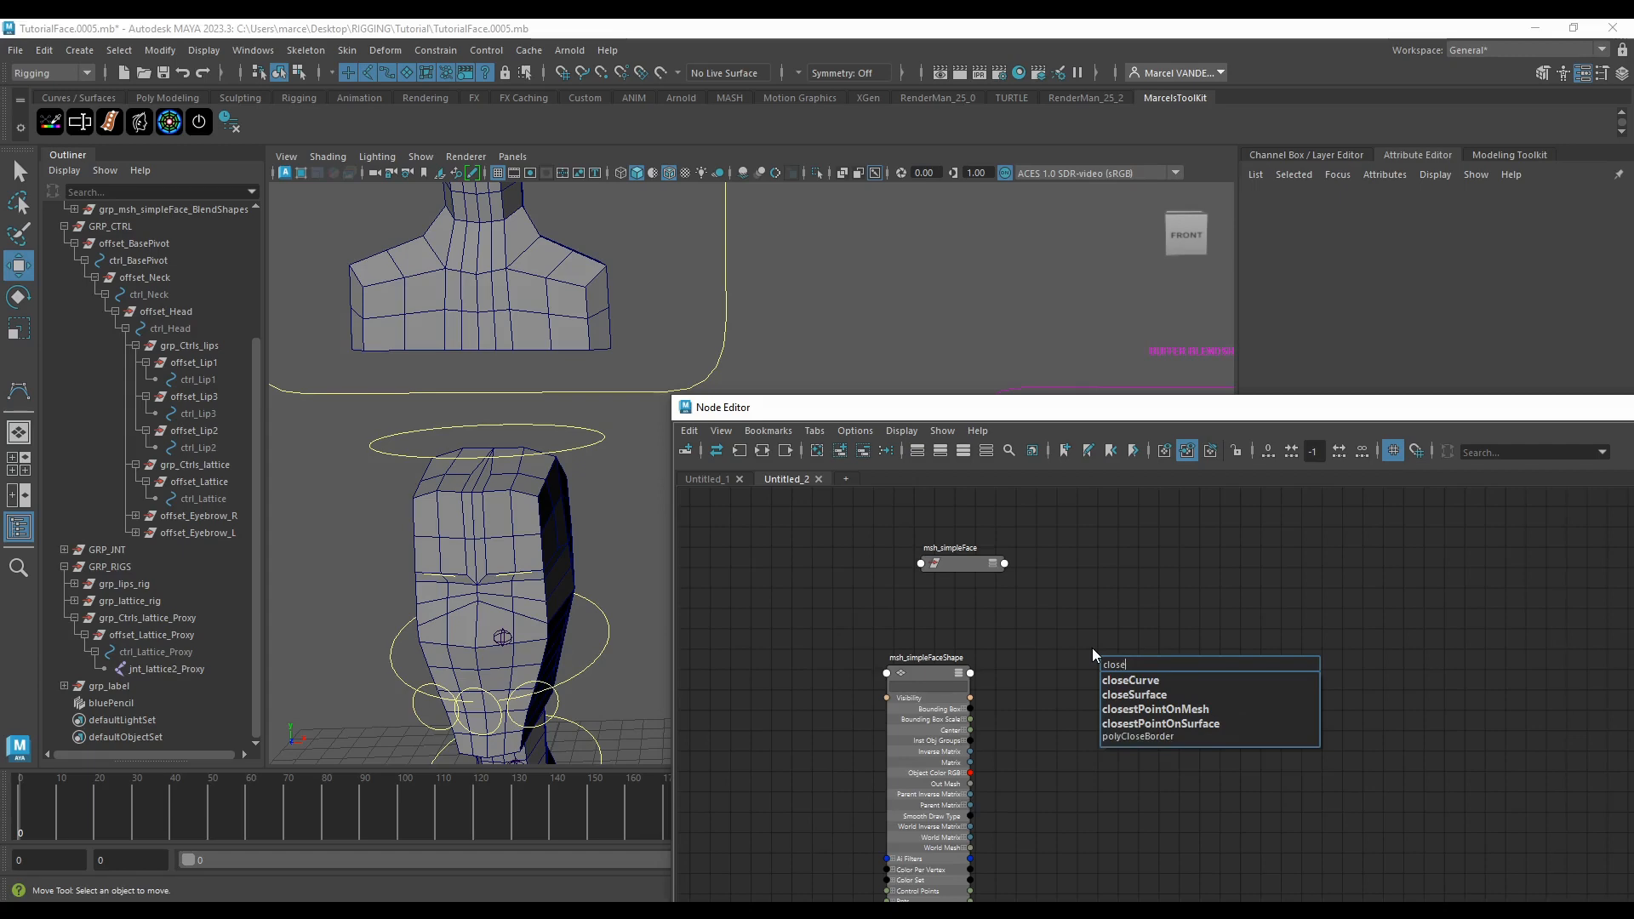
type("e")
key("Down")
key("Down")
key("Return")
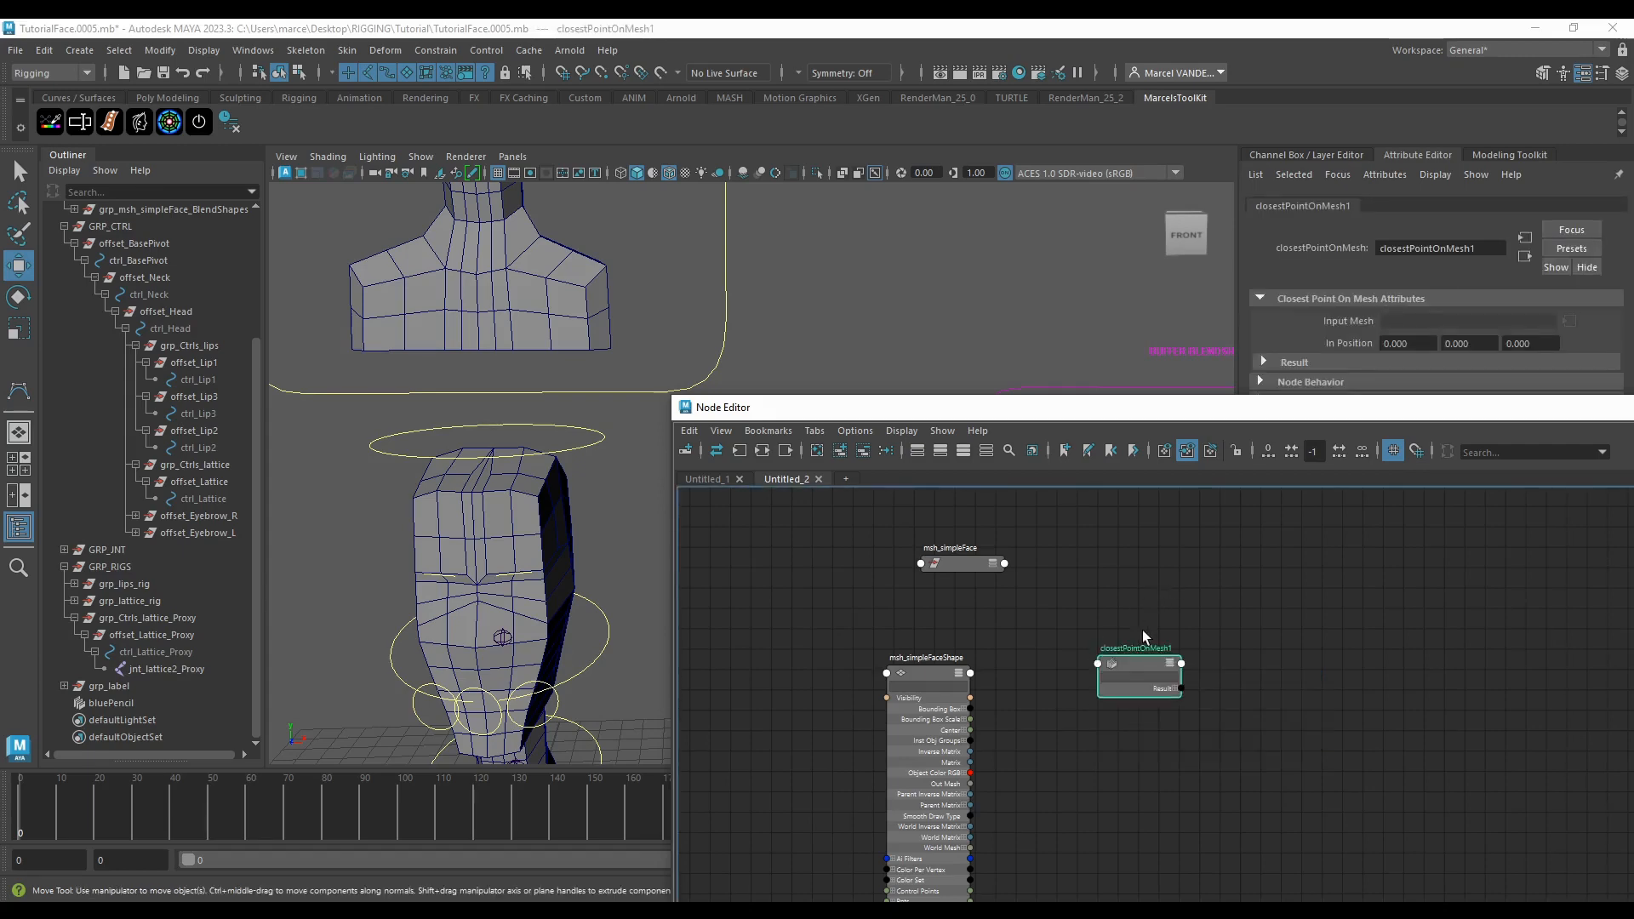
Step: Show all attributes on the closestPointOnMesh node and bring it into view with msh_simpleFaceShape
key("f")
right_click(1128, 662)
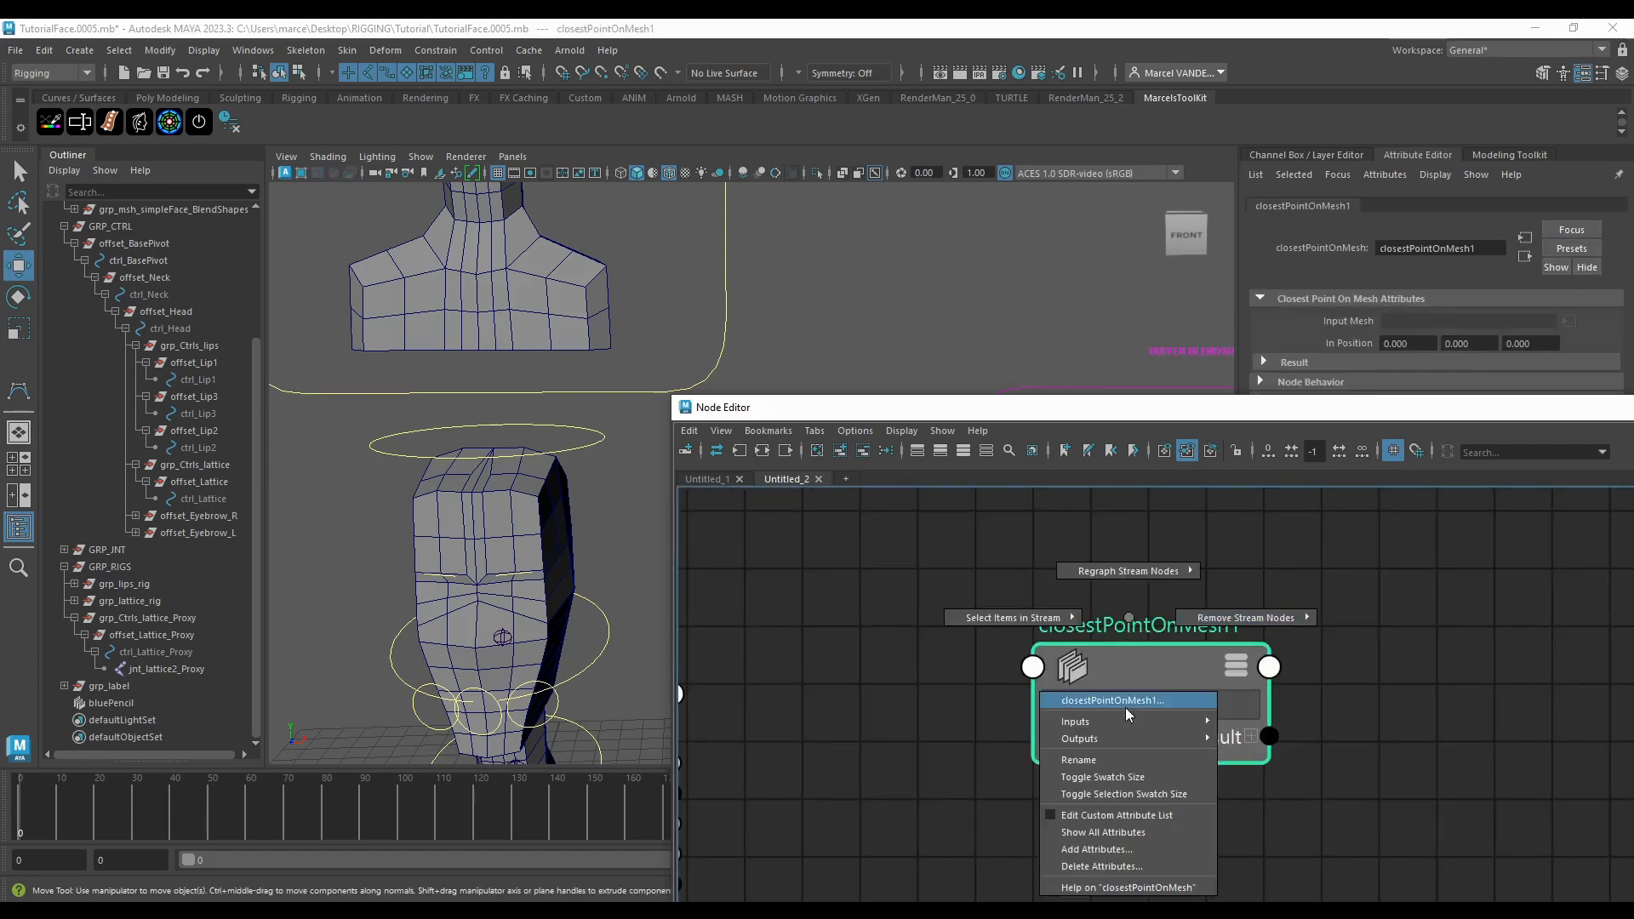
left_click(1096, 831)
scroll(1003, 736, "down", 2)
scroll(866, 717, "up", 4)
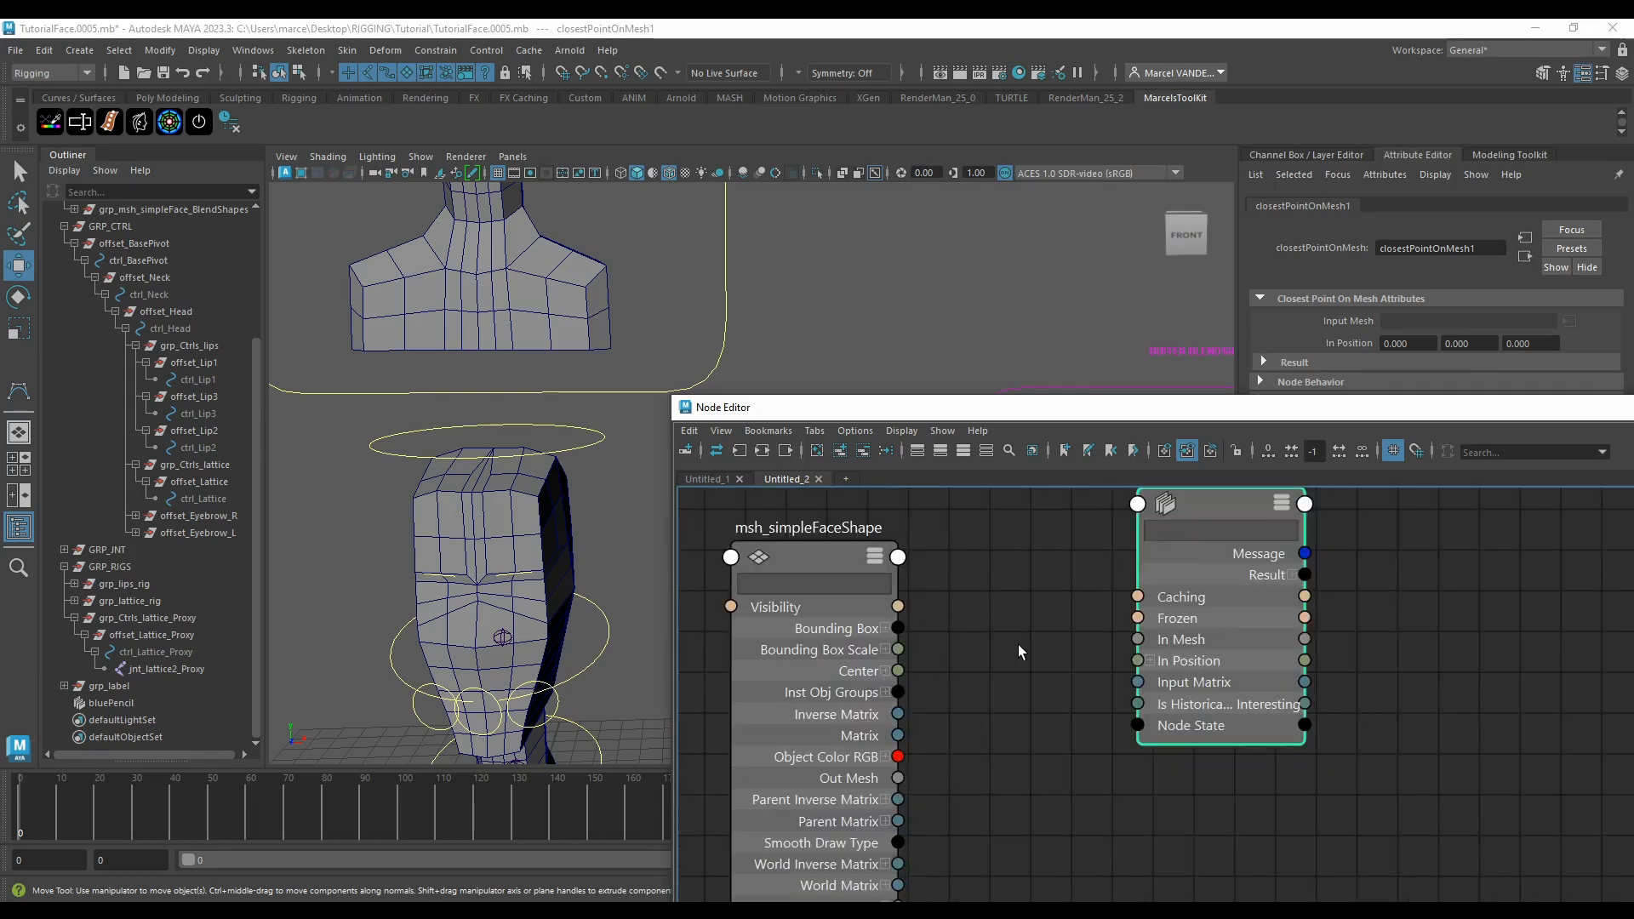
scroll(1015, 653, "down", 2)
Step: Move the ctrl_Lattice and msh_simpleFace nodes away from msh_simpleFaceShape and the closestPointOnMesh node
left_click(907, 727)
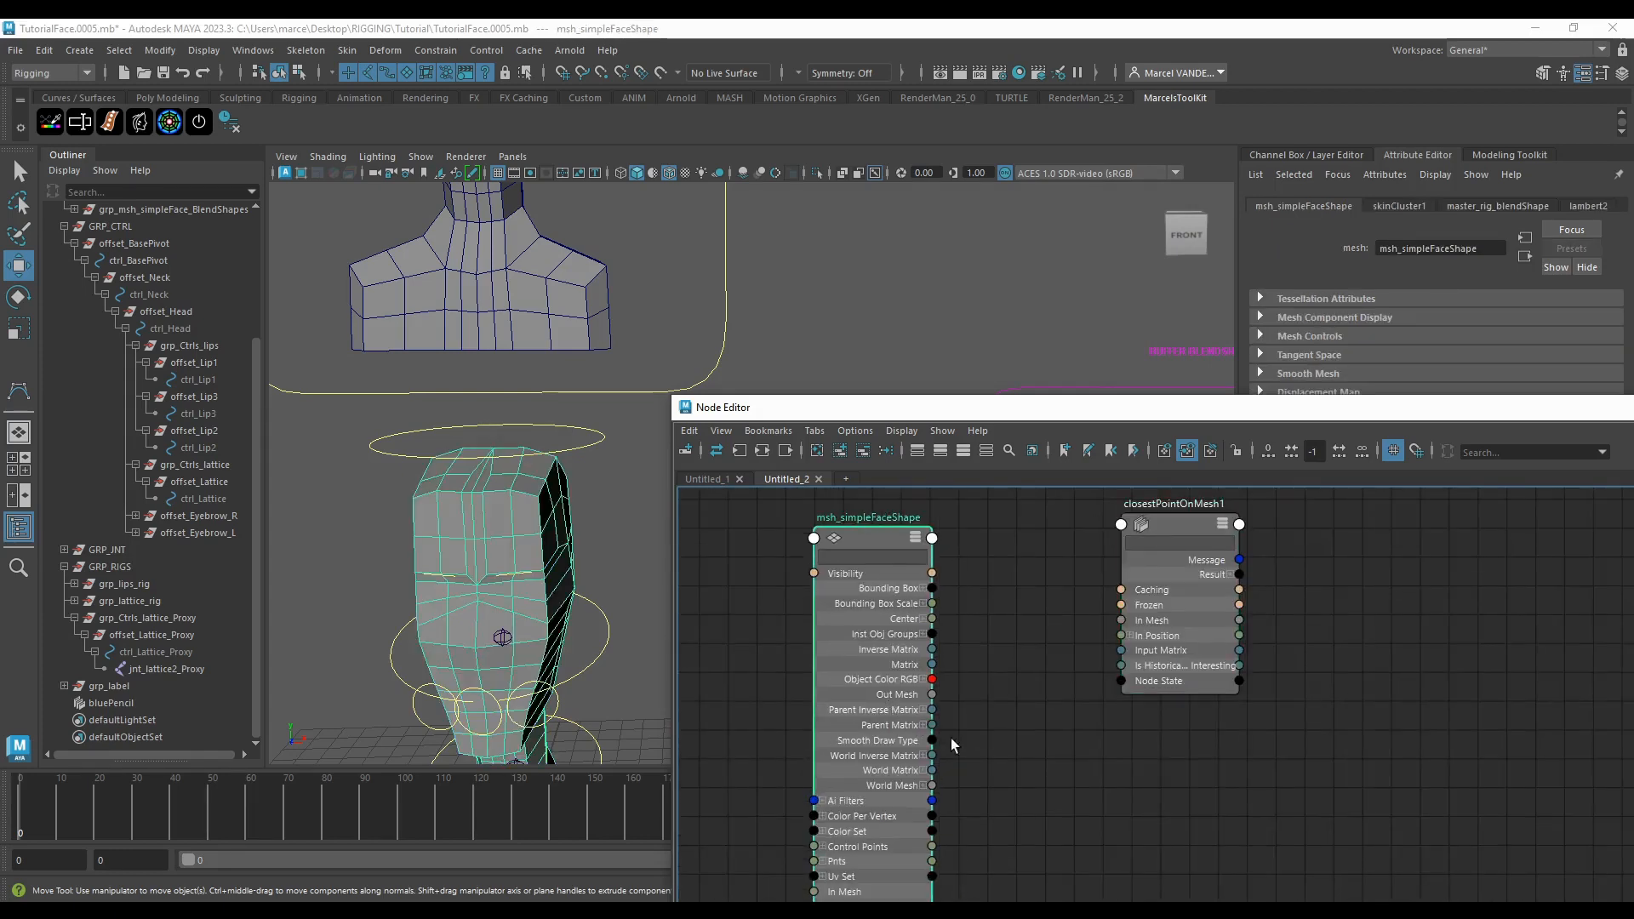
scroll(1013, 719, "down", 2)
left_click(1075, 703)
scroll(1043, 672, "down", 2)
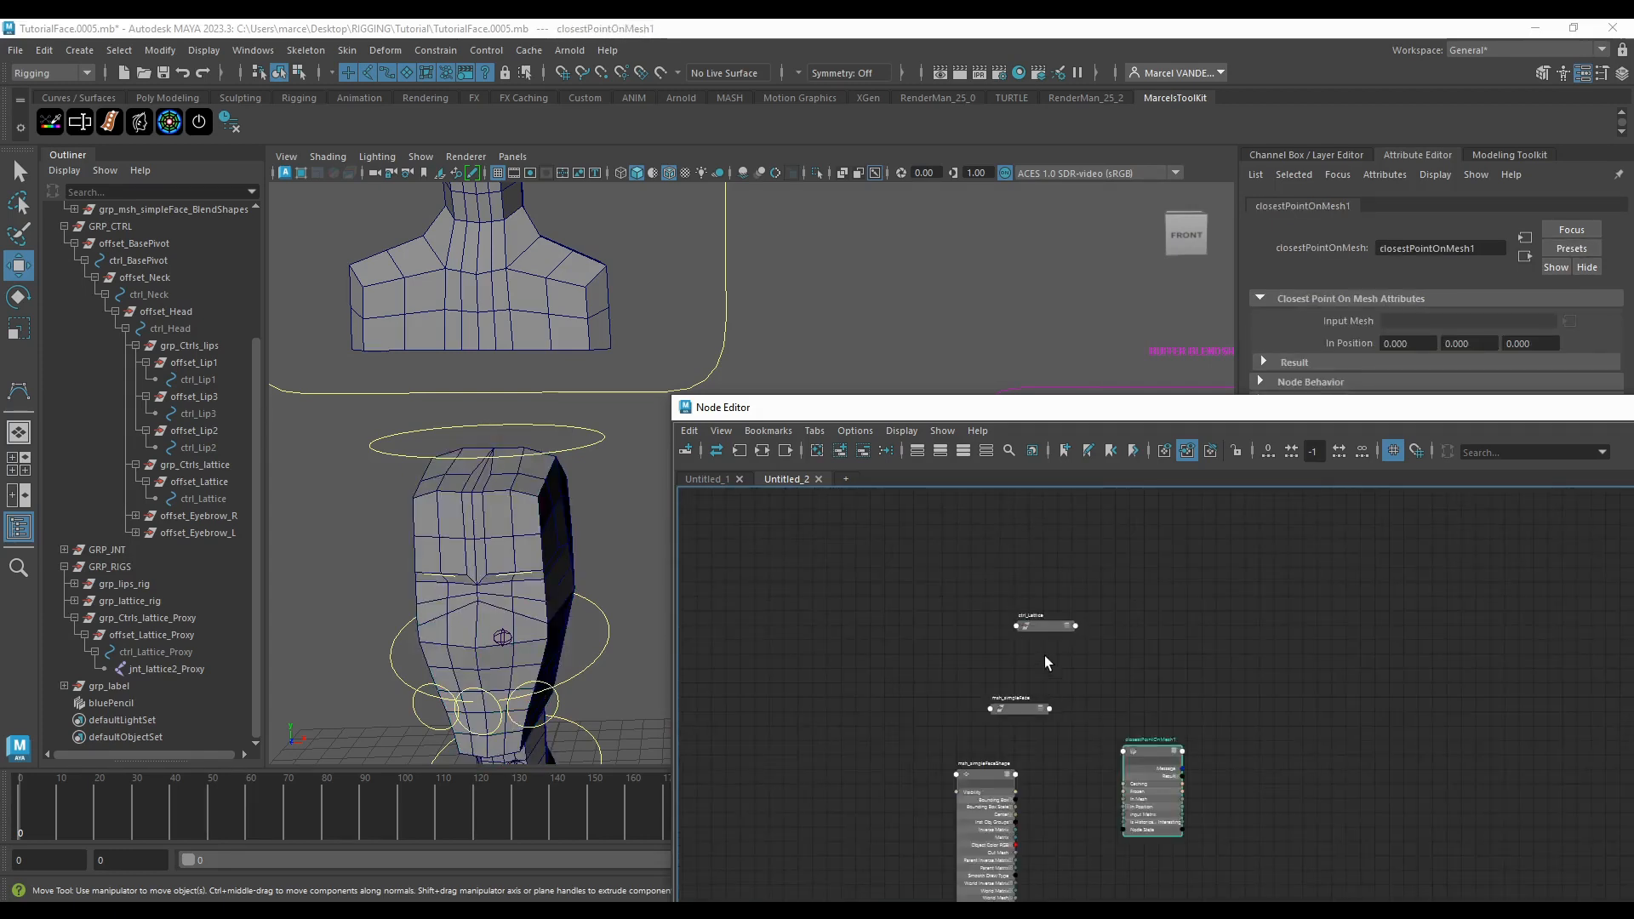
left_click_drag(1049, 630, 937, 599)
scroll(976, 625, "up", 3)
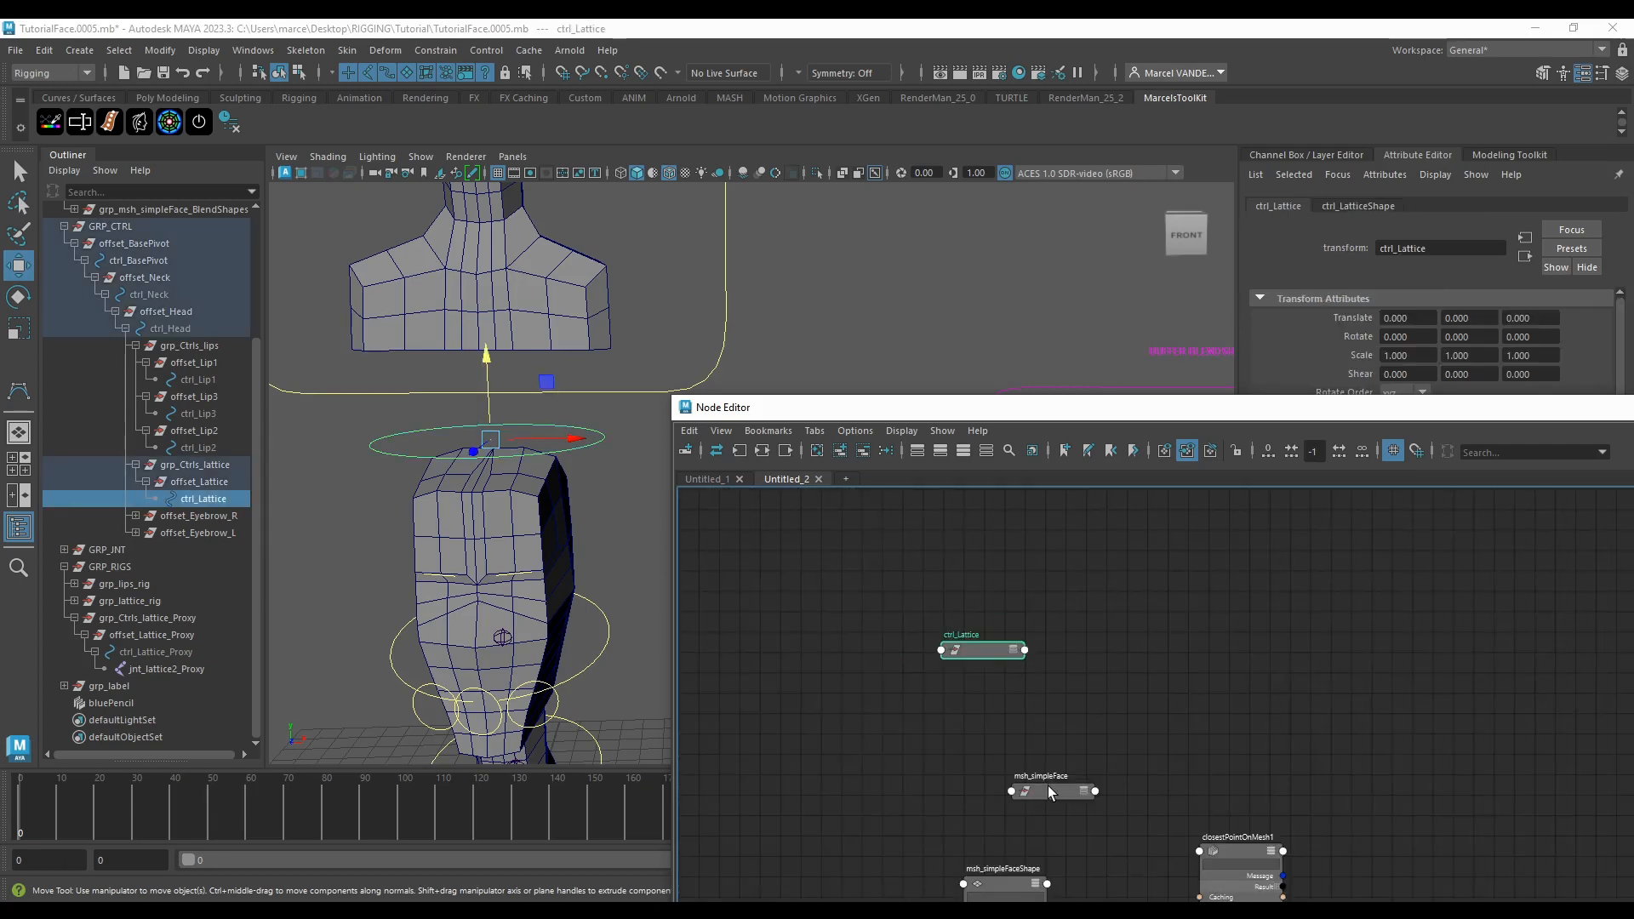
left_click_drag(1049, 787, 798, 759)
scroll(976, 664, "up", 3)
Step: Adjust the ctrl_Lattice node's place in the graph and expand it to list its attributes
left_click_drag(979, 633, 964, 621)
scroll(962, 631, "down", 3)
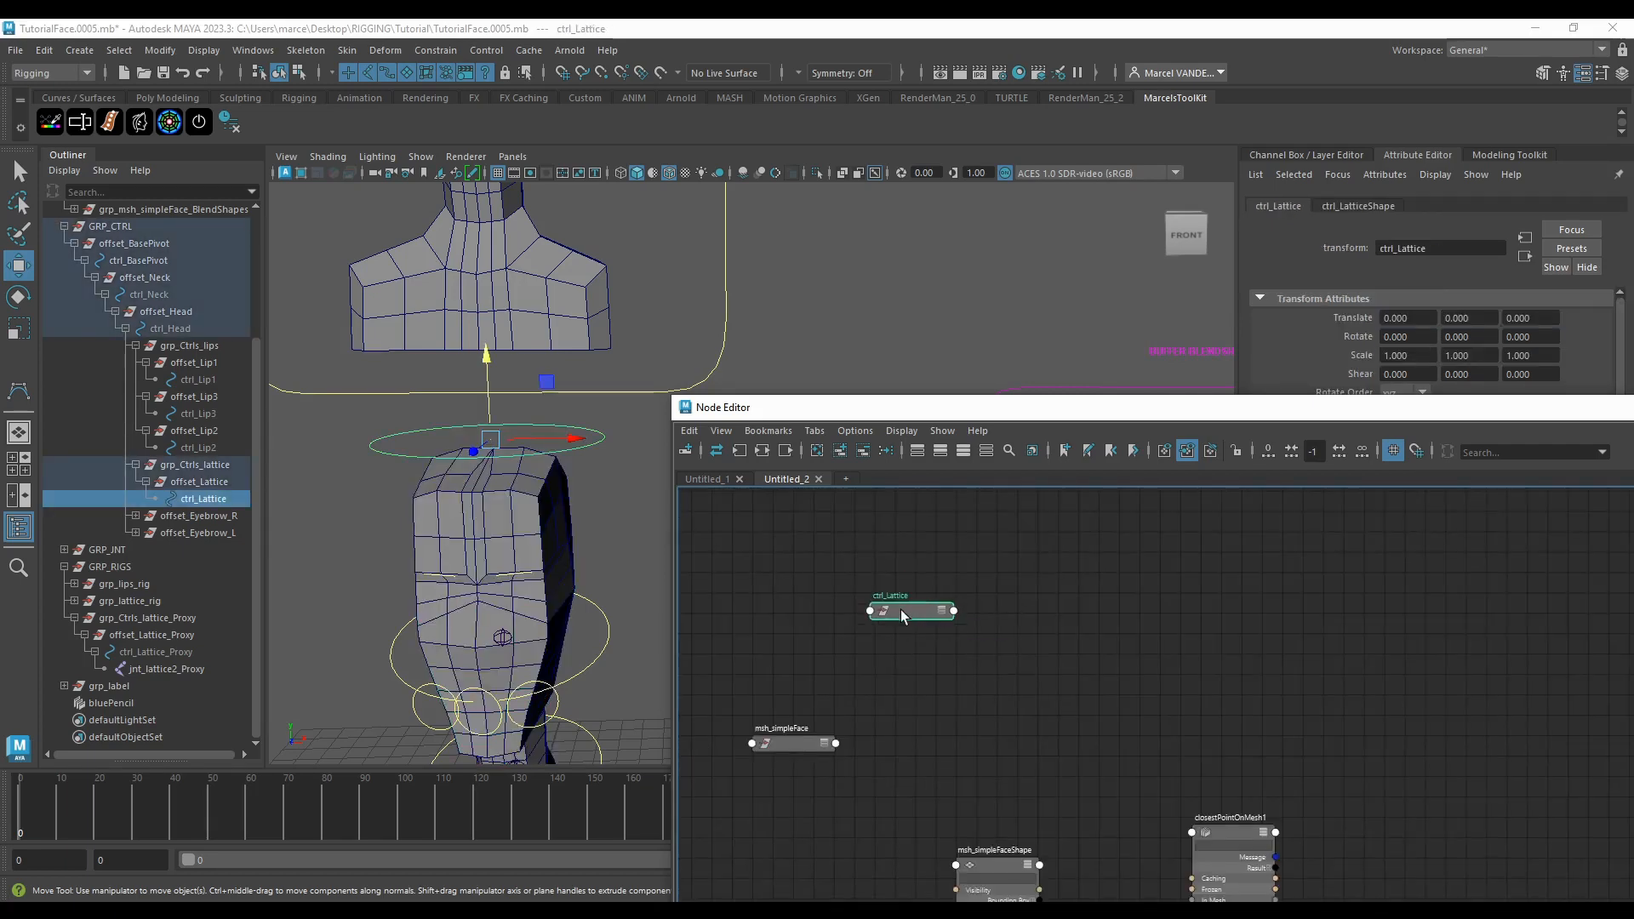
key("3")
scroll(1013, 649, "down", 3)
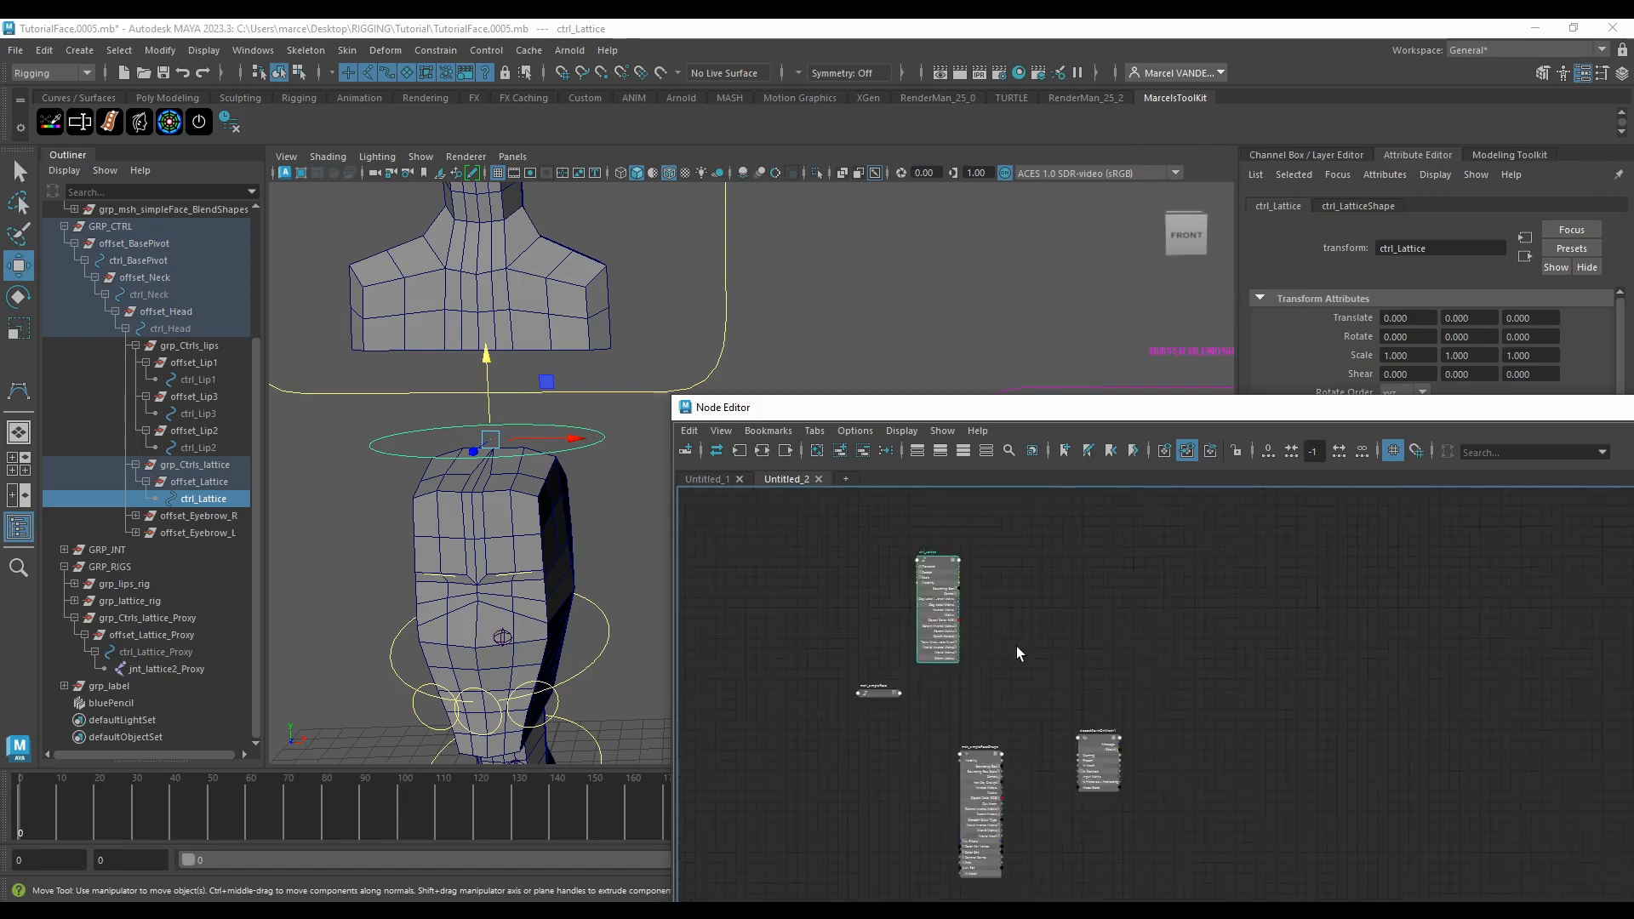
left_click(998, 652)
key("Tab")
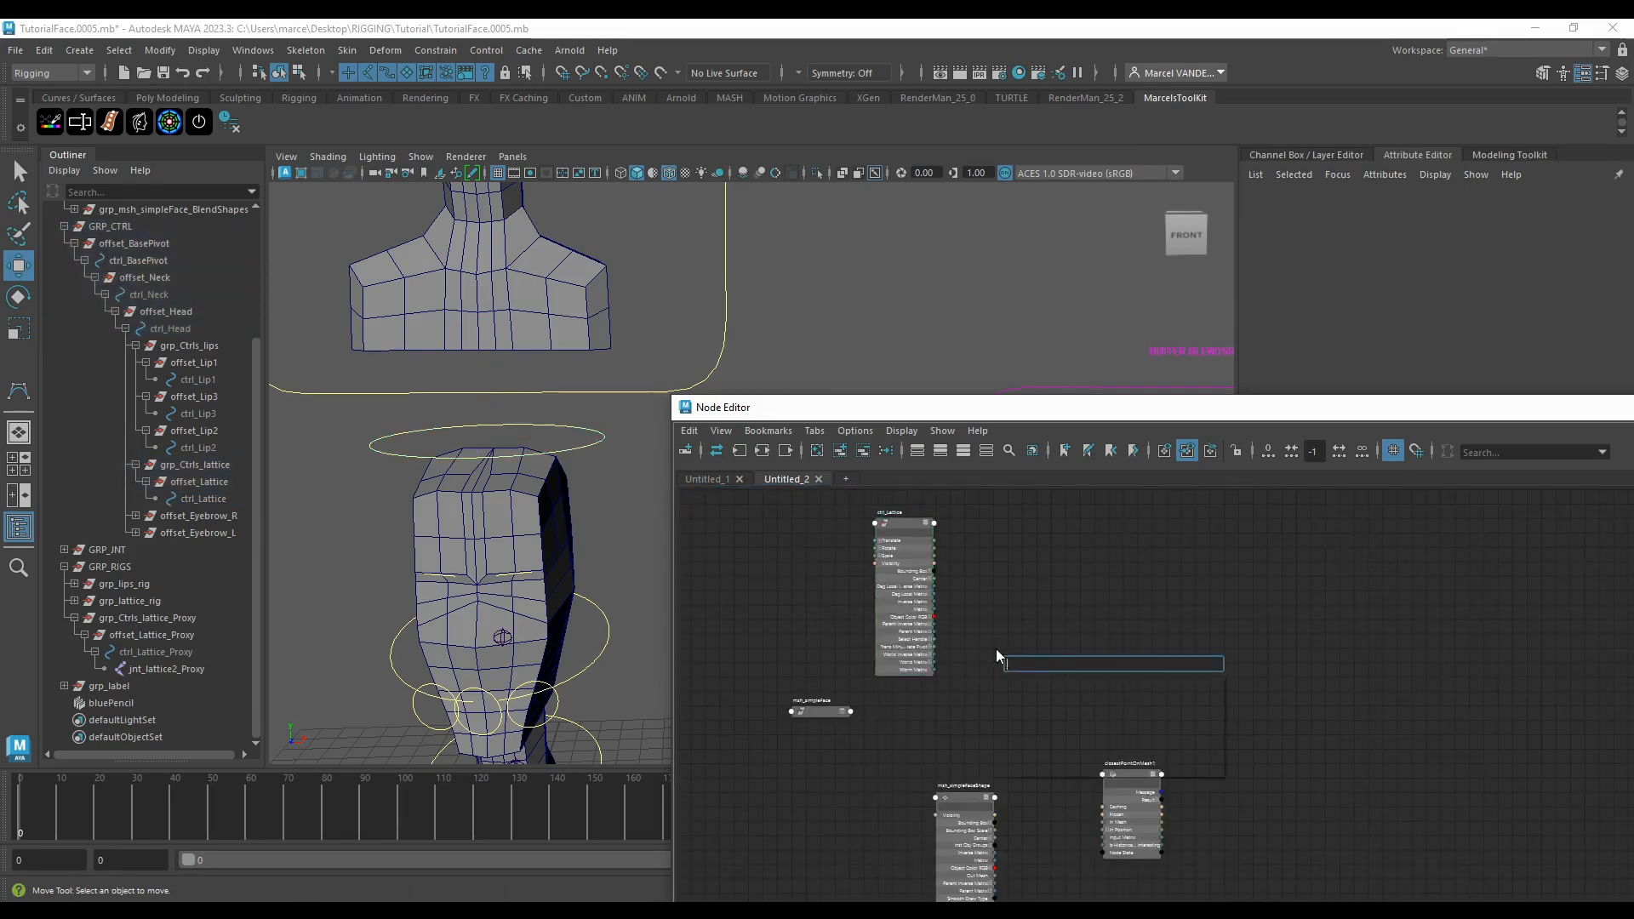
type("p")
key("Escape")
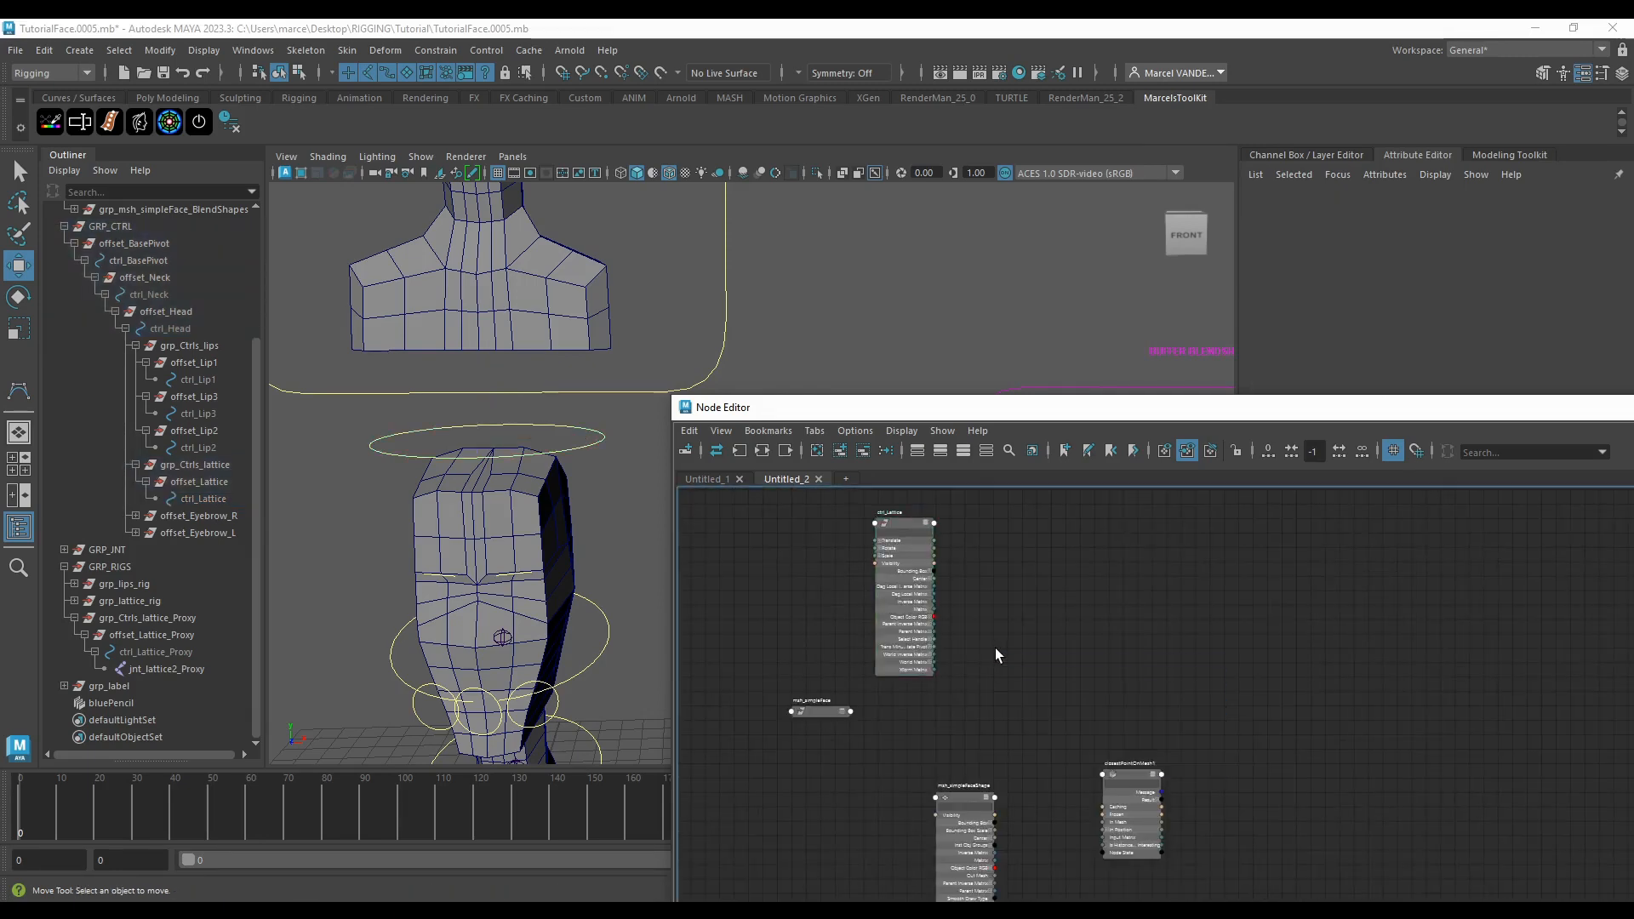
Step: Examine msh_simpleFace and its pivot location relative to the head, neck and shoulders
scroll(599, 588, "down", 4)
middle_click_drag(608, 589, 591, 518, "alt")
left_click(599, 466)
scroll(599, 477, "up", 5)
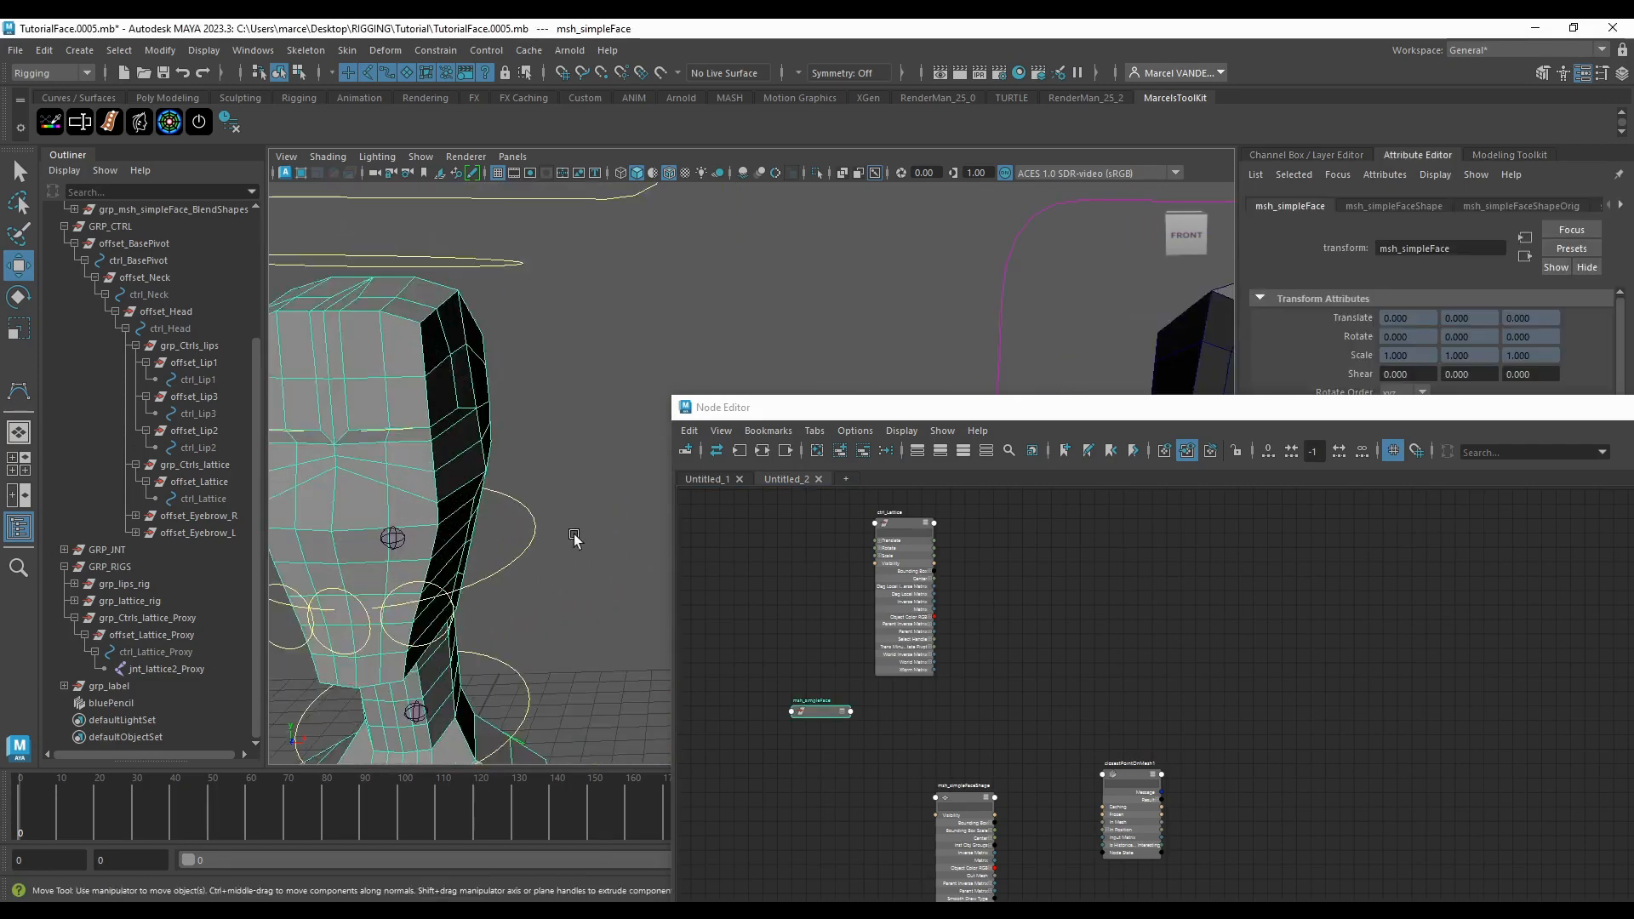
scroll(573, 540, "down", 1)
middle_click_drag(530, 672, 544, 566, "alt")
left_click_drag(550, 648, 568, 665, "alt")
scroll(566, 664, "up", 4)
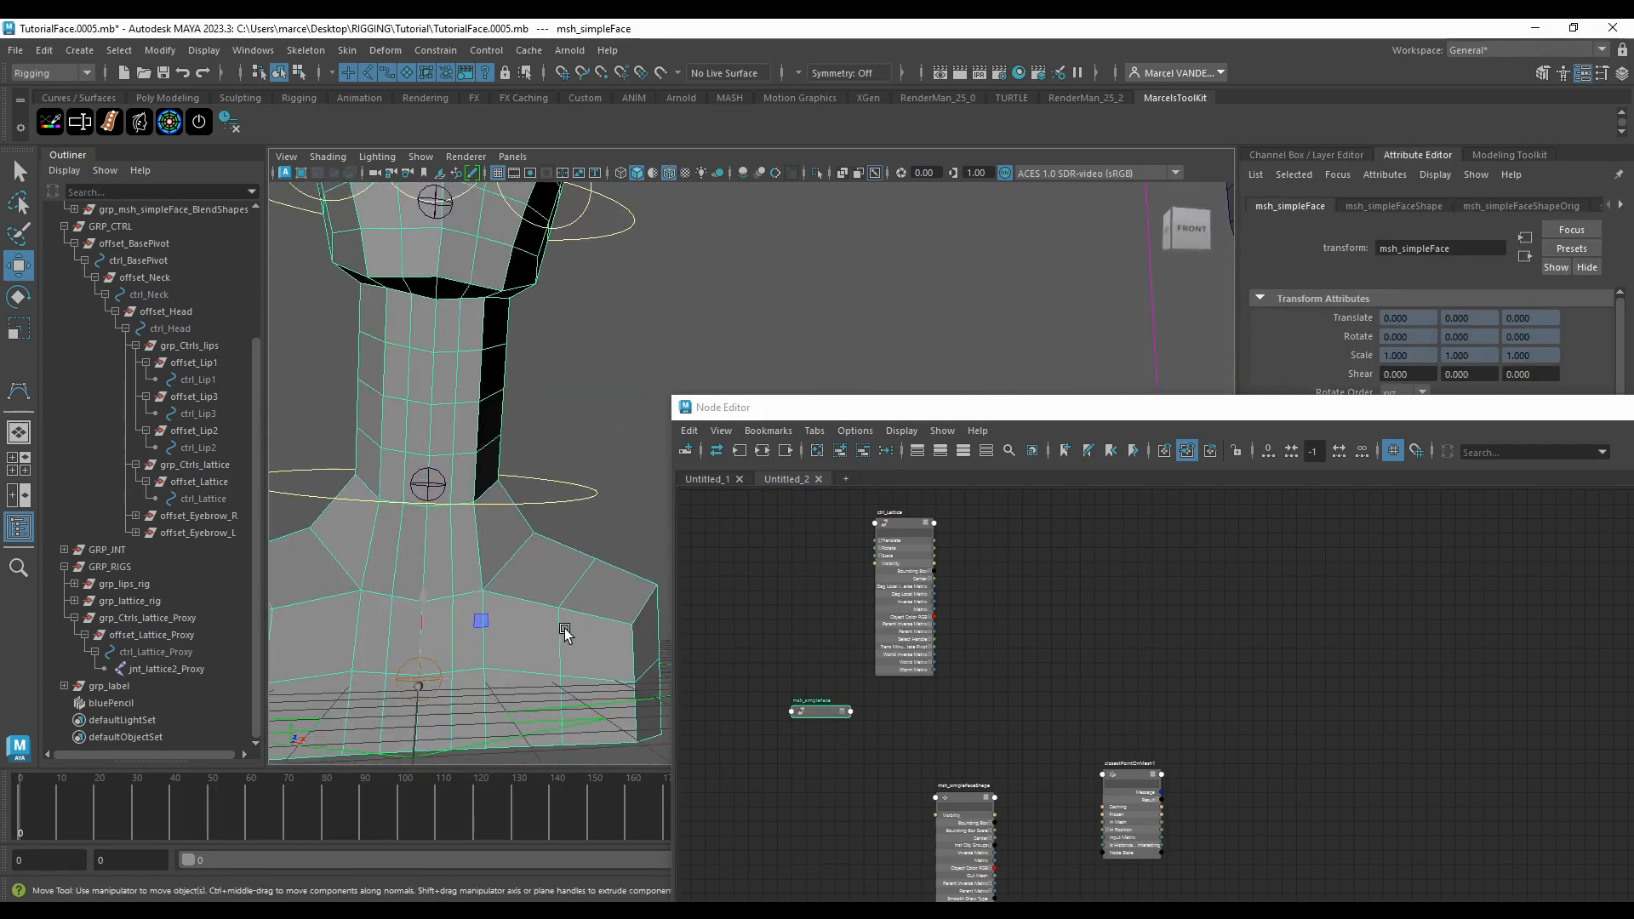
scroll(561, 631, "down", 5)
scroll(561, 628, "up", 2)
mouse_move(575, 603)
left_mouse_down("alt")
mouse_move(557, 626)
mouse_move(568, 606)
left_mouse_up("alt")
scroll(904, 620, "up", 3)
left_click(909, 618)
scroll(959, 615, "up", 3)
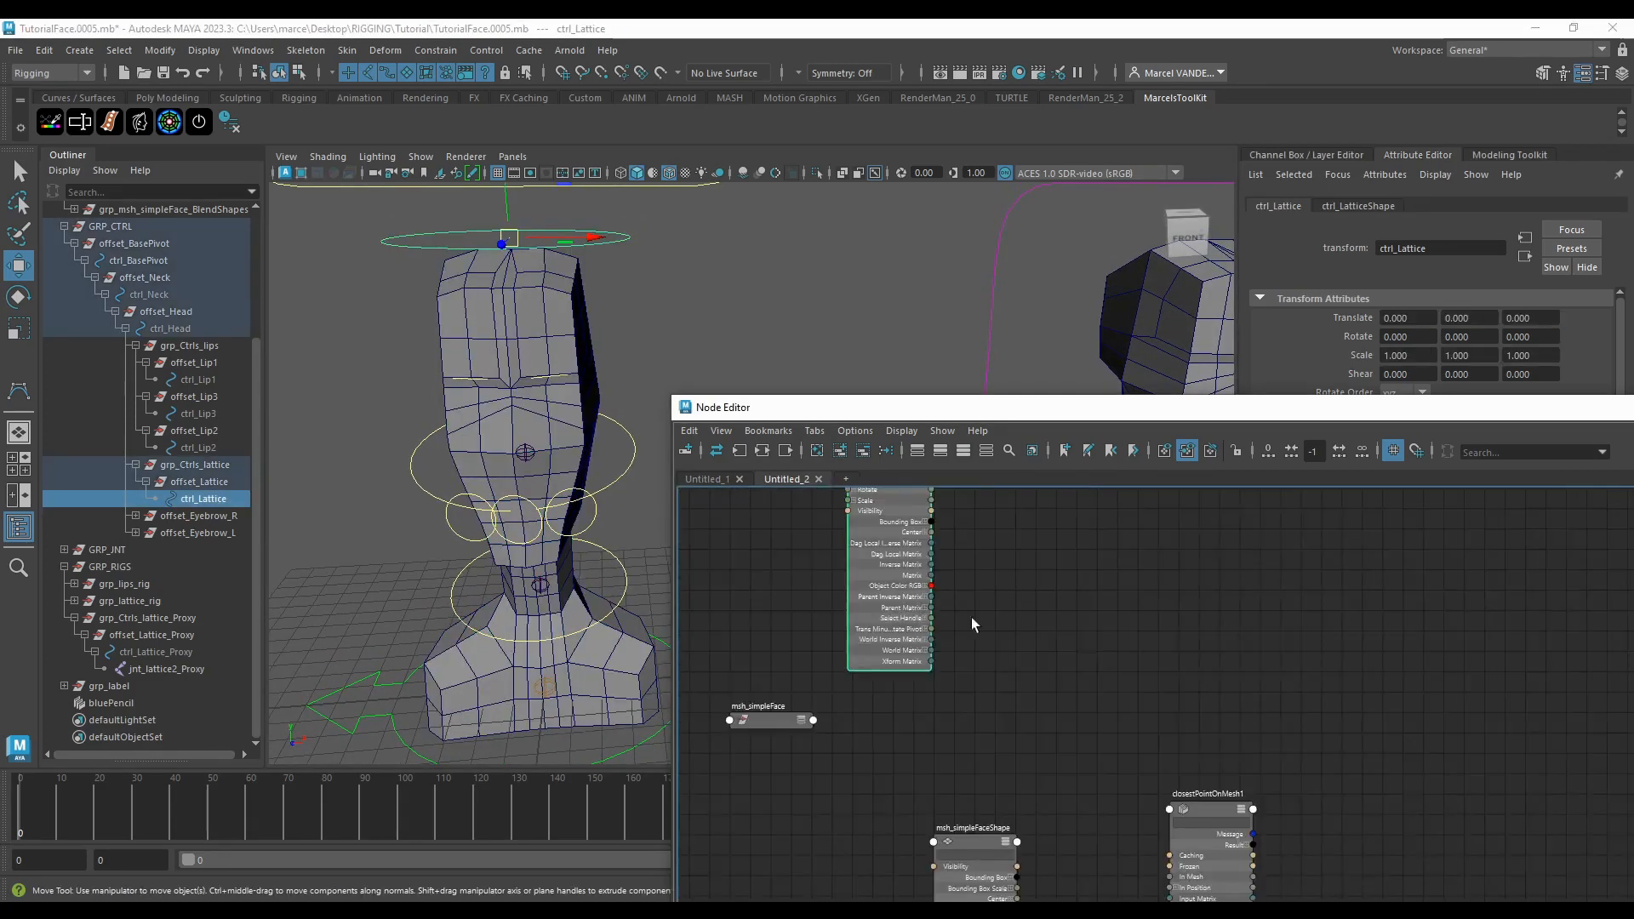
key("ctrl+f")
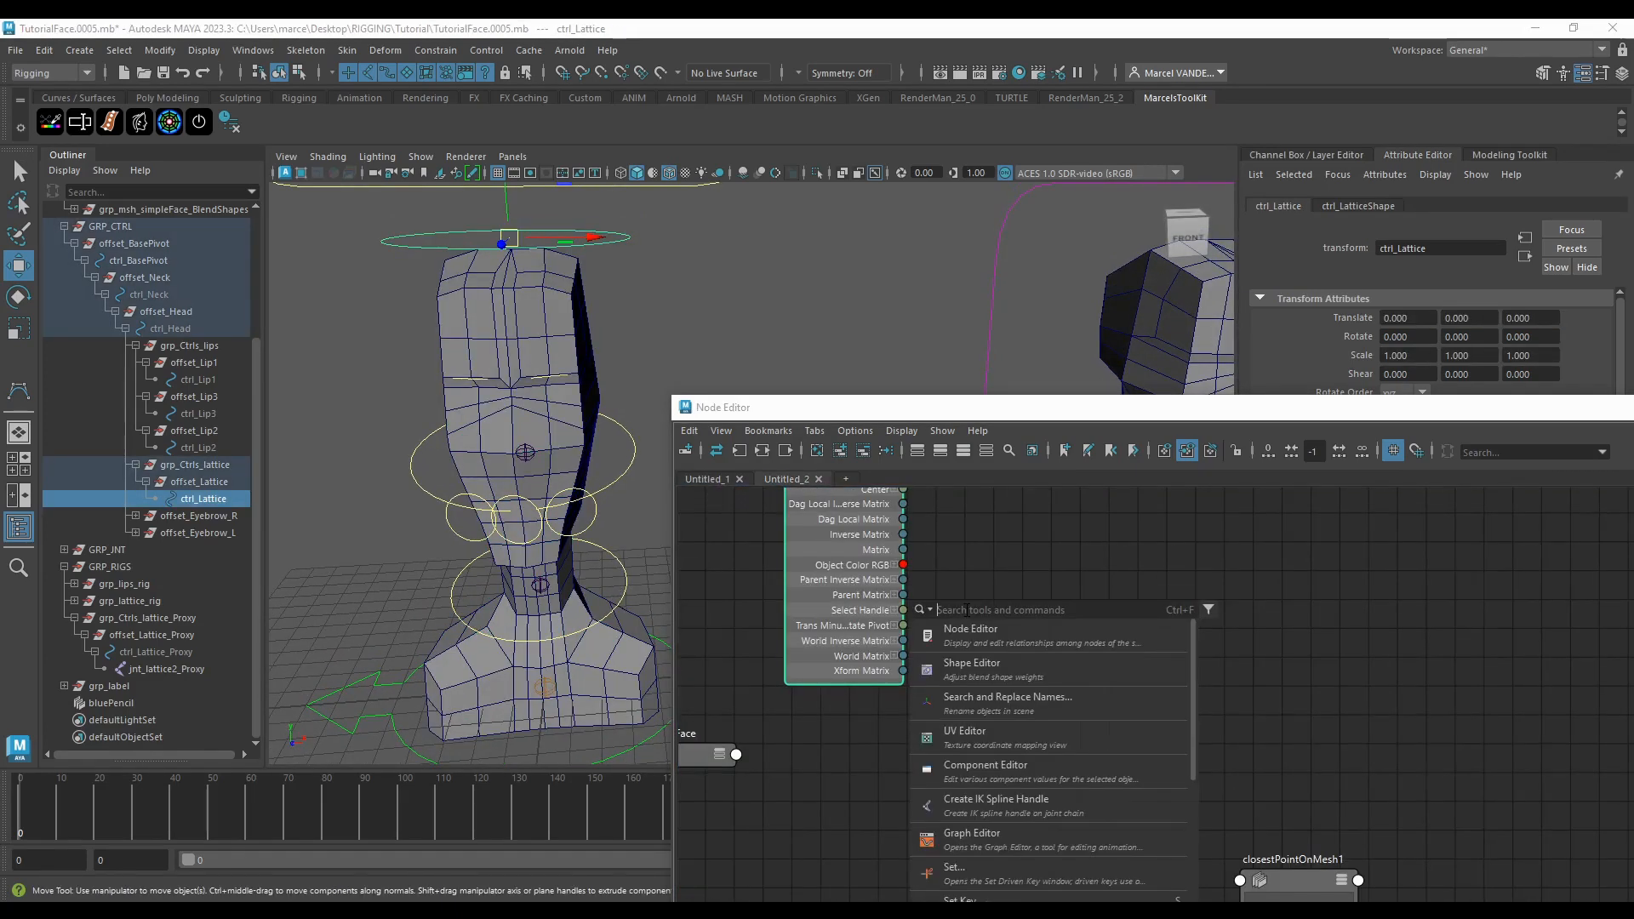
type("w")
key("Escape")
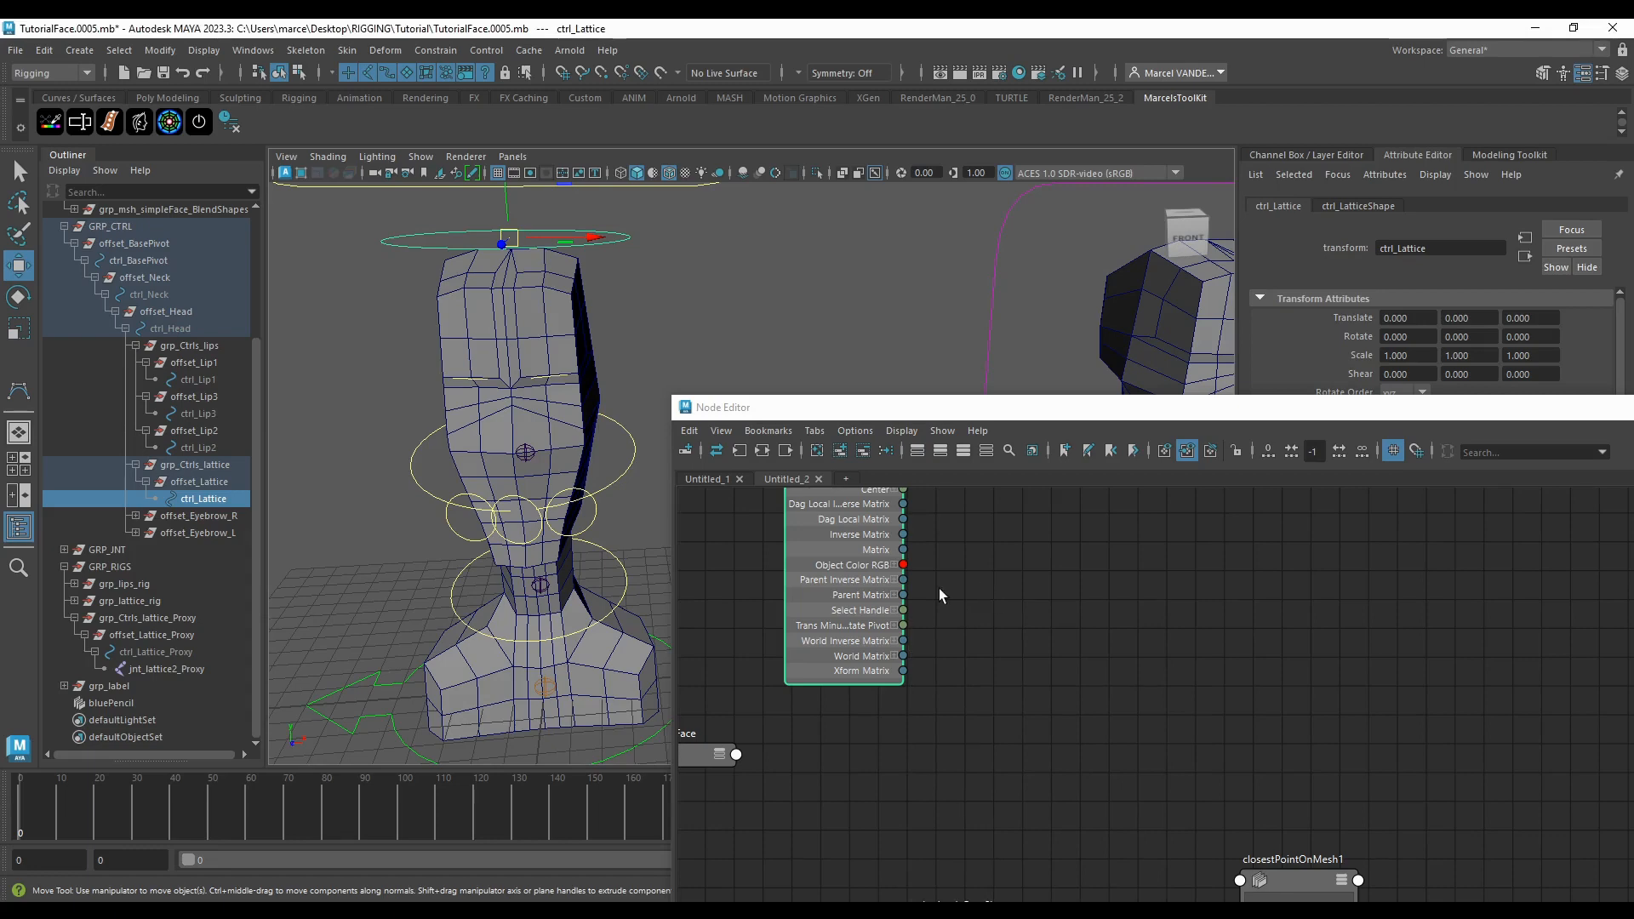
Step: Create a decomposeMatrix node beside ctrl_Lattice and expand it to list its attributes
key("Tab")
type("decom")
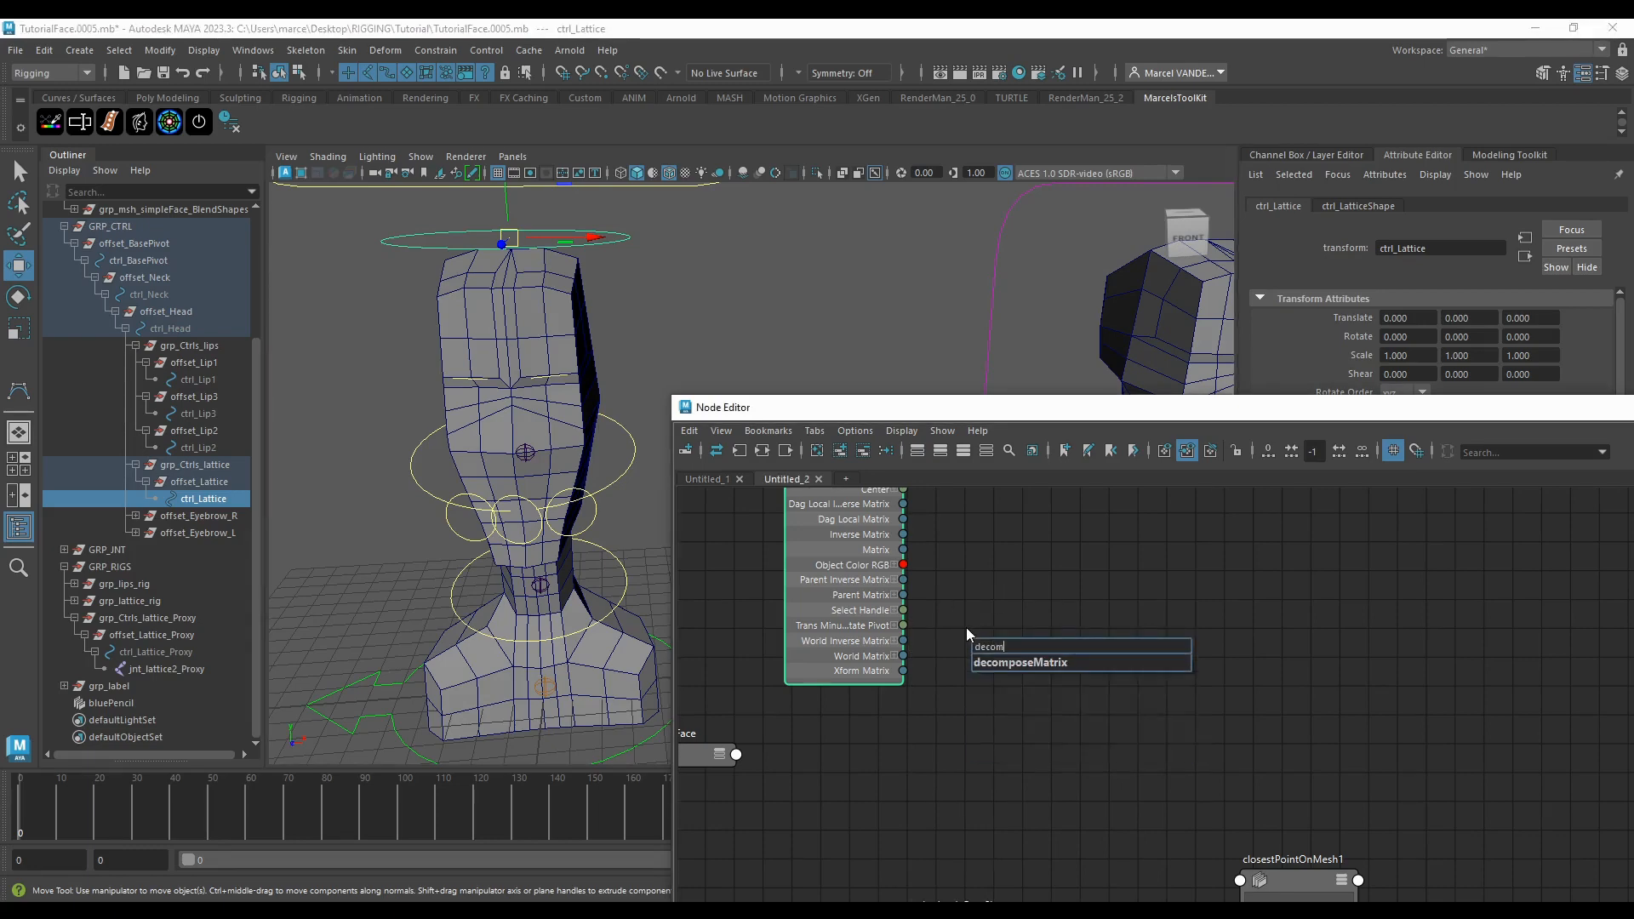
key("Return")
key("3")
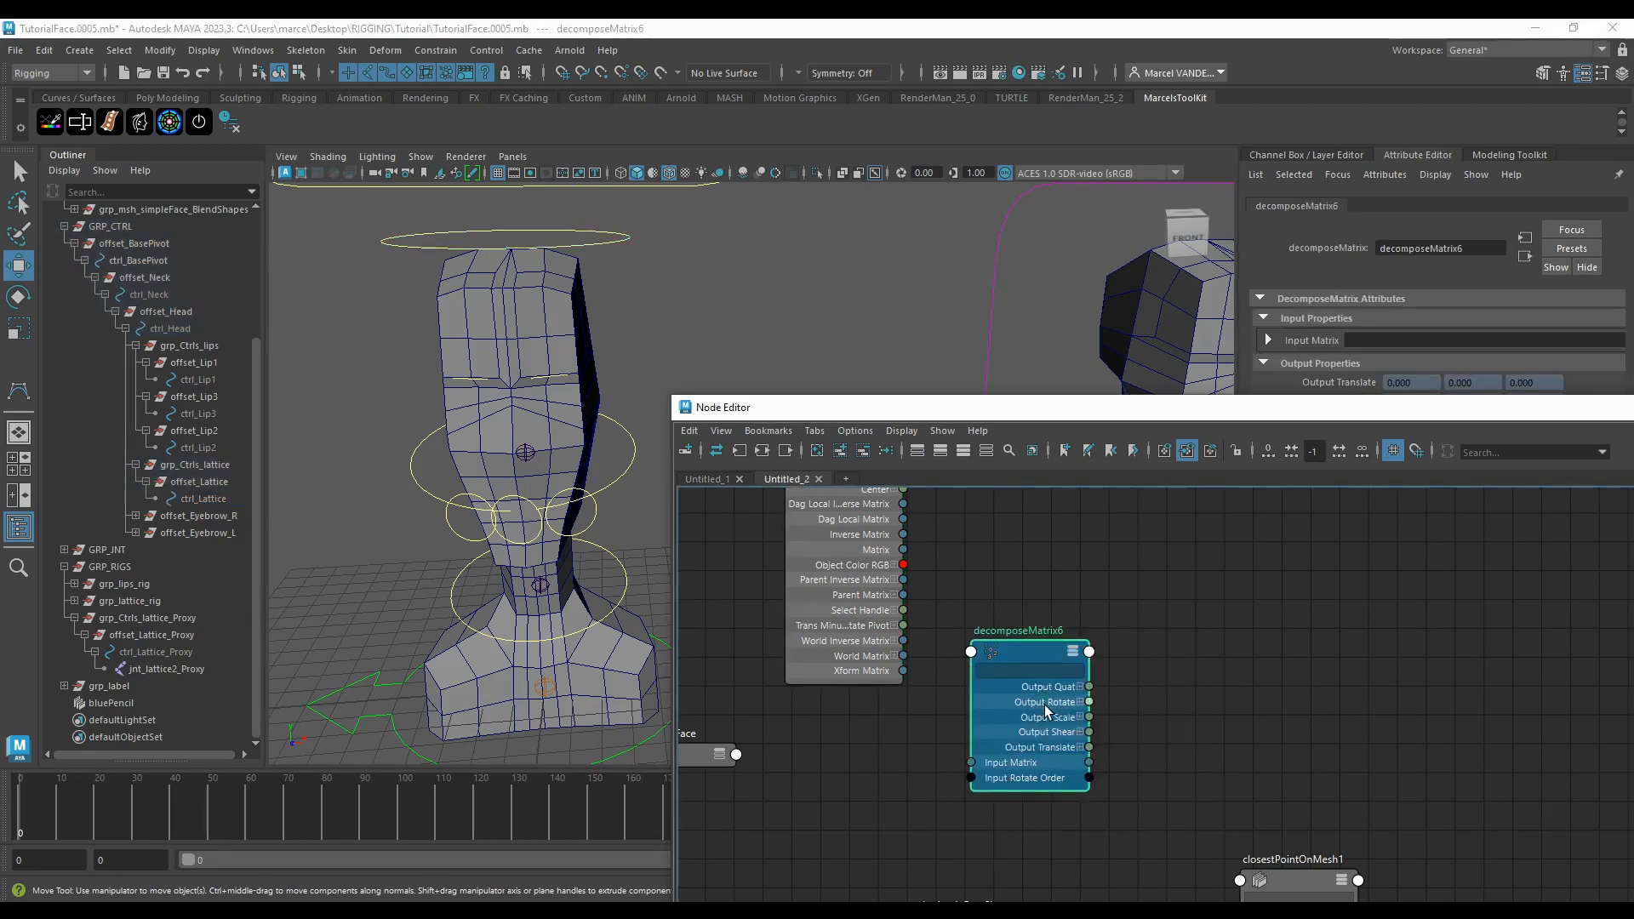
Step: Connect ctrl_Lattice's World Matrix[0] output to the decomposeMatrix node's Input Matrix
scroll(987, 651, "down", 2)
mouse_move(1044, 704)
left_mouse_down()
mouse_move(1032, 644)
mouse_move(1044, 683)
left_mouse_up()
scroll(977, 615, "up", 2)
scroll(962, 676, "up", 2)
scroll(863, 701, "down", 1)
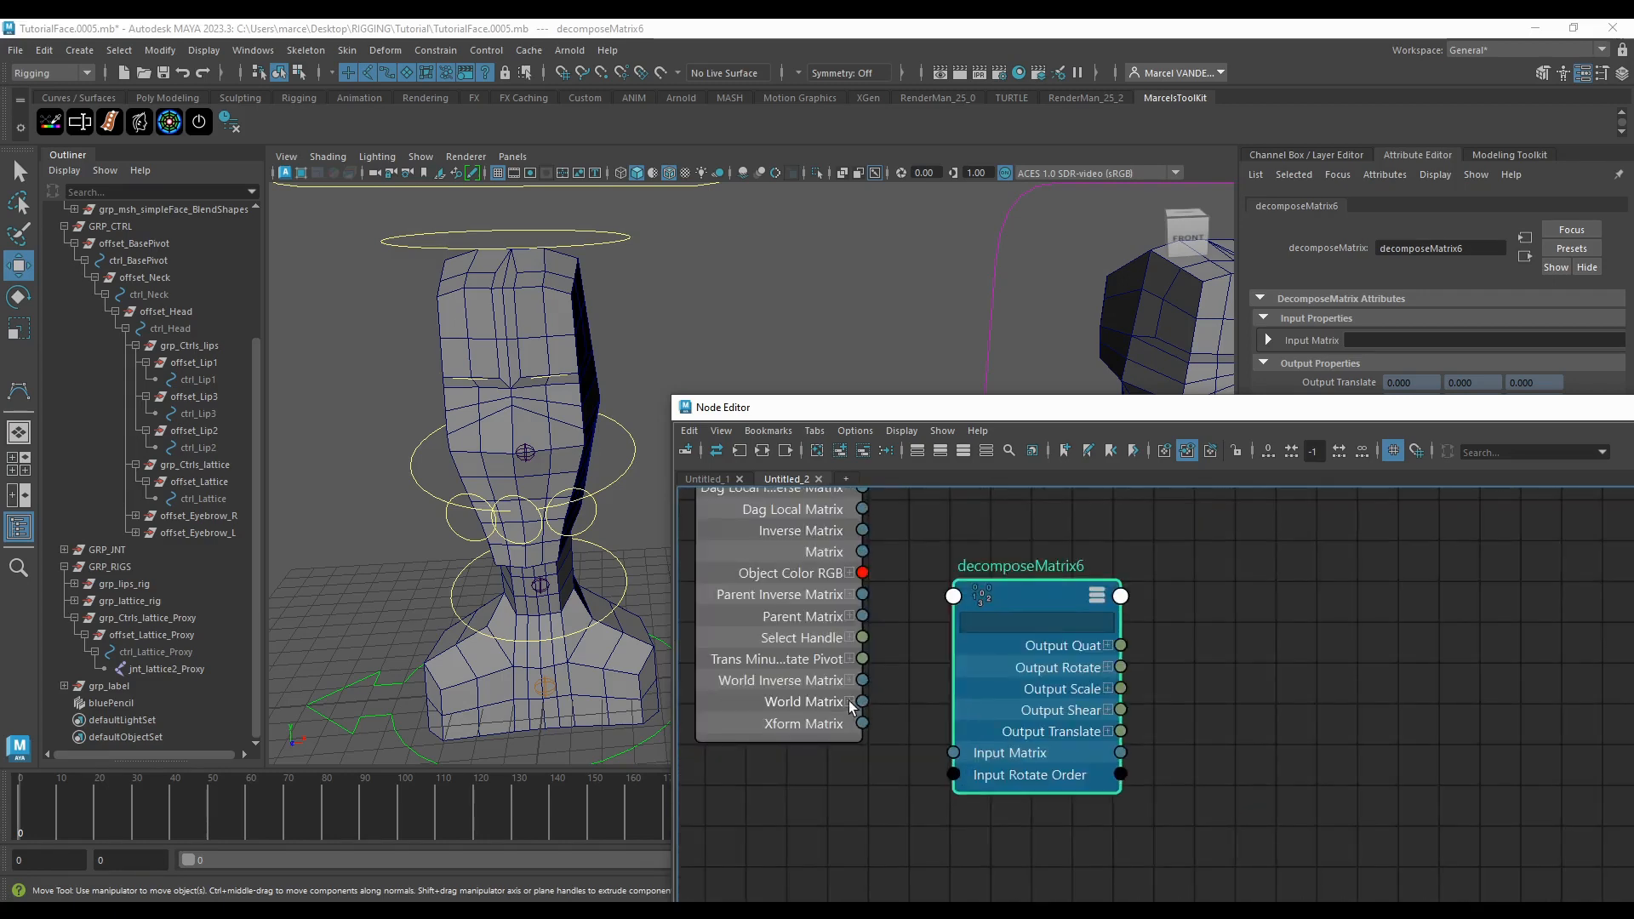
scroll(851, 706, "down", 2)
scroll(877, 690, "up", 2)
left_click_drag(862, 701, 953, 753)
scroll(1035, 672, "down", 2)
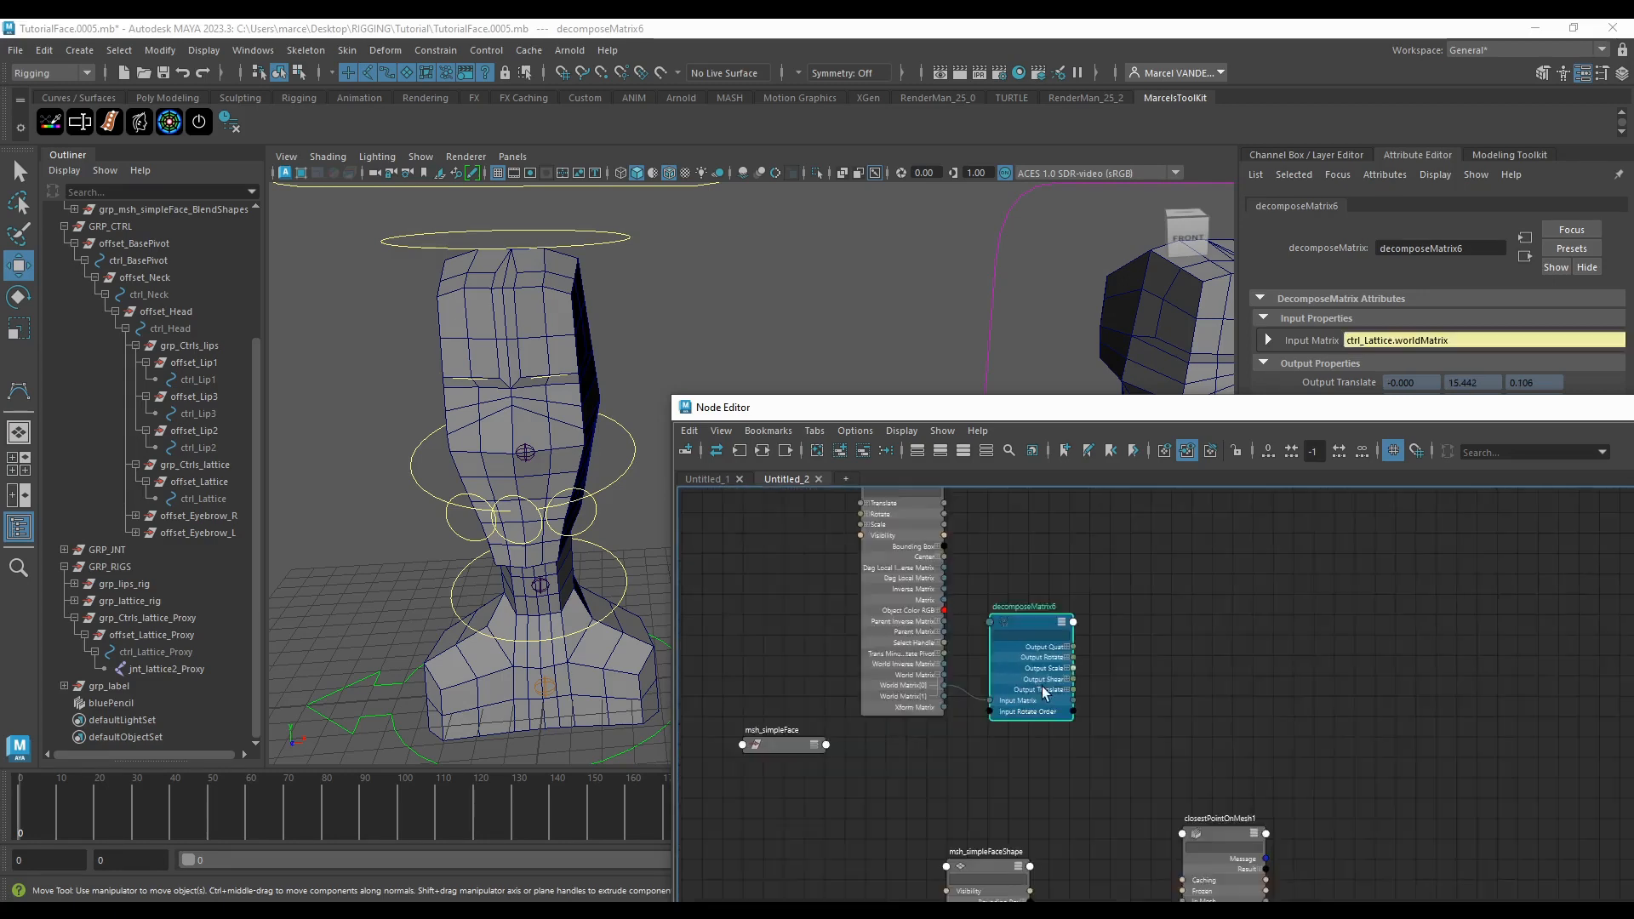
Step: Connect the decomposeMatrix node's Output Translate to In Position on the closestPointOnMesh node
scroll(1055, 652, "down", 1)
scroll(1038, 629, "up", 3)
scroll(1016, 591, "down", 3)
scroll(972, 607, "up", 4)
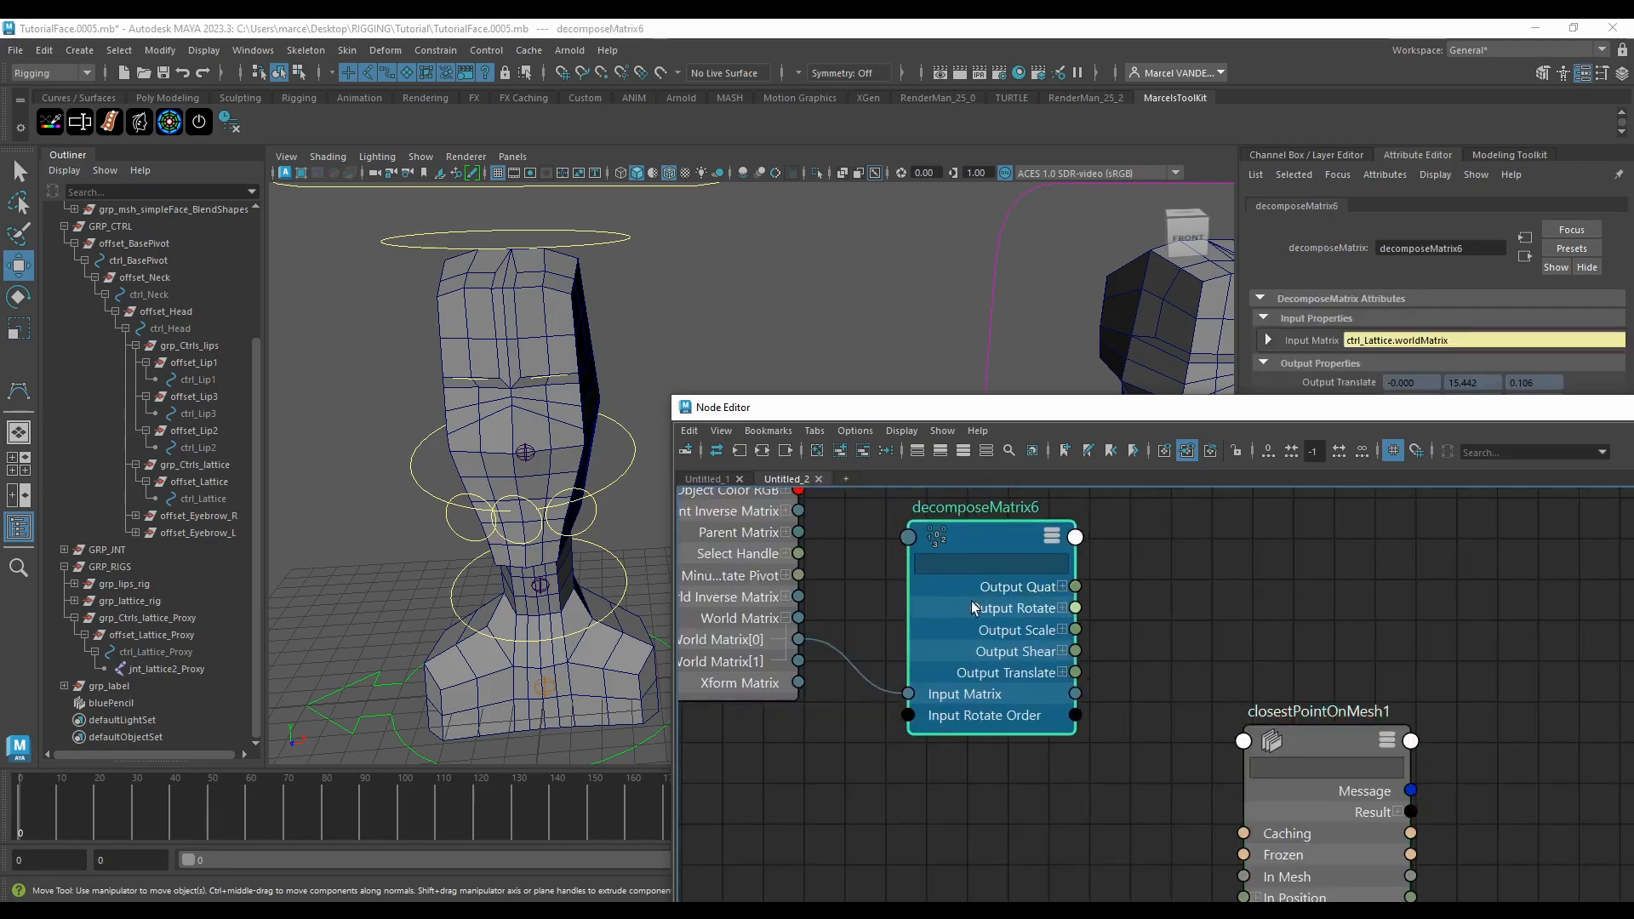
scroll(1175, 698, "down", 3)
left_click_drag(1159, 649, 1180, 768)
scroll(1183, 753, "up", 3)
scroll(1239, 692, "down", 5)
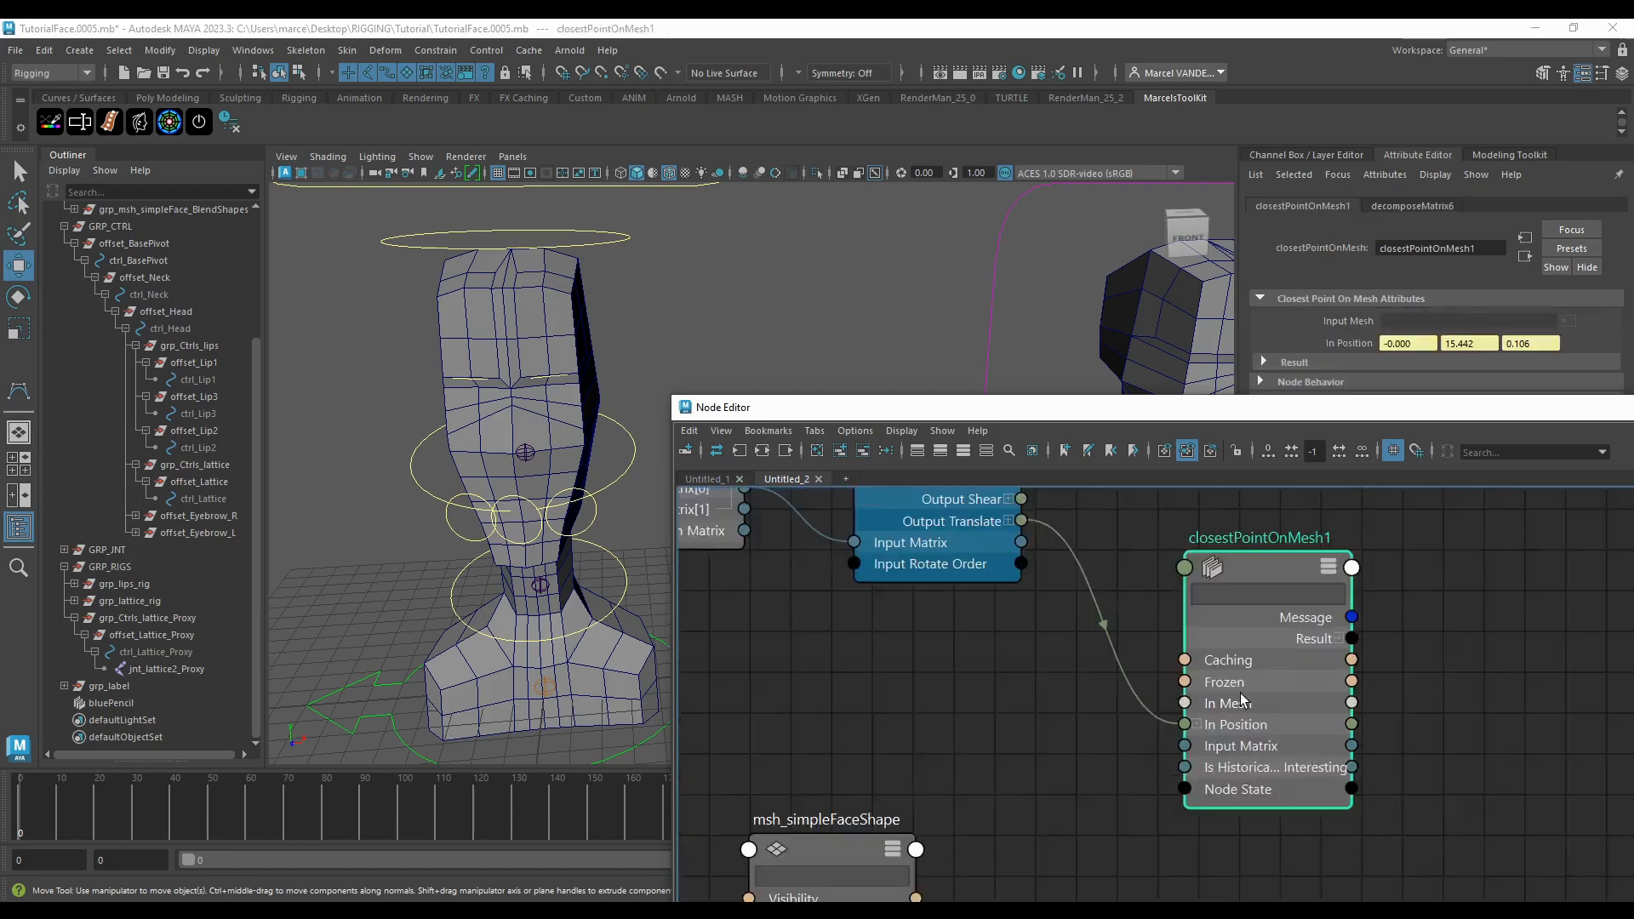
Step: Connect msh_simpleFaceShape's Out Mesh to In Mesh on the closestPointOnMesh node
scroll(1039, 761, "up", 4)
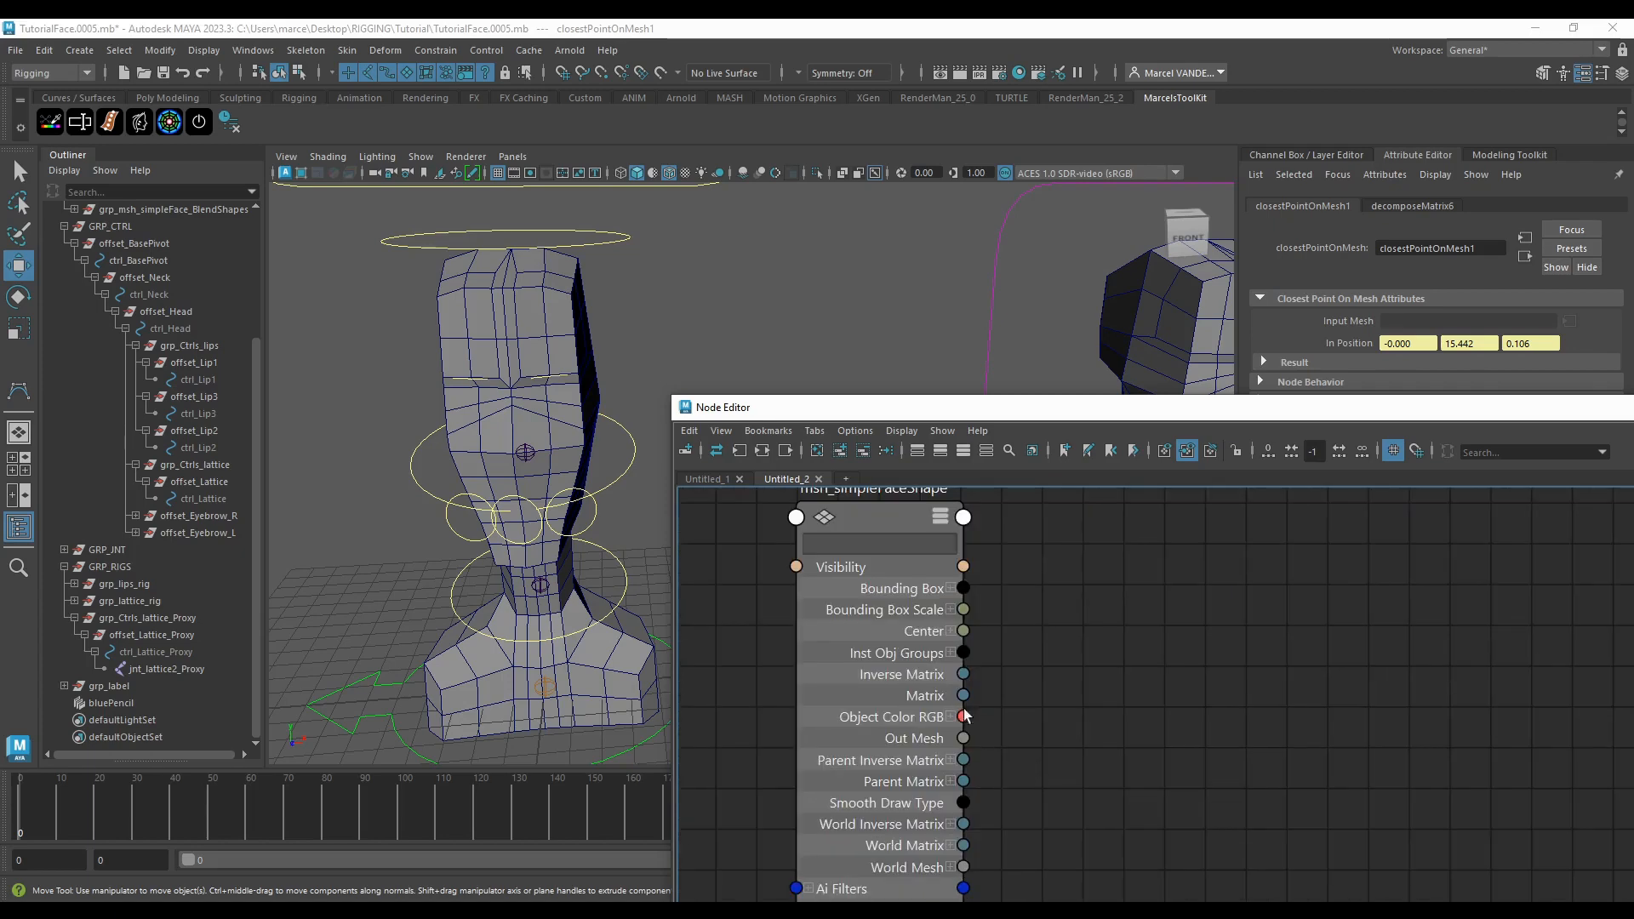
scroll(1021, 714, "down", 4)
left_click_drag(1026, 730, 937, 698)
scroll(1005, 707, "up", 2)
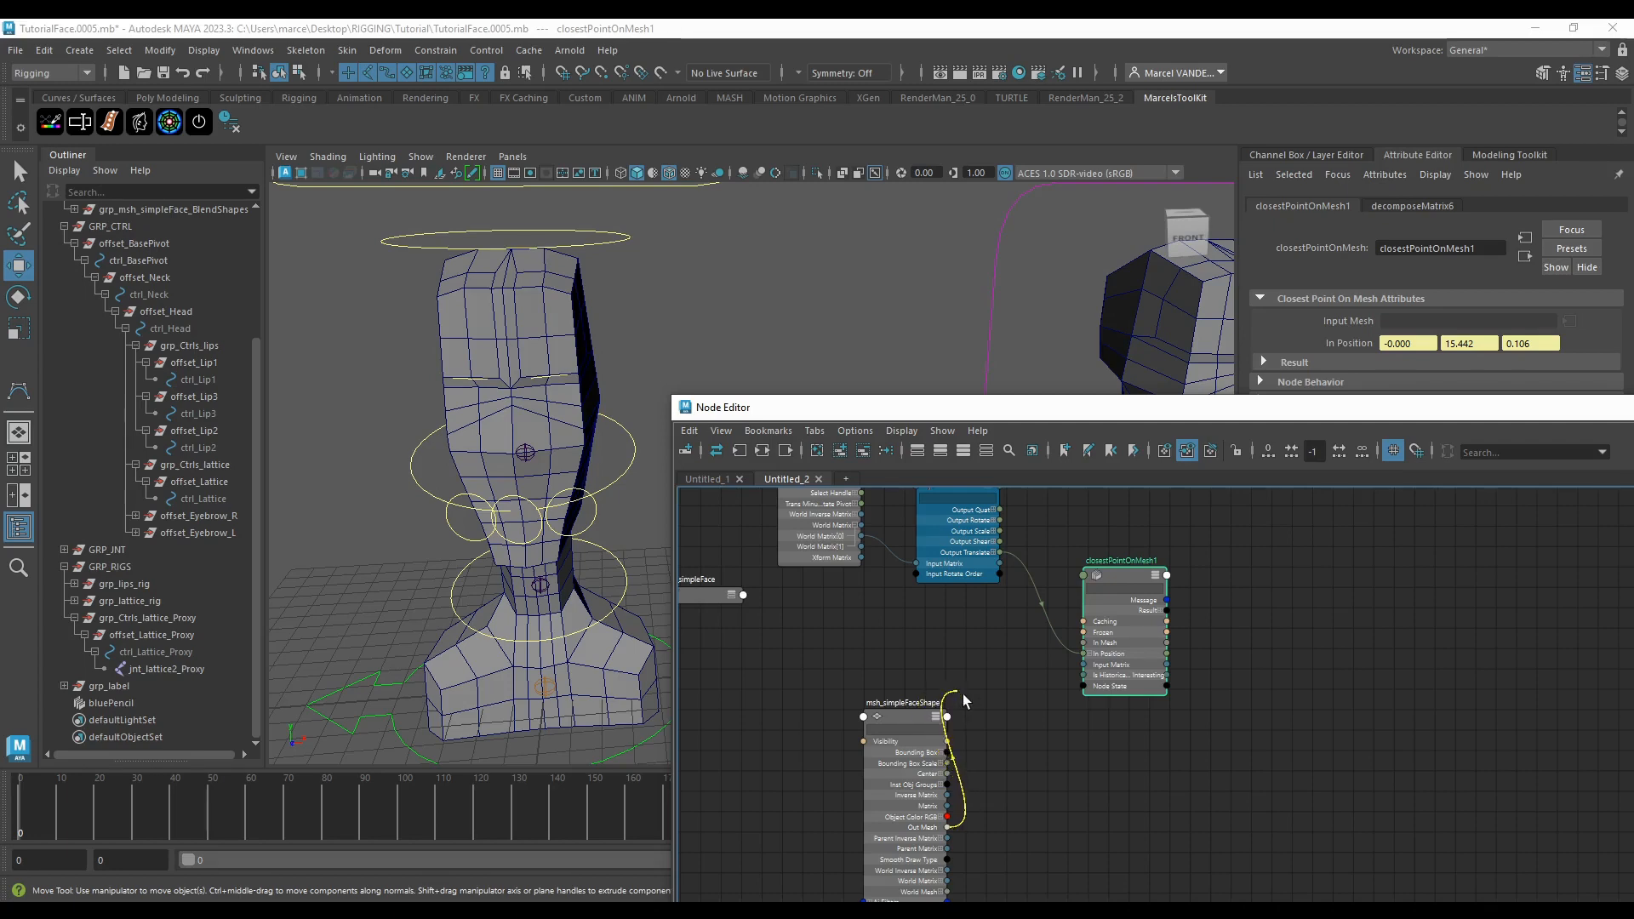
left_click_drag(1060, 652, 1083, 644)
scroll(1104, 596, "up", 5)
left_click_drag(1091, 567, 1088, 562)
Step: Expand the closestPointOnMesh node's Result attributes and examine its Parameter U and Parameter V outputs
left_click_drag(1145, 413, 581, 446)
left_click(1398, 209)
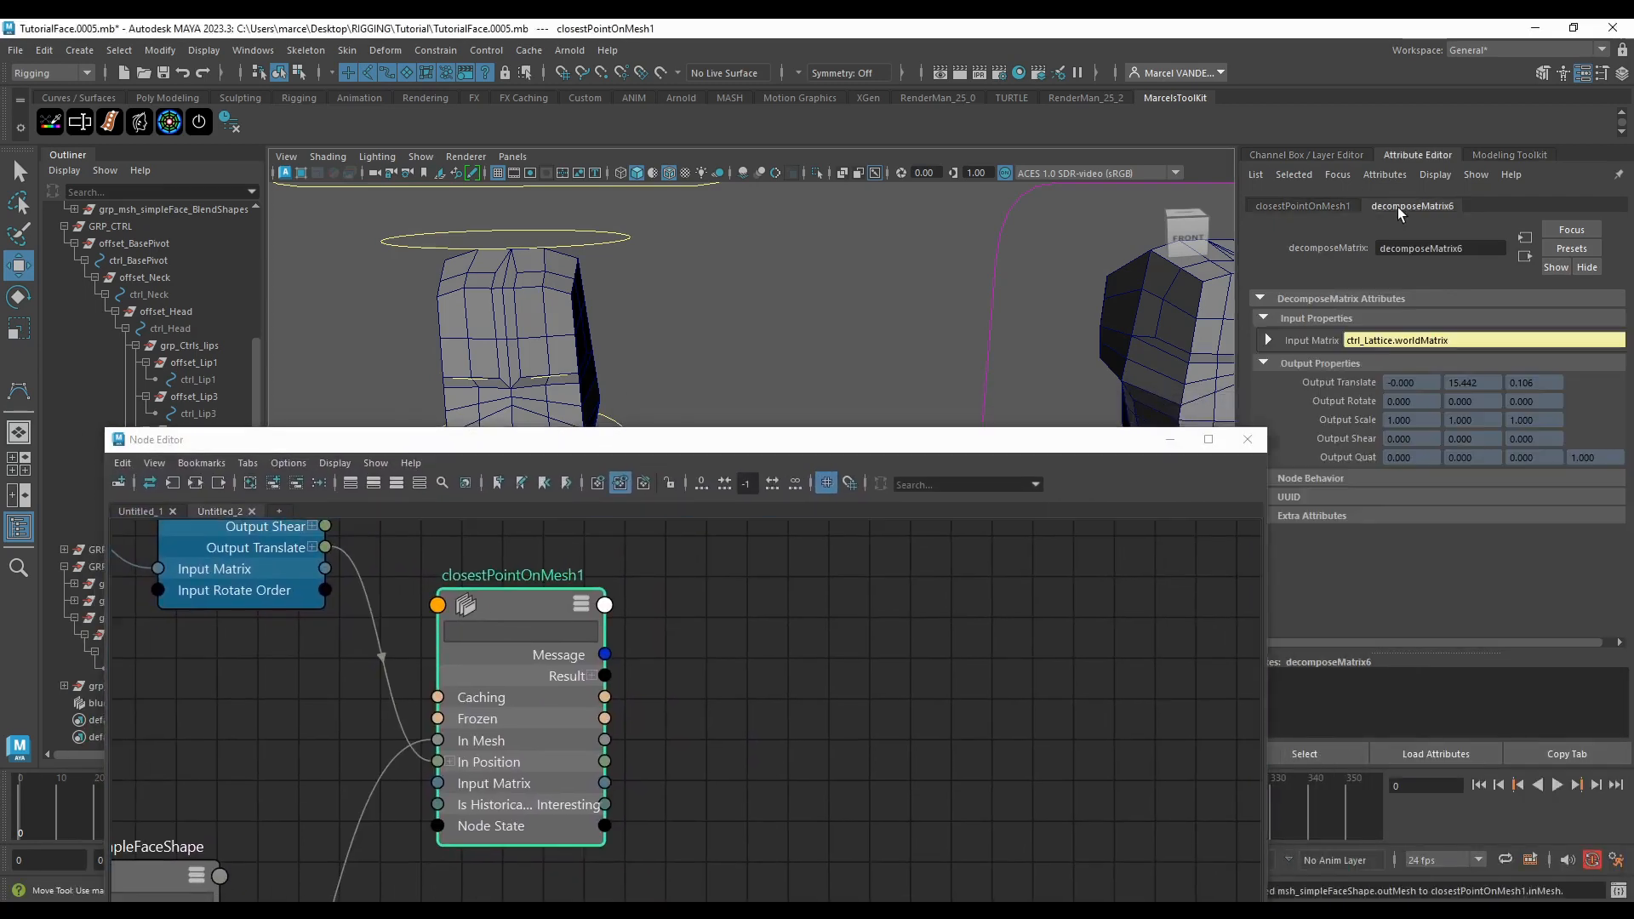
left_click(1338, 159)
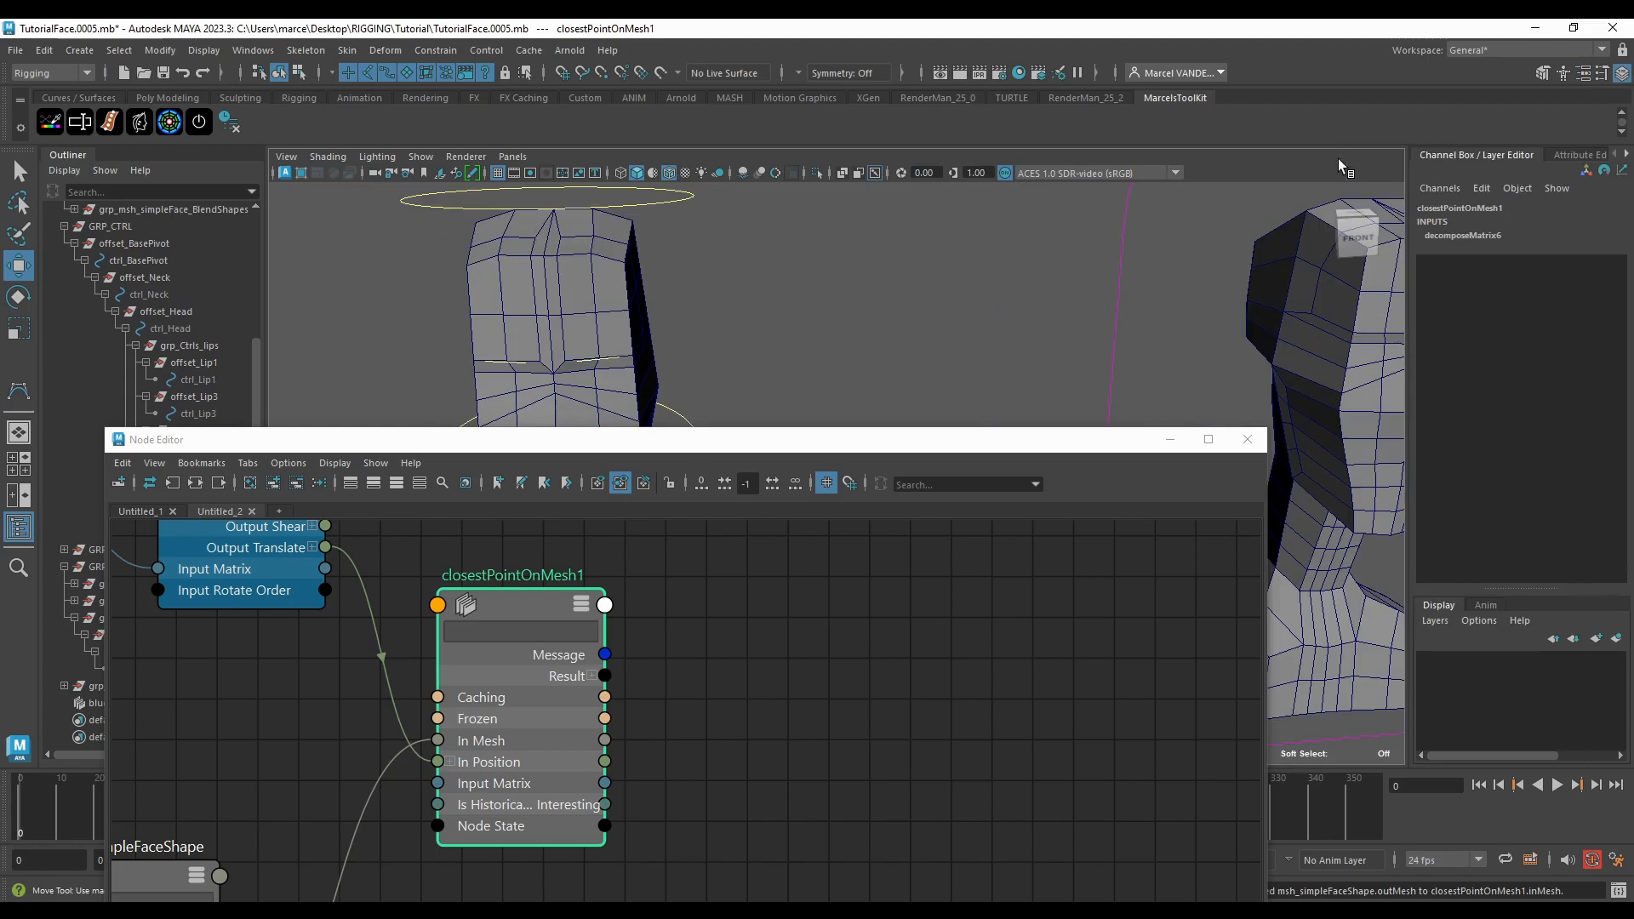
left_click(1561, 150)
left_click(1332, 206)
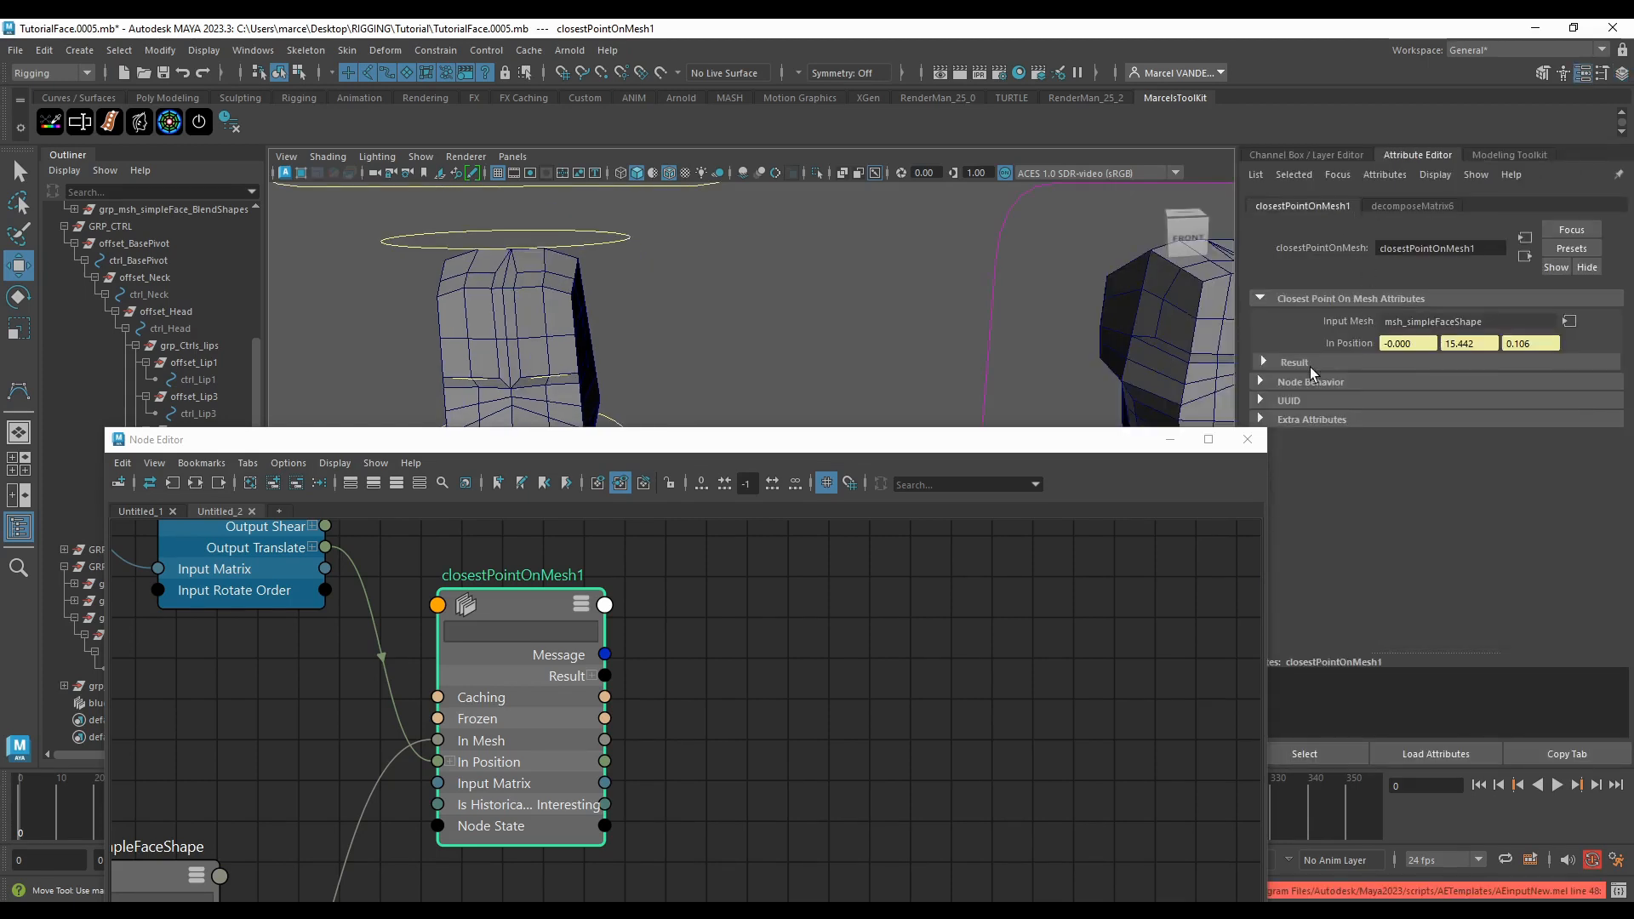
left_click(1262, 363)
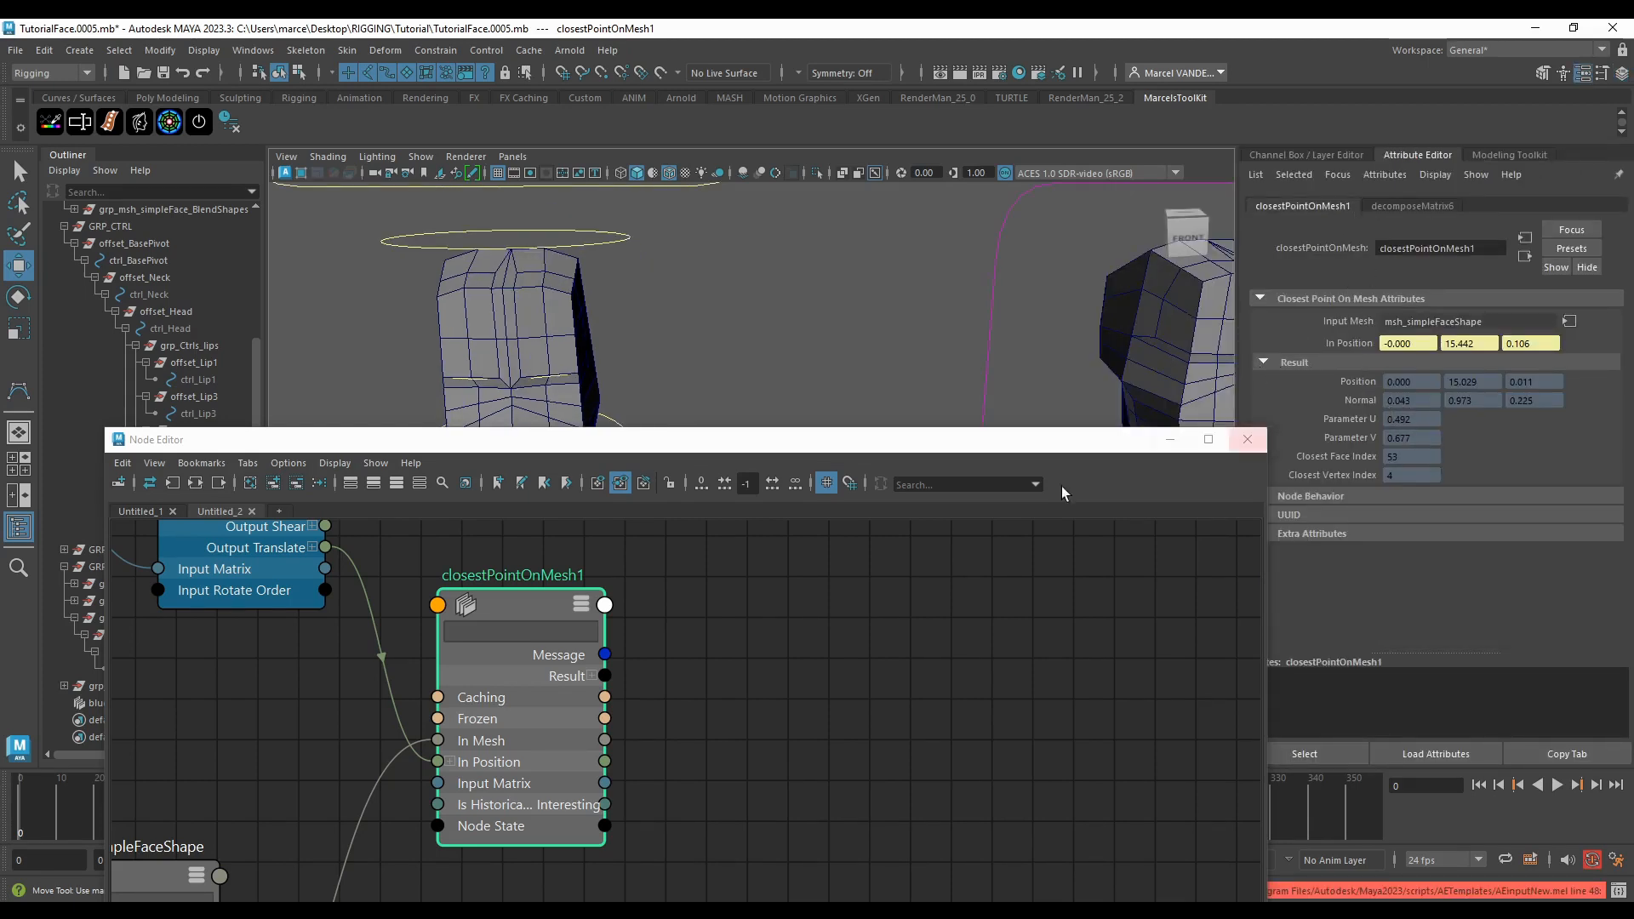
left_click(588, 675)
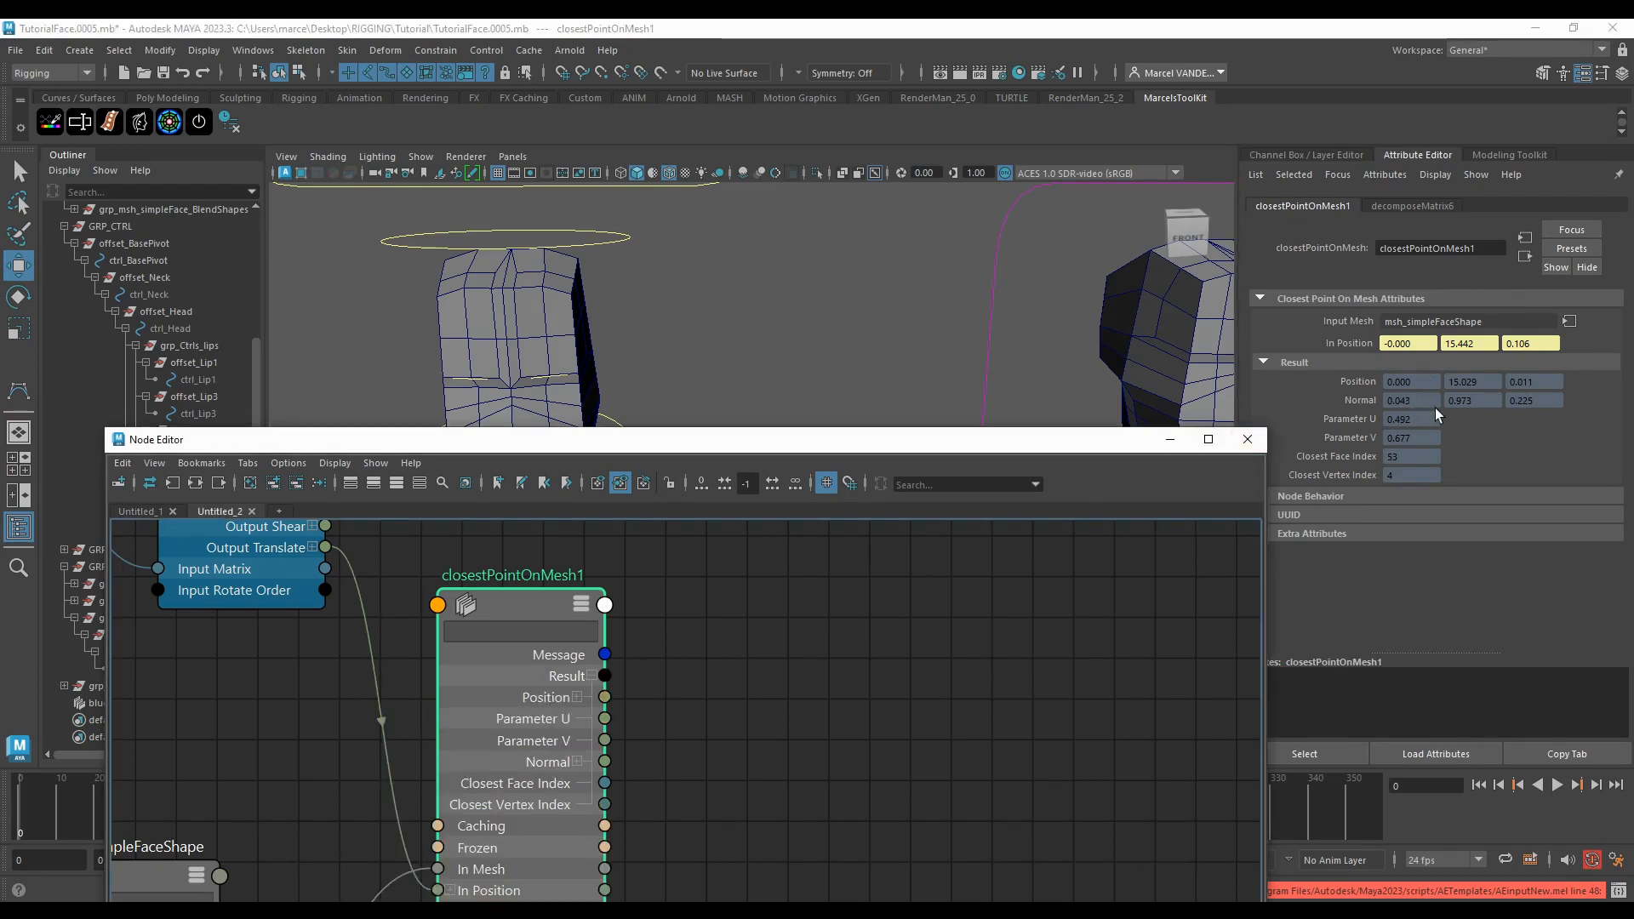
left_click_drag(1404, 421, 1357, 417)
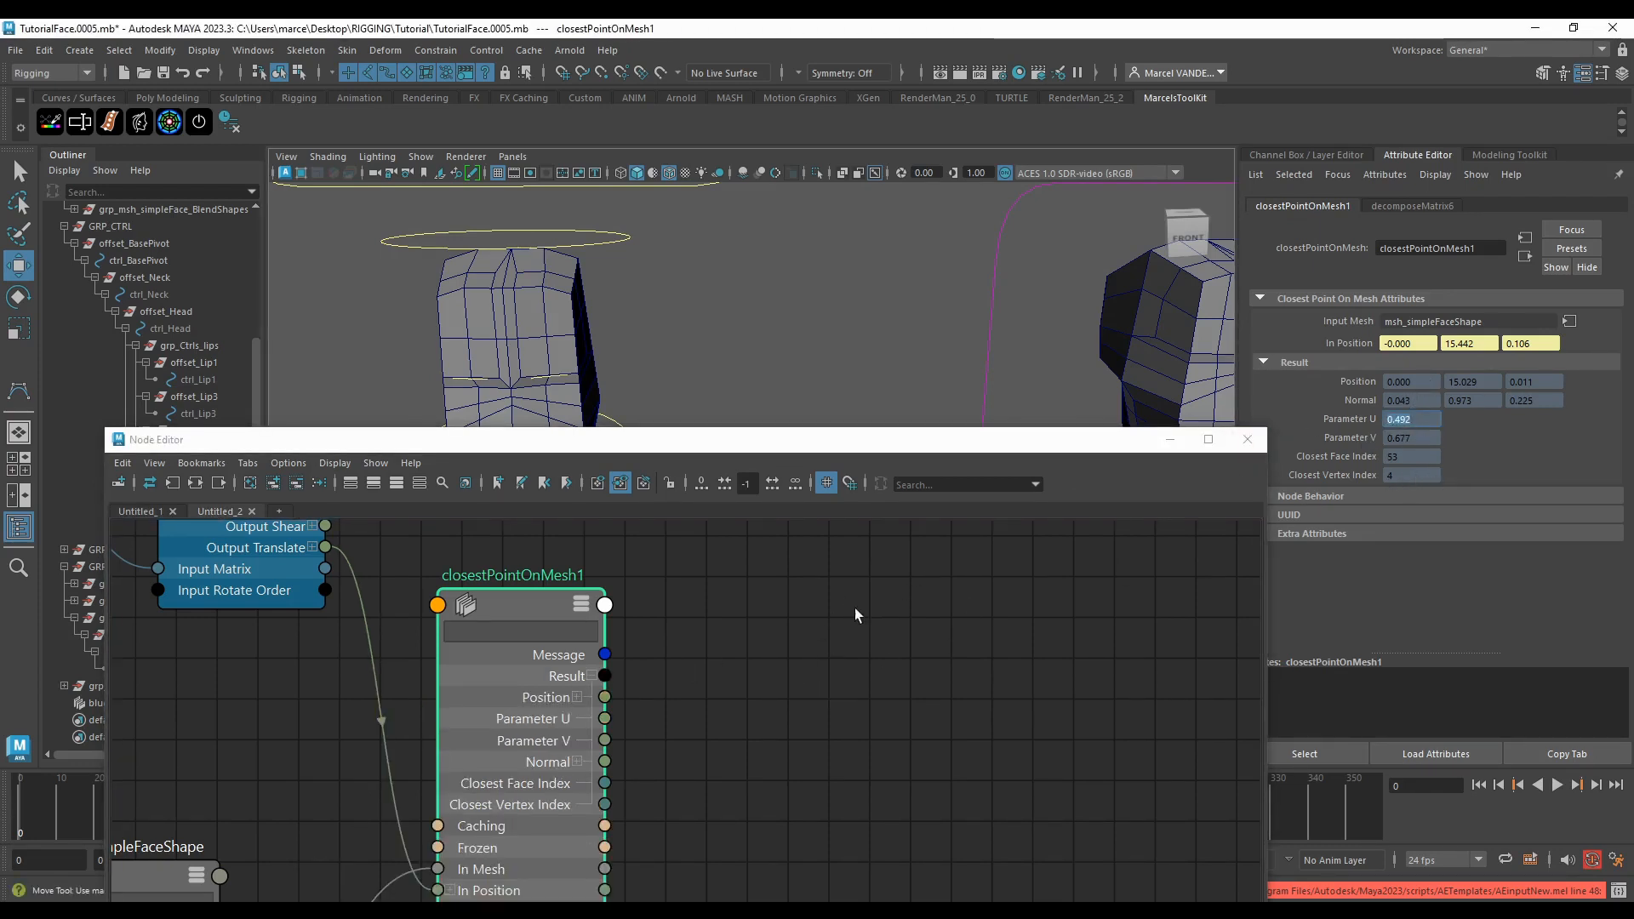
scroll(749, 676, "down", 5)
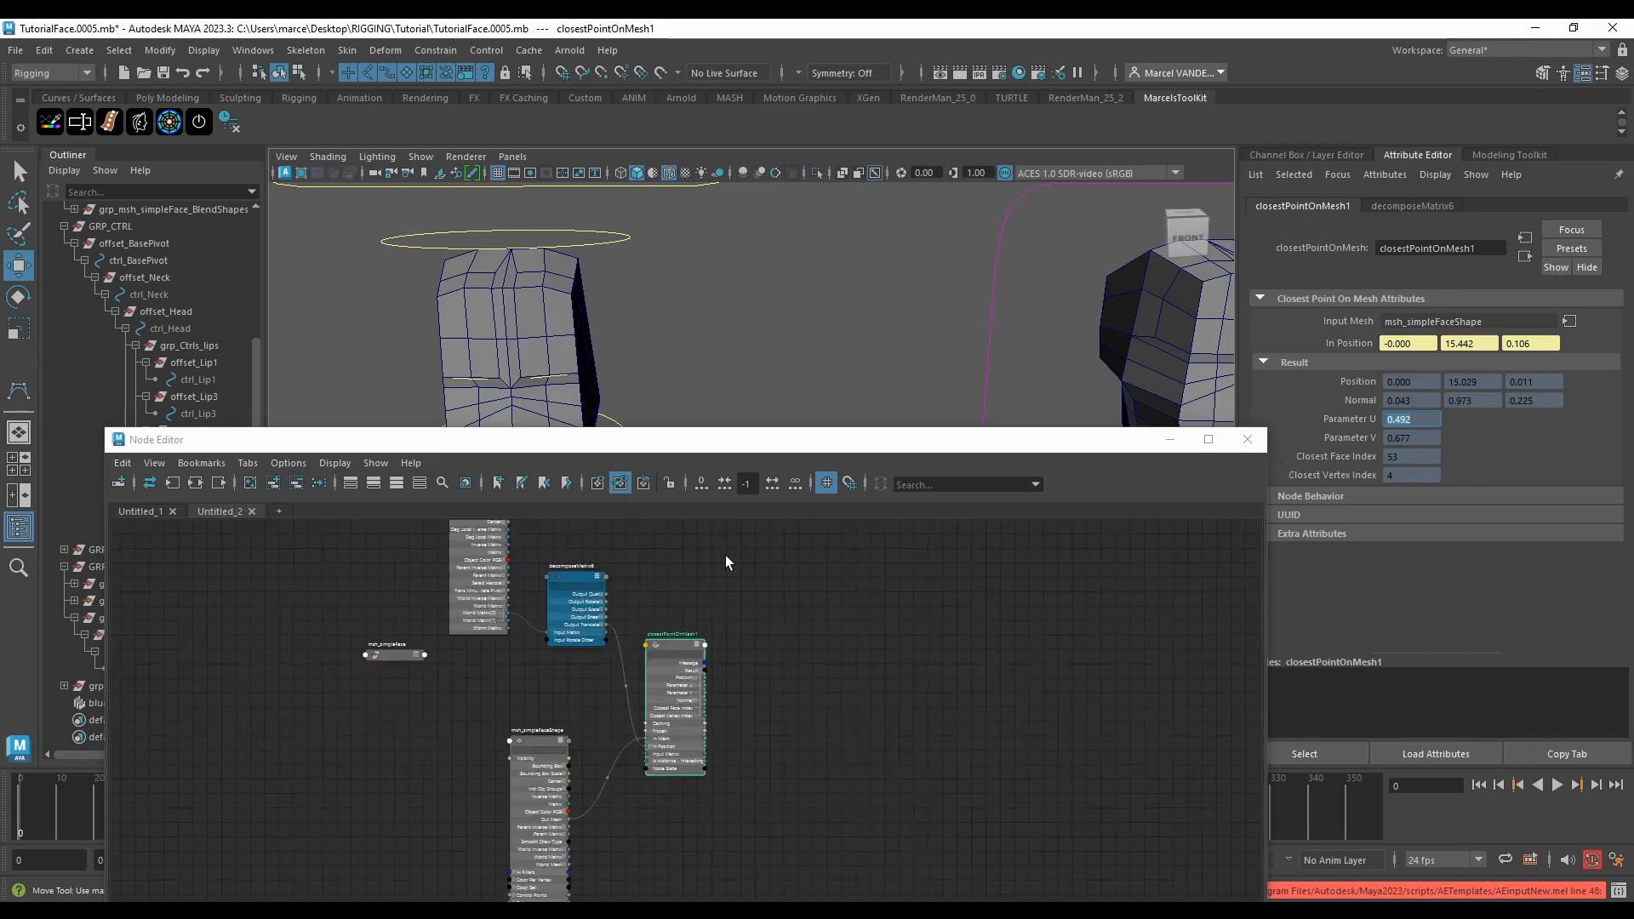
Step: Open a blank Notepad document and copy the closestPointOnMesh node's Parameter U value, 0.492, into it
left_click_drag(768, 440, 946, 482)
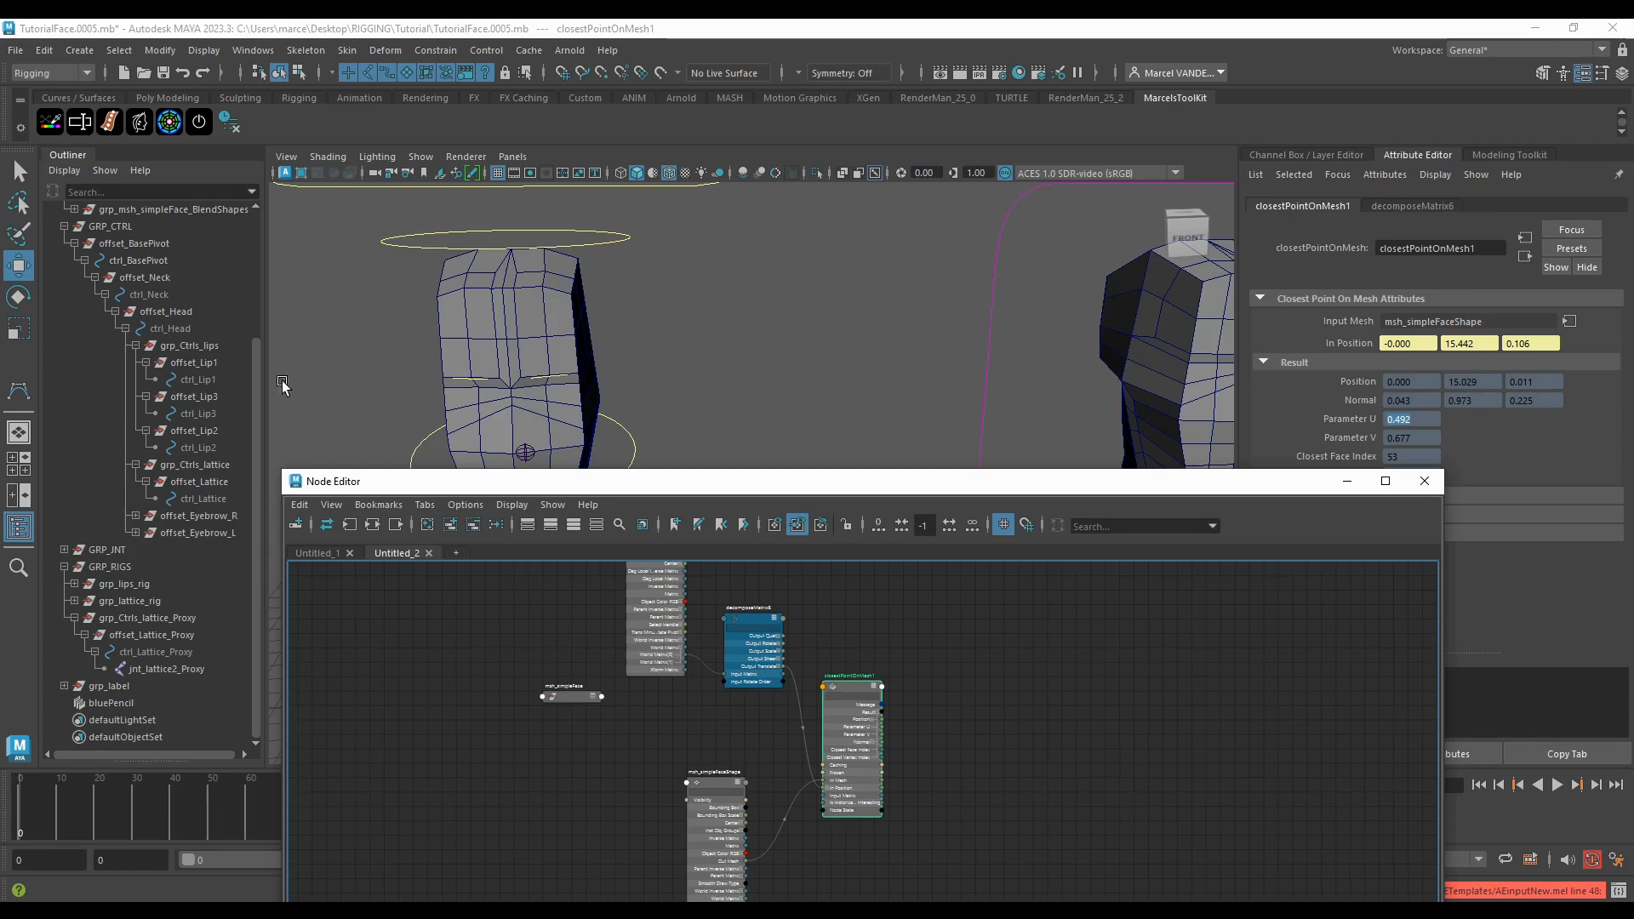
left_click_drag(655, 477, 641, 465)
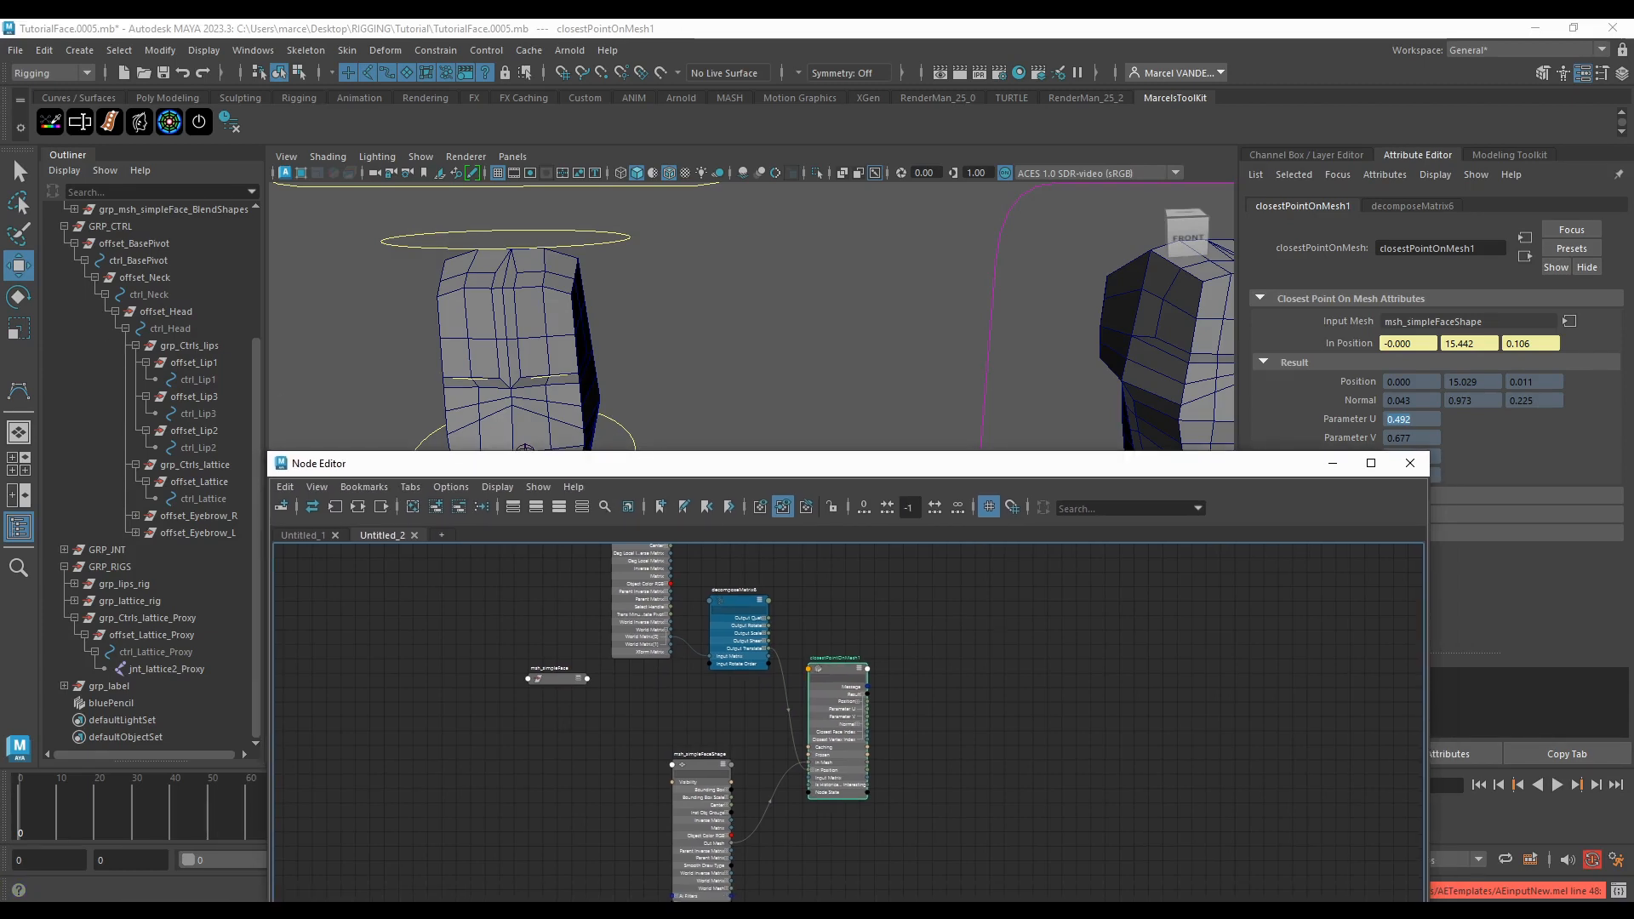
key("super")
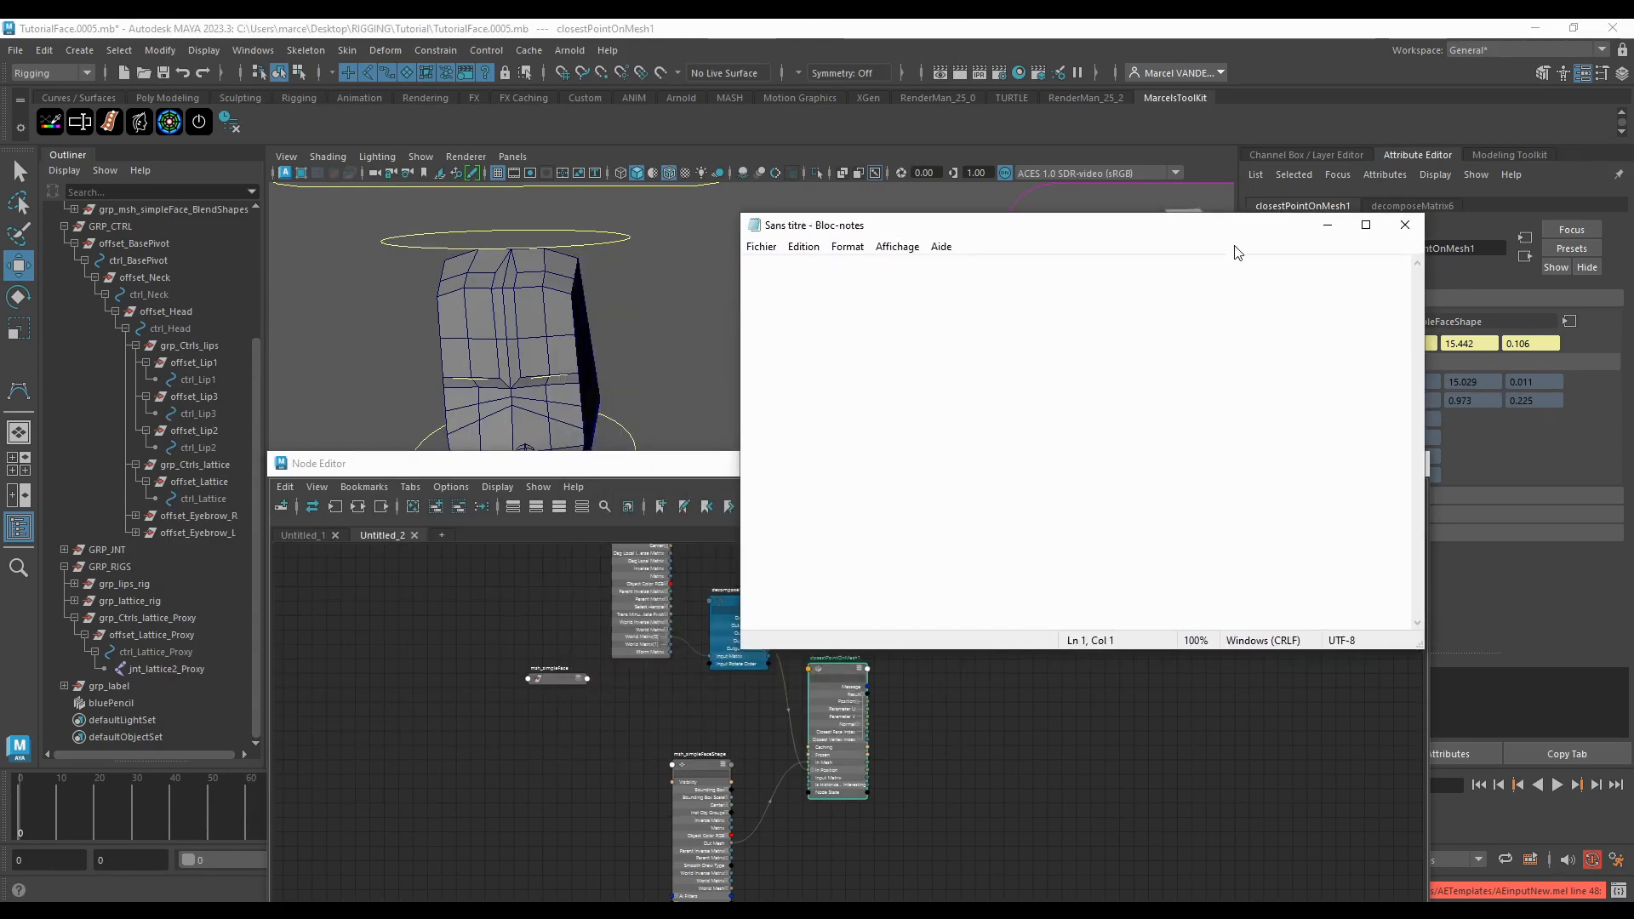
left_click_drag(1227, 228, 858, 203)
double_click(1416, 418)
key("ctrl+c")
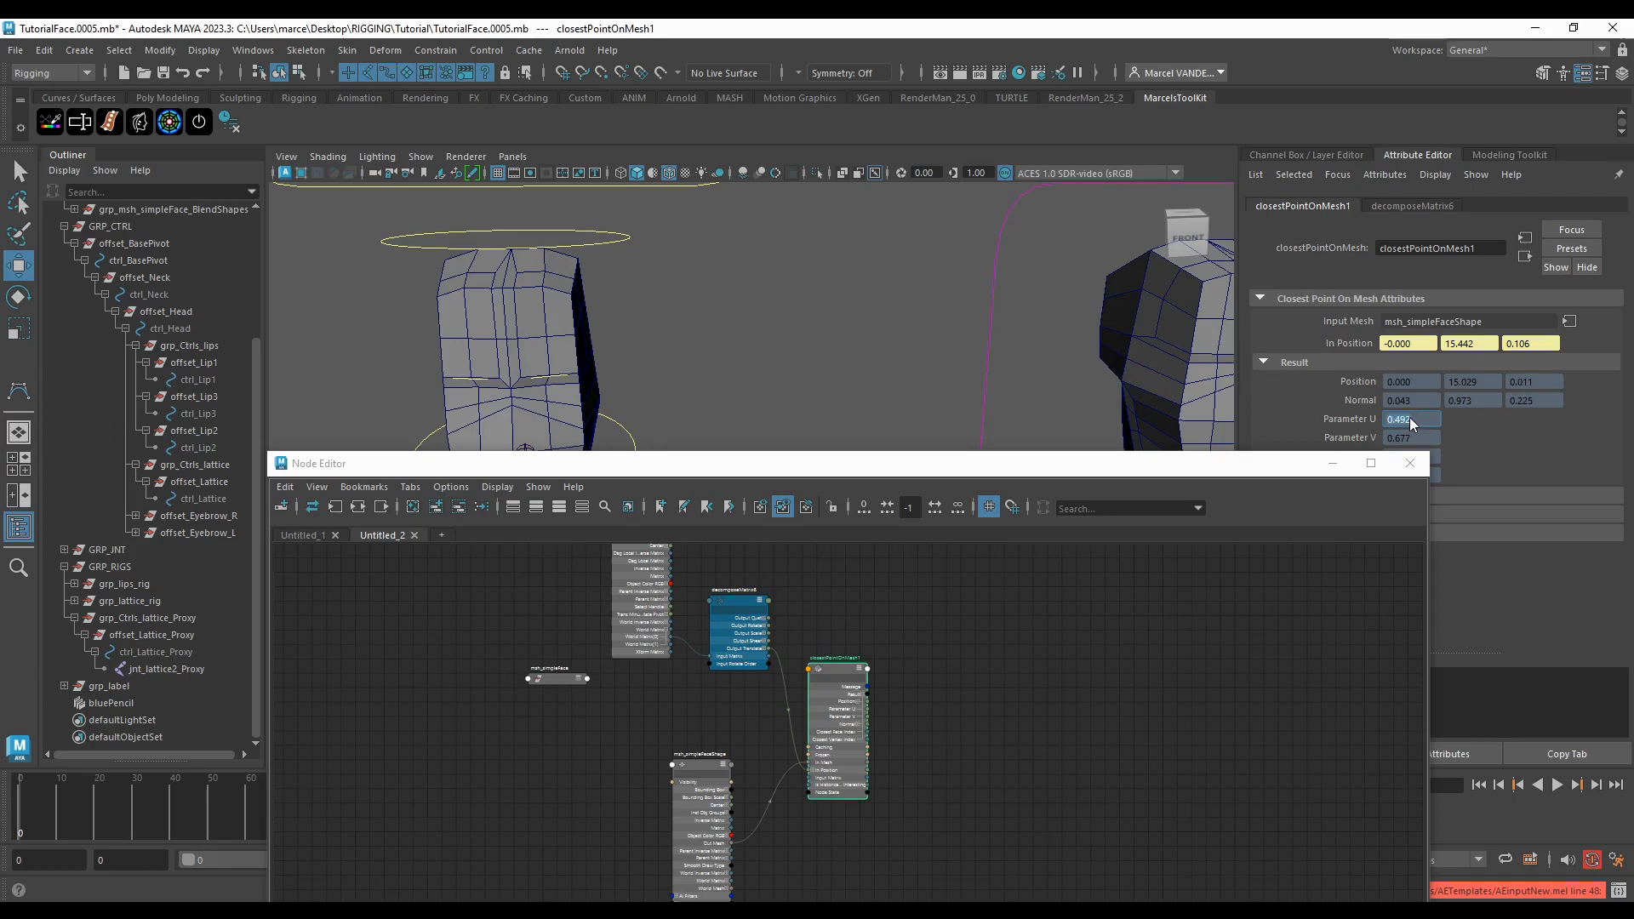
key("alt+Tab")
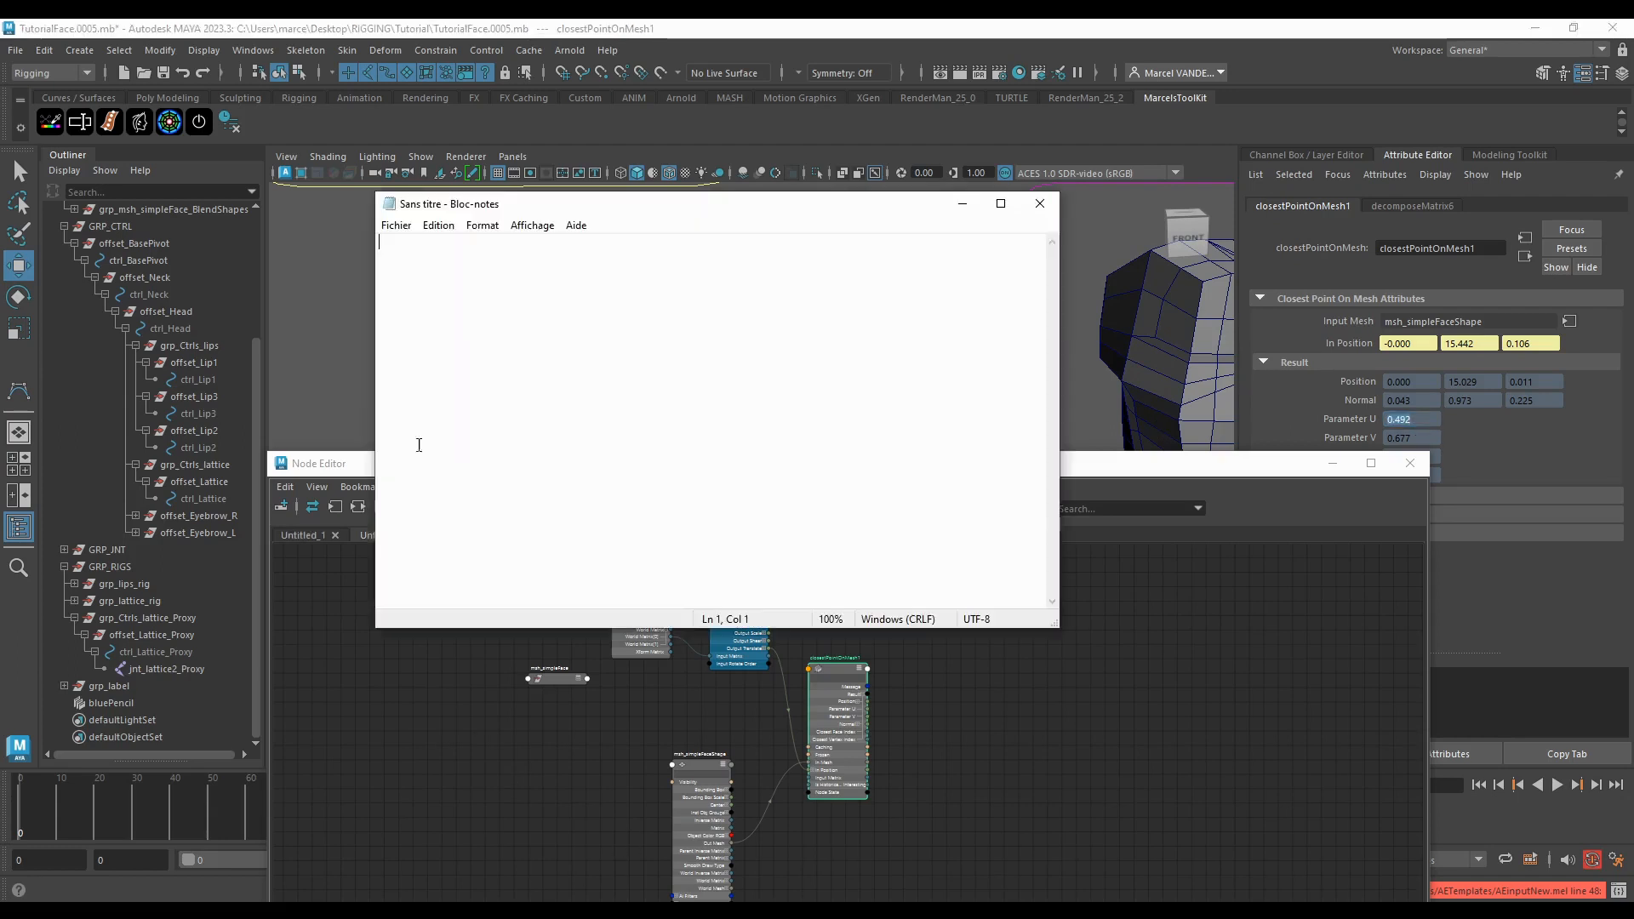
left_click(438, 225)
left_click(404, 249)
key("ctrl+v")
Step: Copy the Parameter V value, 0.677, onto a second line of the Notepad document and return to Maya
double_click(1413, 436)
key("ctrl+c")
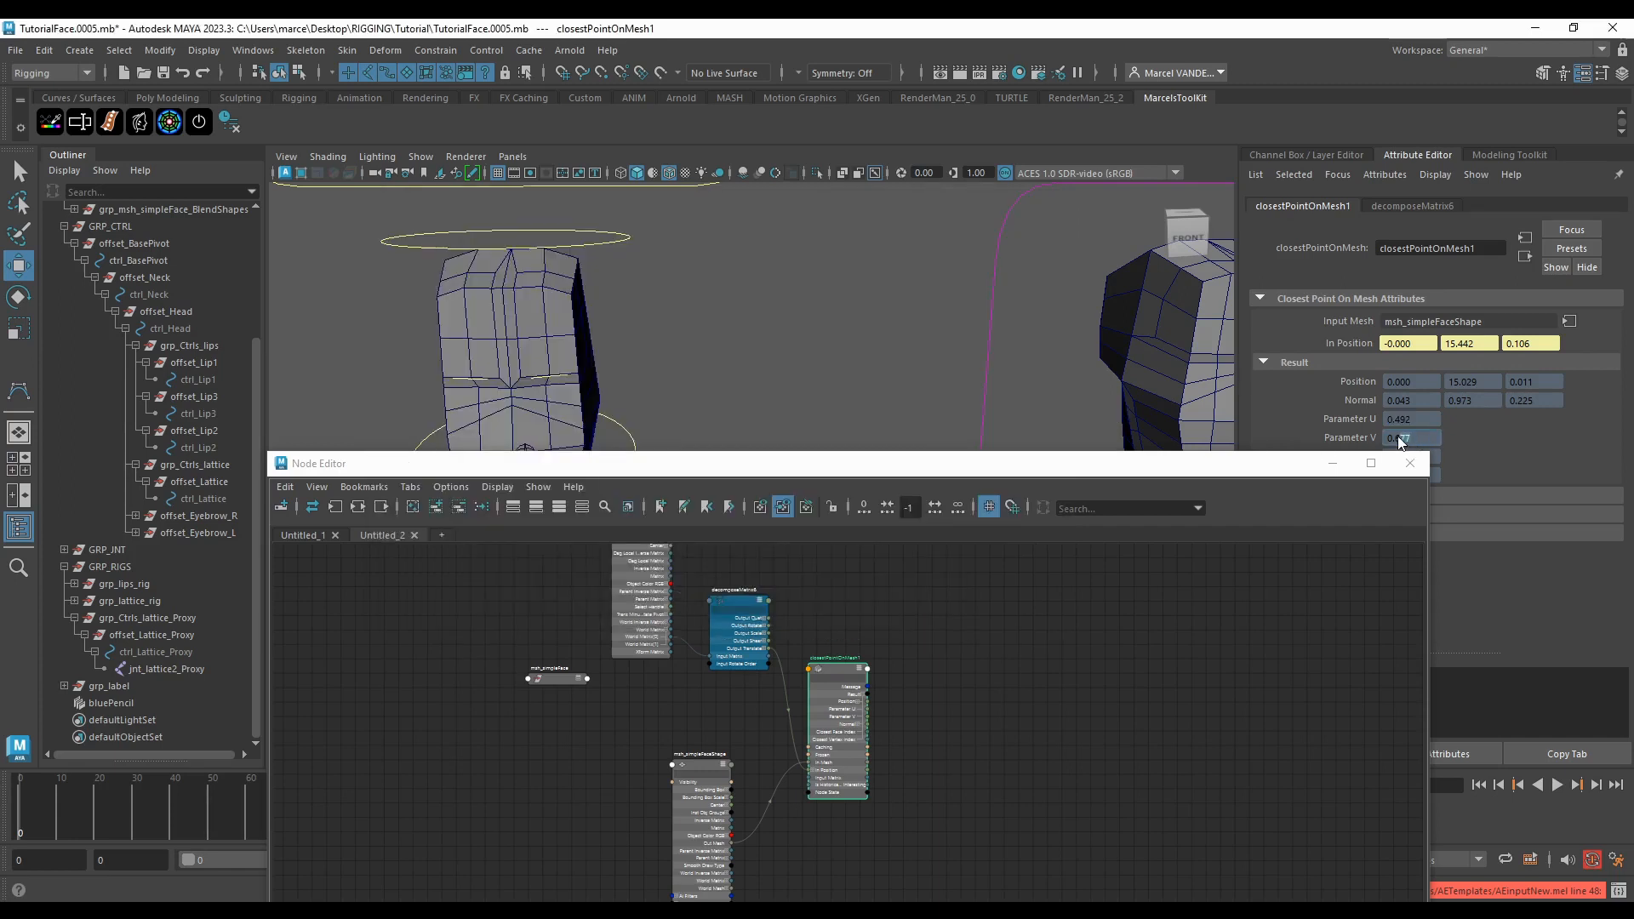
key("alt+Tab")
key("Return")
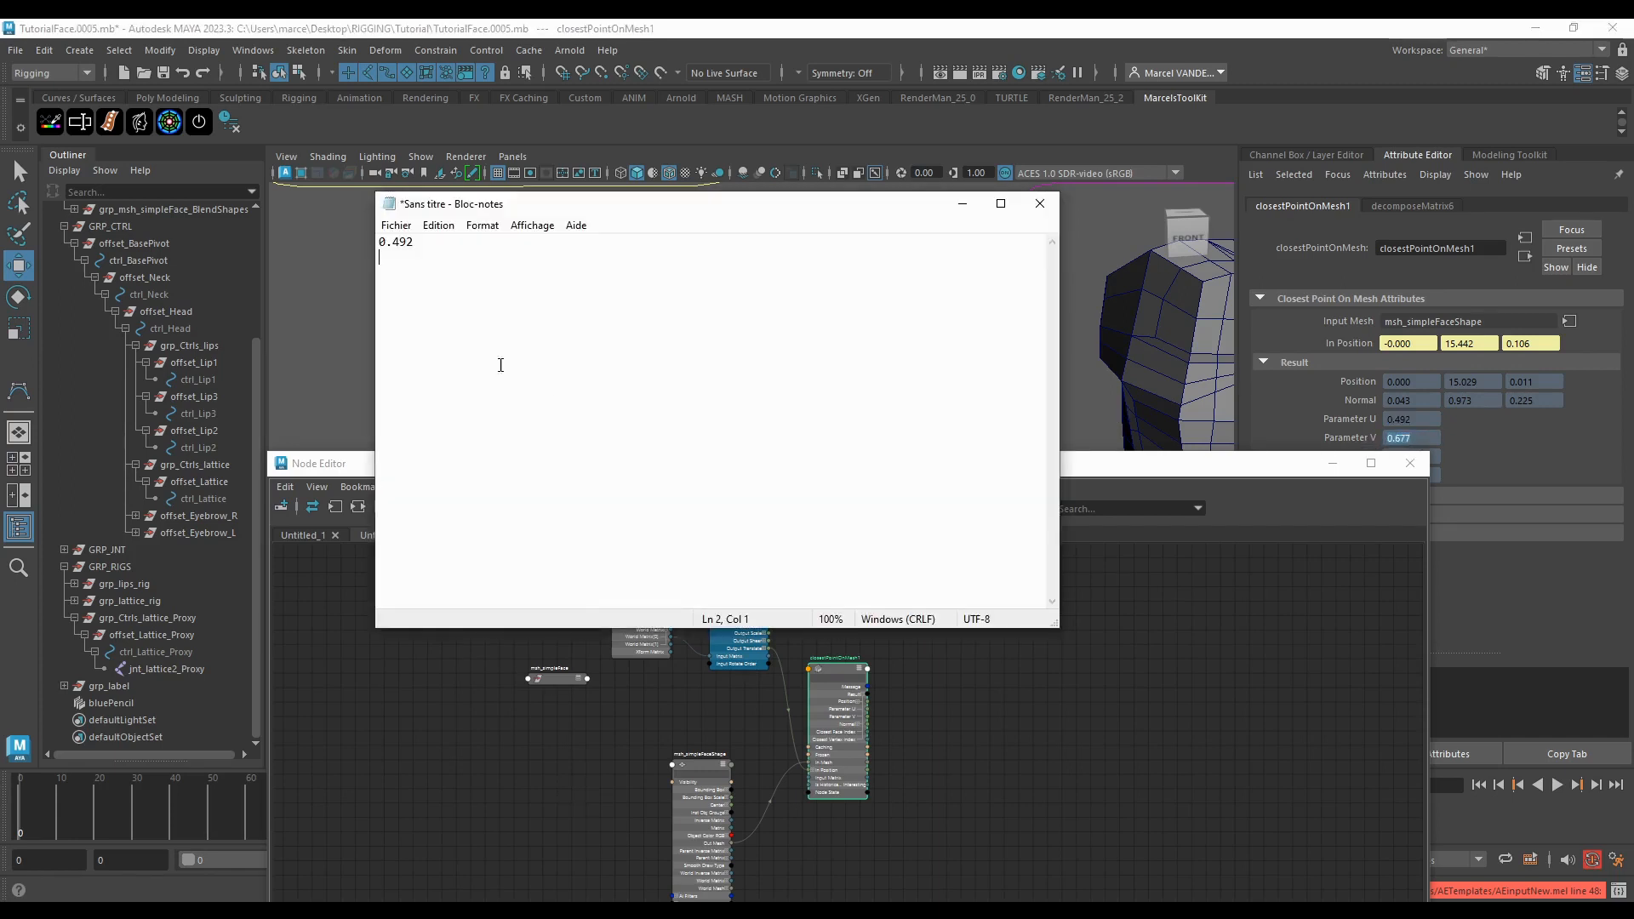
key("ctrl+v")
left_click(1077, 293)
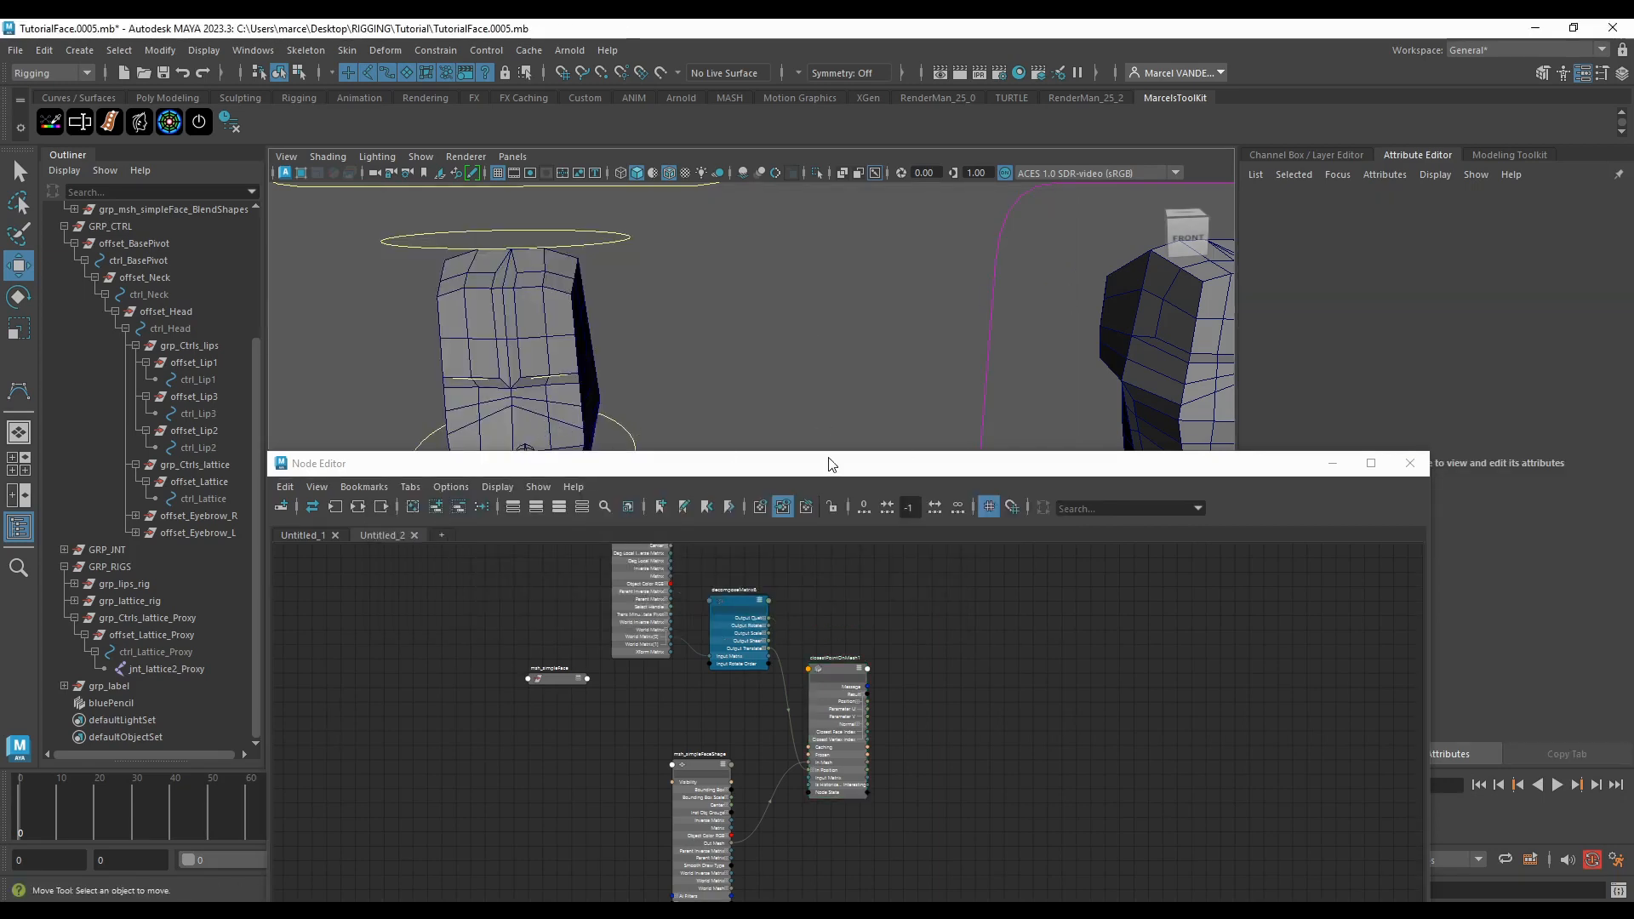
Step: Group ctrl_Lattice on its own beneath offset_Lattice and widen the Outliner
left_click_drag(832, 465, 1135, 459)
mouse_move(512, 388)
left_mouse_down("alt")
mouse_move(538, 408)
mouse_move(490, 400)
left_mouse_up("alt")
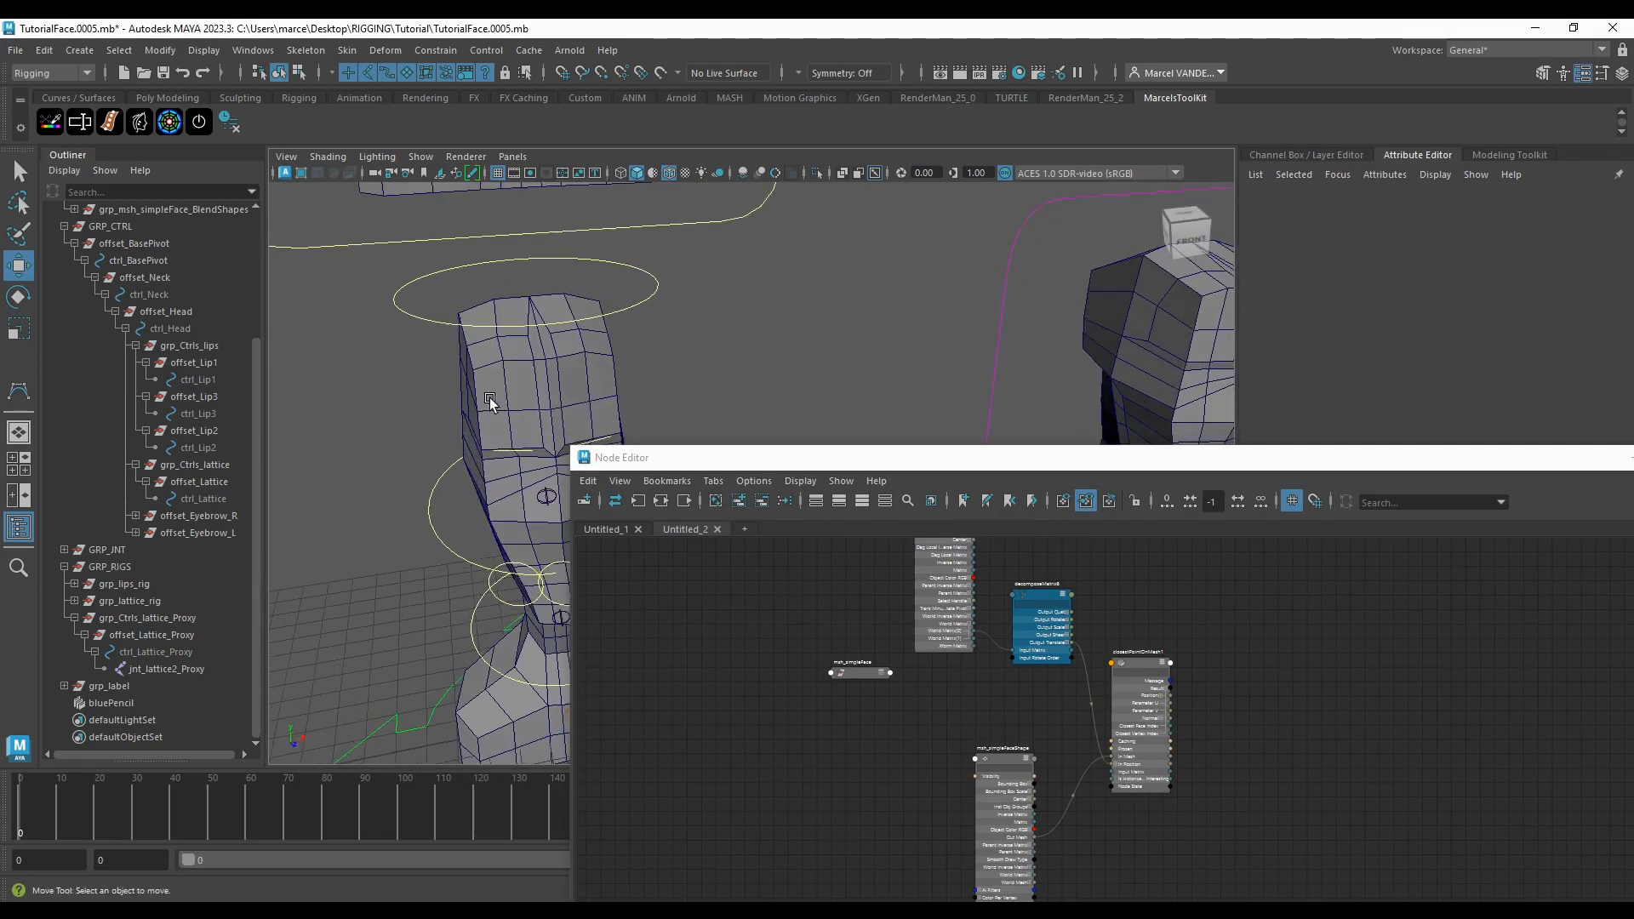
left_click(179, 498)
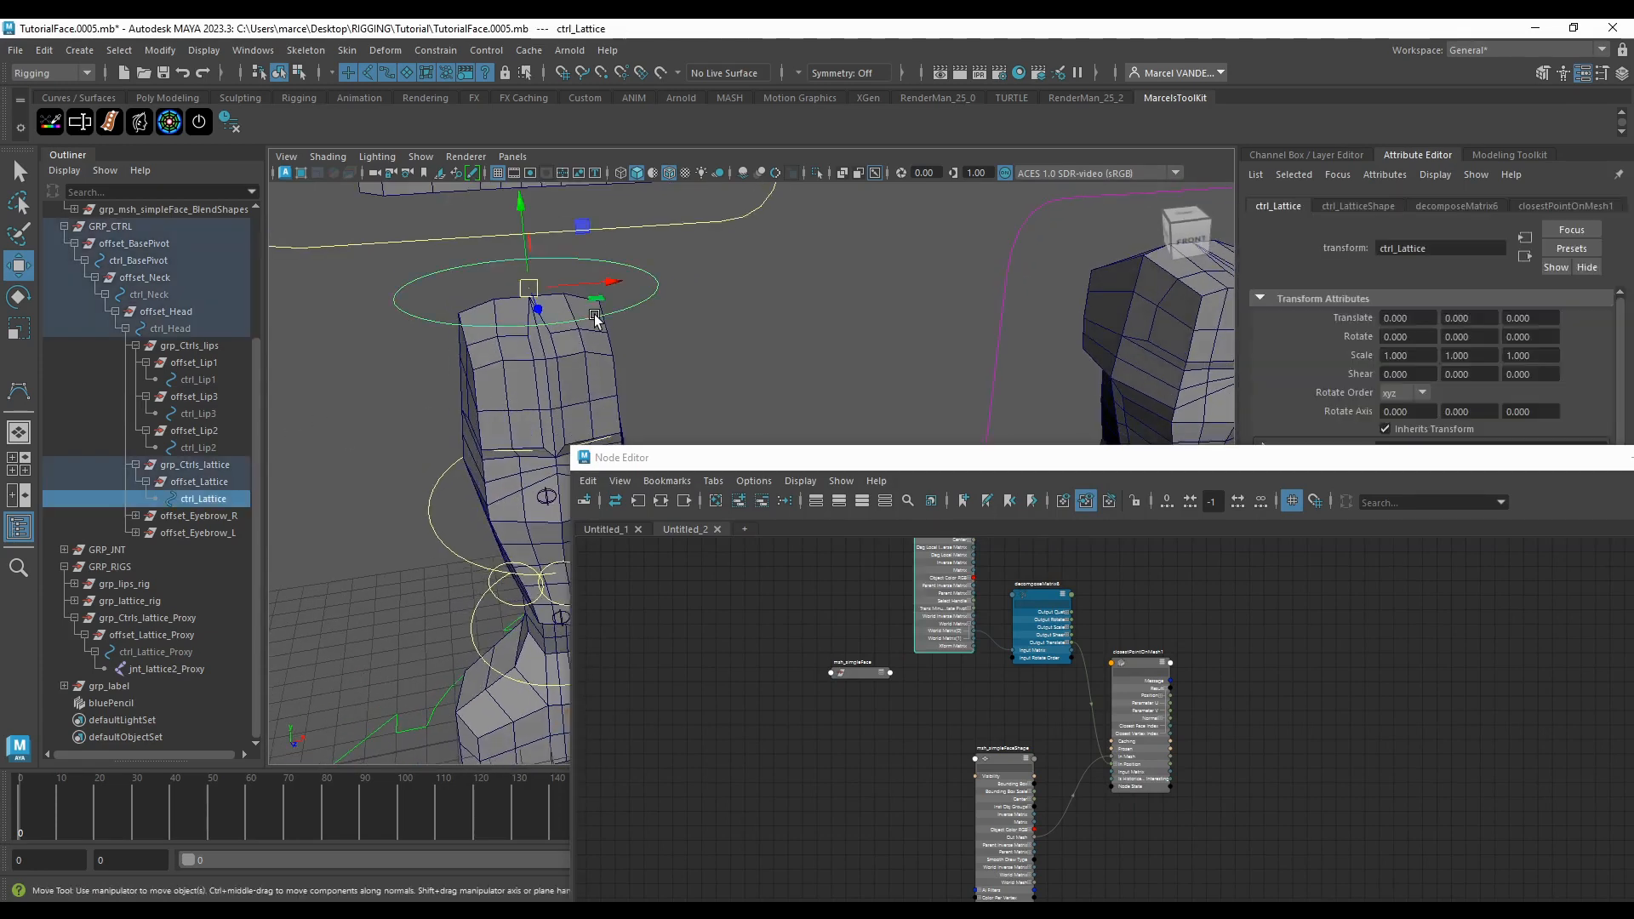
left_click(182, 485)
left_click(187, 497)
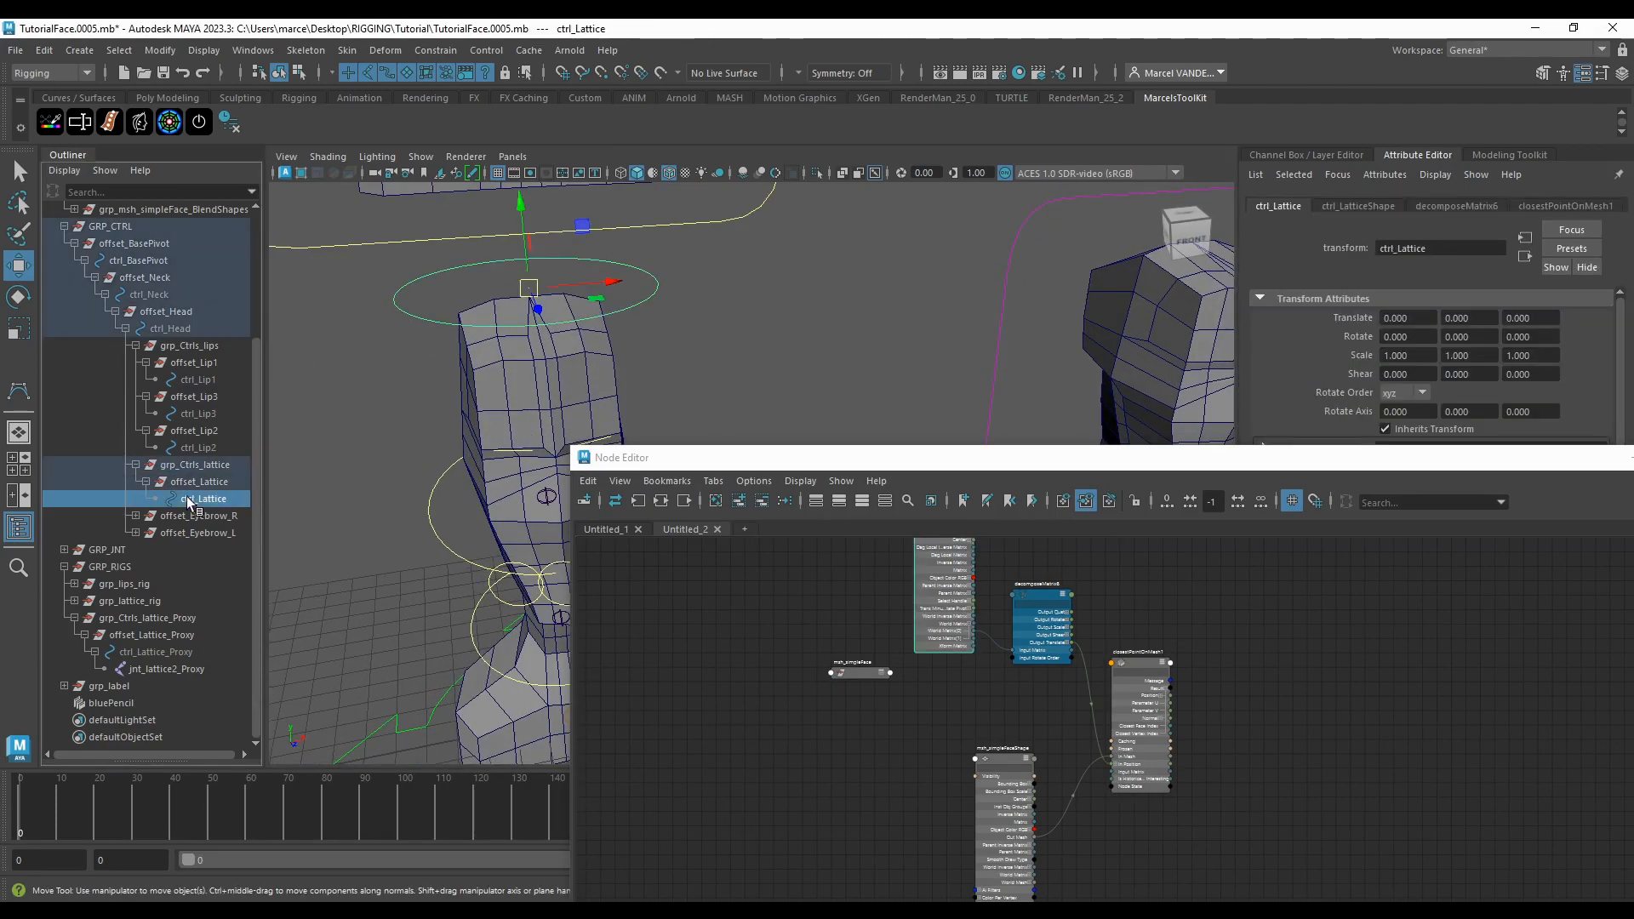
key("ctrl+g")
left_click_drag(264, 492, 409, 502)
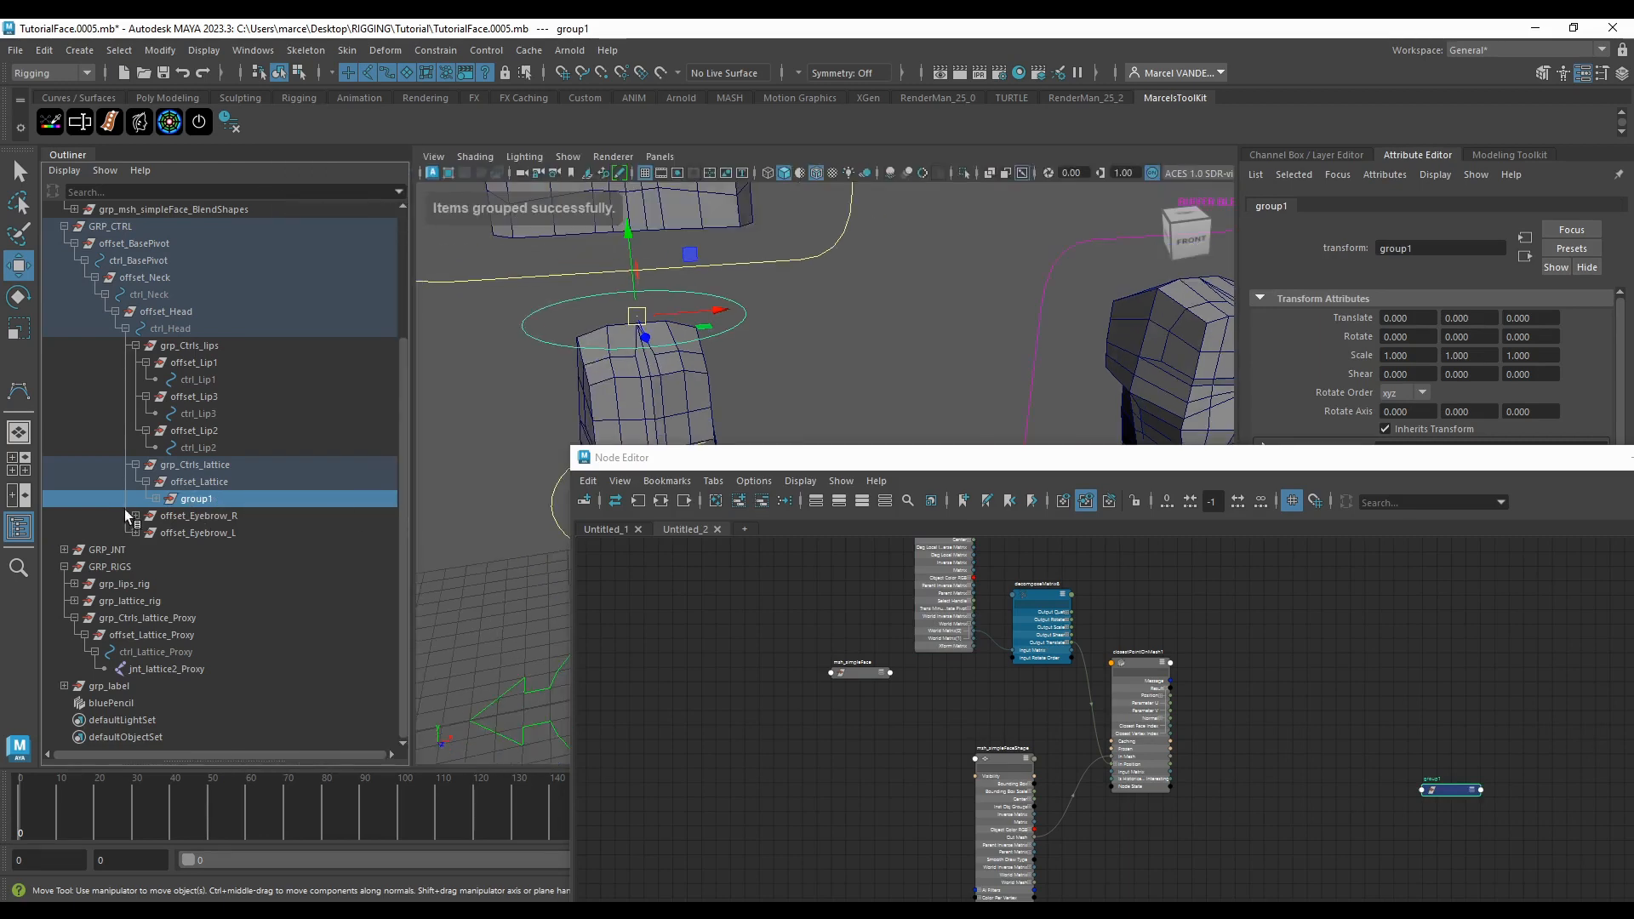
Step: Expand the new group above ctrl_Lattice and rename it cnstr_Lattice
left_click(156, 499)
double_click(192, 502)
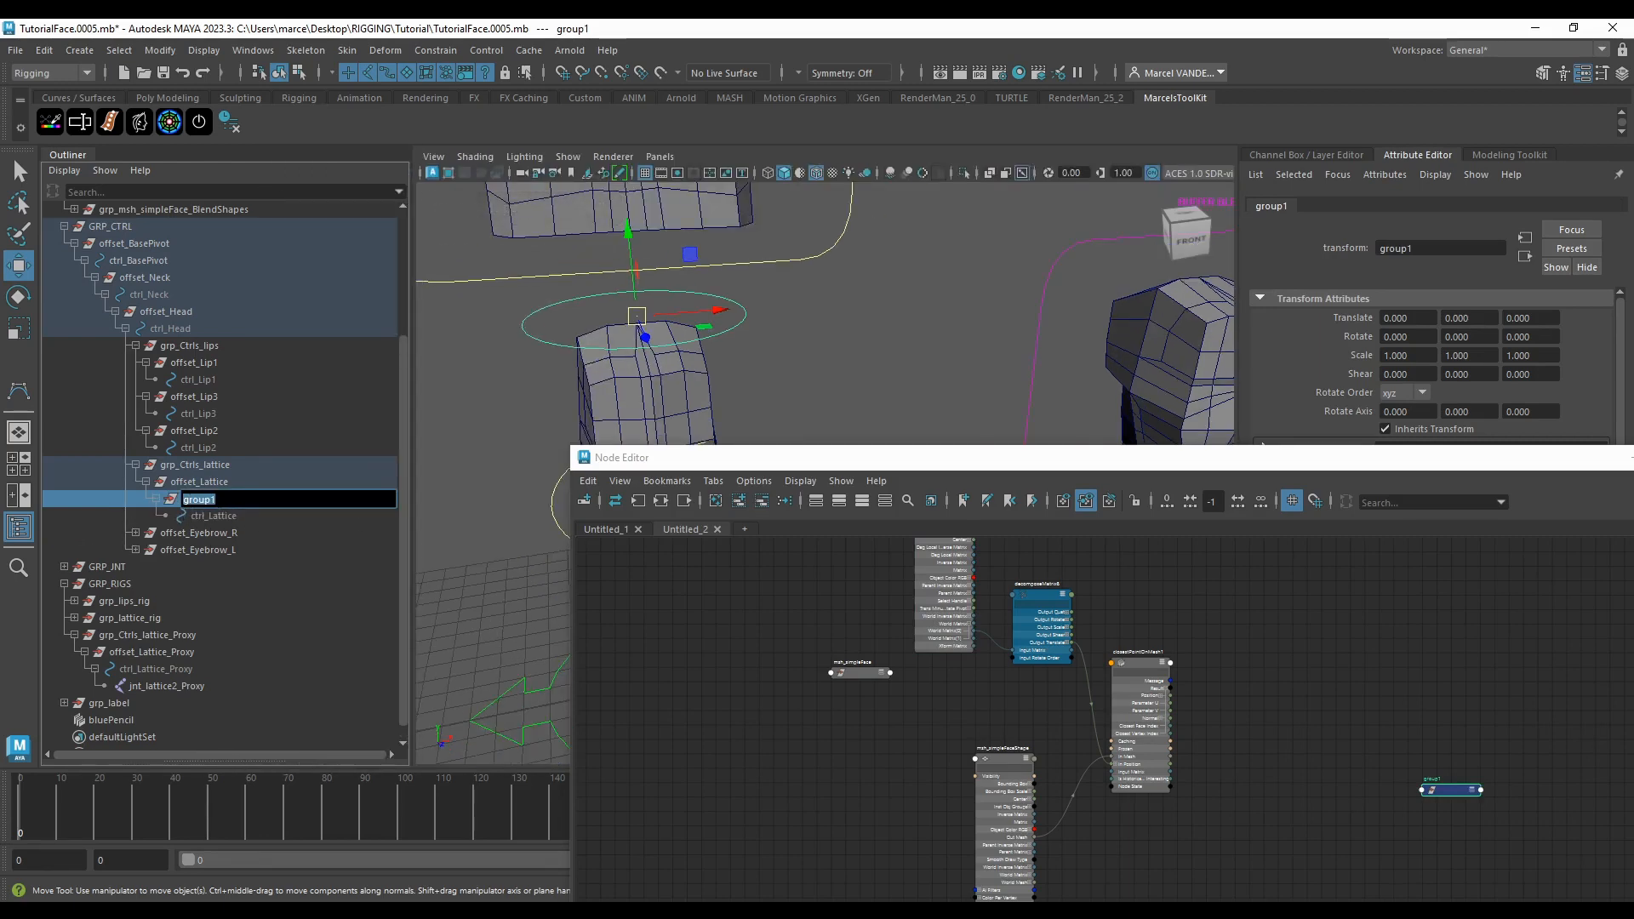
key("BackSpace")
type("cnstr_Lattice")
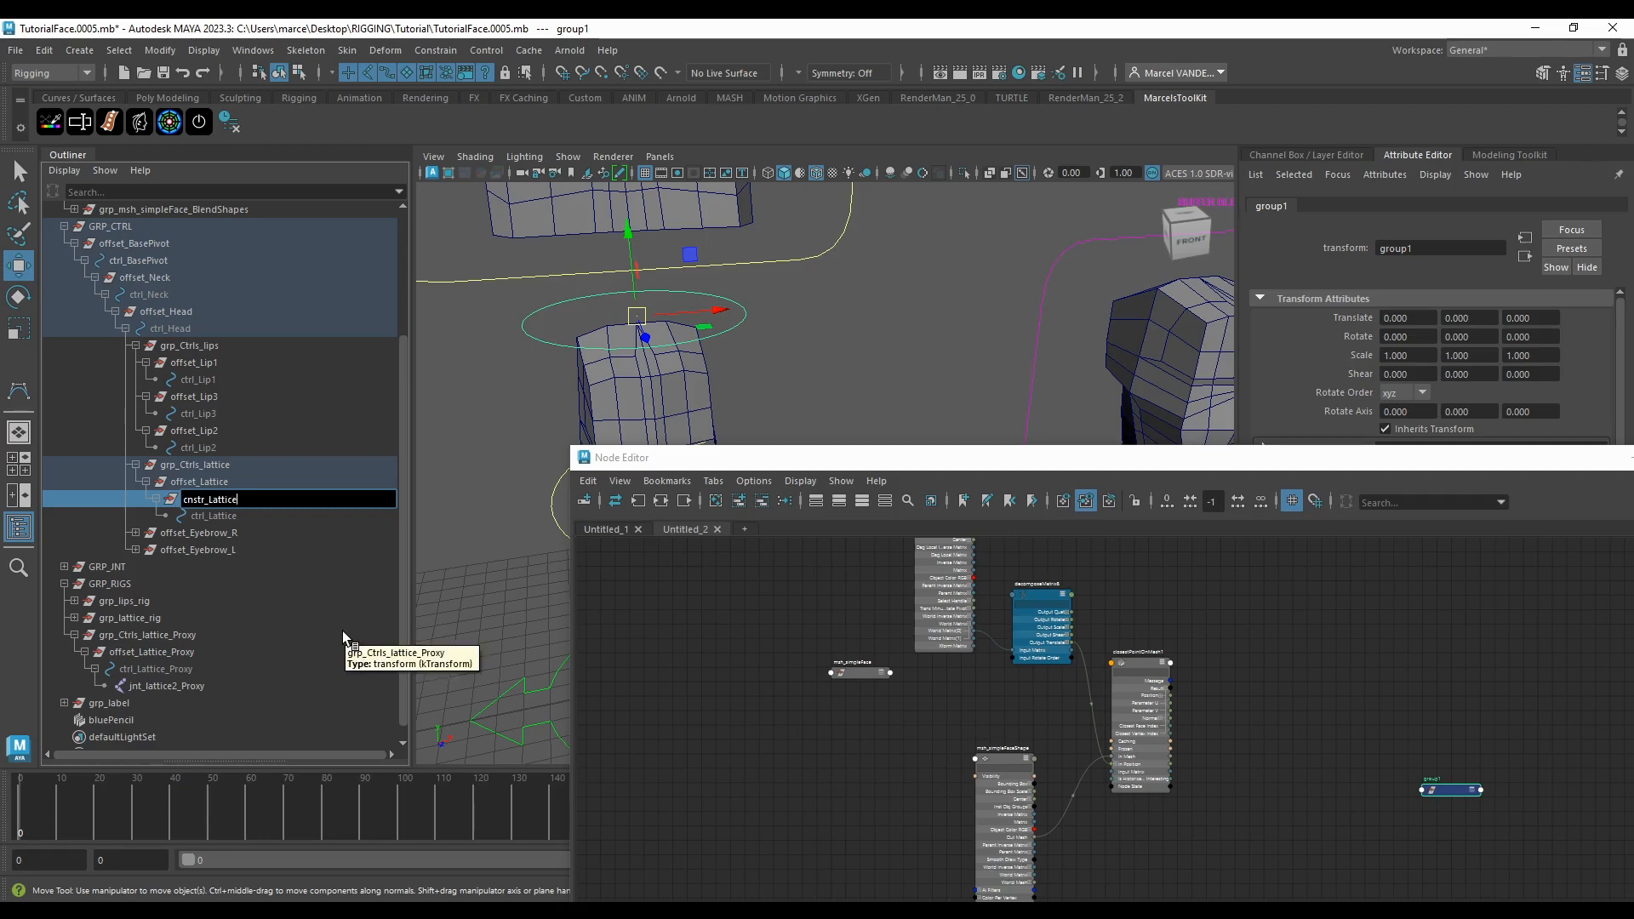
key("Return")
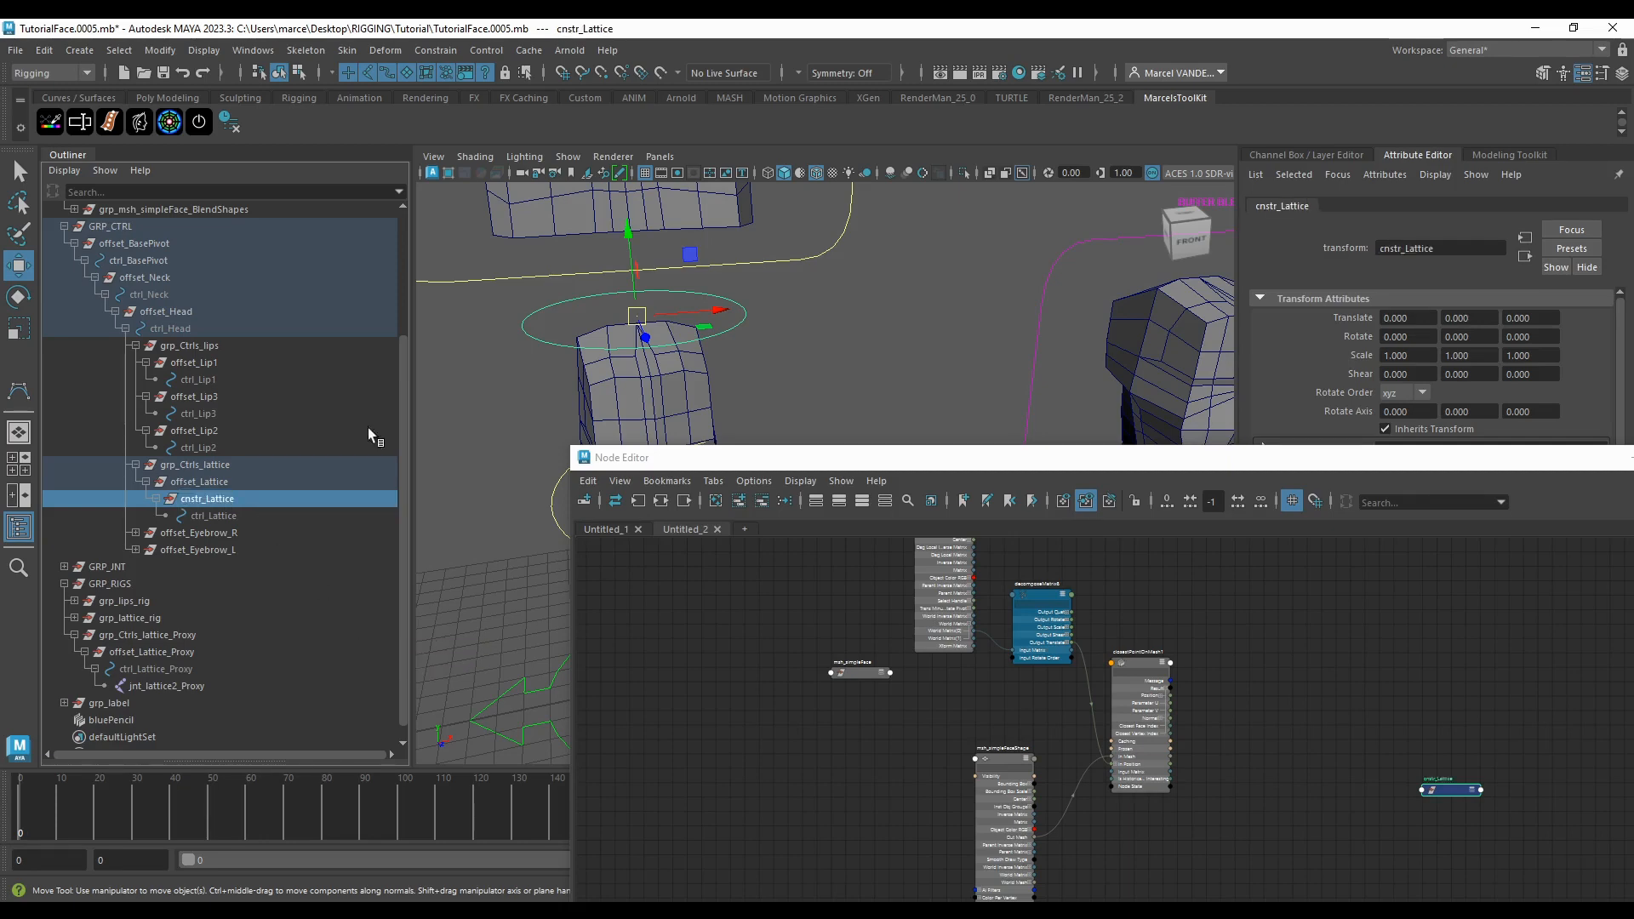
Step: Switch msh_simpleFace to vertex mode and select the vertex on top of the head at the lattice control's centre
scroll(686, 300, "up", 4)
middle_click_drag(686, 300, 817, 437, "alt")
left_click_drag(817, 438, 751, 354, "alt")
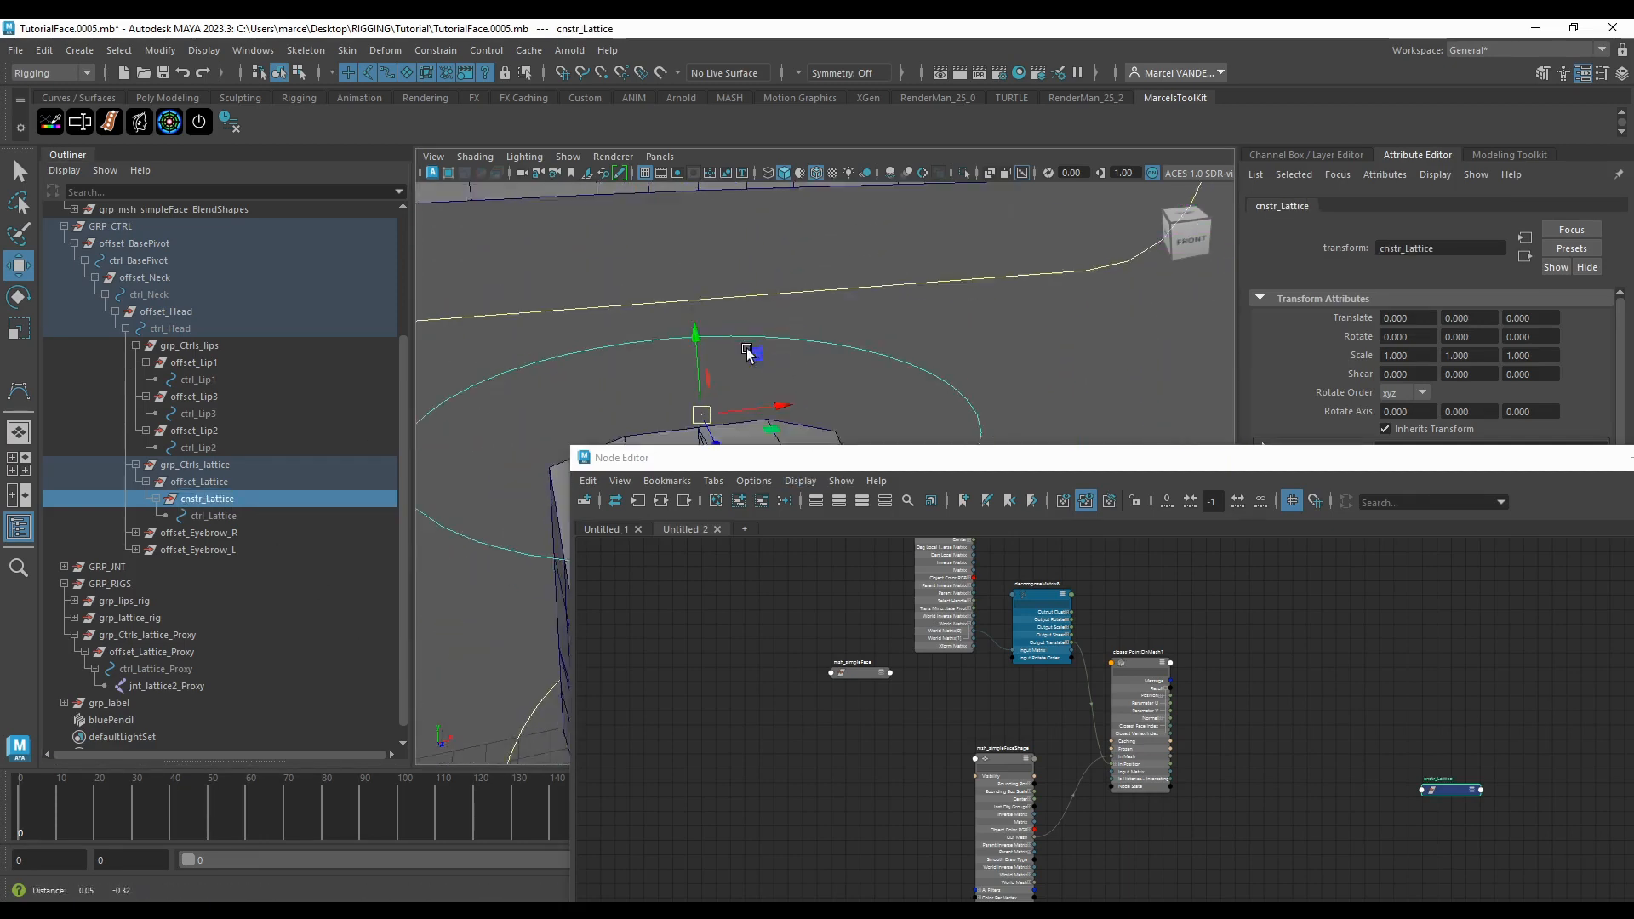
middle_click_drag(752, 354, 746, 298, "alt")
left_click_drag(865, 459, 814, 430)
scroll(747, 356, "down", 5)
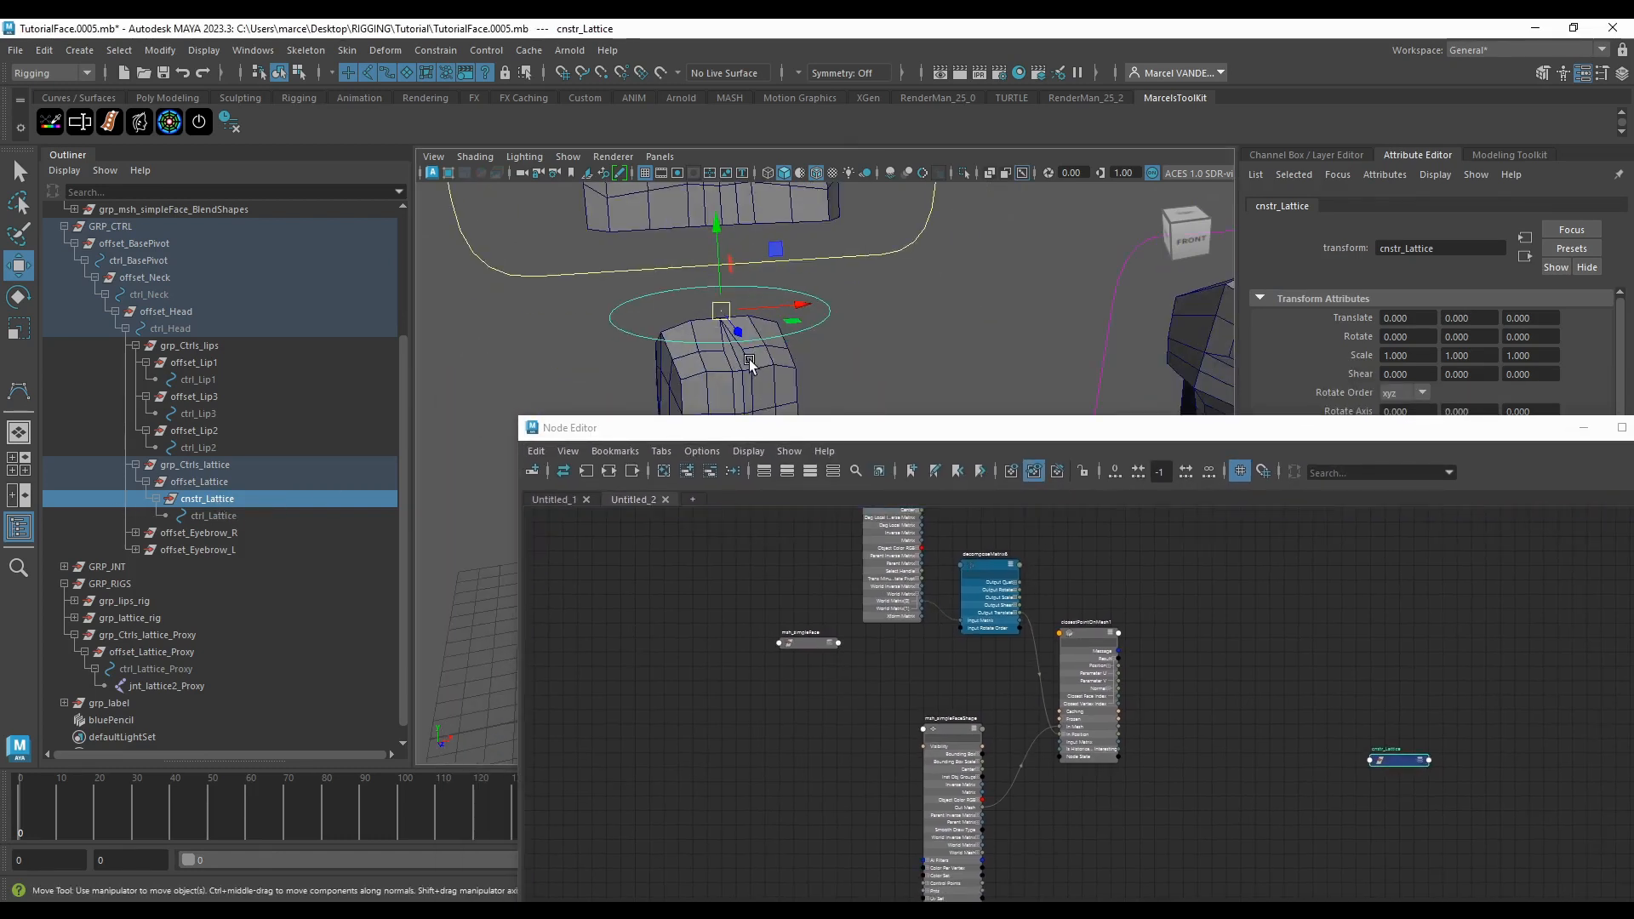
left_click(749, 359)
right_click(741, 354)
right_click_drag(741, 329, 719, 353)
left_click(722, 322)
middle_click_drag(724, 321, 801, 372, "alt")
scroll(829, 338, "up", 4)
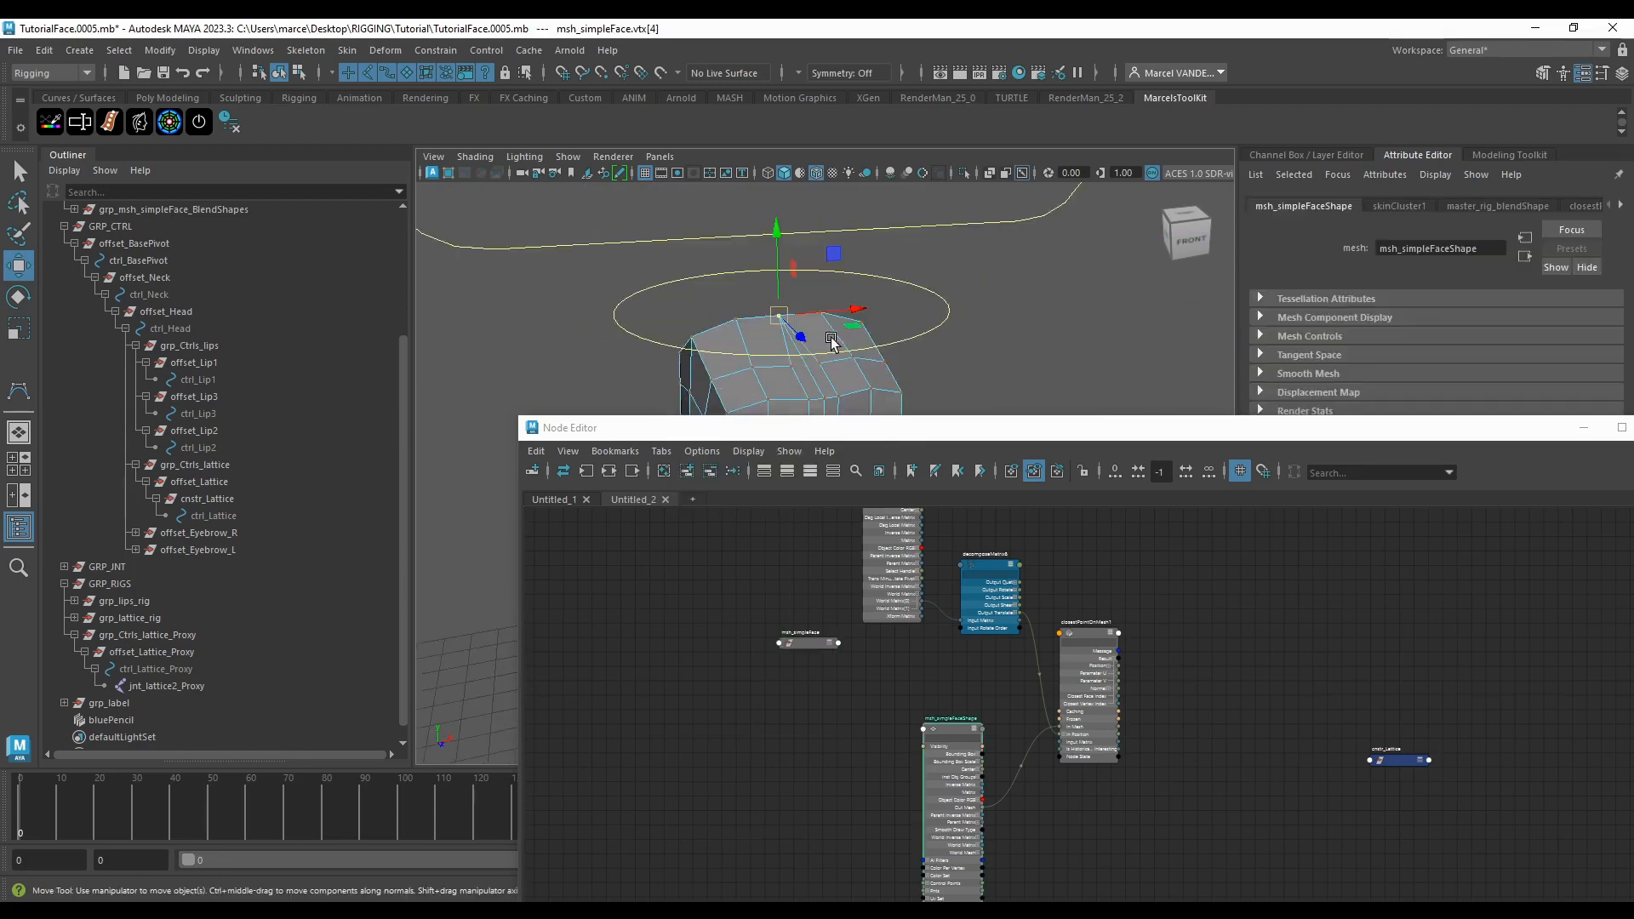
Step: Add cnstr_Lattice to the vertex selection and apply a UV Pin with Transforms pin locations and New Transform output, closing its options
left_click(206, 499, "ctrl")
middle_click_drag(713, 276, 708, 313, "alt")
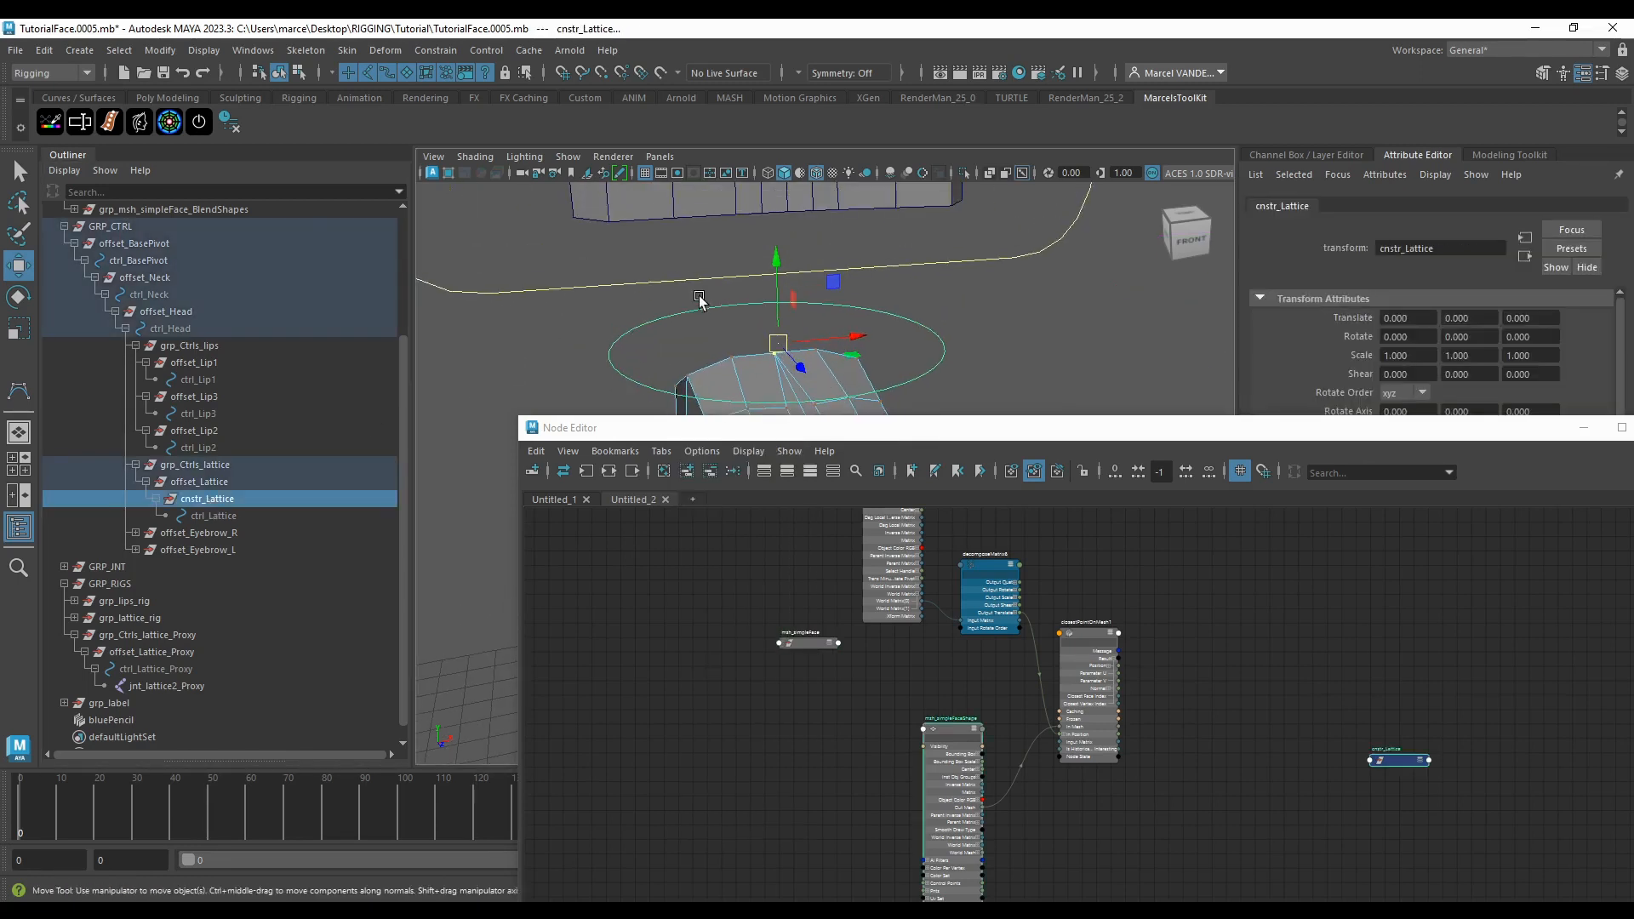
left_click(448, 57)
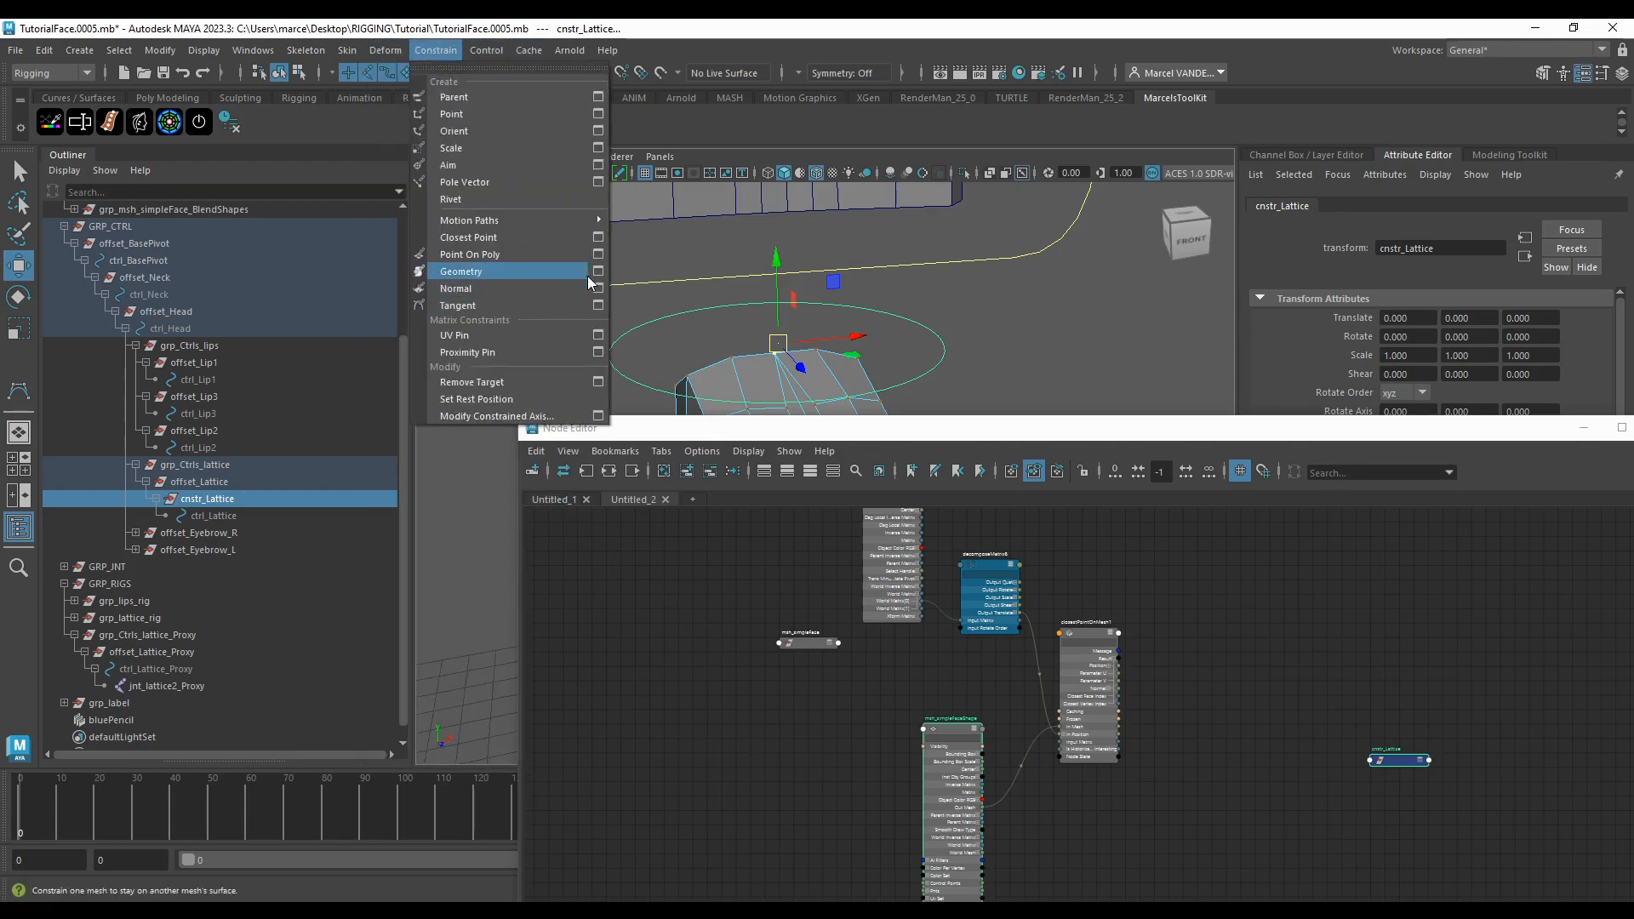
left_click(598, 338)
left_click(957, 504)
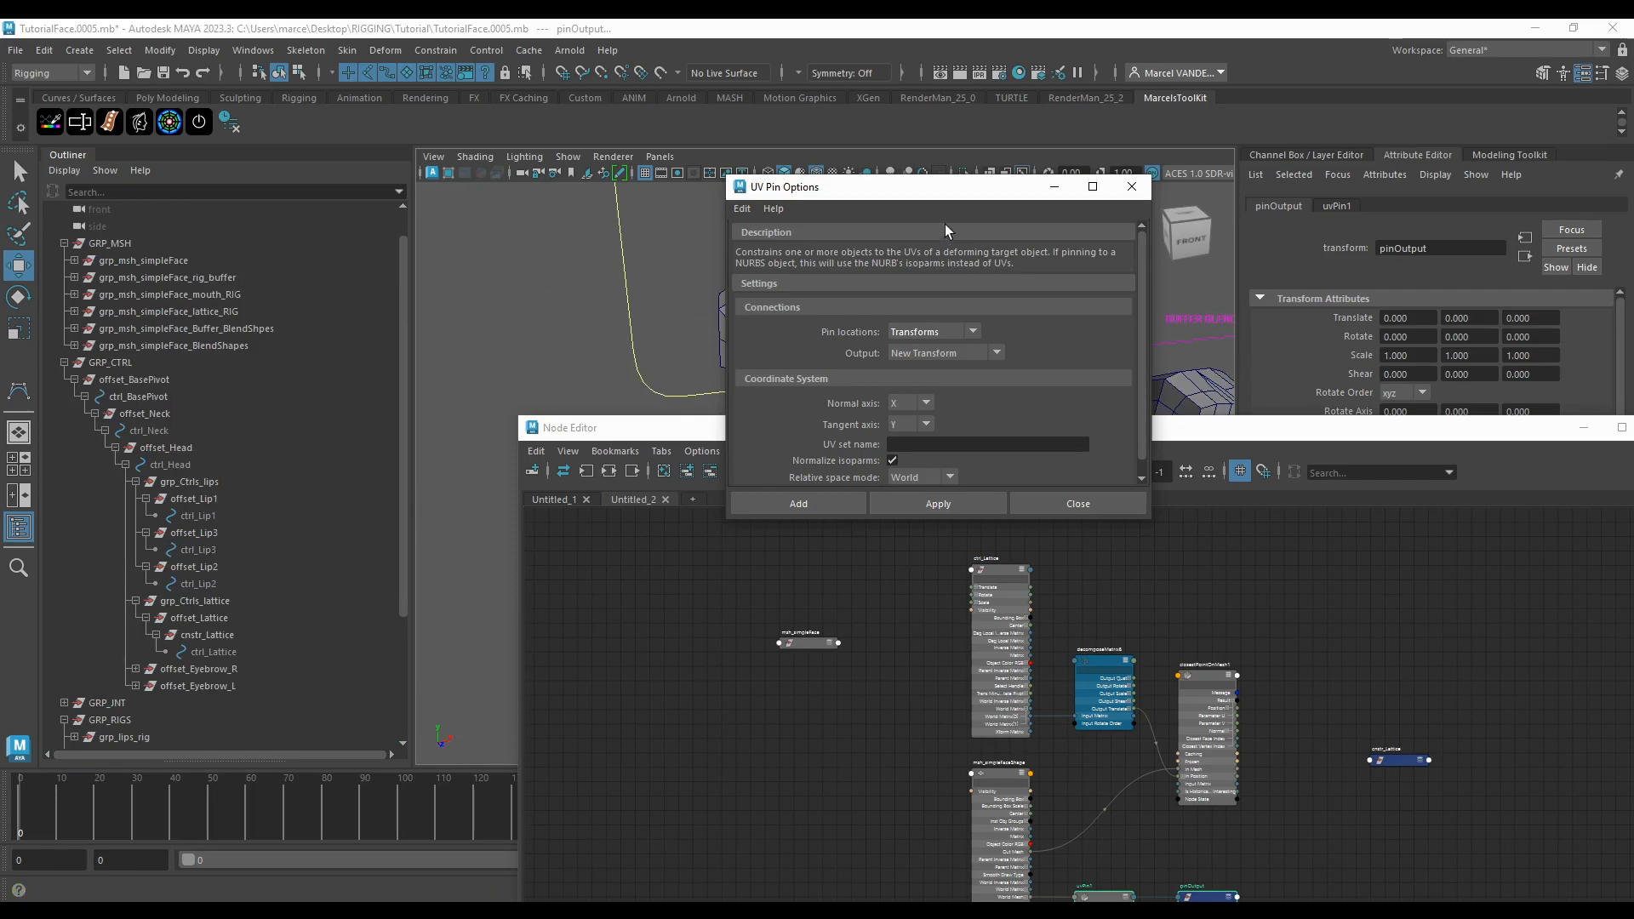
left_click(1132, 186)
right_click_drag(877, 309, 830, 308, "alt")
middle_click_drag(831, 308, 819, 251, "alt")
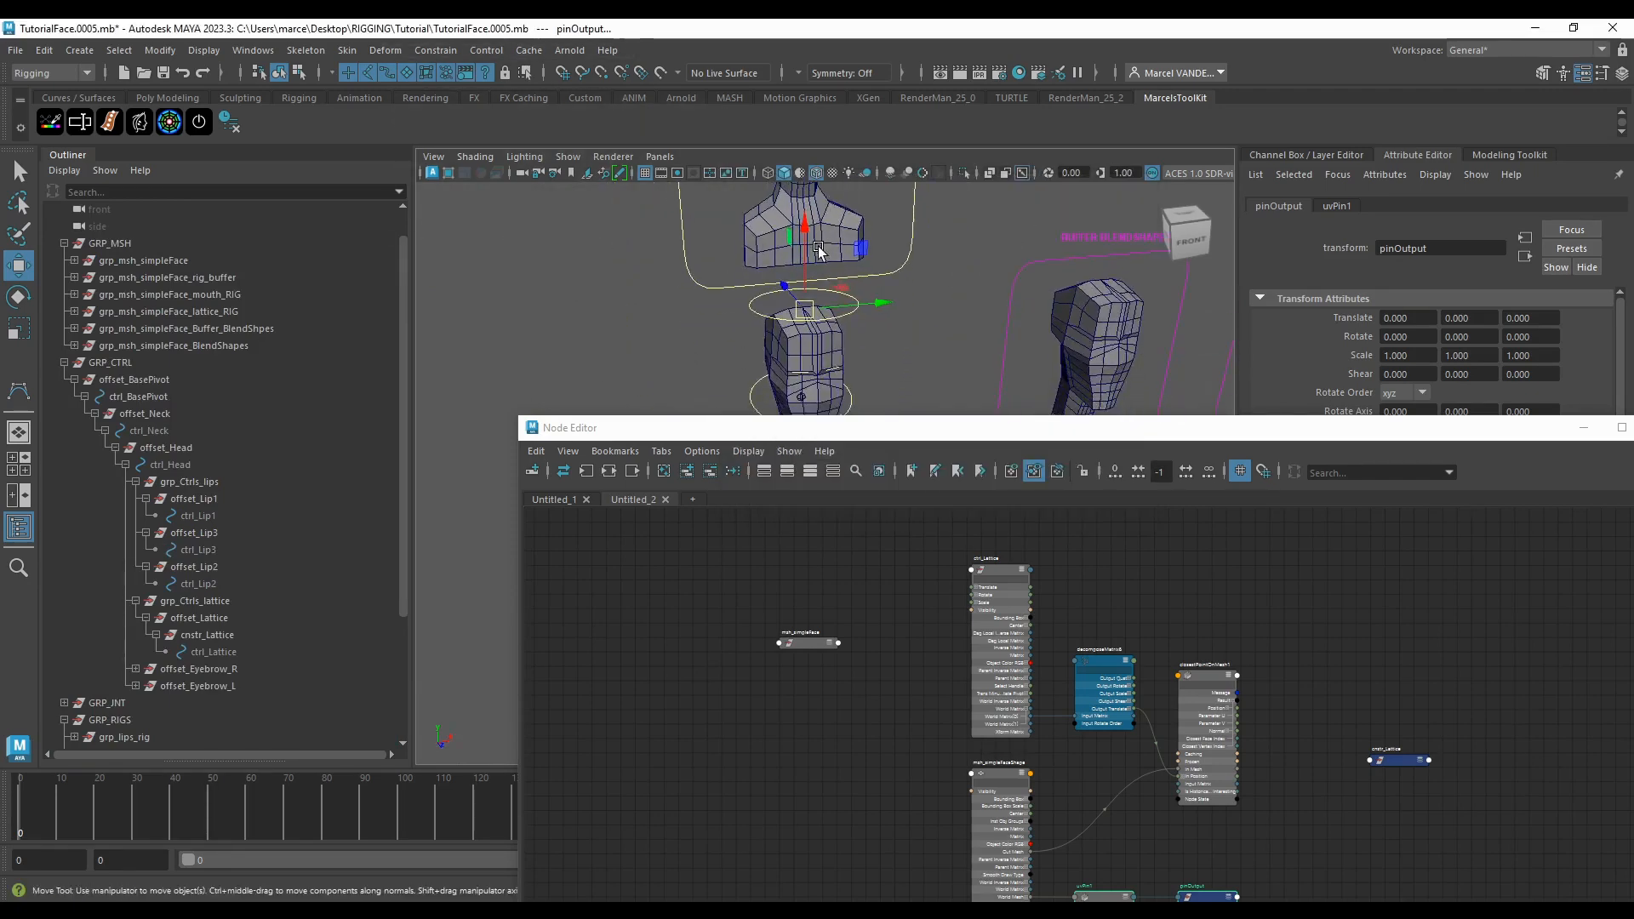
Step: Rename the pinOutput transform to pinOutput_Lattice
scroll(817, 248, "up", 3)
left_click_drag(818, 248, 803, 265, "alt")
scroll(175, 651, "down", 4)
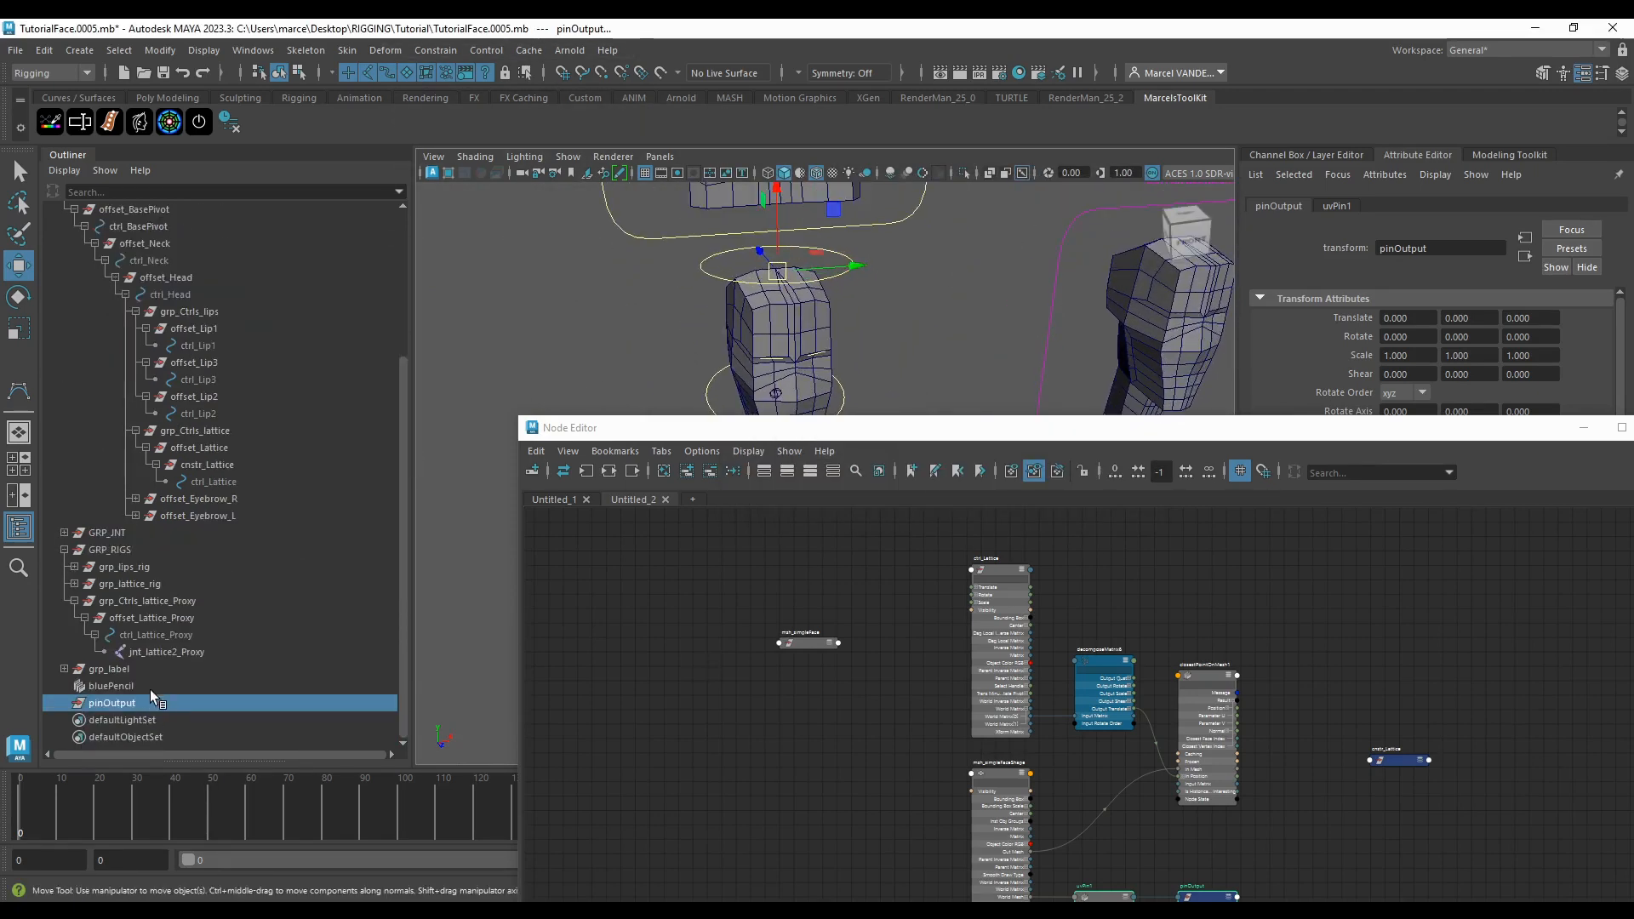
left_click(147, 701)
middle_click_drag(705, 330, 698, 367, "alt")
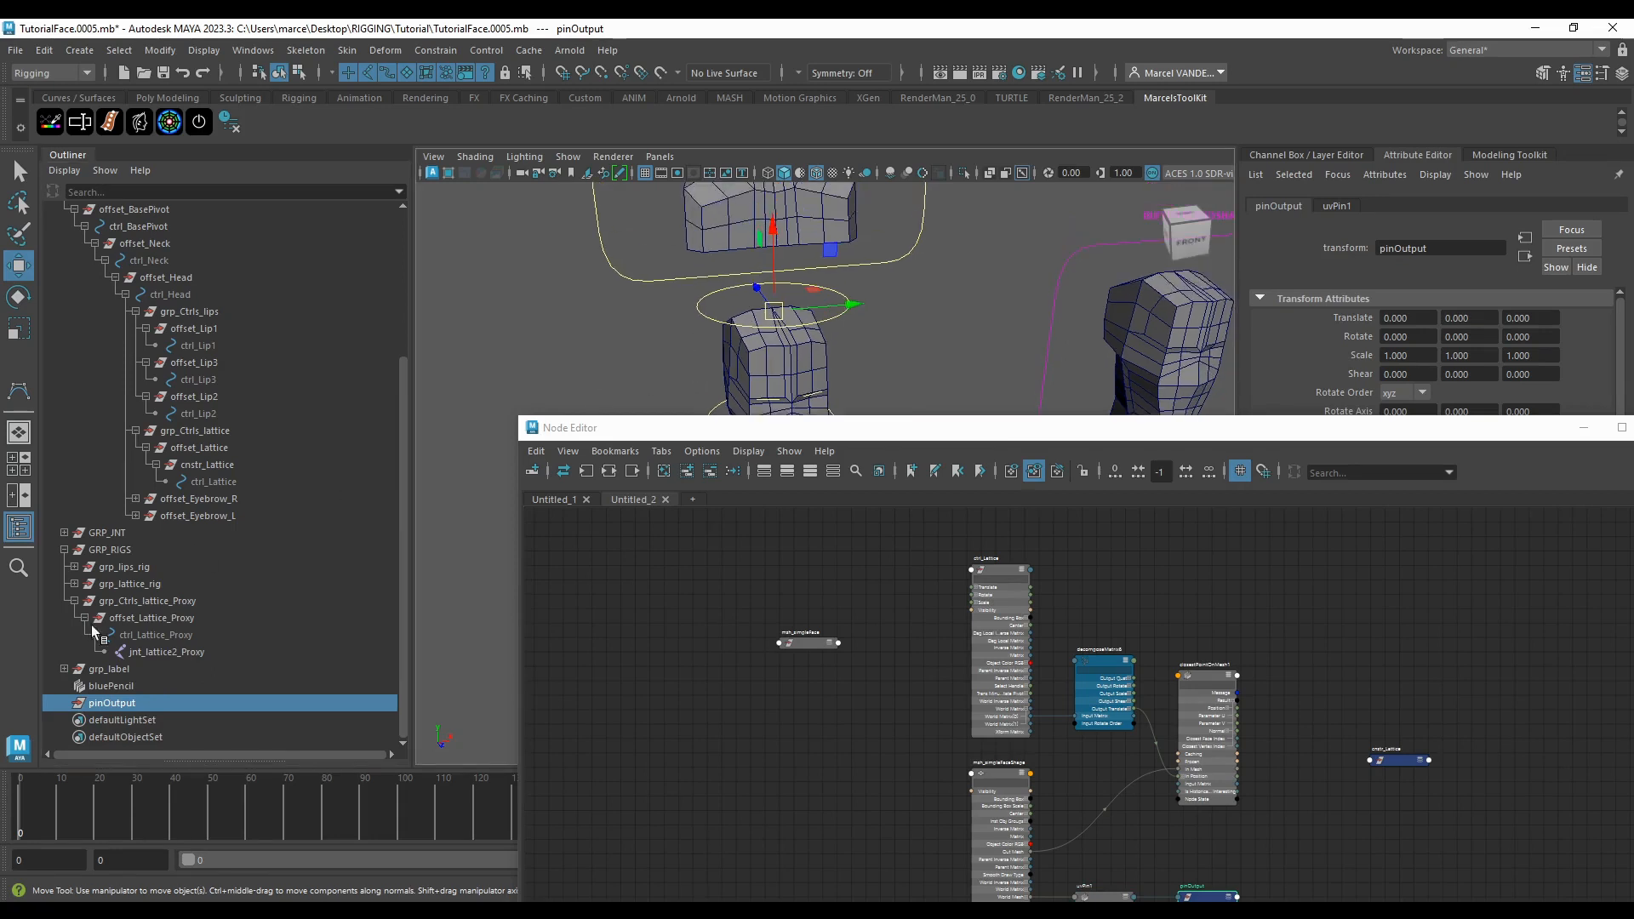
double_click(136, 704)
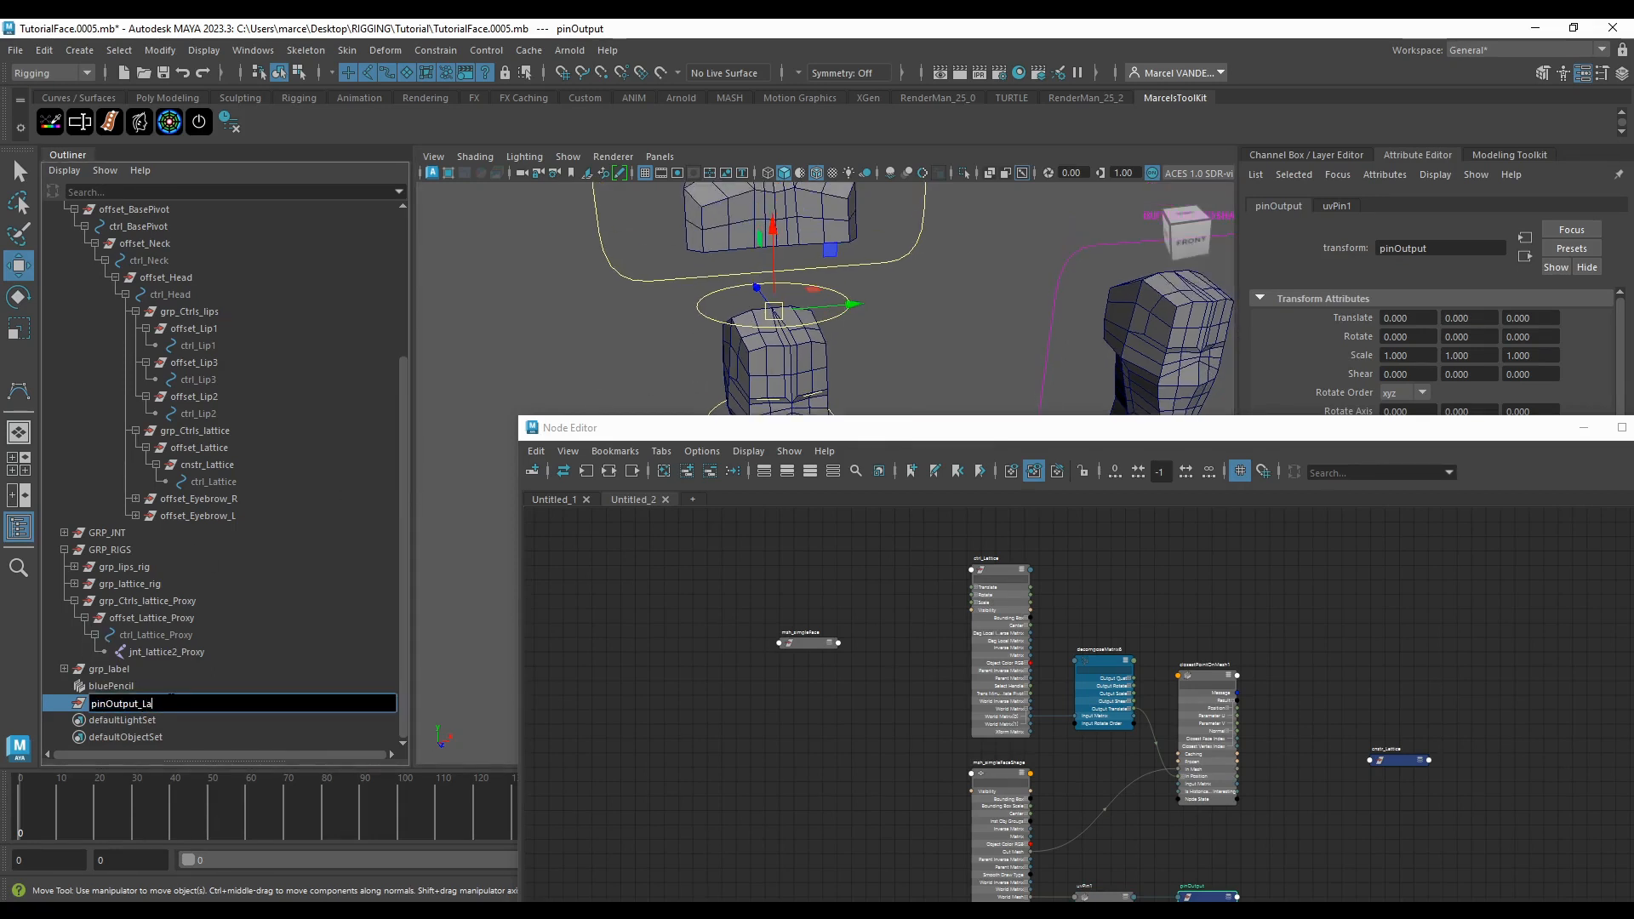
type("_Lattice")
key("Return")
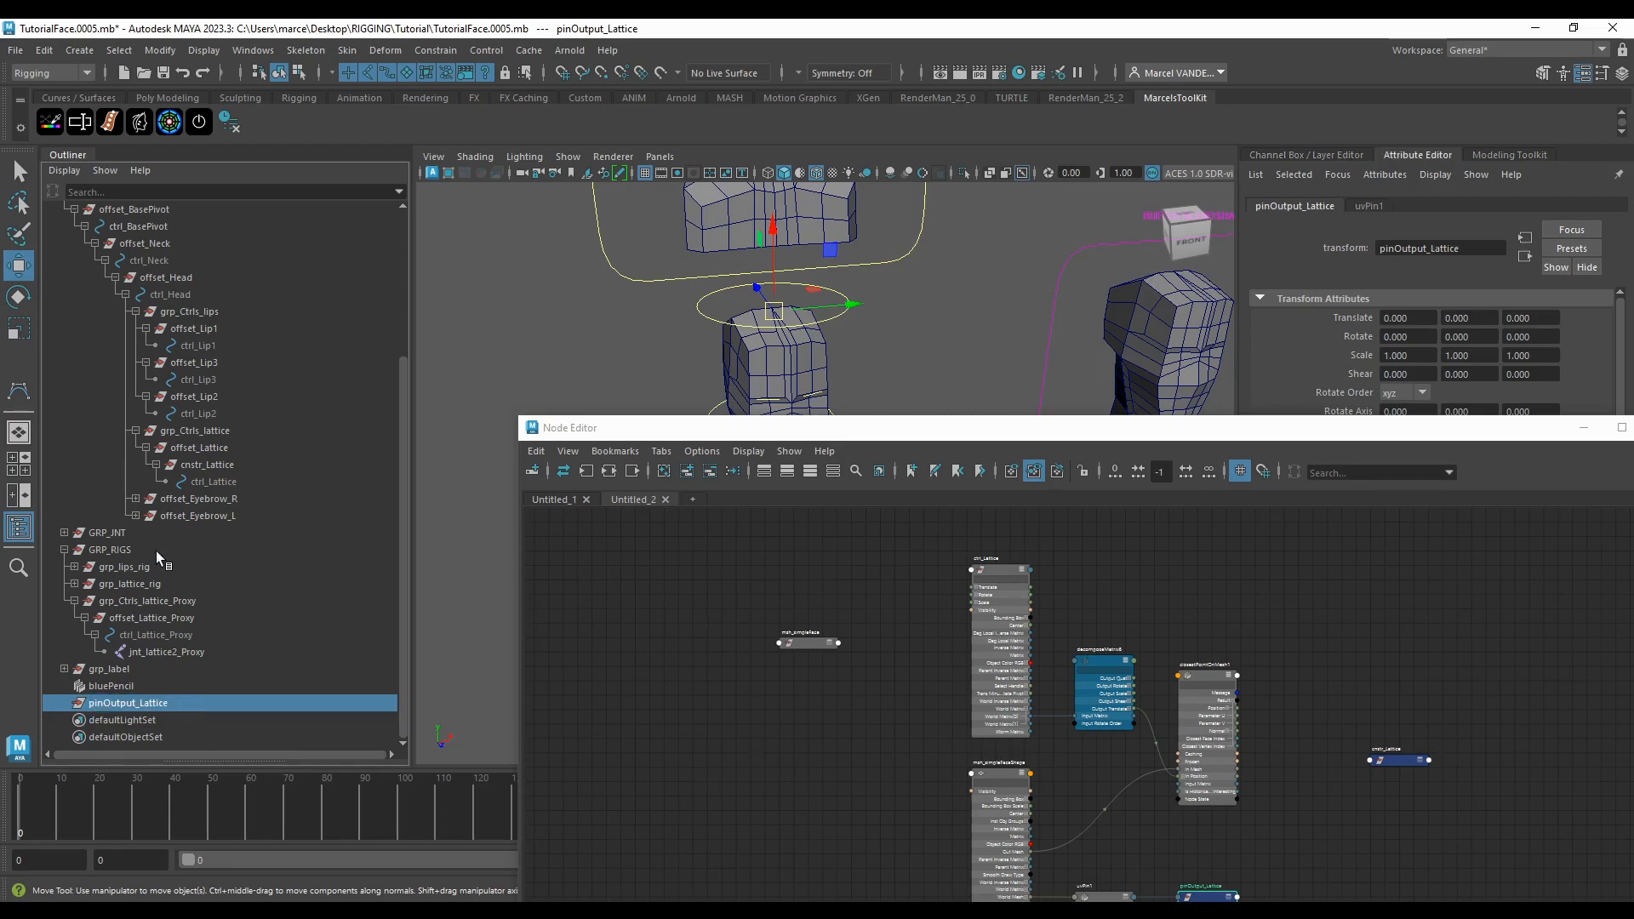
Step: Group pinOutput_Lattice, name the new group GRP_MISCS and expand it to select pinOutput_Lattice inside
scroll(174, 510, "up", 4)
scroll(104, 364, "down", 4)
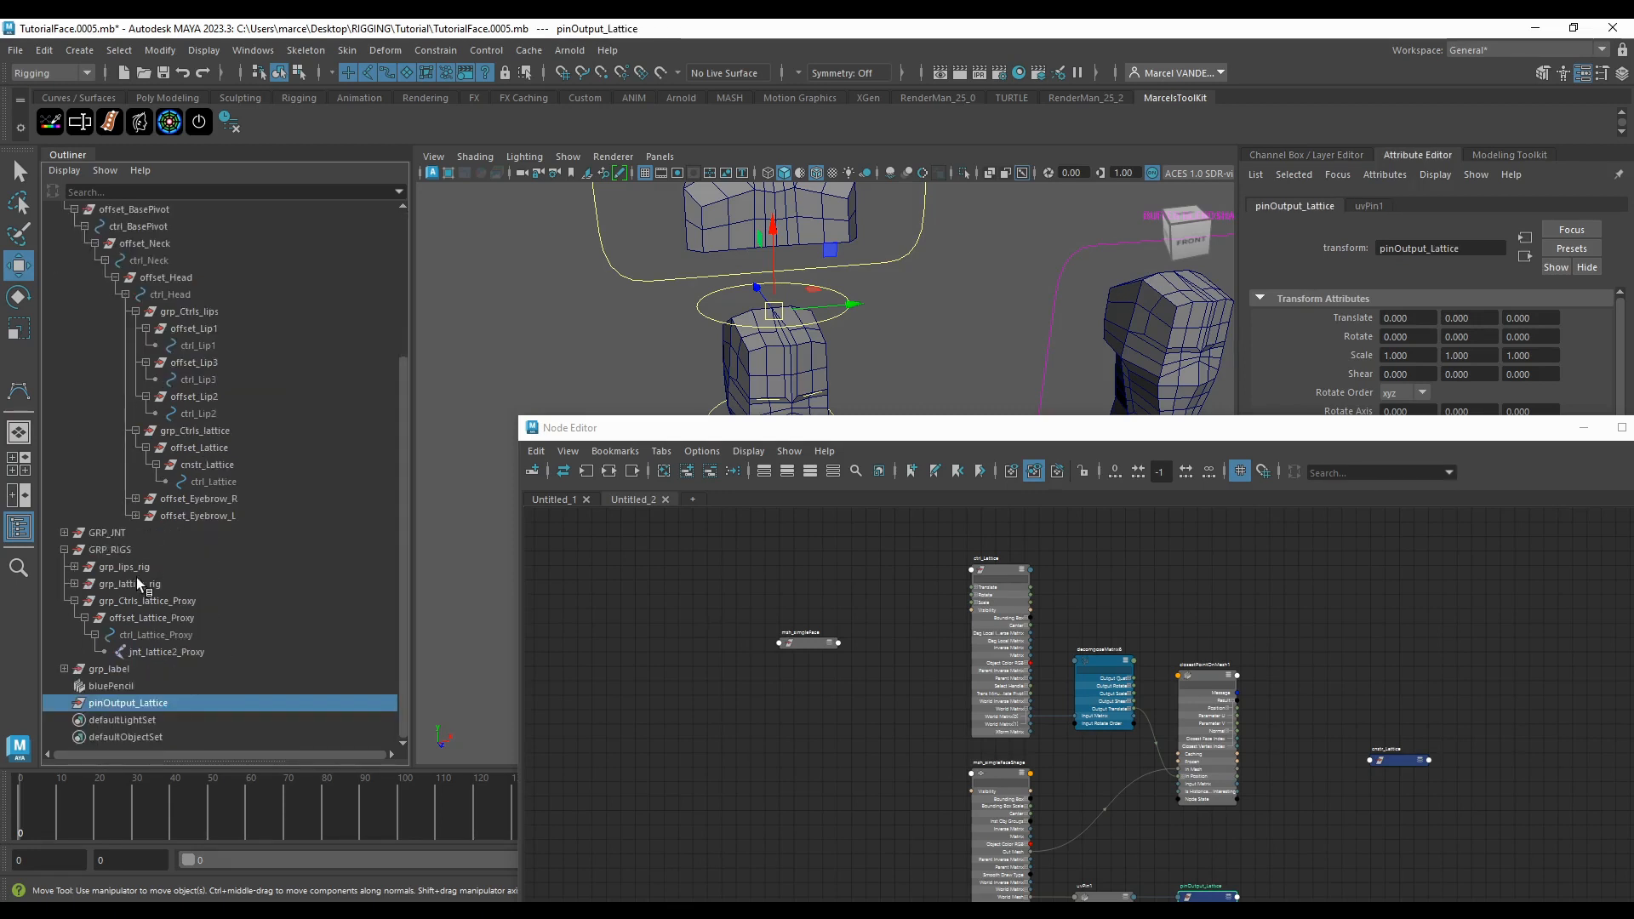
key("ctrl+g")
double_click(114, 703)
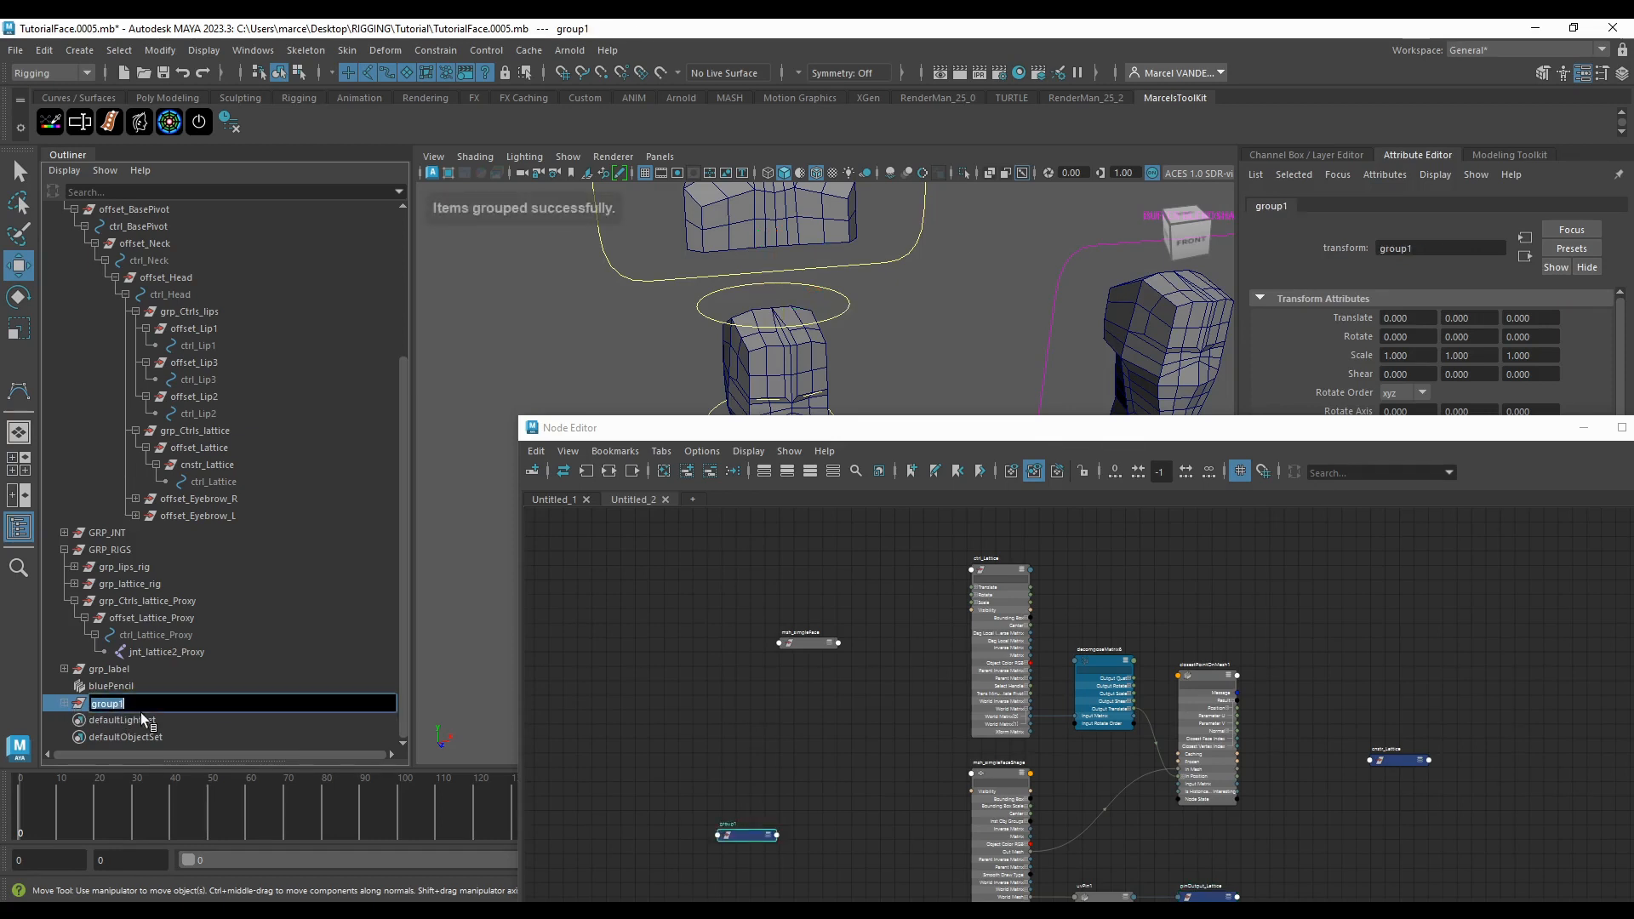
type("GRP_M")
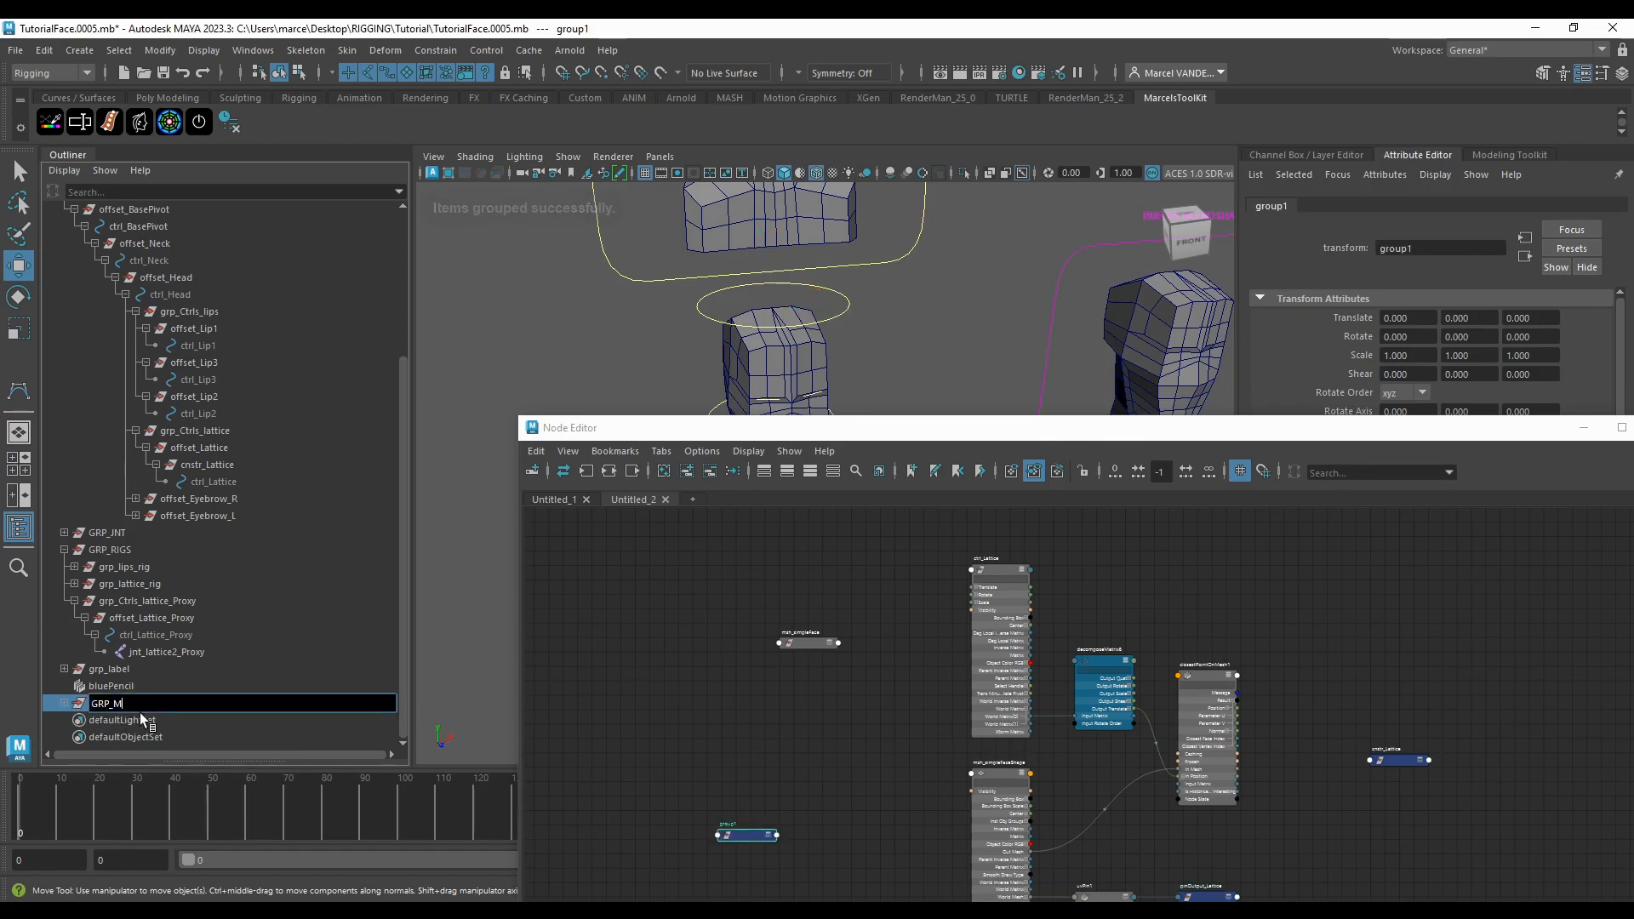
type("ISCS")
key("Return")
left_click(62, 703)
left_click(118, 721)
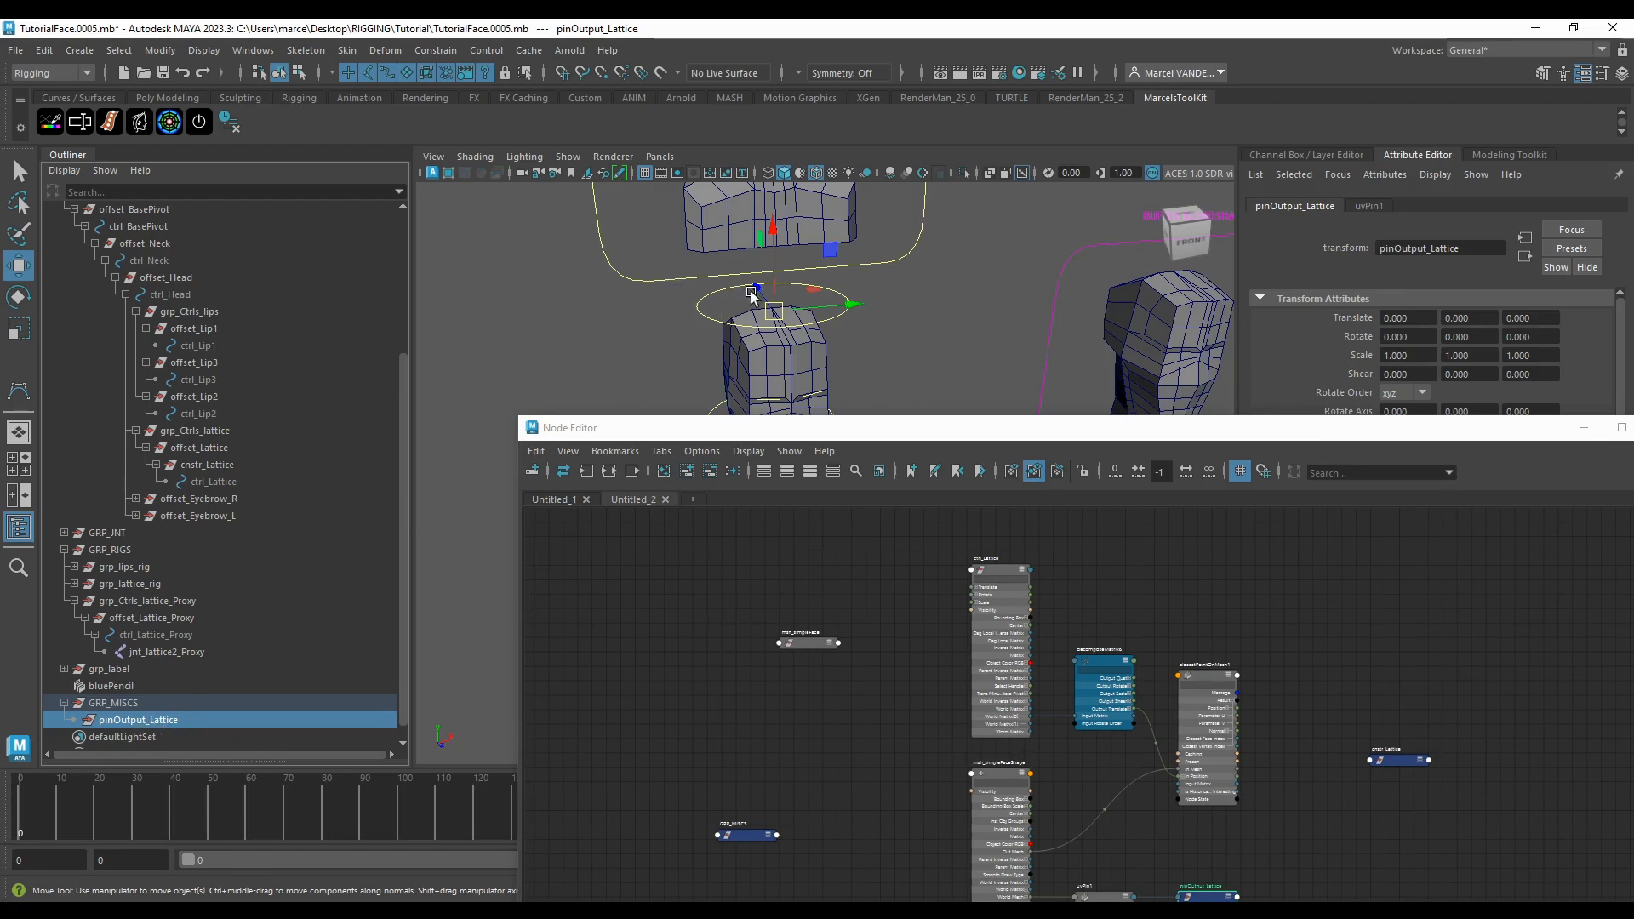
Step: Compare the position and axis orientation of pinOutput_Lattice with cnstr_Lattice on top of the head
left_click_drag(762, 316, 728, 318, "alt")
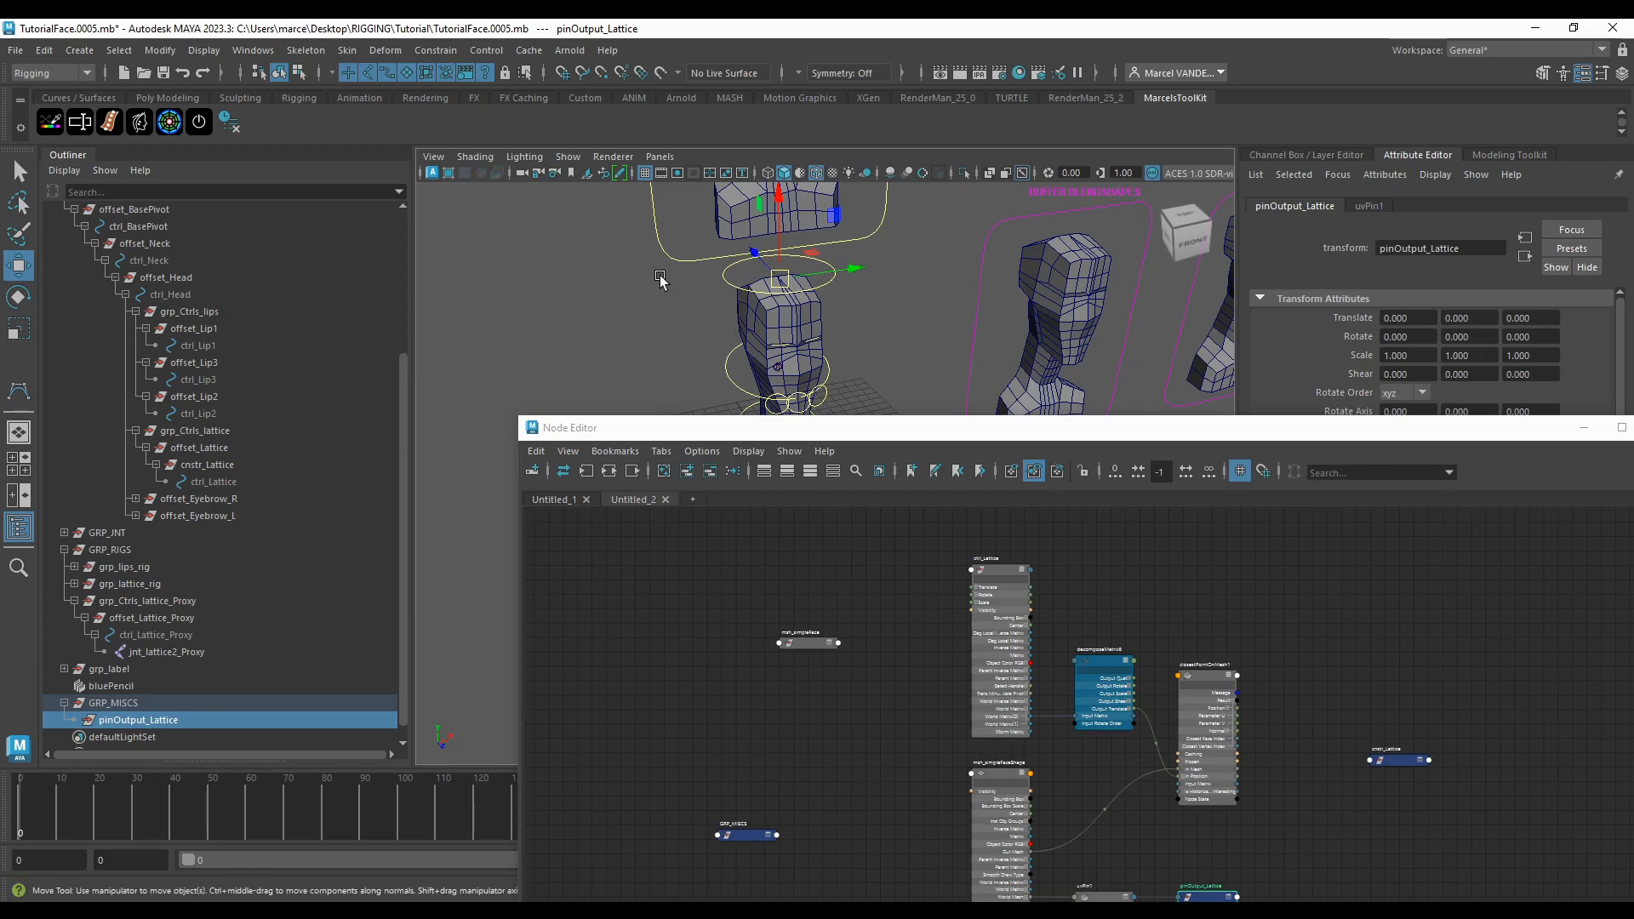
scroll(660, 281, "up", 3)
middle_click_drag(660, 282, 686, 310, "alt")
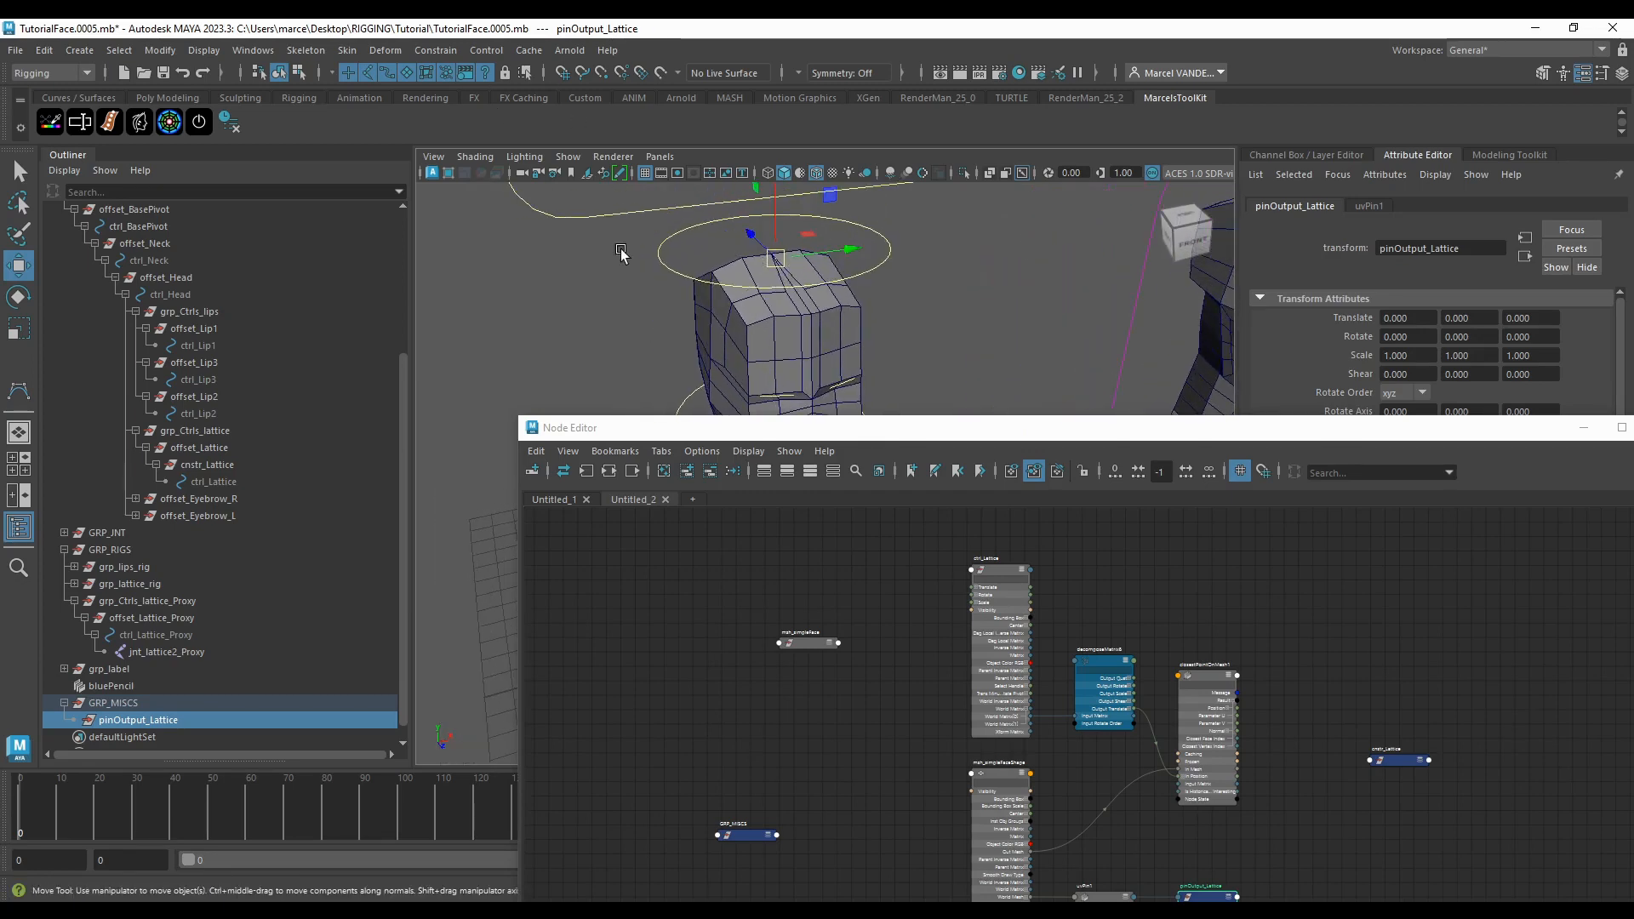
scroll(791, 275, "up", 5)
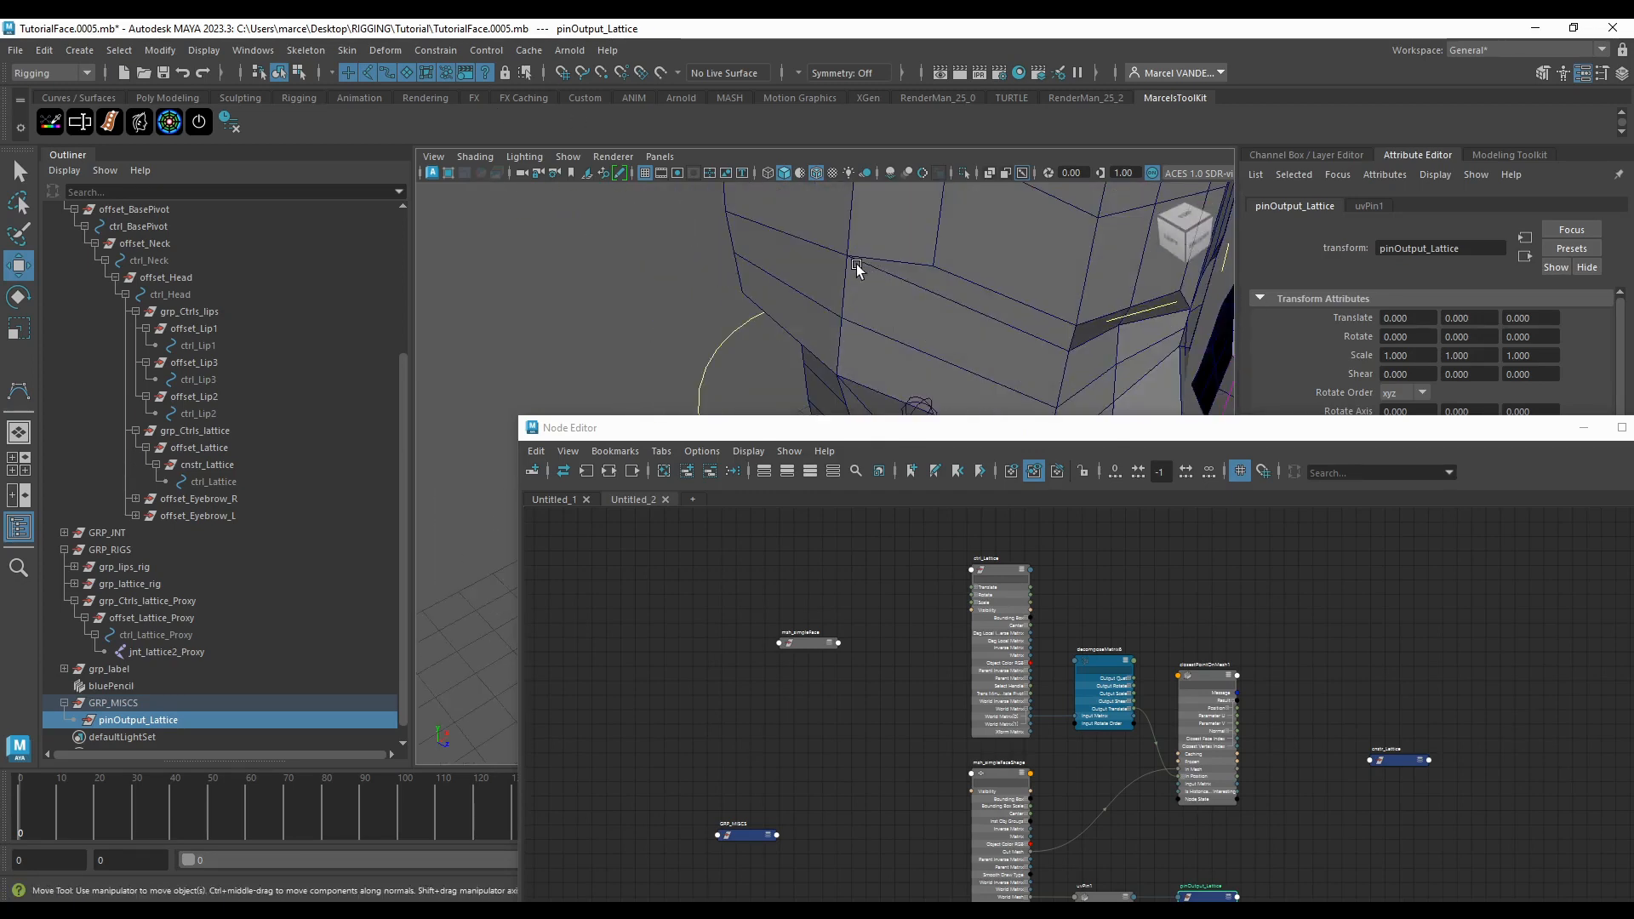
scroll(688, 335, "down", 6)
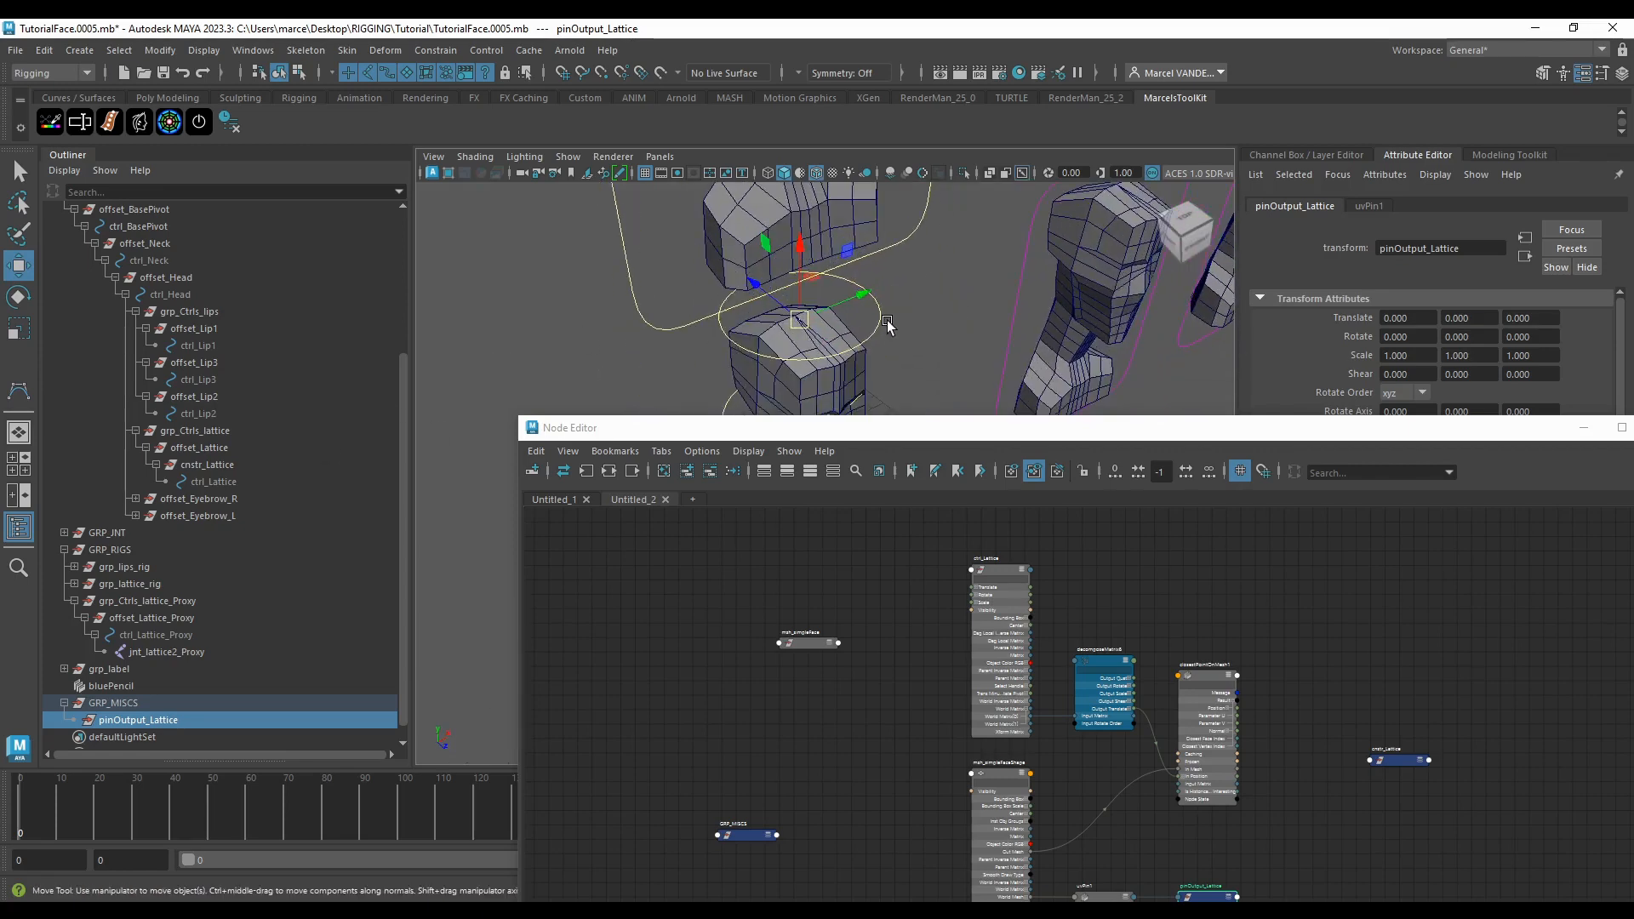
left_click(885, 325)
left_click(205, 467)
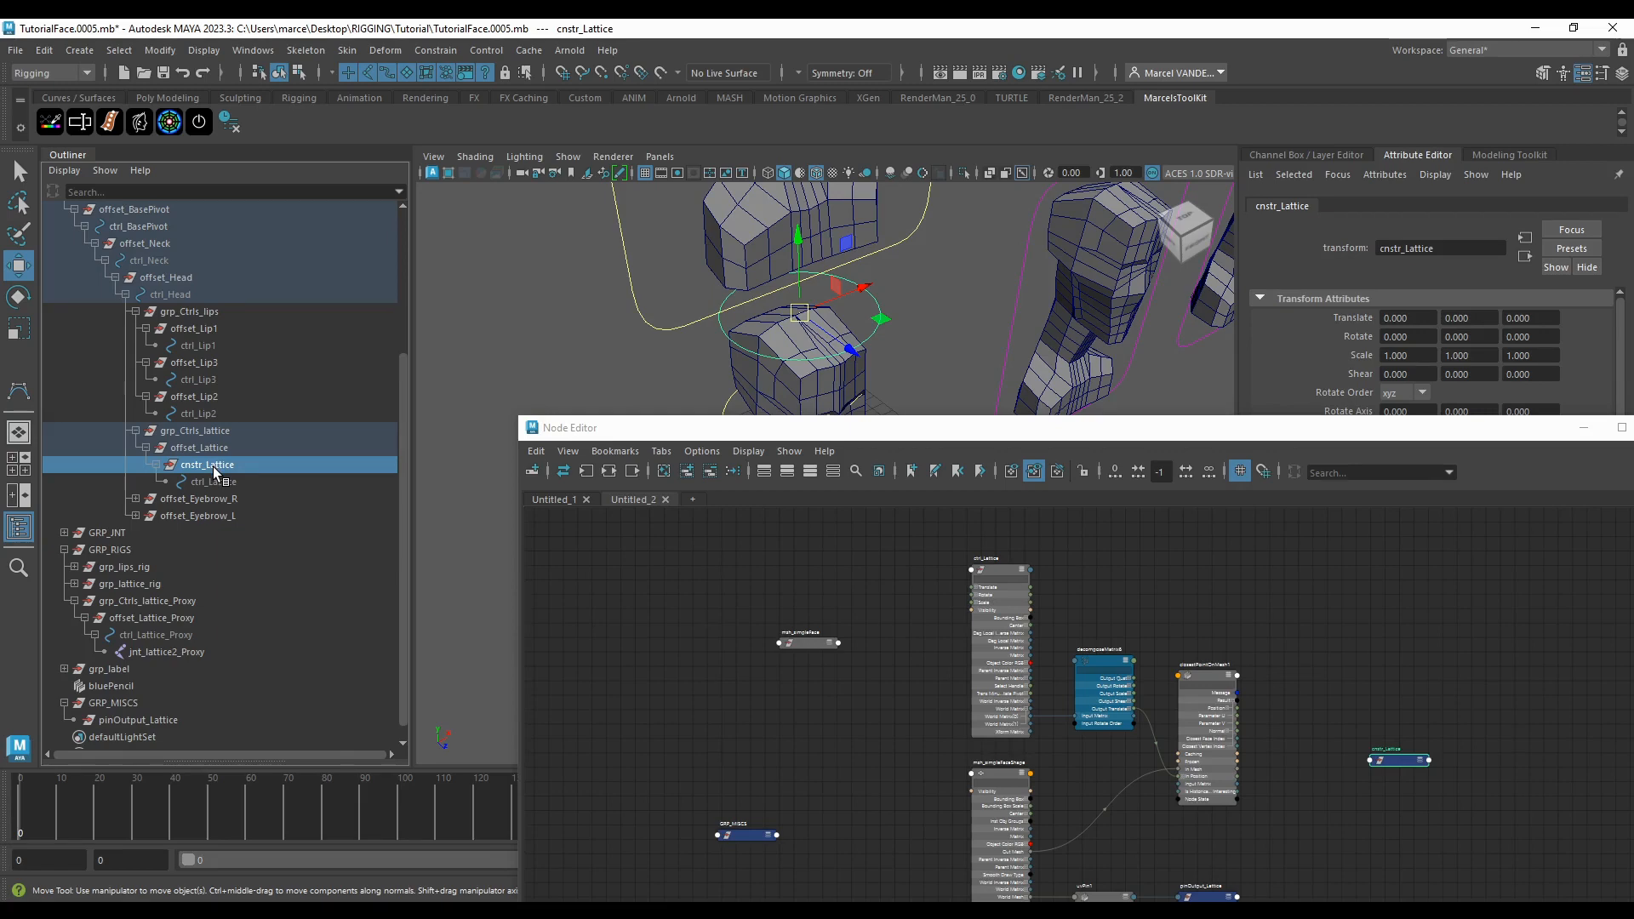
left_click(148, 720)
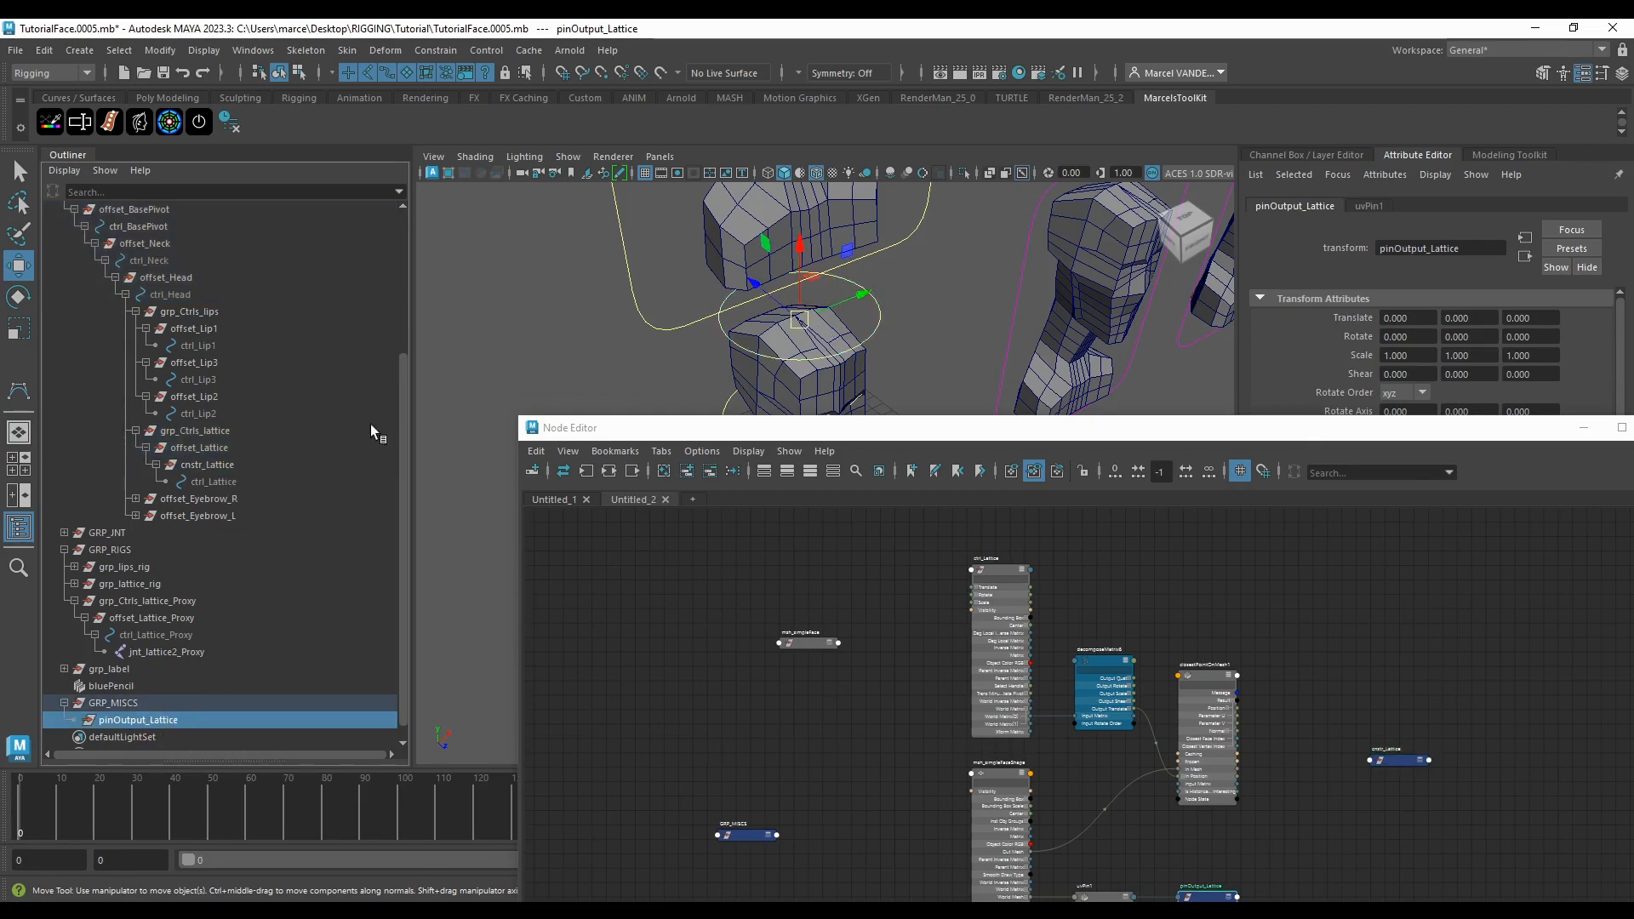
left_click_drag(694, 342, 667, 342, "alt")
scroll(658, 302, "up", 3)
middle_click_drag(658, 302, 680, 297, "alt")
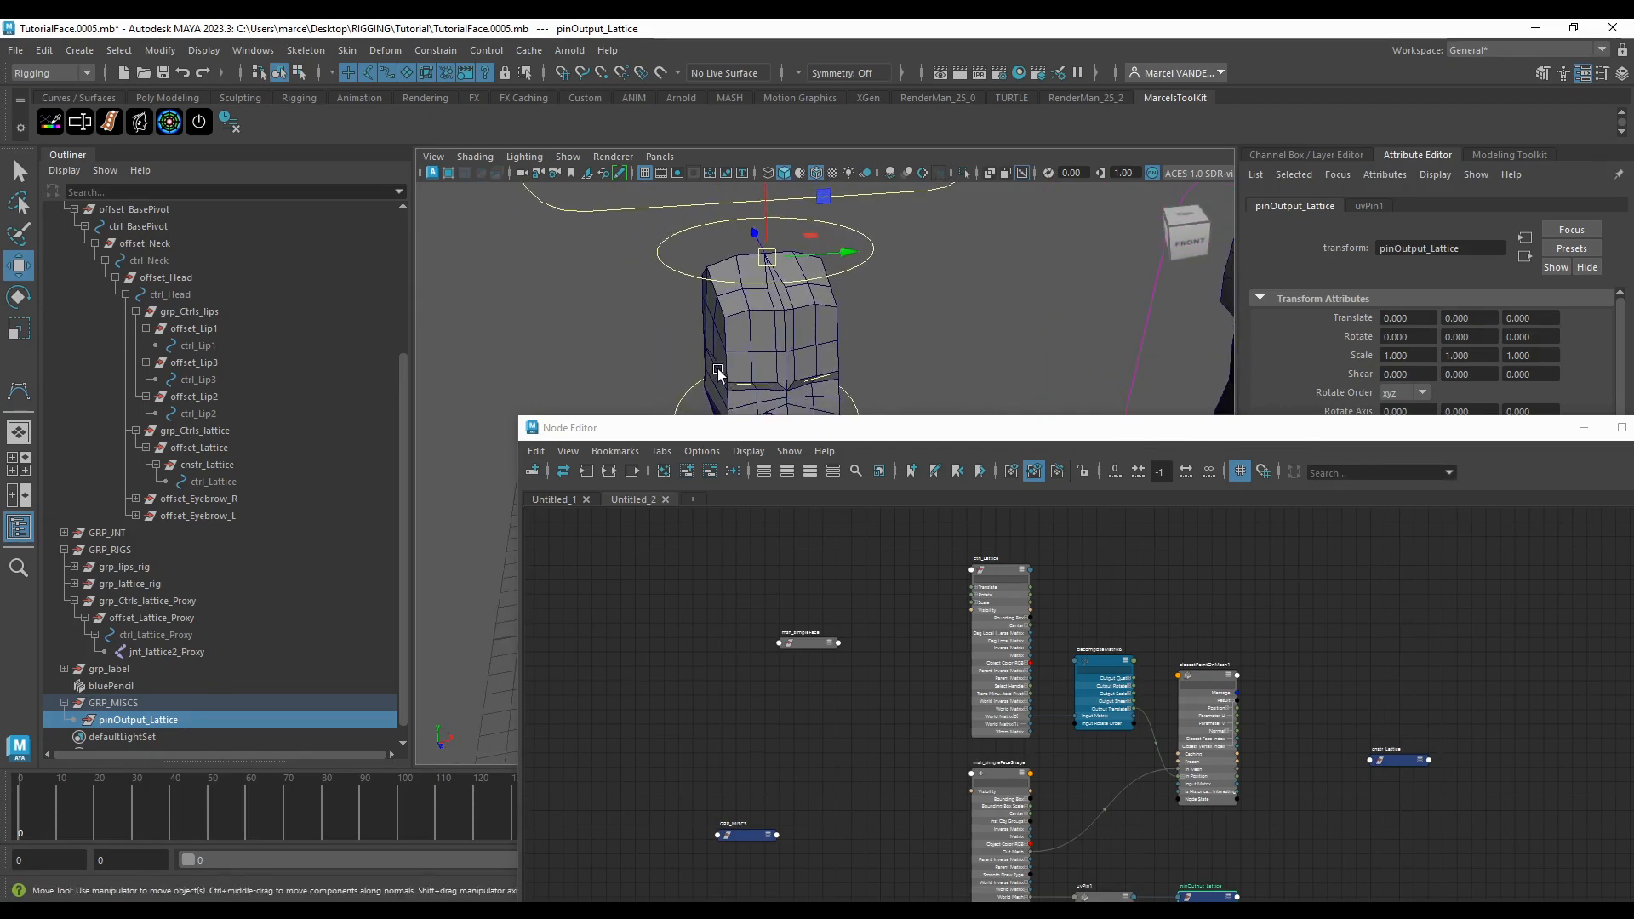
Step: Reposition the Node Editor over the viewport and expand the pinOutput_Lattice node to show all its attributes
left_click_drag(762, 420, 506, 199)
scroll(958, 631, "up", 7)
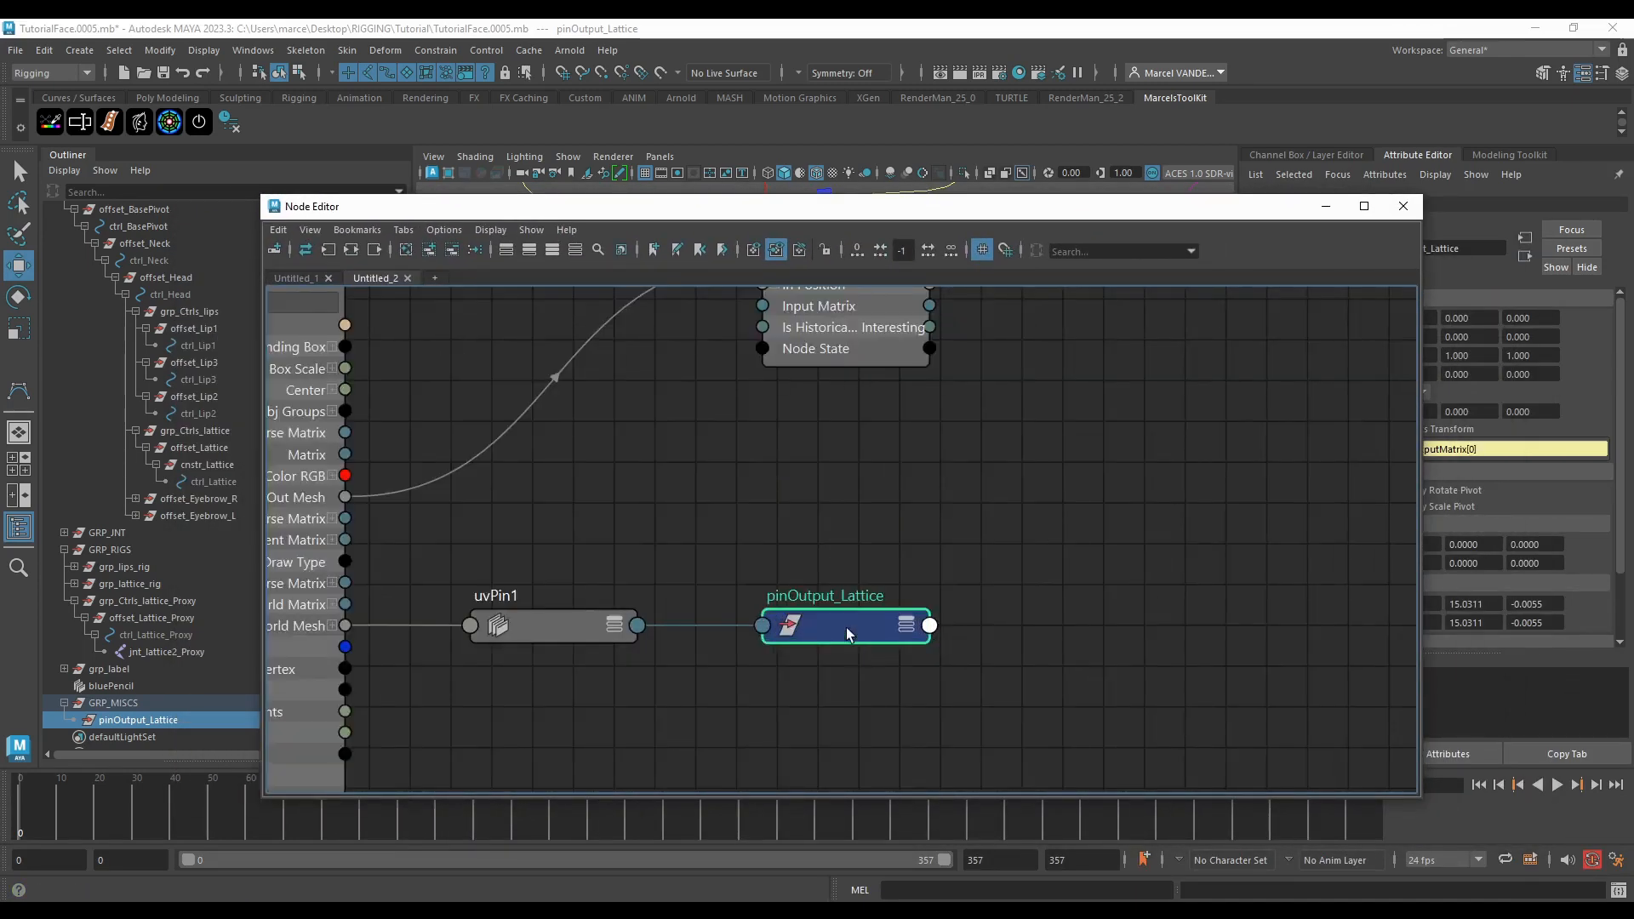
left_click_drag(851, 624, 902, 630)
scroll(875, 569, "down", 3)
left_click(922, 567)
scroll(877, 582, "down", 5)
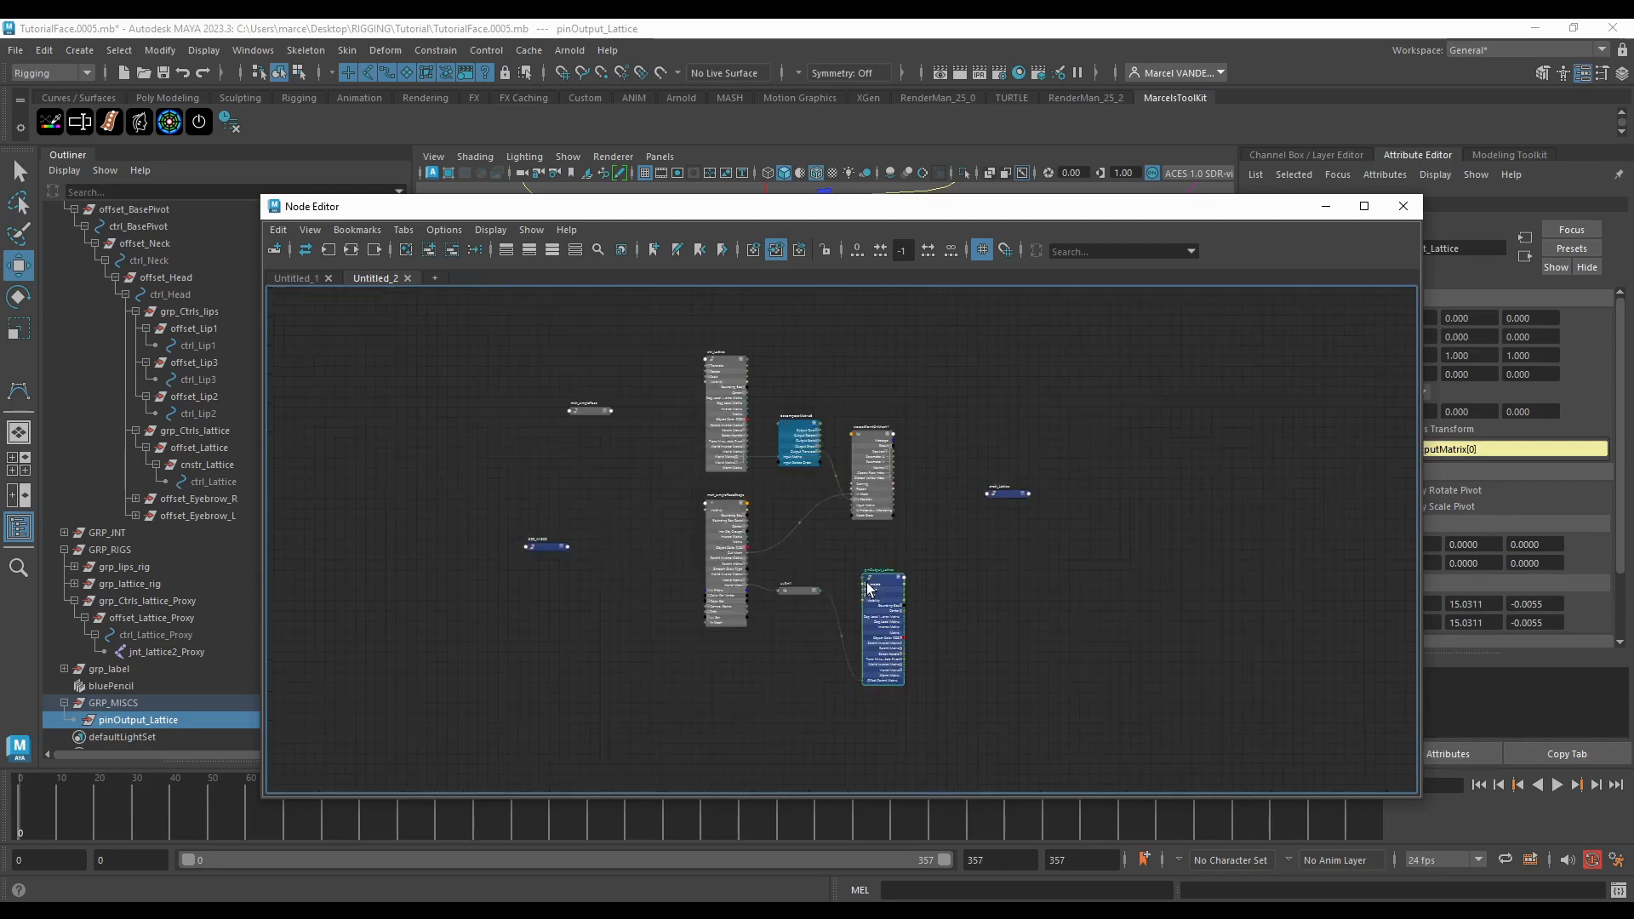
Step: Expand the uvPin1 node down to Coordinate U and V, and shift the Node Editor to uncover its coordinate fields
scroll(838, 588, "up", 5)
left_click(735, 597)
left_click(769, 593)
left_click_drag(769, 595, 770, 545)
scroll(691, 540, "up", 3)
left_click(701, 531)
left_click(715, 552)
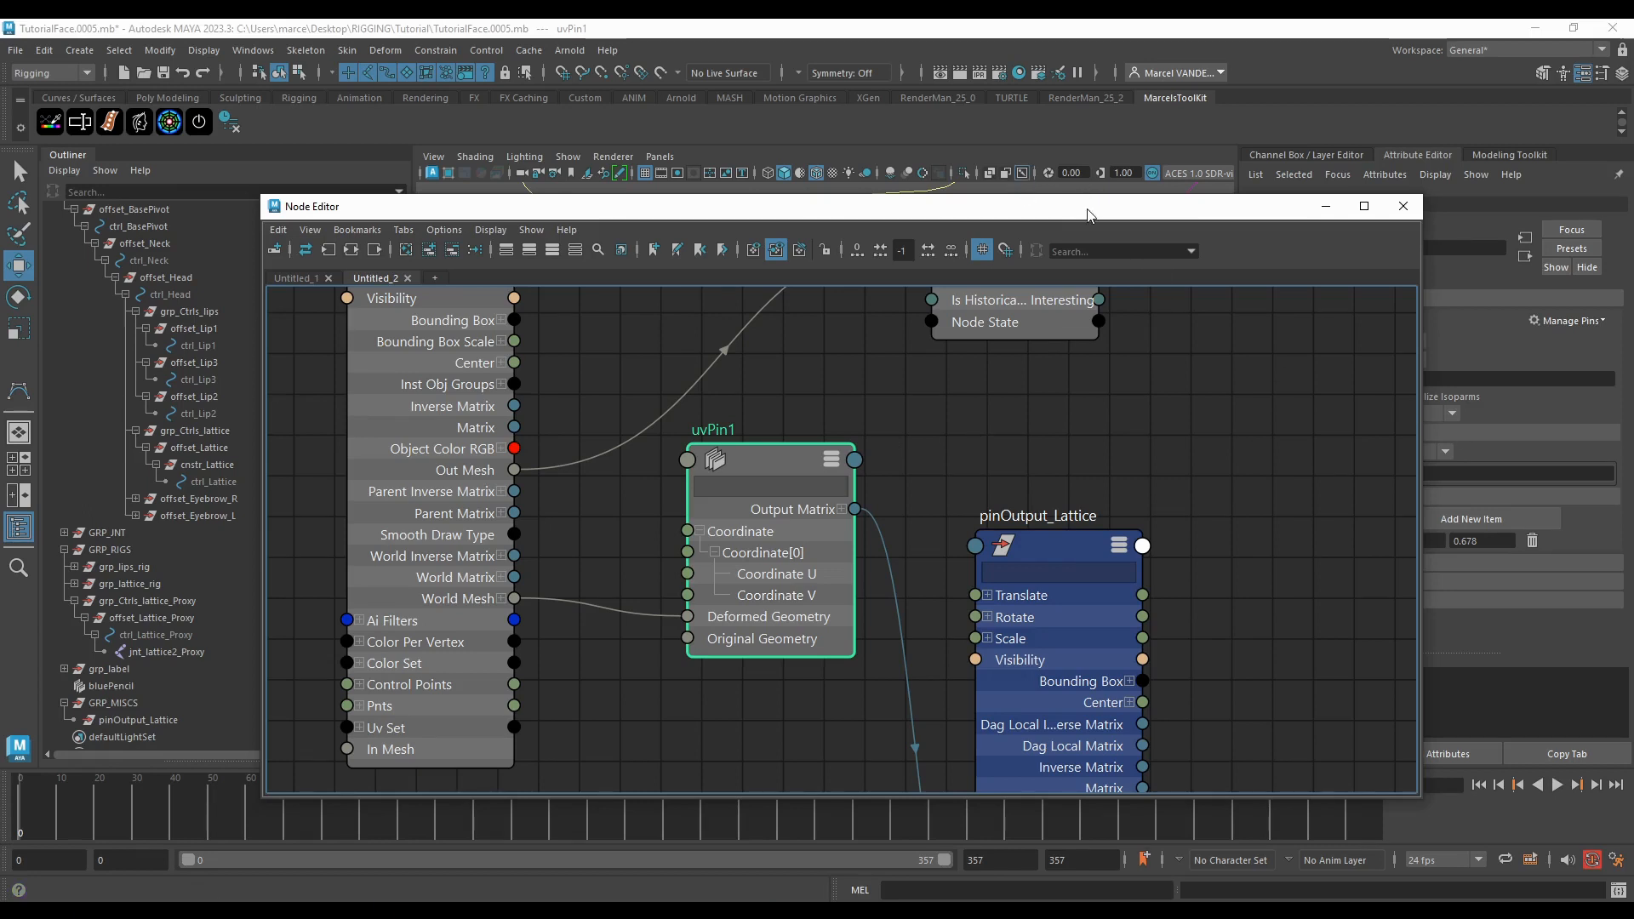
left_click_drag(1089, 215, 1022, 219)
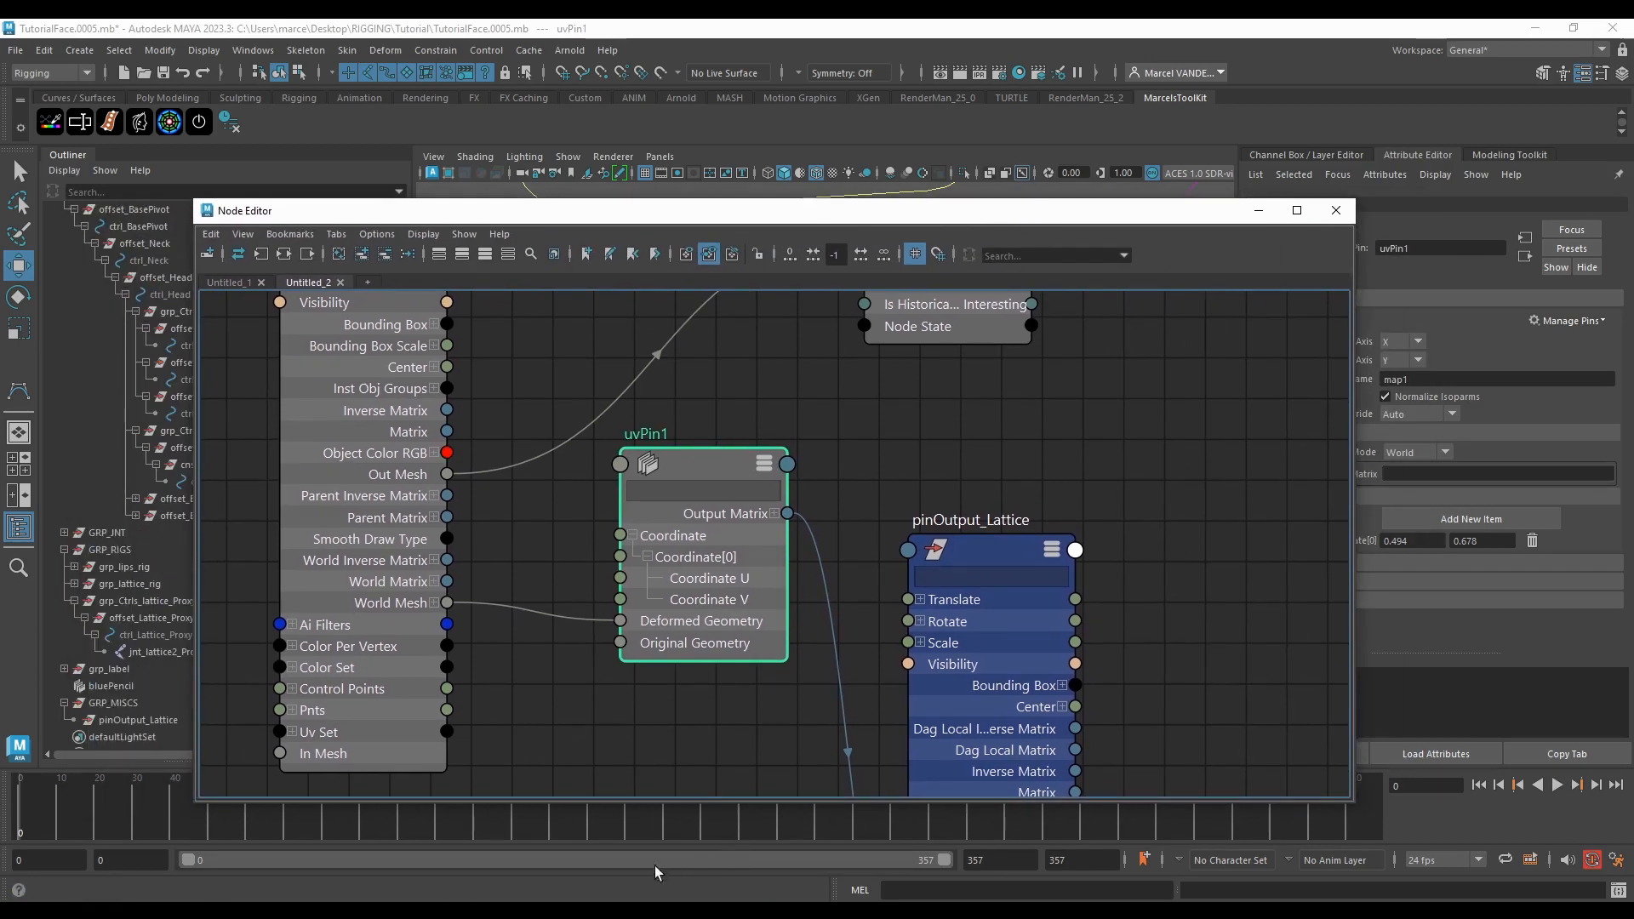
Step: Copy the U value 0.492 from the Notepad note into the U coordinate of uvPin1 in Maya
key("alt+Tab")
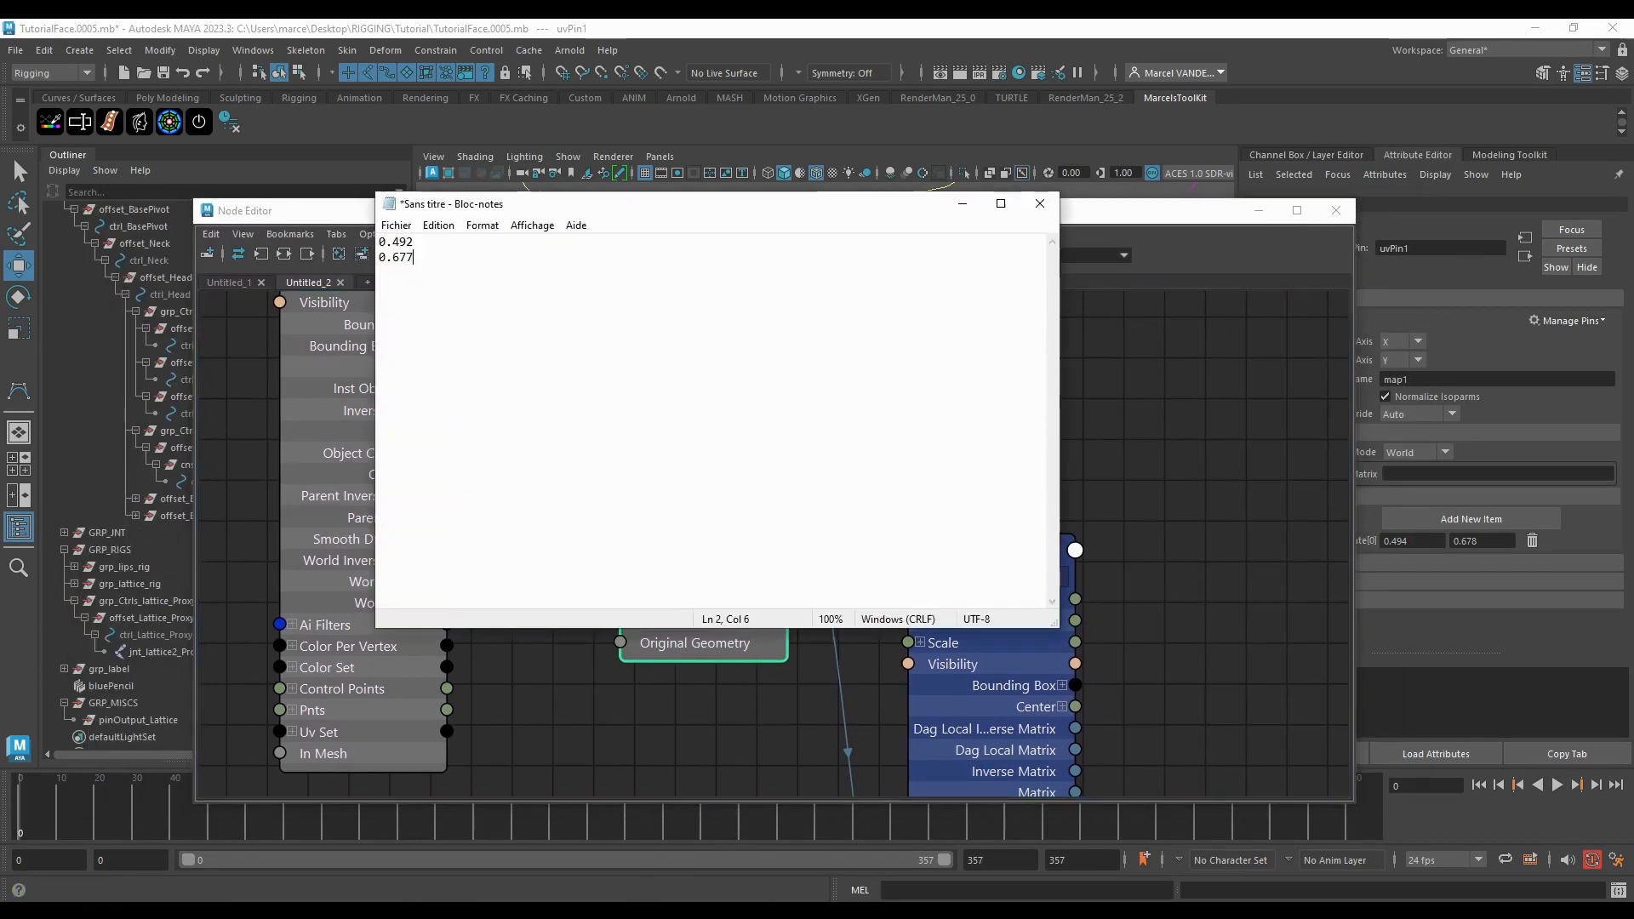
left_click_drag(420, 242, 309, 252)
key("ctrl+c")
key("alt+Tab")
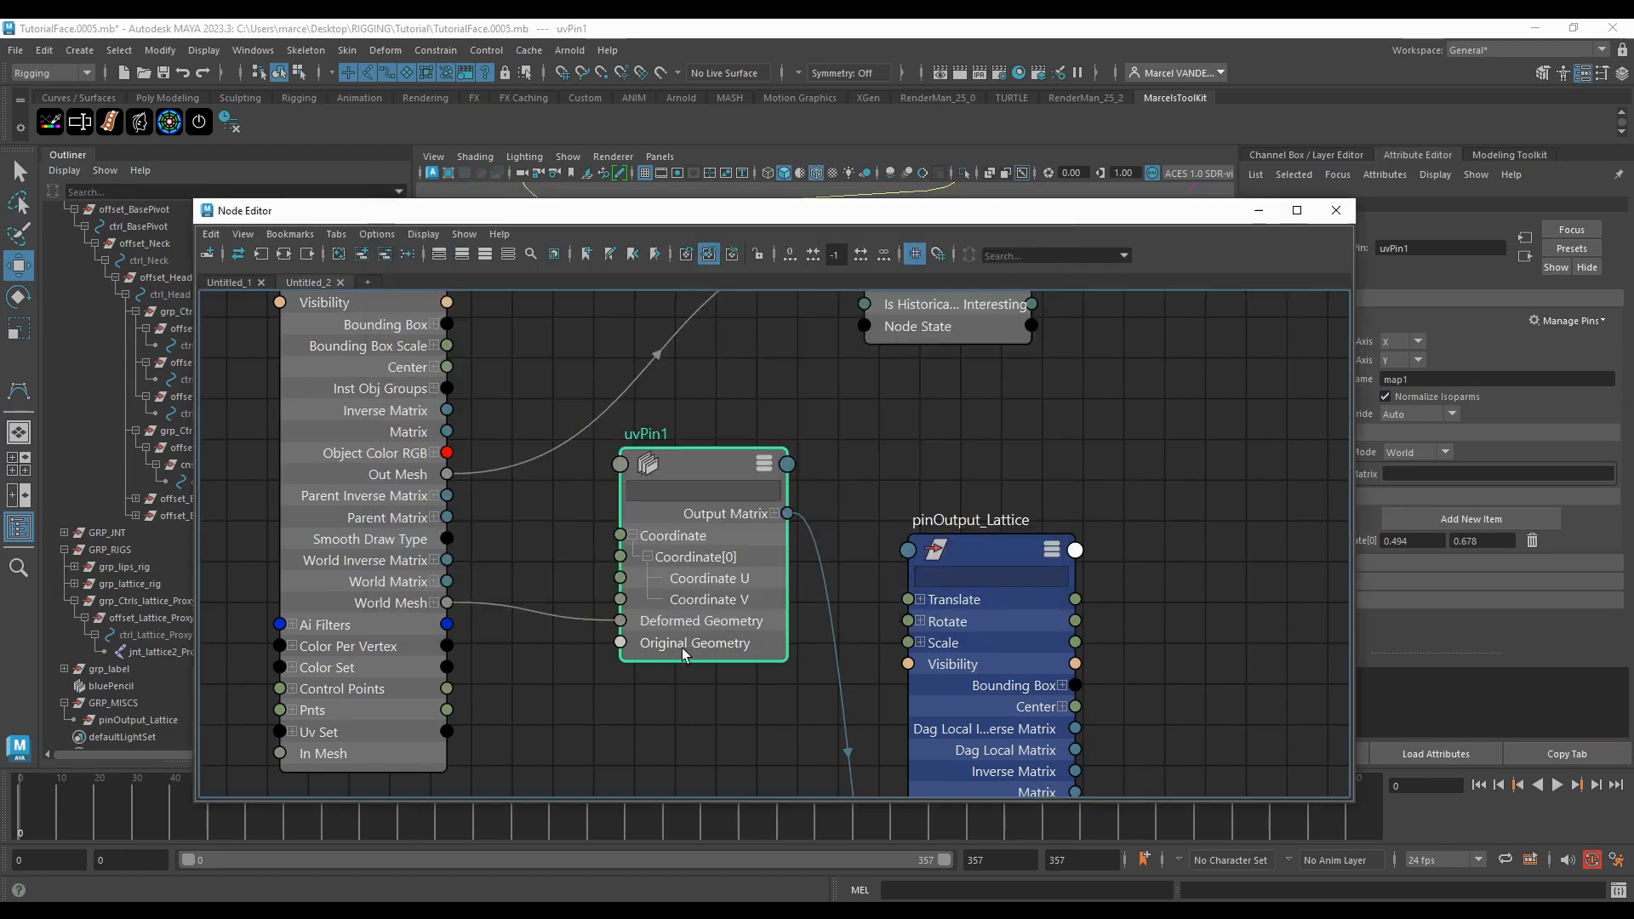
double_click(1400, 540)
key("ctrl+v")
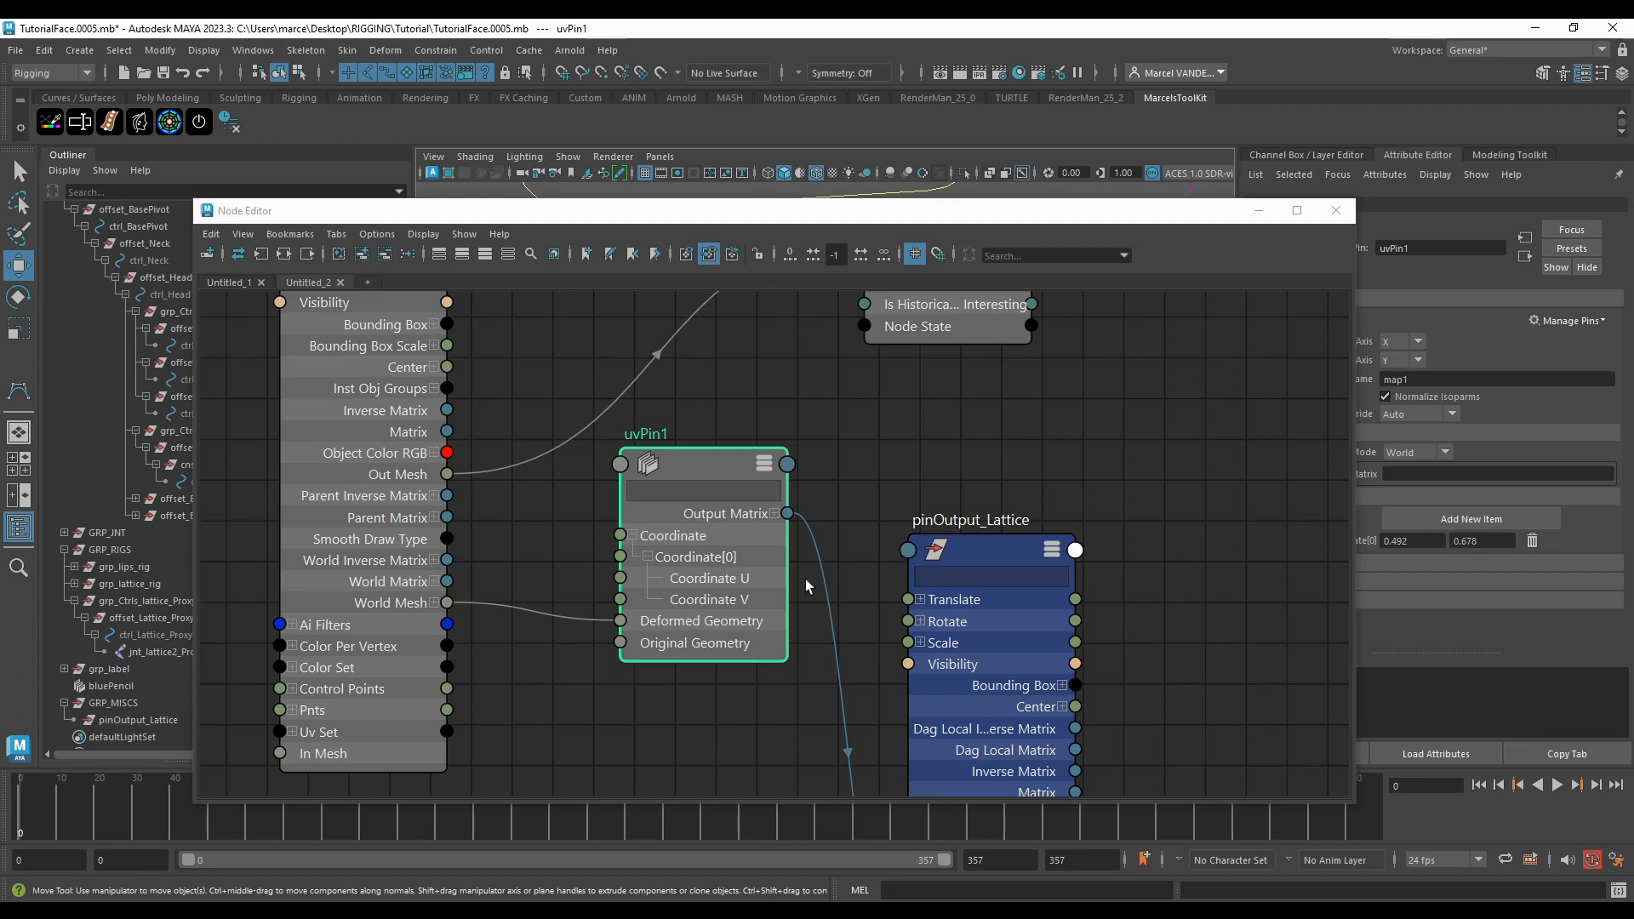
Step: Look up the V value in the Notepad note and set the V coordinate of uvPin1 to 0.677 in Maya
left_click(436, 911)
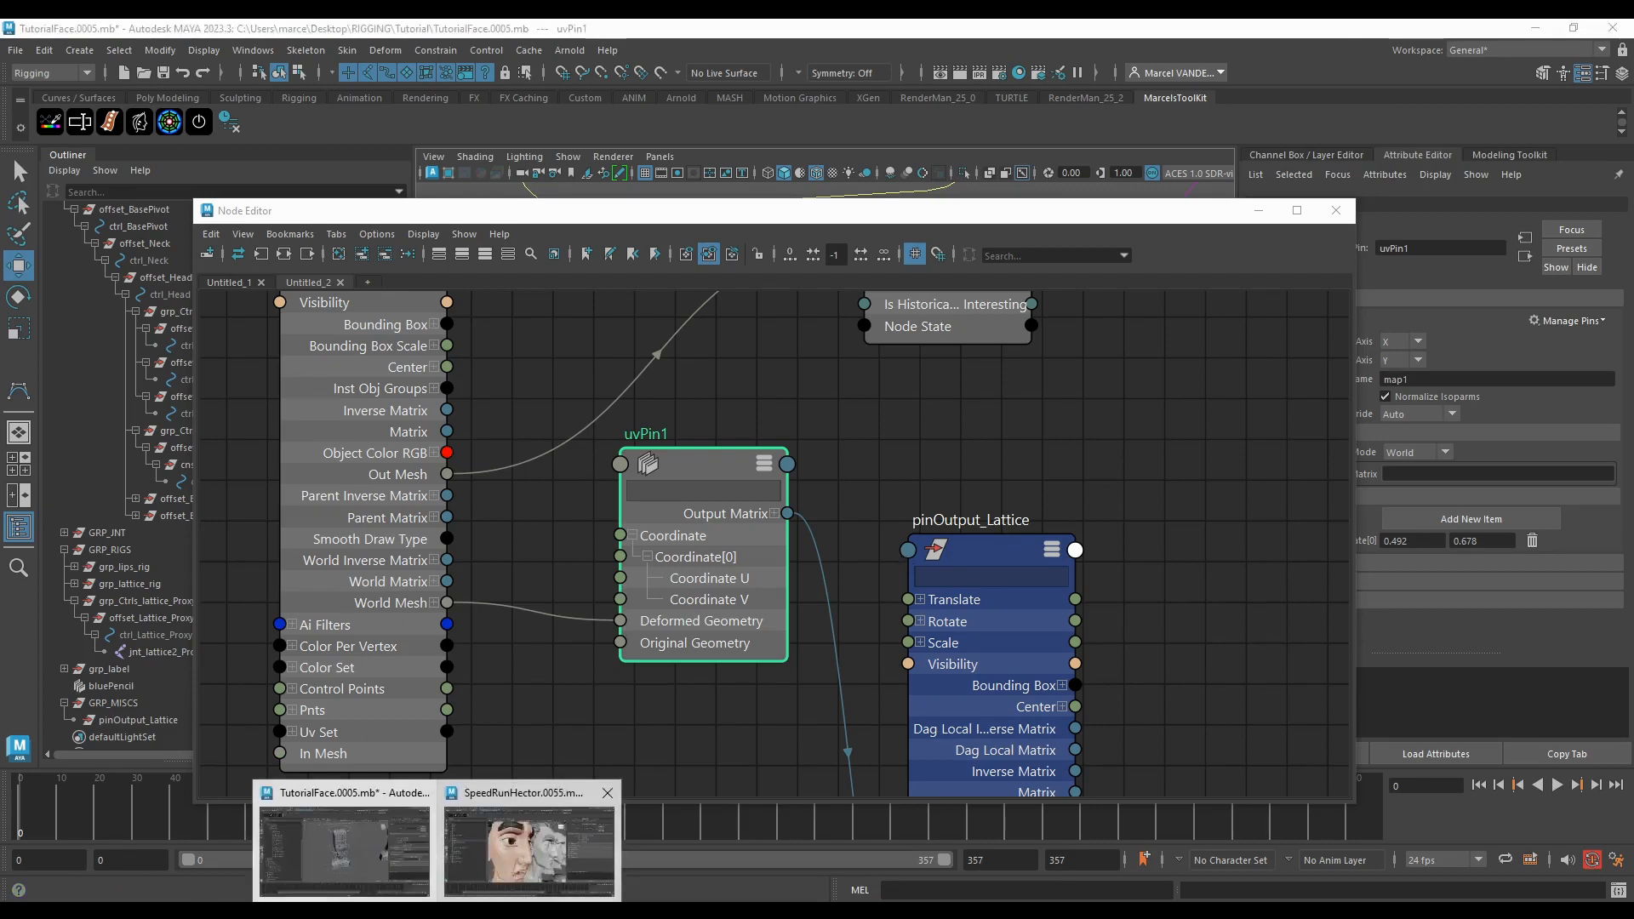
left_click(477, 911)
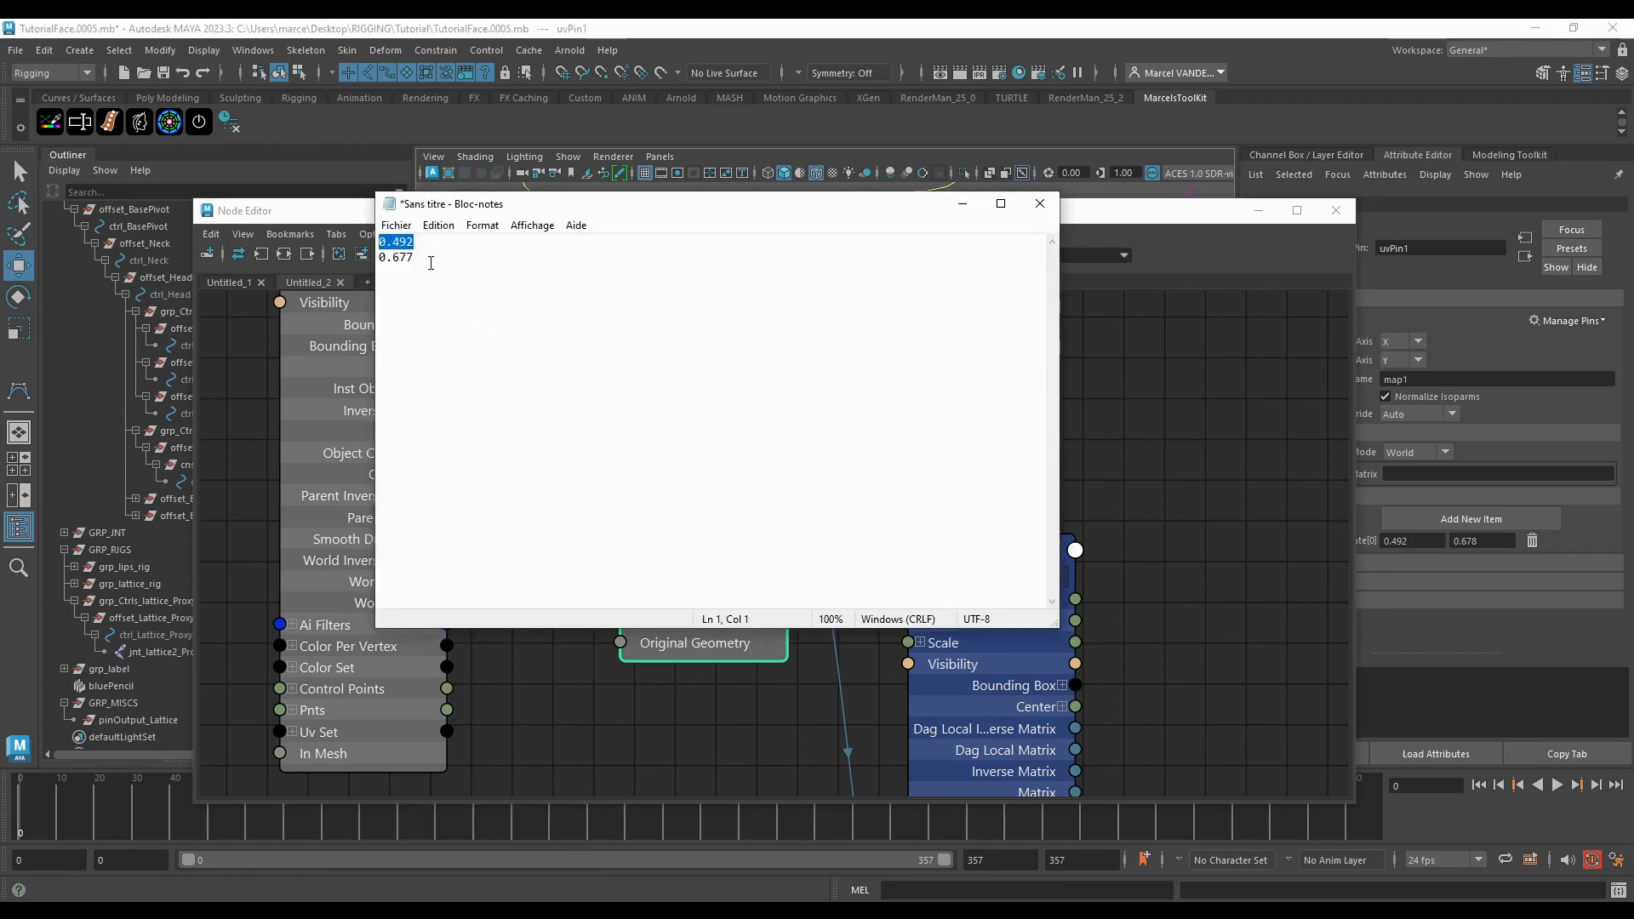
left_click_drag(431, 263, 376, 260)
left_click(708, 650)
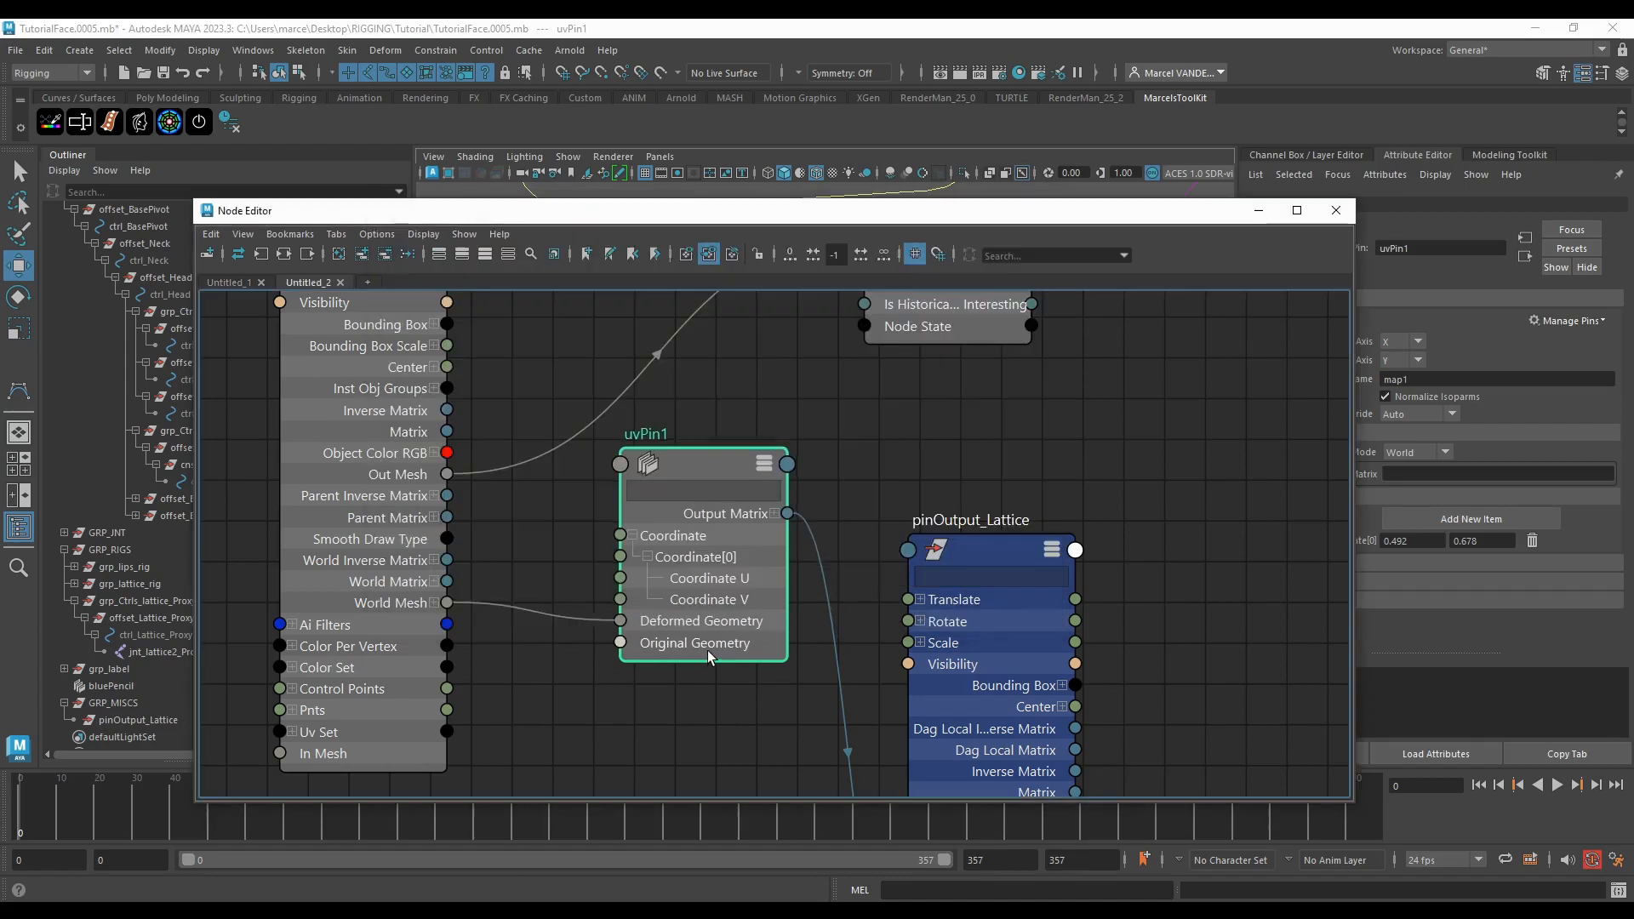
left_click(1467, 541)
type("0.677")
key("Return")
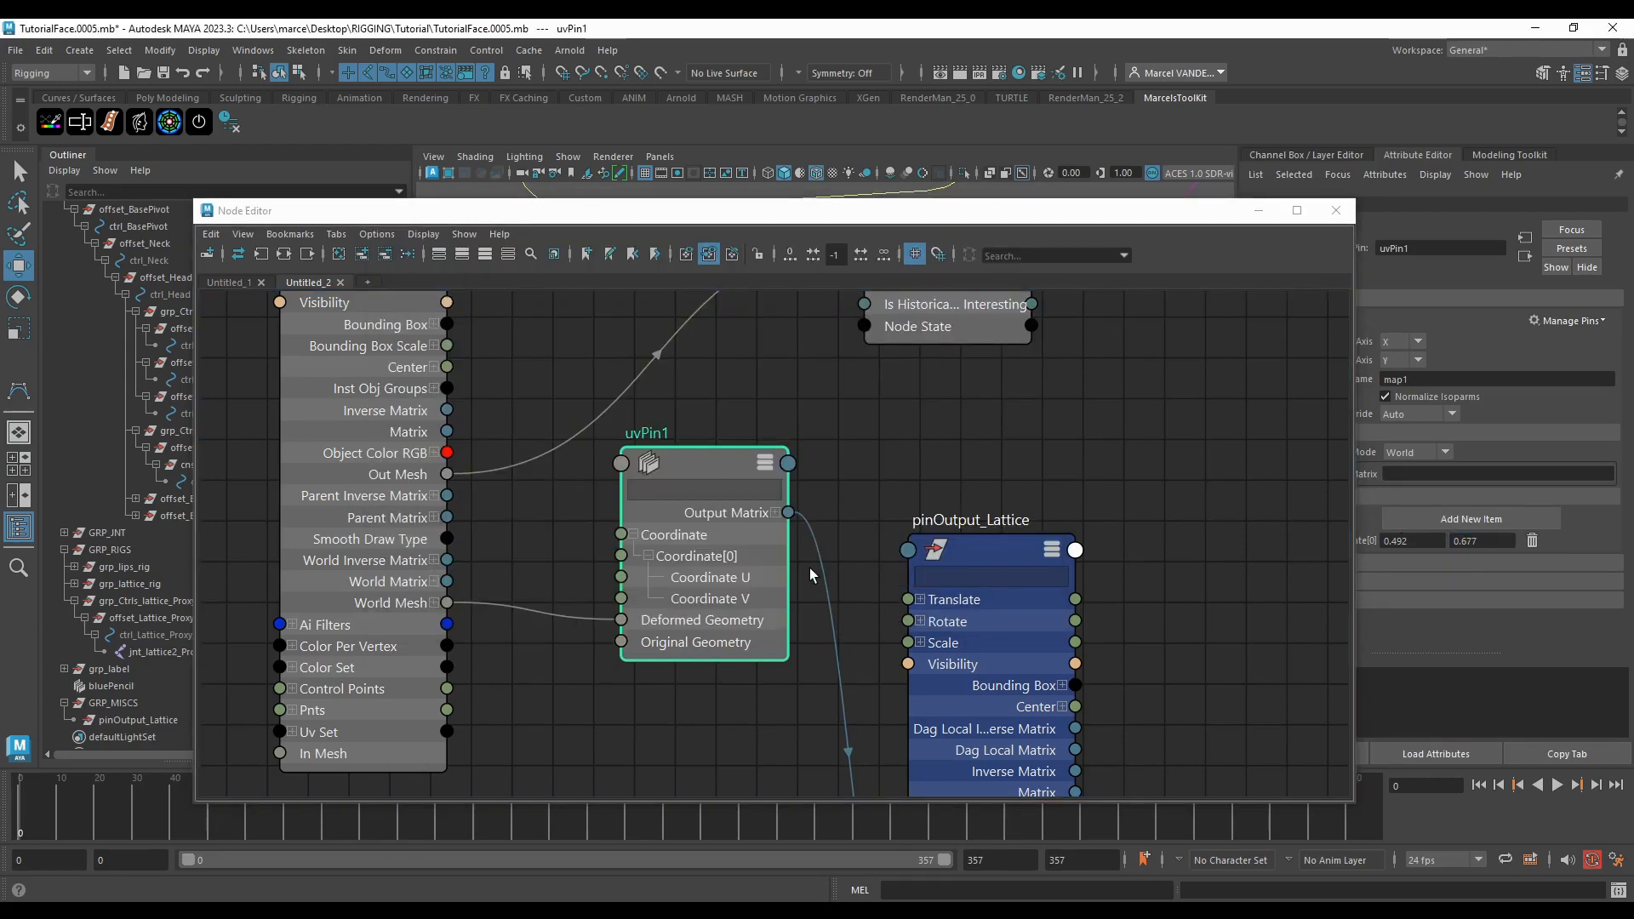
Step: Rearrange the graph by moving the pinOutput_Lattice node up and away from uvPin1
left_click_drag(706, 575, 711, 586)
scroll(710, 586, "down", 3)
left_click_drag(886, 585, 973, 536)
scroll(946, 536, "down", 3)
scroll(957, 499, "up", 3)
scroll(961, 534, "down", 5)
scroll(960, 540, "up", 5)
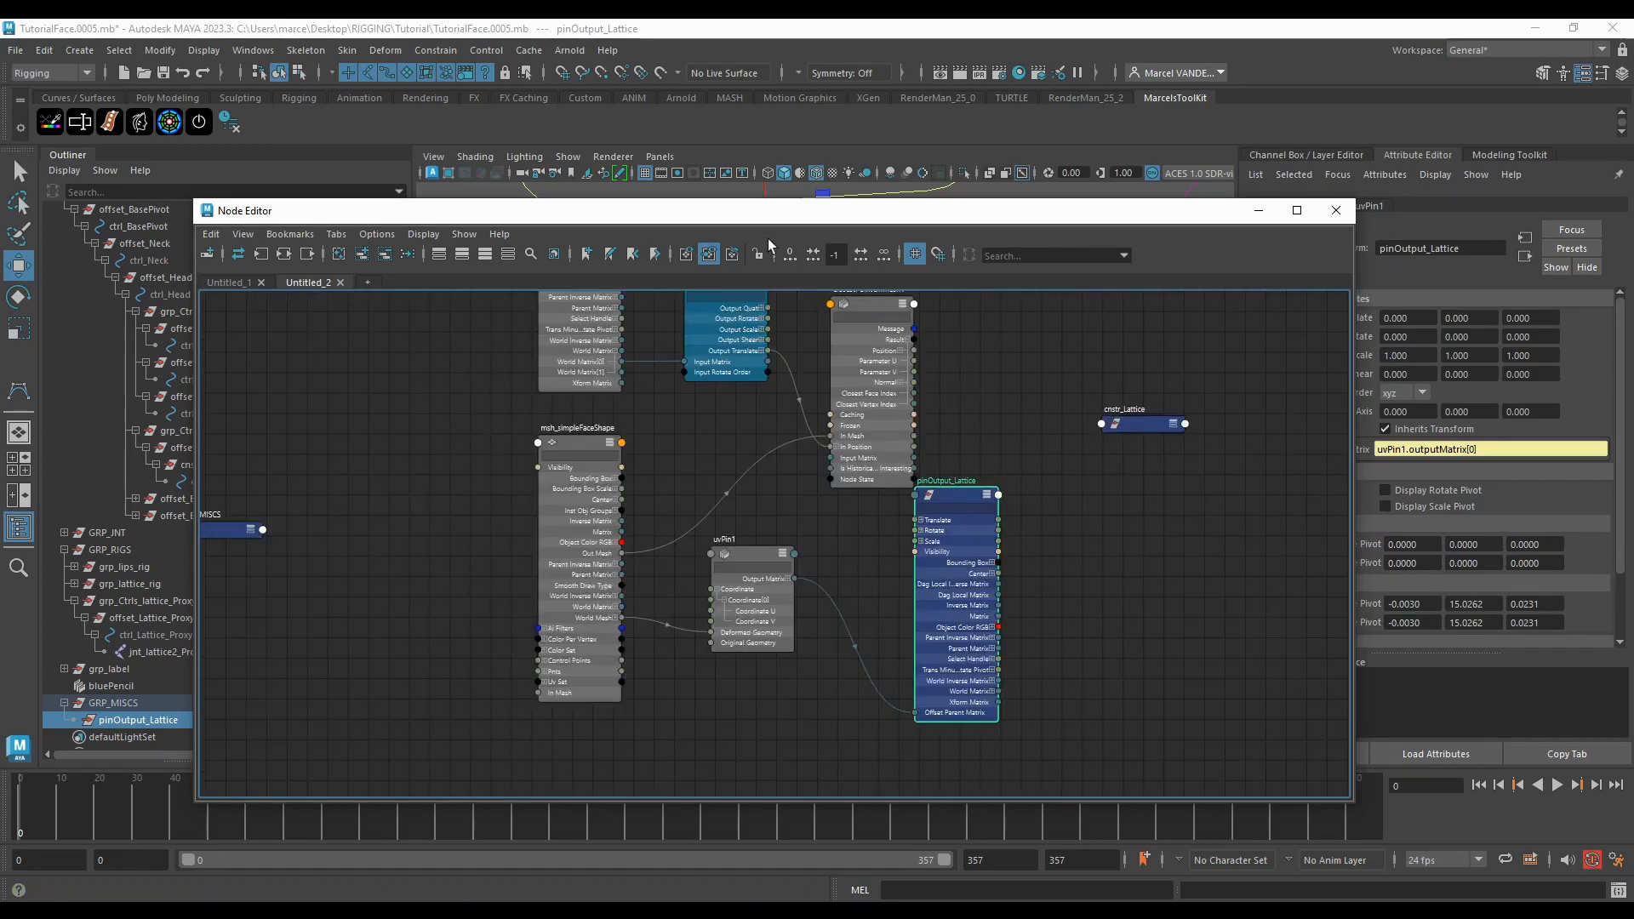
Step: Minimise the Node Editor and inspect where pinOutput_Lattice sits on the head mesh
left_click(1258, 211)
scroll(187, 651, "down", 1)
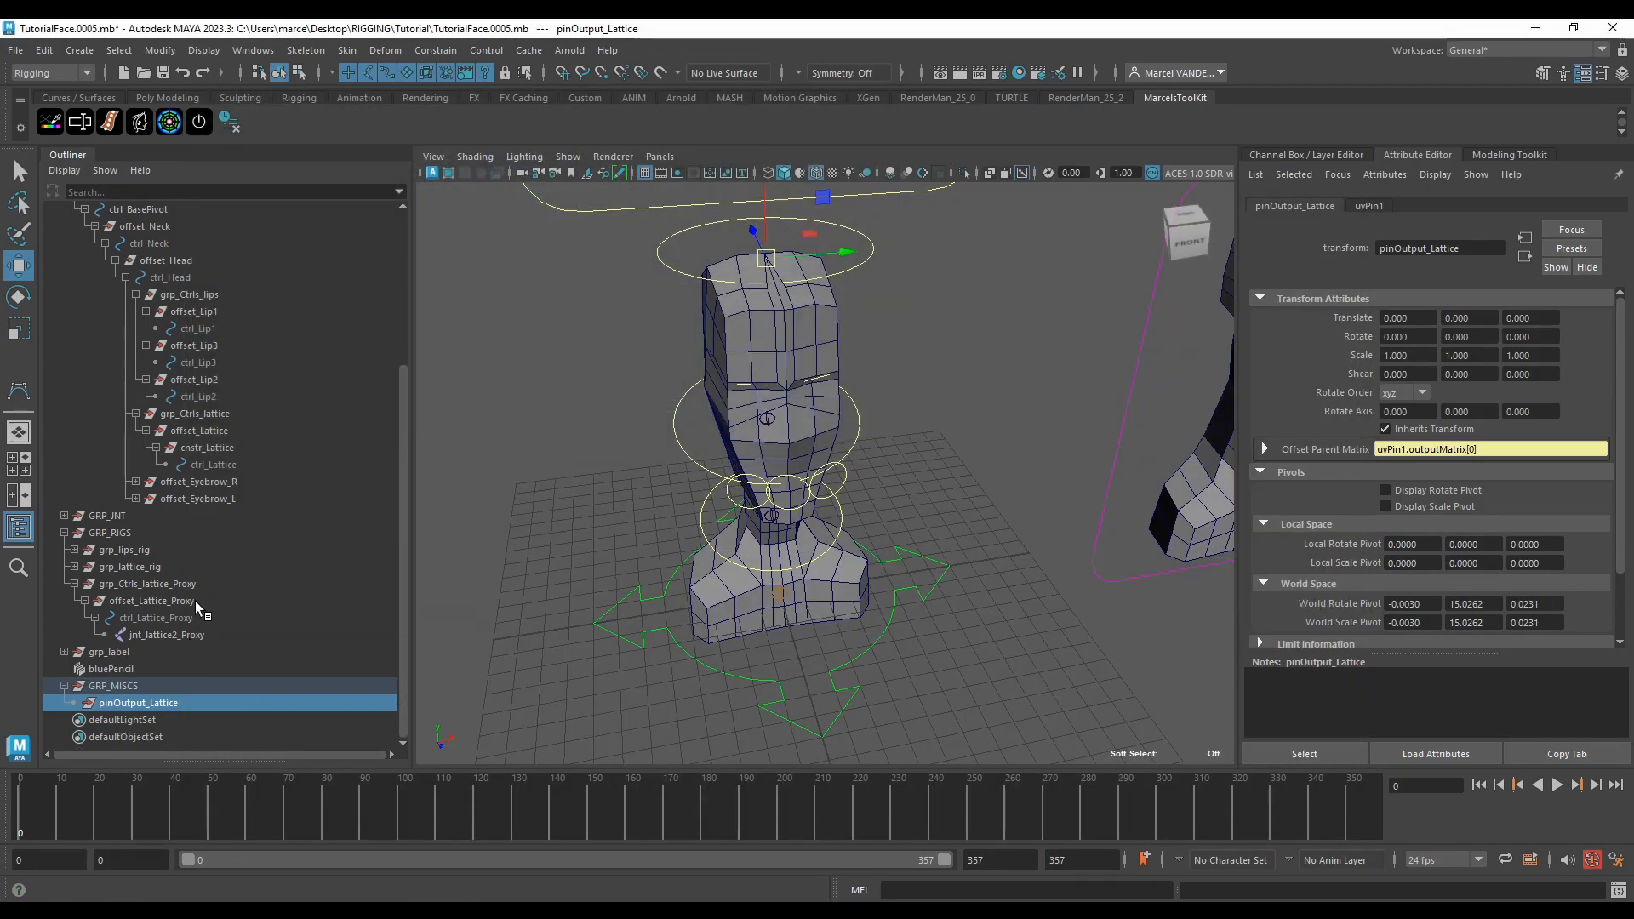
scroll(835, 463, "down", 3)
middle_click_drag(835, 463, 856, 509, "alt")
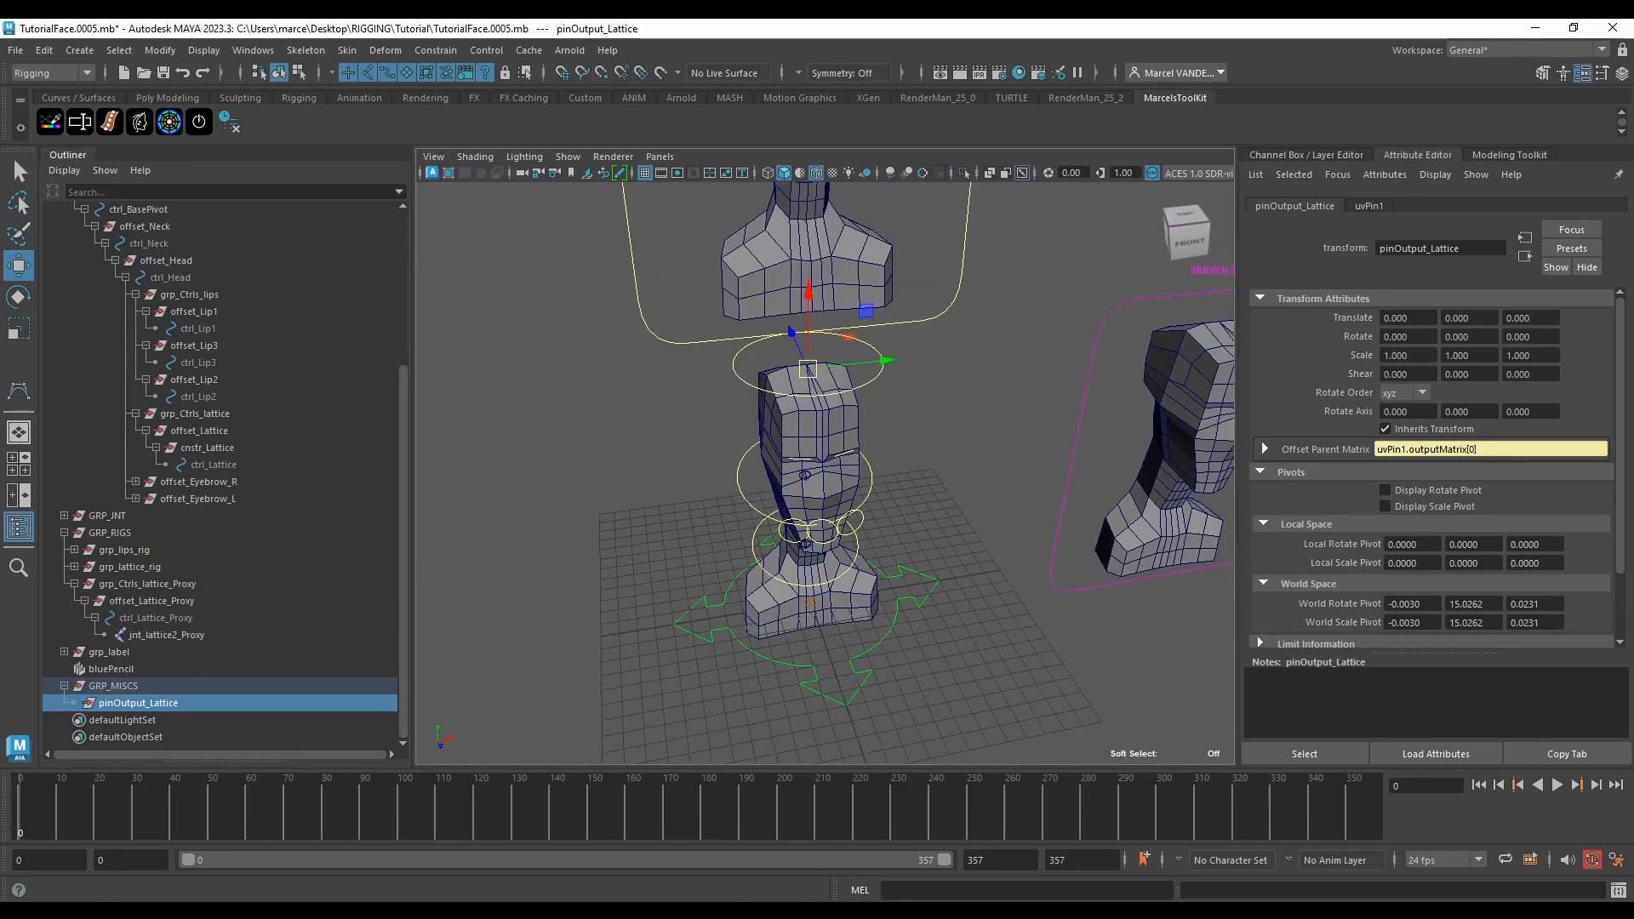
Step: Restore the Node Editor and delete the closestPointOnMesh1 node from the graph
key("ctrl+f")
left_click(679, 667)
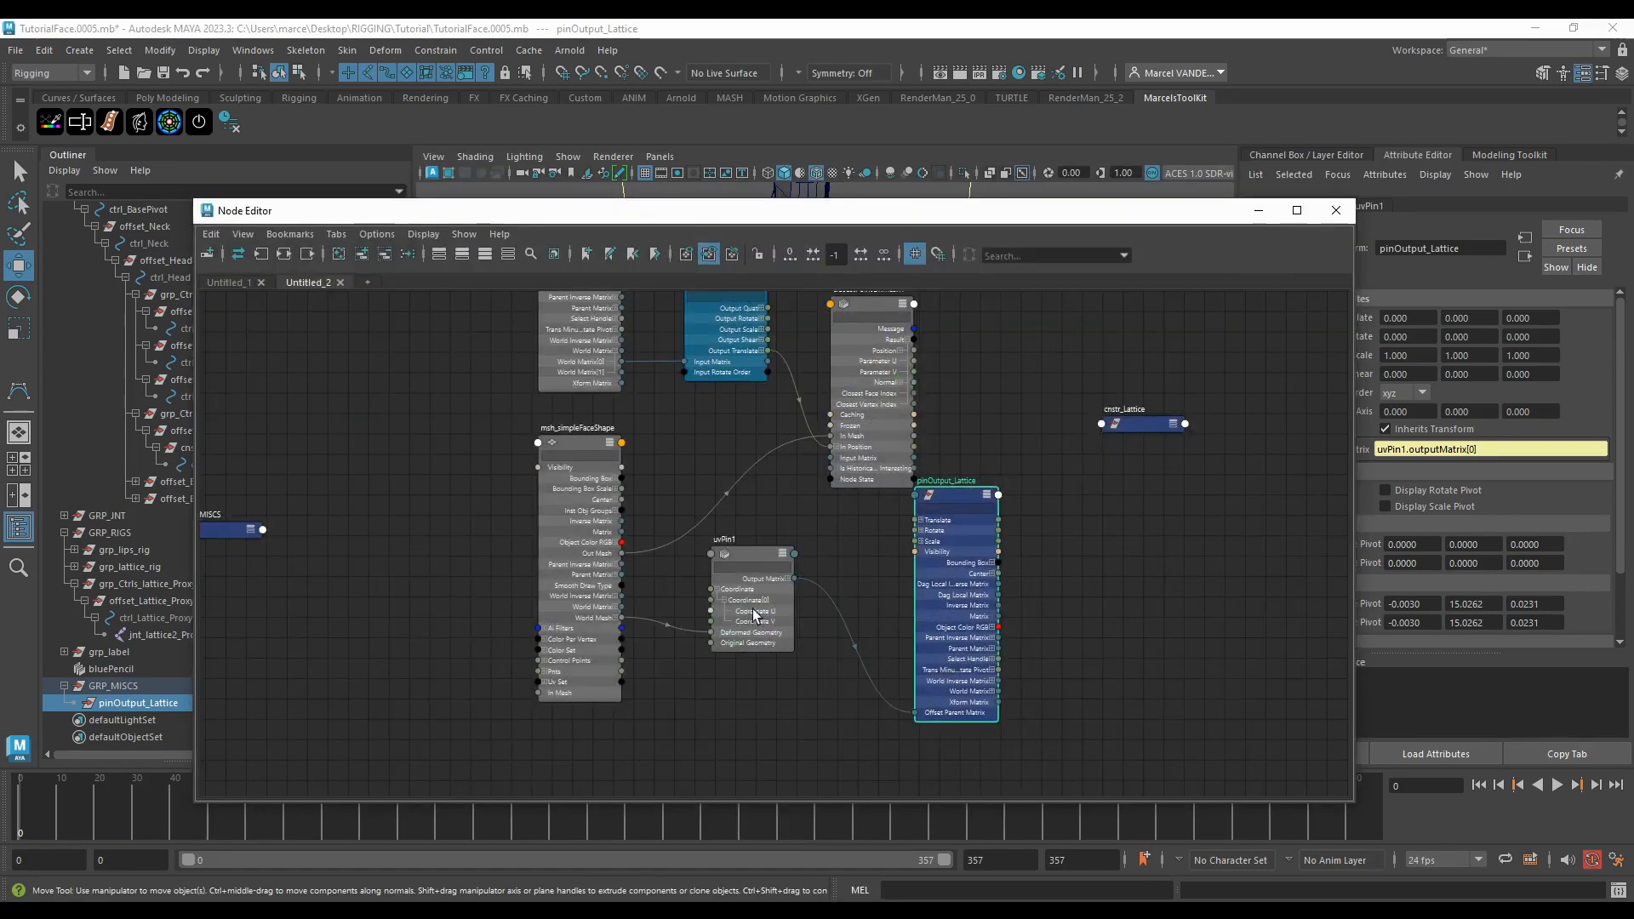
scroll(815, 516, "down", 5)
scroll(863, 506, "up", 5)
left_click(868, 514)
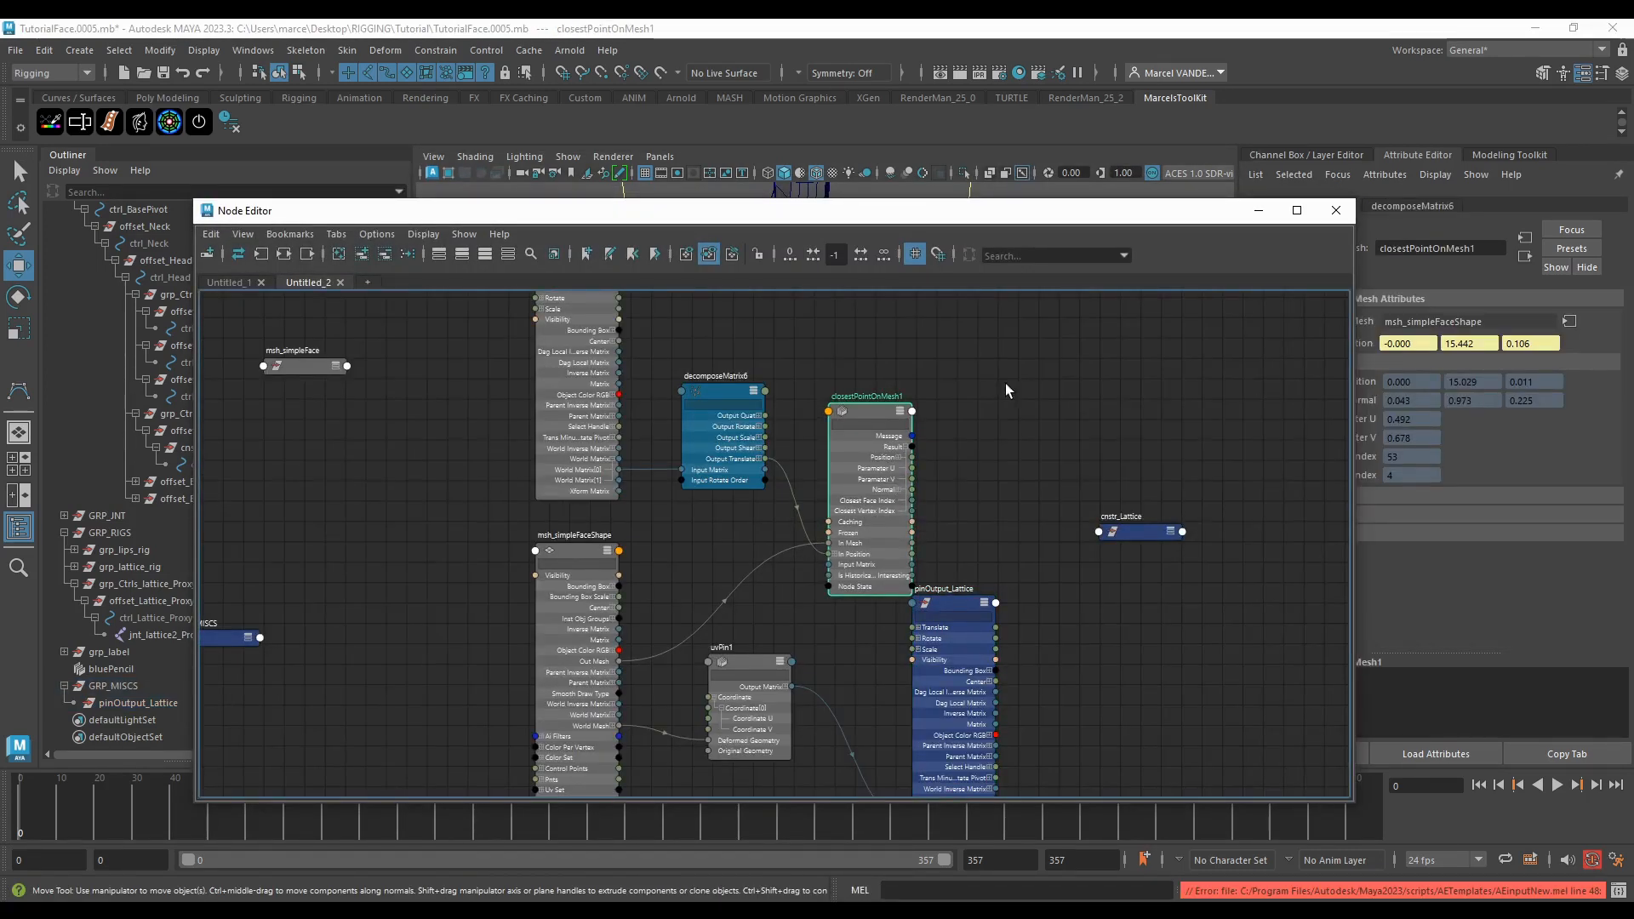
scroll(936, 396, "up", 10)
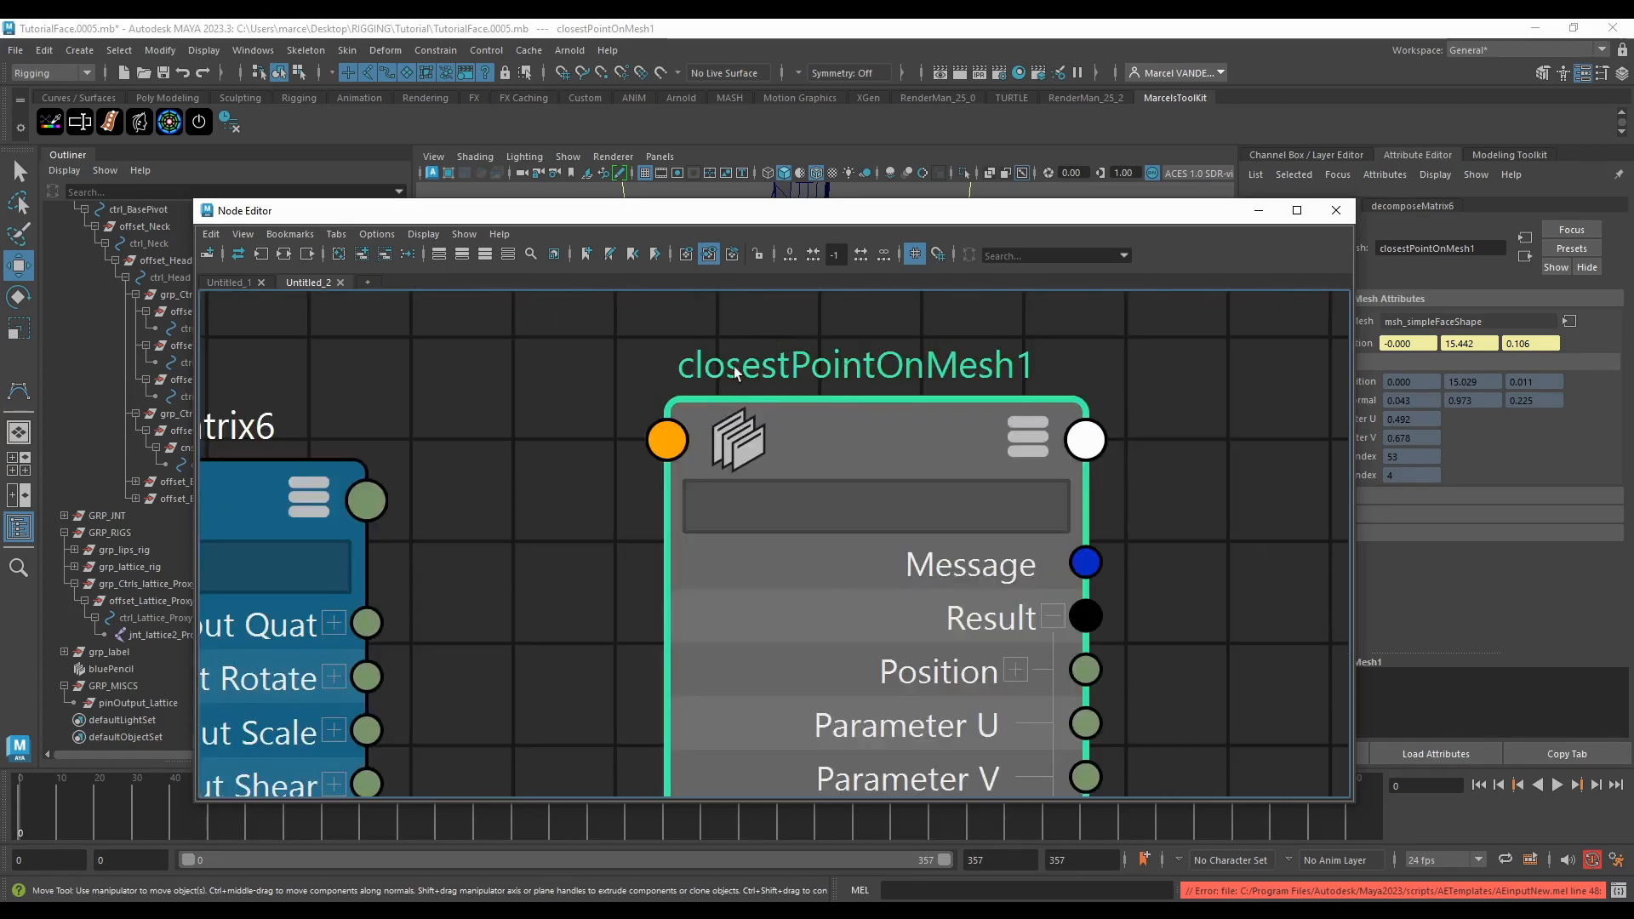
scroll(749, 368, "down", 5)
scroll(816, 373, "down", 3)
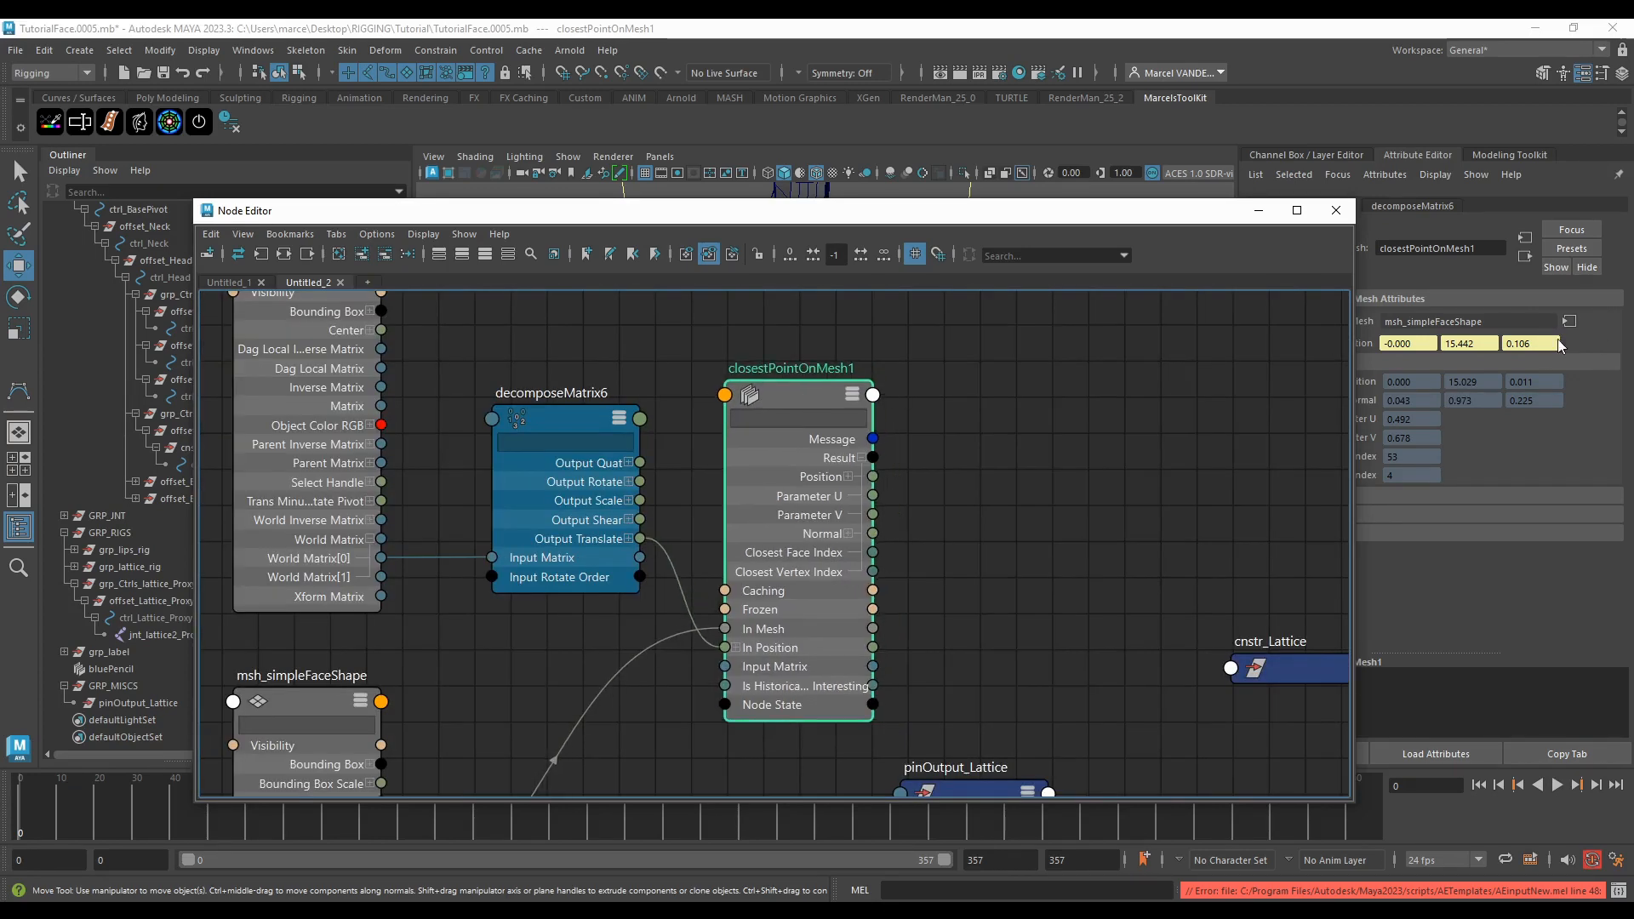
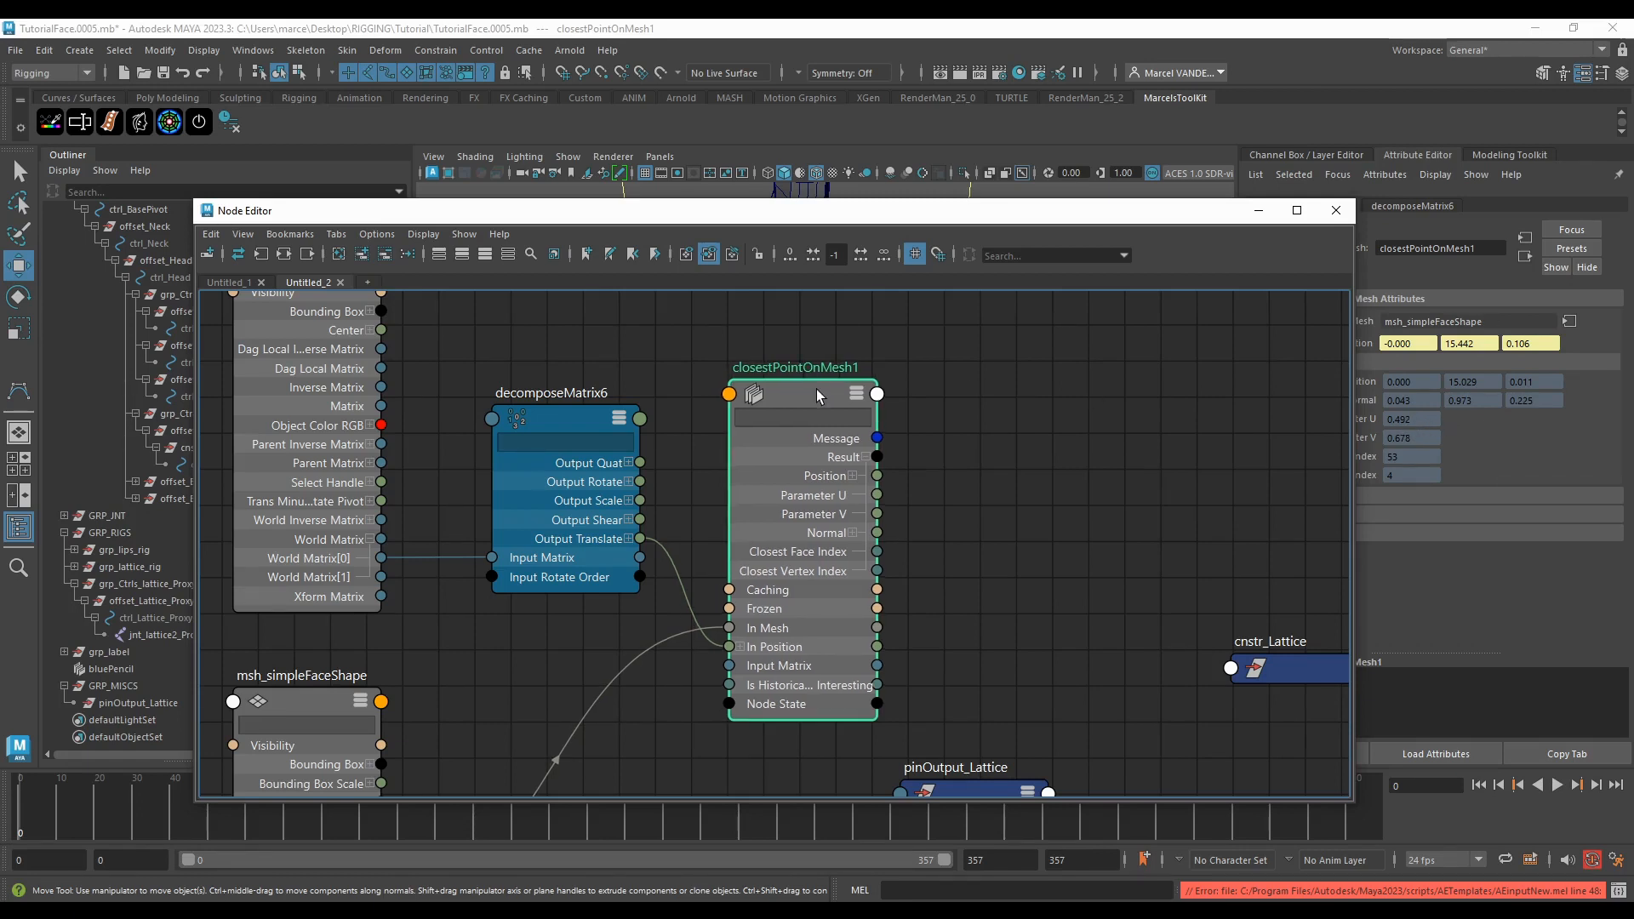
key("Delete")
scroll(759, 495, "down", 8)
scroll(749, 494, "up", 8)
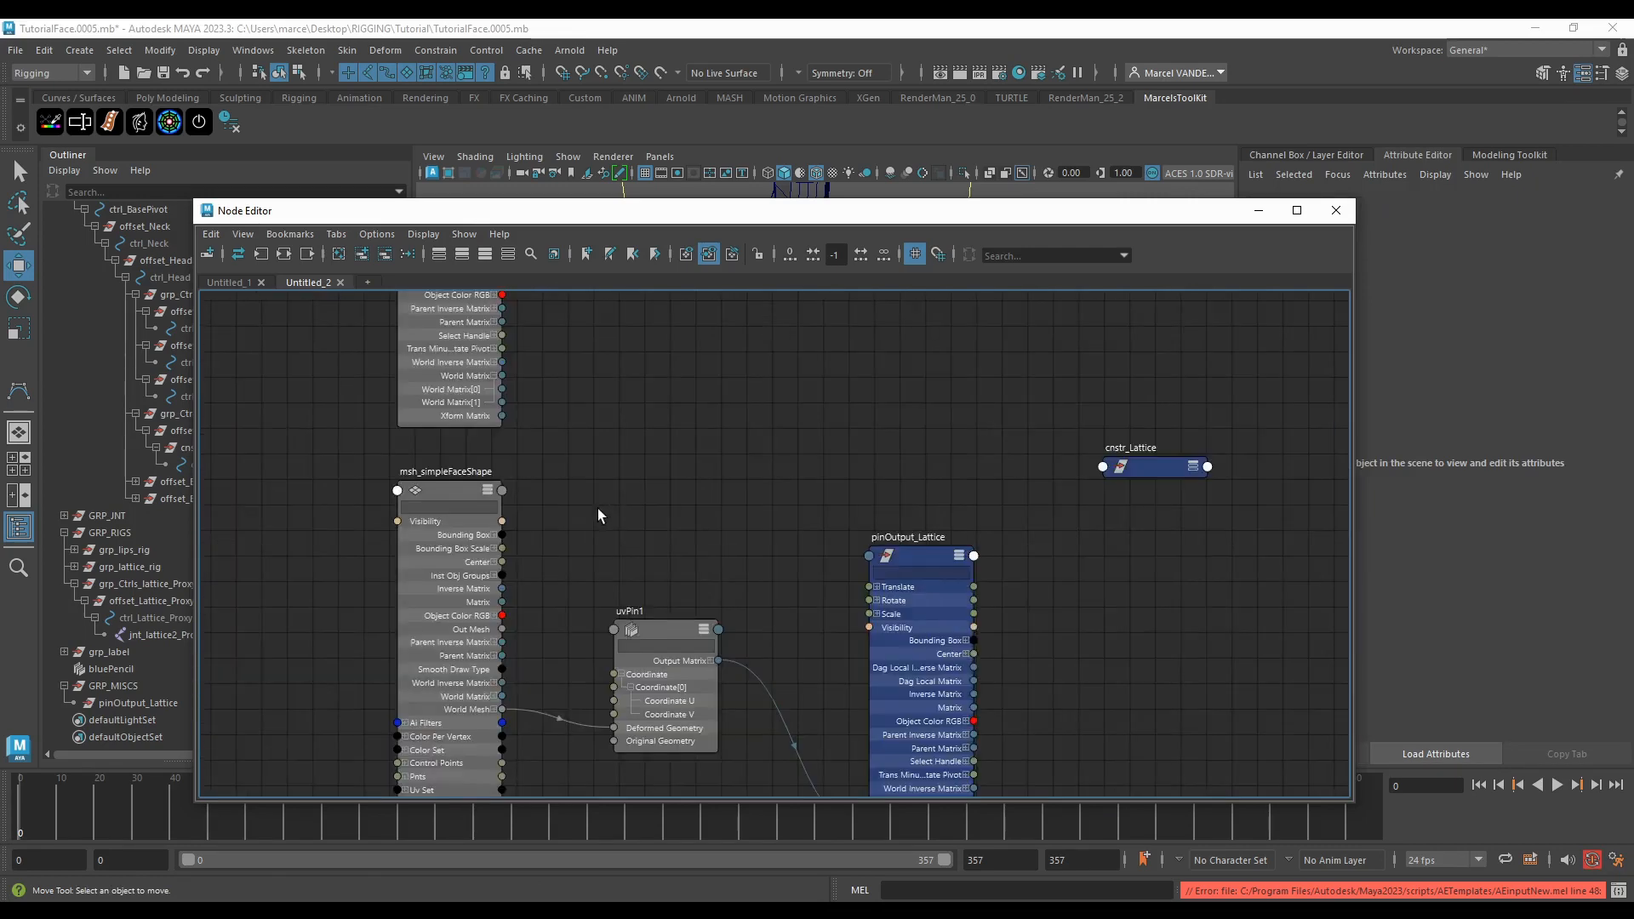
Step: Examine the ctrl_Lattice node and its placement relative to the uvPin1, pinOutput_Lattice and cnstr_Lattice nodes
scroll(598, 508, "down", 2)
left_click(504, 386)
scroll(543, 410, "down", 7)
scroll(534, 385, "up", 4)
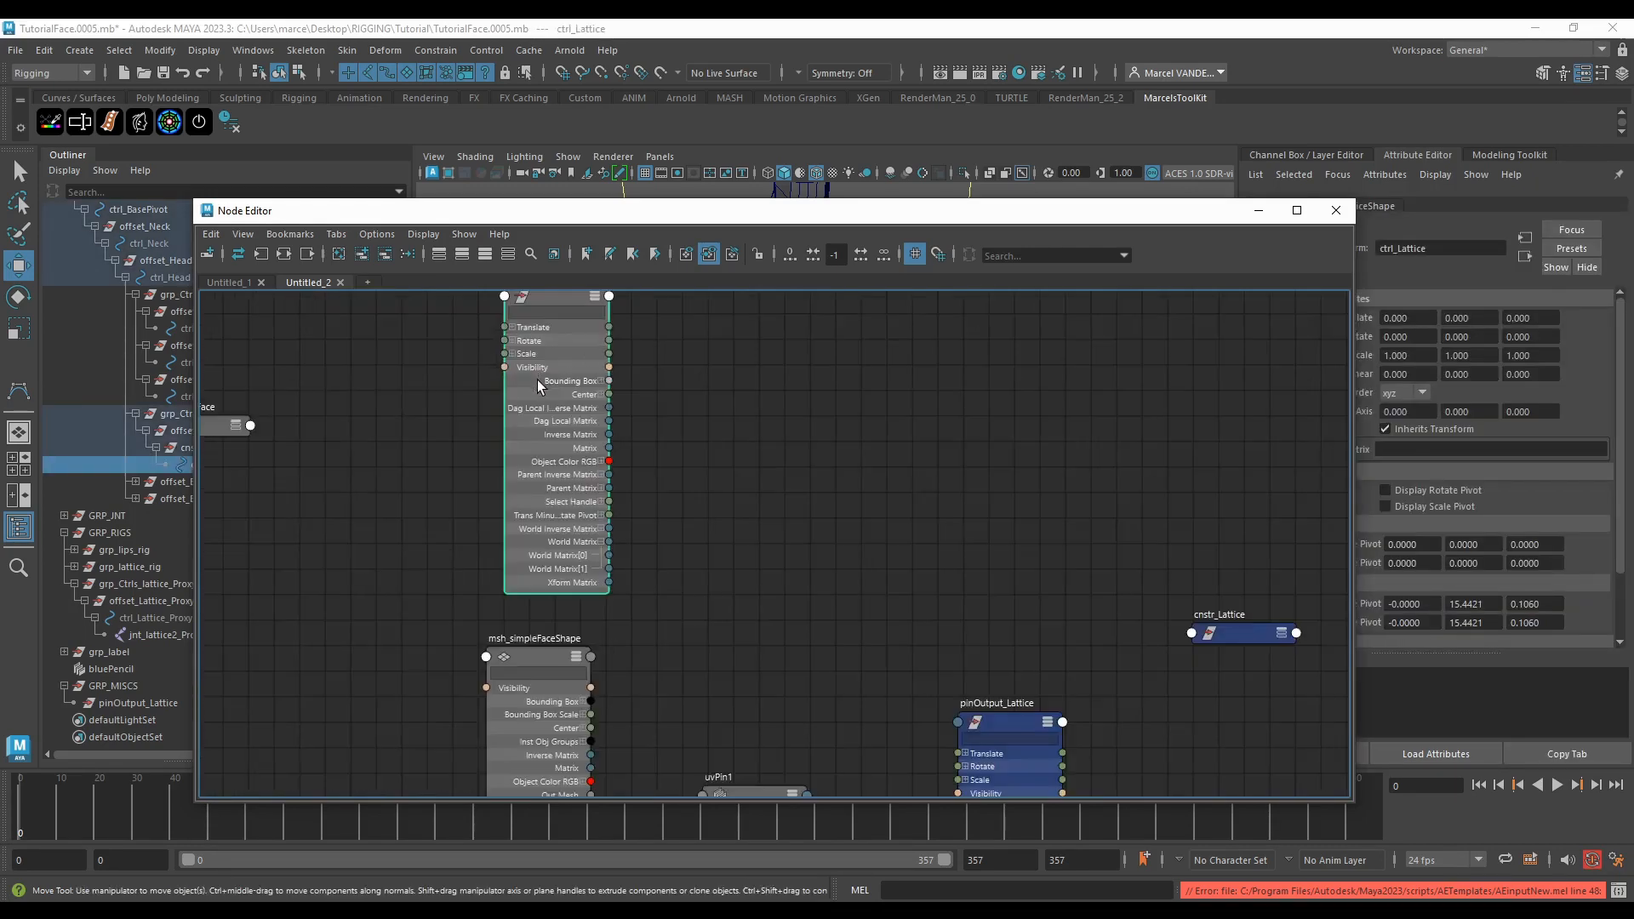
scroll(817, 408, "down", 5)
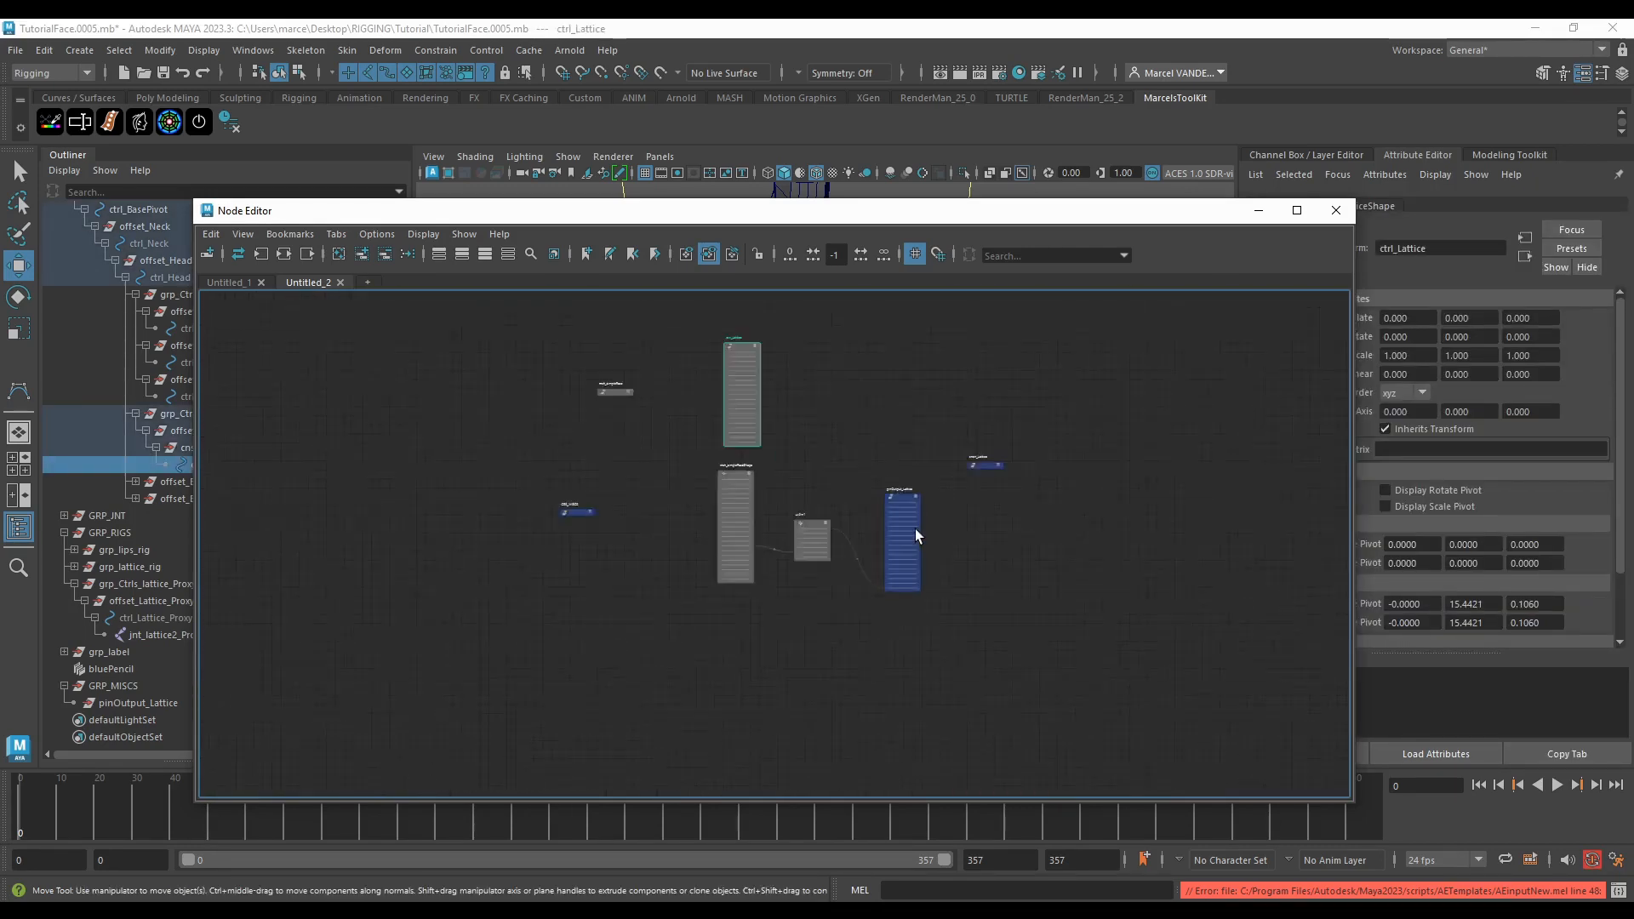
scroll(879, 485, "up", 3)
scroll(887, 446, "up", 3)
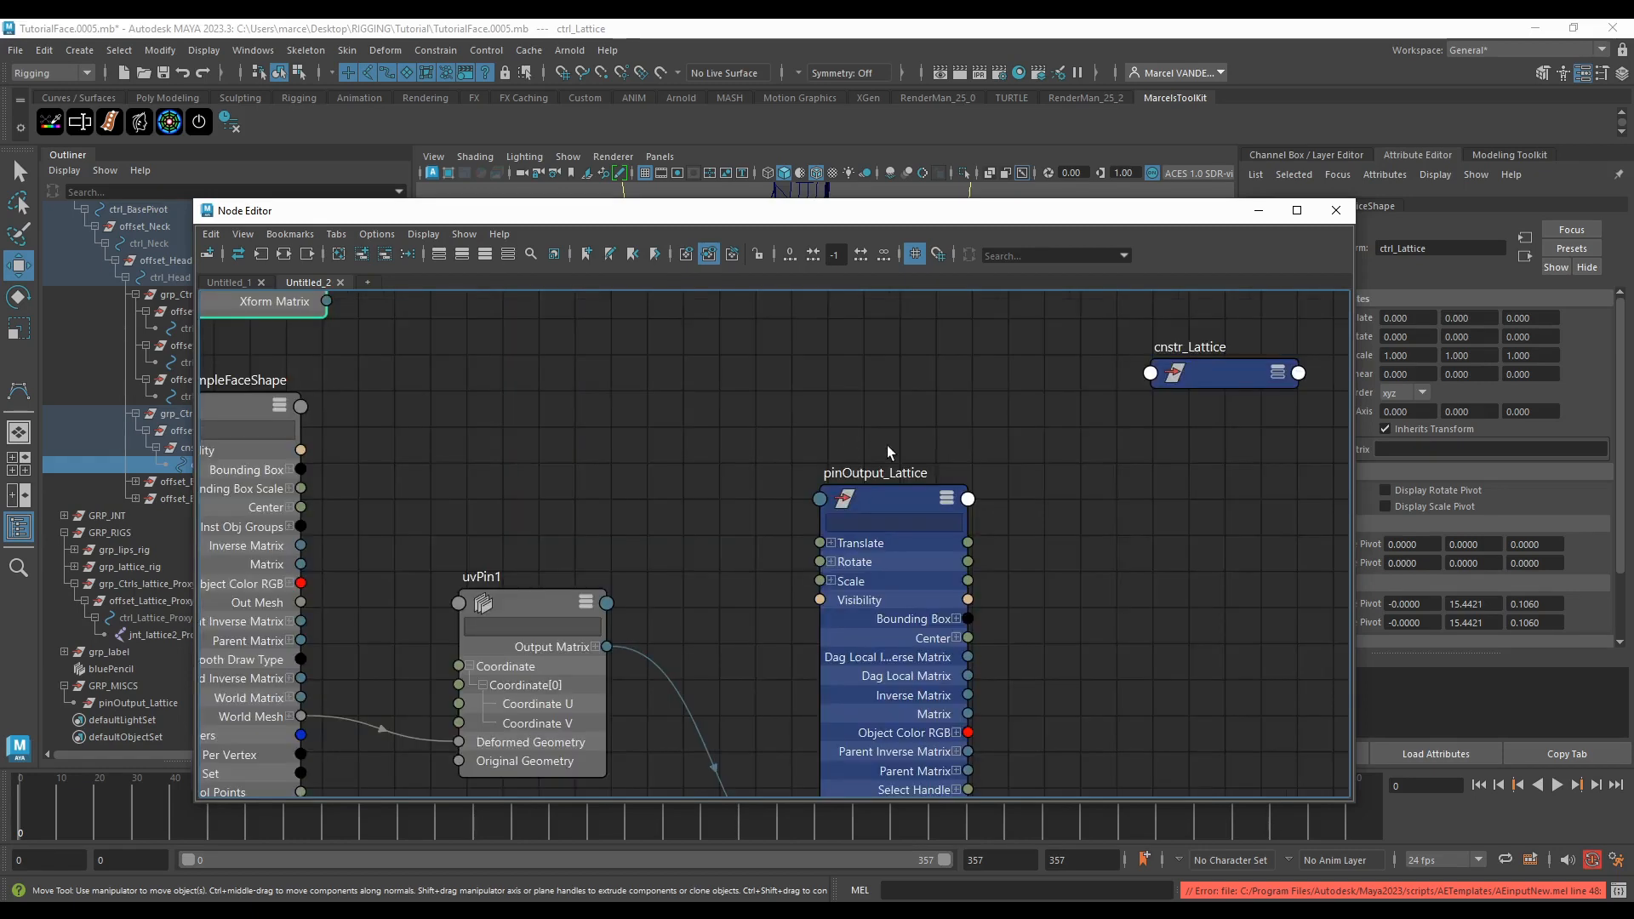
Step: Expand the cnstr_Lattice node to show its attributes, reposition it in the graph and minimise the Node Editor
left_click(1246, 370)
scroll(987, 371, "down", 5)
scroll(1046, 376, "up", 5)
double_click(1156, 363)
left_click_drag(1123, 512, 1157, 438)
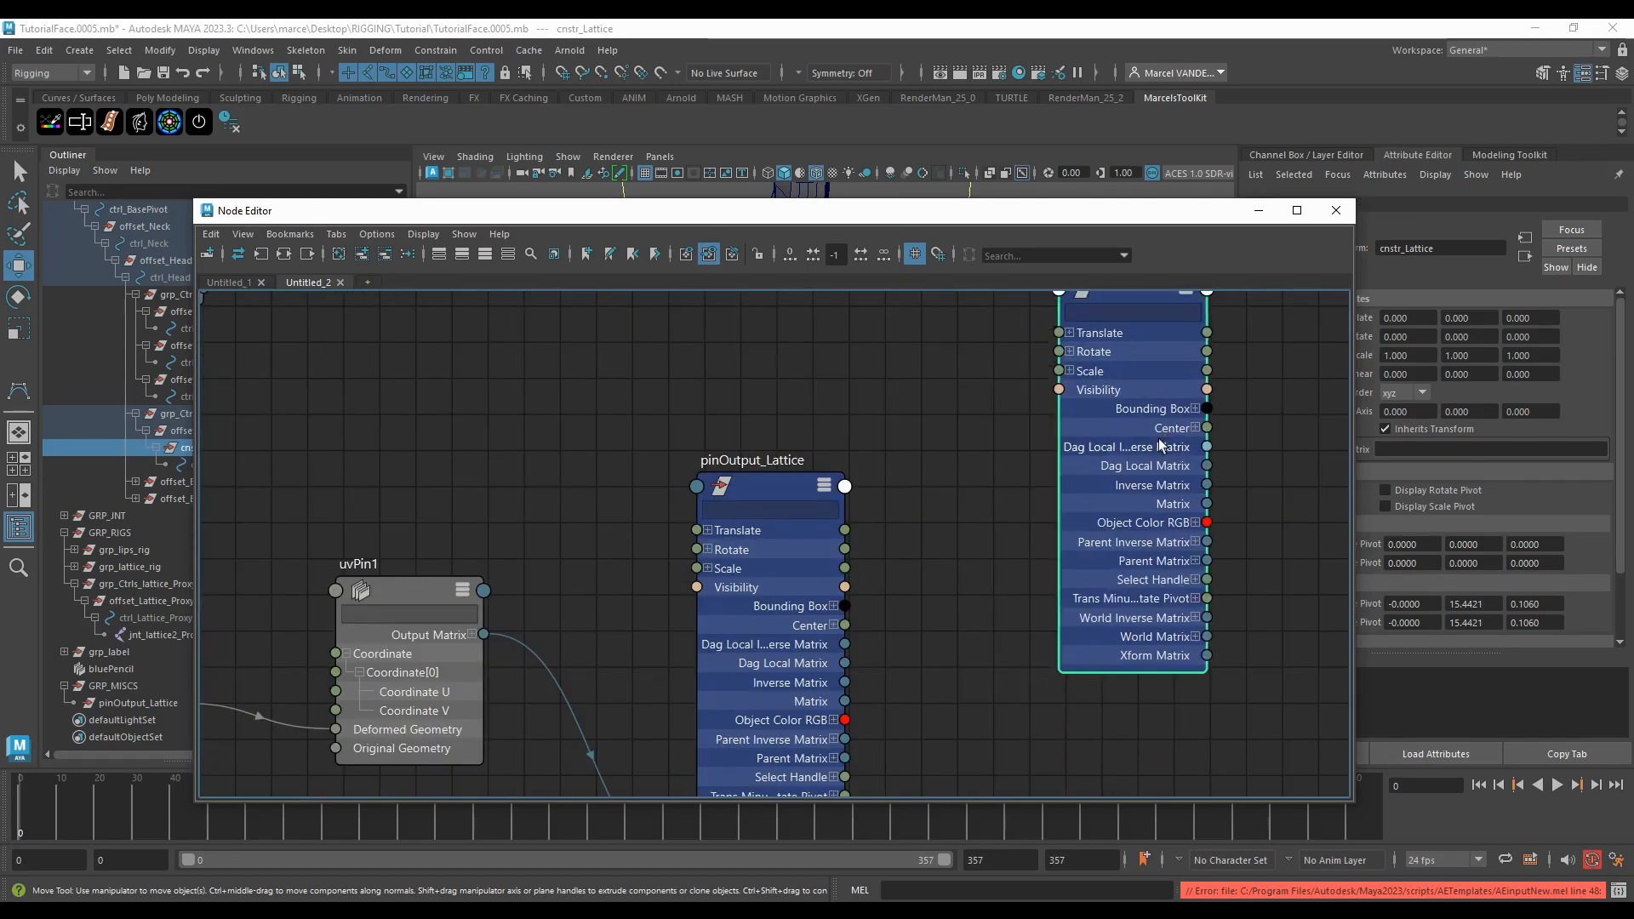
scroll(1158, 438, "down", 3)
left_click(1259, 210)
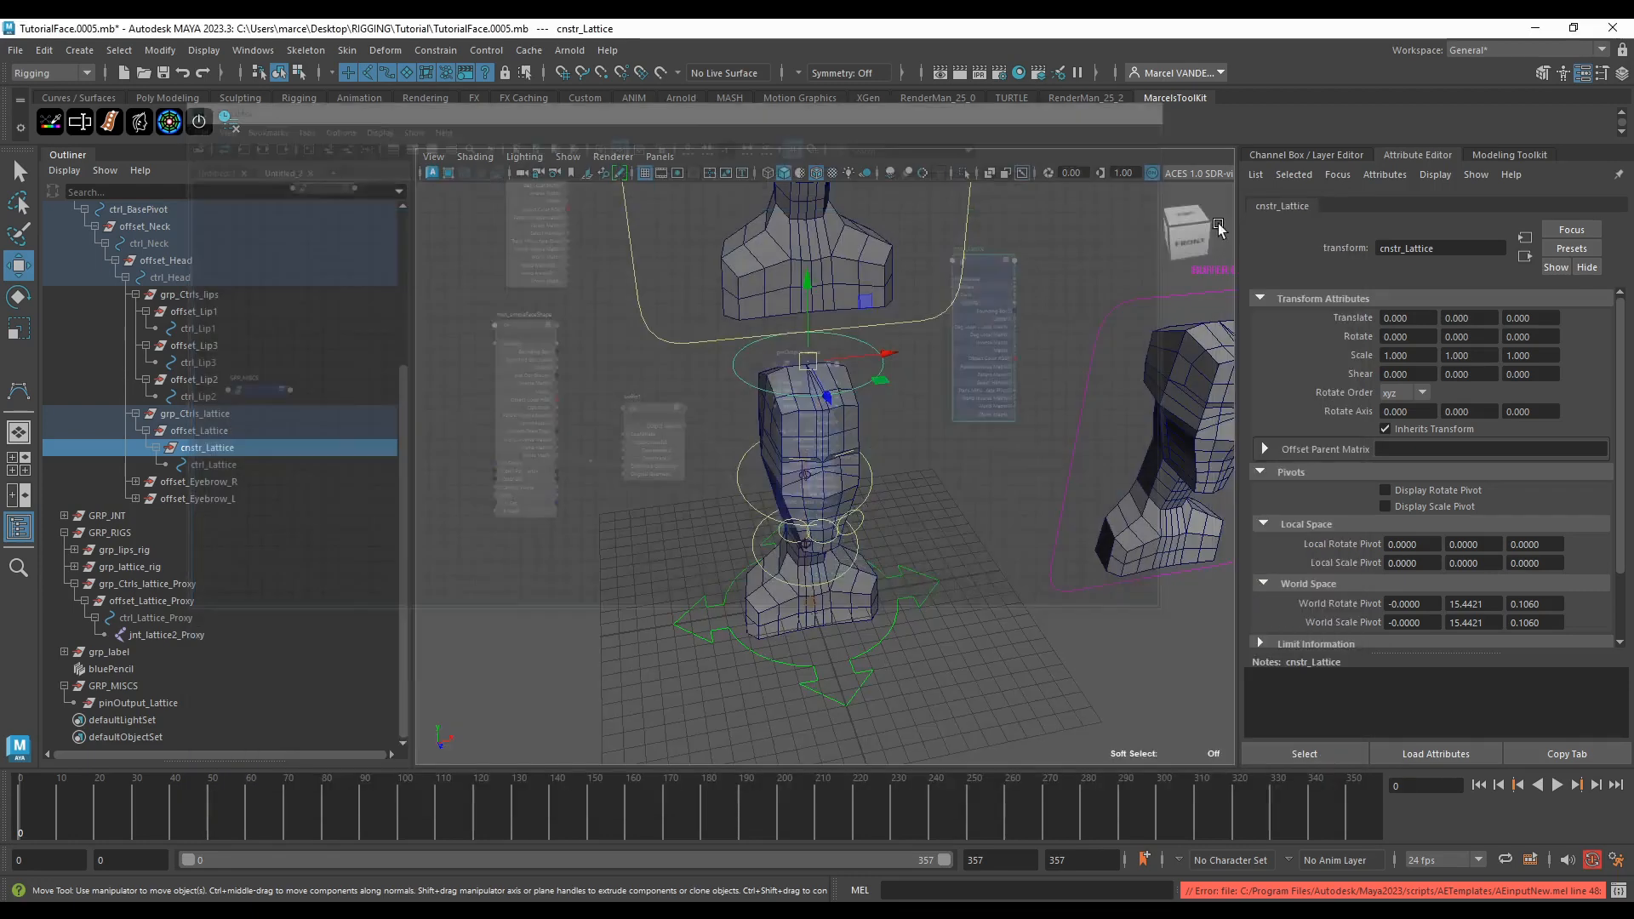
Step: Point-constrain cnstr_Lattice to pinOutput_Lattice with Maintain offset enabled, all axes and a weight of 1
left_click(189, 448)
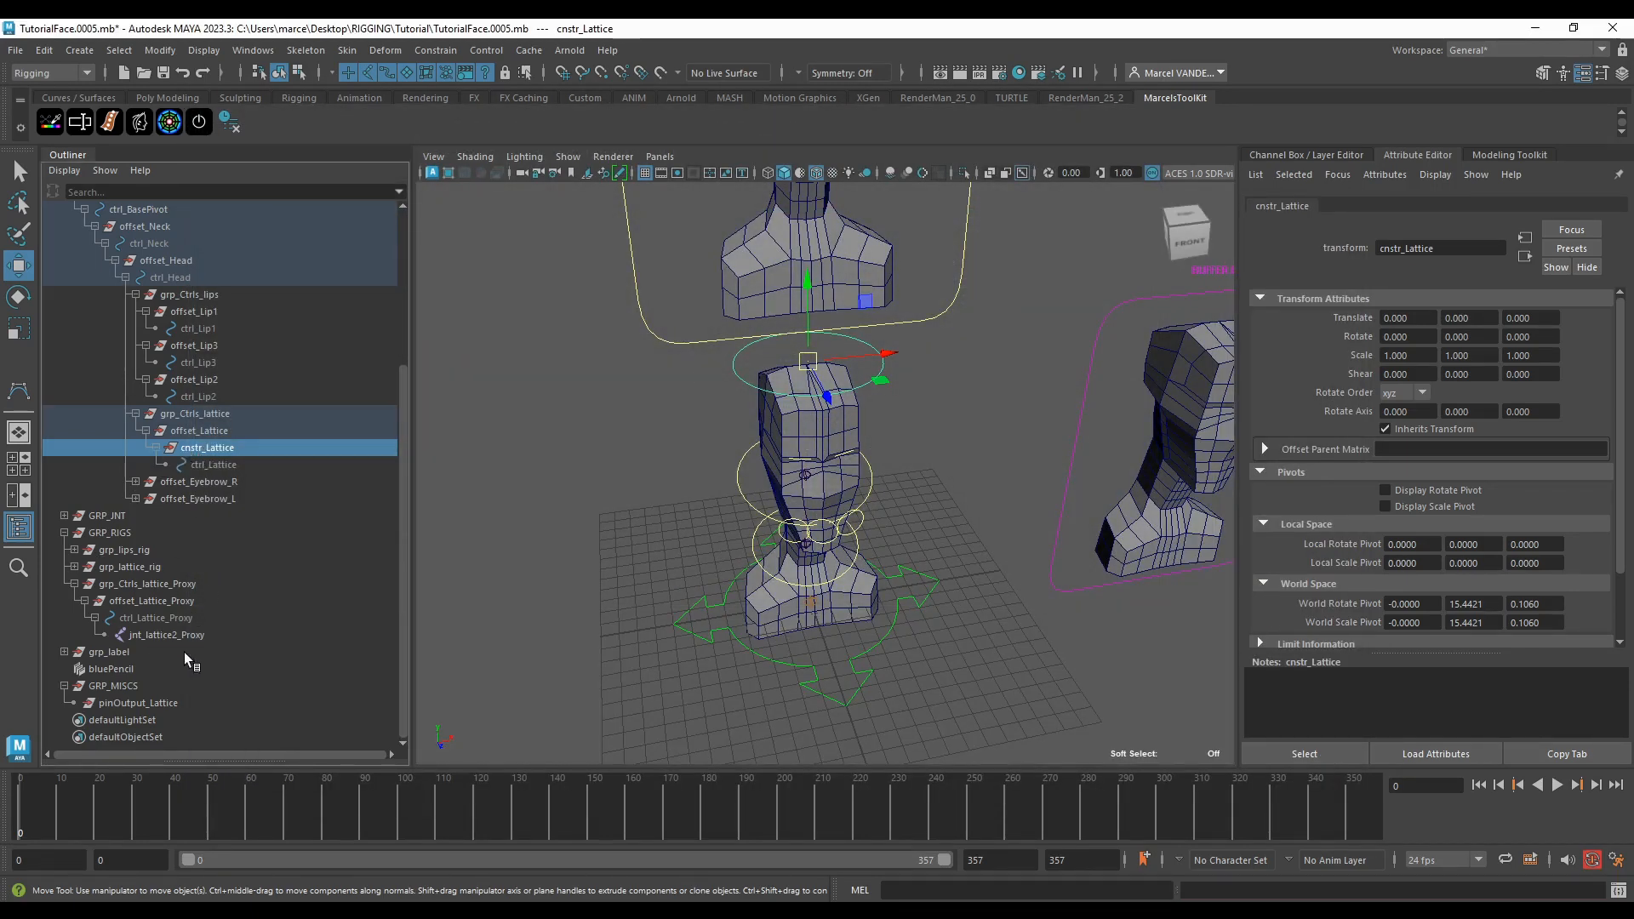
left_click(131, 702)
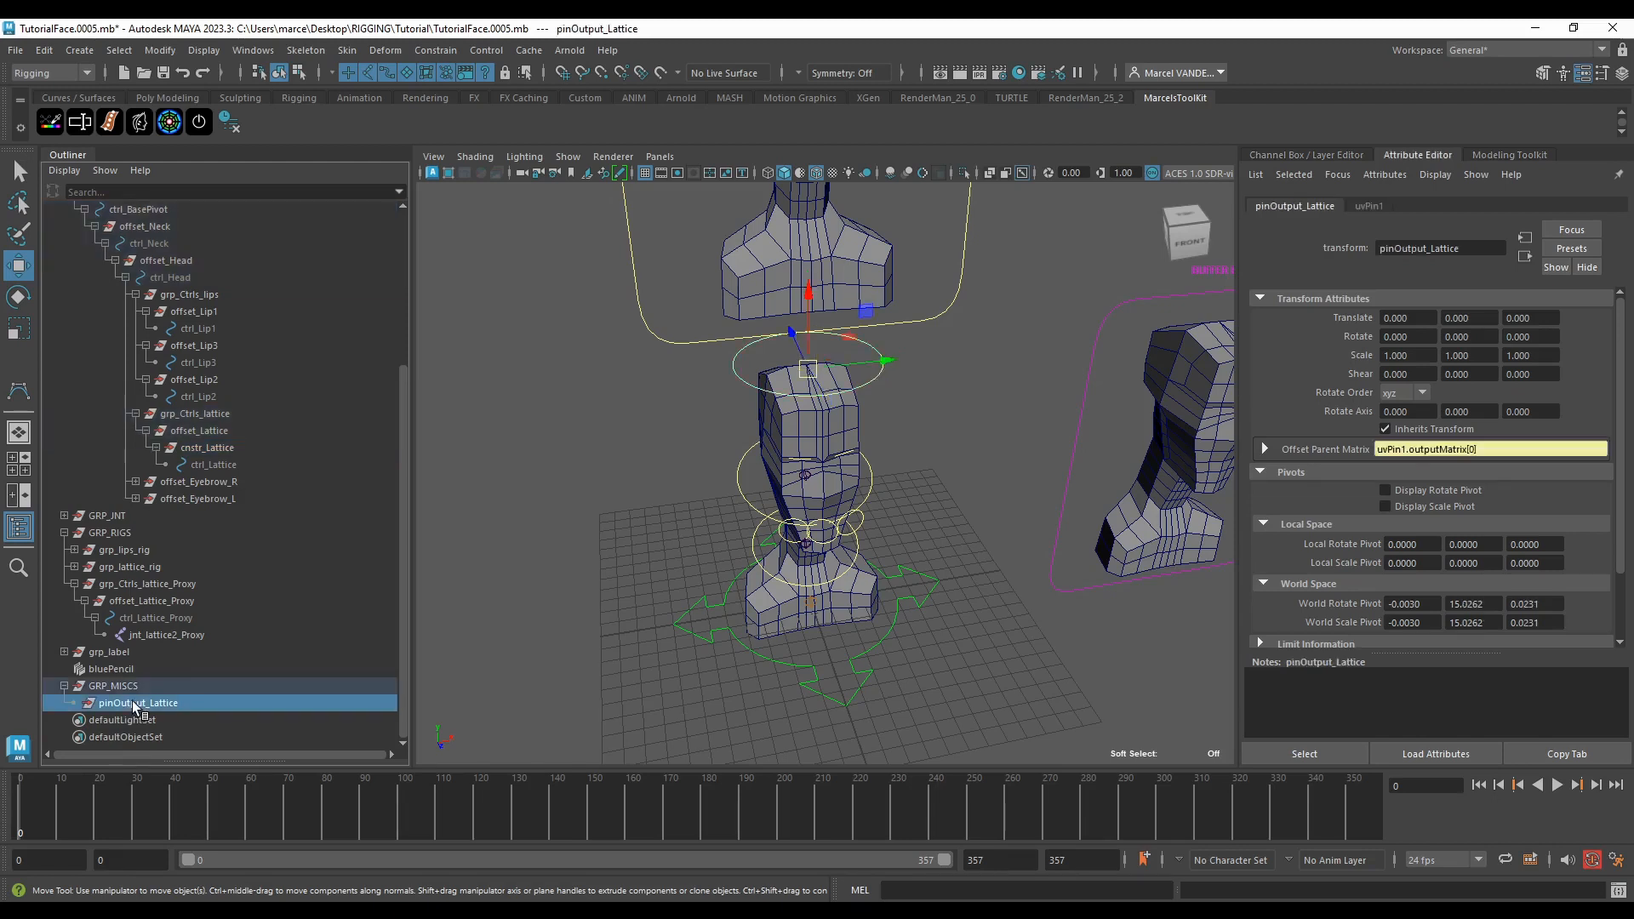
left_click(228, 432, "ctrl")
key("ctrl+z")
left_click(218, 449, "ctrl")
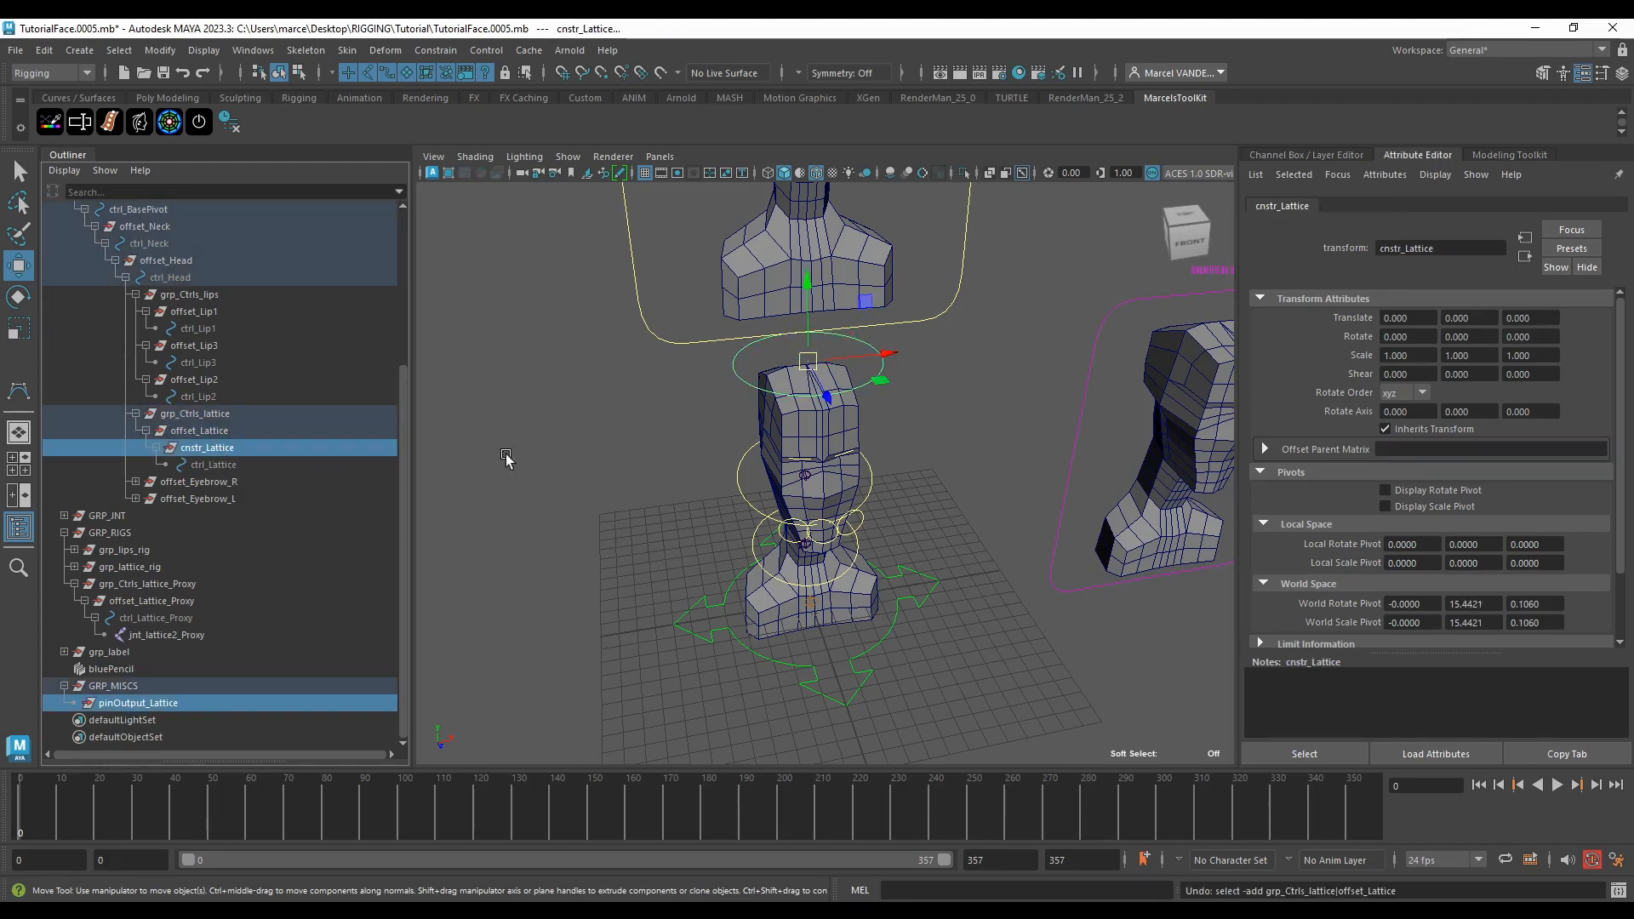
key("f")
left_click(388, 52)
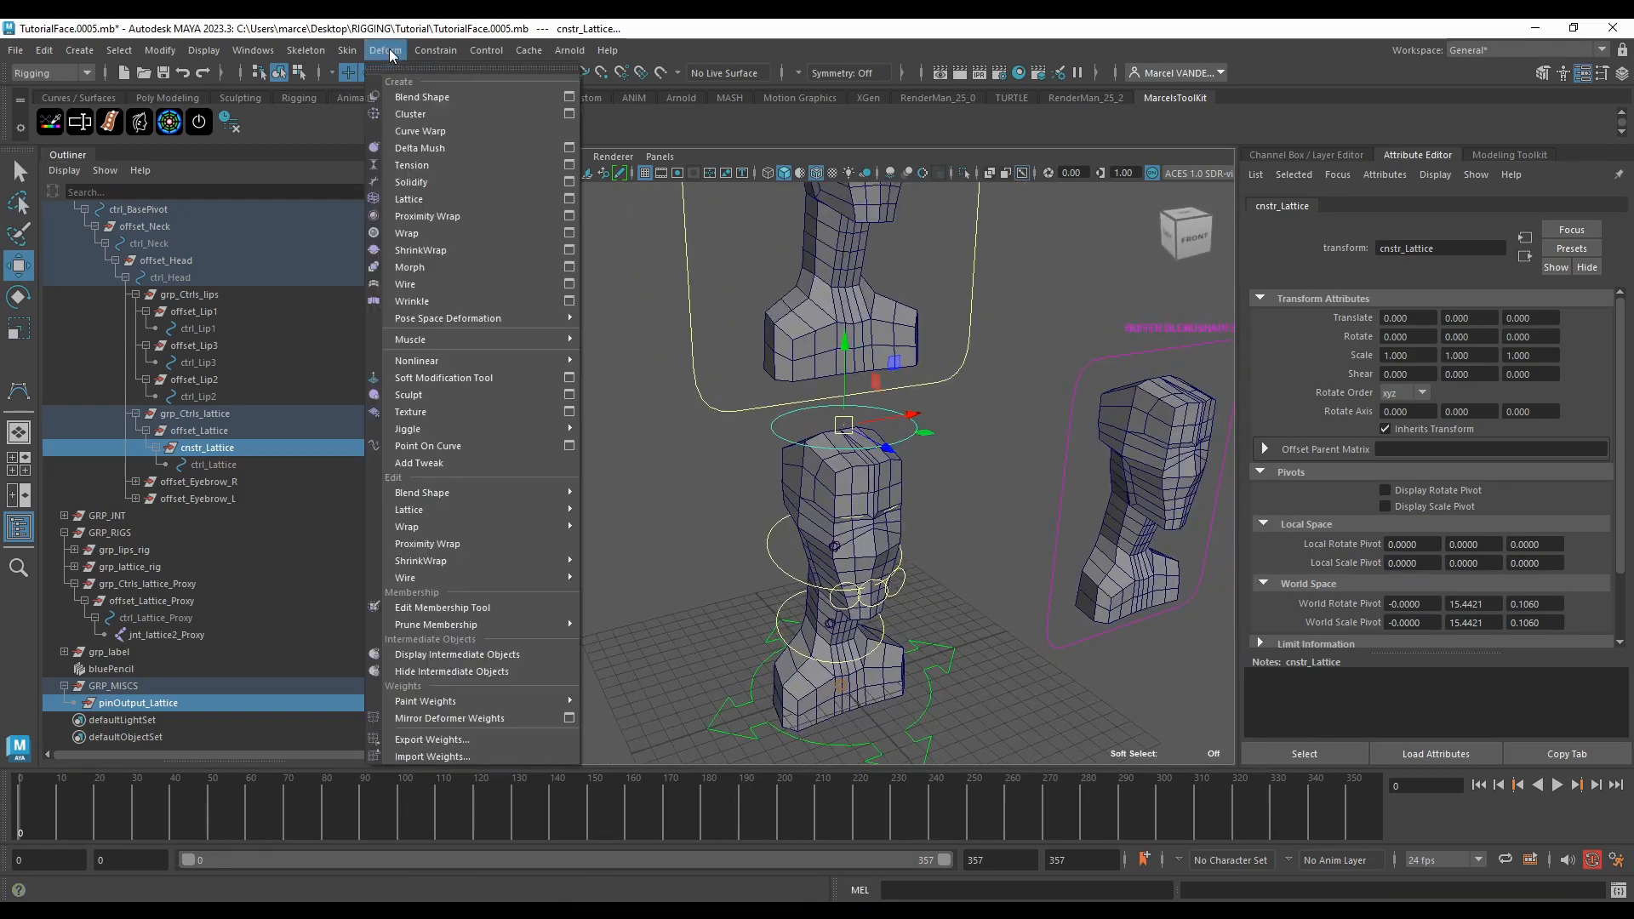
left_click(380, 52)
left_click(387, 51)
mouse_move(461, 51)
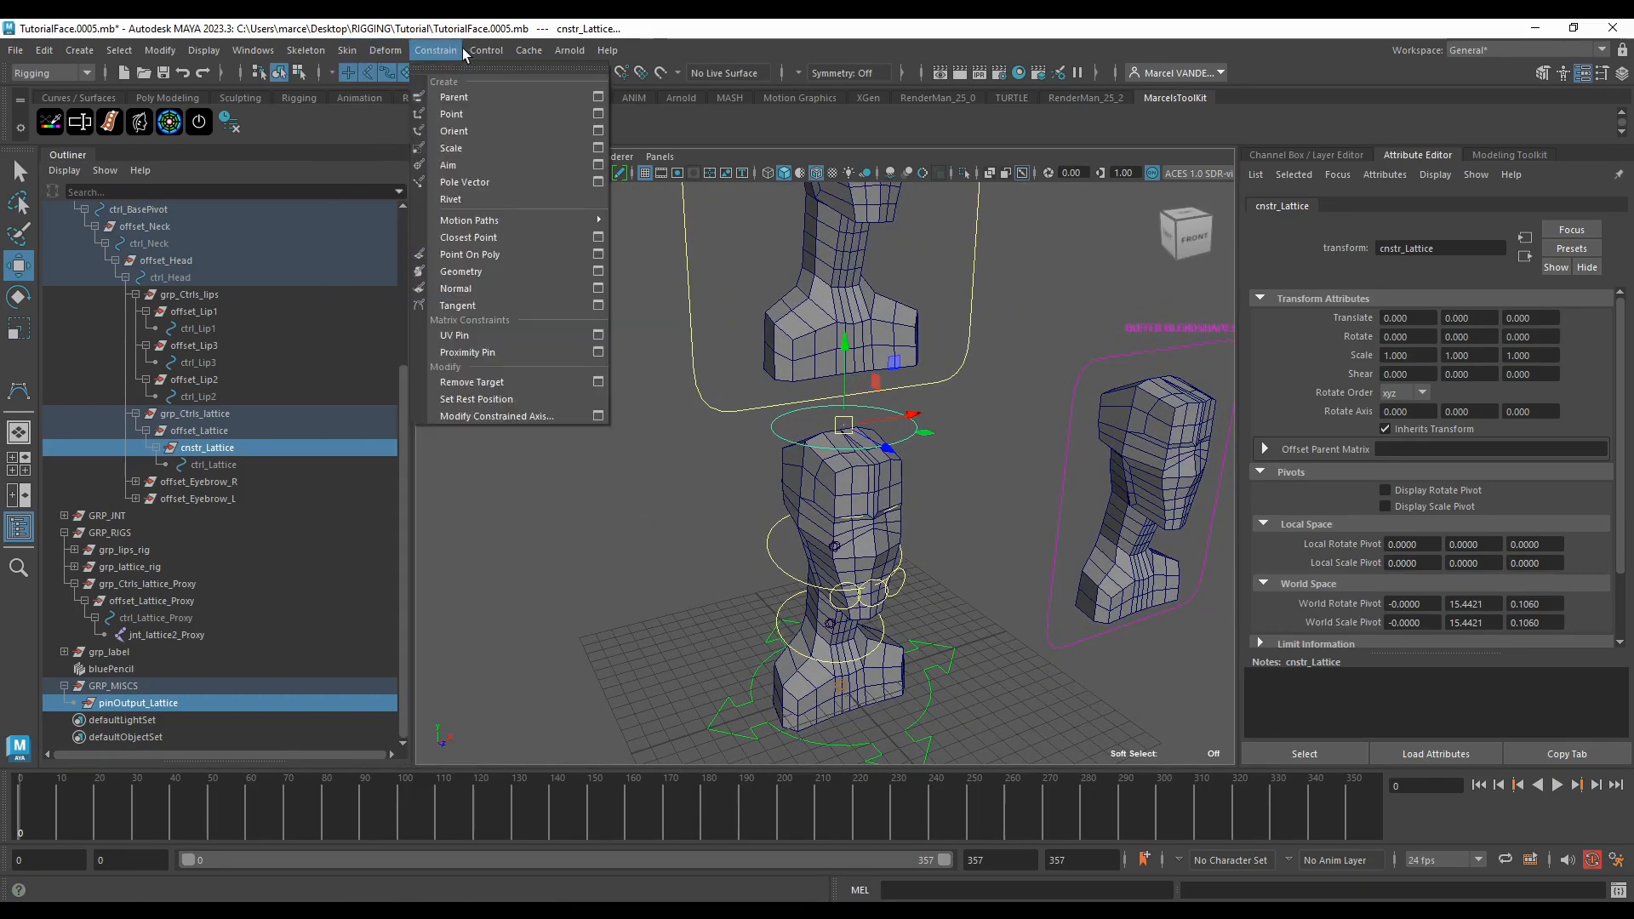
left_click(598, 115)
left_click(955, 480)
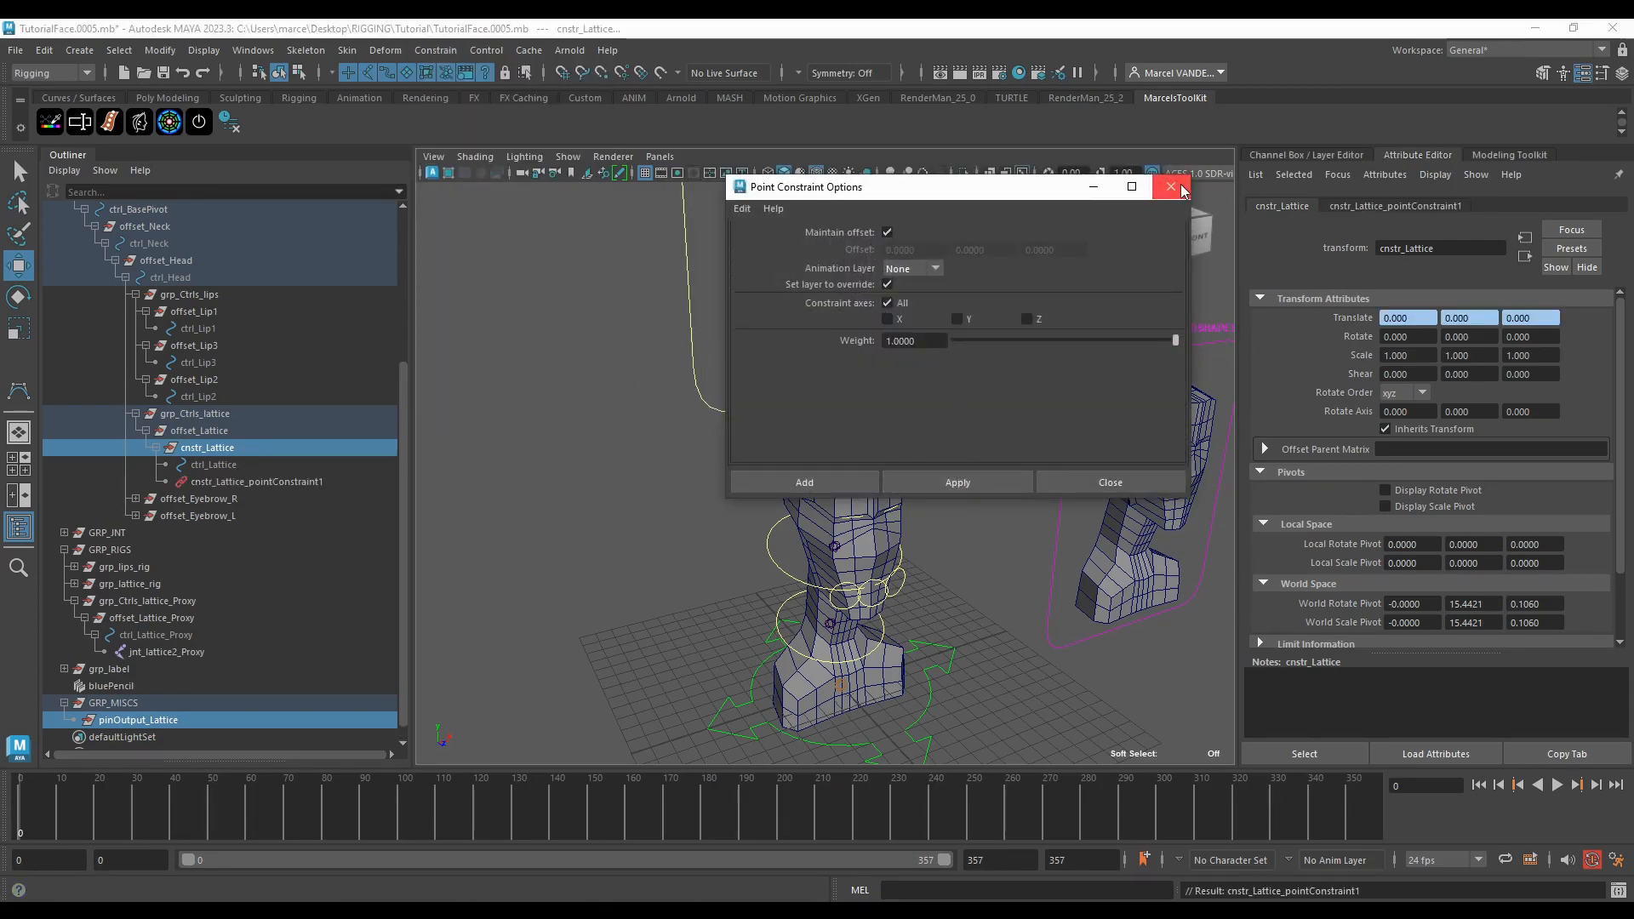
left_click(1180, 191)
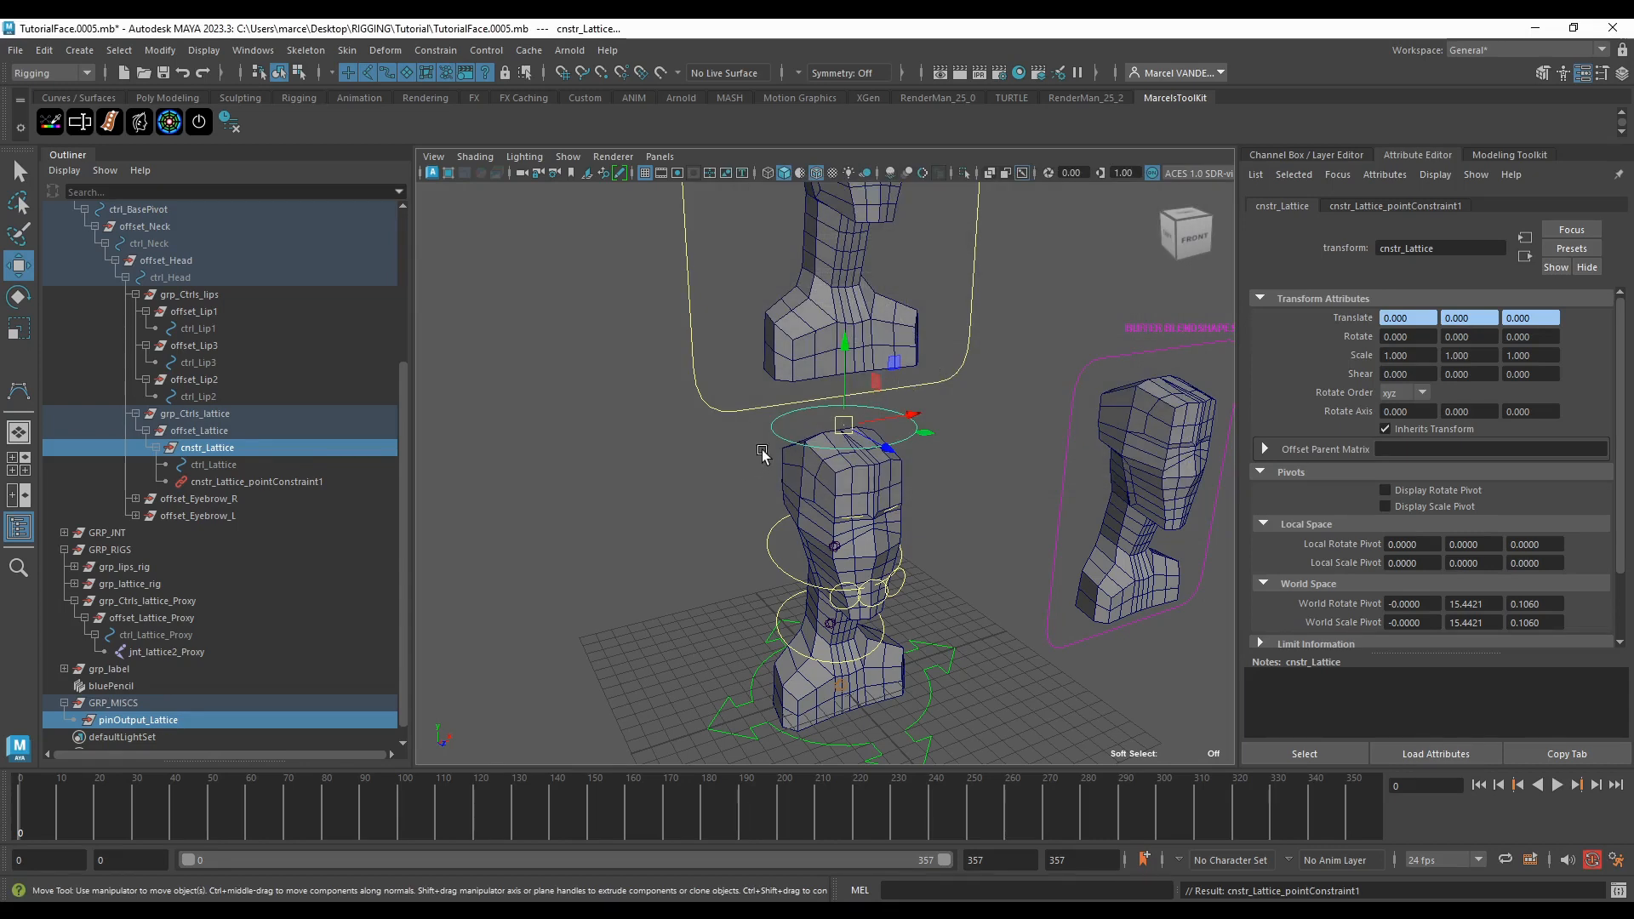
Step: Unlock all translate, rotate and scale channels of the msh_simpleFace head mesh
scroll(762, 456, "up", 3)
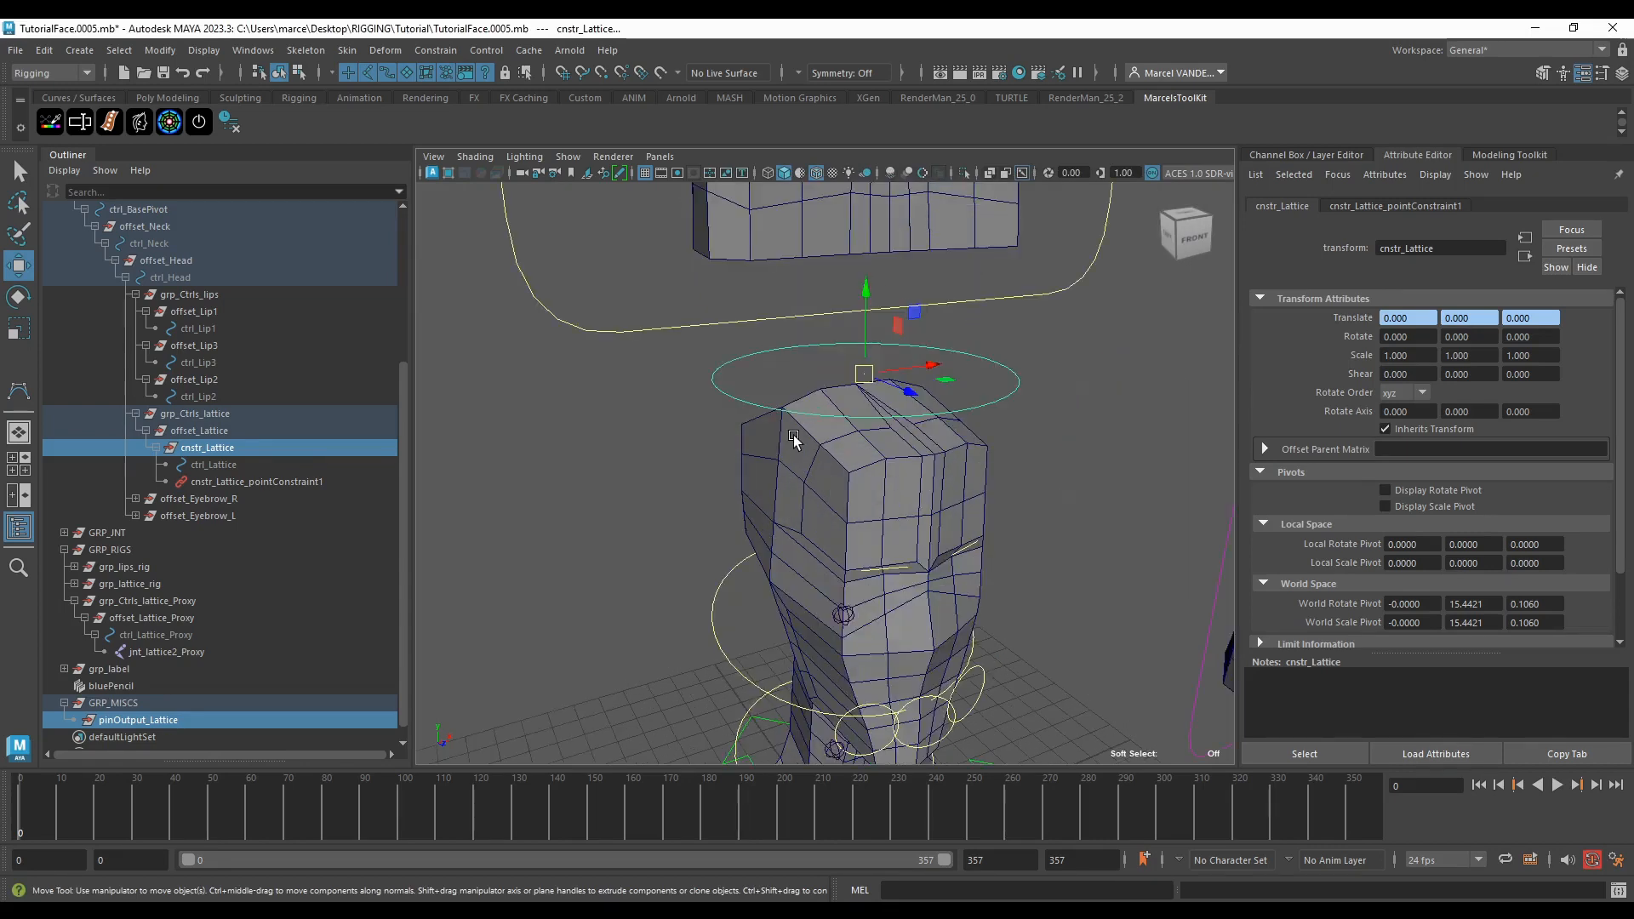
left_click(223, 466)
scroll(820, 400, "down", 4)
scroll(823, 417, "up", 2)
left_click(837, 460)
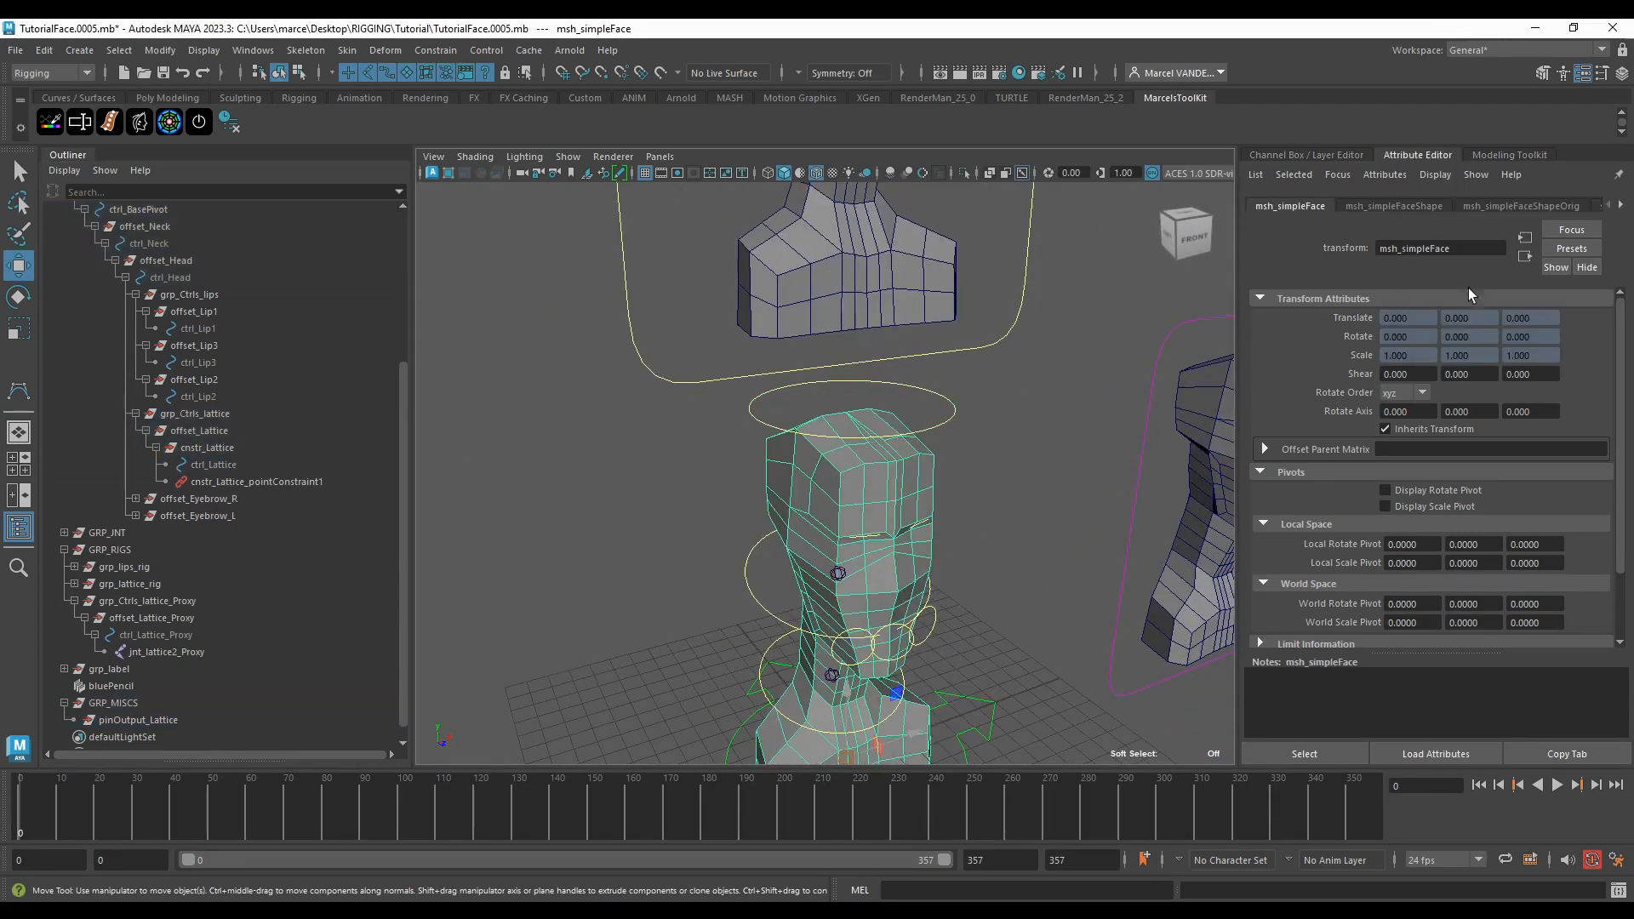
left_click(1341, 158)
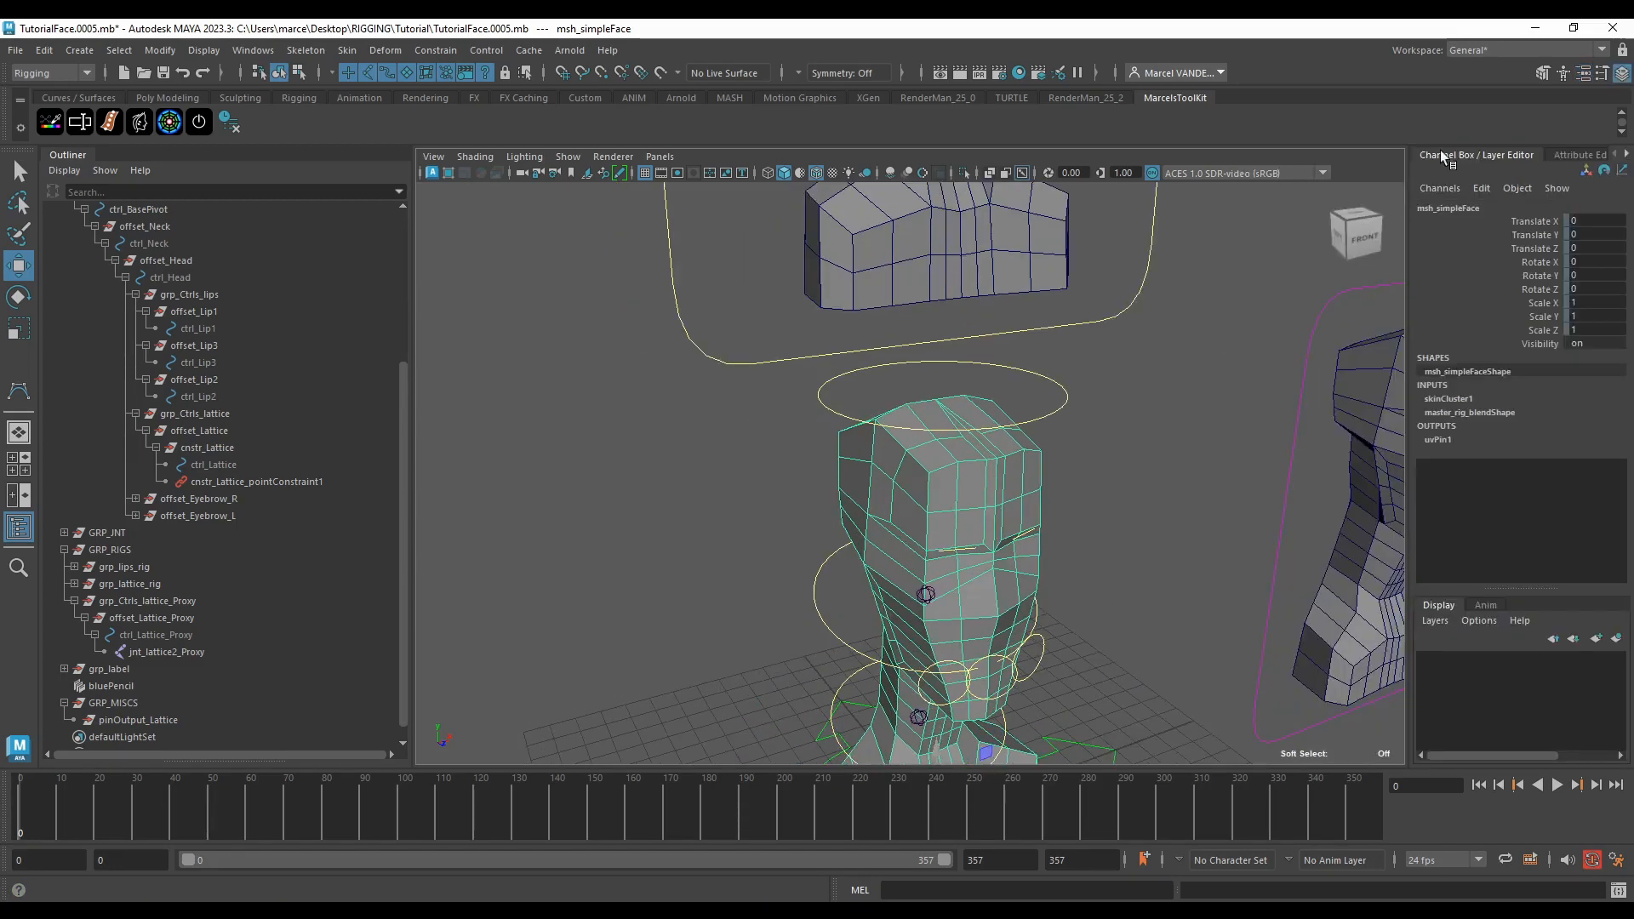
left_click(1538, 220)
left_click(1550, 327, "shift")
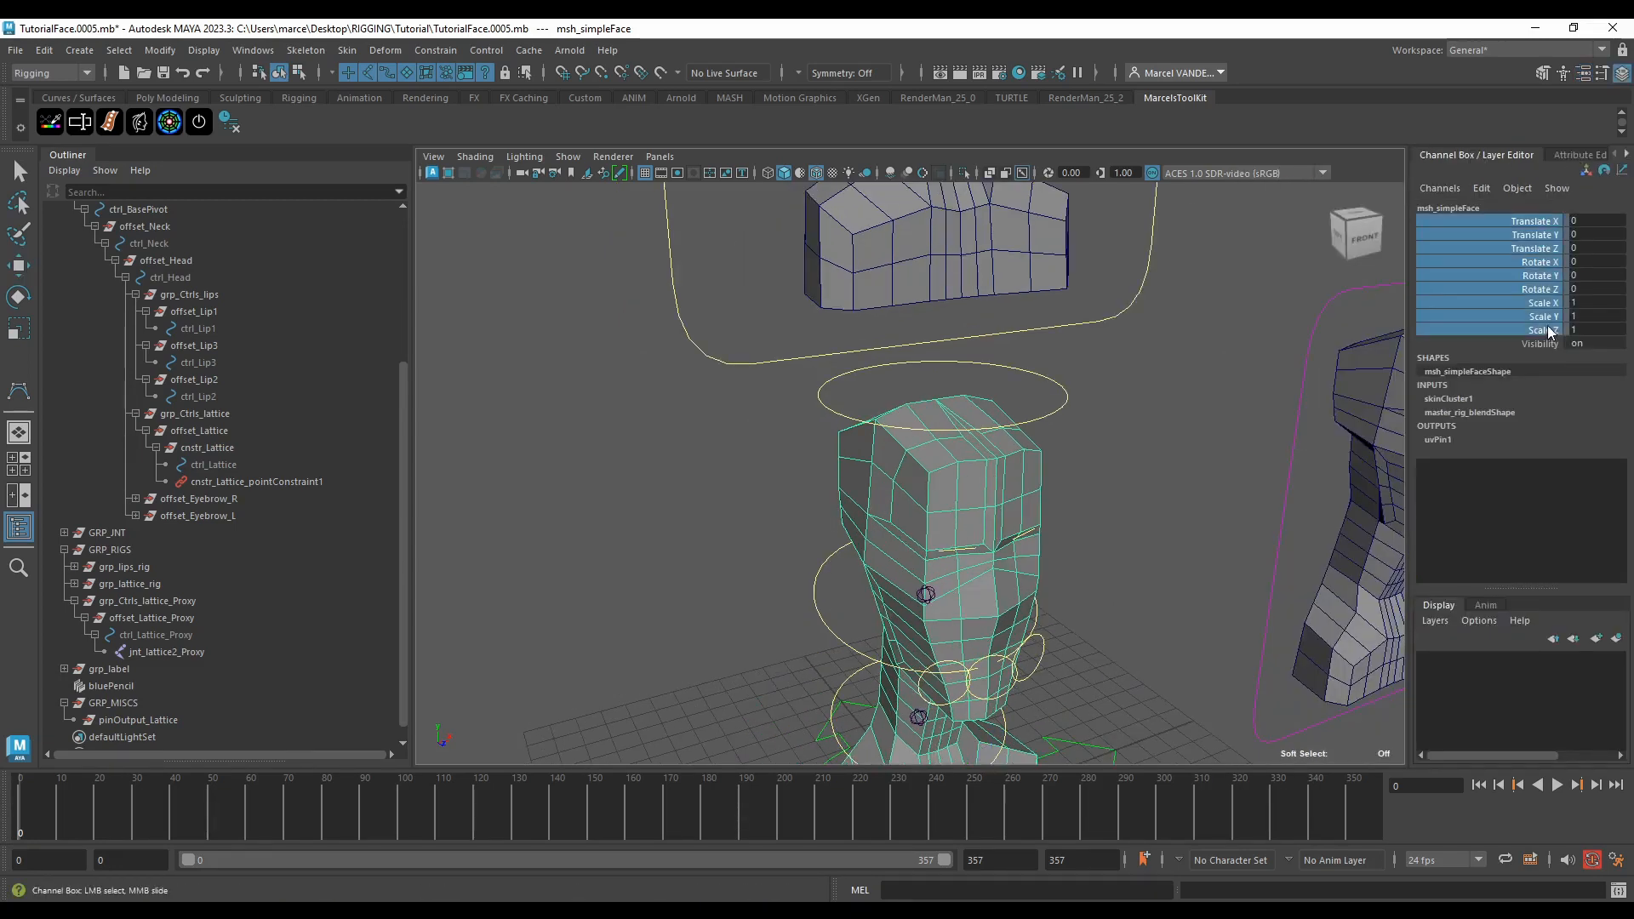
right_click(1540, 269)
mouse_move(1508, 583)
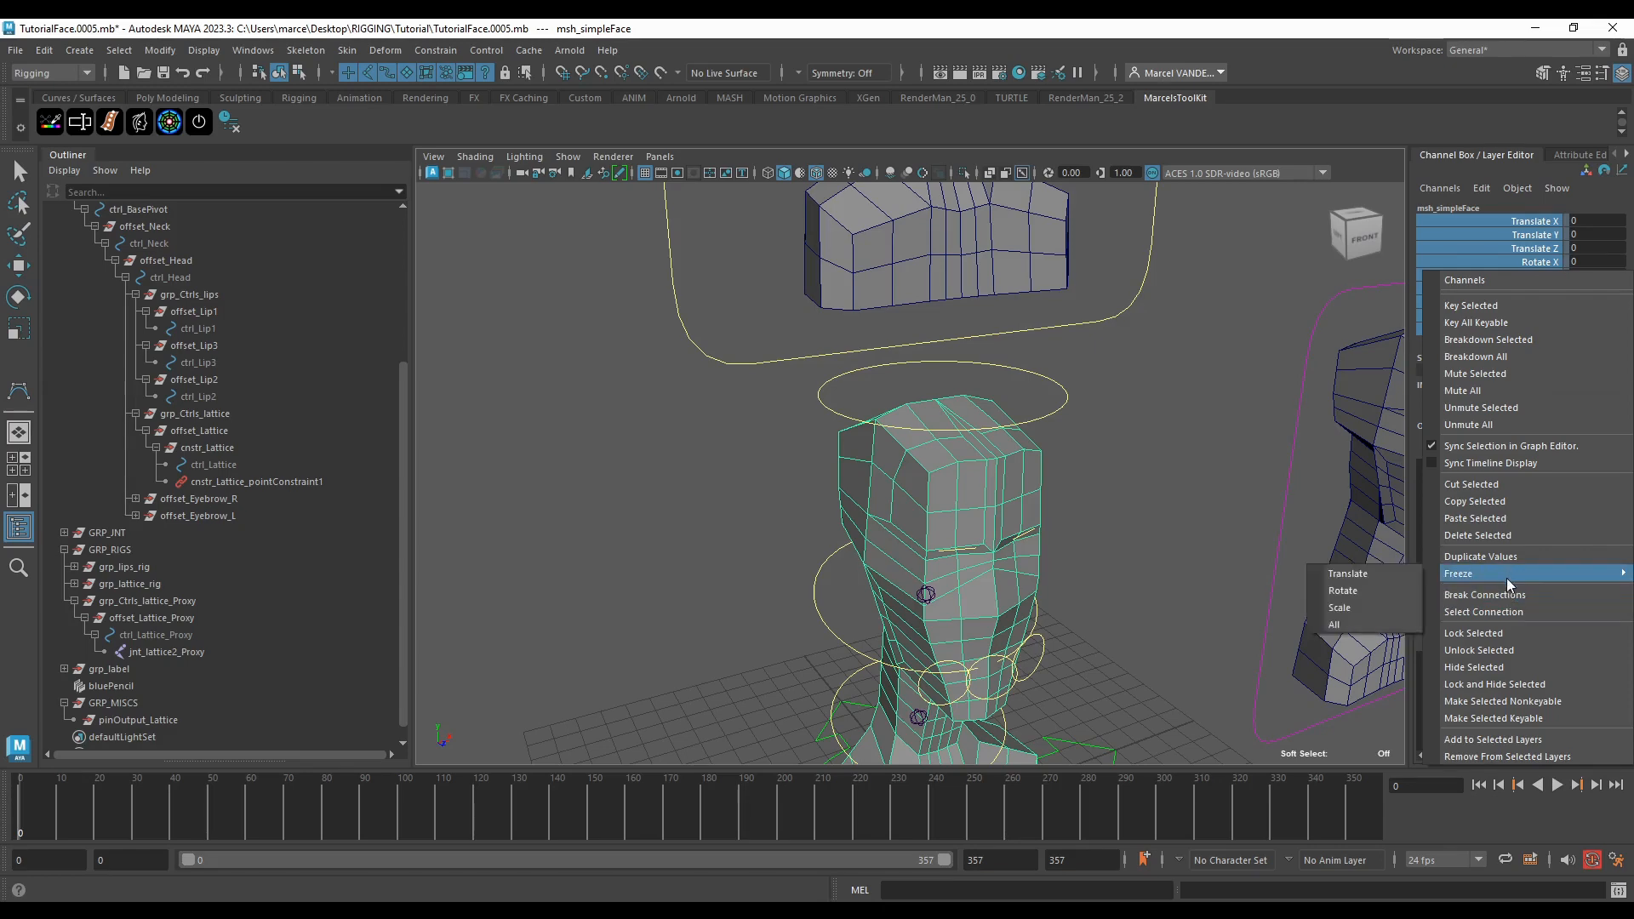
left_click(1524, 652)
Step: Test the pin by moving and rotating the msh_simpleFace mesh, undoing each transform
left_click_drag(1102, 511, 974, 529, "alt")
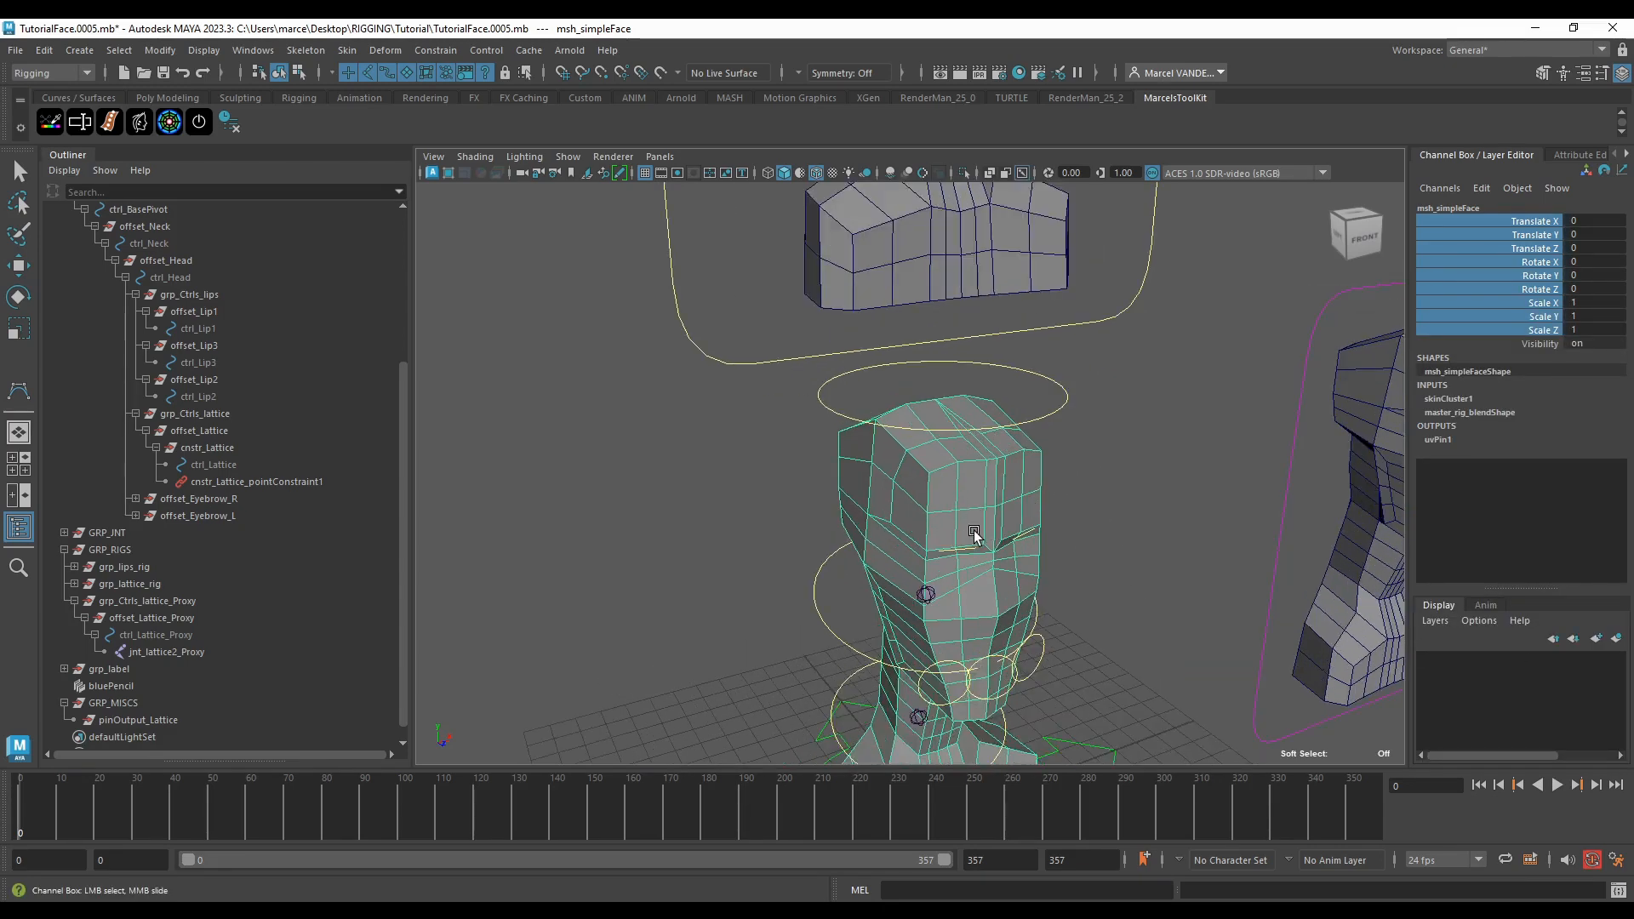
key("w")
left_click_drag(933, 646, 952, 634, "alt")
left_click_drag(922, 692, 953, 553)
key("ctrl+z")
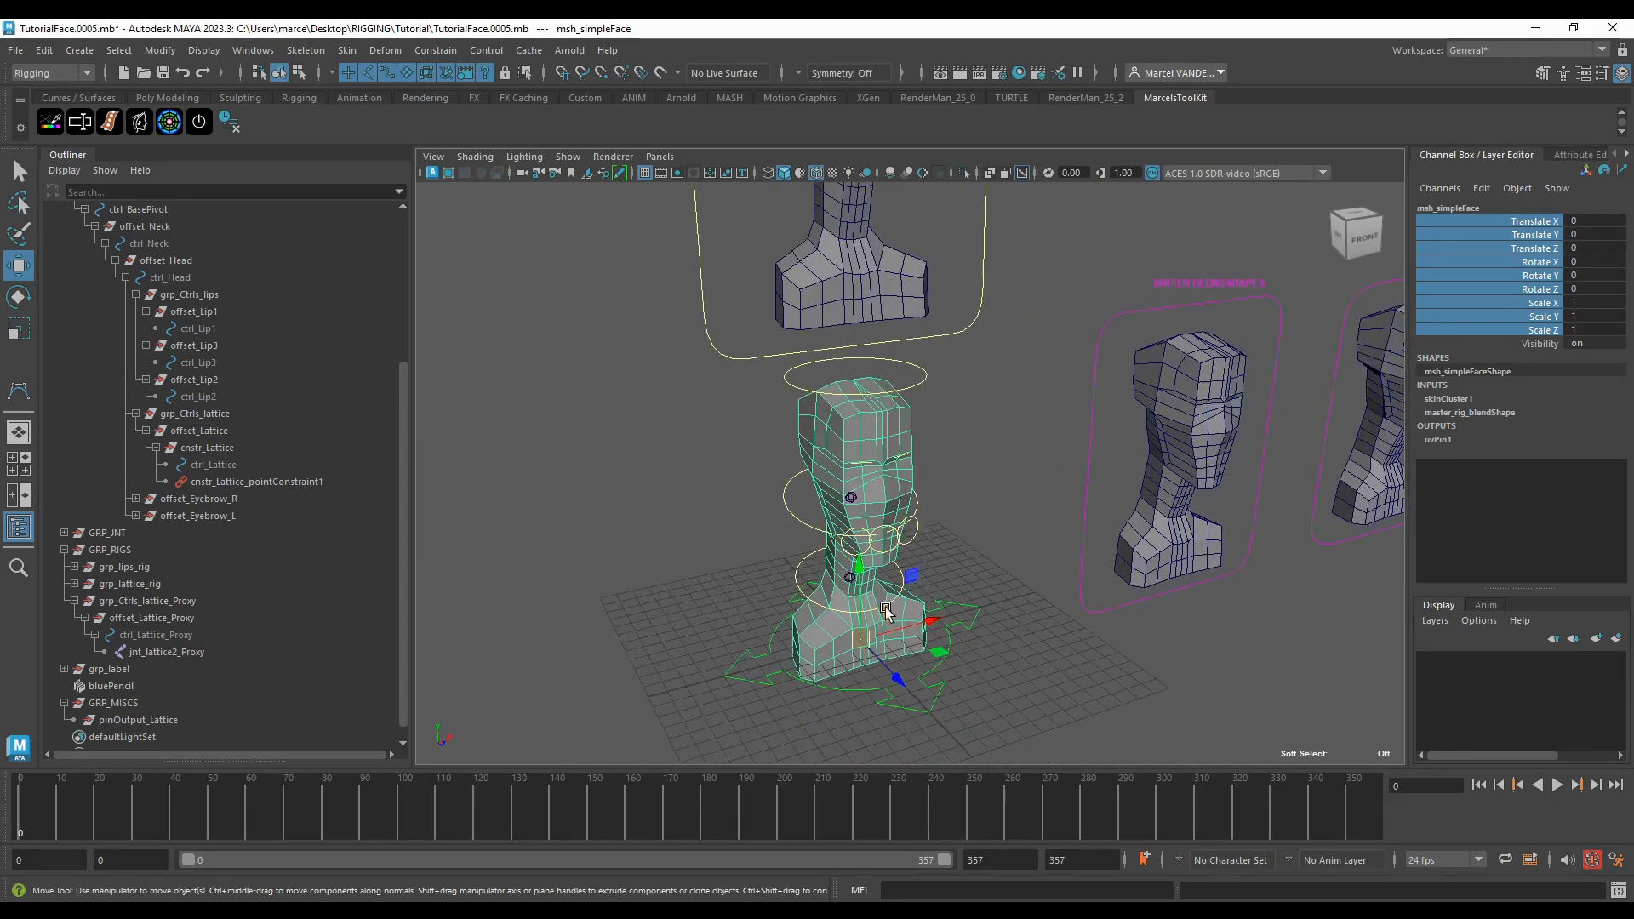
key("e")
mouse_move(890, 625)
left_mouse_down()
mouse_move(874, 569)
mouse_move(901, 657)
mouse_move(865, 554)
mouse_move(892, 628)
left_mouse_up()
key("ctrl+z")
Step: Select the ctrl_Lattice circle above the head and inspect it from several angles
middle_click_drag(894, 430, 901, 451, "alt")
scroll(901, 448, "up", 4)
left_click(901, 397)
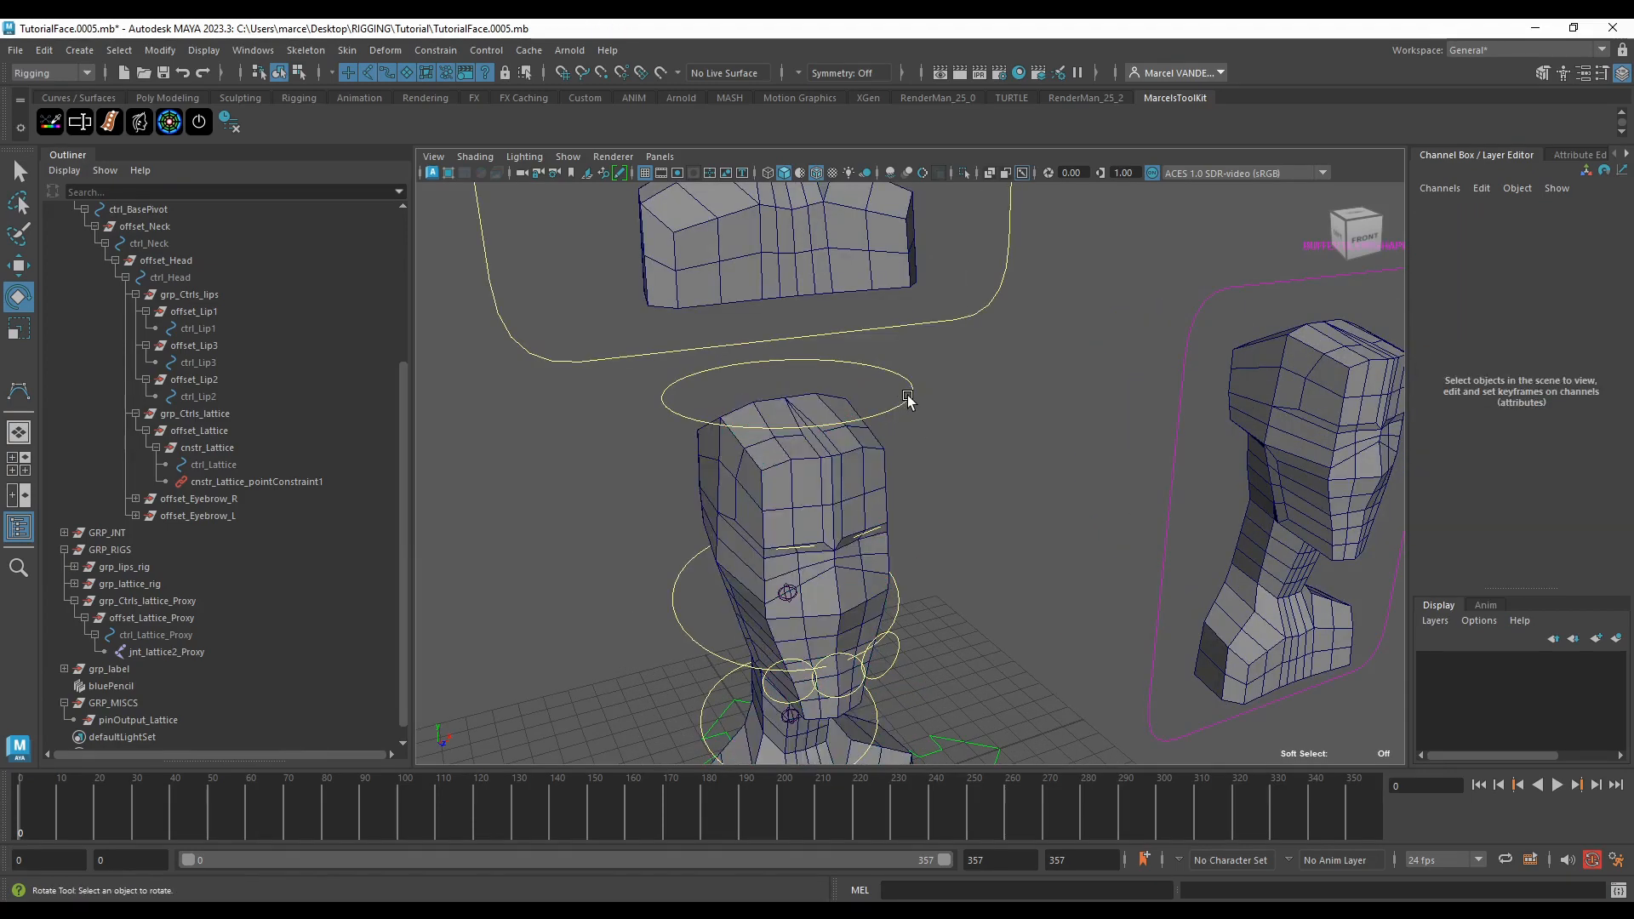
left_click(911, 398)
left_click_drag(979, 413, 887, 444, "alt")
scroll(843, 366, "down", 6)
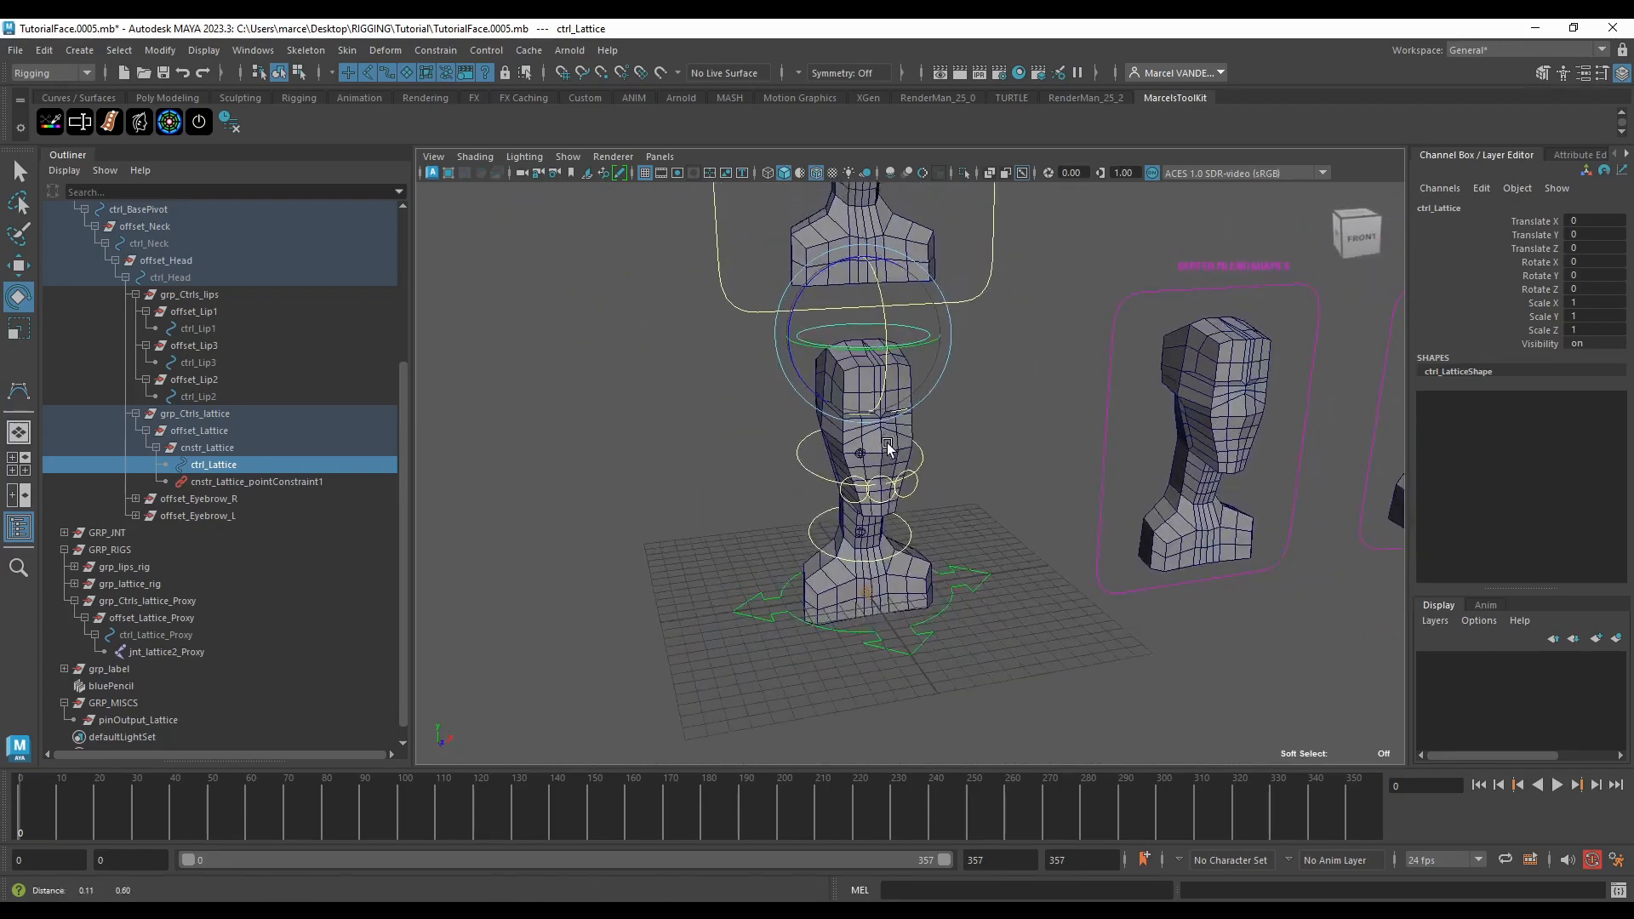
scroll(888, 443, "up", 3)
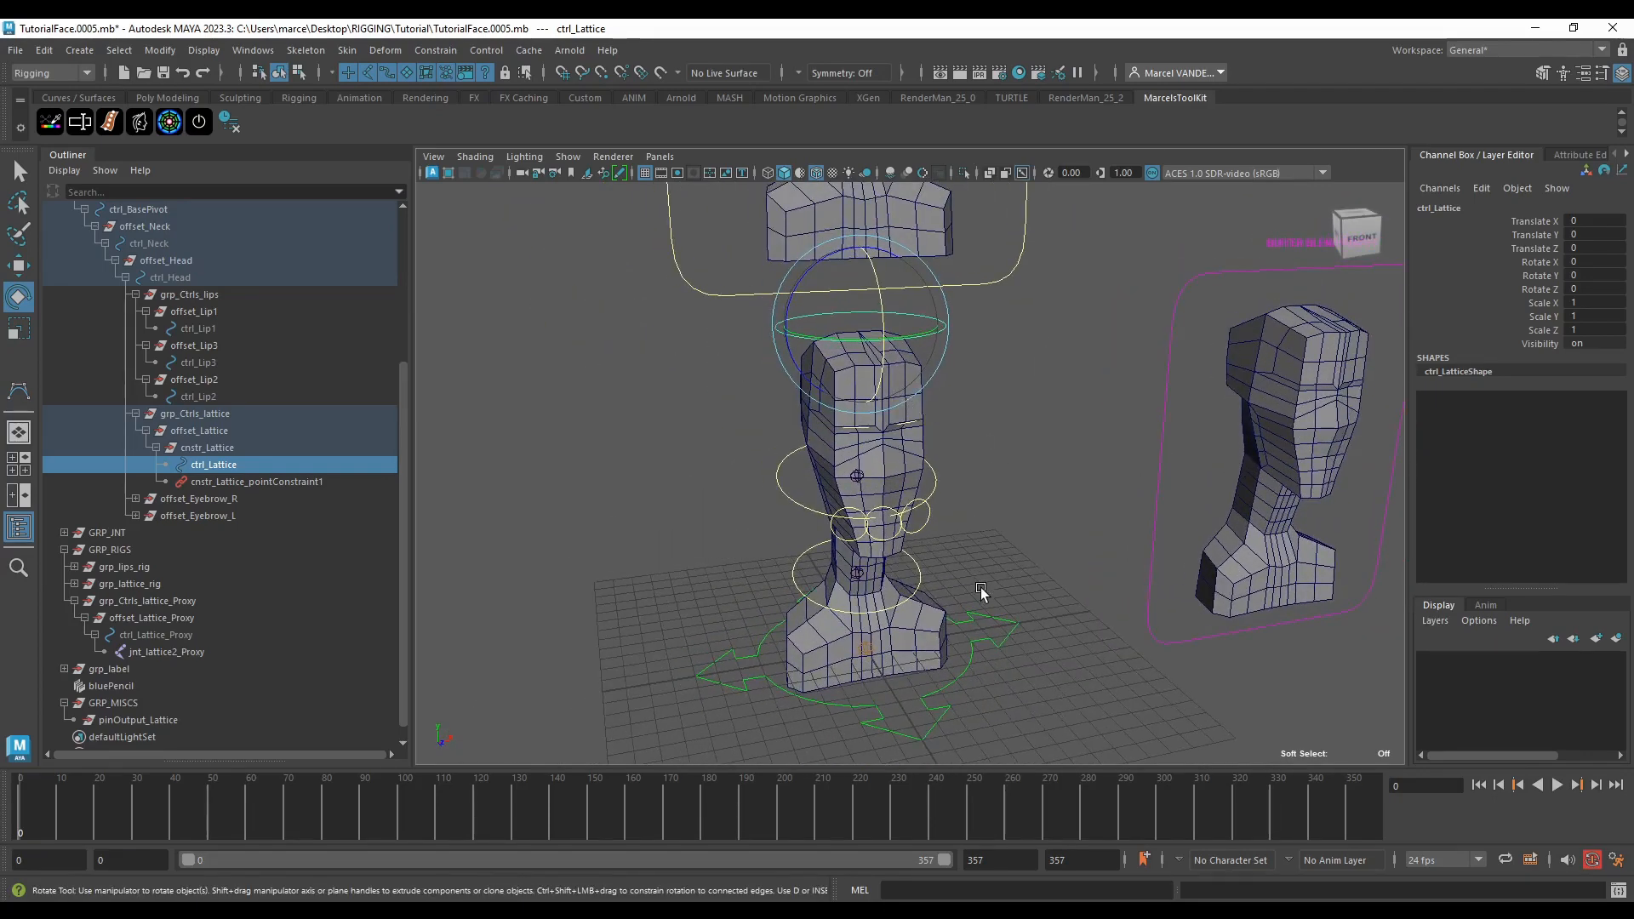
Step: Lock all translate, rotate and scale channels of the msh_simpleFace head mesh
left_click(939, 611)
key("w")
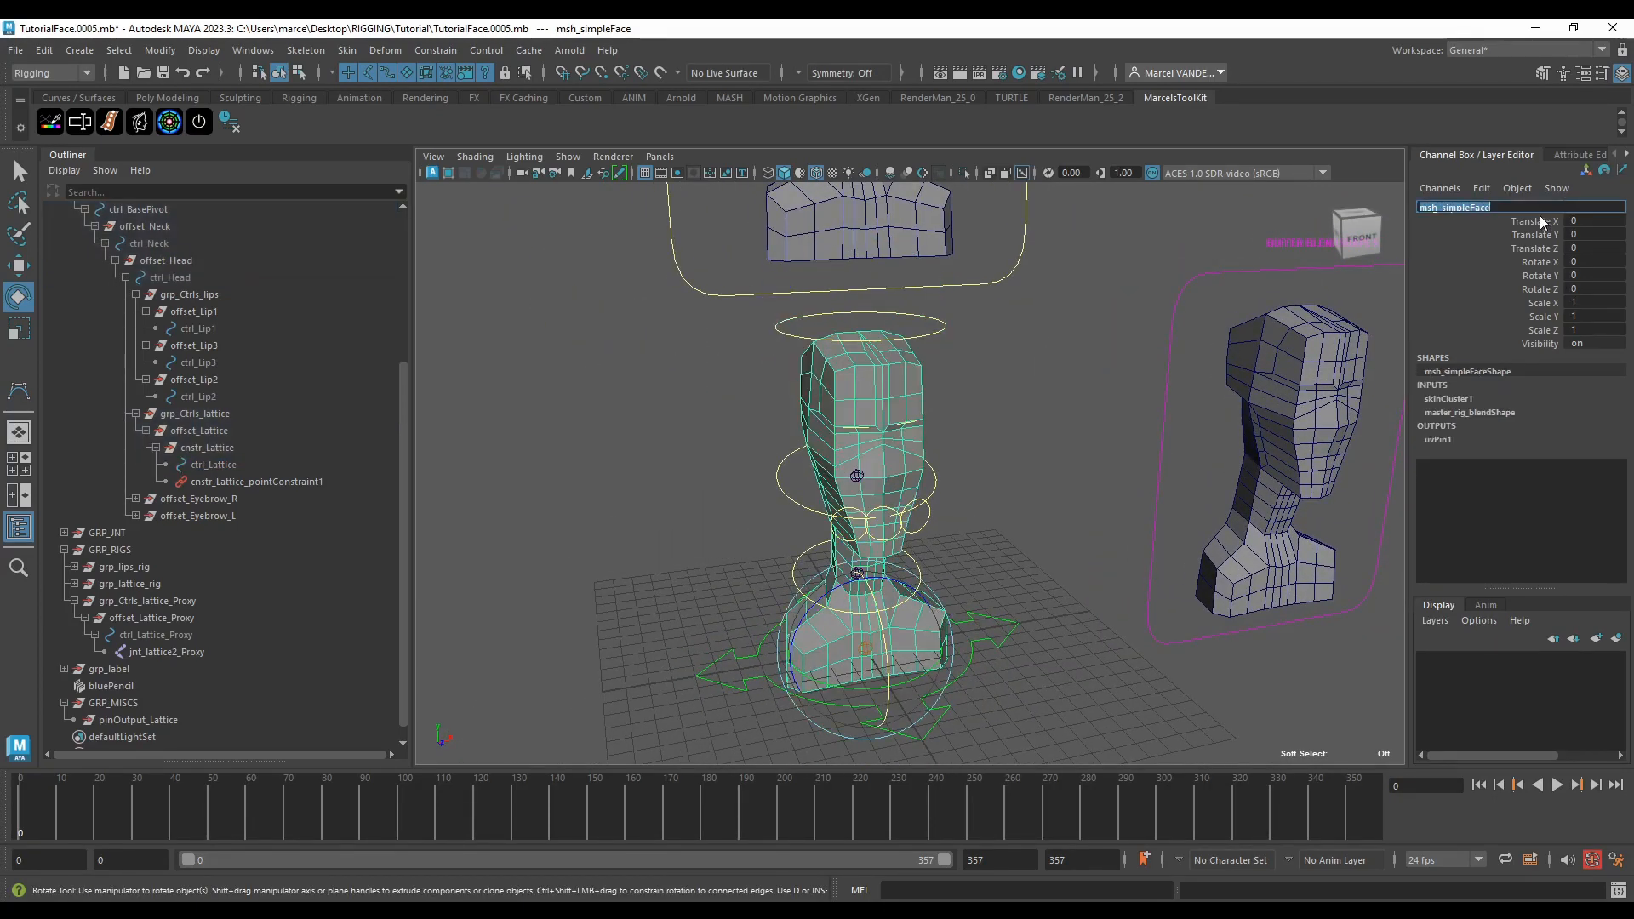
left_click(1557, 339, "shift")
right_click(1544, 302)
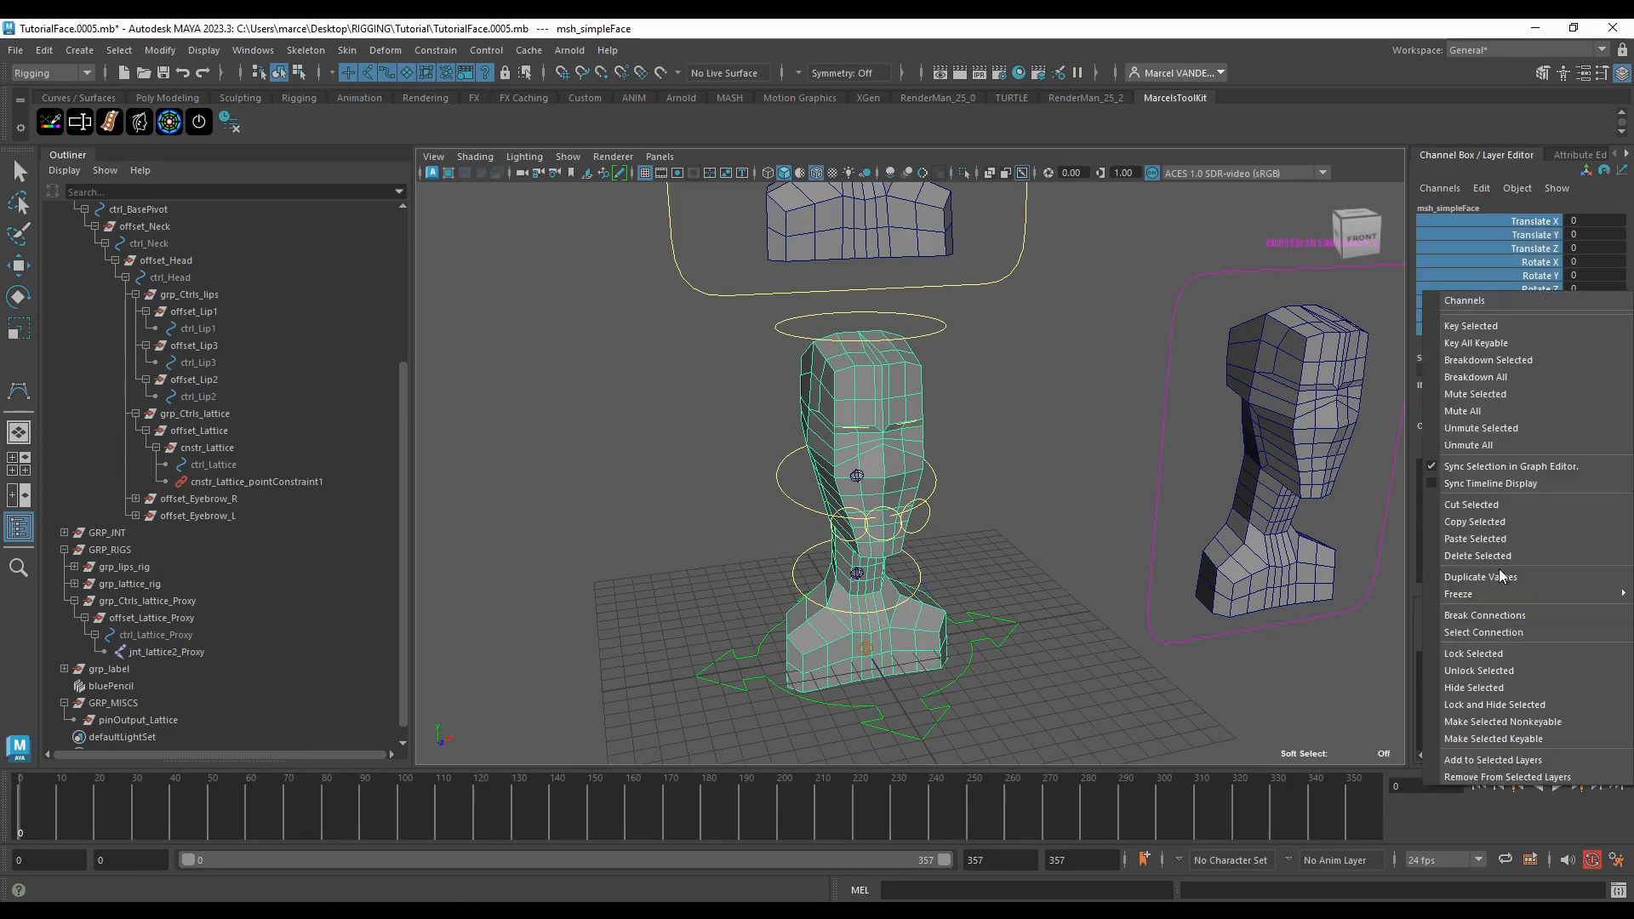
left_click(1502, 655)
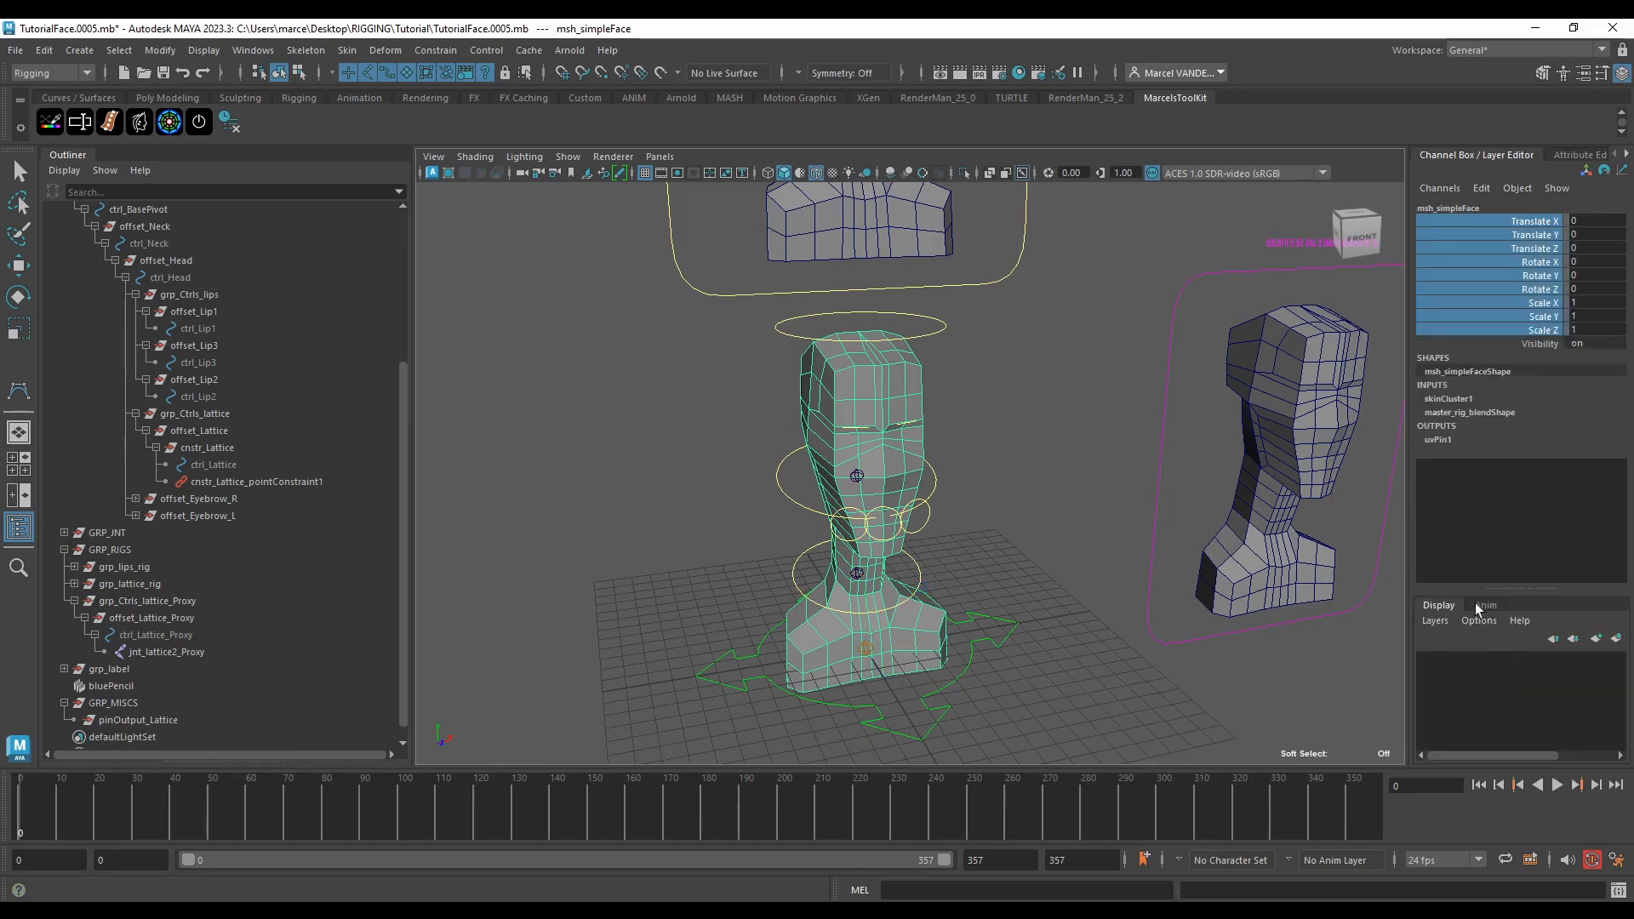
Step: Test how the lattice control follows the head by rotating ctrl_Head, undoing each rotation
mouse_move(1036, 502)
left_mouse_down("alt")
mouse_move(996, 408)
mouse_move(1030, 506)
left_mouse_up("alt")
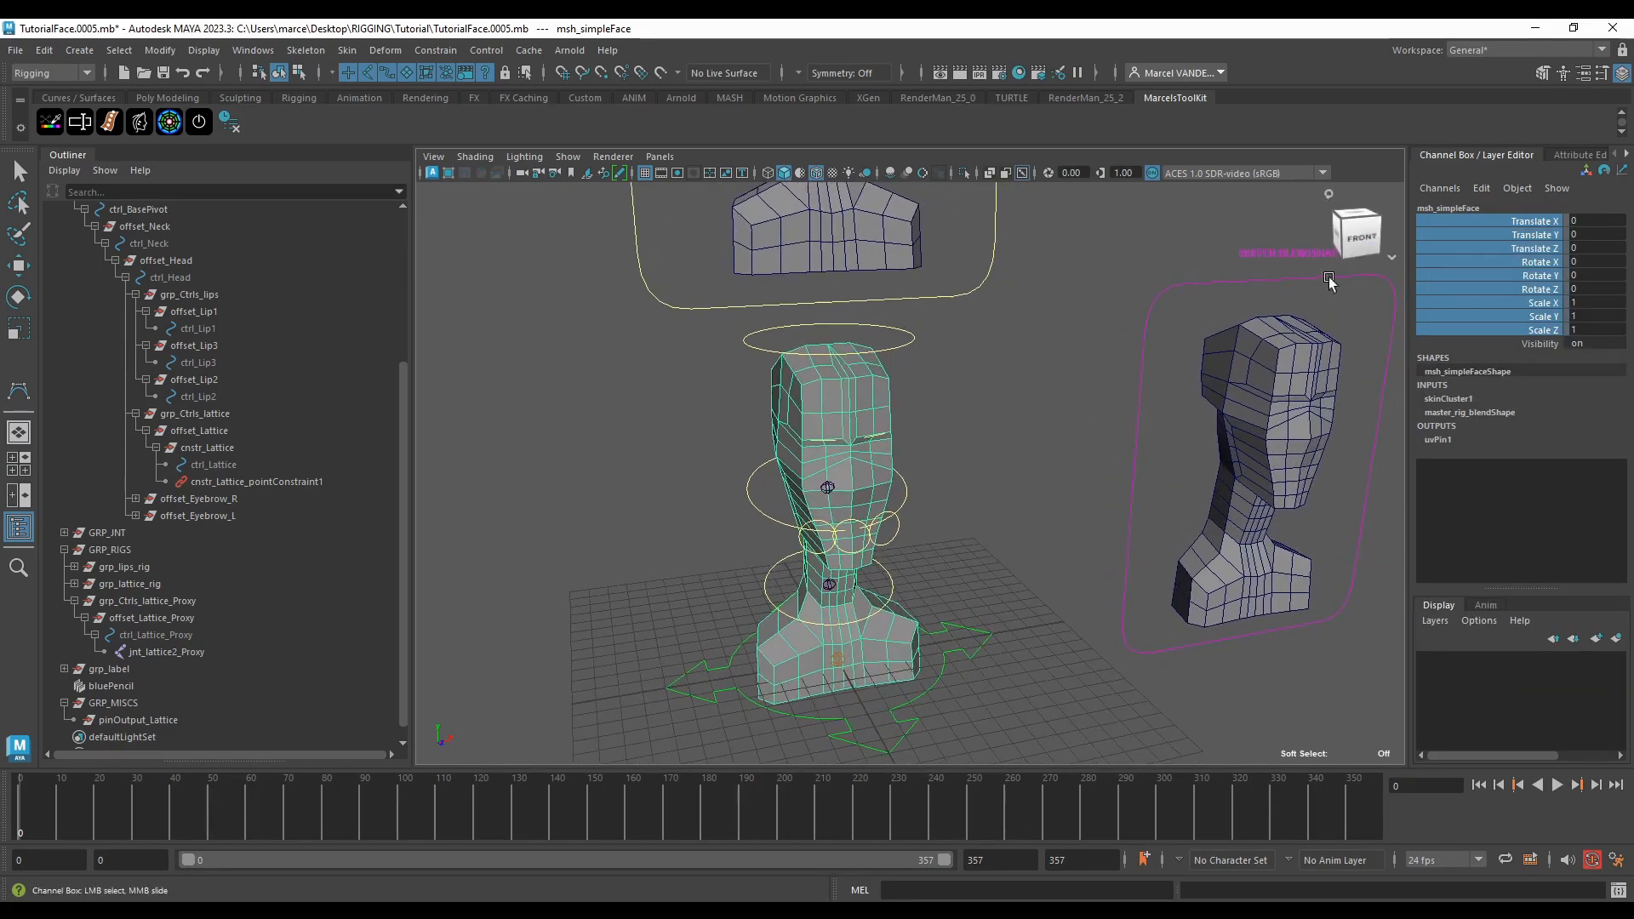
middle_click_drag(1021, 477, 1031, 500, "alt")
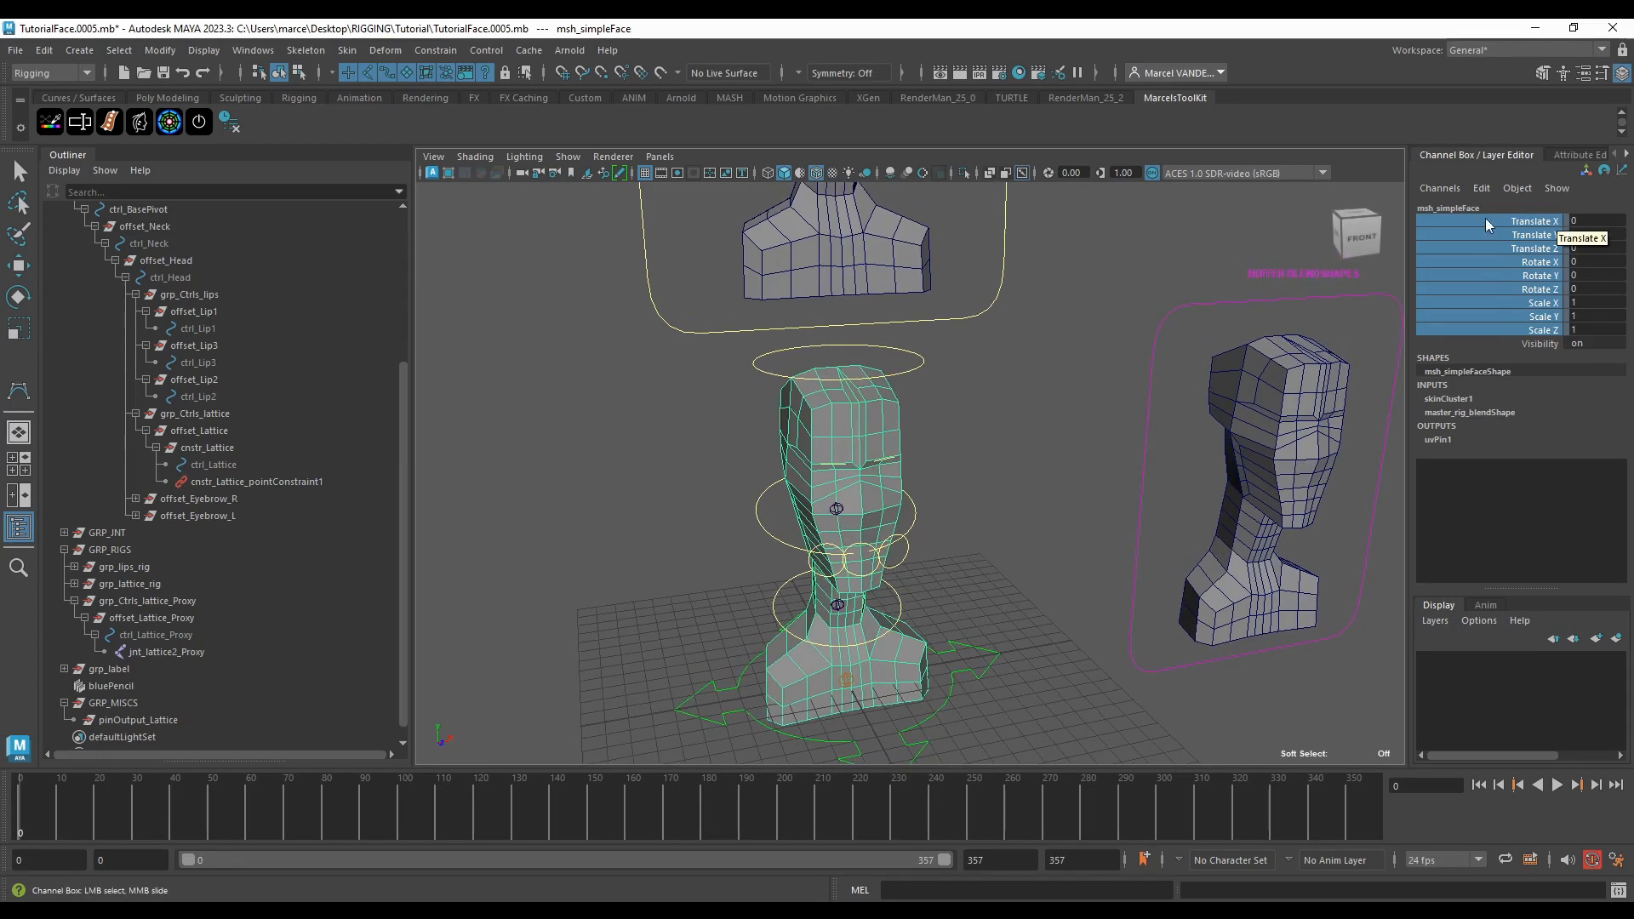
left_click_drag(955, 492, 959, 372, "alt")
middle_click_drag(959, 372, 851, 495, "alt")
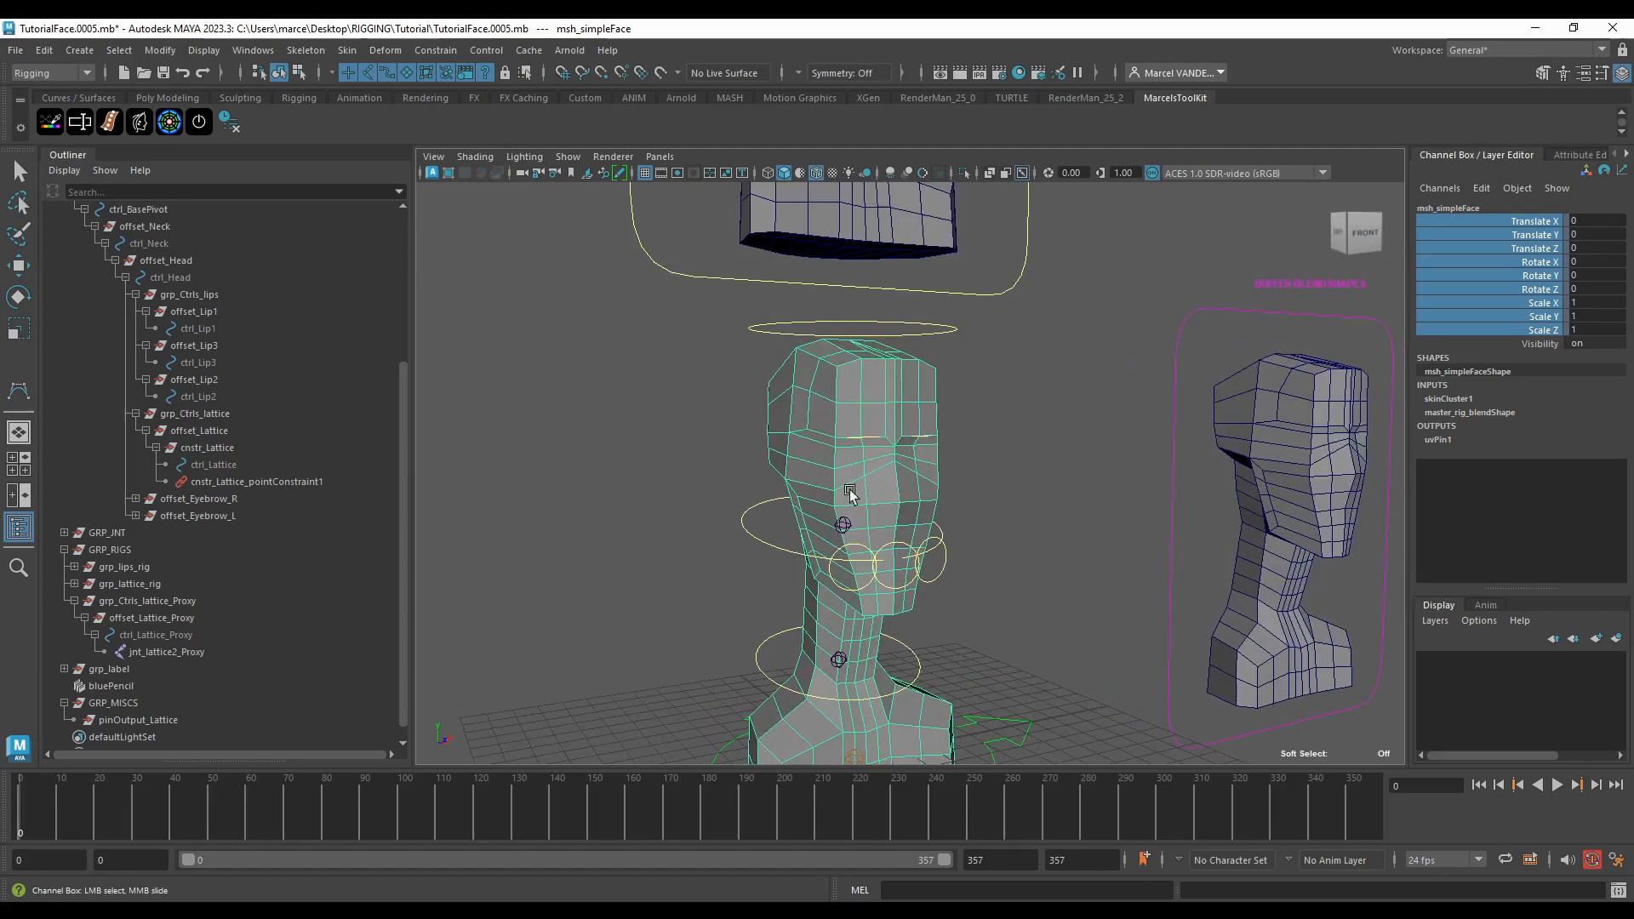
left_click(759, 541)
key("e")
mouse_move(791, 552)
left_mouse_down()
mouse_move(816, 553)
mouse_move(770, 535)
left_mouse_up()
key("ctrl+z")
middle_click_drag(911, 459, 905, 539, "alt")
left_click_drag(778, 649, 769, 629)
key("ctrl+z")
middle_click_drag(1017, 511, 982, 485, "alt")
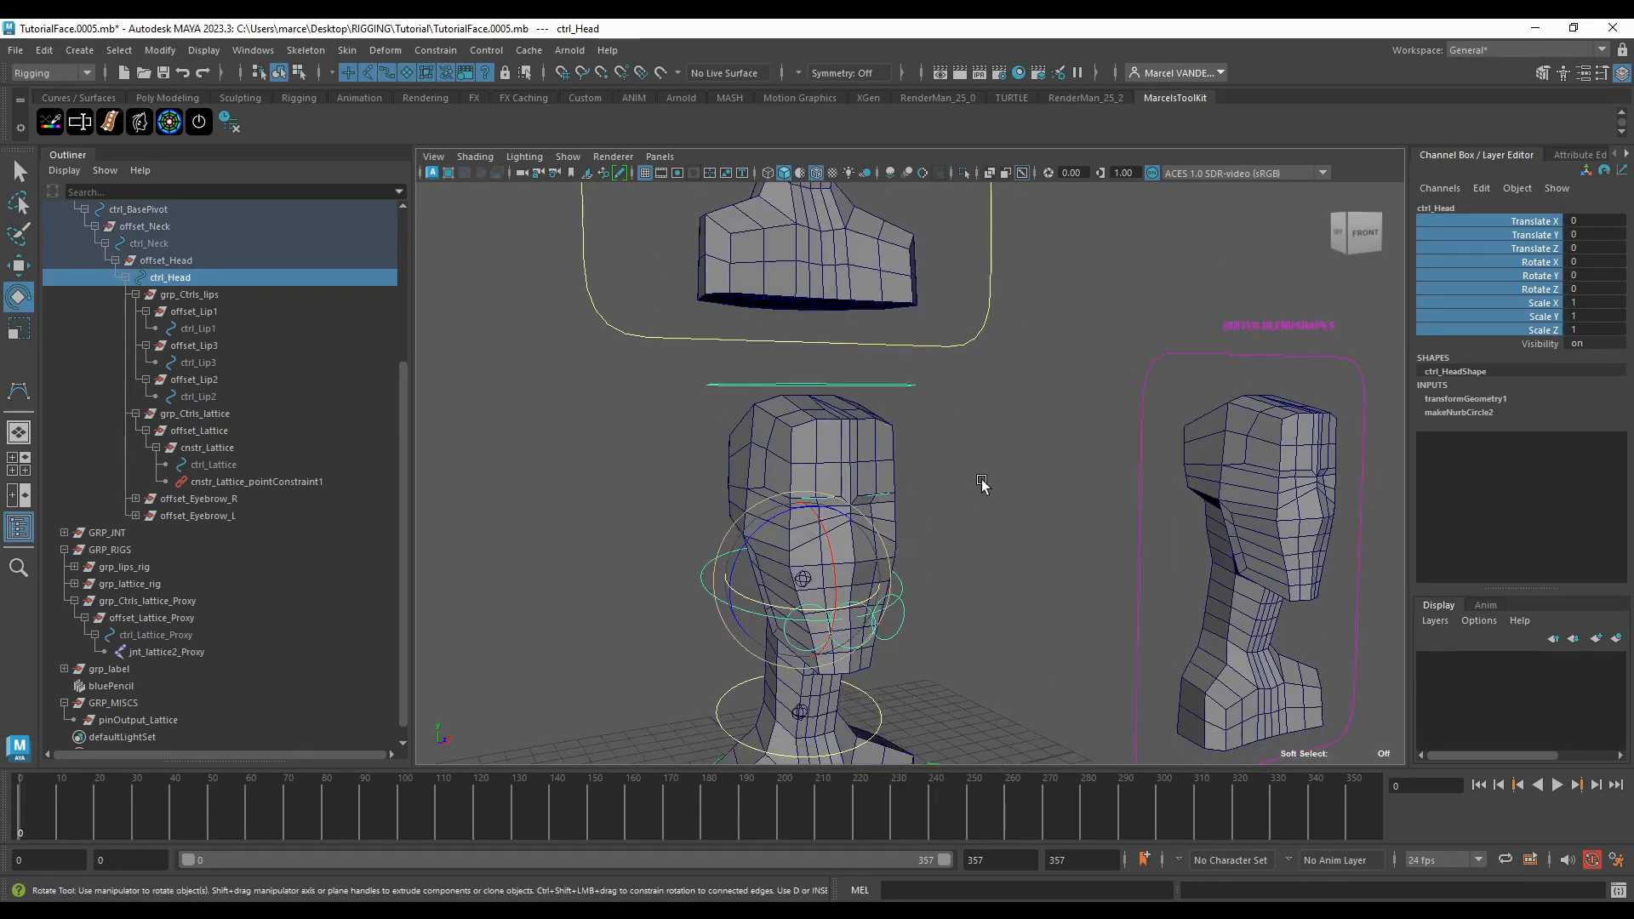
scroll(980, 483, "down", 3)
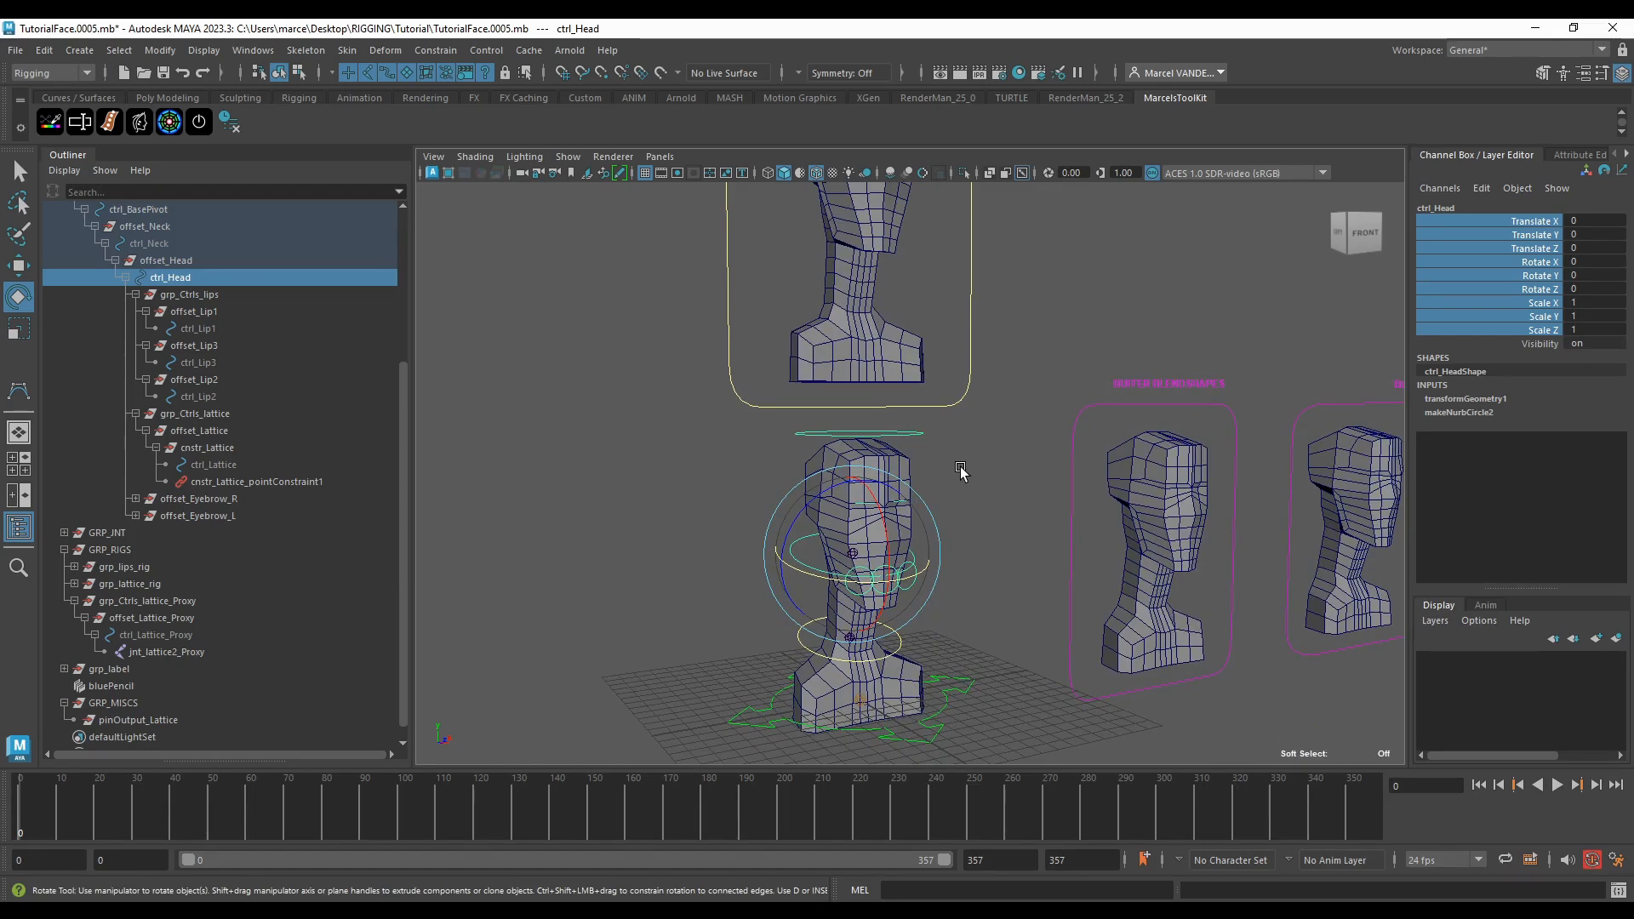
Step: Test the deformation by moving ctrl_Lattice in different directions, undoing each move
left_click(897, 425)
left_click(891, 433)
left_click_drag(891, 435, 849, 453, "alt")
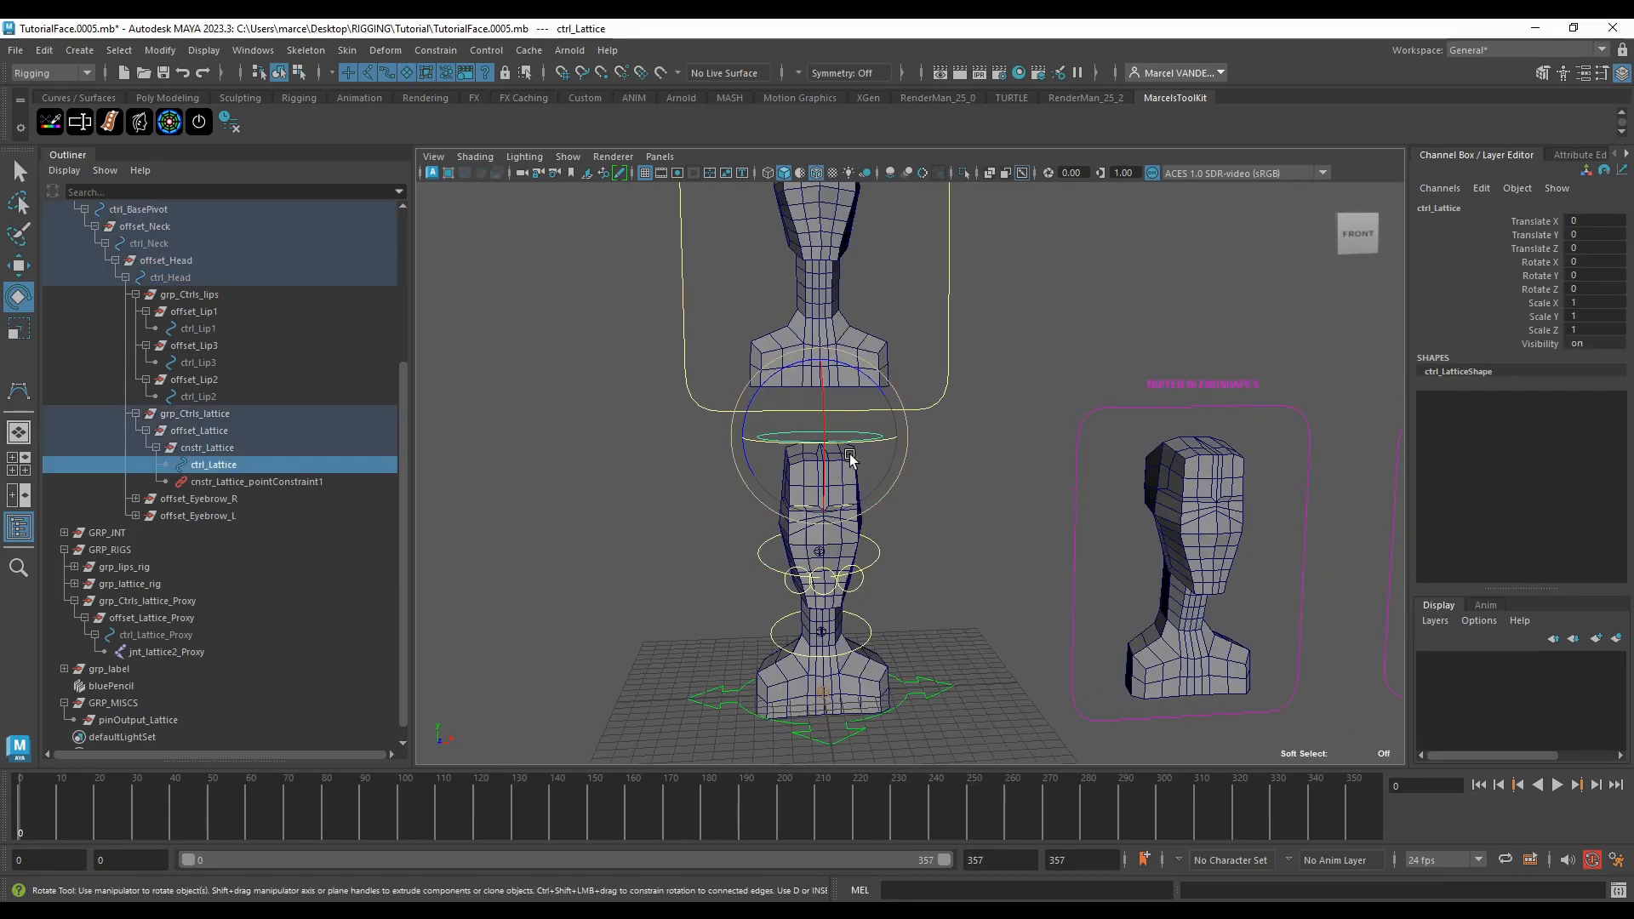
middle_click_drag(849, 453, 846, 424, "alt")
key("w")
left_click_drag(811, 419, 758, 426)
key("ctrl+z")
middle_click_drag(860, 431, 884, 483, "alt")
right_click_drag(783, 494, 928, 511, "alt")
left_click_drag(928, 493, 860, 395, "alt")
key("ctrl+z")
right_click_drag(945, 408, 860, 413, "alt")
left_click_drag(945, 421, 829, 380, "alt")
key("ctrl+z")
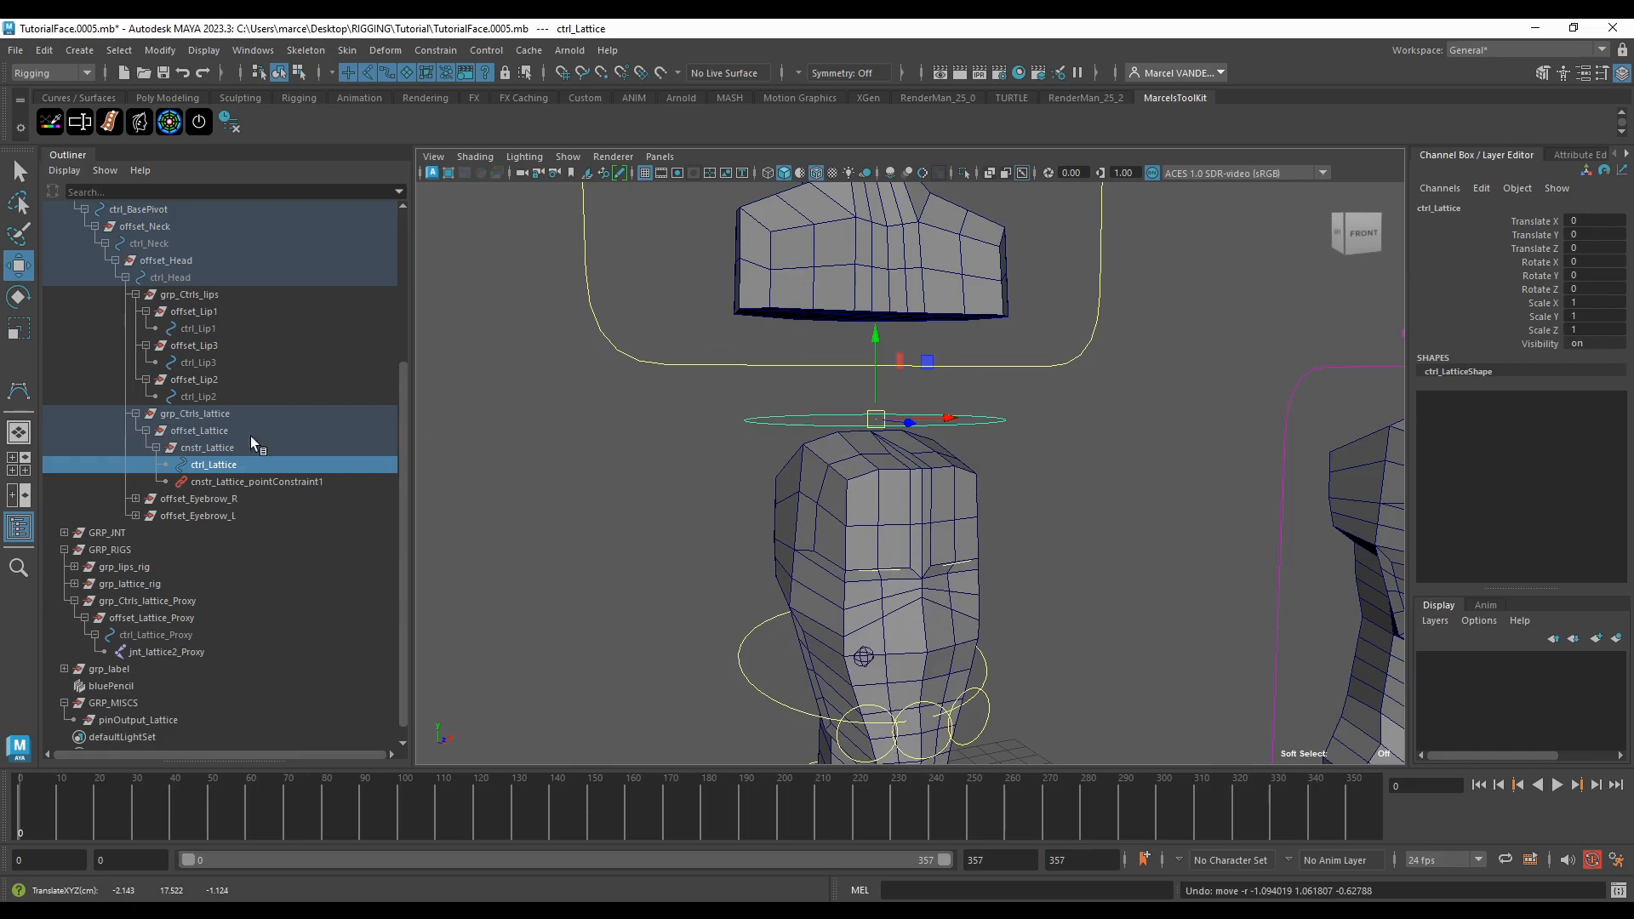
Step: Group ctrl_Lattice inside cnstr_Lattice and name the new group compensate_Lattice
left_click(203, 448)
left_click(207, 464)
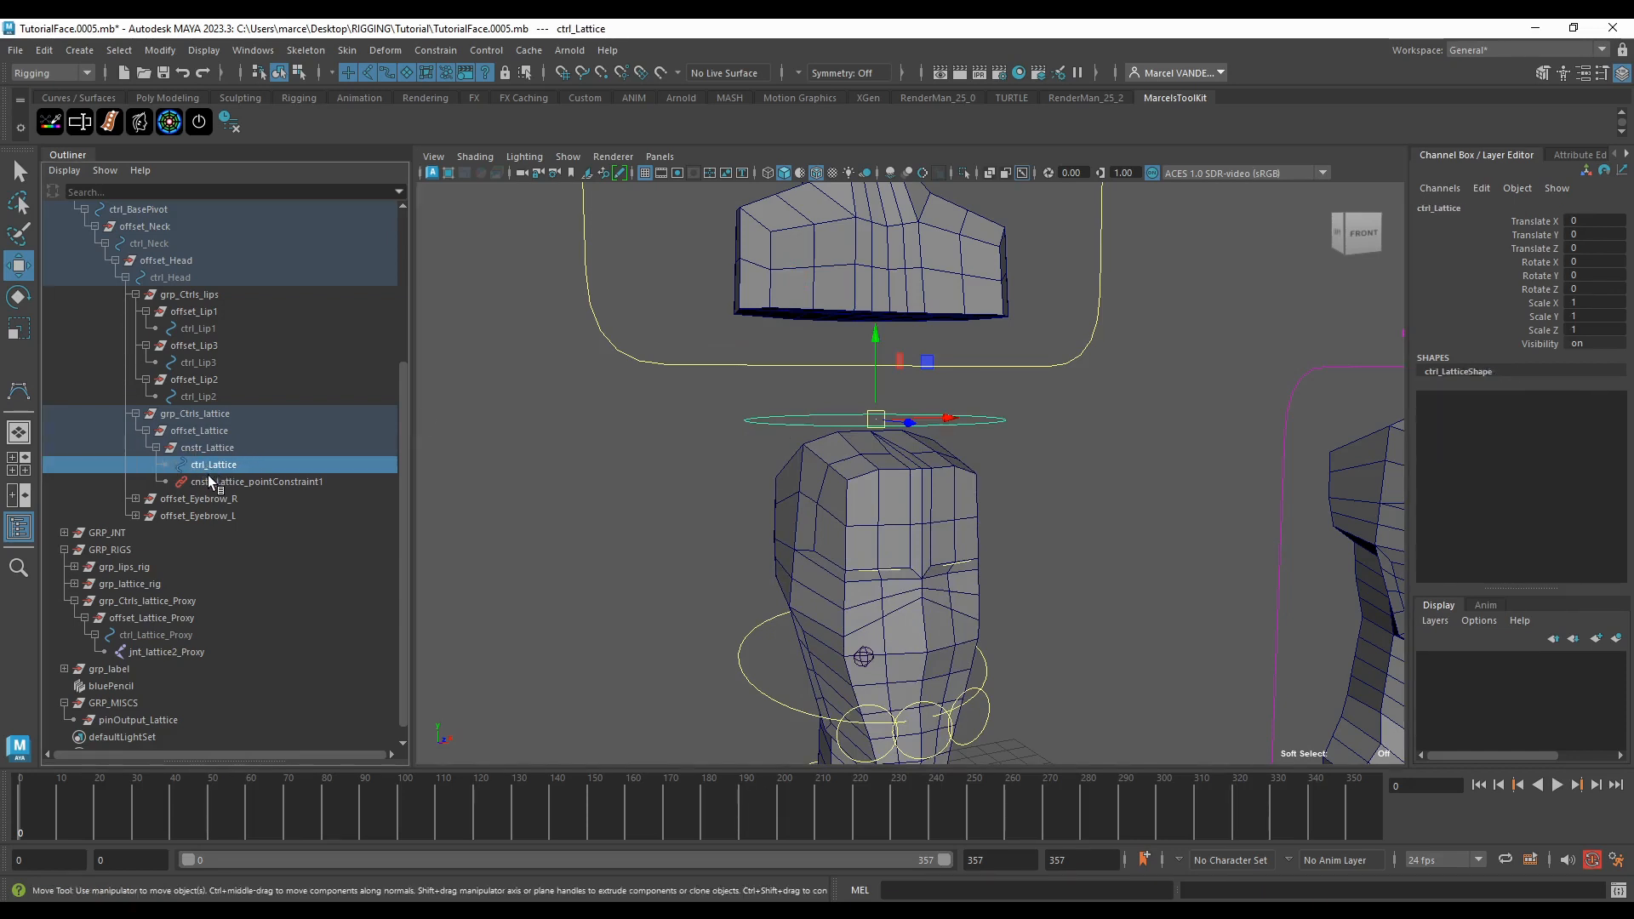
key("ctrl+g")
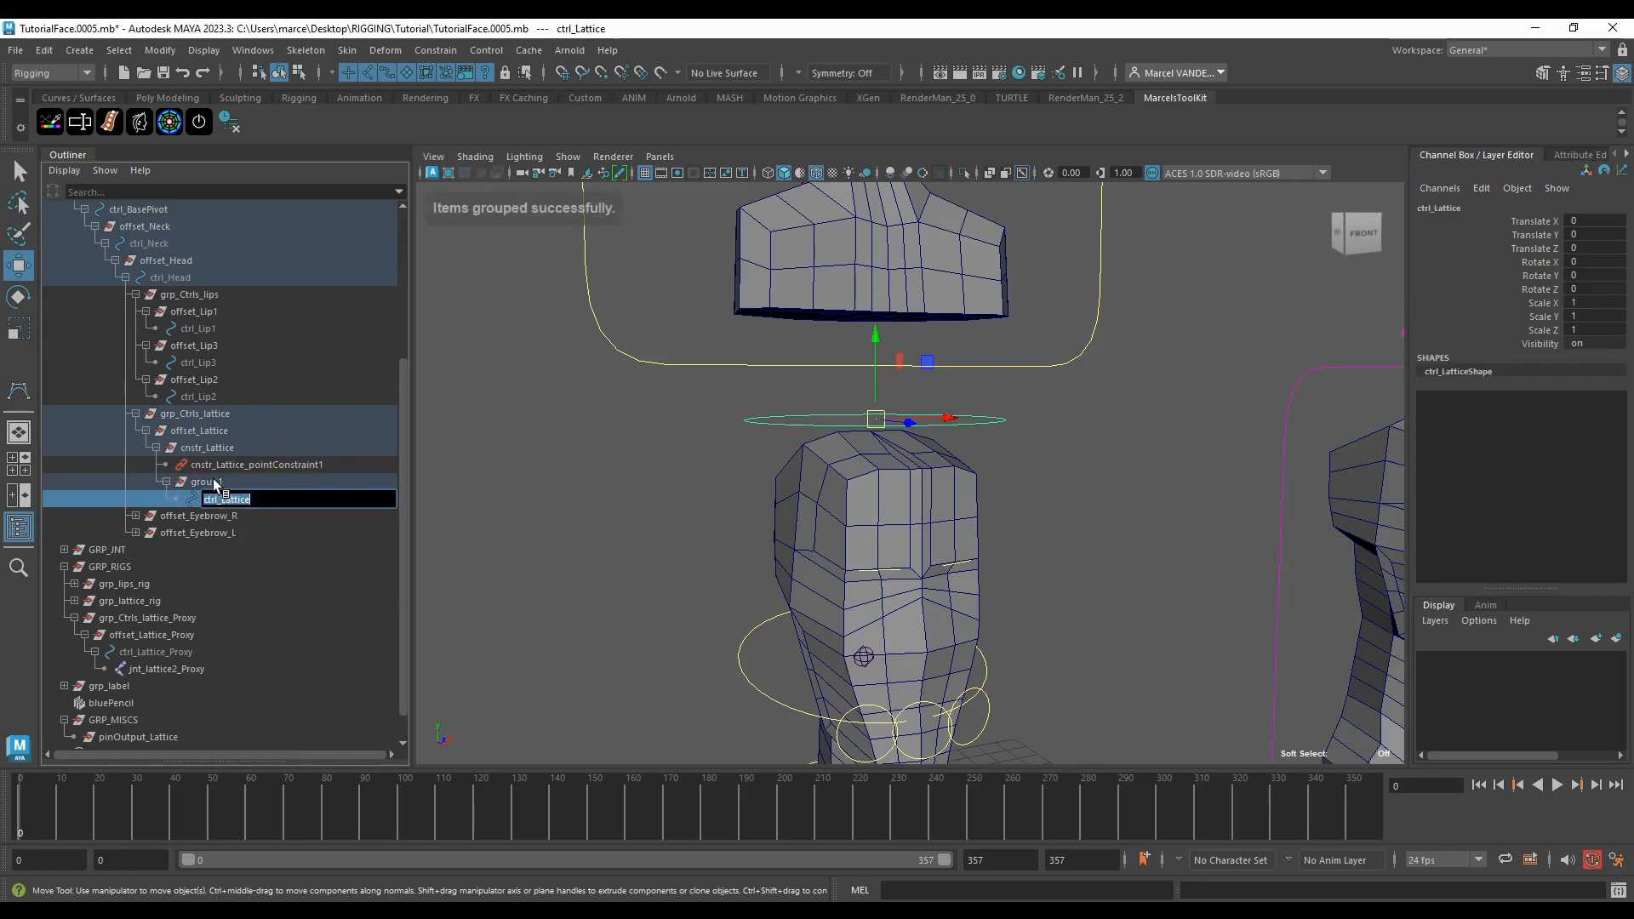
double_click(207, 482)
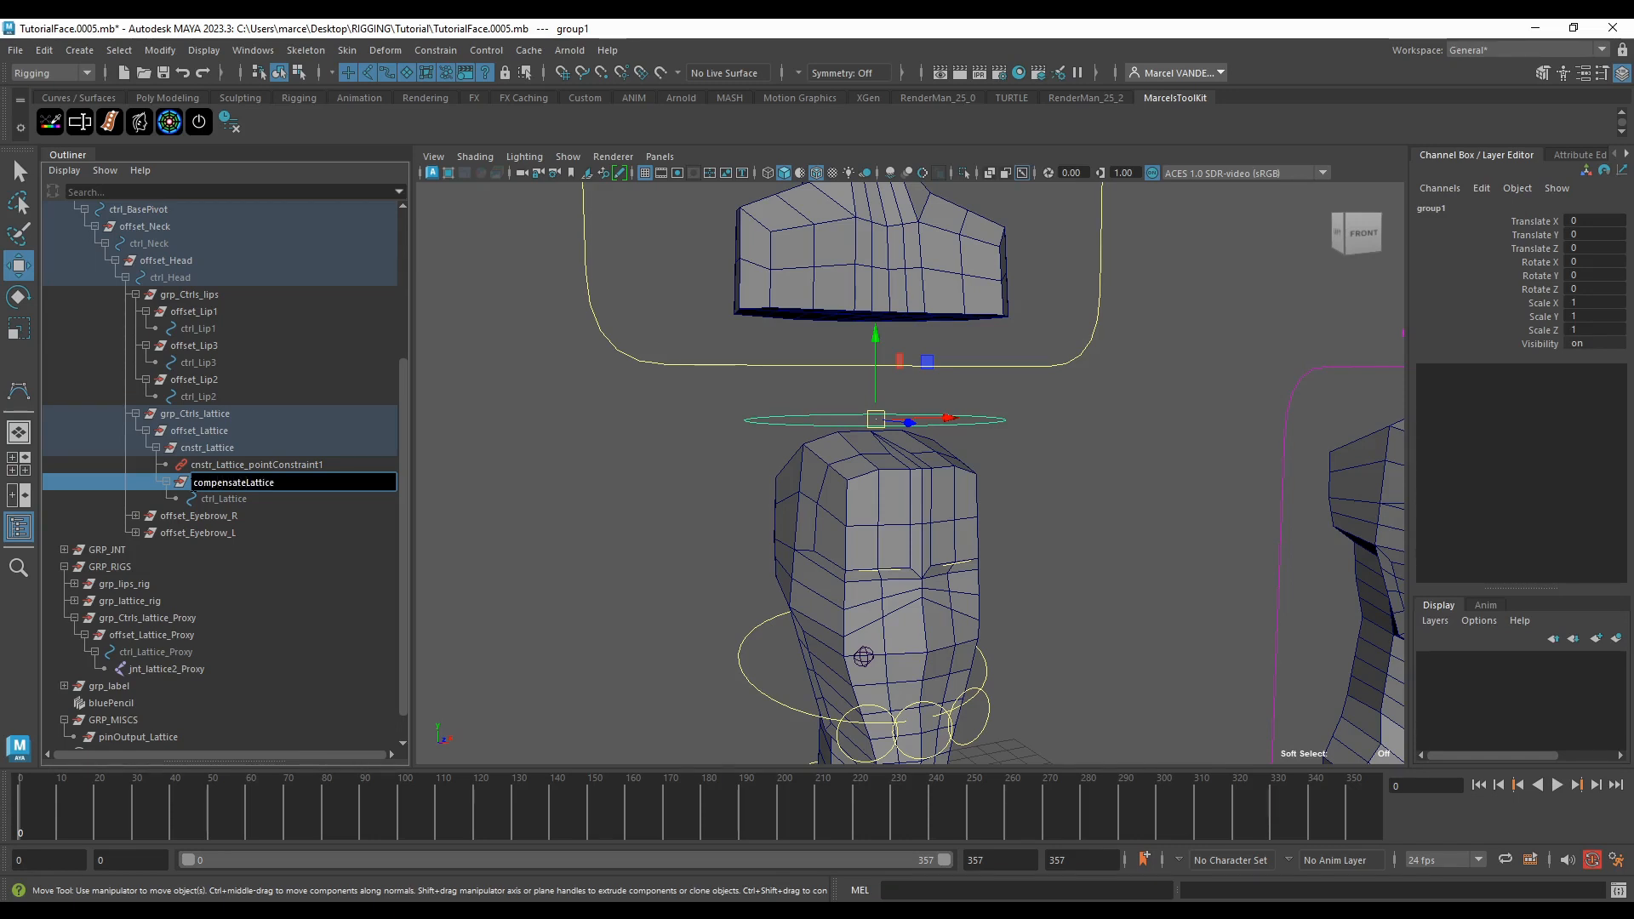
key("Return")
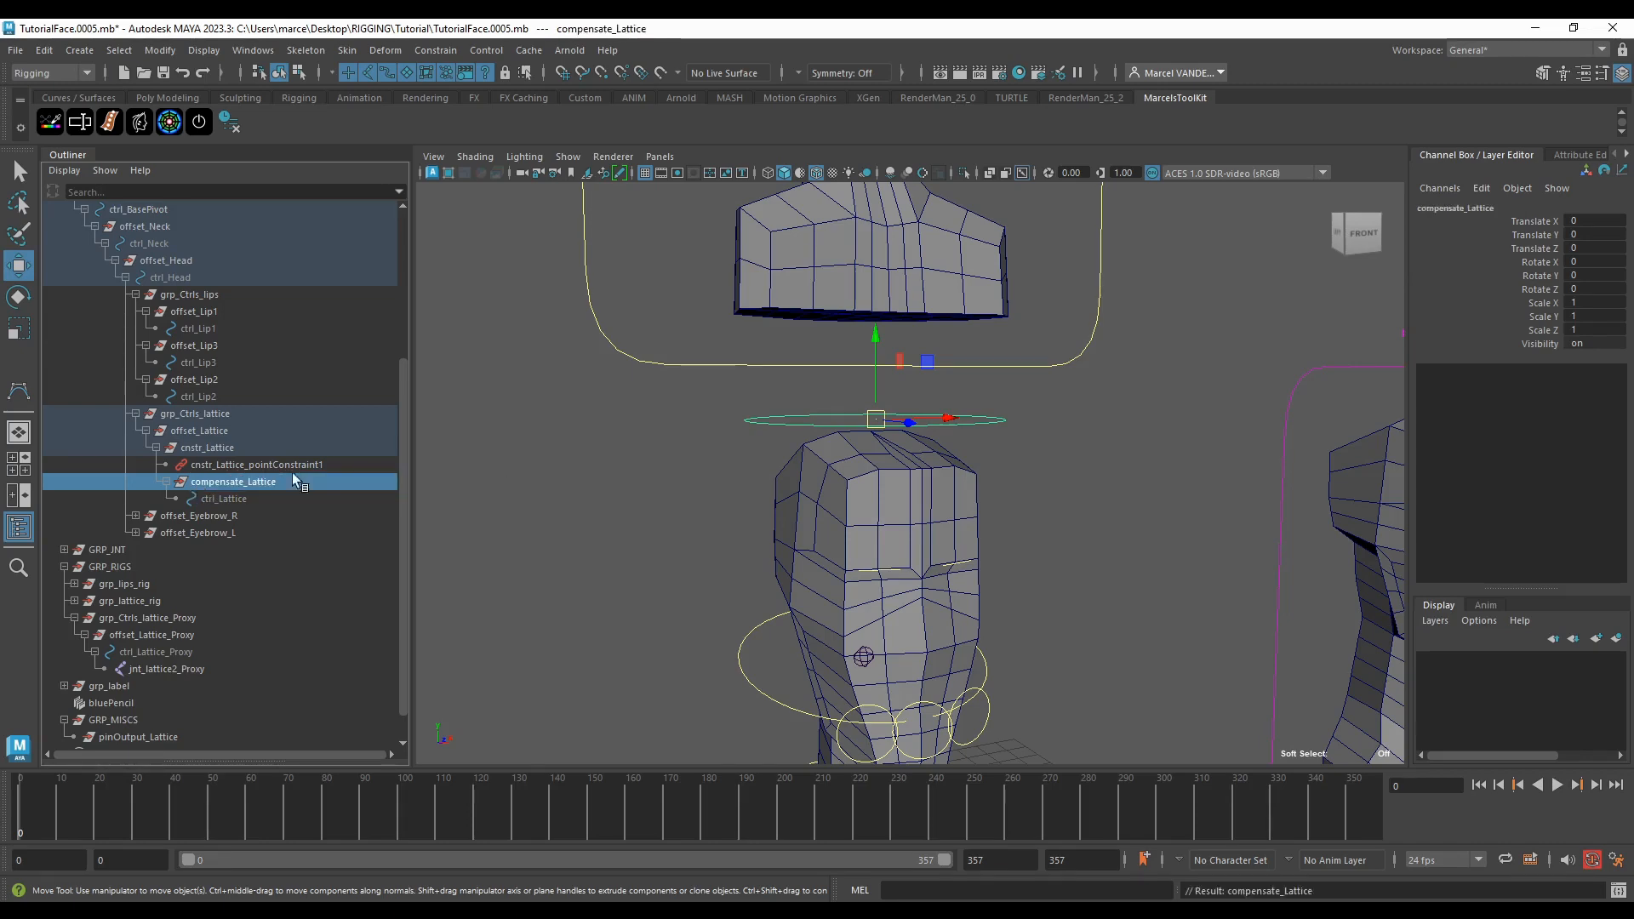
Step: Open the Node Editor and add ctrl_Lattice and compensate_Lattice to a new graph
scroll(841, 447, "down", 5)
scroll(841, 447, "up", 5)
middle_click_drag(816, 392, 775, 458, "alt")
right_click(696, 436)
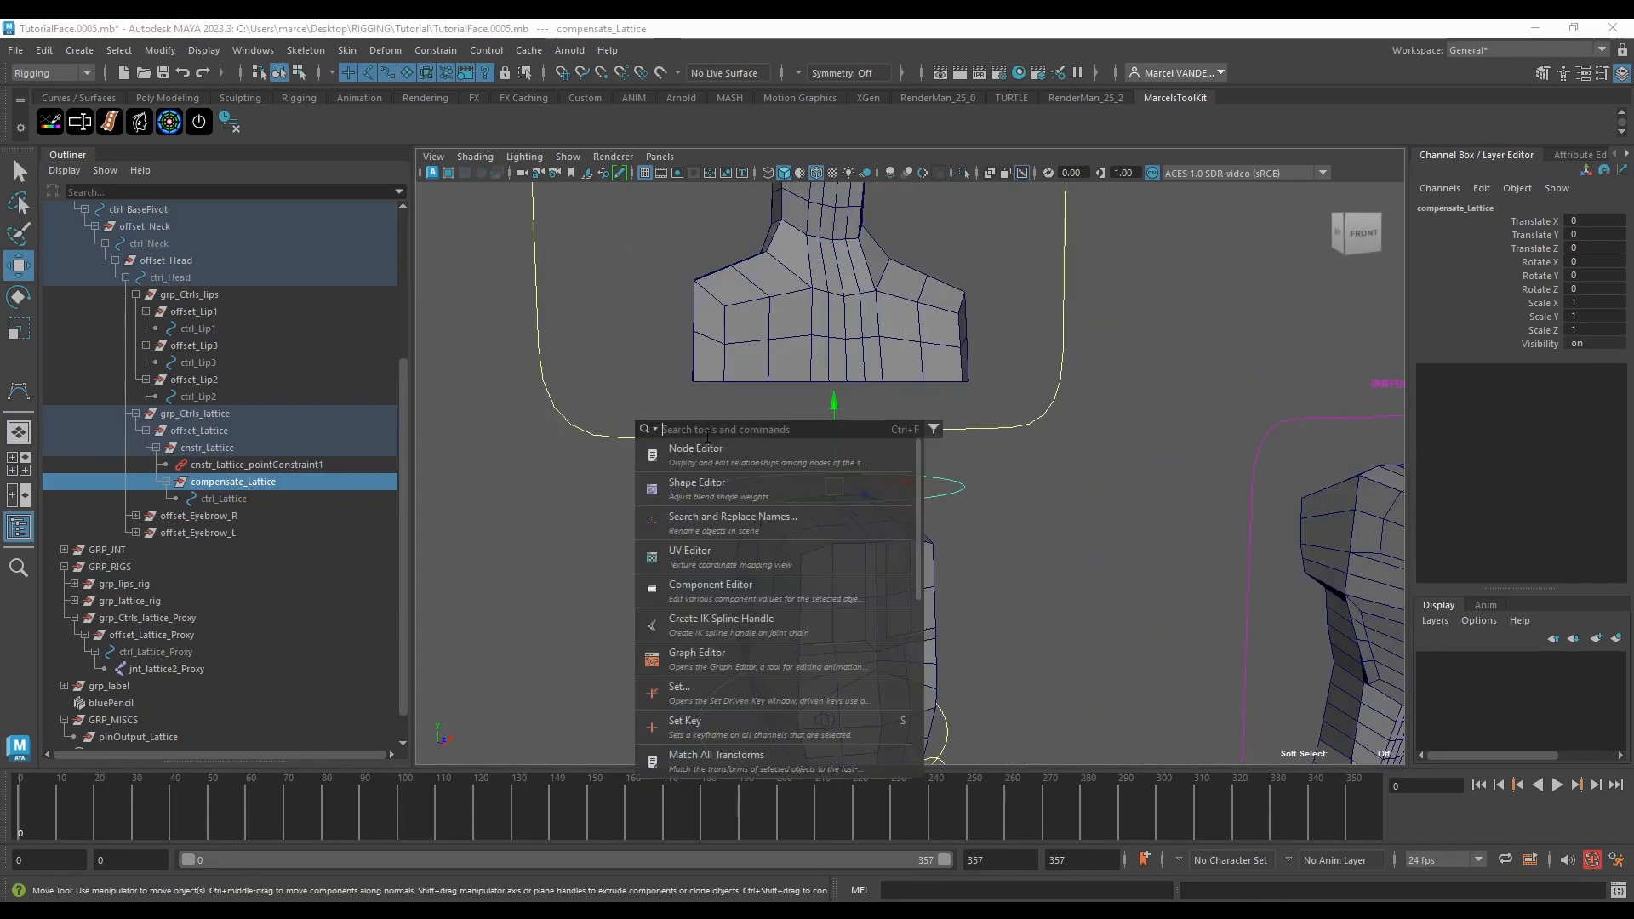
left_click(757, 441)
left_click_drag(555, 210, 976, 267)
middle_click_drag(442, 444, 445, 440, "alt")
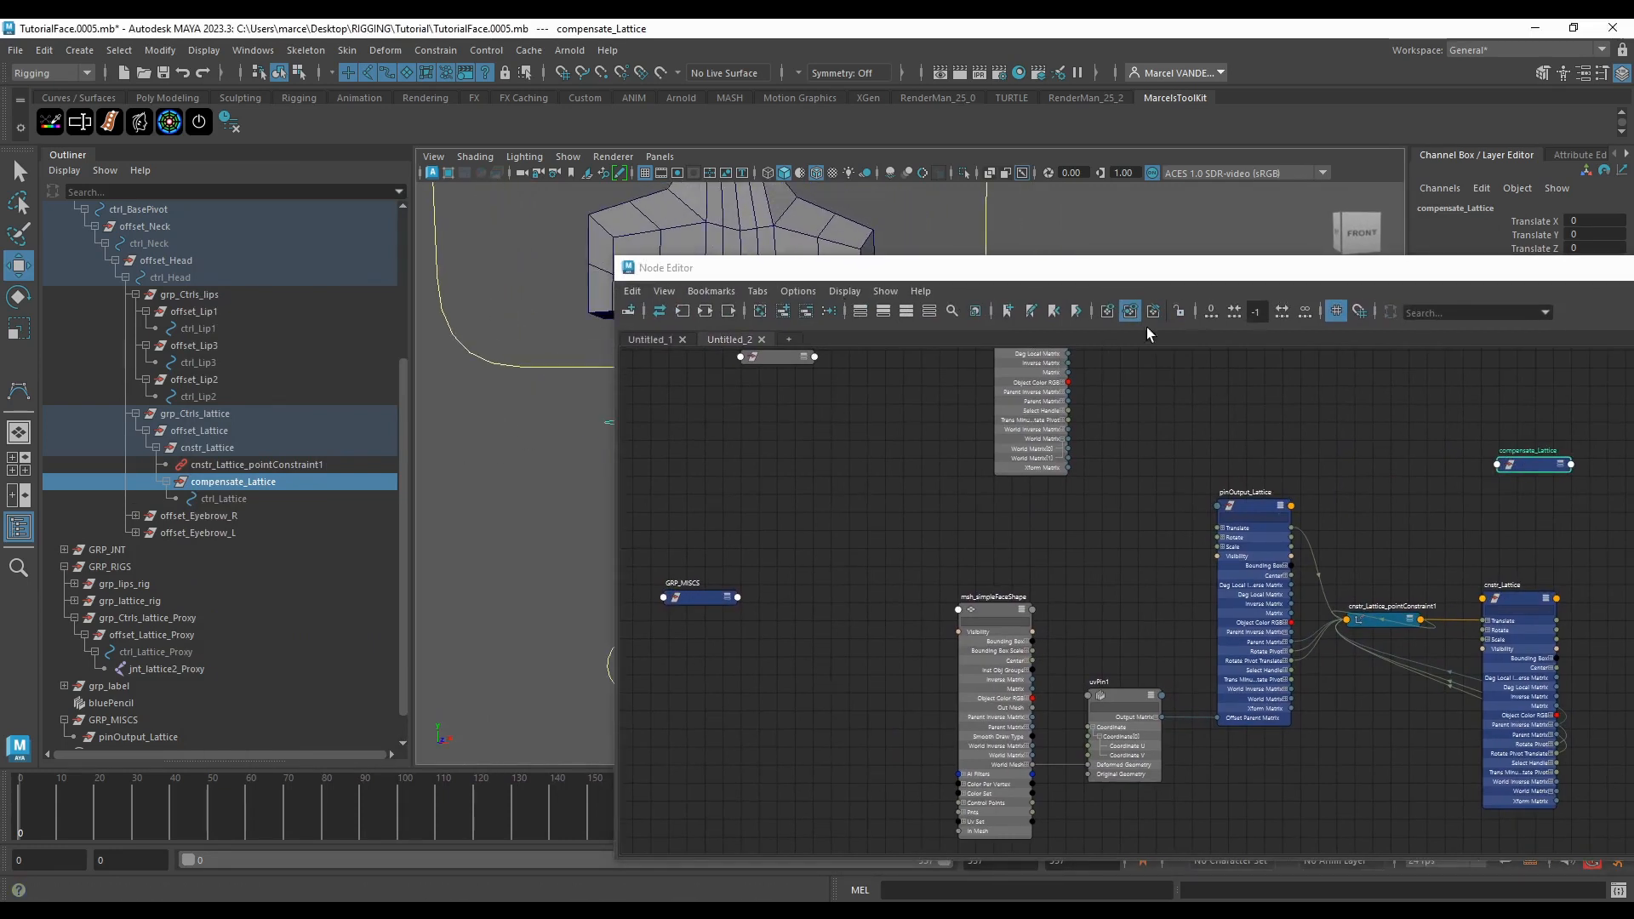
left_click(790, 339)
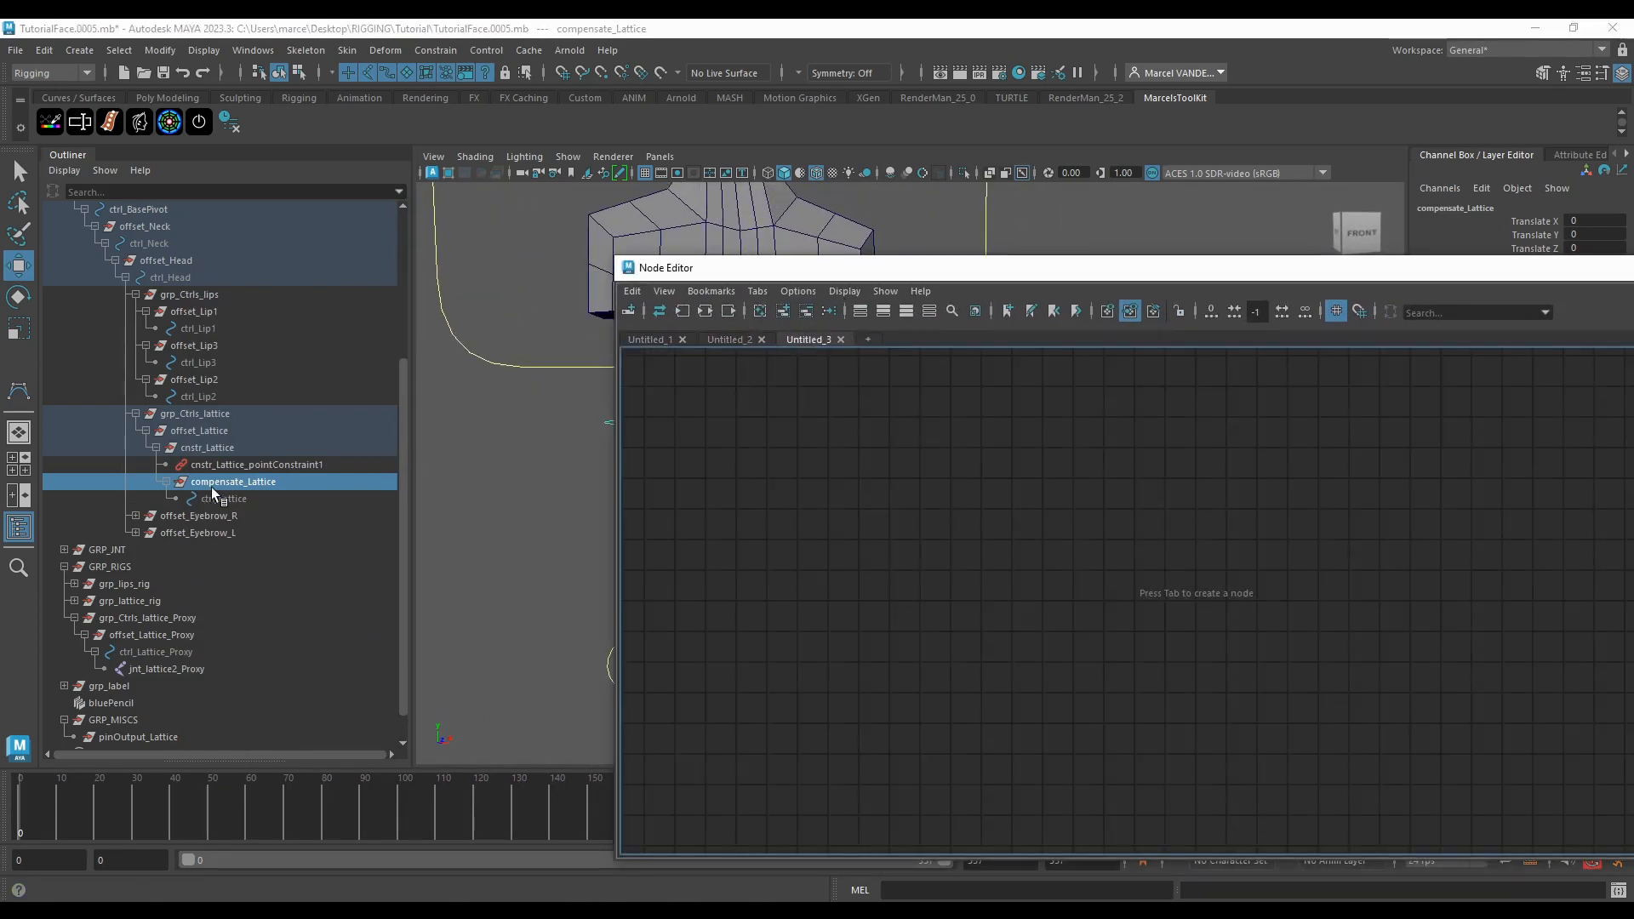
left_click(215, 498, "ctrl")
left_click(783, 311)
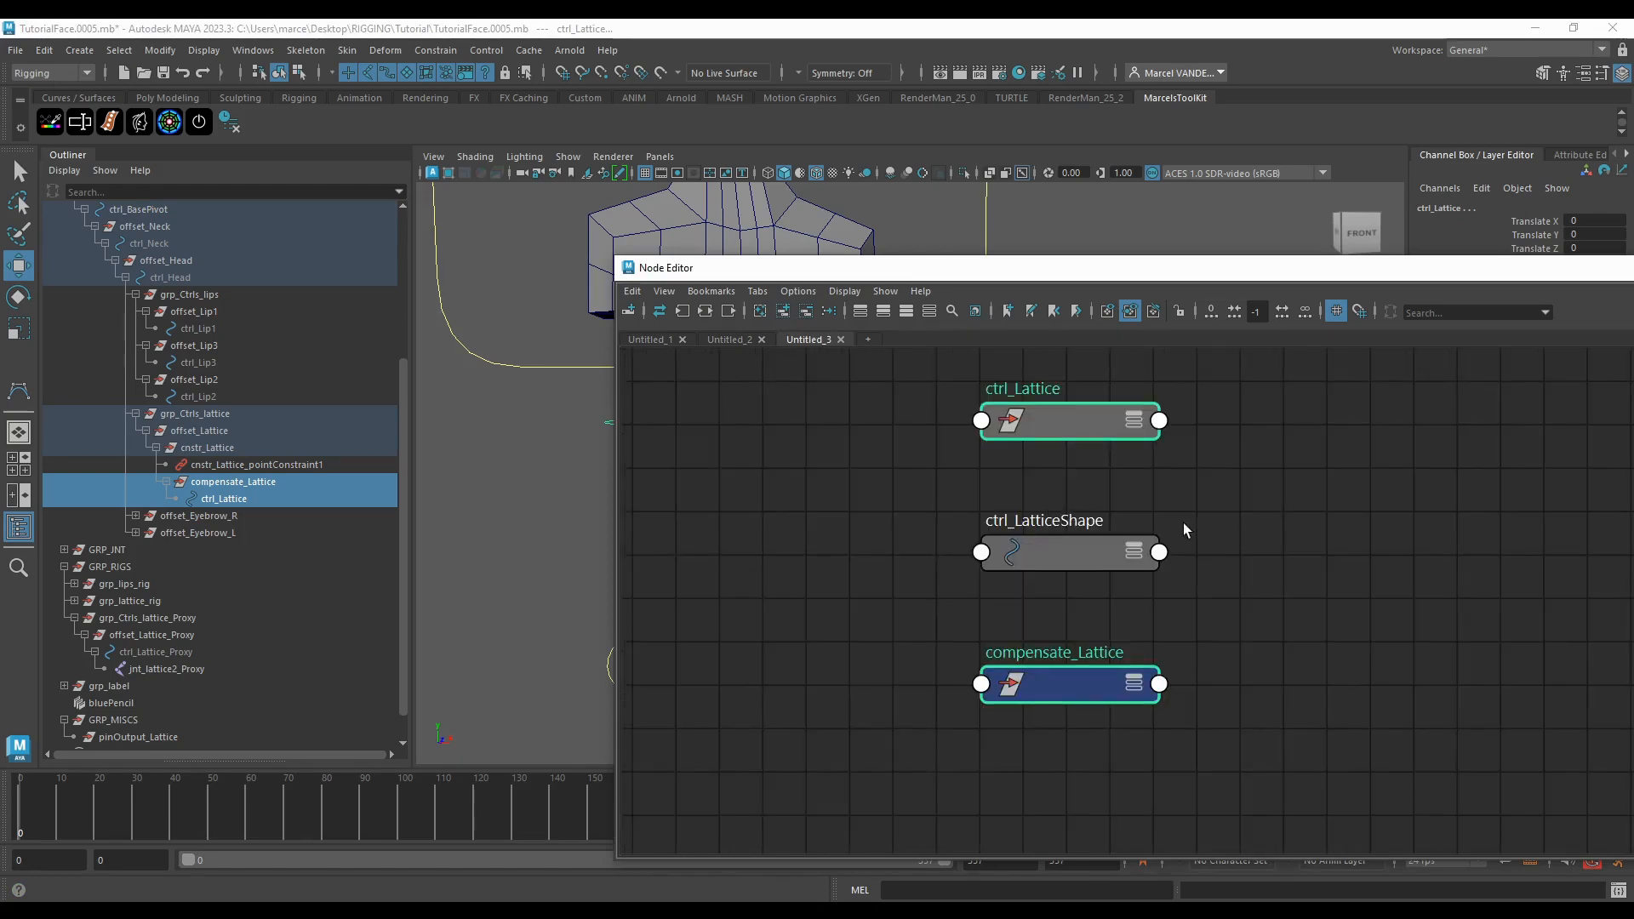
Step: Remove the ctrl_LatticeShape node from the graph and expand the remaining two nodes to show all their attributes
scroll(1098, 481, "down", 3)
left_click_drag(1076, 490, 1207, 582)
left_click(804, 311)
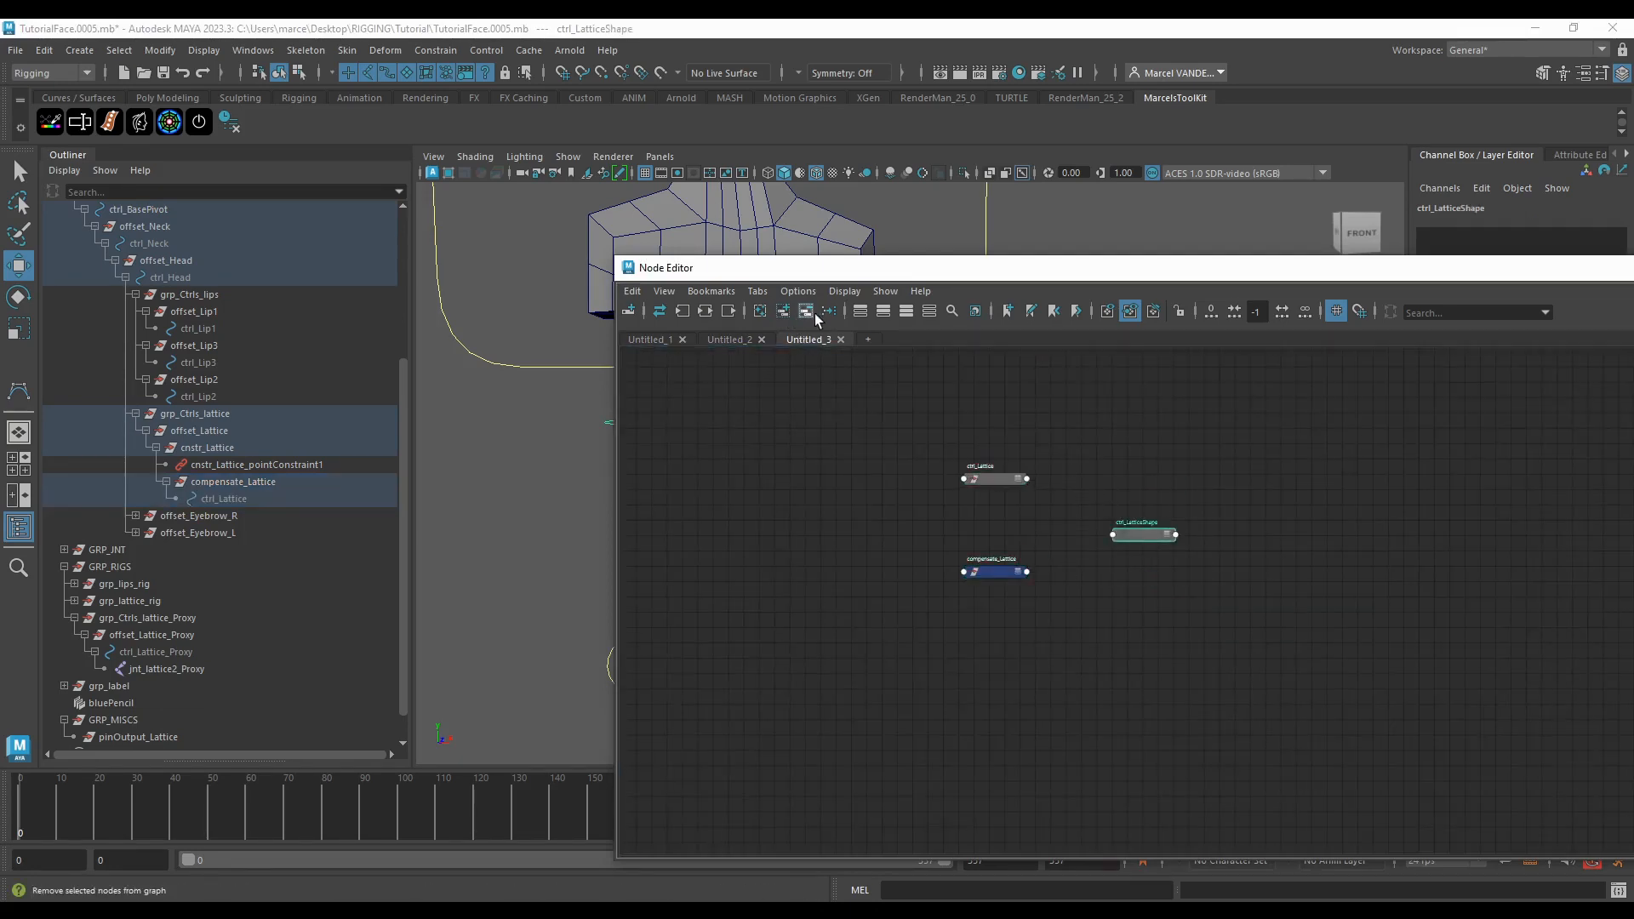
scroll(1034, 616, "down", 2)
key("3")
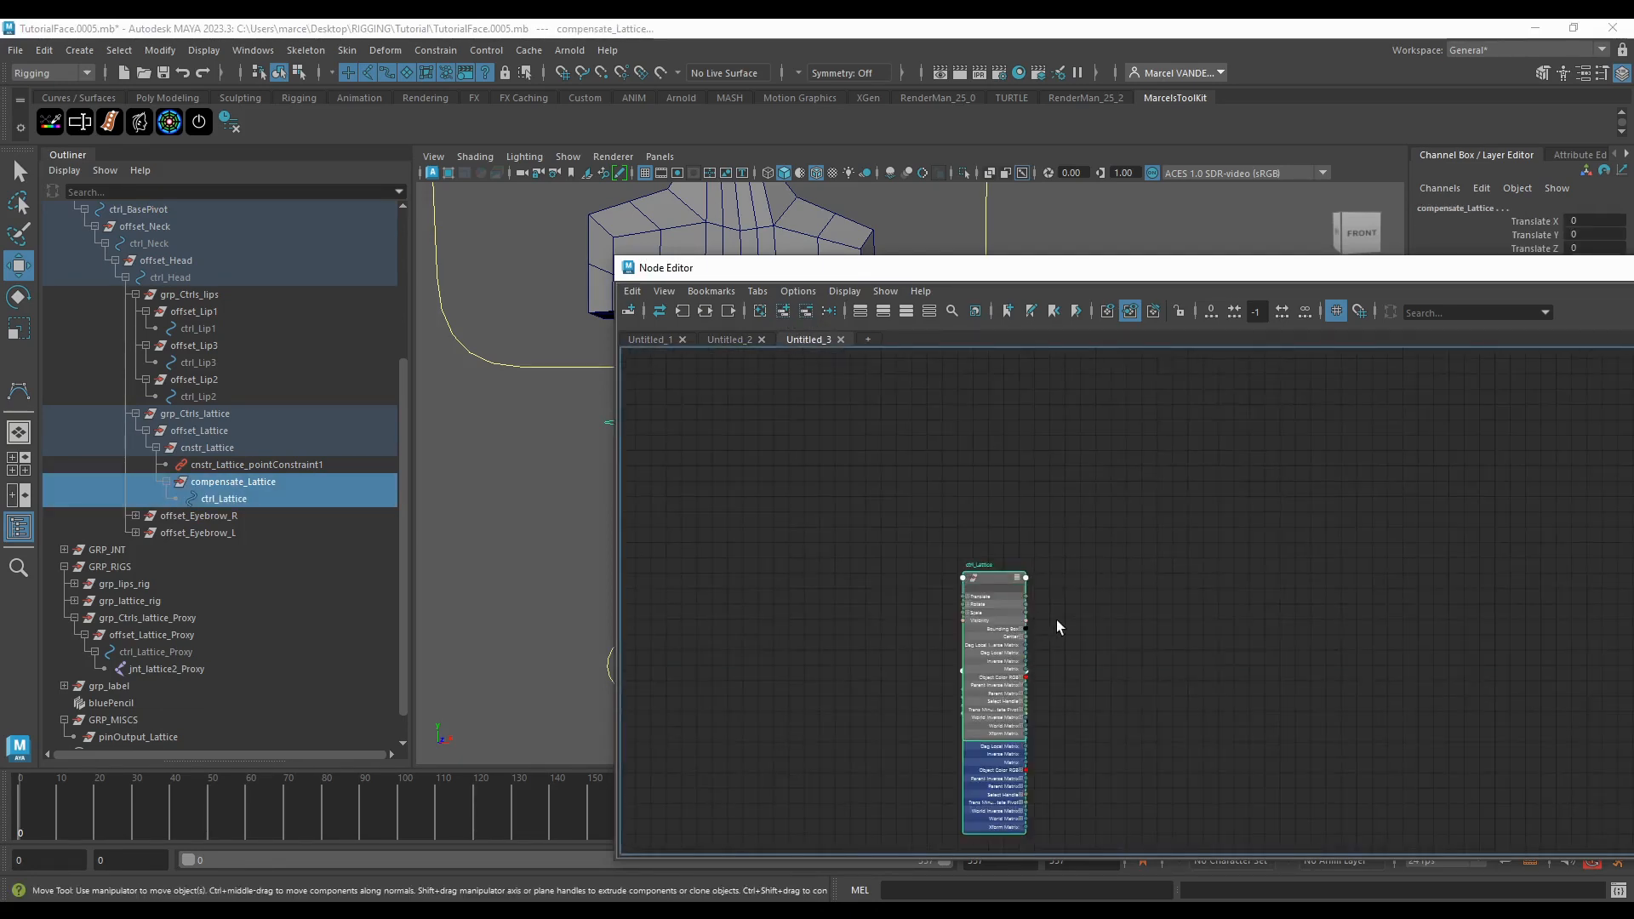
Step: Arrange the graph with ctrl_Lattice as the source on the left and compensate_Lattice on the right, leaving space between them
left_click(1056, 620)
left_click_drag(1000, 636, 1216, 539)
left_click_drag(994, 715, 988, 533)
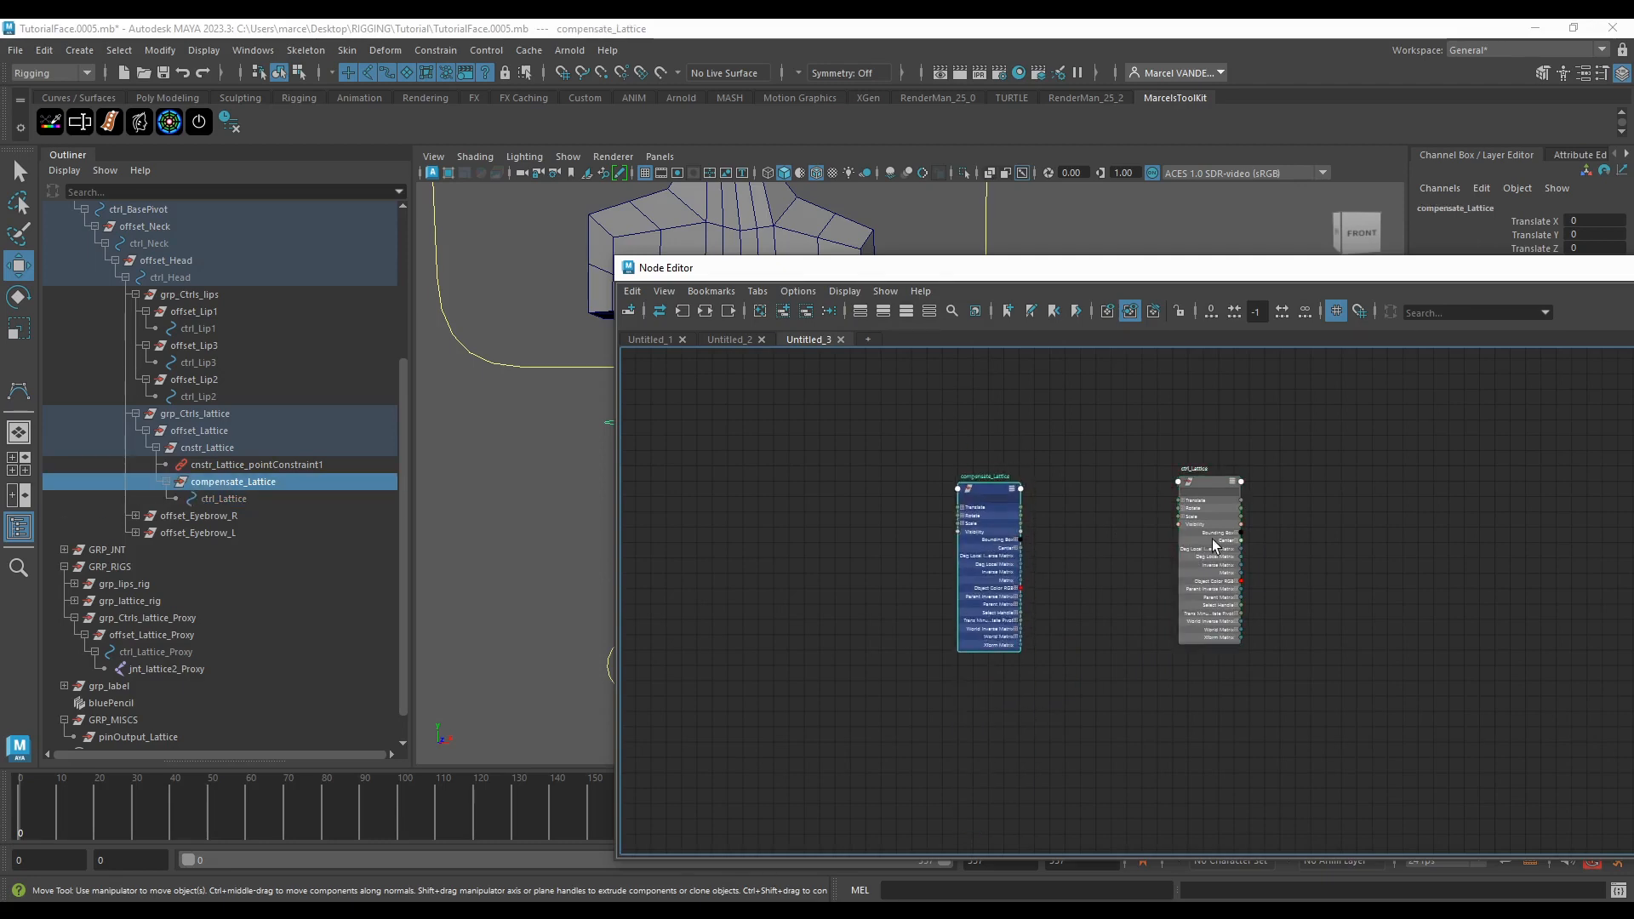
left_click_drag(1215, 543, 815, 540)
scroll(969, 534, "up", 3)
left_click(1030, 533)
scroll(1030, 531, "down", 2)
left_click(824, 549)
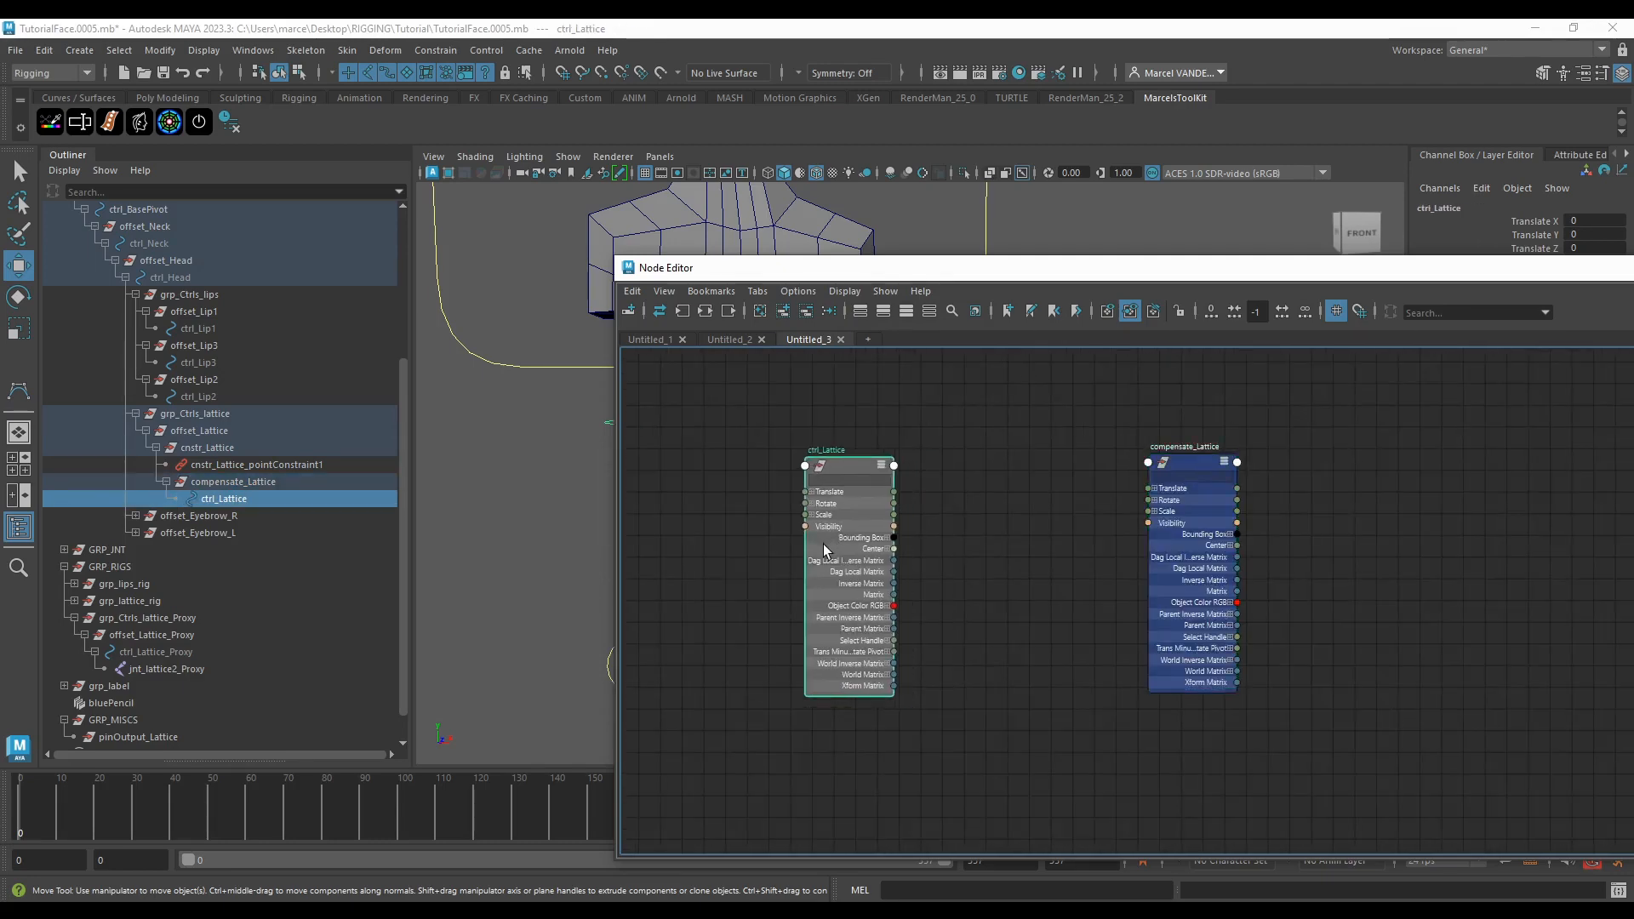
left_click(1213, 522)
left_click(835, 506)
scroll(821, 504, "up", 3)
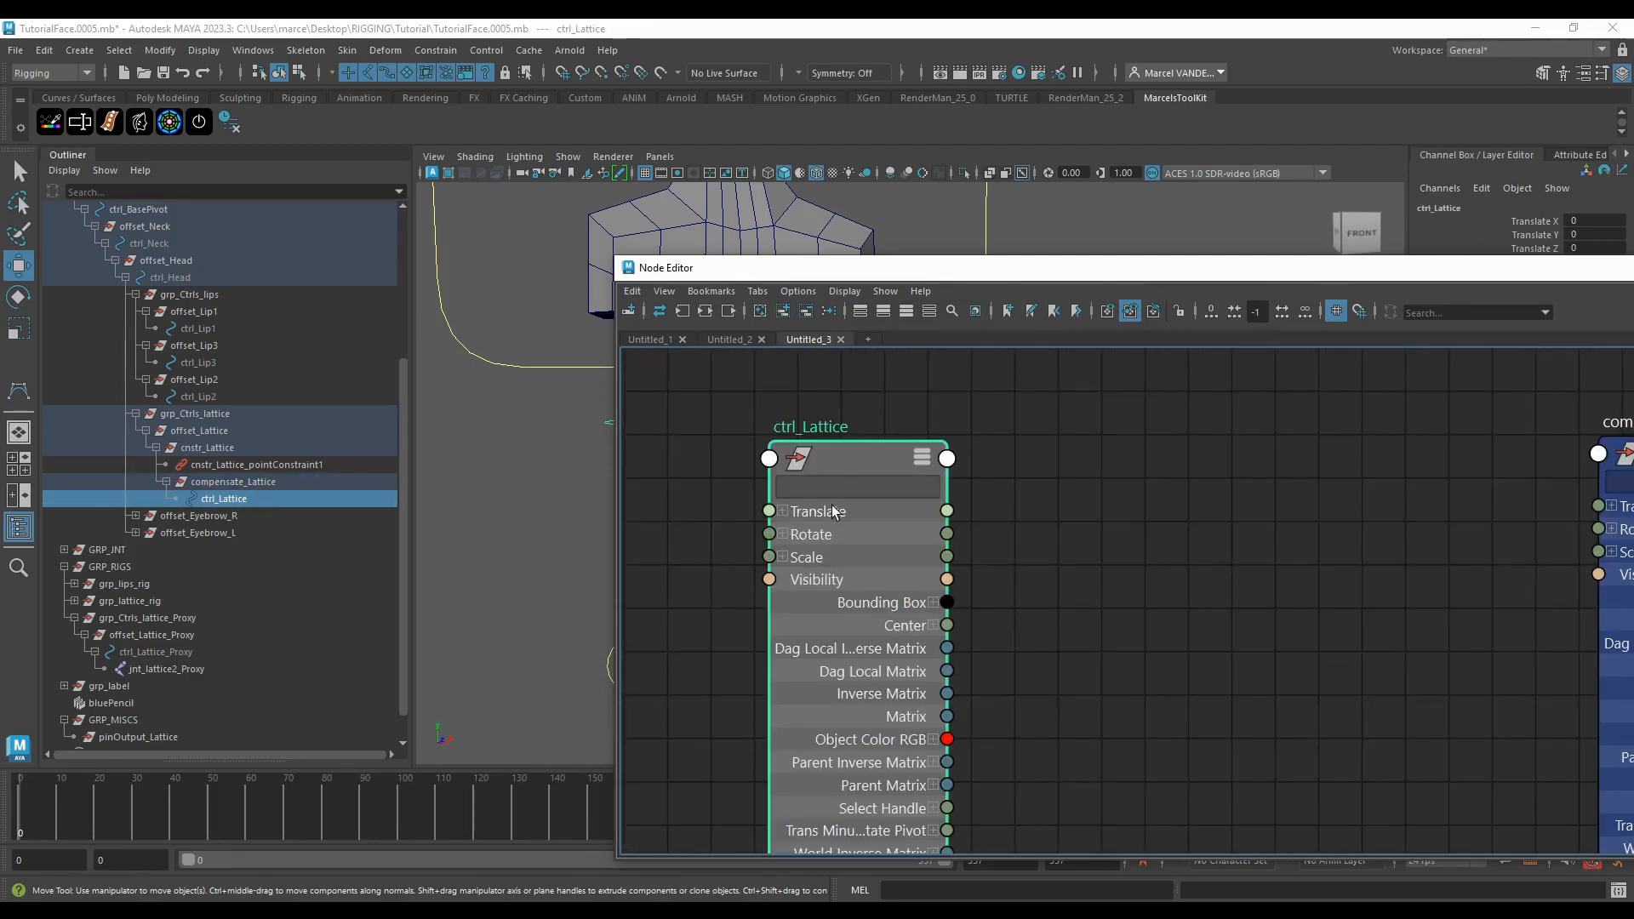
scroll(819, 503, "down", 3)
scroll(1004, 515, "up", 2)
left_click(1336, 506)
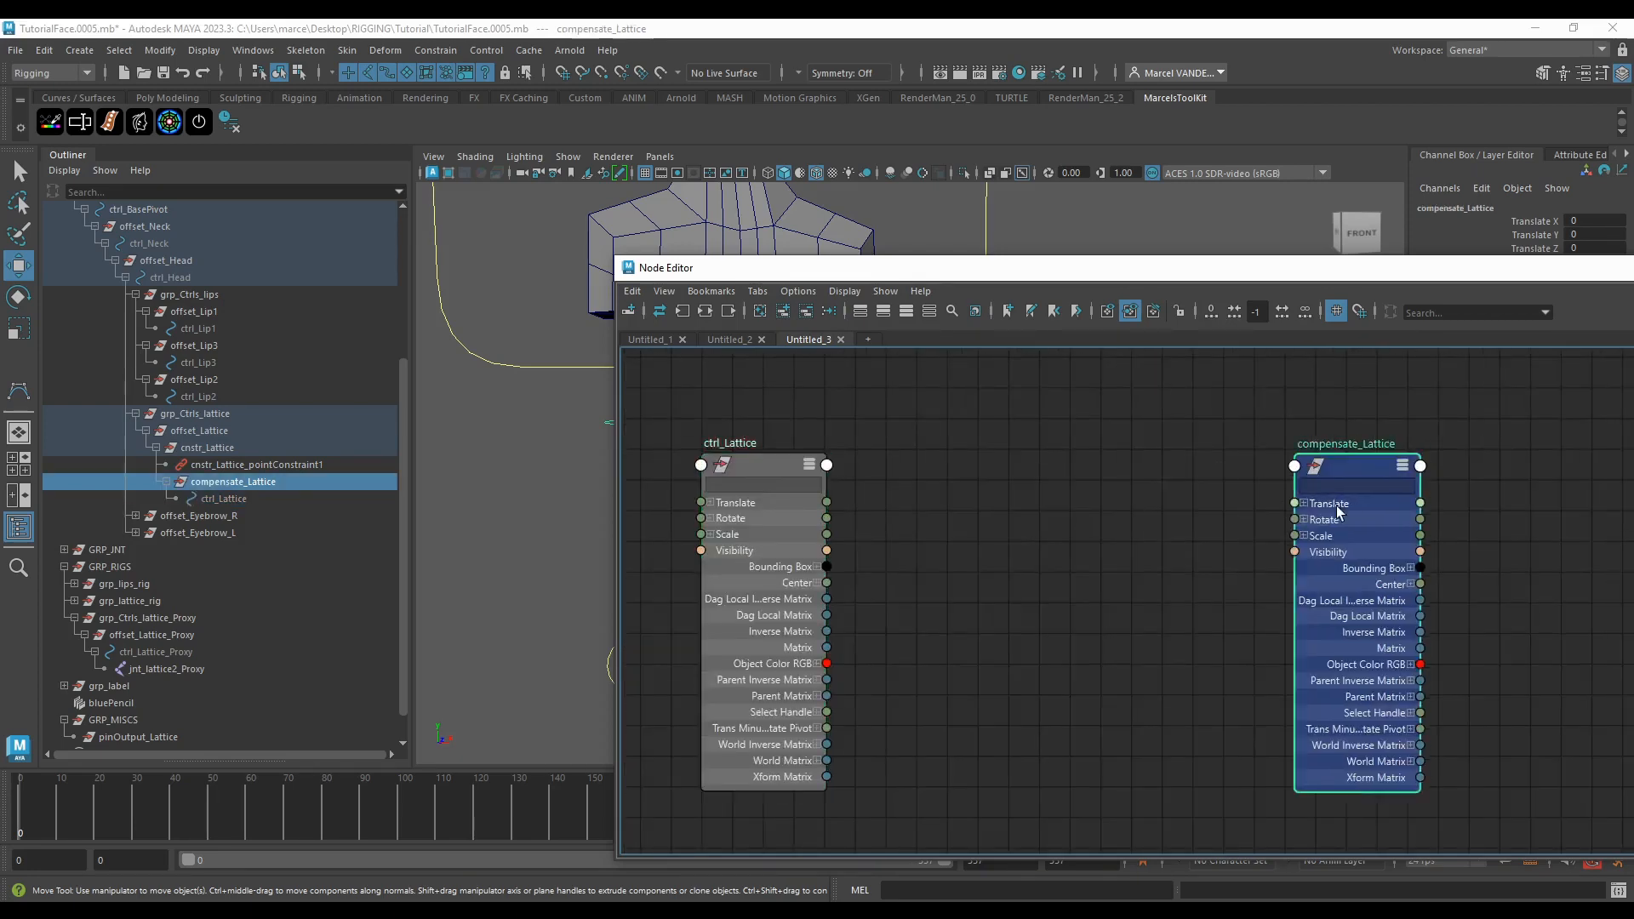
left_click_drag(1291, 493, 1335, 511)
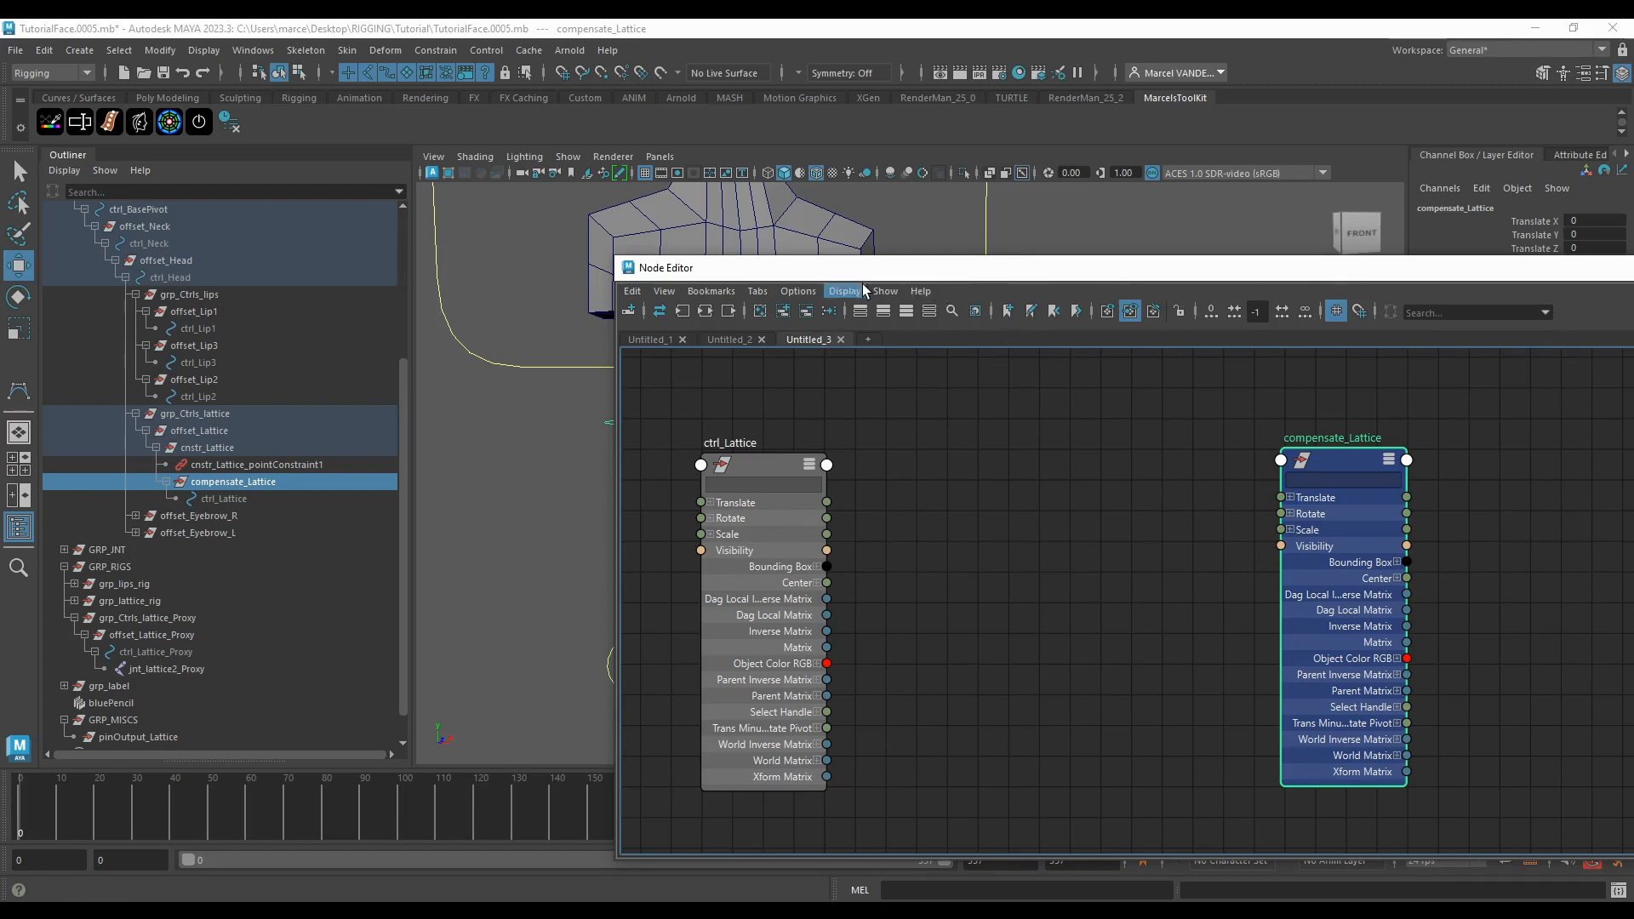
Step: Uncover the viewport and test the deformation by moving ctrl_Lattice up and sideways, undoing the move
left_click_drag(830, 270, 1072, 443)
left_click(232, 499)
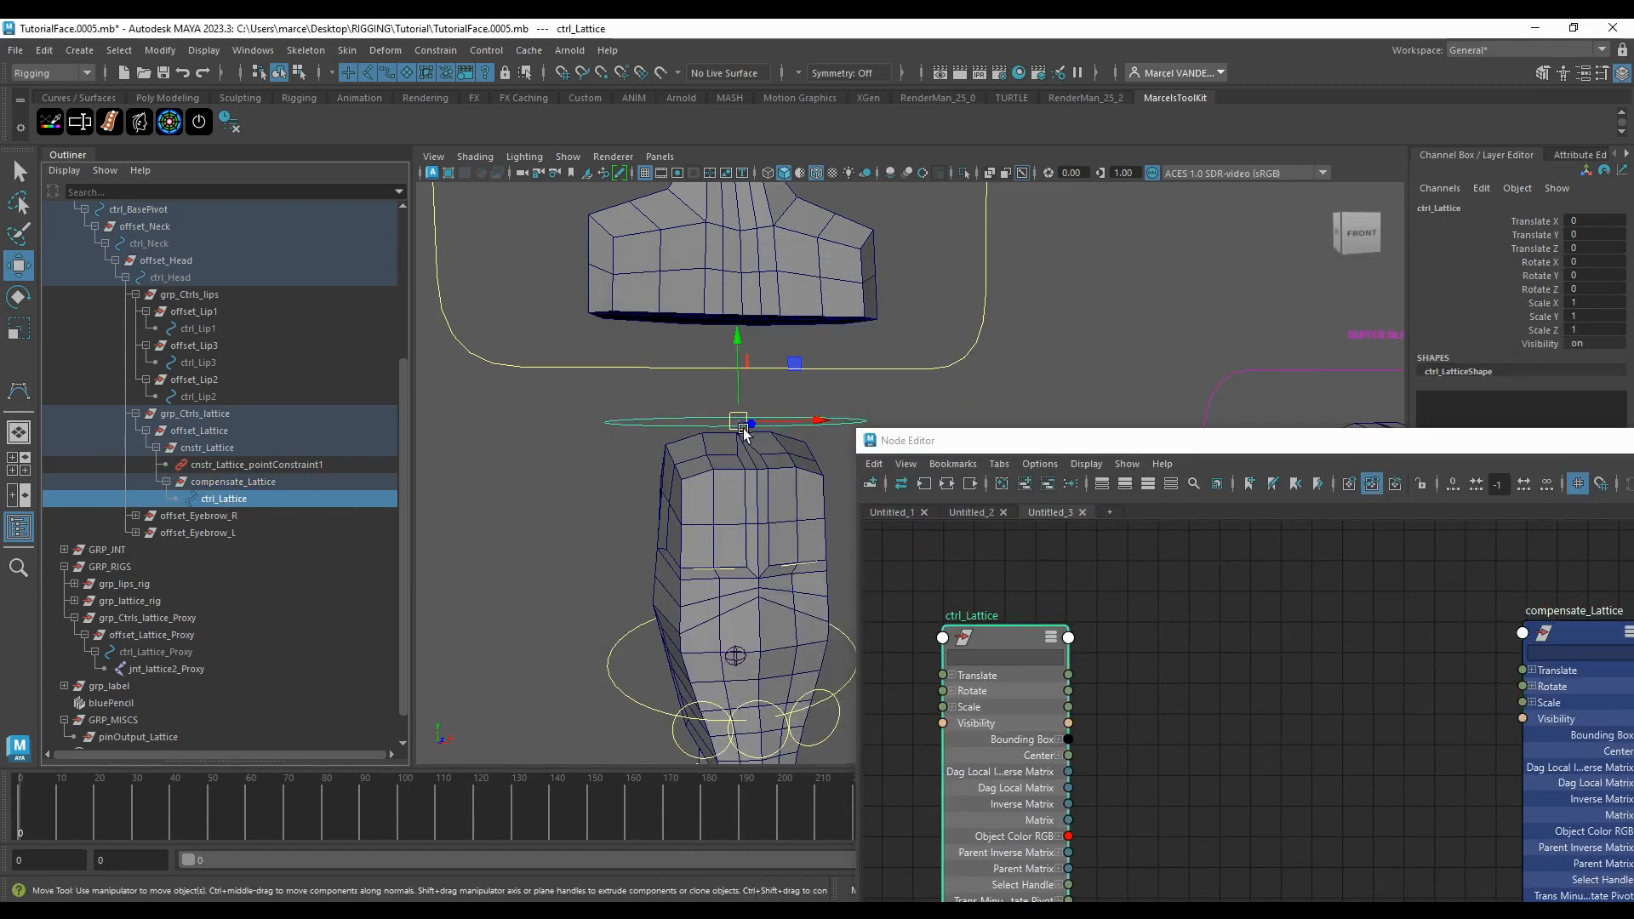
left_click_drag(743, 427, 850, 378)
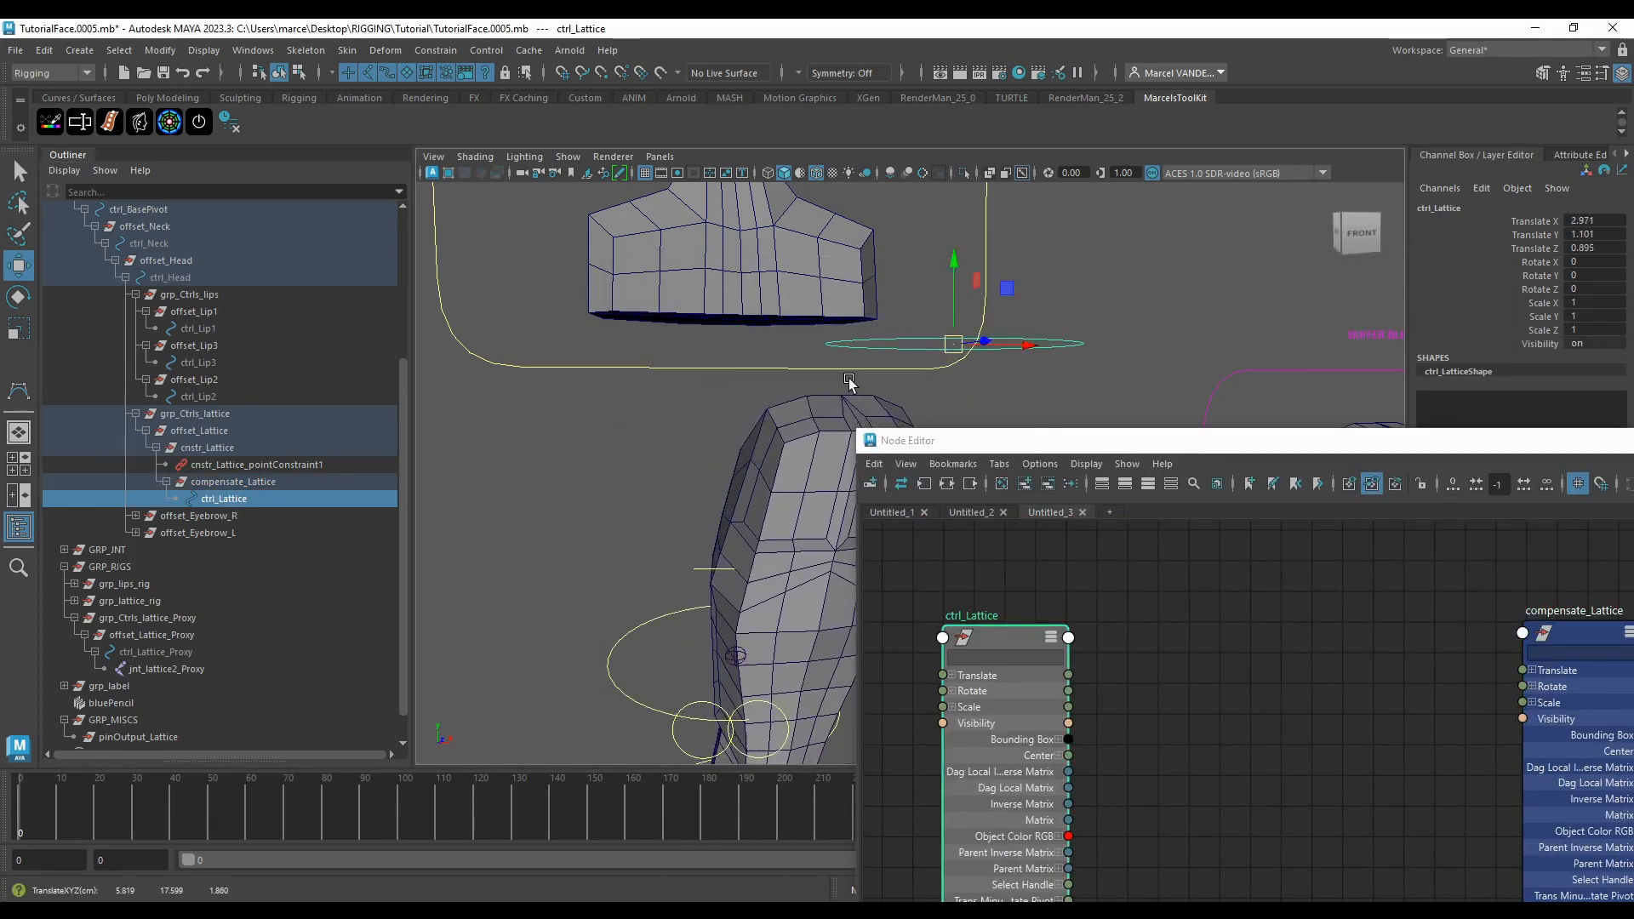
key("ctrl+z")
scroll(1008, 565, "down", 2)
scroll(1125, 621, "up", 1)
left_click(1090, 632)
scroll(1088, 631, "up", 1)
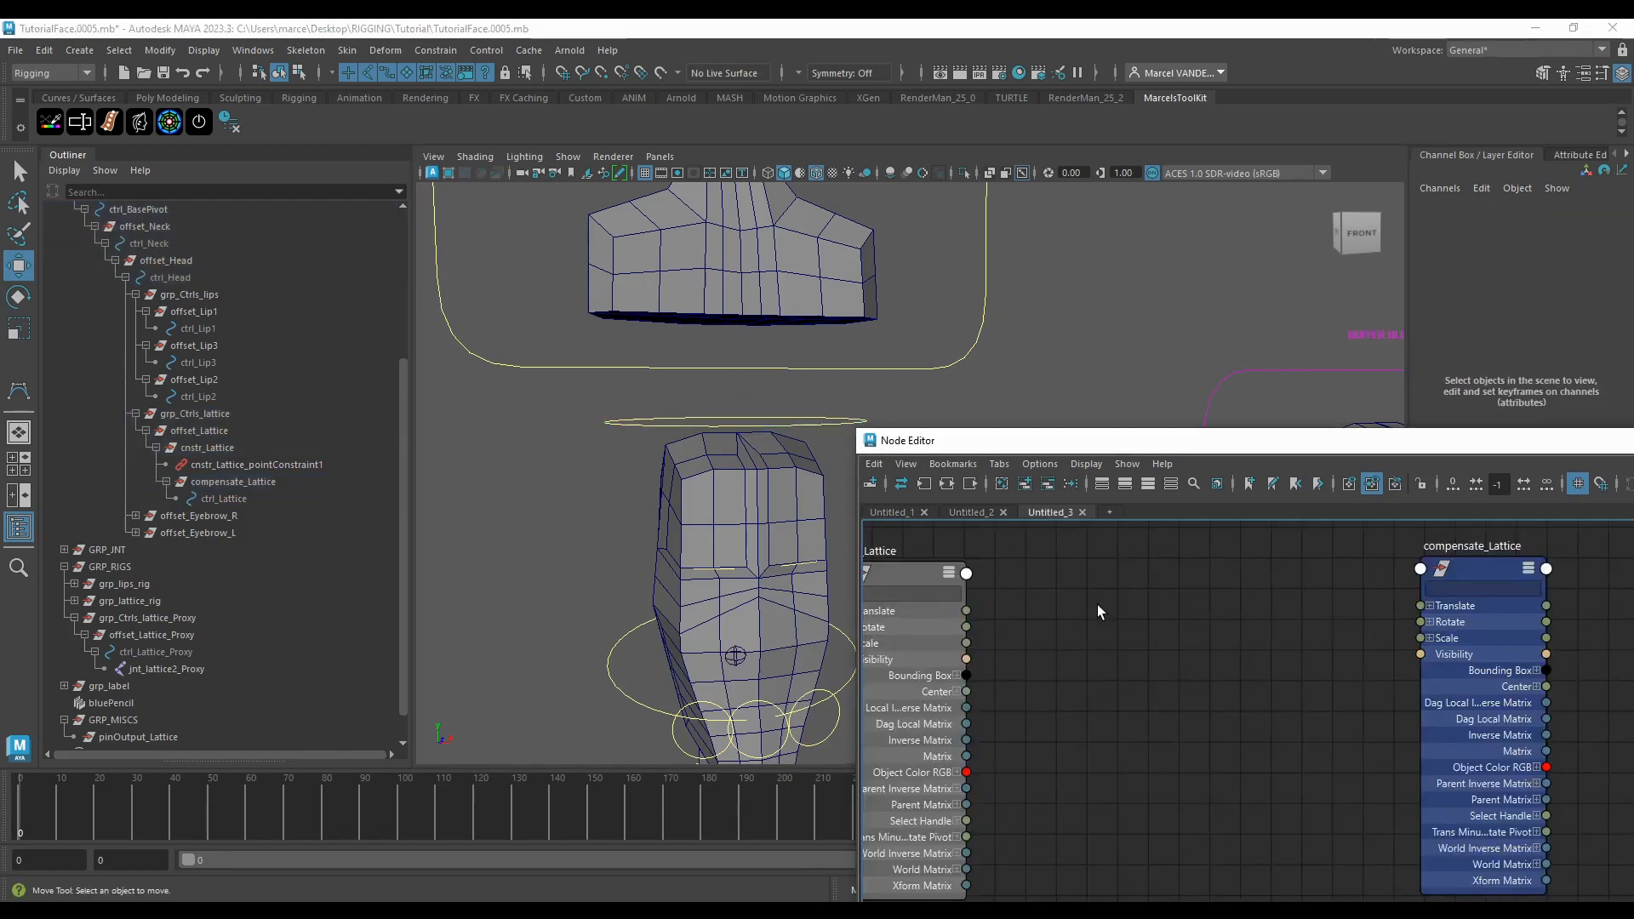
scroll(1075, 611, "down", 2)
scroll(1064, 609, "up", 1)
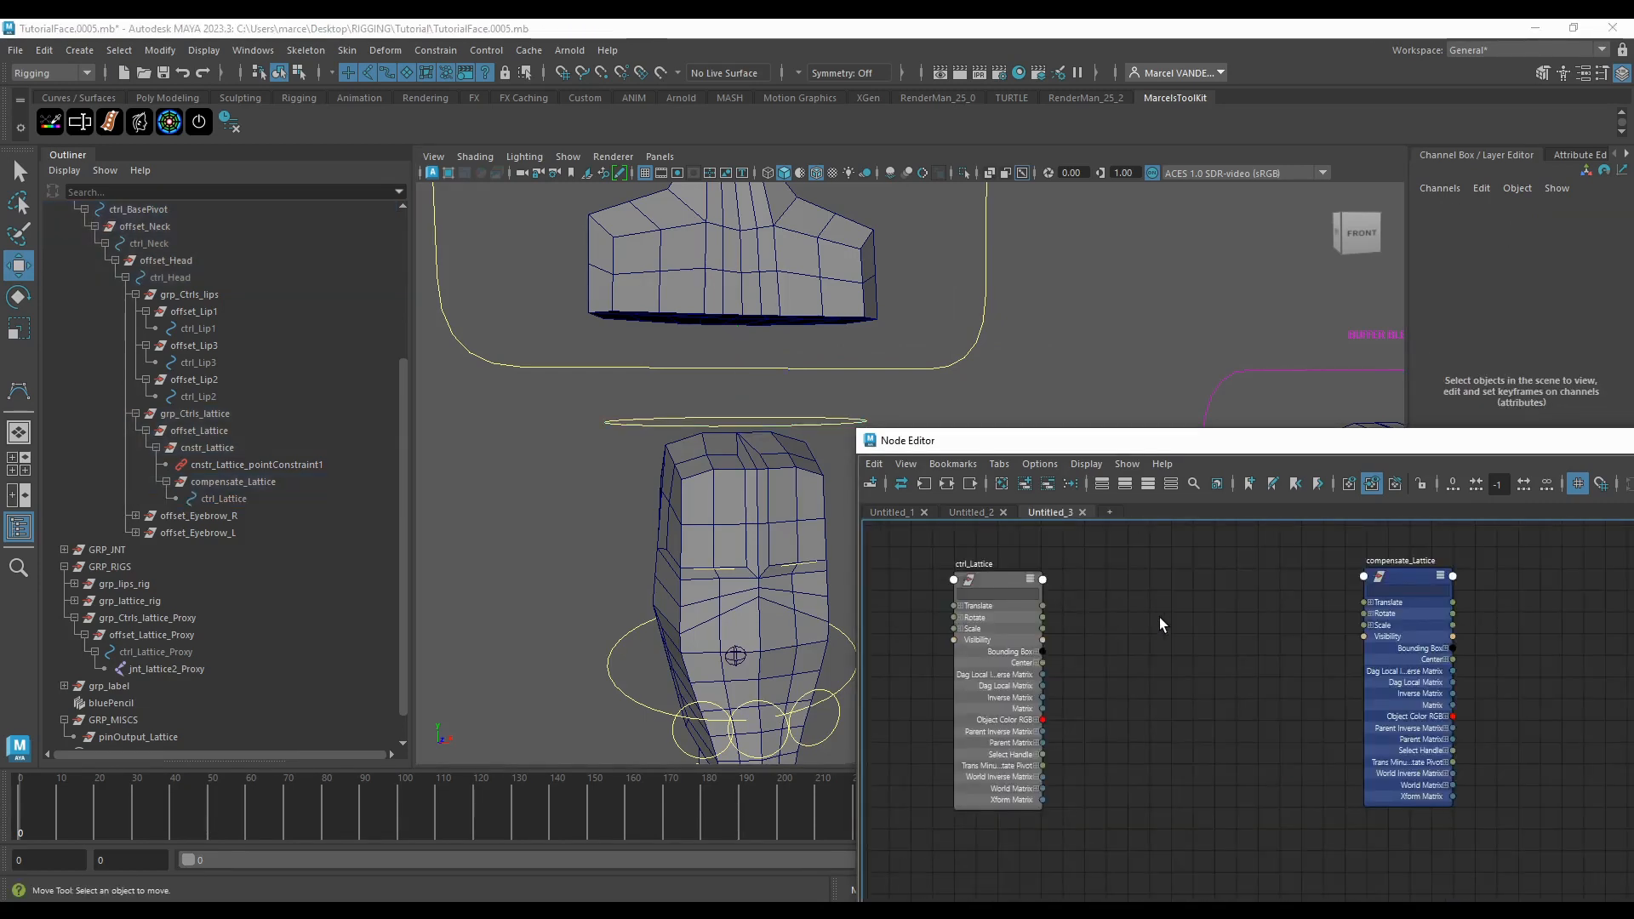
key("ctrl+f")
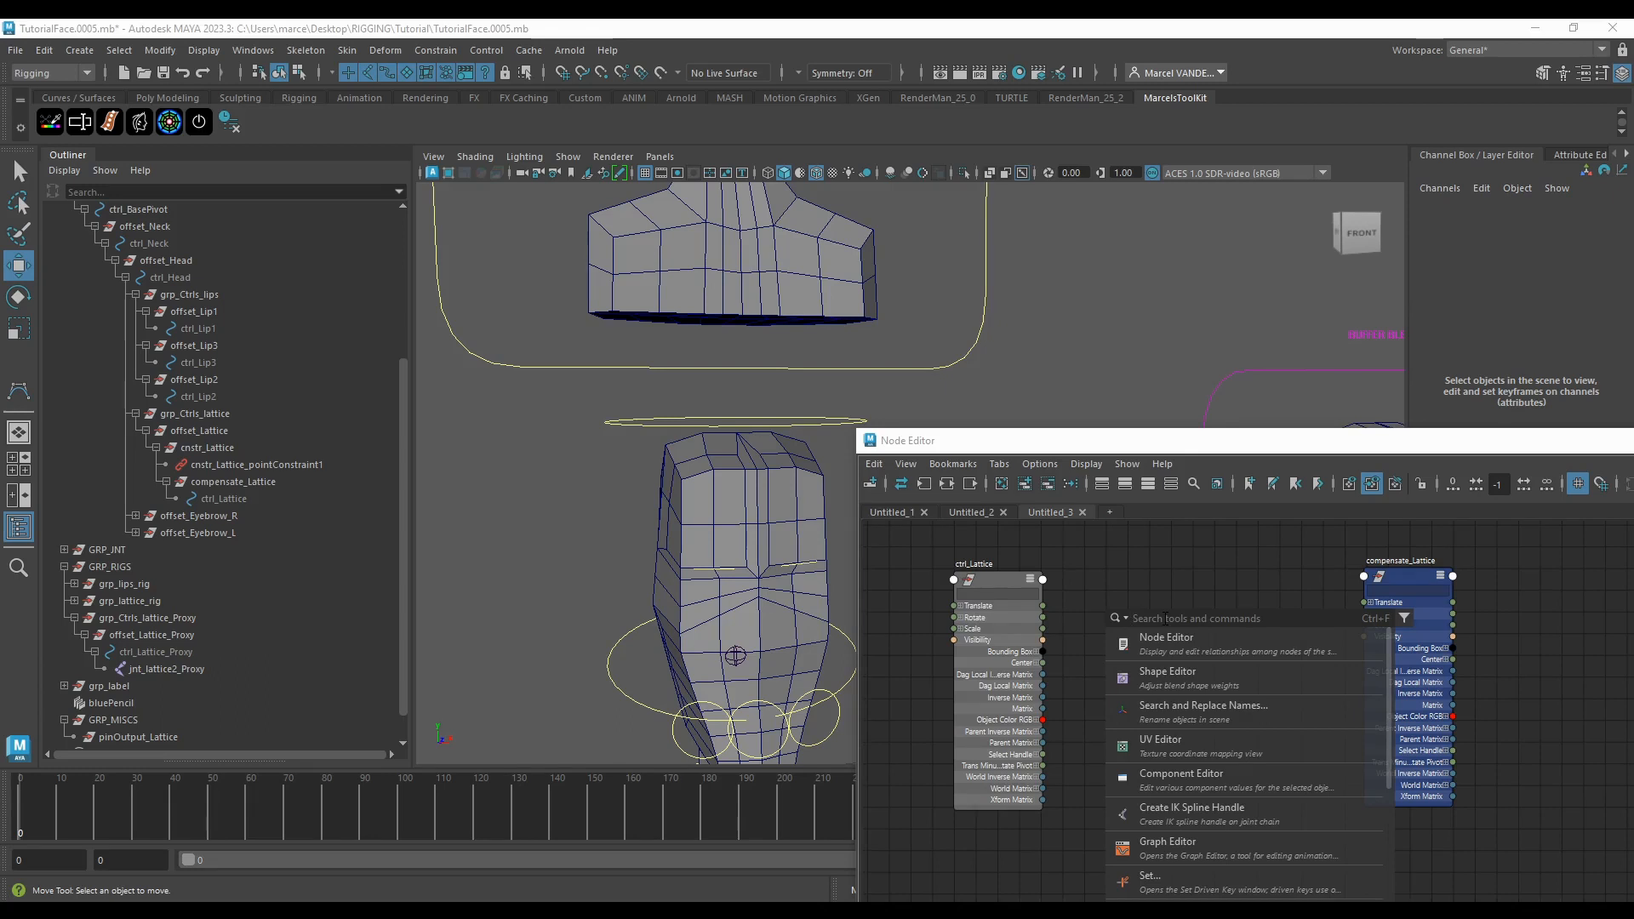
type("mult")
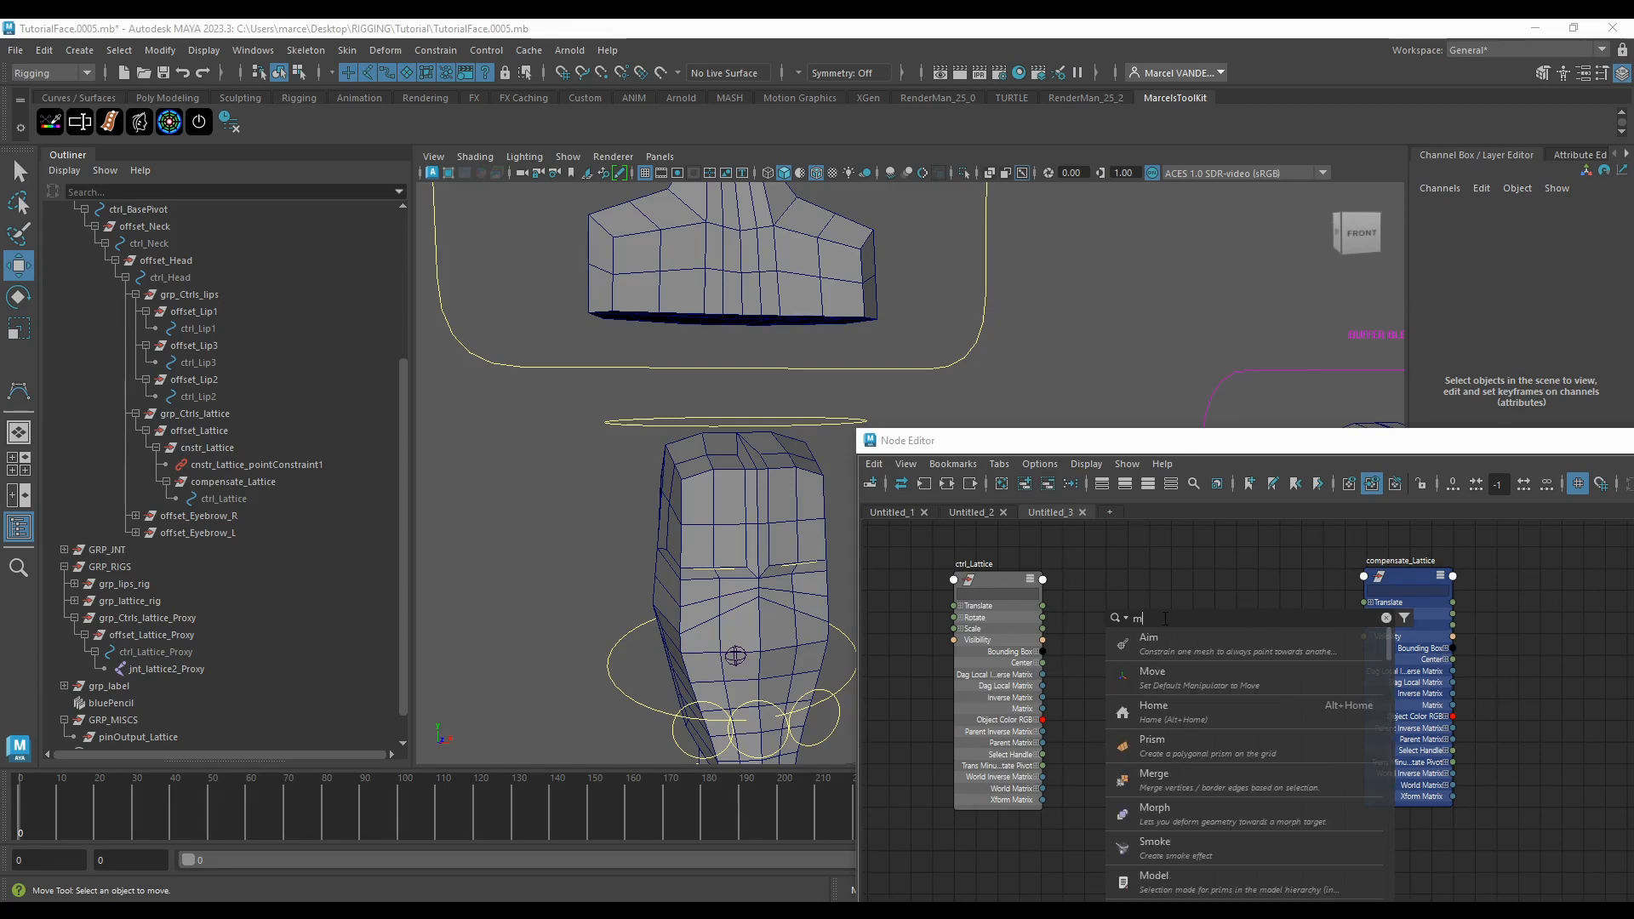
key("Escape")
key("Escape")
Step: Create a multiplyDivide node between ctrl_Lattice and compensate_Lattice and expand it to show its attributes
left_click(1162, 618)
key("Tab")
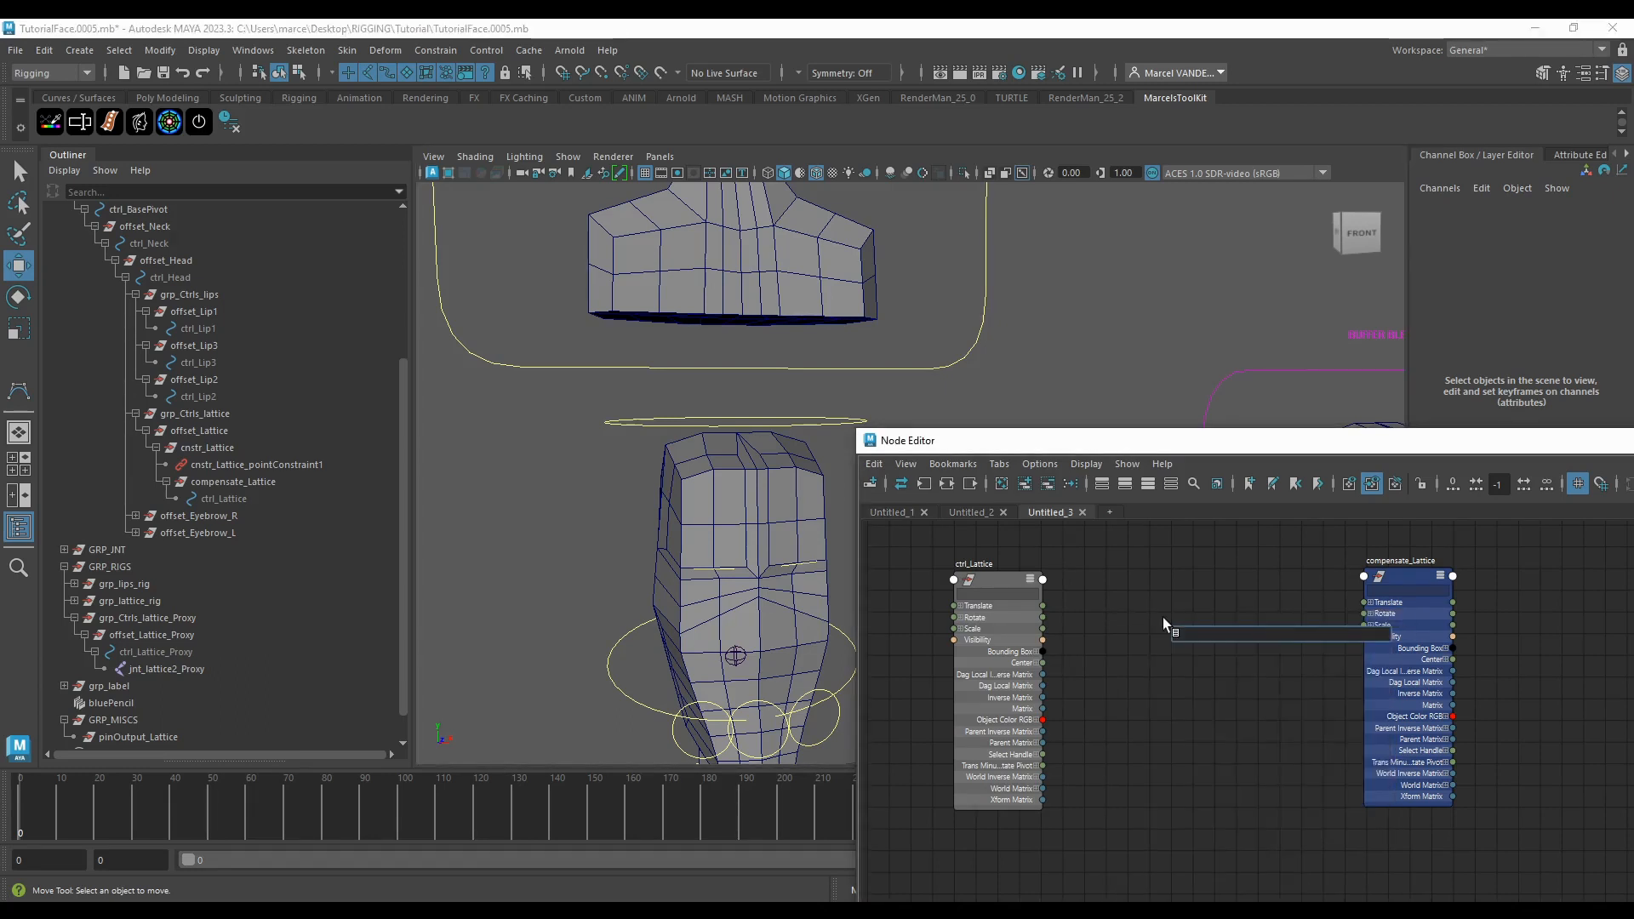
type("t")
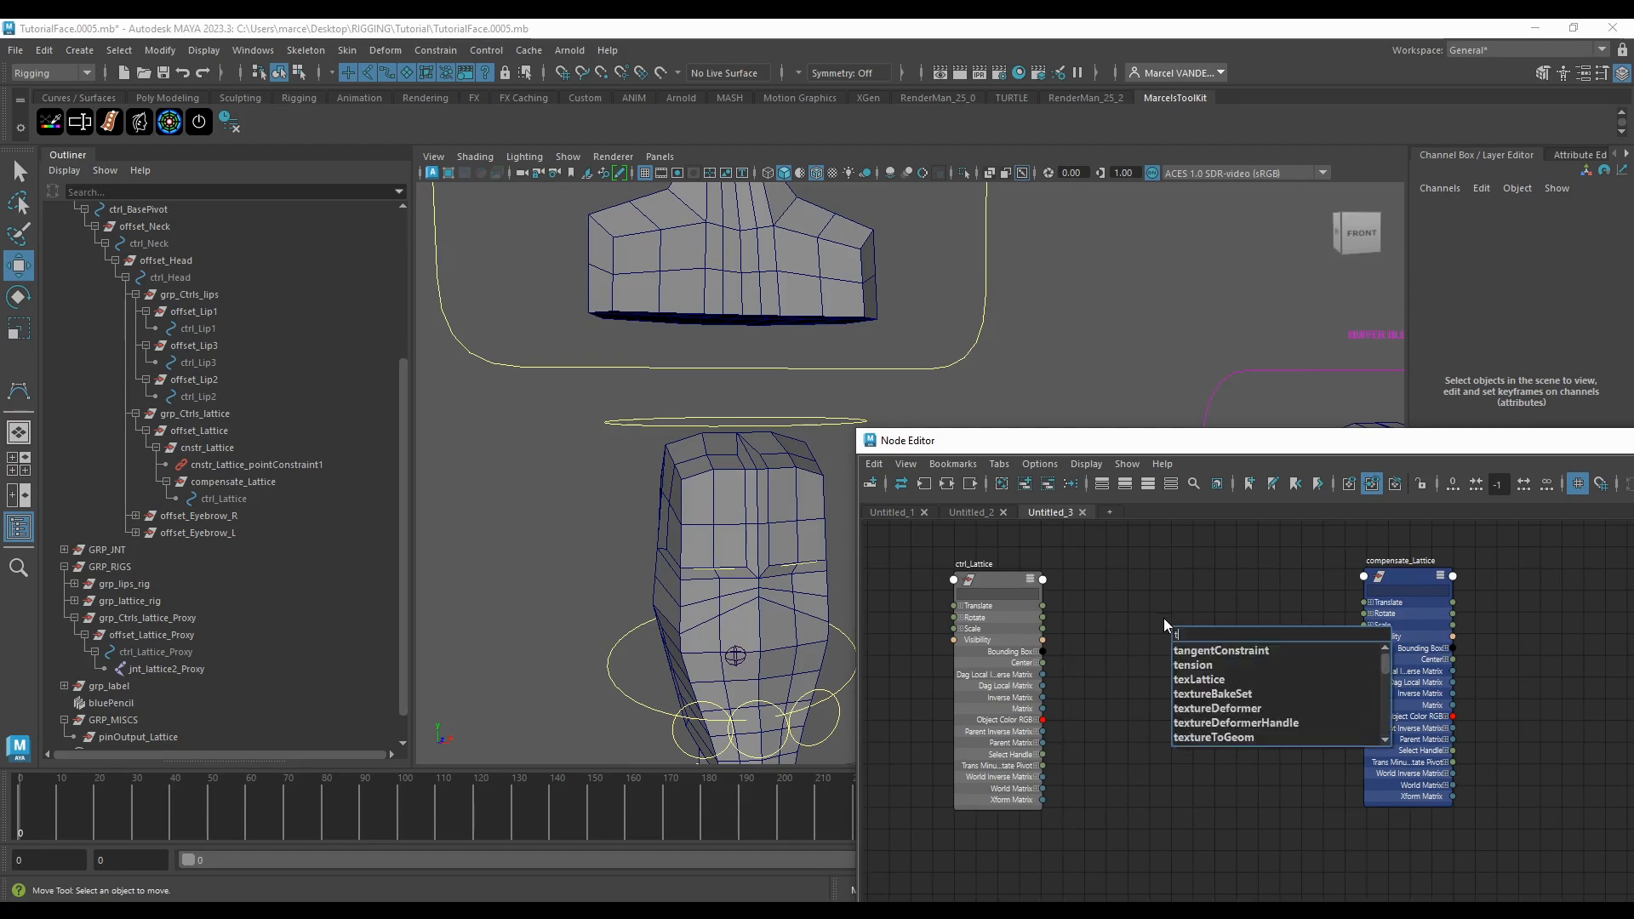
key("BackSpace")
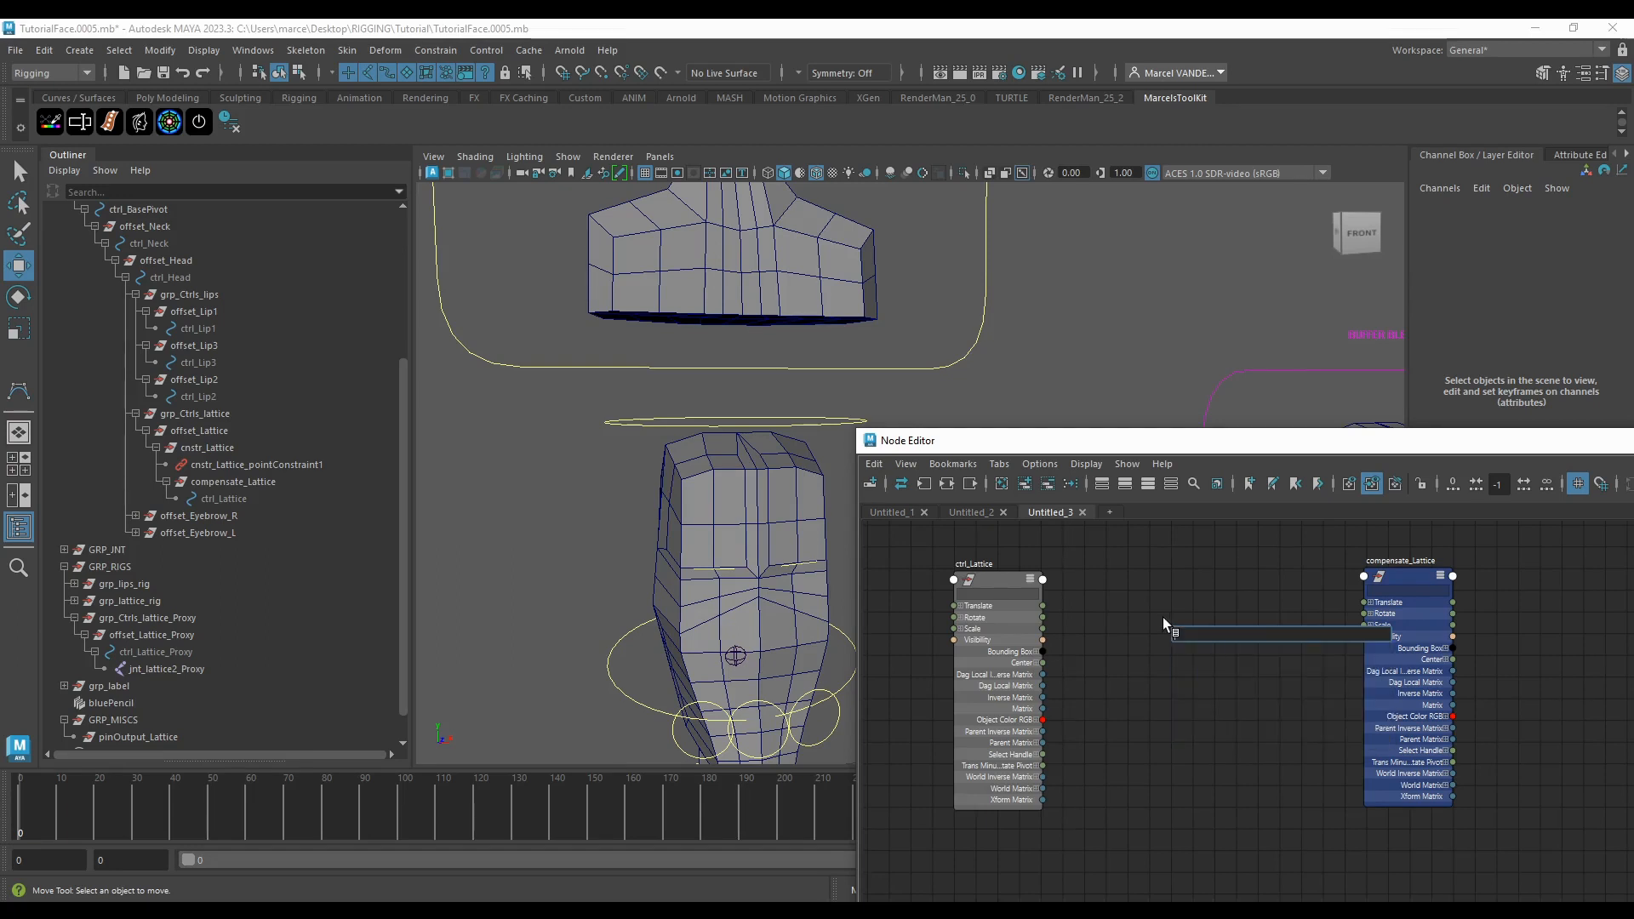
type("mul")
key("Down")
key("Down")
key("Down")
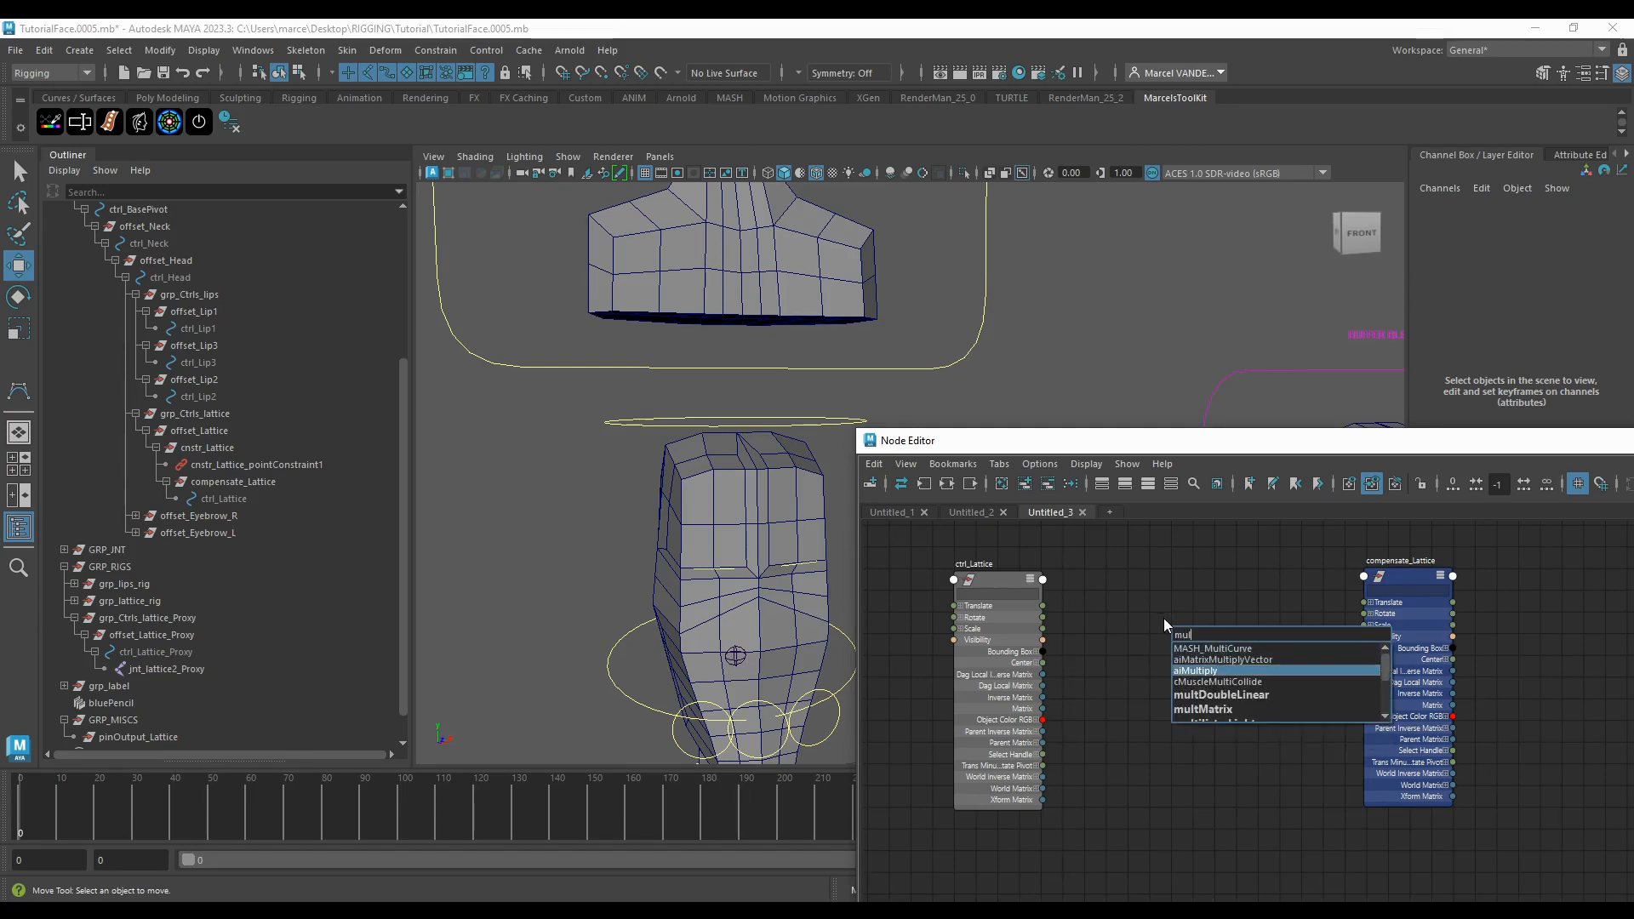
key("Down")
key("Down")
key("Down")
key("Down")
key("Down")
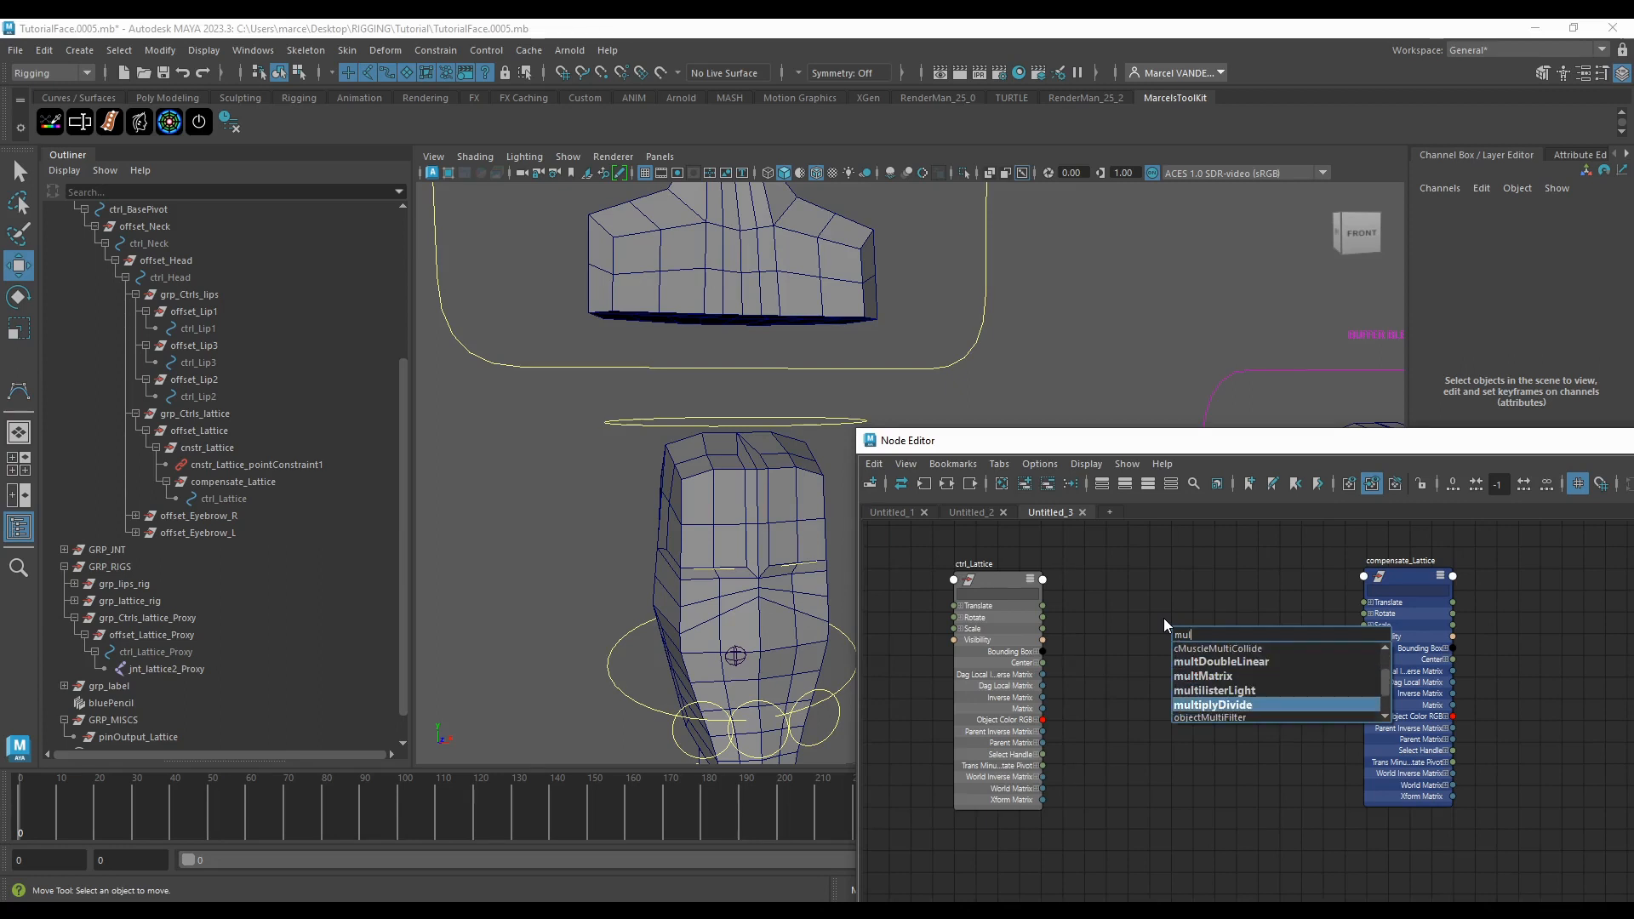
key("Return")
key("3")
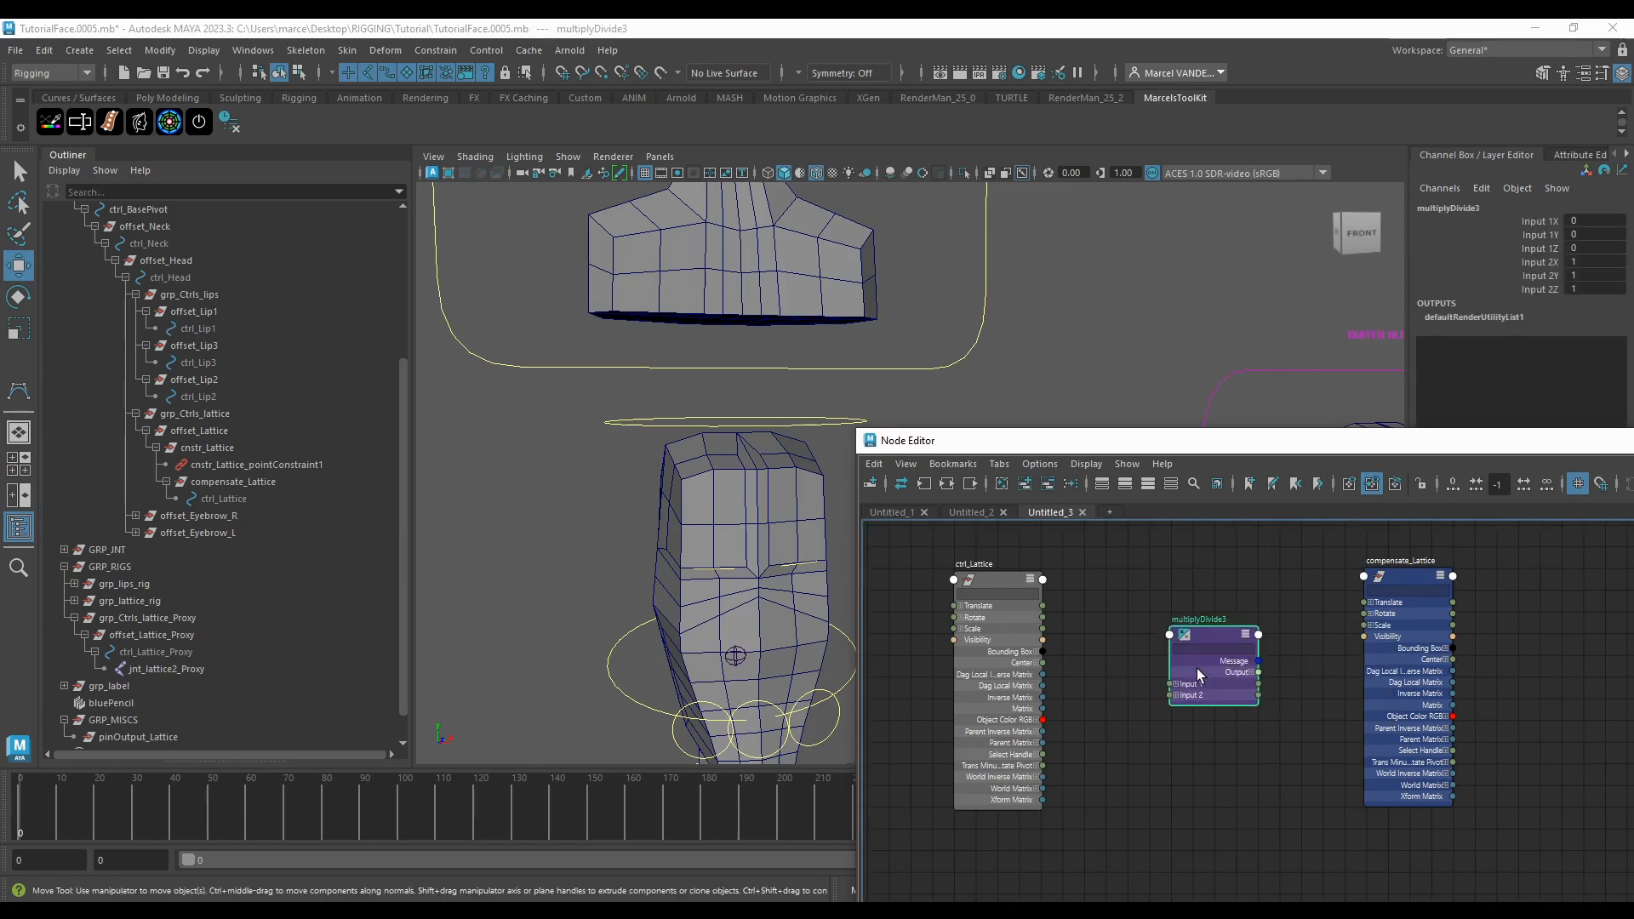
Step: Set all three Input 2 values of the multiplyDivide node to -1 and connect ctrl_Lattice's Translate to its Input 1
double_click(1593, 262)
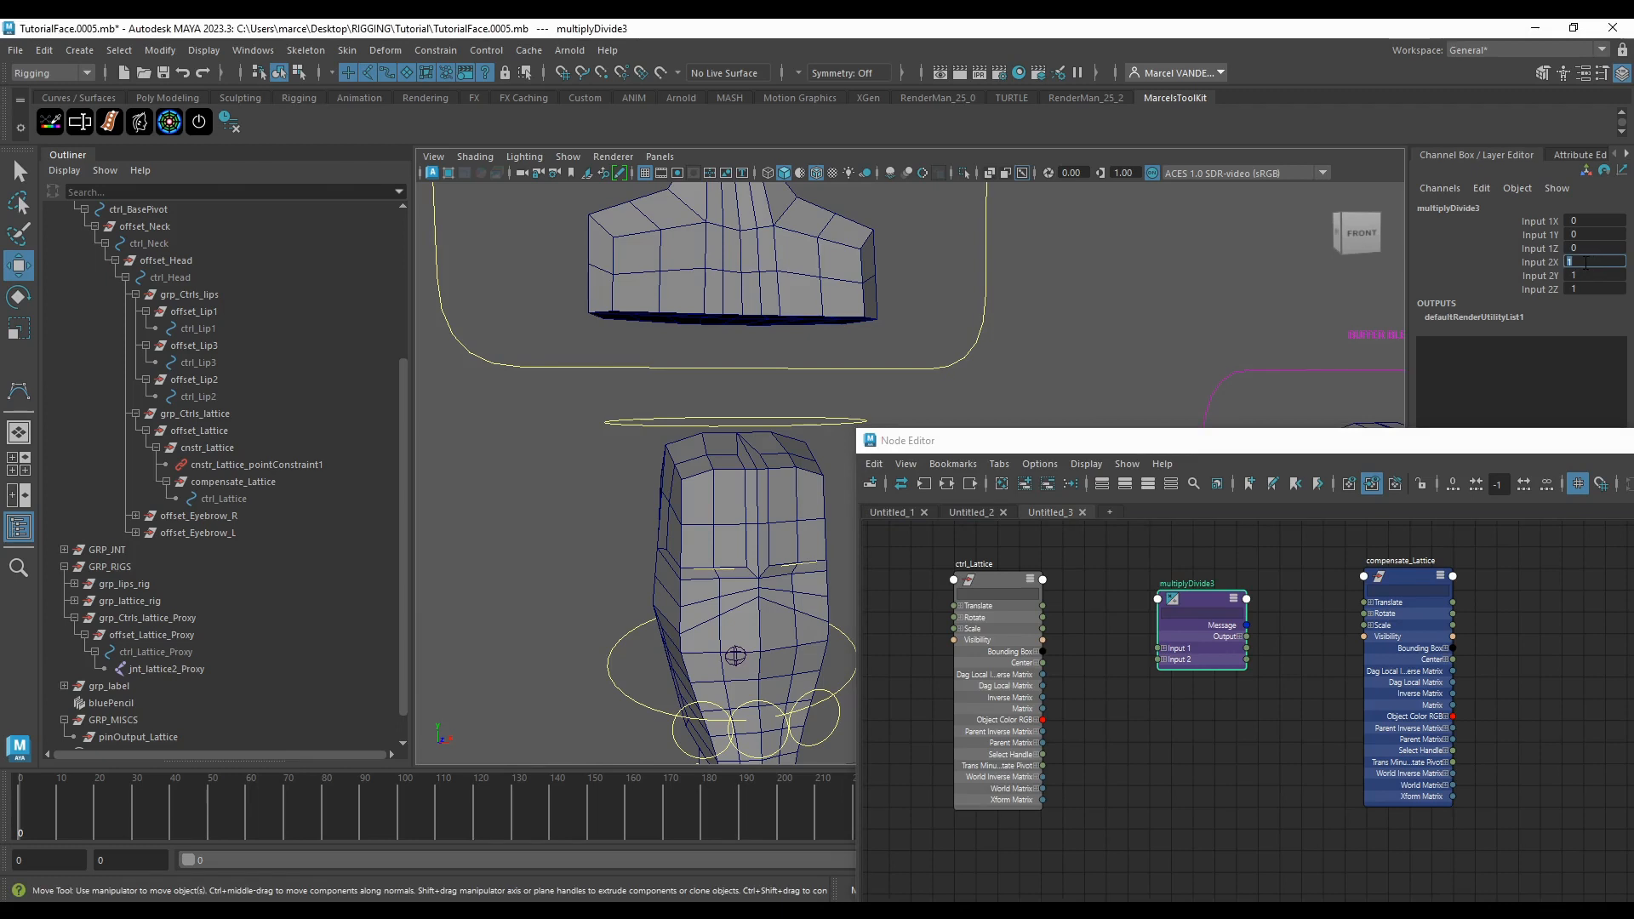
left_click(1223, 613)
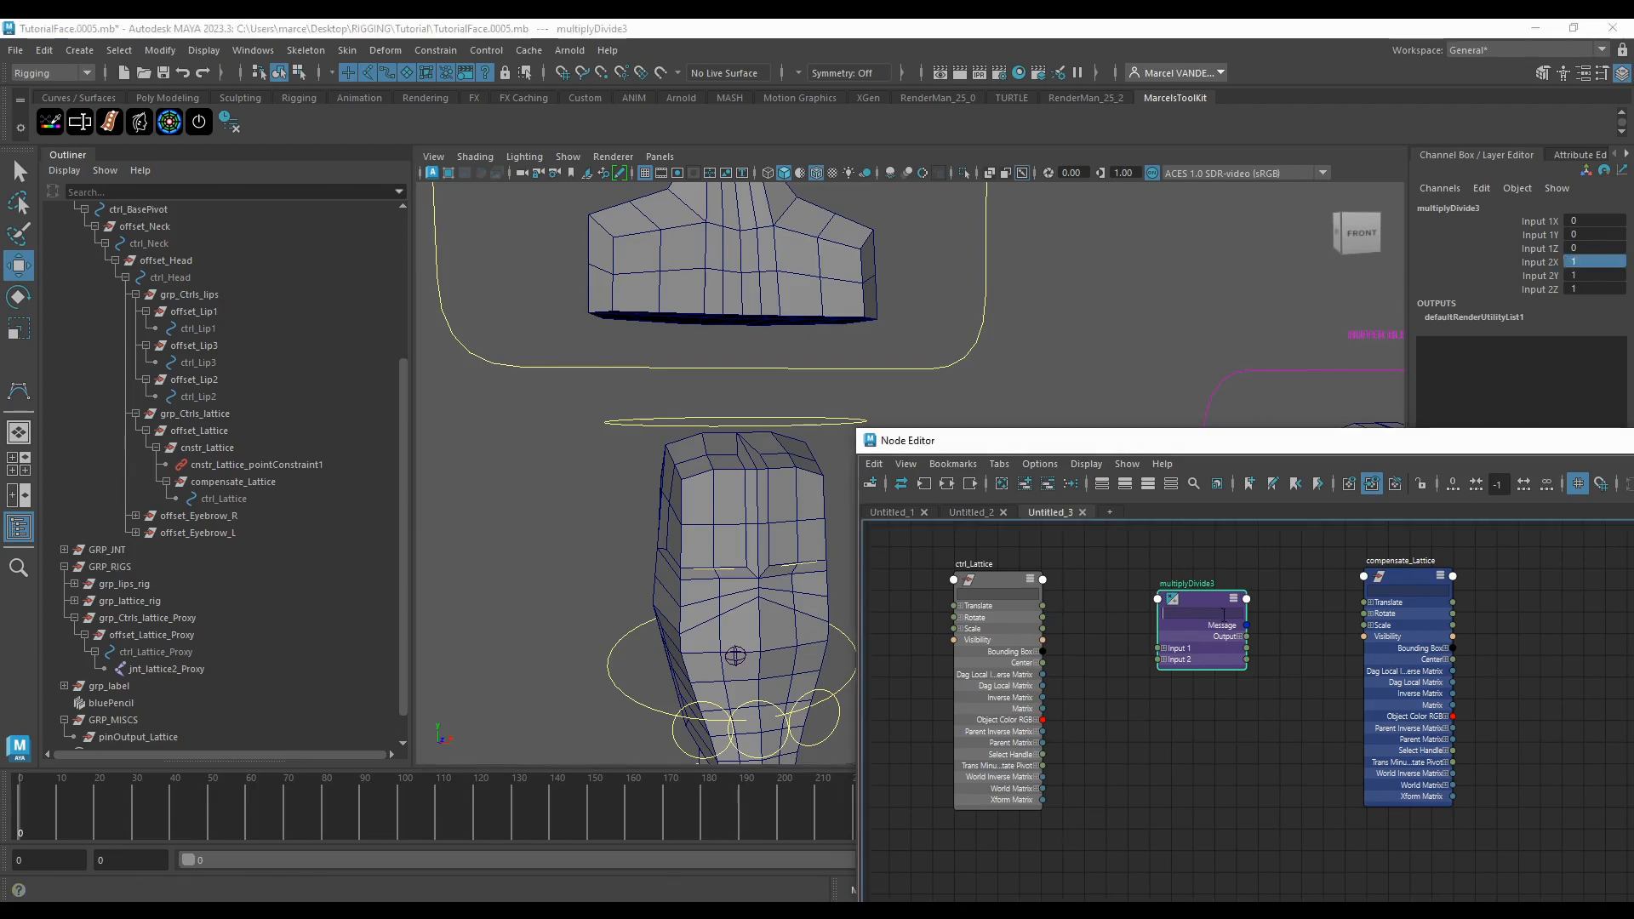
left_click(1579, 168)
left_click_drag(1396, 442, 1339, 446)
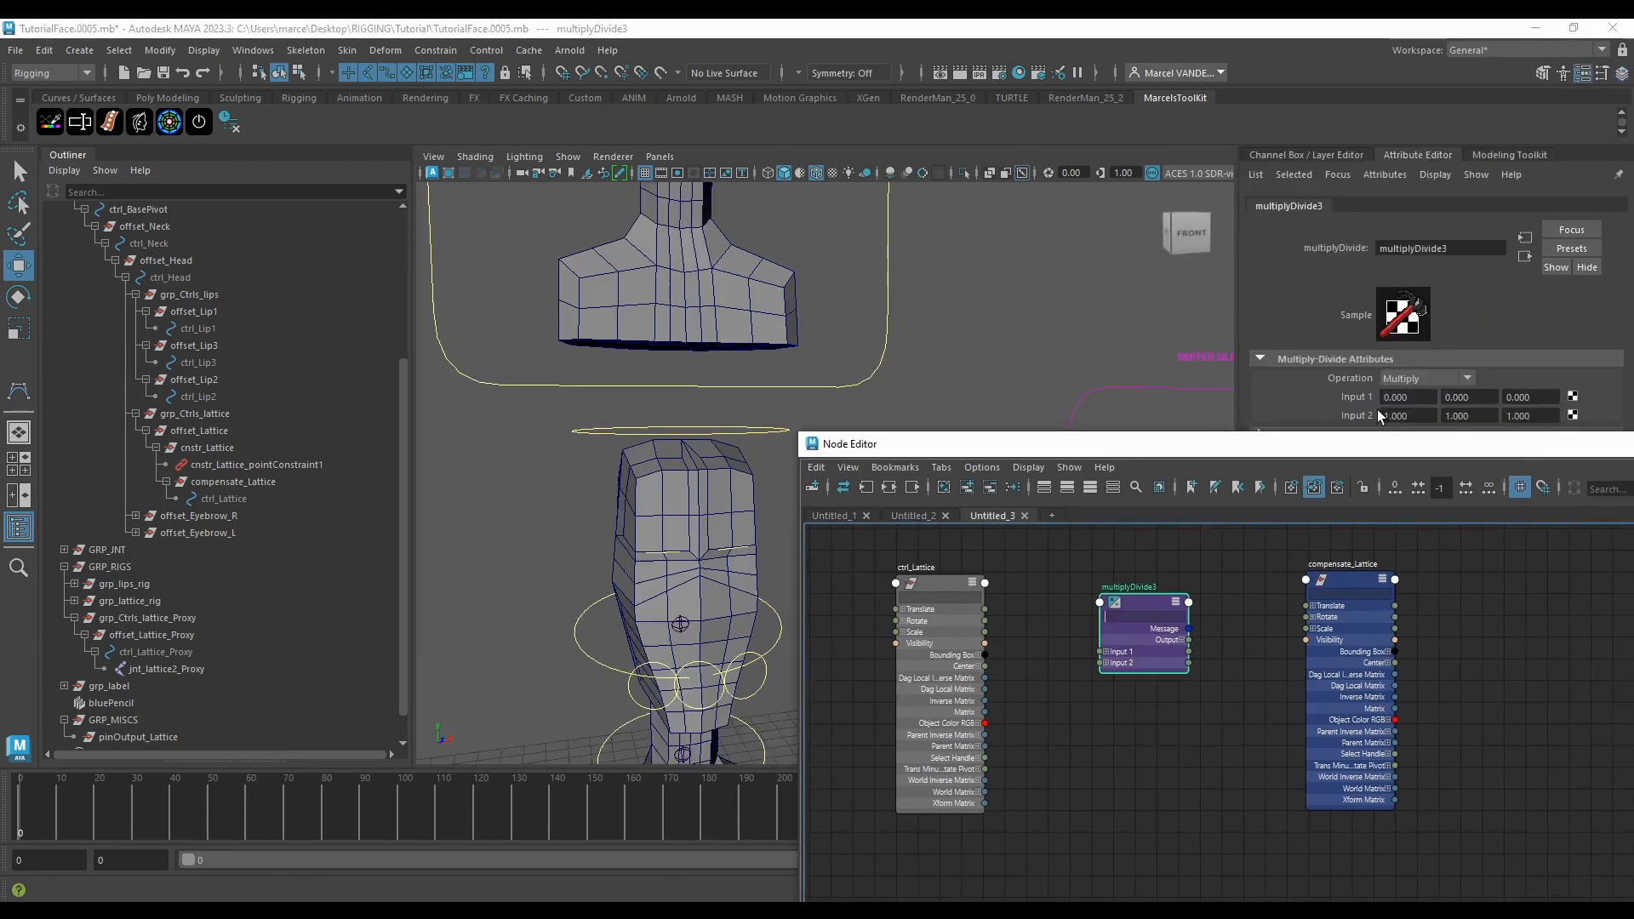
left_click(1385, 415)
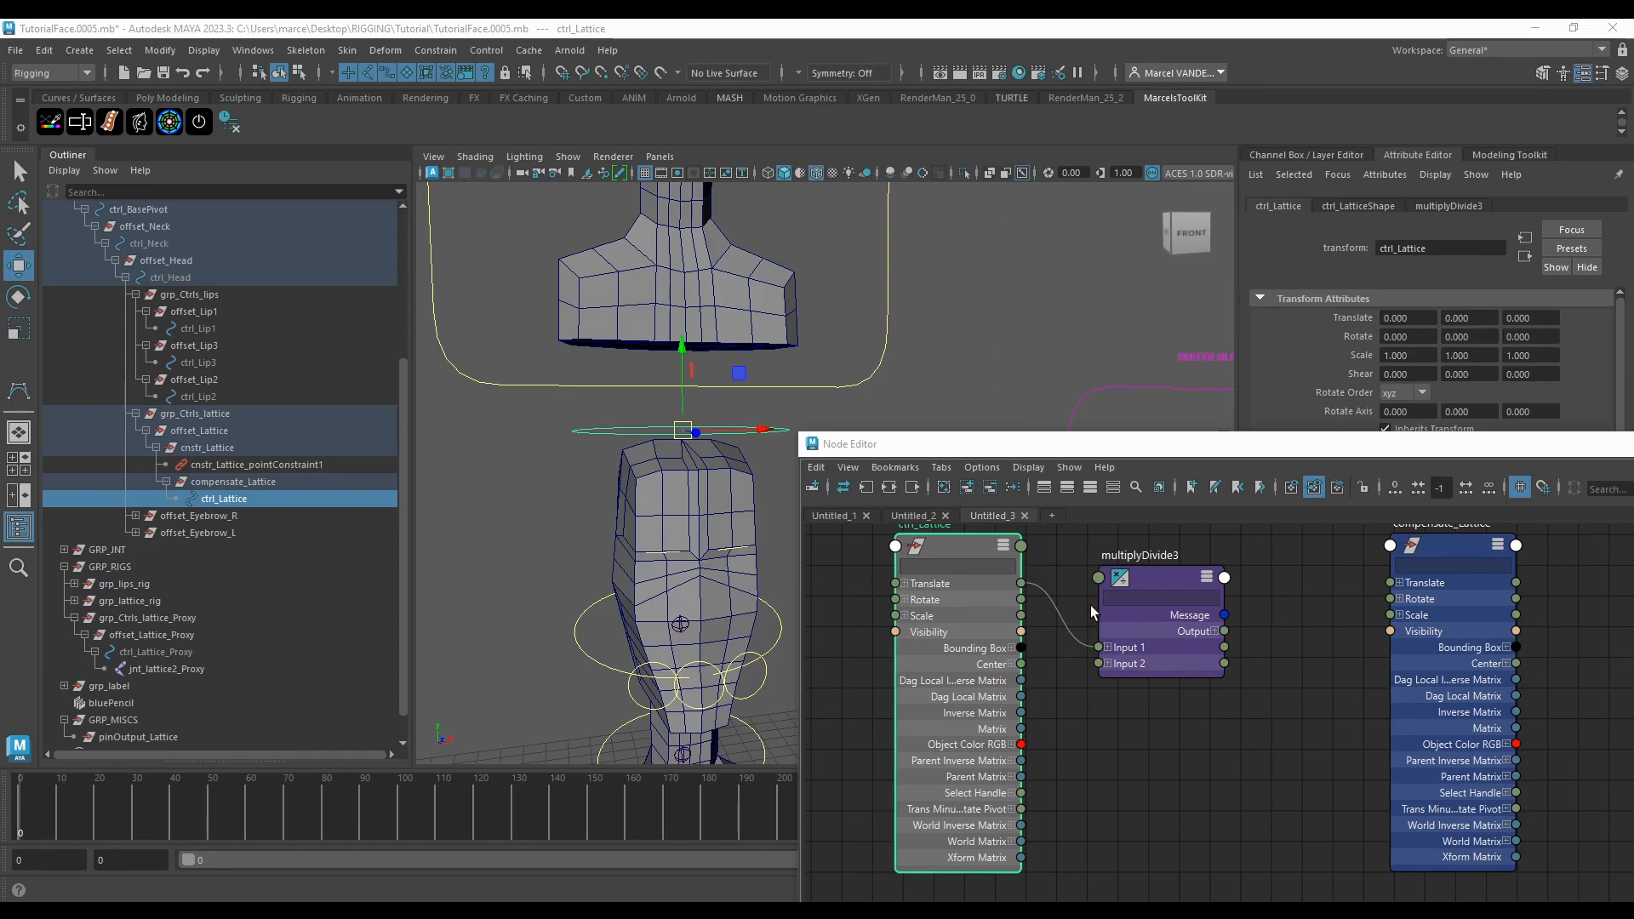
Step: Review the Input 1 and Input 2 values of the multiplyDivide node
left_click(1168, 611)
scroll(1156, 610, "down", 3)
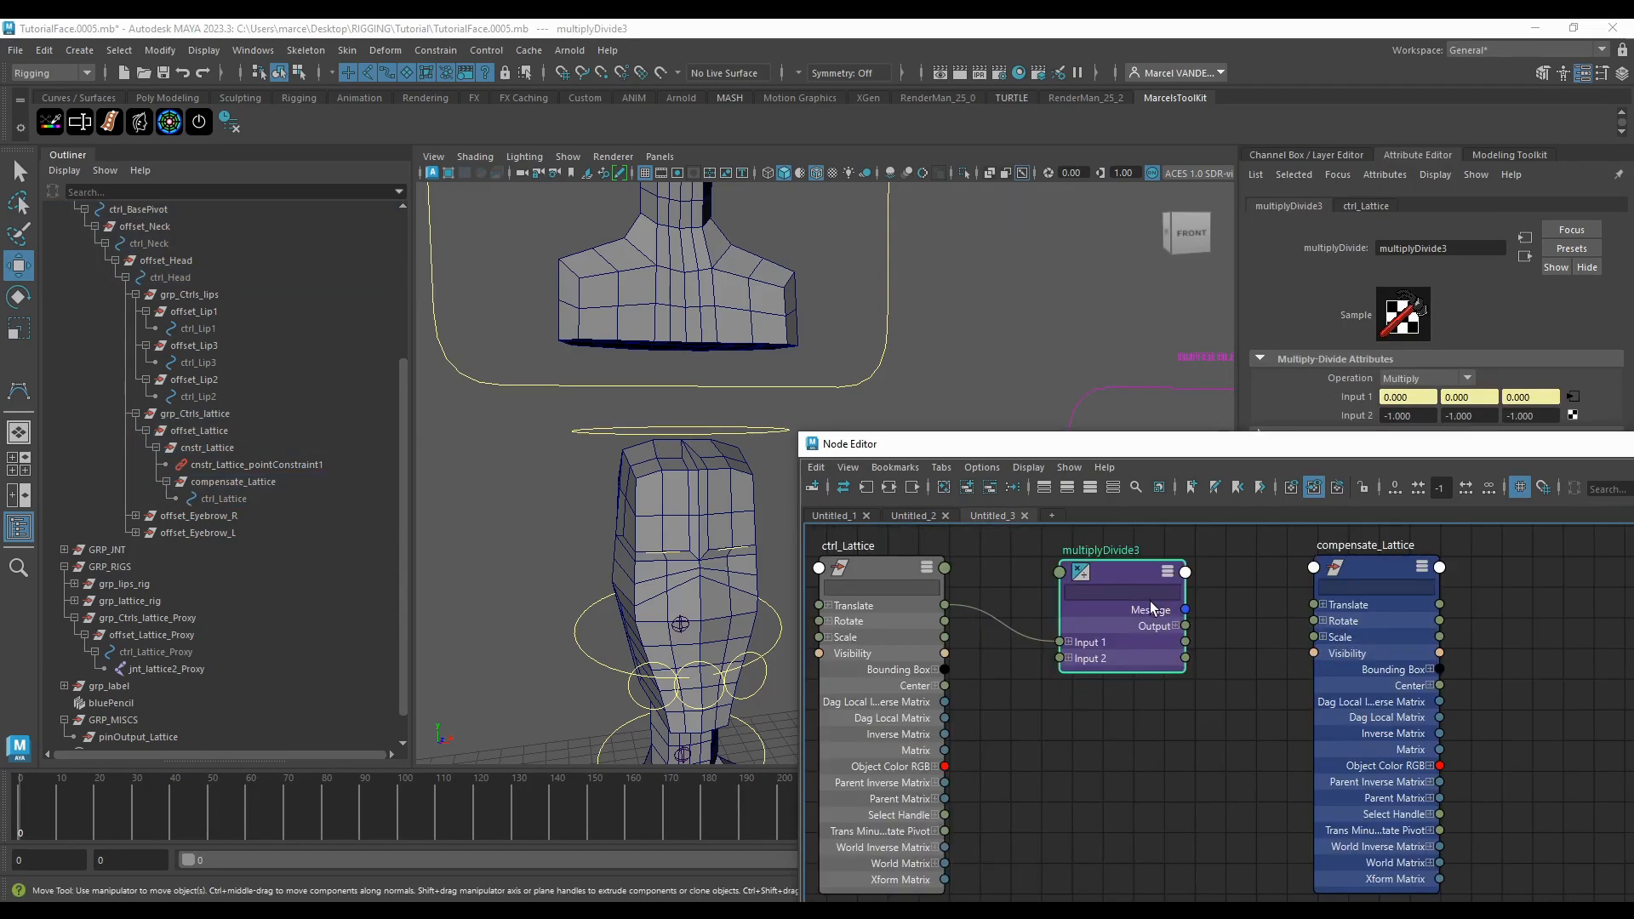
scroll(1139, 627, "up", 4)
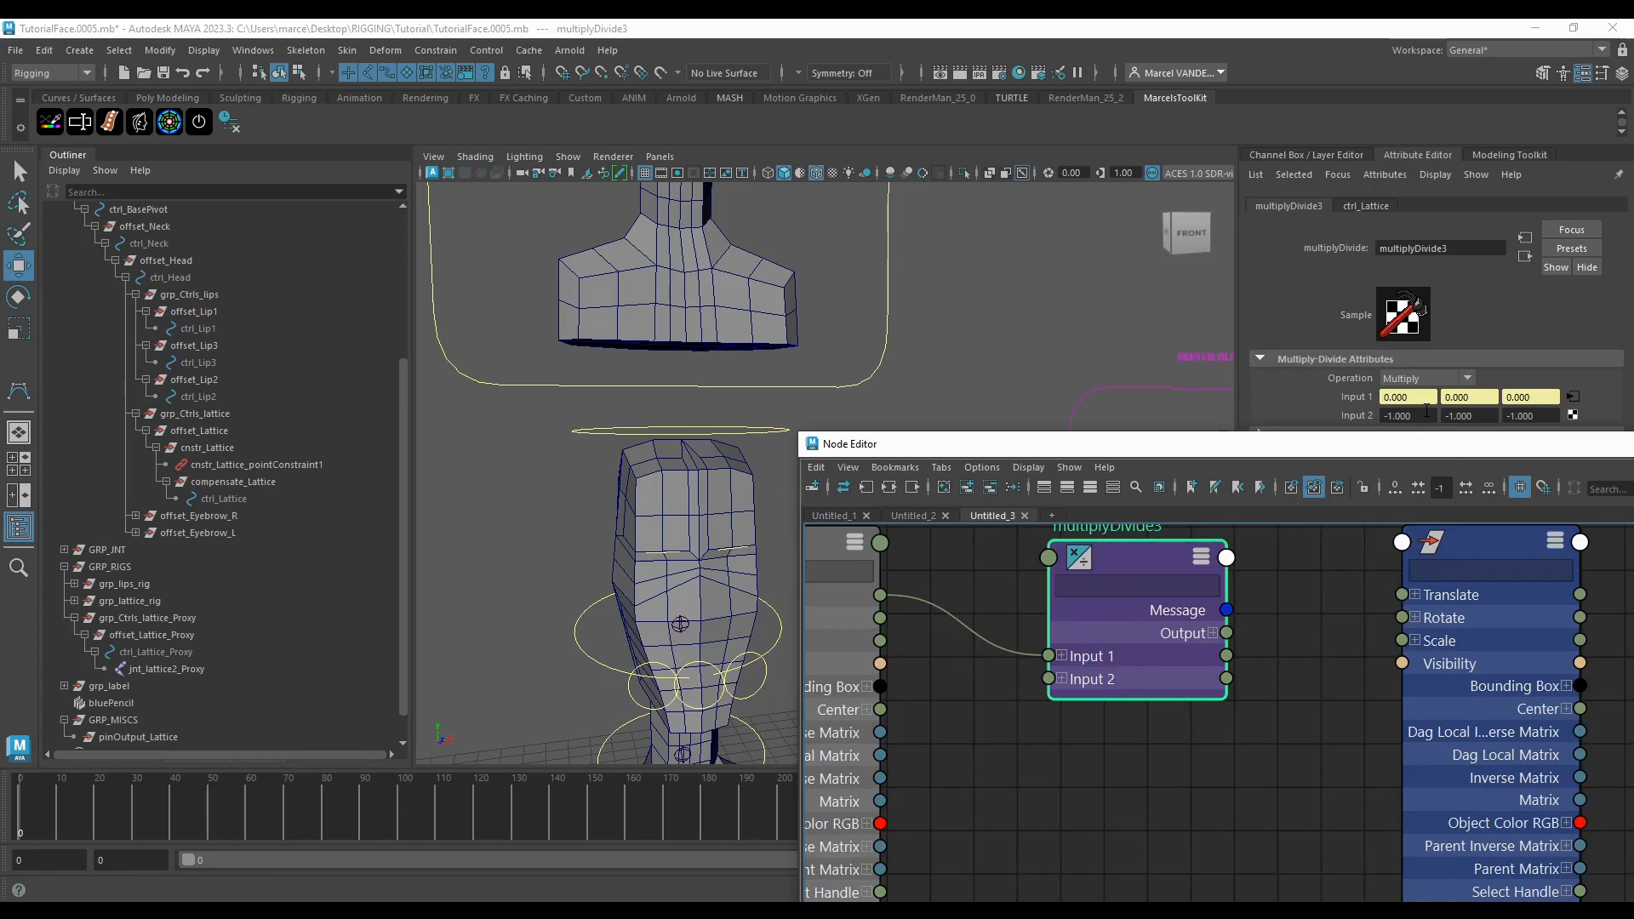
double_click(1396, 416)
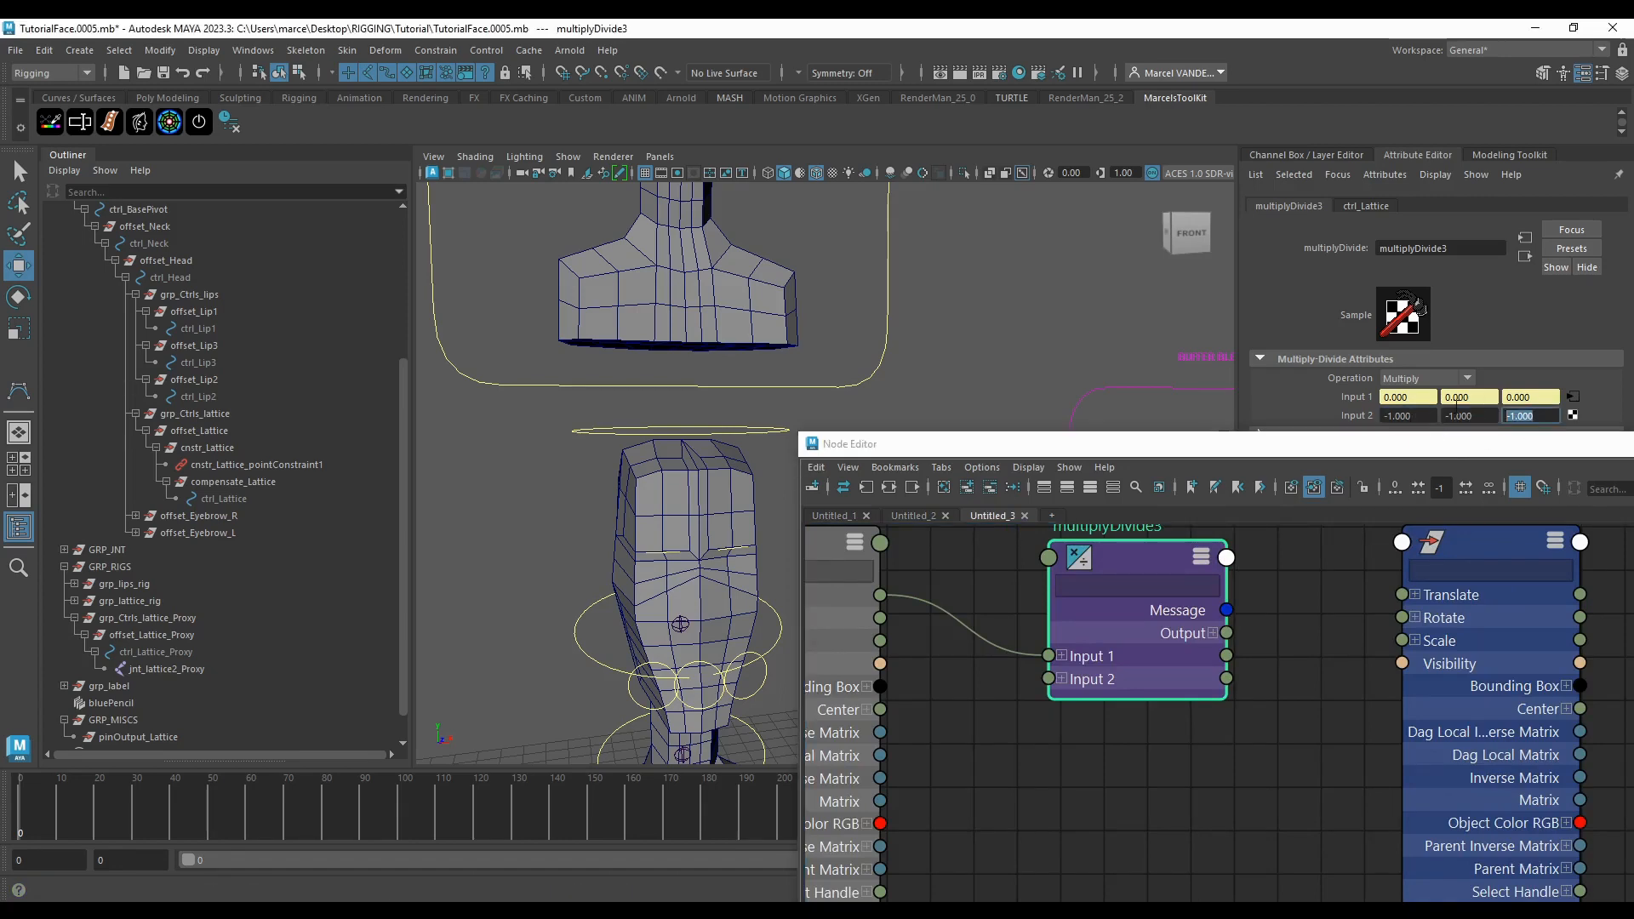
scroll(1224, 611, "down", 3)
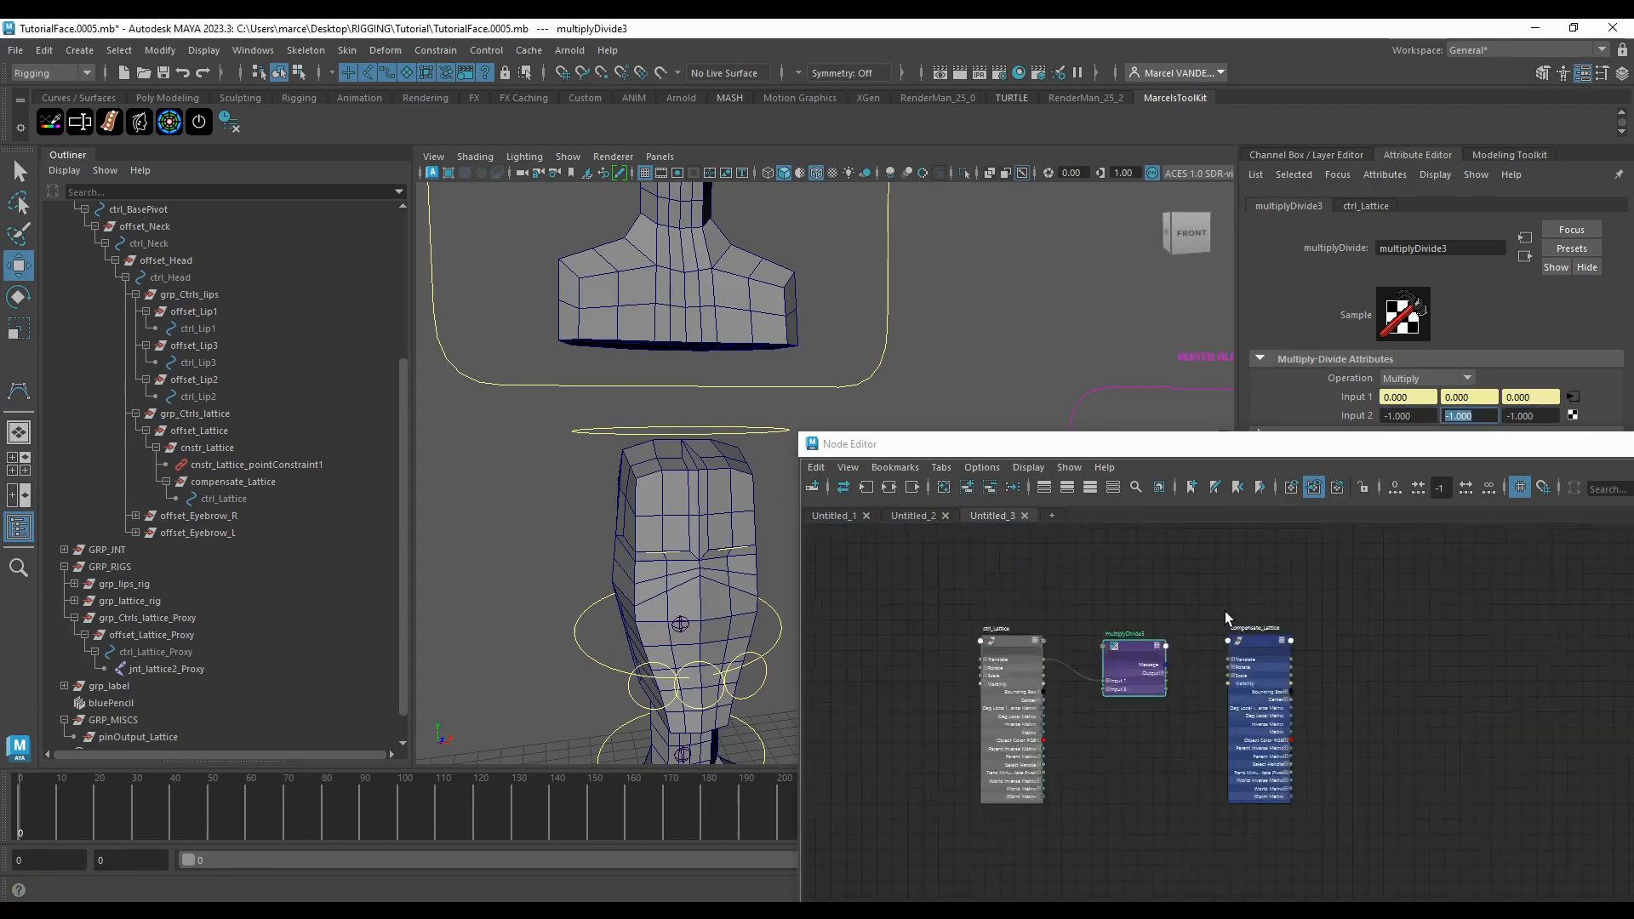
Step: Connect the multiplyDivide node's Output to the Translate input of compensate_Lattice
scroll(1090, 758, "up", 2)
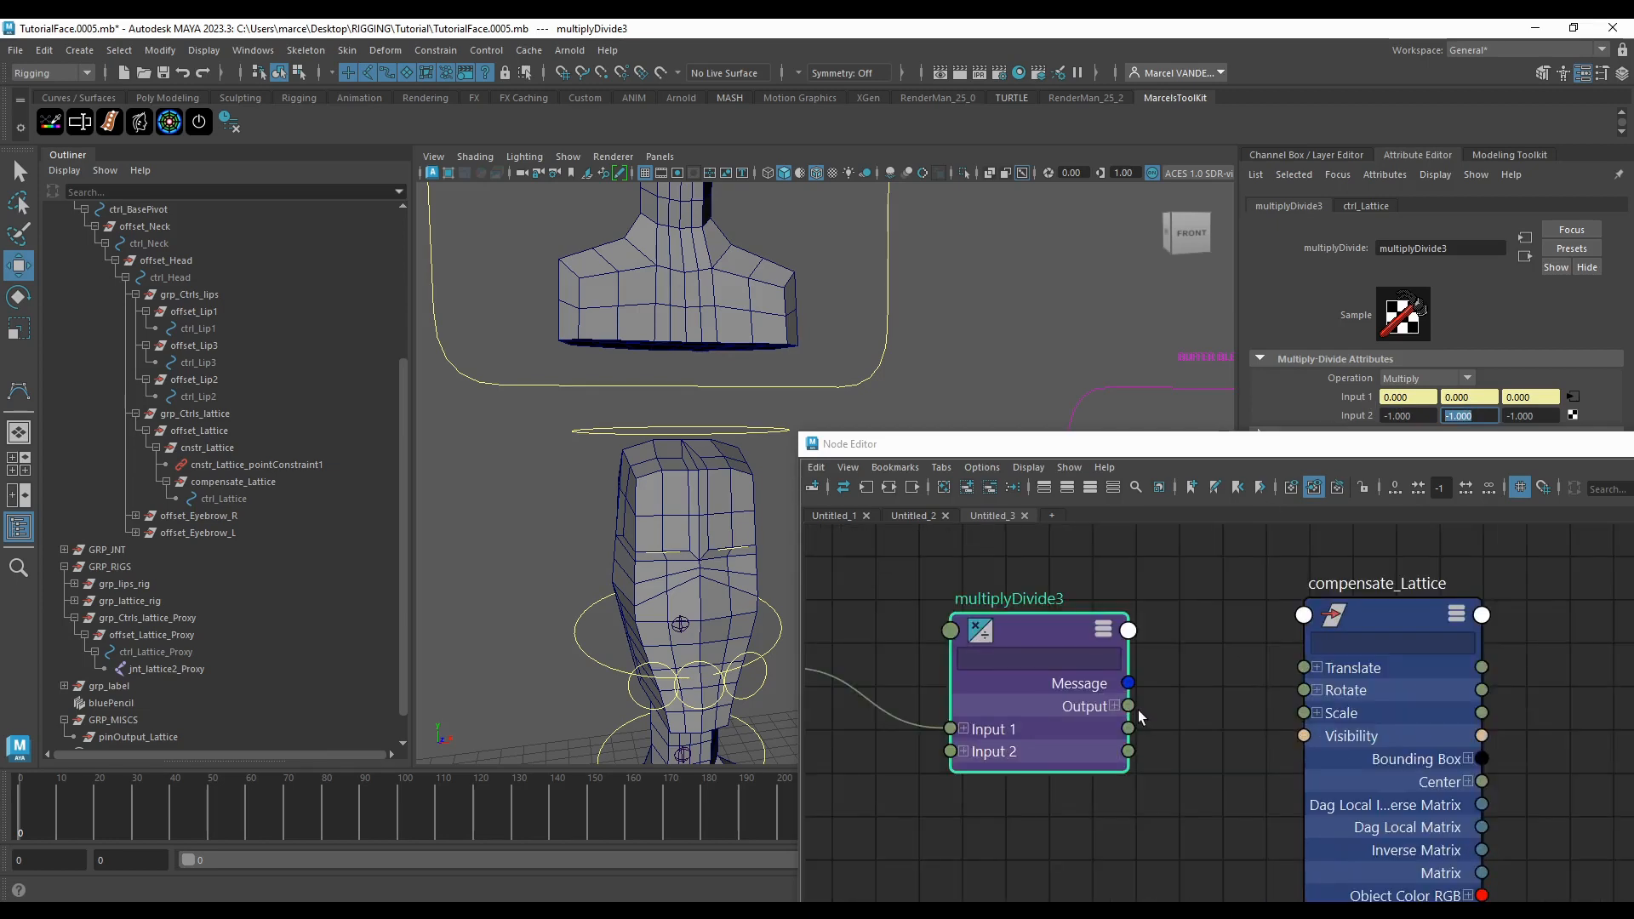
scroll(1166, 668, "down", 2)
scroll(1166, 668, "up", 3)
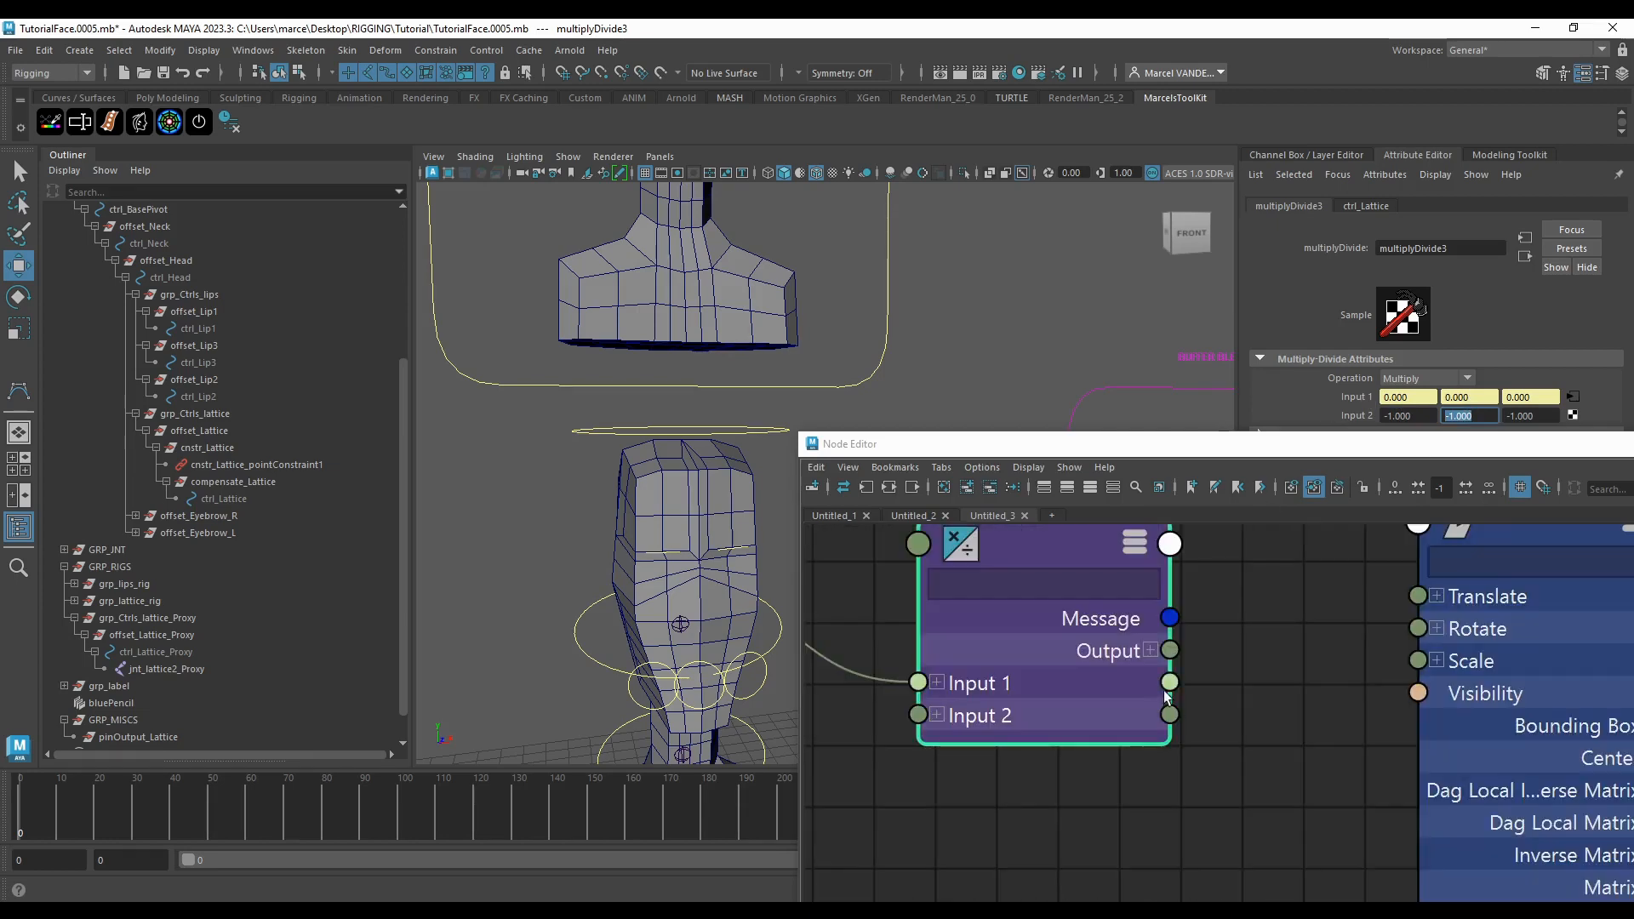
scroll(1170, 666, "down", 2)
left_click_drag(1076, 667, 1342, 614)
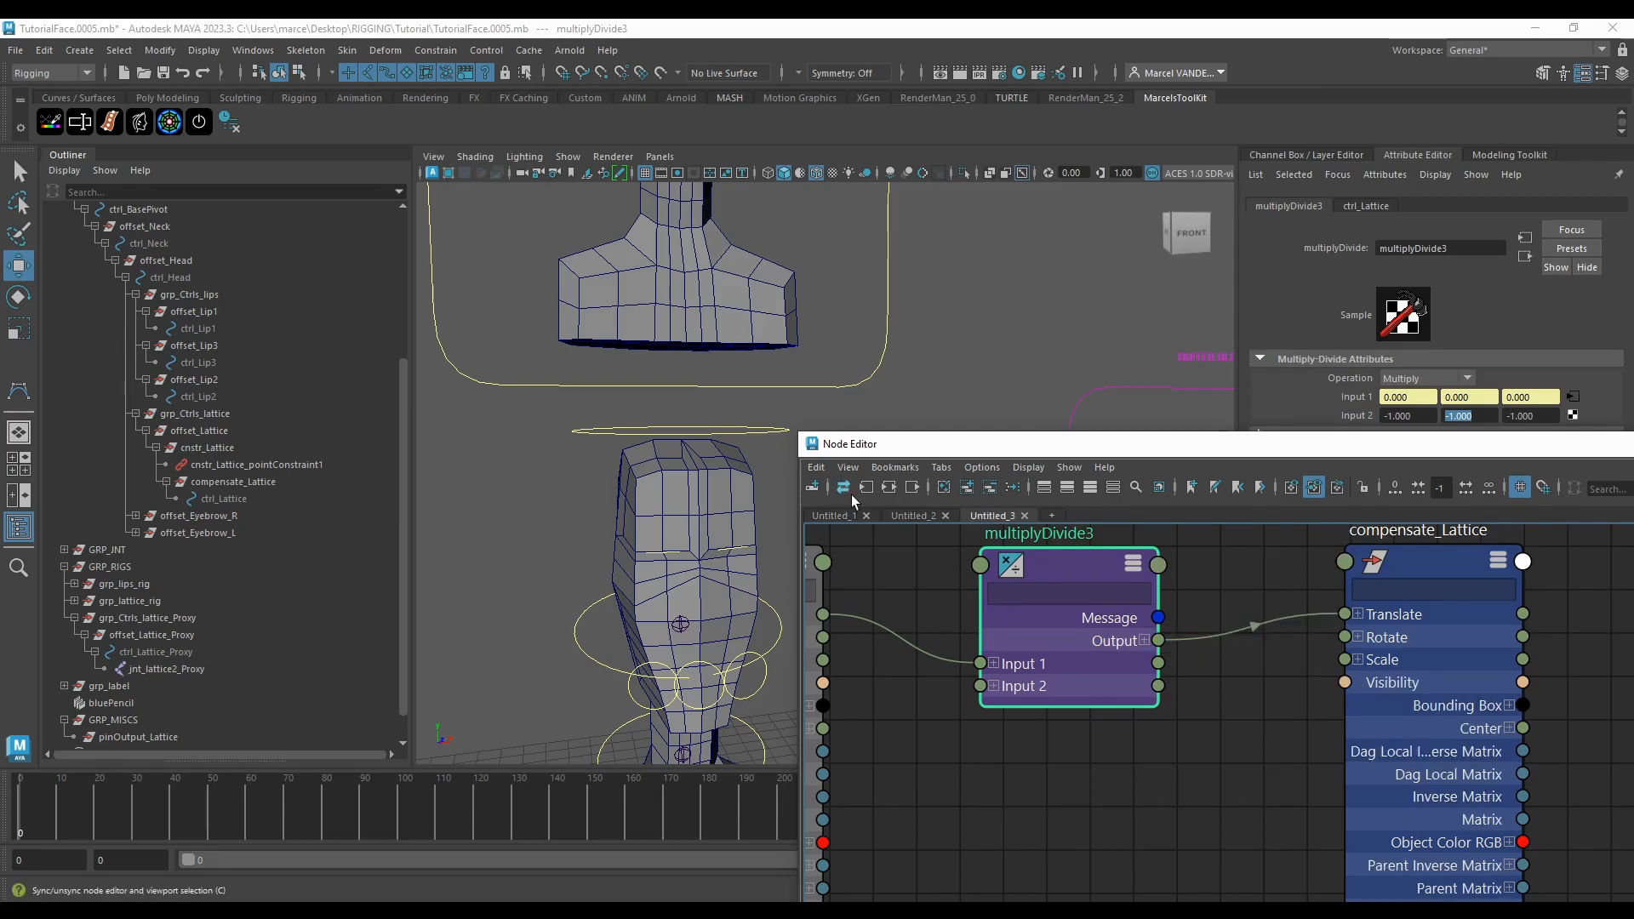
Step: Test the compensation by moving ctrl_Lattice on the main head, then return it to its rest position
left_click(751, 433)
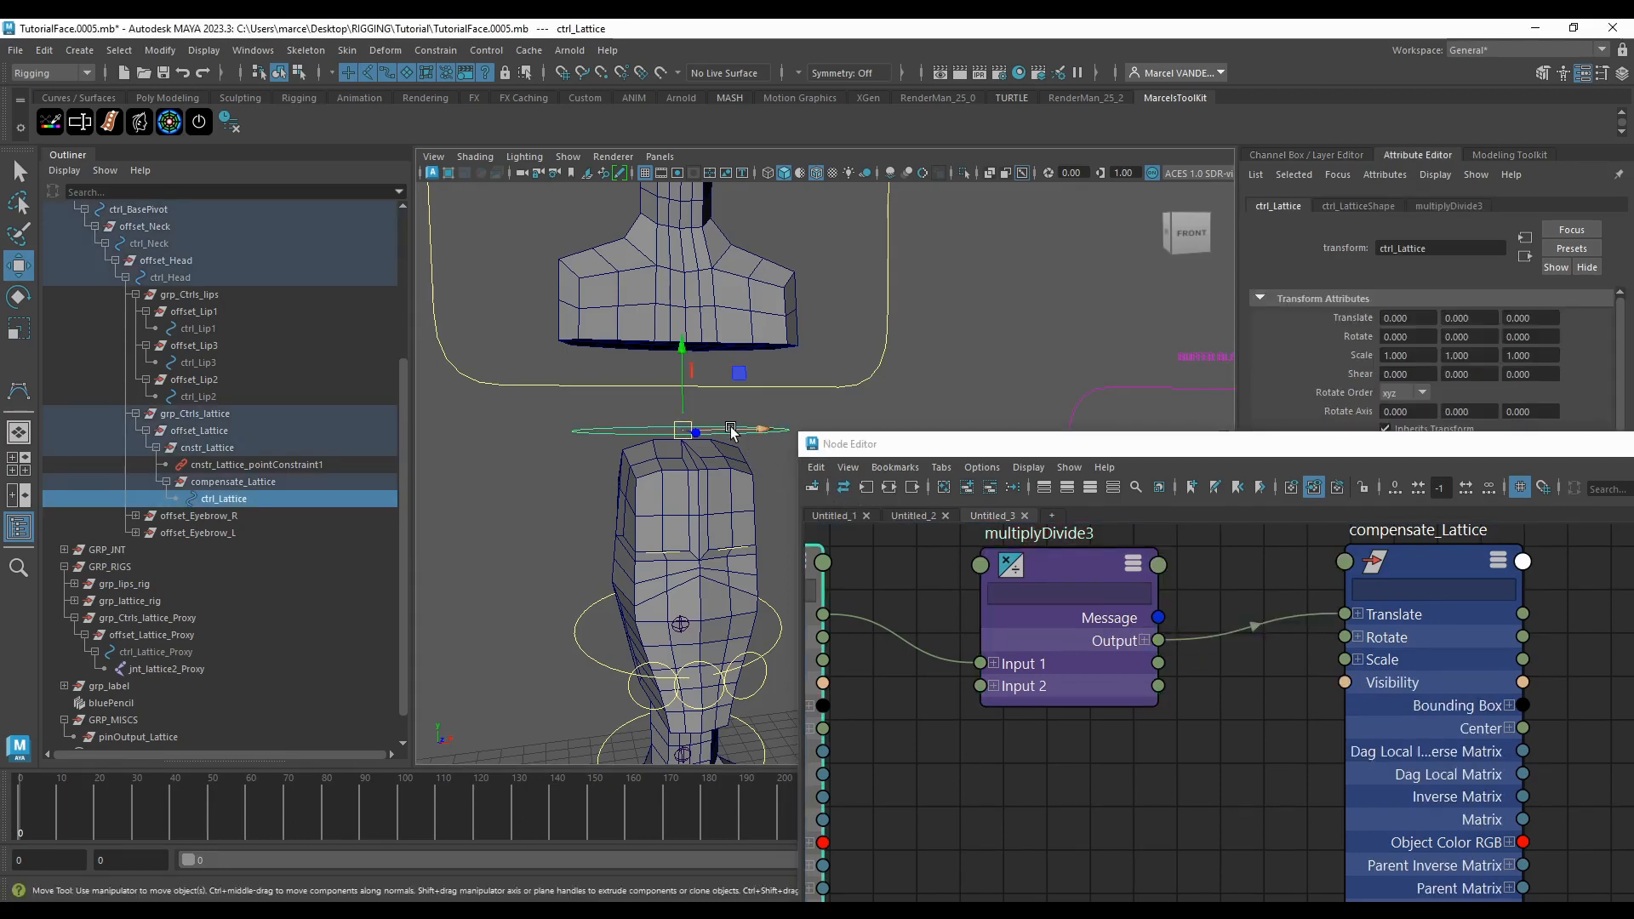
left_click_drag(731, 431, 730, 476)
scroll(729, 511, "up", 4)
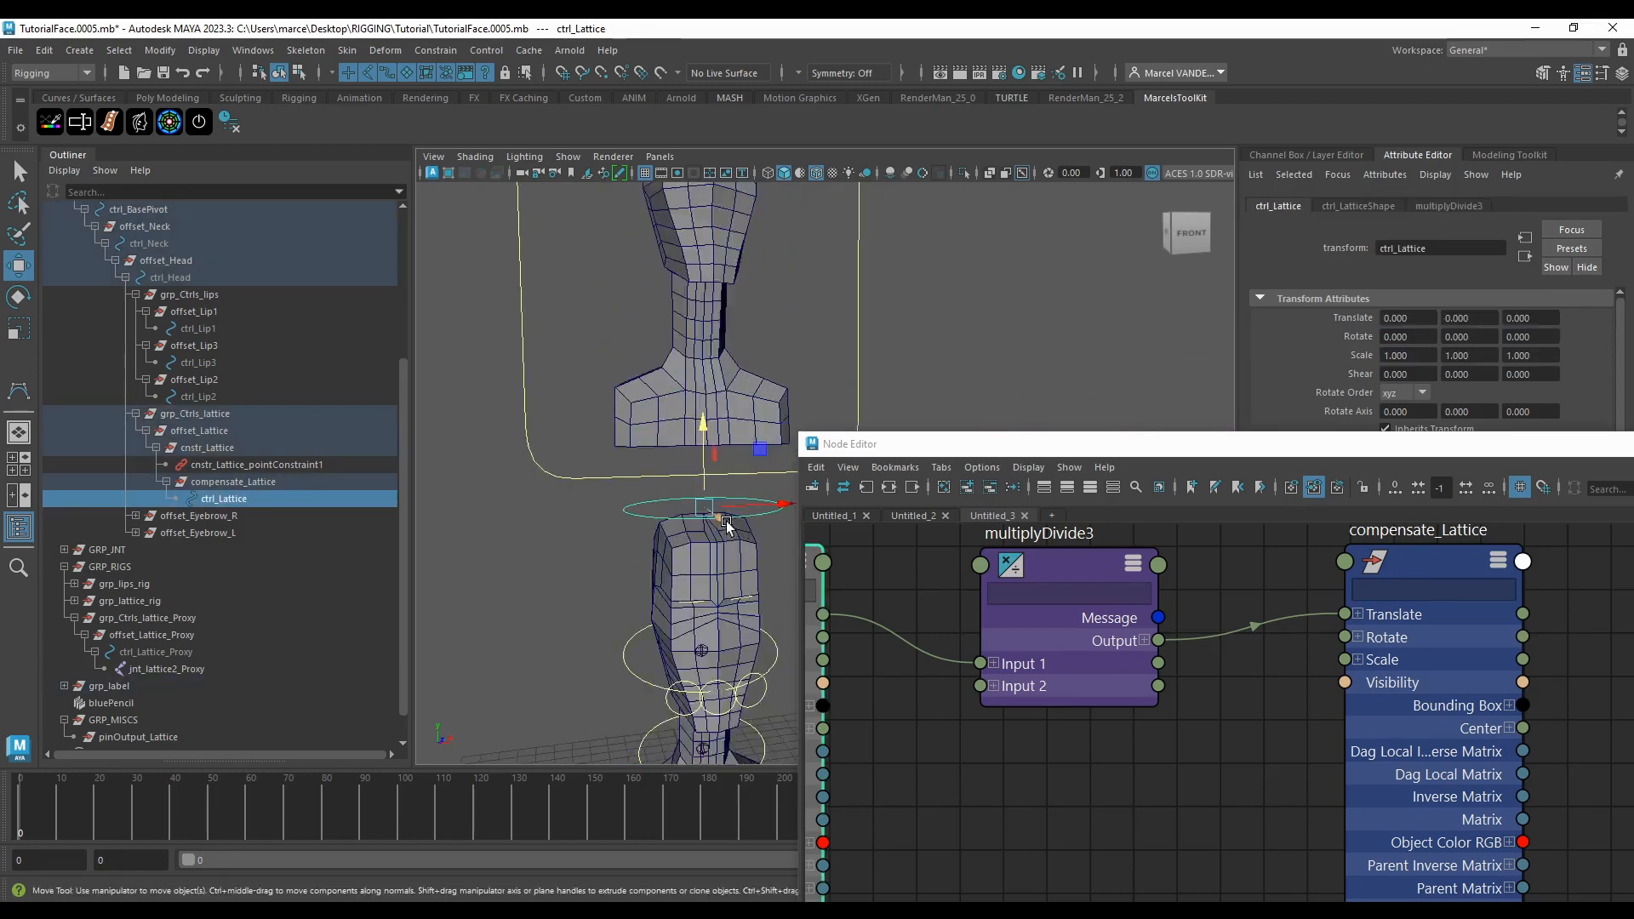
scroll(728, 525, "up", 2)
left_click(672, 575)
left_click(669, 508)
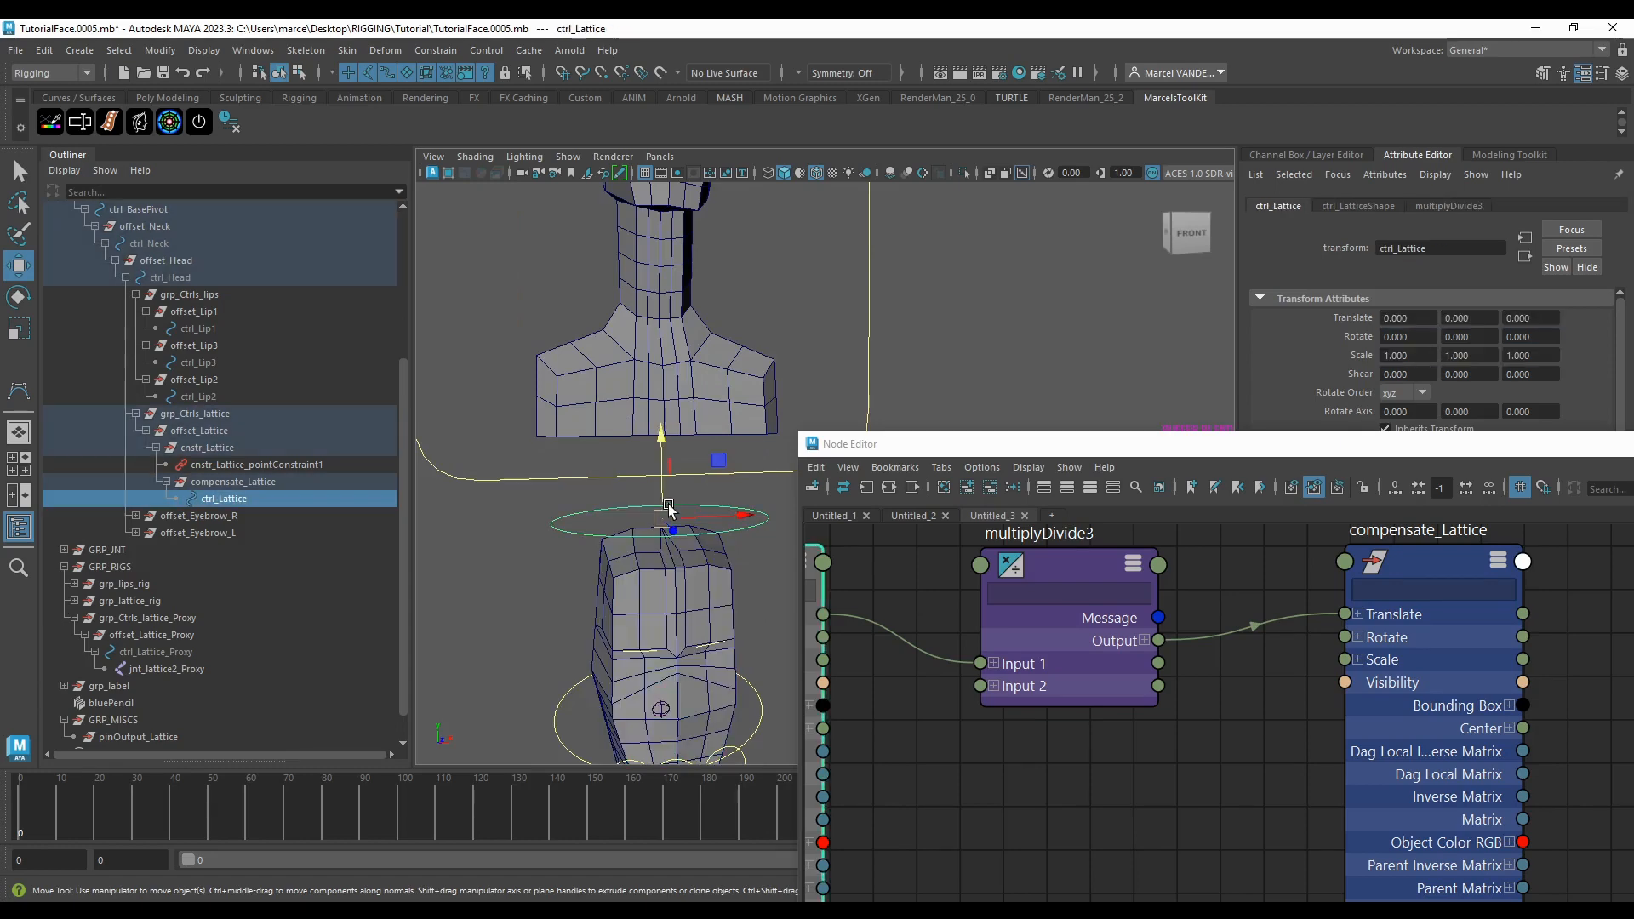
scroll(681, 476, "down", 5)
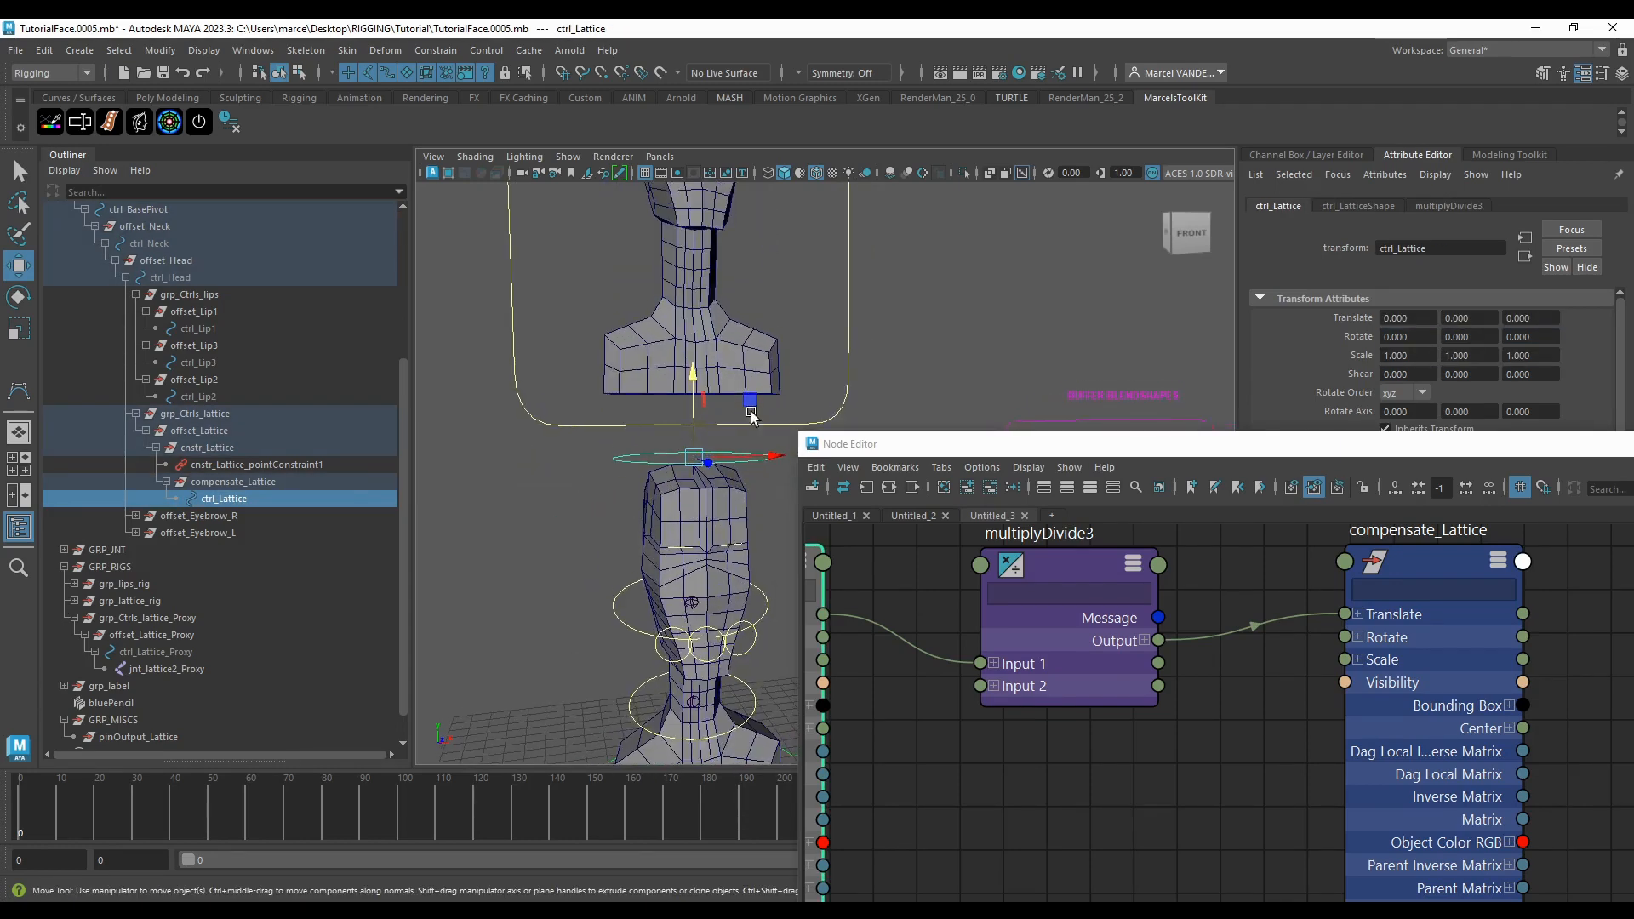
Step: Graph ctrl_Lattice's output connections, place the ctrl_Lattice_Proxy node above compensate_Lattice and expand its attributes
scroll(967, 575, "down", 4)
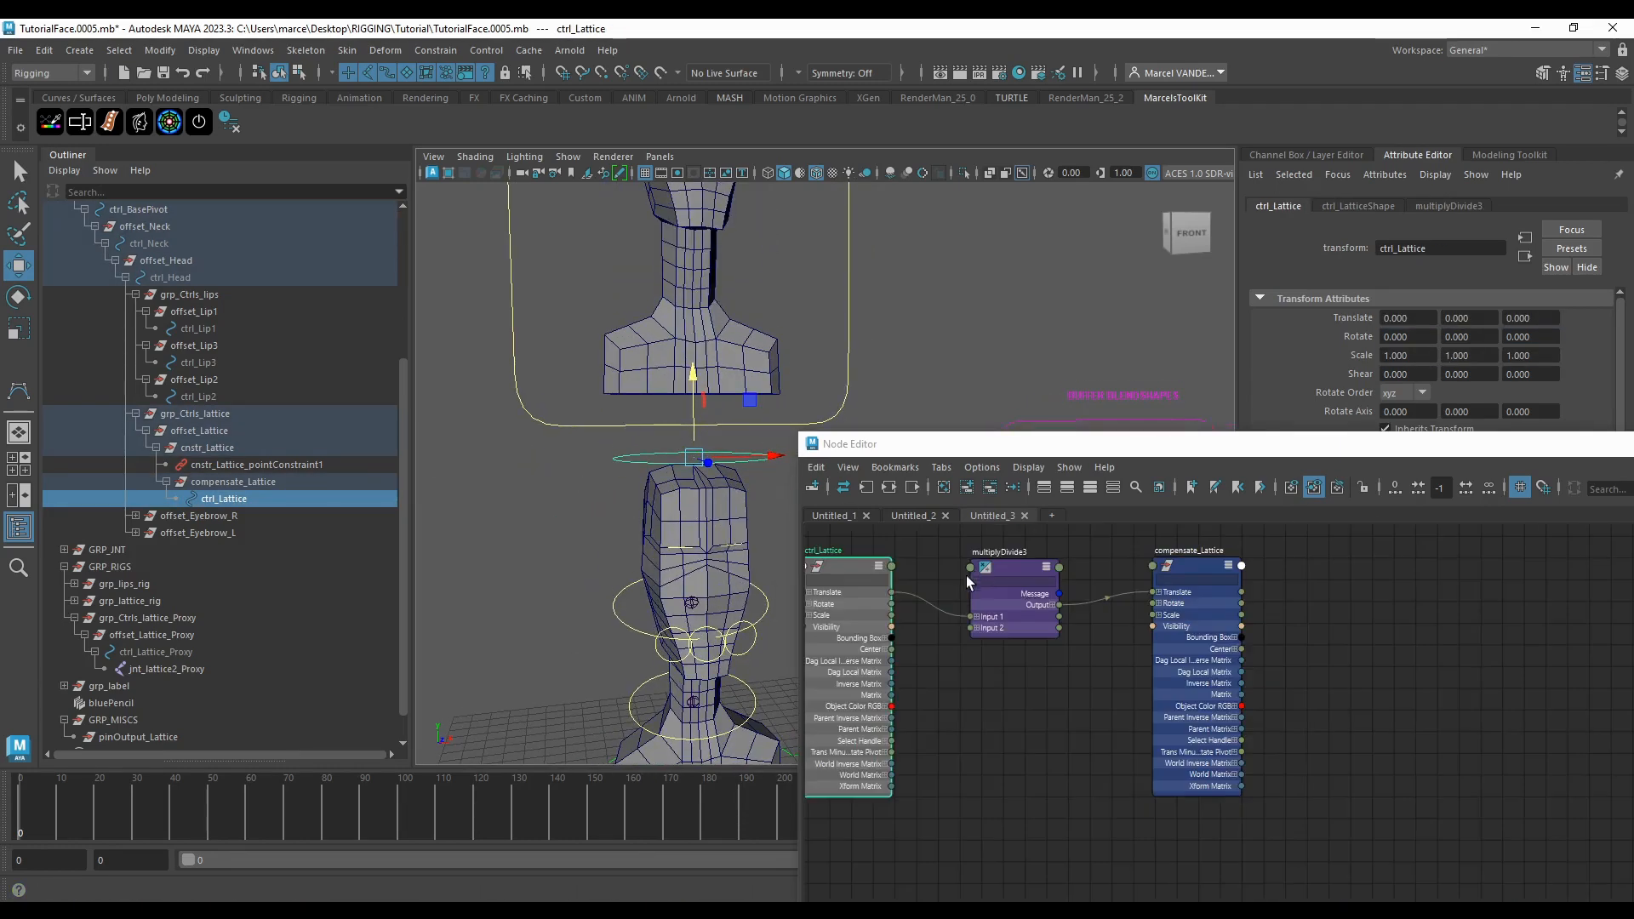
left_click(909, 488)
left_click(1253, 576)
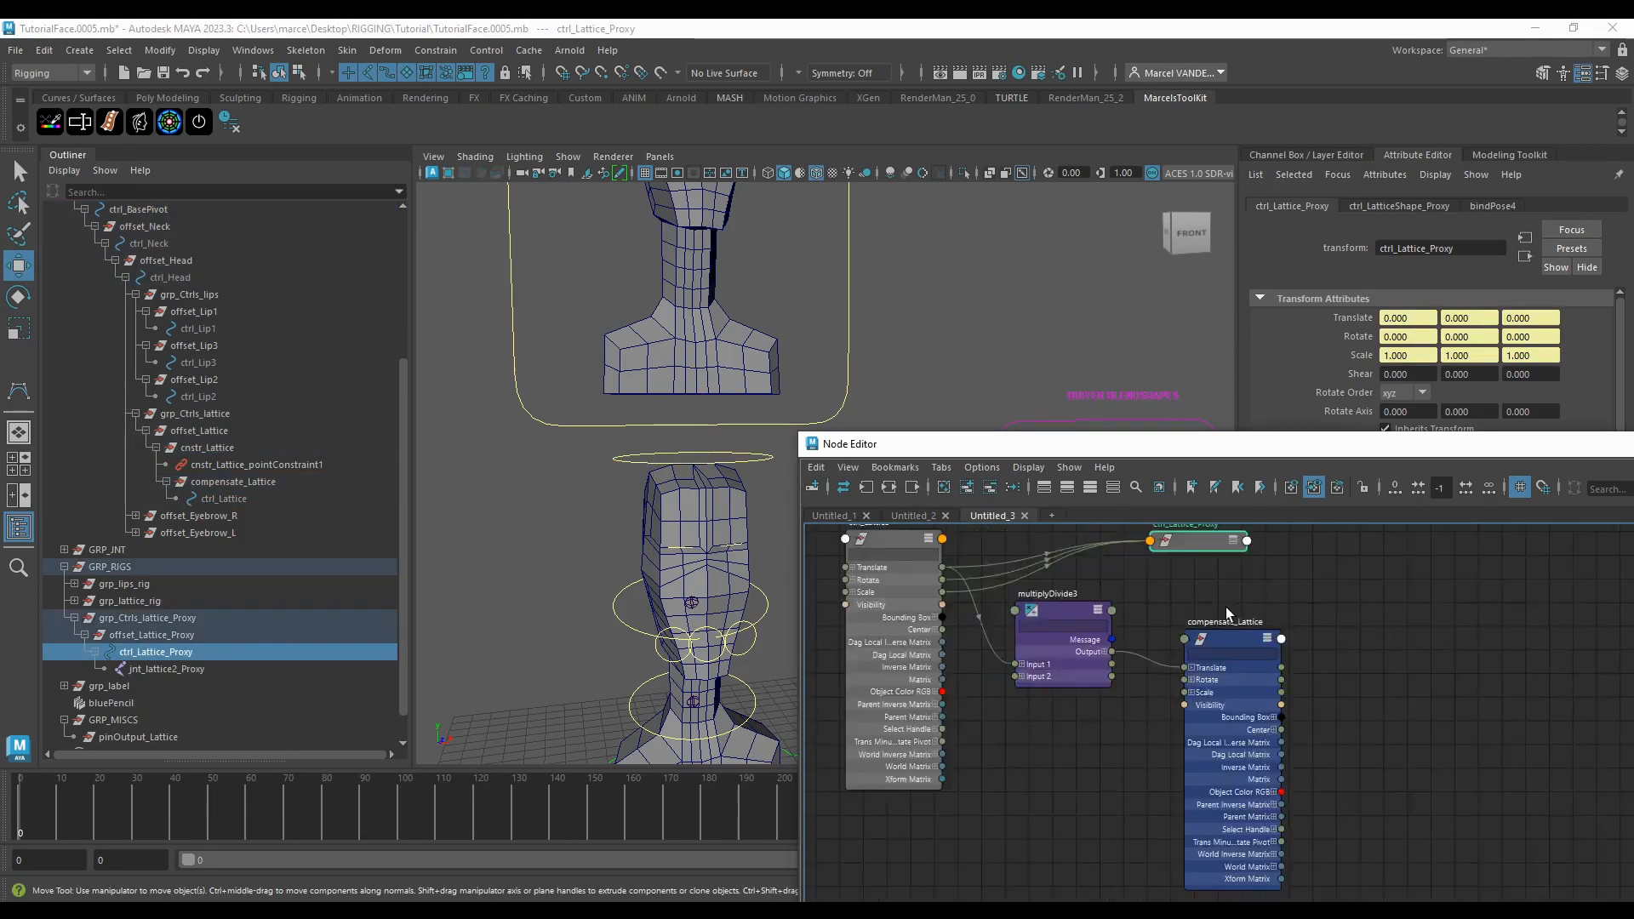
middle_click_drag(1225, 606, 1224, 641, "alt")
left_click(1233, 573)
left_click(1232, 573)
left_click_drag(1217, 641, 1244, 488)
scroll(1219, 609, "down", 4)
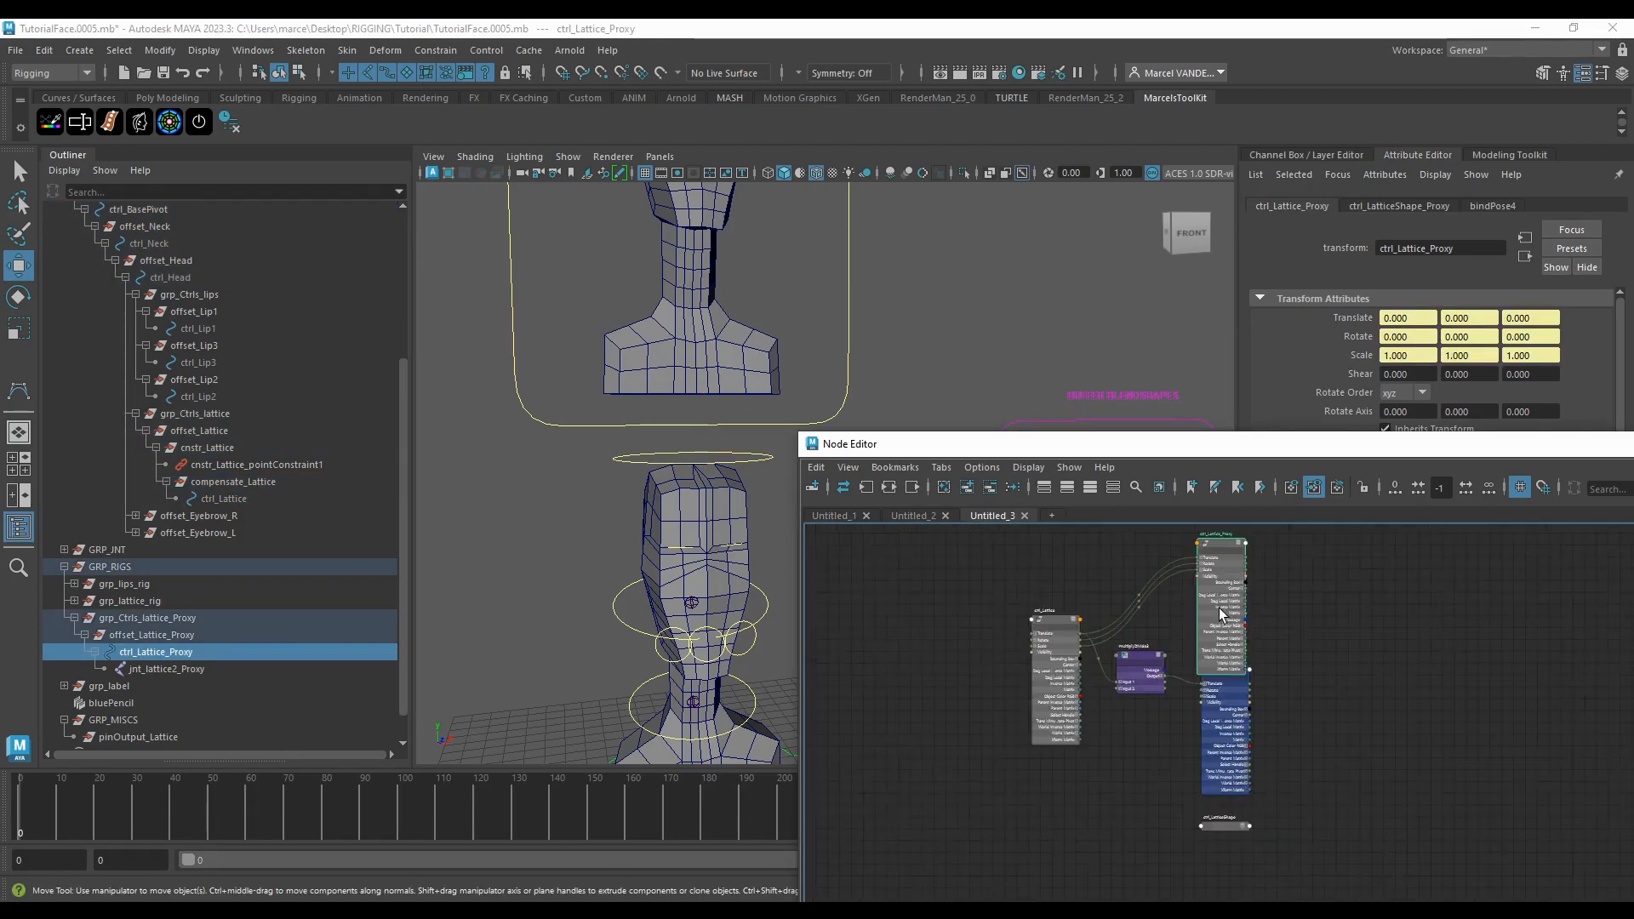
scroll(1222, 614, "up", 5)
Step: Remove the Translate connection from ctrl_Lattice to ctrl_Lattice_Proxy, keeping Rotate and Scale connected
left_click(1168, 546)
scroll(1233, 575, "down", 3)
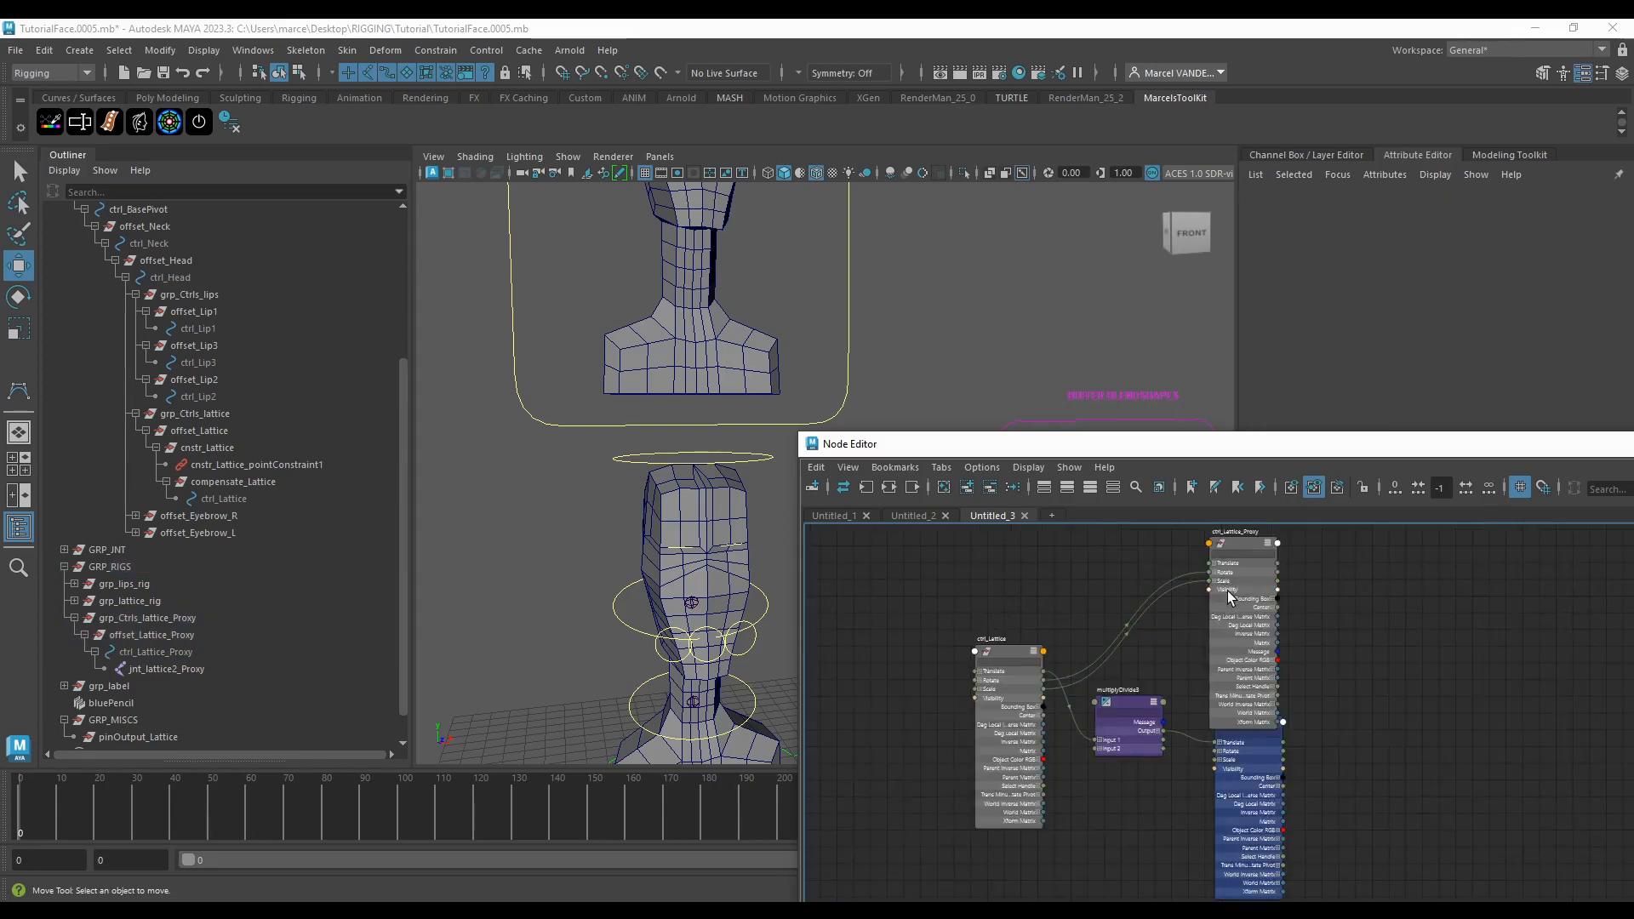
left_click(1237, 585)
Step: Inspect ctrl_Lattice on the main head and ctrl_Lattice_Proxy above the head in the RIGS frame
left_click(745, 464)
left_click(737, 454)
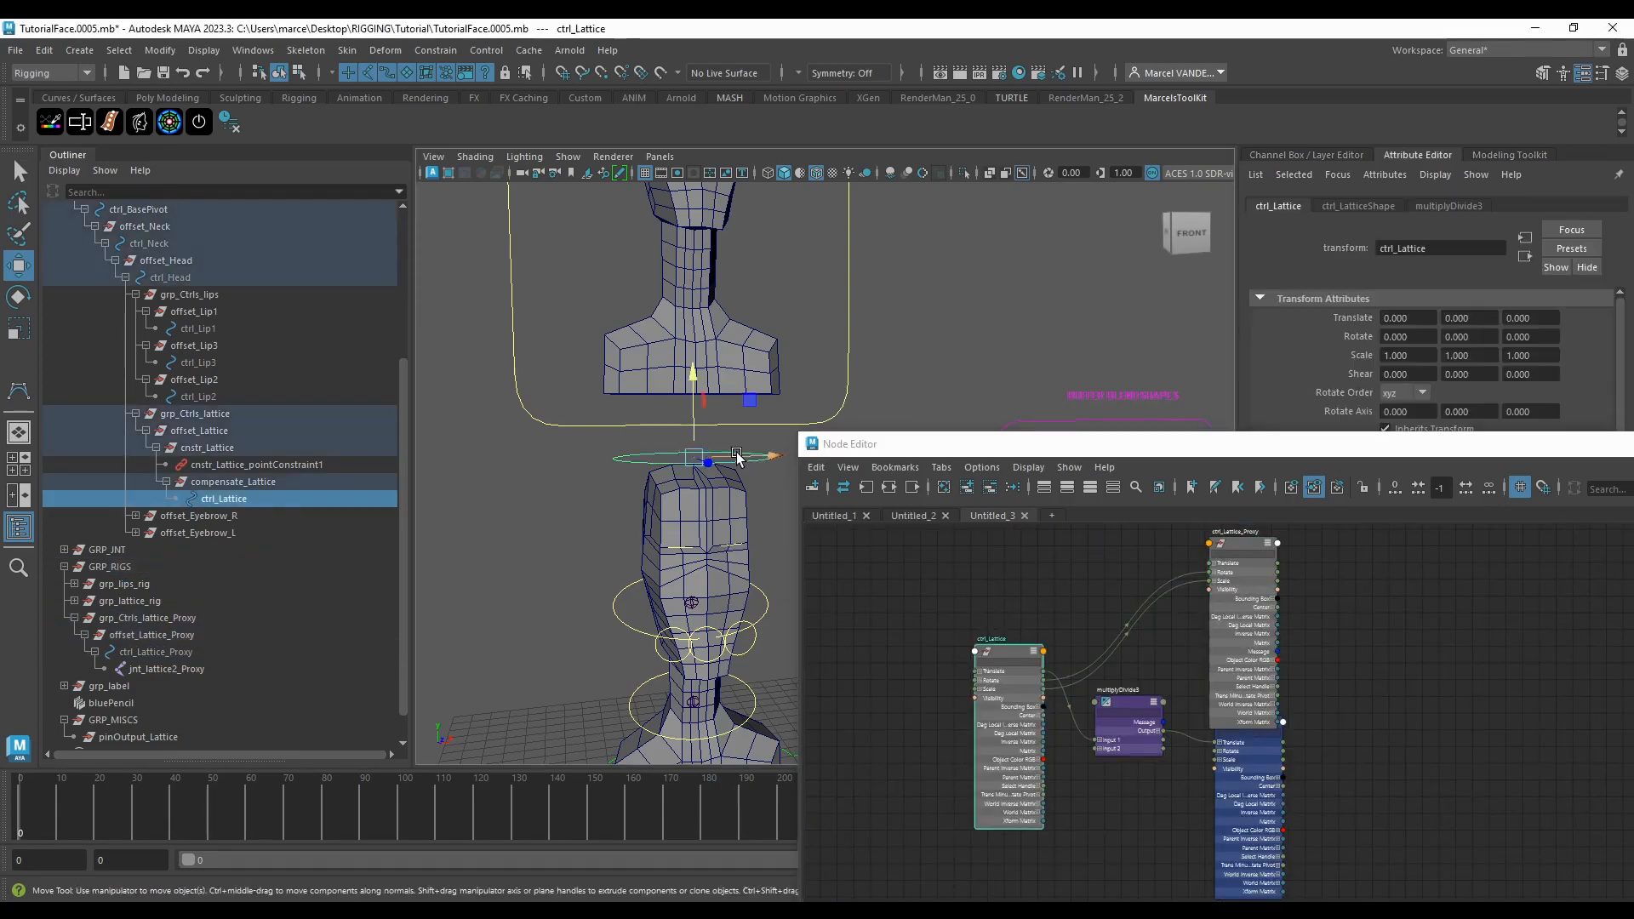
key("f")
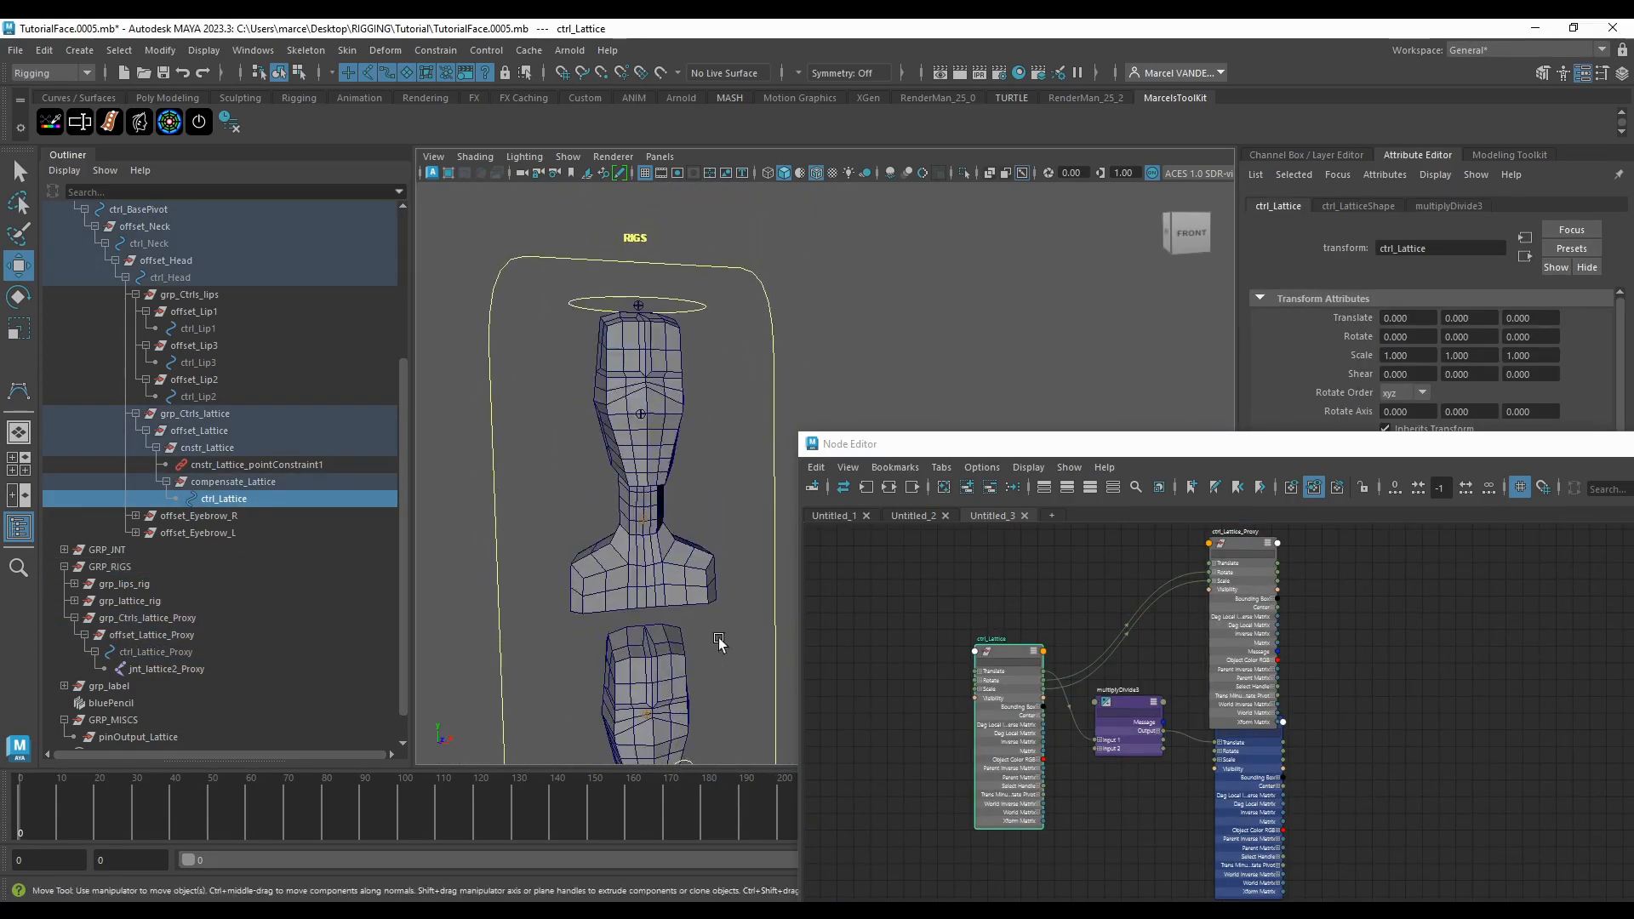
left_click(687, 391)
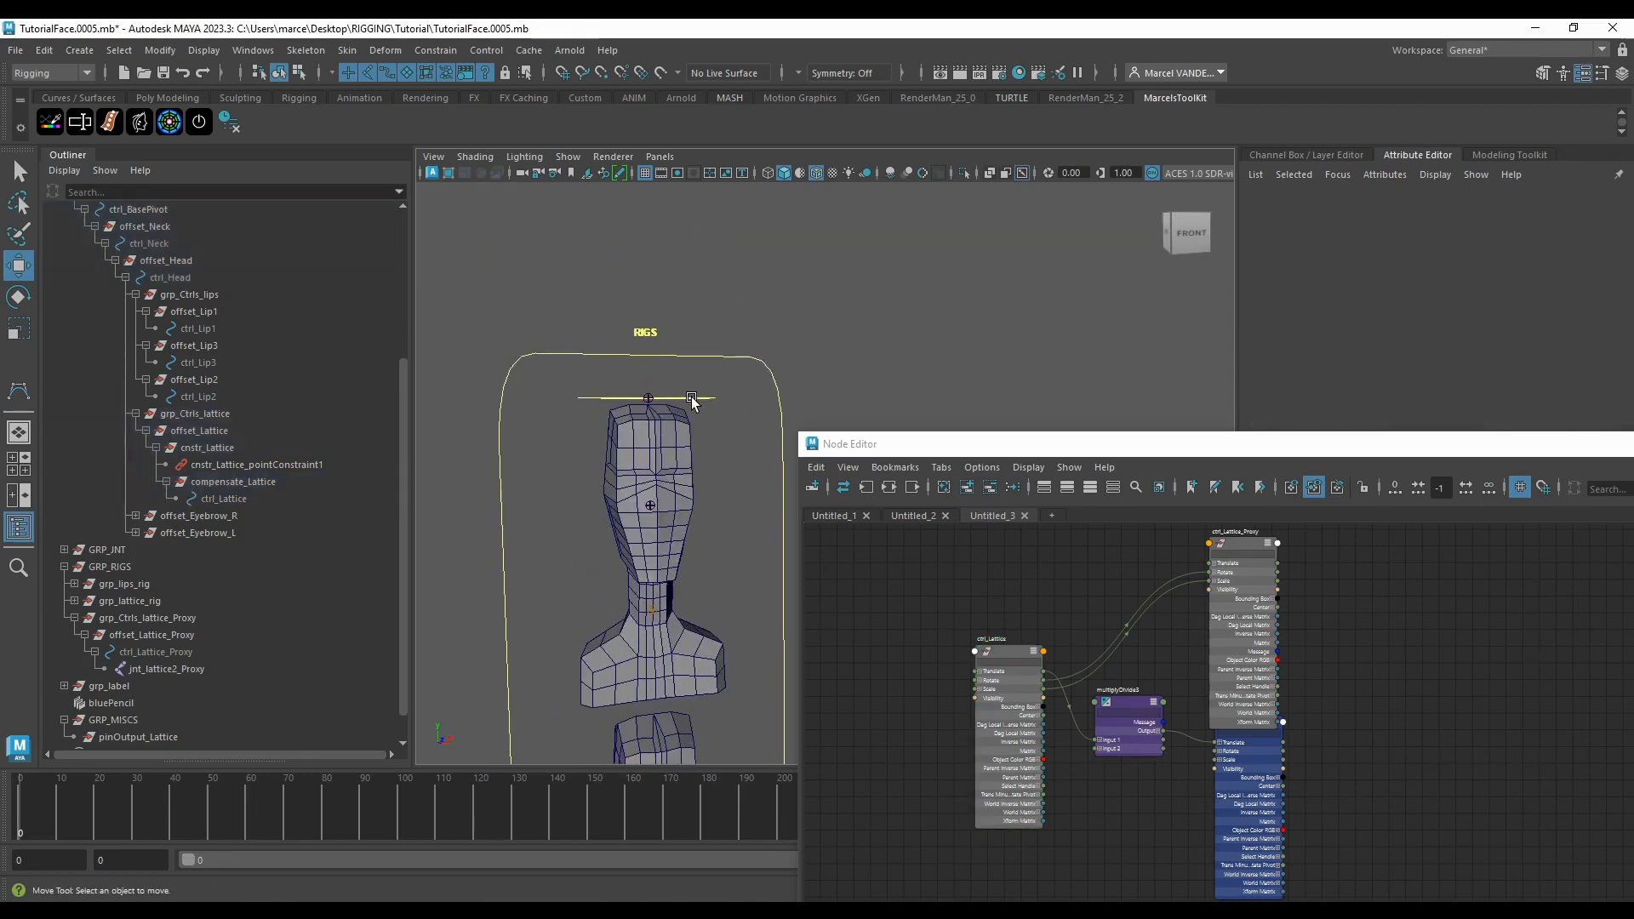
left_click(692, 398)
scroll(692, 397, "down", 5)
middle_click_drag(692, 417, 660, 315, "alt")
middle_click_drag(667, 706, 676, 402, "alt")
scroll(676, 402, "up", 4)
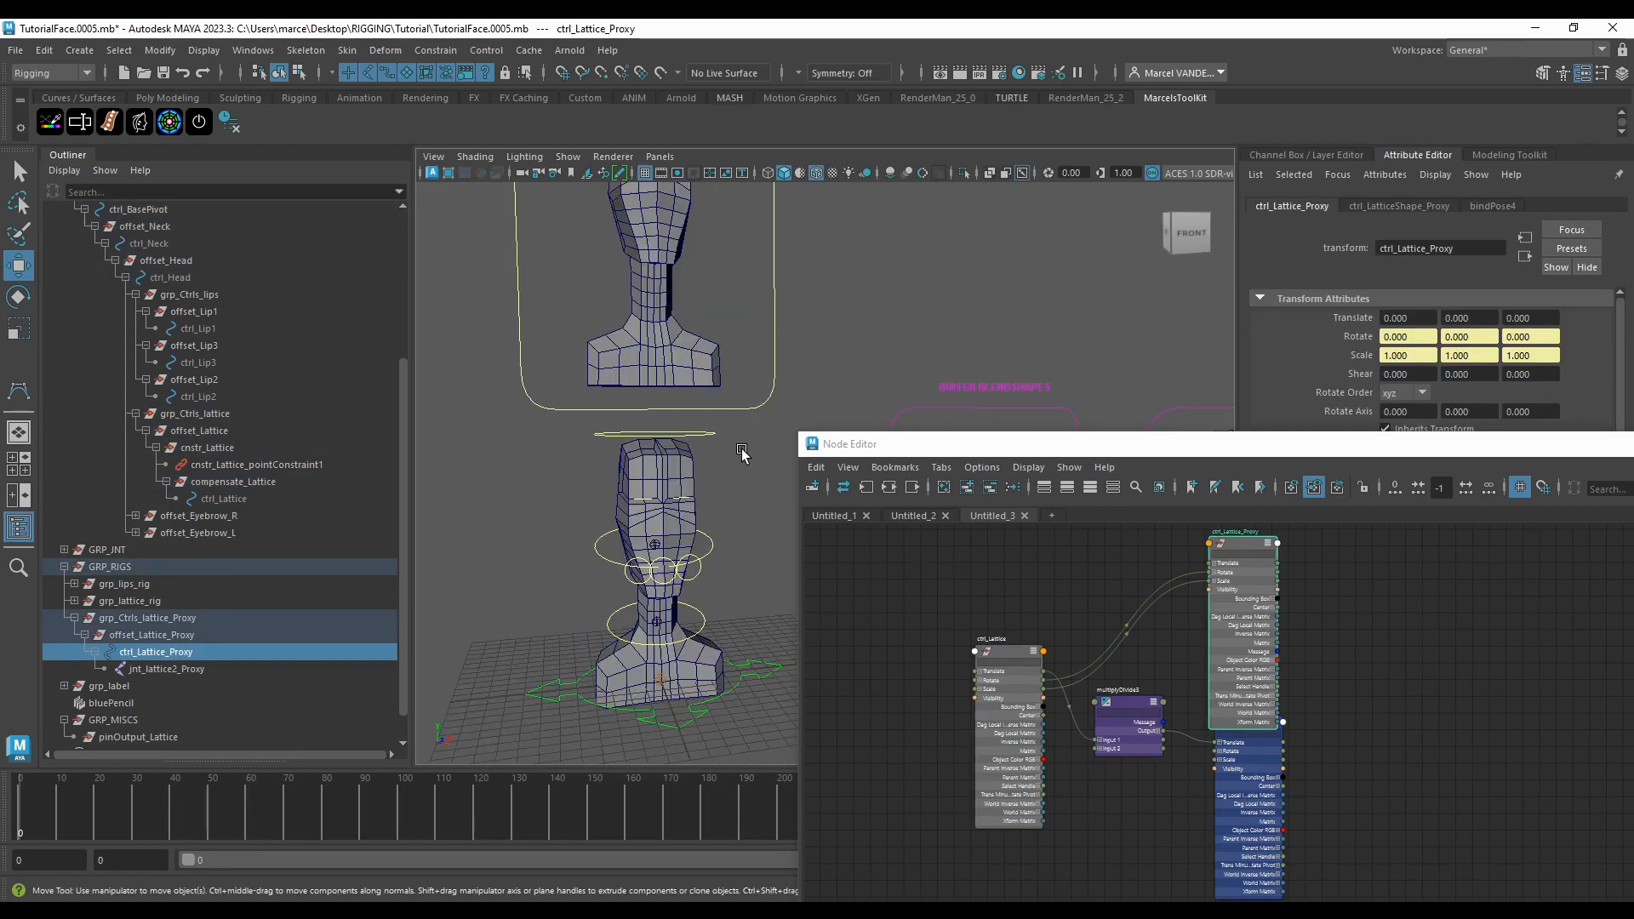
Step: Test moving ctrl_Lattice in several directions, then compare compensate_Lattice and ctrl_Lattice by selecting each in turn
left_click(695, 432)
middle_click_drag(548, 420, 720, 420)
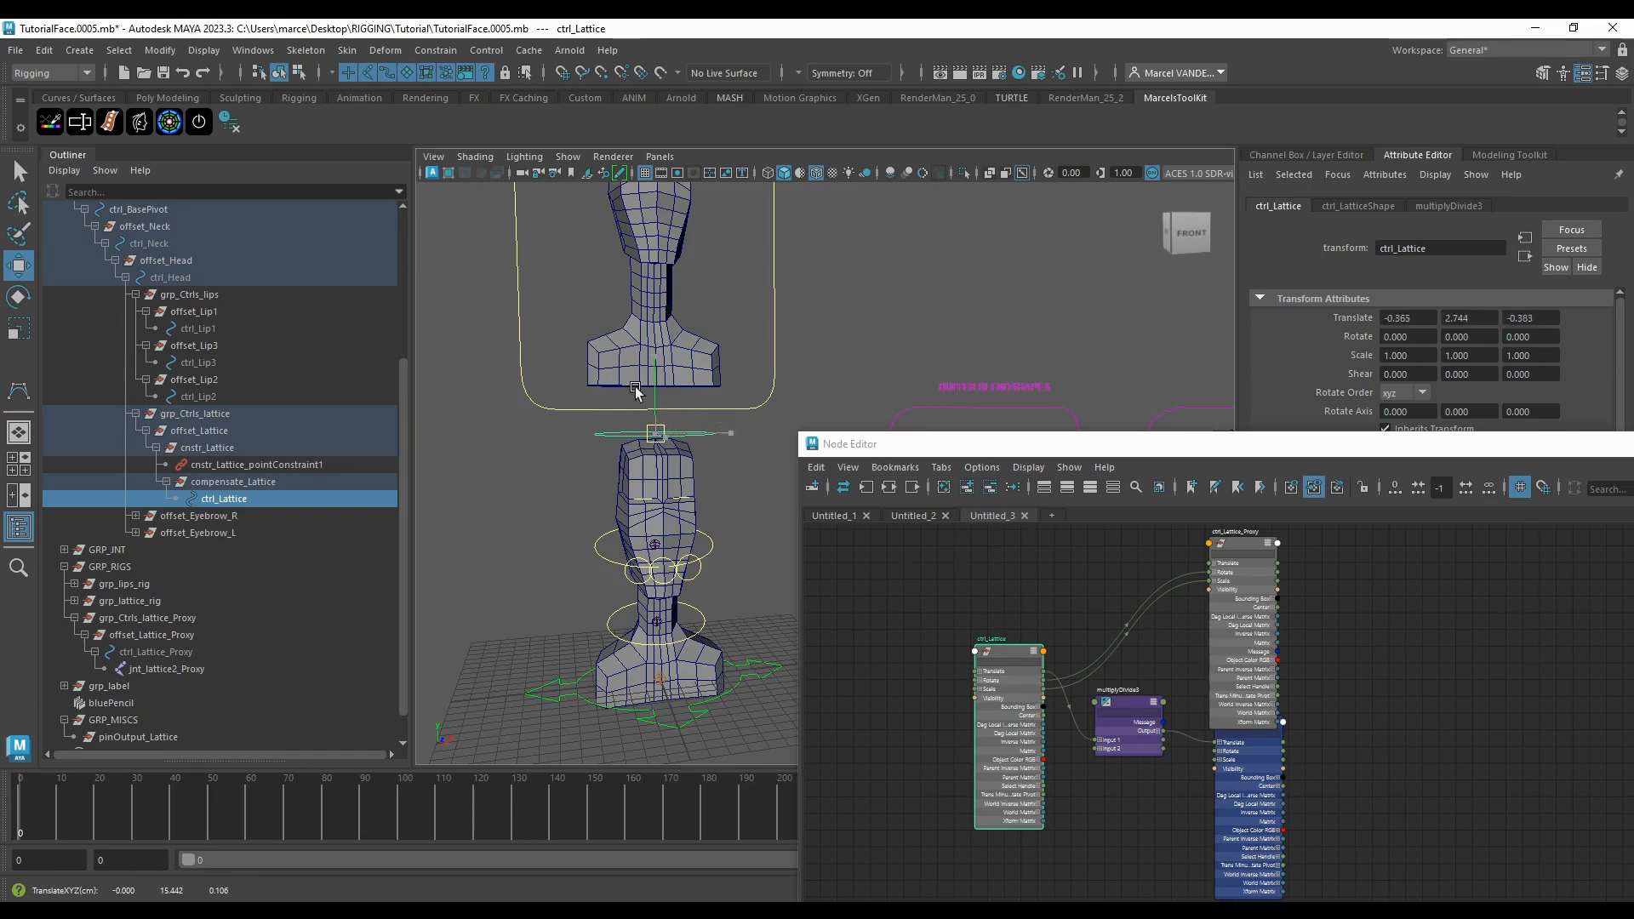
middle_click_drag(668, 449, 641, 481)
left_click(224, 483)
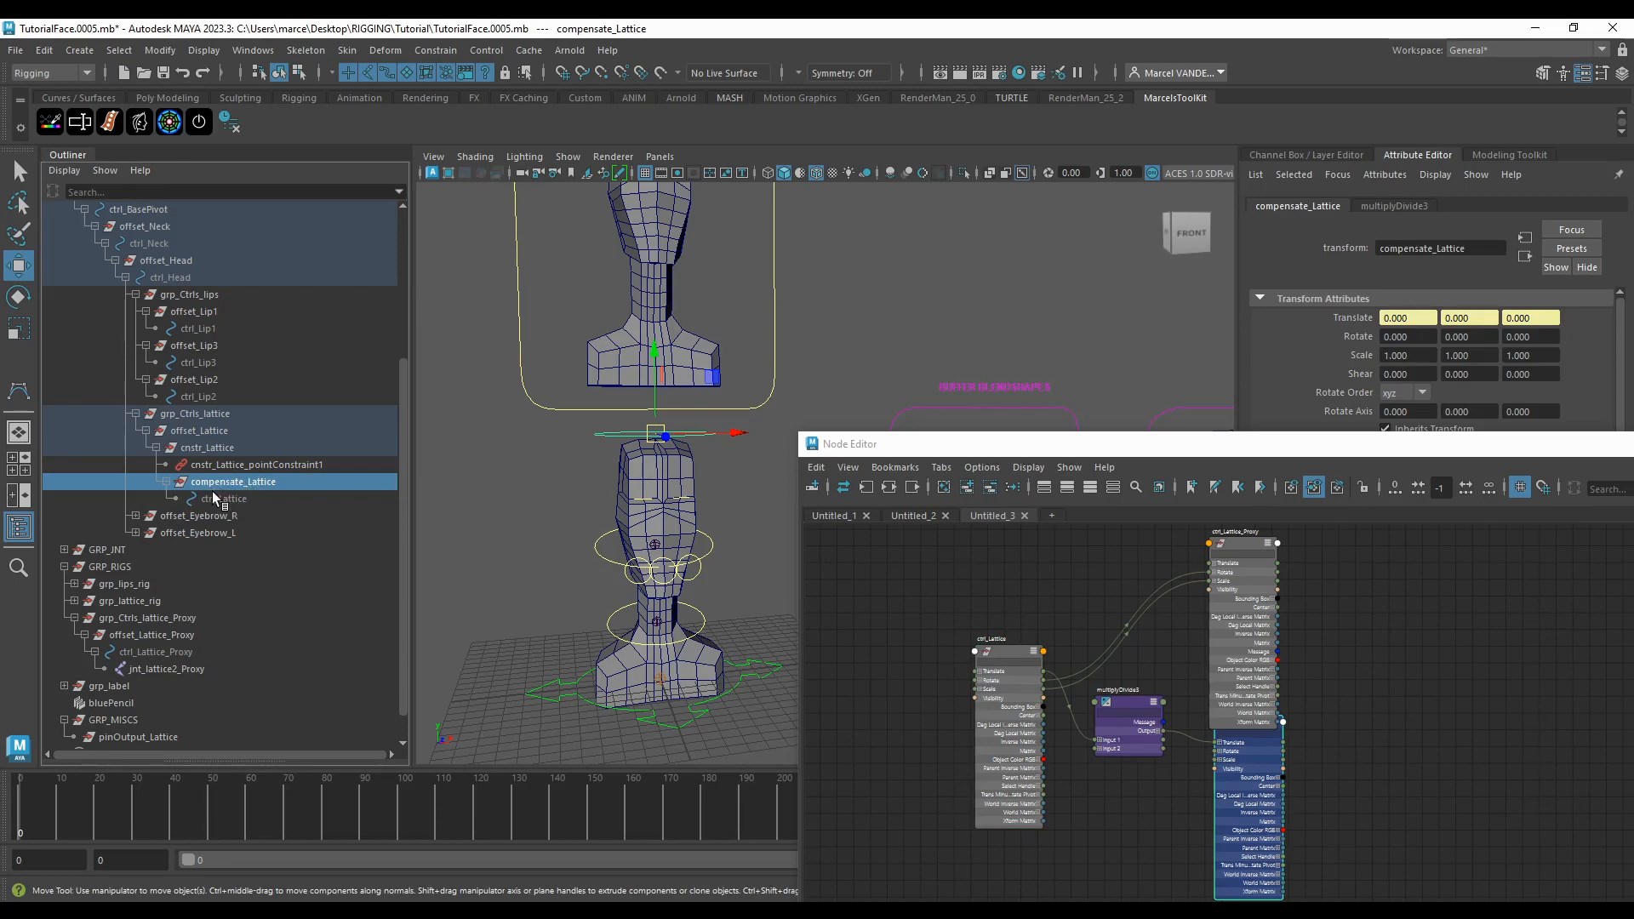
left_click(223, 499)
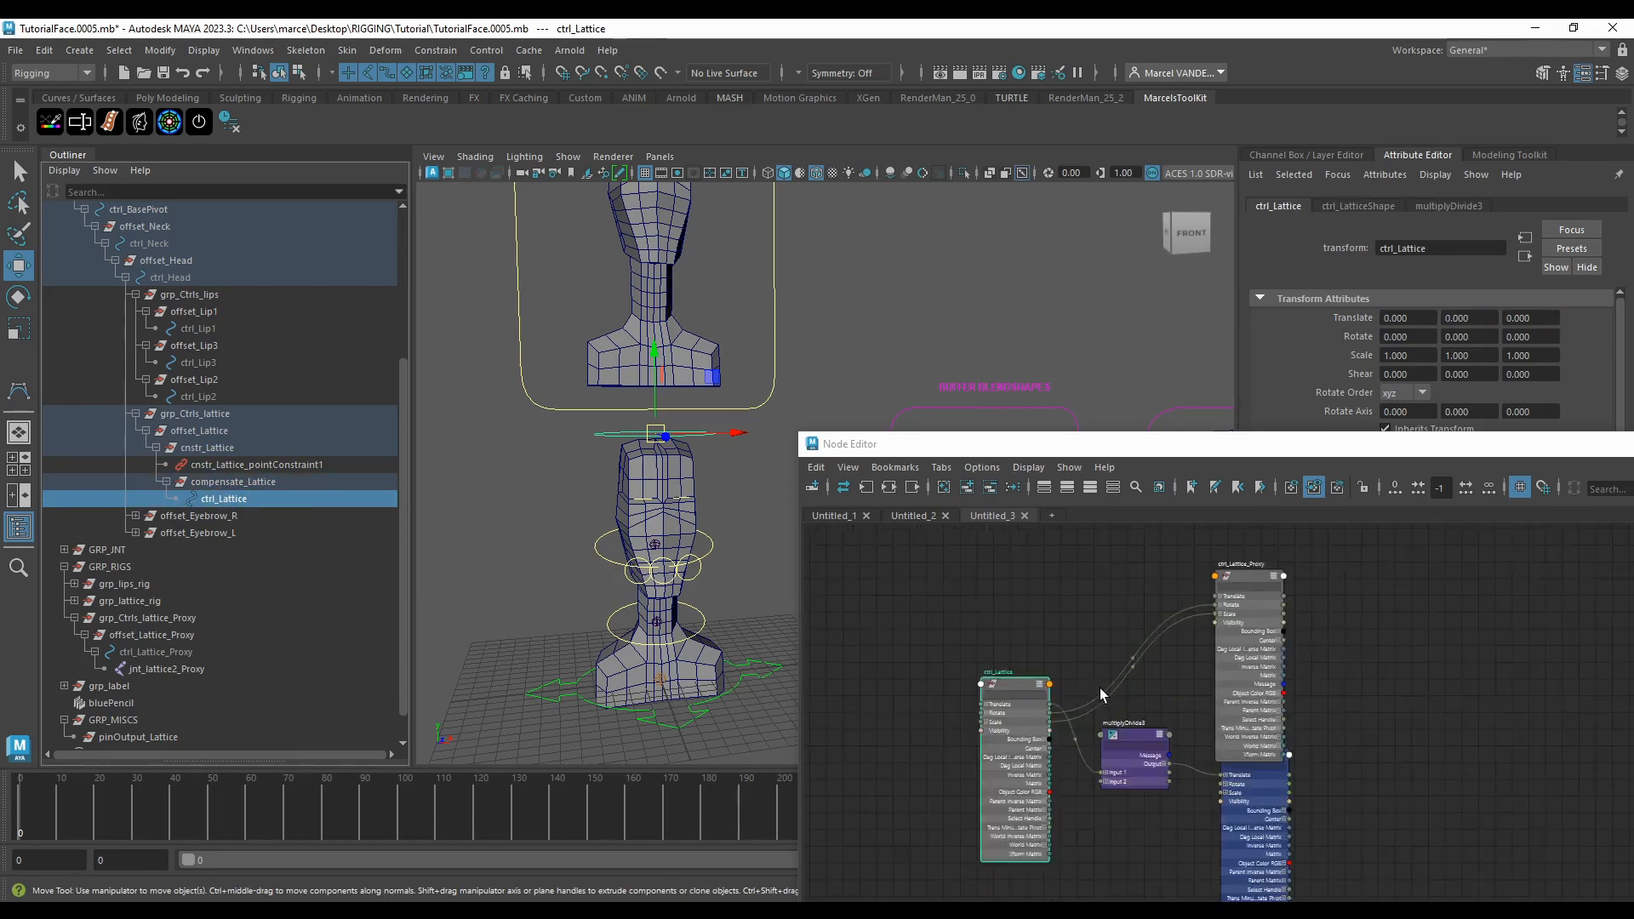
Step: Reconnect ctrl_Lattice's Translate output to the Translate input of ctrl_Lattice_Proxy
scroll(1075, 642, "up", 4)
scroll(679, 492, "up", 4)
left_click_drag(676, 462, 625, 491, "alt")
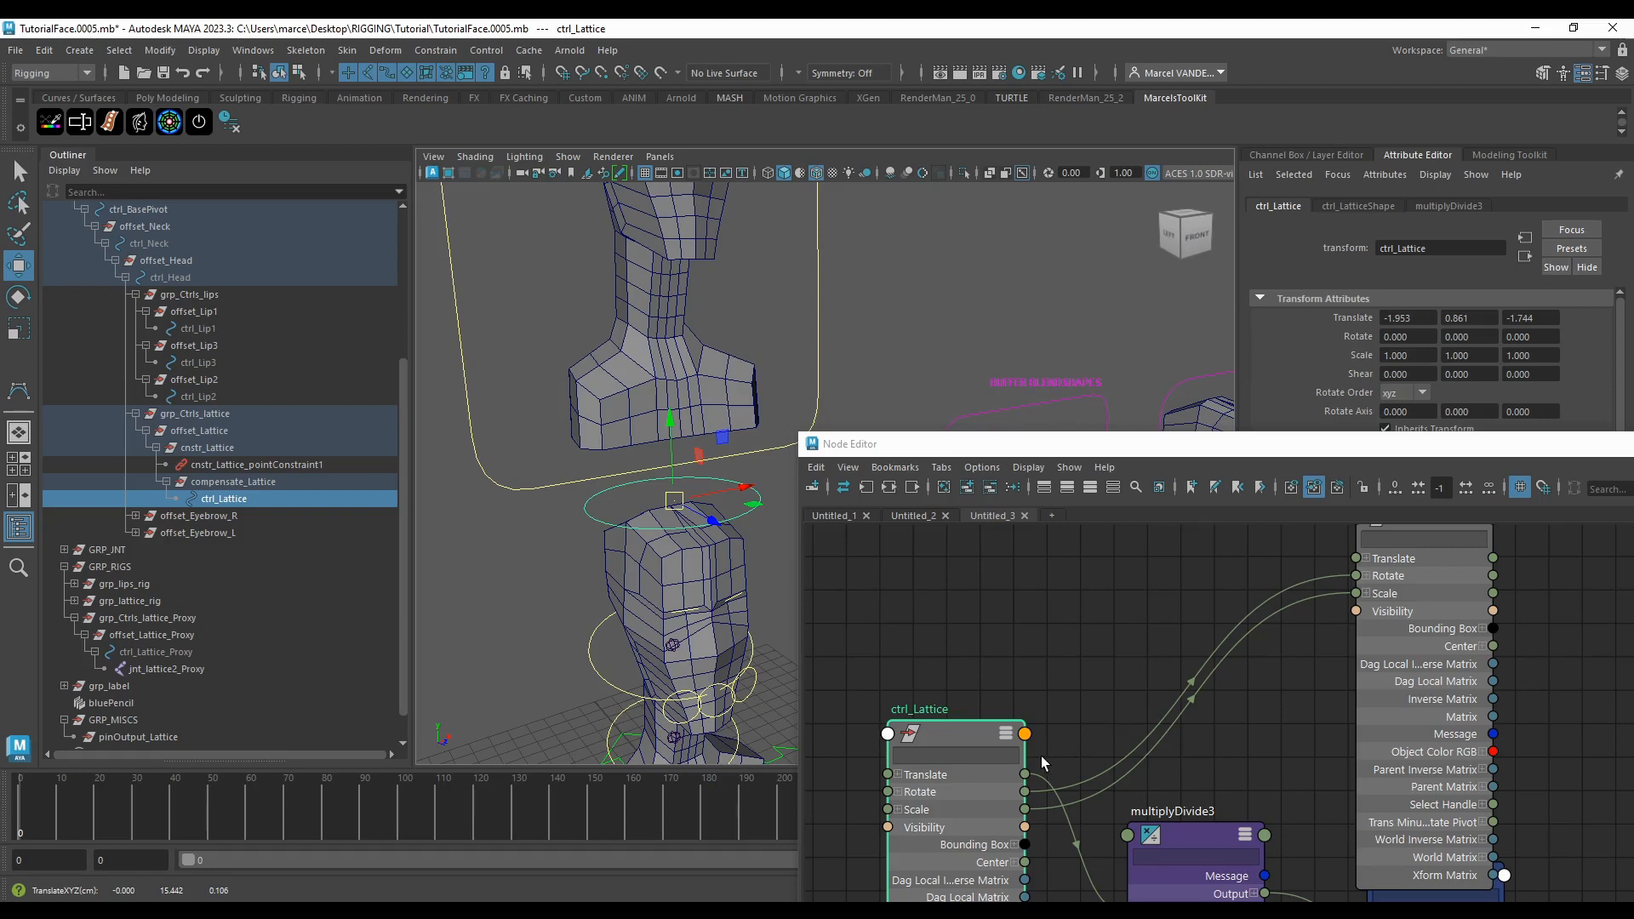
left_click(1026, 772)
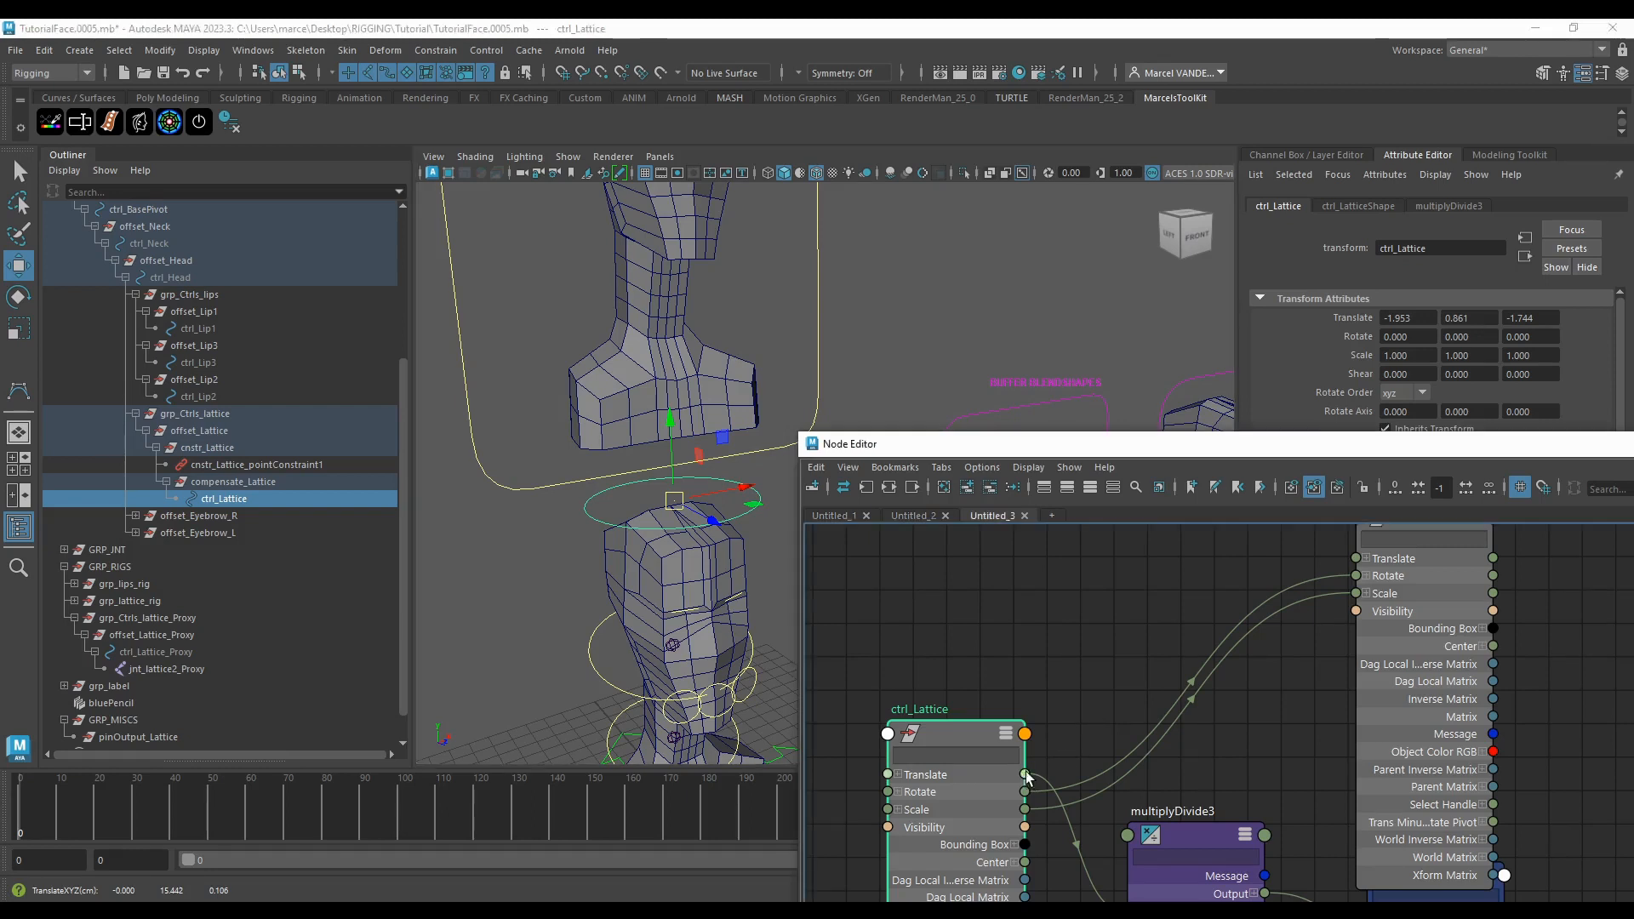
left_click_drag(1053, 760, 1140, 681)
scroll(995, 686, "down", 5)
scroll(1108, 634, "up", 5)
scroll(1152, 643, "up", 3)
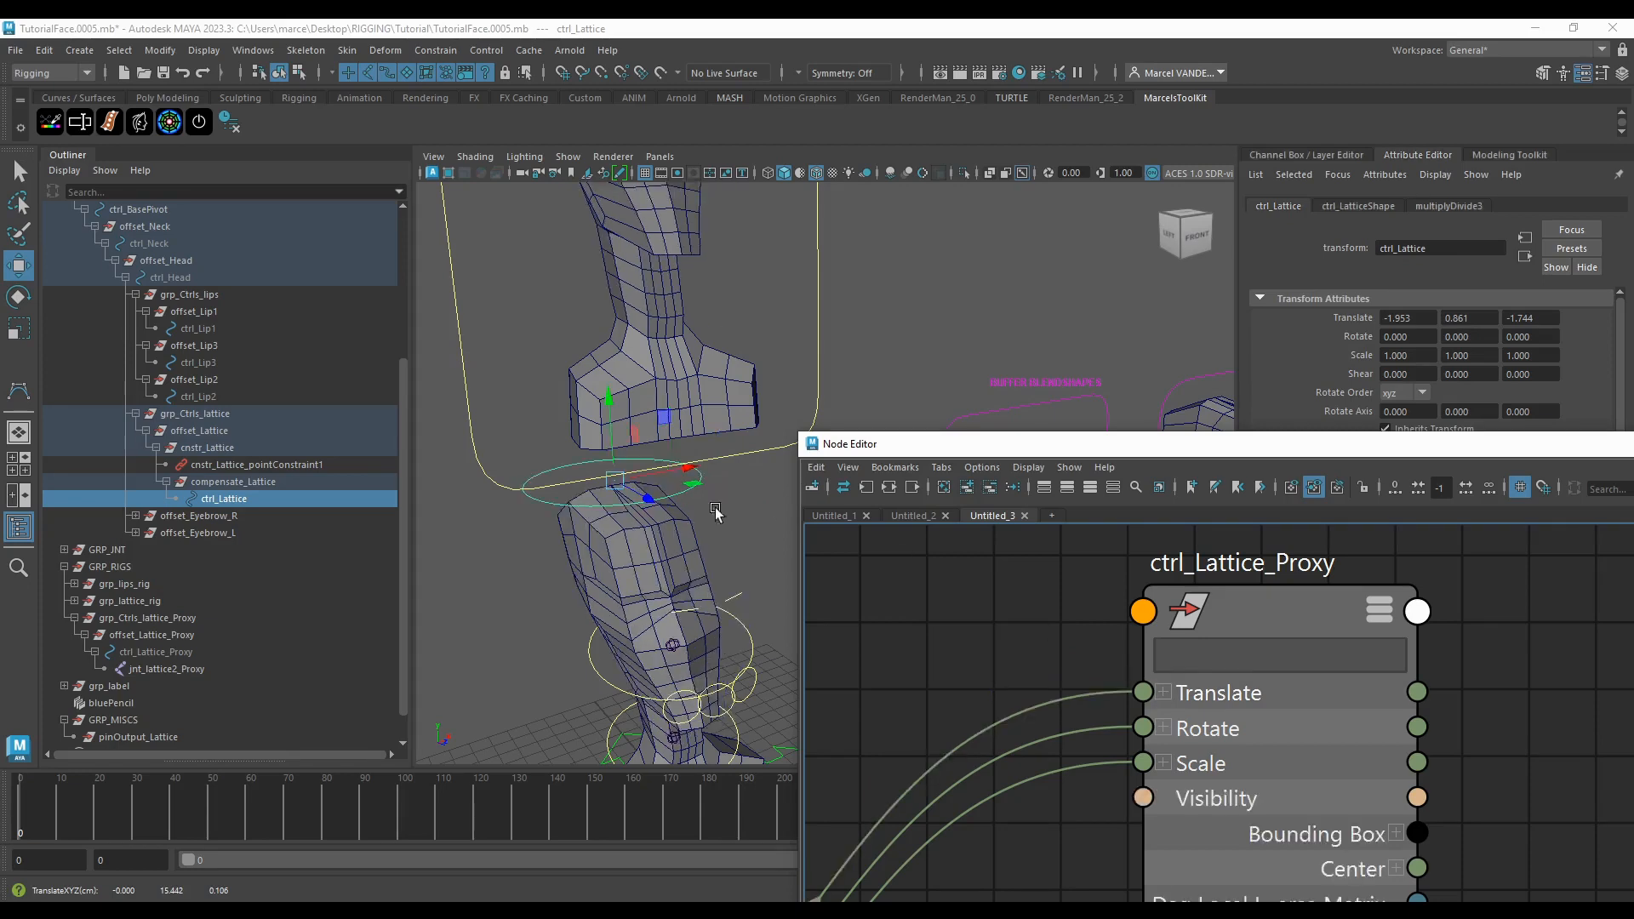
Step: Move ctrl_Lattice to about -1.115, 0.896, -1.134 and examine how the top of the head deforms
mouse_move(621, 490)
left_mouse_down()
mouse_move(600, 511)
mouse_move(651, 502)
mouse_move(634, 487)
left_mouse_up()
scroll(619, 514, "up", 5)
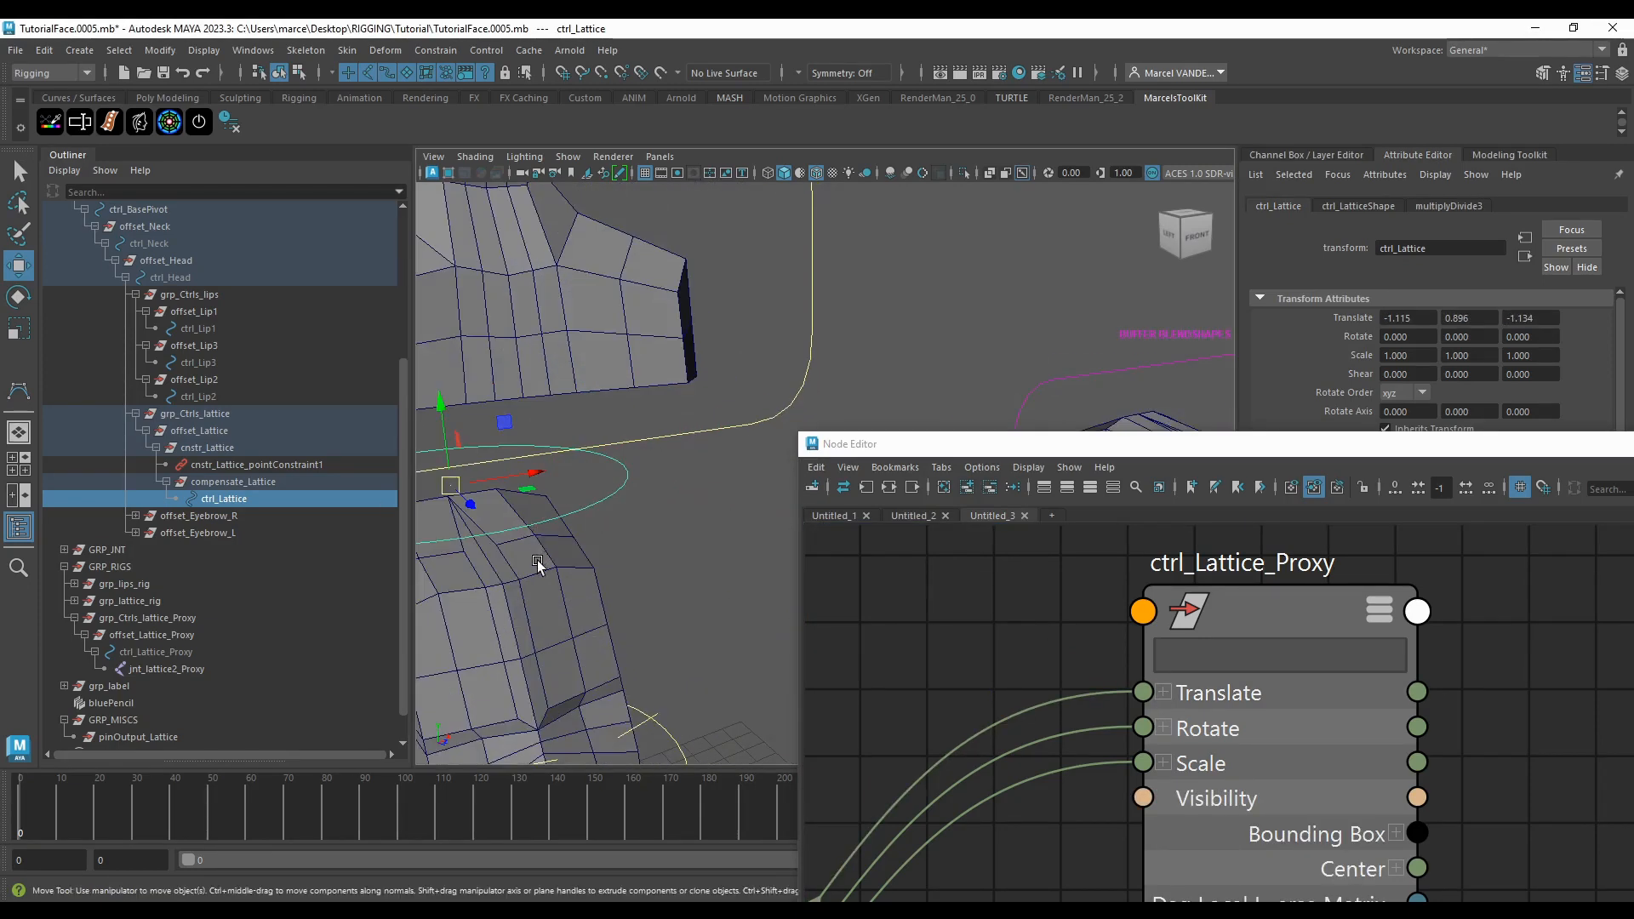
left_click(540, 565)
scroll(587, 549, "down", 5)
middle_click_drag(596, 547, 591, 467, "alt")
Step: Reselect ctrl_Lattice and reset its transforms to their default values
left_click(643, 479)
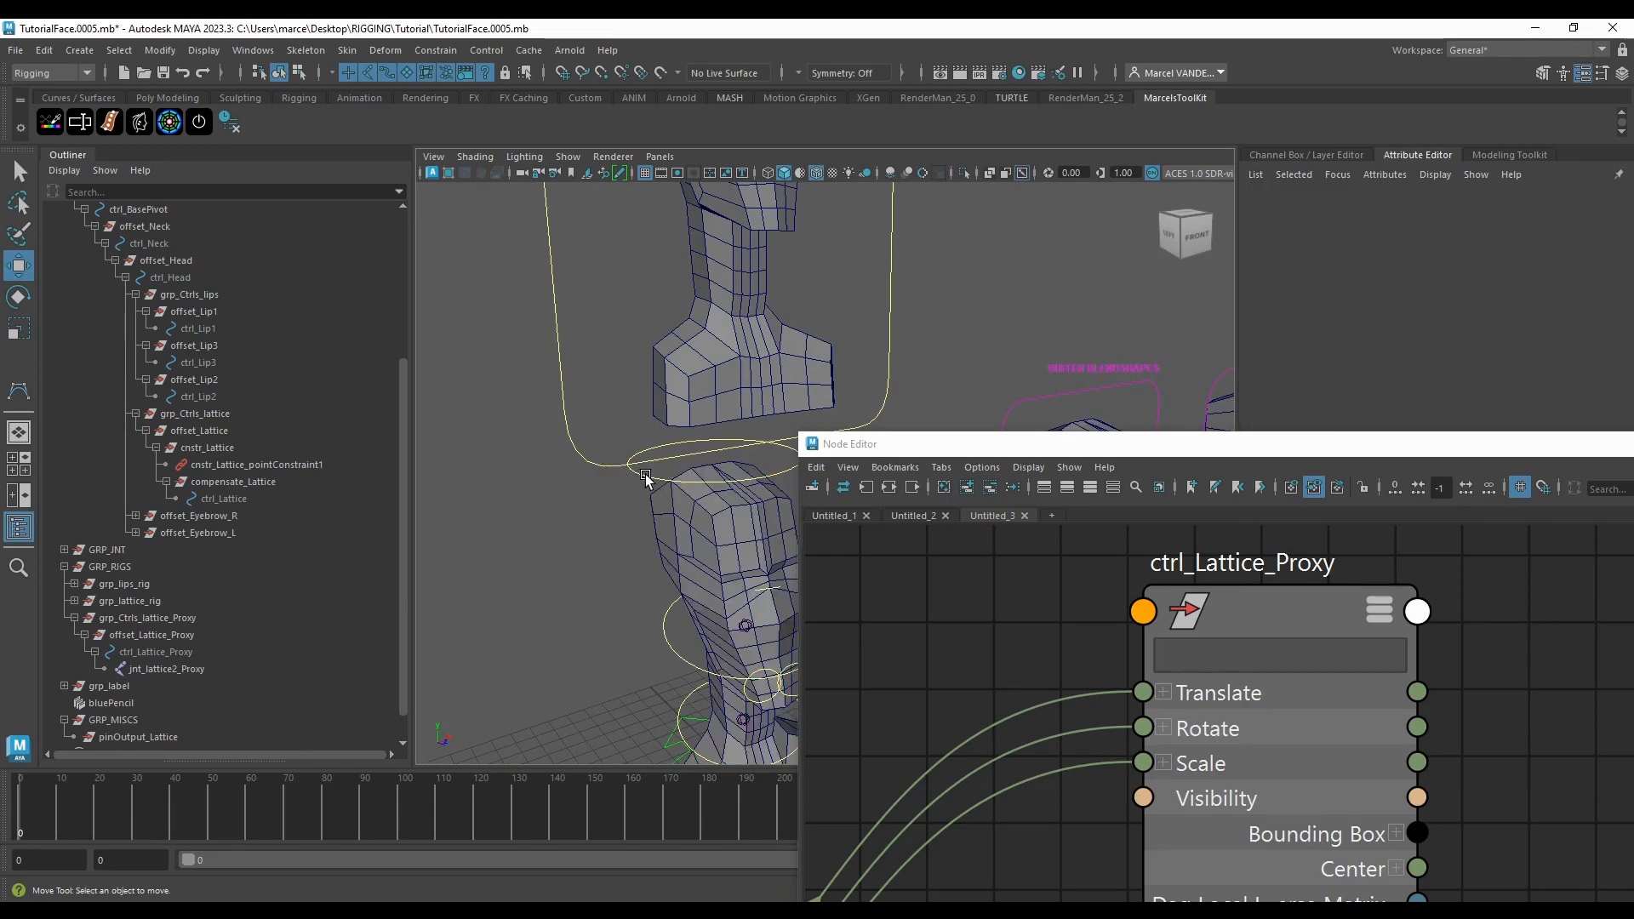
left_click(646, 479)
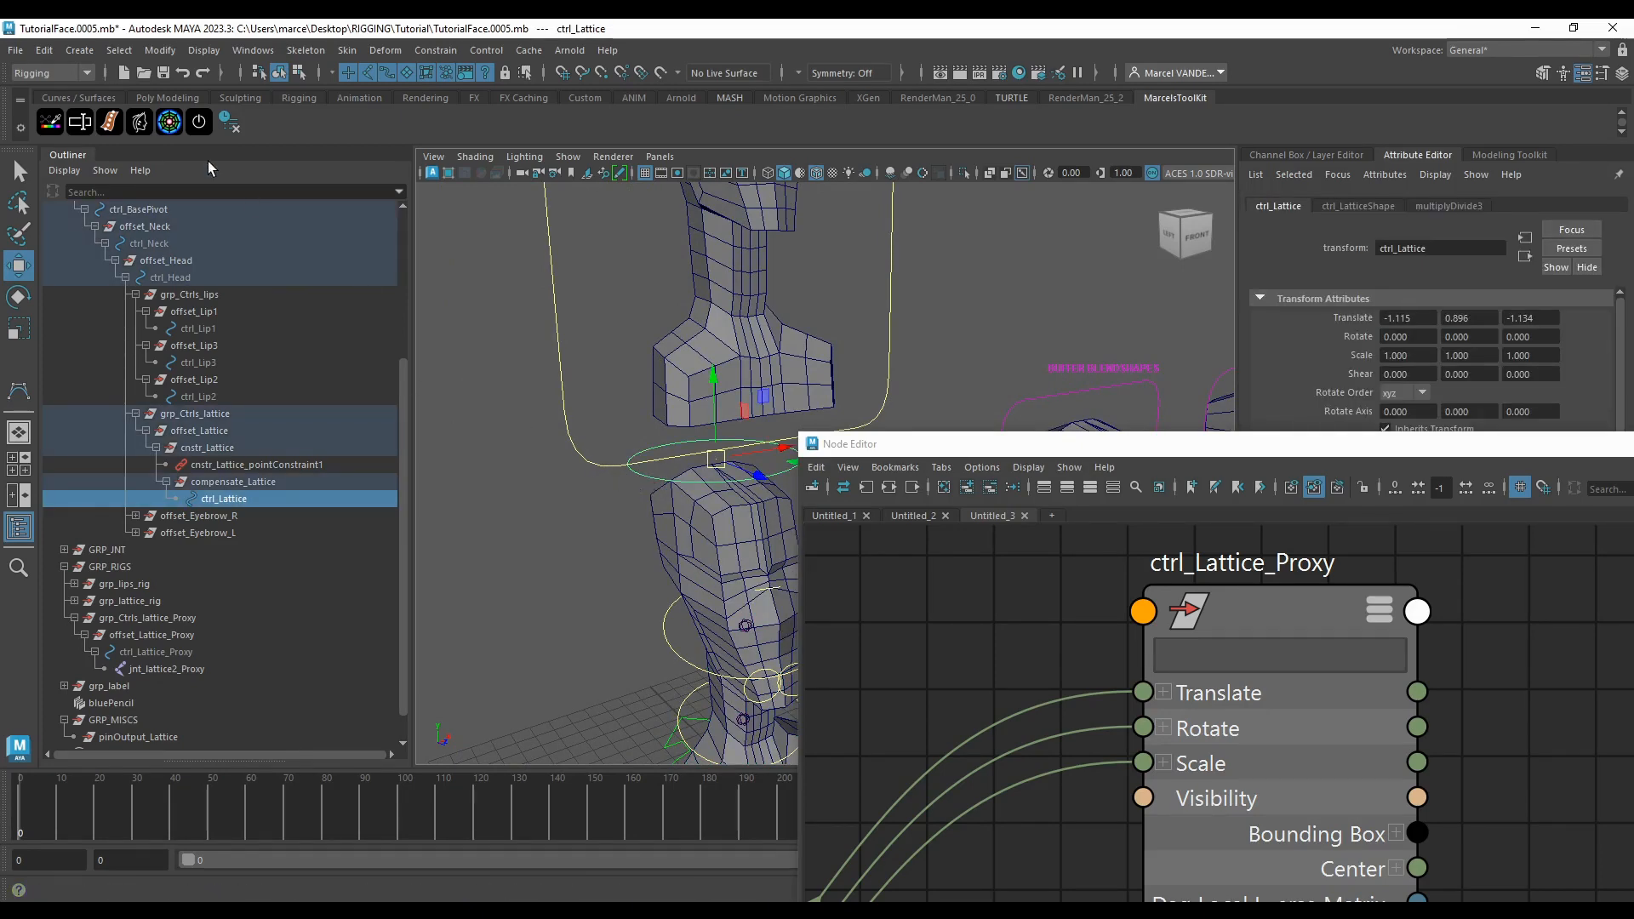
left_click(201, 127)
Step: Put the Node Editor away to uncover the whole viewport
scroll(565, 400, "down", 5)
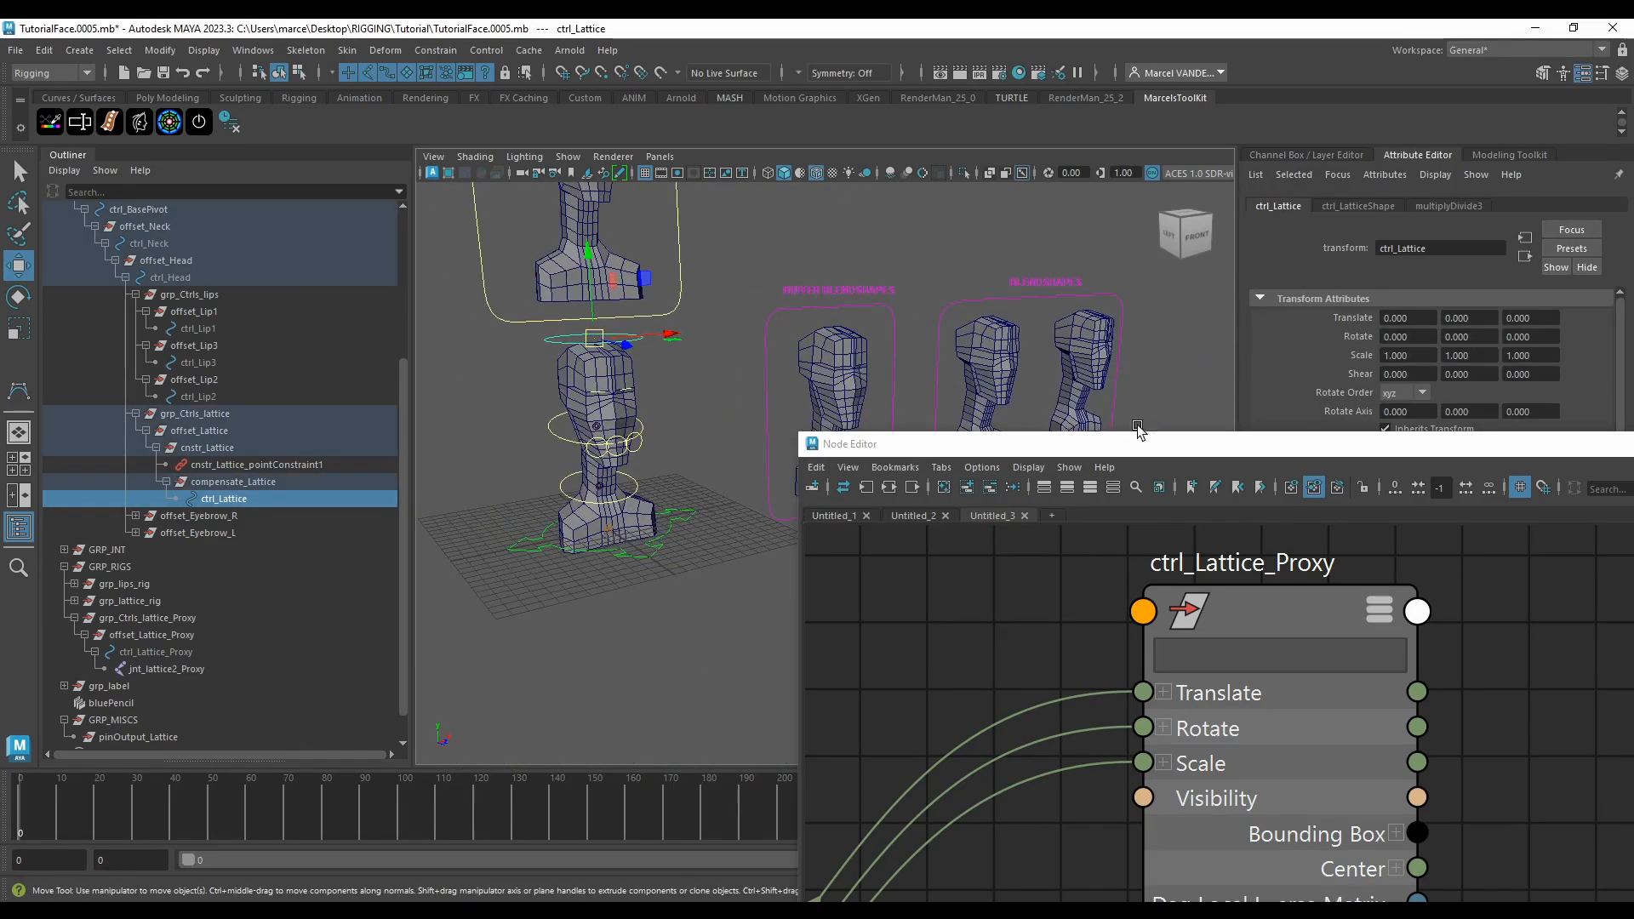
left_click_drag(1189, 446, 674, 435)
left_click(1351, 437)
middle_click_drag(788, 423, 1064, 532, "alt")
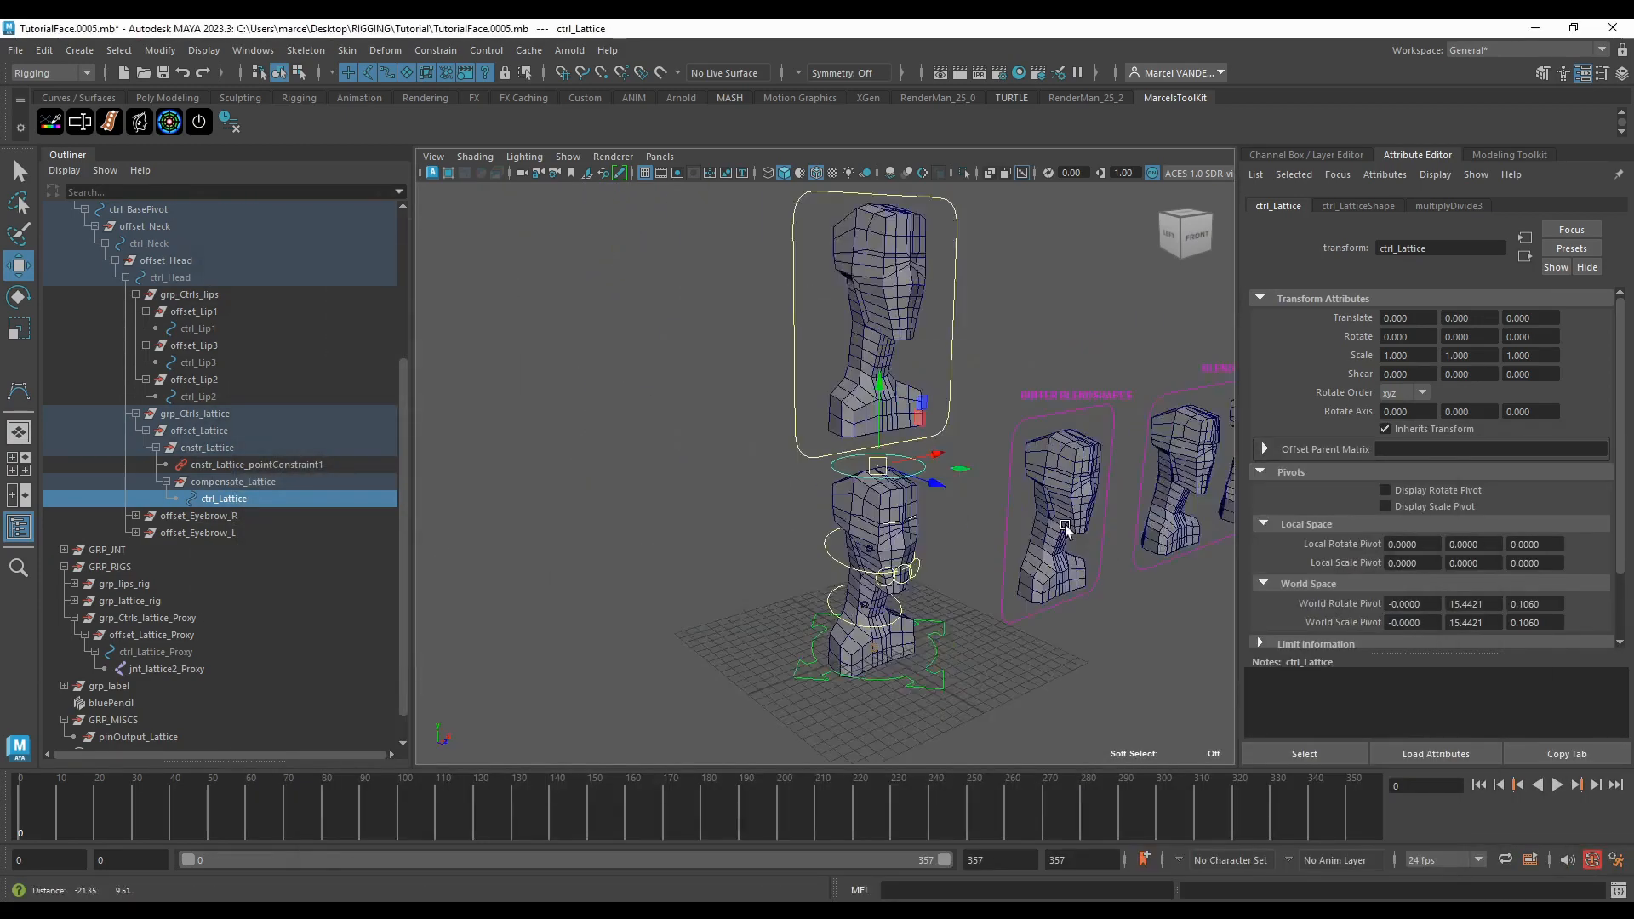
Step: Select ctrl_Head and rotate it about -70 degrees in Y to test the rig on a turned head
scroll(954, 532, "up", 5)
left_click_drag(954, 532, 678, 531, "alt")
middle_click_drag(677, 531, 686, 487, "alt")
left_click(690, 482)
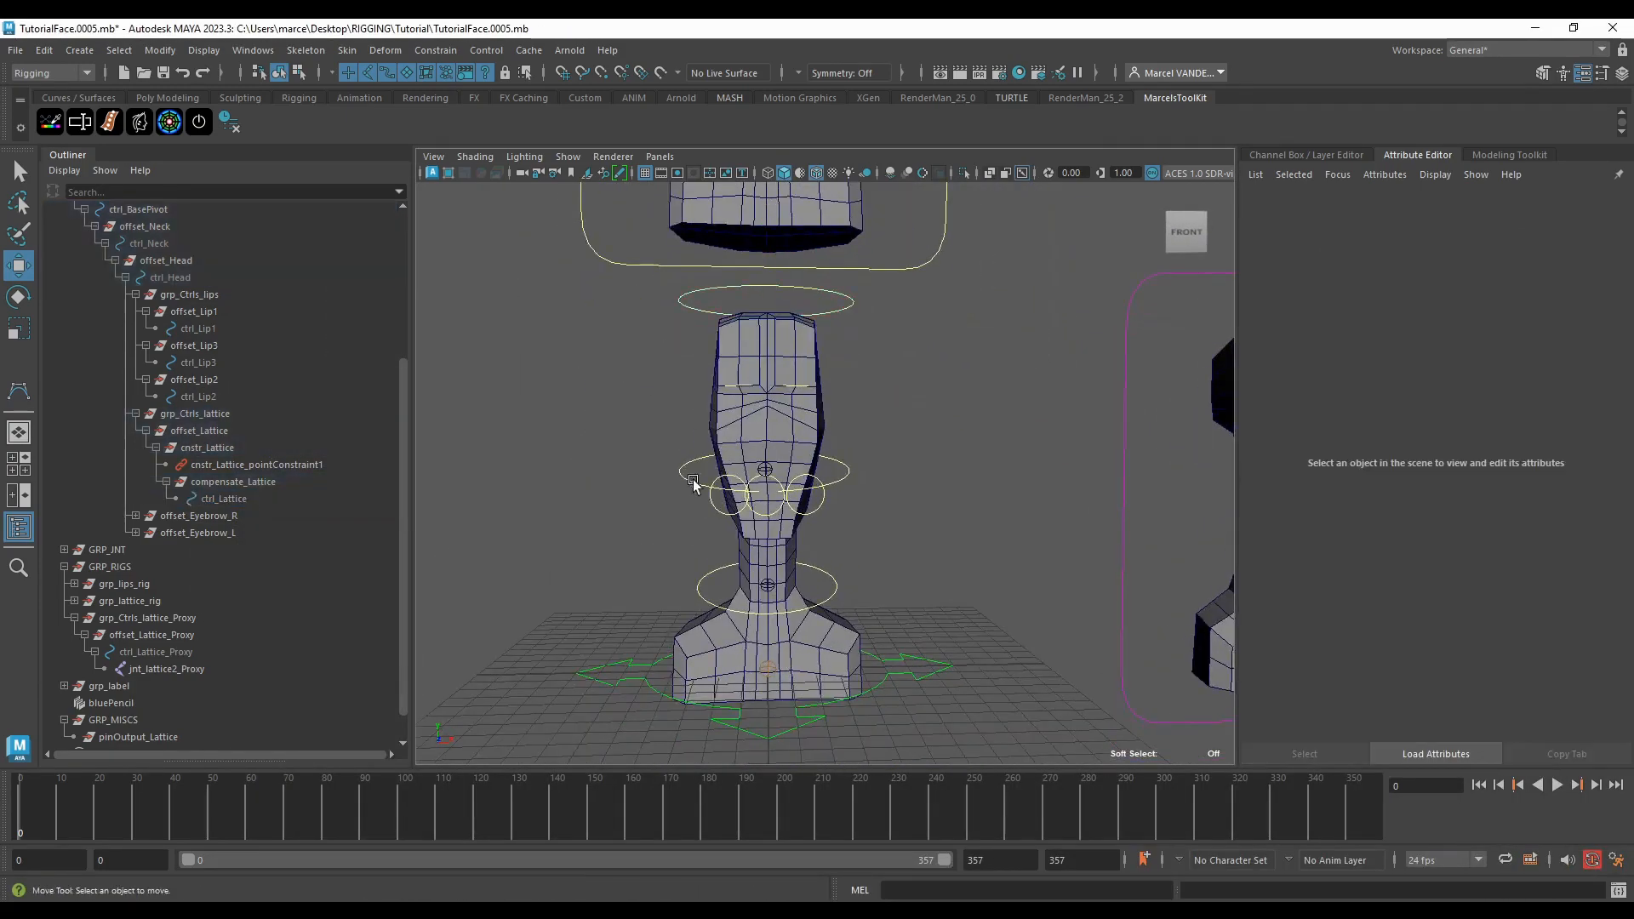
key("e")
left_click(692, 482)
left_click_drag(782, 502, 670, 485)
middle_click_drag(797, 316, 809, 401, "alt")
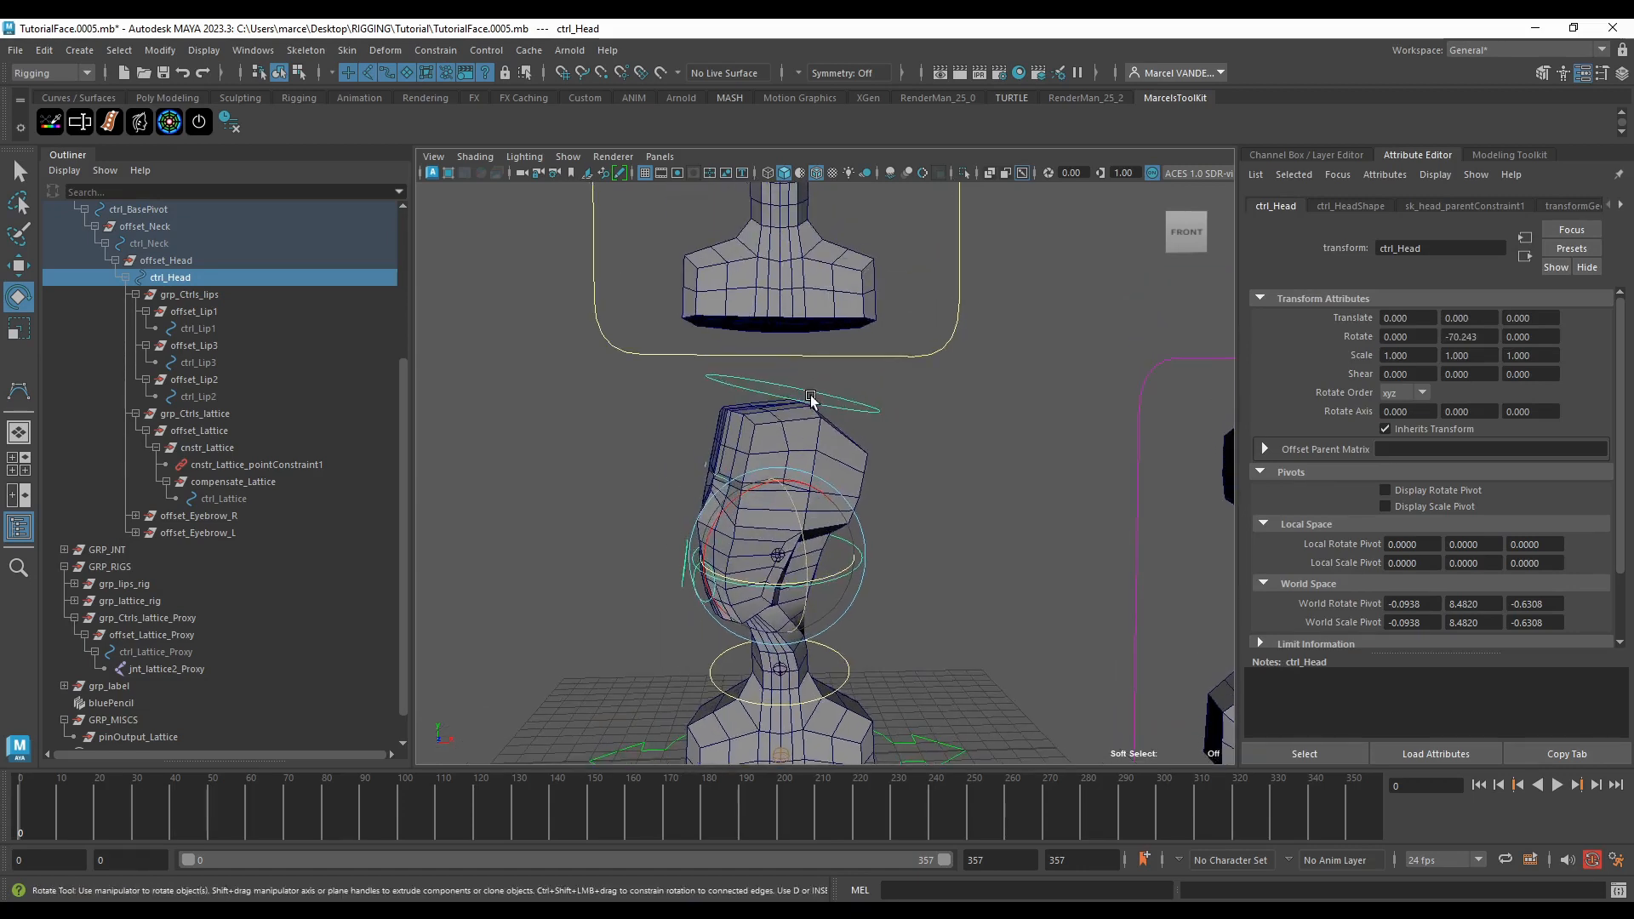
Step: Test moving ctrl_Lattice on the turned head and undo the move
left_click(842, 399)
left_click(842, 399)
key("w")
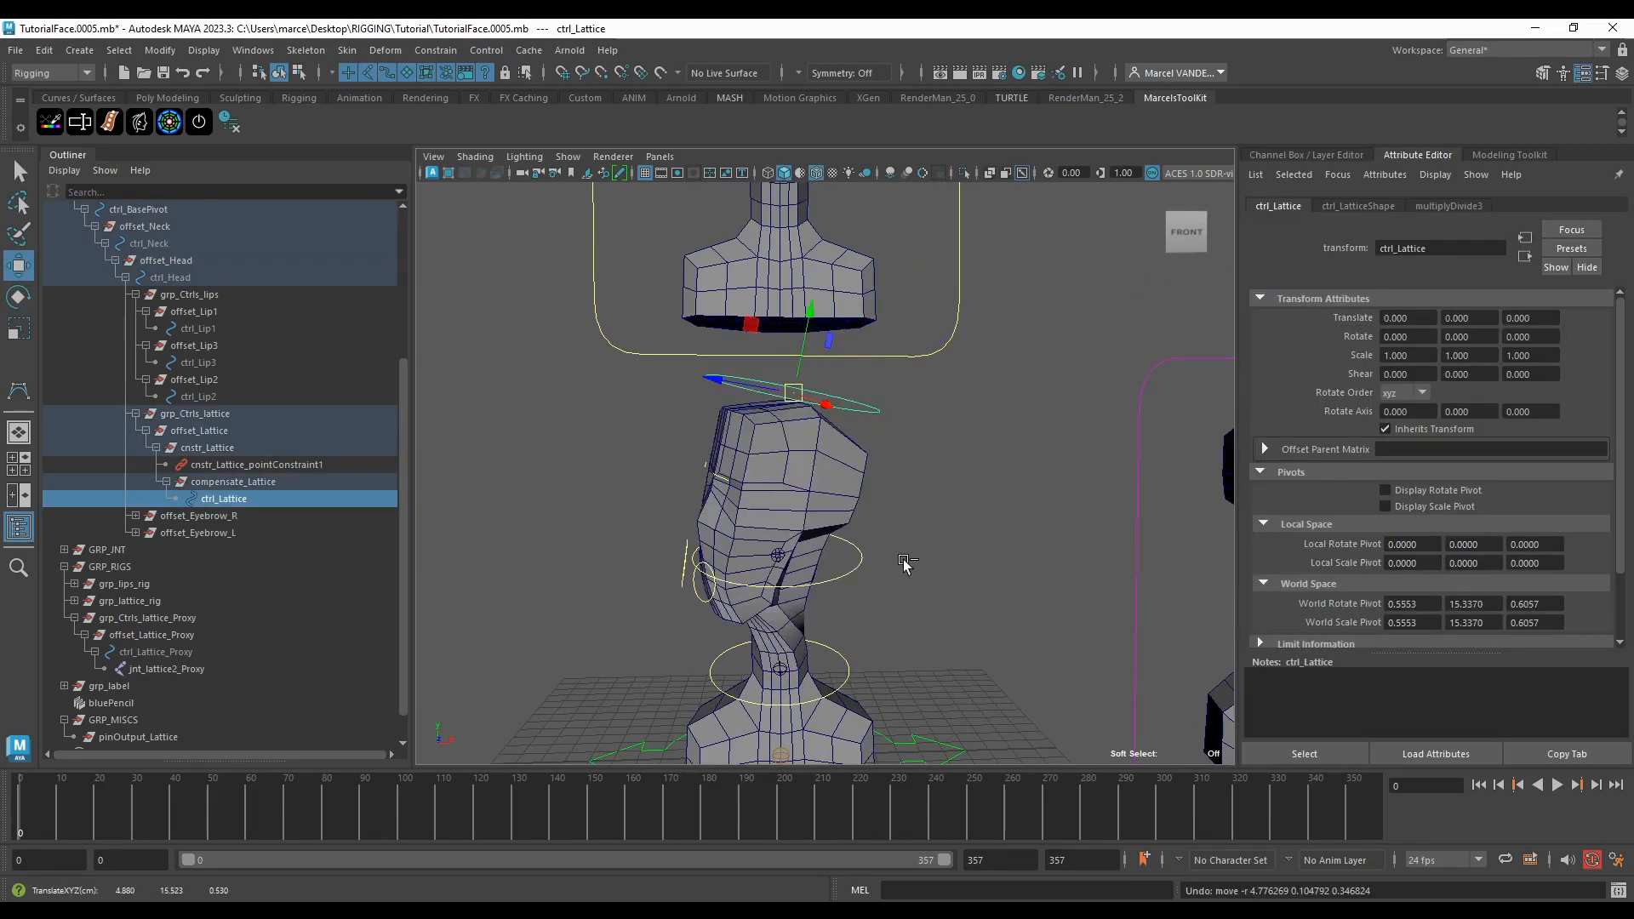
Step: Reselect ctrl_Head and reset its transforms to their default values
left_click(925, 535)
left_click(857, 556)
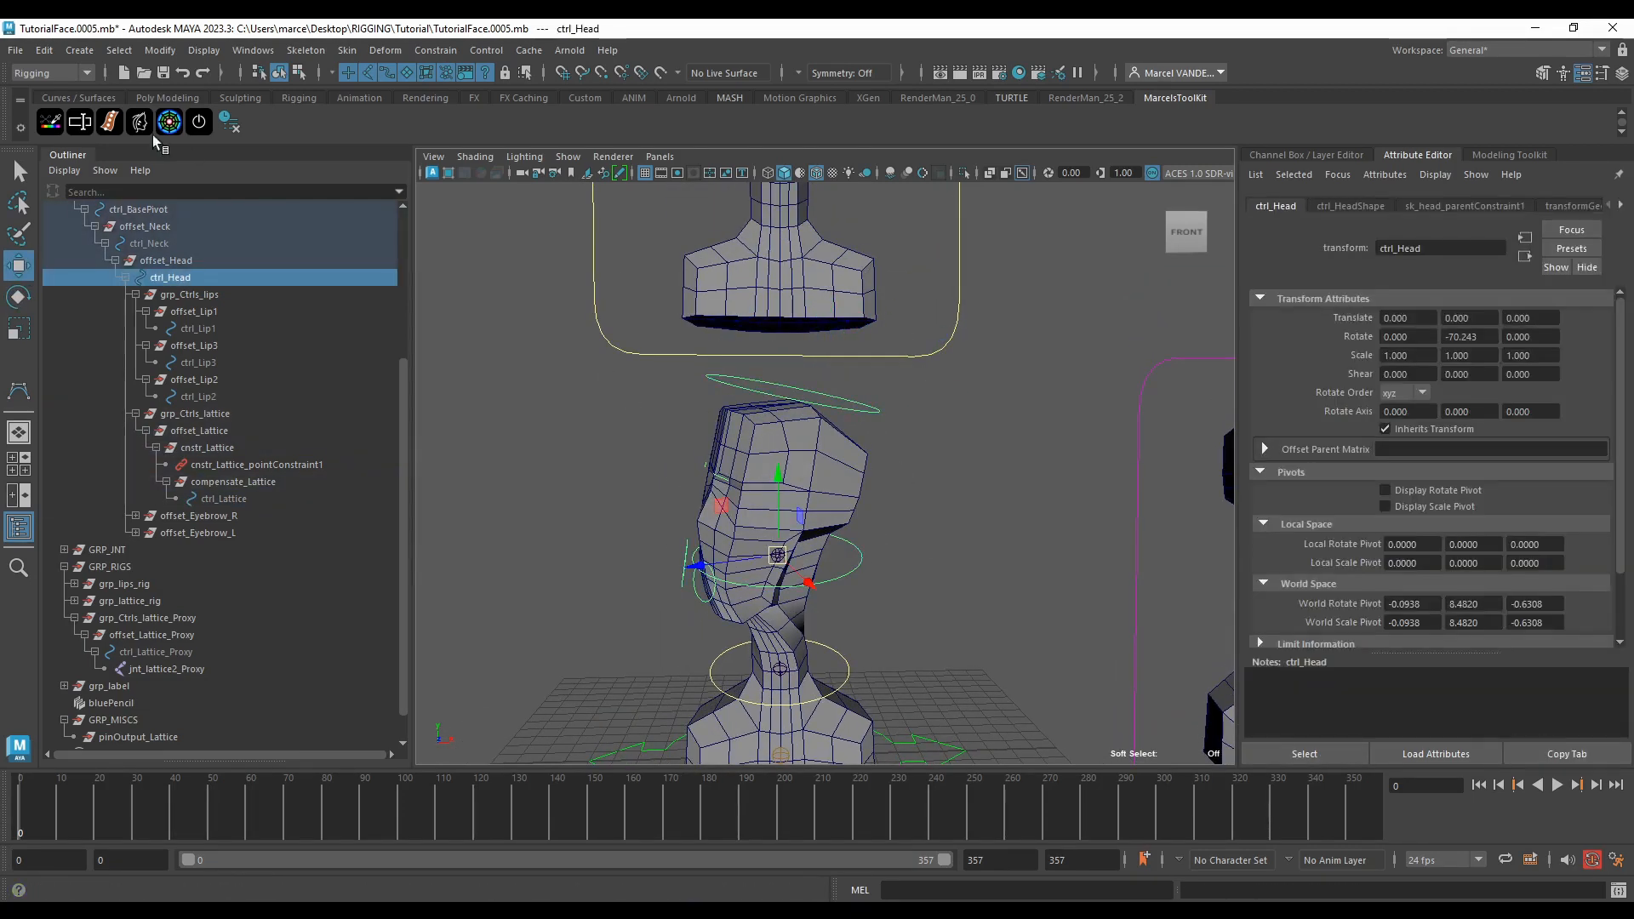
left_click(196, 125)
Step: Select ctrl_Lip1, ctrl_Lip2 and ctrl_Lip3 and run the custom script that inserts a _cstrn group above each control
scroll(660, 361, "up", 7)
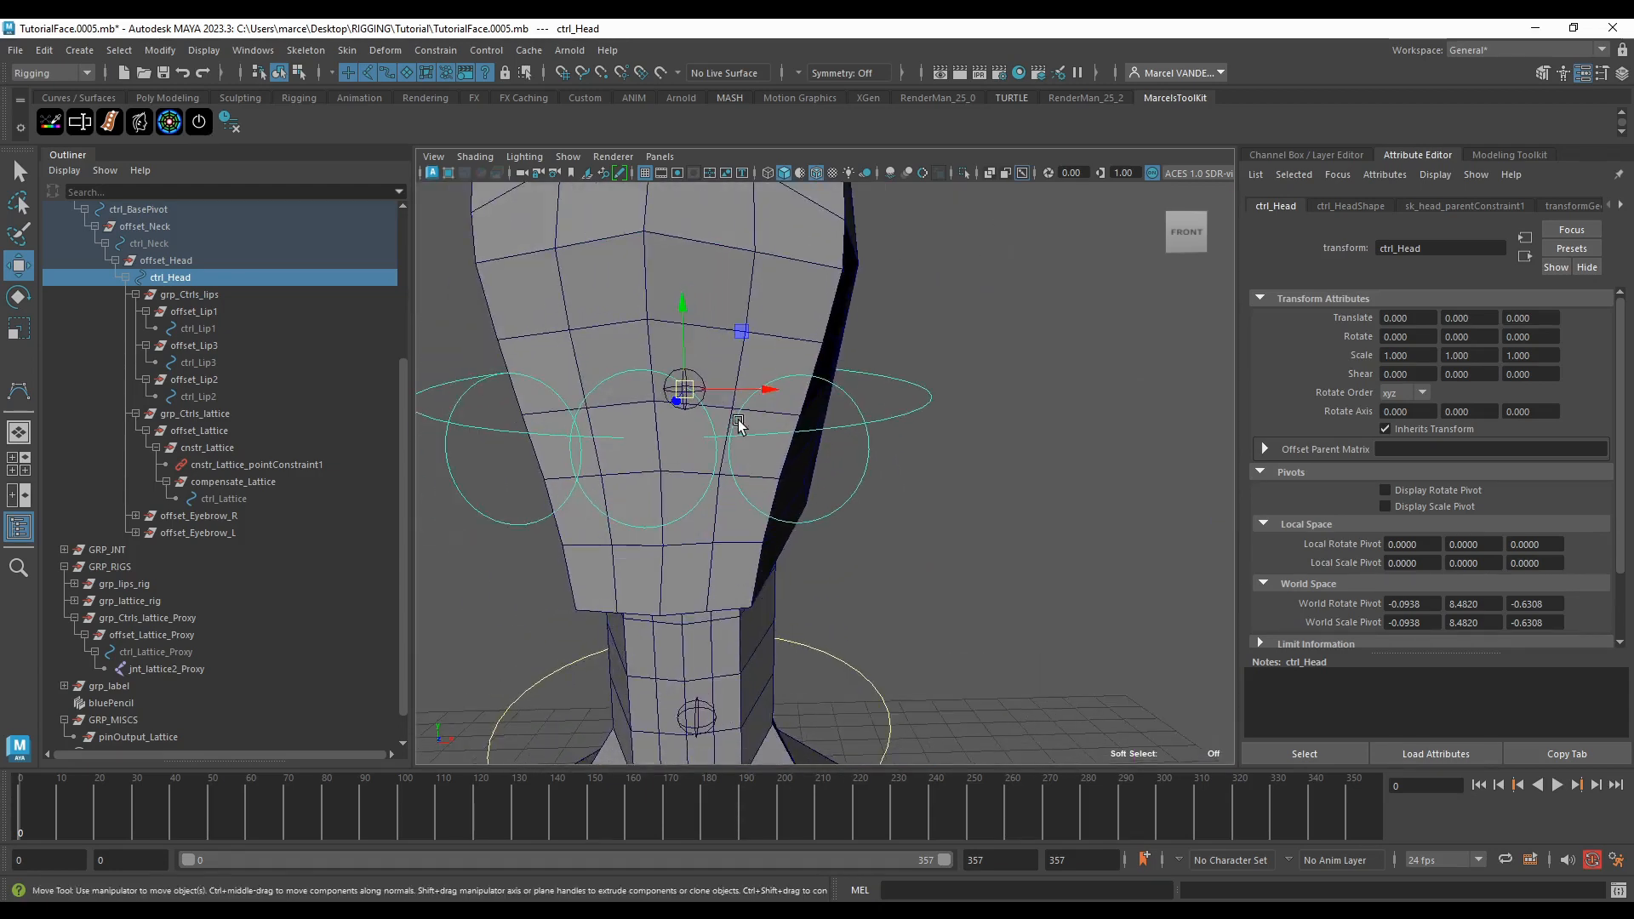
left_click_drag(737, 423, 815, 446, "alt")
scroll(816, 446, "down", 5)
scroll(813, 441, "up", 3)
left_click(800, 496)
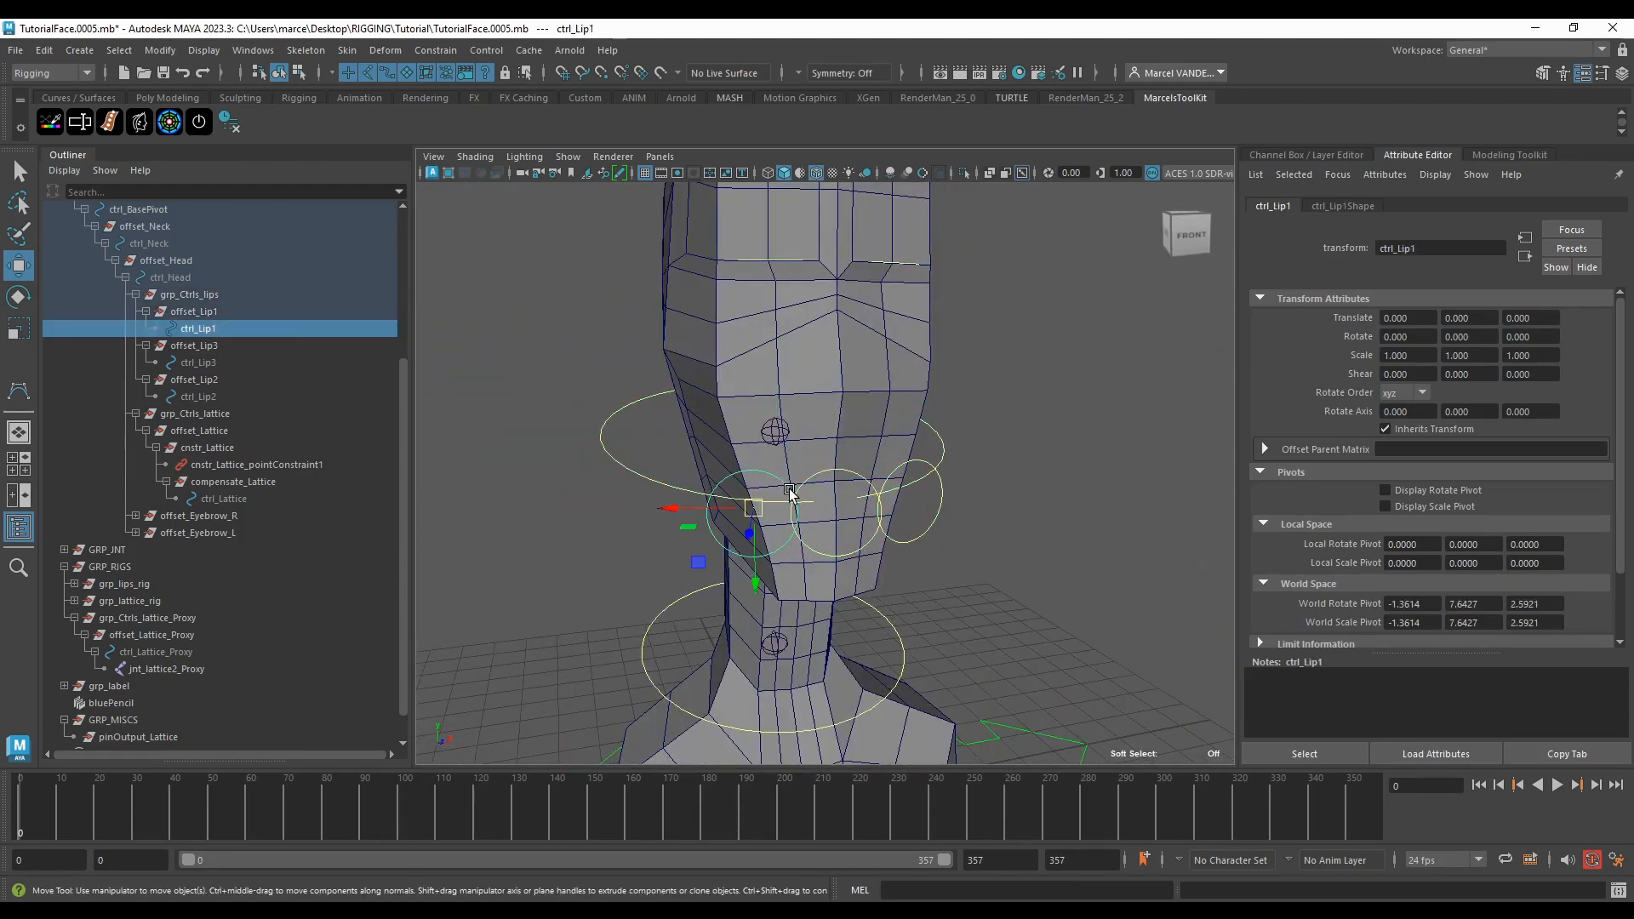
left_click(848, 477, "shift")
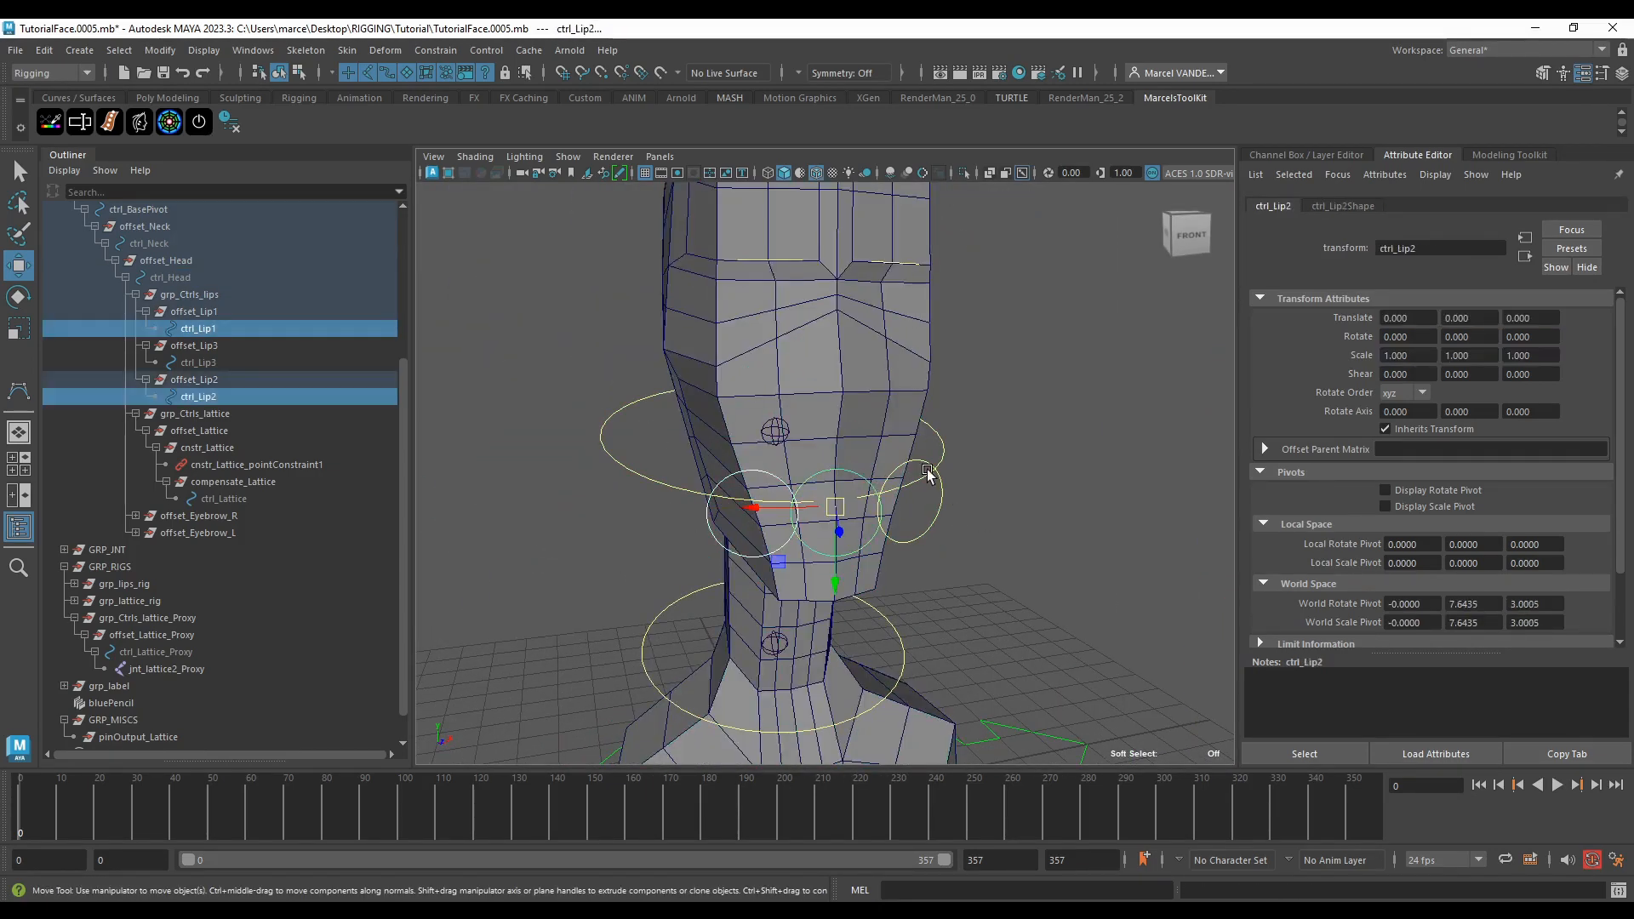
left_click(925, 465, "shift")
left_click_drag(926, 464, 902, 434, "alt")
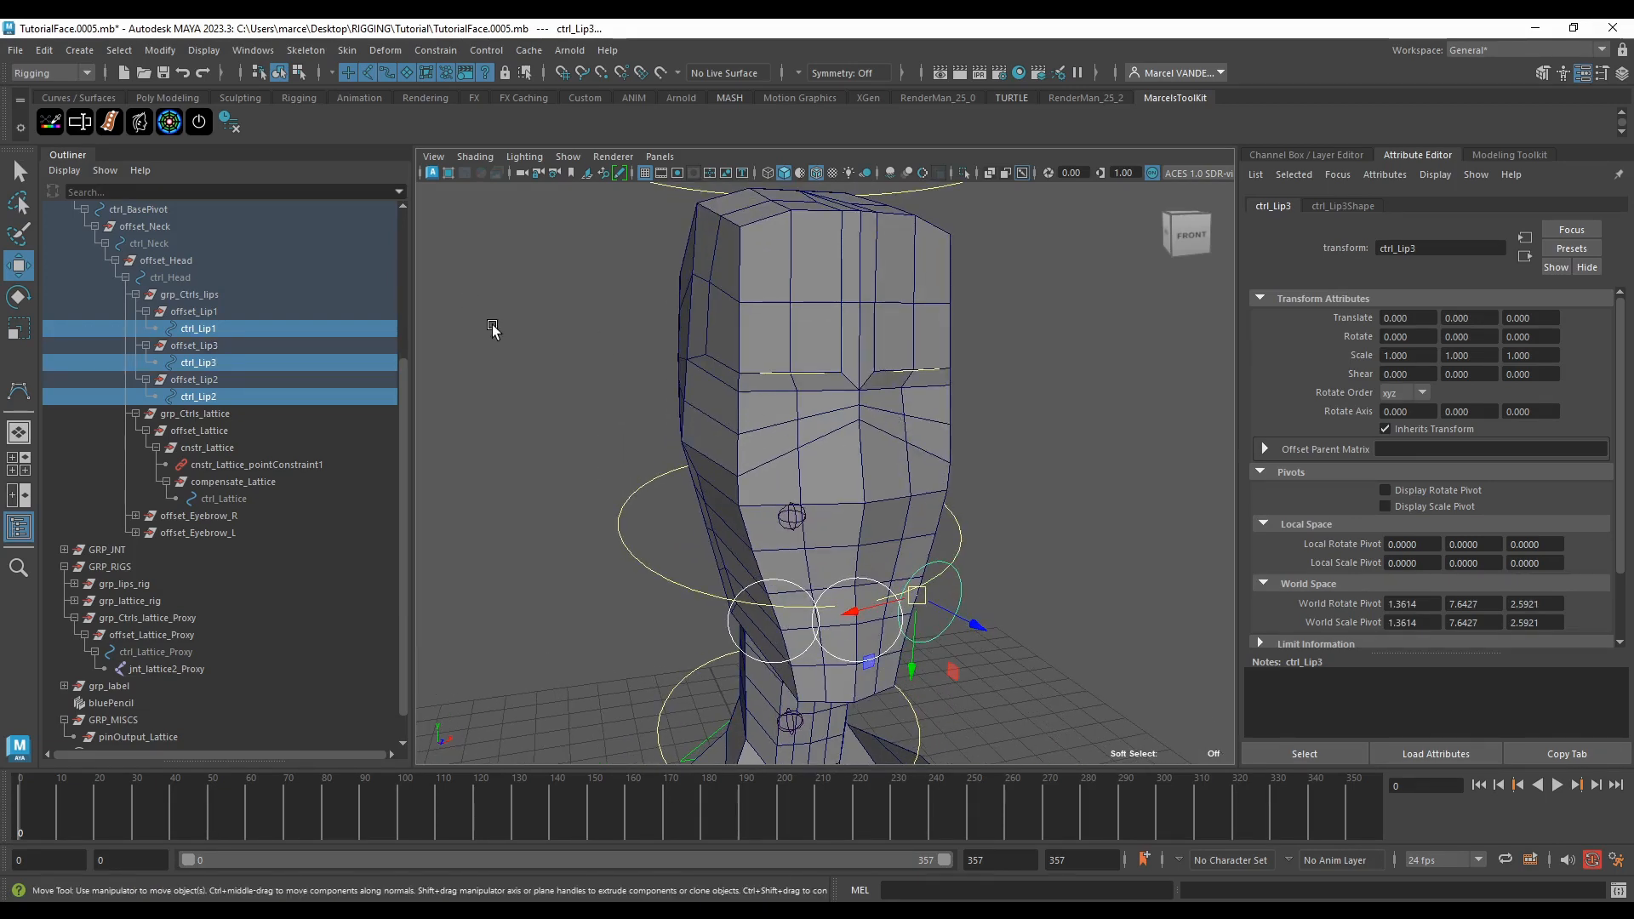
left_click(141, 122)
Step: Test the lip setup by rotating ctrl_Head about -84 degrees in Y and undo the rotation
left_click_drag(804, 555, 565, 477, "alt")
key("e")
left_click(823, 463)
key("ctrl+z")
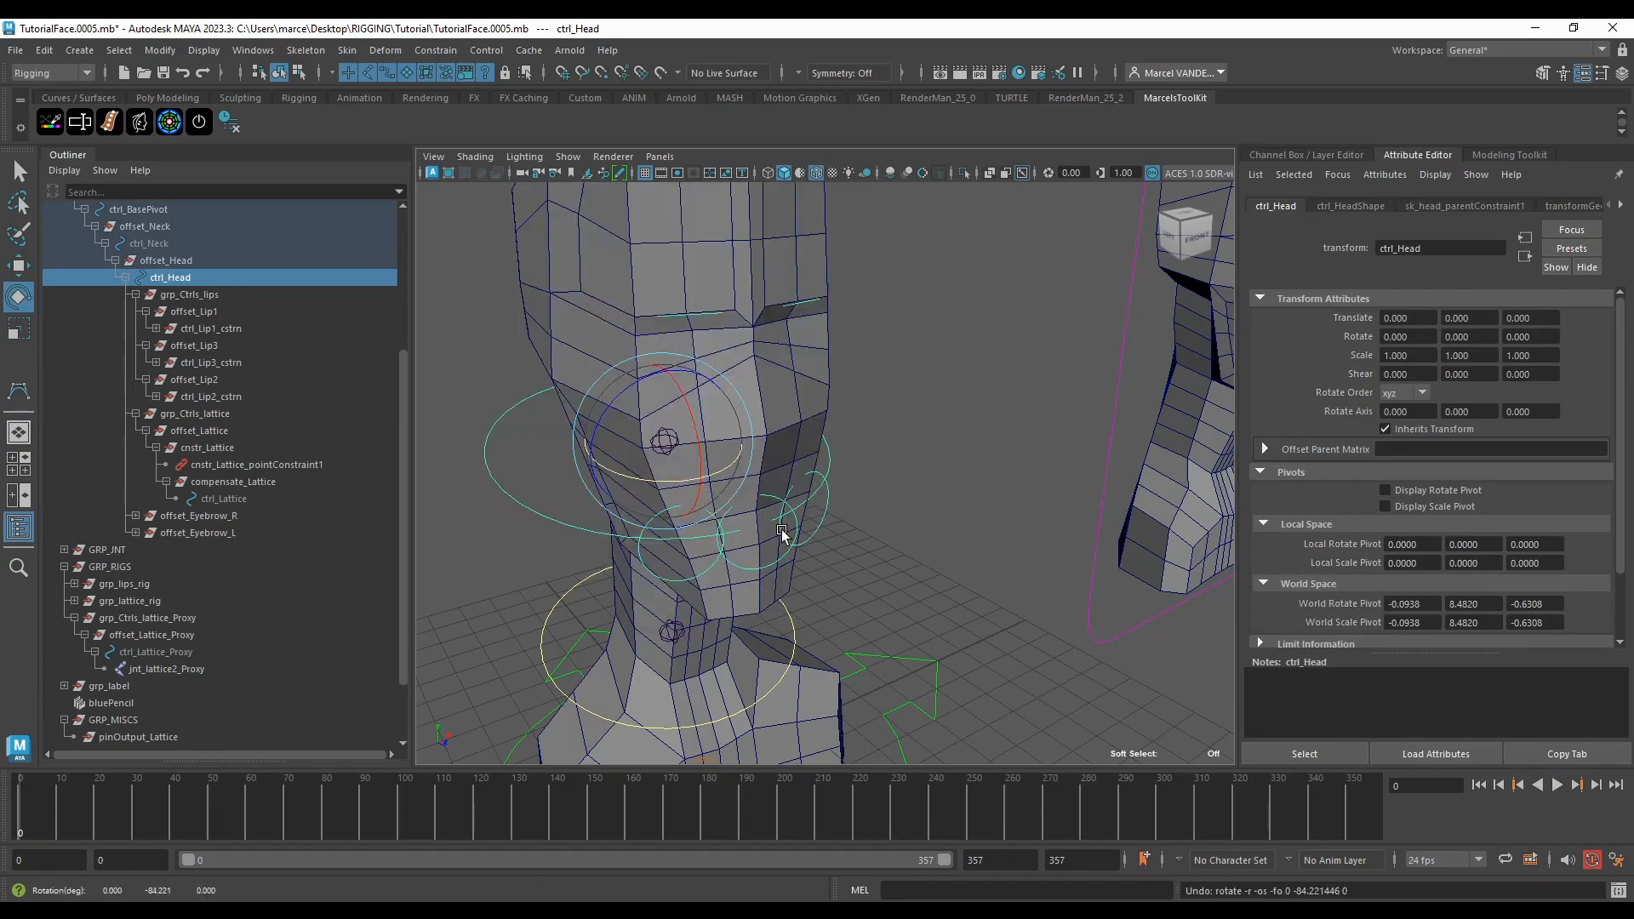
Step: Test moving ctrl_Lip3 slightly downward and undo the move, keeping the control selected
left_click(774, 500)
key("w")
mouse_move(754, 587)
left_mouse_down()
mouse_move(756, 569)
mouse_move(756, 608)
left_mouse_up()
key("ctrl+z")
left_click(804, 532)
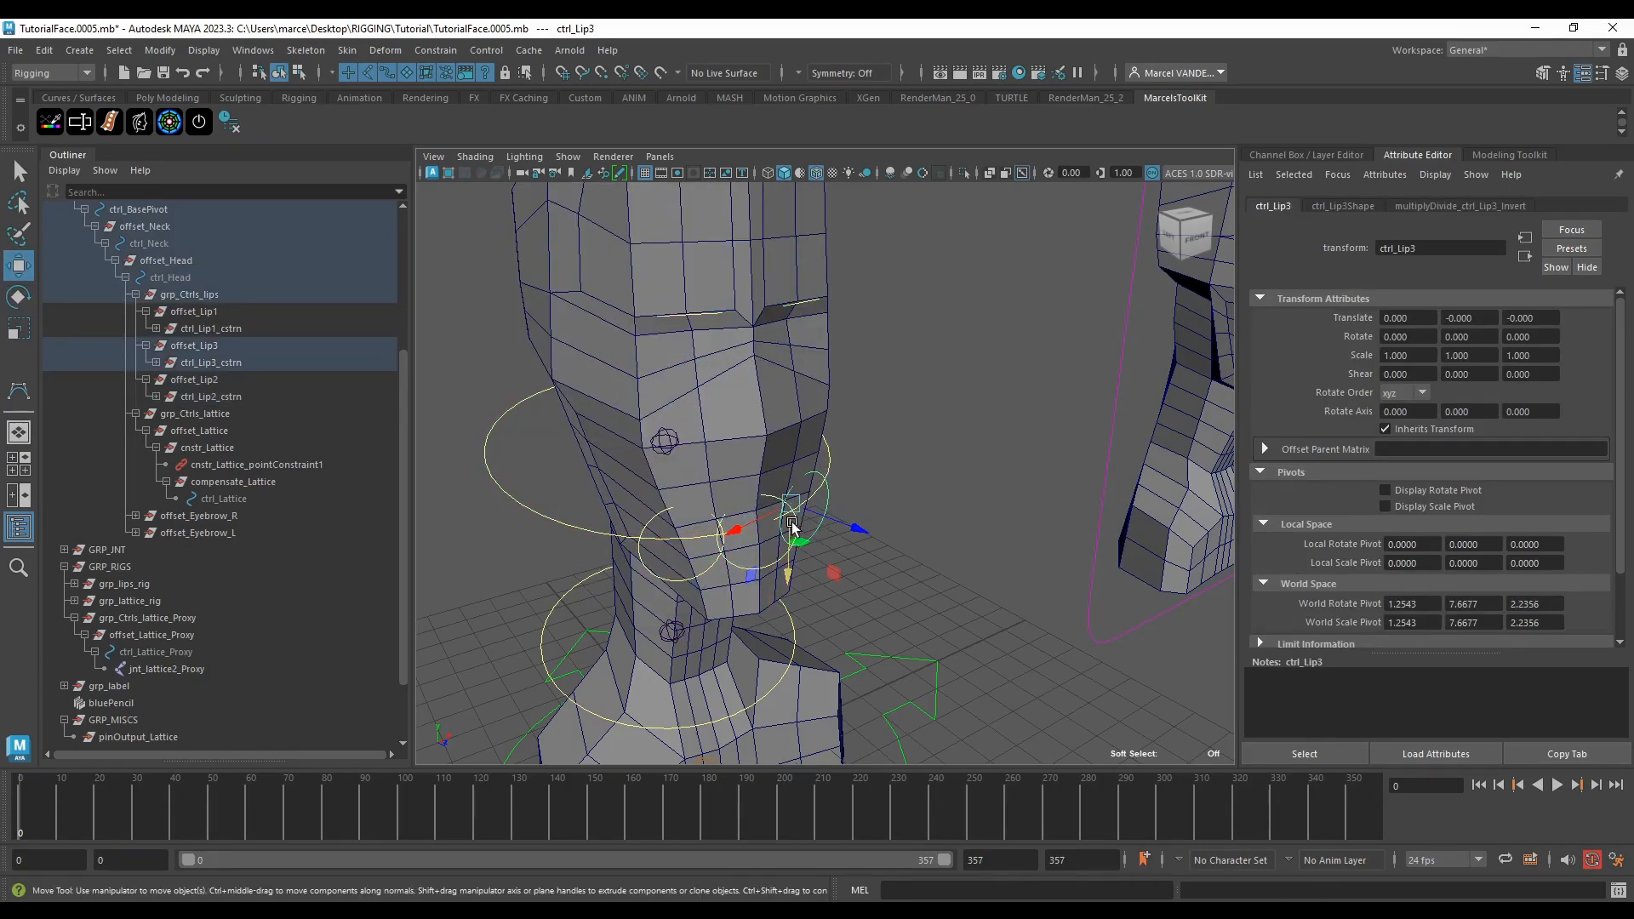
Step: Test moving ctrl_Lattice above the head and undo the move
scroll(833, 458, "down", 5)
middle_click_drag(833, 458, 829, 533, "alt")
left_click(825, 364)
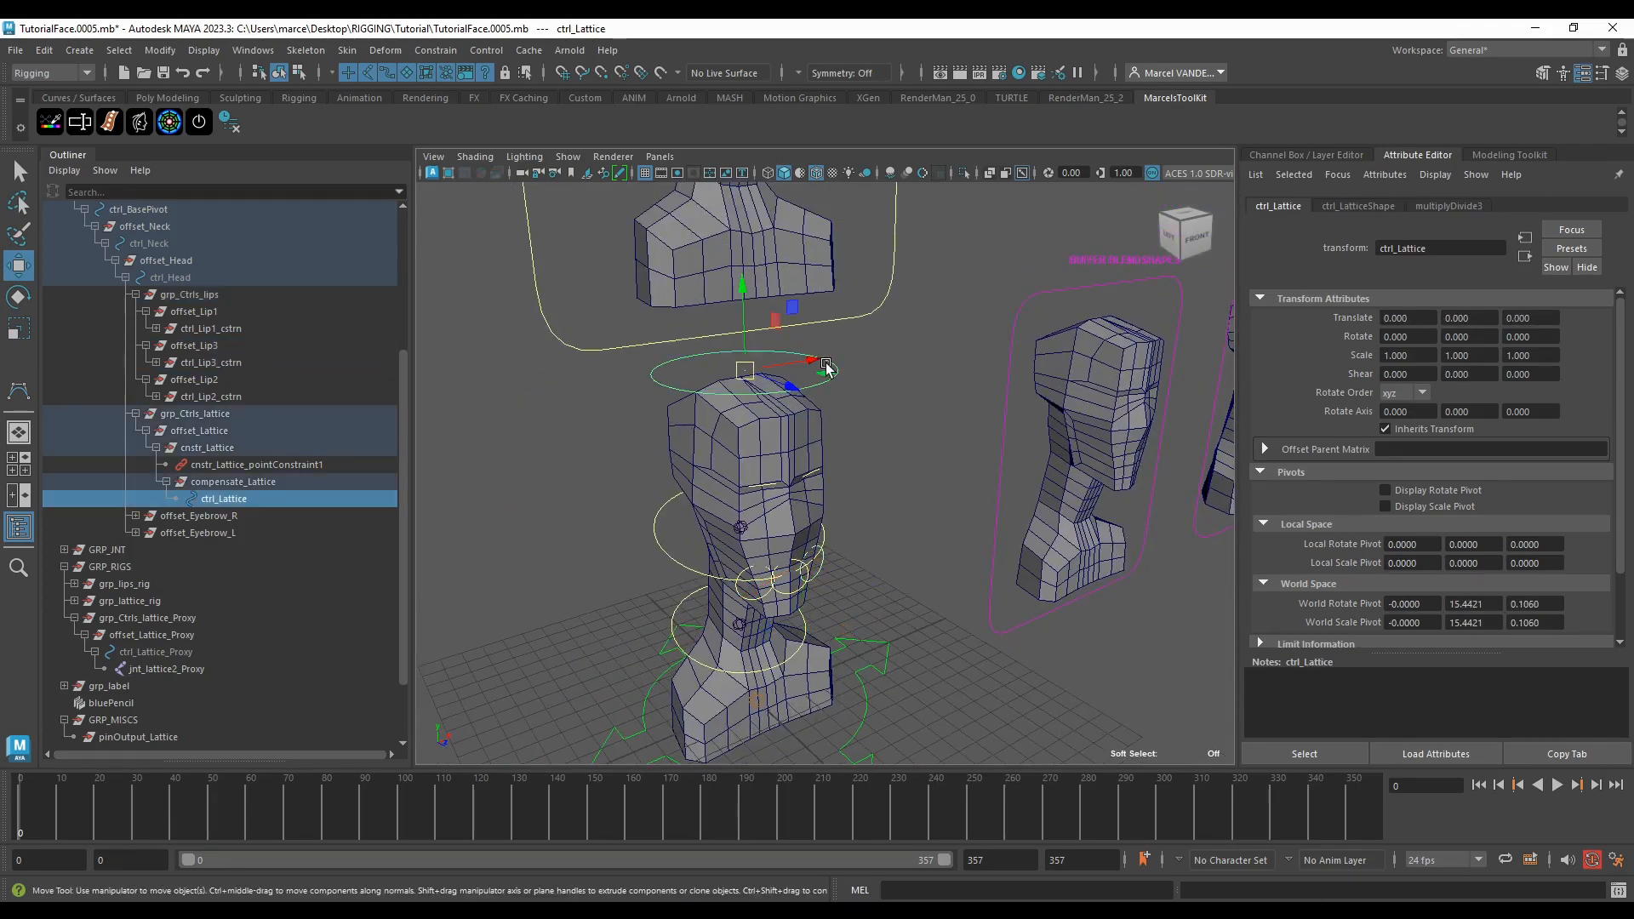
left_click_drag(794, 368, 664, 439)
key("ctrl+z")
Step: Select ctrl_Lip2 and examine the three lip controls from the front of the face
middle_click_drag(688, 487, 747, 393, "alt")
scroll(747, 393, "up", 5)
left_click_drag(826, 425, 740, 434, "alt")
middle_click_drag(740, 434, 846, 496, "alt")
scroll(846, 500, "up", 3)
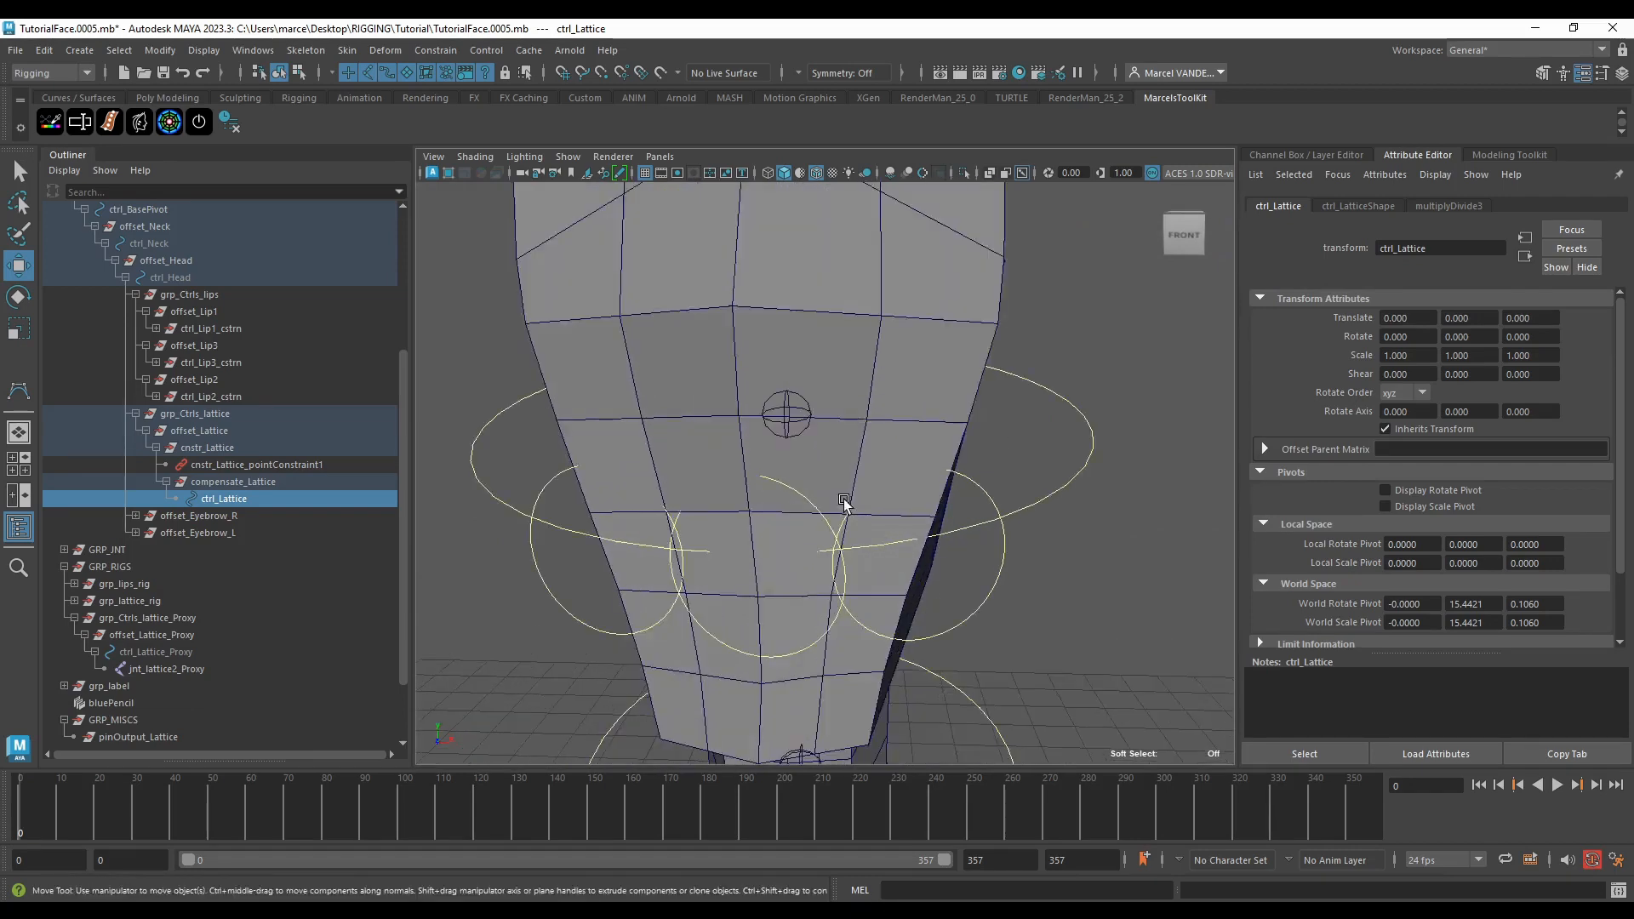
left_click(833, 551)
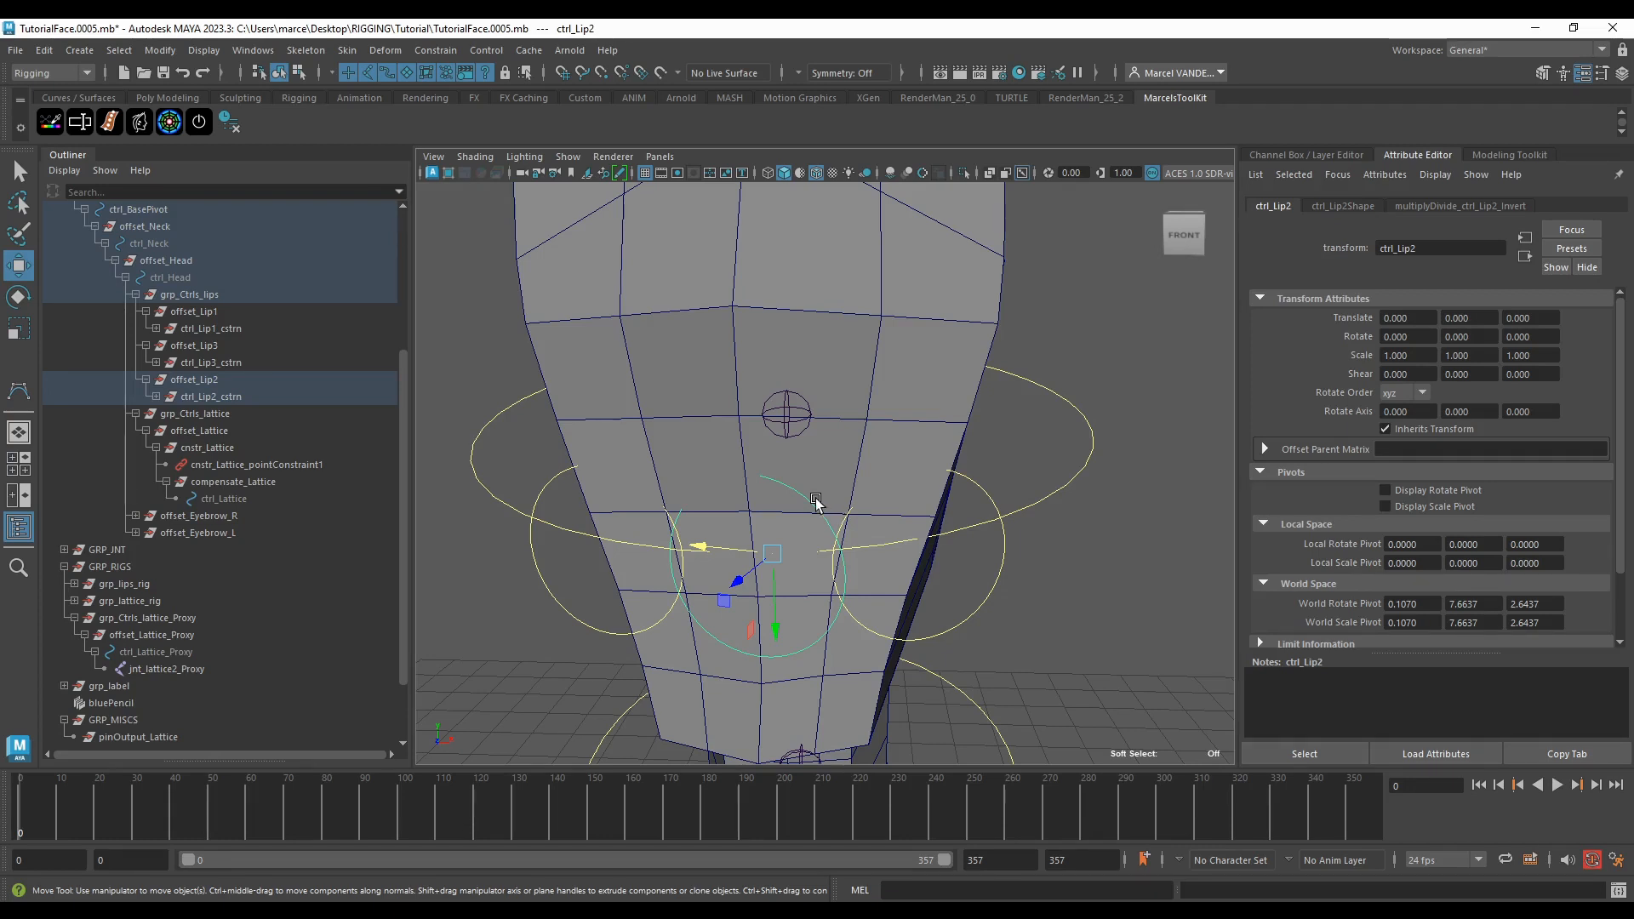
scroll(815, 502, "down", 5)
mouse_move(815, 502)
left_mouse_down("alt")
mouse_move(816, 516)
mouse_move(841, 496)
left_mouse_up("alt")
scroll(822, 490, "up", 5)
scroll(863, 500, "down", 2)
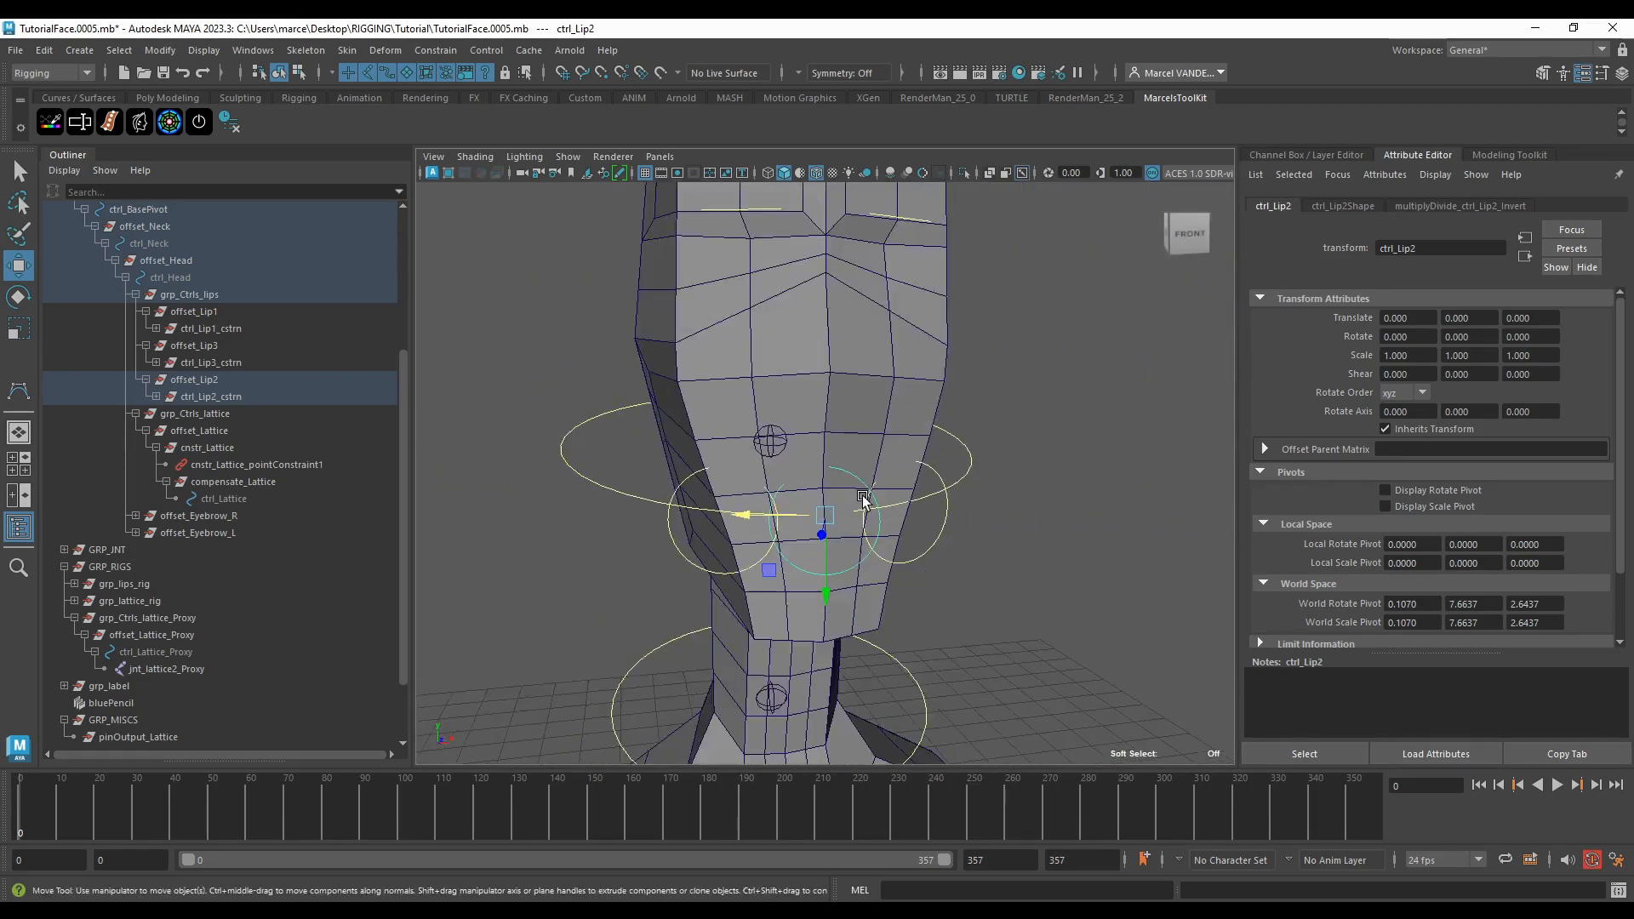
Step: Select ctrl_Lip3, ctrl_Lip2 and ctrl_Lip1 together, test moving them vertically and undo the move
scroll(863, 500, "up", 3)
left_click(948, 494)
left_click(882, 482, "shift")
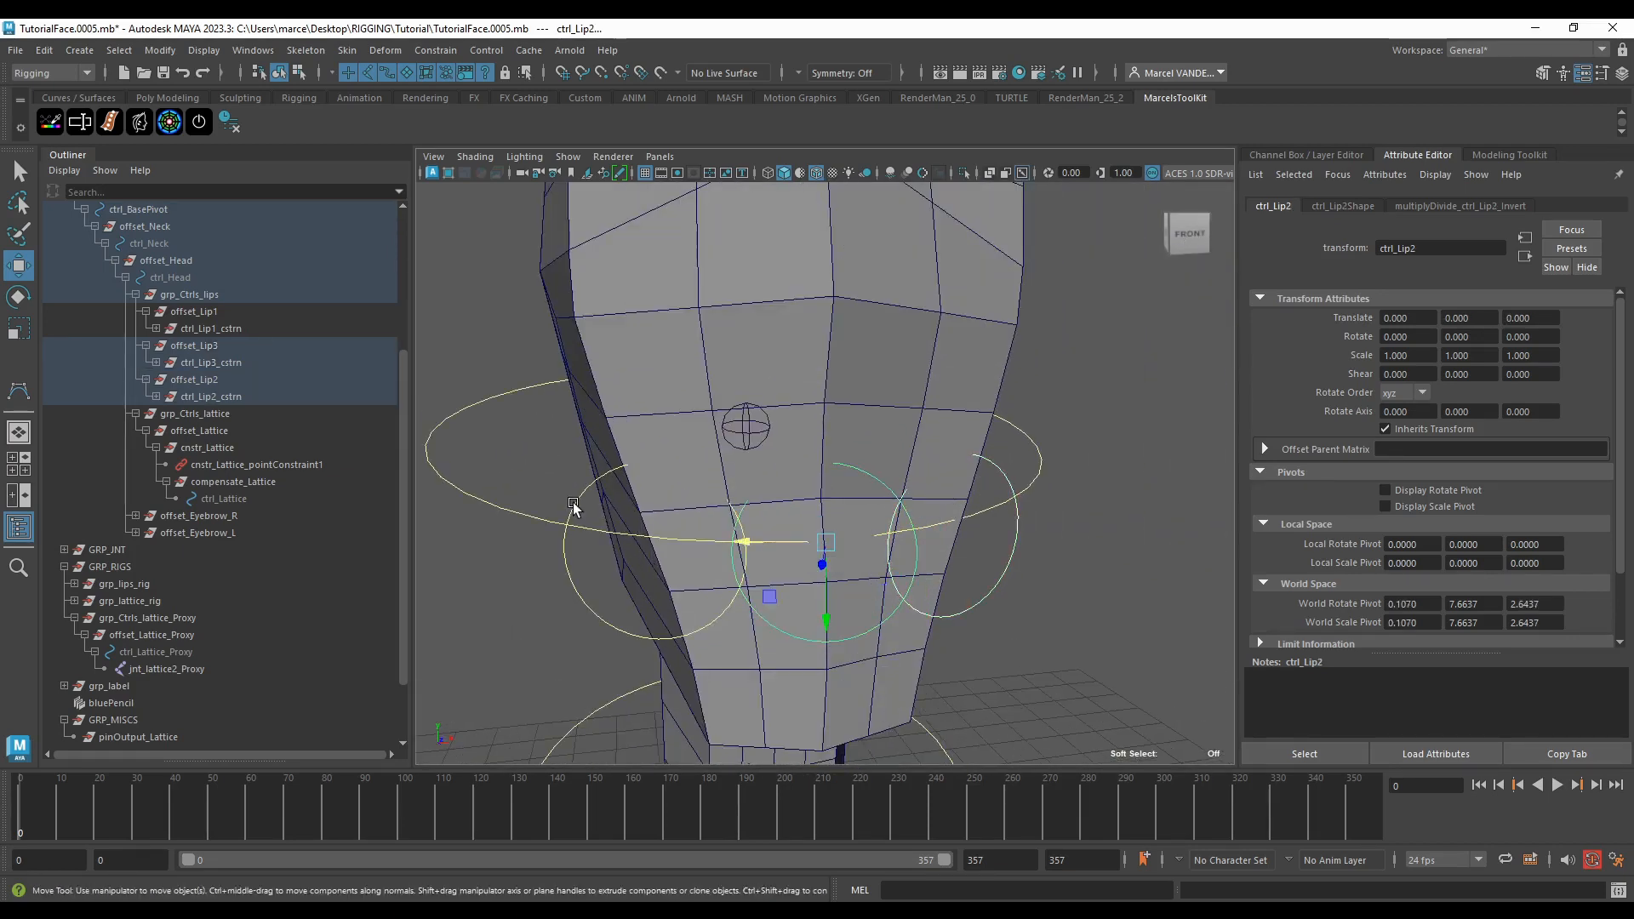
left_click(576, 501, "shift")
left_click_drag(669, 618, 658, 480)
key("ctrl+z")
Step: Try further moves of the three selected lip controls across the face, undoing each one
scroll(660, 406, "down", 5)
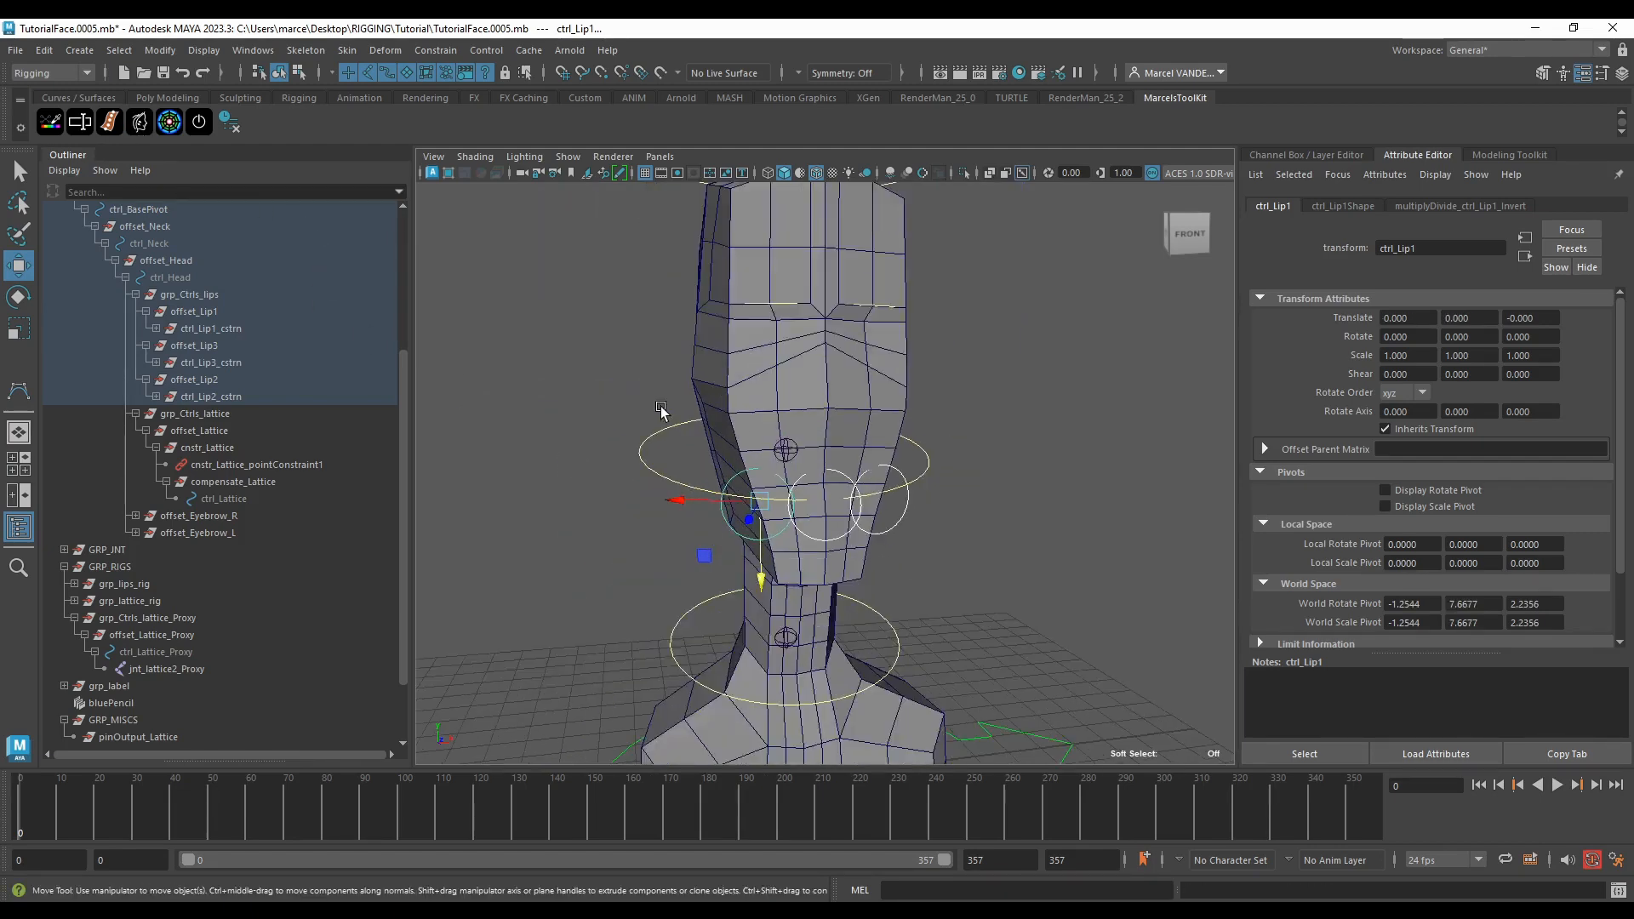
scroll(661, 412, "up", 3)
left_click_drag(726, 591, 628, 460)
key("ctrl+z")
key("ctrl+z")
left_click_drag(731, 515, 622, 444)
key("ctrl+z")
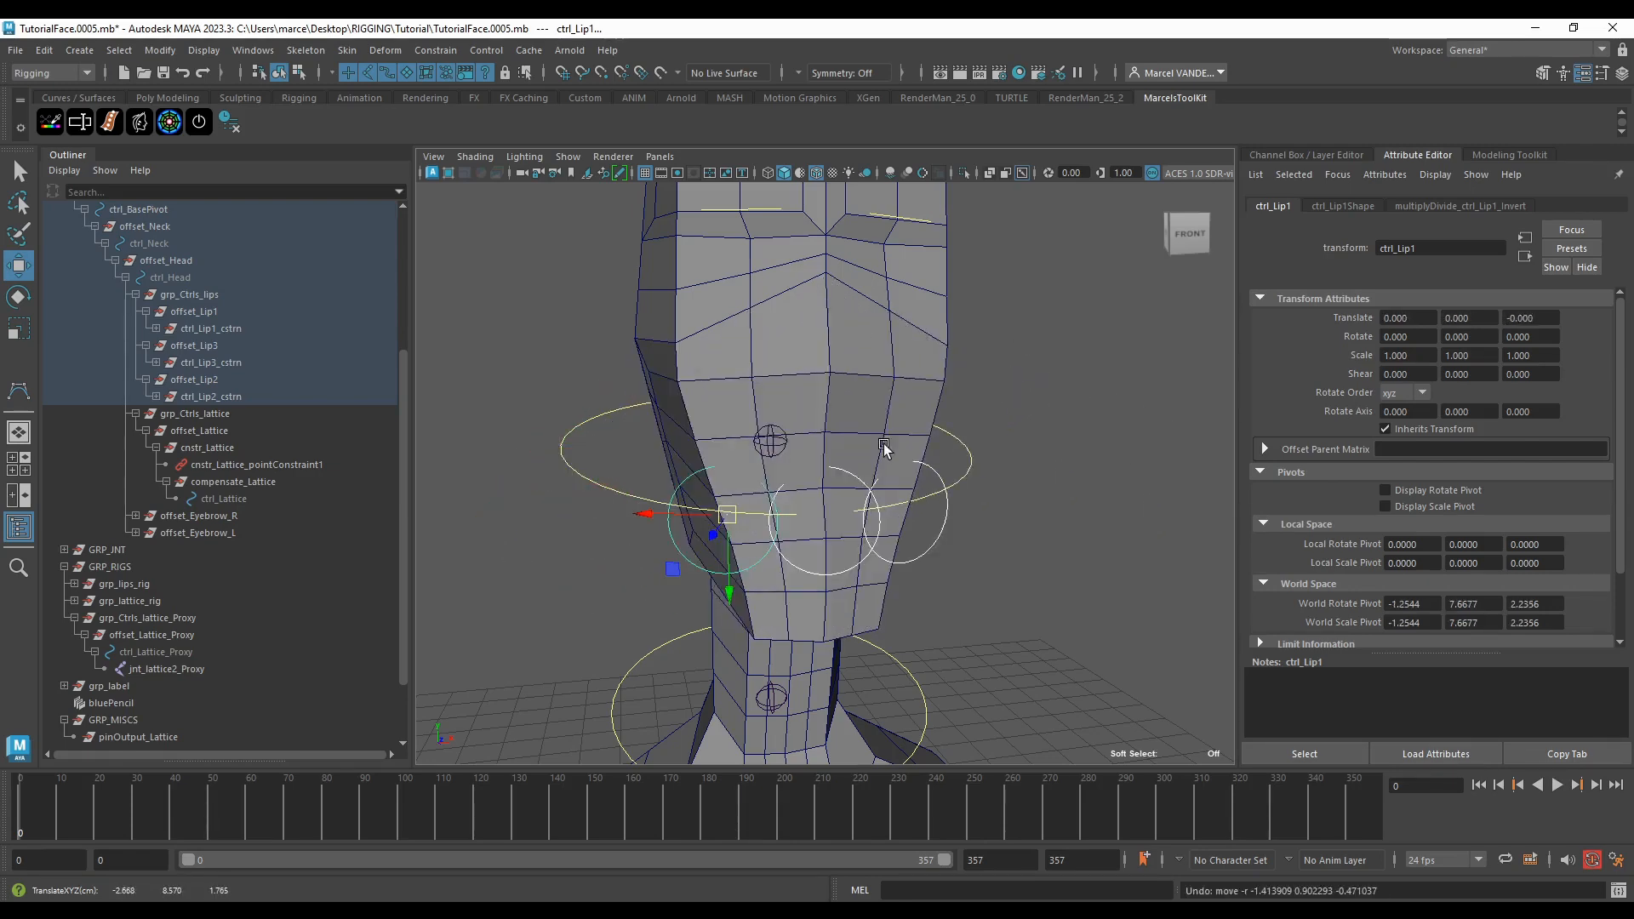
Step: Select both eyebrow controls plus the msh_simpleFace mesh and run the custom script that adds the pinning and invert compensation nodes
middle_click_drag(885, 264, 868, 427, "alt")
left_click(876, 444)
left_click(712, 450, "shift")
left_click_drag(746, 456, 839, 445, "alt")
scroll(840, 445, "up", 4)
left_click(515, 484, "shift")
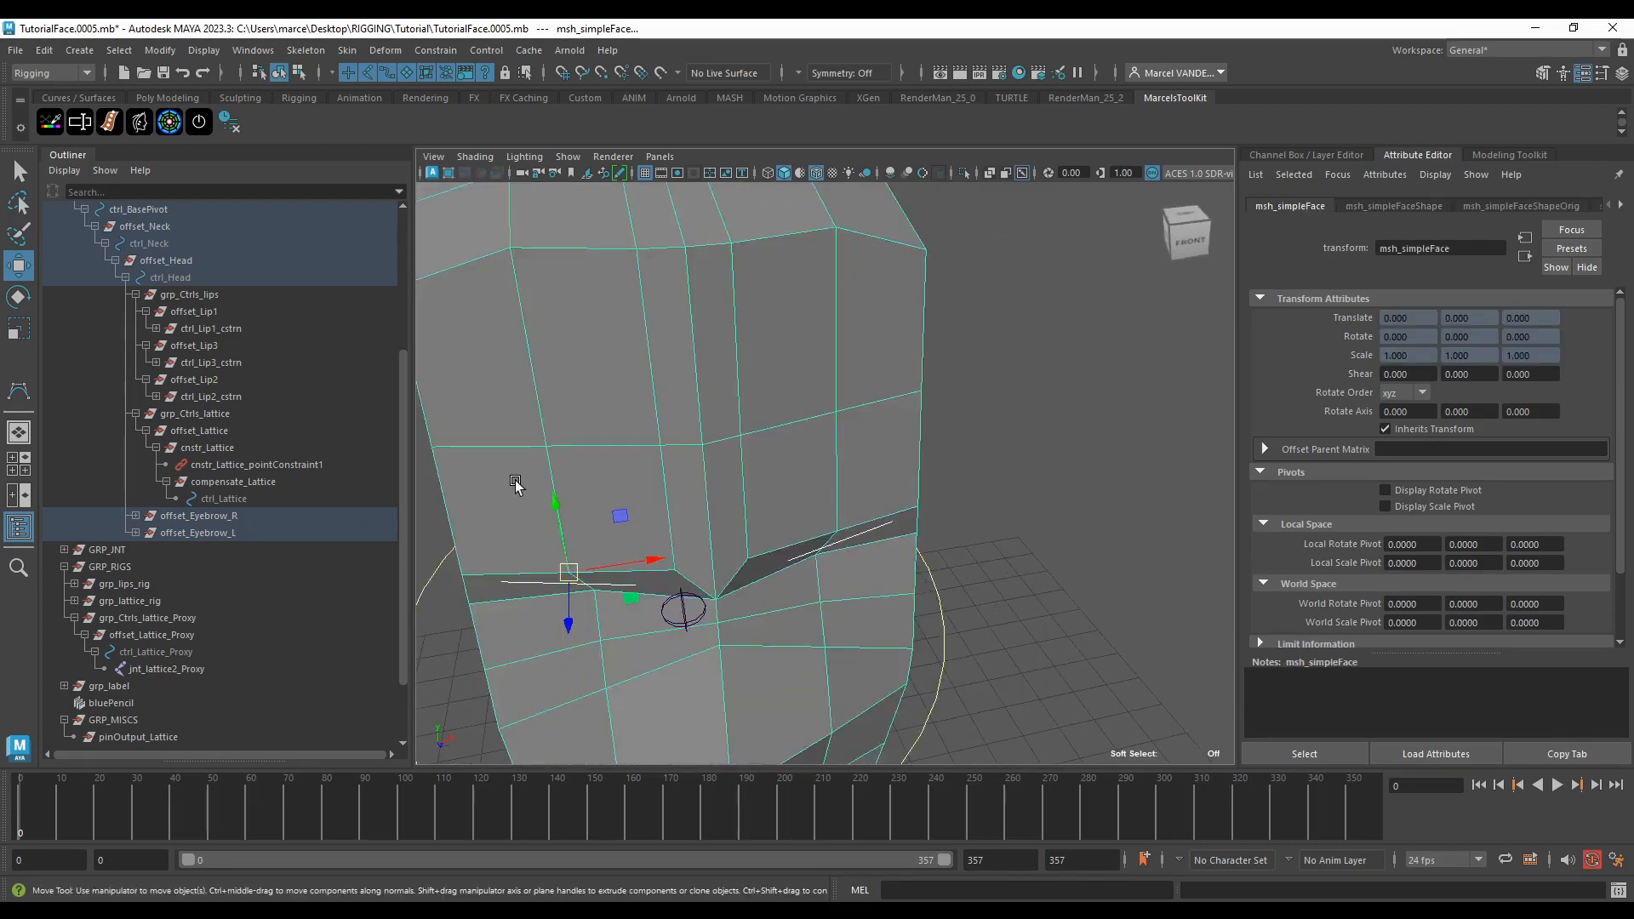
scroll(545, 487, "down", 5)
left_click_drag(620, 485, 701, 477, "alt")
scroll(701, 478, "up", 3)
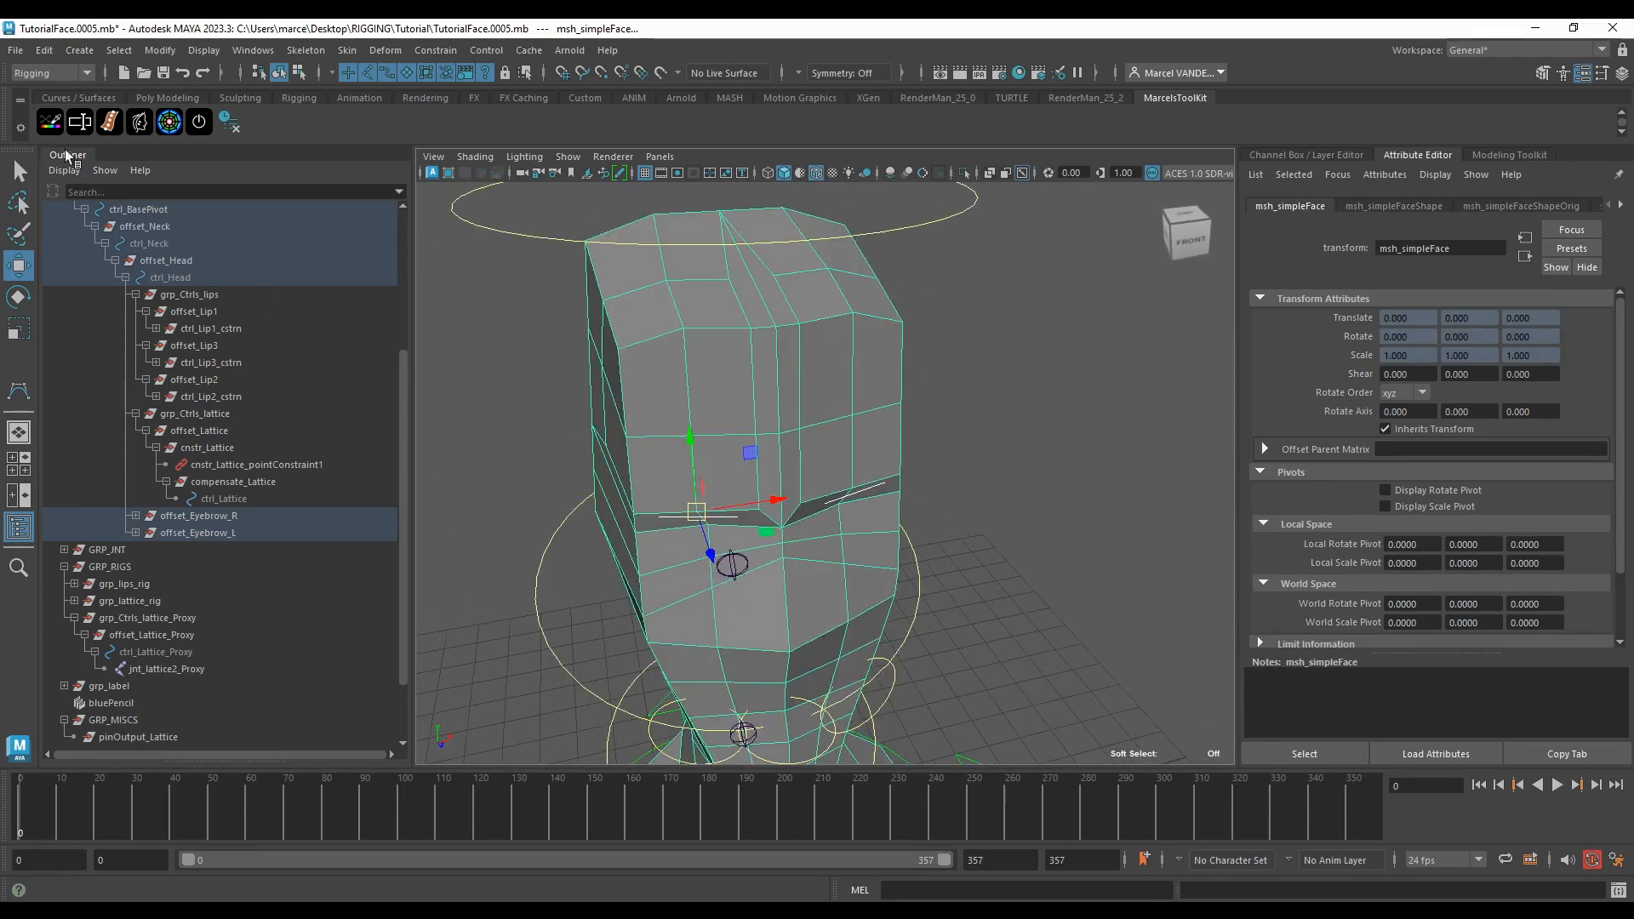
left_click(143, 124)
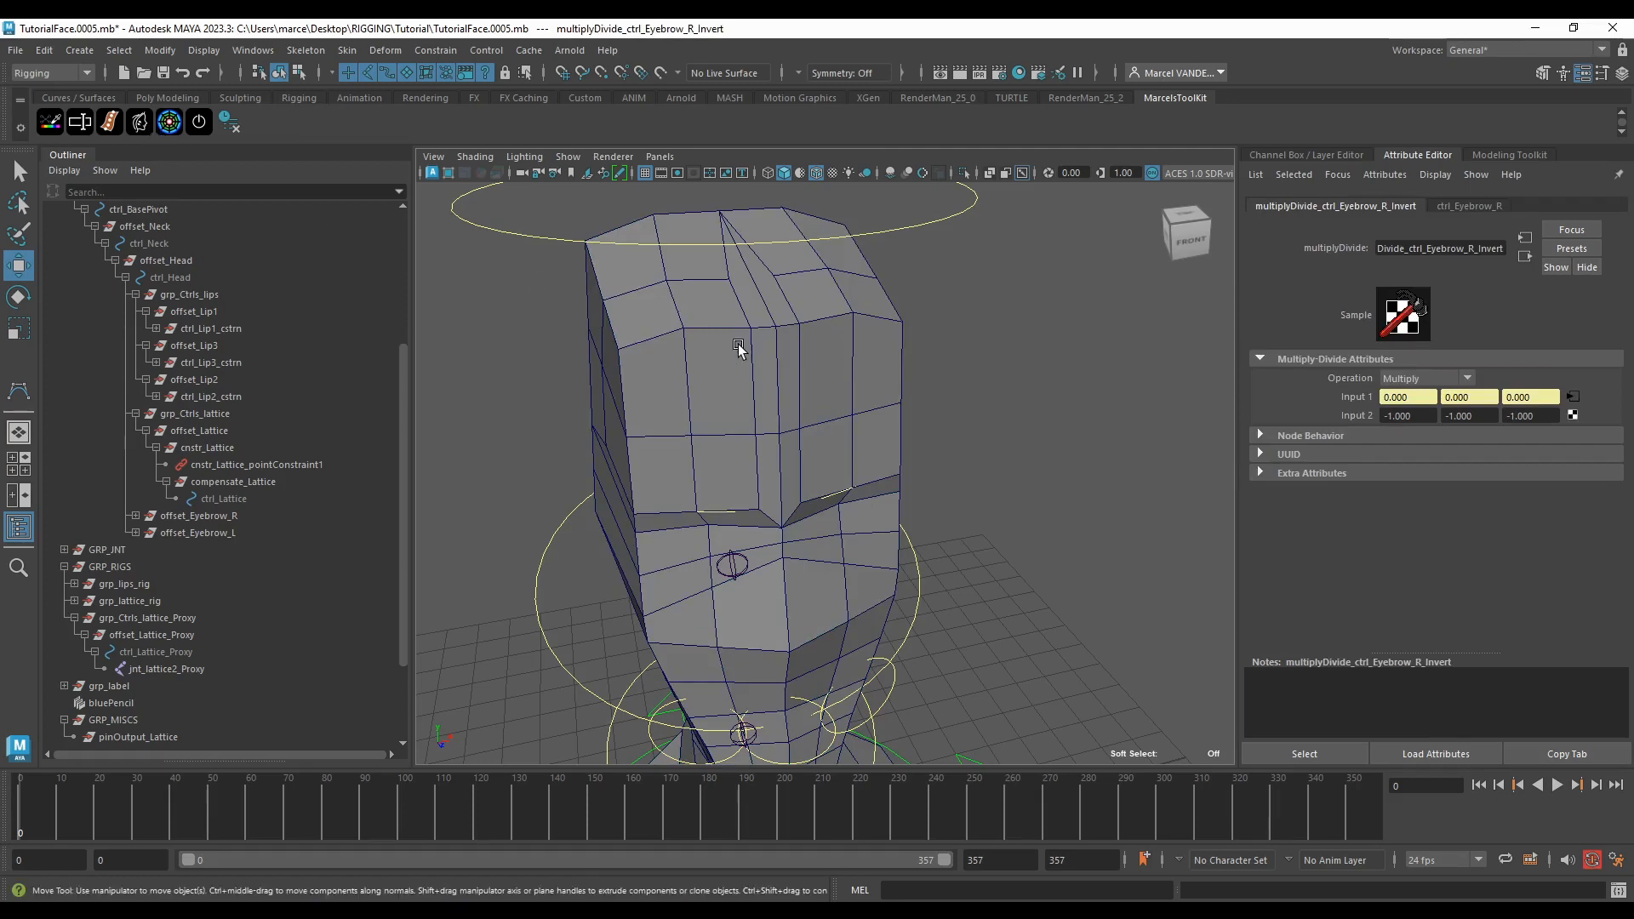
Step: Test moving ctrl_Eyebrow_L up and down and undo the move
left_click(849, 496)
left_click_drag(849, 495, 819, 425, "alt")
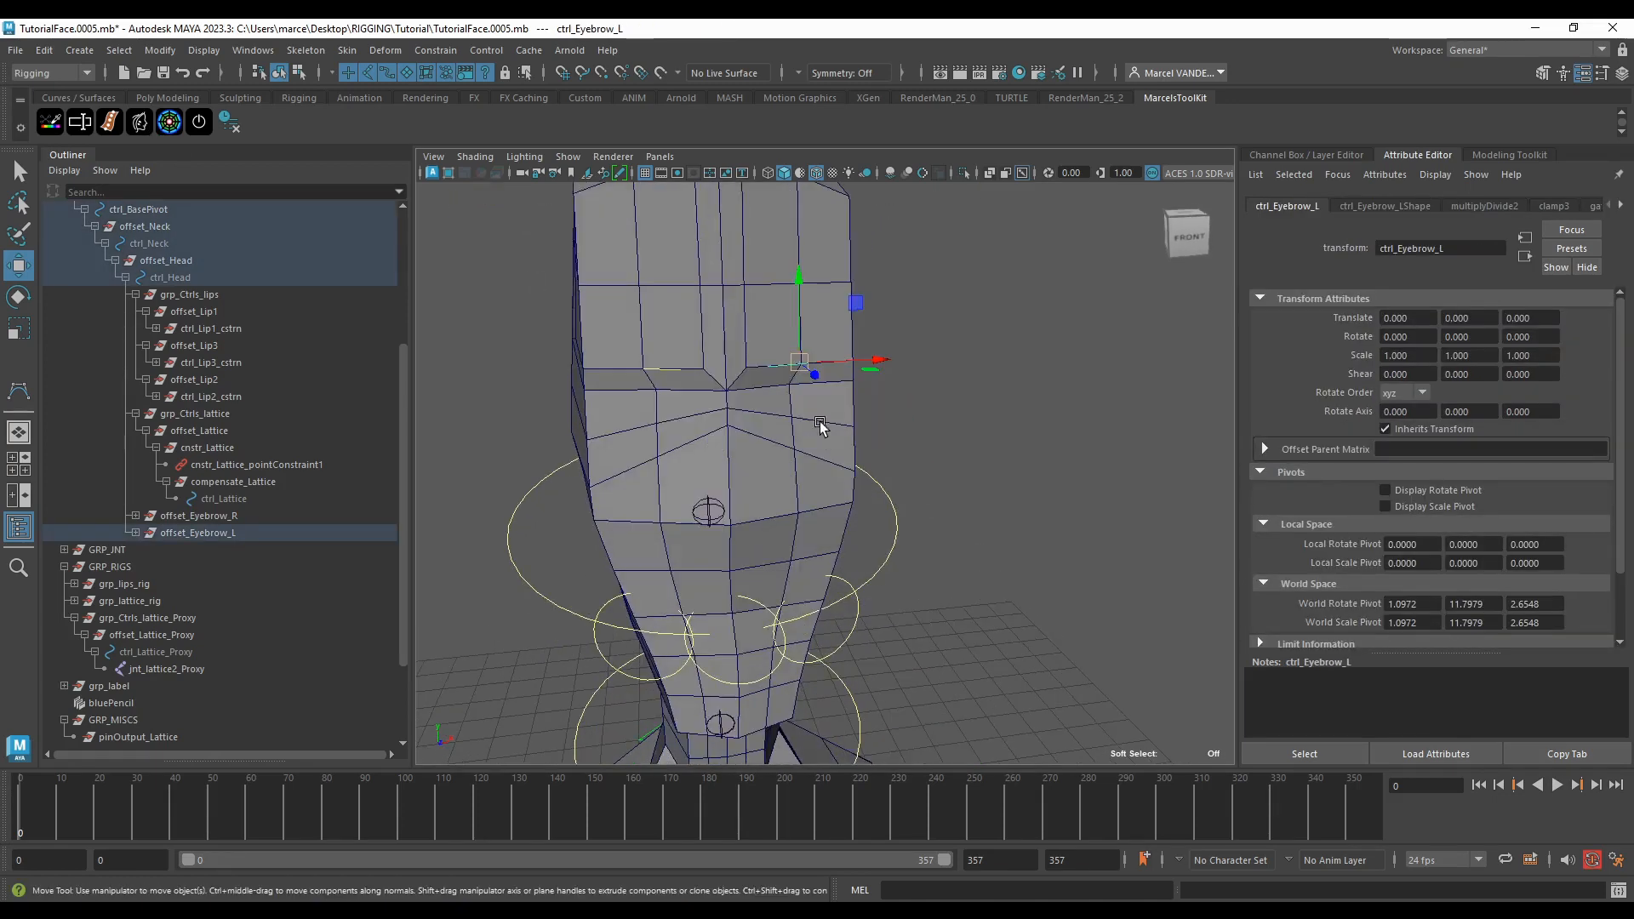
left_click_drag(795, 327, 794, 252)
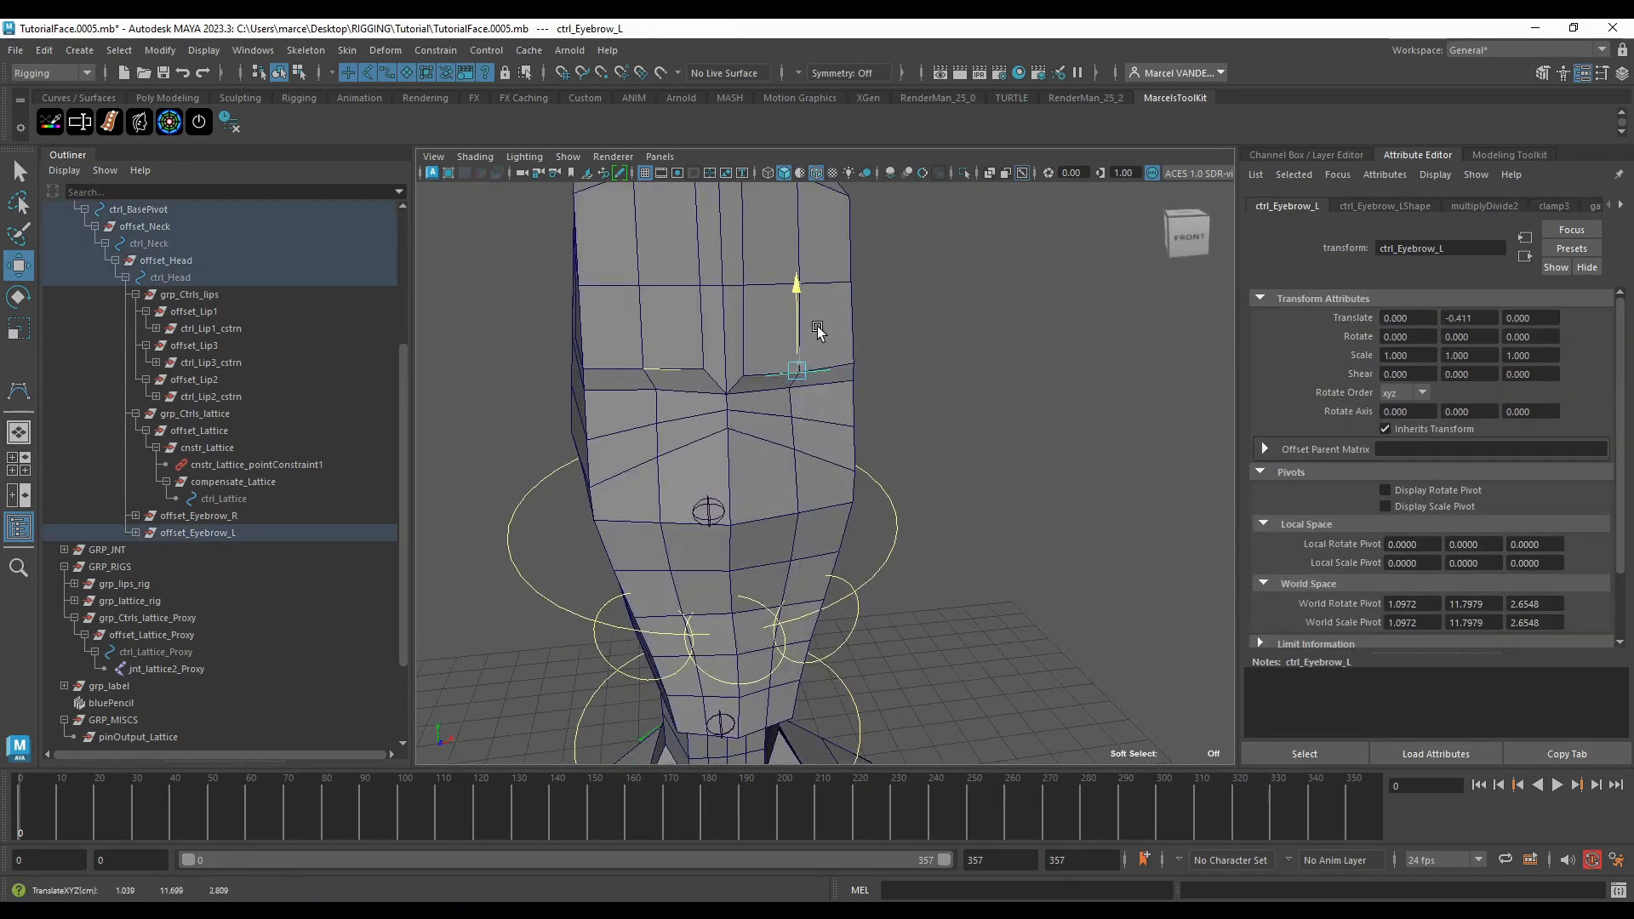
left_click_drag(854, 320, 793, 245)
key("ctrl+z")
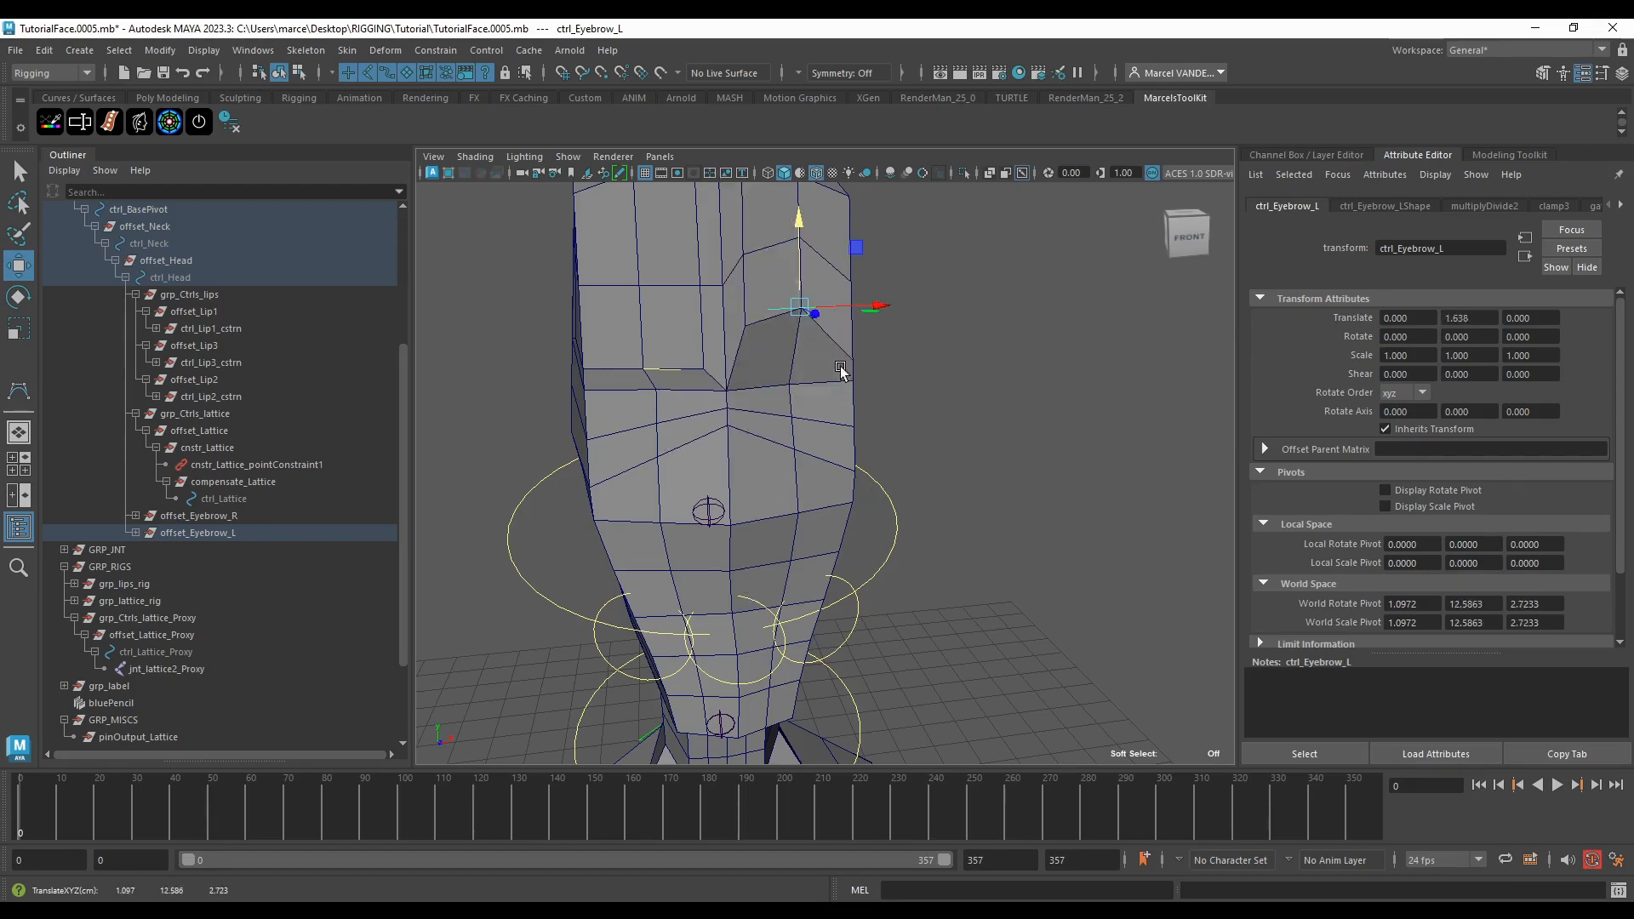
Step: Add ctrl_Eyebrow_R to the eyebrow selection and raise both eyebrow controls about 2.6 units in Y
scroll(842, 369, "down", 6)
left_click_drag(842, 368, 851, 396, "alt")
scroll(847, 426, "up", 5)
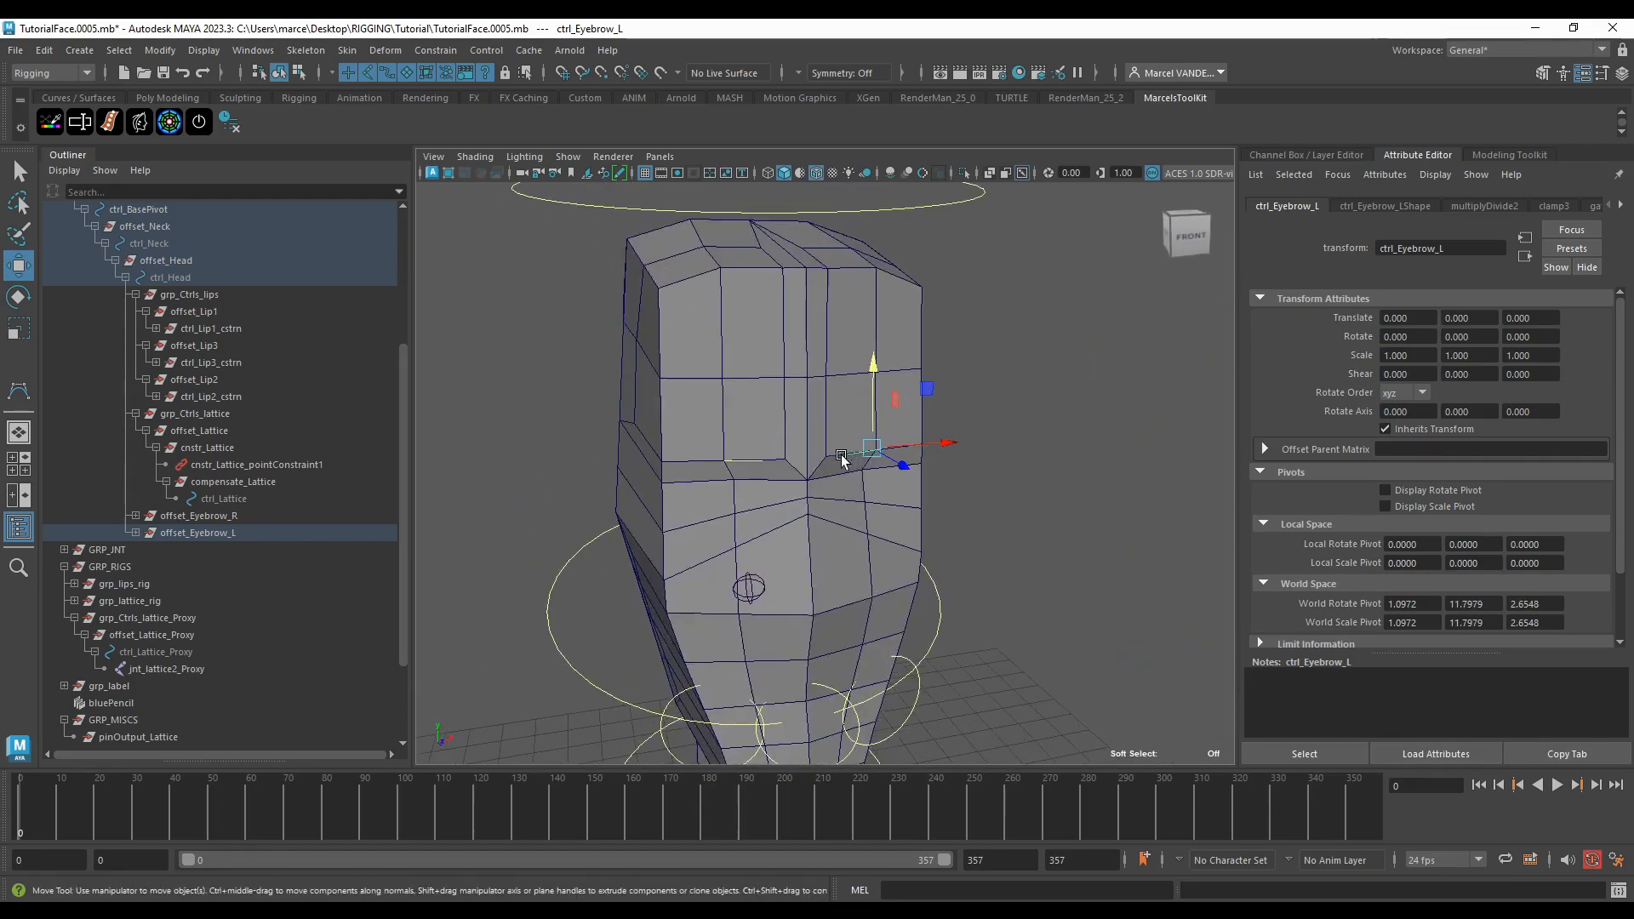
left_click(755, 465, "shift")
left_click_drag(717, 426, 746, 345)
left_click_drag(746, 344, 1005, 408, "alt")
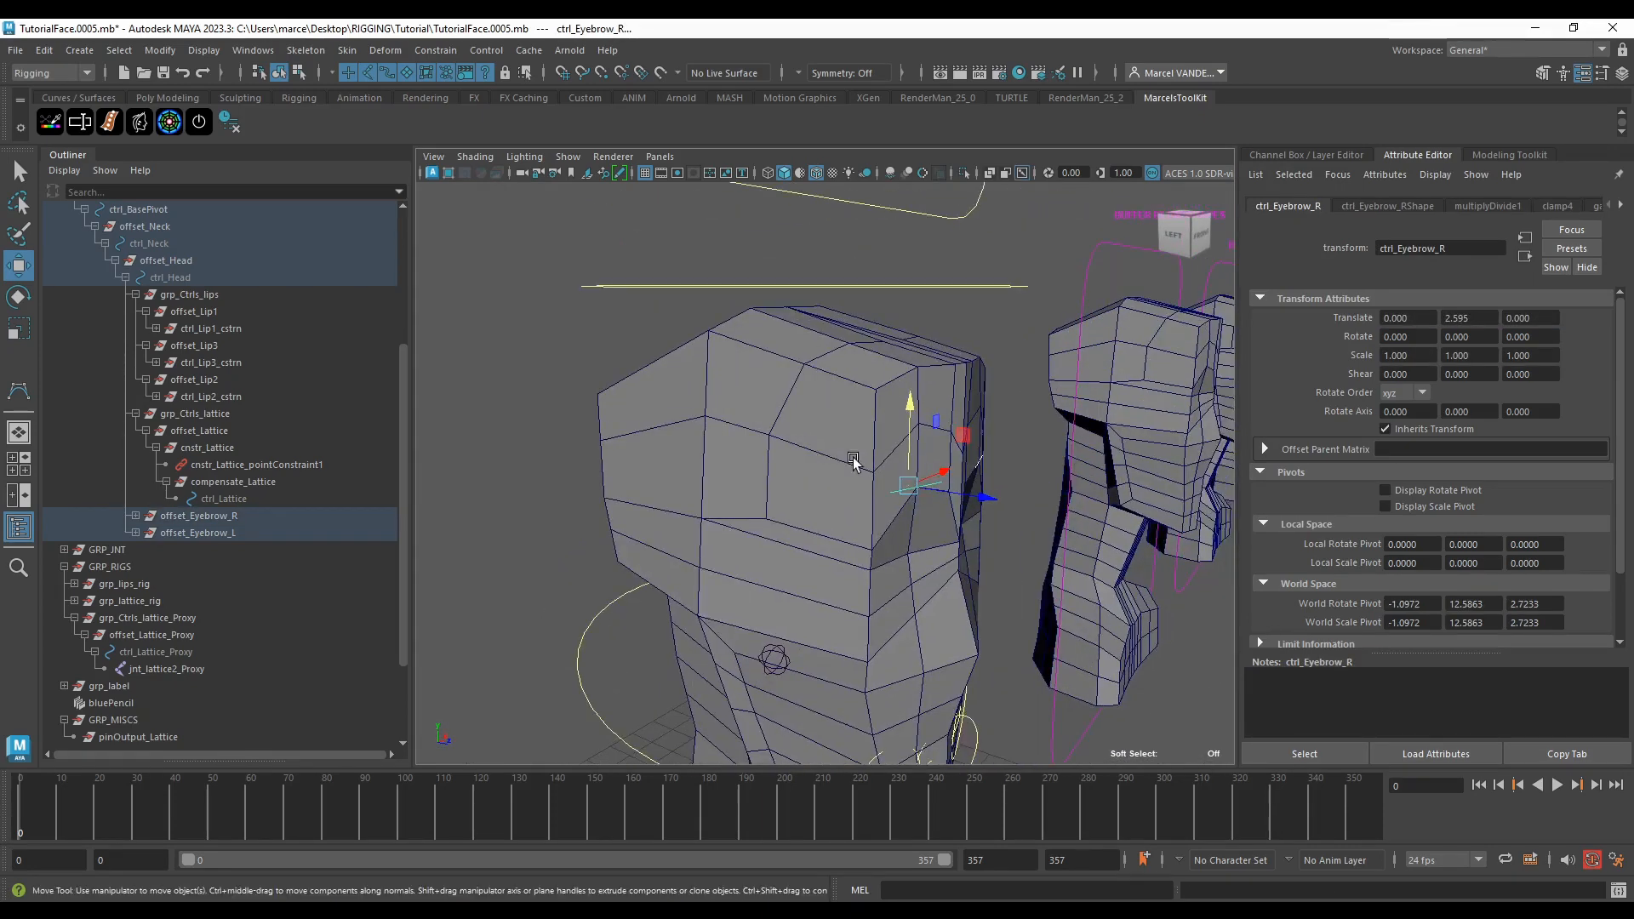
Step: Select ctrl_Head and rotate it freely so the head tilts with the raised eyebrows
scroll(876, 478, "down", 4)
left_click_drag(712, 523, 556, 572, "alt")
left_click(551, 571)
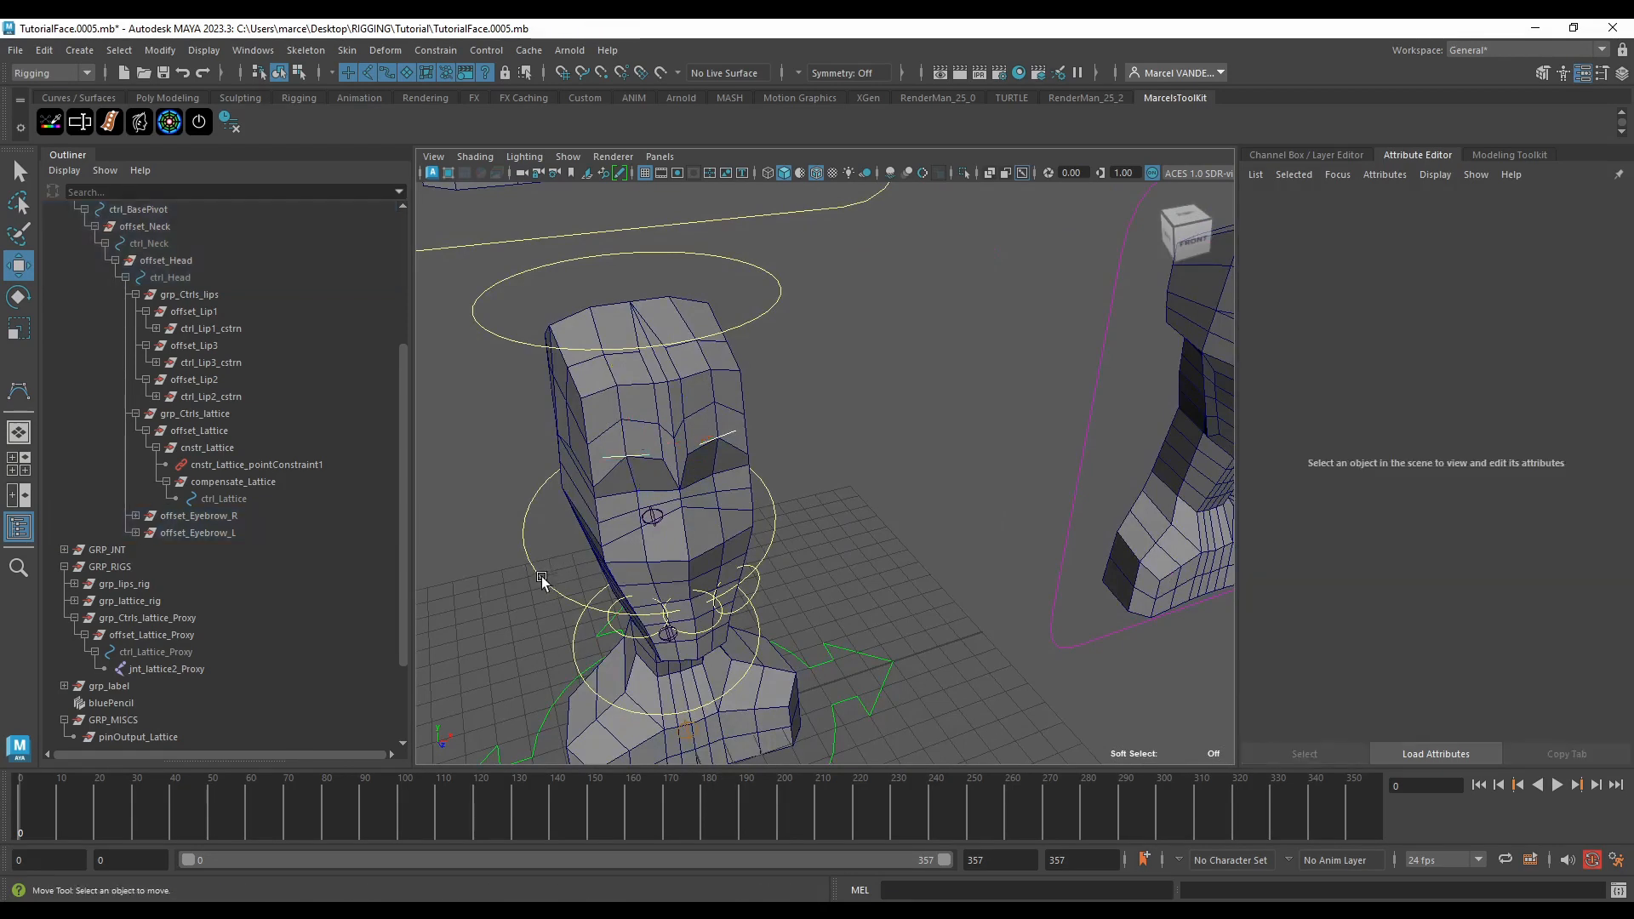
left_click(542, 579)
key("e")
mouse_move(651, 537)
left_mouse_down()
mouse_move(607, 517)
mouse_move(660, 525)
left_mouse_up()
left_click_drag(660, 524, 699, 420, "alt")
scroll(821, 457, "up", 4)
Step: Test moving a face control and ctrl_Lattice on the tilted head, undoing each move
left_click(831, 426)
key("w")
key("ctrl+z")
scroll(798, 430, "down", 5)
left_click(757, 379)
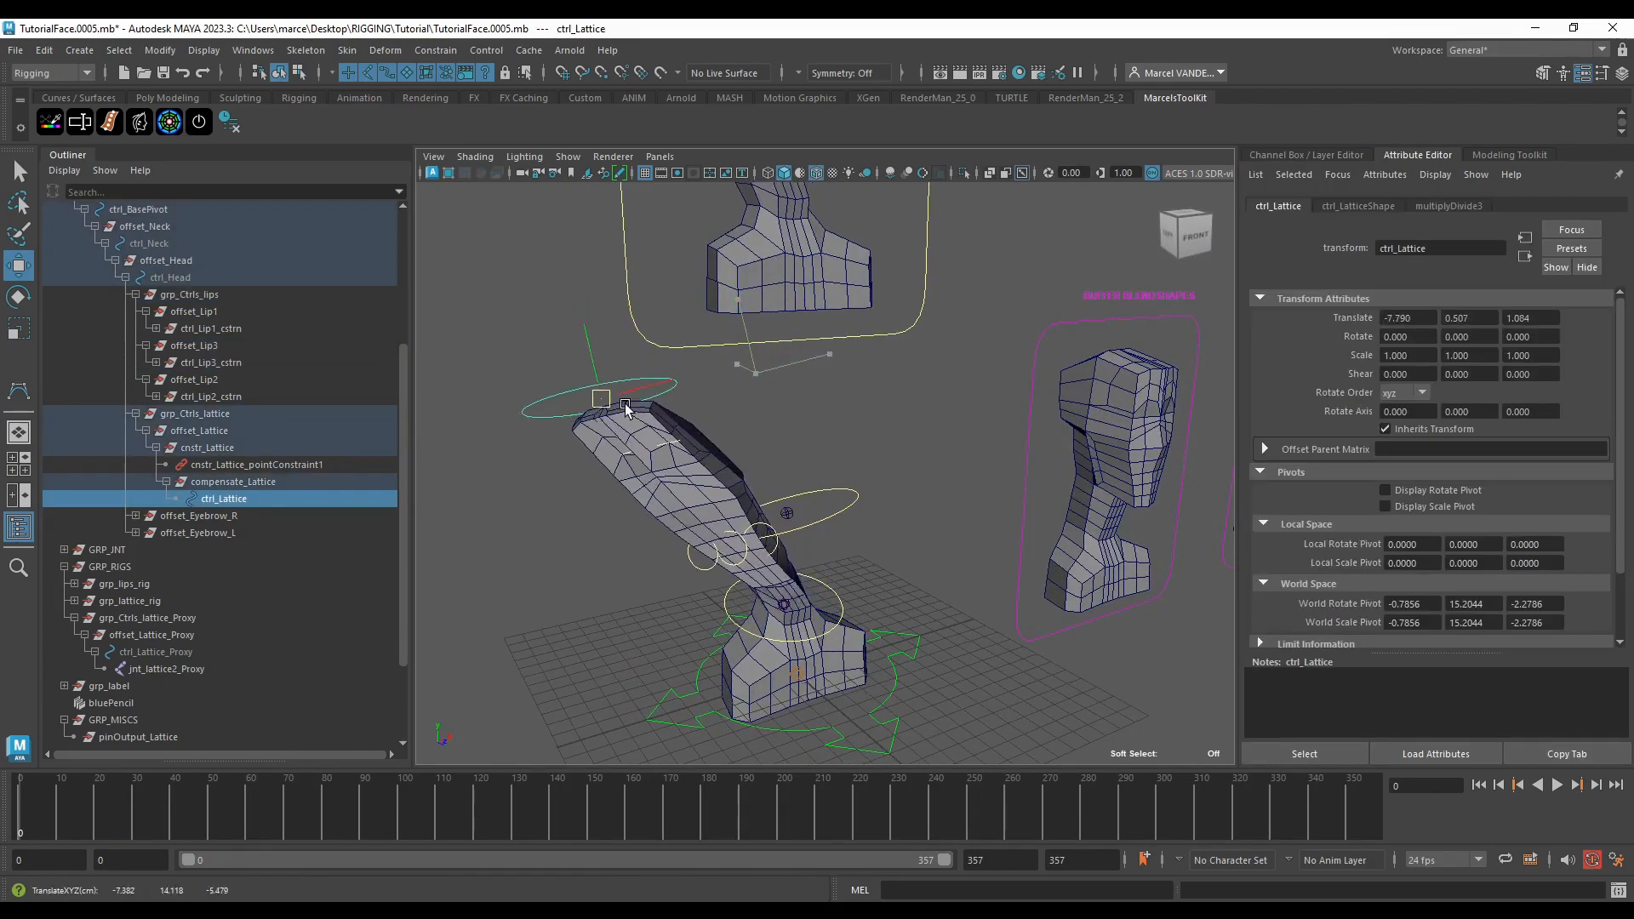
key("ctrl+z")
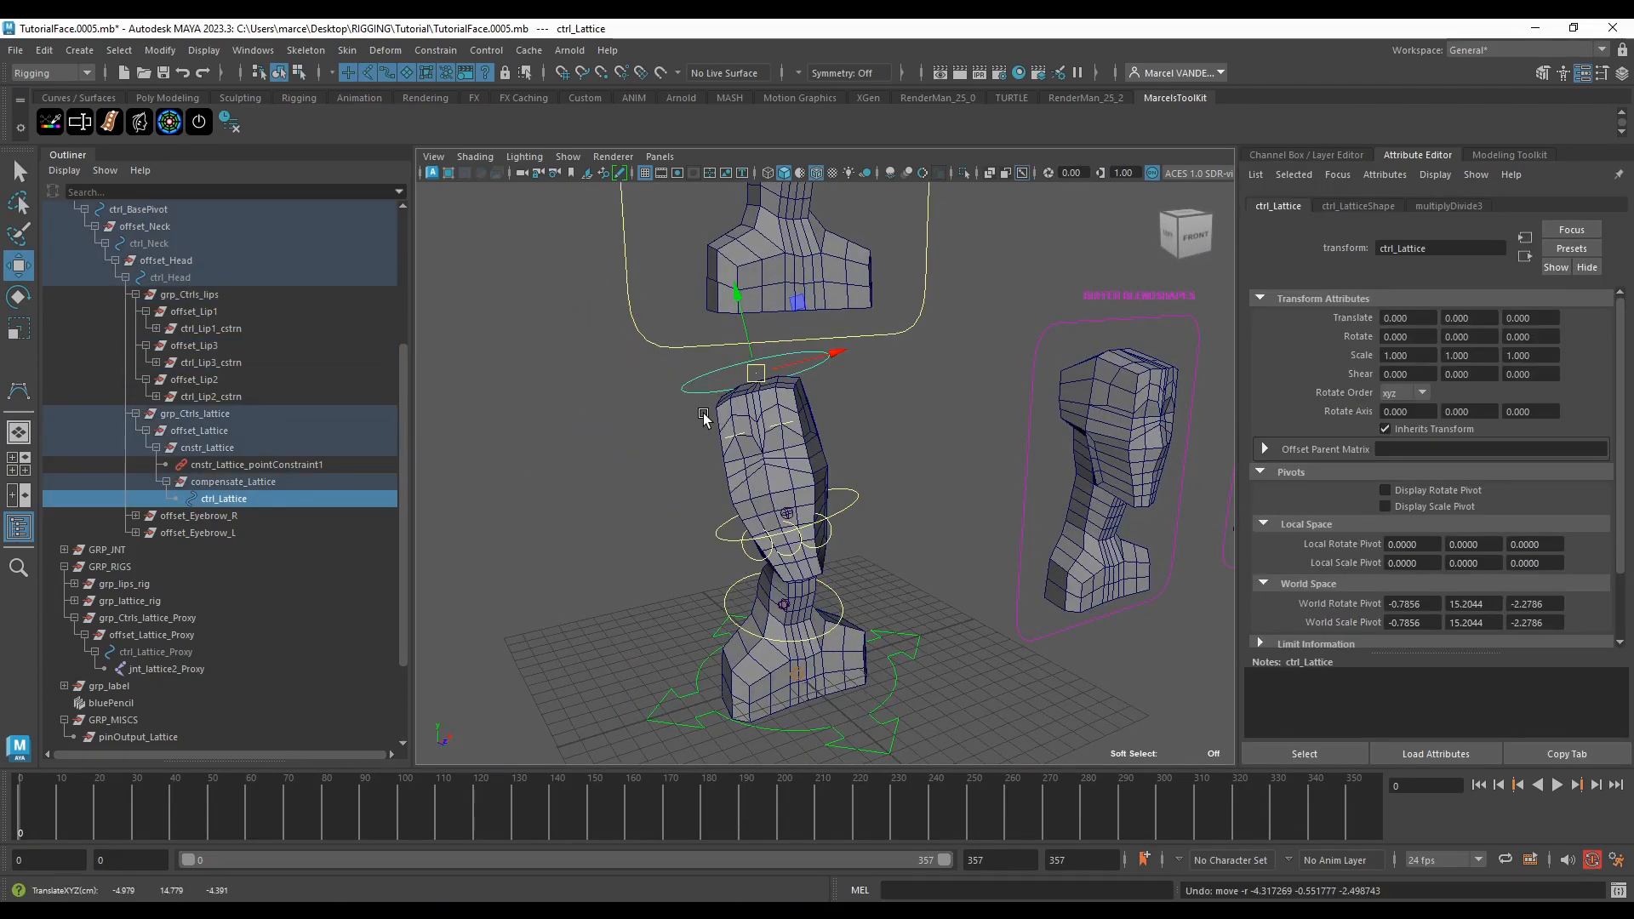
scroll(704, 417, "down", 3)
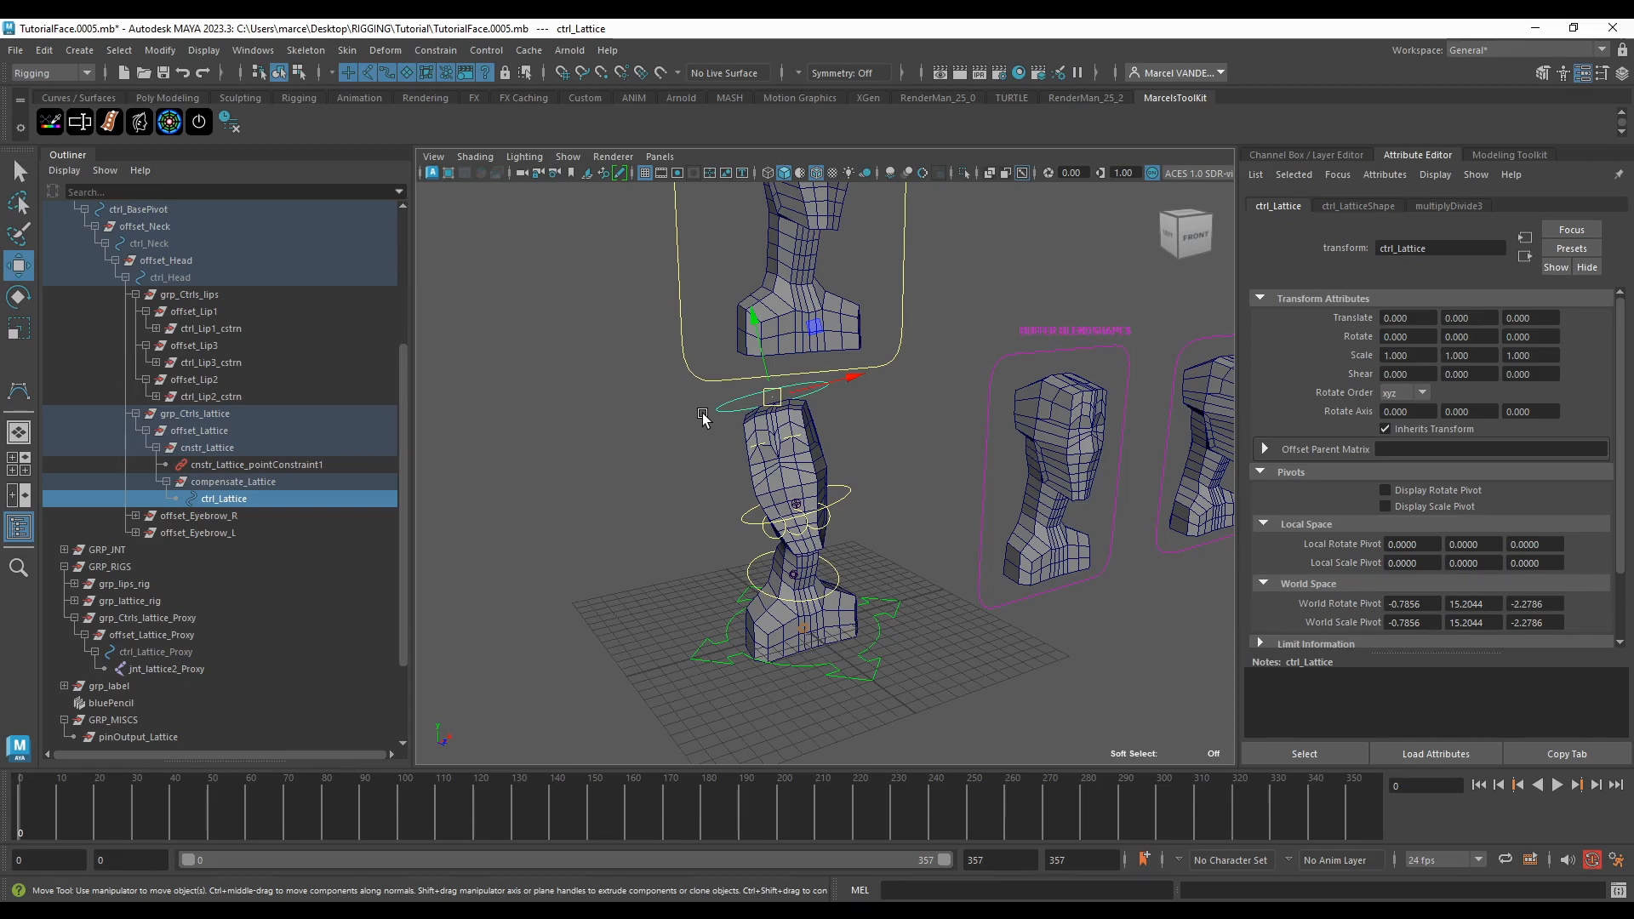
scroll(672, 431, "up", 6)
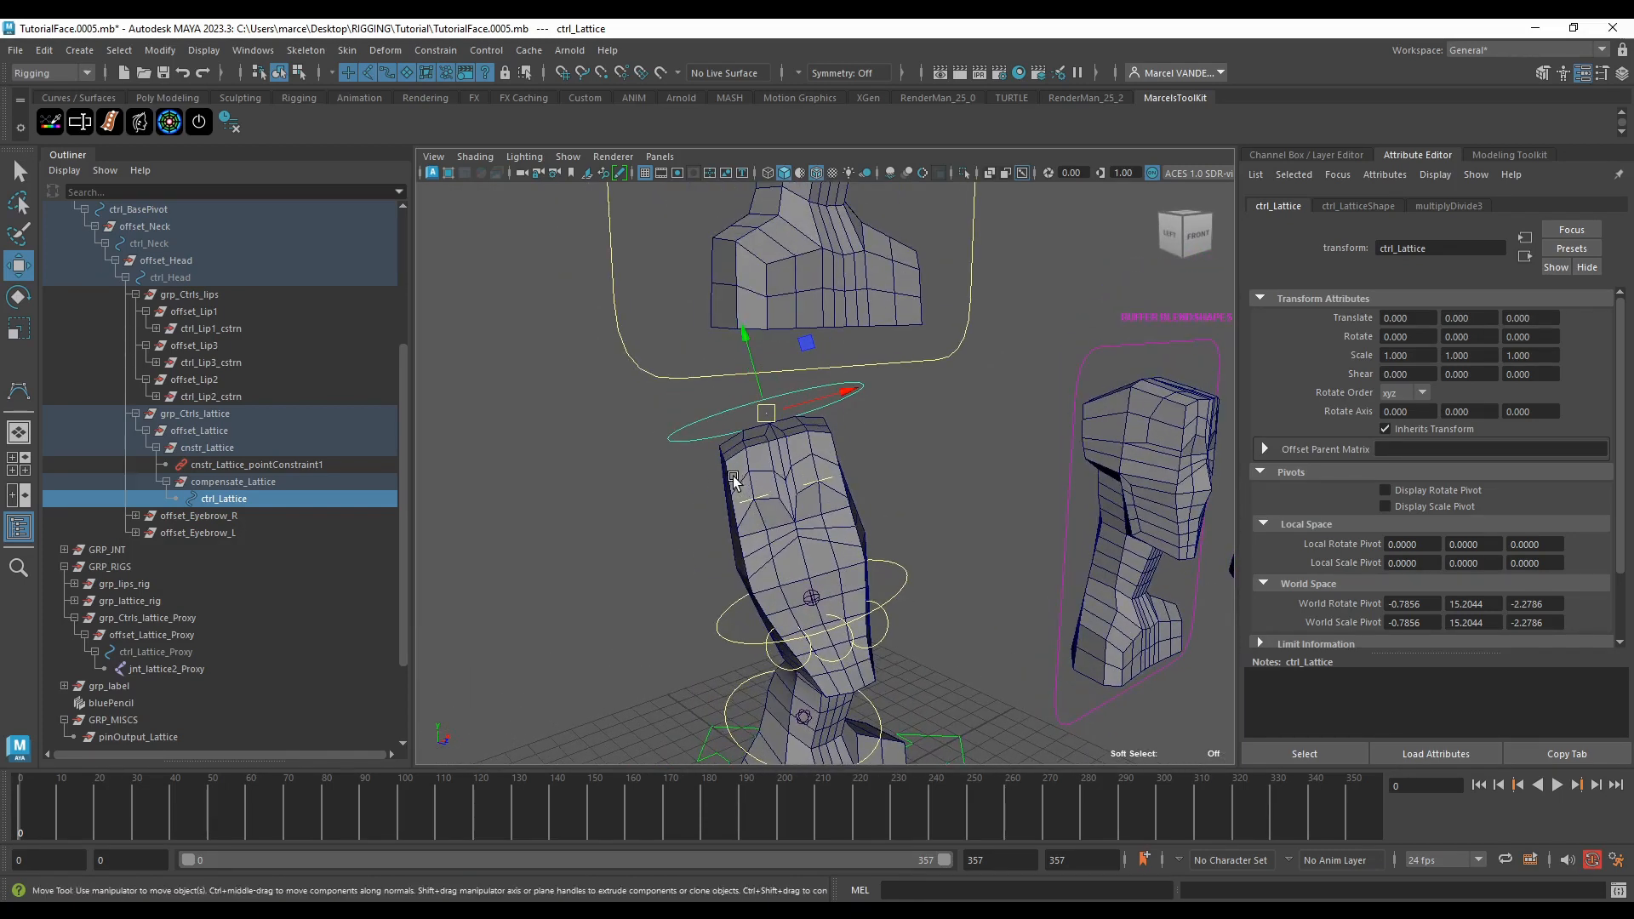
Step: Reposition ctrl_Lattice freely on the tilted head, ending at Translate about -0.478, 1.663, -0.733
left_click_drag(771, 423, 776, 457)
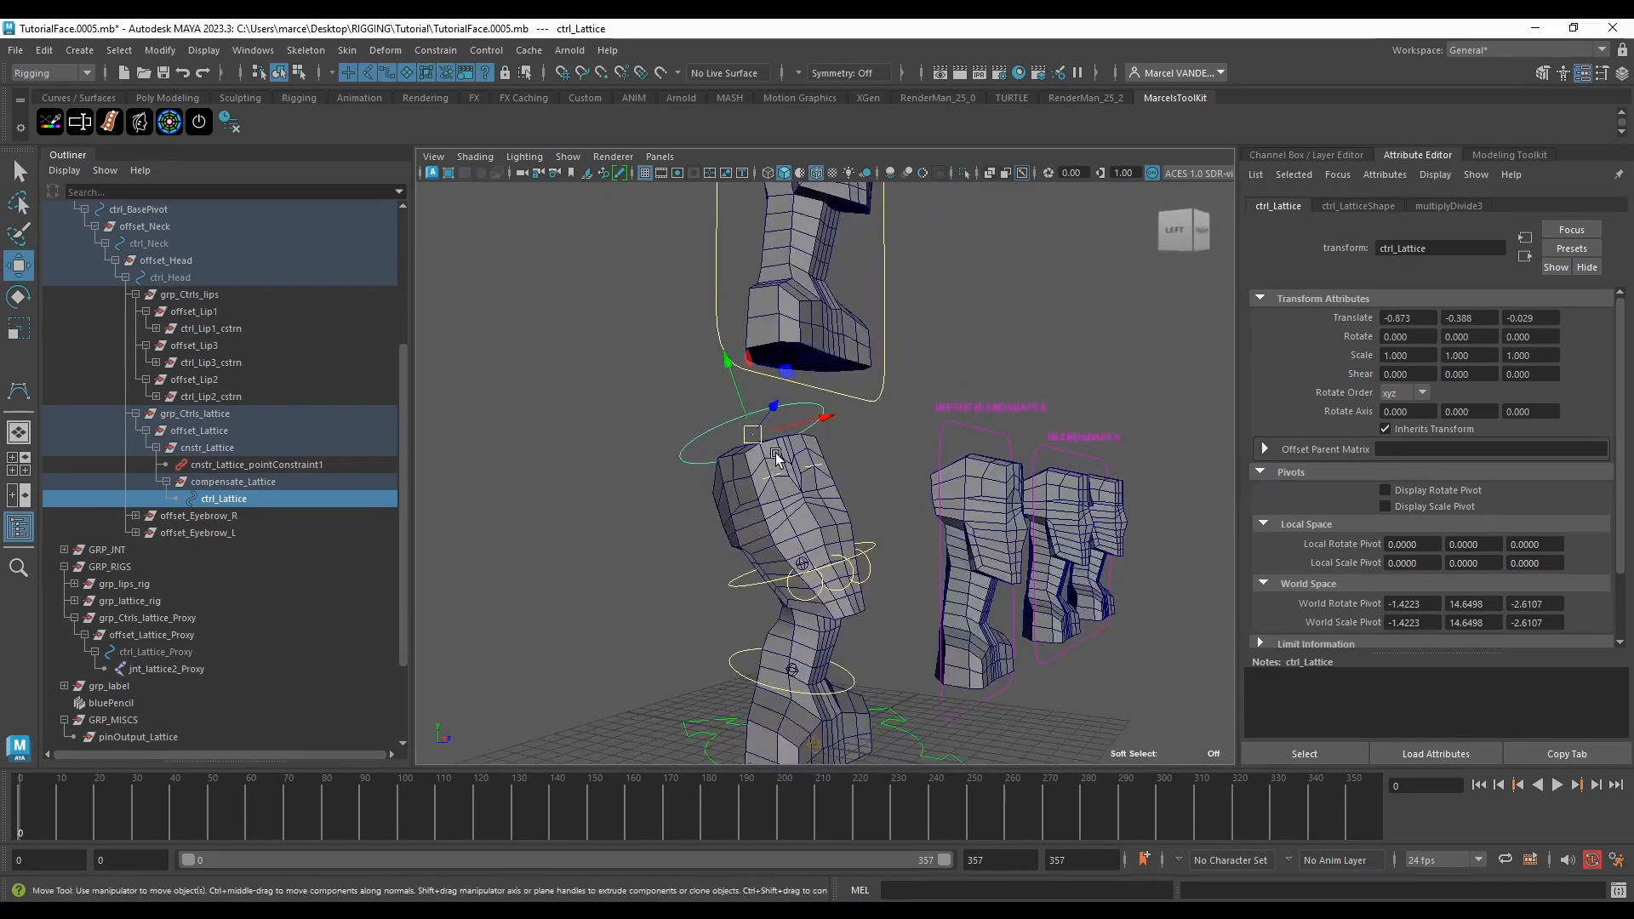
key("ctrl+z")
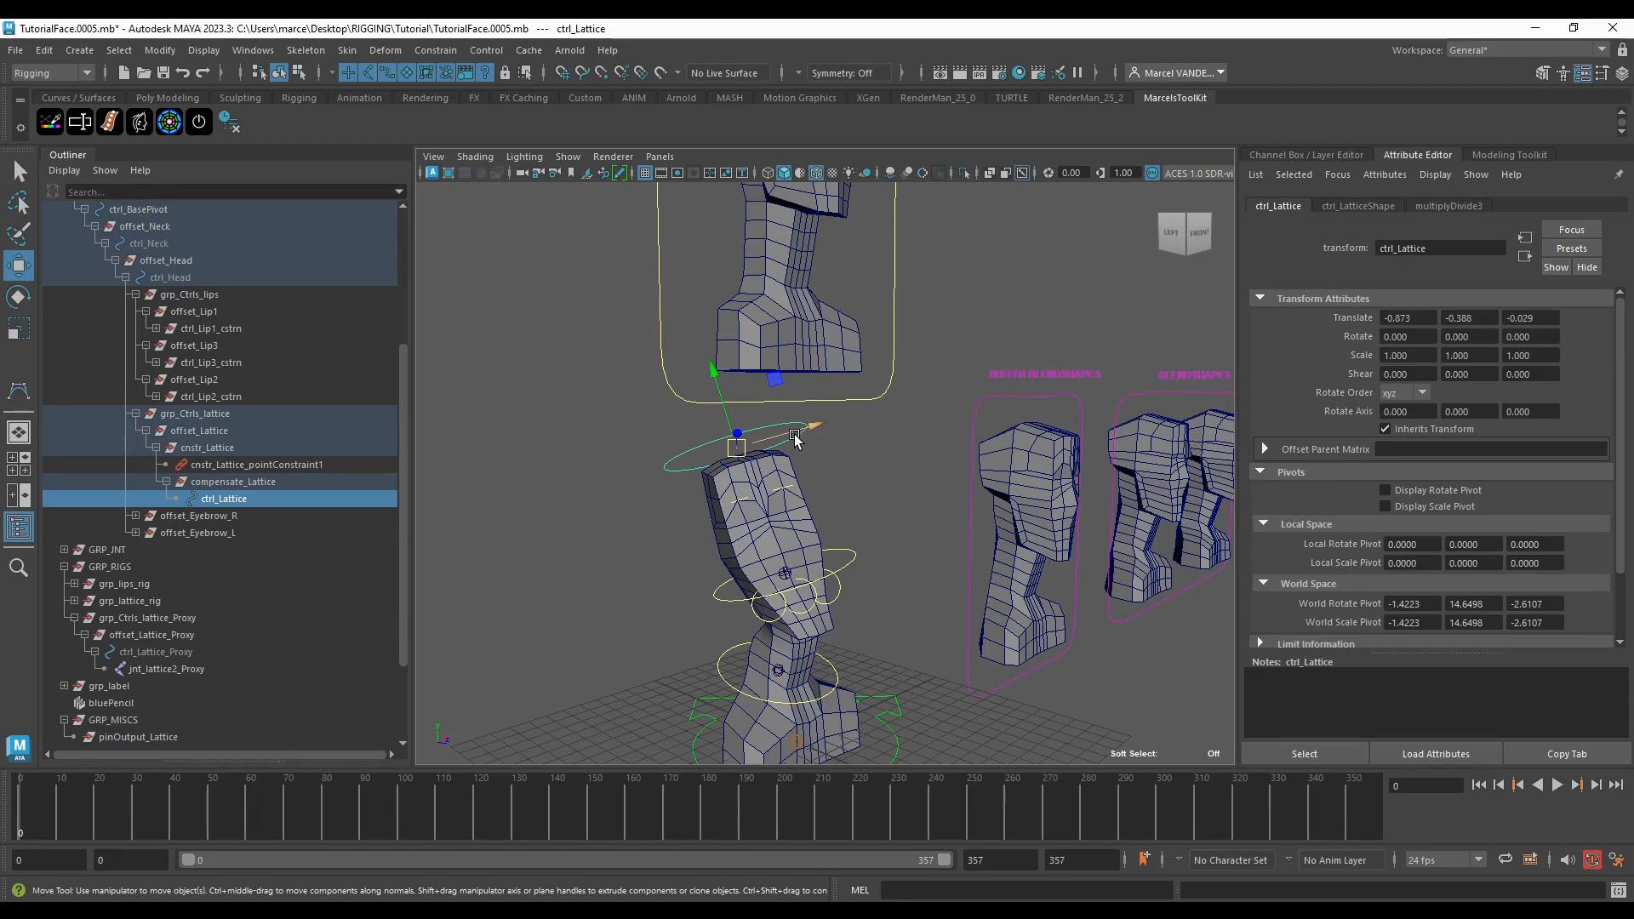
left_click_drag(679, 486, 847, 453, "alt")
scroll(774, 467, "up", 4)
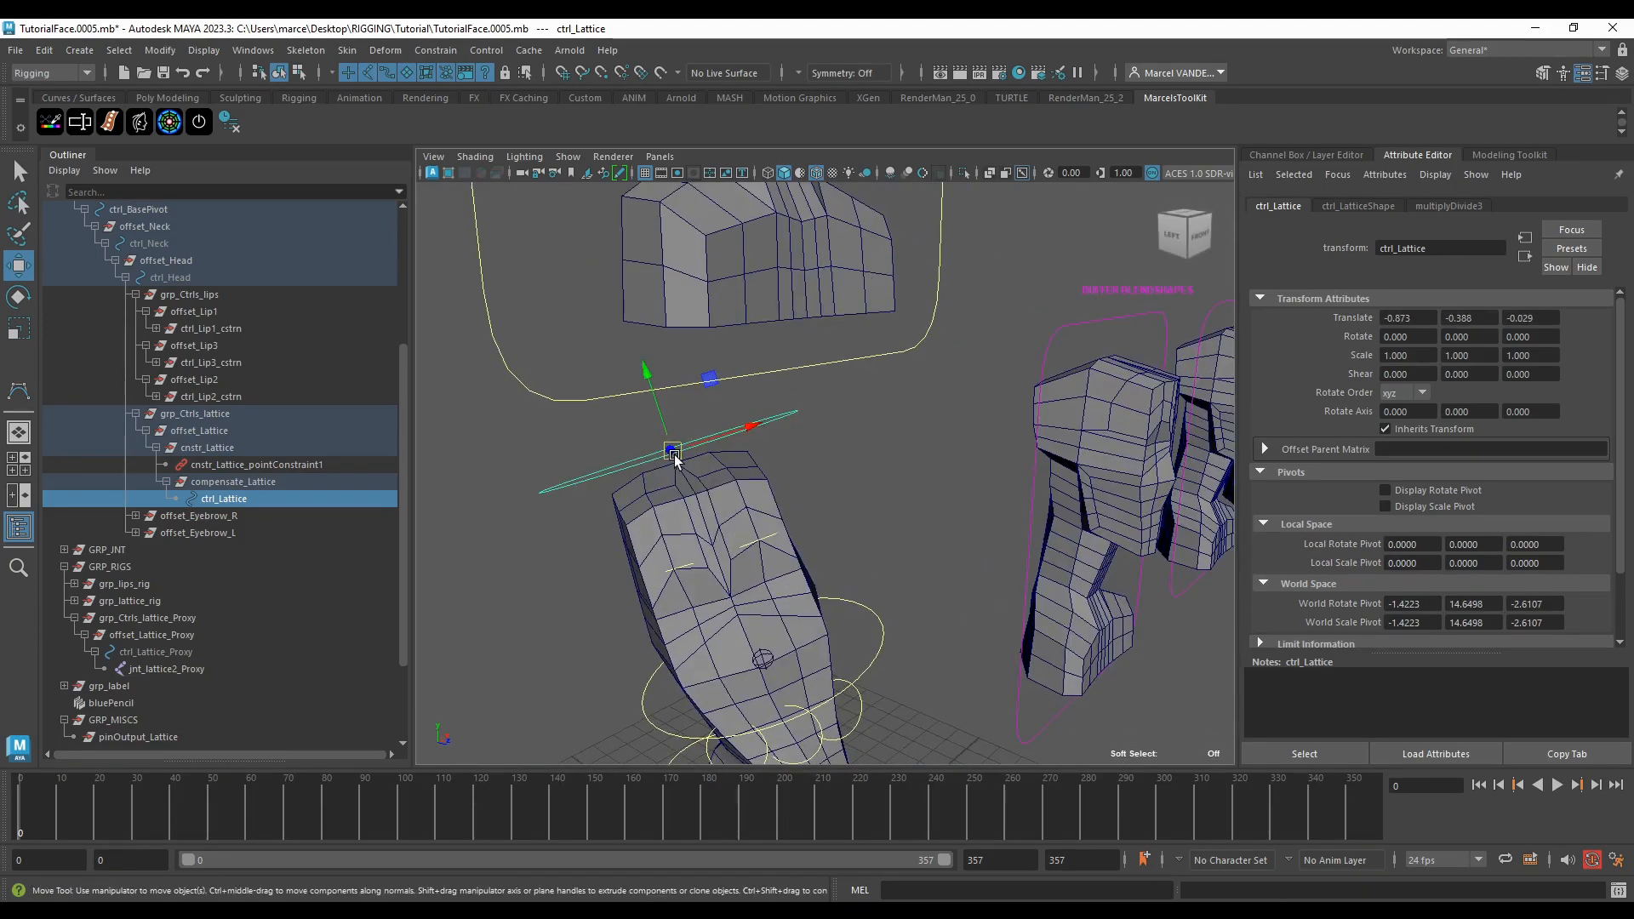
left_click_drag(671, 451, 797, 449)
scroll(789, 478, "down", 4)
scroll(830, 460, "up", 3)
scroll(810, 456, "down", 3)
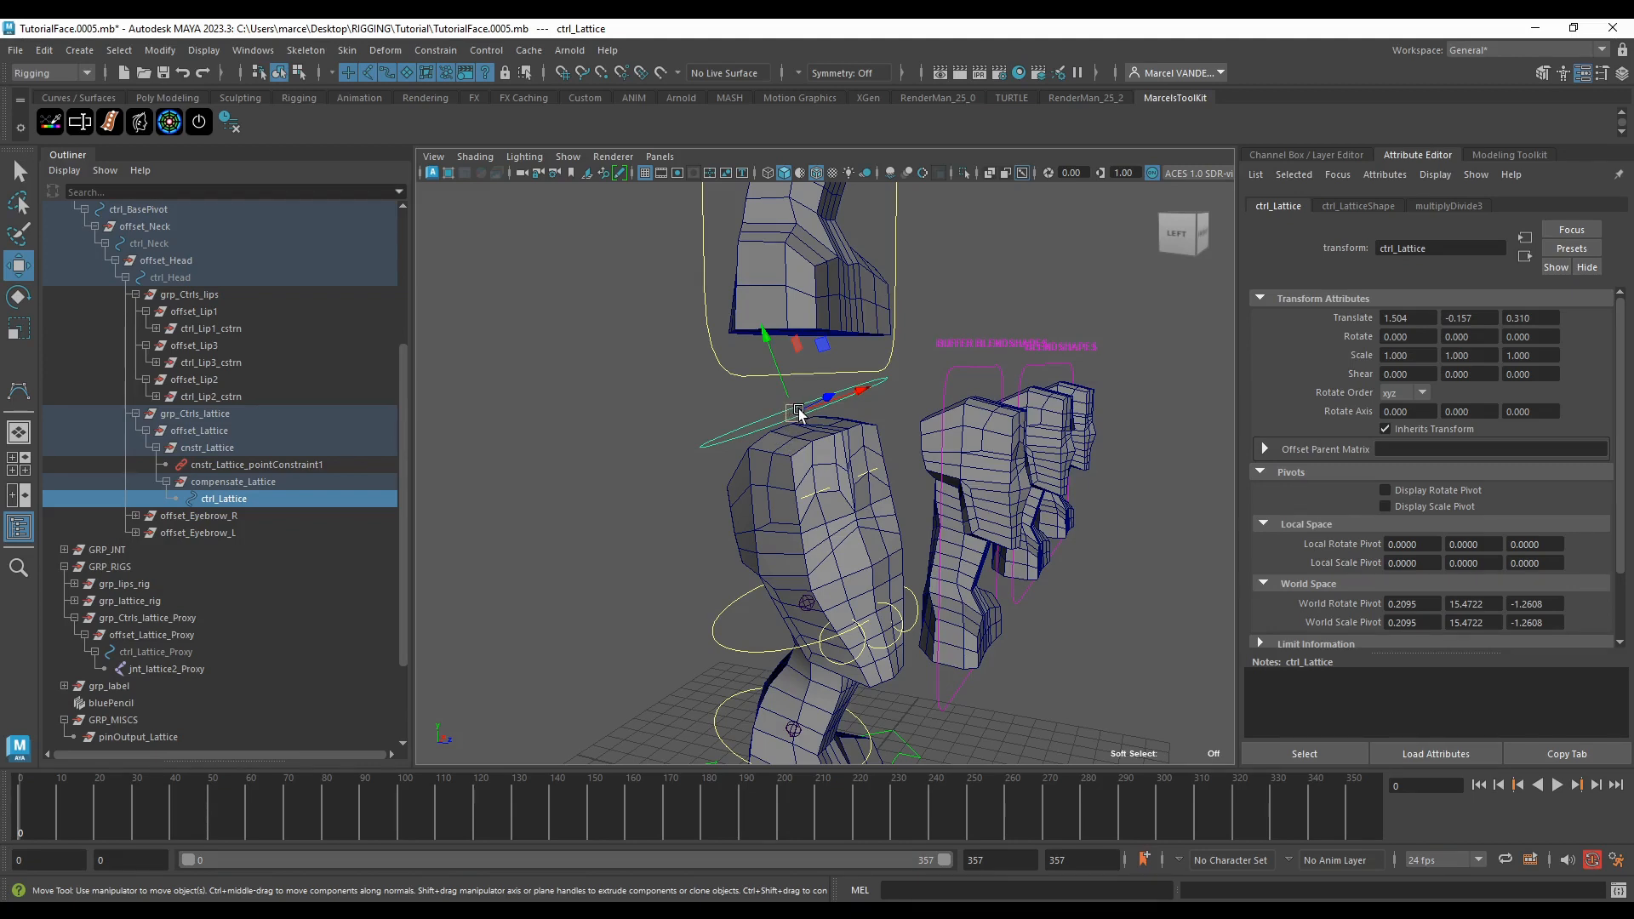
left_click_drag(798, 415, 726, 380)
scroll(751, 464, "up", 4)
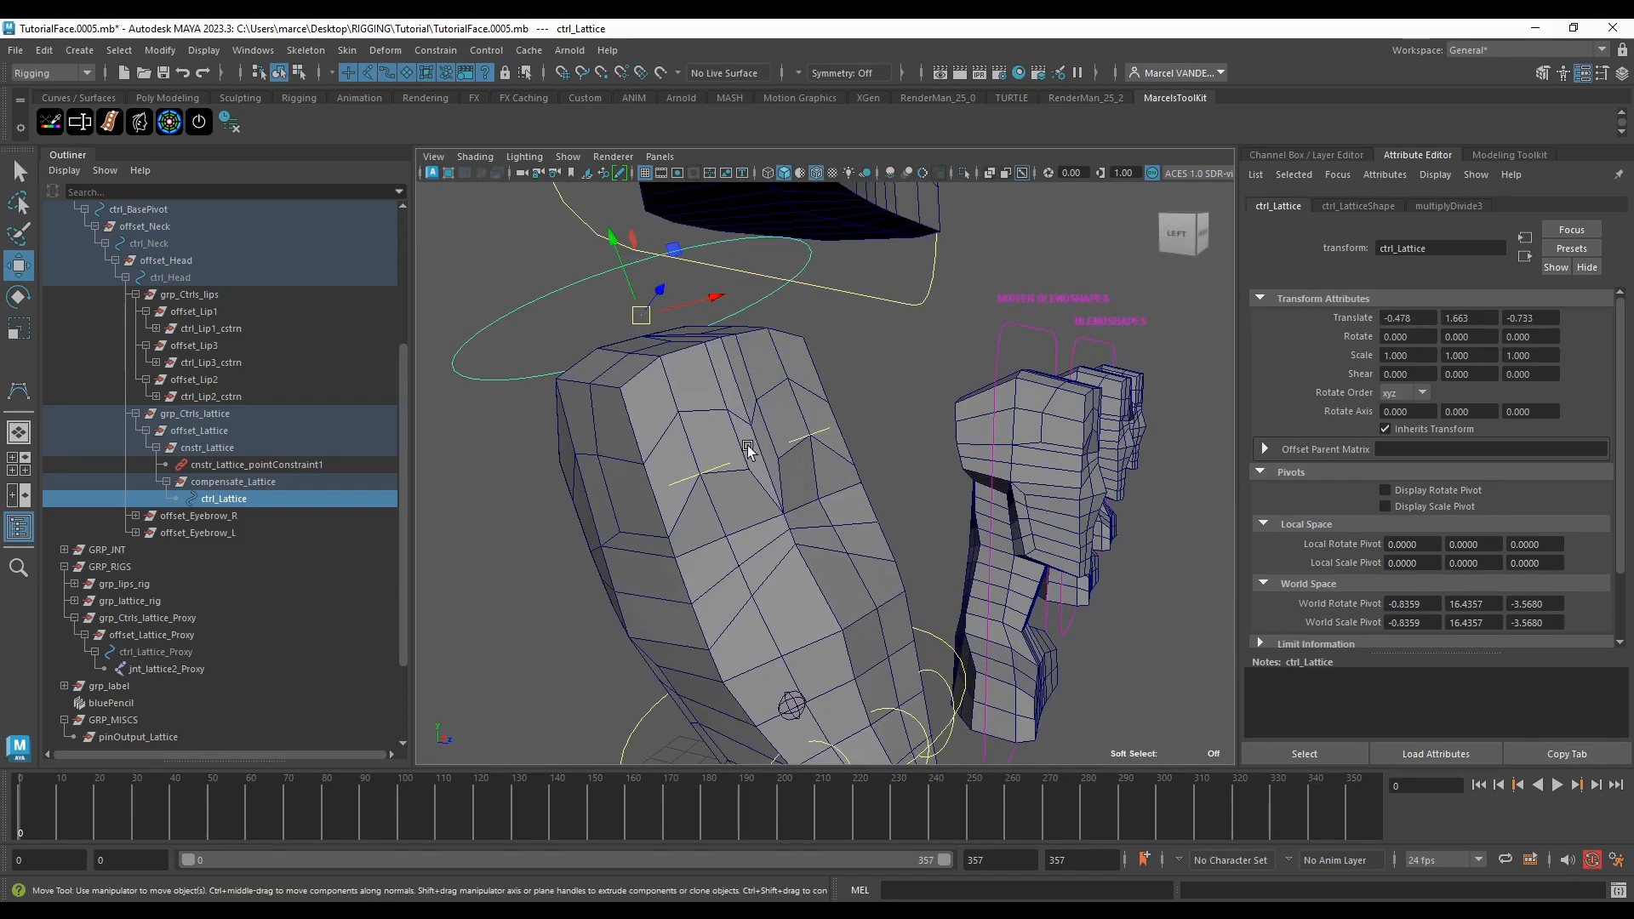
left_click_drag(747, 448, 783, 421, "alt")
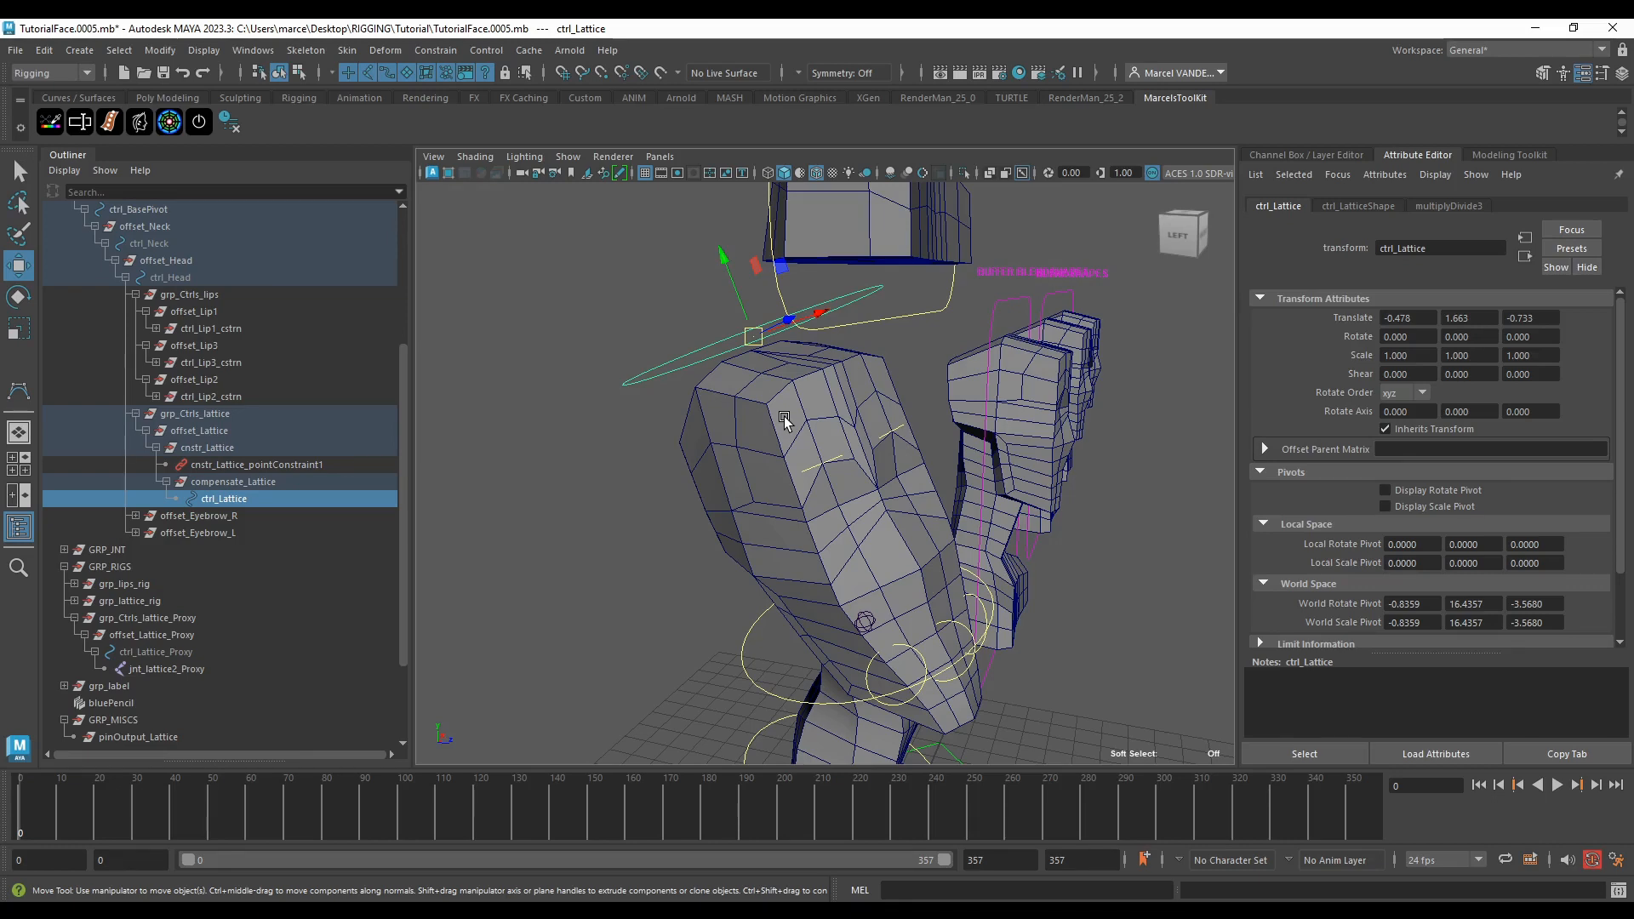
Step: Test rotating ctrl_Lattice about -8 degrees in X and undo the rotation
key("e")
left_click_drag(756, 405, 771, 290)
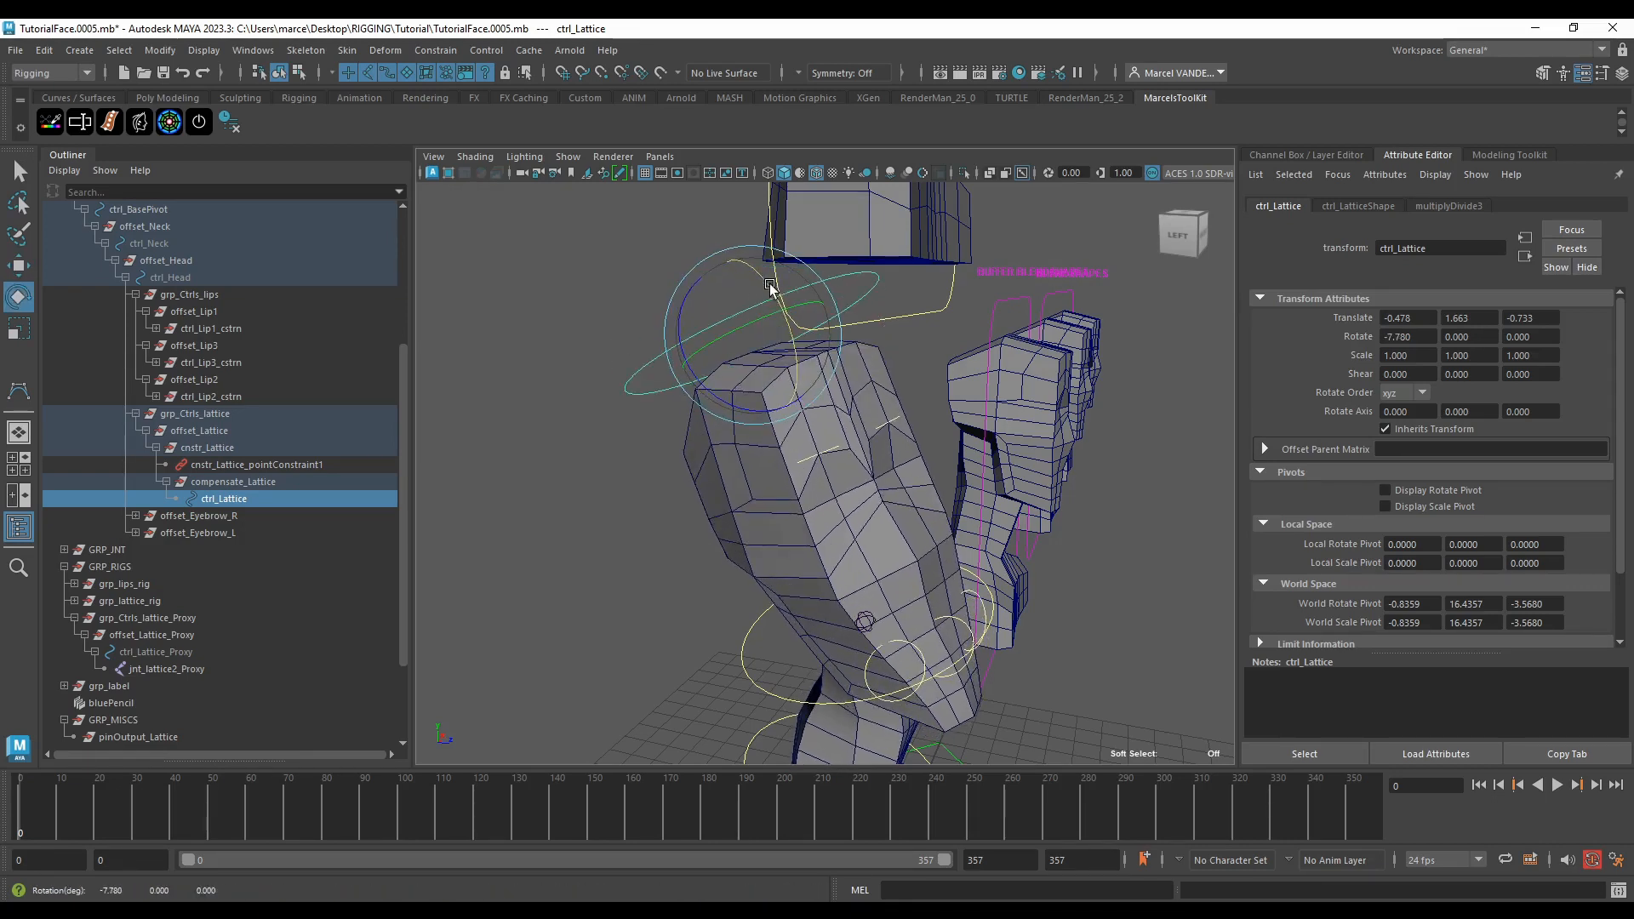
key("ctrl+z")
Step: Examine the buffer rig heads above the main rig and compare them with the deformed head
left_click_drag(787, 374, 842, 554, "alt")
scroll(809, 415, "down", 4)
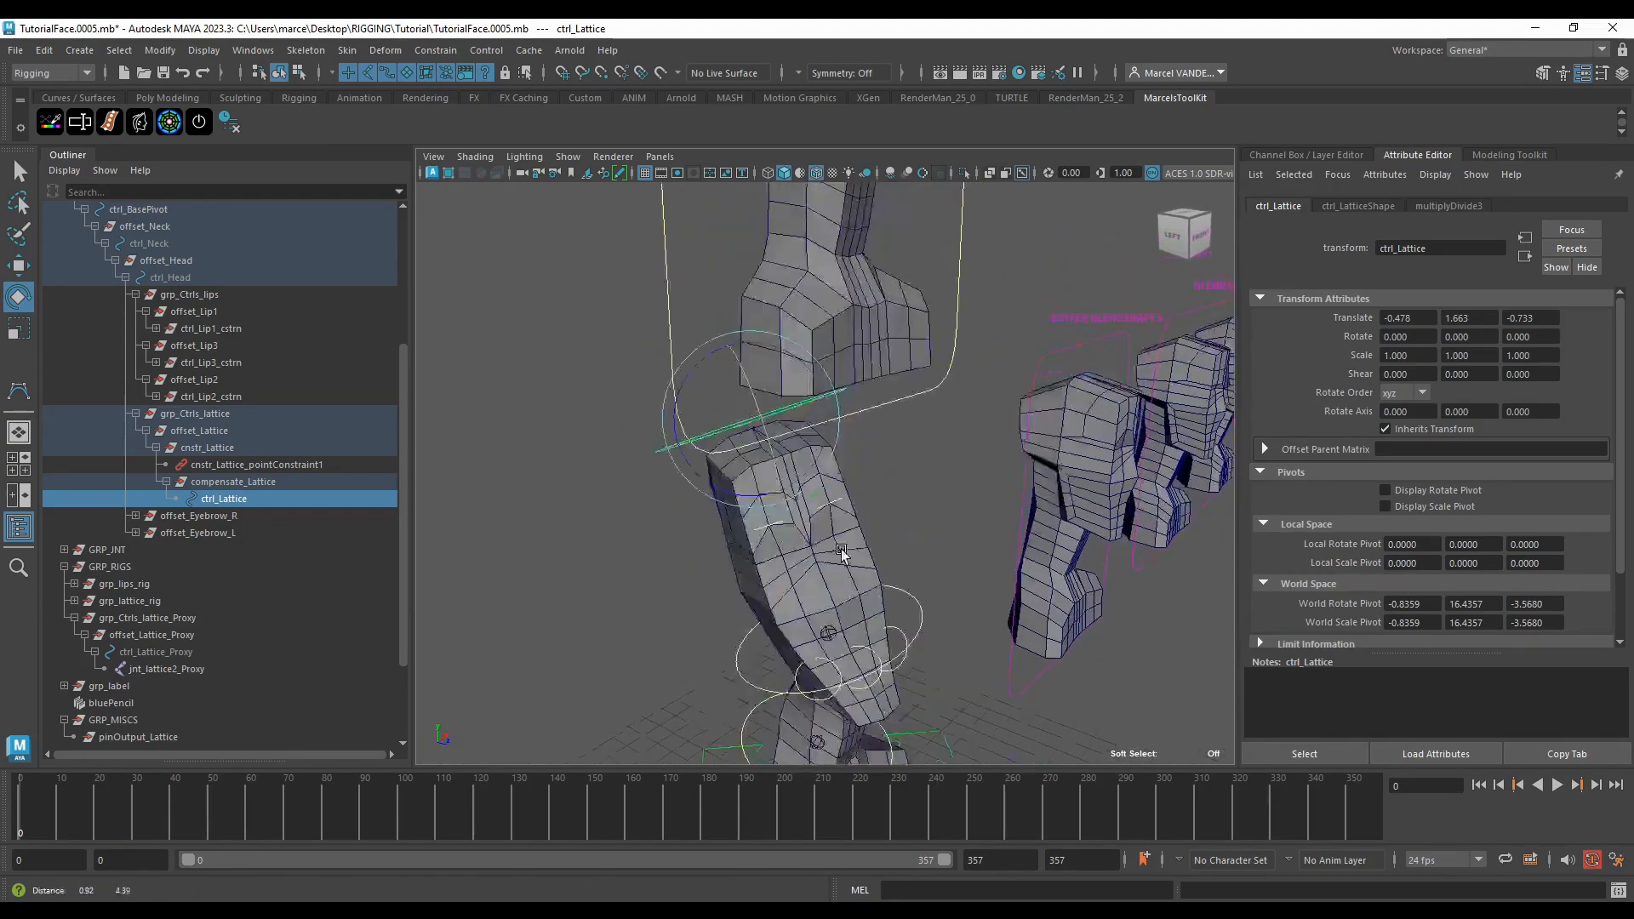
scroll(838, 544, "down", 4)
middle_click_drag(818, 425, 834, 681, "alt")
left_click_drag(908, 482, 904, 526, "alt")
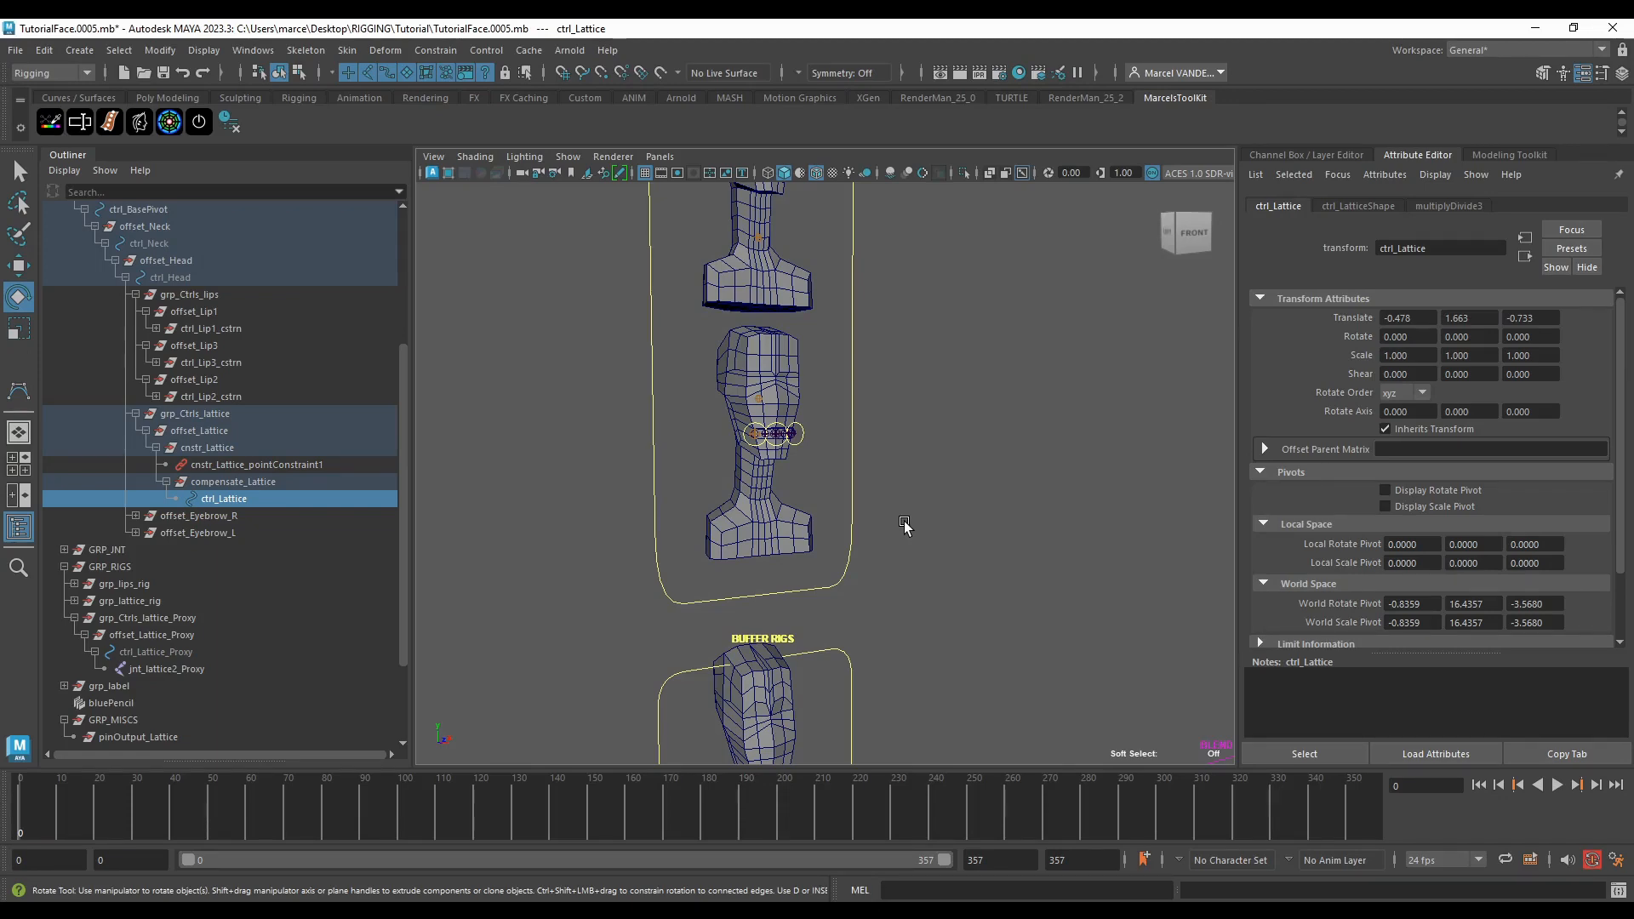
left_click_drag(869, 518, 809, 461, "alt")
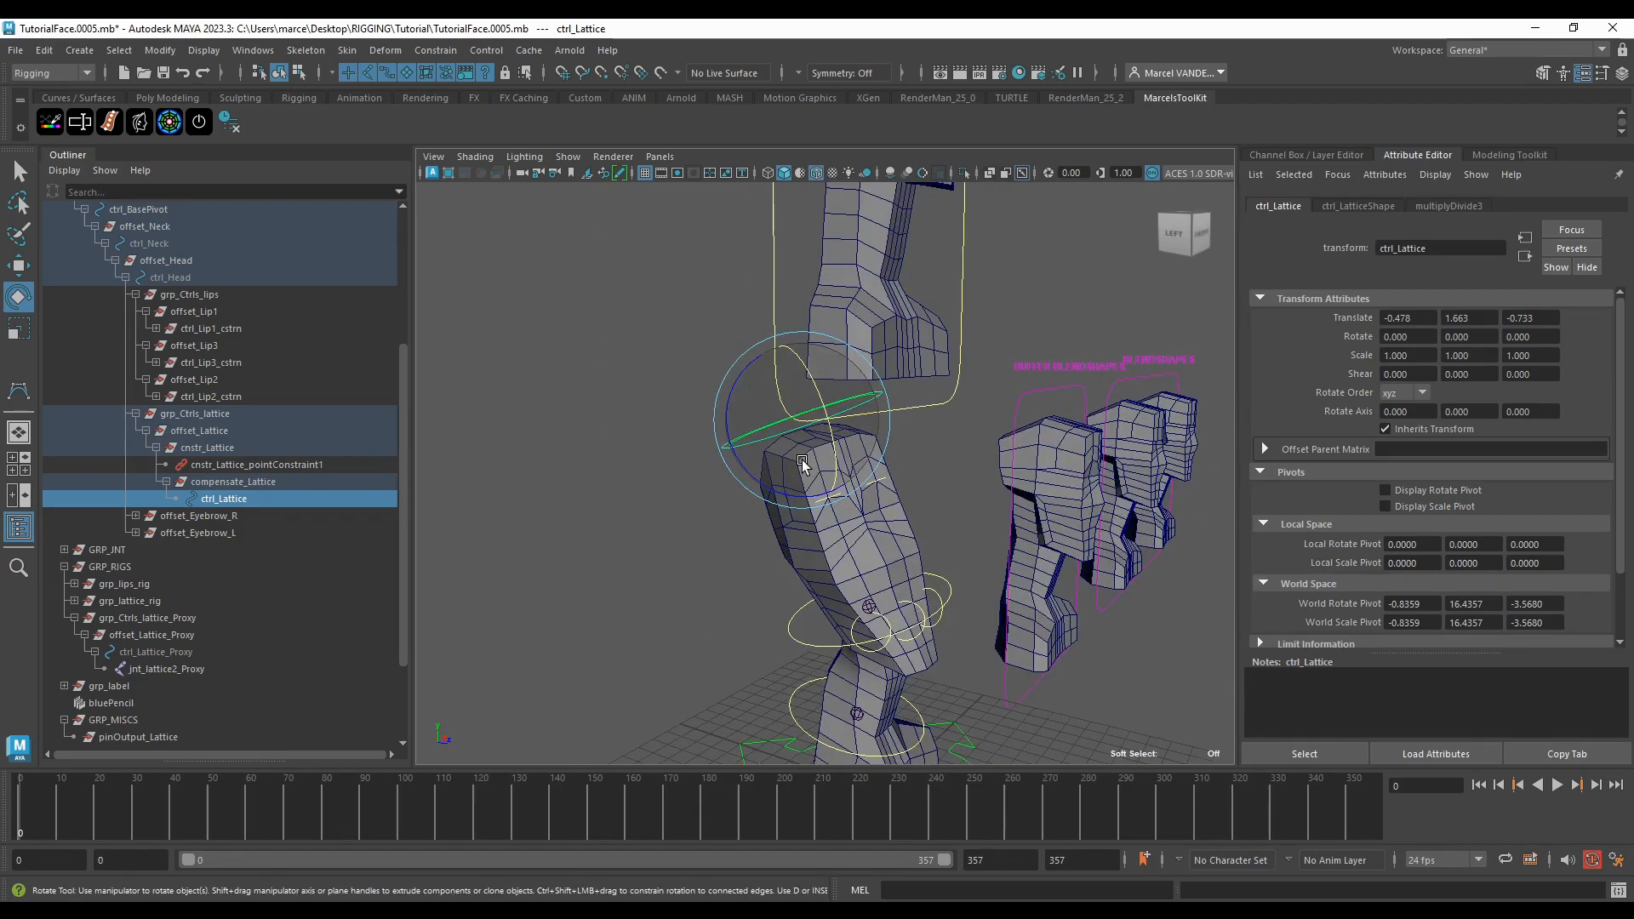